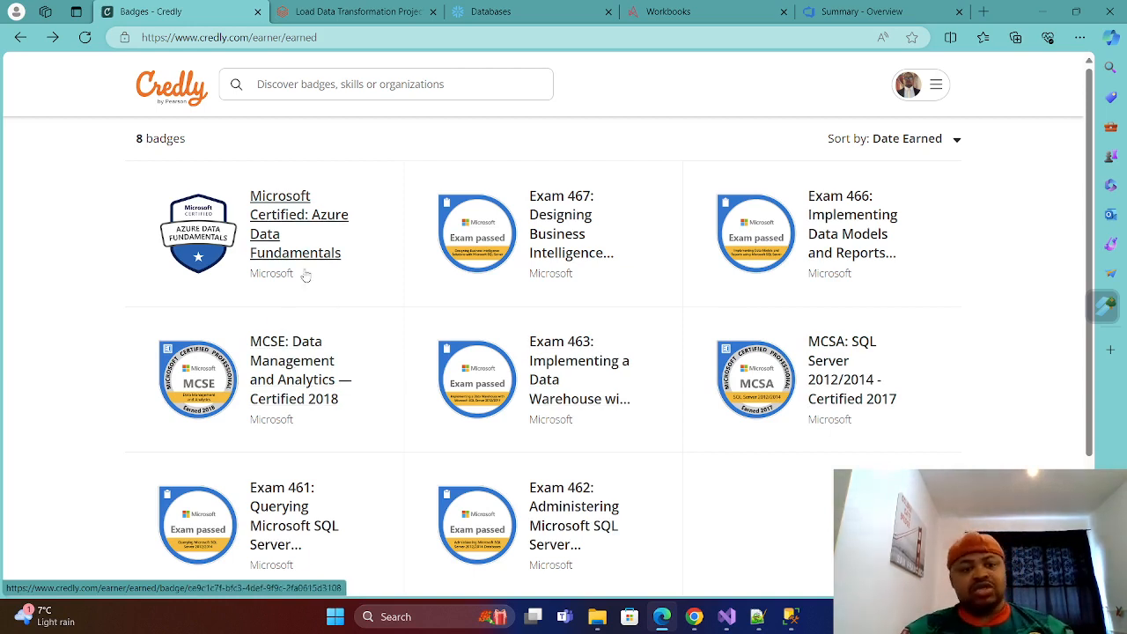
Review the detail pages of the Azure Data Fundamentals, MCSA SQL Server 2012/2014 and MCSE Data Management and Analytics badges.
{"action": "left_click", "coordinate": [293, 209]}
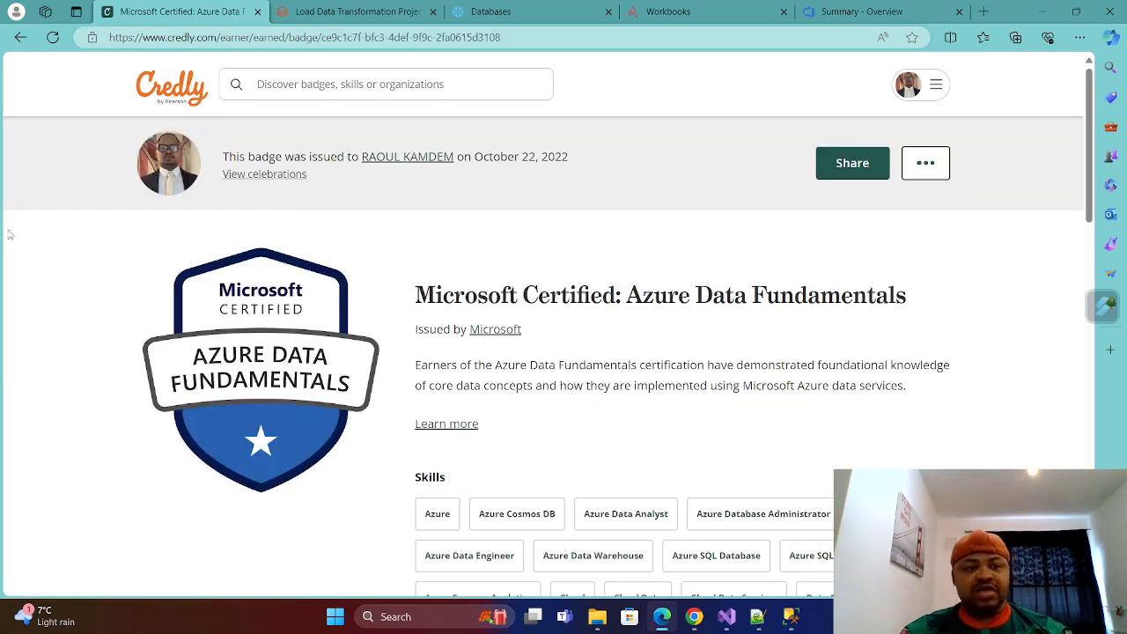
{"action": "left_click", "coordinate": [19, 38]}
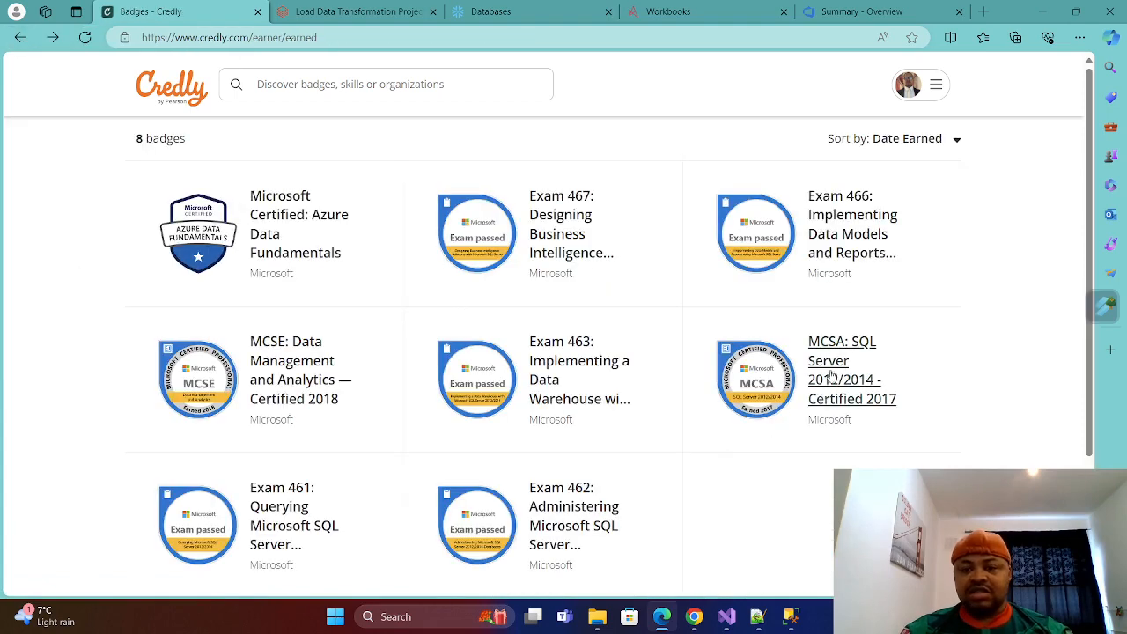
{"action": "left_click", "coordinate": [859, 338]}
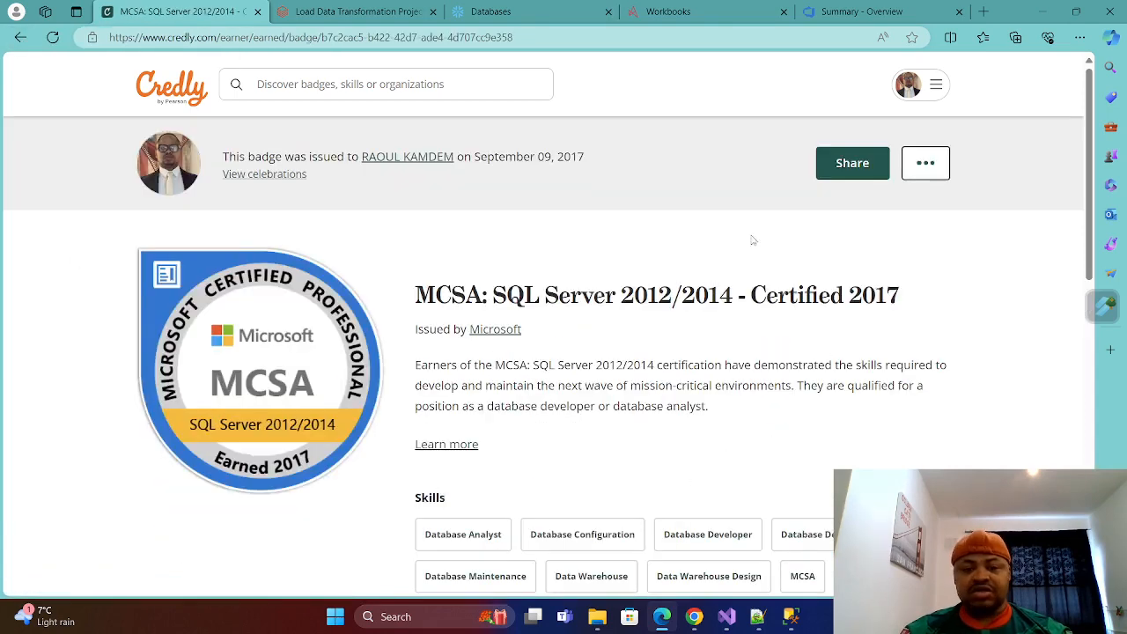
{"action": "left_click", "coordinate": [19, 37]}
{"action": "left_click", "coordinate": [286, 355]}
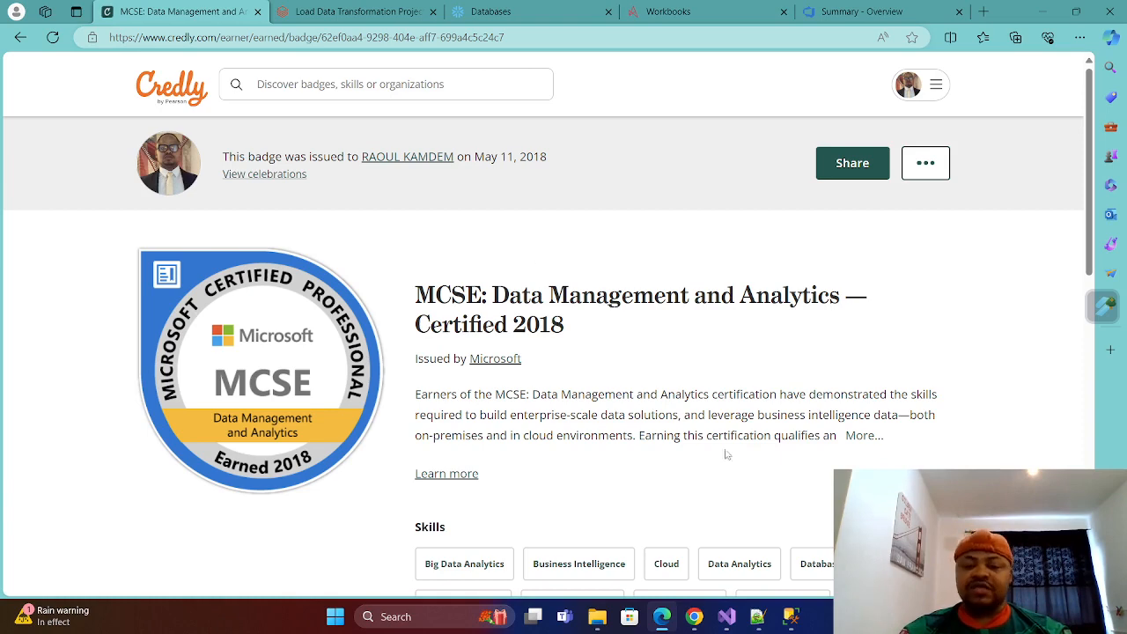
{"action": "left_click", "coordinate": [21, 37]}
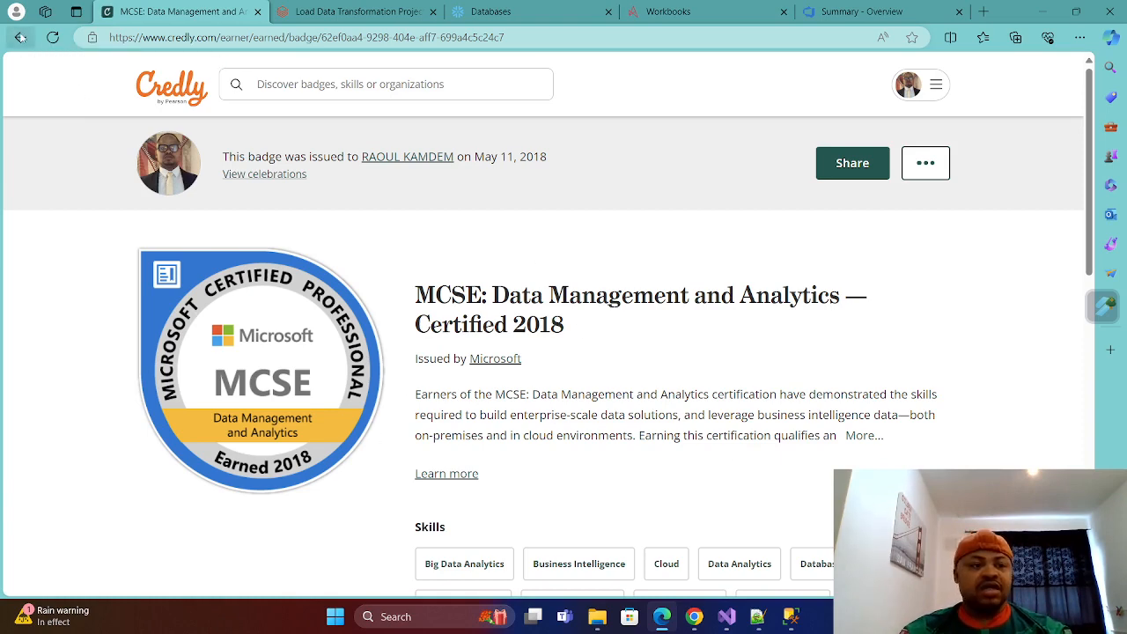
{"action": "left_click", "coordinate": [837, 347]}
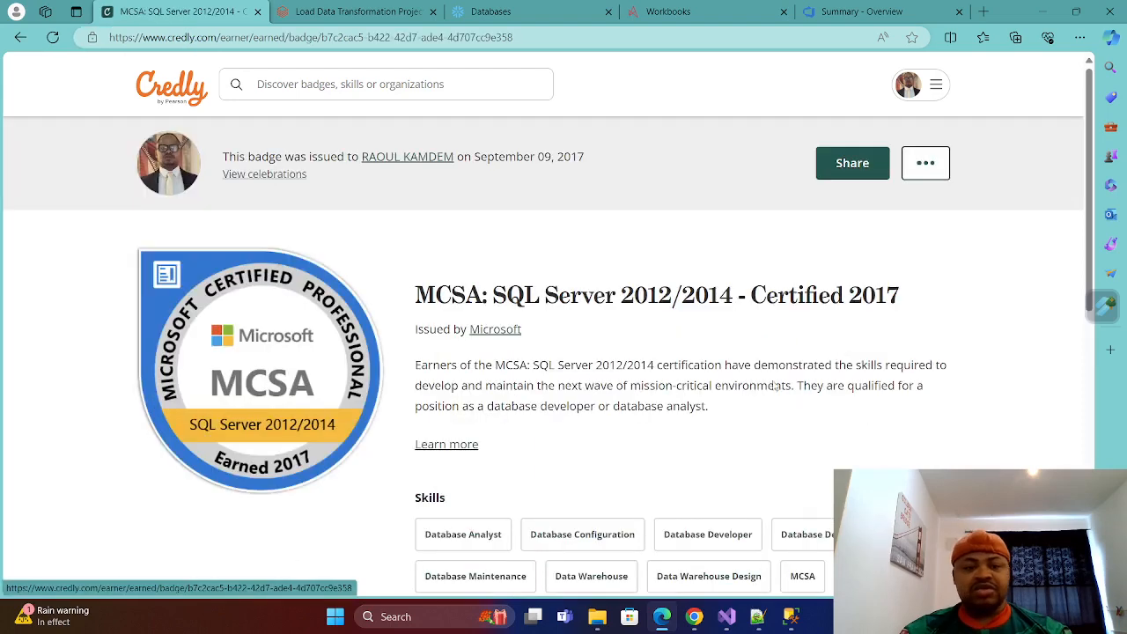
{"action": "left_click", "coordinate": [20, 37]}
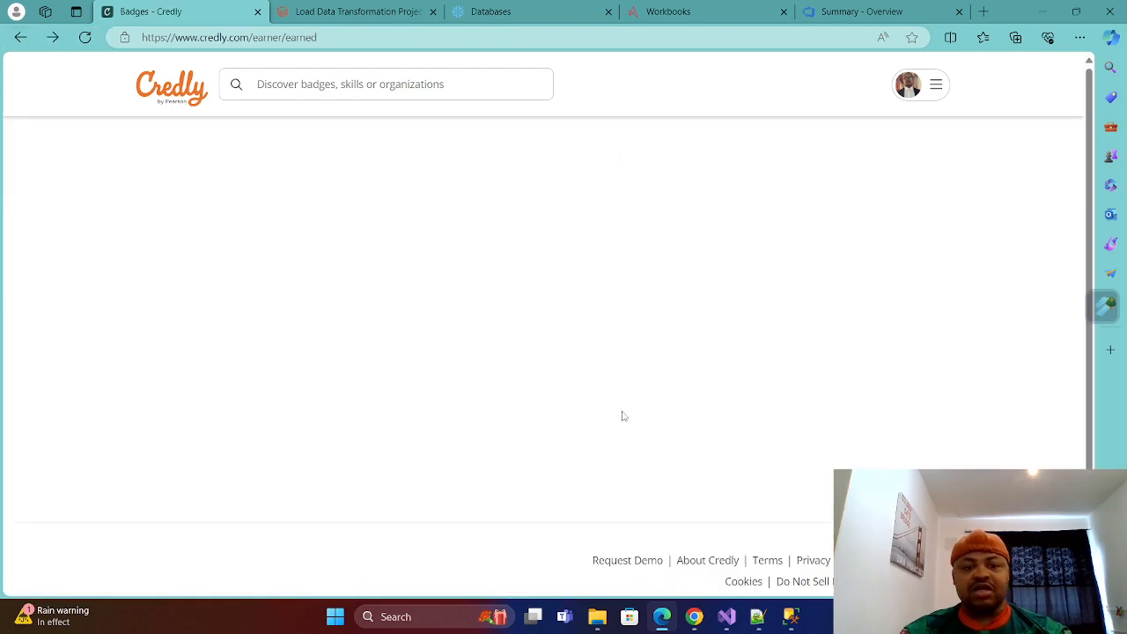
{"action": "left_click", "coordinate": [302, 197]}
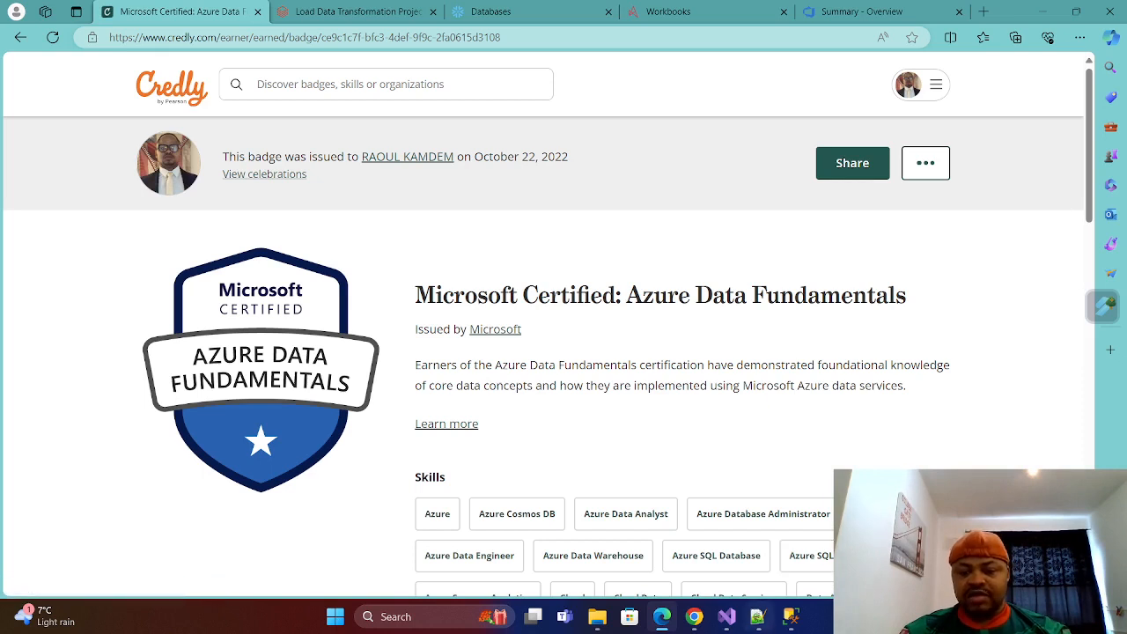
Switch to Notepad++ and rename the empty "new 2" document tab to "Power BI Project".
{"action": "left_click", "coordinate": [755, 621]}
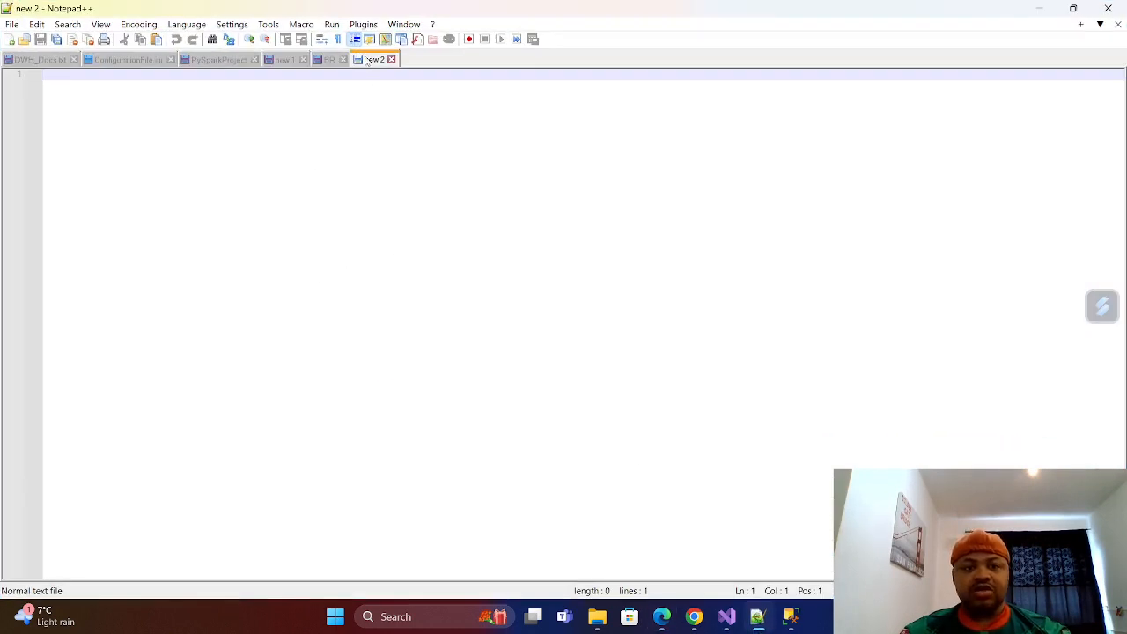
{"action": "right_click", "coordinate": [369, 60]}
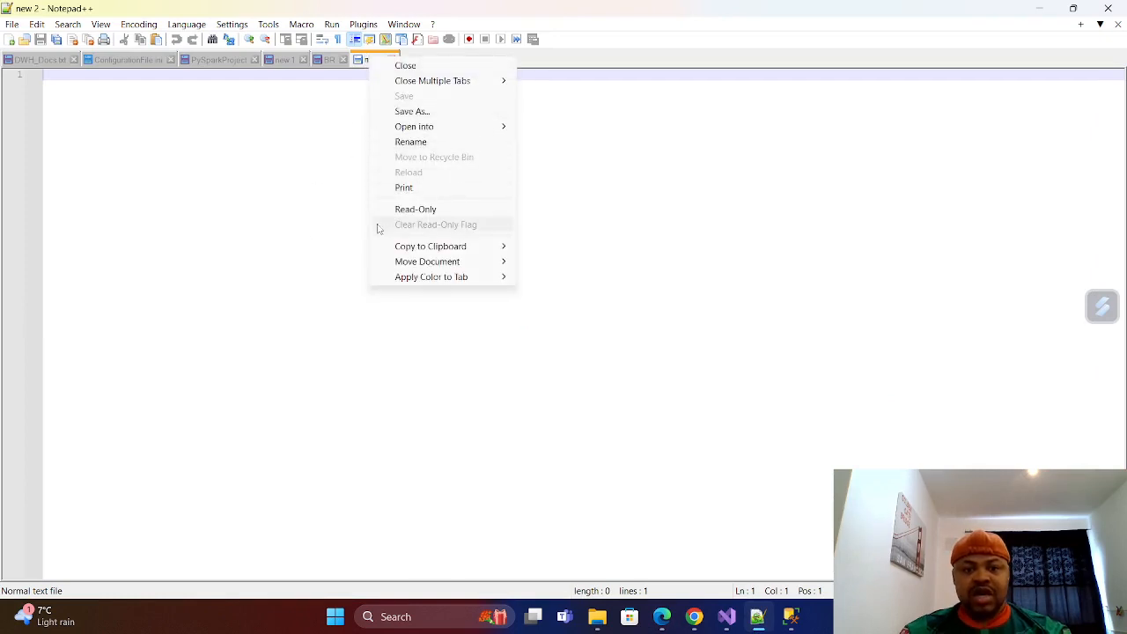
{"action": "mouse_move", "coordinate": [414, 253]}
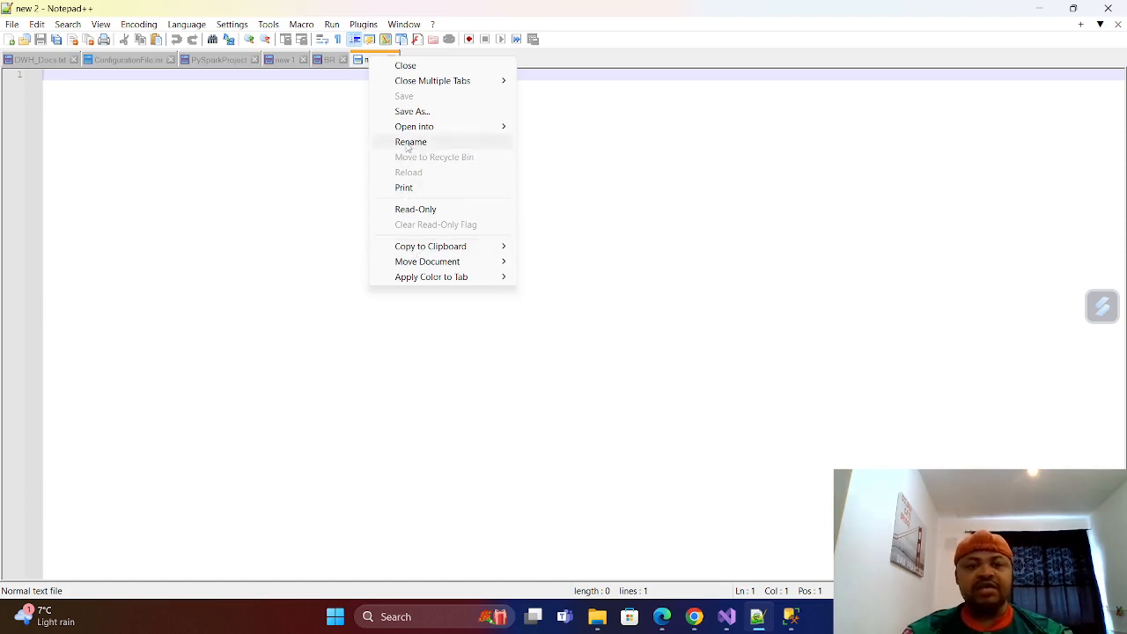
{"action": "left_click", "coordinate": [409, 143]}
{"action": "key", "text": "BackSpace"}
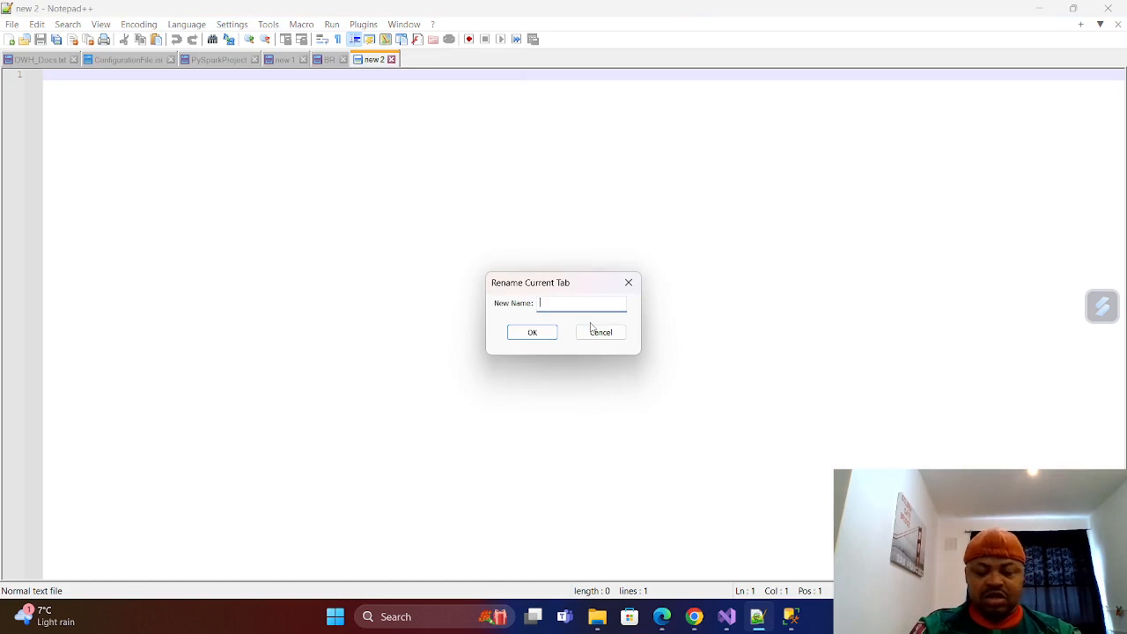
{"action": "type", "text": "Pow"}
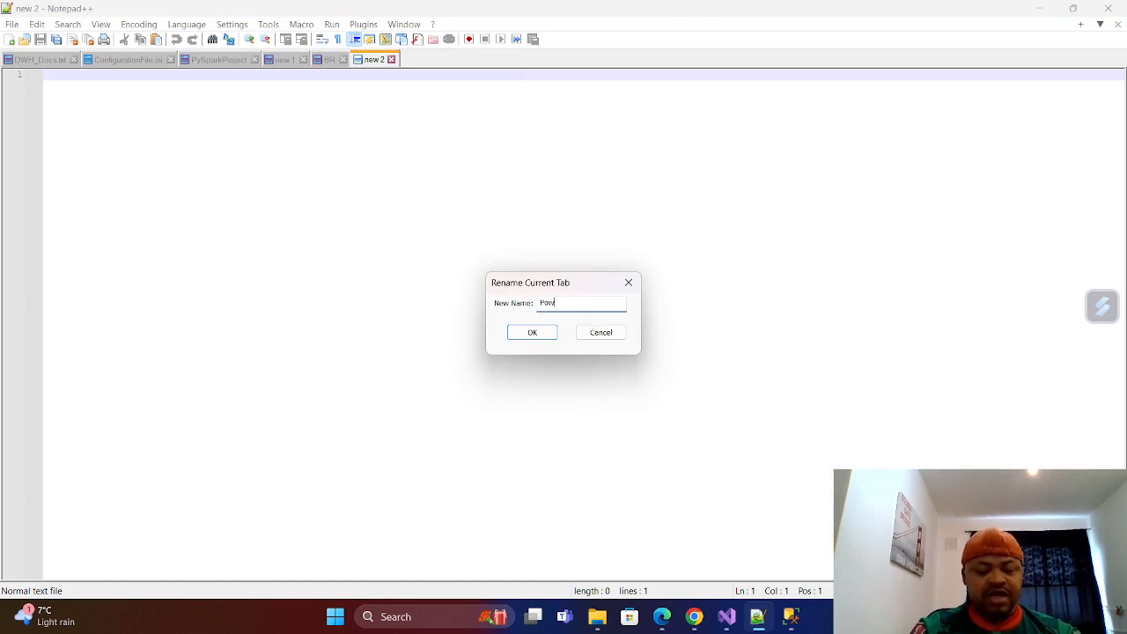
{"action": "type", "text": "er B"}
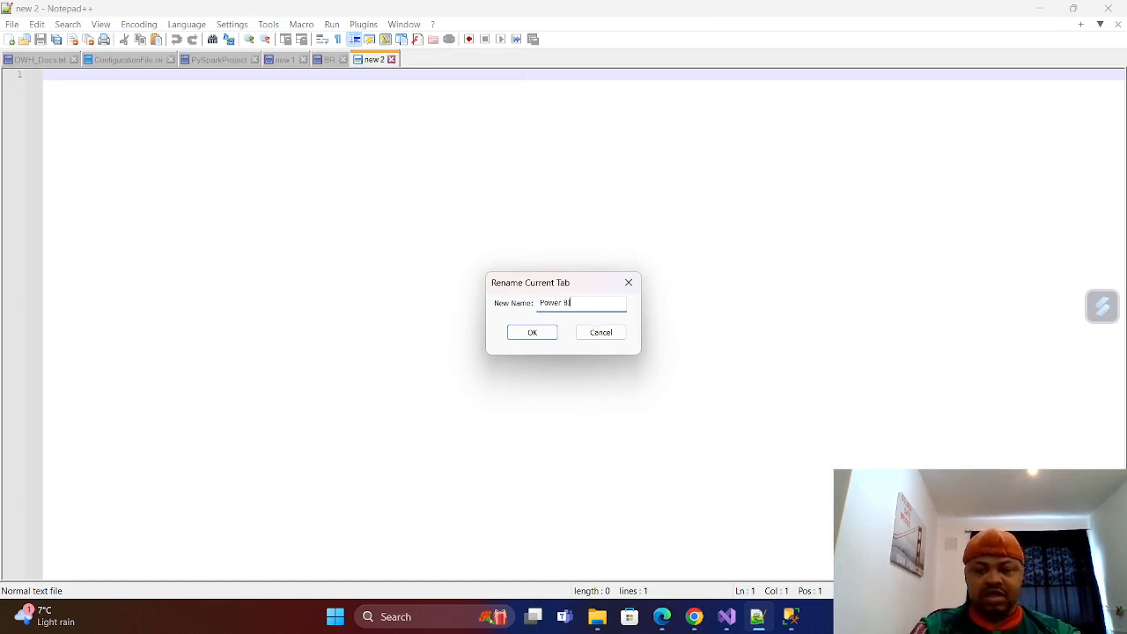
{"action": "type", "text": "I Project"}
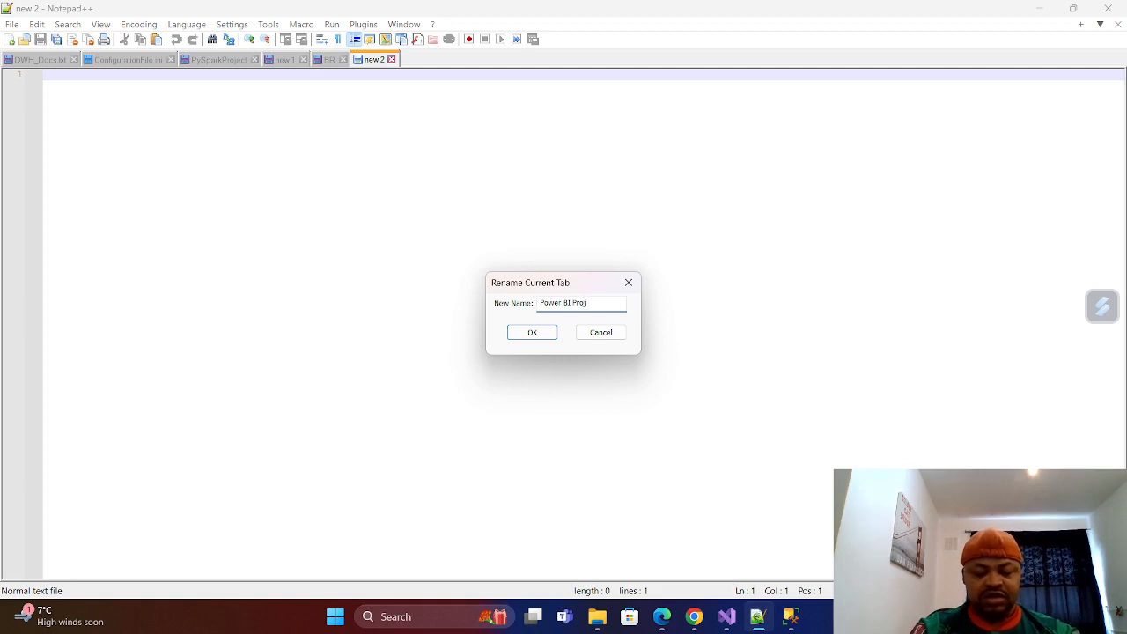
{"action": "left_click", "coordinate": [528, 336]}
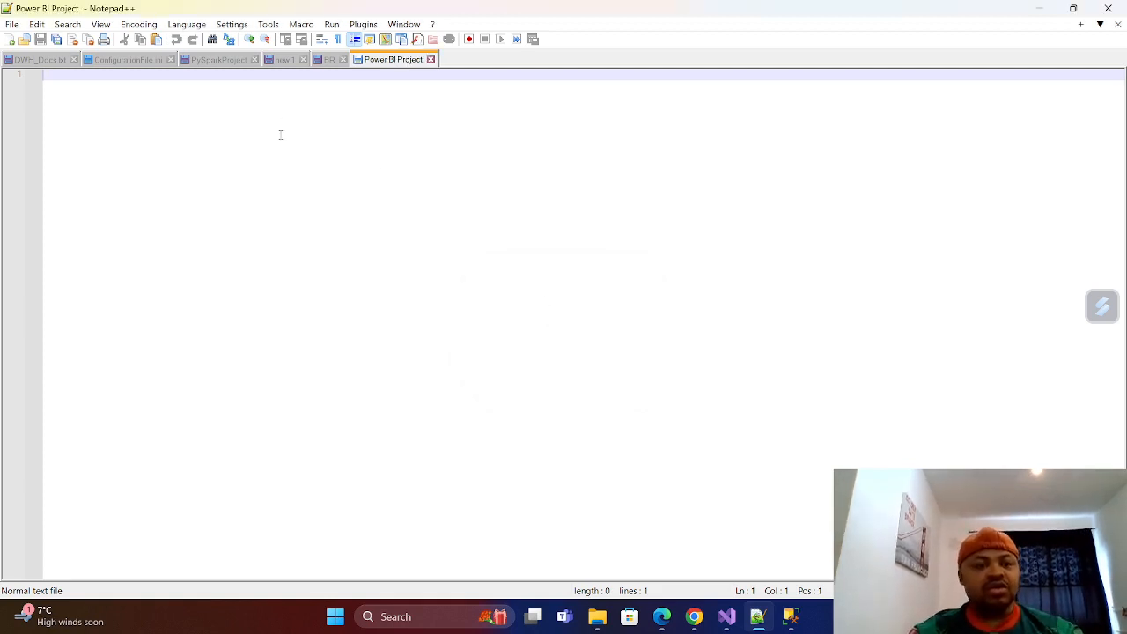
Leave four blank lines at the start of the document and indent the fifth line.
{"action": "key", "text": "Return"}
{"action": "key", "text": "Return"}
{"action": "key", "text": "Return"}
{"action": "key", "text": "Return"}
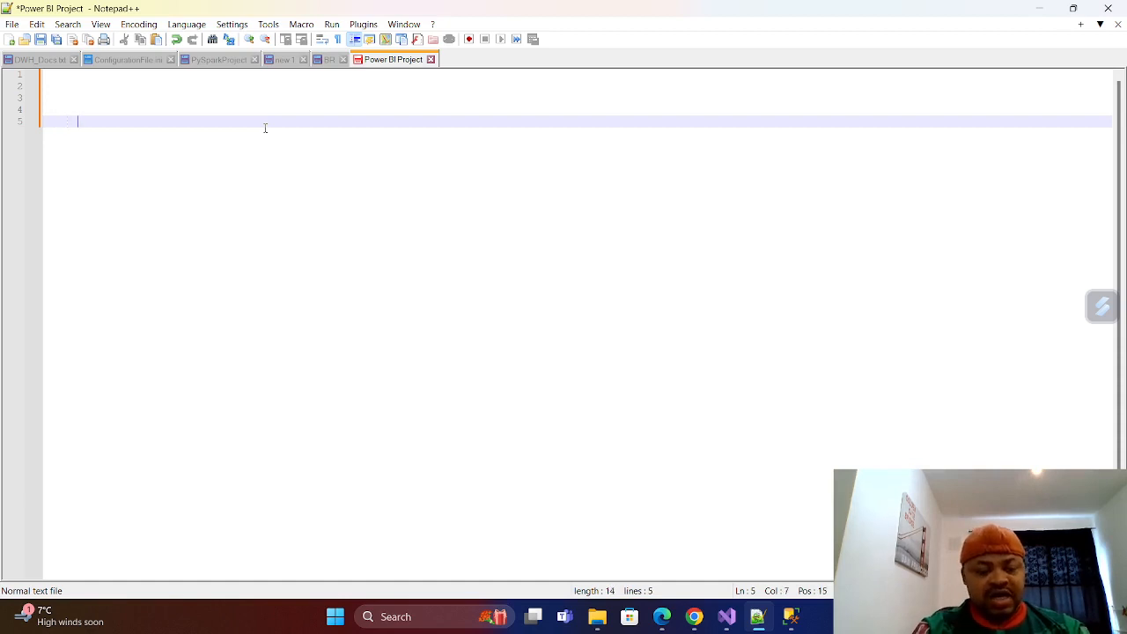
{"action": "type", "text": "Re"}
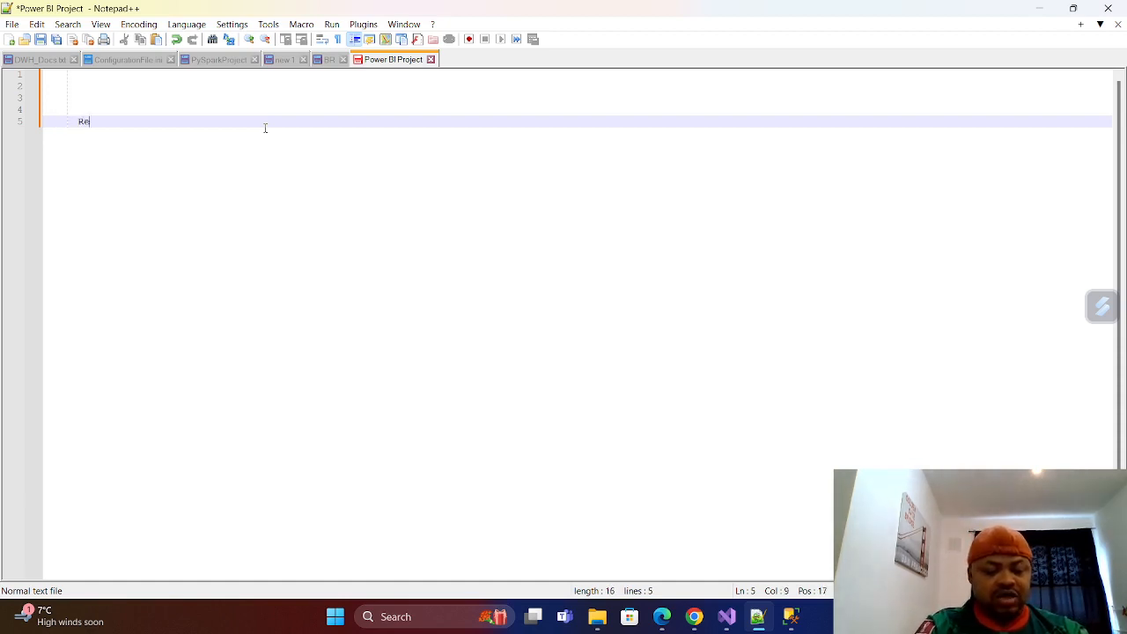
{"action": "type", "text": "quirement"}
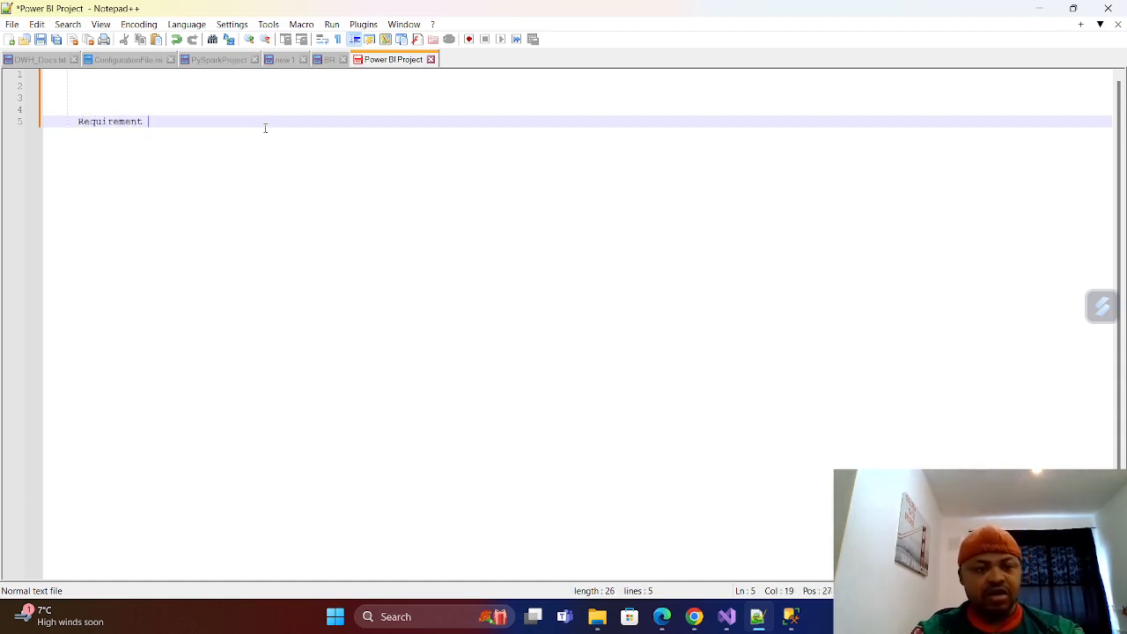
{"action": "key", "text": "BackSpace"}
{"action": "key", "text": "BackSpace"}
{"action": "key", "text": "BackSpace"}
{"action": "key", "text": "BackSpace"}
{"action": "key", "text": "BackSpace"}
{"action": "key", "text": "BackSpace"}
{"action": "key", "text": "BackSpace"}
{"action": "key", "text": "BackSpace"}
{"action": "key", "text": "BackSpace"}
{"action": "key", "text": "BackSpace"}
{"action": "key", "text": "BackSpace"}
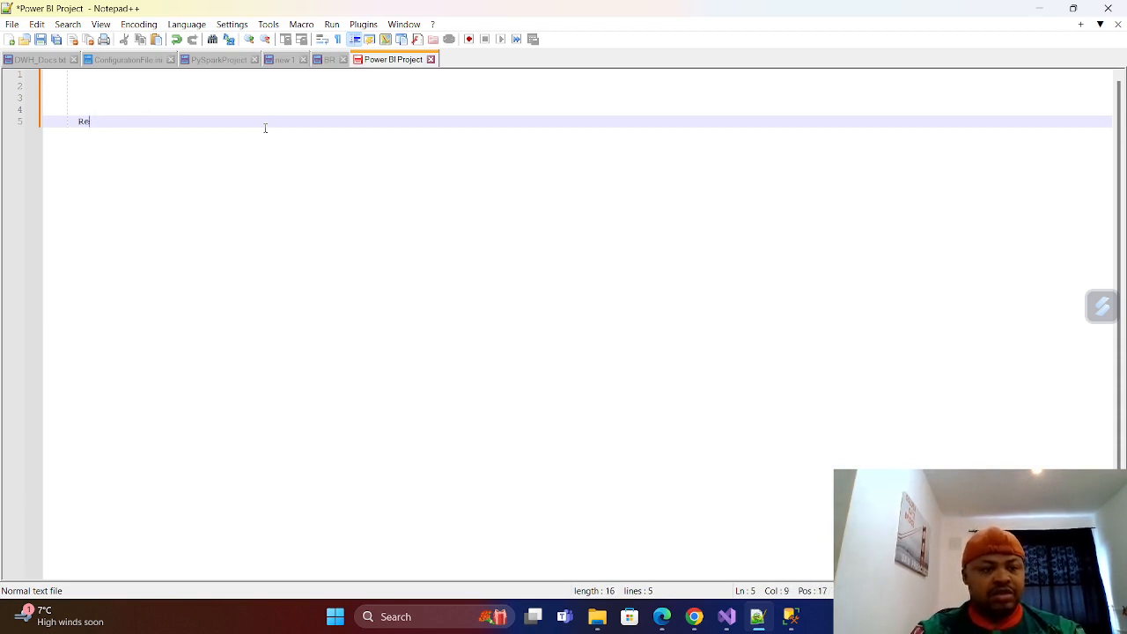
Write the heading "REQUIEREMENT GATHERING" in capitals on line 5, leaving two blank lines below it.
{"action": "type", "text": "RE"}
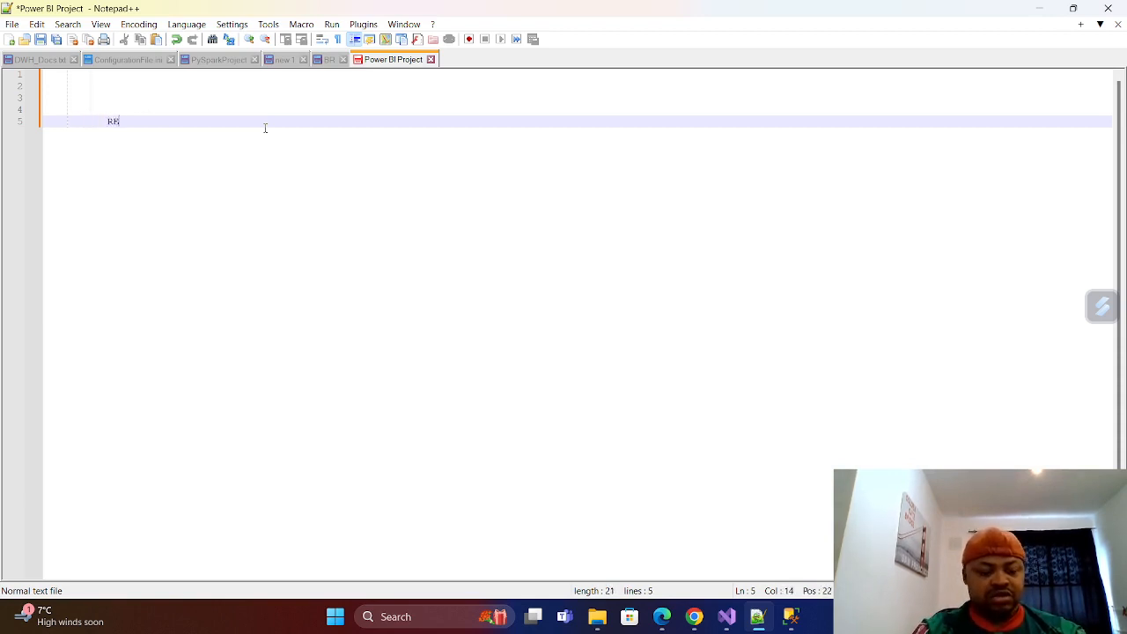
{"action": "type", "text": "QUIERREMENT"}
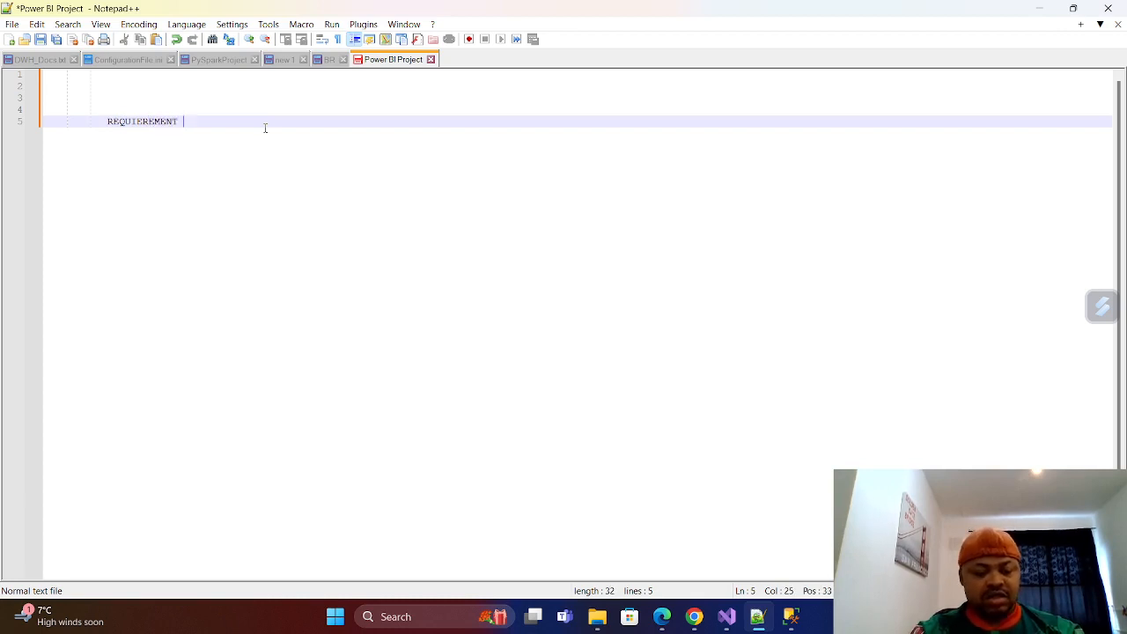
{"action": "type", "text": " GATHERI"}
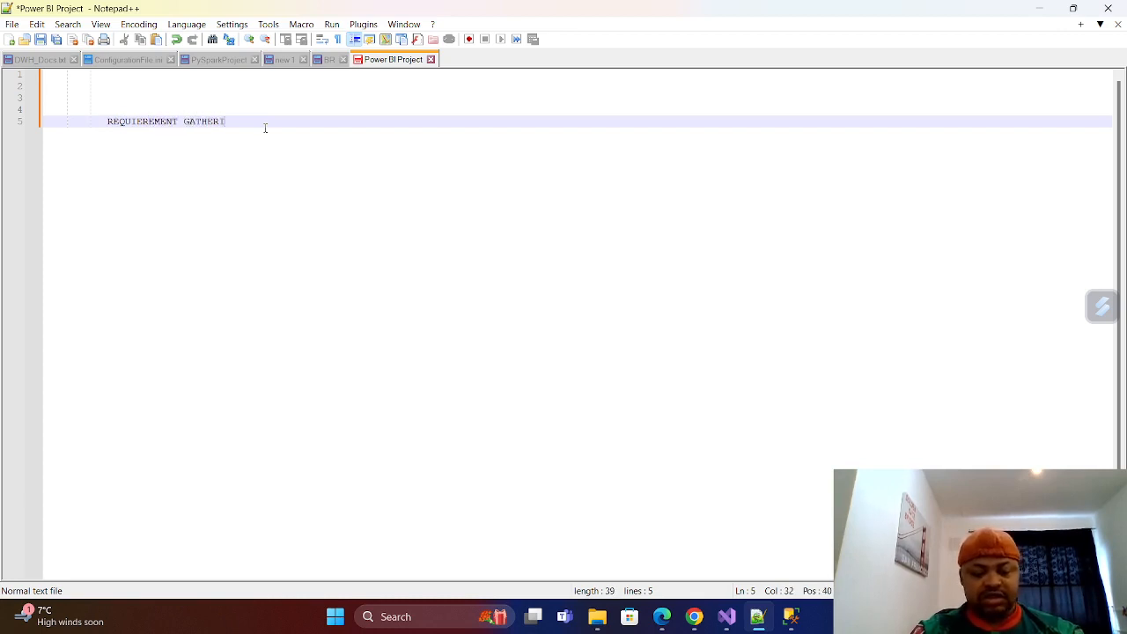
{"action": "type", "text": "NG"}
{"action": "key", "text": "Return"}
{"action": "key", "text": "Return"}
{"action": "key", "text": "Return"}
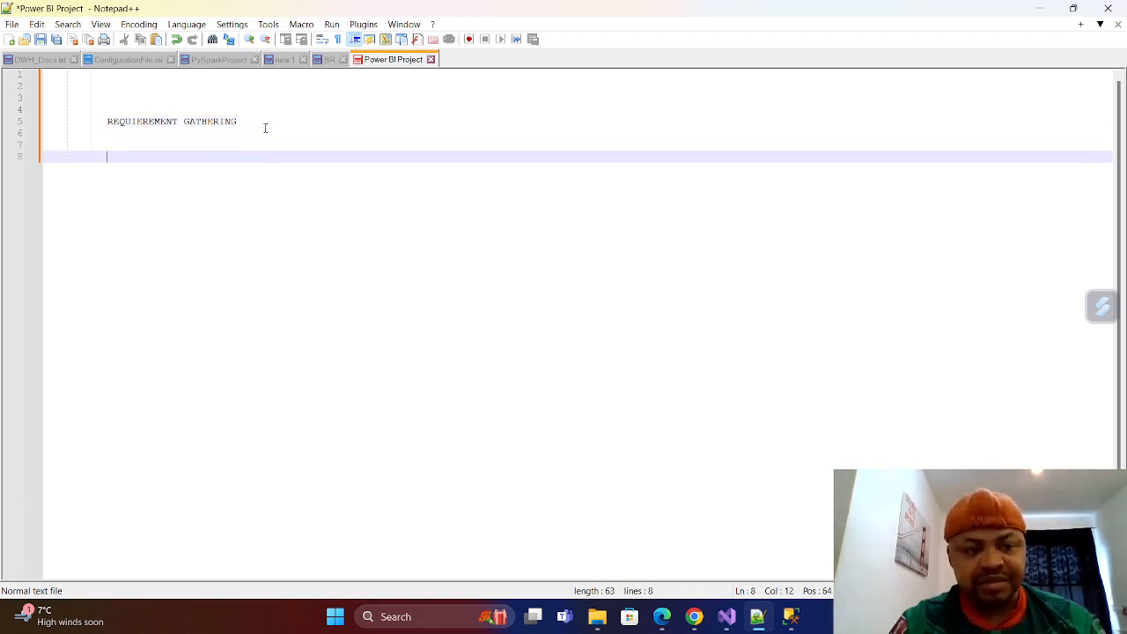
Add the line "Step1 Identify the Stakeholders" on line 8 beneath the heading.
{"action": "type", "text": "St"}
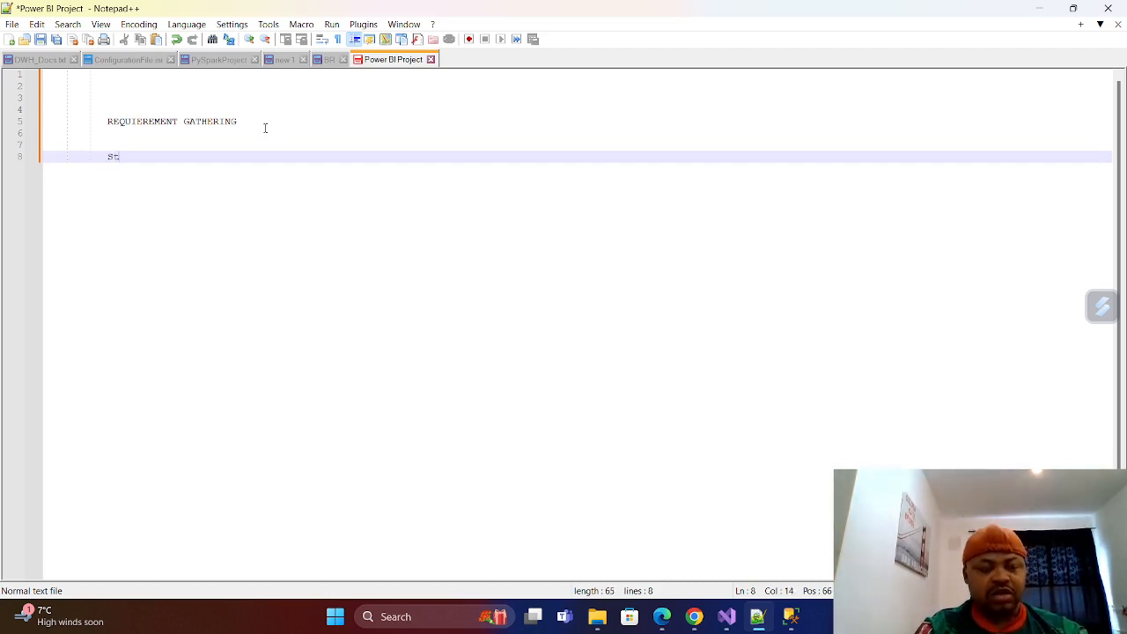
{"action": "type", "text": "ep"}
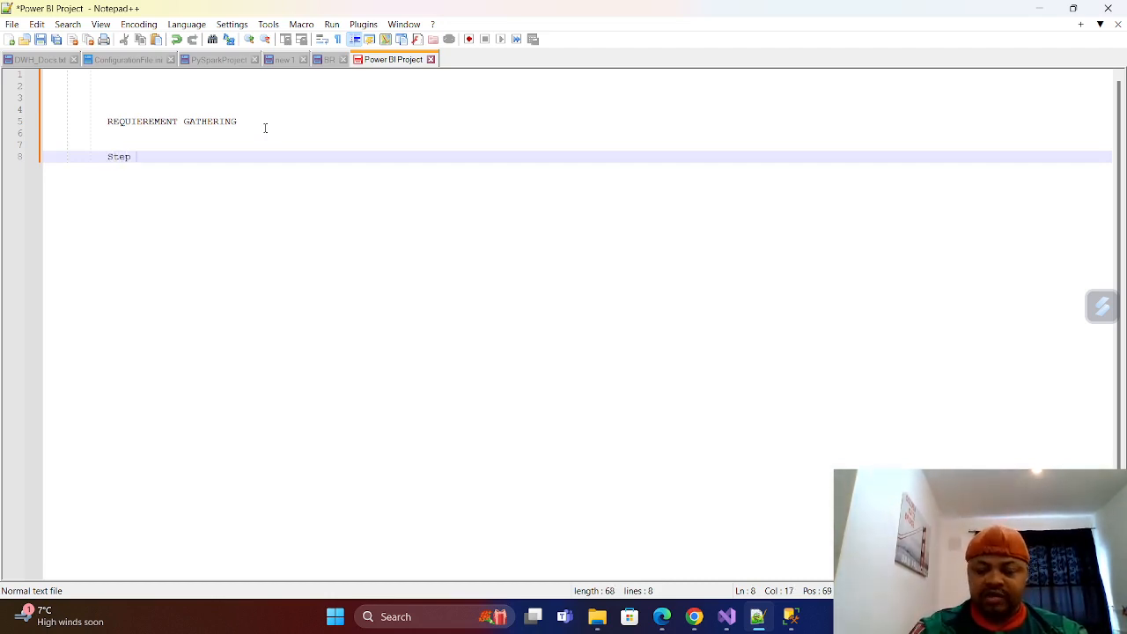
{"action": "key", "text": "BackSpace"}
{"action": "type", "text": "1"}
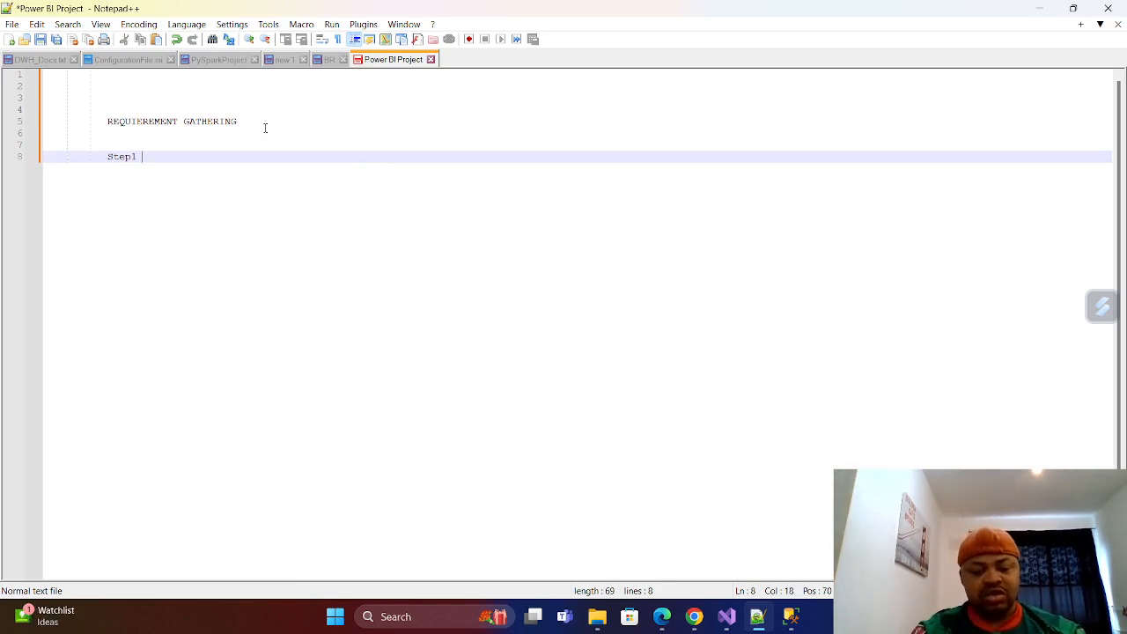
{"action": "type", "text": " Identif"}
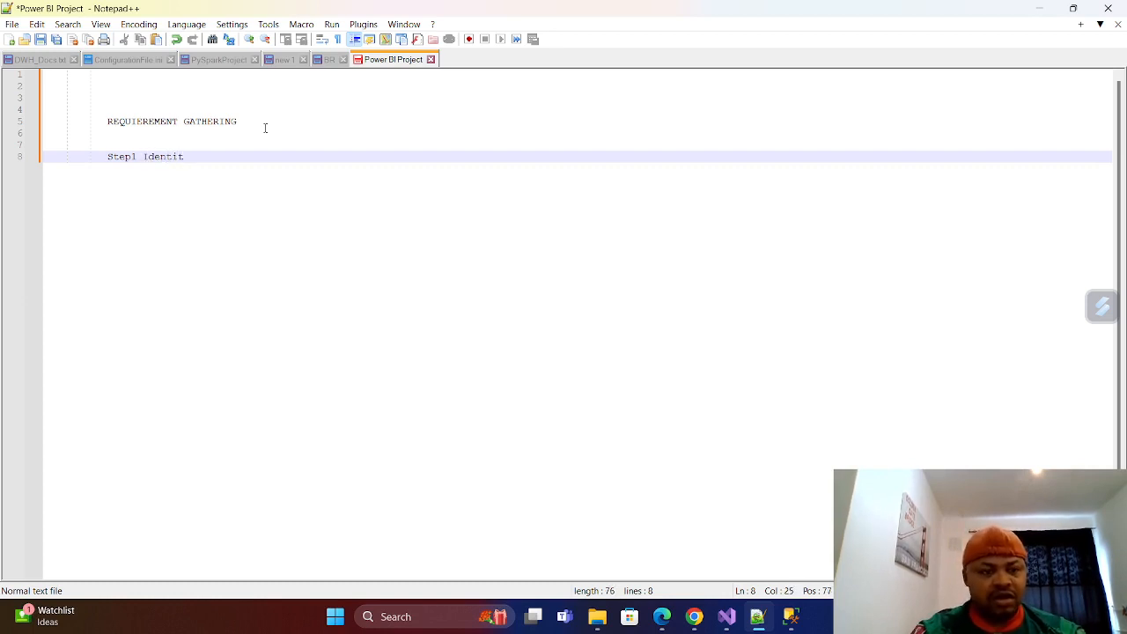
{"action": "key", "text": "BackSpace"}
{"action": "type", "text": "fy "}
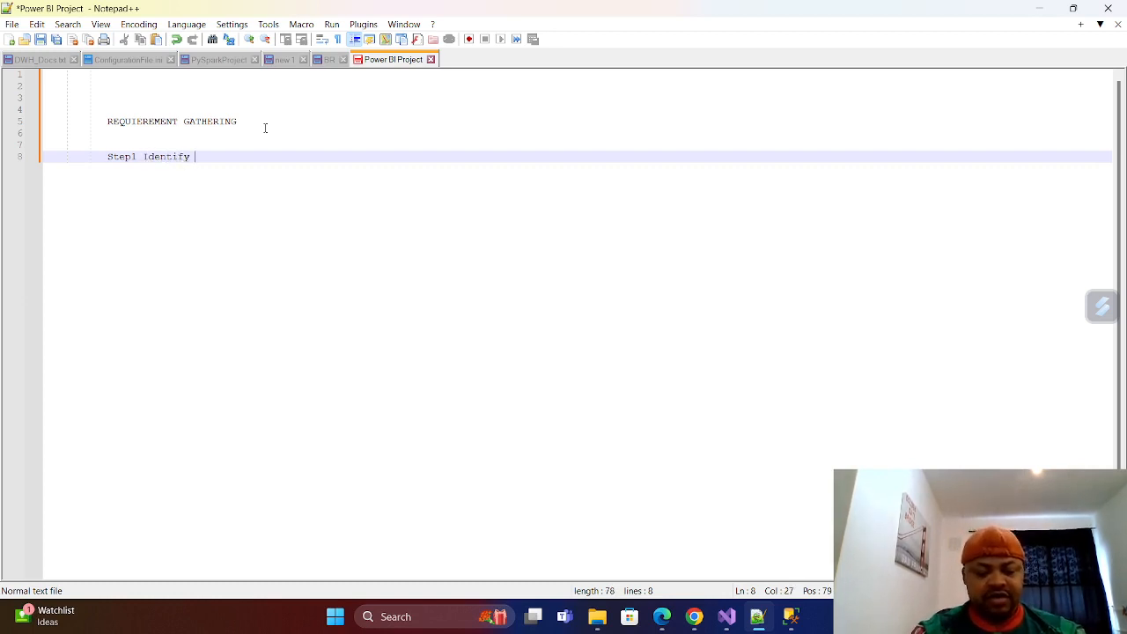
{"action": "type", "text": "the Sks"}
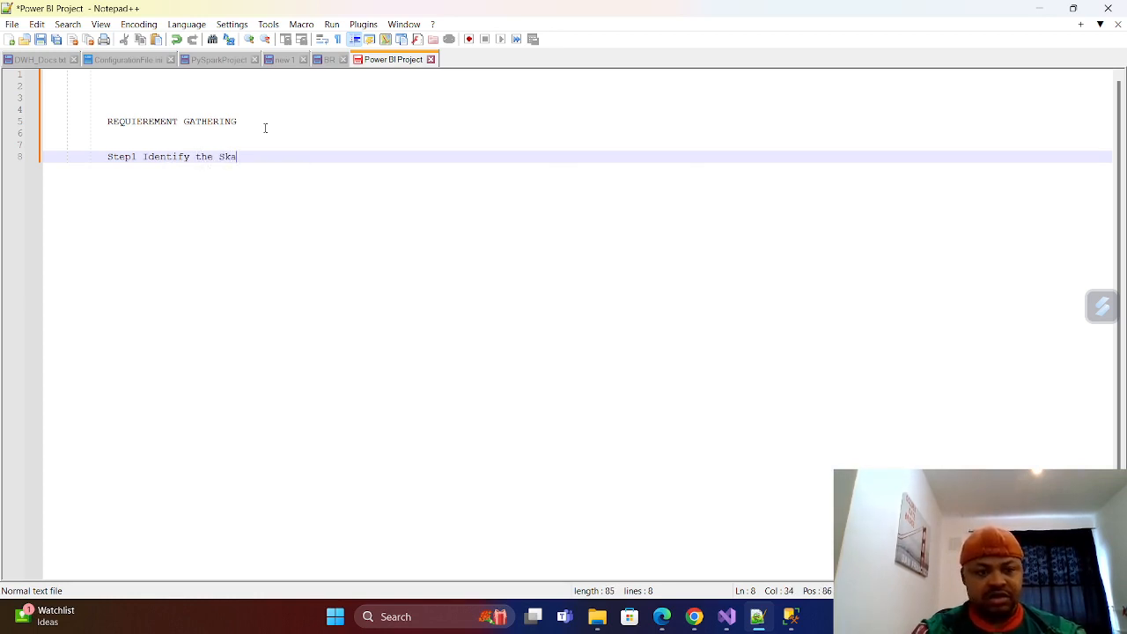
{"action": "key", "text": "BackSpace"}
{"action": "key", "text": "BackSpace"}
{"action": "type", "text": "t"}
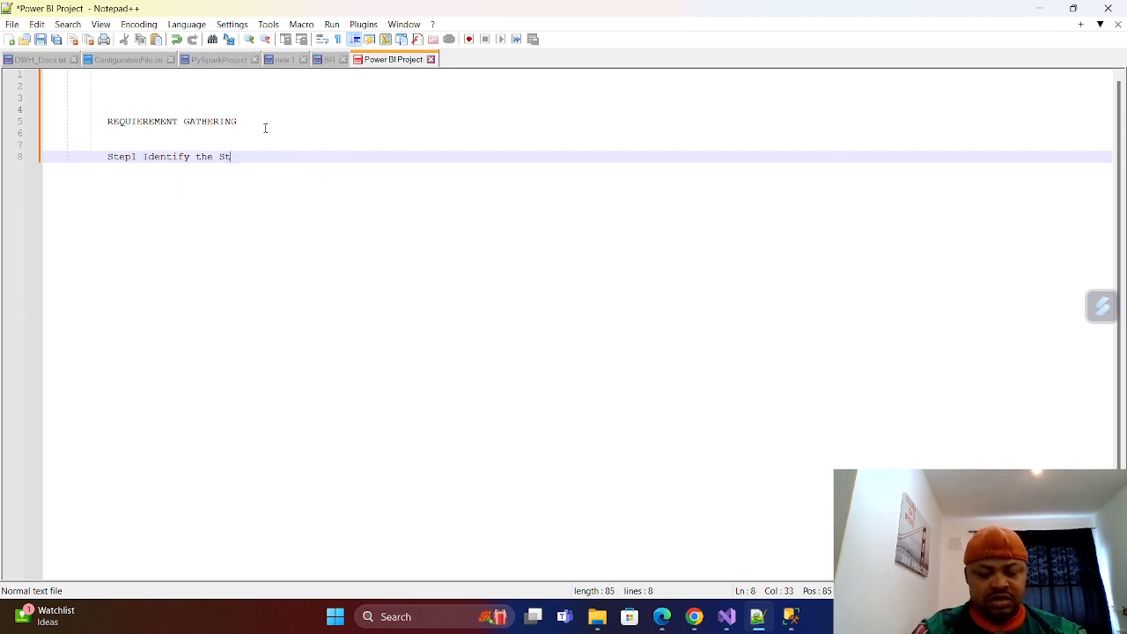
{"action": "type", "text": "akeholders"}
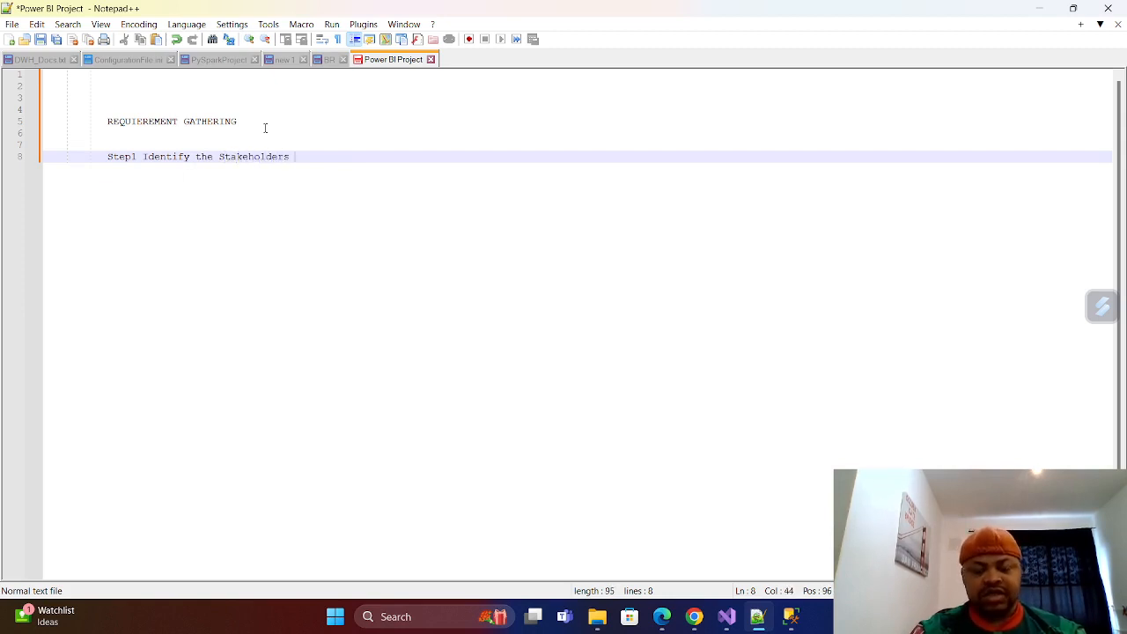
Add the bullet line "* Establish the point of contact with them" on line 9, directly below the Step1 line.
{"action": "key", "text": "Return"}
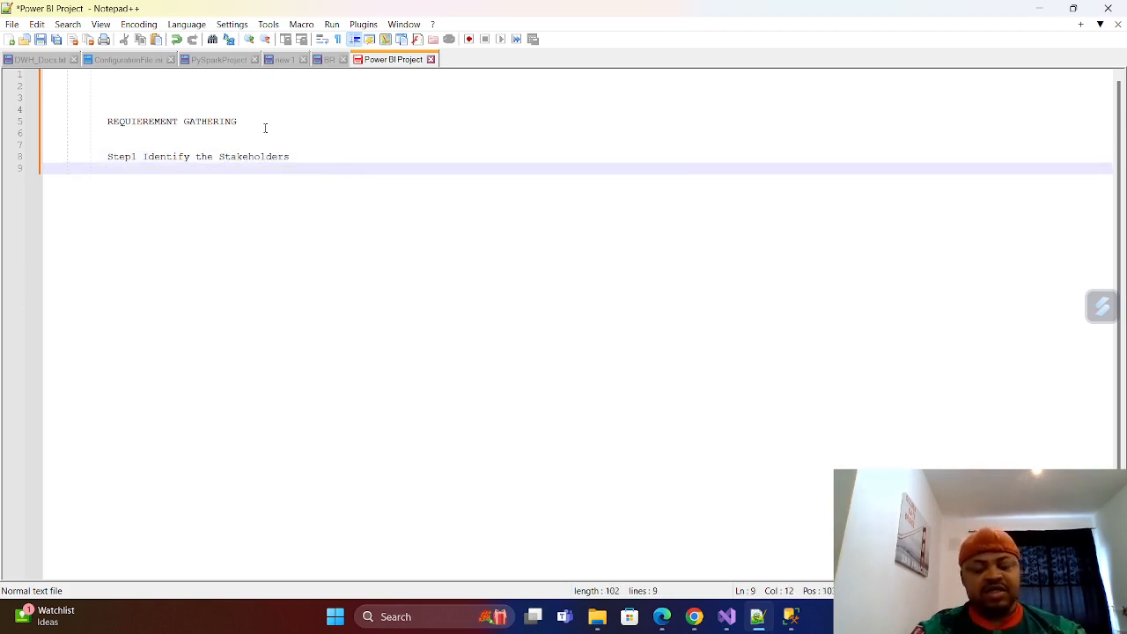
{"action": "type", "text": "*"}
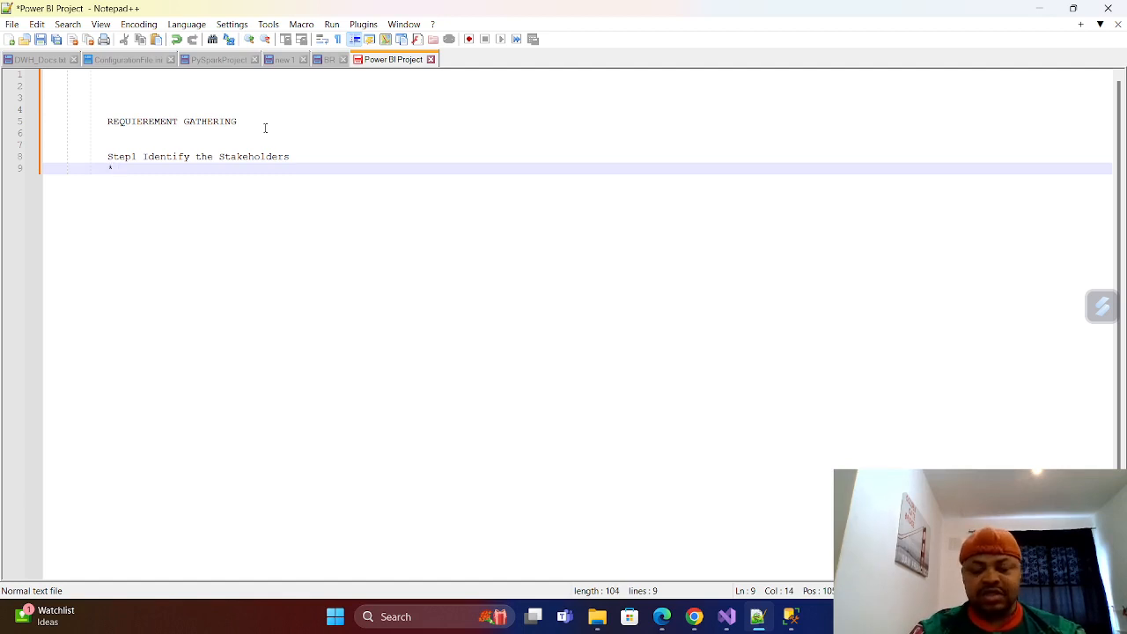
{"action": "key", "text": "BackSpace"}
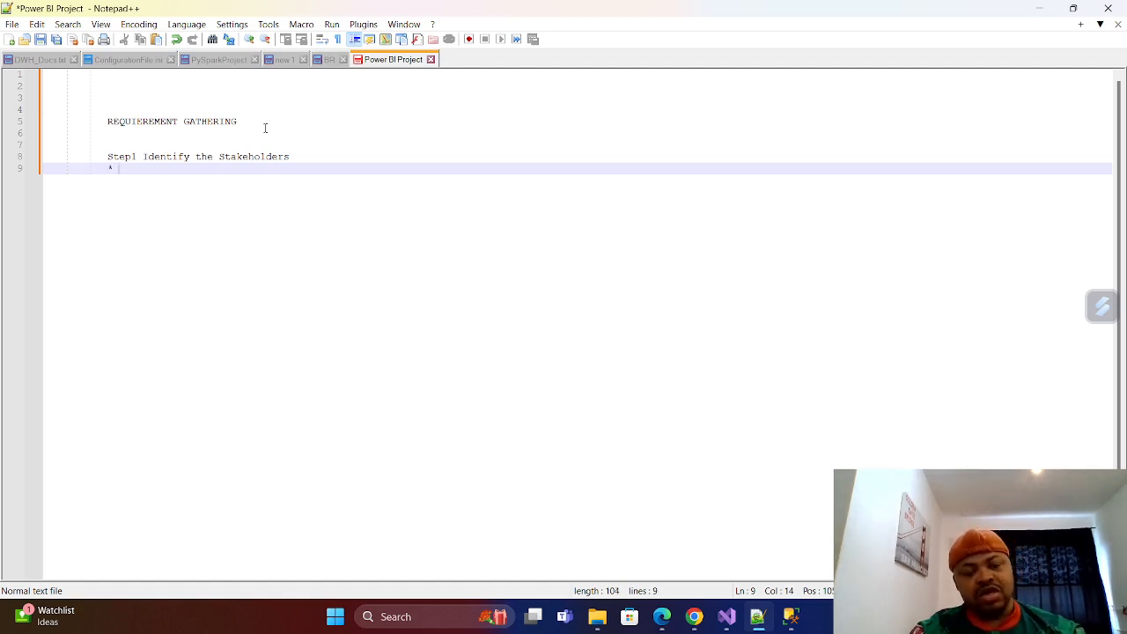
{"action": "type", "text": "Esta"}
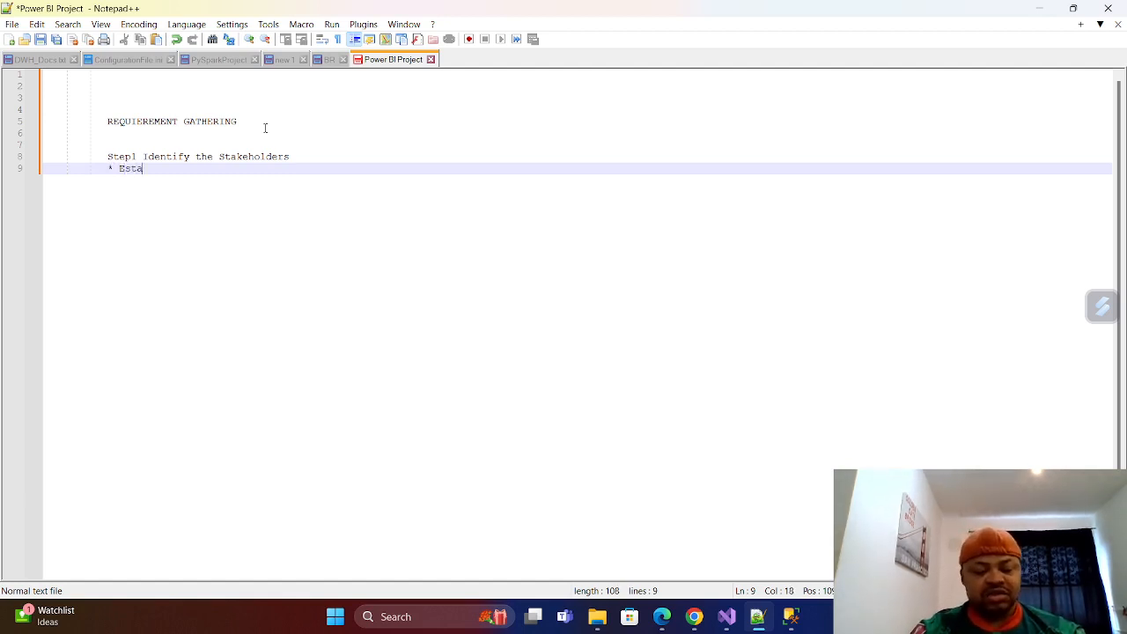
{"action": "type", "text": "blis"}
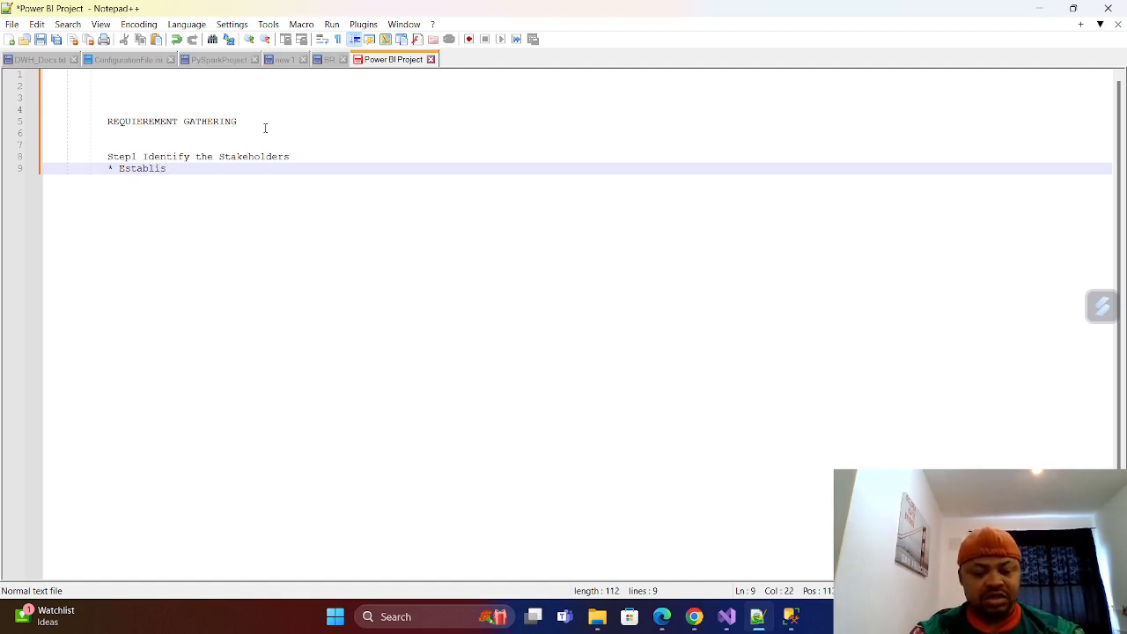
{"action": "type", "text": "h"}
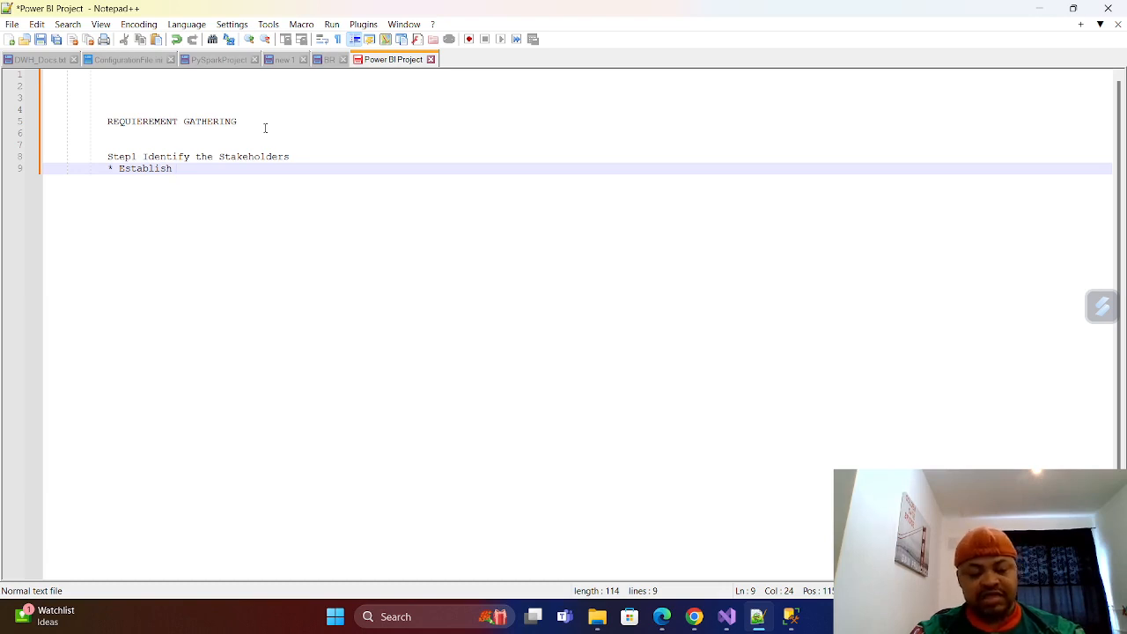
{"action": "type", "text": "the popi"}
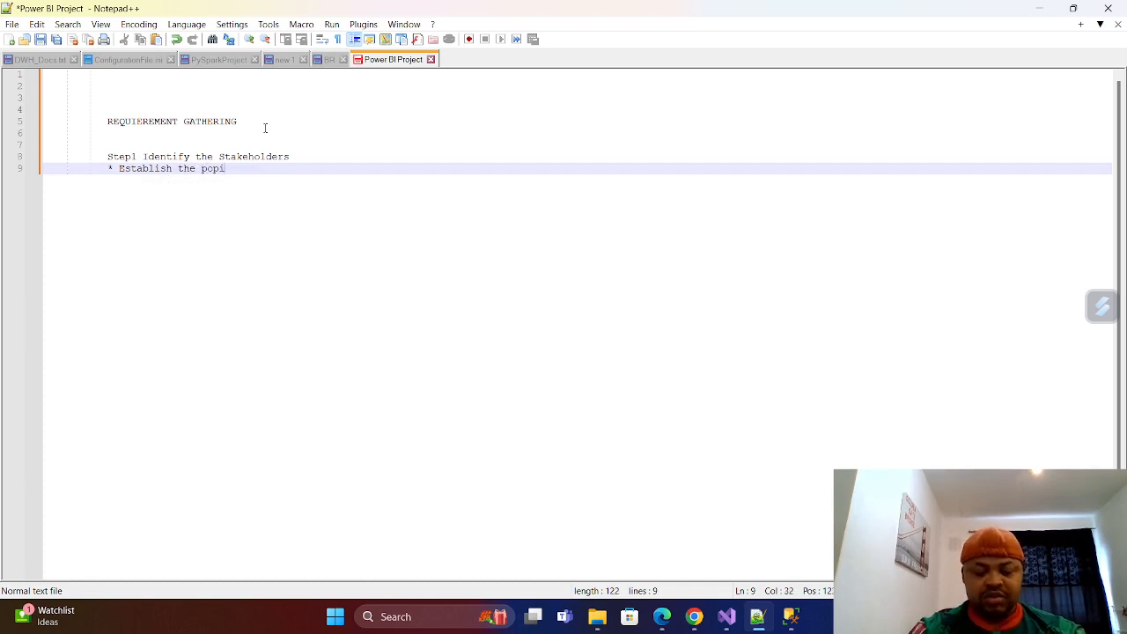
{"action": "type", "text": "nt"}
{"action": "key", "text": "BackSpace"}
{"action": "key", "text": "BackSpace"}
{"action": "key", "text": "BackSpace"}
{"action": "key", "text": "BackSpace"}
{"action": "key", "text": "BackSpace"}
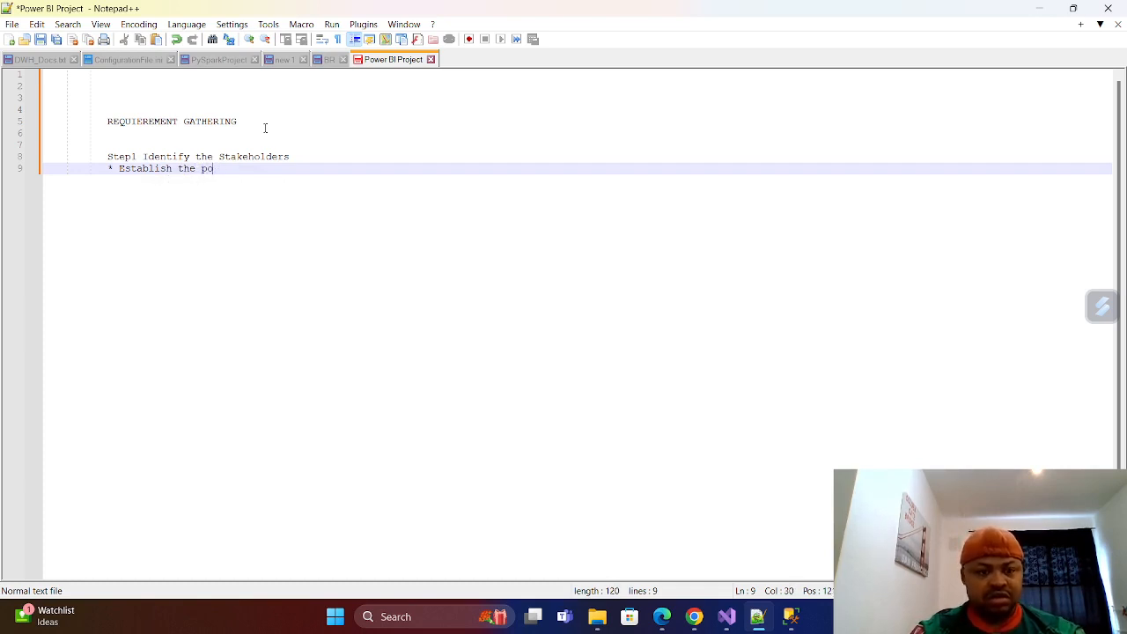
{"action": "type", "text": "int of "}
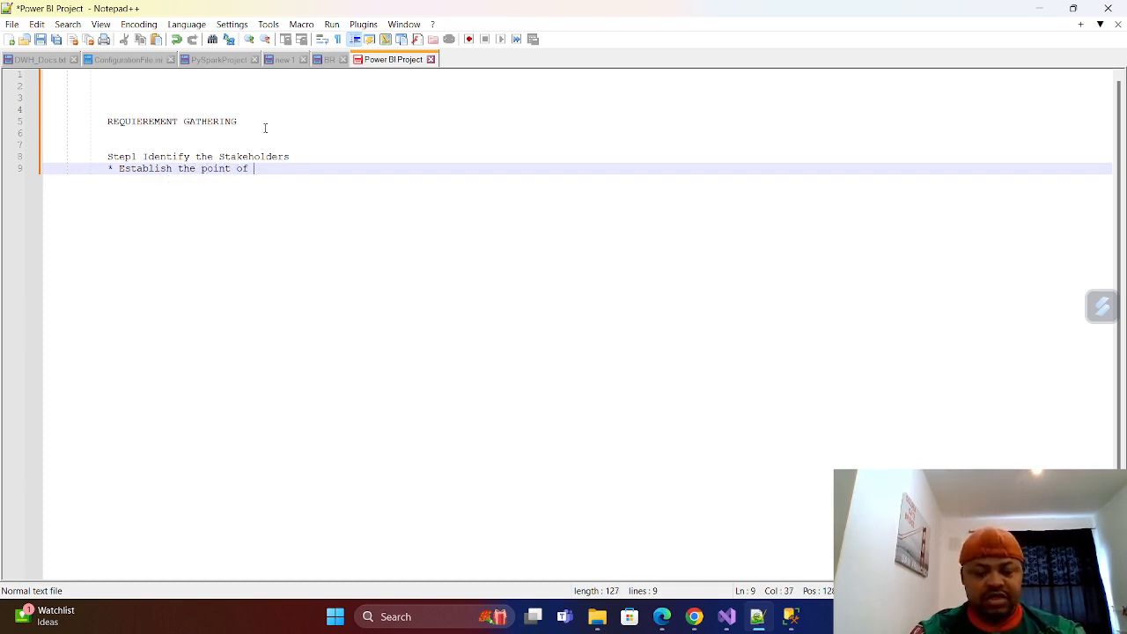
{"action": "type", "text": "conta"}
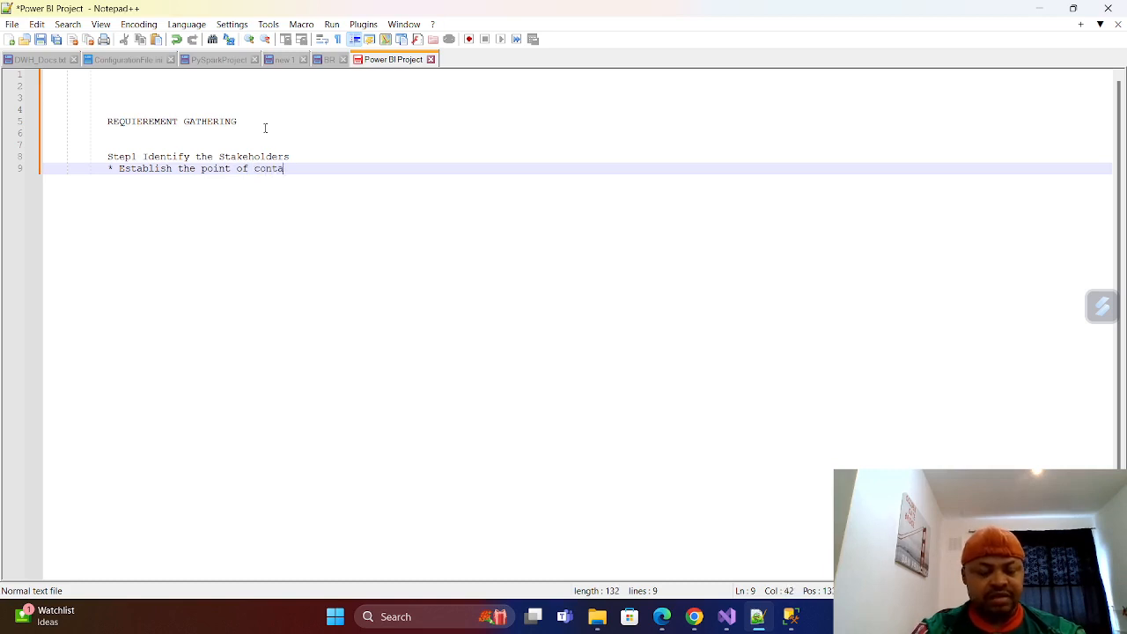
{"action": "type", "text": "ct with "}
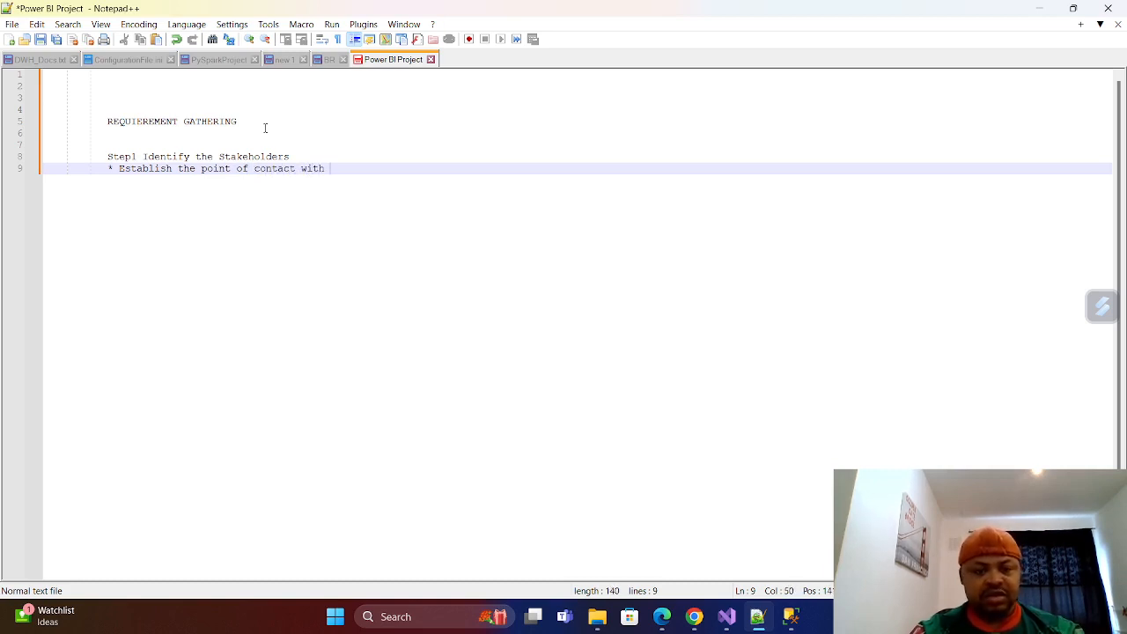
{"action": "type", "text": "them"}
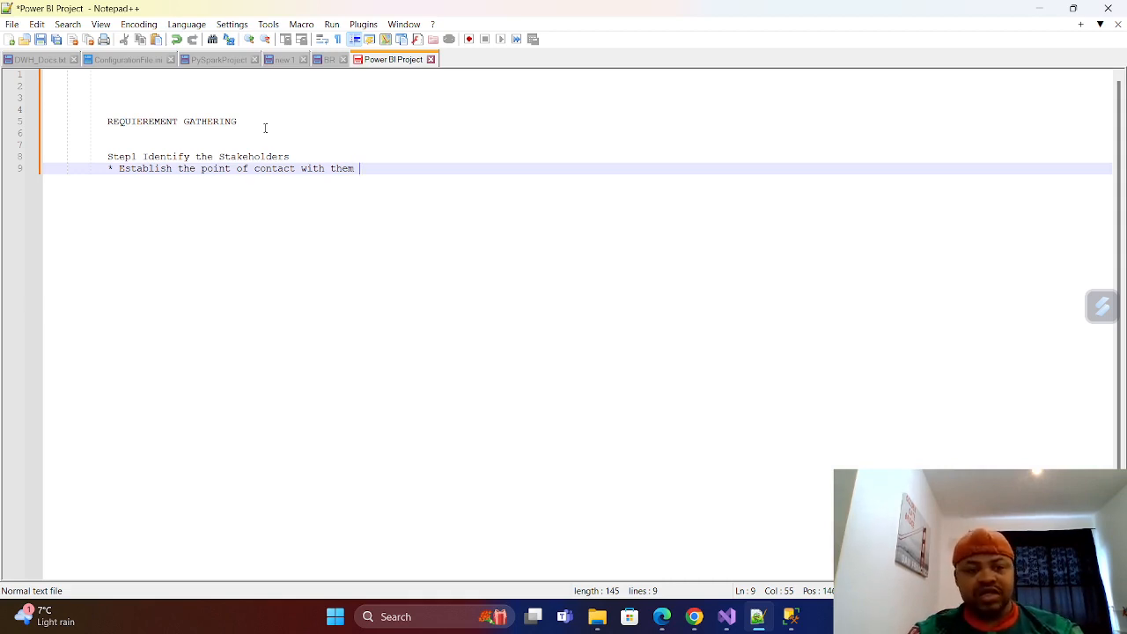
Leave two blank lines below the bullet and begin line 12 with "Step2 Under".
{"action": "key", "text": "Return"}
{"action": "key", "text": "Return"}
{"action": "key", "text": "Return"}
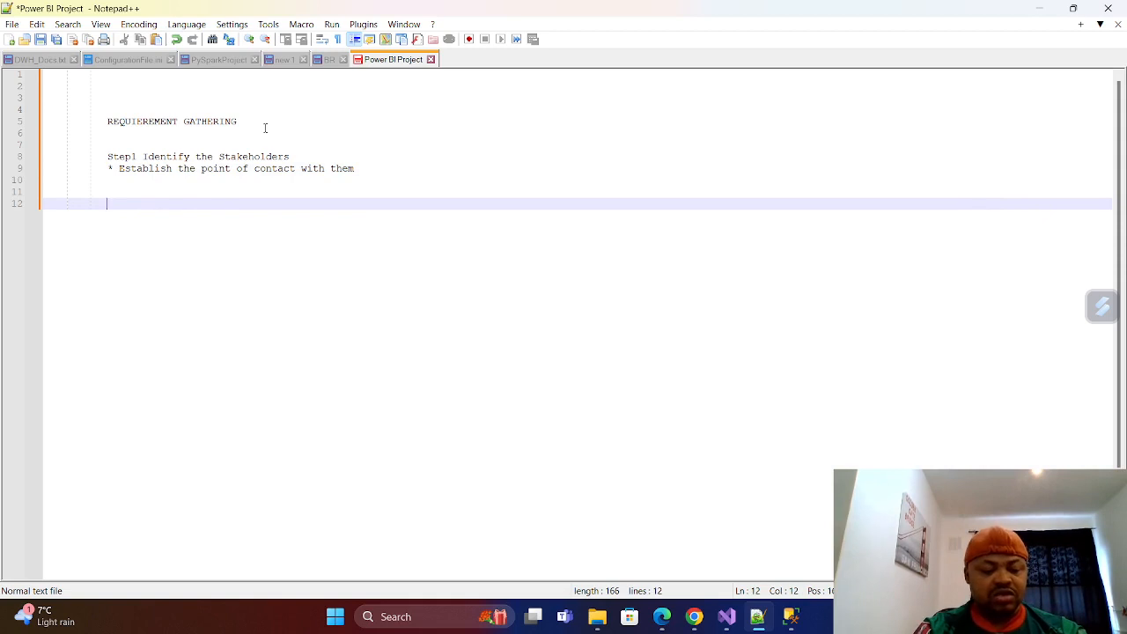
{"action": "type", "text": "Step"}
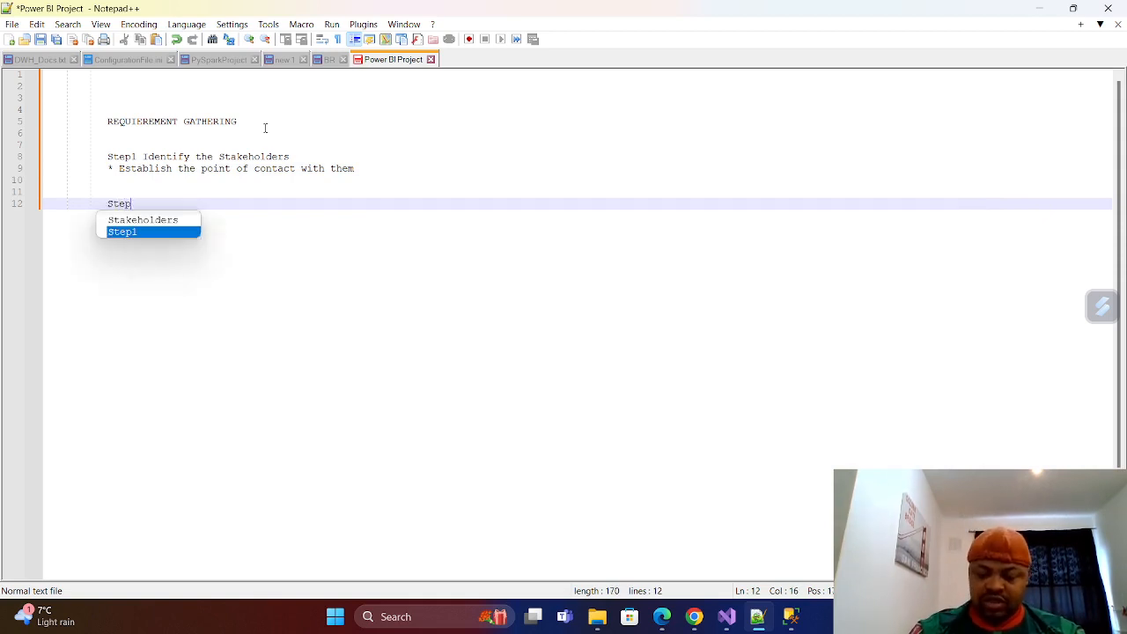
{"action": "type", "text": "2"}
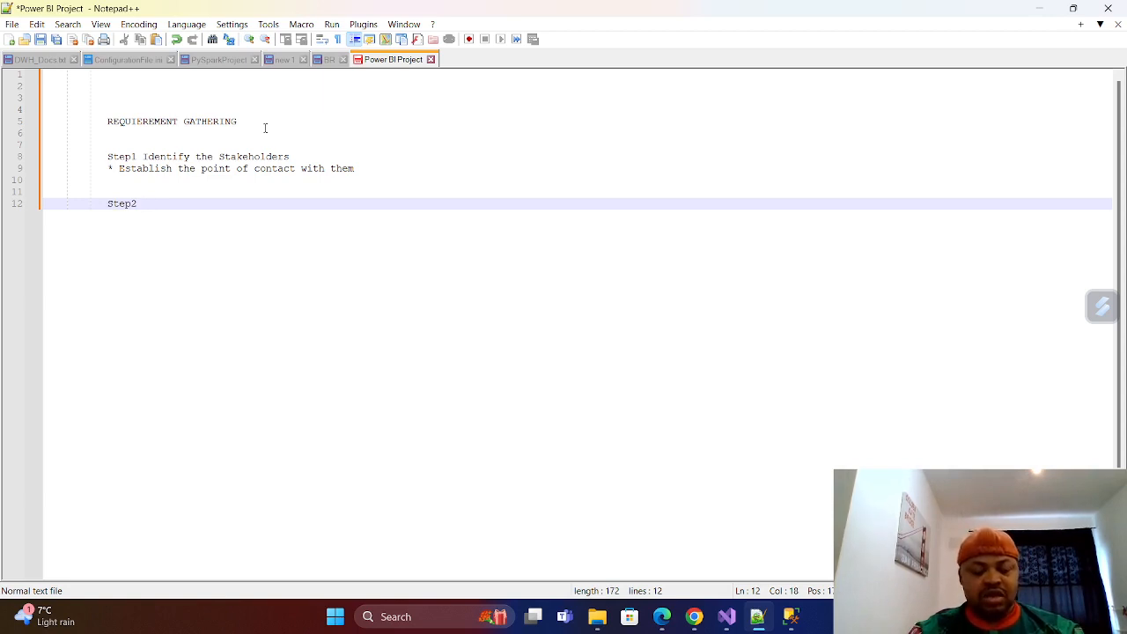
{"action": "type", "text": "Under"}
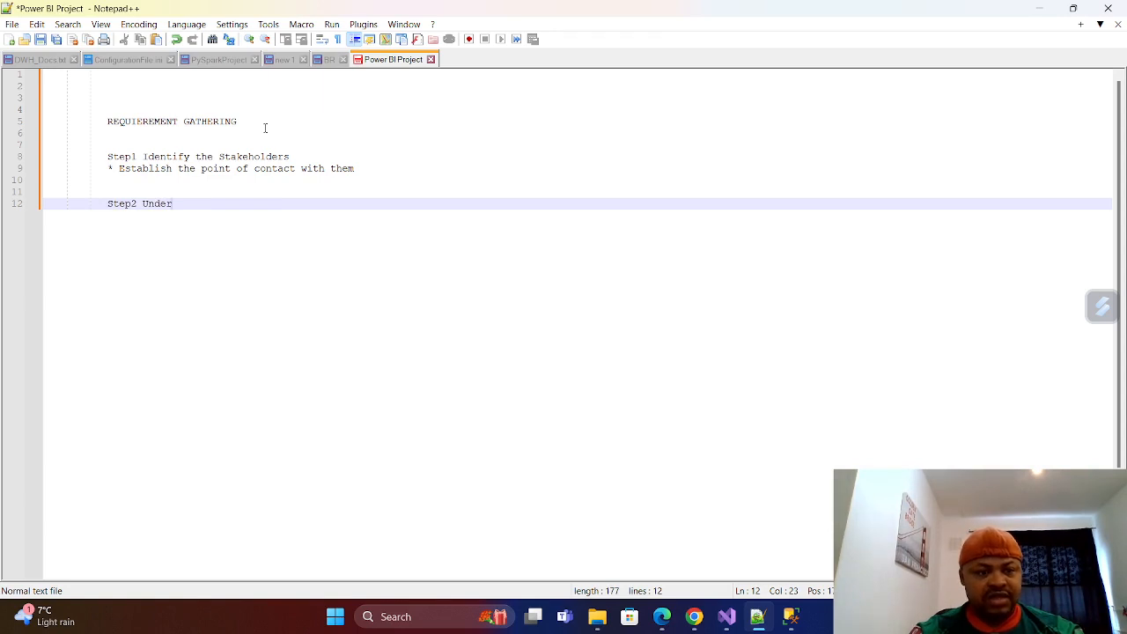
Insert a colon directly after "Step1" on line 8 and after "Step2" on line 12.
{"action": "left_click", "coordinate": [137, 158]}
{"action": "type", "text": ":"}
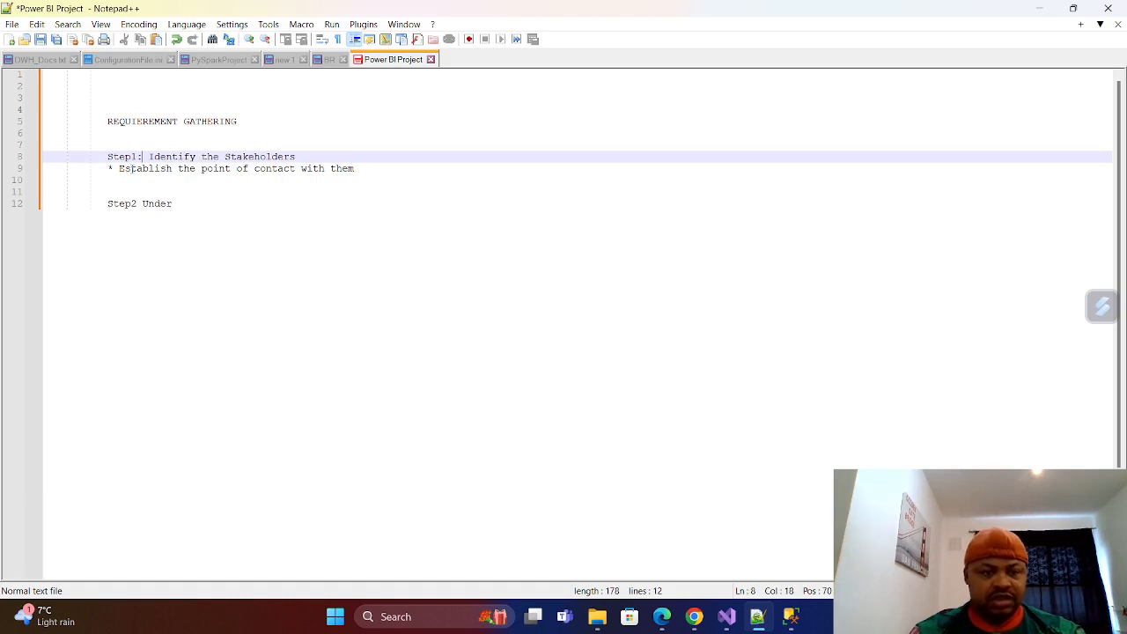
{"action": "left_click", "coordinate": [138, 203]}
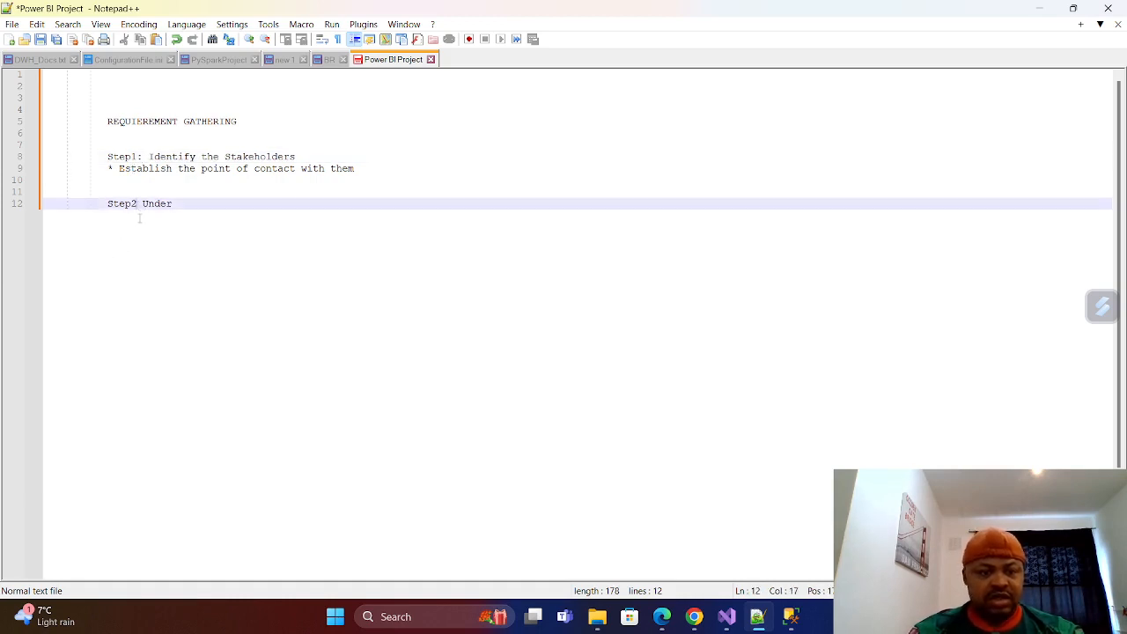
{"action": "type", "text": ":"}
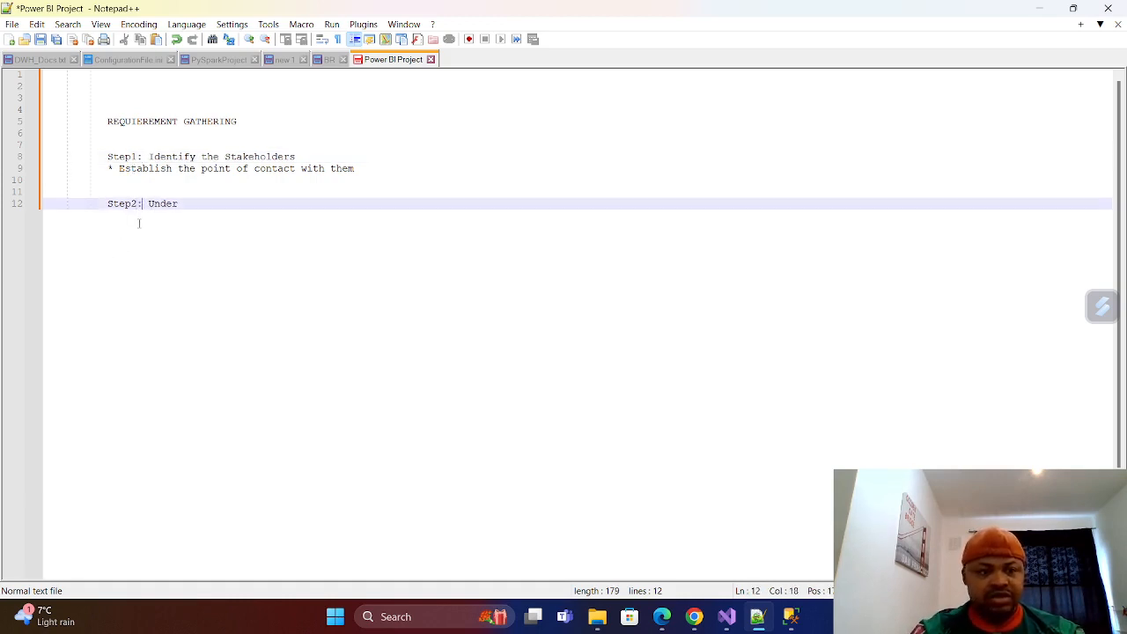
Complete the line 12 text so it reads "Step2: Understand the business objective".
{"action": "key", "text": "Up"}
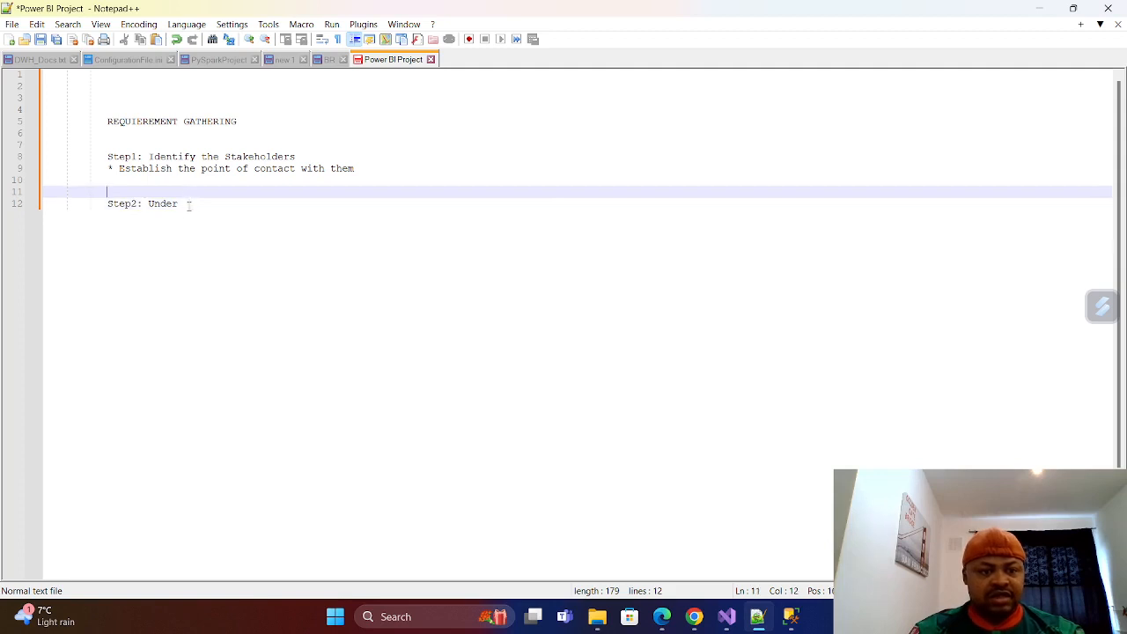
{"action": "left_click", "coordinate": [181, 205]}
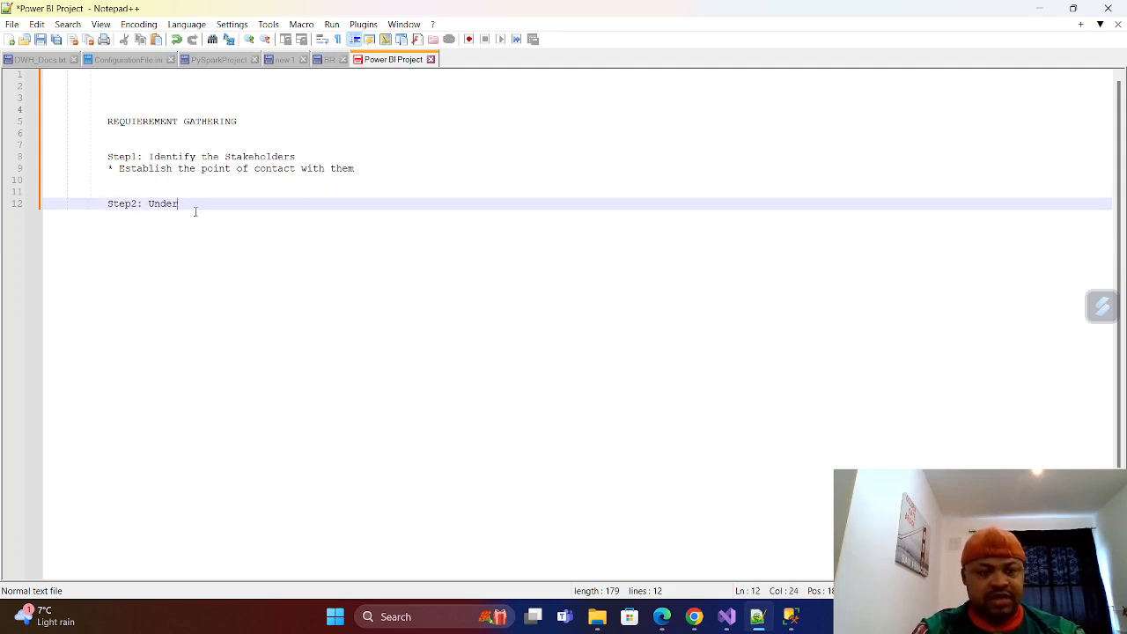
{"action": "type", "text": "stan"}
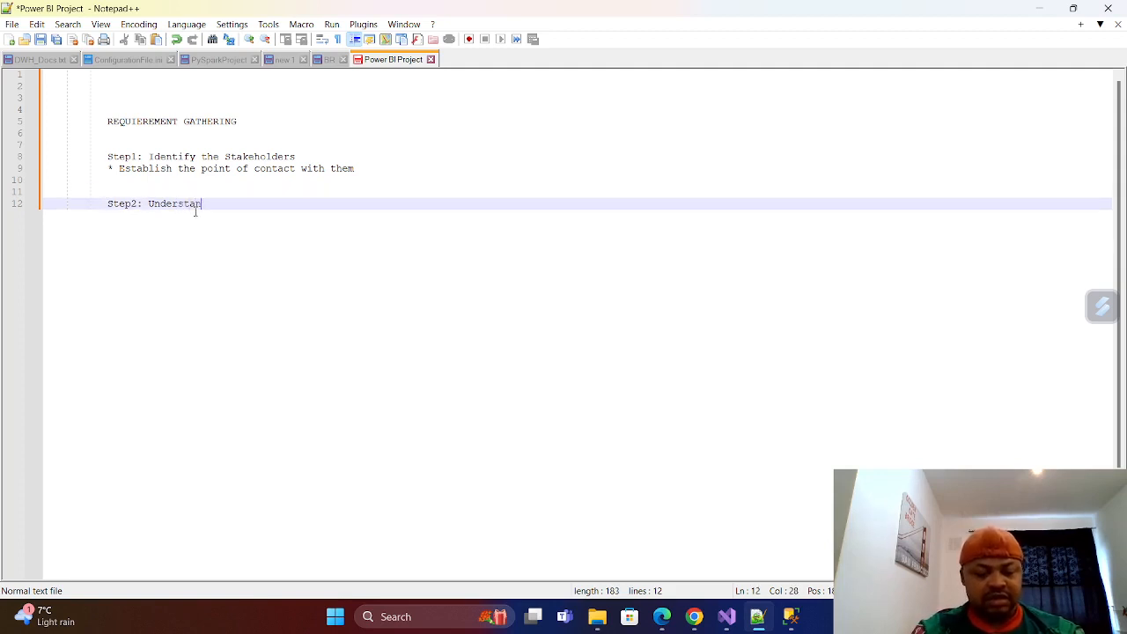
{"action": "type", "text": "d the "}
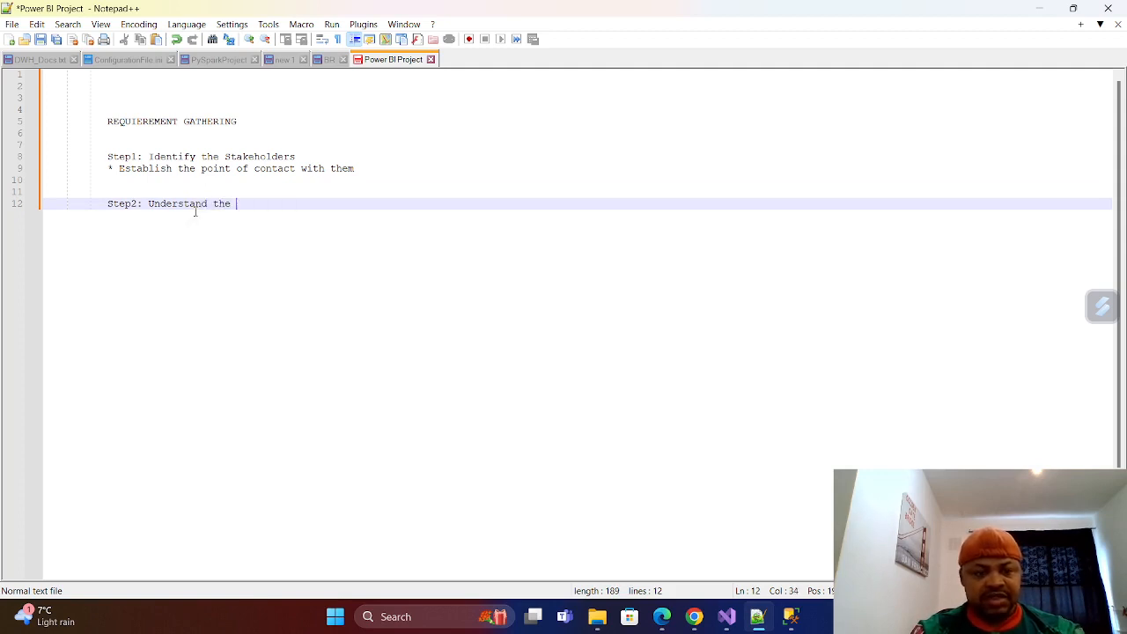
{"action": "type", "text": "business "}
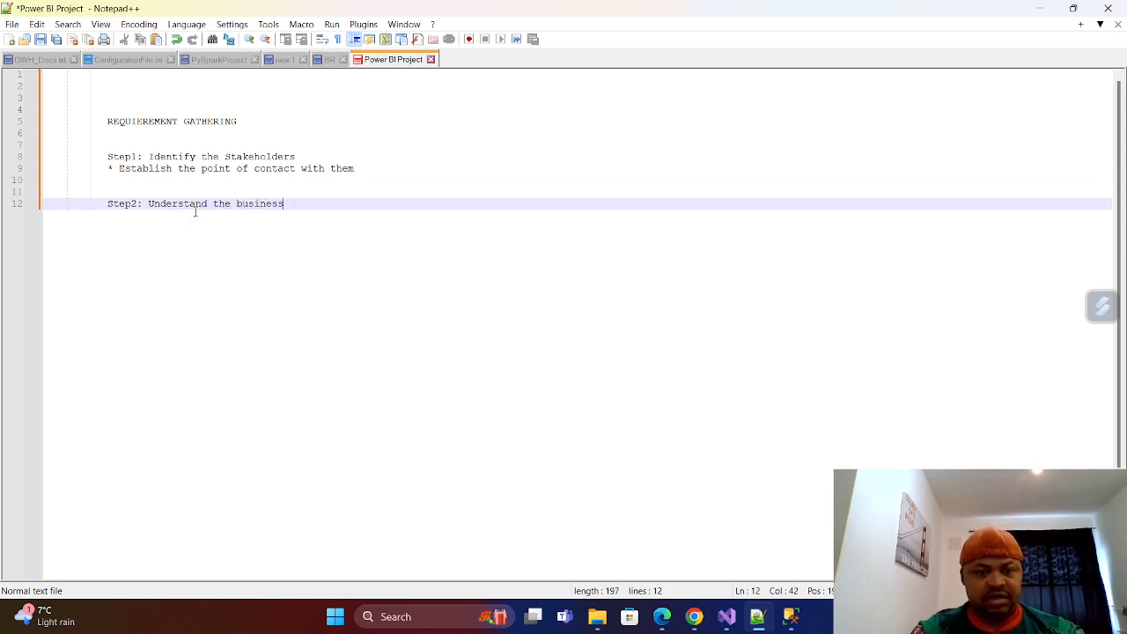
{"action": "type", "text": "lo"}
{"action": "key", "text": "BackSpace"}
{"action": "key", "text": "BackSpace"}
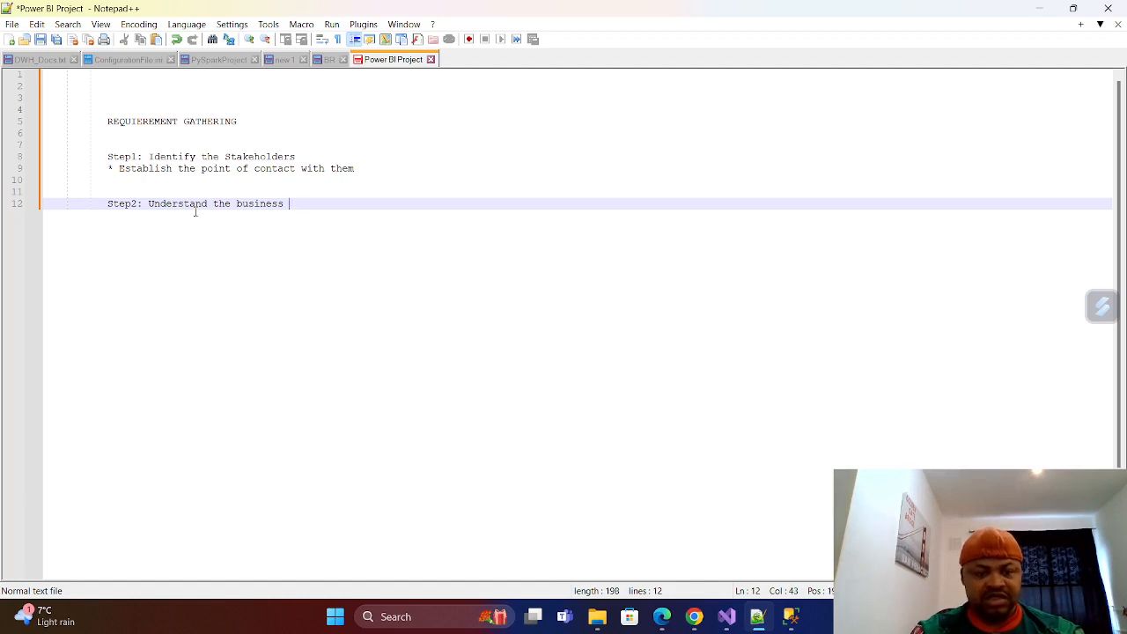
{"action": "type", "text": "object"}
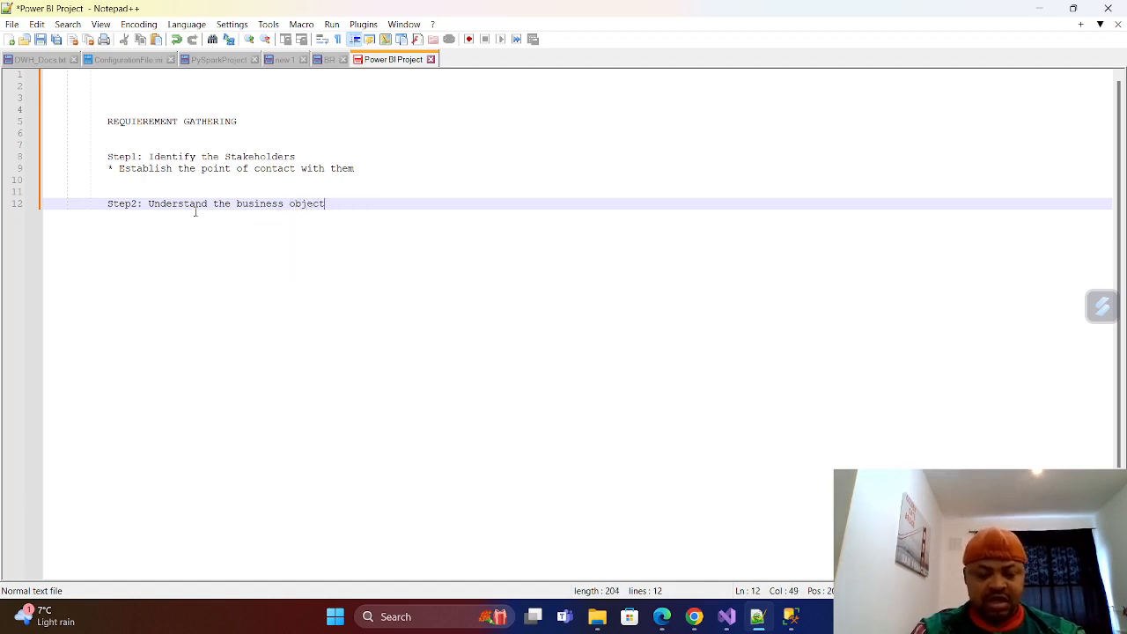
{"action": "type", "text": "ive"}
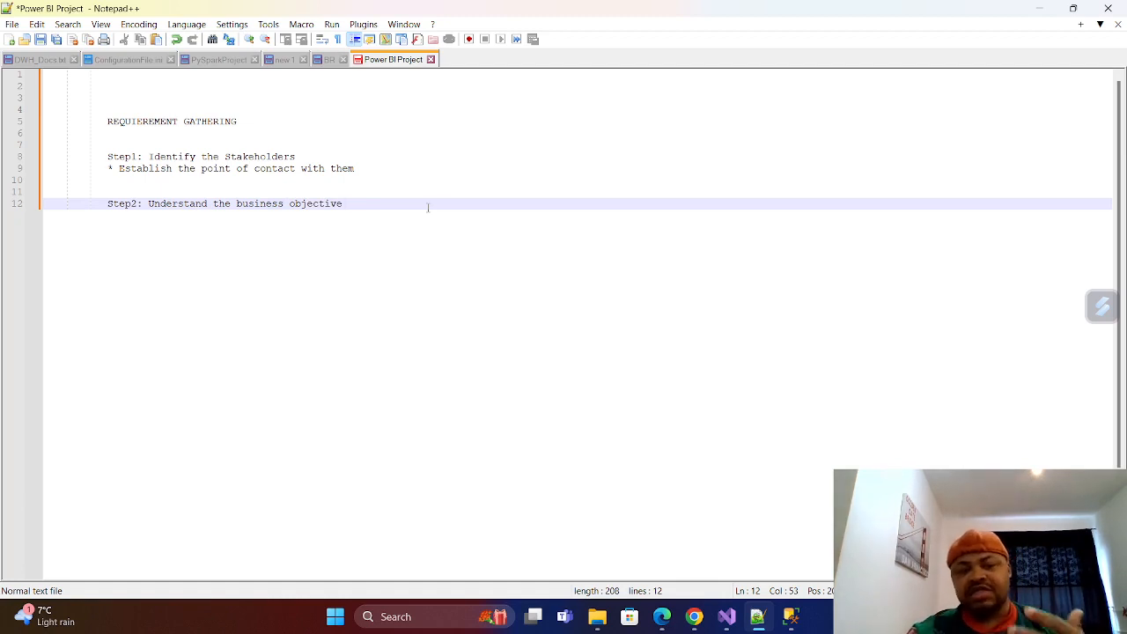
Add the note "Schedule a meeting," on line 13, directly below the Step2 line.
{"action": "key", "text": "Return"}
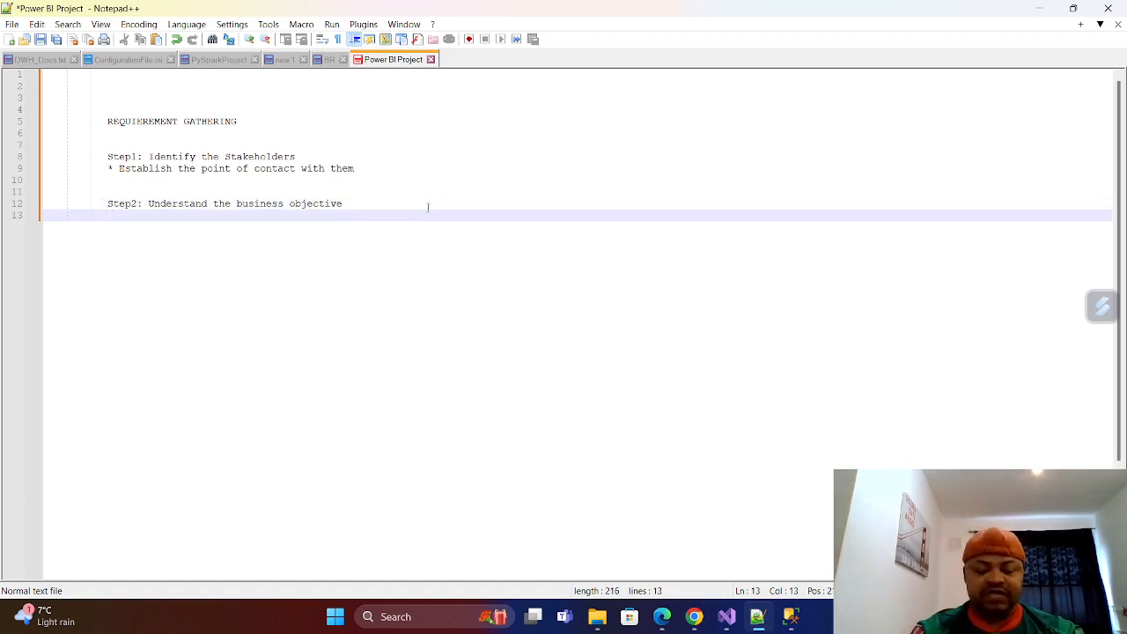
{"action": "type", "text": "Like"}
{"action": "key", "text": "BackSpace"}
{"action": "key", "text": "BackSpace"}
{"action": "key", "text": "BackSpace"}
{"action": "key", "text": "BackSpace"}
{"action": "key", "text": "BackSpace"}
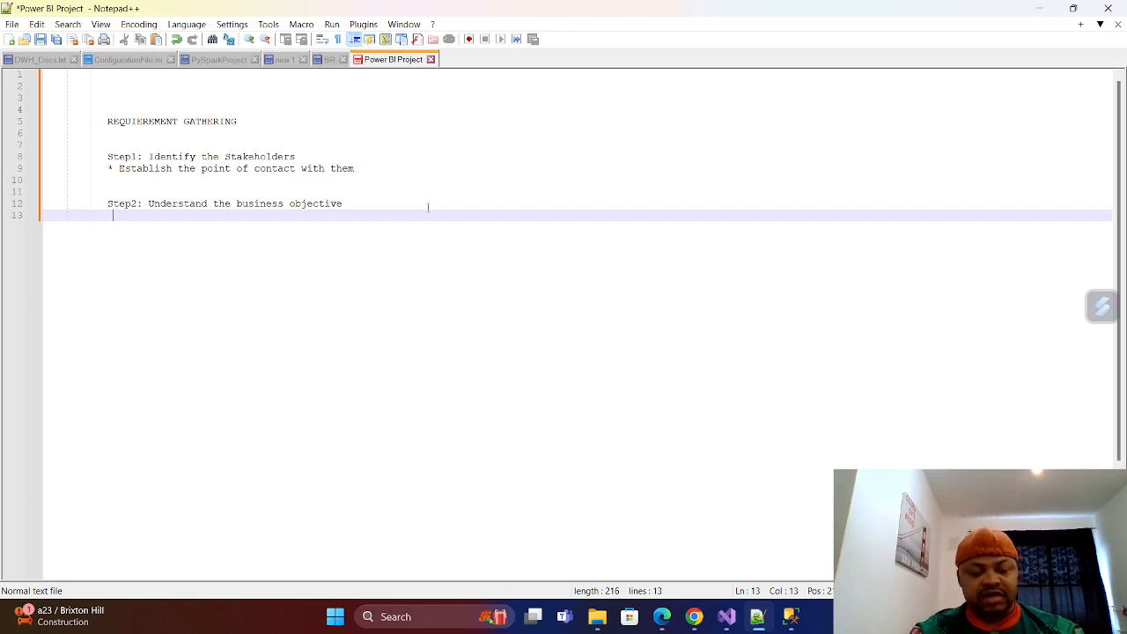
{"action": "type", "text": "Schedul"}
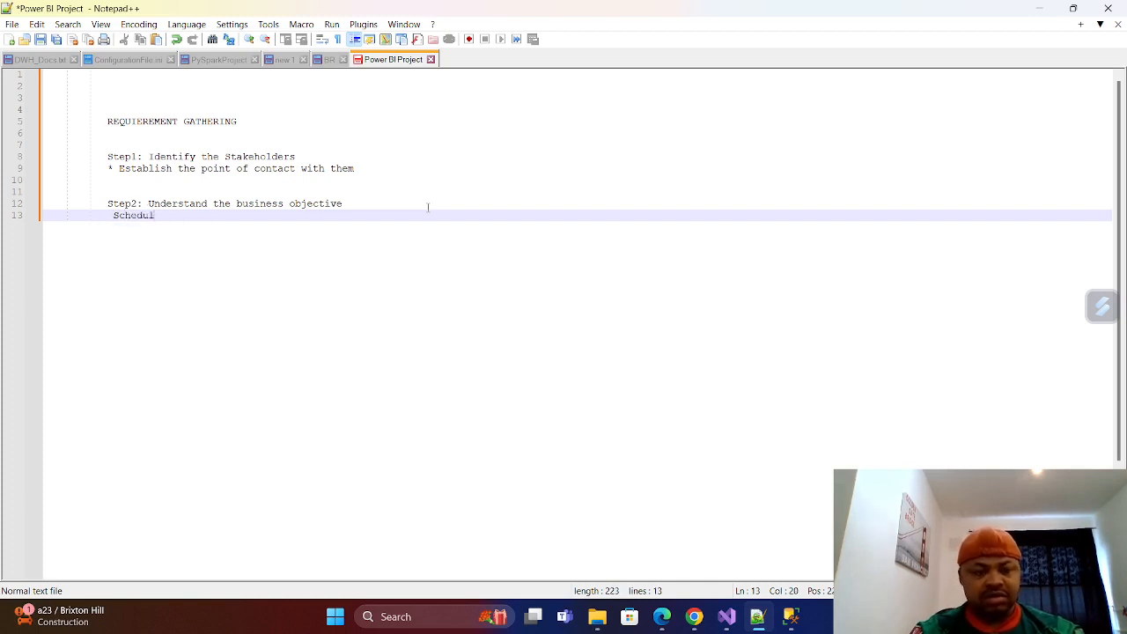
{"action": "type", "text": "e "}
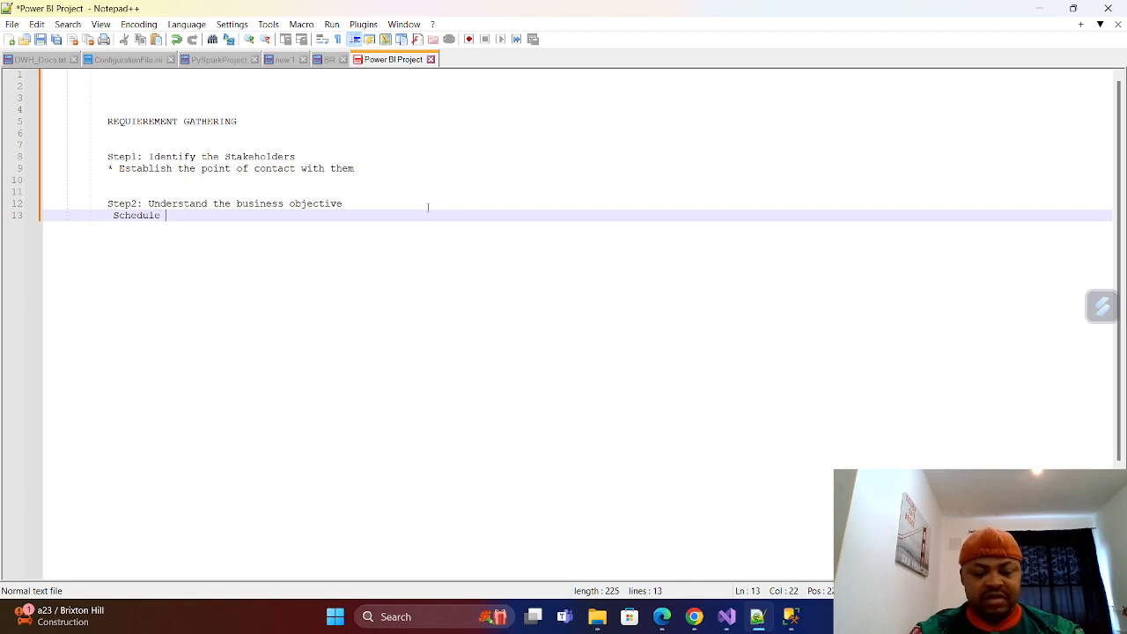
{"action": "type", "text": "a"}
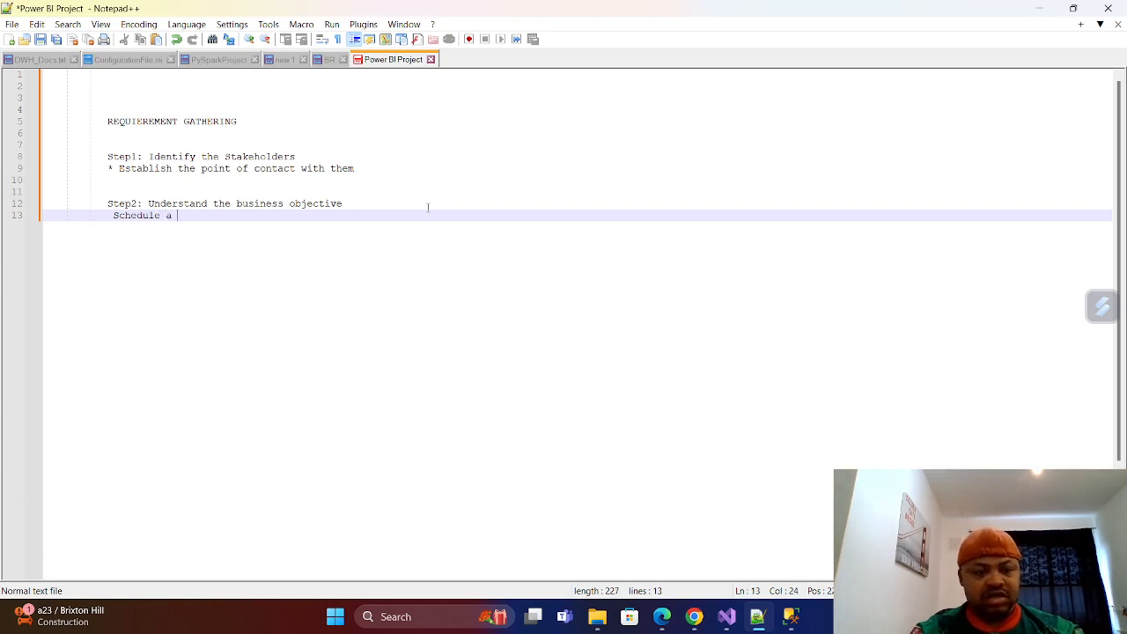
{"action": "type", "text": " meet"}
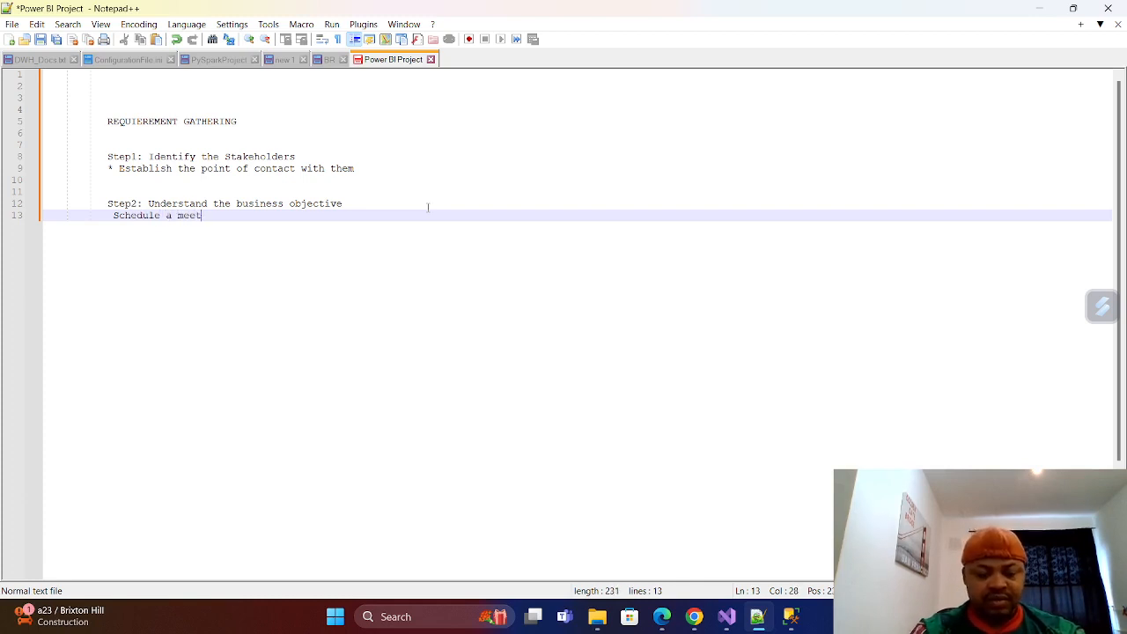
{"action": "type", "text": "ing, "}
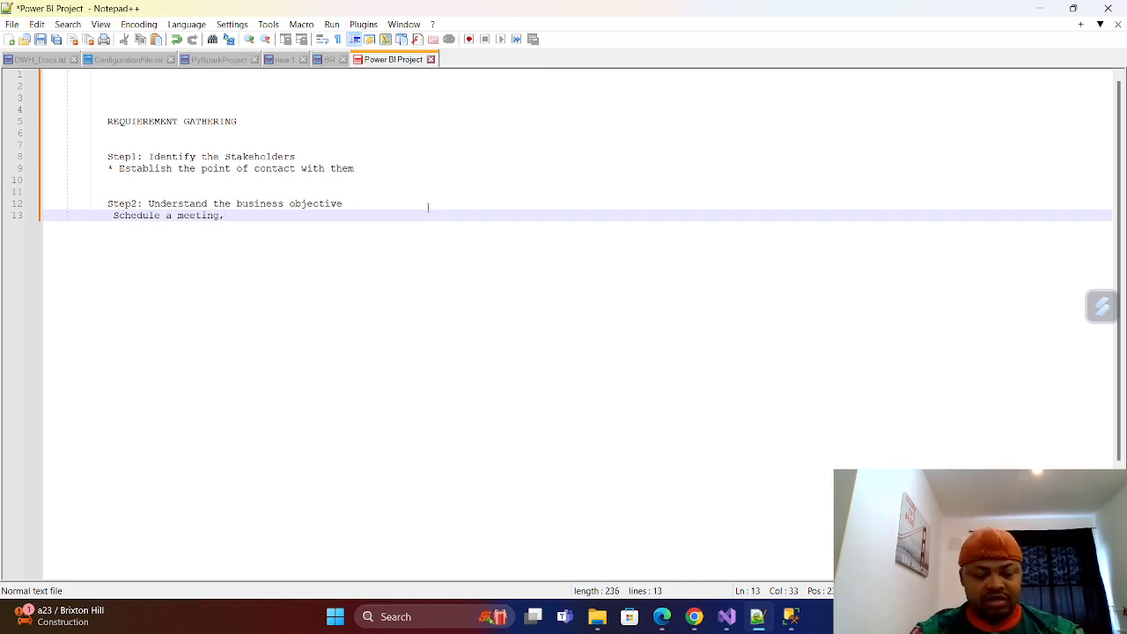
{"action": "type", "text": "commun"}
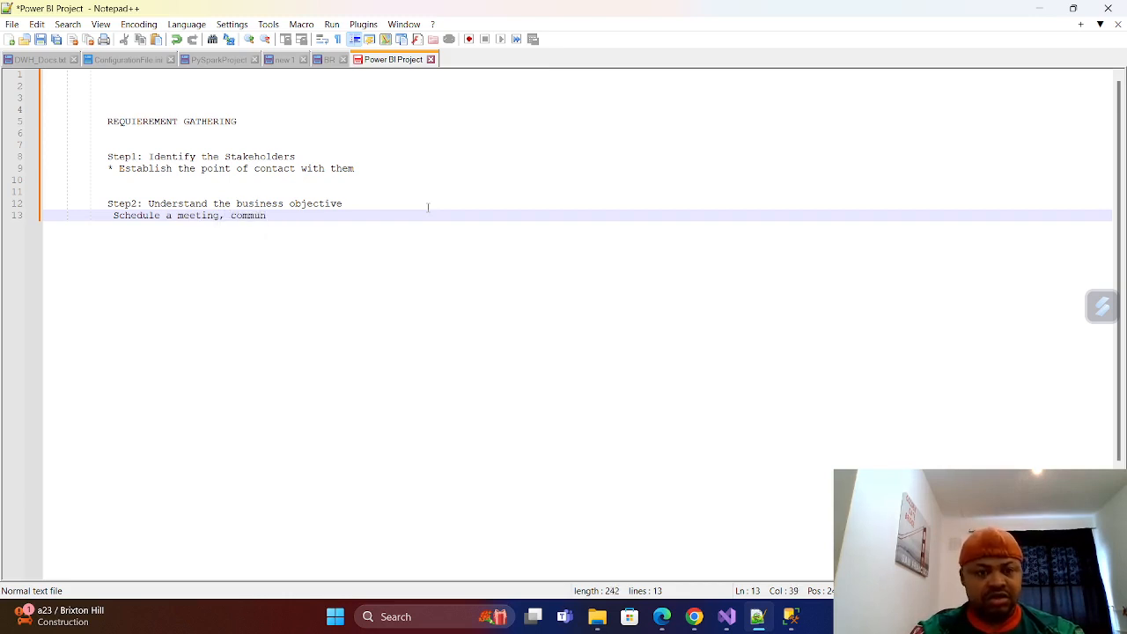
{"action": "type", "text": "oc"}
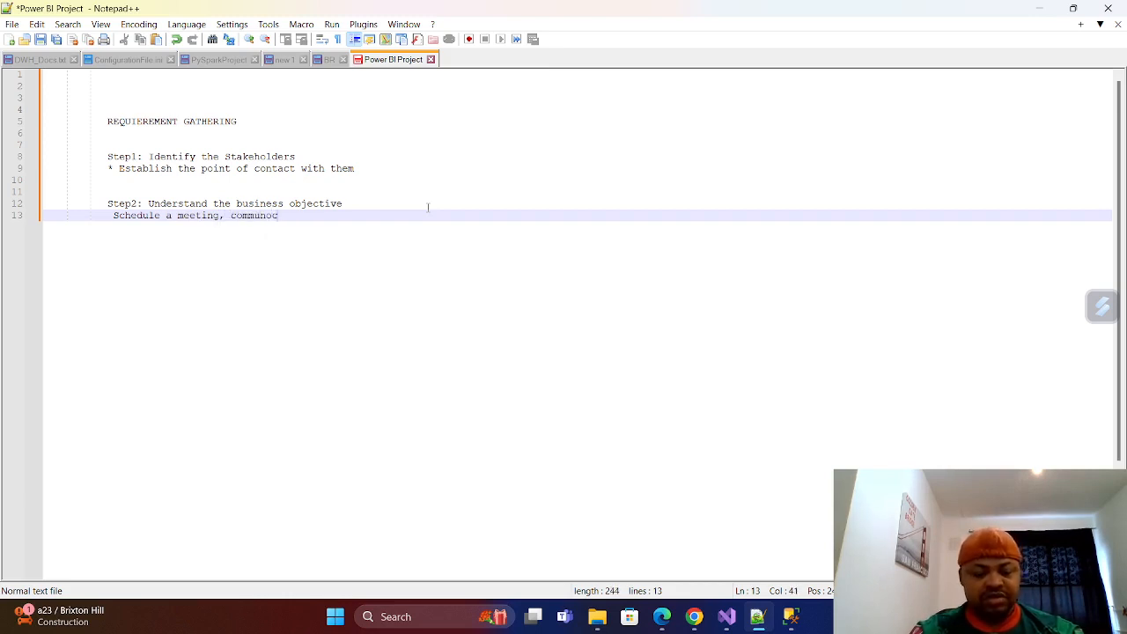
{"action": "type", "text": "ation"}
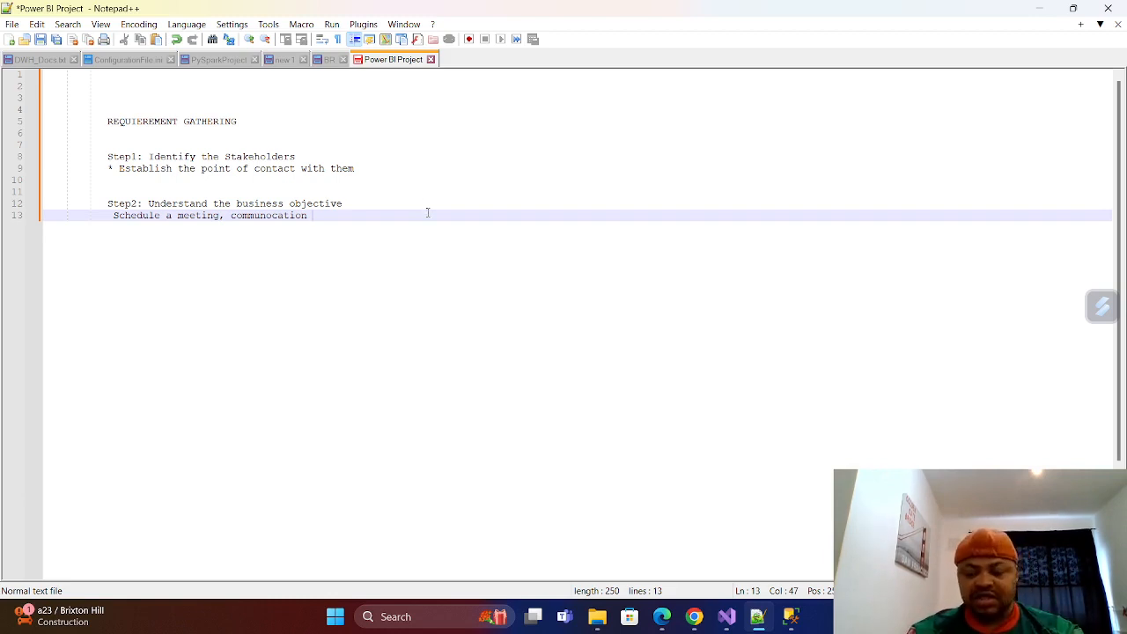
Append "communocation" to the meeting note on line 13 and add two empty lines below it.
{"action": "key", "text": "Return"}
{"action": "key", "text": "Return"}
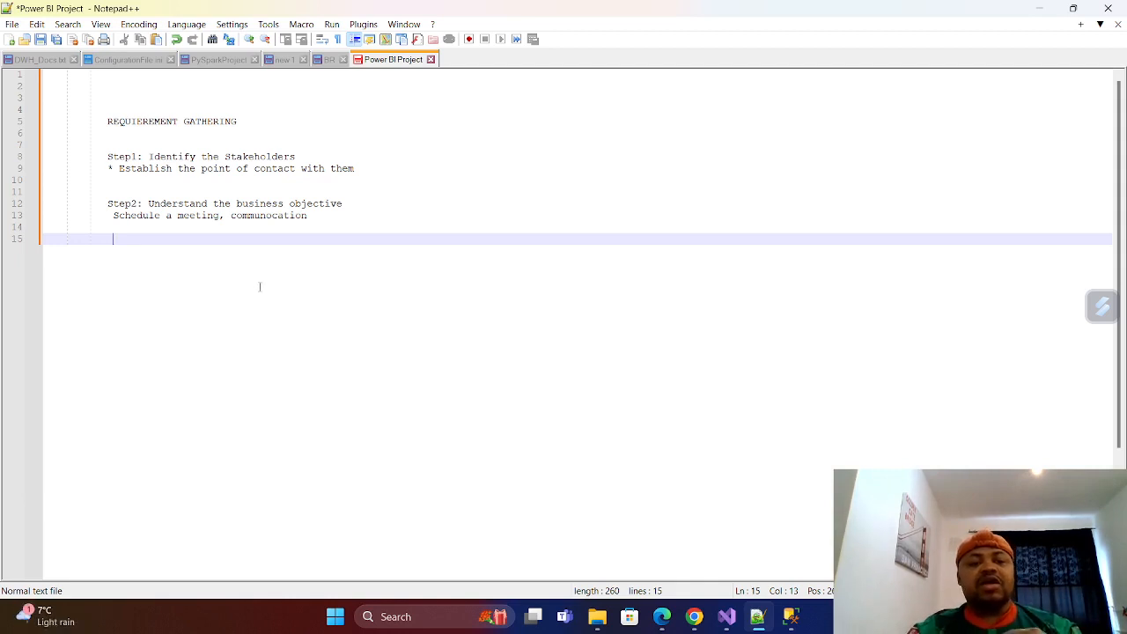
Correct the misspelled last word of the line 13 note to "communication".
{"action": "left_click", "coordinate": [274, 208]}
{"action": "left_click", "coordinate": [274, 215]}
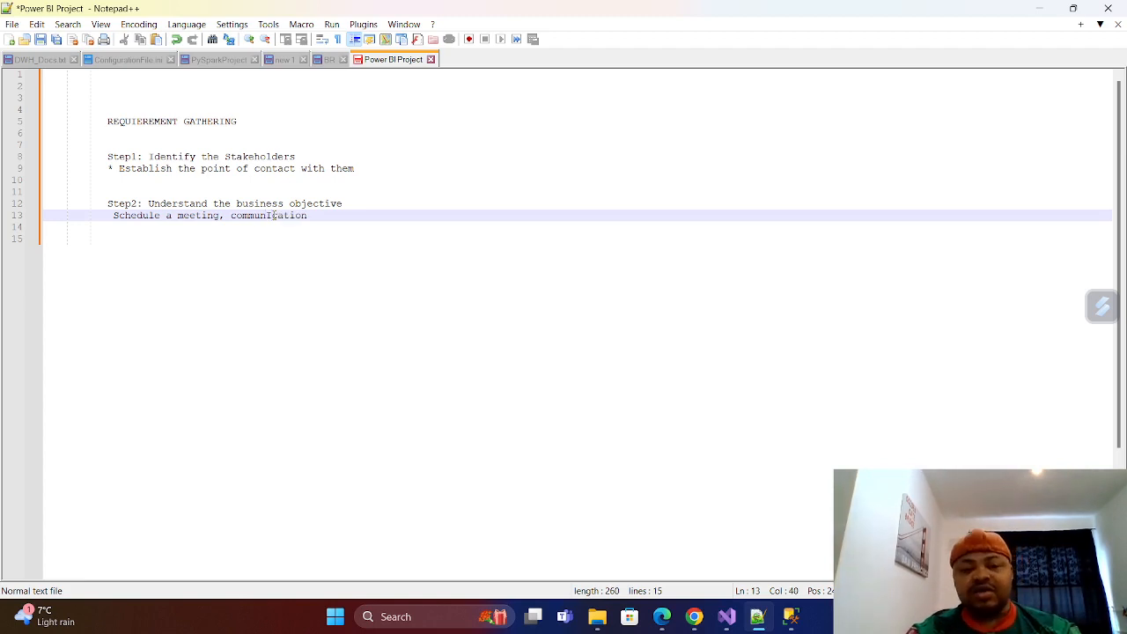
{"action": "key", "text": "BackSpace"}
{"action": "type", "text": "i"}
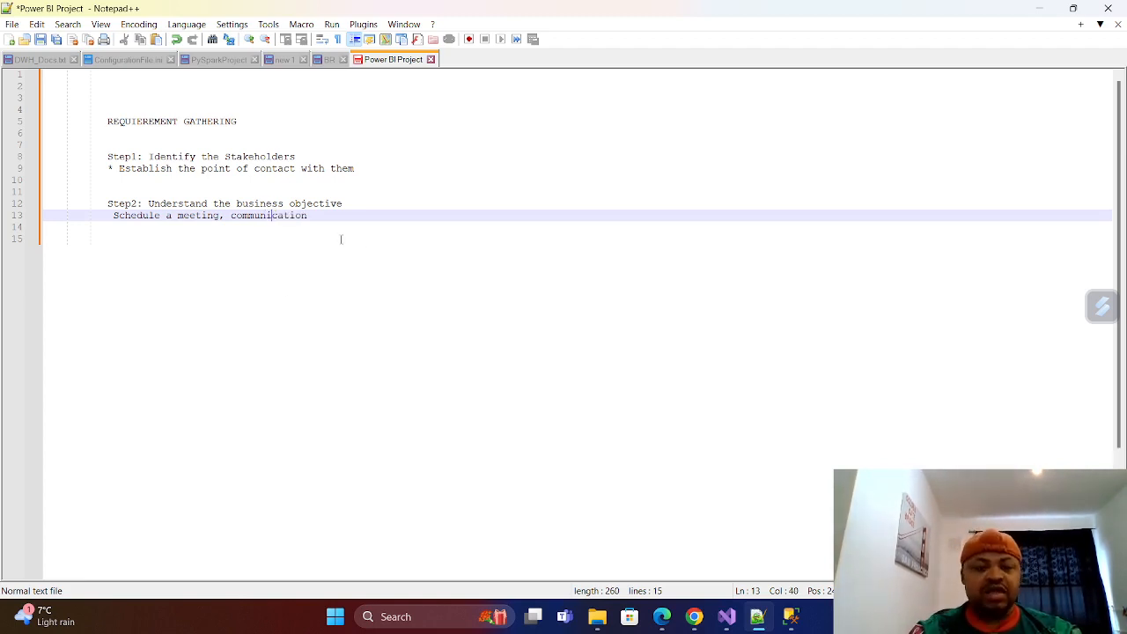
Leave one blank line below the meeting note and begin line 15 with "Step3:".
{"action": "left_click", "coordinate": [320, 216]}
{"action": "key", "text": "Return"}
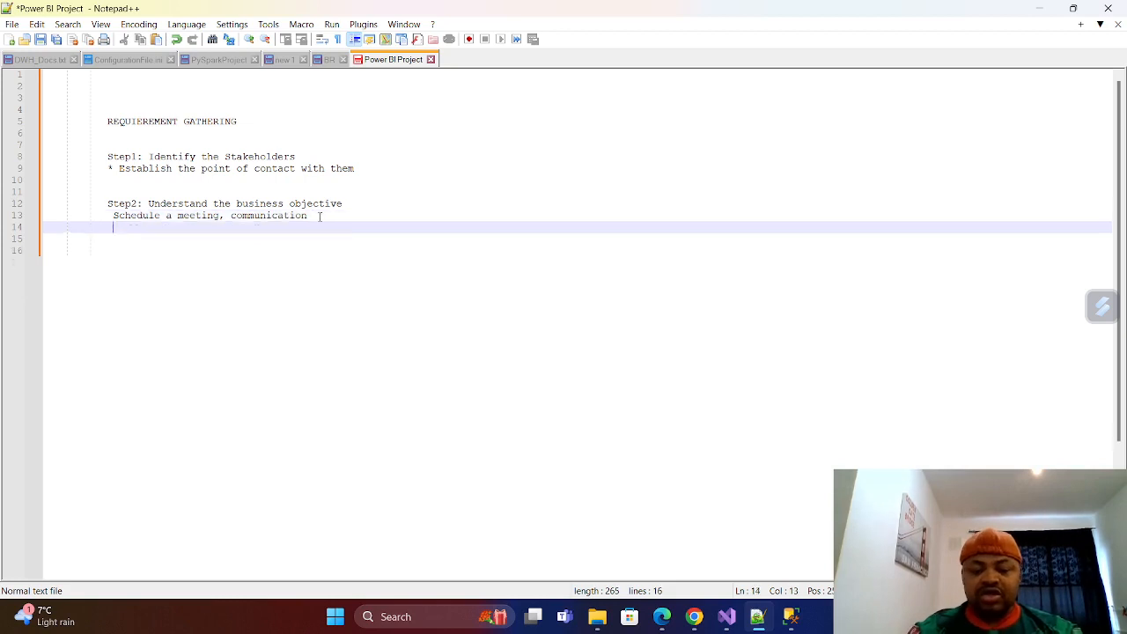
{"action": "key", "text": "Return"}
{"action": "type", "text": "Ste"}
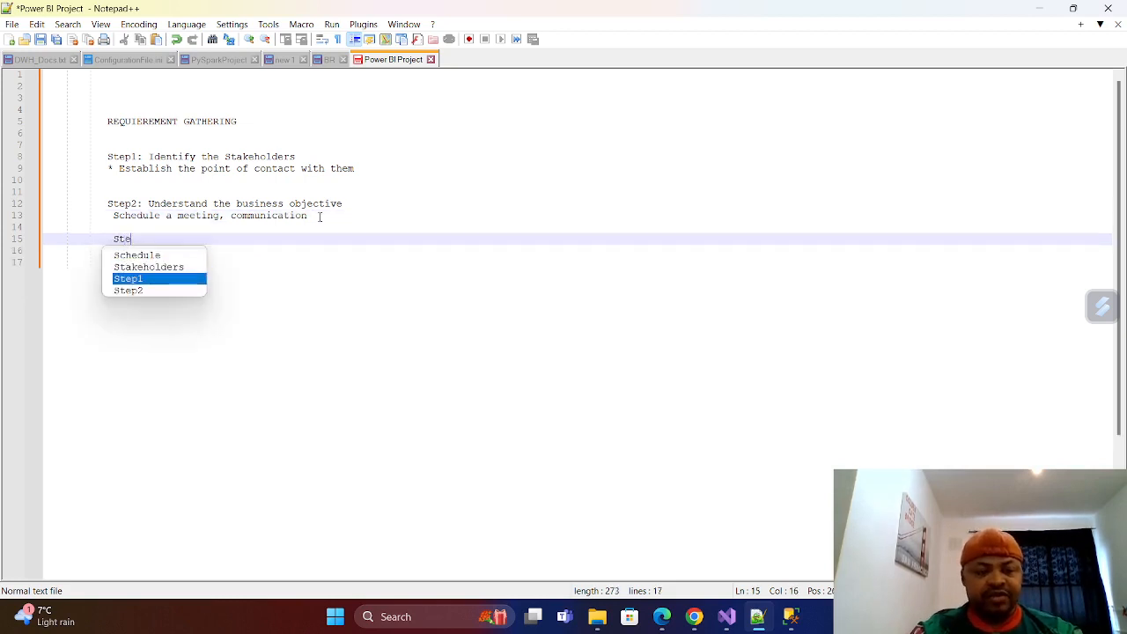
{"action": "type", "text": "p 3"}
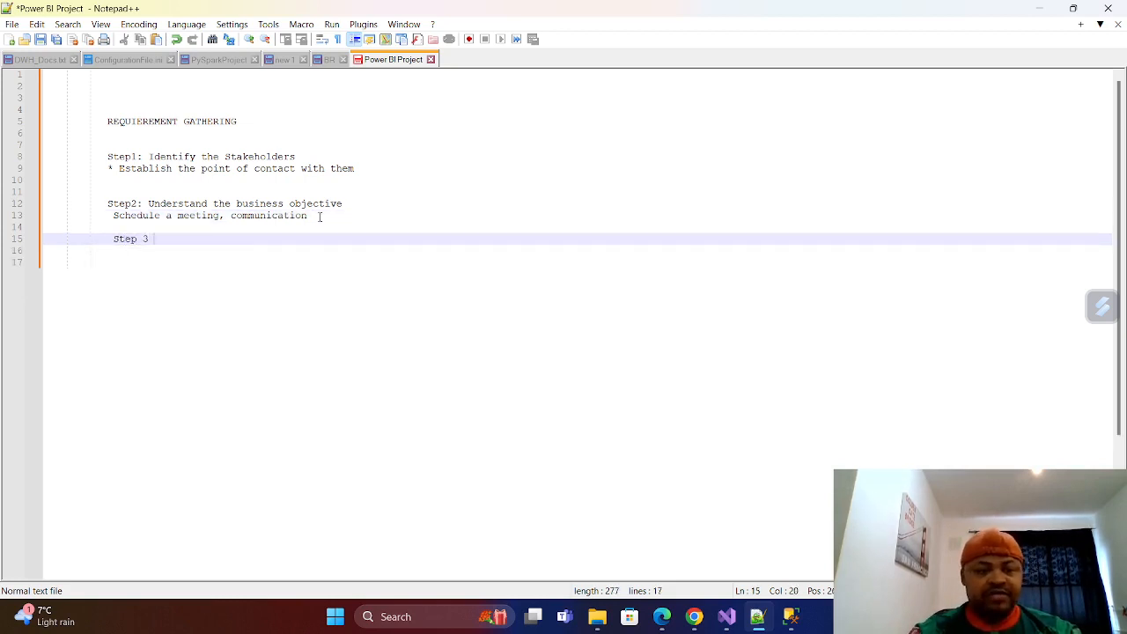
{"action": "key", "text": "BackSpace"}
{"action": "key", "text": "BackSpace"}
{"action": "key", "text": "BackSpace"}
{"action": "type", "text": "3"}
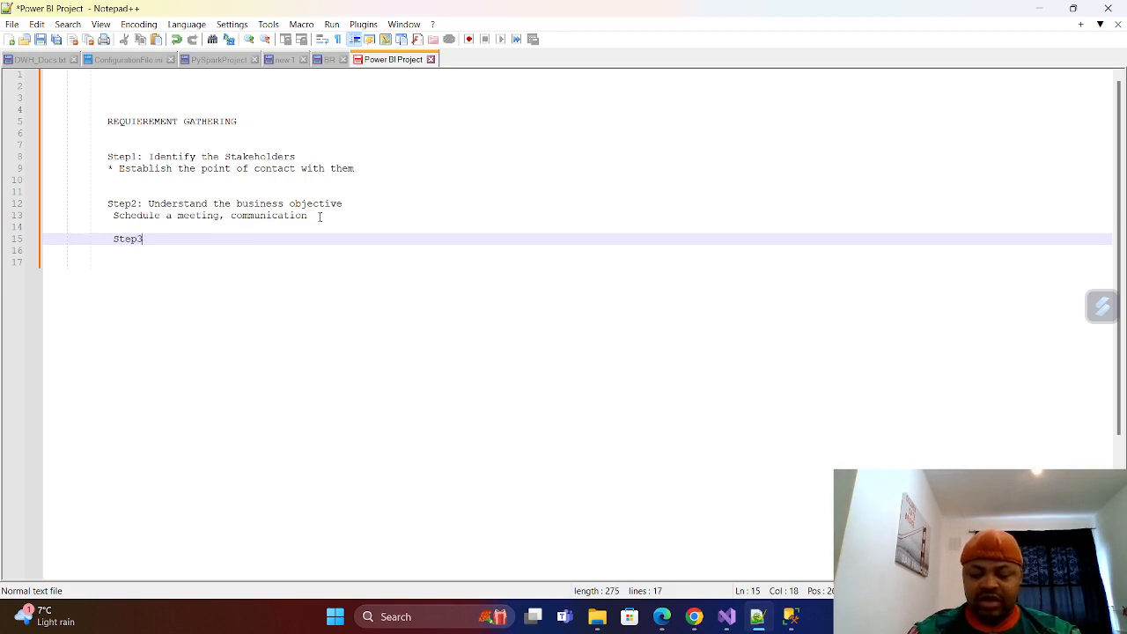
{"action": "type", "text": ":"}
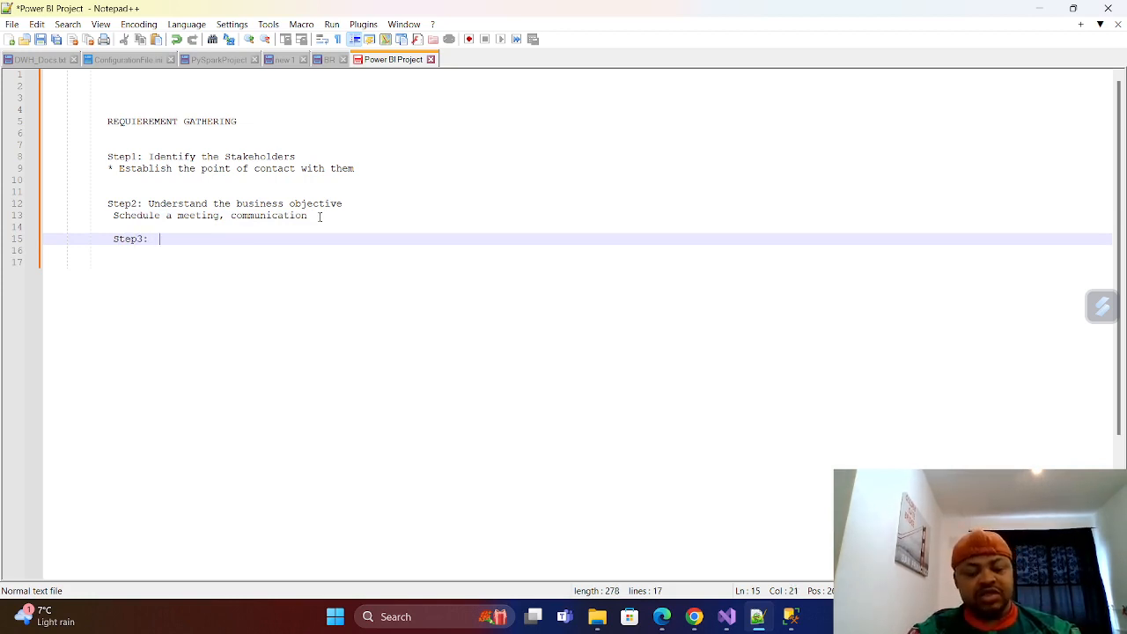
Complete the Step3 line with the title "High level of data study".
{"action": "type", "text": "Ri"}
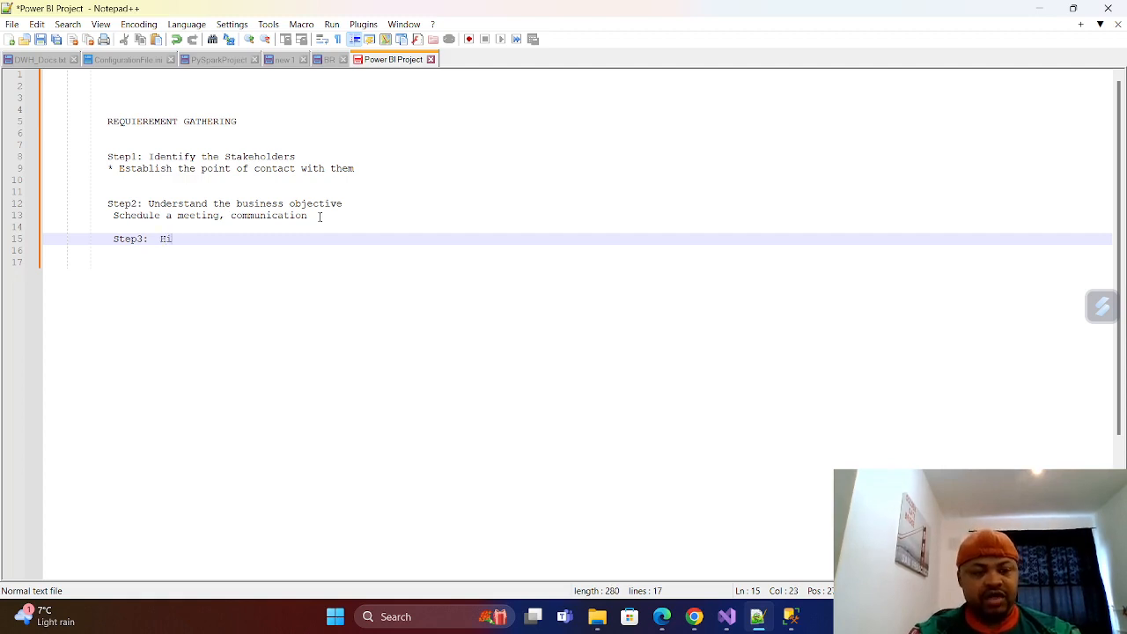
{"action": "type", "text": "gh"}
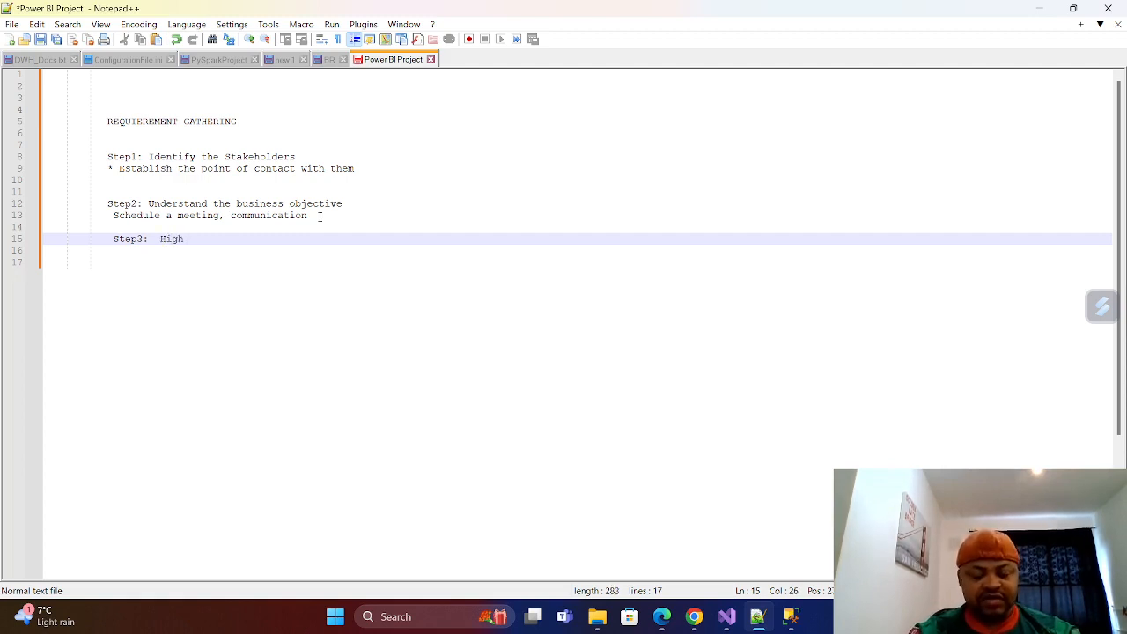
{"action": "type", "text": " level"}
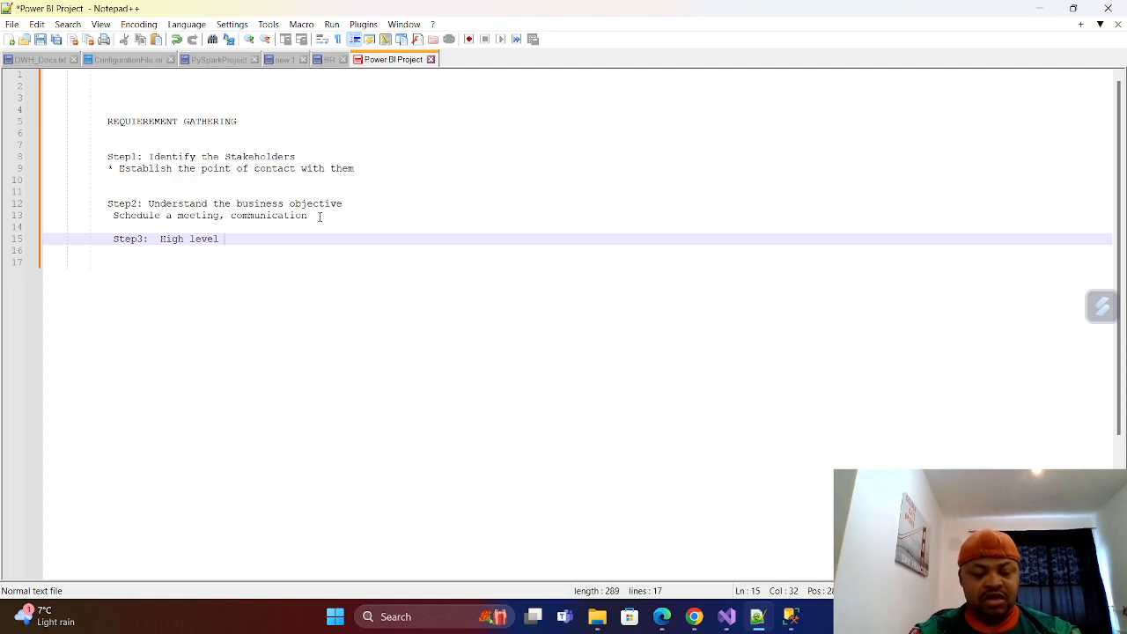
{"action": "type", "text": " of dat"}
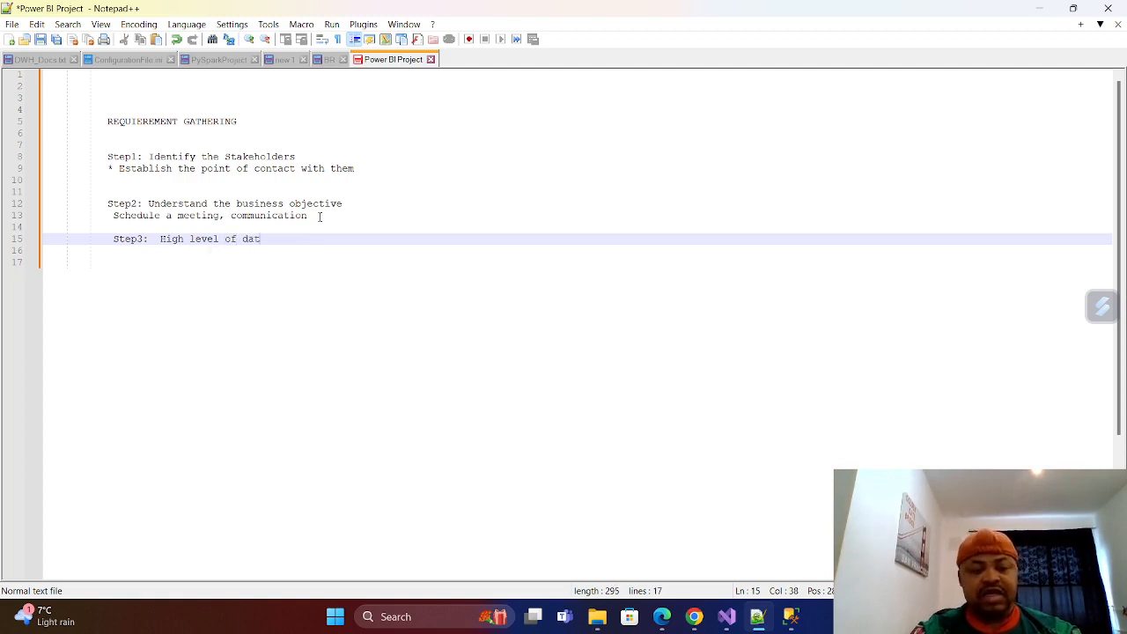
{"action": "type", "text": "a stu"}
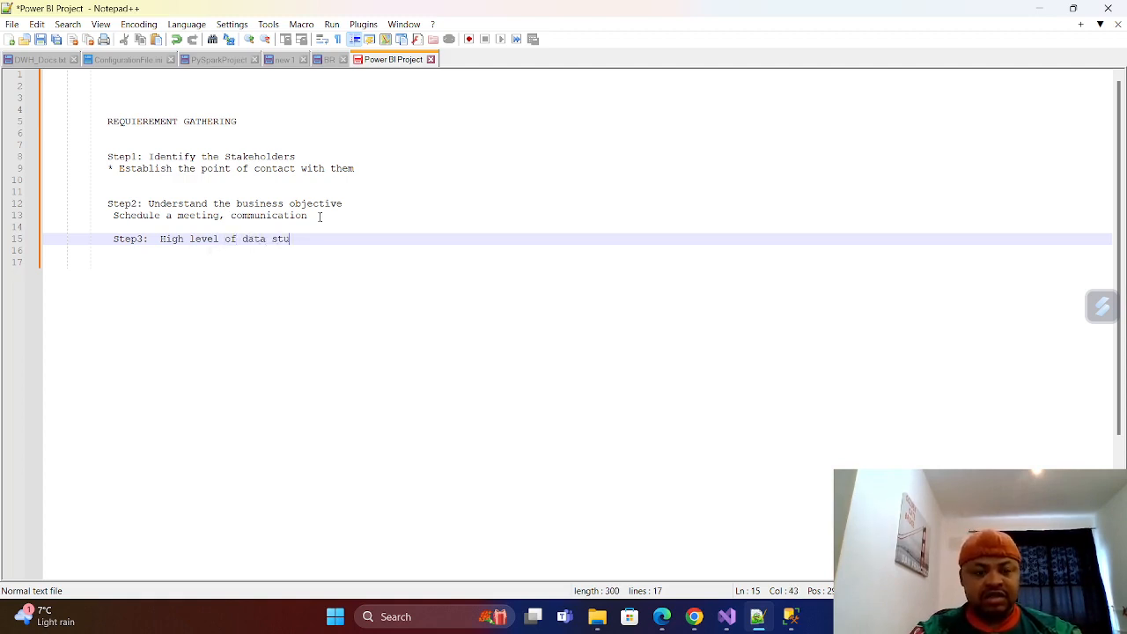
{"action": "type", "text": "dy"}
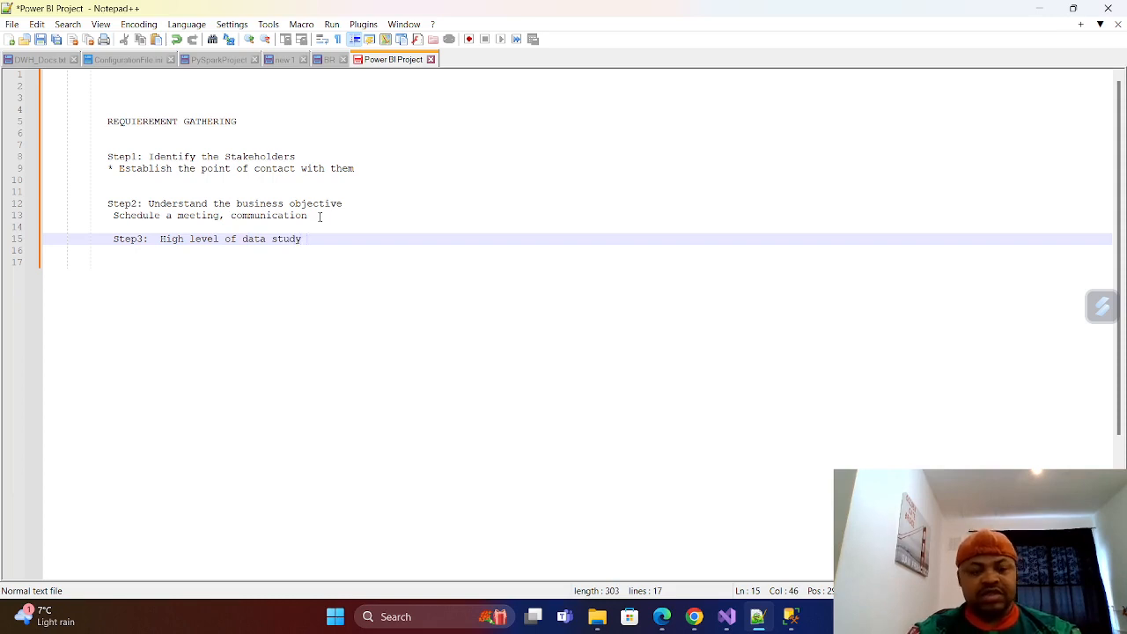
Start a note with "Data source," on line 16, directly below the Step3 line.
{"action": "key", "text": "Return"}
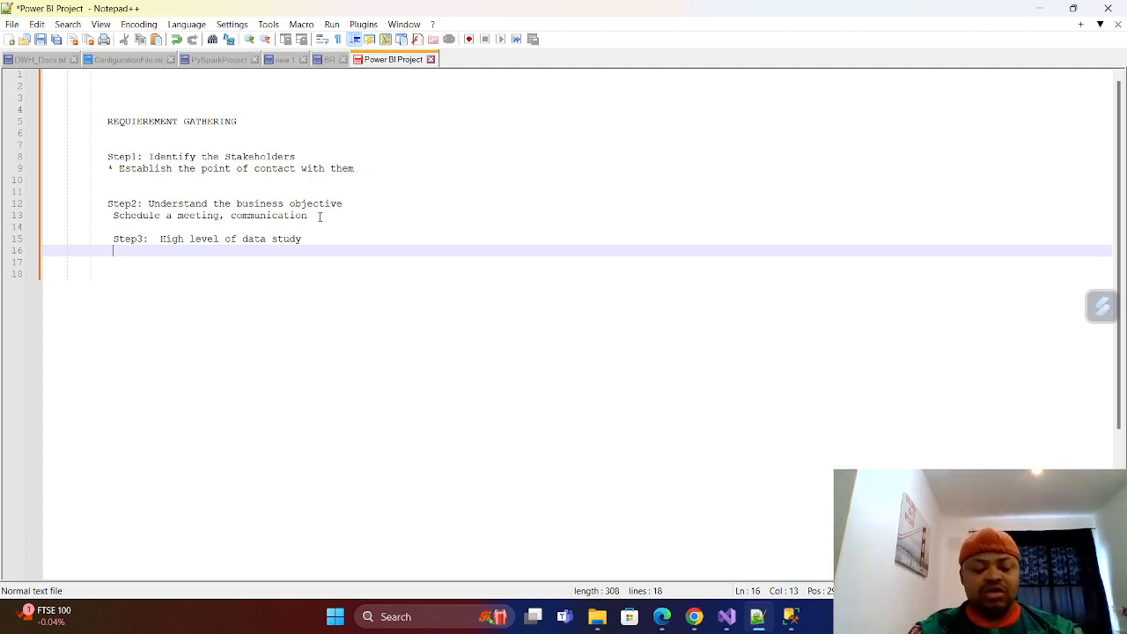
{"action": "type", "text": "Dat"}
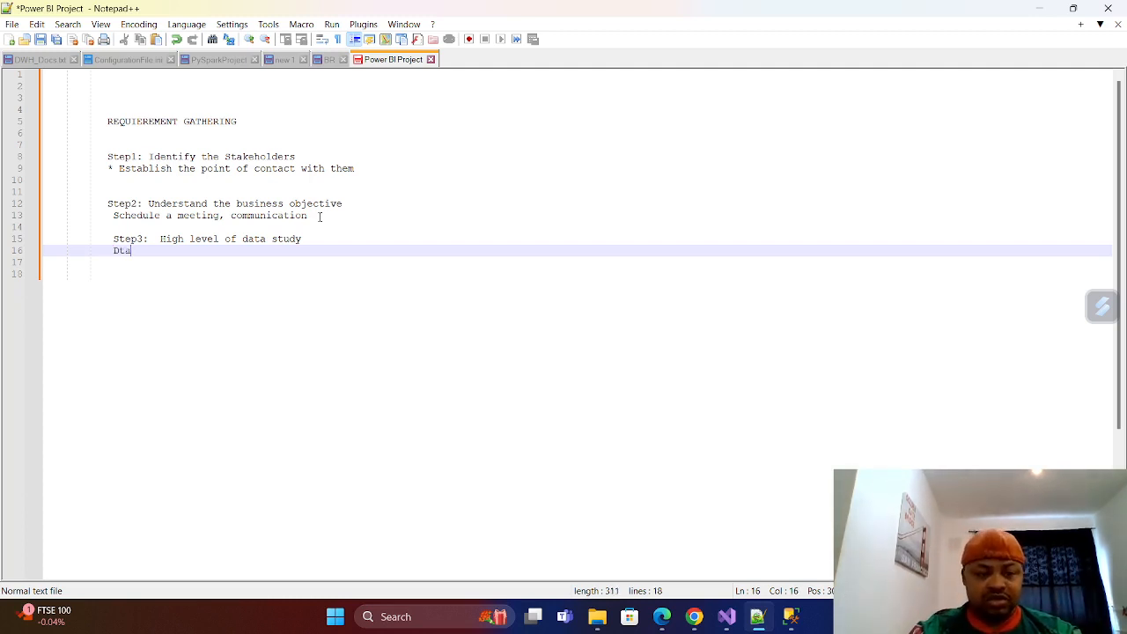
{"action": "key", "text": "BackSpace"}
{"action": "type", "text": "ta"}
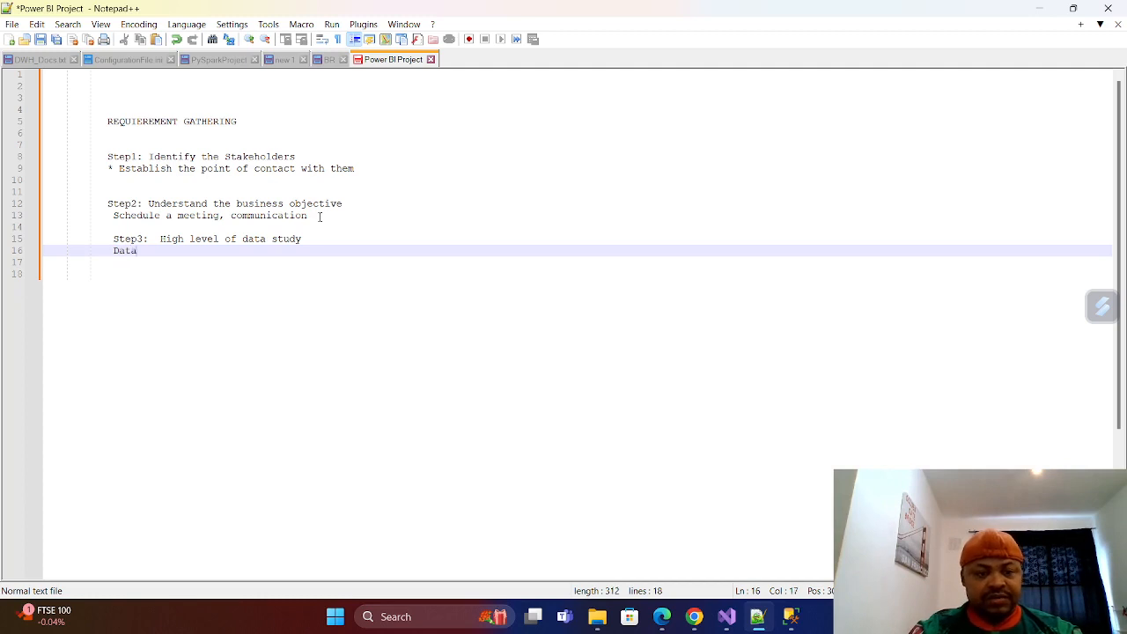
{"action": "type", "text": " source"}
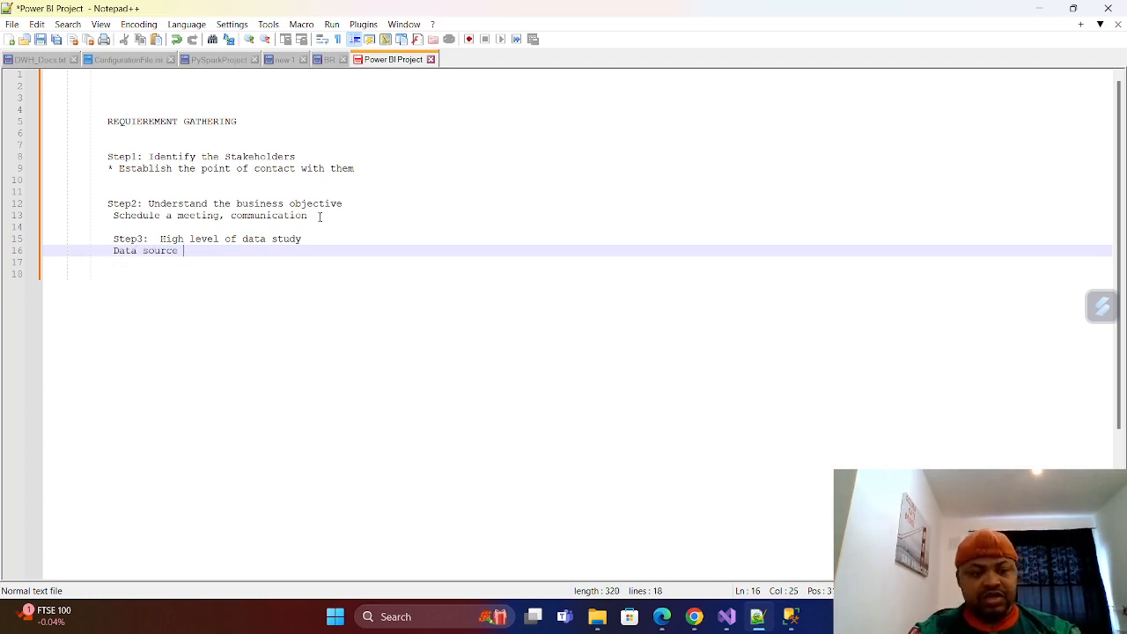
{"action": "key", "text": "BackSpace"}
{"action": "type", "text": ", "}
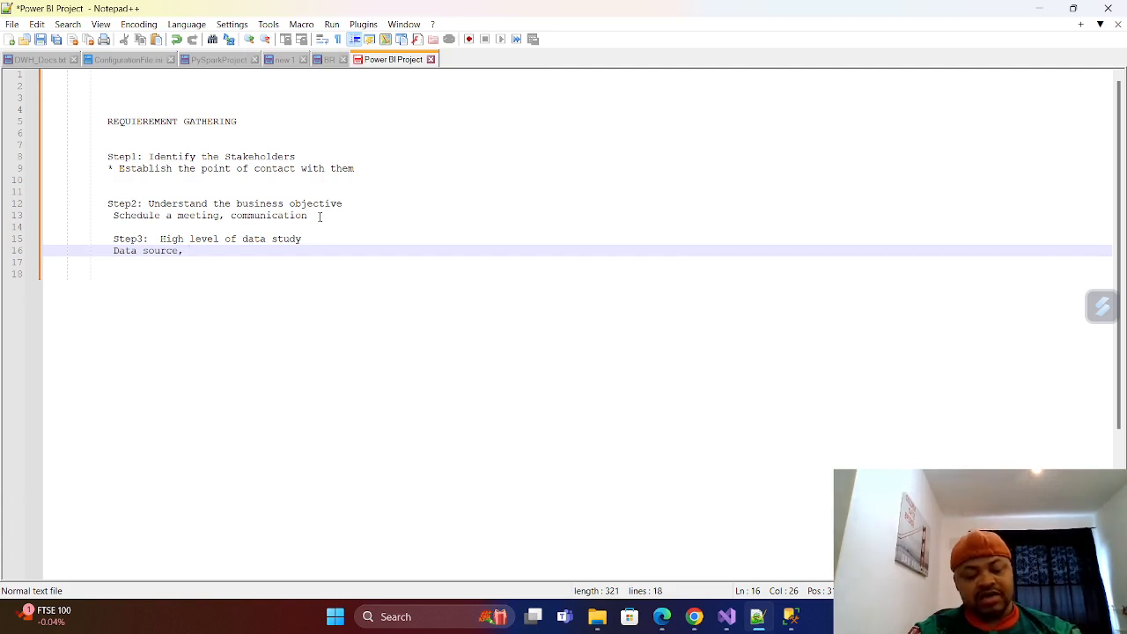
{"action": "type", "text": "C"}
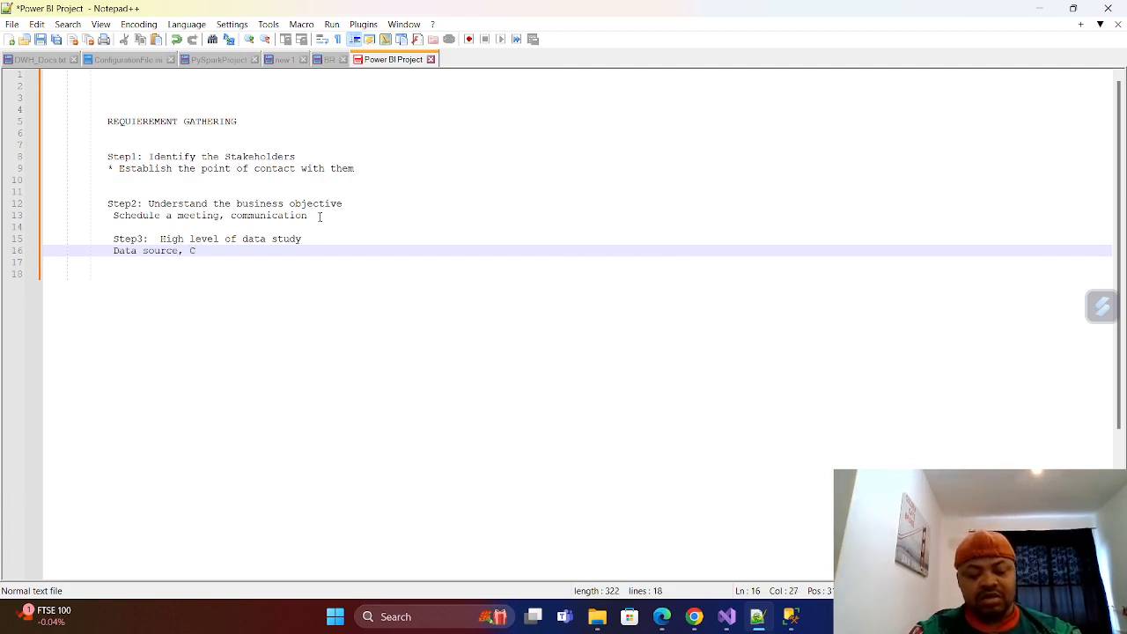
{"action": "type", "text": "olumn "}
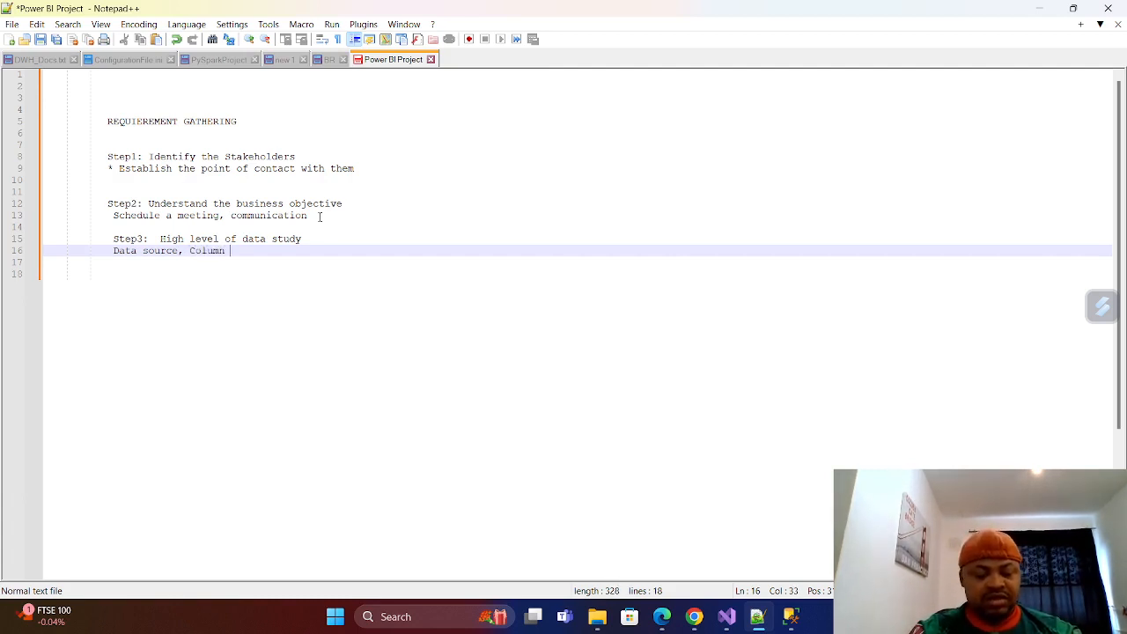
{"action": "type", "text": "Descr"}
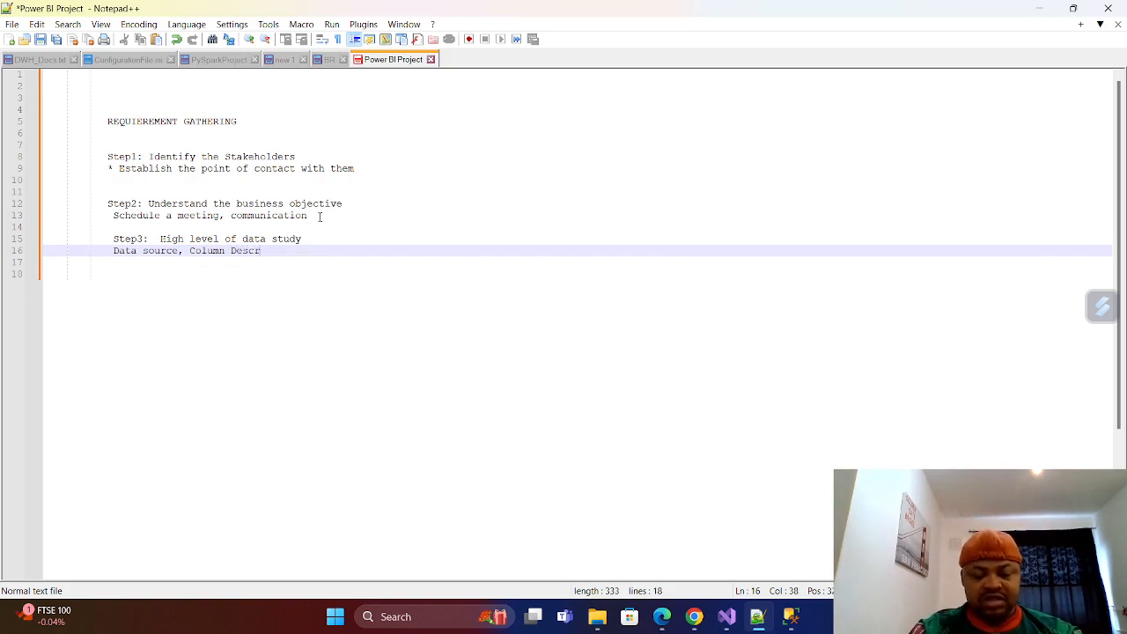
{"action": "type", "text": "ip"}
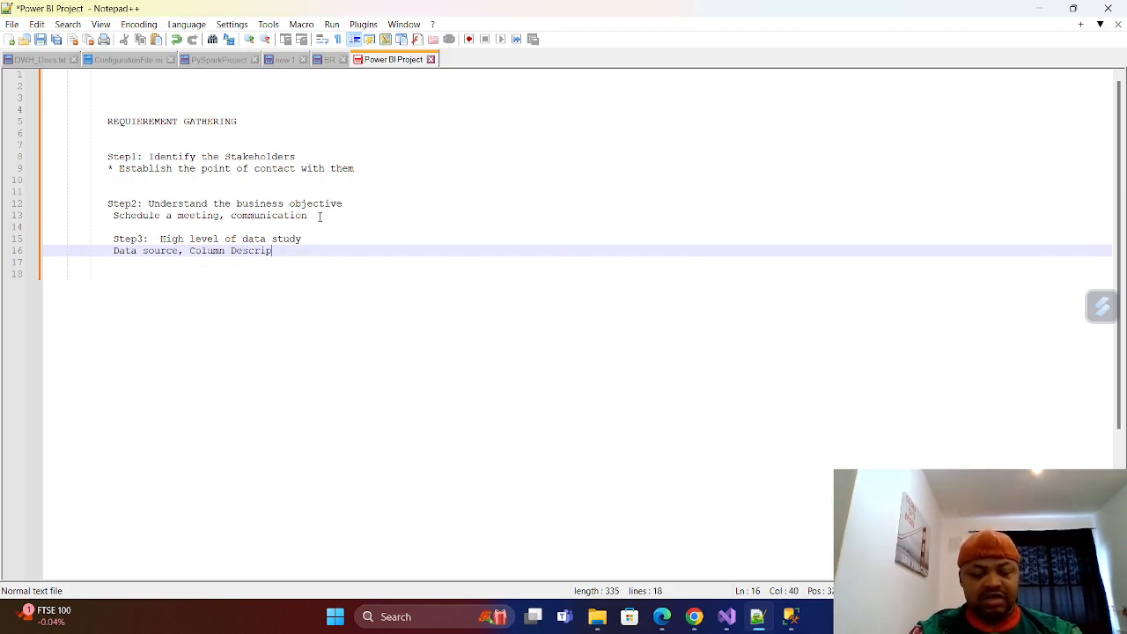
{"action": "type", "text": "tive"}
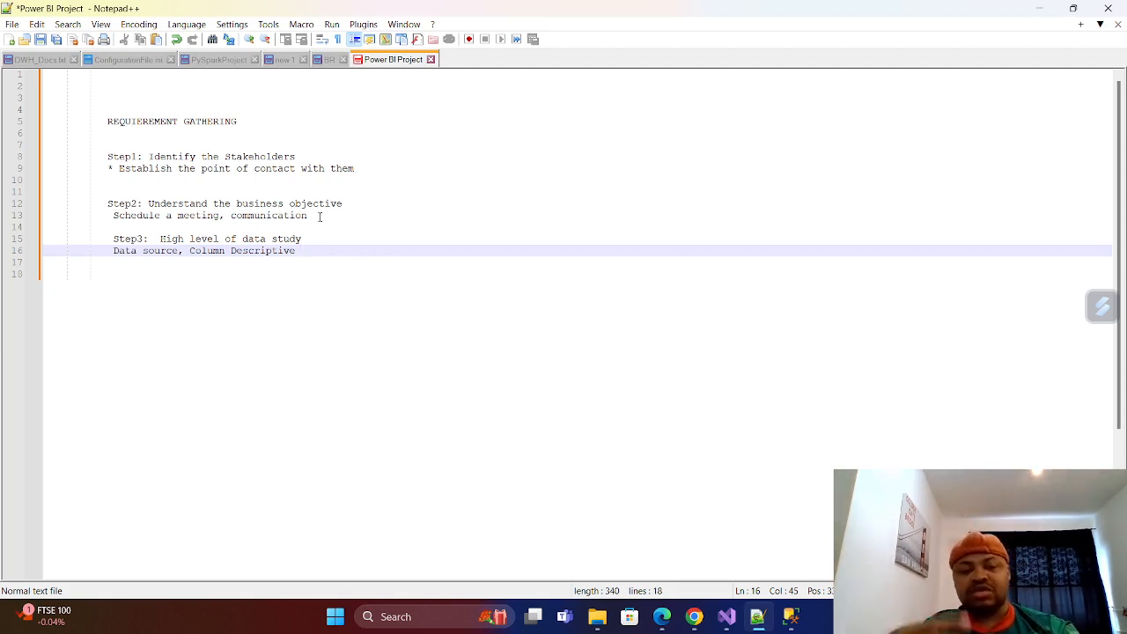
Append "Column Descriptive," to the data source note on line 16.
{"action": "type", "text": ","}
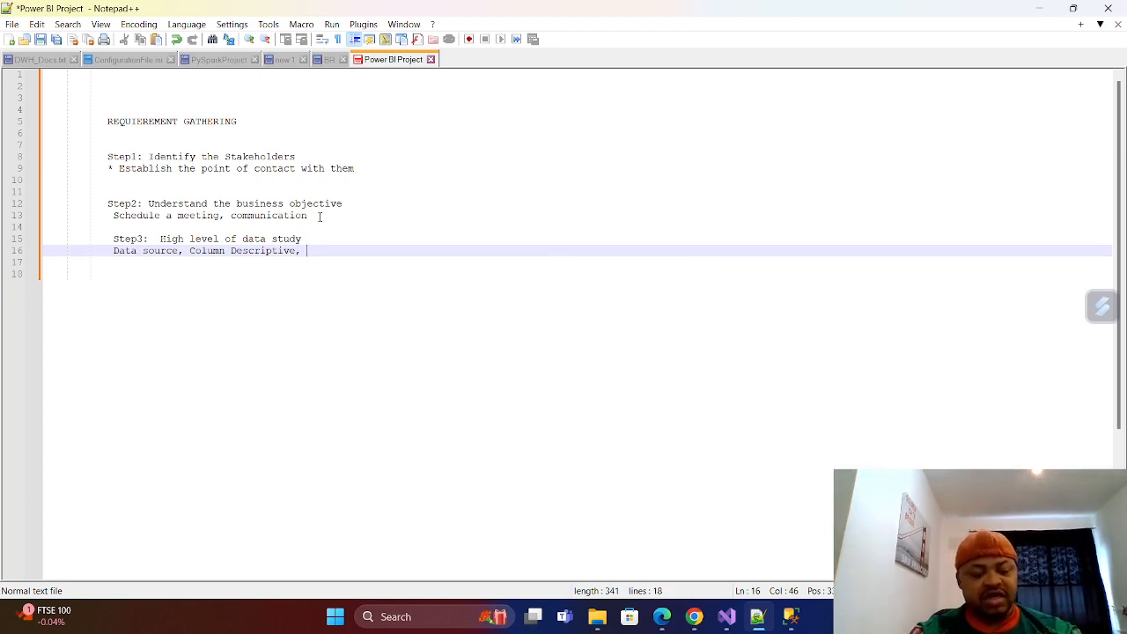
{"action": "type", "text": " Data Type"}
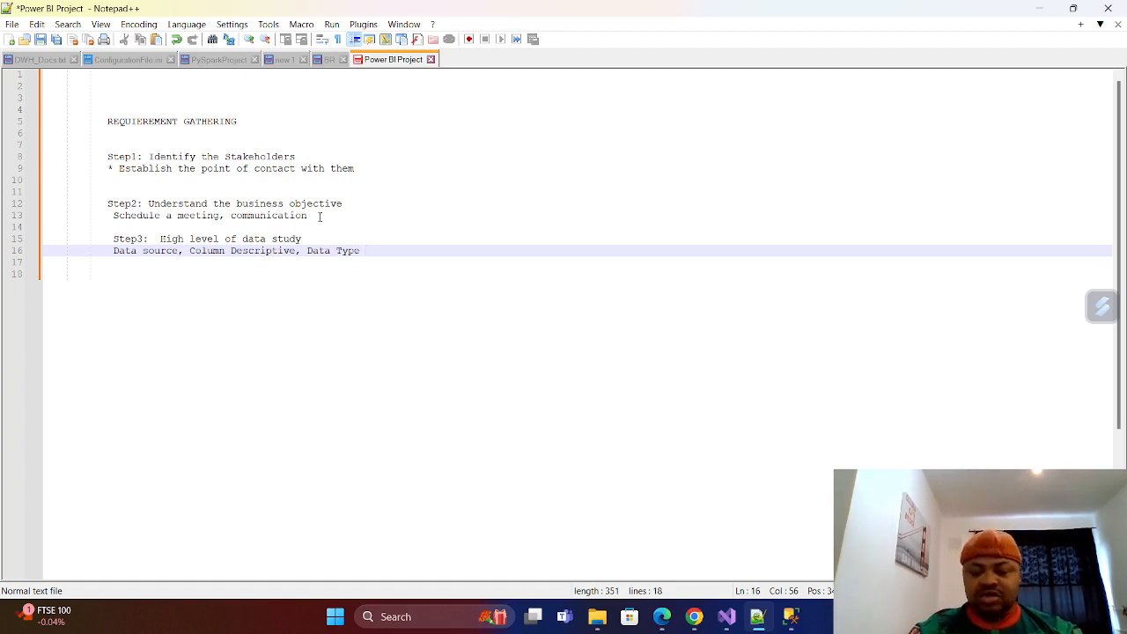
Finish the data source note on line 16 with "Data Type" and add "Volume of the data, Data Quality" on line 17.
{"action": "key", "text": "Return"}
{"action": "type", "text": "Volume"}
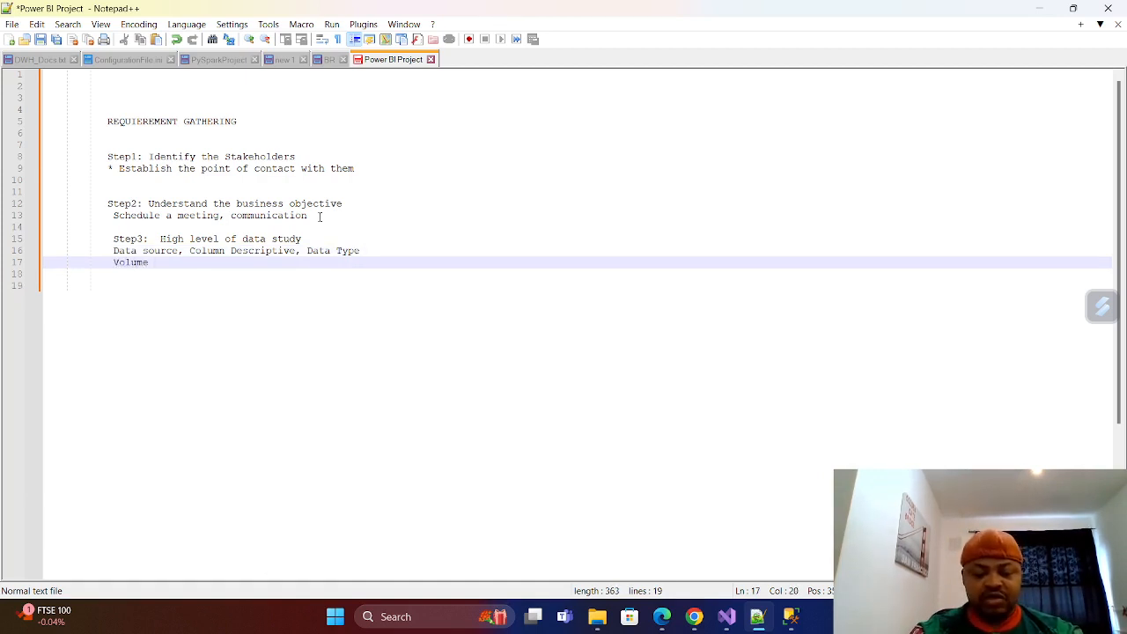
{"action": "type", "text": " of the da"}
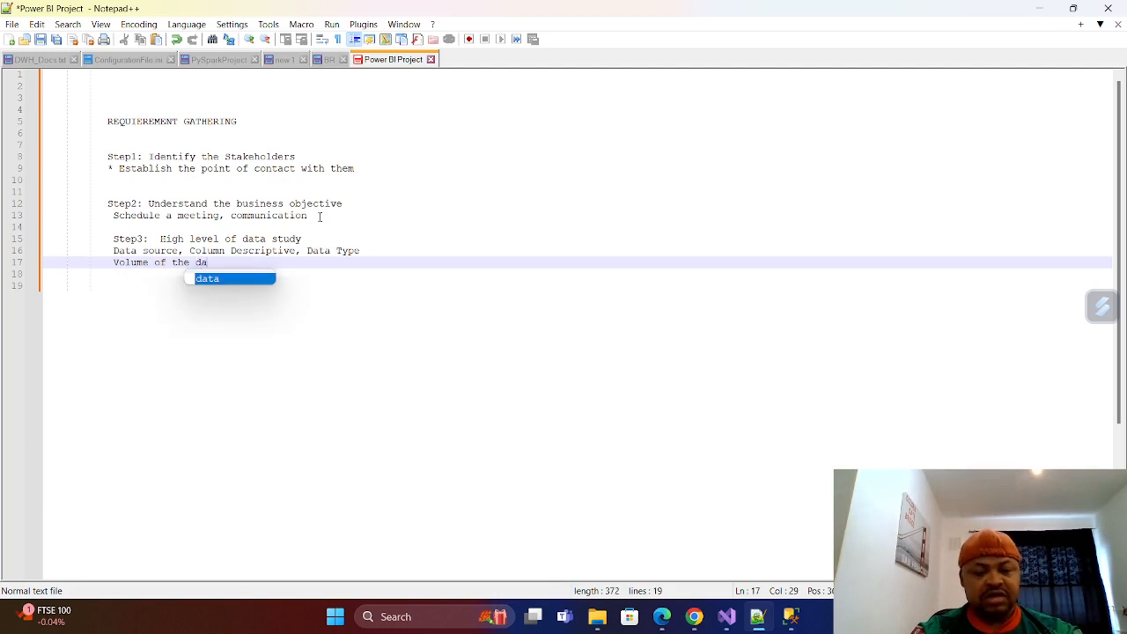
{"action": "type", "text": "ta"}
{"action": "key", "text": "BackSpace"}
{"action": "type", "text": ","}
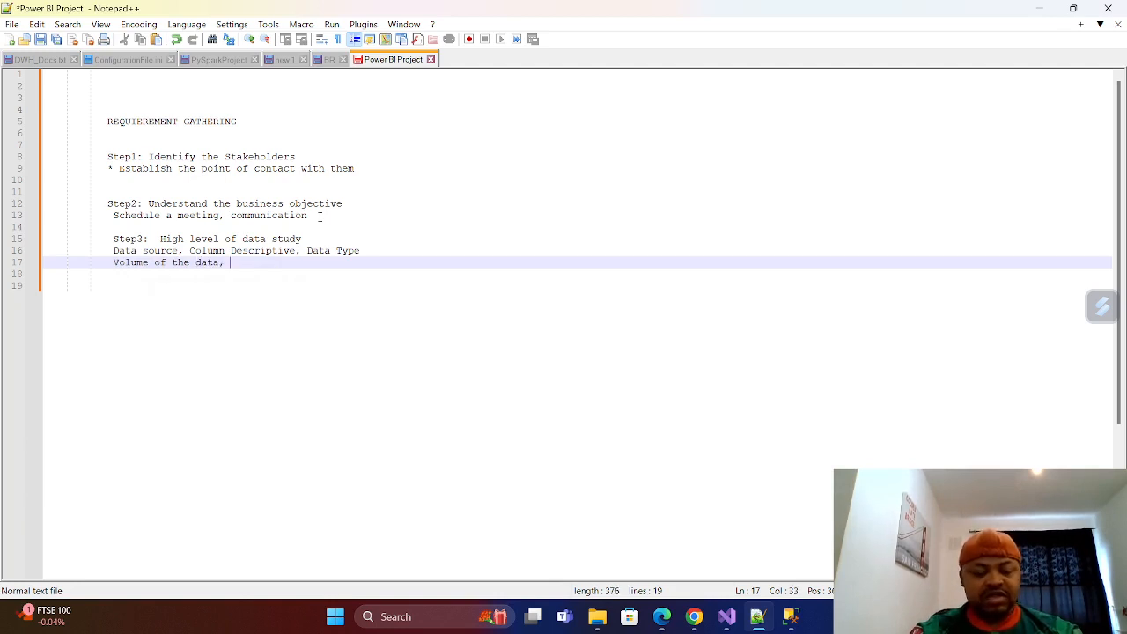
{"action": "type", "text": " Data "}
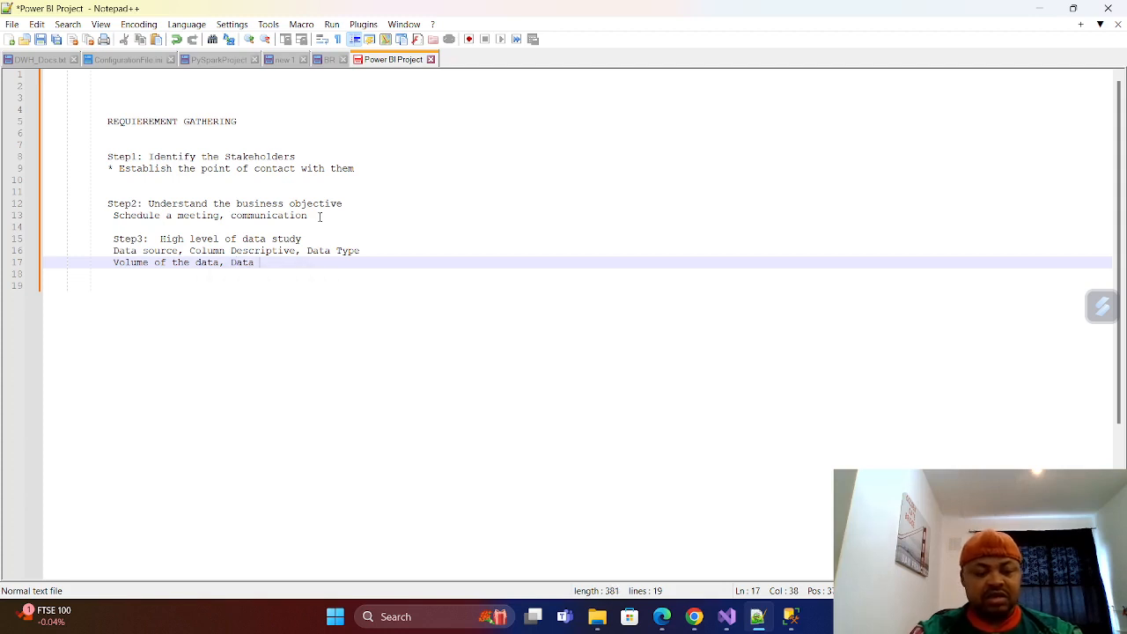
{"action": "type", "text": "Quality"}
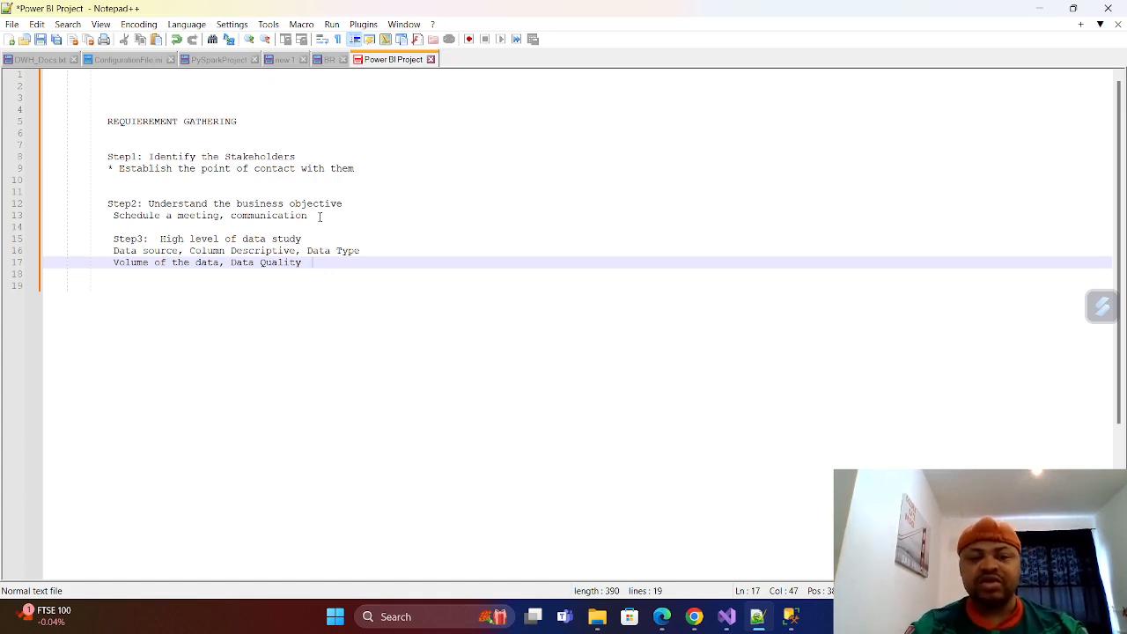
Leave one blank line below the data quality note and begin line 19 with "Step4:".
{"action": "key", "text": "Return"}
{"action": "key", "text": "Return"}
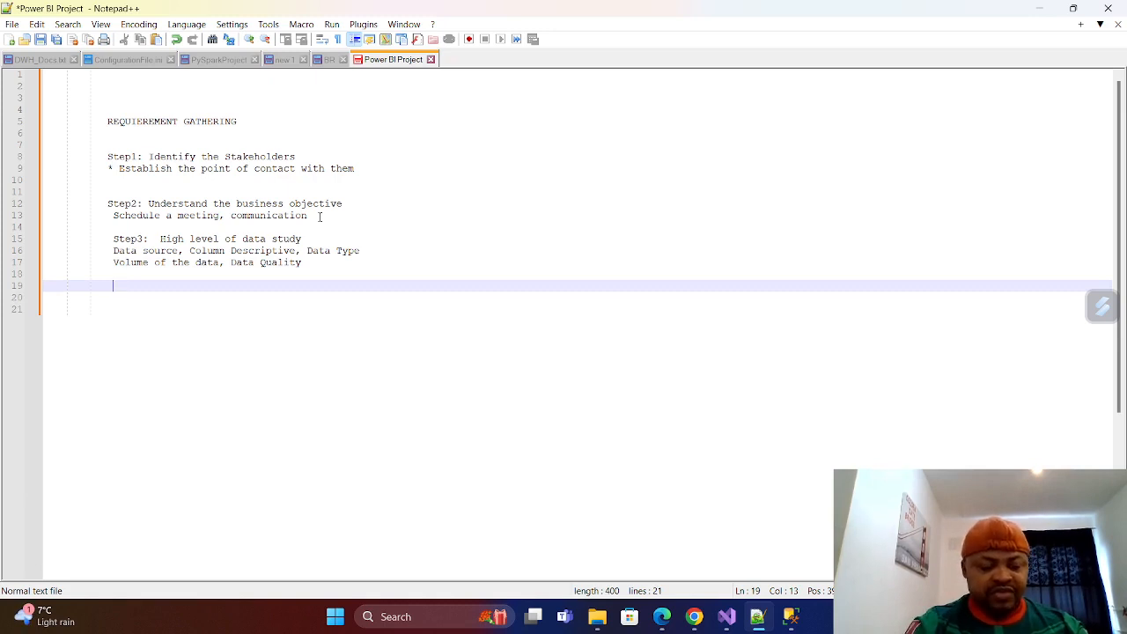
{"action": "type", "text": "Step"}
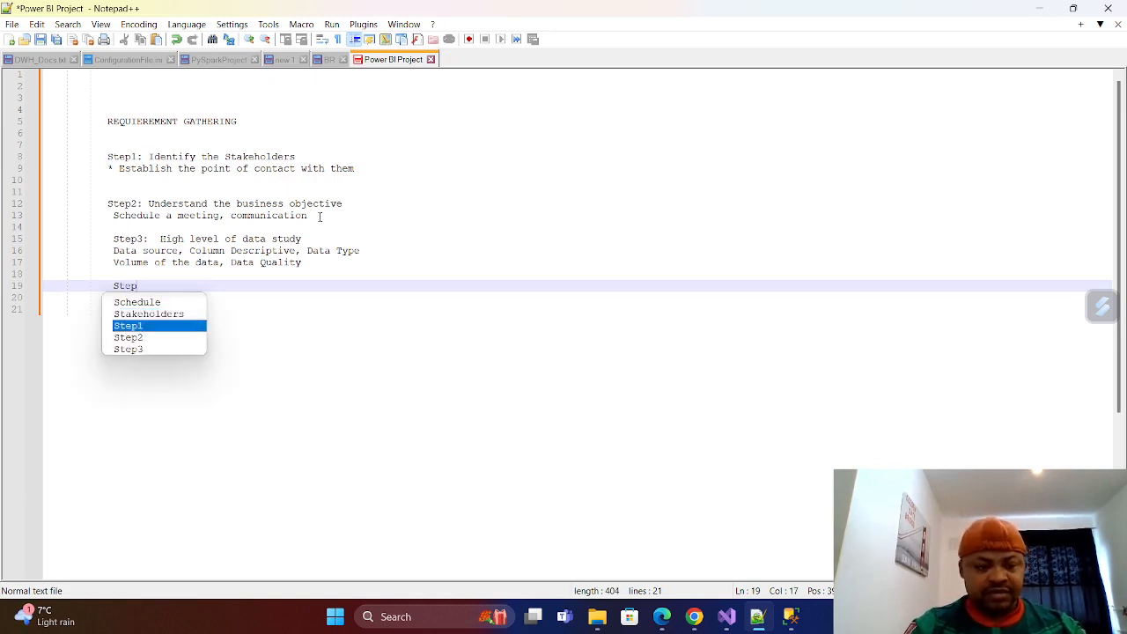
{"action": "type", "text": " 4"}
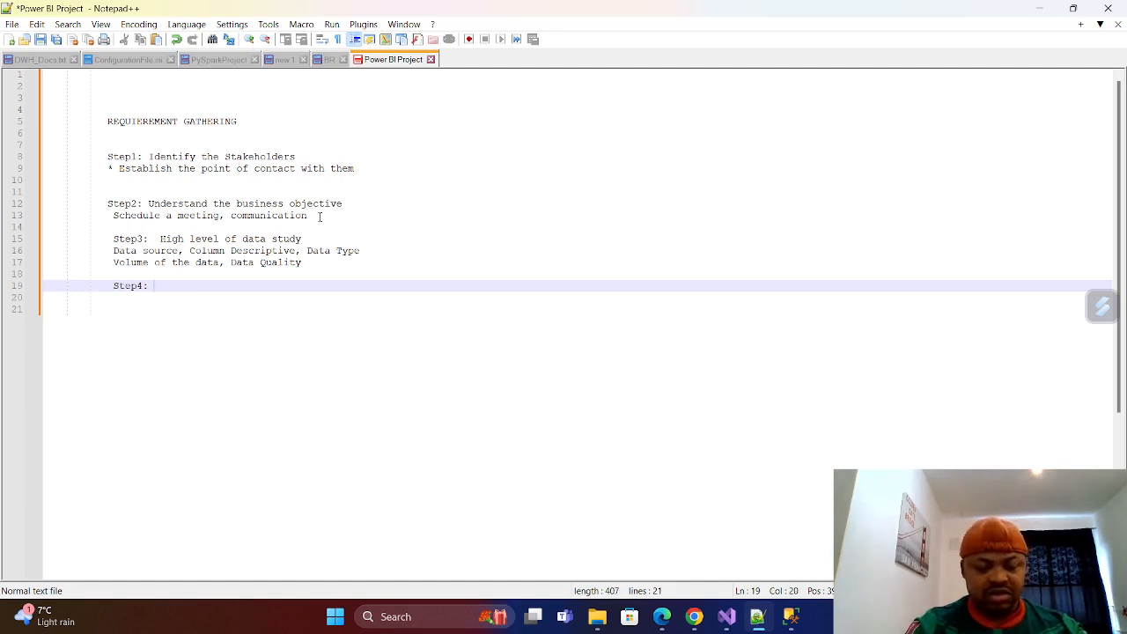
{"action": "type", "text": " T"}
Complete the Step4 line with the title "Define the Scoop".
{"action": "key", "text": "BackSpace"}
{"action": "type", "text": "Dfine"}
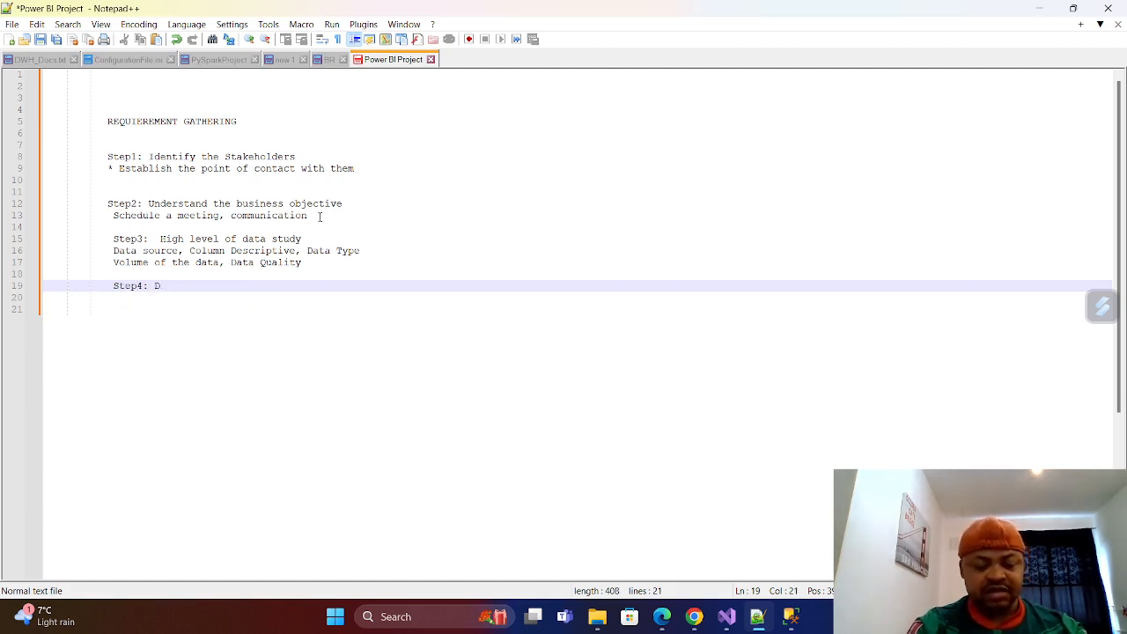
{"action": "key", "text": "BackSpace"}
{"action": "key", "text": "BackSpace"}
{"action": "key", "text": "BackSpace"}
{"action": "key", "text": "BackSpace"}
{"action": "key", "text": "BackSpace"}
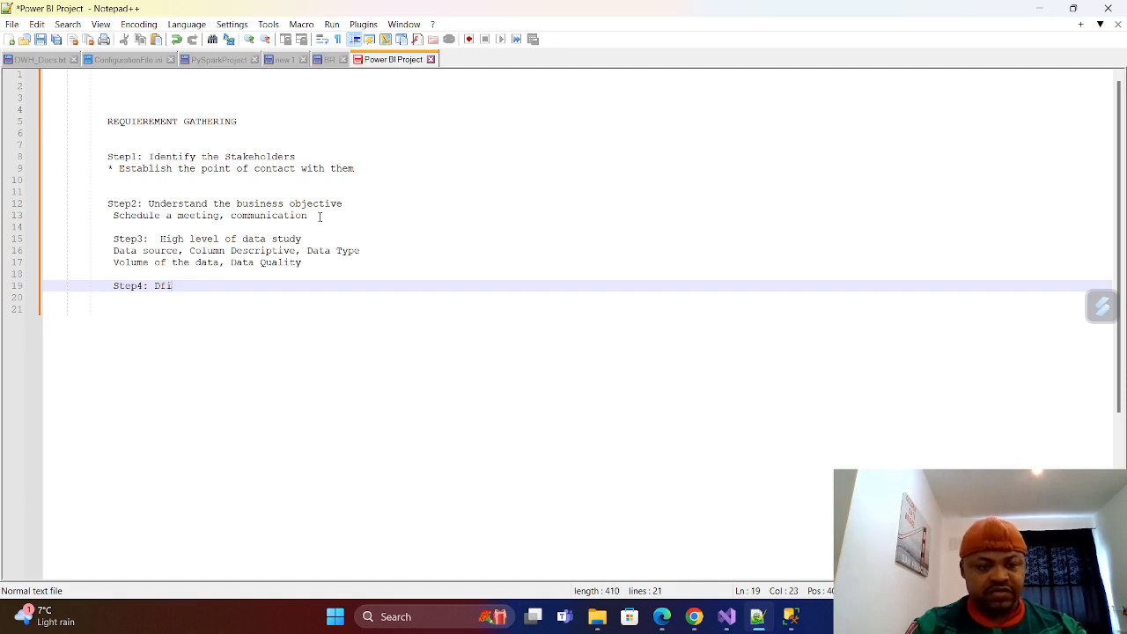
{"action": "type", "text": "efine the Sc"}
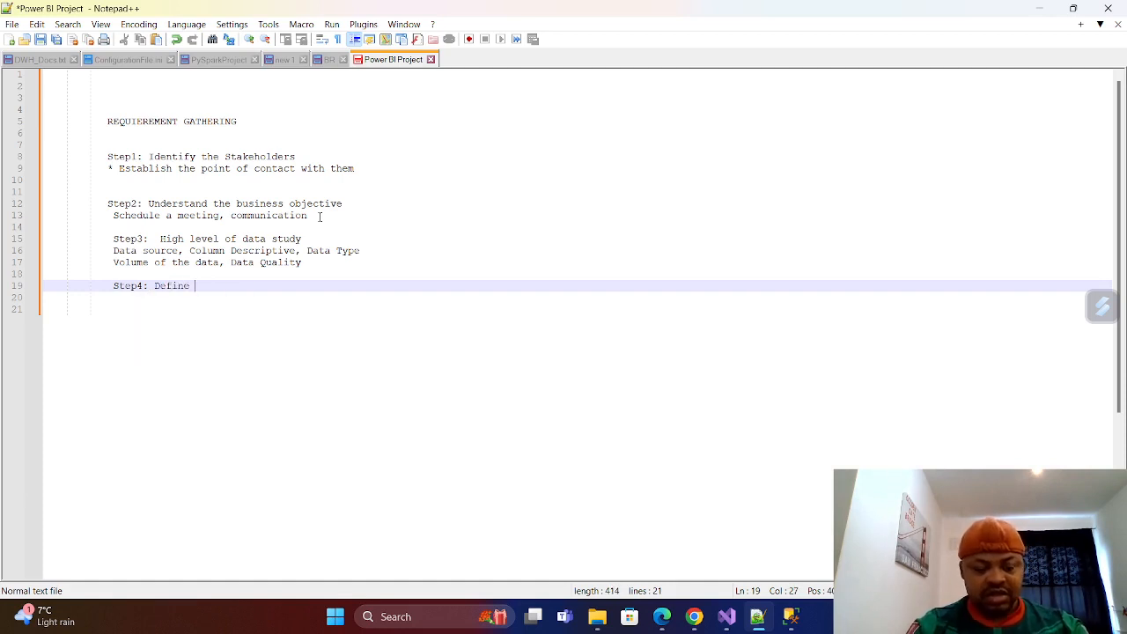
{"action": "type", "text": "oop"}
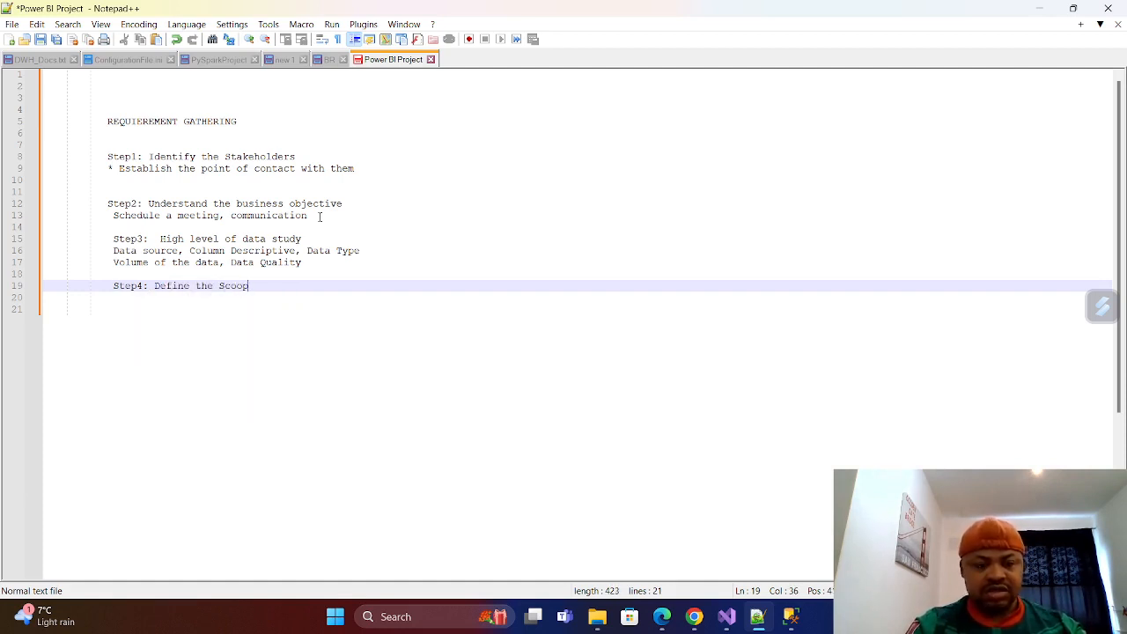
Add the note "Documment the KPI" on line 20, directly below the Step4 line.
{"action": "key", "text": "Return"}
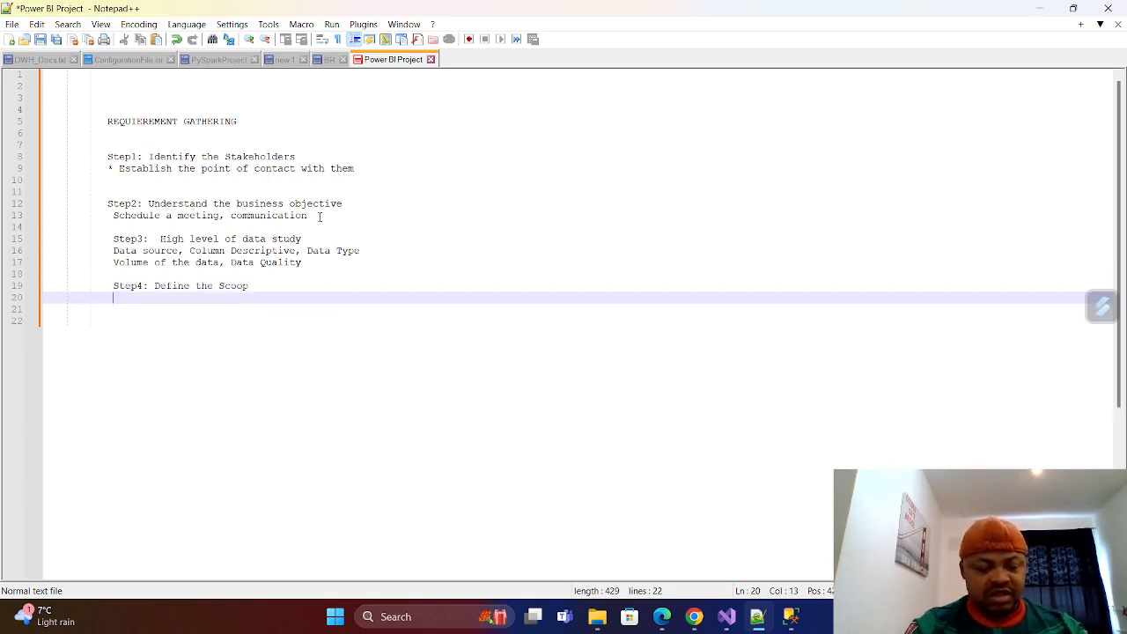
{"action": "type", "text": "Documment"}
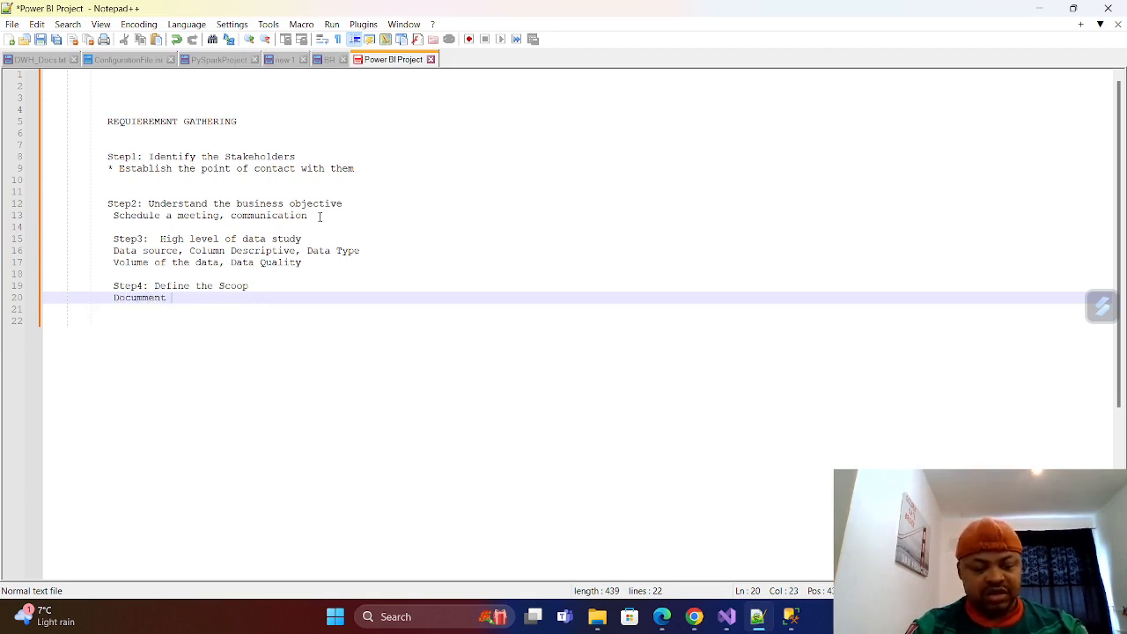
{"action": "type", "text": " the KPI"}
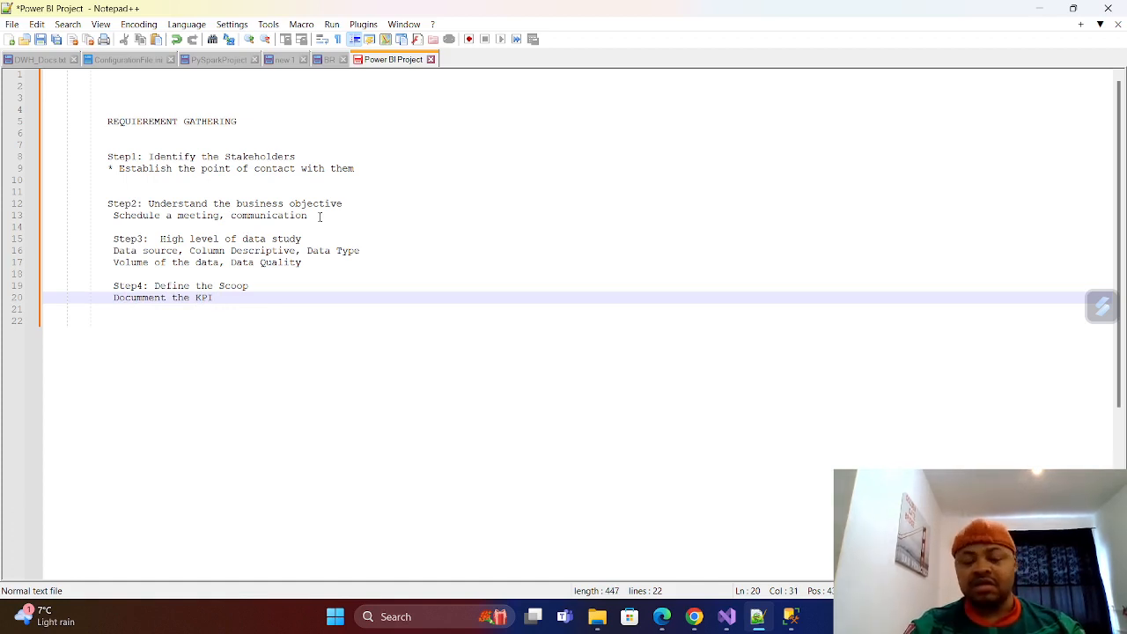
Add a second Step4 note reading "Timeline, the expectations." on line 21.
{"action": "key", "text": "Return"}
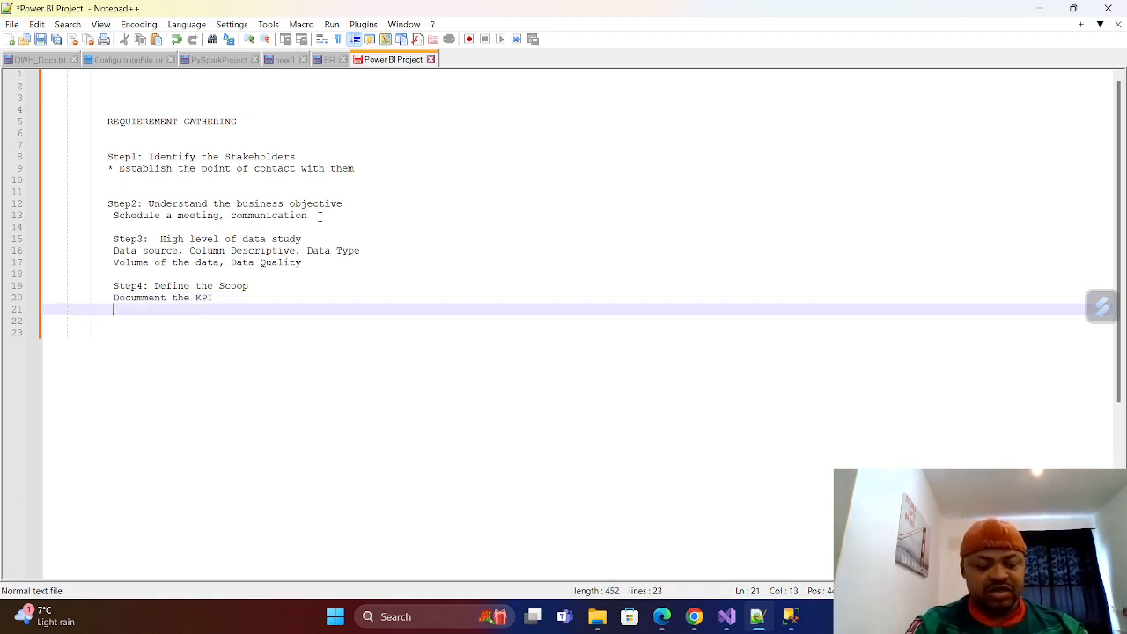
{"action": "type", "text": "Time"}
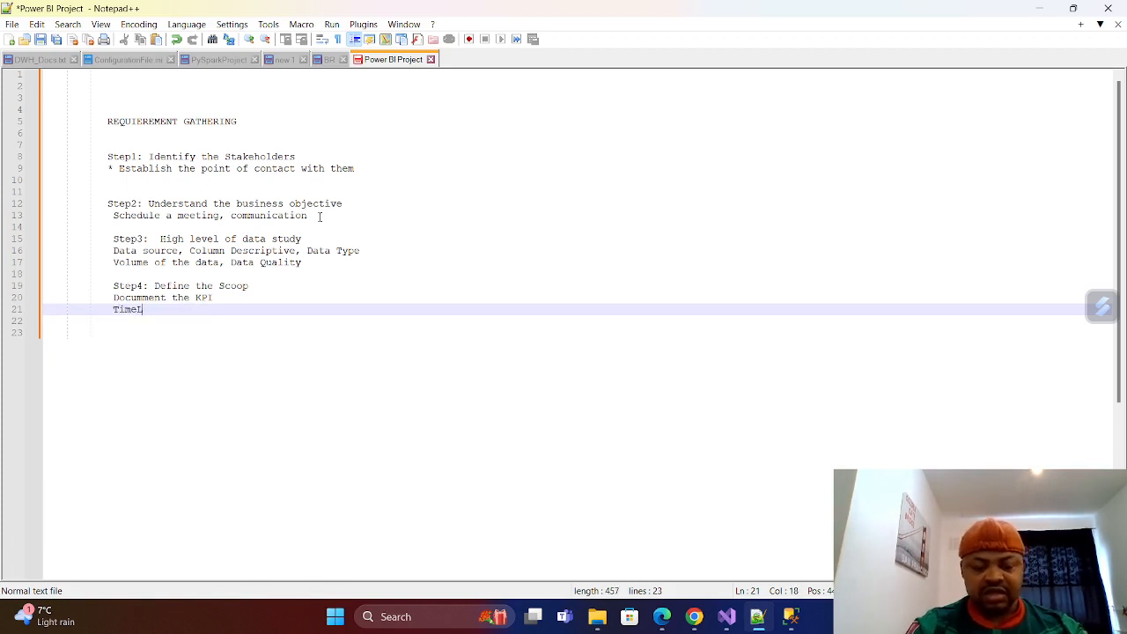
{"action": "type", "text": "line, "}
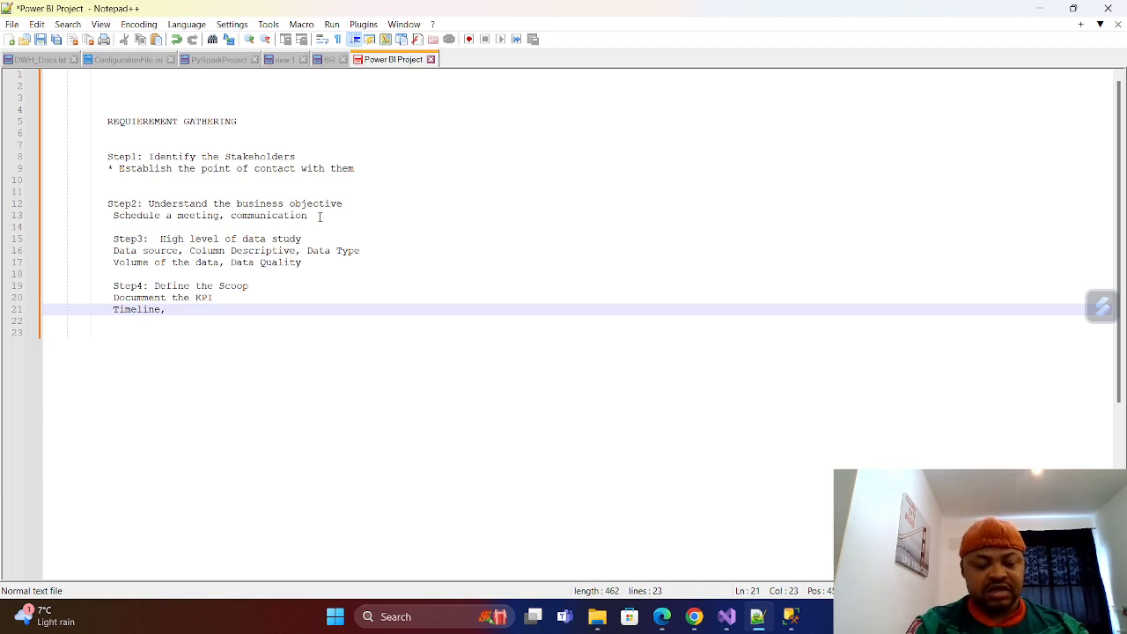
{"action": "type", "text": "the expexta"}
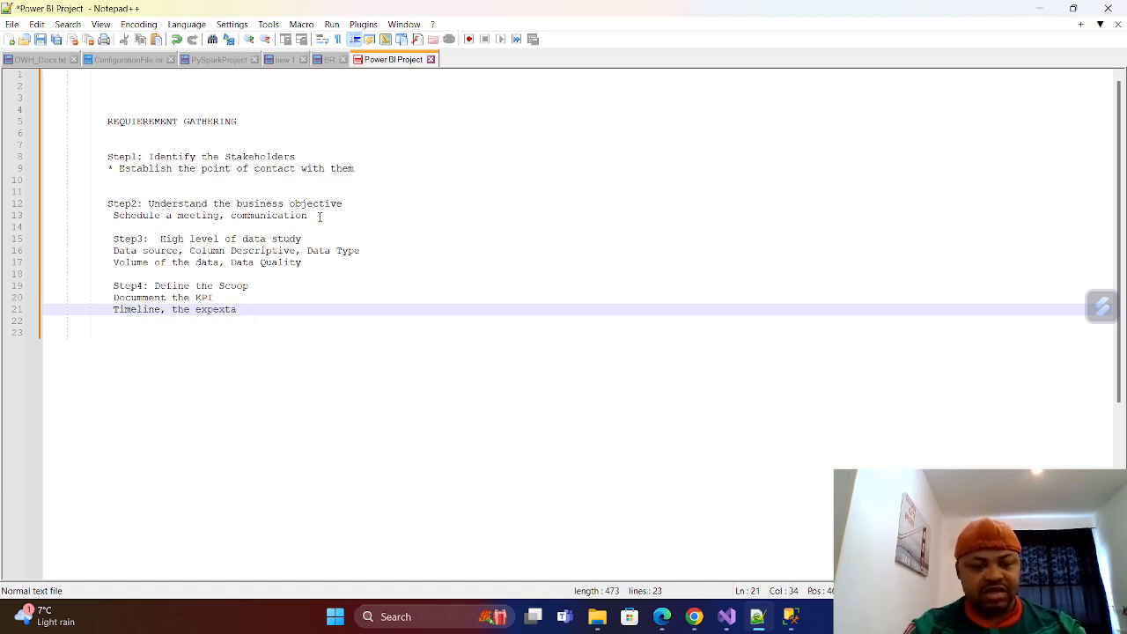
{"action": "key", "text": "BackSpace"}
{"action": "key", "text": "BackSpace"}
{"action": "key", "text": "BackSpace"}
{"action": "key", "text": "BackSpace"}
{"action": "type", "text": "e"}
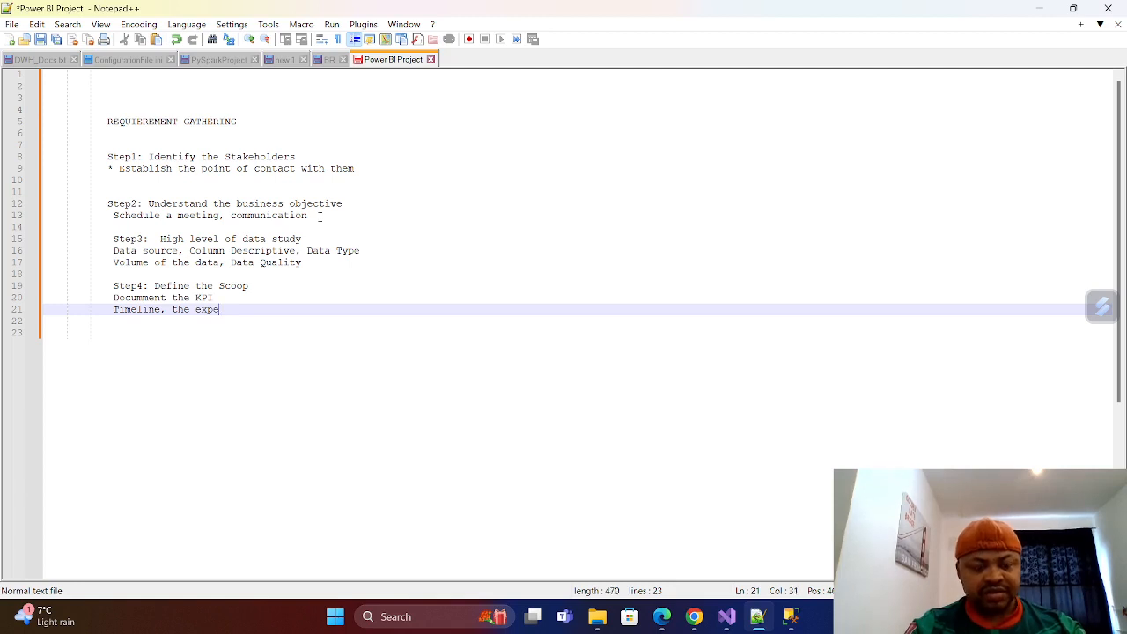
{"action": "type", "text": "ctations"}
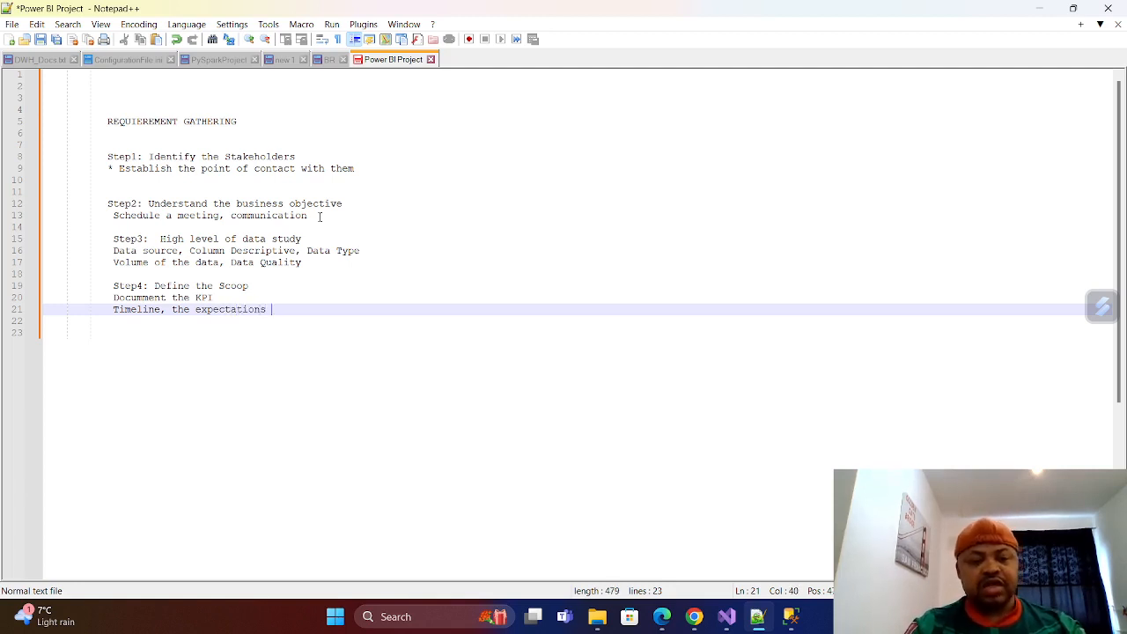
{"action": "key", "text": "BackSpace"}
{"action": "type", "text": "."}
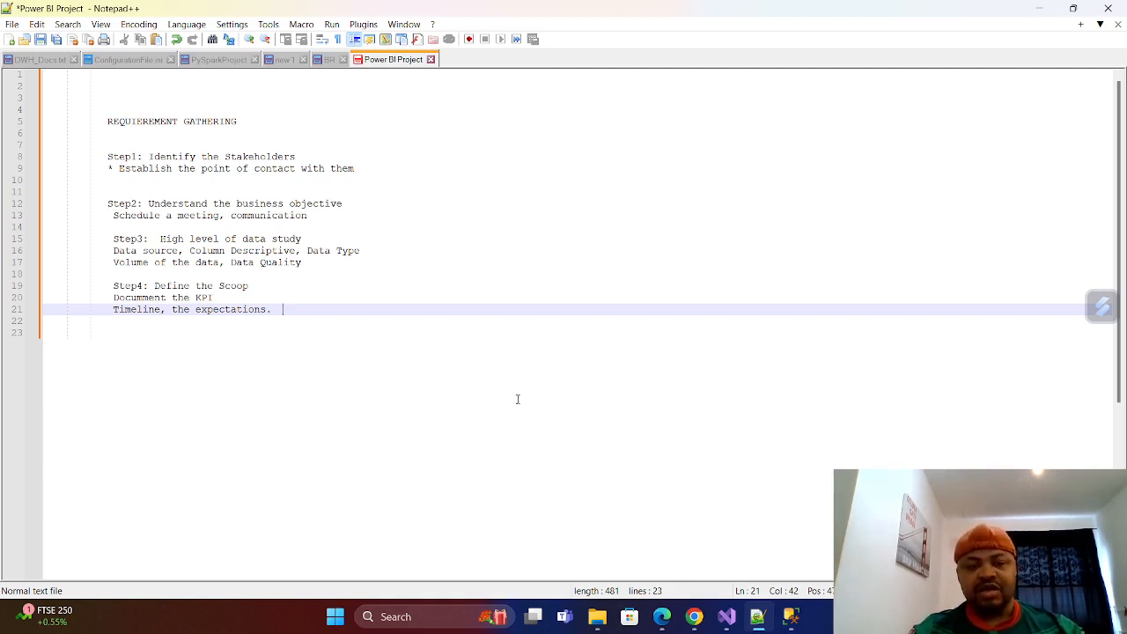
Switch to SQL Server Management Studio and widen the Object Explorer to view the connected servers and databases.
{"action": "left_click", "coordinate": [790, 616]}
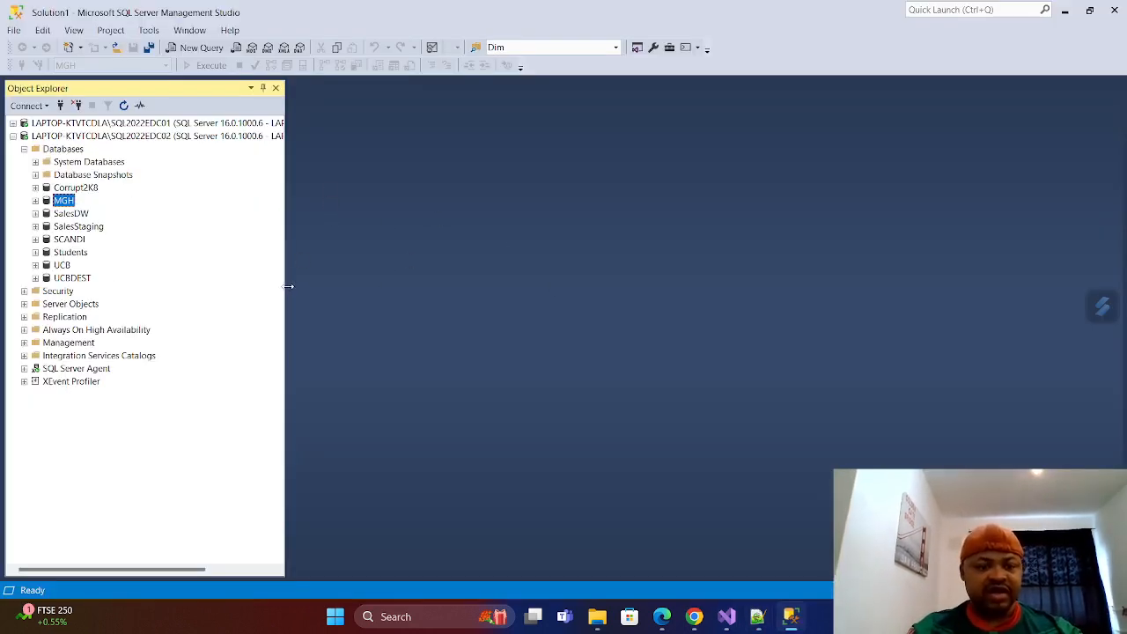
{"action": "left_click_drag", "start_coordinate": [285, 294], "coordinate": [337, 290]}
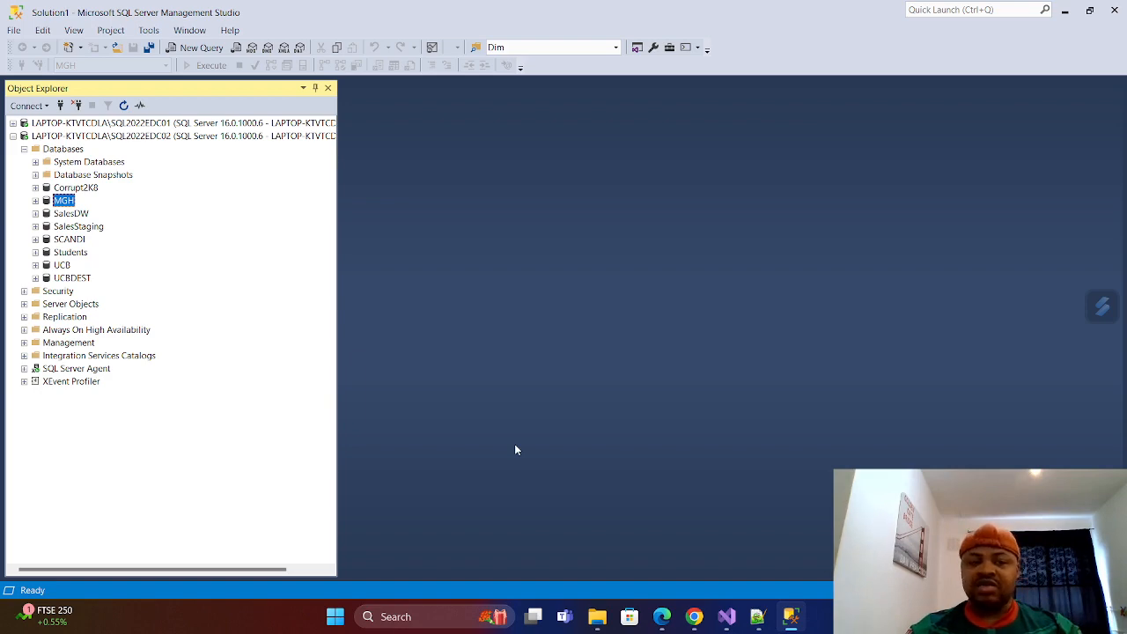
Switch to Edge and look through the code cells and result tables of the "Load Data Transformation Project" Databricks notebook.
{"action": "left_click", "coordinate": [661, 617]}
{"action": "left_click", "coordinate": [352, 12]}
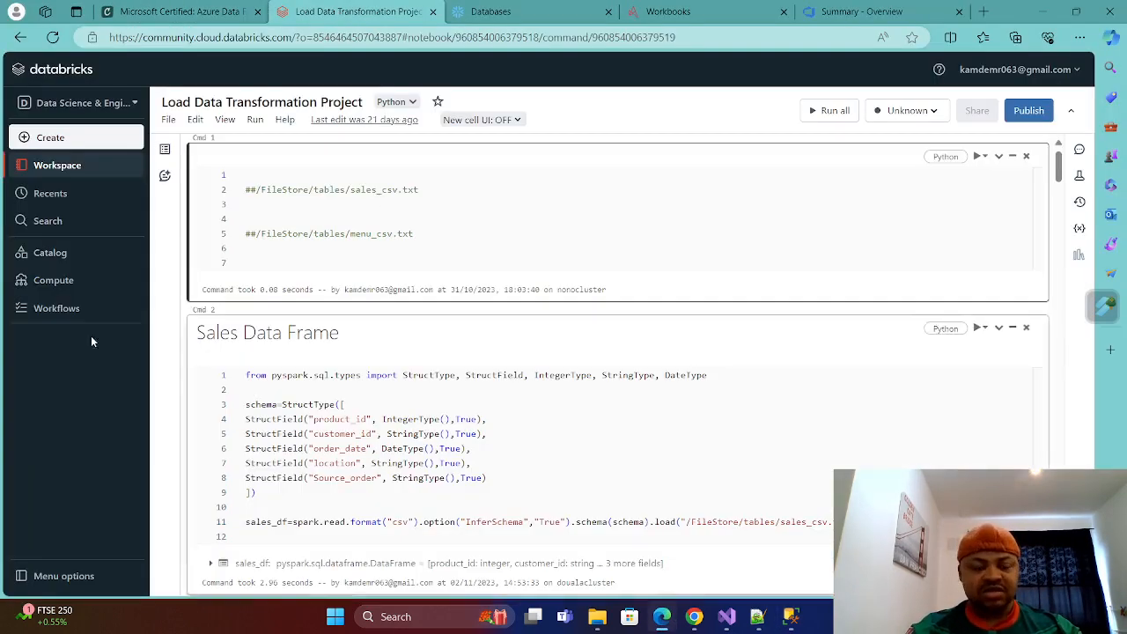
{"action": "scroll", "coordinate": [487, 368], "scroll_direction": "down", "scroll_amount": 10}
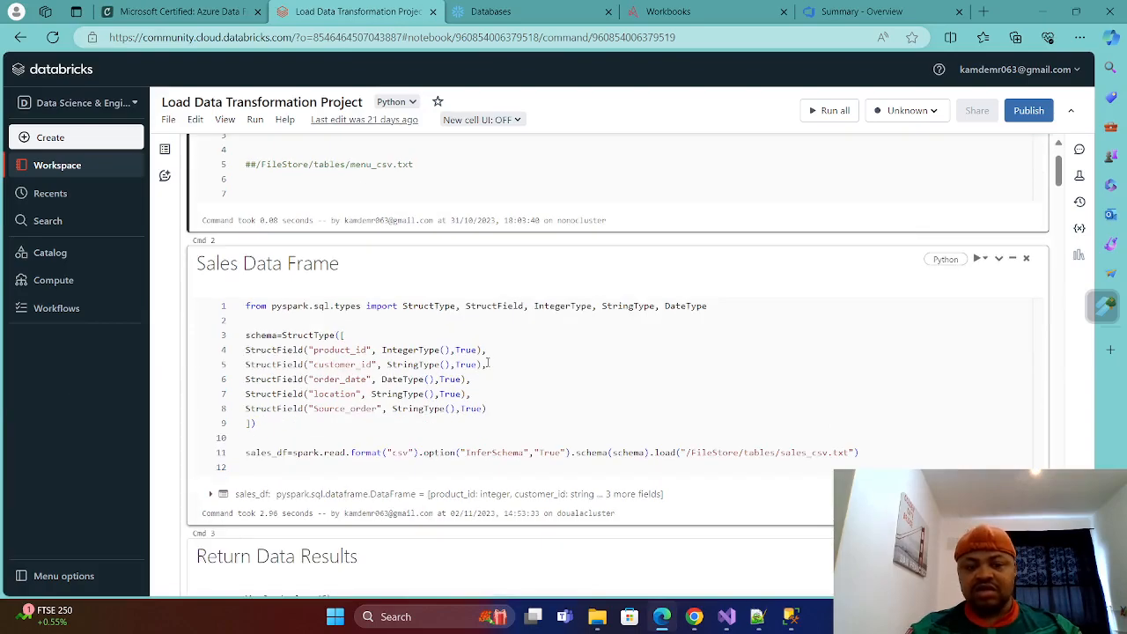
{"action": "scroll", "coordinate": [487, 368], "scroll_direction": "down", "scroll_amount": 20}
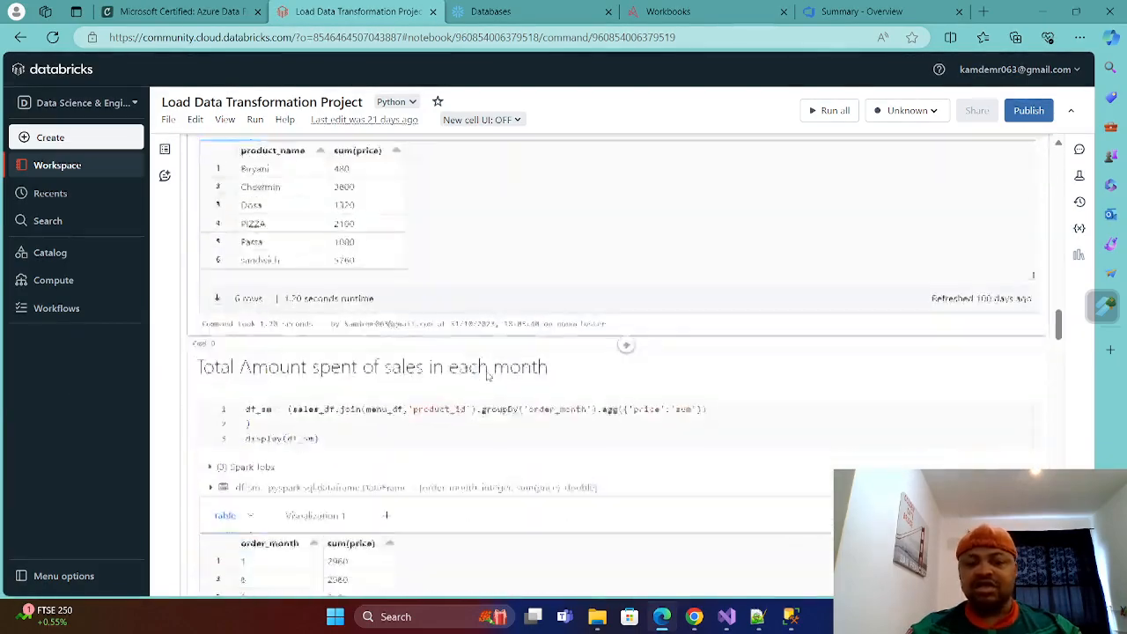
{"action": "scroll", "coordinate": [487, 374], "scroll_direction": "up", "scroll_amount": 20}
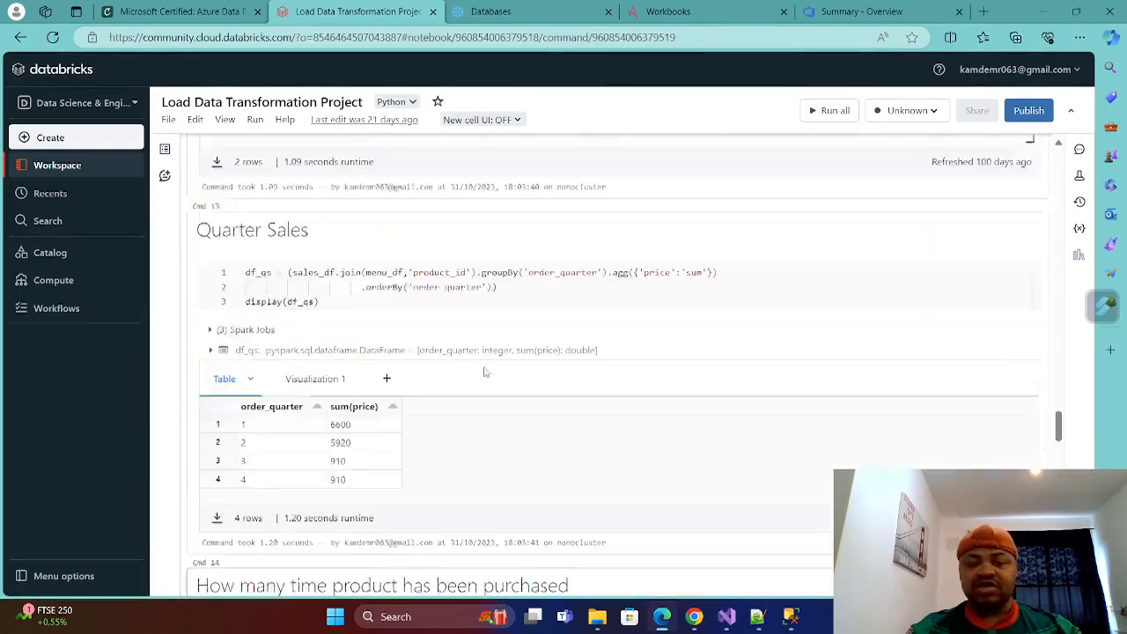
{"action": "scroll", "coordinate": [489, 359], "scroll_direction": "up", "scroll_amount": 10}
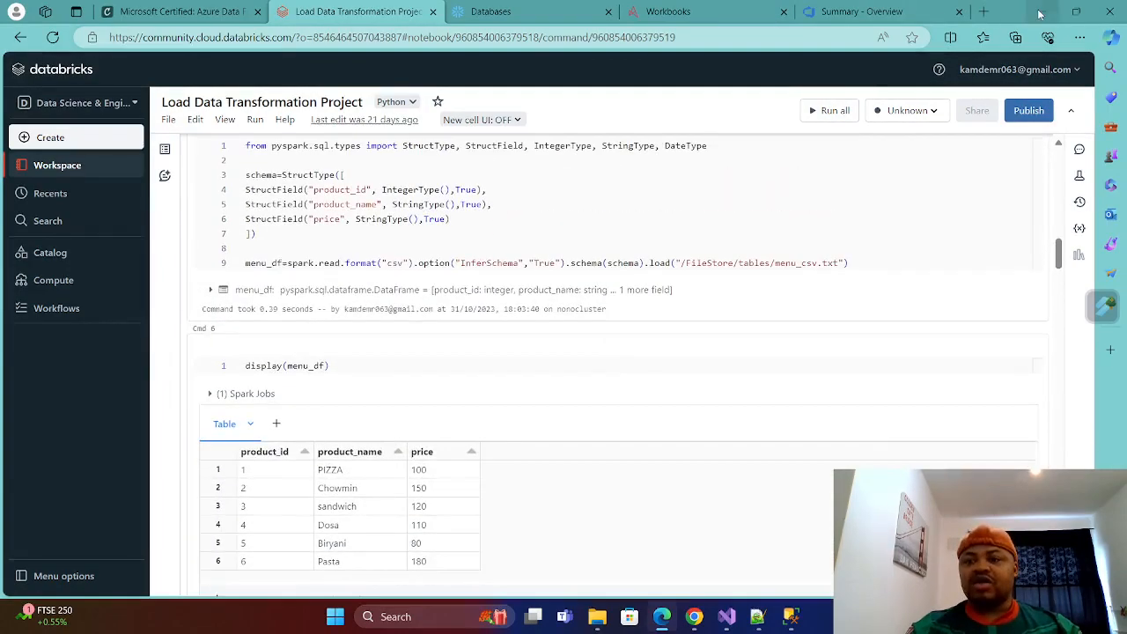
Switch to the Data_Warehouse_SSIS project in Visual Studio, view the employee load package's control flow, and minimize the project window.
{"action": "left_click", "coordinate": [728, 617]}
{"action": "mouse_move", "coordinate": [729, 616]}
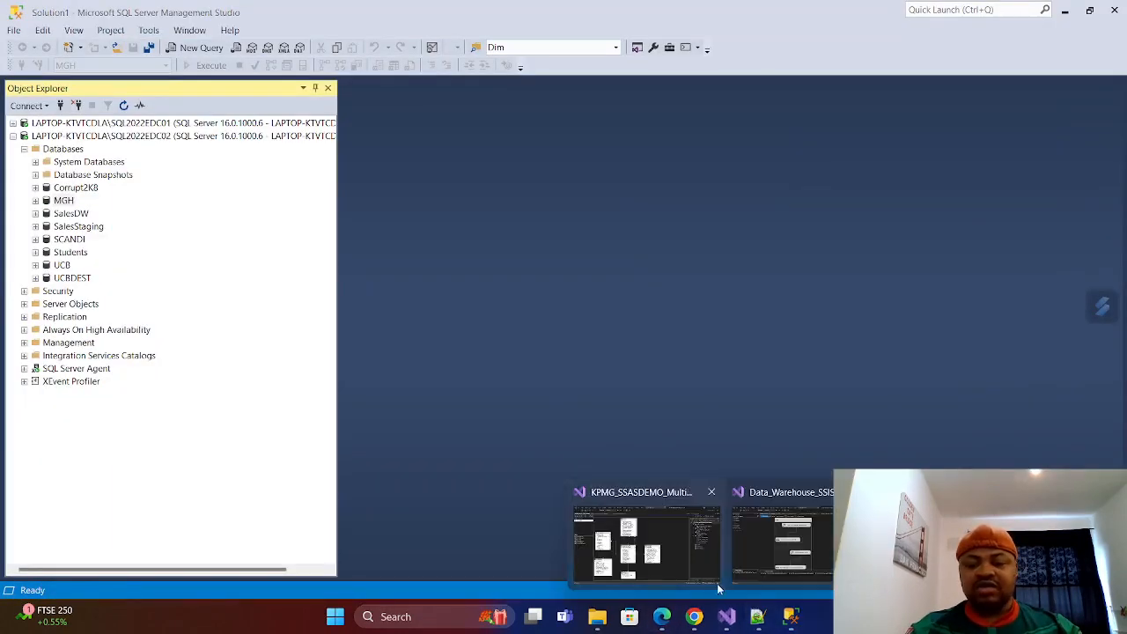
{"action": "left_click", "coordinate": [788, 564]}
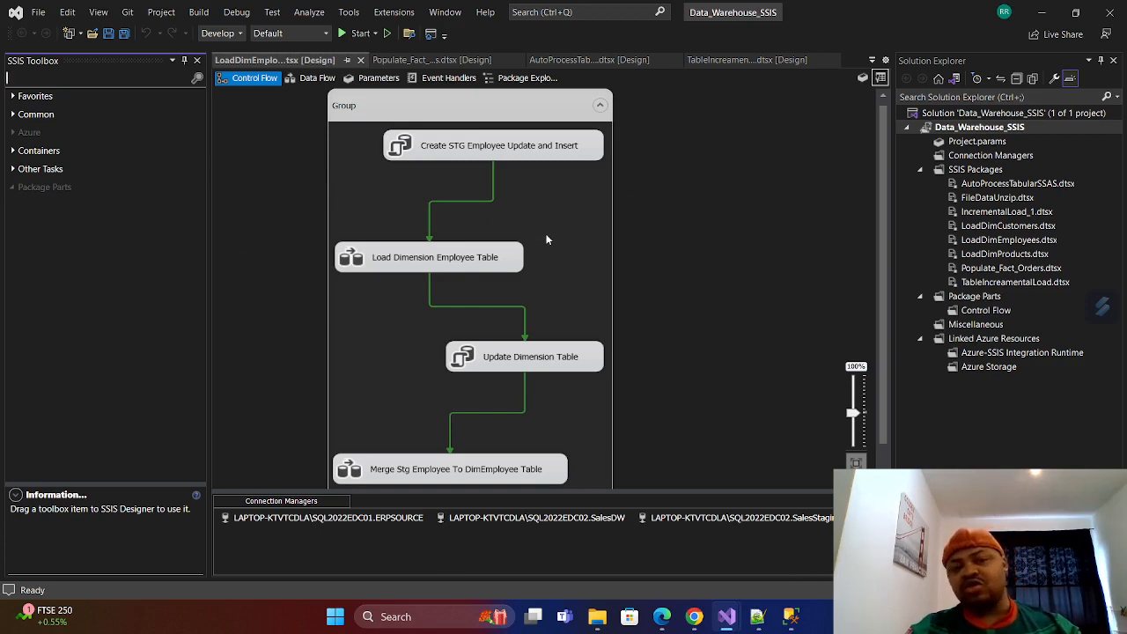
{"action": "left_click", "coordinate": [1042, 13]}
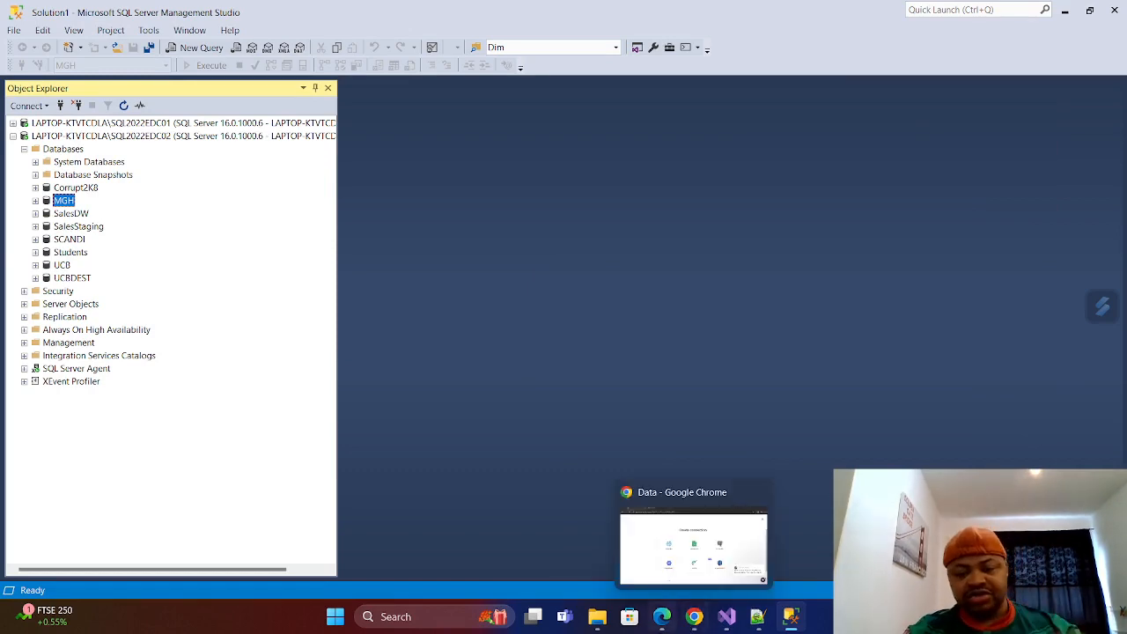
Switch to File Explorer and navigate from the personal project folder in Documents through DWProject, IncrementalLoad and NHSData to the NHS folder.
{"action": "left_click", "coordinate": [606, 627]}
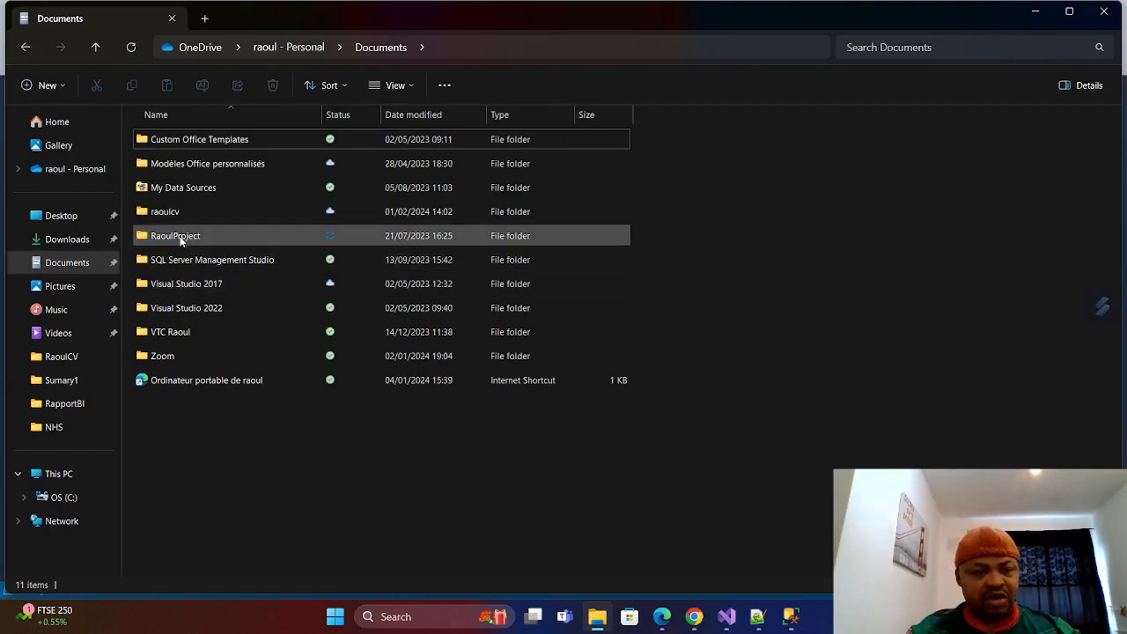
{"action": "double_click", "coordinate": [180, 236]}
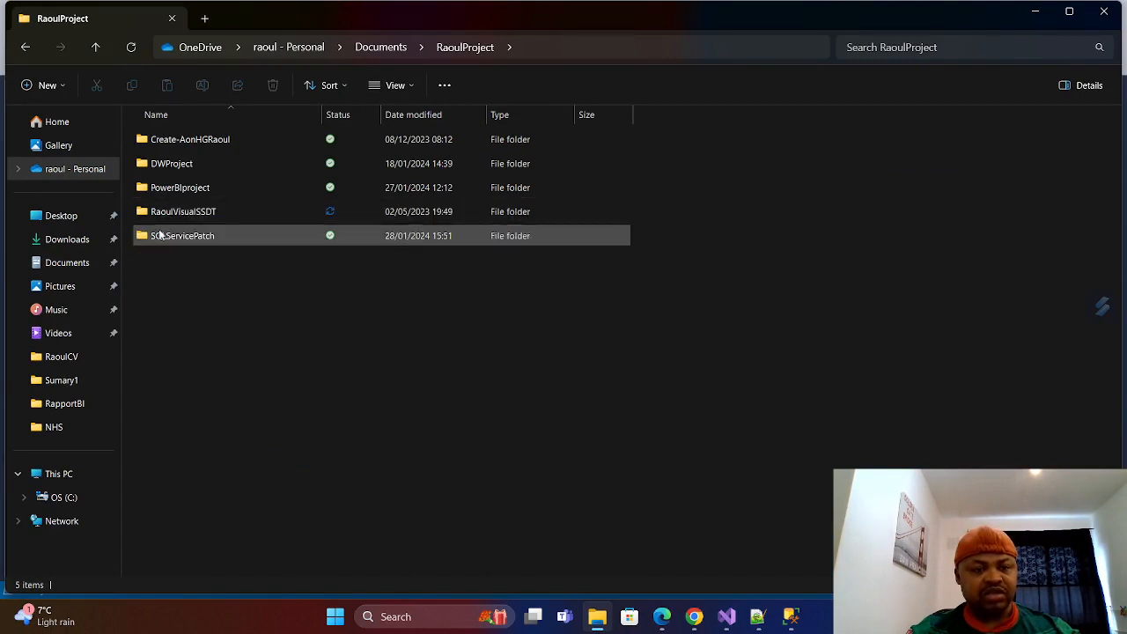
{"action": "left_click", "coordinate": [95, 47]}
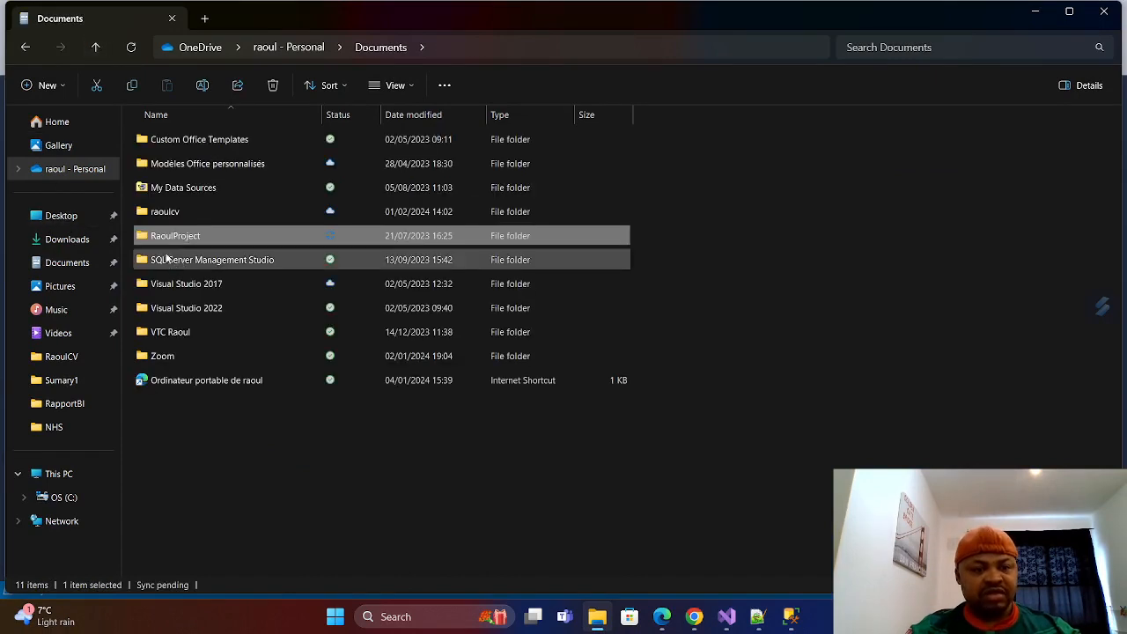
{"action": "double_click", "coordinate": [175, 234]}
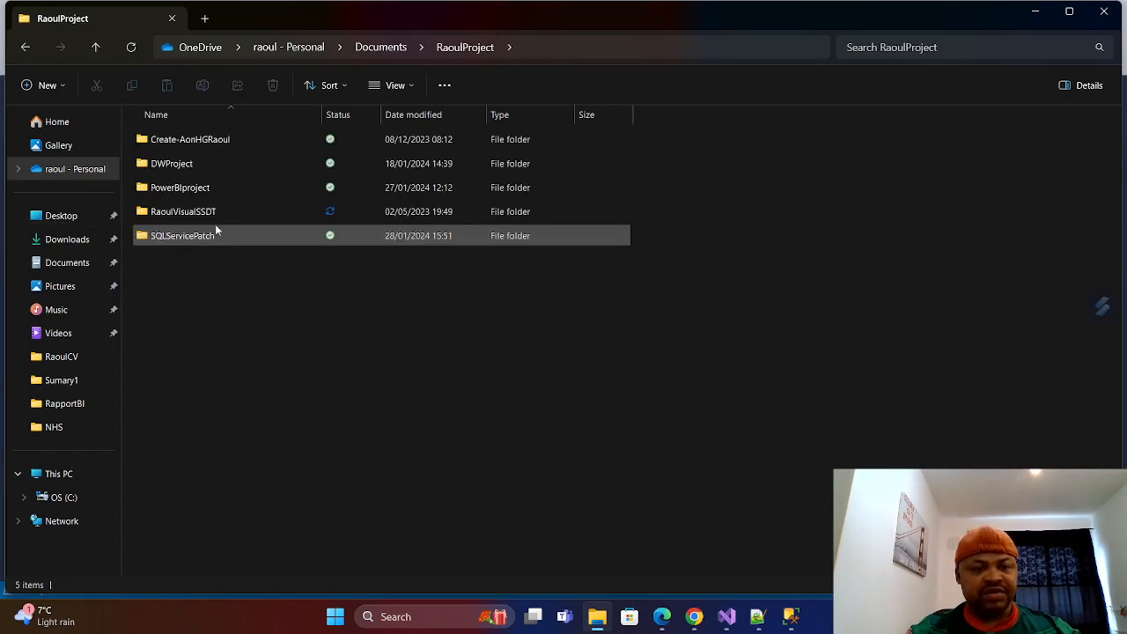
{"action": "double_click", "coordinate": [182, 163]}
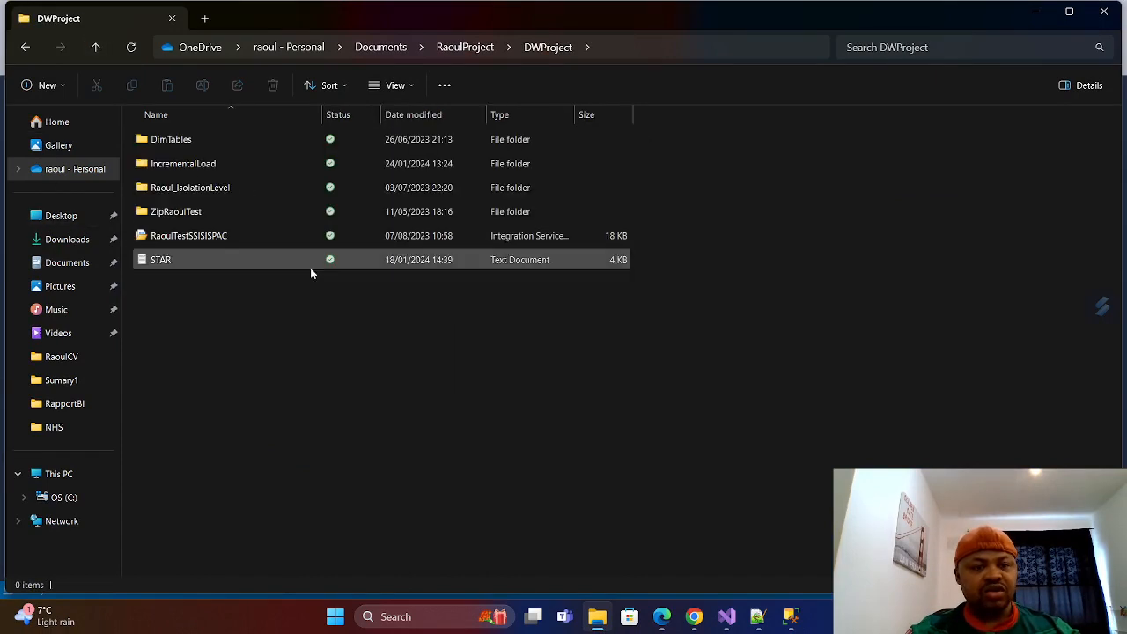
{"action": "double_click", "coordinate": [186, 166]}
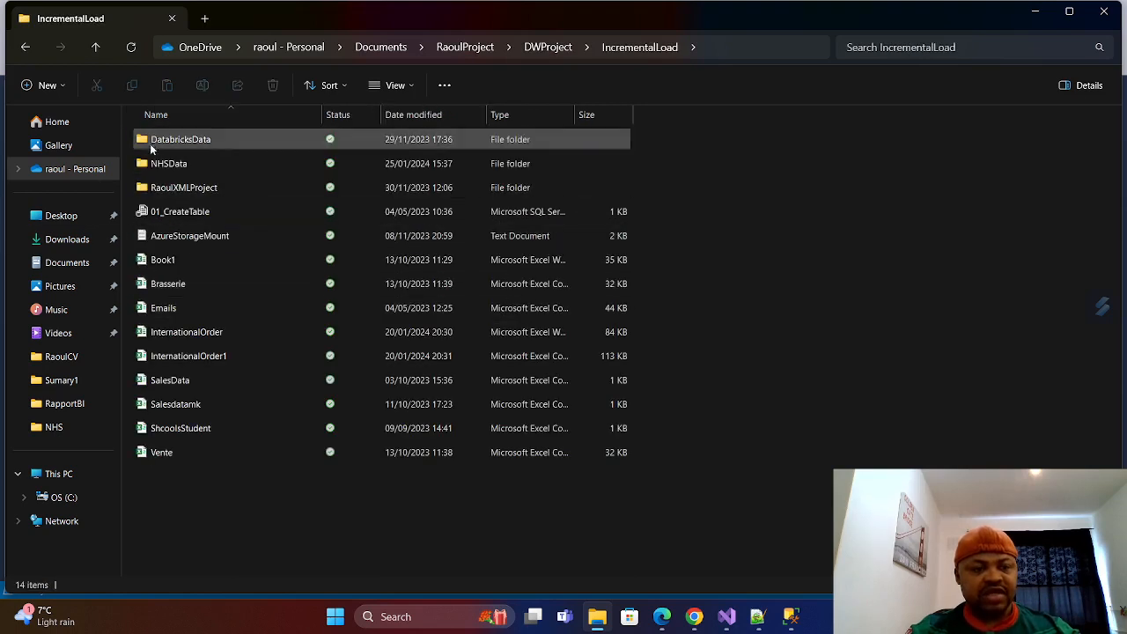
{"action": "double_click", "coordinate": [177, 163]}
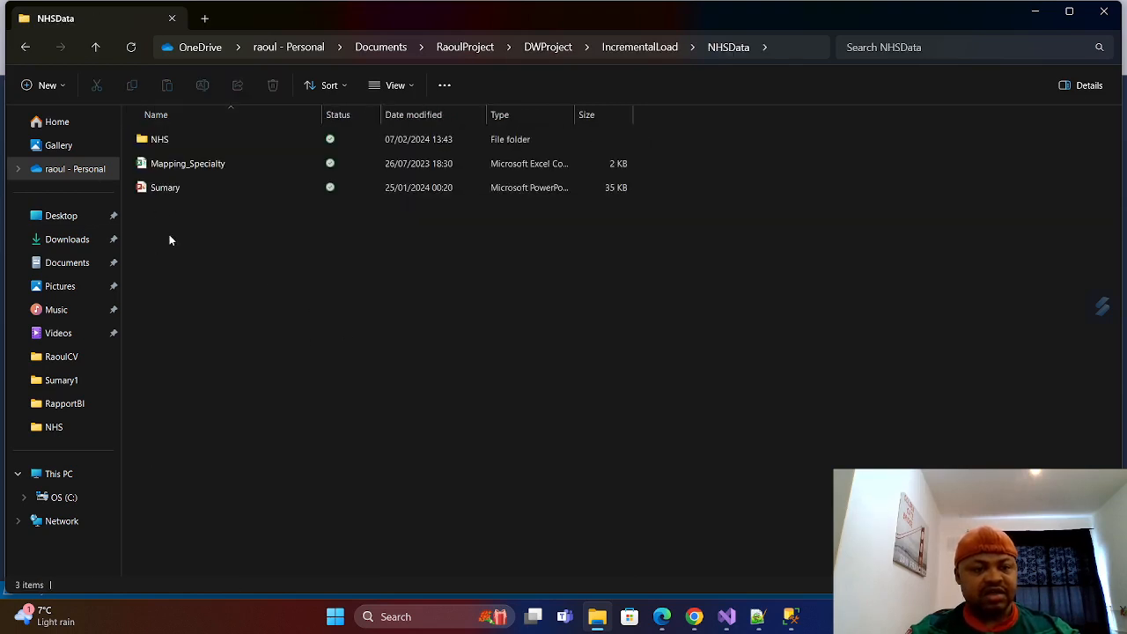
{"action": "double_click", "coordinate": [145, 138]}
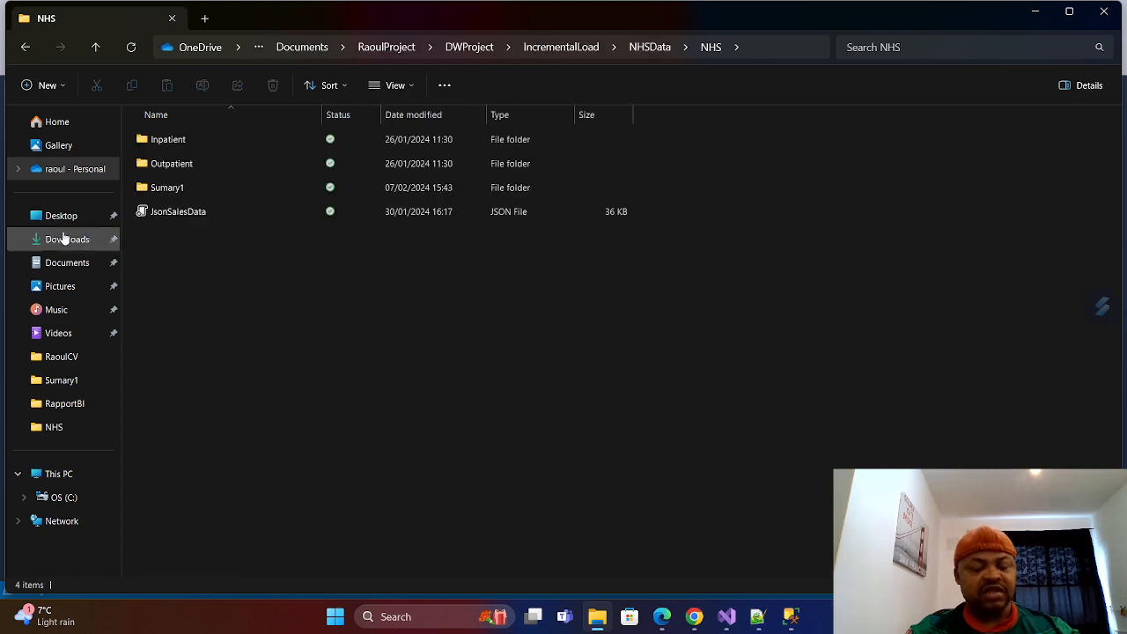
View the data files in the Sumary1 folder and return to the NHS folder.
{"action": "double_click", "coordinate": [175, 192]}
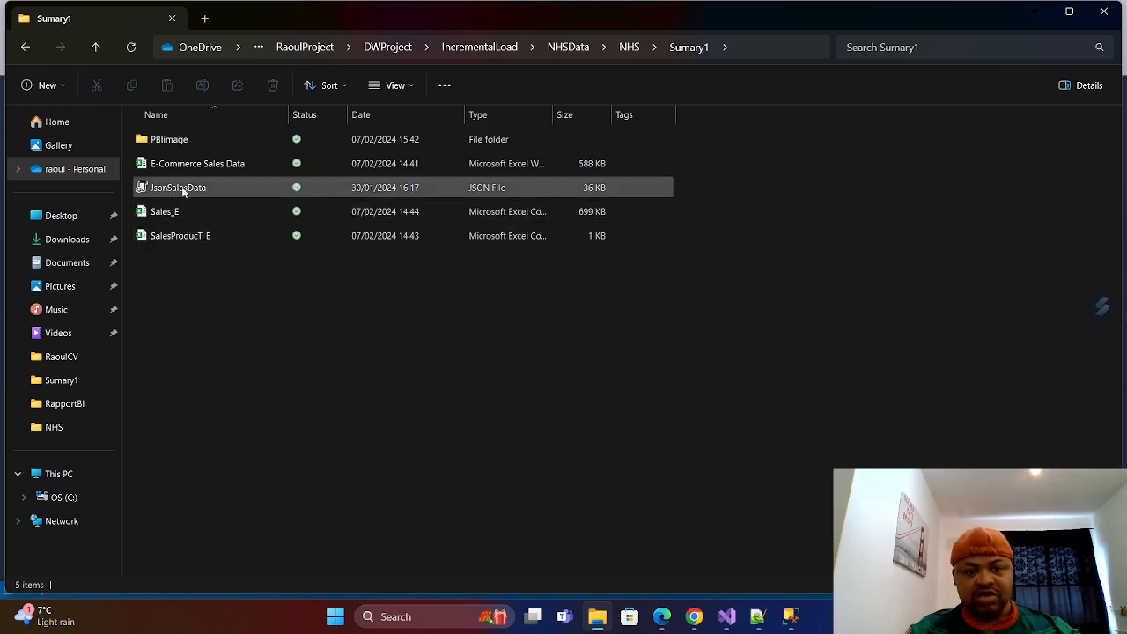
{"action": "left_click", "coordinate": [93, 46]}
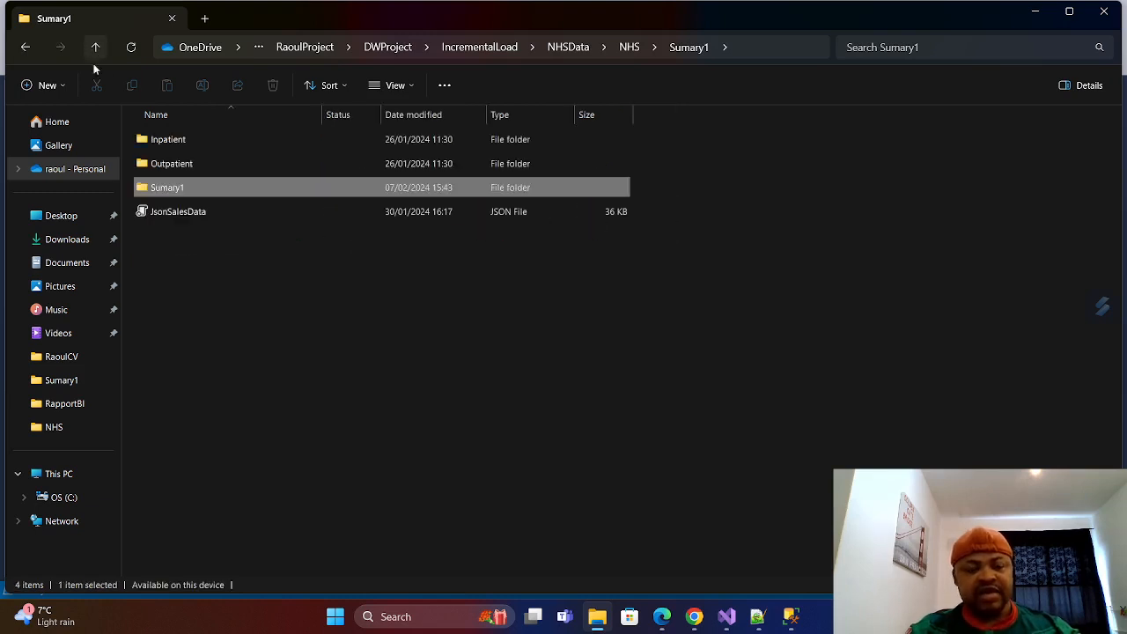
{"action": "double_click", "coordinate": [177, 188]}
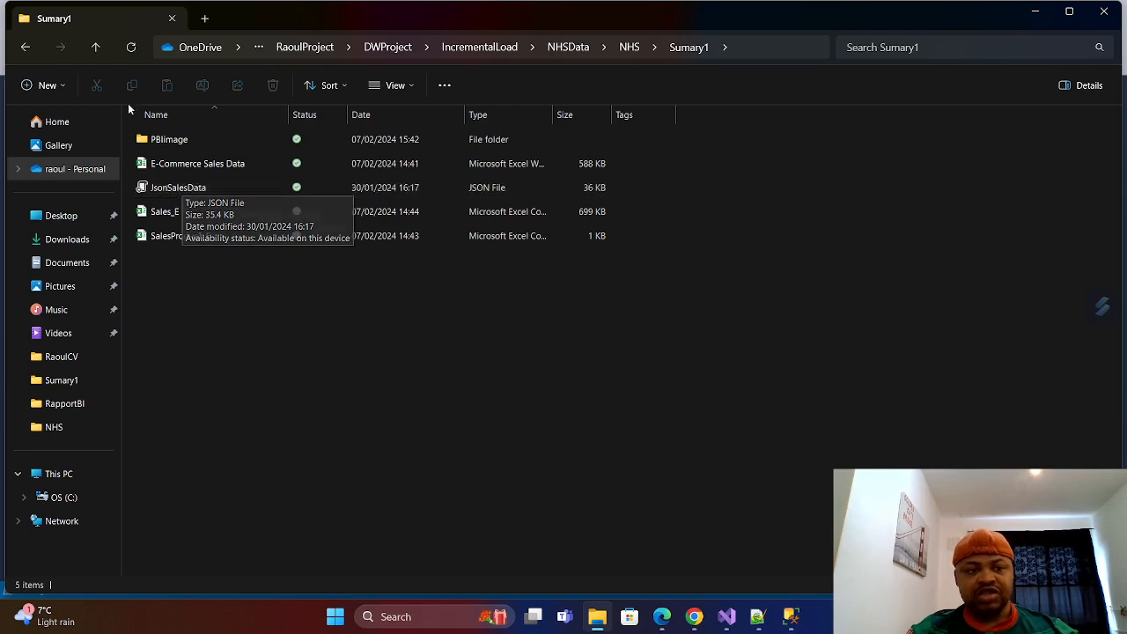
{"action": "left_click", "coordinate": [91, 47]}
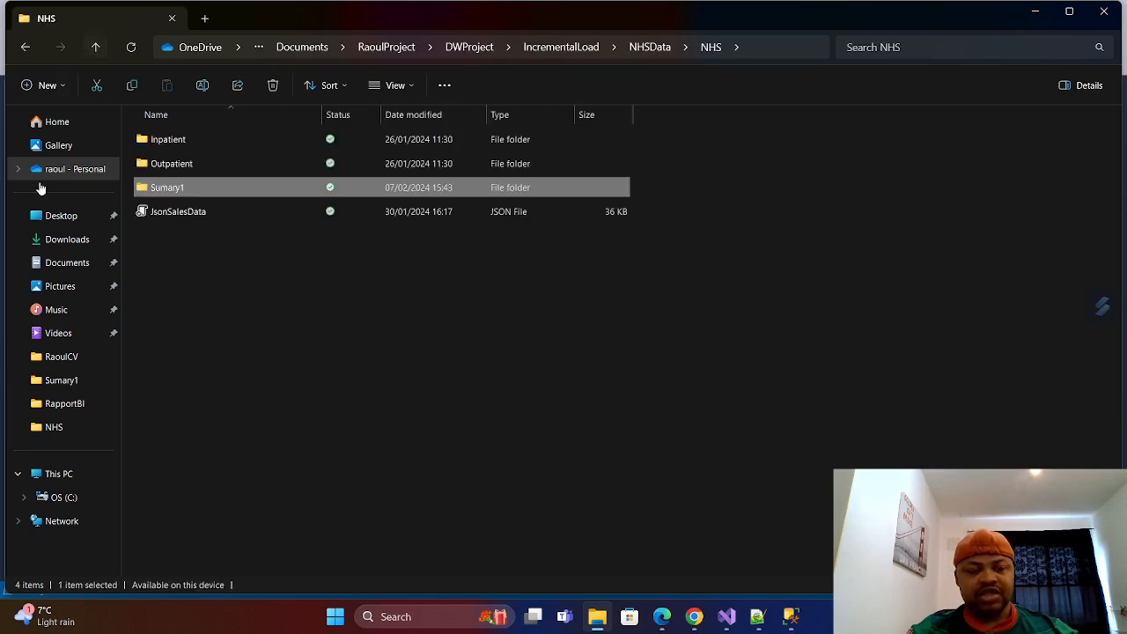
Open JsonSalesData in Notepad++, look through its city records, and minimize the editor to get back to the NHS folder.
{"action": "left_click", "coordinate": [176, 214]}
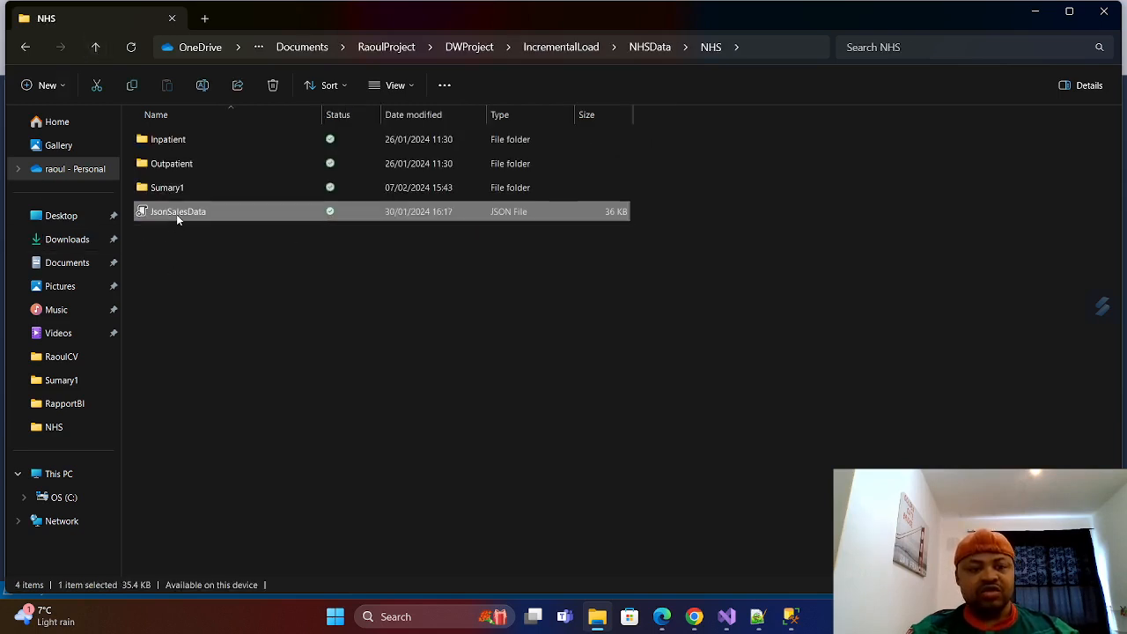
{"action": "right_click", "coordinate": [176, 214]}
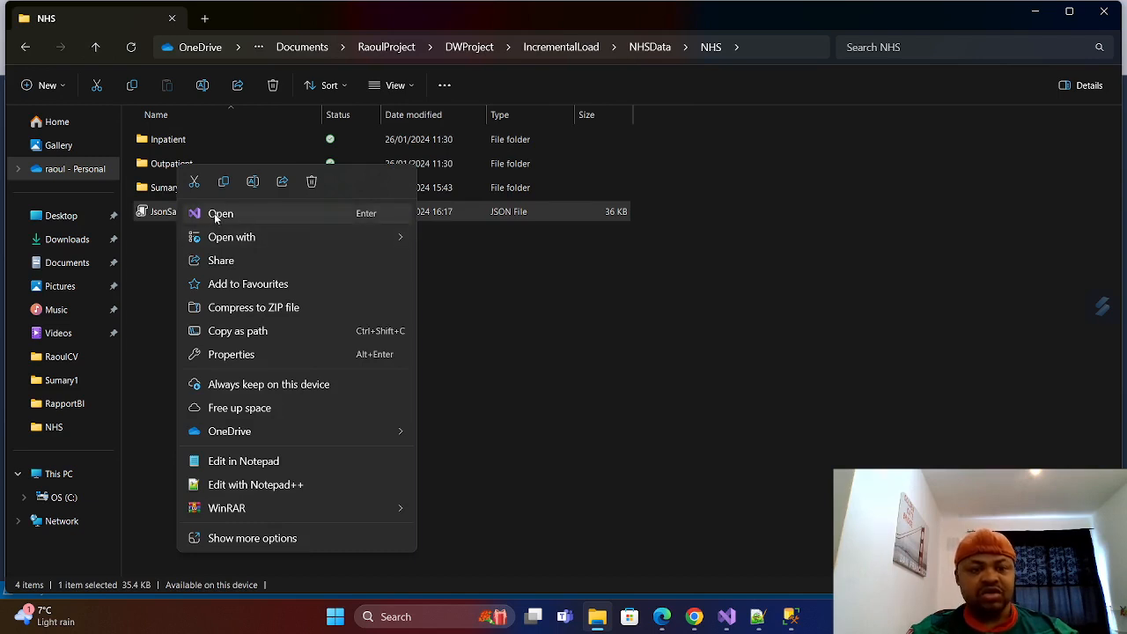
{"action": "mouse_move", "coordinate": [233, 243]}
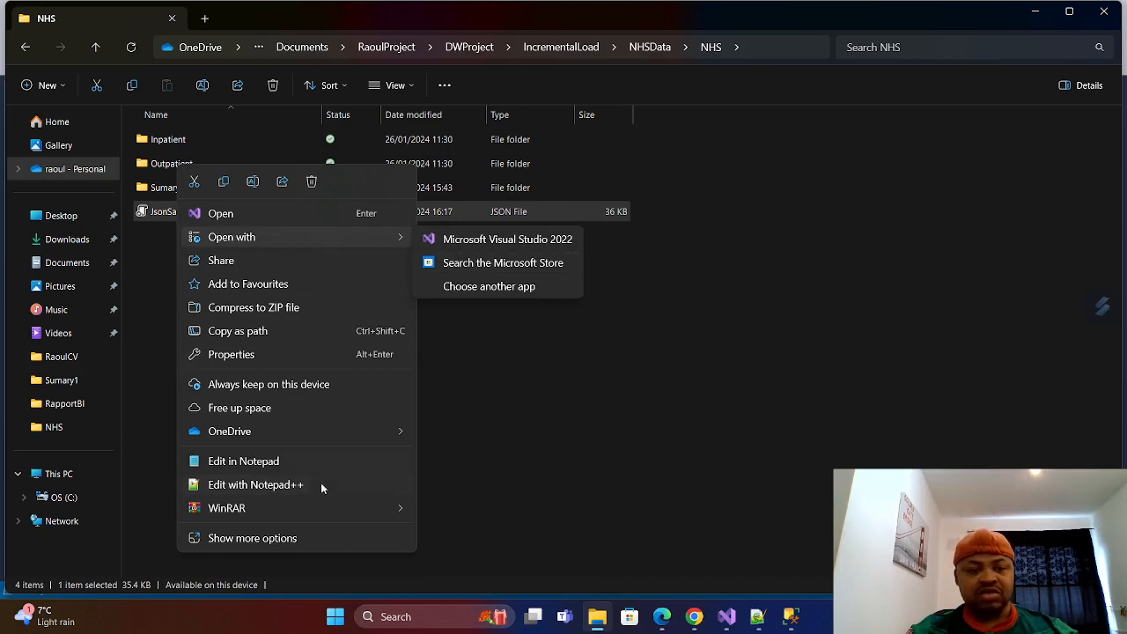
{"action": "left_click", "coordinate": [257, 487]}
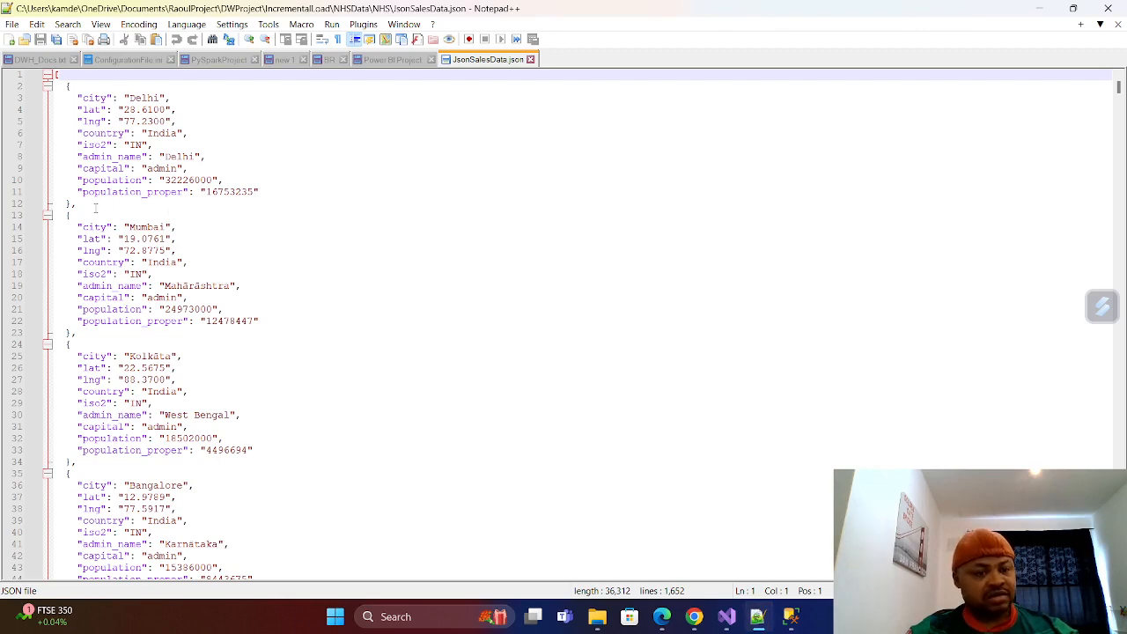
{"action": "scroll", "coordinate": [83, 210], "scroll_direction": "down", "scroll_amount": 6}
{"action": "scroll", "coordinate": [126, 232], "scroll_direction": "up", "scroll_amount": 6}
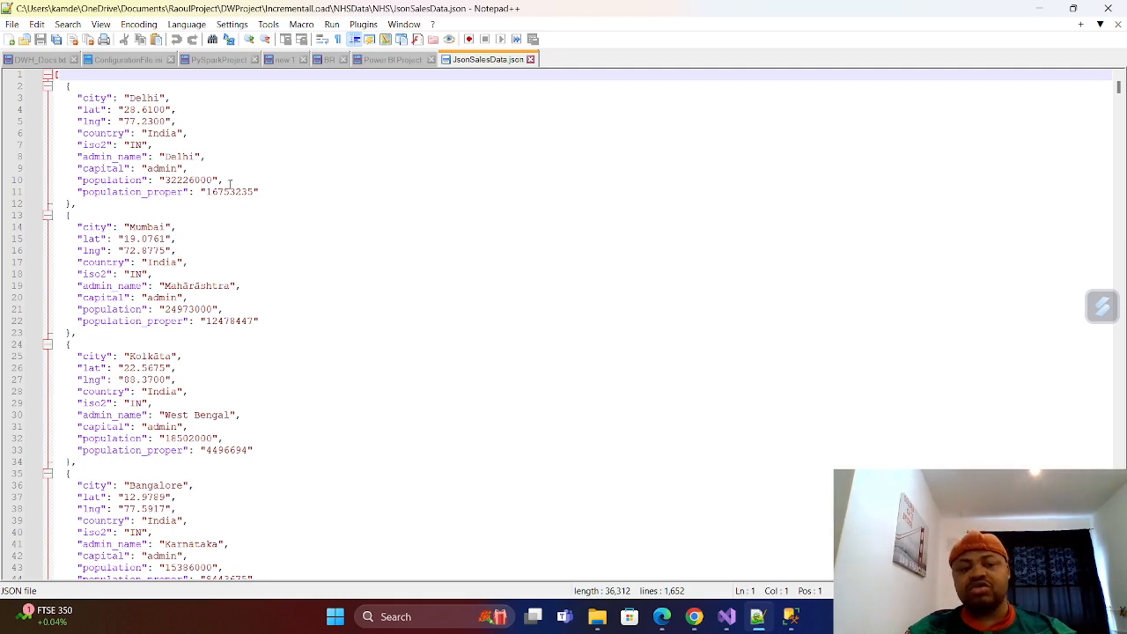
{"action": "left_click", "coordinate": [1037, 15]}
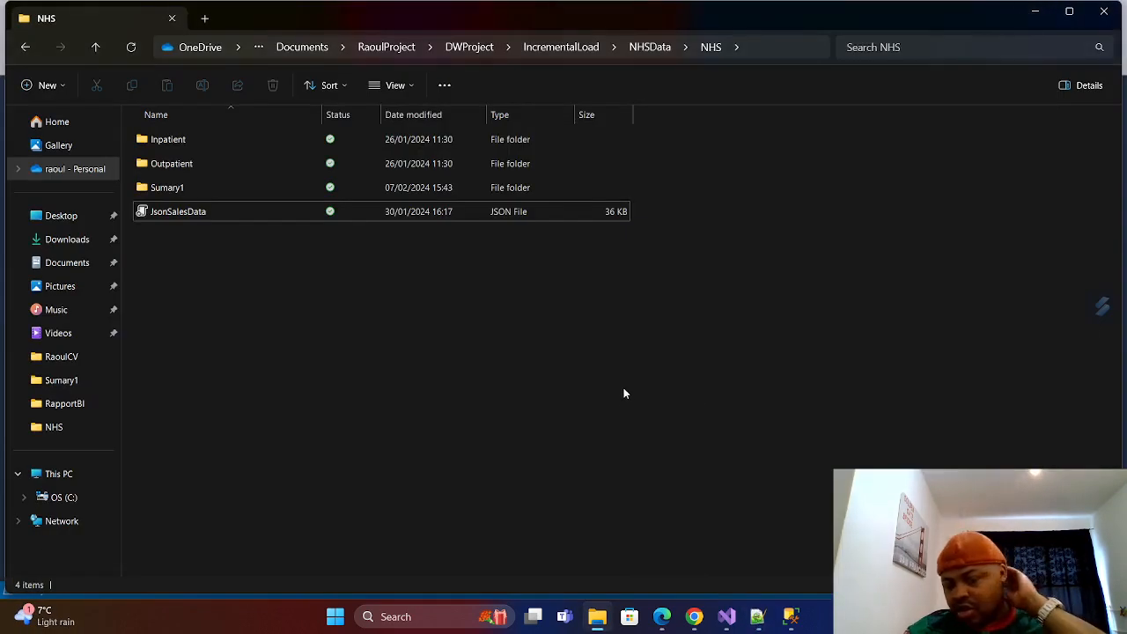
{"action": "left_click", "coordinate": [183, 216]}
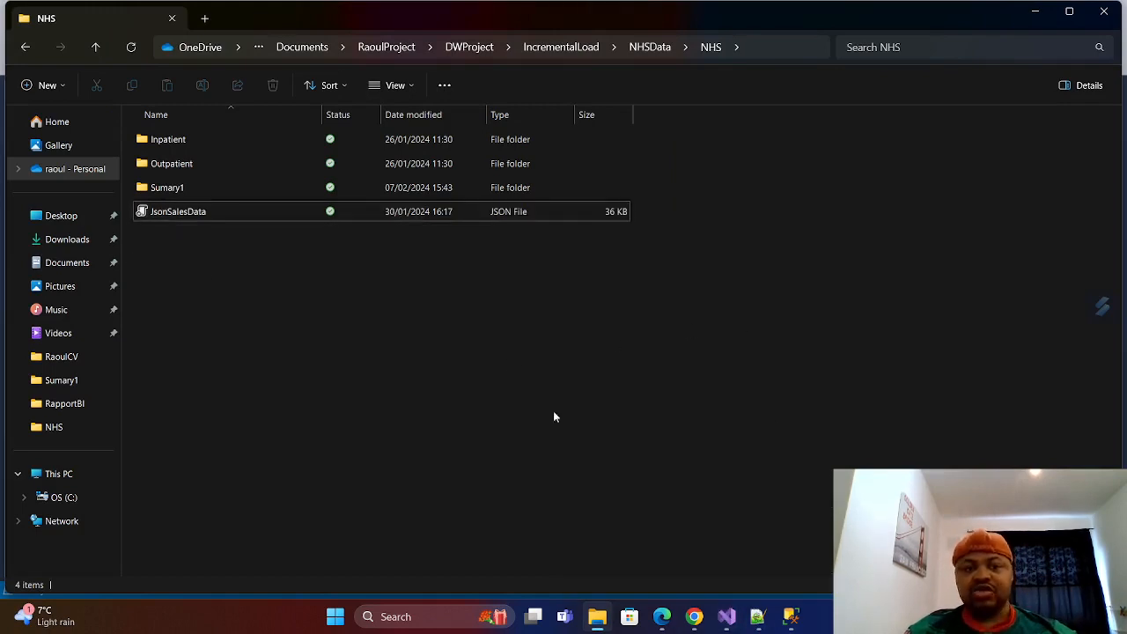
Switch to SQL Server Management Studio and create a new query on the SalesDW database, leaving the first two lines blank.
{"action": "left_click", "coordinate": [791, 616]}
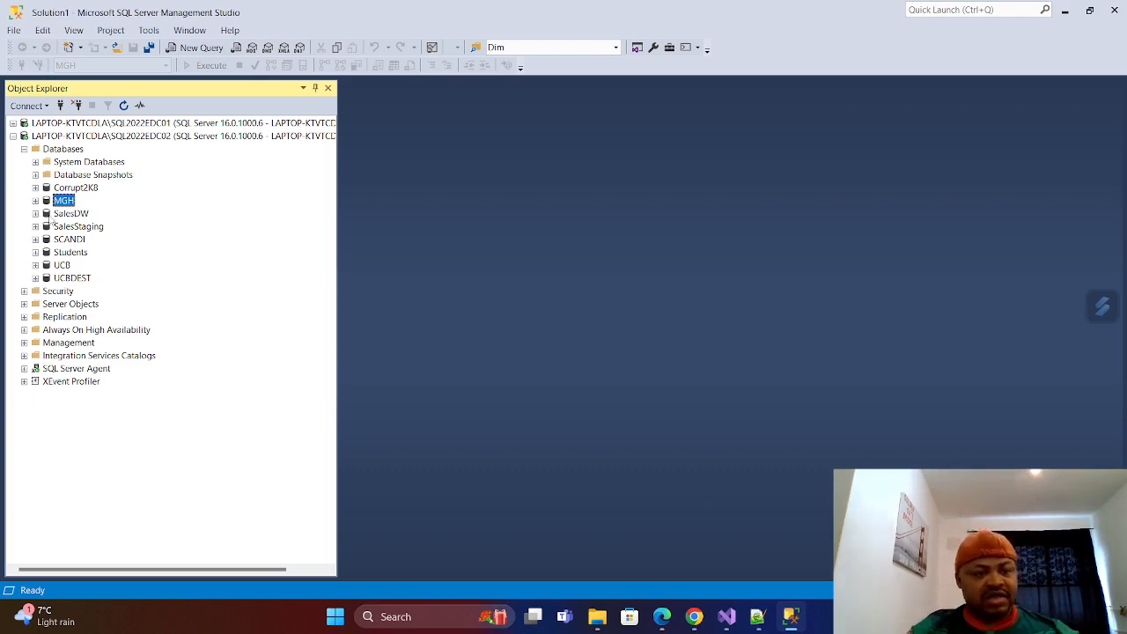
{"action": "right_click", "coordinate": [50, 214]}
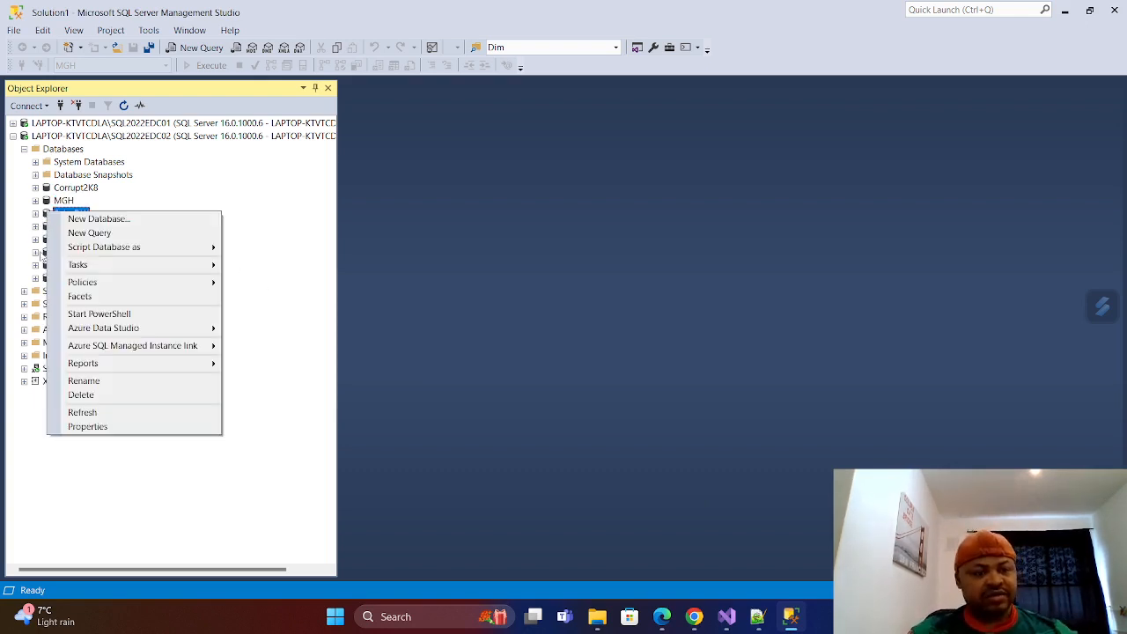
{"action": "left_click", "coordinate": [92, 234]}
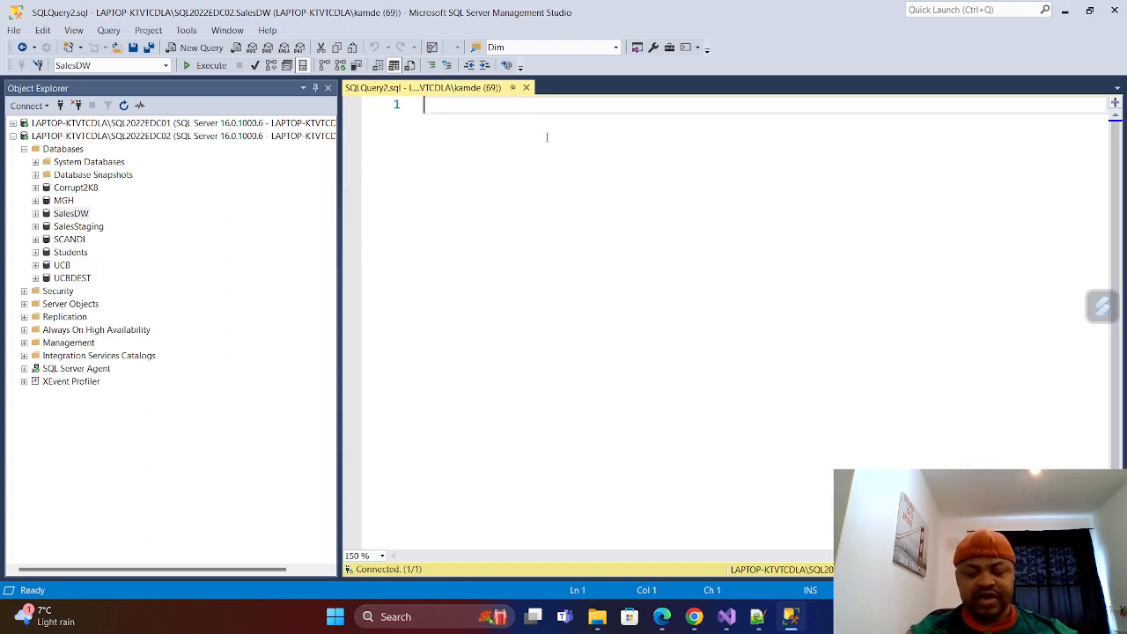
{"action": "key", "text": "Return"}
{"action": "key", "text": "Return"}
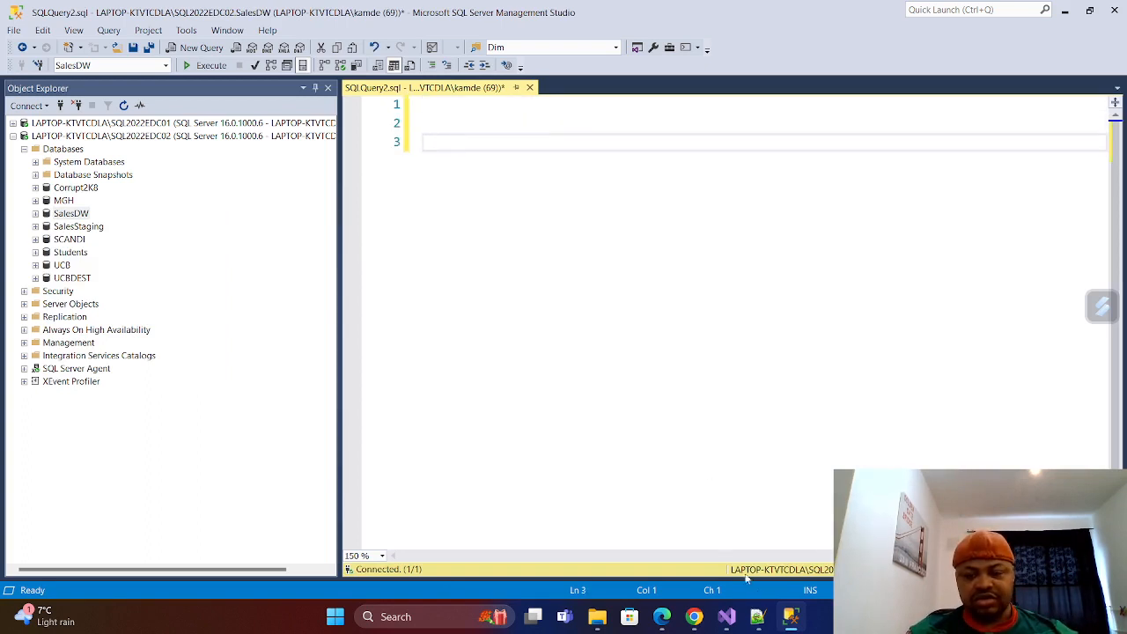
Switch to Notepad++, close the JsonSalesData.json file, and minimize the editor to return to the SalesDW query.
{"action": "left_click", "coordinate": [757, 618]}
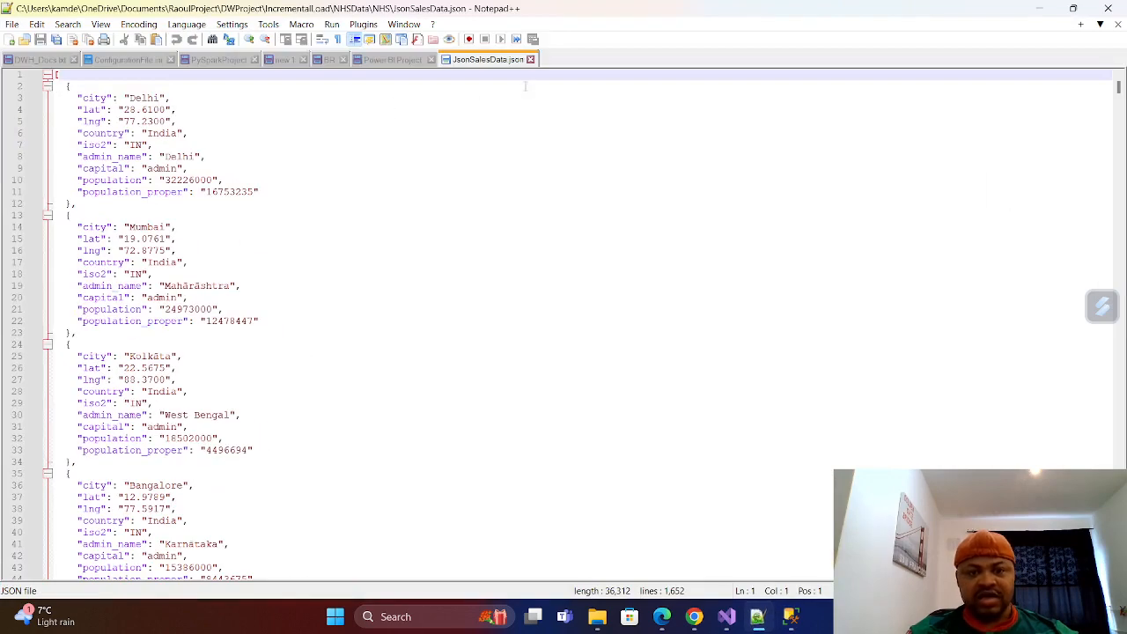
{"action": "left_click", "coordinate": [531, 59]}
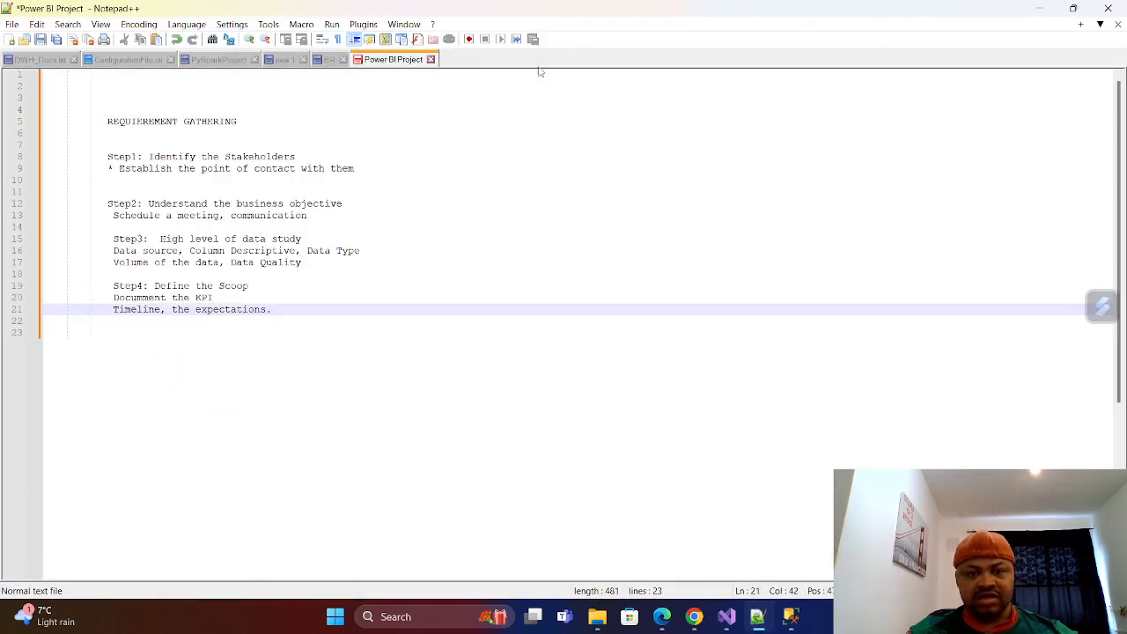
{"action": "left_click", "coordinate": [1041, 11]}
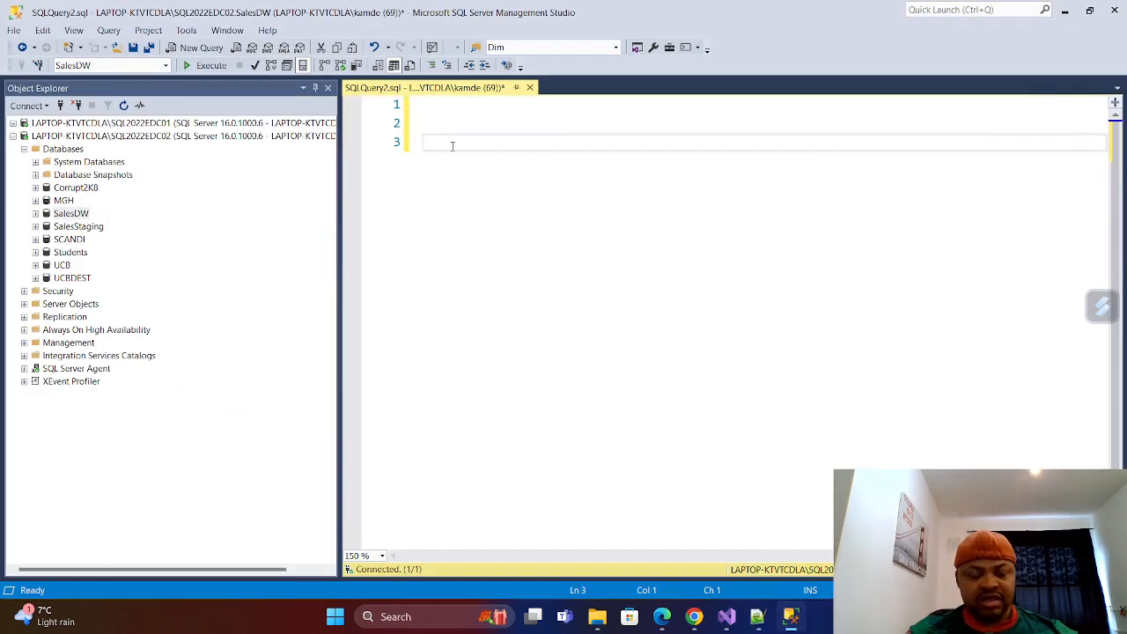
Write "Select * From Openrowset" on line 3 of the SalesDW query and start a new line below it.
{"action": "type", "text": "Select  "}
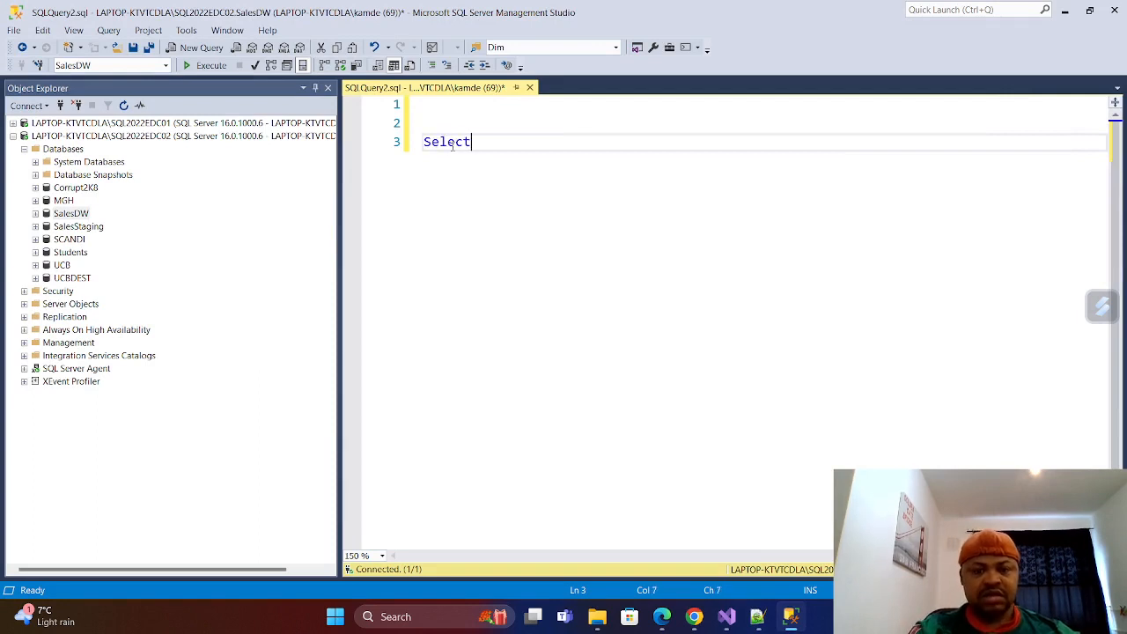
{"action": "type", "text": "* from"}
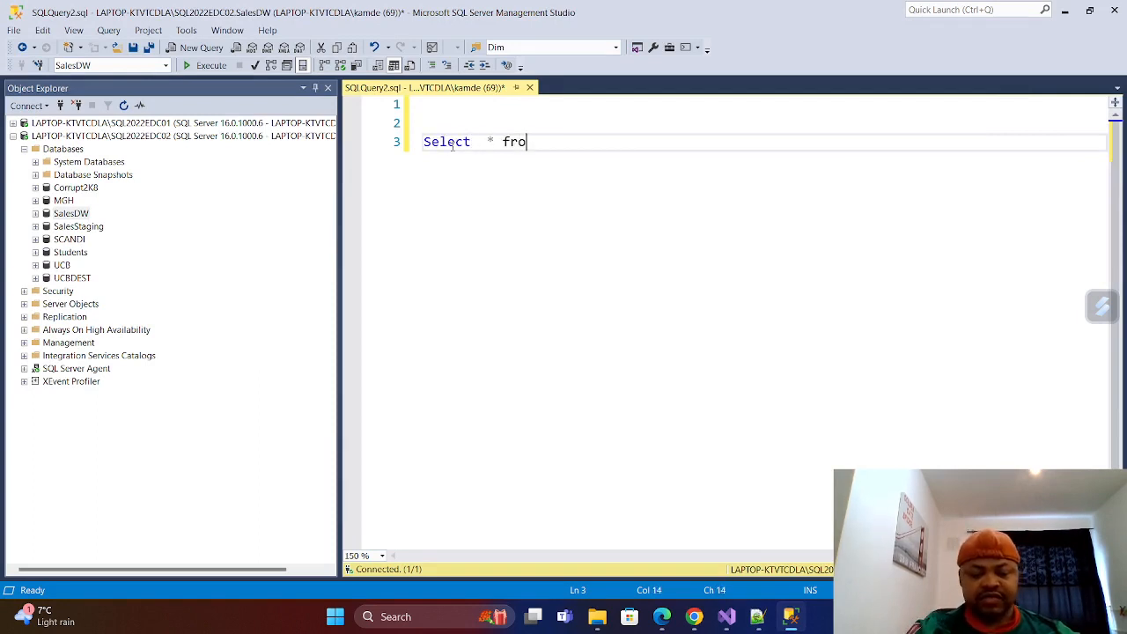
{"action": "key", "text": "BackSpace"}
{"action": "key", "text": "BackSpace"}
{"action": "key", "text": "BackSpace"}
{"action": "key", "text": "BackSpace"}
{"action": "key", "text": "BackSpace"}
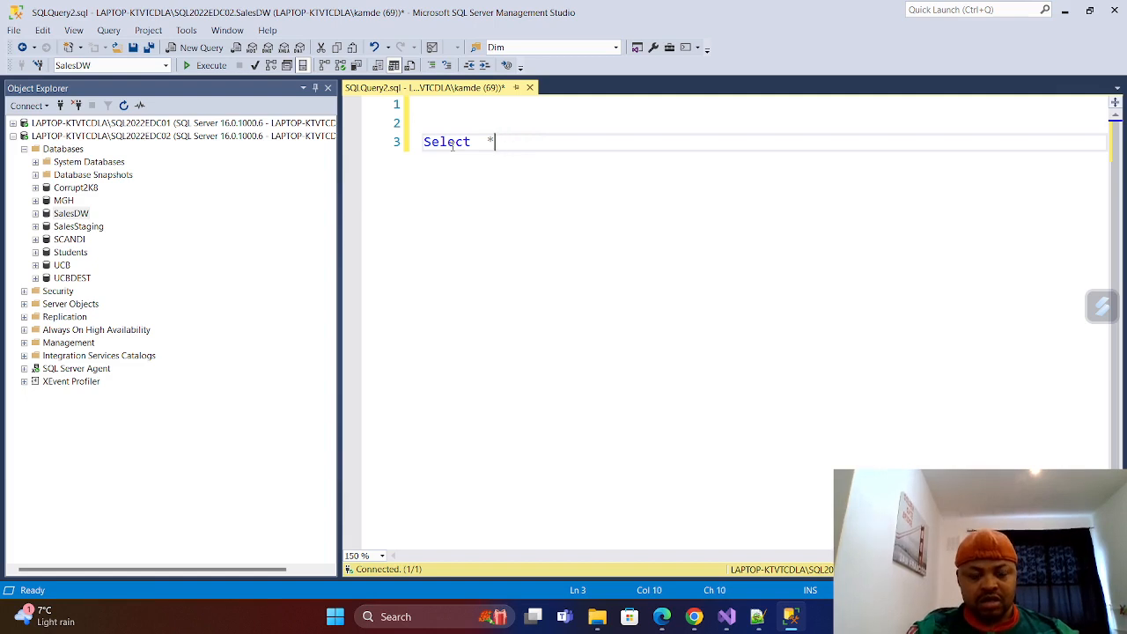
{"action": "type", "text": "From "}
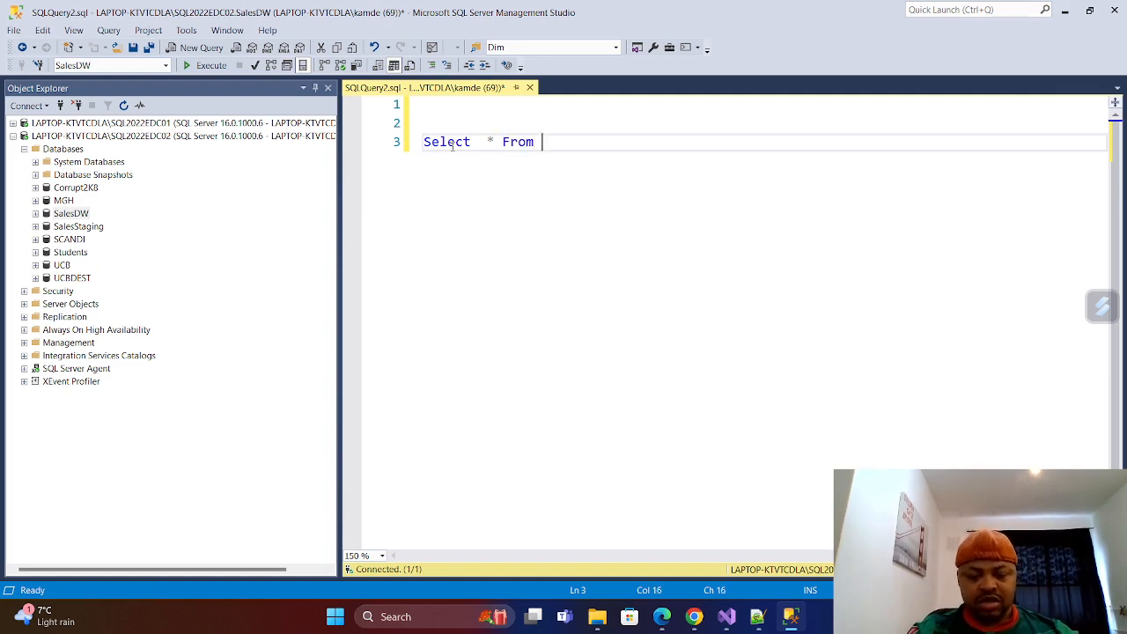
{"action": "type", "text": "Opem"}
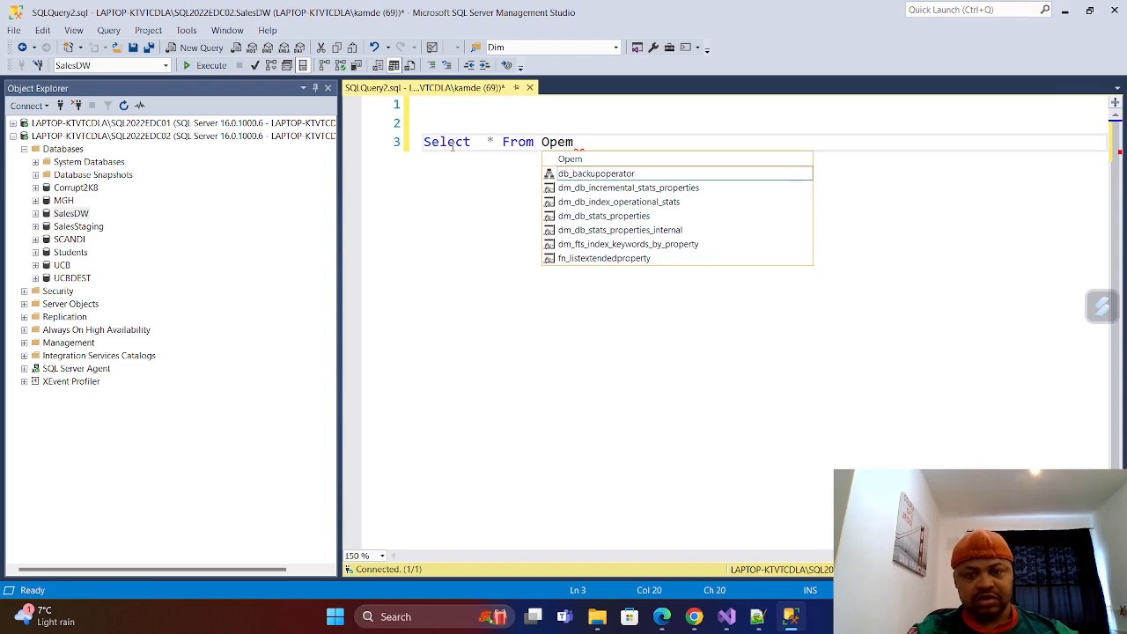
{"action": "key", "text": "BackSpace"}
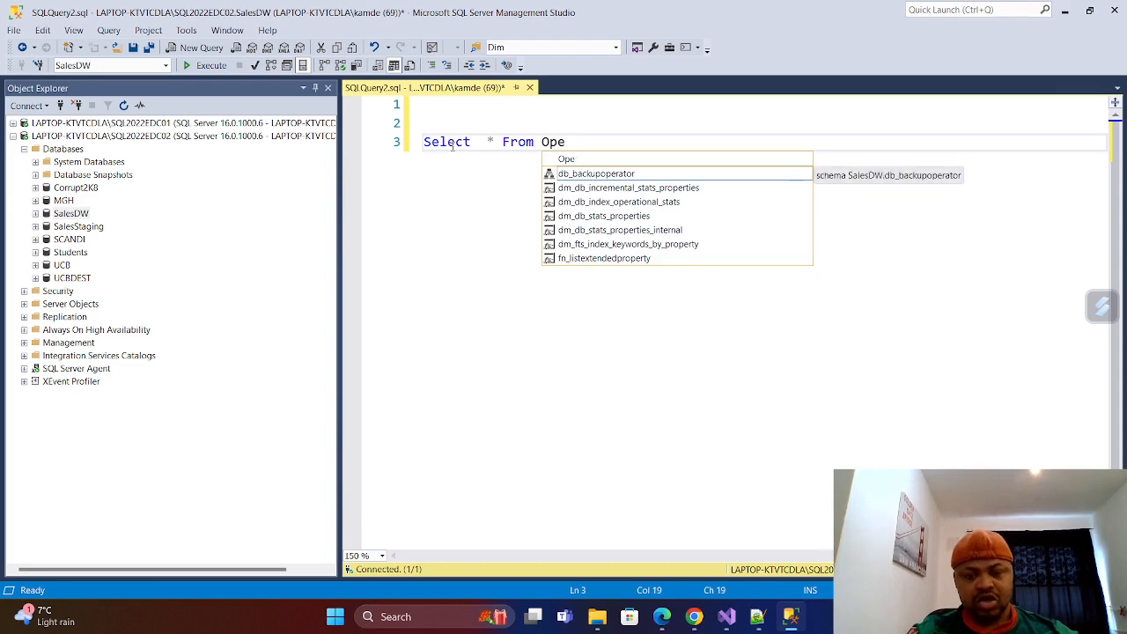
{"action": "type", "text": "nro"}
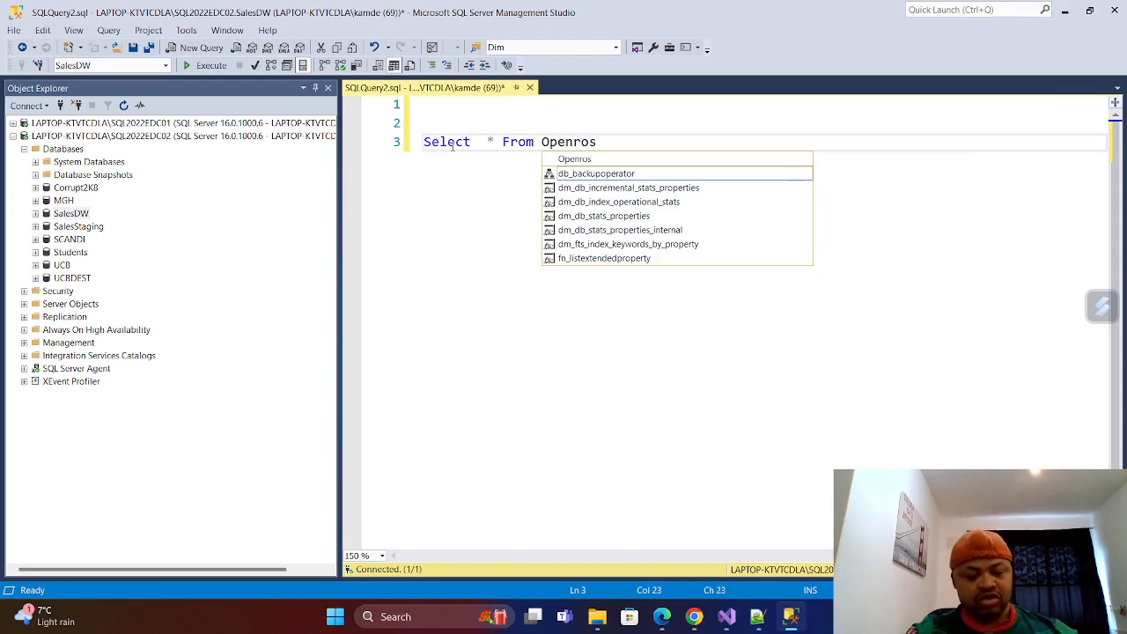
{"action": "type", "text": "wset"}
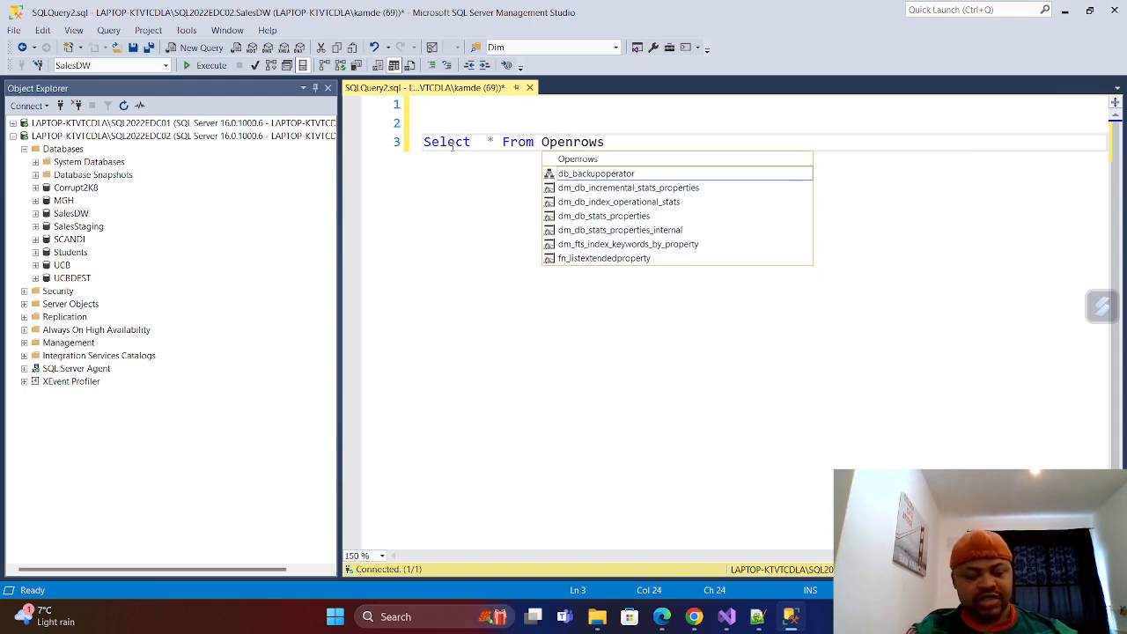
{"action": "key", "text": "Return"}
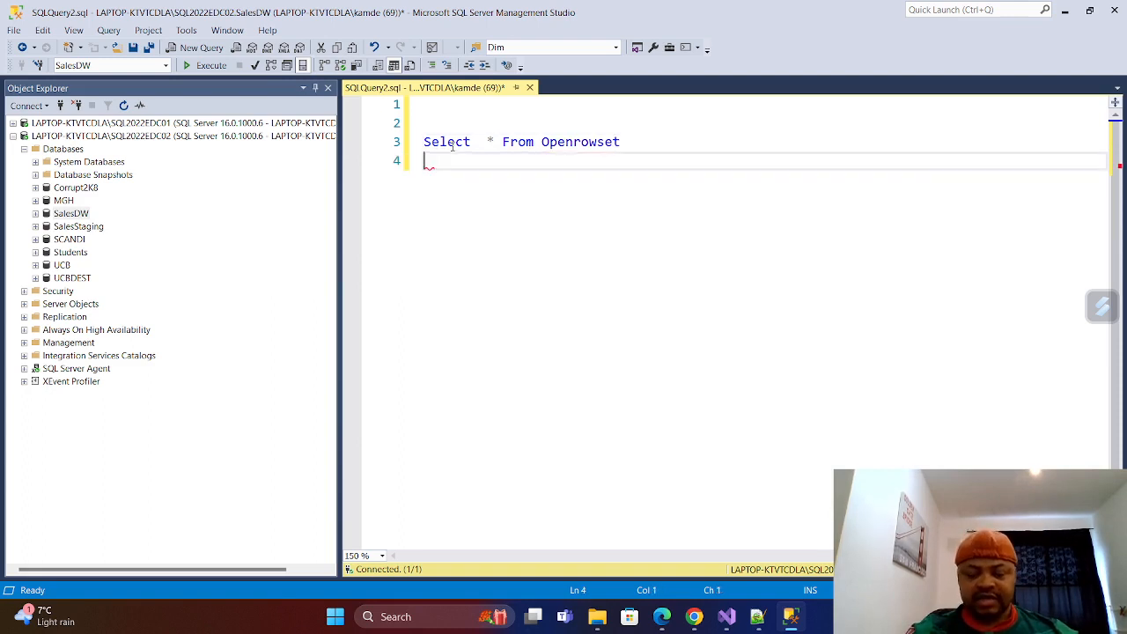
Add an opening parenthesis on line 4 and a closing one on line 6 below Openrowset, leaving line 5 empty between them.
{"action": "key", "text": "Return"}
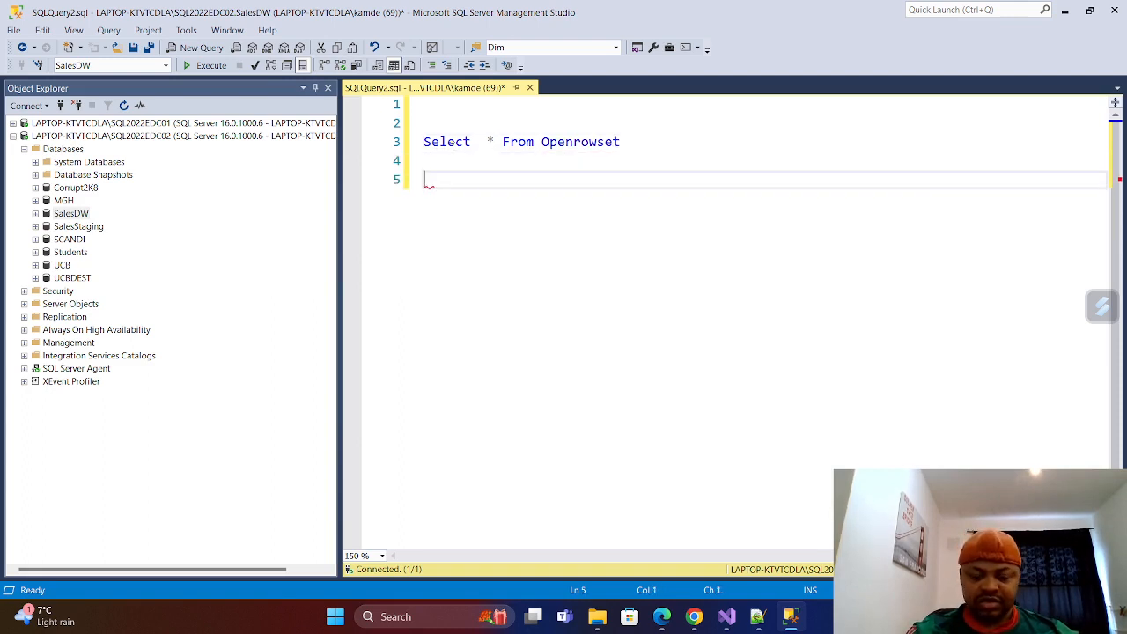
{"action": "type", "text": "("}
{"action": "key", "text": "Return"}
{"action": "key", "text": "Return"}
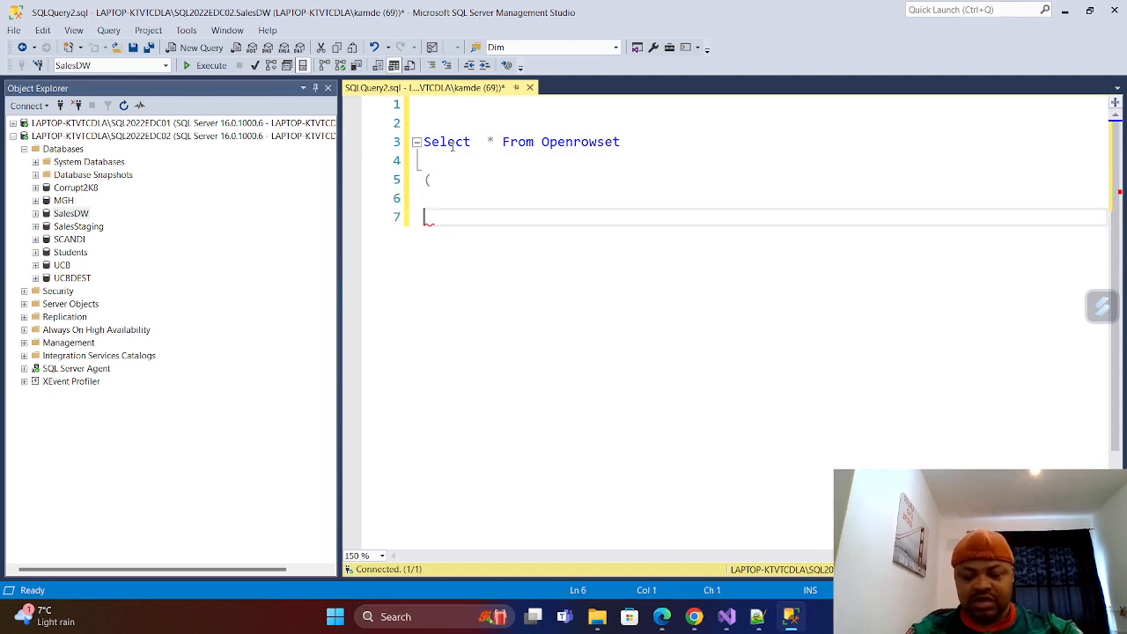
{"action": "type", "text": ")"}
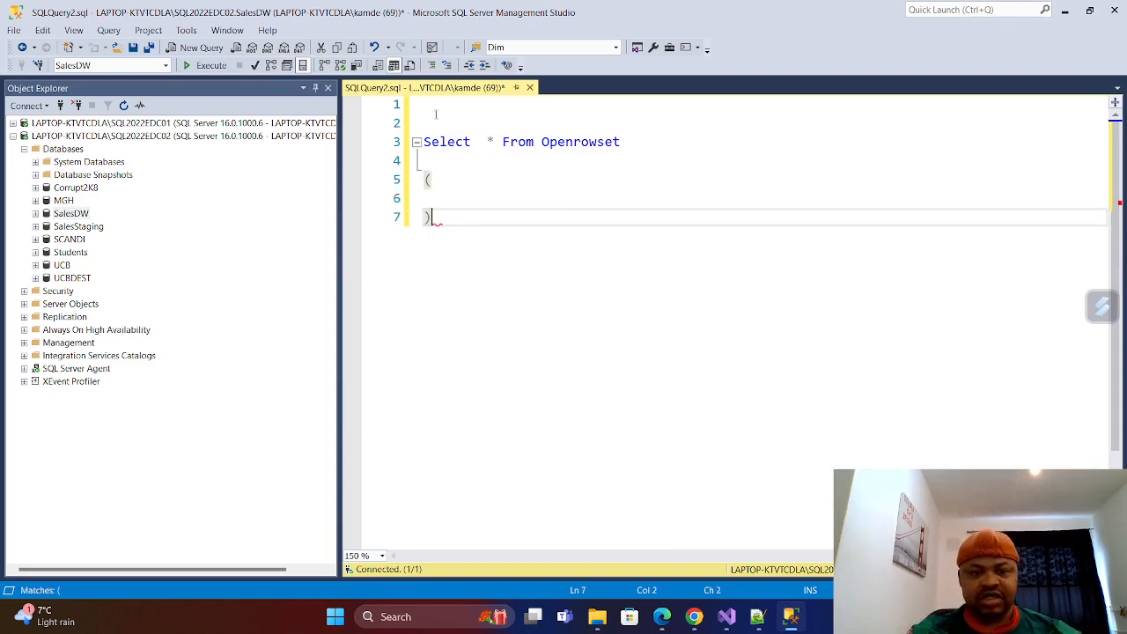
{"action": "left_click", "coordinate": [435, 165]}
{"action": "key", "text": "BackSpace"}
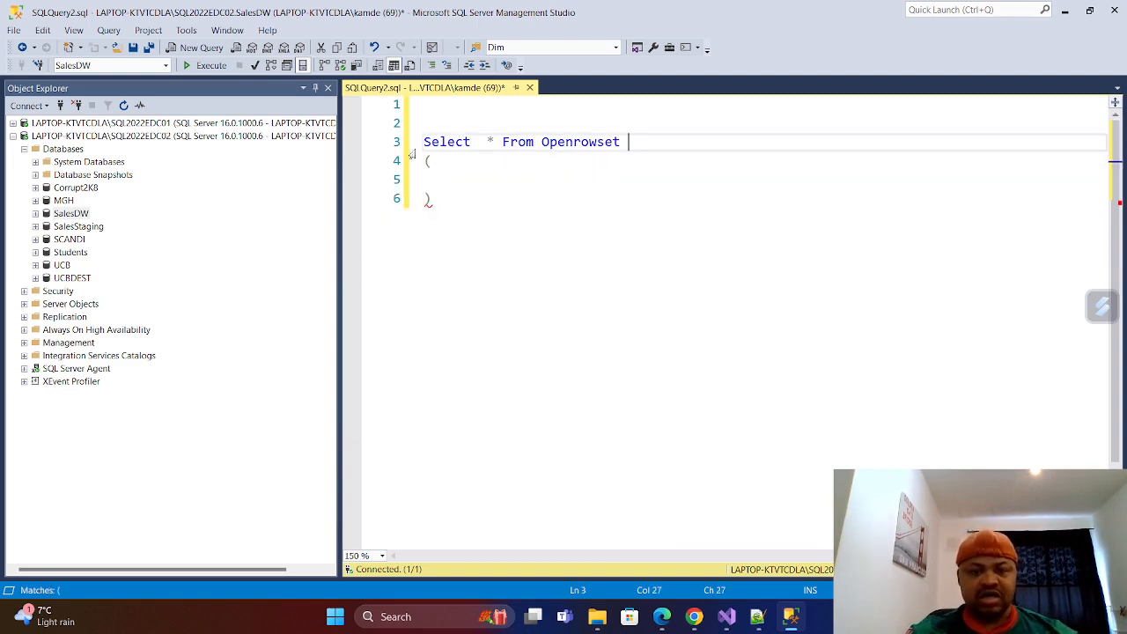
Write "Bulk ' ', Single_clob" between the Openrowset parentheses, with the quotes left blank for the file path.
{"action": "left_click", "coordinate": [474, 183]}
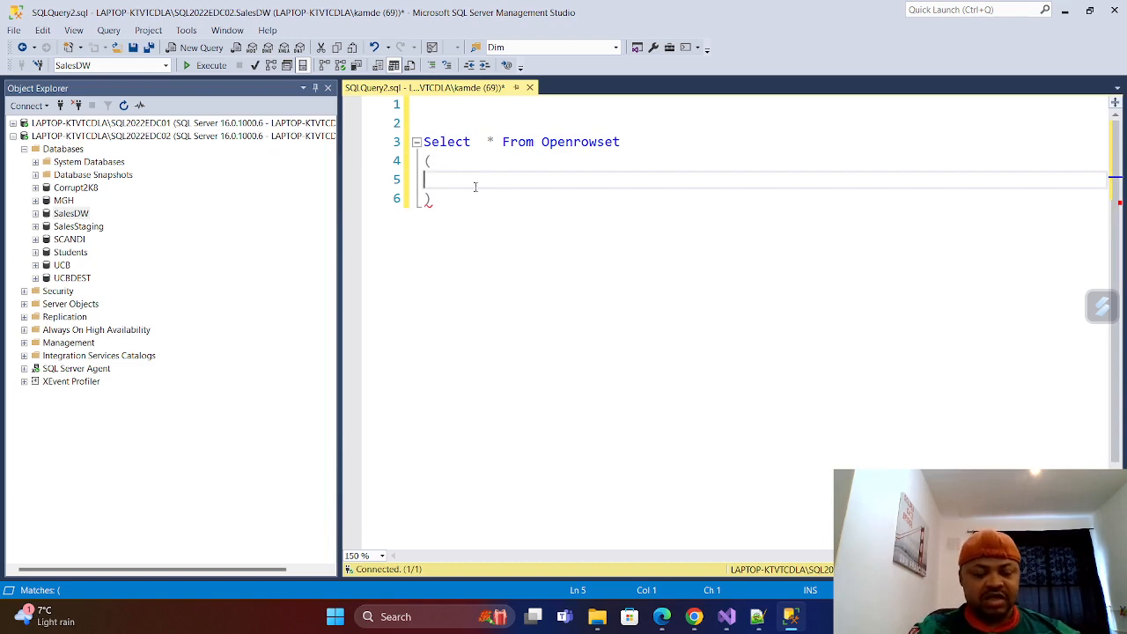
{"action": "type", "text": "Bulk "}
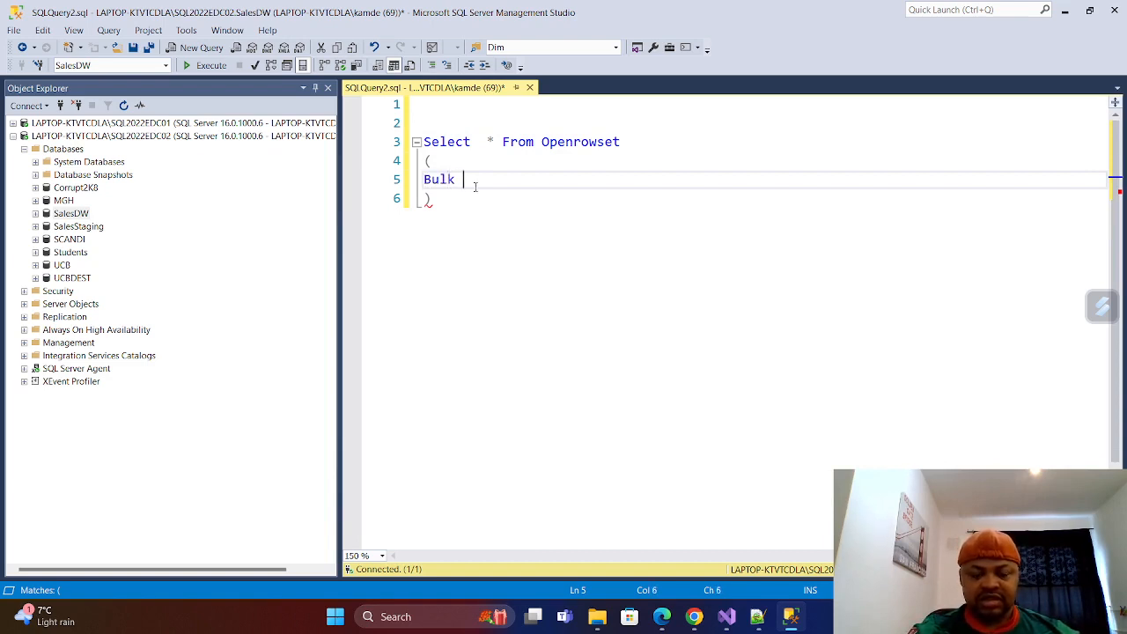
{"action": "type", "text": "' '"}
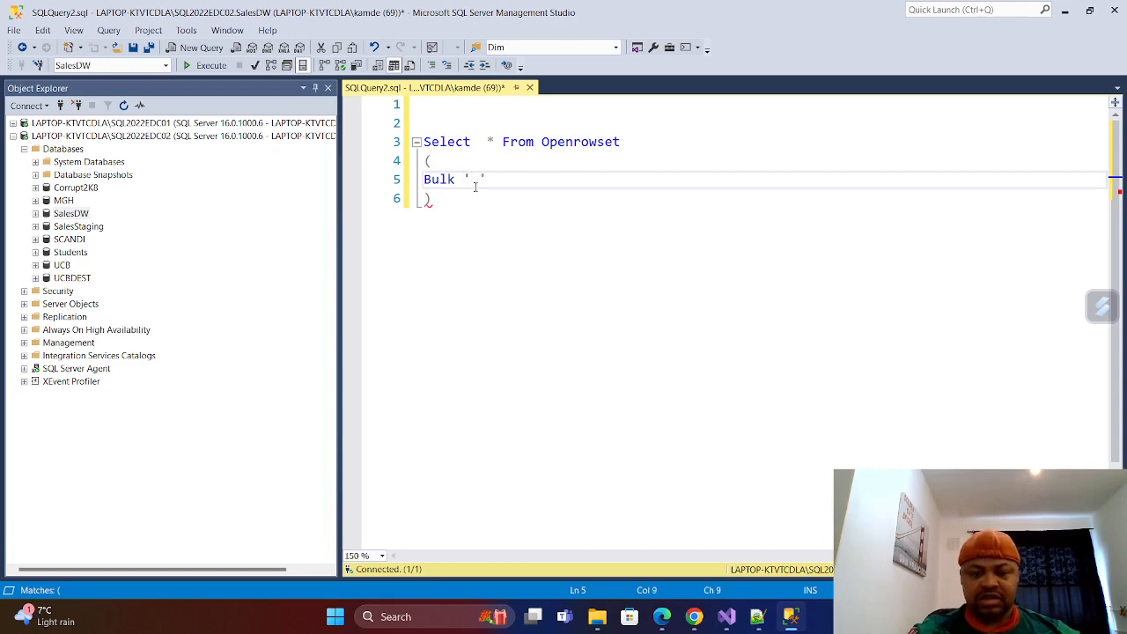
{"action": "type", "text": " ', "}
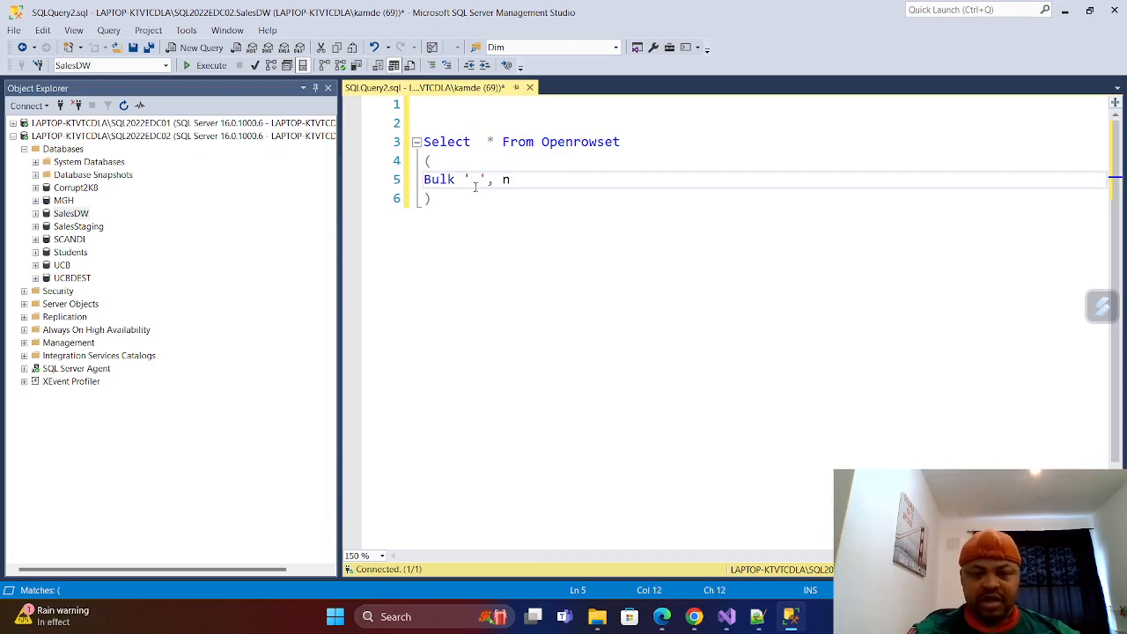
{"action": "type", "text": "Sing"}
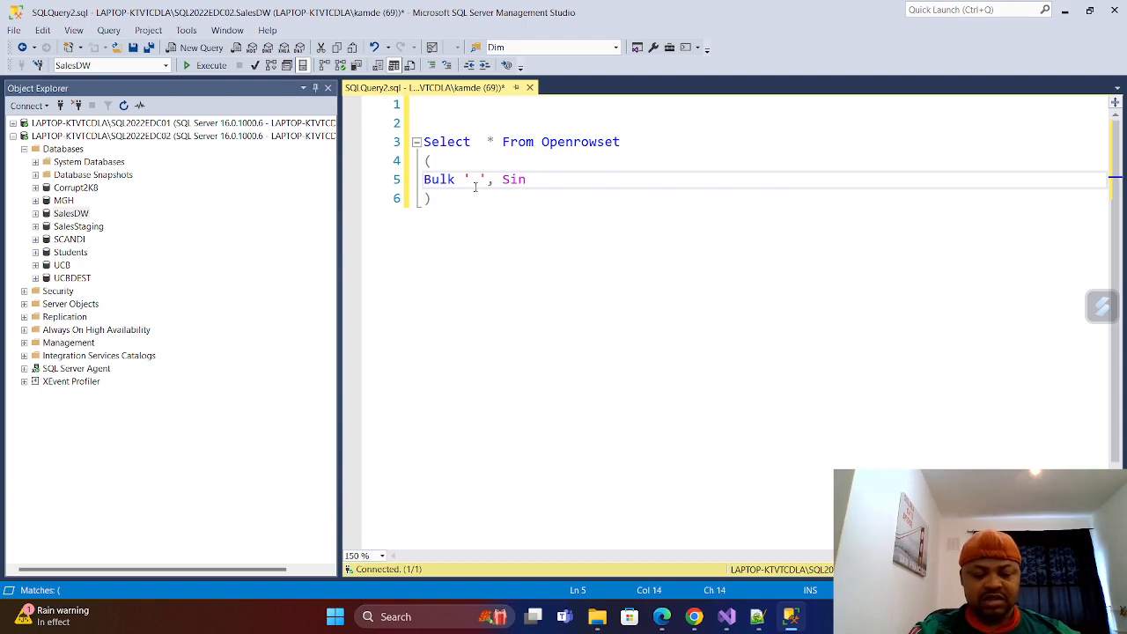
{"action": "type", "text": "le_clob"}
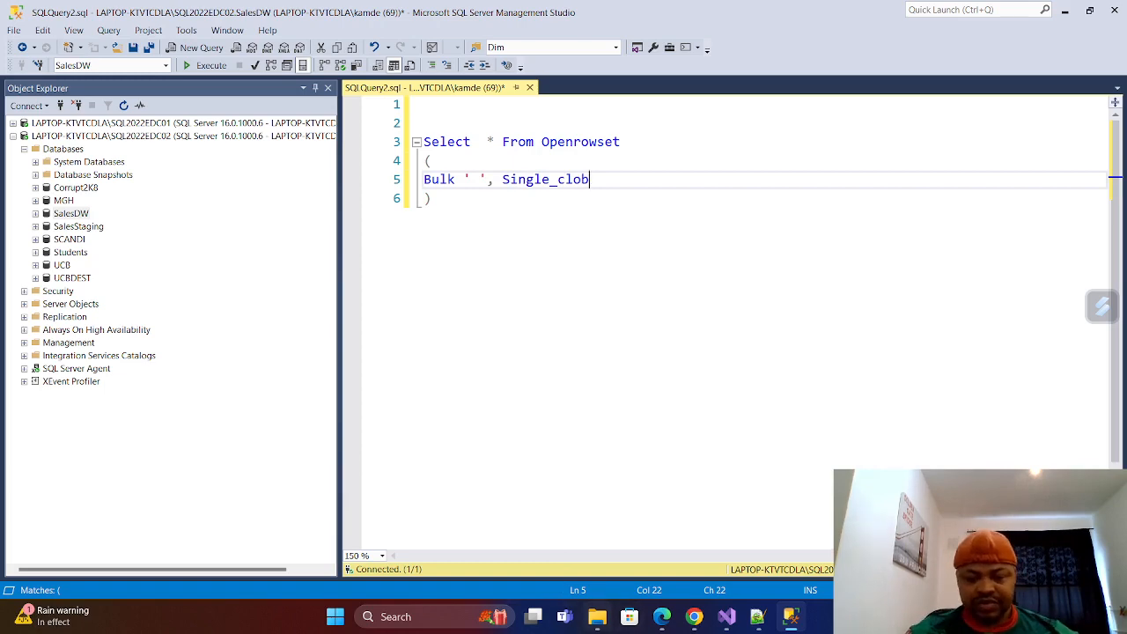
Switch to the NHS folder in File Explorer and show the security properties of the JsonSalesData file.
{"action": "left_click", "coordinate": [599, 621]}
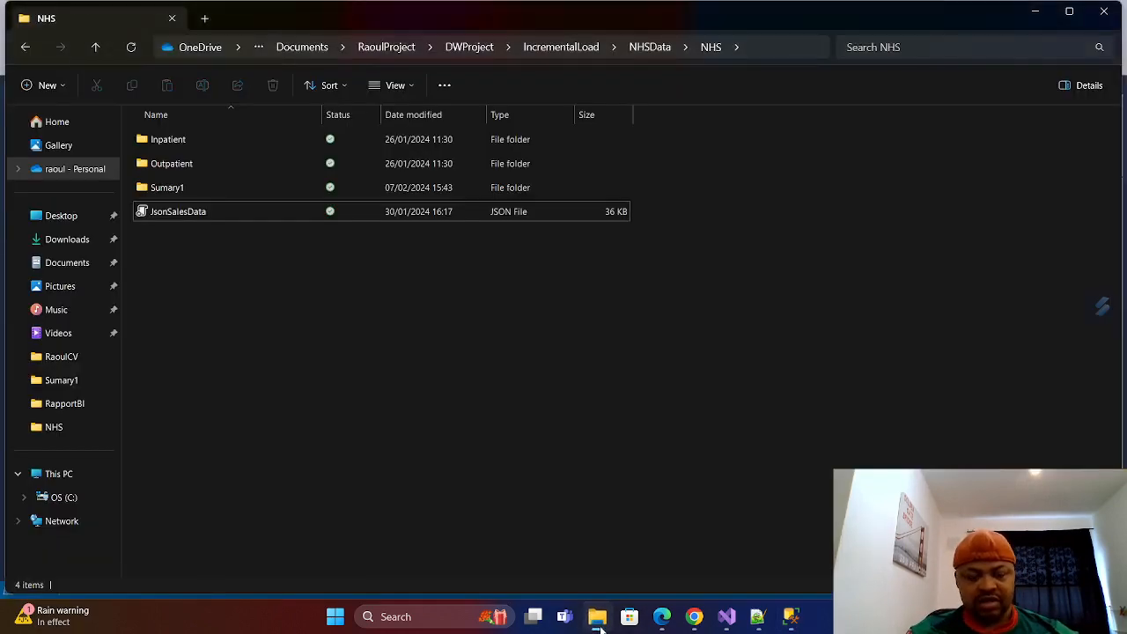
{"action": "left_click", "coordinate": [599, 621]}
{"action": "left_click", "coordinate": [599, 622]}
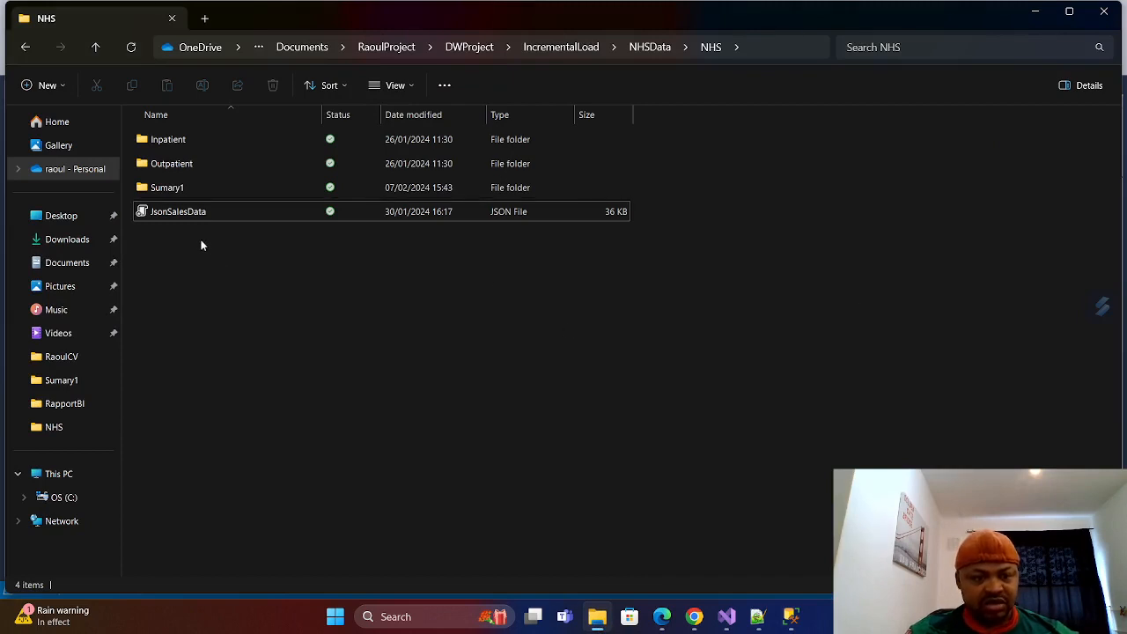
{"action": "right_click", "coordinate": [195, 213]}
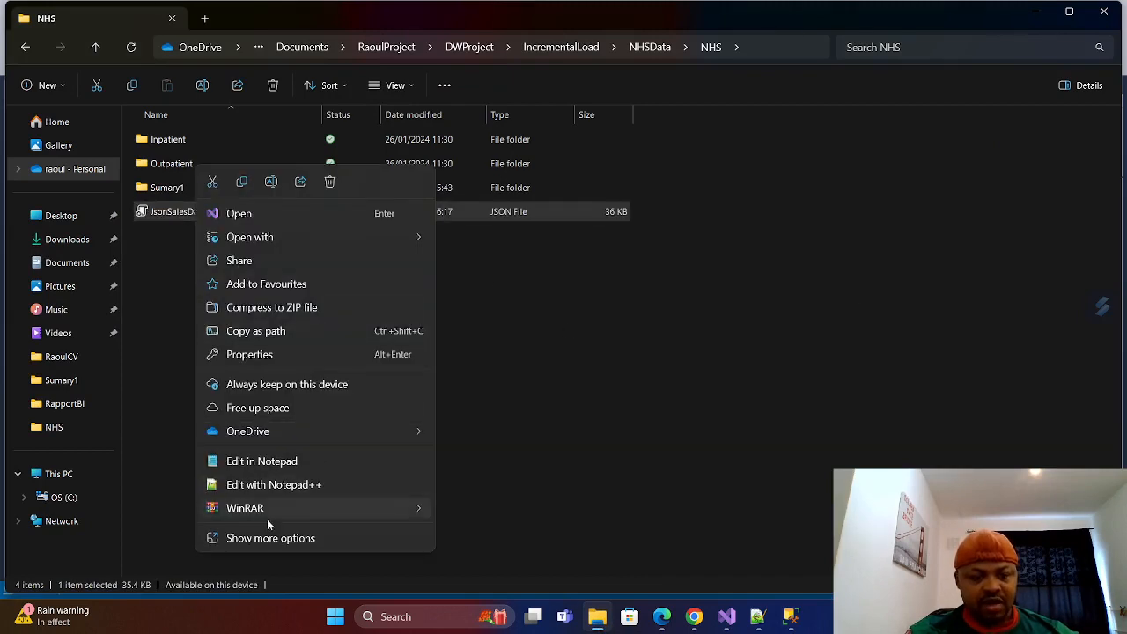
{"action": "left_click", "coordinate": [269, 538]}
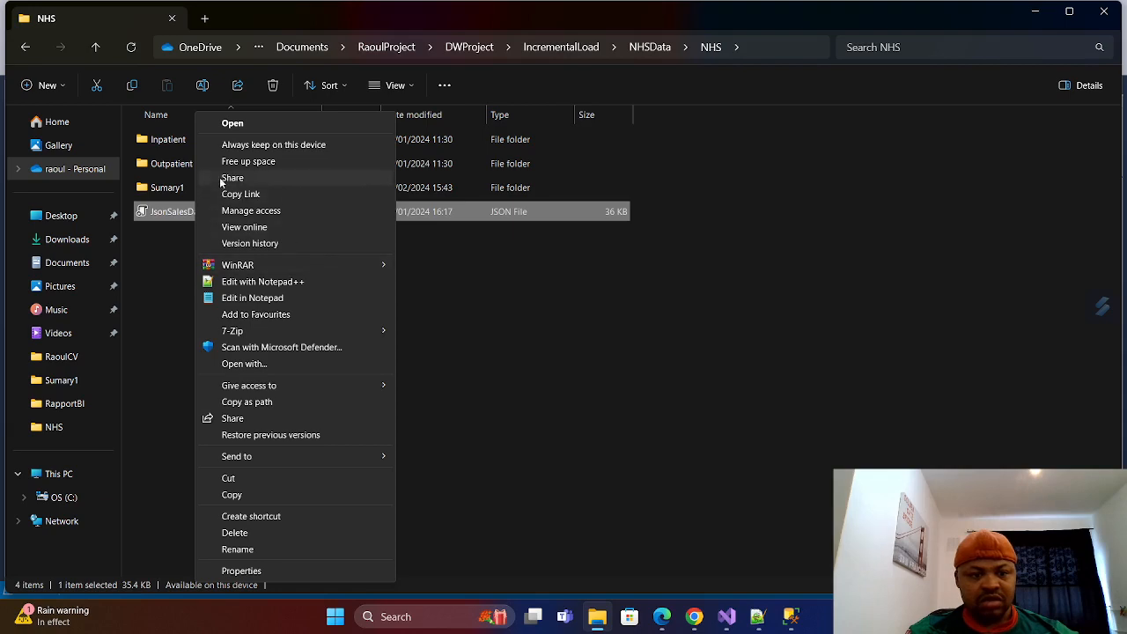
{"action": "left_click", "coordinate": [249, 573]}
{"action": "left_click", "coordinate": [269, 256]}
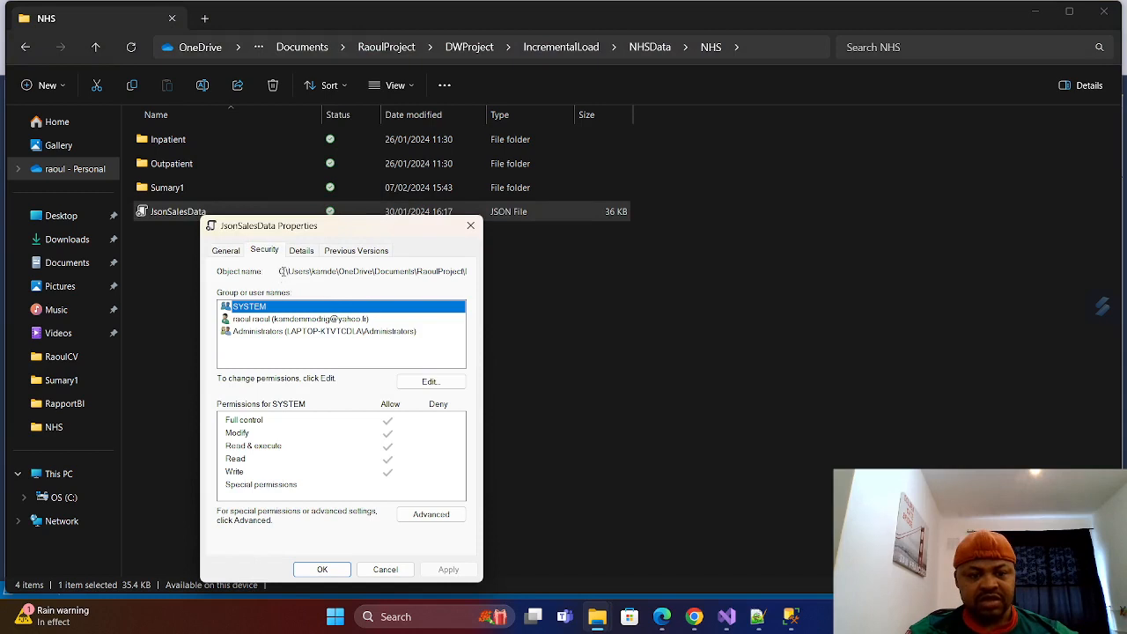
Copy the full object name path of JsonSalesData, close its properties, and minimize the folder to return to the SalesDW query.
{"action": "left_click_drag", "start_coordinate": [282, 272], "coordinate": [454, 271]}
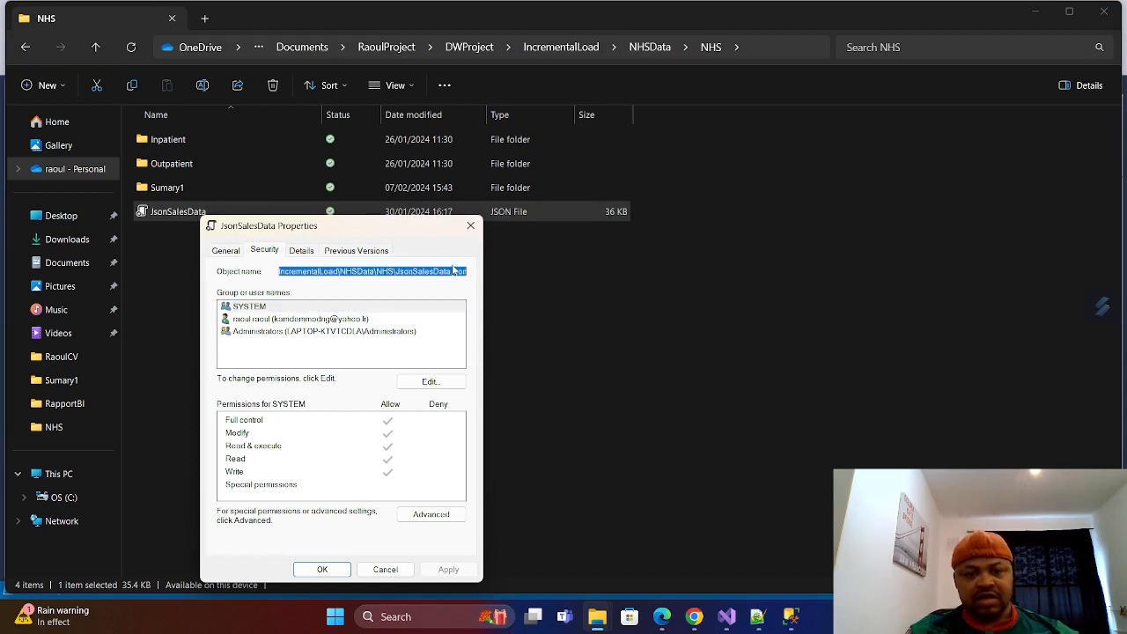
{"action": "right_click", "coordinate": [448, 268]}
{"action": "left_click", "coordinate": [480, 314]}
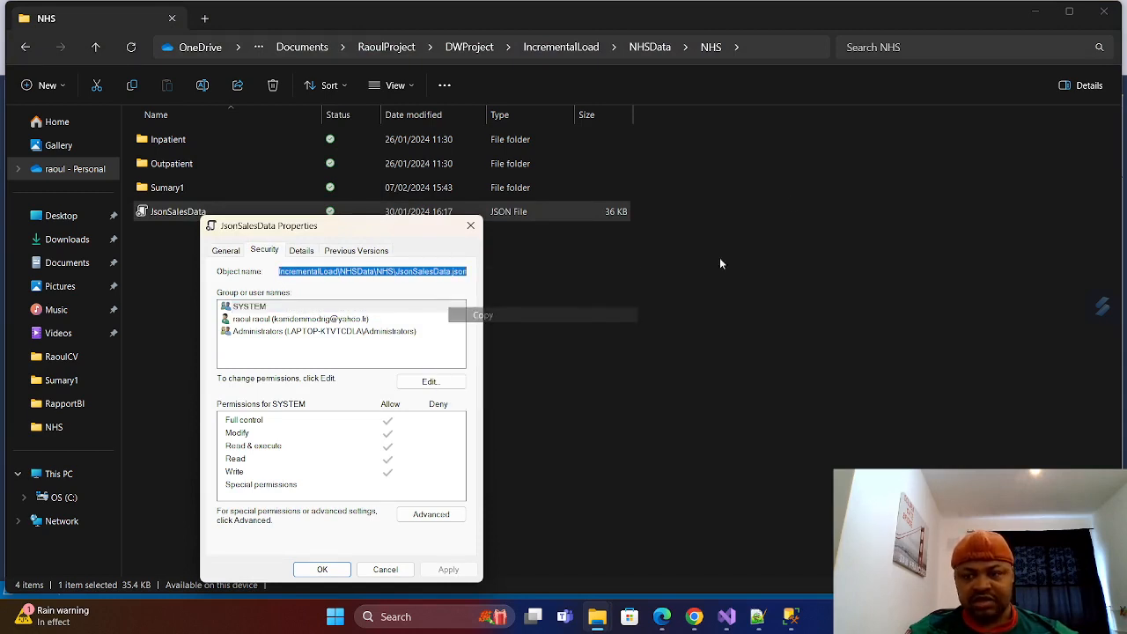
{"action": "left_click", "coordinate": [470, 226]}
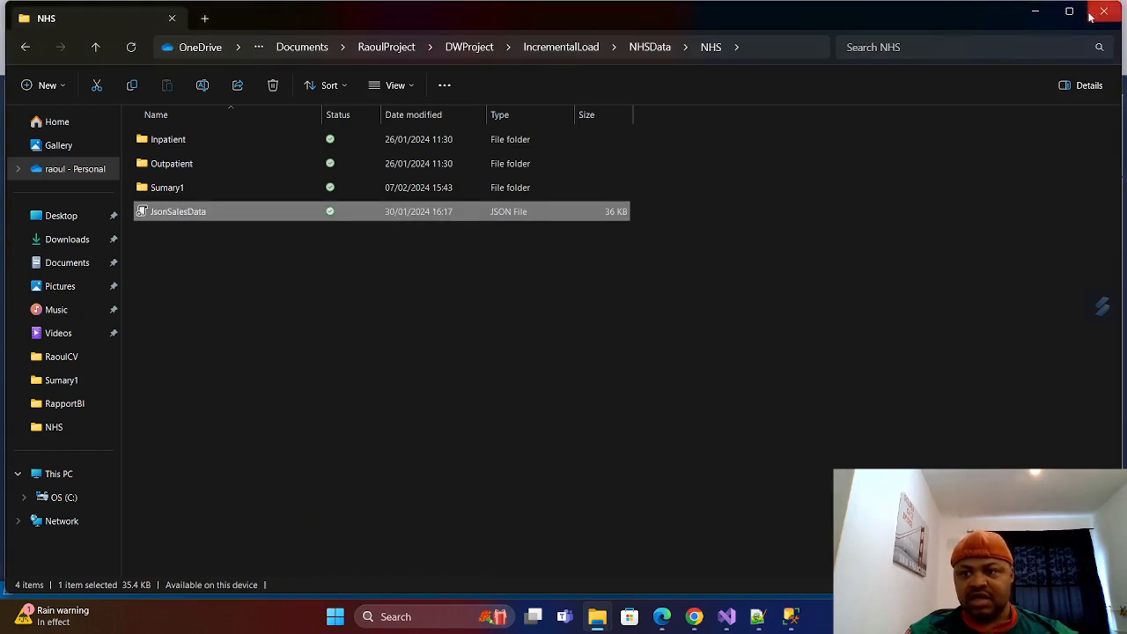
{"action": "left_click", "coordinate": [1037, 14]}
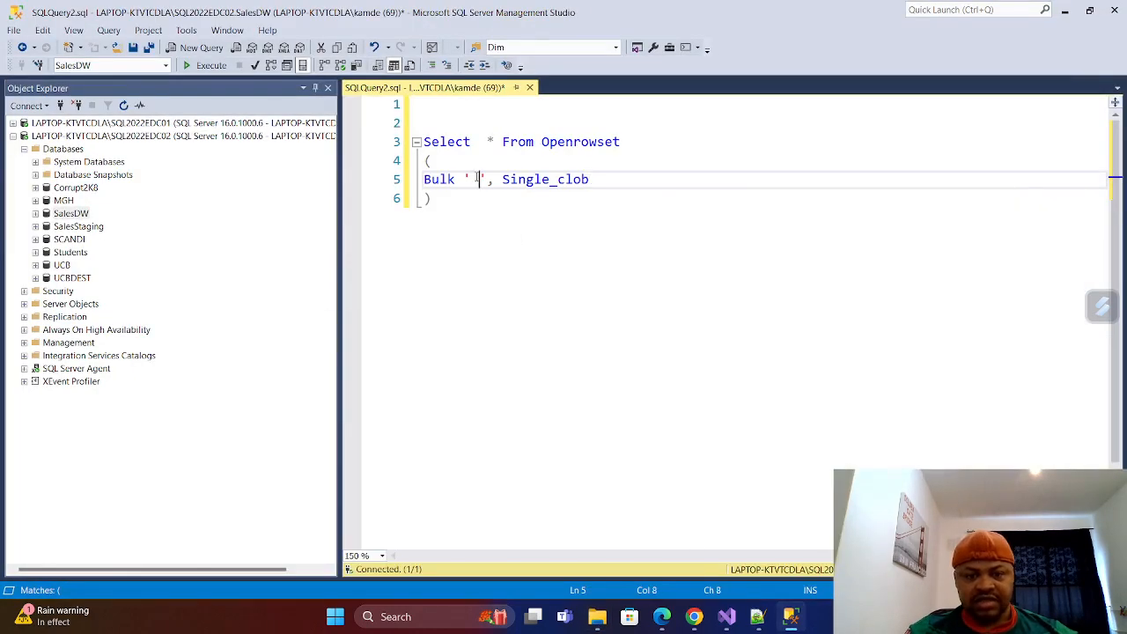
Paste the copied JsonSalesData.json path between the Bulk quotes, replacing the blank space.
{"action": "key", "text": "BackSpace"}
{"action": "key", "text": "ctrl+v"}
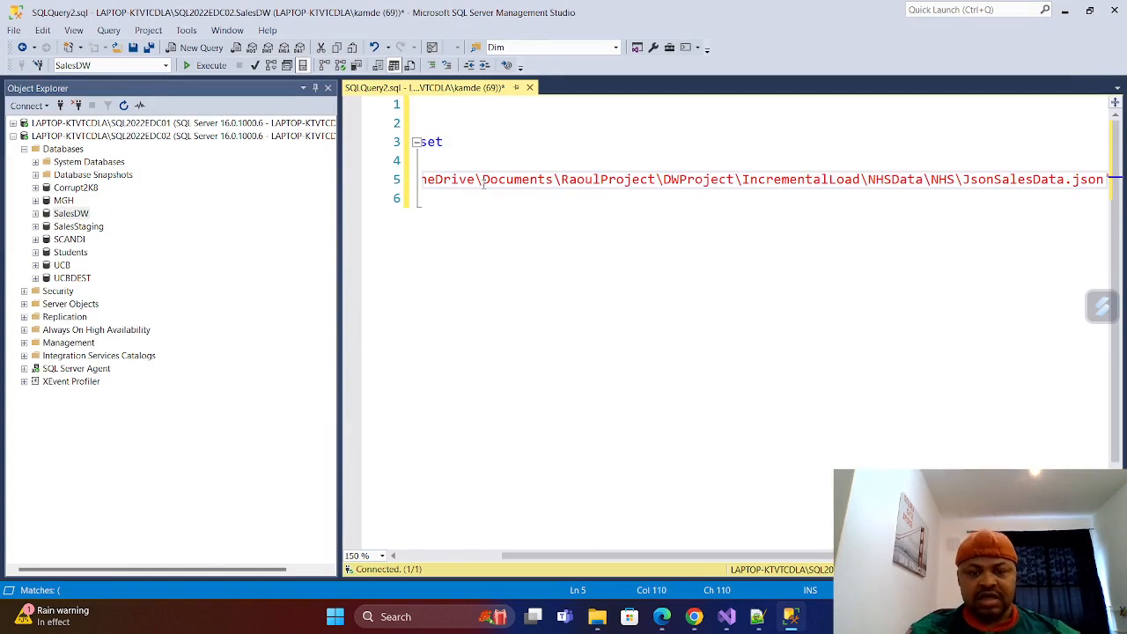
{"action": "left_click_drag", "start_coordinate": [679, 556], "coordinate": [546, 503]}
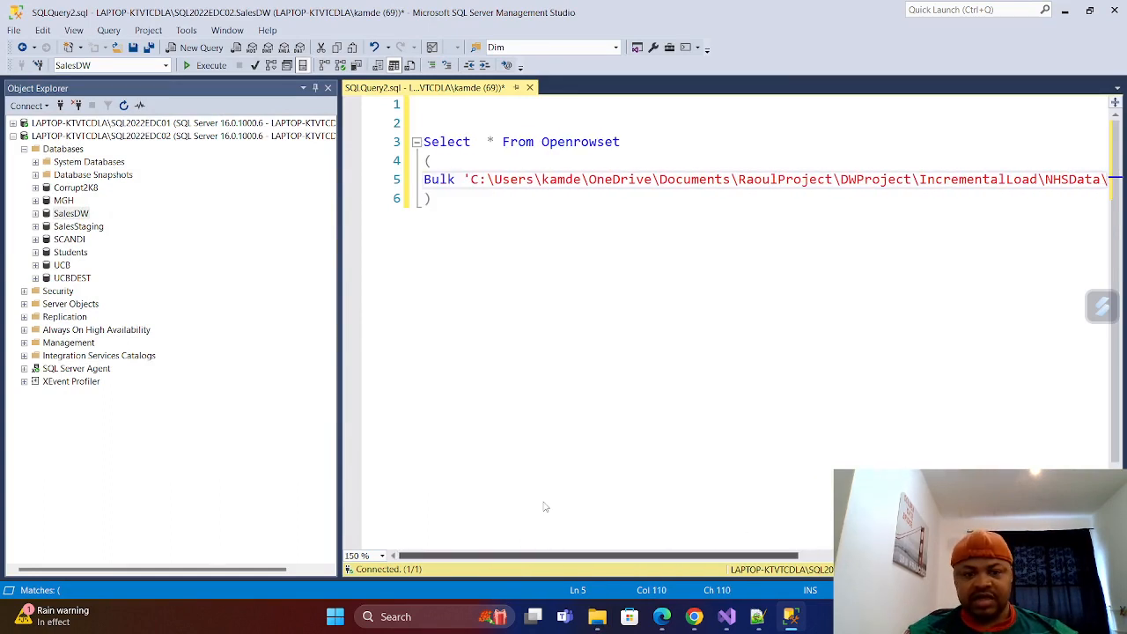
Alias the Openrowset output as Datasource after the closing parenthesis, and execute the query with the BulkColumn result widened.
{"action": "left_click", "coordinate": [436, 201]}
{"action": "type", "text": "as "}
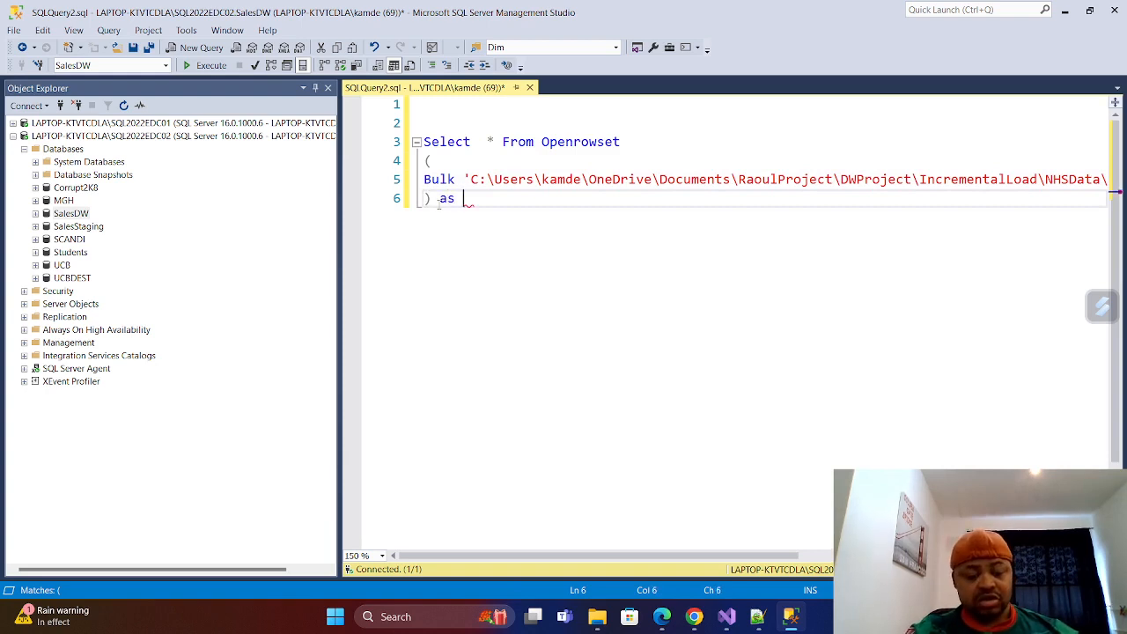
{"action": "type", "text": "Data"}
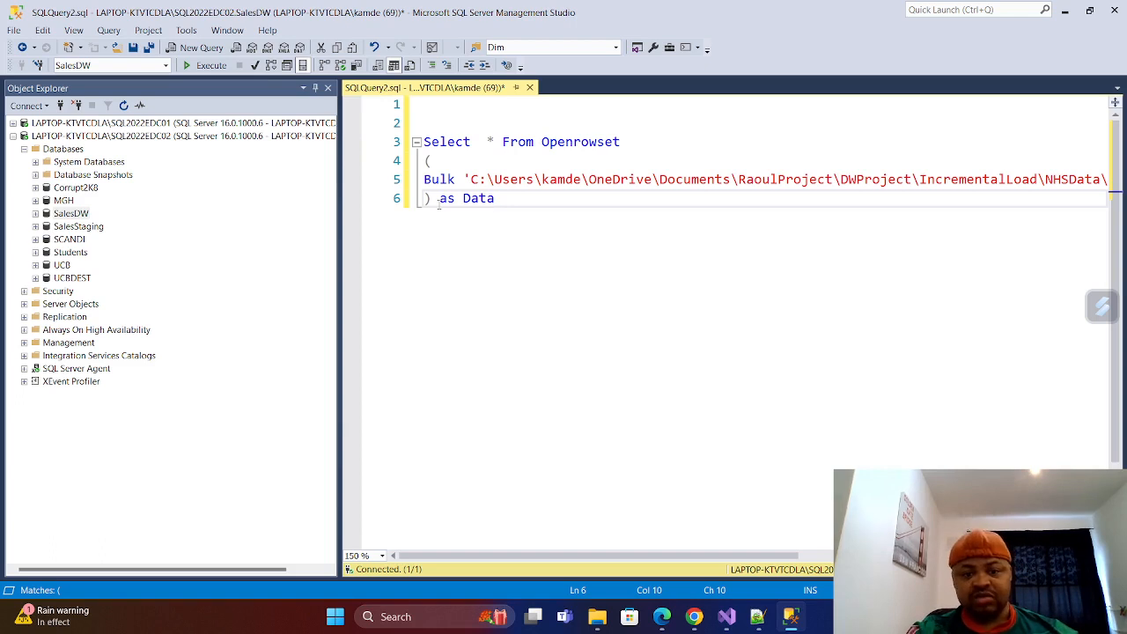
{"action": "type", "text": "source"}
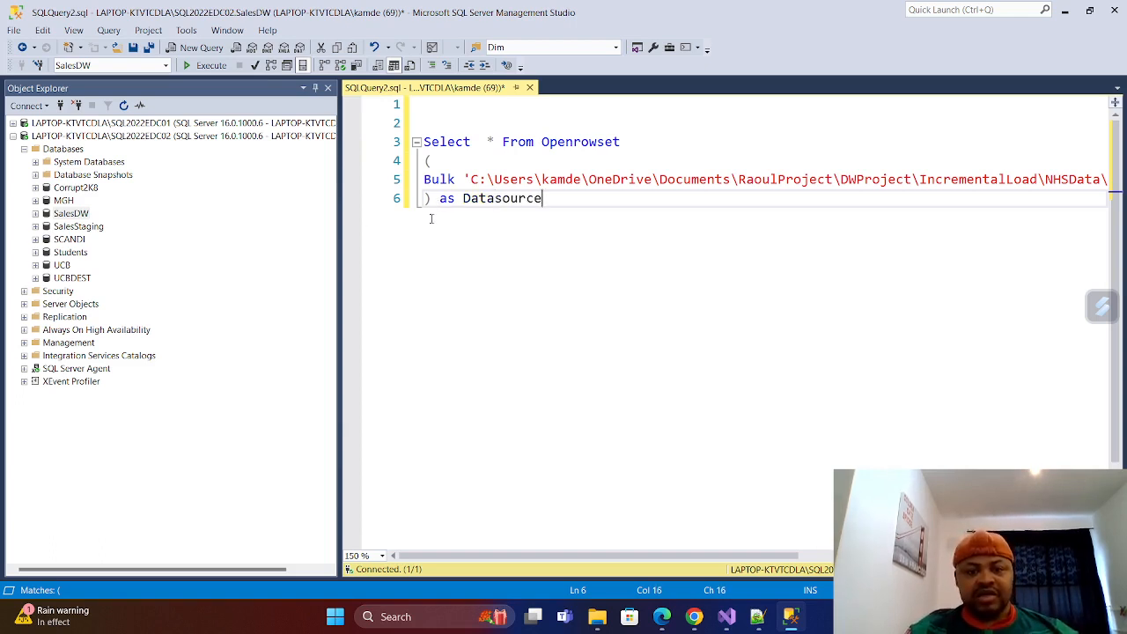
{"action": "left_click", "coordinate": [207, 65]}
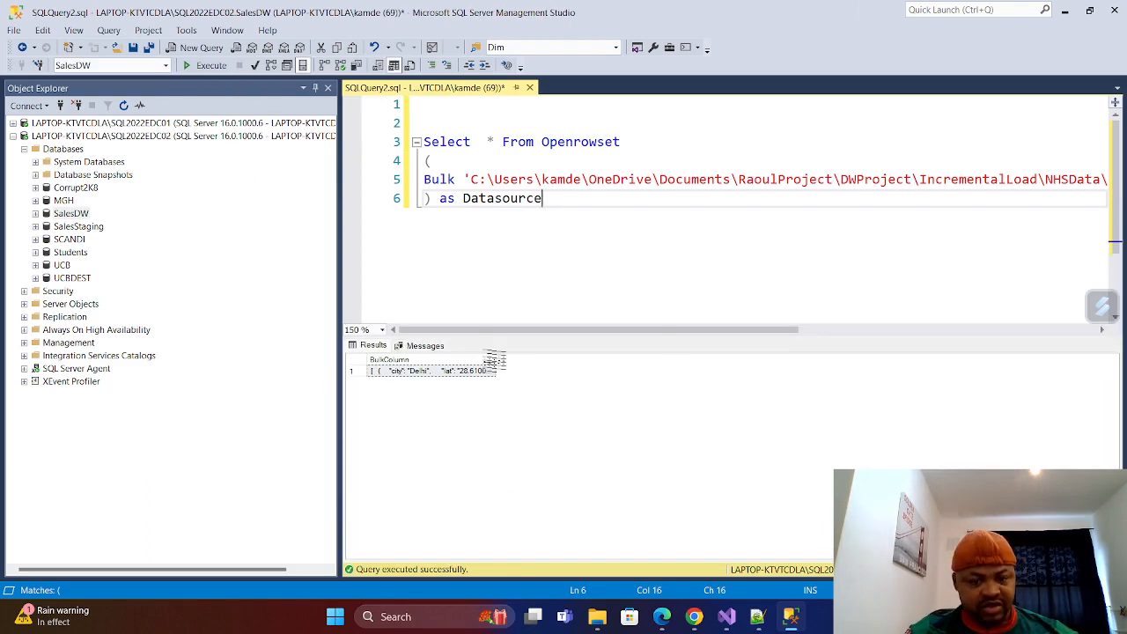
{"action": "left_click_drag", "start_coordinate": [496, 360], "coordinate": [885, 379]}
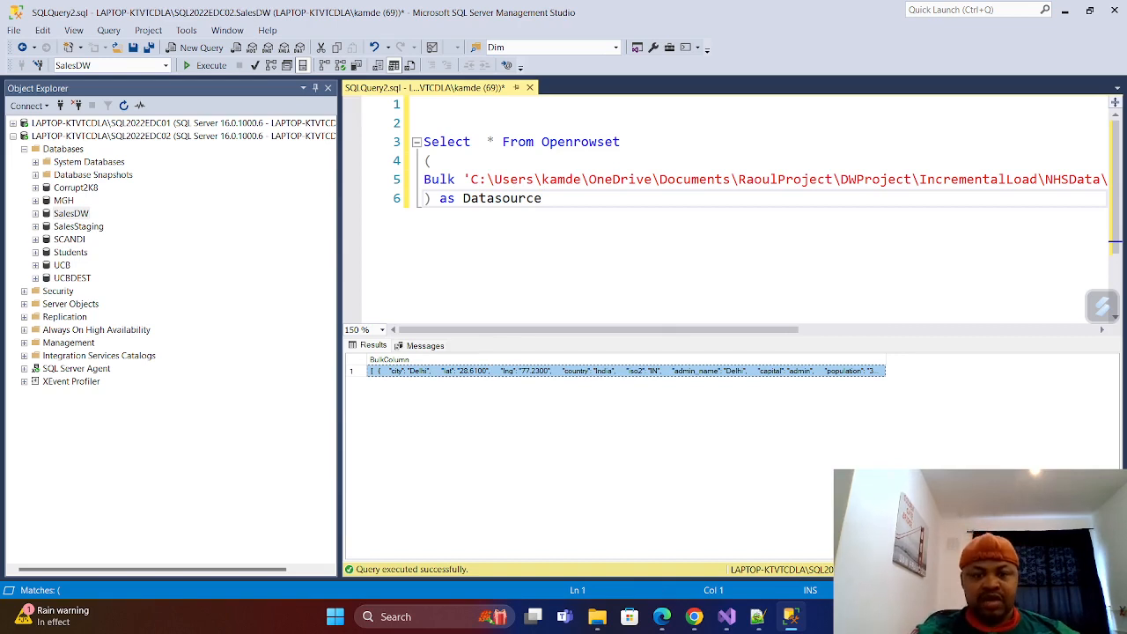
{"action": "left_click", "coordinate": [560, 198]}
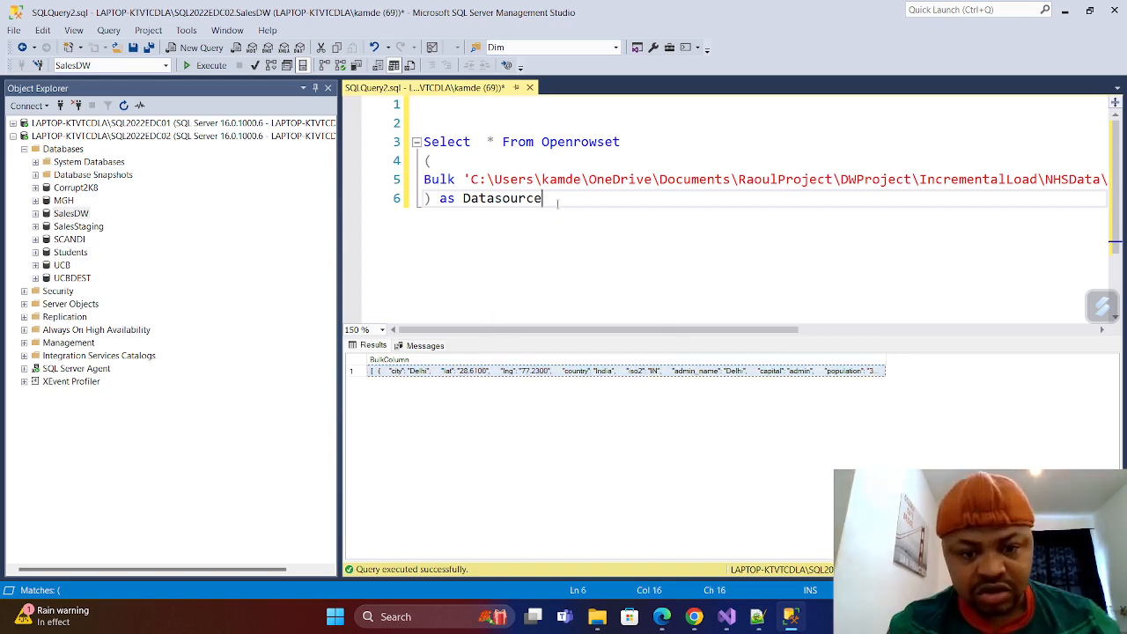
{"action": "key", "text": "Return"}
{"action": "key", "text": "Return"}
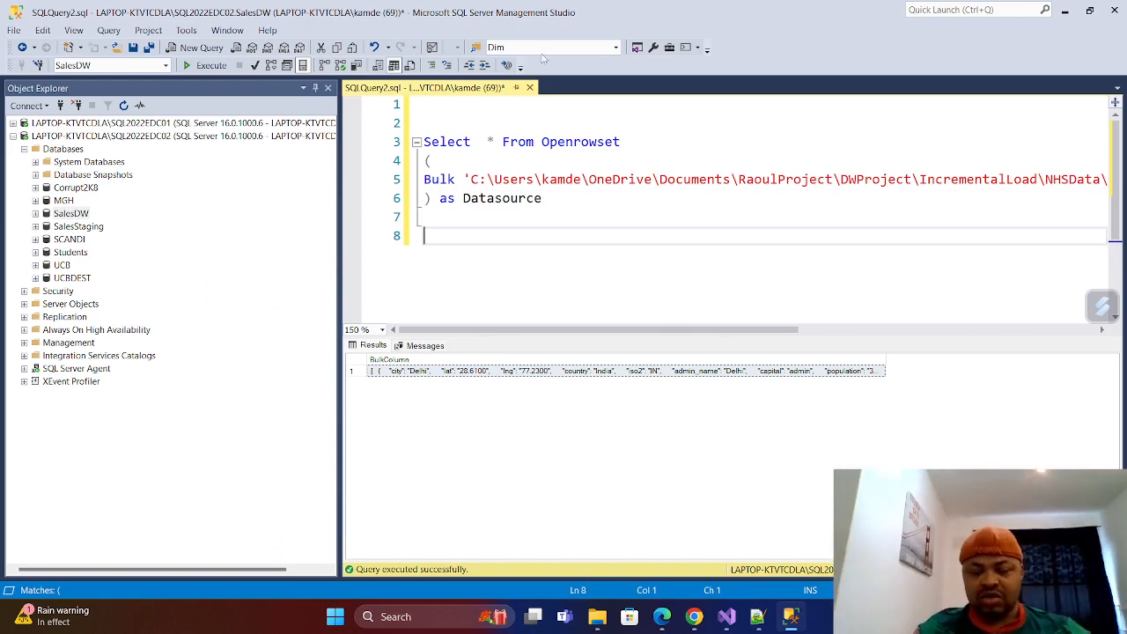
{"action": "key", "text": "Return"}
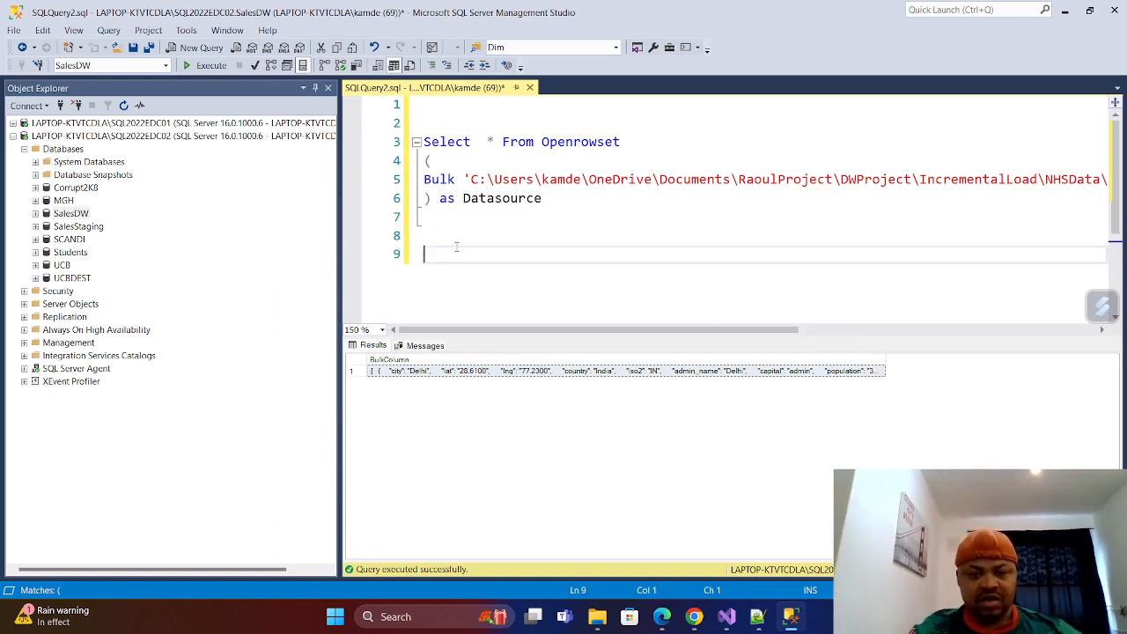
{"action": "type", "text": "DE"}
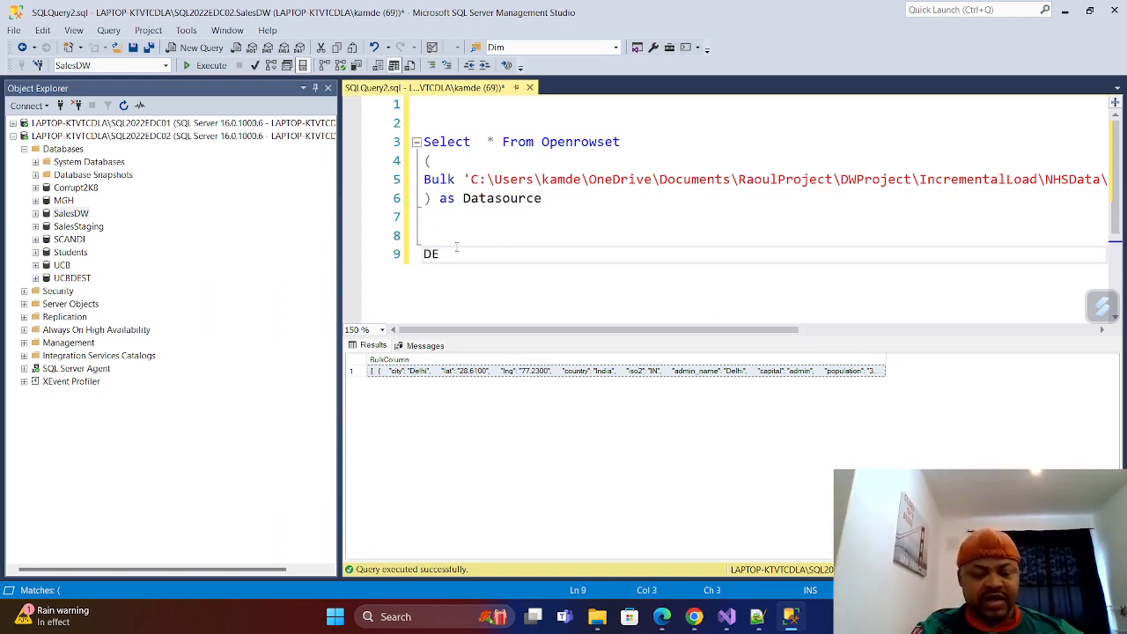
{"action": "type", "text": "CALRE"}
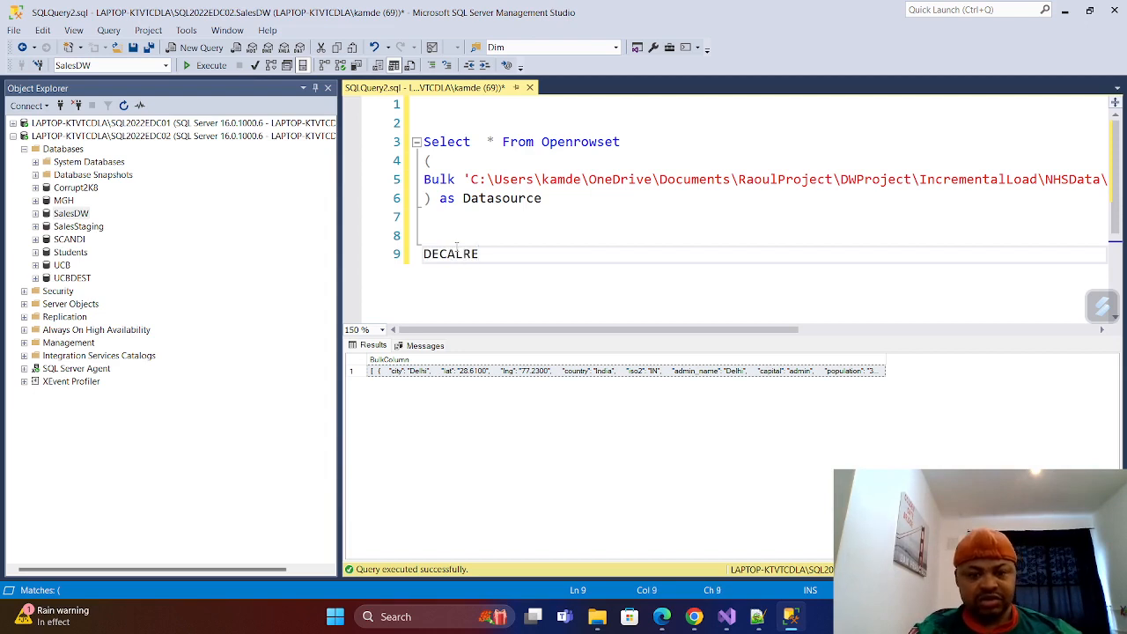
{"action": "key", "text": "BackSpace"}
{"action": "key", "text": "BackSpace"}
{"action": "key", "text": "BackSpace"}
{"action": "key", "text": "BackSpace"}
{"action": "key", "text": "BackSpace"}
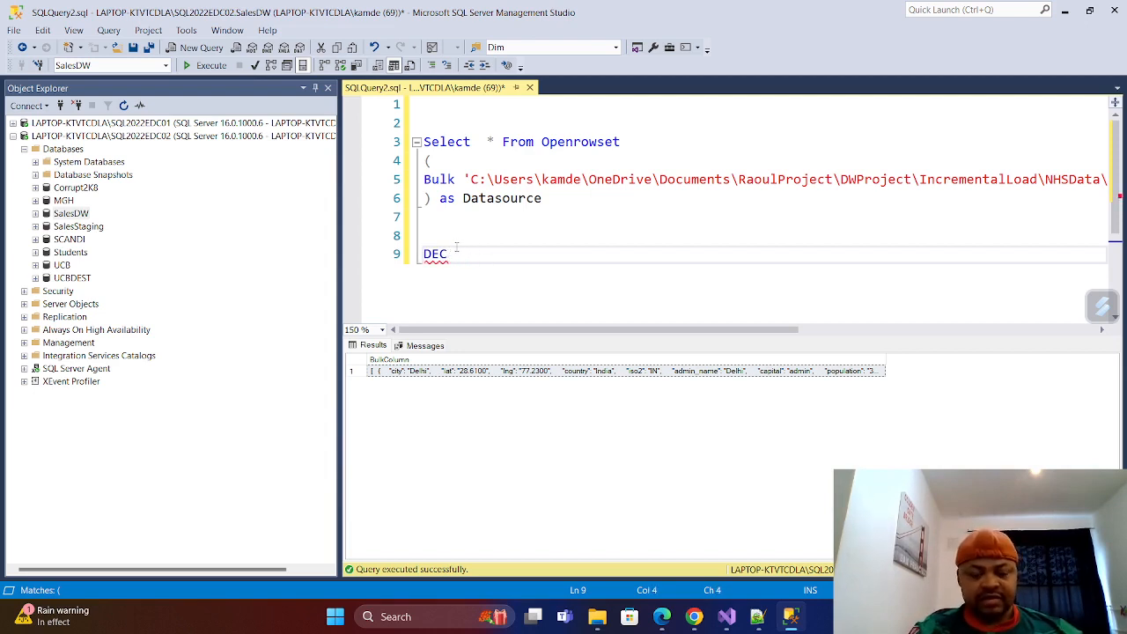
{"action": "type", "text": "LARE "}
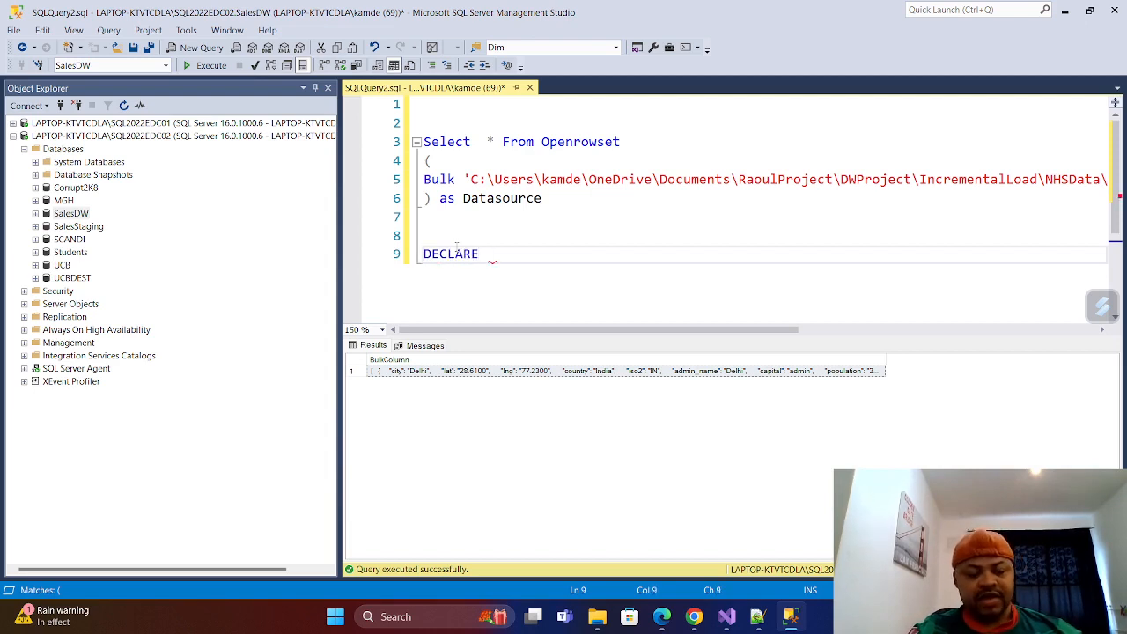
{"action": "type", "text": "@"}
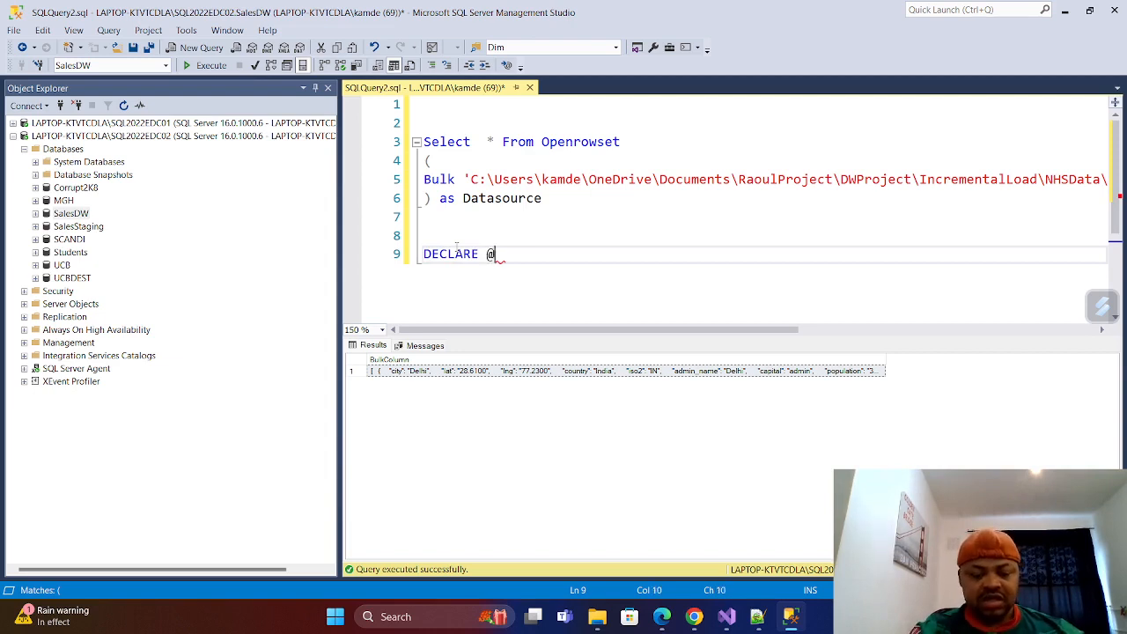
{"action": "type", "text": "Jso"}
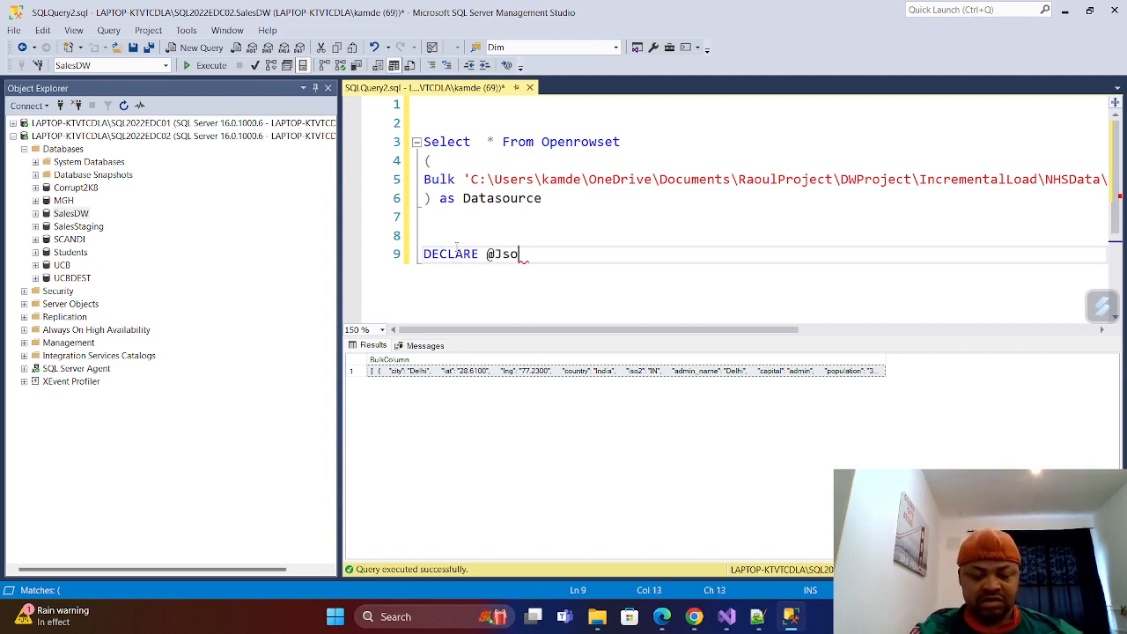
{"action": "type", "text": "n_data"}
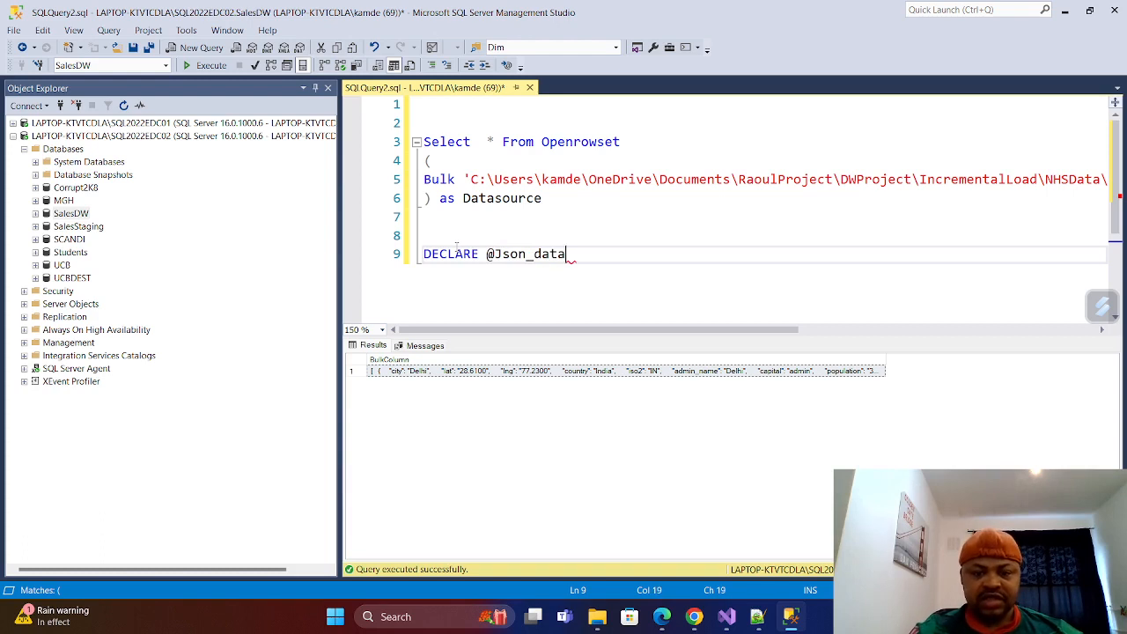
{"action": "type", "text": " varchar"}
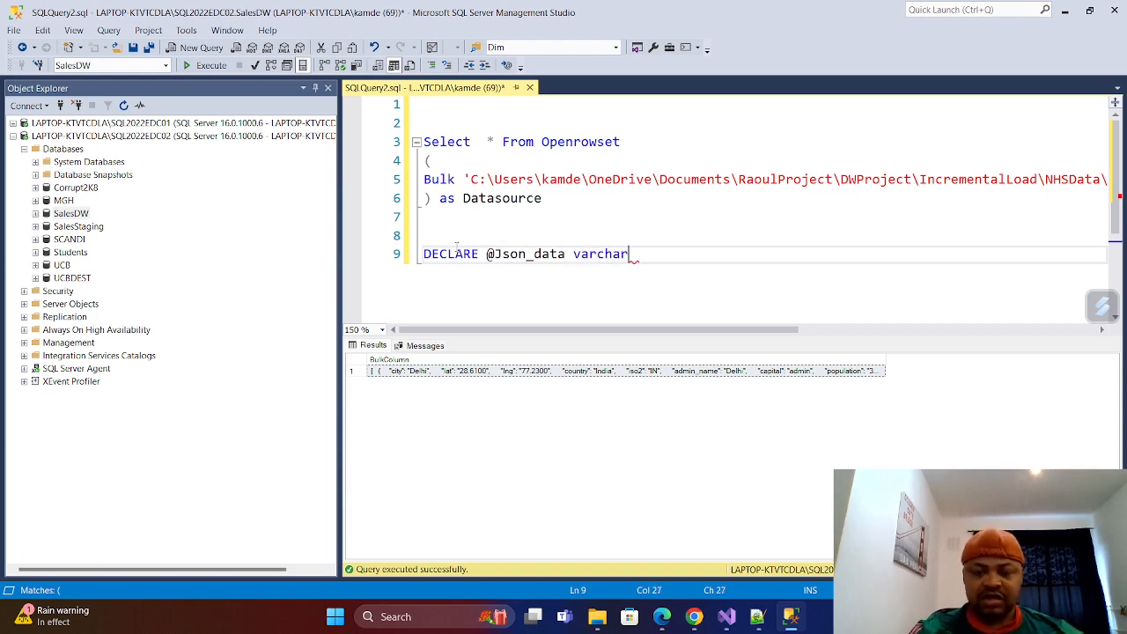
{"action": "type", "text": "(max)"}
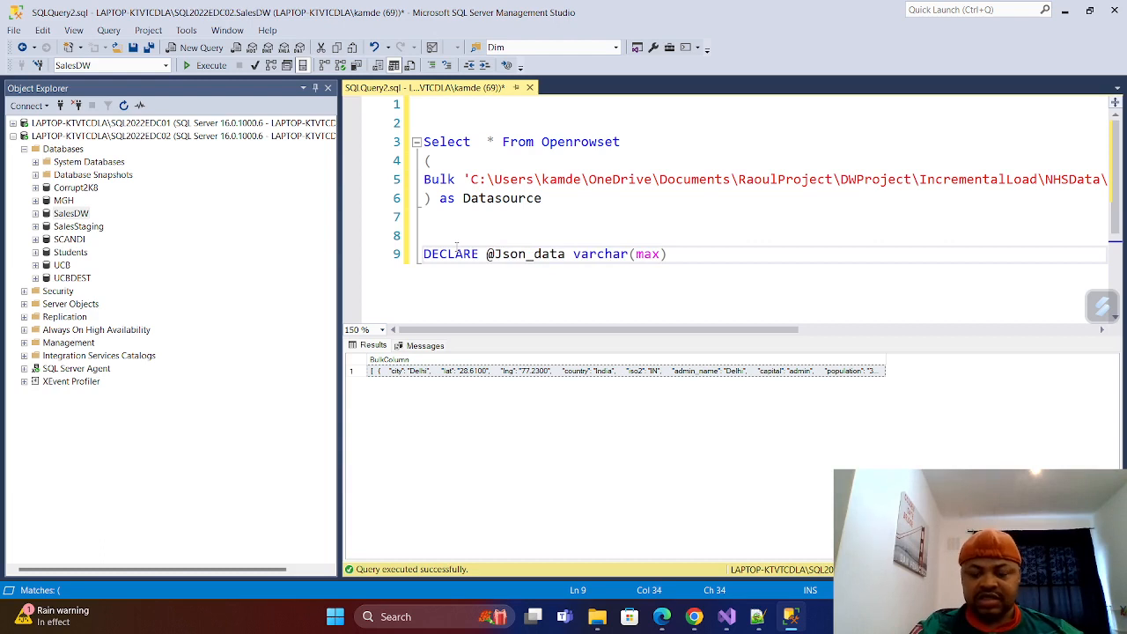
{"action": "key", "text": "Return"}
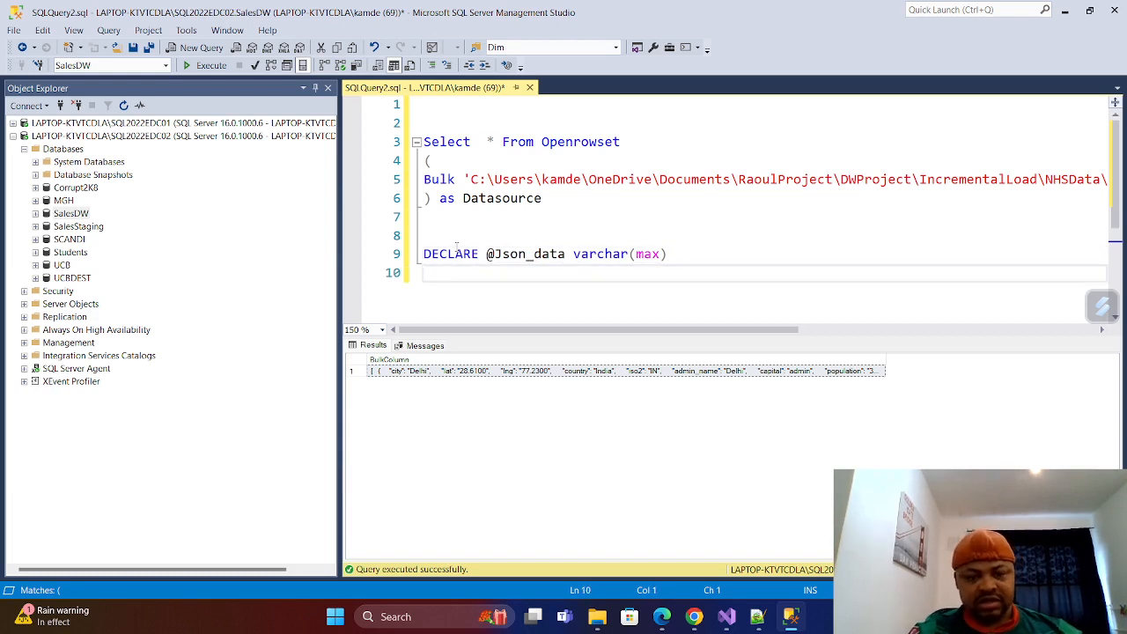
{"action": "type", "text": "Select"}
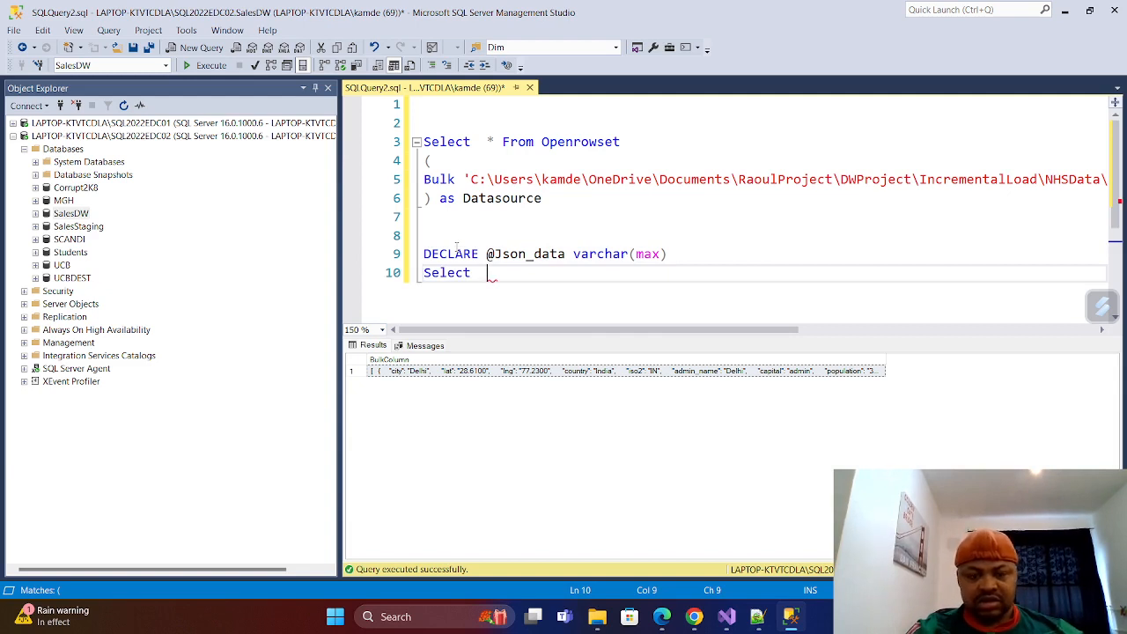
{"action": "type", "text": "@"}
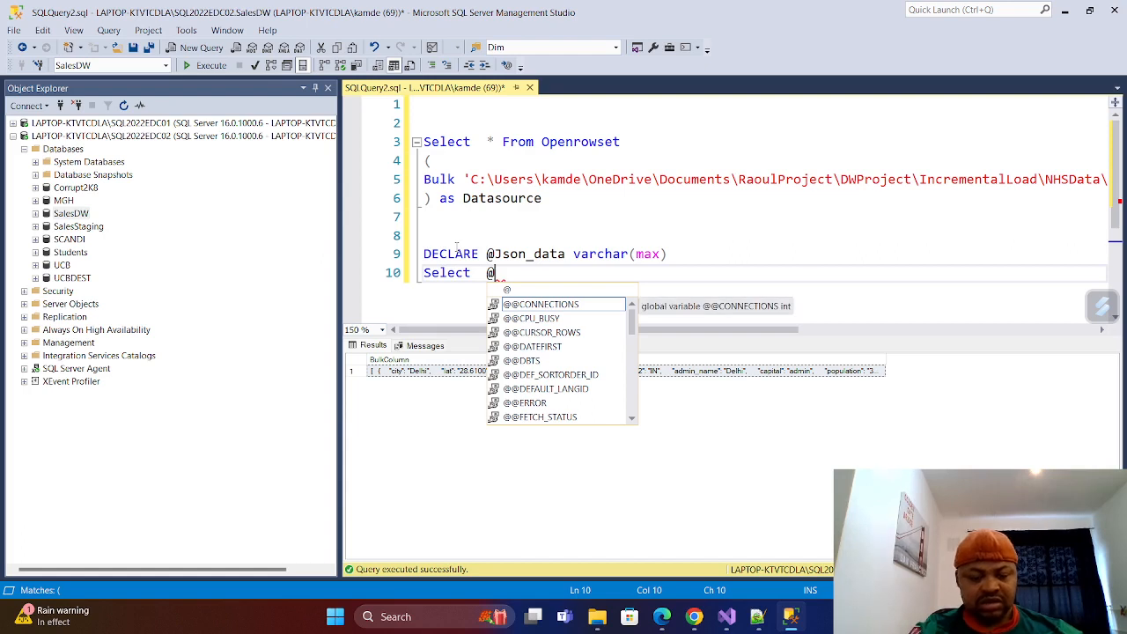
{"action": "type", "text": "Json"}
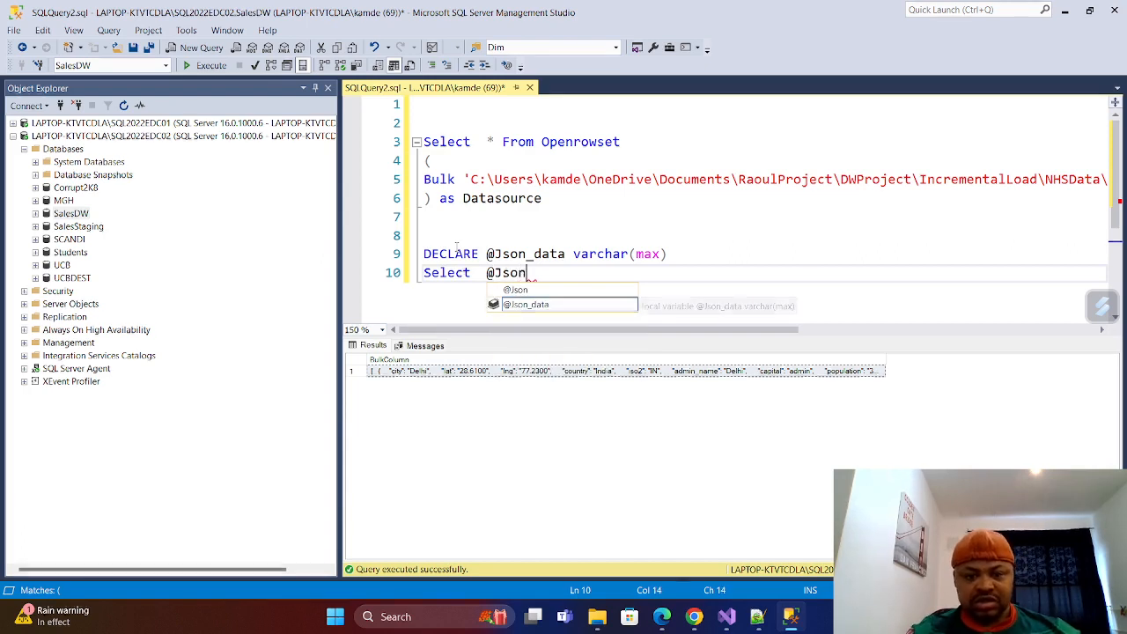
{"action": "left_click", "coordinate": [525, 304]}
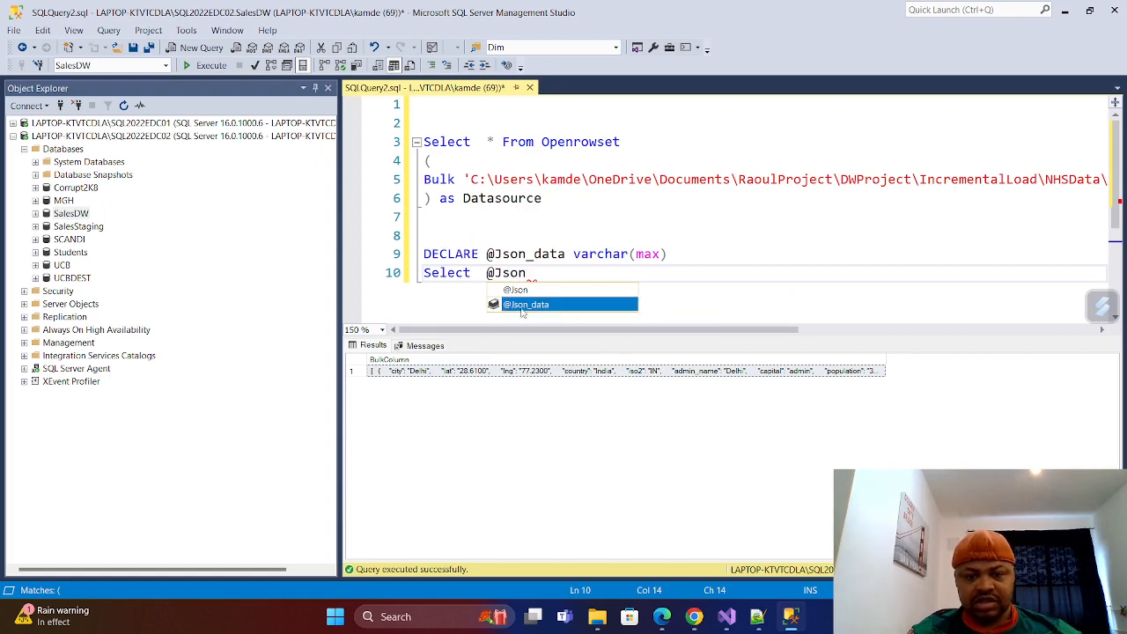
{"action": "double_click", "coordinate": [525, 304]}
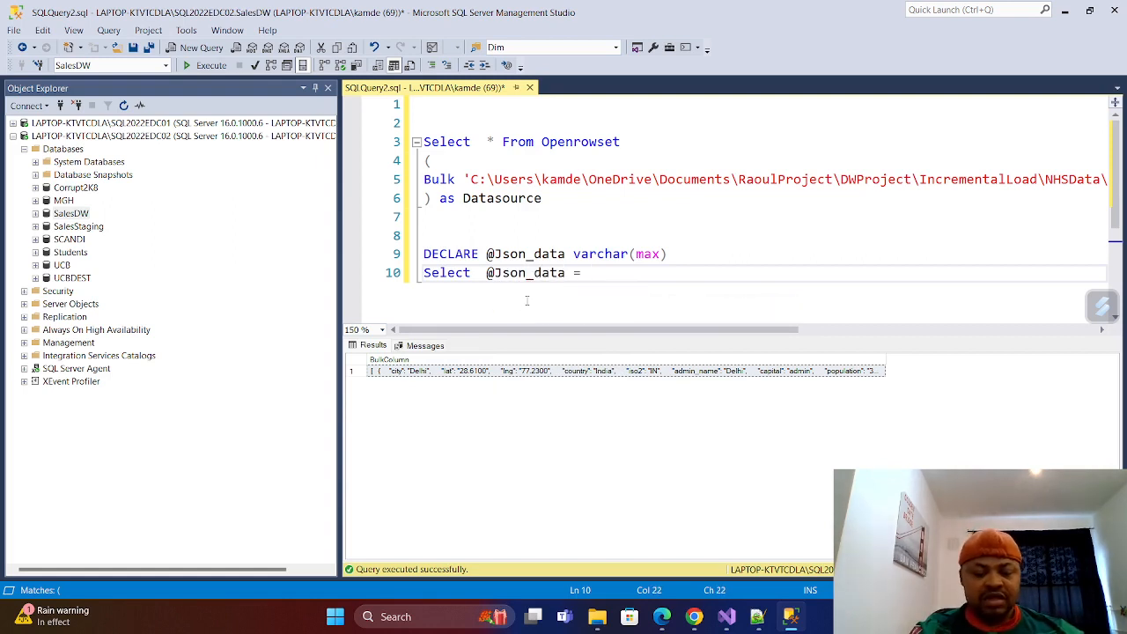
{"action": "type", "text": "Bulk"}
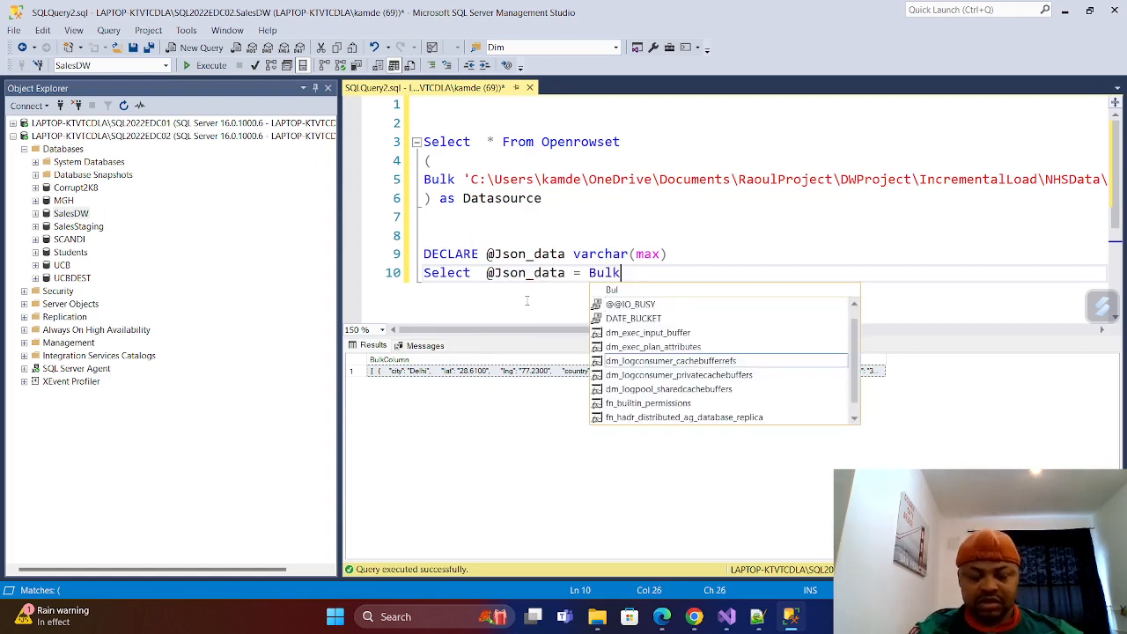
{"action": "type", "text": "Colum"}
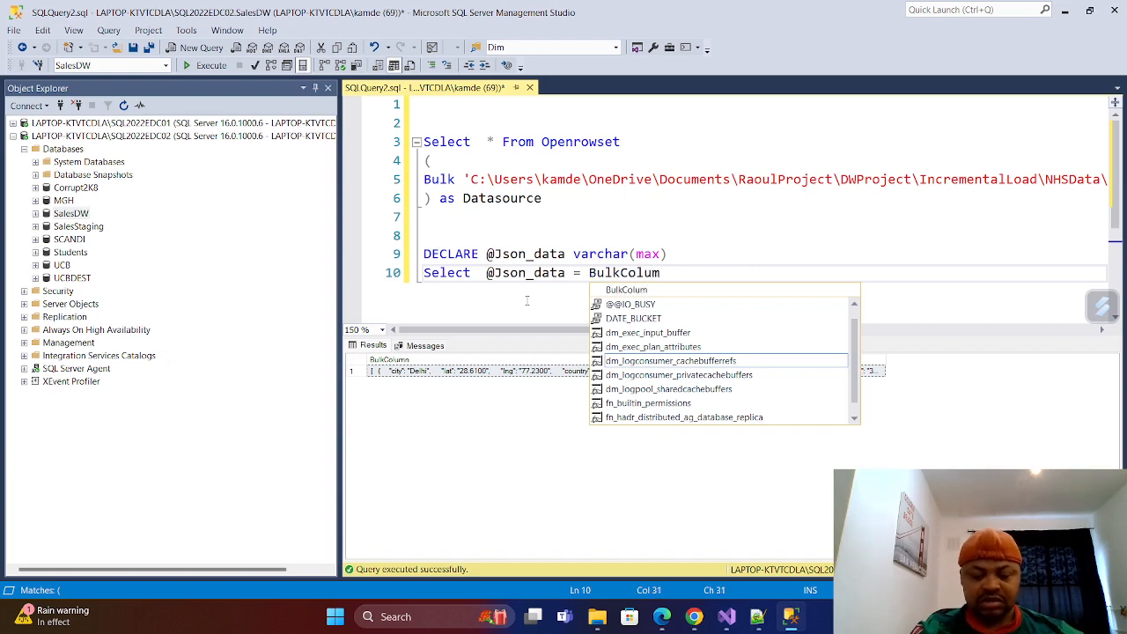
{"action": "type", "text": "n"}
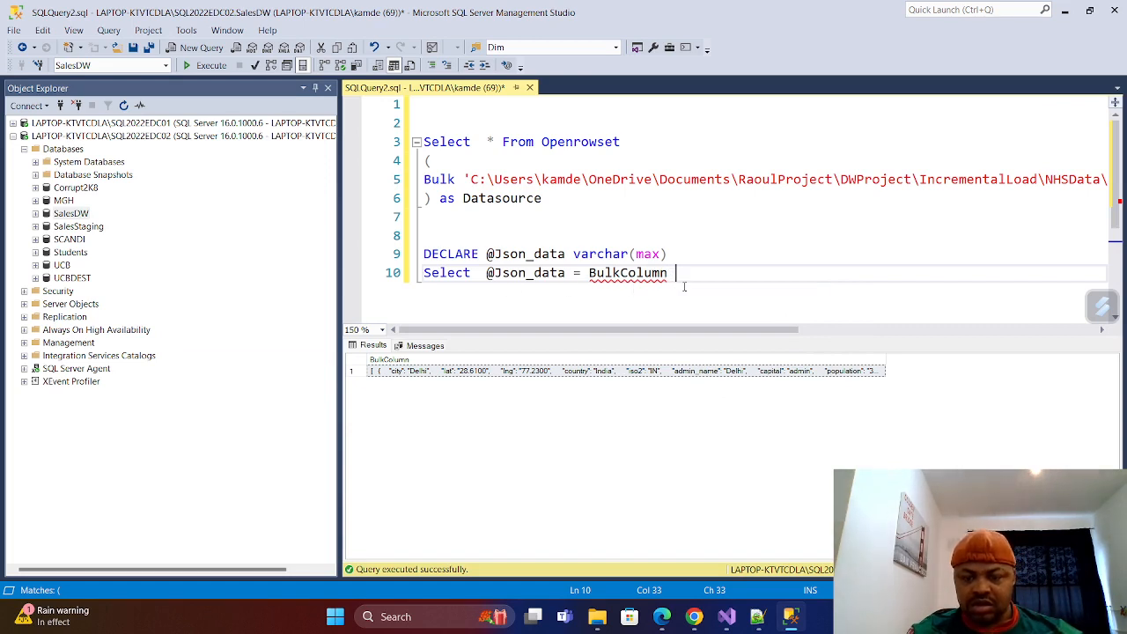
{"action": "key", "text": "Return"}
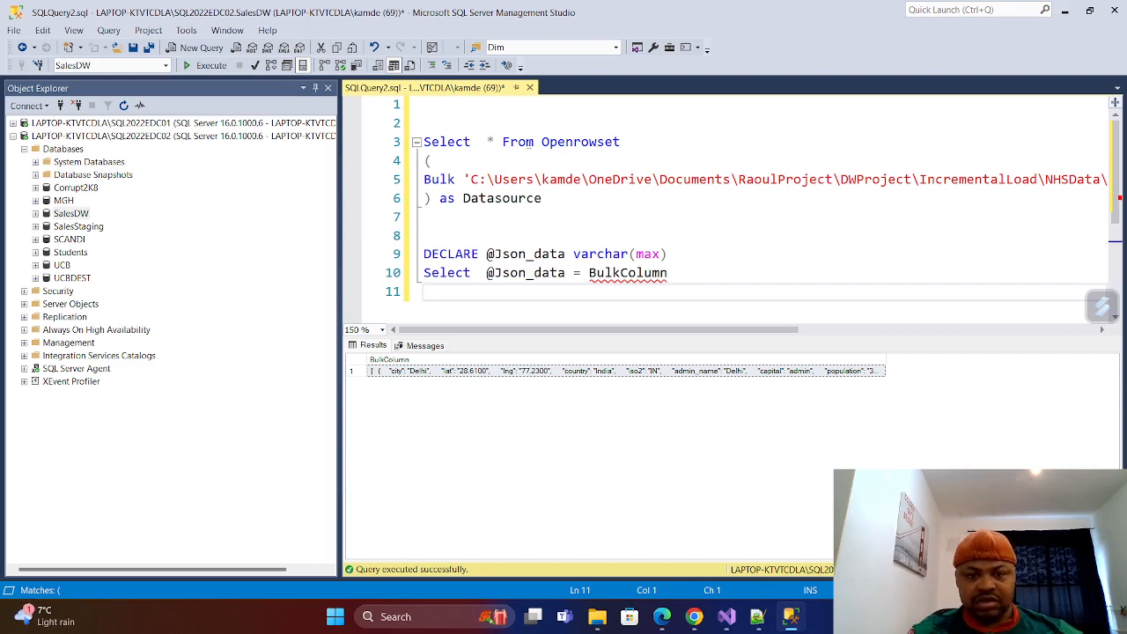
{"action": "left_click_drag", "start_coordinate": [503, 141], "coordinate": [545, 201]}
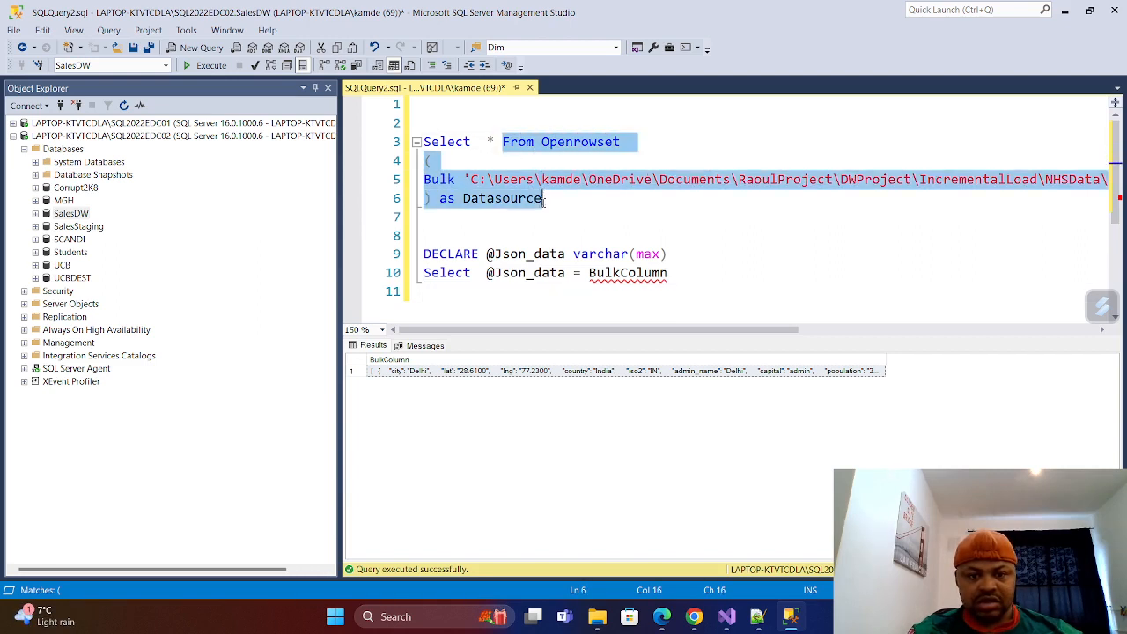
{"action": "right_click", "coordinate": [545, 201]}
{"action": "left_click", "coordinate": [559, 222]}
{"action": "left_click", "coordinate": [440, 294]}
{"action": "key", "text": "ctrl+v"}
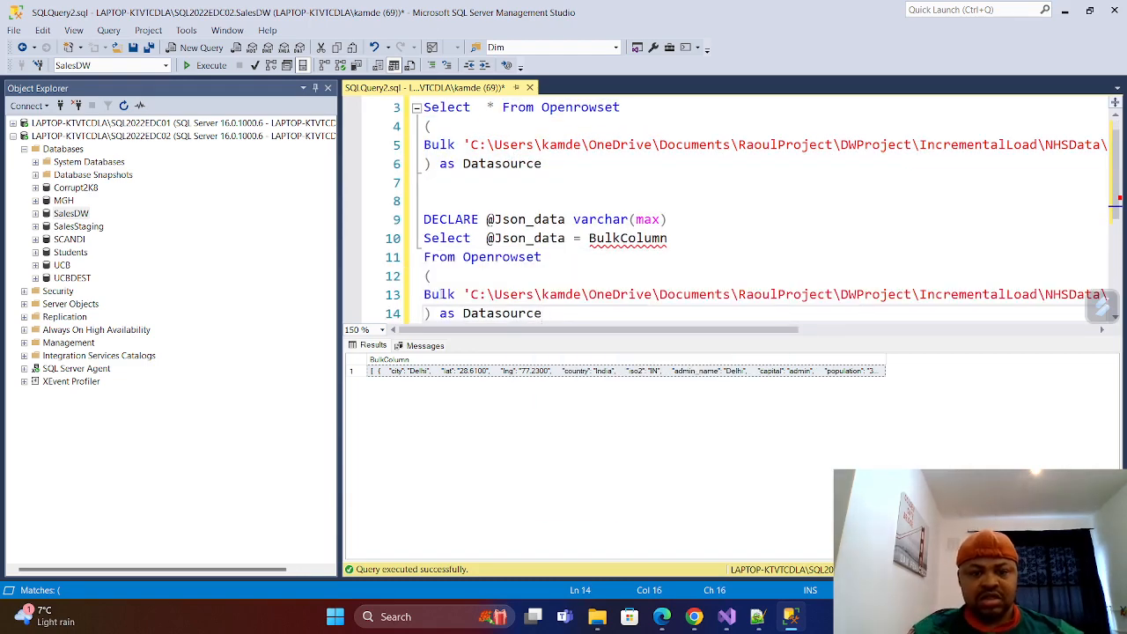
Start a Print statement two lines below the pasted Openrowset block.
{"action": "scroll", "coordinate": [445, 282], "scroll_direction": "down", "scroll_amount": 4}
{"action": "scroll", "coordinate": [446, 282], "scroll_direction": "up", "scroll_amount": 3}
{"action": "scroll", "coordinate": [471, 217], "scroll_direction": "down", "scroll_amount": 3}
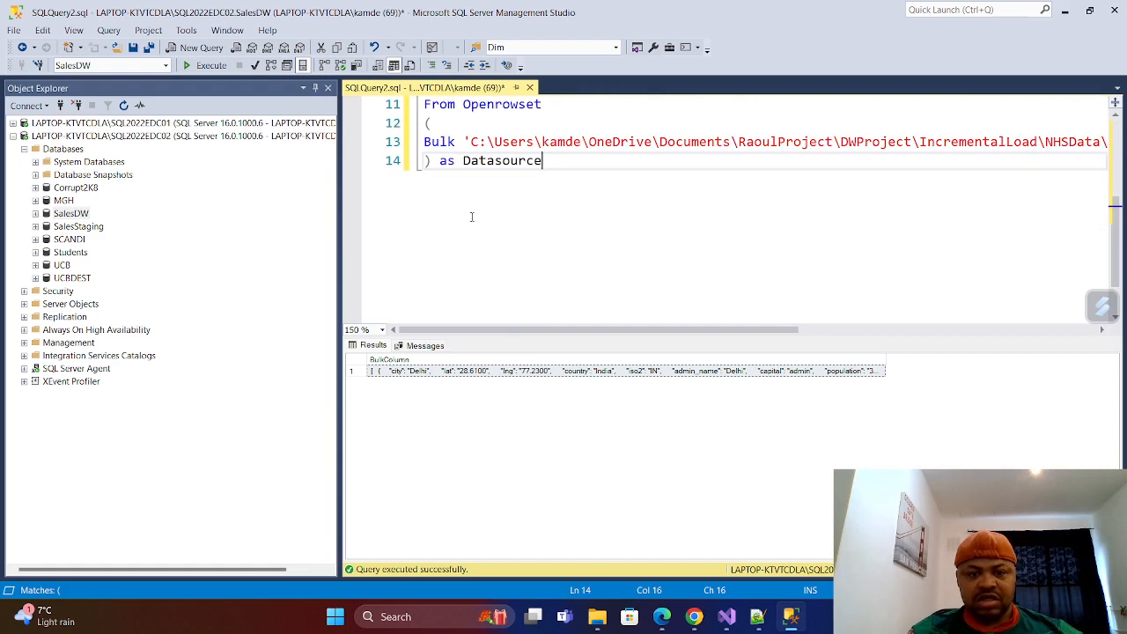
{"action": "key", "text": "Return"}
{"action": "key", "text": "Return"}
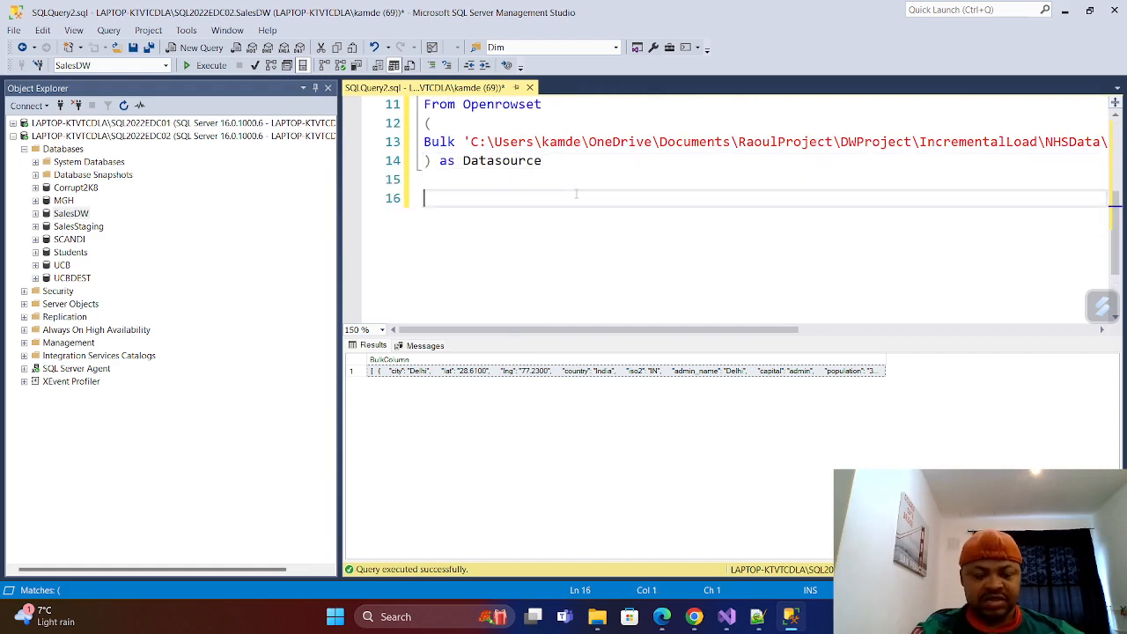
{"action": "type", "text": "Prin"}
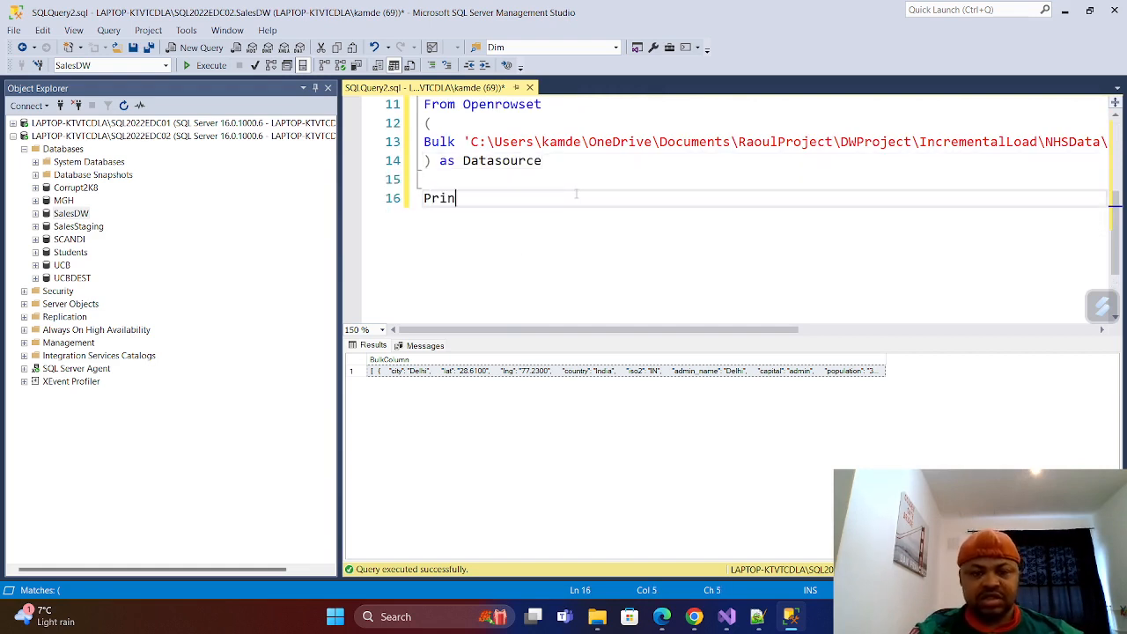
{"action": "type", "text": "t"}
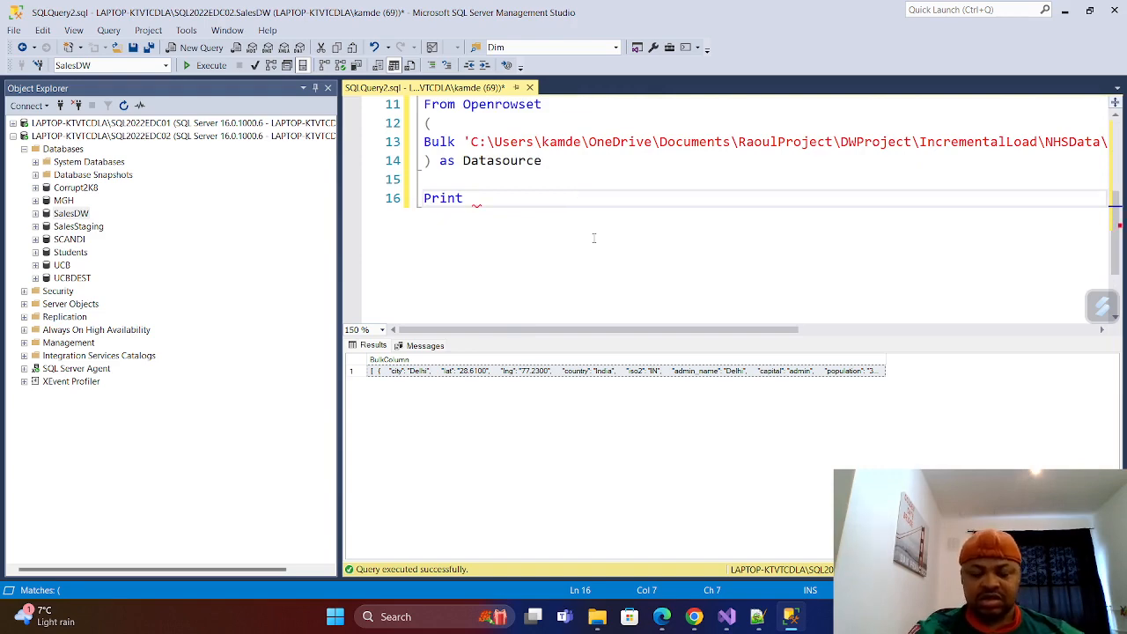
{"action": "scroll", "coordinate": [593, 238], "scroll_direction": "up", "scroll_amount": 2}
{"action": "scroll", "coordinate": [589, 228], "scroll_direction": "down", "scroll_amount": 3}
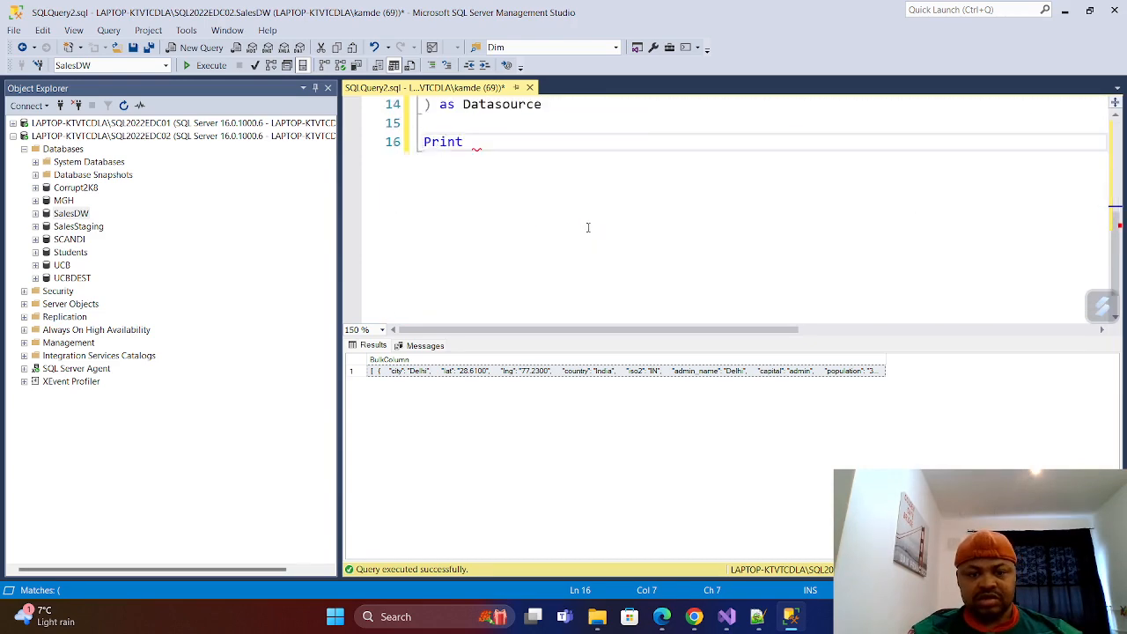
{"action": "scroll", "coordinate": [589, 227], "scroll_direction": "up", "scroll_amount": 2}
{"action": "scroll", "coordinate": [565, 213], "scroll_direction": "down", "scroll_amount": 1}
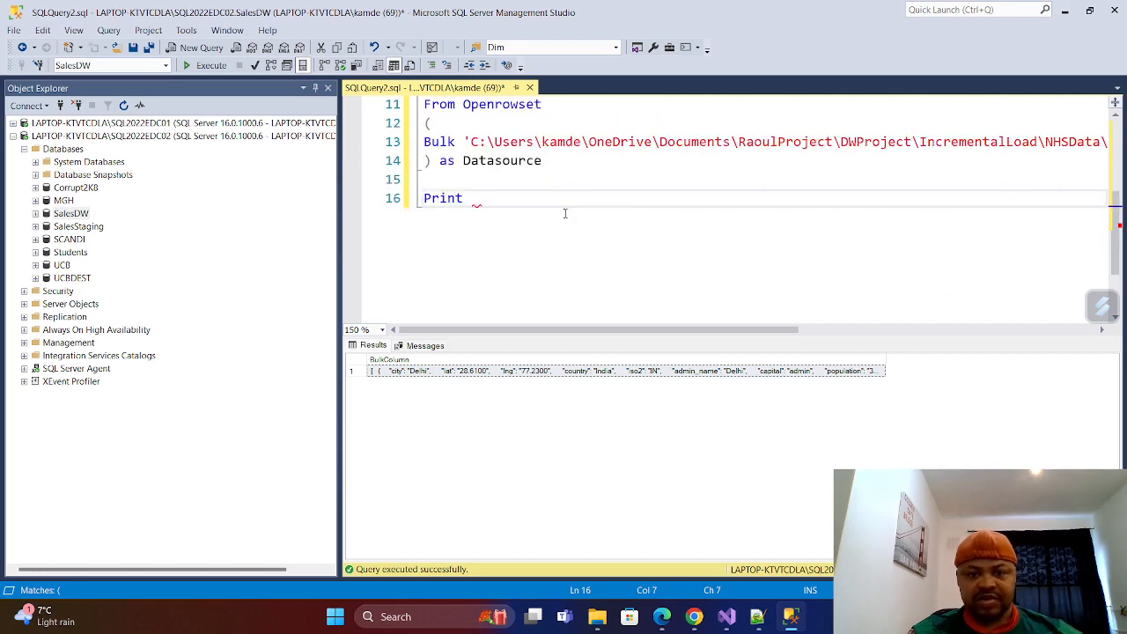
{"action": "scroll", "coordinate": [510, 216], "scroll_direction": "up", "scroll_amount": 2}
{"action": "scroll", "coordinate": [534, 240], "scroll_direction": "down", "scroll_amount": 1}
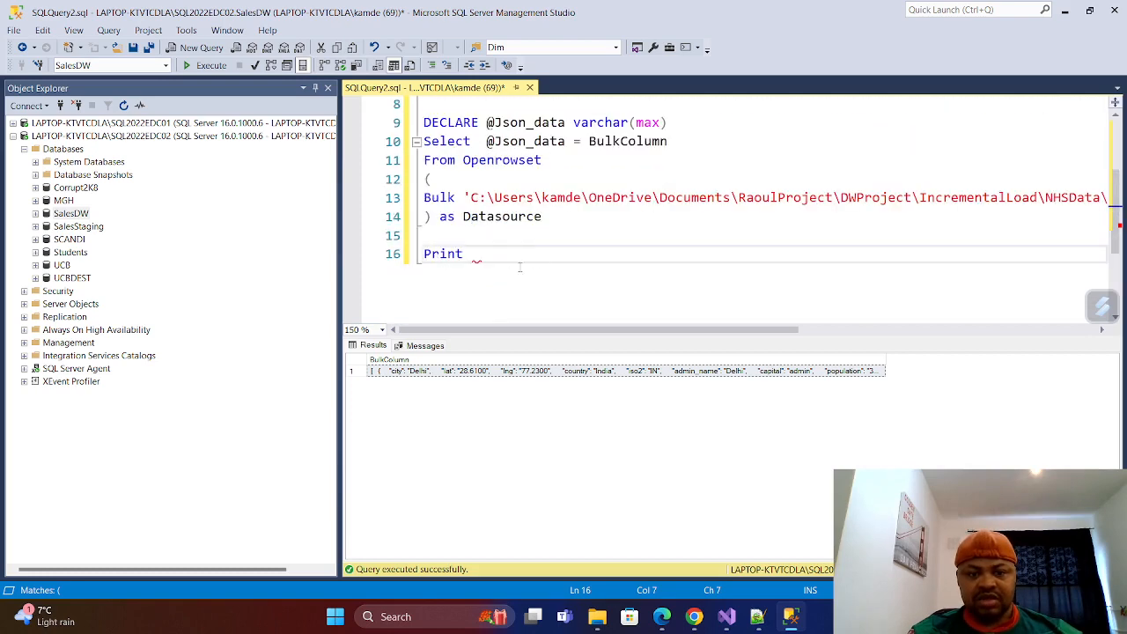
{"action": "left_click", "coordinate": [462, 255]}
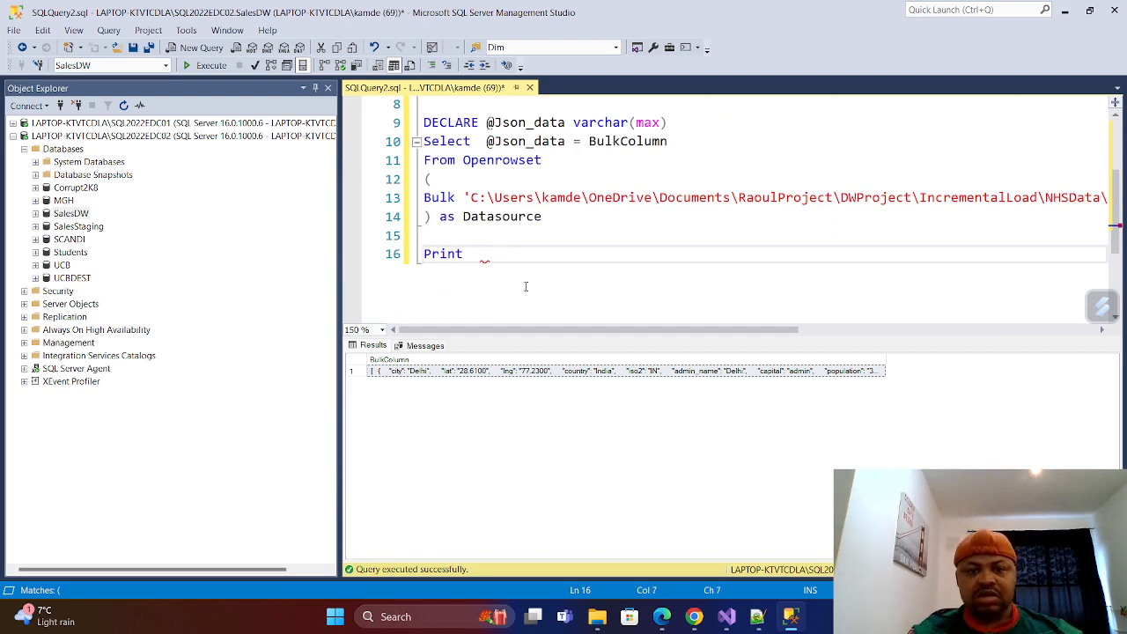
{"action": "double_click", "coordinate": [527, 125]}
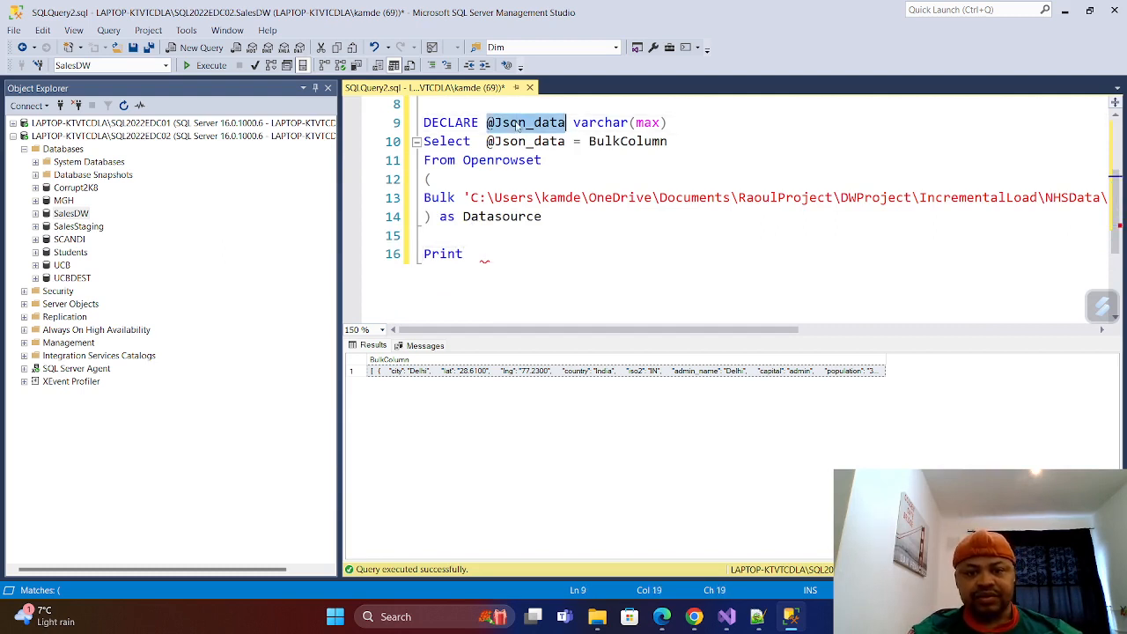
{"action": "right_click", "coordinate": [520, 128]}
{"action": "left_click", "coordinate": [556, 155]}
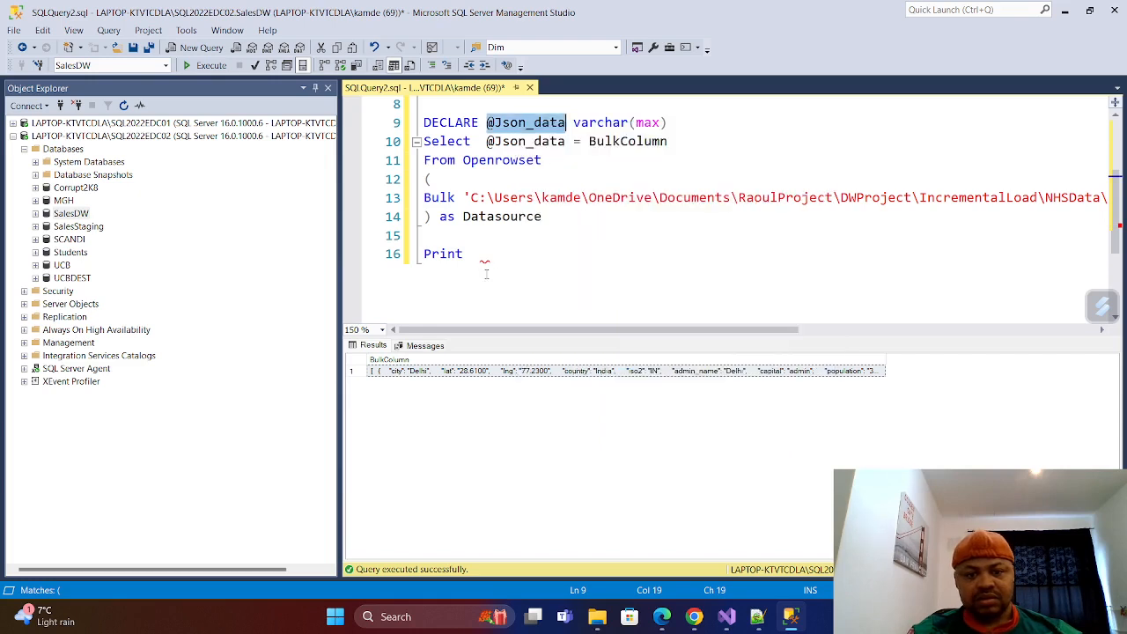
{"action": "left_click", "coordinate": [482, 255]}
{"action": "key", "text": "ctrl+v"}
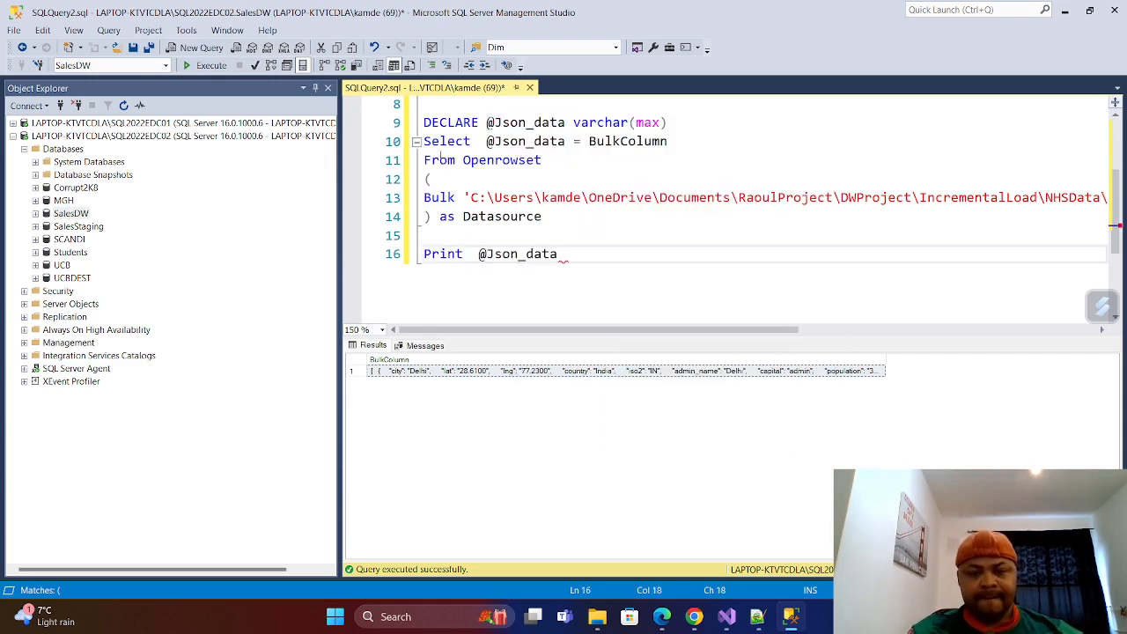
{"action": "scroll", "coordinate": [593, 276], "scroll_direction": "up", "scroll_amount": 1}
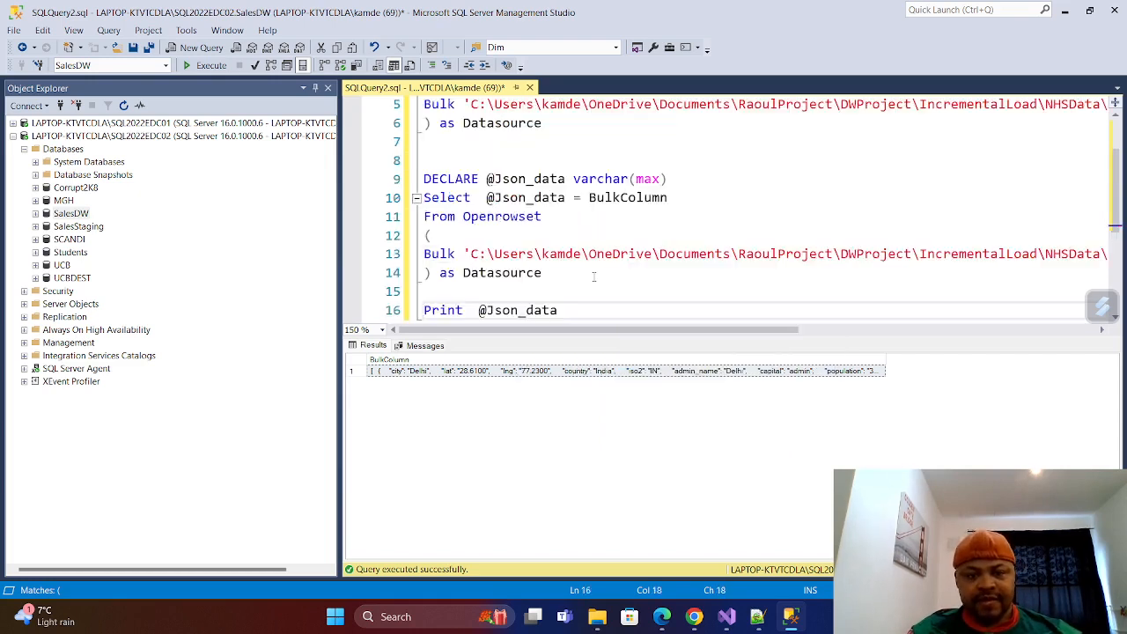
{"action": "scroll", "coordinate": [594, 277], "scroll_direction": "down", "scroll_amount": 1}
{"action": "left_click_drag", "start_coordinate": [590, 277], "coordinate": [414, 123]}
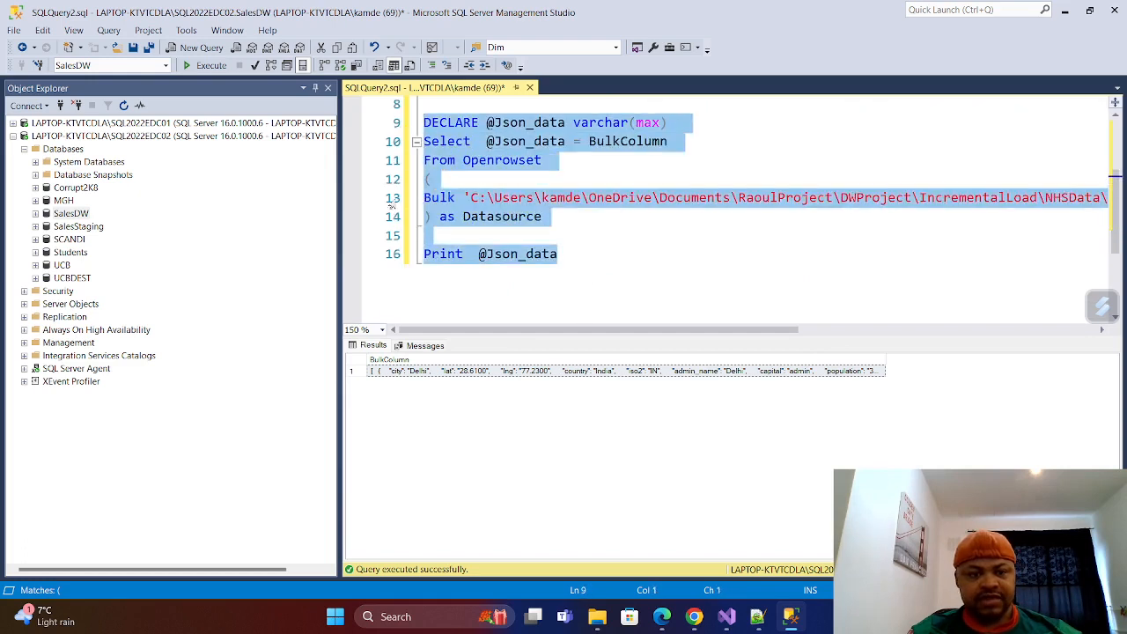
{"action": "left_click", "coordinate": [208, 65]}
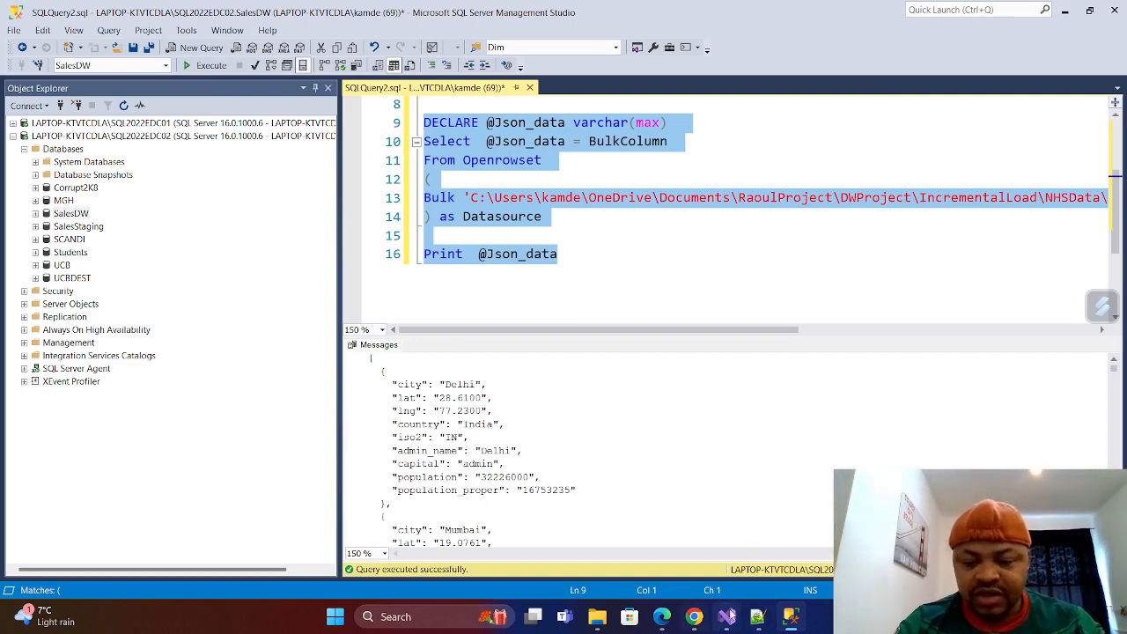
Open the JsonSalesData file from the NHS folder in Notepad++ and compare its records with the printed query output.
{"action": "left_click", "coordinate": [597, 617]}
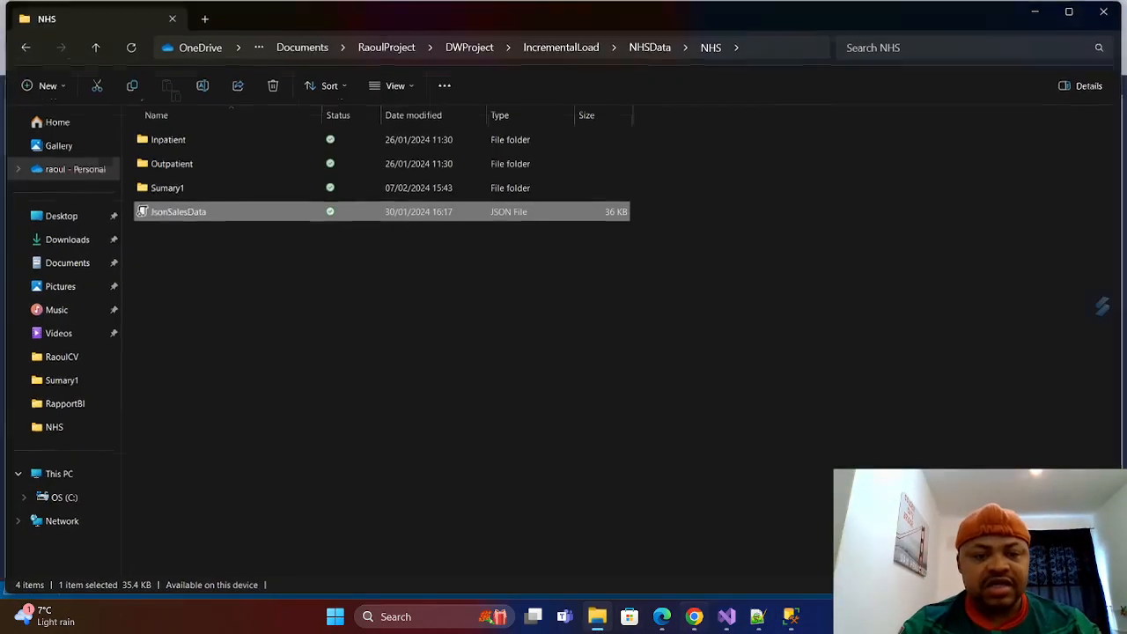
{"action": "right_click", "coordinate": [190, 220]}
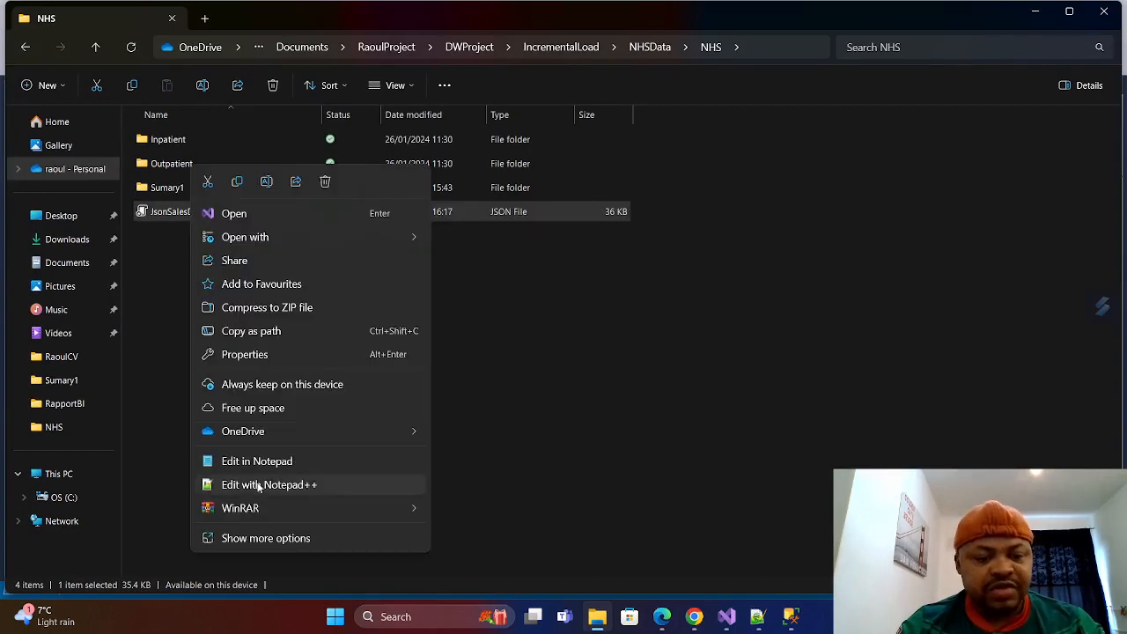
{"action": "left_click", "coordinate": [262, 485]}
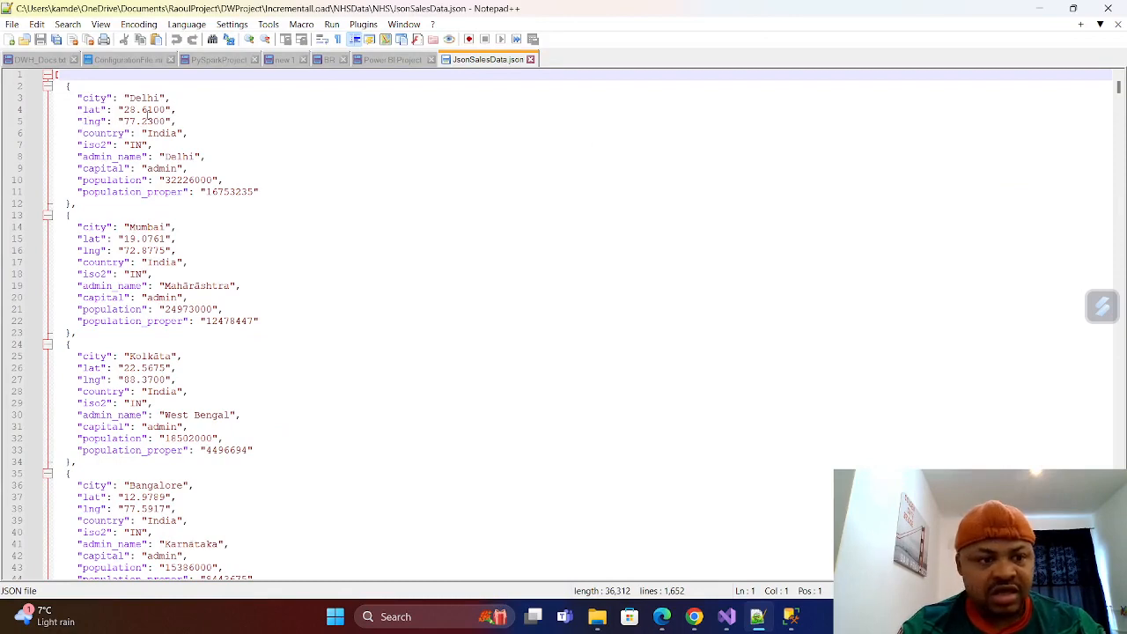
{"action": "left_click", "coordinate": [792, 617]}
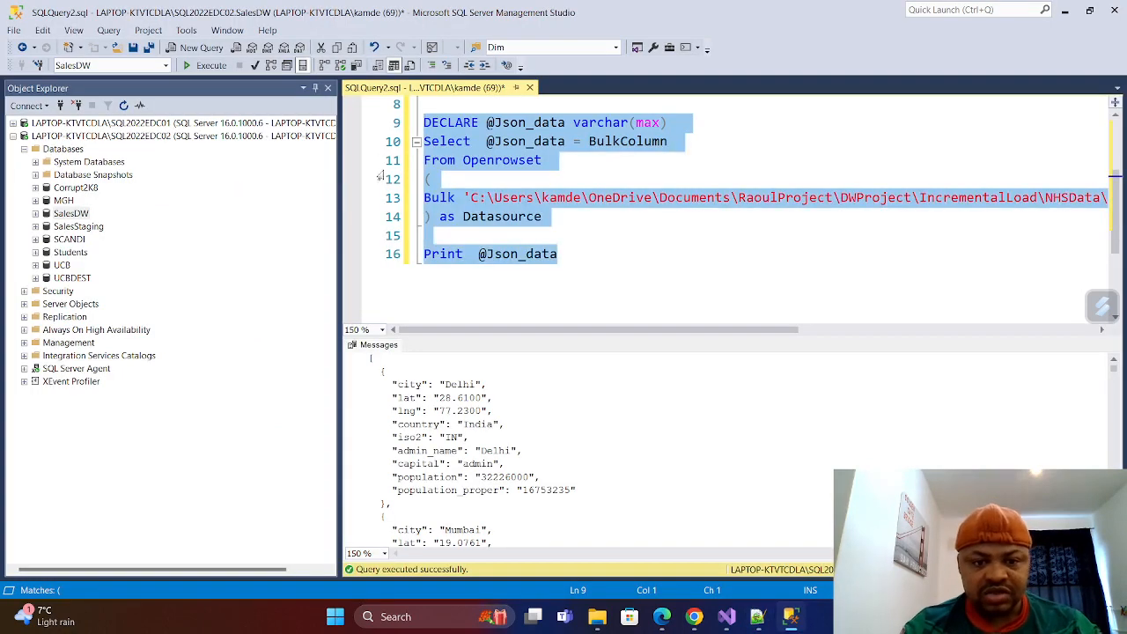
{"action": "scroll", "coordinate": [458, 432], "scroll_direction": "down", "scroll_amount": 20}
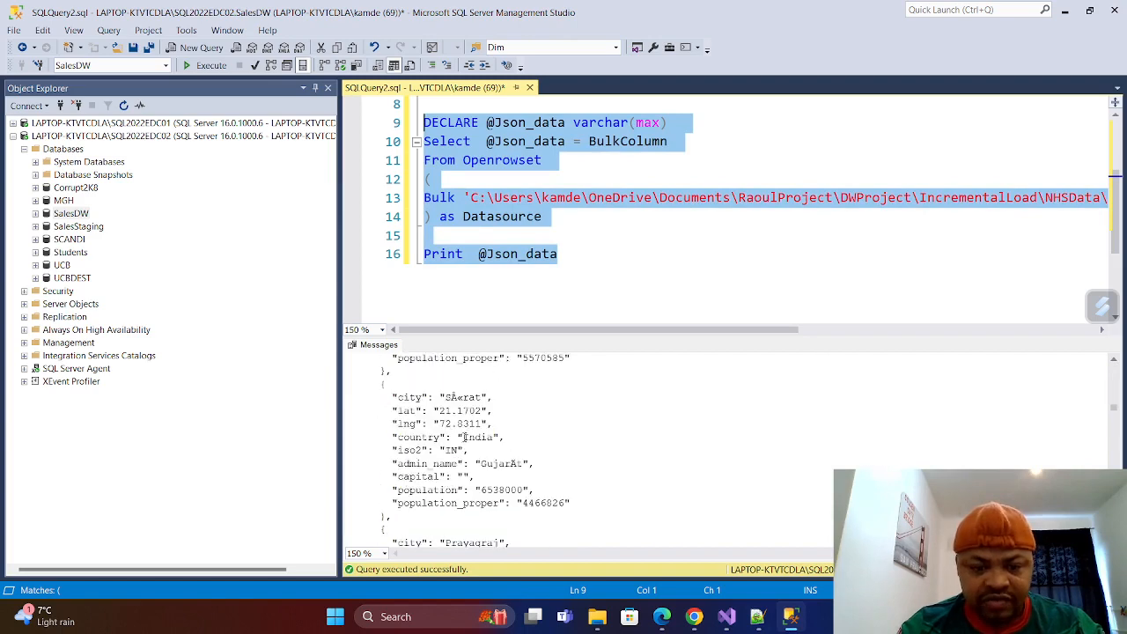
{"action": "scroll", "coordinate": [465, 446], "scroll_direction": "down", "scroll_amount": 20}
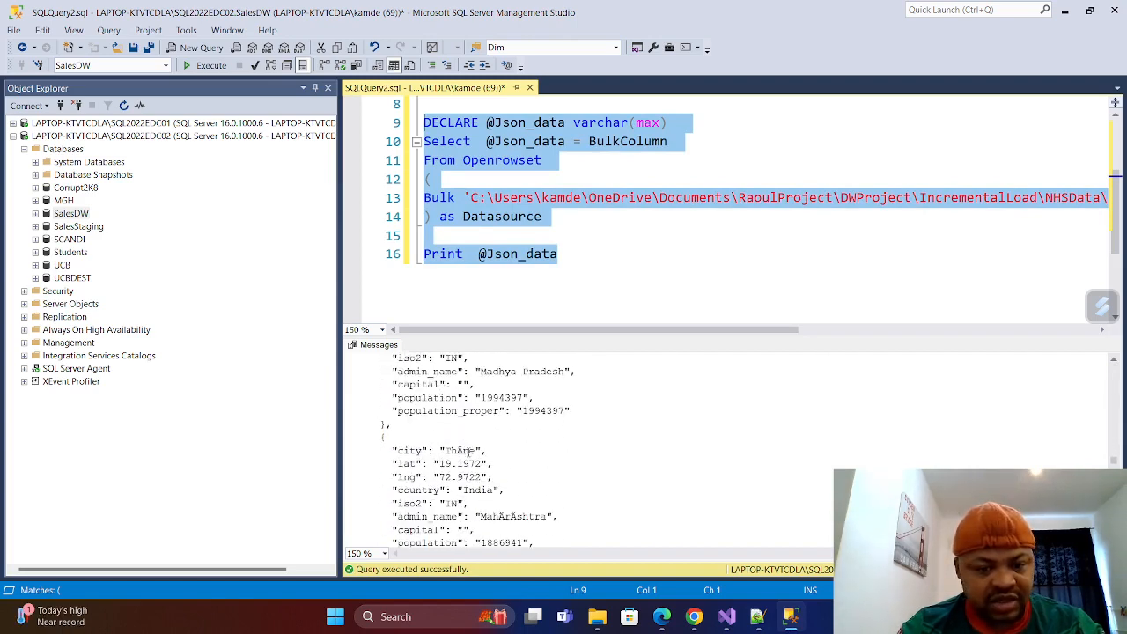
{"action": "left_click", "coordinate": [568, 263]}
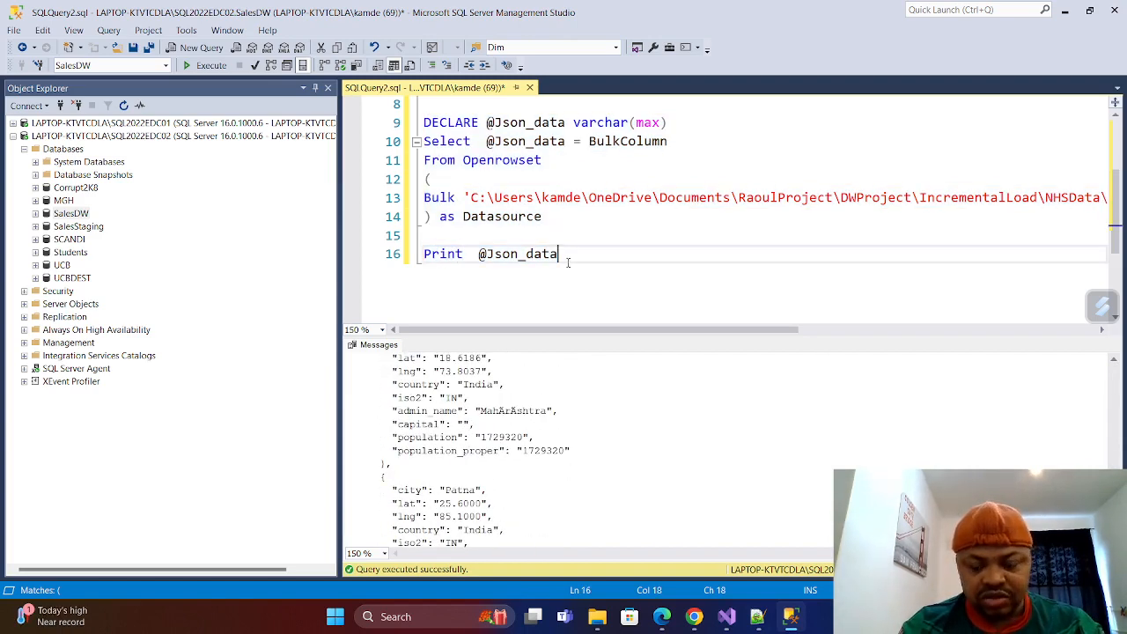
{"action": "key", "text": "Return"}
{"action": "key", "text": "Return"}
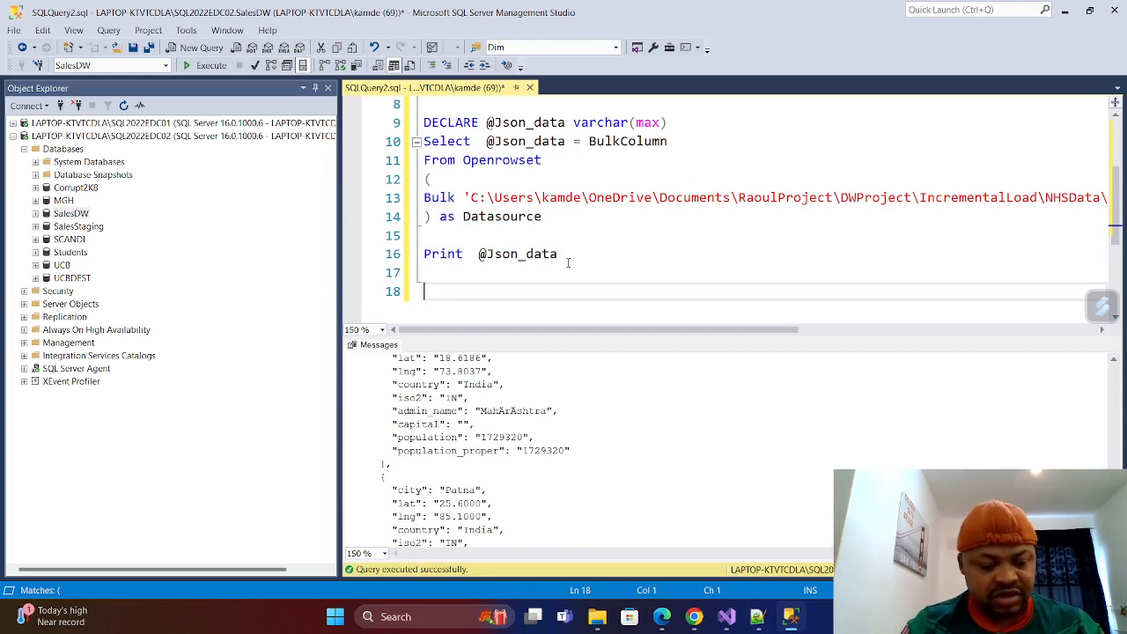
{"action": "type", "text": "Sele t"}
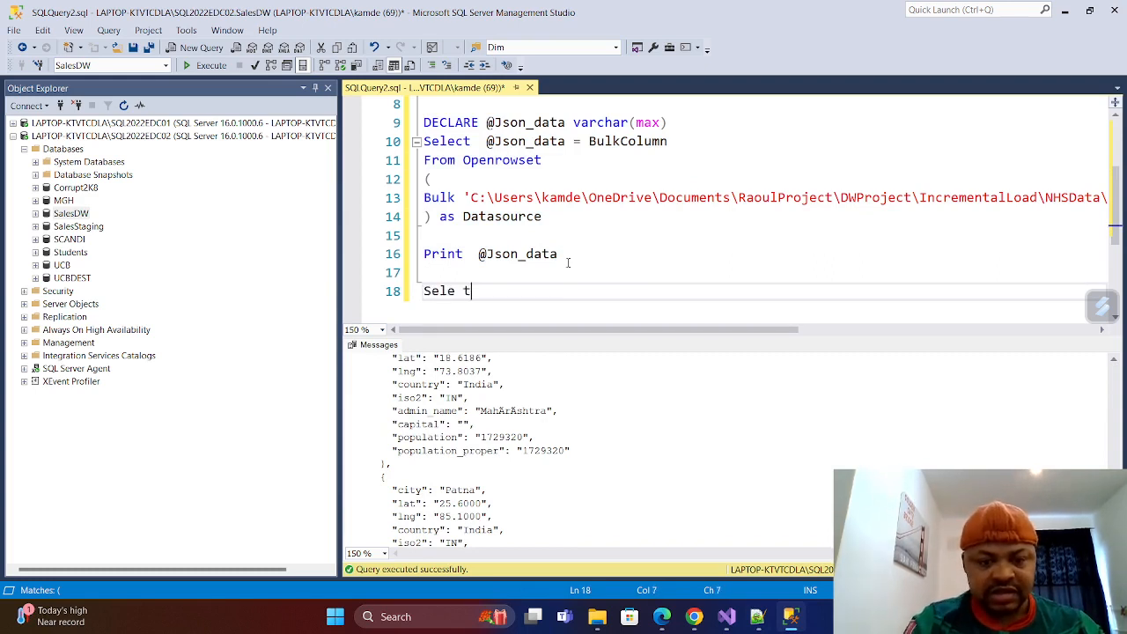
{"action": "key", "text": "BackSpace"}
{"action": "key", "text": "BackSpace"}
{"action": "key", "text": "BackSpace"}
{"action": "type", "text": "ct"}
{"action": "key", "text": "BackSpace"}
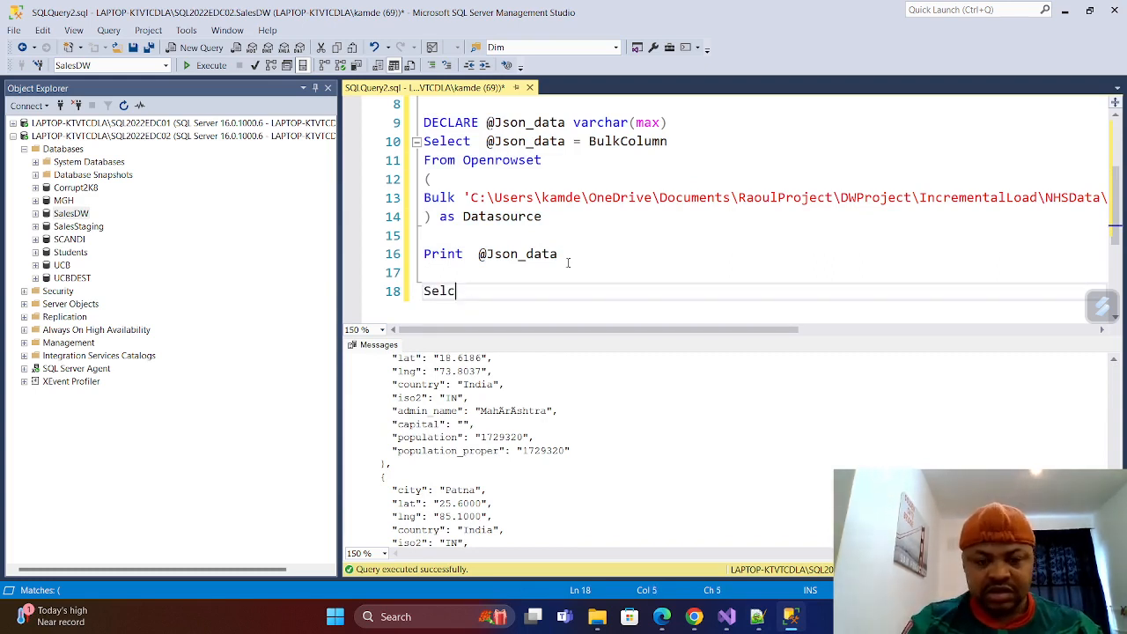
{"action": "key", "text": "BackSpace"}
{"action": "type", "text": "ect "}
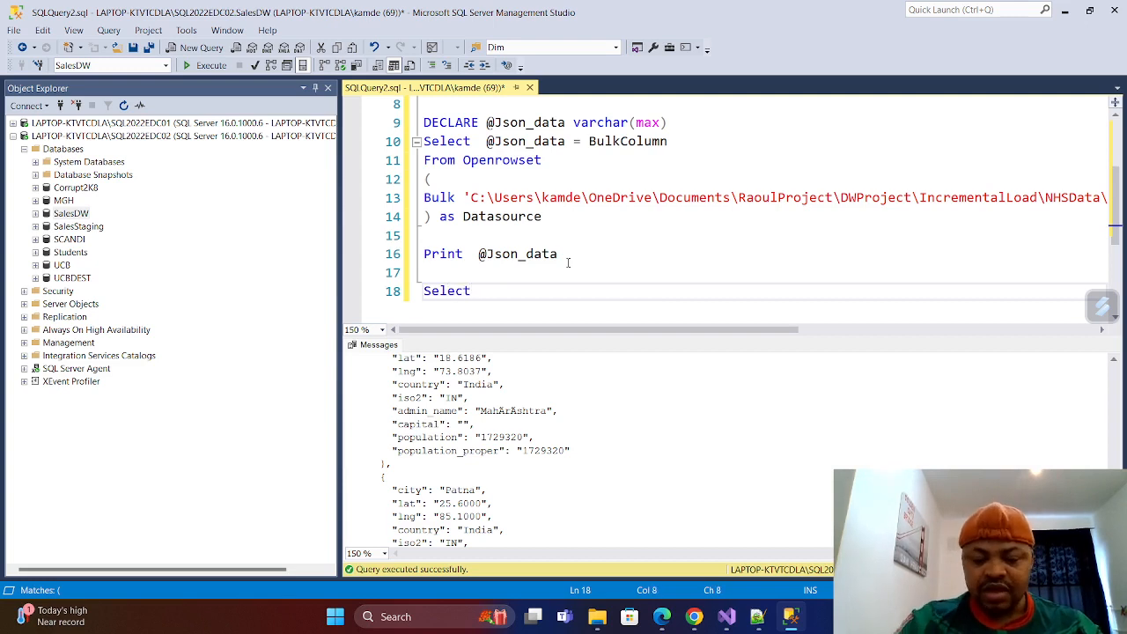
{"action": "type", "text": "* from "}
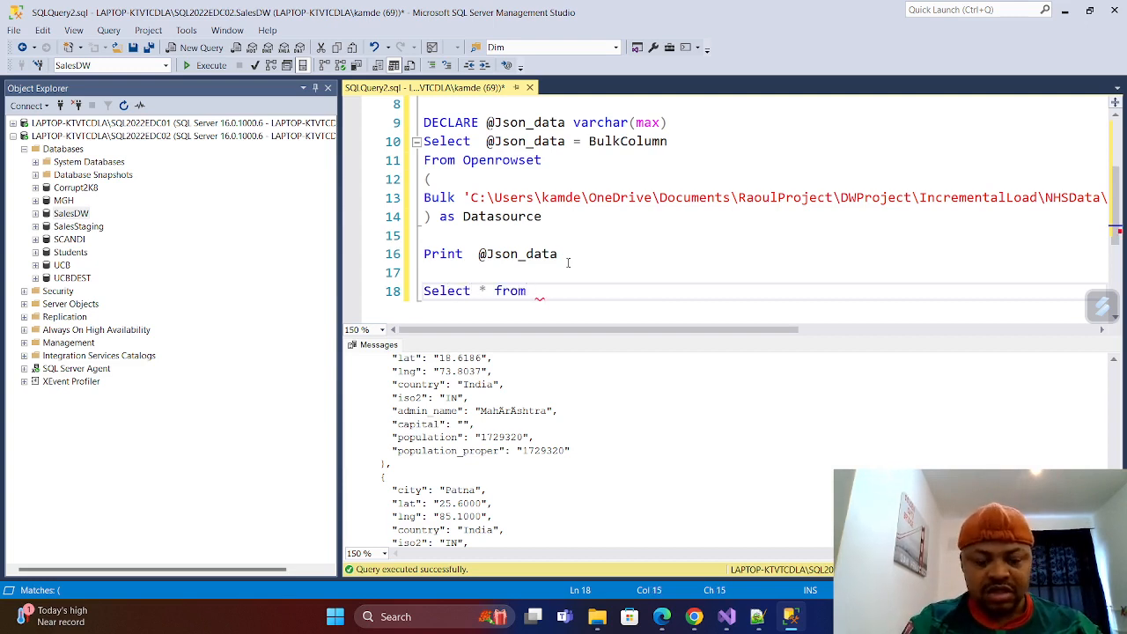
{"action": "type", "text": "open"}
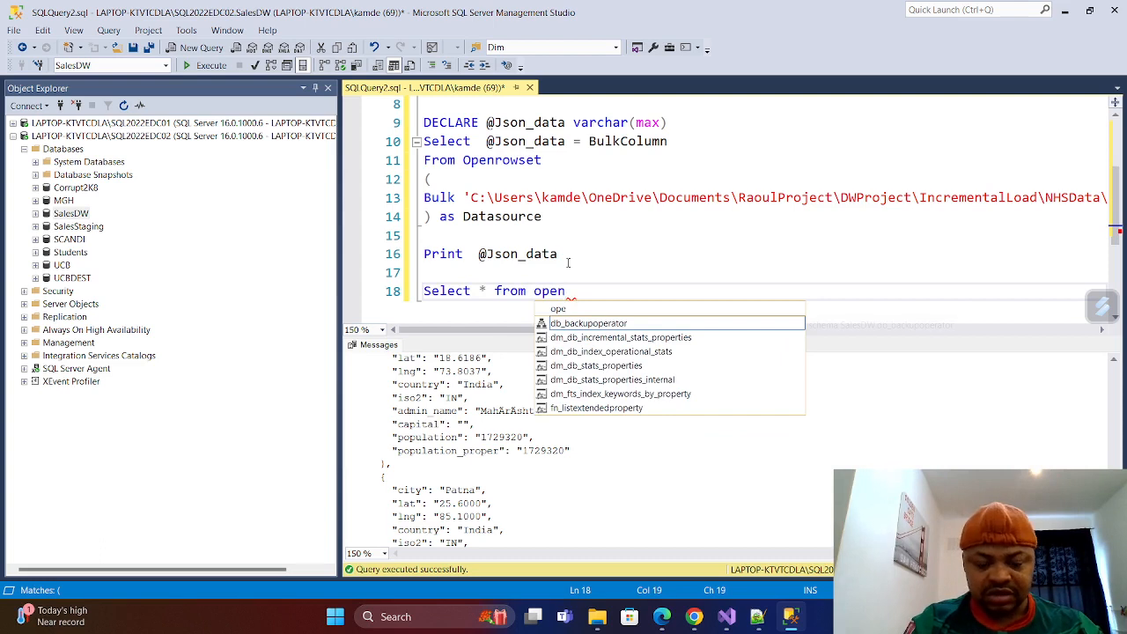
{"action": "type", "text": "json "}
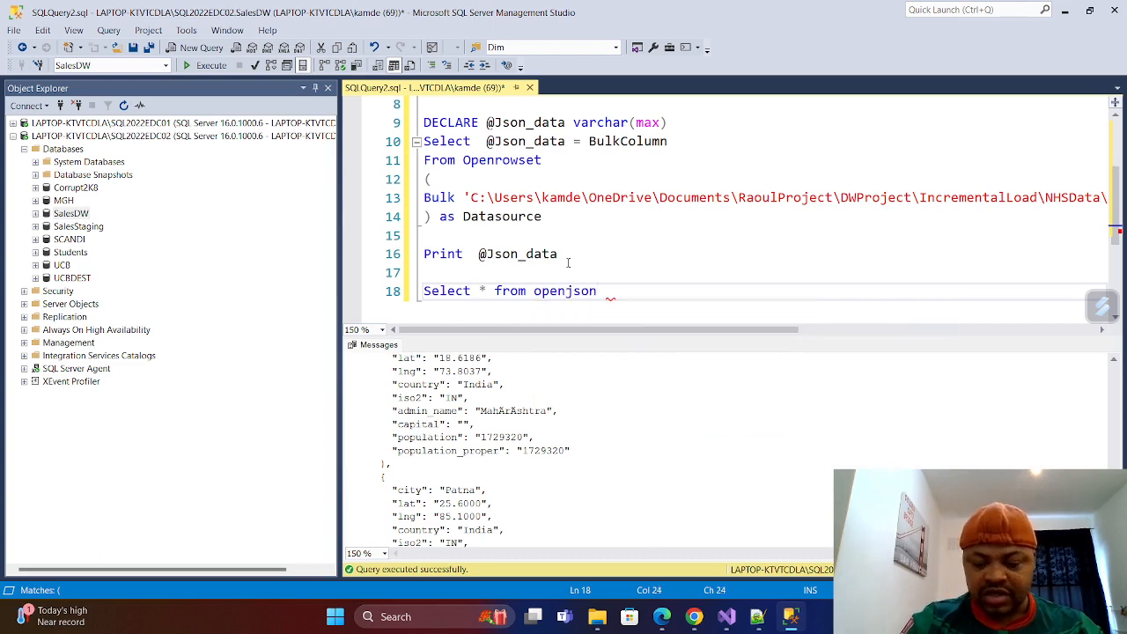
{"action": "type", "text": "("}
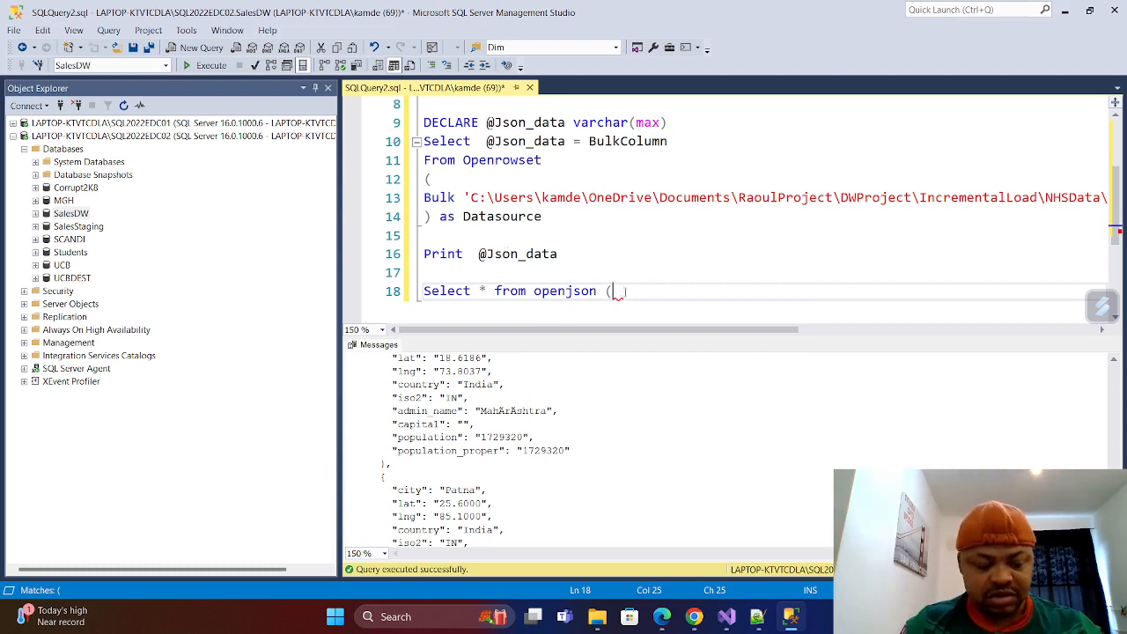
{"action": "type", "text": "@Json_data)"}
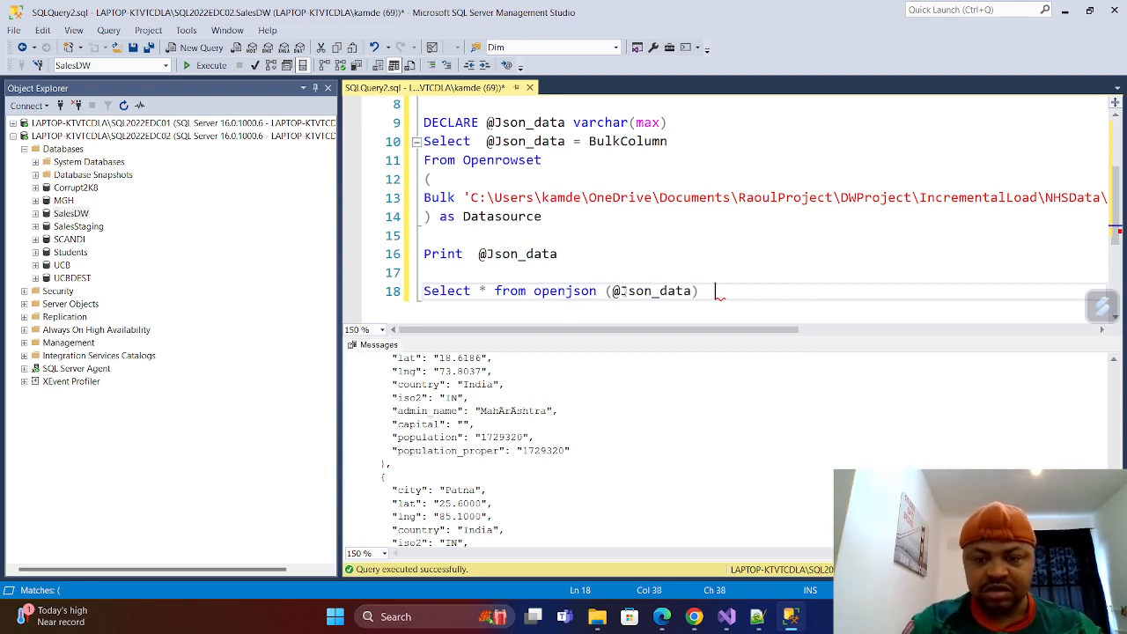
Add a WITH clause below the openjson line, with opening and closing parentheses on separate lines around an empty line.
{"action": "key", "text": "Return"}
{"action": "type", "text": "WI"}
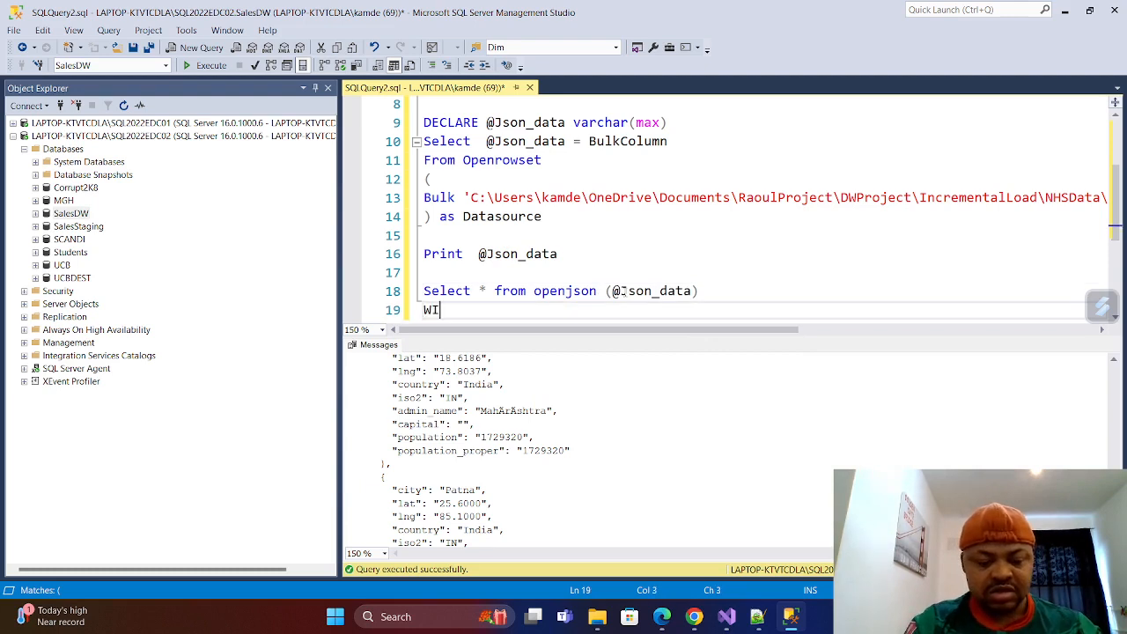
{"action": "type", "text": "TH"}
{"action": "key", "text": "Return"}
{"action": "key", "text": "Return"}
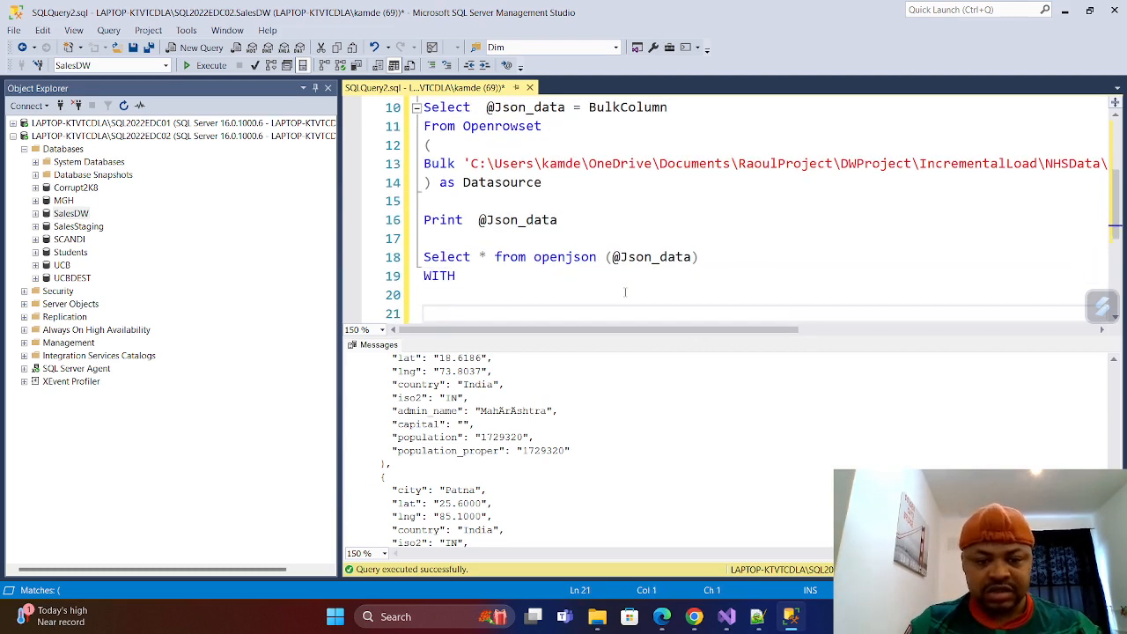
{"action": "key", "text": "BackSpace"}
{"action": "type", "text": "("}
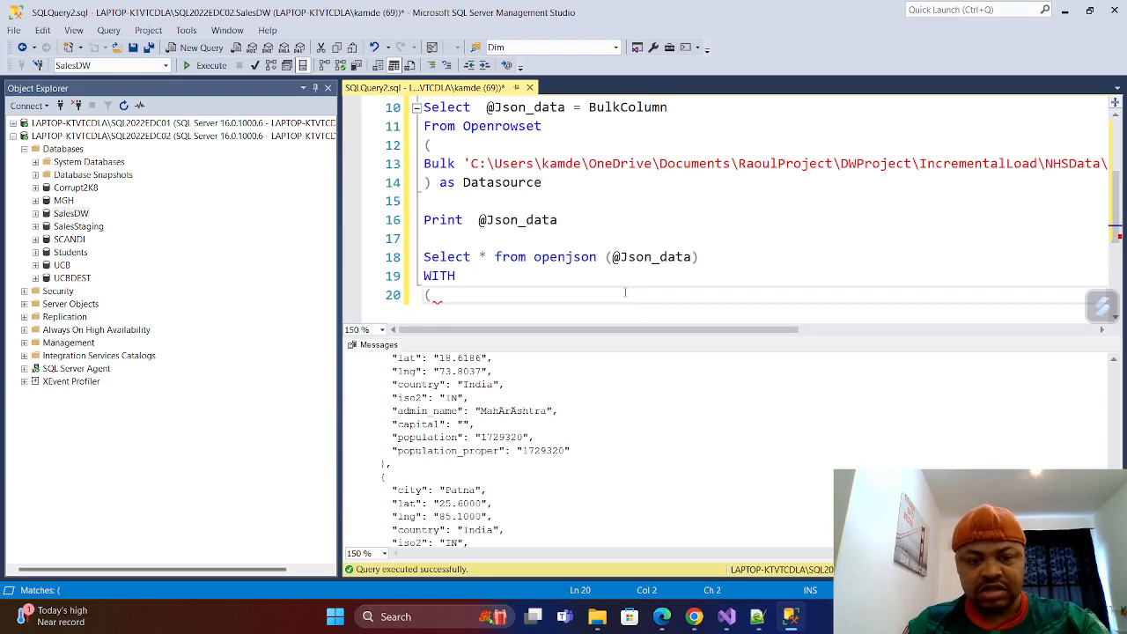
{"action": "key", "text": "Return"}
{"action": "key", "text": "Return"}
{"action": "type", "text": ")"}
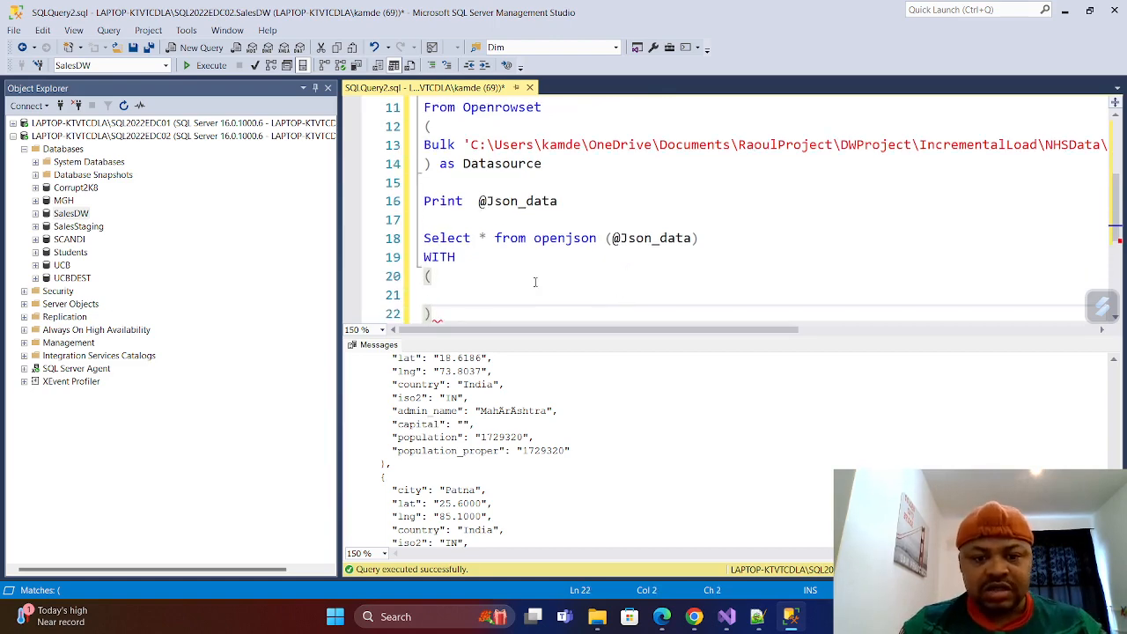
{"action": "key", "text": "Up"}
Review the fields of the printed JSON records back to the first one and return to the empty line inside the WITH parentheses.
{"action": "scroll", "coordinate": [484, 449], "scroll_direction": "down", "scroll_amount": 3}
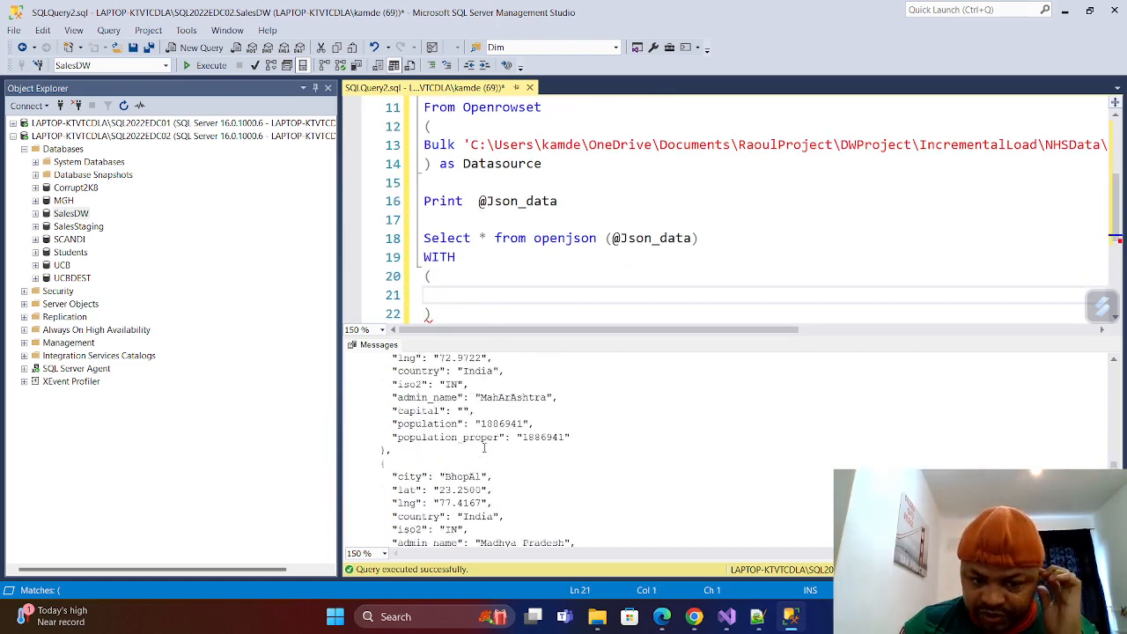
{"action": "scroll", "coordinate": [484, 448], "scroll_direction": "down", "scroll_amount": 10}
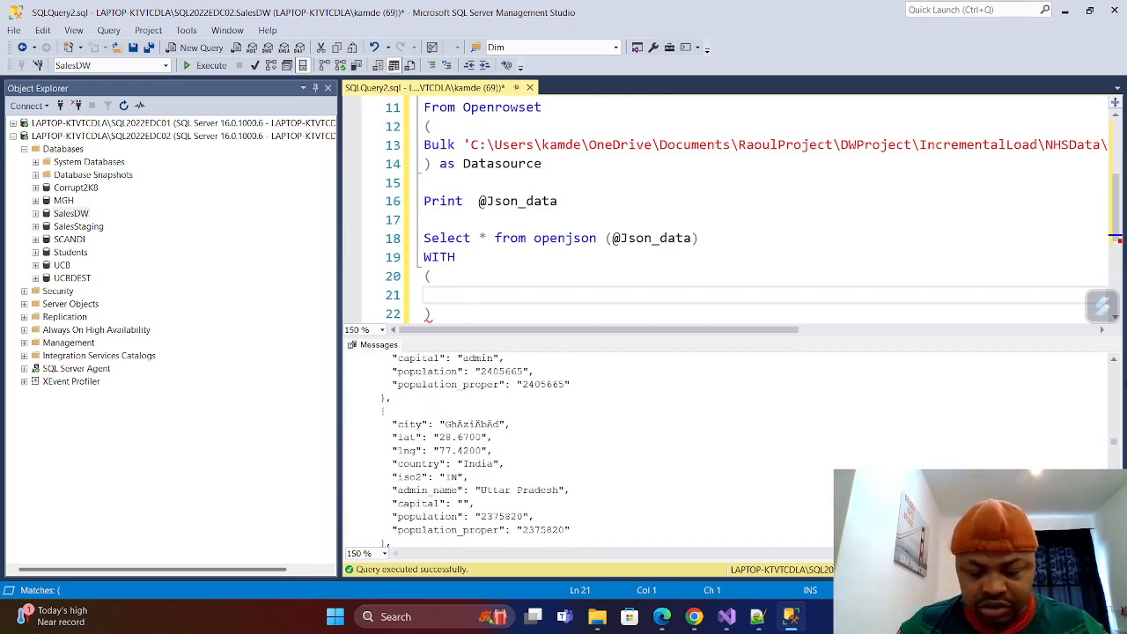
{"action": "left_click_drag", "start_coordinate": [1115, 443], "coordinate": [1115, 366]}
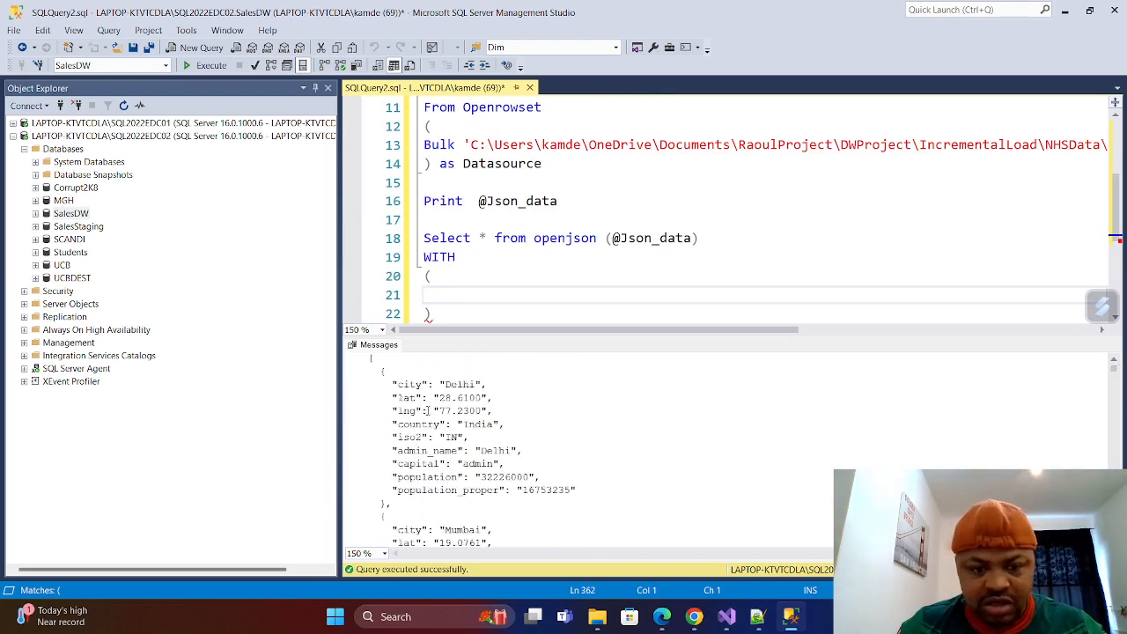
{"action": "left_click", "coordinate": [450, 289]}
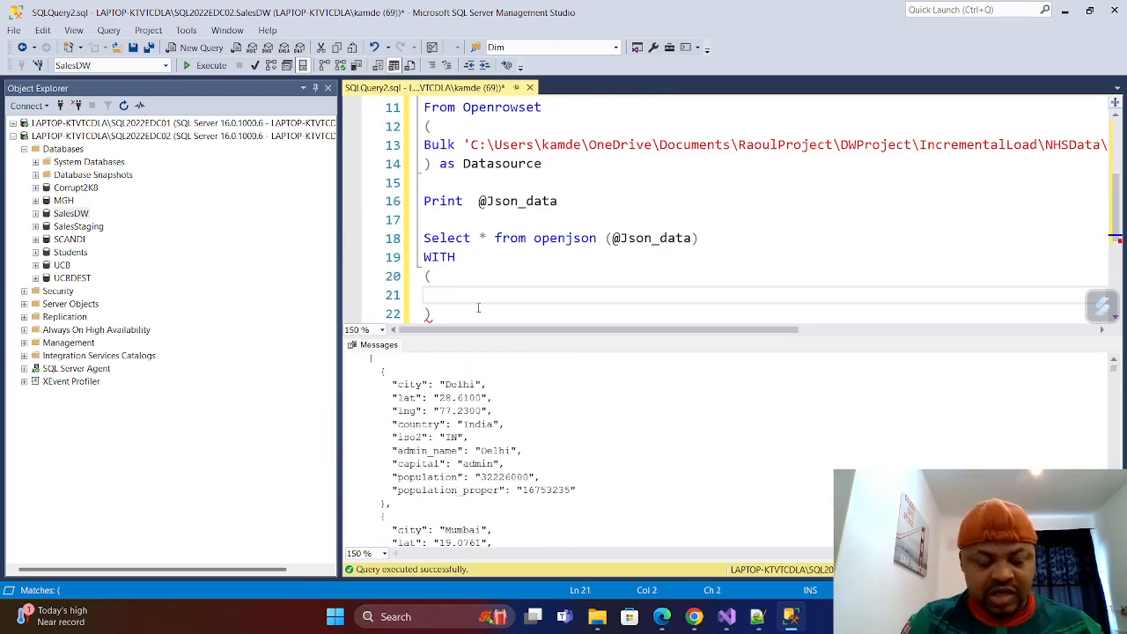
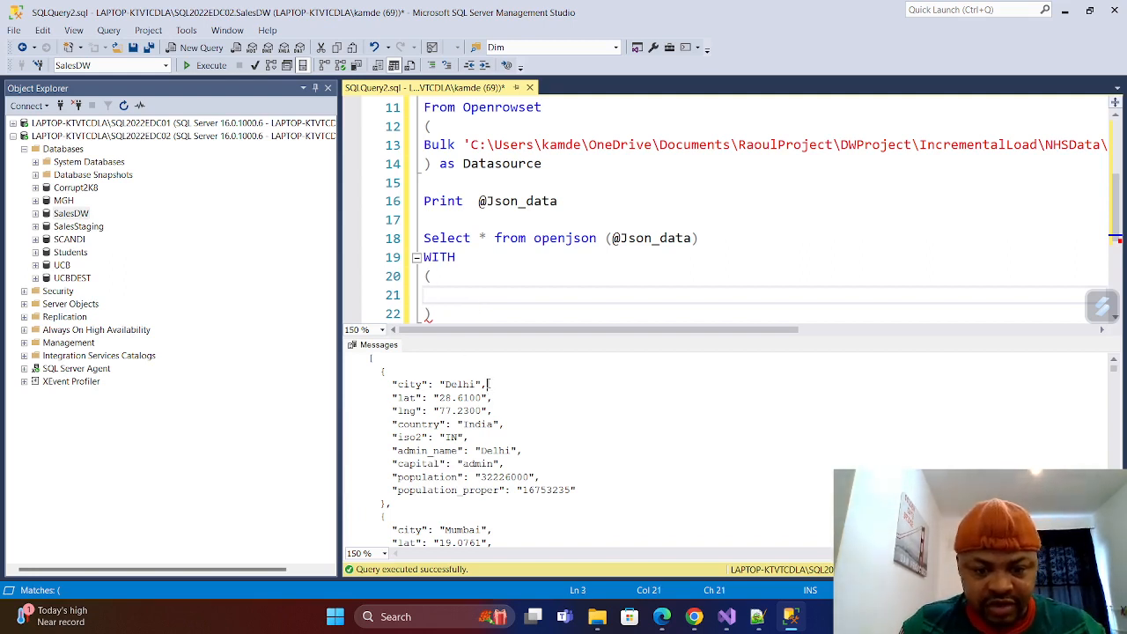
Define the column city varchar(100) inside the WITH parentheses, followed by a comma and a new line.
{"action": "left_click_drag", "start_coordinate": [487, 385], "coordinate": [389, 372]}
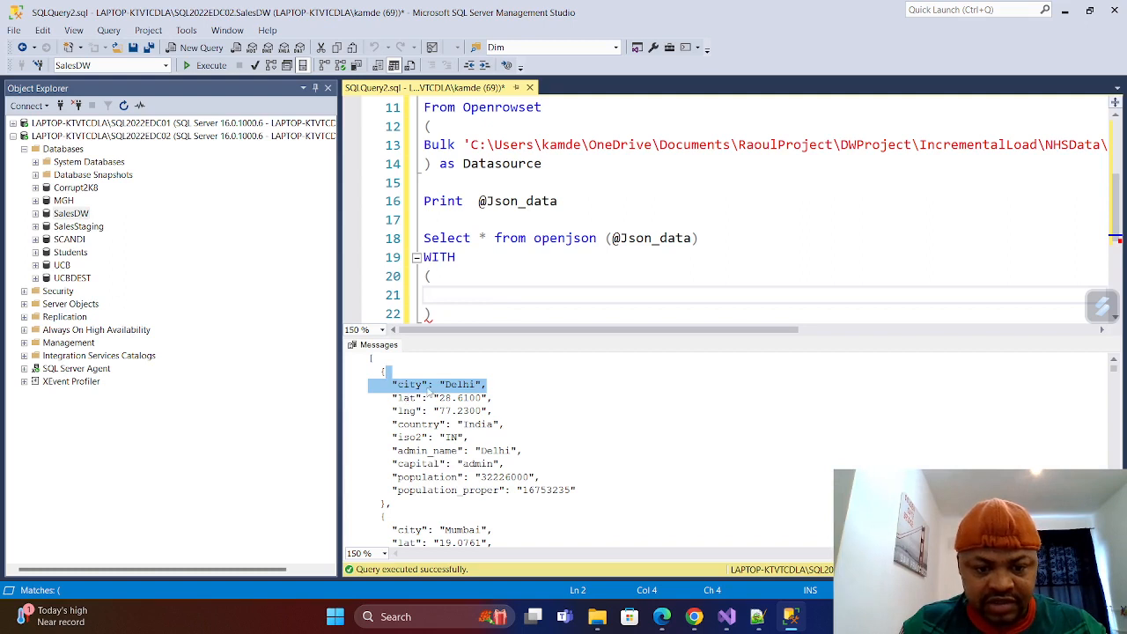
{"action": "type", "text": "ci"}
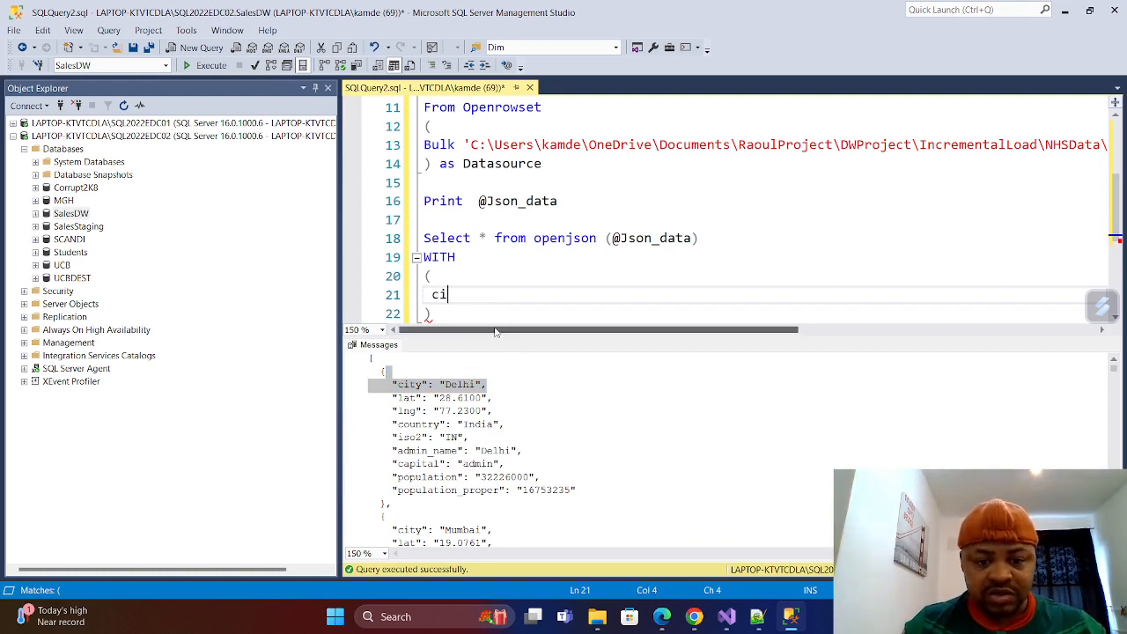
{"action": "type", "text": "ty"}
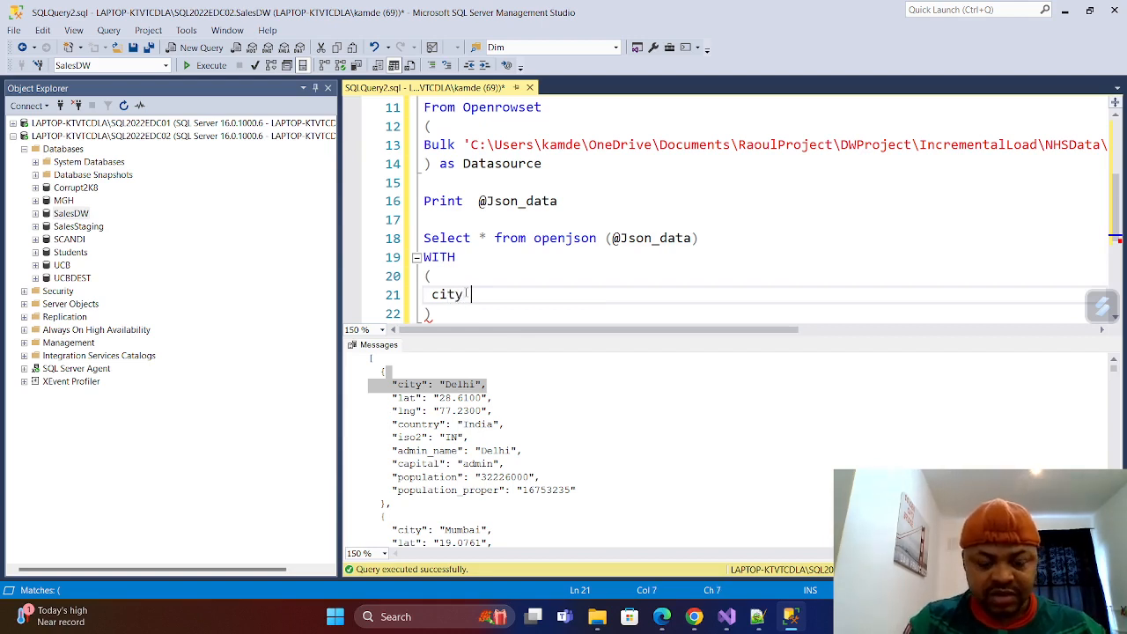
{"action": "type", "text": "varchar"}
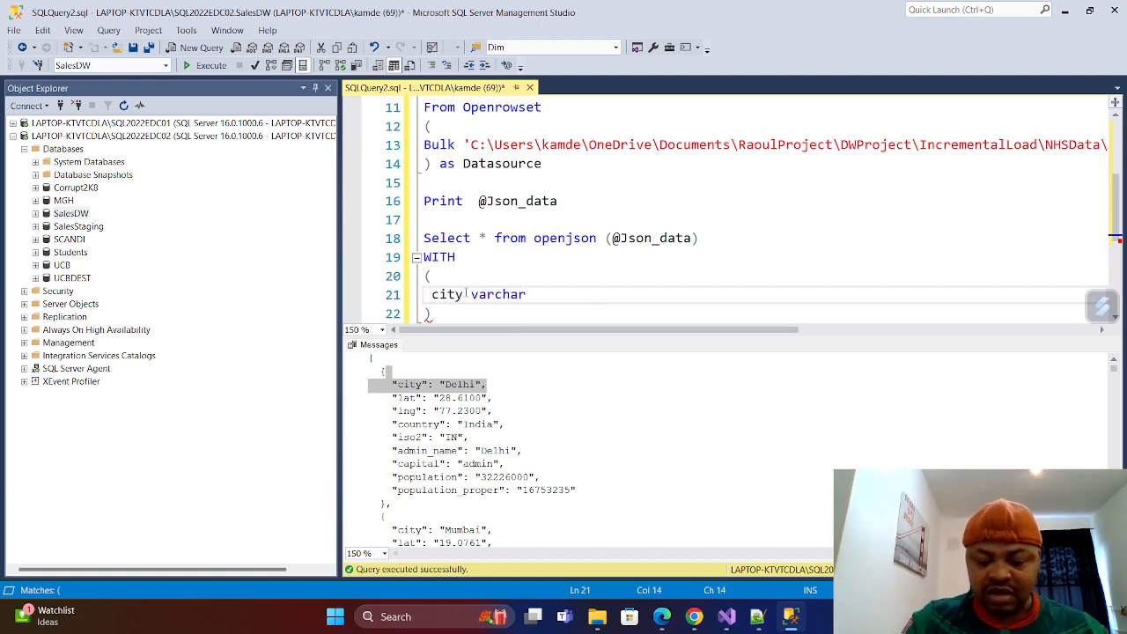
{"action": "type", "text": "(100) "}
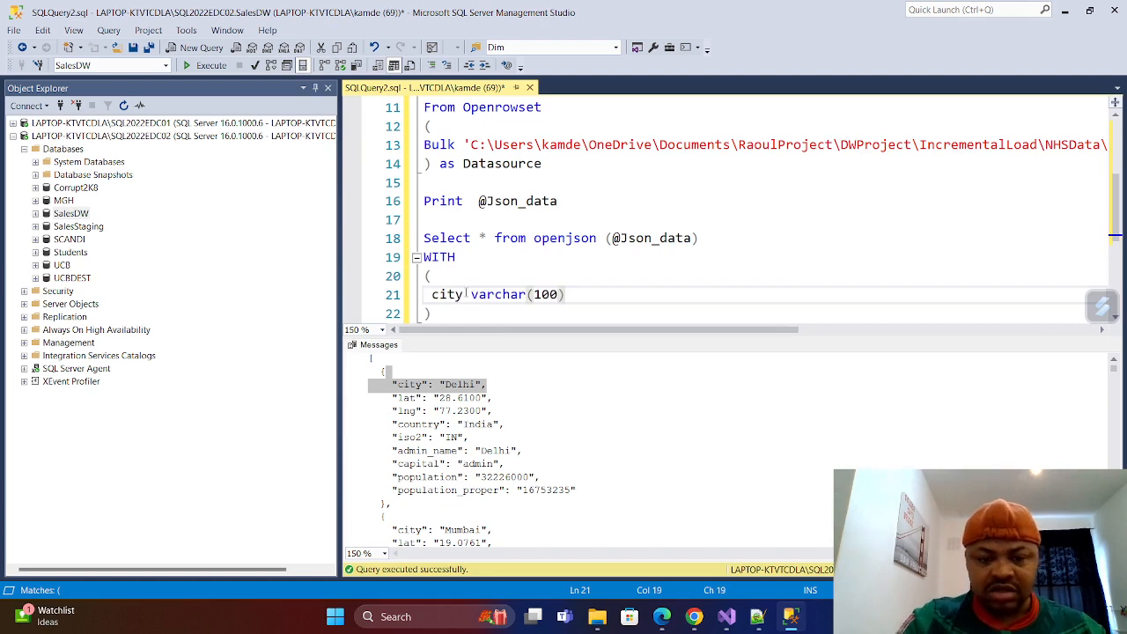
{"action": "type", "text": ","}
{"action": "key", "text": "Return"}
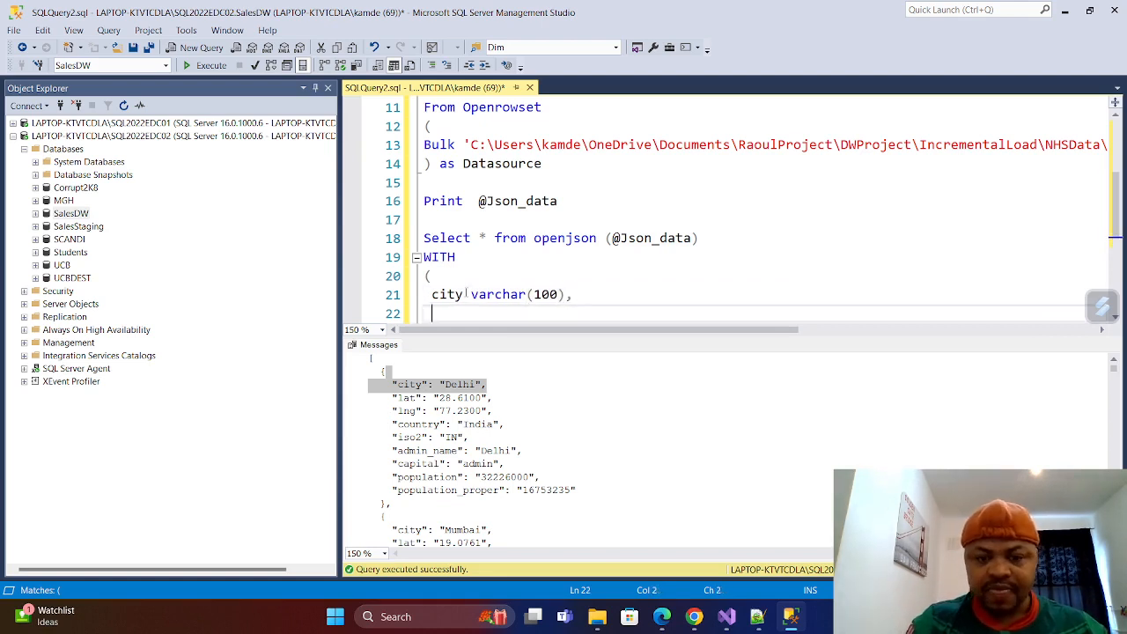
Add lat int on the line below city in the WITH clause, without a trailing comma, and start a new line.
{"action": "type", "text": "lat"}
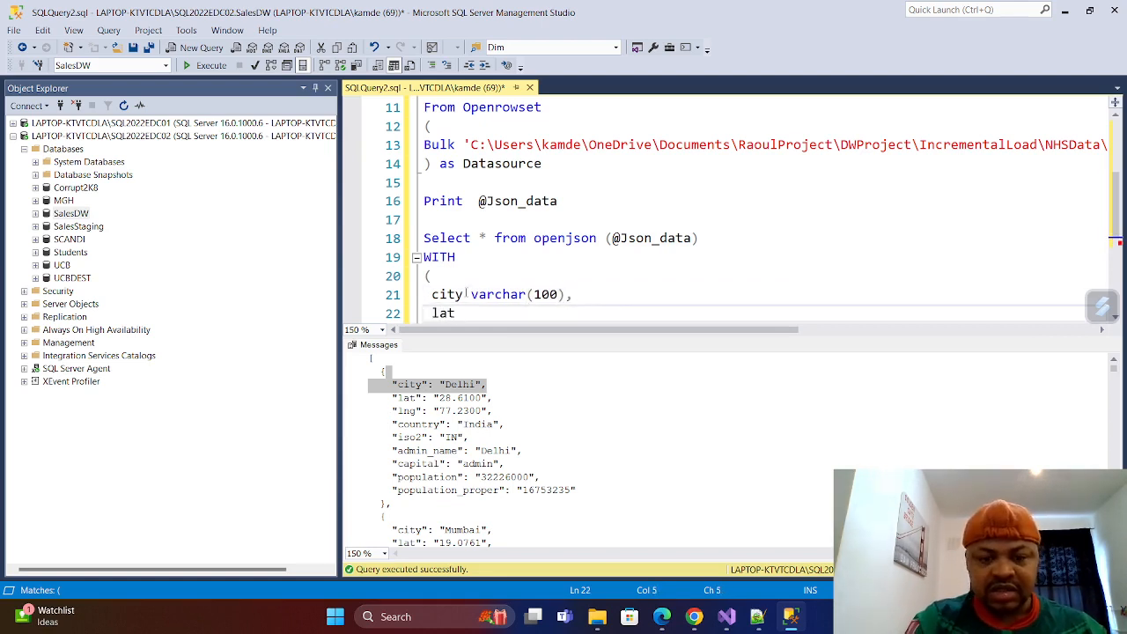
{"action": "type", "text": " varchar"}
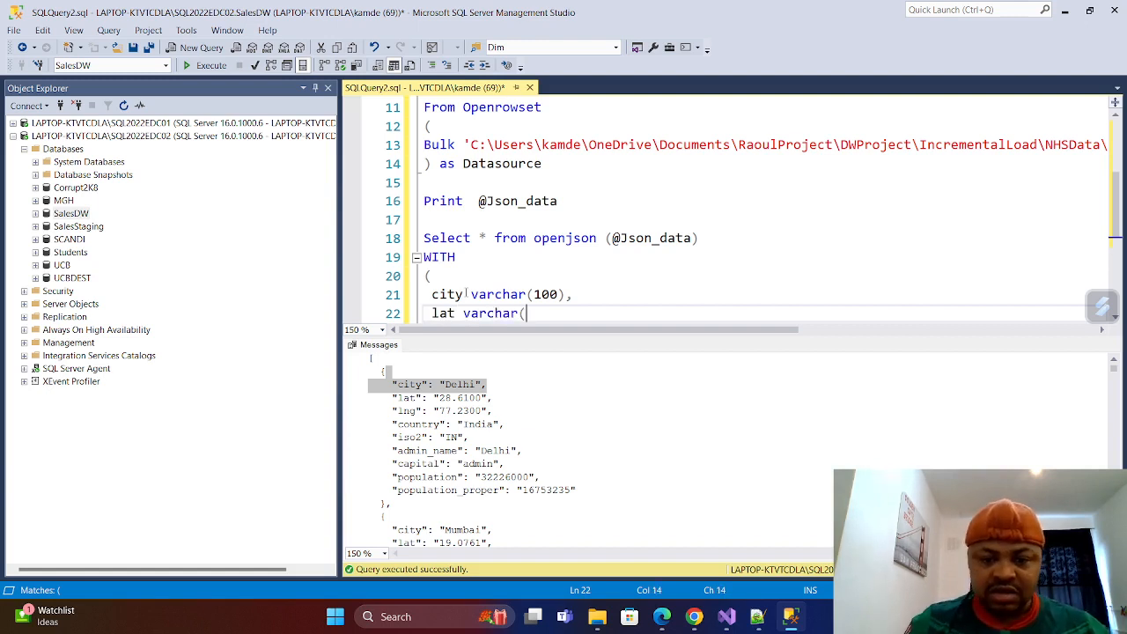
{"action": "type", "text": "(10"}
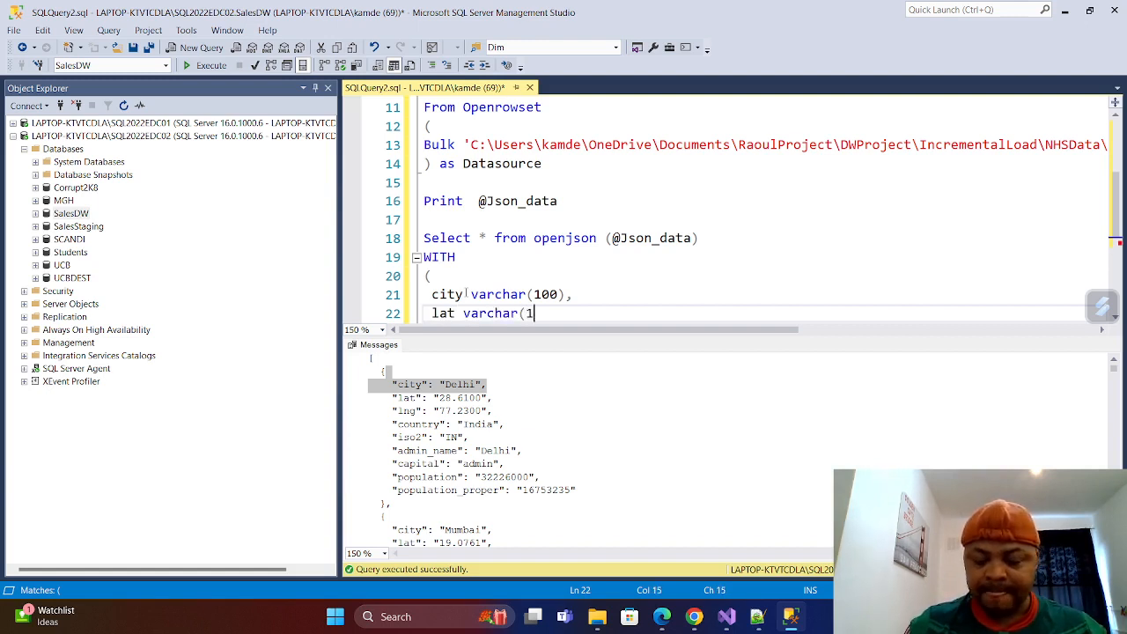
{"action": "key", "text": "BackSpace"}
{"action": "key", "text": "BackSpace"}
{"action": "key", "text": "BackSpace"}
{"action": "key", "text": "BackSpace"}
{"action": "key", "text": "BackSpace"}
{"action": "key", "text": "BackSpace"}
{"action": "key", "text": "BackSpace"}
{"action": "key", "text": "BackSpace"}
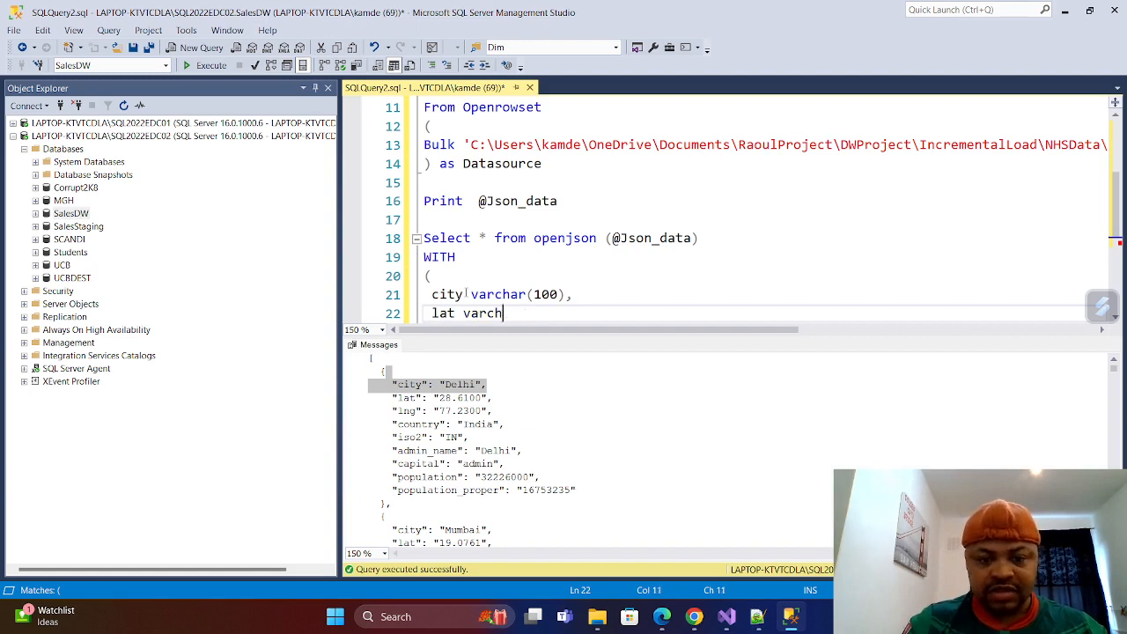
{"action": "type", "text": "int"}
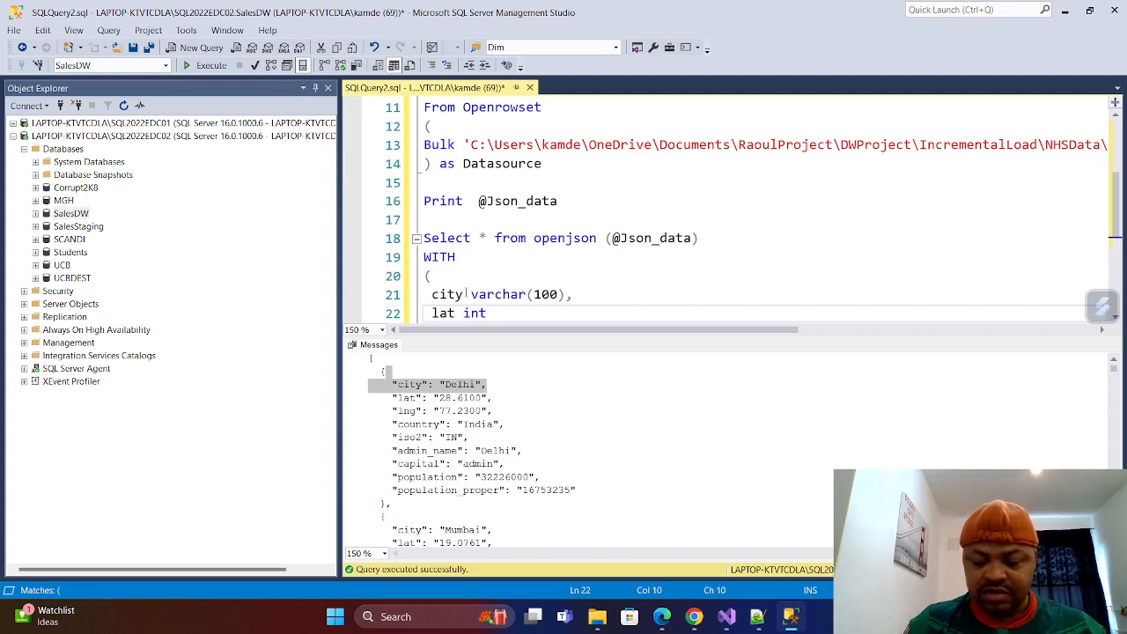
{"action": "key", "text": "Return"}
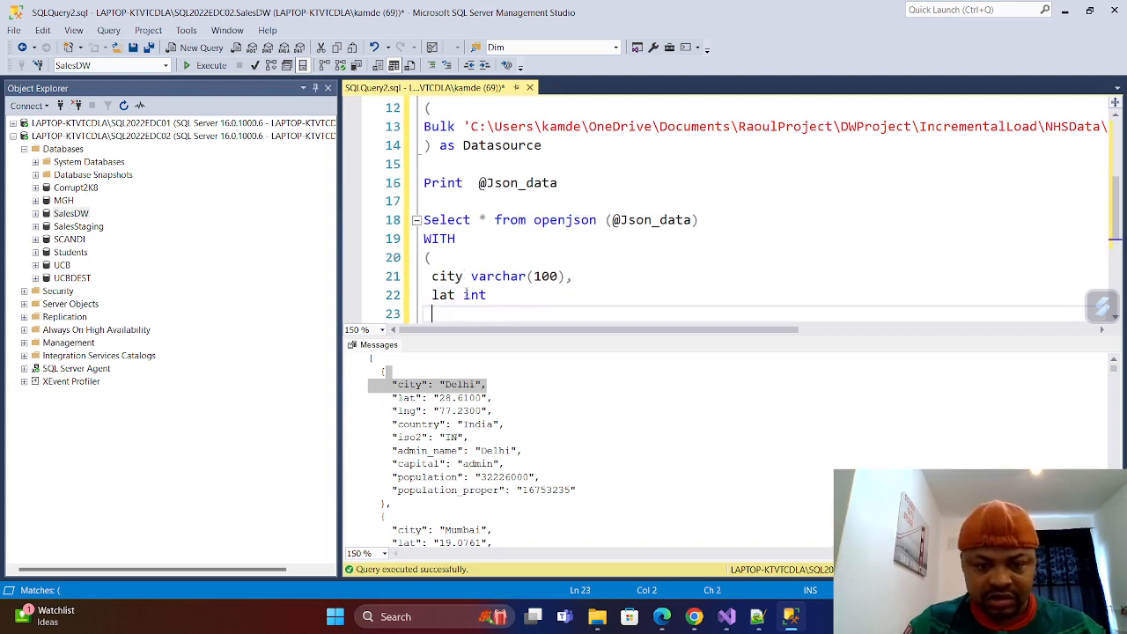
Add lng int with a trailing comma on the line below lat and start a new line.
{"action": "type", "text": "ln"}
{"action": "type", "text": "g"}
{"action": "key", "text": "BackSpace"}
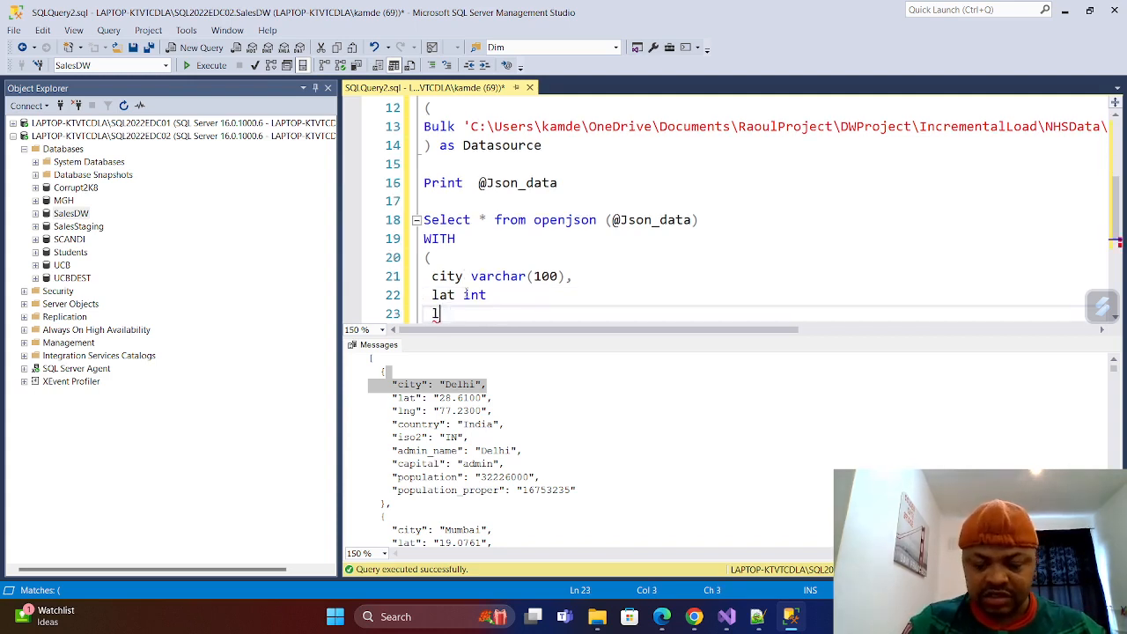
{"action": "type", "text": "ng int,"}
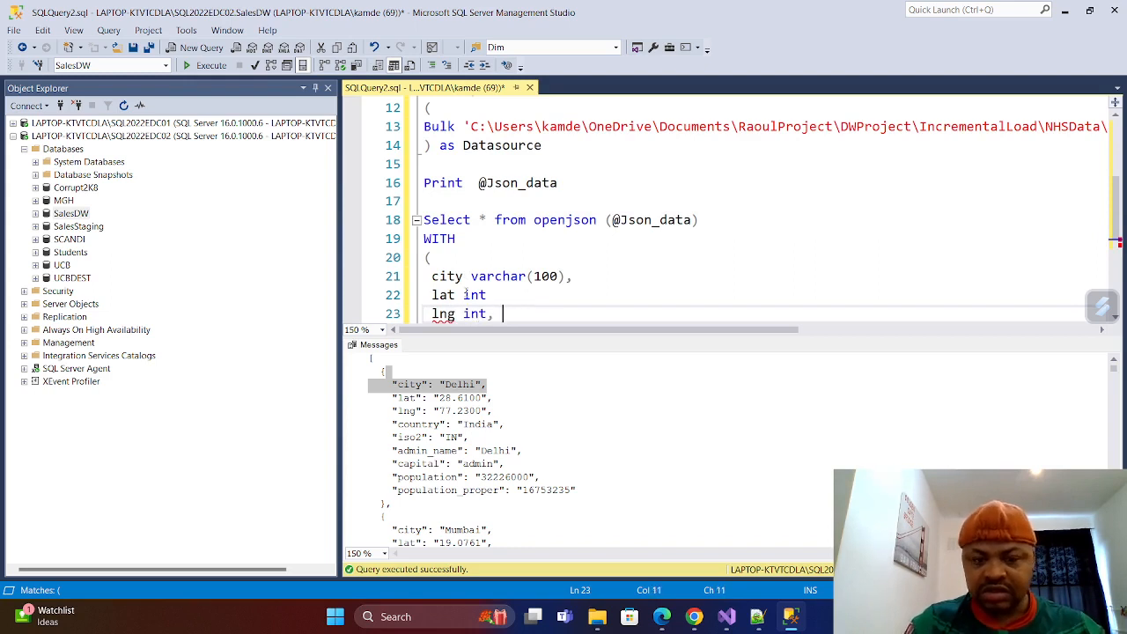
{"action": "key", "text": "Return"}
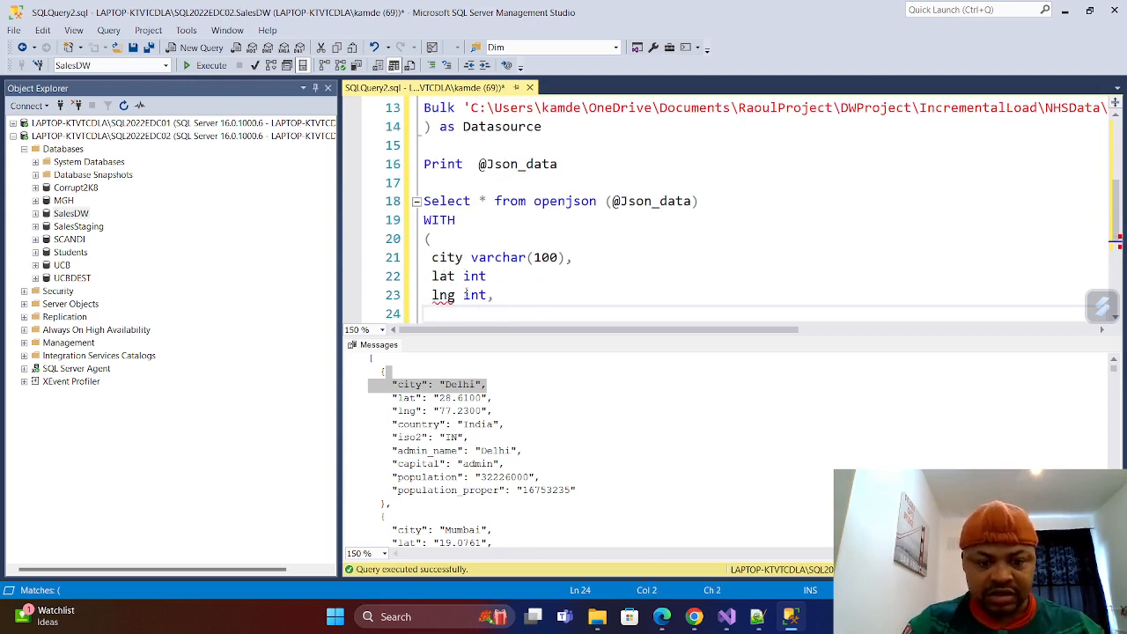
Add the column country varchar(100) below lng, ending it with a comma and a new line.
{"action": "type", "text": "count"}
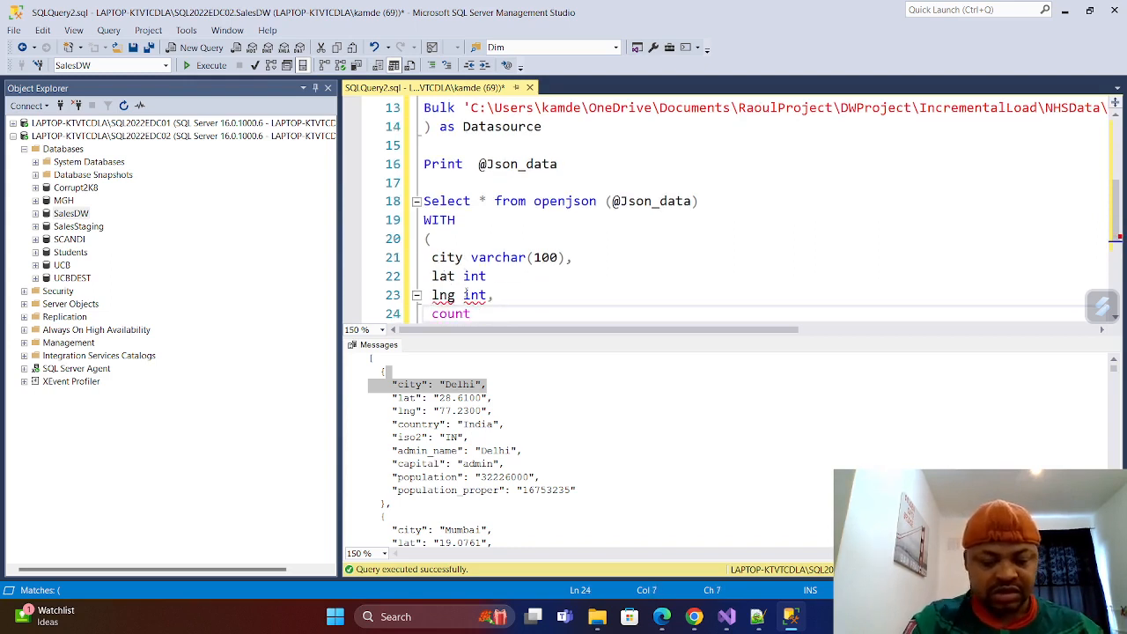
{"action": "type", "text": "ry "}
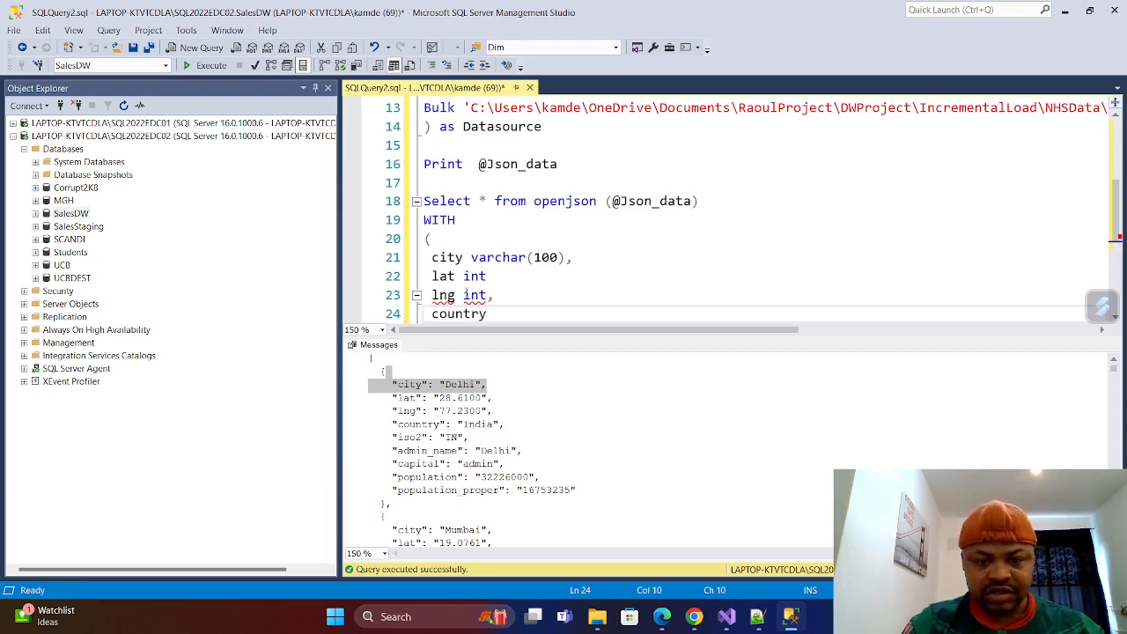
{"action": "type", "text": "varc"}
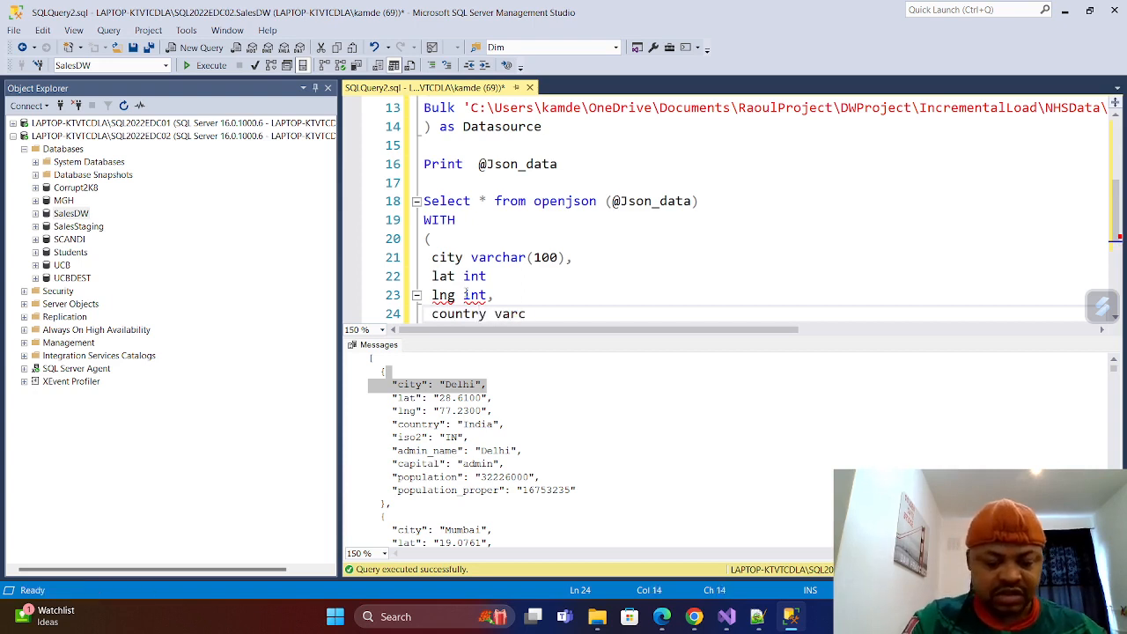
{"action": "type", "text": "har(1"}
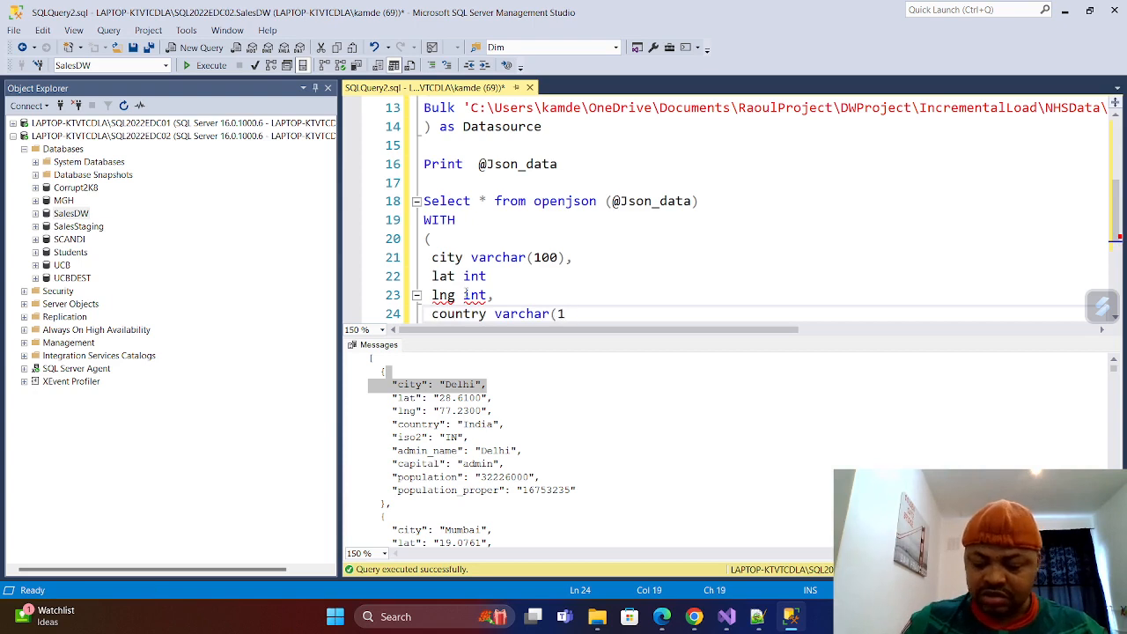
{"action": "type", "text": "00),"}
{"action": "key", "text": "Return"}
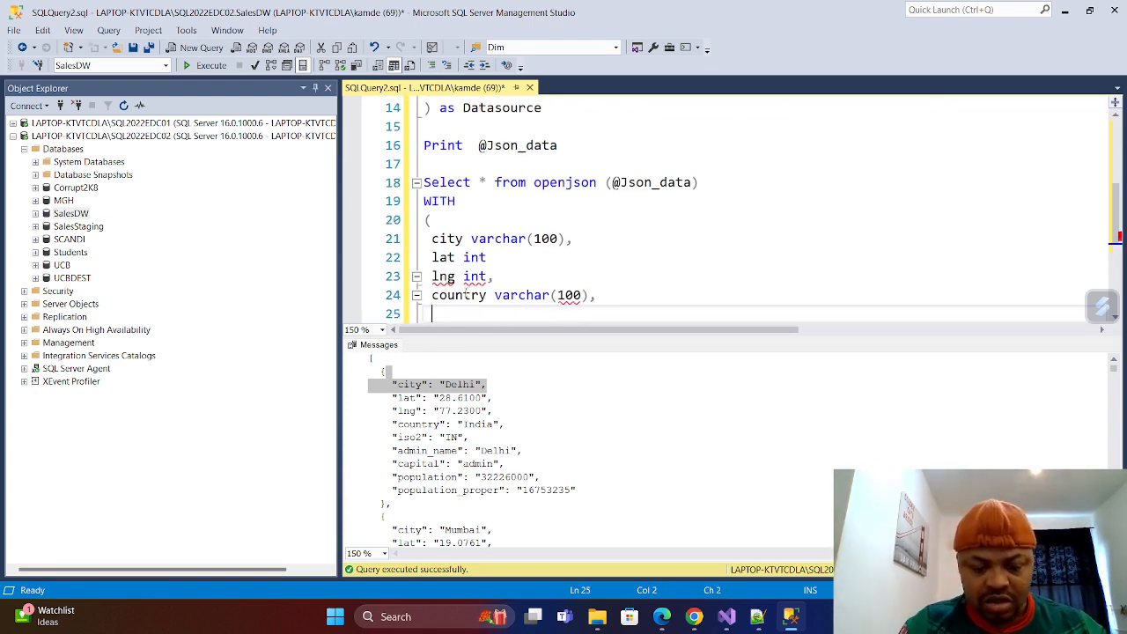
Copy the iso2 field name from the first printed JSON record and define it as varchar(50) below country.
{"action": "type", "text": "i"}
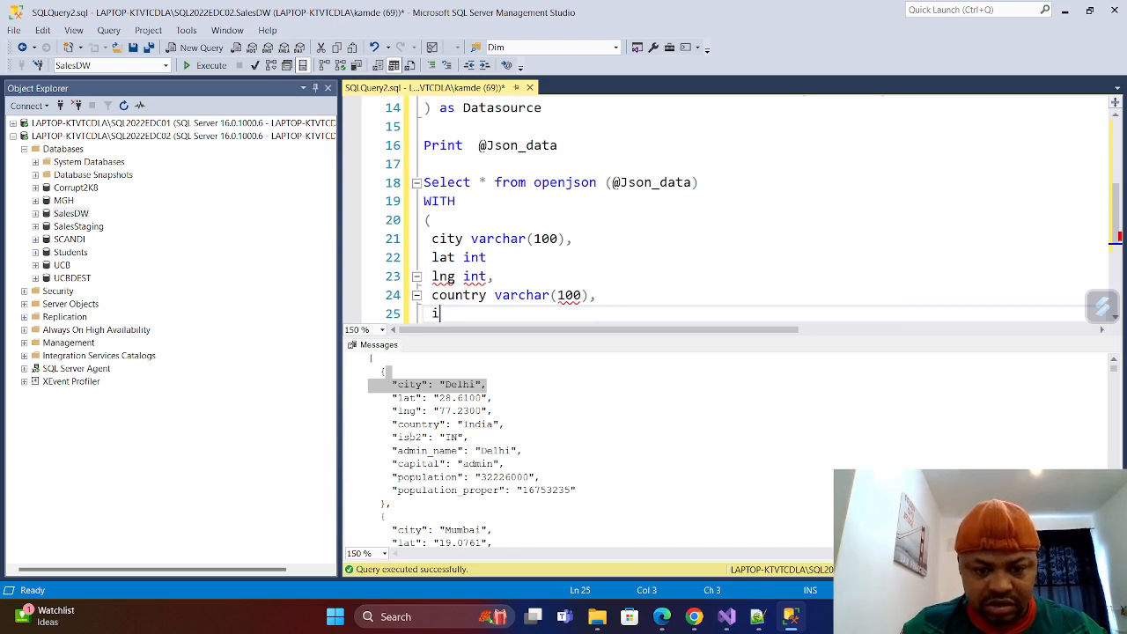
{"action": "double_click", "coordinate": [410, 436]}
{"action": "right_click", "coordinate": [411, 438]}
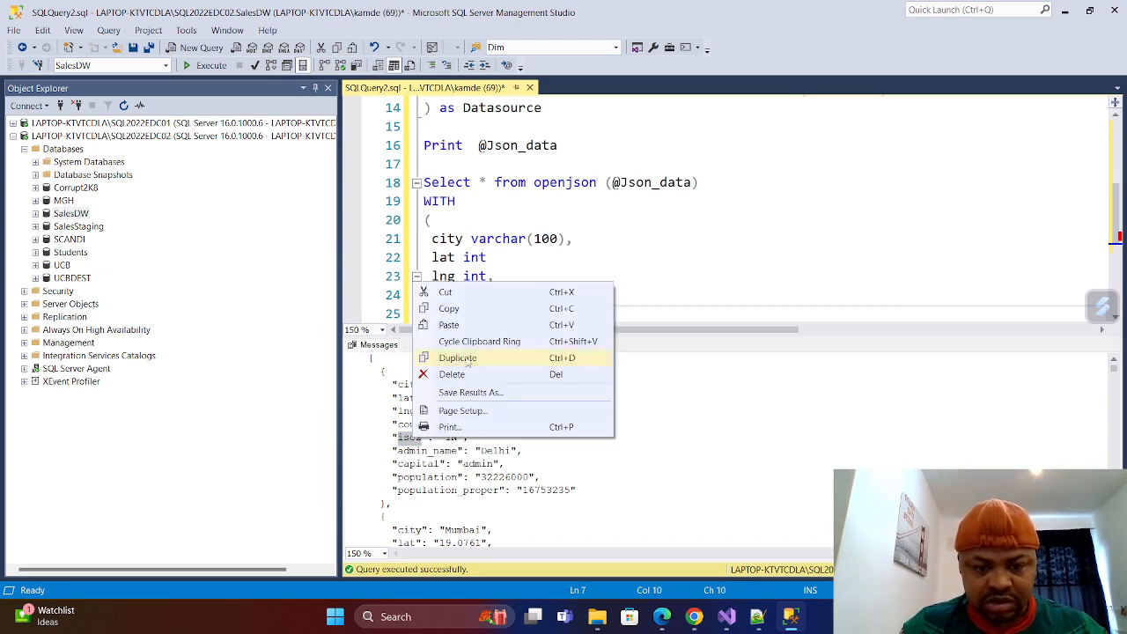
{"action": "left_click", "coordinate": [448, 308]}
{"action": "left_click", "coordinate": [456, 315]}
{"action": "key", "text": "BackSpace"}
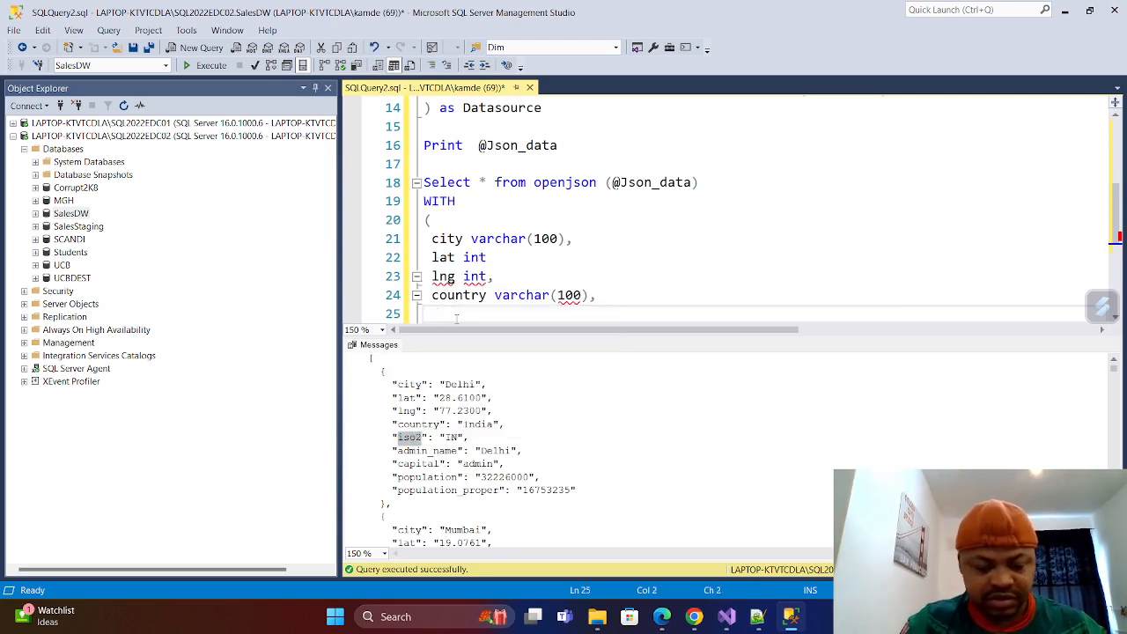
{"action": "key", "text": "ctrl+v"}
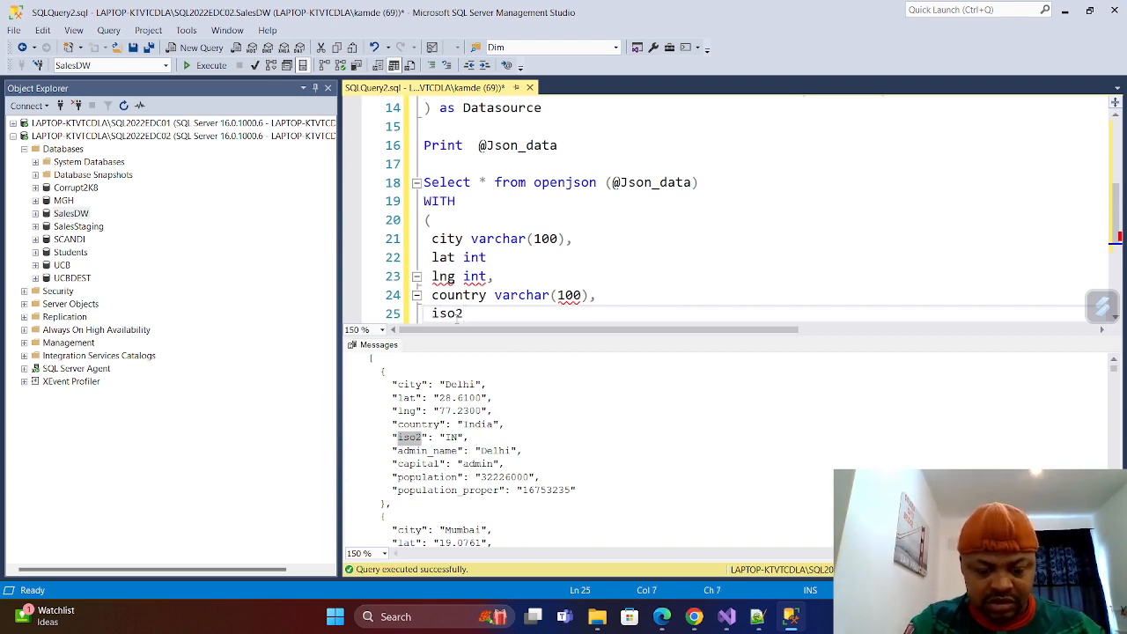
{"action": "type", "text": "varchar"}
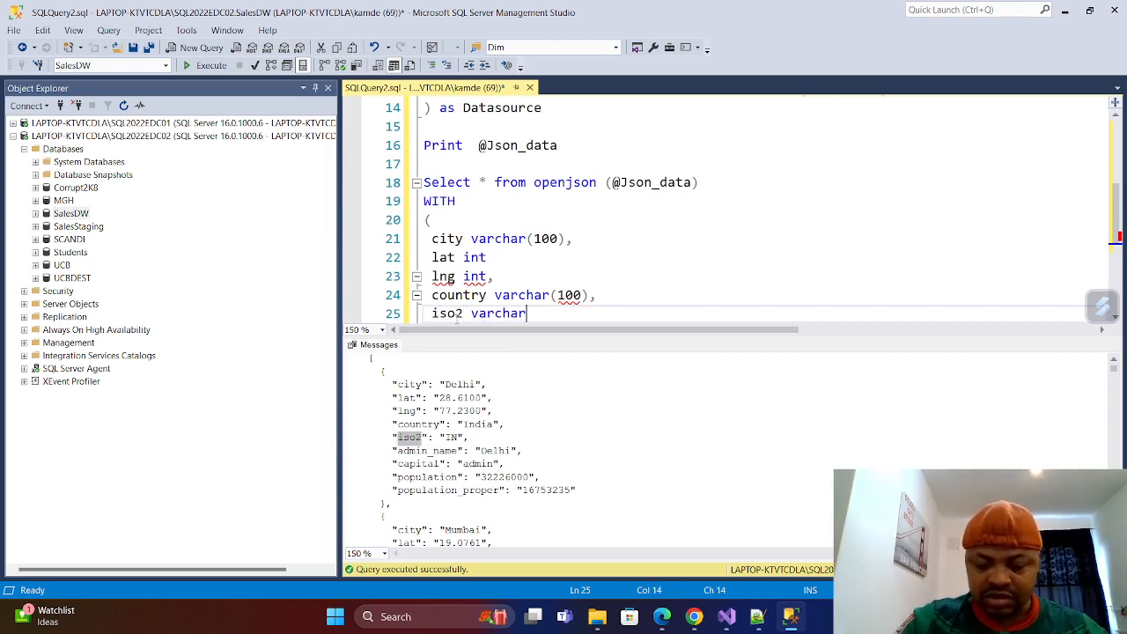
{"action": "type", "text": "(50"}
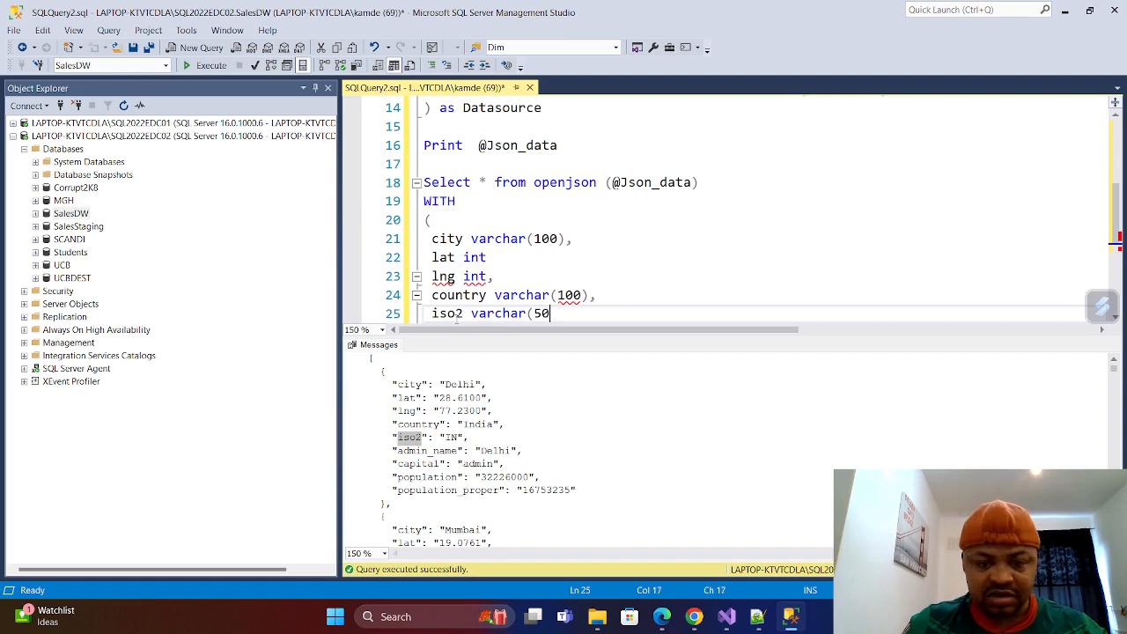
{"action": "type", "text": ")"}
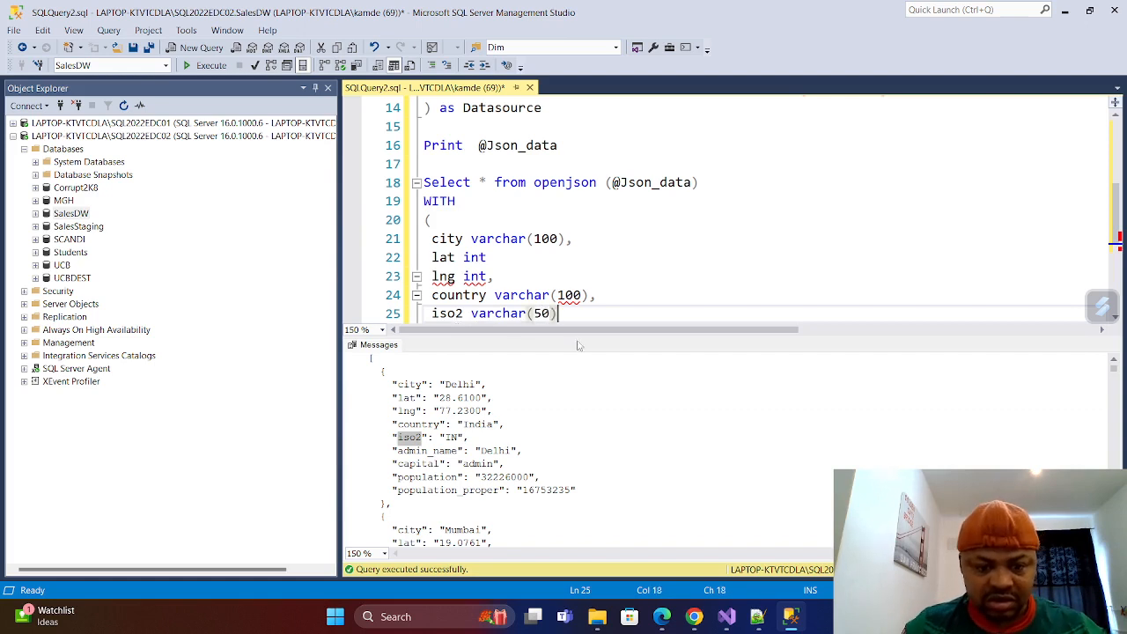
Put a comma after the iso2 definition and add the copied field name admin_name as varchar(100) below it, with a trailing comma and new line.
{"action": "double_click", "coordinate": [426, 450]}
{"action": "right_click", "coordinate": [426, 450]}
{"action": "left_click", "coordinate": [473, 318]}
{"action": "scroll", "coordinate": [572, 212], "scroll_direction": "down", "scroll_amount": 4}
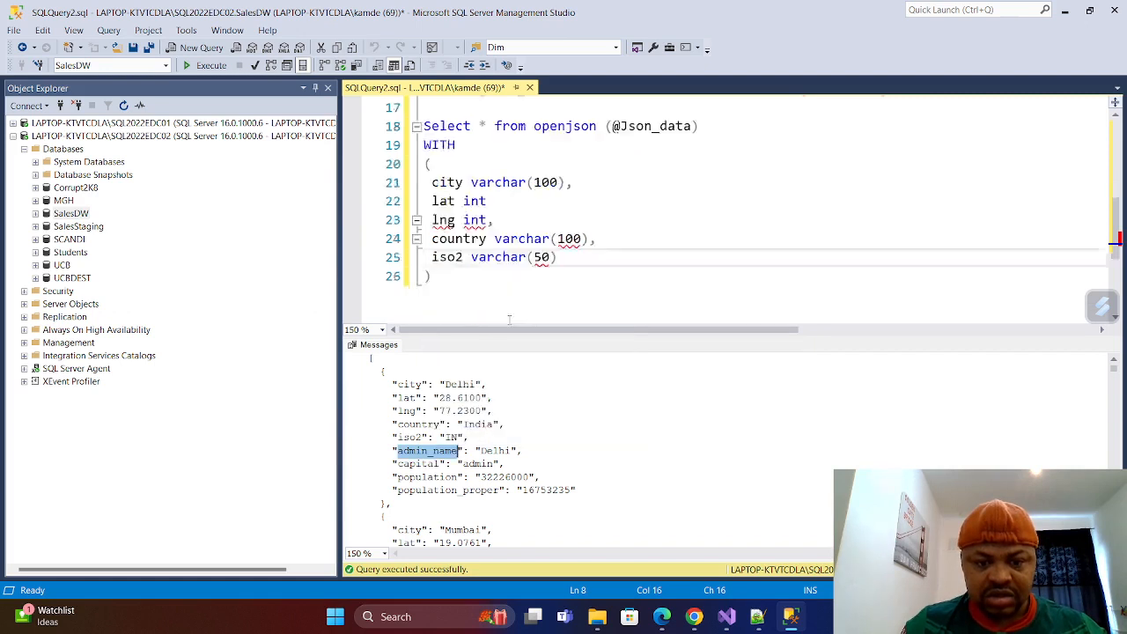
{"action": "scroll", "coordinate": [572, 211], "scroll_direction": "up", "scroll_amount": 2}
{"action": "left_click", "coordinate": [572, 201]}
{"action": "type", "text": ","}
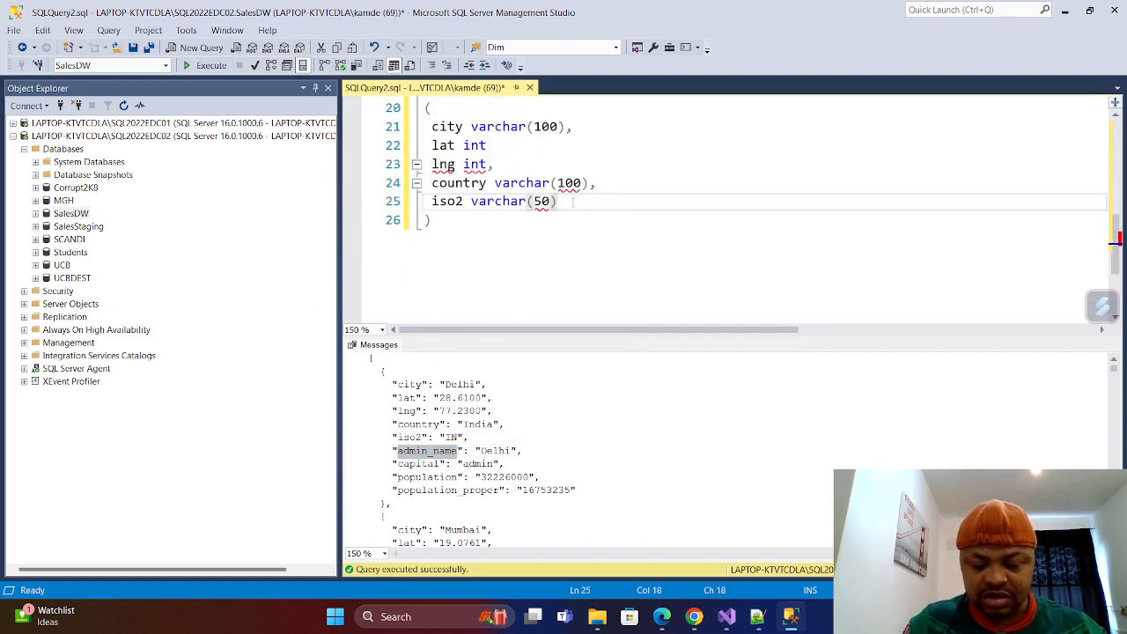
{"action": "key", "text": "Return"}
{"action": "key", "text": "ctrl+v"}
{"action": "type", "text": "v"}
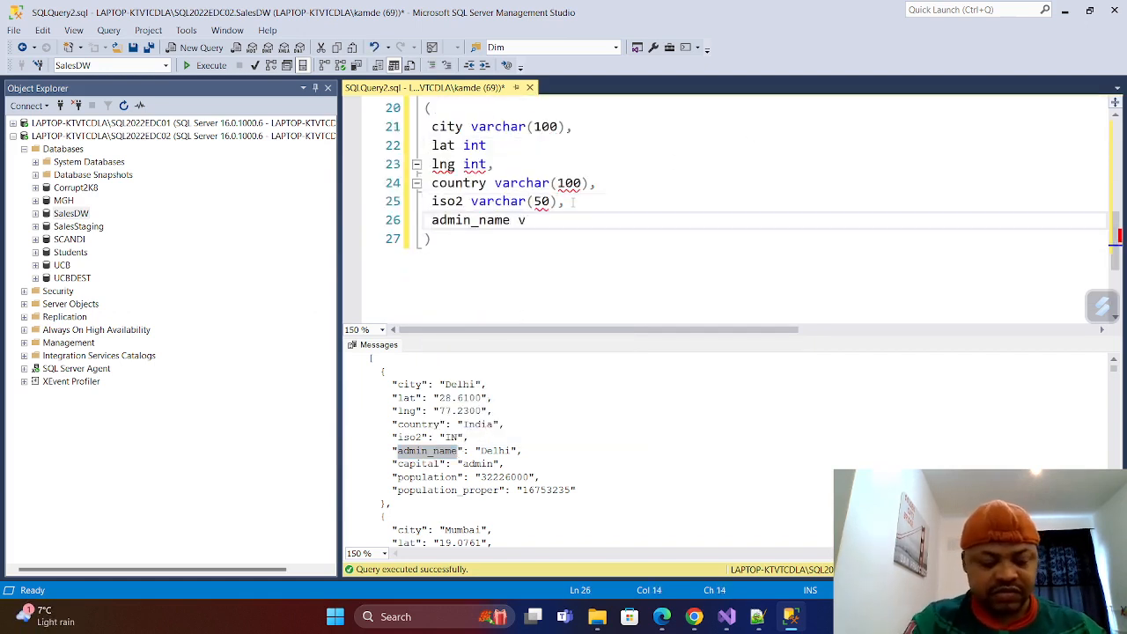
{"action": "type", "text": "archar("}
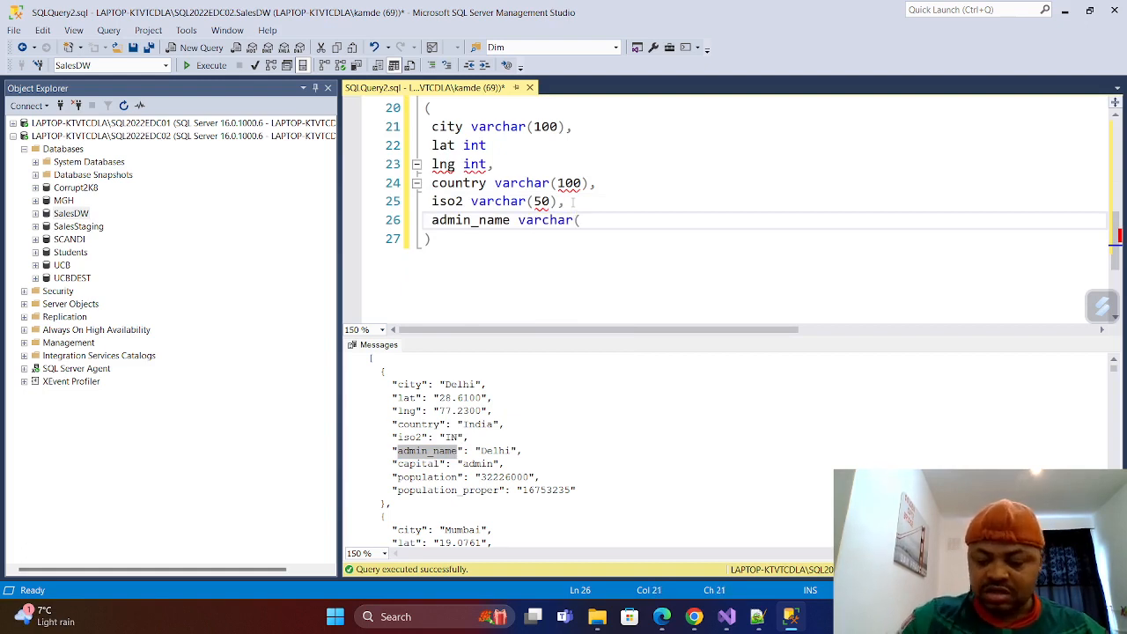
{"action": "type", "text": "100)"}
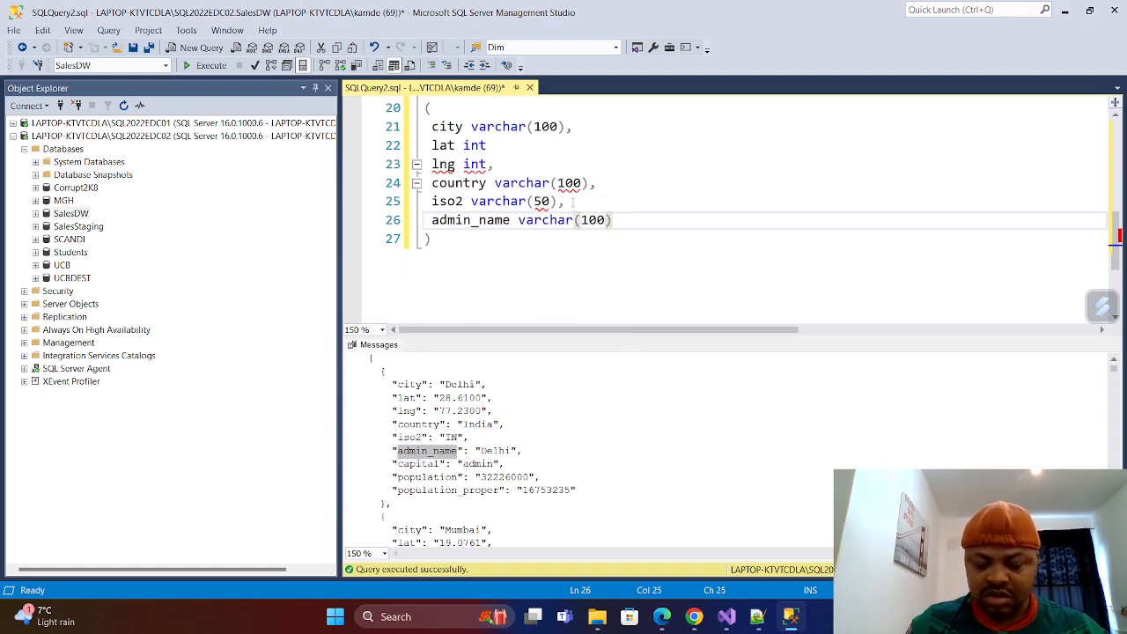
{"action": "type", "text": ","}
{"action": "key", "text": "Return"}
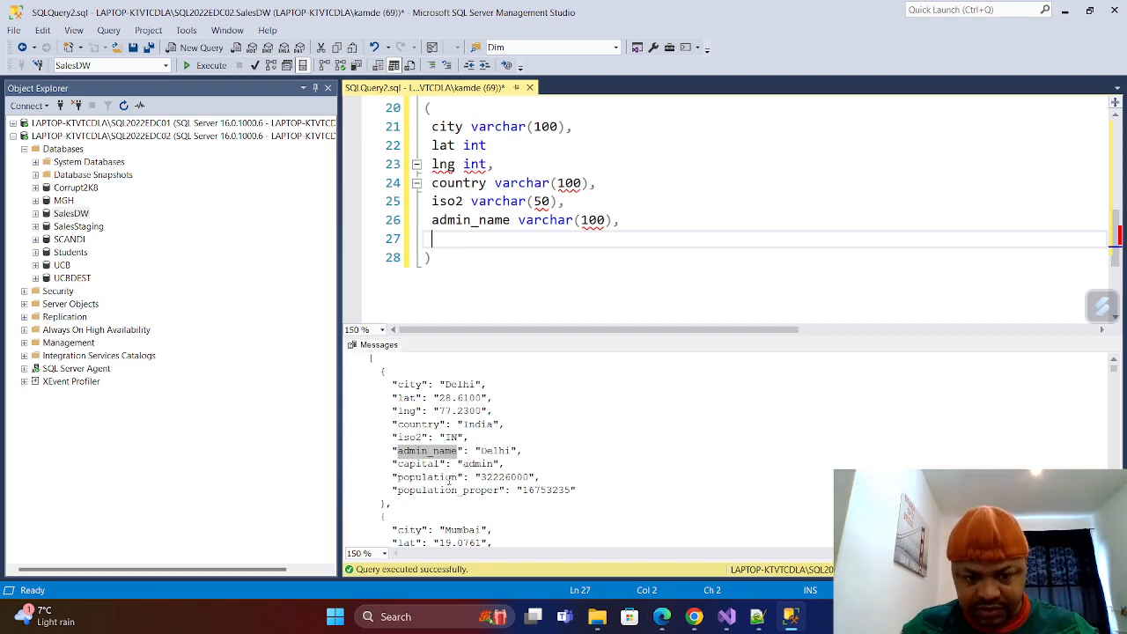
Copy the capital field name from the first JSON record and define it as varchar(100) below admin_name, ending with a comma and new line.
{"action": "double_click", "coordinate": [419, 463]}
{"action": "right_click", "coordinate": [423, 465]}
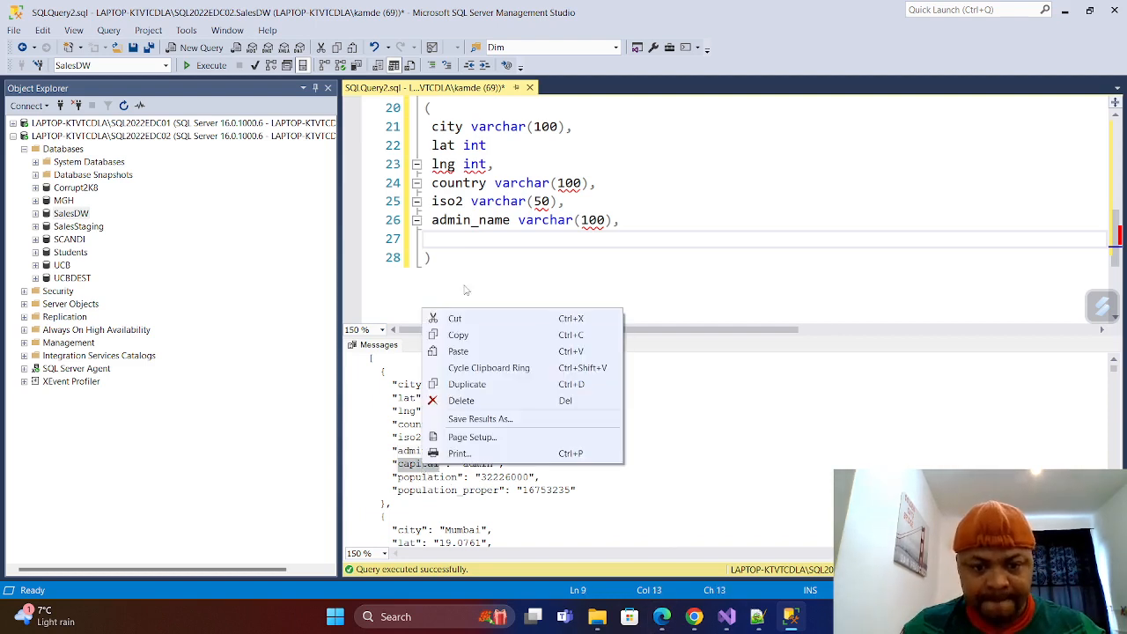
{"action": "left_click", "coordinate": [458, 338]}
{"action": "left_click", "coordinate": [449, 239]}
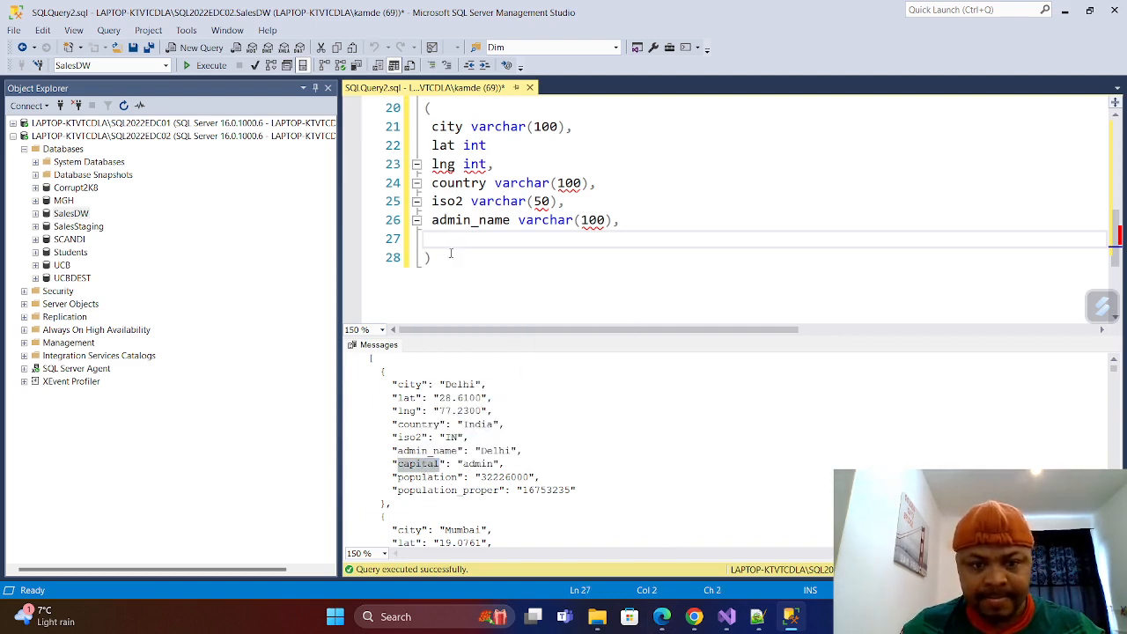
{"action": "key", "text": "ctrl+v"}
{"action": "type", "text": "varcha"}
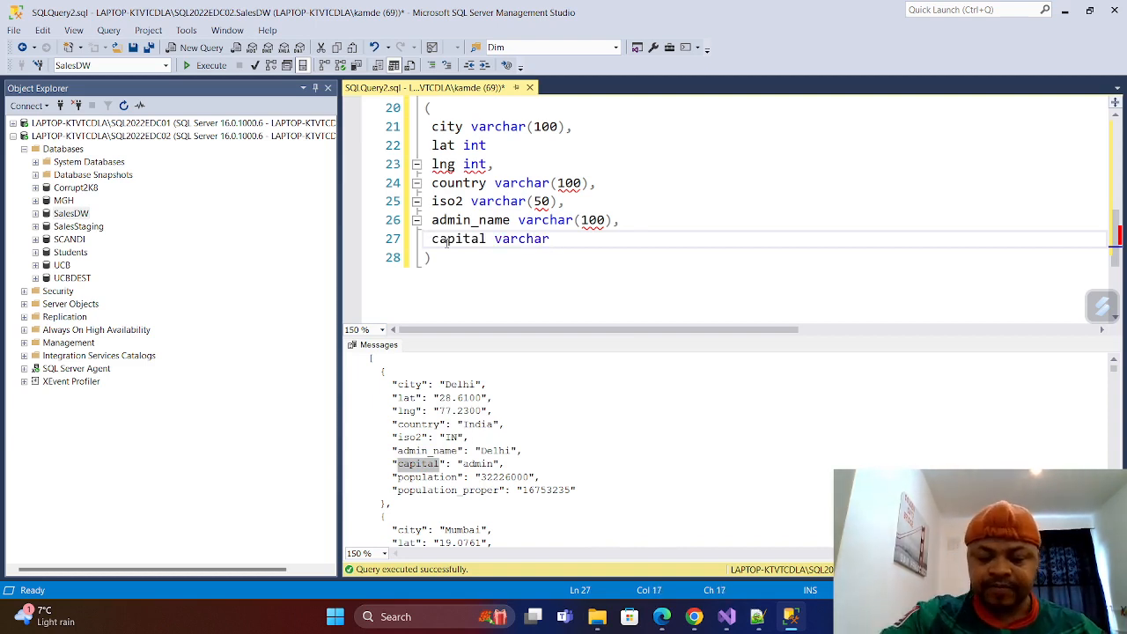
{"action": "type", "text": "r(100)"}
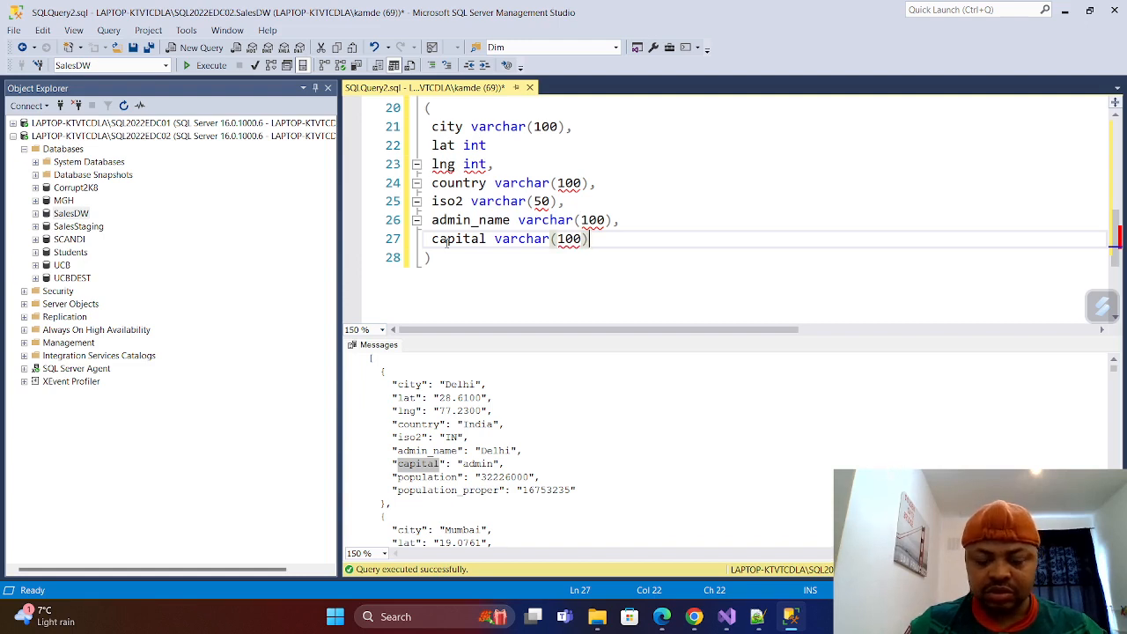
{"action": "type", "text": ","}
{"action": "key", "text": "Return"}
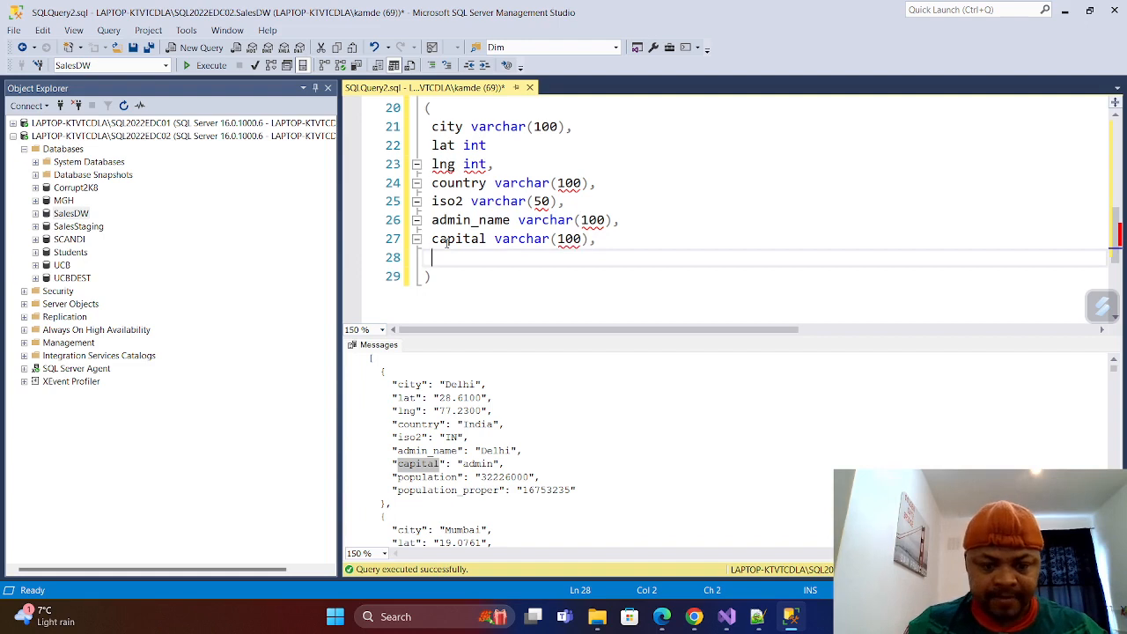
Copy the population field name from the first JSON record and define it as int below capital, with a trailing comma and new line.
{"action": "double_click", "coordinate": [427, 476]}
{"action": "right_click", "coordinate": [427, 476]}
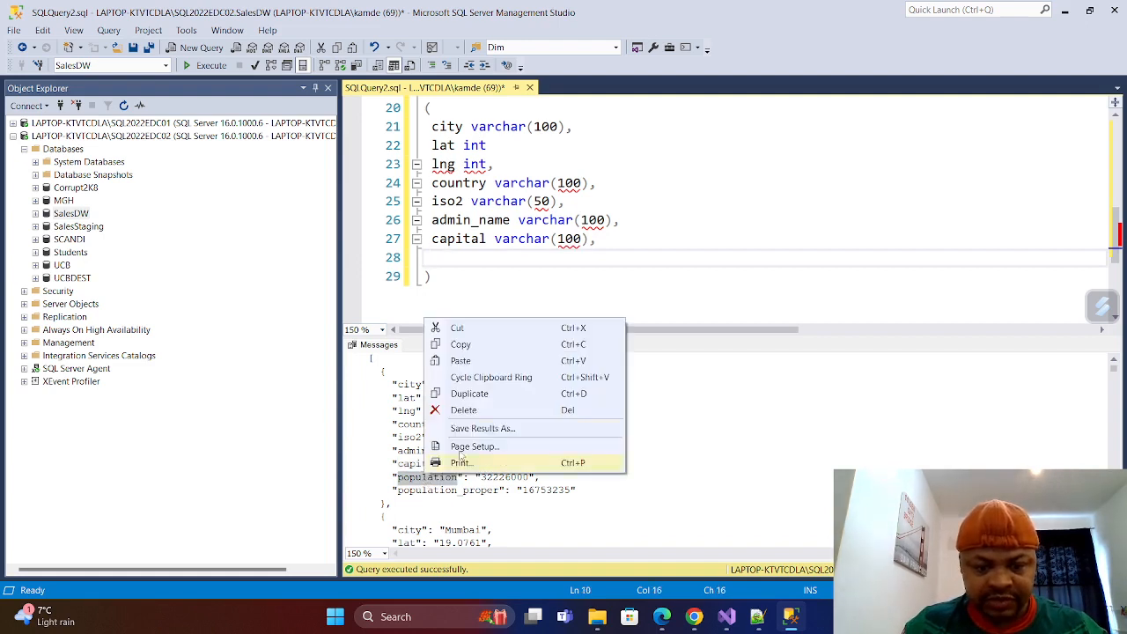
{"action": "left_click", "coordinate": [473, 346]}
{"action": "left_click", "coordinate": [446, 255]}
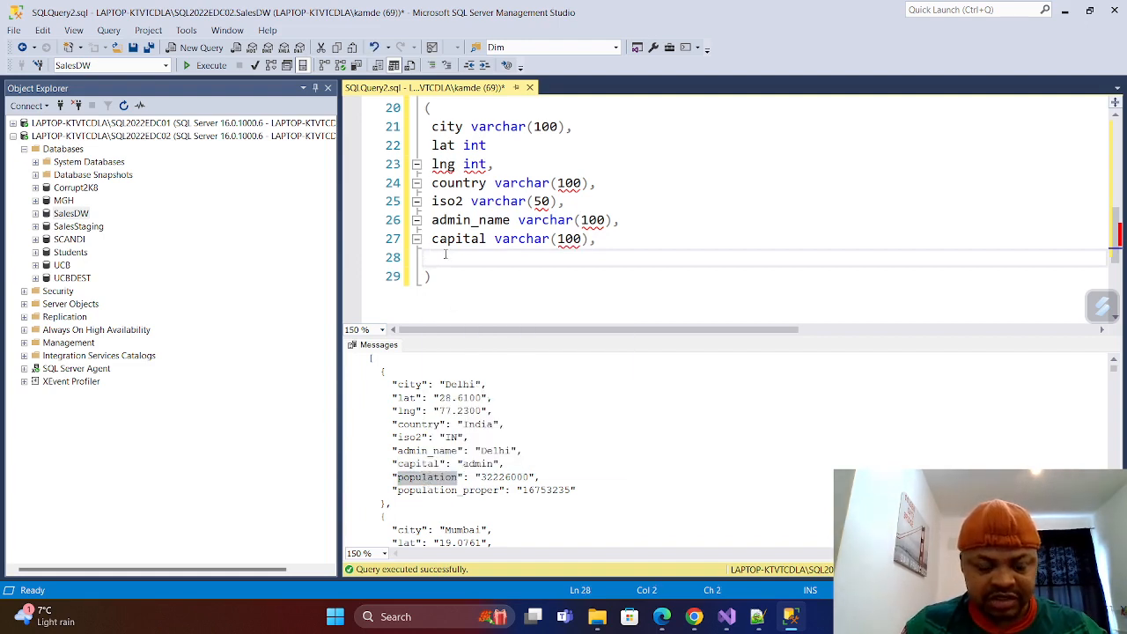
{"action": "key", "text": "ctrl+v"}
{"action": "type", "text": "i"}
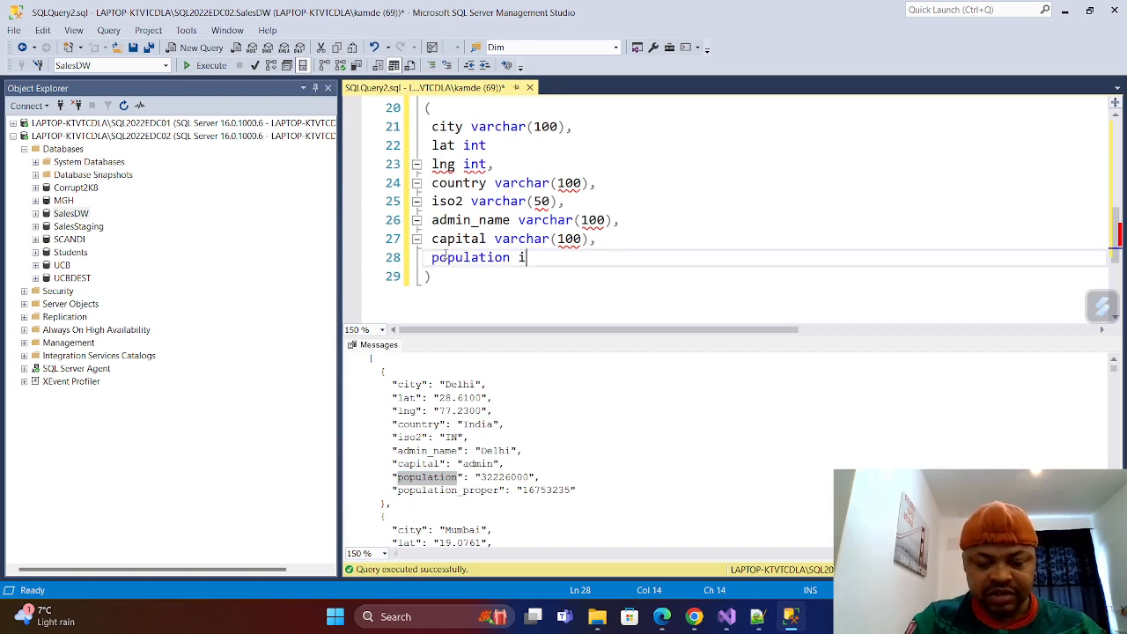
{"action": "type", "text": "nt,"}
{"action": "key", "text": "Return"}
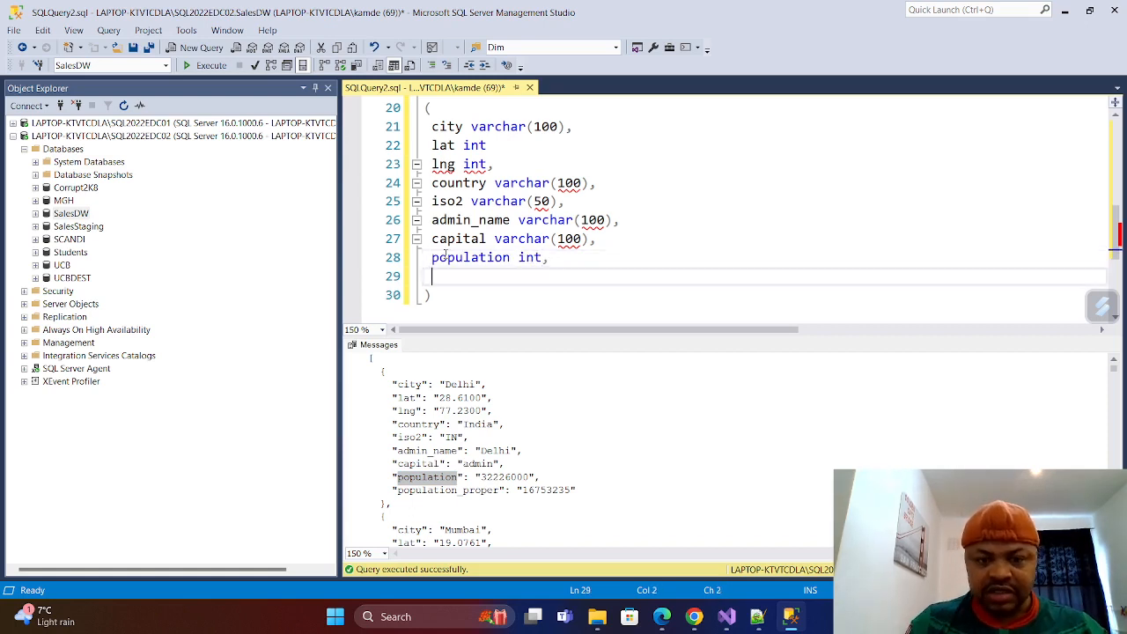
Copy the population_proper field name from the JSON output and define it as int on the last column line, without a trailing comma.
{"action": "double_click", "coordinate": [446, 490]}
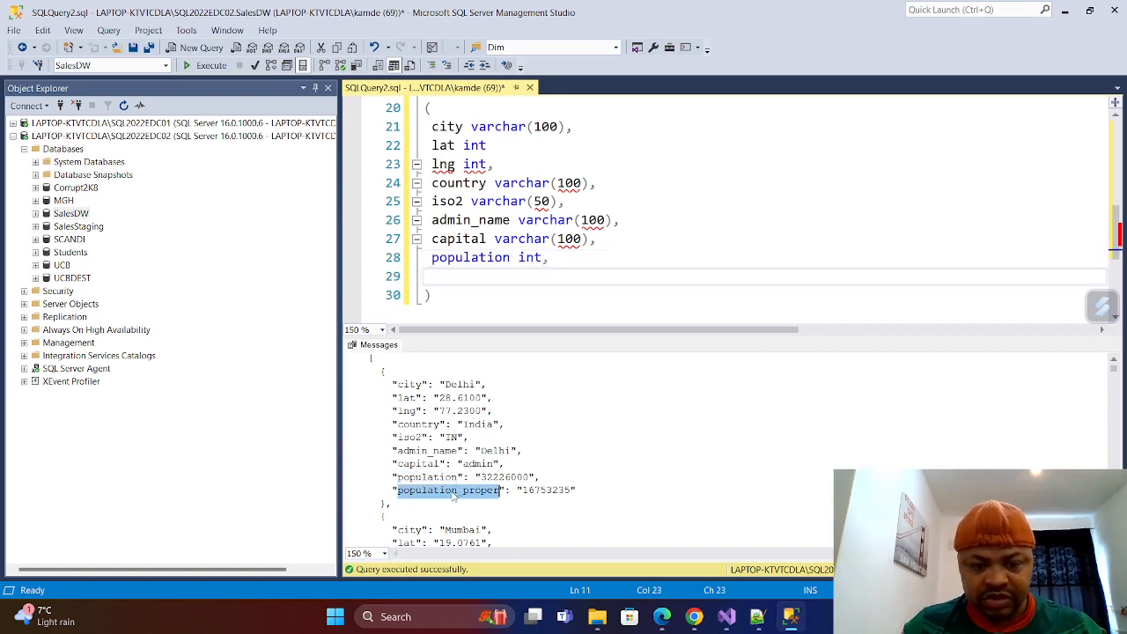
{"action": "right_click", "coordinate": [451, 493]}
{"action": "left_click", "coordinate": [490, 358]}
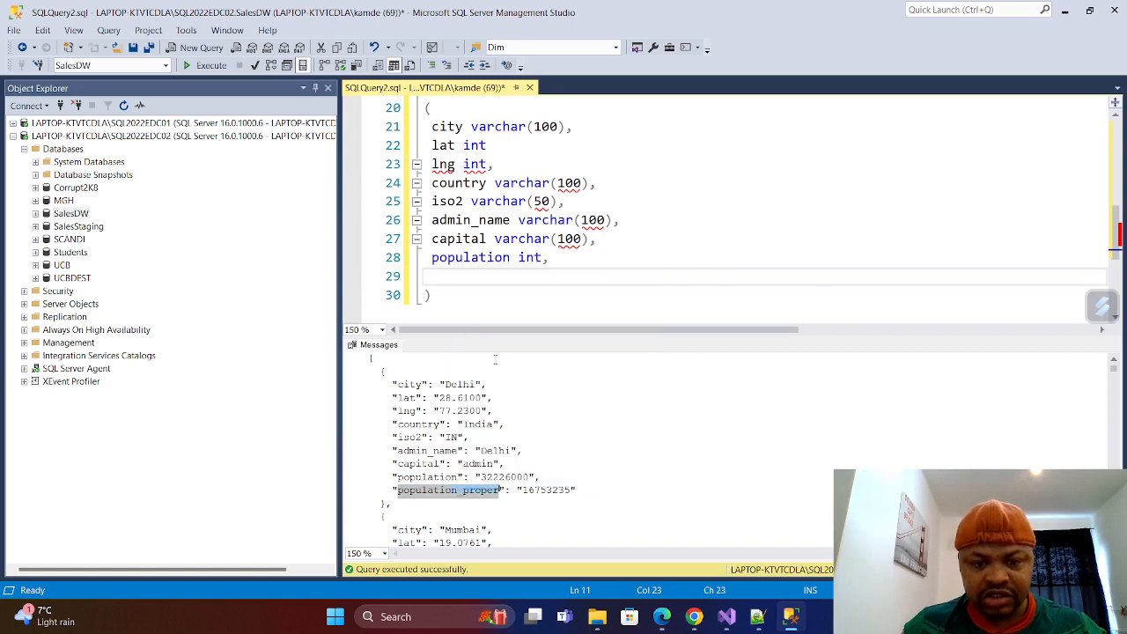
{"action": "key", "text": "ctrl+v"}
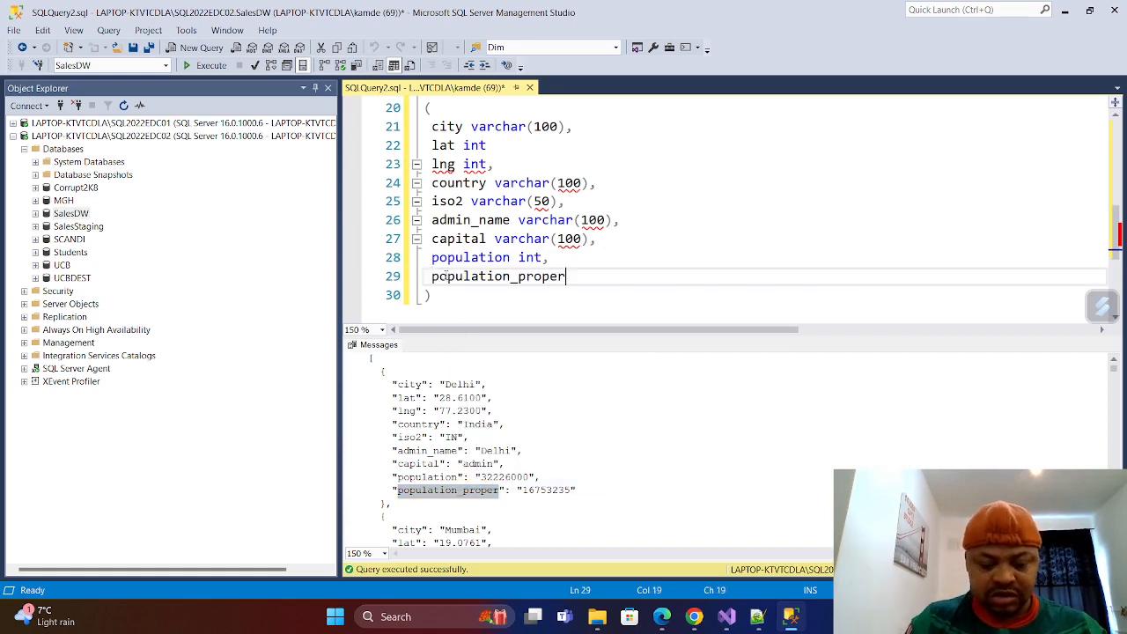
{"action": "type", "text": "in"}
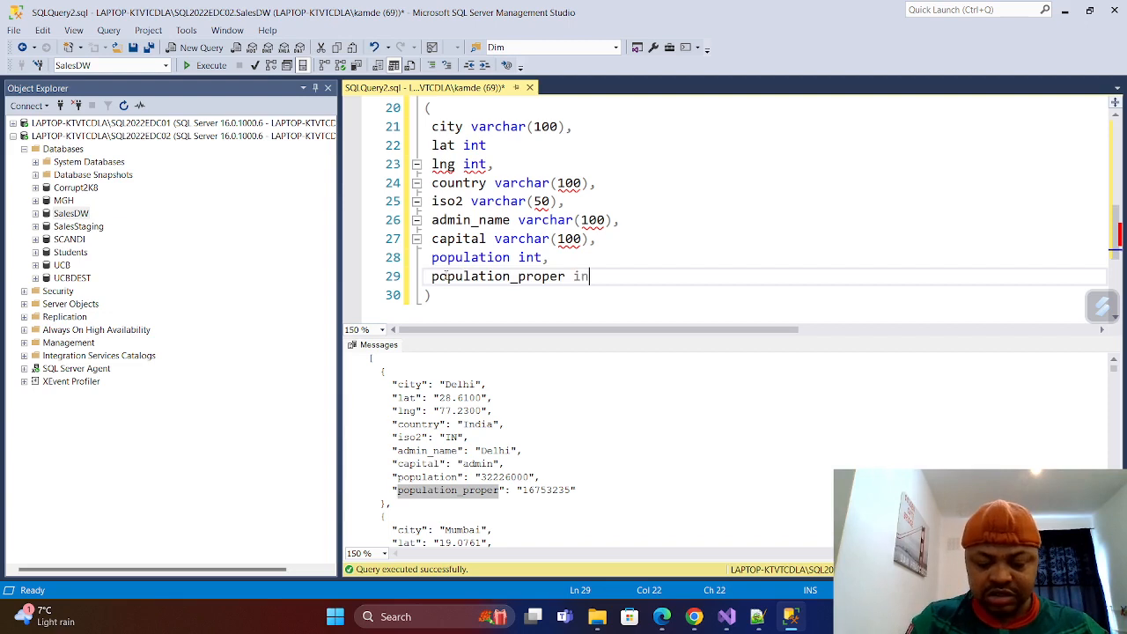
{"action": "type", "text": "t,"}
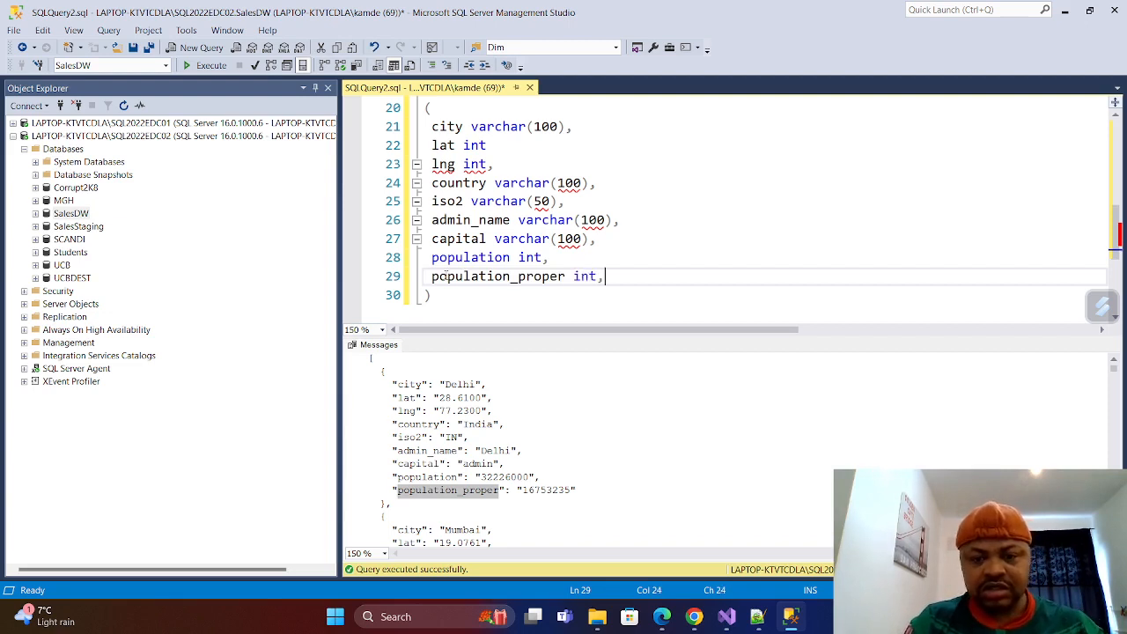
{"action": "key", "text": "BackSpace"}
{"action": "key", "text": "BackSpace"}
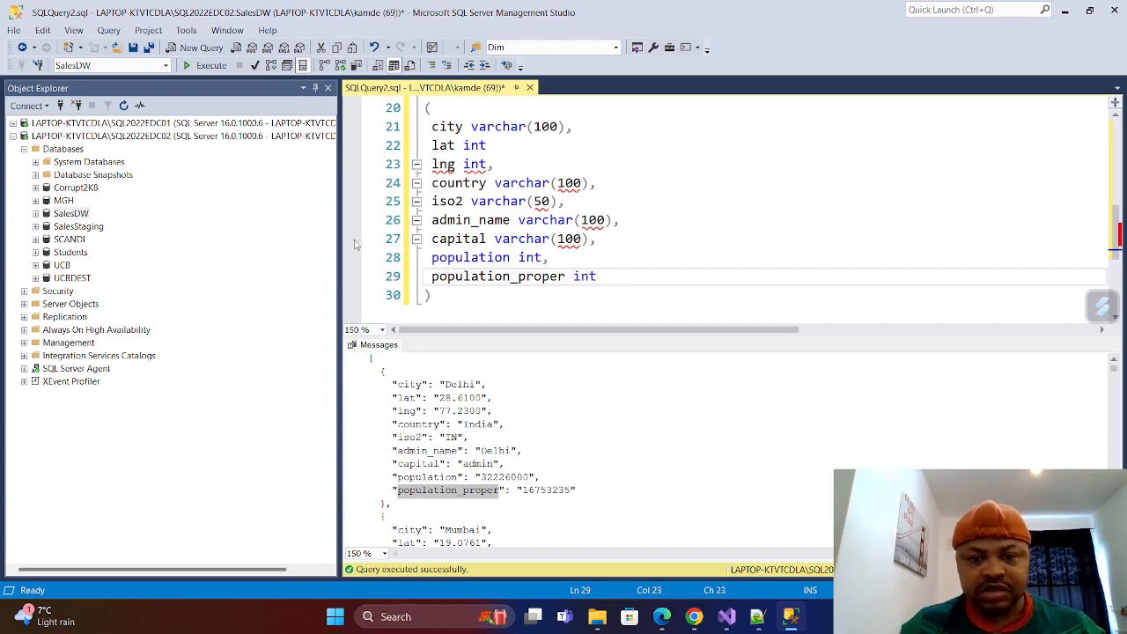
{"action": "left_click", "coordinate": [497, 146]}
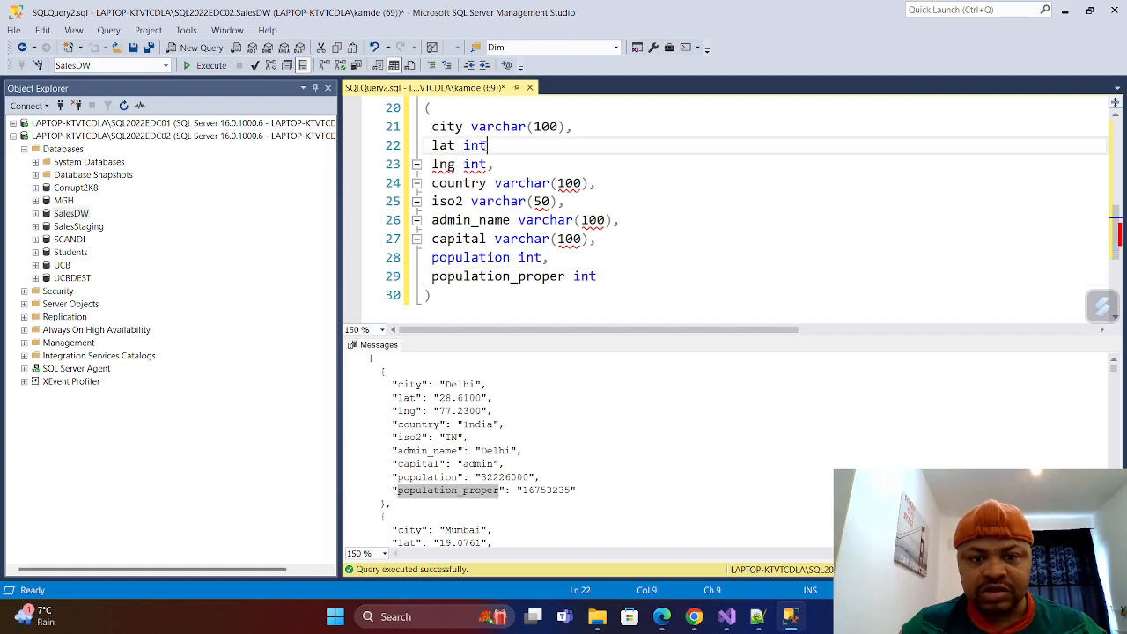
{"action": "type", "text": ","}
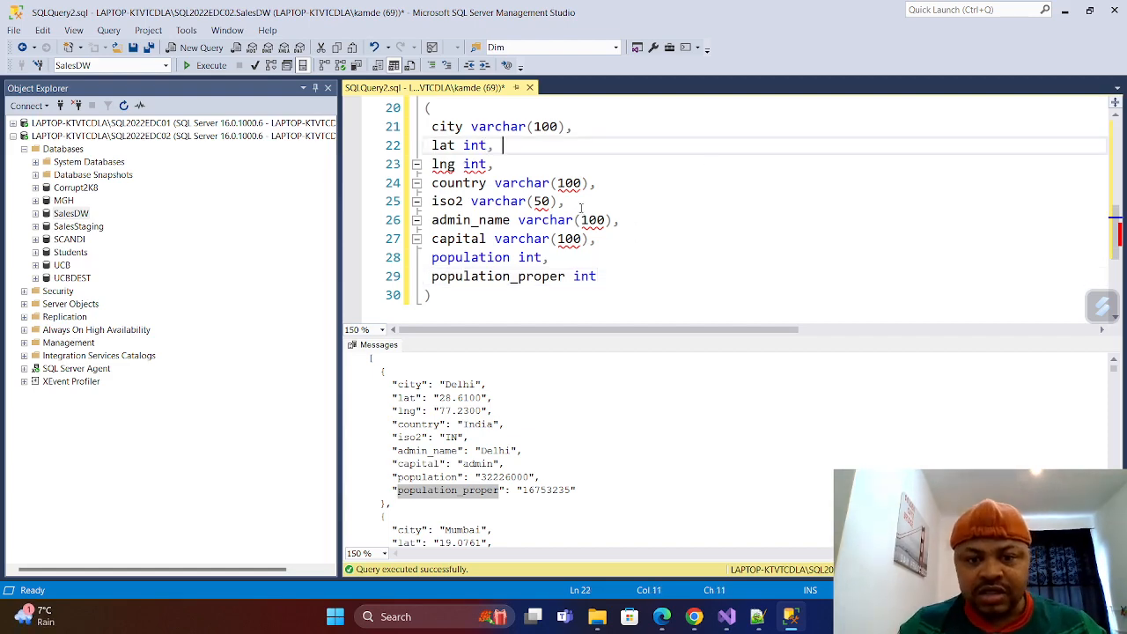
{"action": "scroll", "coordinate": [573, 220], "scroll_direction": "up", "scroll_amount": 4}
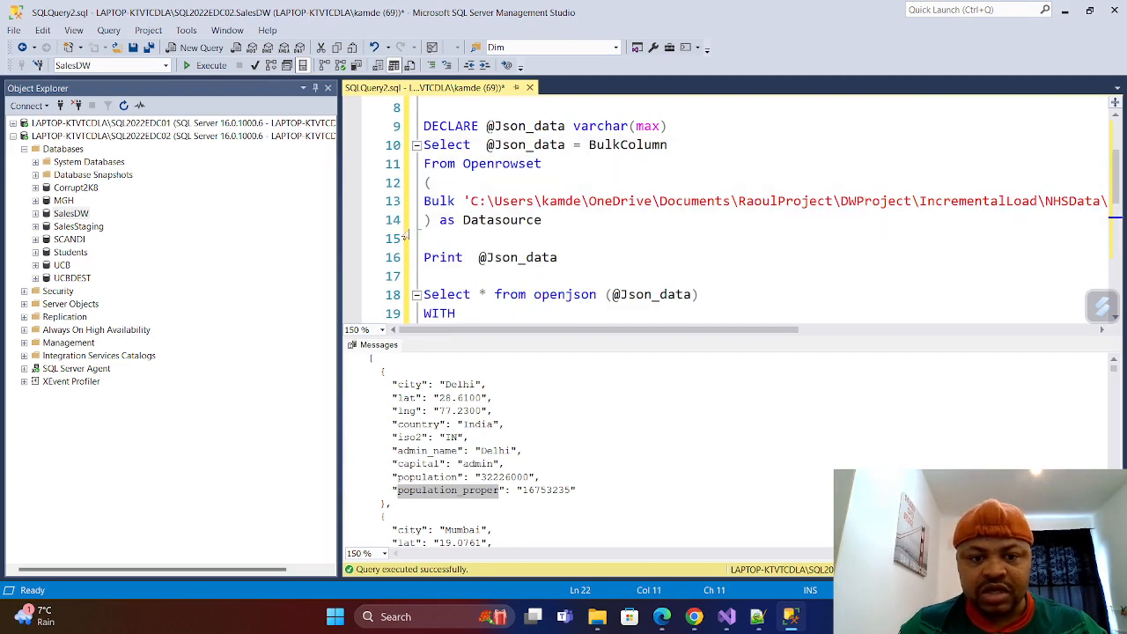
{"action": "left_click", "coordinate": [426, 257]}
{"action": "type", "text": "--"}
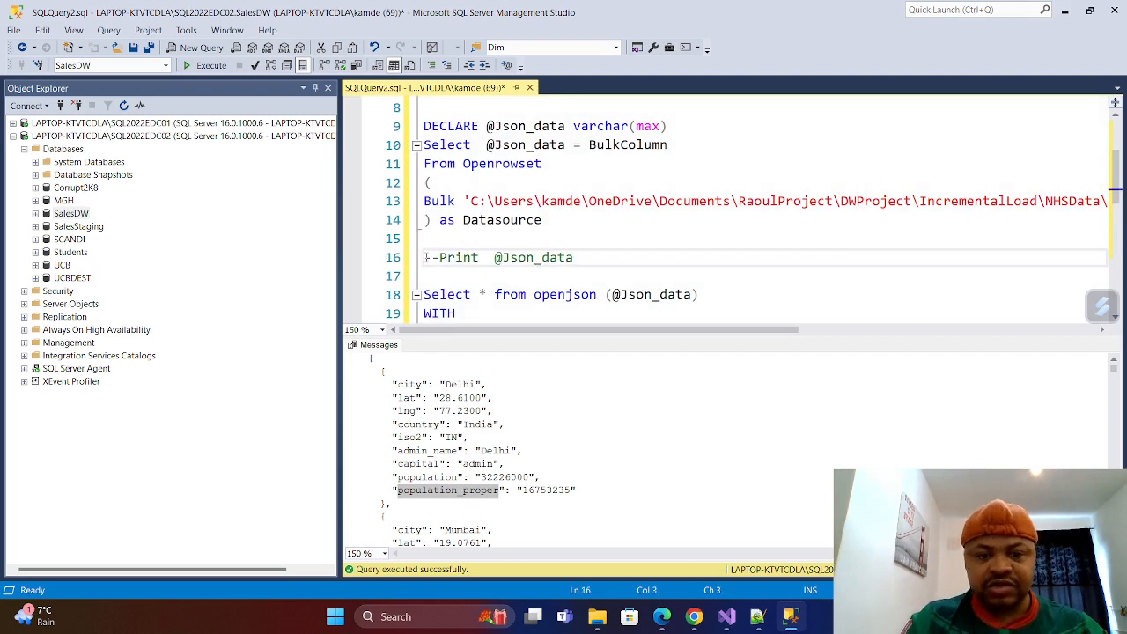
{"action": "scroll", "coordinate": [469, 216], "scroll_direction": "down", "scroll_amount": 5}
{"action": "left_click_drag", "start_coordinate": [452, 253], "coordinate": [394, 130]}
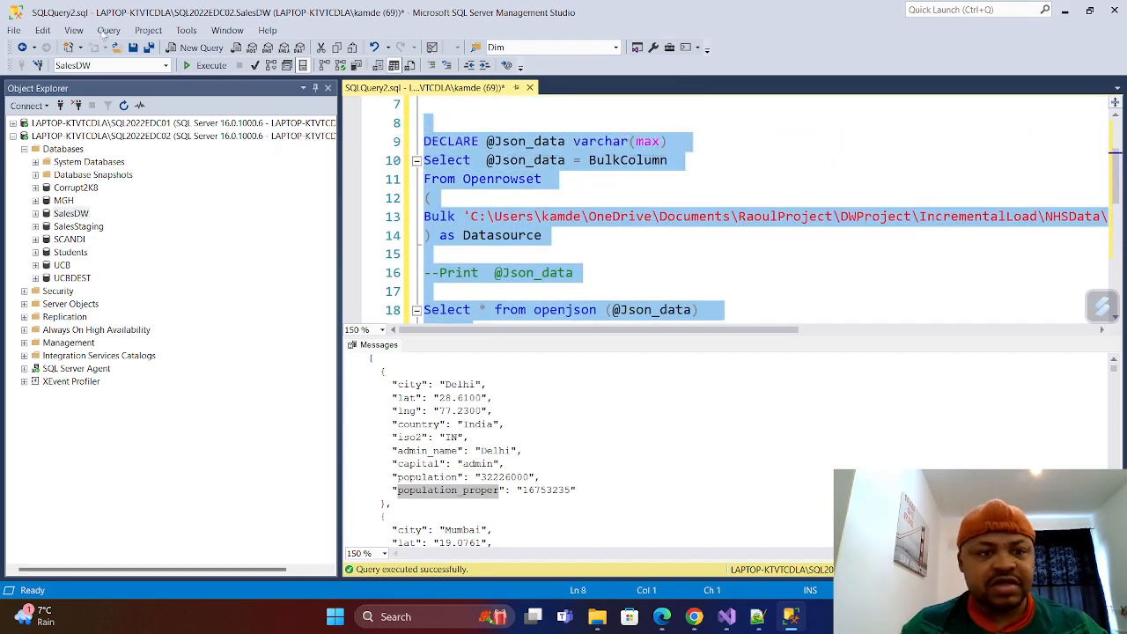
{"action": "left_click", "coordinate": [213, 67]}
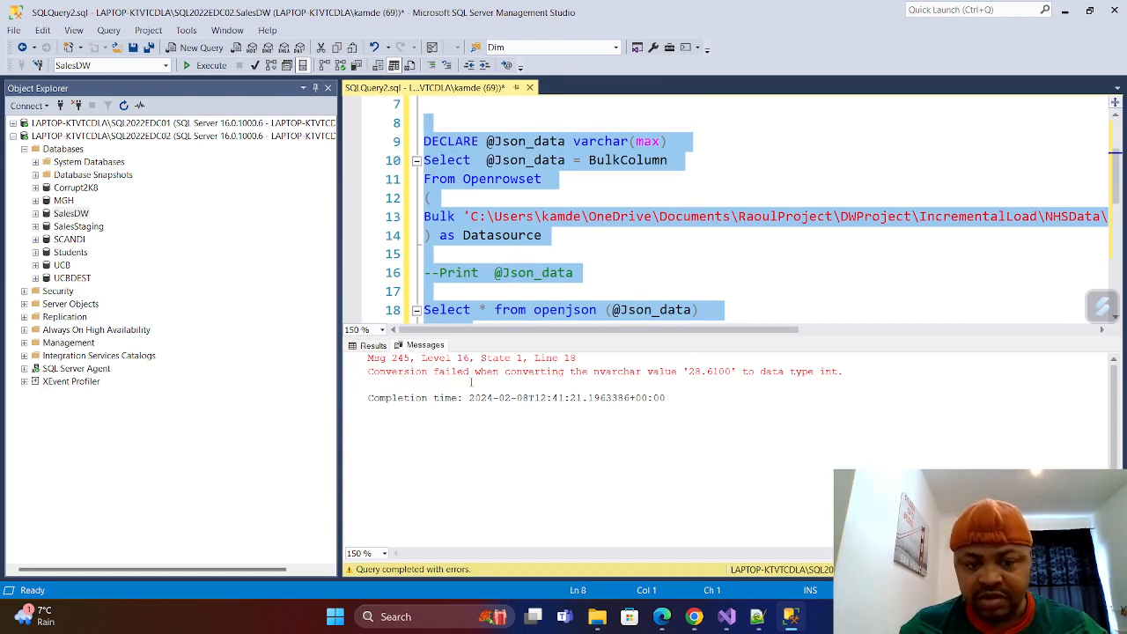
{"action": "left_click", "coordinate": [377, 349]}
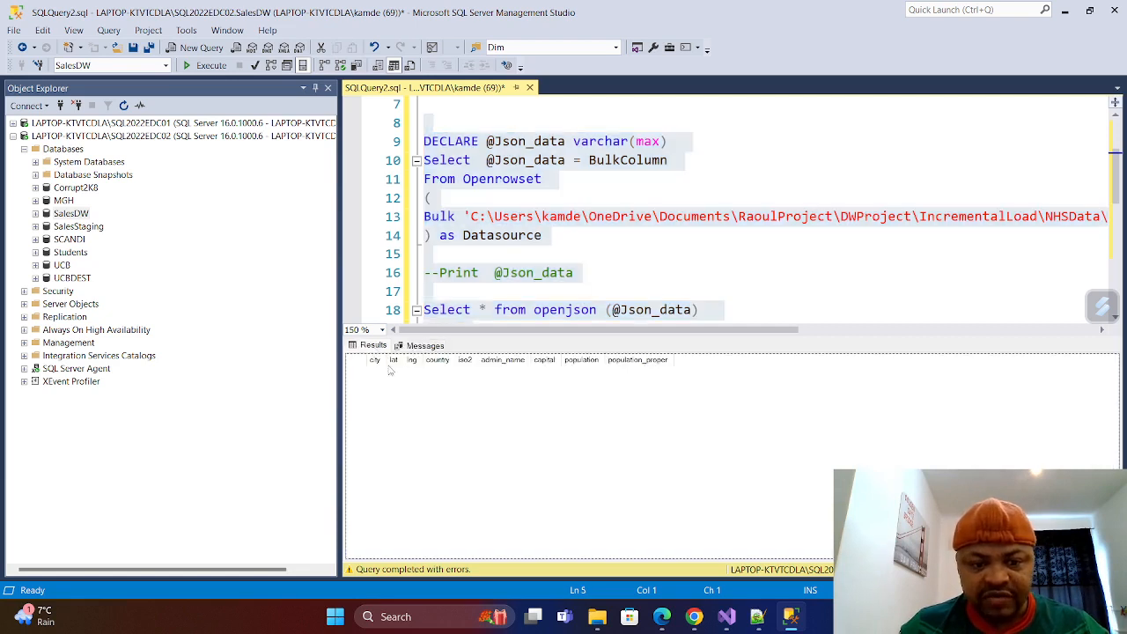
{"action": "left_click", "coordinate": [430, 348]}
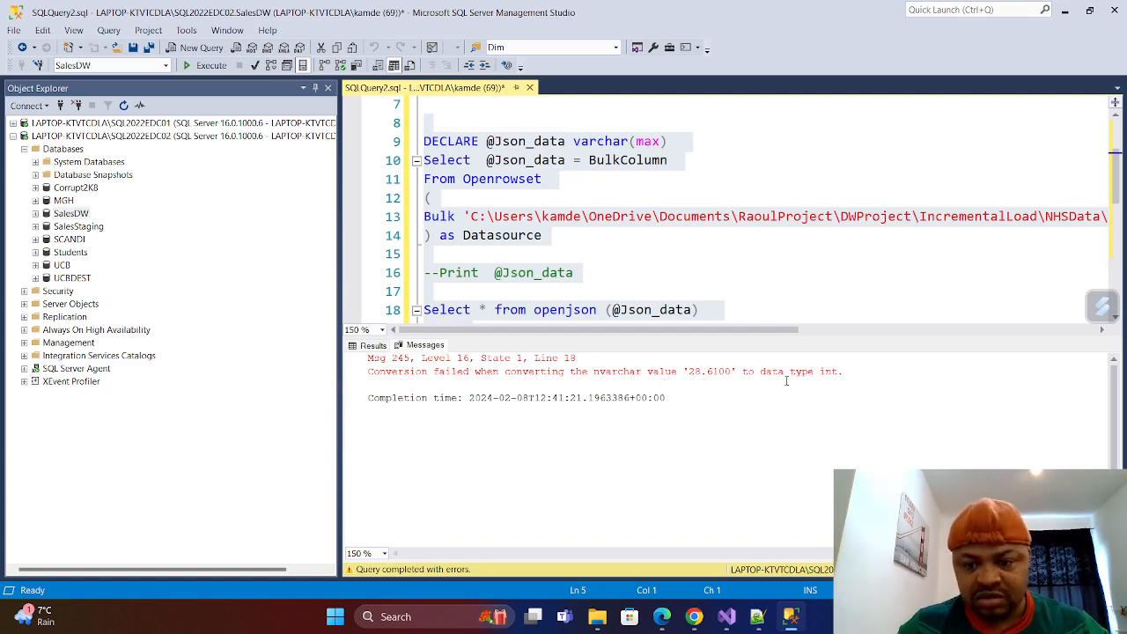
Change the data type of the lat column in the WITH clause to varchar(100).
{"action": "scroll", "coordinate": [546, 282], "scroll_direction": "up", "scroll_amount": 2}
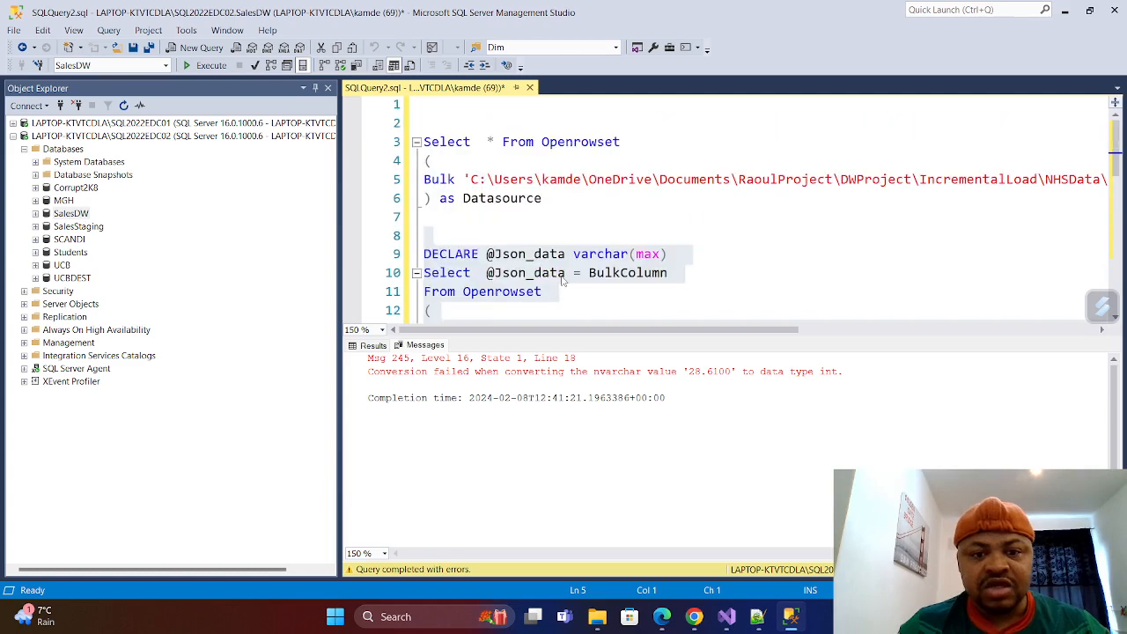
{"action": "scroll", "coordinate": [564, 281], "scroll_direction": "down", "scroll_amount": 6}
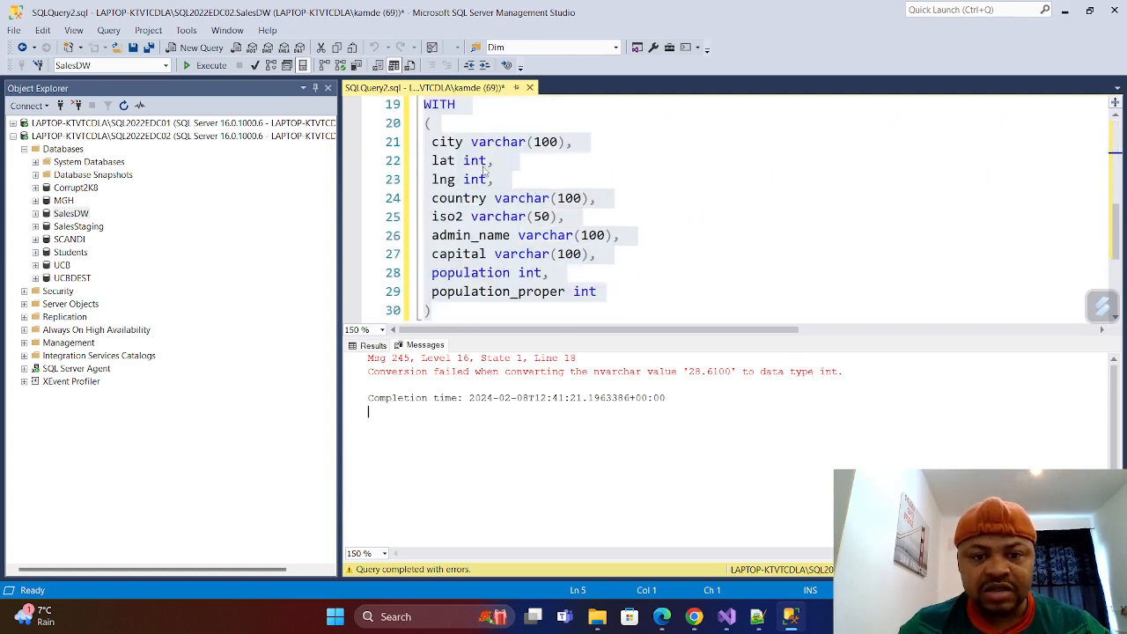
{"action": "left_click", "coordinate": [485, 163]}
{"action": "key", "text": "BackSpace"}
{"action": "key", "text": "BackSpace"}
{"action": "key", "text": "BackSpace"}
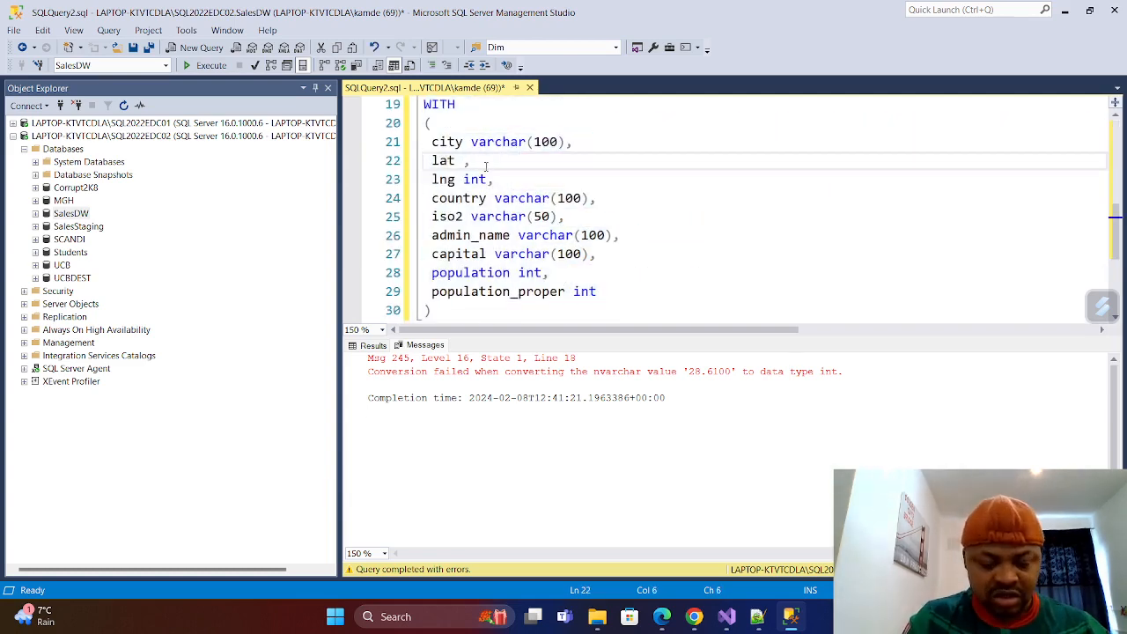
{"action": "type", "text": "varchar"}
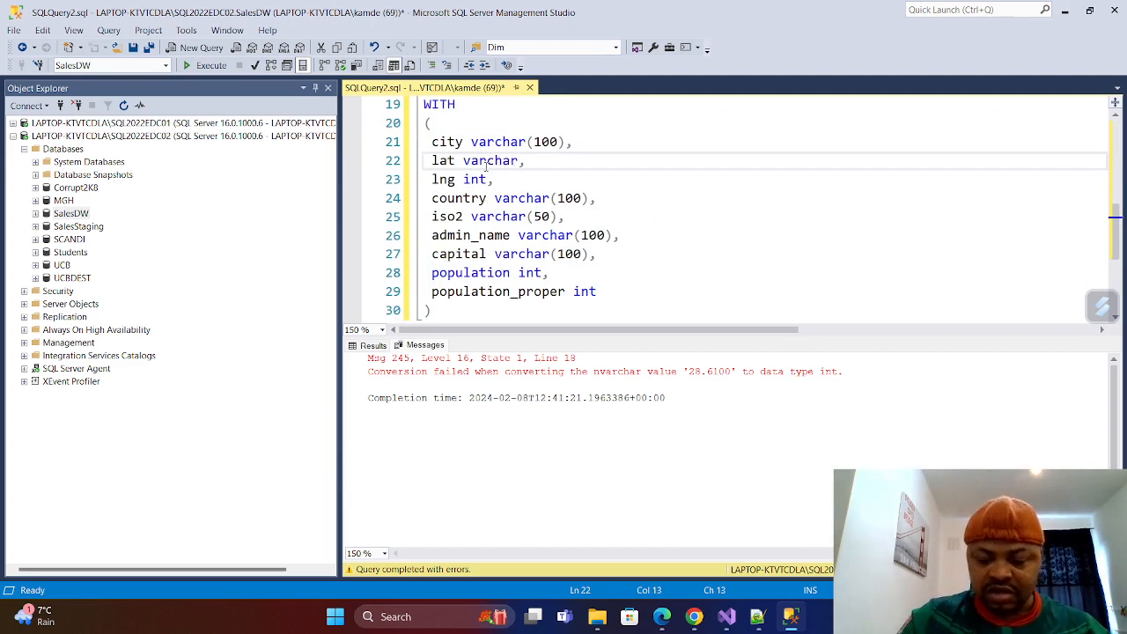
{"action": "type", "text": "(100)"}
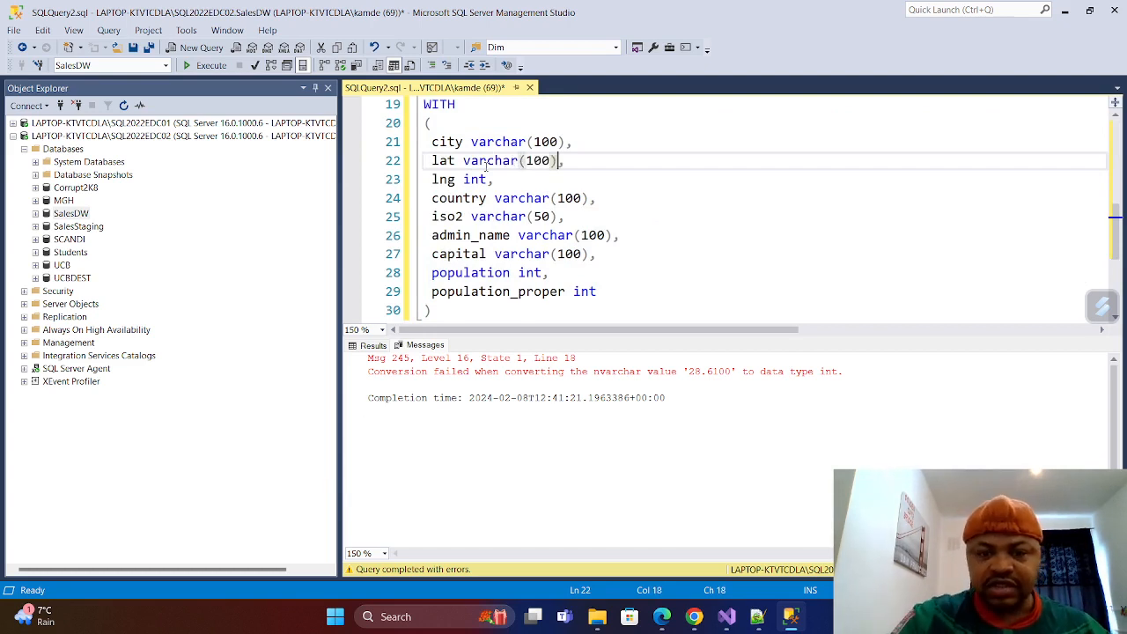
Change the data type of the lng column in the WITH clause to varchar(100).
{"action": "left_click", "coordinate": [486, 179]}
{"action": "key", "text": "BackSpace"}
{"action": "key", "text": "BackSpace"}
{"action": "key", "text": "BackSpace"}
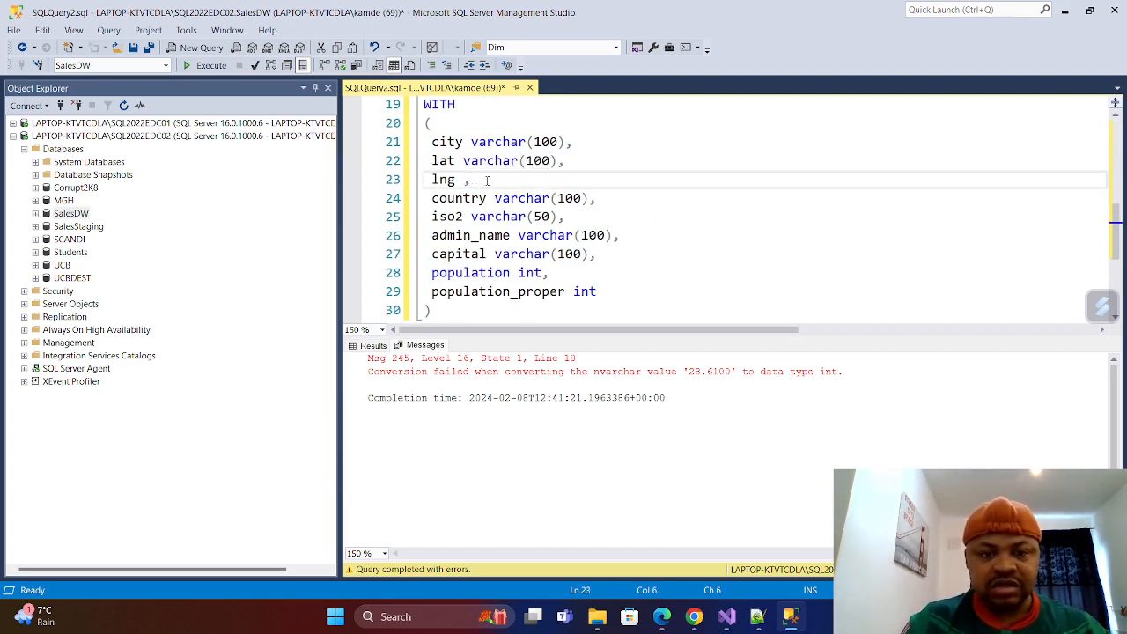
{"action": "type", "text": "varchar"}
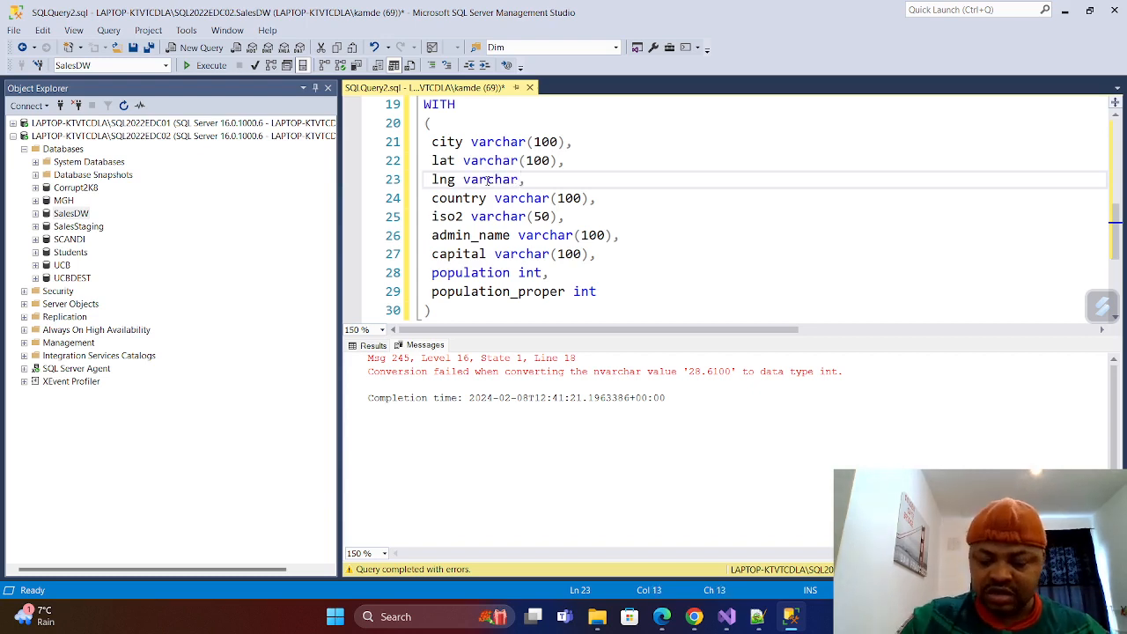
{"action": "type", "text": "(100"}
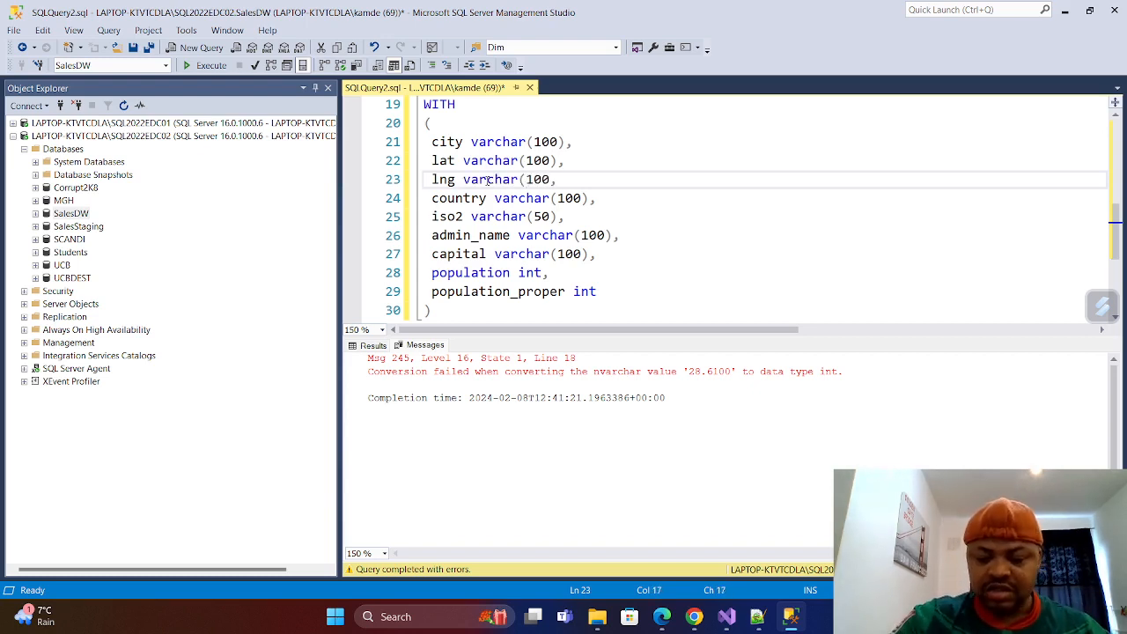
{"action": "type", "text": ")"}
{"action": "left_click", "coordinate": [697, 253]}
Comment out the first Select * From Openrowset query above the DECLARE statement.
{"action": "scroll", "coordinate": [561, 212], "scroll_direction": "up", "scroll_amount": 5}
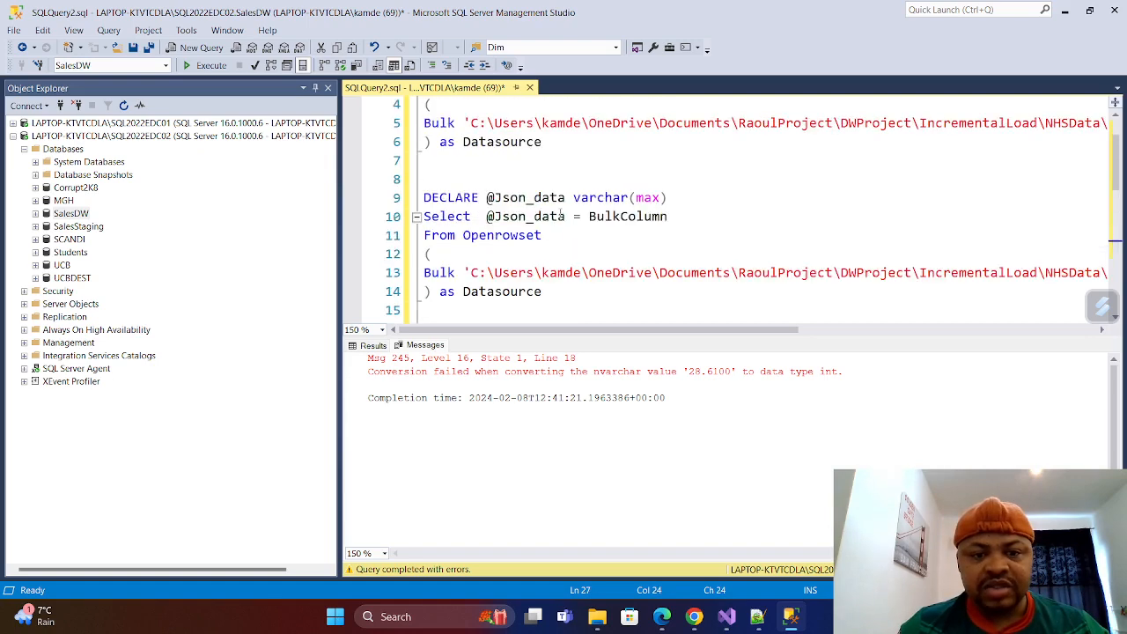
{"action": "scroll", "coordinate": [561, 212], "scroll_direction": "up", "scroll_amount": 1}
{"action": "left_click_drag", "start_coordinate": [490, 231], "coordinate": [419, 141]}
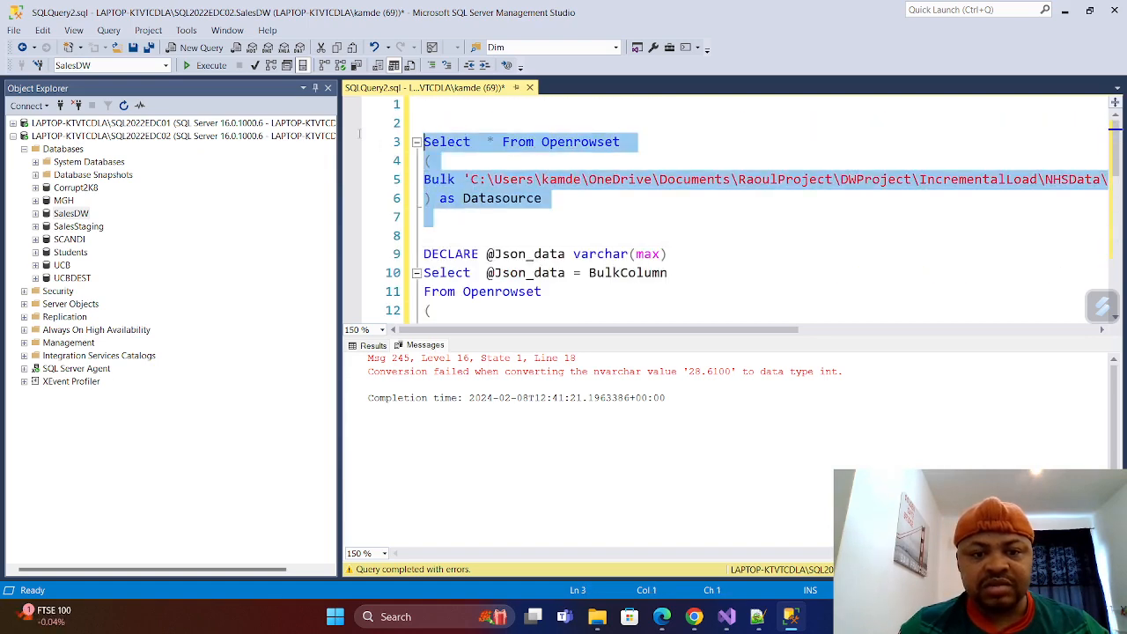
{"action": "left_click", "coordinate": [432, 65]}
{"action": "scroll", "coordinate": [485, 195], "scroll_direction": "down", "scroll_amount": 5}
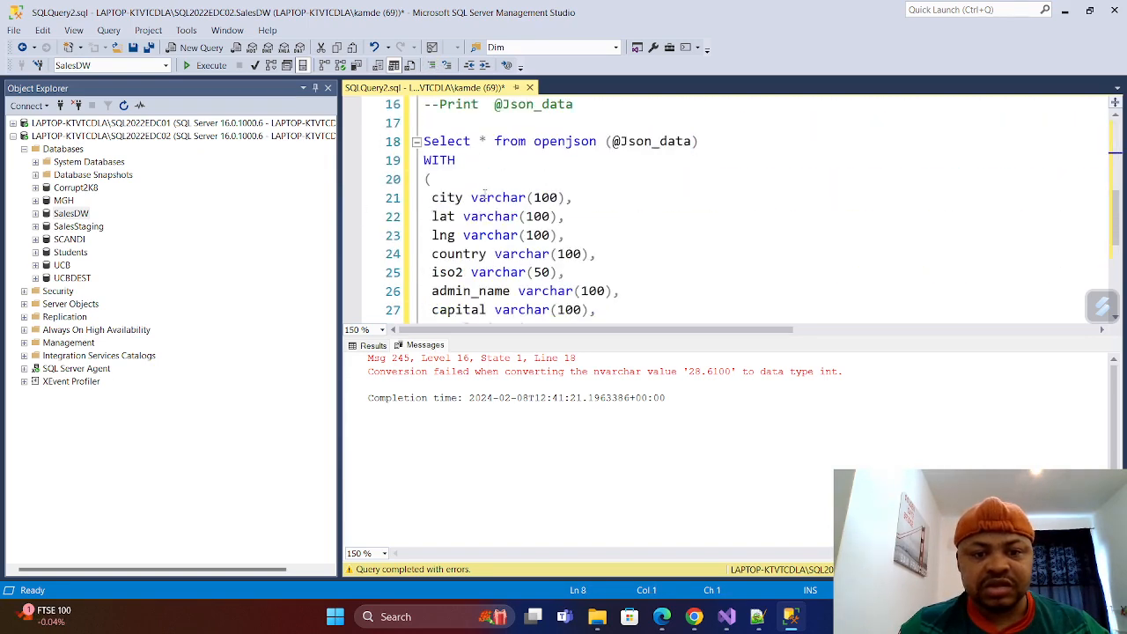
{"action": "scroll", "coordinate": [466, 128], "scroll_direction": "up", "scroll_amount": 3}
{"action": "scroll", "coordinate": [525, 235], "scroll_direction": "up", "scroll_amount": 2}
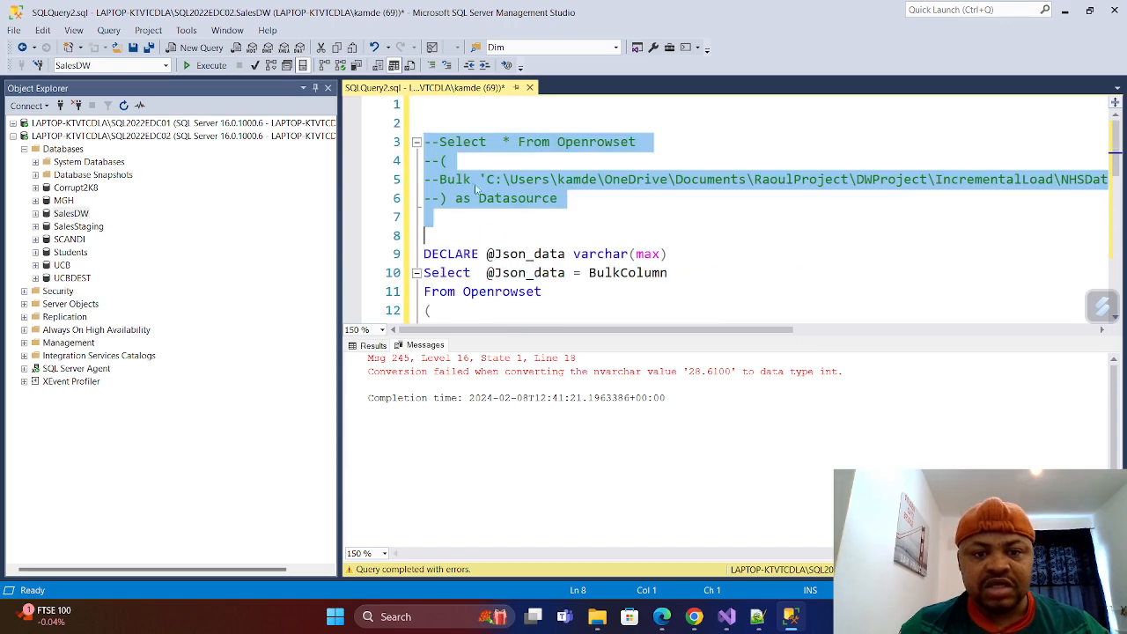
Execute the whole script, including the openjson query with its WITH clause.
{"action": "left_click", "coordinate": [525, 235]}
{"action": "left_click", "coordinate": [211, 67]}
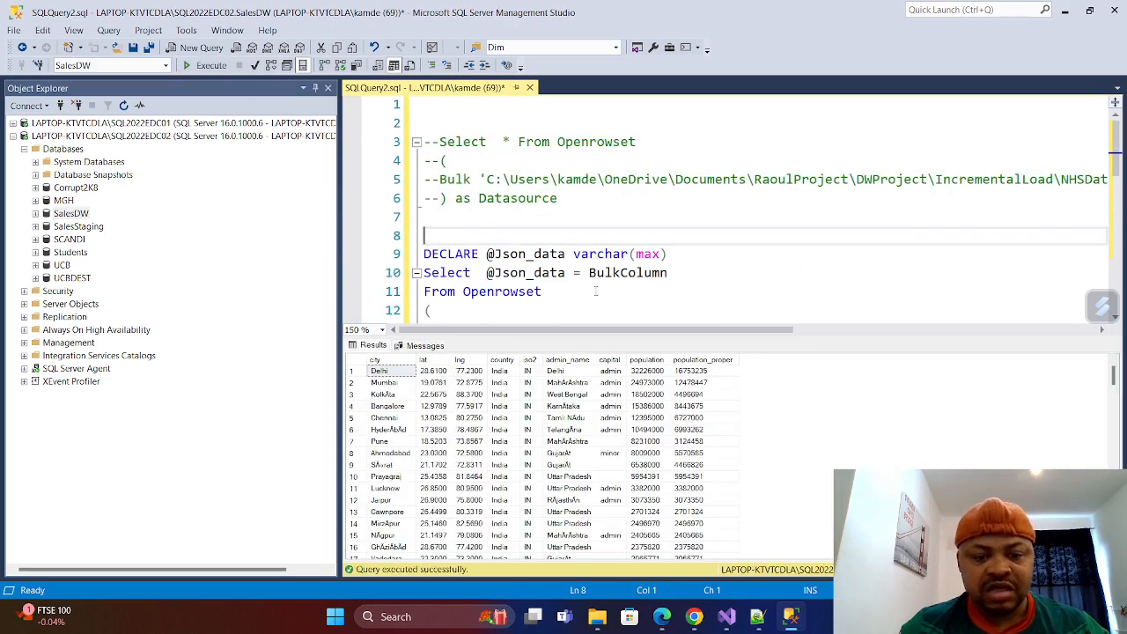
{"action": "scroll", "coordinate": [602, 179], "scroll_direction": "down", "scroll_amount": 4}
{"action": "scroll", "coordinate": [599, 189], "scroll_direction": "down", "scroll_amount": 5}
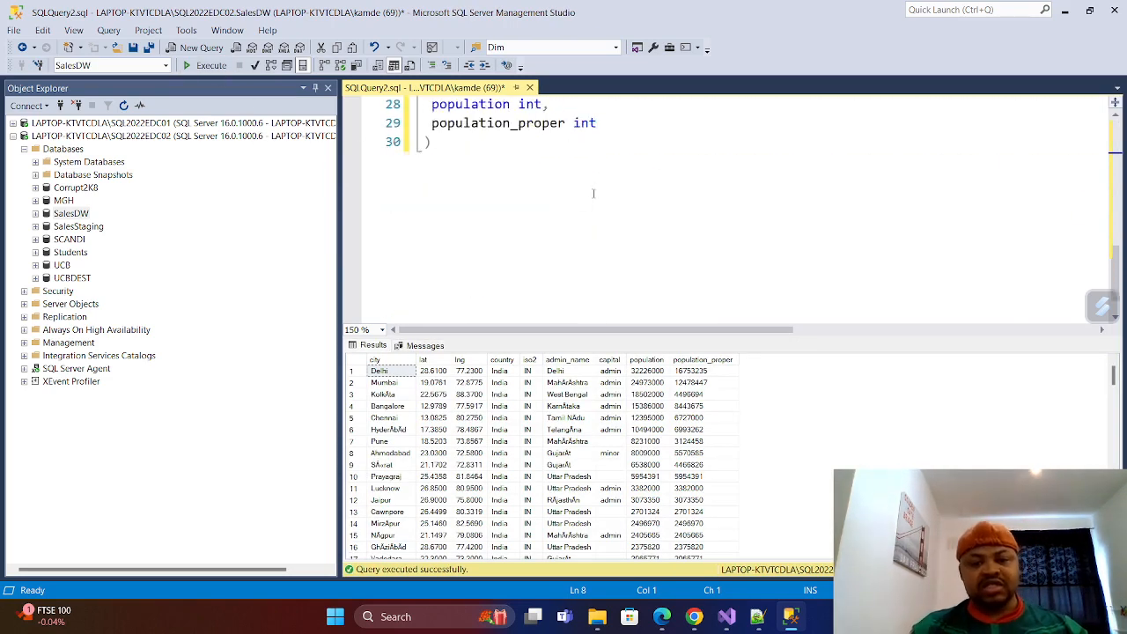
{"action": "scroll", "coordinate": [599, 228], "scroll_direction": "up", "scroll_amount": 2}
{"action": "scroll", "coordinate": [599, 229], "scroll_direction": "down", "scroll_amount": 3}
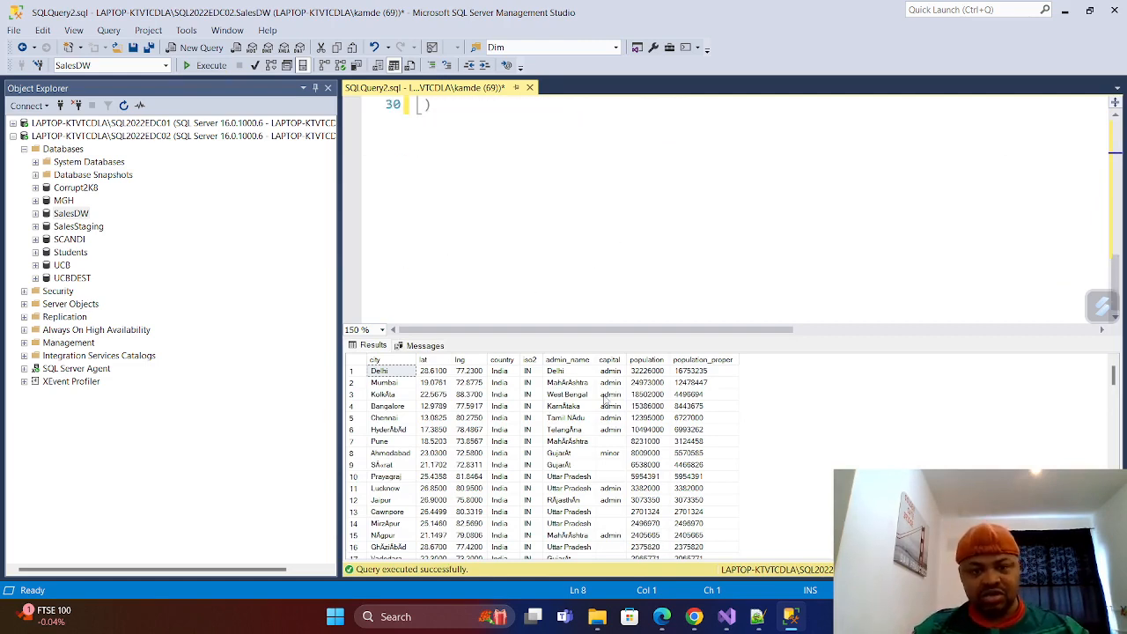
{"action": "scroll", "coordinate": [516, 272], "scroll_direction": "up", "scroll_amount": 4}
{"action": "scroll", "coordinate": [538, 252], "scroll_direction": "down", "scroll_amount": 2}
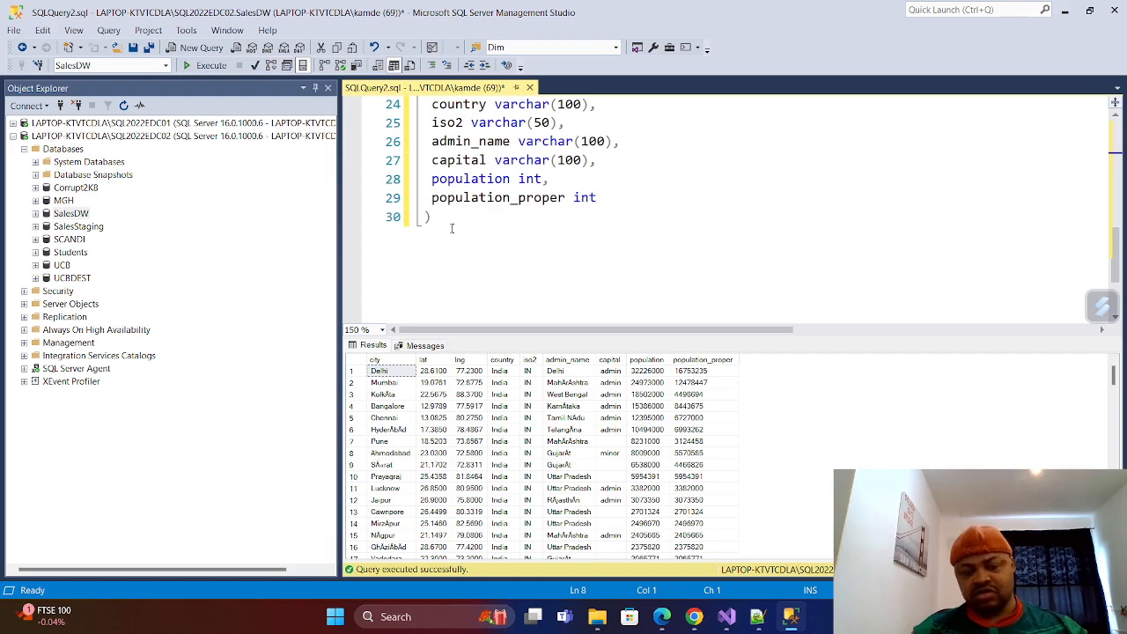
Copy the parenthesised column definitions of the WITH clause, from city through population_proper.
{"action": "left_click", "coordinate": [440, 269]}
{"action": "scroll", "coordinate": [439, 268], "scroll_direction": "up", "scroll_amount": 4}
{"action": "scroll", "coordinate": [439, 269], "scroll_direction": "down", "scroll_amount": 3}
{"action": "scroll", "coordinate": [546, 235], "scroll_direction": "up", "scroll_amount": 2}
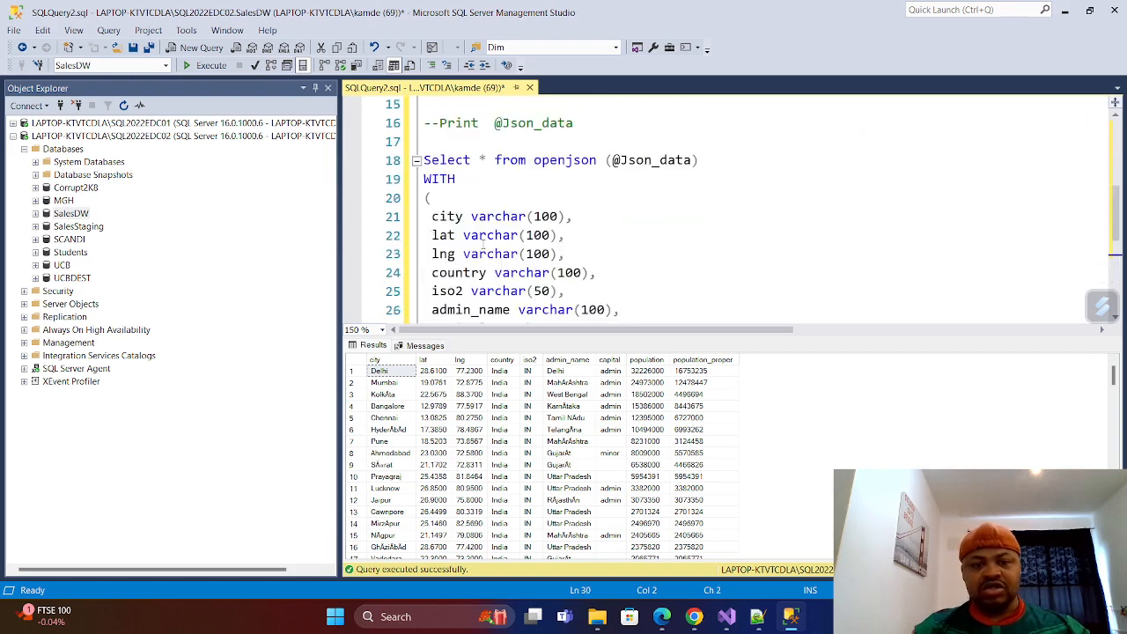
{"action": "scroll", "coordinate": [546, 234], "scroll_direction": "down", "scroll_amount": 2}
{"action": "scroll", "coordinate": [546, 234], "scroll_direction": "up", "scroll_amount": 2}
{"action": "scroll", "coordinate": [546, 235], "scroll_direction": "down", "scroll_amount": 3}
{"action": "scroll", "coordinate": [546, 235], "scroll_direction": "up", "scroll_amount": 1}
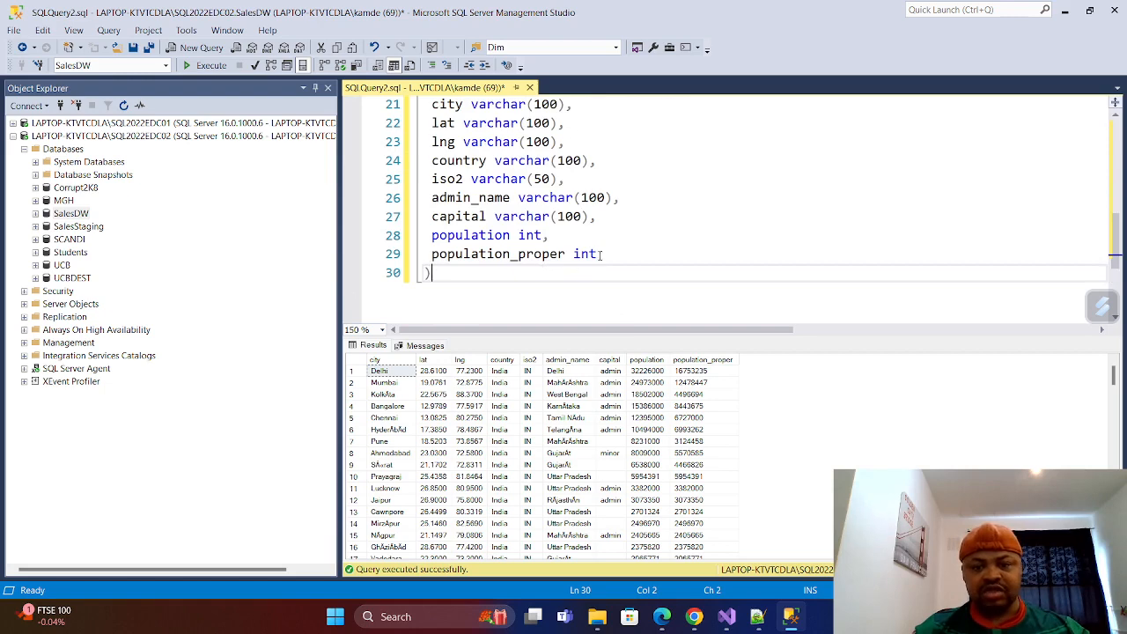
{"action": "left_click_drag", "start_coordinate": [601, 254], "coordinate": [431, 144]}
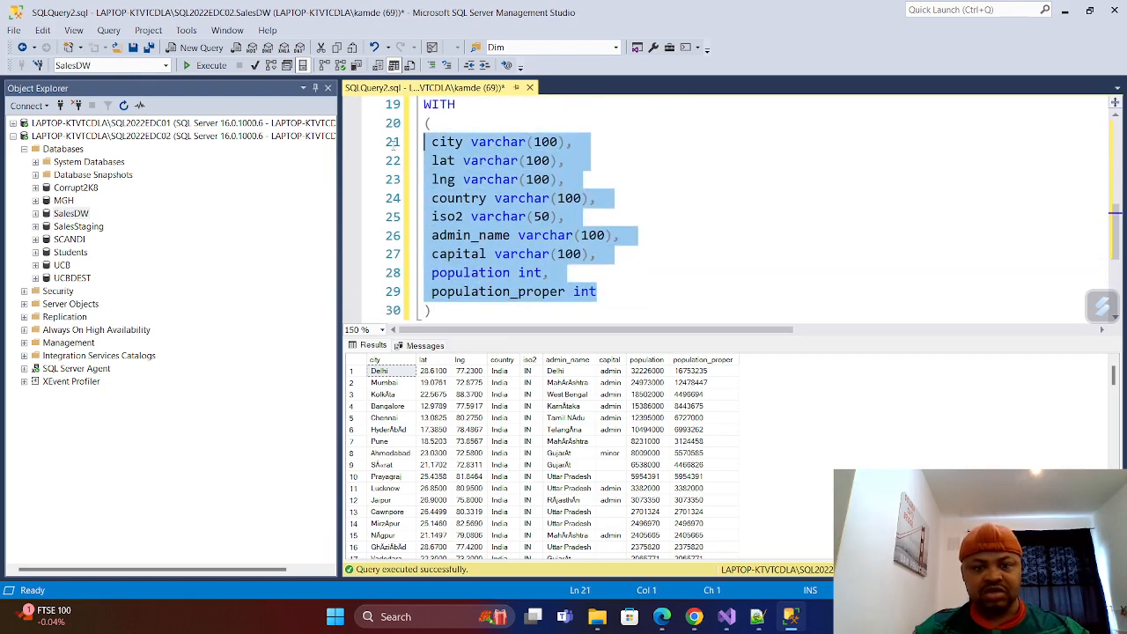
{"action": "right_click", "coordinate": [444, 148]}
{"action": "left_click", "coordinate": [432, 125]}
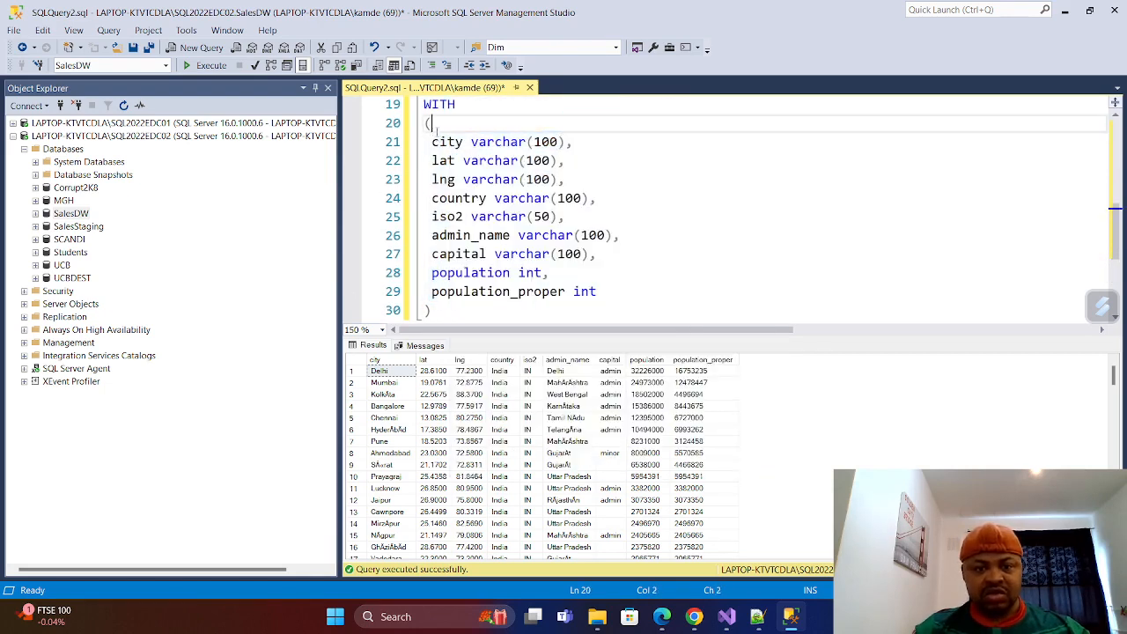
{"action": "left_click_drag", "start_coordinate": [432, 124], "coordinate": [473, 315]}
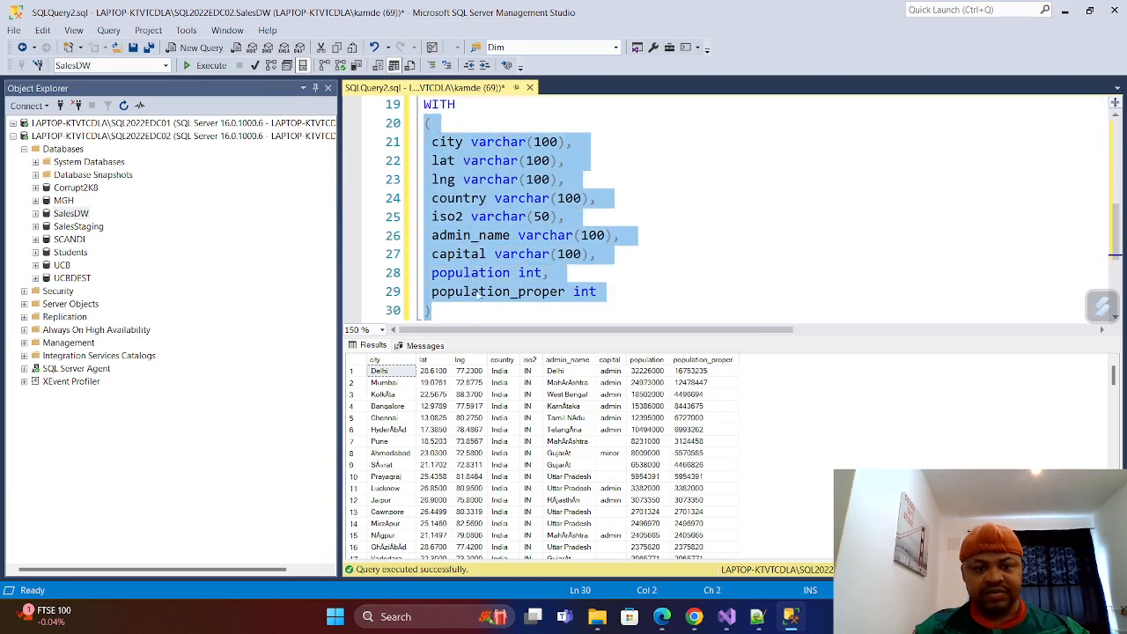
{"action": "right_click", "coordinate": [514, 231]}
{"action": "left_click", "coordinate": [521, 253]}
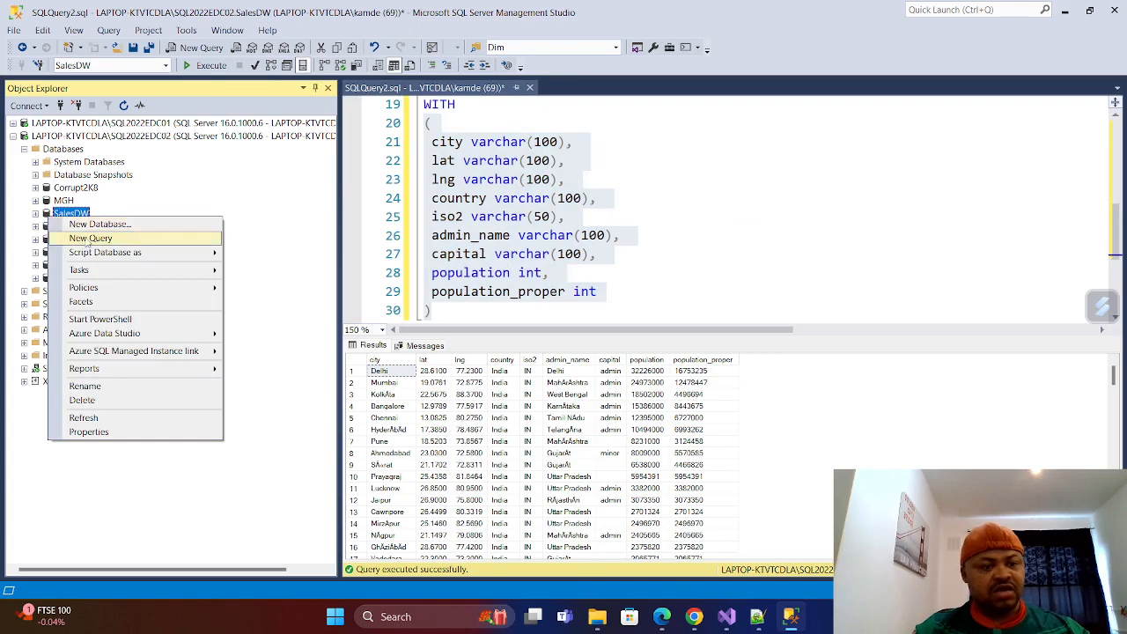
Open a new query on the SalesDW database and start a Create Table statement on line 4.
{"action": "left_click", "coordinate": [84, 238]}
{"action": "key", "text": "Return"}
{"action": "key", "text": "Return"}
{"action": "key", "text": "Return"}
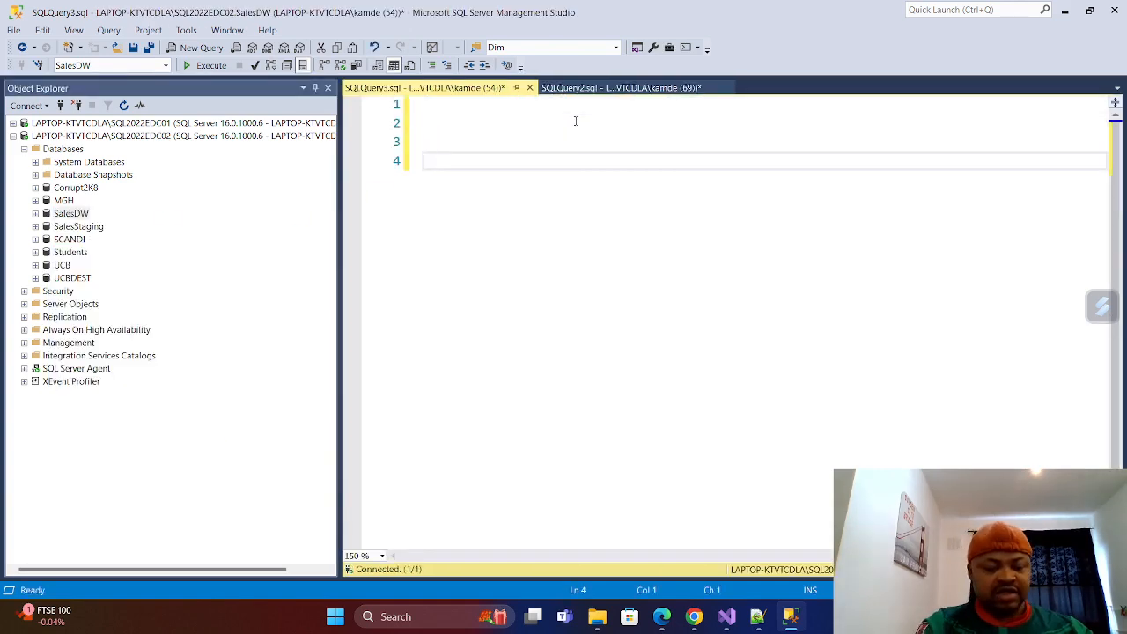
{"action": "type", "text": "Create"}
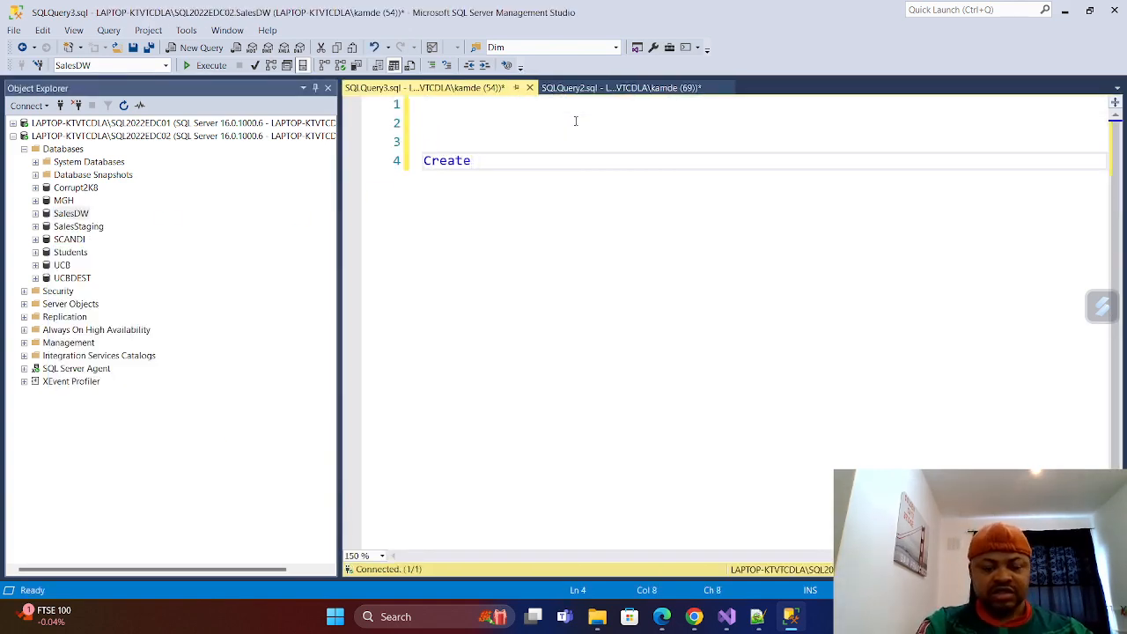
{"action": "type", "text": " Table"}
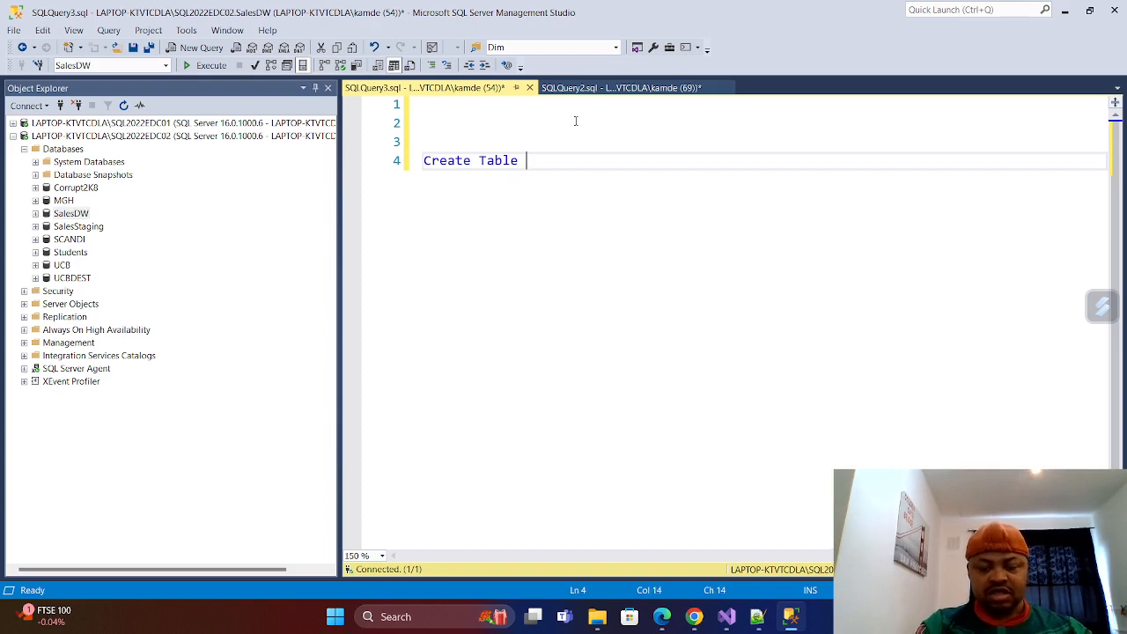
{"action": "type", "text": " Lo"}
{"action": "key", "text": "BackSpace"}
{"action": "key", "text": "BackSpace"}
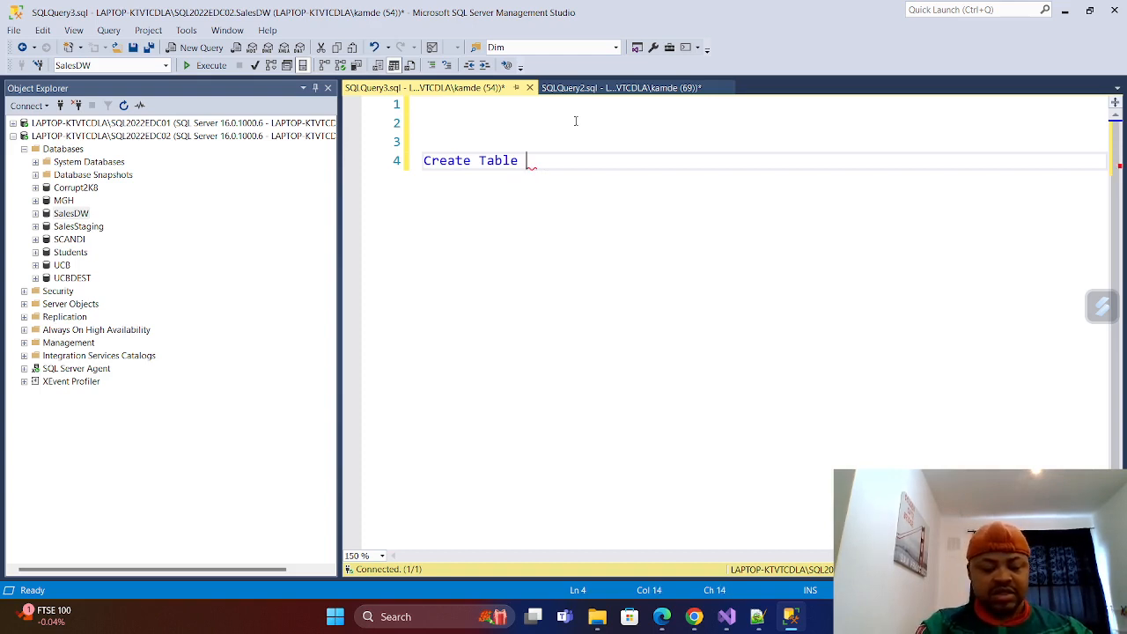
{"action": "type", "text": "Ec"}
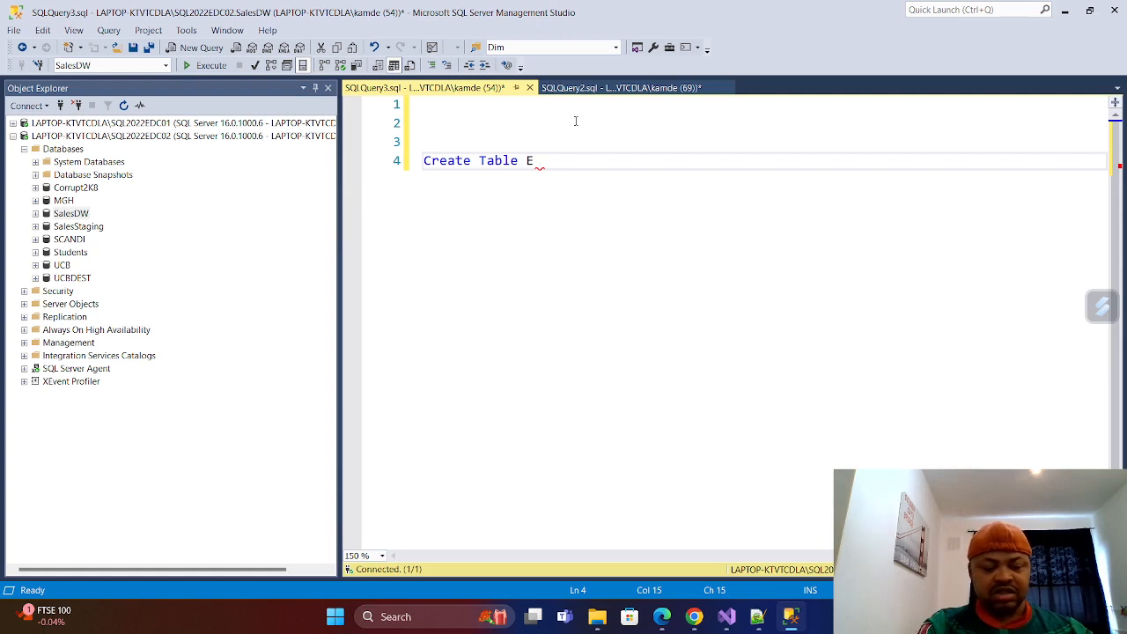
{"action": "key", "text": "BackSpace"}
{"action": "type", "text": "Lo"}
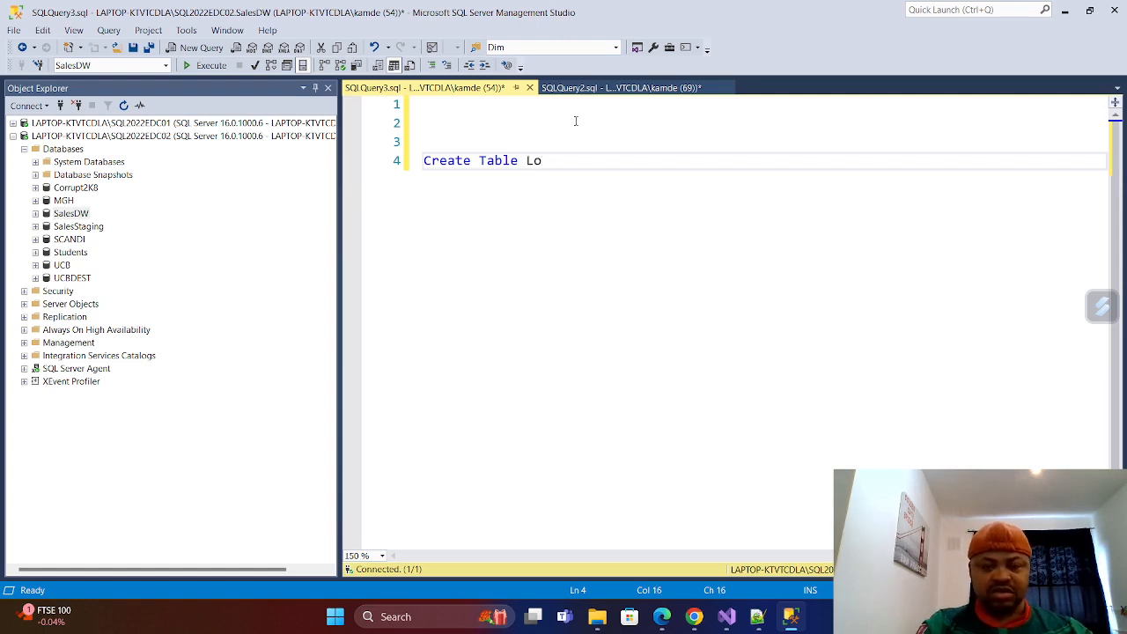
{"action": "type", "text": "c"}
{"action": "key", "text": "BackSpace"}
{"action": "key", "text": "BackSpace"}
{"action": "key", "text": "BackSpace"}
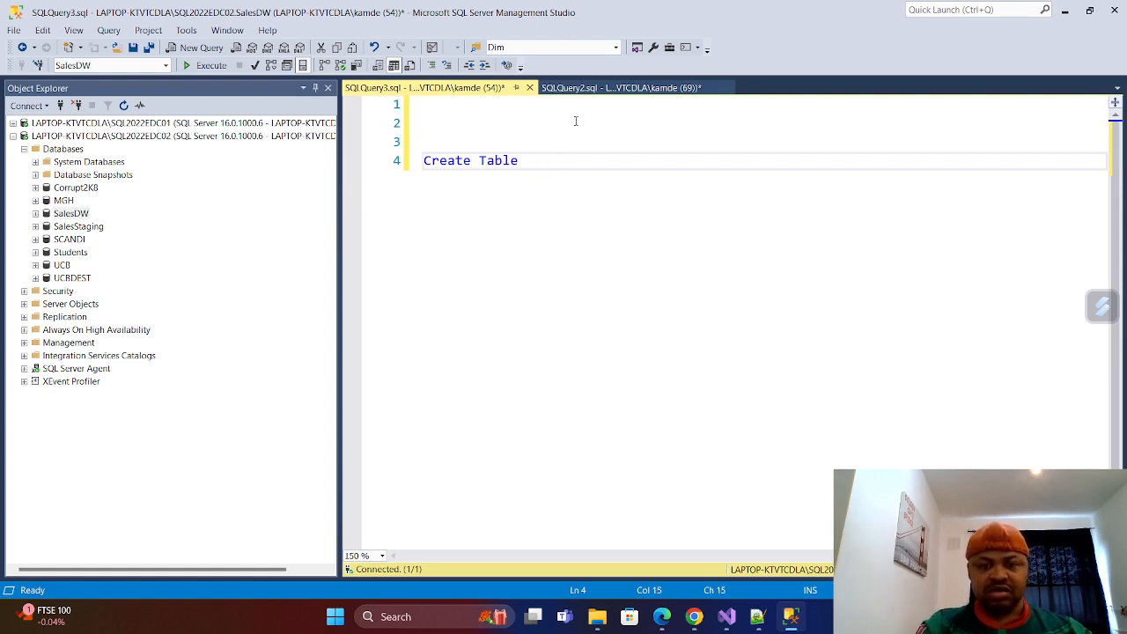
Enter EJsonta as the table name in the Create Table statement.
{"action": "type", "text": "Ec"}
{"action": "key", "text": "BackSpace"}
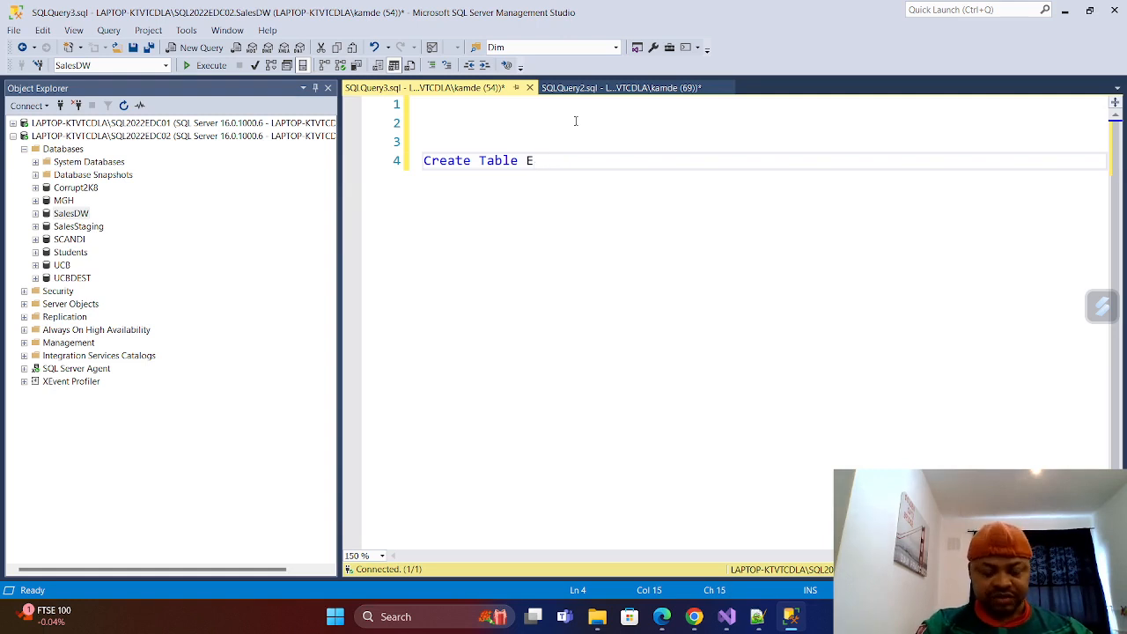
{"action": "type", "text": "D"}
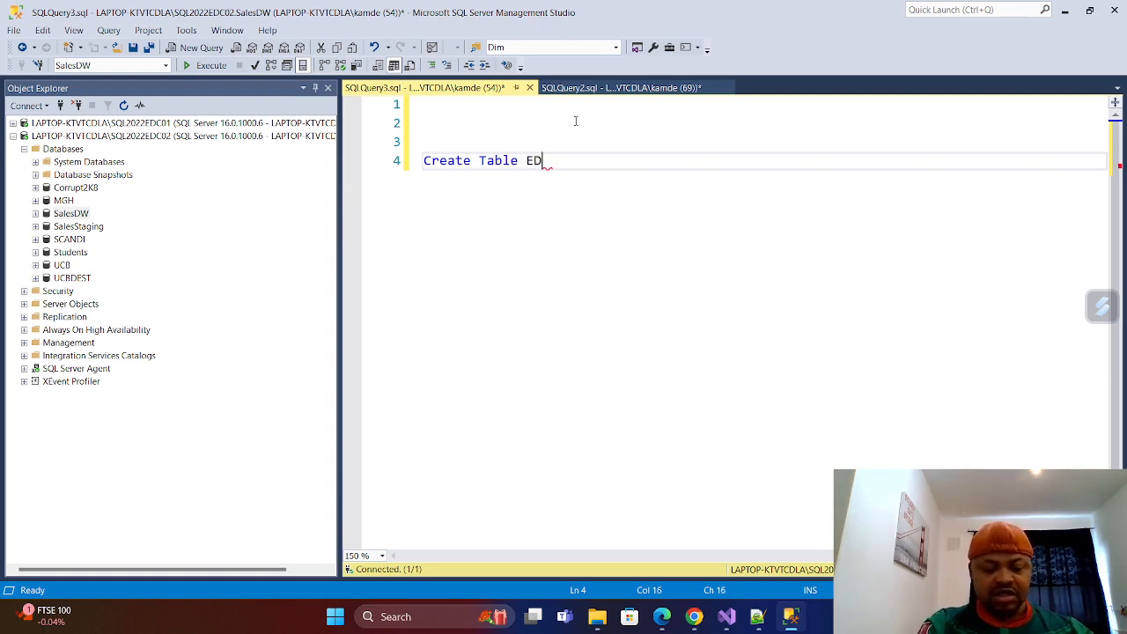
{"action": "type", "text": "a"}
{"action": "key", "text": "BackSpace"}
{"action": "key", "text": "BackSpace"}
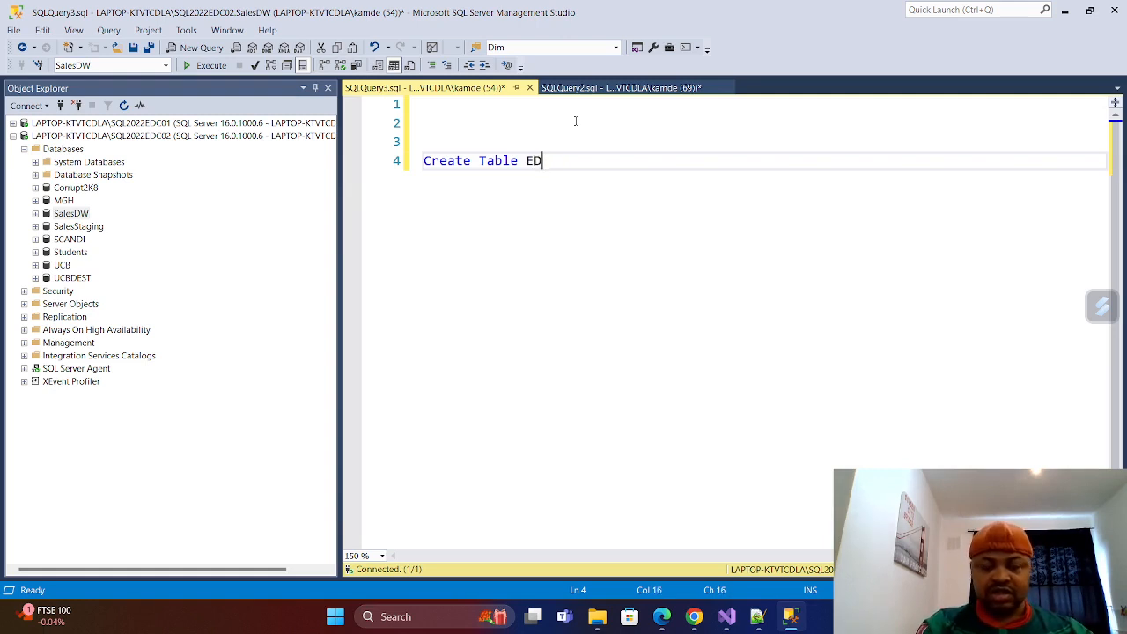
{"action": "type", "text": "Js"}
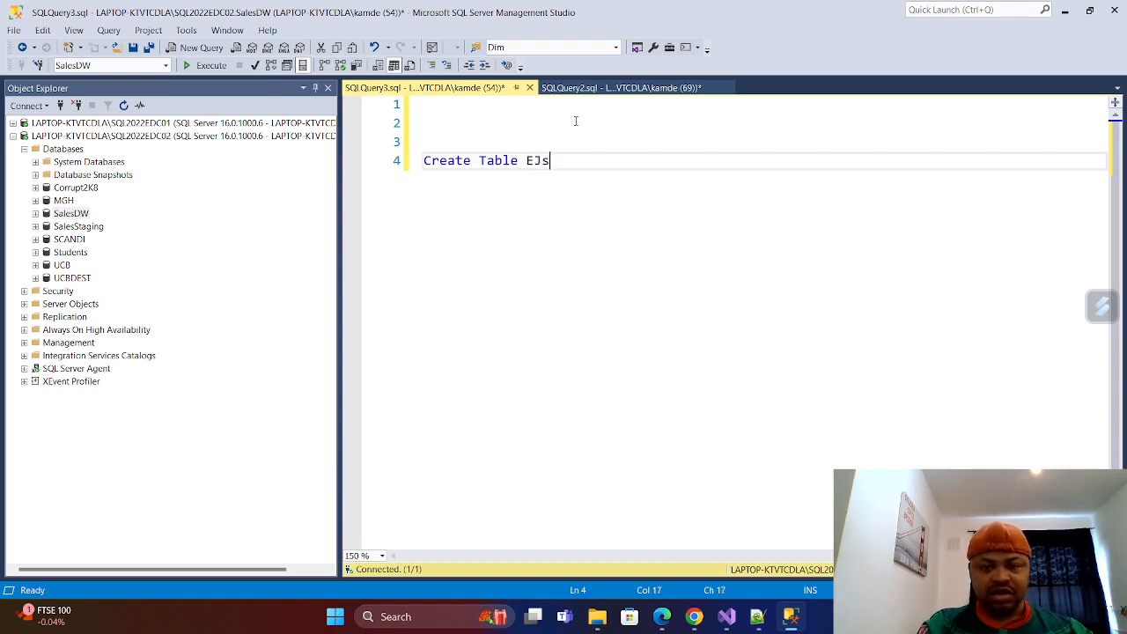
{"action": "type", "text": "on"}
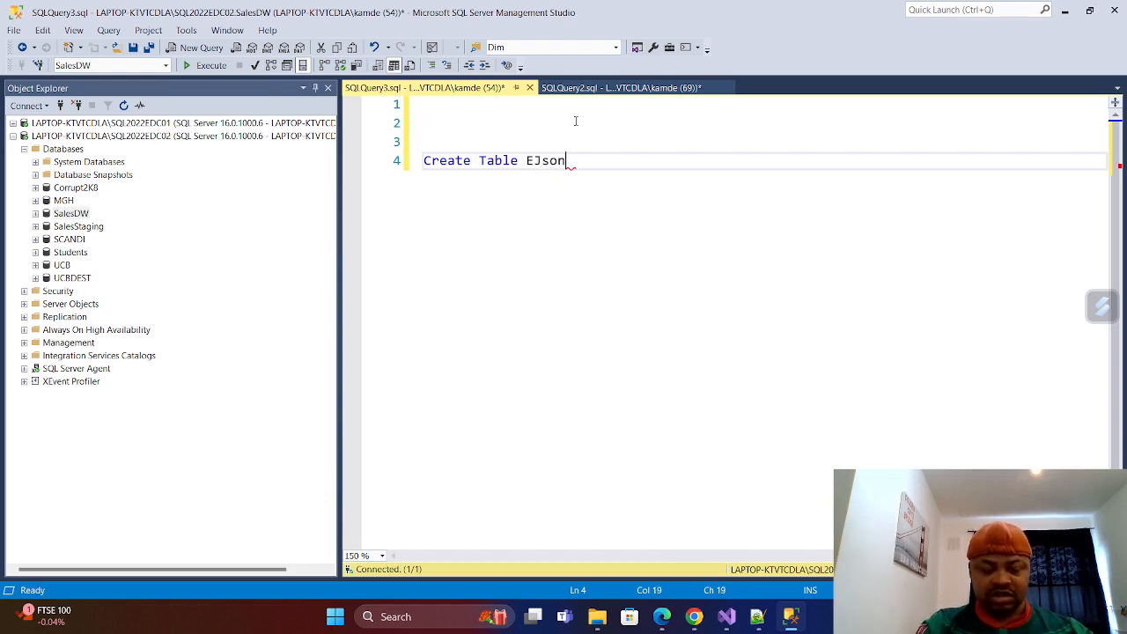
{"action": "type", "text": "dA"}
{"action": "key", "text": "BackSpace"}
{"action": "key", "text": "BackSpace"}
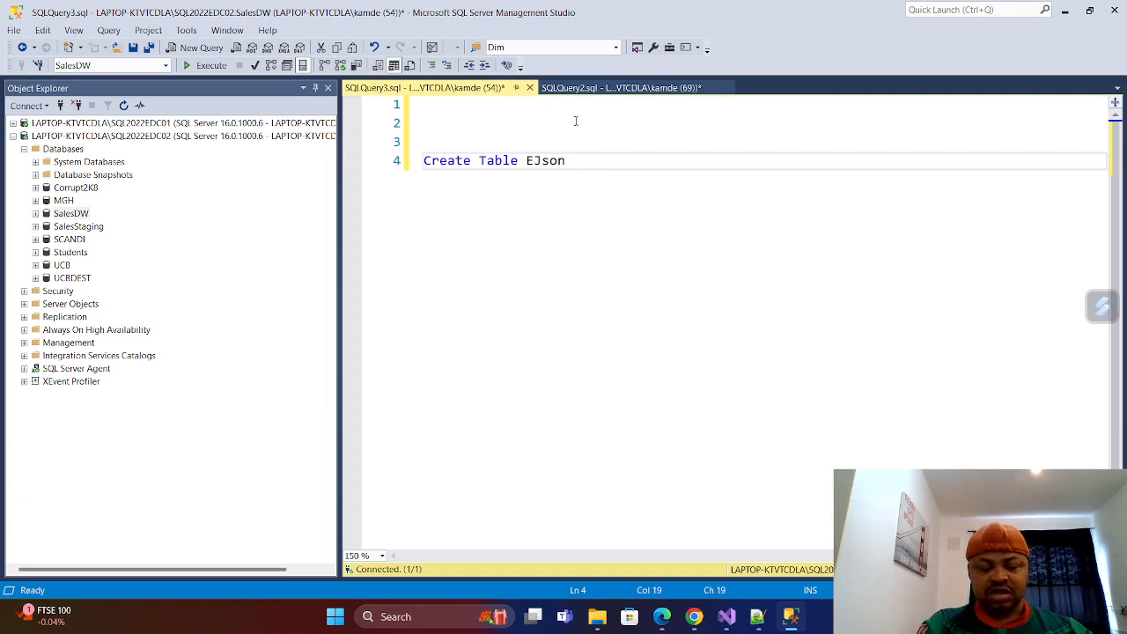
{"action": "type", "text": "ta"}
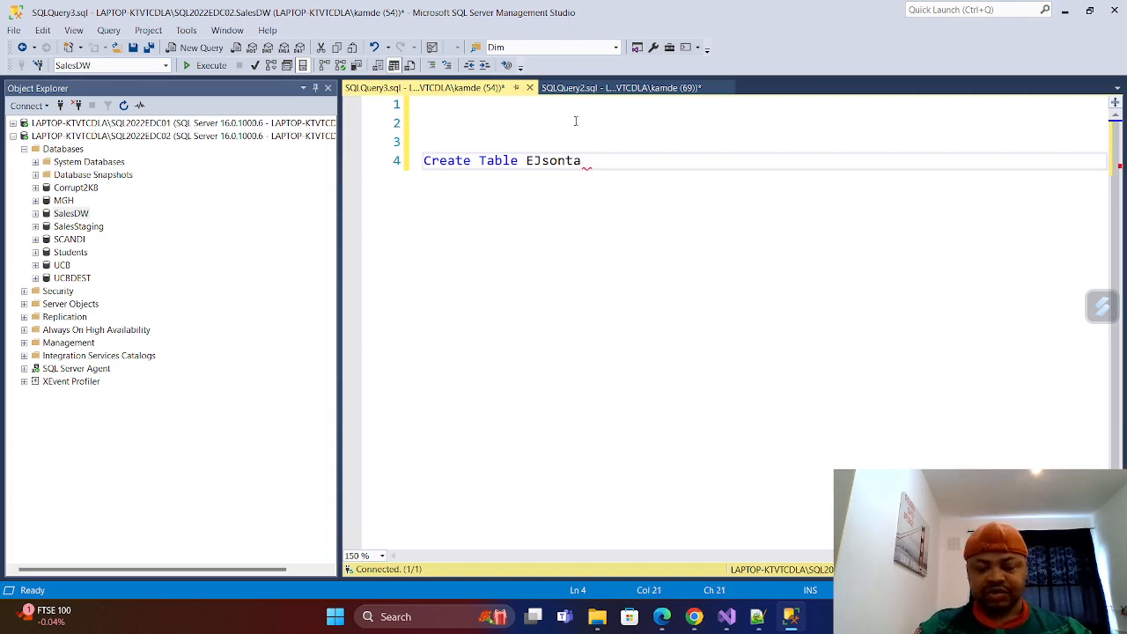
Paste the copied column definitions below the Create Table EJsonta line and execute the complete statement.
{"action": "key", "text": "Return"}
{"action": "key", "text": "ctrl+v"}
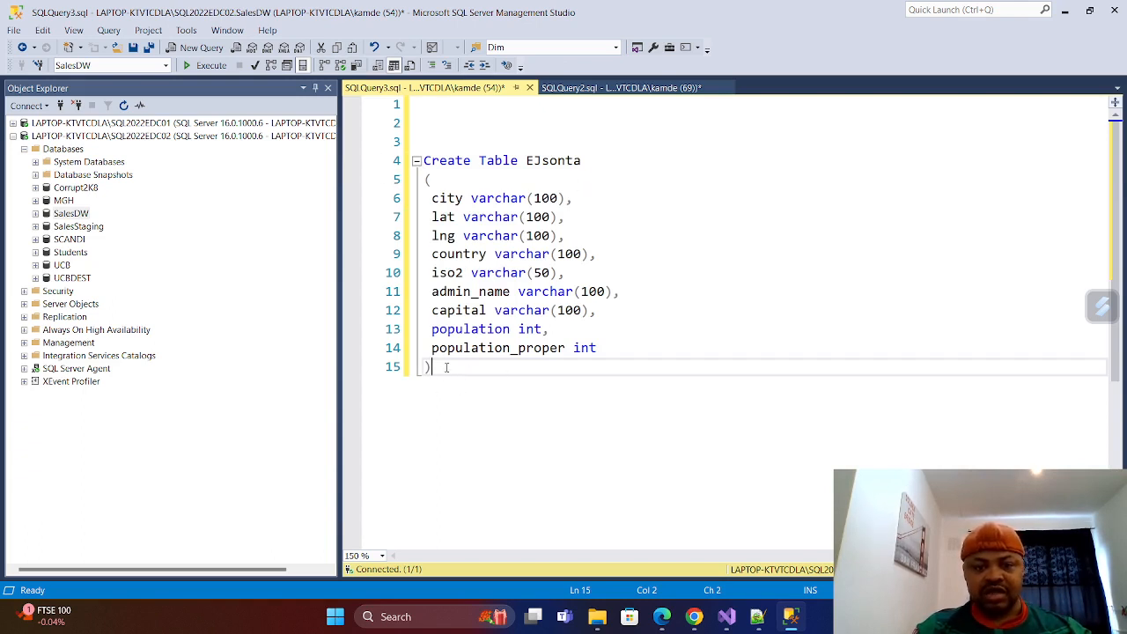
{"action": "left_click_drag", "start_coordinate": [446, 368], "coordinate": [423, 160]}
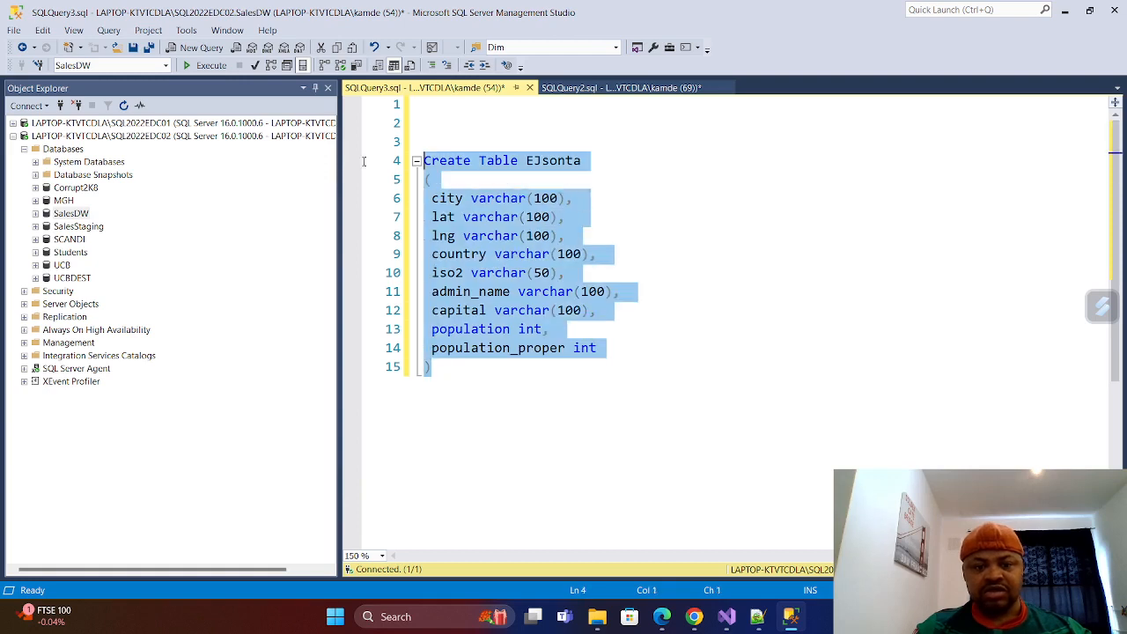
{"action": "left_click", "coordinate": [207, 66]}
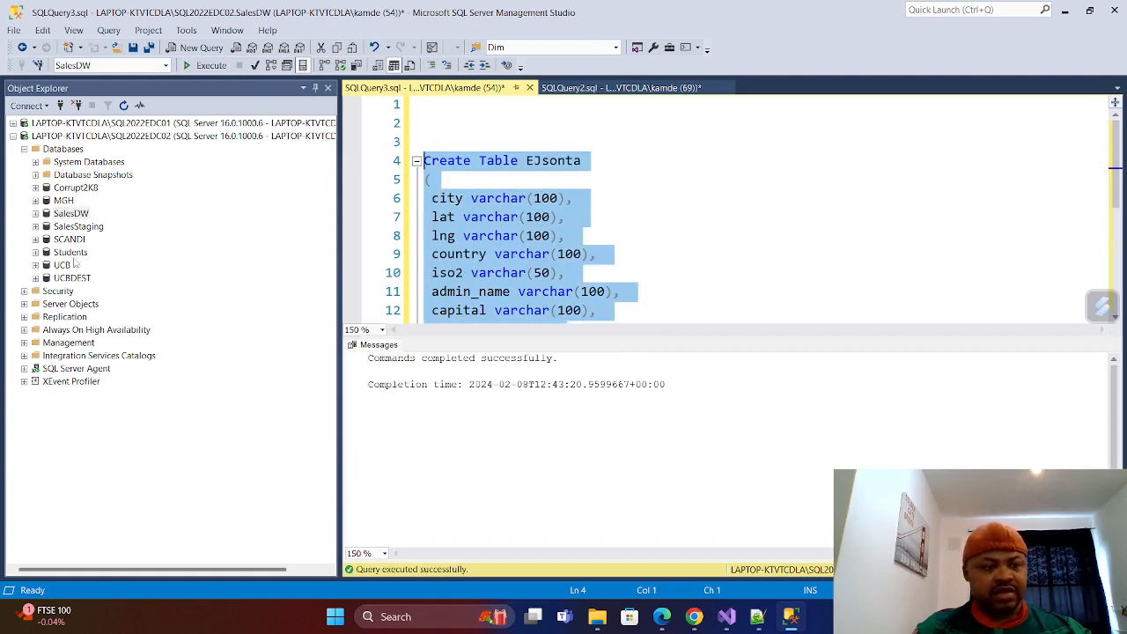
Expand the Tables folder of the SalesDW database and refresh it.
{"action": "left_click", "coordinate": [35, 213]}
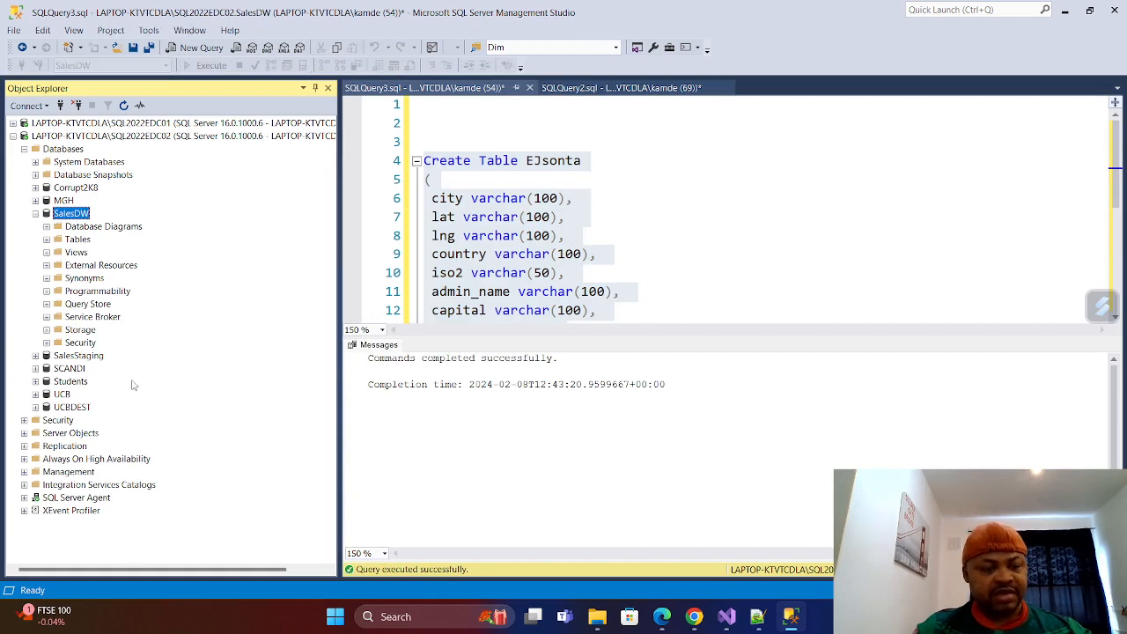
{"action": "left_click", "coordinate": [45, 239]}
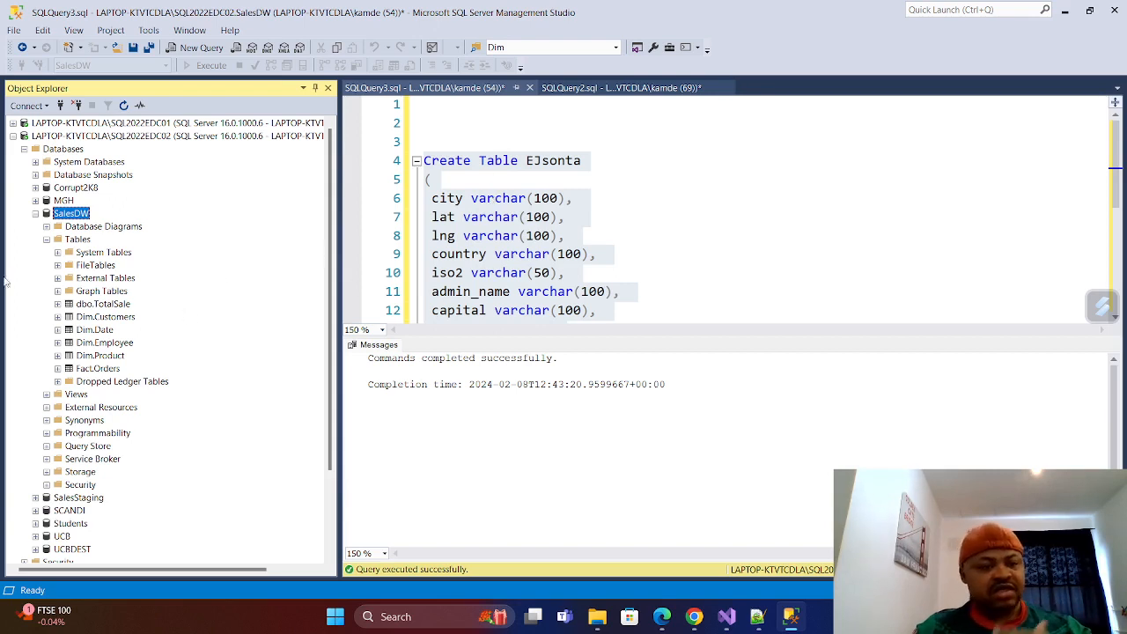
{"action": "right_click", "coordinate": [79, 240]}
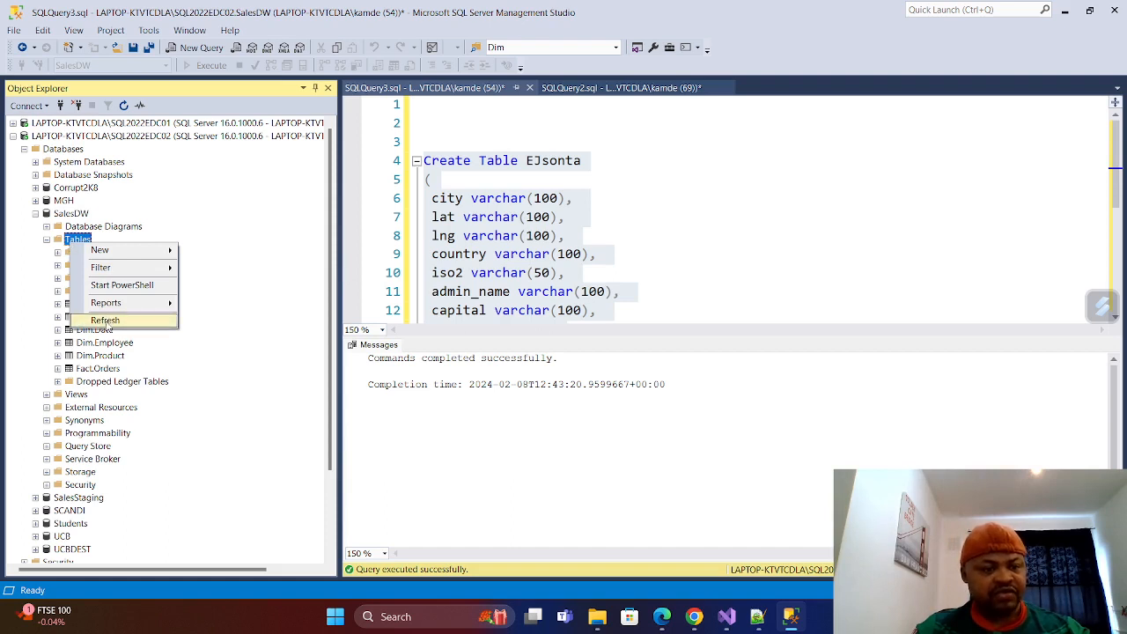
{"action": "left_click", "coordinate": [105, 321]}
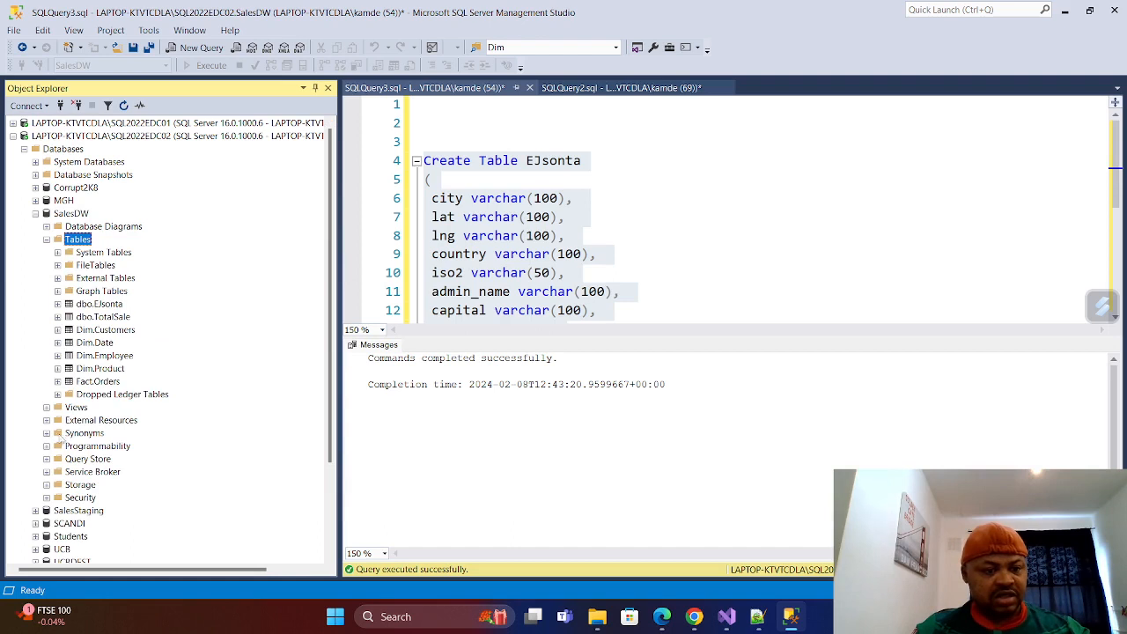
View the top 1000 rows of dbo.EJsonta, close that query, and return to the Create Table script.
{"action": "right_click", "coordinate": [95, 304]}
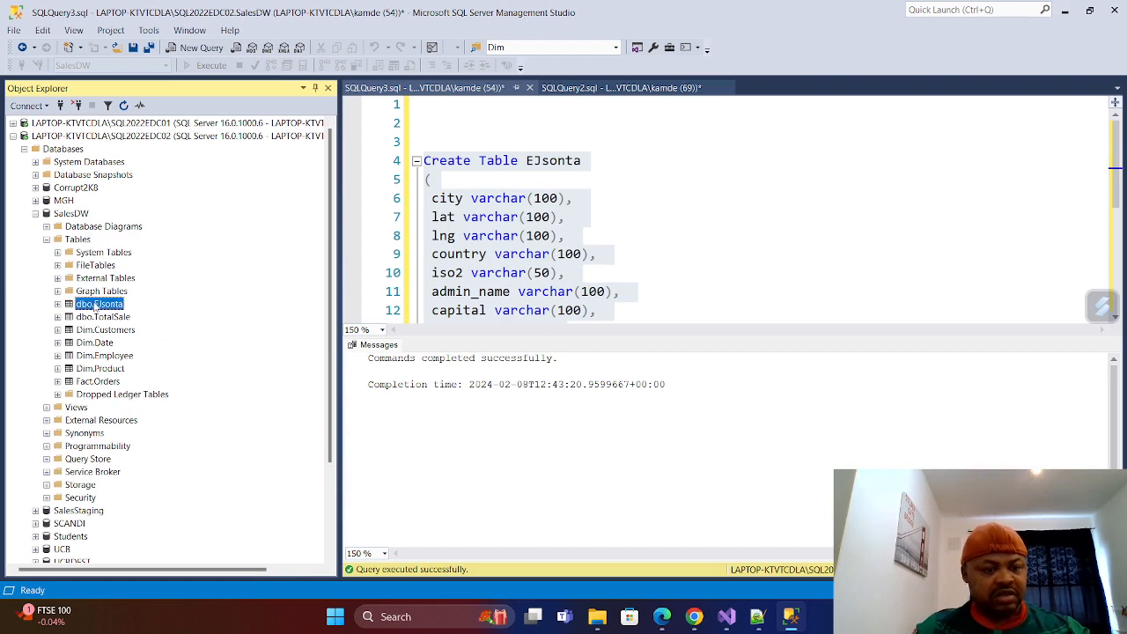
{"action": "left_click", "coordinate": [176, 340]}
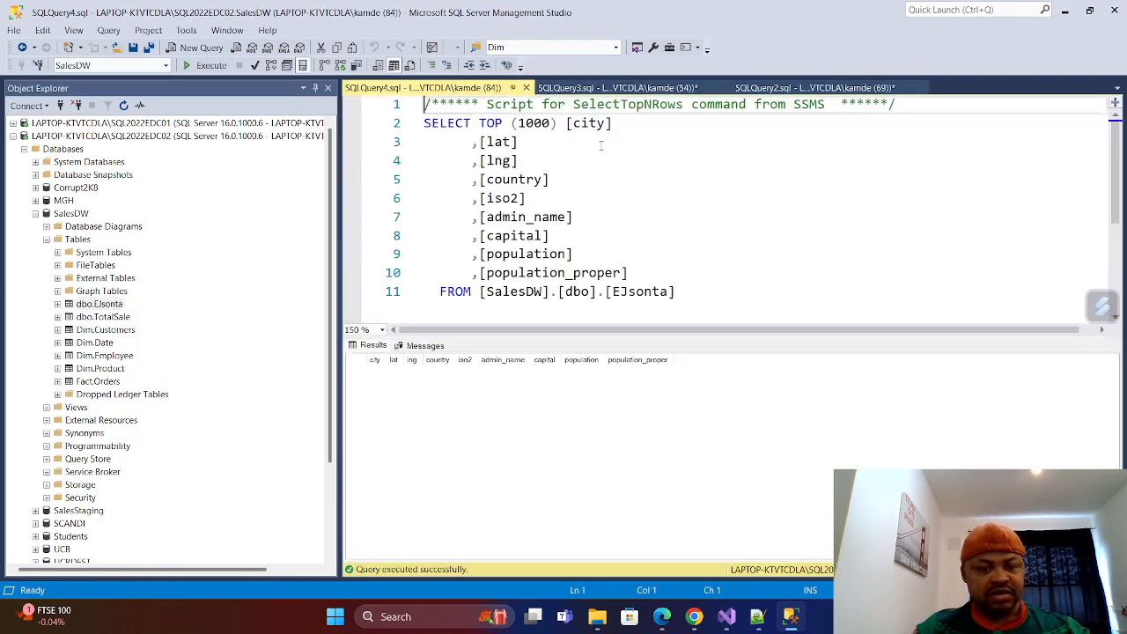
{"action": "left_click", "coordinate": [526, 88]}
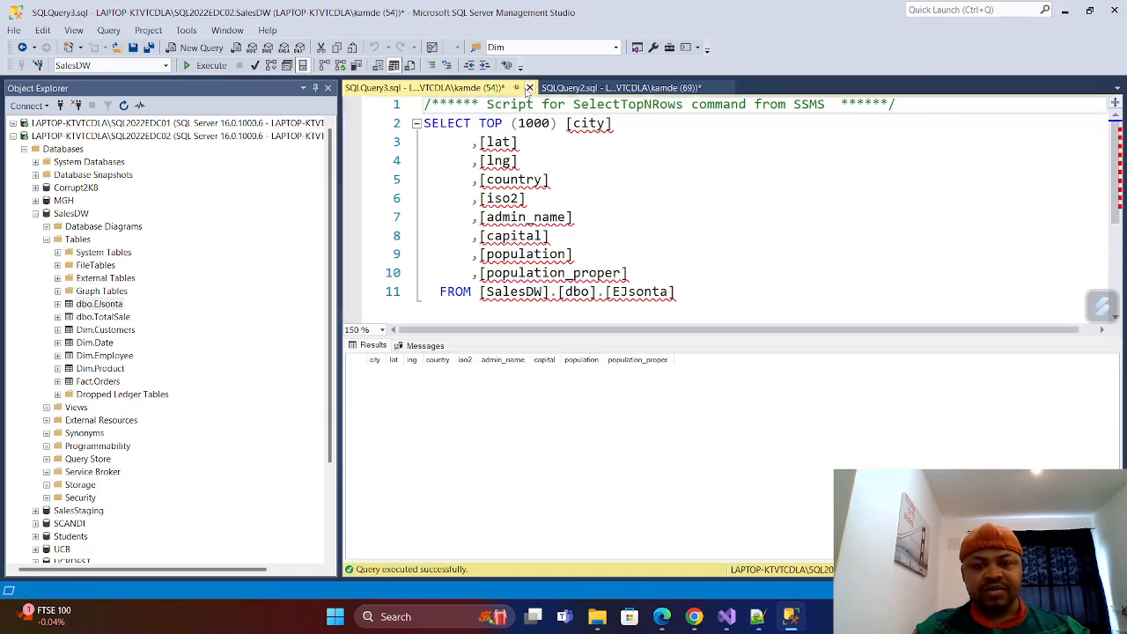
{"action": "scroll", "coordinate": [572, 201], "scroll_direction": "down", "scroll_amount": 4}
{"action": "scroll", "coordinate": [572, 198], "scroll_direction": "up", "scroll_amount": 4}
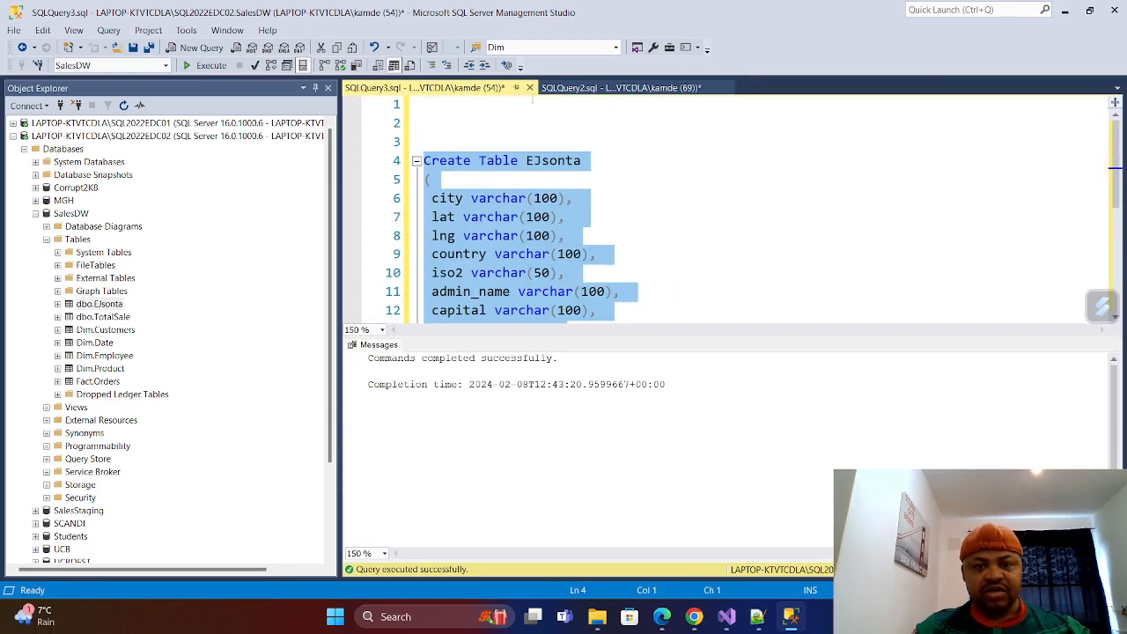
Close the Create Table script and remove the blank line above the commented Print line in the openjson script.
{"action": "left_click", "coordinate": [530, 89]}
{"action": "left_click", "coordinate": [612, 402]}
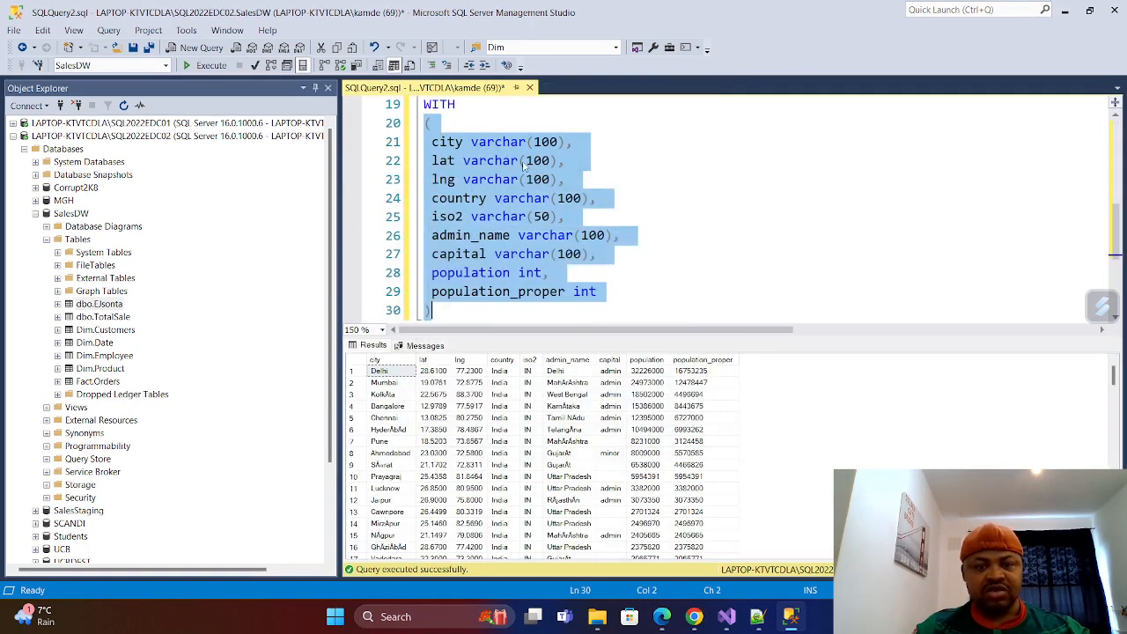
{"action": "scroll", "coordinate": [498, 150], "scroll_direction": "up", "scroll_amount": 1}
{"action": "scroll", "coordinate": [497, 150], "scroll_direction": "down", "scroll_amount": 2}
{"action": "scroll", "coordinate": [501, 167], "scroll_direction": "up", "scroll_amount": 1}
{"action": "scroll", "coordinate": [504, 185], "scroll_direction": "up", "scroll_amount": 3}
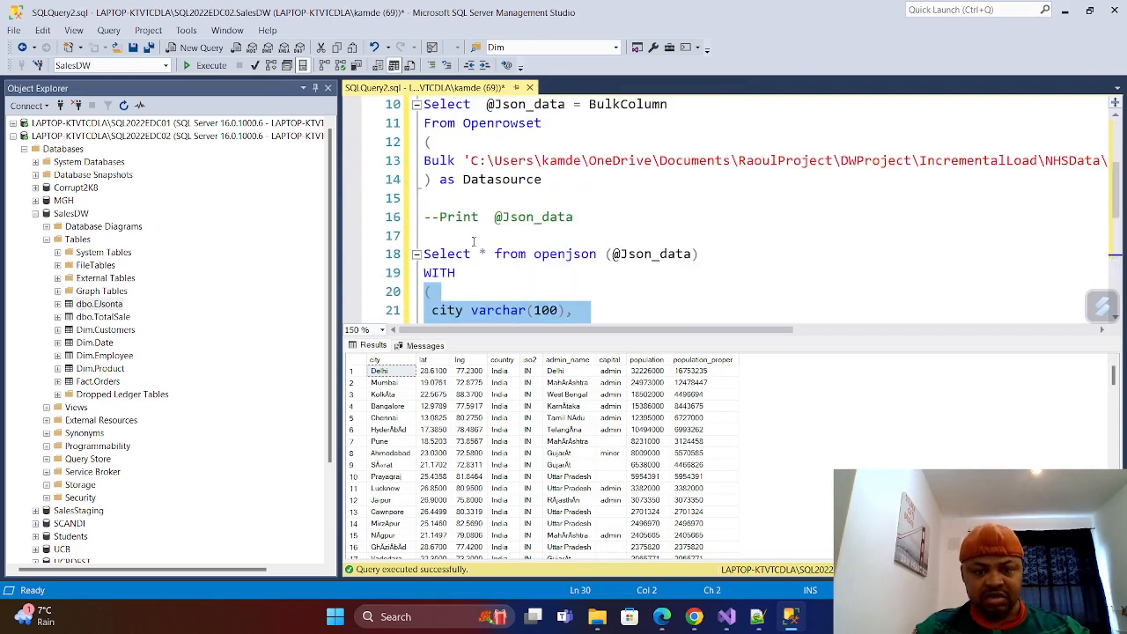
{"action": "left_click_drag", "start_coordinate": [584, 217], "coordinate": [411, 222]}
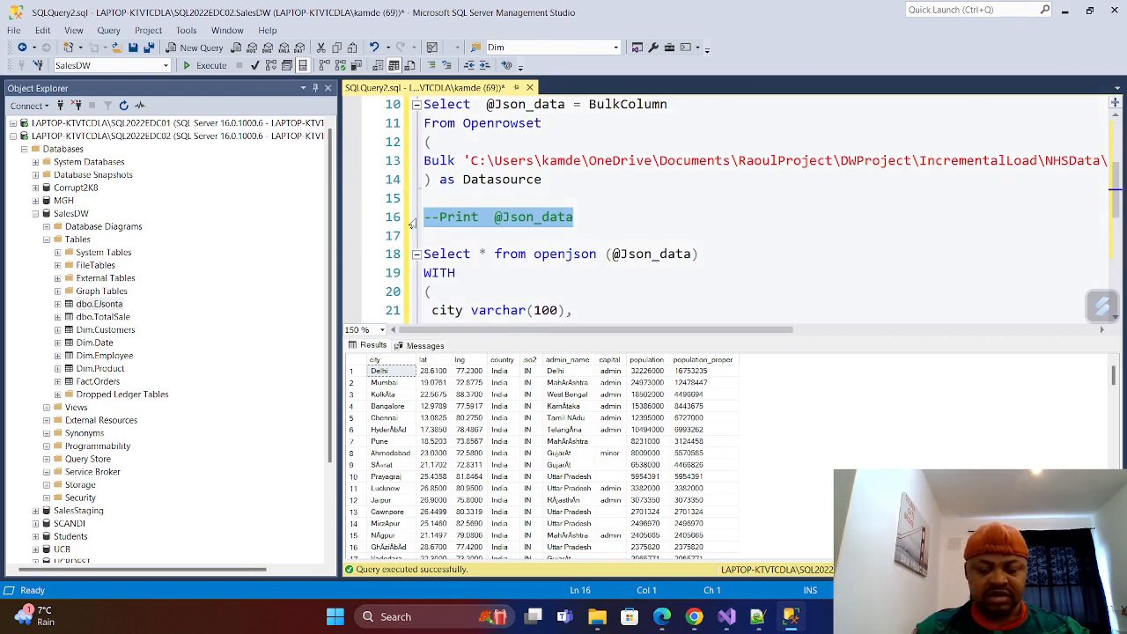
{"action": "left_click", "coordinate": [451, 200]}
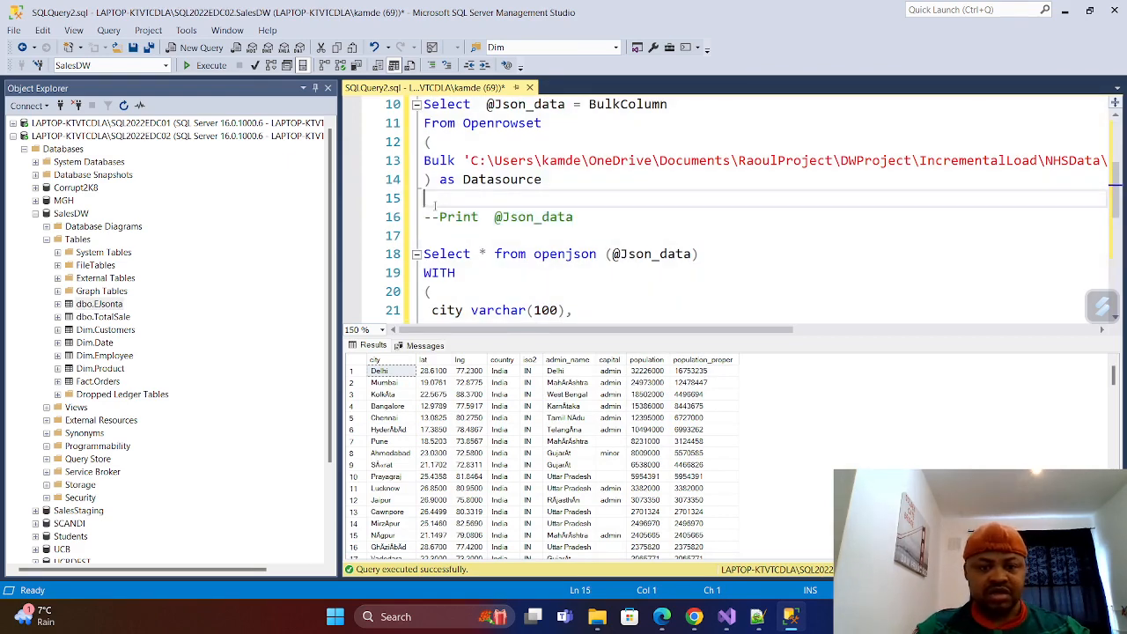
{"action": "key", "text": "BackSpace"}
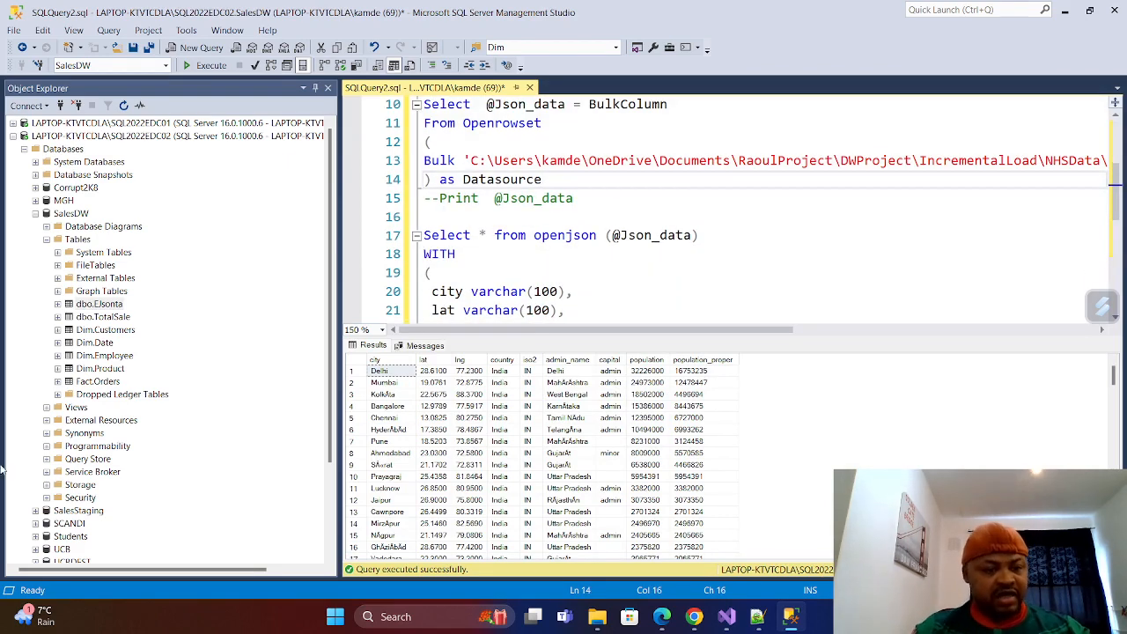
Script the dbo.EJsonta table as an INSERT statement into a new query editor window.
{"action": "right_click", "coordinate": [102, 305]}
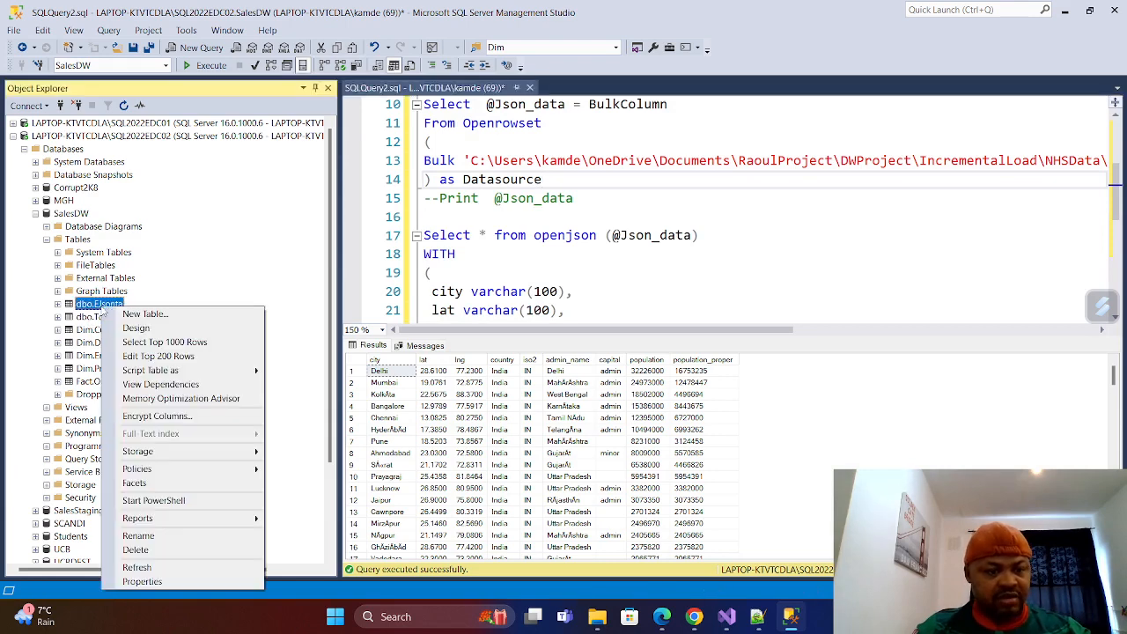
{"action": "mouse_move", "coordinate": [204, 377]}
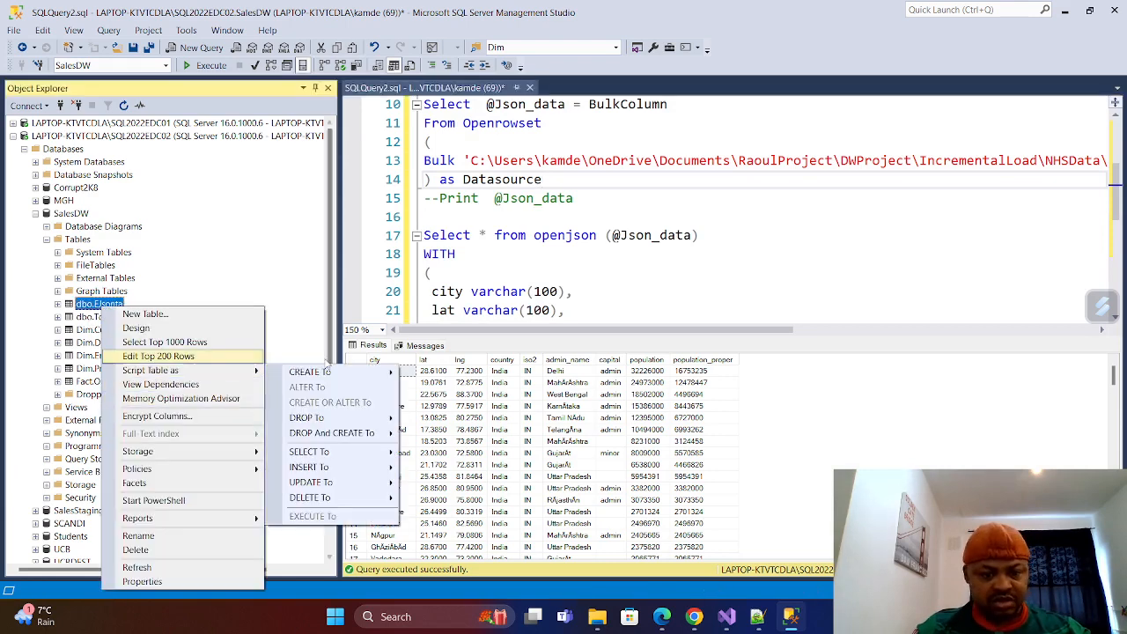
{"action": "mouse_move", "coordinate": [368, 471]}
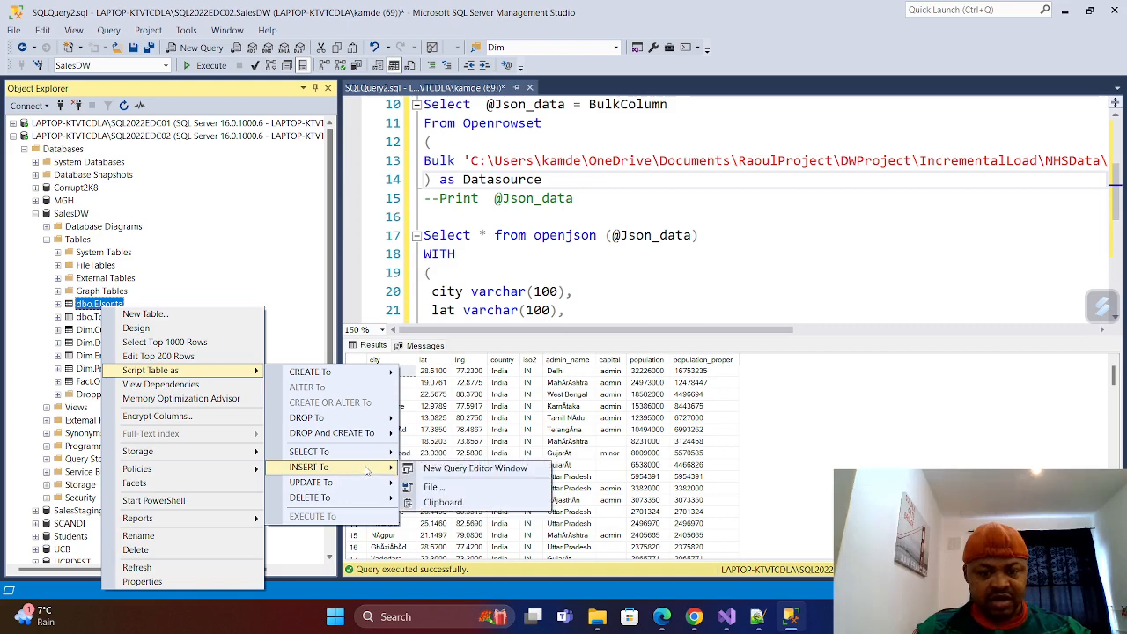
{"action": "left_click", "coordinate": [461, 472]}
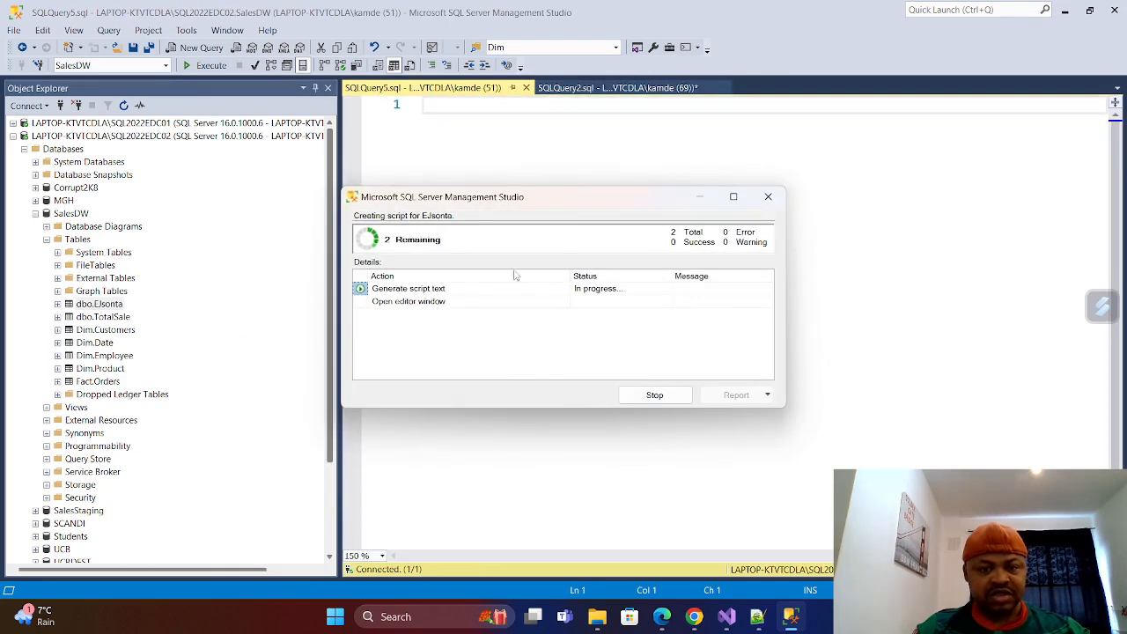
Copy the INSERT INTO [dbo].[EJsonta] line with its full column list, from city to population_proper, without the VALUES part.
{"action": "left_click_drag", "start_coordinate": [687, 344], "coordinate": [432, 255]}
{"action": "left_click", "coordinate": [730, 354]}
{"action": "left_click_drag", "start_coordinate": [678, 336], "coordinate": [424, 162]}
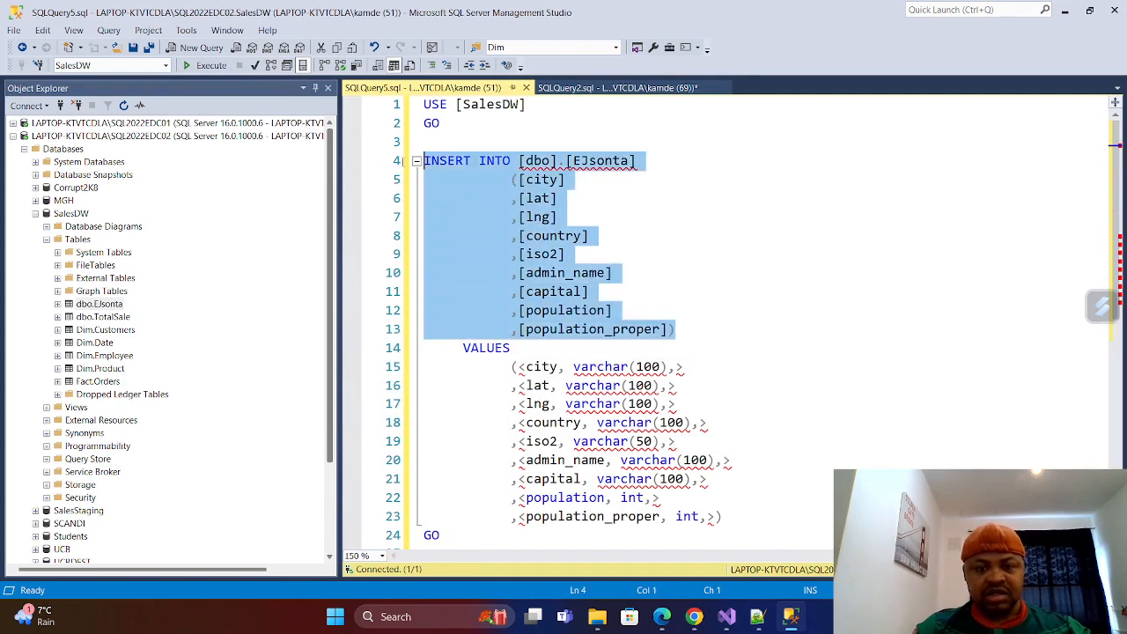
{"action": "right_click", "coordinate": [445, 163]}
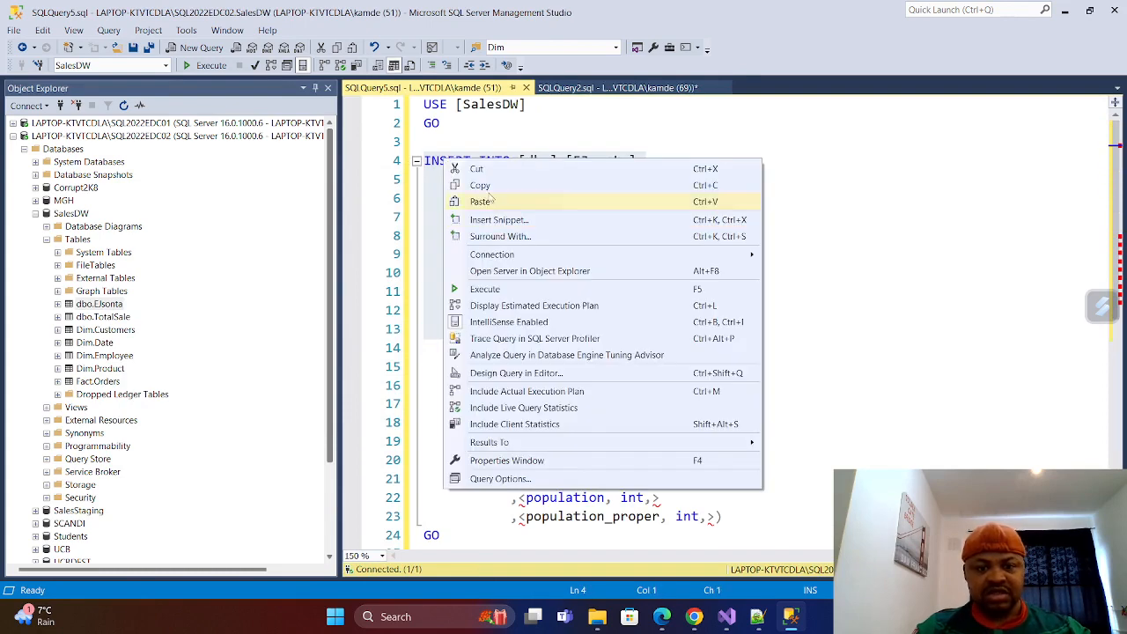
{"action": "left_click", "coordinate": [486, 187]}
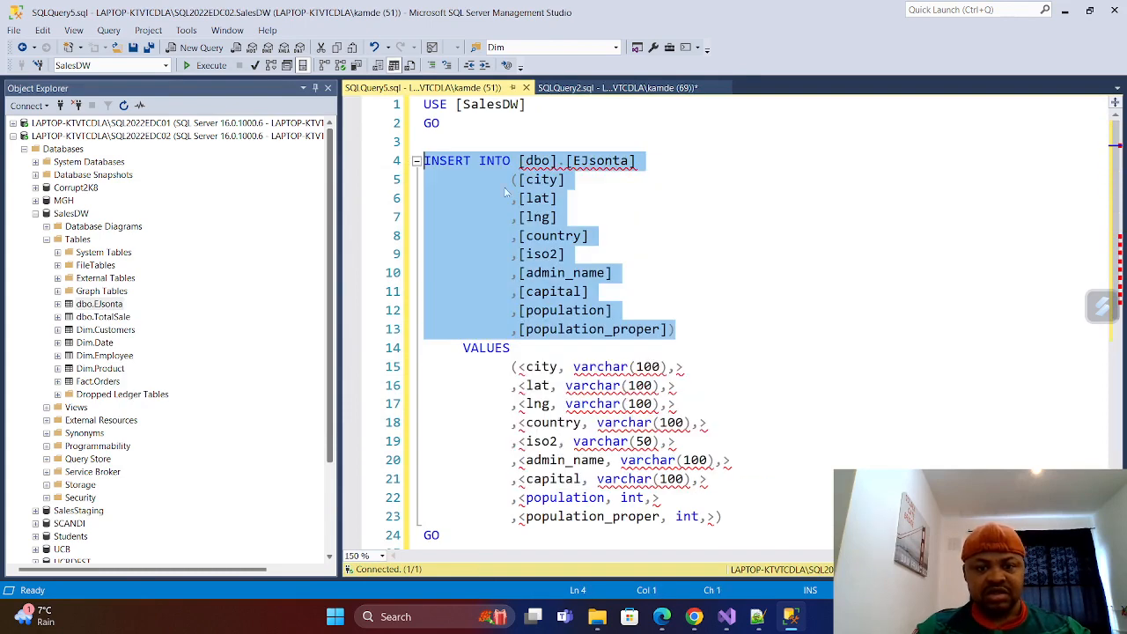
Paste the copied INSERT INTO block into SQLQuery2.sql between the commented Print line and the Select from openjson.
{"action": "left_click", "coordinate": [609, 88]}
{"action": "left_click", "coordinate": [451, 211]}
{"action": "key", "text": "Return"}
{"action": "key", "text": "Return"}
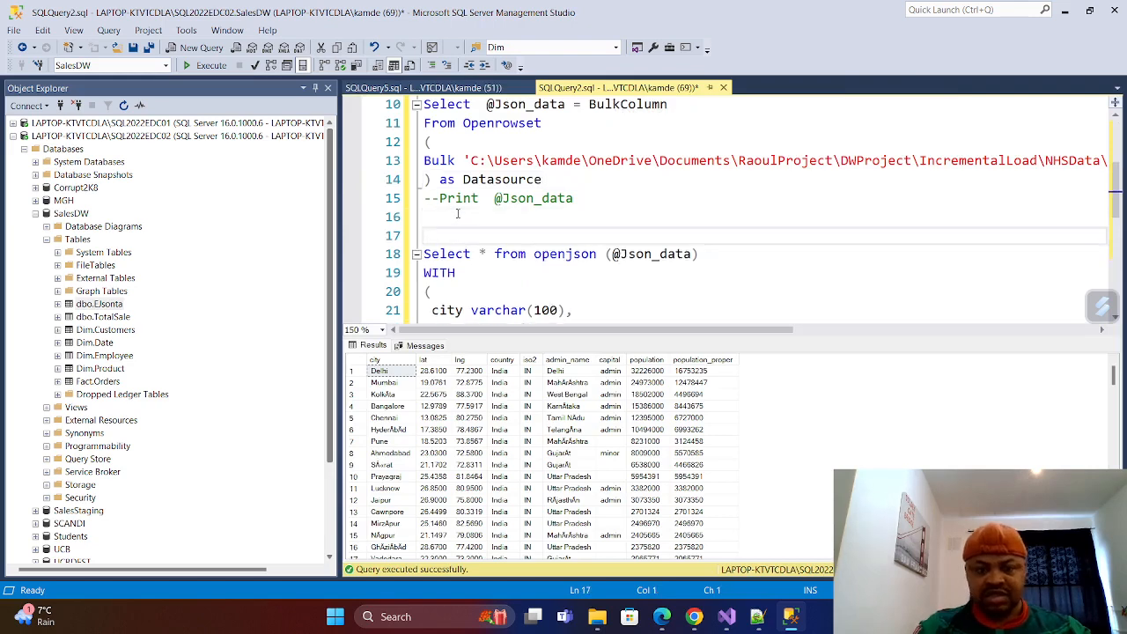
{"action": "key", "text": "Up"}
{"action": "key", "text": "Up"}
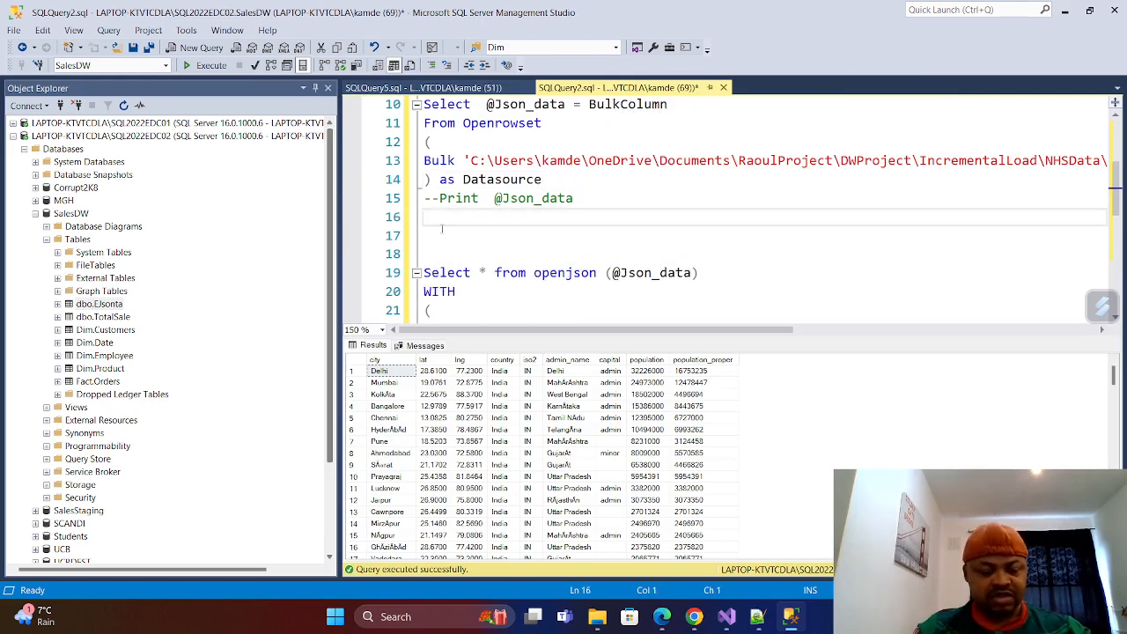
{"action": "key", "text": "ctrl+v"}
Remove the blank lines between the INSERT column list and the Select from openjson, and review the combined script.
{"action": "scroll", "coordinate": [444, 203], "scroll_direction": "down", "scroll_amount": 4}
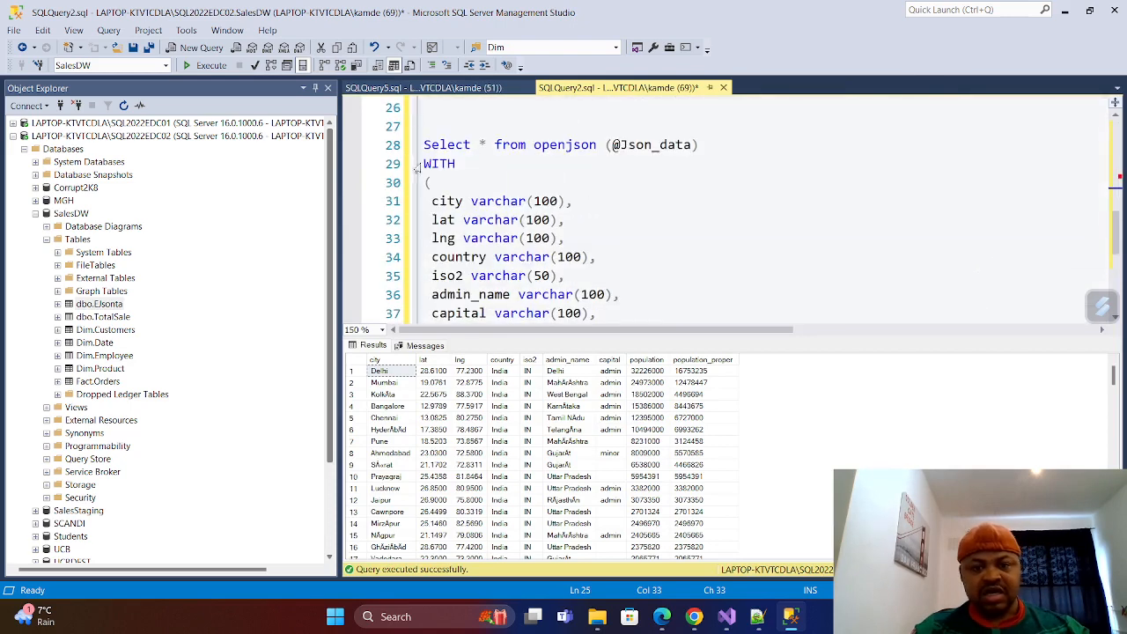
{"action": "scroll", "coordinate": [452, 148], "scroll_direction": "up", "scroll_amount": 2}
{"action": "key", "text": "Delete"}
{"action": "key", "text": "Delete"}
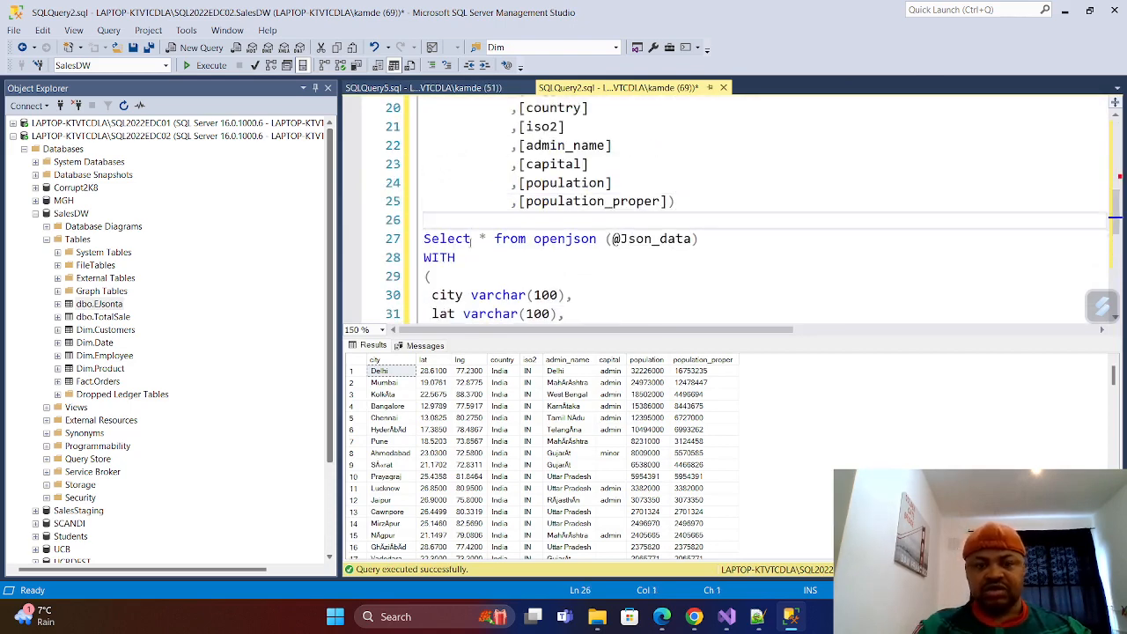
{"action": "scroll", "coordinate": [506, 246], "scroll_direction": "down", "scroll_amount": 6}
{"action": "scroll", "coordinate": [506, 247], "scroll_direction": "up", "scroll_amount": 12}
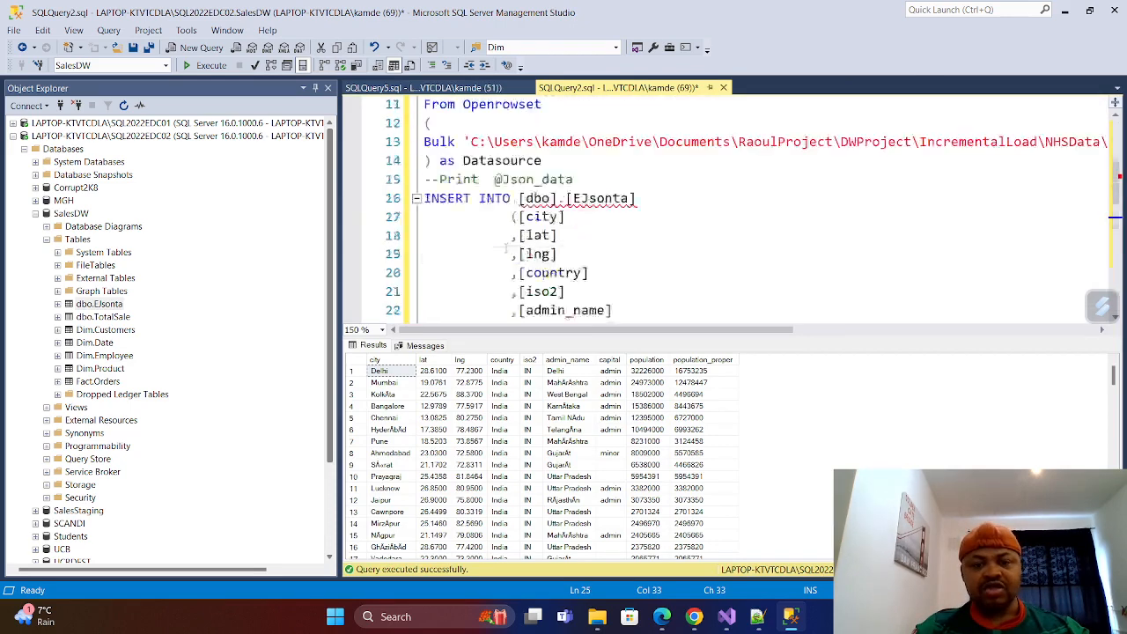
{"action": "scroll", "coordinate": [506, 250], "scroll_direction": "down", "scroll_amount": 4}
{"action": "scroll", "coordinate": [507, 250], "scroll_direction": "up", "scroll_amount": 2}
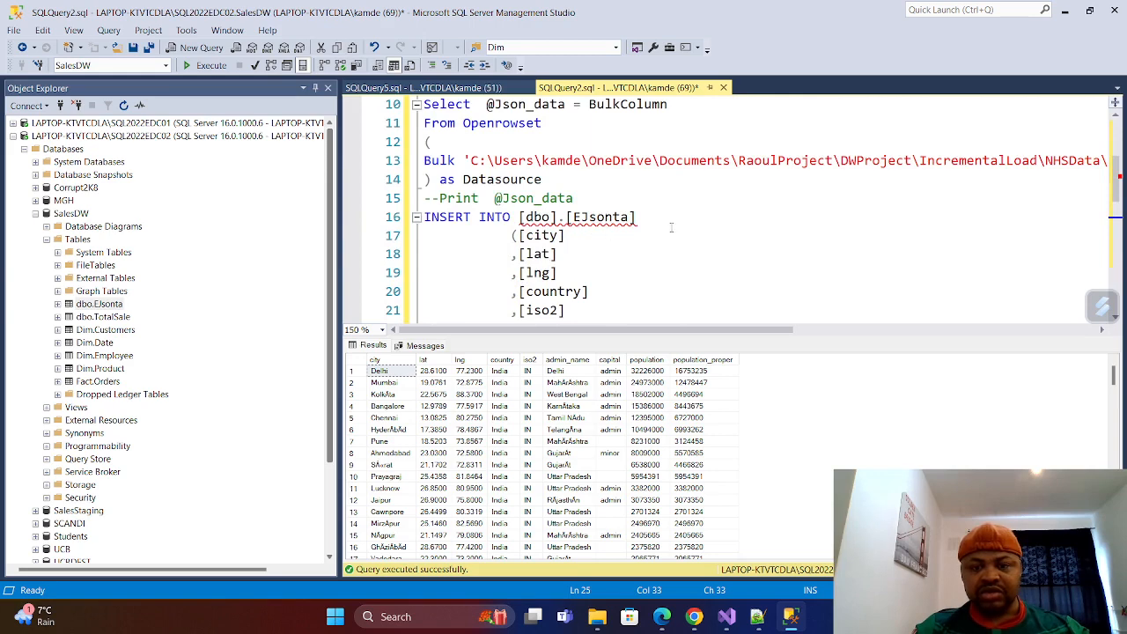
{"action": "scroll", "coordinate": [671, 228], "scroll_direction": "up", "scroll_amount": 3}
{"action": "scroll", "coordinate": [671, 230], "scroll_direction": "down", "scroll_amount": 15}
{"action": "scroll", "coordinate": [669, 236], "scroll_direction": "up", "scroll_amount": 7}
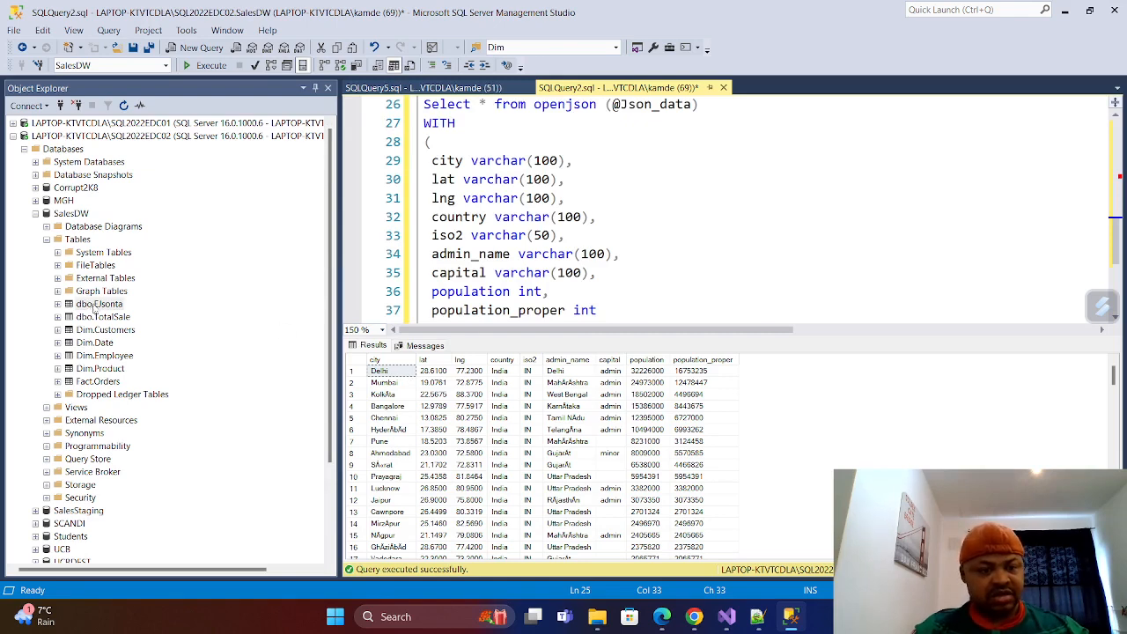
View the top 1000 rows of dbo.EJsonta before loading the data, and close that query.
{"action": "right_click", "coordinate": [94, 306]}
{"action": "left_click", "coordinate": [176, 342]}
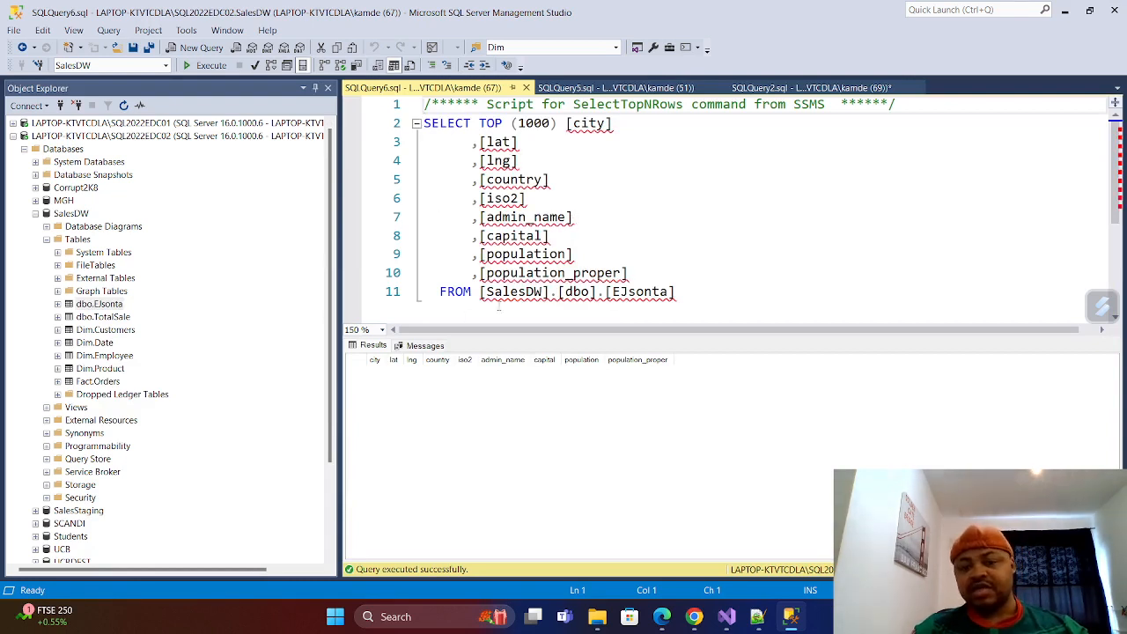
{"action": "left_click", "coordinate": [426, 346]}
{"action": "left_click", "coordinate": [368, 345]}
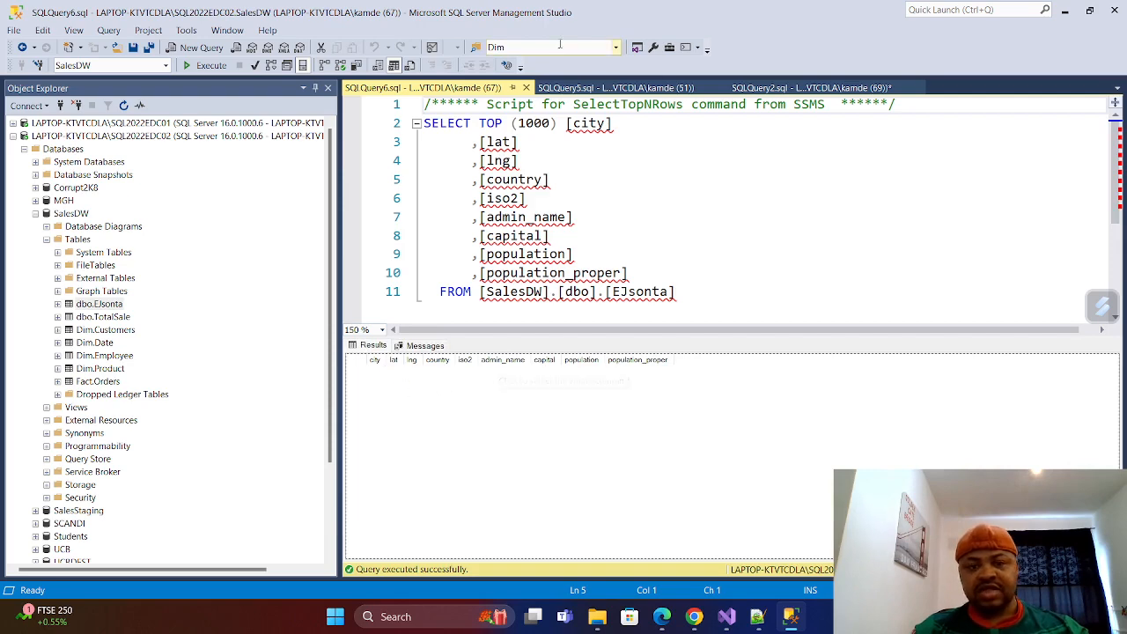
{"action": "left_click", "coordinate": [524, 88]}
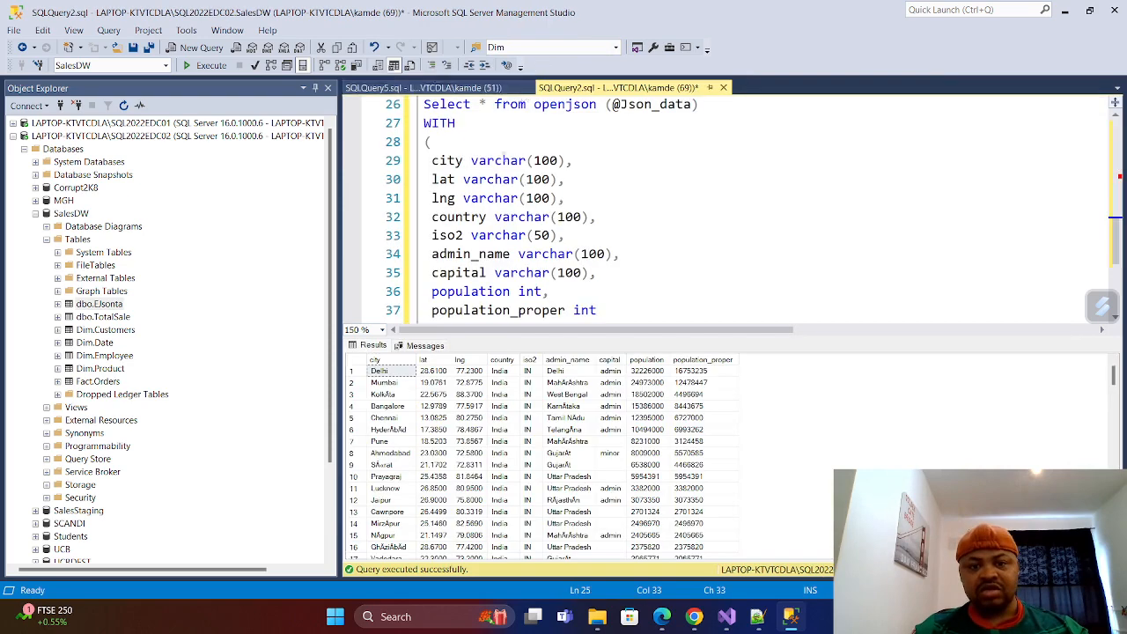
Execute the complete SQLQuery2.sql script to insert the parsed JSON data into dbo.EJsonta.
{"action": "left_click", "coordinate": [576, 198]}
{"action": "scroll", "coordinate": [646, 194], "scroll_direction": "up", "scroll_amount": 5}
{"action": "scroll", "coordinate": [646, 194], "scroll_direction": "up", "scroll_amount": 3}
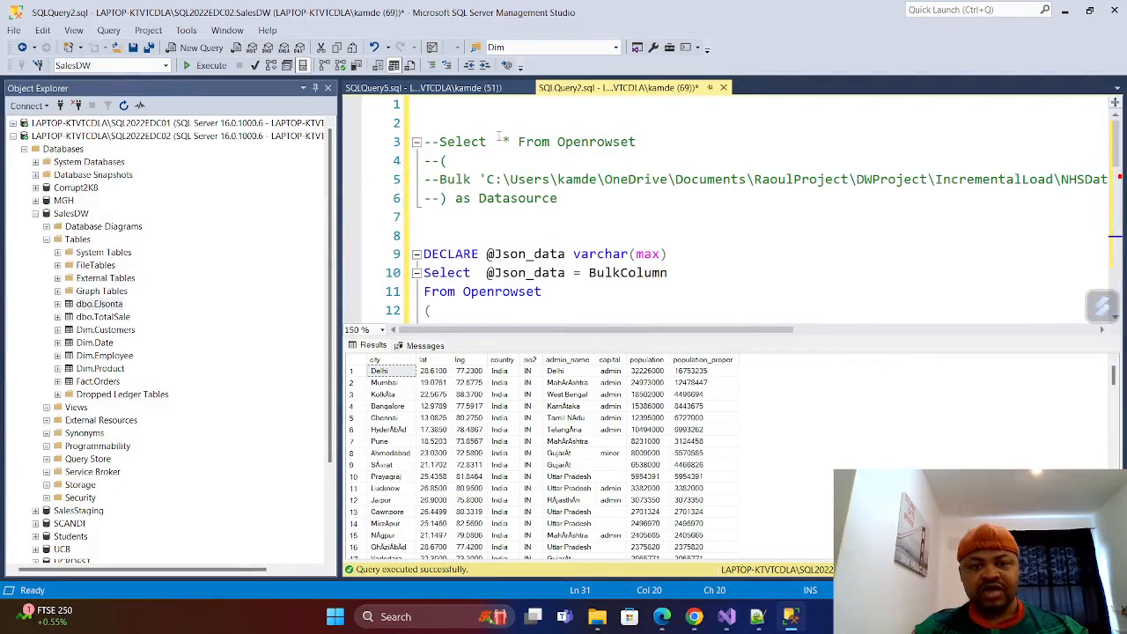
{"action": "left_click", "coordinate": [468, 212]}
{"action": "scroll", "coordinate": [468, 212], "scroll_direction": "down", "scroll_amount": 5}
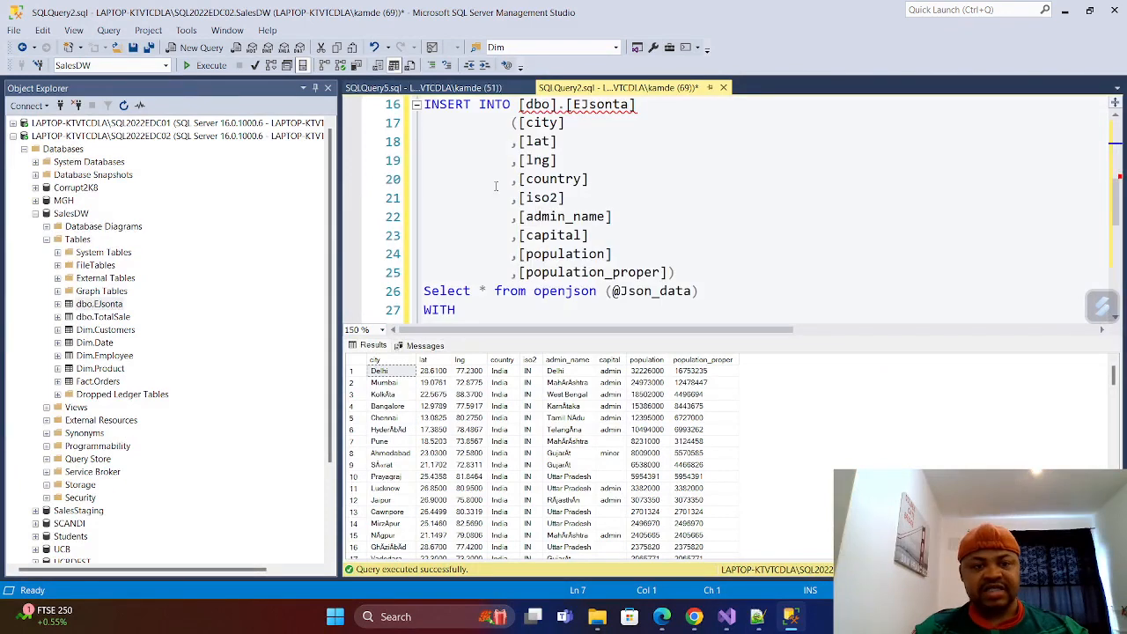
{"action": "left_click", "coordinate": [209, 67]}
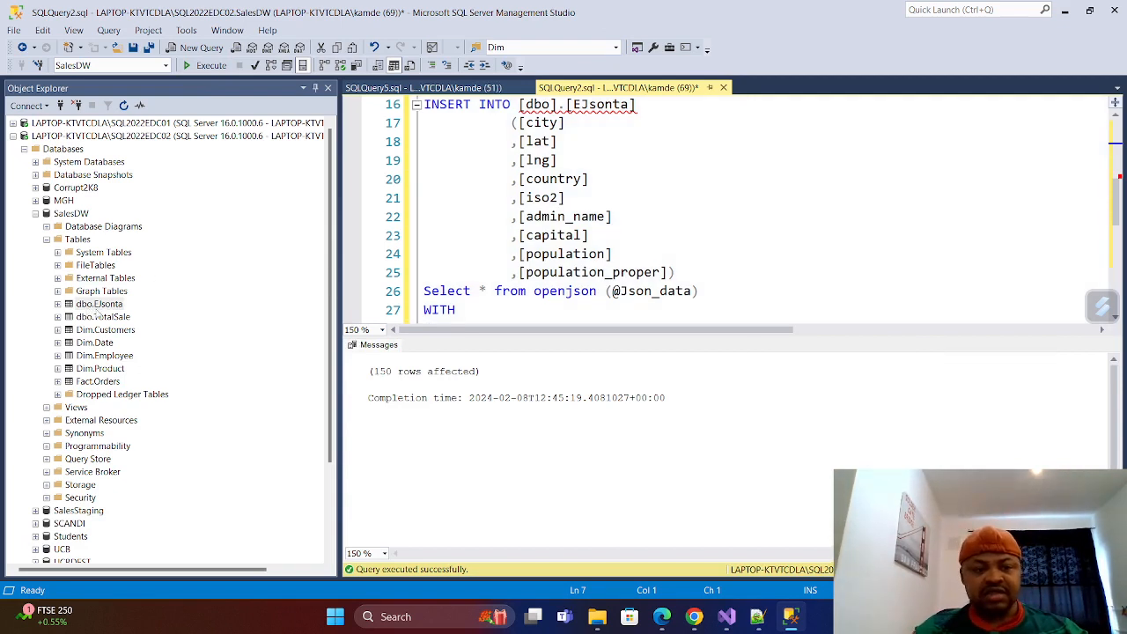
Add the query Select * from [dbo].[EJsonta] a few lines below the end of the insert script.
{"action": "scroll", "coordinate": [526, 209], "scroll_direction": "down", "scroll_amount": 7}
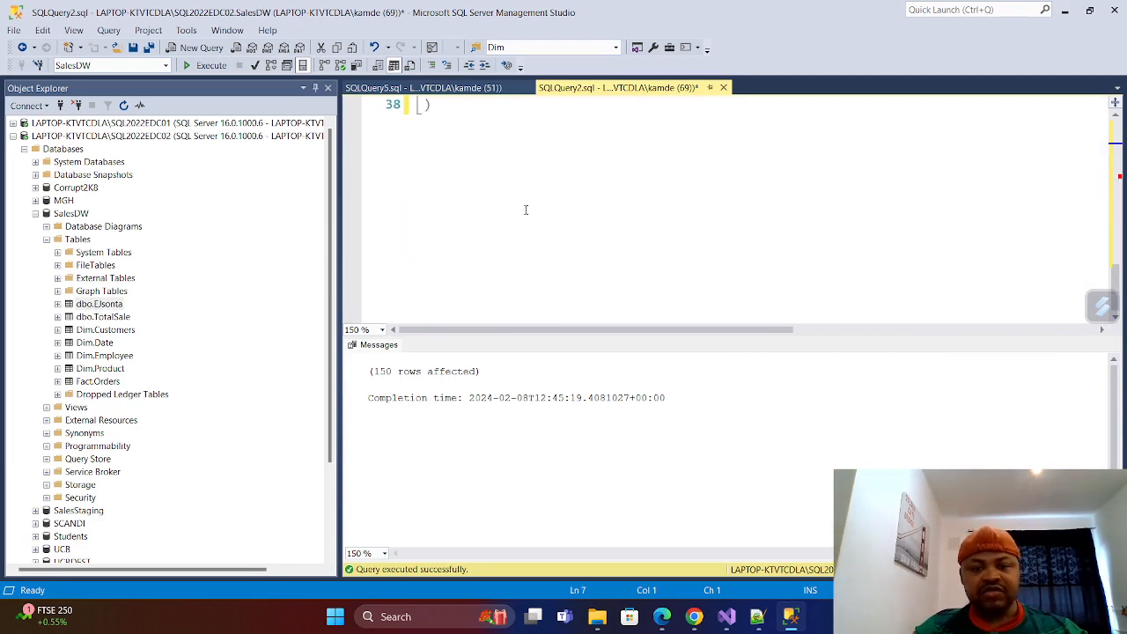
{"action": "left_click", "coordinate": [445, 160]}
{"action": "key", "text": "Return"}
{"action": "key", "text": "Return"}
{"action": "type", "text": "S"}
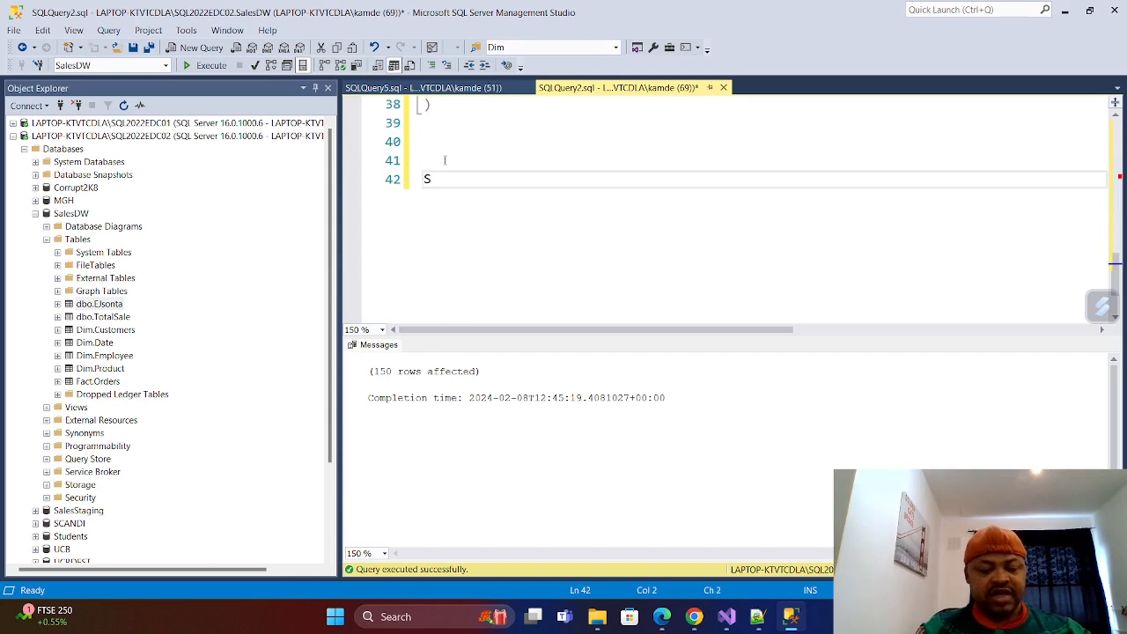
{"action": "type", "text": "elect  *"}
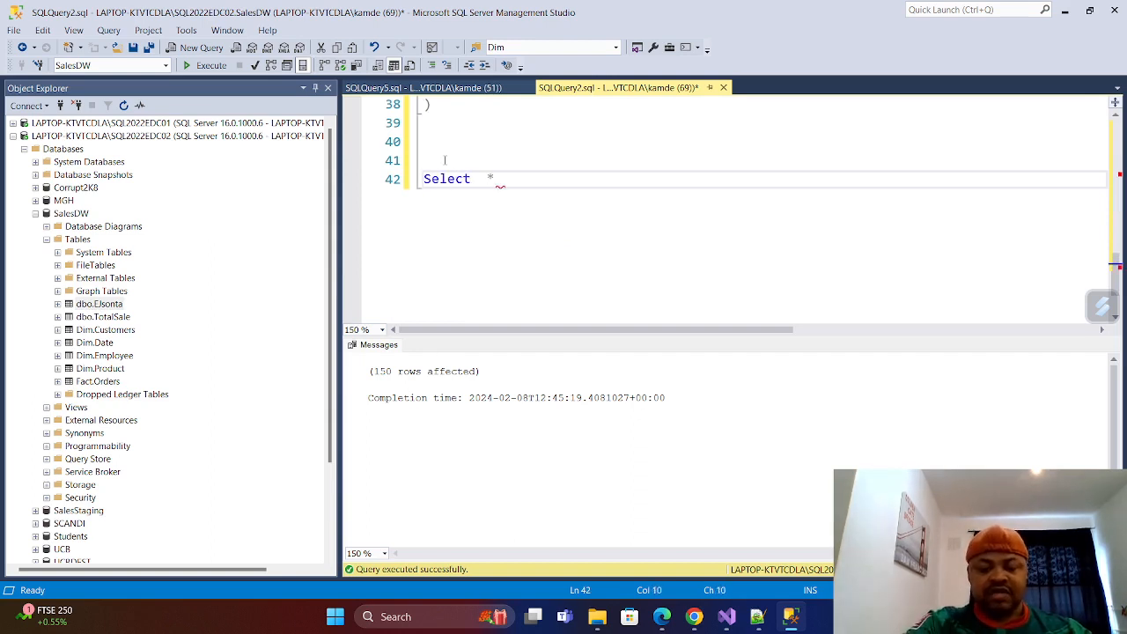
{"action": "type", "text": " from"}
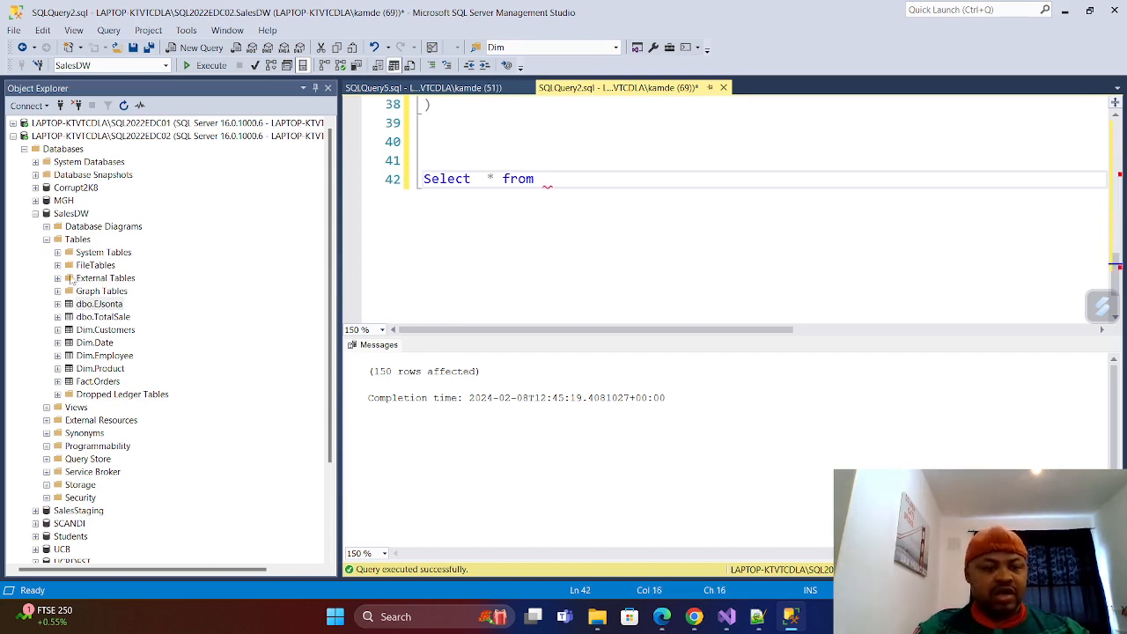
{"action": "left_click_drag", "start_coordinate": [113, 306], "coordinate": [399, 155]}
Write the query Select Count(*) as toOfrows from [dbo].[EJsonta] on the line directly above the existing Select * query.
{"action": "left_click", "coordinate": [445, 157]}
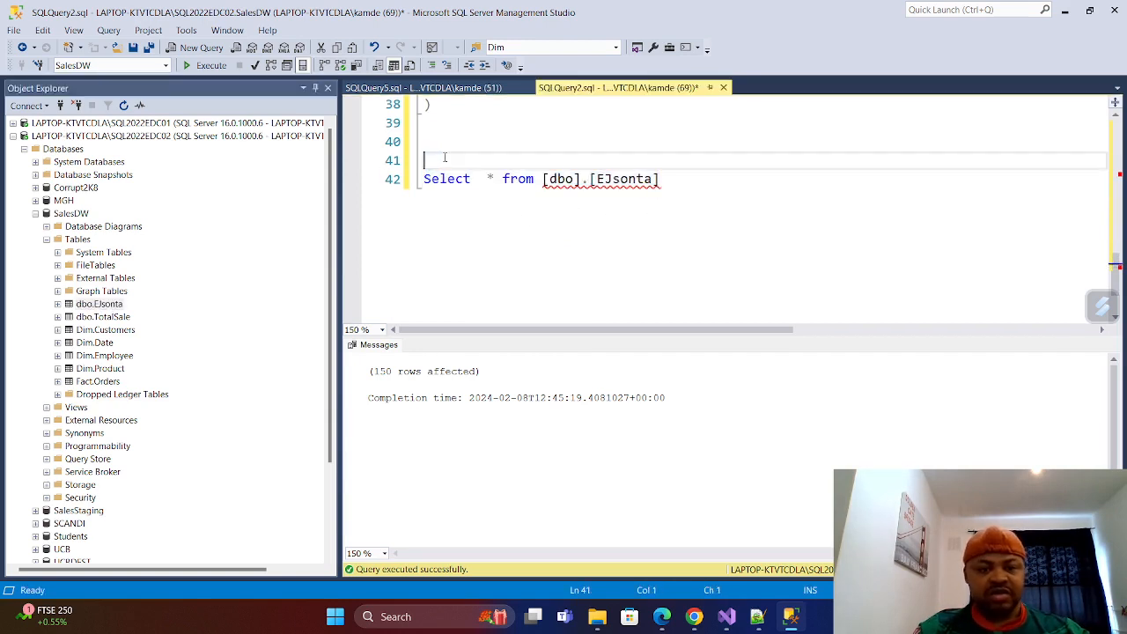
{"action": "type", "text": "Select"}
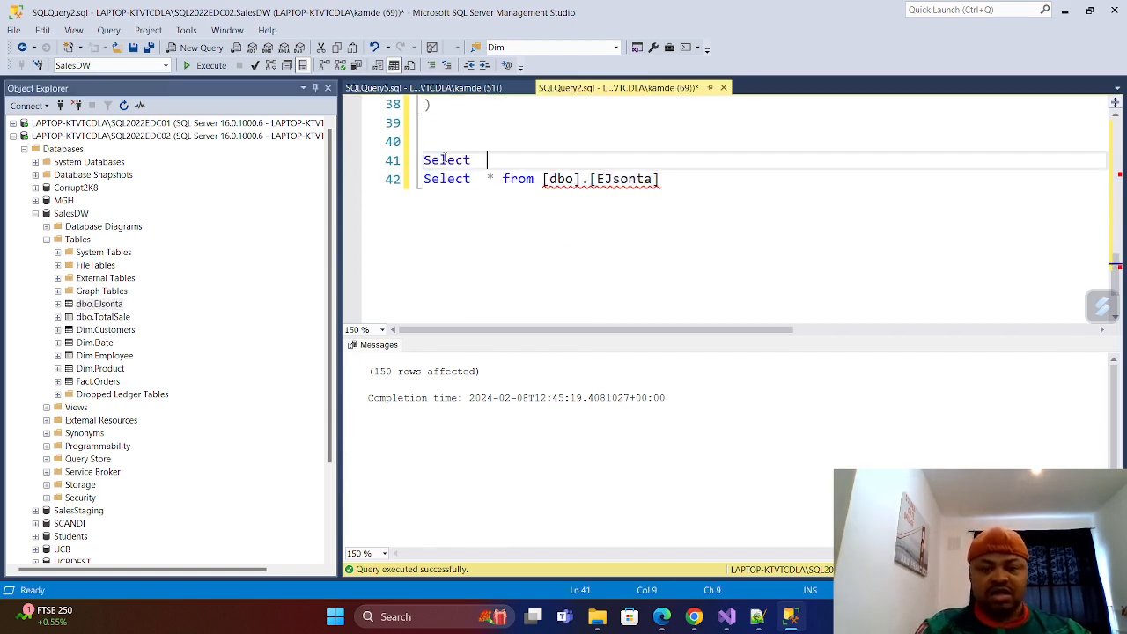
{"action": "type", "text": "  Count"}
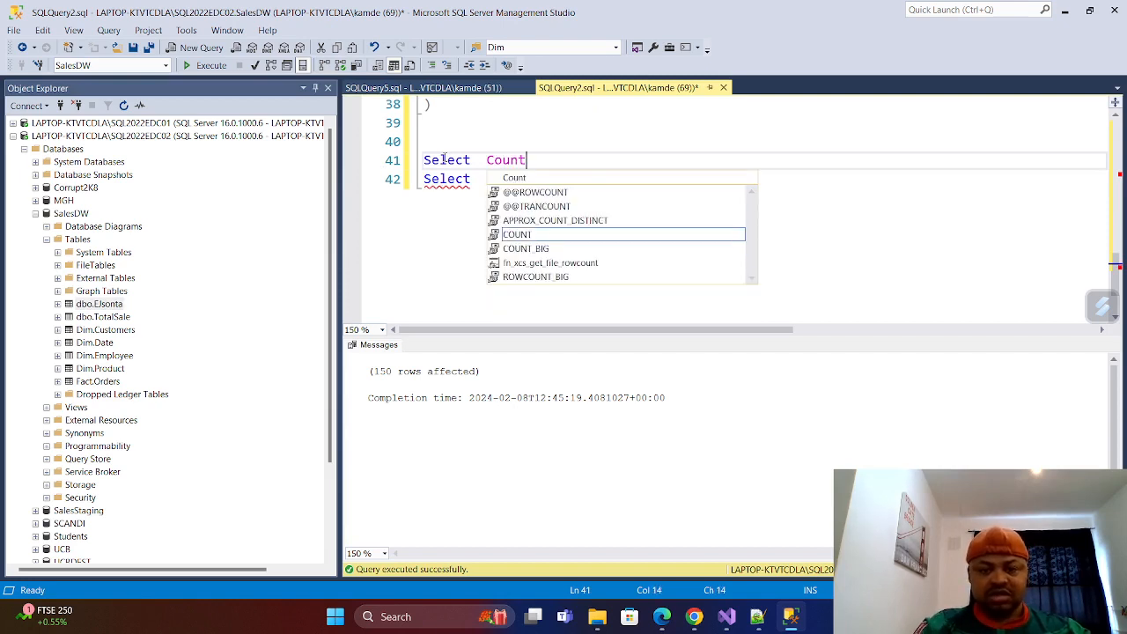
{"action": "type", "text": "(*)"}
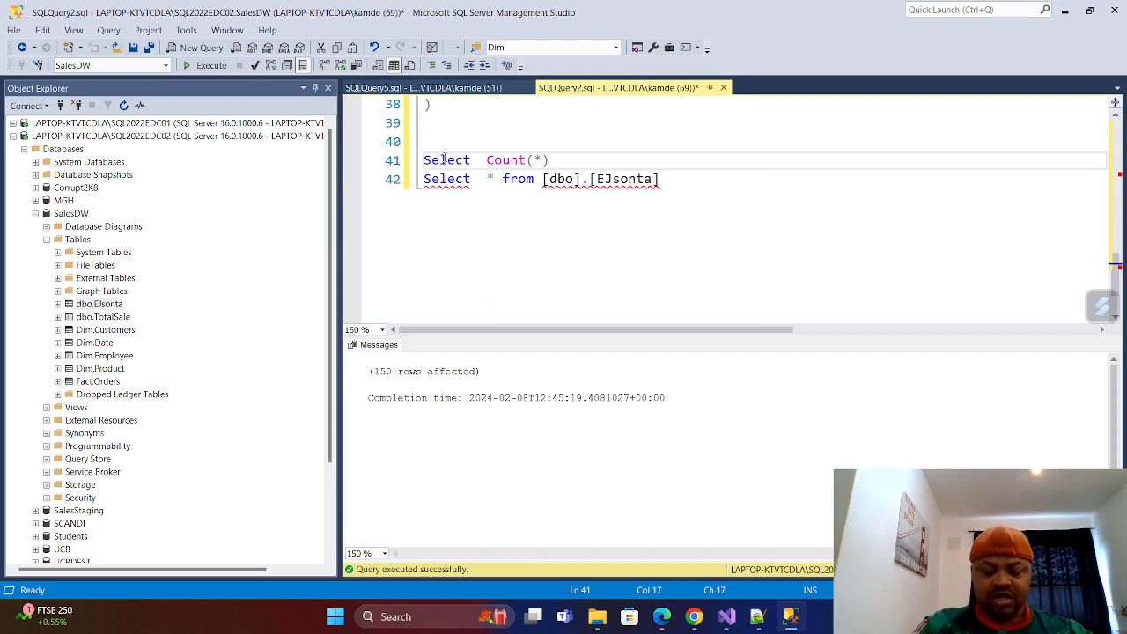
{"action": "type", "text": " ad"}
{"action": "key", "text": "BackSpace"}
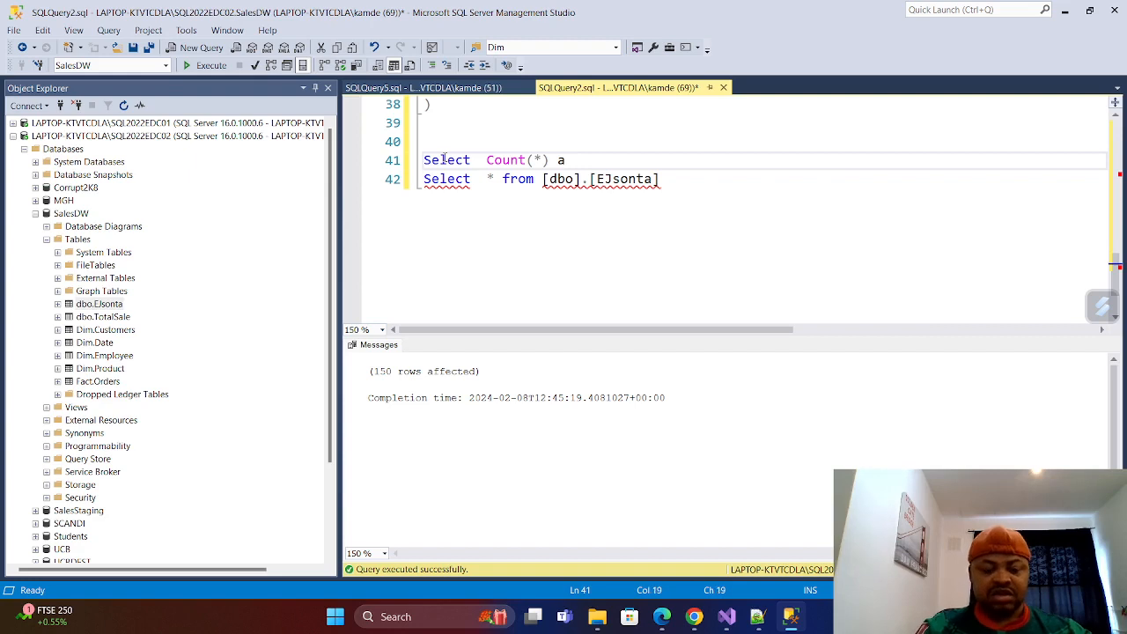
{"action": "type", "text": "s t"}
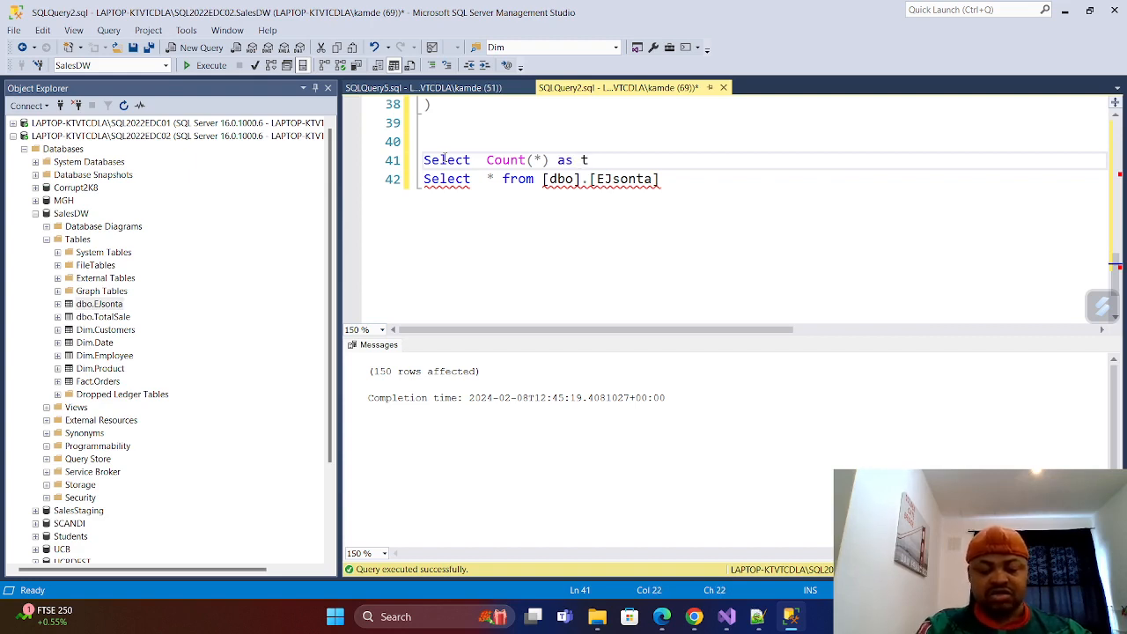
{"action": "type", "text": "oOfr"}
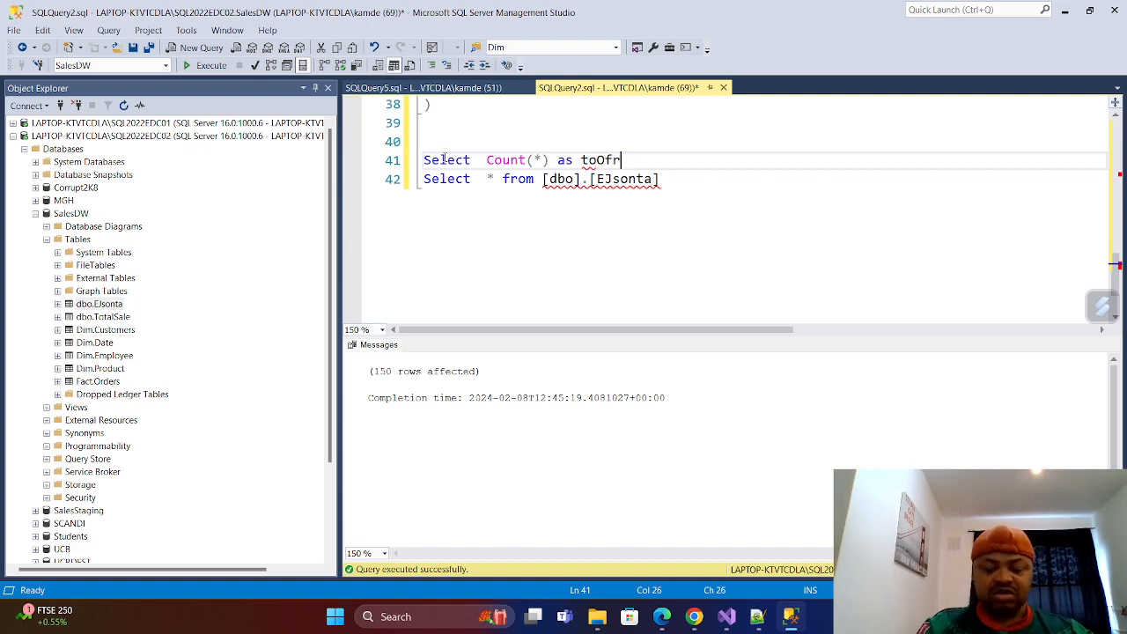
{"action": "type", "text": "ow"}
{"action": "type", "text": "s "}
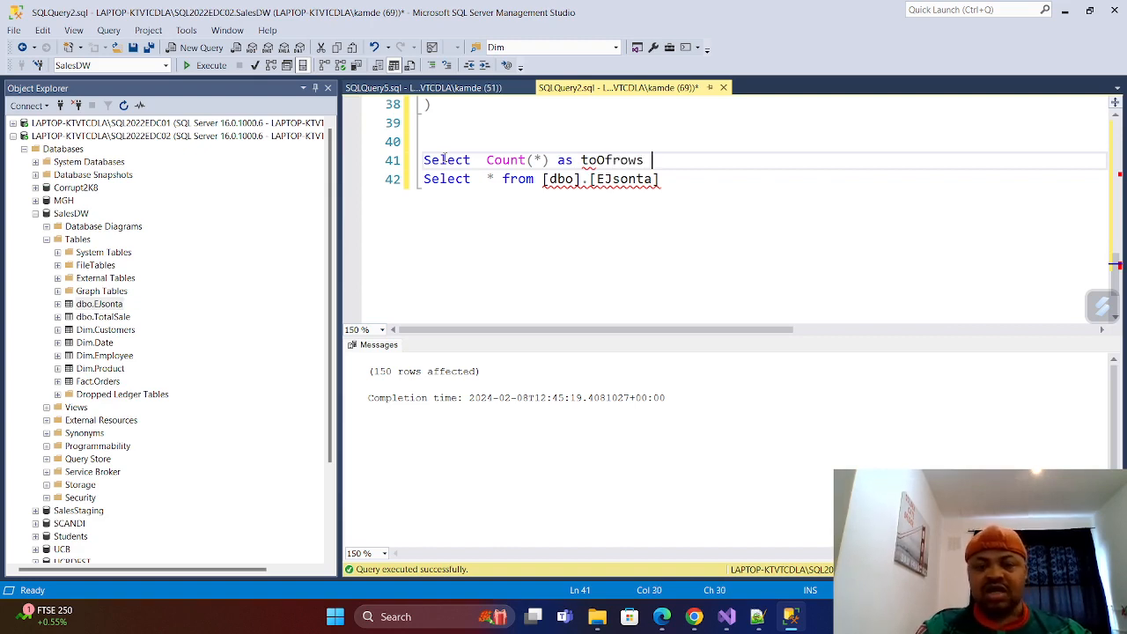
{"action": "type", "text": "from"}
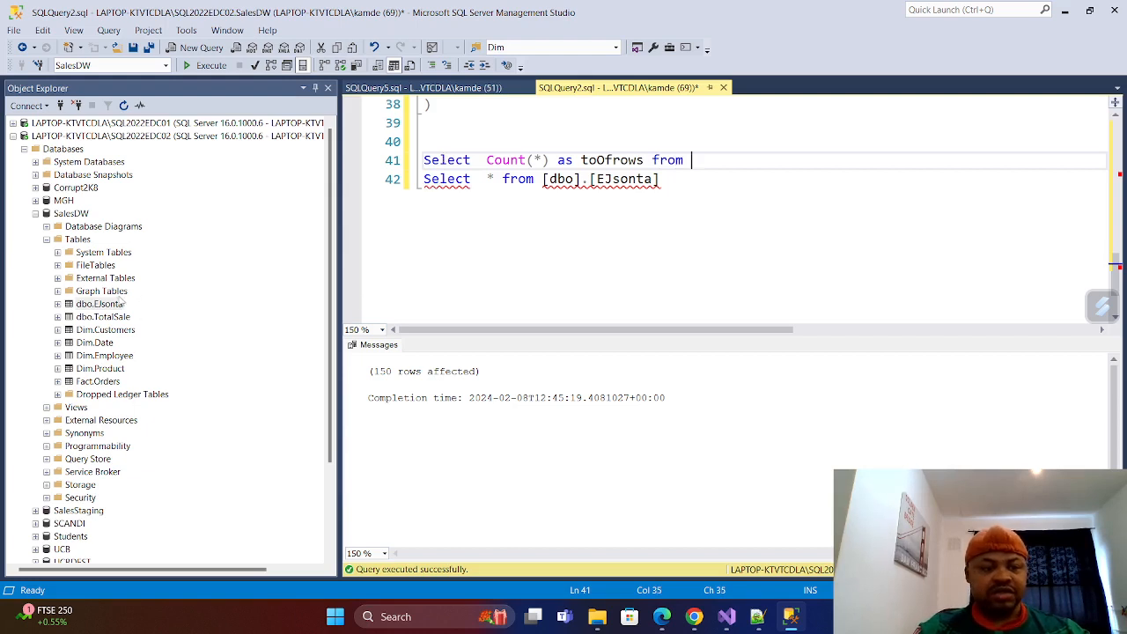
{"action": "left_click_drag", "start_coordinate": [119, 303], "coordinate": [718, 159]}
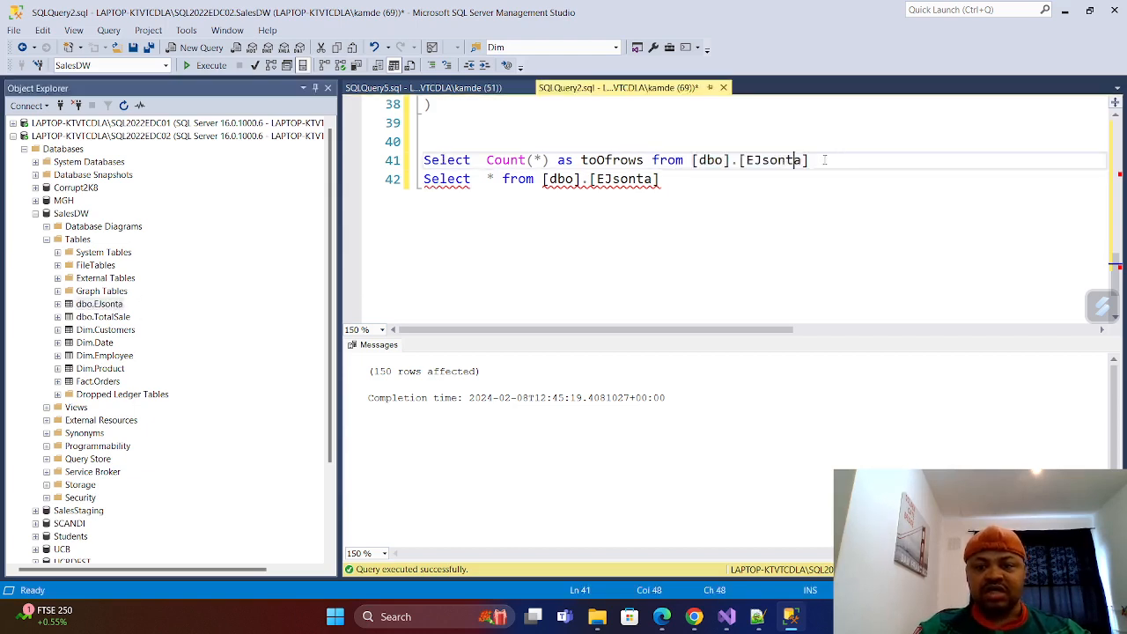
Run the row count query and the Select * query on [dbo].[EJsonta] separately to check the loaded data.
{"action": "key", "text": "shift+Home"}
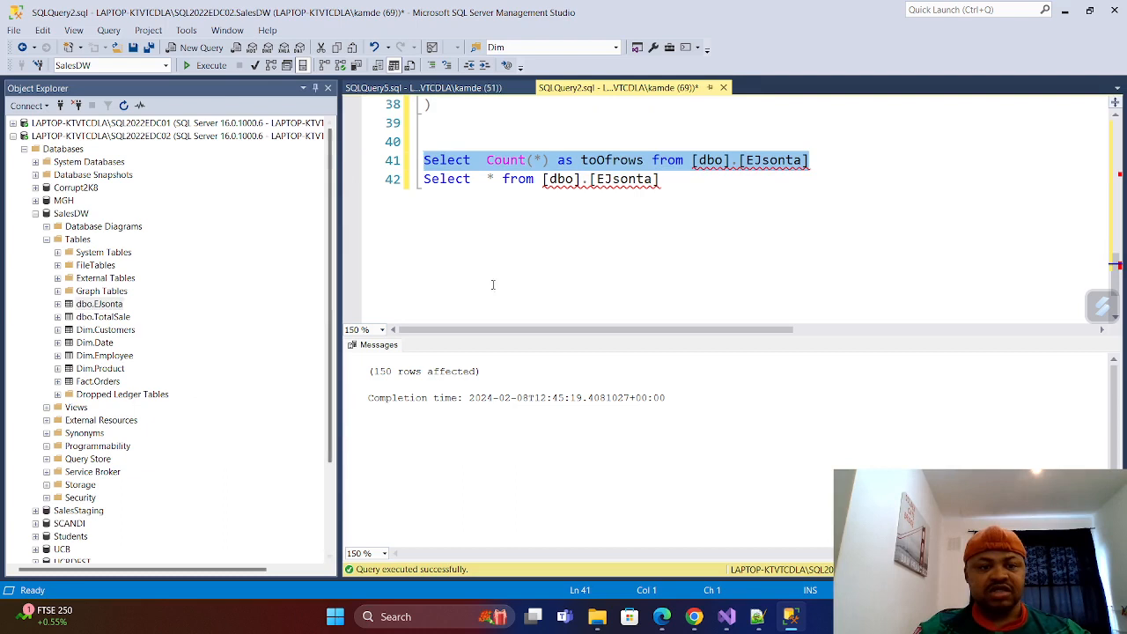
{"action": "left_click", "coordinate": [209, 65]}
{"action": "left_click", "coordinate": [381, 370]}
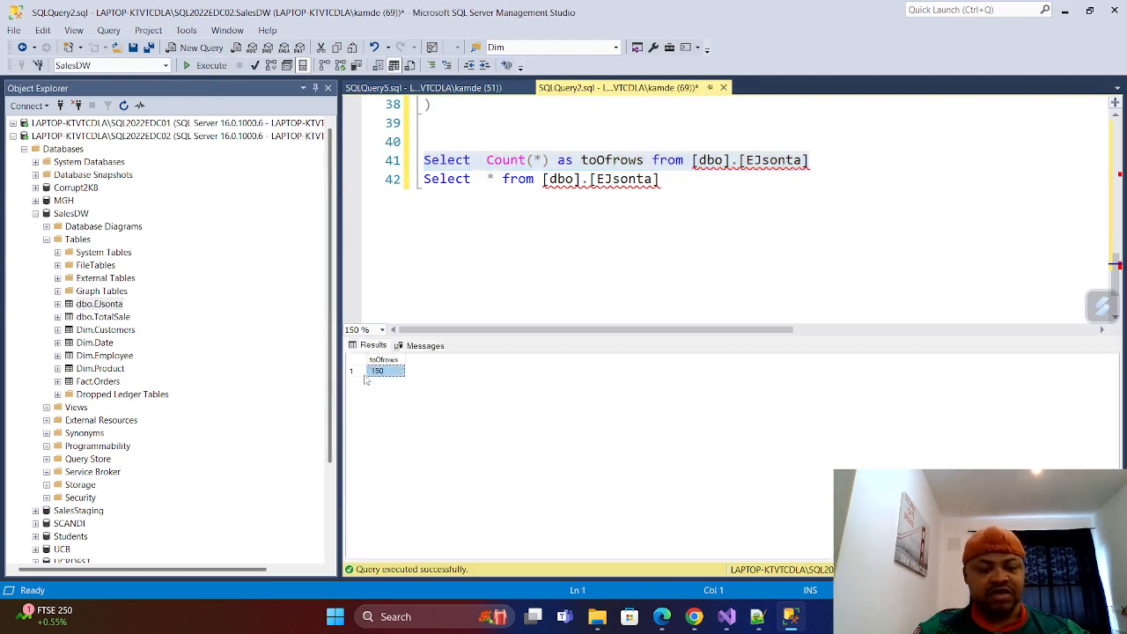
{"action": "left_click", "coordinate": [675, 179]}
{"action": "key", "text": "shift+Home"}
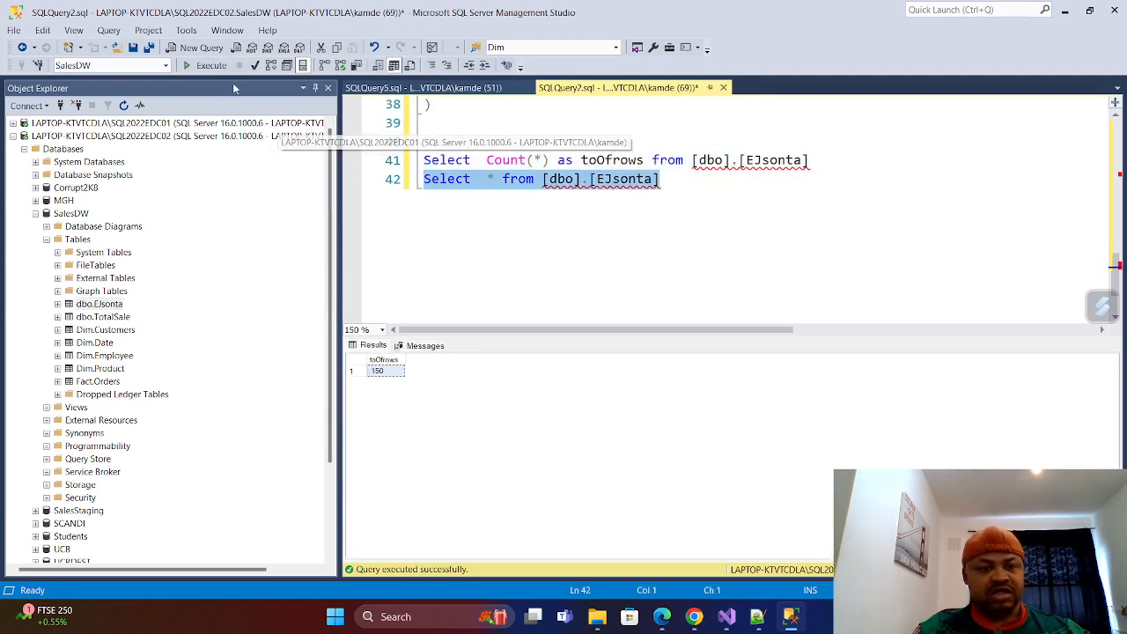
{"action": "left_click", "coordinate": [209, 65]}
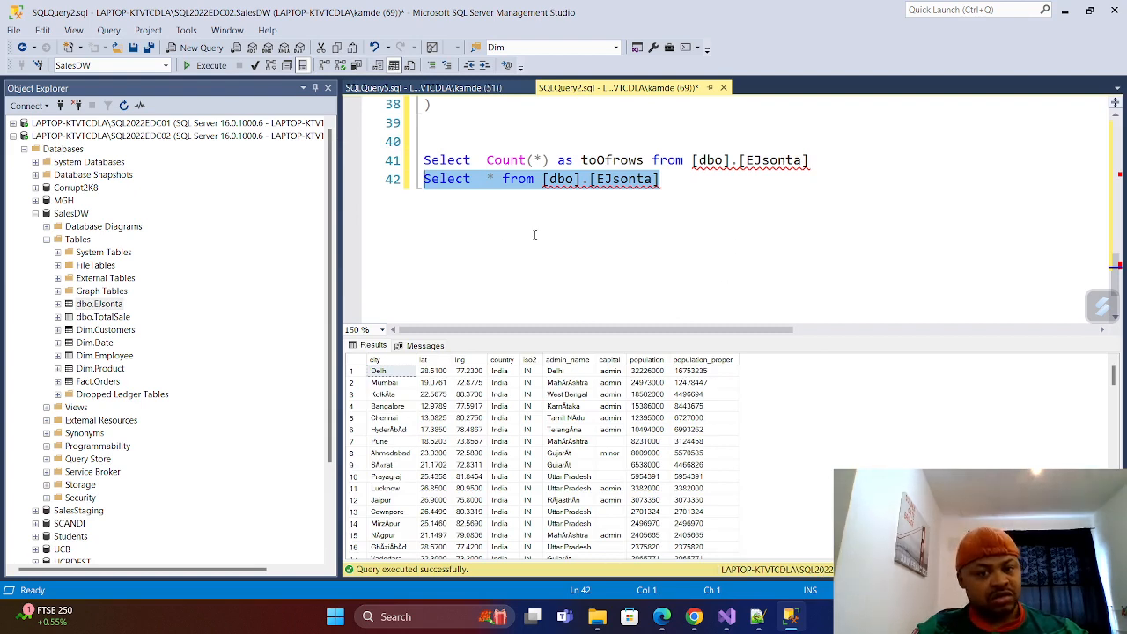
Delete both check queries on [dbo].[EJsonta] from the end of the insert script.
{"action": "left_click", "coordinate": [671, 205]}
{"action": "key", "text": "shift+Up"}
{"action": "key", "text": "shift+Up"}
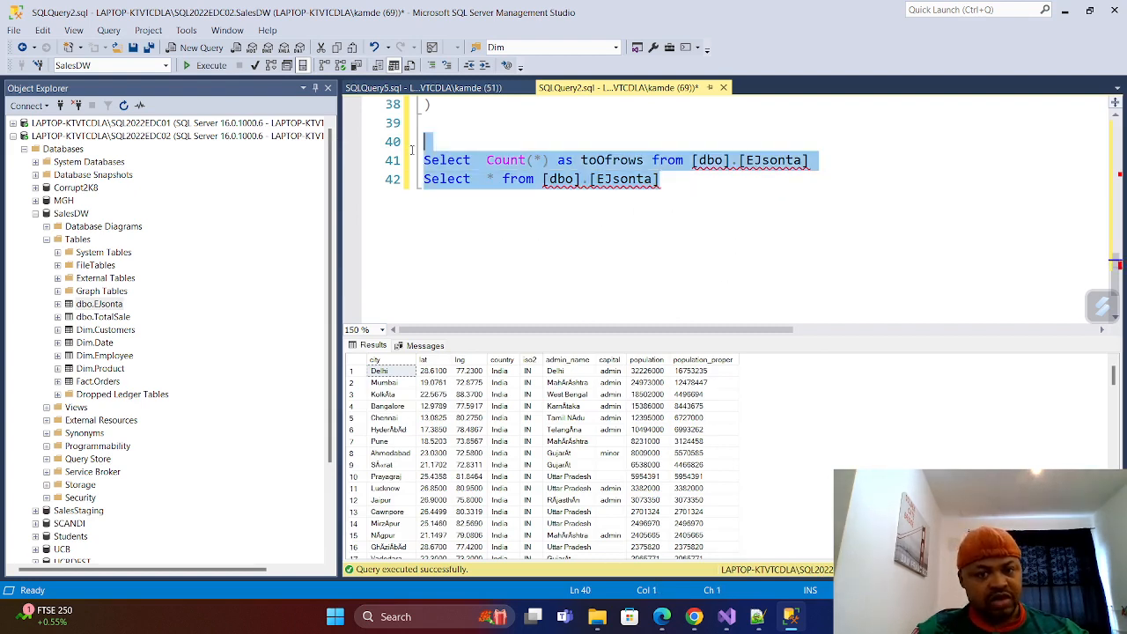
{"action": "key", "text": "Delete"}
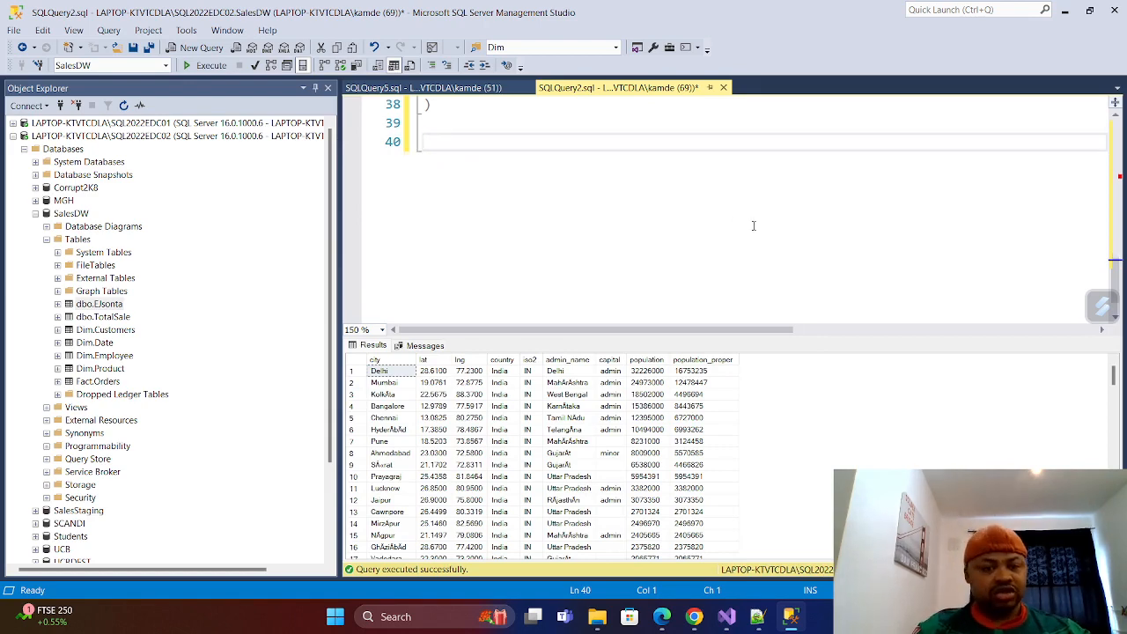
{"action": "scroll", "coordinate": [519, 159], "scroll_direction": "up", "scroll_amount": 7}
{"action": "scroll", "coordinate": [520, 158], "scroll_direction": "up", "scroll_amount": 5}
{"action": "scroll", "coordinate": [509, 160], "scroll_direction": "down", "scroll_amount": 5}
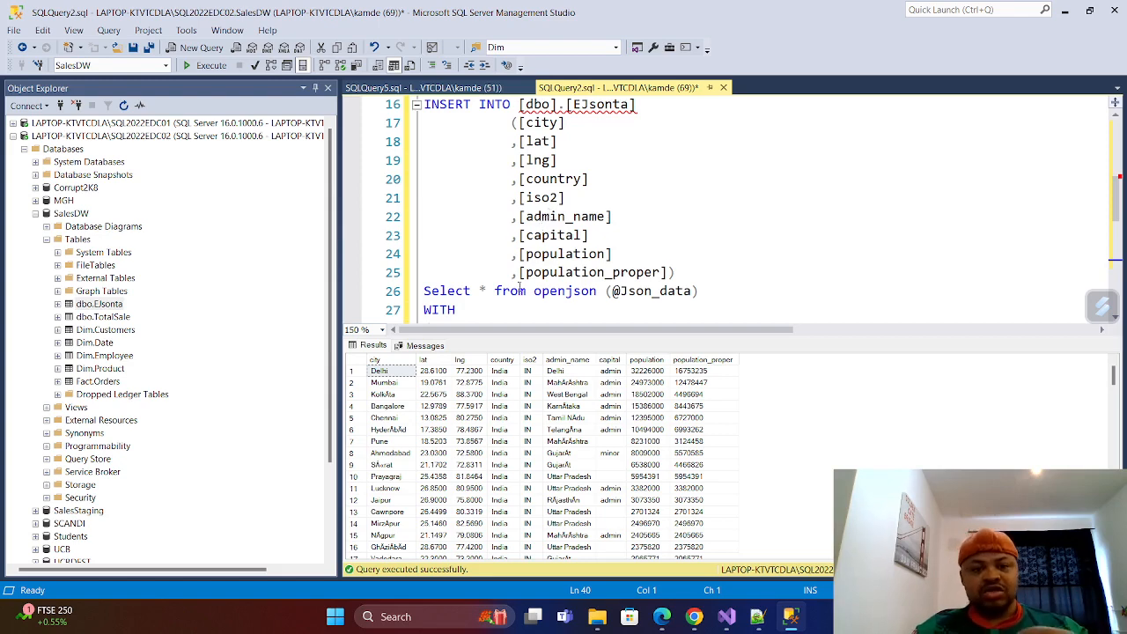
{"action": "scroll", "coordinate": [520, 285], "scroll_direction": "up", "scroll_amount": 3}
{"action": "scroll", "coordinate": [501, 180], "scroll_direction": "up", "scroll_amount": 1}
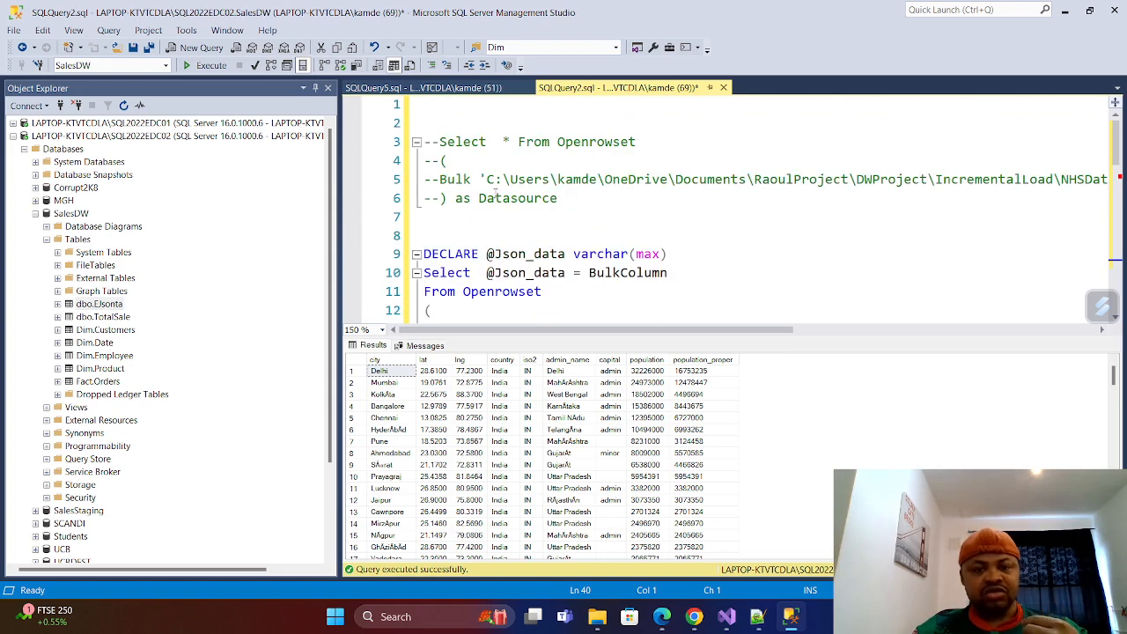
{"action": "left_click", "coordinate": [445, 177]}
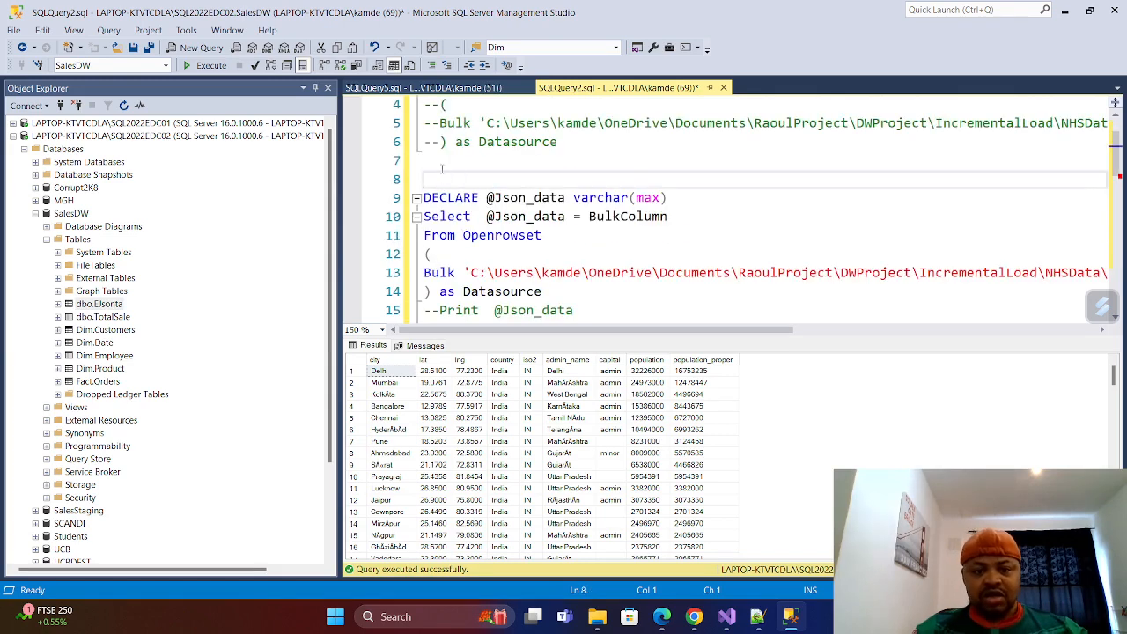
{"action": "left_click", "coordinate": [451, 162]}
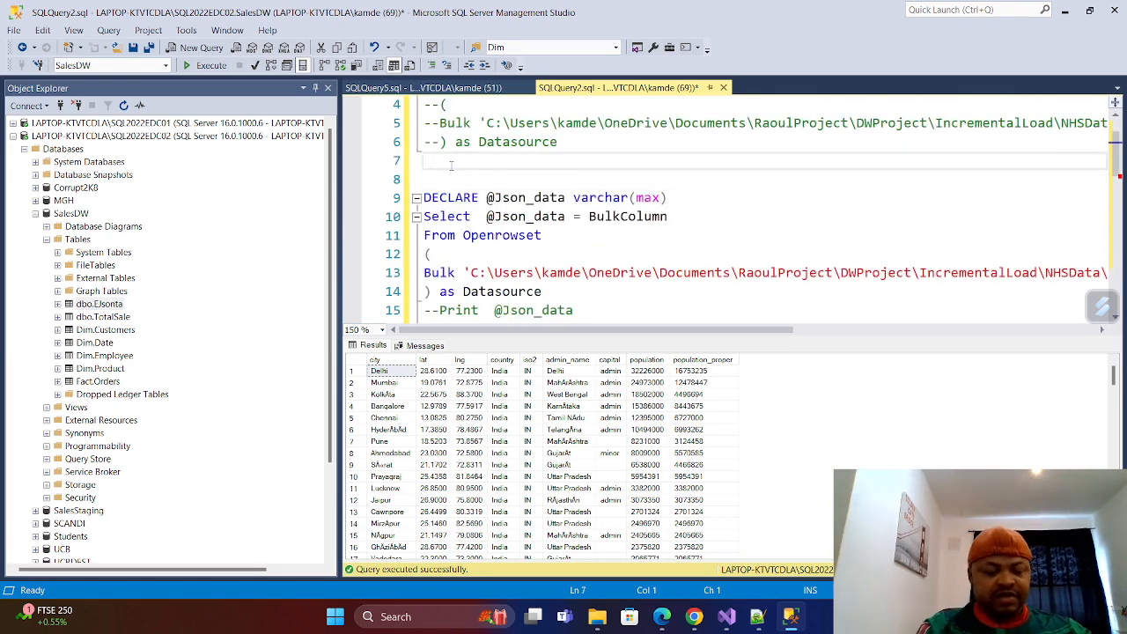
{"action": "type", "text": "Create"}
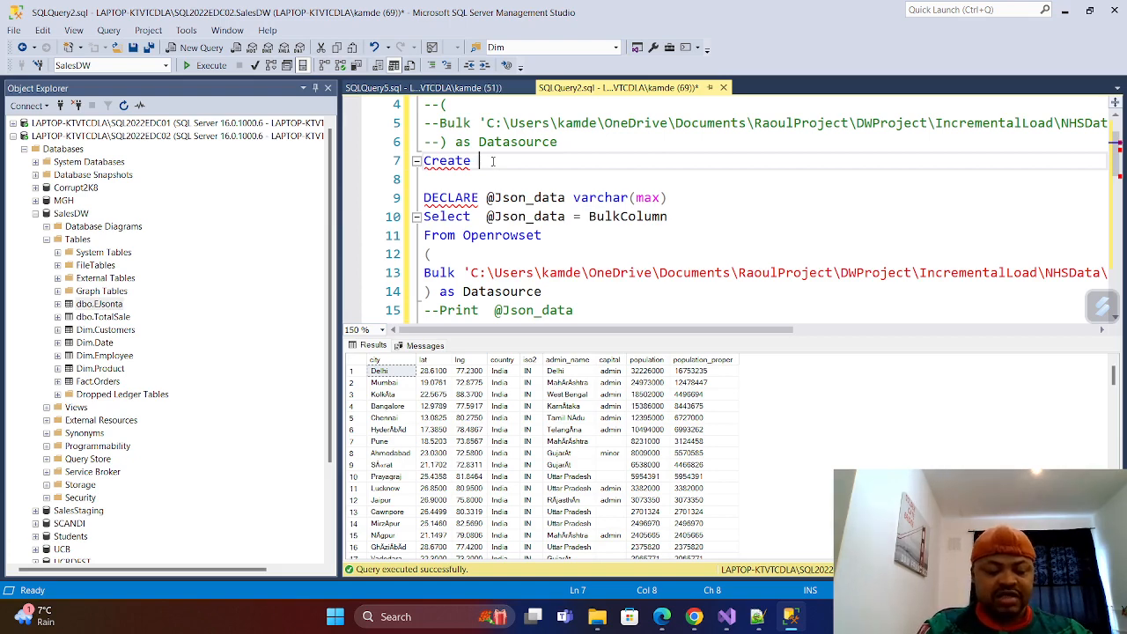
{"action": "type", "text": "Proc "}
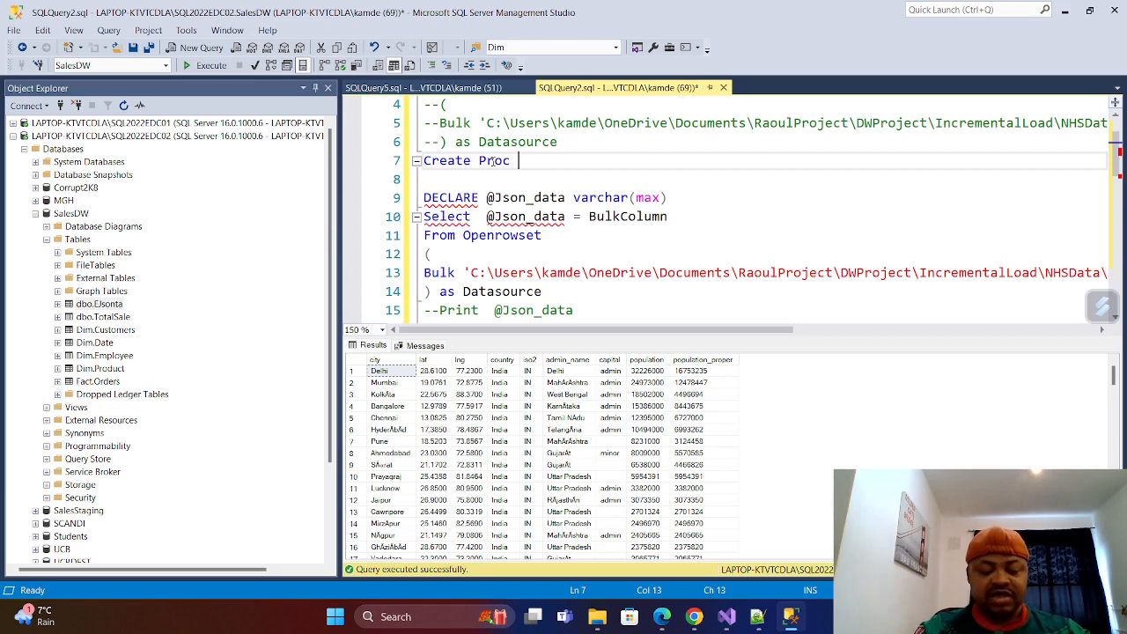
{"action": "type", "text": "sp"}
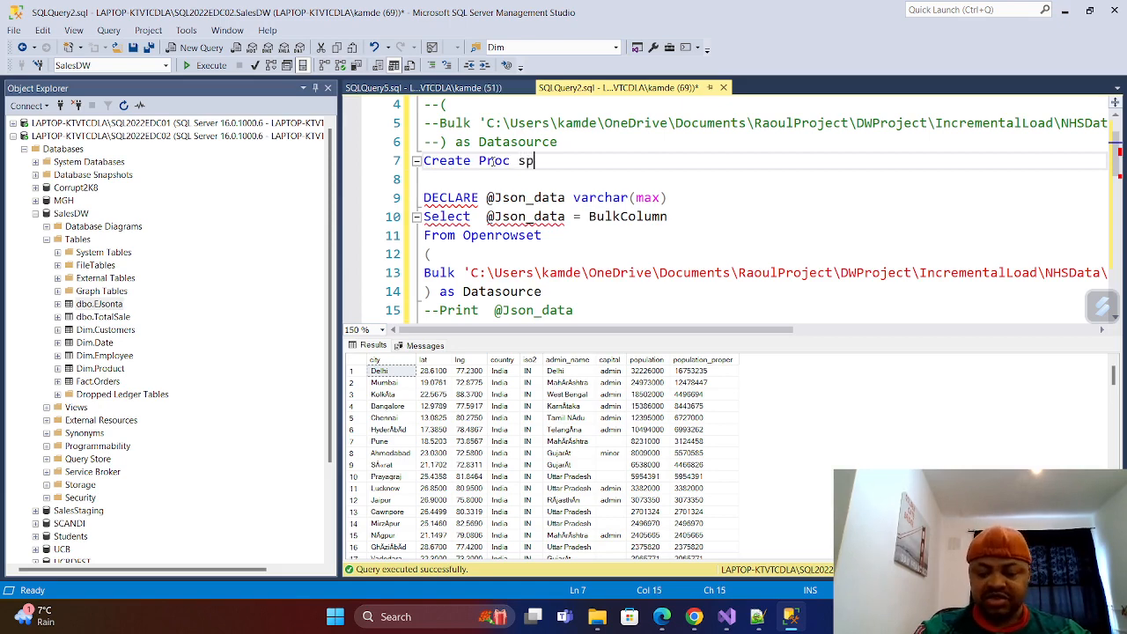
{"action": "type", "text": "_Load"}
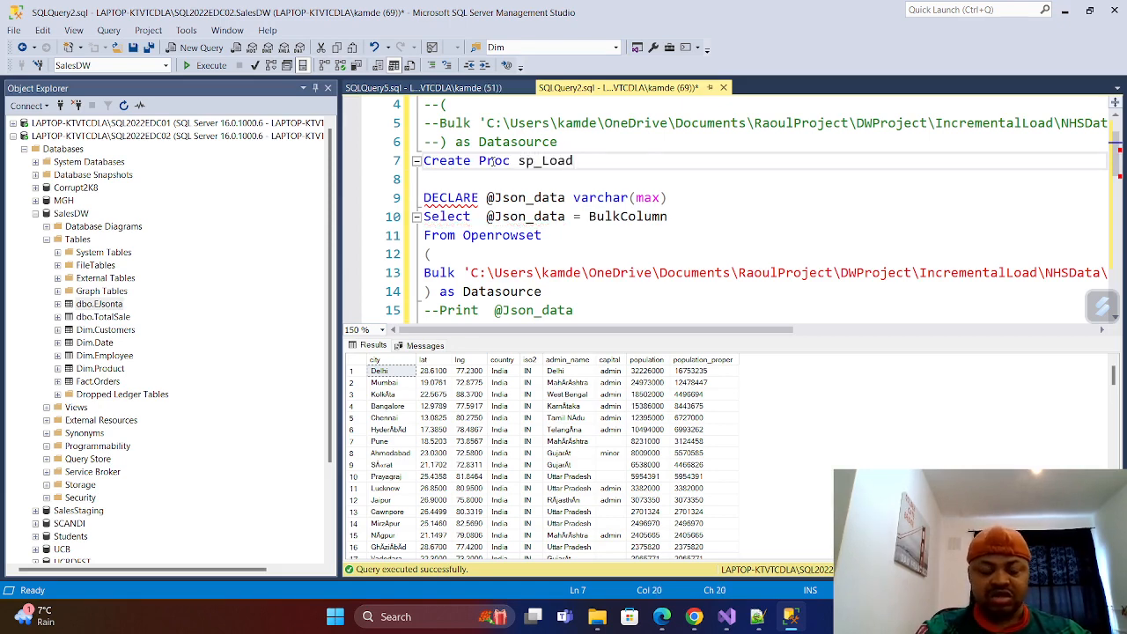
{"action": "type", "text": "Json"}
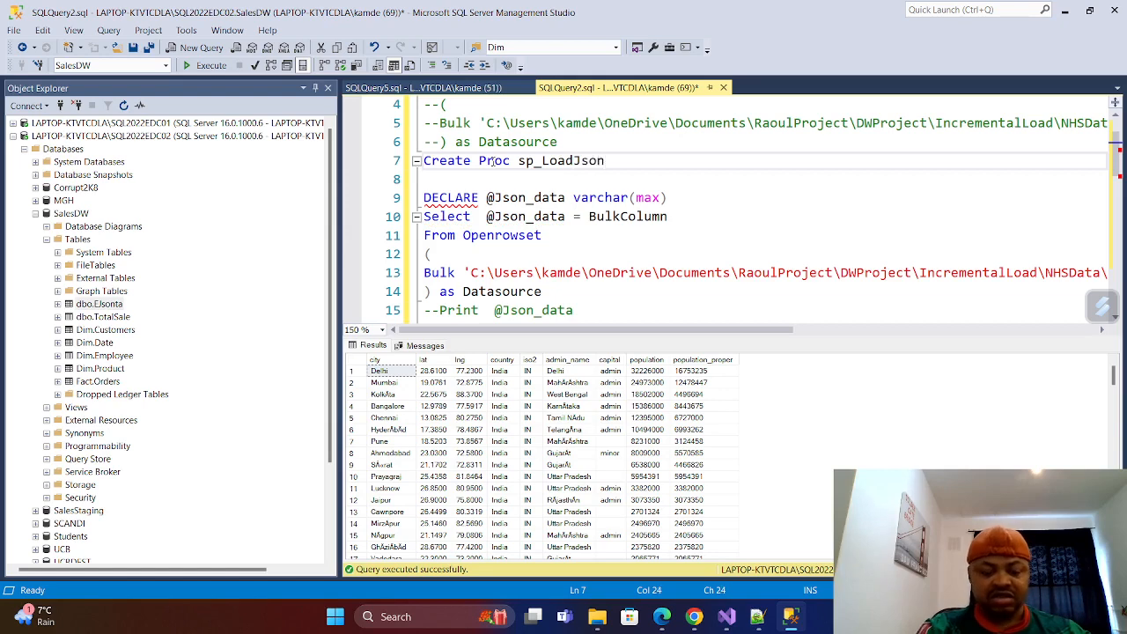
{"action": "type", "text": "Data"}
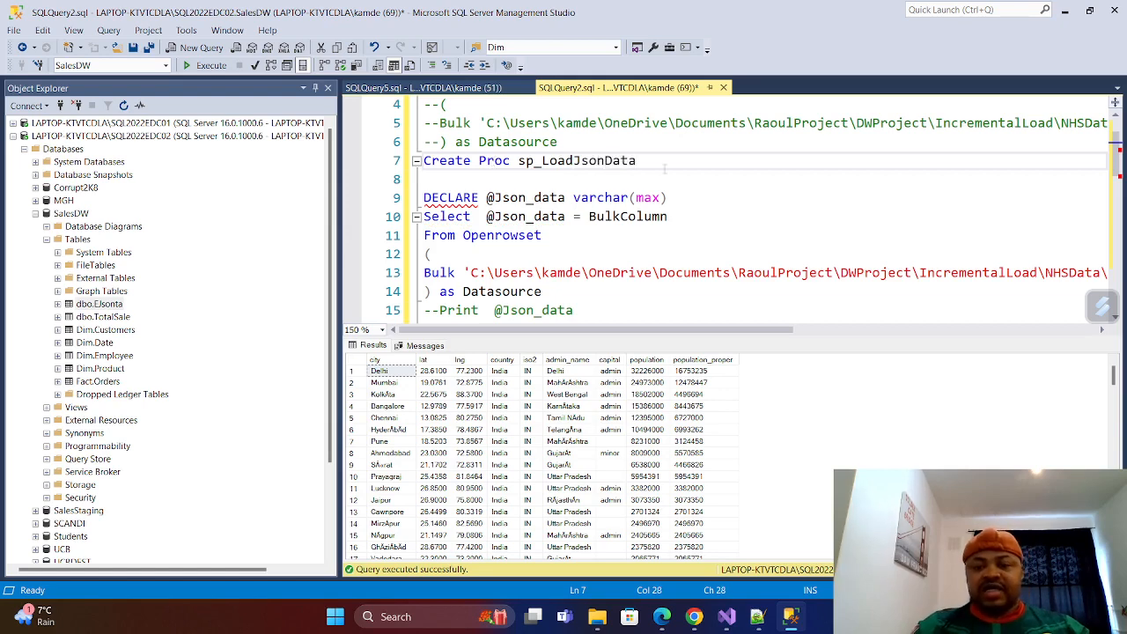
Add AS and Begin on separate lines below Create Proc sp_LoadJsonData, followed by blank lines before the DECLARE statement.
{"action": "key", "text": "Return"}
{"action": "type", "text": "as"}
{"action": "key", "text": "BackSpace"}
{"action": "key", "text": "BackSpace"}
{"action": "key", "text": "BackSpace"}
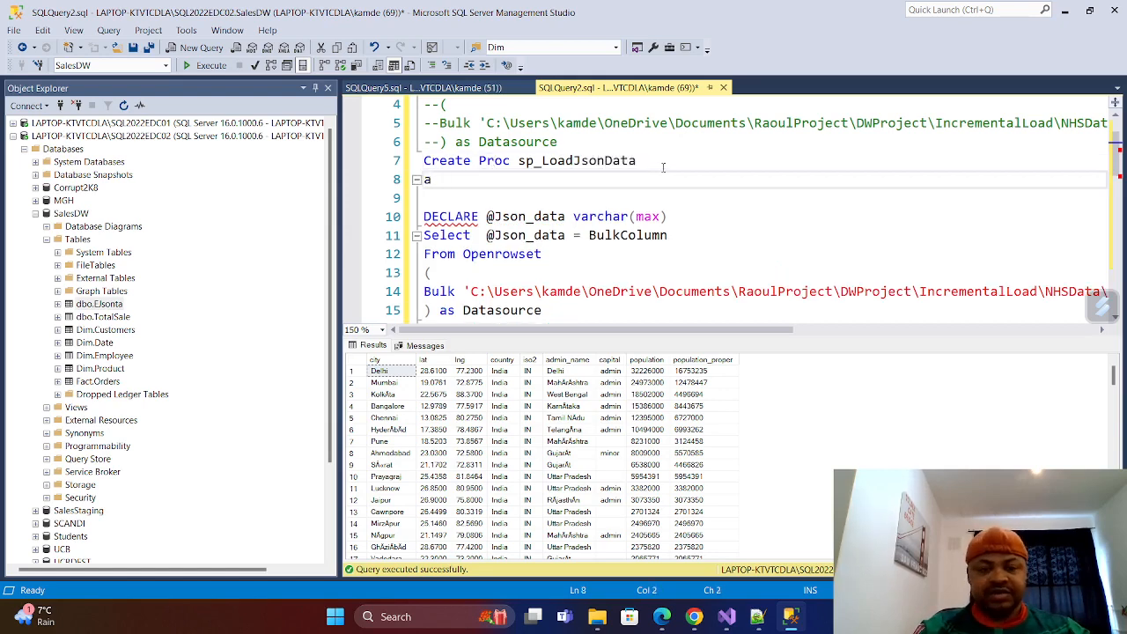
{"action": "type", "text": "AS"}
{"action": "key", "text": "Return"}
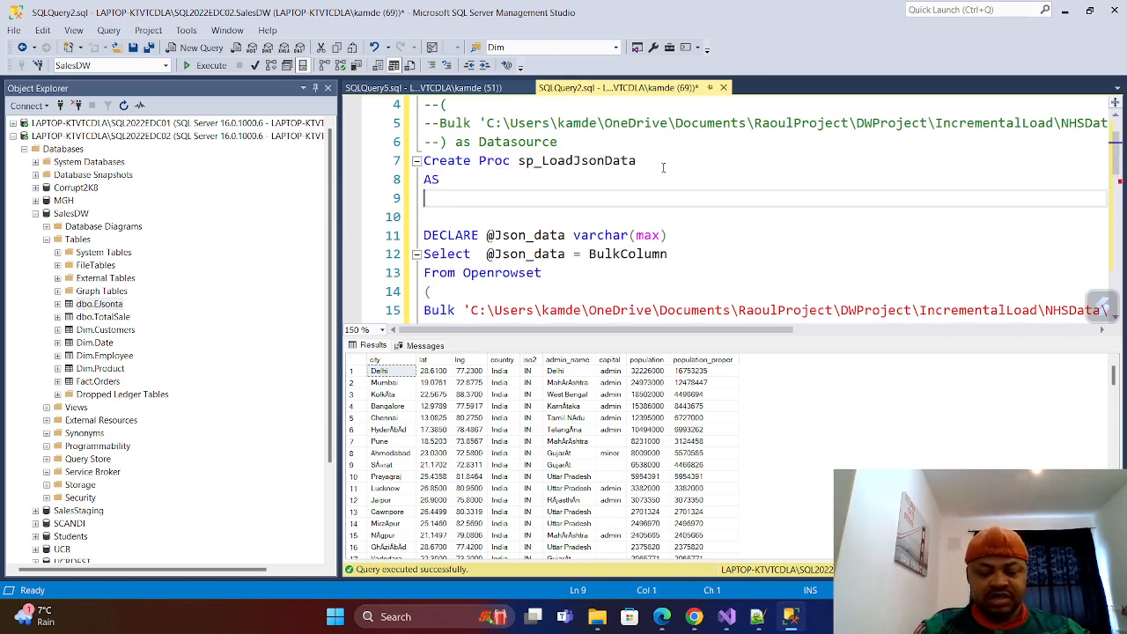
{"action": "type", "text": "Begin"}
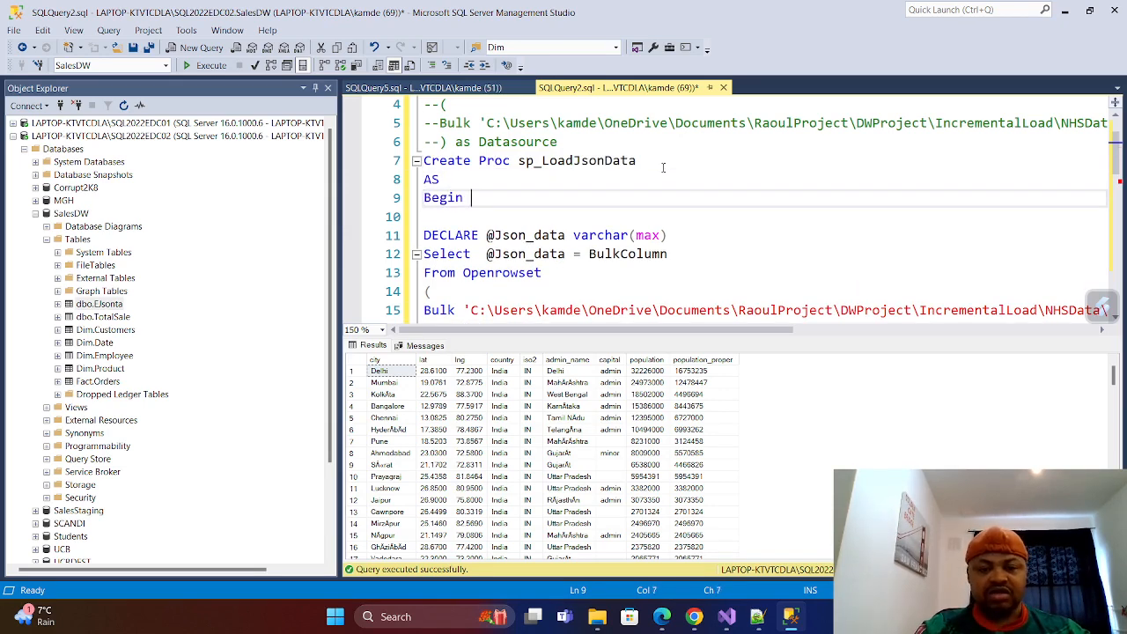
{"action": "key", "text": "Return"}
{"action": "key", "text": "Return"}
{"action": "key", "text": "Return"}
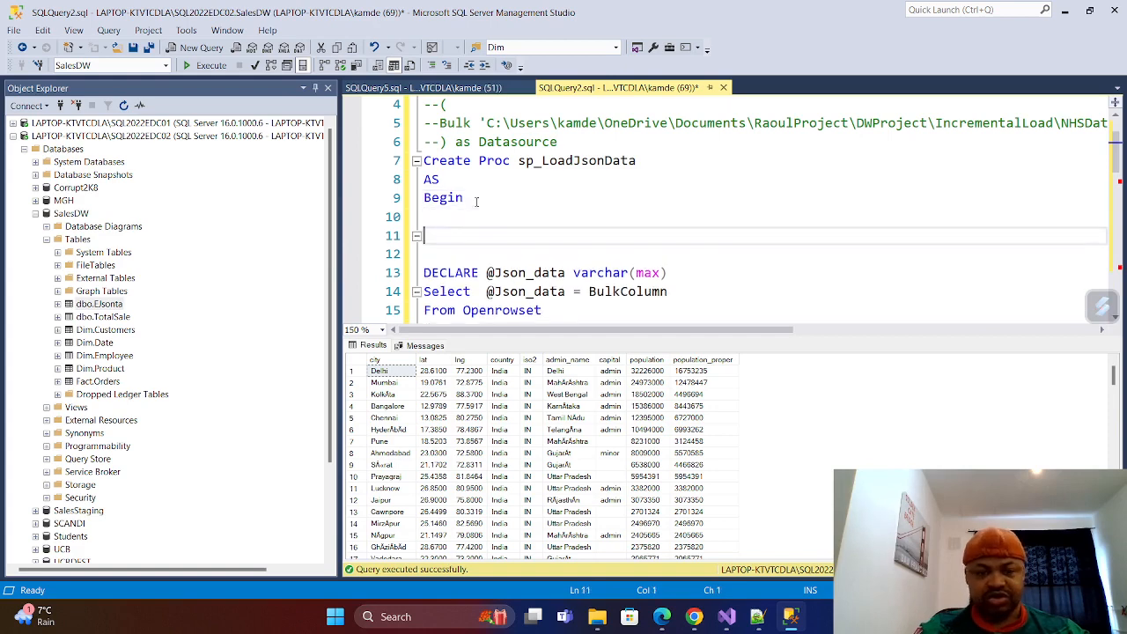
Start a comment line with -- two lines below Begin in the sp_LoadJsonData script.
{"action": "left_click", "coordinate": [438, 224]}
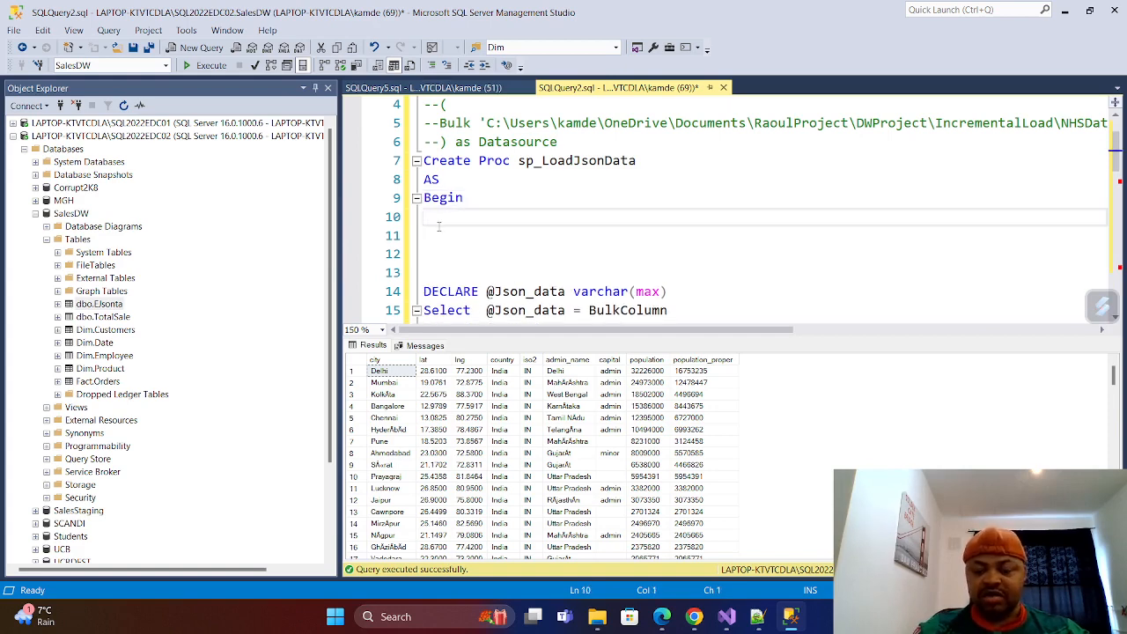
{"action": "key", "text": "Return"}
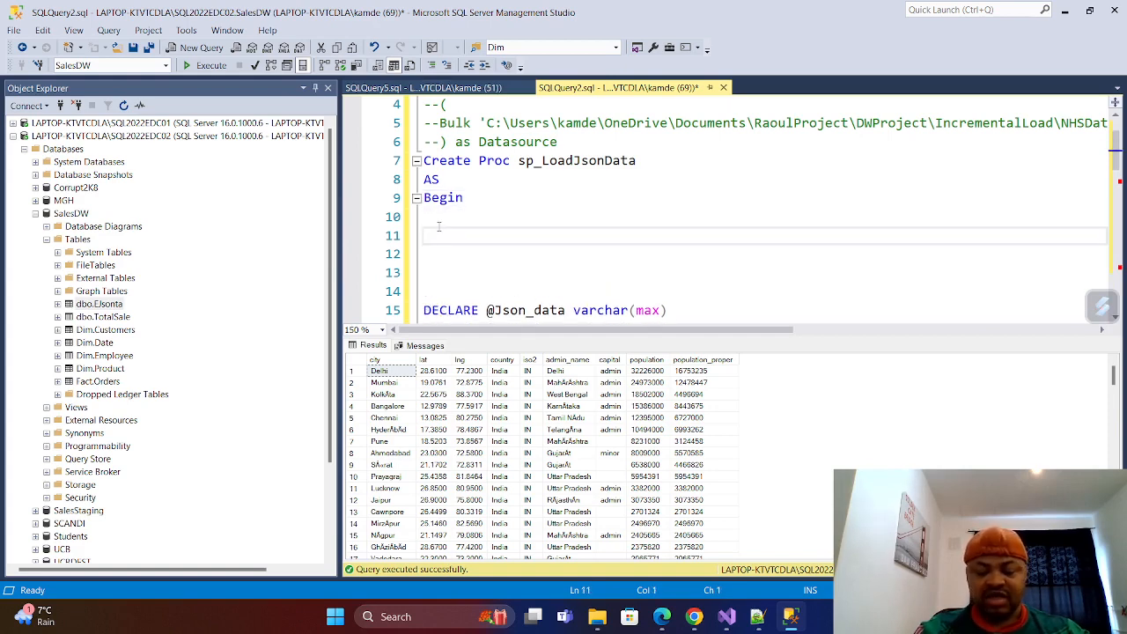
{"action": "type", "text": "--"}
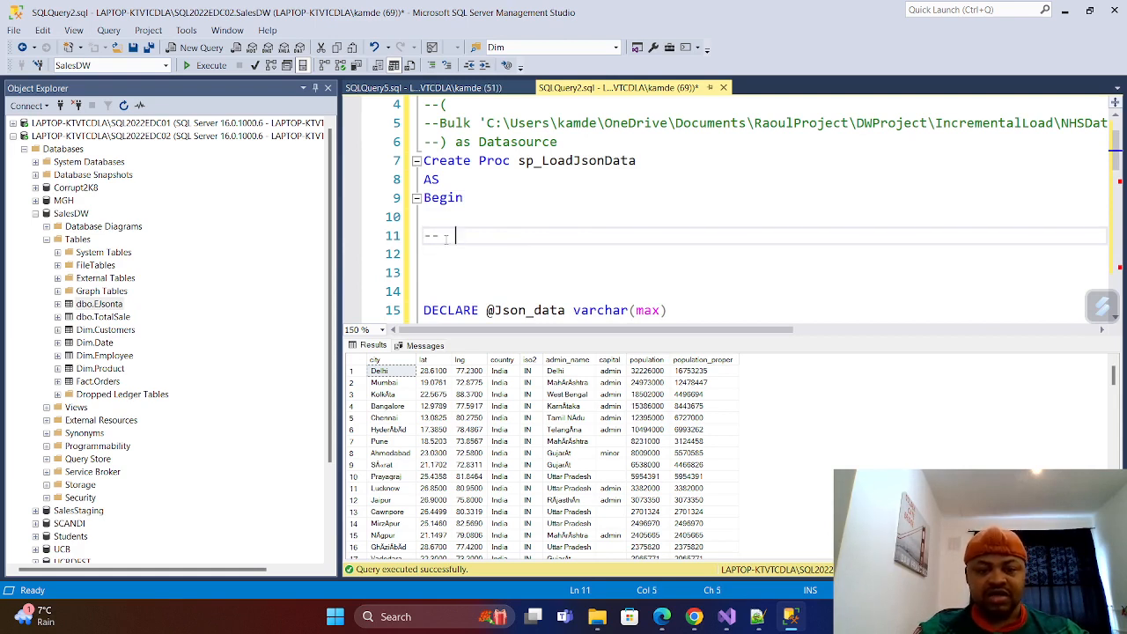
{"action": "key", "text": "BackSpace"}
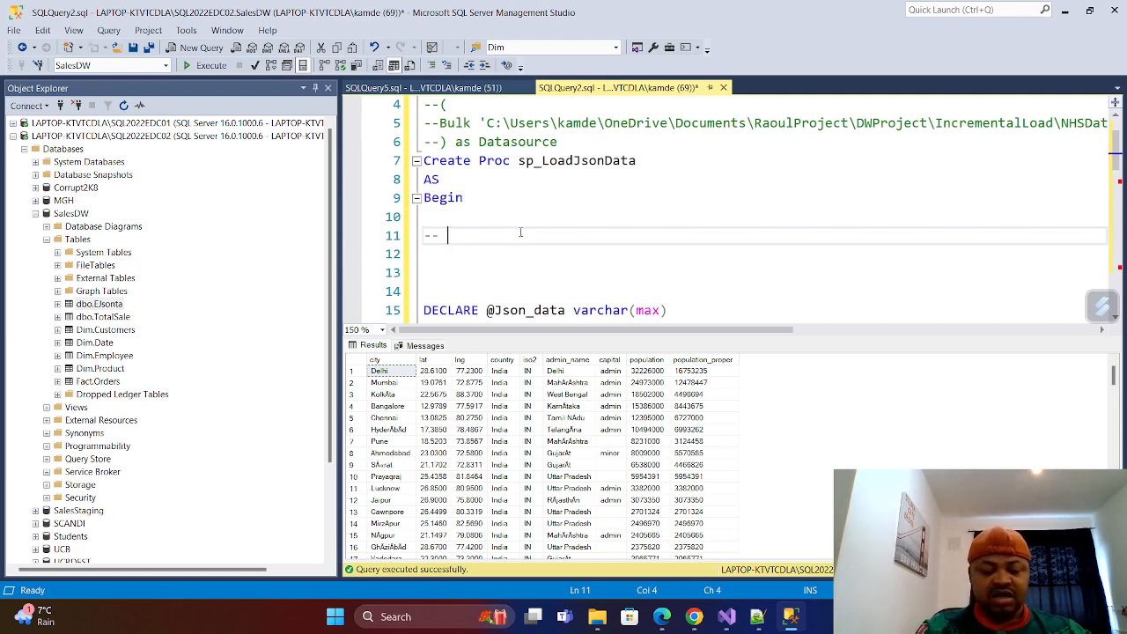
{"action": "type", "text": "Create "}
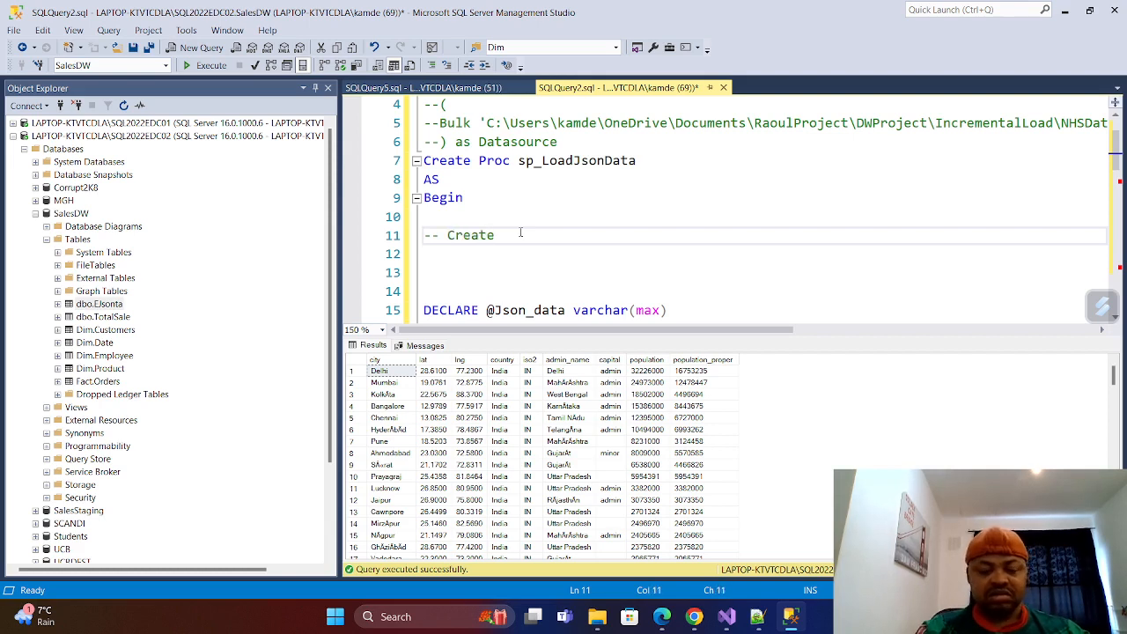
{"action": "type", "text": "tabl"}
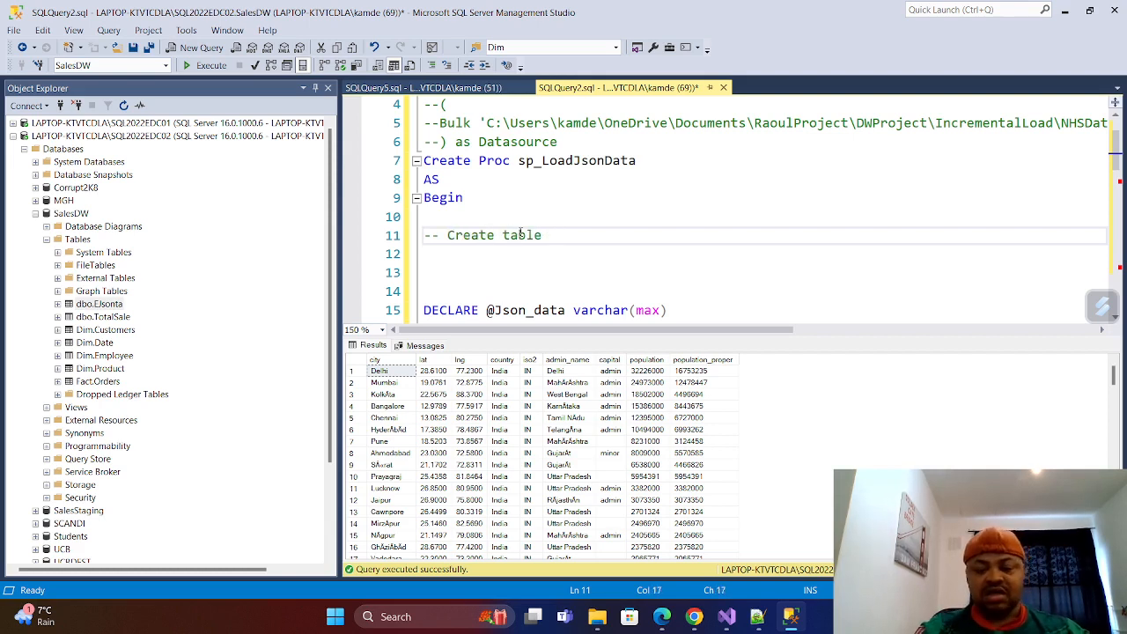
{"action": "type", "text": "e"}
{"action": "key", "text": "BackSpace"}
{"action": "key", "text": "BackSpace"}
{"action": "key", "text": "BackSpace"}
{"action": "key", "text": "BackSpace"}
{"action": "key", "text": "BackSpace"}
{"action": "key", "text": "BackSpace"}
{"action": "key", "text": "BackSpace"}
{"action": "key", "text": "BackSpace"}
{"action": "key", "text": "BackSpace"}
{"action": "key", "text": "BackSpace"}
{"action": "key", "text": "BackSpace"}
{"action": "key", "text": "BackSpace"}
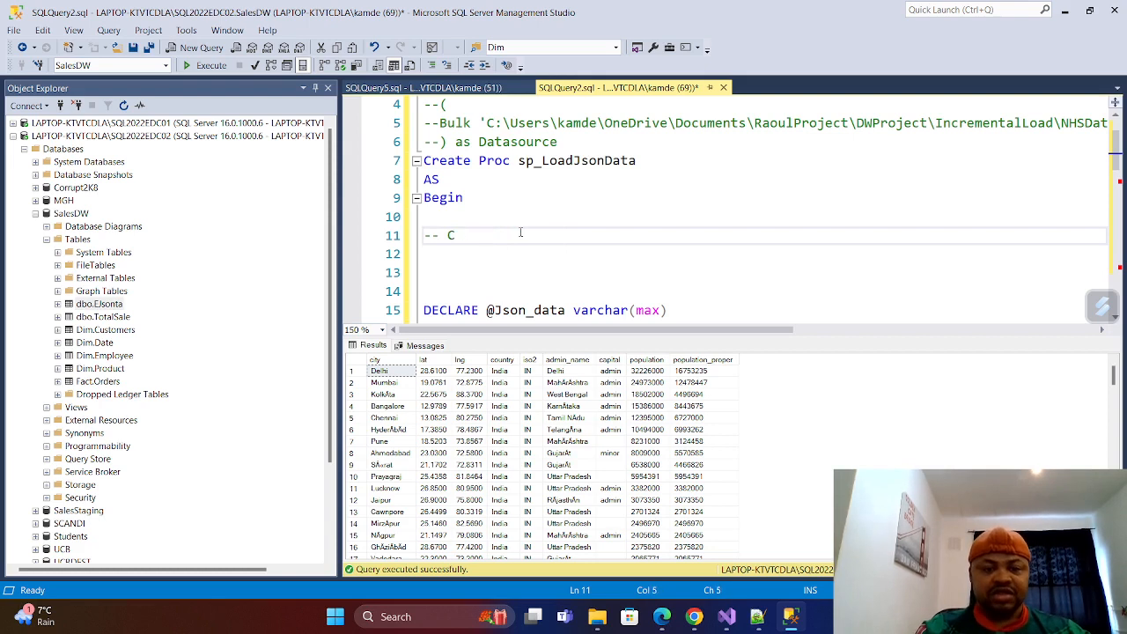
{"action": "key", "text": "BackSpace"}
Complete the comment below Begin with the text Drop and create table.
{"action": "type", "text": "Dro"}
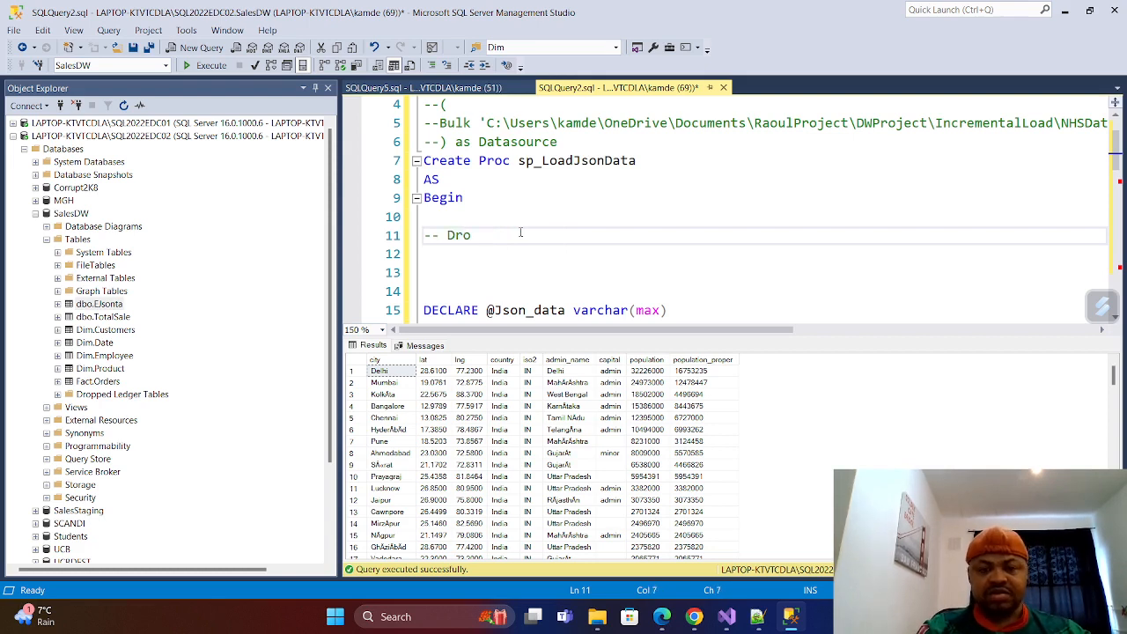
{"action": "type", "text": "p and "}
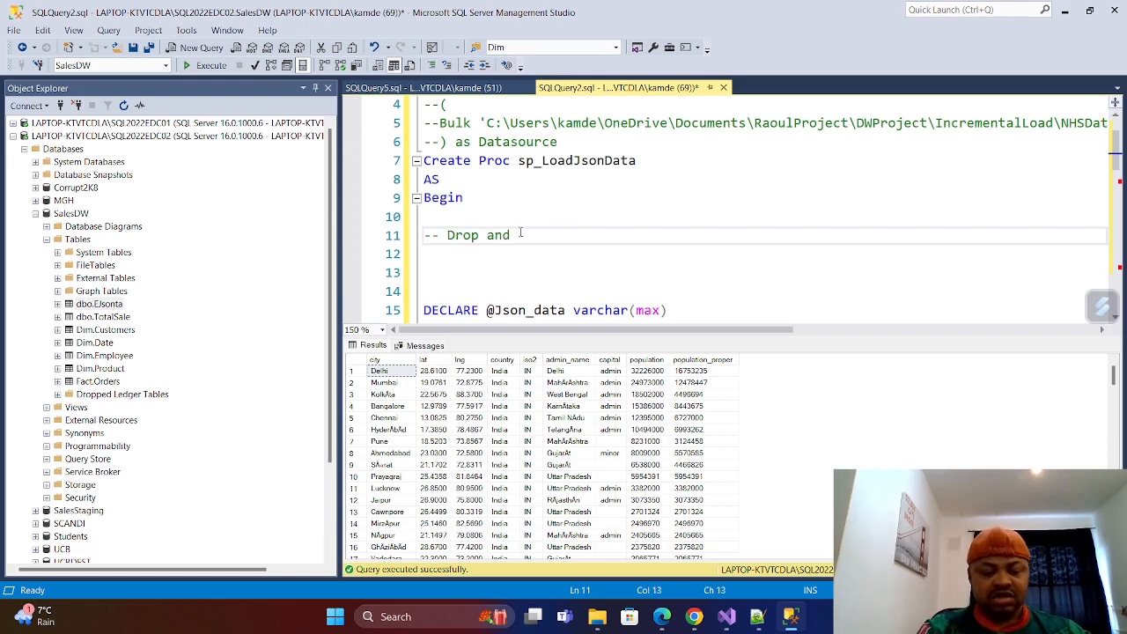
{"action": "type", "text": "Create ta"}
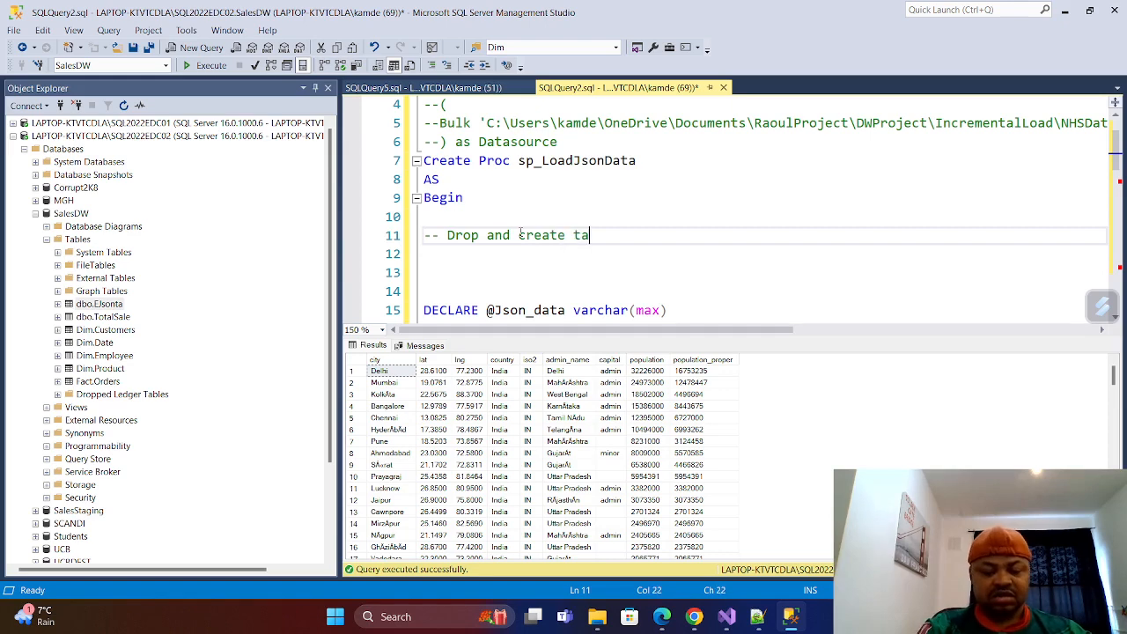
{"action": "type", "text": "ble"}
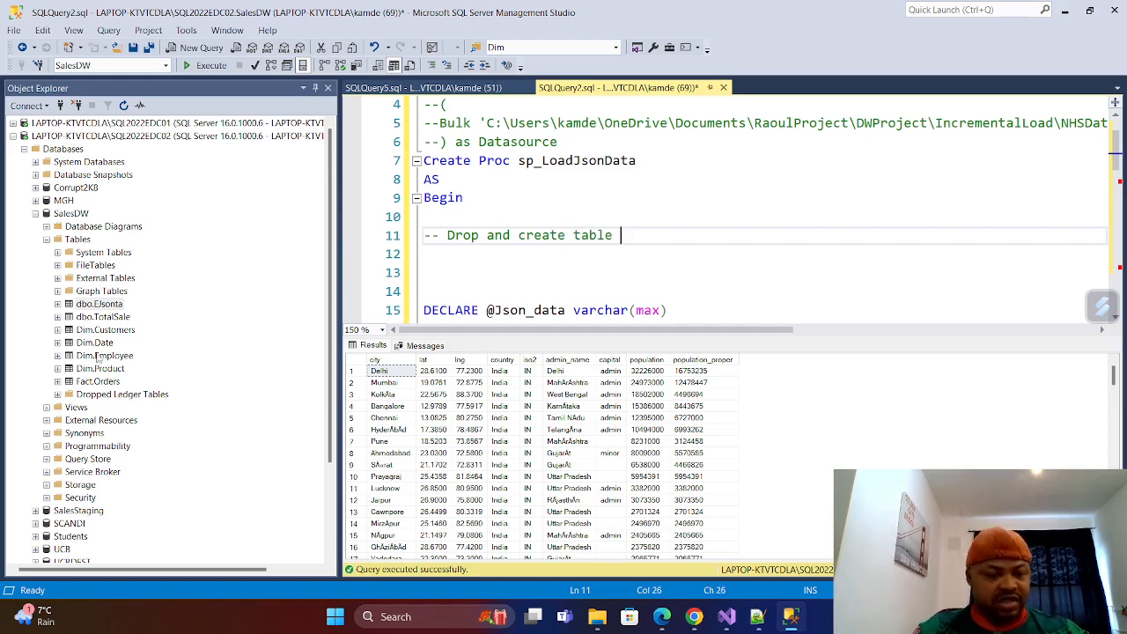
Script the dbo.EJsonta table as DROP AND CREATE to a new query editor window.
{"action": "right_click", "coordinate": [88, 305]}
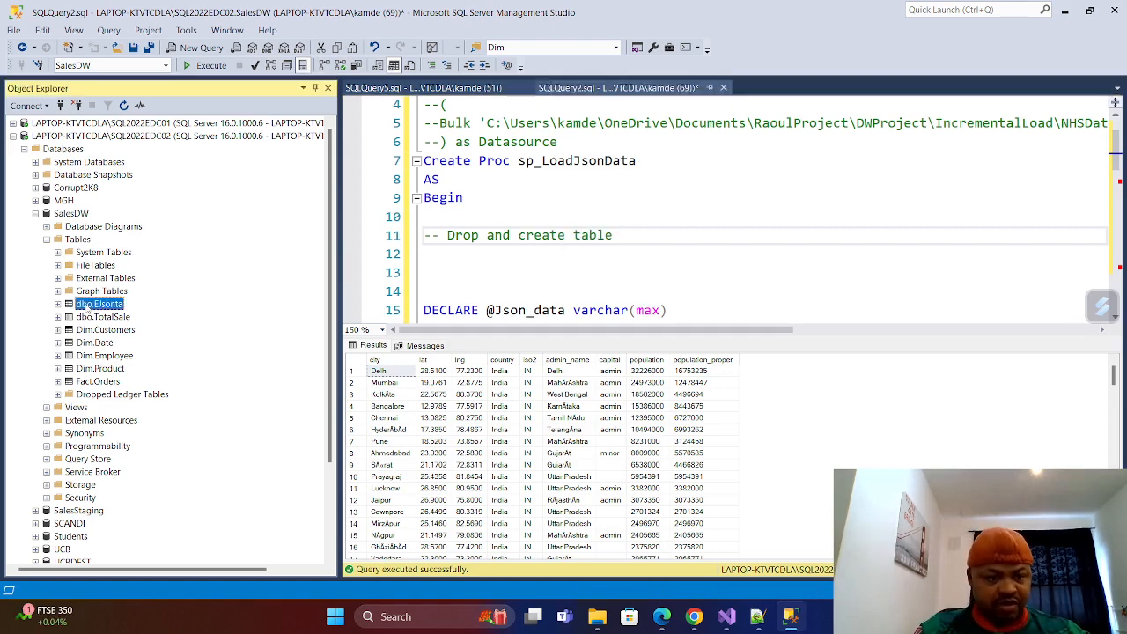
{"action": "mouse_move", "coordinate": [199, 370]}
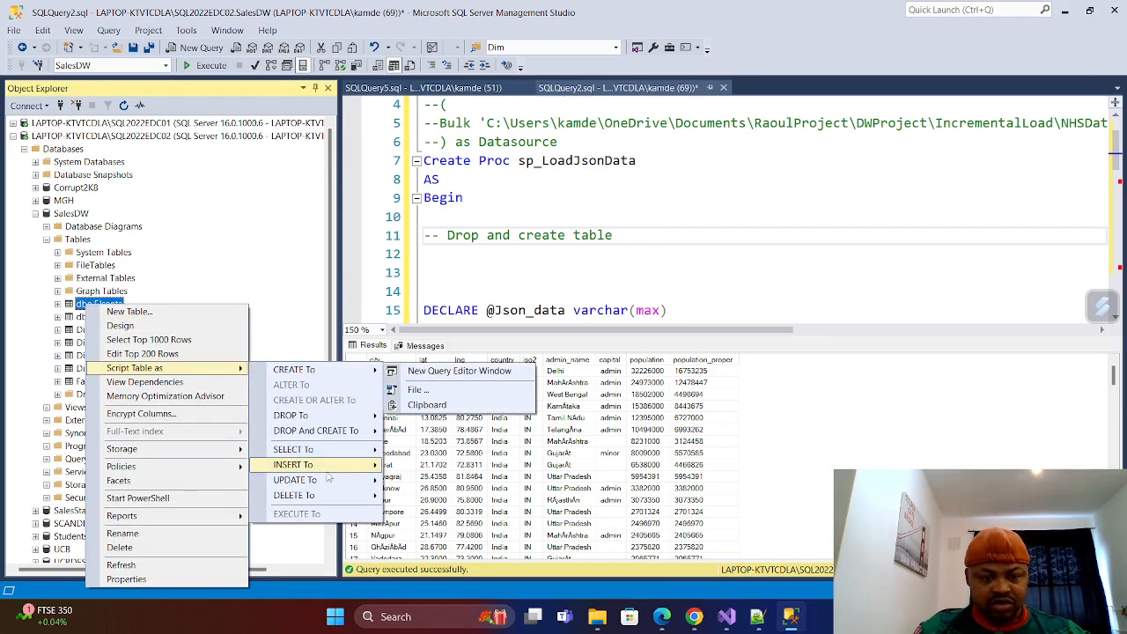
{"action": "mouse_move", "coordinate": [335, 429]}
{"action": "left_click", "coordinate": [449, 431]}
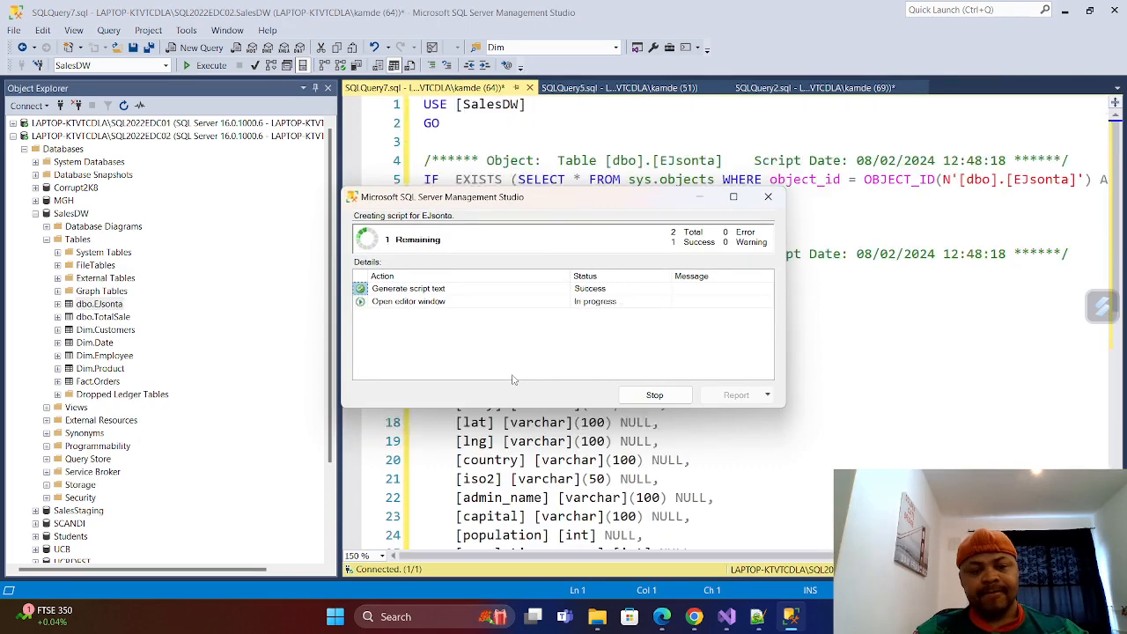
Delete the SET ANSI_NULLS and SET QUOTED_IDENTIFIER block, with its object comment and GO lines, above CREATE TABLE in the generated script.
{"action": "scroll", "coordinate": [514, 375], "scroll_direction": "down", "scroll_amount": 4}
{"action": "scroll", "coordinate": [493, 352], "scroll_direction": "up", "scroll_amount": 3}
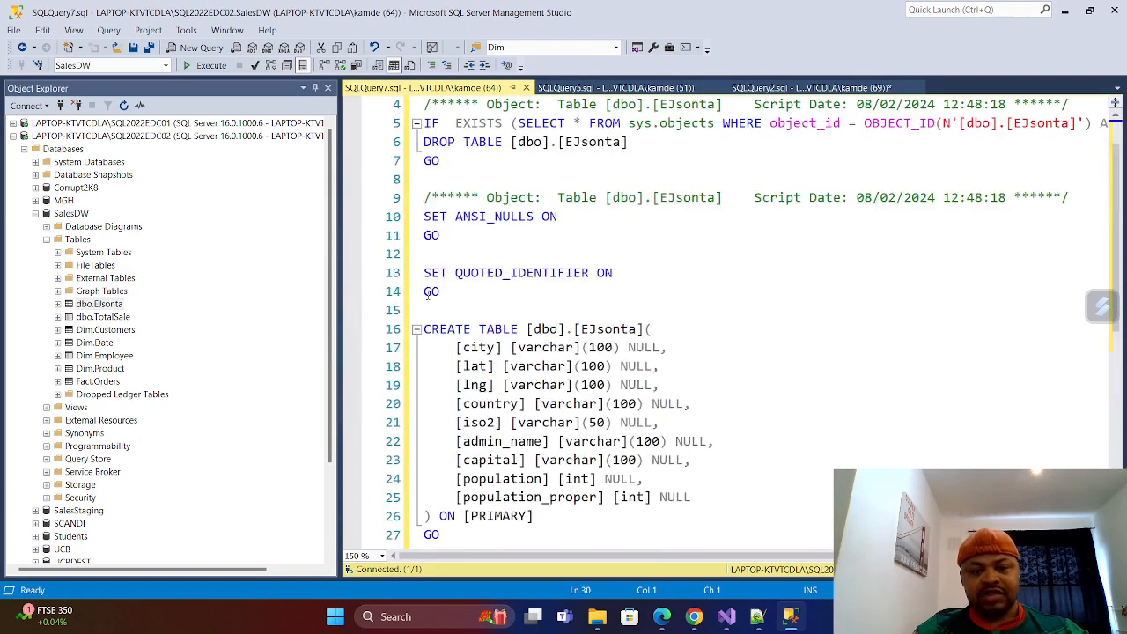
{"action": "left_click", "coordinate": [454, 308]}
{"action": "left_click_drag", "start_coordinate": [455, 308], "coordinate": [425, 179]}
{"action": "key", "text": "BackSpace"}
{"action": "key", "text": "BackSpace"}
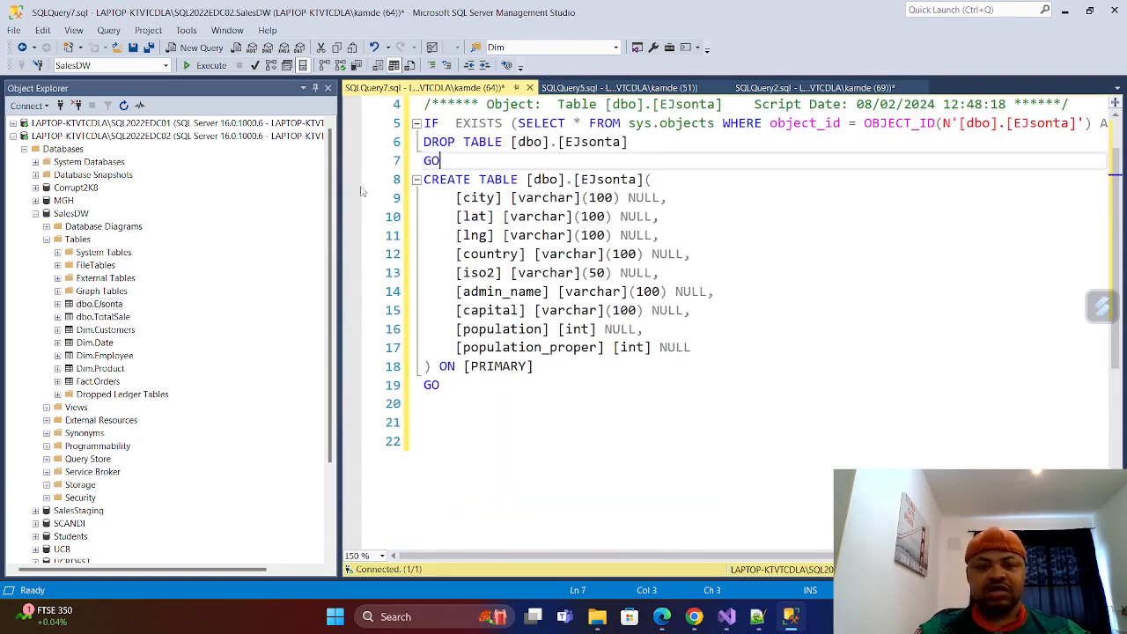
Remove the GO line between DROP TABLE and CREATE TABLE in the generated script.
{"action": "scroll", "coordinate": [476, 176], "scroll_direction": "up", "scroll_amount": 1}
{"action": "left_click_drag", "start_coordinate": [455, 217], "coordinate": [422, 217]}
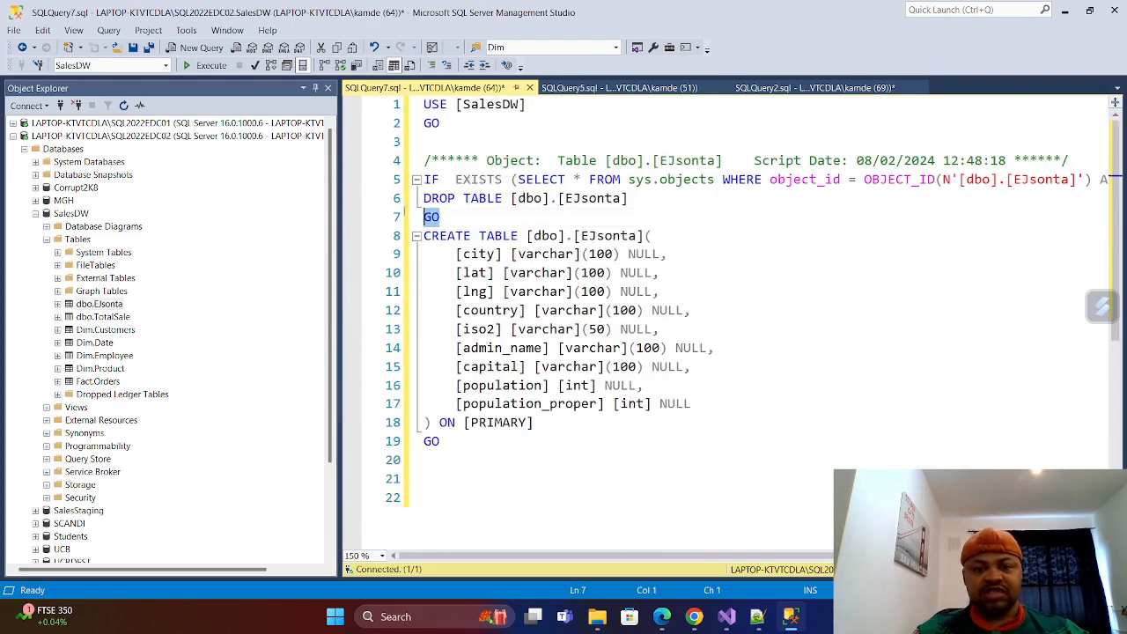
{"action": "key", "text": "BackSpace"}
{"action": "key", "text": "BackSpace"}
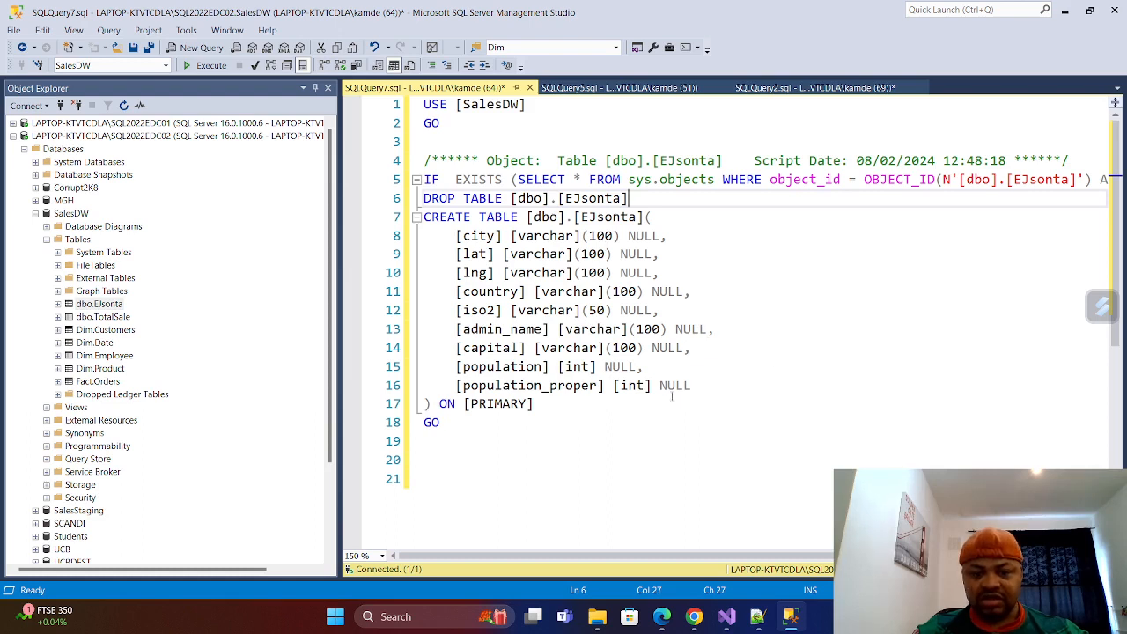
Copy the generated statements from IF EXISTS through ) ON [PRIMARY], and close the SQLQuery5.sql script.
{"action": "left_click_drag", "start_coordinate": [539, 425], "coordinate": [424, 179]}
{"action": "left_click", "coordinate": [541, 410]}
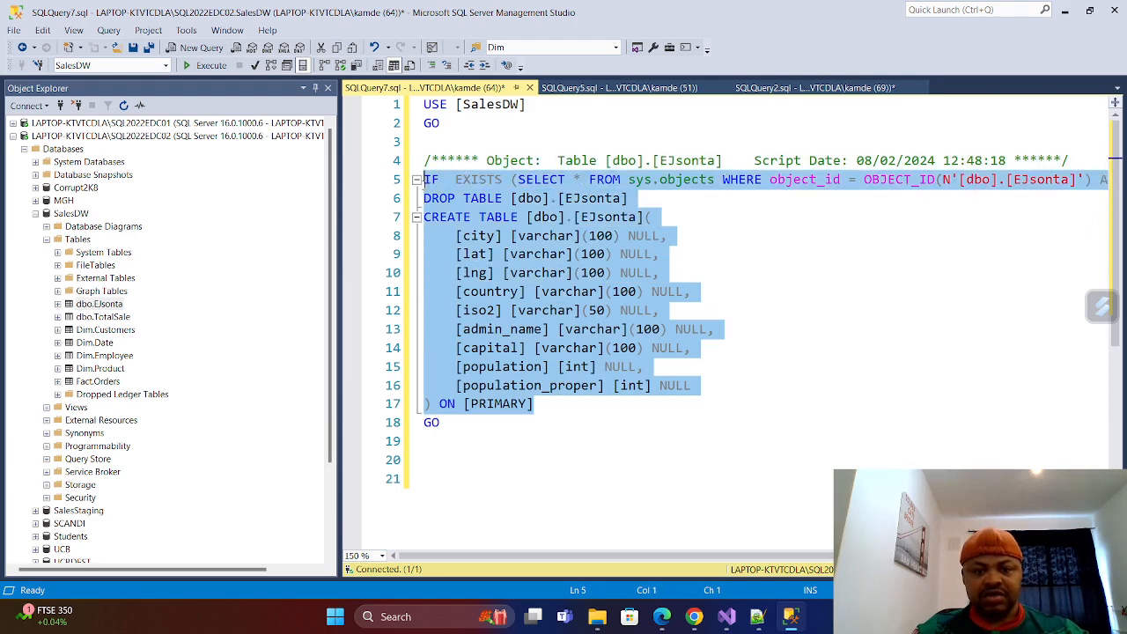
{"action": "right_click", "coordinate": [493, 184]}
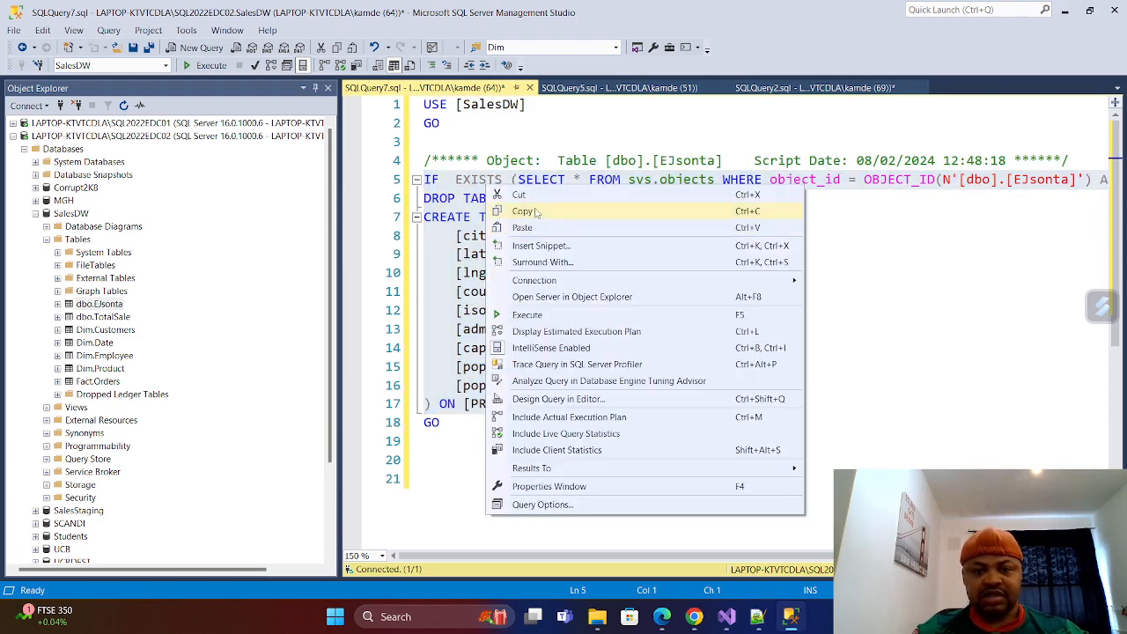
{"action": "left_click", "coordinate": [539, 208]}
{"action": "left_click", "coordinate": [625, 86]}
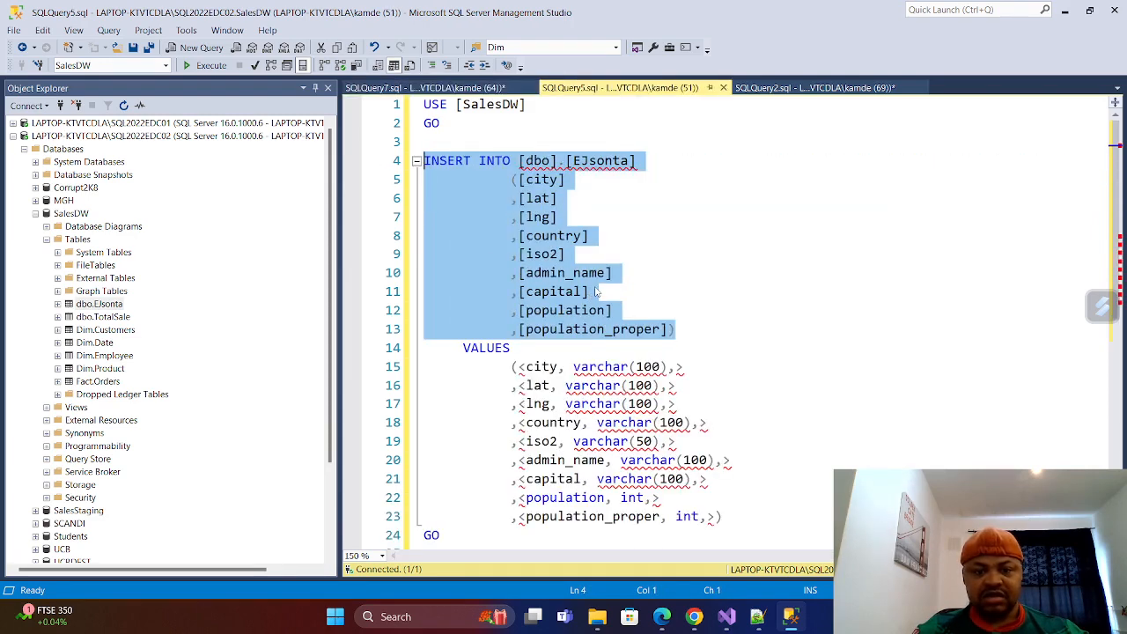
{"action": "left_click", "coordinate": [723, 89]}
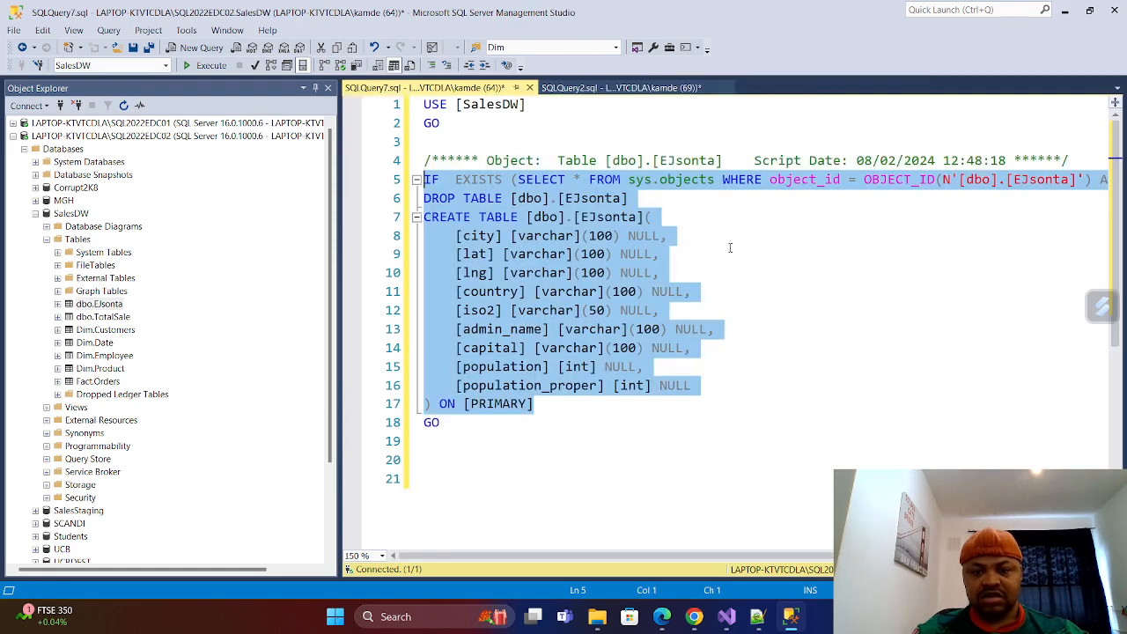
Paste the copied drop and create statements into SQLQuery2.sql below the Drop and create table comment, leaving a blank line between.
{"action": "left_click", "coordinate": [581, 88]}
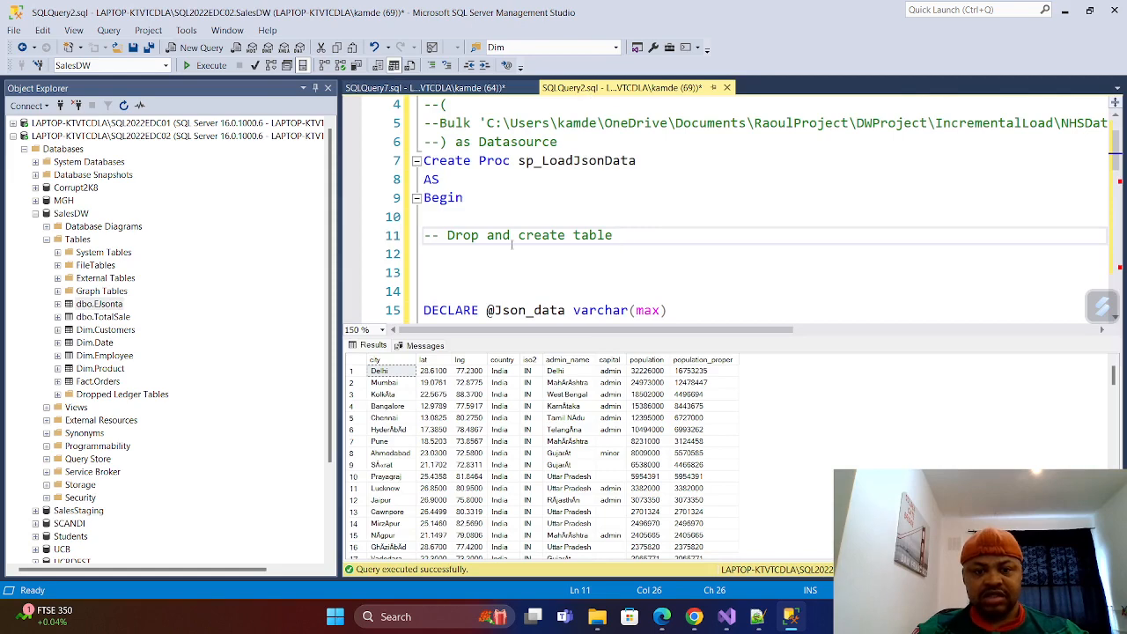
{"action": "key", "text": "Down"}
{"action": "key", "text": "Return"}
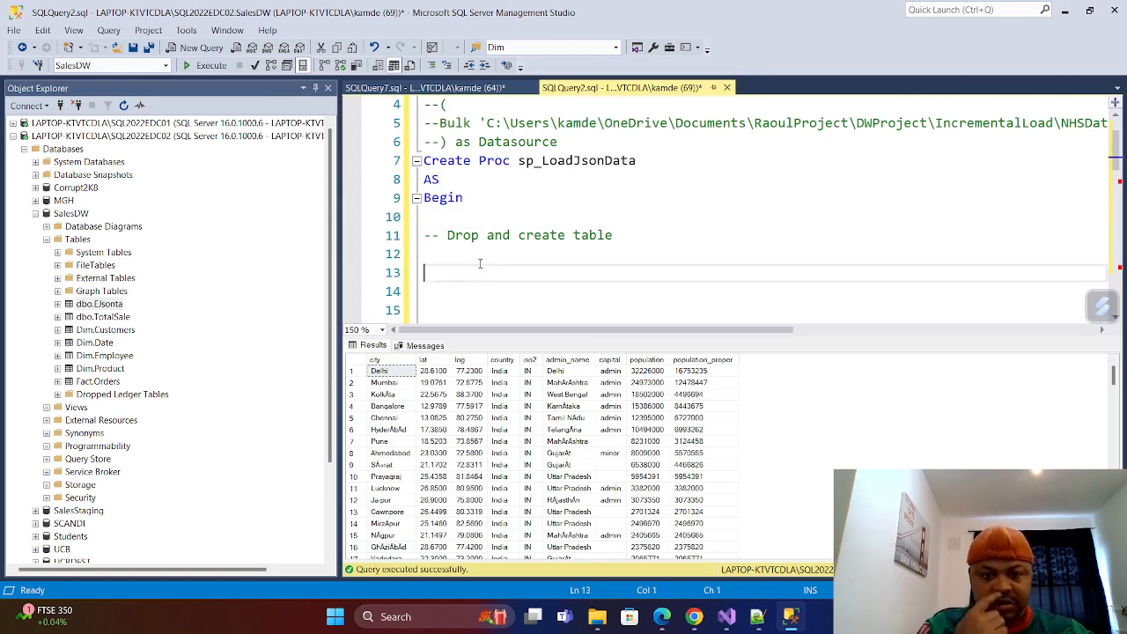
{"action": "key", "text": "ctrl+v"}
{"action": "scroll", "coordinate": [516, 230], "scroll_direction": "down", "scroll_amount": 3}
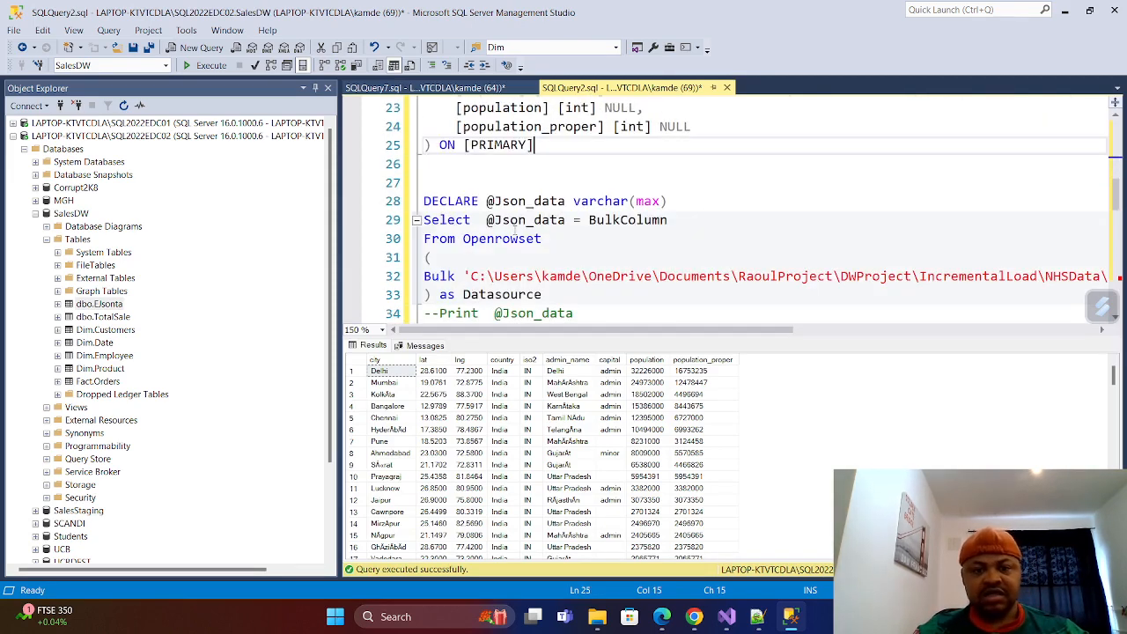
{"action": "left_click", "coordinate": [463, 182]}
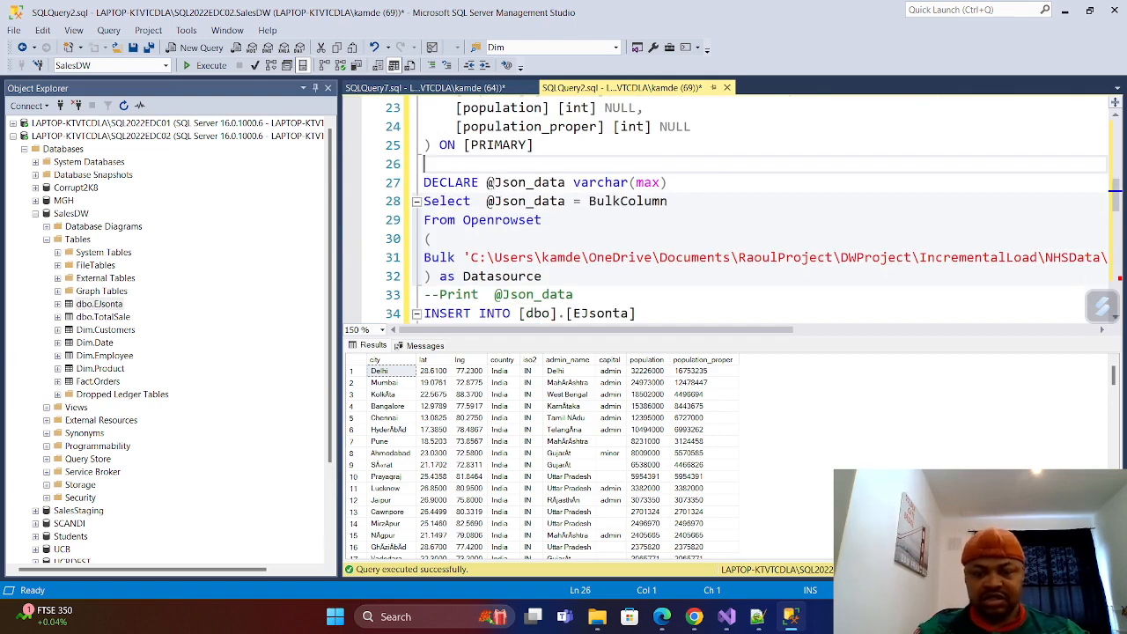
{"action": "type", "text": "----"}
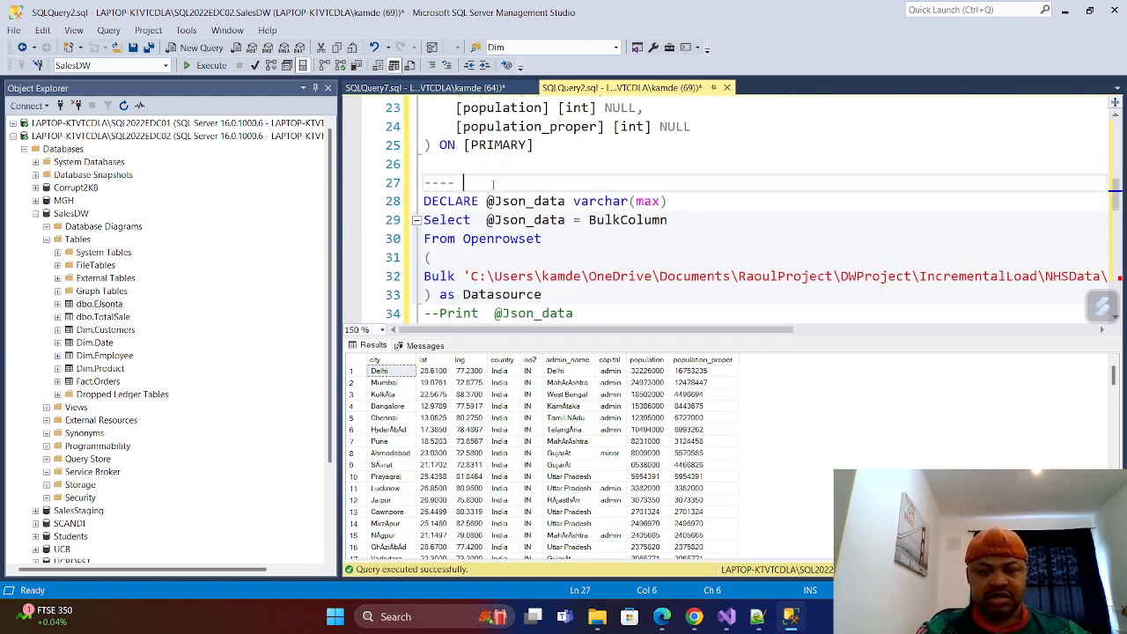
{"action": "type", "text": " Declare"}
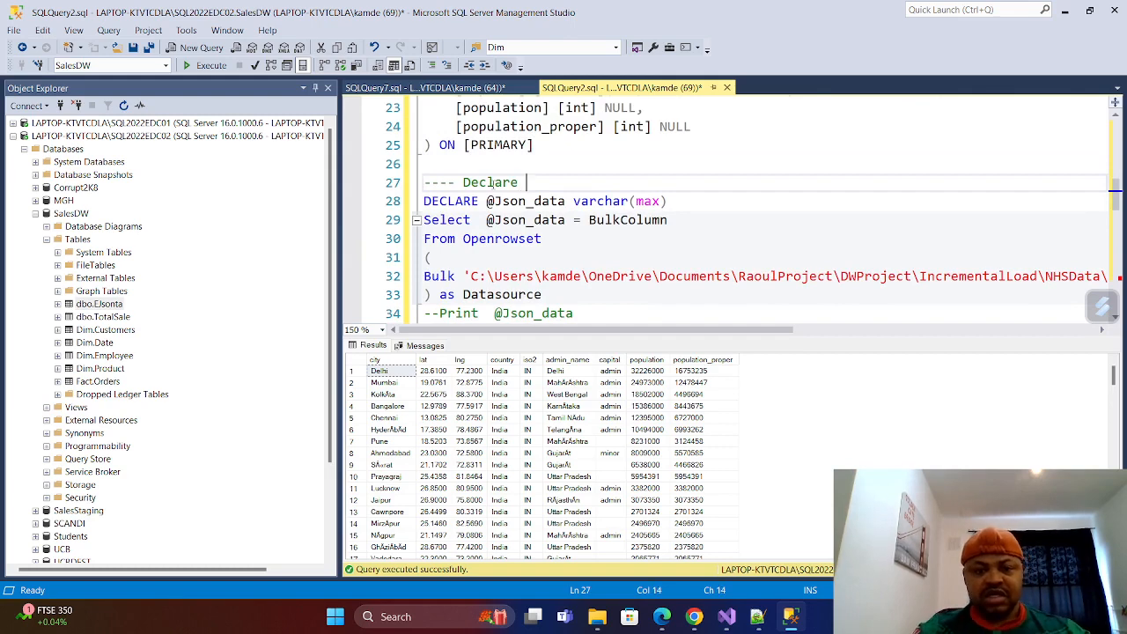
Close the procedure body with END; and GO on separate lines after the WITH column list at the script's end.
{"action": "scroll", "coordinate": [541, 249], "scroll_direction": "down", "scroll_amount": 9}
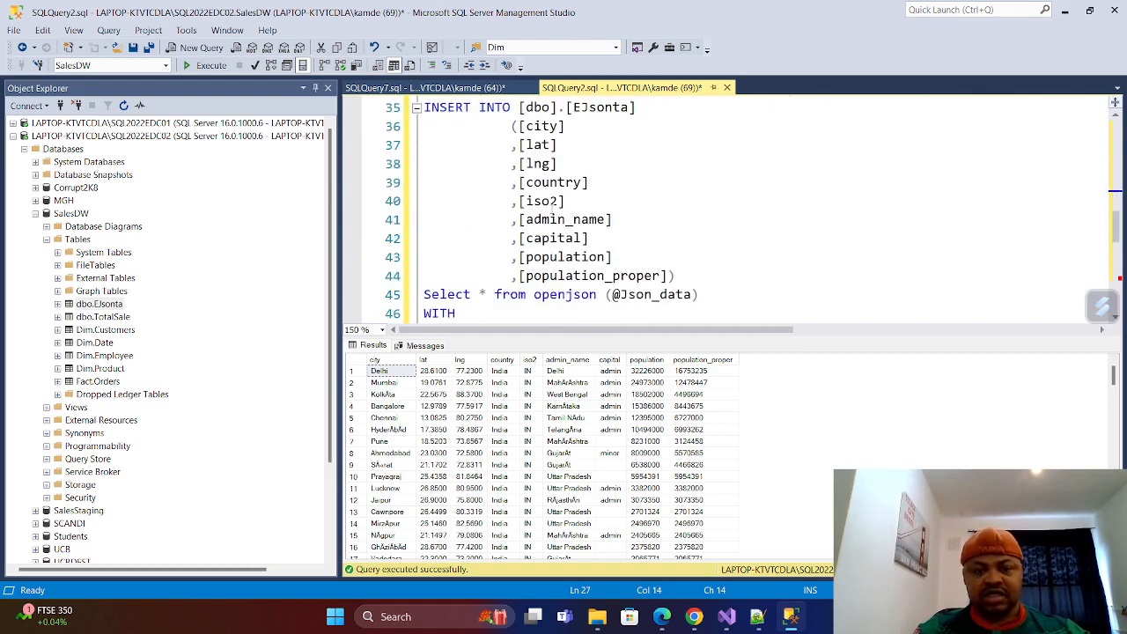
{"action": "scroll", "coordinate": [541, 249], "scroll_direction": "down", "scroll_amount": 1}
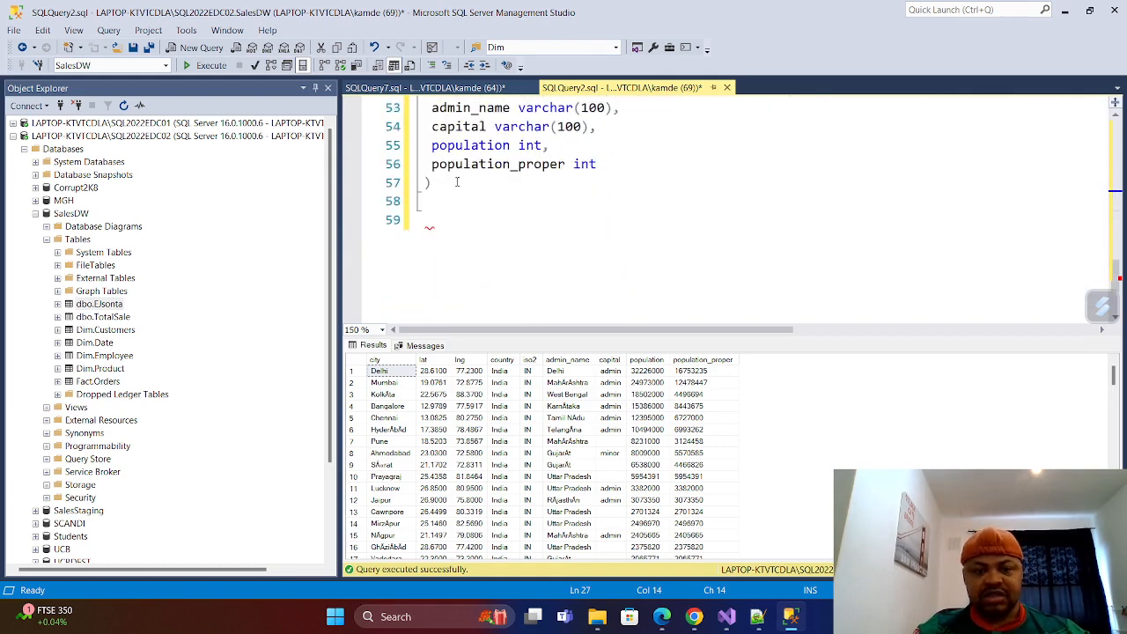
{"action": "left_click", "coordinate": [437, 202]}
{"action": "key", "text": "Return"}
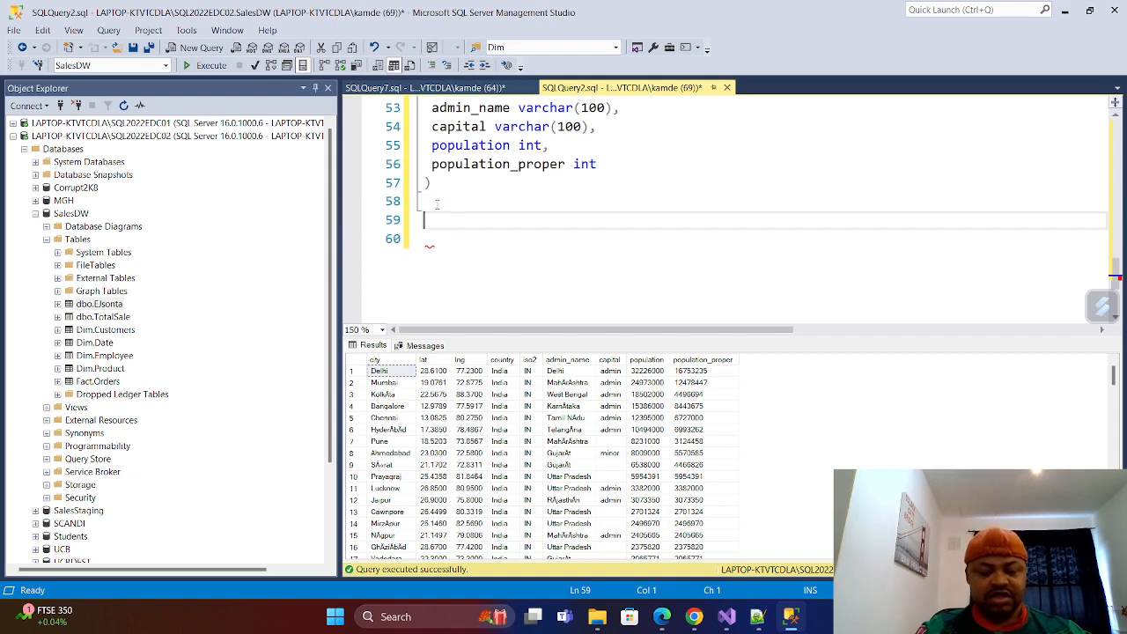
{"action": "type", "text": "END;"}
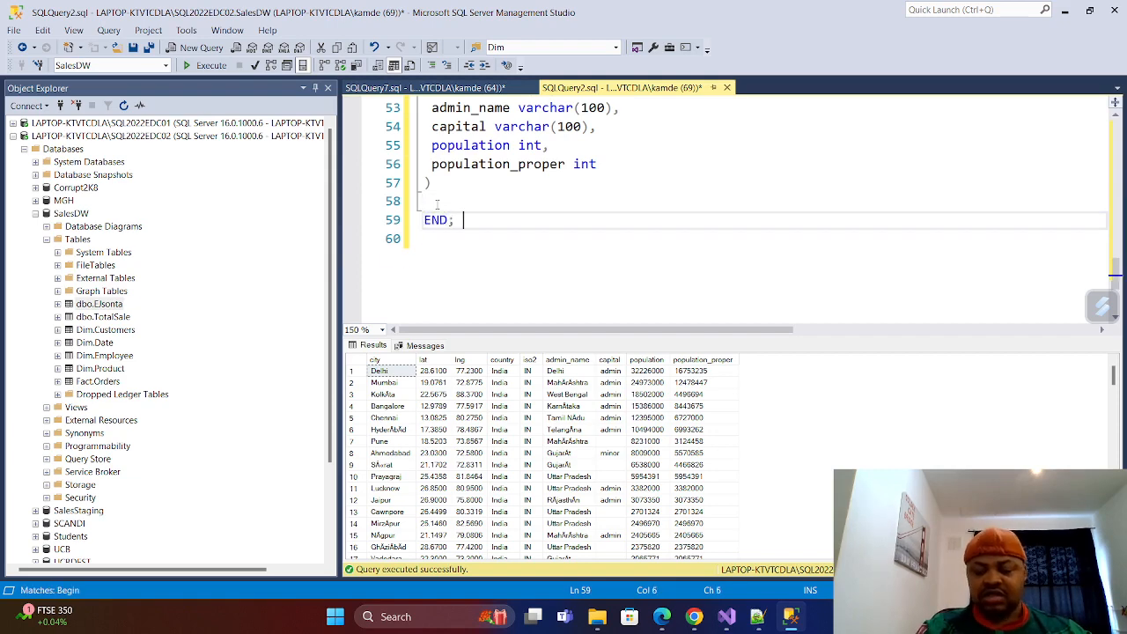
{"action": "key", "text": "Return"}
{"action": "type", "text": "GO"}
{"action": "scroll", "coordinate": [497, 208], "scroll_direction": "up", "scroll_amount": 15}
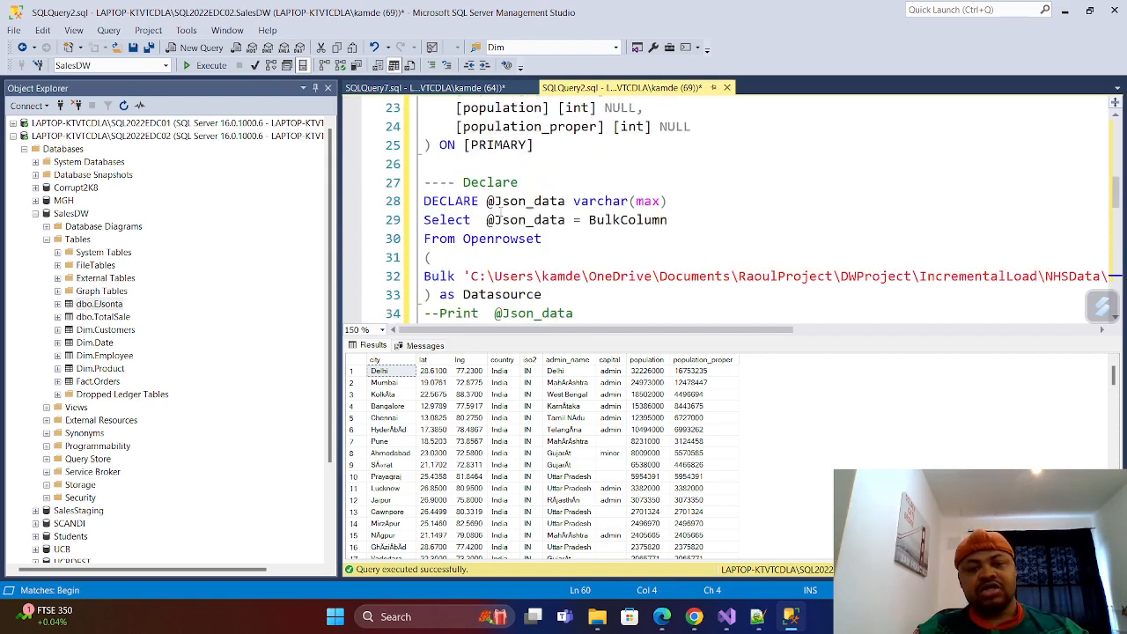
{"action": "scroll", "coordinate": [499, 208], "scroll_direction": "up", "scroll_amount": 3}
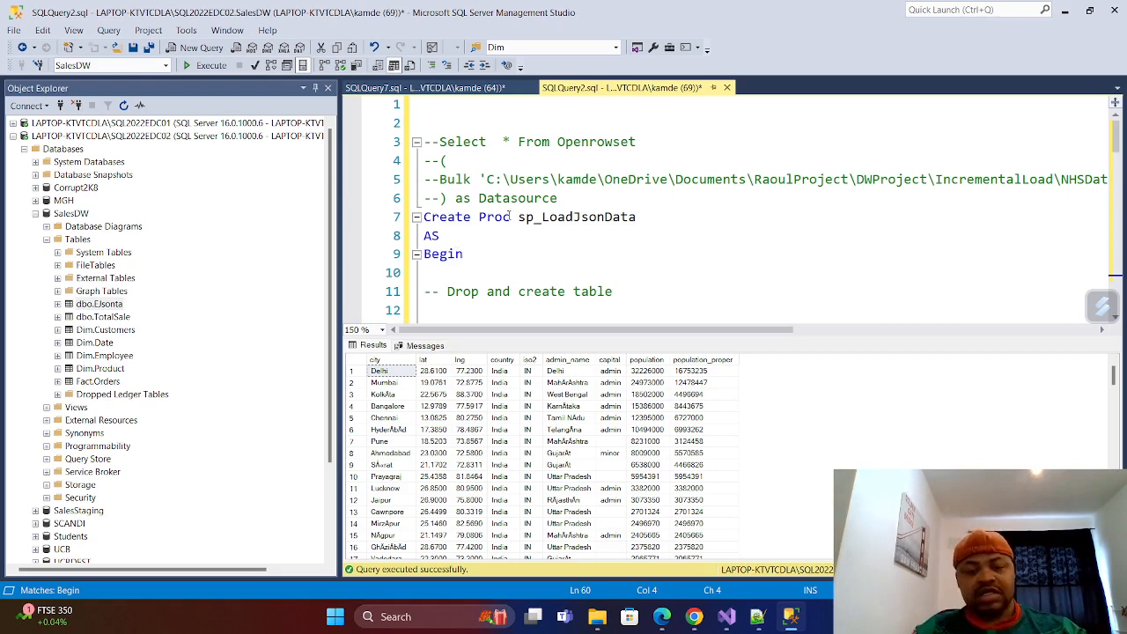
{"action": "scroll", "coordinate": [519, 215], "scroll_direction": "down", "scroll_amount": 2}
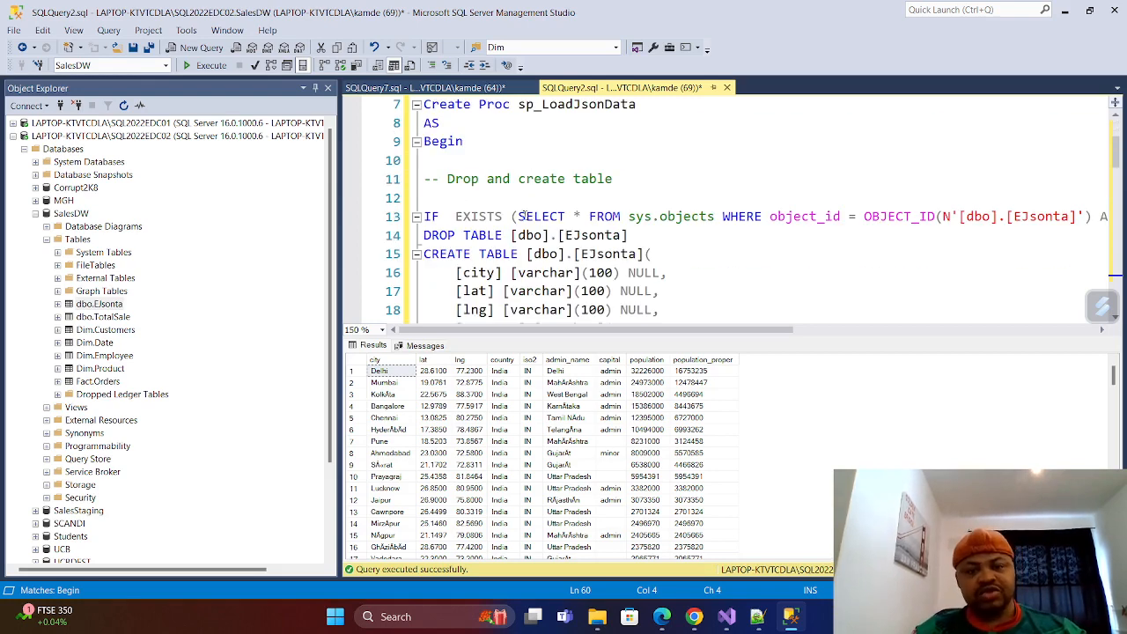
Review the sp_LoadJsonData script from the drop and create table block through the insert and openjson select to the closing END and GO.
{"action": "scroll", "coordinate": [522, 214], "scroll_direction": "up", "scroll_amount": 1}
{"action": "scroll", "coordinate": [520, 212], "scroll_direction": "down", "scroll_amount": 1}
{"action": "scroll", "coordinate": [460, 215], "scroll_direction": "down", "scroll_amount": 2}
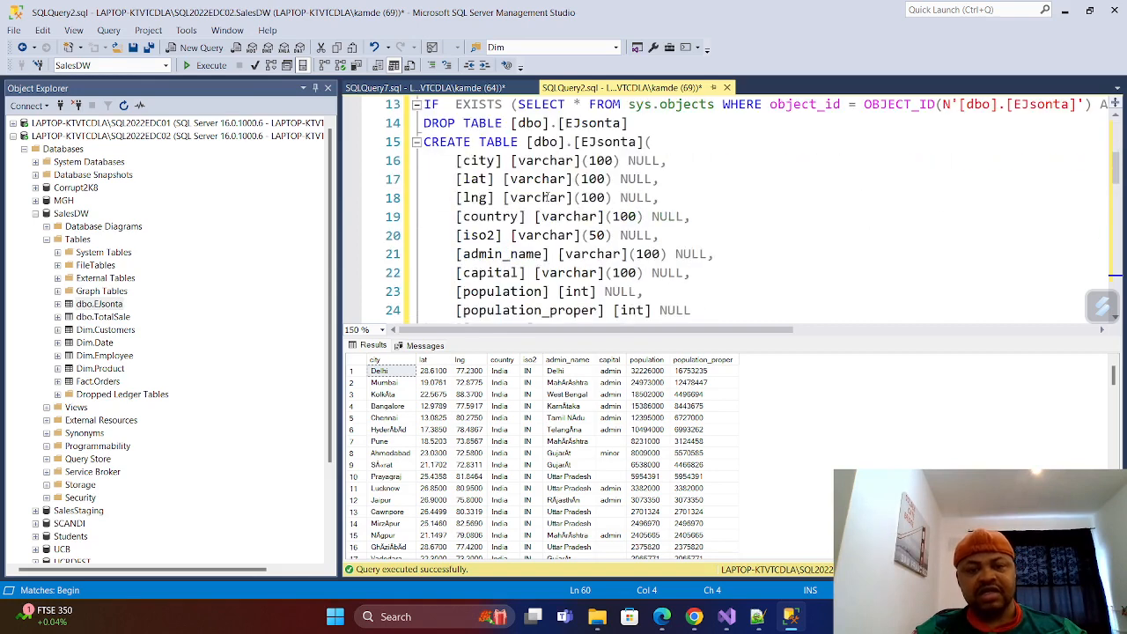
{"action": "scroll", "coordinate": [547, 204], "scroll_direction": "up", "scroll_amount": 1}
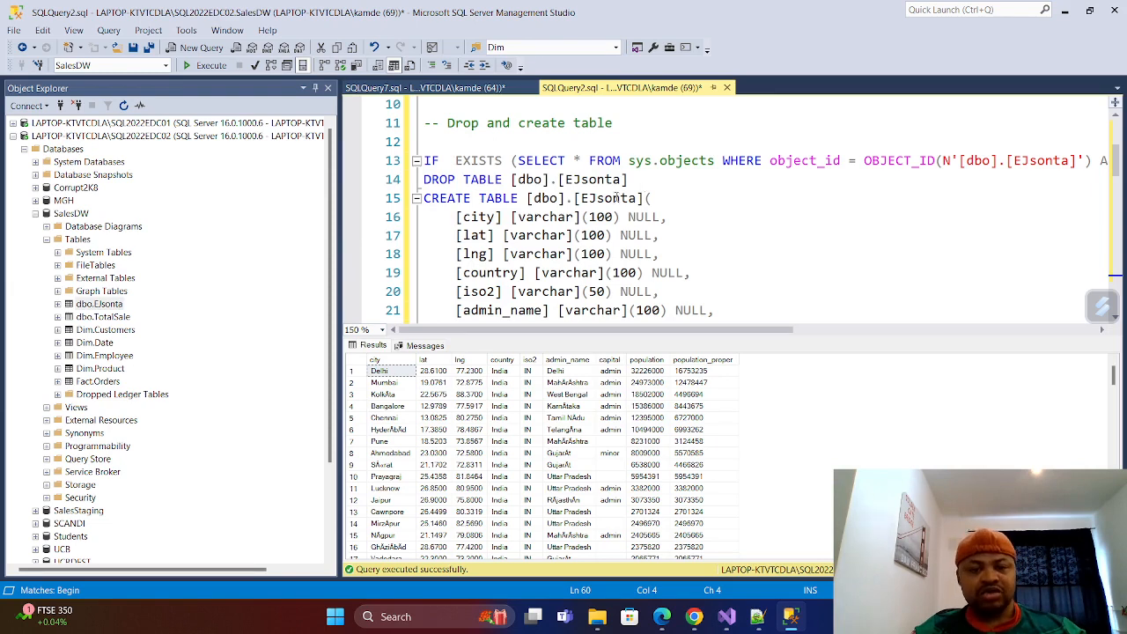
{"action": "scroll", "coordinate": [578, 215], "scroll_direction": "down", "scroll_amount": 1}
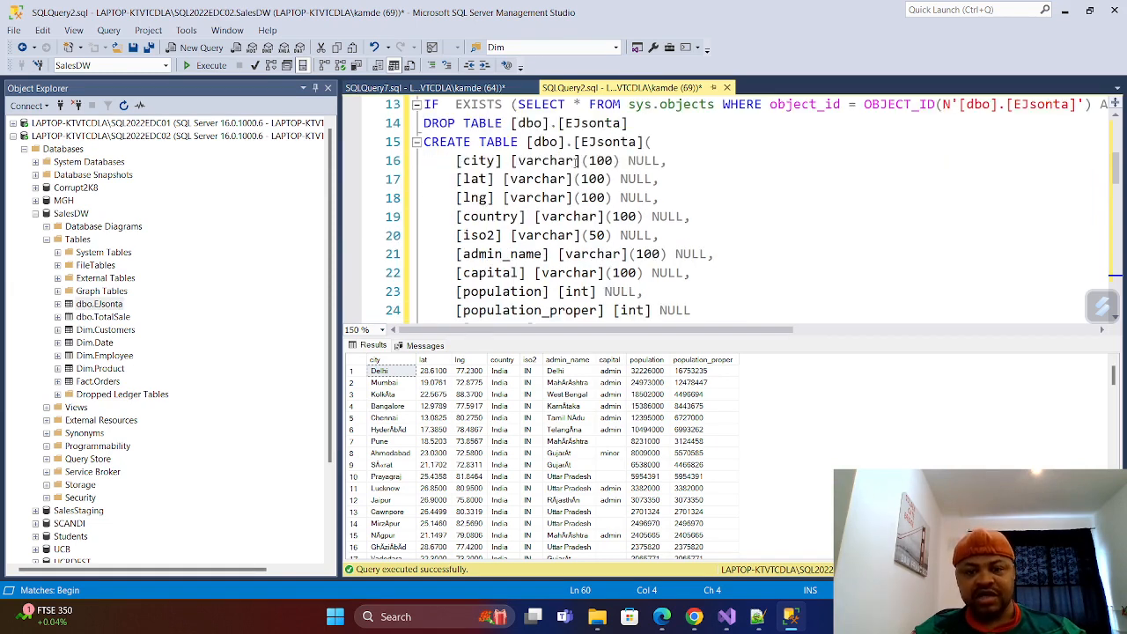
{"action": "scroll", "coordinate": [576, 161], "scroll_direction": "down", "scroll_amount": 6}
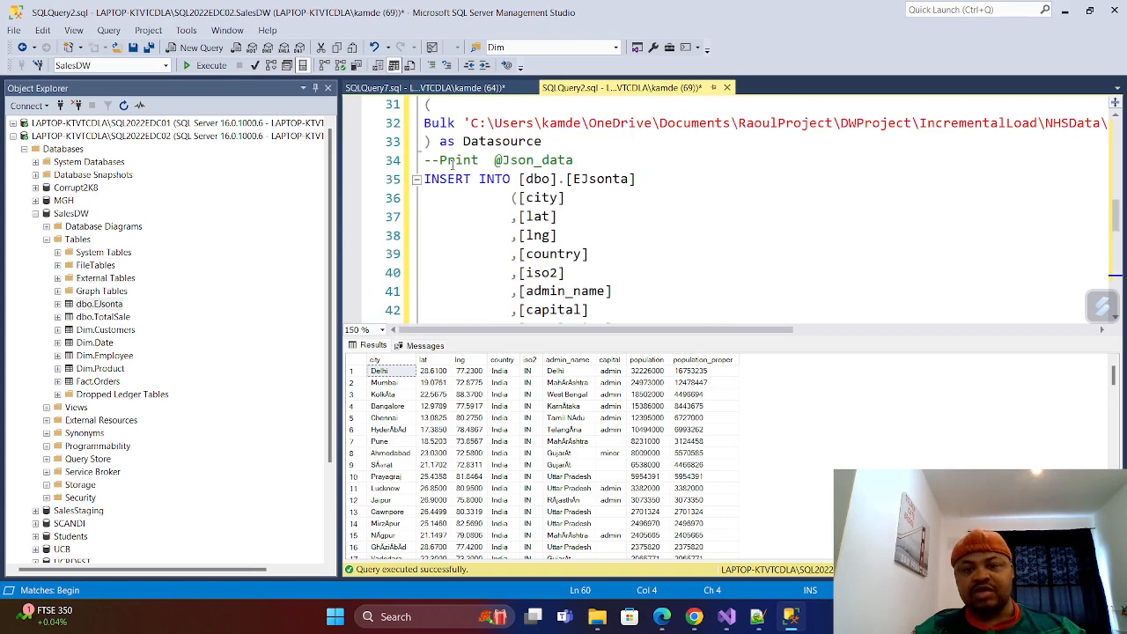
{"action": "scroll", "coordinate": [454, 164], "scroll_direction": "up", "scroll_amount": 3}
{"action": "scroll", "coordinate": [535, 258], "scroll_direction": "down", "scroll_amount": 2}
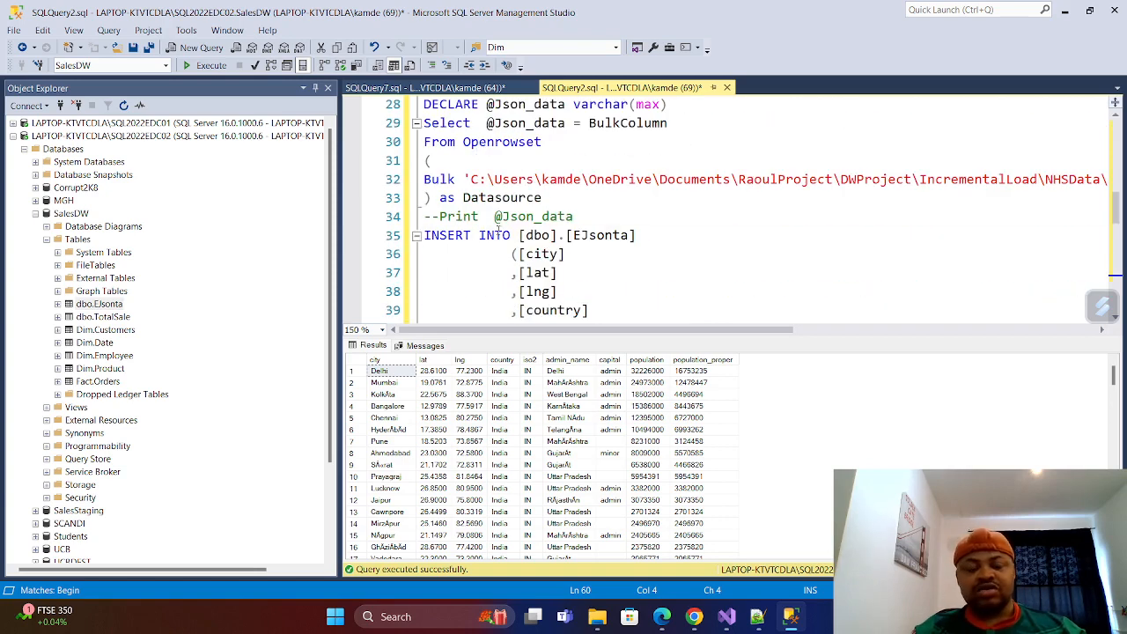
{"action": "scroll", "coordinate": [539, 255], "scroll_direction": "down", "scroll_amount": 2}
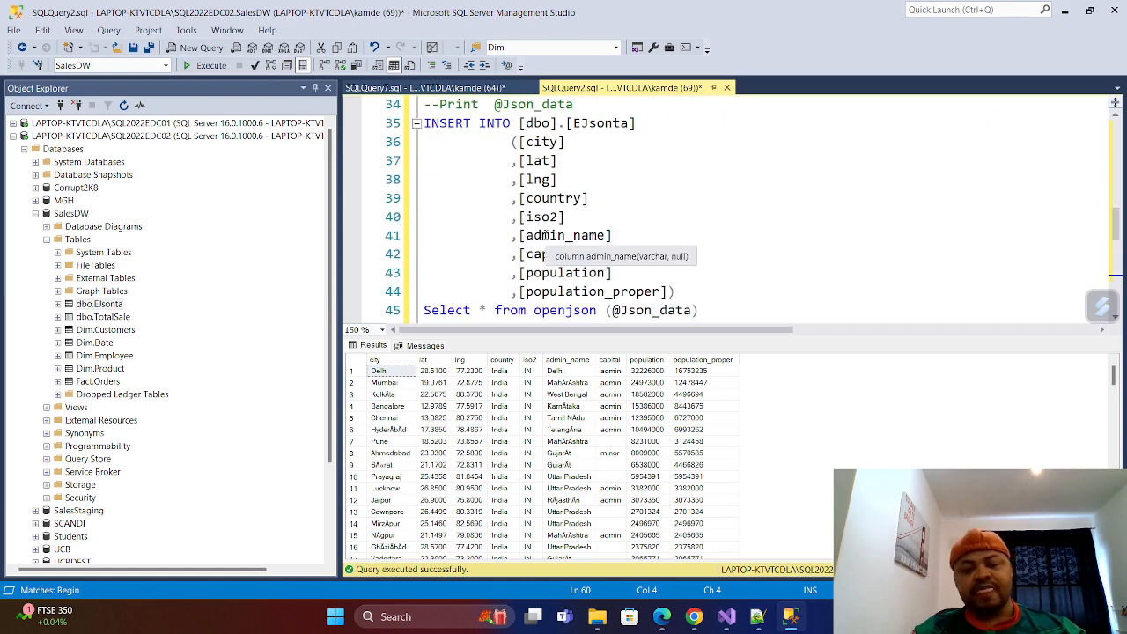
{"action": "scroll", "coordinate": [543, 235], "scroll_direction": "down", "scroll_amount": 3}
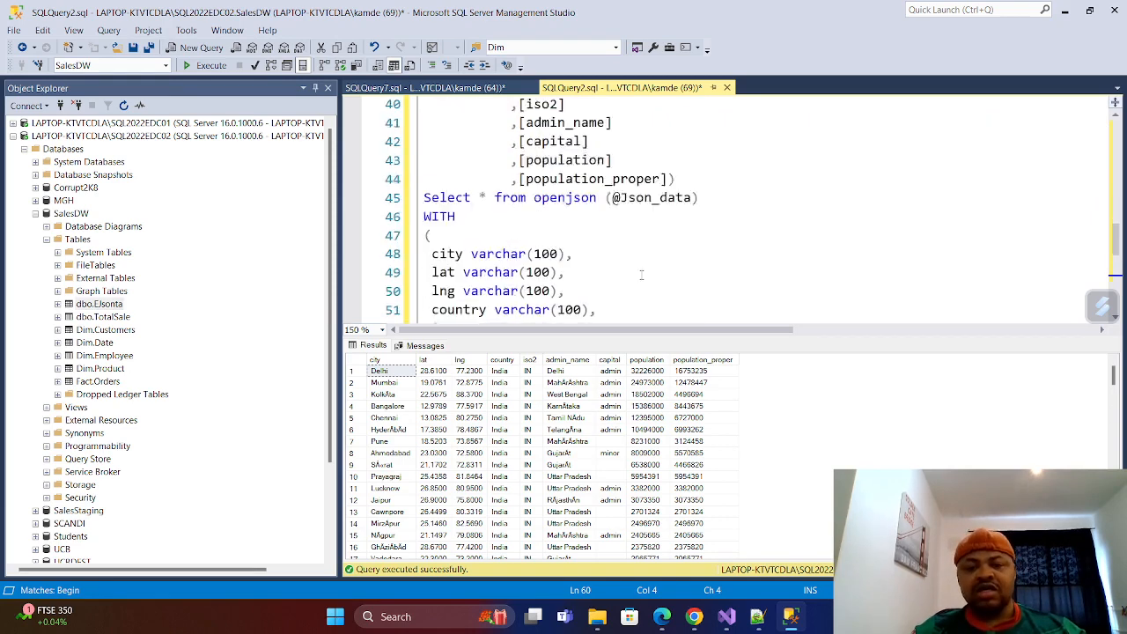
{"action": "scroll", "coordinate": [516, 239], "scroll_direction": "up", "scroll_amount": 5}
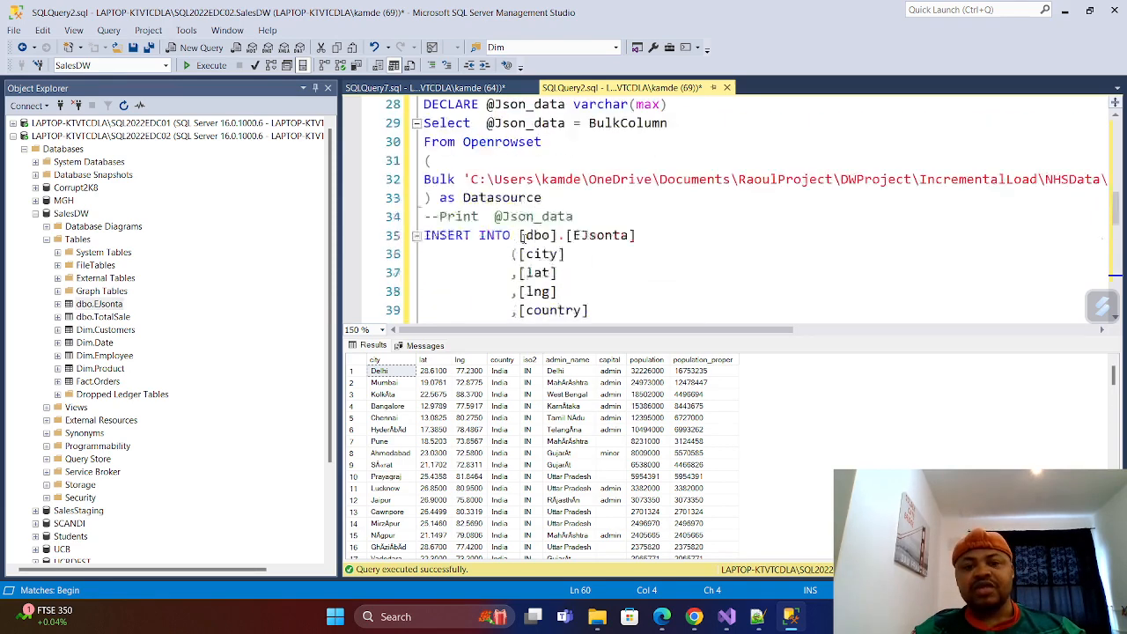
{"action": "scroll", "coordinate": [523, 236], "scroll_direction": "down", "scroll_amount": 1}
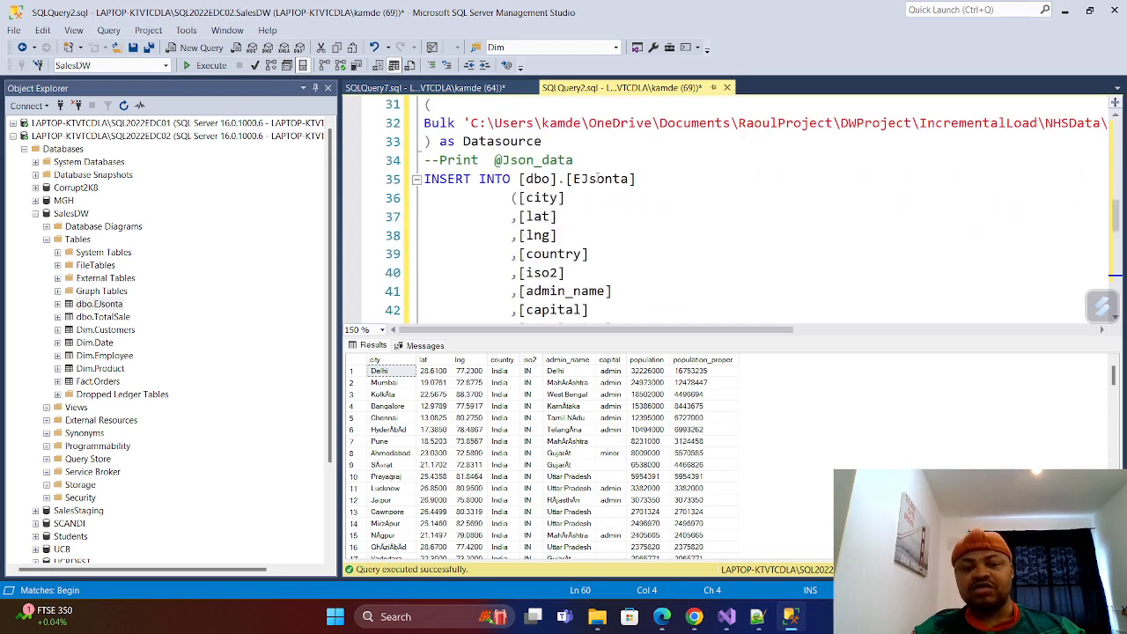
{"action": "scroll", "coordinate": [531, 217], "scroll_direction": "down", "scroll_amount": 5}
{"action": "scroll", "coordinate": [532, 217], "scroll_direction": "down", "scroll_amount": 4}
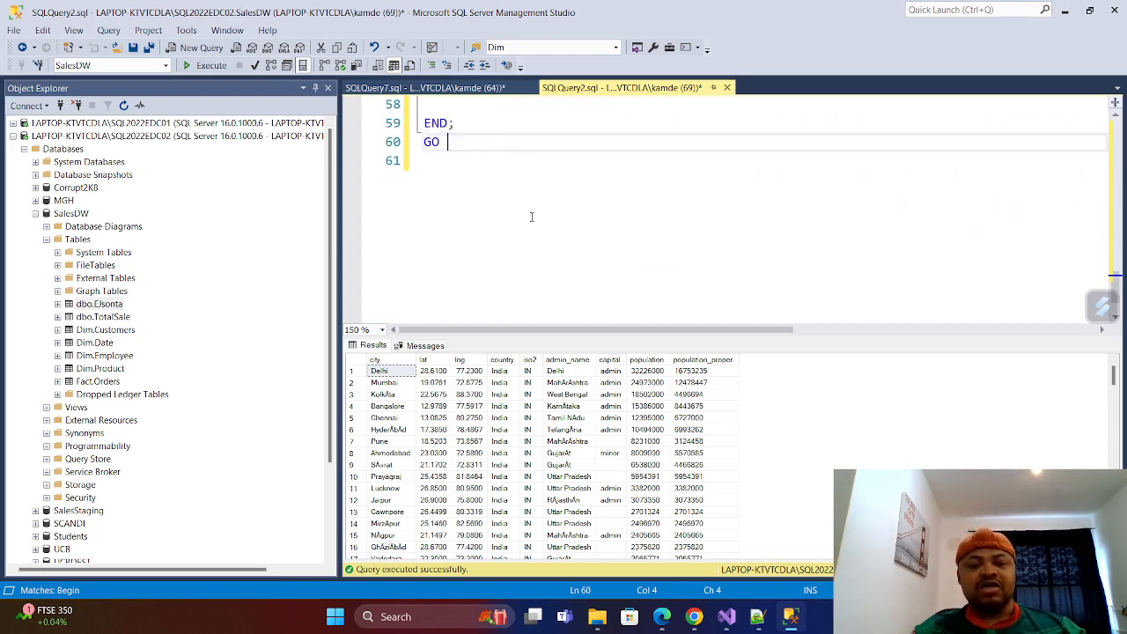
Execute the whole SQLQuery2.sql script to create the sp_LoadJsonData procedure in SalesDW.
{"action": "scroll", "coordinate": [532, 216], "scroll_direction": "up", "scroll_amount": 2}
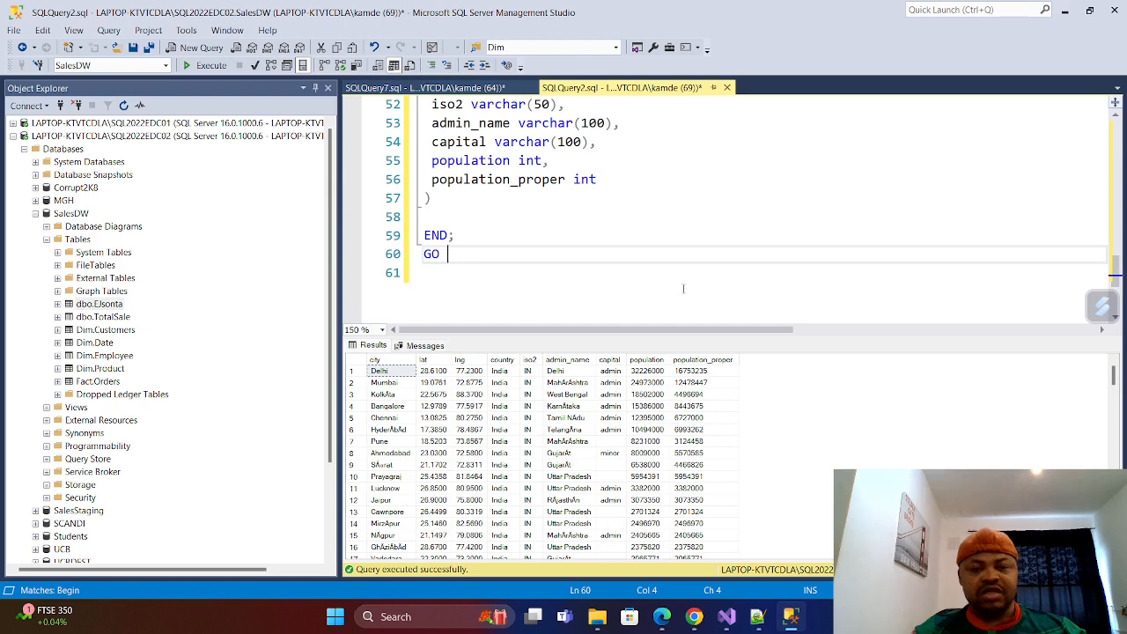
{"action": "scroll", "coordinate": [683, 288], "scroll_direction": "up", "scroll_amount": 17}
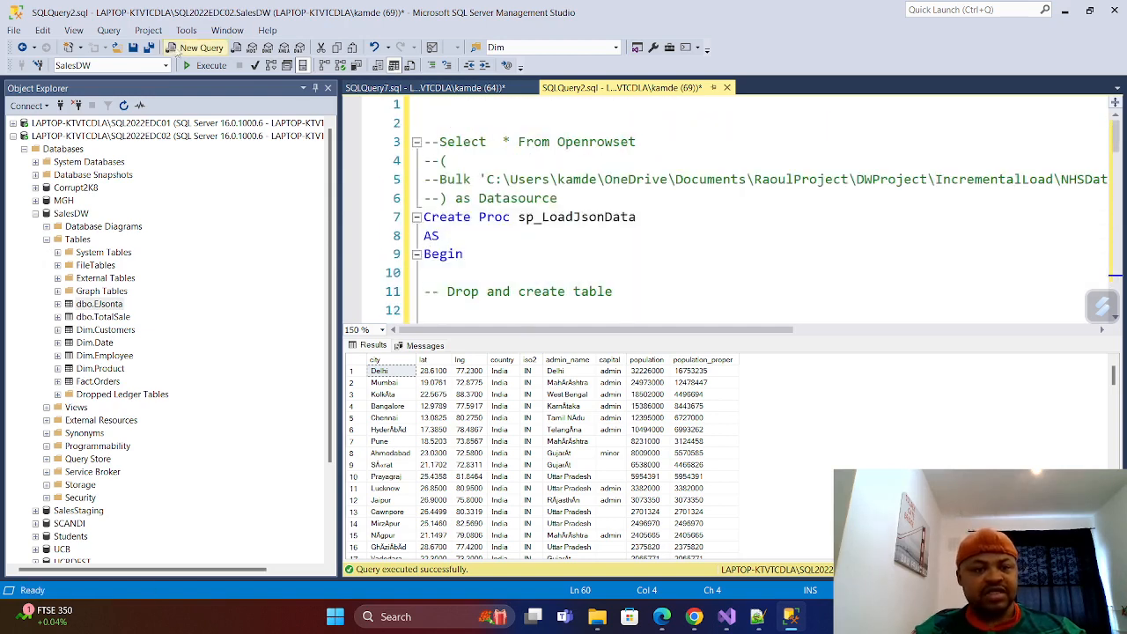
{"action": "left_click", "coordinate": [211, 65]}
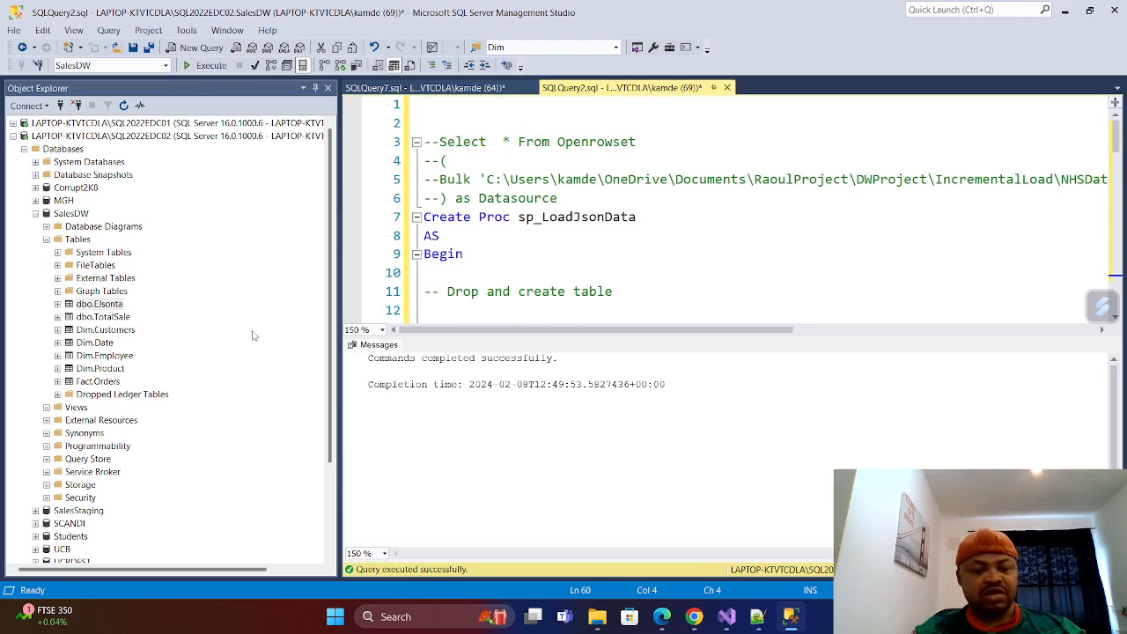
Collapse the SalesDW tables, refresh and expand Stored Procedures under Programmability, and select dbo.sp_LoadJsonData.
{"action": "left_click", "coordinate": [48, 239]}
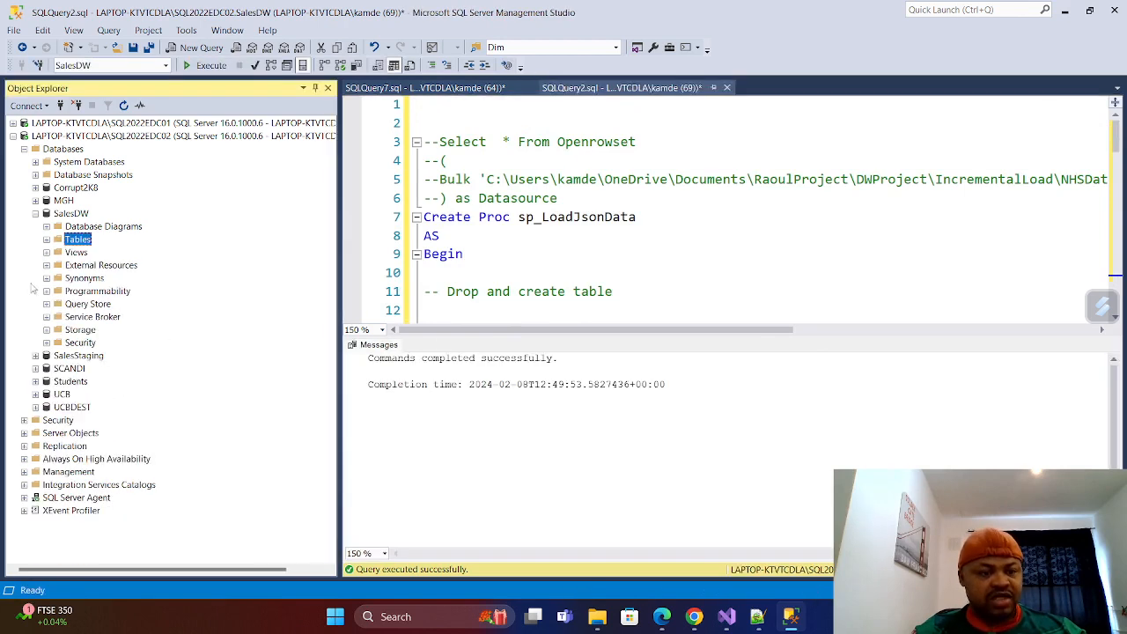
{"action": "left_click", "coordinate": [47, 291]}
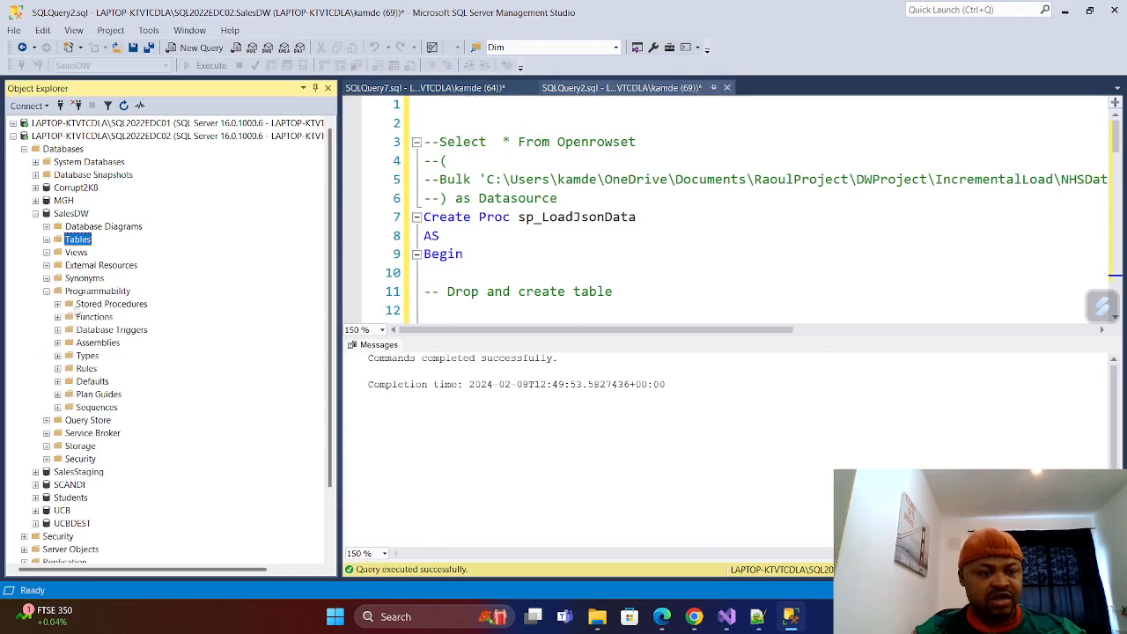
{"action": "right_click", "coordinate": [80, 305]}
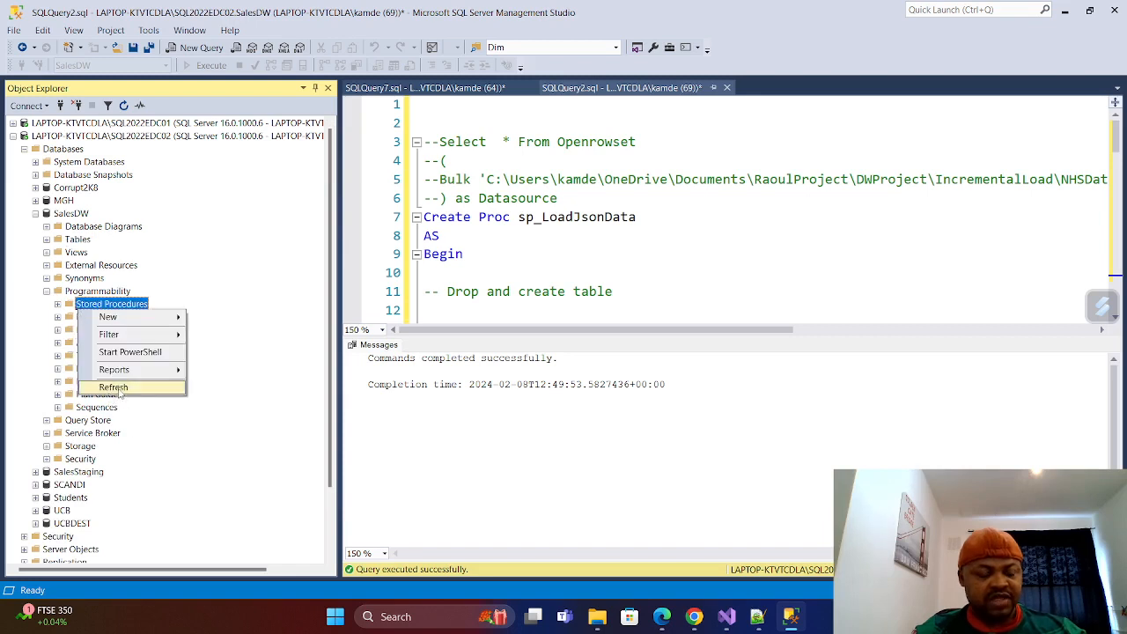
{"action": "left_click", "coordinate": [115, 388]}
{"action": "left_click", "coordinate": [57, 304]}
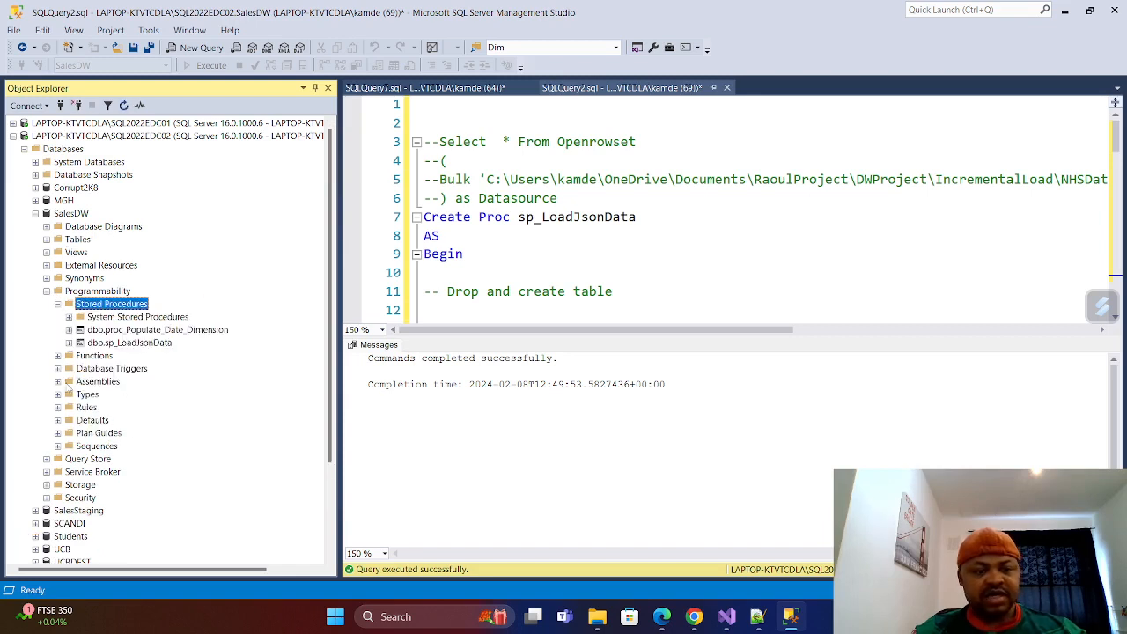
{"action": "left_click", "coordinate": [129, 343]}
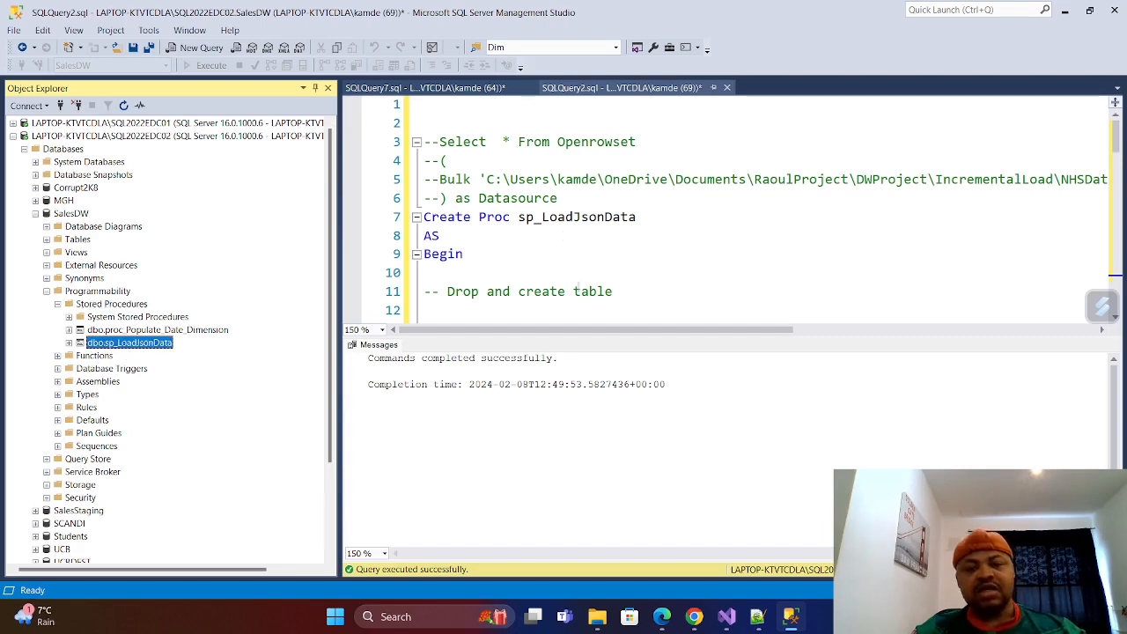
Add several blank lines after the procedure's closing GO and begin an Exec statement on the last one.
{"action": "scroll", "coordinate": [524, 239], "scroll_direction": "down", "scroll_amount": 17}
{"action": "scroll", "coordinate": [524, 239], "scroll_direction": "down", "scroll_amount": 3}
{"action": "scroll", "coordinate": [493, 211], "scroll_direction": "up", "scroll_amount": 2}
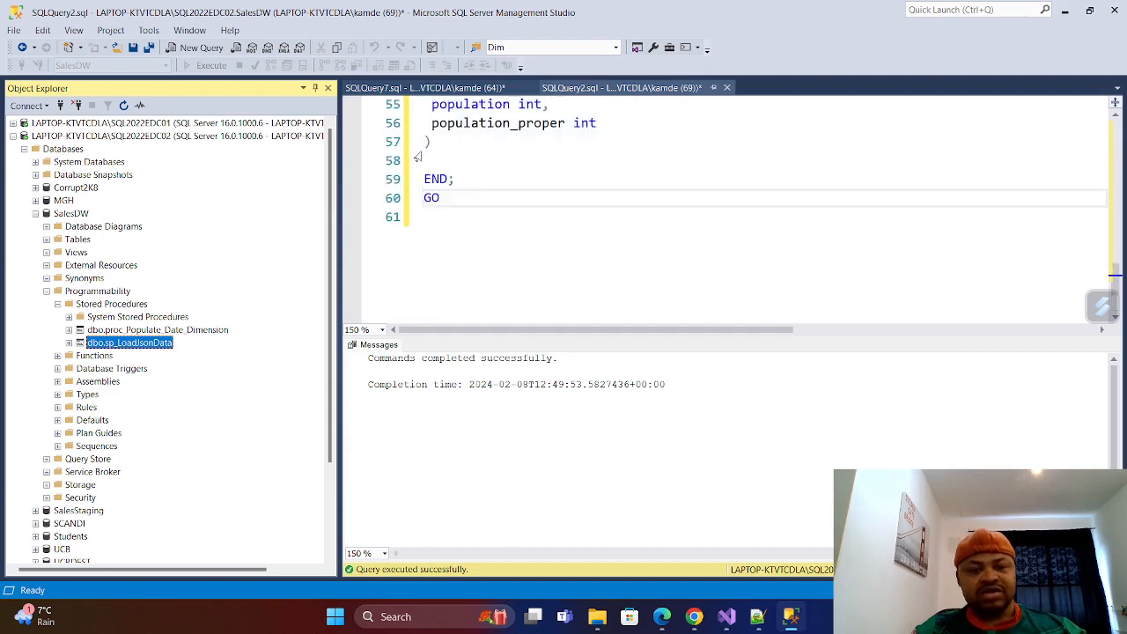
{"action": "scroll", "coordinate": [424, 159], "scroll_direction": "down", "scroll_amount": 1}
{"action": "left_click", "coordinate": [447, 171]}
{"action": "key", "text": "Return"}
{"action": "key", "text": "Return"}
{"action": "key", "text": "Return"}
{"action": "key", "text": "Return"}
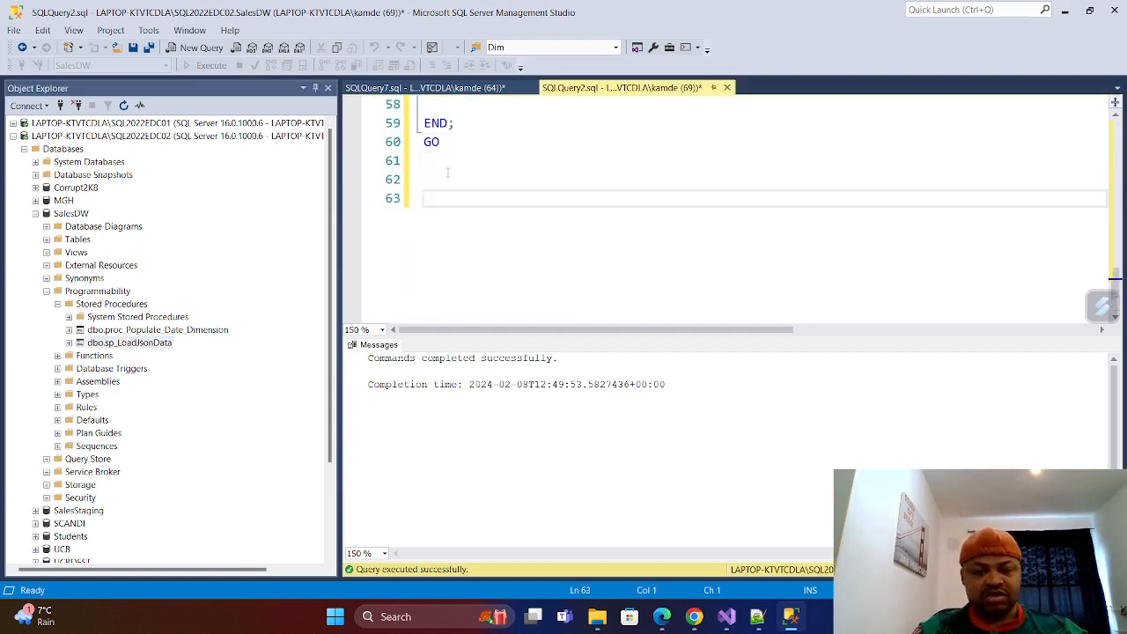
{"action": "type", "text": "E"}
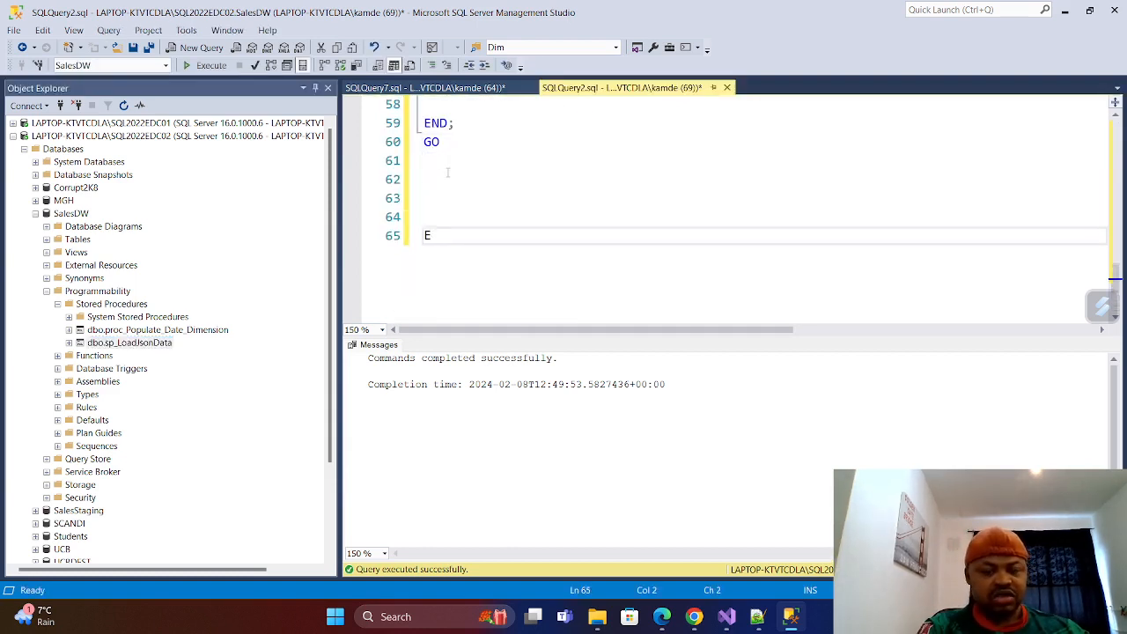
{"action": "left_click", "coordinate": [447, 173]}
{"action": "type", "text": "xec"}
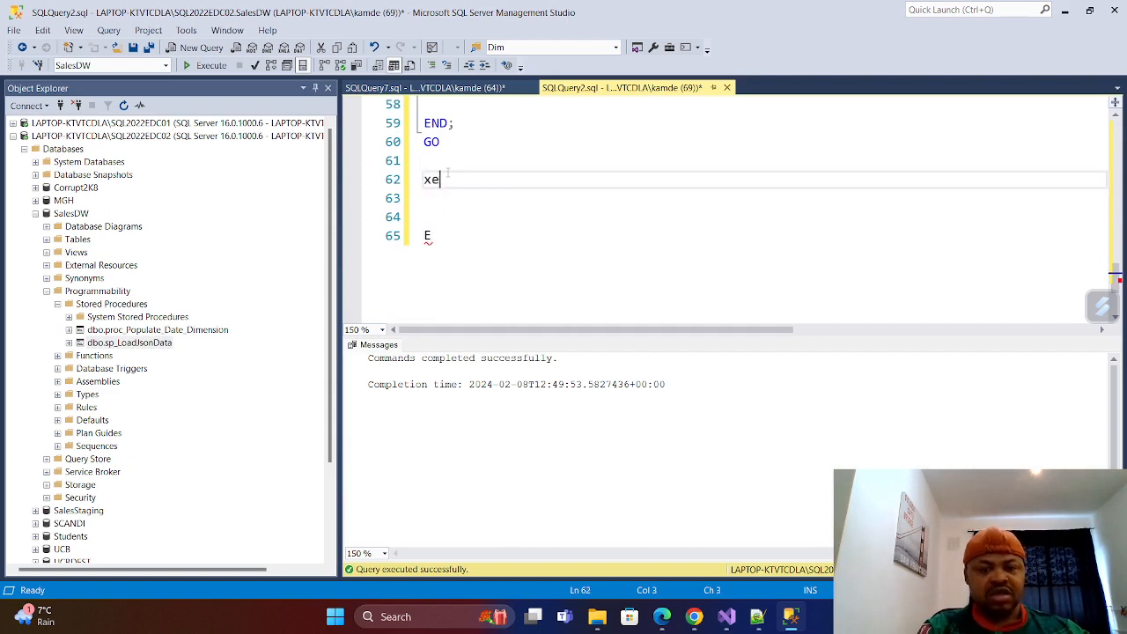
{"action": "key", "text": "BackSpace"}
{"action": "key", "text": "BackSpace"}
{"action": "key", "text": "BackSpace"}
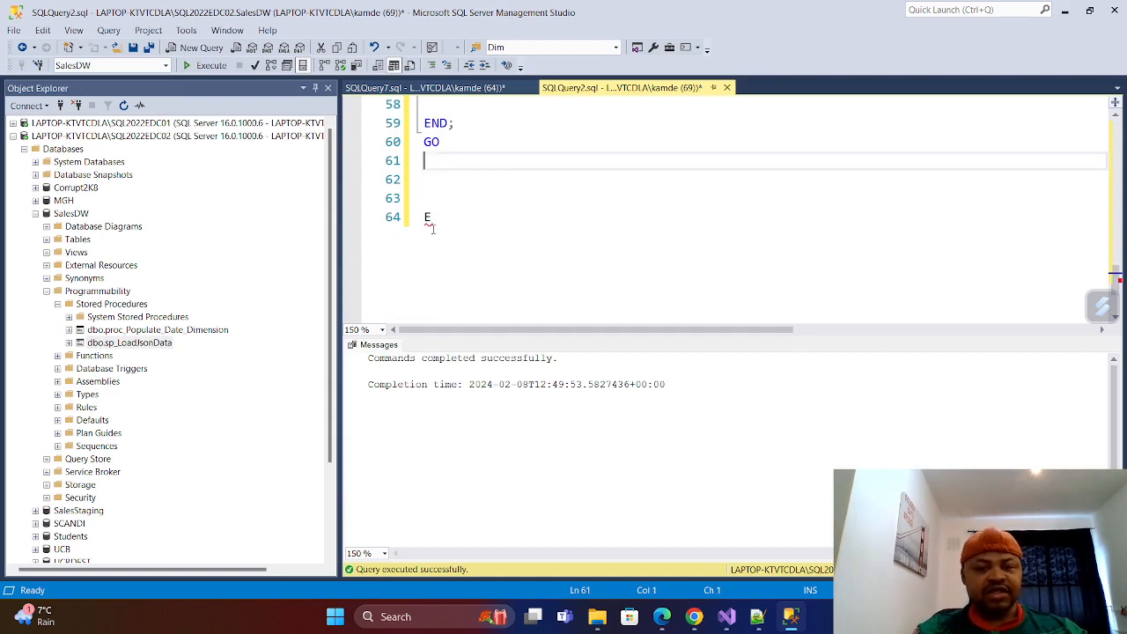
Complete the call as Exec [dbo].[sp_LoadJsonData]; with GO on the line below it.
{"action": "left_click", "coordinate": [449, 217]}
{"action": "type", "text": "xec"}
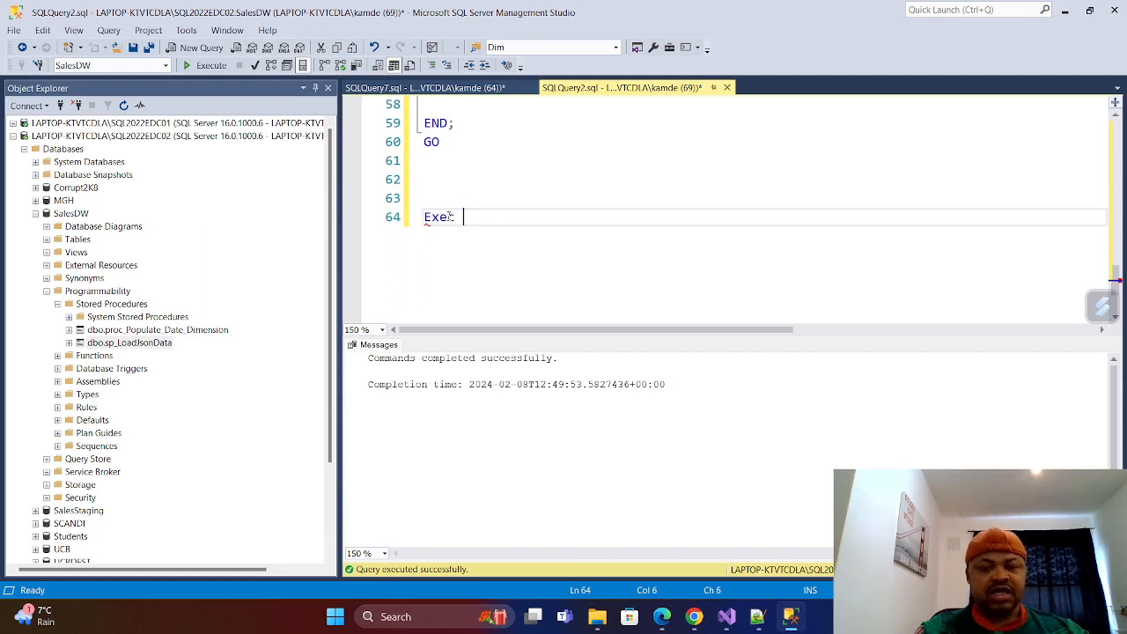
{"action": "left_click_drag", "start_coordinate": [154, 346], "coordinate": [609, 232]}
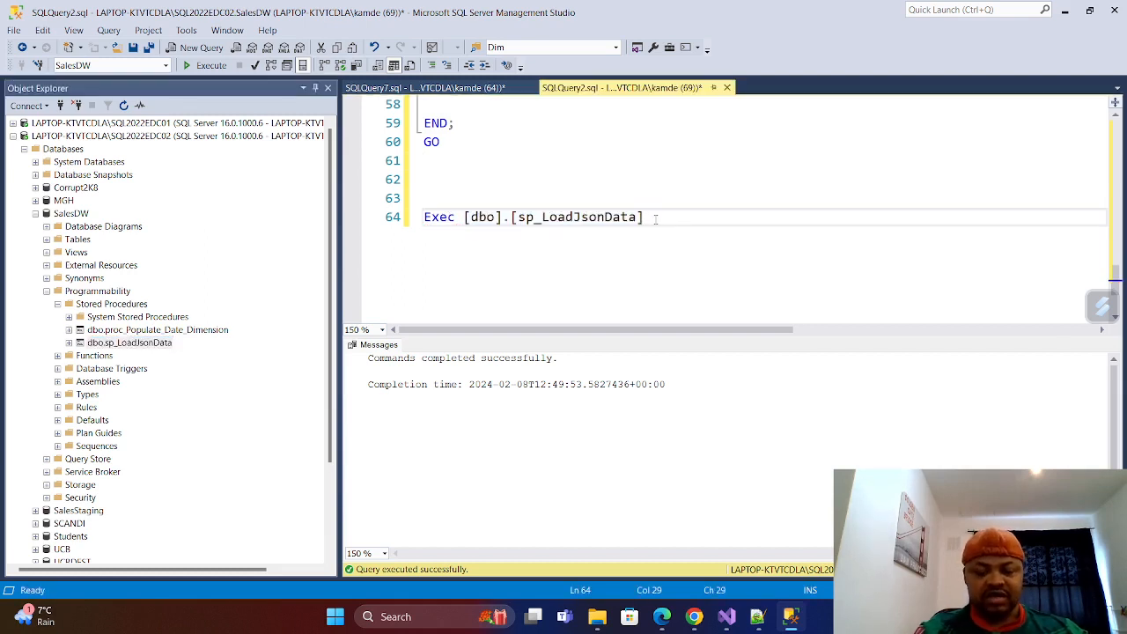
{"action": "type", "text": ";"}
{"action": "key", "text": "Return"}
{"action": "type", "text": "GO"}
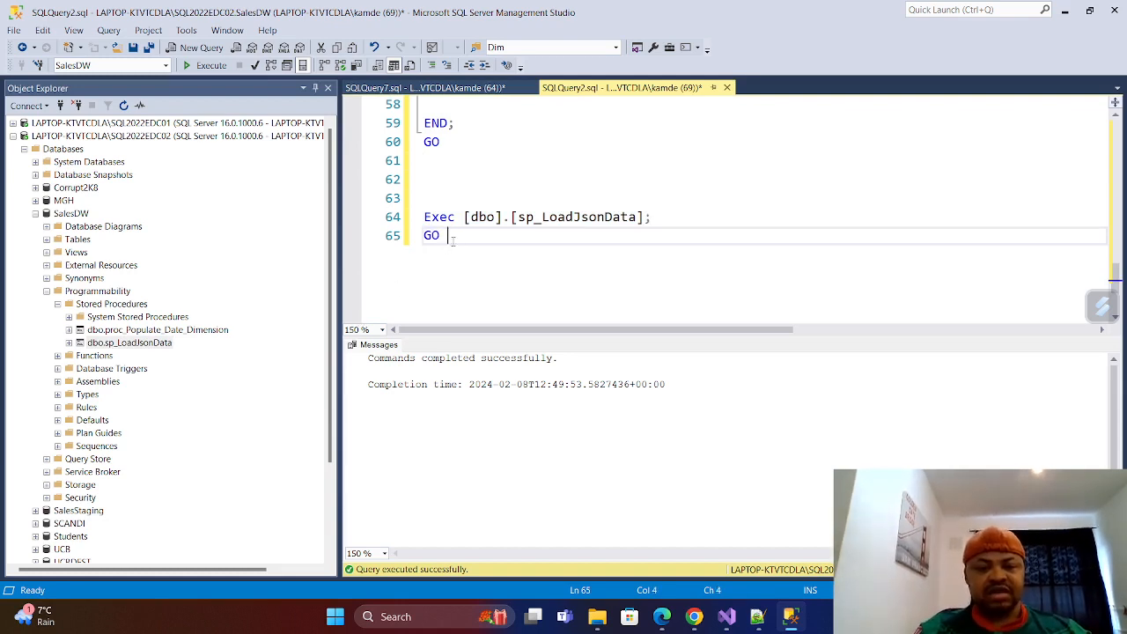
Run only the Exec [dbo].[sp_LoadJsonData]; and GO lines twice, and clear the selection.
{"action": "left_click_drag", "start_coordinate": [449, 236], "coordinate": [401, 216]}
{"action": "left_click", "coordinate": [207, 65]}
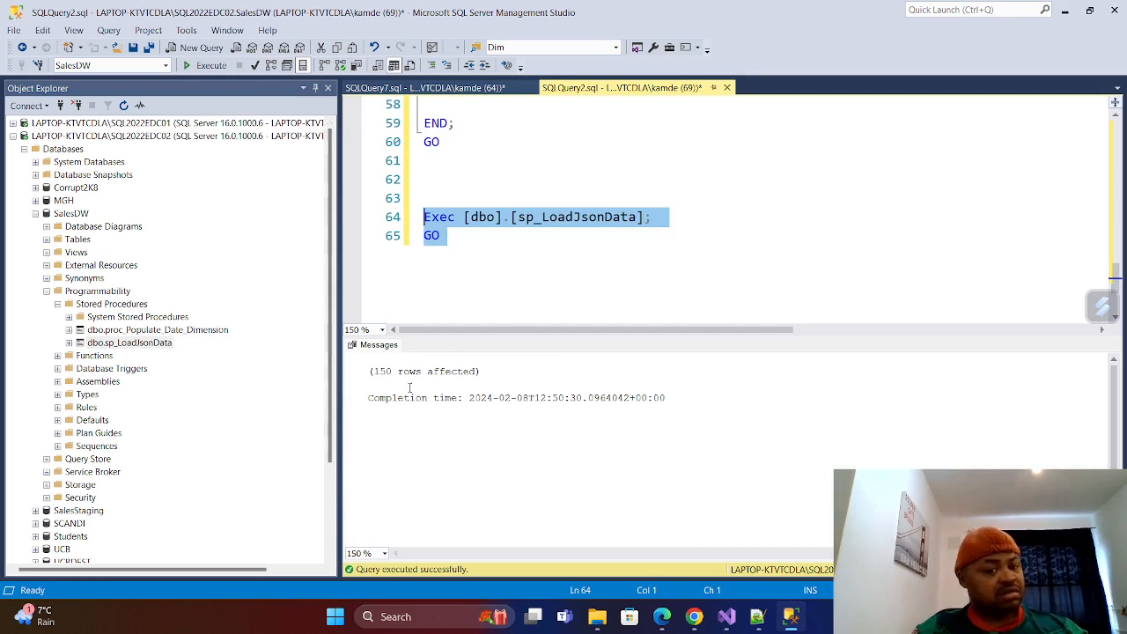
{"action": "left_click", "coordinate": [208, 67]}
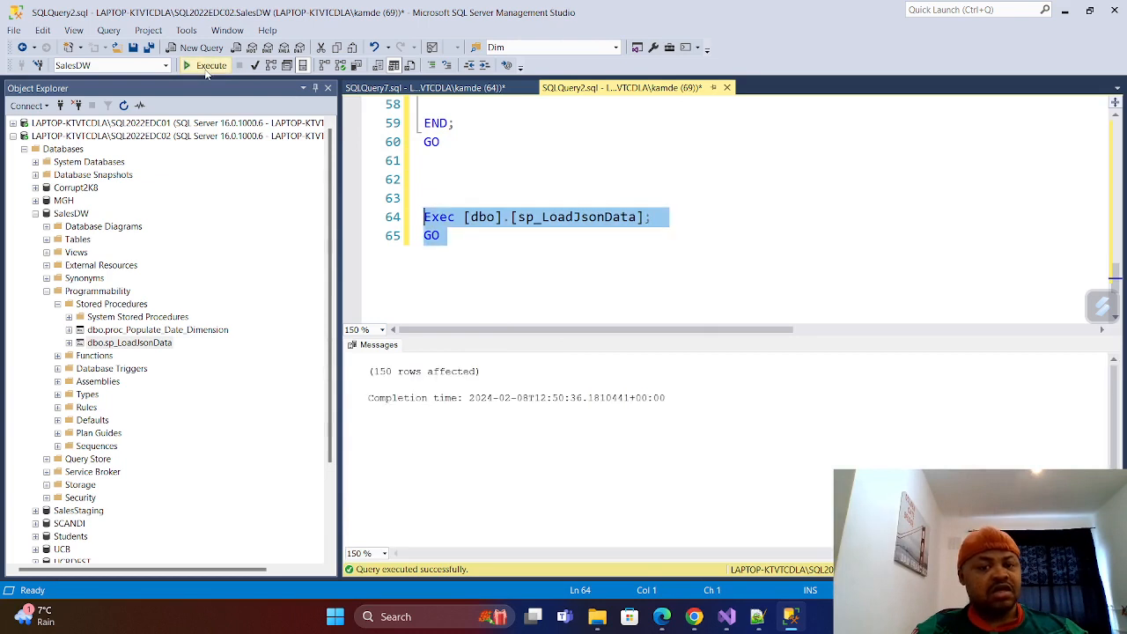
{"action": "left_click", "coordinate": [487, 260]}
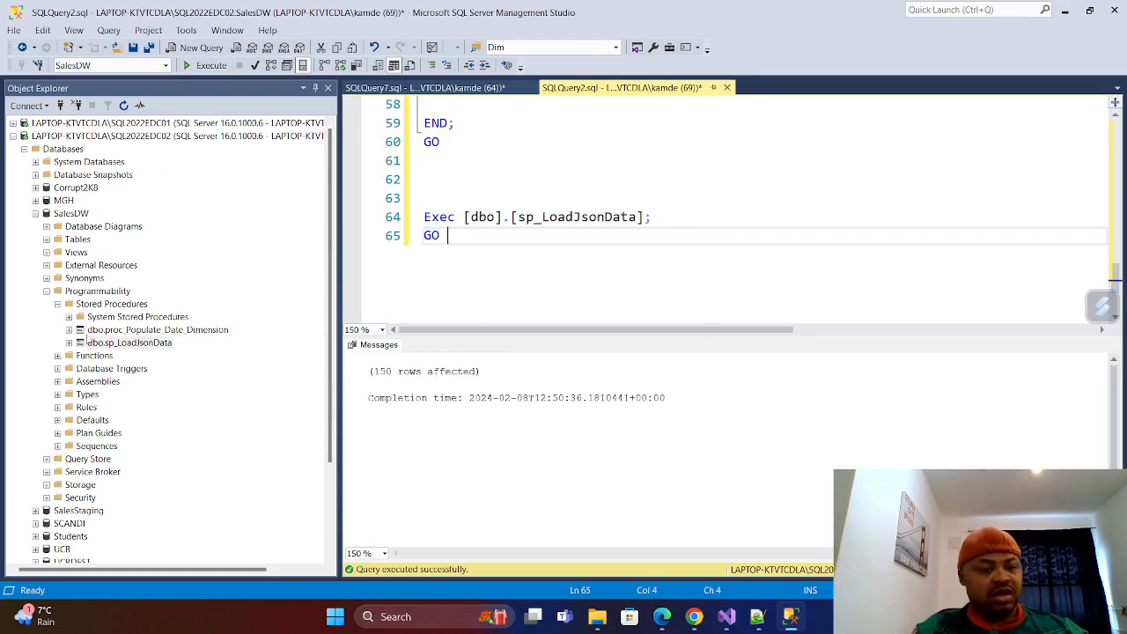
Select the top 1000 rows of dbo.EJsonta under the SalesDW tables to check the loaded data, and close that query.
{"action": "left_click", "coordinate": [46, 291]}
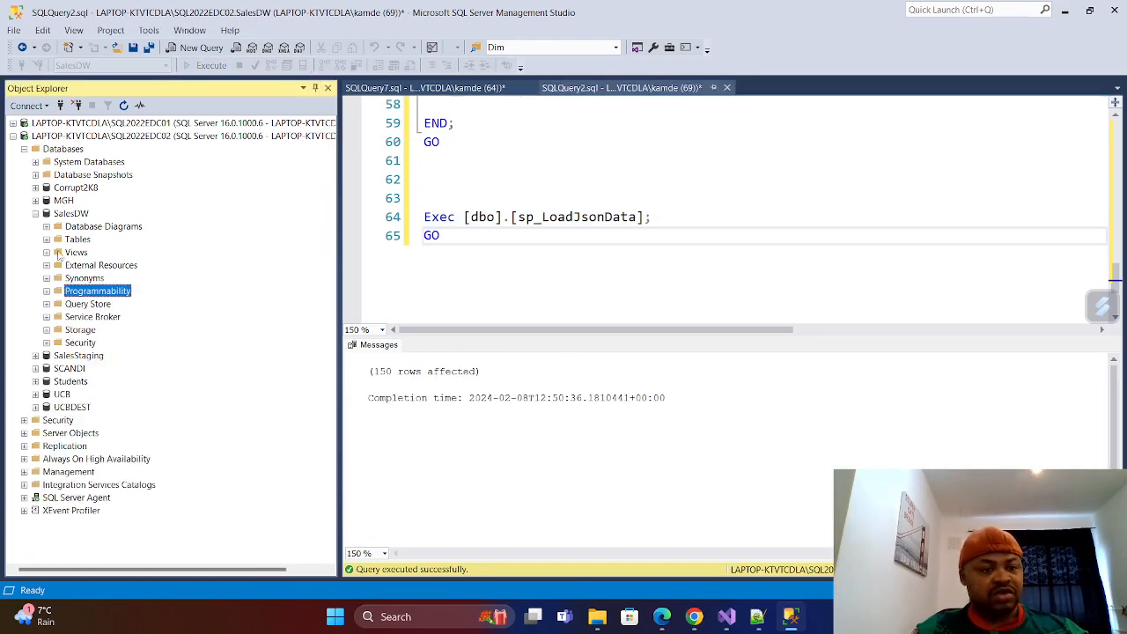
{"action": "left_click", "coordinate": [46, 240]}
{"action": "right_click", "coordinate": [99, 304]}
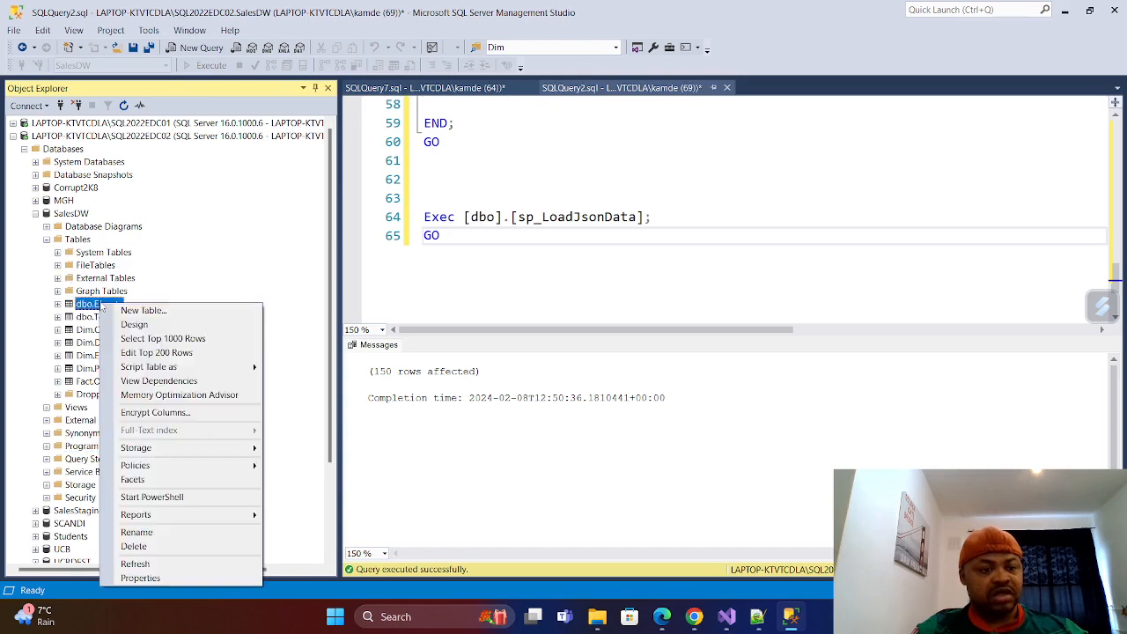
{"action": "left_click", "coordinate": [185, 338]}
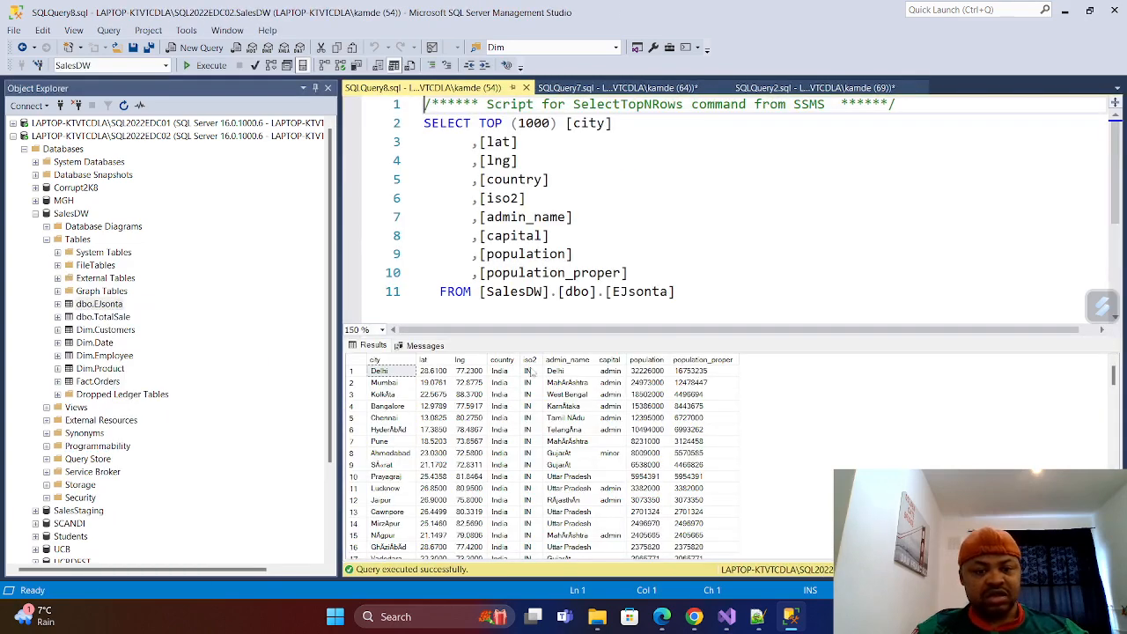
{"action": "left_click", "coordinate": [525, 87]}
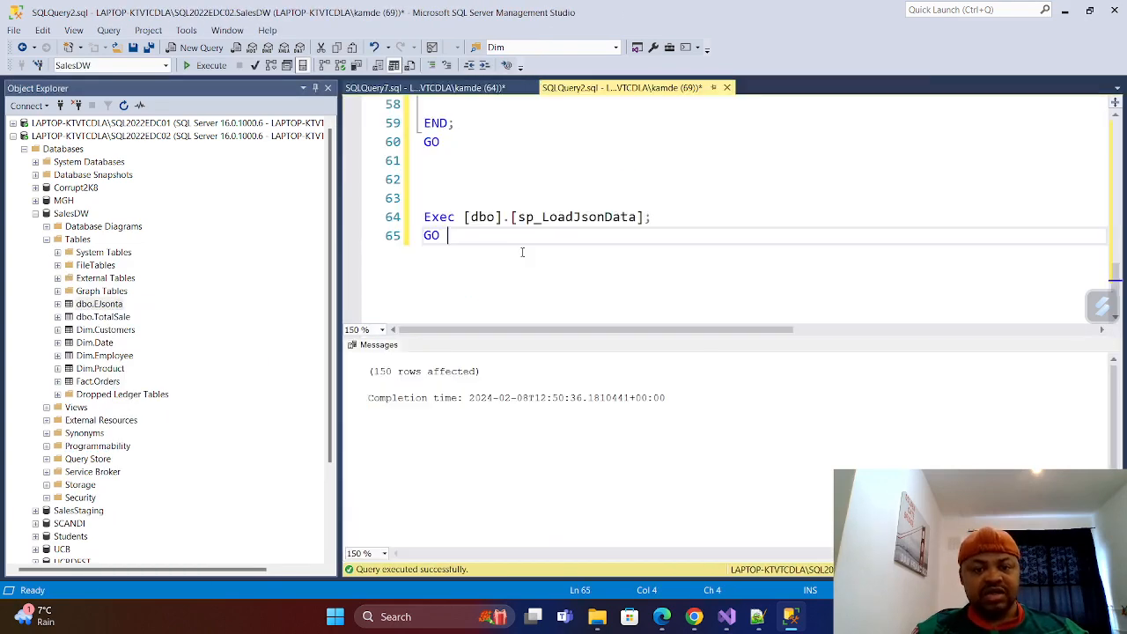
Delete the dbo.EJsonta table from the SalesDW database and refresh the Tables folder.
{"action": "left_click", "coordinate": [99, 304]}
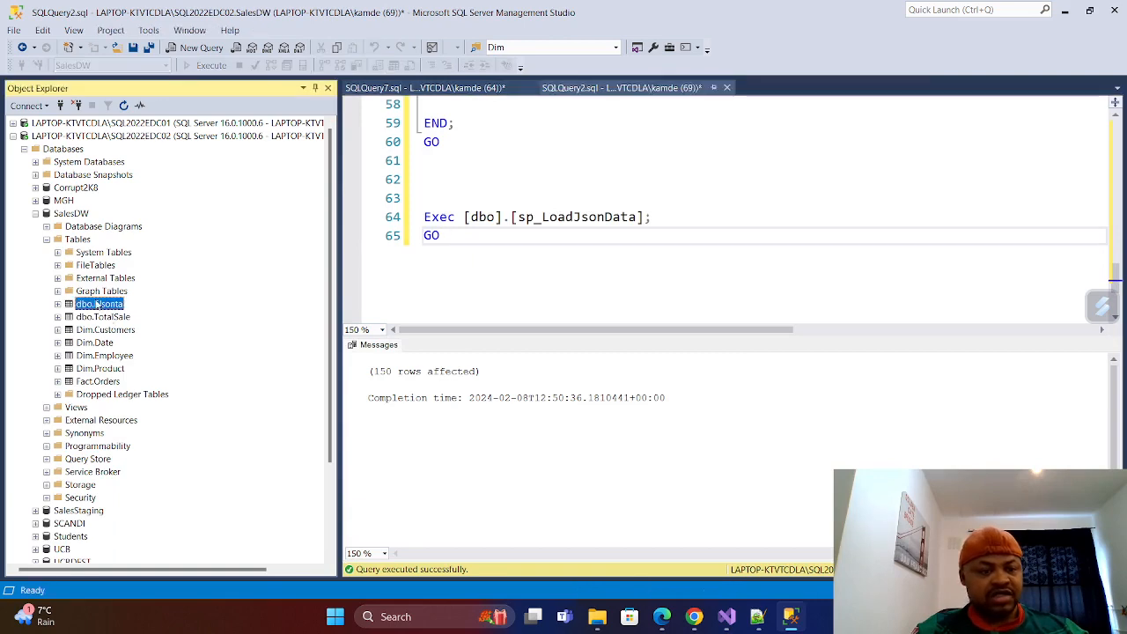
{"action": "right_click", "coordinate": [97, 305]}
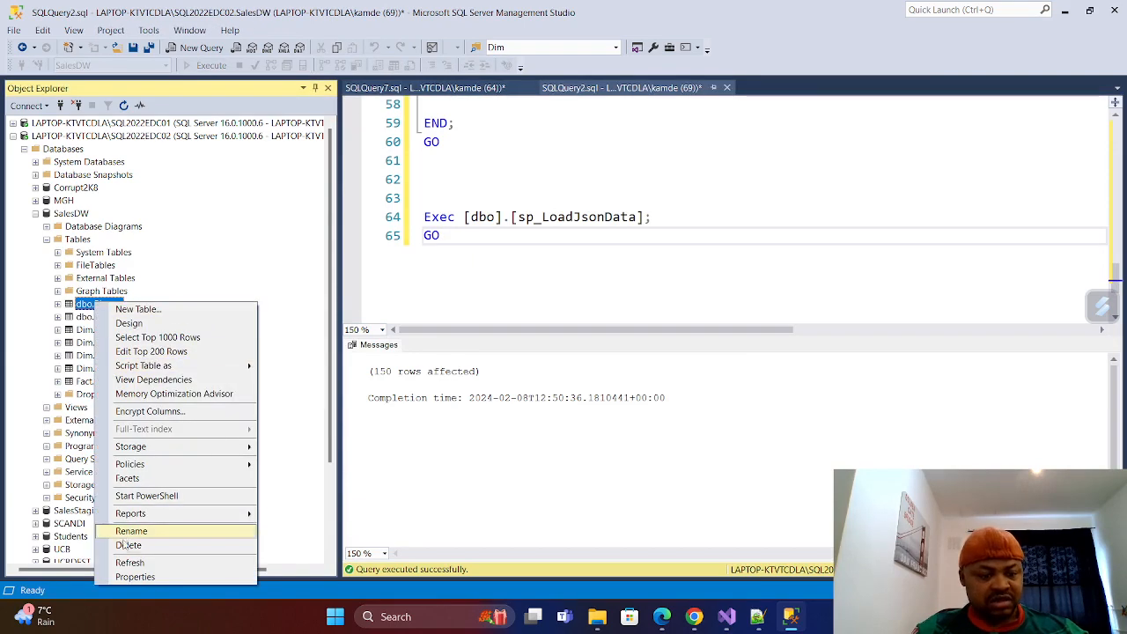
{"action": "left_click", "coordinate": [126, 544]}
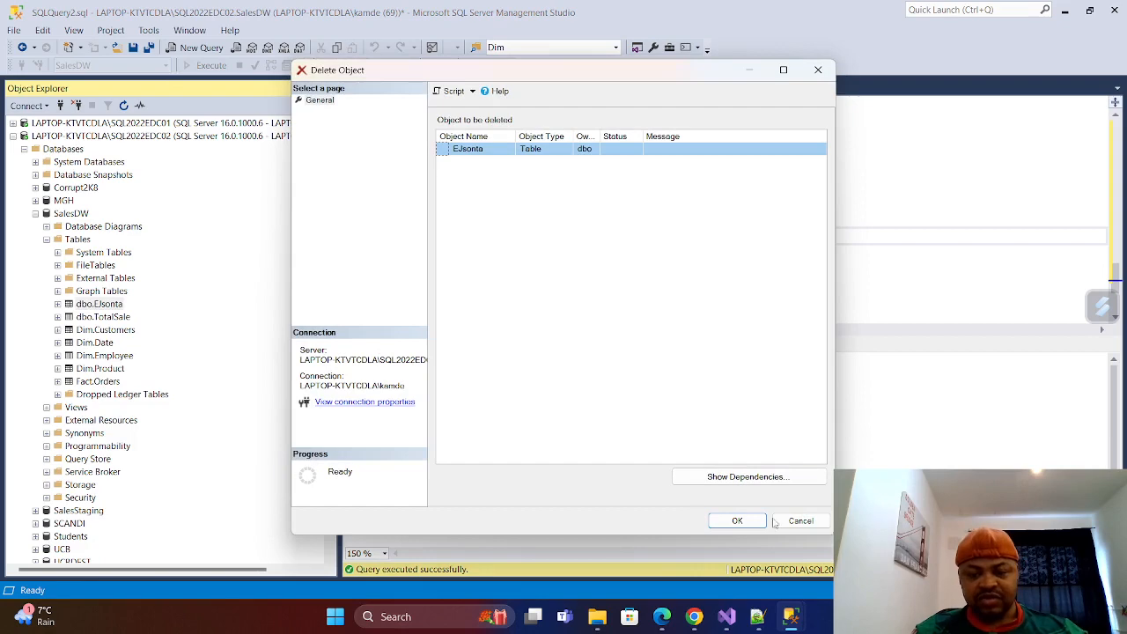
{"action": "left_click", "coordinate": [737, 521]}
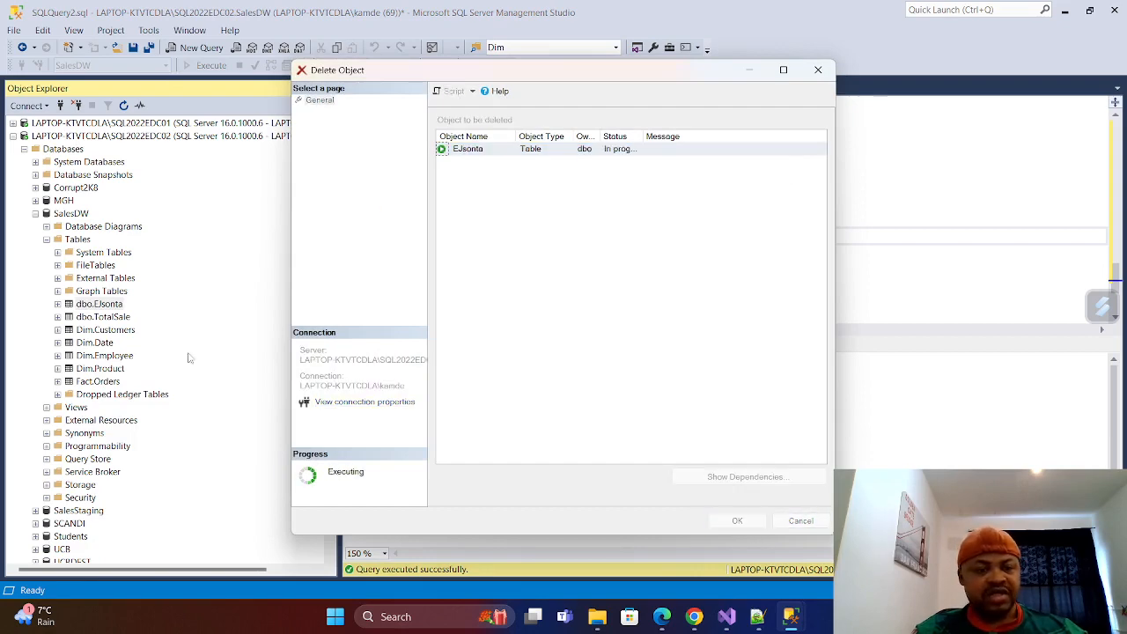
{"action": "right_click", "coordinate": [78, 240]}
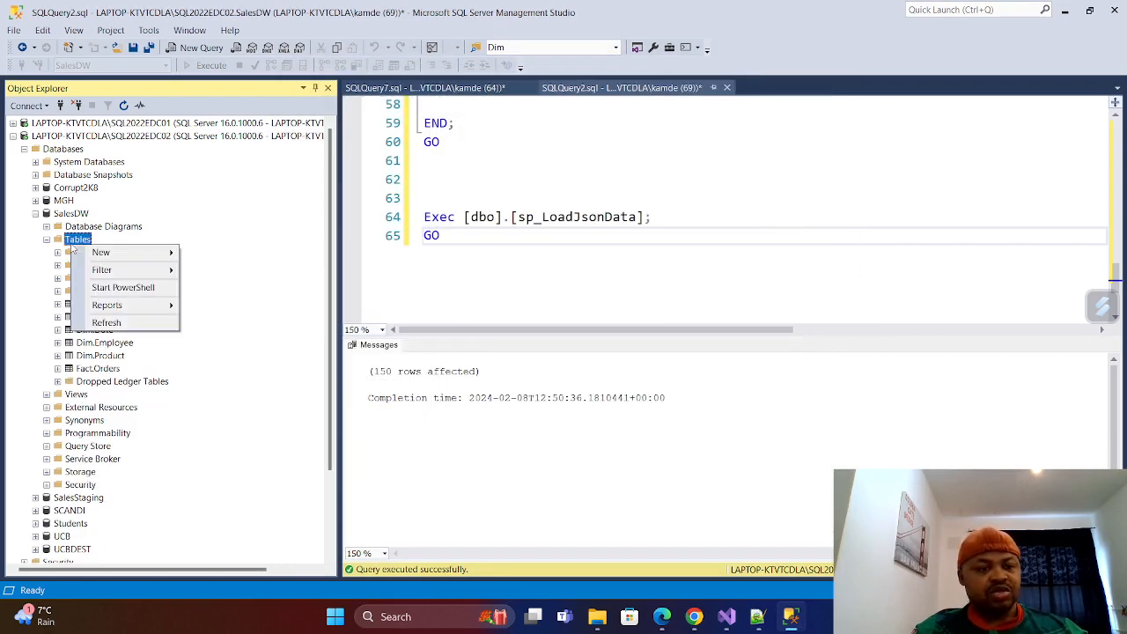
{"action": "left_click", "coordinate": [106, 323]}
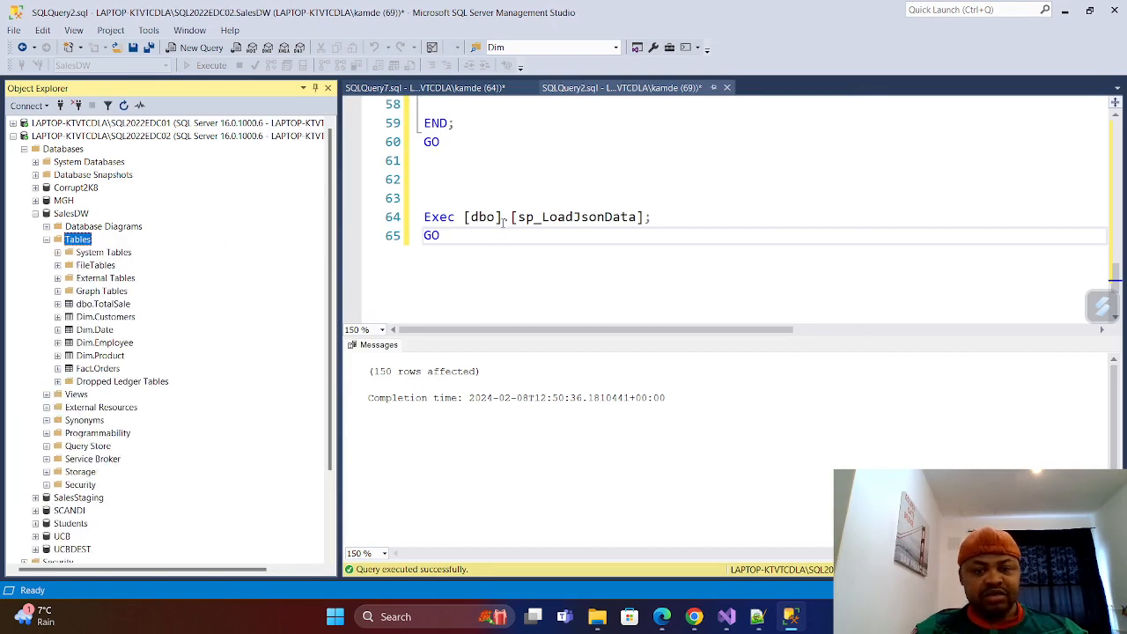
Check the INSERT INTO target table in the procedure, and run only the Exec [dbo].[sp_LoadJsonData]; and GO lines at the script's end.
{"action": "scroll", "coordinate": [538, 229], "scroll_direction": "up", "scroll_amount": 10}
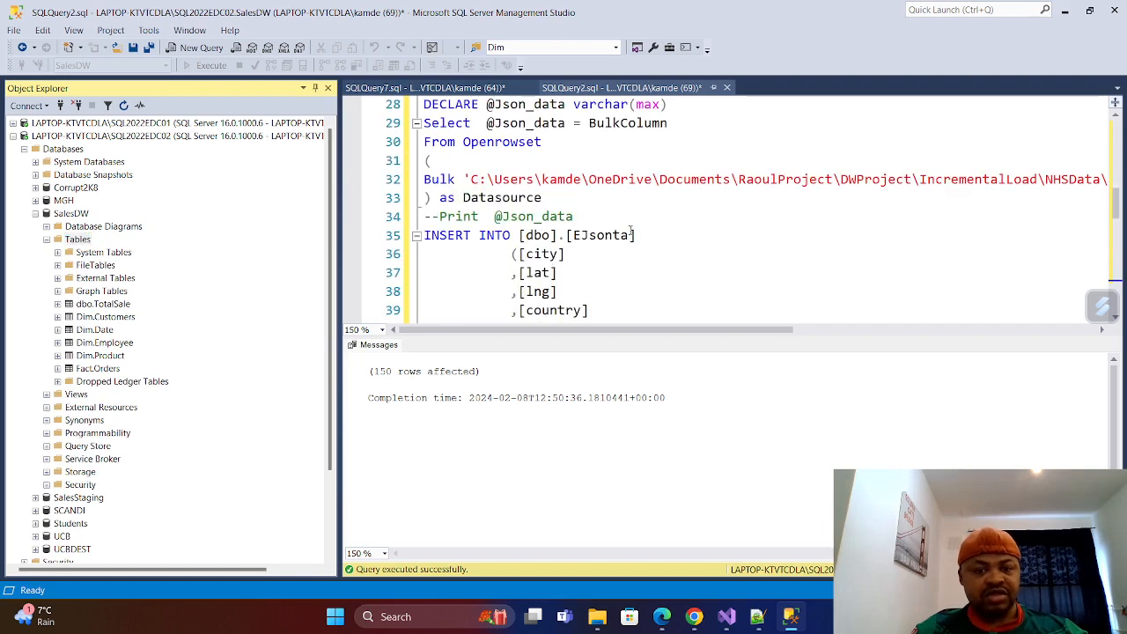
{"action": "left_click_drag", "start_coordinate": [636, 235], "coordinate": [518, 235]}
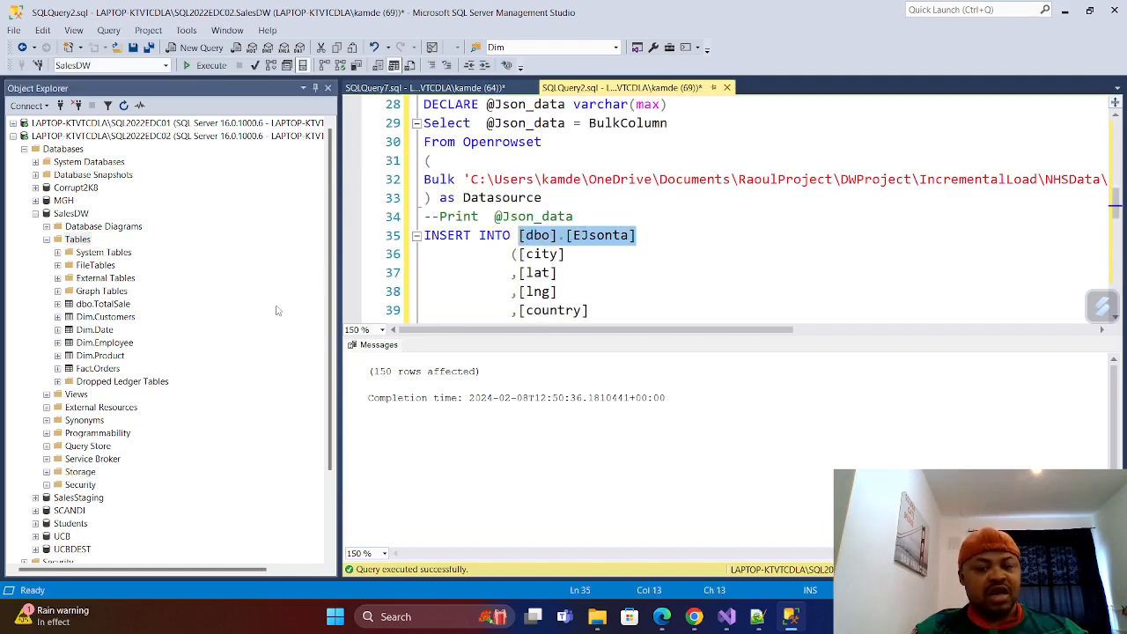
{"action": "scroll", "coordinate": [483, 166], "scroll_direction": "up", "scroll_amount": 8}
{"action": "scroll", "coordinate": [482, 165], "scroll_direction": "down", "scroll_amount": 3}
{"action": "scroll", "coordinate": [483, 166], "scroll_direction": "down", "scroll_amount": 16}
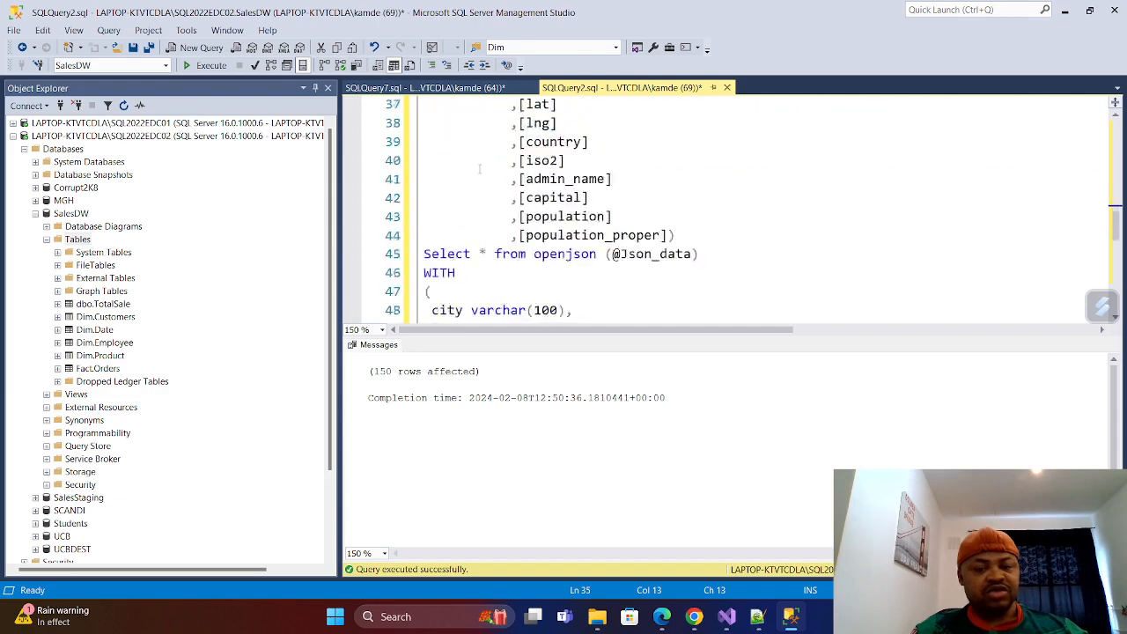
{"action": "left_click_drag", "start_coordinate": [449, 193], "coordinate": [418, 162]}
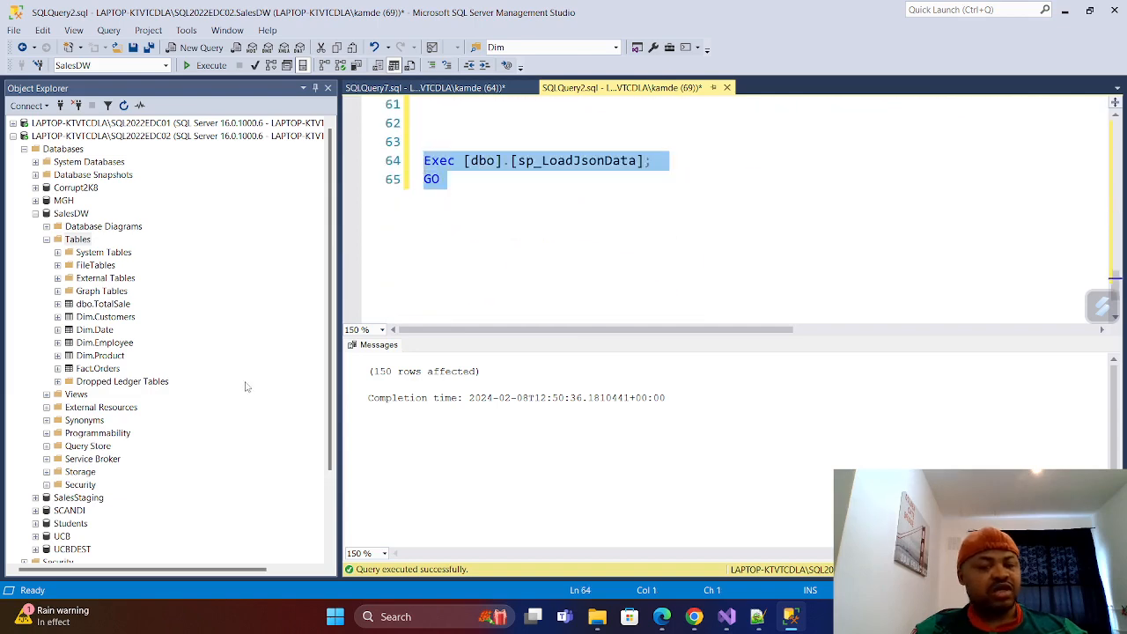
{"action": "left_click", "coordinate": [211, 71]}
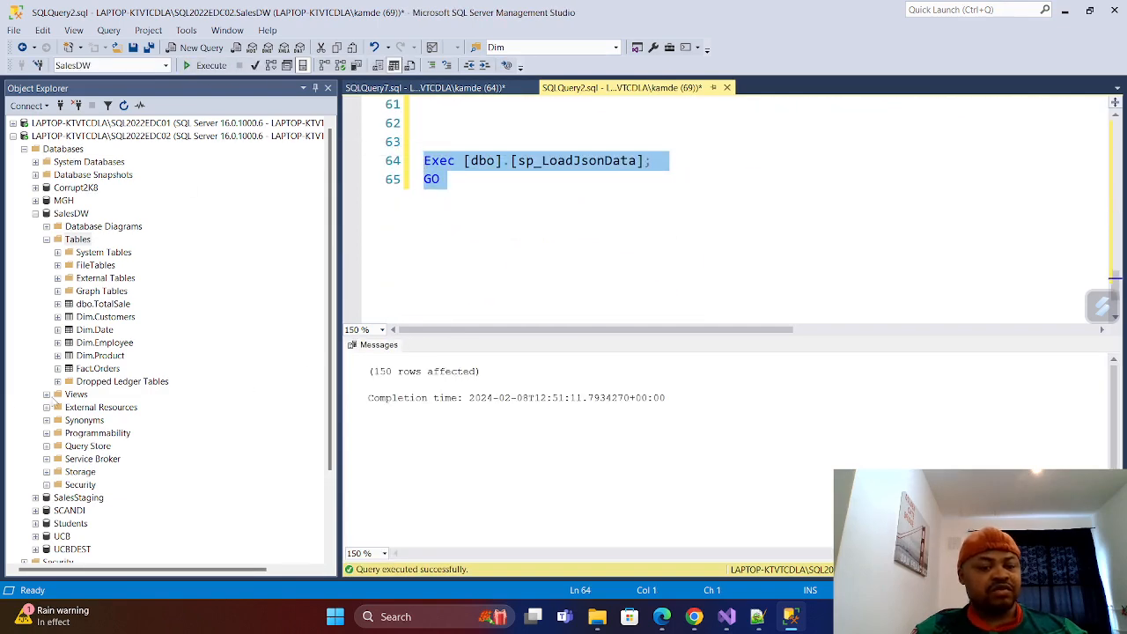
Refresh the SalesDW Tables folder, select the top 1000 rows of the recreated dbo.EJsonta, and close that query.
{"action": "right_click", "coordinate": [78, 238]}
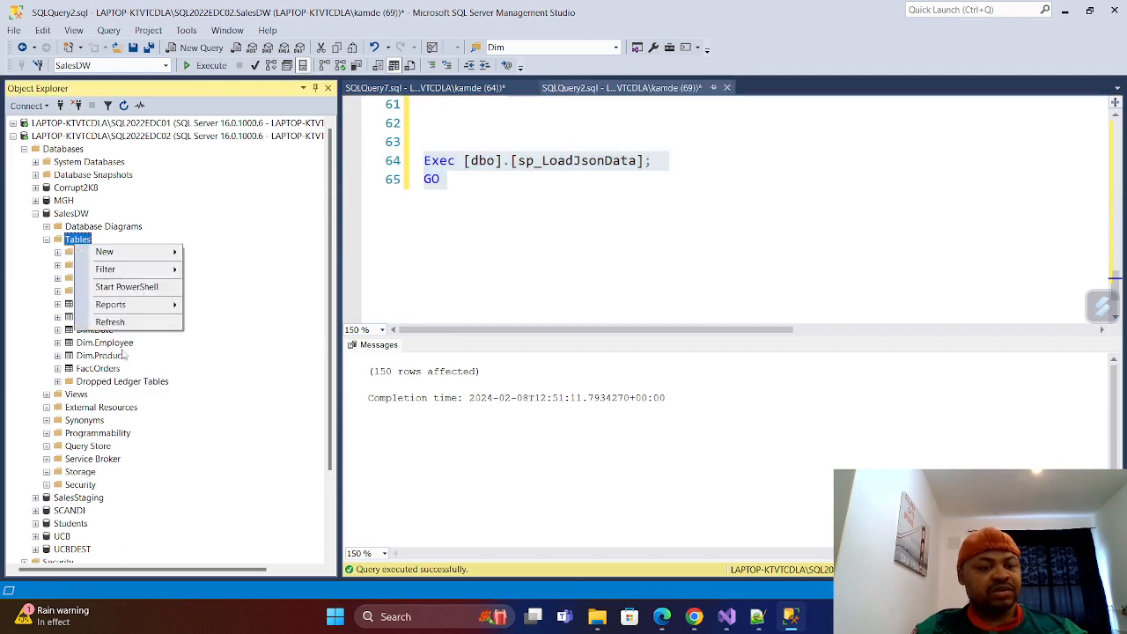
{"action": "left_click", "coordinate": [112, 321]}
{"action": "left_click", "coordinate": [95, 303]}
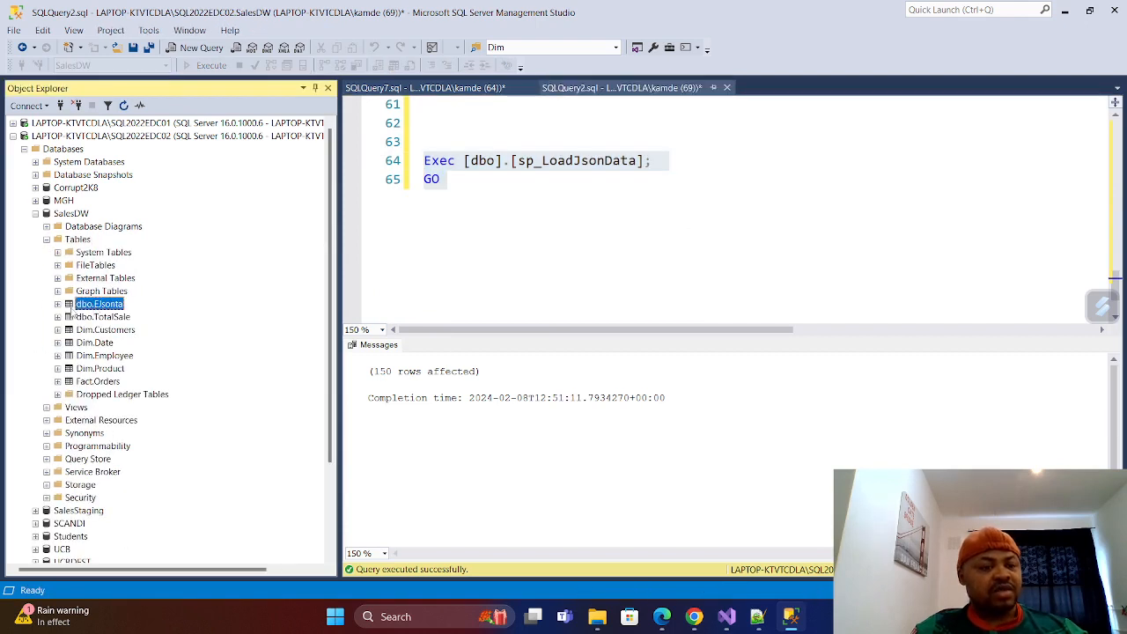
{"action": "left_click", "coordinate": [57, 304]}
{"action": "right_click", "coordinate": [89, 309]}
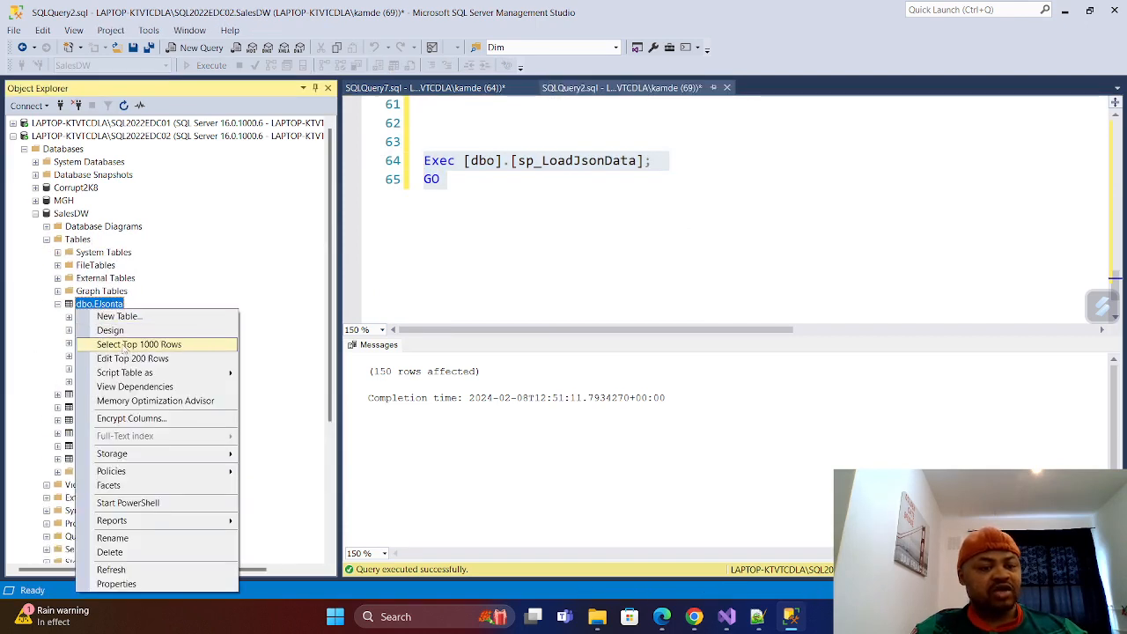
{"action": "left_click", "coordinate": [123, 345]}
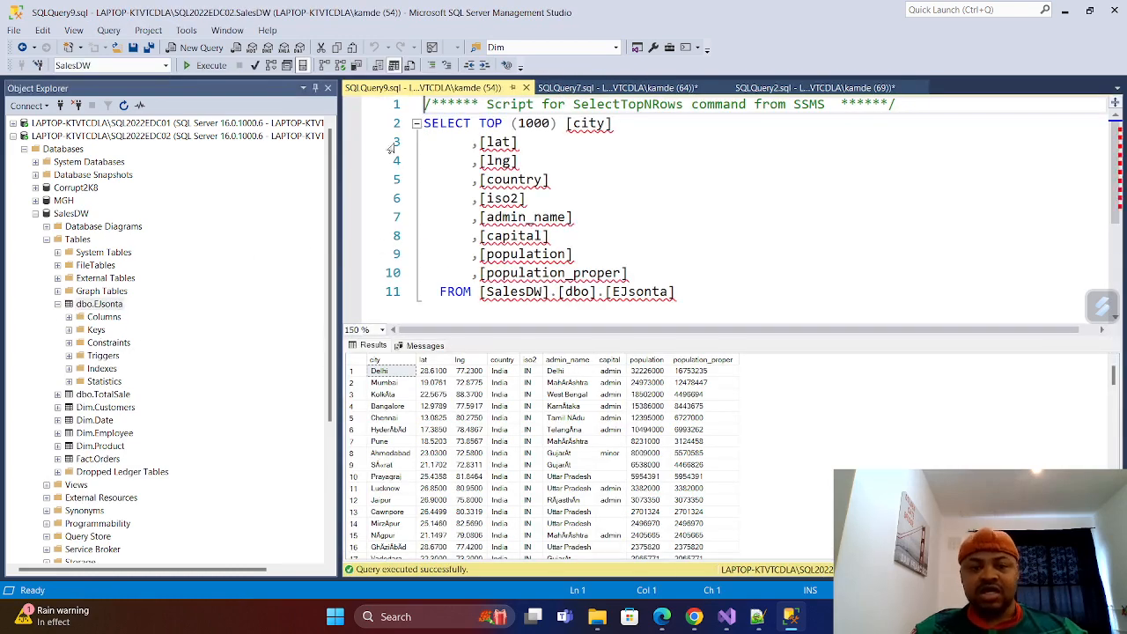
{"action": "left_click", "coordinate": [525, 87]}
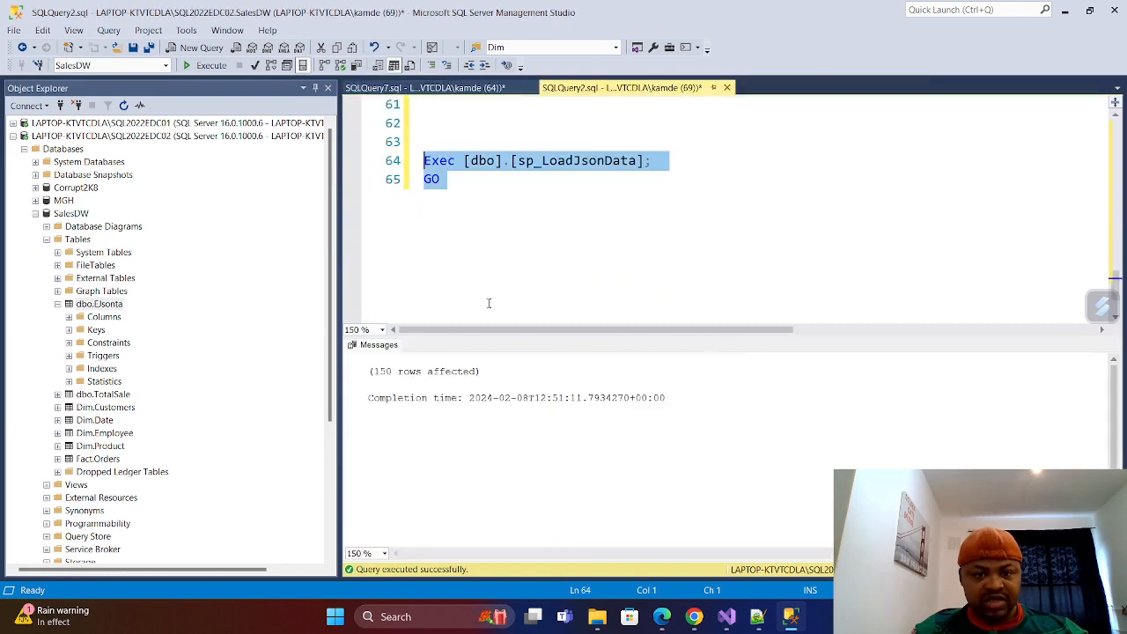
Collapse the databases tree, expand Jobs under SQL Server Agent, and start a new job named Test.
{"action": "left_click", "coordinate": [58, 304]}
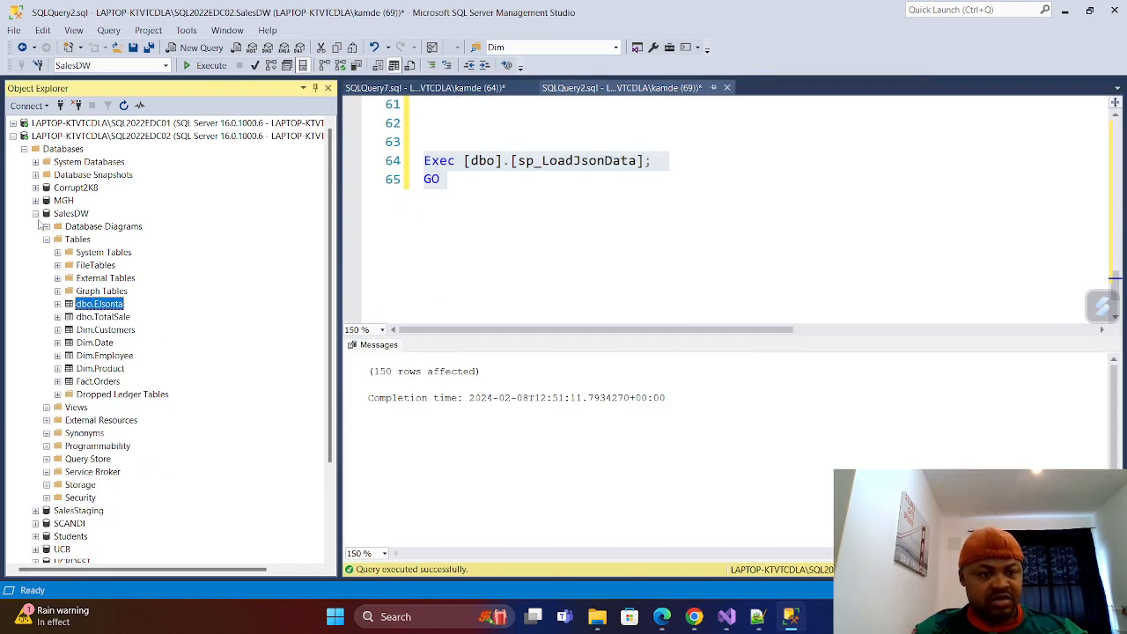
{"action": "left_click", "coordinate": [36, 214]}
{"action": "left_click", "coordinate": [24, 149]}
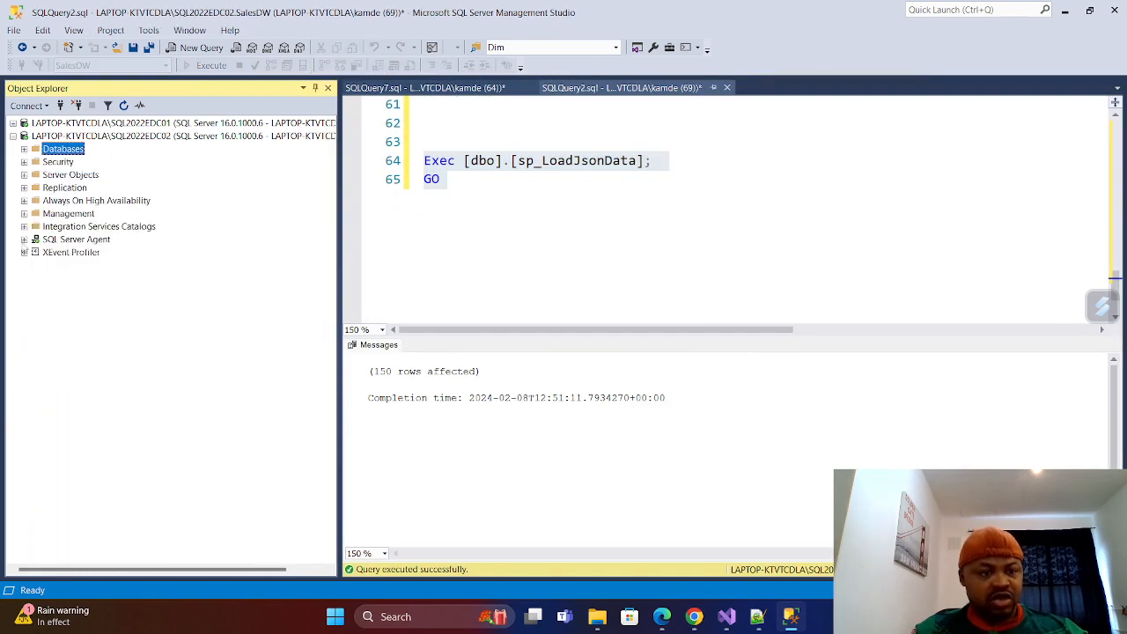
{"action": "left_click", "coordinate": [23, 240]}
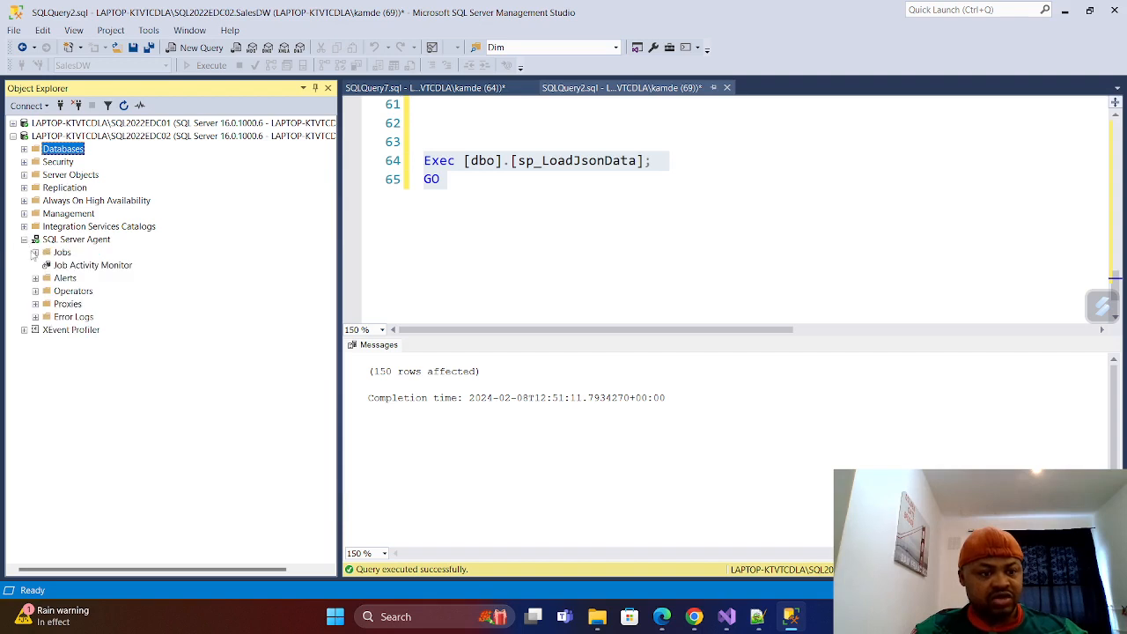
{"action": "left_click", "coordinate": [35, 253]}
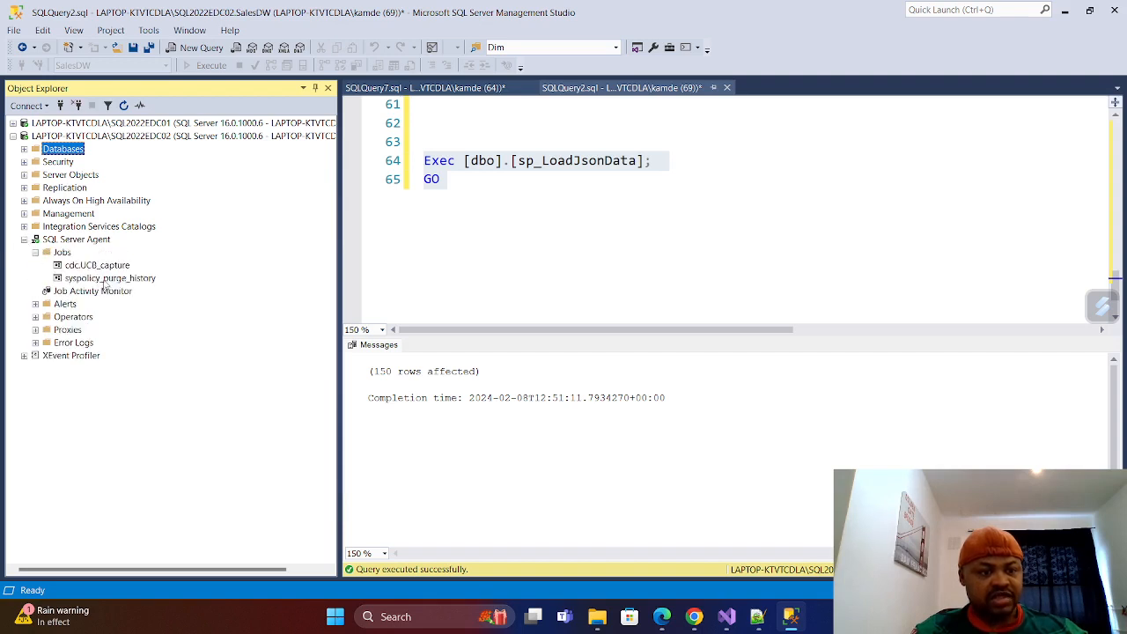
{"action": "right_click", "coordinate": [68, 257]}
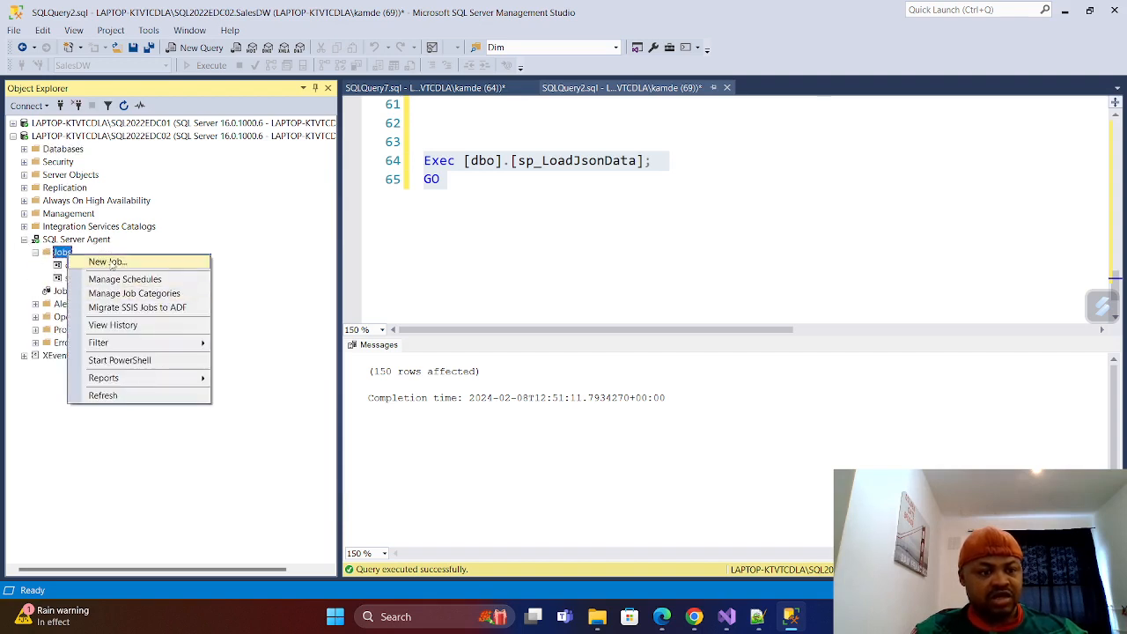
{"action": "left_click", "coordinate": [99, 263]}
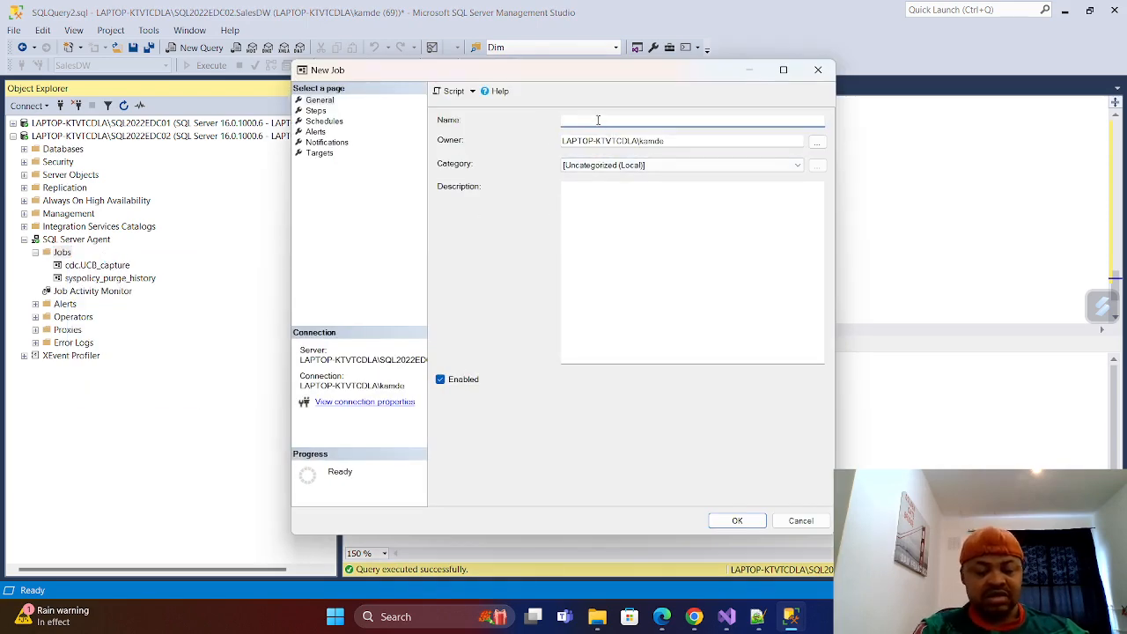
{"action": "type", "text": "Test"}
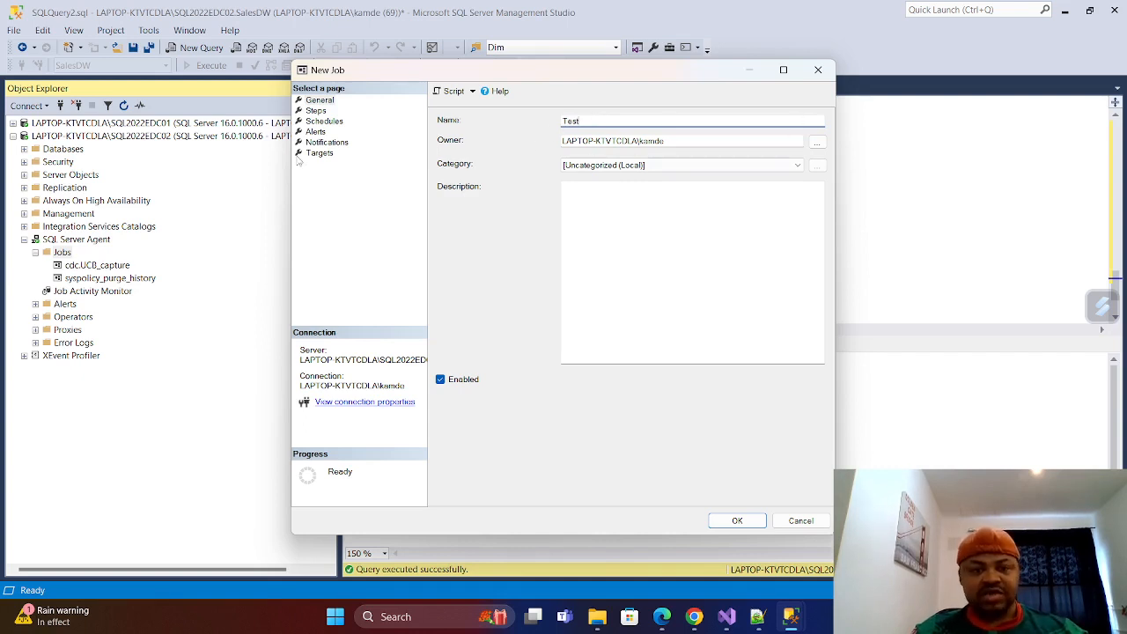
Add a Transact-SQL job step named LoadData with SalesDW as its database.
{"action": "left_click", "coordinate": [316, 111]}
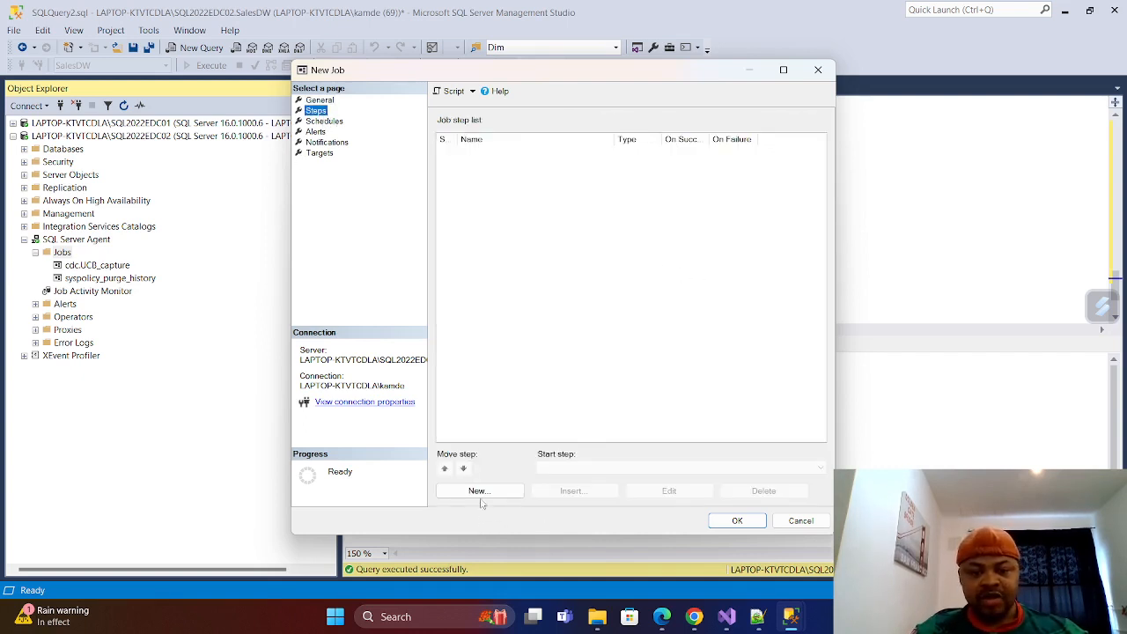
{"action": "left_click", "coordinate": [484, 490]}
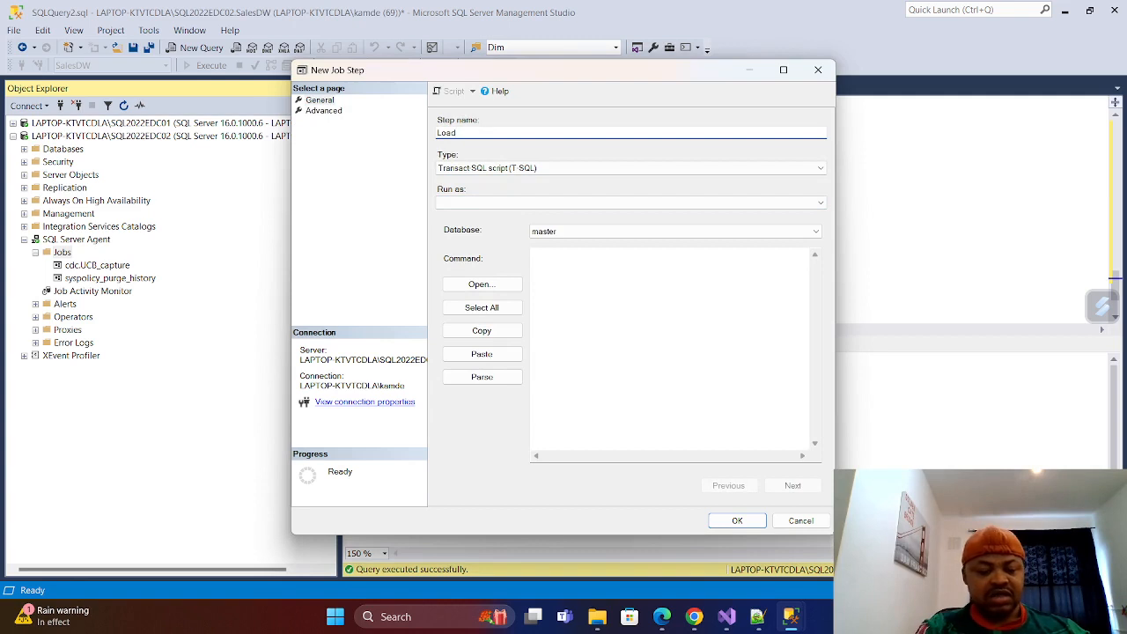
{"action": "type", "text": "LoadData"}
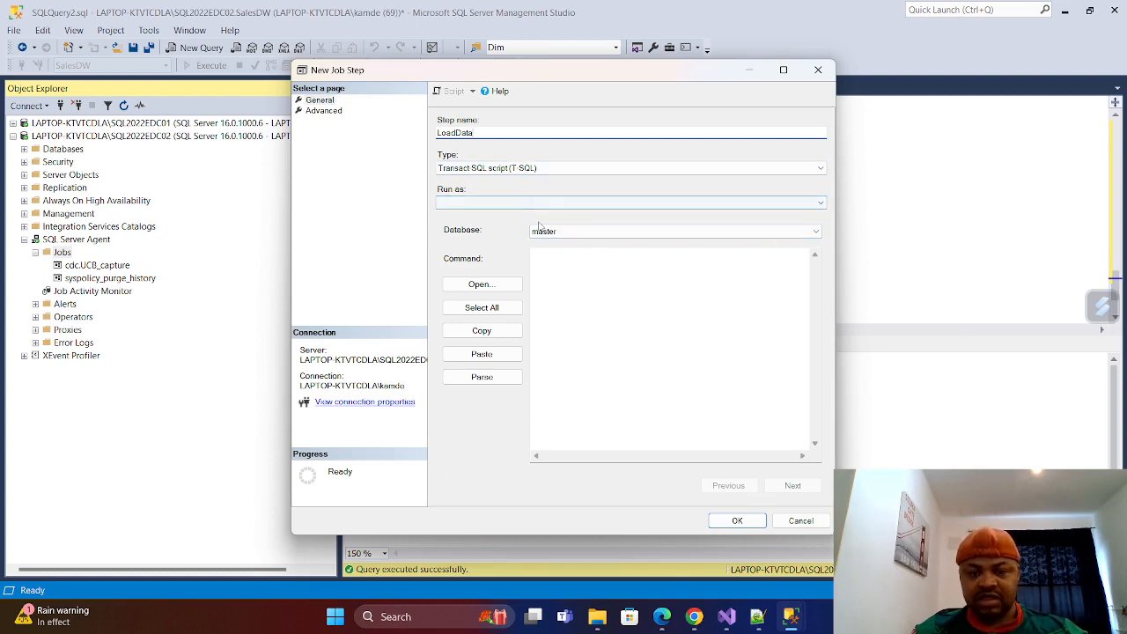
{"action": "left_click", "coordinate": [816, 230]}
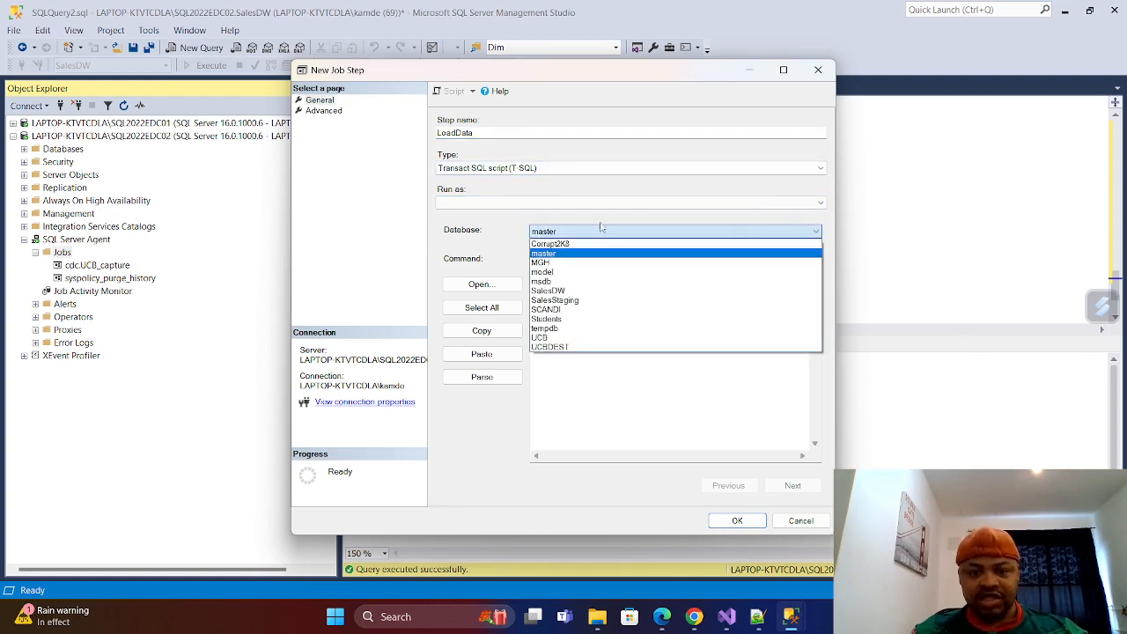
{"action": "left_click", "coordinate": [554, 291]}
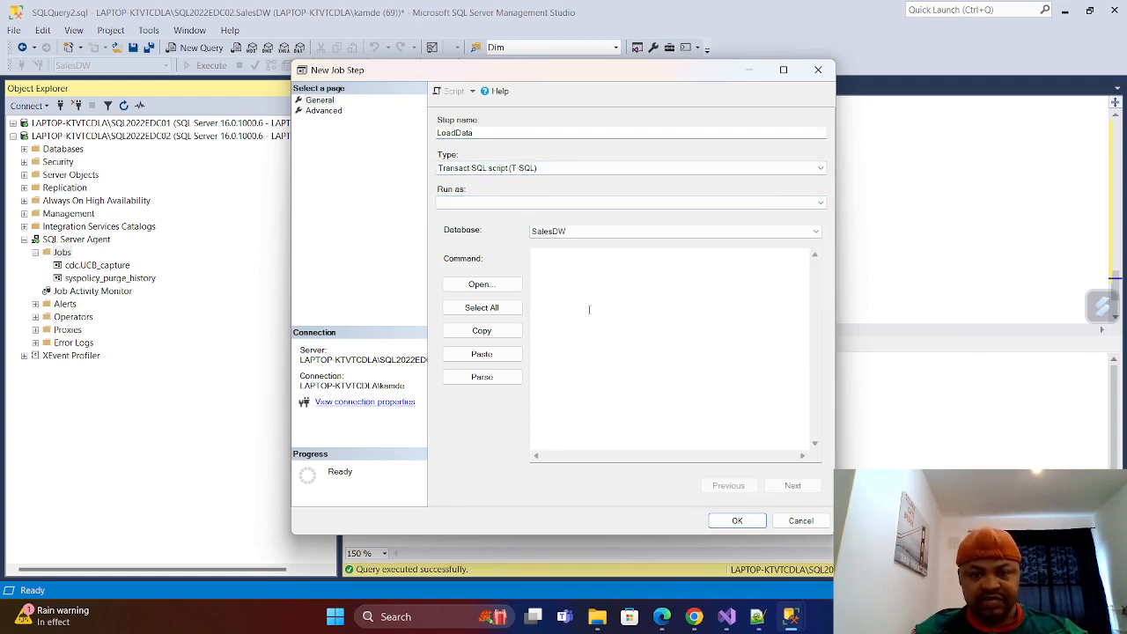
Copy the Exec [dbo].[sp_LoadJsonData]; call from the query script into the LoadData step's command and parse it.
{"action": "left_click", "coordinate": [593, 283]}
{"action": "left_click", "coordinate": [866, 185]}
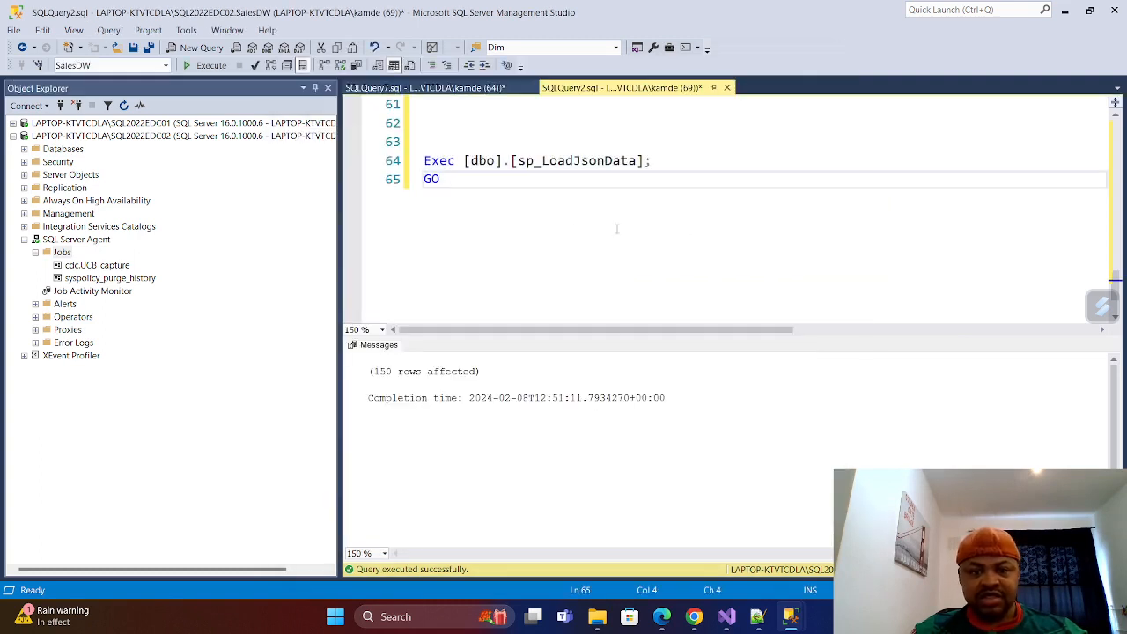
{"action": "left_click_drag", "start_coordinate": [431, 181], "coordinate": [410, 162]}
{"action": "right_click", "coordinate": [481, 173]}
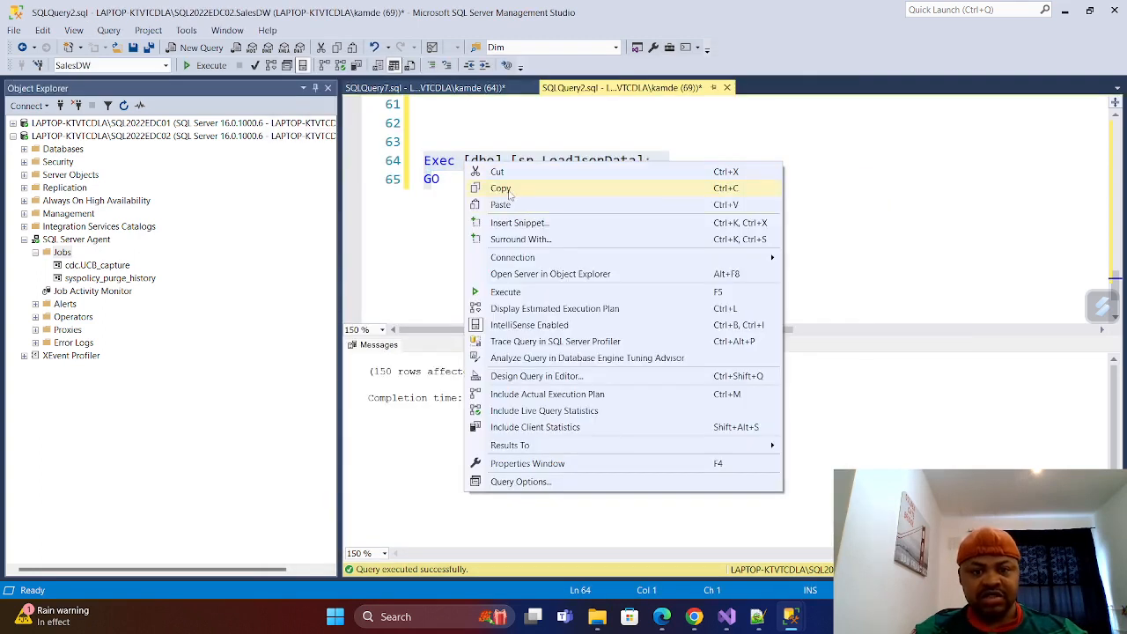
{"action": "left_click", "coordinate": [512, 191]}
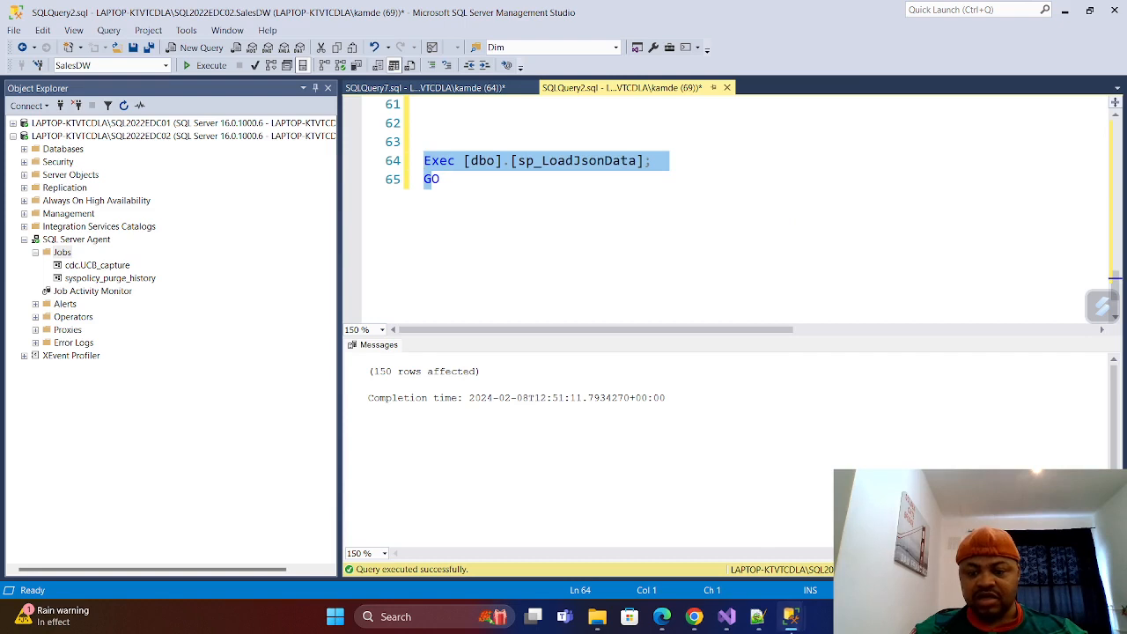
{"action": "mouse_move", "coordinate": [791, 616]}
{"action": "left_click", "coordinate": [797, 528]}
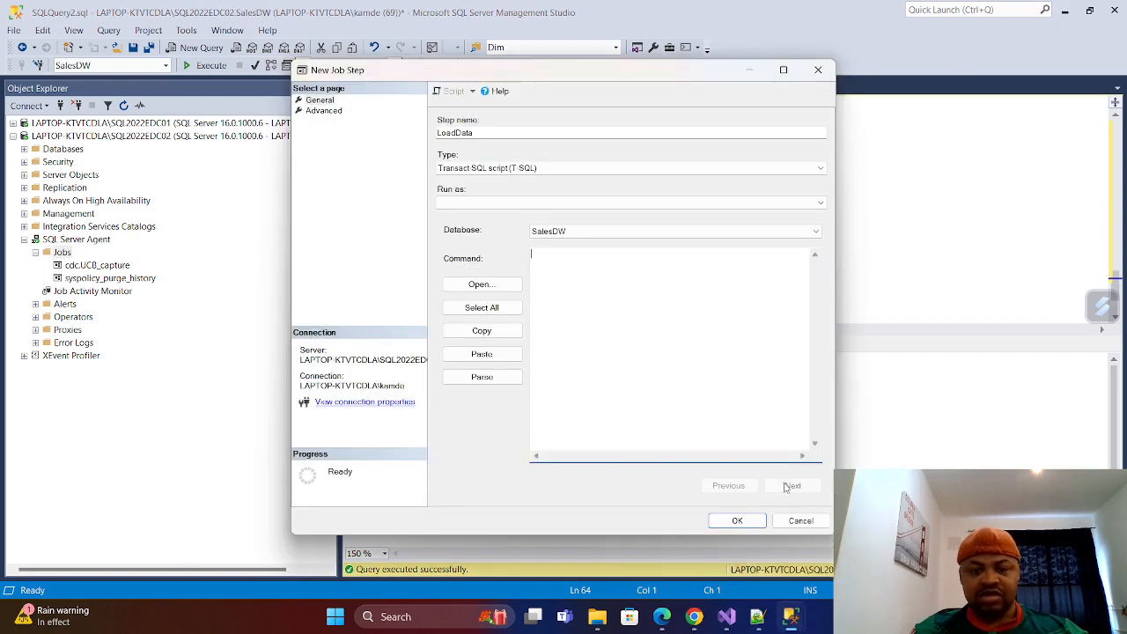
{"action": "left_click", "coordinate": [570, 296]}
{"action": "key", "text": "ctrl+v"}
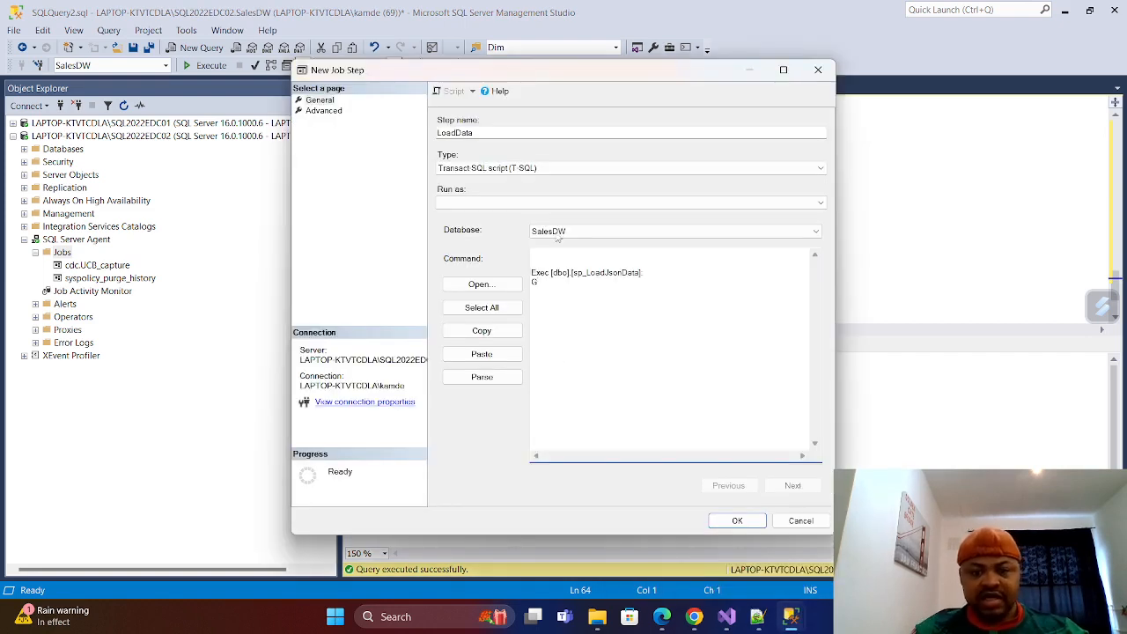
{"action": "left_click", "coordinate": [482, 377]}
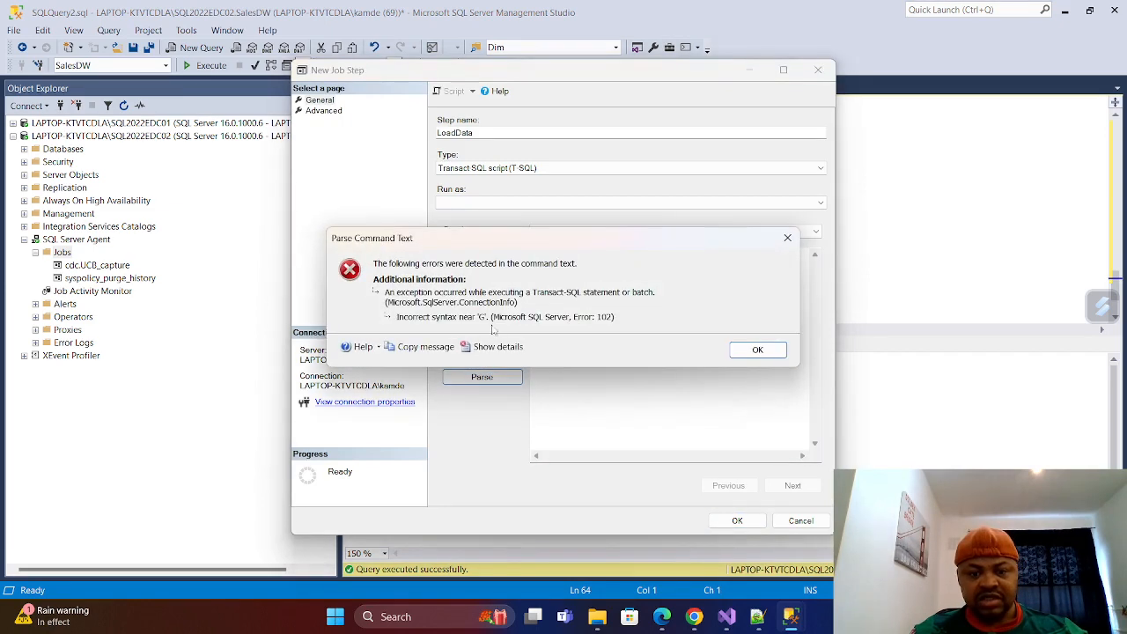
{"action": "left_click", "coordinate": [788, 238]}
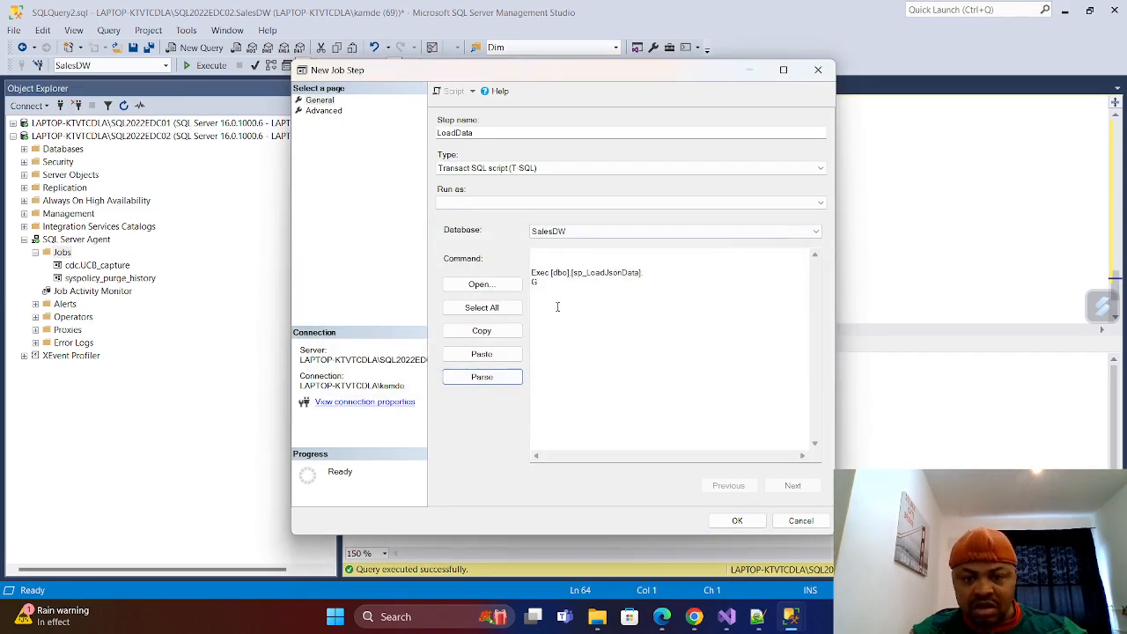
Complete the LoadData command's final line as GO, parse it, and save the step and the Test job.
{"action": "left_click", "coordinate": [553, 285]}
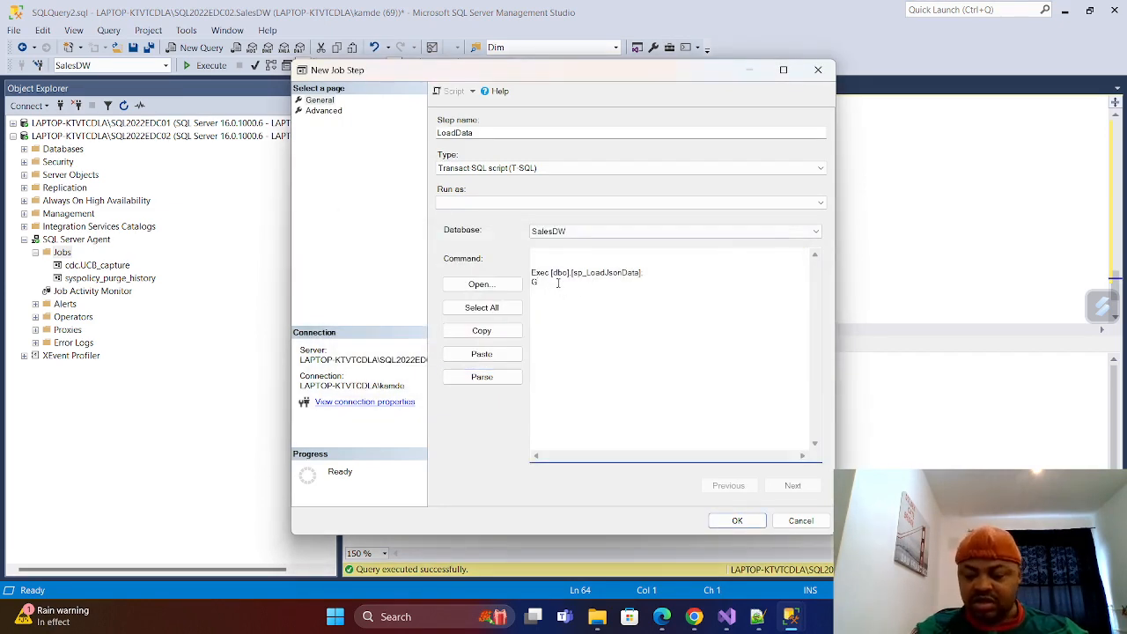
{"action": "type", "text": "O"}
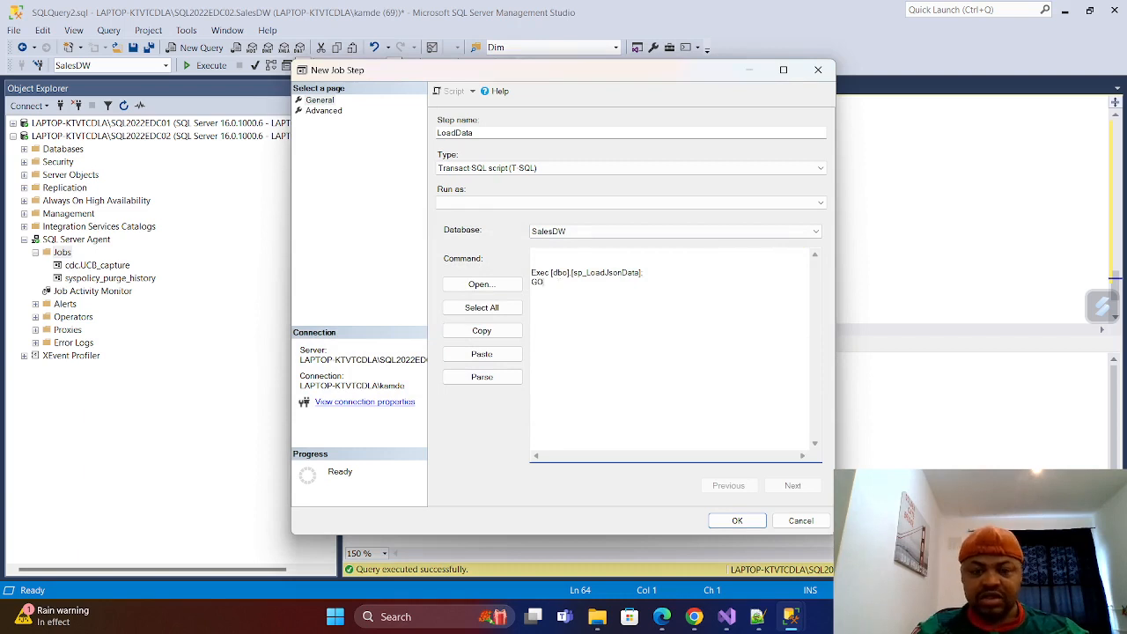
{"action": "left_click", "coordinate": [484, 379]}
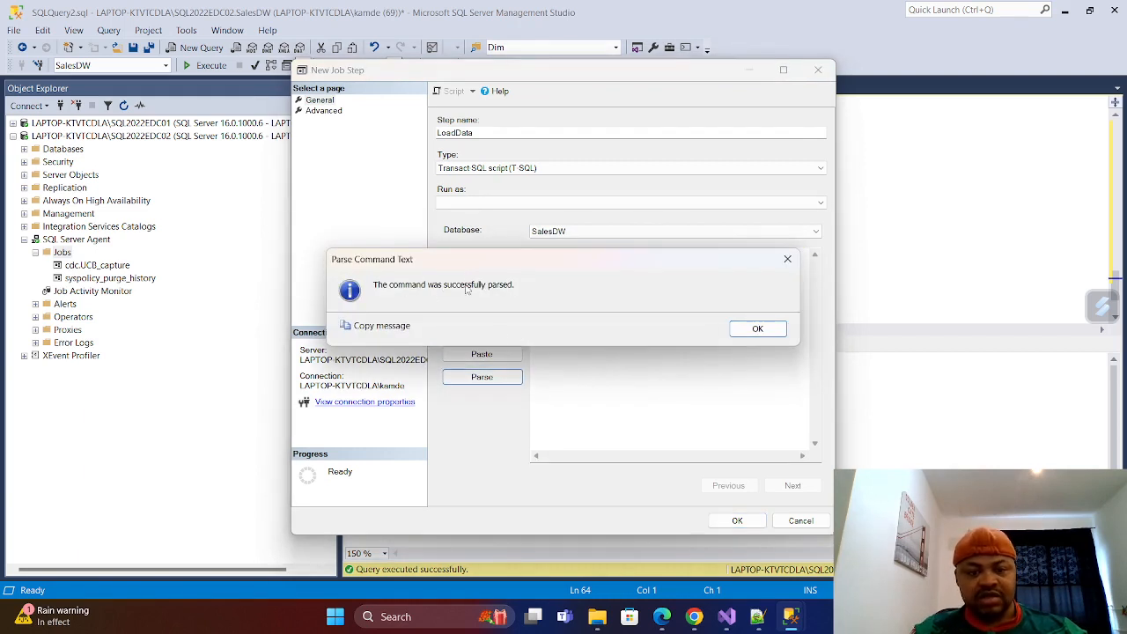
{"action": "left_click", "coordinate": [759, 329]}
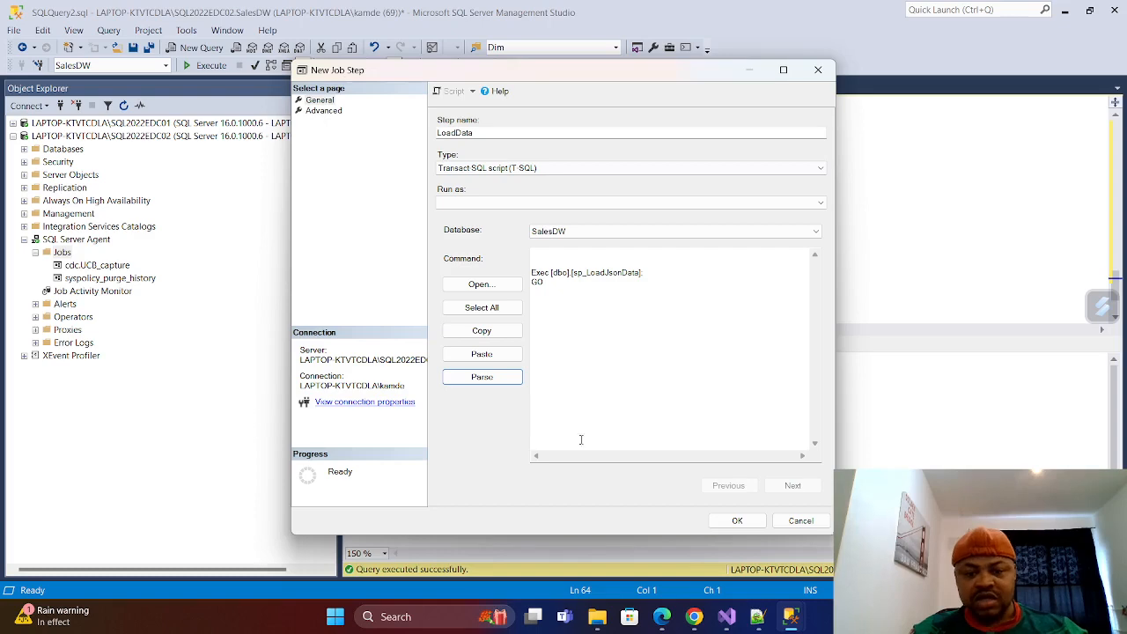
{"action": "left_click", "coordinate": [735, 521]}
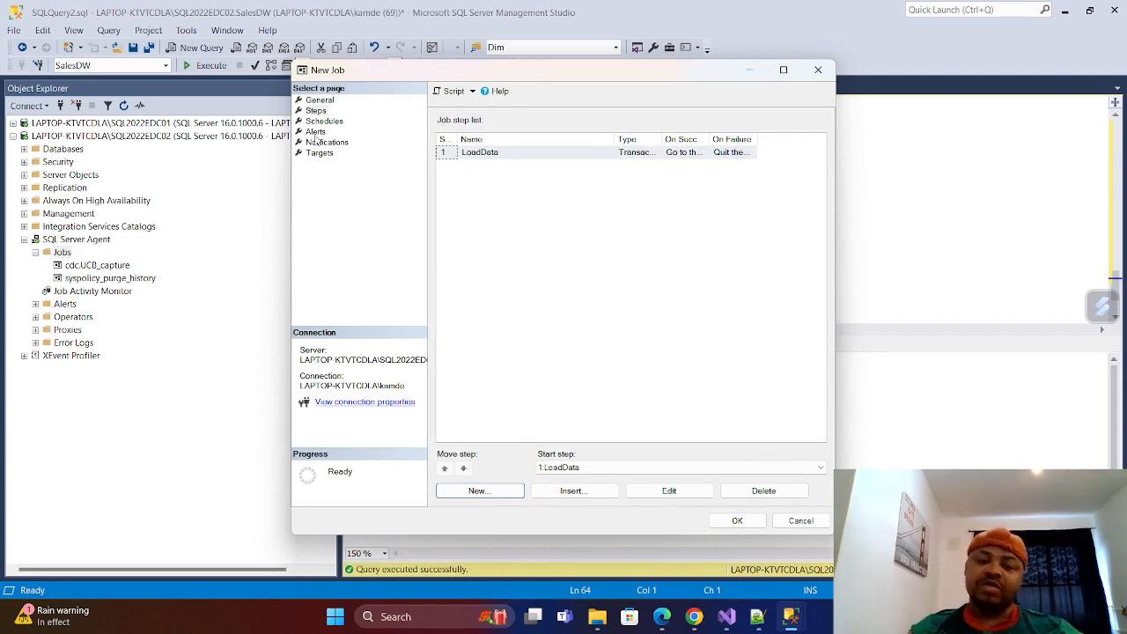
{"action": "left_click", "coordinate": [737, 521]}
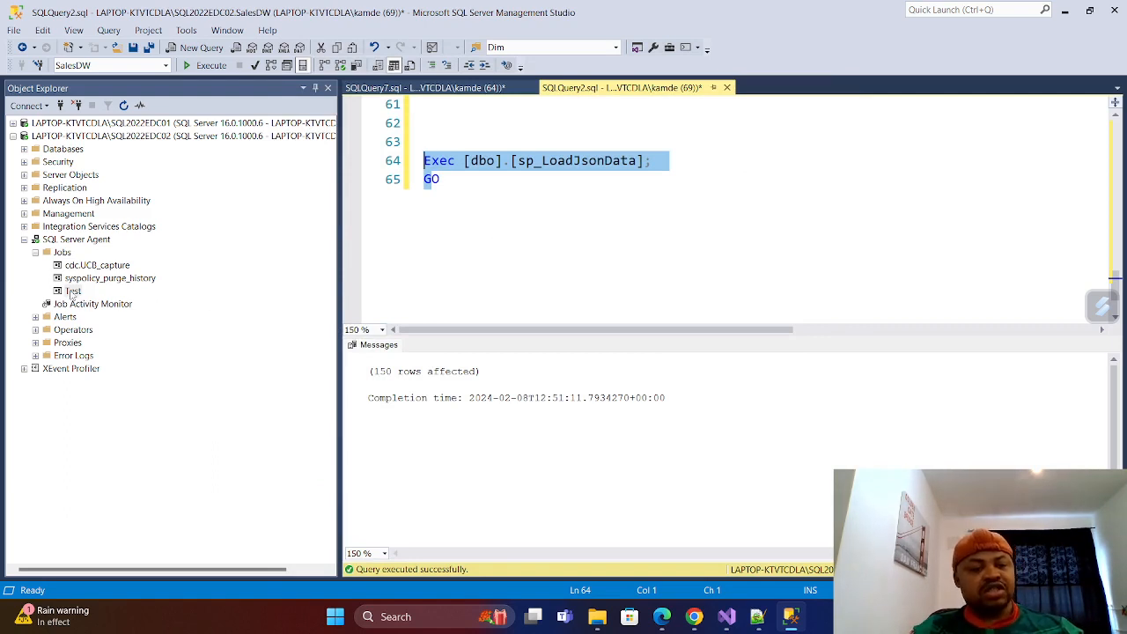
Remove the Exec [dbo].[sp_LoadJsonData]; call and its trailing GO from the end of the query script.
{"action": "left_click", "coordinate": [74, 292]}
{"action": "key", "text": "F2"}
{"action": "left_click", "coordinate": [453, 187]}
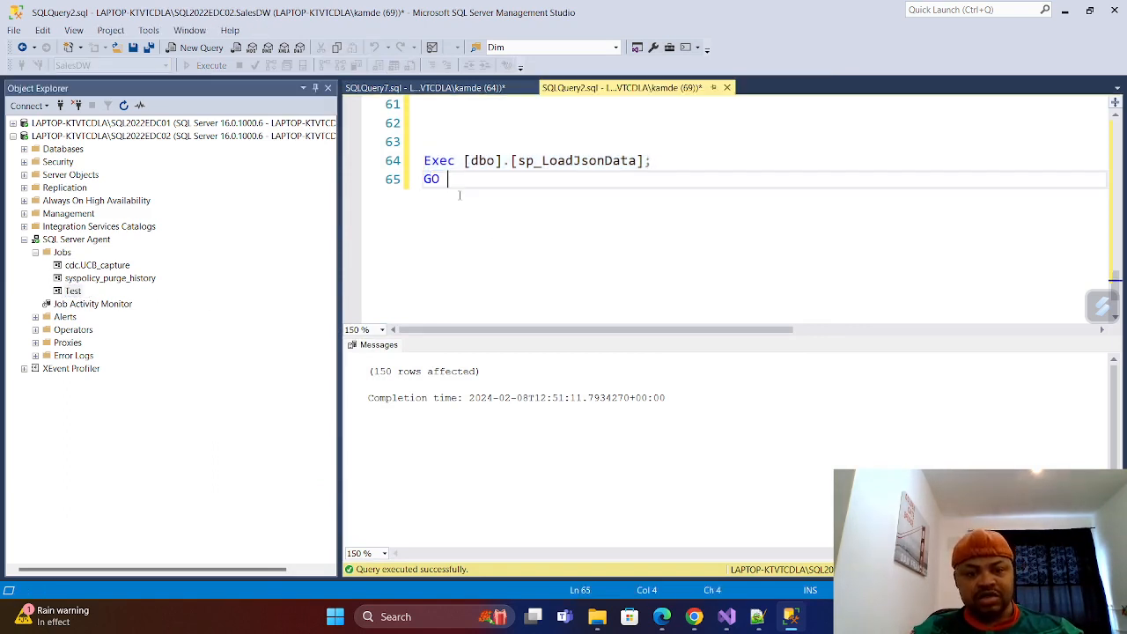
{"action": "left_click_drag", "start_coordinate": [452, 186], "coordinate": [415, 162]}
{"action": "key", "text": "Delete"}
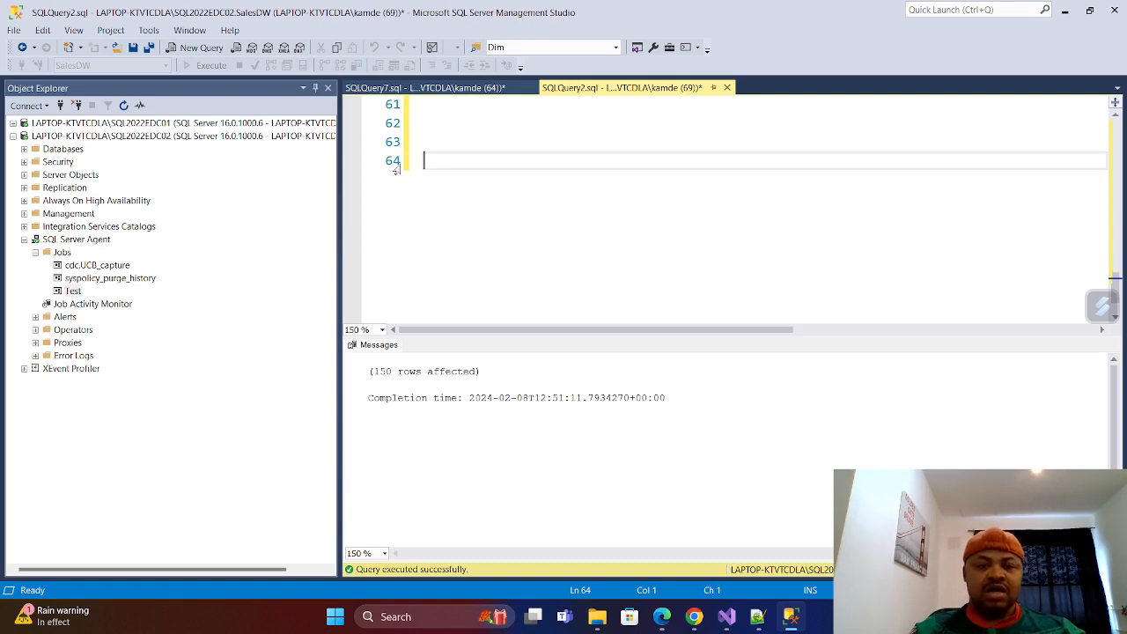
Delete the dbo.EJsonta table from the SalesDW database and refresh its Tables folder.
{"action": "right_click", "coordinate": [76, 293]}
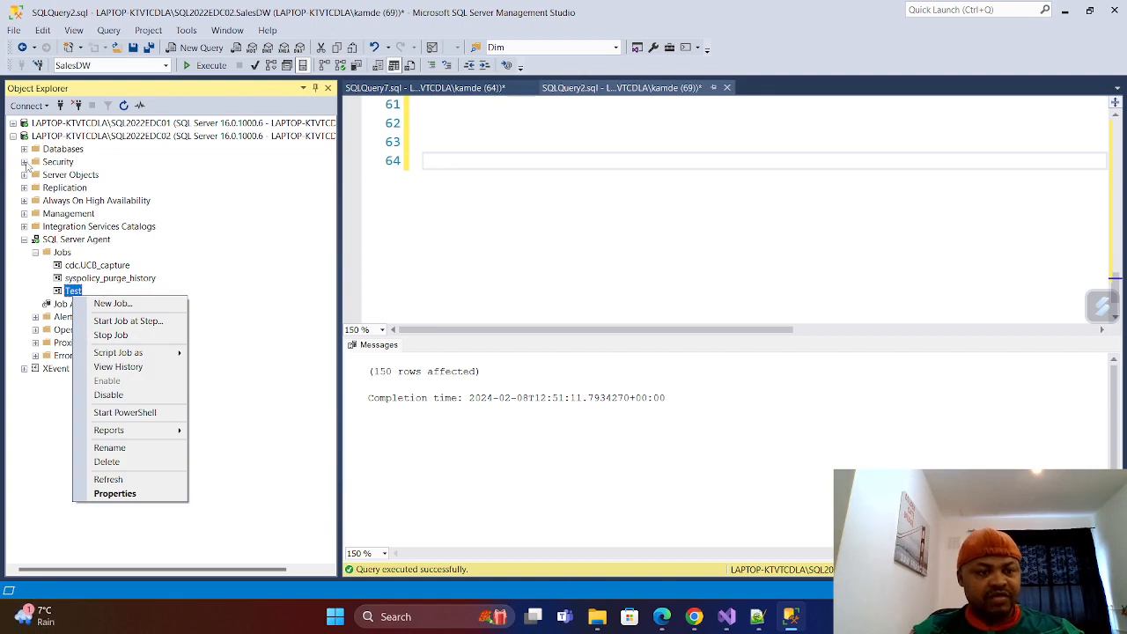
{"action": "left_click", "coordinate": [25, 149]}
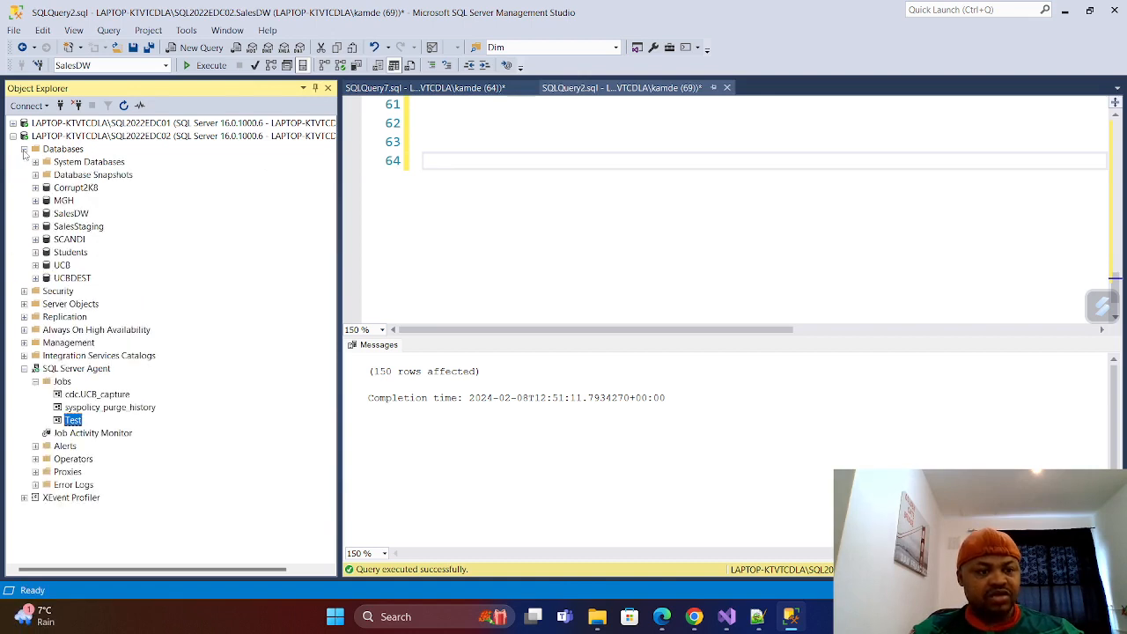
{"action": "left_click", "coordinate": [35, 213]}
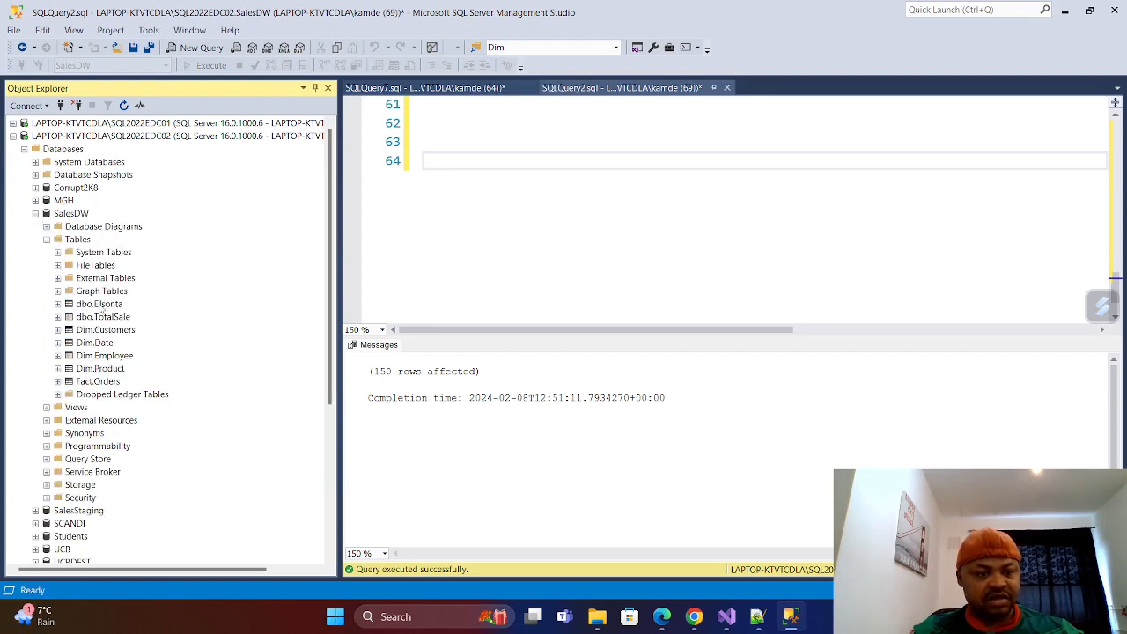
{"action": "right_click", "coordinate": [100, 305]}
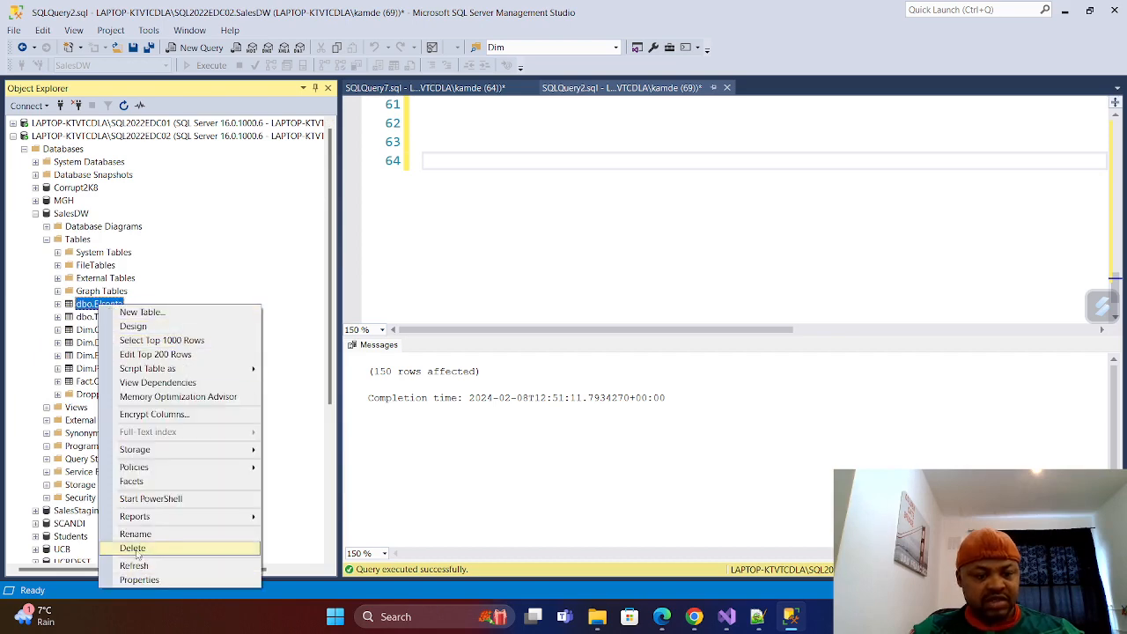
{"action": "left_click", "coordinate": [134, 548]}
{"action": "left_click", "coordinate": [737, 520]}
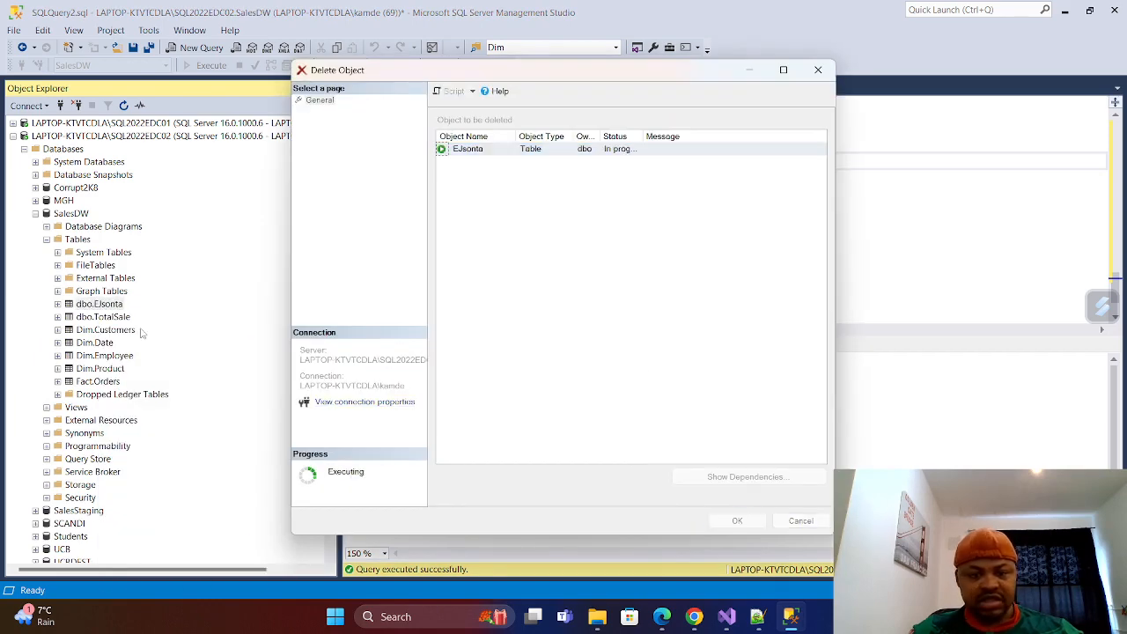
{"action": "right_click", "coordinate": [65, 241]}
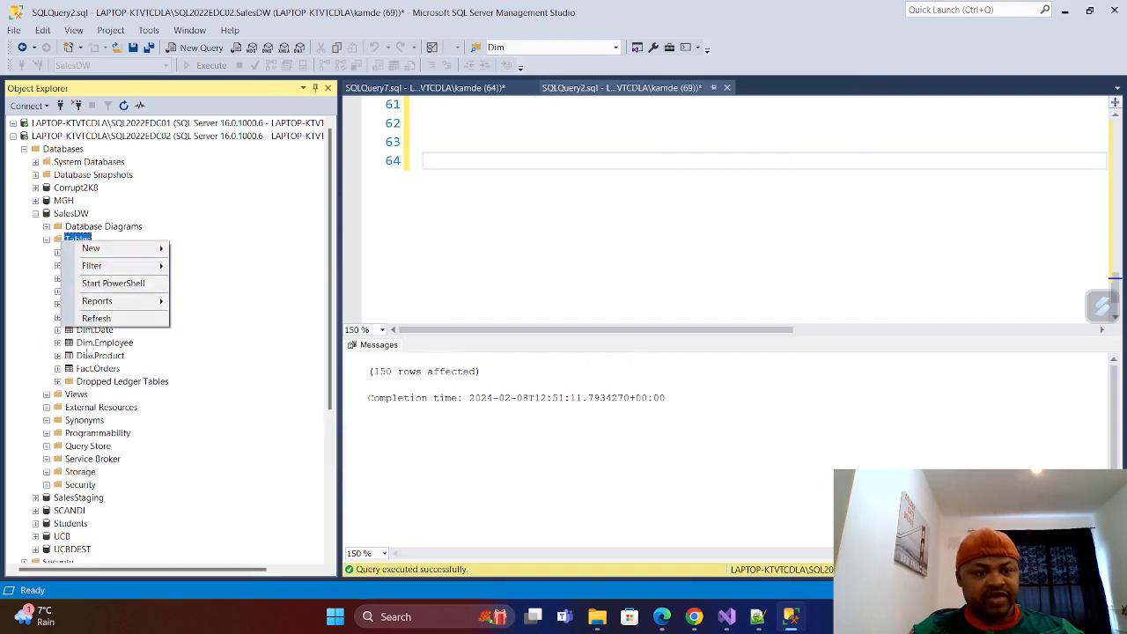
{"action": "left_click", "coordinate": [97, 317]}
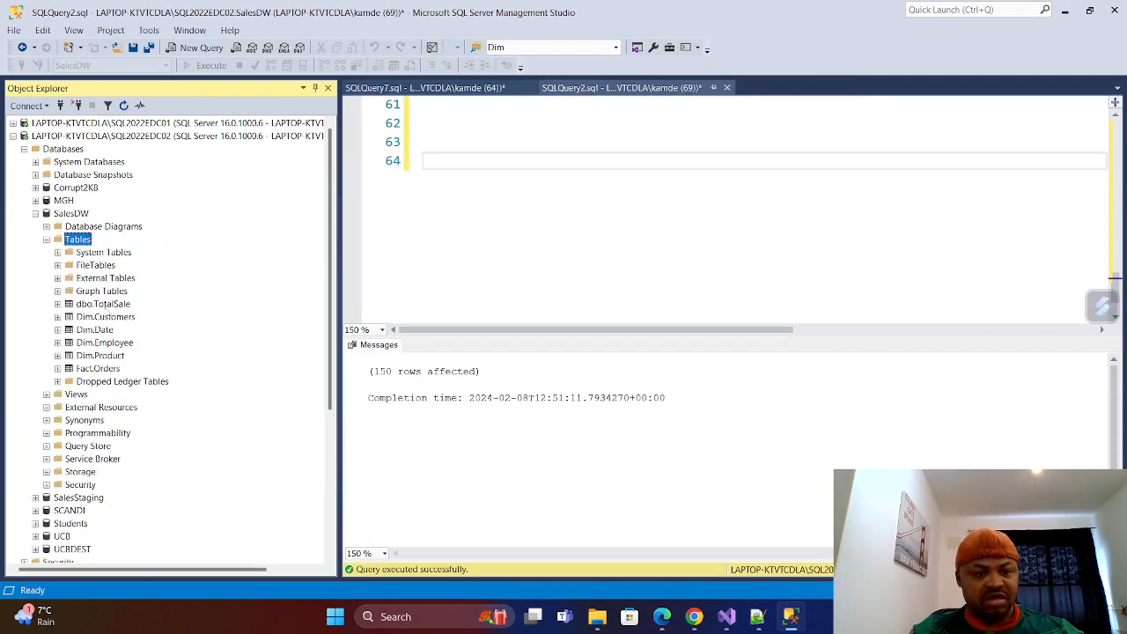
Start the Test job under SQL Server Agent, close its start report, and collapse the SalesDW database.
{"action": "scroll", "coordinate": [577, 174], "scroll_direction": "up", "scroll_amount": 9}
{"action": "scroll", "coordinate": [578, 174], "scroll_direction": "down", "scroll_amount": 3}
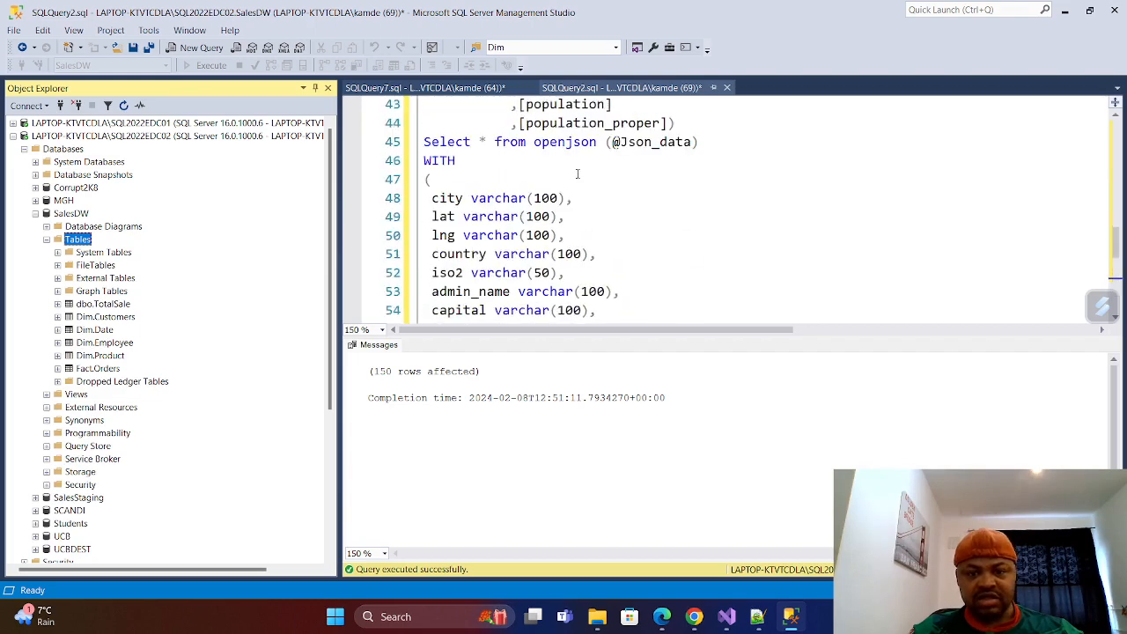
{"action": "scroll", "coordinate": [597, 218], "scroll_direction": "down", "scroll_amount": 3}
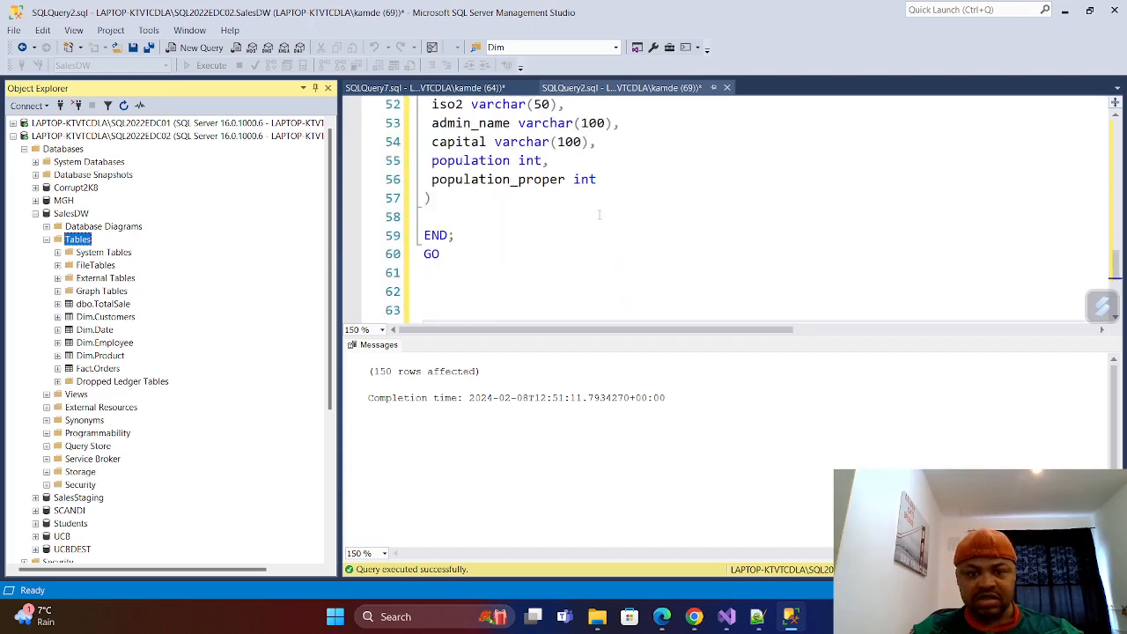
{"action": "scroll", "coordinate": [602, 211], "scroll_direction": "up", "scroll_amount": 8}
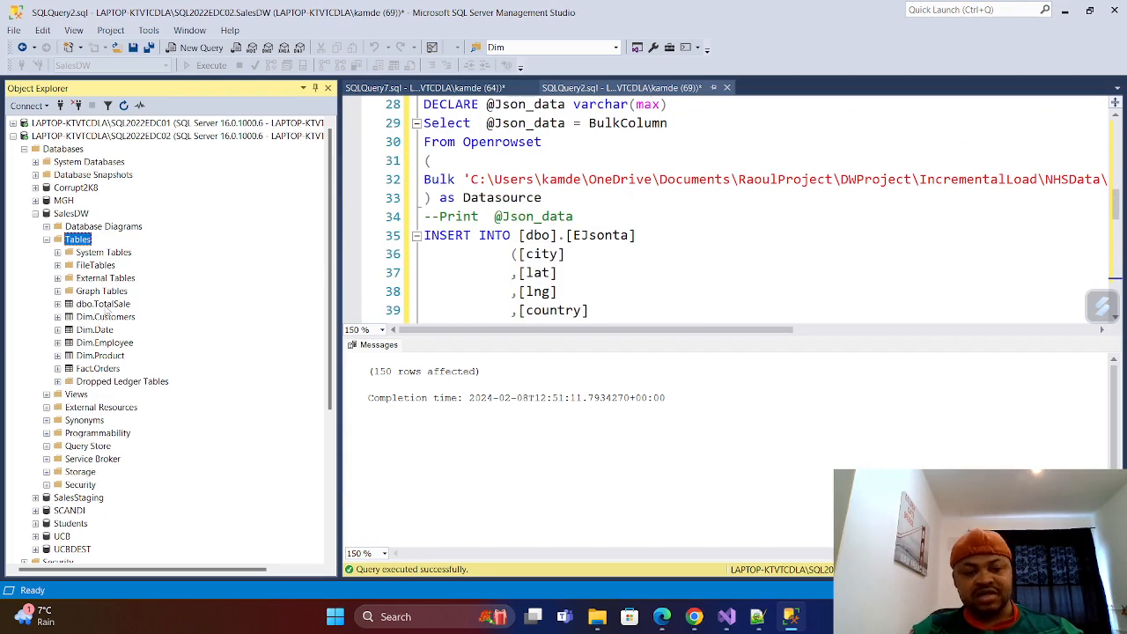
{"action": "scroll", "coordinate": [103, 315], "scroll_direction": "down", "scroll_amount": 6}
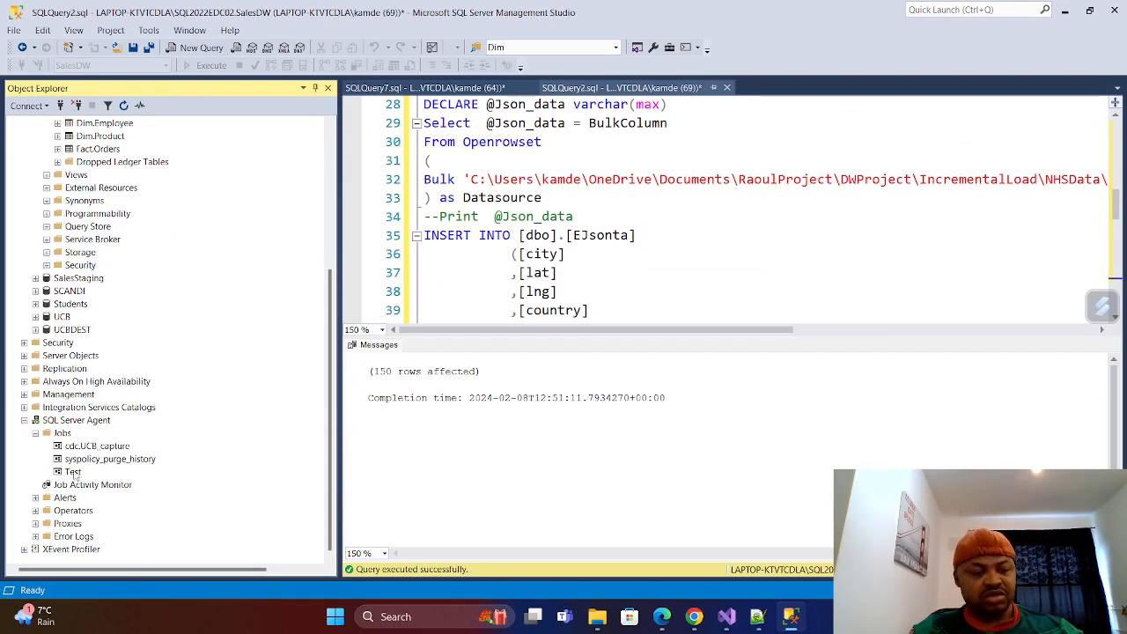
{"action": "right_click", "coordinate": [74, 473]}
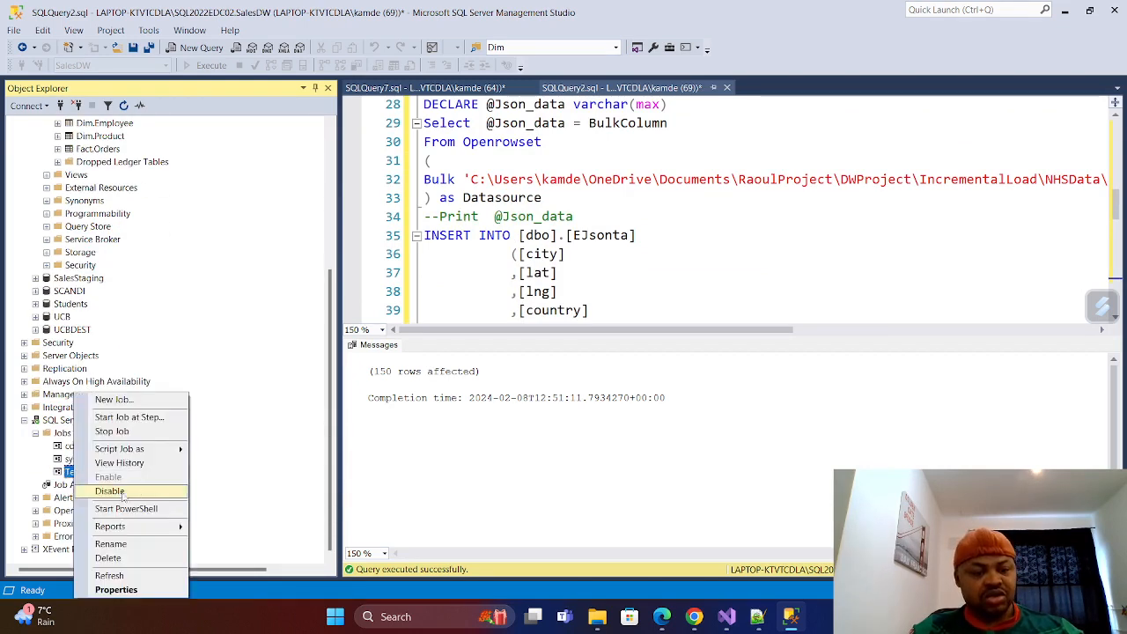
{"action": "left_click", "coordinate": [117, 418]}
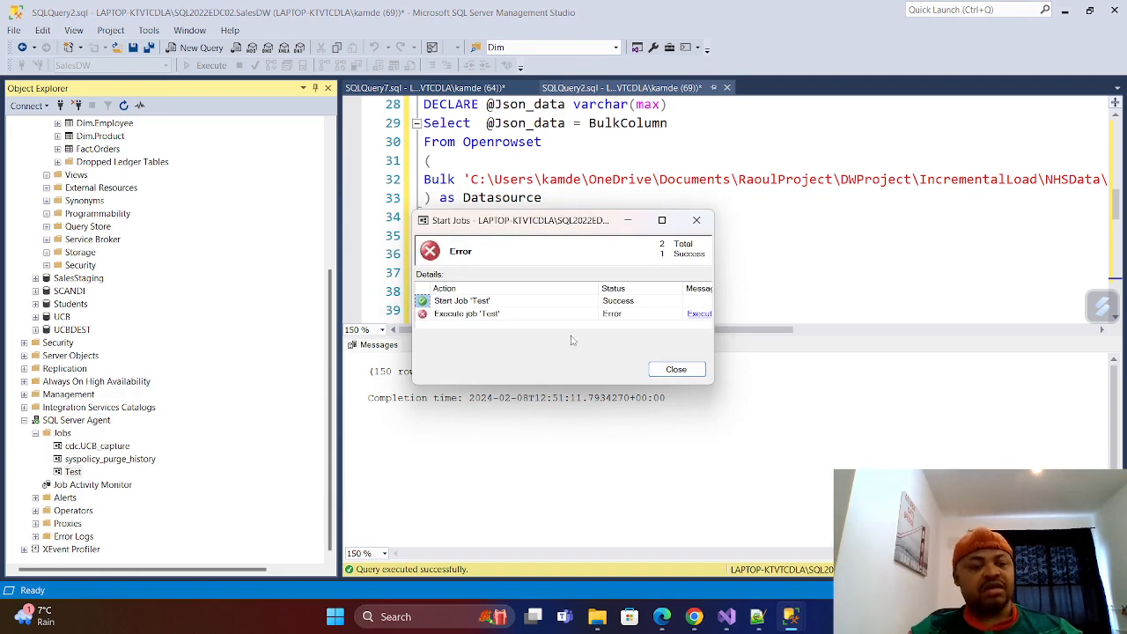
{"action": "scroll", "coordinate": [189, 335], "scroll_direction": "up", "scroll_amount": 6}
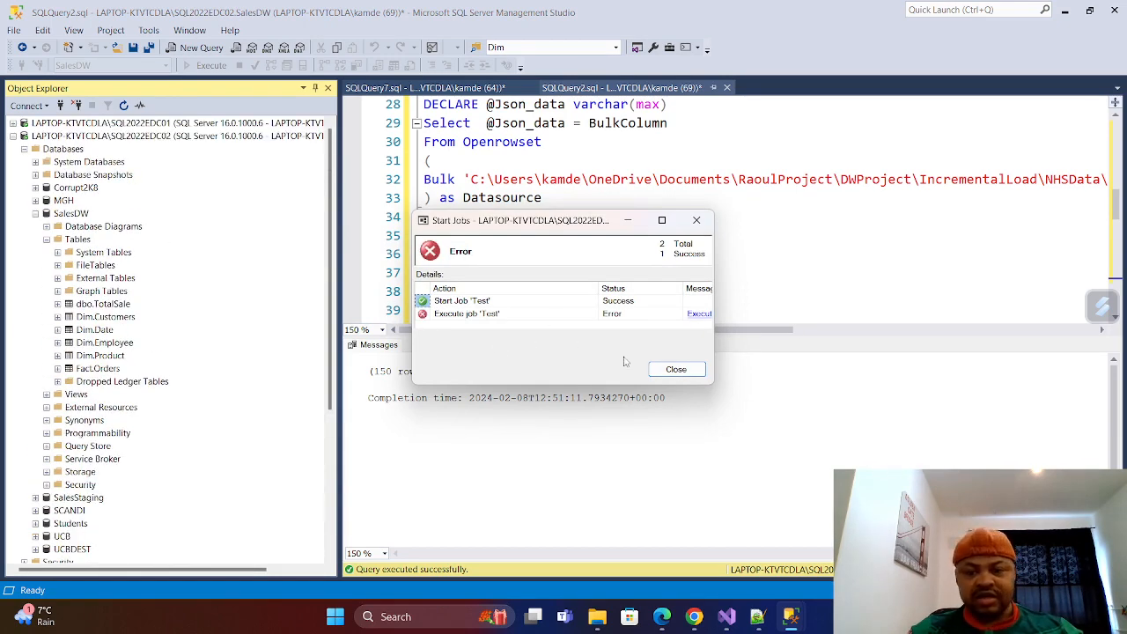
{"action": "left_click", "coordinate": [697, 220]}
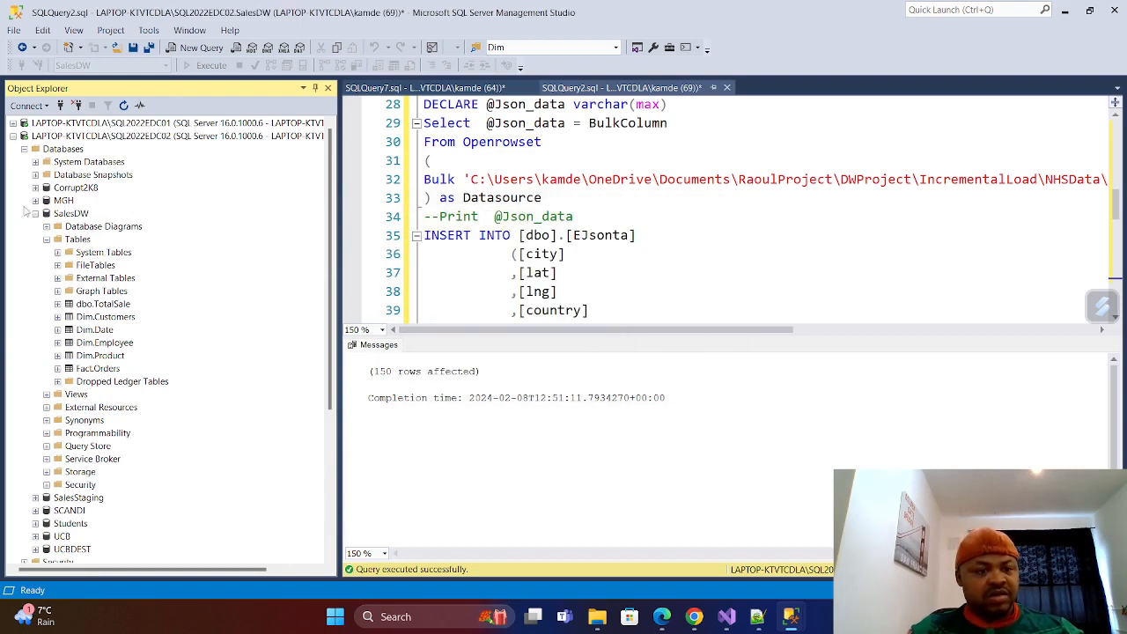
{"action": "left_click", "coordinate": [35, 213]}
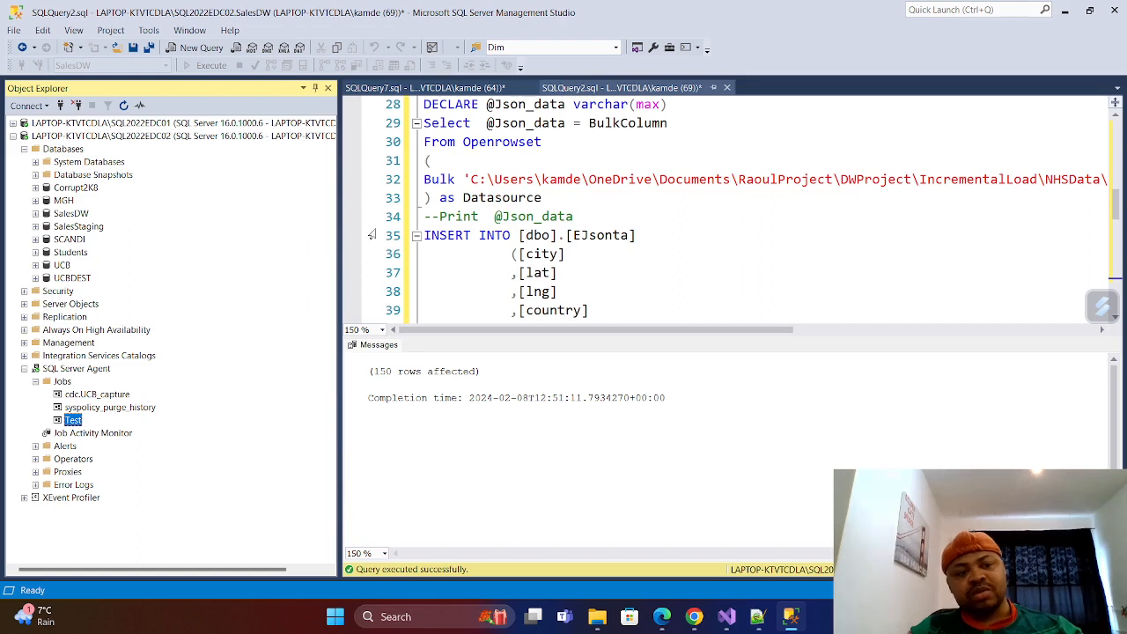
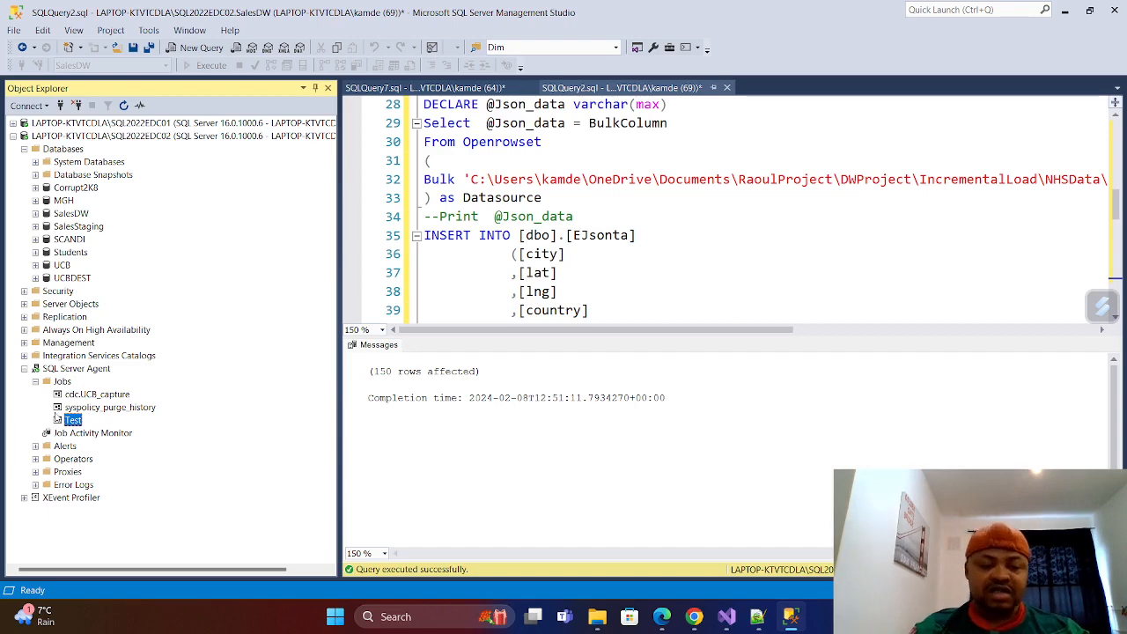
View the Test job's history, expand its run to read the LoadData step's full message, and close the log viewer.
{"action": "right_click", "coordinate": [72, 422]}
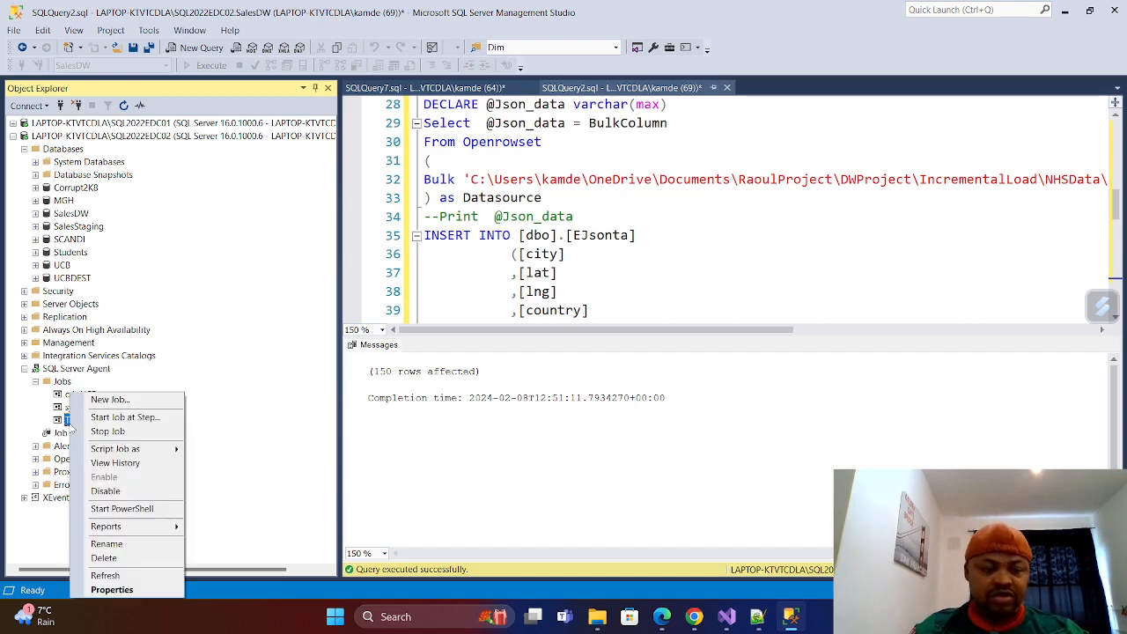
{"action": "left_click", "coordinate": [122, 463]}
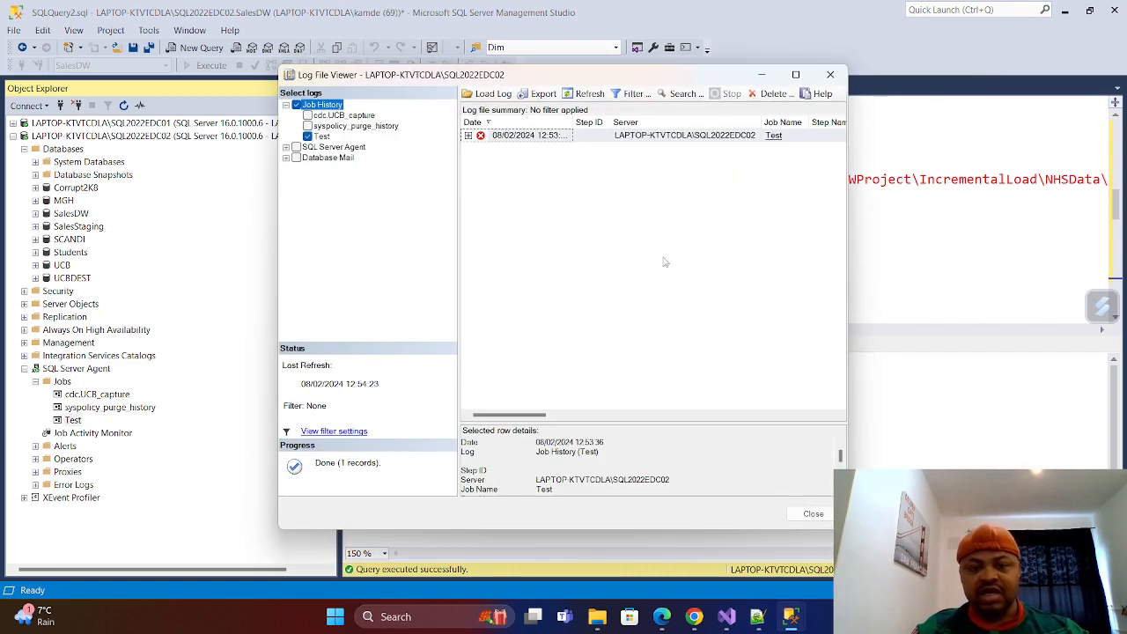
{"action": "left_click", "coordinate": [796, 74]}
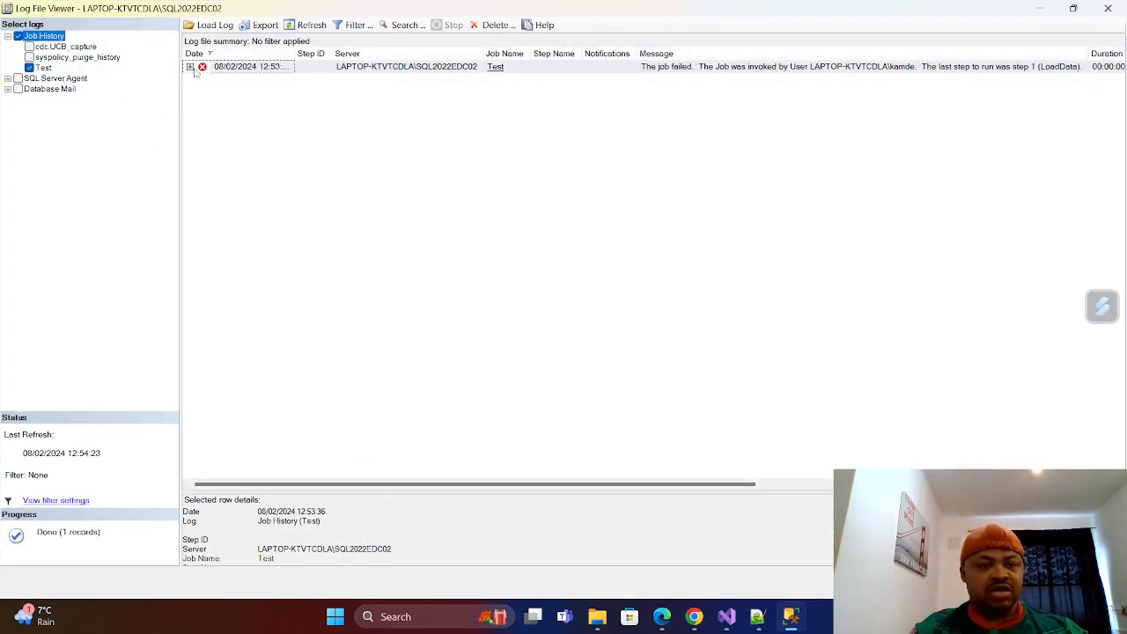
{"action": "left_click", "coordinate": [190, 67]}
{"action": "left_click", "coordinate": [243, 81]}
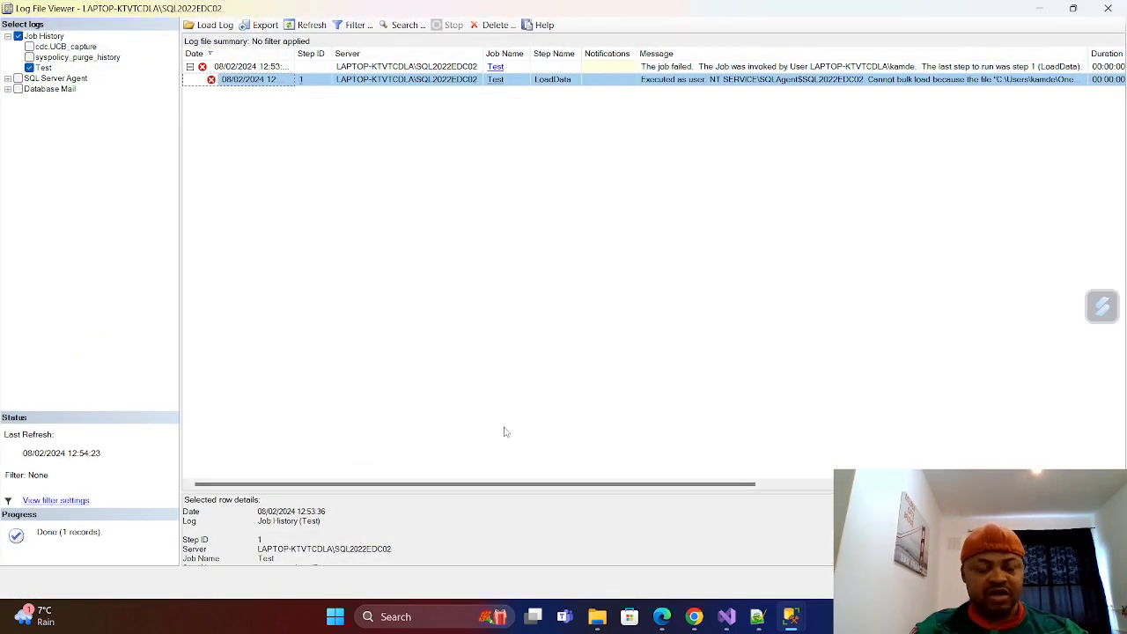
{"action": "left_click_drag", "start_coordinate": [495, 494], "coordinate": [473, 269]}
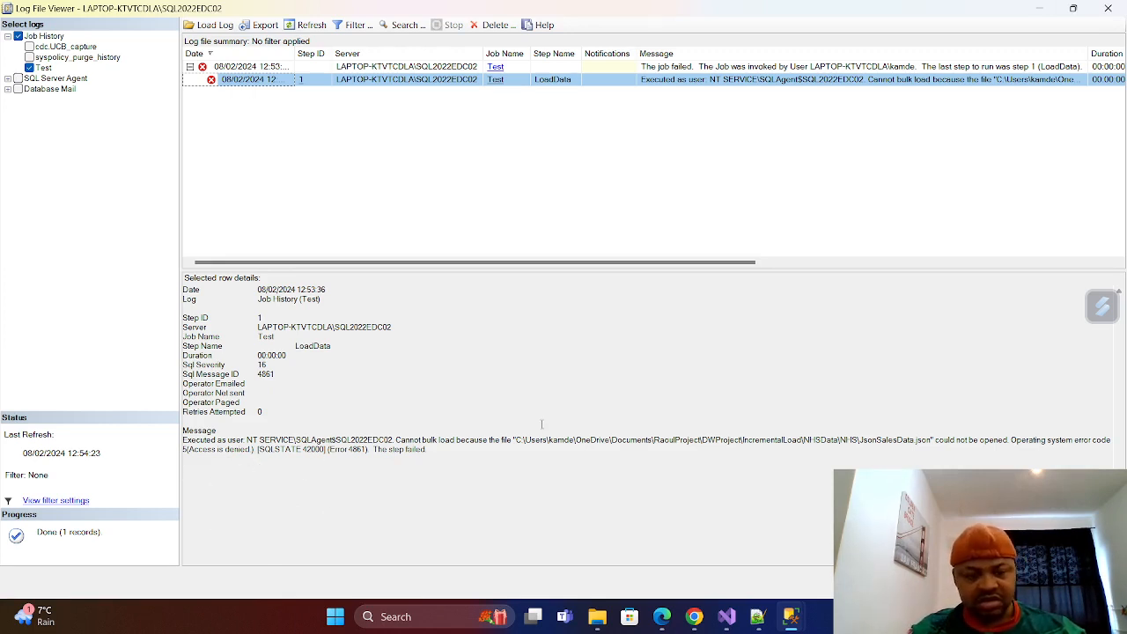
{"action": "left_click", "coordinate": [1108, 11]}
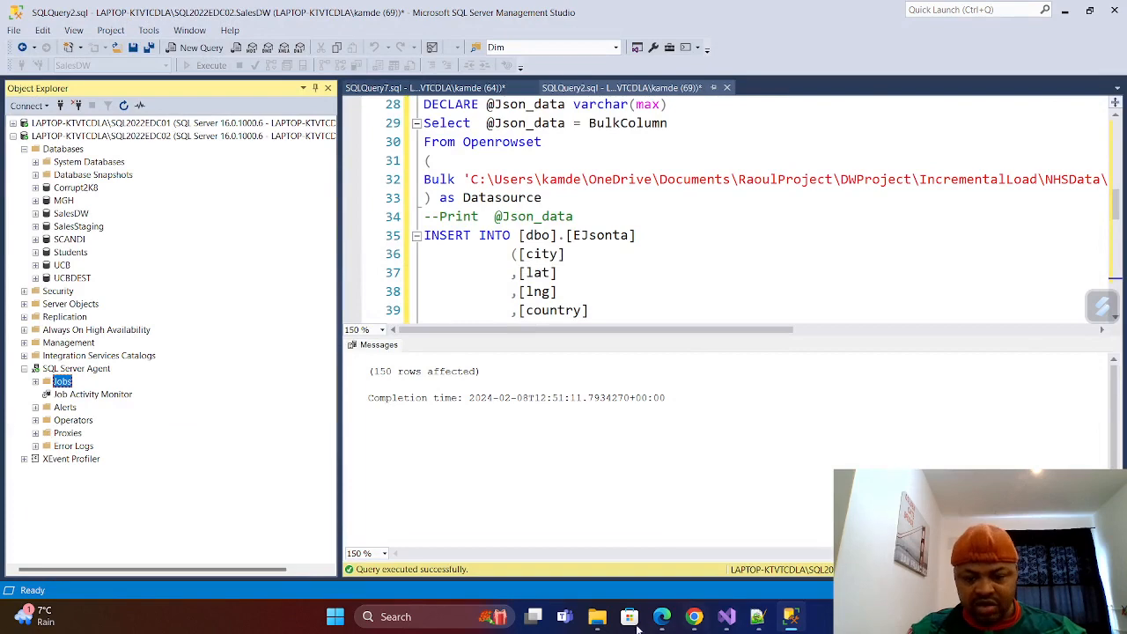
Switch to File Explorer, go up to the NHSData folder, and show the security properties of its NHS subfolder.
{"action": "left_click", "coordinate": [597, 616]}
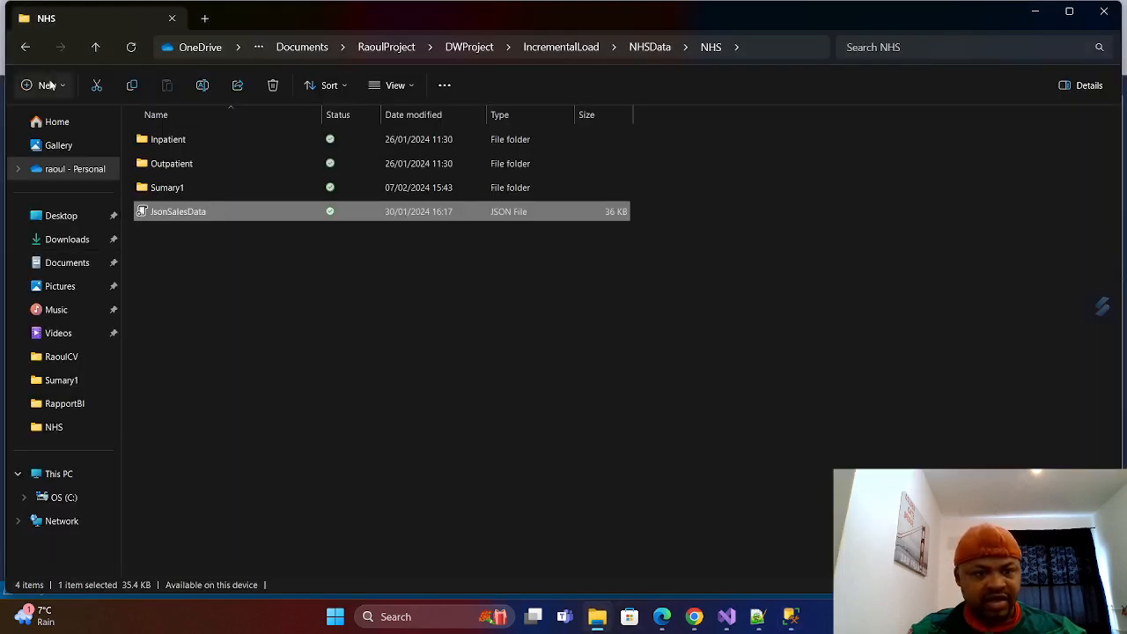
{"action": "left_click", "coordinate": [95, 47]}
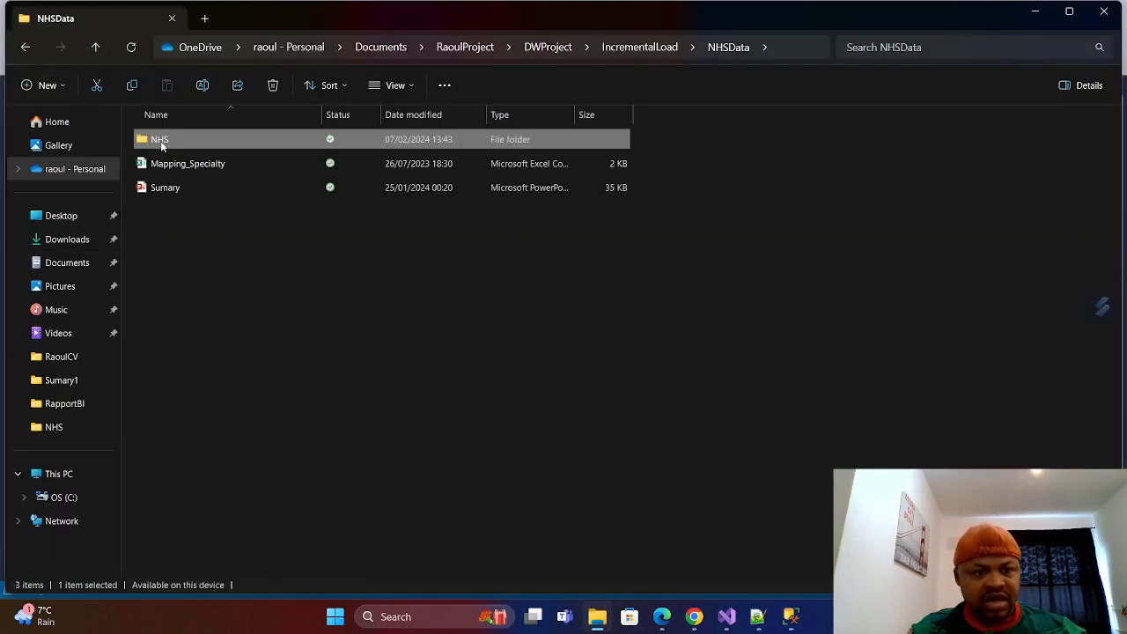
{"action": "right_click", "coordinate": [162, 142]}
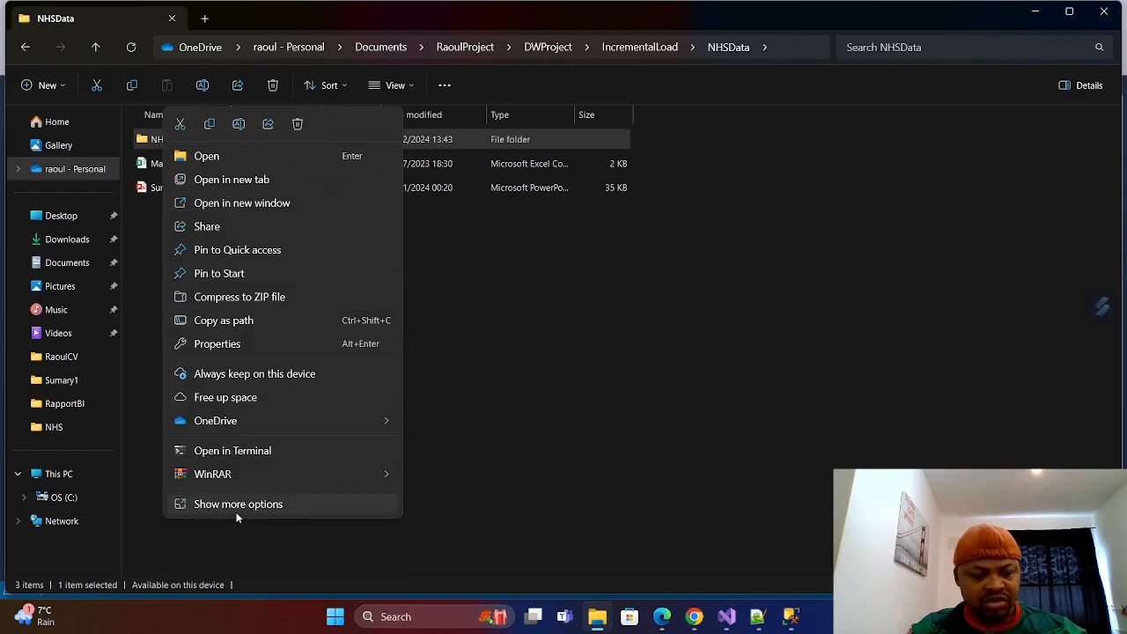
{"action": "left_click", "coordinate": [246, 512]}
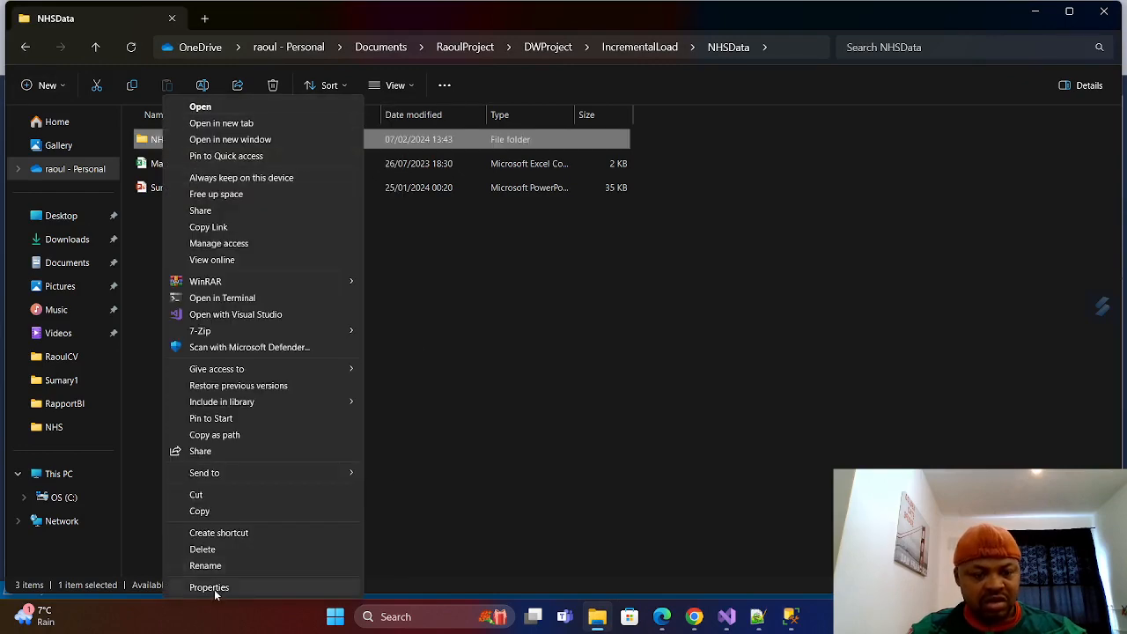
{"action": "left_click", "coordinate": [214, 584]}
{"action": "left_click", "coordinate": [271, 180]}
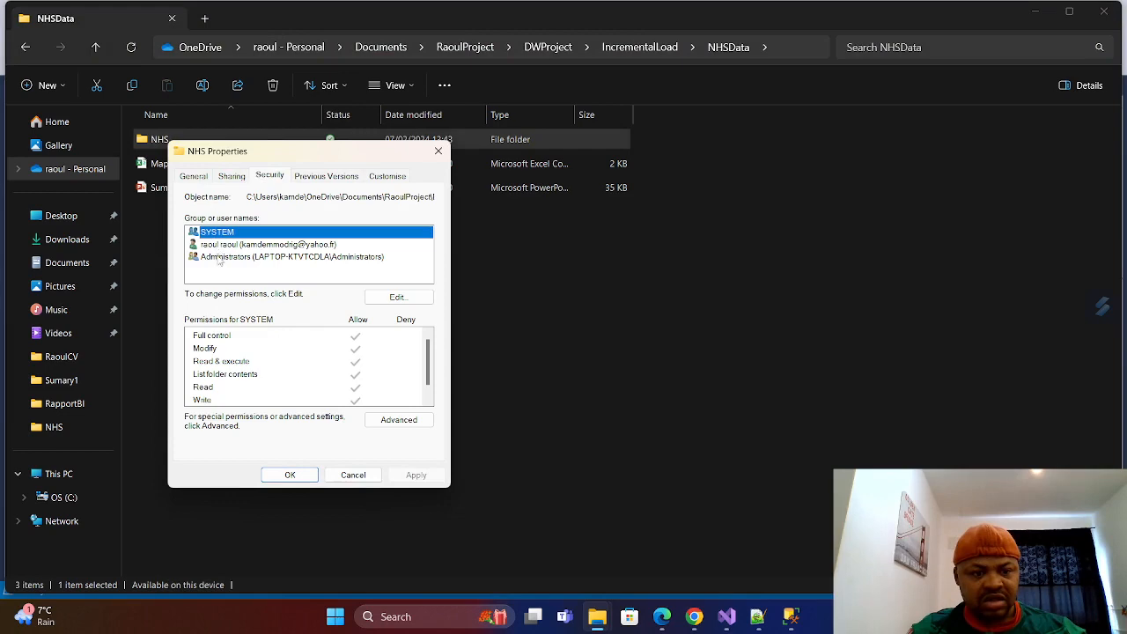
Edit the NHS folder's permissions and add the Everyone group, checking its name before accepting it.
{"action": "left_click", "coordinate": [412, 299]}
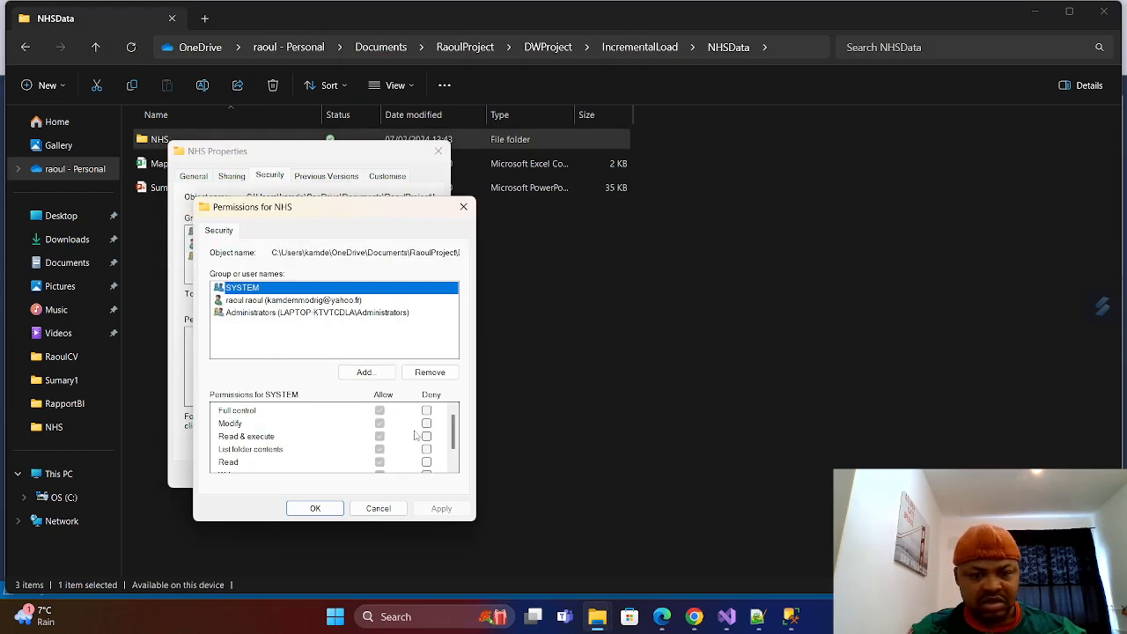
{"action": "left_click", "coordinate": [364, 372]}
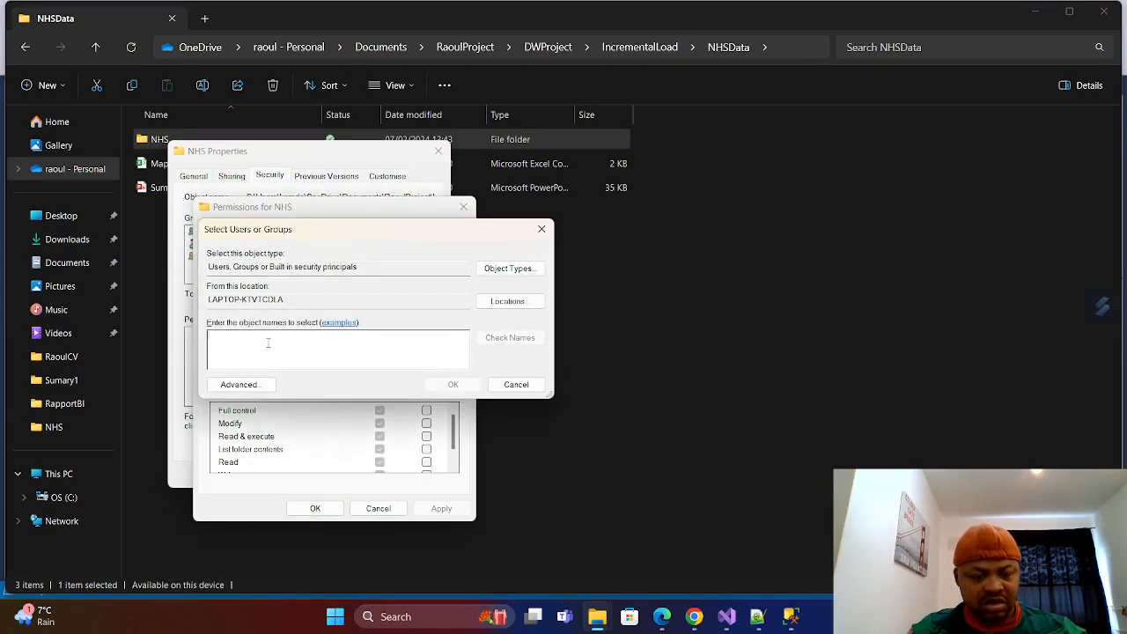
{"action": "type", "text": "E"}
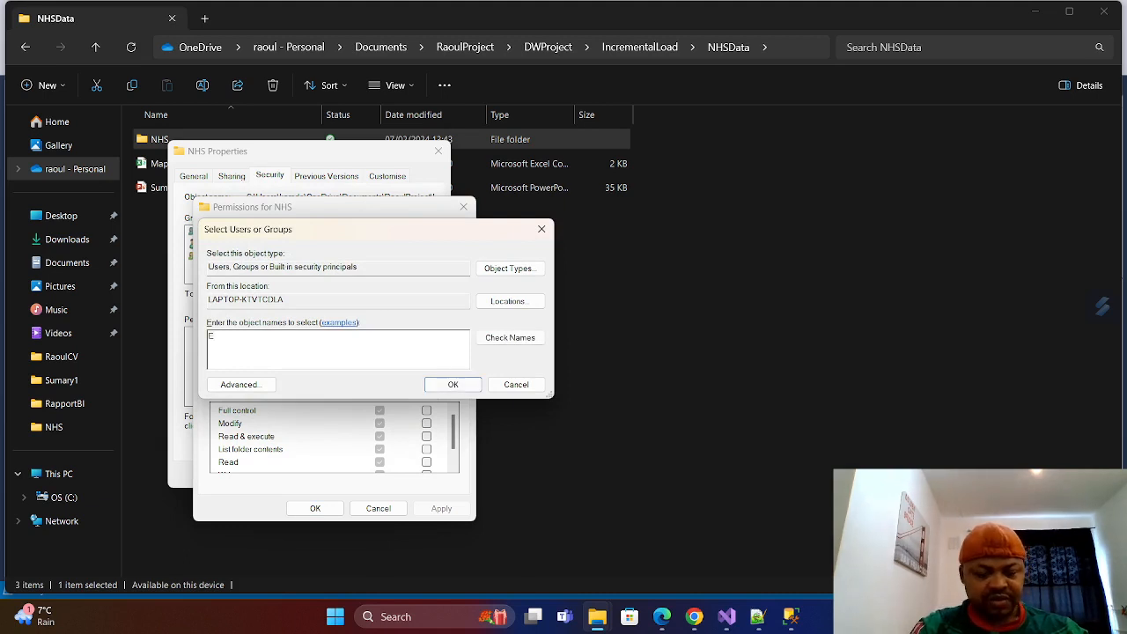
{"action": "type", "text": "ver"}
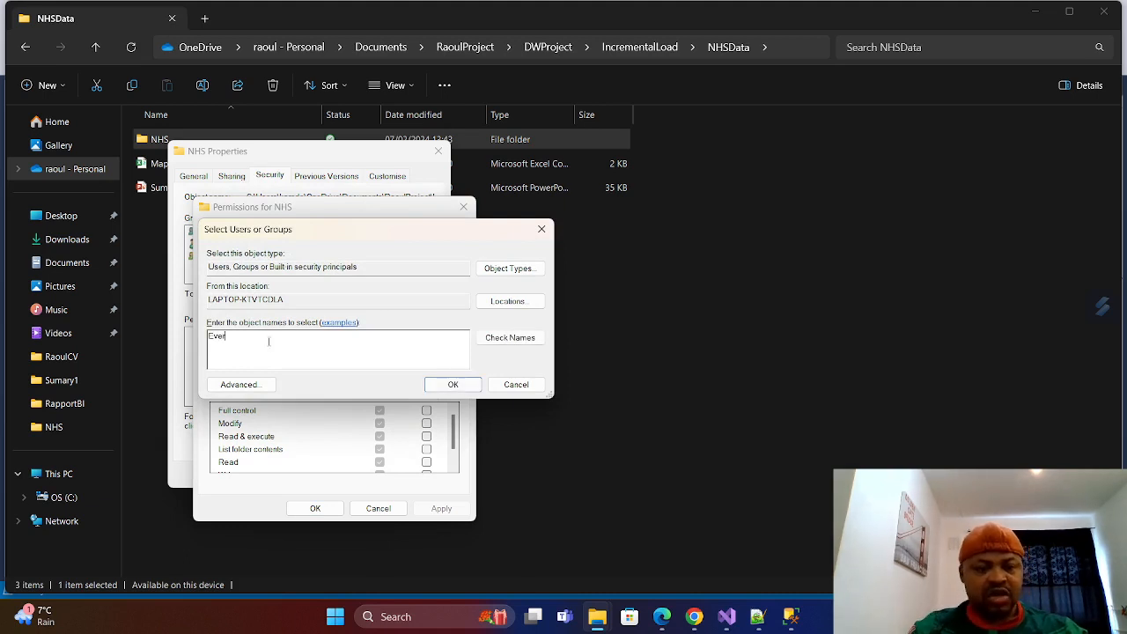
{"action": "left_click", "coordinate": [511, 343]}
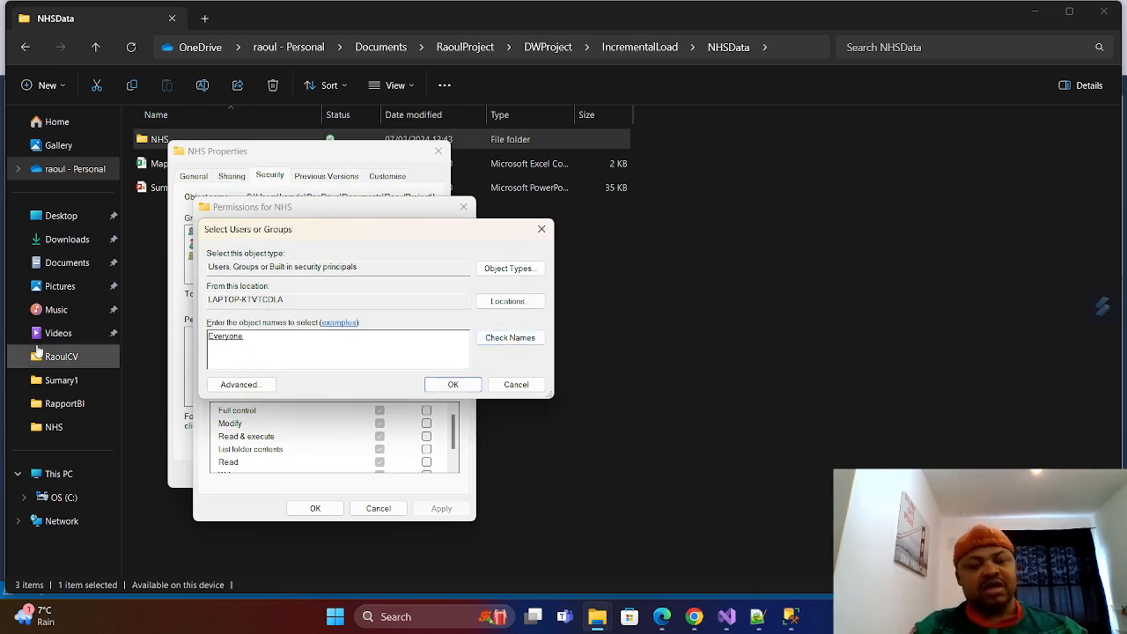
{"action": "left_click", "coordinate": [453, 389]}
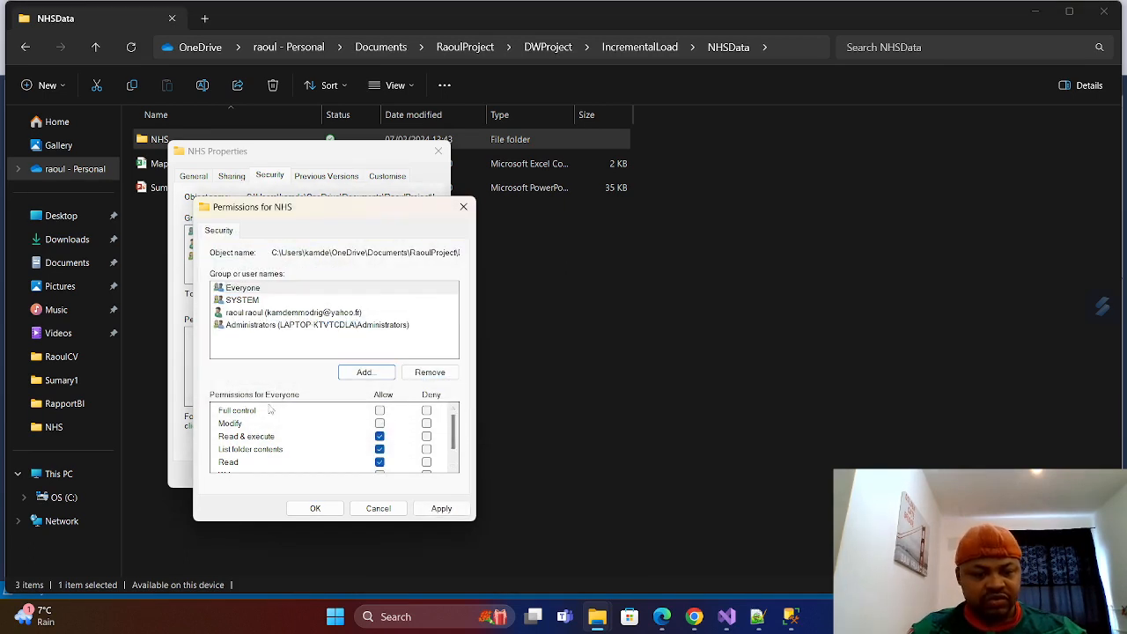
Allow Everyone Full control of the NHS folder, apply the permissions, and close the folder's properties.
{"action": "left_click", "coordinate": [380, 410]}
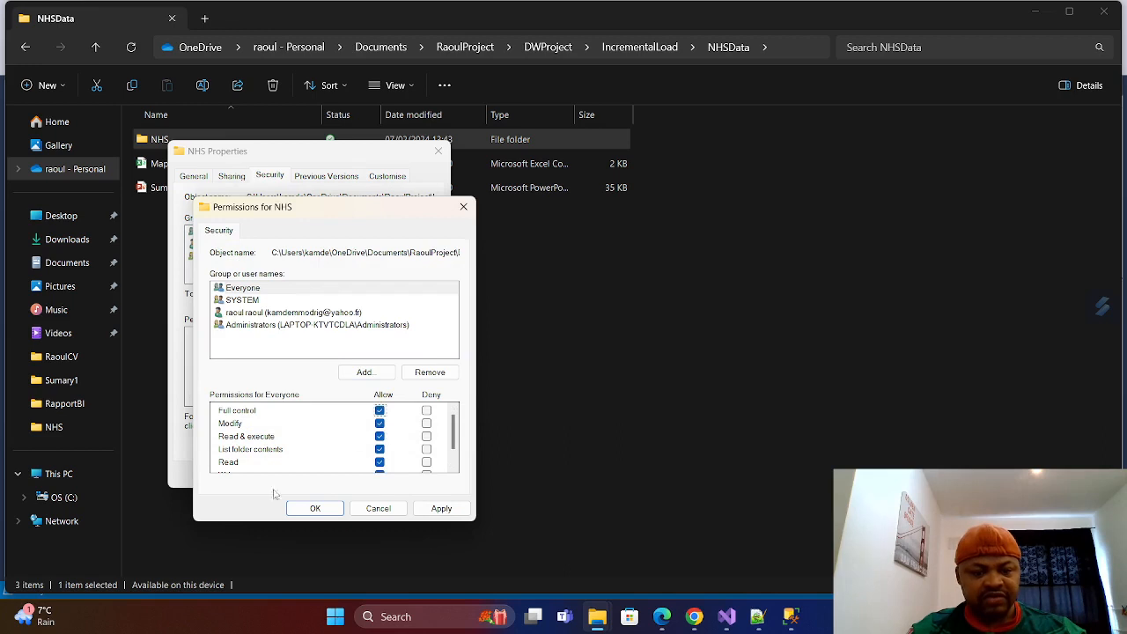
{"action": "left_click", "coordinate": [441, 508]}
{"action": "left_click", "coordinate": [314, 509]}
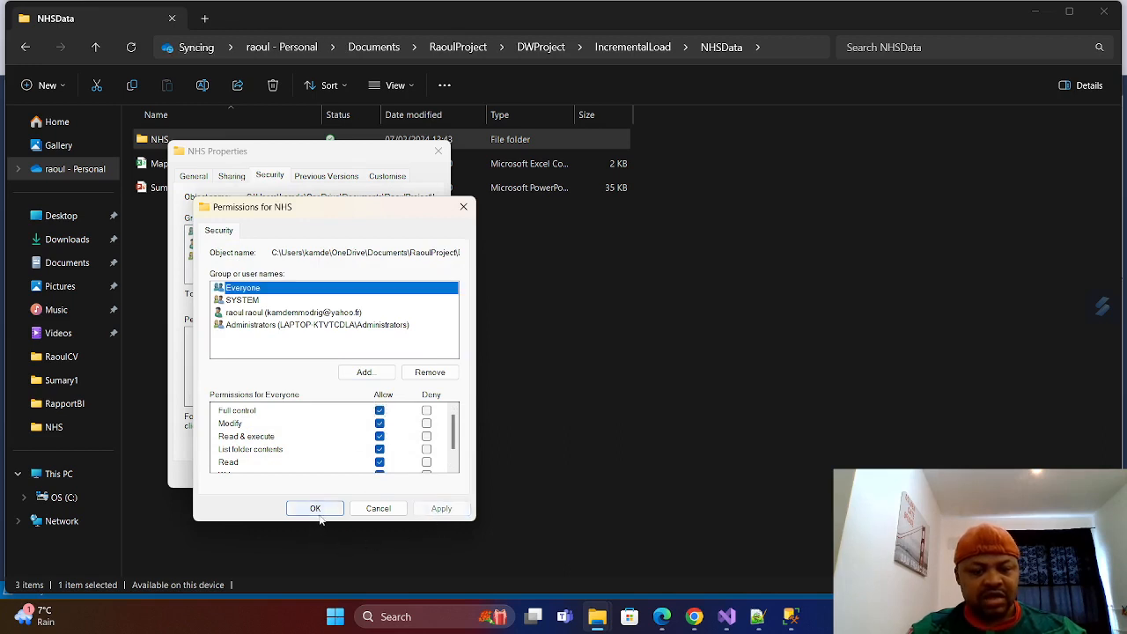
{"action": "left_click", "coordinate": [293, 476]}
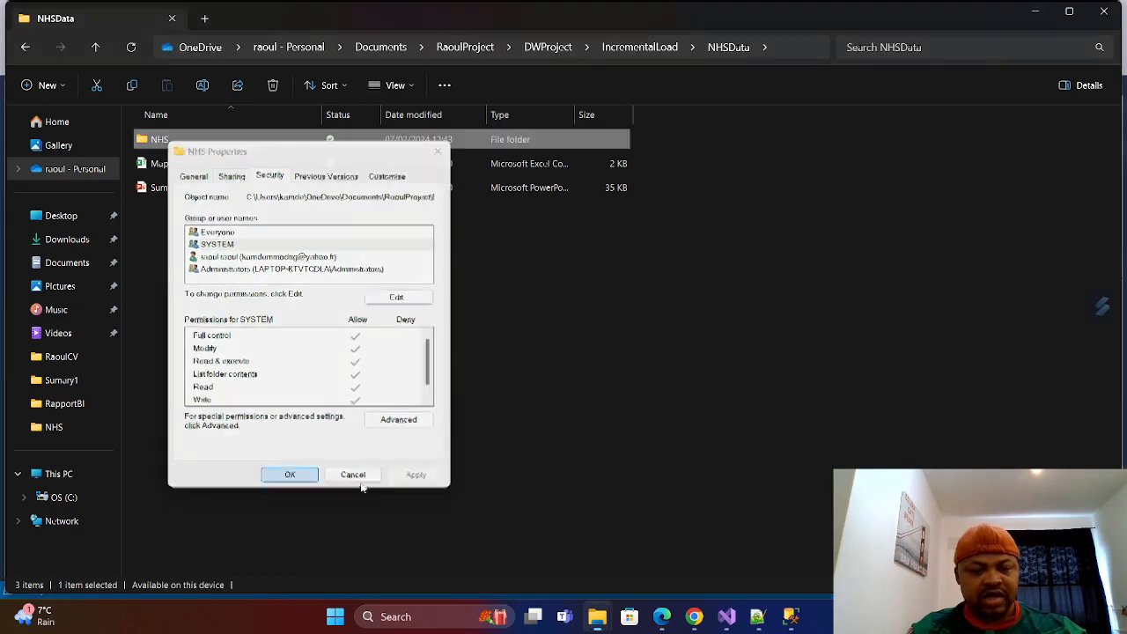
Switch back to SQL Server Management Studio, expand the Agent's Jobs and the SalesDW database, and refresh its Tables folder.
{"action": "left_click", "coordinate": [791, 616]}
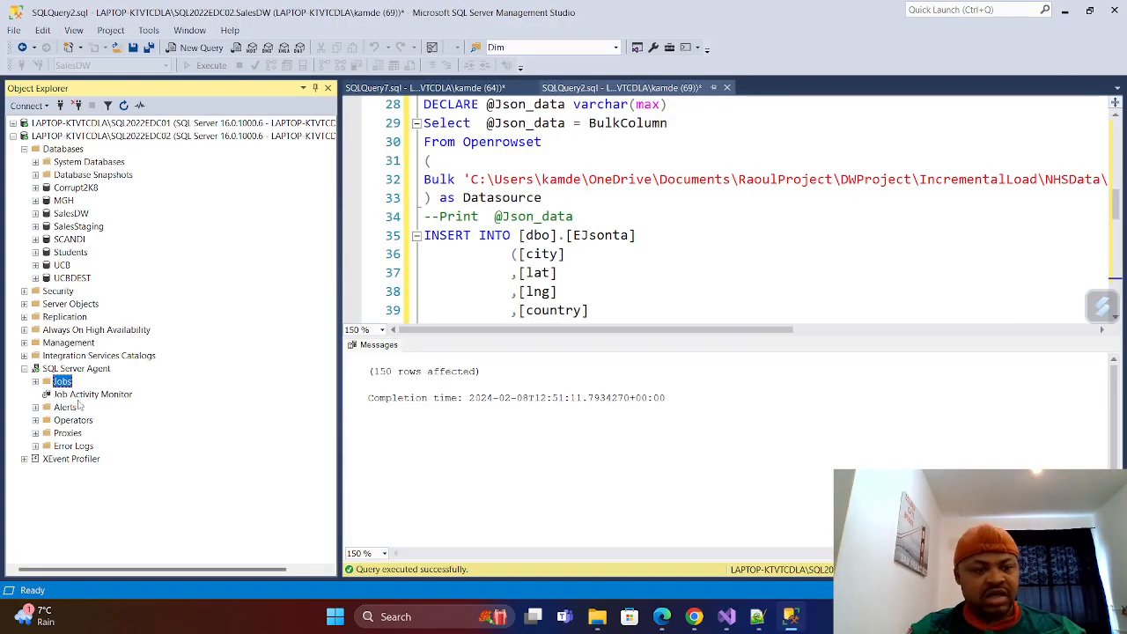
{"action": "left_click", "coordinate": [36, 382]}
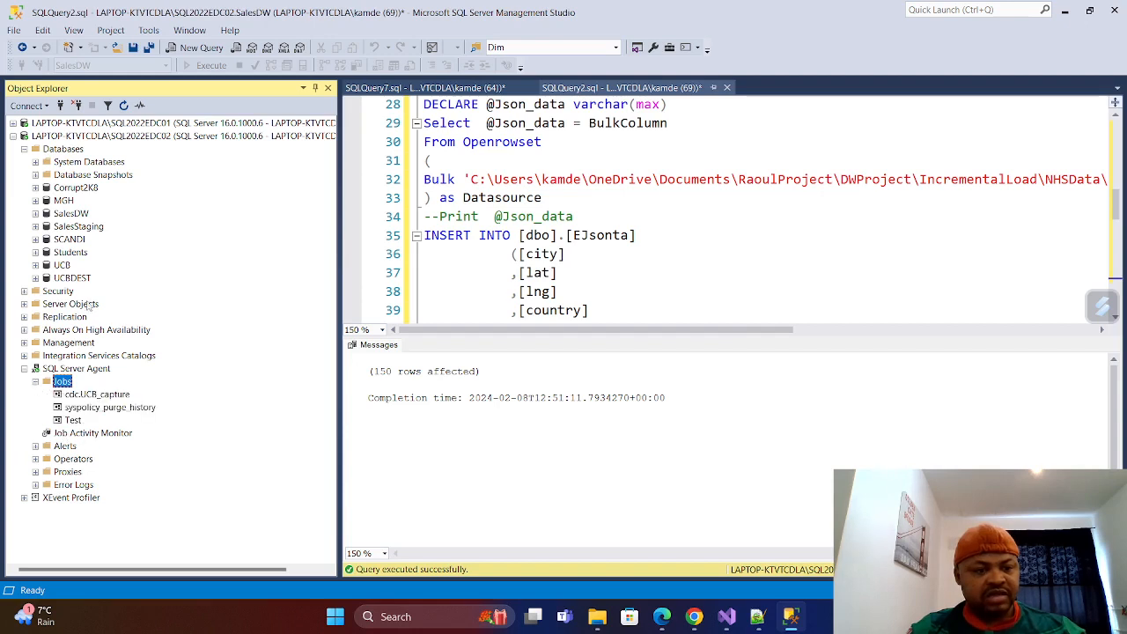
{"action": "double_click", "coordinate": [44, 215]}
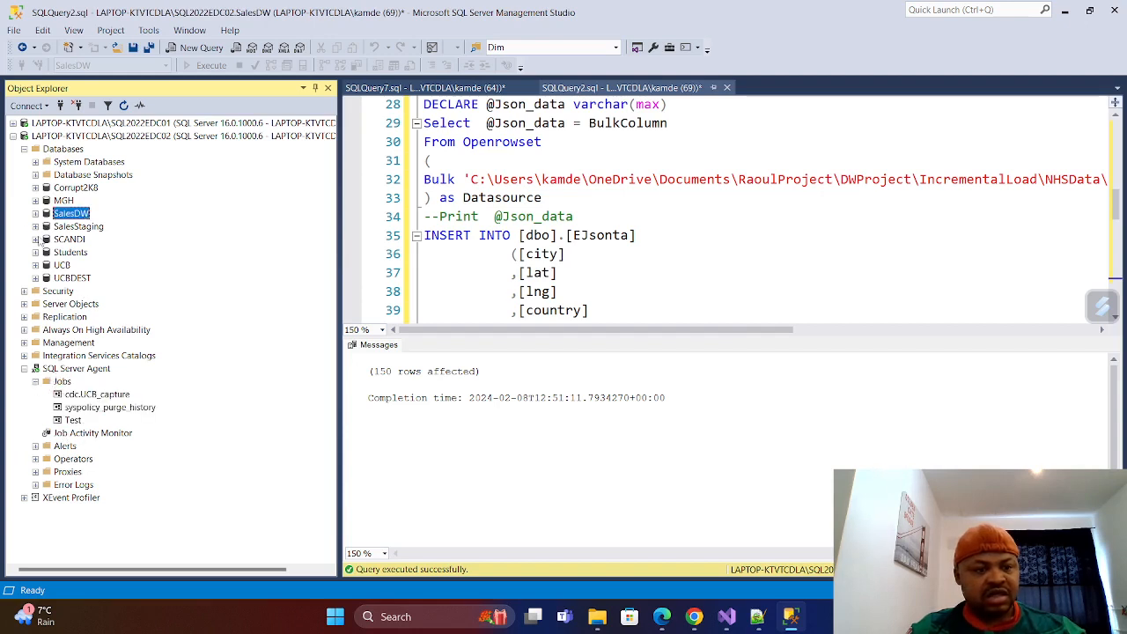
{"action": "left_click", "coordinate": [47, 240]}
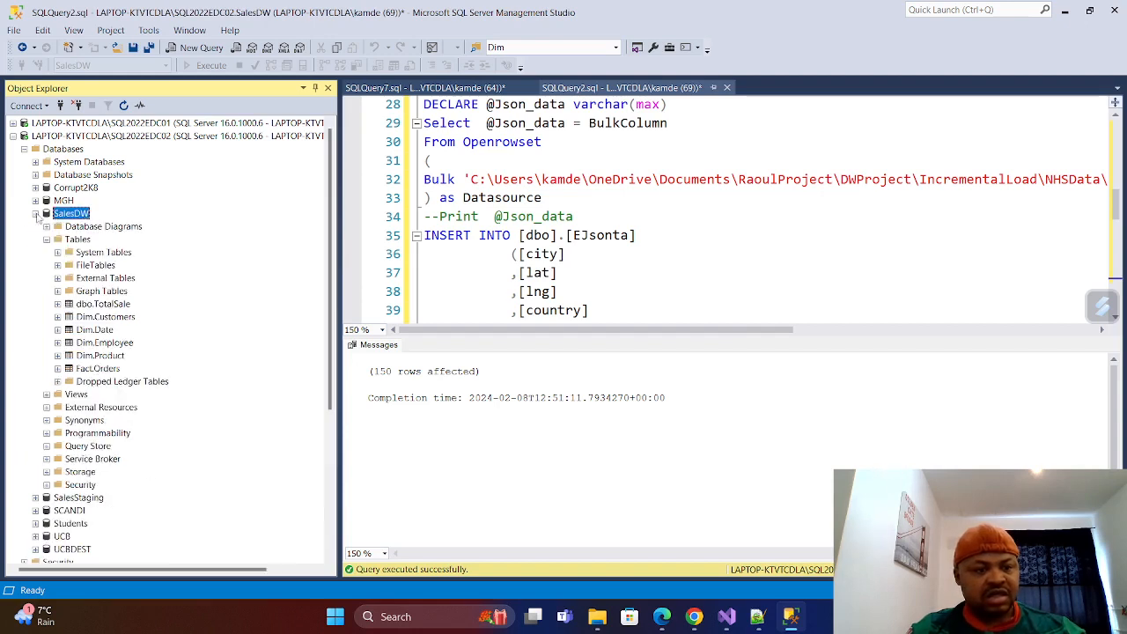
{"action": "right_click", "coordinate": [76, 240]}
{"action": "left_click", "coordinate": [108, 318]}
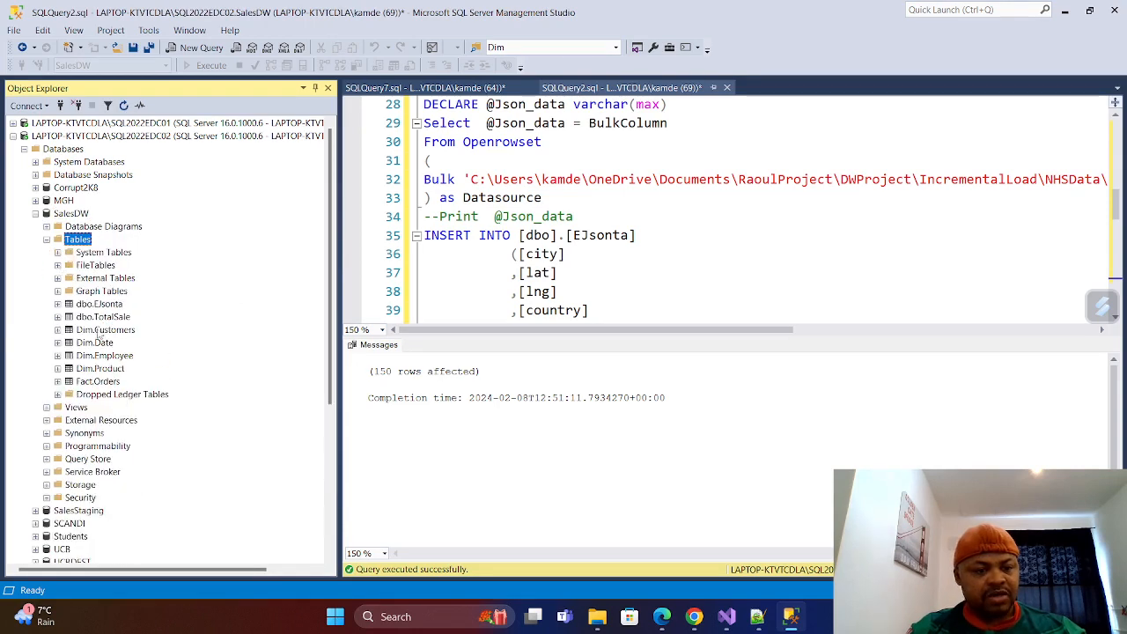
Select the top 1000 rows of dbo.EJsonta to inspect its contents, and close that query.
{"action": "right_click", "coordinate": [102, 308]}
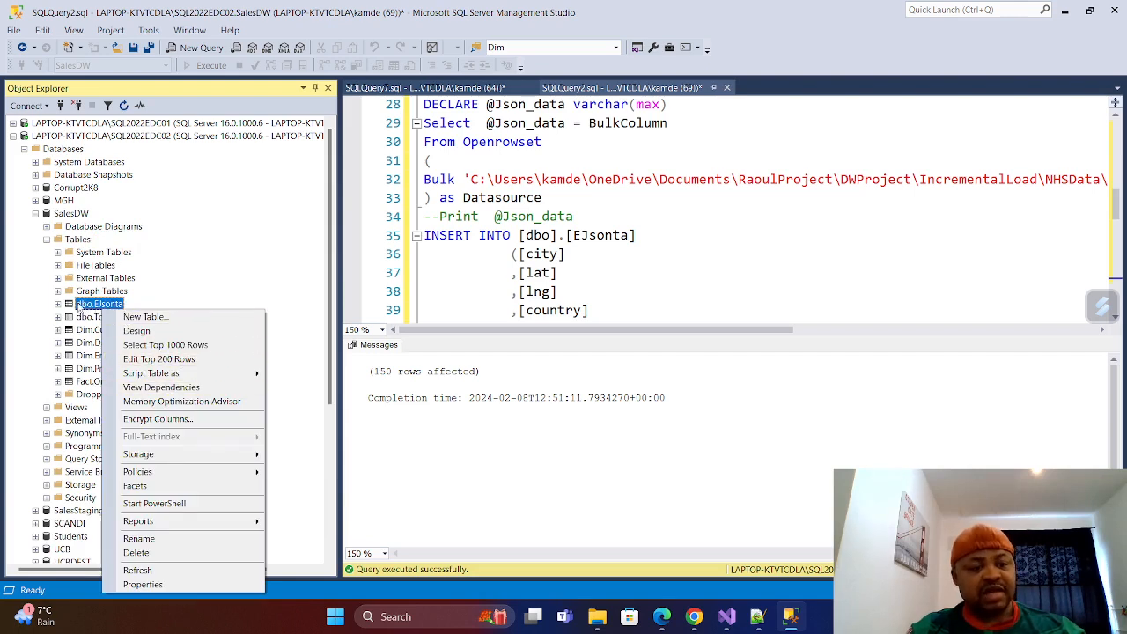
{"action": "left_click", "coordinate": [166, 345]}
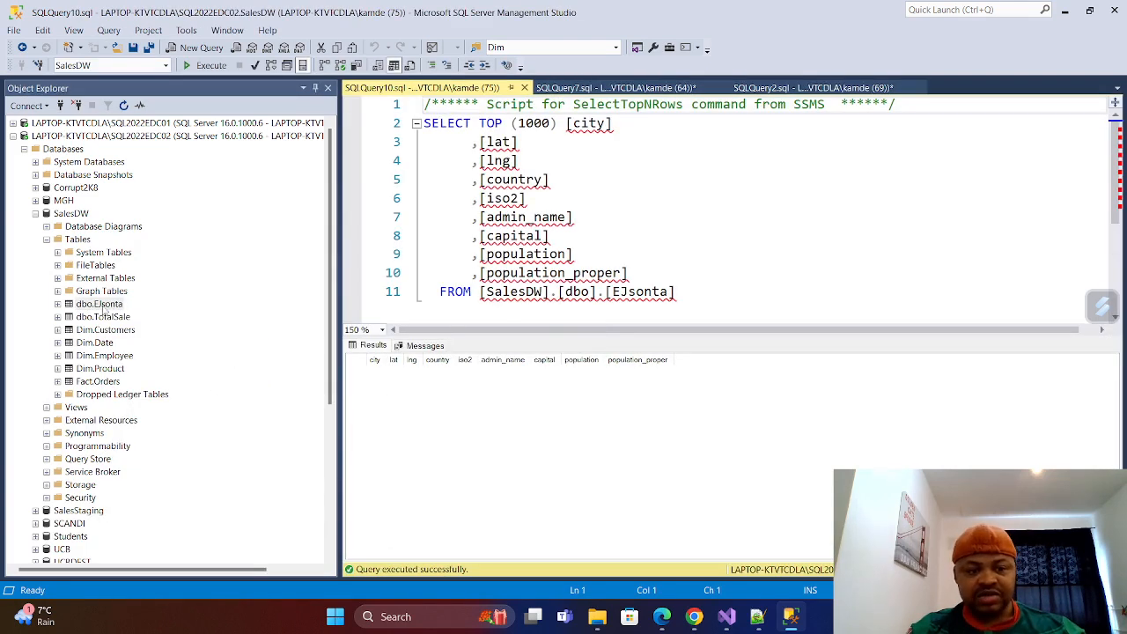
{"action": "left_click", "coordinate": [523, 88]}
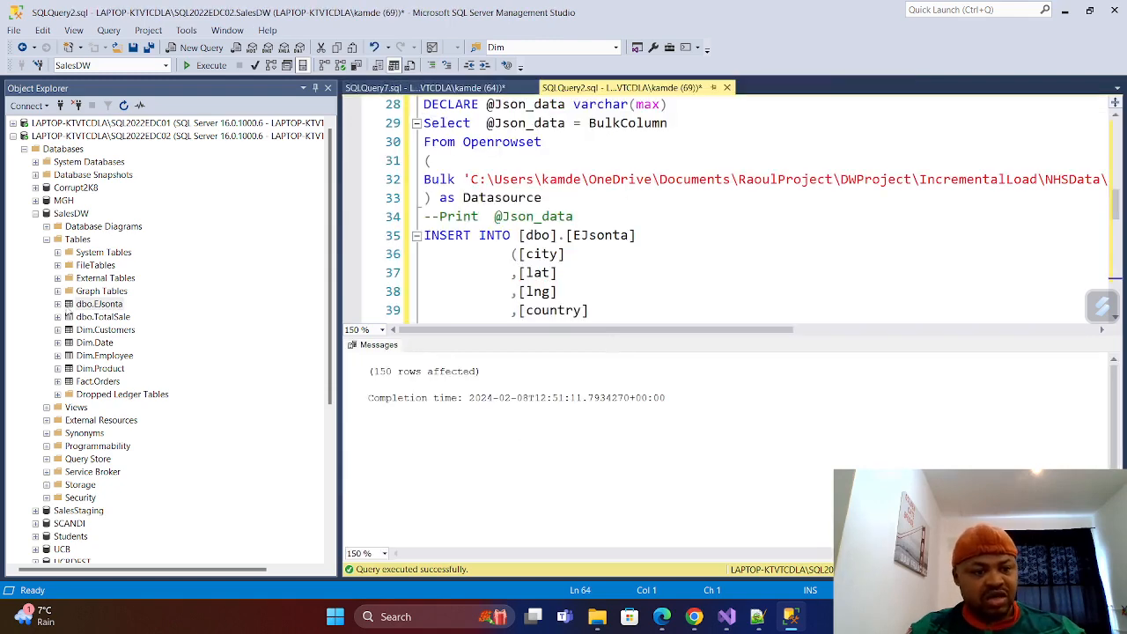
Delete the dbo.EJsonta table from the SalesDW database.
{"action": "right_click", "coordinate": [85, 306]}
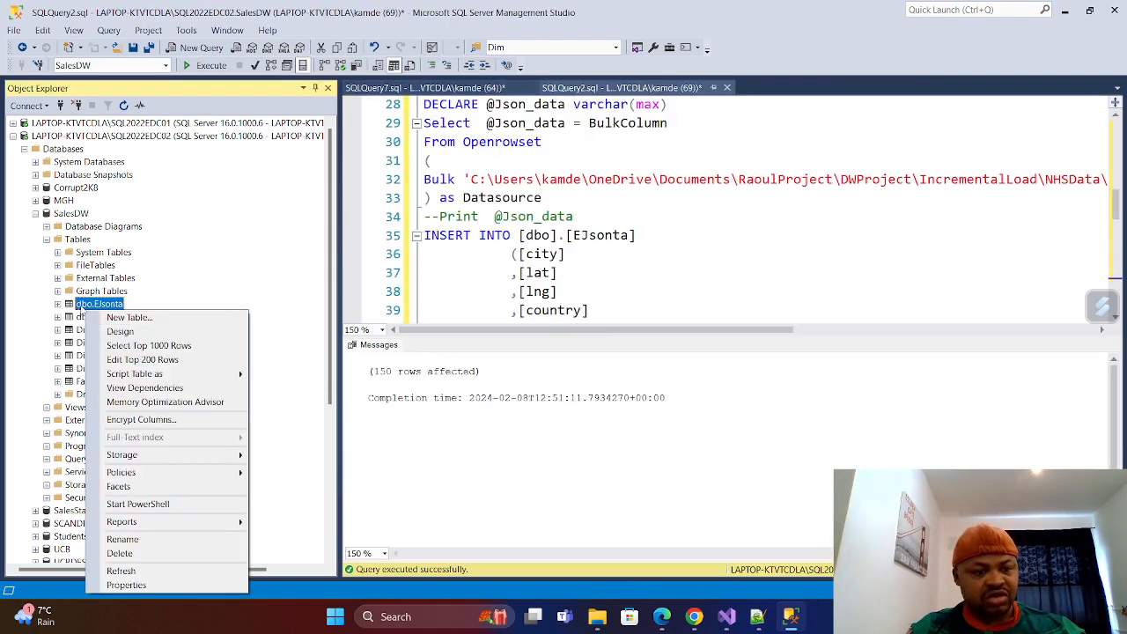
{"action": "left_click", "coordinate": [124, 553]}
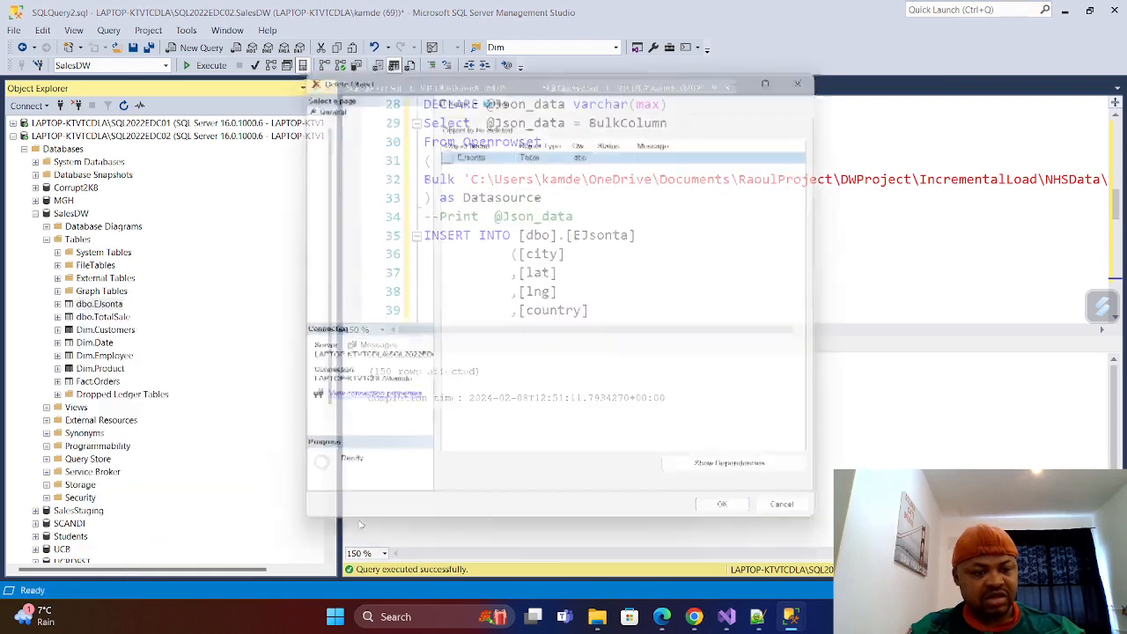
{"action": "left_click", "coordinate": [735, 520]}
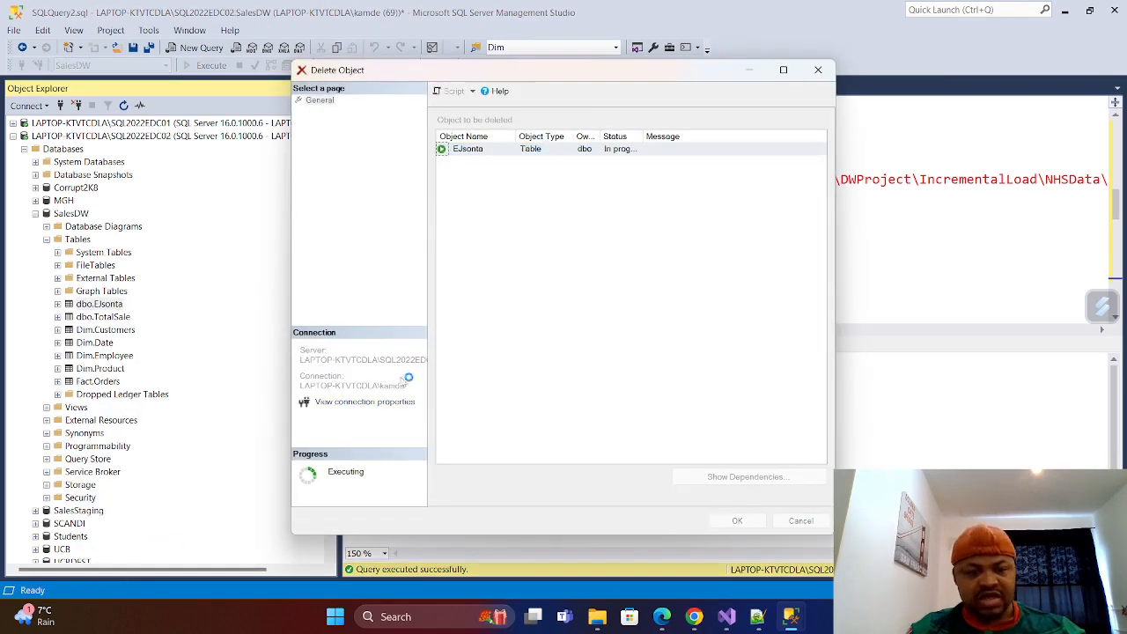
Run the SQL Server Agent job Test from its first step and close the start-job report.
{"action": "left_click", "coordinate": [47, 239]}
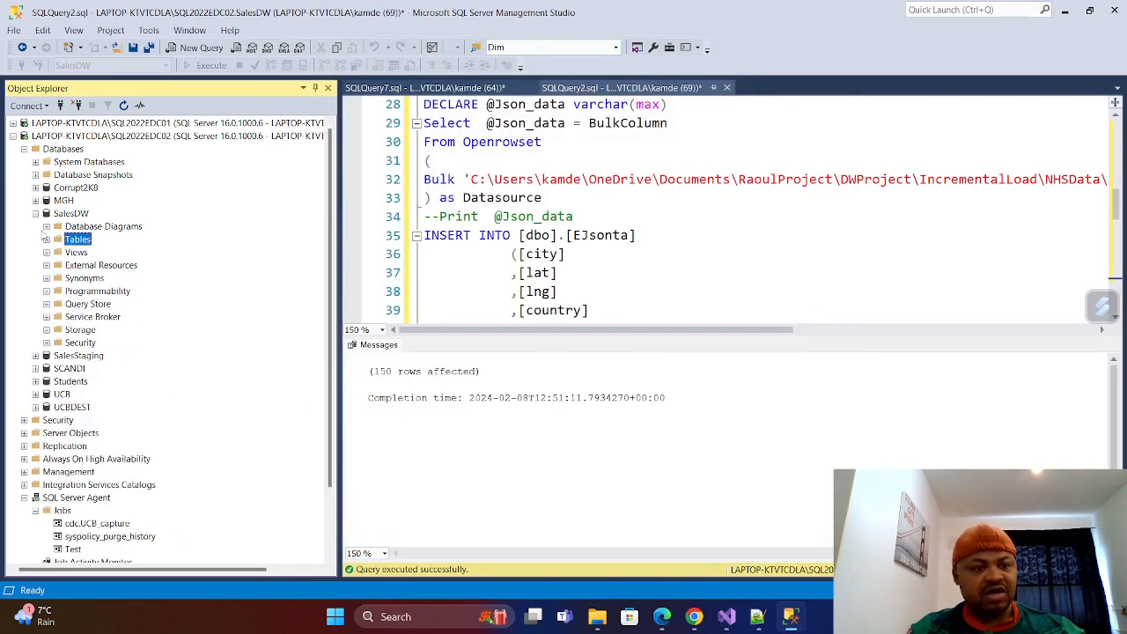
{"action": "left_click", "coordinate": [35, 213]}
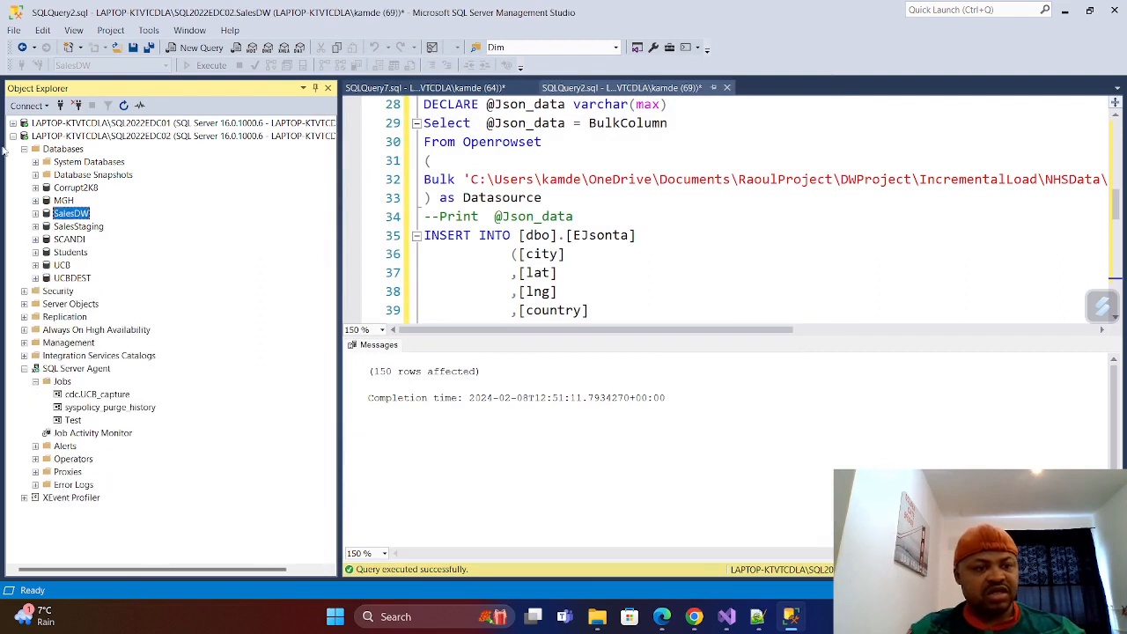
{"action": "left_click", "coordinate": [25, 149]}
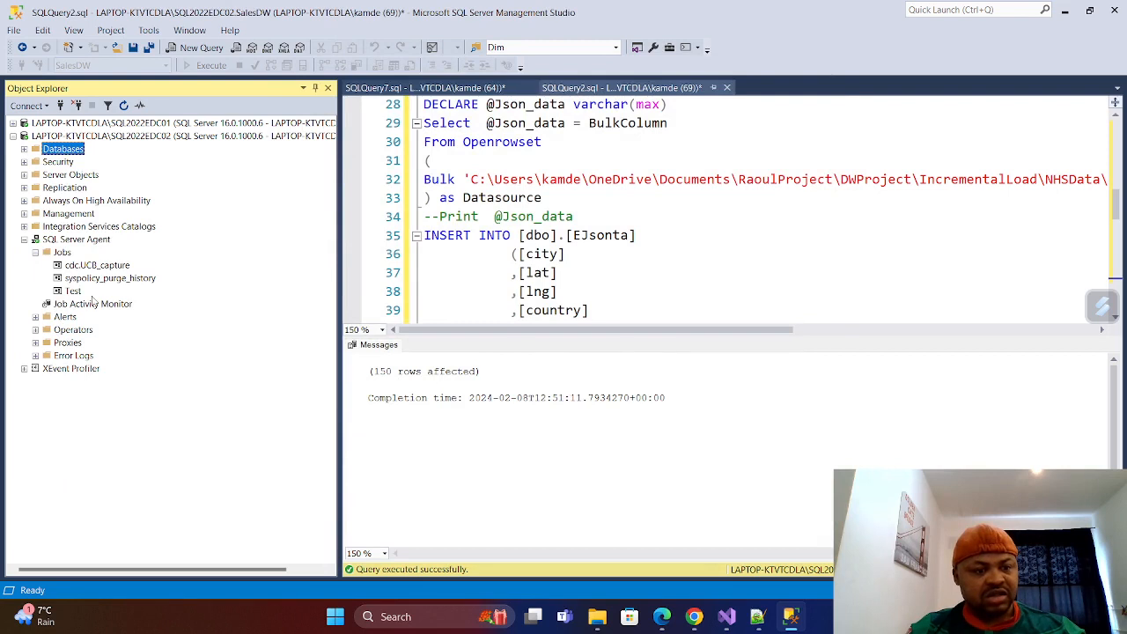
{"action": "right_click", "coordinate": [75, 291]}
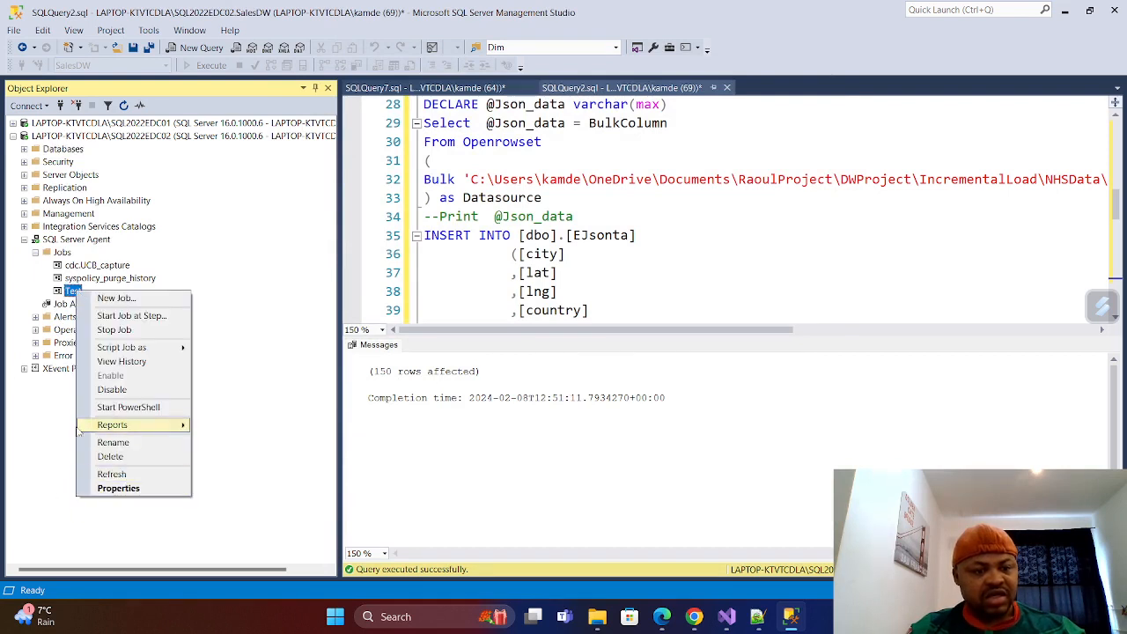
{"action": "left_click", "coordinate": [104, 317]}
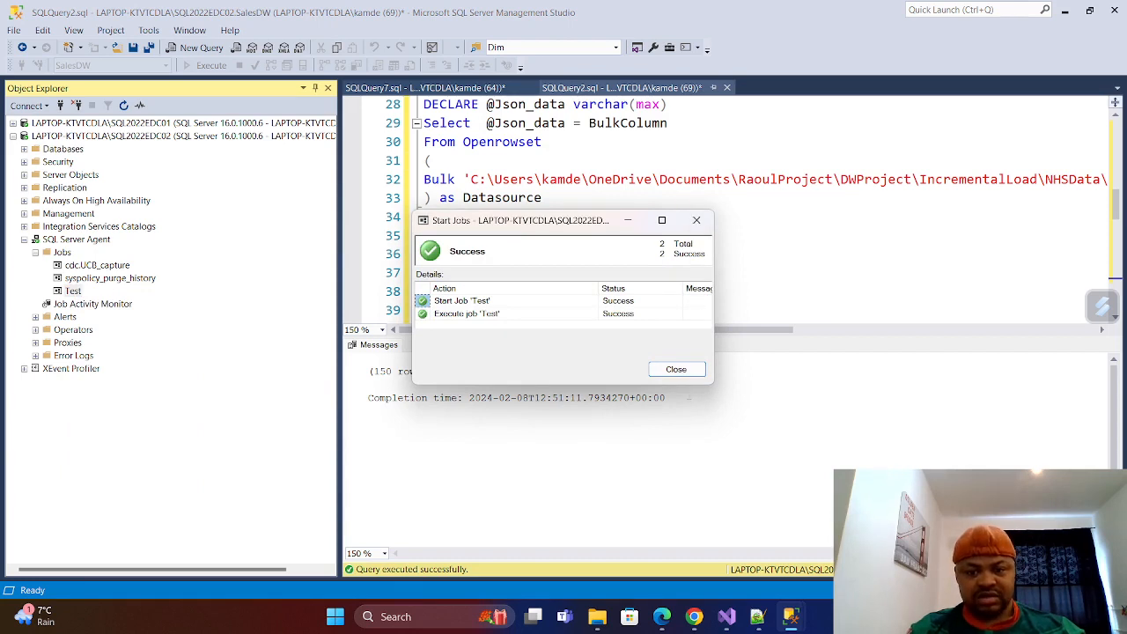
{"action": "left_click", "coordinate": [676, 369]}
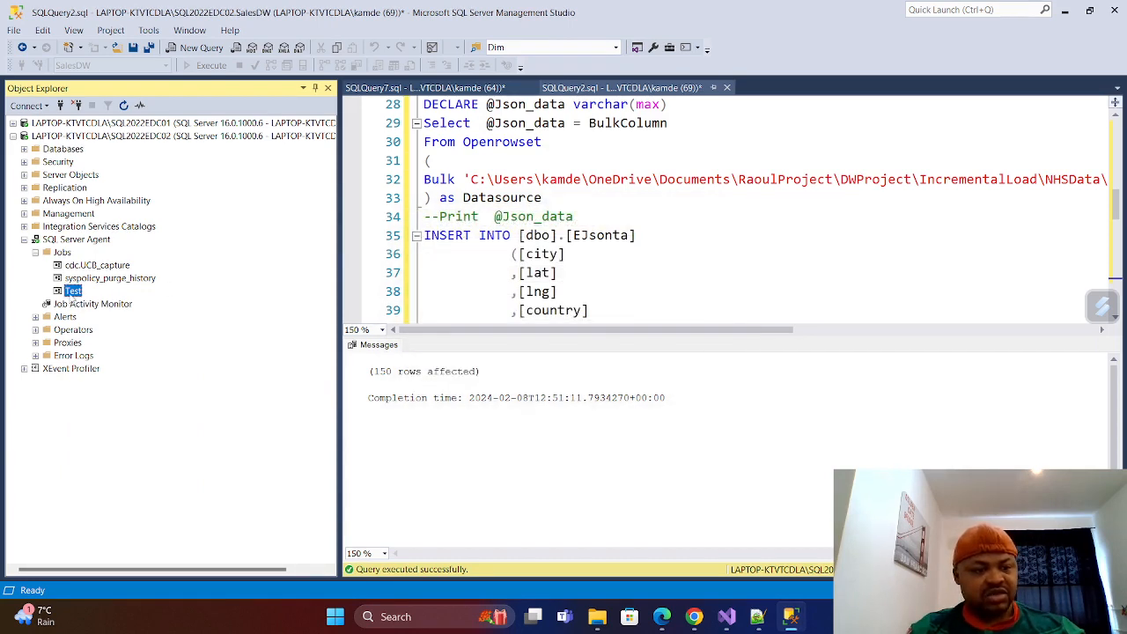
Check the Test job's history, expand its latest run to see the step outcome, and close the log viewer.
{"action": "right_click", "coordinate": [72, 296]}
{"action": "left_click", "coordinate": [110, 364]}
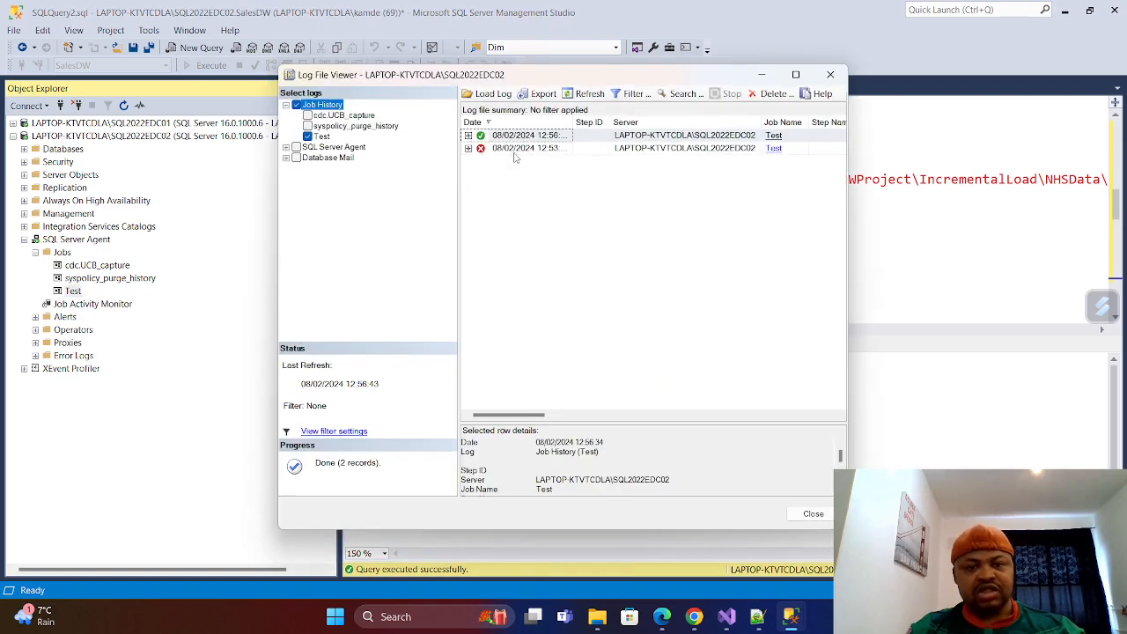
{"action": "left_click", "coordinate": [468, 135]}
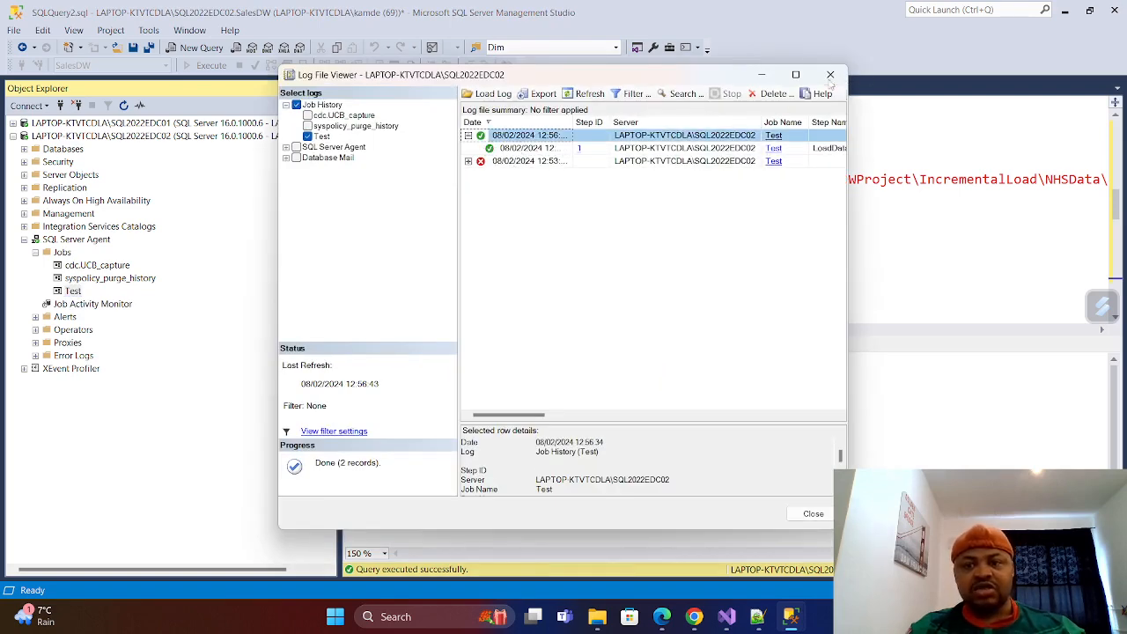
{"action": "left_click", "coordinate": [831, 74]}
Collapse SQL Server Agent, expand the SalesDW database's Tables folder, and refresh its table list.
{"action": "left_click", "coordinate": [36, 240]}
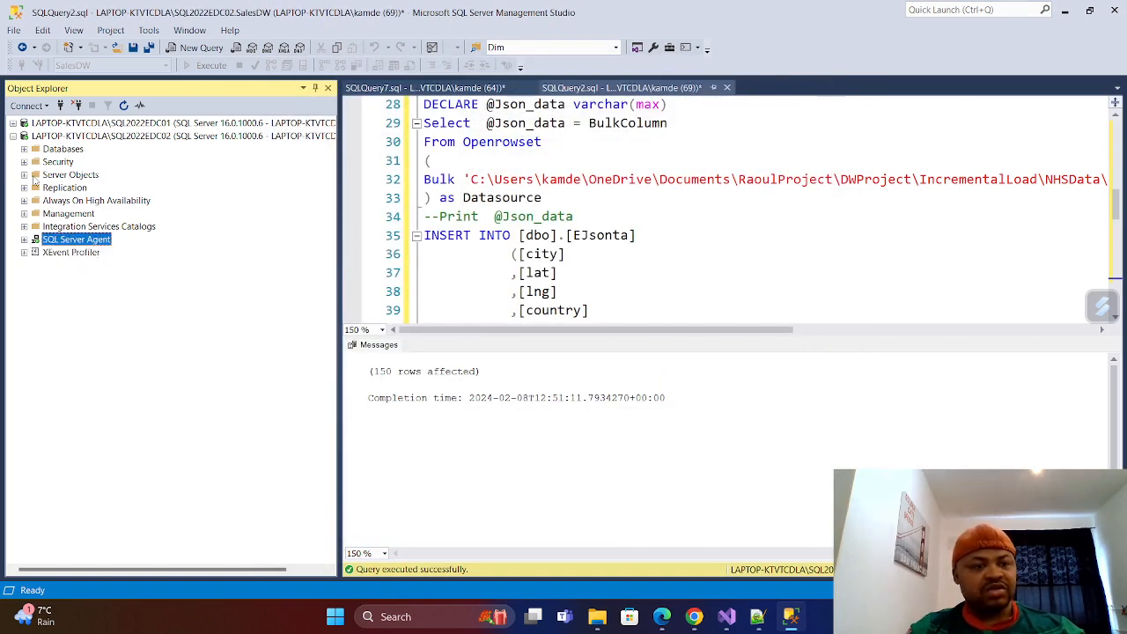
{"action": "left_click", "coordinate": [24, 150]}
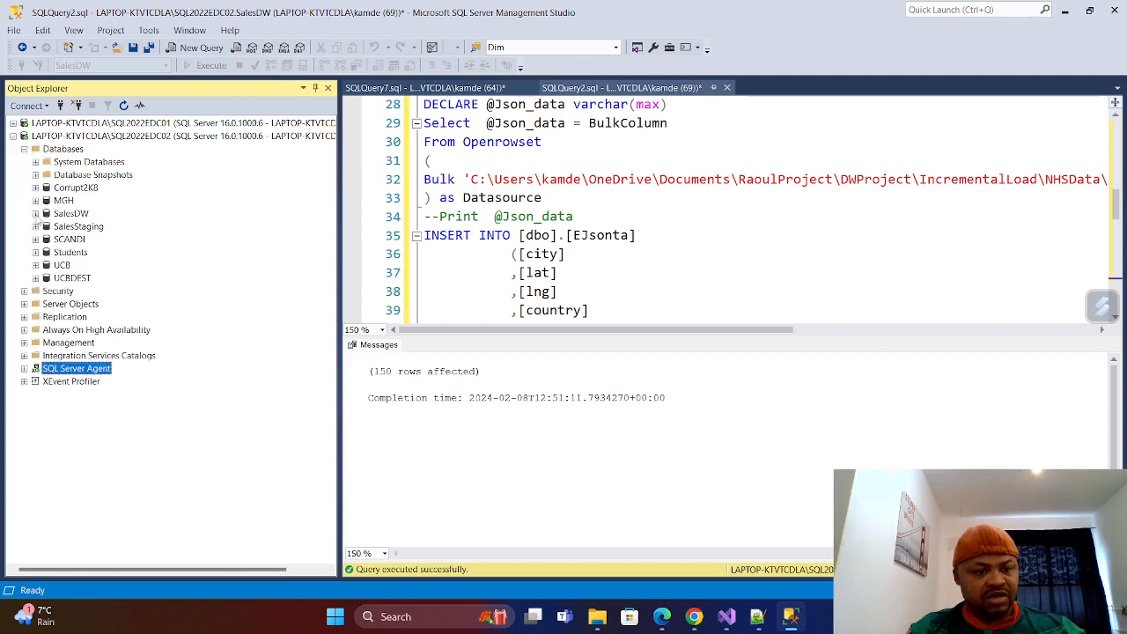
{"action": "left_click", "coordinate": [35, 214]}
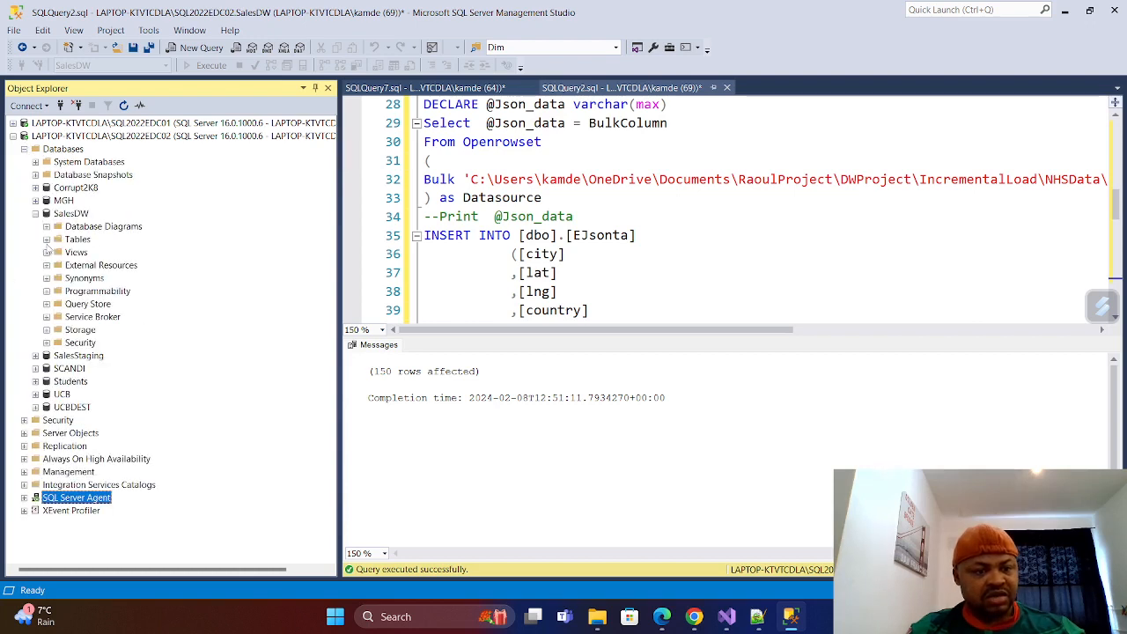
{"action": "left_click", "coordinate": [46, 241]}
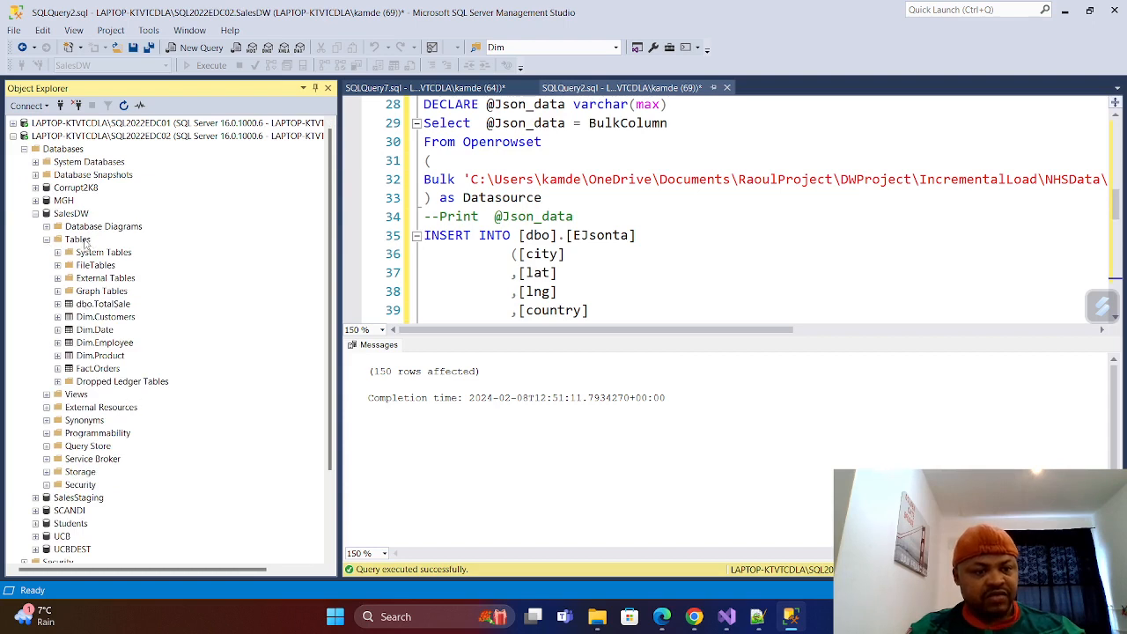
{"action": "right_click", "coordinate": [85, 244]}
{"action": "left_click", "coordinate": [115, 317]}
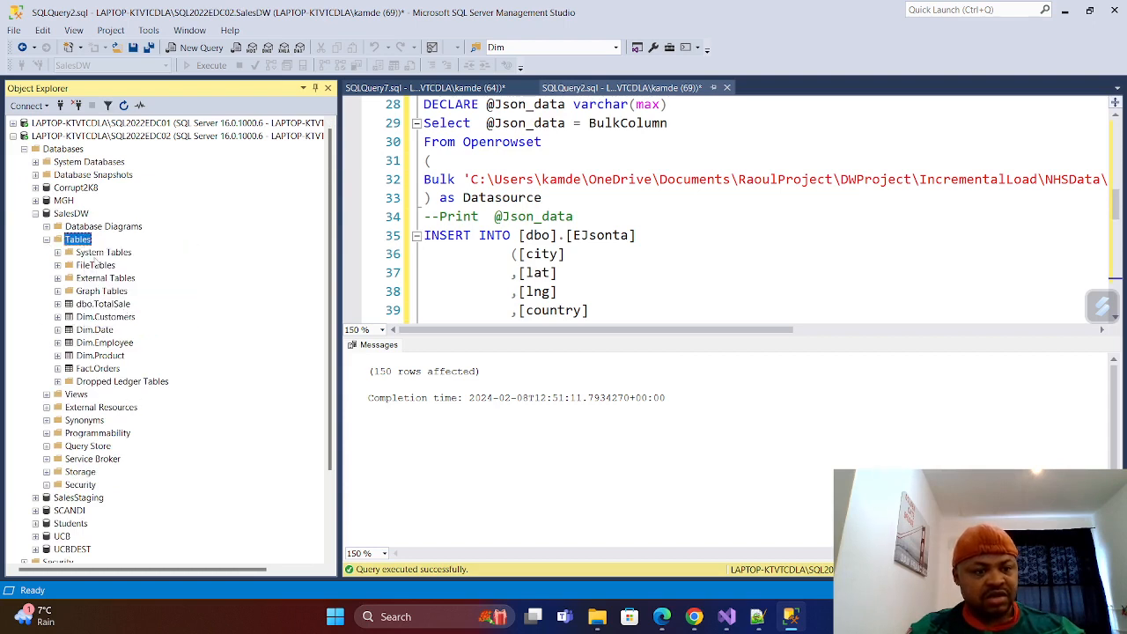
{"action": "right_click", "coordinate": [85, 240]}
{"action": "left_click", "coordinate": [115, 315]}
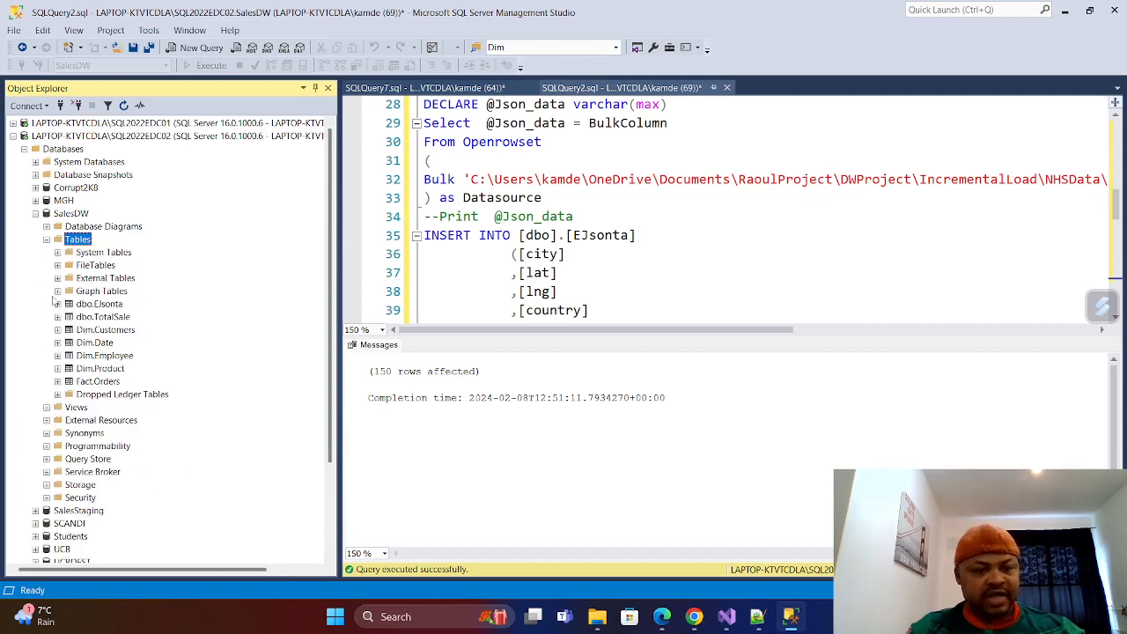
Select the top 1000 rows of dbo.EJsonta to check the loaded data, and collapse the SalesDW database.
{"action": "right_click", "coordinate": [102, 305]}
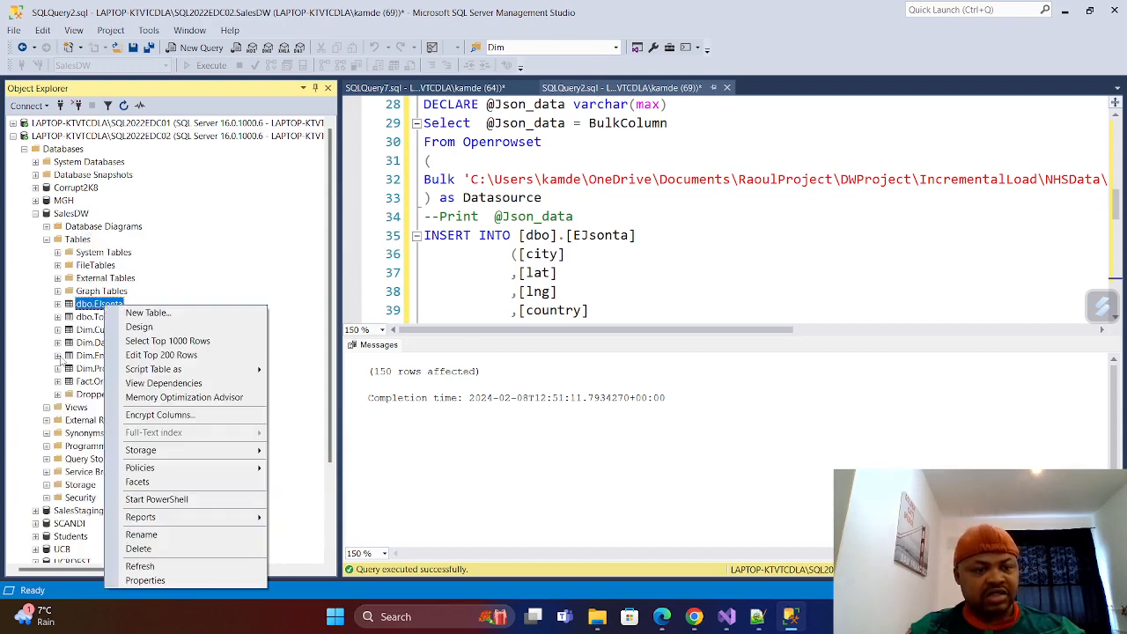
{"action": "left_click", "coordinate": [167, 340]}
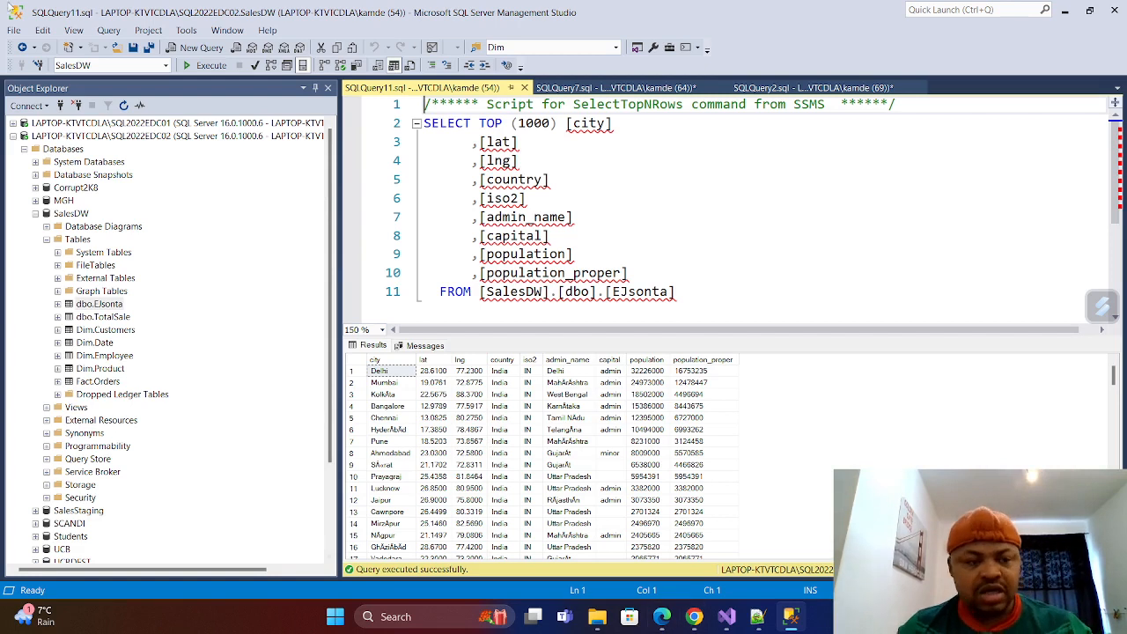
{"action": "left_click", "coordinate": [35, 213]}
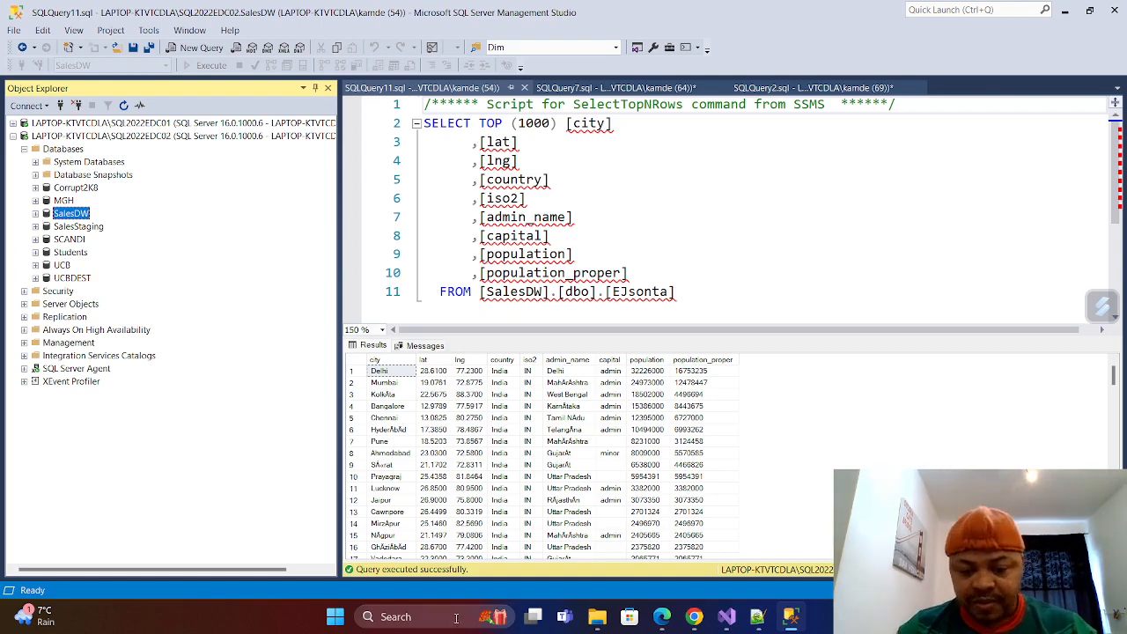
Launch Power BI Desktop.
{"action": "left_click", "coordinate": [428, 614]}
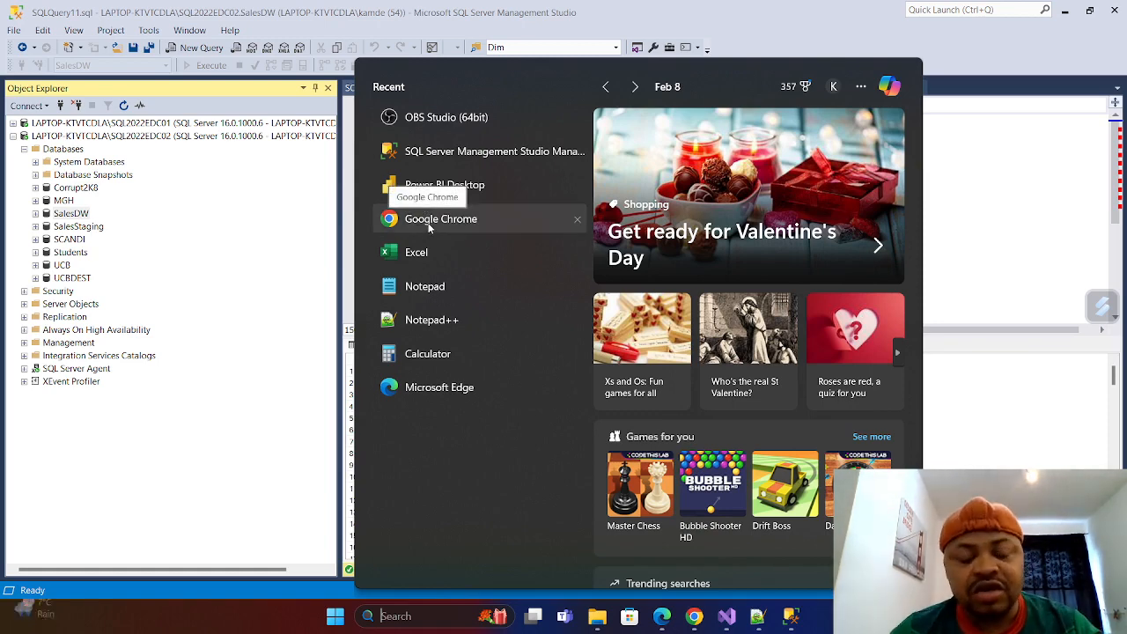
{"action": "left_click", "coordinate": [462, 185]}
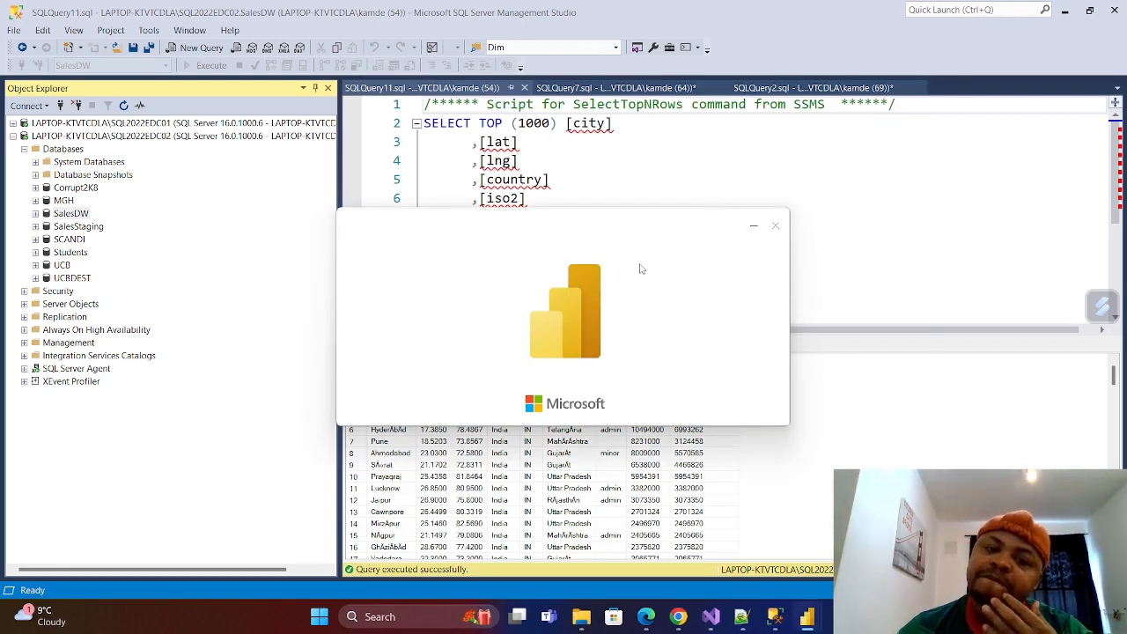
Switch to Microsoft Edge and look at the Astrato Workbooks page.
{"action": "left_click", "coordinate": [646, 616]}
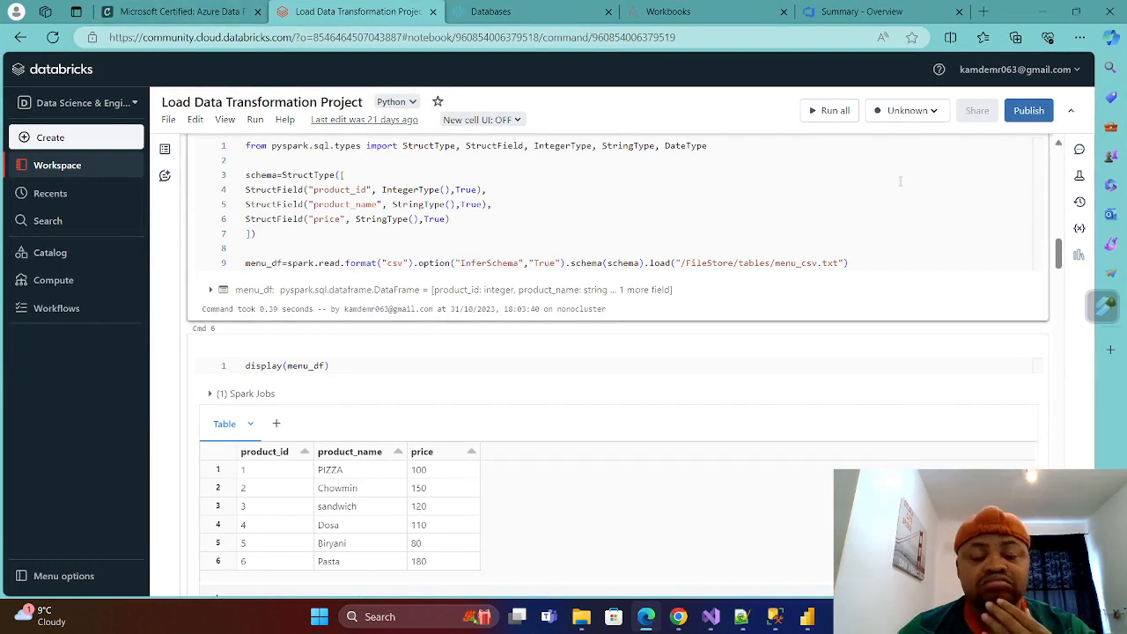
{"action": "left_click", "coordinate": [702, 16]}
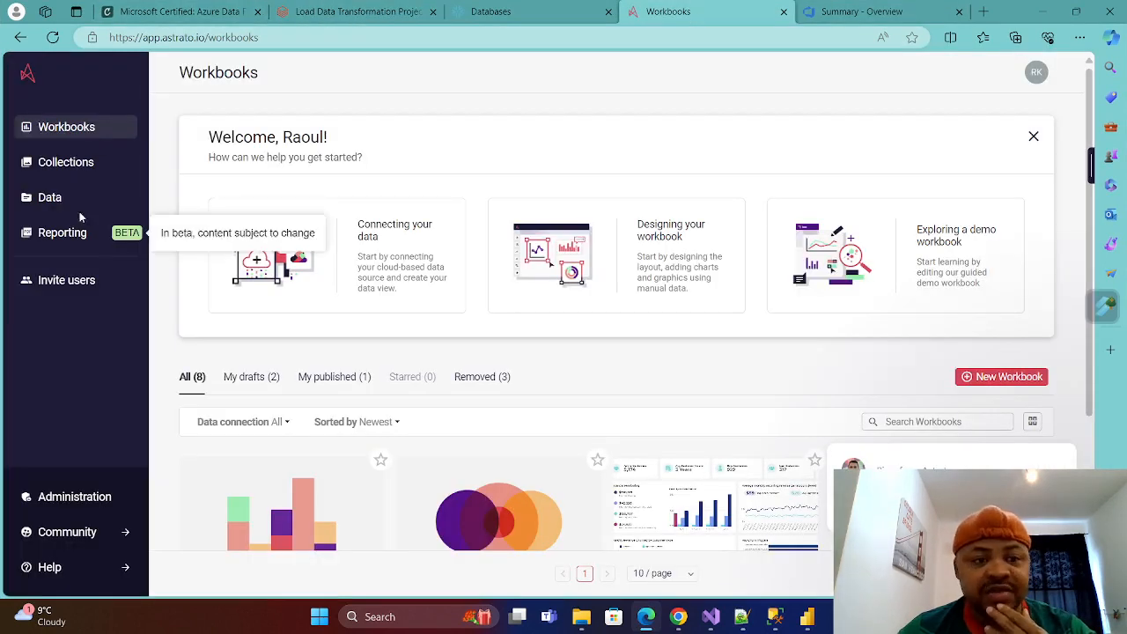
{"action": "mouse_move", "coordinate": [718, 519]}
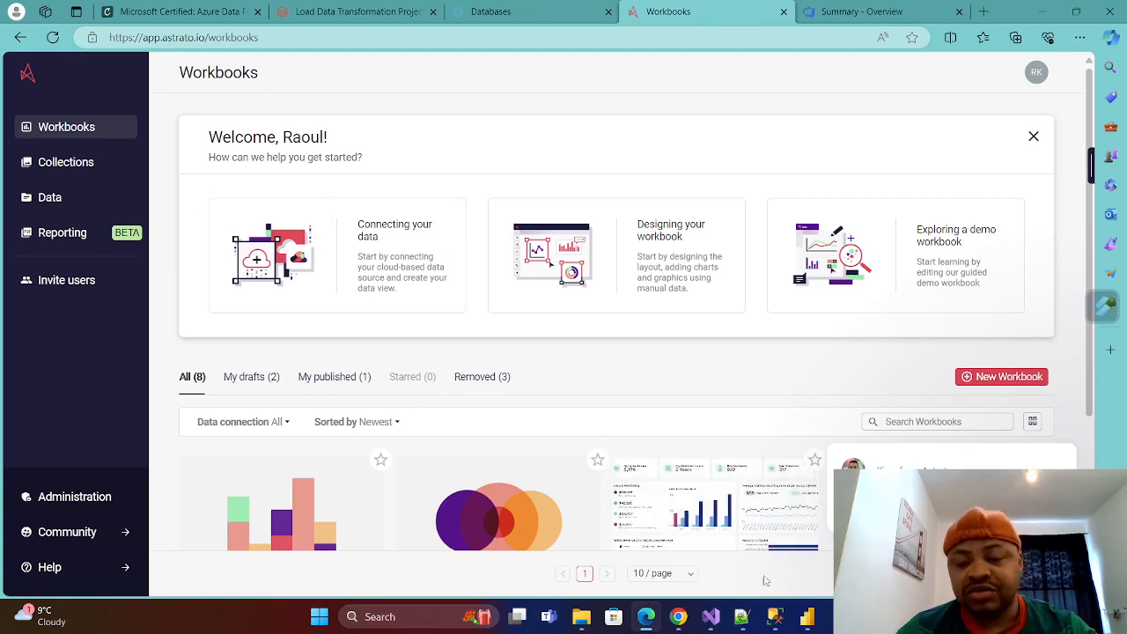
Switch to Power BI Desktop, dismiss its start screen, and open the full list of Get Data connectors.
{"action": "left_click", "coordinate": [717, 523]}
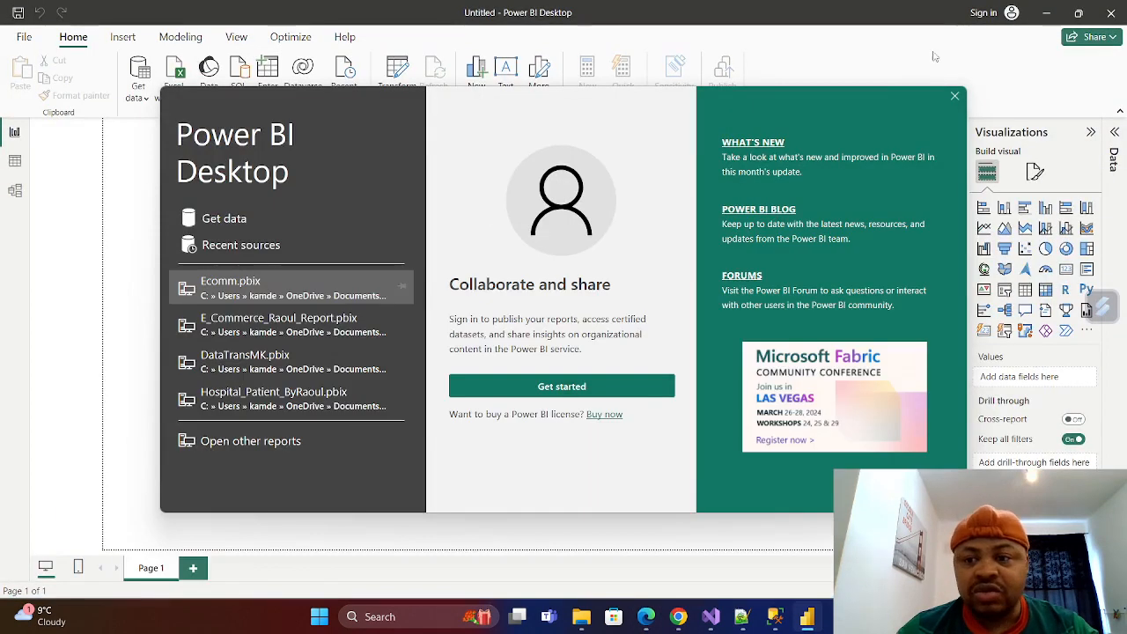
{"action": "left_click", "coordinate": [955, 97]}
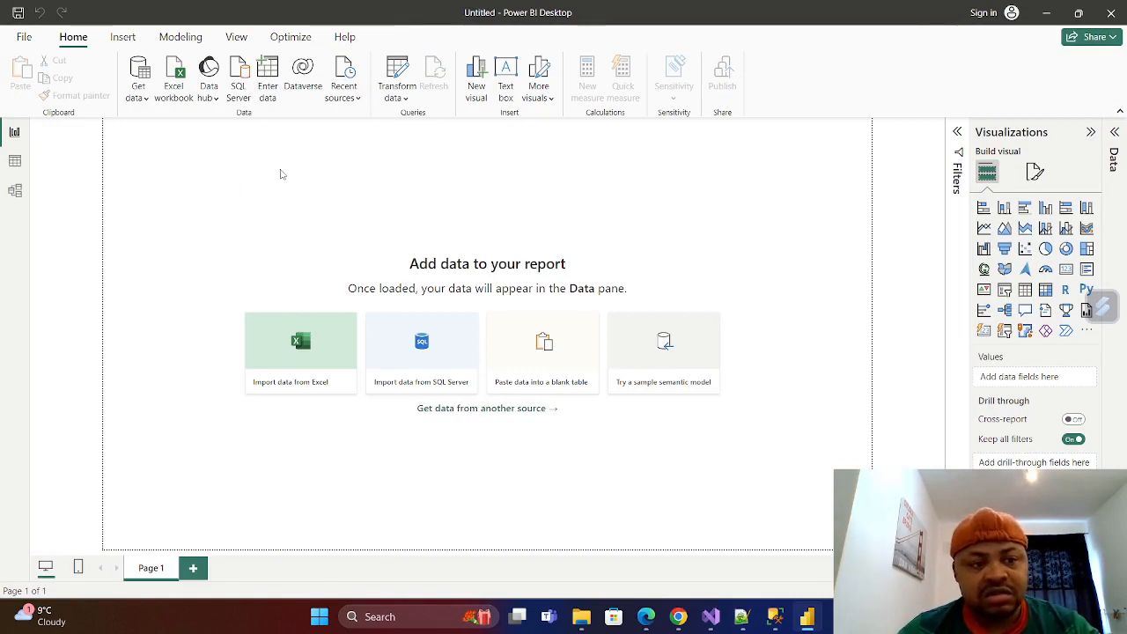
{"action": "left_click", "coordinate": [146, 99]}
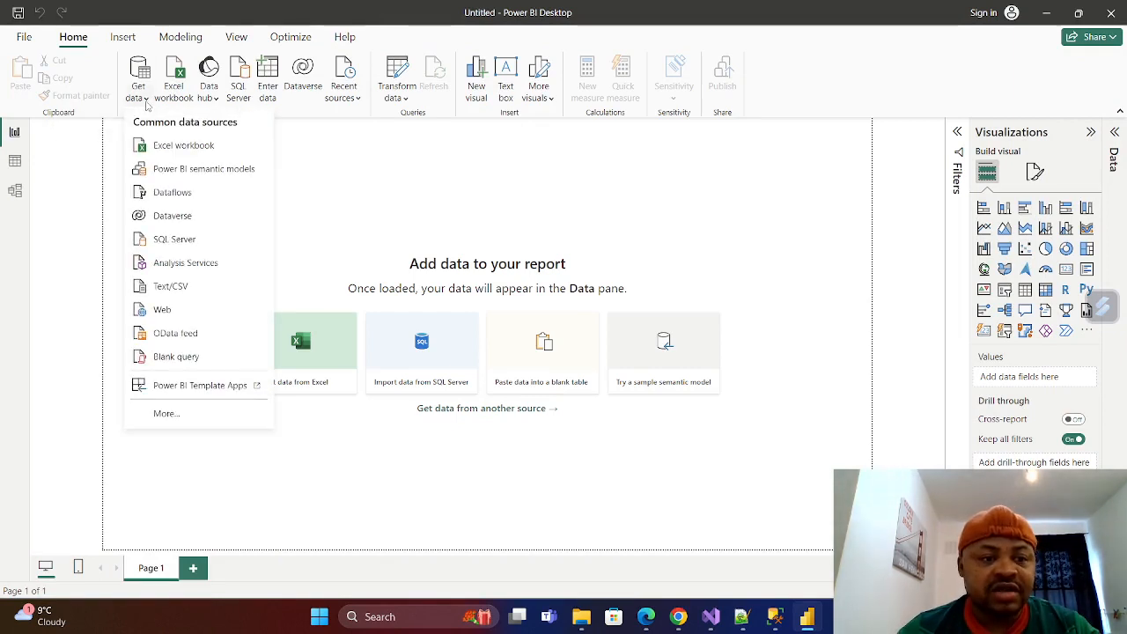
{"action": "left_click", "coordinate": [165, 414]}
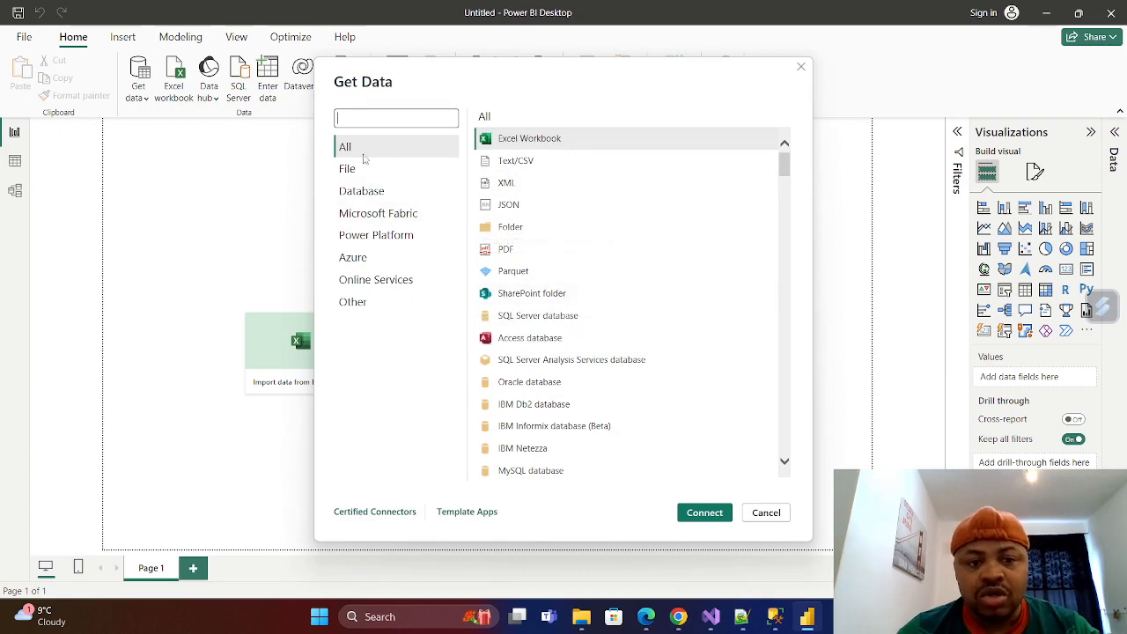
Search the Get Data connectors for "databr".
{"action": "scroll", "coordinate": [582, 265], "scroll_direction": "down", "scroll_amount": 1}
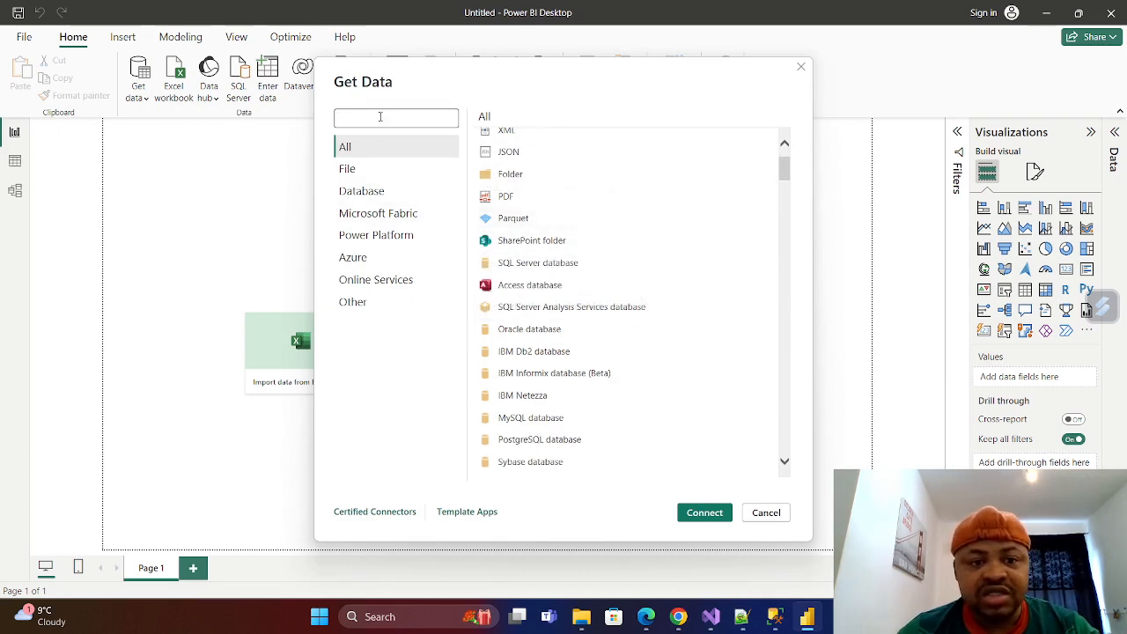
{"action": "type", "text": "da"}
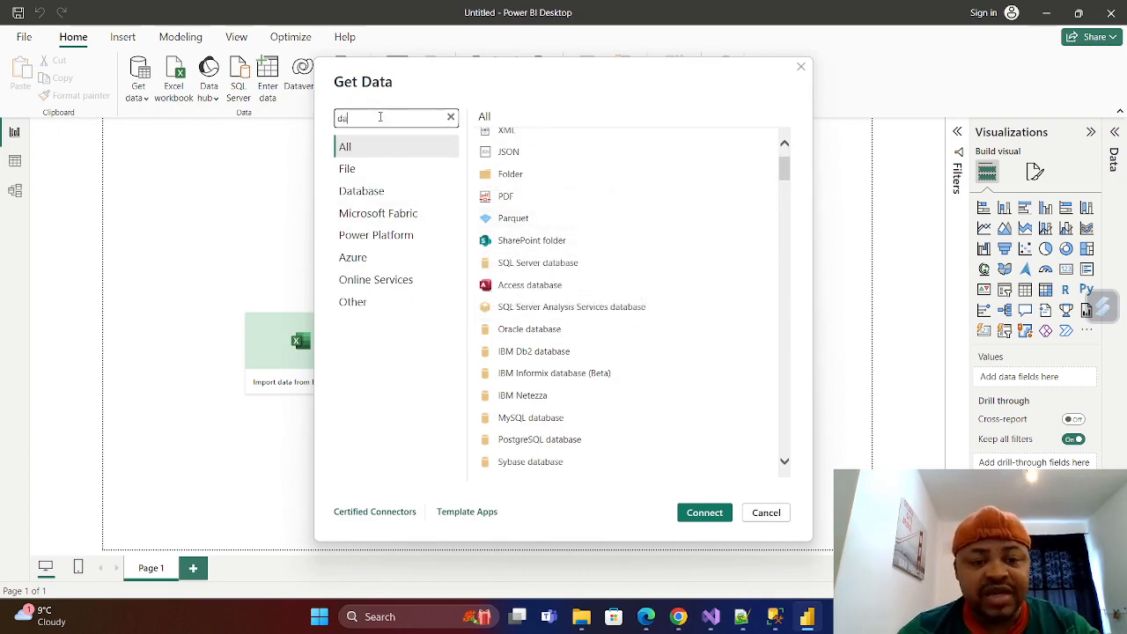
{"action": "type", "text": "tab"}
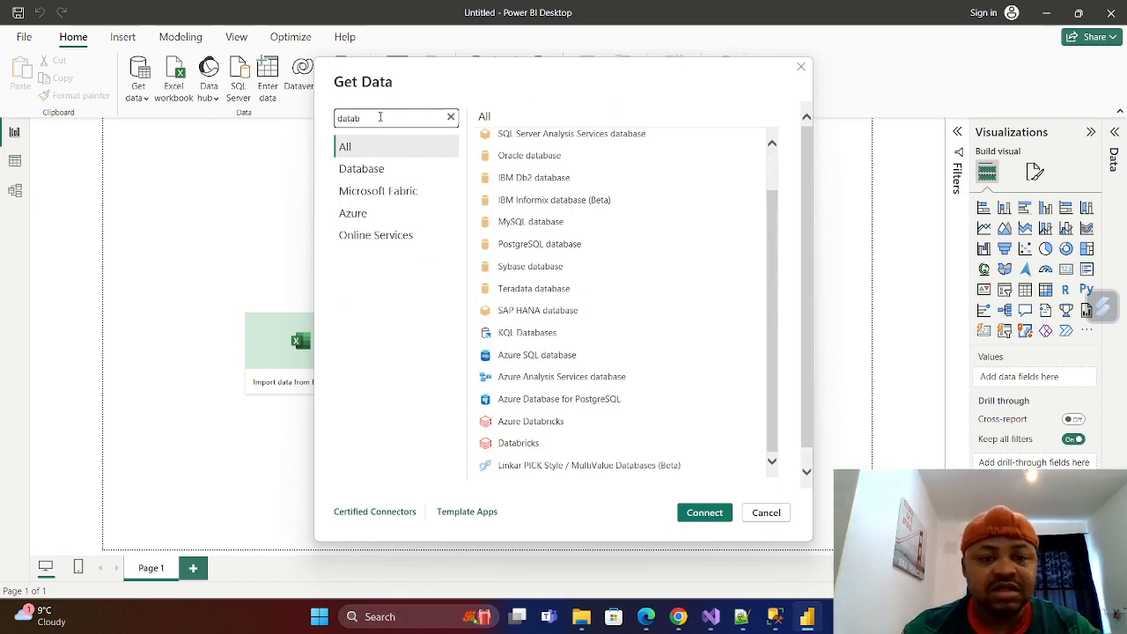
{"action": "type", "text": "r"}
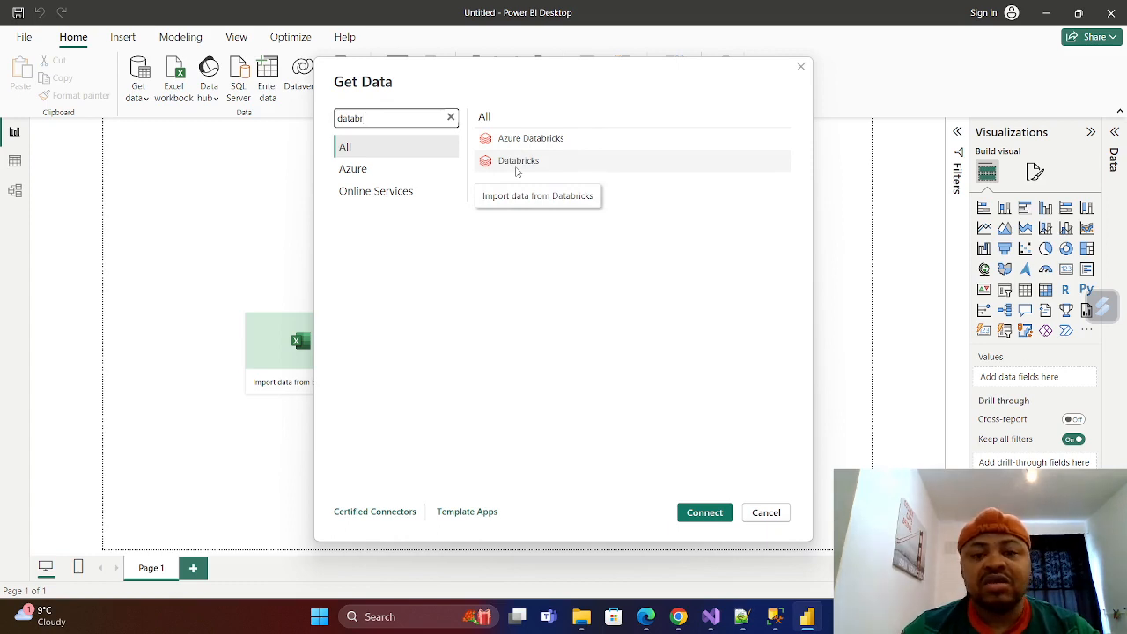
Clear the connector search and start a connection with the SQL Server database connector.
{"action": "left_click", "coordinate": [450, 117]}
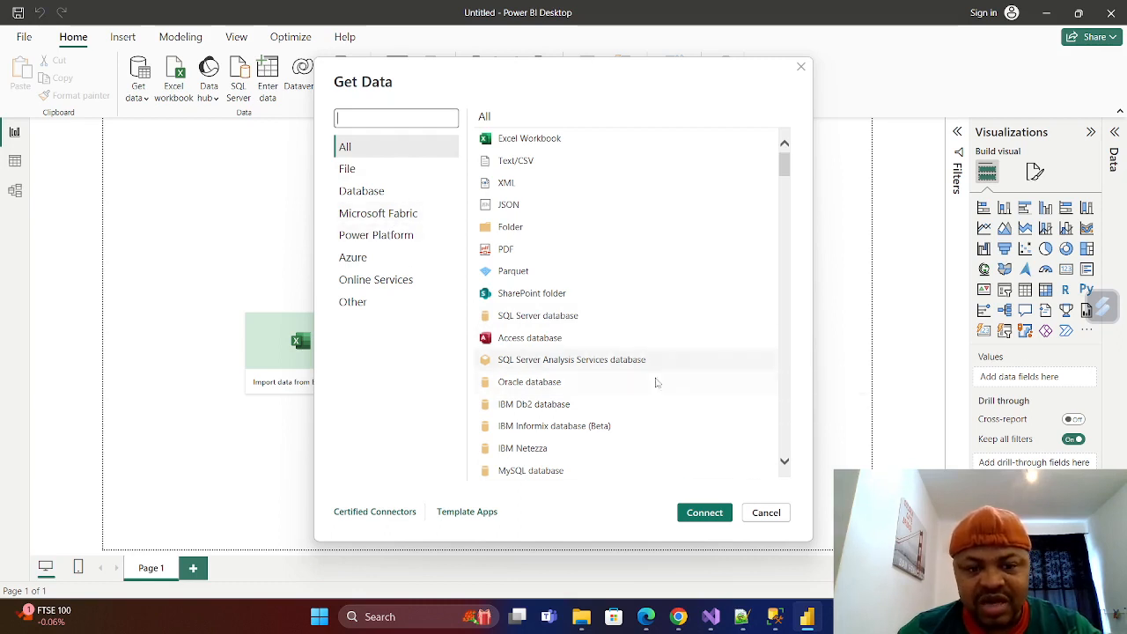
{"action": "left_click", "coordinate": [541, 319]}
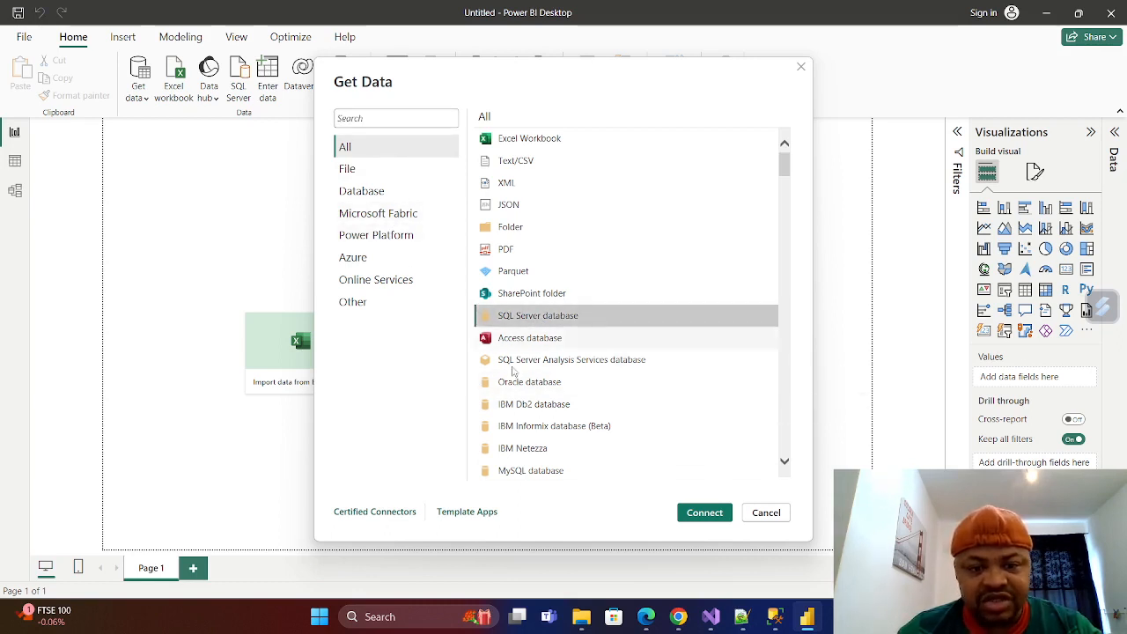
{"action": "left_click", "coordinate": [709, 518]}
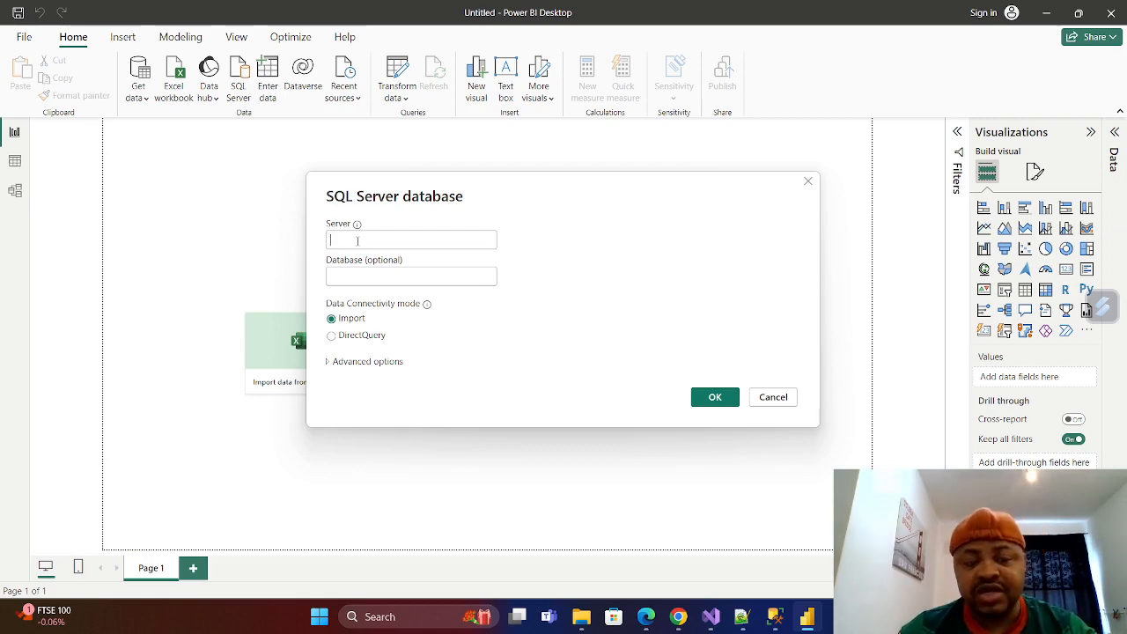
{"action": "left_click", "coordinate": [775, 616]}
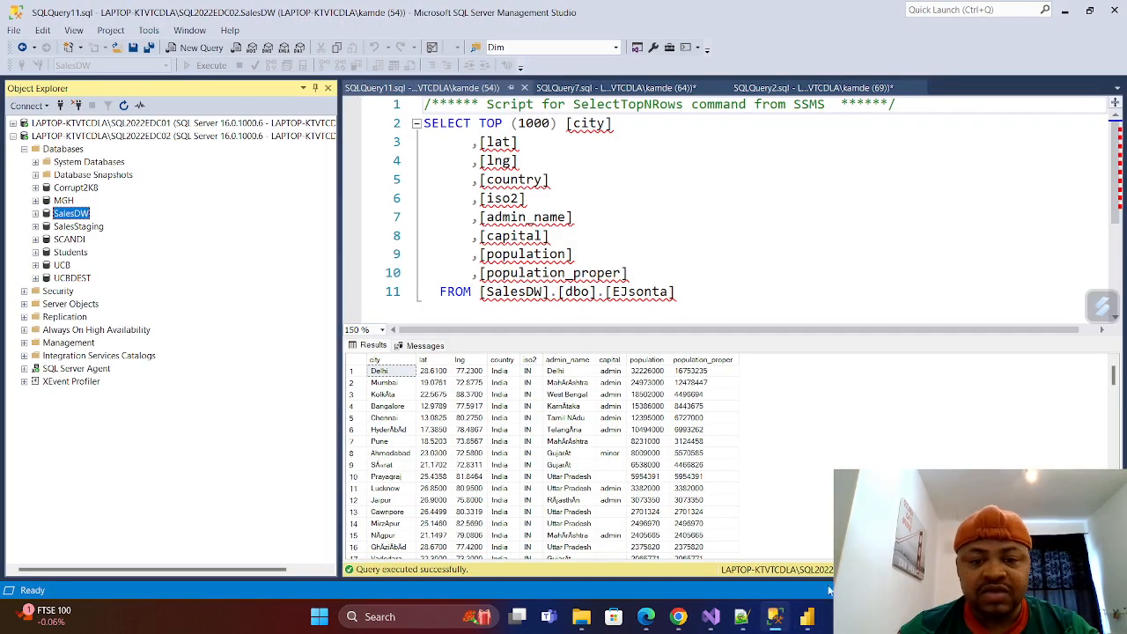
{"action": "scroll", "coordinate": [574, 151], "scroll_direction": "down", "scroll_amount": 4}
{"action": "left_click", "coordinate": [702, 109]}
{"action": "key", "text": "Return"}
{"action": "key", "text": "Return"}
{"action": "key", "text": "Return"}
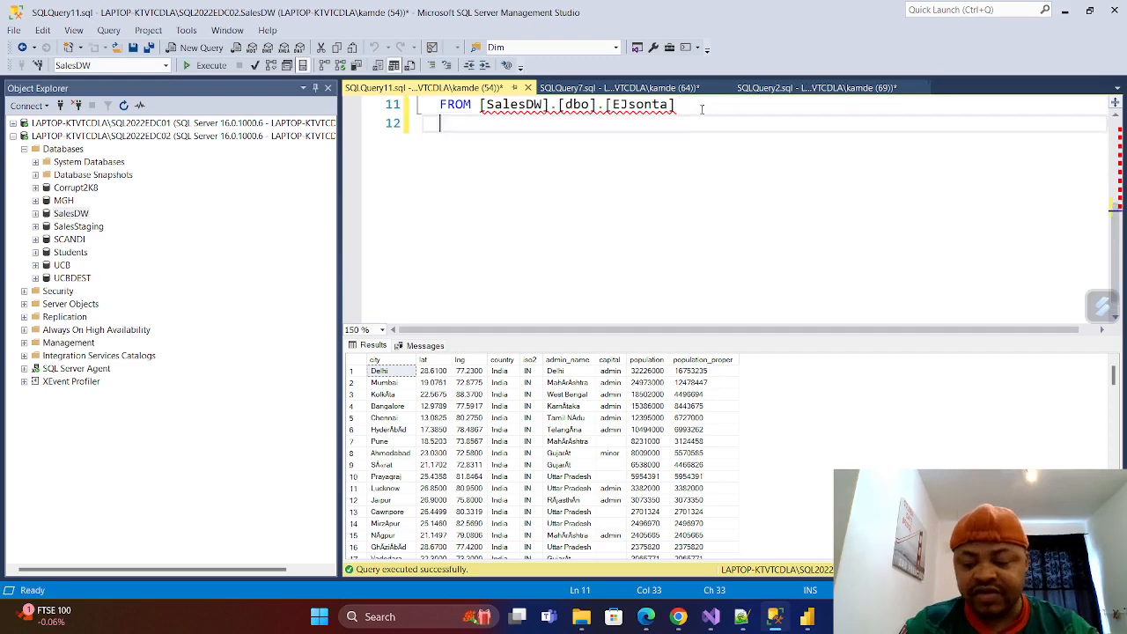
{"action": "type", "text": "Select"}
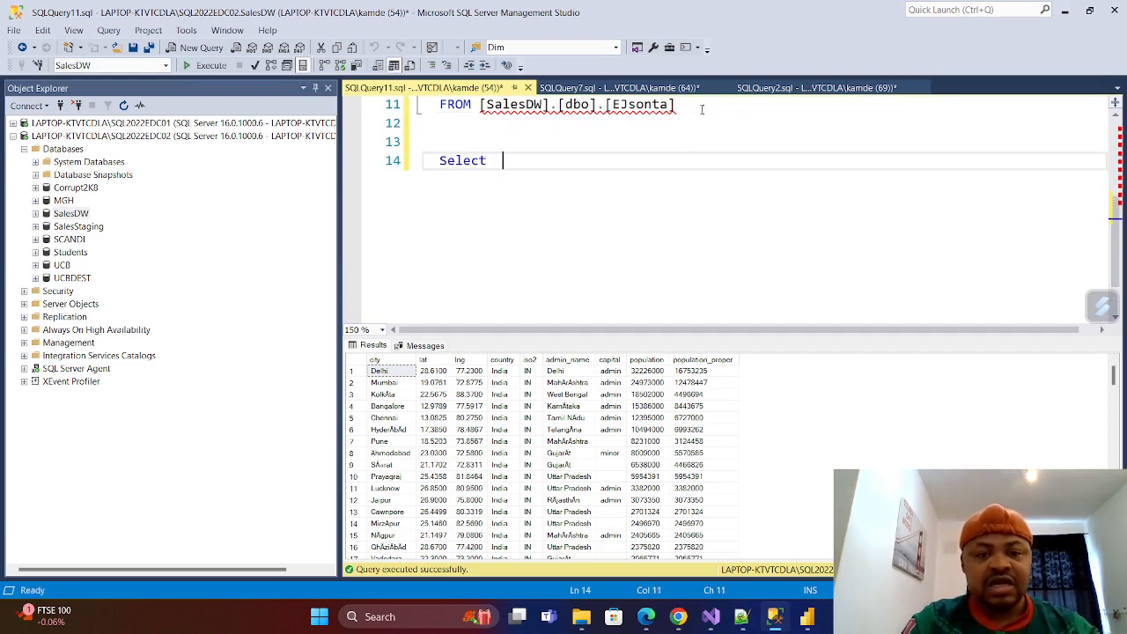
{"action": "type", "text": "  @@serv"}
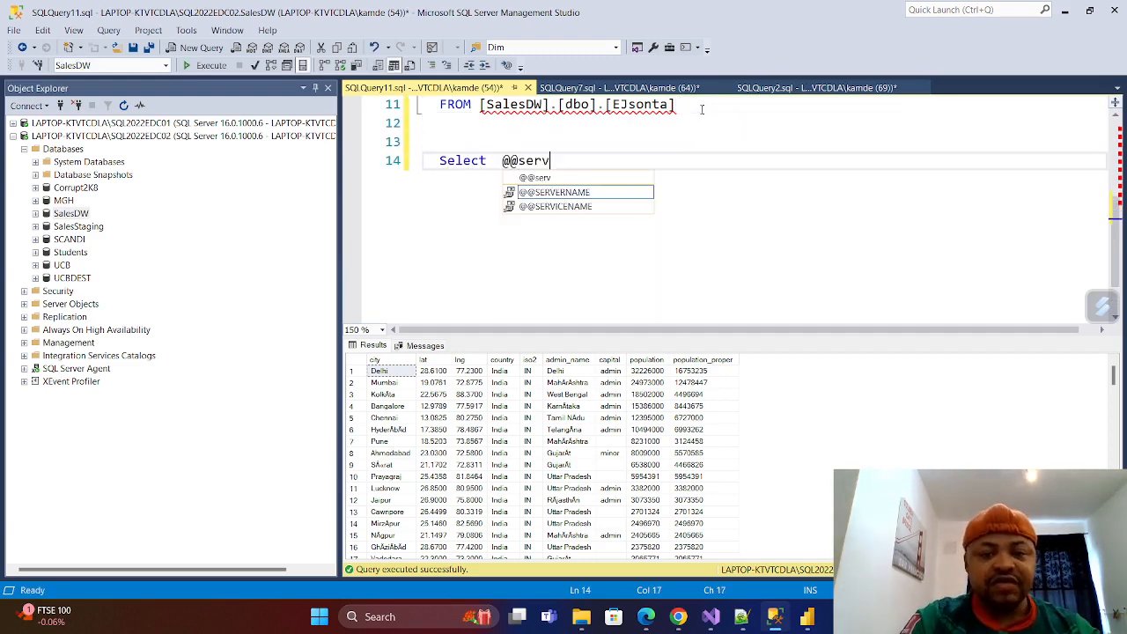
{"action": "key", "text": "Tab"}
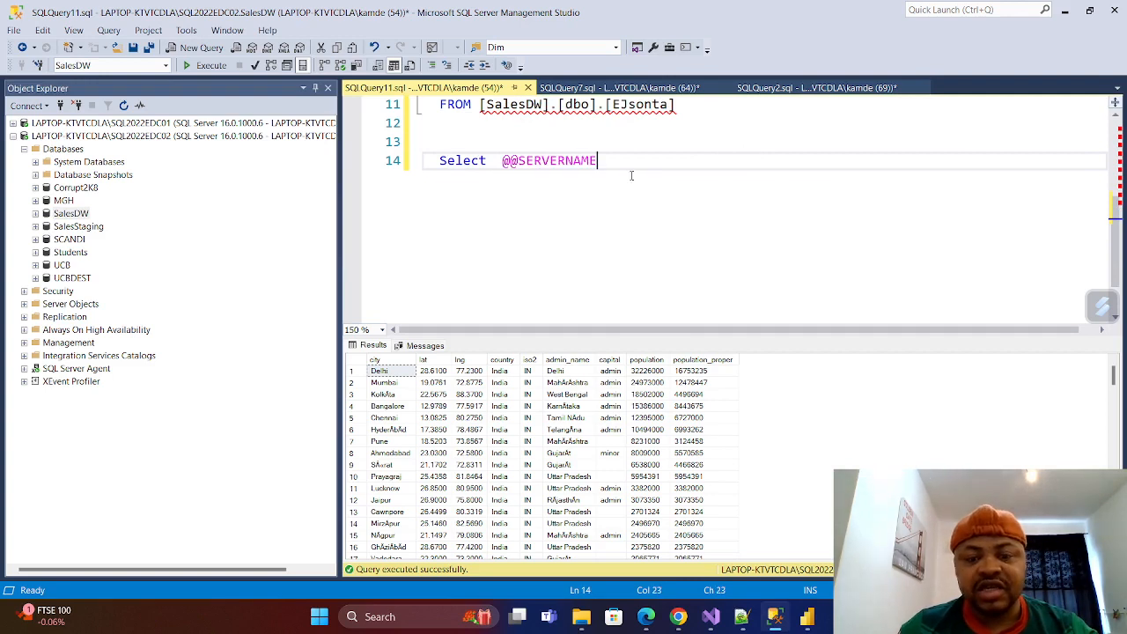
{"action": "key", "text": "shift+Home"}
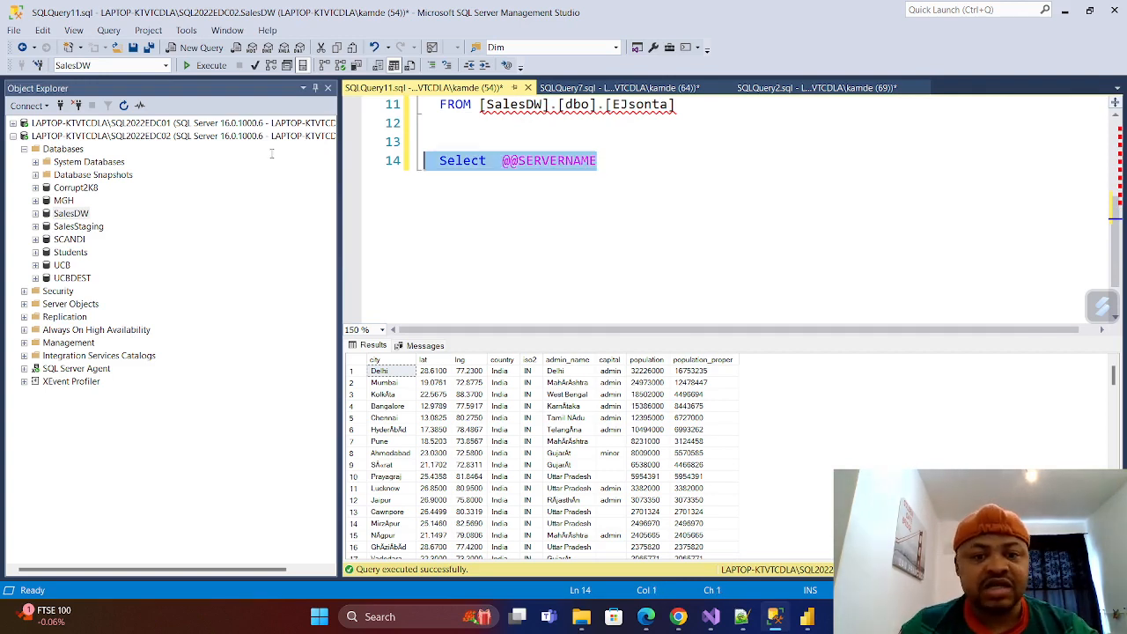
{"action": "left_click", "coordinate": [212, 66]}
{"action": "left_click", "coordinate": [440, 371]}
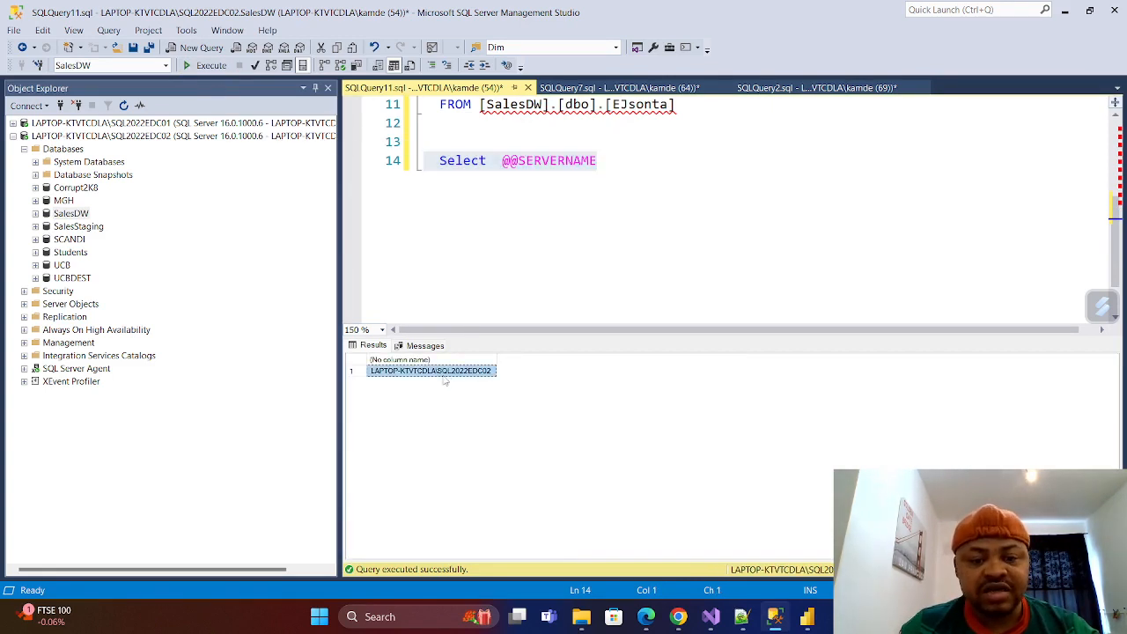
Look at the server name of the SQL2022EDC02 instance in the Connect to Server dialog, and close it without connecting.
{"action": "left_click", "coordinate": [66, 137]}
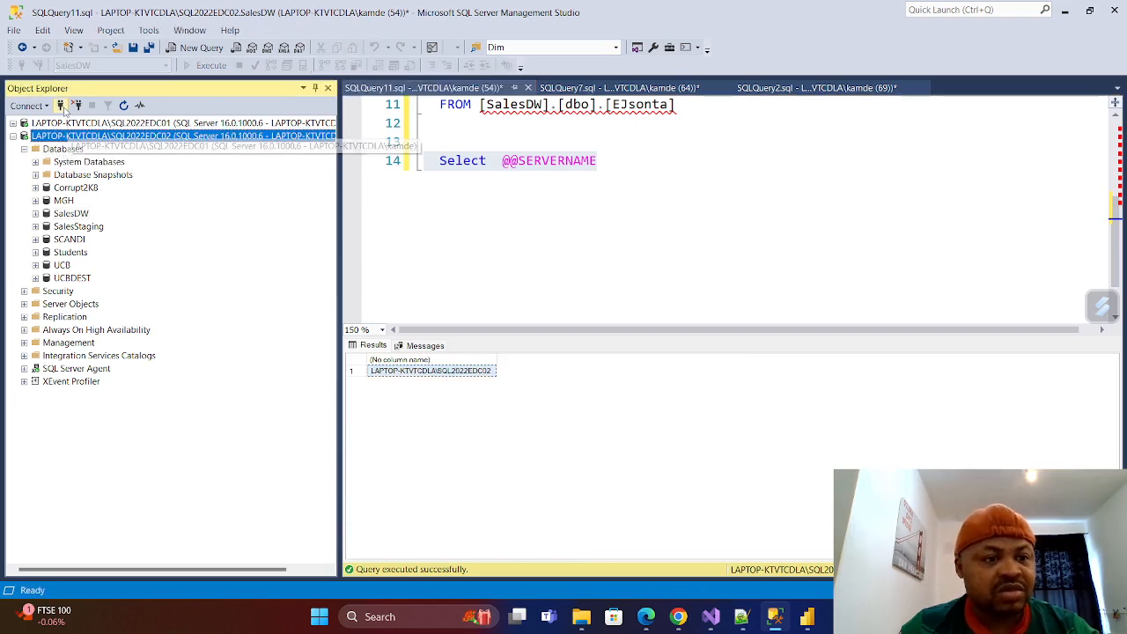
{"action": "left_click", "coordinate": [60, 106]}
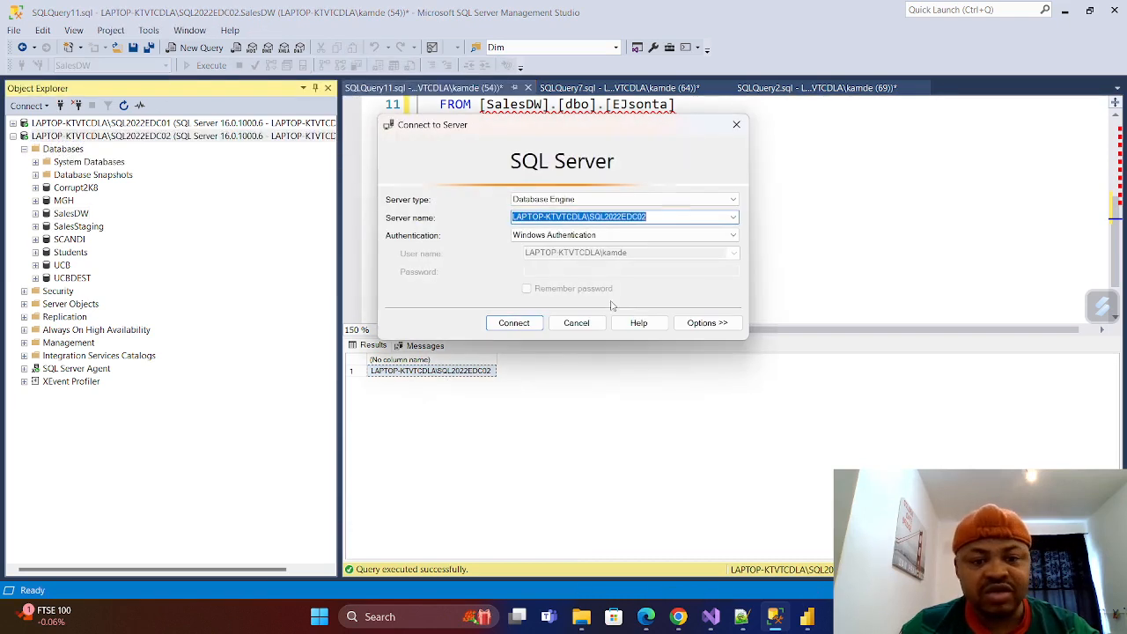
{"action": "left_click", "coordinate": [736, 124]}
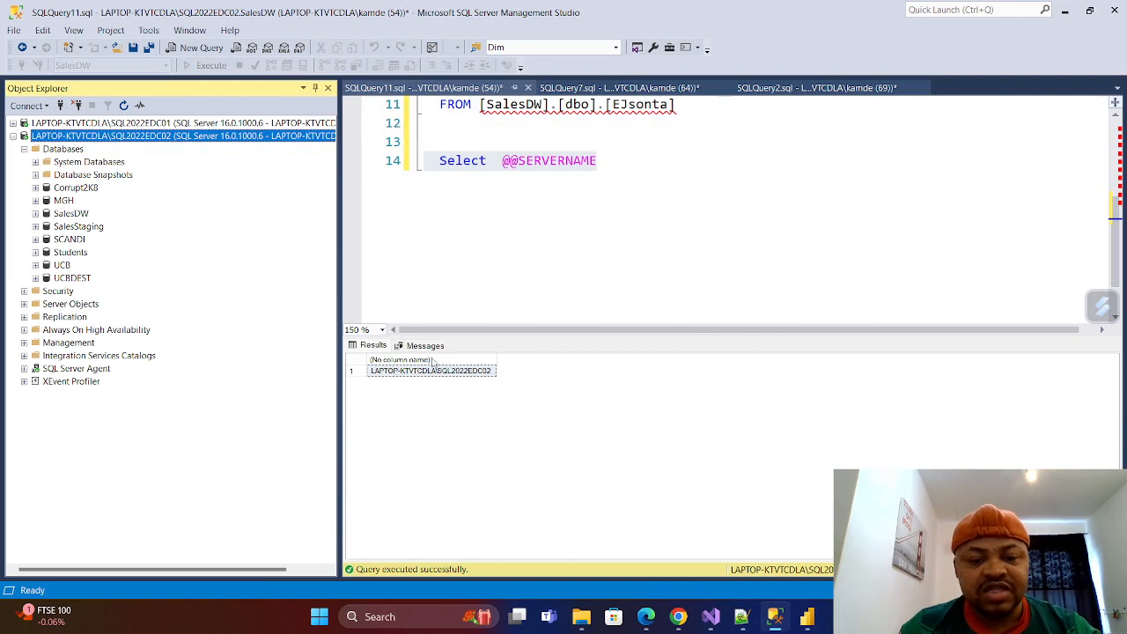
Copy the server name from the query result and enter it as the server in Power BI Desktop's SQL Server connection.
{"action": "left_click", "coordinate": [444, 371]}
{"action": "right_click", "coordinate": [445, 371]}
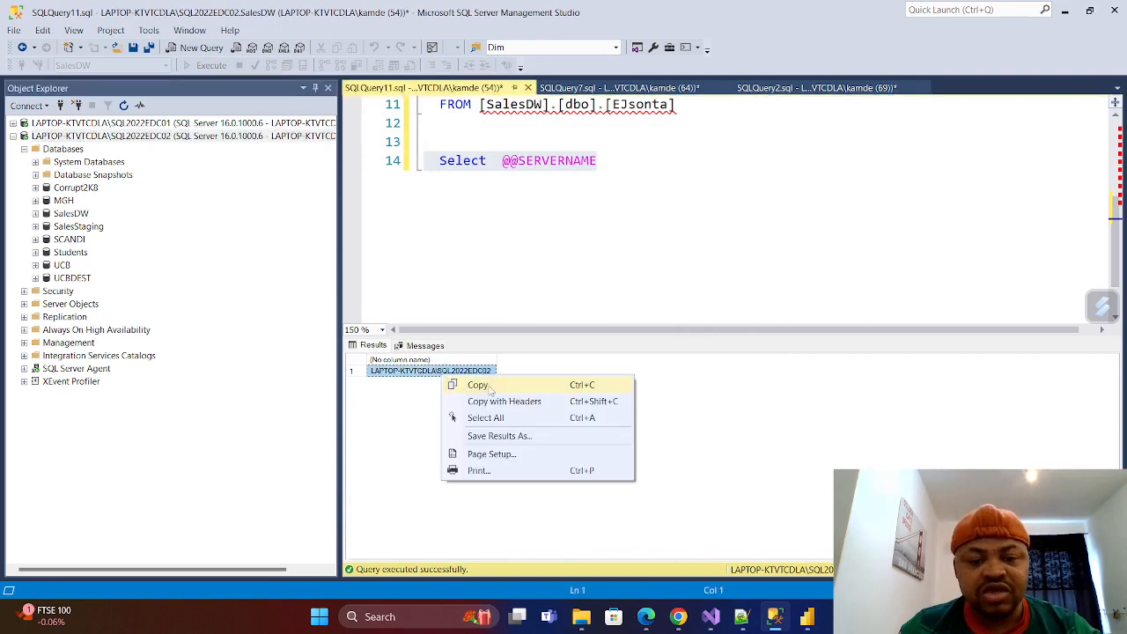
{"action": "left_click", "coordinate": [475, 381]}
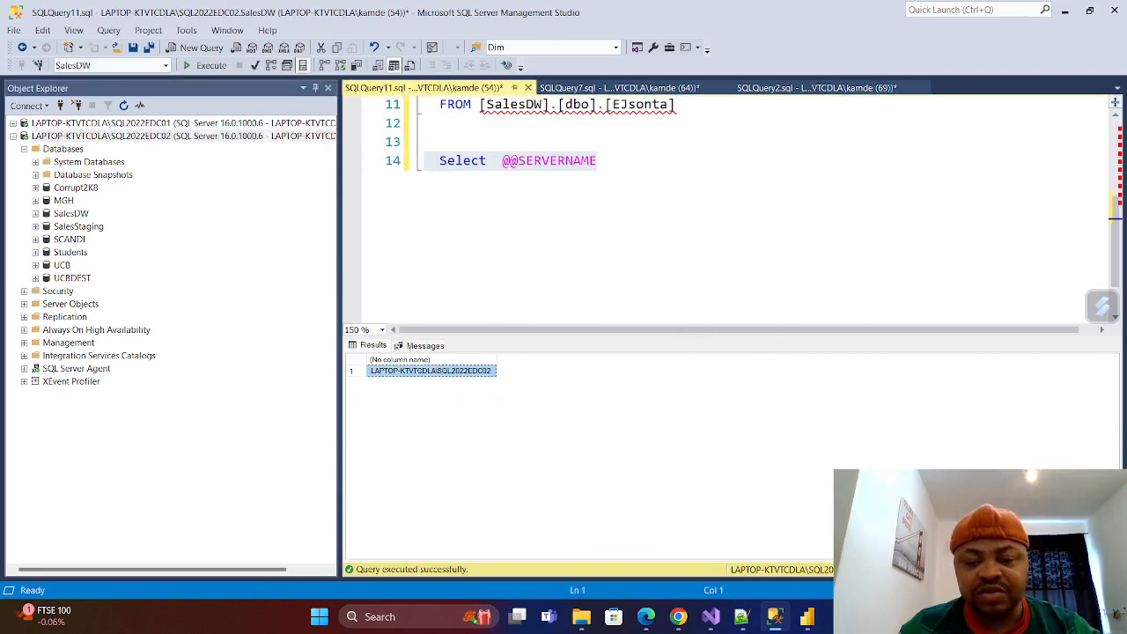
{"action": "left_click", "coordinate": [808, 618]}
{"action": "left_click", "coordinate": [387, 238]}
{"action": "key", "text": "ctrl+v"}
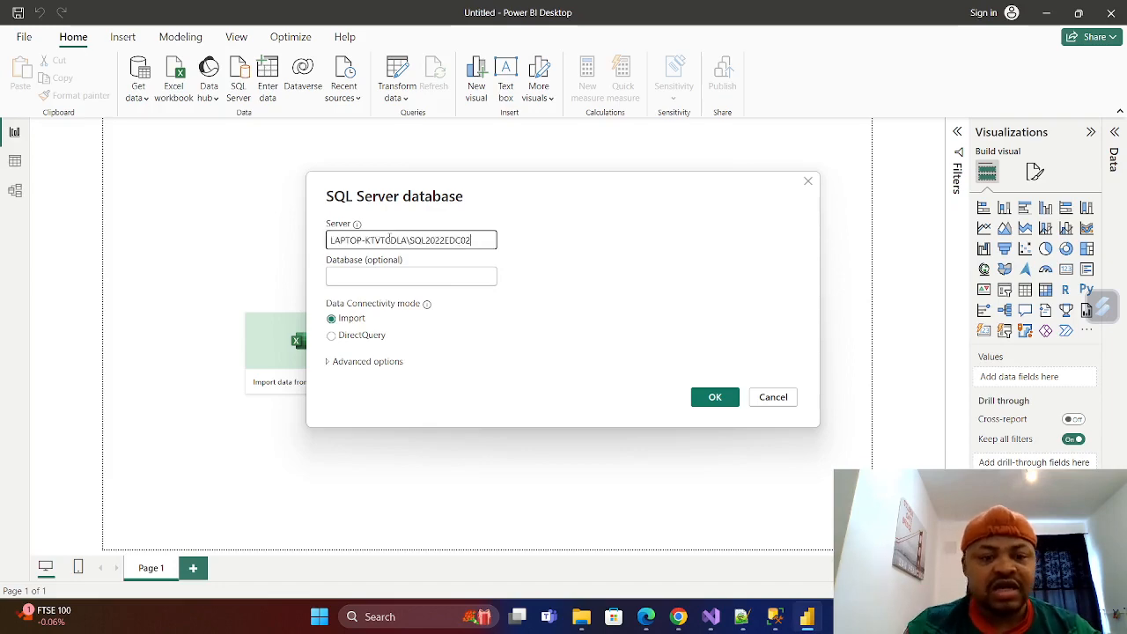
Copy the database name SalesDW from Object Explorer in SQL Server Management Studio and enter it as the database in Power BI Desktop's connection.
{"action": "left_click", "coordinate": [777, 619]}
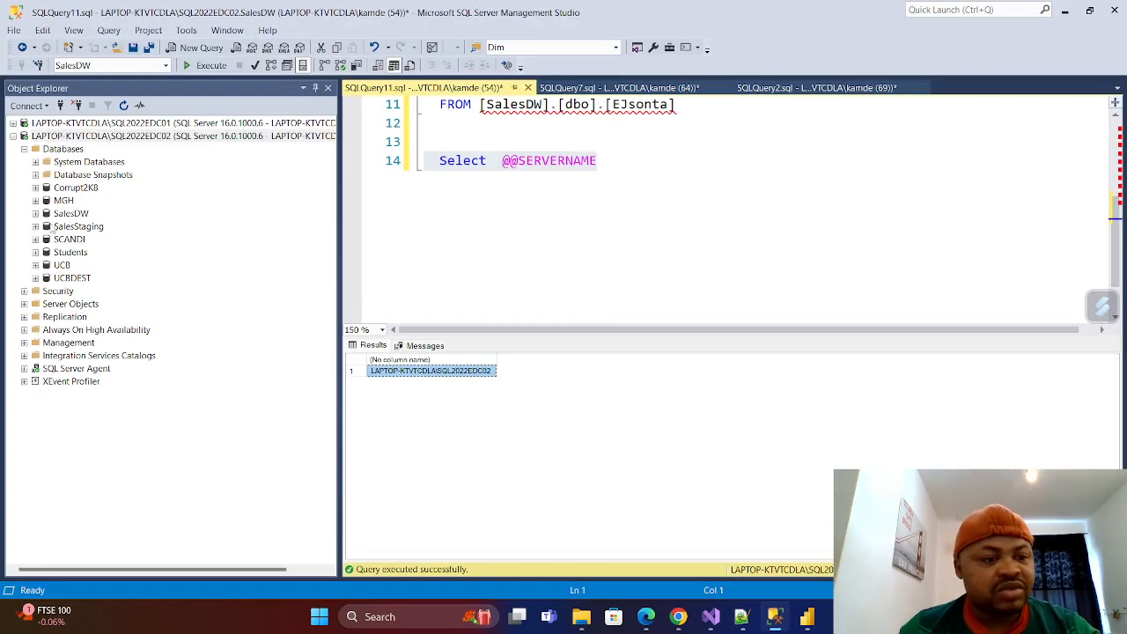
{"action": "right_click", "coordinate": [66, 213]}
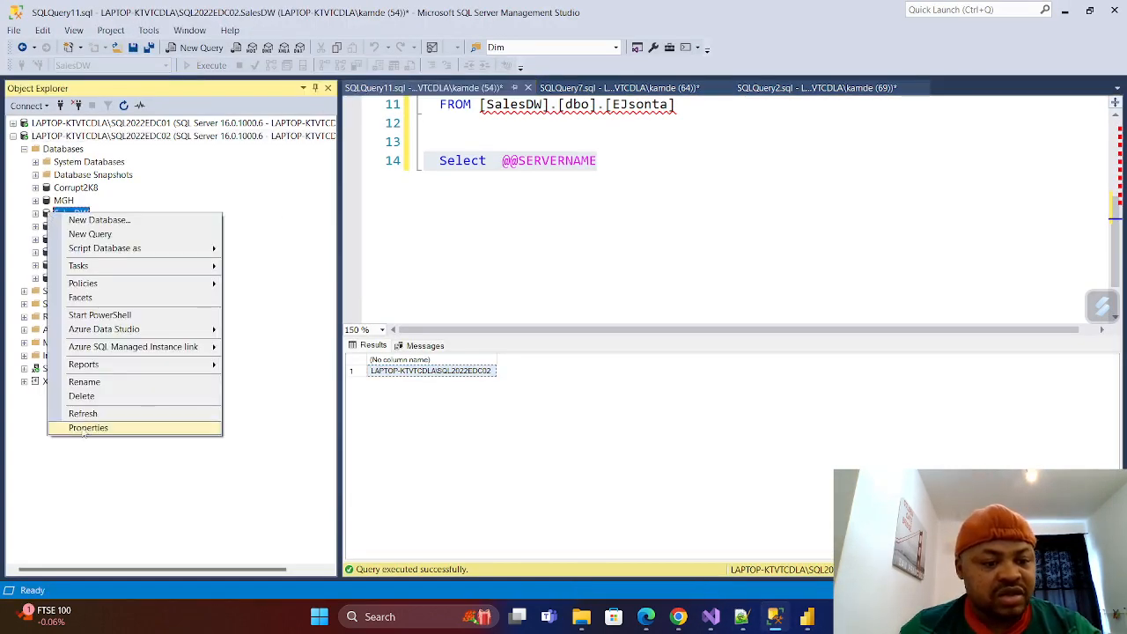
{"action": "left_click", "coordinate": [82, 385]}
{"action": "right_click", "coordinate": [87, 214]}
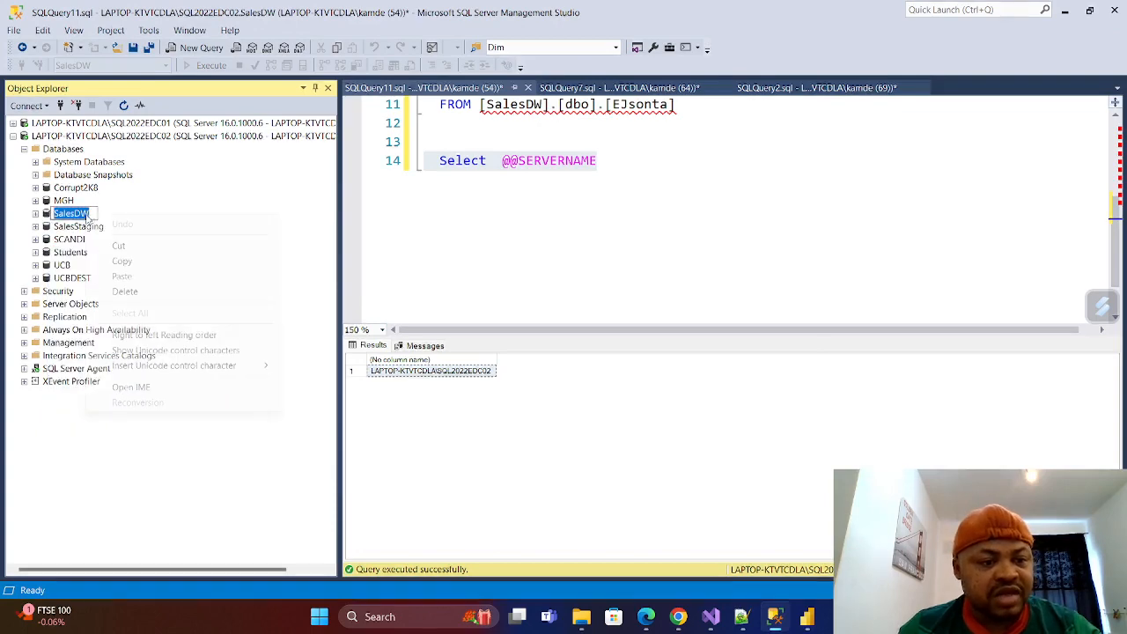
{"action": "left_click", "coordinate": [131, 261]}
{"action": "left_click", "coordinate": [508, 298]}
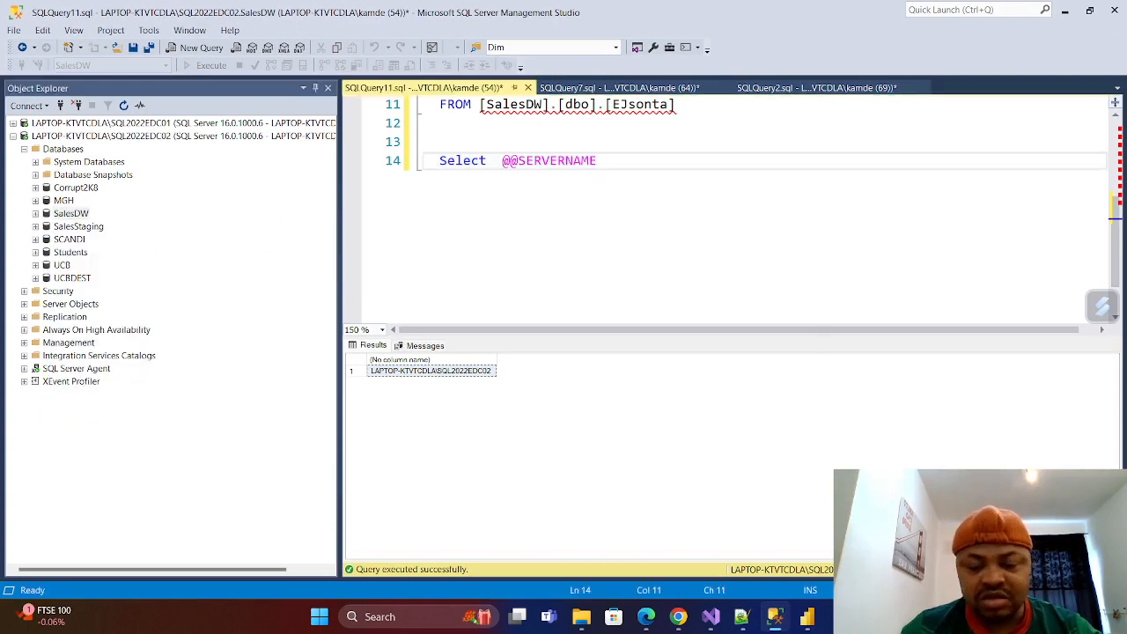
{"action": "key", "text": "alt+Tab"}
{"action": "left_click", "coordinate": [368, 279]}
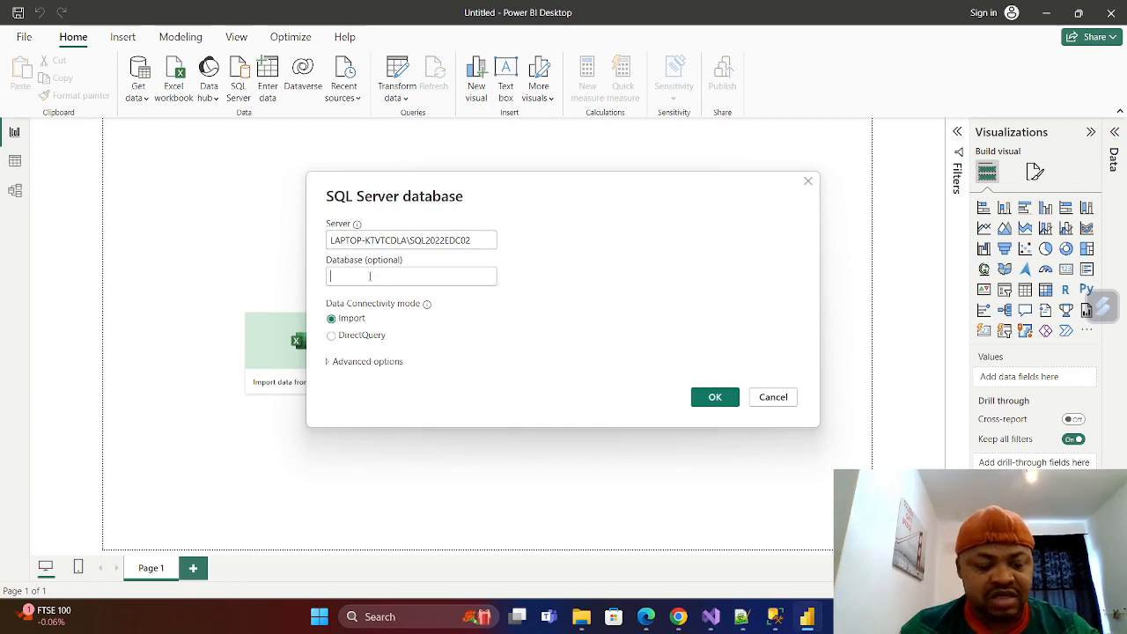
{"action": "key", "text": "ctrl+v"}
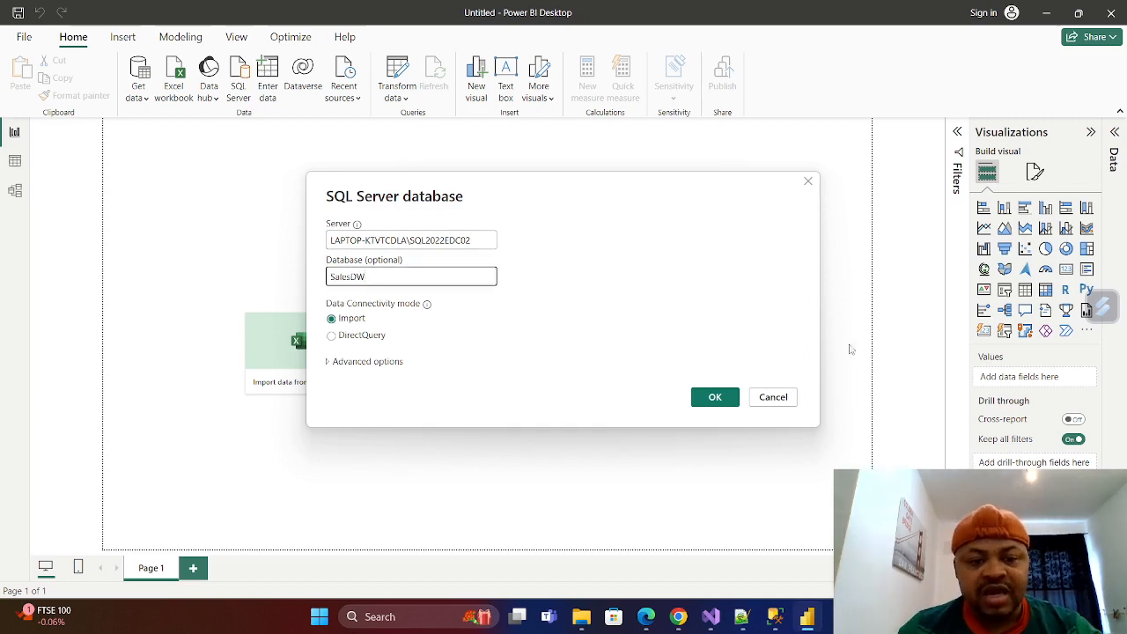
Connect to the SalesDW database in Import mode and load the EJsonta table into the report.
{"action": "left_click", "coordinate": [714, 404]}
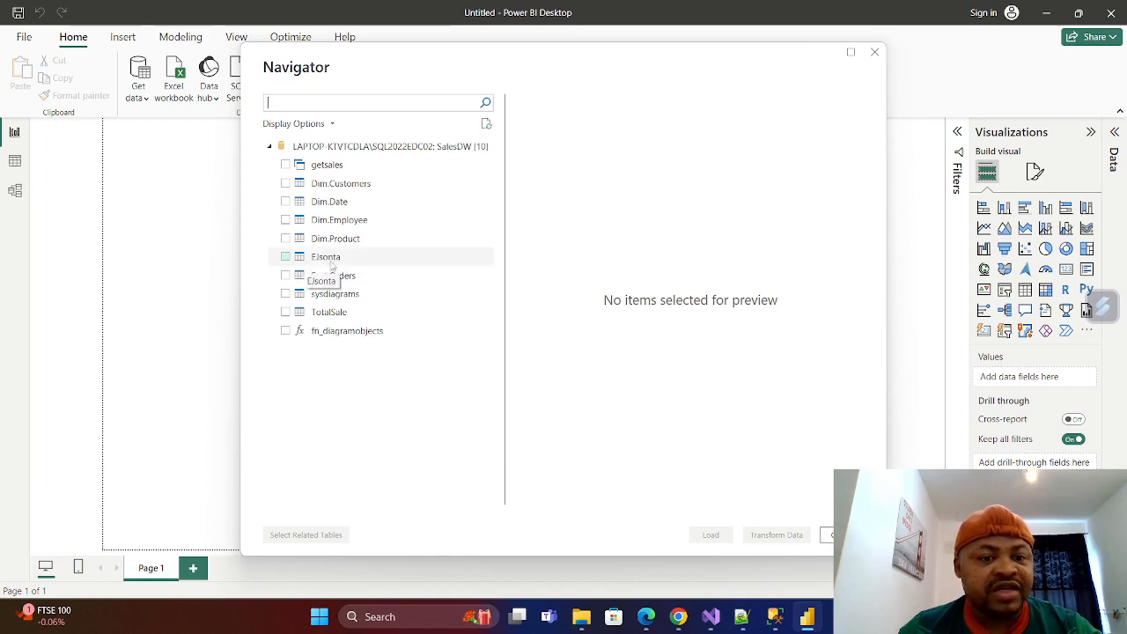
{"action": "left_click", "coordinate": [285, 256]}
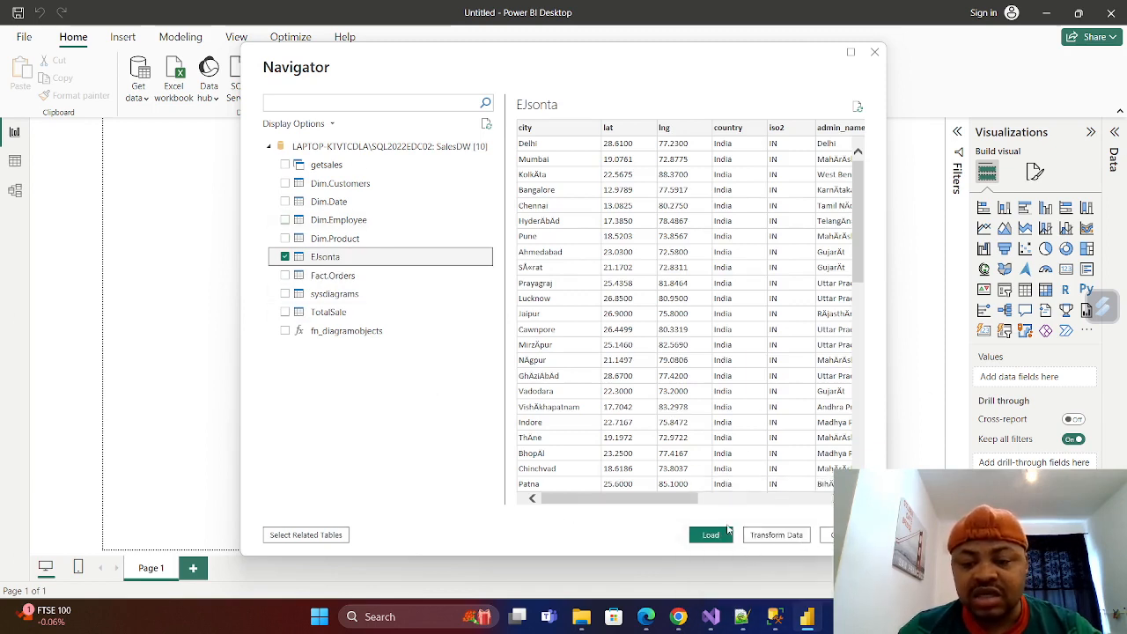
{"action": "left_click", "coordinate": [713, 535]}
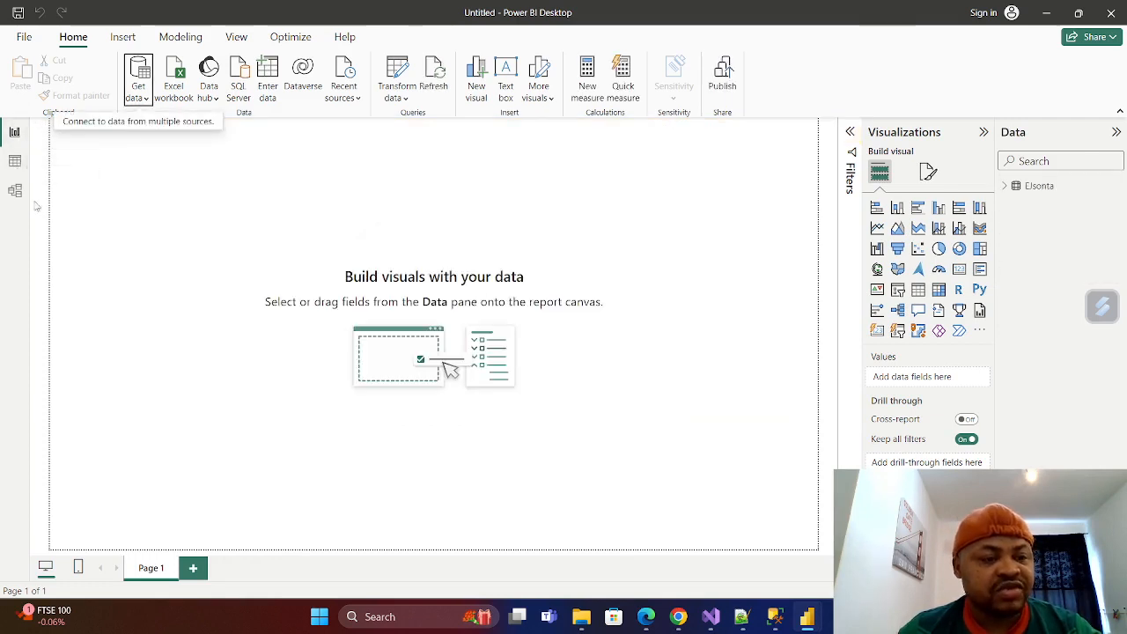
View the loaded EJsonta rows in the table view, and close Power BI Desktop without saving the report.
{"action": "left_click", "coordinate": [15, 160]}
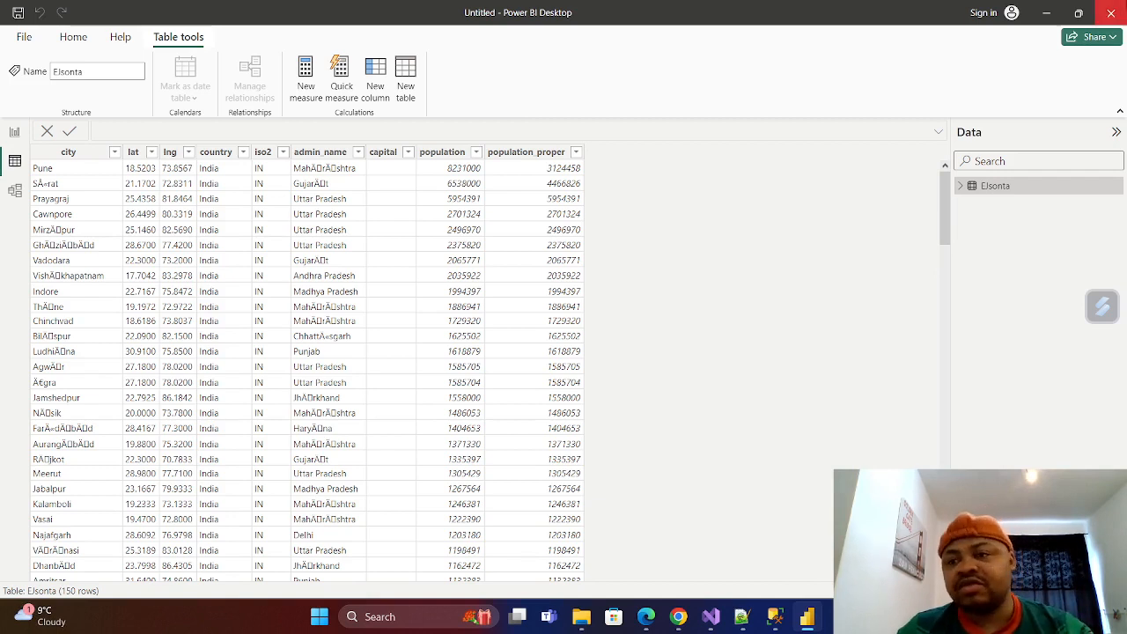
{"action": "left_click", "coordinate": [1113, 14]}
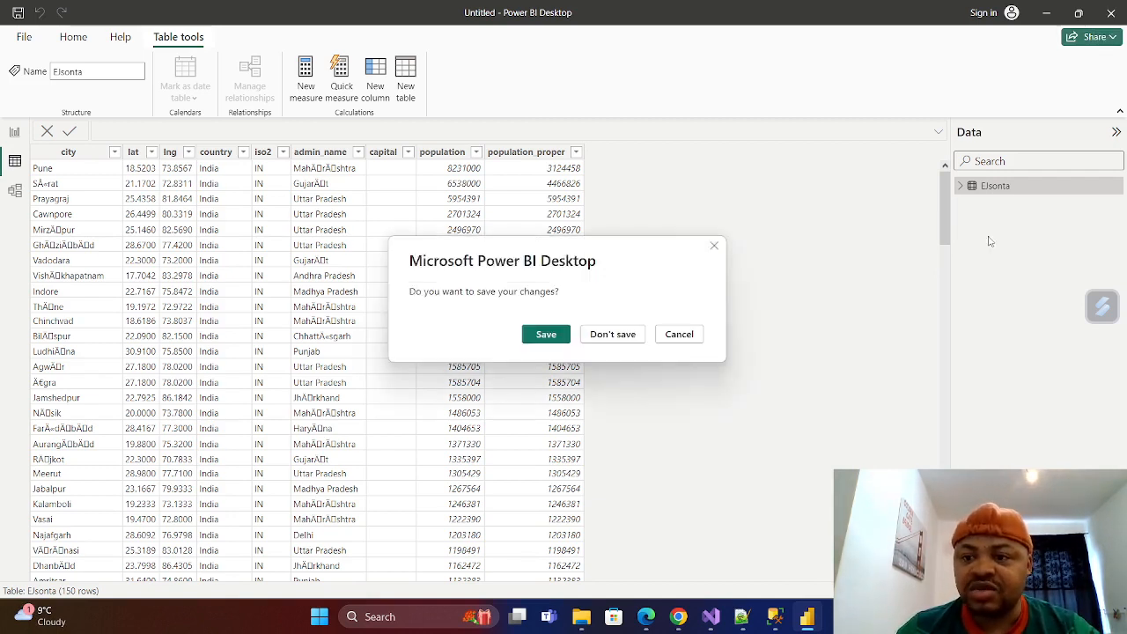
{"action": "left_click", "coordinate": [612, 334]}
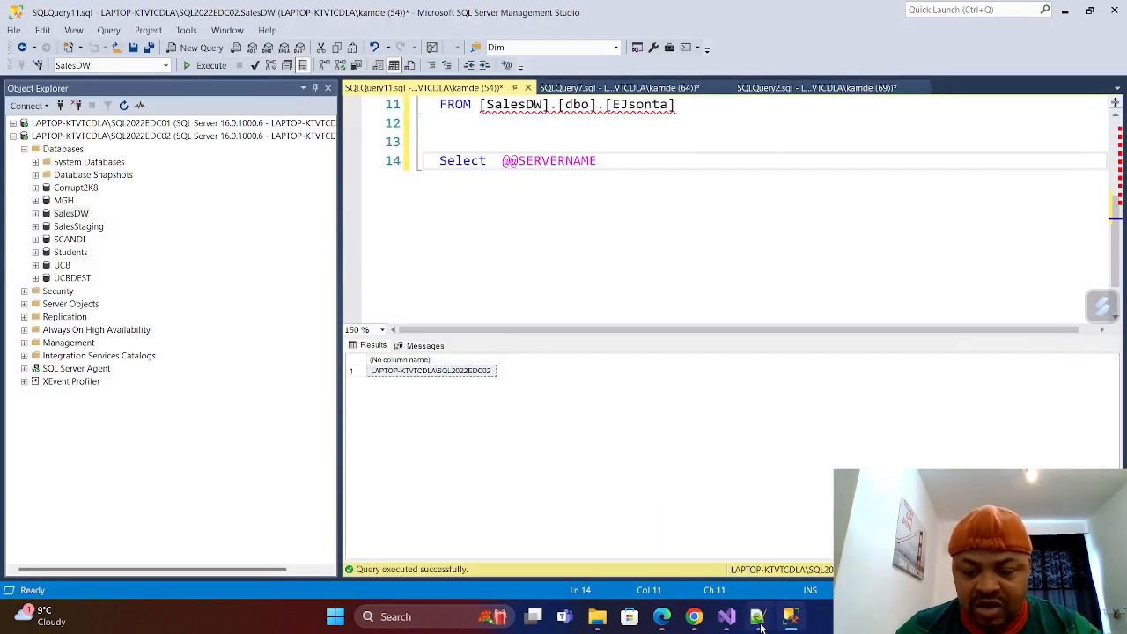
Switch to File Explorer and open the Sumary1 folder inside NHSData's NHS folder.
{"action": "mouse_move", "coordinate": [798, 625]}
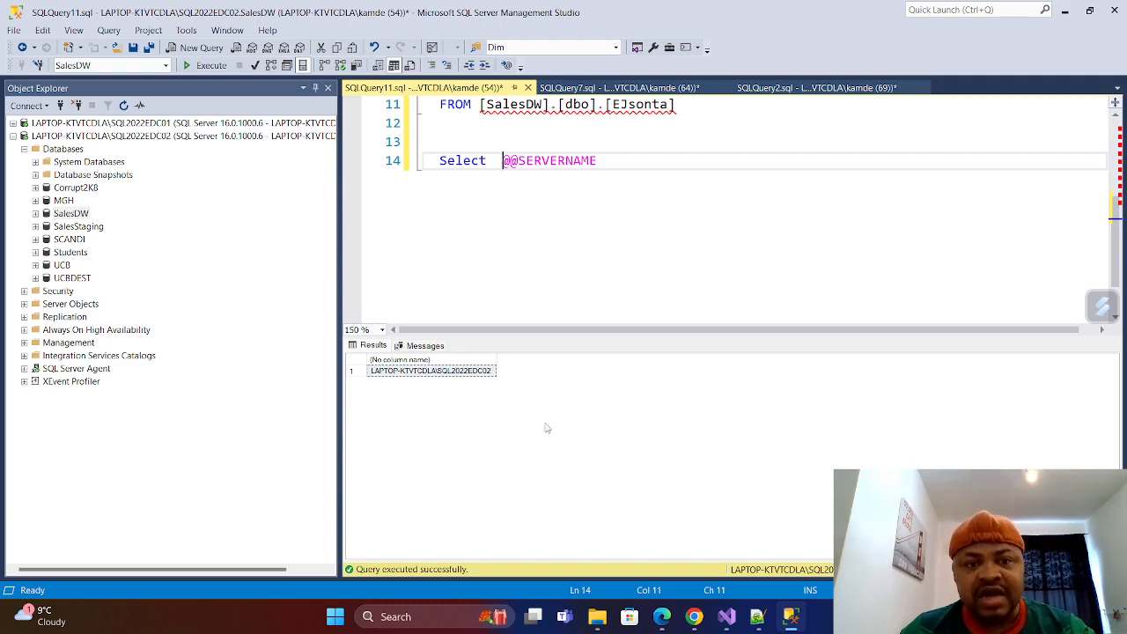
{"action": "left_click", "coordinate": [599, 625]}
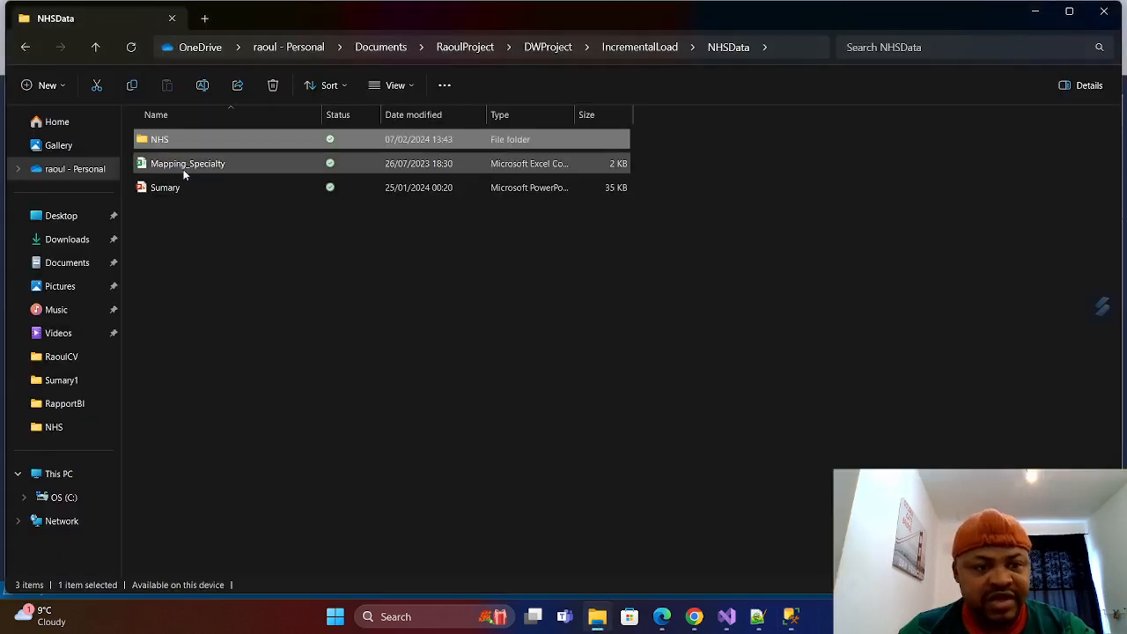
{"action": "double_click", "coordinate": [161, 141]}
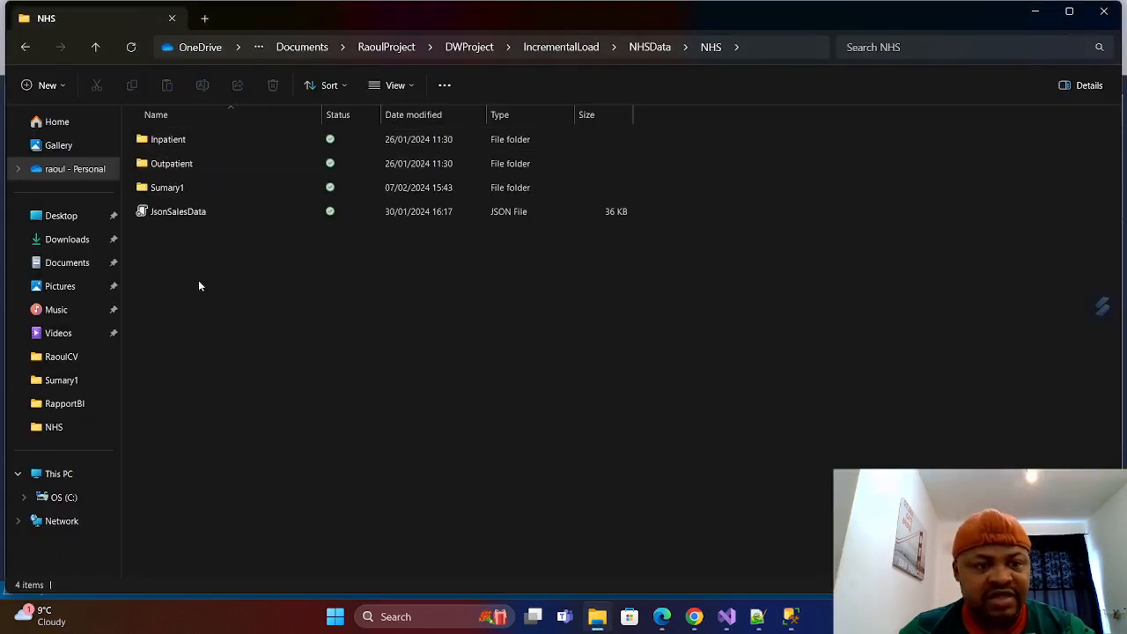
{"action": "double_click", "coordinate": [168, 191]}
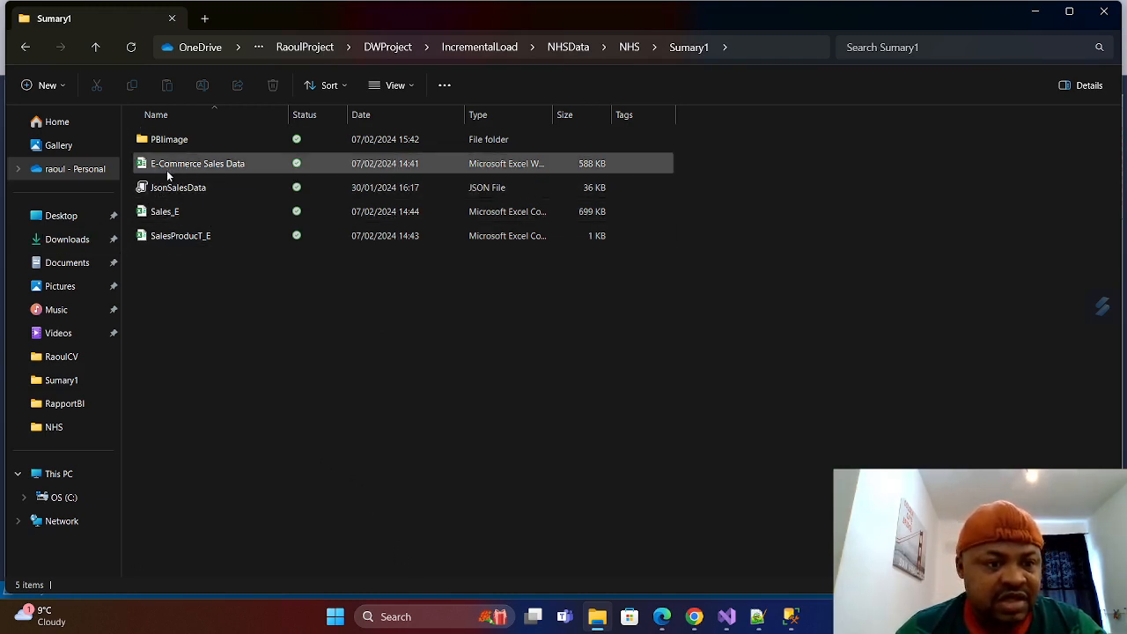
Open the E-Commerce Sales Data workbook in Excel, look at its Product and Sales sheets, and close it.
{"action": "double_click", "coordinate": [212, 168]}
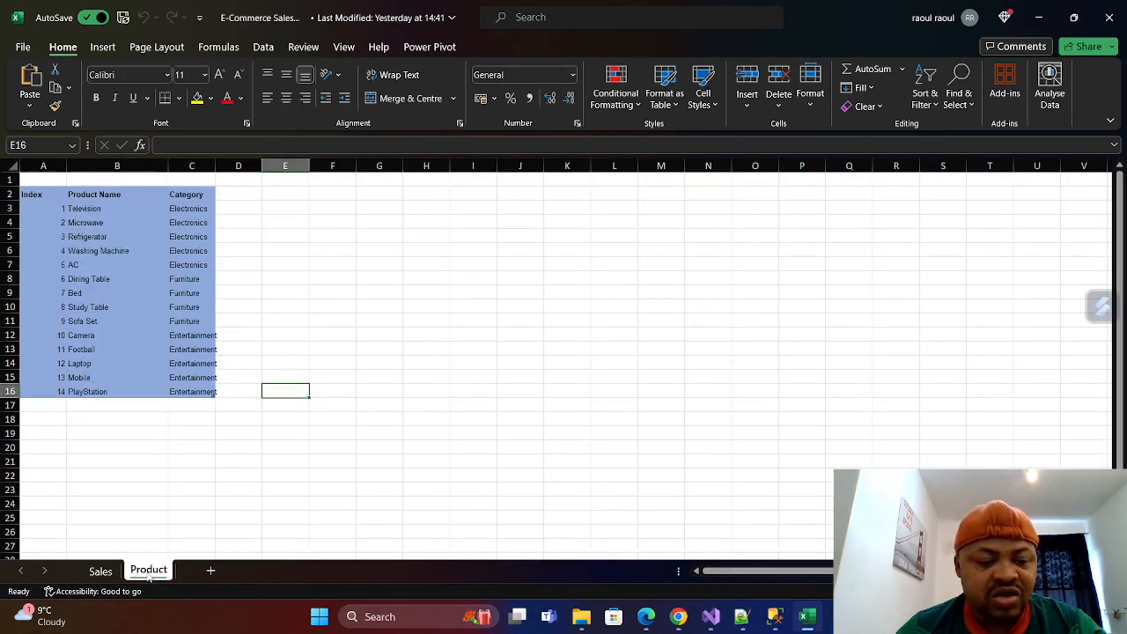
{"action": "left_click", "coordinate": [148, 574]}
{"action": "left_click", "coordinate": [98, 573]}
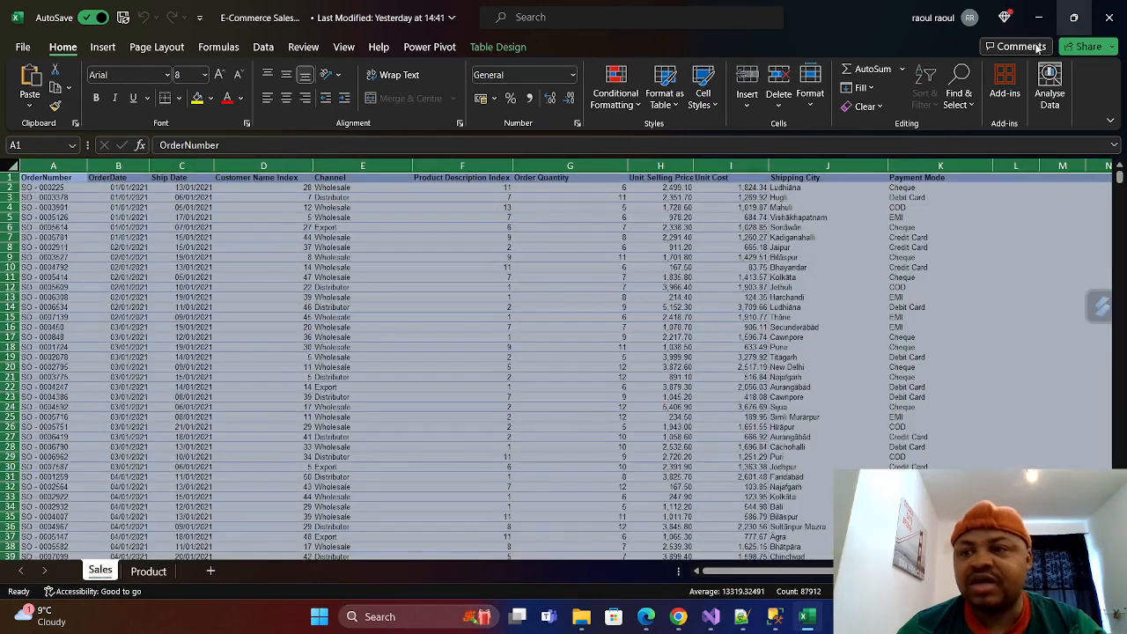
{"action": "left_click", "coordinate": [1112, 18]}
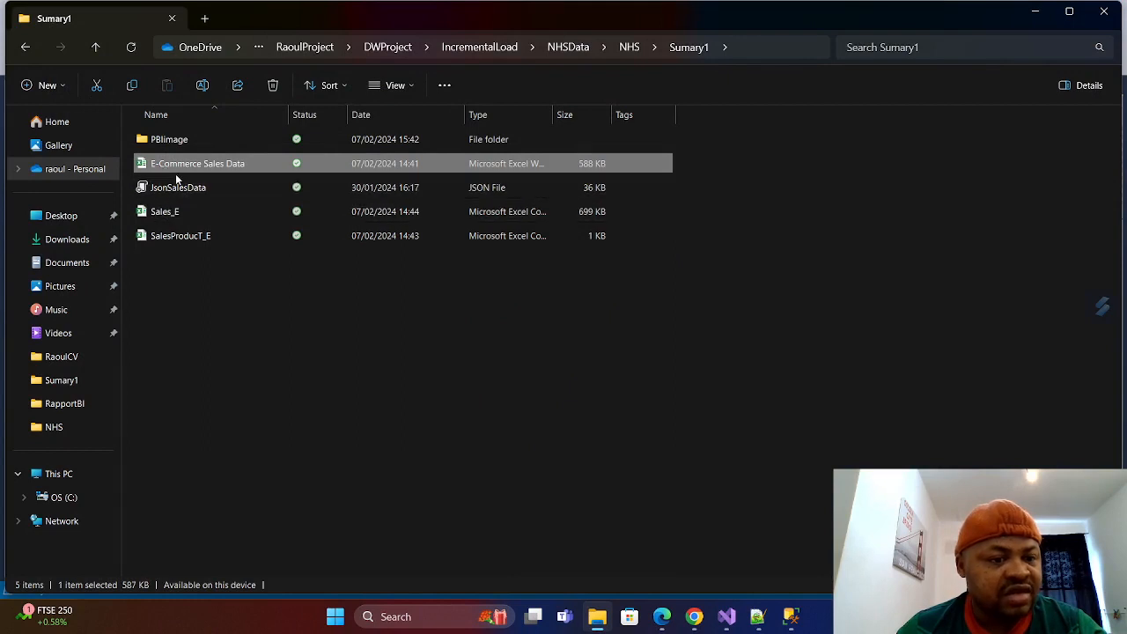
Launch Power BI Desktop again and dismiss its start screen to work in a blank report.
{"action": "left_click", "coordinate": [451, 621]}
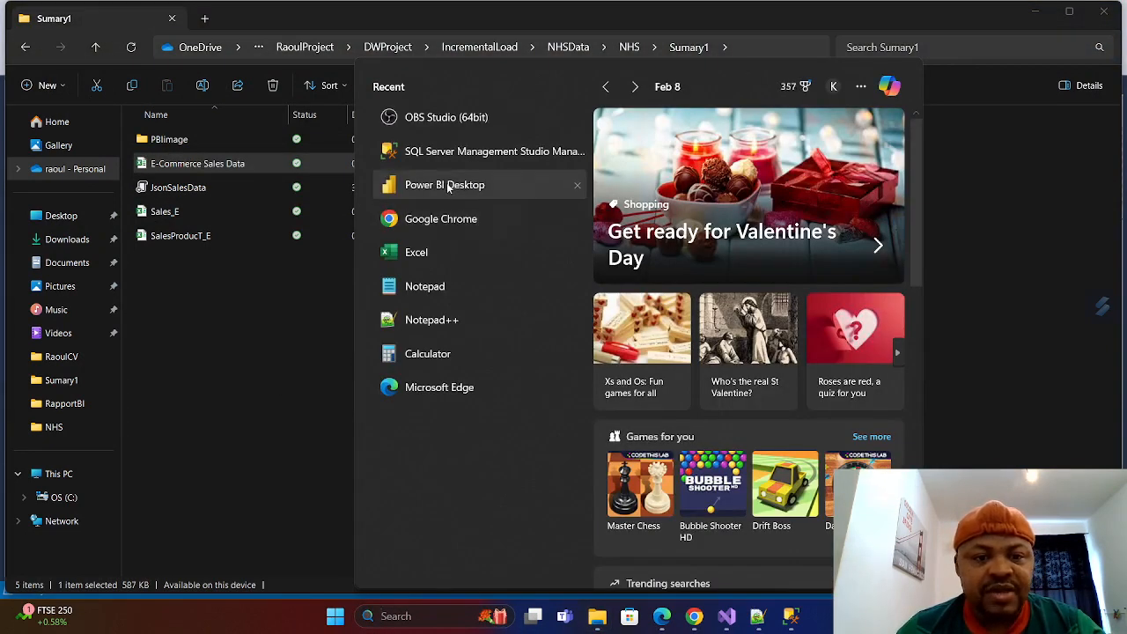
{"action": "left_click", "coordinate": [446, 185]}
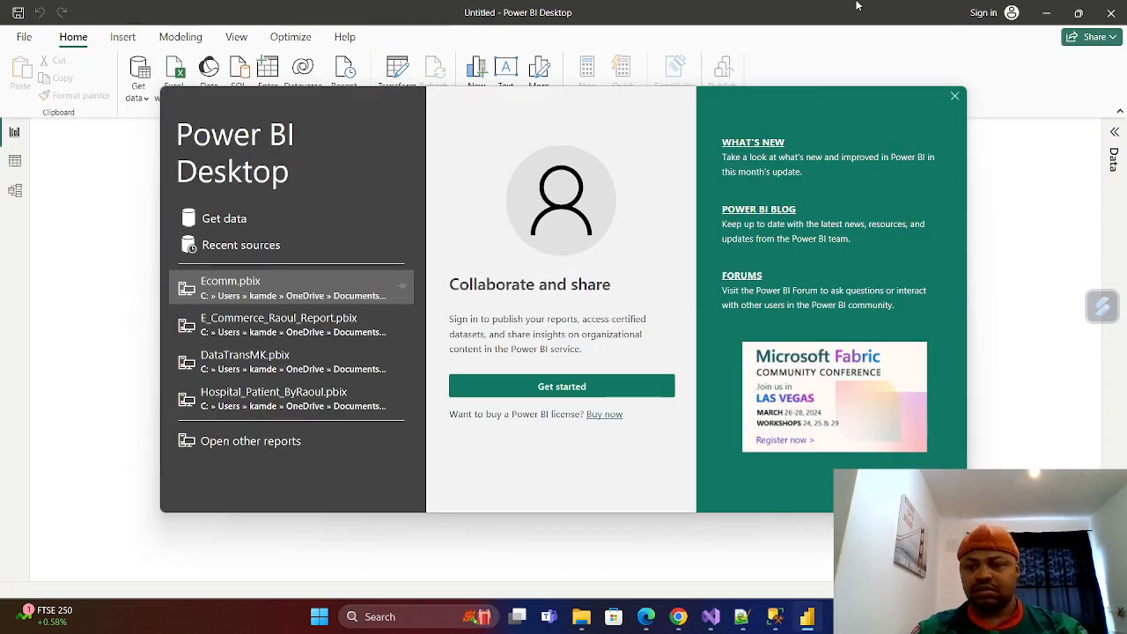
{"action": "left_click", "coordinate": [957, 98]}
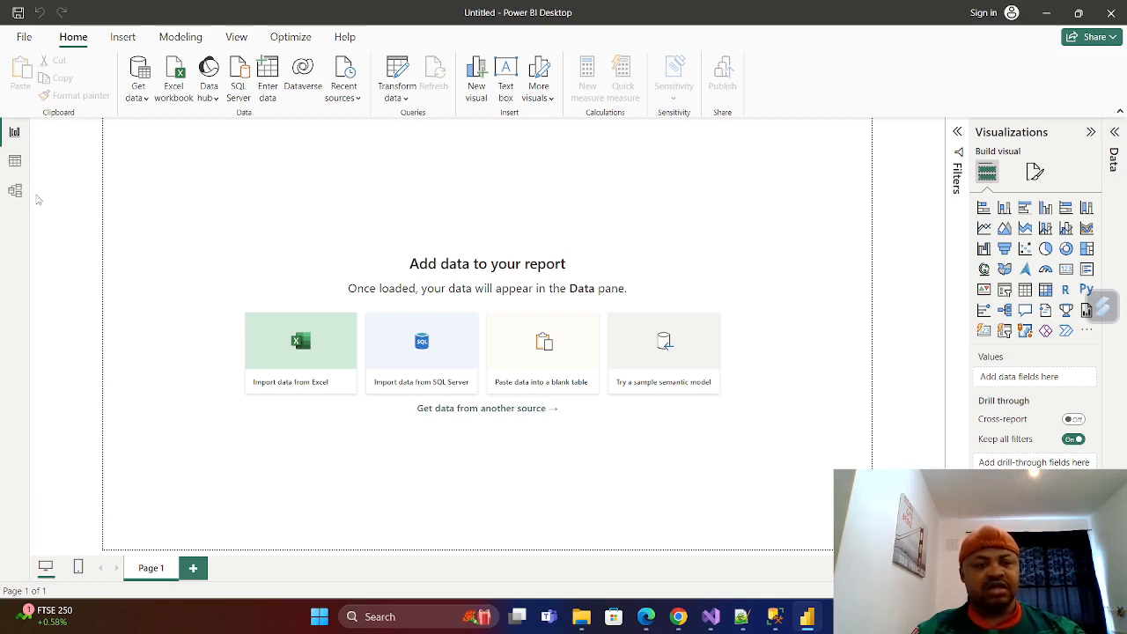
Connect to the E-Commerce Sales Data workbook in the Sumary1 folder as an Excel data source.
{"action": "left_click", "coordinate": [150, 103]}
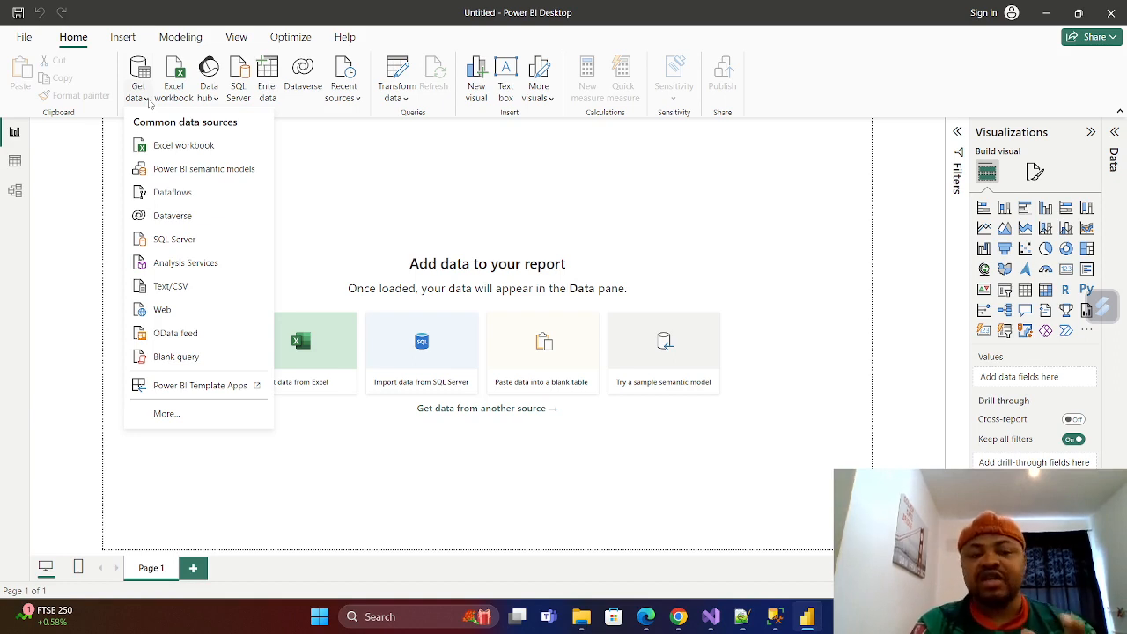
{"action": "left_click", "coordinate": [173, 148]}
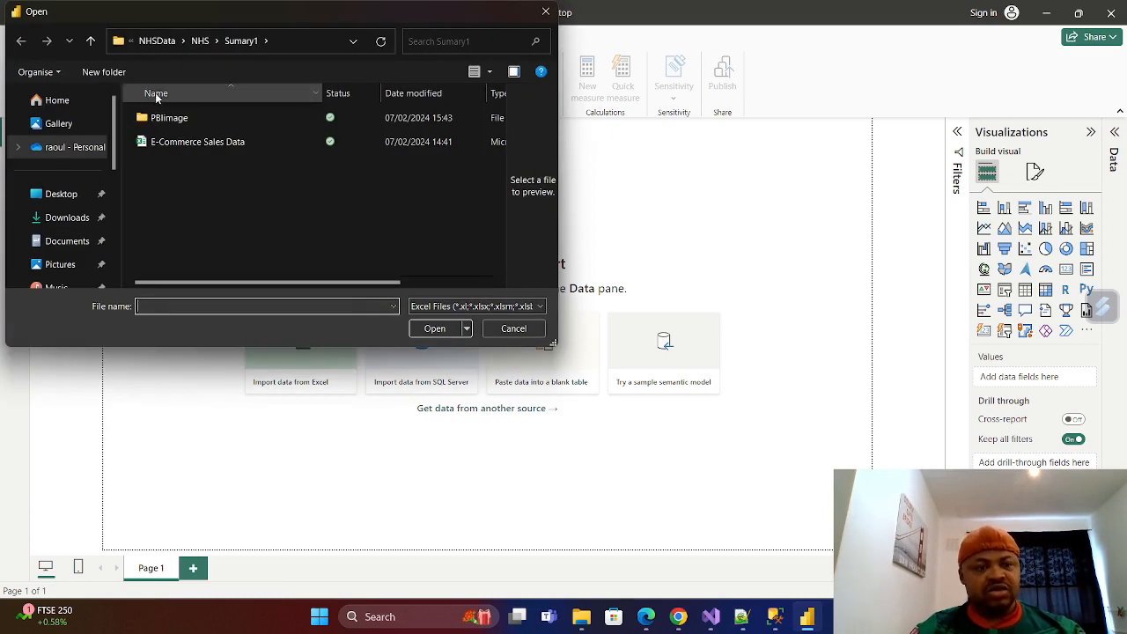
{"action": "left_click", "coordinate": [90, 41]}
{"action": "double_click", "coordinate": [166, 171]}
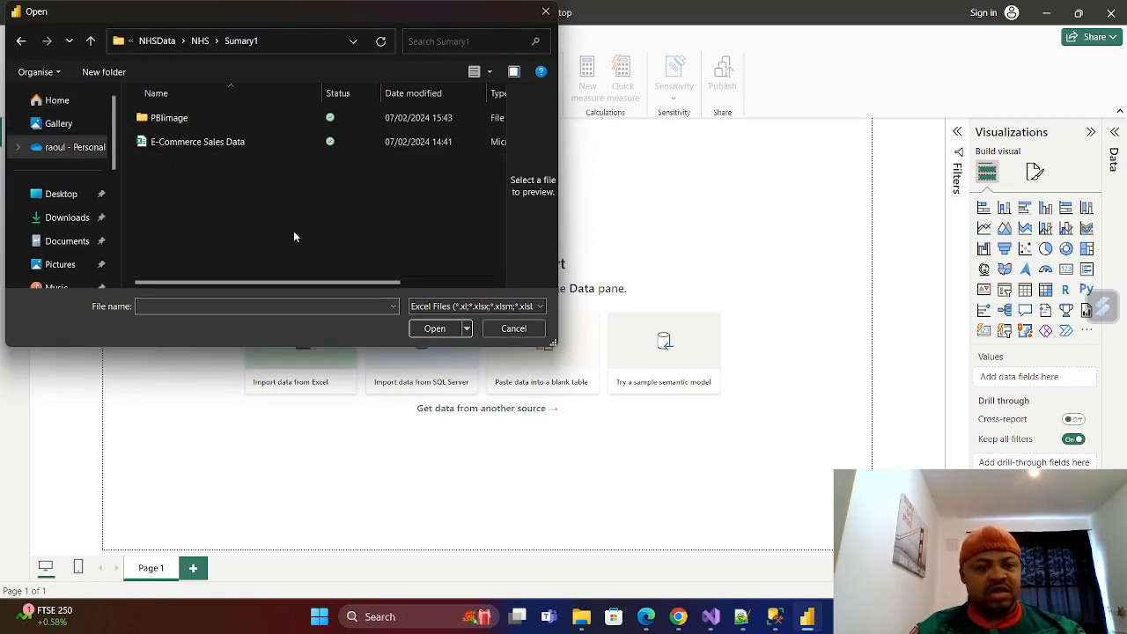
{"action": "left_click", "coordinate": [166, 144]}
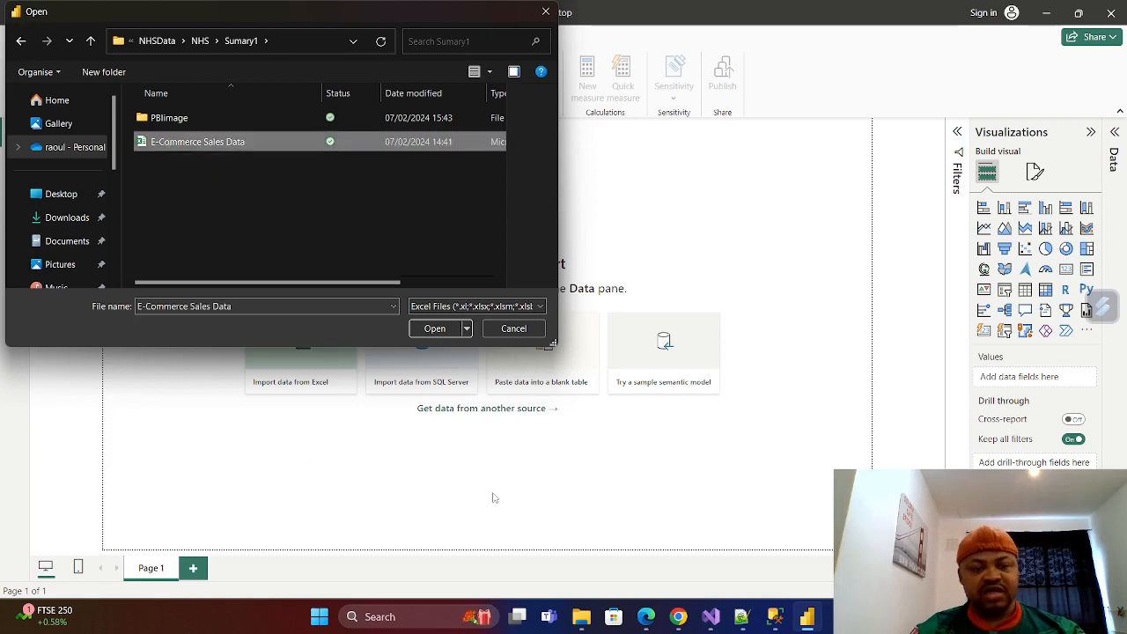
{"action": "left_click", "coordinate": [442, 332]}
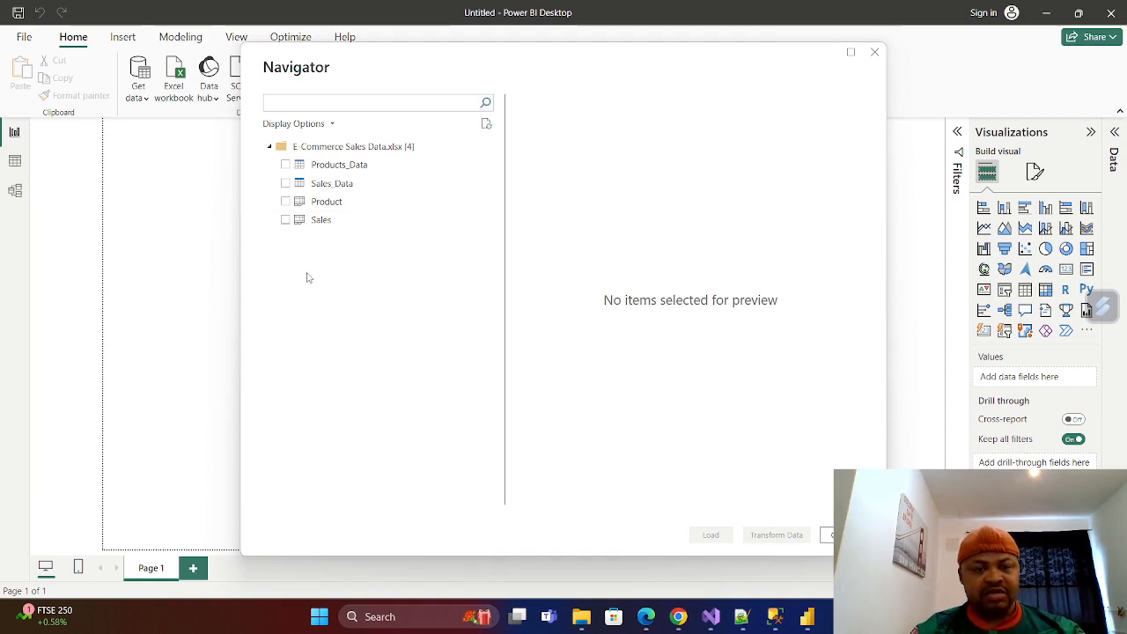
Select the Sales and Product sheets for transformation in Power Query Editor and display the Sales query.
{"action": "left_click", "coordinate": [284, 221]}
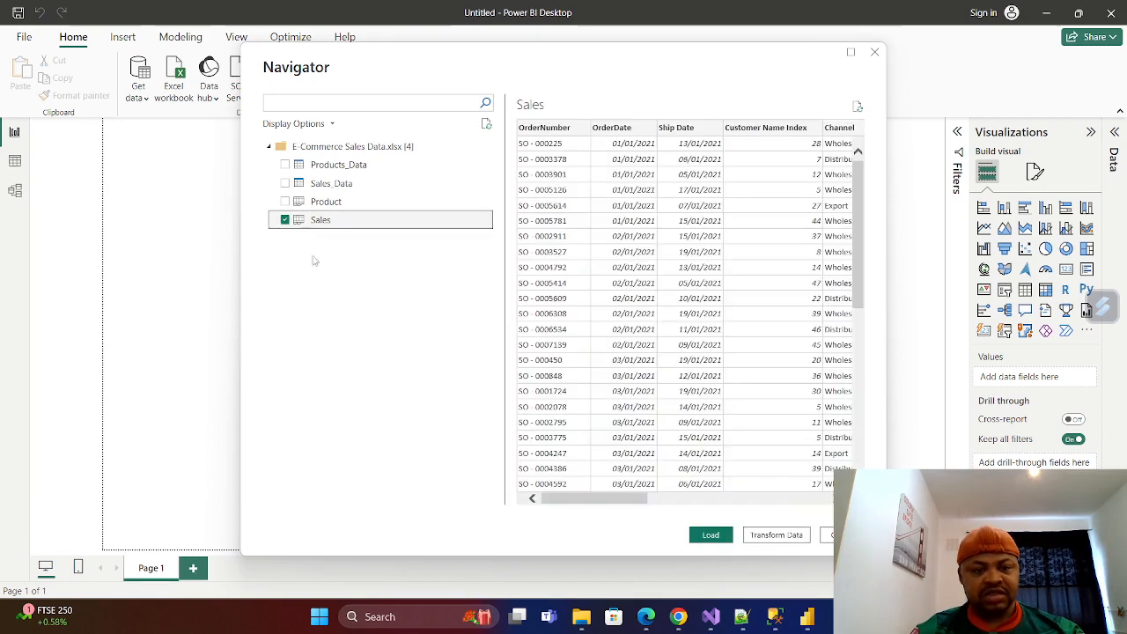
{"action": "left_click", "coordinate": [284, 202]}
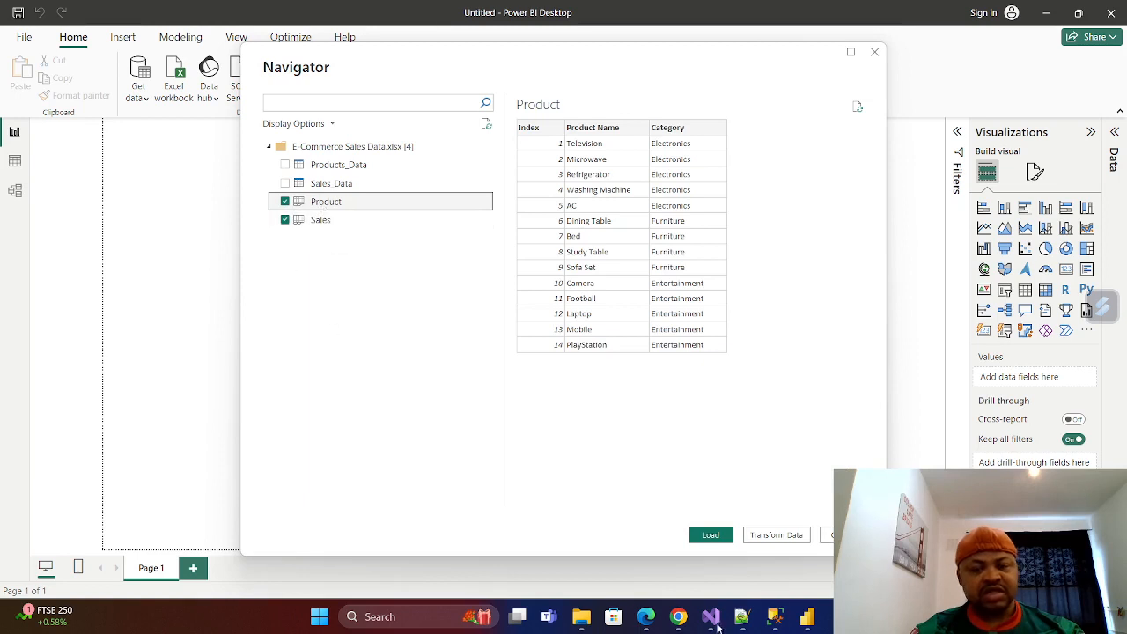
{"action": "mouse_move", "coordinate": [711, 617]}
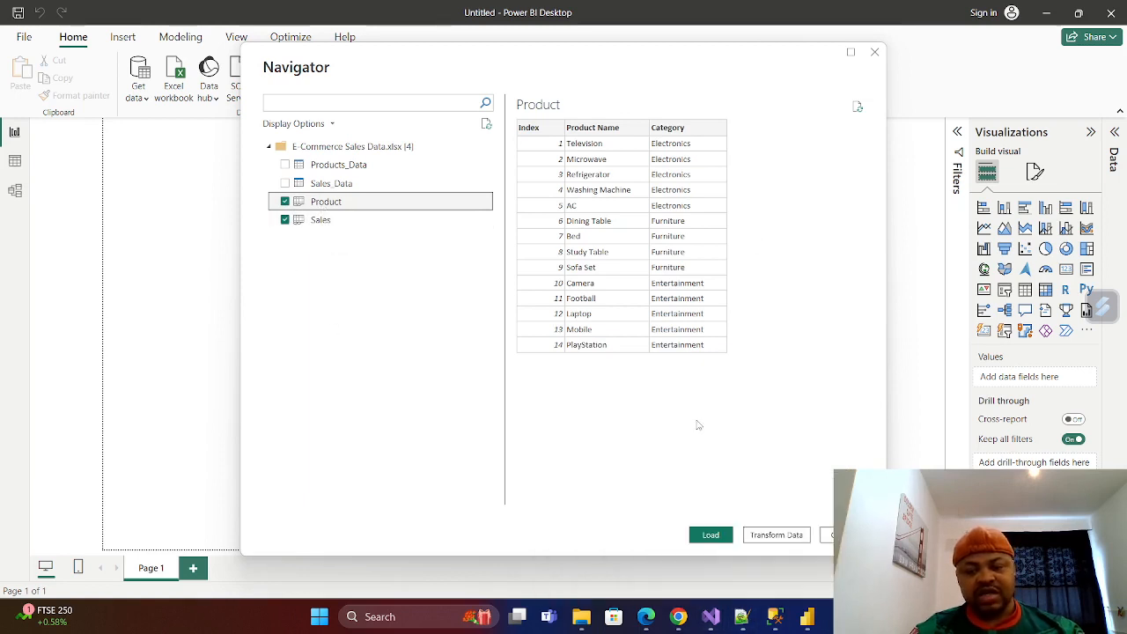
{"action": "left_click", "coordinate": [790, 539]}
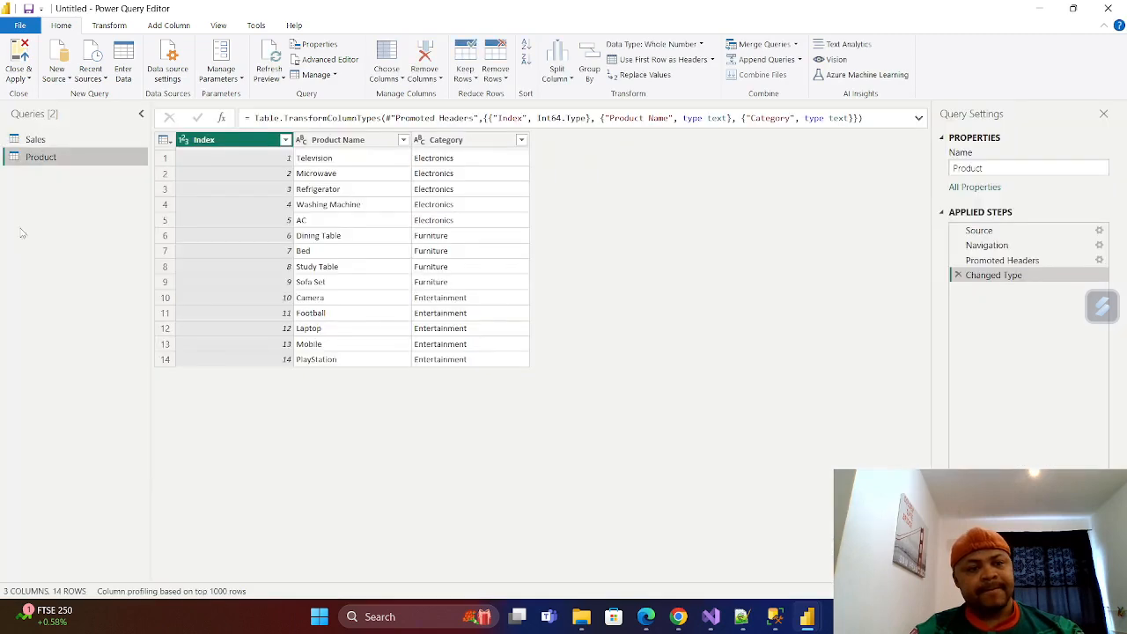
{"action": "left_click", "coordinate": [35, 143]}
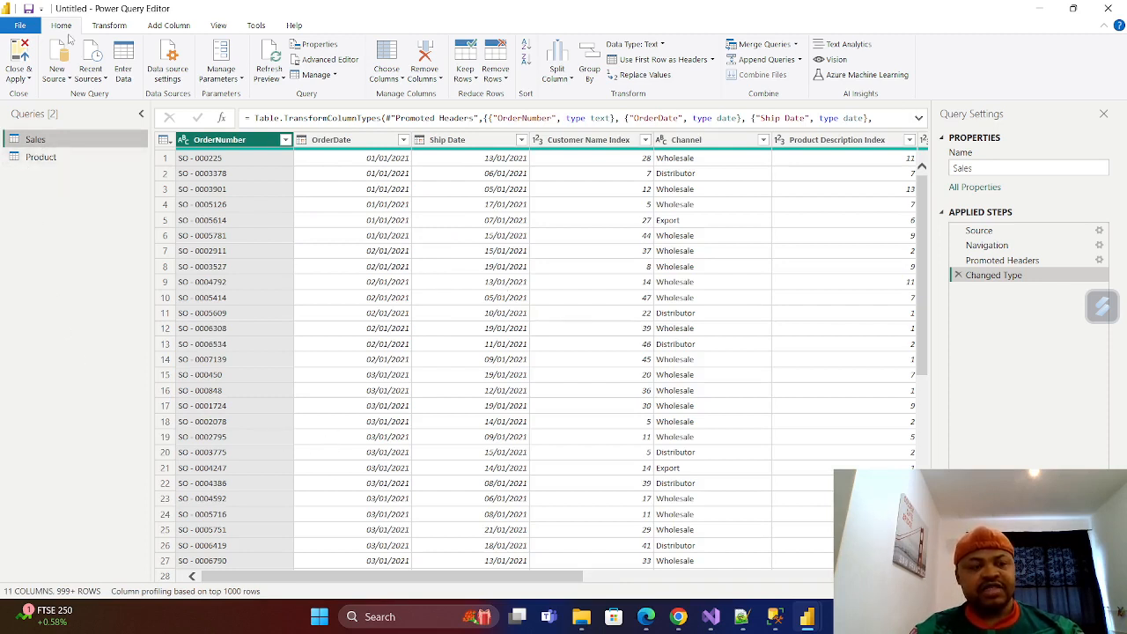
Add the JsonSalesData file from the Sumary1 folder as a new JSON source.
{"action": "left_click", "coordinate": [69, 79]}
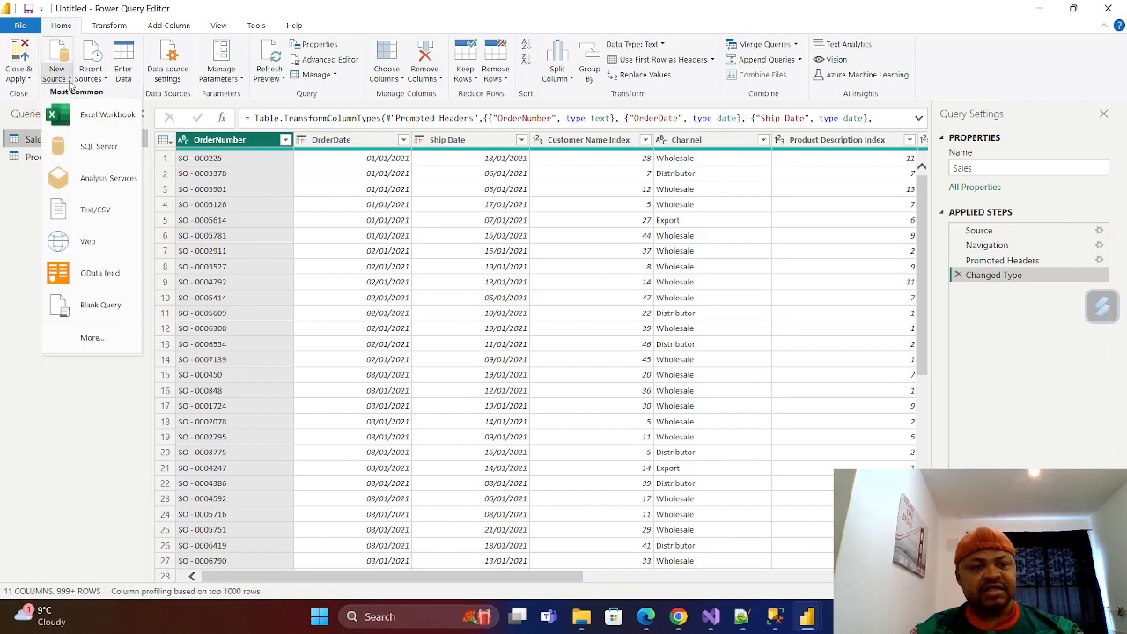
{"action": "left_click", "coordinate": [93, 340]}
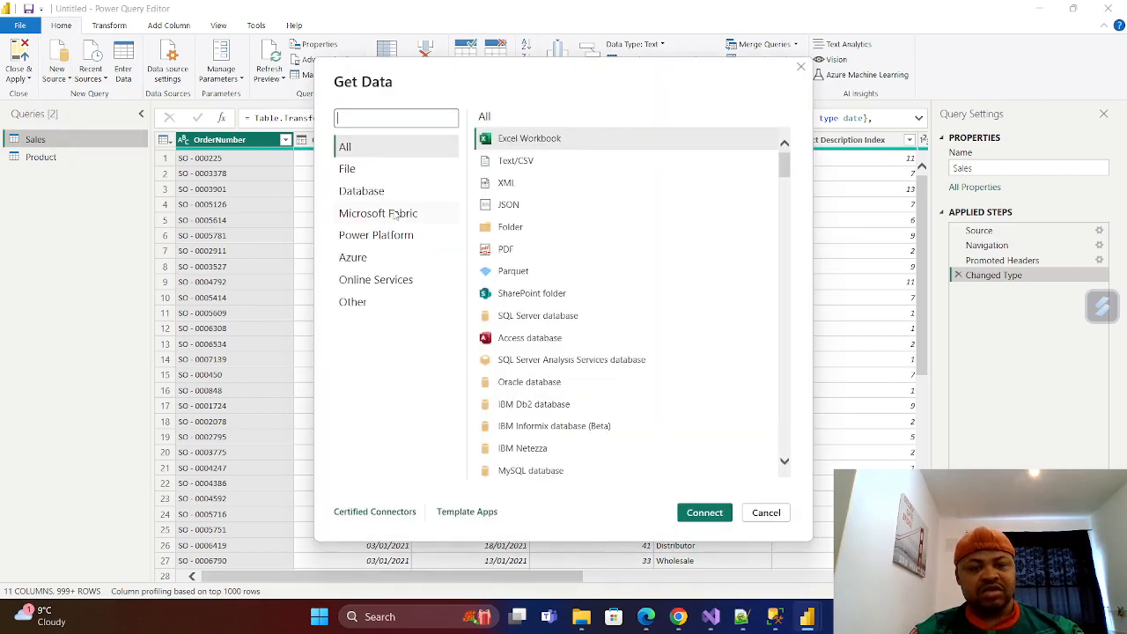
{"action": "left_click", "coordinate": [506, 209]}
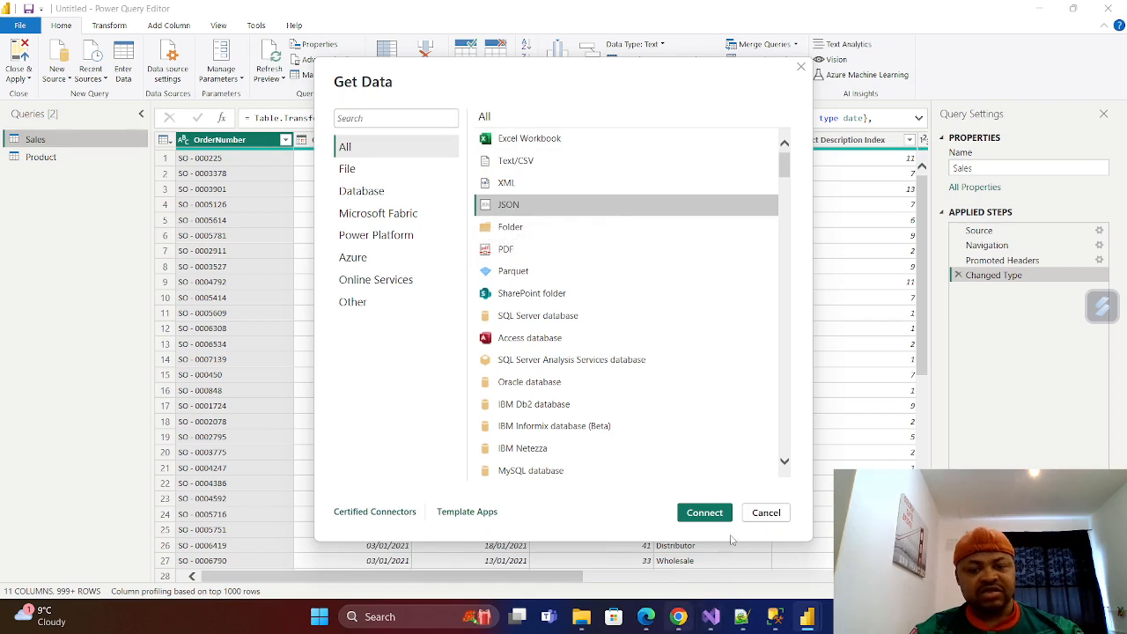
{"action": "left_click", "coordinate": [704, 513]}
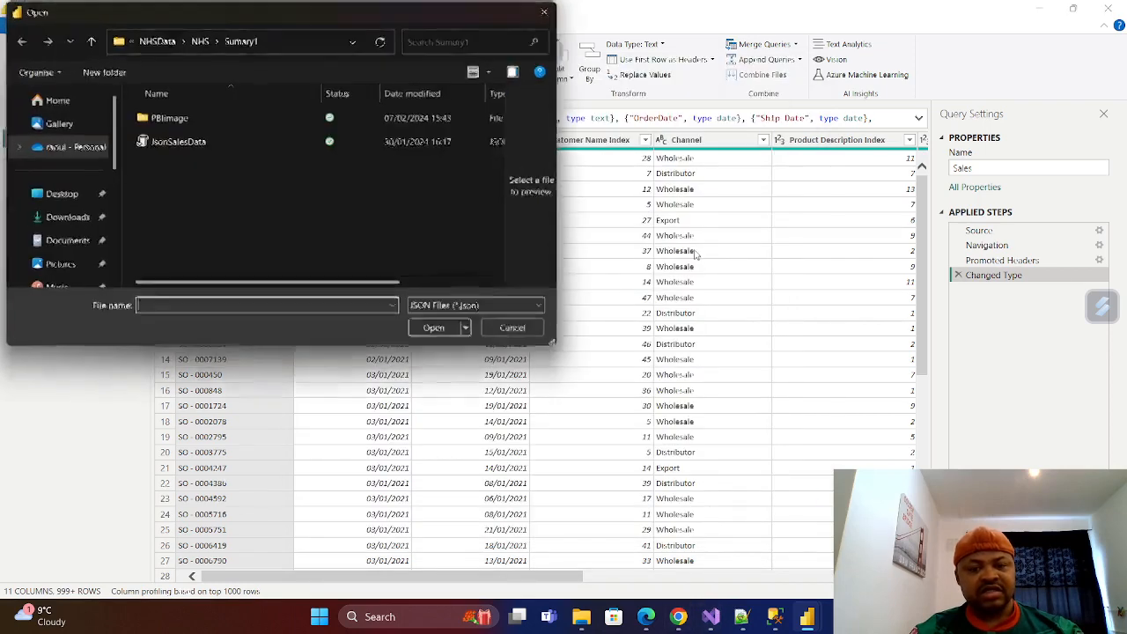
{"action": "left_click", "coordinate": [175, 146]}
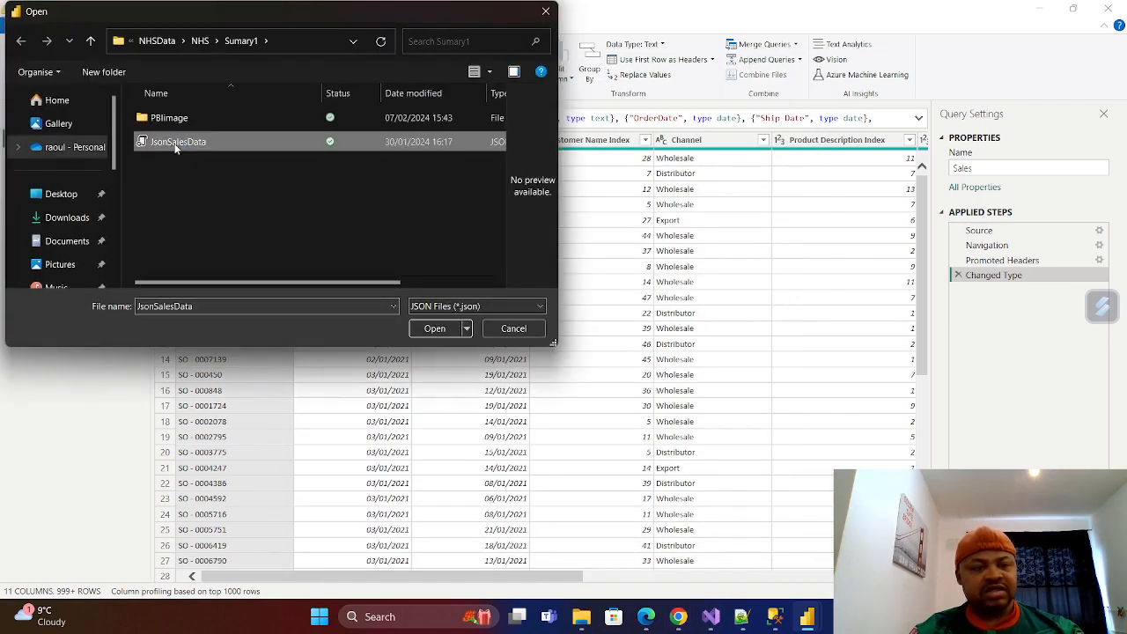
{"action": "left_click", "coordinate": [444, 329]}
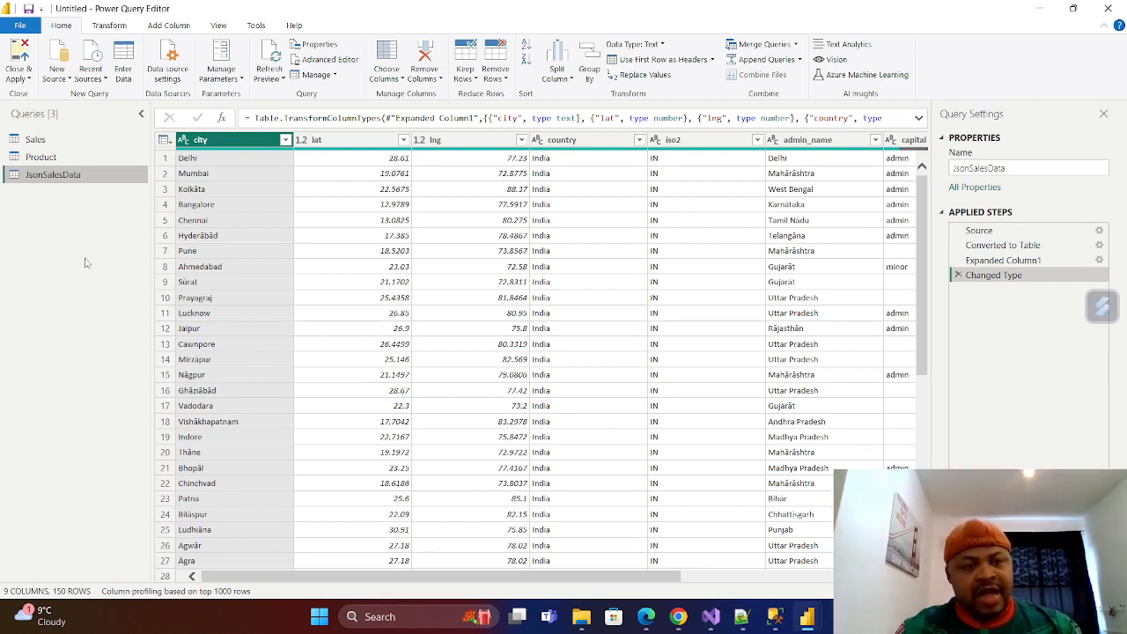
Look over the Sales query's columns, then duplicate the query and rename the copy FactSales.
{"action": "left_click", "coordinate": [40, 140]}
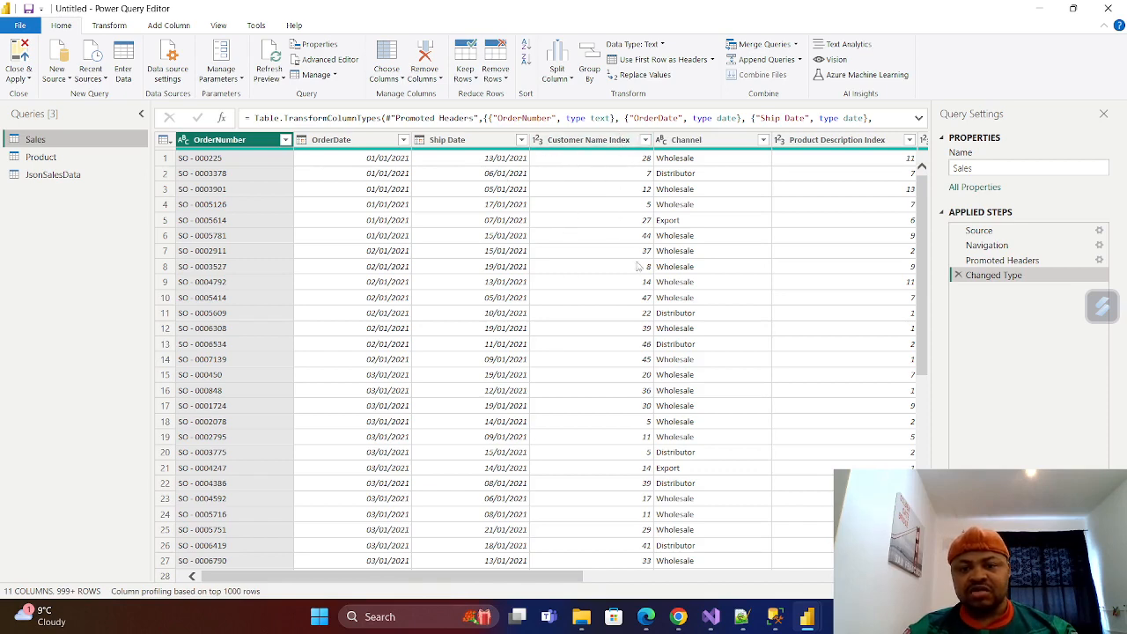
{"action": "left_click_drag", "start_coordinate": [551, 582], "coordinate": [603, 587]}
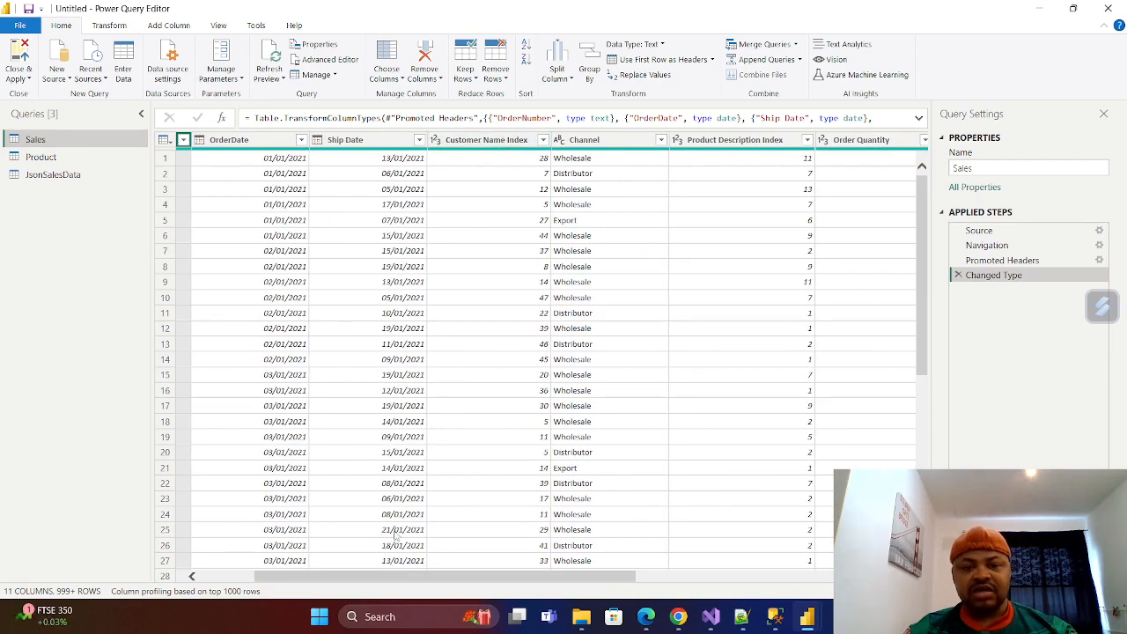
{"action": "left_click_drag", "start_coordinate": [430, 577], "coordinate": [299, 562]}
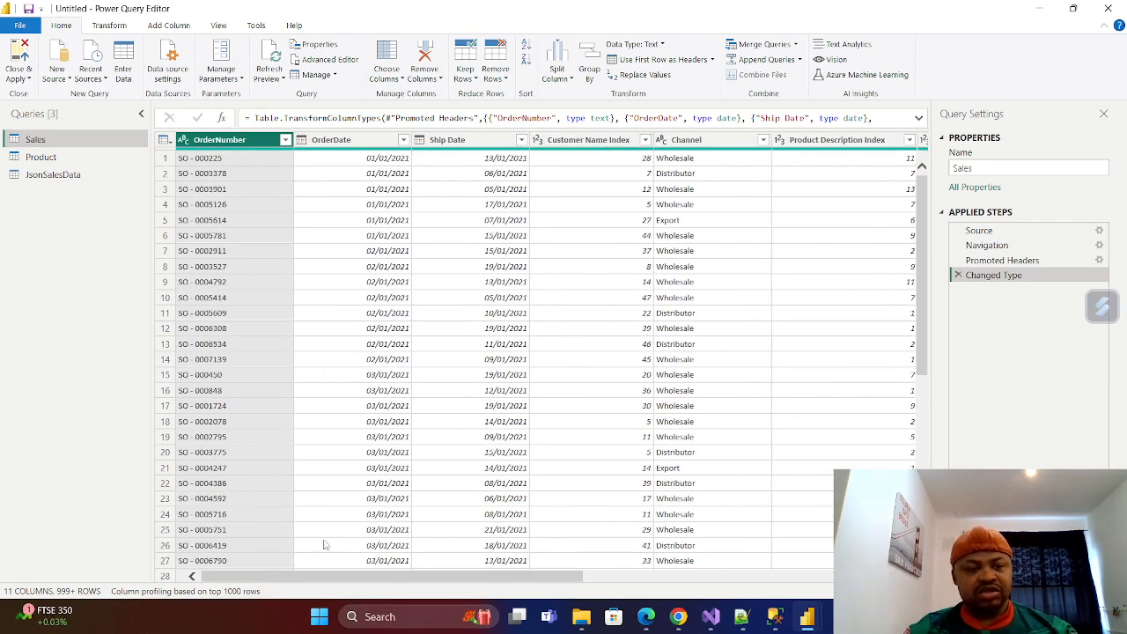
{"action": "right_click", "coordinate": [41, 142]}
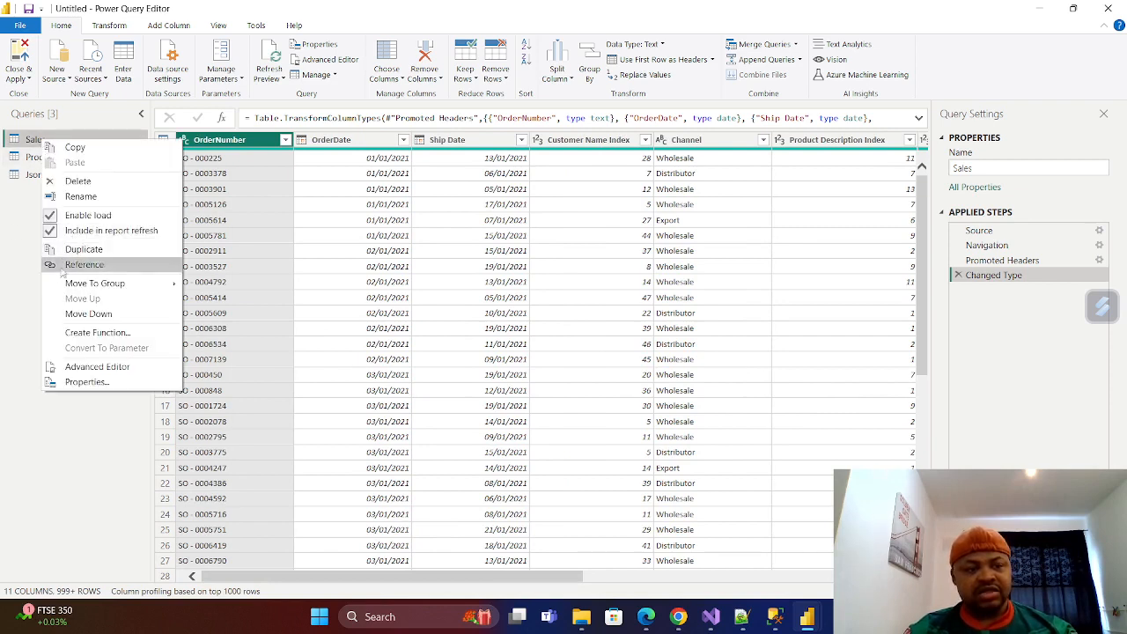
{"action": "left_click", "coordinate": [95, 253]}
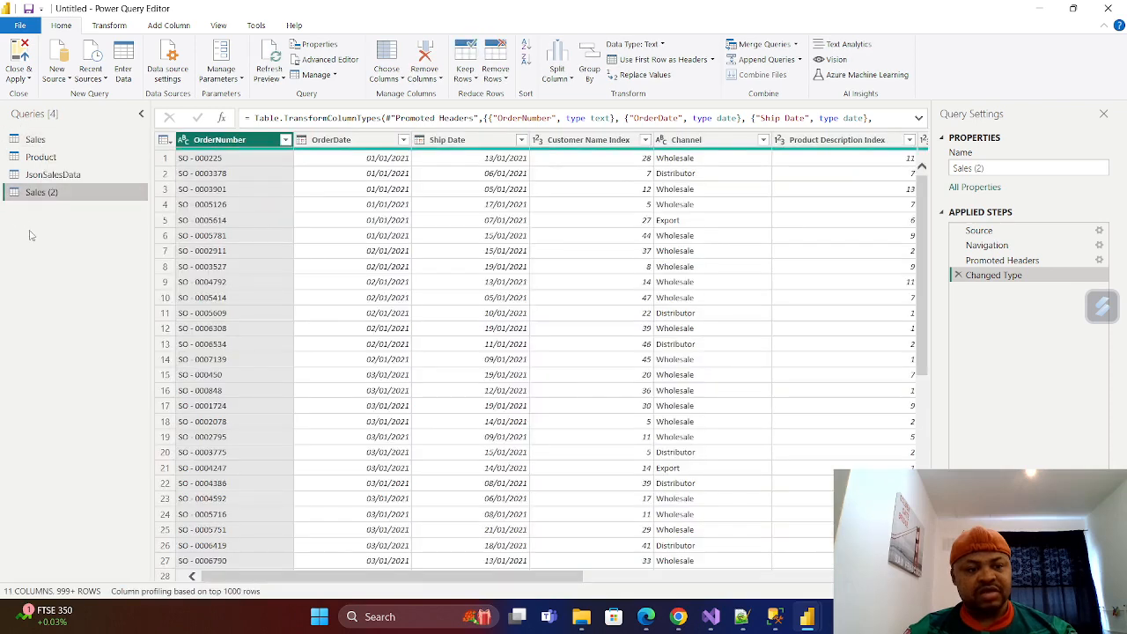
{"action": "right_click", "coordinate": [53, 200]}
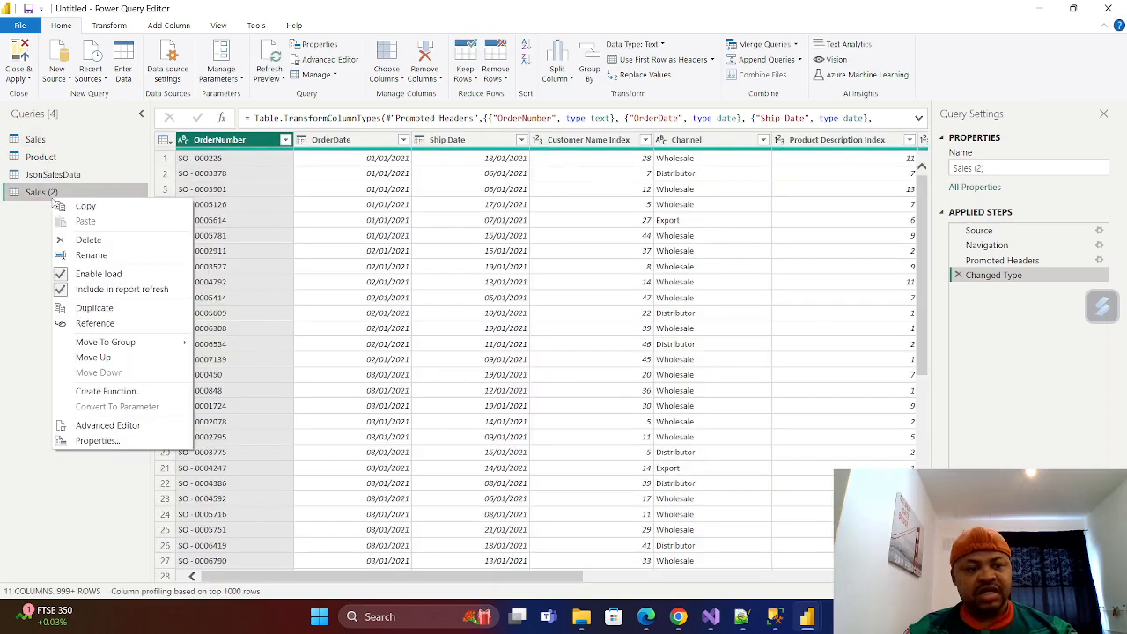
{"action": "left_click", "coordinate": [104, 255]}
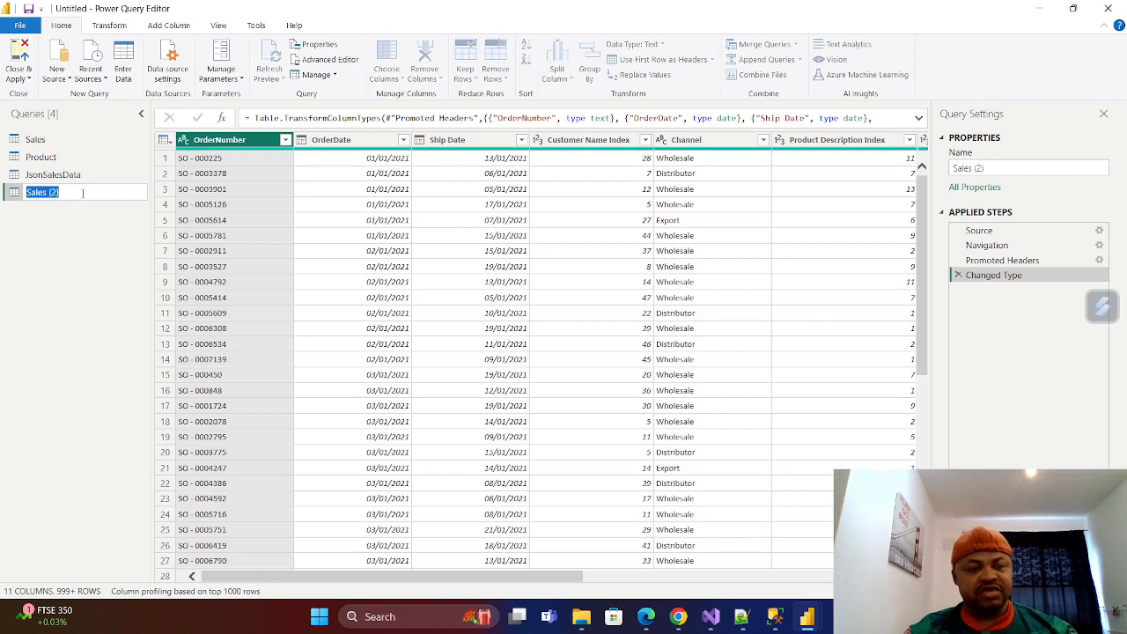
{"action": "key", "text": "BackSpace"}
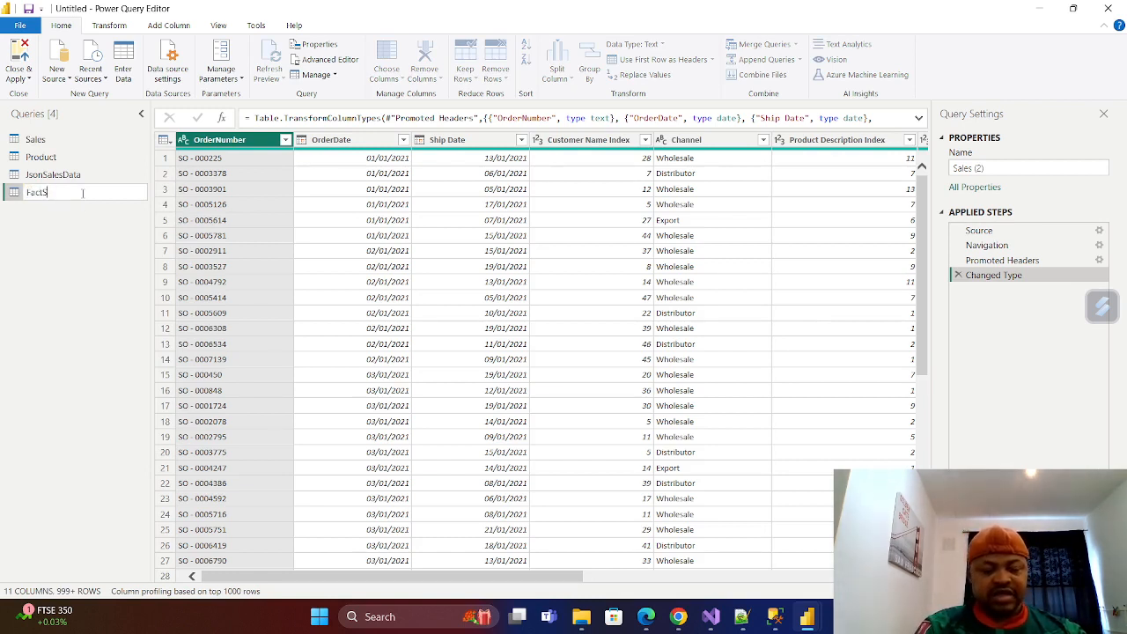
{"action": "type", "text": "FactSales"}
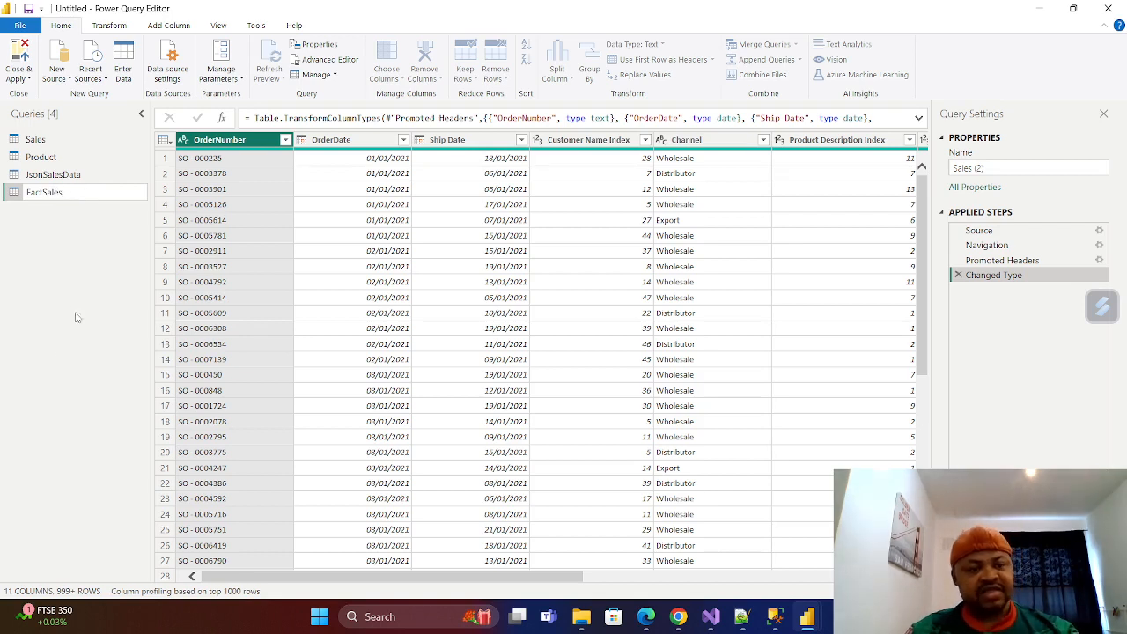
{"action": "key", "text": "Return"}
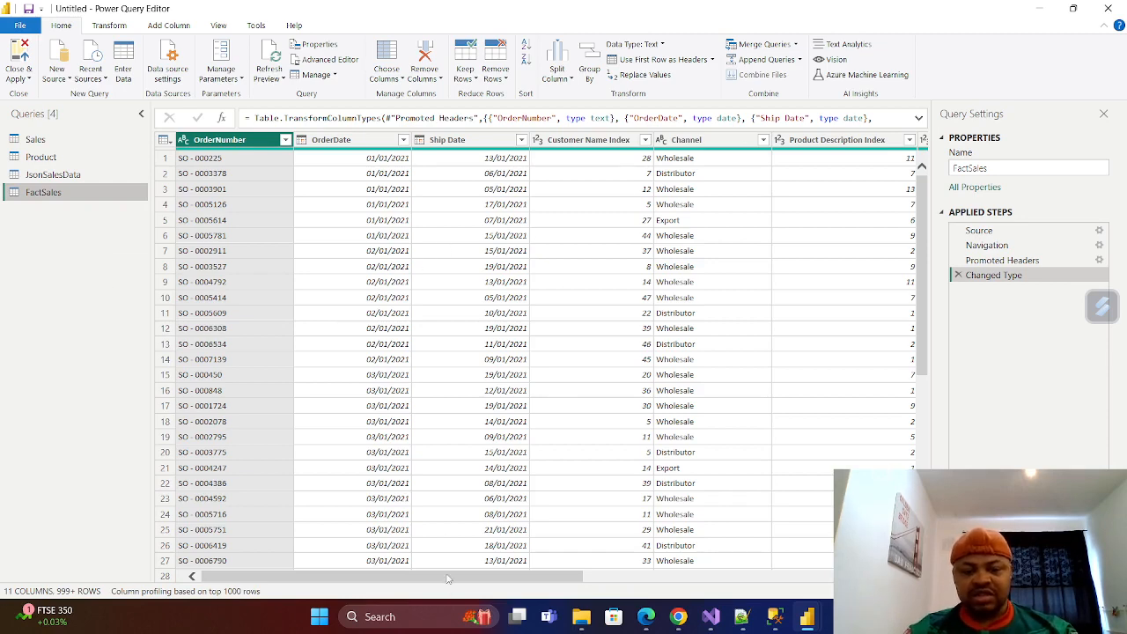
Remove the Customer Name Index column from the FactSales query.
{"action": "left_click_drag", "start_coordinate": [447, 583], "coordinate": [528, 584]}
{"action": "left_click", "coordinate": [444, 141]}
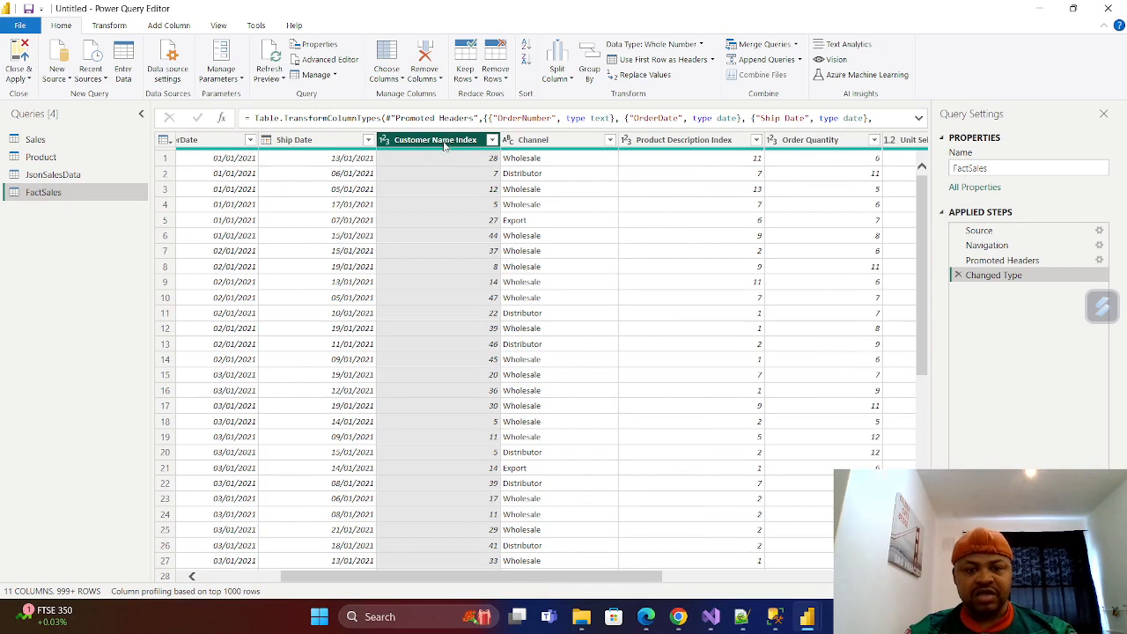
{"action": "right_click", "coordinate": [444, 146]}
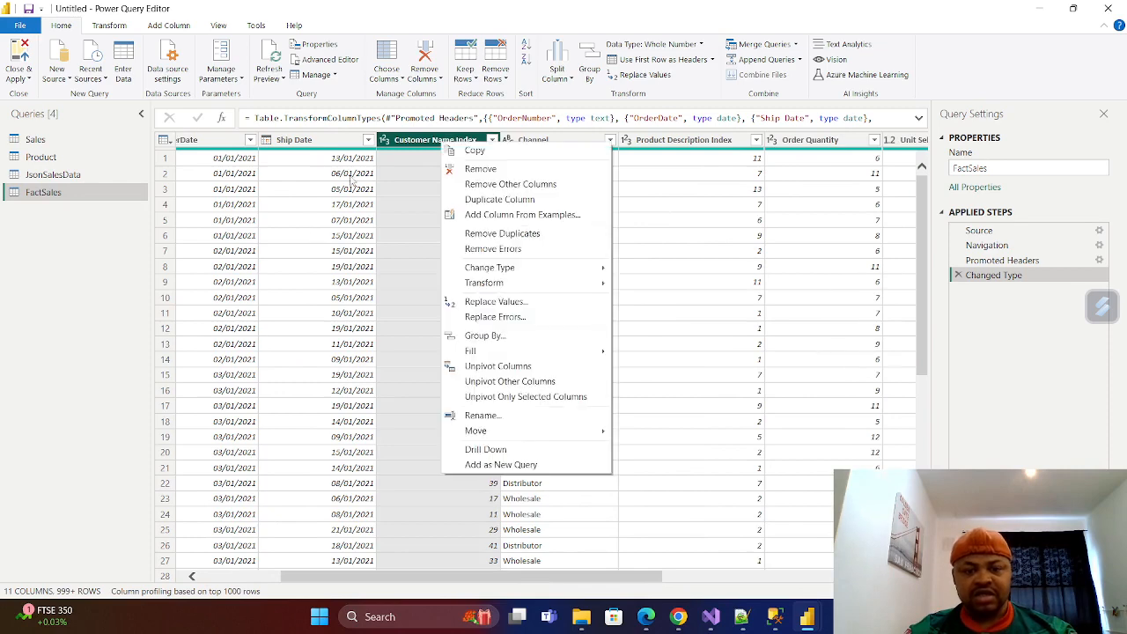
{"action": "left_click", "coordinate": [475, 168]}
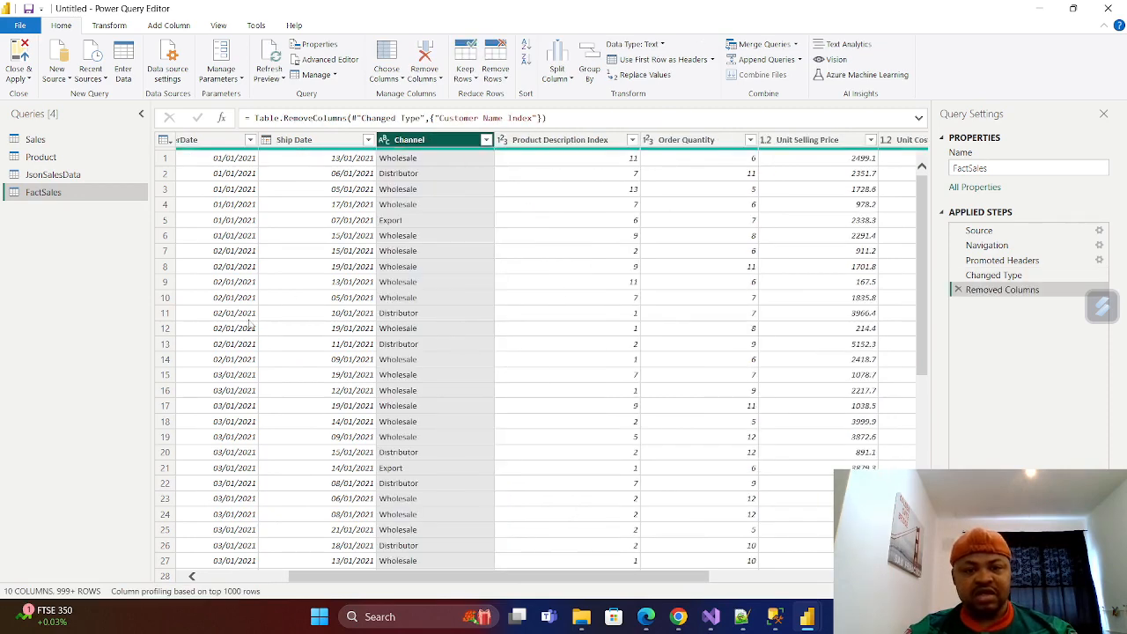
Duplicate the FactSales query and rename the copy DimCompany.
{"action": "left_click_drag", "start_coordinate": [475, 580], "coordinate": [698, 579]}
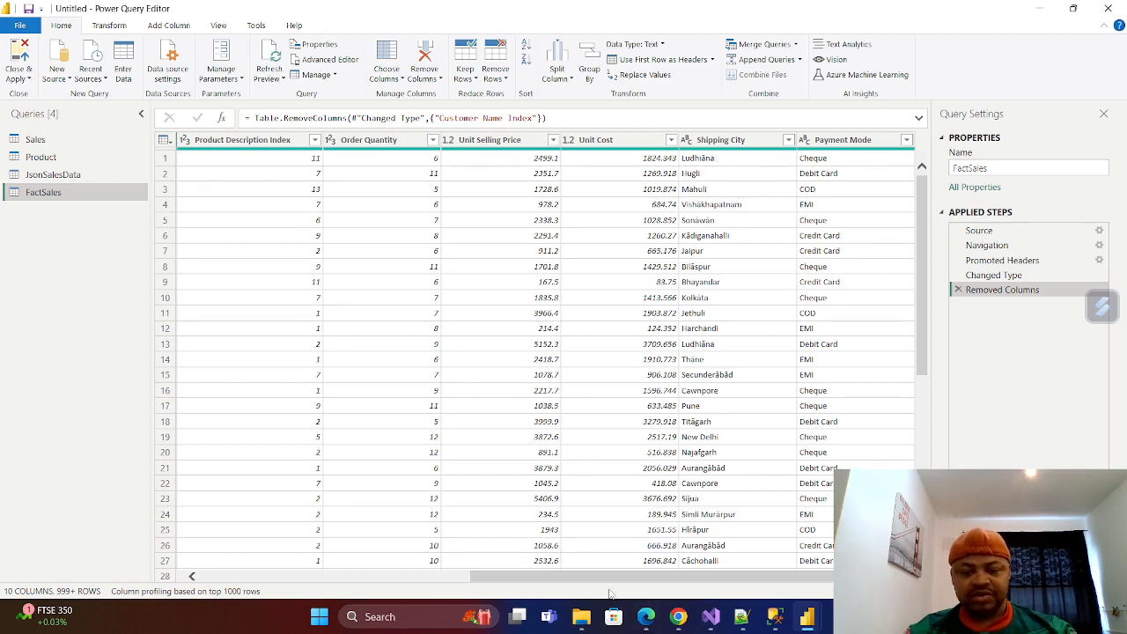
{"action": "left_click_drag", "start_coordinate": [590, 577], "coordinate": [255, 542]}
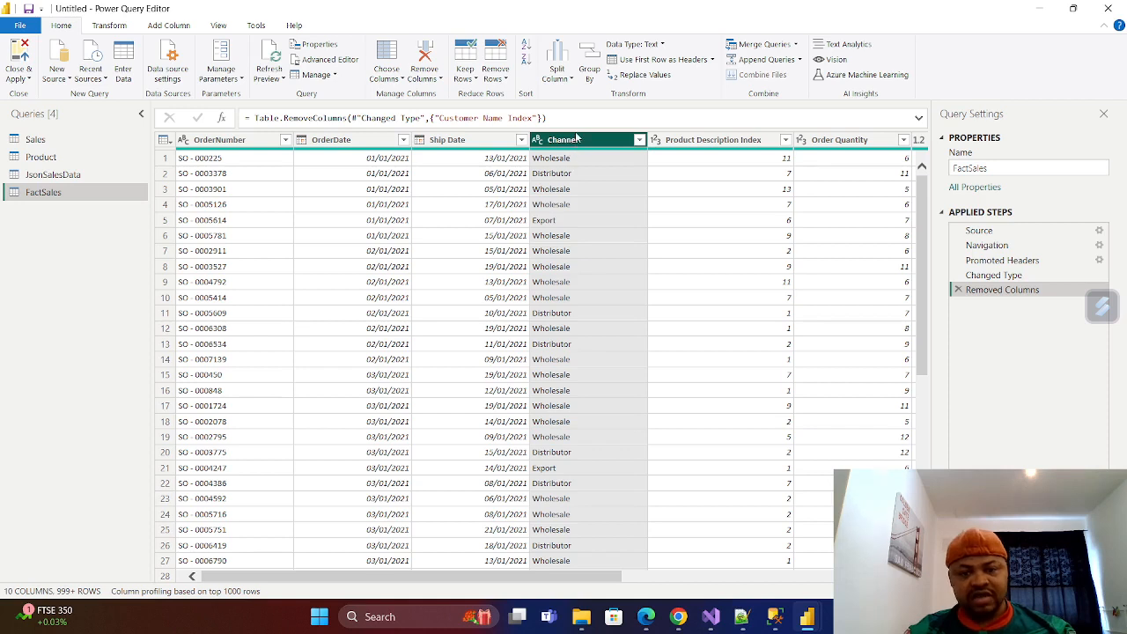
{"action": "right_click", "coordinate": [50, 194]}
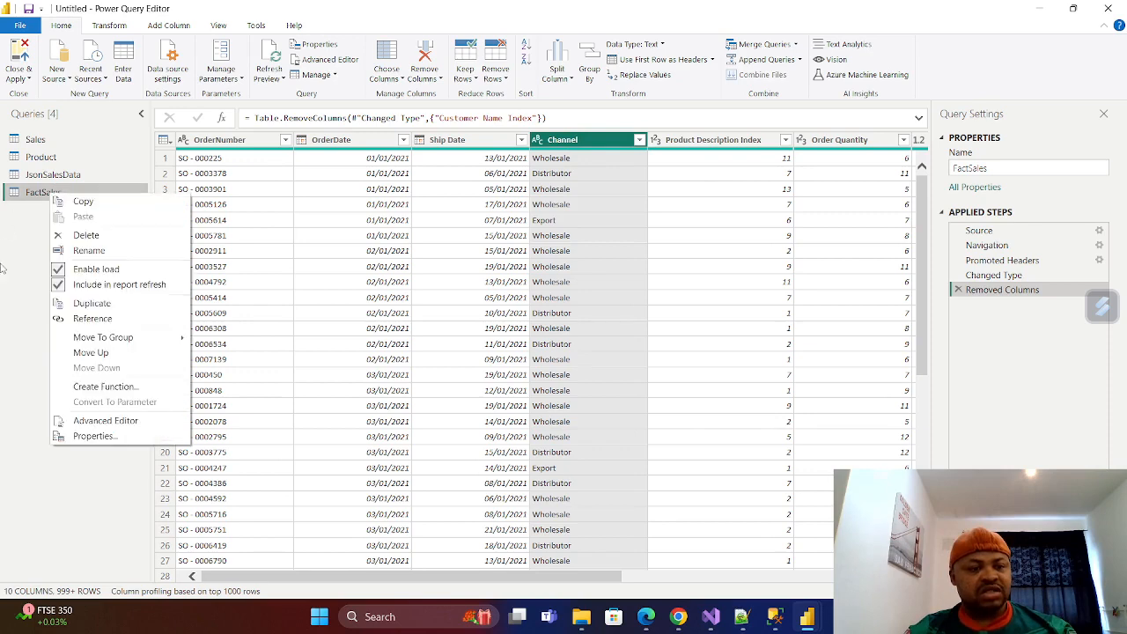
{"action": "left_click", "coordinate": [95, 305]}
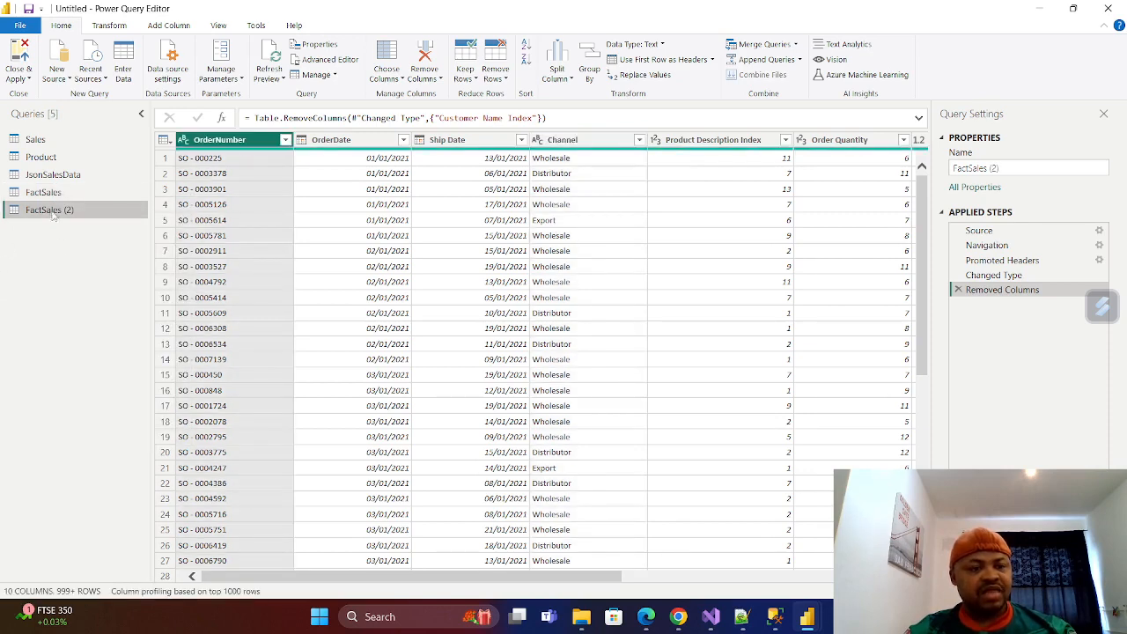
{"action": "right_click", "coordinate": [53, 212]}
{"action": "left_click", "coordinate": [94, 268]}
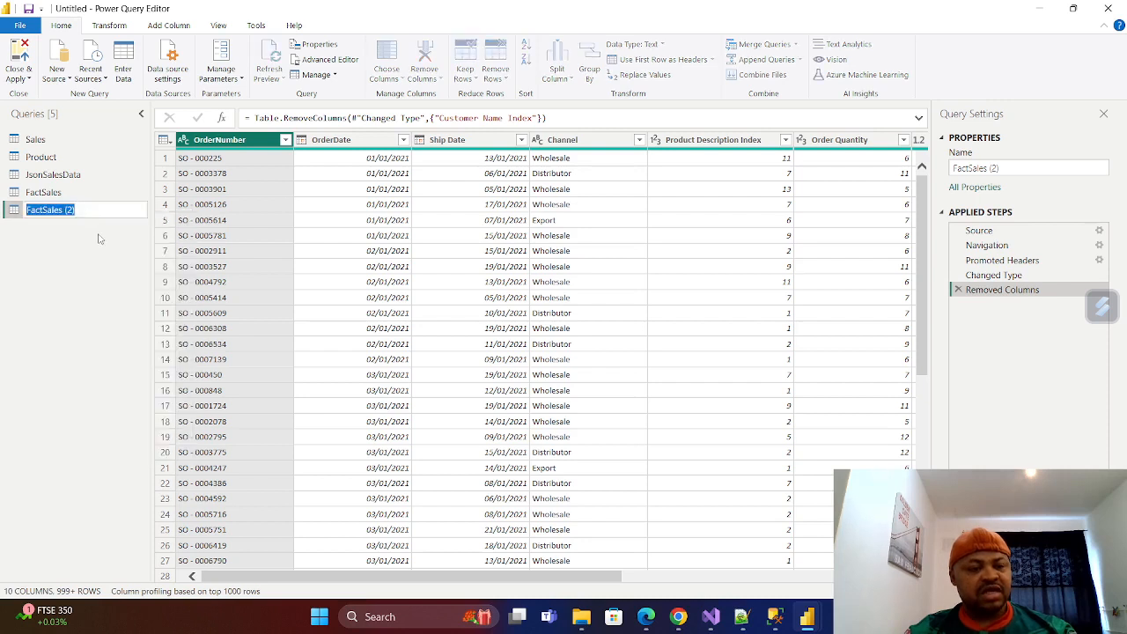
{"action": "key", "text": "BackSpace"}
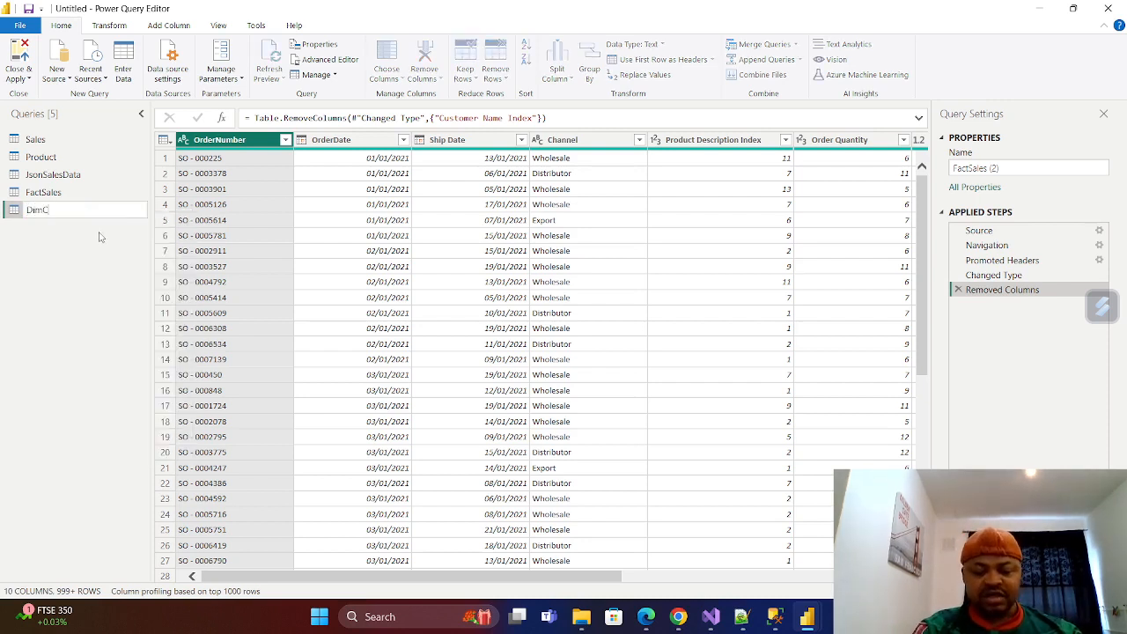
{"action": "type", "text": "DimCom"}
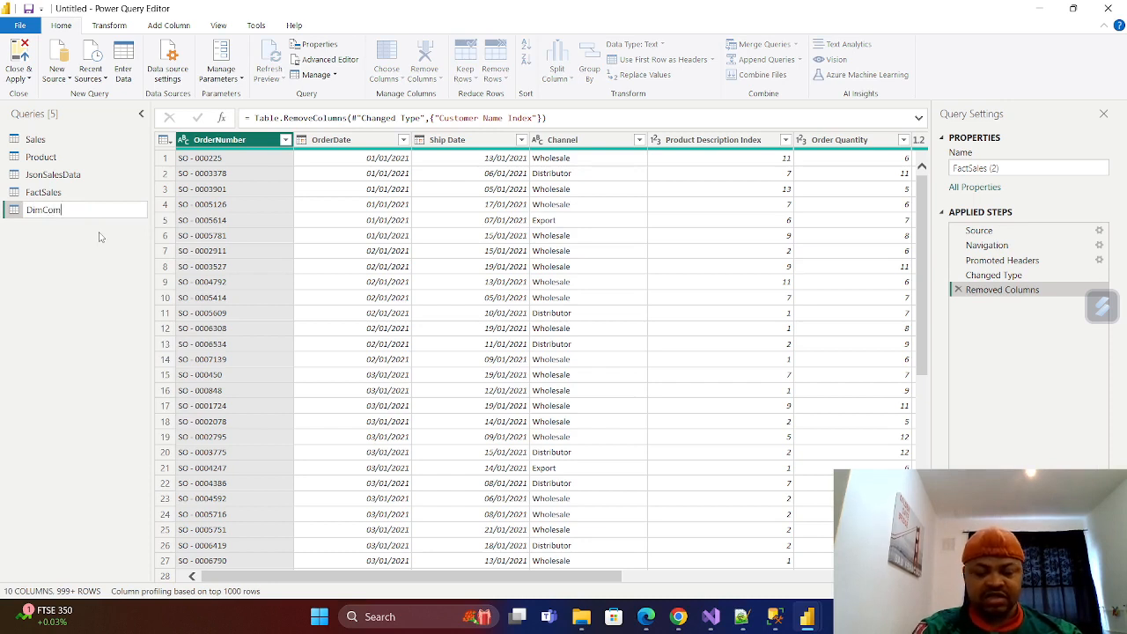
{"action": "type", "text": "pany"}
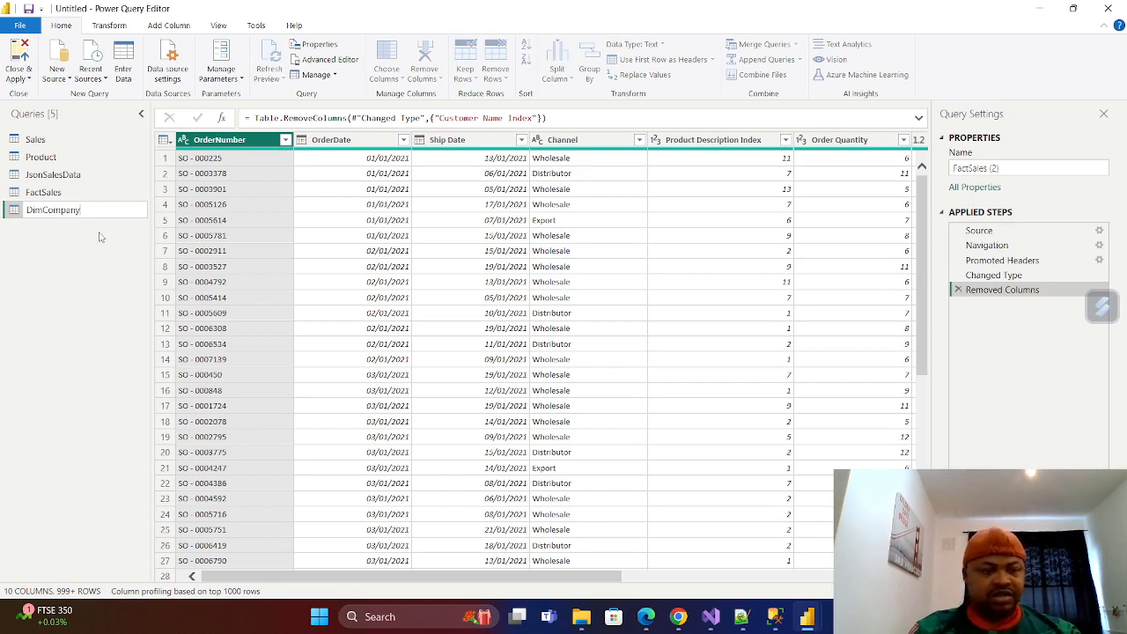
{"action": "key", "text": "Return"}
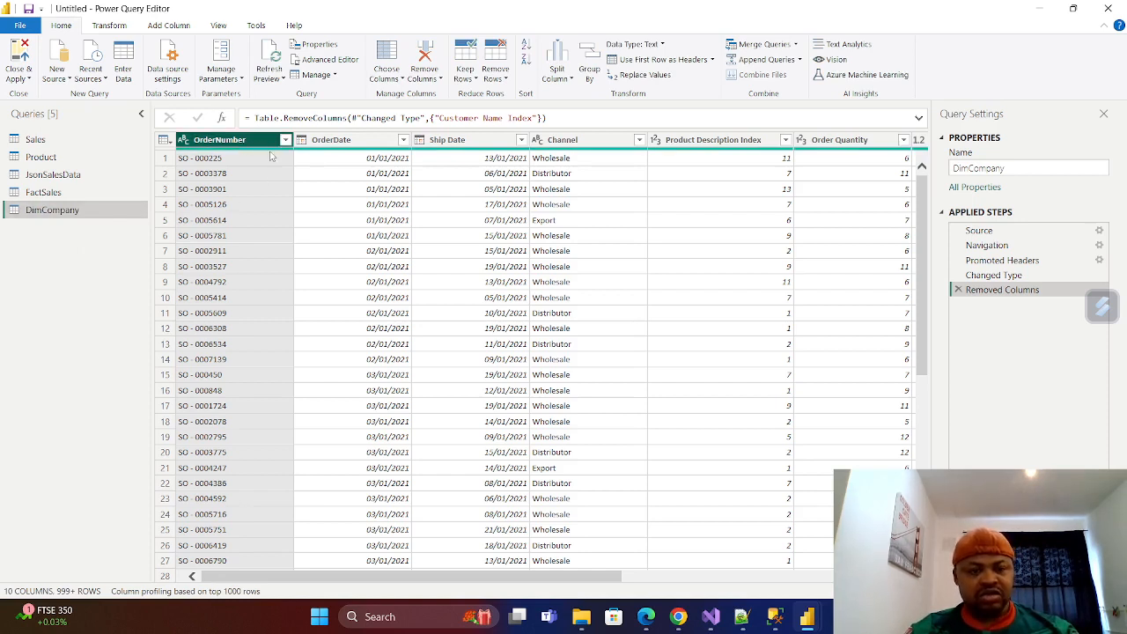
Remove the OrderNumber, OrderDate, Ship Date, Product Description Index and Order Quantity columns from the DimCompany query.
{"action": "left_click", "coordinate": [352, 141], "text": "ctrl"}
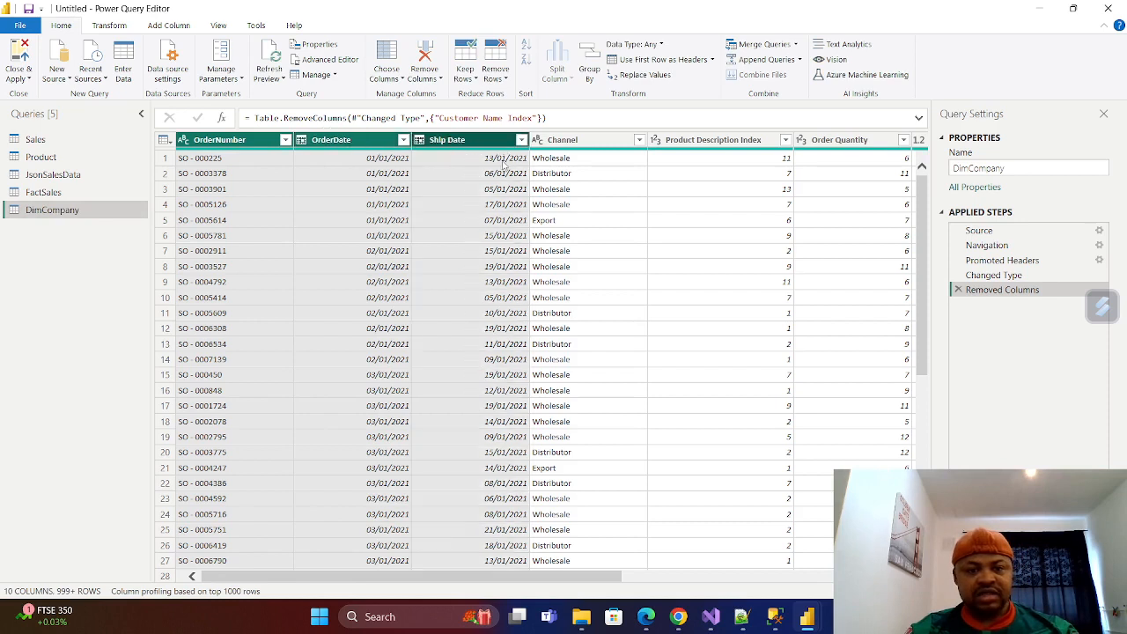
{"action": "left_click", "coordinate": [707, 143]}
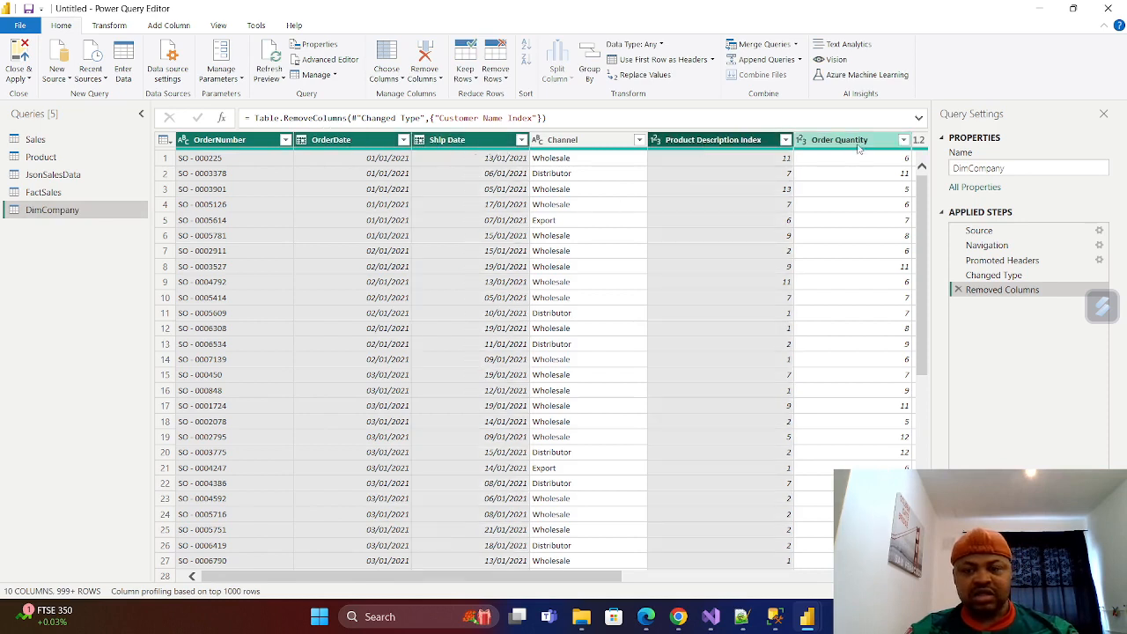
{"action": "left_click", "coordinate": [850, 141], "text": "ctrl"}
{"action": "right_click", "coordinate": [853, 143]}
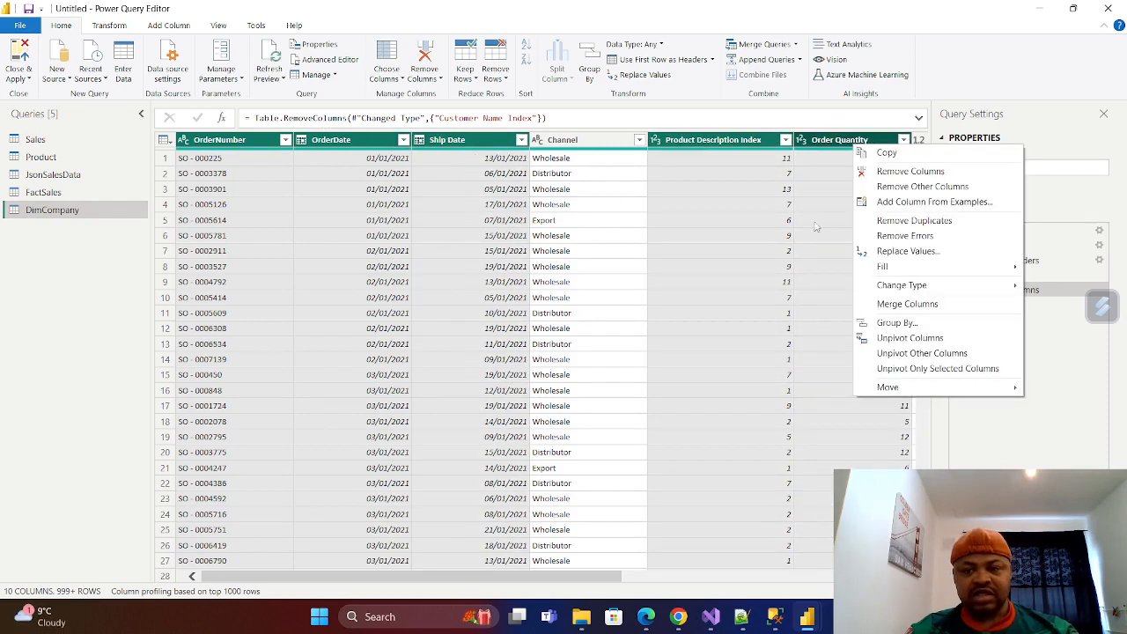
{"action": "left_click", "coordinate": [910, 171]}
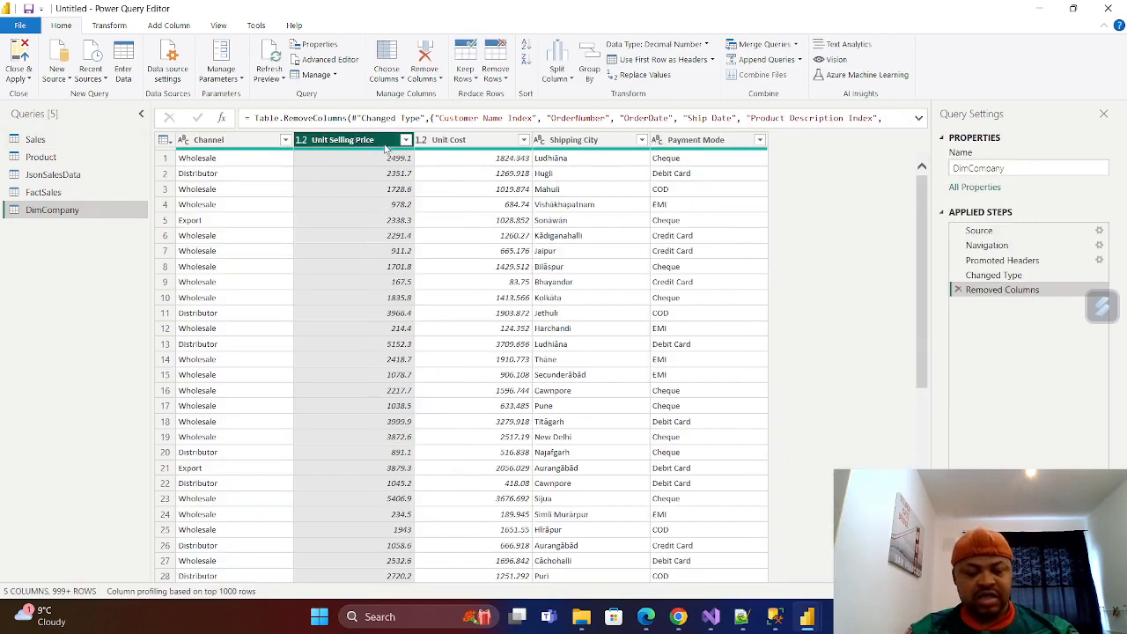
Remove the Unit Selling Price, Unit Cost, Shipping City and Payment Mode columns from DimCompany, keeping only Channel.
{"action": "left_click", "coordinate": [459, 144], "text": "ctrl"}
{"action": "left_click", "coordinate": [612, 143], "text": "ctrl"}
{"action": "left_click", "coordinate": [692, 144], "text": "ctrl"}
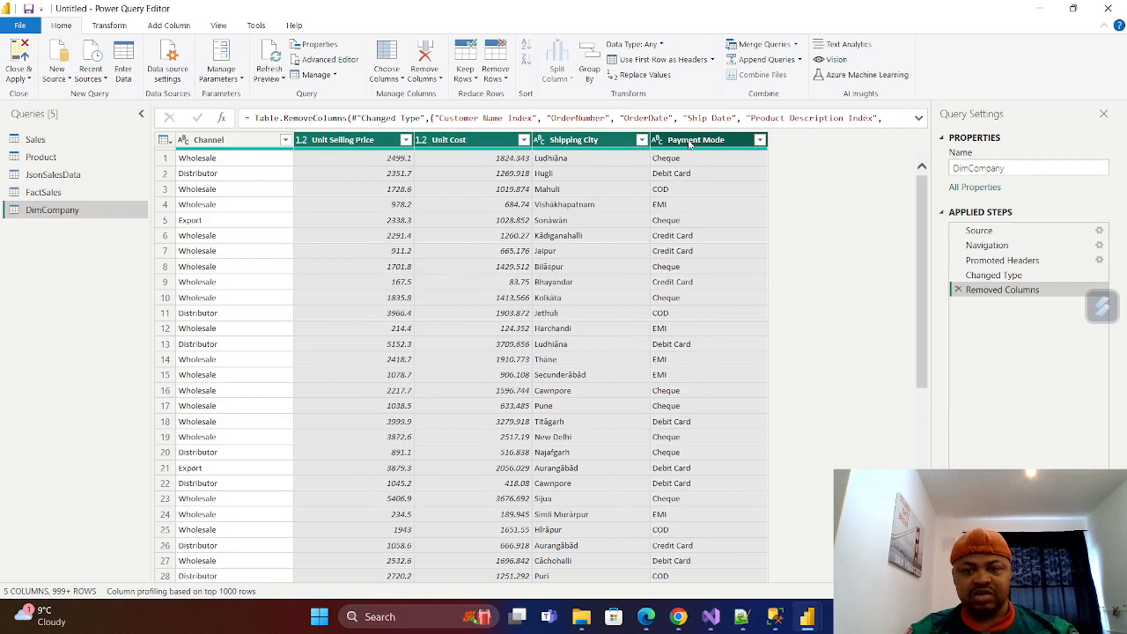
{"action": "right_click", "coordinate": [692, 145]}
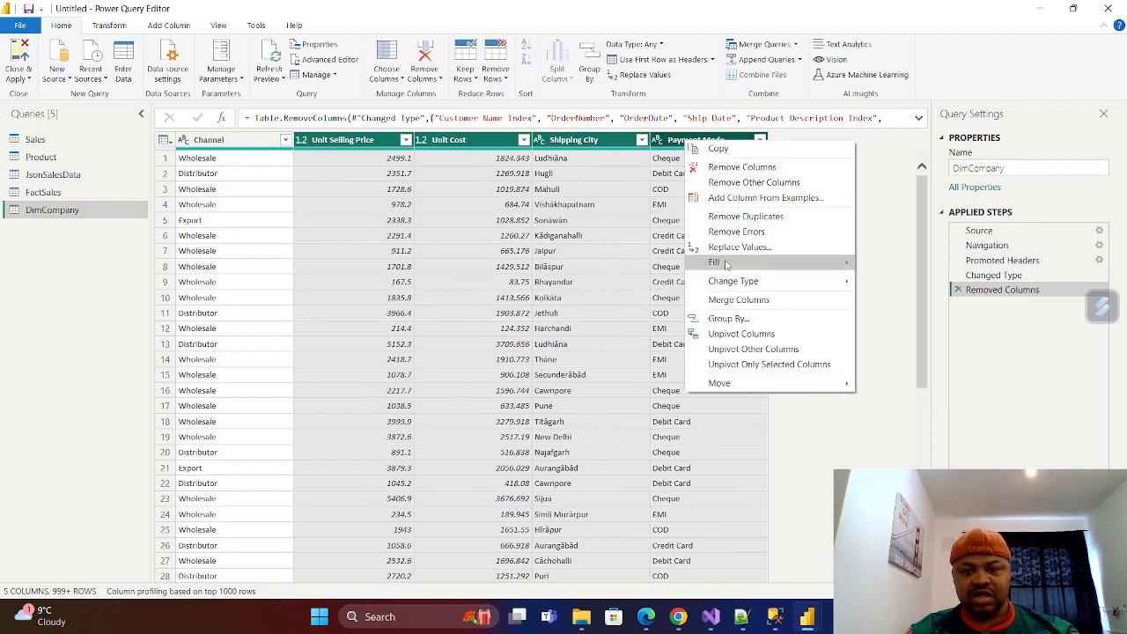
{"action": "left_click", "coordinate": [738, 170]}
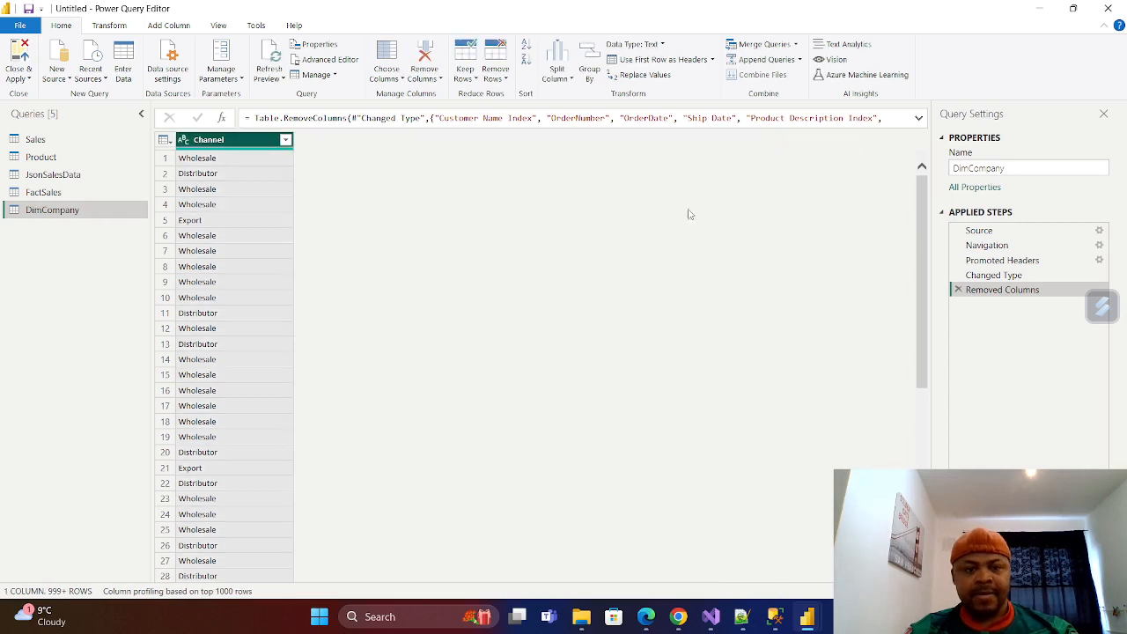
Remove the duplicate values from DimCompany's Channel column and add an index column starting from 1.
{"action": "right_click", "coordinate": [238, 144]}
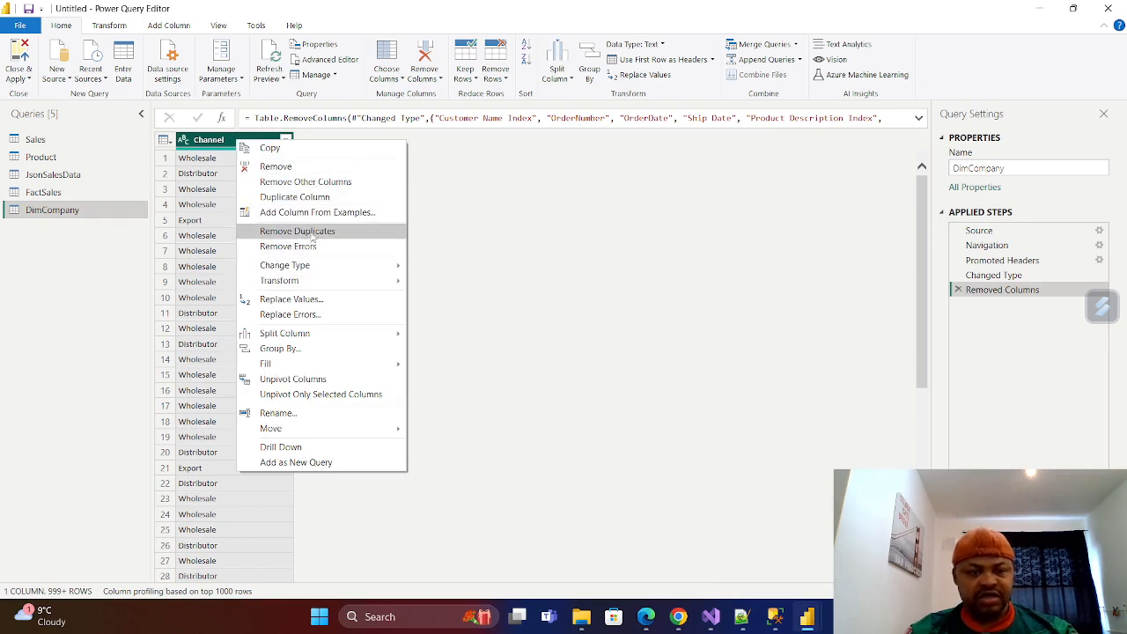
{"action": "left_click", "coordinate": [308, 231]}
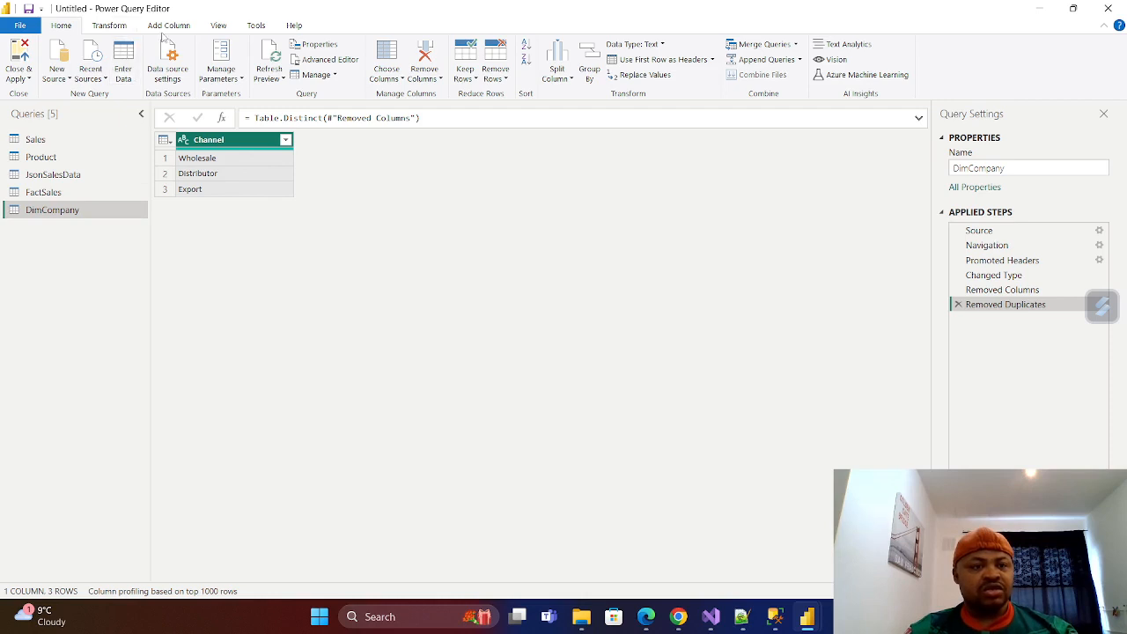
{"action": "left_click", "coordinate": [116, 28]}
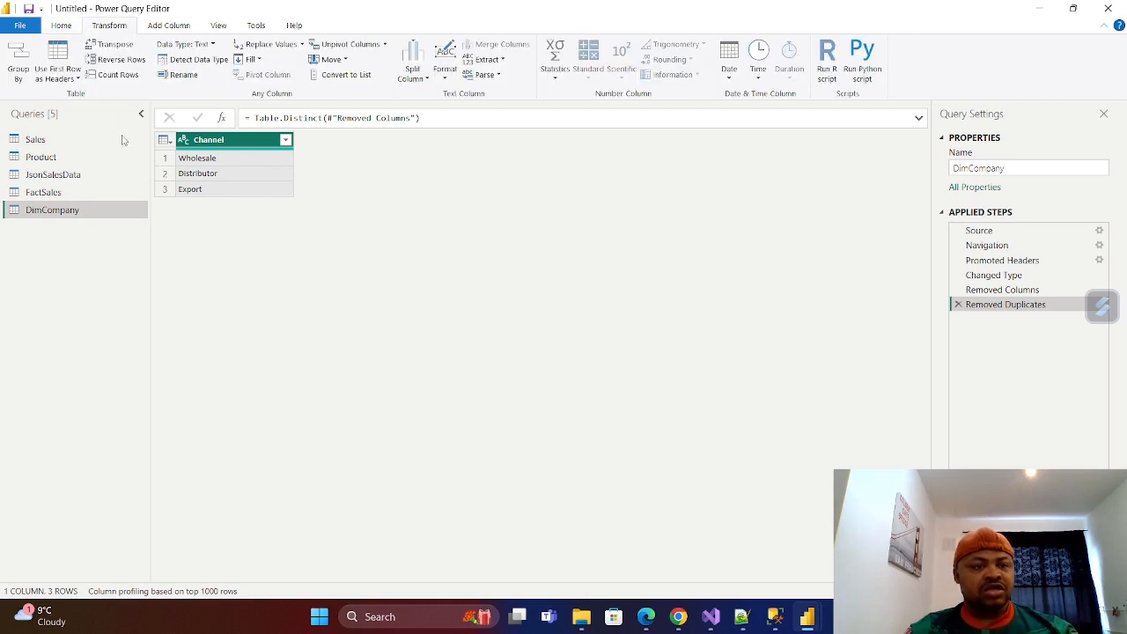
{"action": "left_click", "coordinate": [175, 27]}
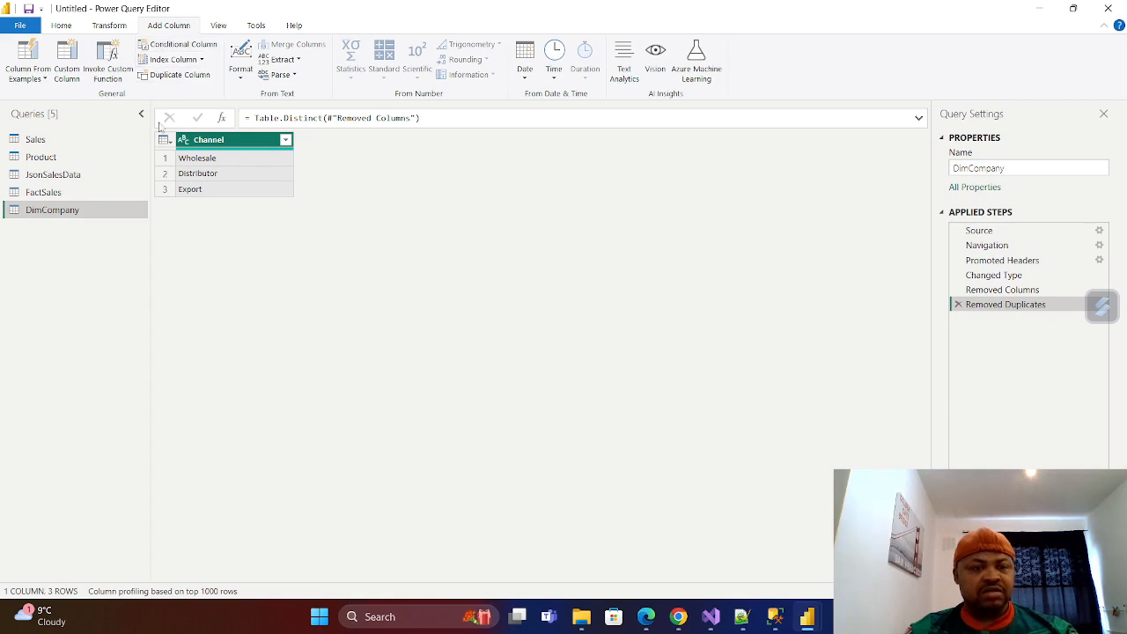
{"action": "left_click", "coordinate": [201, 59]}
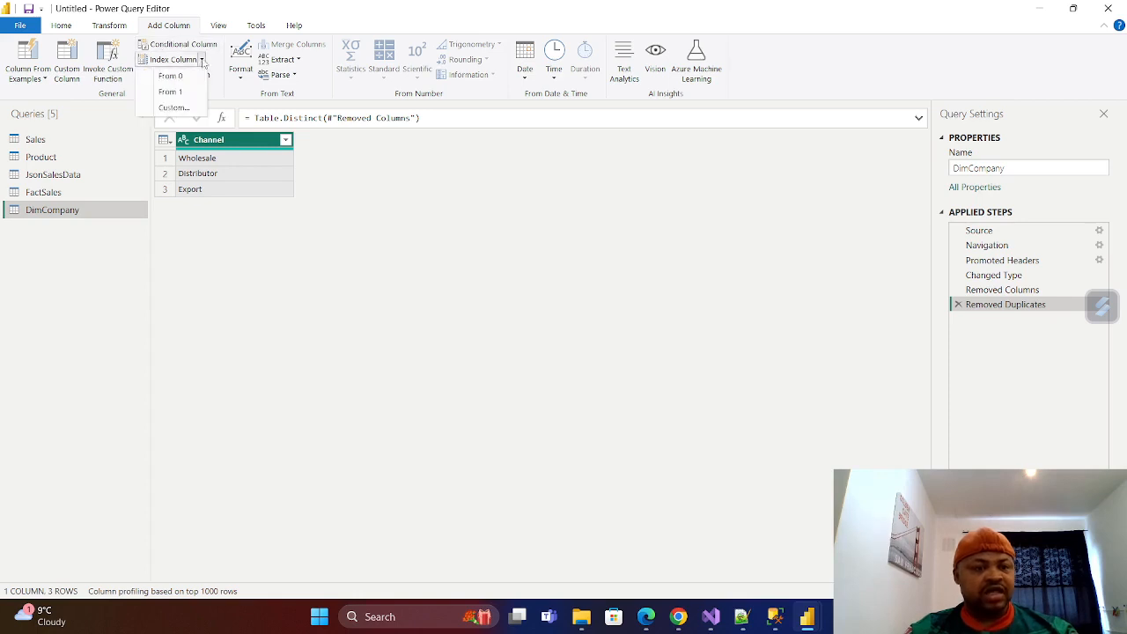
{"action": "left_click", "coordinate": [171, 92]}
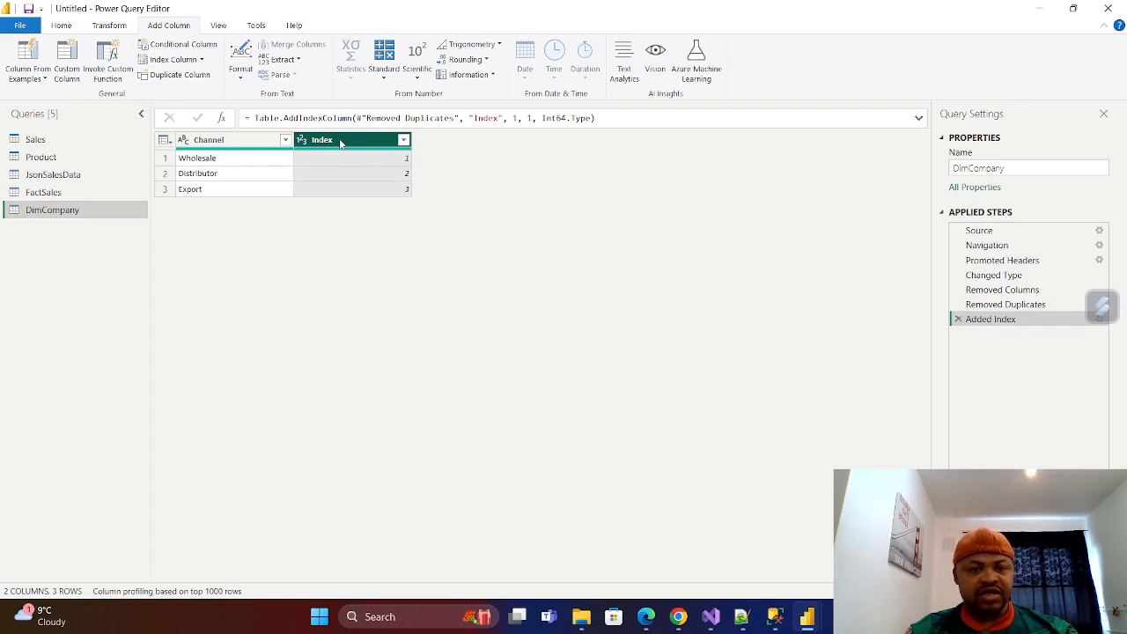
Rename DimCompany's Index column to CompanySK and move it before the Channel column.
{"action": "double_click", "coordinate": [341, 142]}
{"action": "key", "text": "BackSpace"}
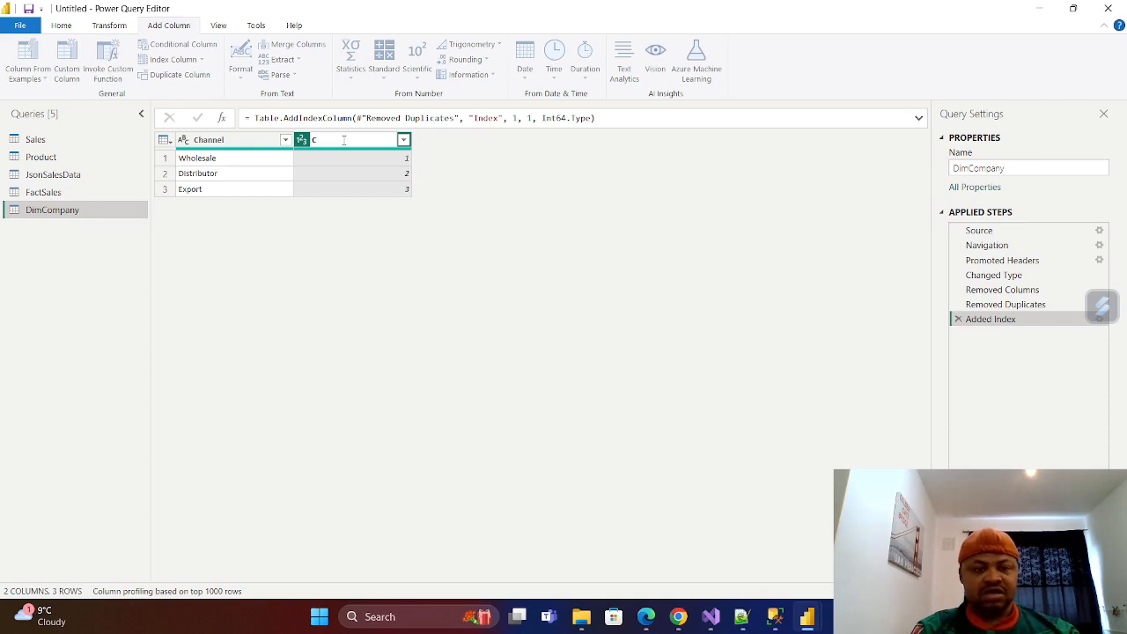
{"action": "type", "text": "CompanySK"}
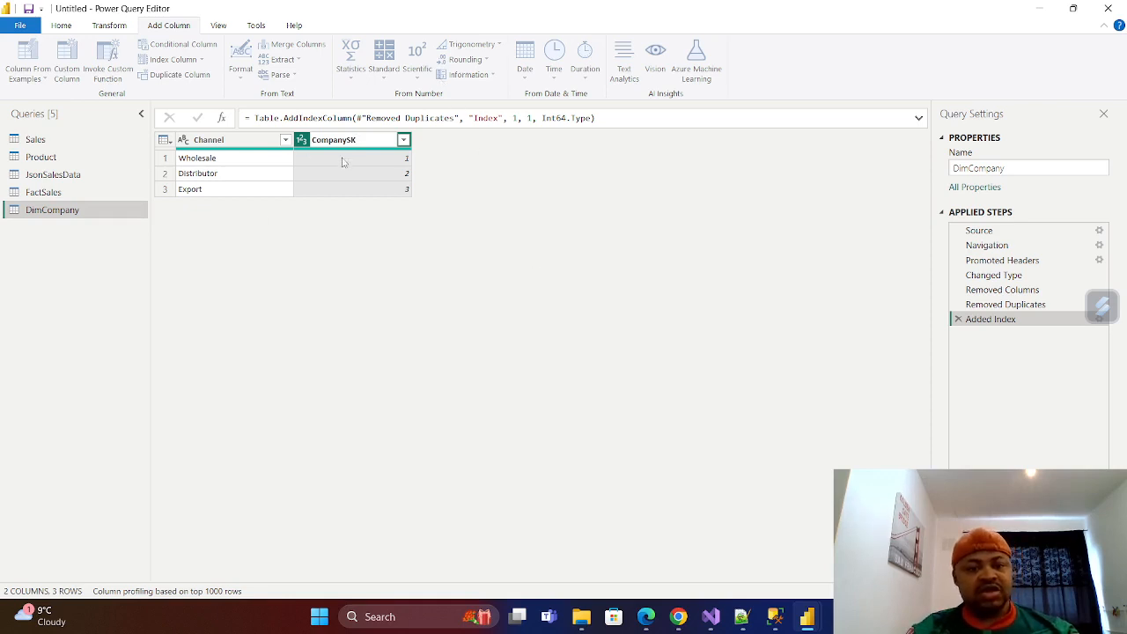
{"action": "key", "text": "Return"}
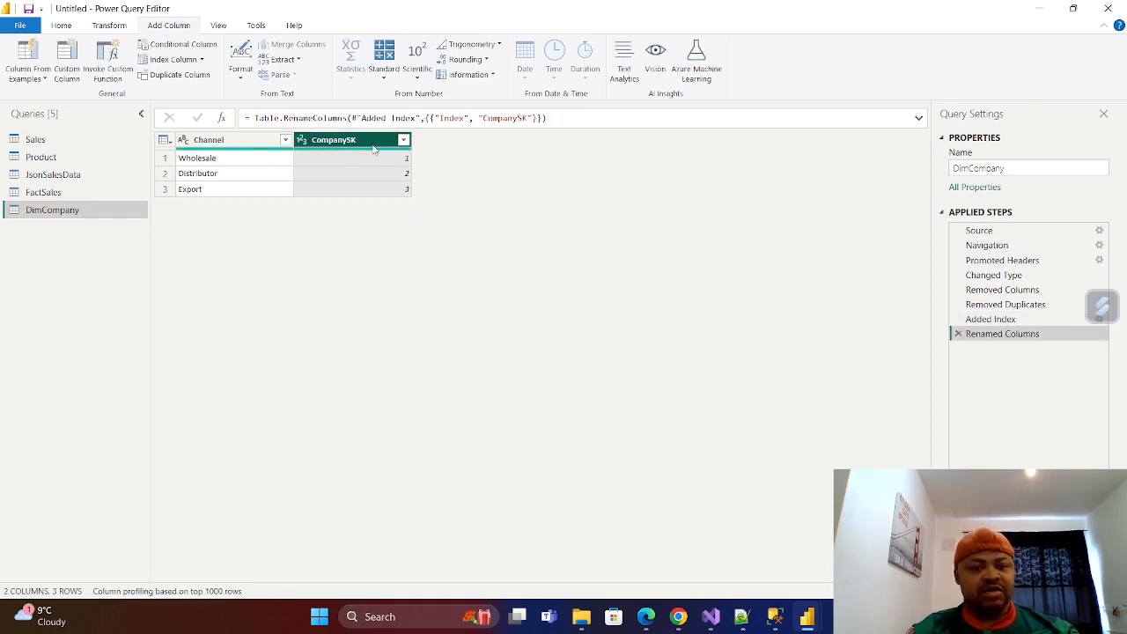
{"action": "left_click_drag", "start_coordinate": [352, 140], "coordinate": [255, 149]}
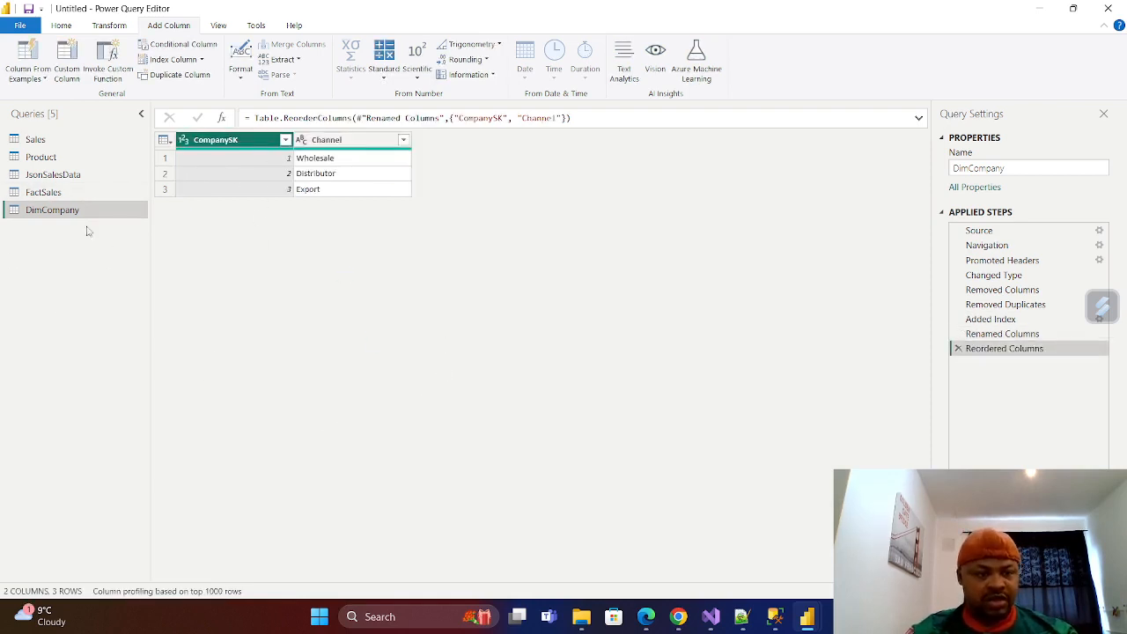
Duplicate the JsonSalesData query and rename the copy DimCity.
{"action": "left_click", "coordinate": [43, 192]}
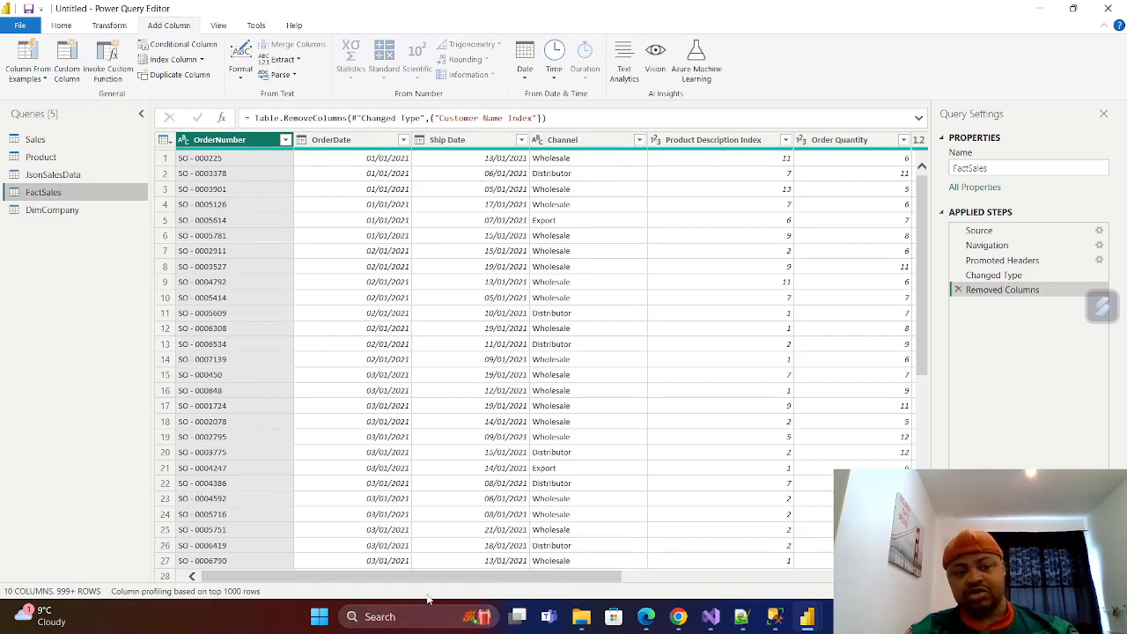
{"action": "left_click_drag", "start_coordinate": [419, 579], "coordinate": [371, 570]}
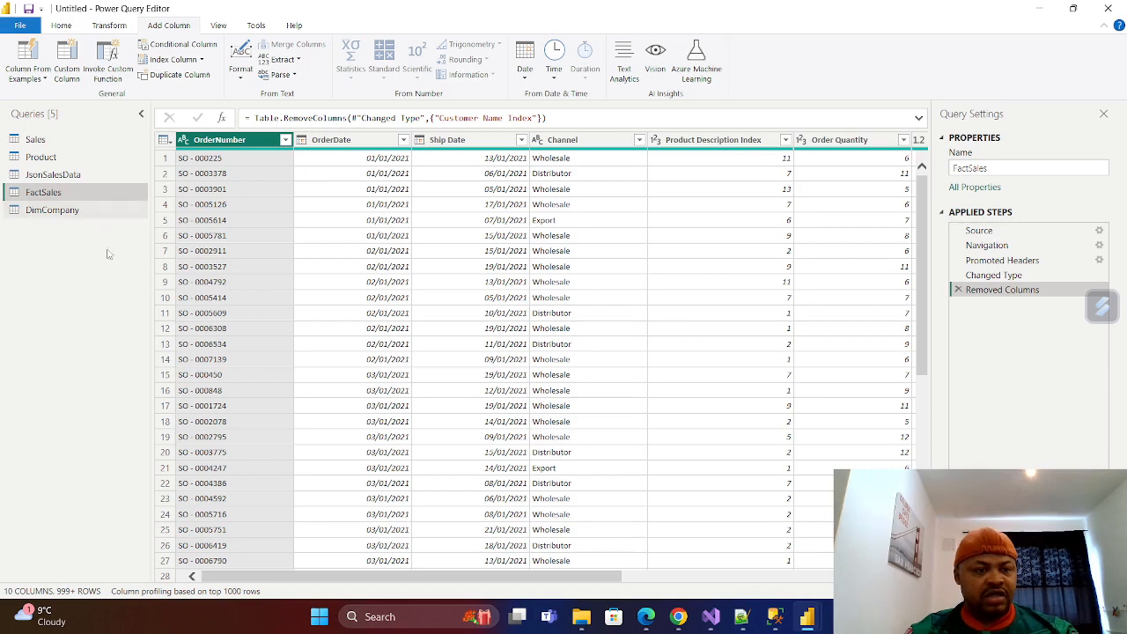
{"action": "left_click", "coordinate": [64, 176]}
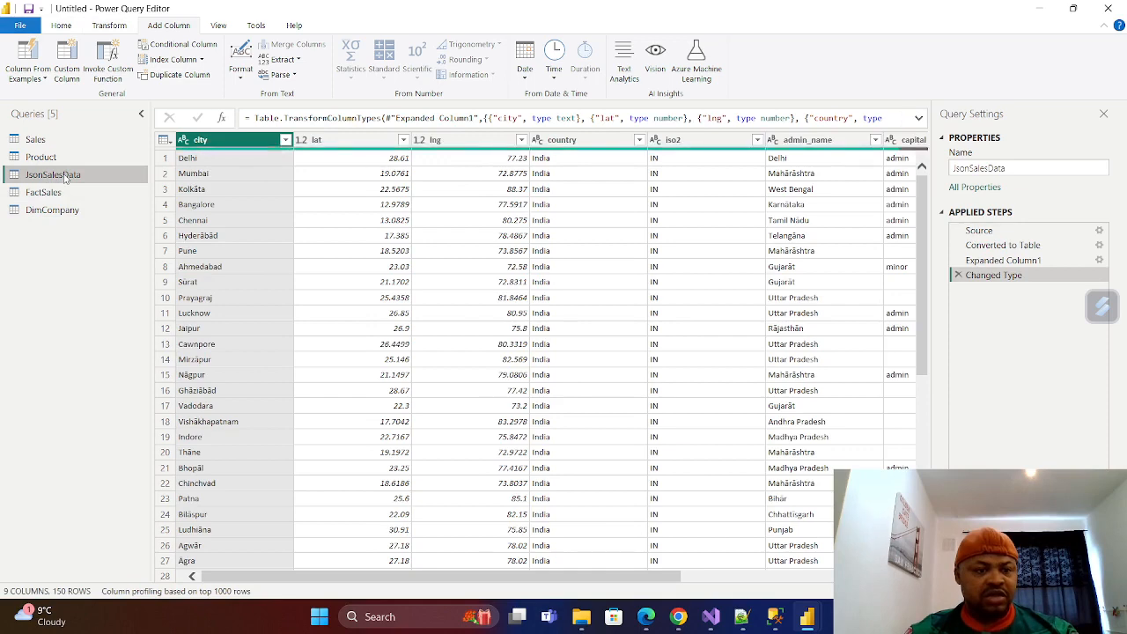
{"action": "right_click", "coordinate": [63, 176]}
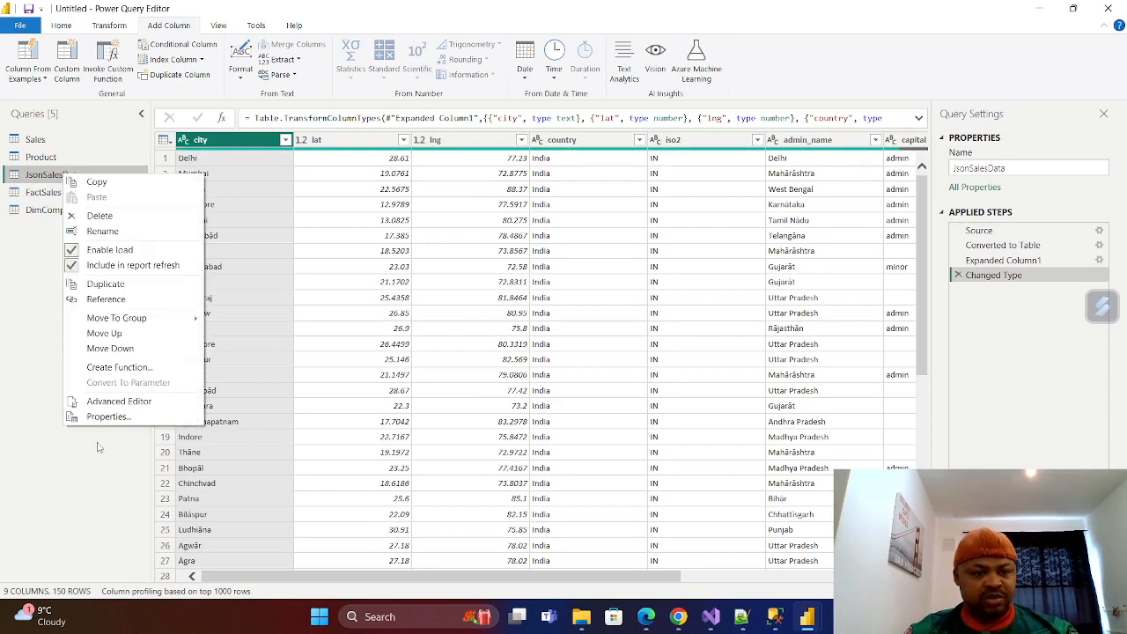
{"action": "left_click", "coordinate": [112, 285]}
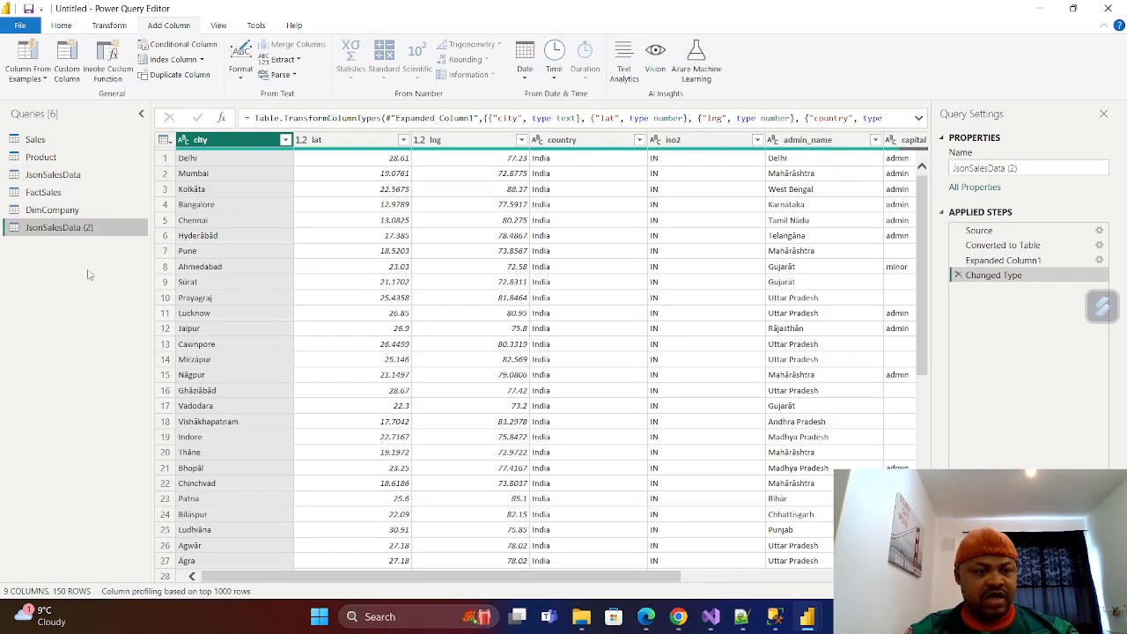
{"action": "right_click", "coordinate": [62, 227]}
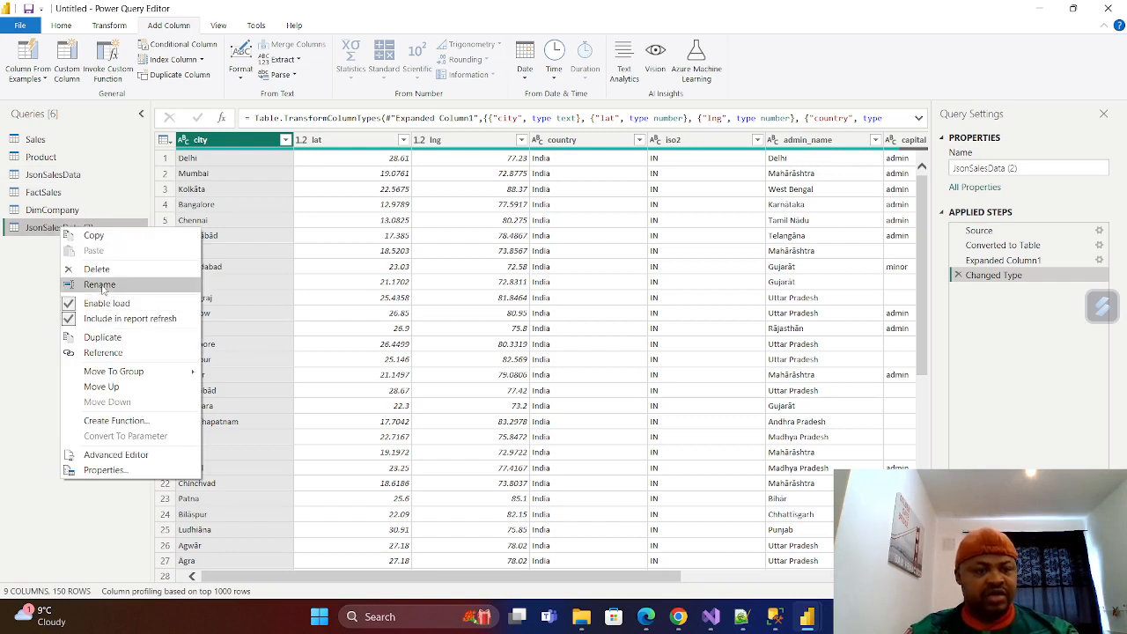
{"action": "left_click", "coordinate": [100, 285]}
{"action": "key", "text": "BackSpace"}
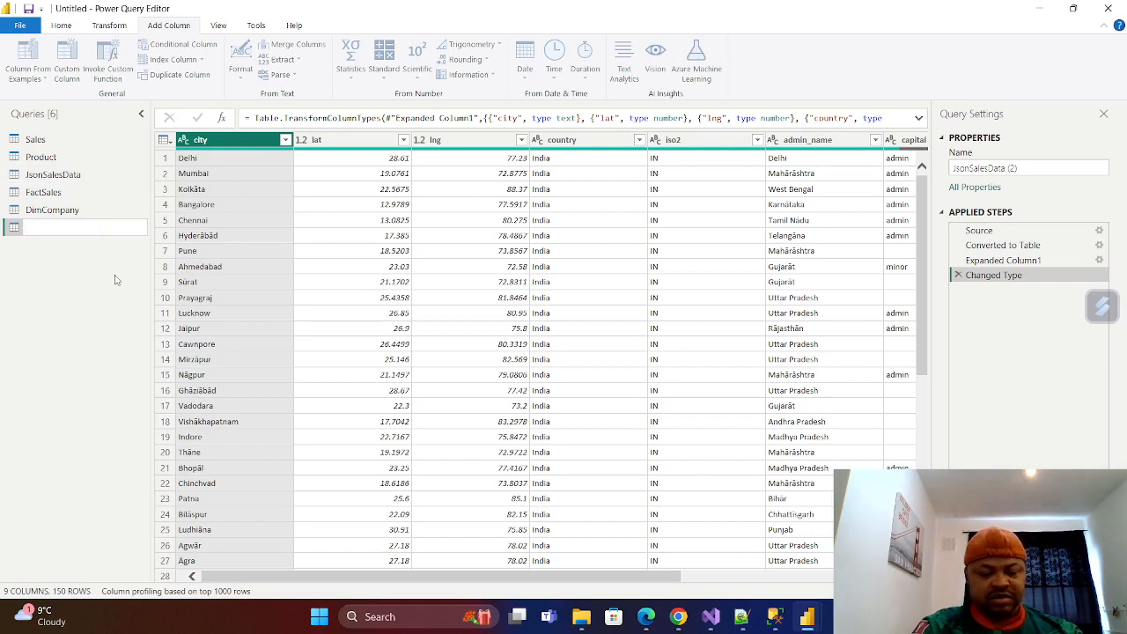
{"action": "type", "text": "DimCity"}
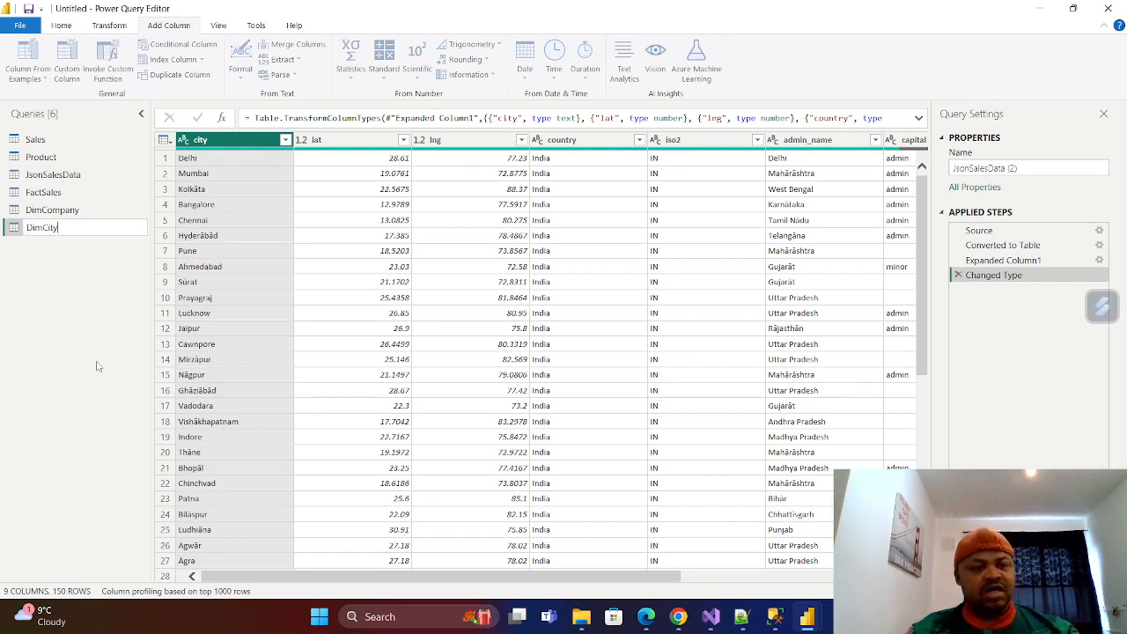
{"action": "key", "text": "Return"}
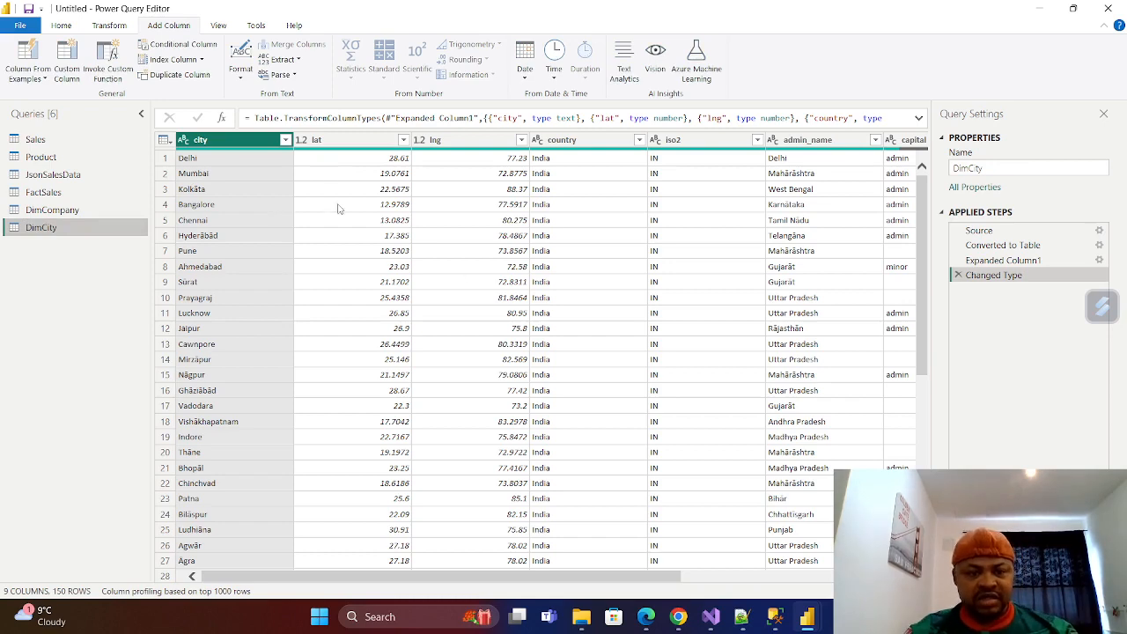
Remove the population_proper and capital columns from DimCity.
{"action": "left_click_drag", "start_coordinate": [504, 577], "coordinate": [797, 591]}
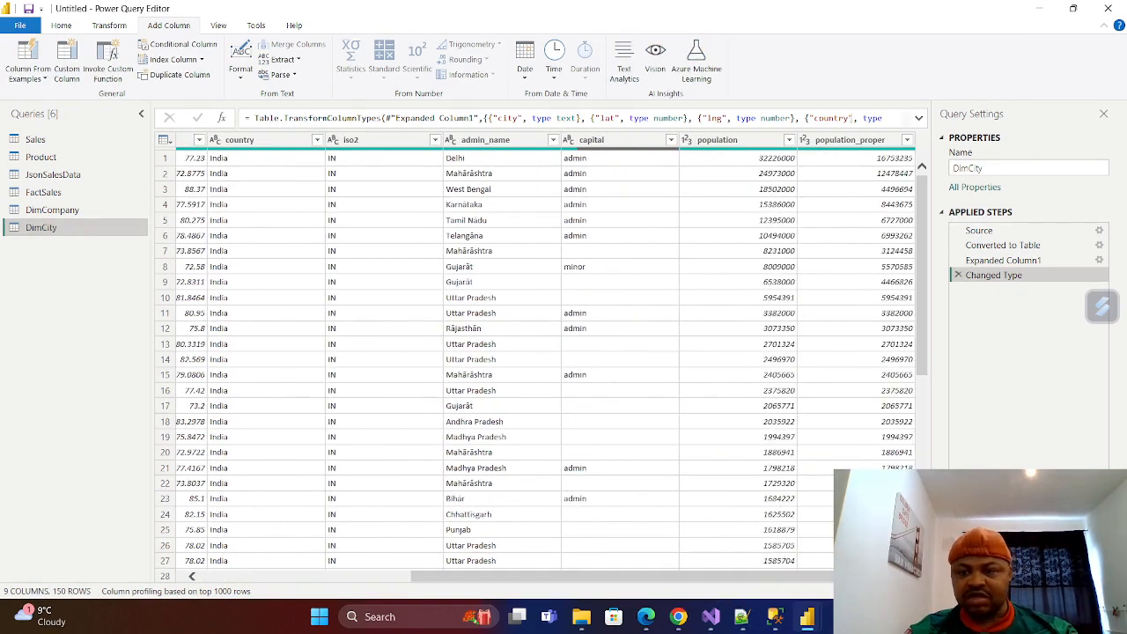
{"action": "right_click", "coordinate": [868, 140]}
{"action": "left_click", "coordinate": [906, 166]}
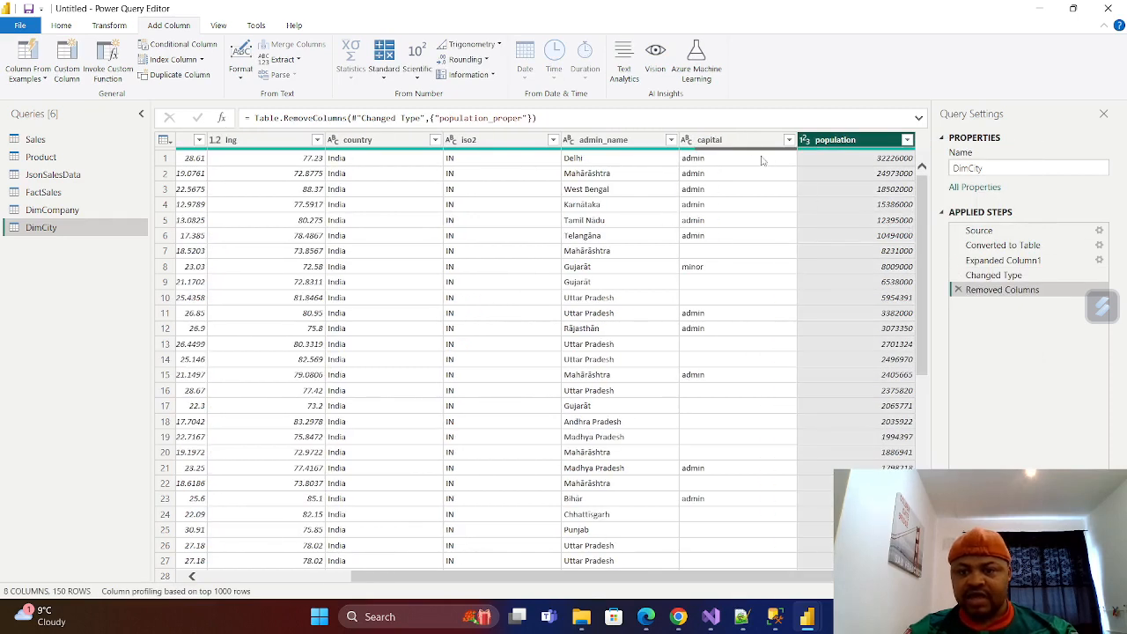
{"action": "left_click", "coordinate": [738, 144]}
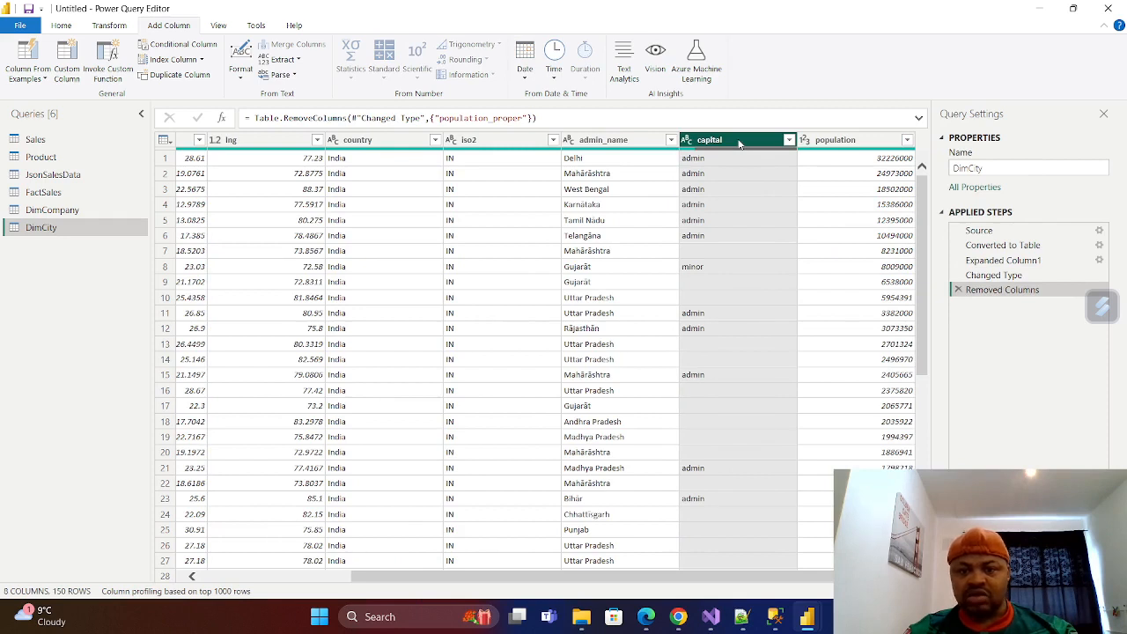
{"action": "right_click", "coordinate": [740, 144]}
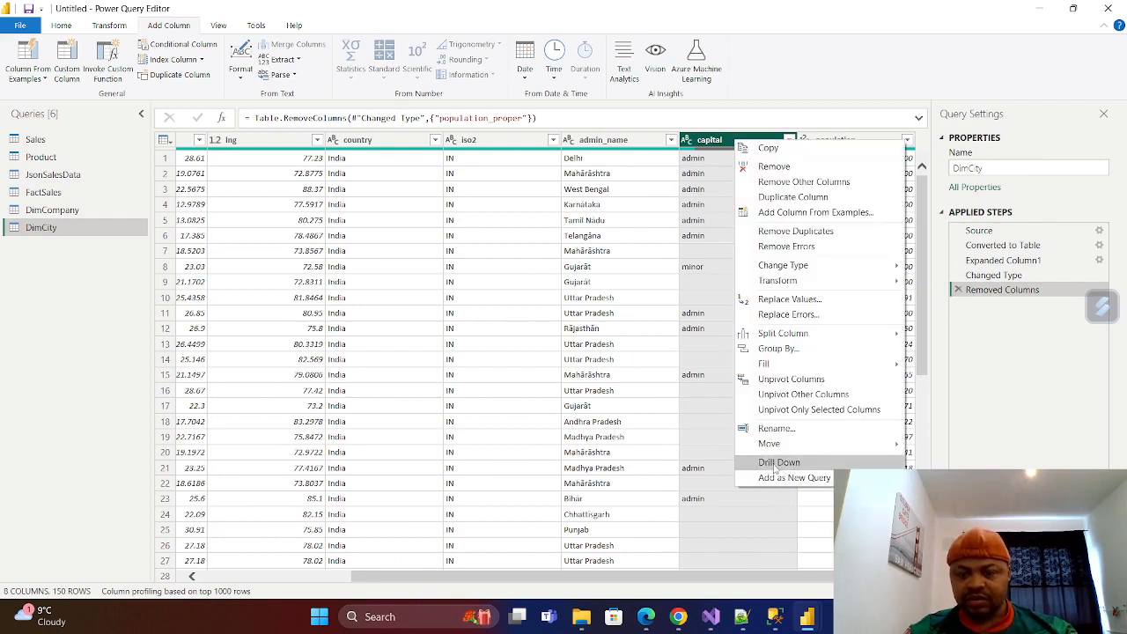
{"action": "left_click", "coordinate": [774, 166]}
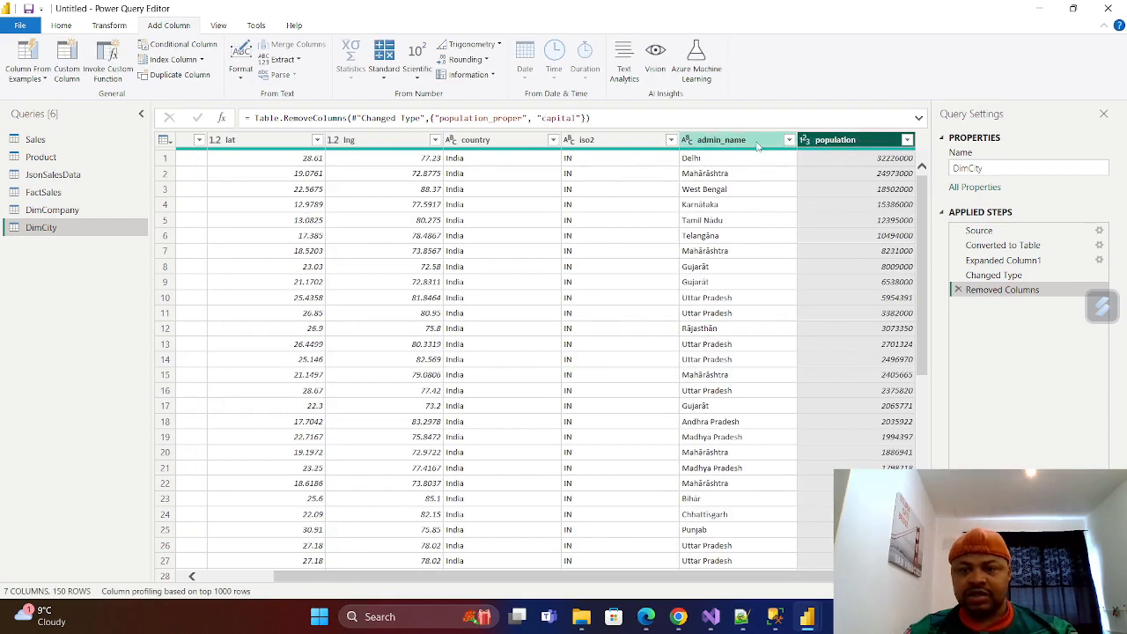
Rename DimCity's admin_name column to Shipping_city.
{"action": "left_click", "coordinate": [758, 144]}
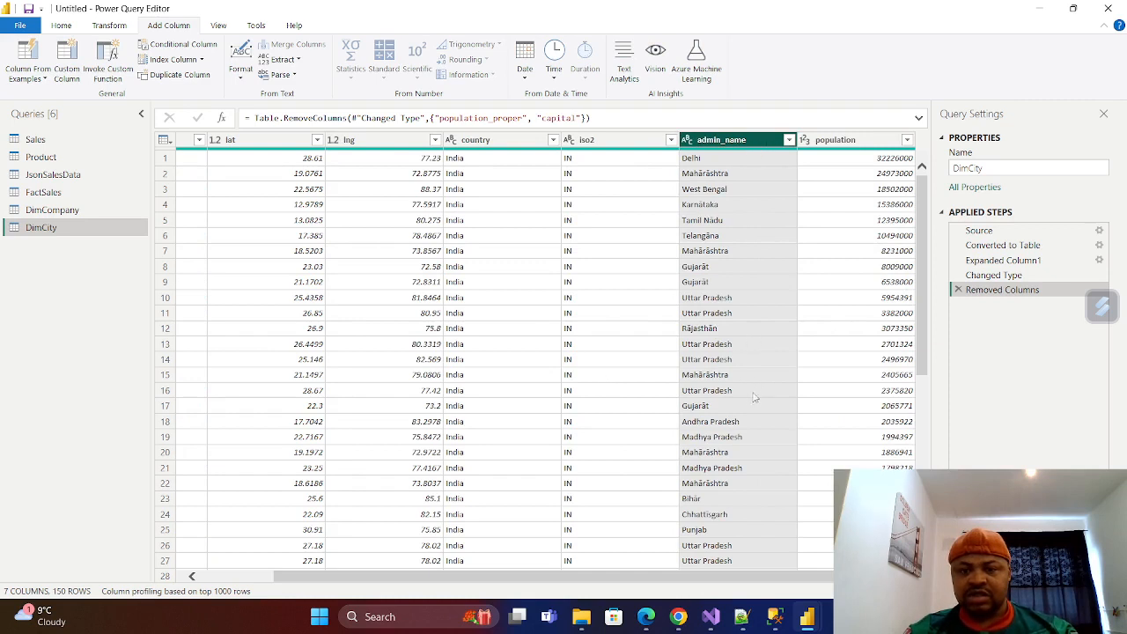
{"action": "left_click_drag", "start_coordinate": [673, 584], "coordinate": [548, 568]}
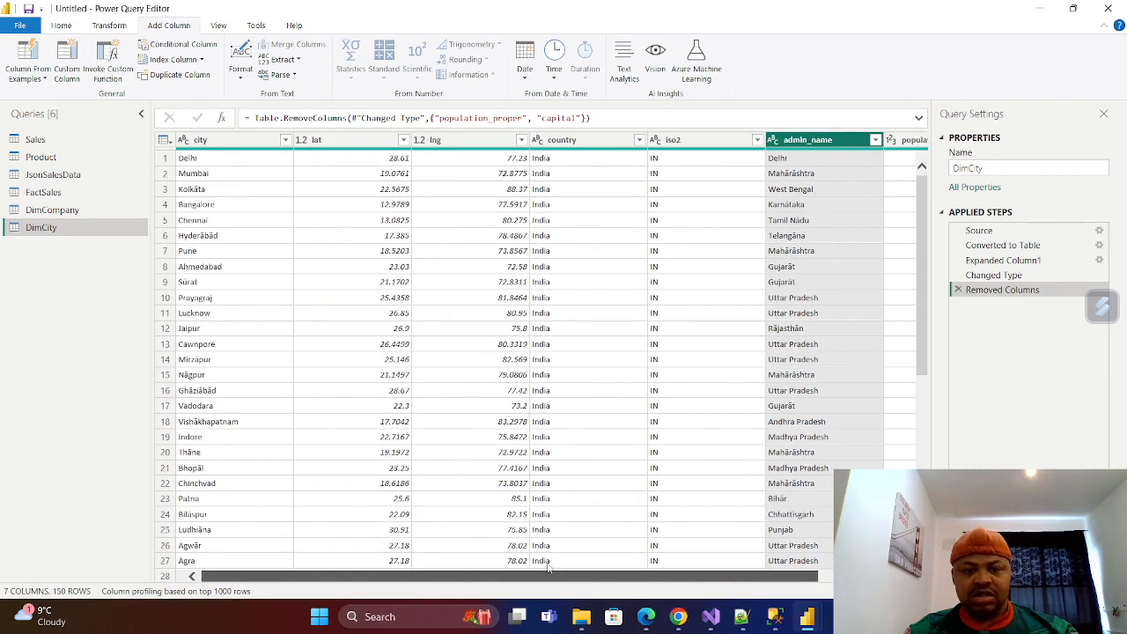
{"action": "scroll", "coordinate": [569, 562], "scroll_direction": "right", "scroll_amount": 2}
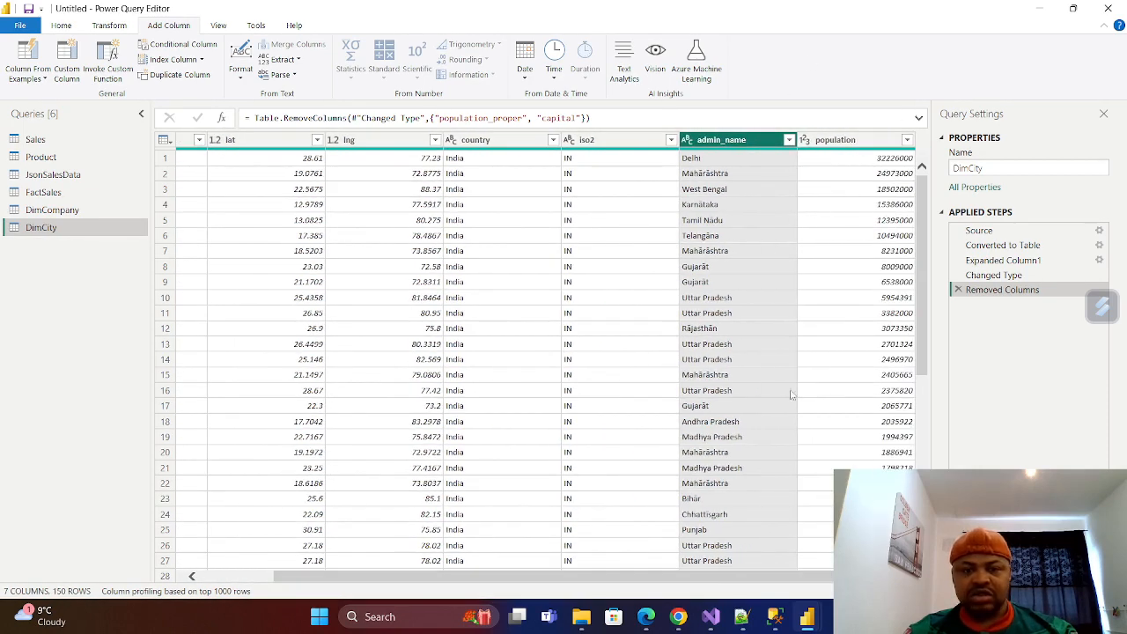
{"action": "double_click", "coordinate": [755, 139]}
{"action": "key", "text": "BackSpace"}
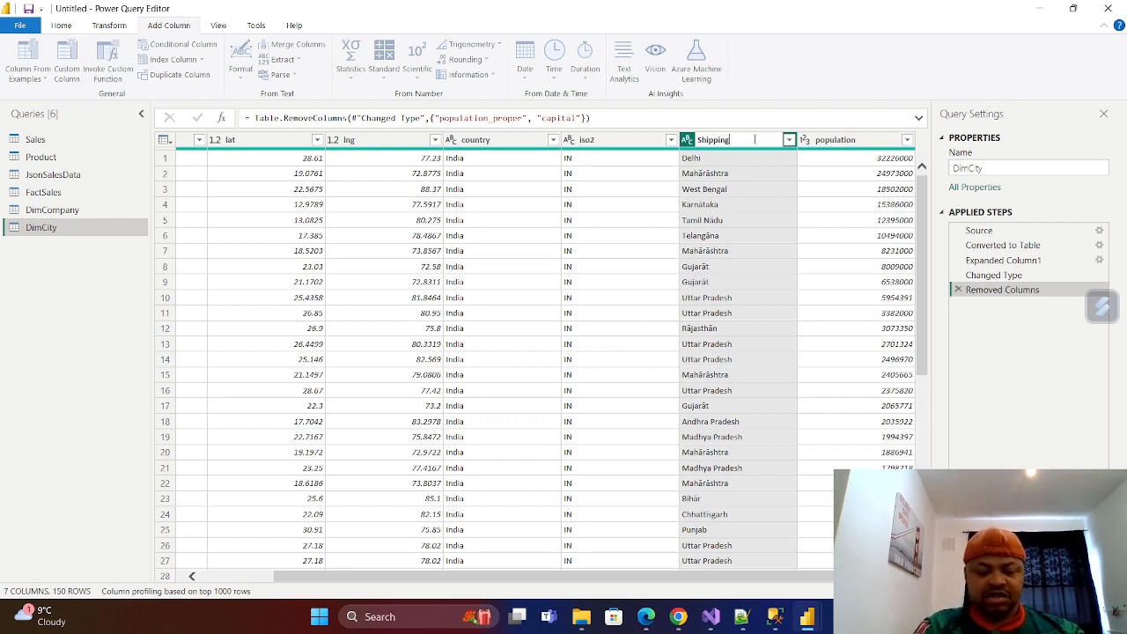
{"action": "type", "text": "Shipping_city"}
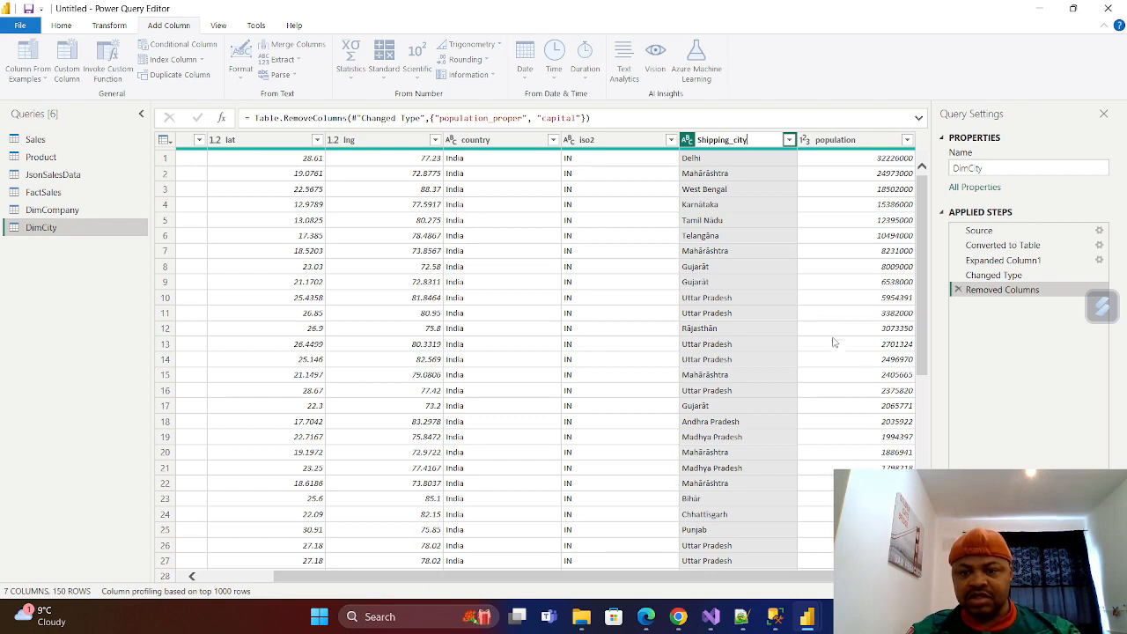
{"action": "key", "text": "Return"}
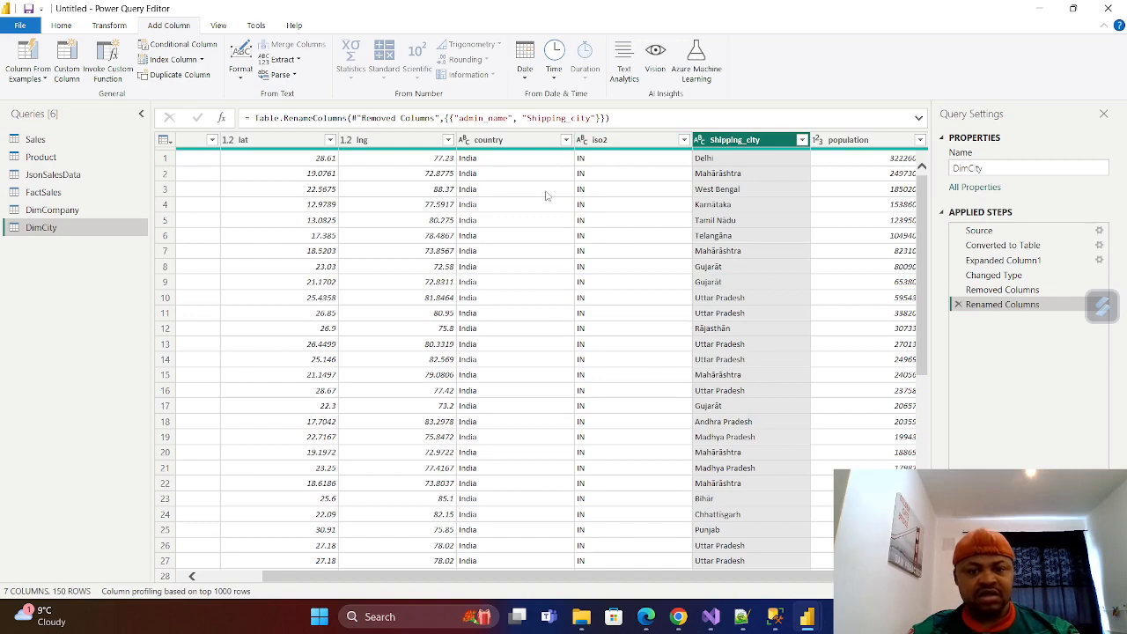
{"action": "scroll", "coordinate": [521, 402], "scroll_direction": "down", "scroll_amount": 20}
{"action": "scroll", "coordinate": [521, 402], "scroll_direction": "up", "scroll_amount": 20}
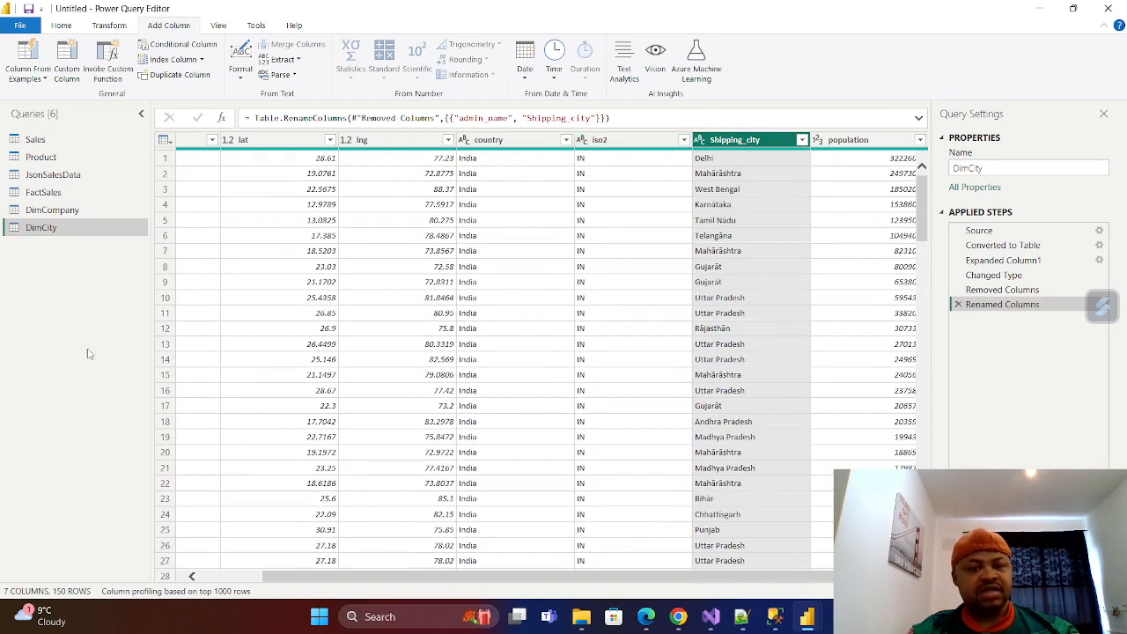
{"action": "left_click_drag", "start_coordinate": [421, 578], "coordinate": [303, 573]}
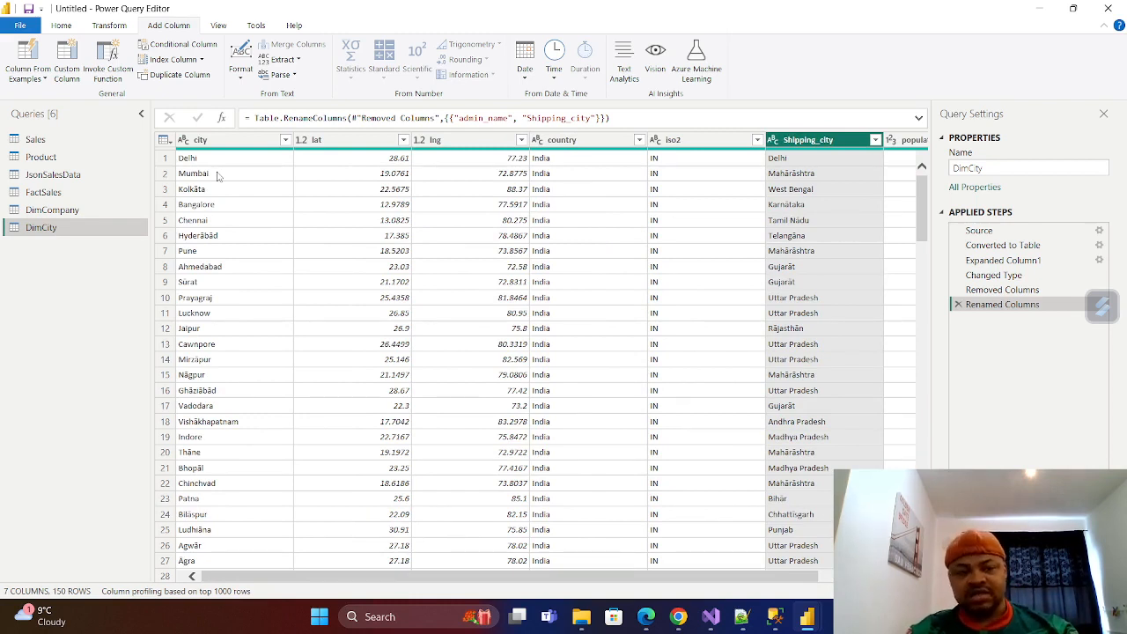
Duplicate the DimCity query and rename the copy DimCountry.
{"action": "right_click", "coordinate": [44, 228]}
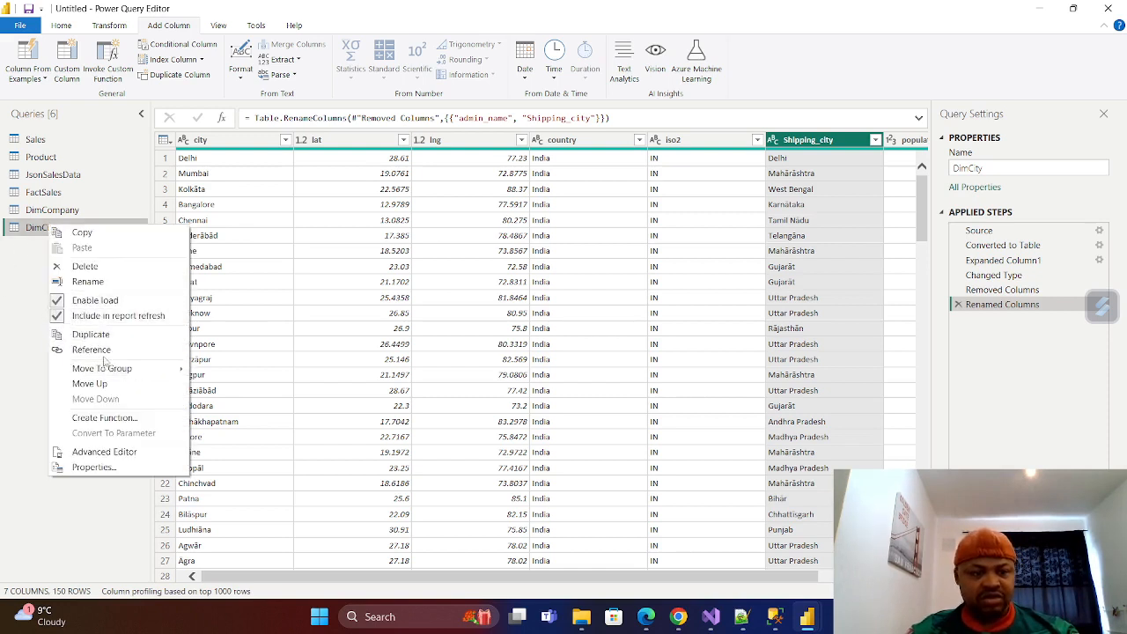
{"action": "left_click", "coordinate": [91, 333]}
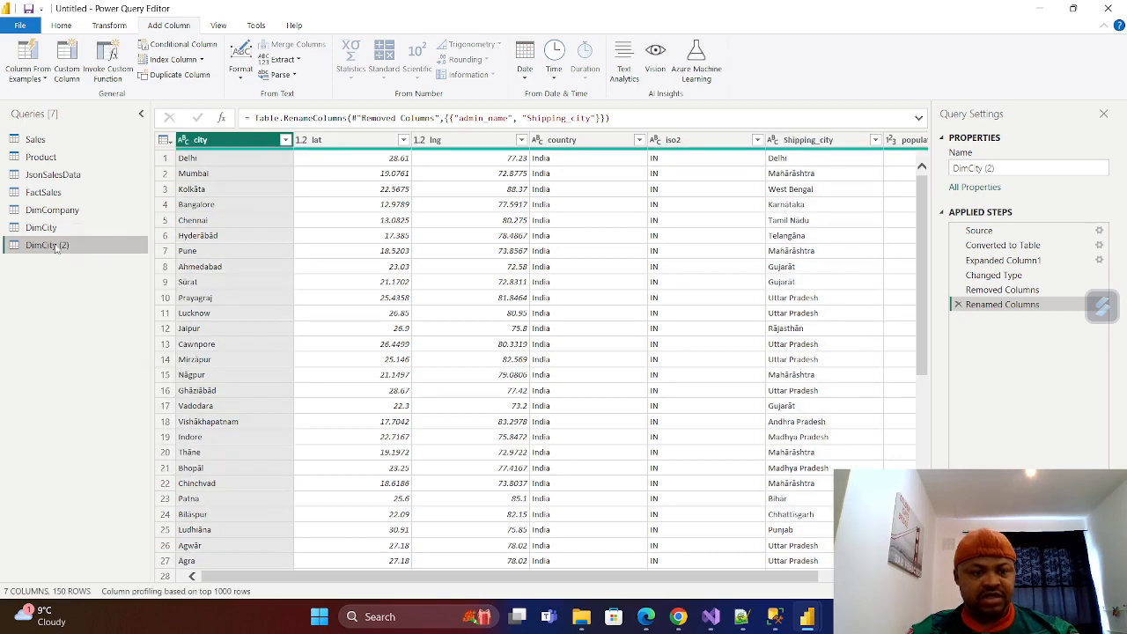
{"action": "double_click", "coordinate": [60, 247]}
{"action": "key", "text": "BackSpace"}
{"action": "type", "text": "Dim"}
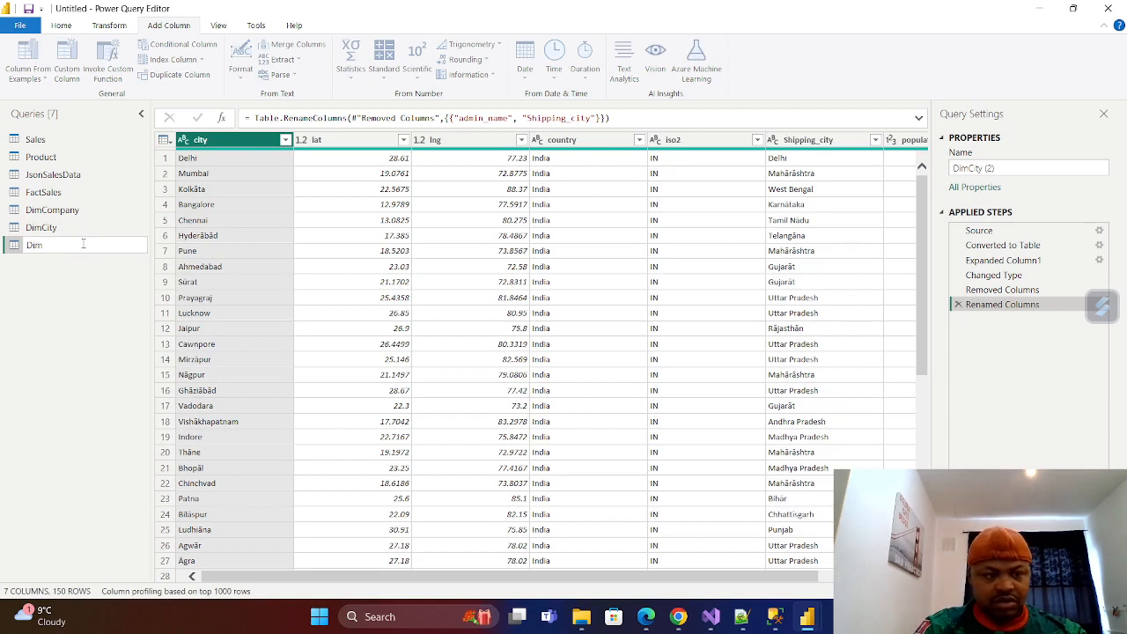
{"action": "type", "text": "Country"}
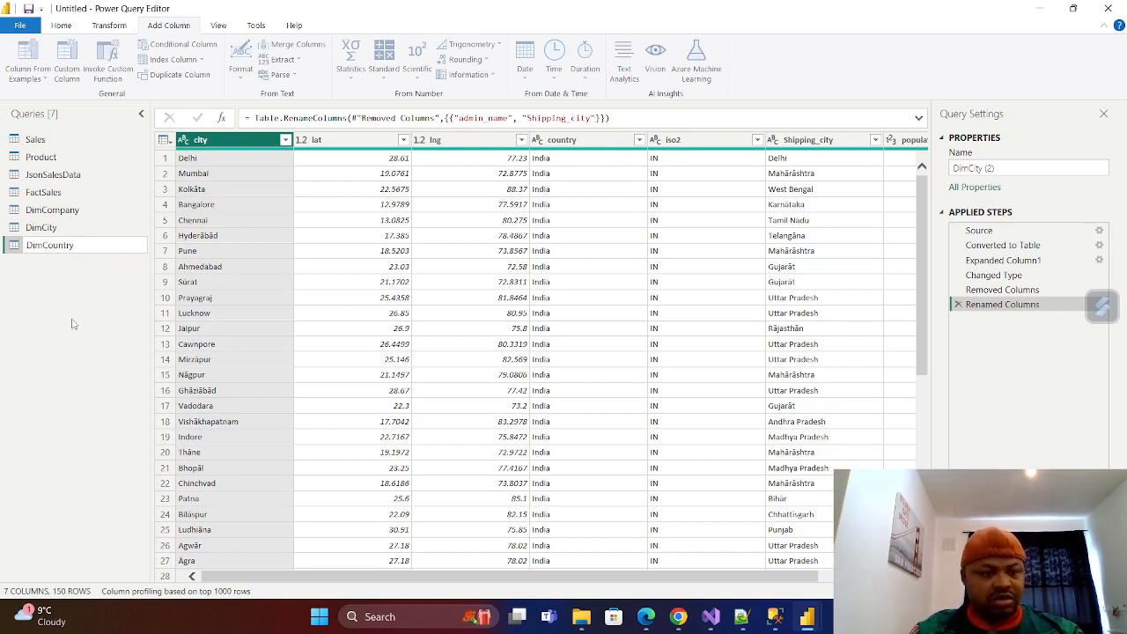
{"action": "key", "text": "Return"}
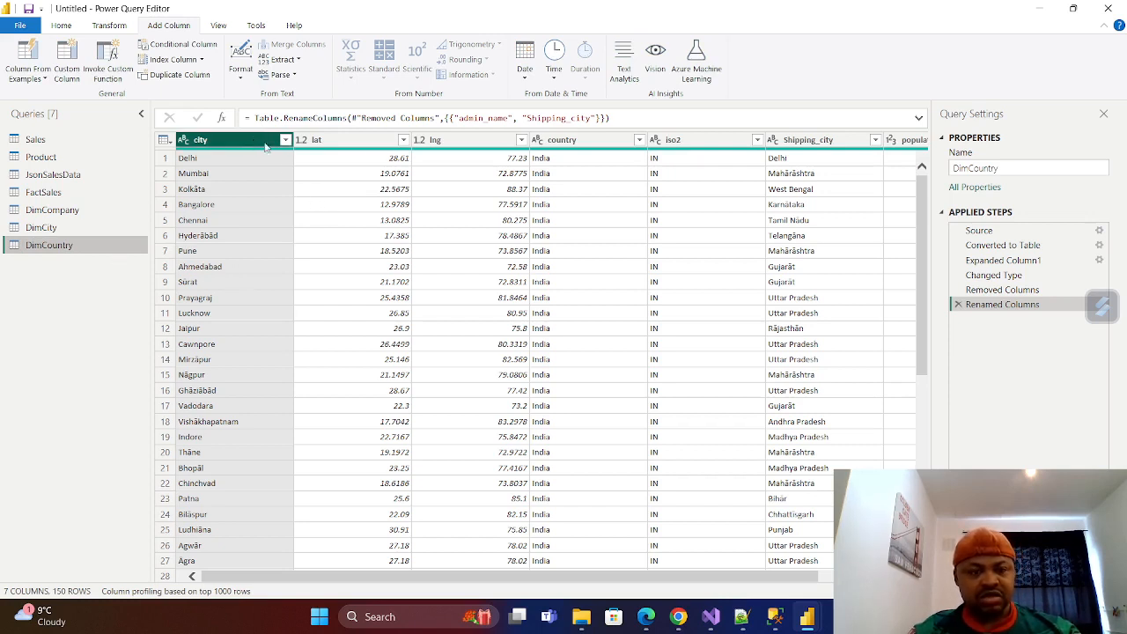
Remove the city, lat, lng, Shipping_city and population columns from DimCountry, keeping only country and iso2.
{"action": "left_click", "coordinate": [352, 139], "text": "ctrl"}
{"action": "left_click", "coordinate": [454, 140], "text": "ctrl"}
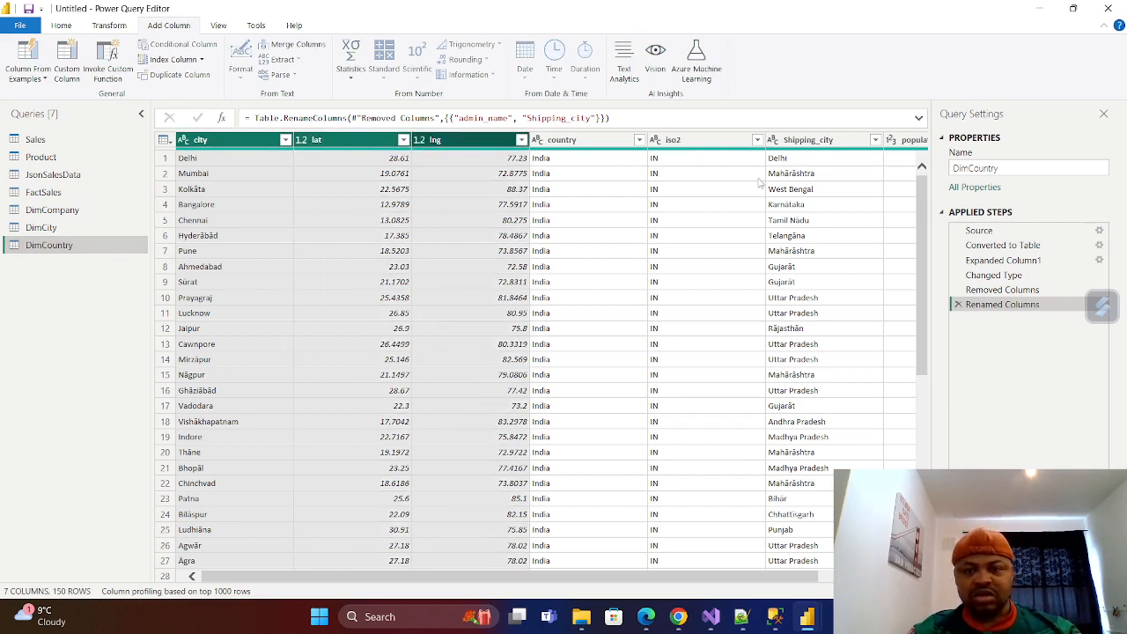
{"action": "left_click", "coordinate": [814, 140], "text": "ctrl"}
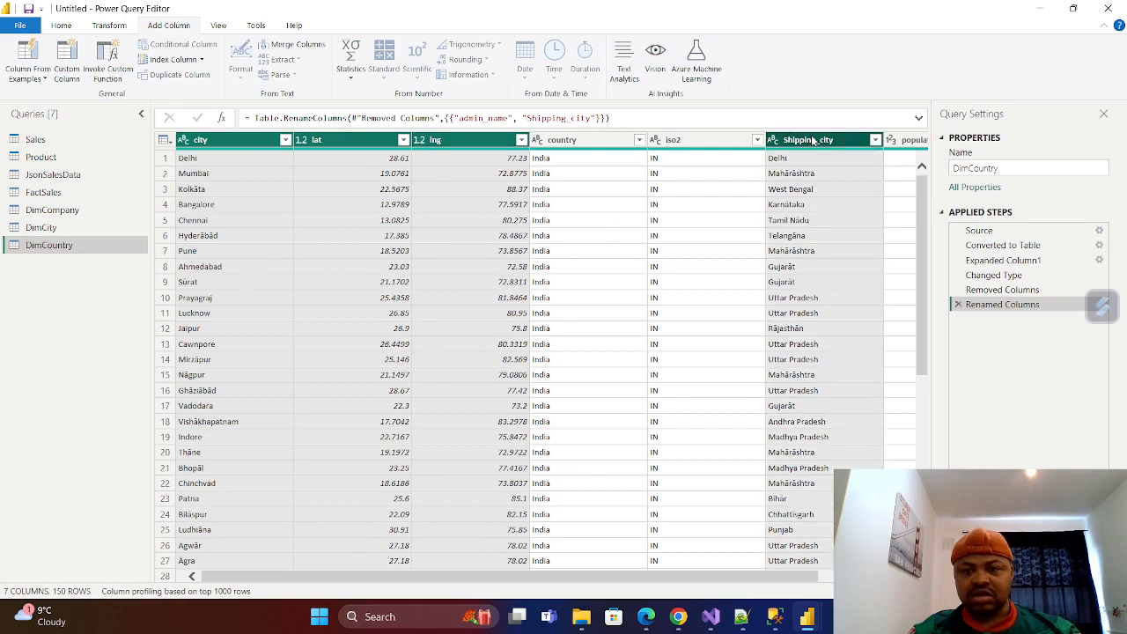
{"action": "right_click", "coordinate": [814, 140]}
{"action": "left_click", "coordinate": [847, 163]}
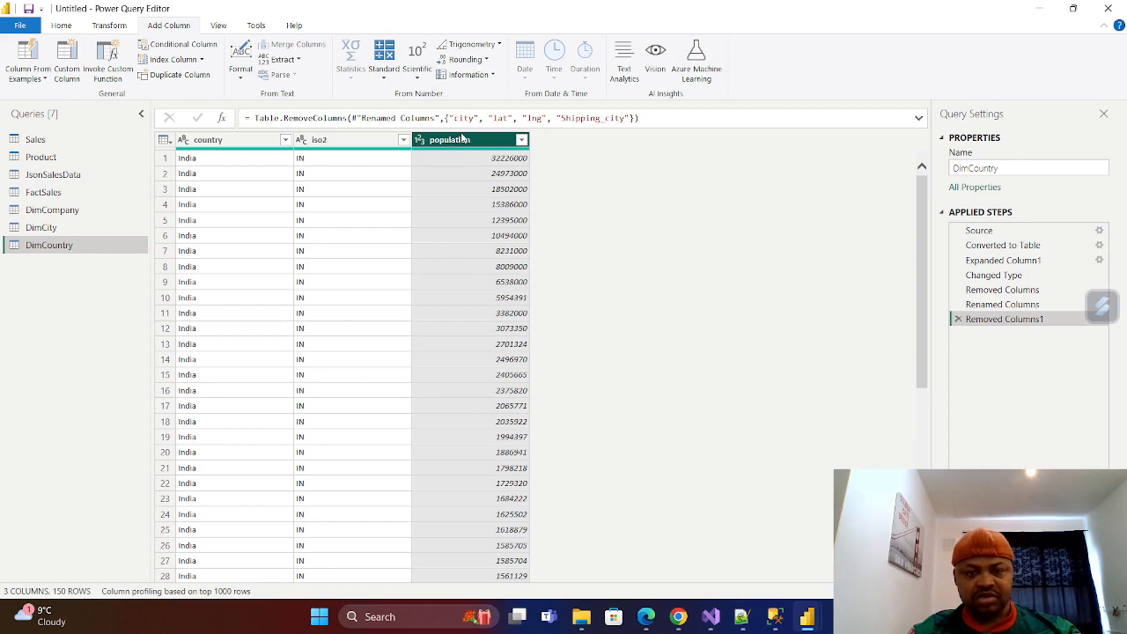
{"action": "left_click", "coordinate": [462, 142], "text": "ctrl"}
{"action": "left_click", "coordinate": [462, 142]}
{"action": "right_click", "coordinate": [459, 140]}
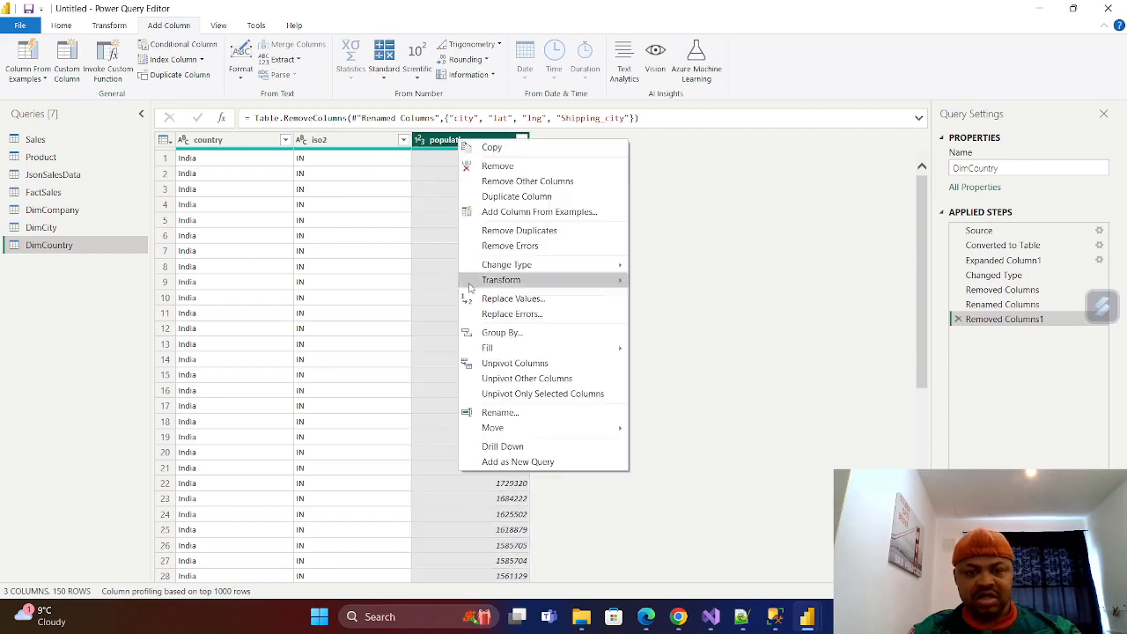
{"action": "left_click", "coordinate": [497, 166]}
Remove the duplicate rows from DimCountry based on the country and iso2 columns together.
{"action": "left_click", "coordinate": [224, 142]}
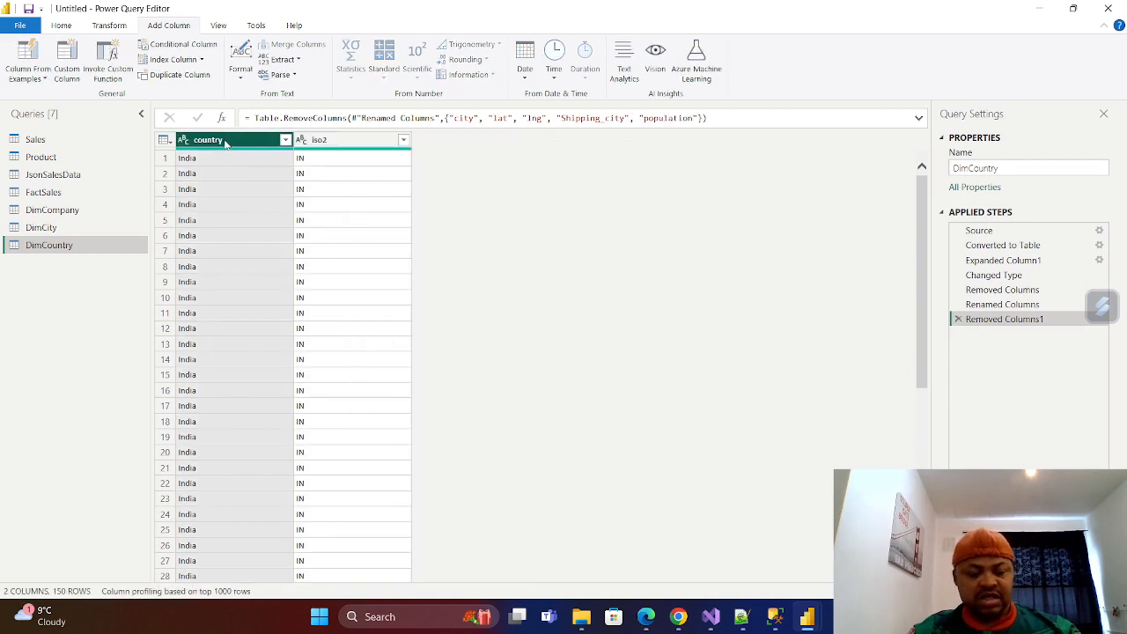
{"action": "left_click", "coordinate": [361, 142], "text": "ctrl"}
{"action": "right_click", "coordinate": [355, 141]}
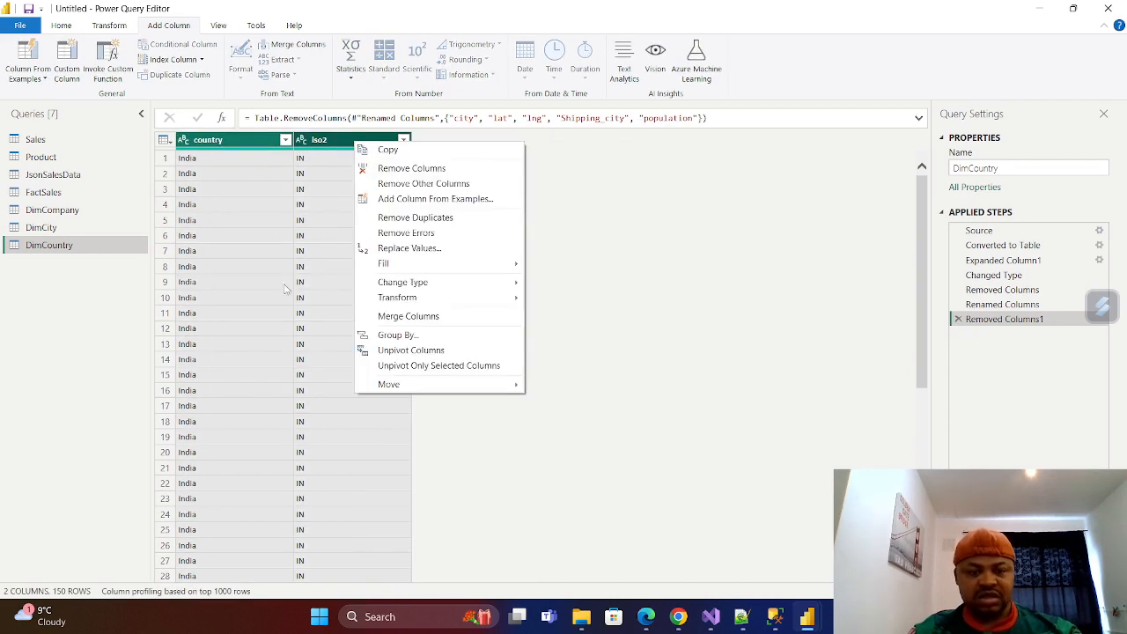
{"action": "left_click", "coordinate": [451, 220]}
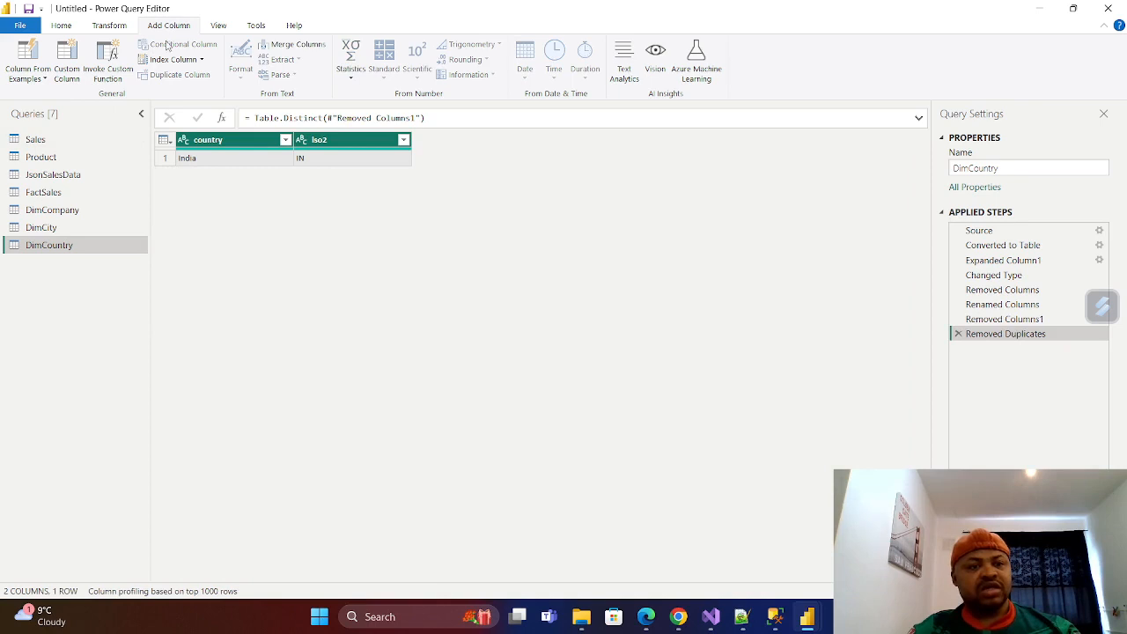
{"action": "left_click", "coordinate": [199, 61]}
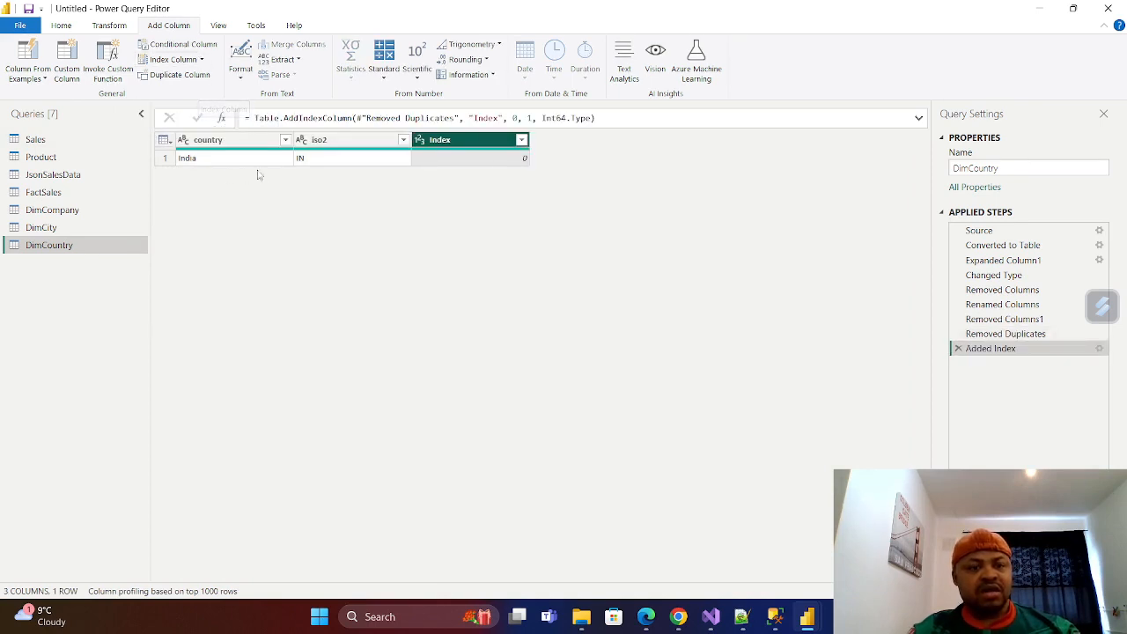
{"action": "right_click", "coordinate": [470, 139]}
{"action": "left_click", "coordinate": [518, 165]}
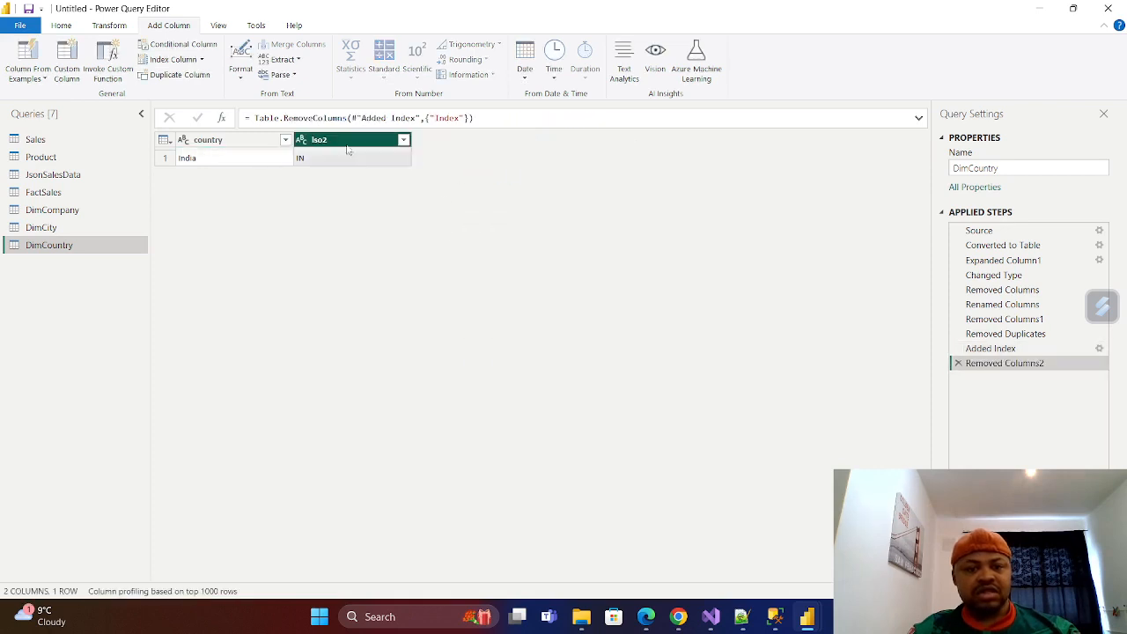
Add an index column starting from 1 to DimCountry, named countrySK and placed before the country column.
{"action": "left_click", "coordinate": [201, 59]}
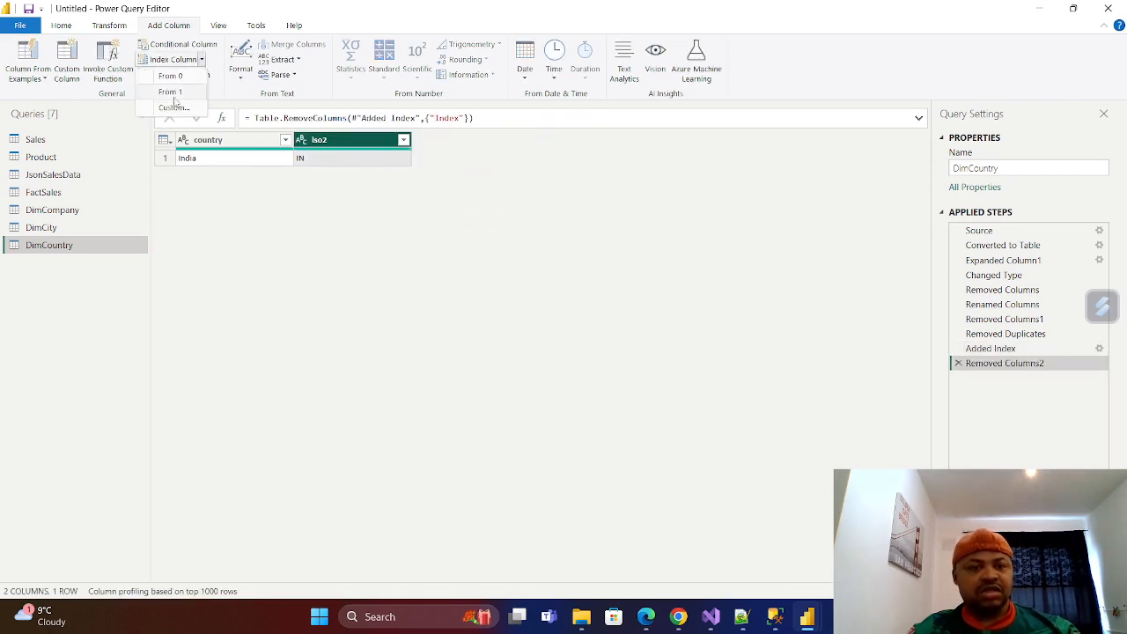
{"action": "left_click", "coordinate": [167, 91]}
{"action": "double_click", "coordinate": [471, 141]}
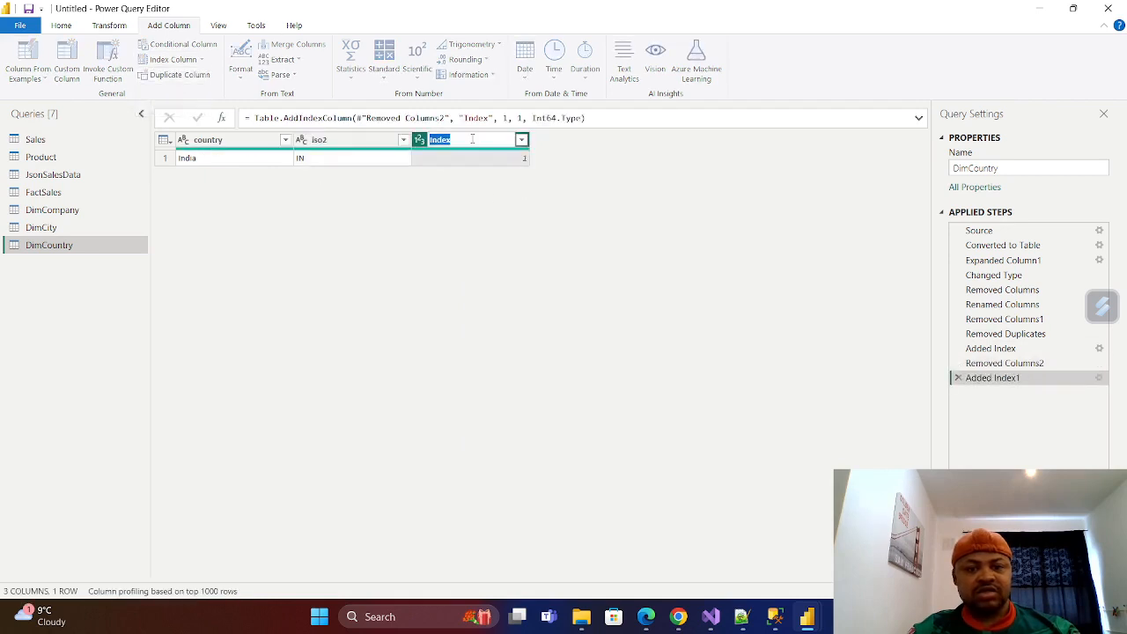
{"action": "key", "text": "BackSpace"}
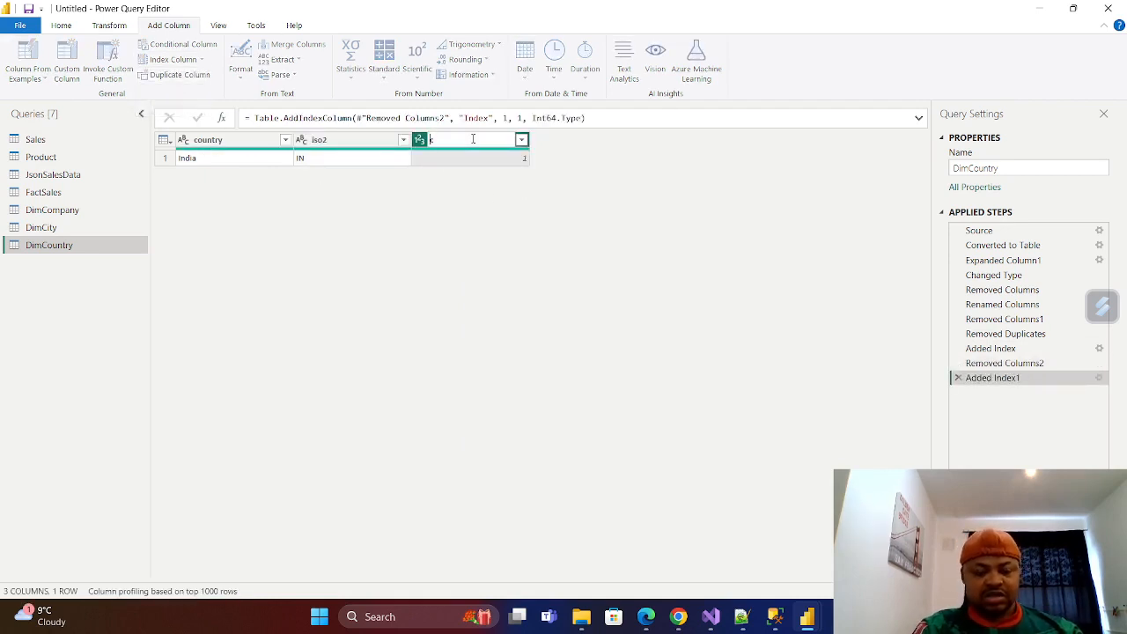
{"action": "type", "text": "count"}
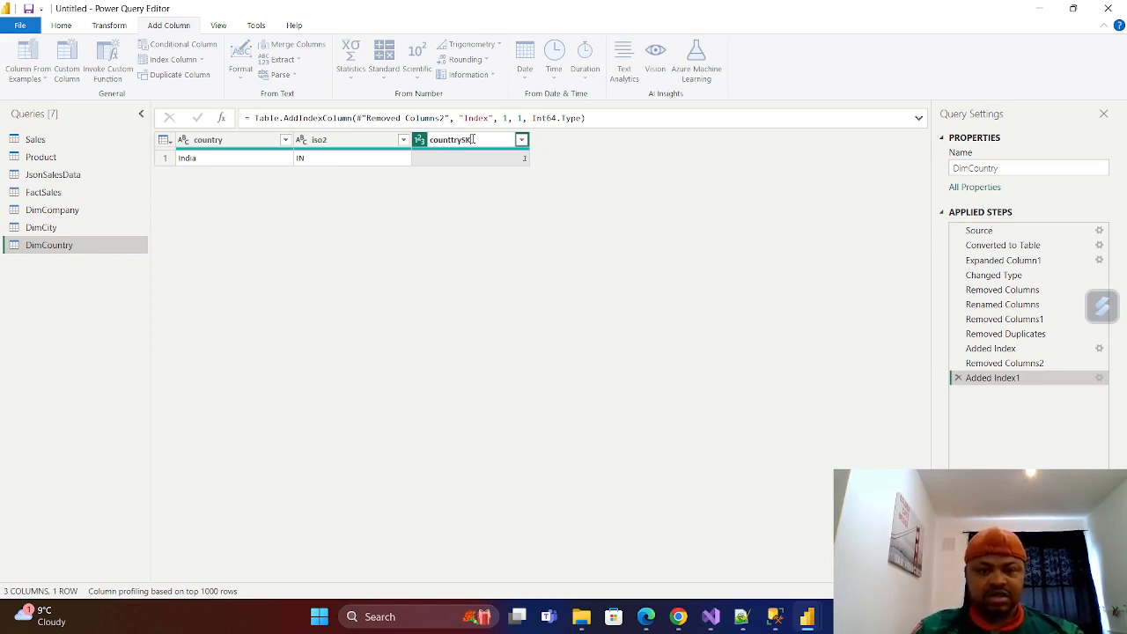
{"action": "type", "text": "rySK"}
{"action": "key", "text": "Return"}
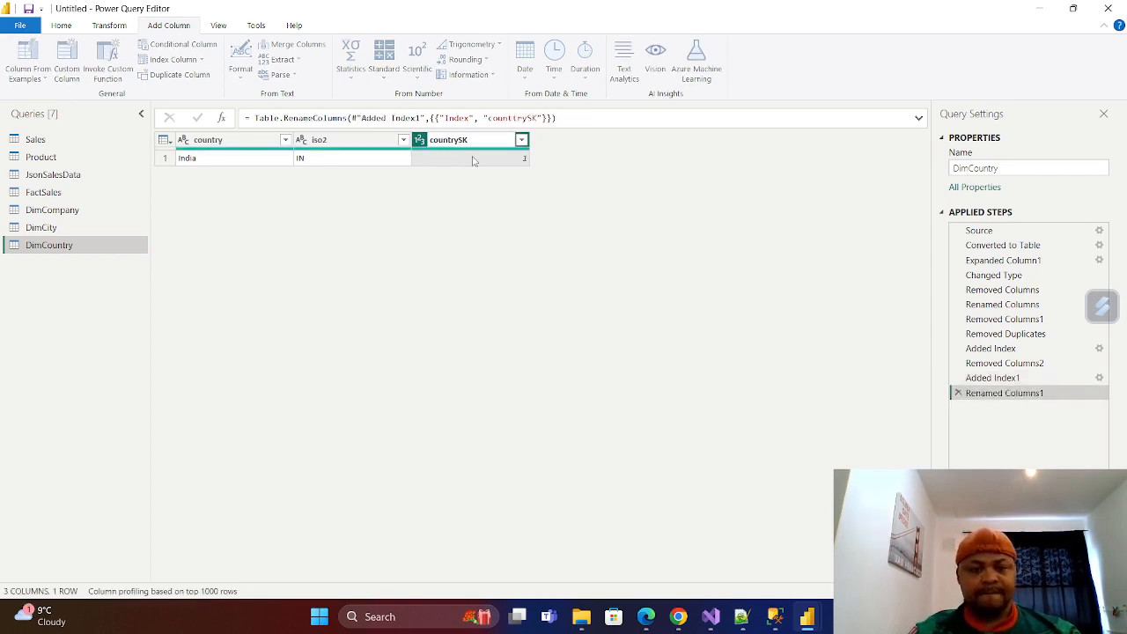
{"action": "left_click", "coordinate": [499, 227]}
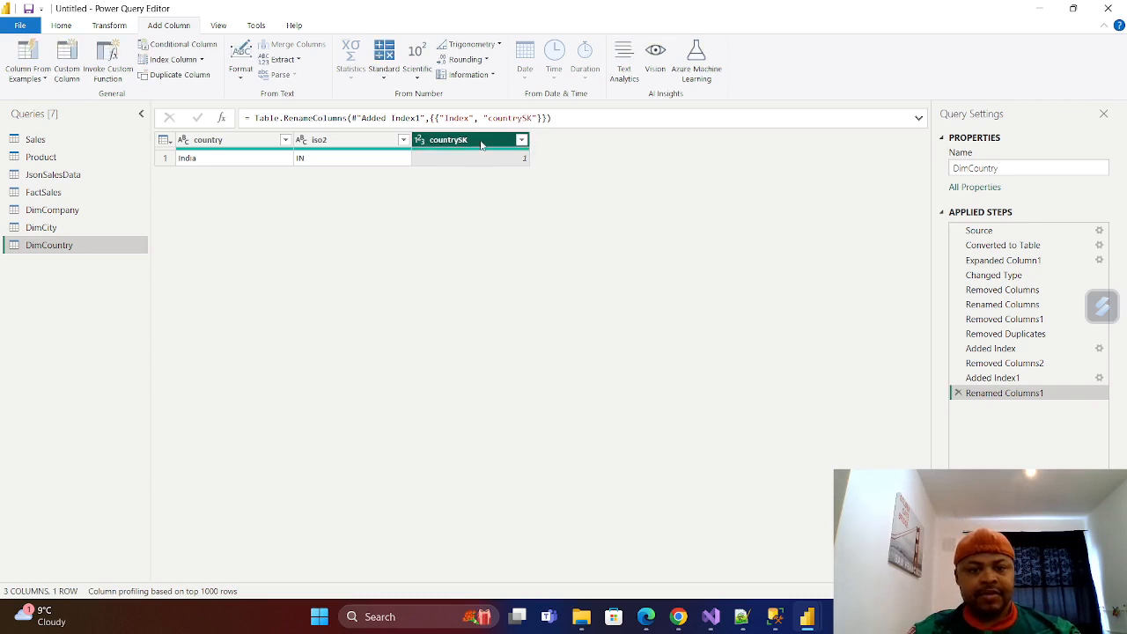
{"action": "left_click_drag", "start_coordinate": [481, 144], "coordinate": [238, 137]}
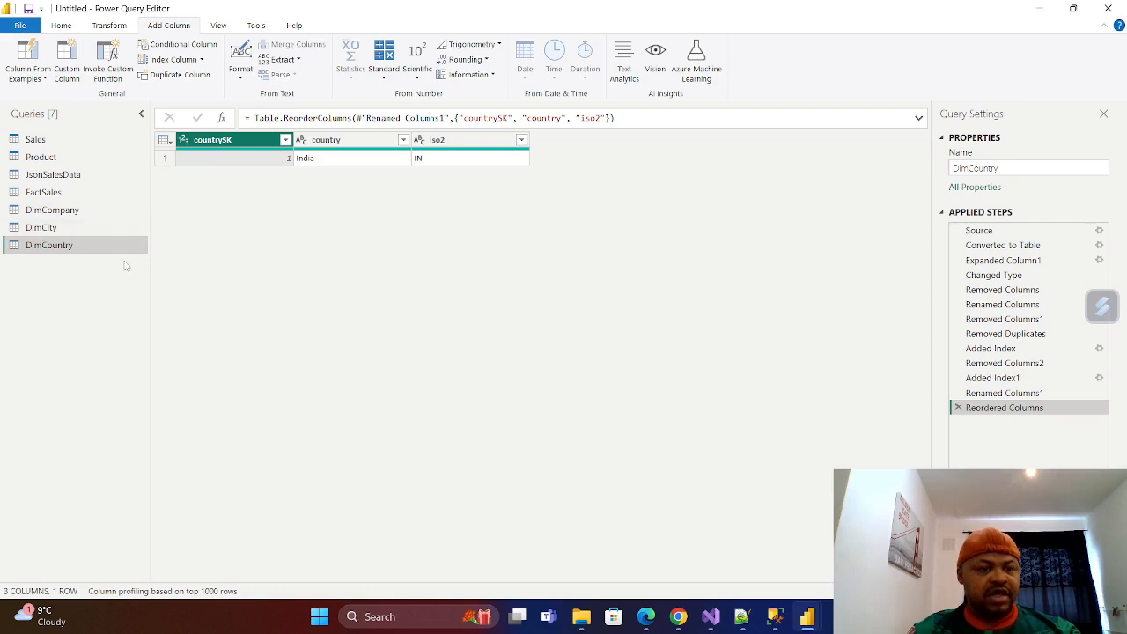
Duplicate the Product query and rename the copy DimProduct.
{"action": "right_click", "coordinate": [47, 159]}
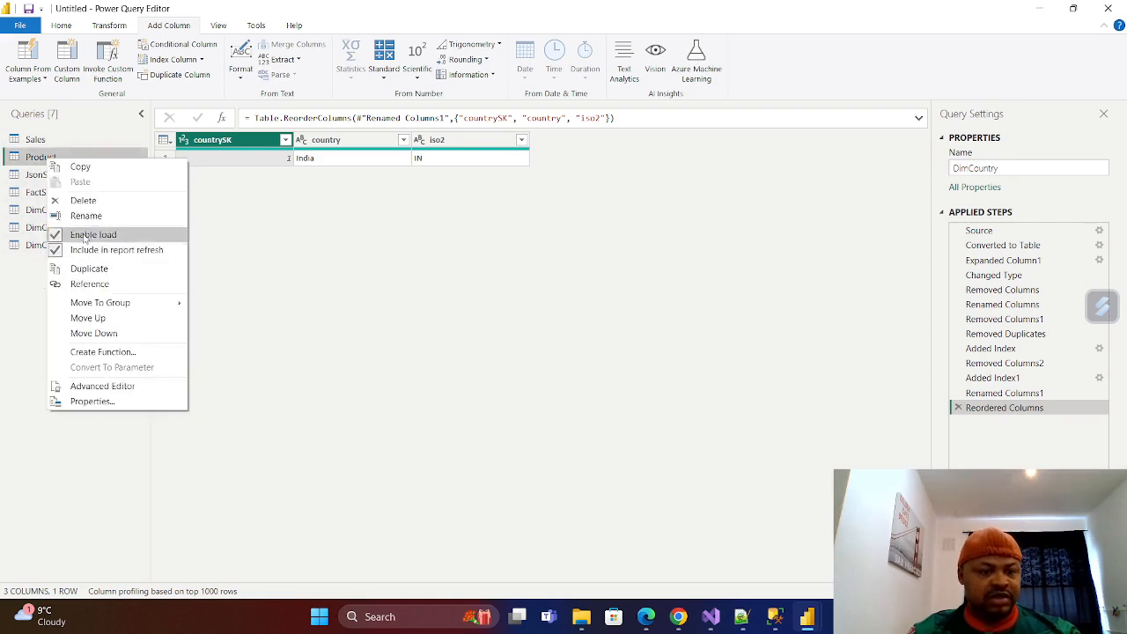
{"action": "left_click", "coordinate": [70, 268]}
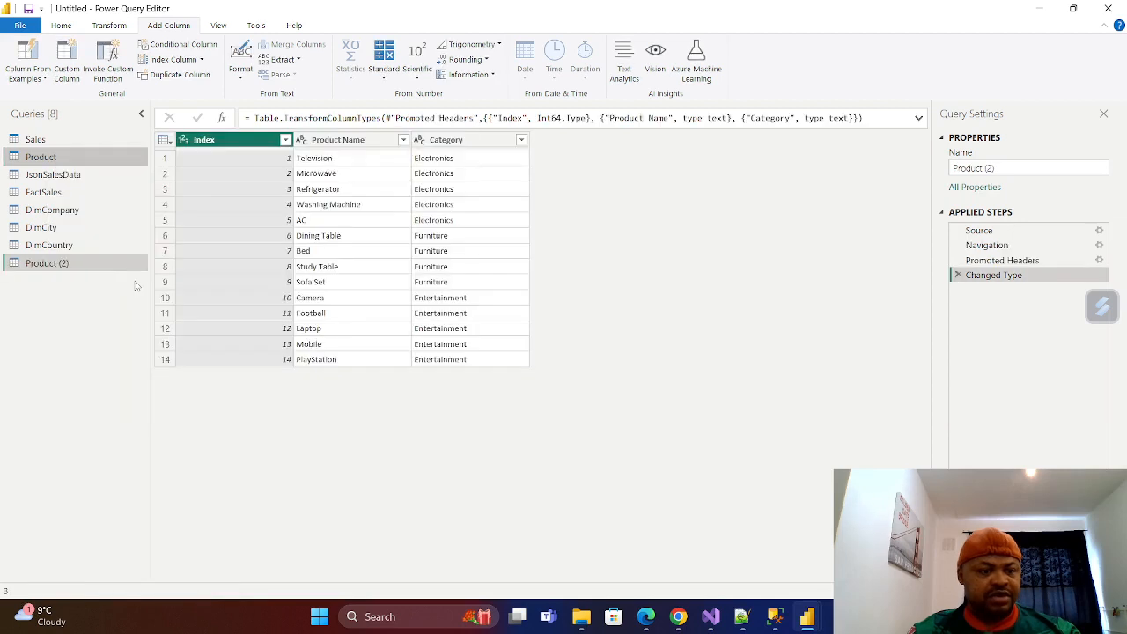
{"action": "double_click", "coordinate": [63, 264]}
{"action": "type", "text": "Di"}
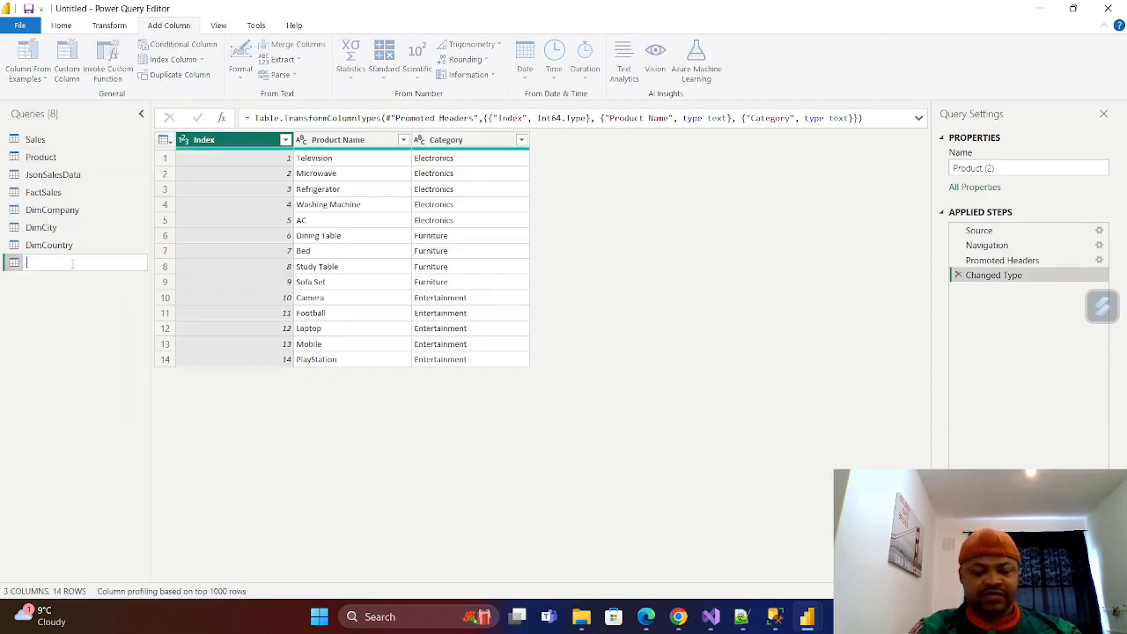
{"action": "type", "text": "m"}
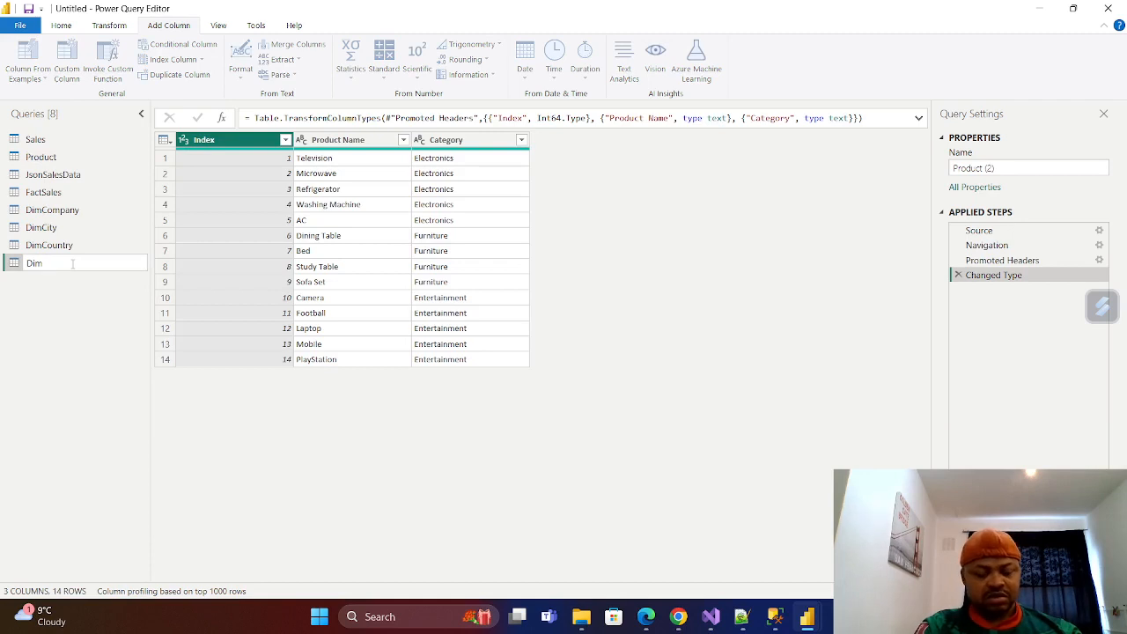
{"action": "type", "text": "Product"}
{"action": "key", "text": "Return"}
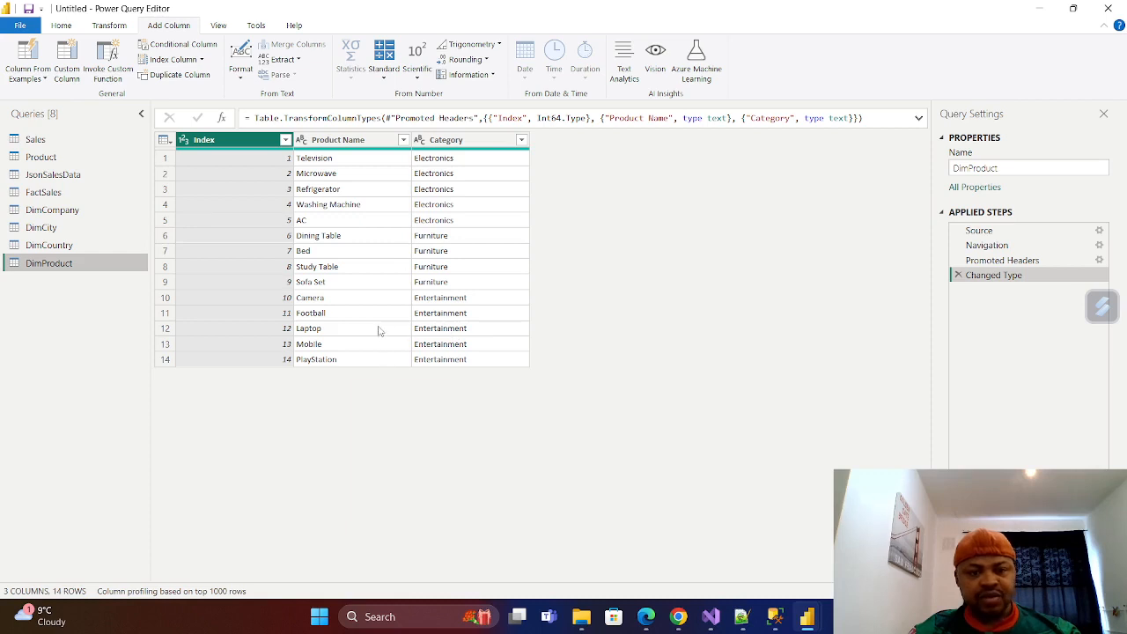
Rename the Index column of DimProduct to ProductSK.
{"action": "double_click", "coordinate": [232, 140]}
{"action": "type", "text": "Produc"}
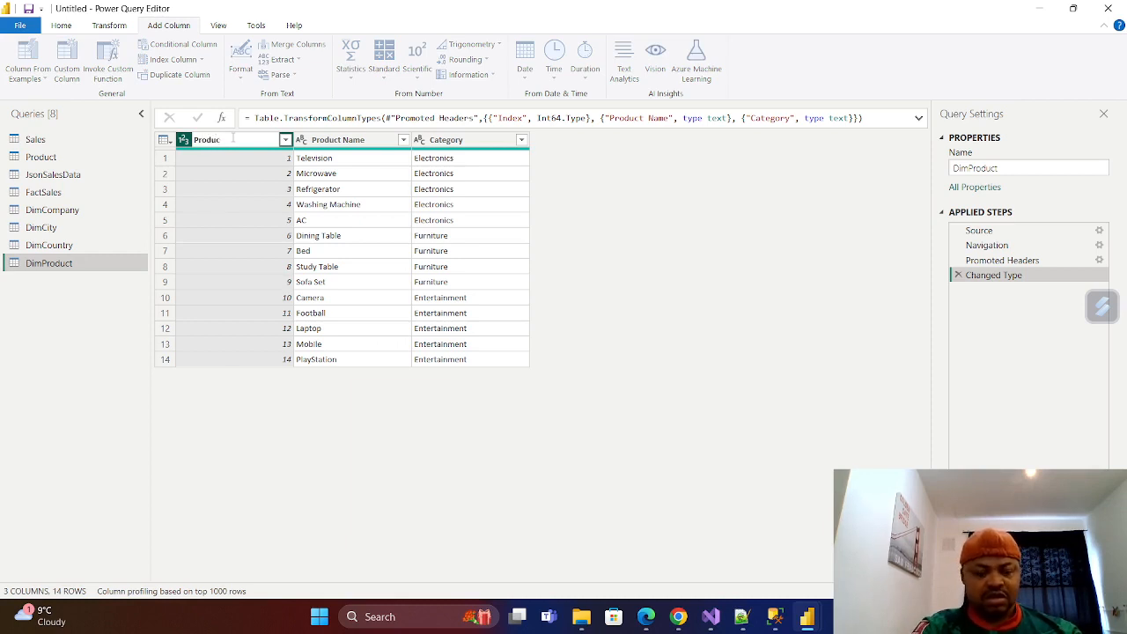
{"action": "type", "text": "tS"}
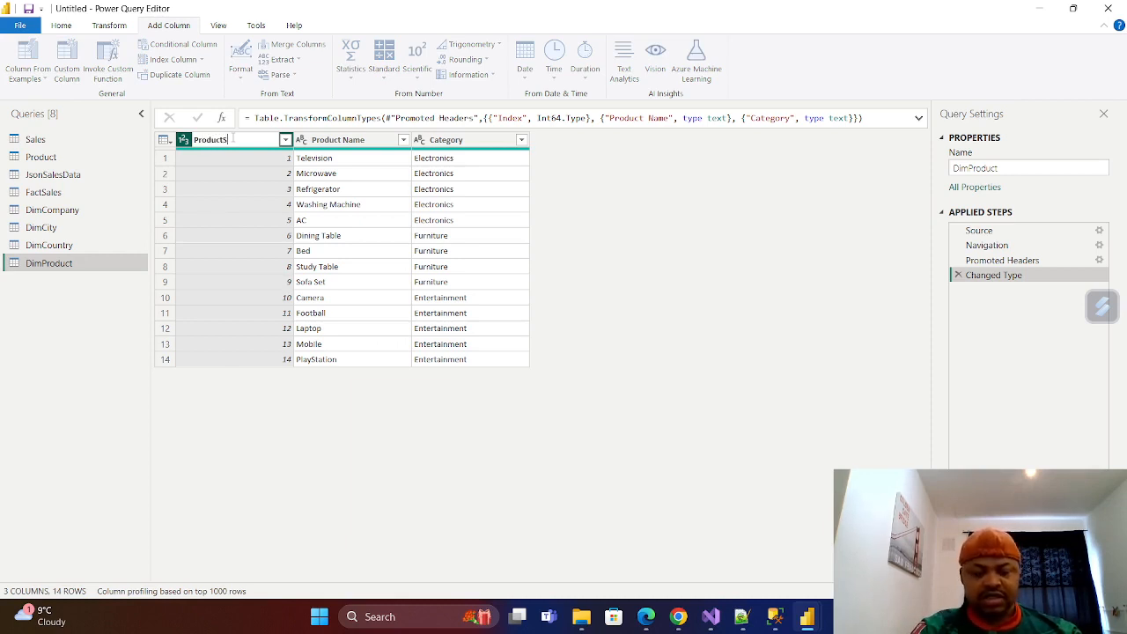
{"action": "type", "text": "K"}
{"action": "key", "text": "Return"}
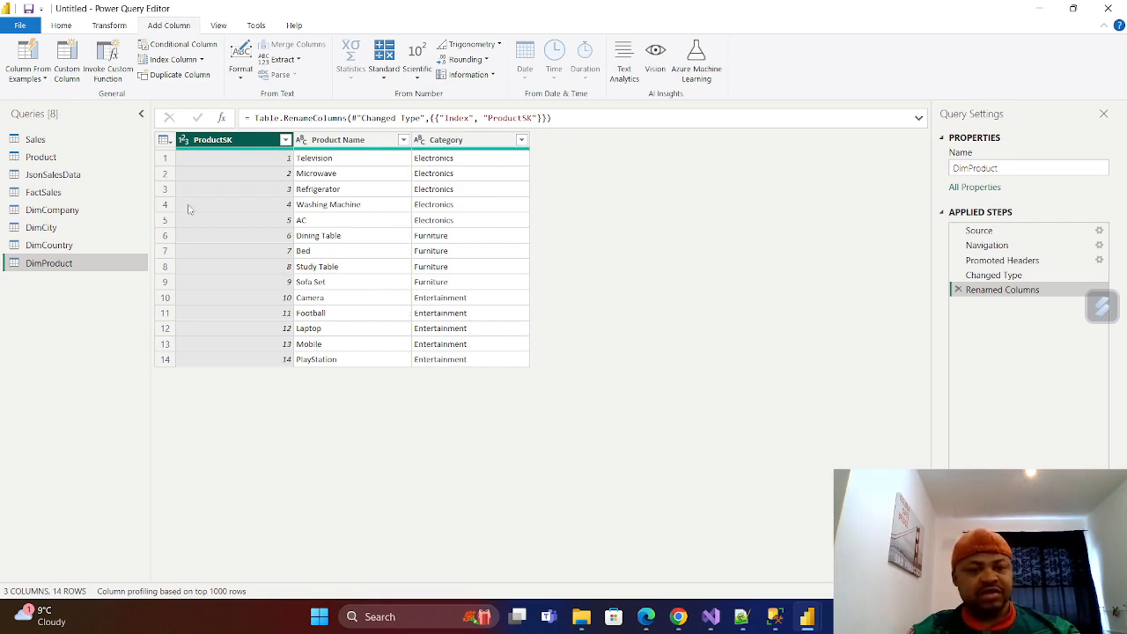
Duplicate the DimProduct query and rename the copy DimProductCategory.
{"action": "right_click", "coordinate": [50, 262]}
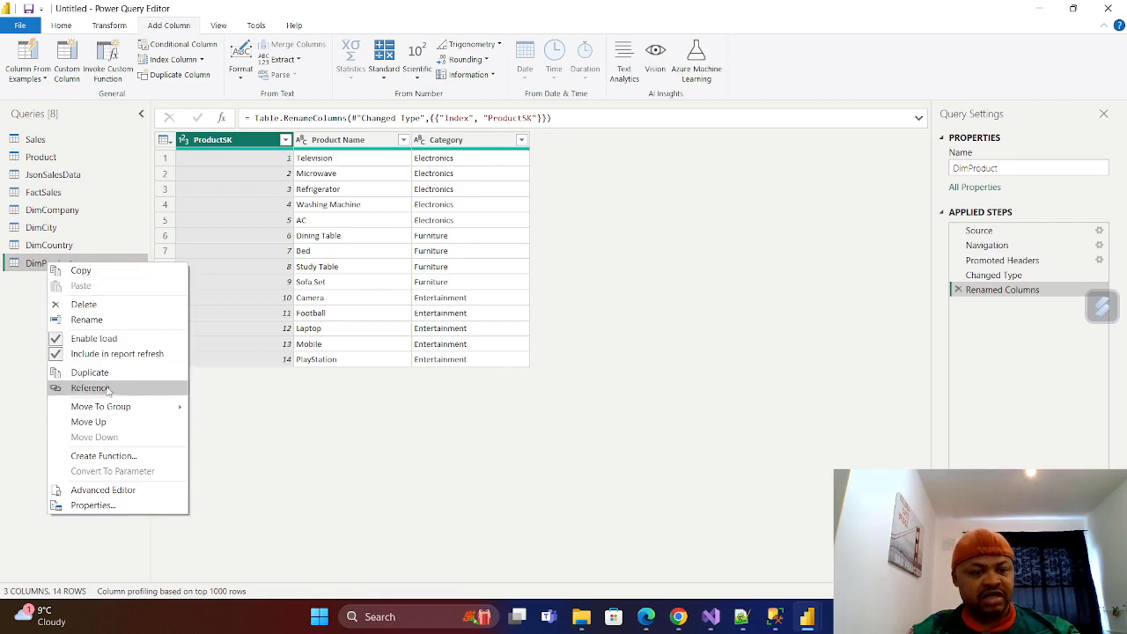
{"action": "left_click", "coordinate": [89, 372]}
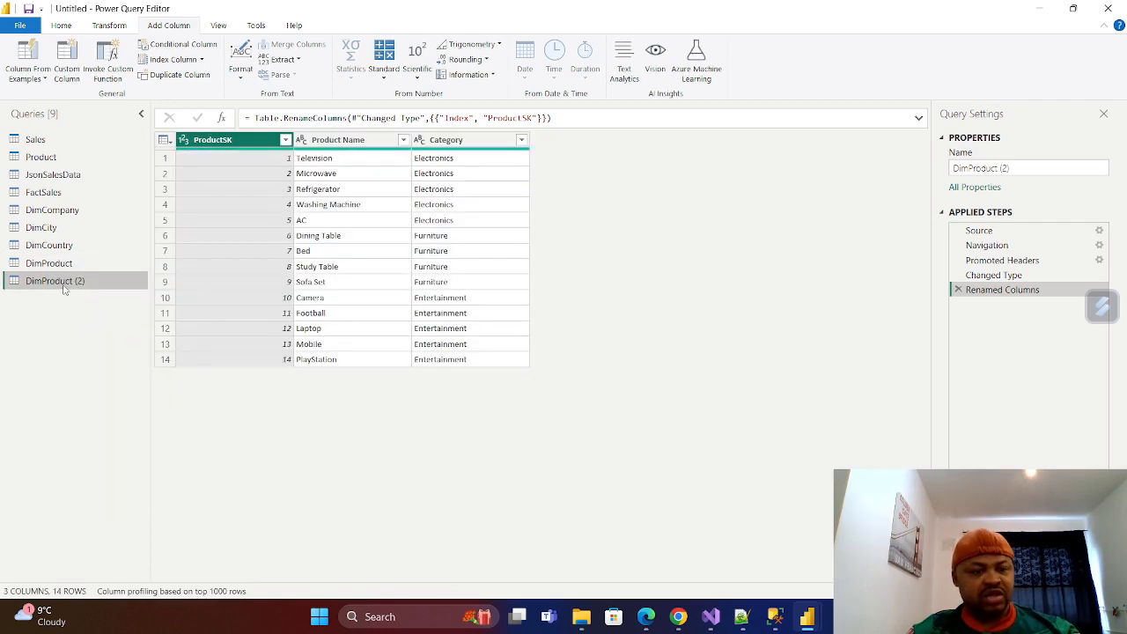
{"action": "double_click", "coordinate": [80, 281]}
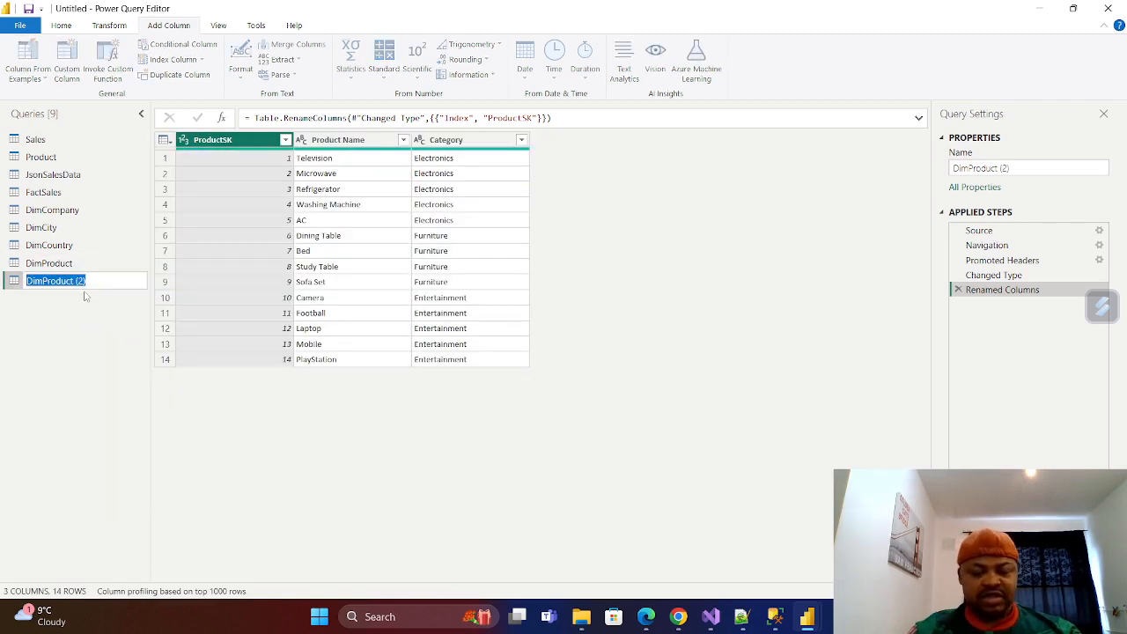
{"action": "key", "text": "BackSpace"}
{"action": "type", "text": "DimProduct"}
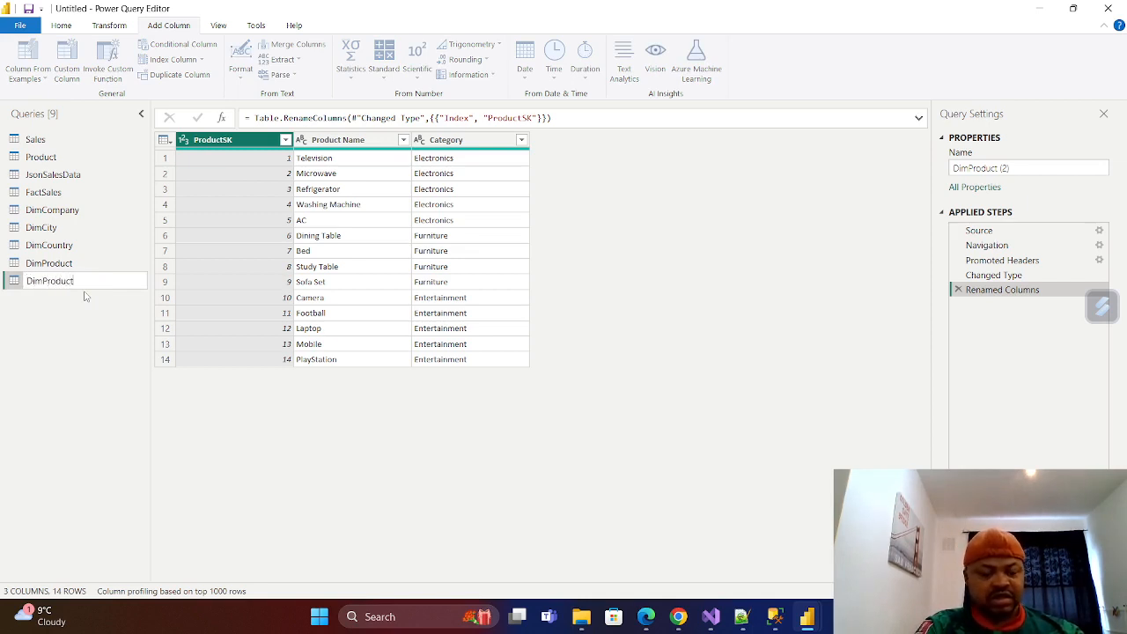
{"action": "type", "text": "Category"}
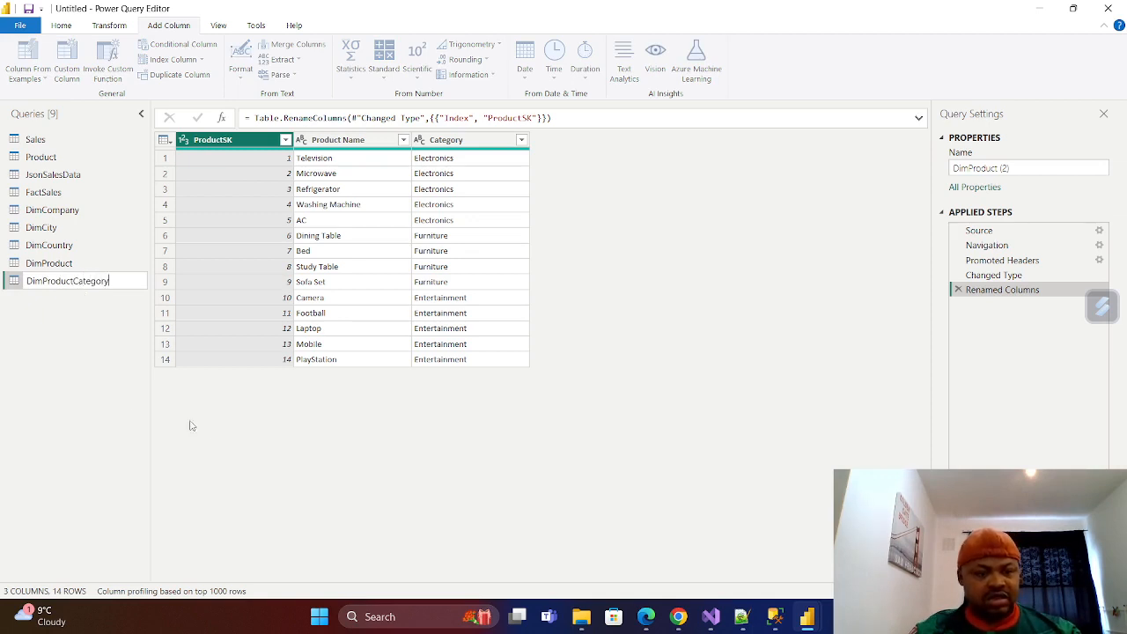
{"action": "left_click", "coordinate": [285, 453]}
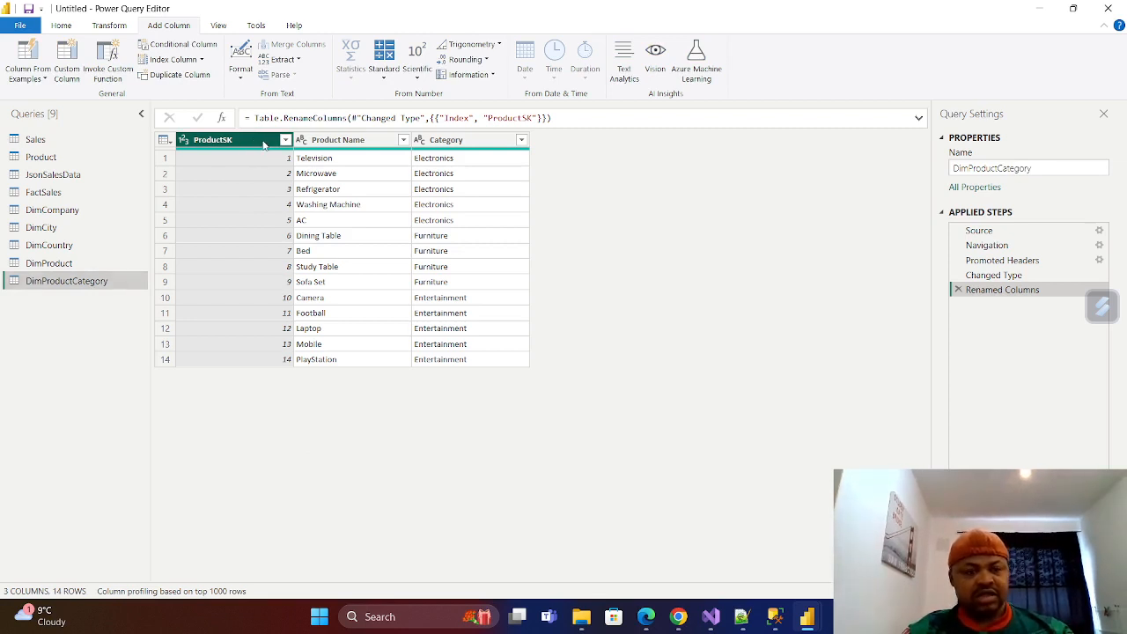
Remove the ProductSK and Product Name columns from DimProductCategory and rename the remaining Category column to Category Name.
{"action": "left_click", "coordinate": [335, 141], "text": "ctrl"}
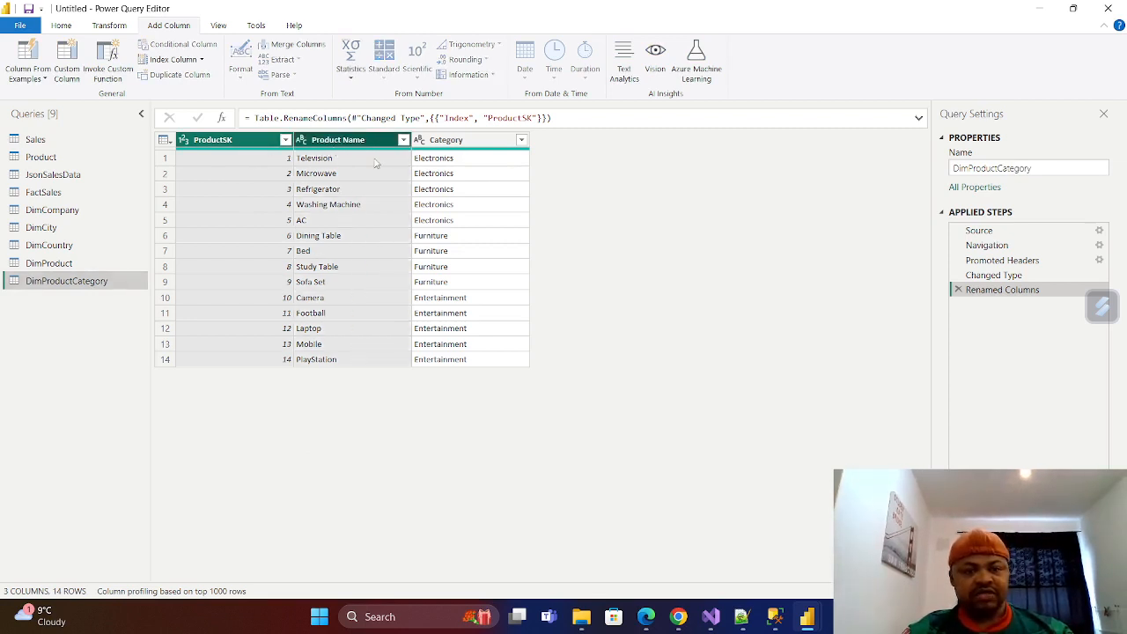
{"action": "right_click", "coordinate": [348, 141]}
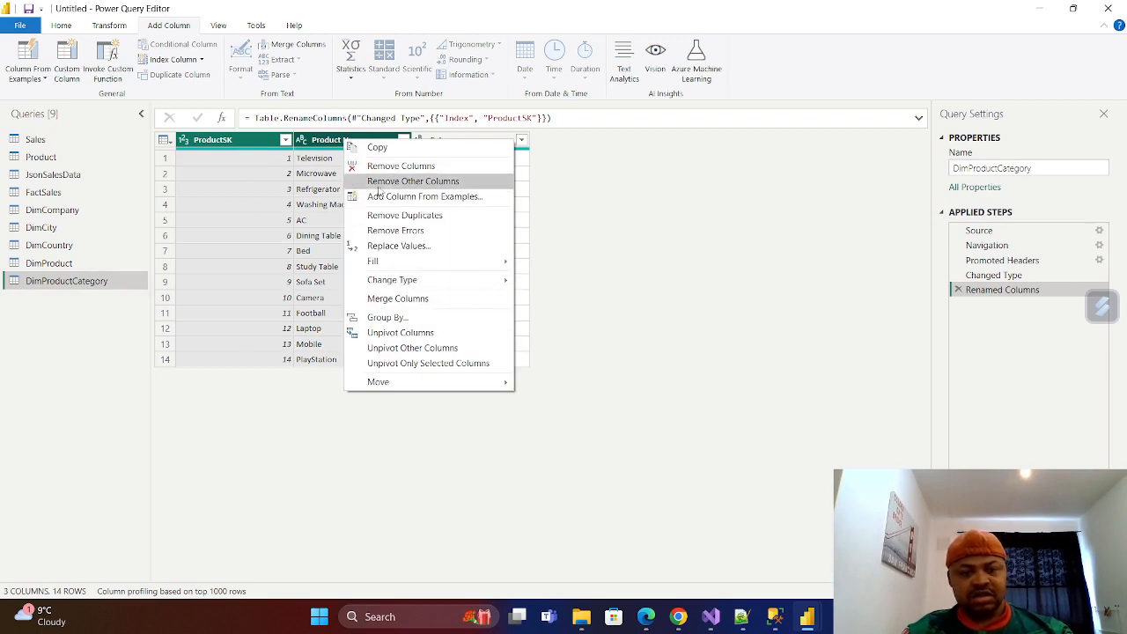
{"action": "left_click", "coordinate": [401, 166]}
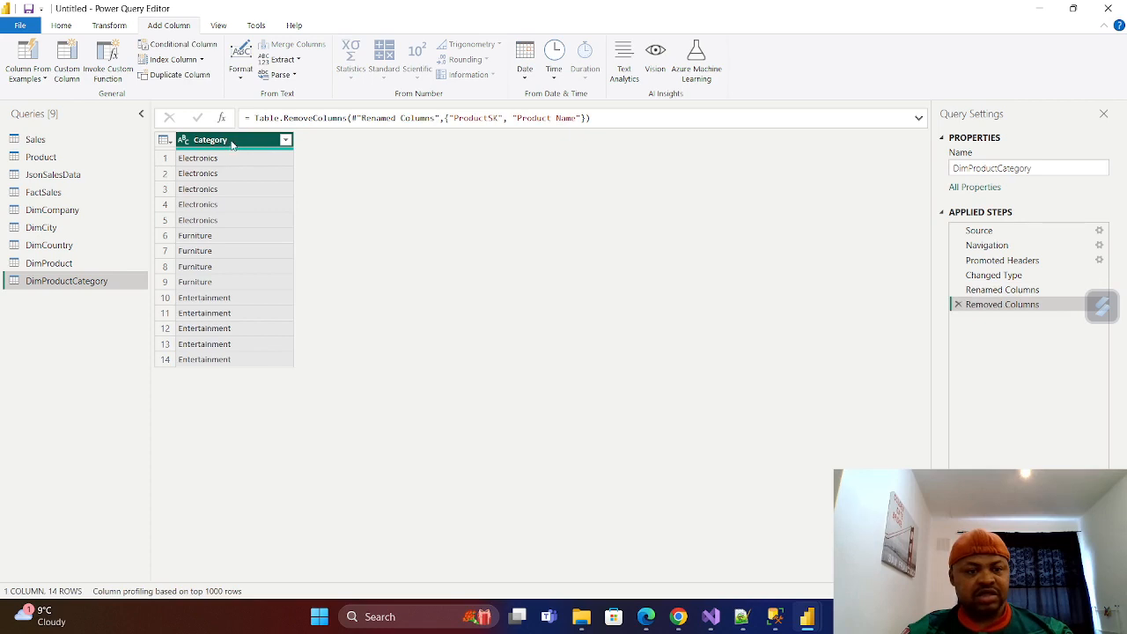
{"action": "double_click", "coordinate": [231, 143]}
{"action": "left_click", "coordinate": [232, 141]}
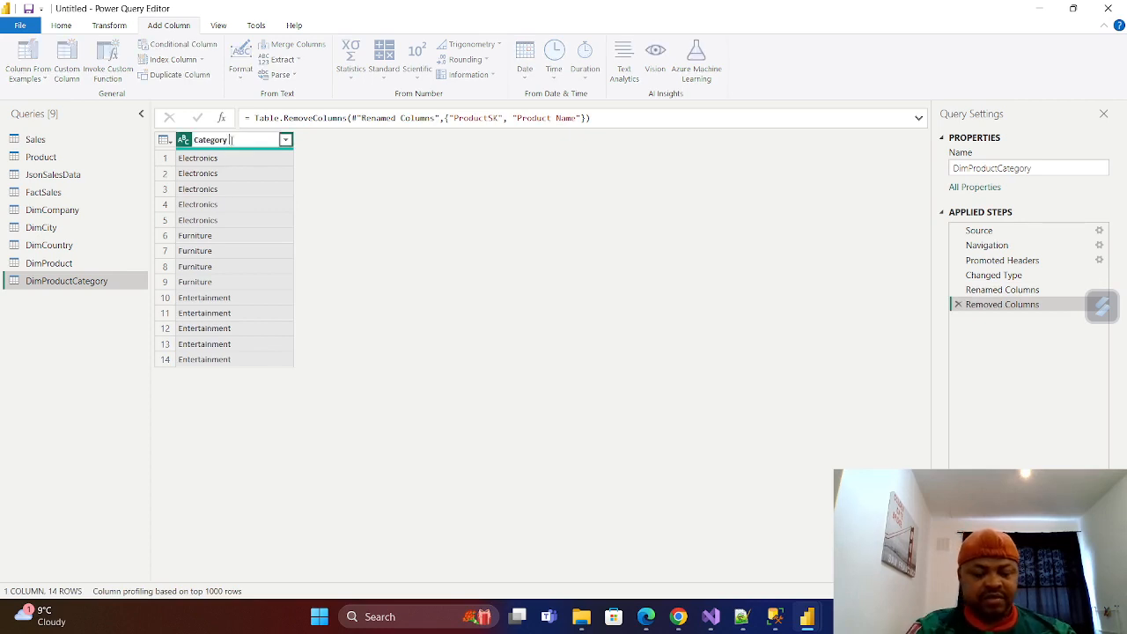
{"action": "type", "text": "Name"}
{"action": "key", "text": "Return"}
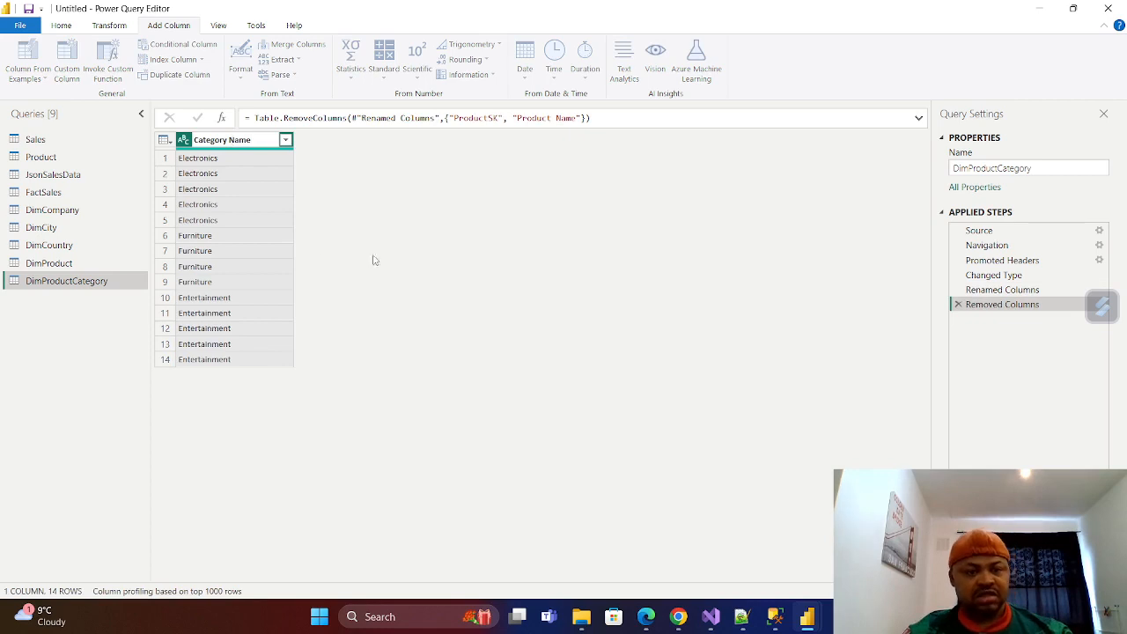
Add an index column starting from 1 to DimProductCategory, named CategorySK and placed before the Category Name column.
{"action": "left_click", "coordinate": [202, 59]}
{"action": "left_click", "coordinate": [180, 91]}
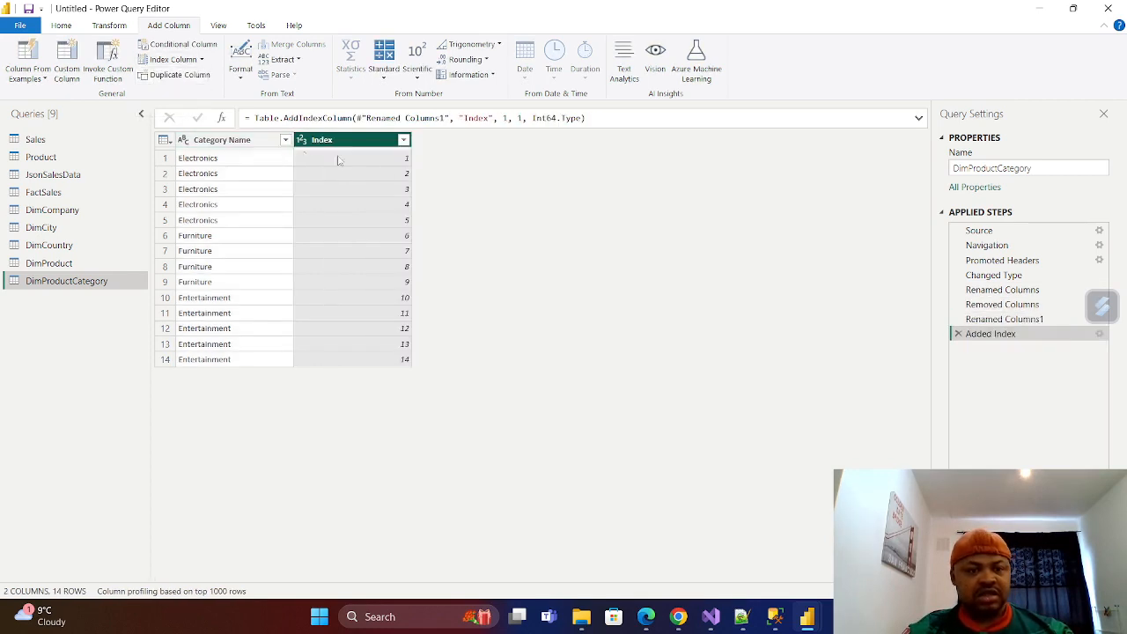
{"action": "double_click", "coordinate": [345, 139]}
{"action": "key", "text": "BackSpace"}
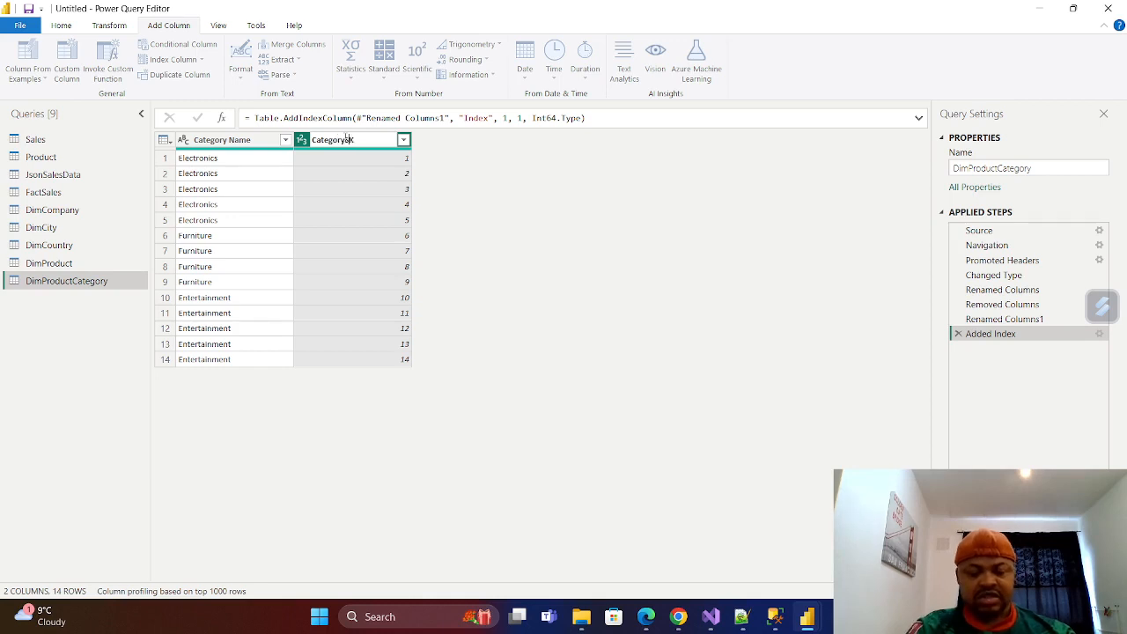
{"action": "key", "text": "Return"}
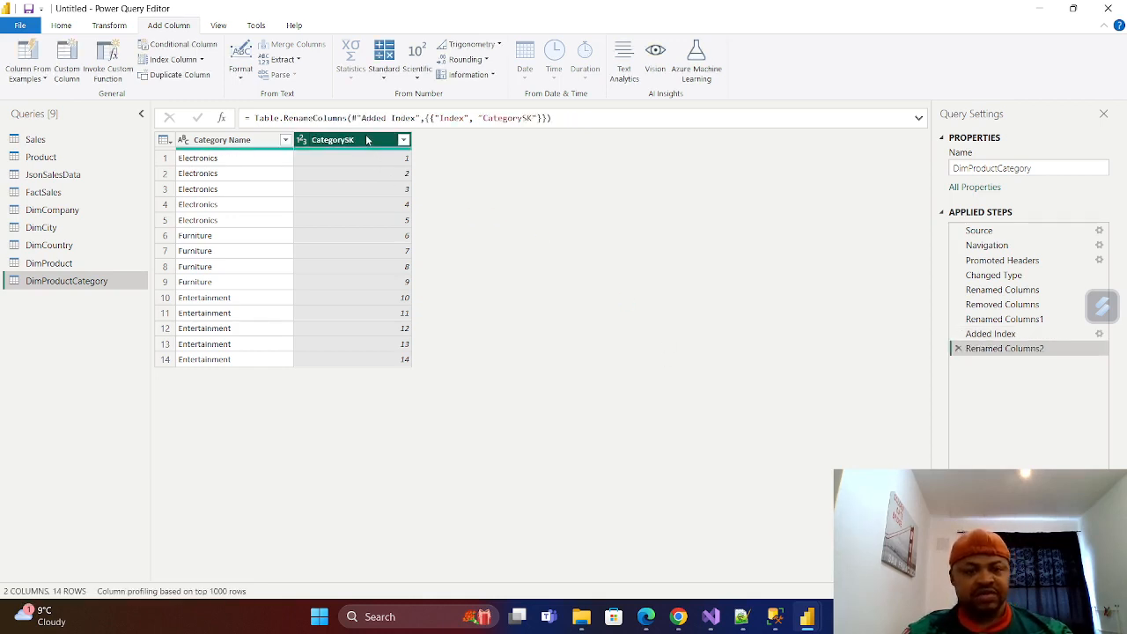
{"action": "left_click_drag", "start_coordinate": [368, 141], "coordinate": [244, 150]}
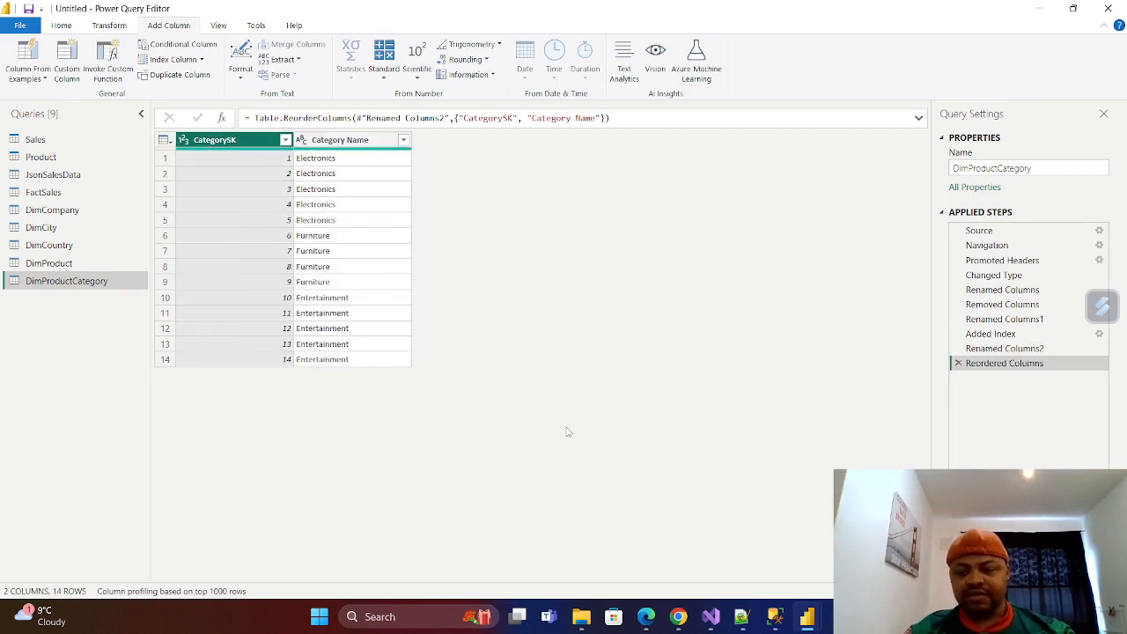
{"action": "key", "text": "XF86MonBrightnessUp"}
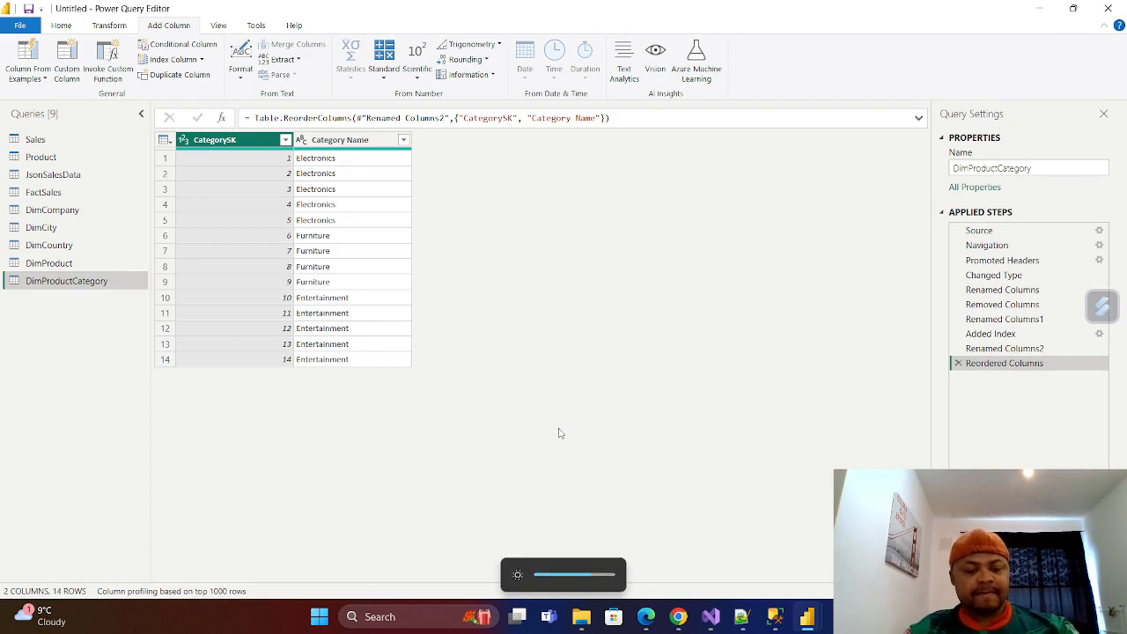
{"action": "key", "text": "XF86MonBrightnessDown"}
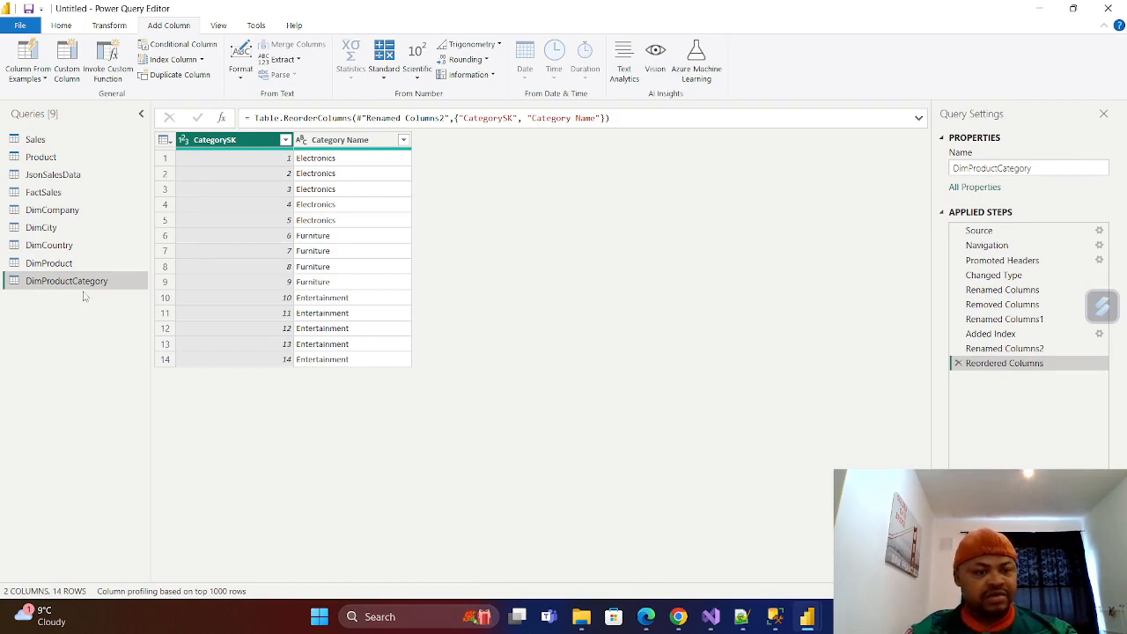
{"action": "left_click", "coordinate": [41, 272]}
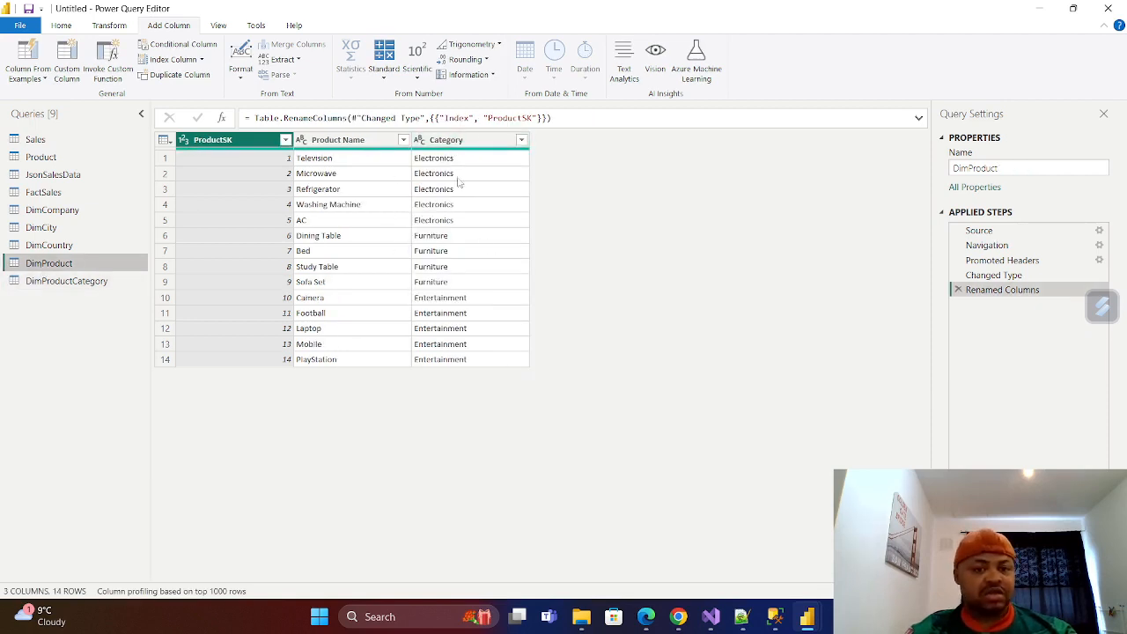
{"action": "left_click", "coordinate": [50, 245]}
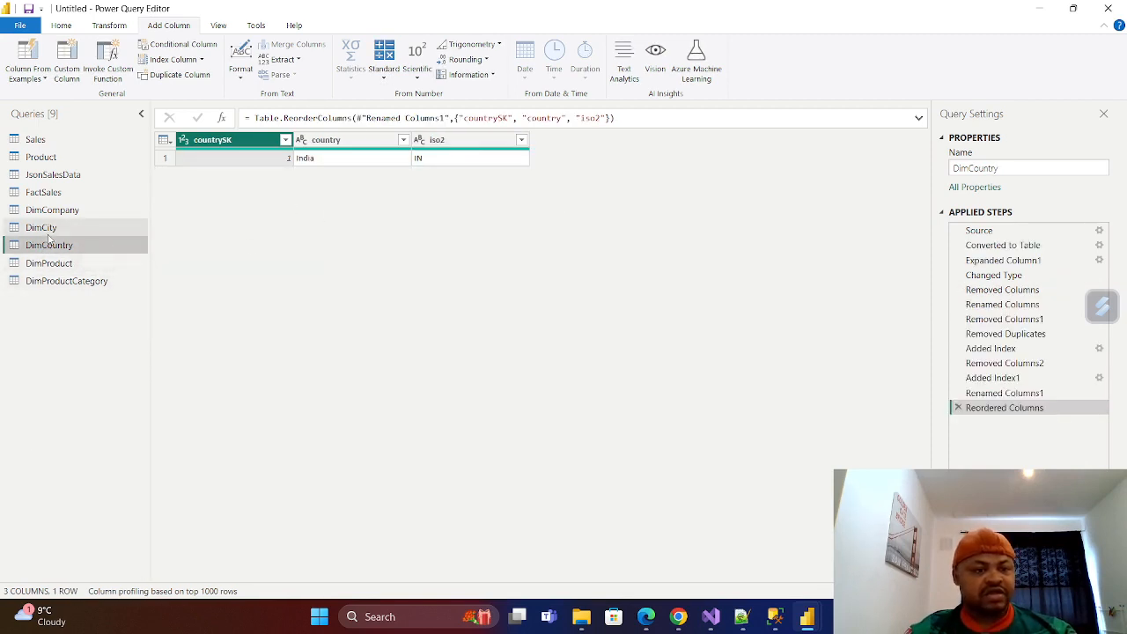
{"action": "left_click", "coordinate": [44, 229]}
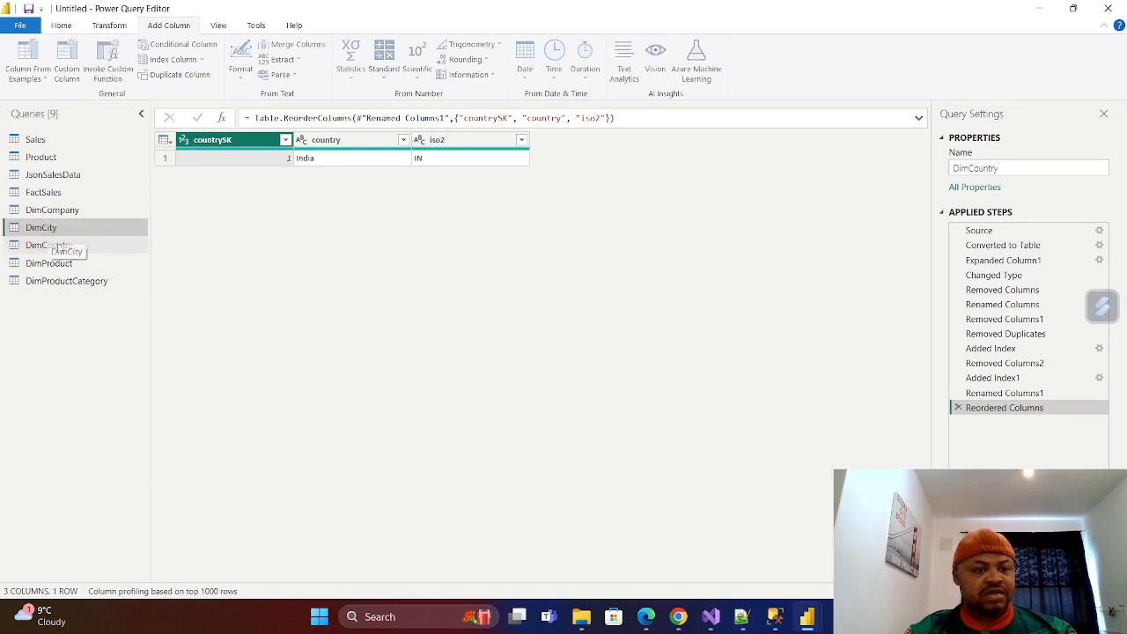
{"action": "left_click", "coordinate": [52, 209]}
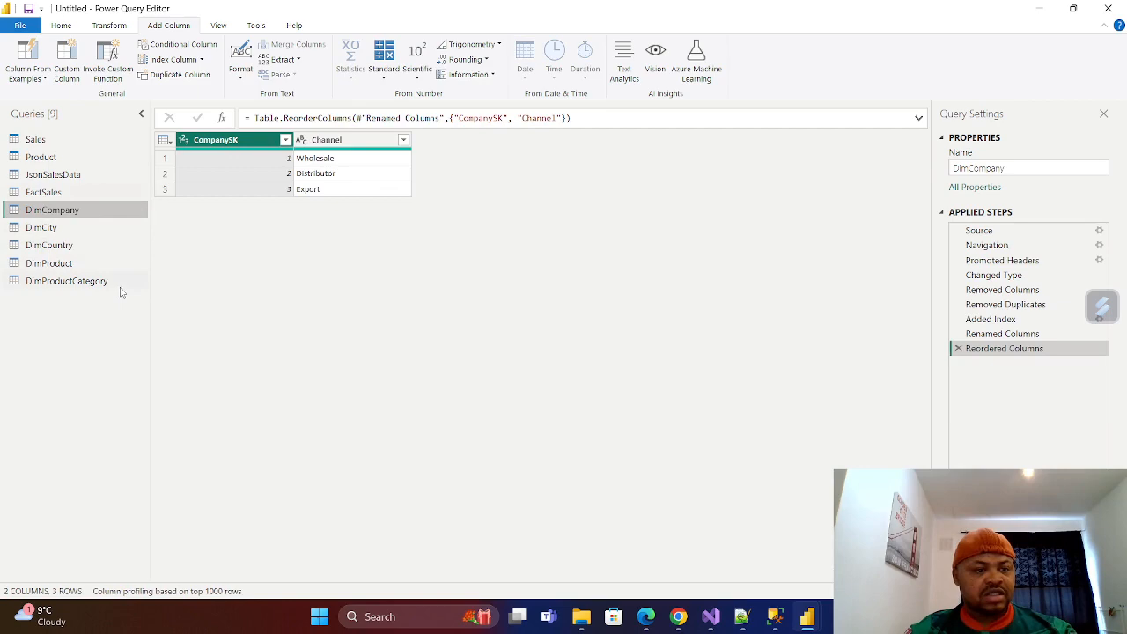
Rename the Product Description Index column of the FactSales query to ProductSK.
{"action": "left_click", "coordinate": [43, 192]}
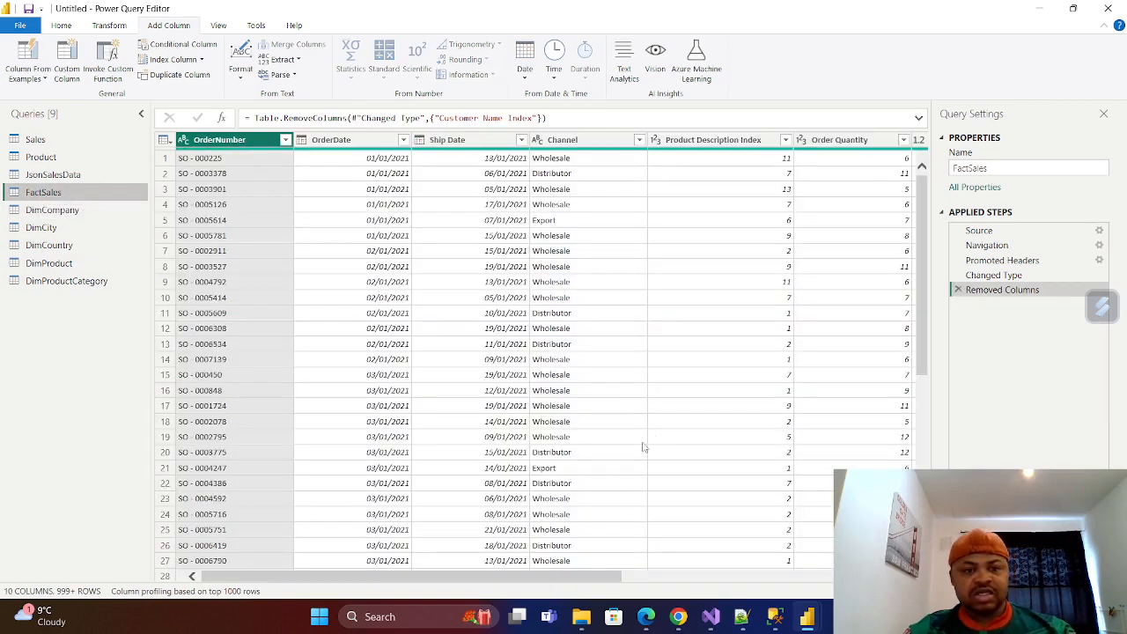
{"action": "left_click_drag", "start_coordinate": [495, 584], "coordinate": [592, 590]}
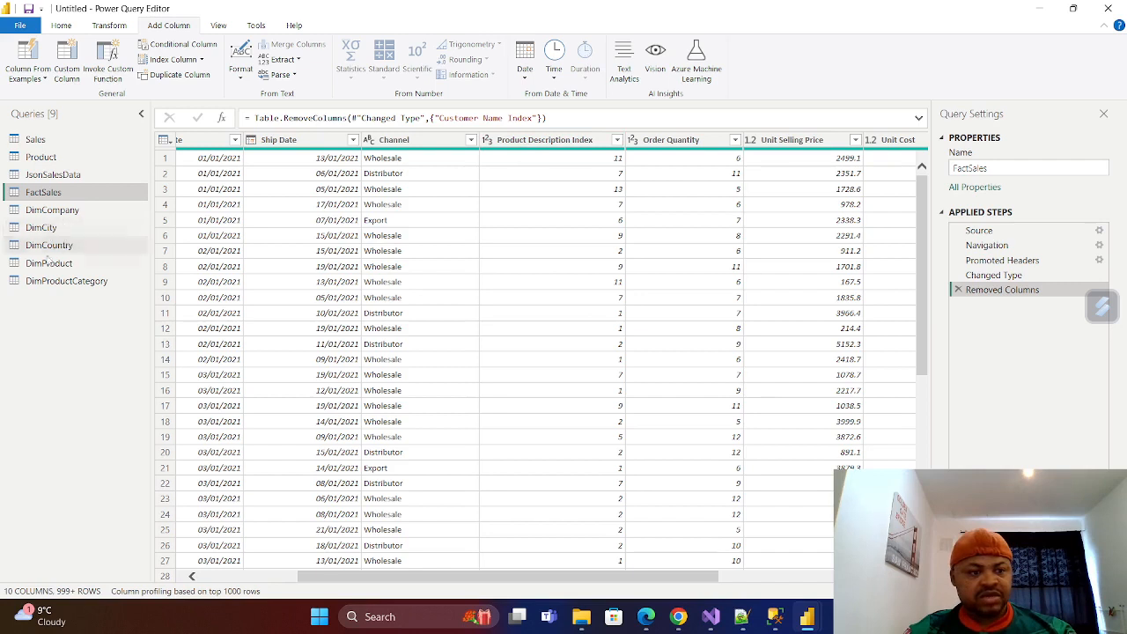
{"action": "double_click", "coordinate": [596, 143]}
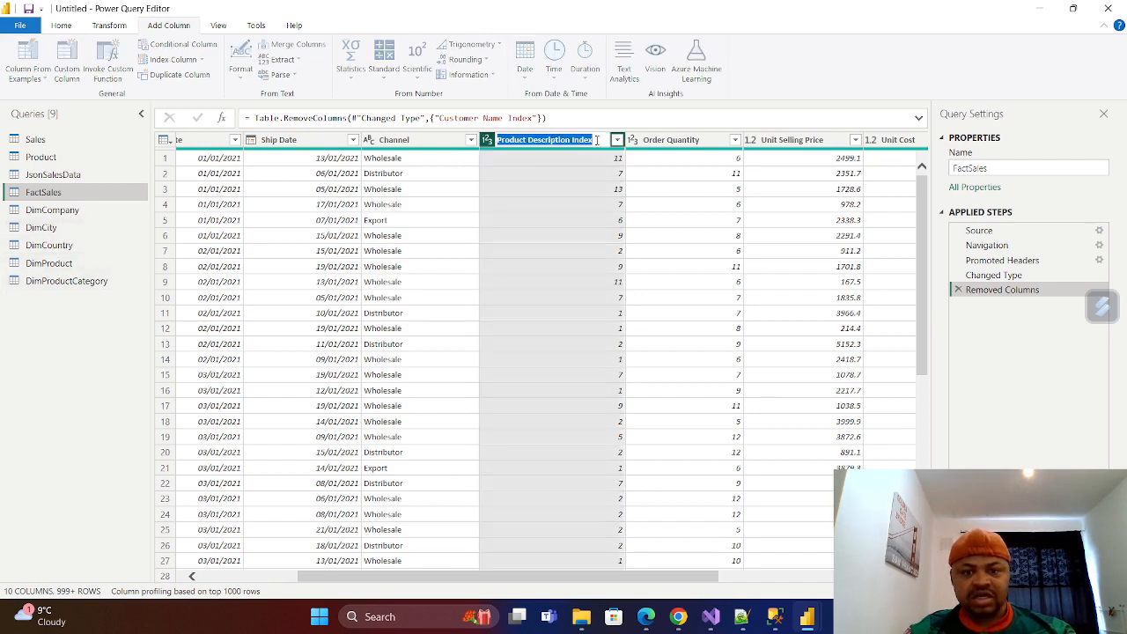
{"action": "key", "text": "BackSpace"}
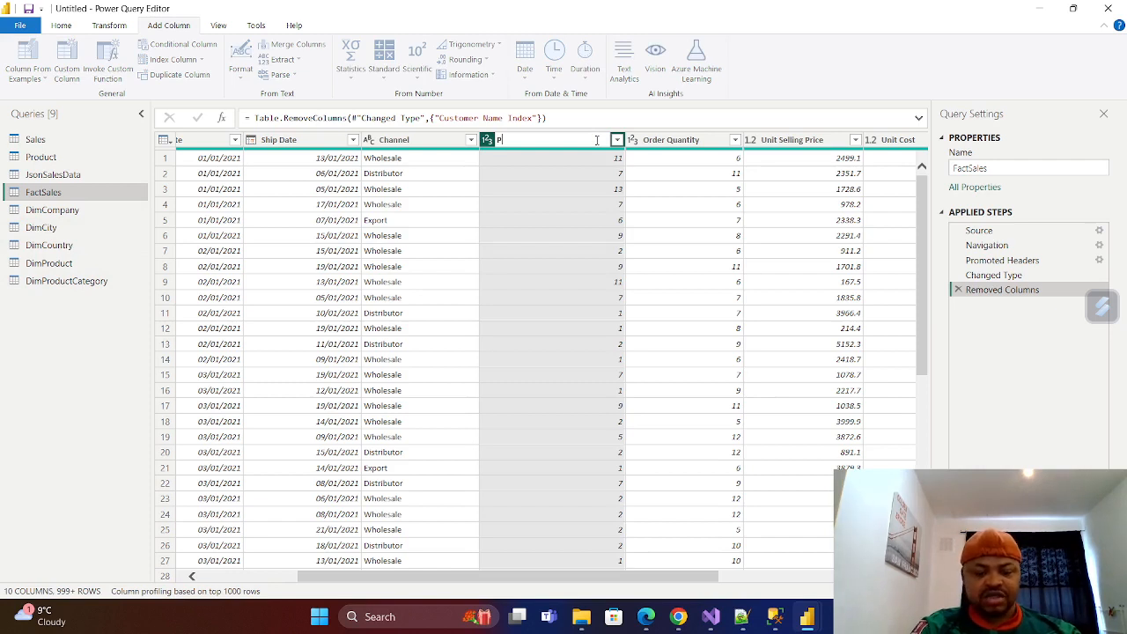
{"action": "type", "text": "Produ"}
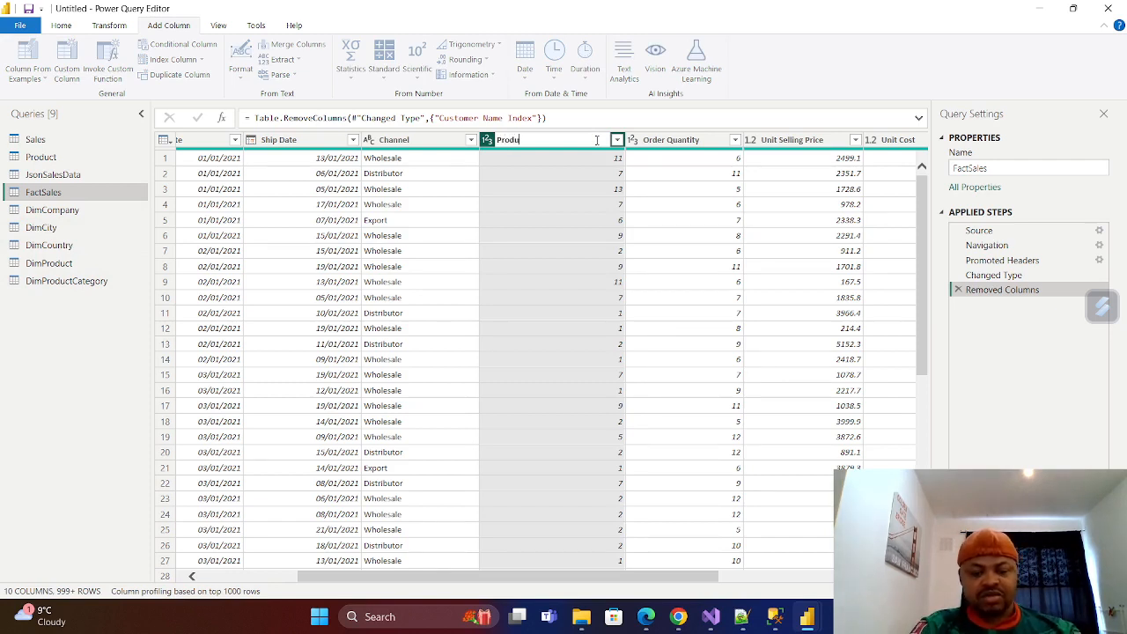
{"action": "type", "text": "ctSK"}
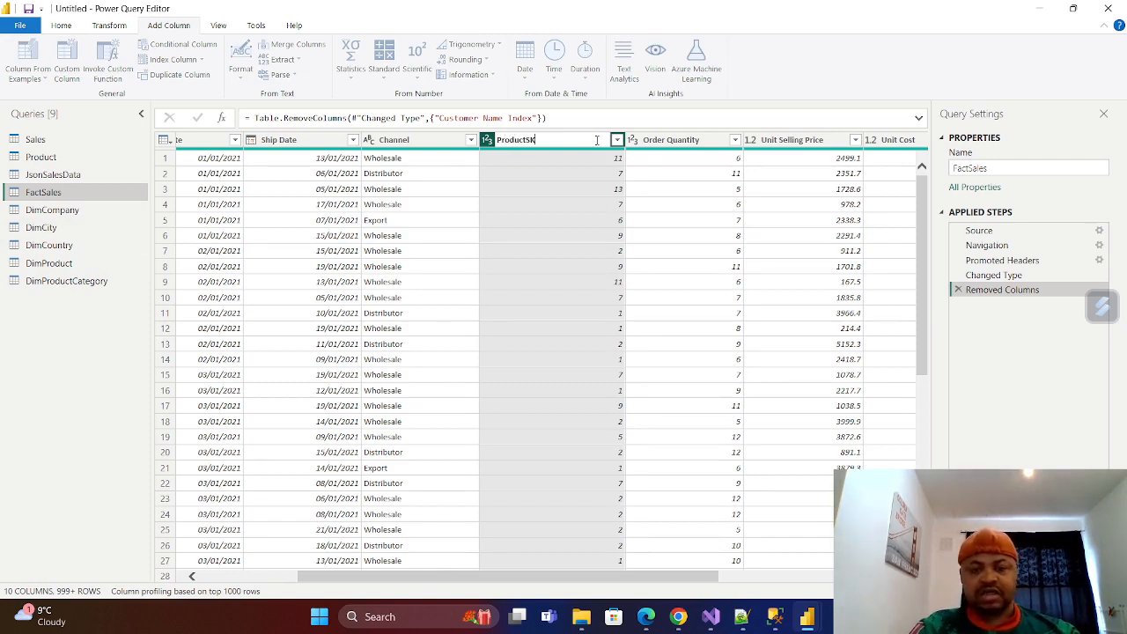
{"action": "left_click", "coordinate": [57, 390]}
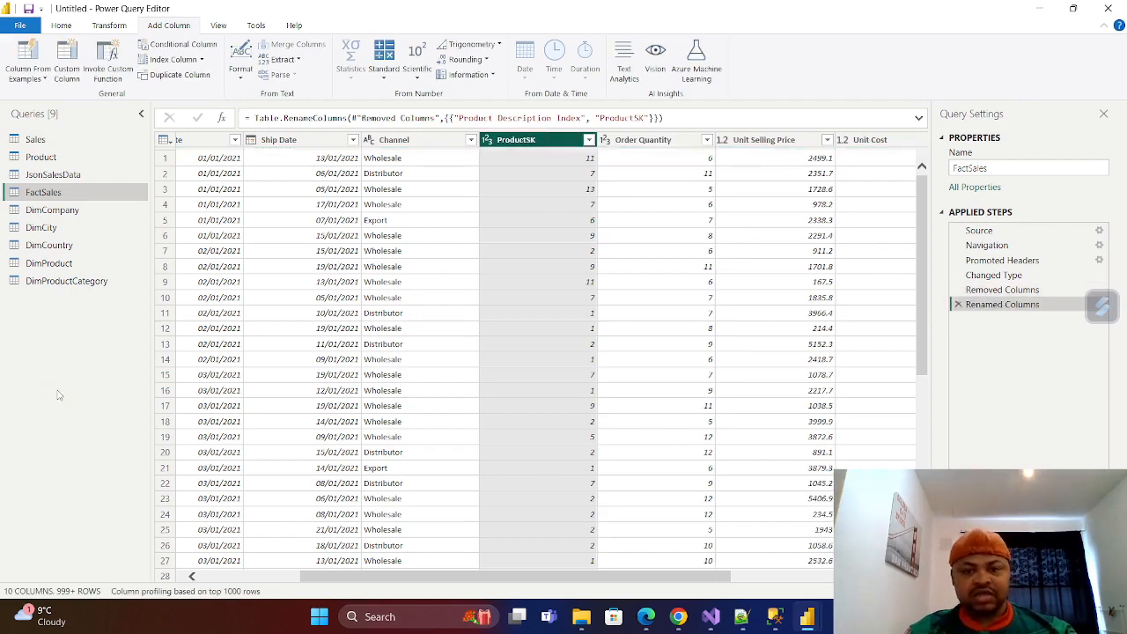
{"action": "left_click_drag", "start_coordinate": [605, 581], "coordinate": [785, 587]}
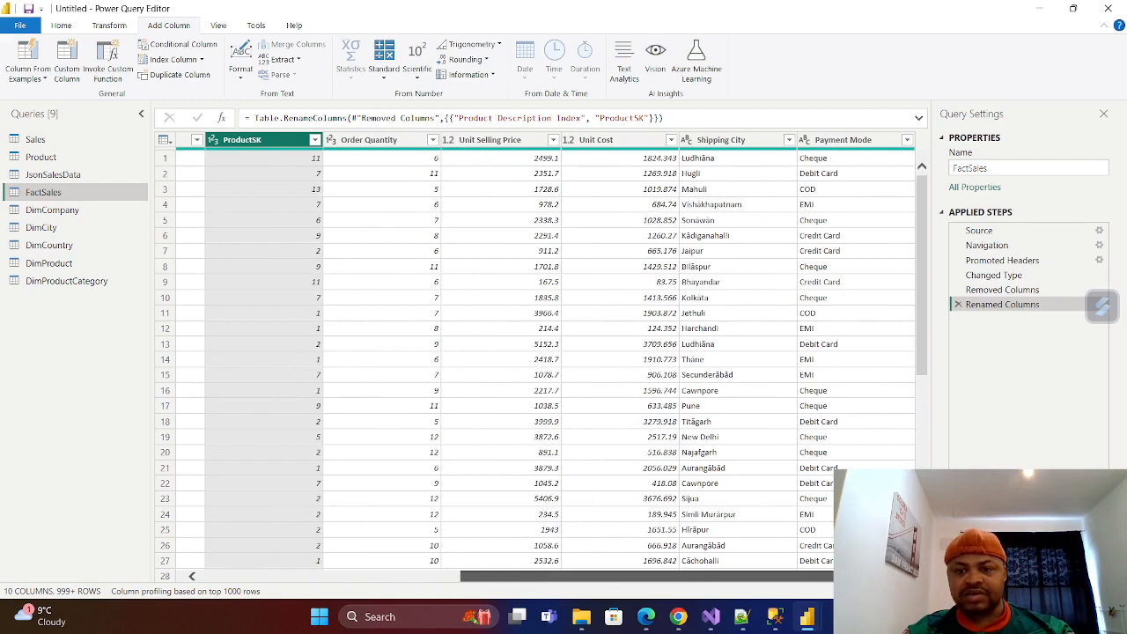
{"action": "left_click_drag", "start_coordinate": [859, 582], "coordinate": [448, 562]}
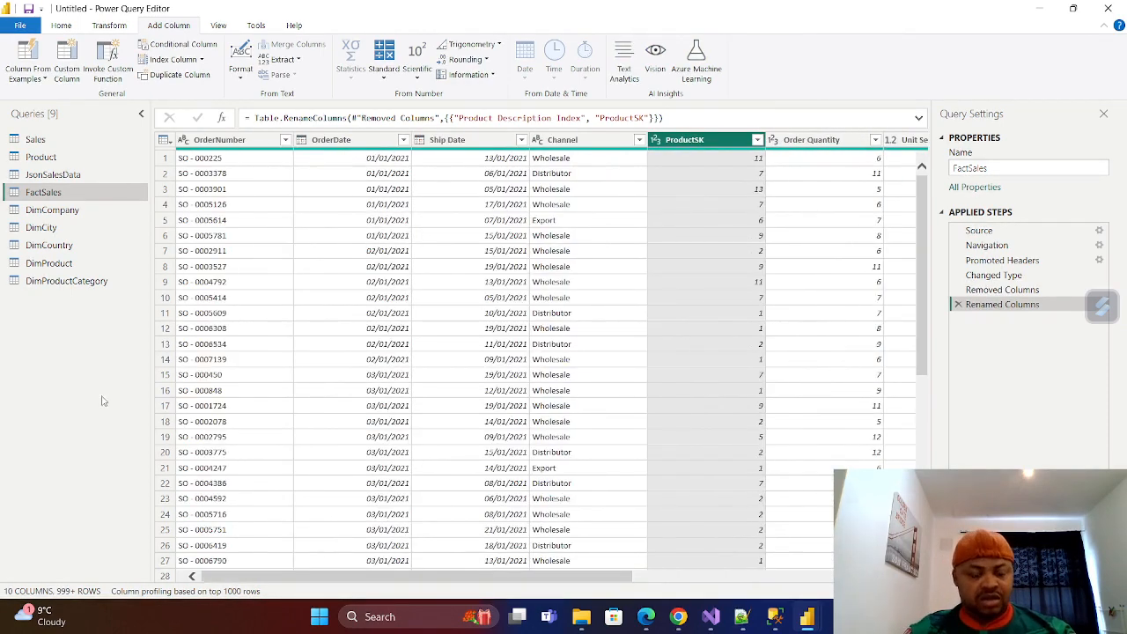
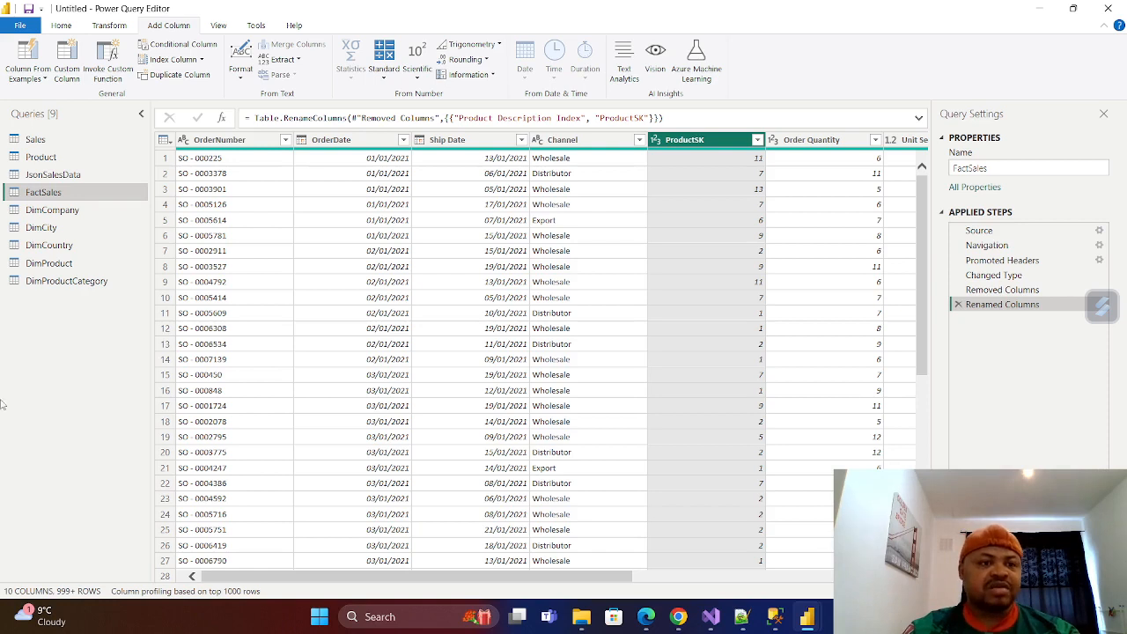
Remove the duplicate Category Name values in the DimProductCategory query and delete its CategorySK column.
{"action": "left_click", "coordinate": [62, 26]}
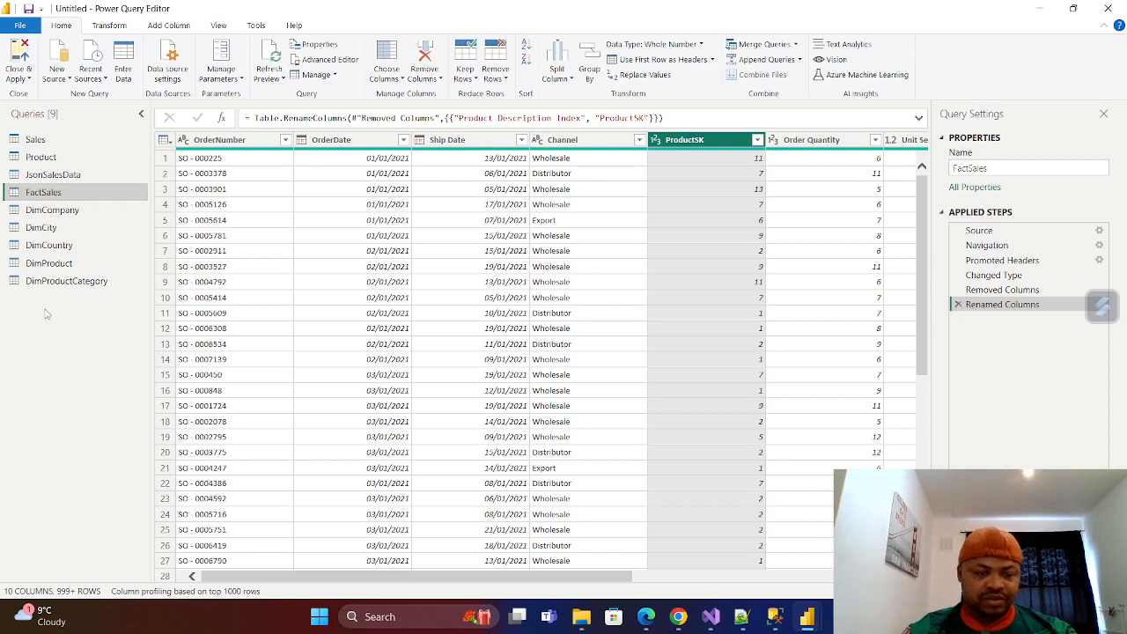
{"action": "left_click", "coordinate": [56, 284]}
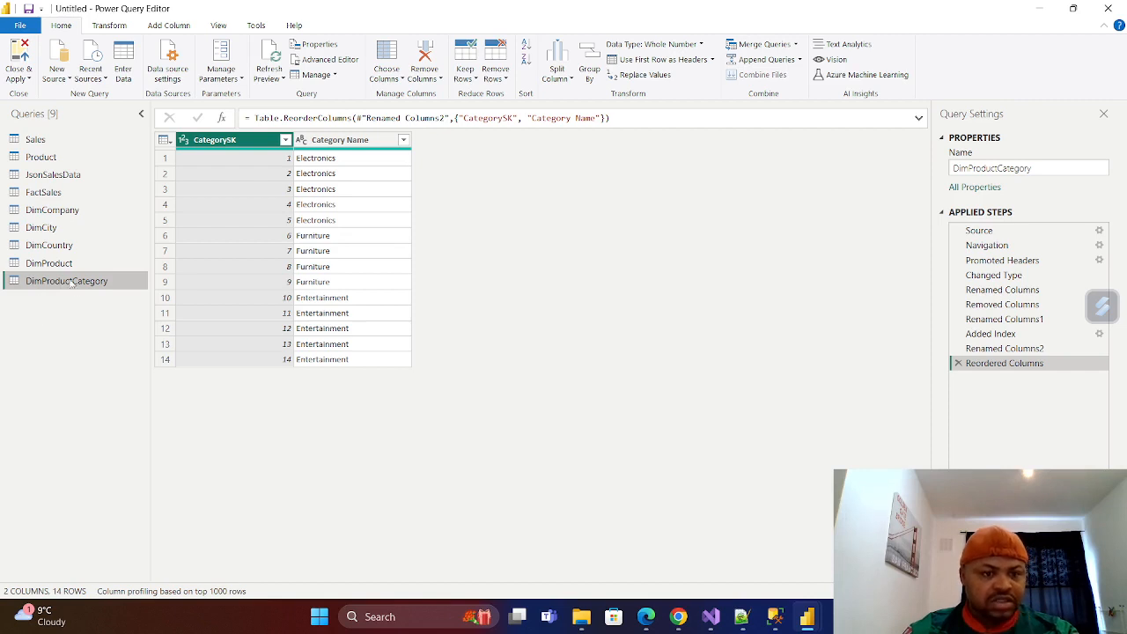
{"action": "left_click", "coordinate": [352, 141]}
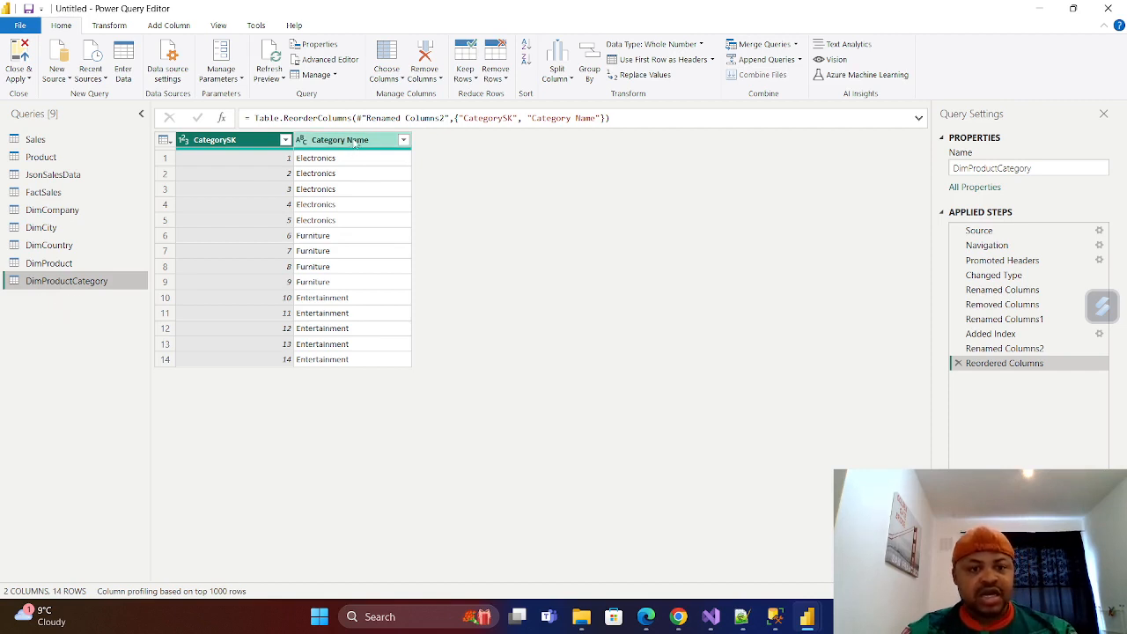
{"action": "right_click", "coordinate": [355, 143]}
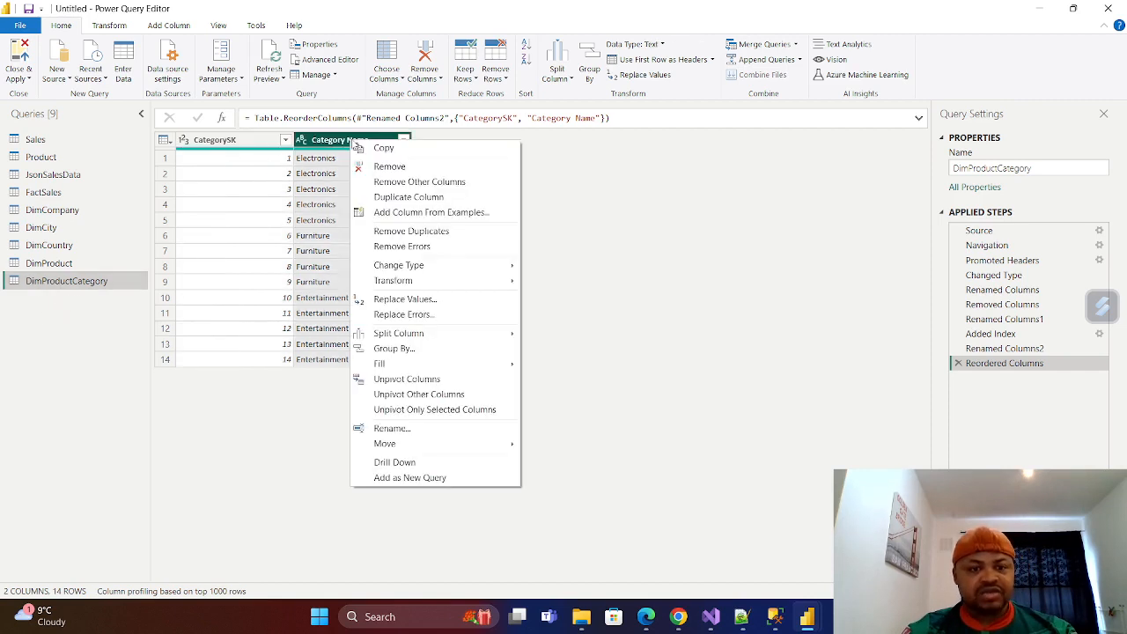
{"action": "left_click", "coordinate": [420, 235]}
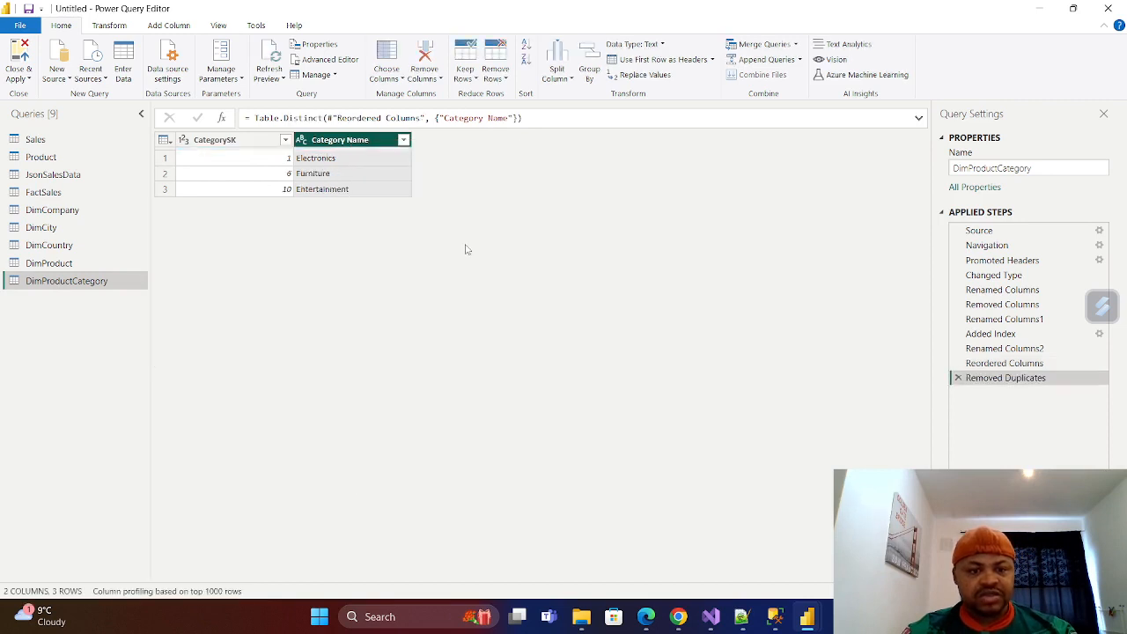
{"action": "left_click", "coordinate": [252, 141]}
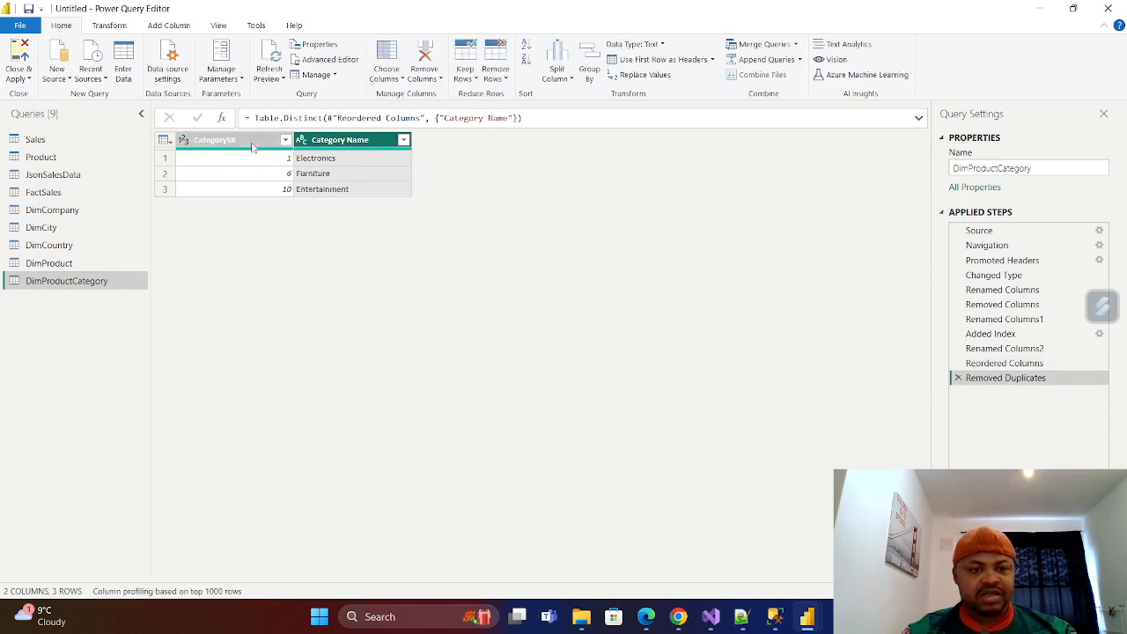
{"action": "right_click", "coordinate": [251, 141]}
{"action": "left_click", "coordinate": [339, 174]}
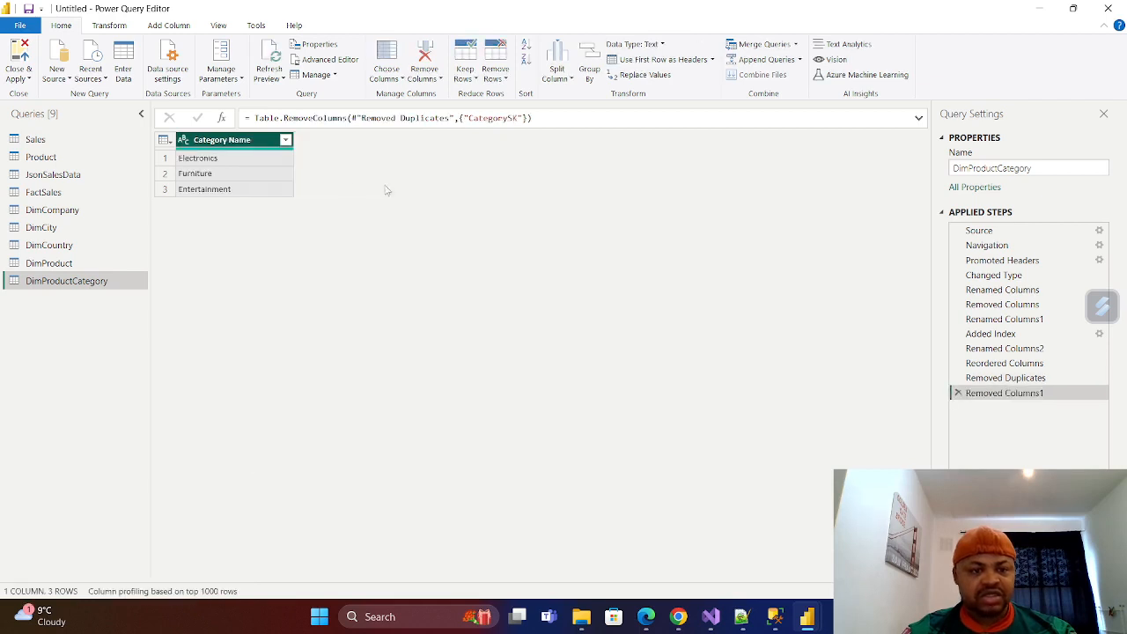
Add an index column starting from 1 to DimProductCategory, rename it CategorySK and move it before Category Name.
{"action": "left_click", "coordinate": [168, 27]}
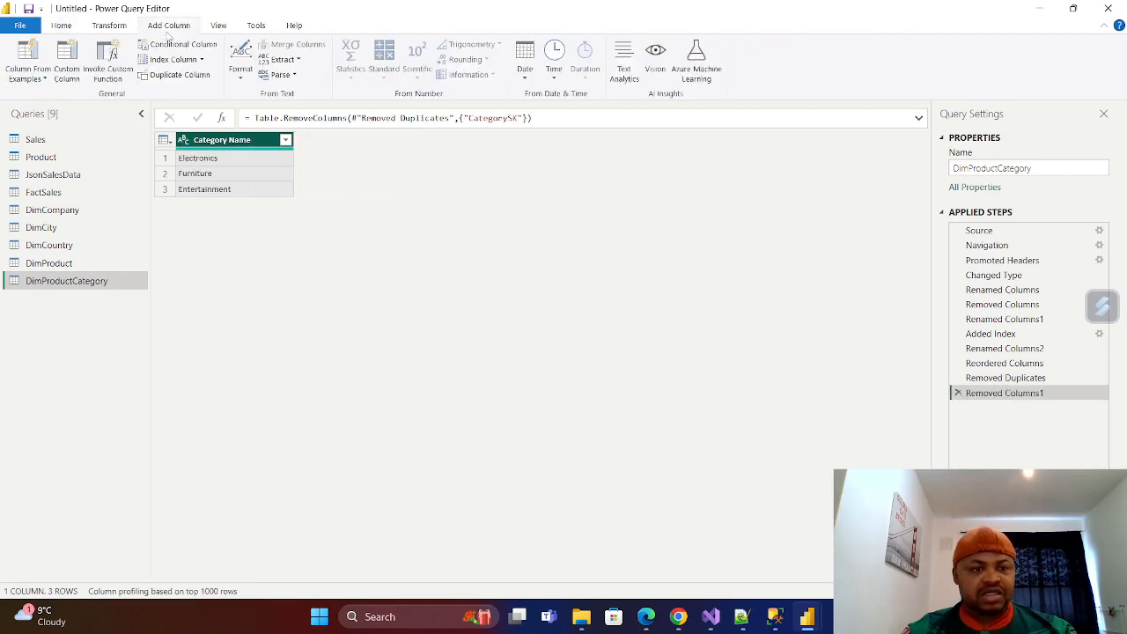
{"action": "left_click", "coordinate": [200, 59]}
{"action": "left_click", "coordinate": [175, 92]}
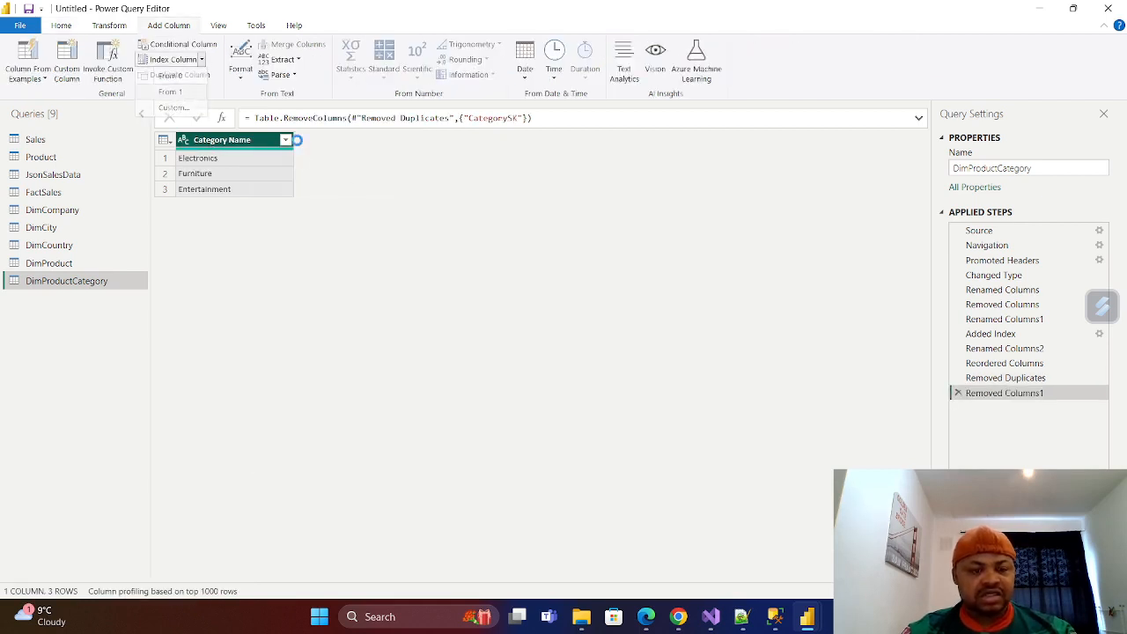
{"action": "double_click", "coordinate": [350, 143]}
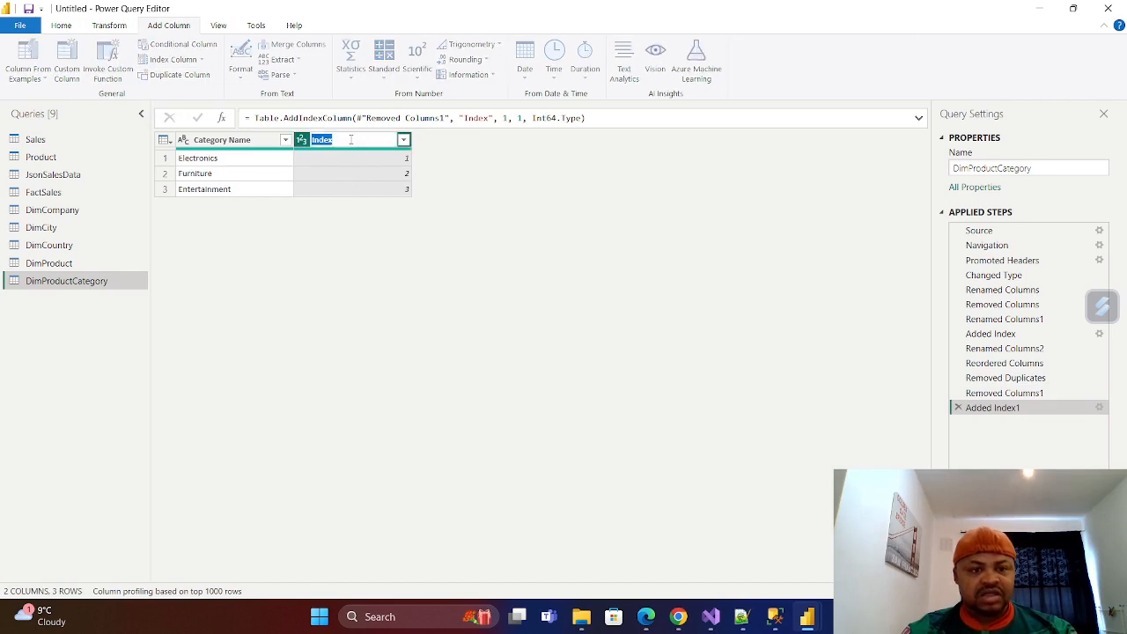
{"action": "key", "text": "BackSpace"}
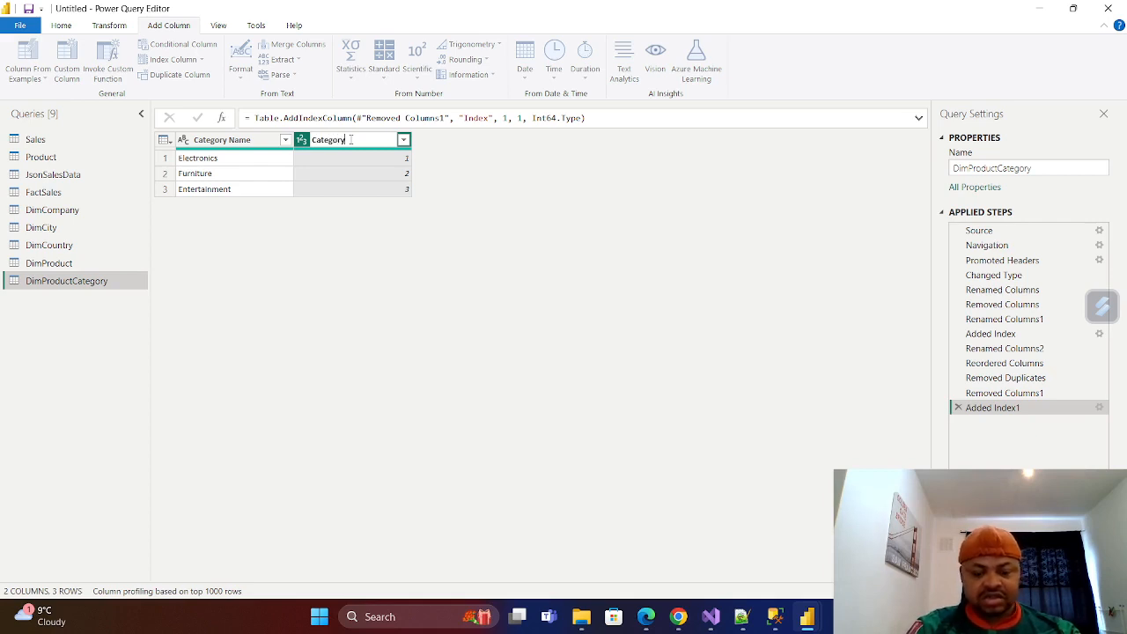
{"action": "type", "text": "CategorySK"}
{"action": "key", "text": "Return"}
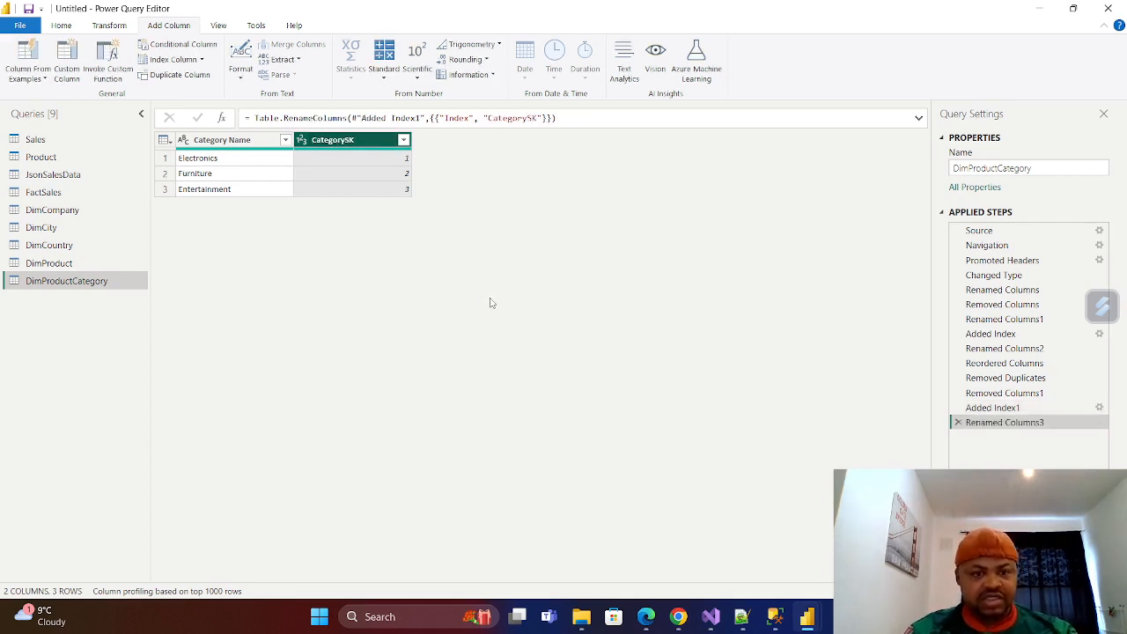
{"action": "left_click_drag", "start_coordinate": [371, 138], "coordinate": [211, 139]}
Merge DimProduct into DimProductCategory with a left outer join, matching Category Name to Category.
{"action": "left_click", "coordinate": [48, 263]}
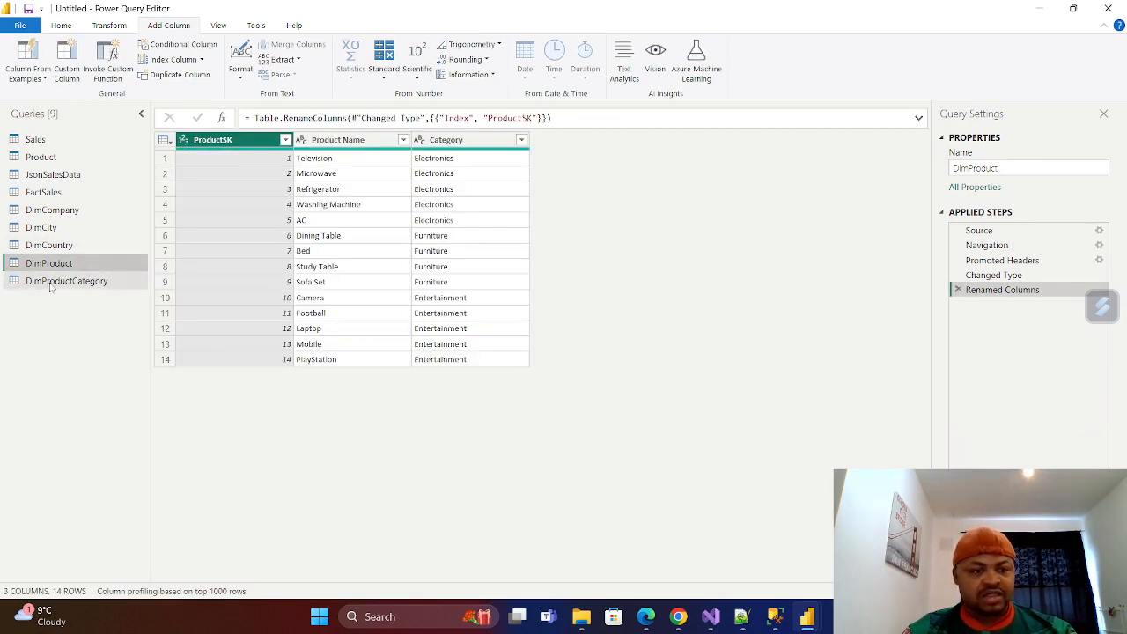
{"action": "left_click", "coordinate": [56, 282]}
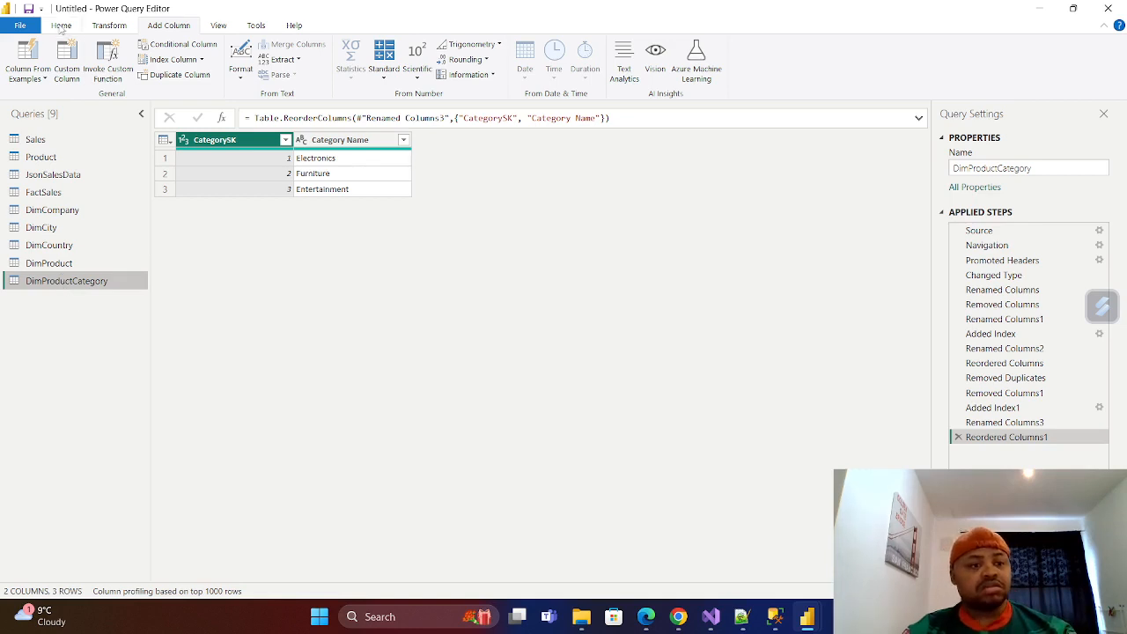
{"action": "left_click", "coordinate": [61, 26]}
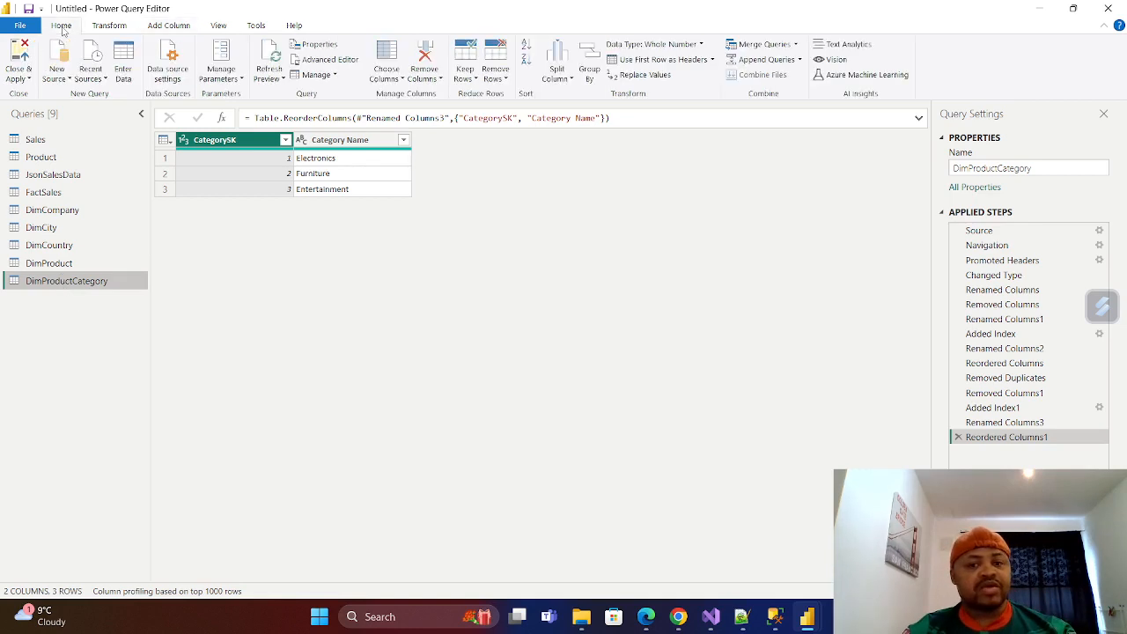
{"action": "left_click", "coordinate": [796, 45]}
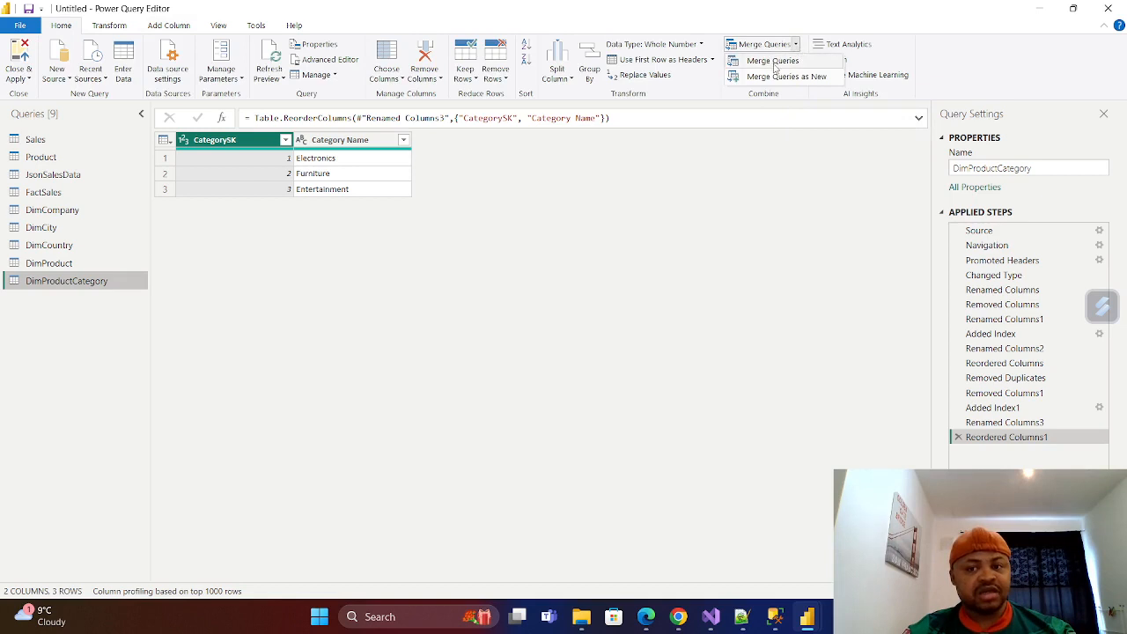
{"action": "left_click", "coordinate": [778, 62]}
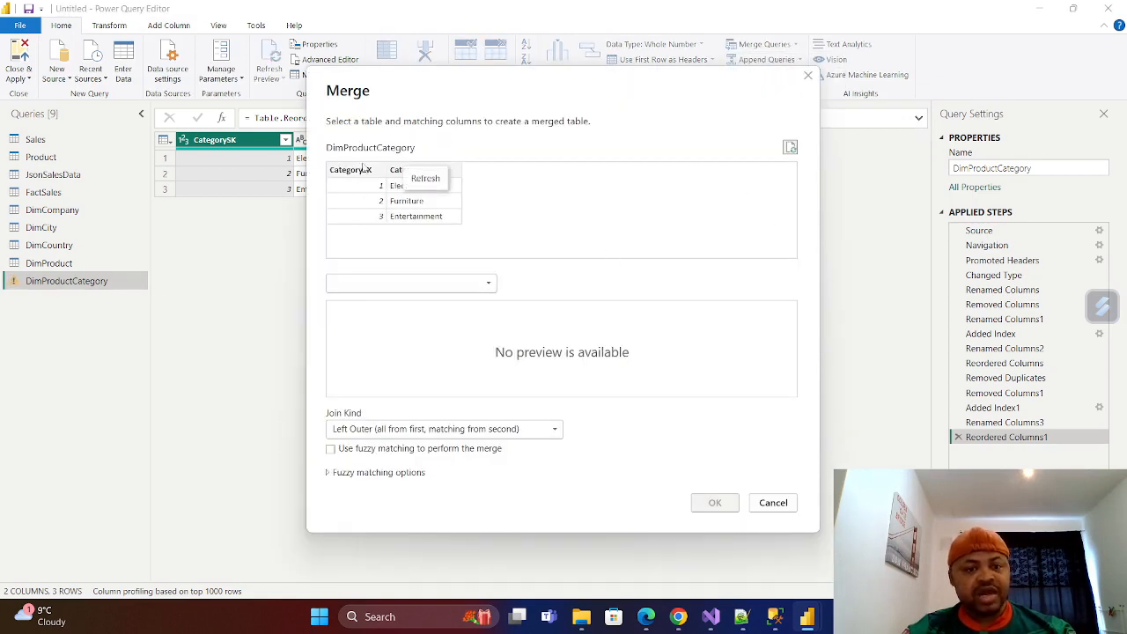
{"action": "left_click", "coordinate": [491, 290]}
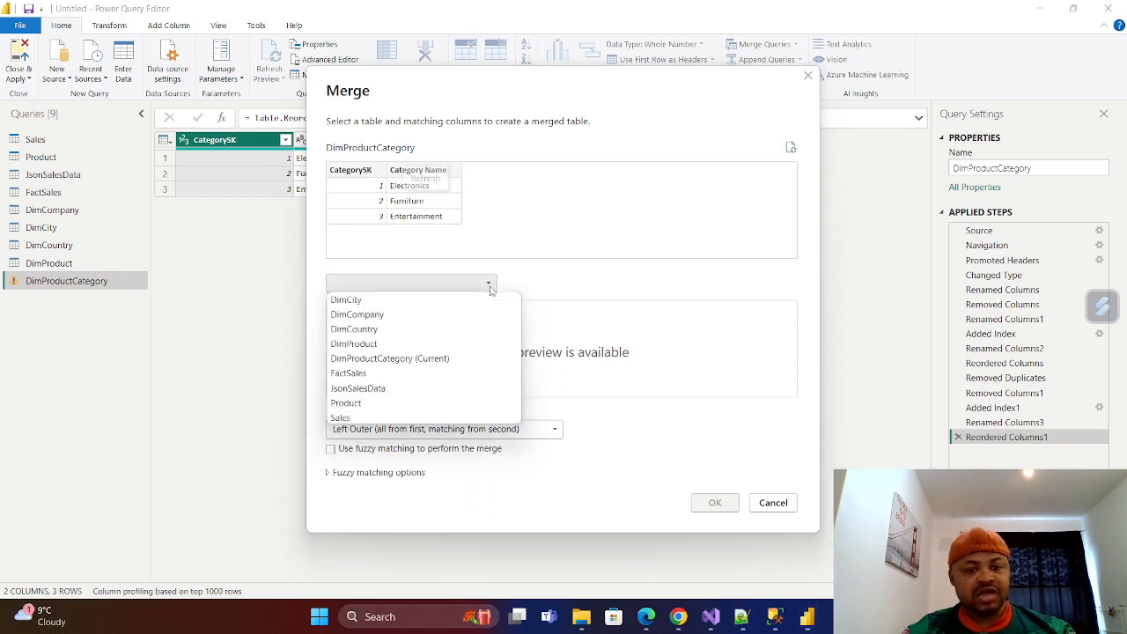
{"action": "left_click", "coordinate": [380, 348]}
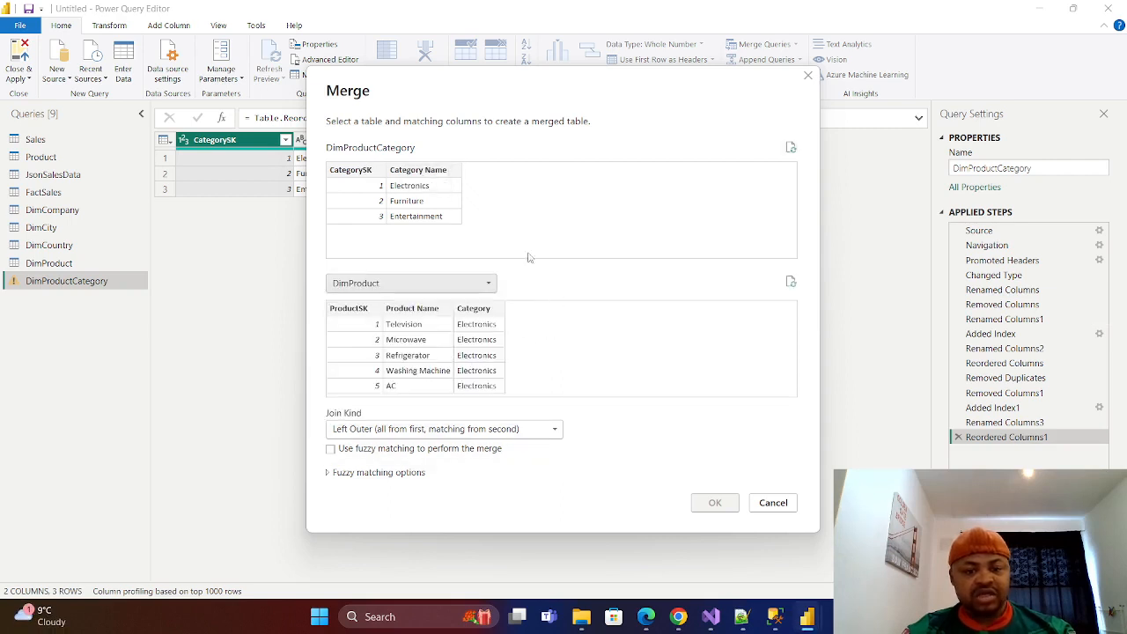
{"action": "left_click", "coordinate": [420, 175]}
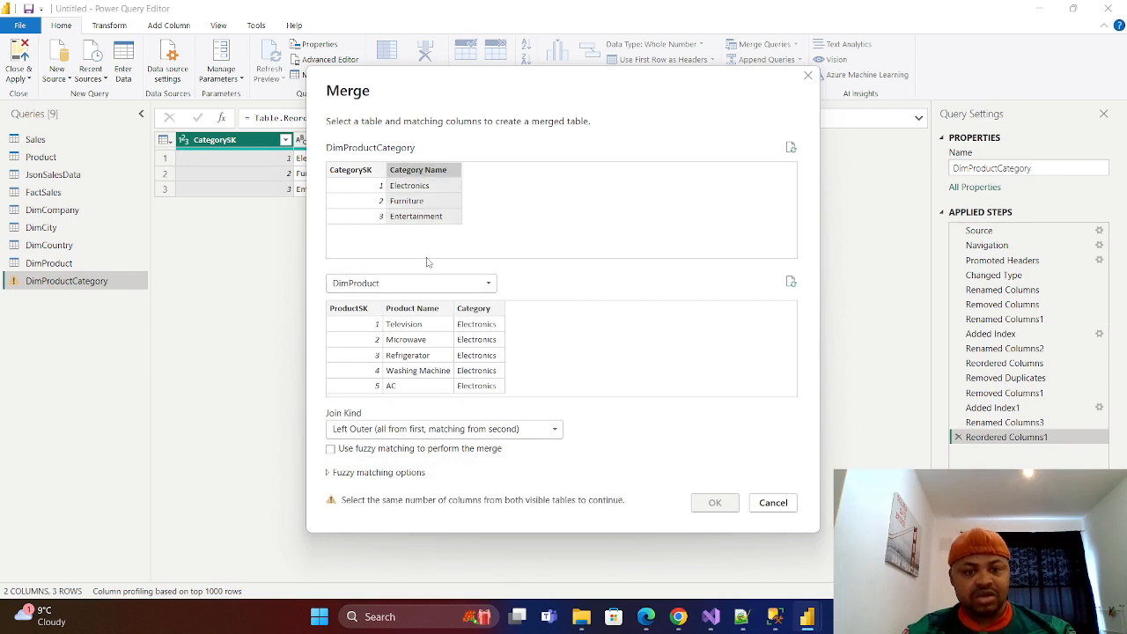
{"action": "left_click", "coordinate": [481, 310]}
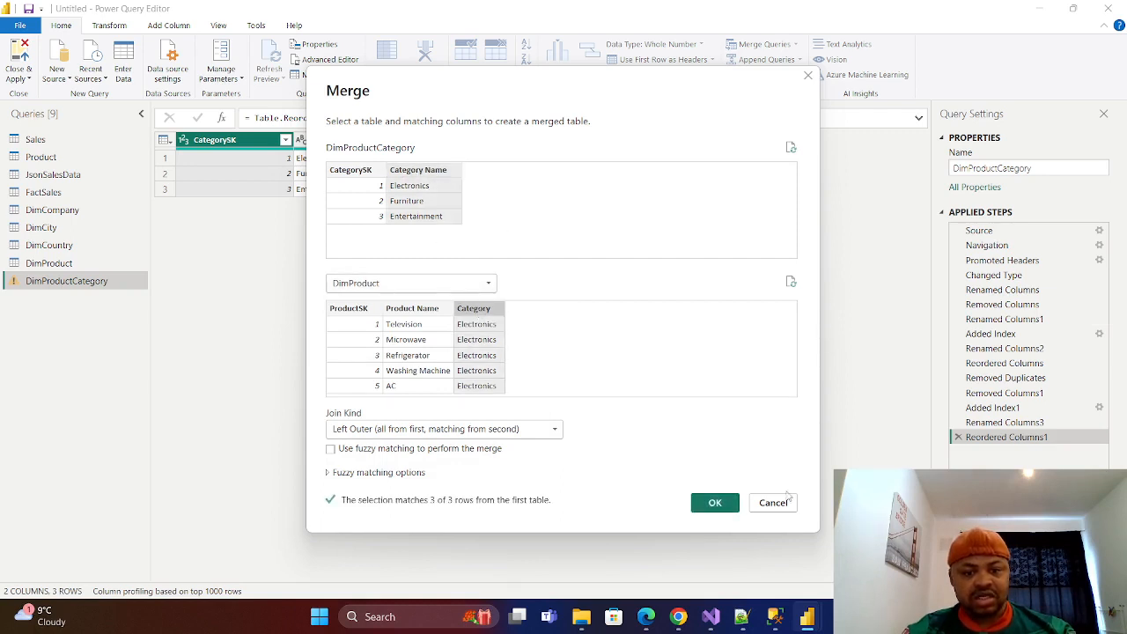
{"action": "left_click", "coordinate": [715, 504]}
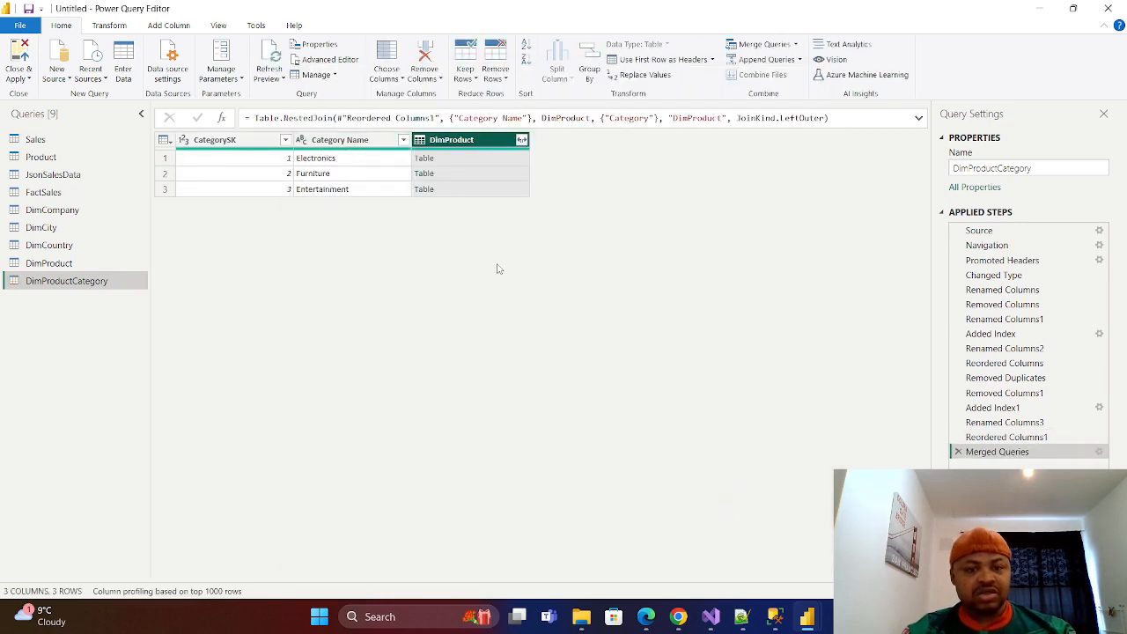
Expand only ProductSK from the merged DimProduct column, without the original column name as prefix.
{"action": "left_click", "coordinate": [522, 141]}
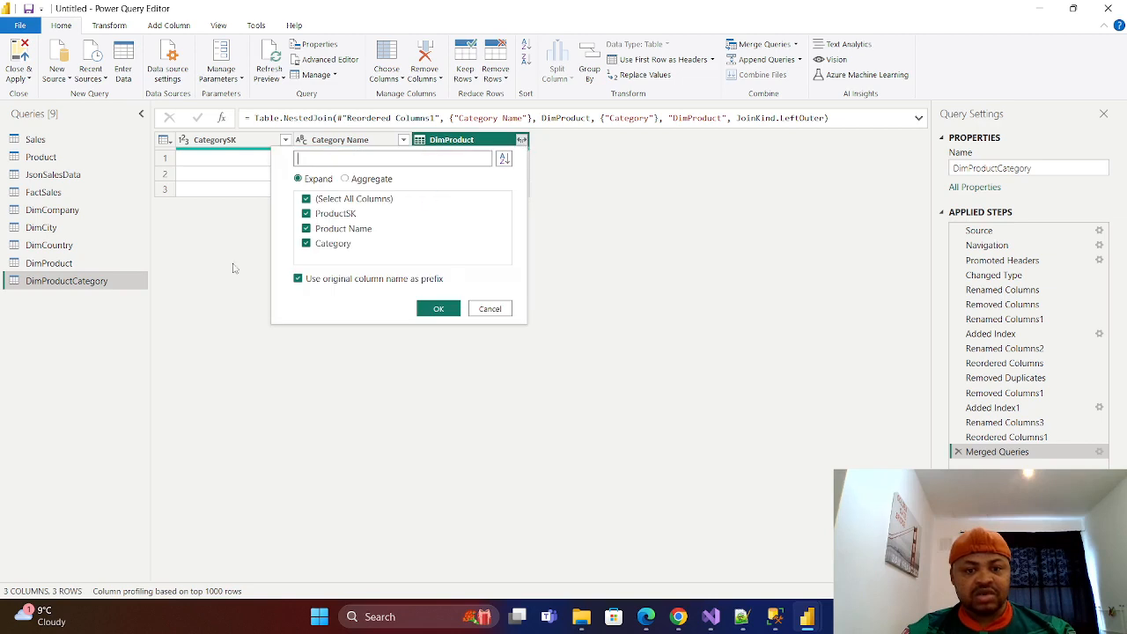
{"action": "left_click", "coordinate": [306, 199]}
{"action": "left_click", "coordinate": [298, 278]}
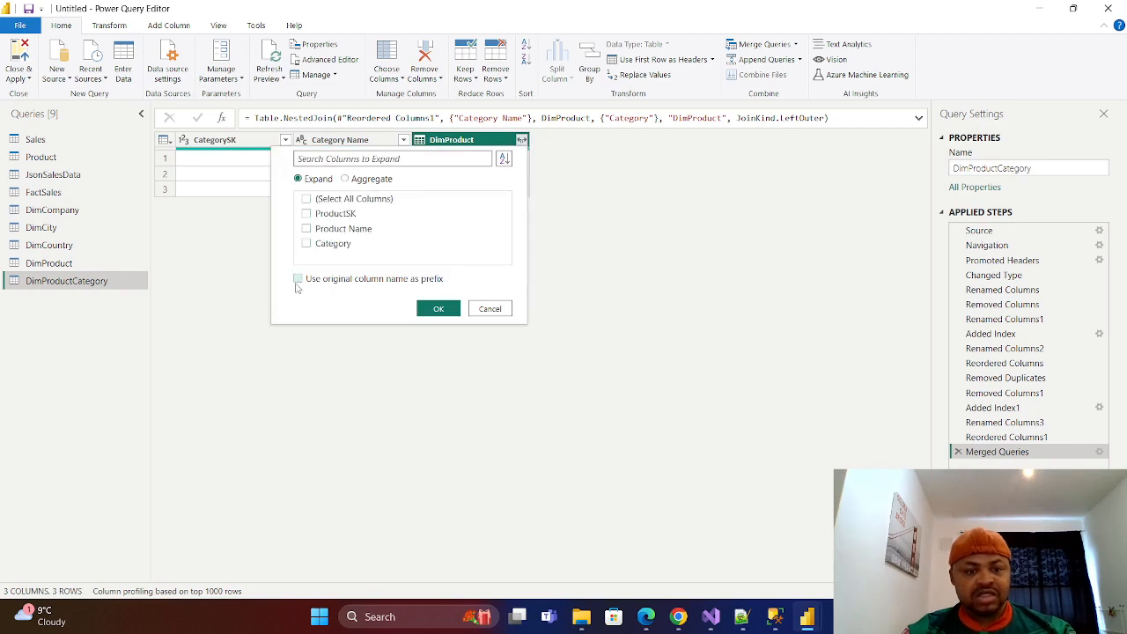
{"action": "left_click", "coordinate": [307, 214]}
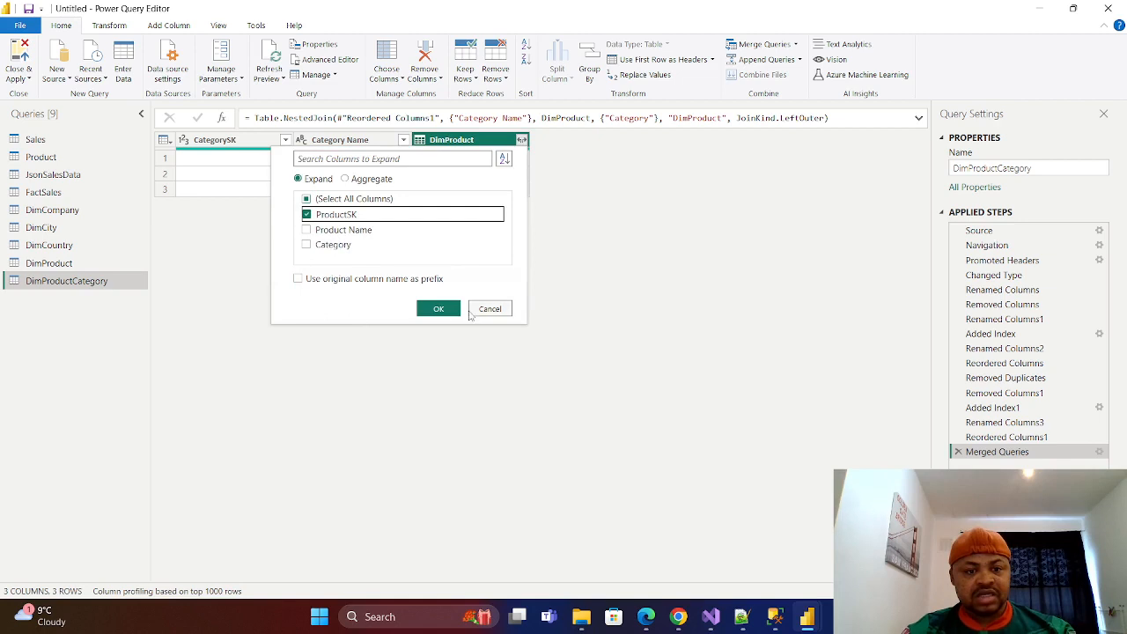
{"action": "left_click", "coordinate": [443, 311]}
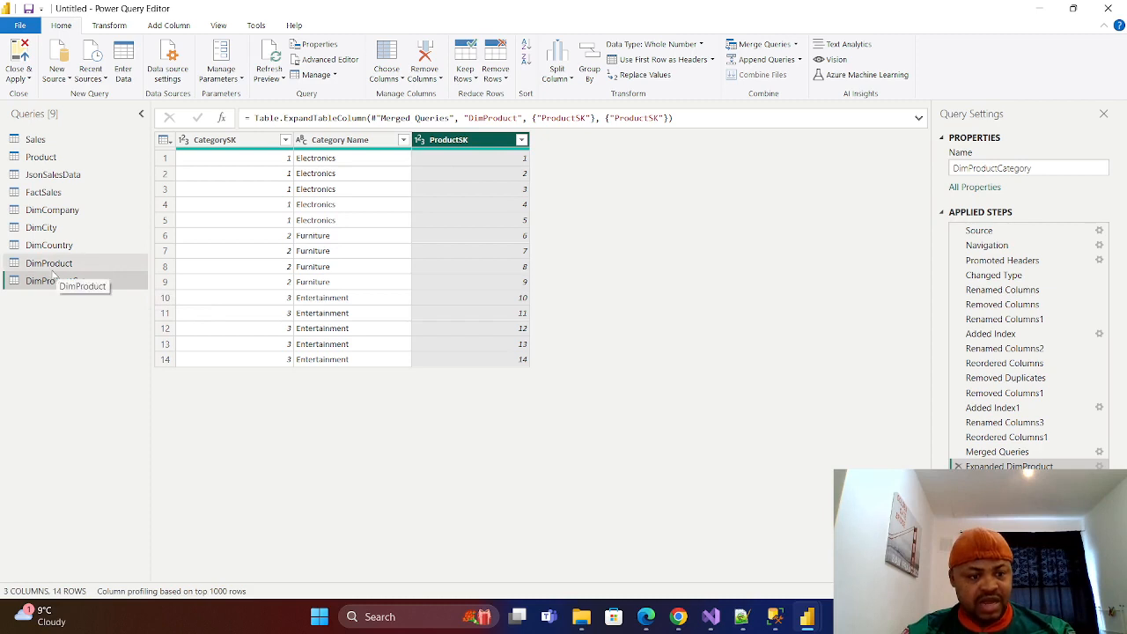
Remove the ProductSK and CategorySK columns from DimProductCategory and remove the repeated Category Name rows.
{"action": "right_click", "coordinate": [490, 143]}
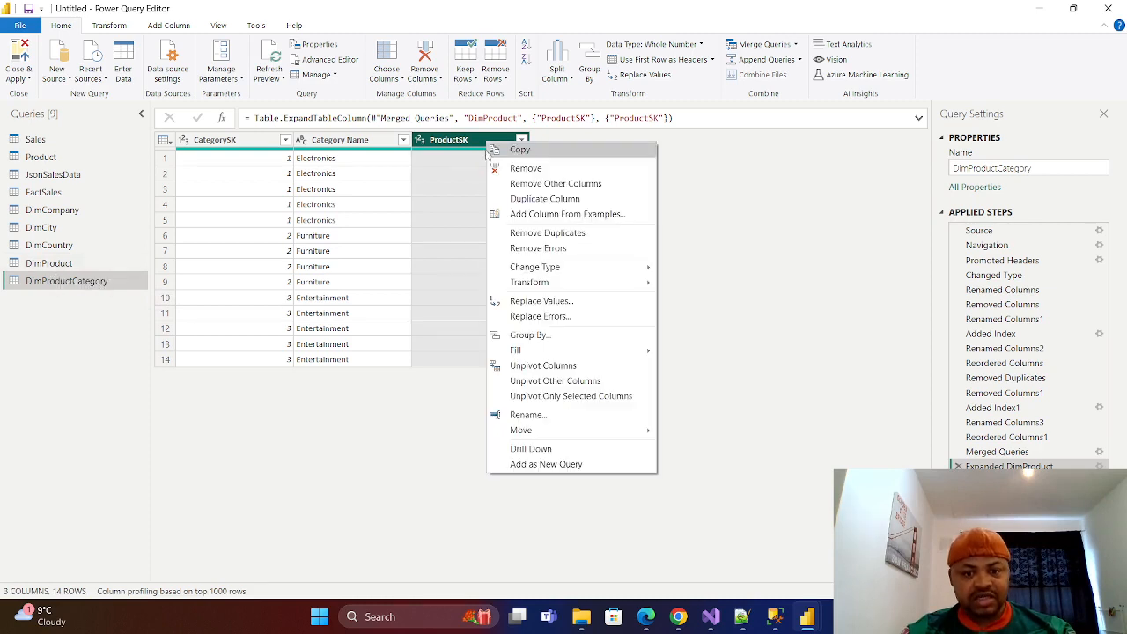
{"action": "left_click", "coordinate": [526, 168]}
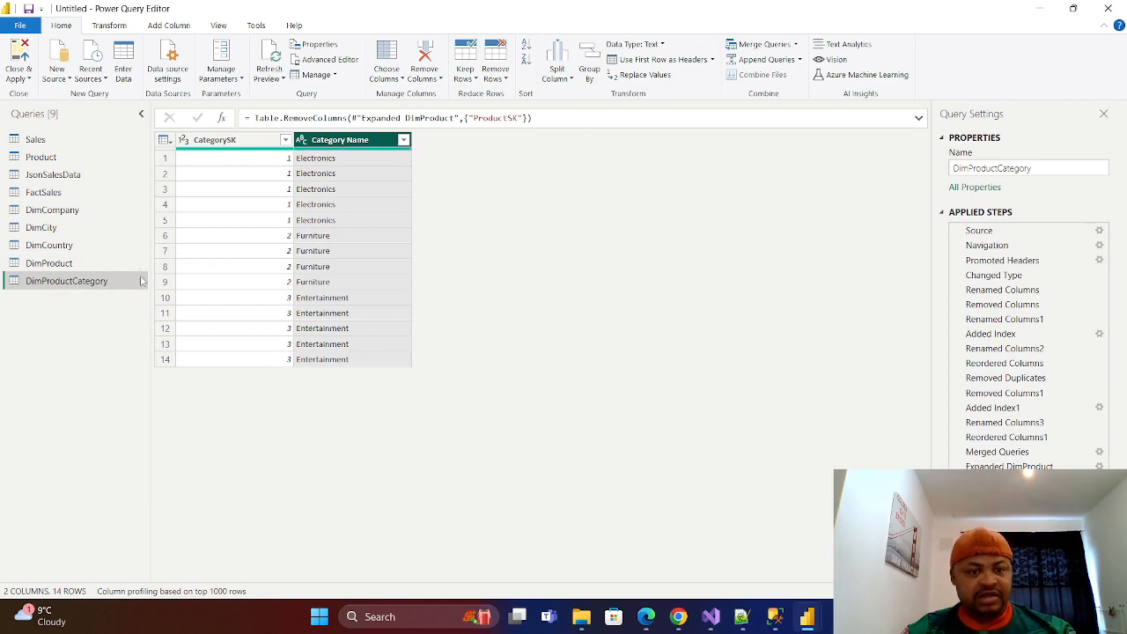
{"action": "left_click", "coordinate": [53, 265]}
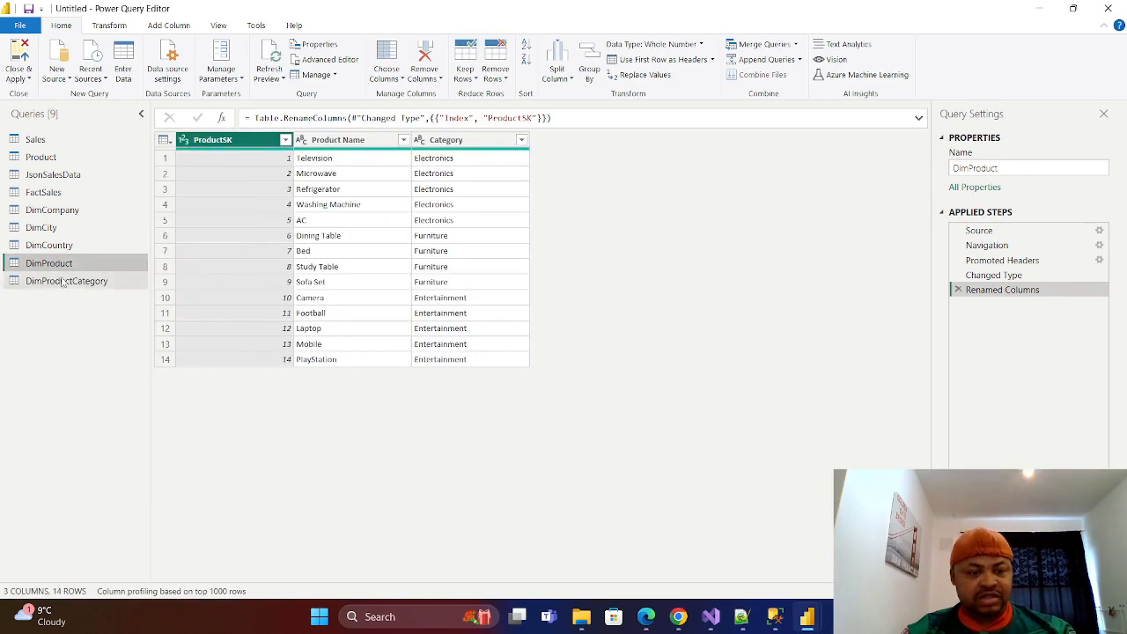
{"action": "left_click", "coordinate": [67, 282]}
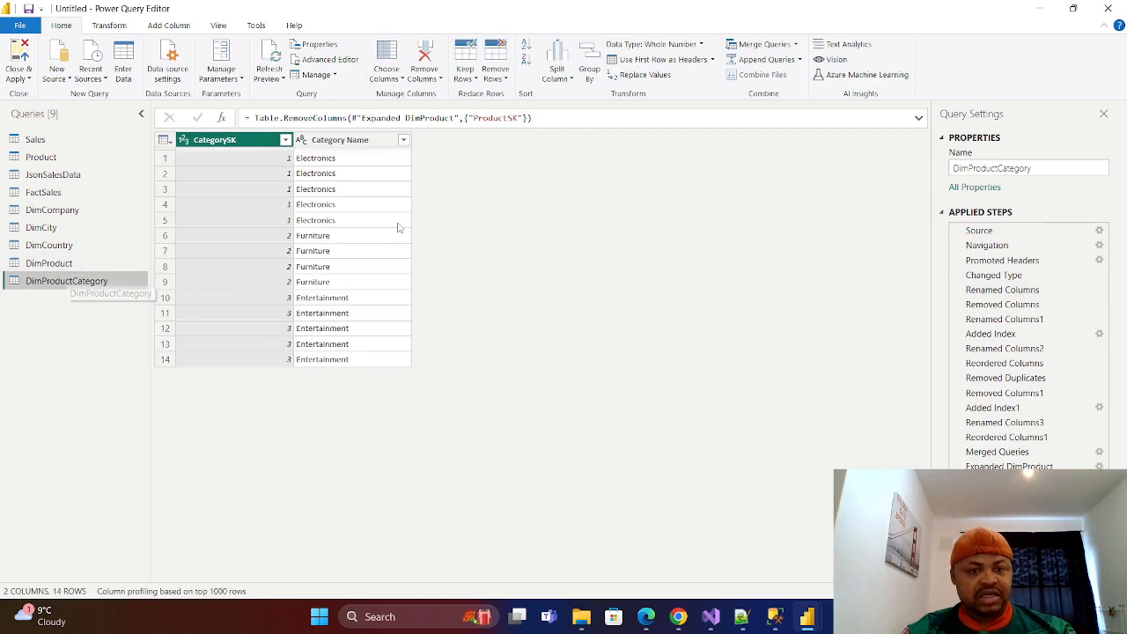
{"action": "right_click", "coordinate": [243, 146]}
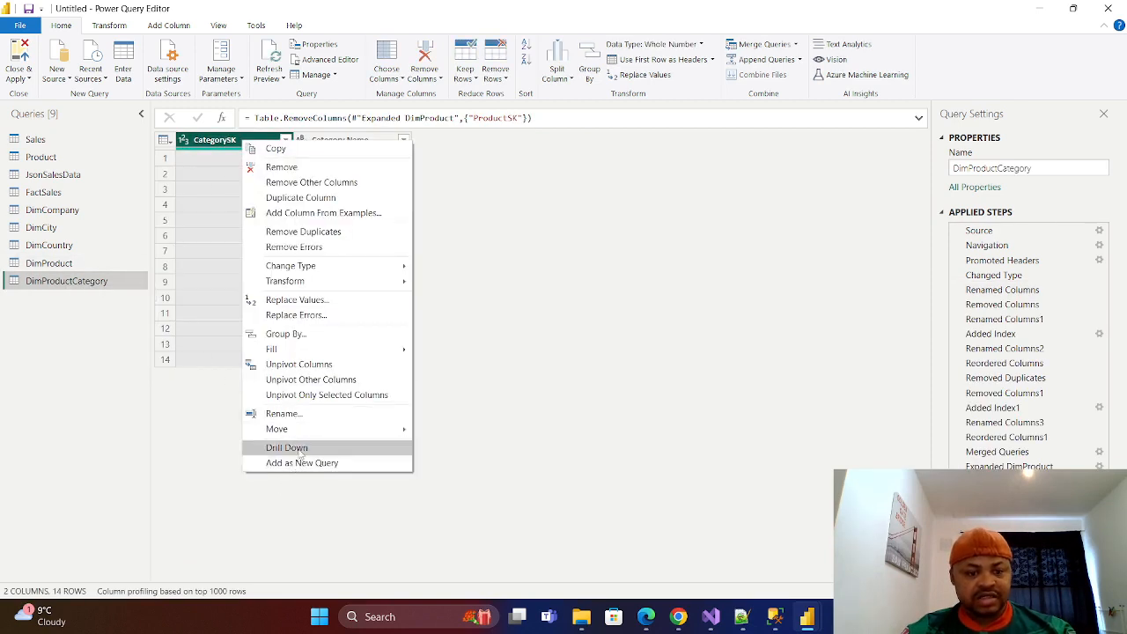
{"action": "left_click", "coordinate": [291, 170]}
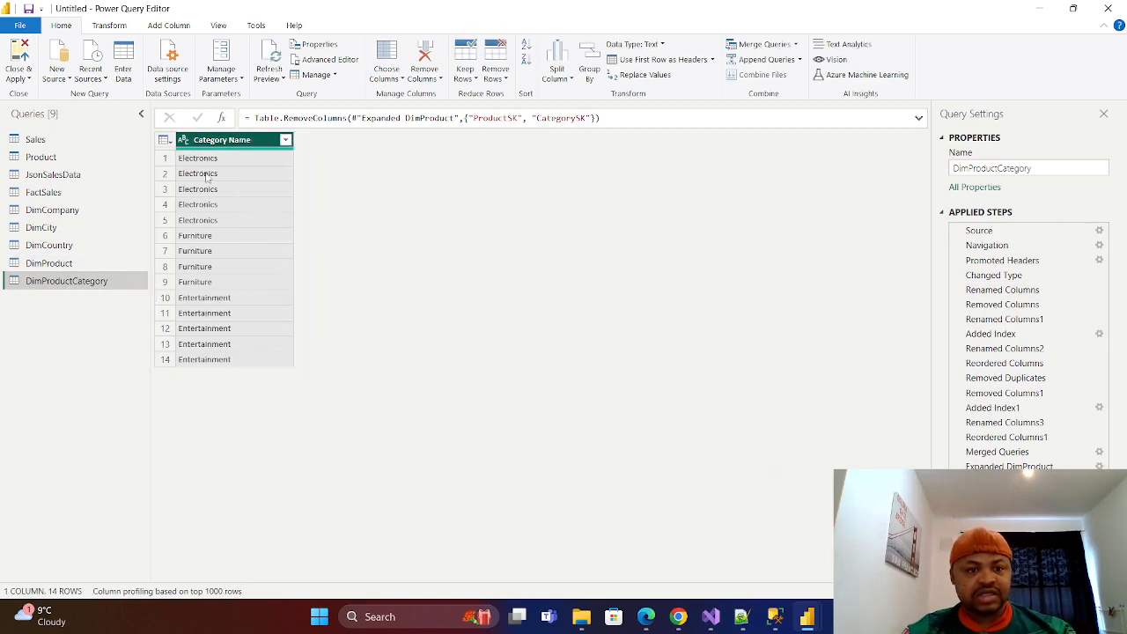
{"action": "right_click", "coordinate": [245, 143]}
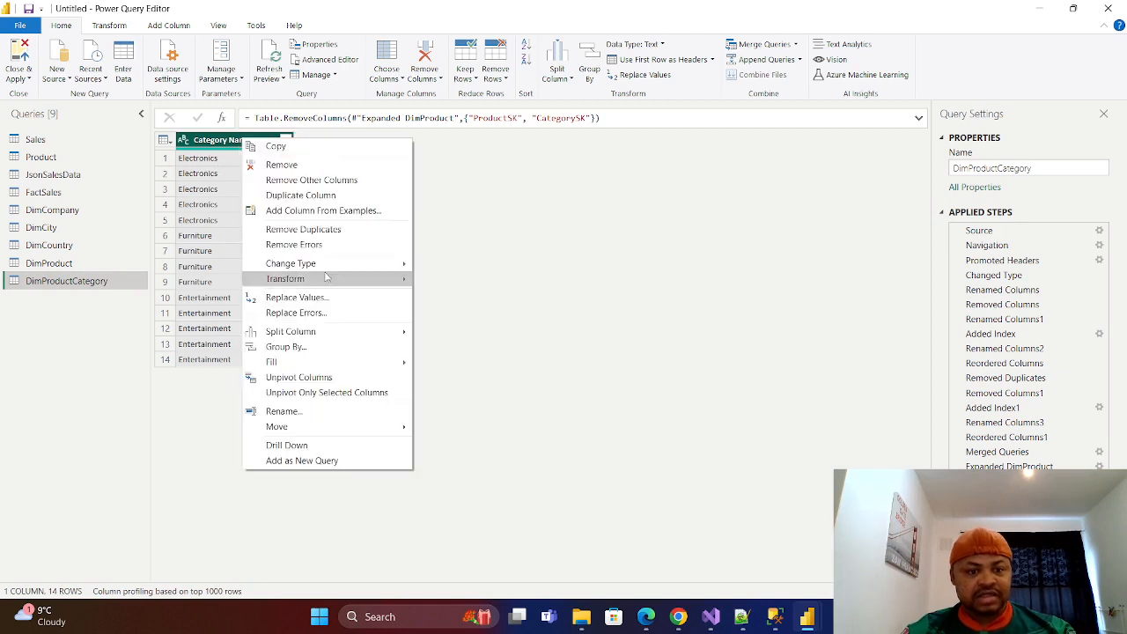
{"action": "left_click", "coordinate": [304, 229]}
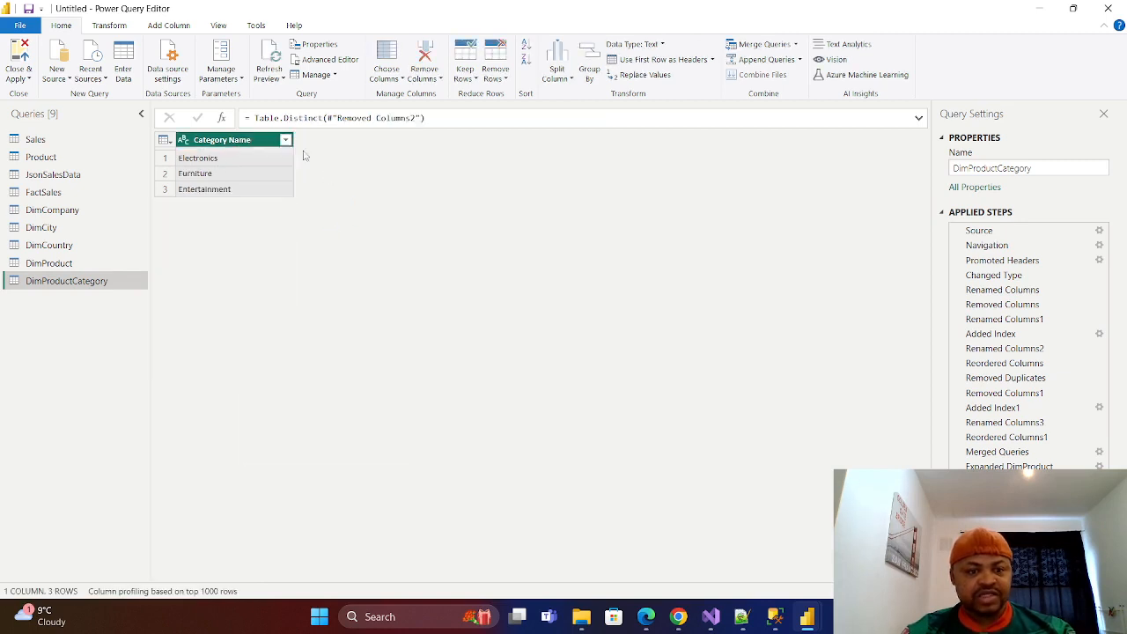
Add an index column starting from 1 to the de-duplicated DimProductCategory, naming it CategorySK and placing it before Category Name.
{"action": "left_click", "coordinate": [171, 27]}
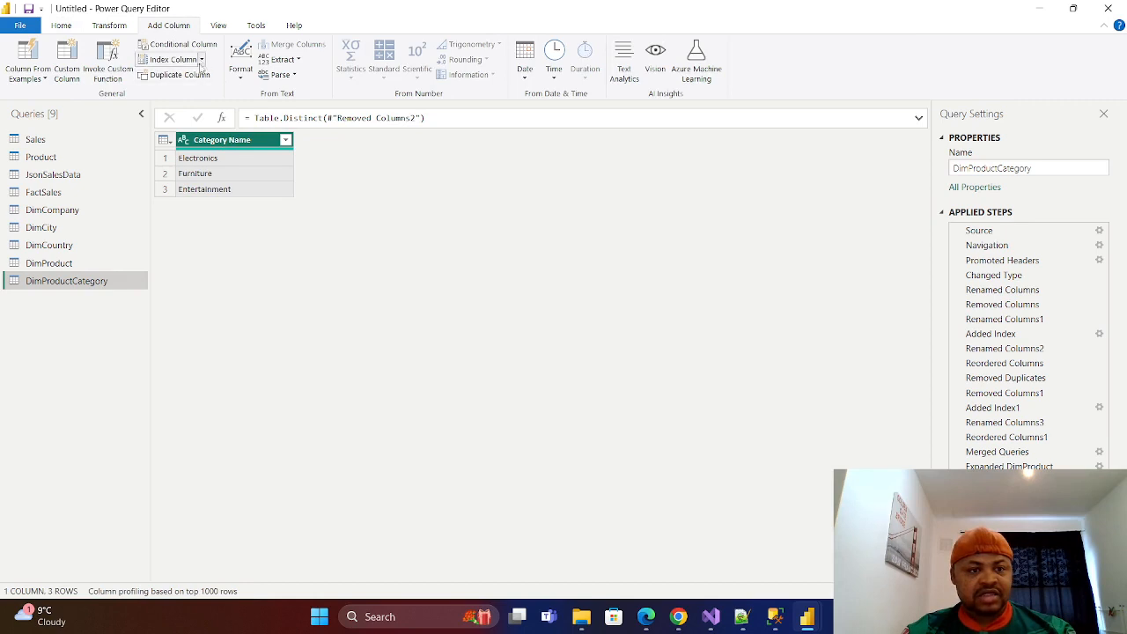
{"action": "left_click", "coordinate": [201, 59]}
{"action": "left_click", "coordinate": [179, 94]}
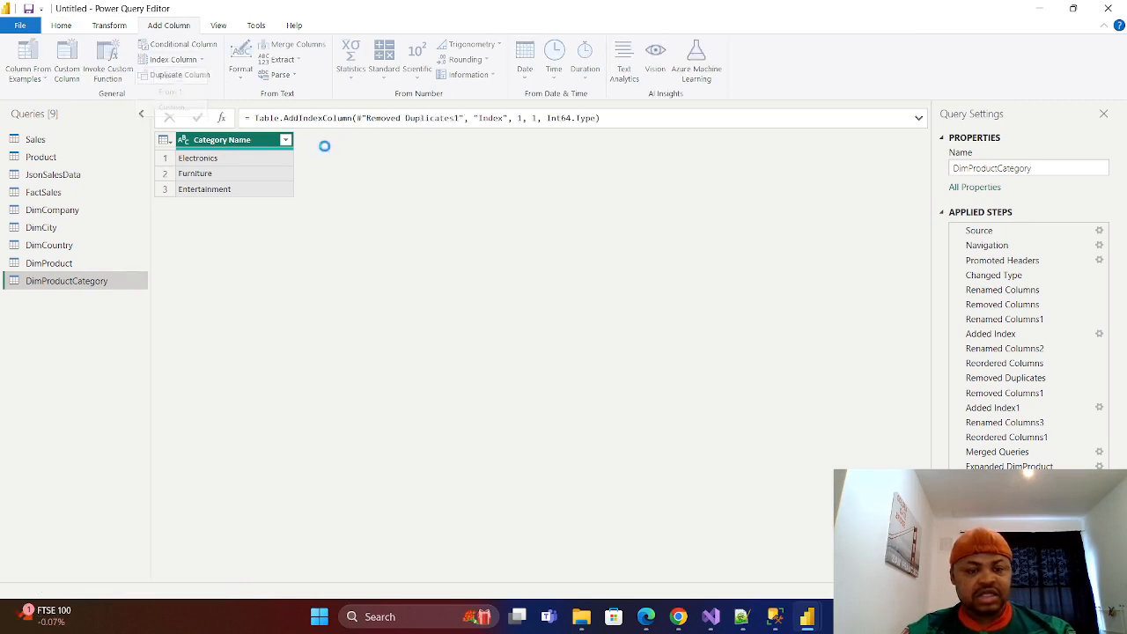
{"action": "double_click", "coordinate": [350, 141]}
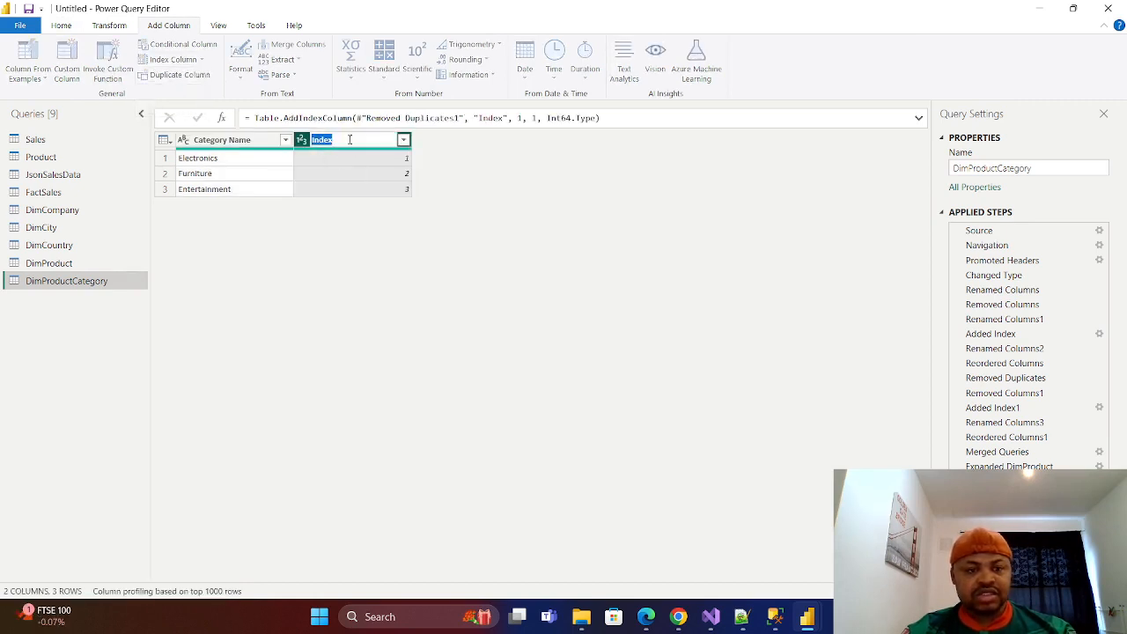
{"action": "key", "text": "BackSpace"}
{"action": "type", "text": "Cat"}
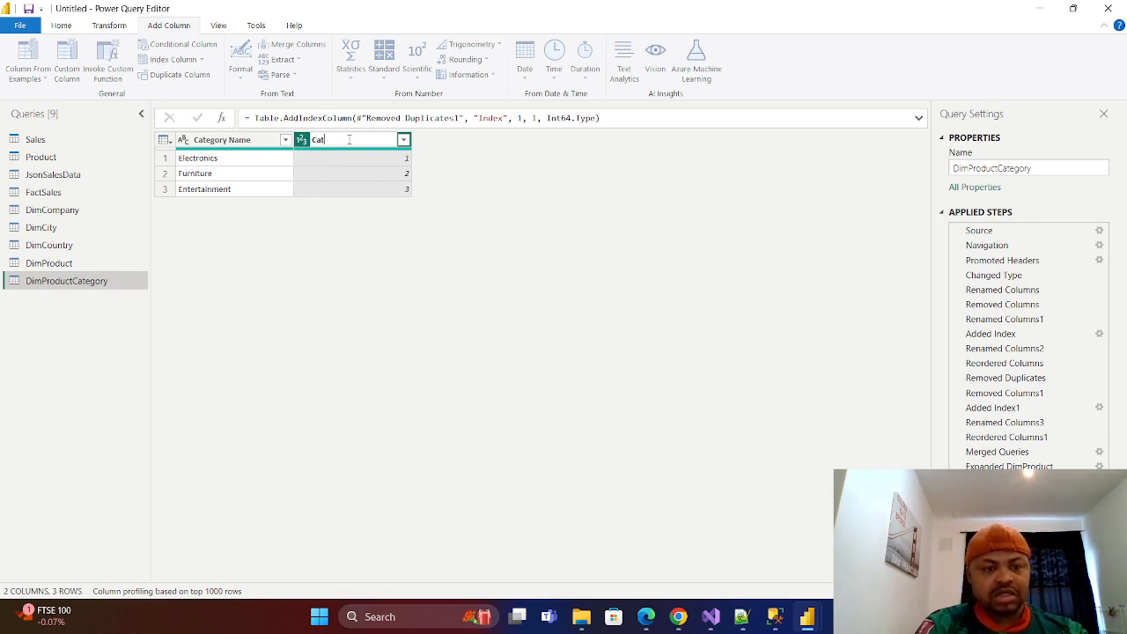
{"action": "type", "text": "egoryS"}
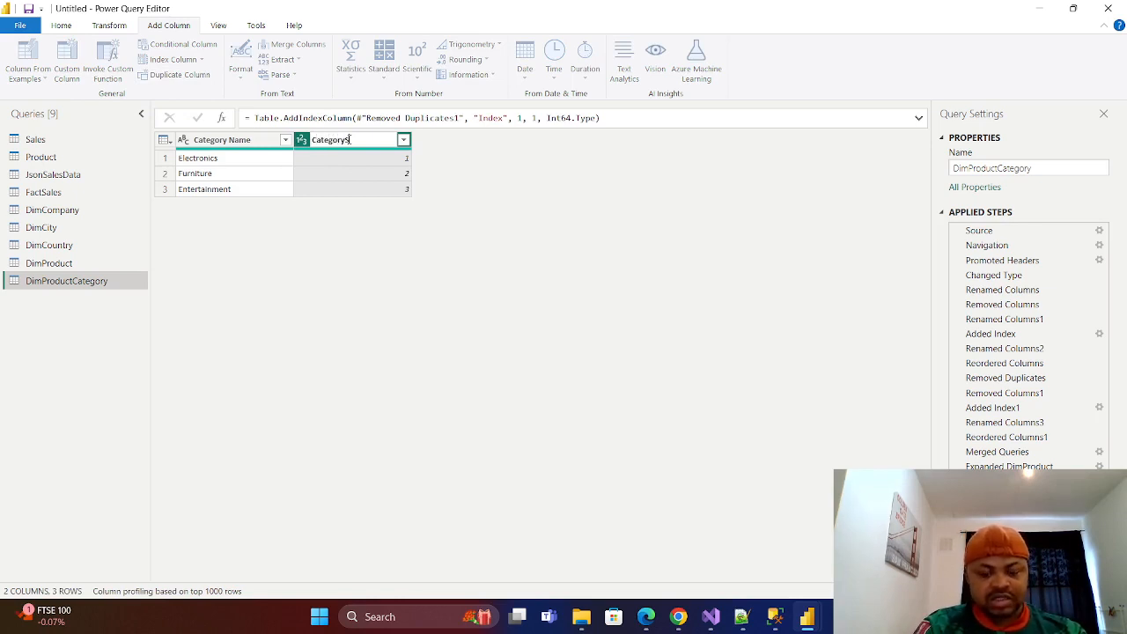
{"action": "type", "text": "K"}
{"action": "left_click", "coordinate": [485, 235]}
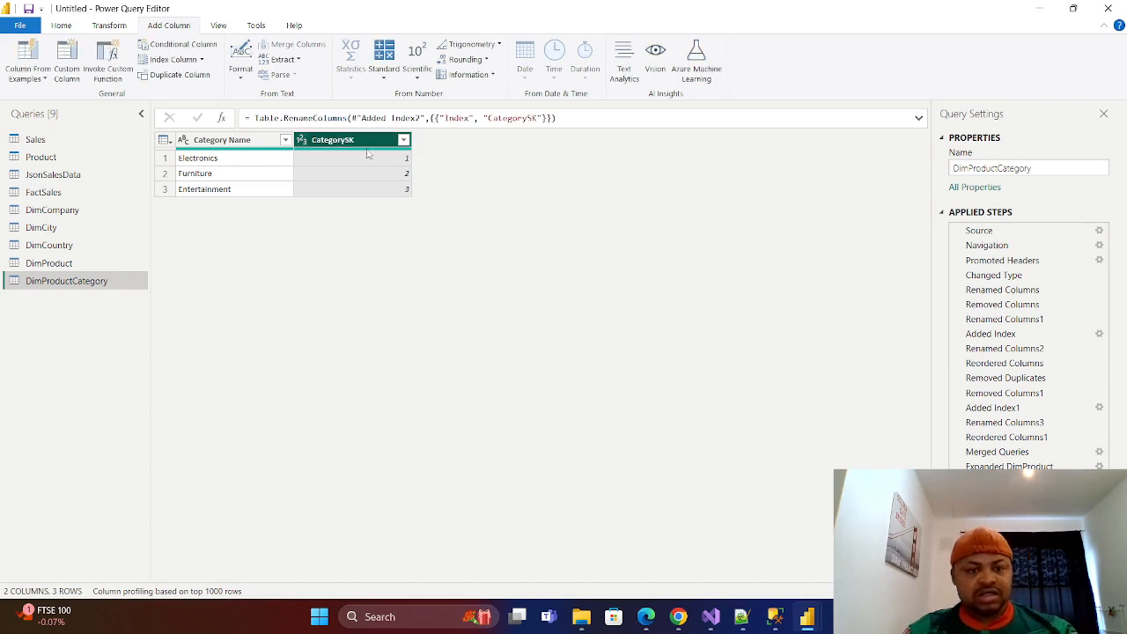
{"action": "left_click_drag", "start_coordinate": [369, 140], "coordinate": [211, 141]}
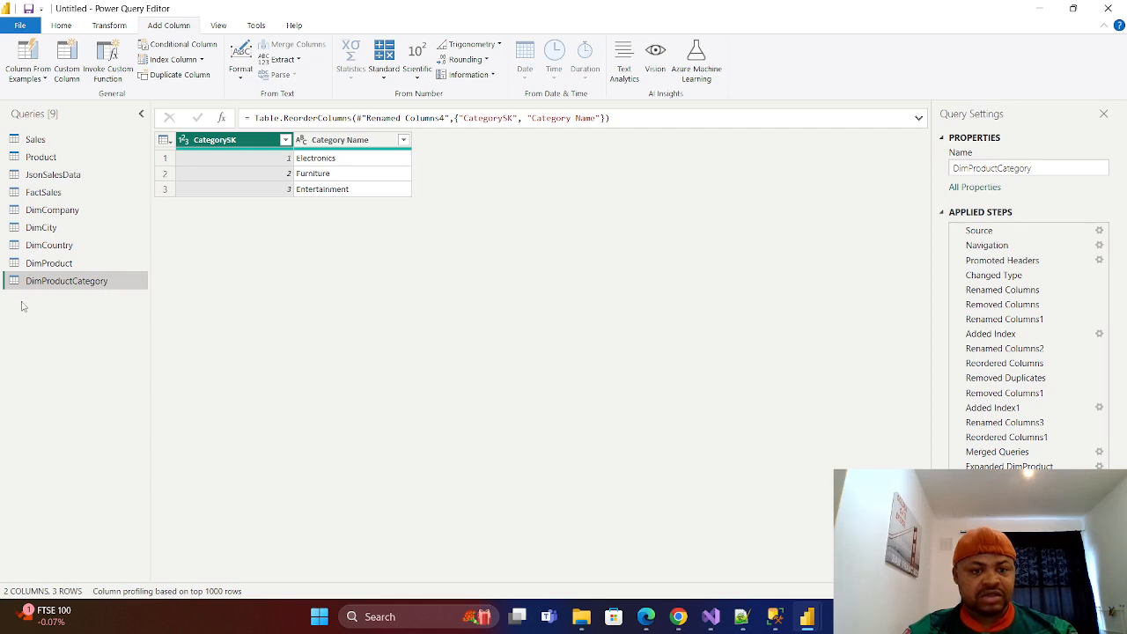
{"action": "left_click", "coordinate": [50, 268]}
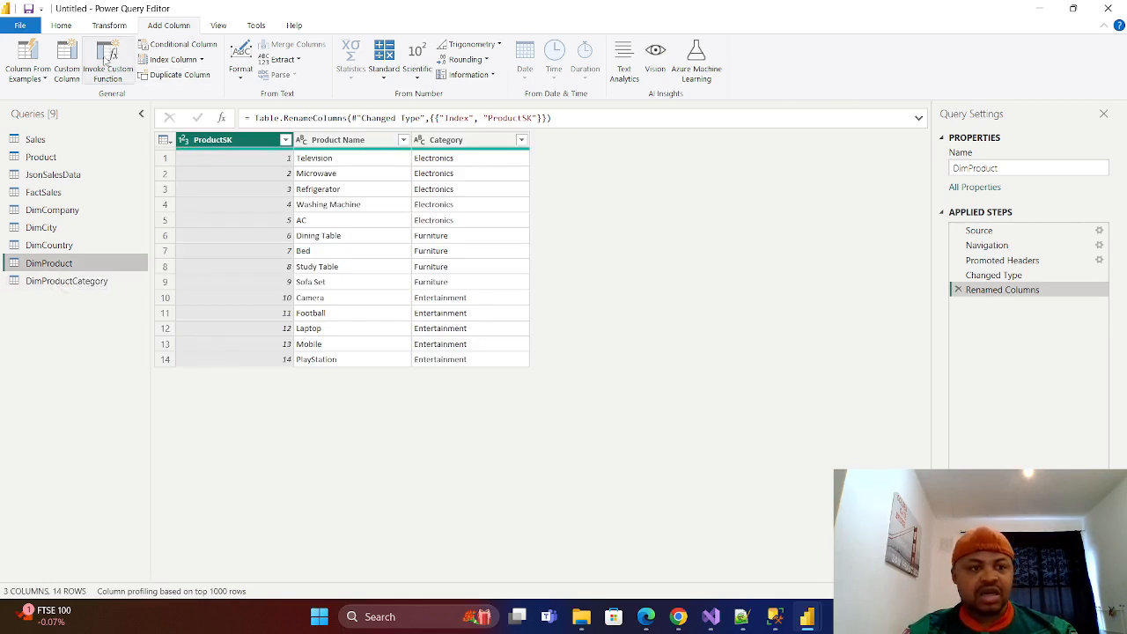
{"action": "left_click", "coordinate": [60, 25]}
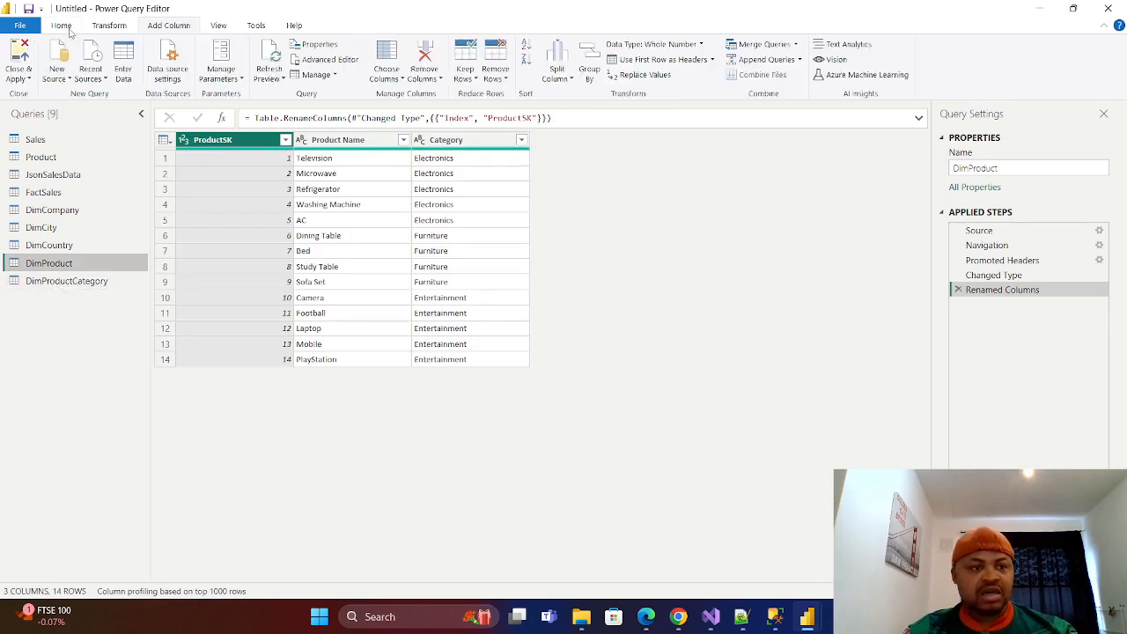
{"action": "left_click", "coordinate": [795, 44]}
{"action": "left_click", "coordinate": [775, 62]}
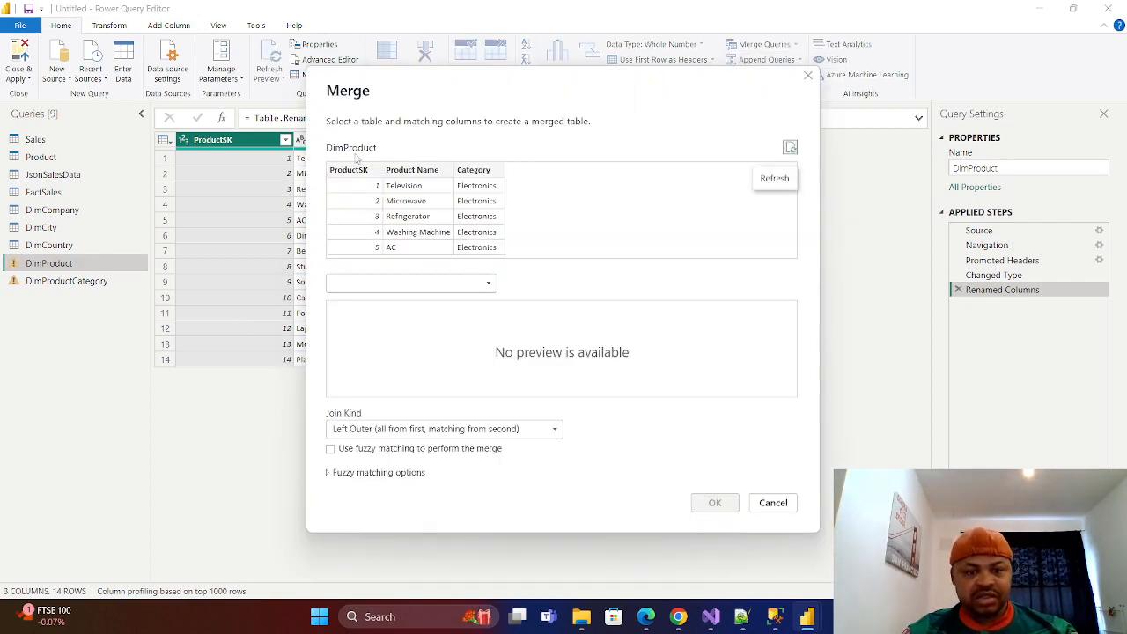
{"action": "left_click", "coordinate": [473, 283]}
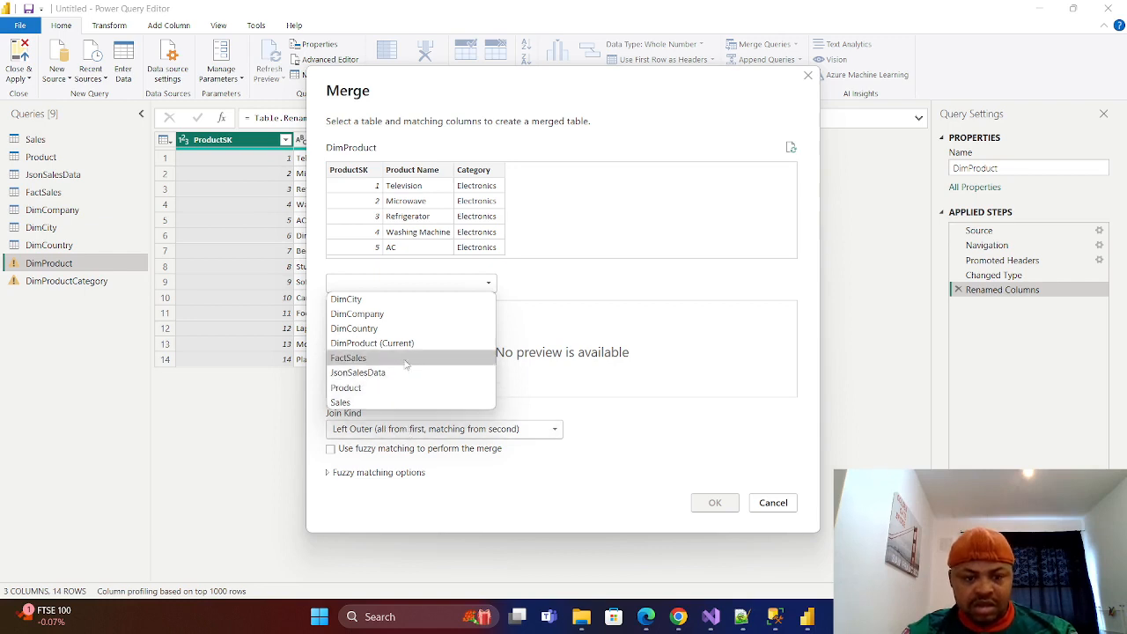
{"action": "left_click", "coordinate": [655, 414]}
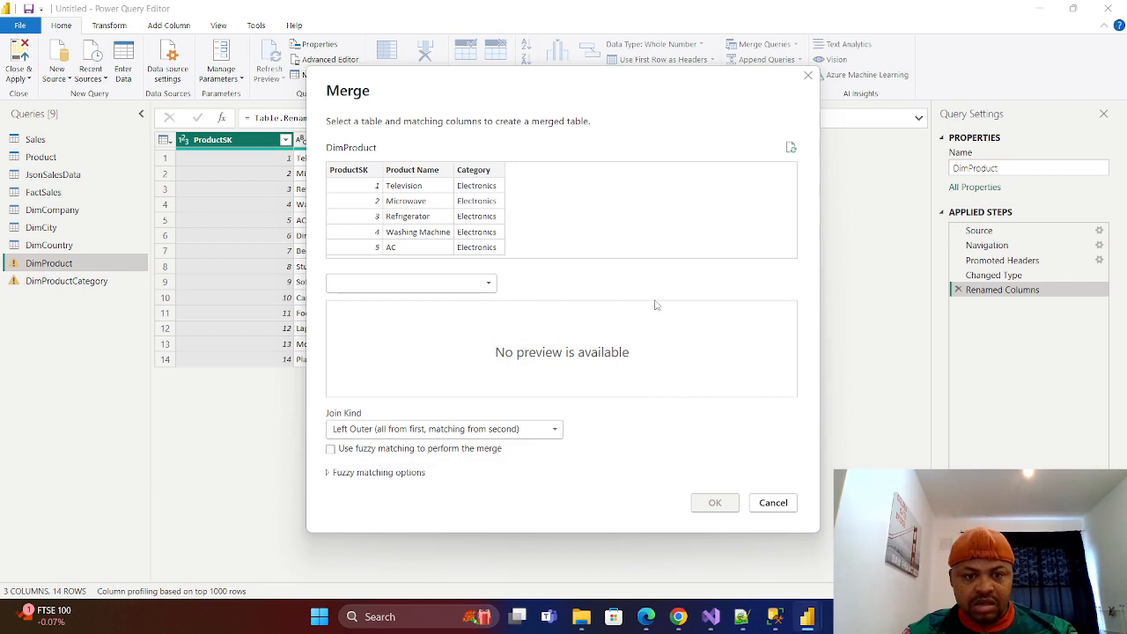
{"action": "left_click", "coordinate": [773, 503]}
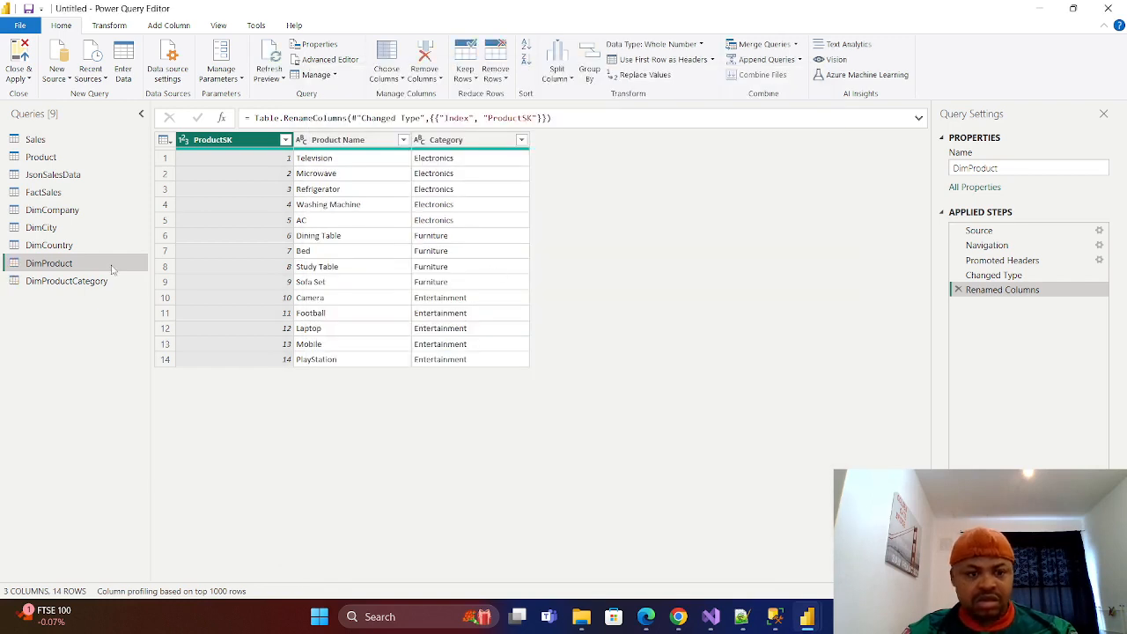
{"action": "left_click", "coordinate": [60, 282]}
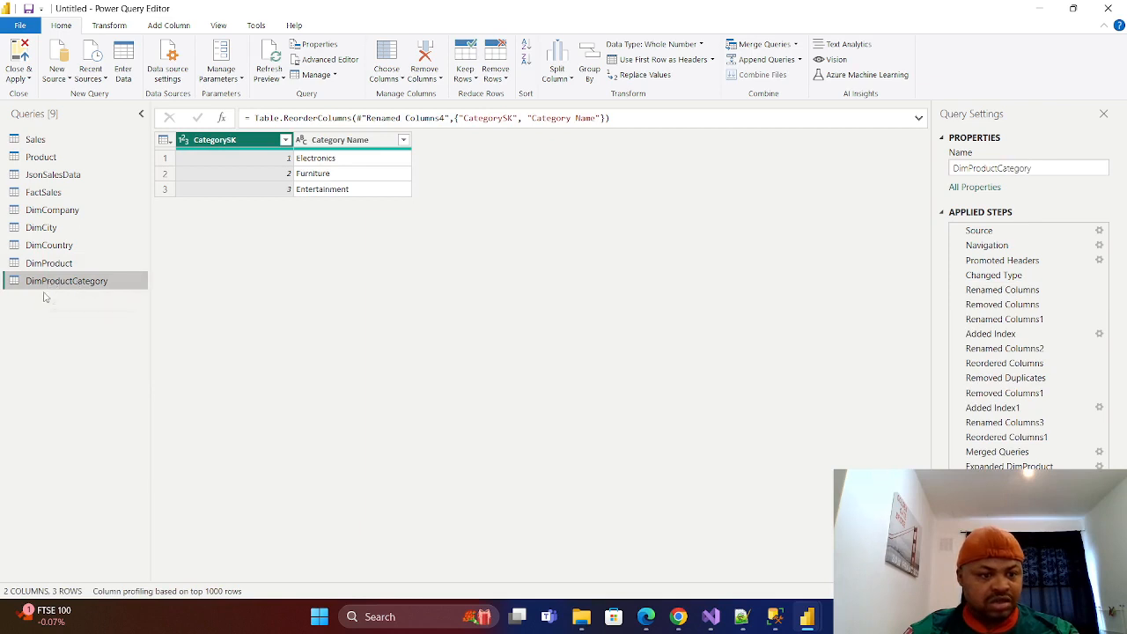
{"action": "left_click", "coordinate": [49, 265]}
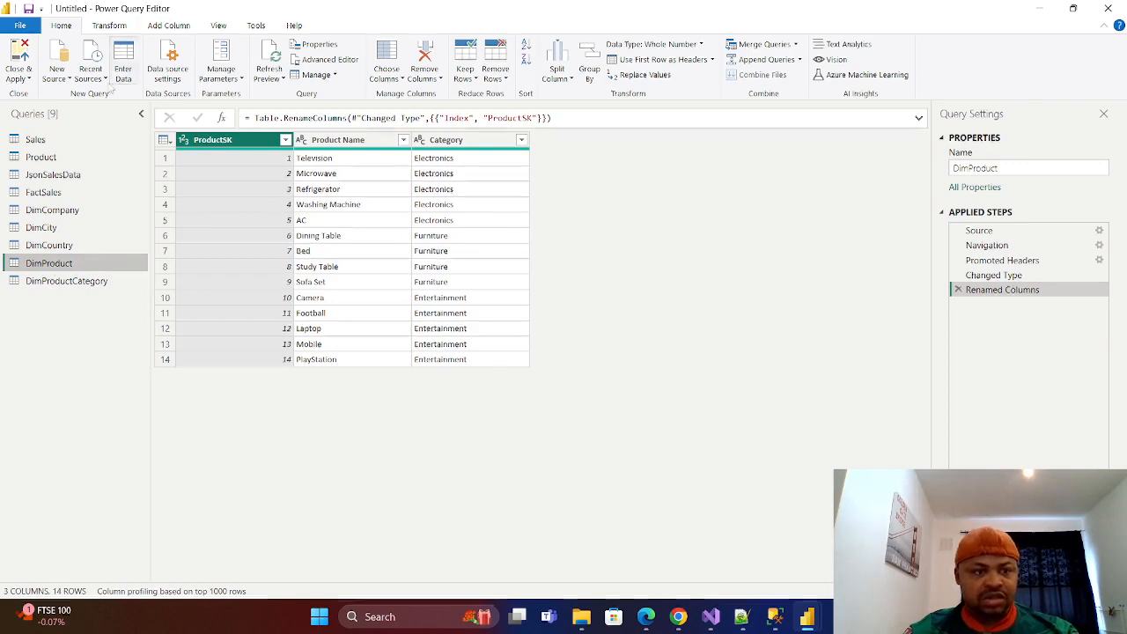
{"action": "left_click", "coordinate": [795, 44]}
{"action": "left_click", "coordinate": [772, 62]}
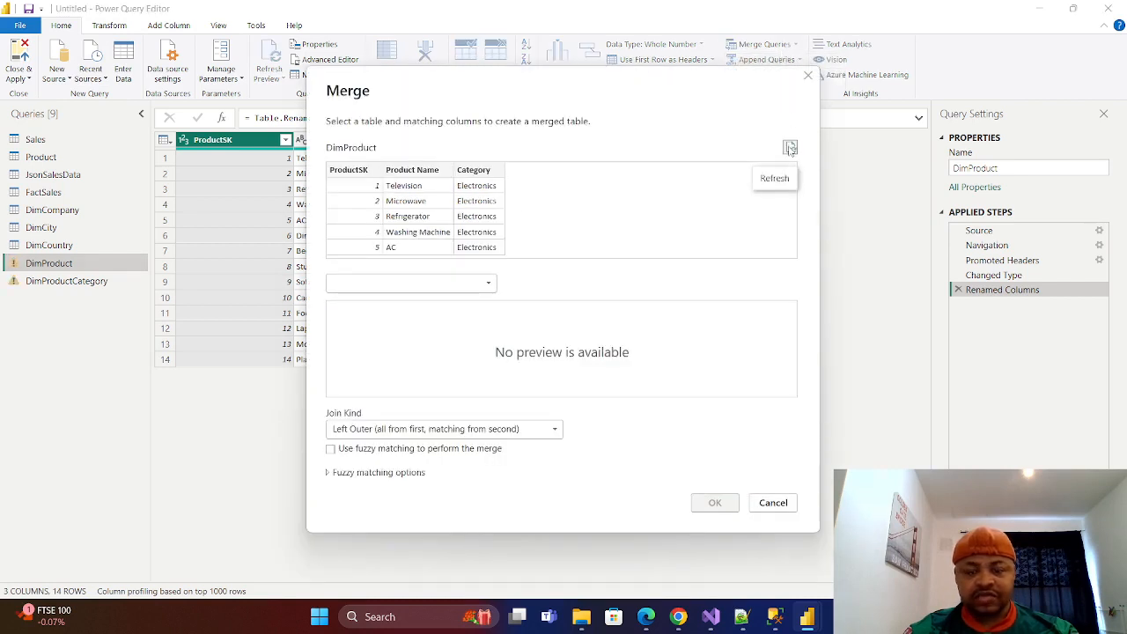
{"action": "left_click", "coordinate": [488, 283]}
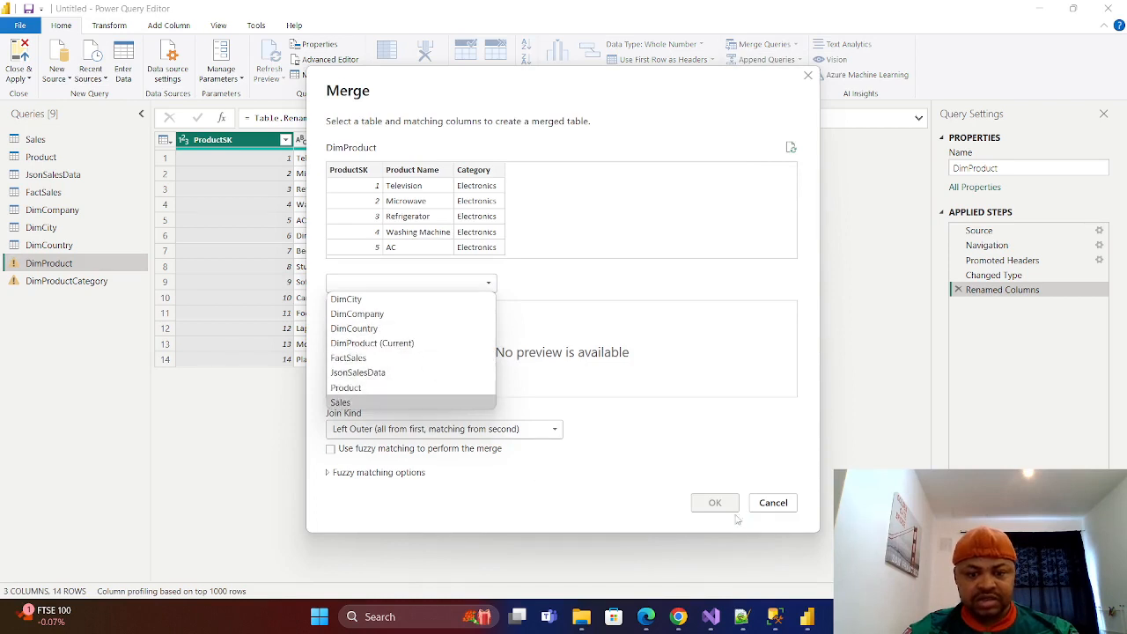
{"action": "left_click", "coordinate": [767, 509]}
{"action": "left_click", "coordinate": [766, 509]}
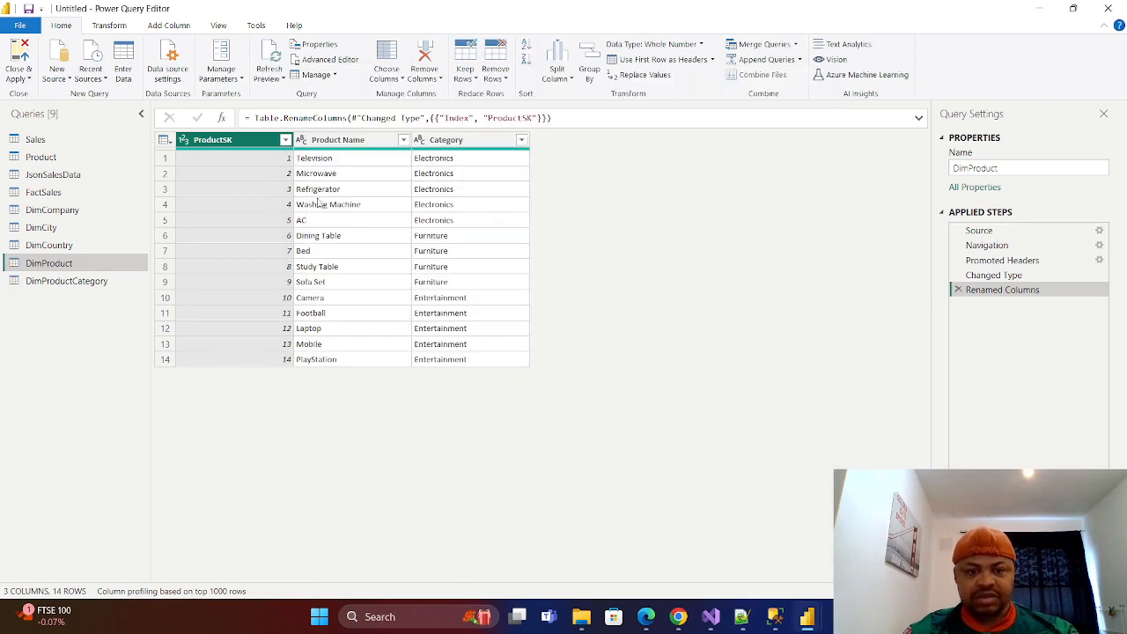
Delete the DimProductCategory query.
{"action": "right_click", "coordinate": [70, 280]}
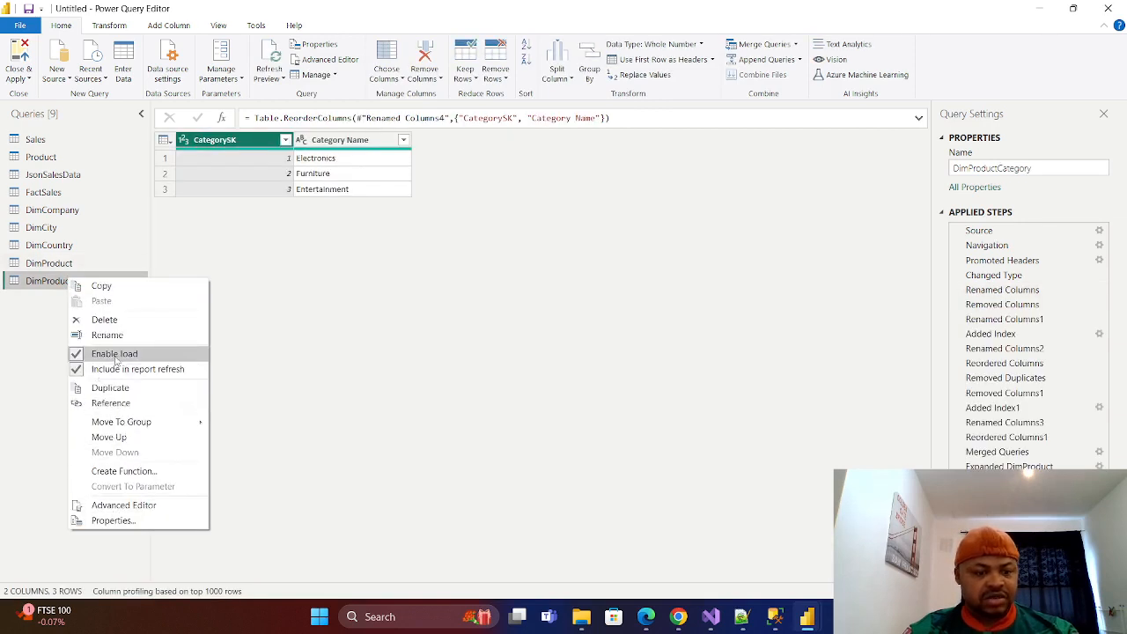
{"action": "left_click", "coordinate": [104, 323]}
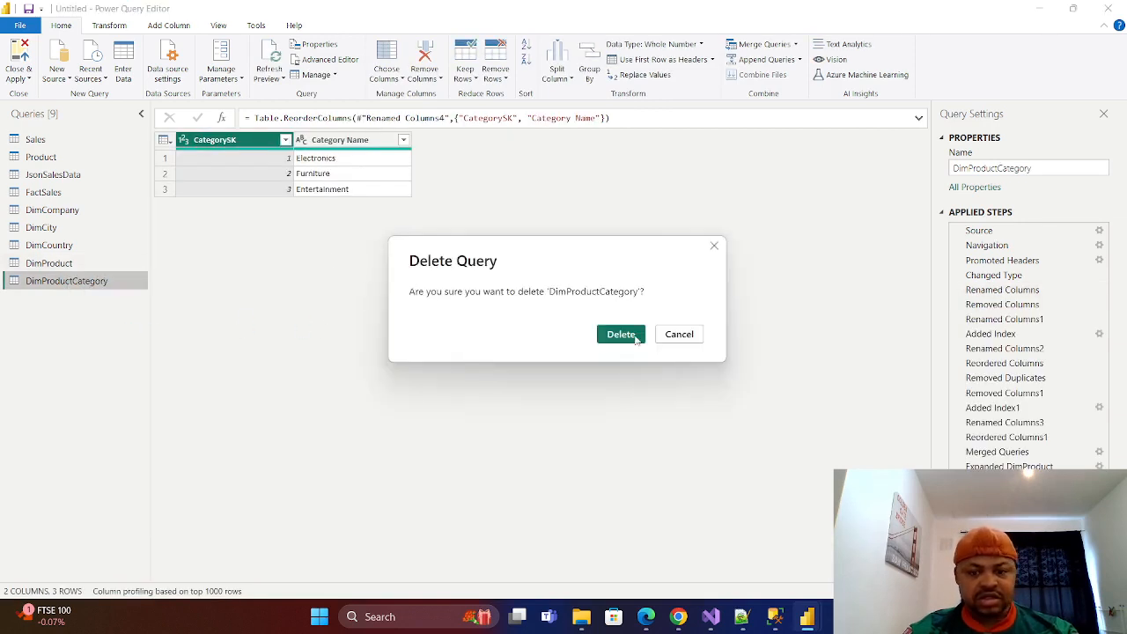
{"action": "left_click", "coordinate": [621, 334]}
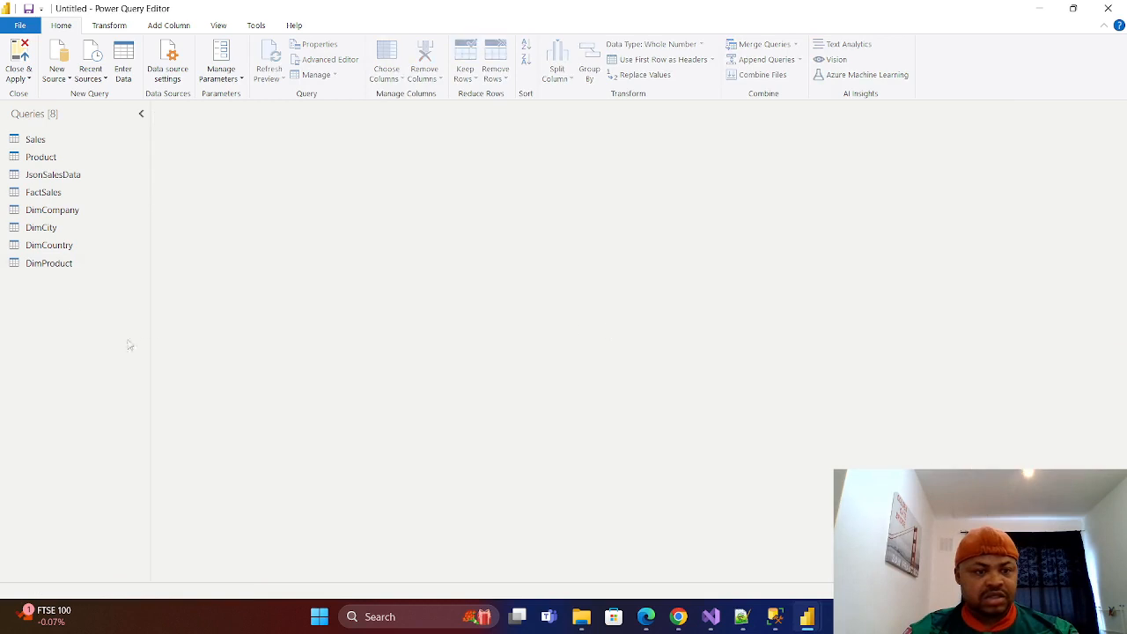
Duplicate the DimProduct query and rename the copy DimProductCategory.
{"action": "left_click", "coordinate": [48, 263]}
{"action": "right_click", "coordinate": [51, 264]}
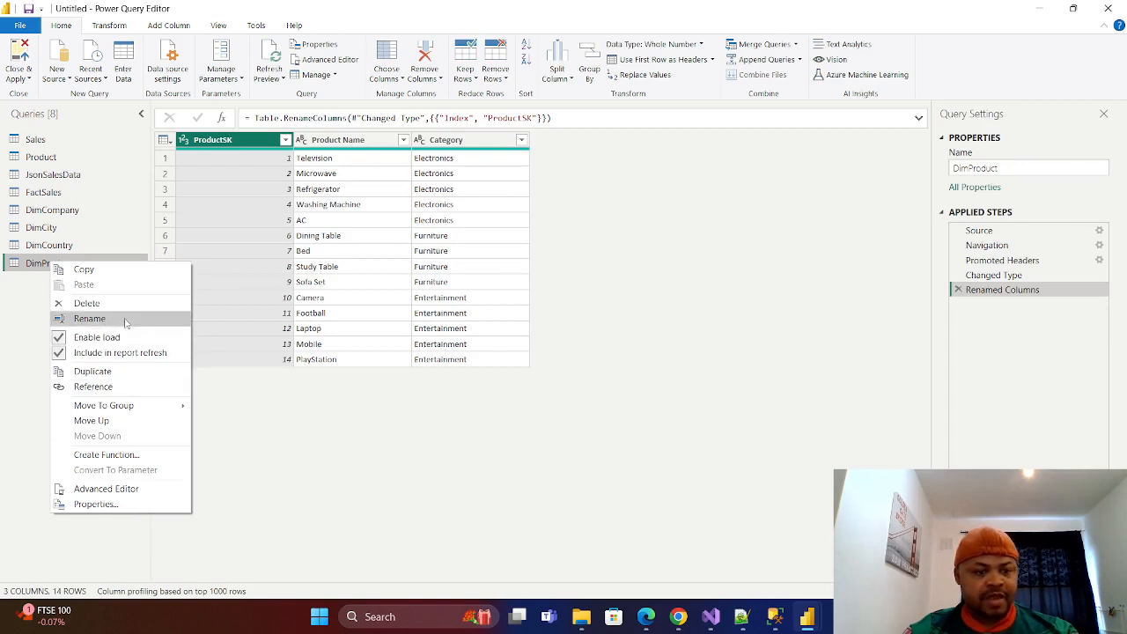
{"action": "left_click", "coordinate": [112, 371]}
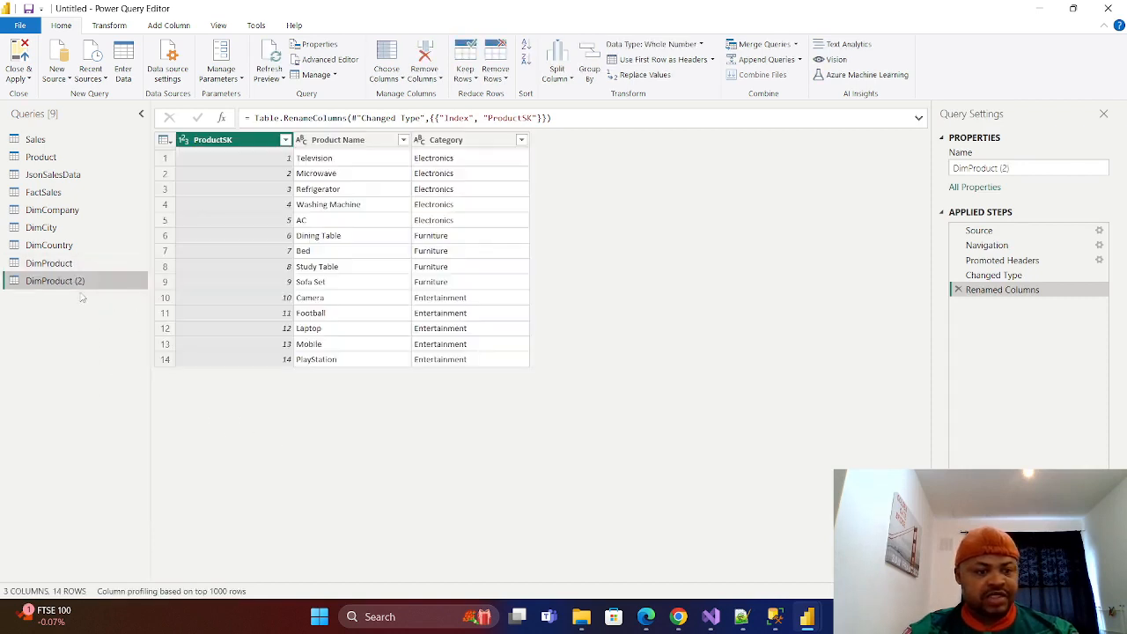
{"action": "double_click", "coordinate": [63, 283]}
{"action": "left_click", "coordinate": [99, 278]}
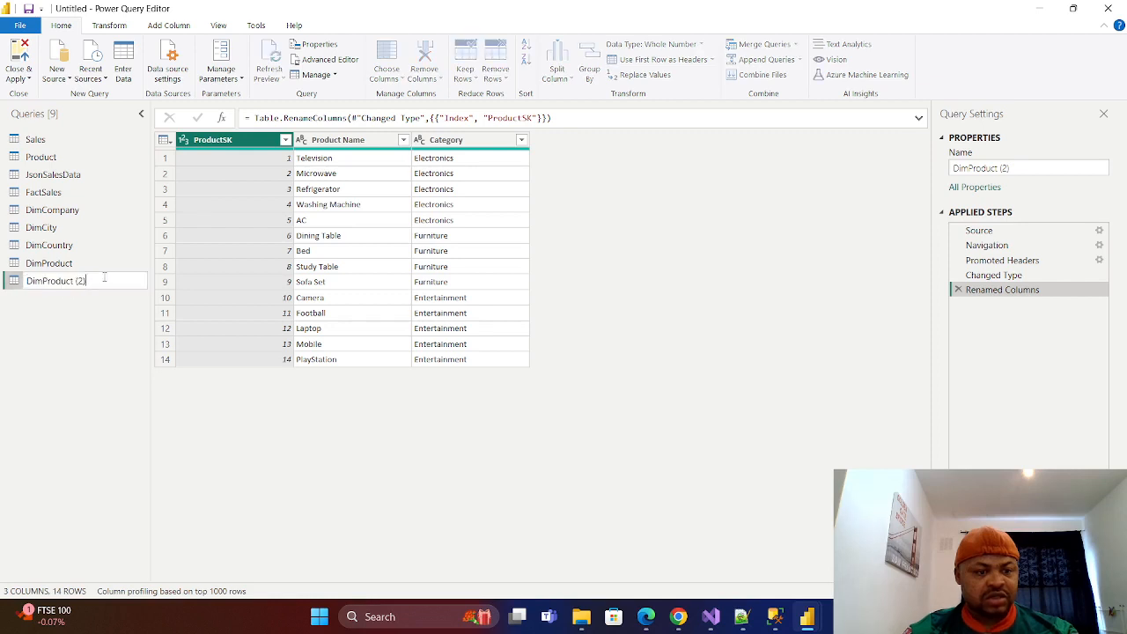
{"action": "key", "text": "BackSpace"}
{"action": "key", "text": "BackSpace"}
{"action": "key", "text": "BackSpace"}
{"action": "key", "text": "BackSpace"}
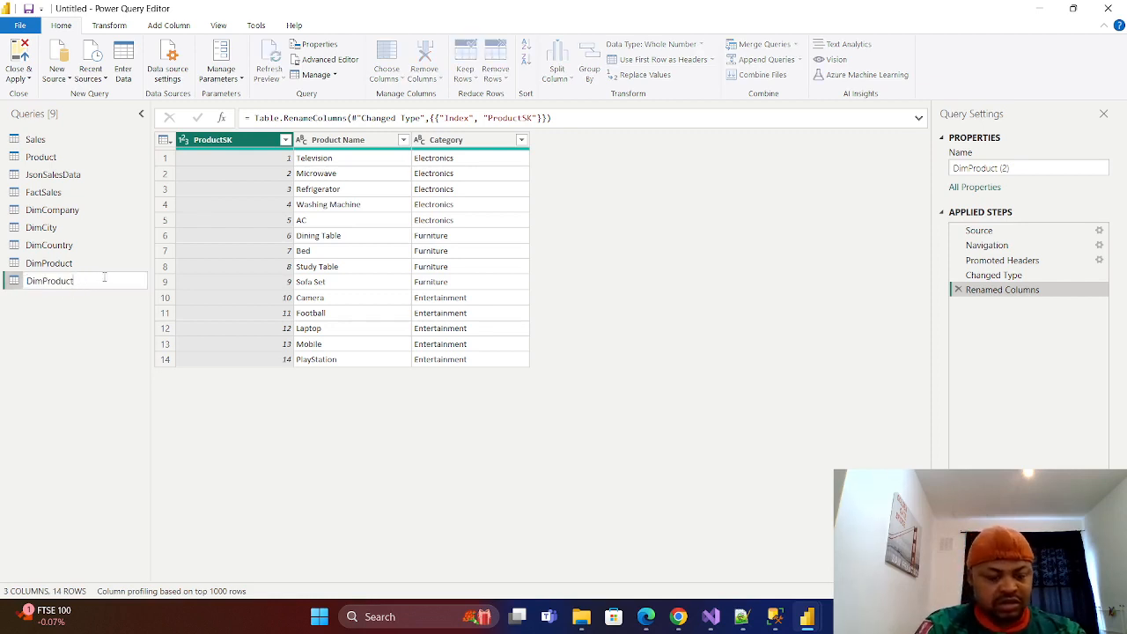
{"action": "type", "text": "Cat"}
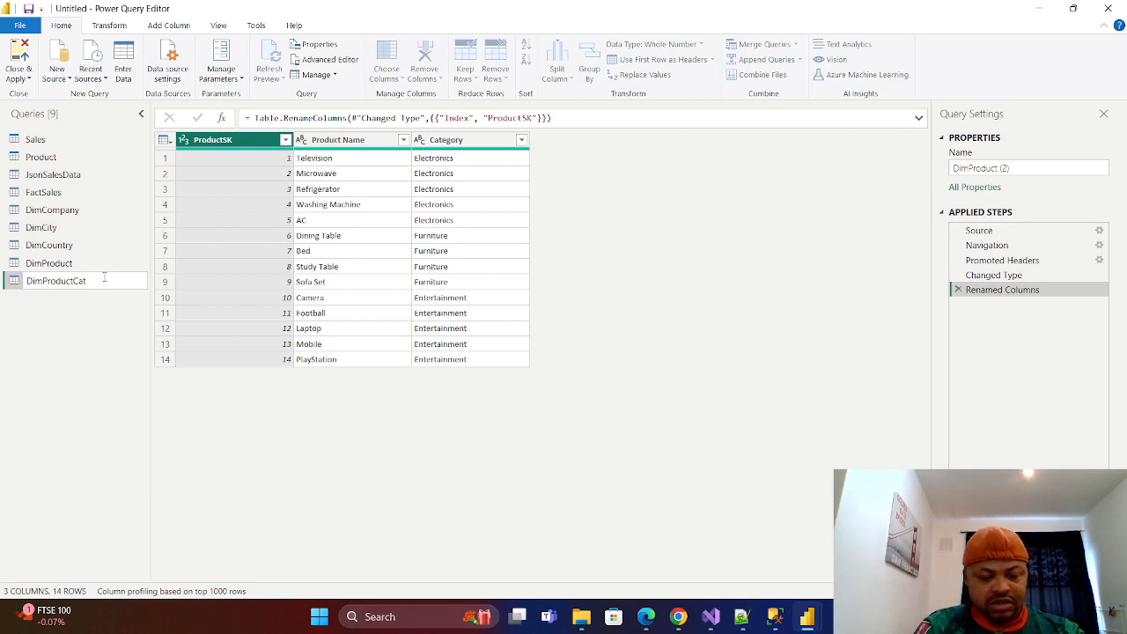
{"action": "type", "text": "egory"}
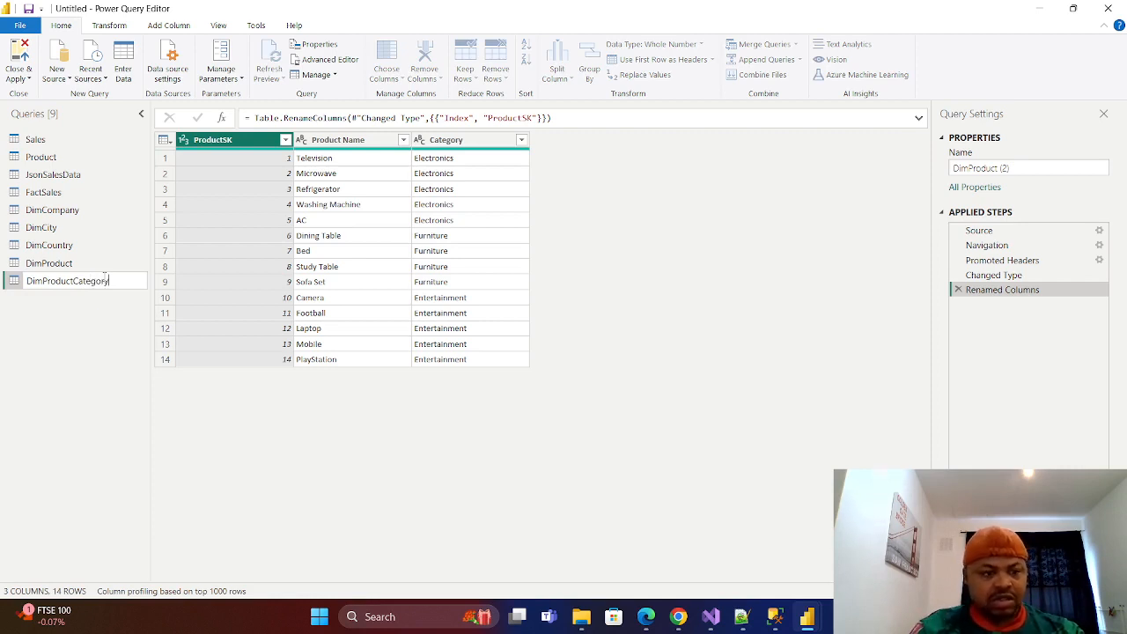
{"action": "key", "text": "Return"}
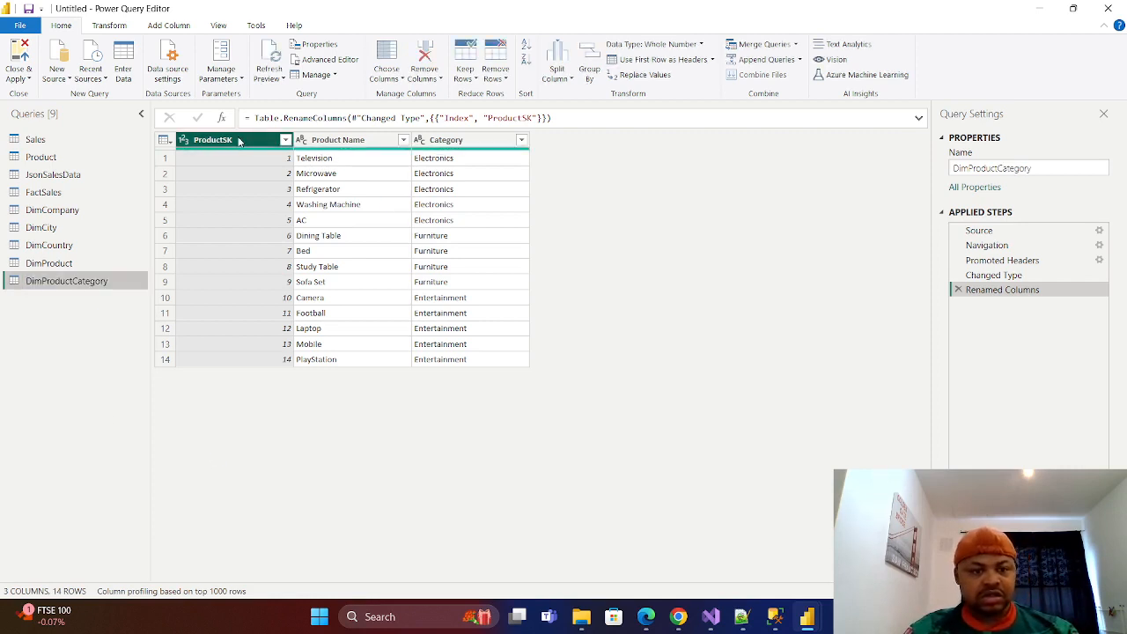
Remove the ProductSK and Product Name columns from DimProductCategory and remove the duplicate Category rows.
{"action": "right_click", "coordinate": [244, 143]}
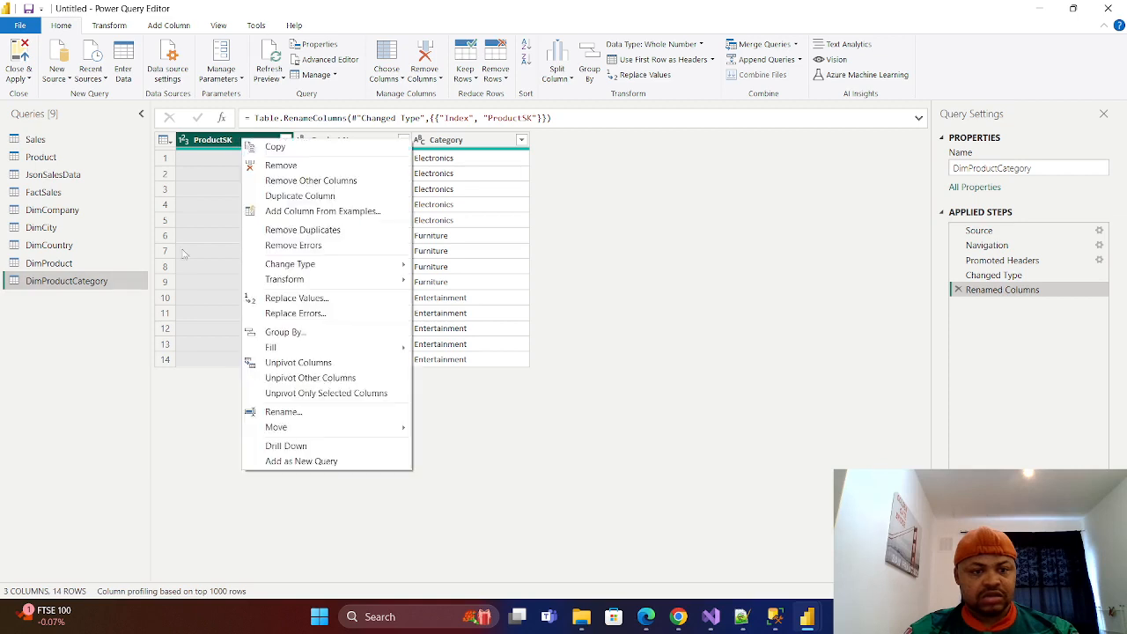
{"action": "left_click", "coordinate": [288, 166]}
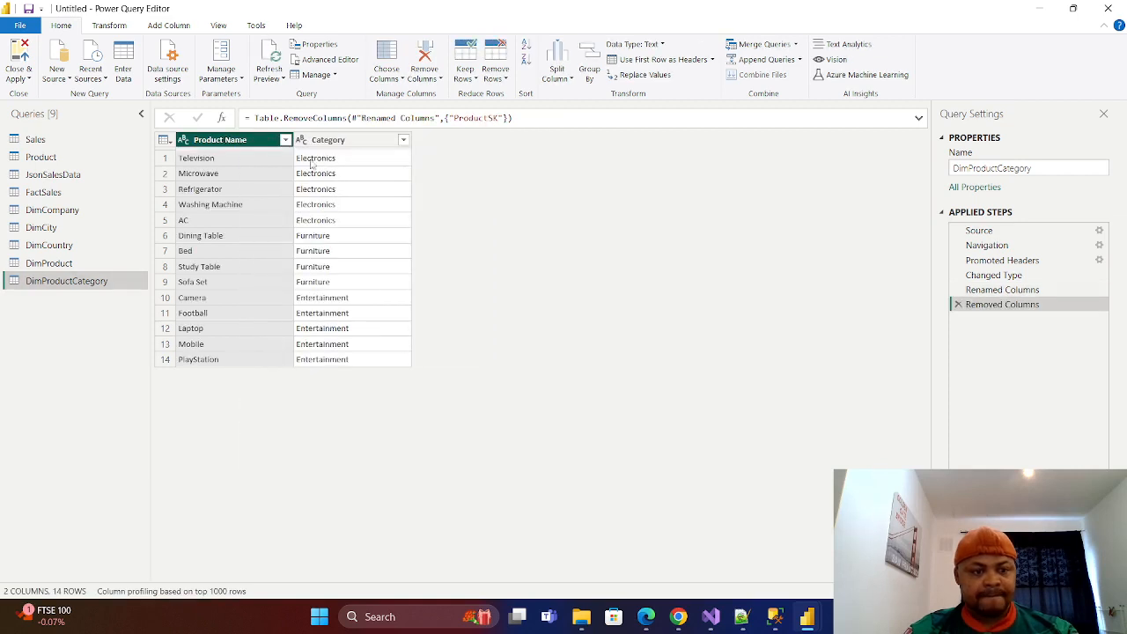
{"action": "right_click", "coordinate": [250, 146]}
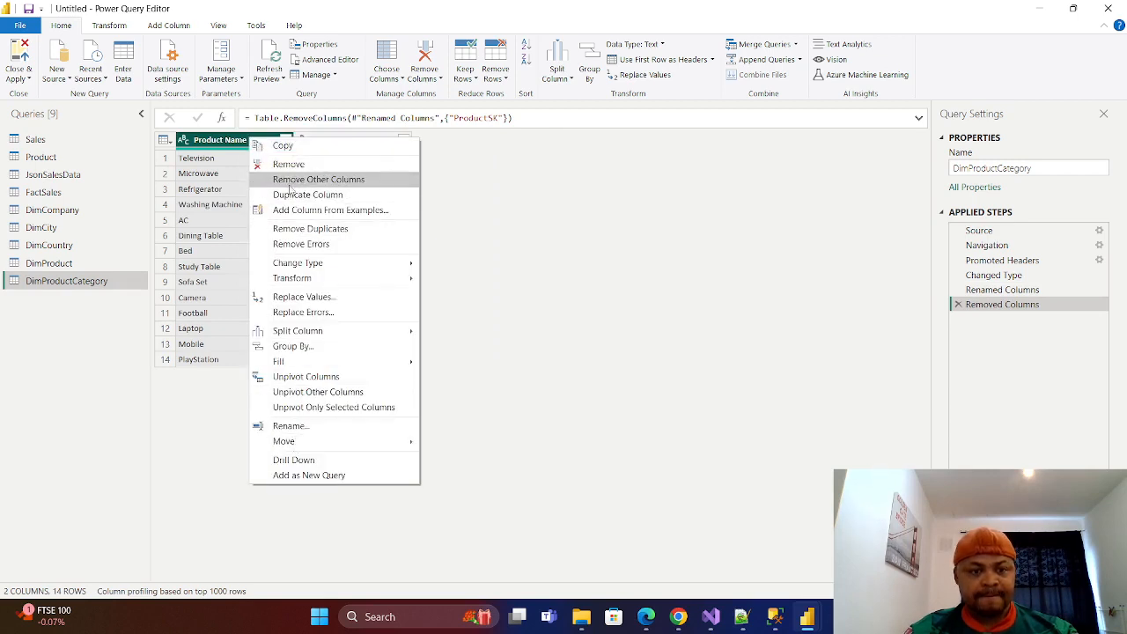
{"action": "left_click", "coordinate": [288, 165]}
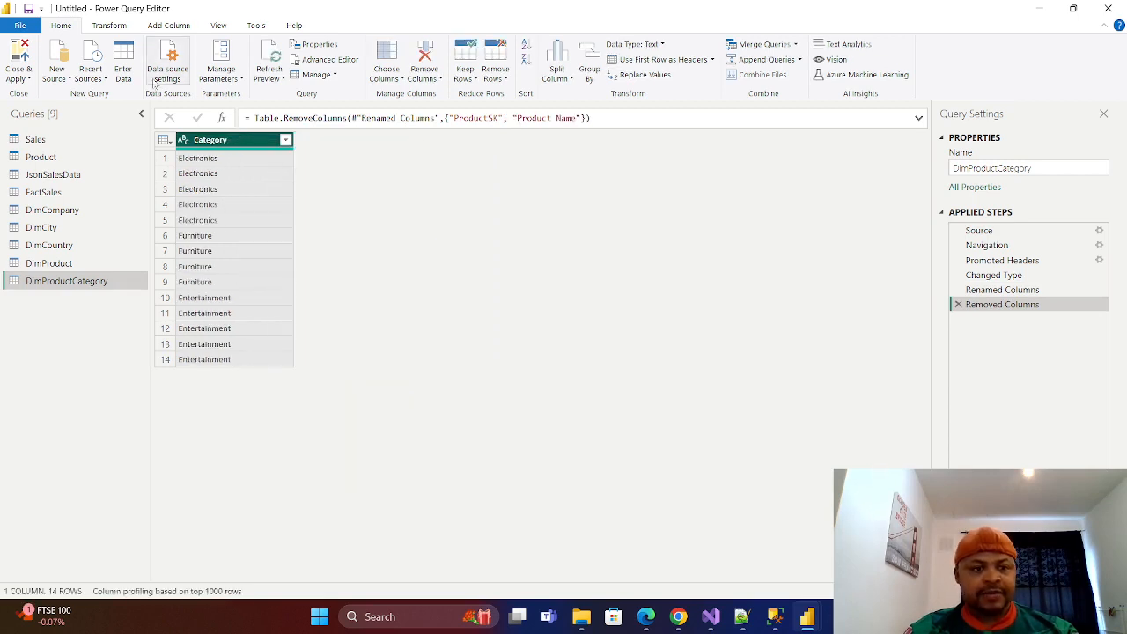
{"action": "left_click", "coordinate": [167, 28]}
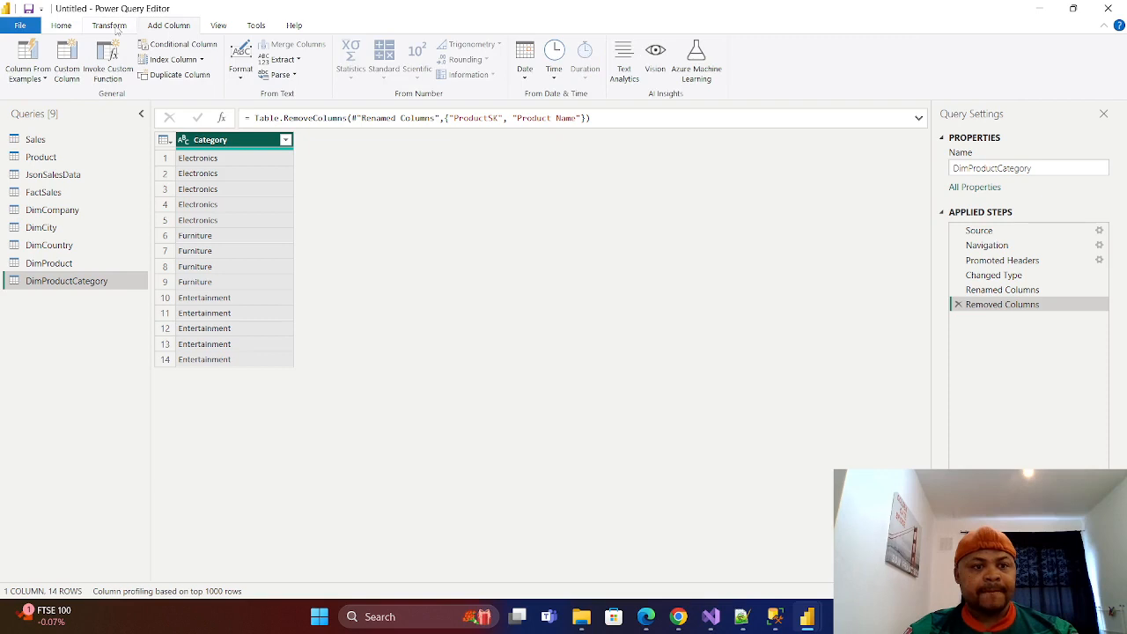
{"action": "right_click", "coordinate": [252, 146]}
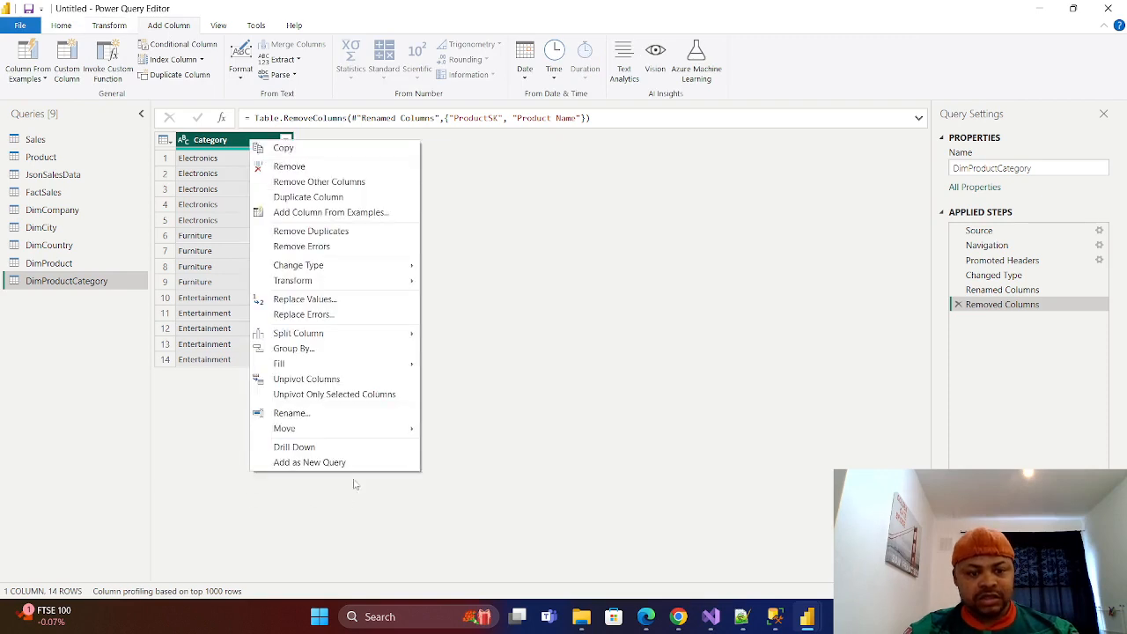
{"action": "left_click", "coordinate": [308, 233]}
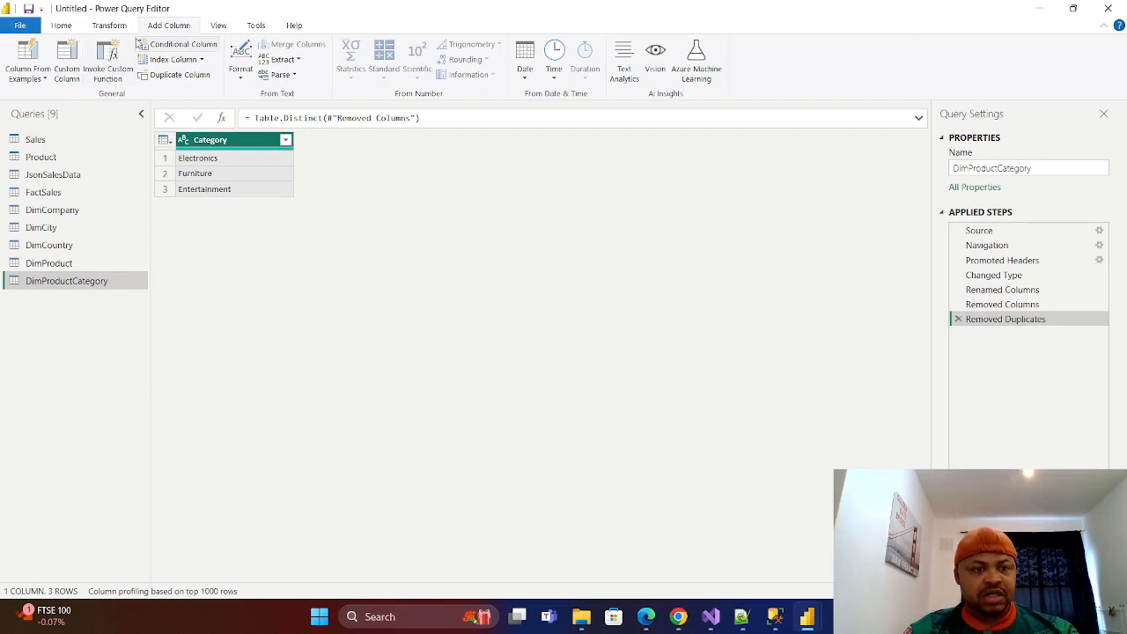
Add an index column starting from 1 to DimProductCategory, rename it CategorySK and place it before Category.
{"action": "left_click", "coordinate": [200, 59]}
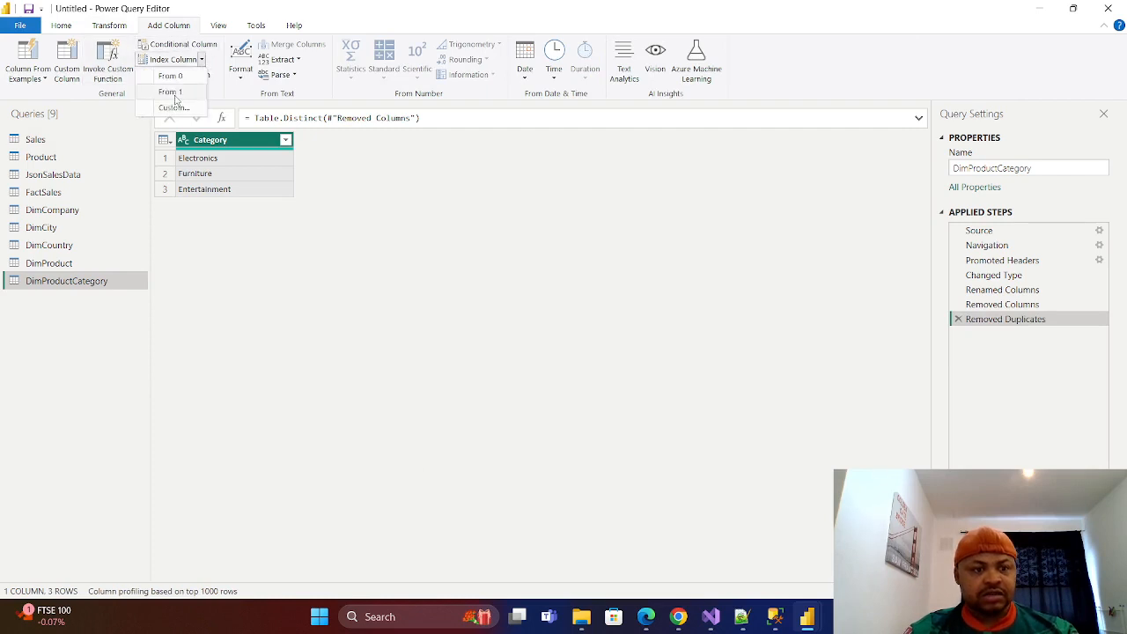
{"action": "left_click", "coordinate": [173, 92]}
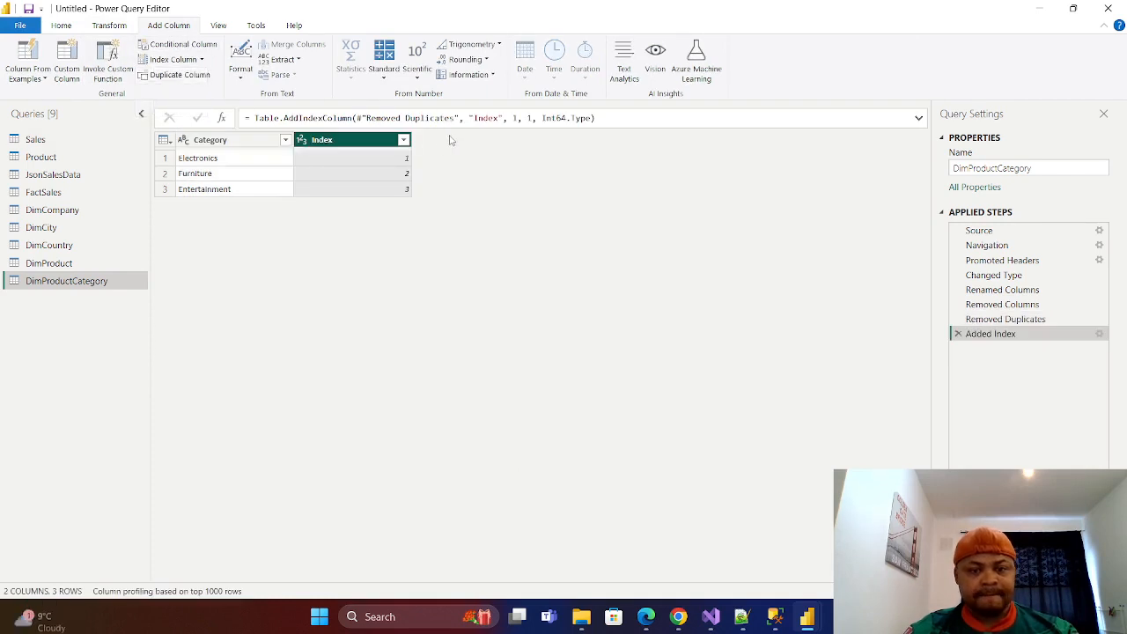
{"action": "double_click", "coordinate": [347, 140]}
{"action": "key", "text": "BackSpace"}
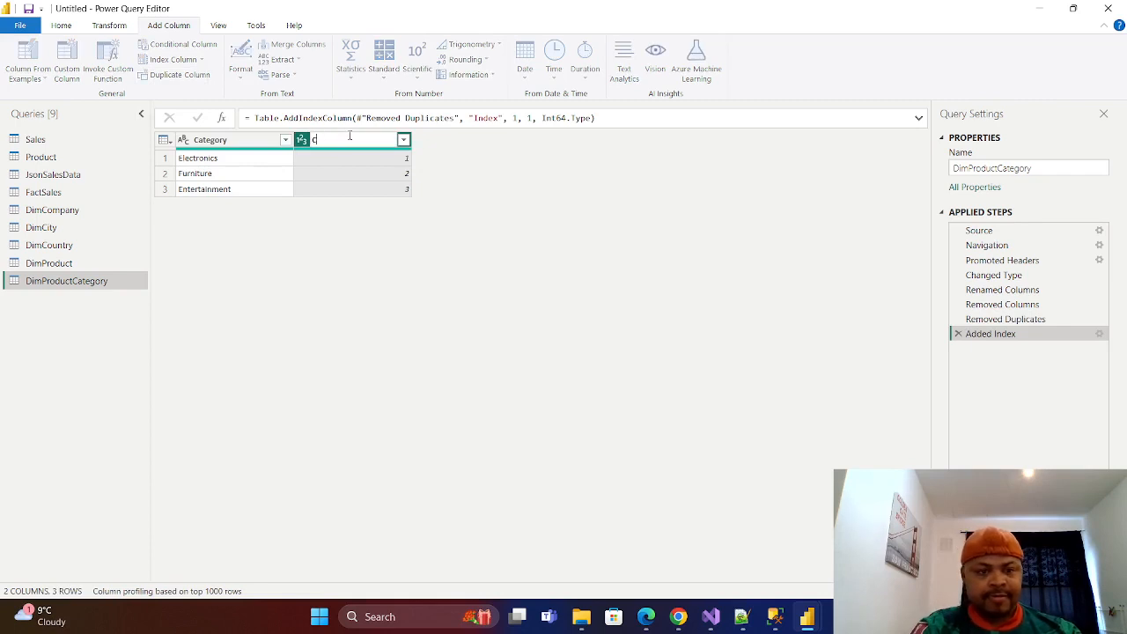
{"action": "type", "text": "Cata"}
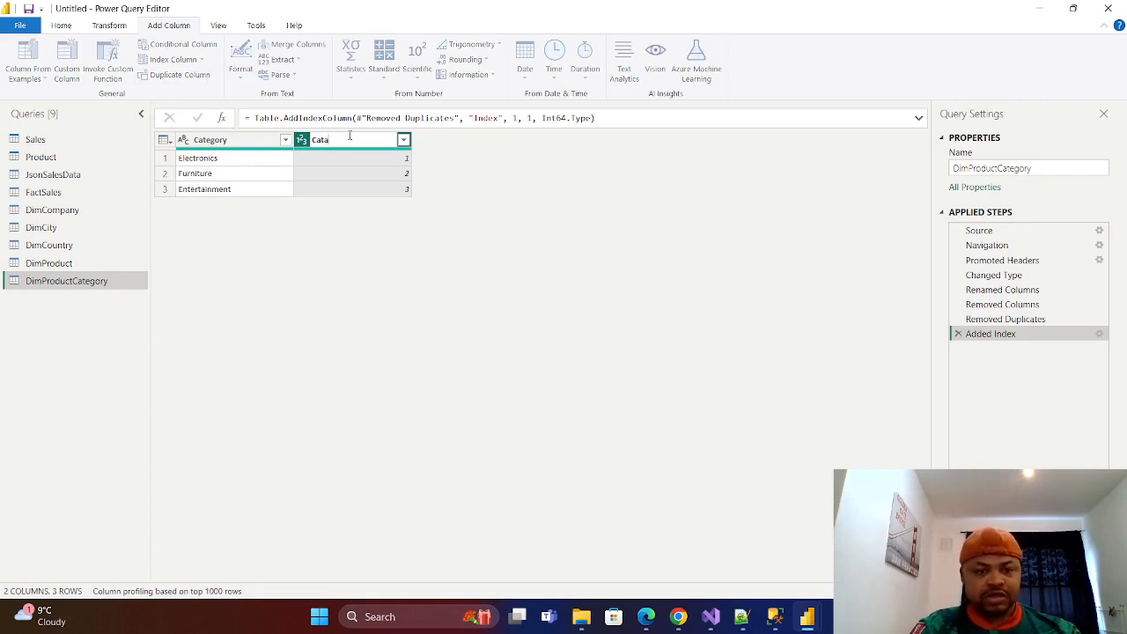
{"action": "key", "text": "BackSpace"}
{"action": "type", "text": "egorySK"}
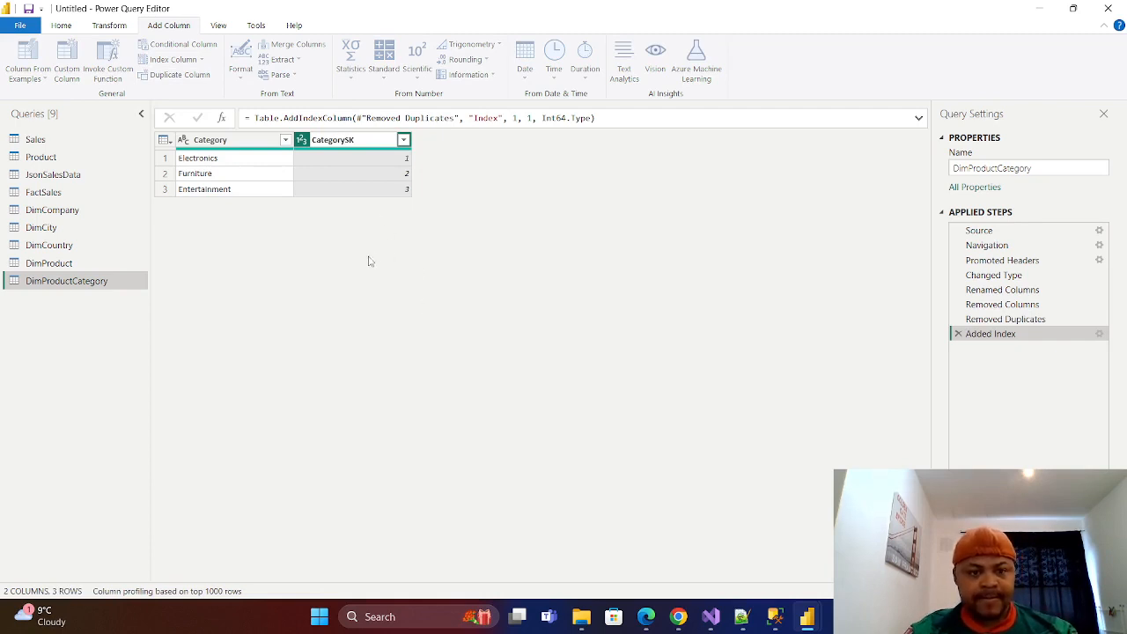
{"action": "key", "text": "Return"}
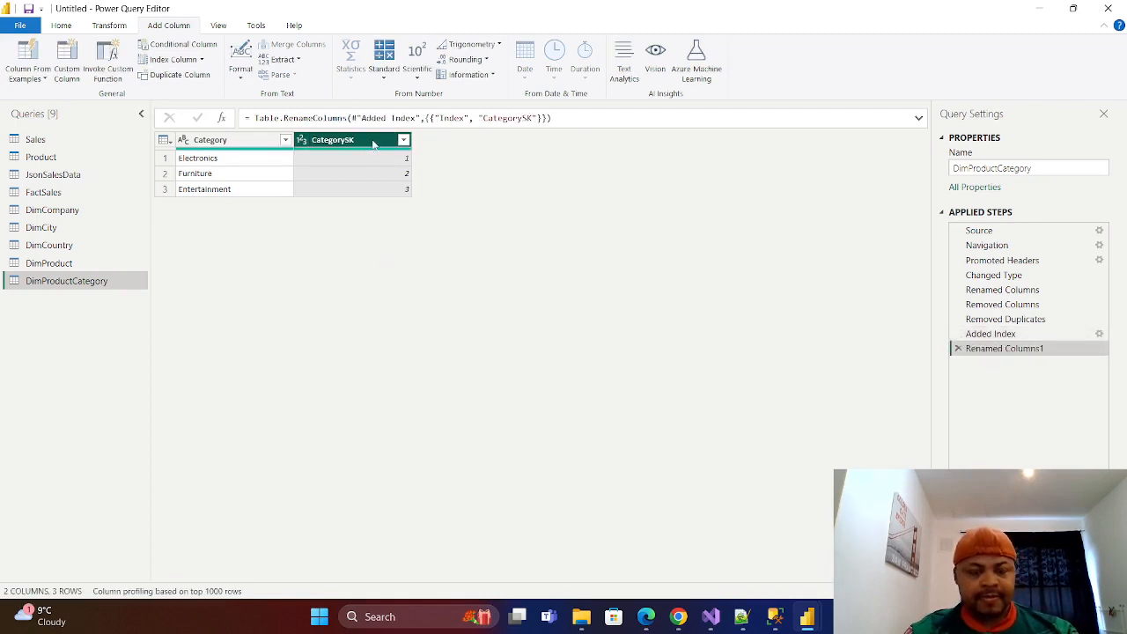
{"action": "left_click_drag", "start_coordinate": [374, 143], "coordinate": [211, 141]}
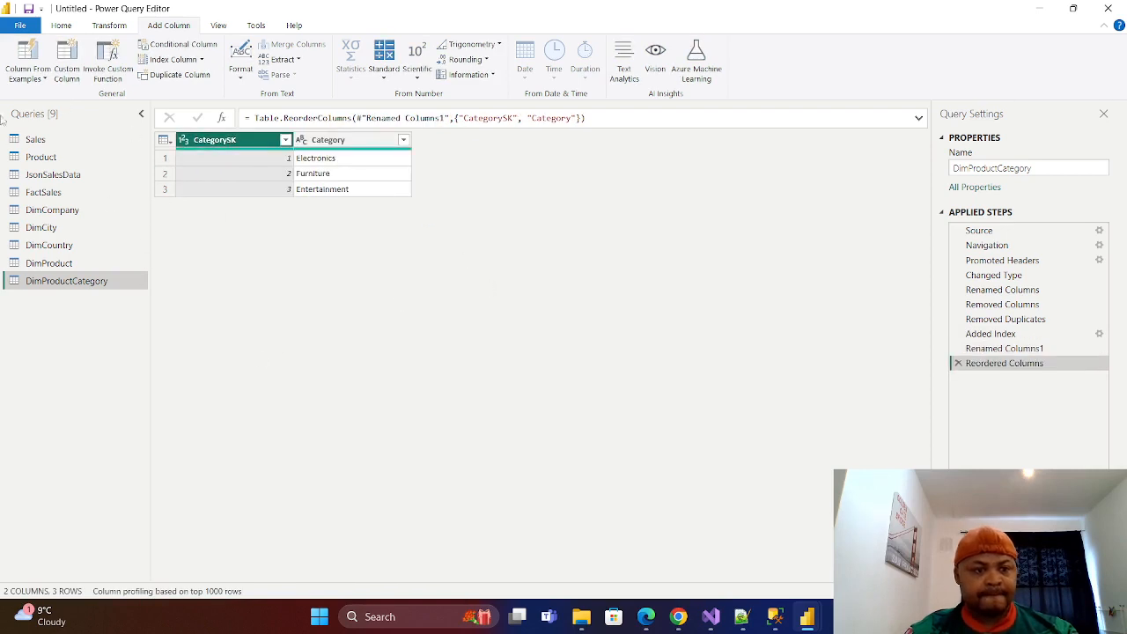
Merge DimProductCategory into the DimProduct query with a left outer join, matching on the Category column of both tables.
{"action": "left_click", "coordinate": [48, 266]}
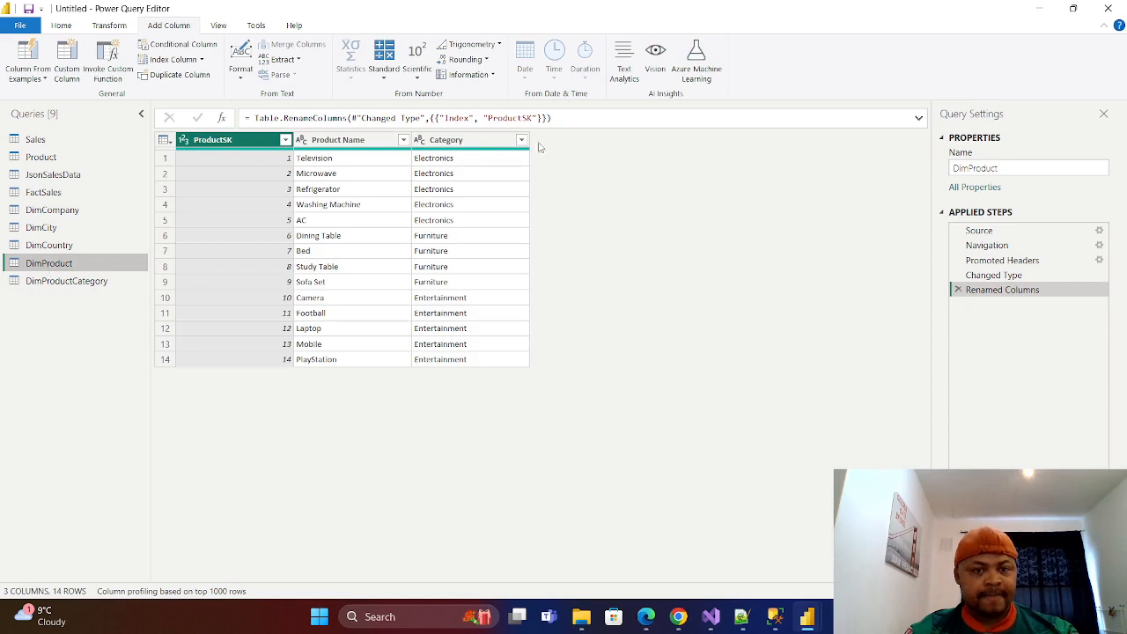
{"action": "left_click", "coordinate": [60, 25]}
{"action": "left_click", "coordinate": [795, 44]}
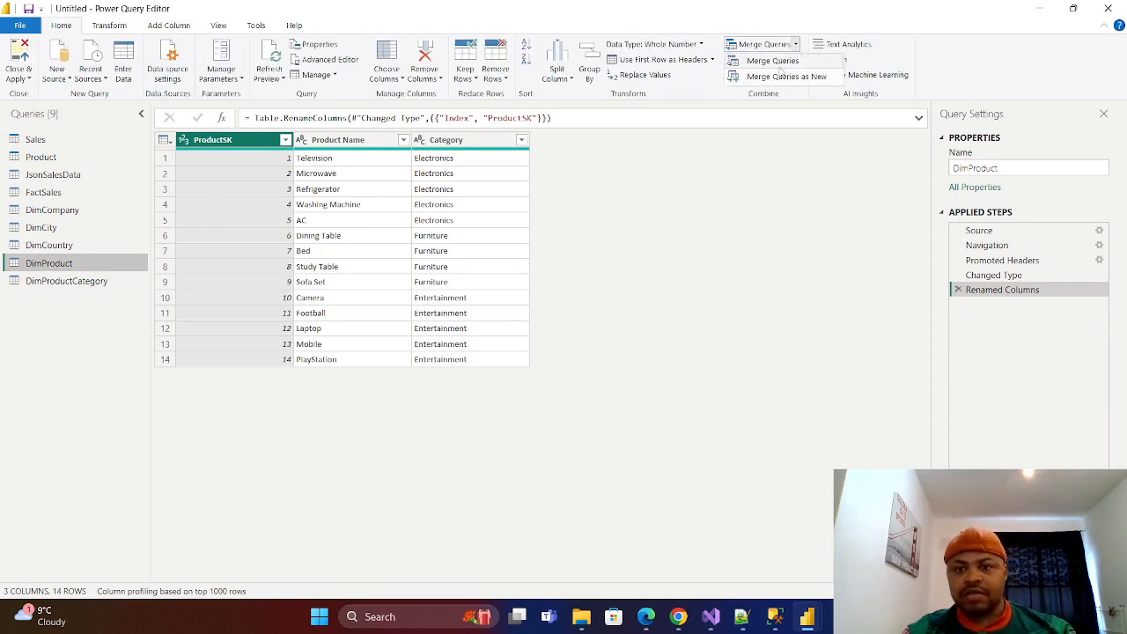
{"action": "left_click", "coordinate": [756, 58]}
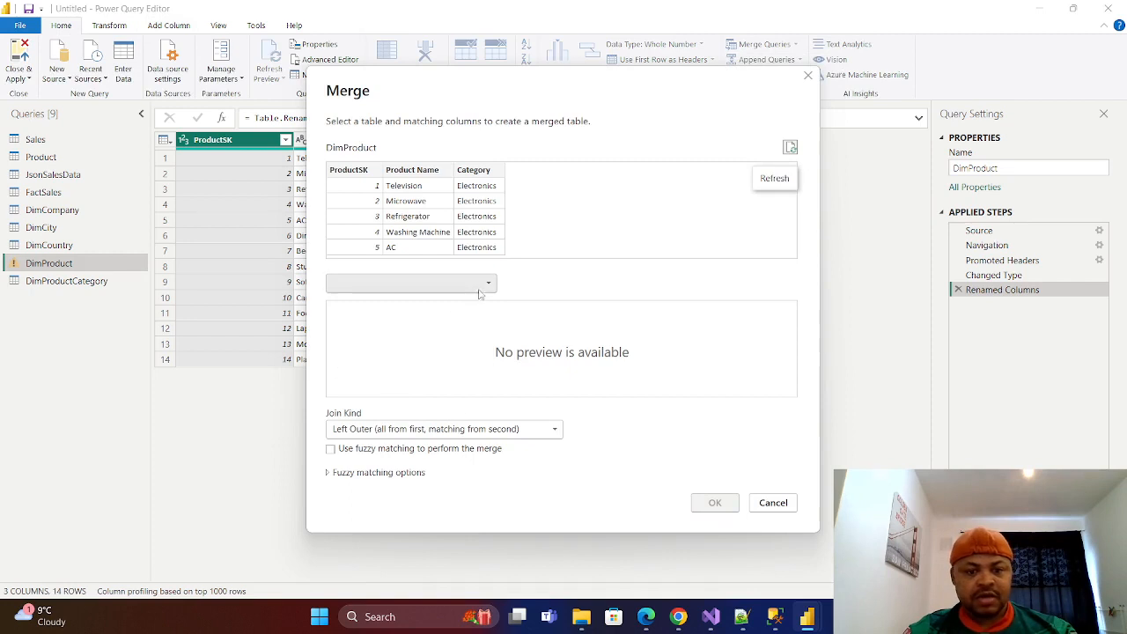
{"action": "left_click", "coordinate": [488, 284]}
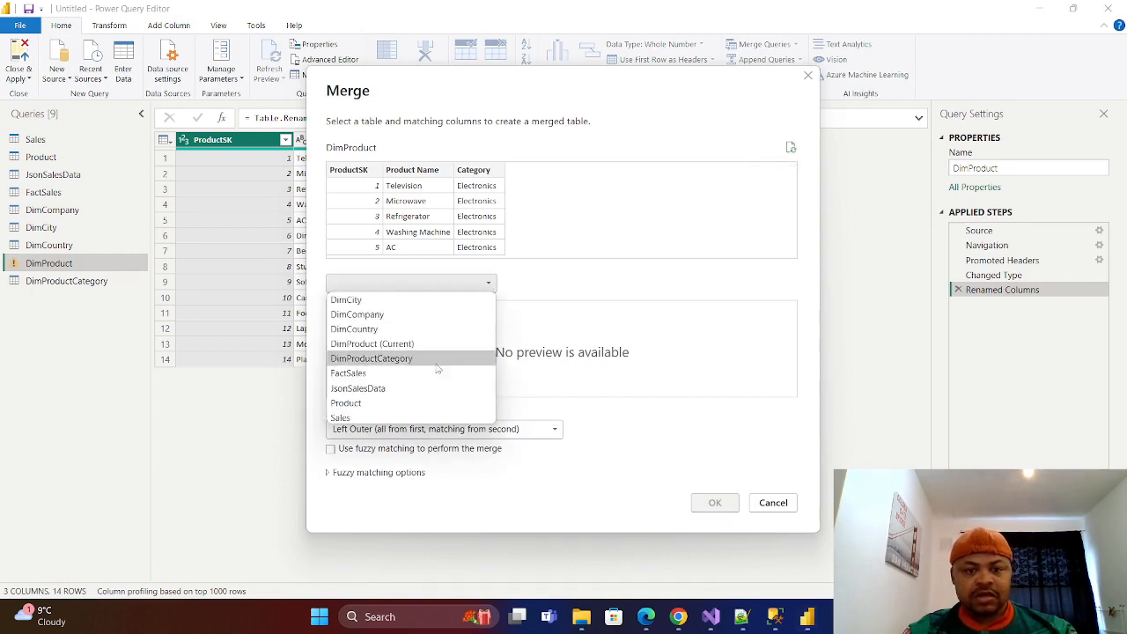
{"action": "left_click", "coordinate": [386, 358]}
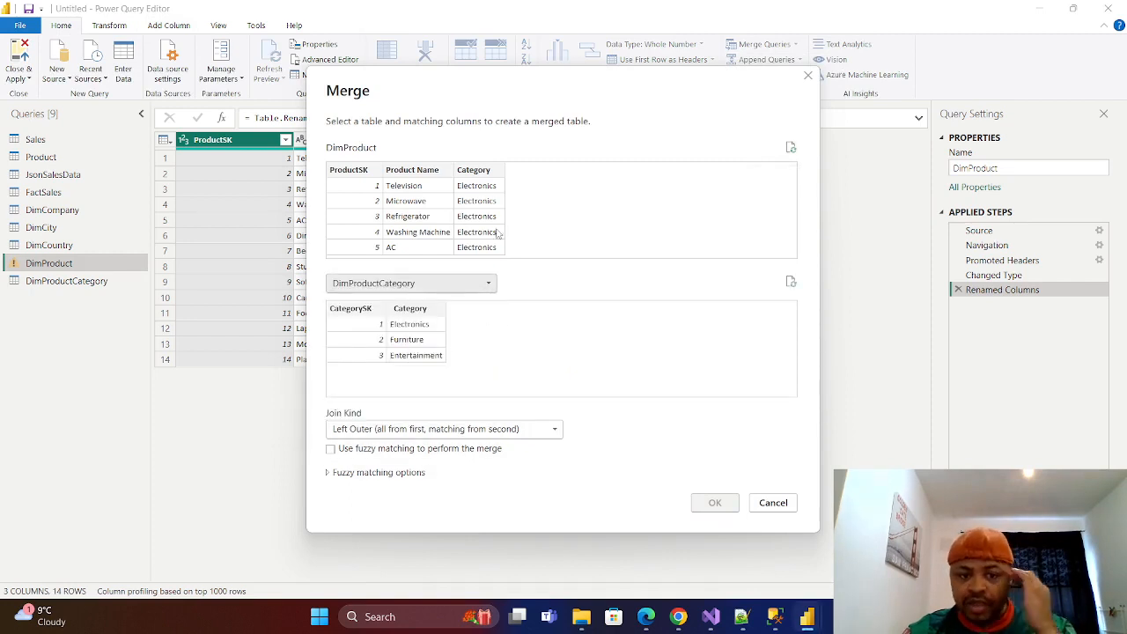
{"action": "left_click", "coordinate": [483, 176]}
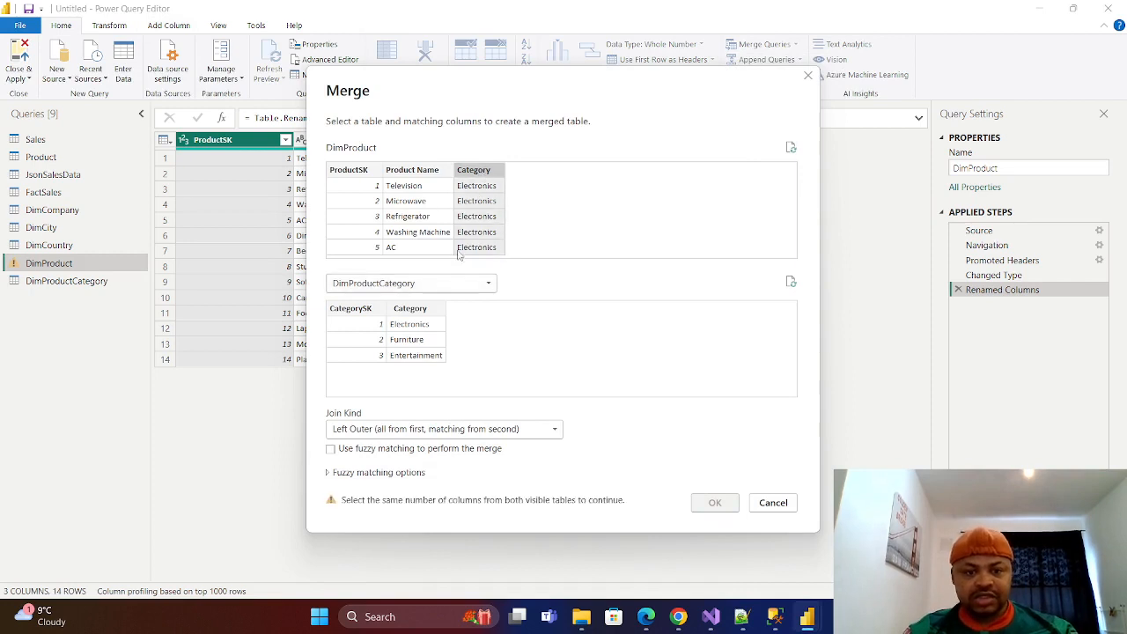
{"action": "left_click", "coordinate": [423, 319]}
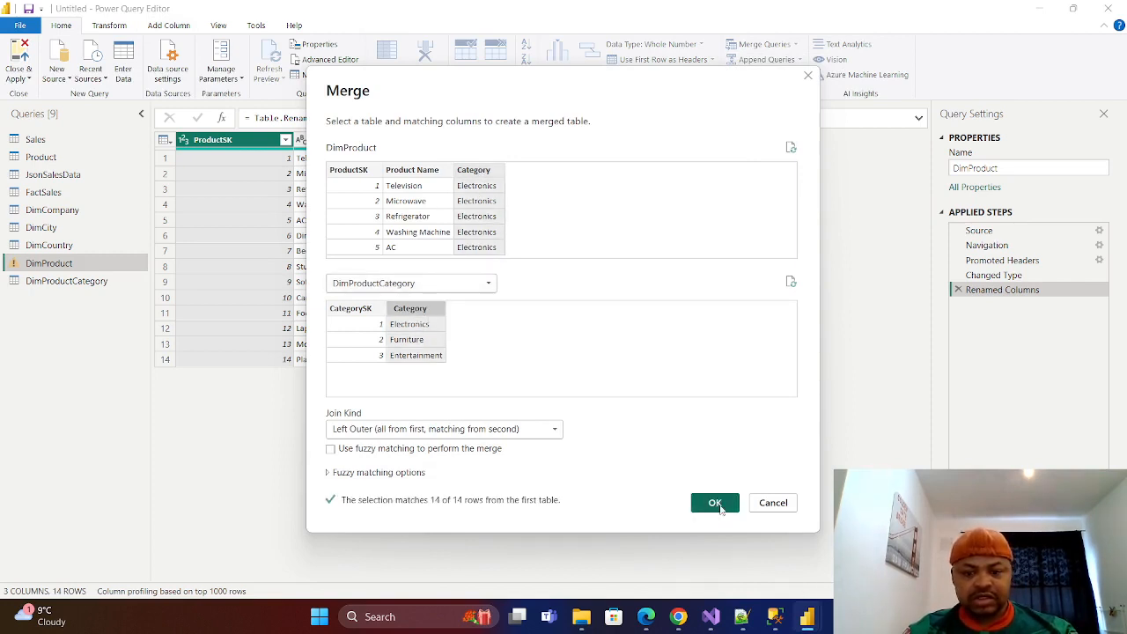
{"action": "left_click", "coordinate": [715, 504]}
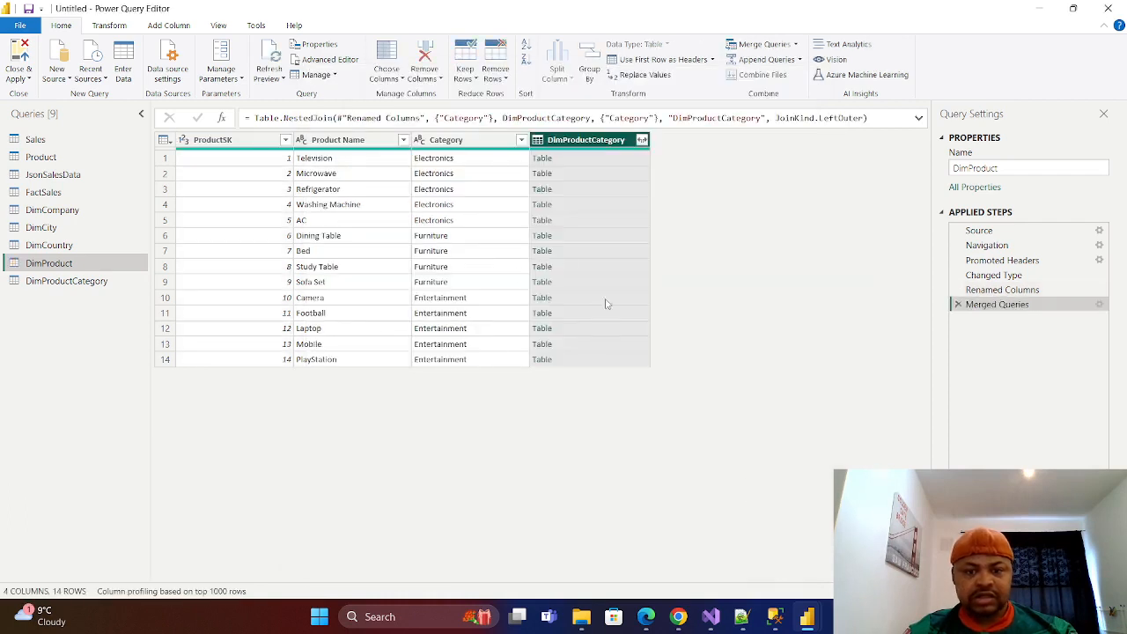
Expand the merged DimProductCategory column in DimProduct to include only CategorySK, without the original column name as prefix.
{"action": "left_click", "coordinate": [642, 141]}
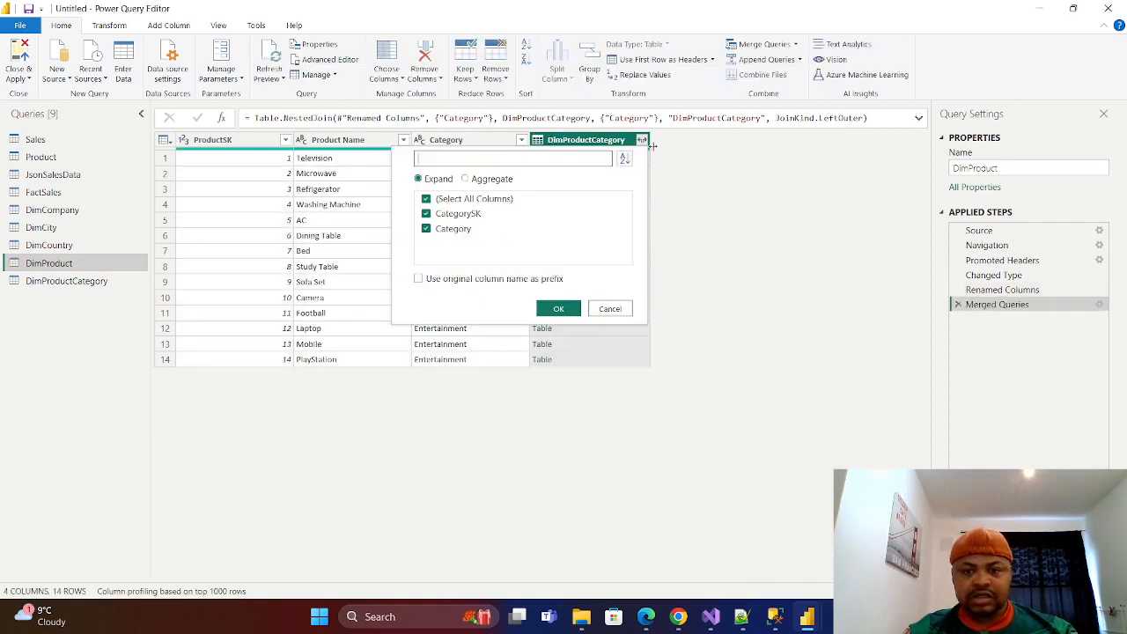
{"action": "left_click", "coordinate": [428, 199]}
{"action": "left_click", "coordinate": [426, 215]}
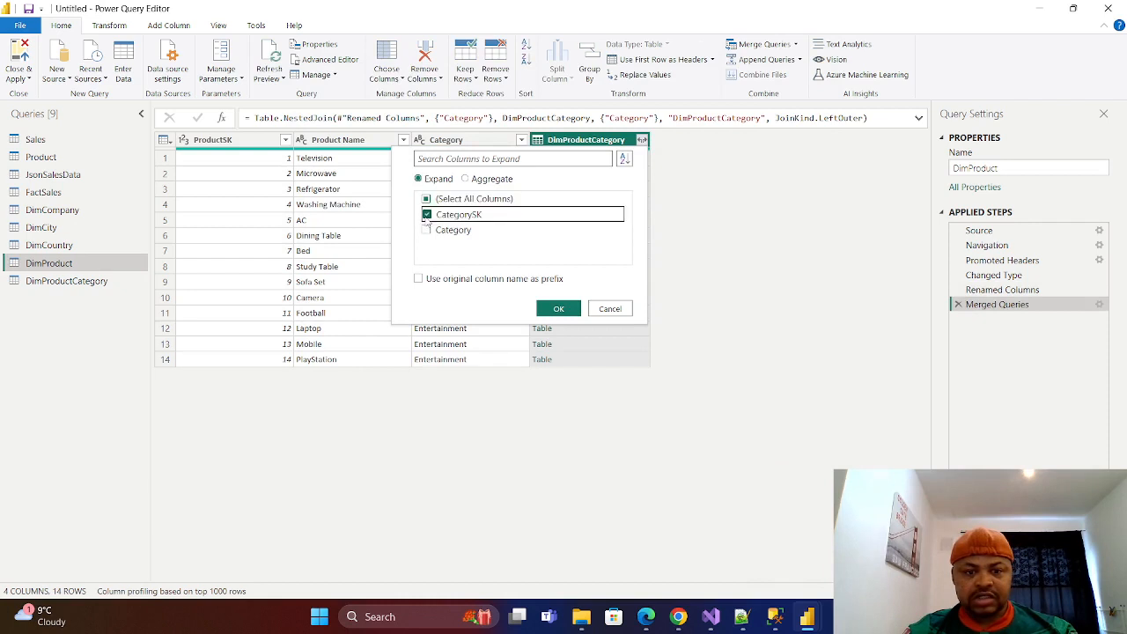
{"action": "left_click", "coordinate": [559, 309]}
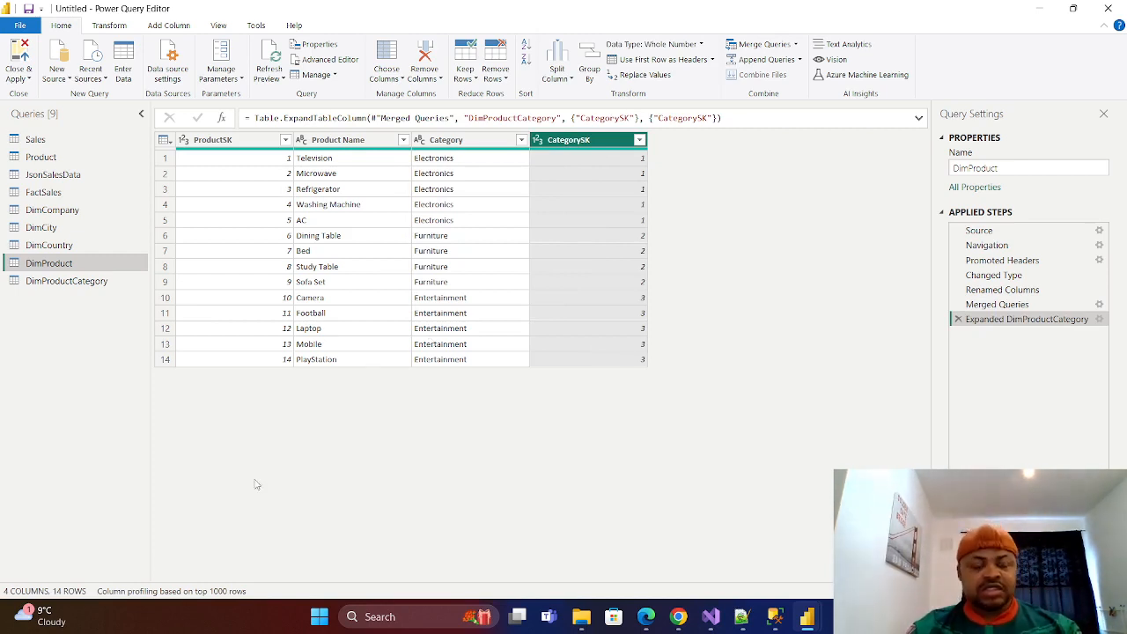
Compare the DimProduct and DimProductCategory queries, close the query editor and load the queries into the model.
{"action": "left_click", "coordinate": [58, 281]}
{"action": "left_click", "coordinate": [55, 265]}
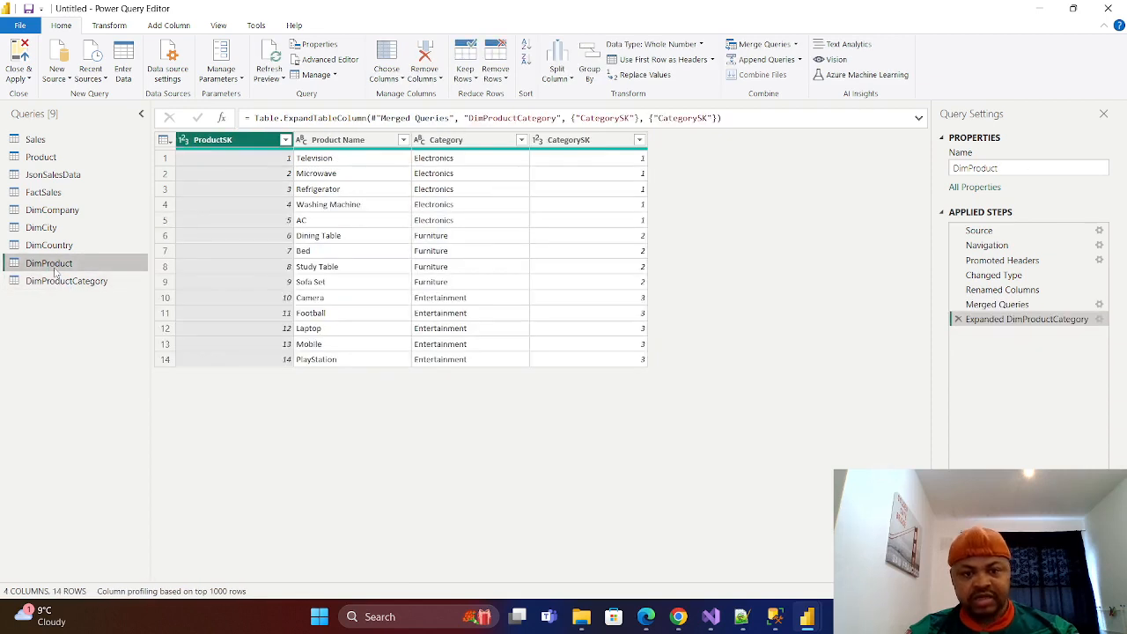
{"action": "left_click", "coordinate": [69, 281]}
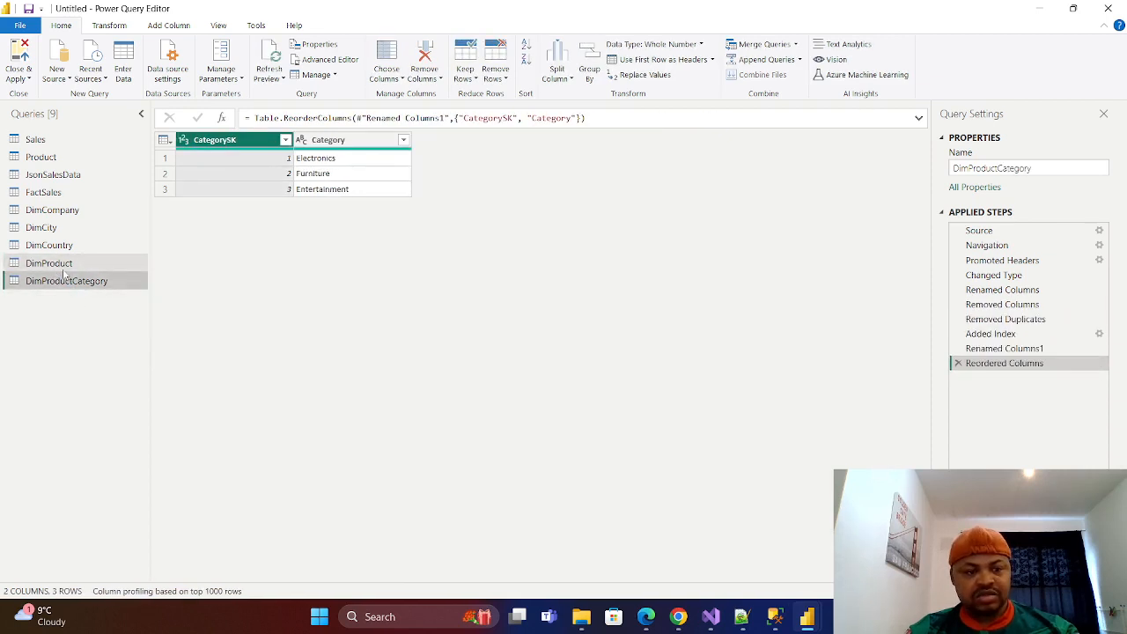
{"action": "left_click", "coordinate": [66, 266]}
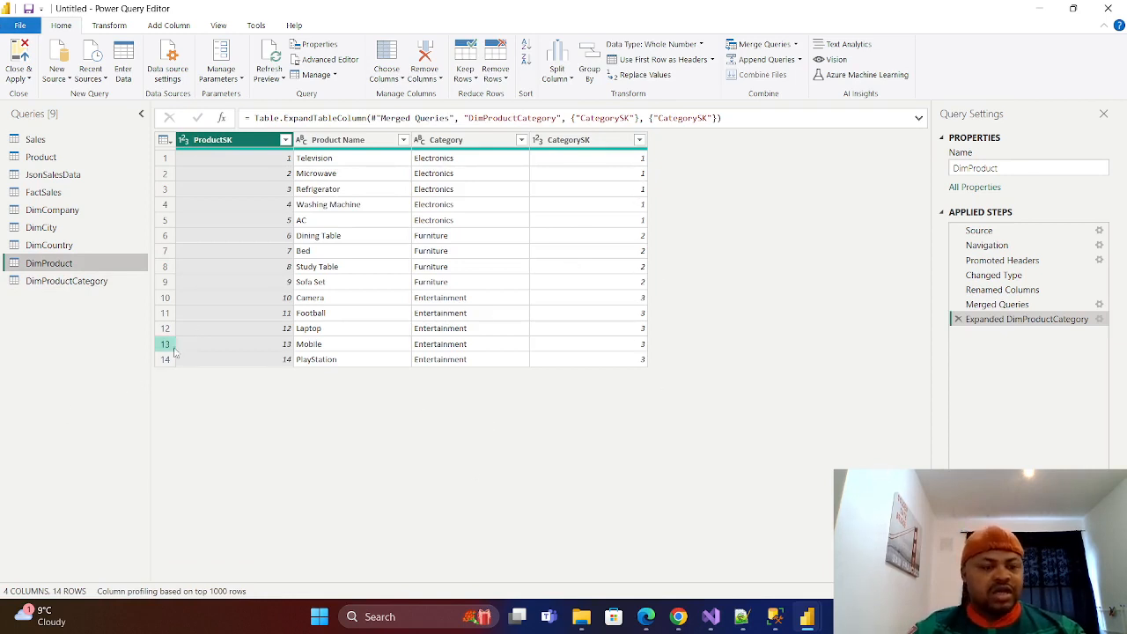
{"action": "left_click", "coordinate": [29, 80]}
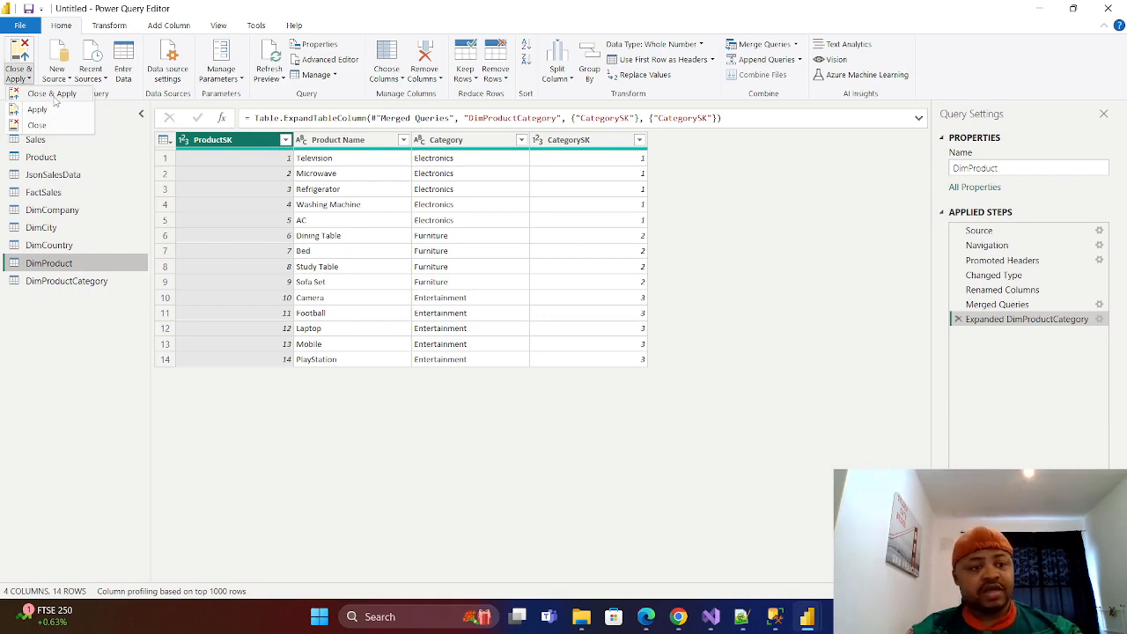
{"action": "left_click", "coordinate": [37, 126]}
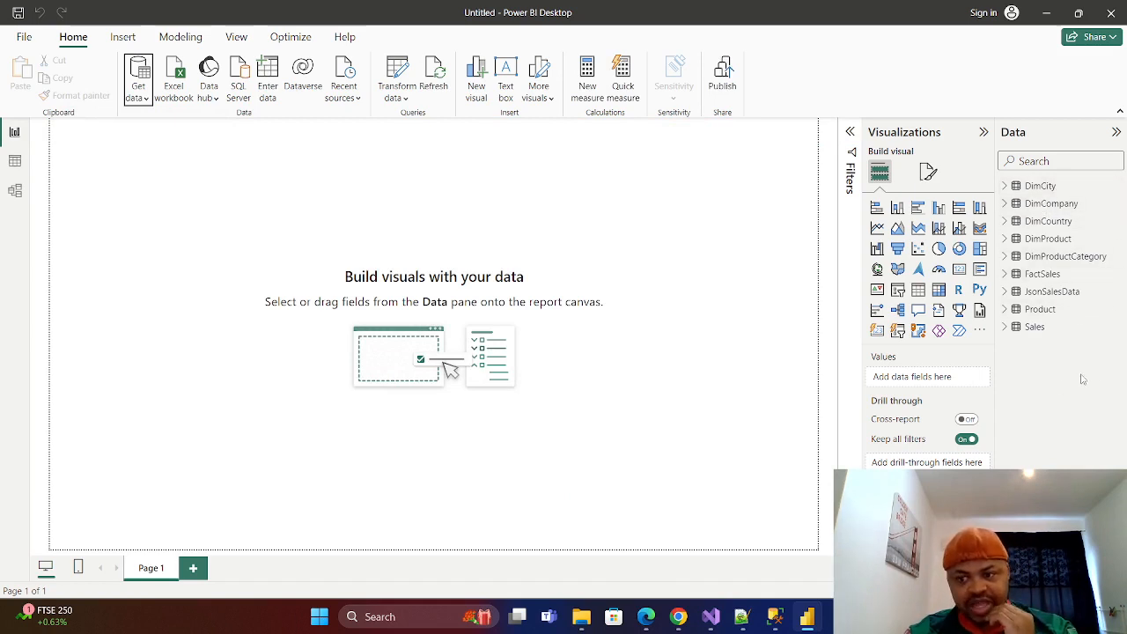
Show the data model diagram and arrange the related product tables with DimProduct above DimProductCategory.
{"action": "left_click", "coordinate": [15, 161]}
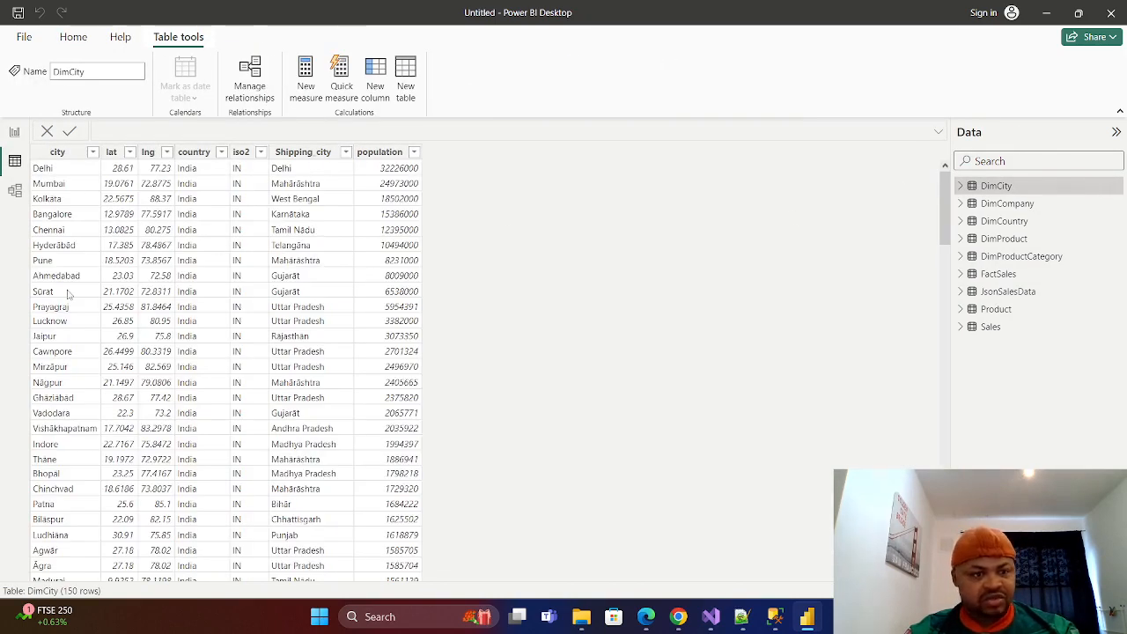
{"action": "left_click", "coordinate": [17, 194]}
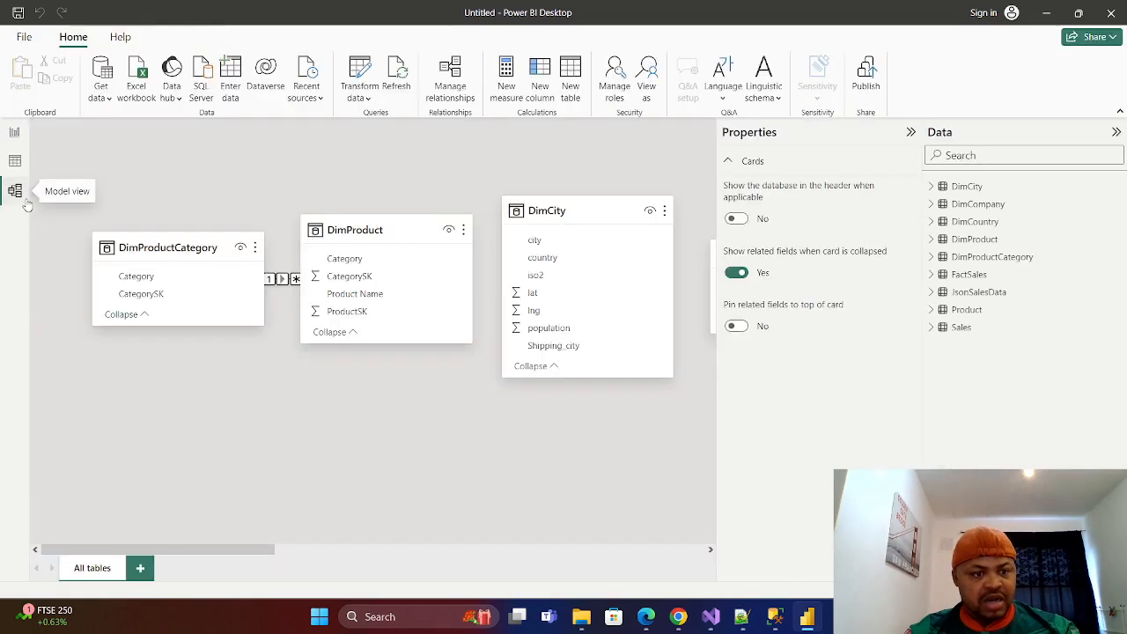
{"action": "left_click", "coordinate": [279, 283]}
{"action": "left_click_drag", "start_coordinate": [150, 252], "coordinate": [140, 193]}
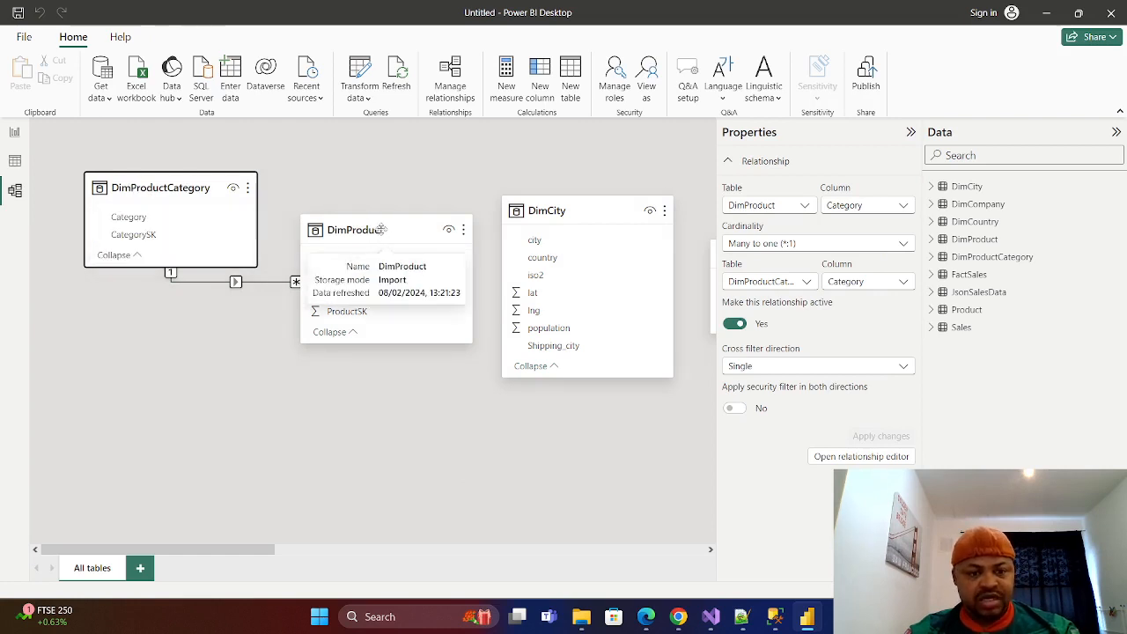
{"action": "left_click_drag", "start_coordinate": [373, 231], "coordinate": [311, 304]}
{"action": "left_click_drag", "start_coordinate": [176, 199], "coordinate": [176, 434]}
{"action": "left_click_drag", "start_coordinate": [277, 288], "coordinate": [239, 175]}
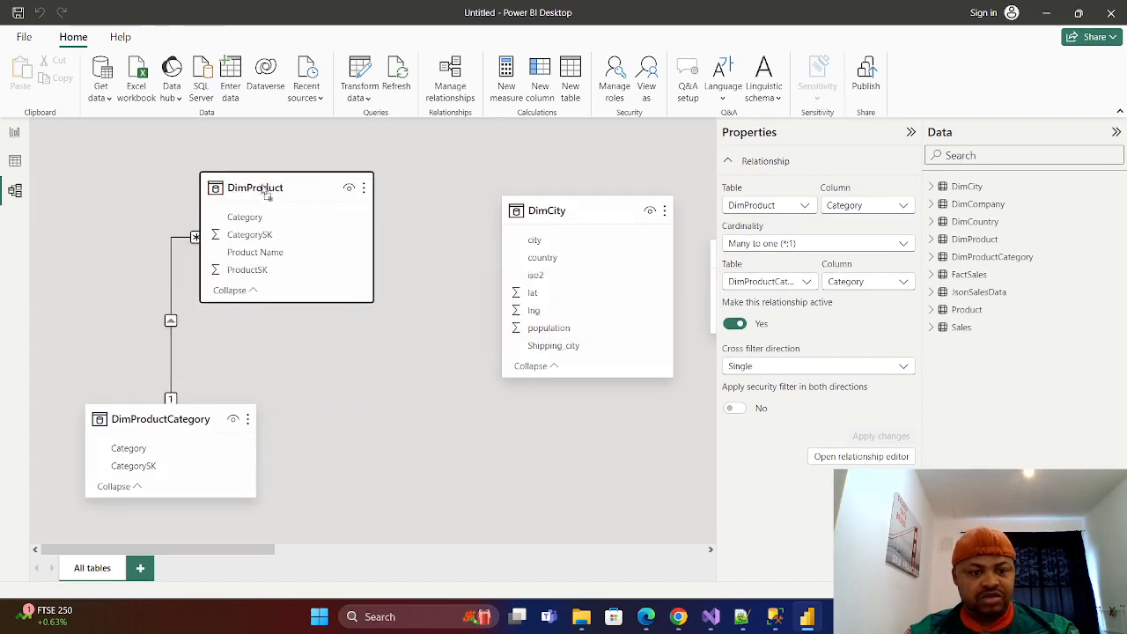
{"action": "left_click", "coordinate": [192, 419]}
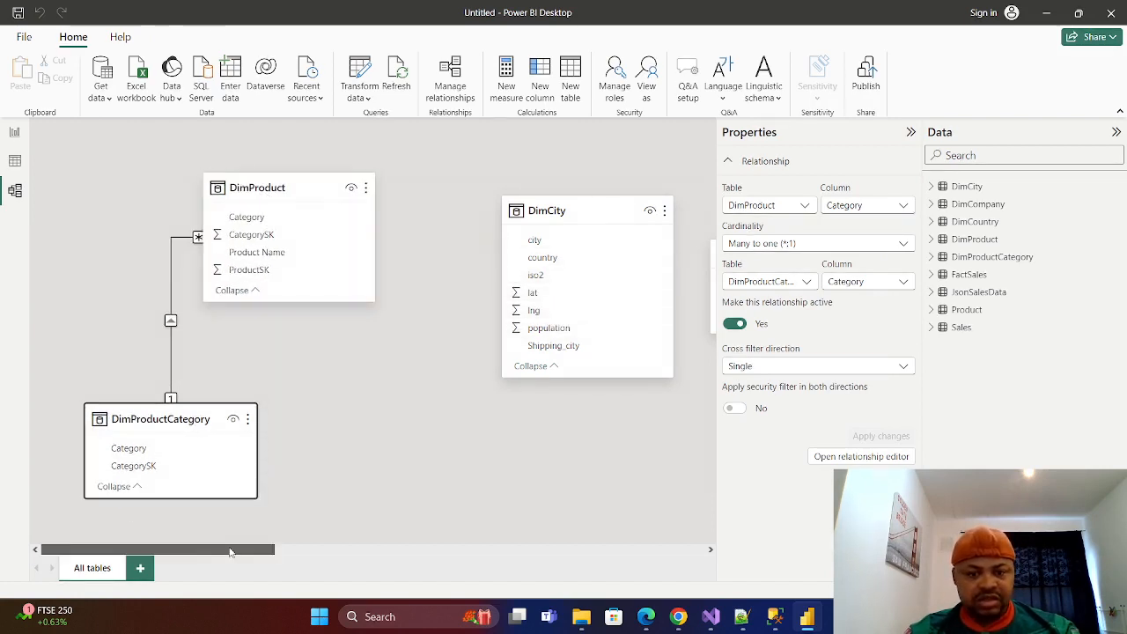
Arrange the model diagram with FactSales between DimProduct and DimCompany, and DimCity below DimCompany.
{"action": "left_click_drag", "start_coordinate": [226, 548], "coordinate": [348, 546]}
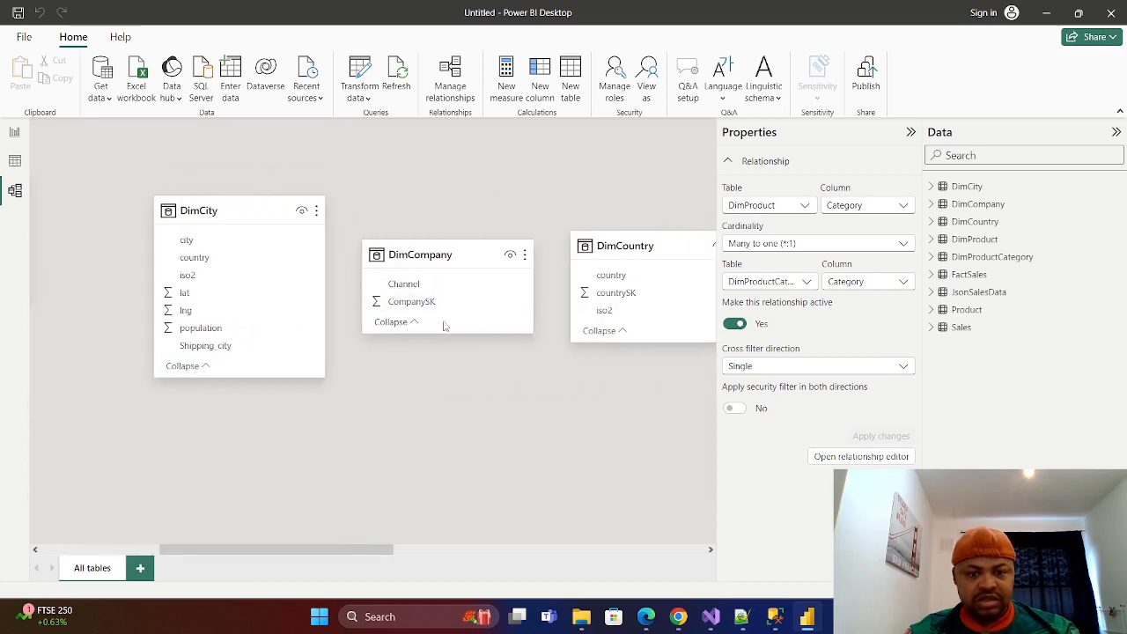
{"action": "left_click_drag", "start_coordinate": [339, 551], "coordinate": [456, 550]}
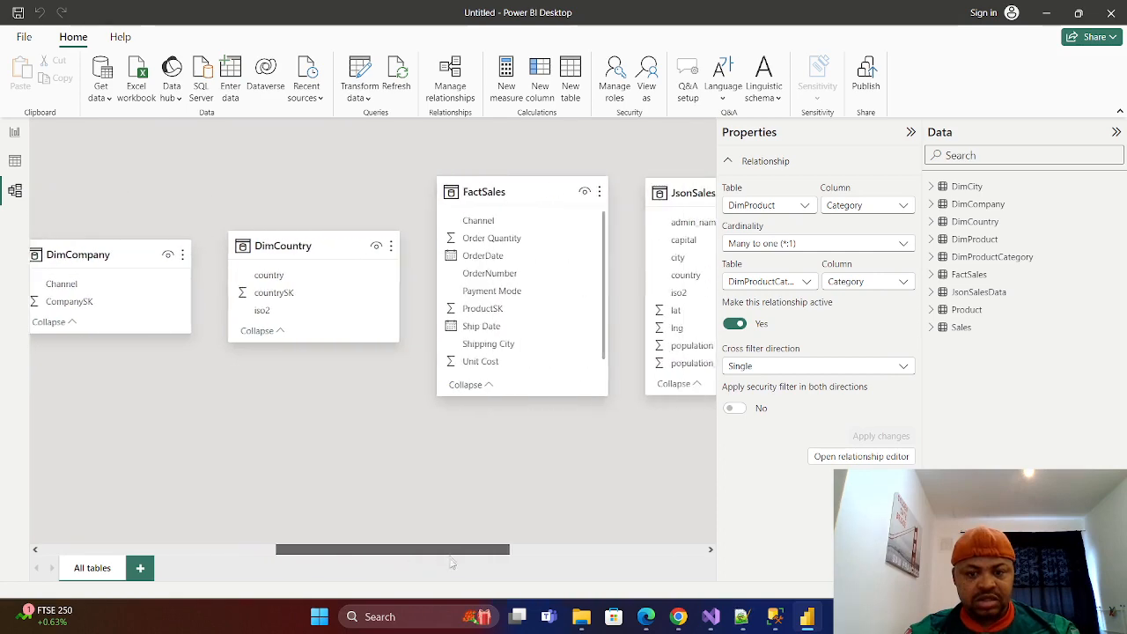
{"action": "left_click_drag", "start_coordinate": [532, 197], "coordinate": [145, 344]}
{"action": "left_click_drag", "start_coordinate": [360, 551], "coordinate": [175, 493]}
{"action": "left_click_drag", "start_coordinate": [659, 337], "coordinate": [293, 320]}
{"action": "left_click_drag", "start_coordinate": [438, 216], "coordinate": [582, 431]}
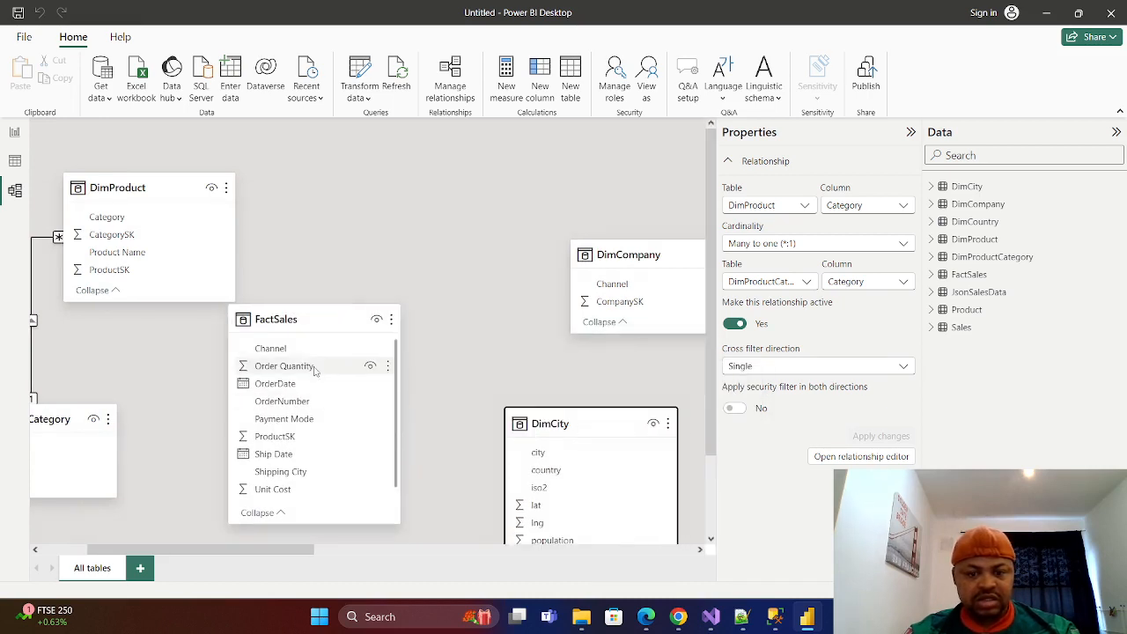
{"action": "left_click_drag", "start_coordinate": [294, 320], "coordinate": [380, 211]}
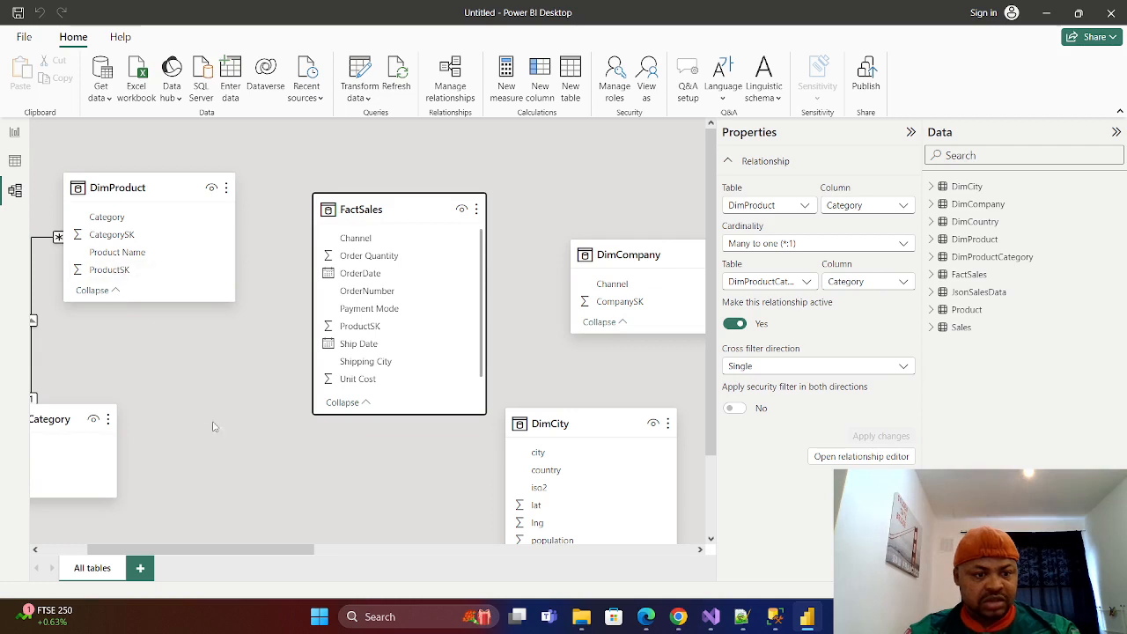
{"action": "mouse_move", "coordinate": [214, 548]}
{"action": "left_mouse_down"}
{"action": "mouse_move", "coordinate": [196, 549]}
{"action": "mouse_move", "coordinate": [208, 546]}
{"action": "left_mouse_up"}
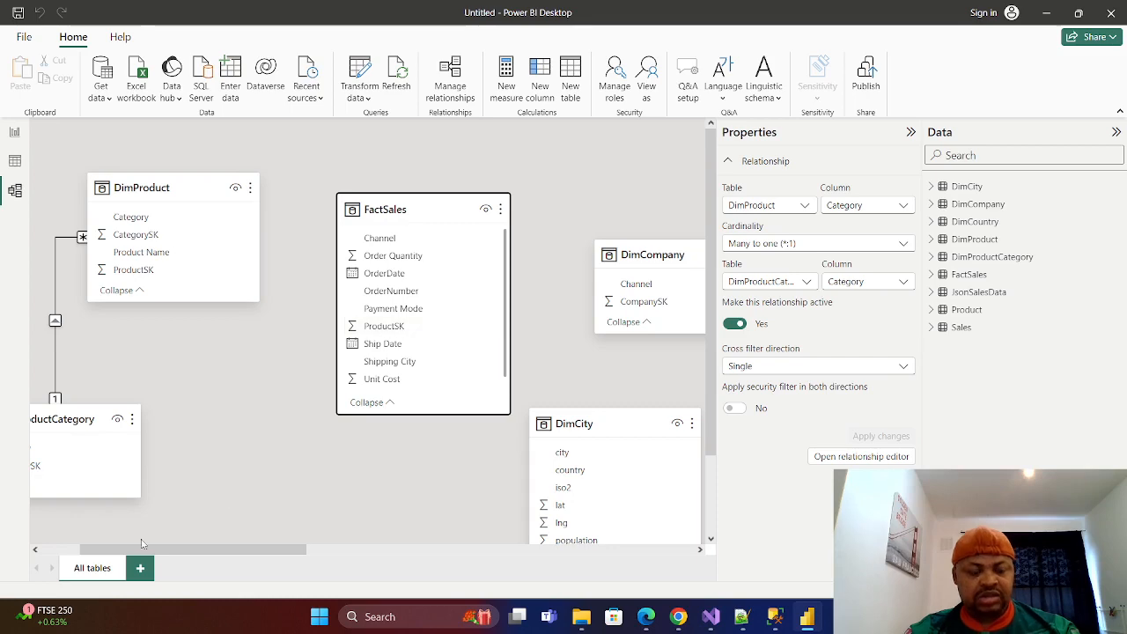
Check the DimProduct and FactSales table data, and relate DimProduct to FactSales on ProductSK in the model diagram.
{"action": "left_click", "coordinate": [14, 161]}
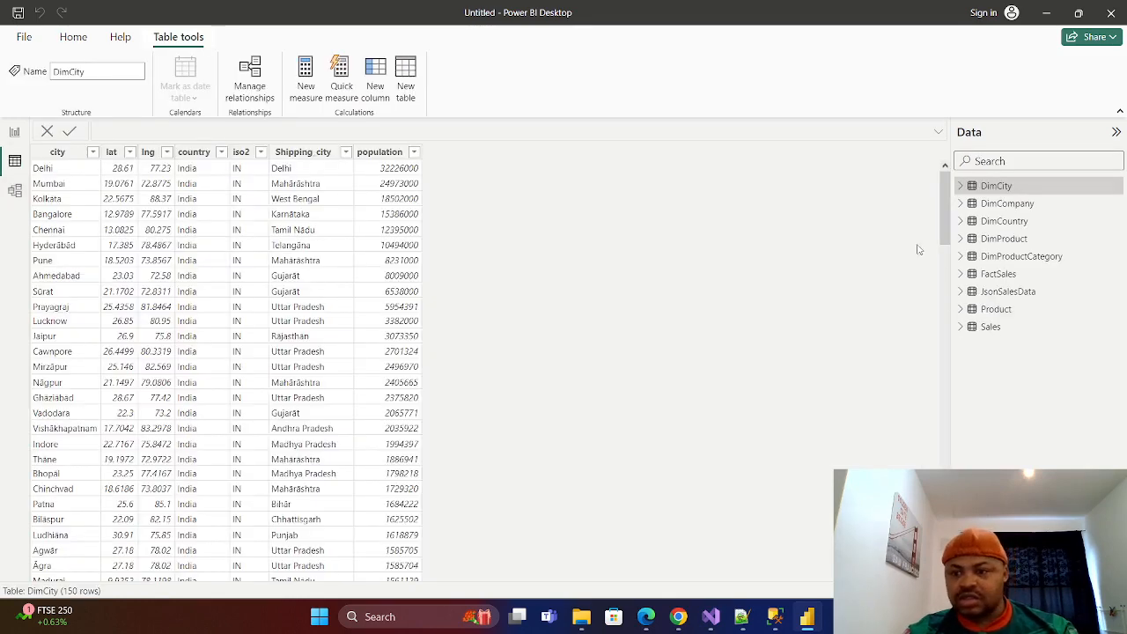
{"action": "left_click", "coordinate": [999, 241]}
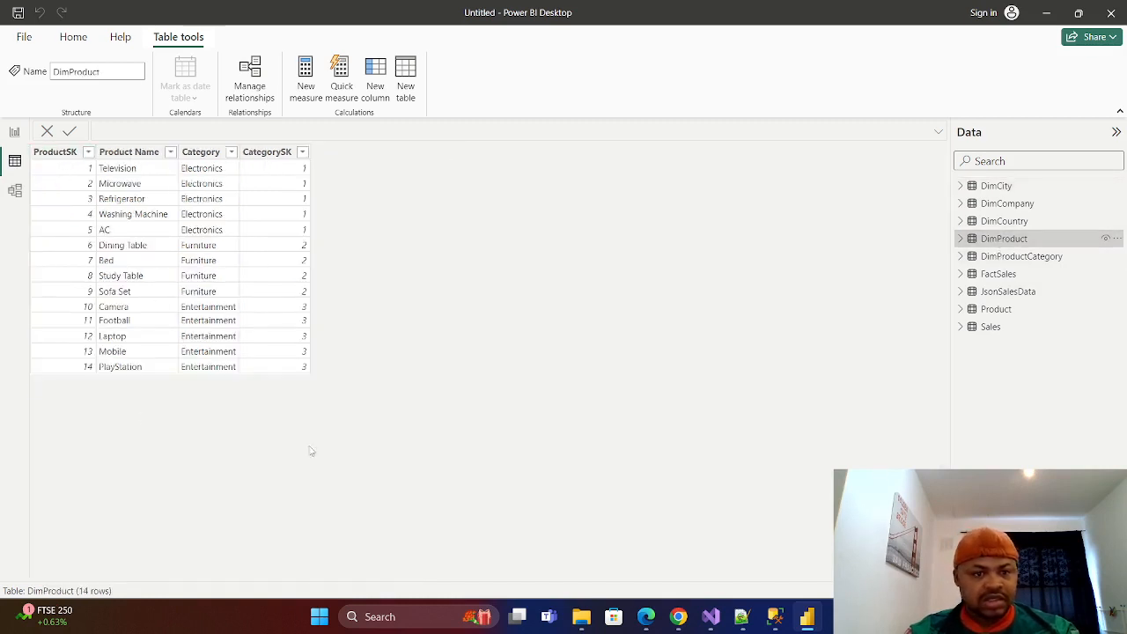
{"action": "left_click", "coordinate": [999, 274]}
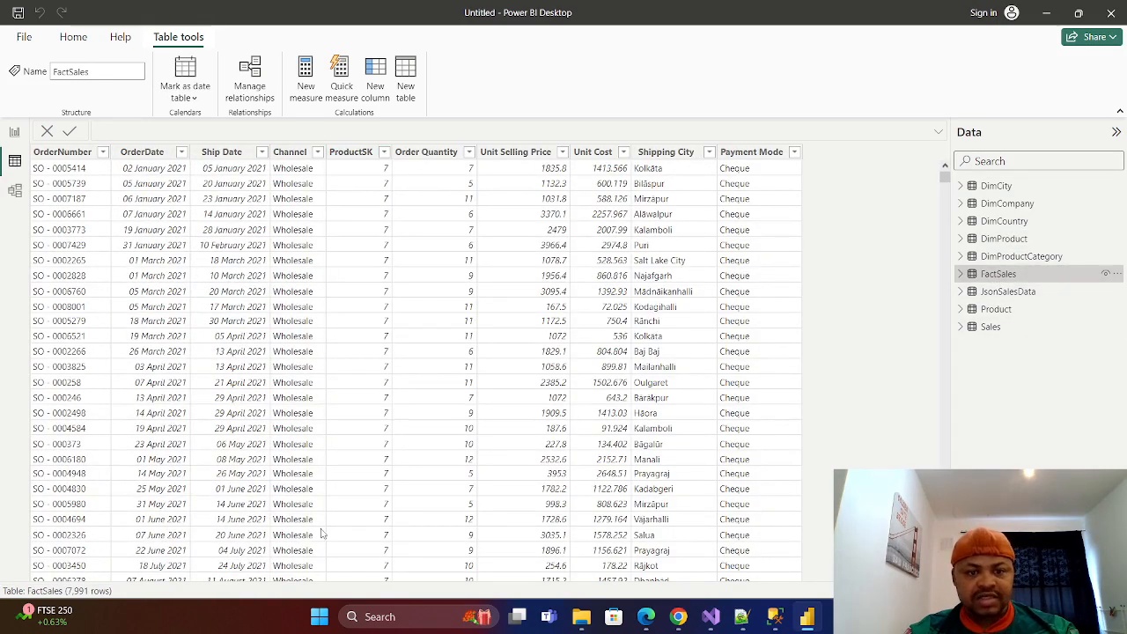
{"action": "left_click", "coordinate": [14, 190]}
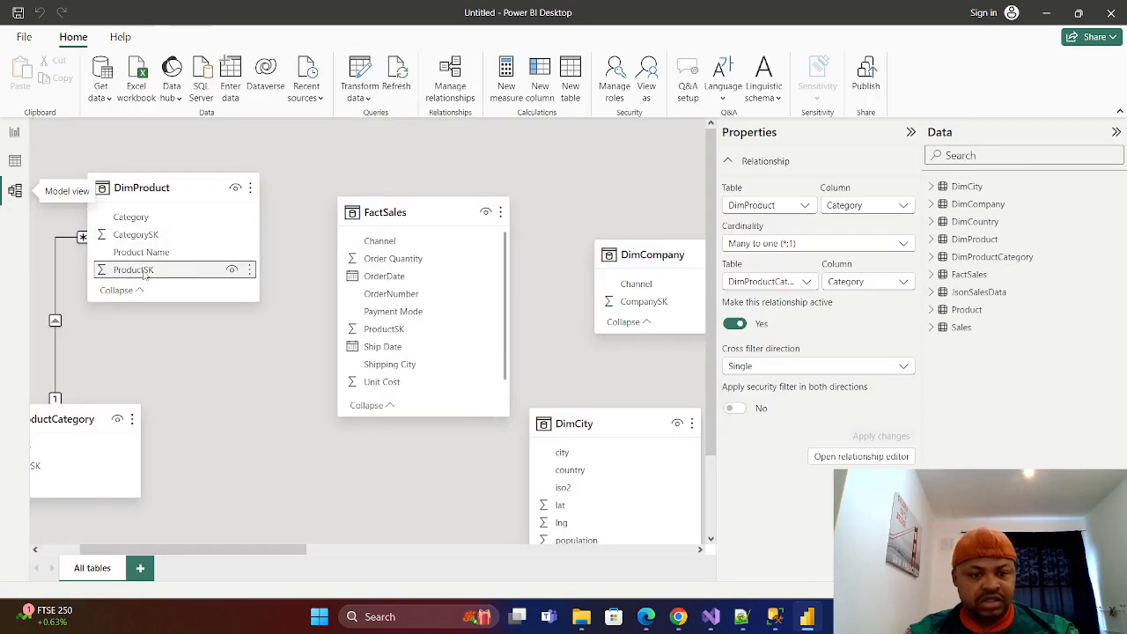
{"action": "left_click_drag", "start_coordinate": [140, 269], "coordinate": [386, 331]}
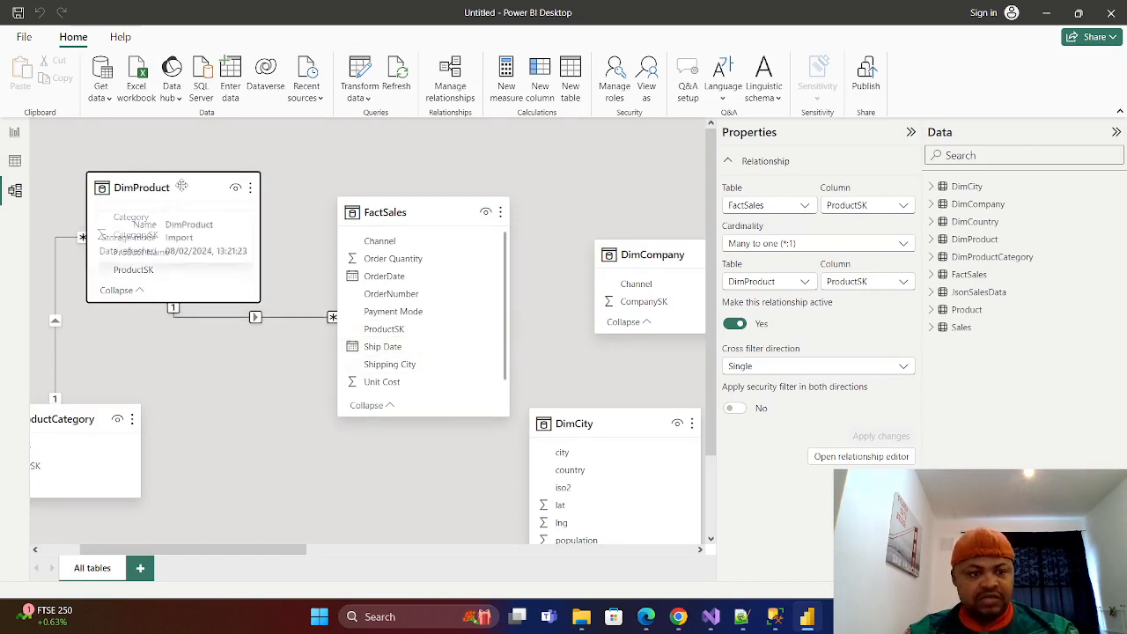
Reposition DimProduct, DimProductCategory and FactSales in the model diagram, with DimProduct beside FactSales and above DimProductCategory.
{"action": "left_click_drag", "start_coordinate": [182, 173], "coordinate": [164, 172]}
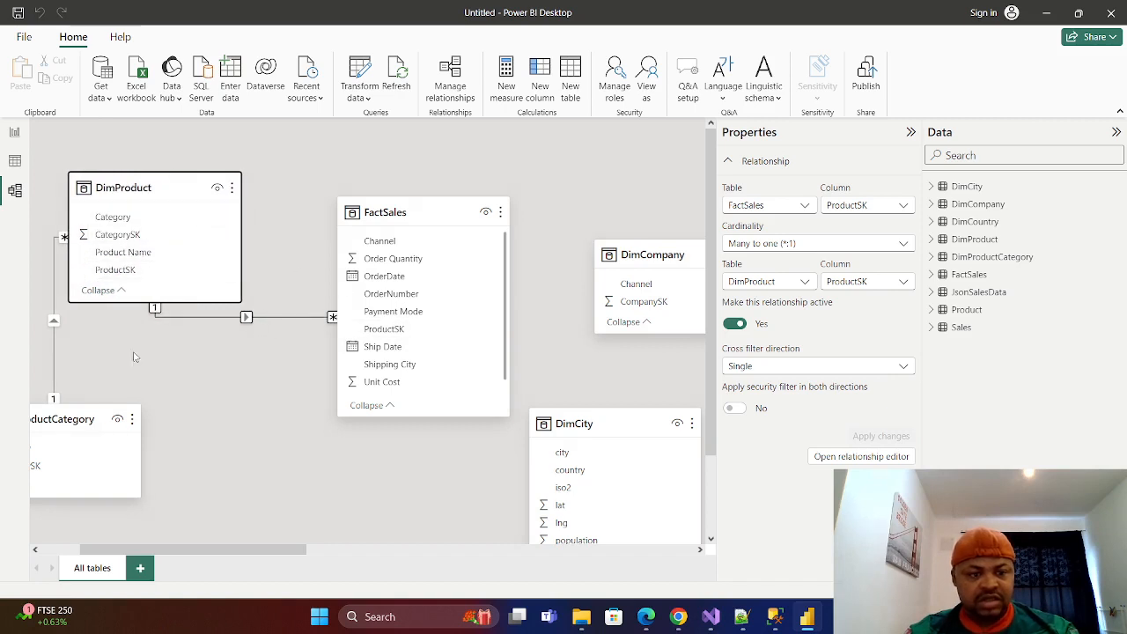
{"action": "left_click_drag", "start_coordinate": [110, 423], "coordinate": [154, 453]}
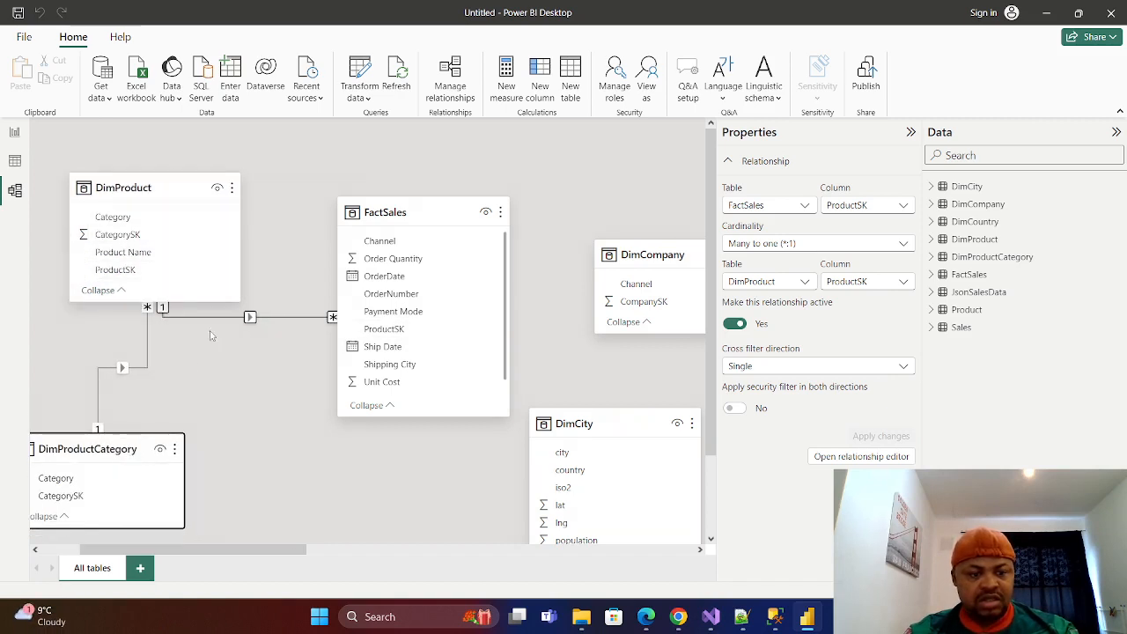
{"action": "left_click_drag", "start_coordinate": [192, 189], "coordinate": [181, 227]}
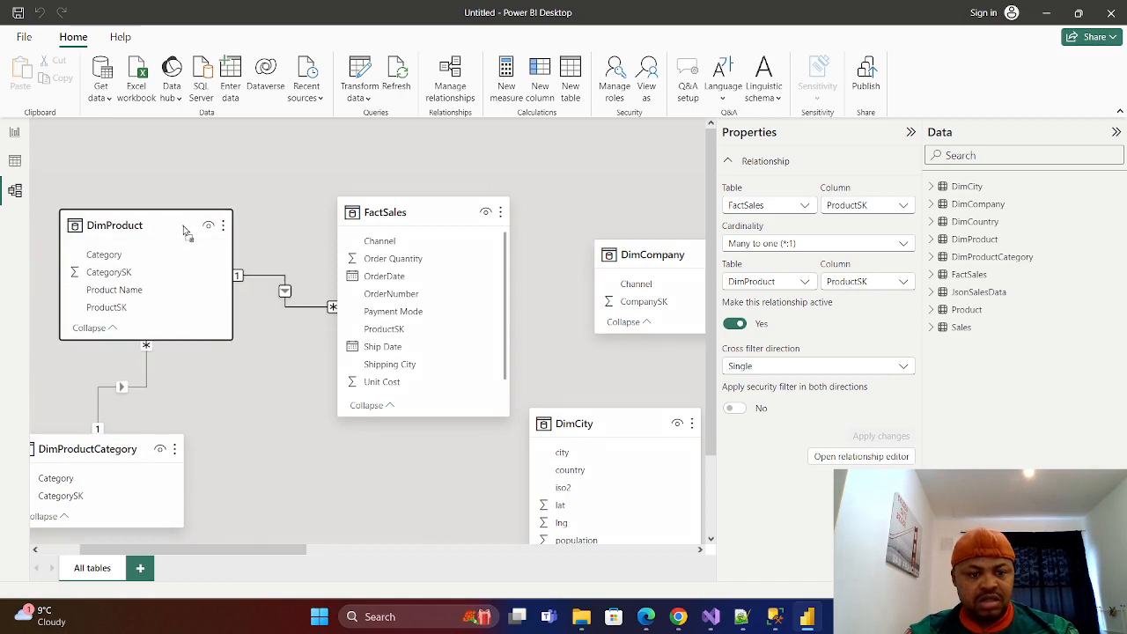
{"action": "left_click_drag", "start_coordinate": [430, 221], "coordinate": [405, 256]}
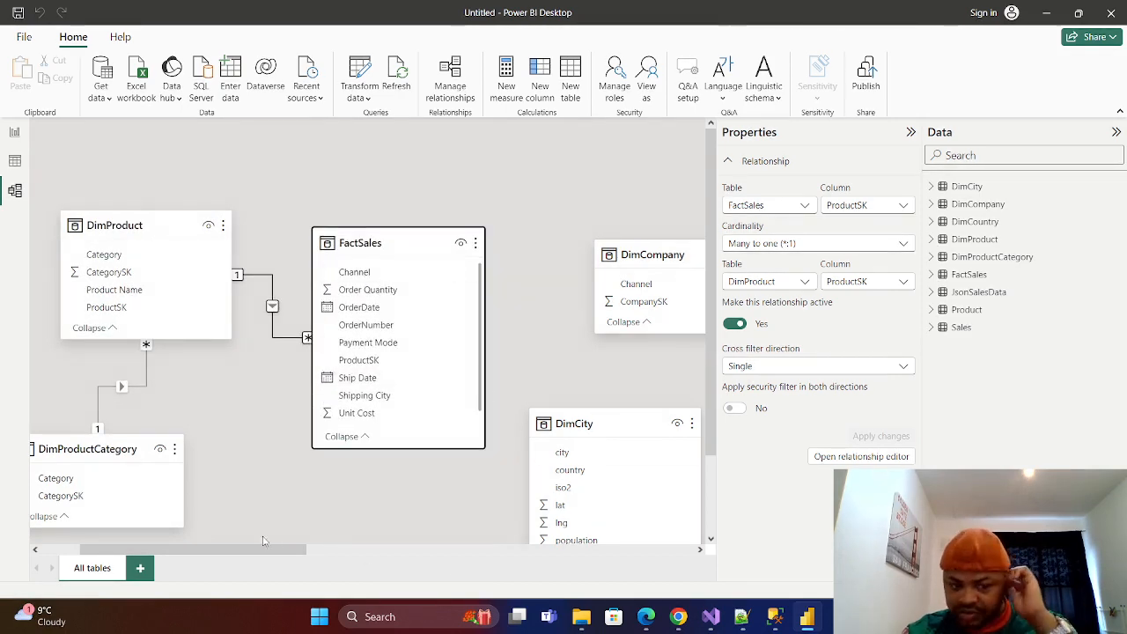
Move DimCompany higher and DimCity below it on the far side of FactSales in the model diagram.
{"action": "left_click_drag", "start_coordinate": [262, 552], "coordinate": [324, 552]}
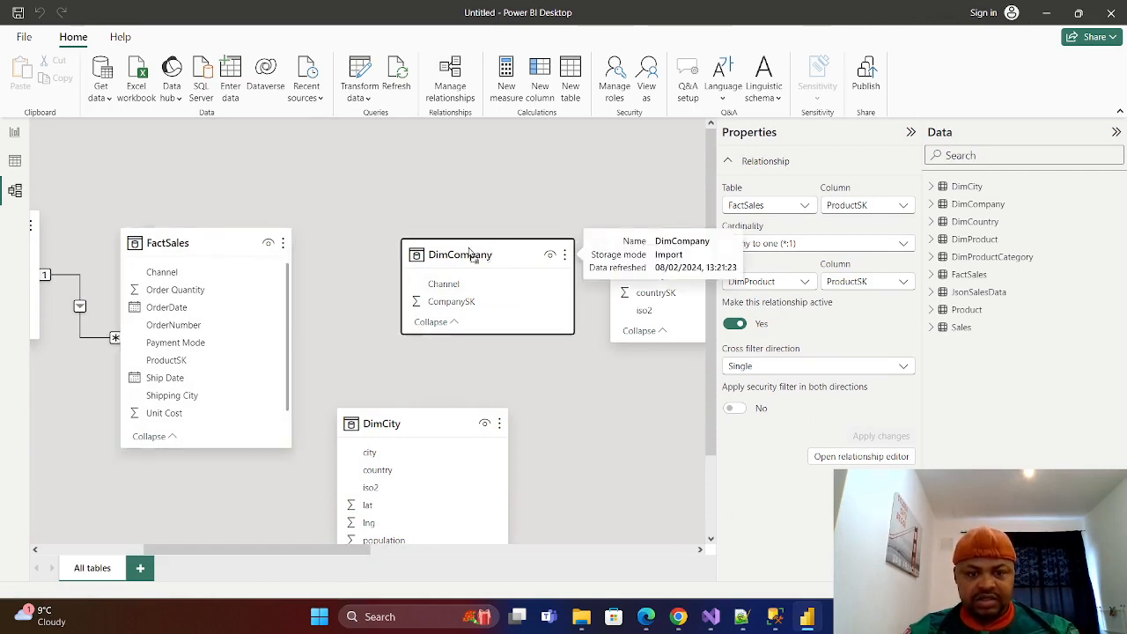
{"action": "left_click_drag", "start_coordinate": [473, 255], "coordinate": [418, 186]}
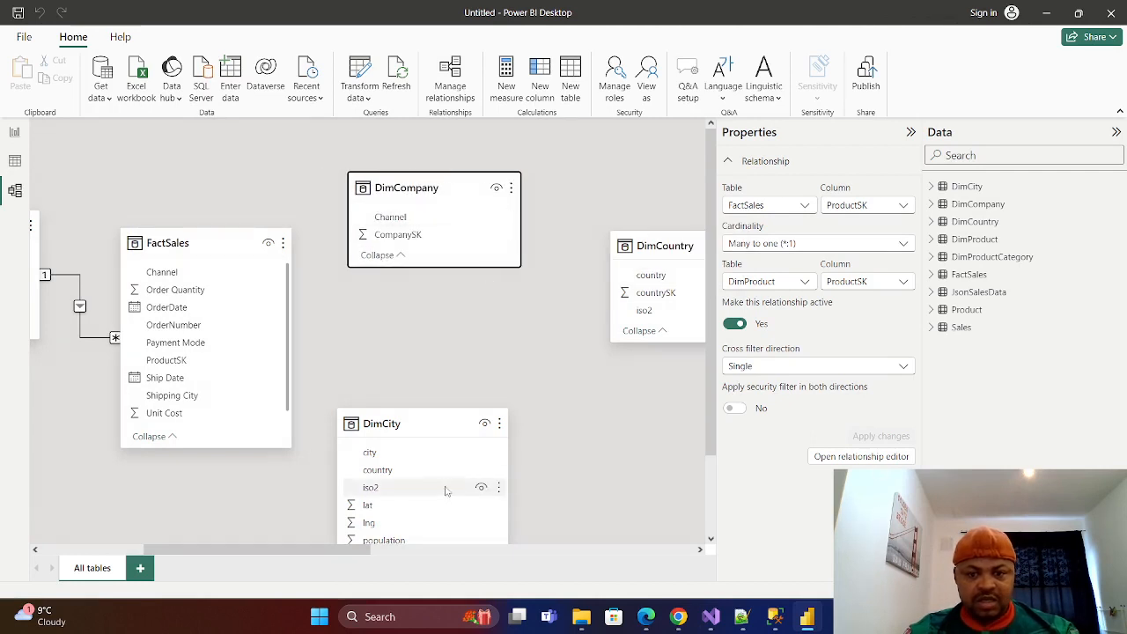
{"action": "left_click_drag", "start_coordinate": [428, 433], "coordinate": [489, 388]}
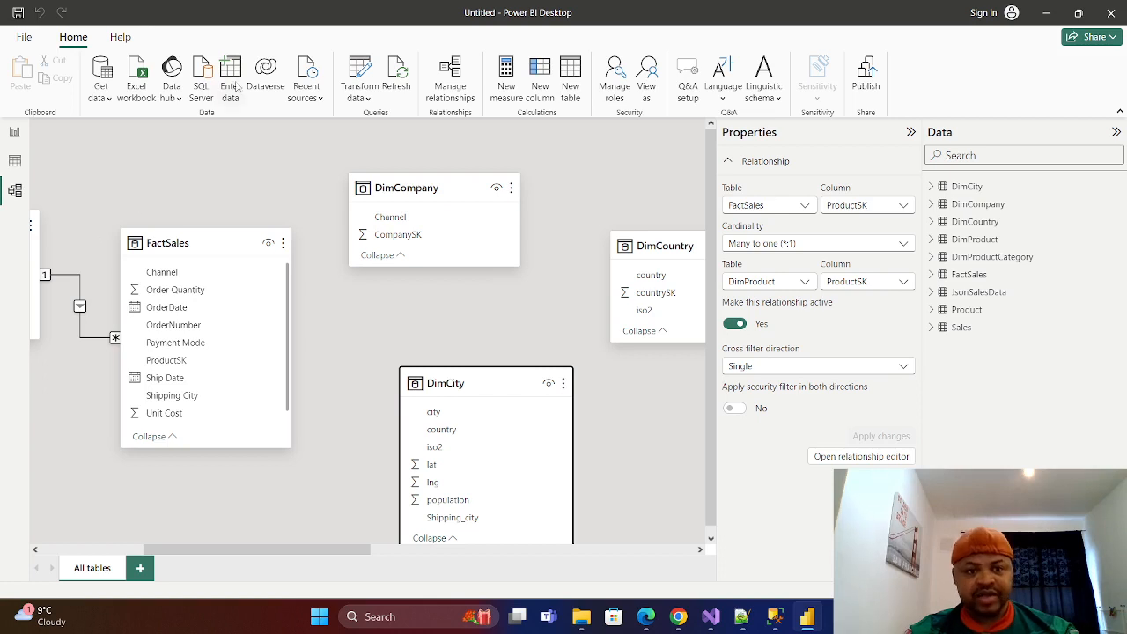
Open the query editor and examine the columns of the DimCompany query.
{"action": "left_click", "coordinate": [370, 99]}
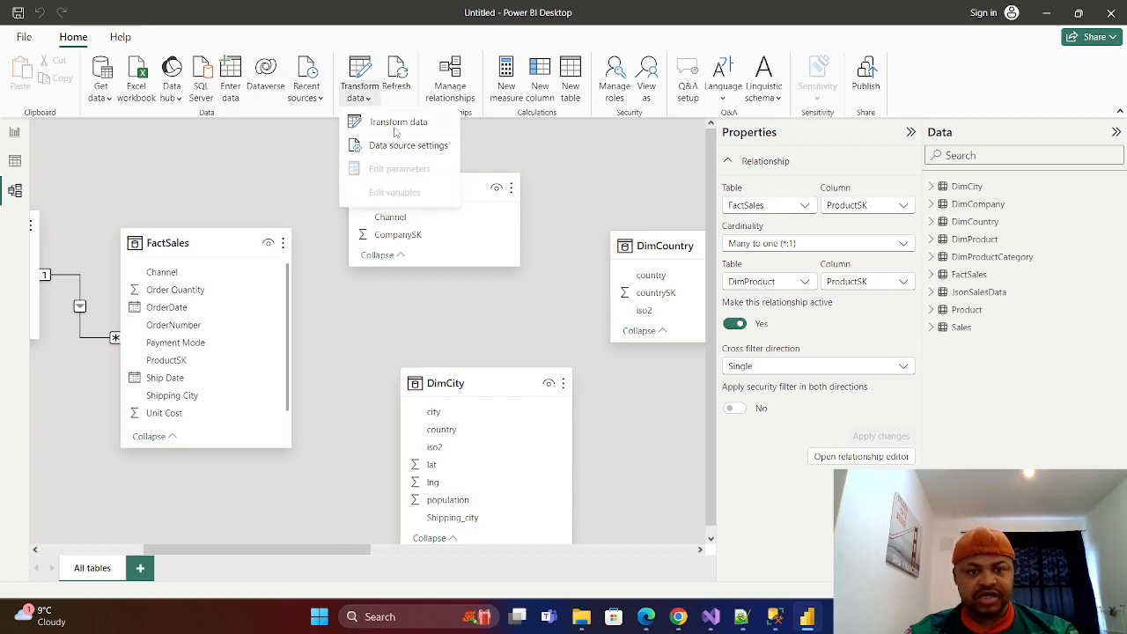
{"action": "left_click", "coordinate": [394, 127]}
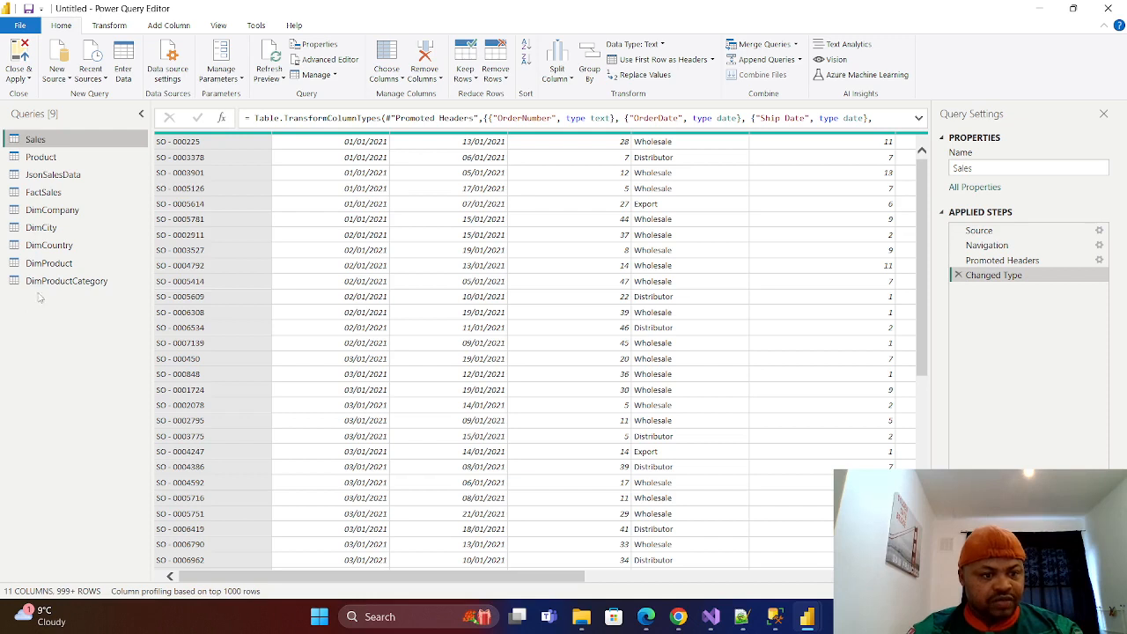
{"action": "left_click", "coordinate": [56, 211]}
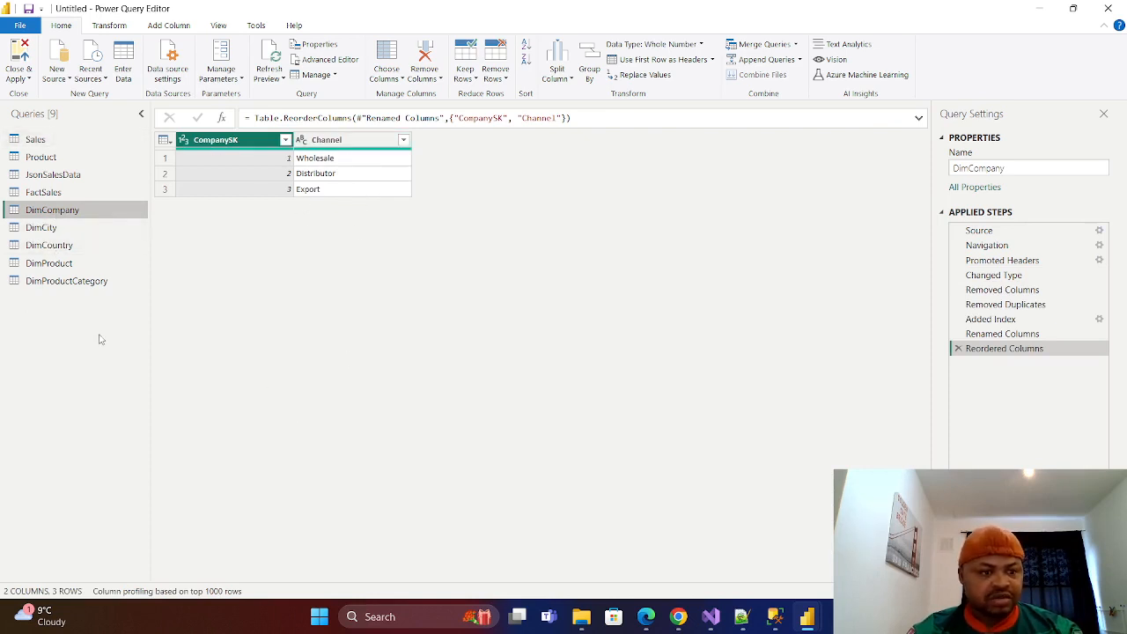
Merge DimCompany into the FactSales query, matching on Channel with a left outer join.
{"action": "left_click", "coordinate": [44, 193]}
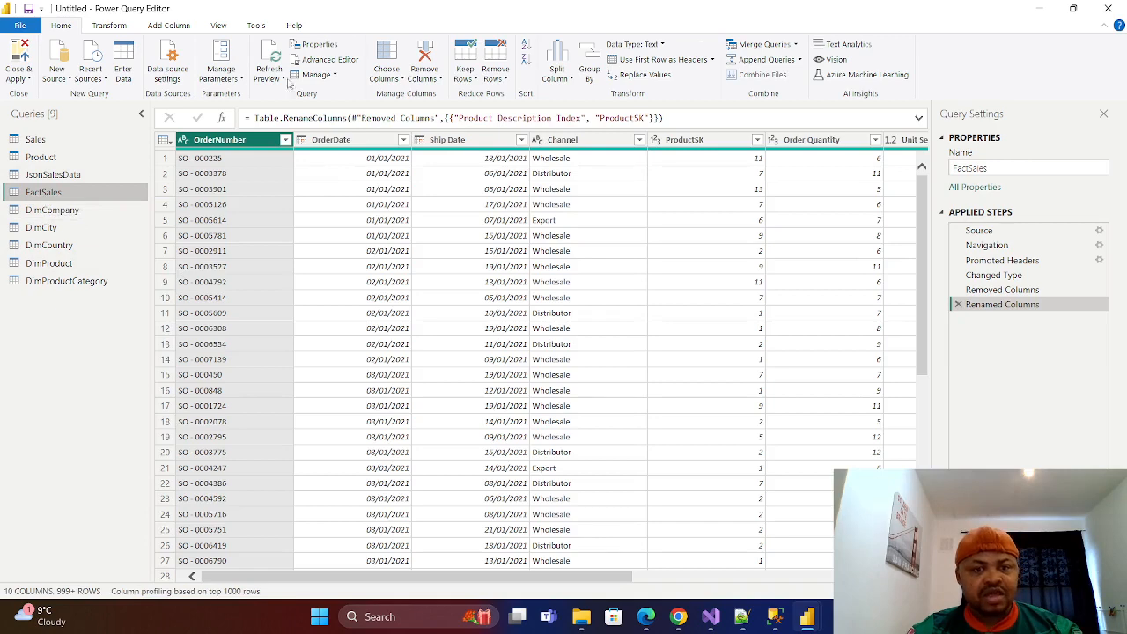
{"action": "left_click", "coordinate": [796, 45]}
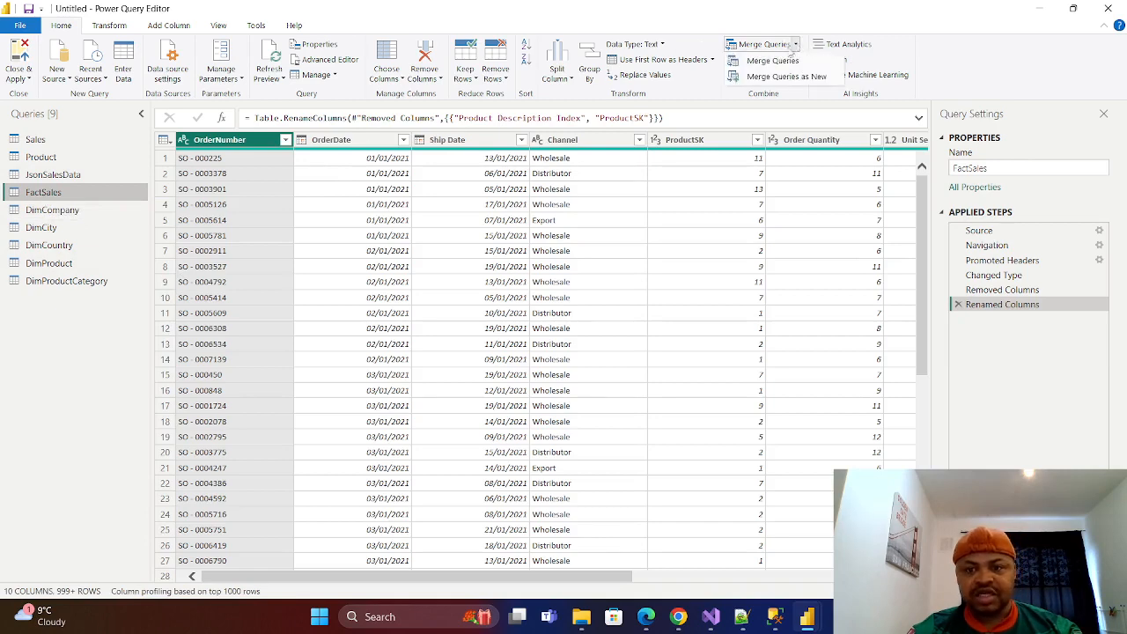
{"action": "left_click", "coordinate": [773, 61]}
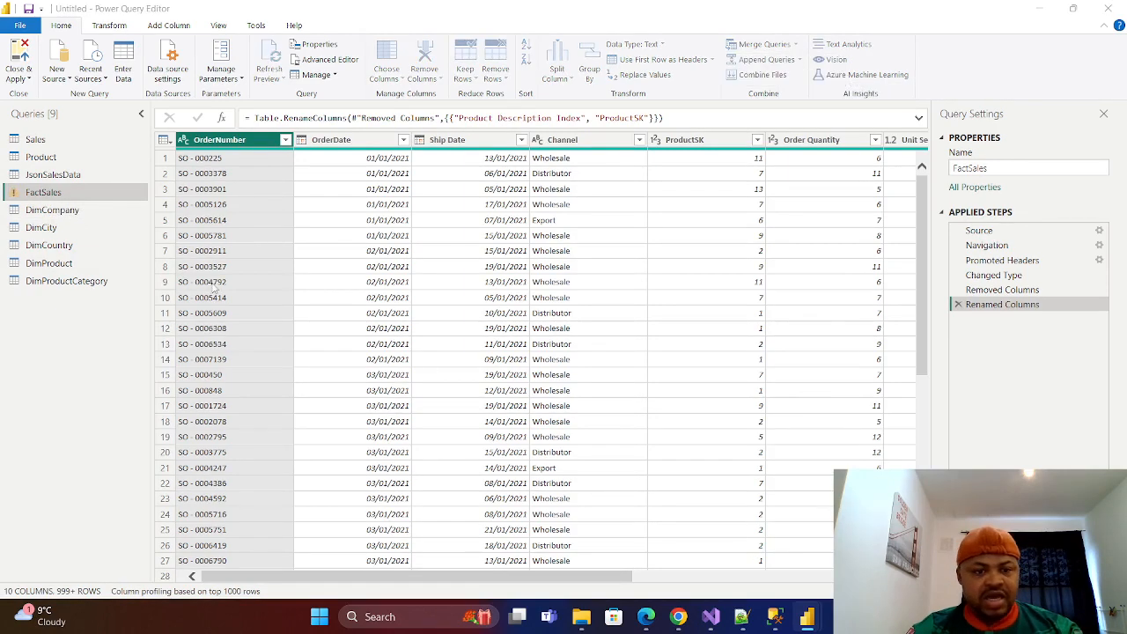
{"action": "left_click", "coordinate": [480, 285]}
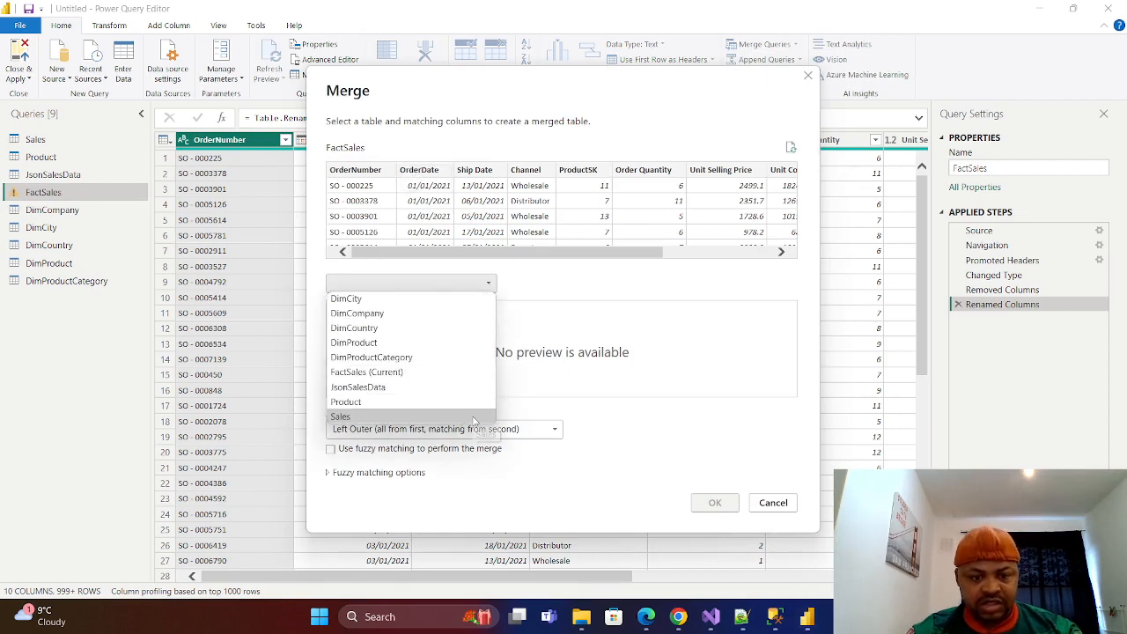
{"action": "left_click", "coordinate": [369, 314]}
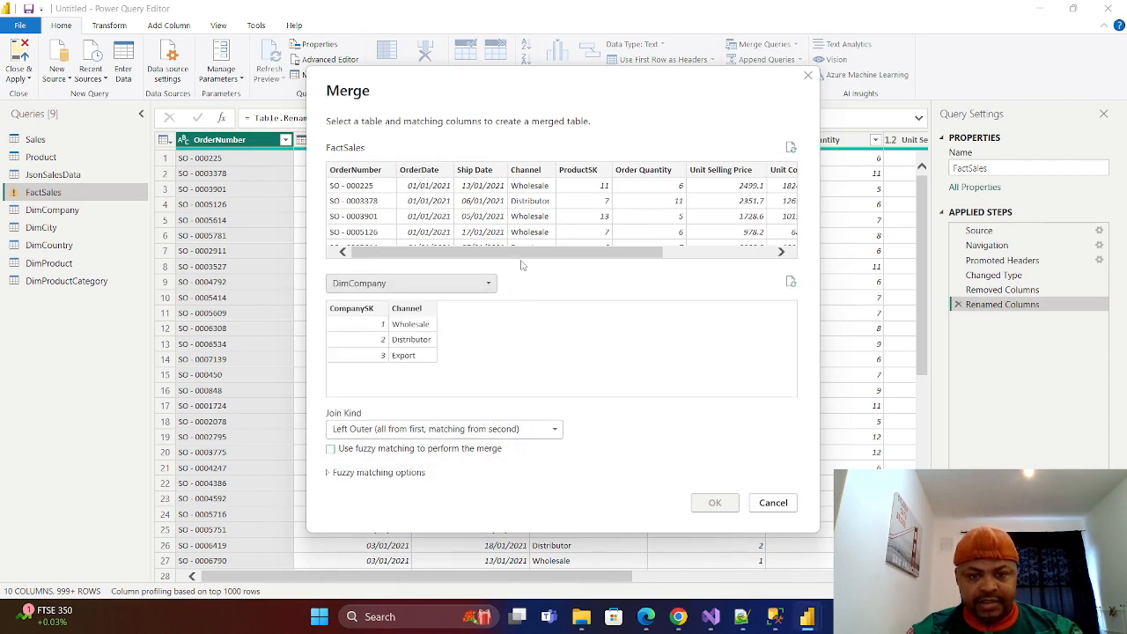
{"action": "left_click_drag", "start_coordinate": [533, 253], "coordinate": [562, 253]}
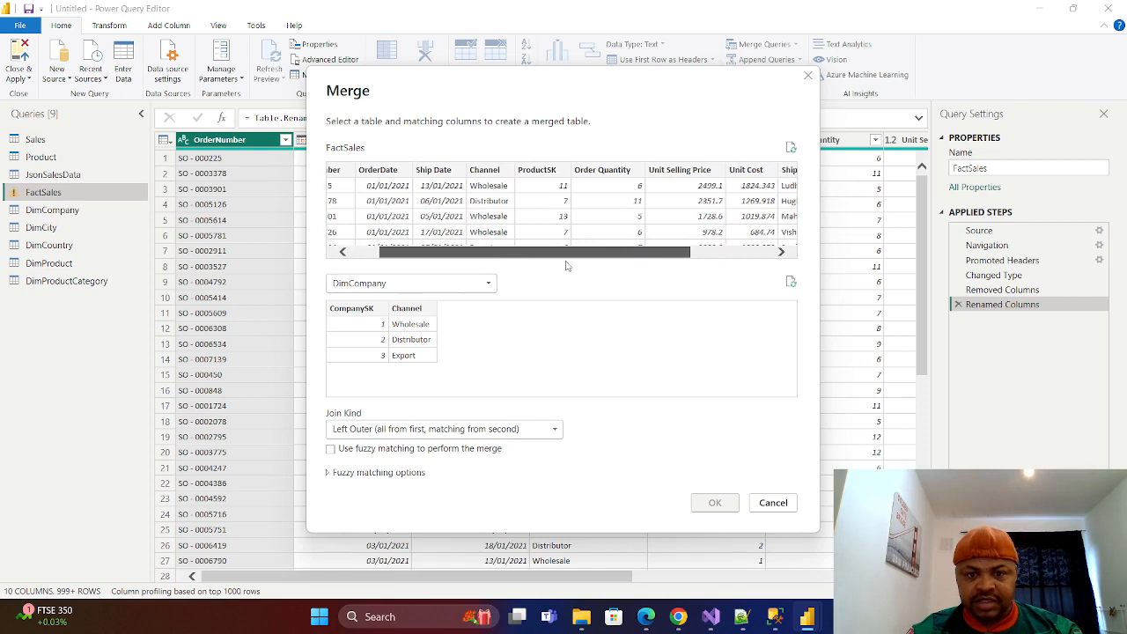
{"action": "left_click", "coordinate": [493, 171]}
{"action": "left_click", "coordinate": [423, 313]}
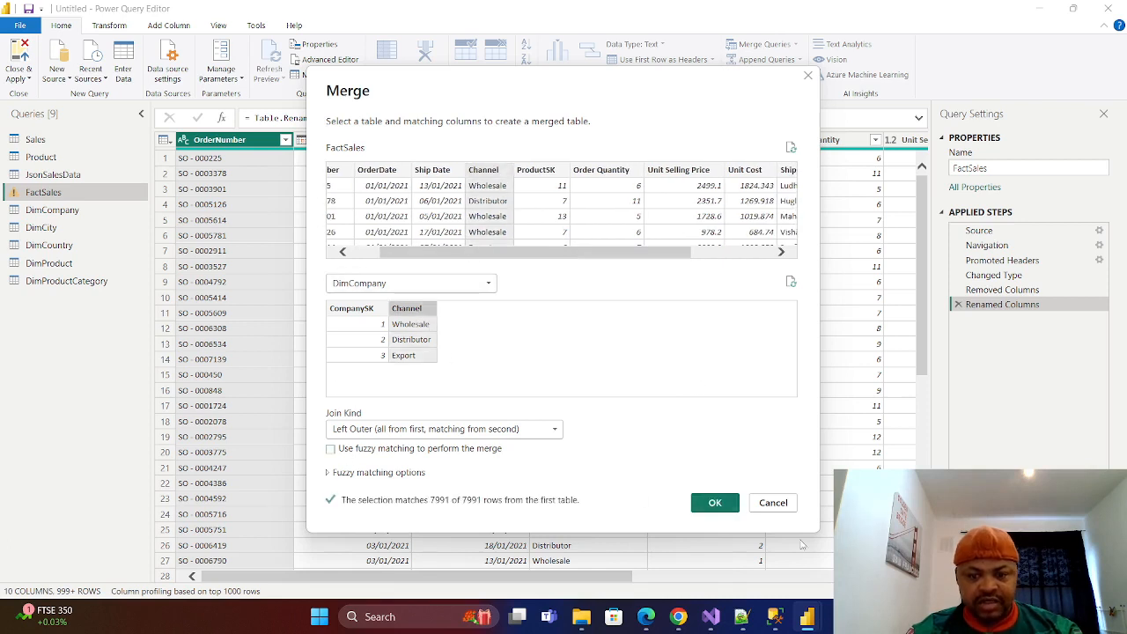
{"action": "left_click", "coordinate": [722, 504]}
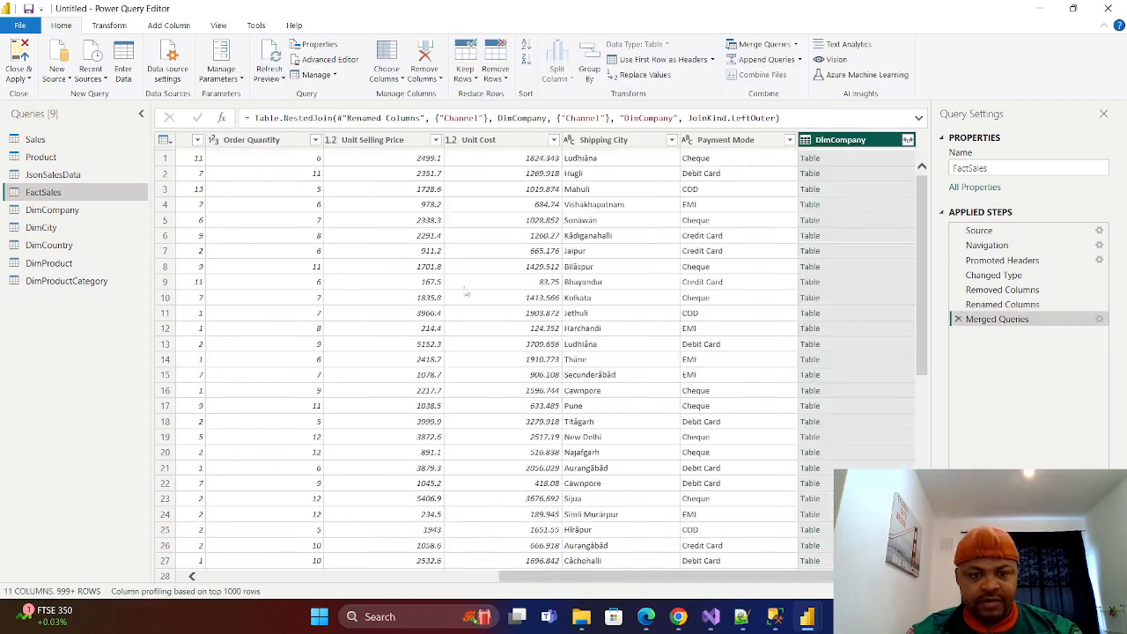
Expand the merged DimCompany column in FactSales to include only CompanySK, without the original column name as prefix.
{"action": "left_click", "coordinate": [907, 139]}
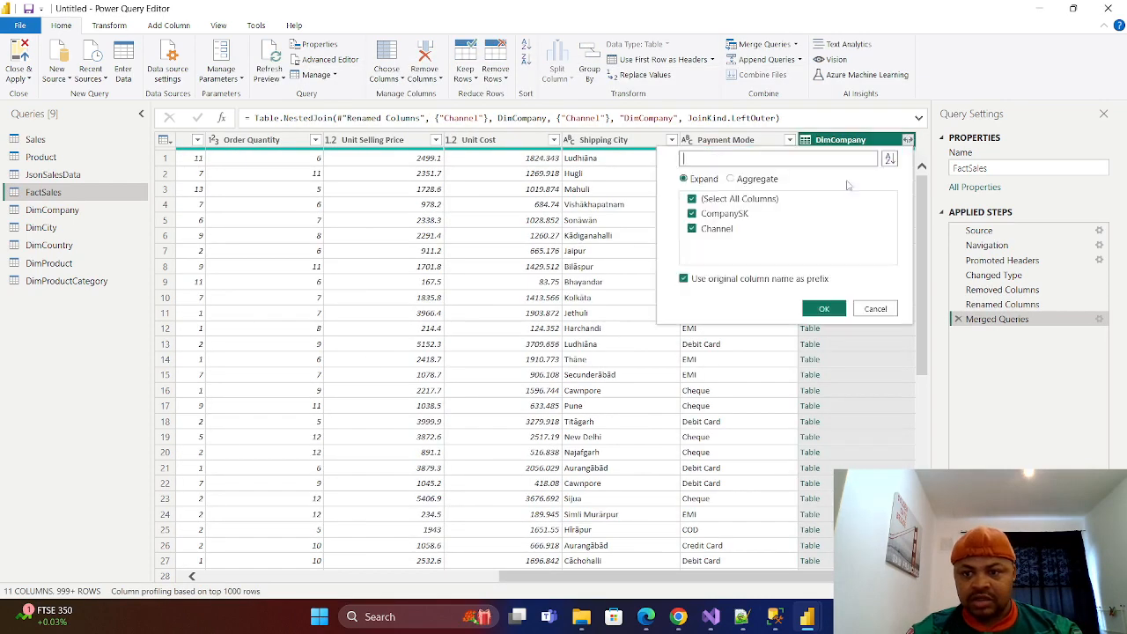
{"action": "left_click", "coordinate": [692, 199]}
{"action": "left_click", "coordinate": [692, 214]}
{"action": "left_click", "coordinate": [684, 279]}
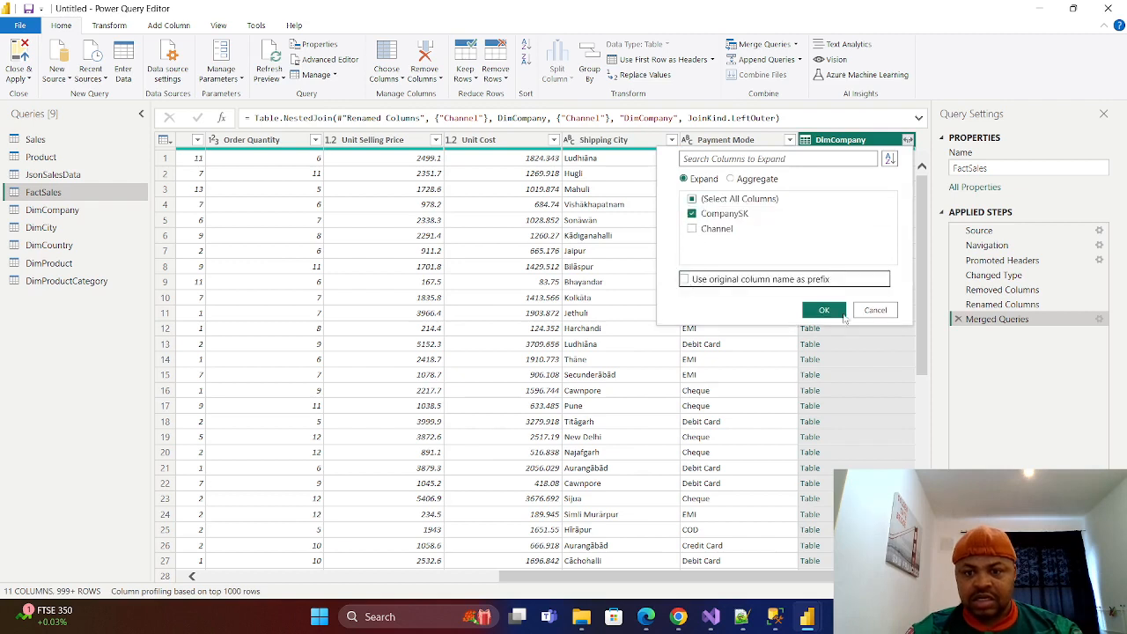
{"action": "left_click", "coordinate": [826, 313]}
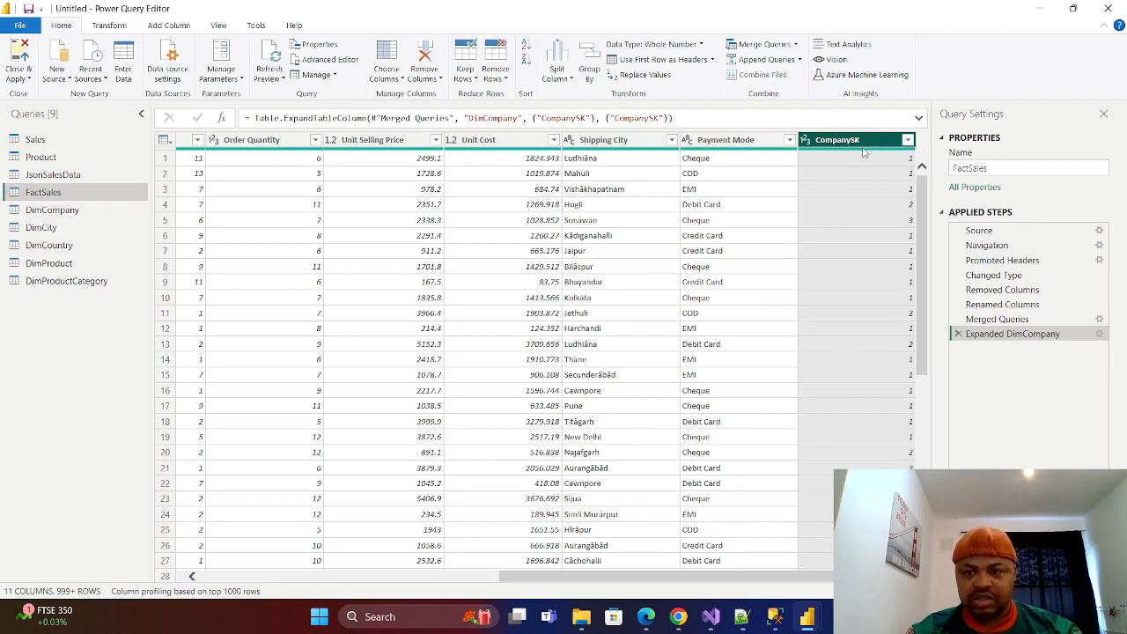
Move the CompanySK column in FactSales to sit between Channel and ProductSK.
{"action": "left_click_drag", "start_coordinate": [867, 147], "coordinate": [330, 141]}
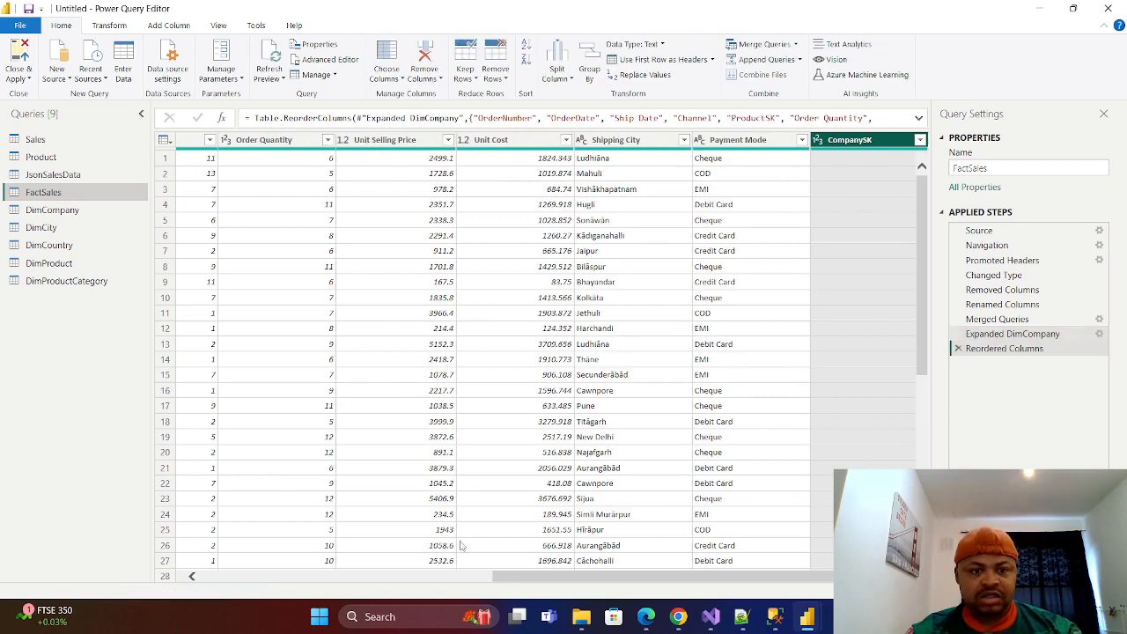
{"action": "left_click_drag", "start_coordinate": [579, 577], "coordinate": [456, 577]}
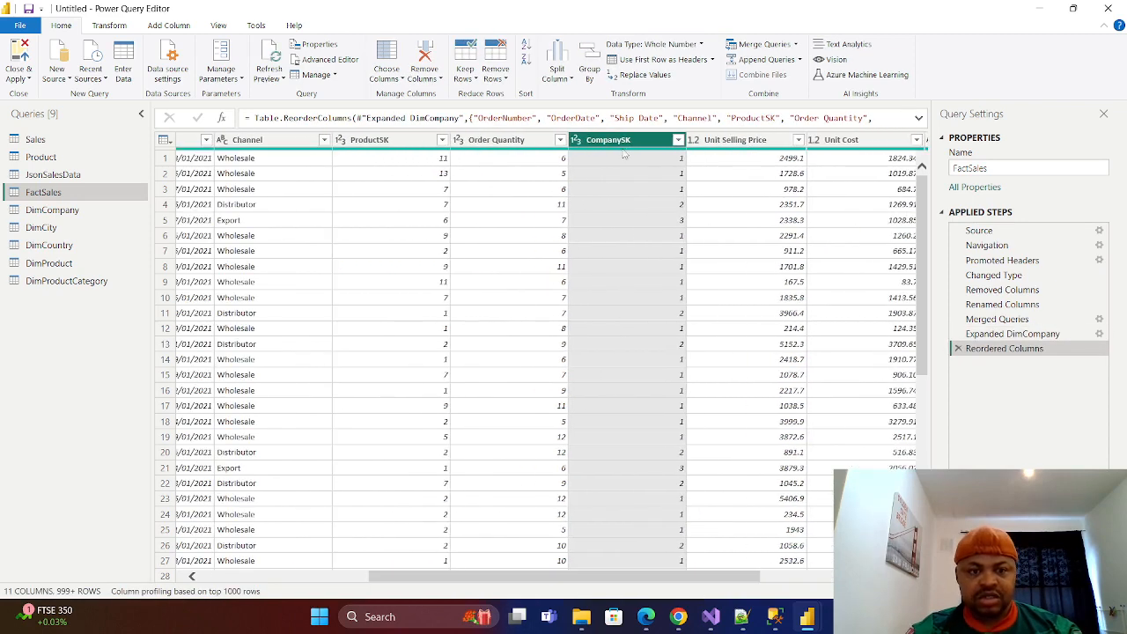
{"action": "left_click_drag", "start_coordinate": [646, 139], "coordinate": [326, 141]}
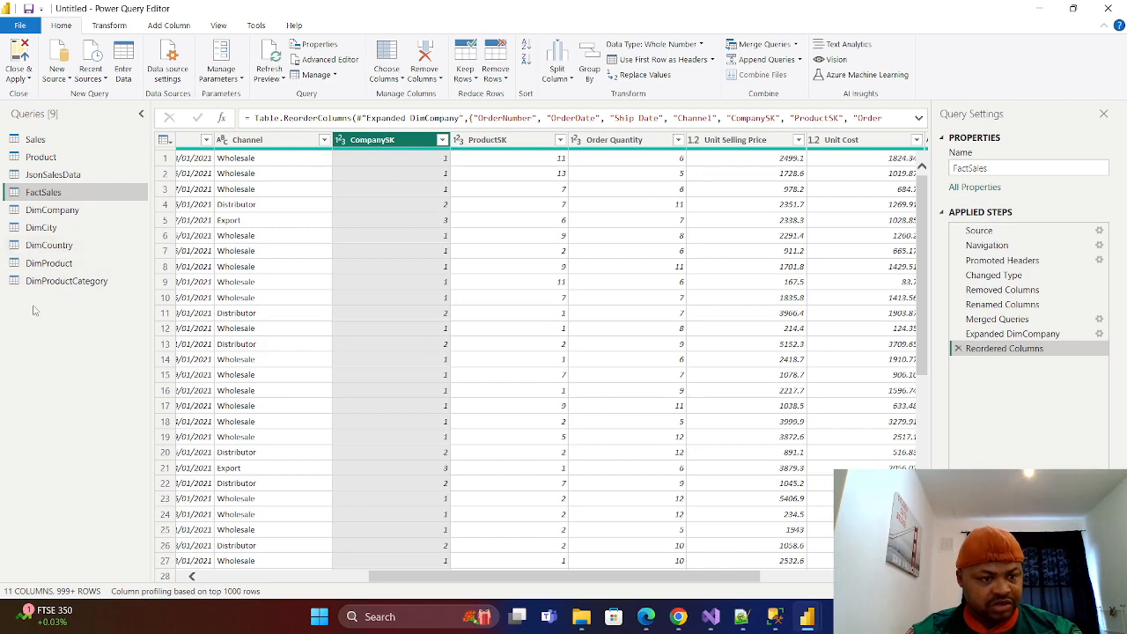
Rename the country column of the DimCountry query as "country name".
{"action": "left_click", "coordinate": [48, 246]}
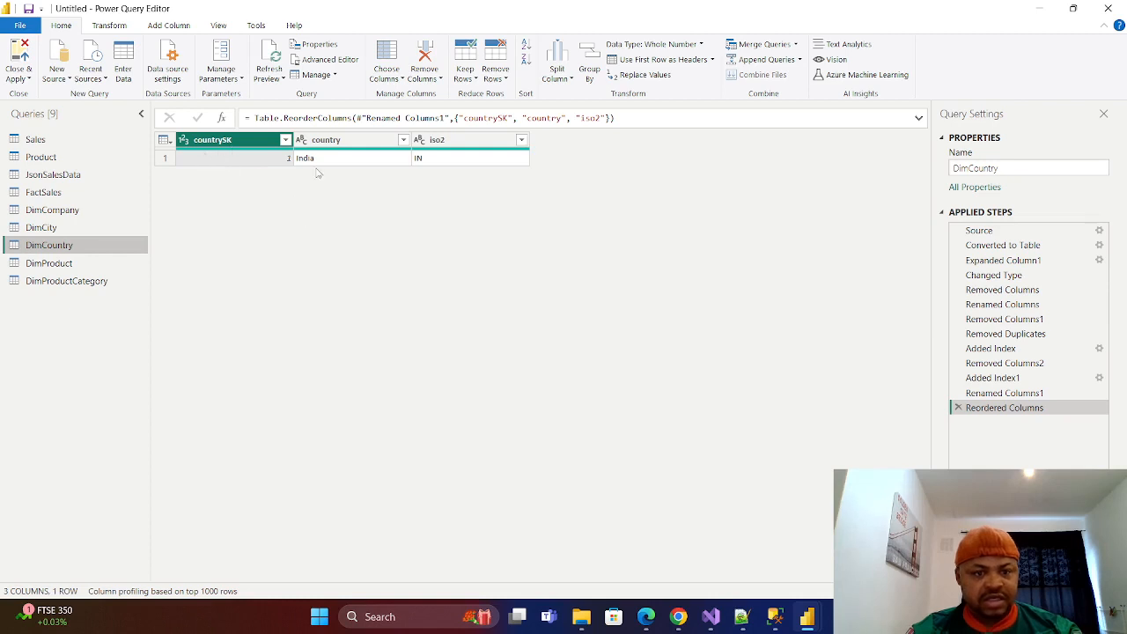
{"action": "double_click", "coordinate": [354, 142]}
{"action": "left_click", "coordinate": [360, 141]}
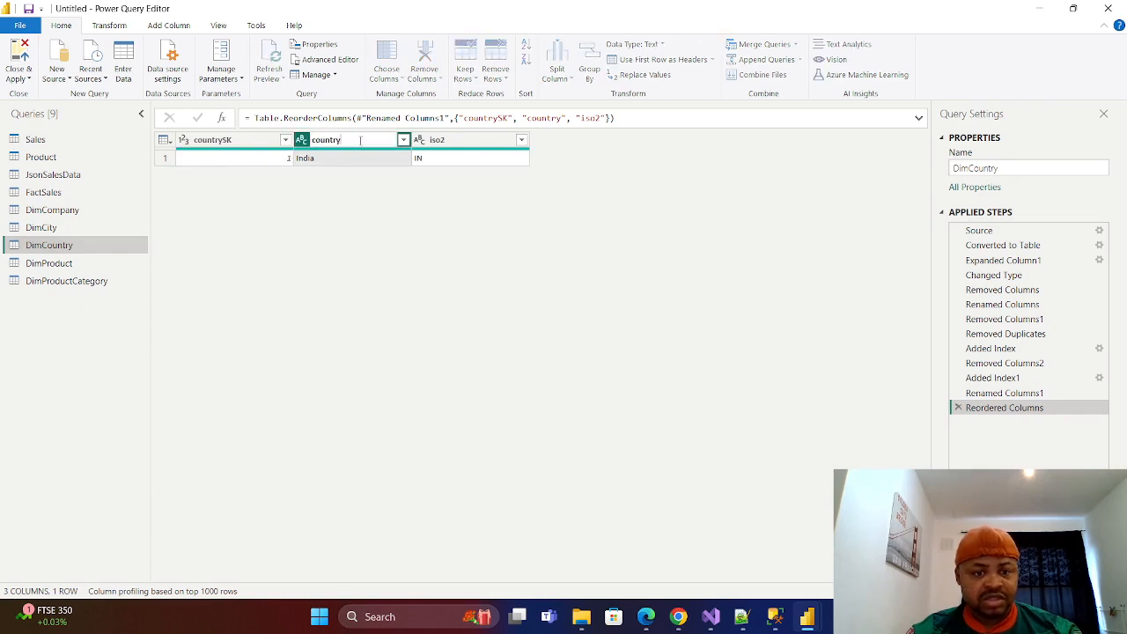
{"action": "type", "text": "Name"}
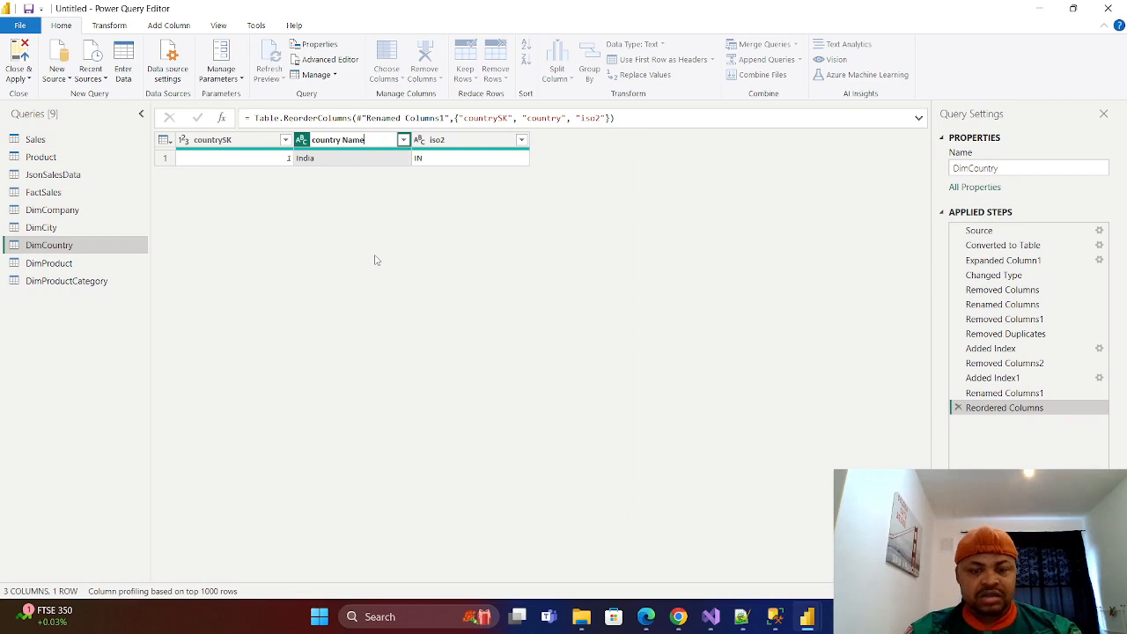
{"action": "key", "text": "BackSpace"}
{"action": "key", "text": "BackSpace"}
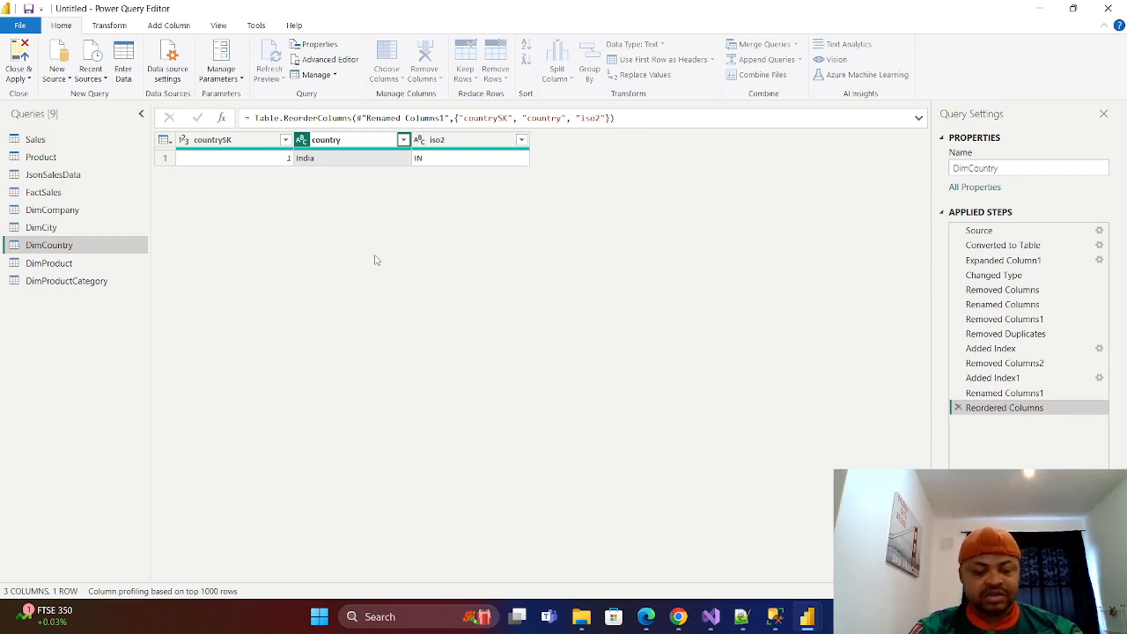
{"action": "key", "text": "Return"}
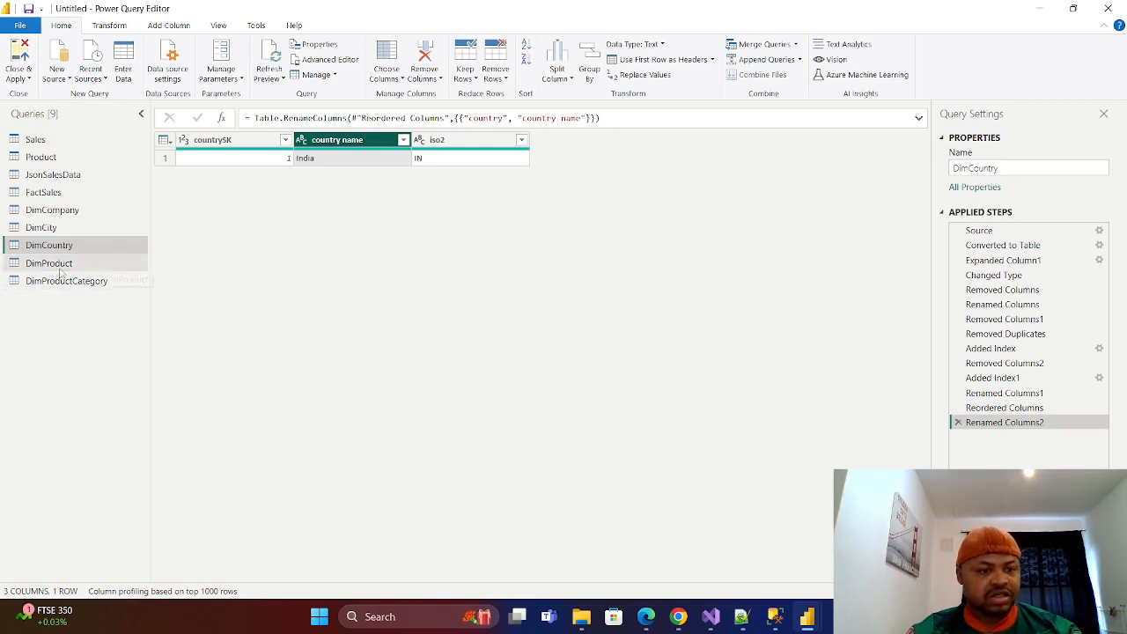
Merge DimCountry into the DimCity query, matching country to country name with a left outer join.
{"action": "left_click", "coordinate": [41, 227]}
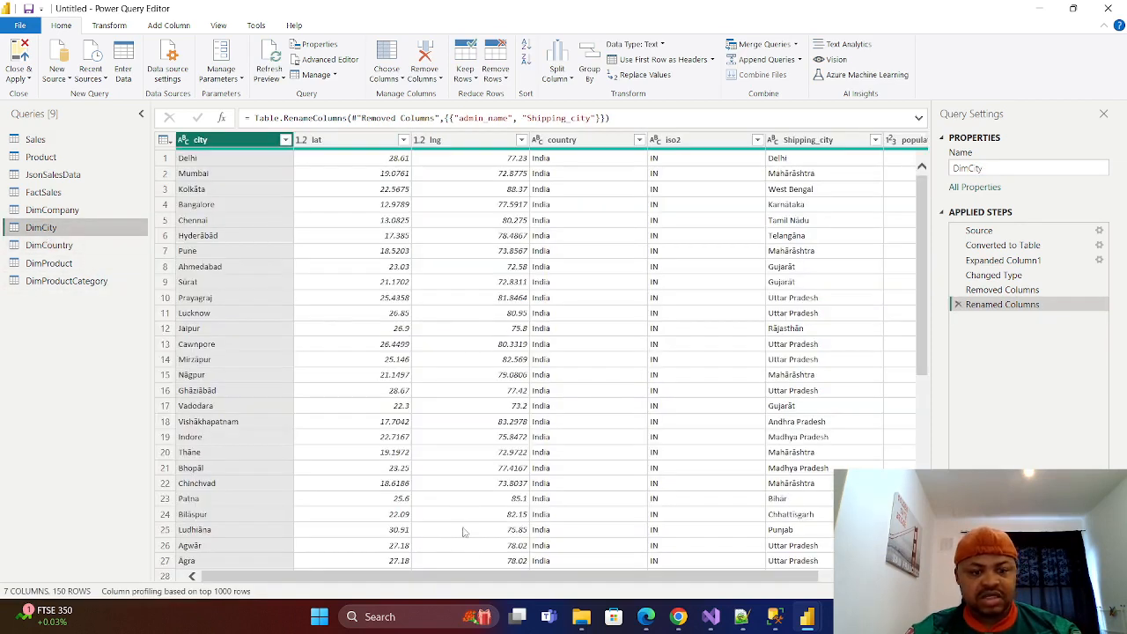
{"action": "left_click_drag", "start_coordinate": [475, 579], "coordinate": [667, 592]}
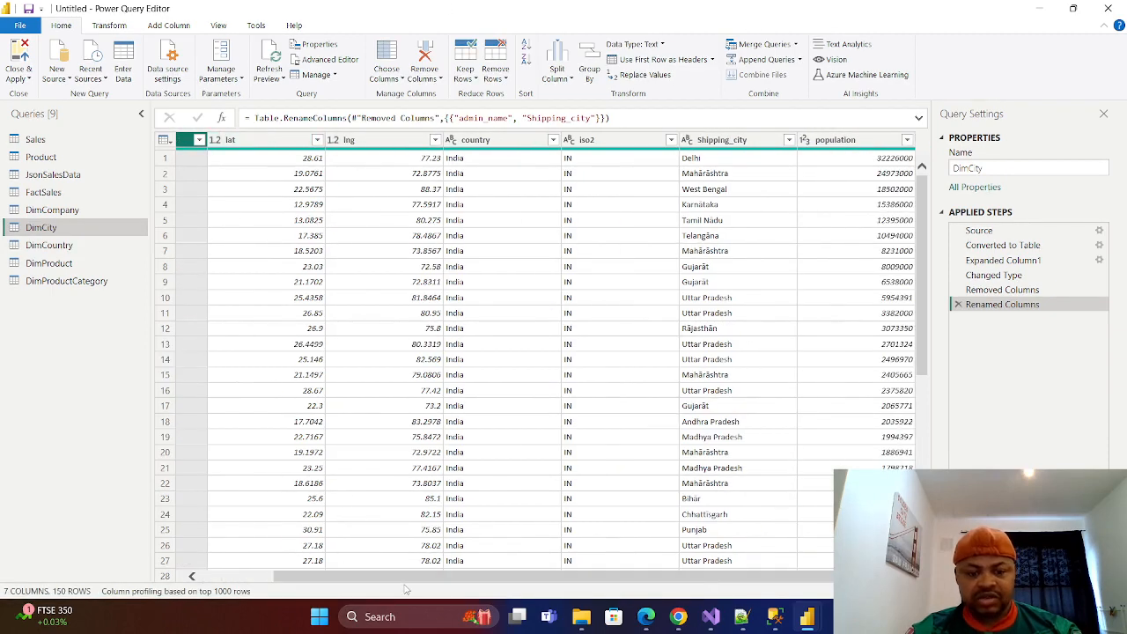
{"action": "left_click_drag", "start_coordinate": [421, 582], "coordinate": [341, 582]}
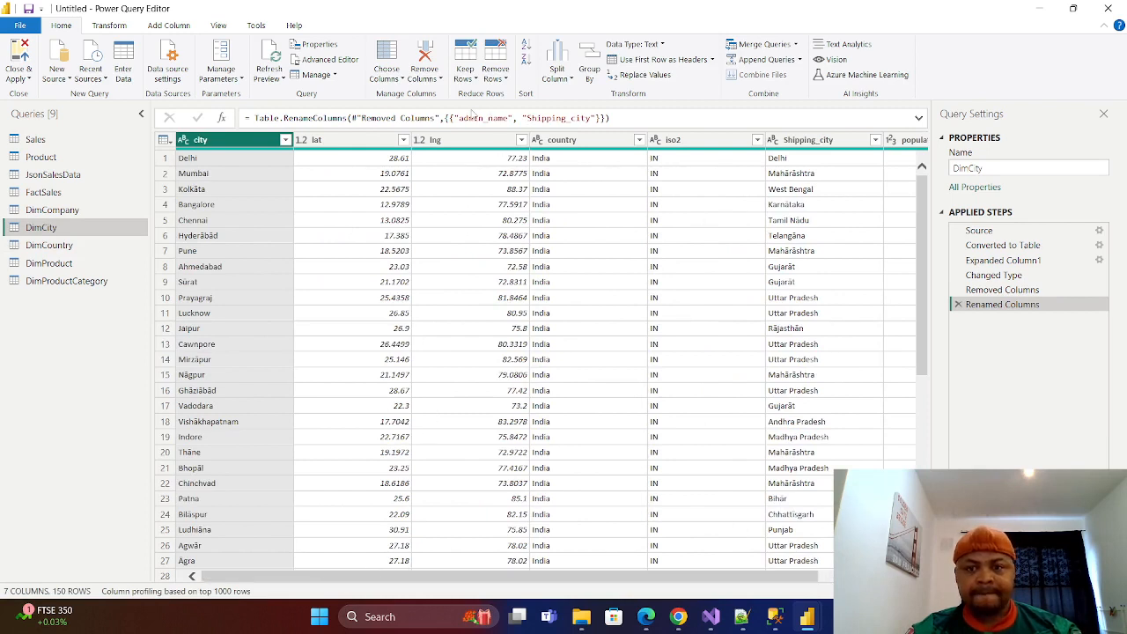
{"action": "left_click", "coordinate": [796, 45]}
{"action": "left_click", "coordinate": [781, 65]}
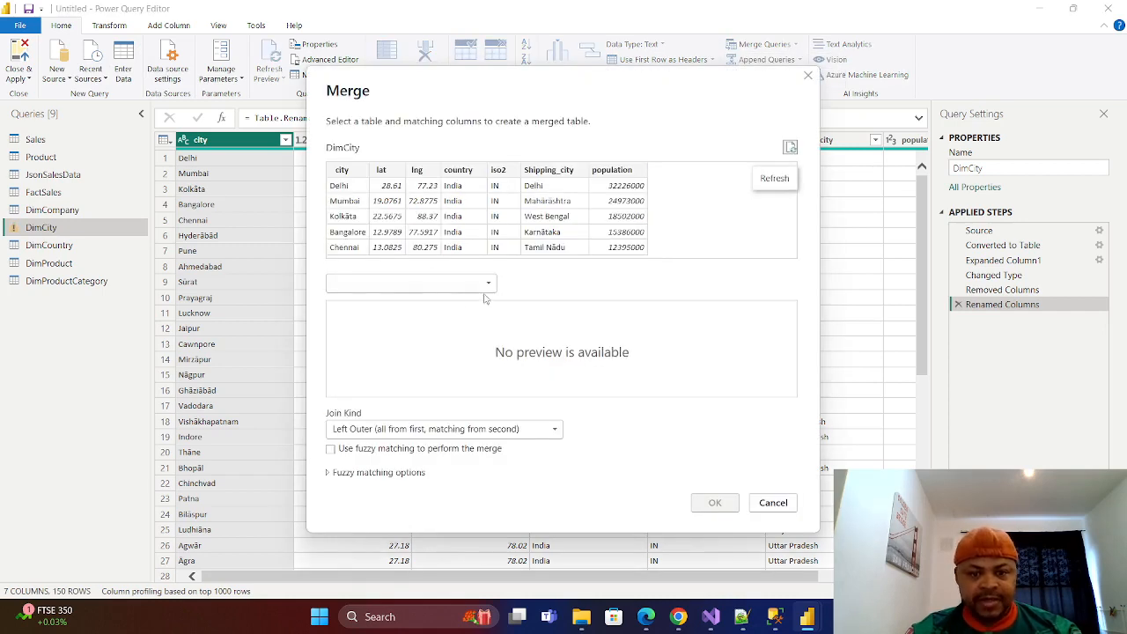
{"action": "left_click", "coordinate": [483, 284]}
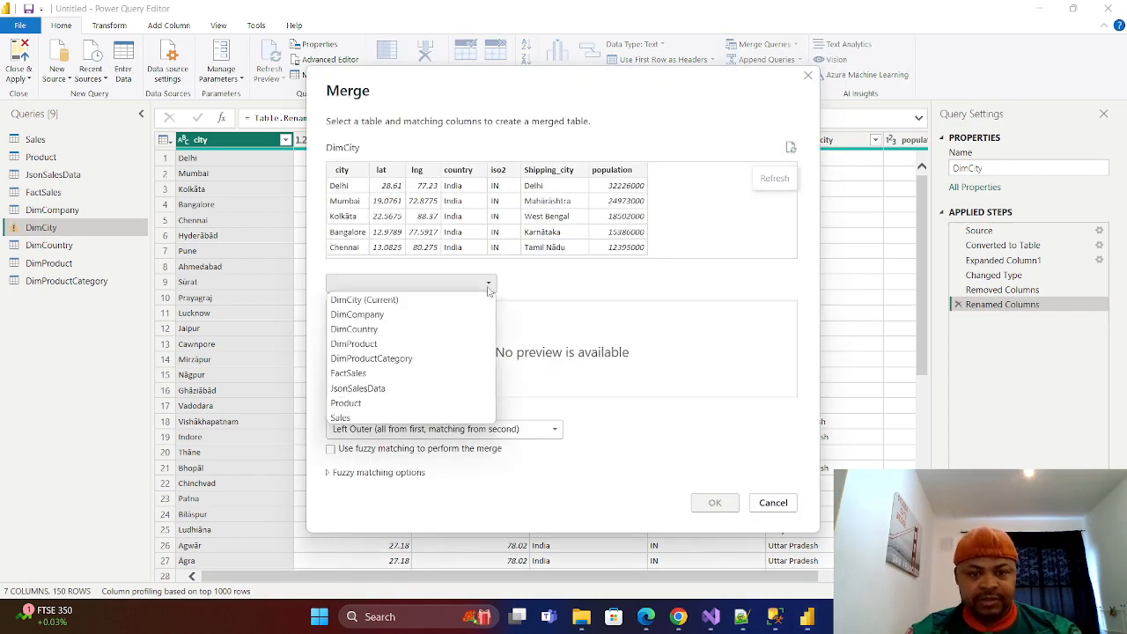
{"action": "left_click", "coordinate": [367, 329]}
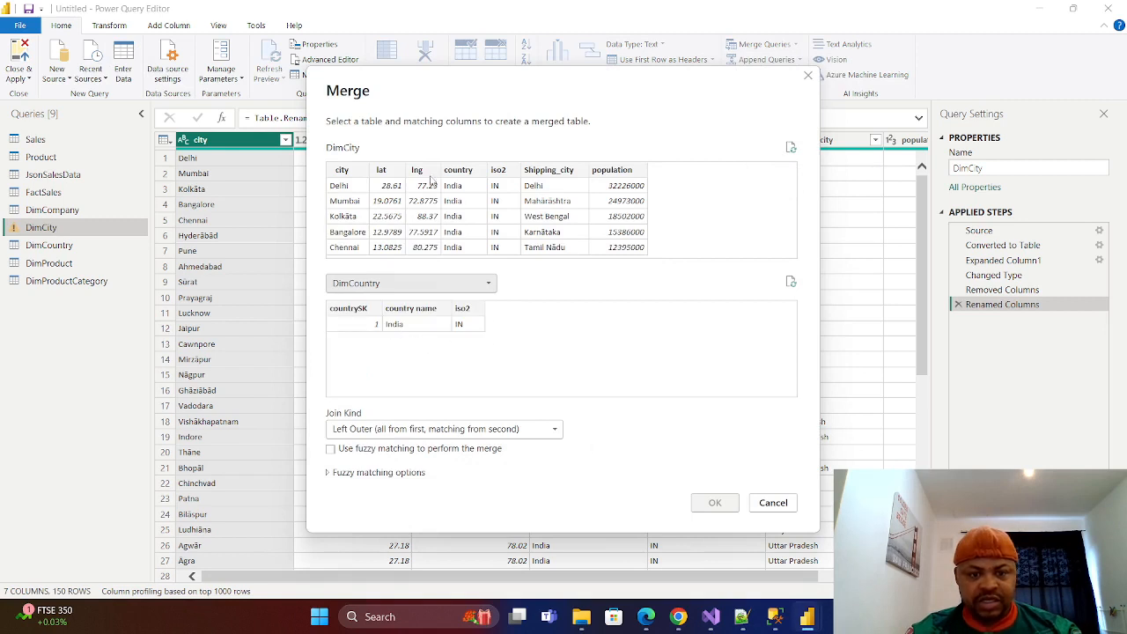
{"action": "left_click", "coordinate": [466, 176]}
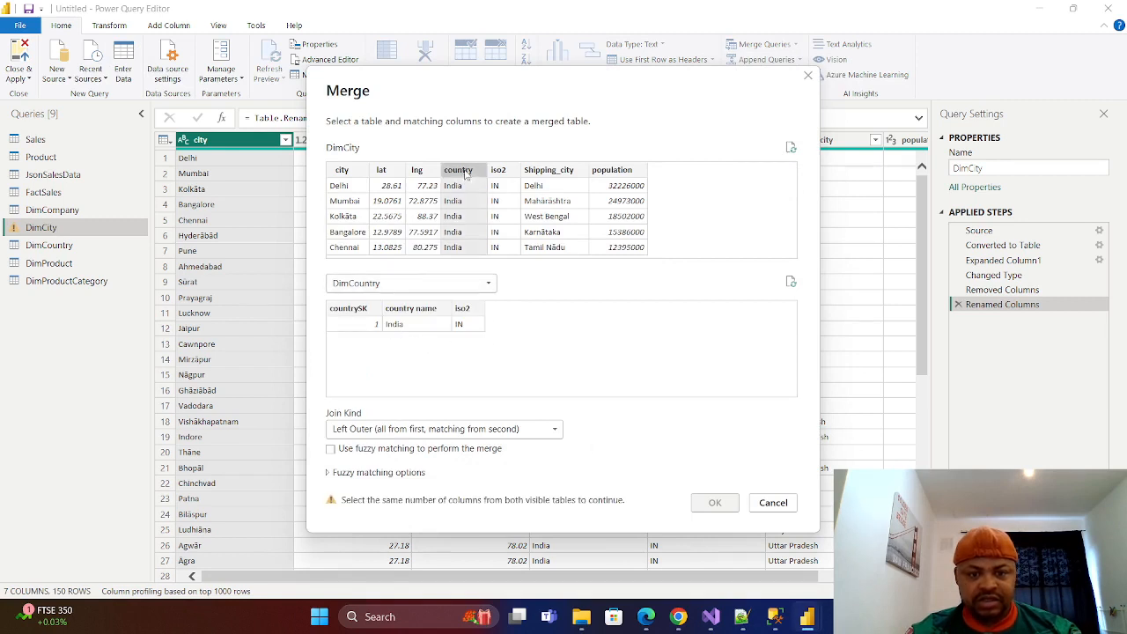
{"action": "left_click", "coordinate": [417, 319]}
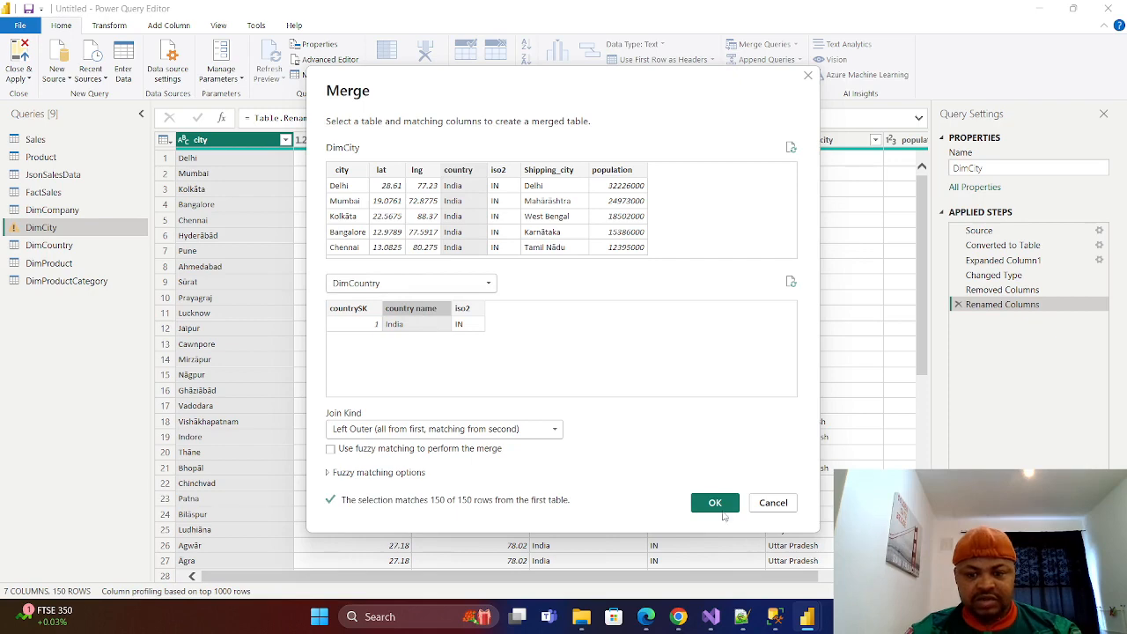
{"action": "left_click", "coordinate": [715, 502]}
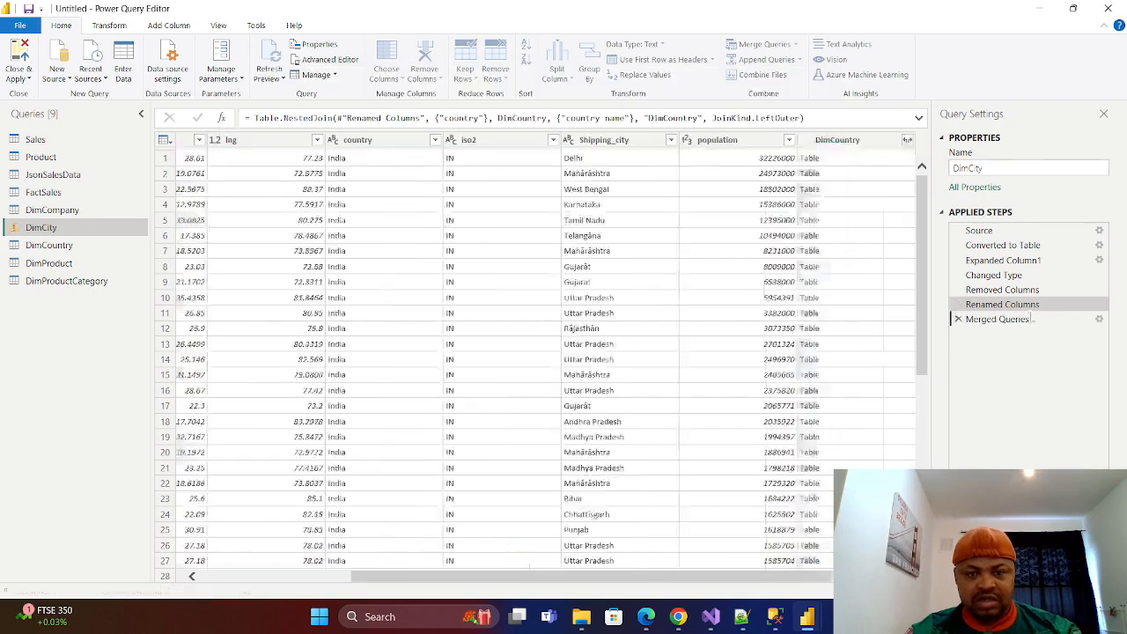
Expand the merged DimCountry column in DimCity to include only countrySK, without the original column name as prefix.
{"action": "left_click", "coordinate": [907, 141]}
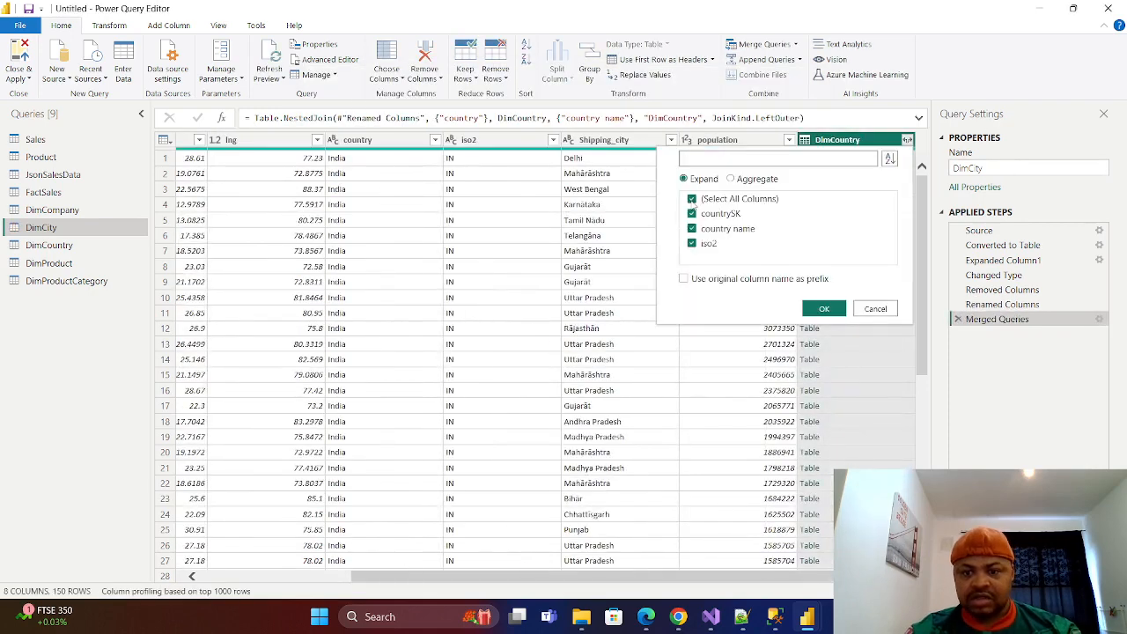
{"action": "left_click", "coordinate": [692, 199]}
{"action": "left_click", "coordinate": [692, 214]}
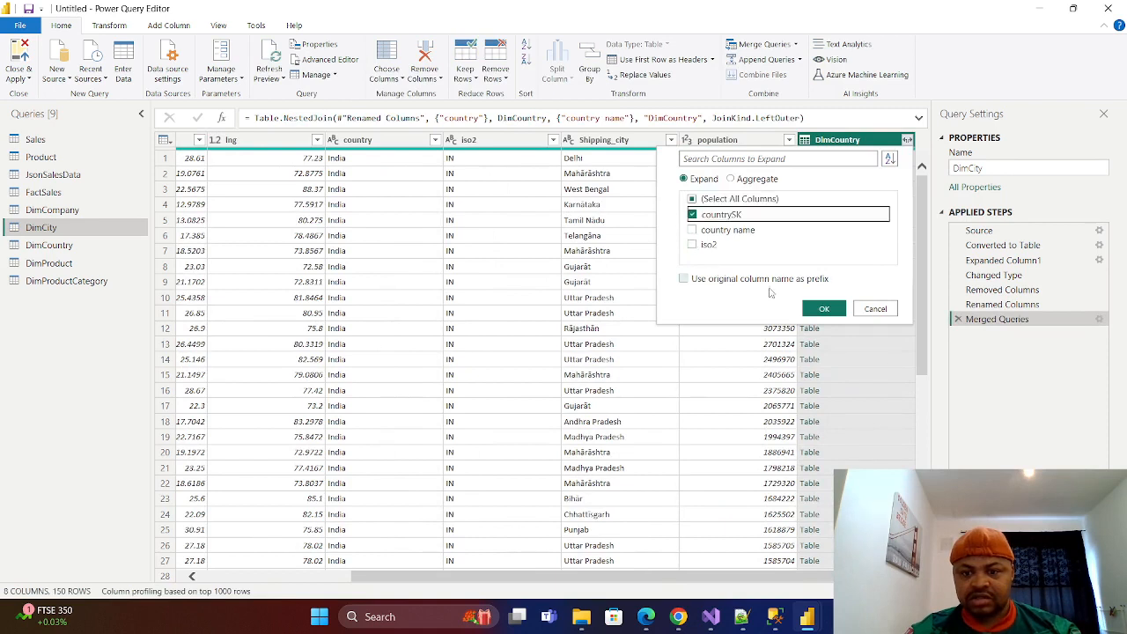
{"action": "left_click", "coordinate": [825, 309]}
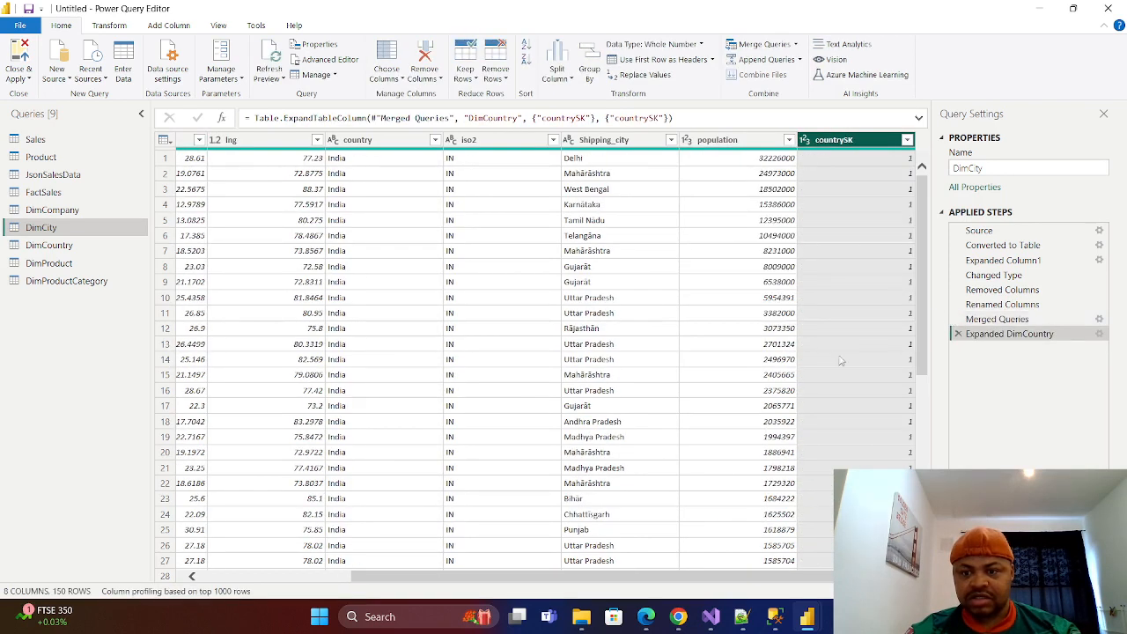
Move DimCity's countrySK column between country and iso2, then close the query editor and apply the changes to the model.
{"action": "left_click_drag", "start_coordinate": [892, 139], "coordinate": [442, 140]}
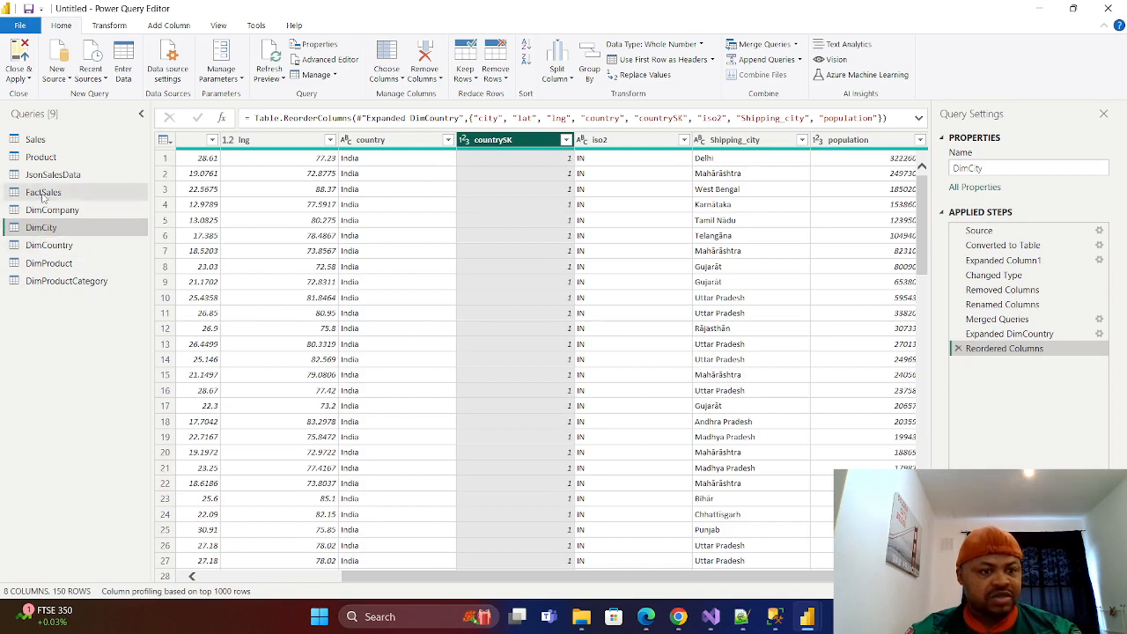
{"action": "left_click", "coordinate": [30, 80]}
{"action": "left_click", "coordinate": [37, 125]}
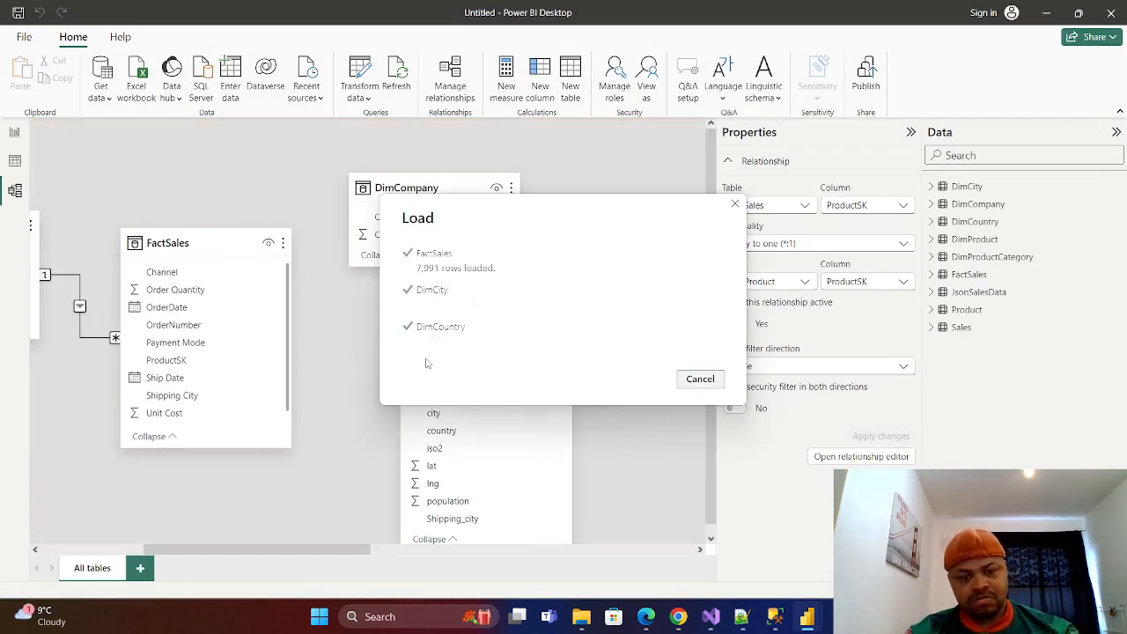
Create a relationship between DimCompany and FactSales on CompanySK.
{"action": "left_click_drag", "start_coordinate": [288, 550], "coordinate": [349, 552]}
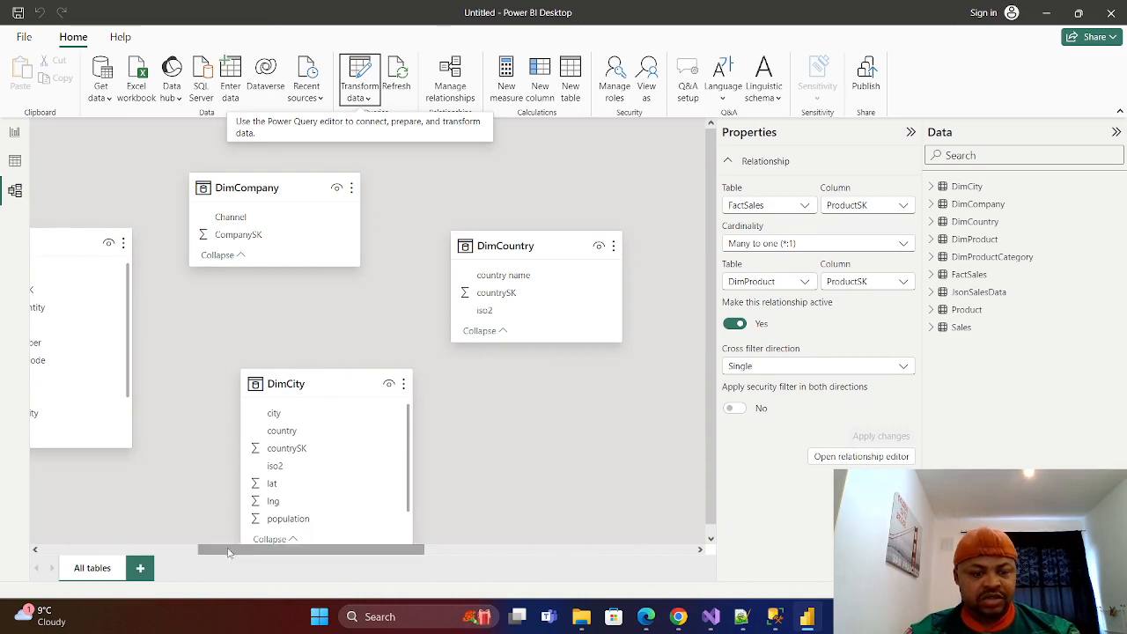
{"action": "left_click_drag", "start_coordinate": [230, 552], "coordinate": [148, 553]}
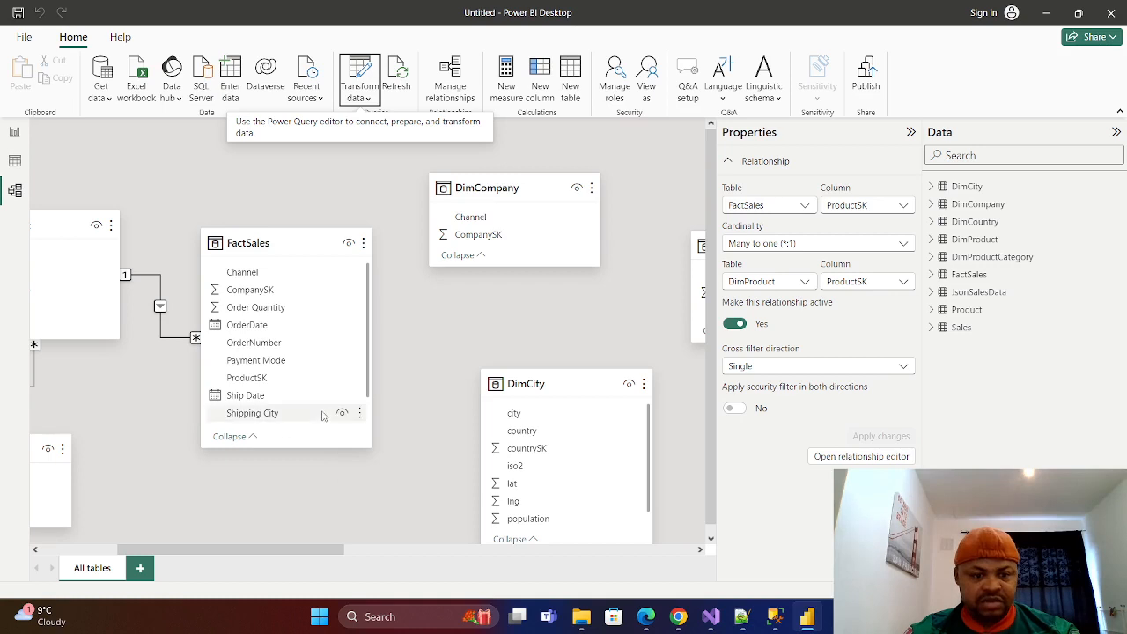
{"action": "scroll", "coordinate": [296, 384], "scroll_direction": "down", "scroll_amount": 3}
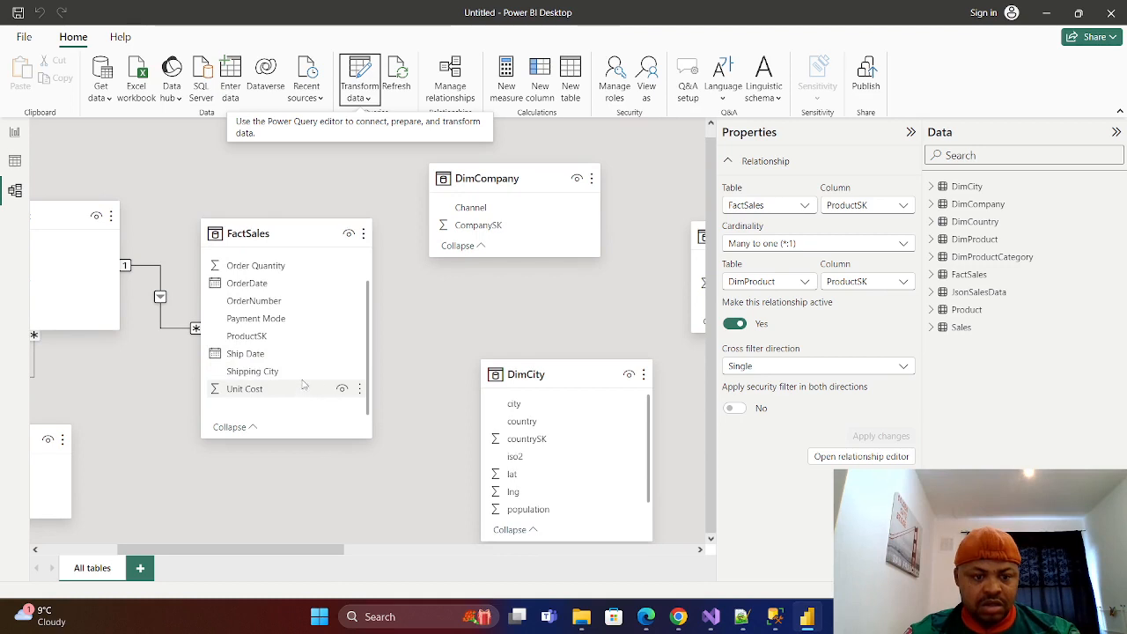
{"action": "scroll", "coordinate": [302, 384], "scroll_direction": "up", "scroll_amount": 3}
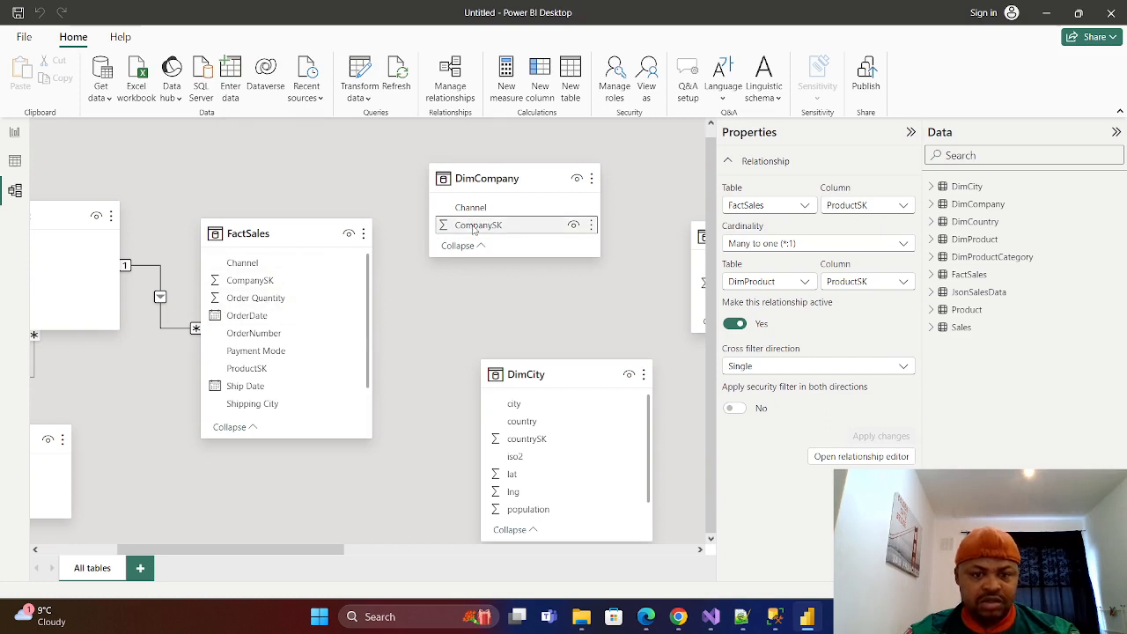
{"action": "left_click_drag", "start_coordinate": [474, 228], "coordinate": [273, 281]}
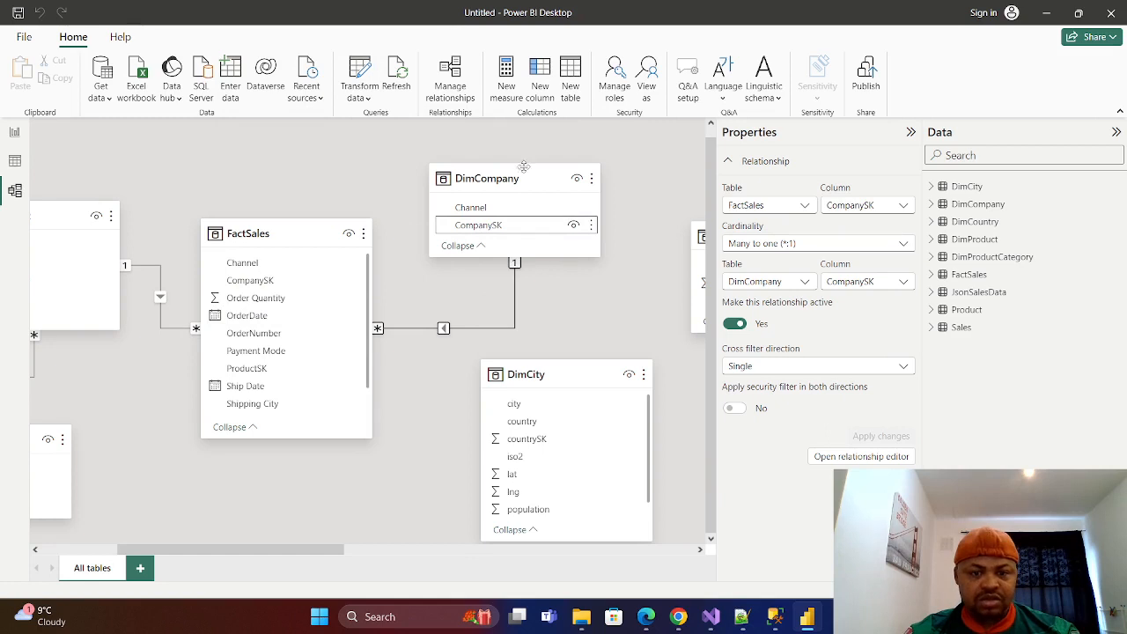
Rearrange the model diagram with DimCompany beneath FactSales, DimCity beside FactSales, and DimCountry beneath DimCity.
{"action": "left_click_drag", "start_coordinate": [524, 167], "coordinate": [496, 156]}
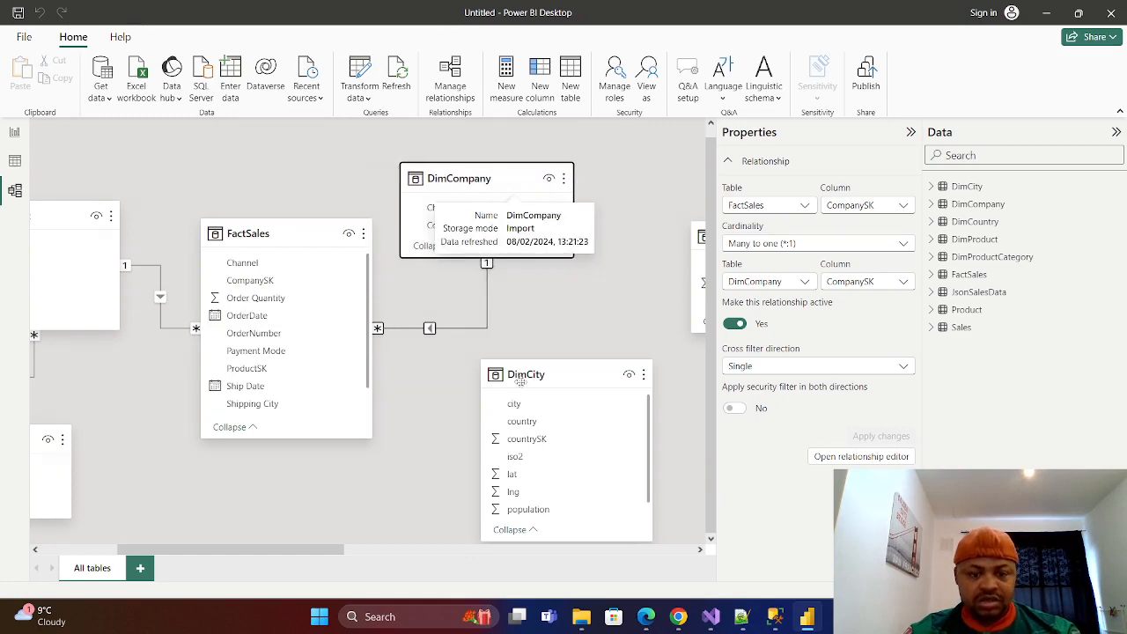
{"action": "left_click_drag", "start_coordinate": [321, 551], "coordinate": [390, 549]}
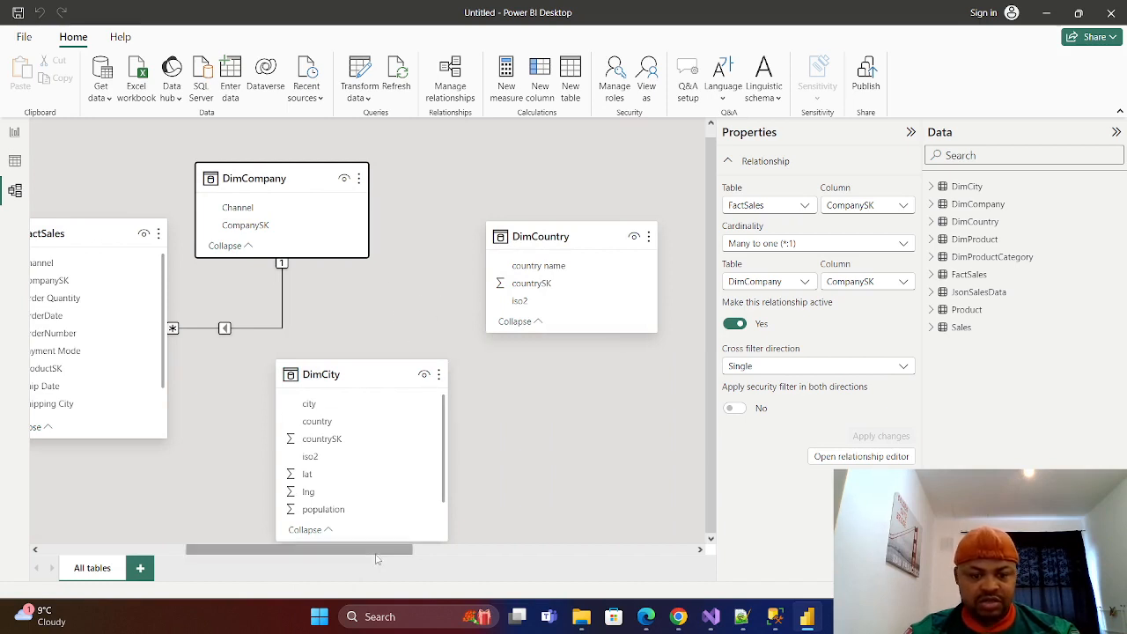
{"action": "left_click_drag", "start_coordinate": [376, 557], "coordinate": [373, 529]}
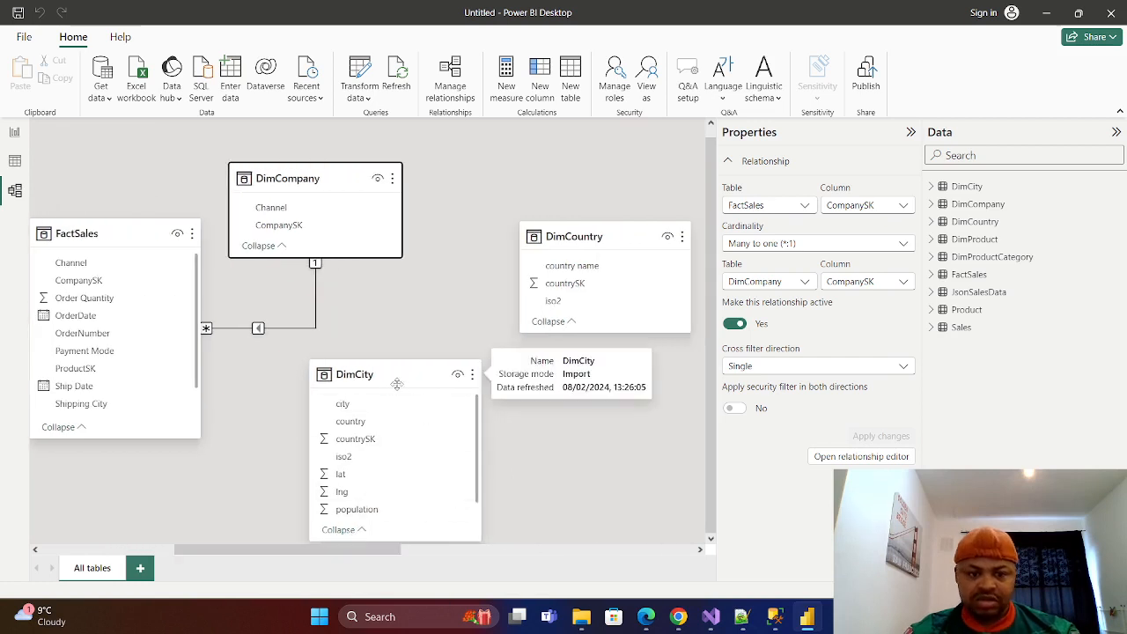
{"action": "left_click_drag", "start_coordinate": [366, 167], "coordinate": [202, 524]}
{"action": "scroll", "coordinate": [422, 423], "scroll_direction": "down", "scroll_amount": 1}
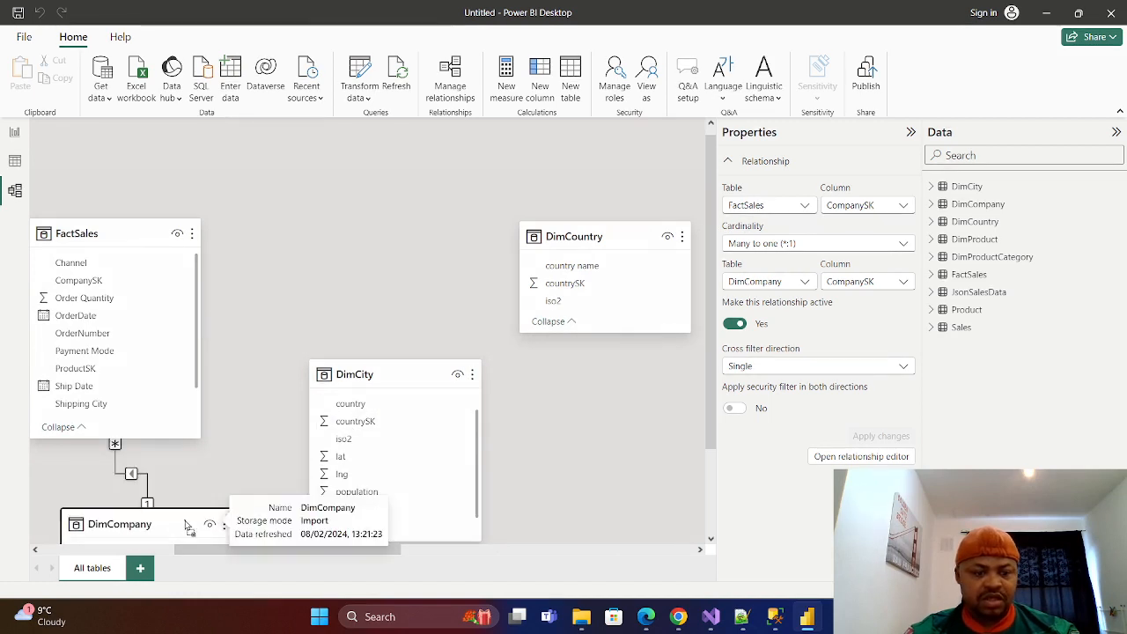
{"action": "left_click_drag", "start_coordinate": [387, 374], "coordinate": [382, 180]}
{"action": "left_click_drag", "start_coordinate": [628, 244], "coordinate": [383, 505]}
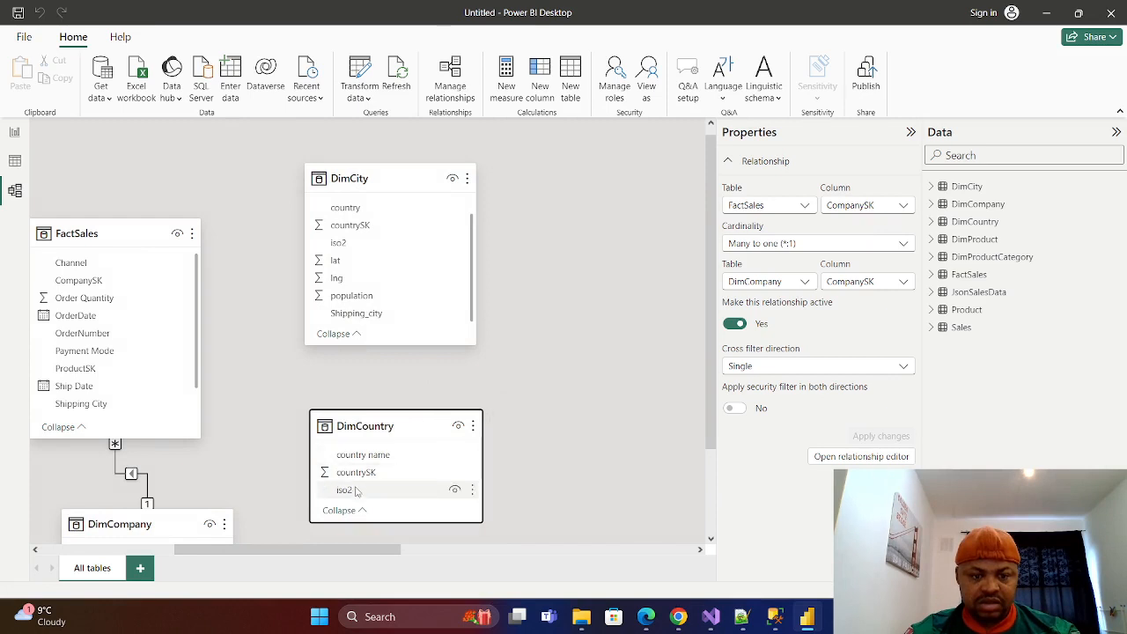
Create a relationship between DimCountry and DimCity on countrySK, and shift DimCity closer to FactSales.
{"action": "left_click_drag", "start_coordinate": [363, 477], "coordinate": [354, 229]}
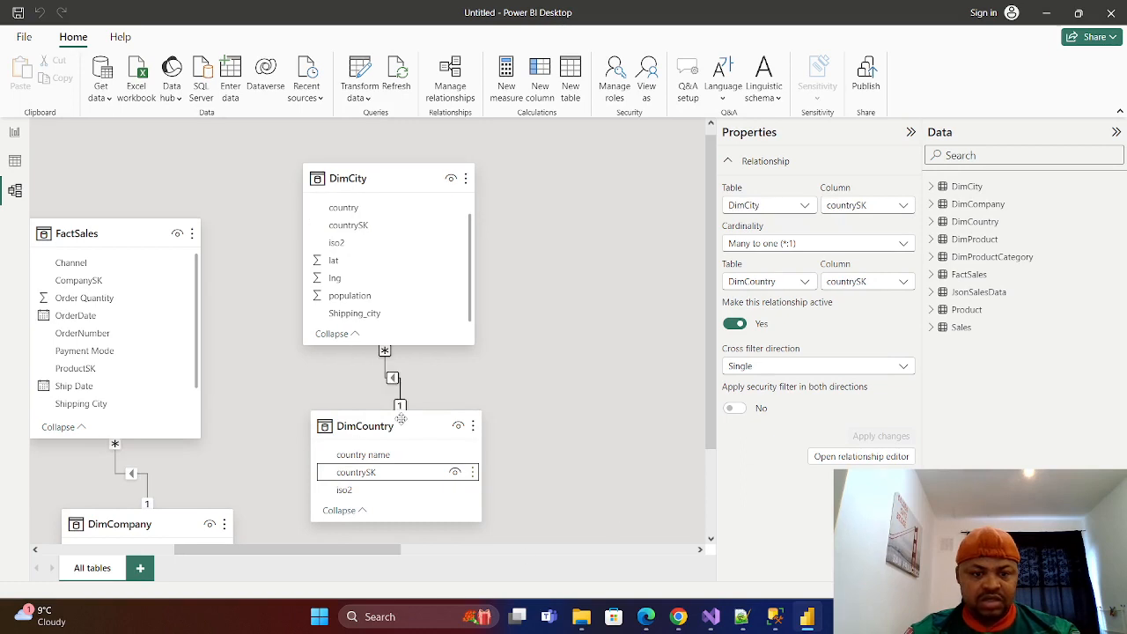
{"action": "left_click_drag", "start_coordinate": [411, 176], "coordinate": [368, 174]}
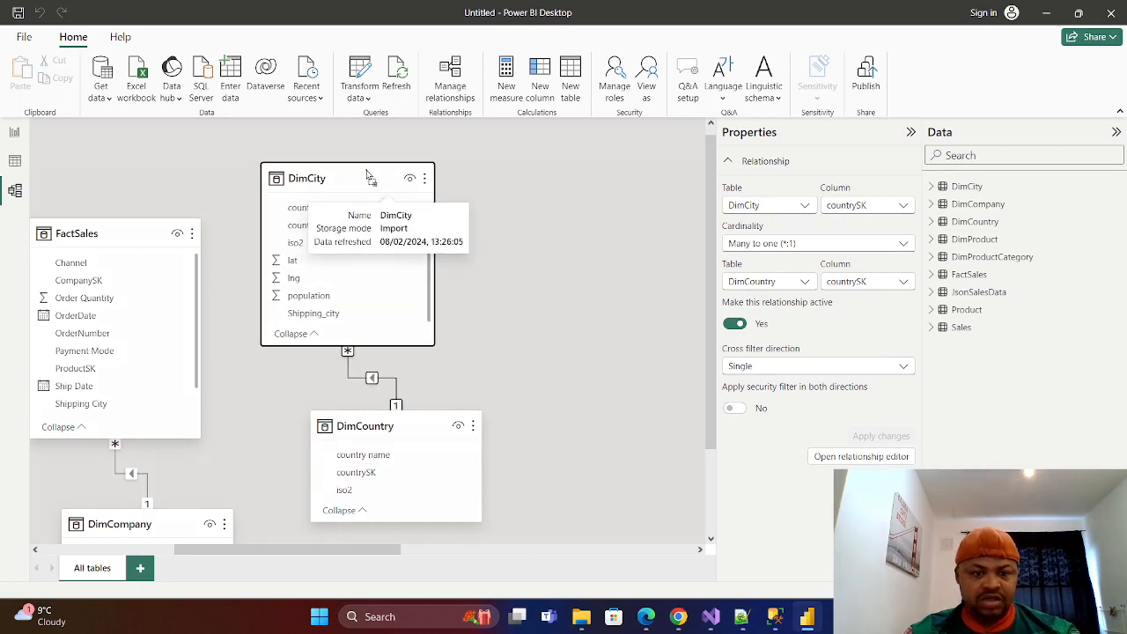
Create a relationship between the city column of DimCity and the Shipping City column of FactSales.
{"action": "left_click_drag", "start_coordinate": [269, 550], "coordinate": [230, 527]}
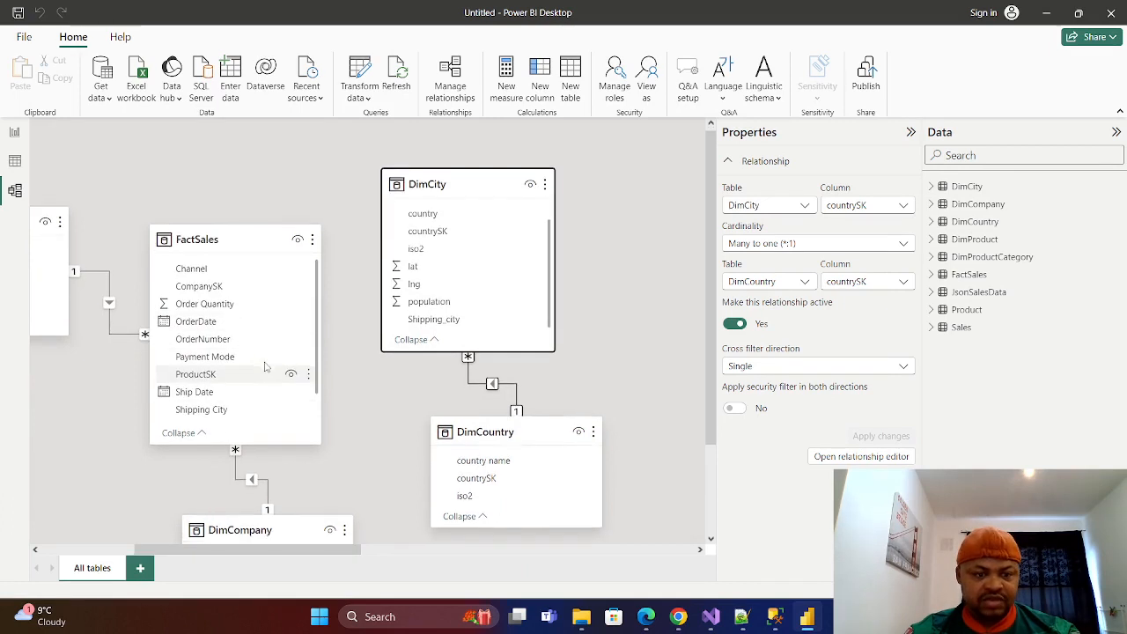
{"action": "scroll", "coordinate": [299, 352], "scroll_direction": "down", "scroll_amount": 1}
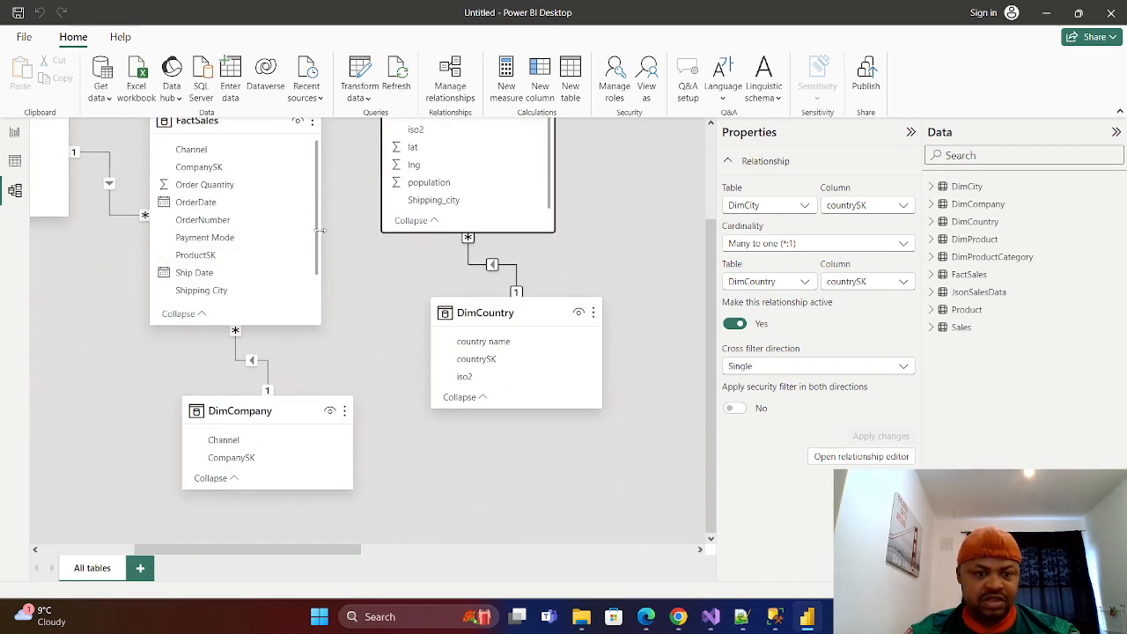
{"action": "scroll", "coordinate": [317, 242], "scroll_direction": "down", "scroll_amount": 1}
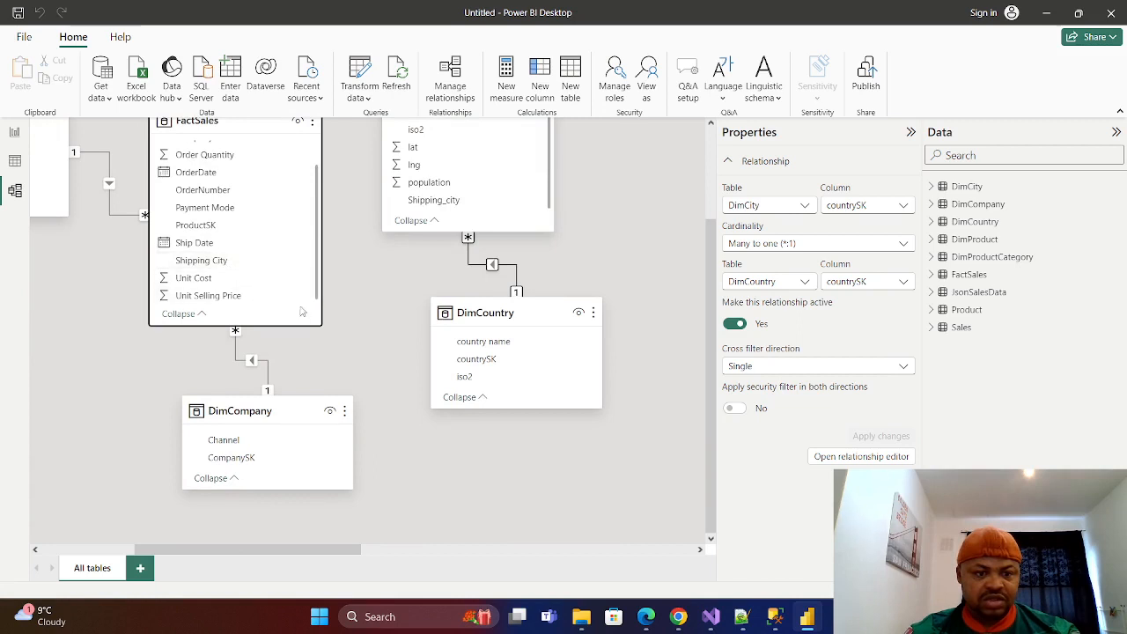
{"action": "scroll", "coordinate": [321, 316], "scroll_direction": "up", "scroll_amount": 1}
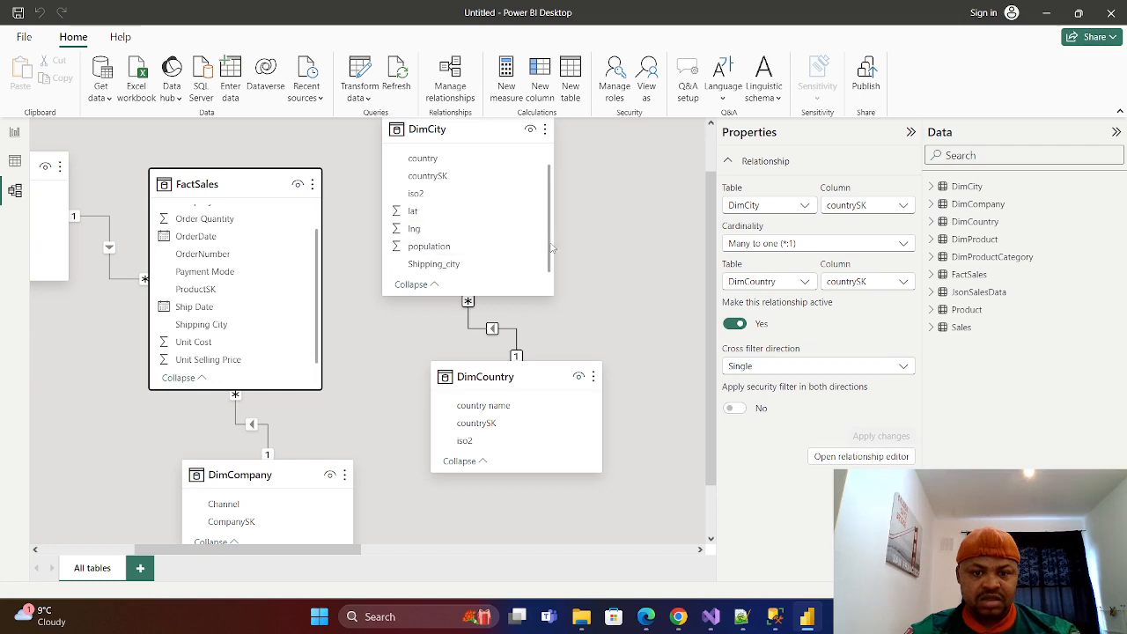
{"action": "scroll", "coordinate": [552, 249], "scroll_direction": "up", "scroll_amount": 1}
{"action": "left_click_drag", "start_coordinate": [415, 158], "coordinate": [202, 326]}
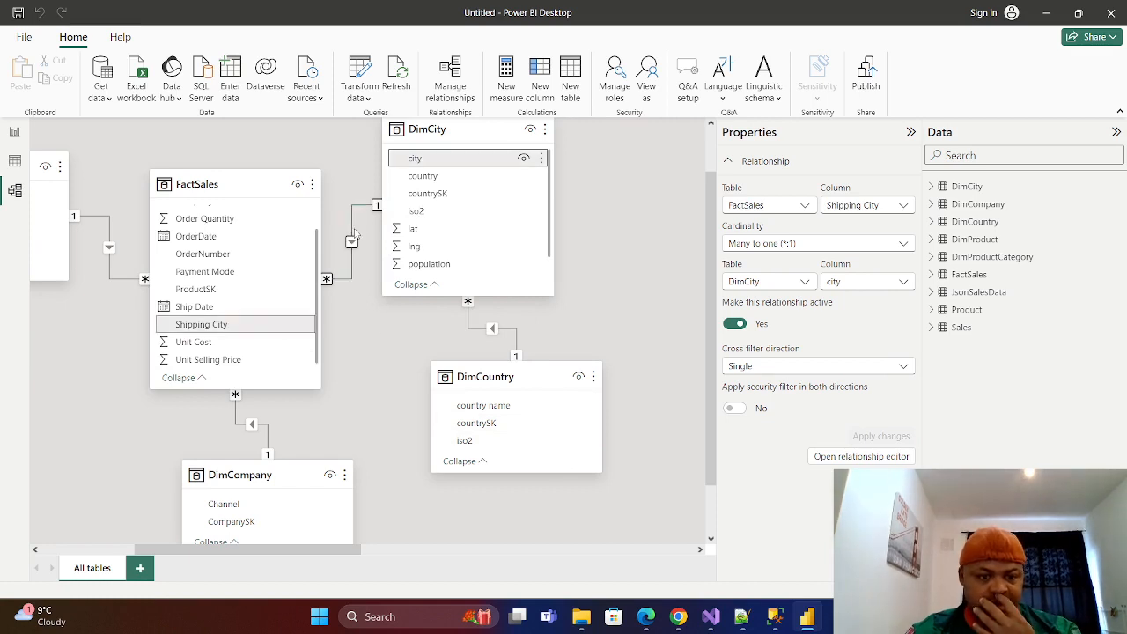
Collapse the relationship properties to widen the diagram and examine how FactSales connects to all the dimension tables.
{"action": "scroll", "coordinate": [572, 247], "scroll_direction": "up", "scroll_amount": 1}
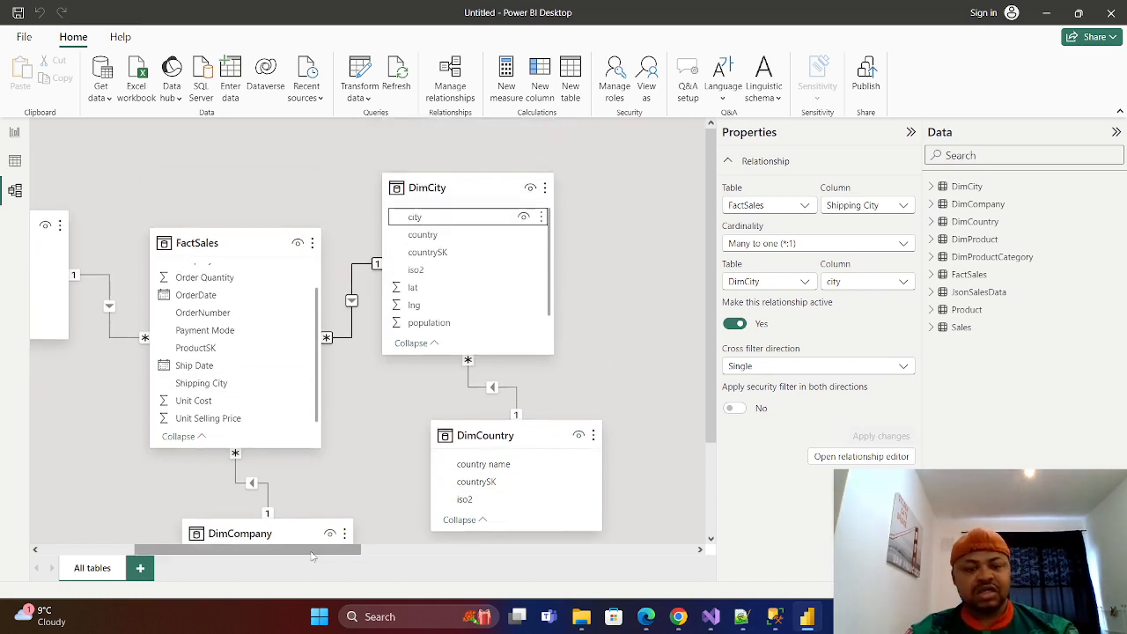
{"action": "left_click_drag", "start_coordinate": [311, 556], "coordinate": [282, 555]}
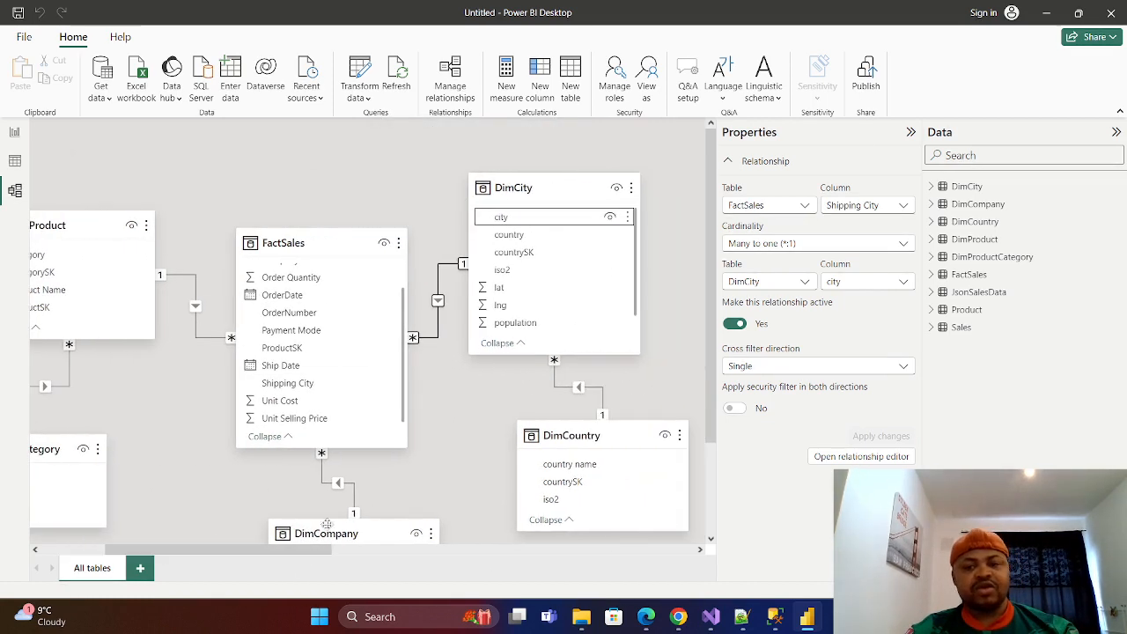
{"action": "left_click", "coordinate": [912, 133]}
{"action": "scroll", "coordinate": [616, 423], "scroll_direction": "down", "scroll_amount": 2}
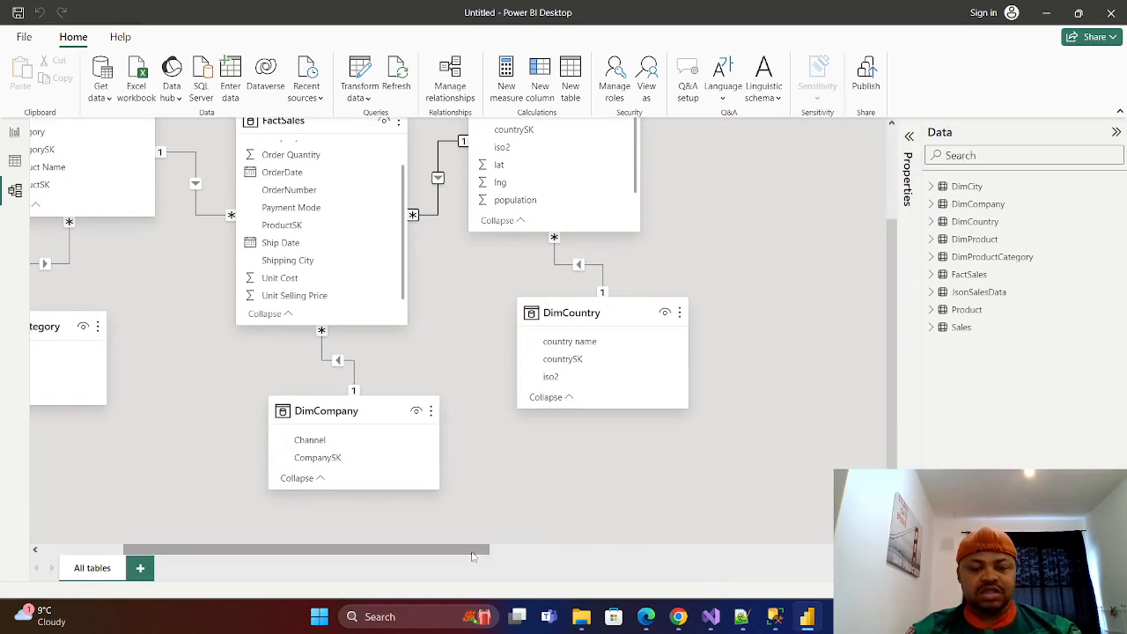
{"action": "left_click_drag", "start_coordinate": [472, 557], "coordinate": [430, 556]}
{"action": "scroll", "coordinate": [702, 403], "scroll_direction": "up", "scroll_amount": 1}
{"action": "scroll", "coordinate": [702, 404], "scroll_direction": "up", "scroll_amount": 1}
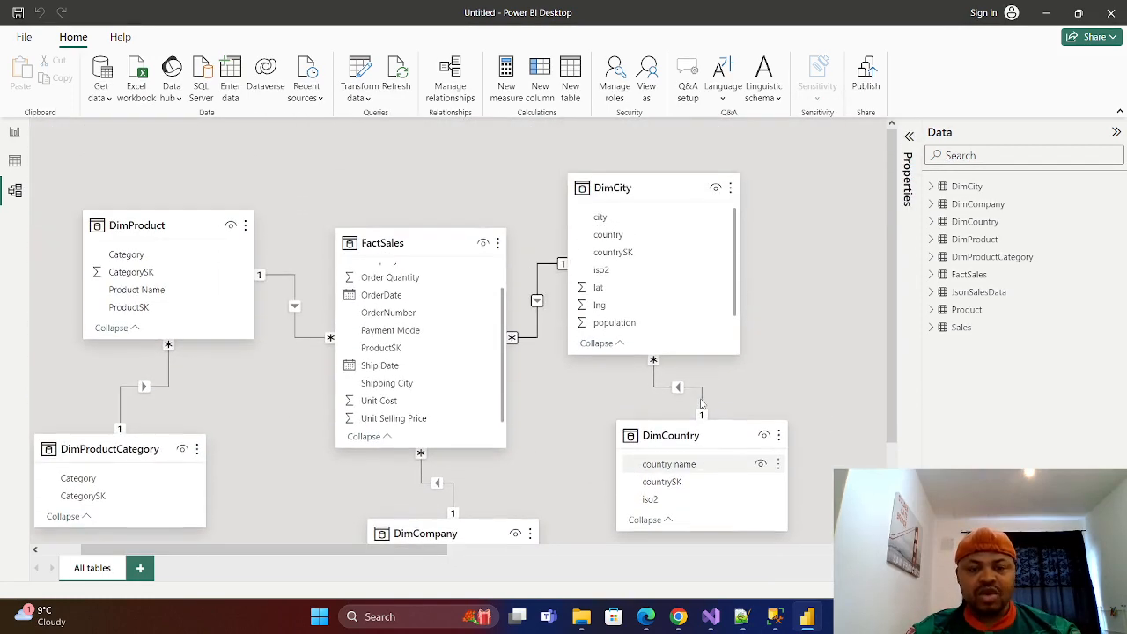
Reposition FactSales, DimProduct and DimProductCategory in the model diagram, keeping DimProduct beside FactSales and DimProductCategory beneath DimProduct.
{"action": "left_click_drag", "start_coordinate": [464, 251], "coordinate": [440, 244]}
{"action": "left_click_drag", "start_coordinate": [195, 230], "coordinate": [164, 217]}
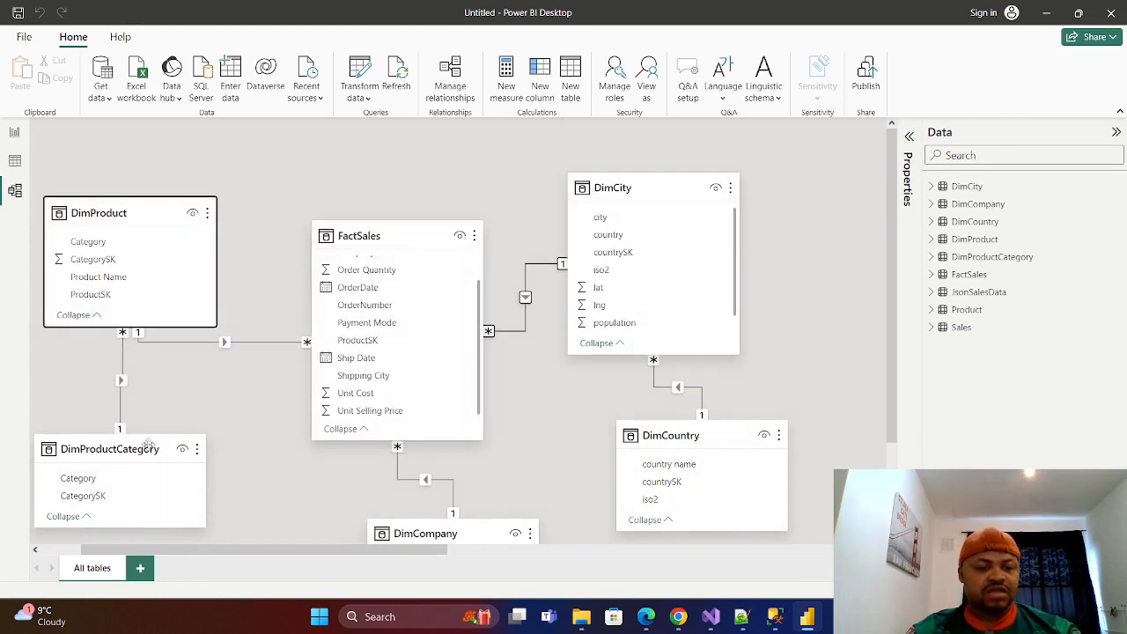
{"action": "left_click_drag", "start_coordinate": [144, 449], "coordinate": [136, 440]}
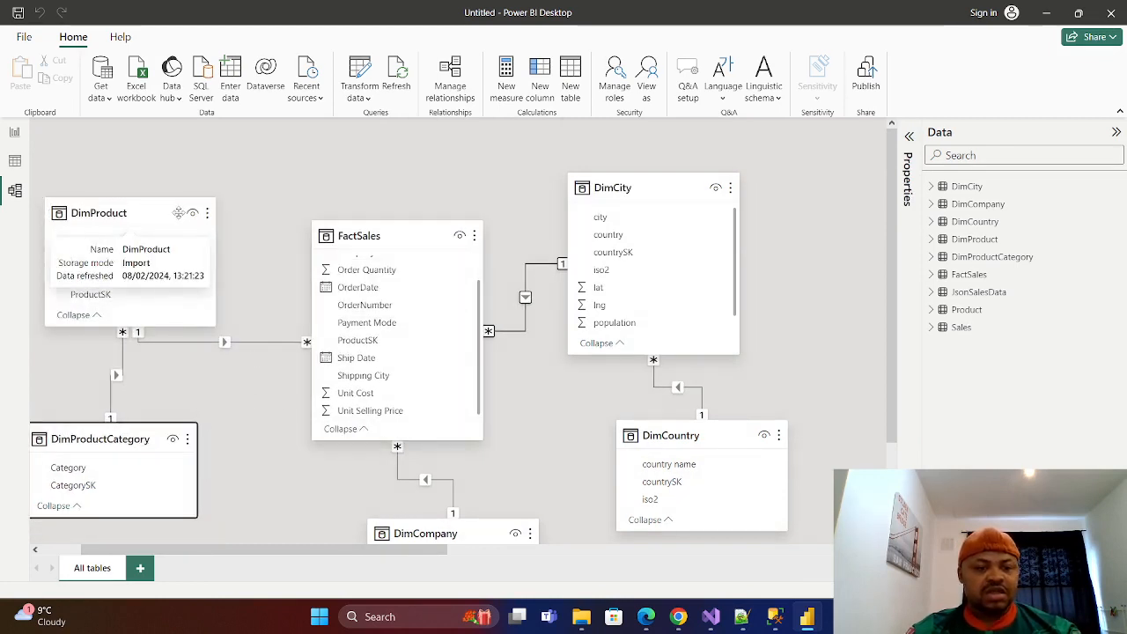
{"action": "left_click_drag", "start_coordinate": [180, 221], "coordinate": [204, 220]}
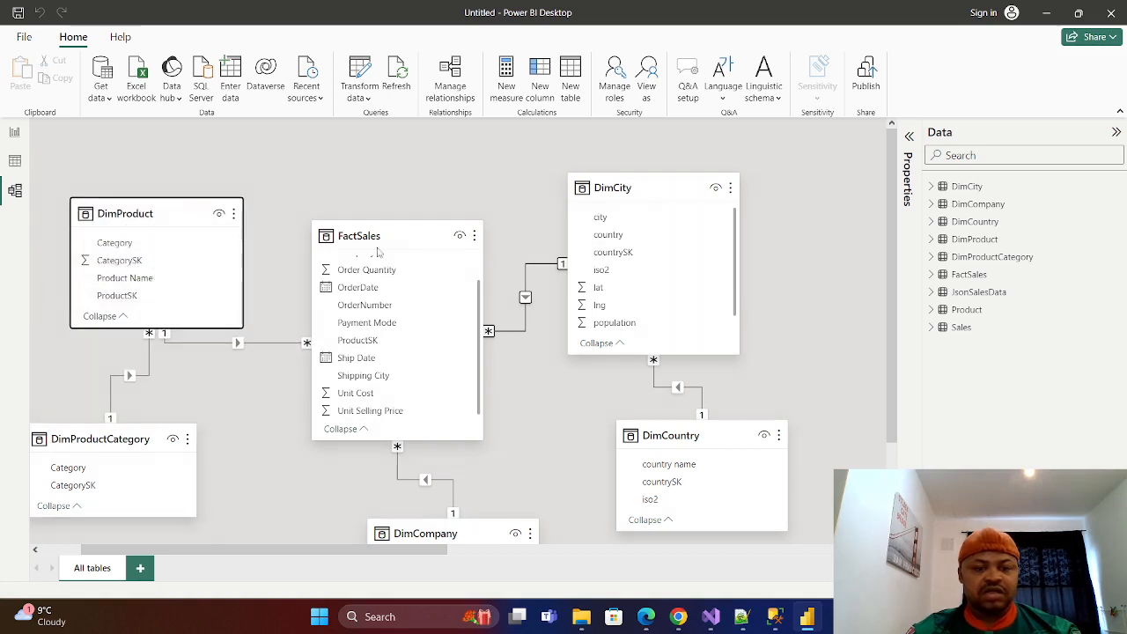
{"action": "left_click_drag", "start_coordinate": [403, 239], "coordinate": [381, 231]}
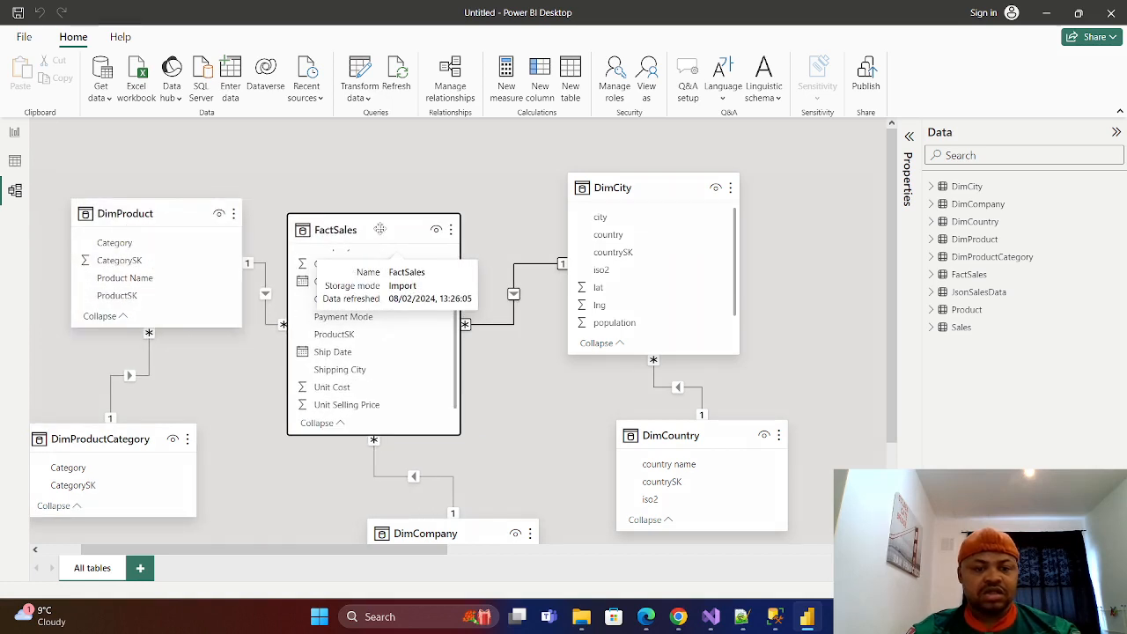
Move DimCompany up close beneath FactSales and nudge DimProductCategory fully into the visible diagram area.
{"action": "scroll", "coordinate": [445, 436], "scroll_direction": "down", "scroll_amount": 2}
{"action": "left_click_drag", "start_coordinate": [441, 420], "coordinate": [377, 510]}
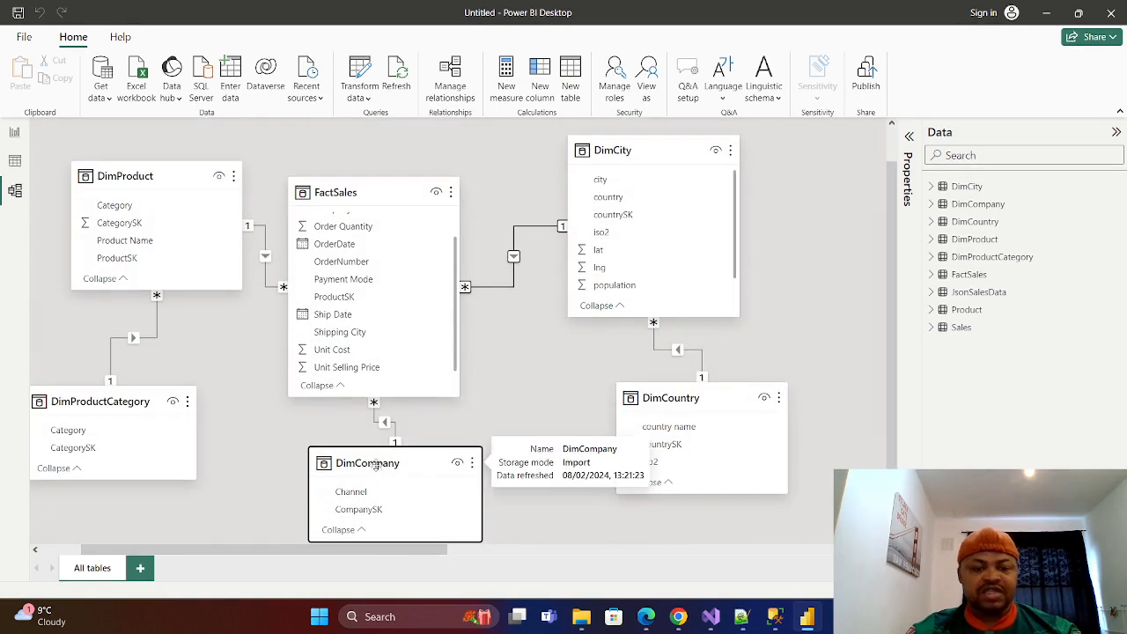
{"action": "left_click_drag", "start_coordinate": [377, 468], "coordinate": [405, 472]}
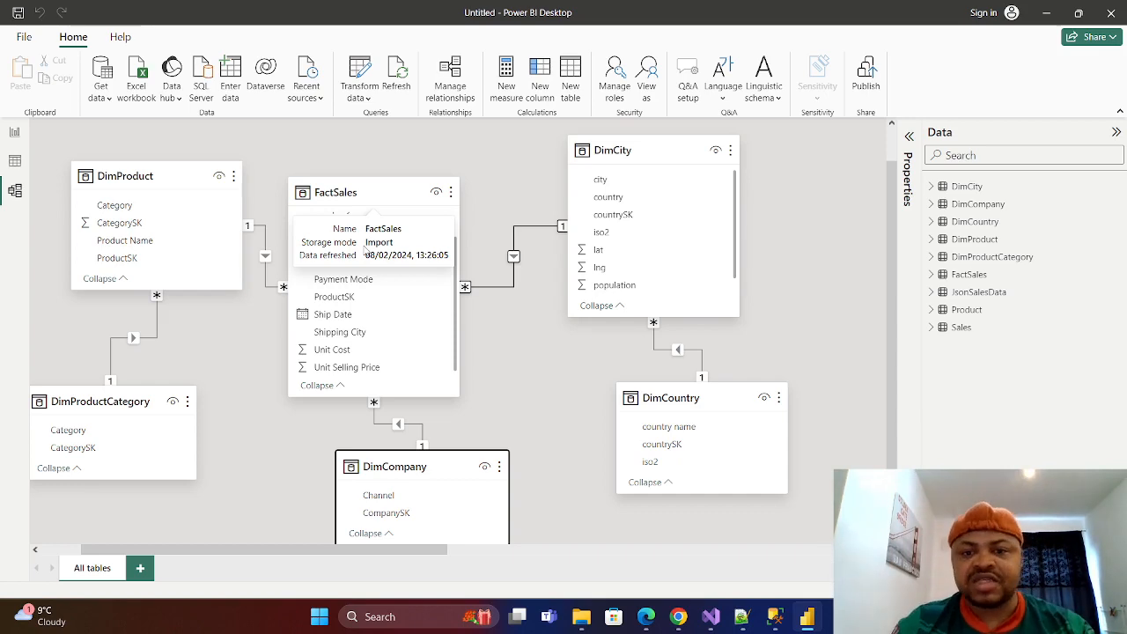
{"action": "left_click_drag", "start_coordinate": [436, 462], "coordinate": [465, 507]}
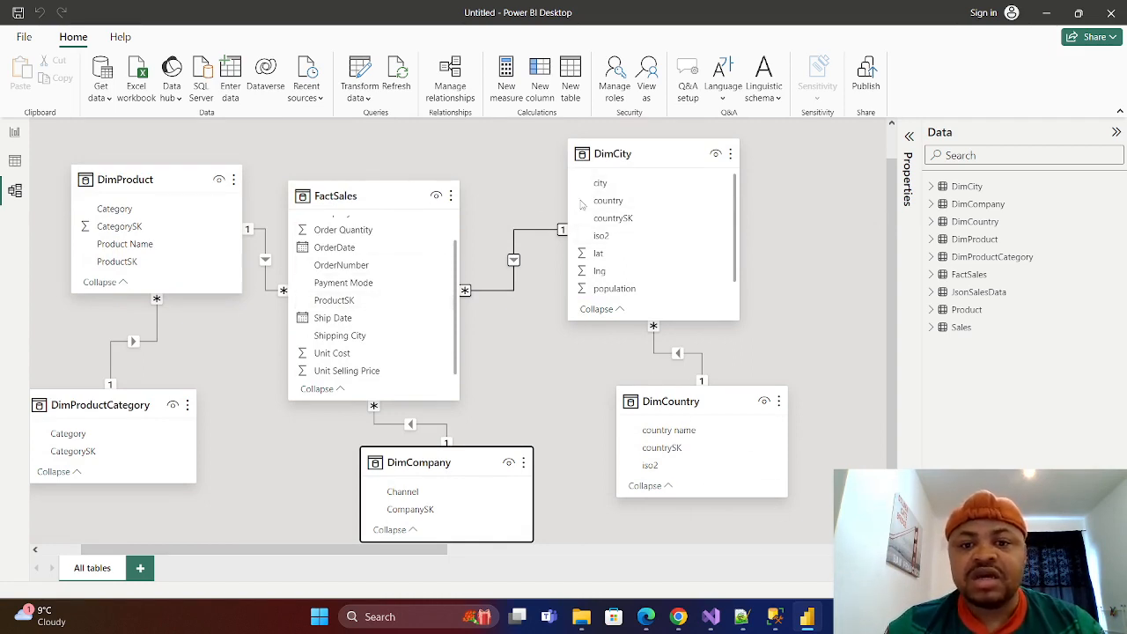
{"action": "left_click", "coordinate": [833, 329]}
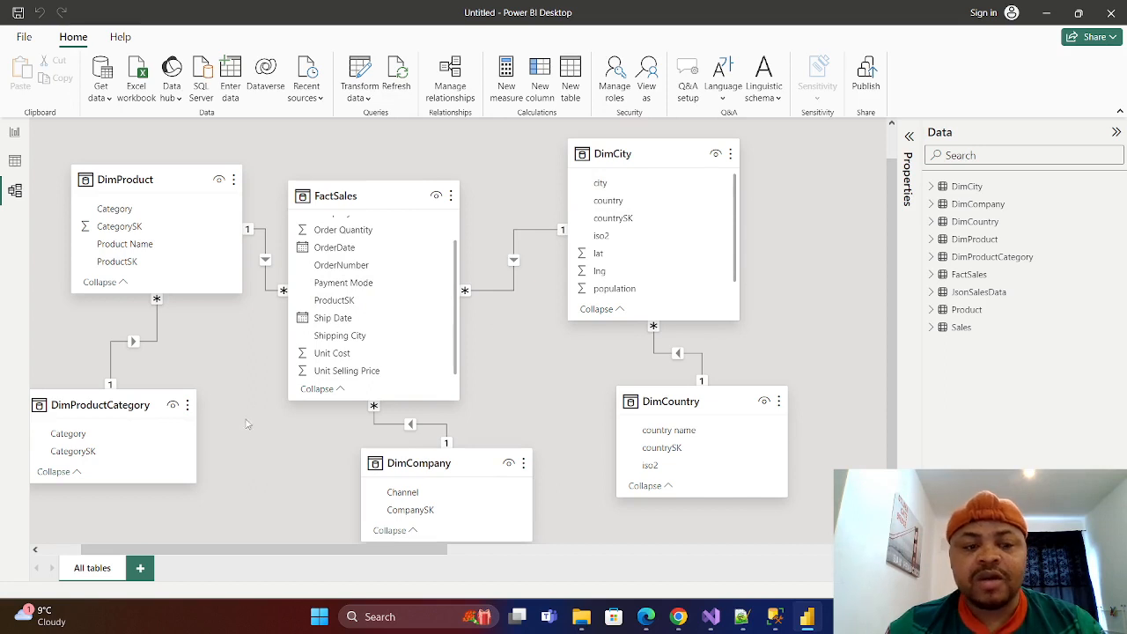
{"action": "mouse_move", "coordinate": [126, 411]}
{"action": "left_mouse_down"}
{"action": "mouse_move", "coordinate": [158, 420]}
{"action": "mouse_move", "coordinate": [136, 414]}
{"action": "left_mouse_up"}
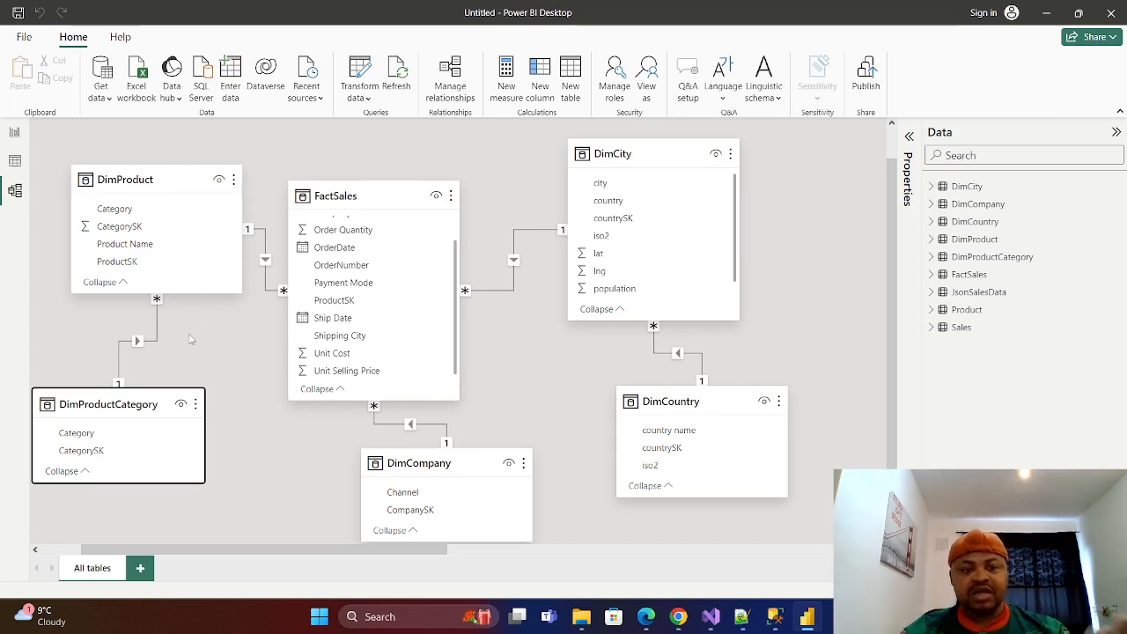
Gather the unrelated source tables JsonSalesData, Product and Sales together beside DimCity, with Product above Sales.
{"action": "mouse_move", "coordinate": [340, 213]}
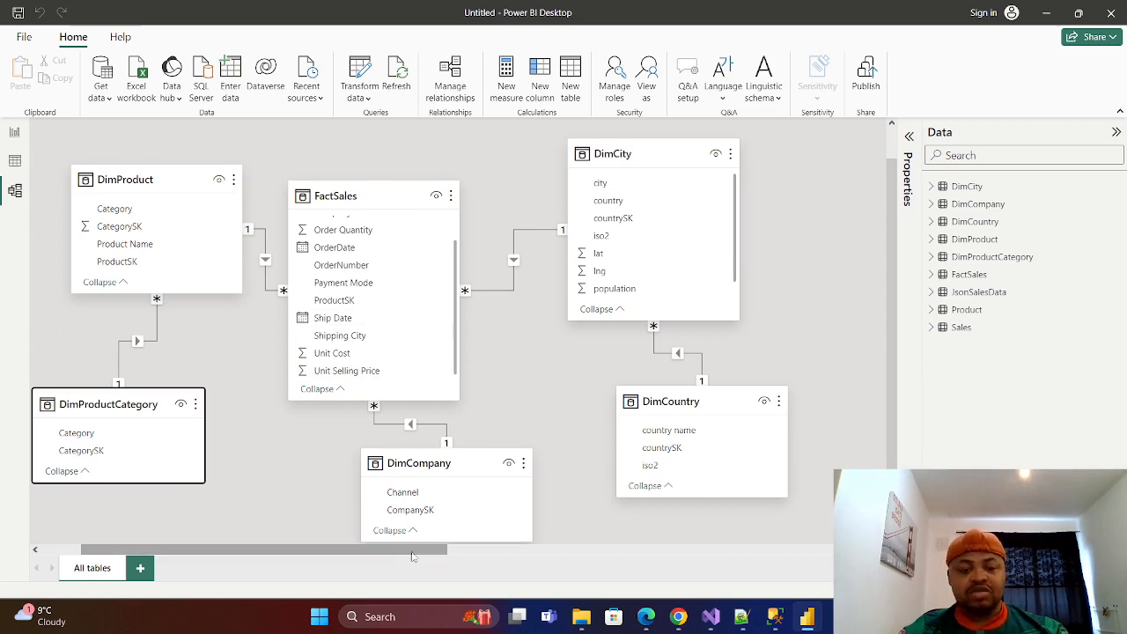
{"action": "left_click_drag", "start_coordinate": [397, 556], "coordinate": [743, 569]}
{"action": "left_click_drag", "start_coordinate": [552, 172], "coordinate": [382, 174]}
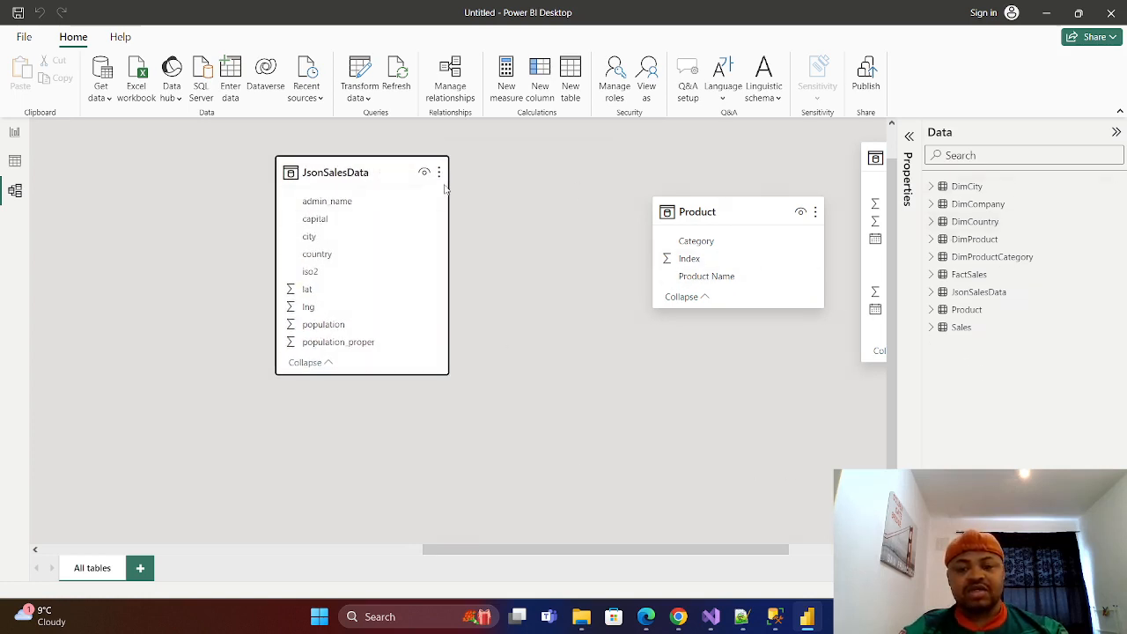
{"action": "left_click_drag", "start_coordinate": [371, 173], "coordinate": [189, 156]}
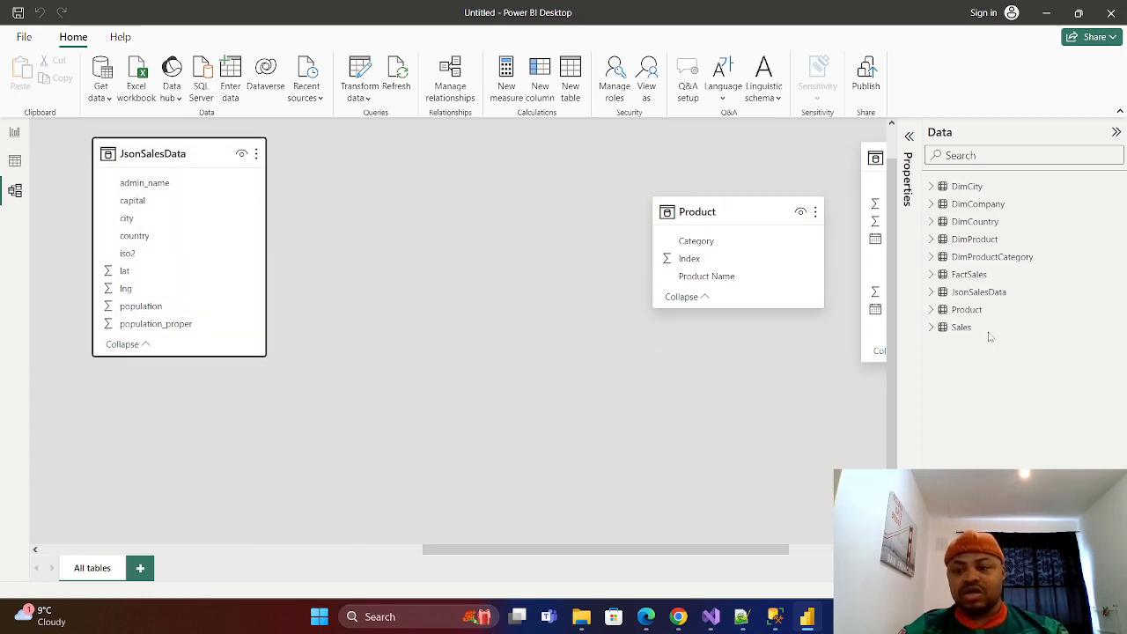
{"action": "left_click_drag", "start_coordinate": [728, 213], "coordinate": [414, 206]}
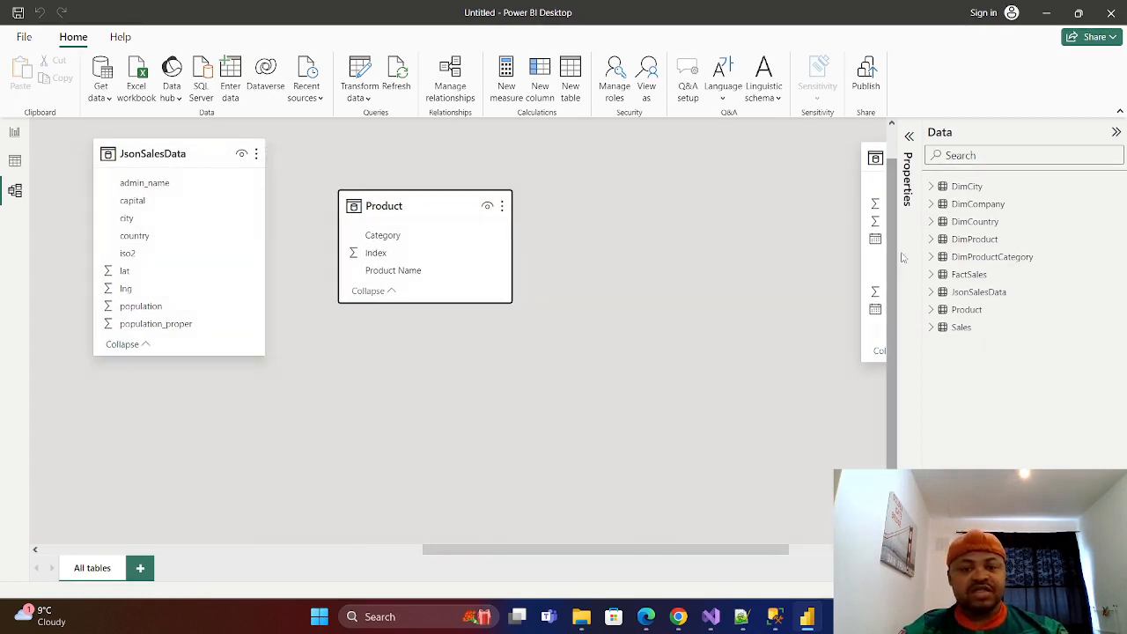
{"action": "left_click_drag", "start_coordinate": [881, 158], "coordinate": [684, 331]}
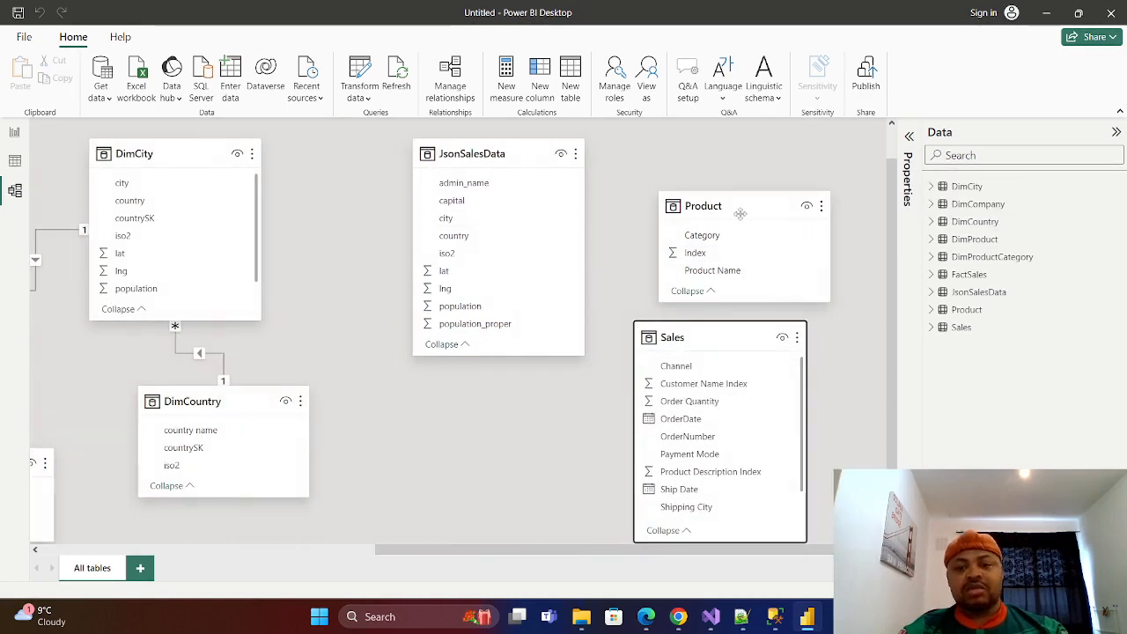
{"action": "left_click_drag", "start_coordinate": [742, 209], "coordinate": [747, 174]}
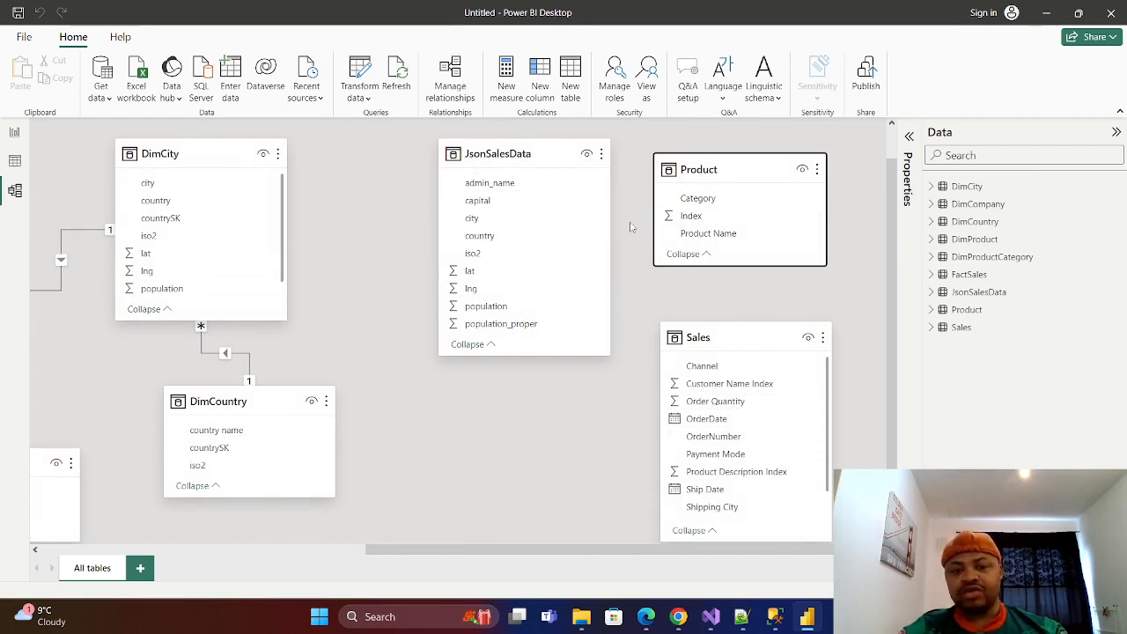
Hide the JsonSalesData, Product and Sales source tables from the report view.
{"action": "left_click", "coordinate": [587, 156]}
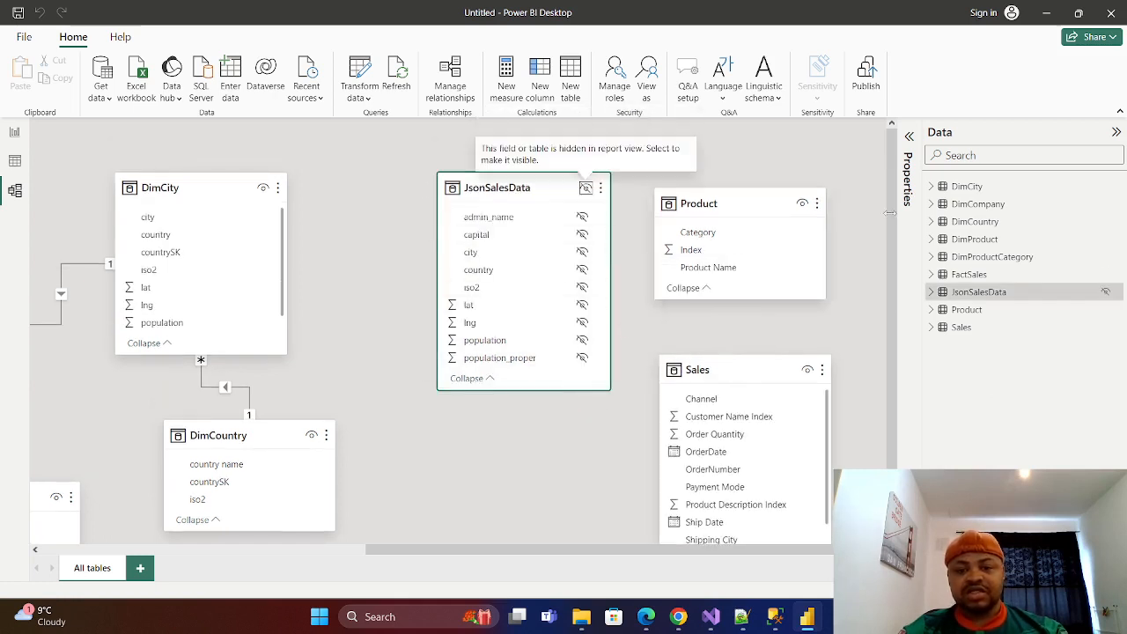
{"action": "left_click", "coordinate": [804, 204]}
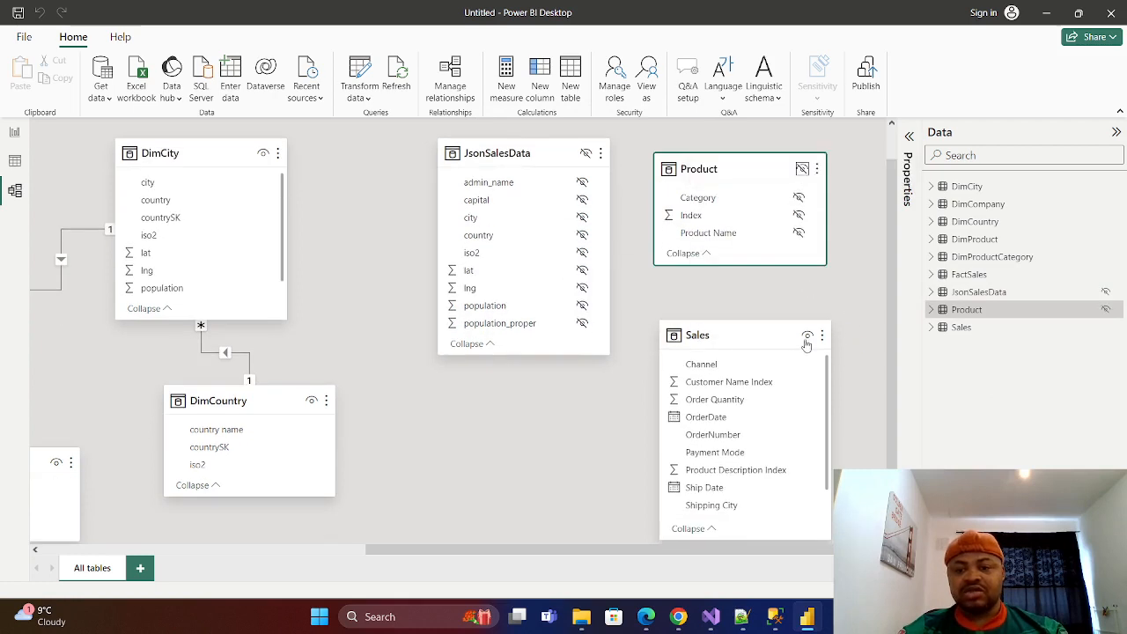
{"action": "left_click", "coordinate": [807, 336]}
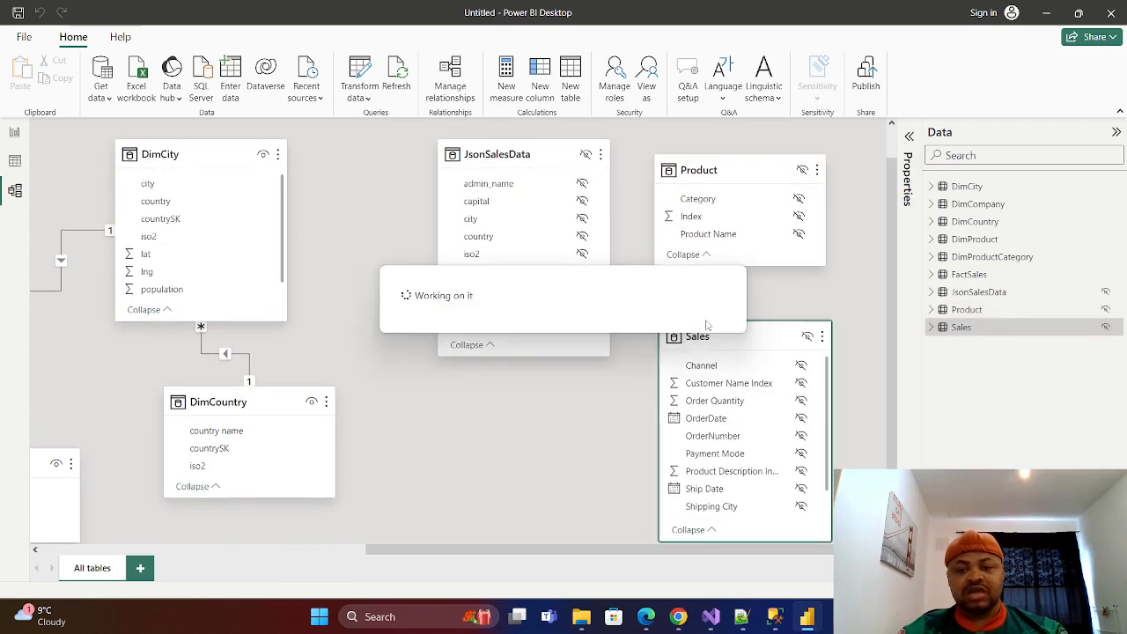
Review the related tables in the diagram and the FactSales rows, and open the blank report canvas.
{"action": "left_click_drag", "start_coordinate": [460, 552], "coordinate": [148, 566]}
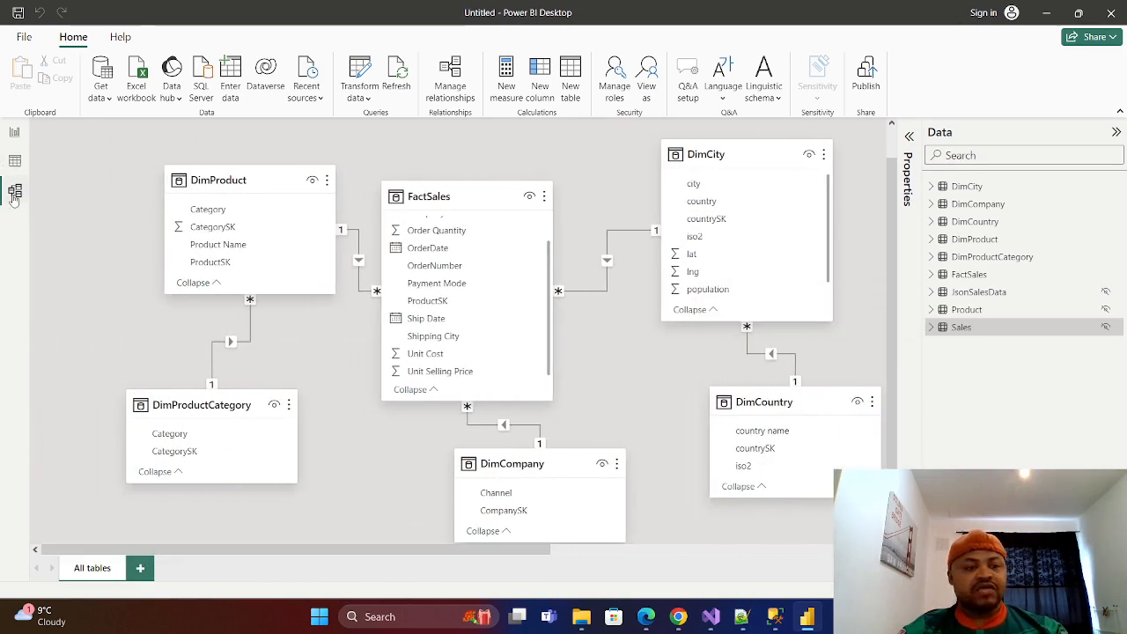
{"action": "left_click", "coordinate": [14, 161]}
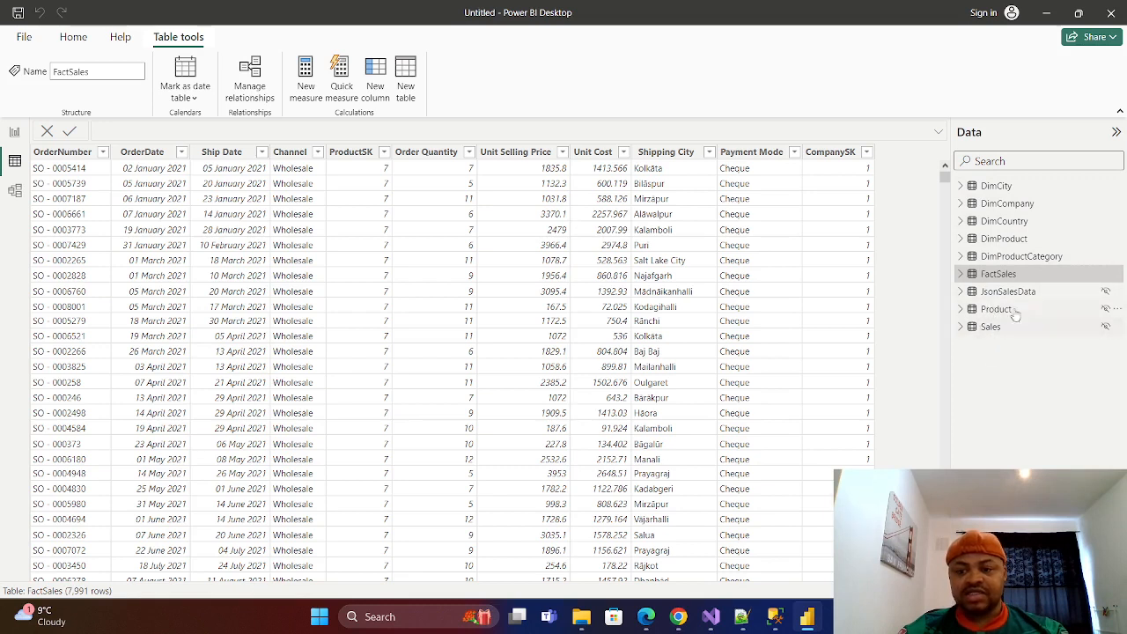
{"action": "left_click", "coordinate": [14, 134]}
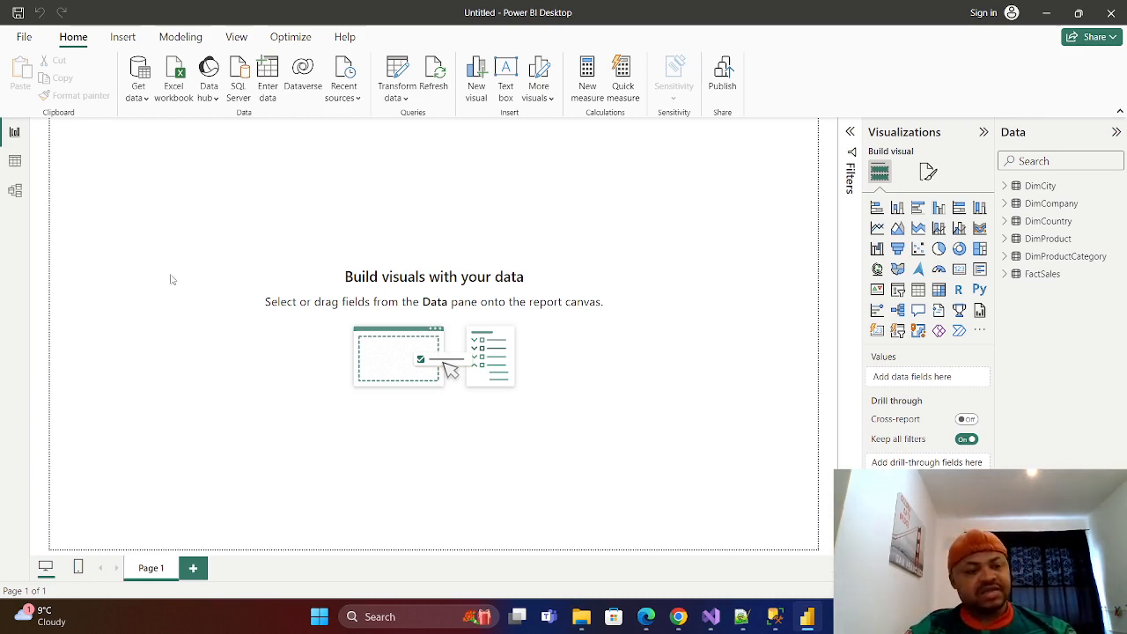
Rename the report page Page 1 as Summarr E-Commerce.
{"action": "right_click", "coordinate": [154, 571]}
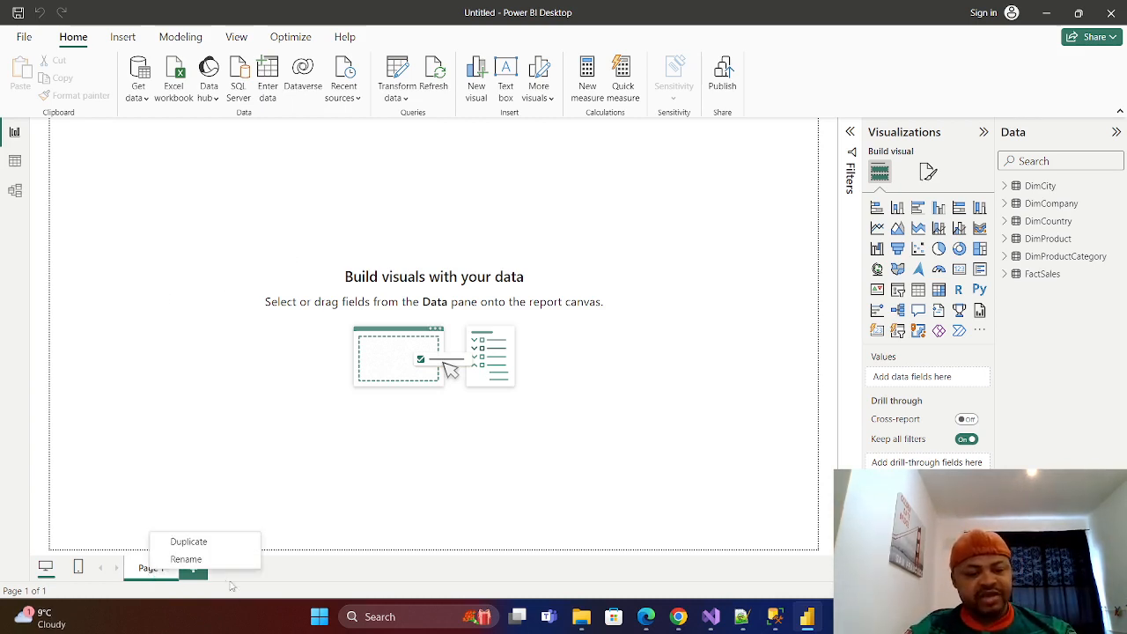
{"action": "left_click", "coordinate": [186, 559]}
{"action": "key", "text": "BackSpace"}
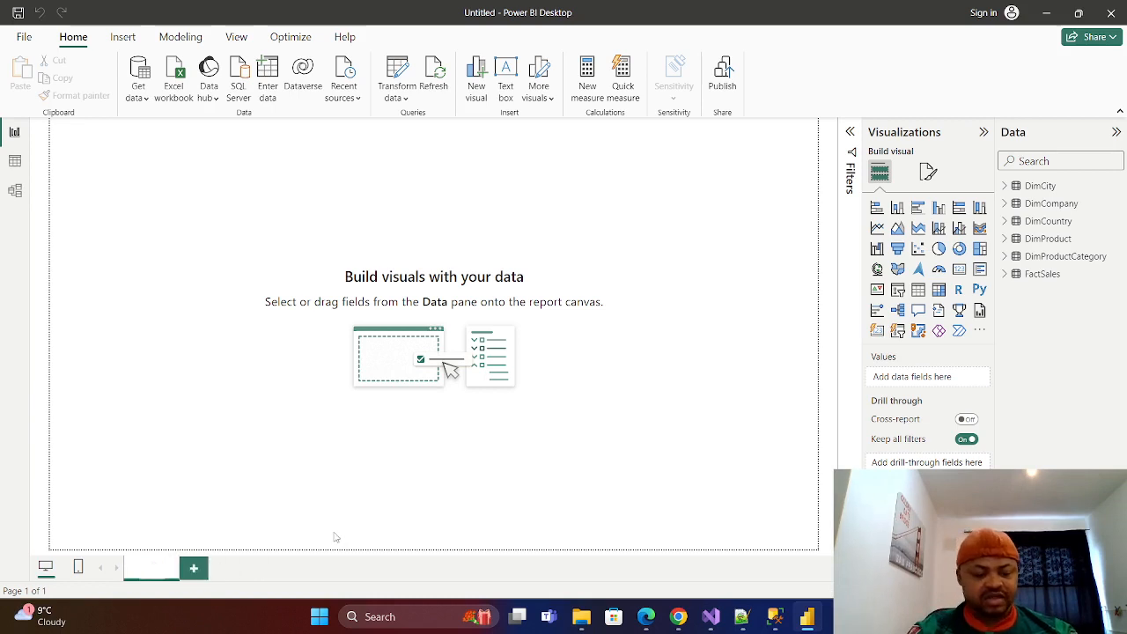
{"action": "type", "text": "Summa"}
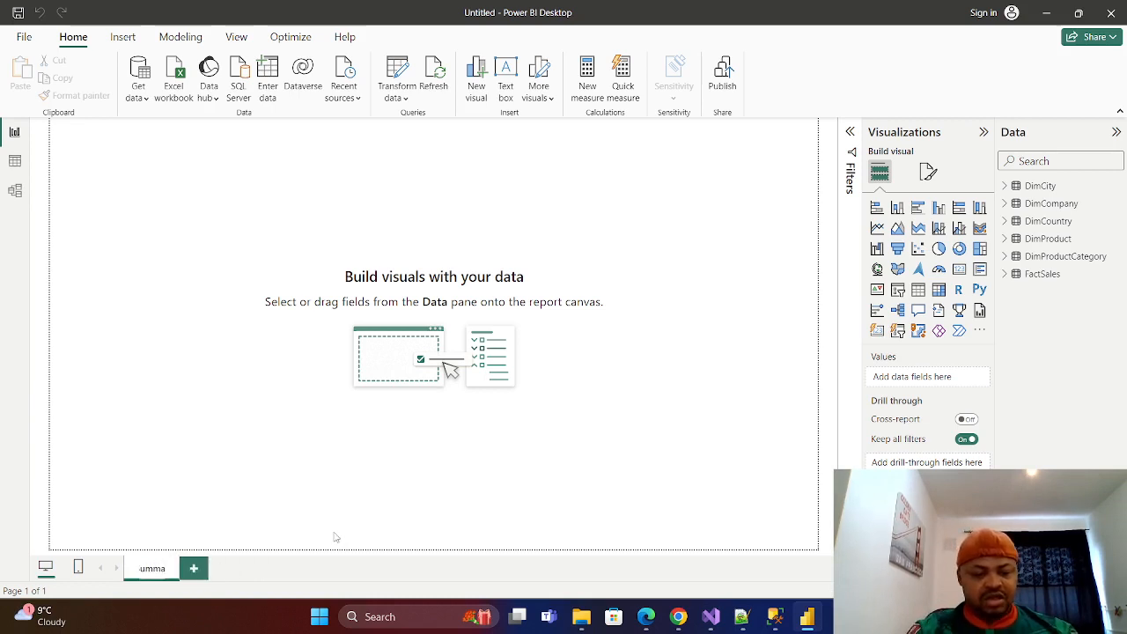
{"action": "type", "text": "r"}
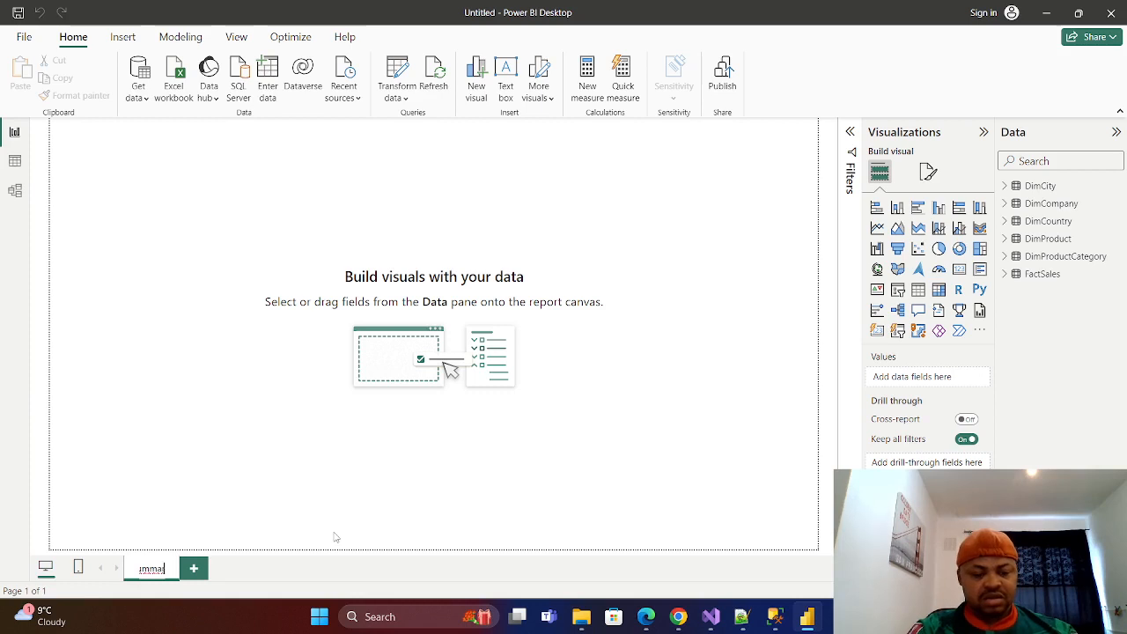
{"action": "type", "text": "y"}
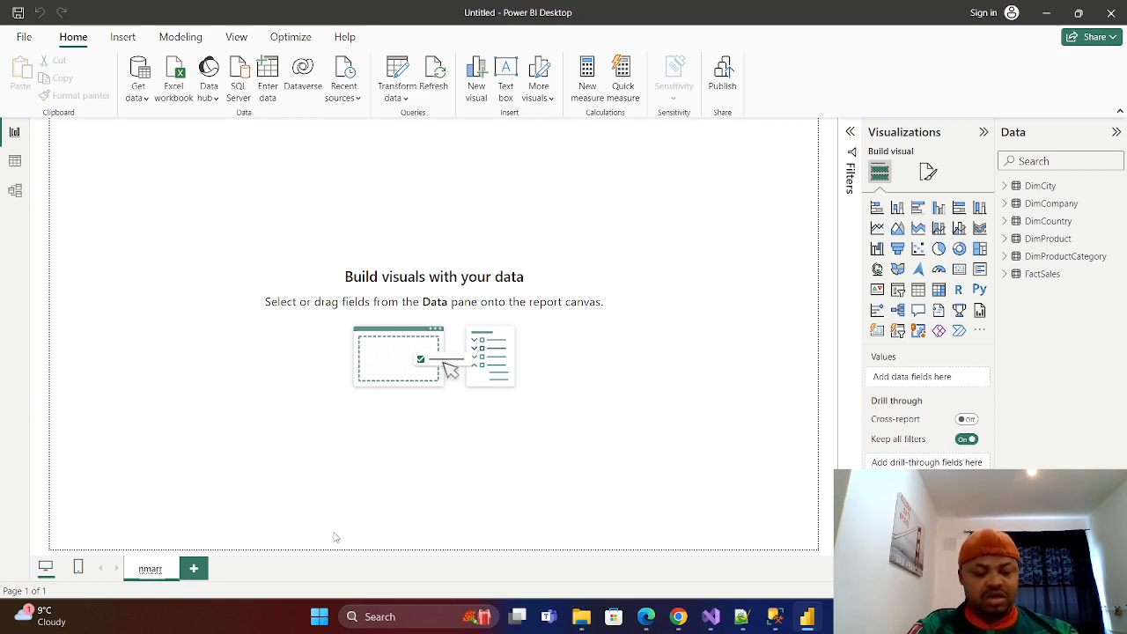
{"action": "type", "text": " E-"}
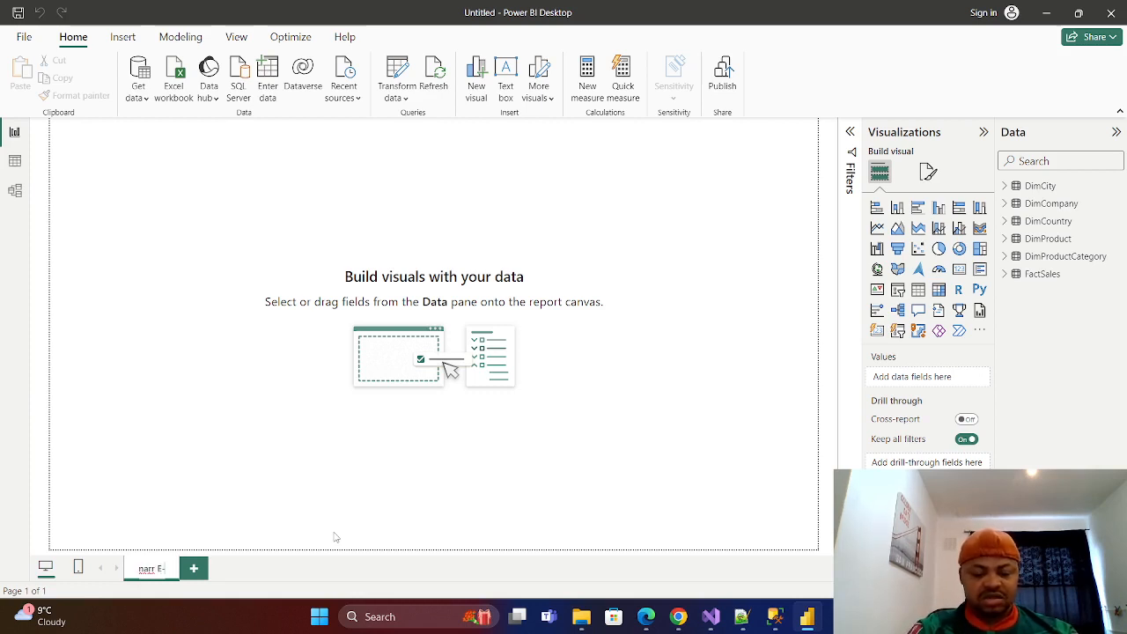
{"action": "type", "text": "Comm"}
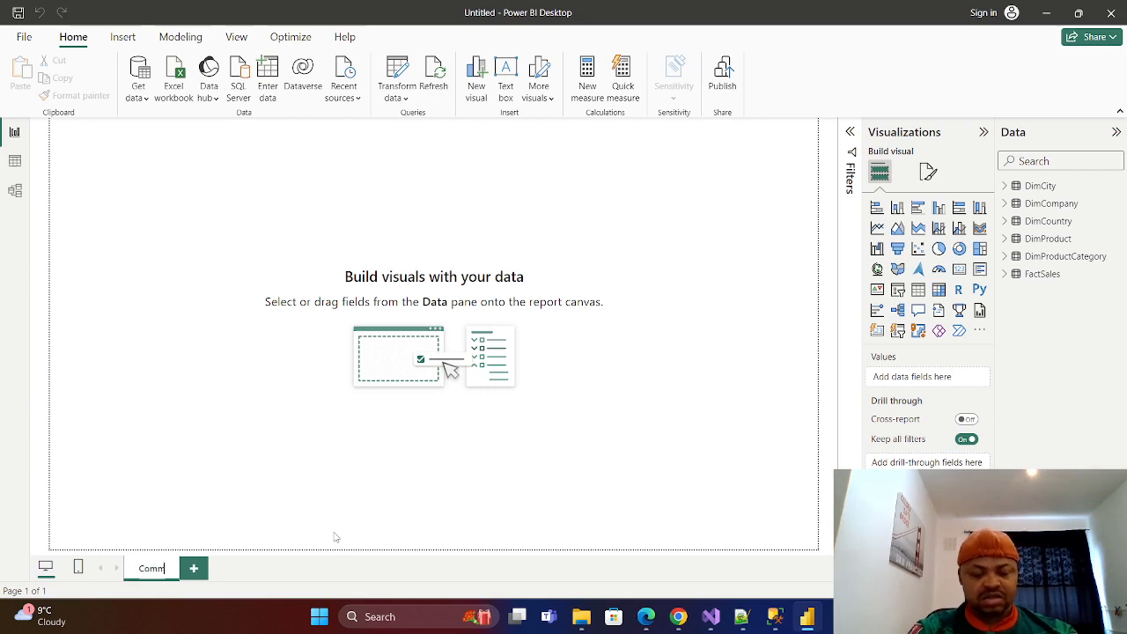
{"action": "type", "text": "erc"}
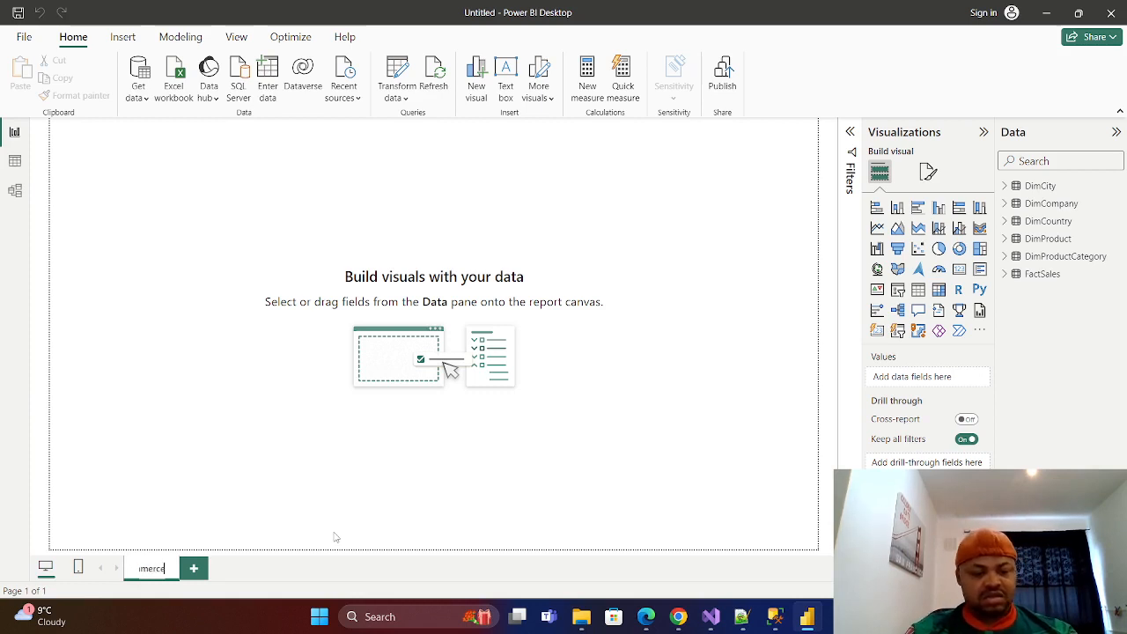
{"action": "type", "text": "e"}
{"action": "key", "text": "Return"}
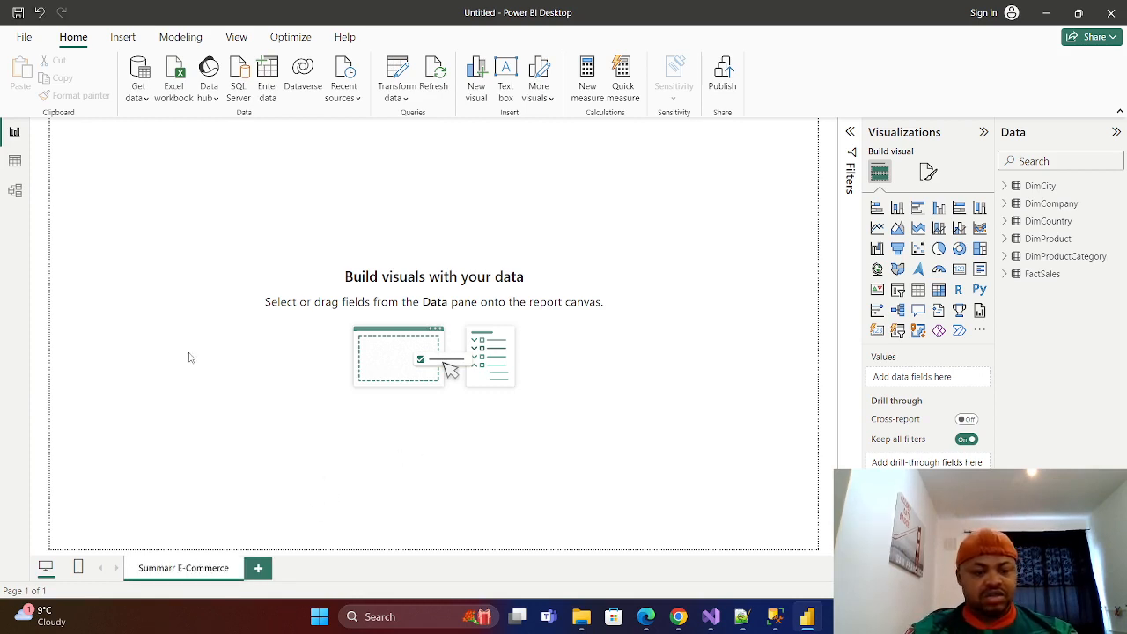
Correct the report page name to Summary E-Commerce.
{"action": "double_click", "coordinate": [183, 570]}
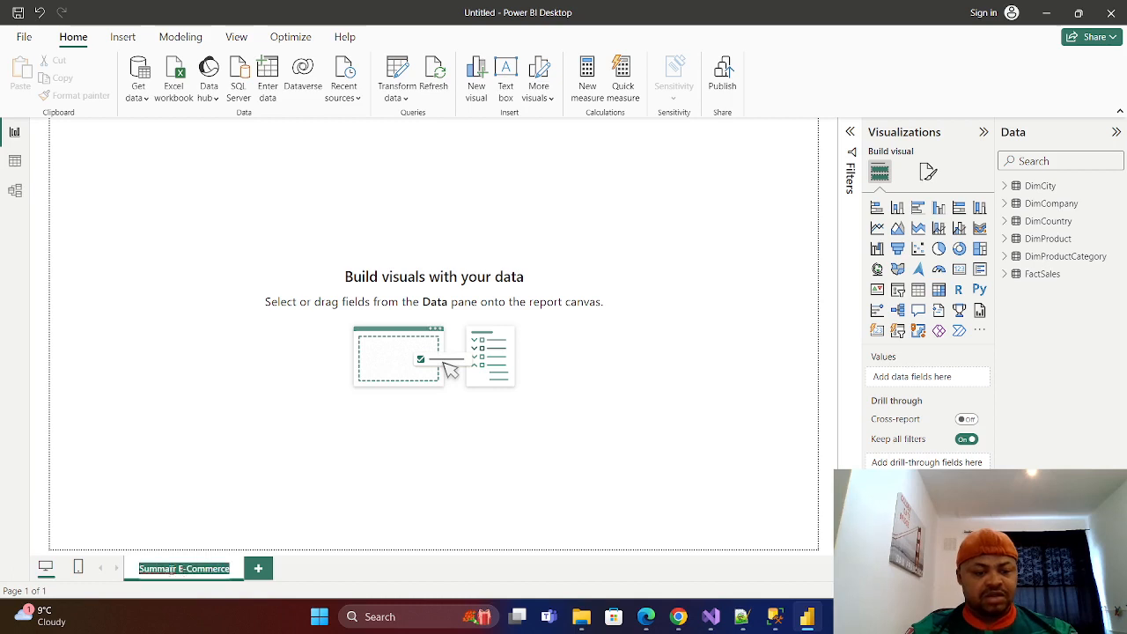
{"action": "key", "text": "BackSpace"}
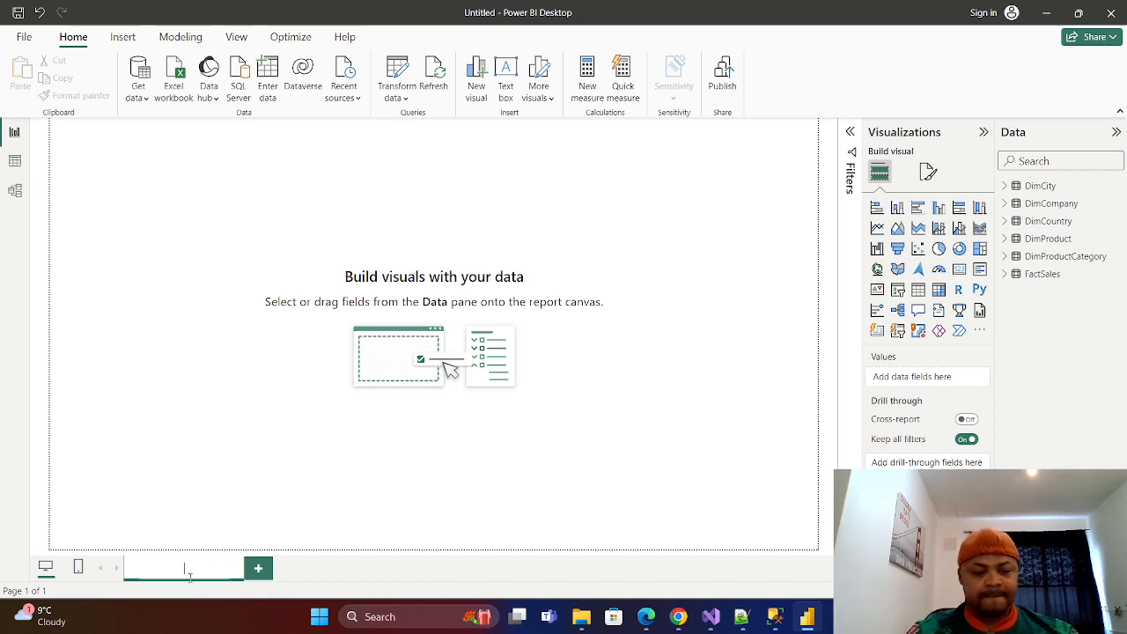
{"action": "type", "text": "Su"}
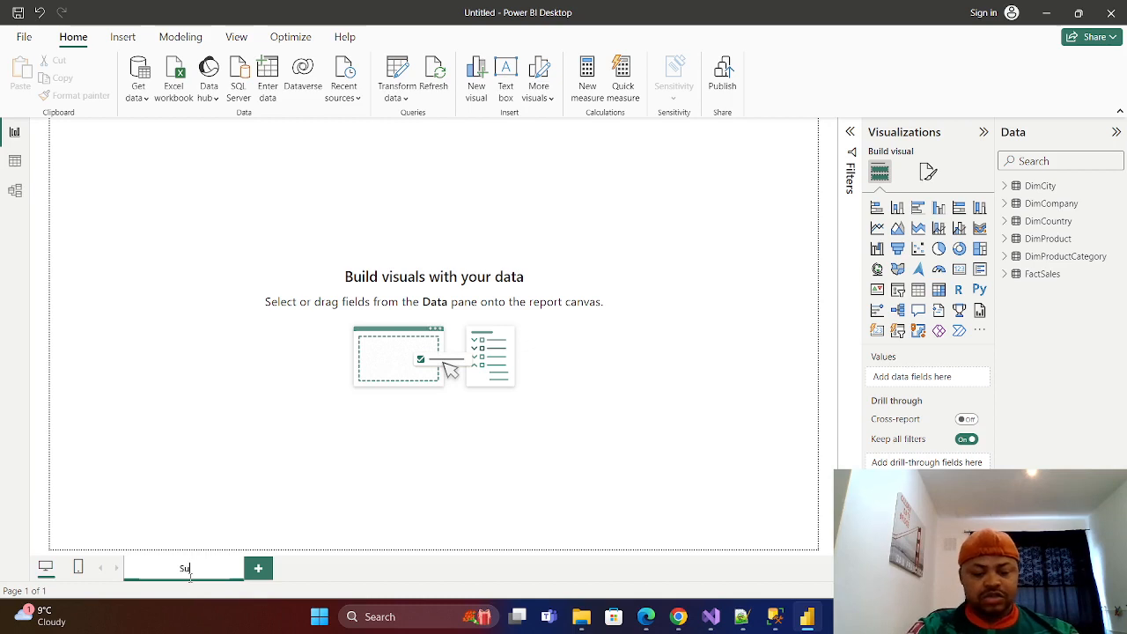
{"action": "type", "text": "mmary"}
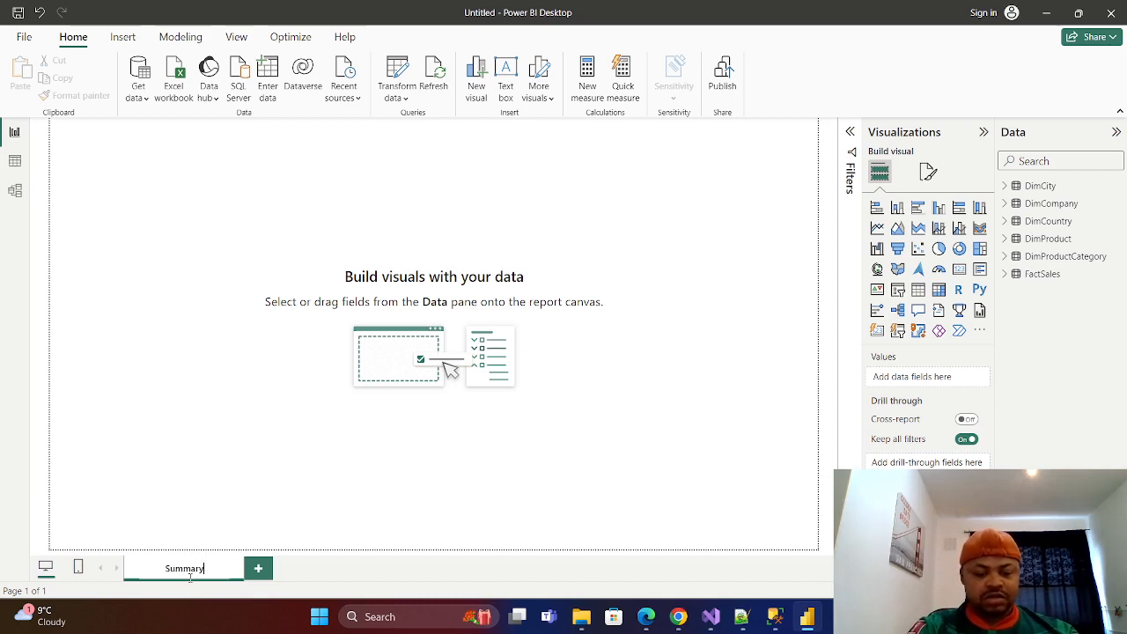
{"action": "type", "text": " E-"}
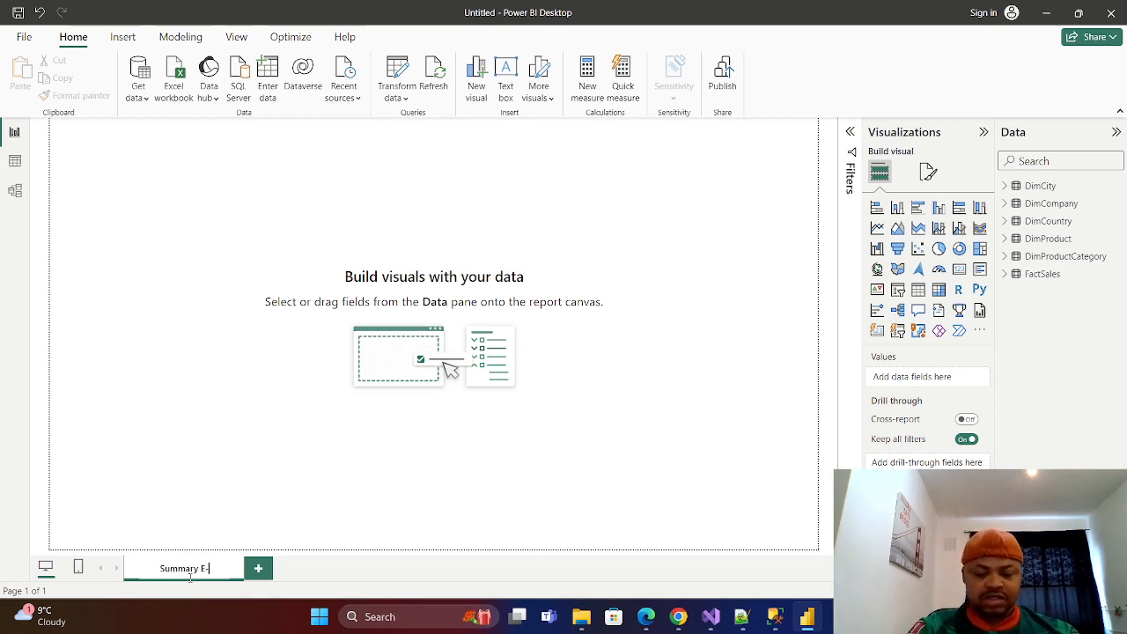
{"action": "type", "text": "Commerce"}
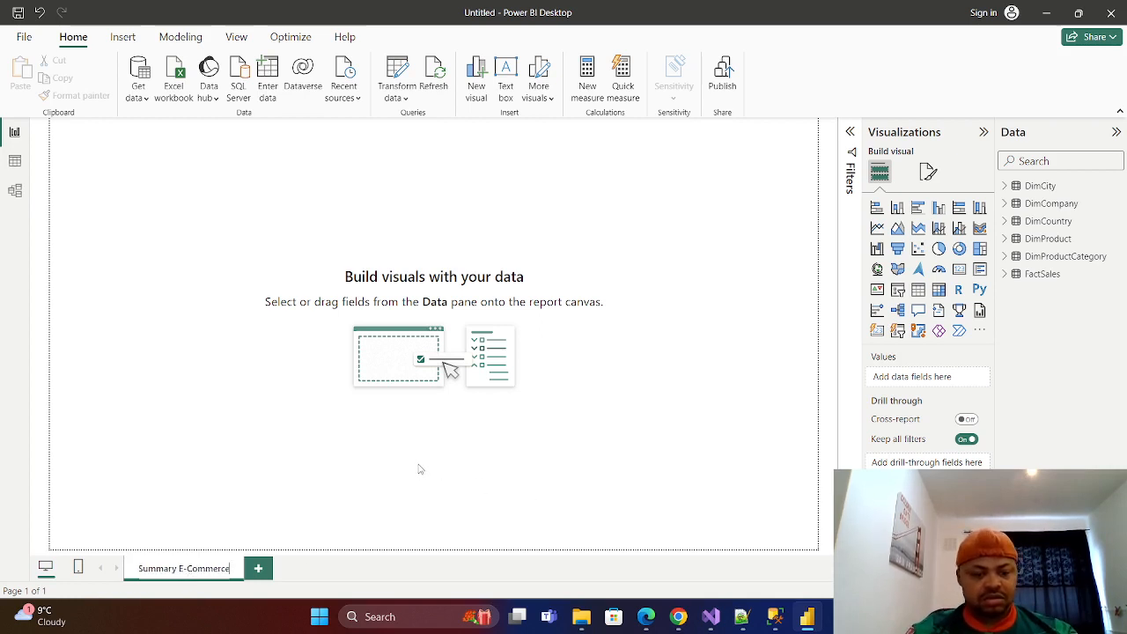
{"action": "key", "text": "Return"}
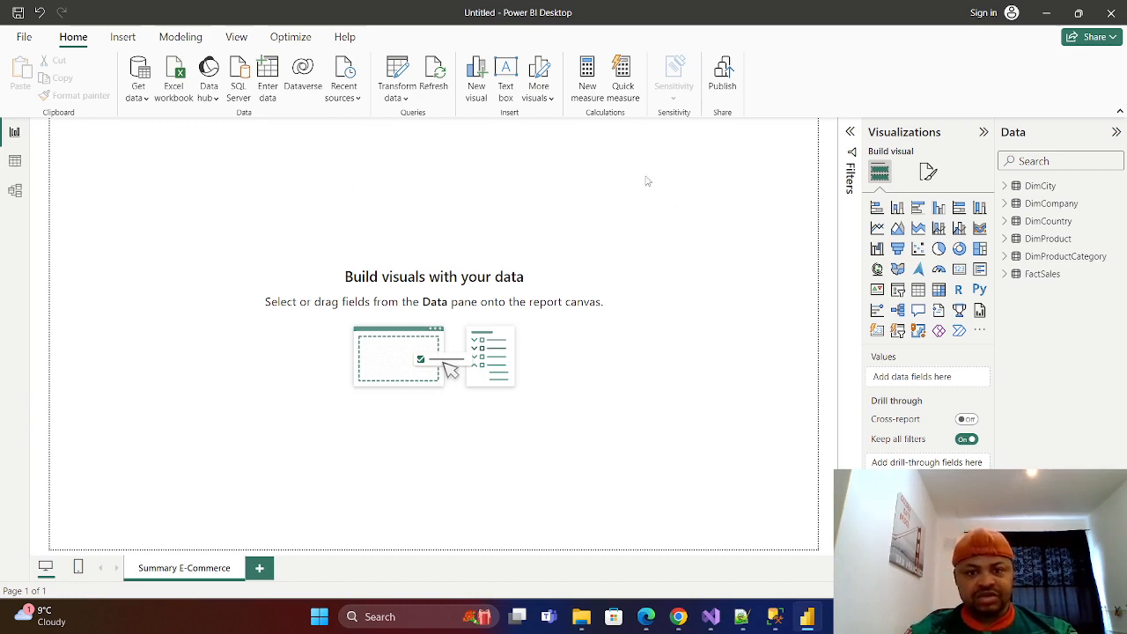
Add a text box to the report page, reduce its height, and enter the title E-COMMERCE SALES DASHBOARD.
{"action": "left_click", "coordinate": [506, 81]}
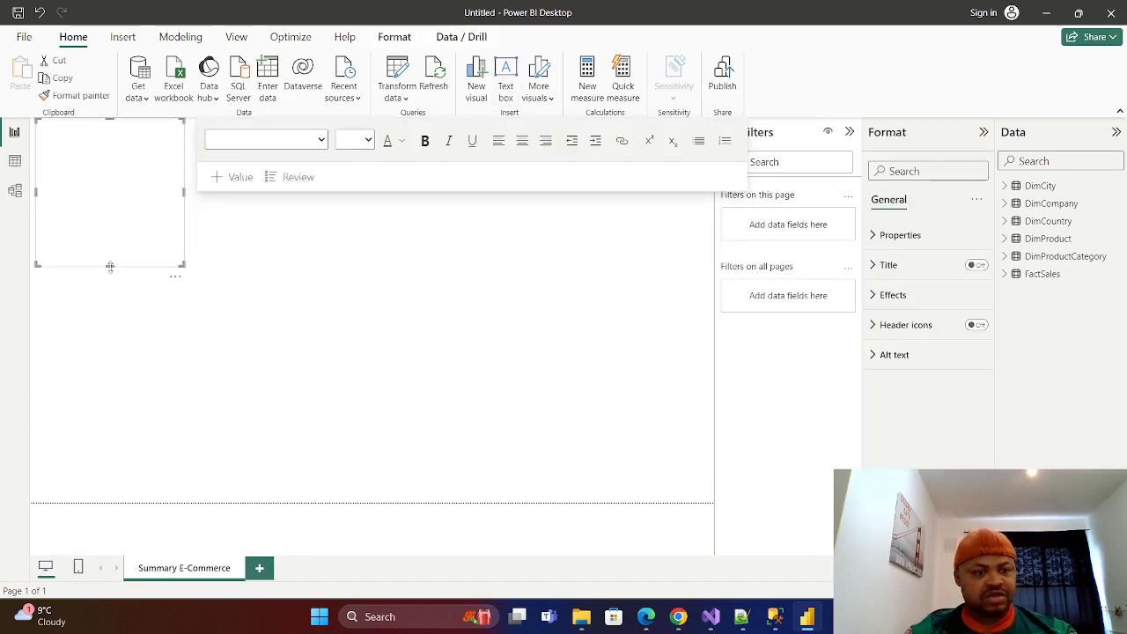
{"action": "left_click_drag", "start_coordinate": [110, 266], "coordinate": [108, 211]}
{"action": "left_click", "coordinate": [75, 165]}
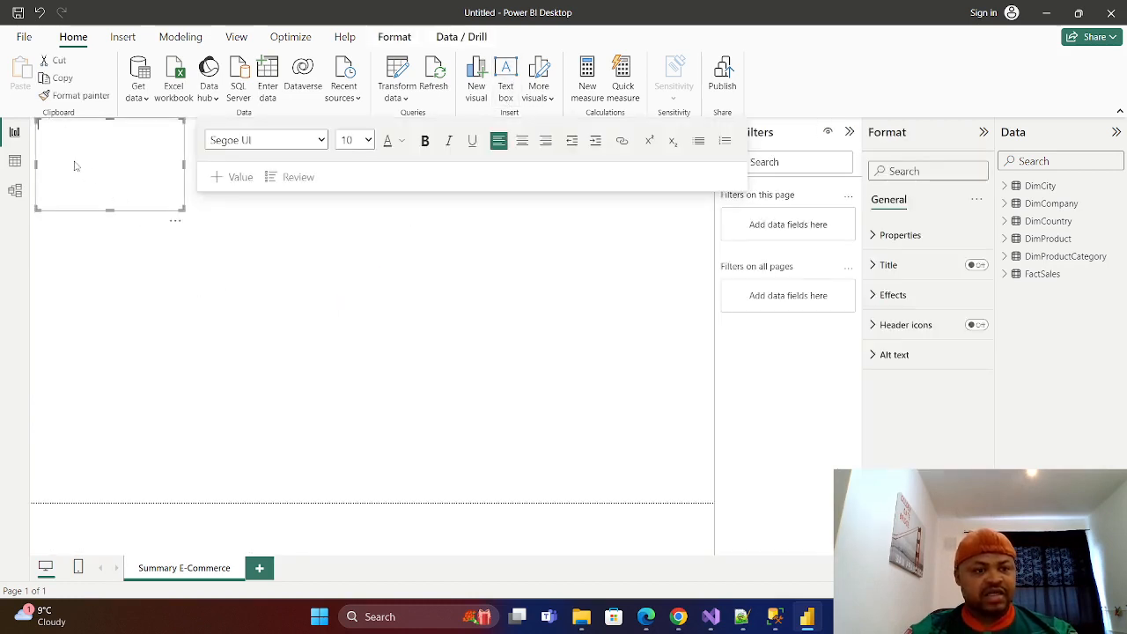
{"action": "type", "text": "E"}
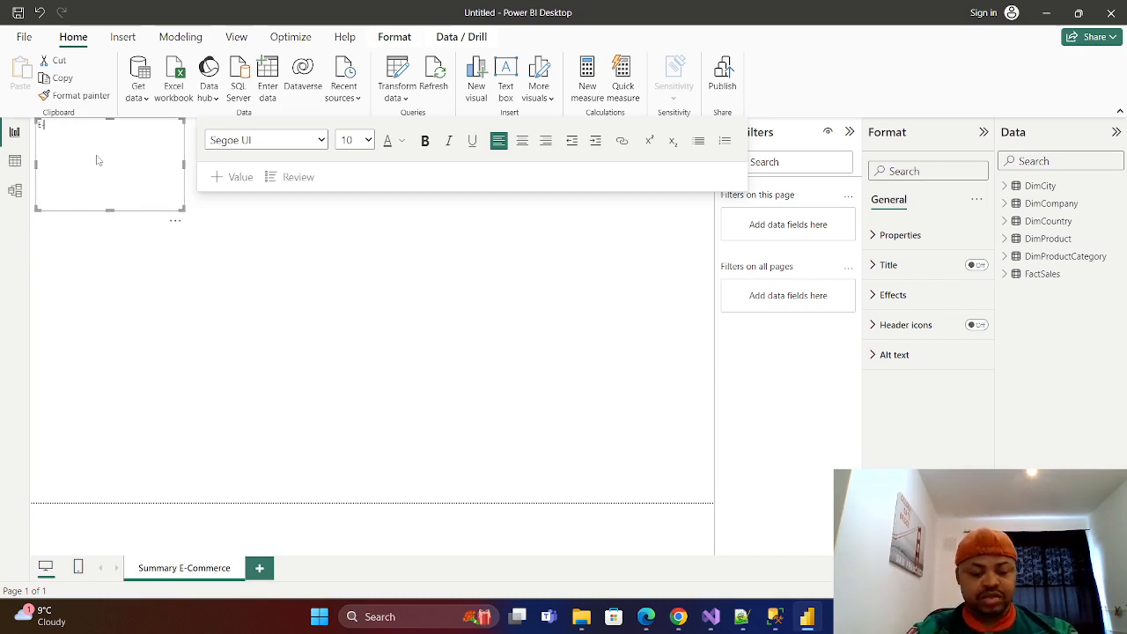
{"action": "type", "text": "-COM"}
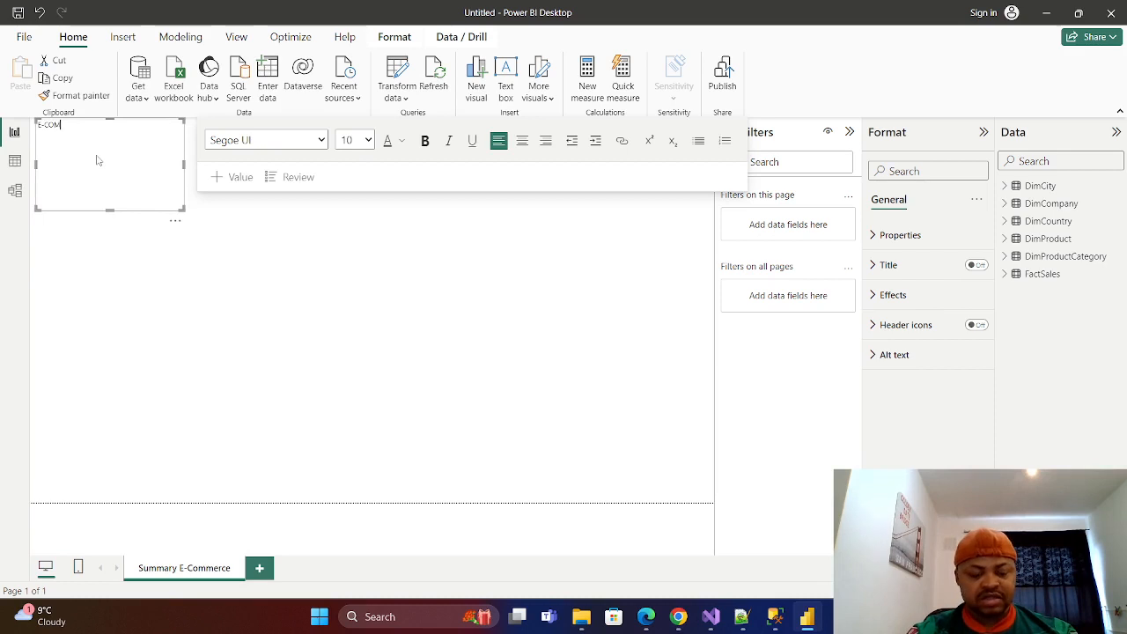
{"action": "type", "text": "MERCE"}
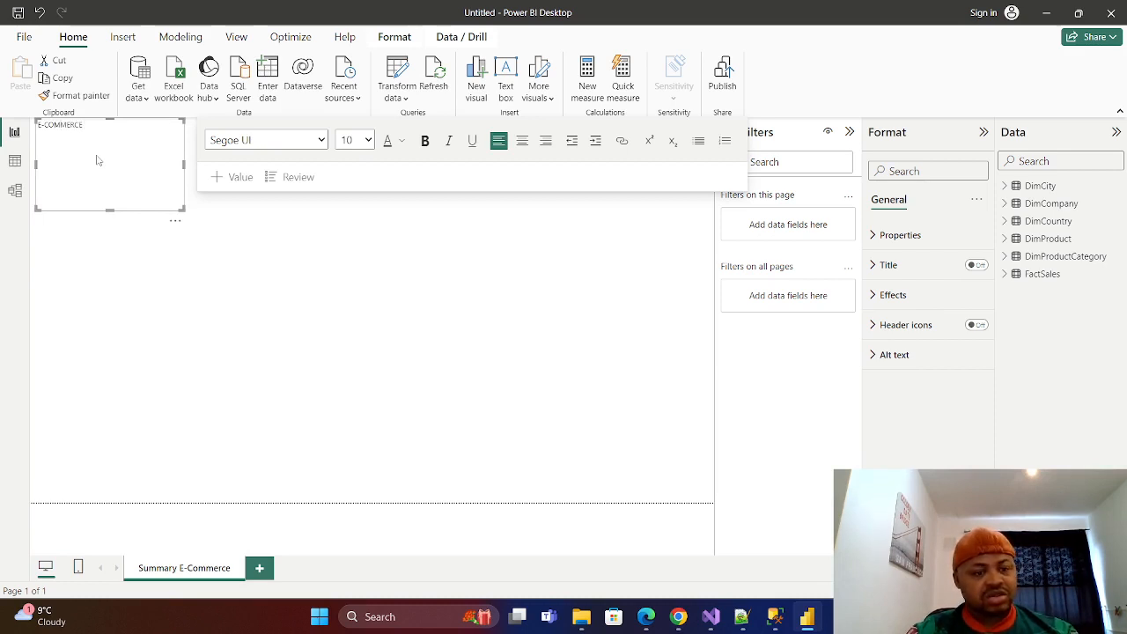
{"action": "type", "text": " RE"}
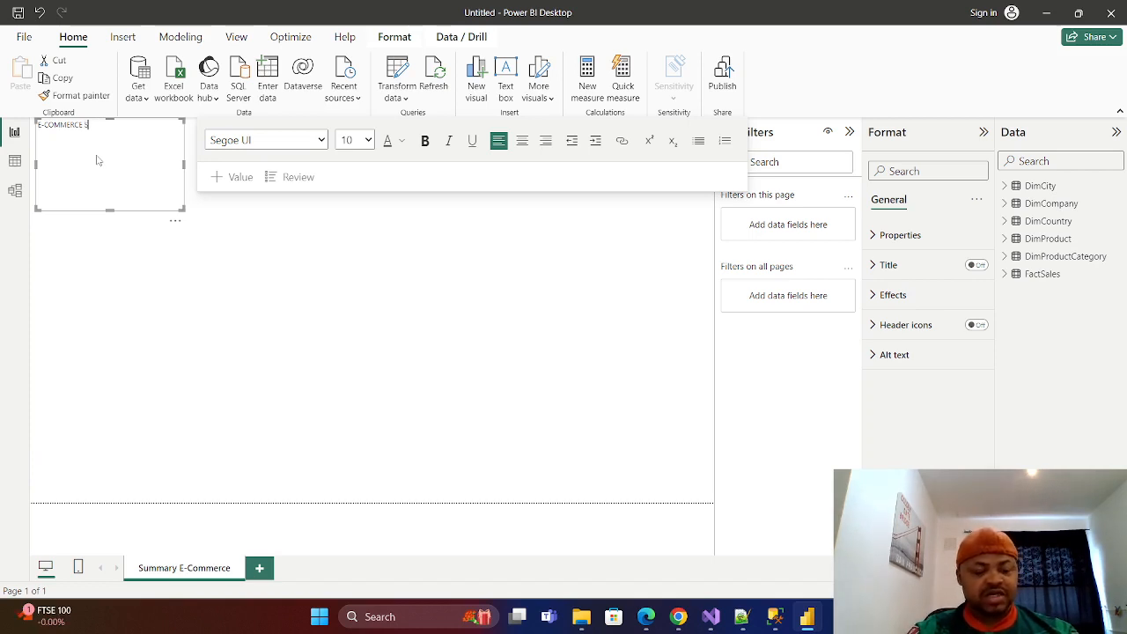
{"action": "type", "text": "LE"}
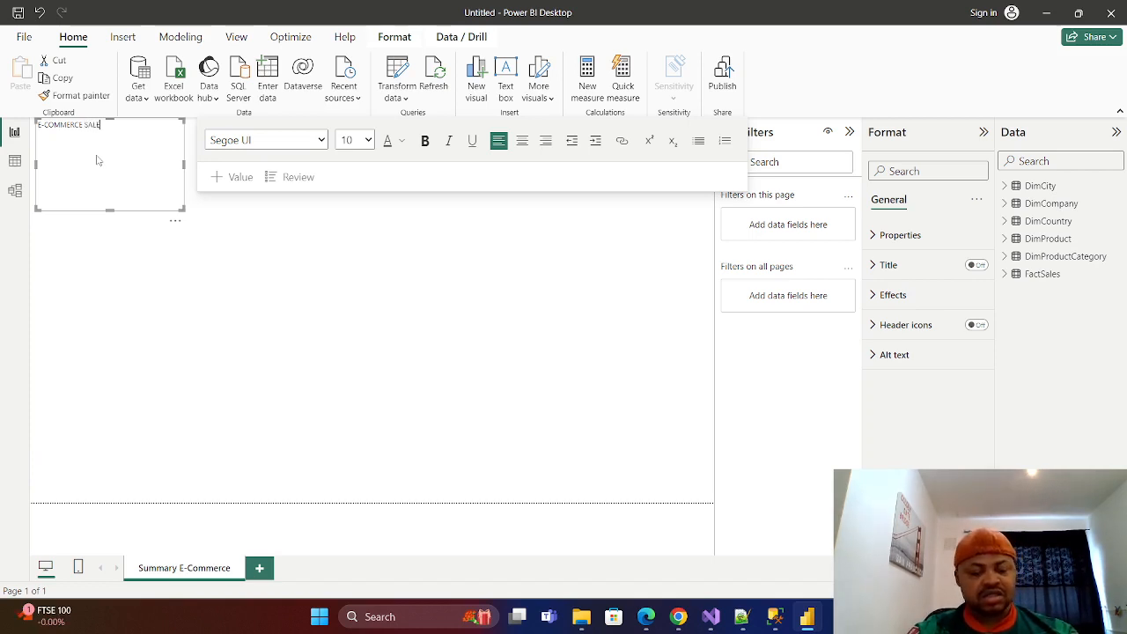
{"action": "type", "text": "S DASHBO"}
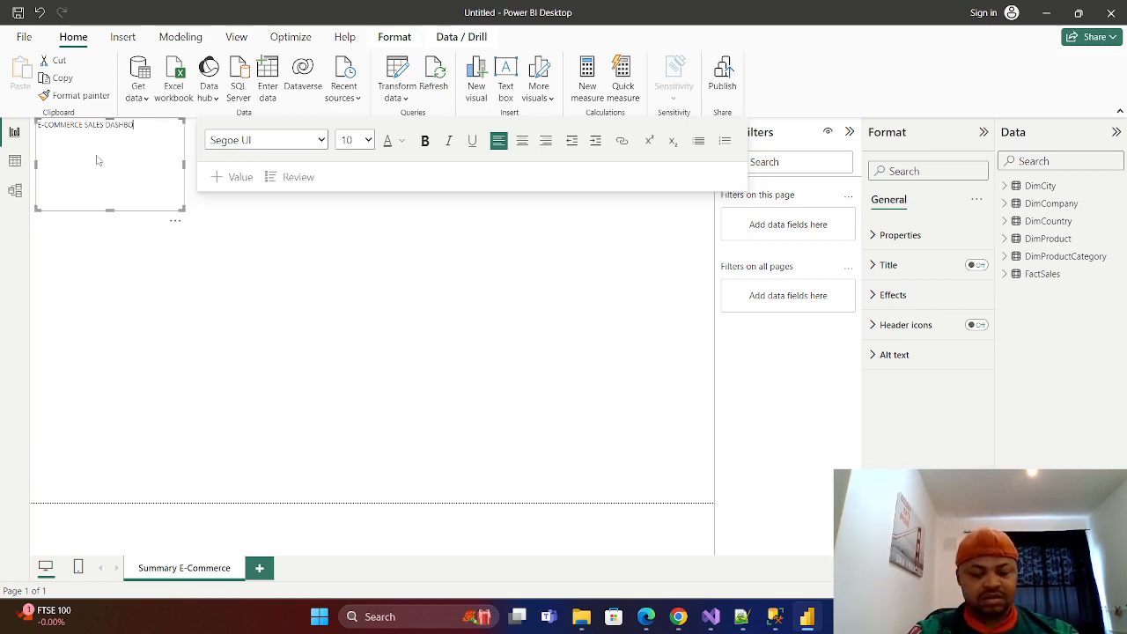
{"action": "type", "text": "ARD"}
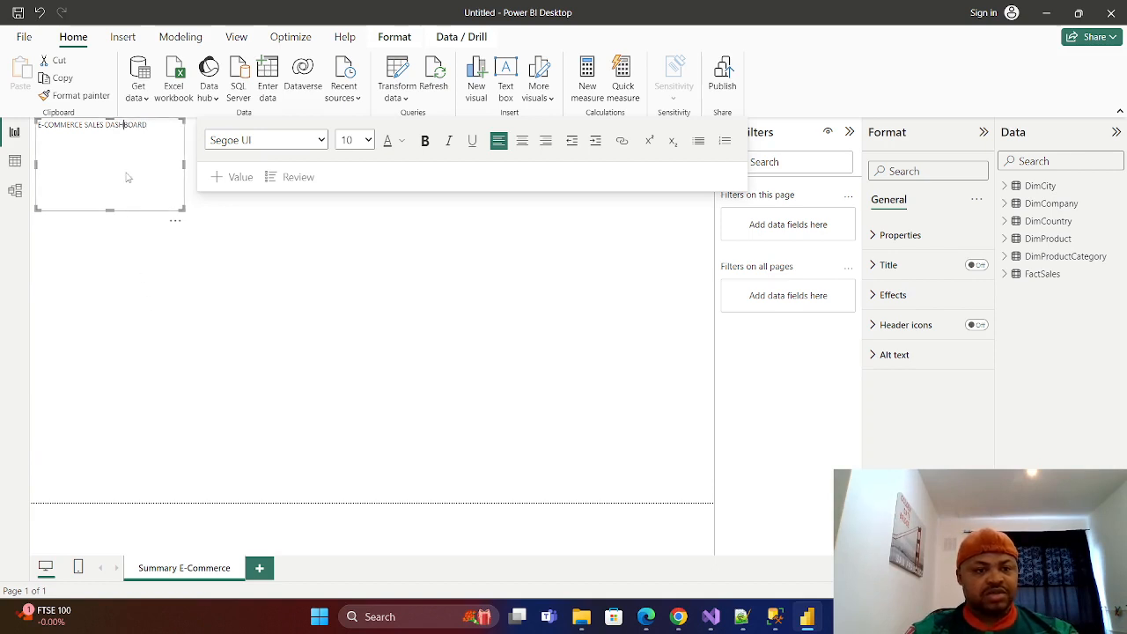
Set the whole dashboard title to font size 20 and make it bold.
{"action": "left_click", "coordinate": [368, 141]}
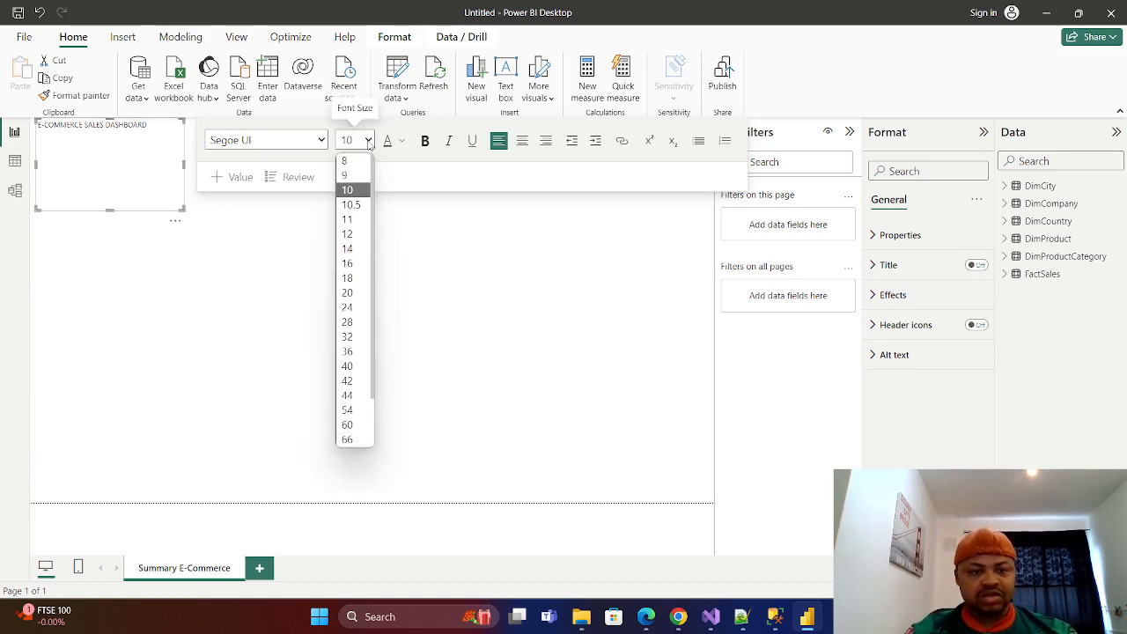
{"action": "left_click", "coordinate": [149, 127]}
{"action": "left_click_drag", "start_coordinate": [148, 126], "coordinate": [33, 126]}
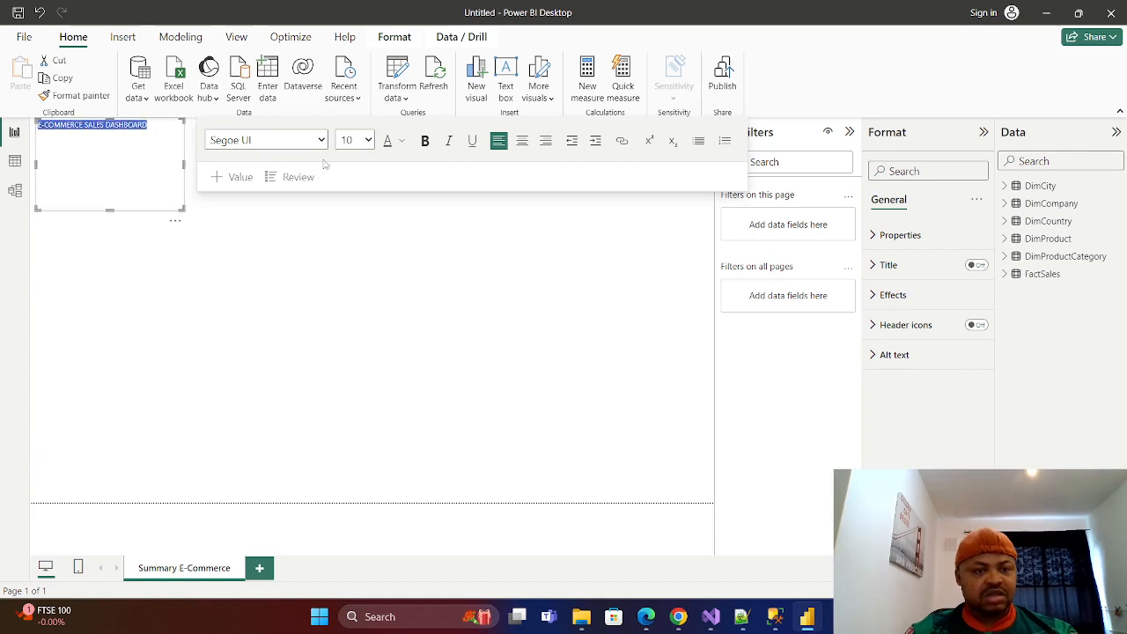
{"action": "left_click", "coordinate": [368, 141]}
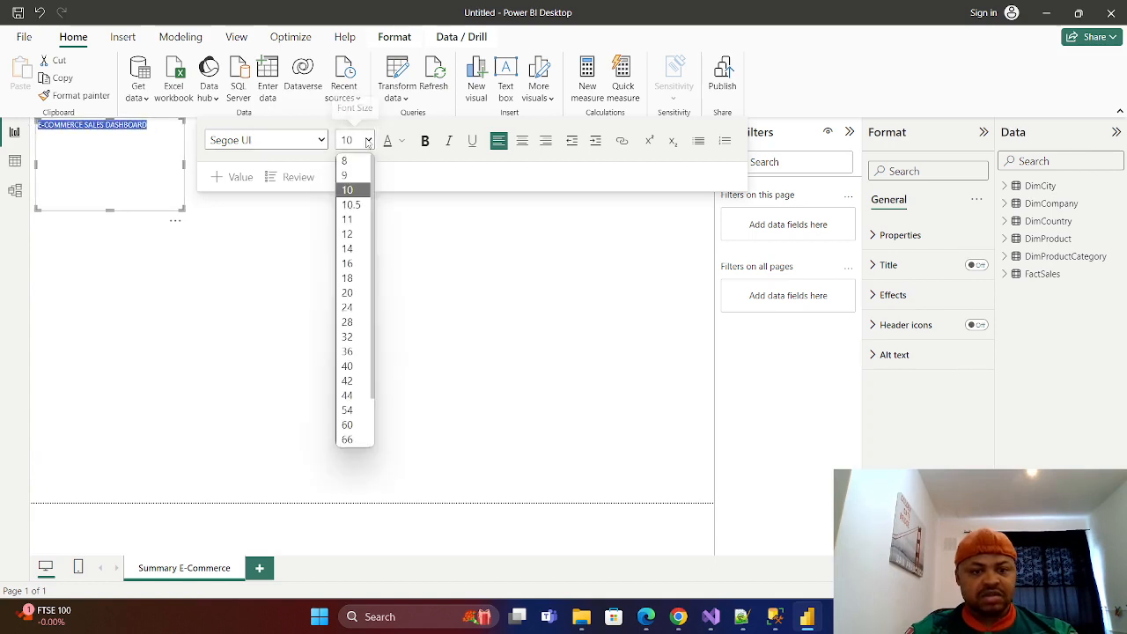
{"action": "left_click", "coordinate": [349, 293]}
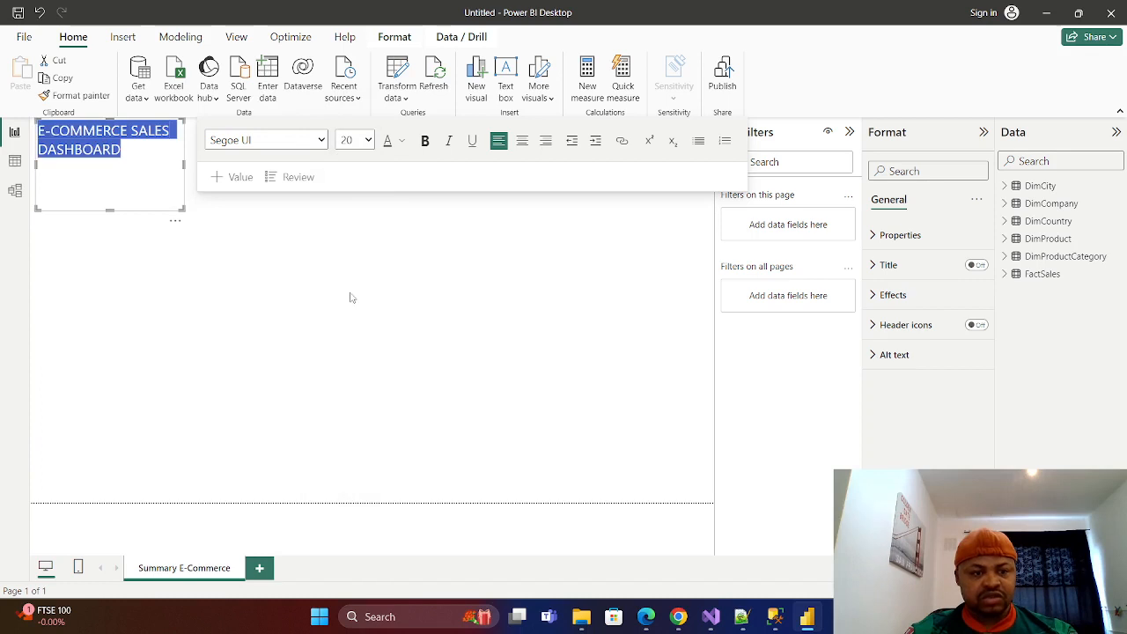
{"action": "left_click", "coordinate": [426, 142]}
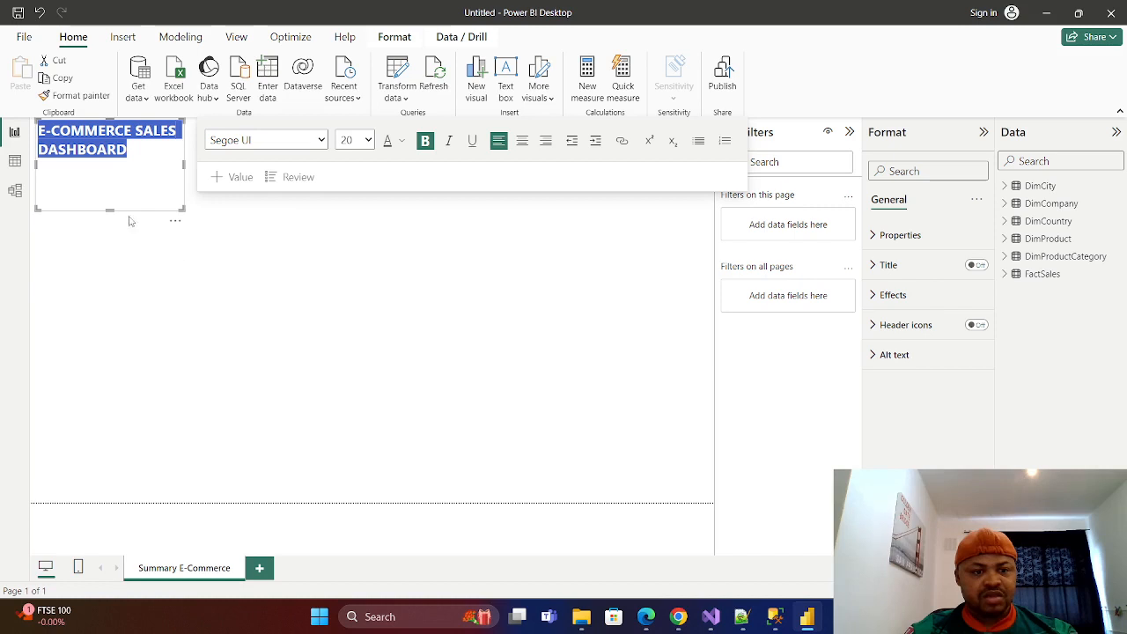
{"action": "left_click", "coordinate": [140, 188]}
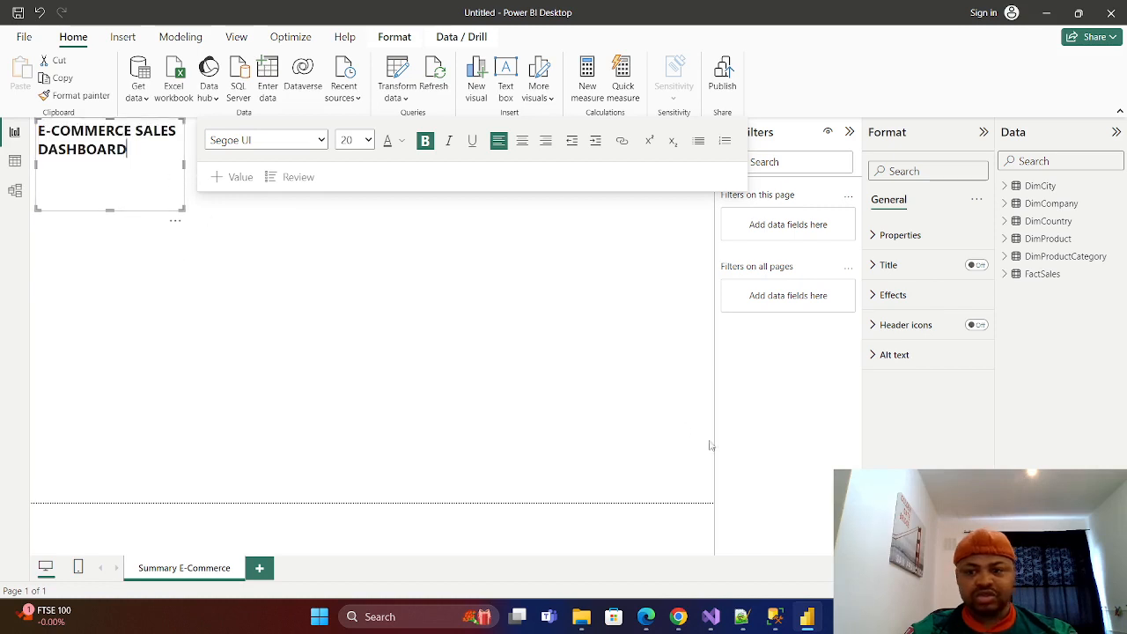
{"action": "left_click", "coordinate": [487, 377]}
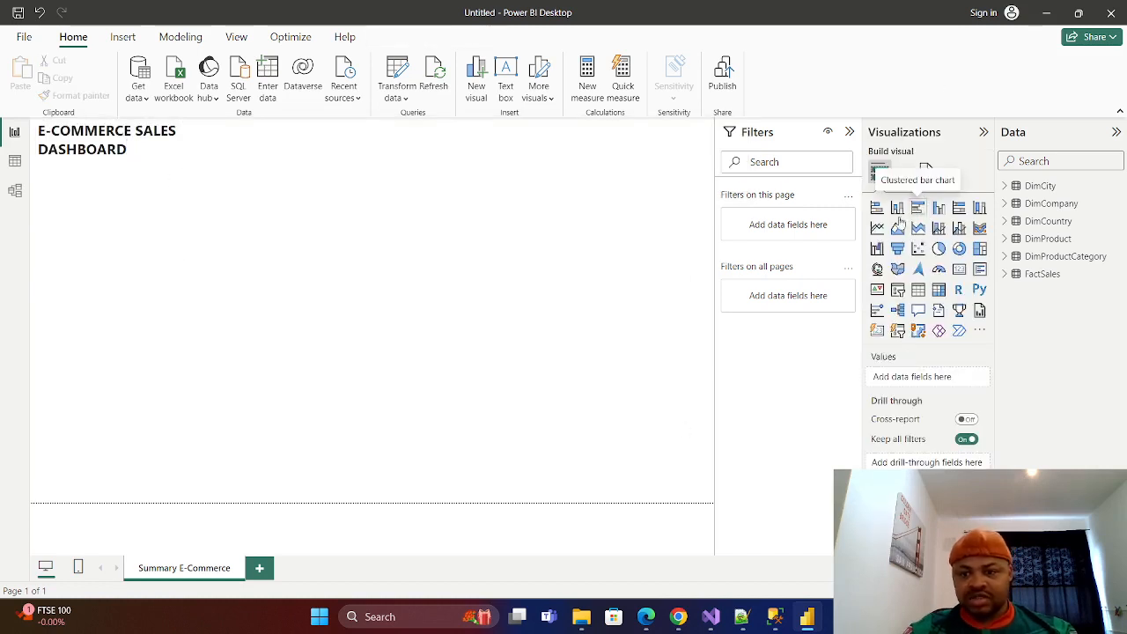
Turn on the visual border and shadow effects for the title text box.
{"action": "left_click", "coordinate": [119, 167]}
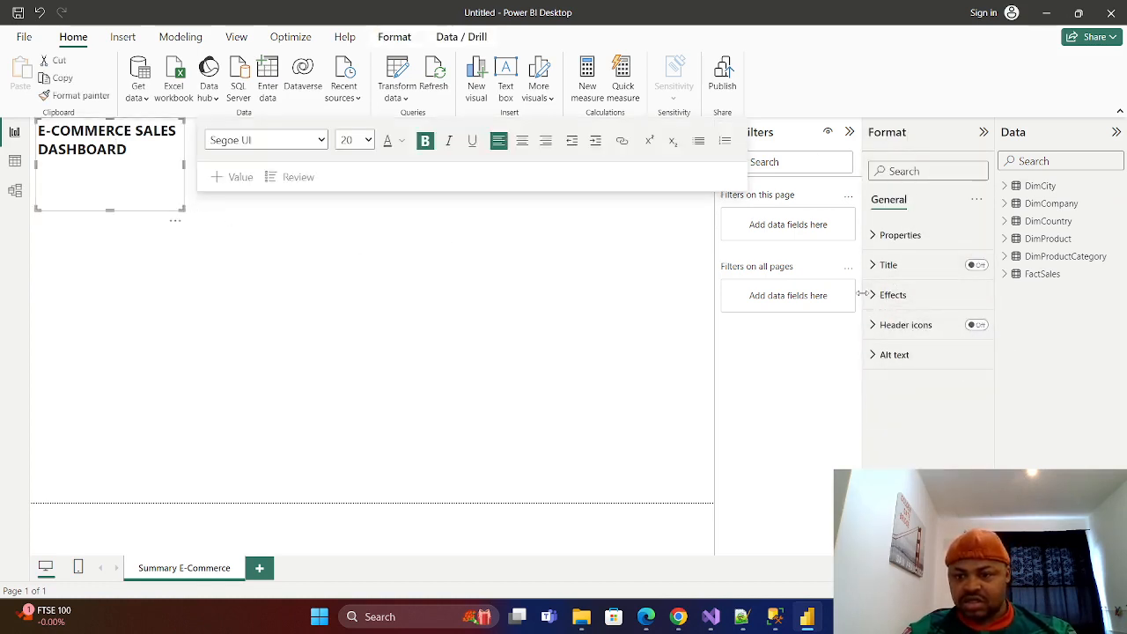
{"action": "left_click", "coordinate": [891, 295]}
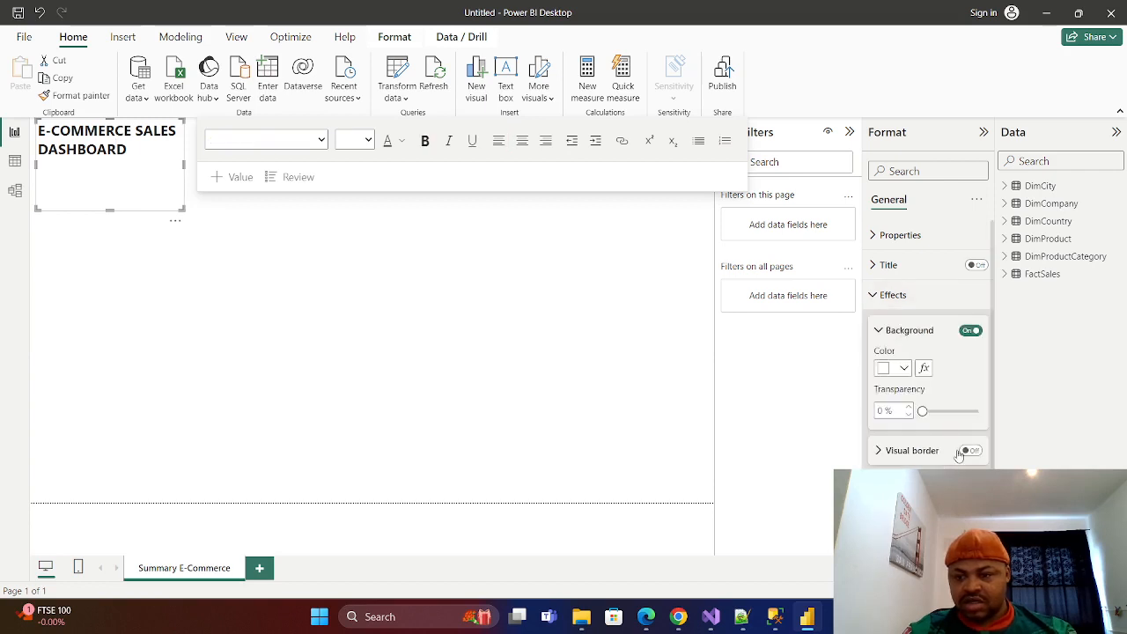
{"action": "scroll", "coordinate": [955, 427], "scroll_direction": "down", "scroll_amount": 1}
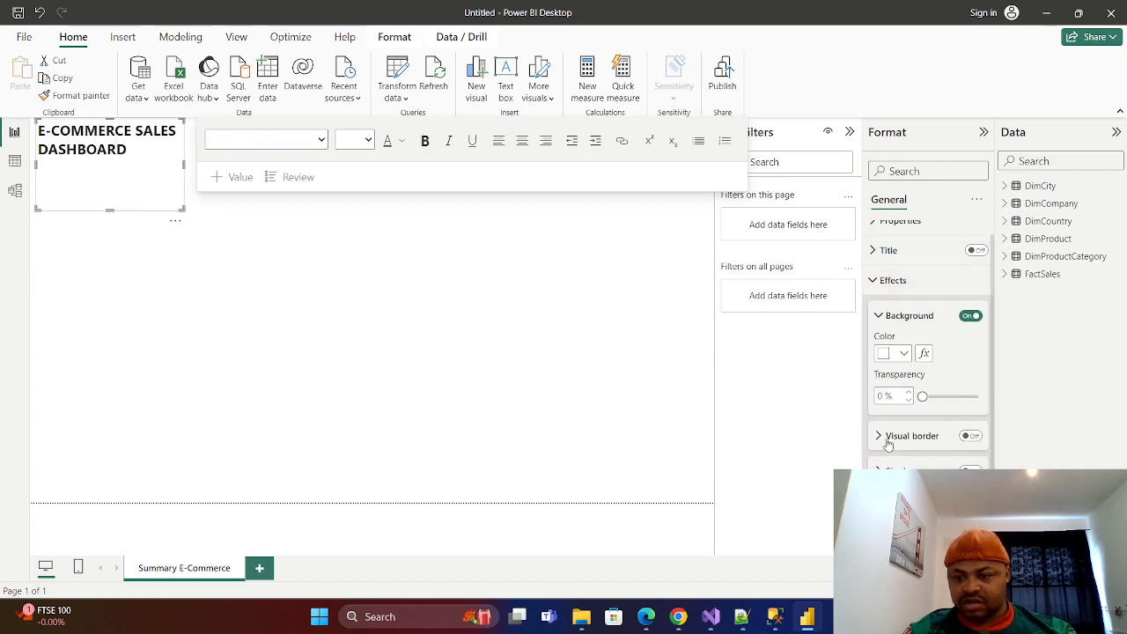
{"action": "left_click", "coordinate": [971, 436]}
{"action": "left_click", "coordinate": [880, 436]}
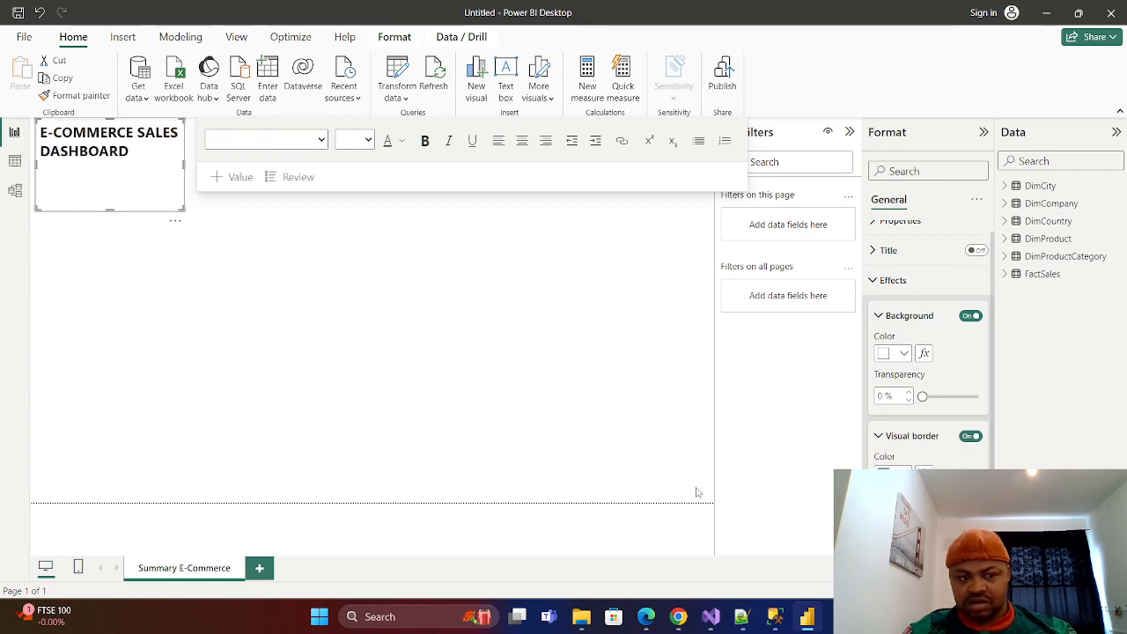
{"action": "left_click", "coordinate": [878, 436]}
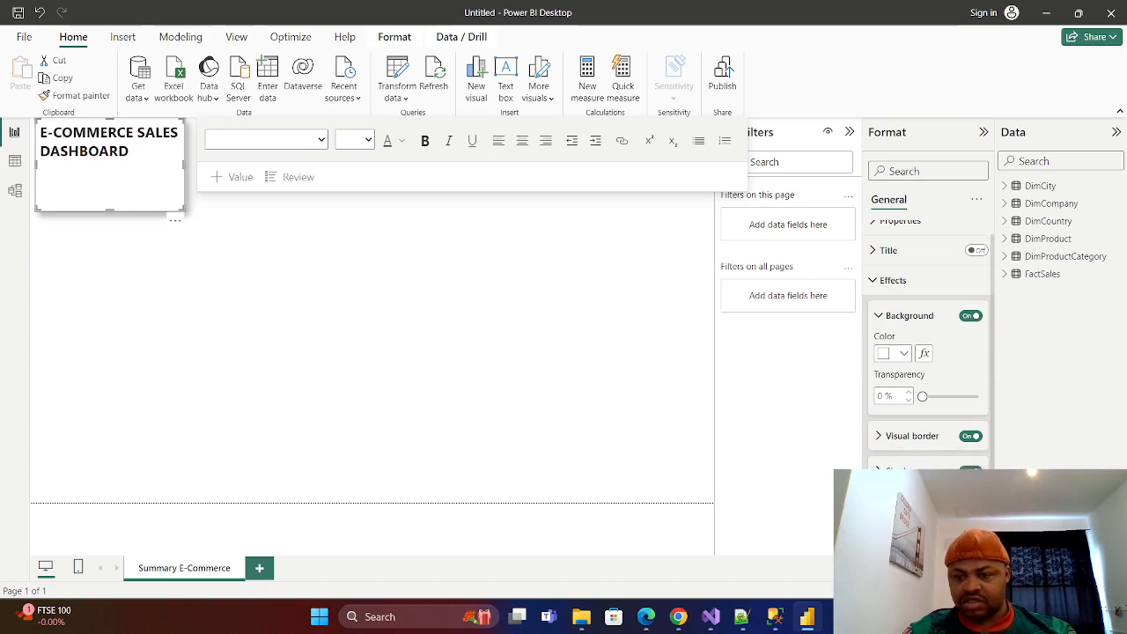
{"action": "left_click", "coordinate": [192, 282]}
Widen the title text box so the title fits on one line, and reduce its height to fit the text.
{"action": "left_click", "coordinate": [125, 186]}
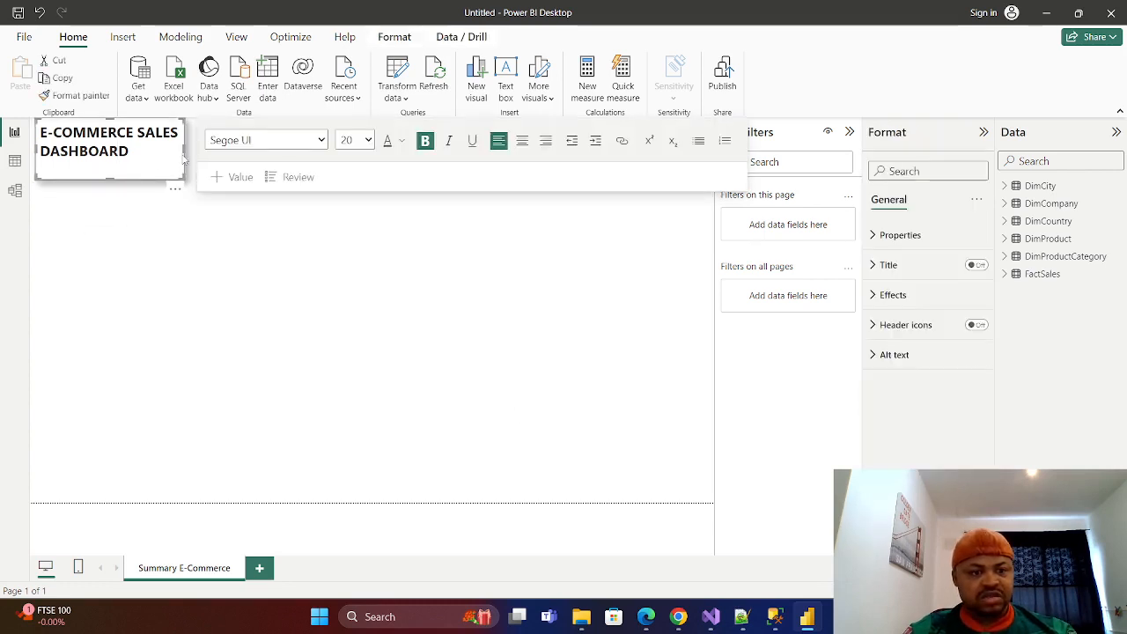
{"action": "left_click_drag", "start_coordinate": [183, 154], "coordinate": [295, 150]}
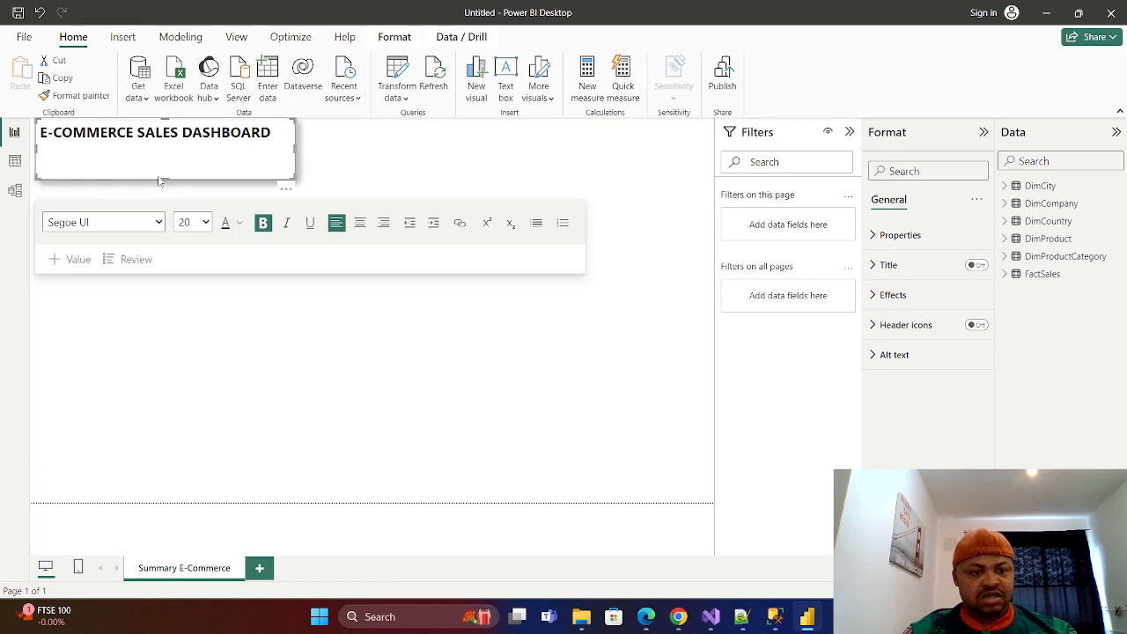
{"action": "left_click_drag", "start_coordinate": [167, 179], "coordinate": [175, 154]}
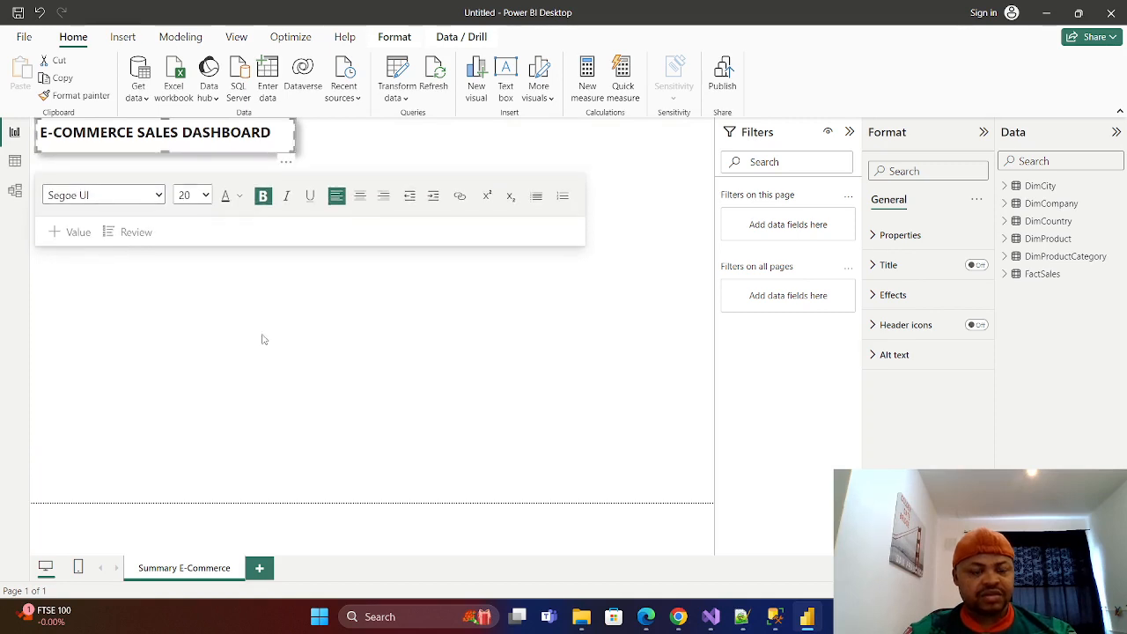
{"action": "left_click", "coordinate": [629, 292]}
Move the title text box slightly down and to the left edge of the report page.
{"action": "left_click", "coordinate": [120, 127]}
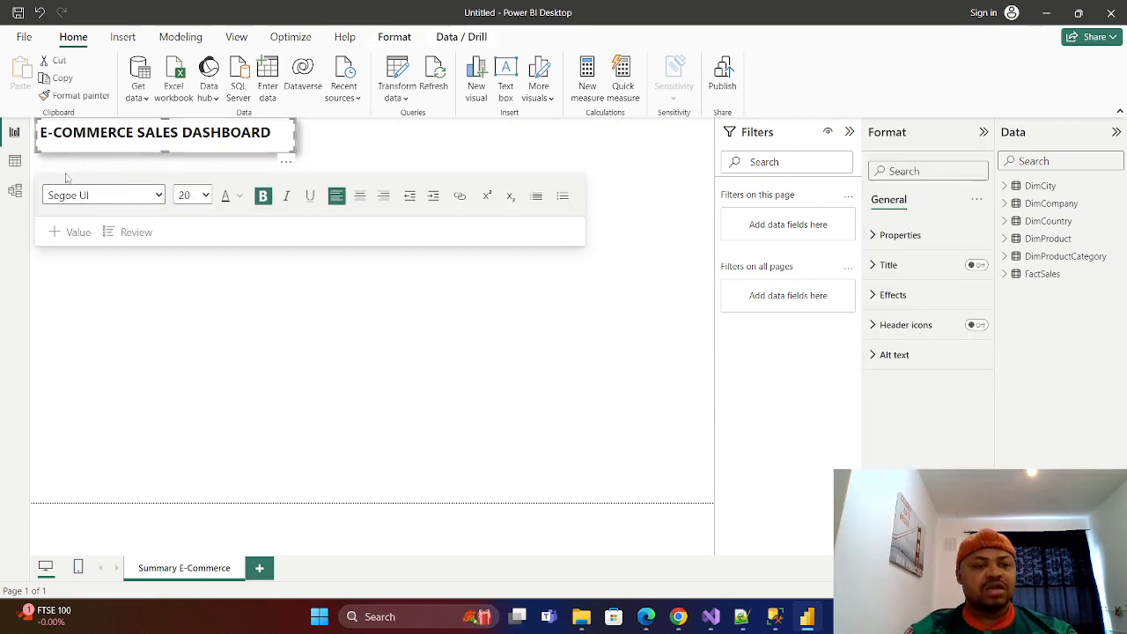
{"action": "left_click", "coordinate": [76, 148]}
{"action": "key", "text": "shift+Right"}
{"action": "left_click", "coordinate": [253, 132]}
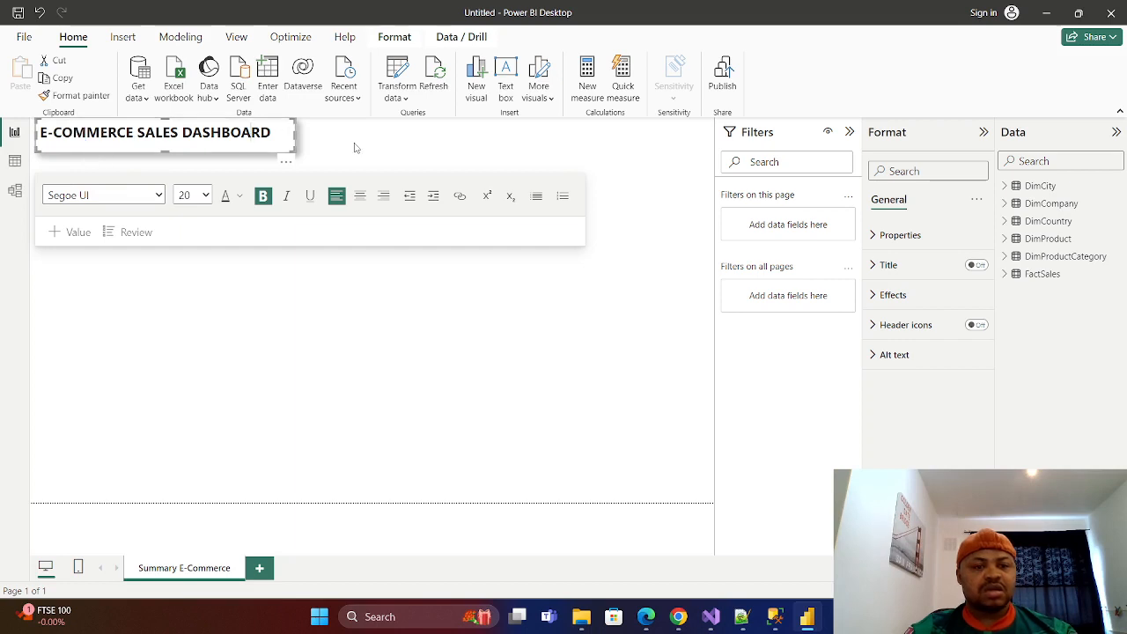
{"action": "left_click", "coordinate": [314, 148]}
{"action": "left_click", "coordinate": [284, 128]}
{"action": "left_click_drag", "start_coordinate": [229, 121], "coordinate": [224, 133]}
{"action": "left_click", "coordinate": [223, 341]}
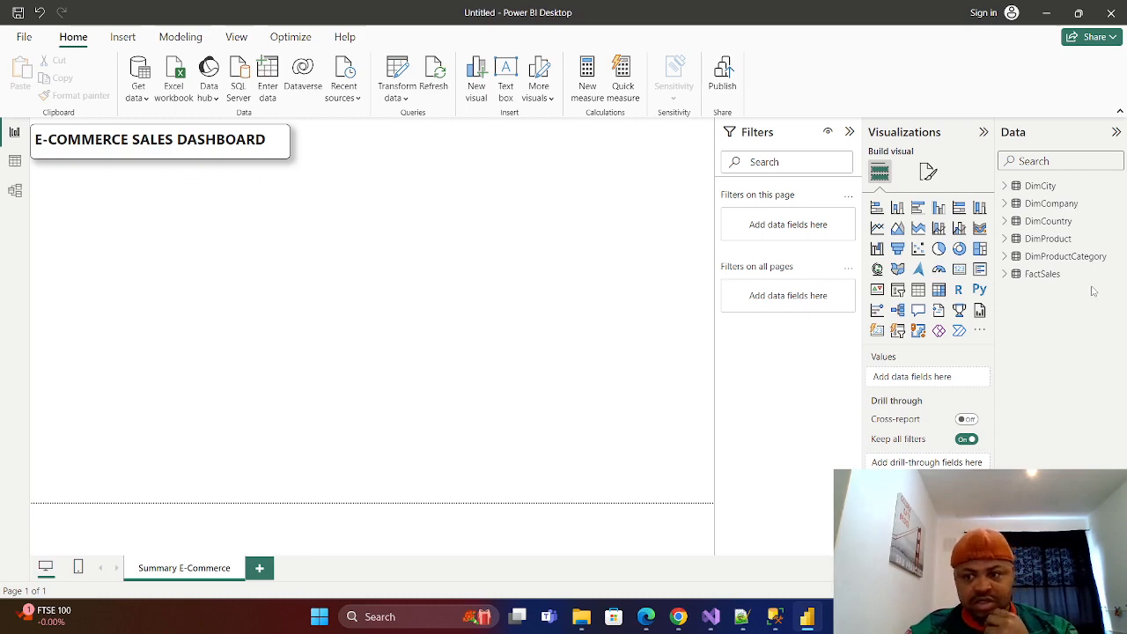
Examine the FactSales table's data rows and columns, and return to the report page.
{"action": "left_click", "coordinate": [14, 162]}
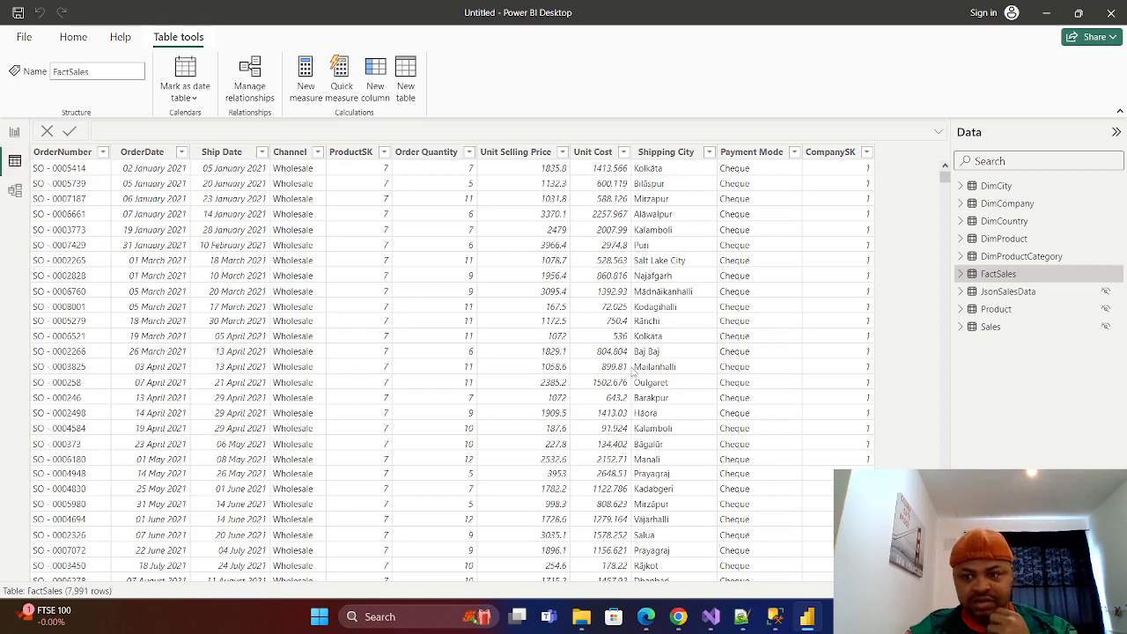
{"action": "left_click", "coordinate": [15, 134]}
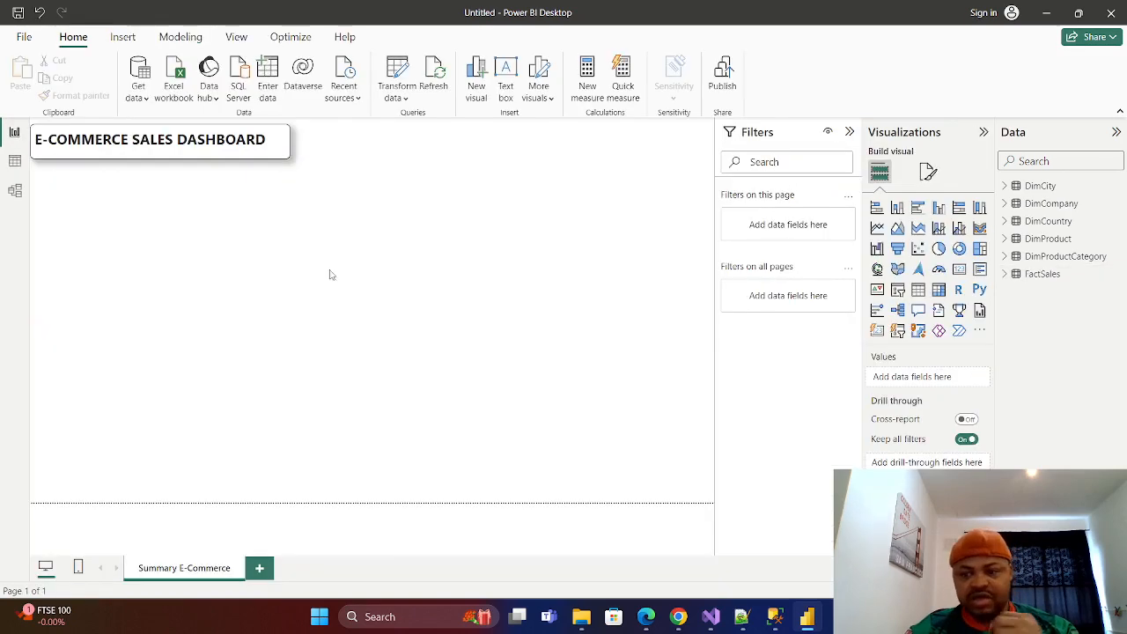
{"action": "left_click", "coordinate": [1038, 275]}
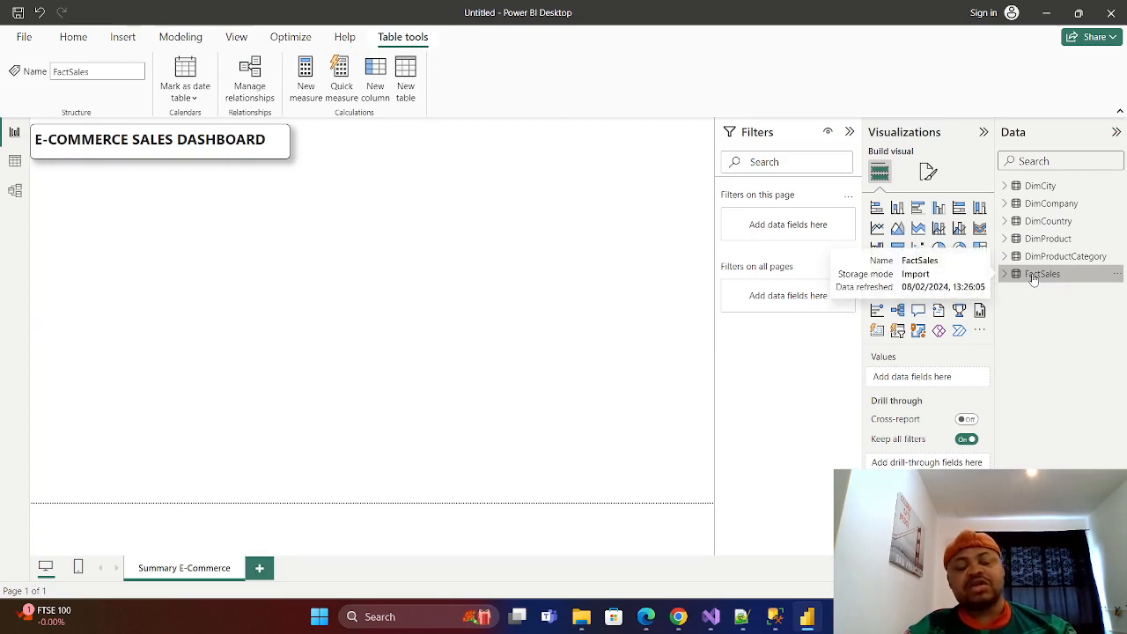
{"action": "left_click", "coordinate": [14, 162]}
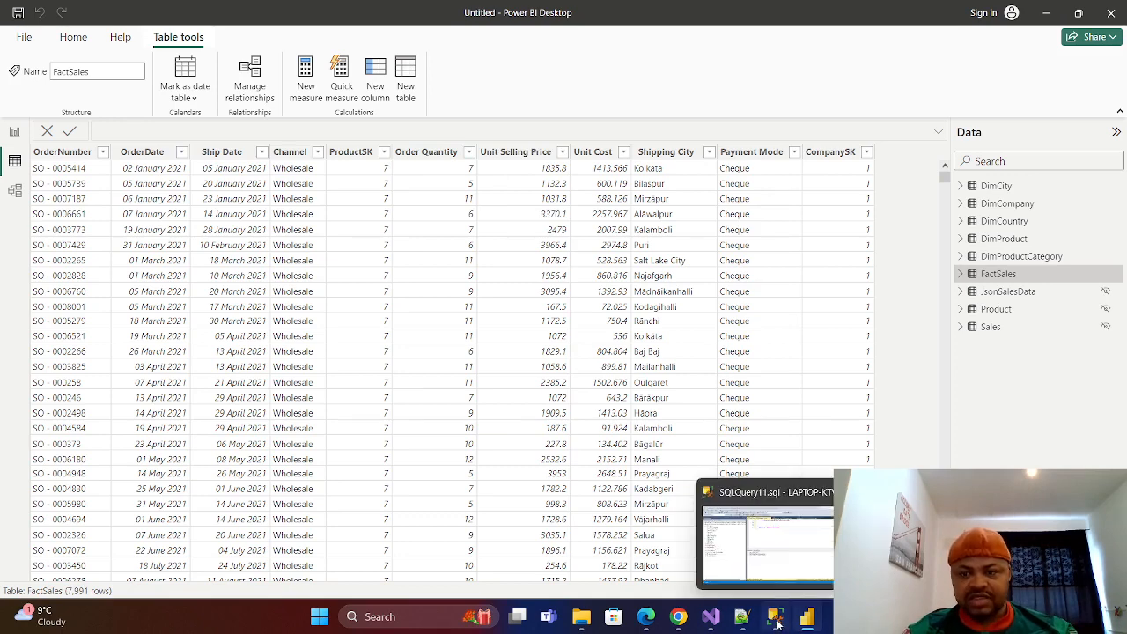
{"action": "left_click", "coordinate": [14, 132]}
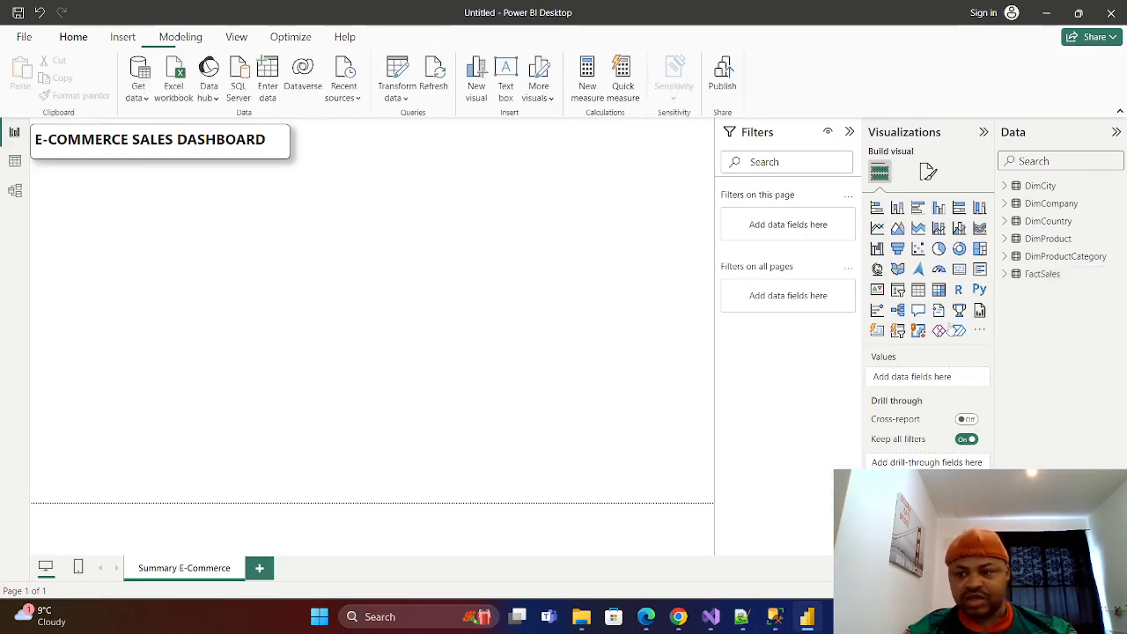
Add a new calculated column named Sales Amount to the FactSales table.
{"action": "right_click", "coordinate": [1034, 279]}
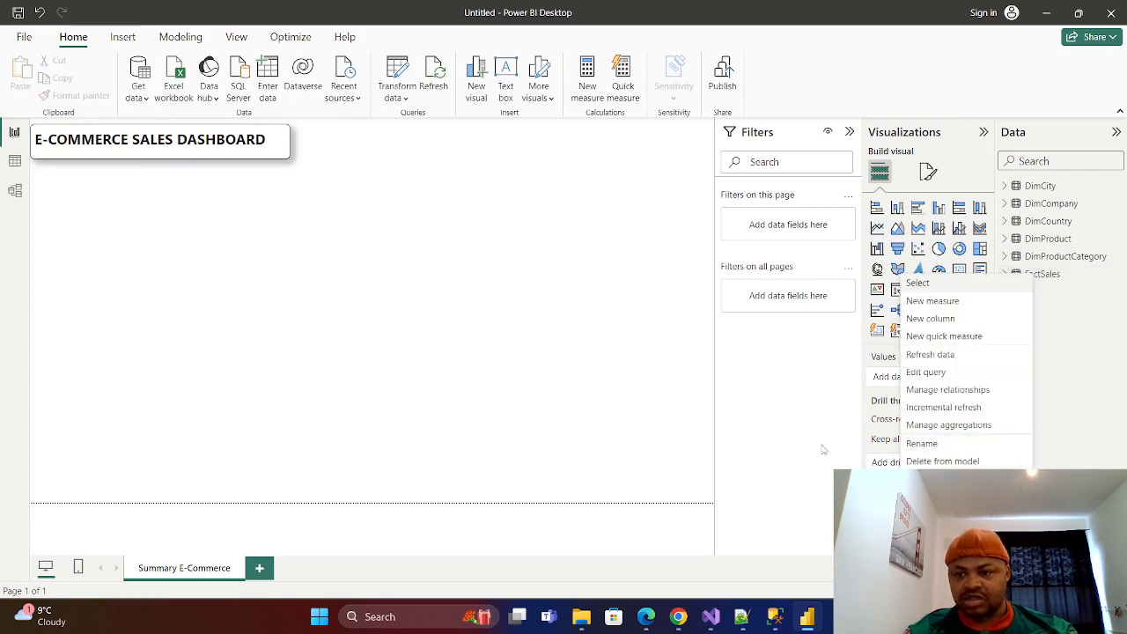
{"action": "left_click", "coordinate": [932, 320]}
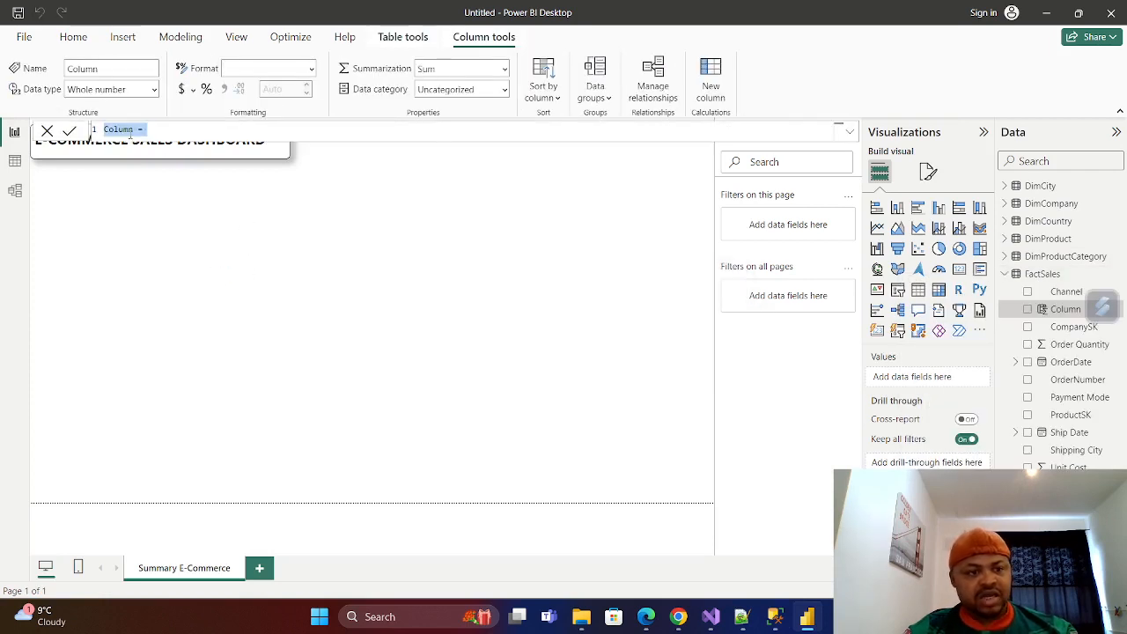
{"action": "left_click", "coordinate": [150, 132]}
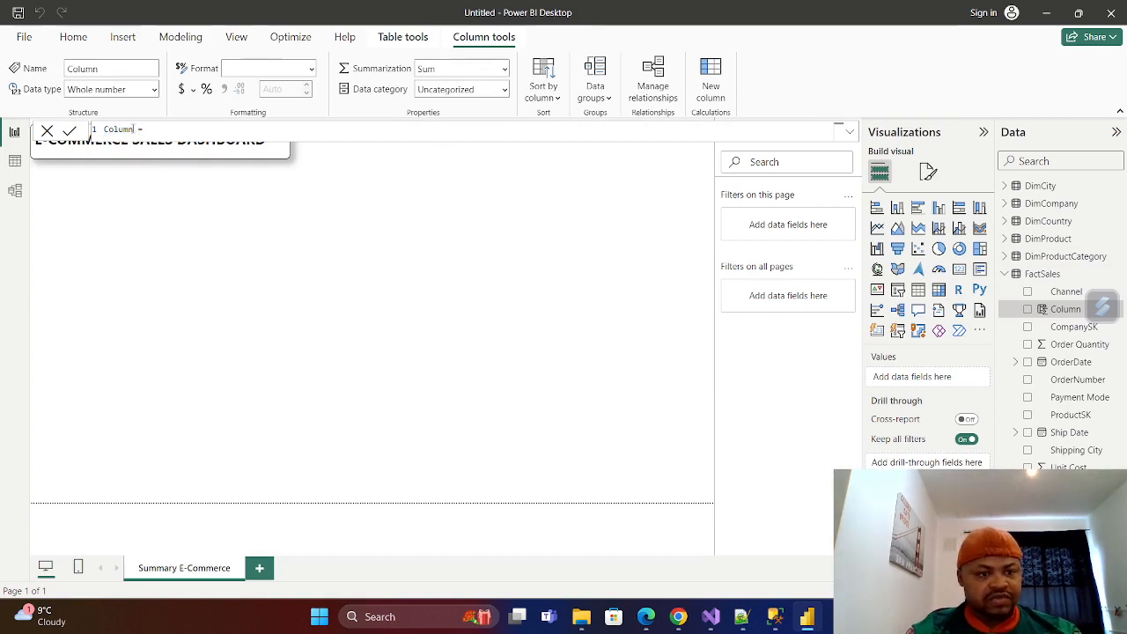
{"action": "key", "text": "BackSpace"}
{"action": "key", "text": "BackSpace"}
{"action": "key", "text": "BackSpace"}
{"action": "key", "text": "BackSpace"}
{"action": "key", "text": "BackSpace"}
{"action": "key", "text": "BackSpace"}
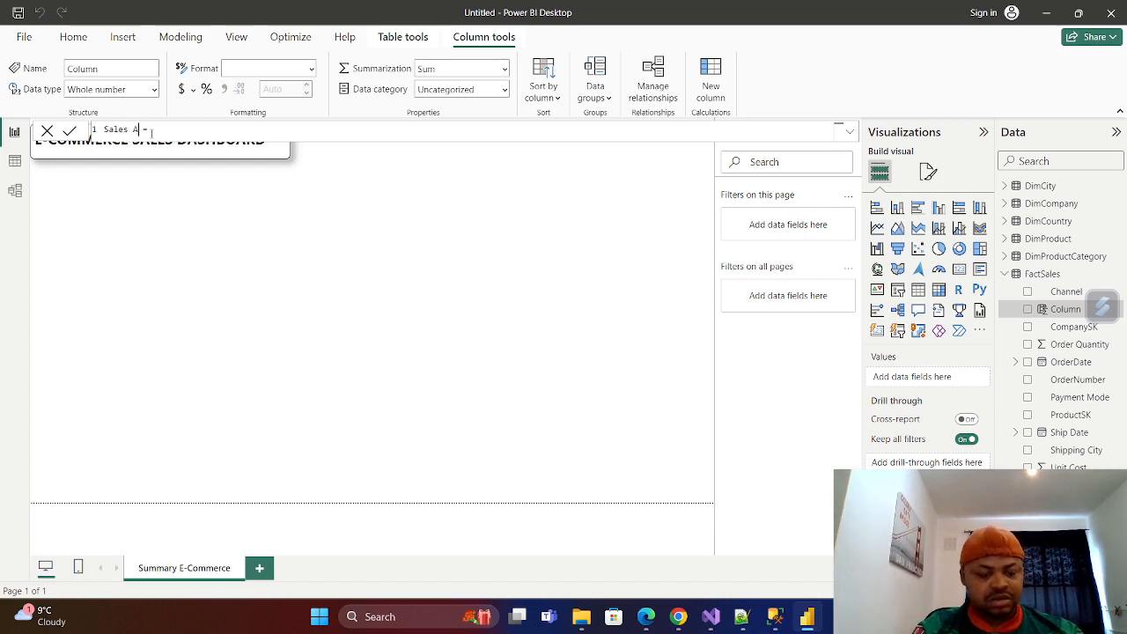
{"action": "type", "text": "Sales Amount"}
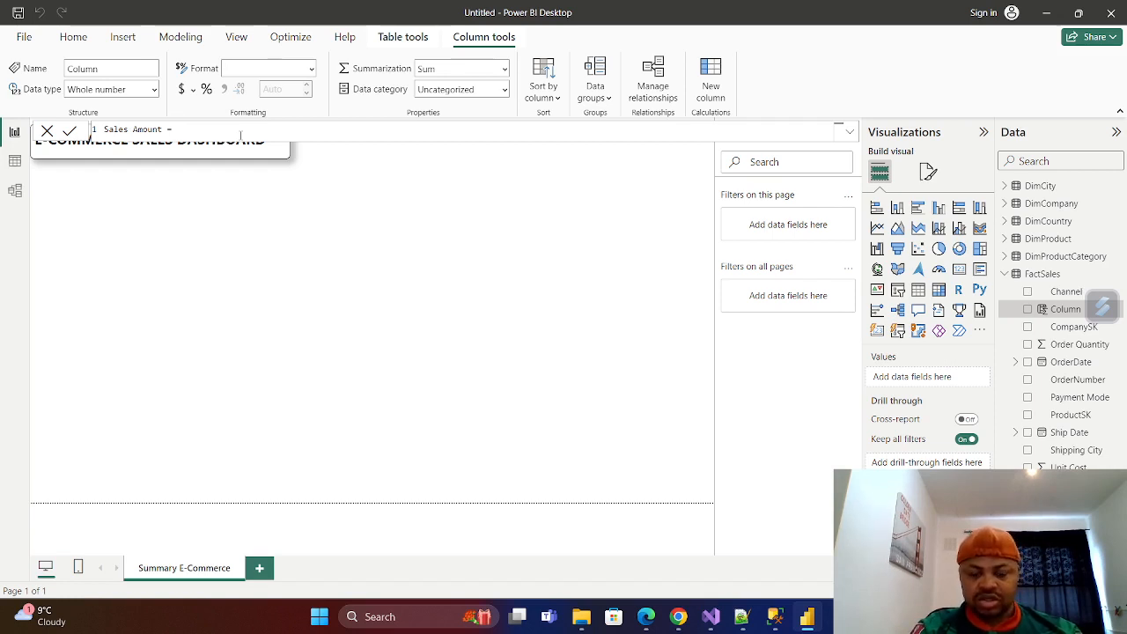
Define Sales Amount as FactSales[Unit Selling Price] * FactSales[Order Quantity], commit it, and check the column's values in the table data.
{"action": "type", "text": "UN"}
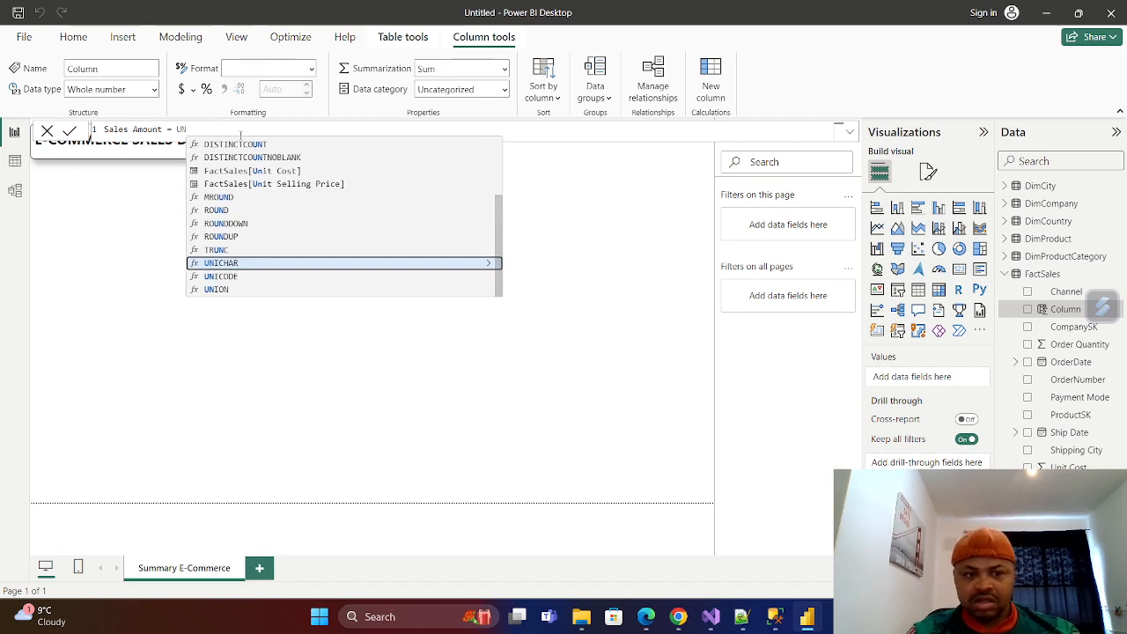
{"action": "left_click", "coordinate": [302, 184]}
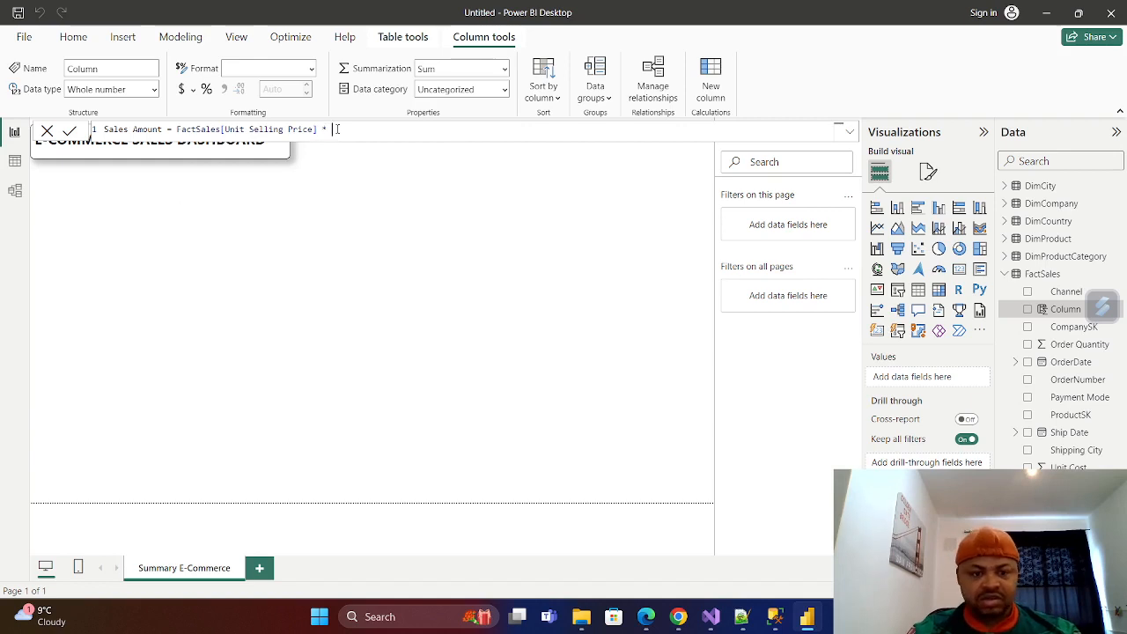
{"action": "type", "text": "* "}
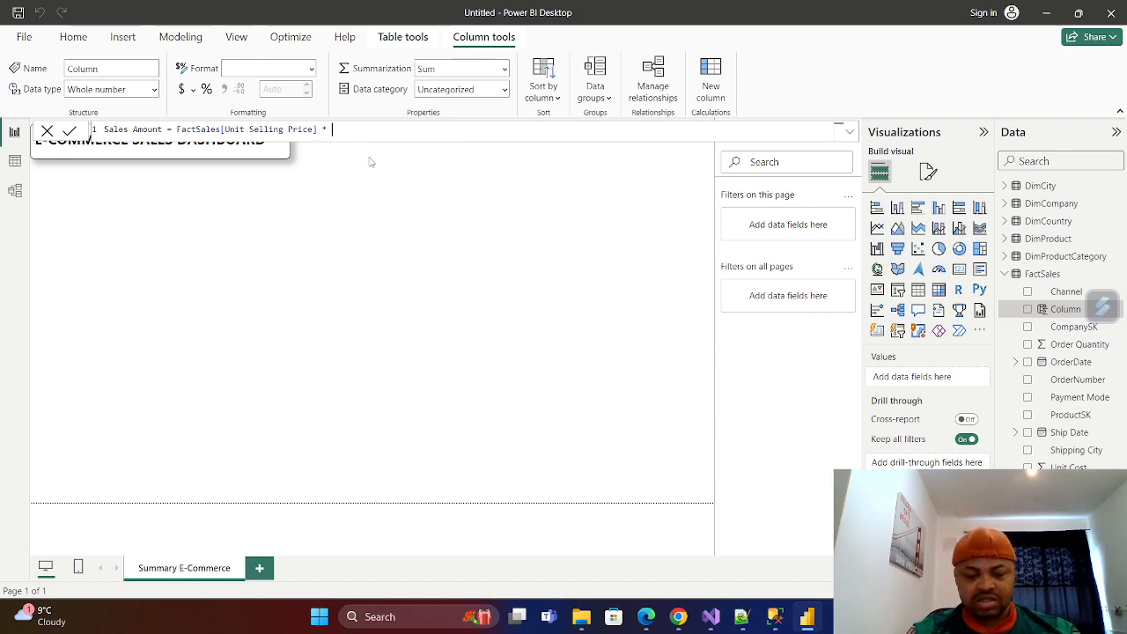
{"action": "type", "text": "oRDER"}
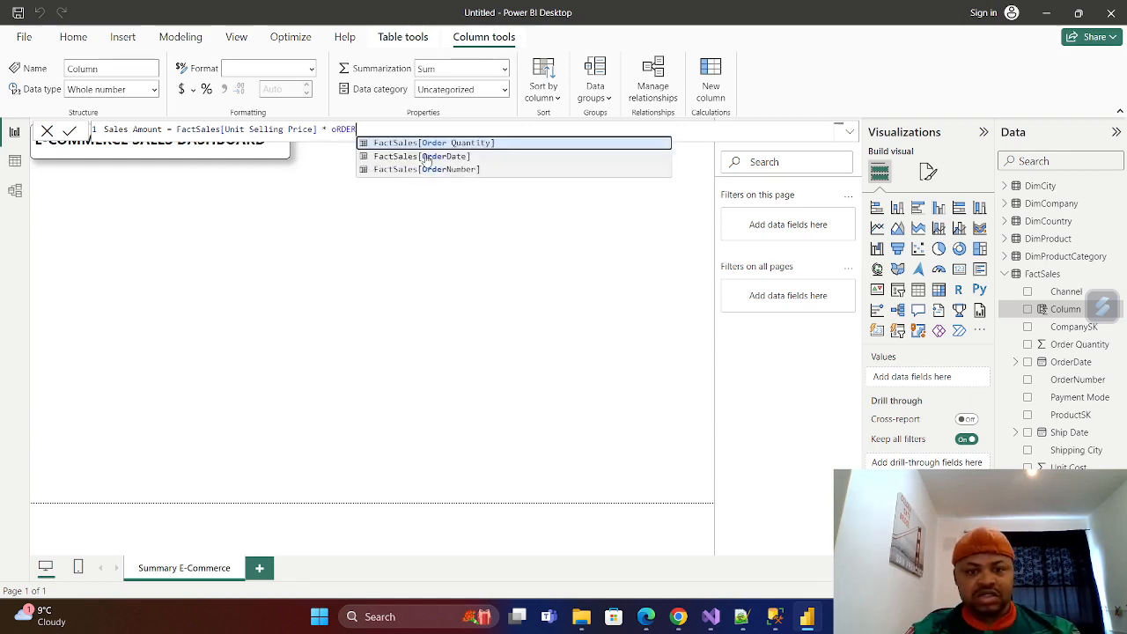
{"action": "key", "text": "Tab"}
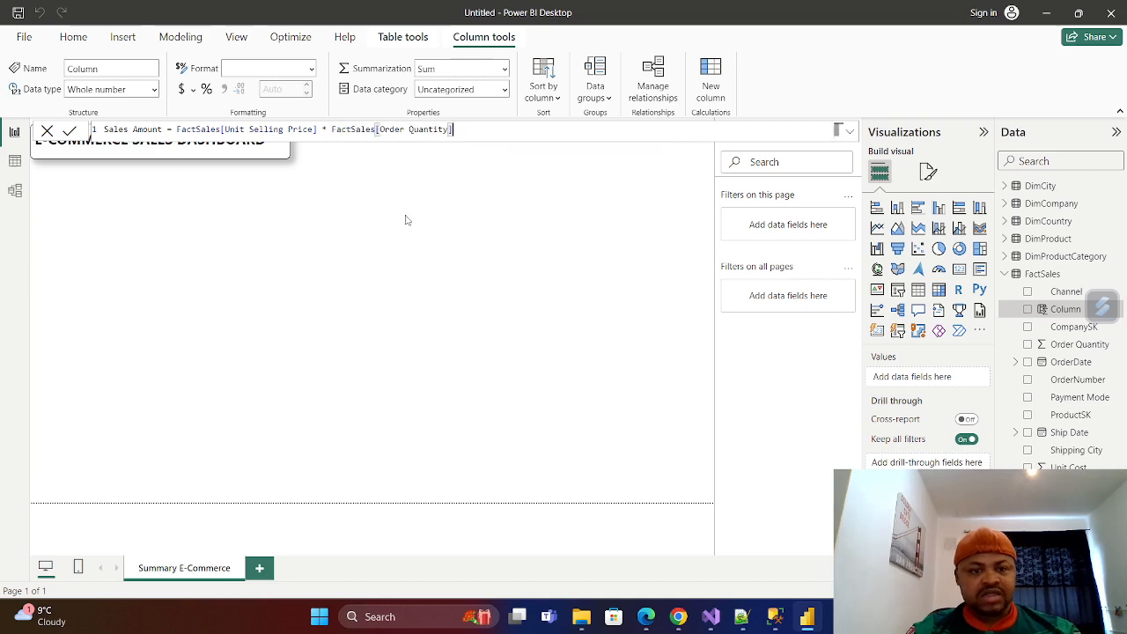
{"action": "left_click", "coordinate": [70, 132]}
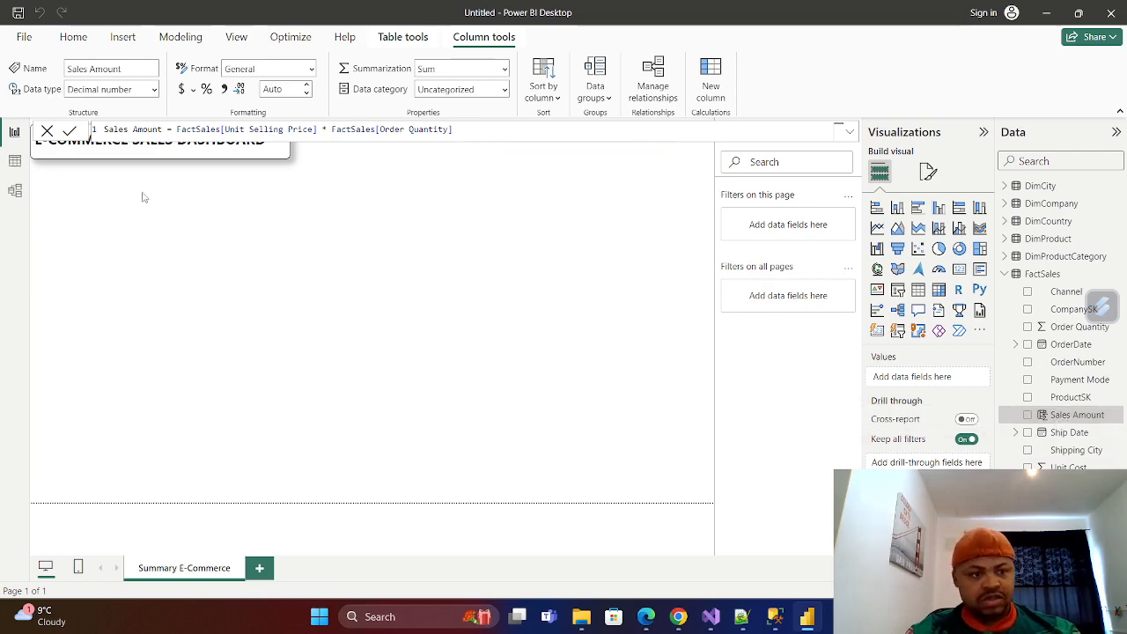
{"action": "left_click", "coordinate": [15, 164]}
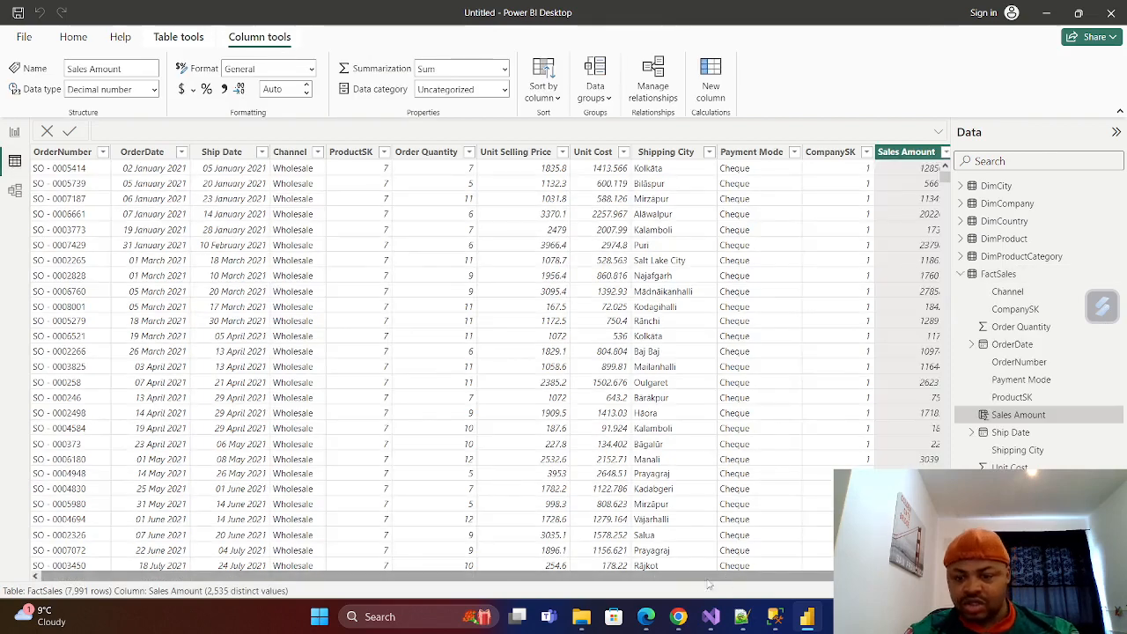
{"action": "left_click_drag", "start_coordinate": [705, 578], "coordinate": [724, 578]}
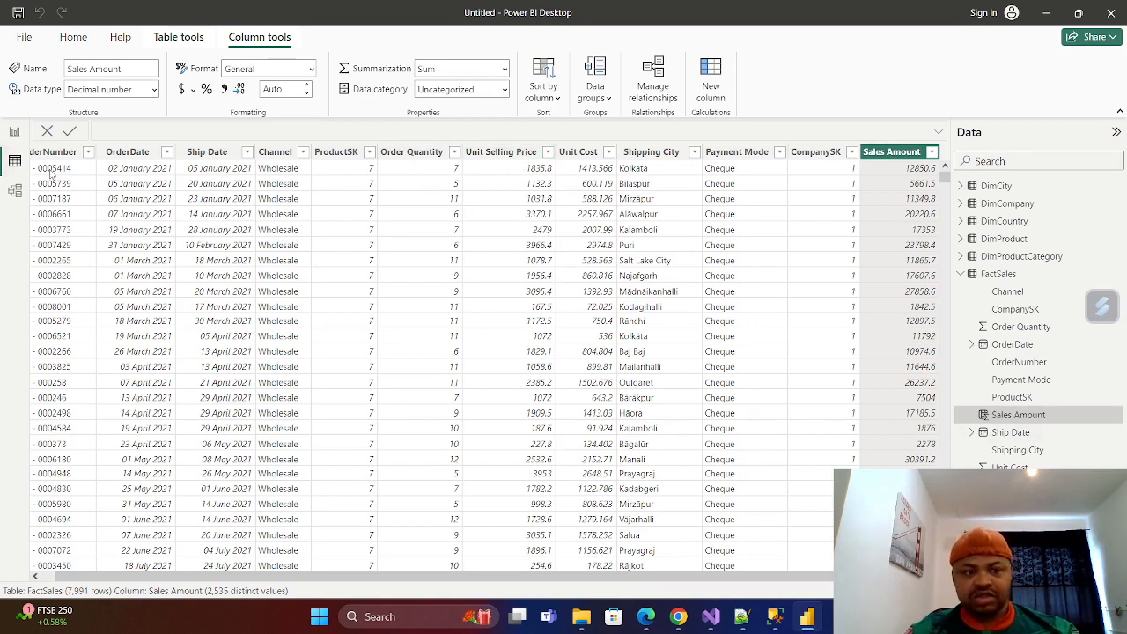
Return to the report page and add another calculated column named Cost Amount to FactSales.
{"action": "left_click", "coordinate": [15, 132]}
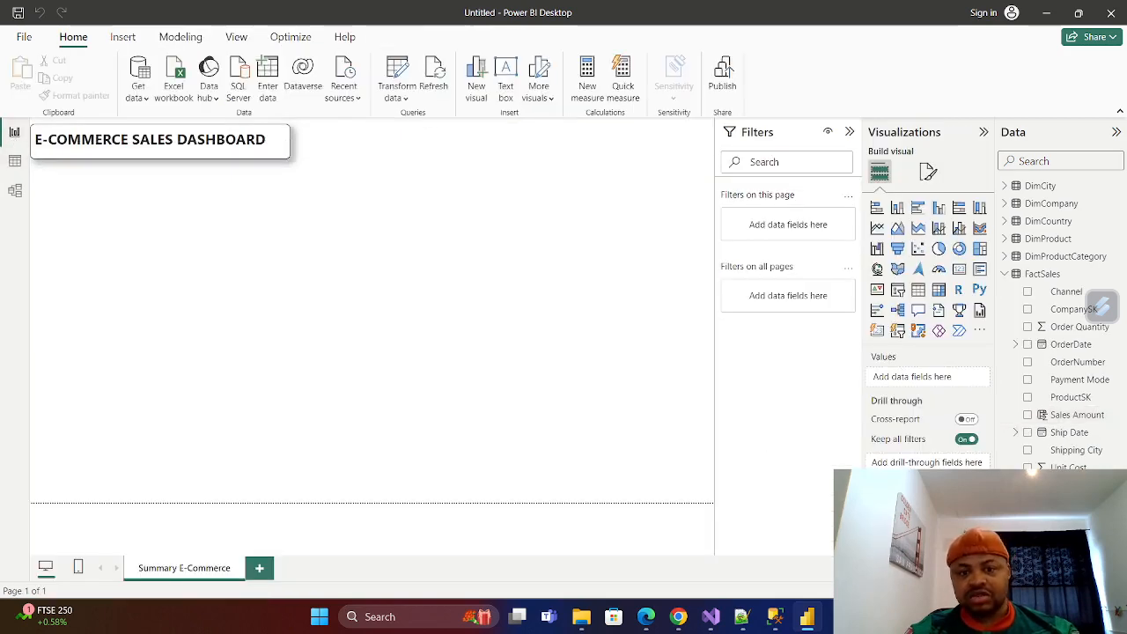
{"action": "right_click", "coordinate": [1032, 273]}
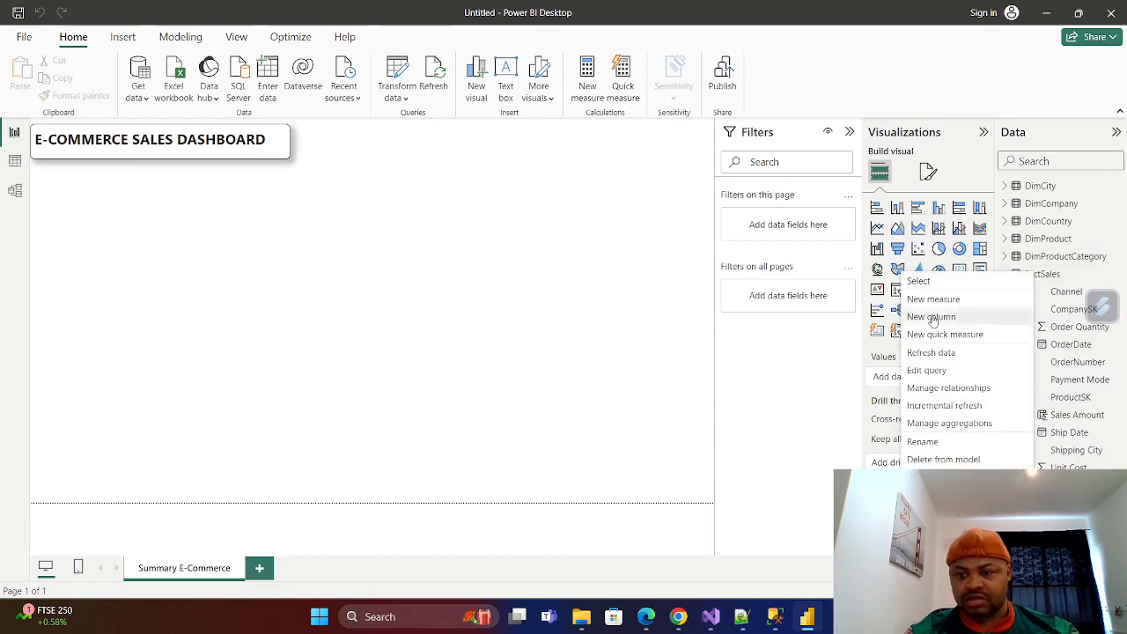
{"action": "left_click", "coordinate": [934, 318]}
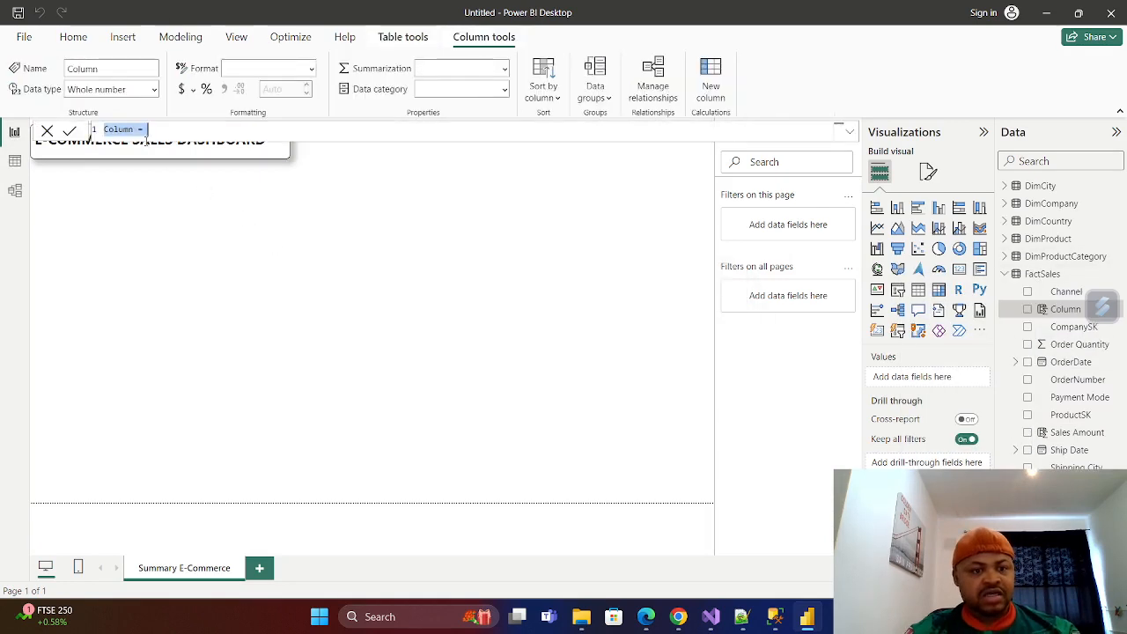
{"action": "key", "text": "BackSpace"}
{"action": "key", "text": "BackSpace"}
{"action": "key", "text": "BackSpace"}
{"action": "key", "text": "BackSpace"}
{"action": "key", "text": "BackSpace"}
{"action": "key", "text": "BackSpace"}
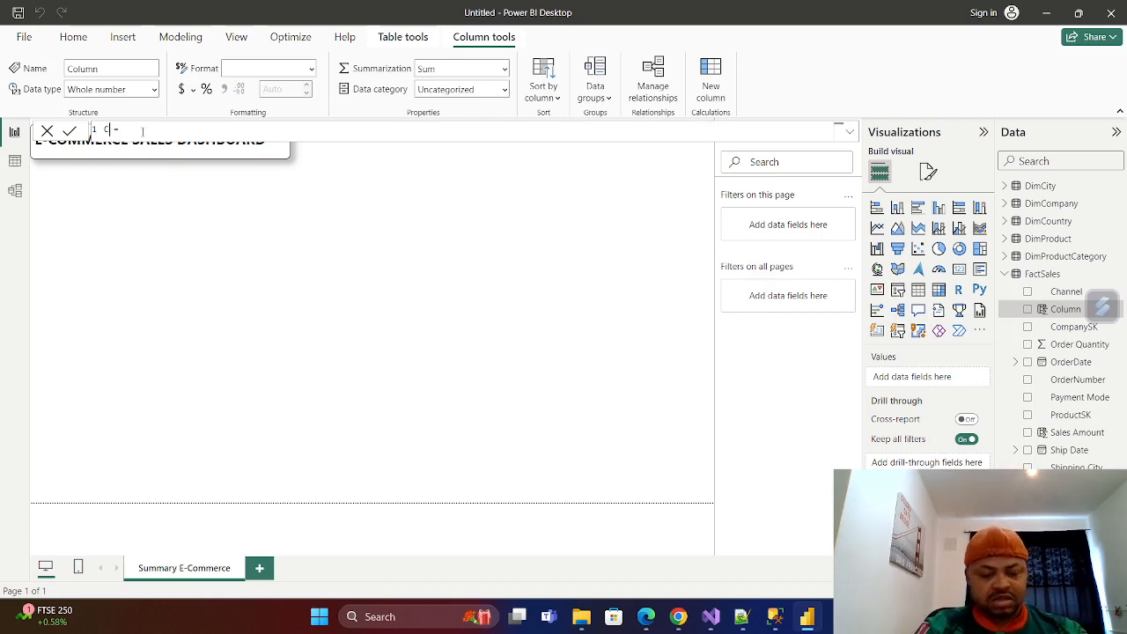
{"action": "type", "text": "Cost Amount"}
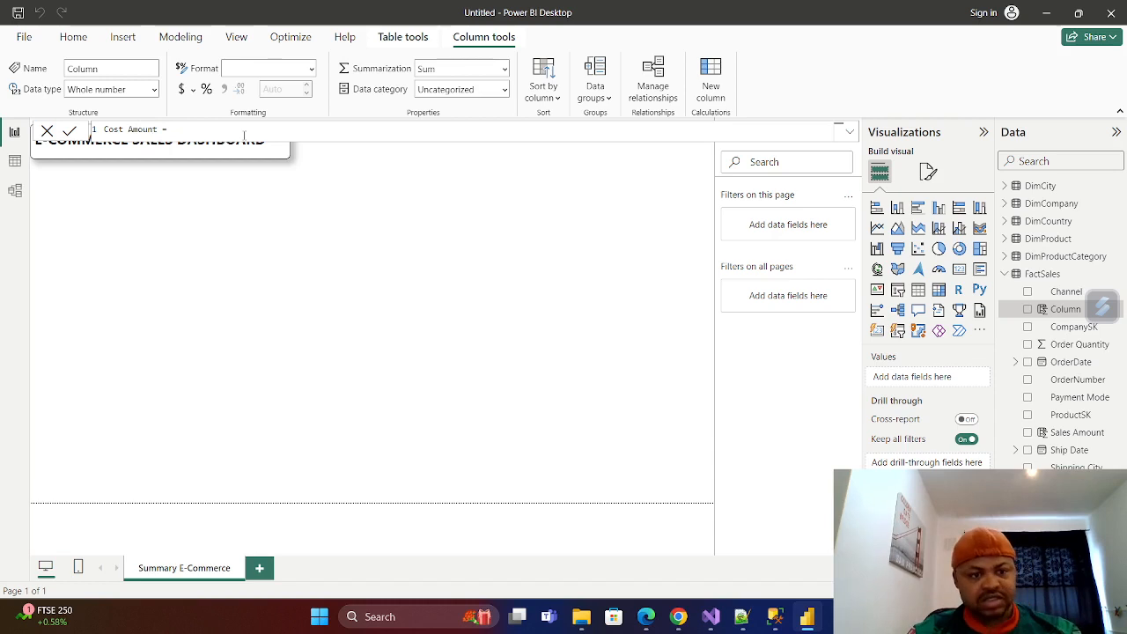
{"action": "type", "text": "CO"}
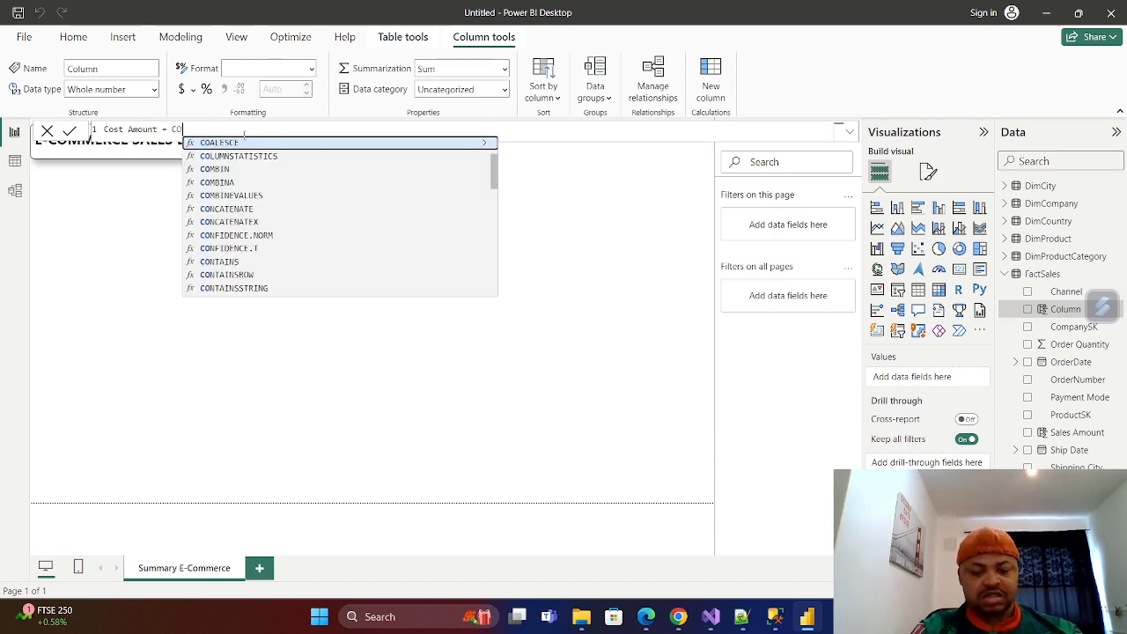
{"action": "type", "text": "st"}
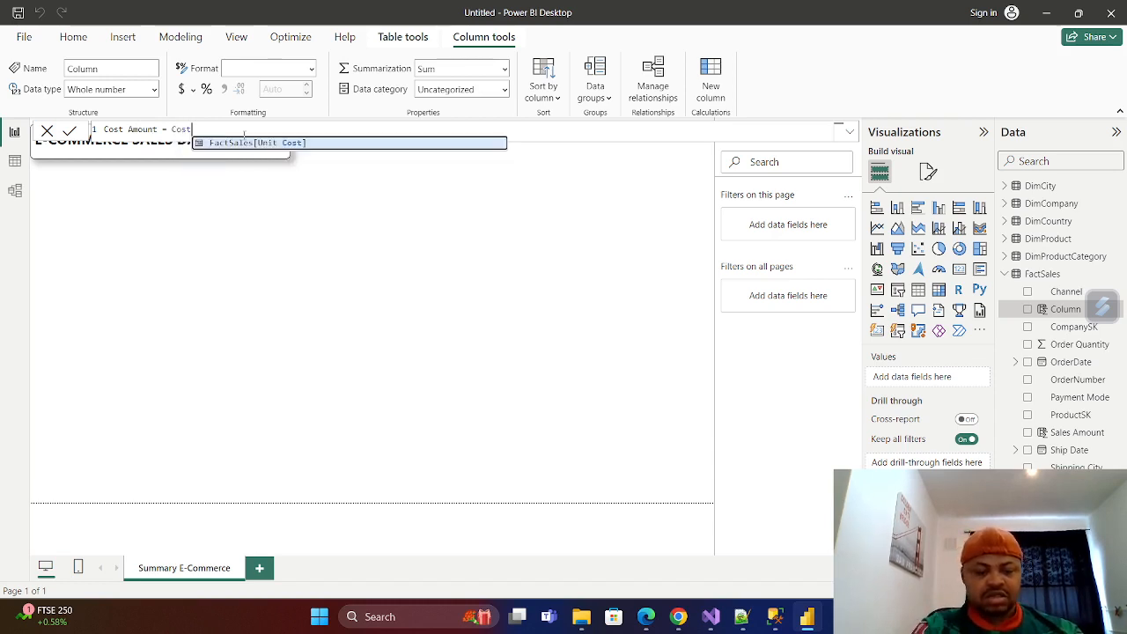
Define Cost Amount as FactSales[Unit Cost] * FactSales[Order Quantity], commit it, and display the FactSales table data.
{"action": "left_click", "coordinate": [273, 143]}
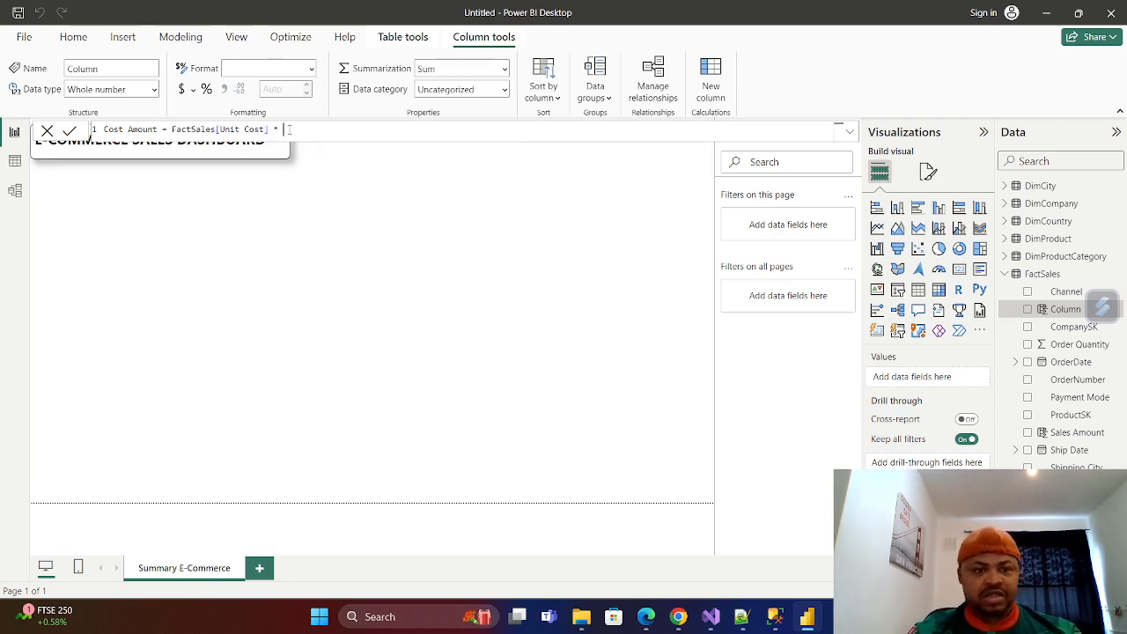
{"action": "type", "text": "* OR"}
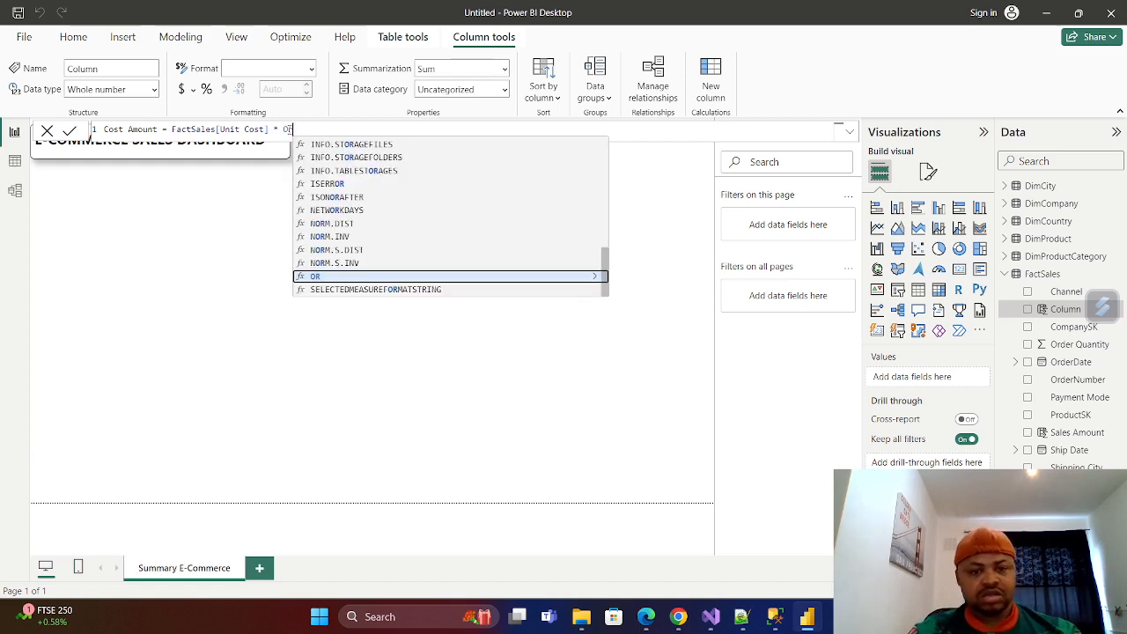
{"action": "type", "text": "der"}
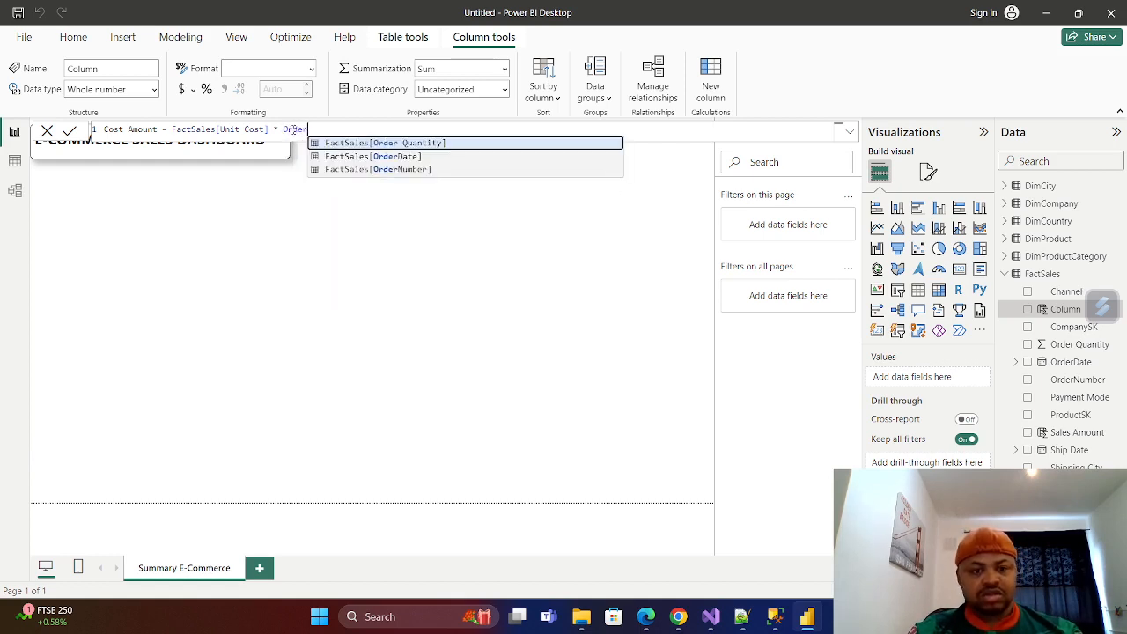
{"action": "left_click", "coordinate": [386, 143]}
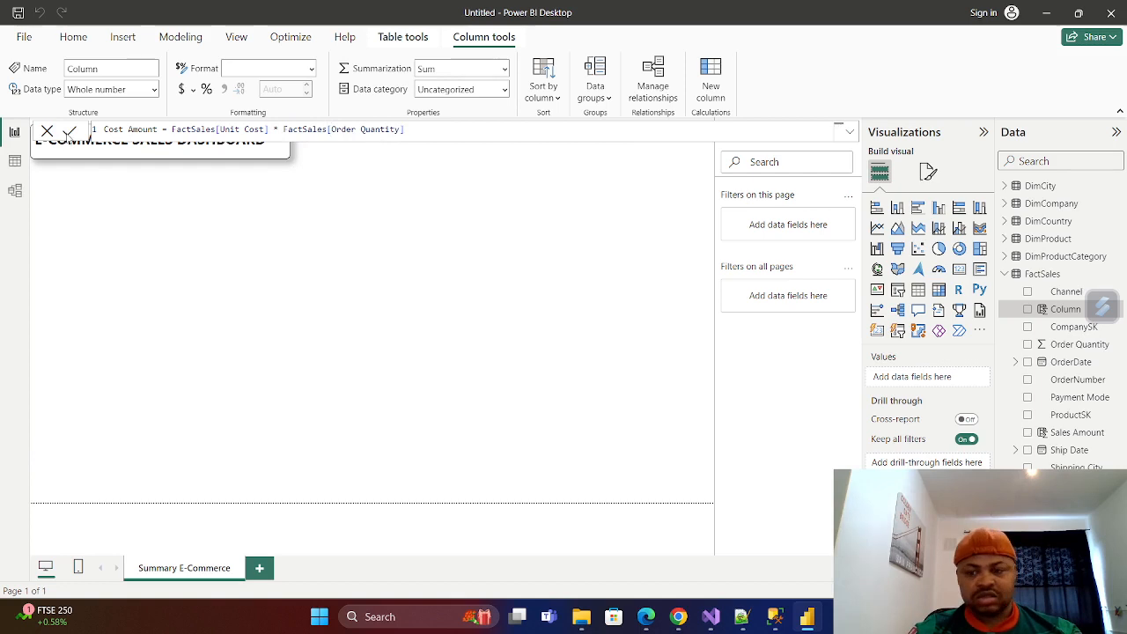
{"action": "left_click", "coordinate": [70, 130]}
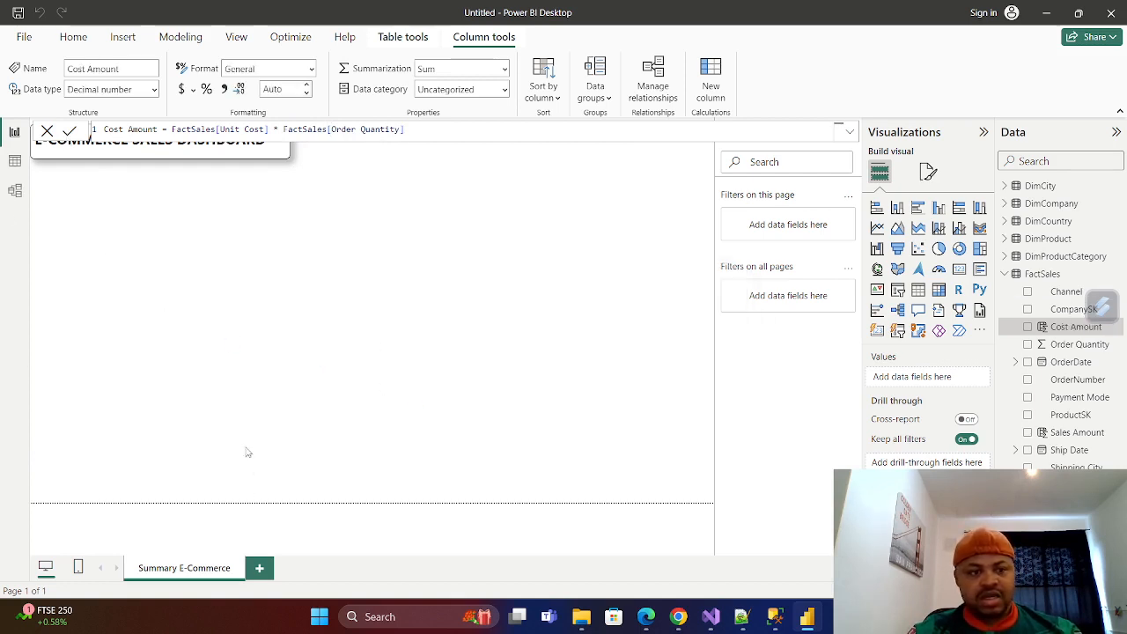
{"action": "left_click", "coordinate": [14, 161]}
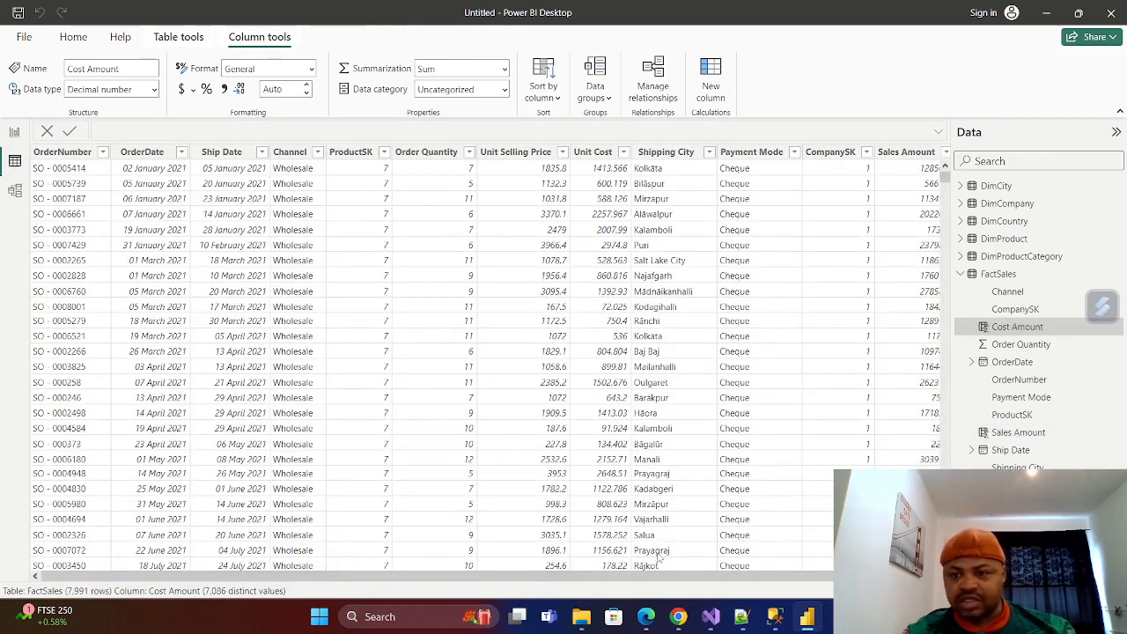
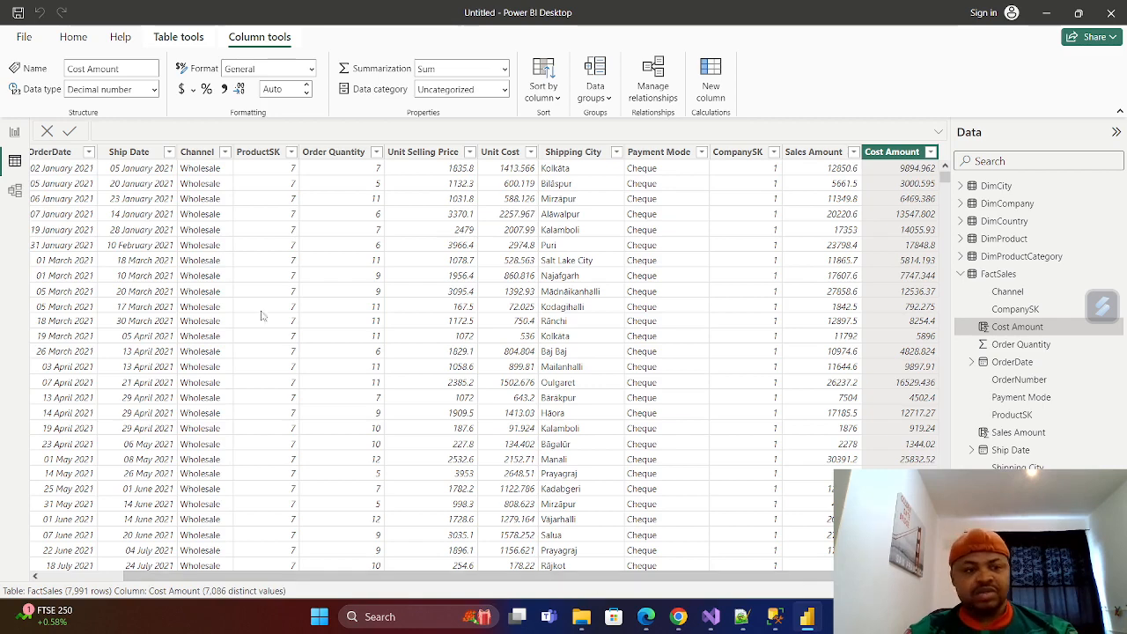
Add a calculated column to FactSales, Profit = FactSales[Sales Amount] - FactSales[Cost Amount], and view its values in the table data.
{"action": "left_click", "coordinate": [13, 135]}
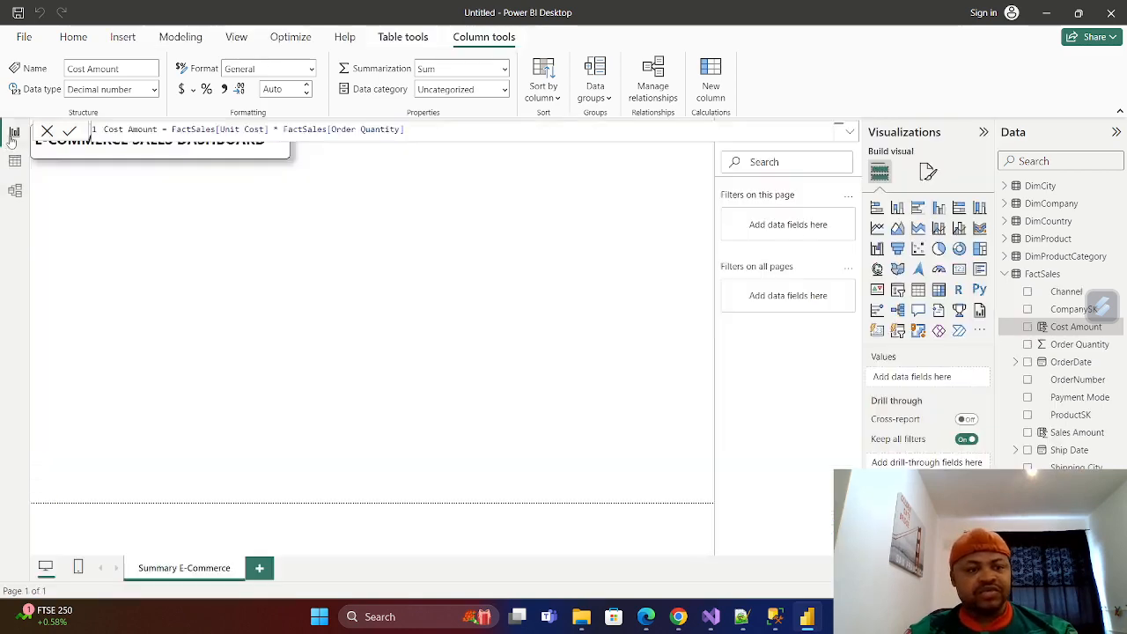
{"action": "right_click", "coordinate": [1044, 275]}
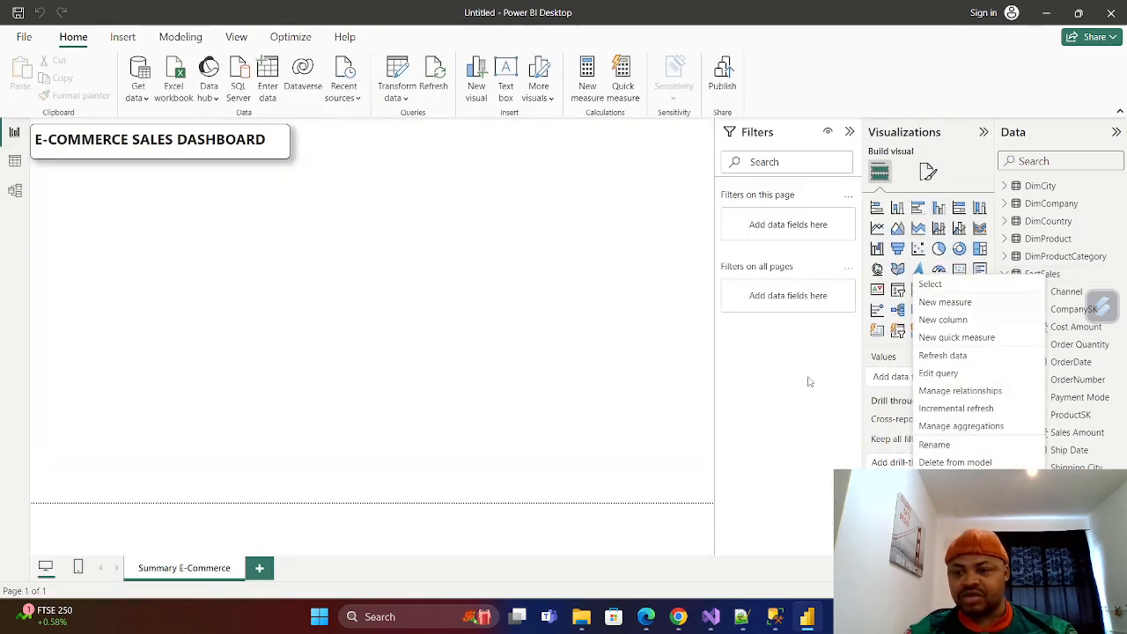
{"action": "left_click", "coordinate": [942, 320]}
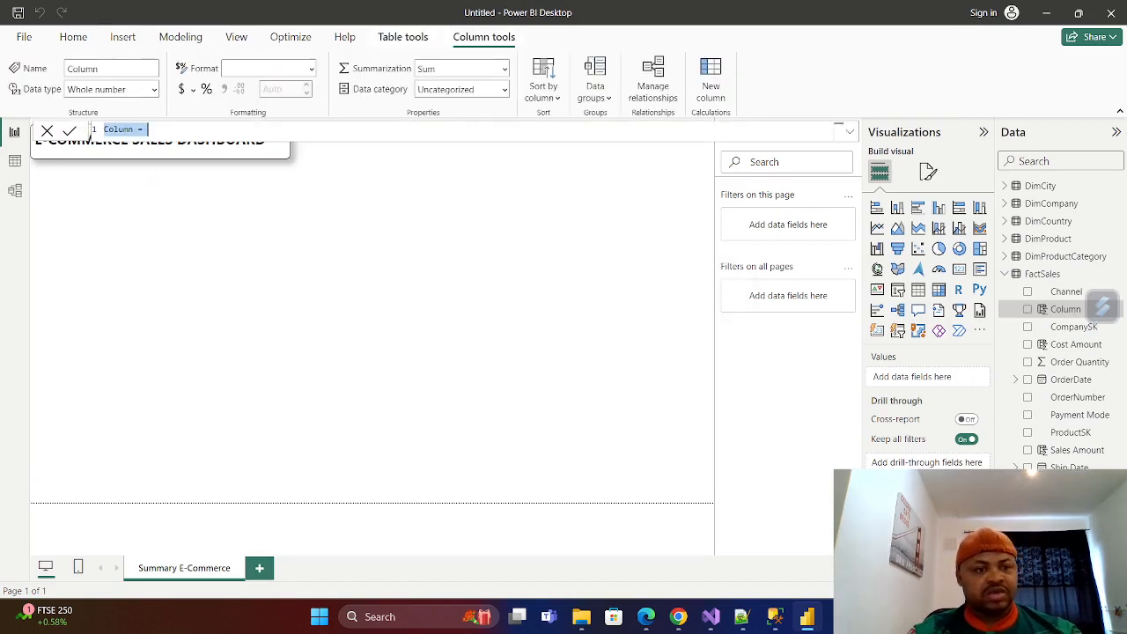
{"action": "type", "text": "Co"}
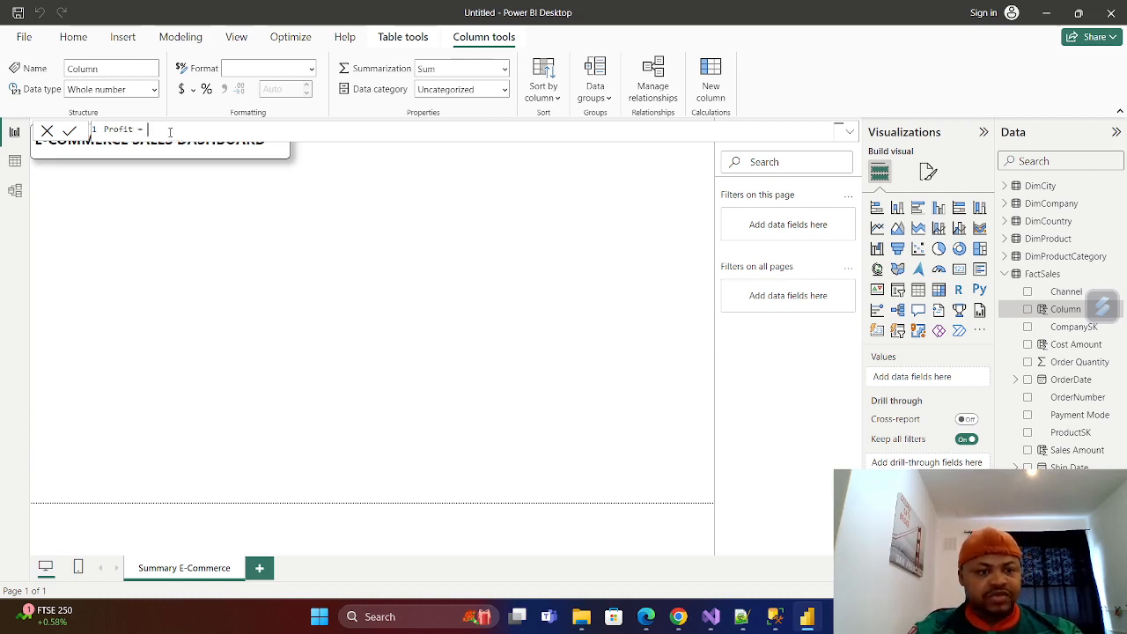
{"action": "type", "text": "Sales"}
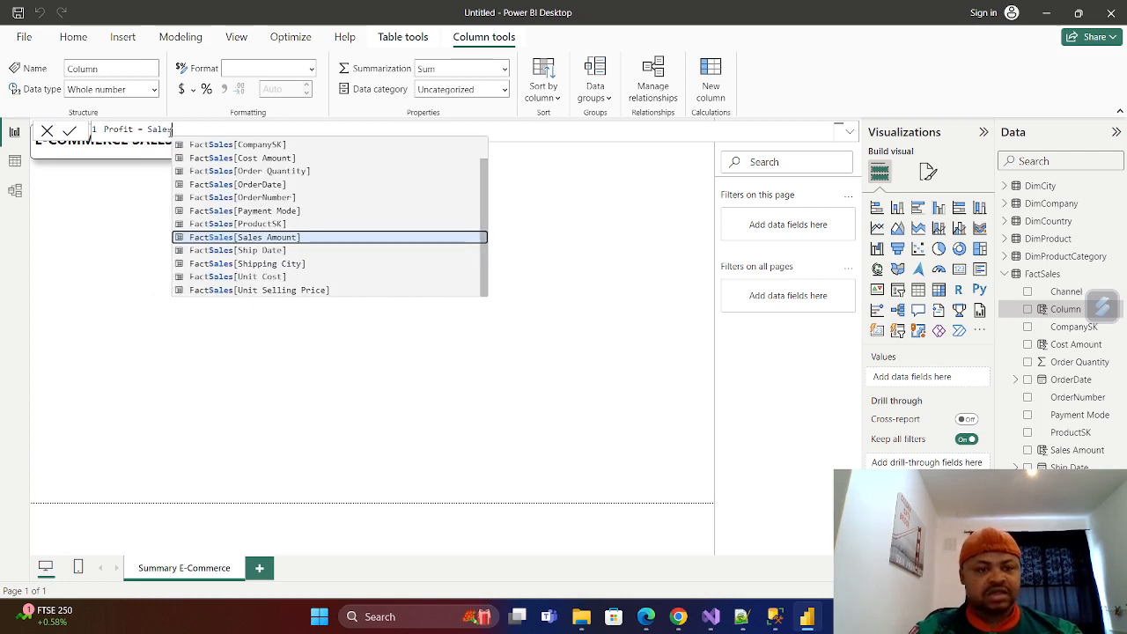
{"action": "left_click", "coordinate": [250, 238]}
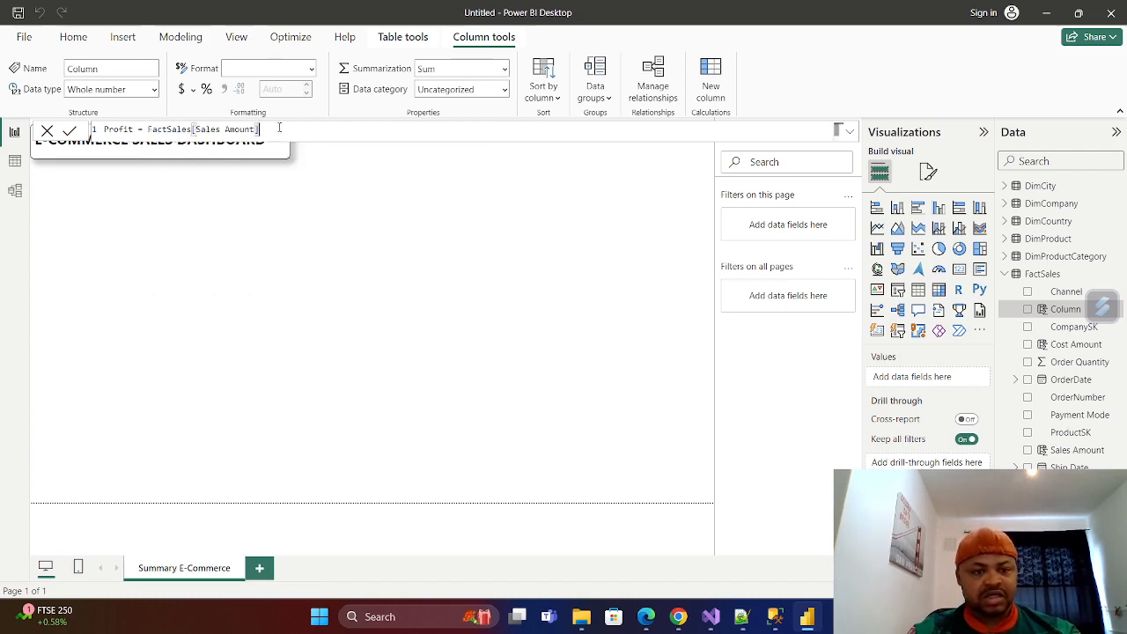
{"action": "type", "text": "- Cost"}
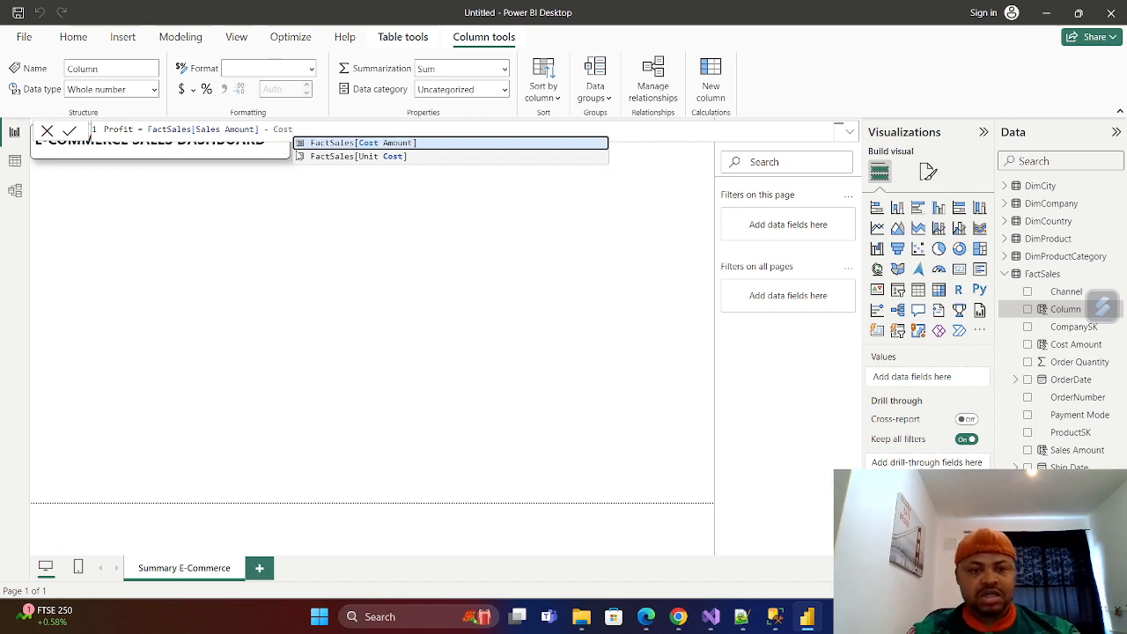
{"action": "left_click", "coordinate": [373, 143]}
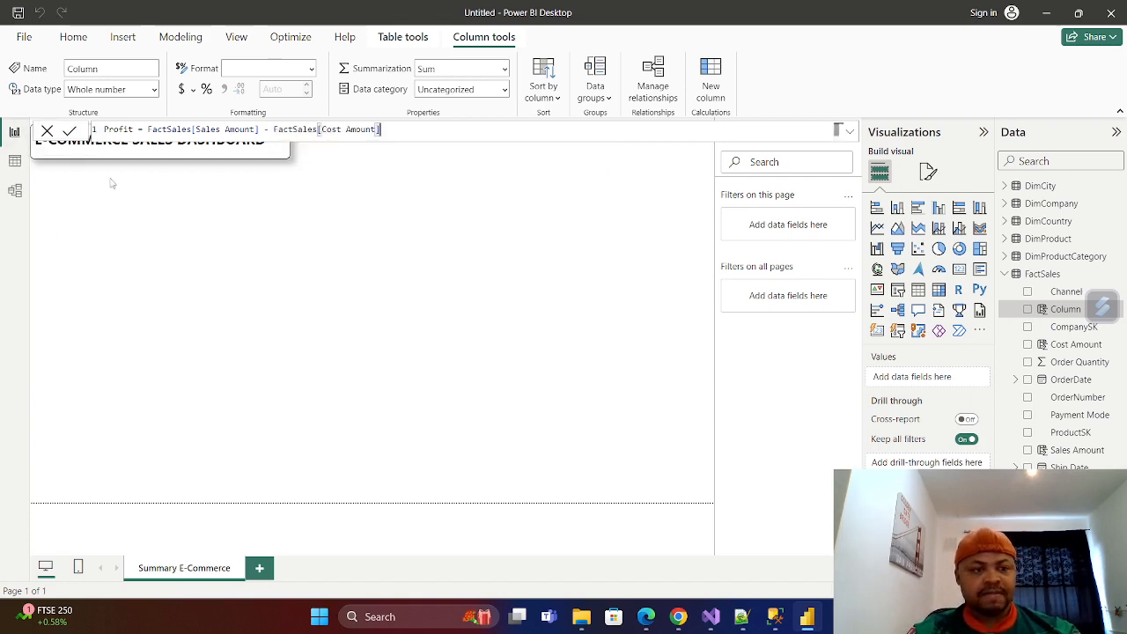
{"action": "left_click", "coordinate": [70, 131]}
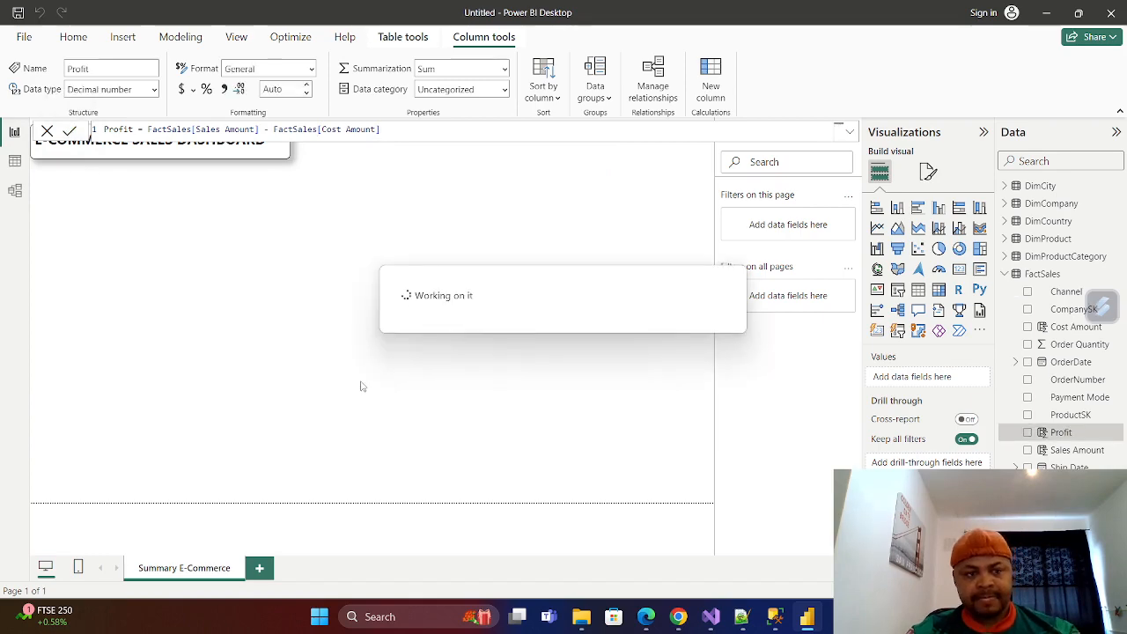
{"action": "left_click", "coordinate": [15, 161]}
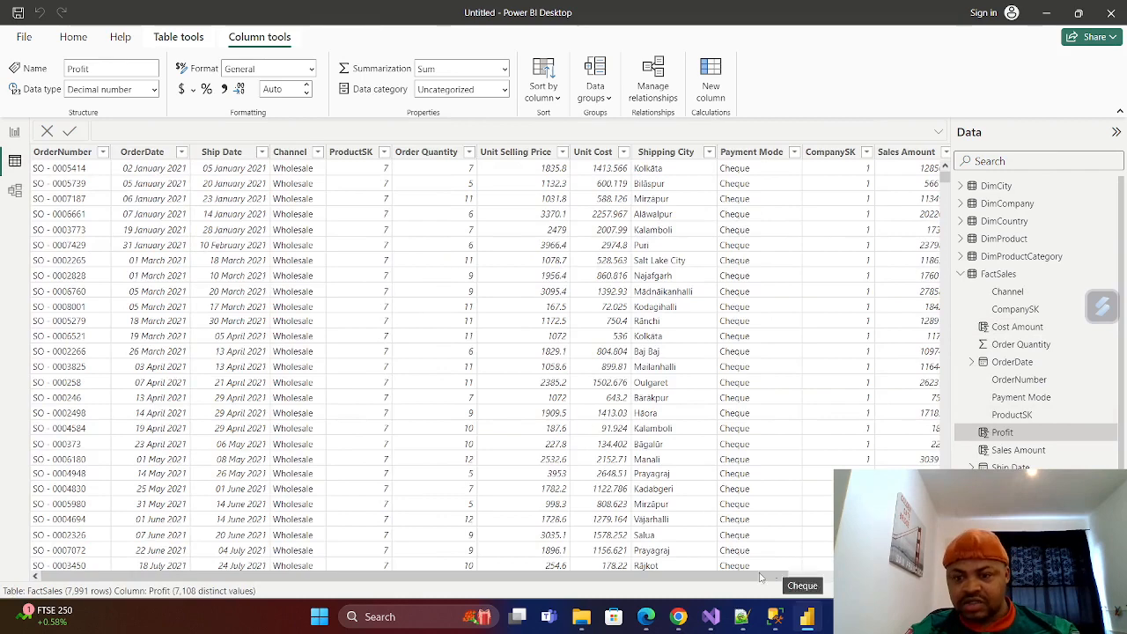
{"action": "left_click_drag", "start_coordinate": [763, 577], "coordinate": [907, 578]}
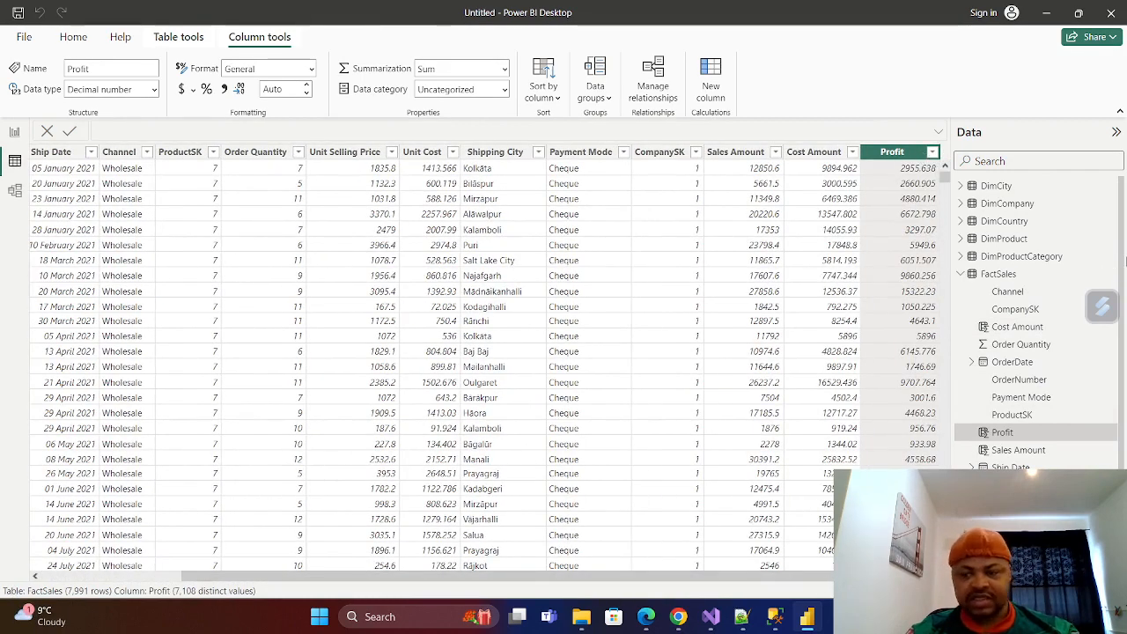
Start a new calculated column in the FactSales table from the report view and name it Shipping Day.
{"action": "left_click", "coordinate": [15, 133]}
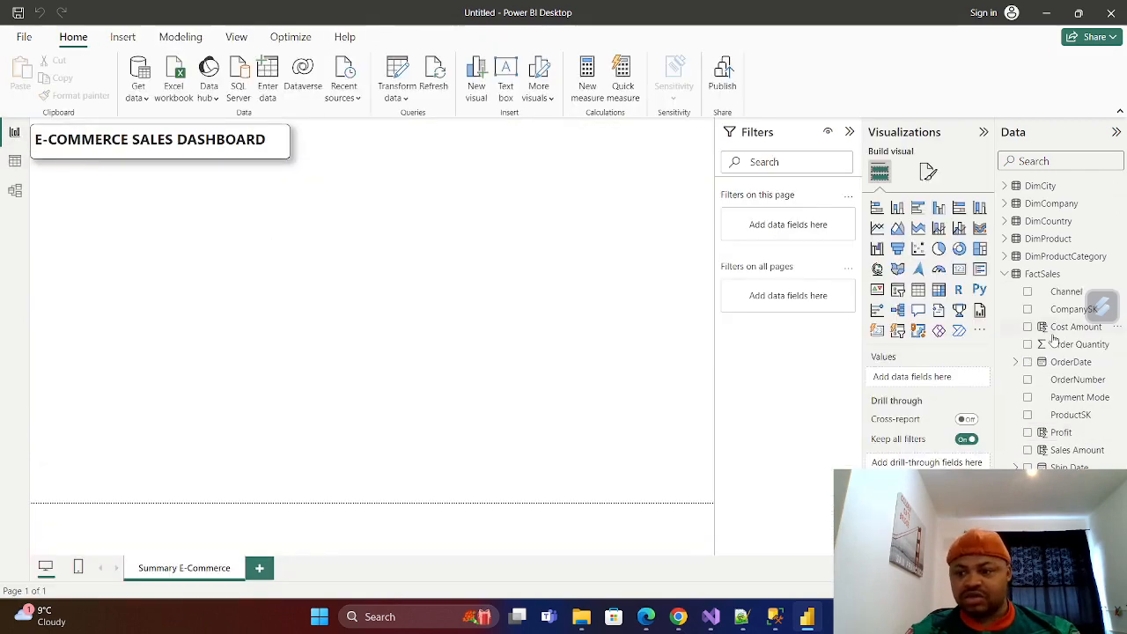
{"action": "right_click", "coordinate": [1043, 274]}
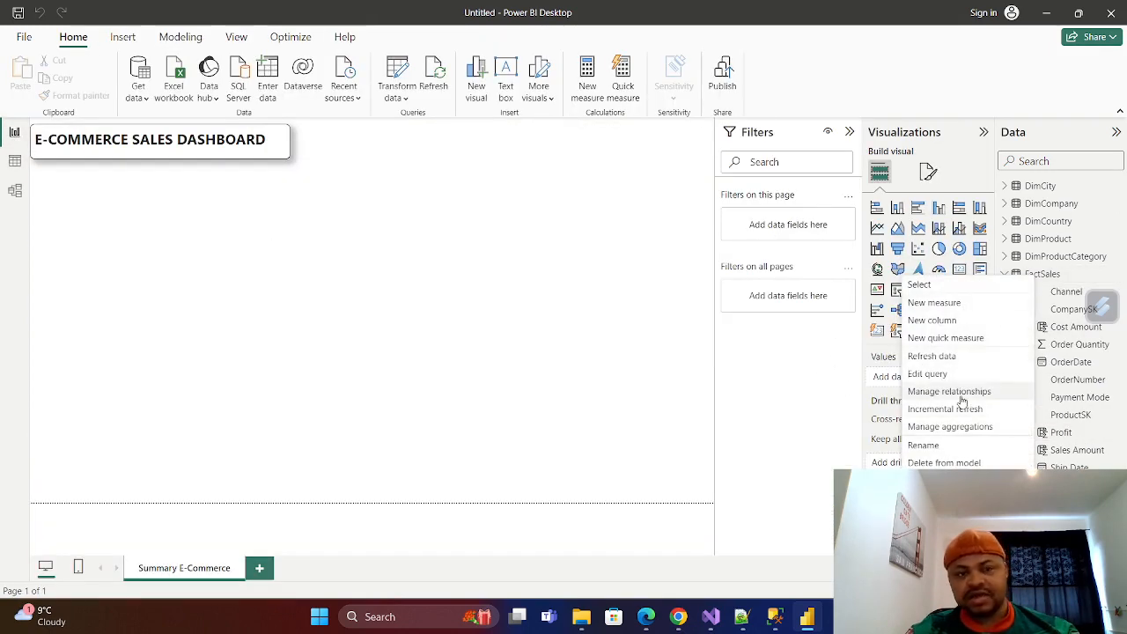
{"action": "left_click", "coordinate": [936, 323]}
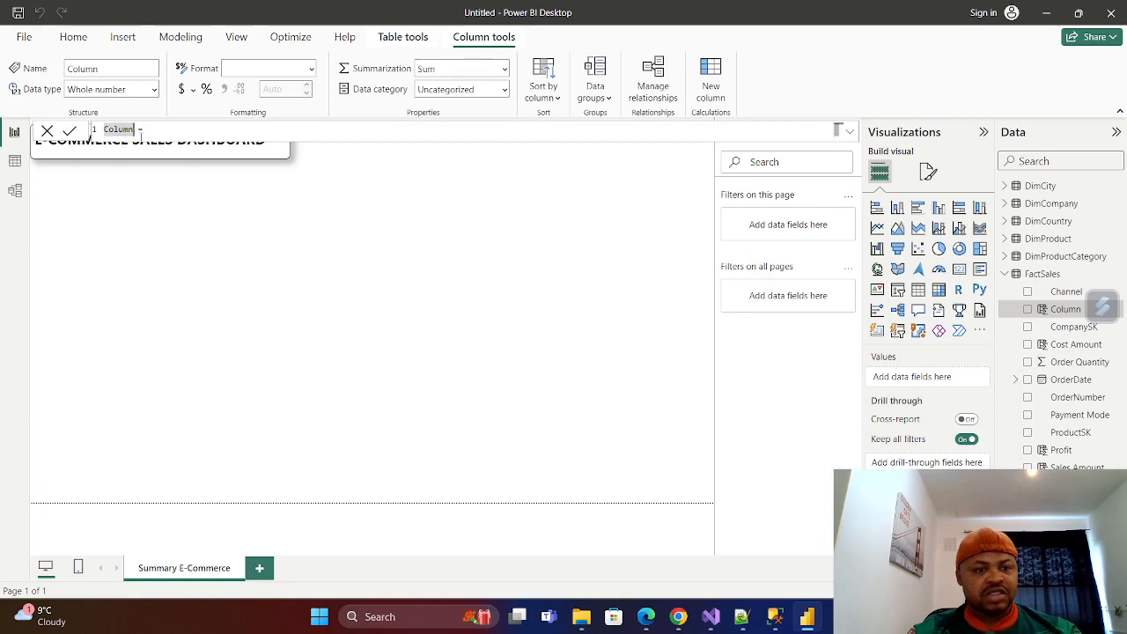
{"action": "left_click", "coordinate": [141, 130]}
{"action": "key", "text": "BackSpace"}
{"action": "key", "text": "BackSpace"}
{"action": "key", "text": "BackSpace"}
{"action": "key", "text": "BackSpace"}
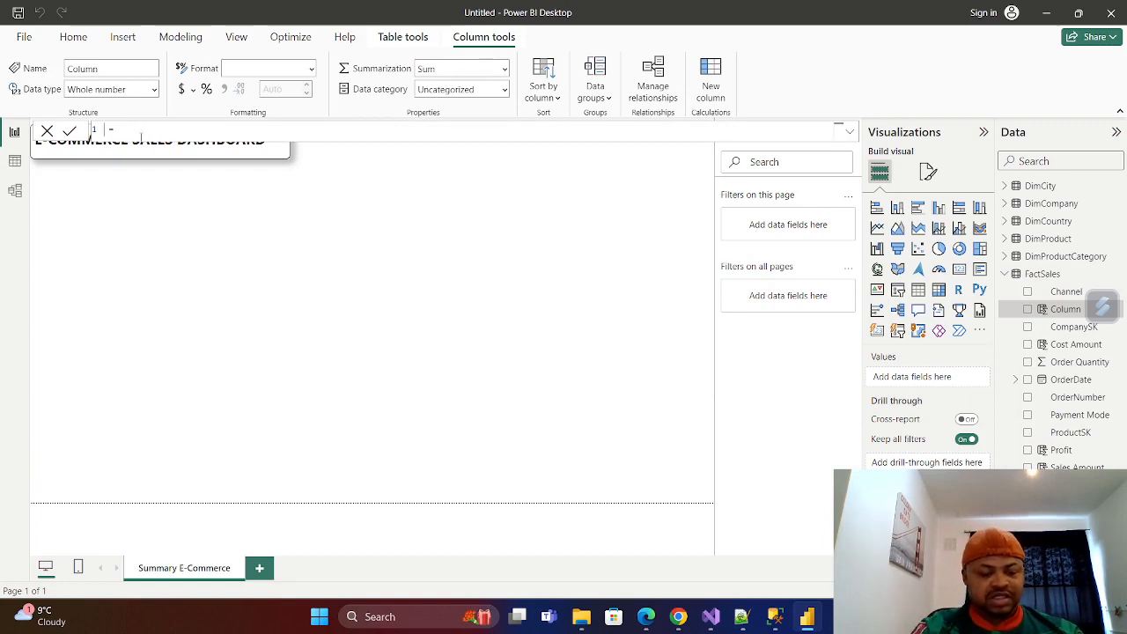
{"action": "type", "text": "Shi "}
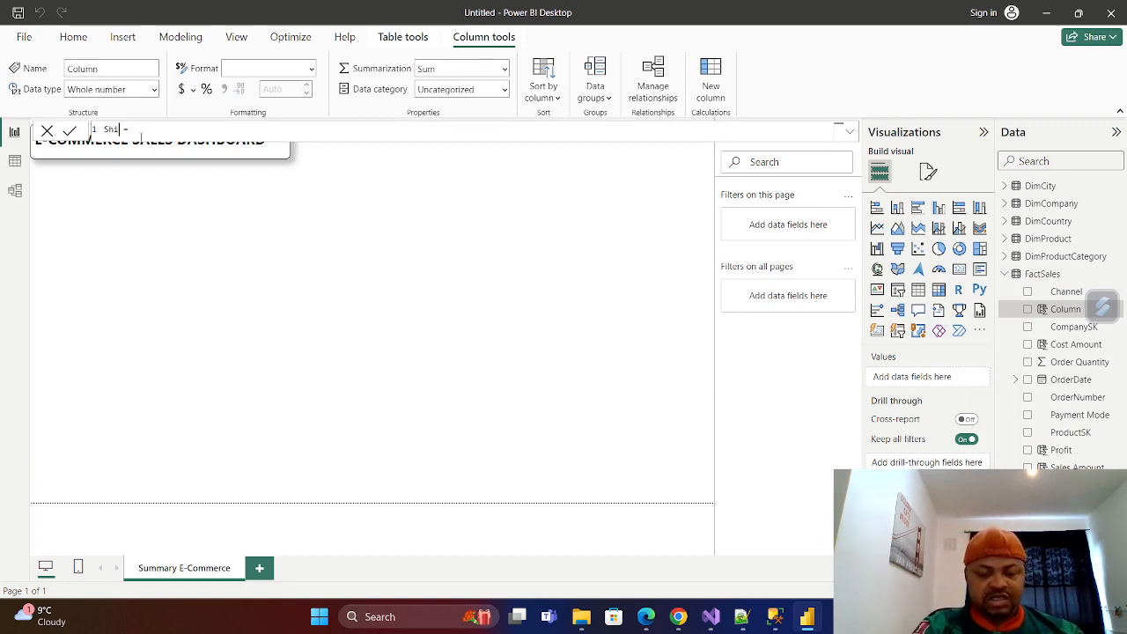
{"action": "type", "text": "pping Day"}
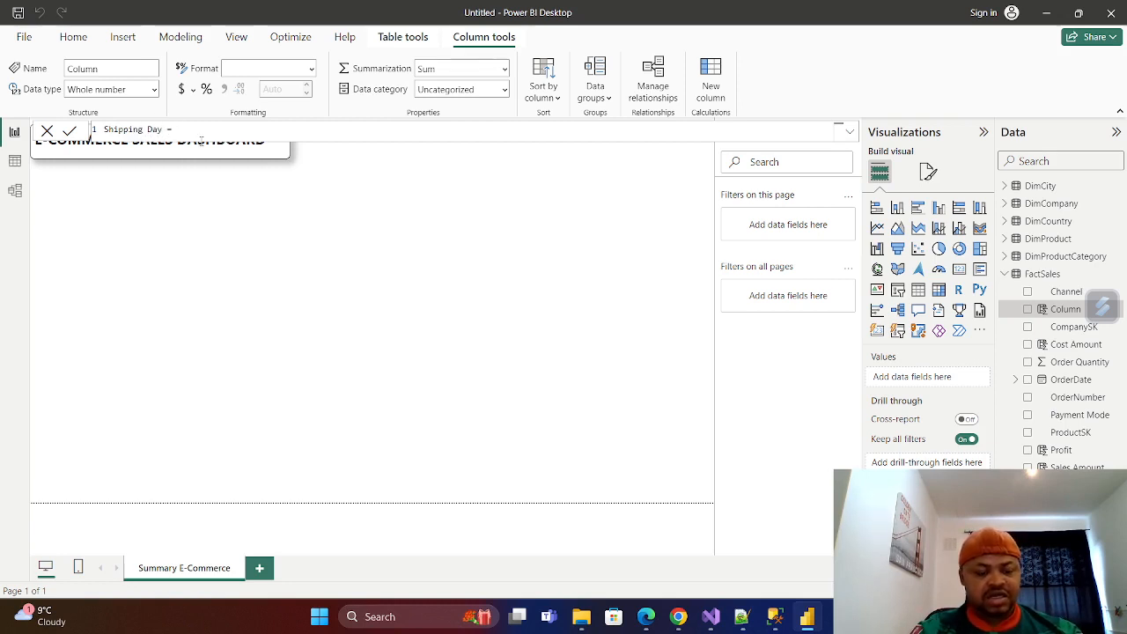
Begin the Shipping Day formula with the DATEDIFF function, using FactSales[OrderDate] as the first date.
{"action": "type", "text": "DAT"}
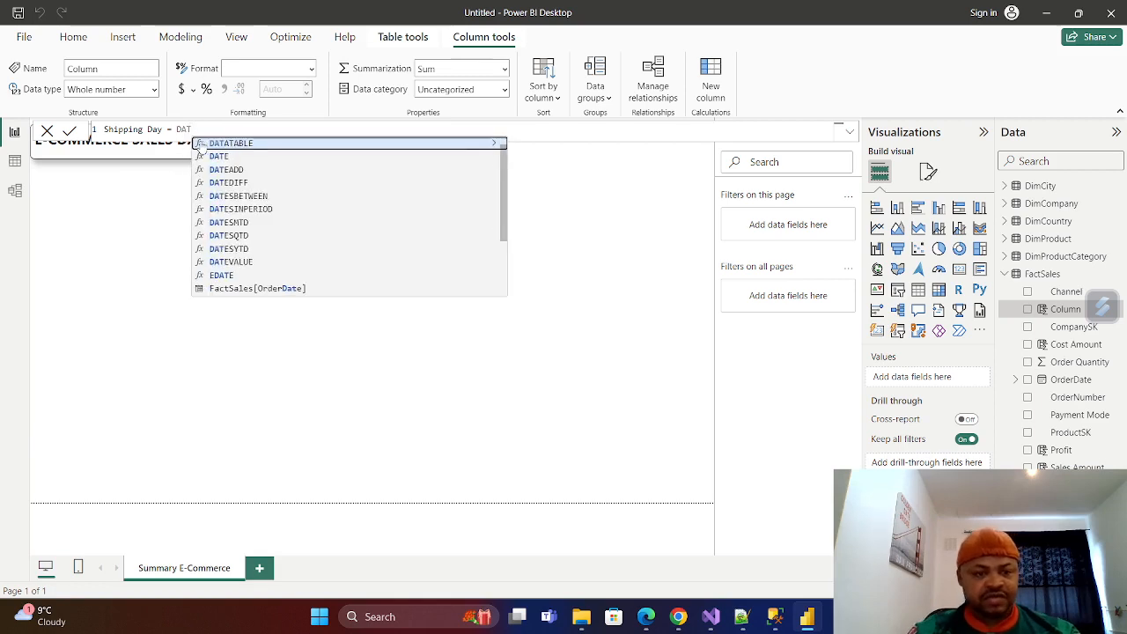
{"action": "left_click", "coordinate": [227, 184]}
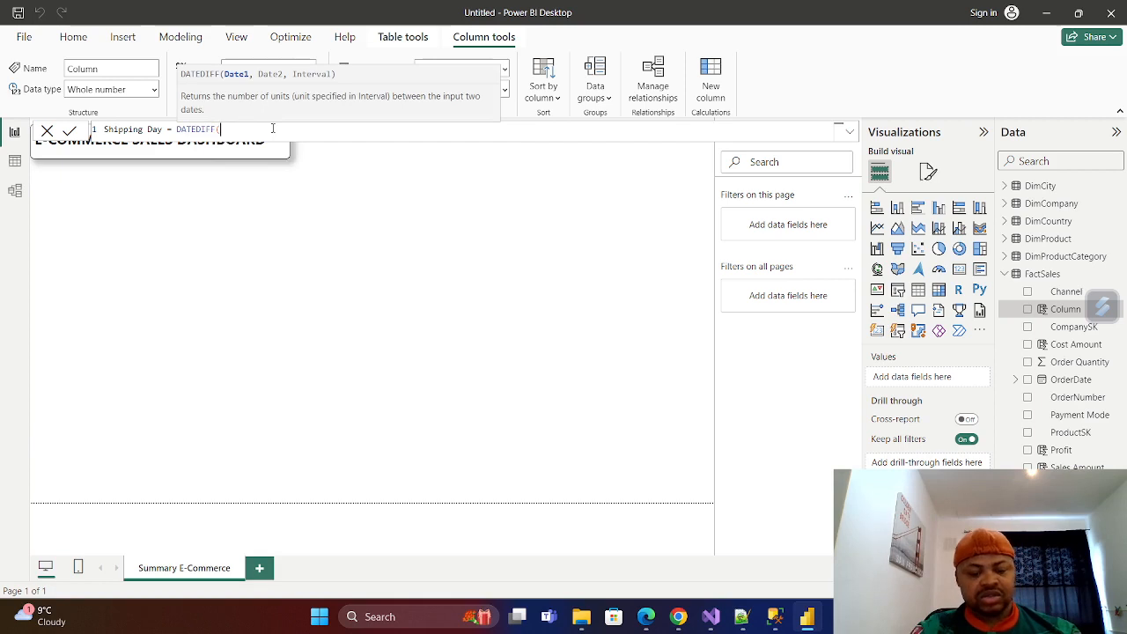
{"action": "type", "text": "ORDER"}
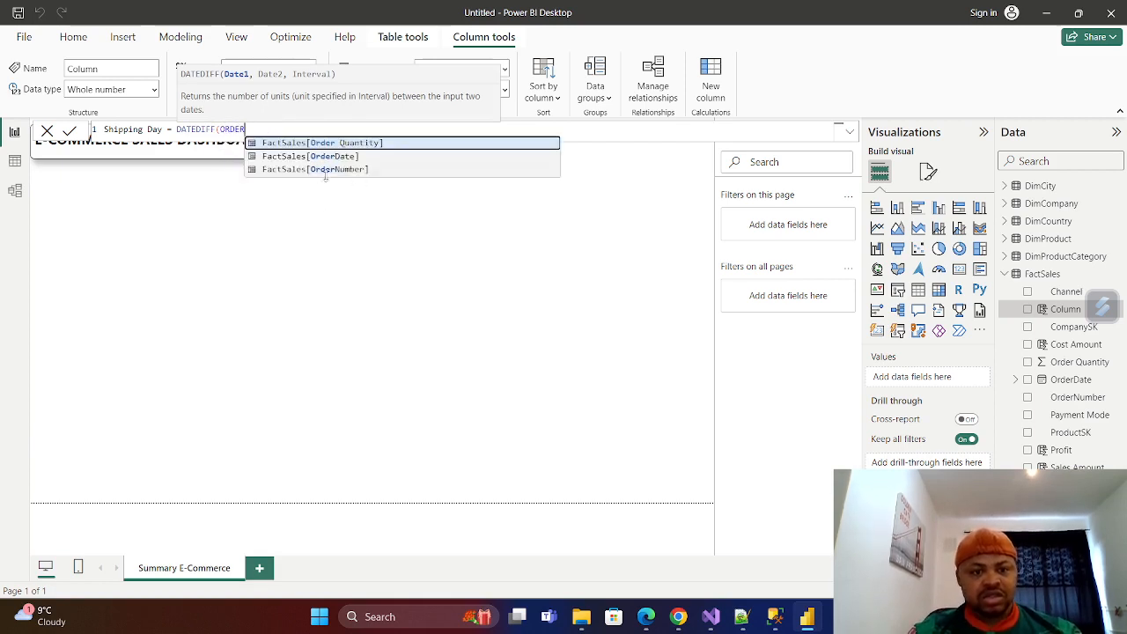
{"action": "left_click", "coordinate": [337, 156]}
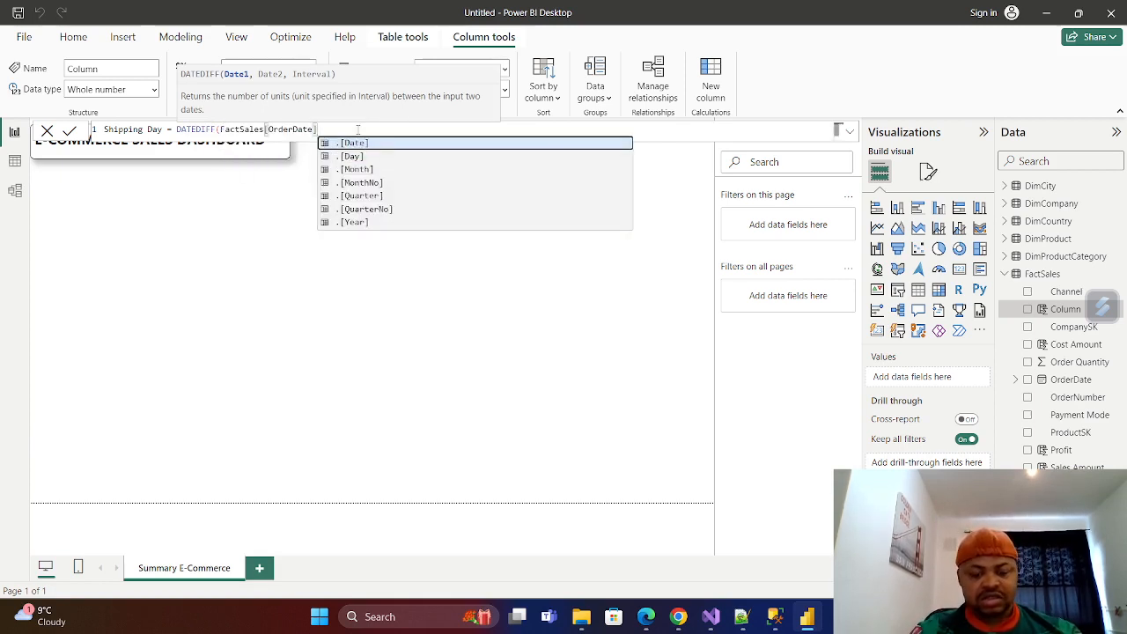
{"action": "type", "text": ","}
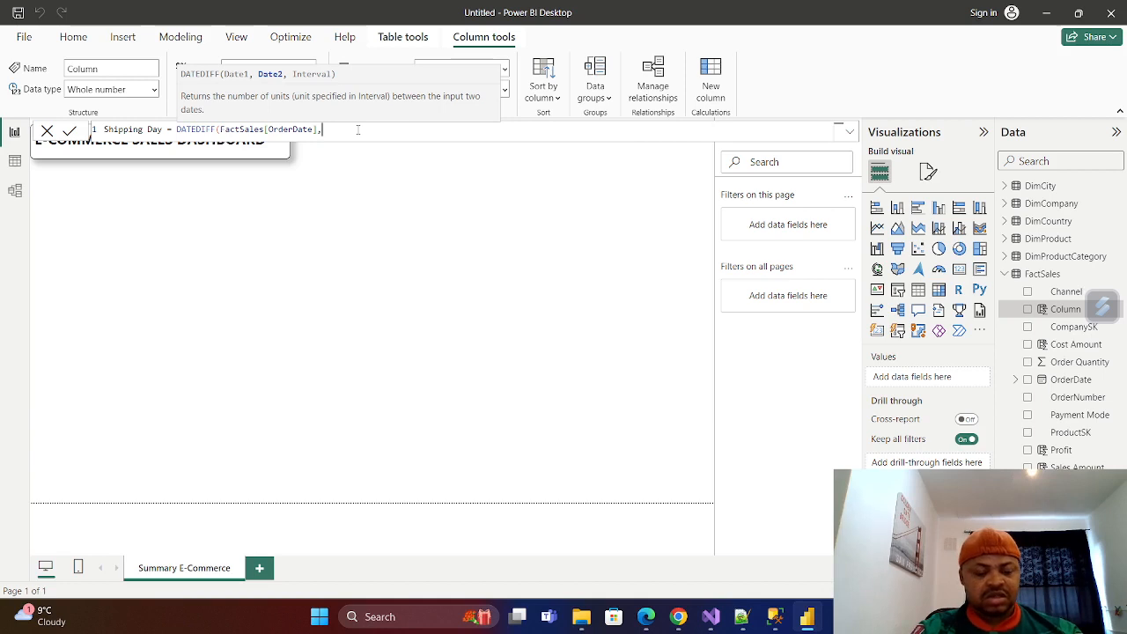
{"action": "type", "text": "Or"}
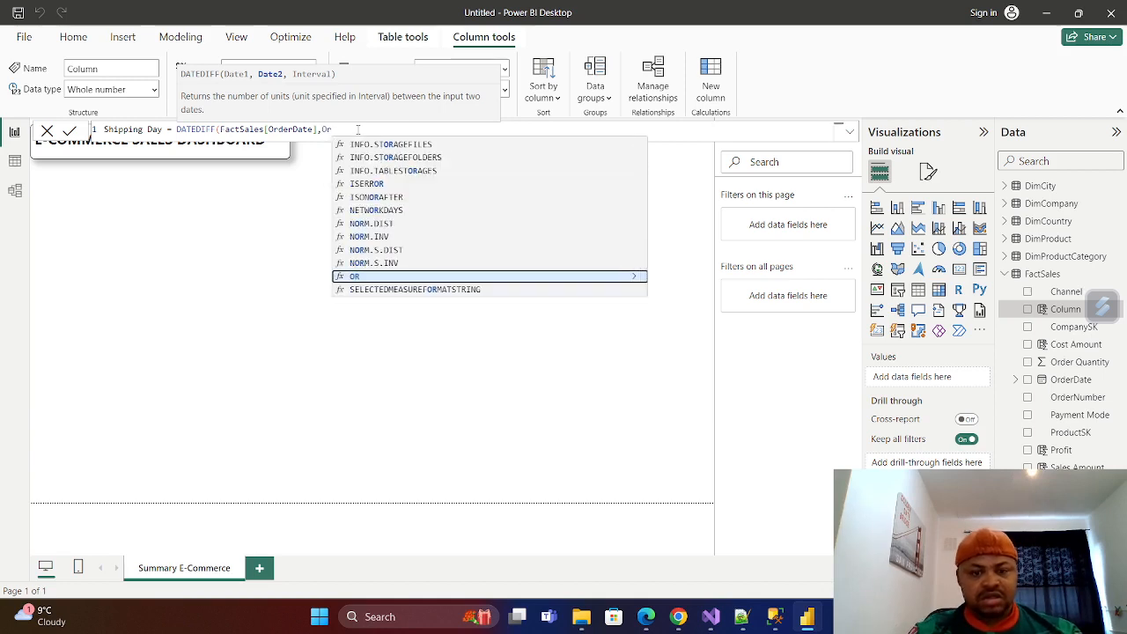
{"action": "type", "text": "de"}
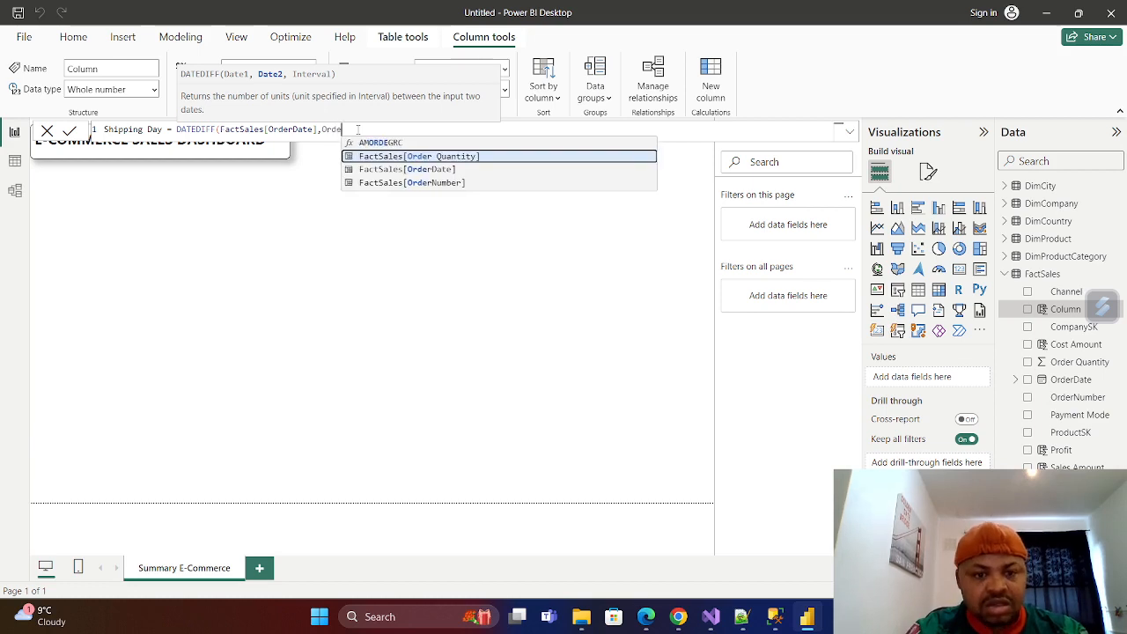
{"action": "key", "text": "BackSpace"}
{"action": "key", "text": "BackSpace"}
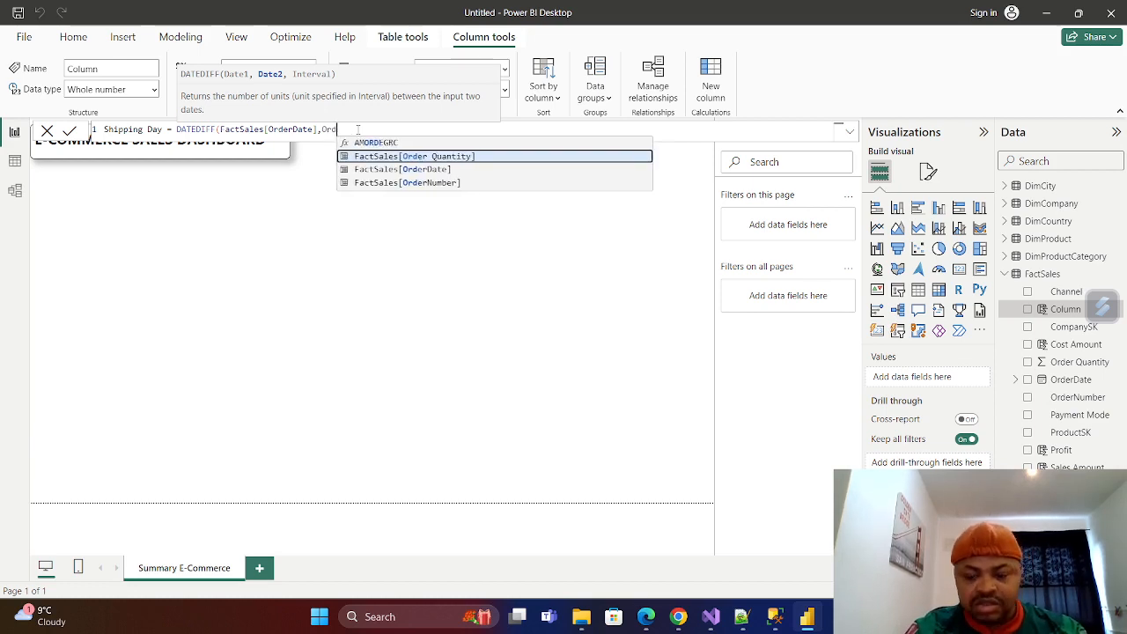
{"action": "key", "text": "BackSpace"}
{"action": "key", "text": "BackSpace"}
Complete the DATEDIFF formula with FactSales[Ship Date] as the second date and DAY as the interval, and view the column in the table data.
{"action": "type", "text": "Sh"}
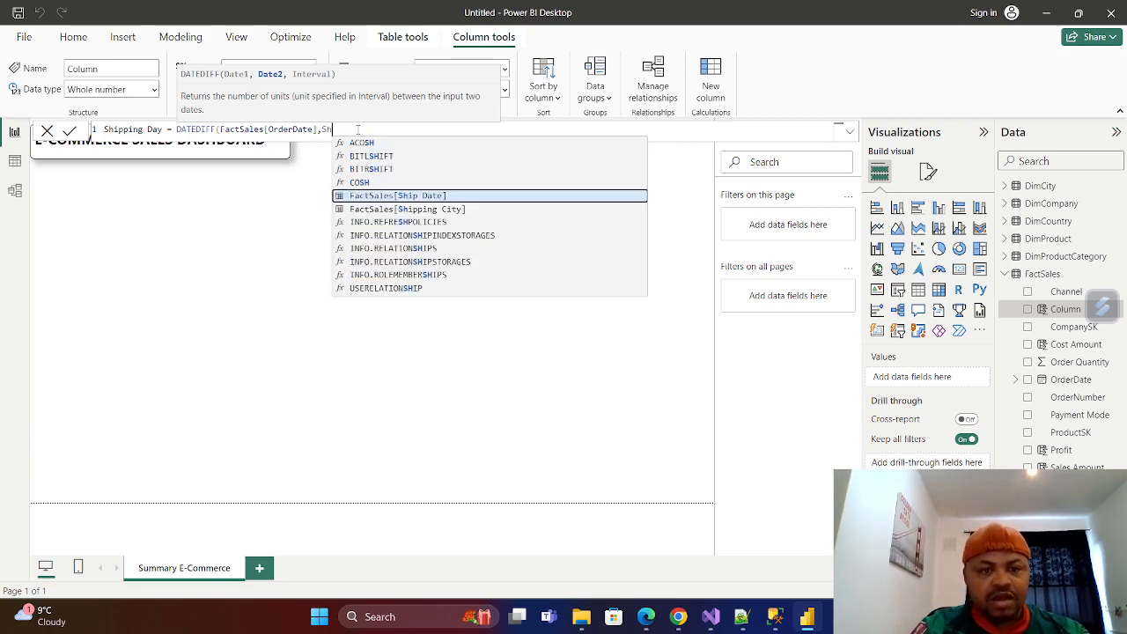
{"action": "key", "text": "Tab"}
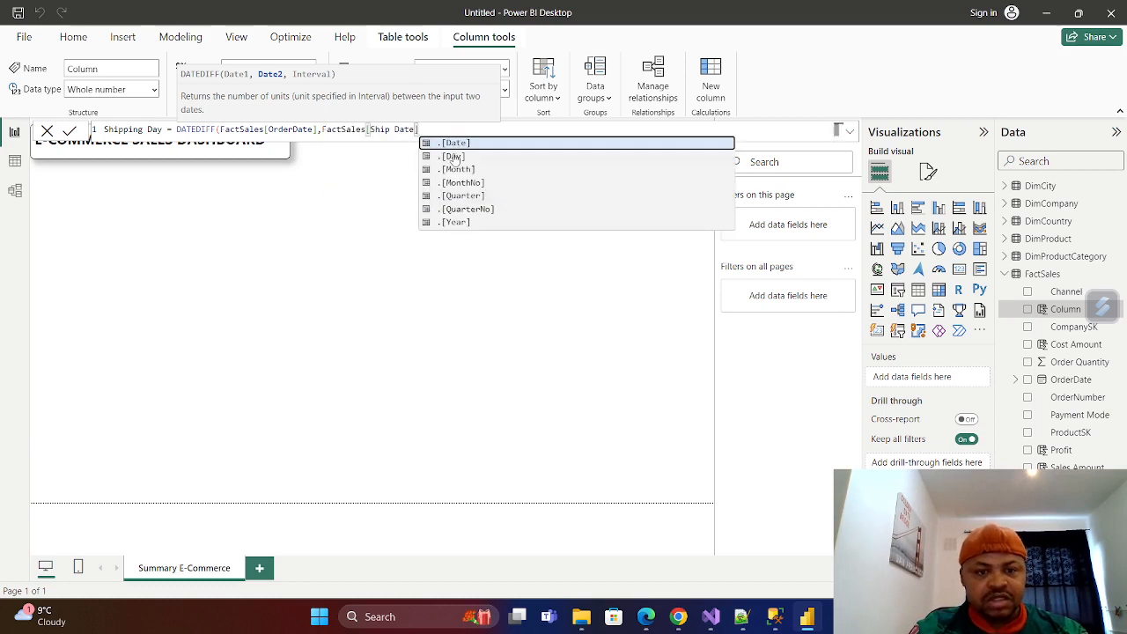
{"action": "left_click", "coordinate": [424, 129]}
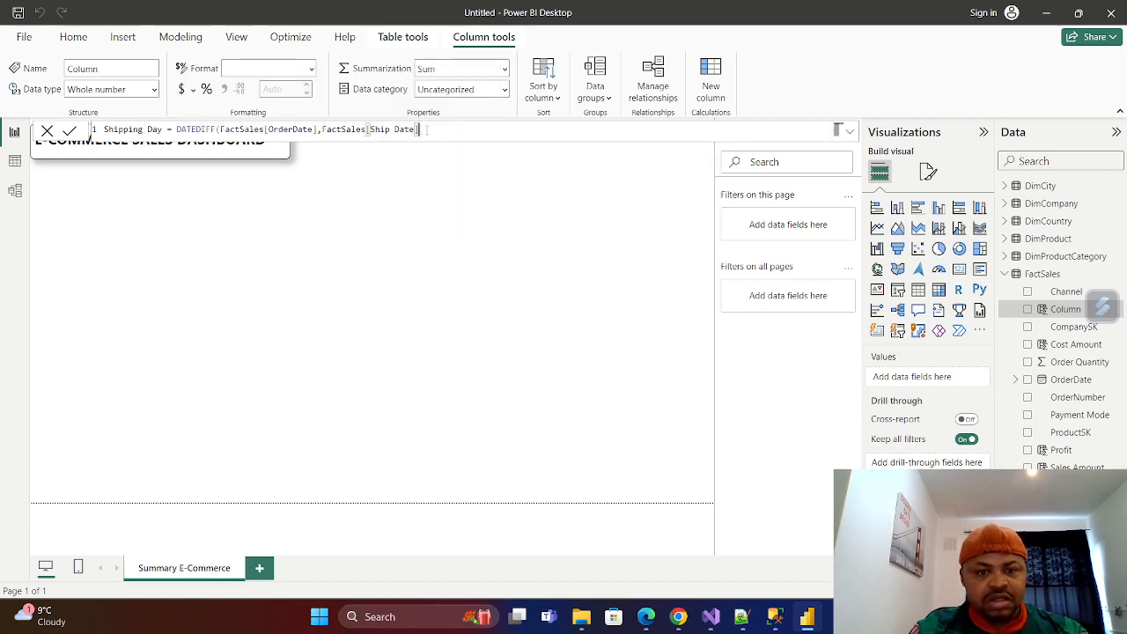
{"action": "type", "text": ","}
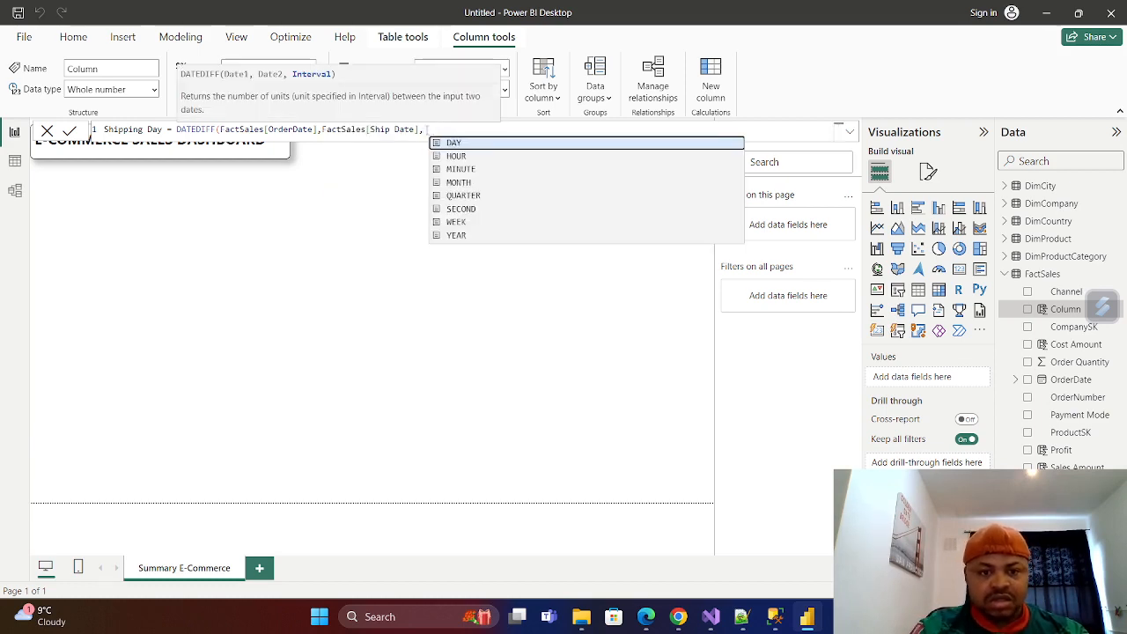
{"action": "left_click", "coordinate": [456, 139]}
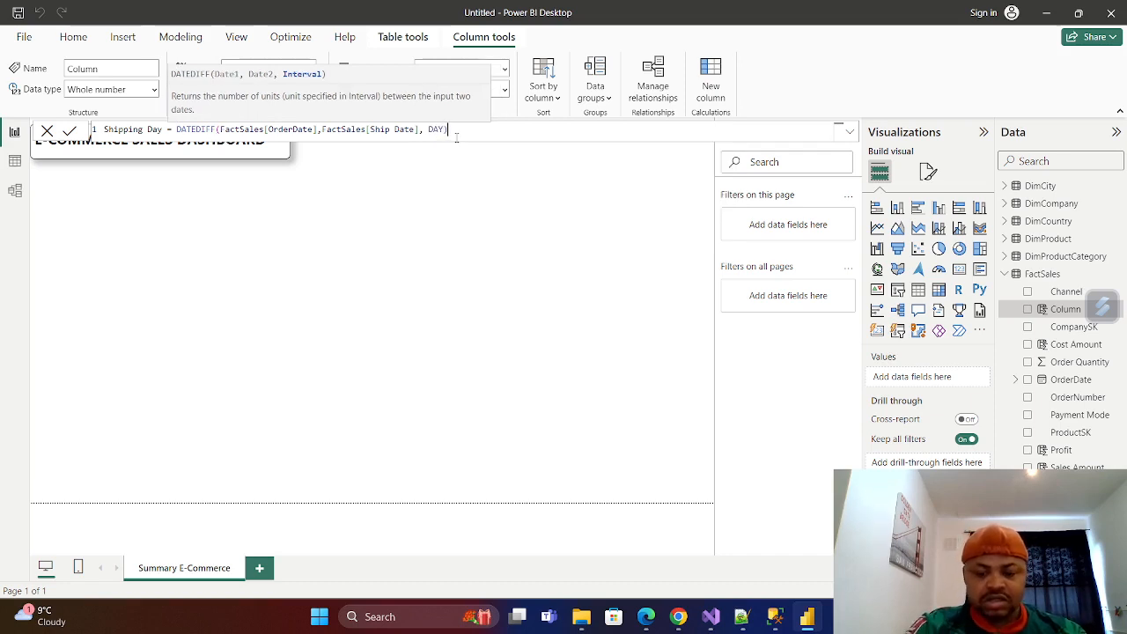
{"action": "type", "text": ")"}
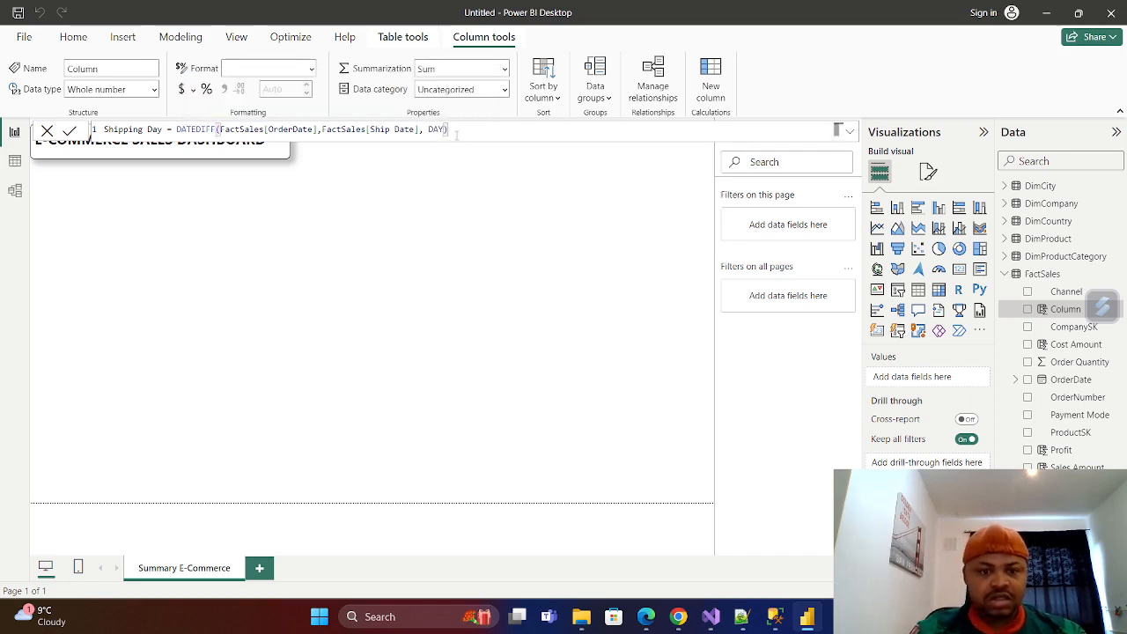
{"action": "left_click", "coordinate": [69, 132]}
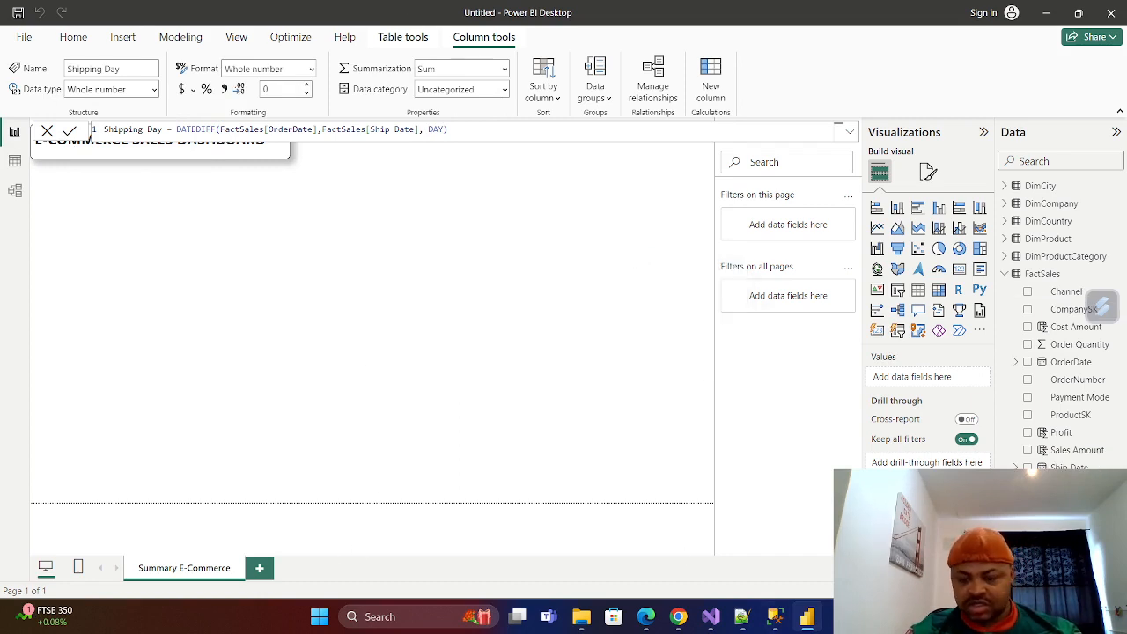
{"action": "left_click", "coordinate": [15, 160]}
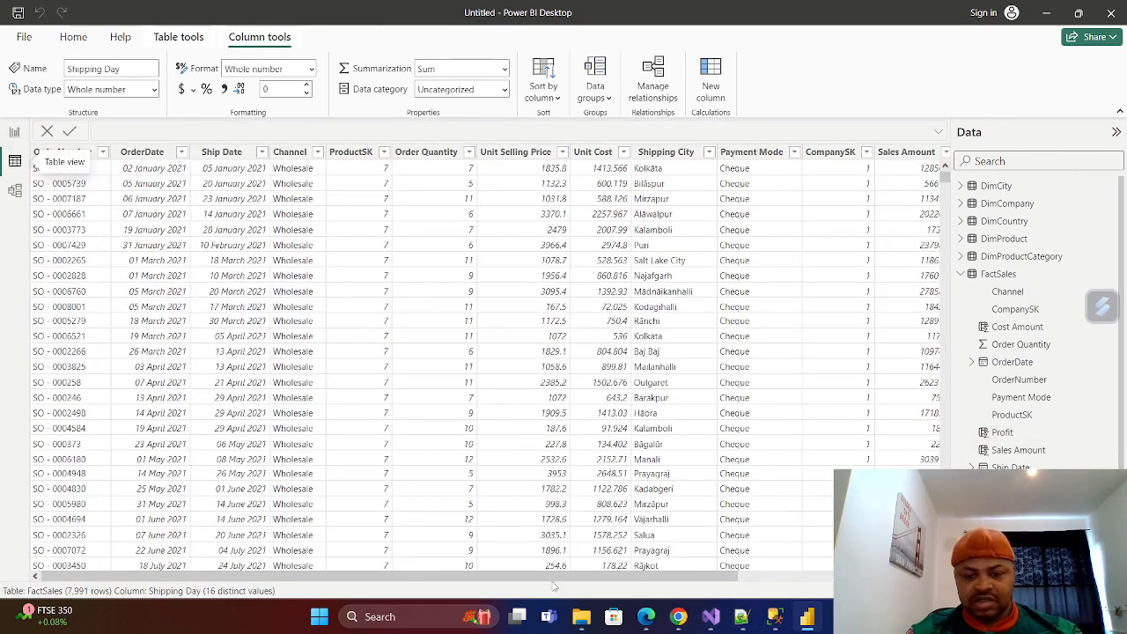
{"action": "left_click_drag", "start_coordinate": [555, 586], "coordinate": [747, 581]}
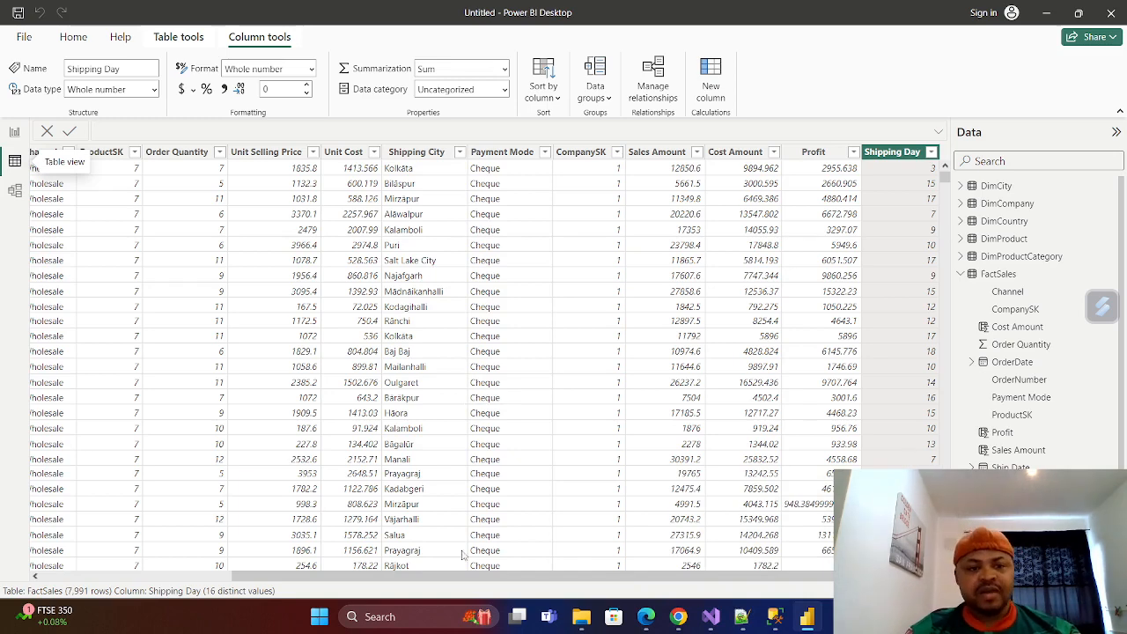
{"action": "left_click_drag", "start_coordinate": [467, 578], "coordinate": [320, 569]}
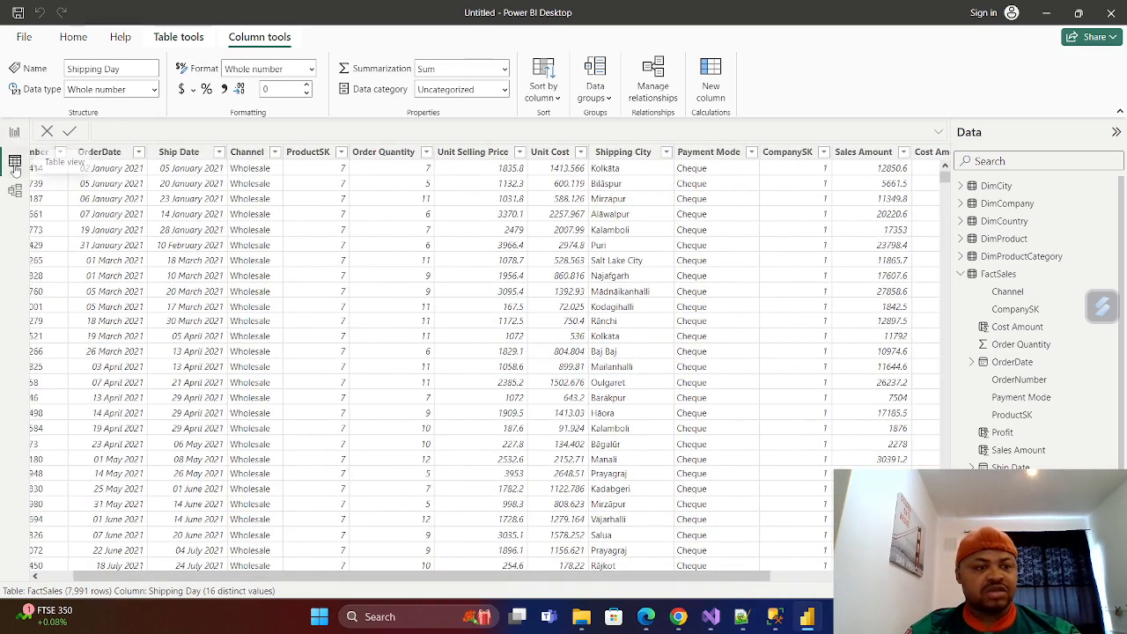
Start a new calculated column in the FactSales table from the report view and name it Sales Year.
{"action": "left_click", "coordinate": [15, 132]}
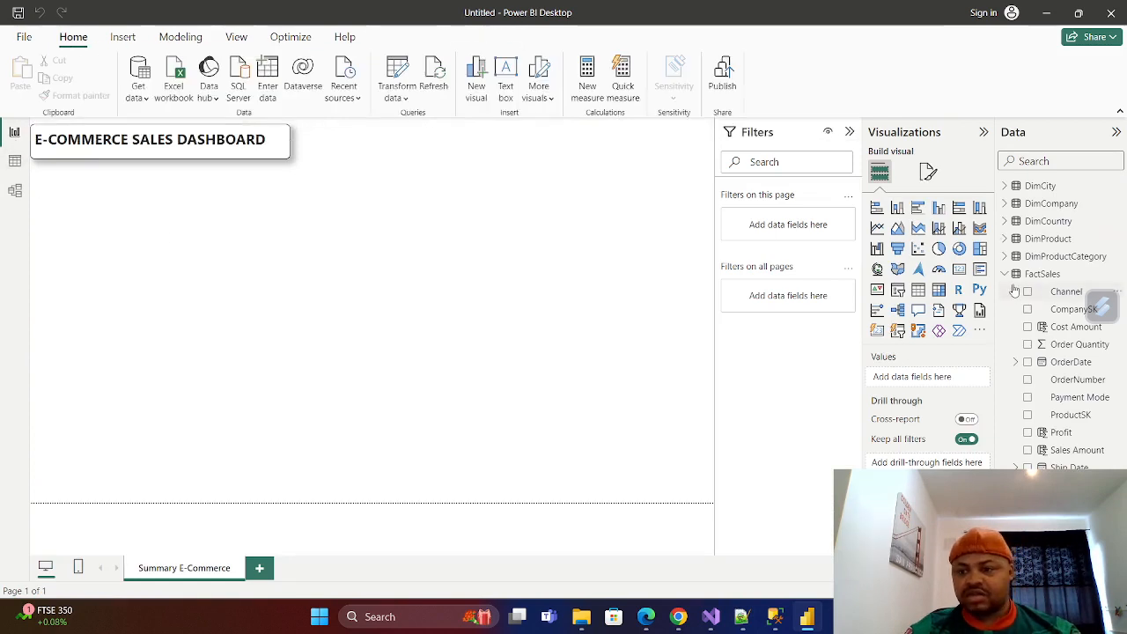
{"action": "left_click", "coordinate": [1005, 274]}
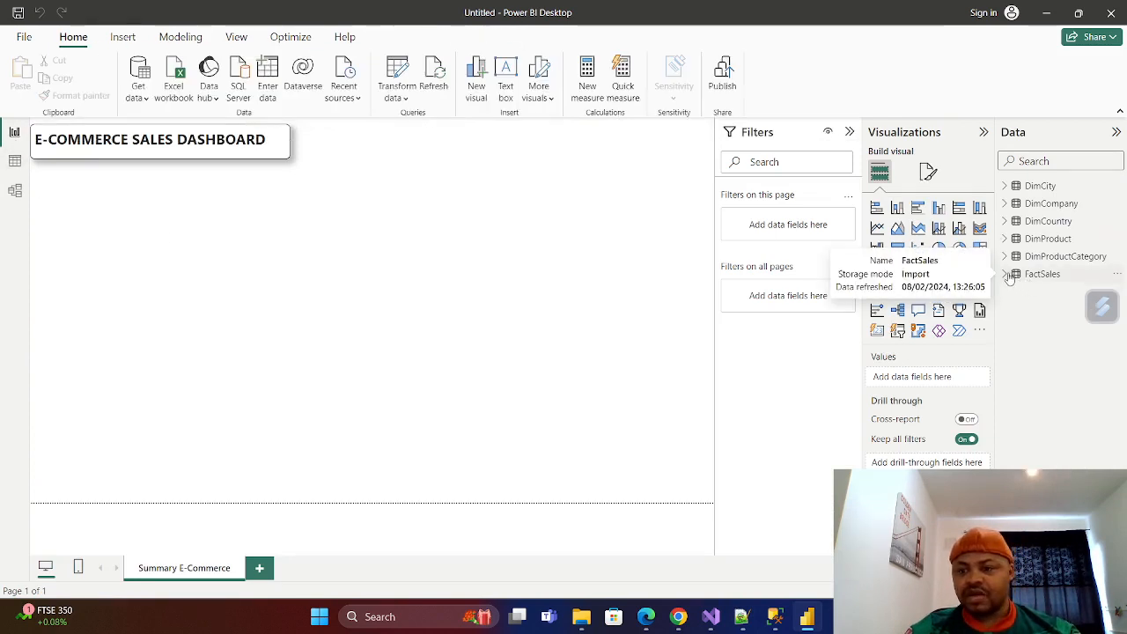
{"action": "right_click", "coordinate": [1040, 273]}
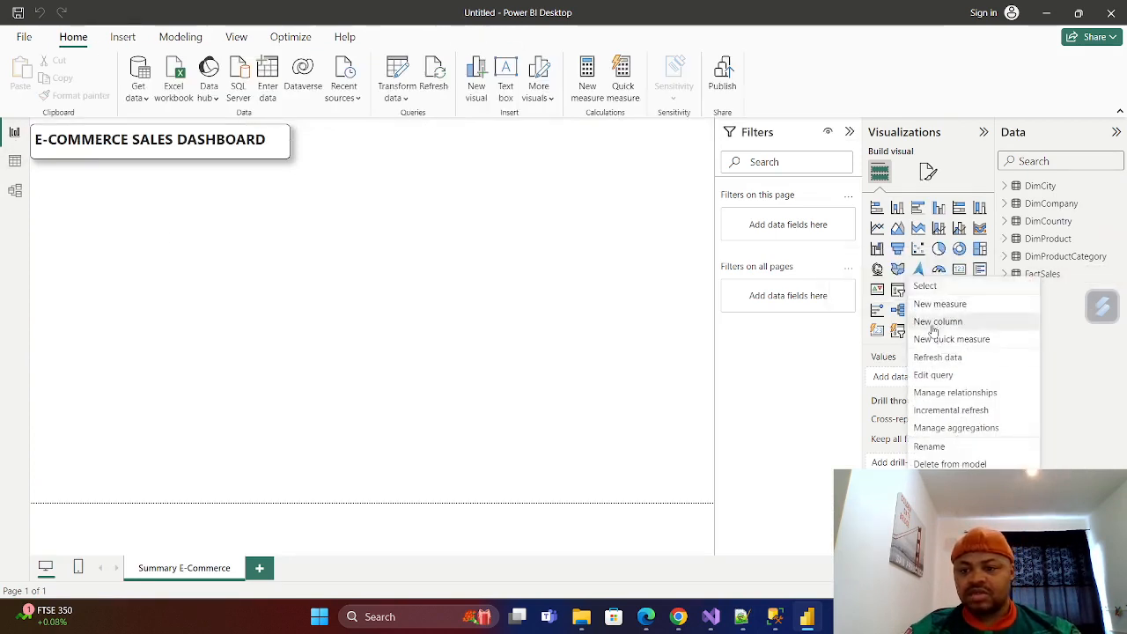
{"action": "left_click", "coordinate": [934, 326]}
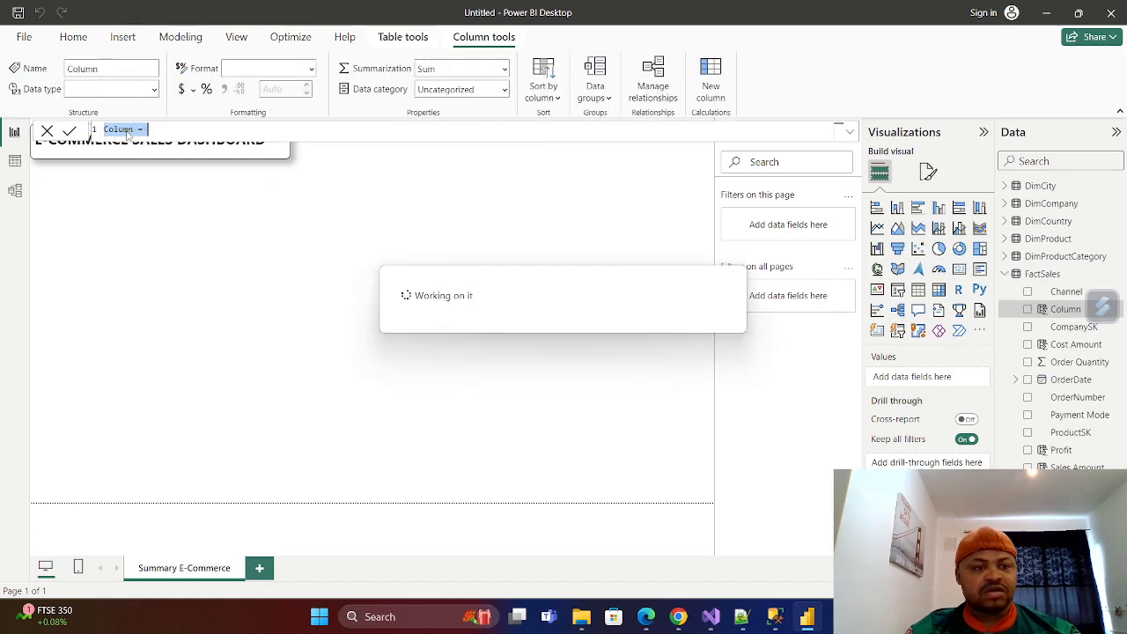
{"action": "key", "text": "BackSpace"}
{"action": "key", "text": "BackSpace"}
{"action": "key", "text": "BackSpace"}
{"action": "key", "text": "BackSpace"}
{"action": "key", "text": "BackSpace"}
{"action": "key", "text": "BackSpace"}
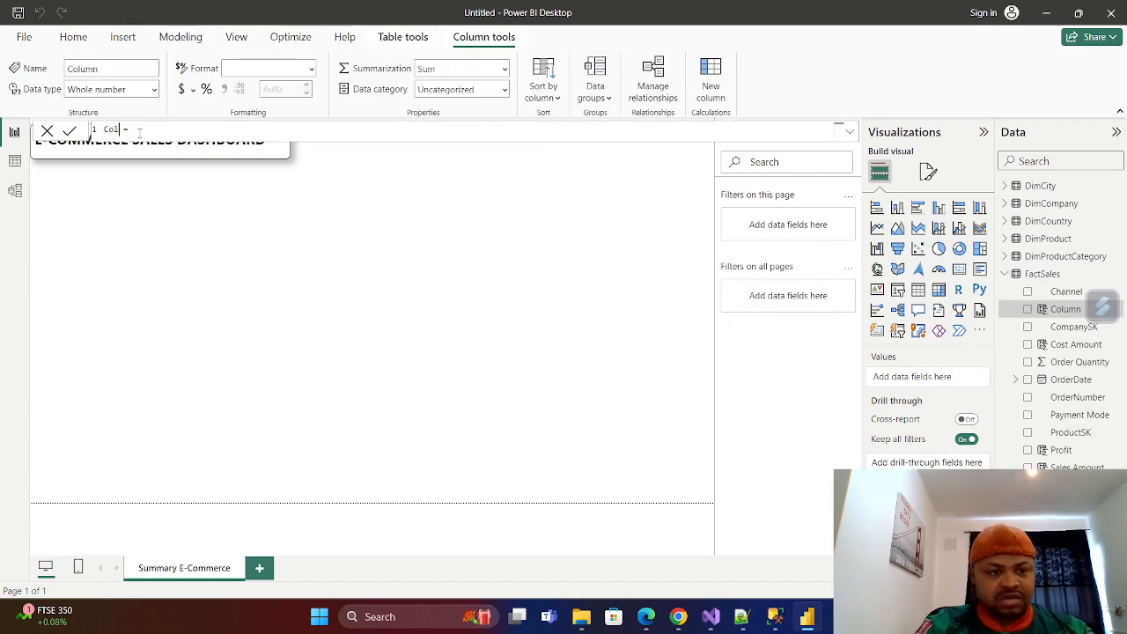
{"action": "type", "text": "Year"}
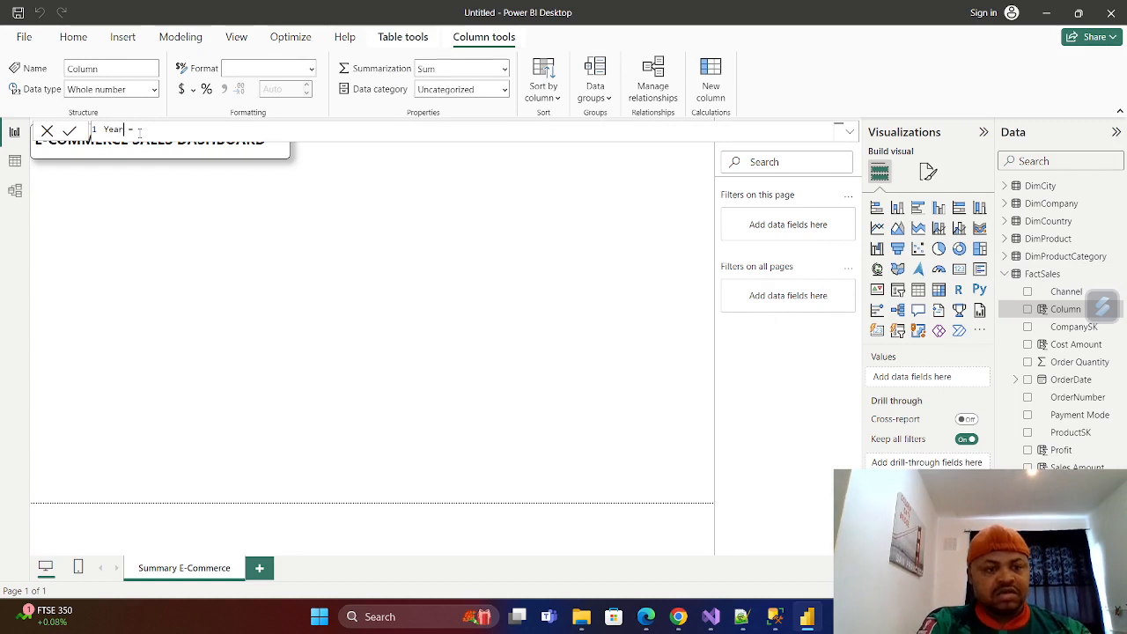
{"action": "key", "text": "BackSpace"}
{"action": "key", "text": "BackSpace"}
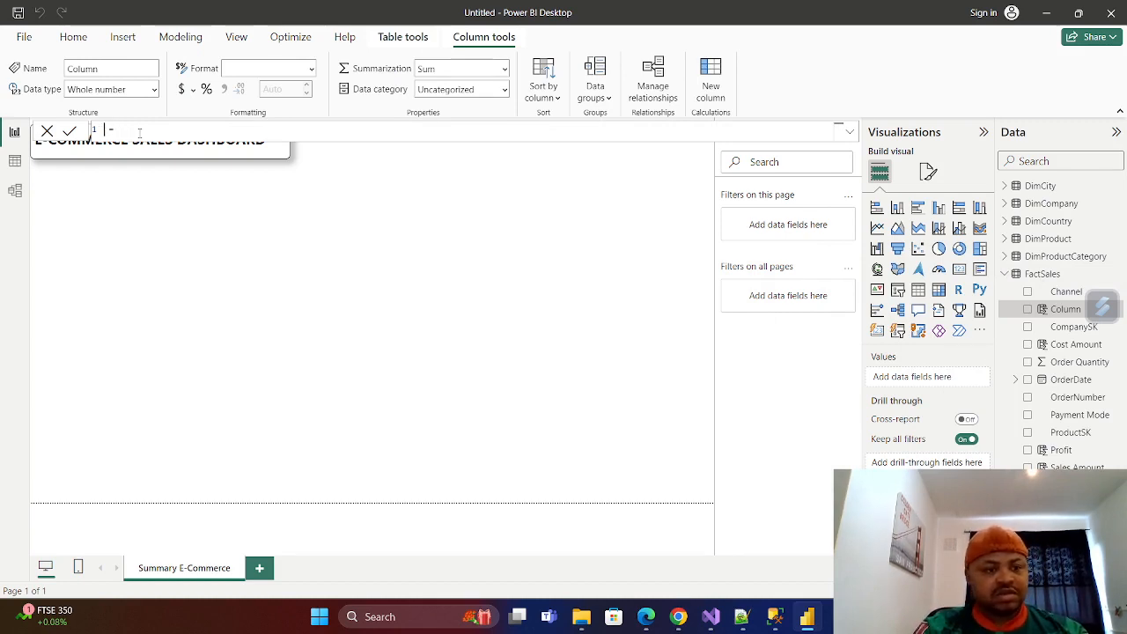
{"action": "type", "text": "Sales"}
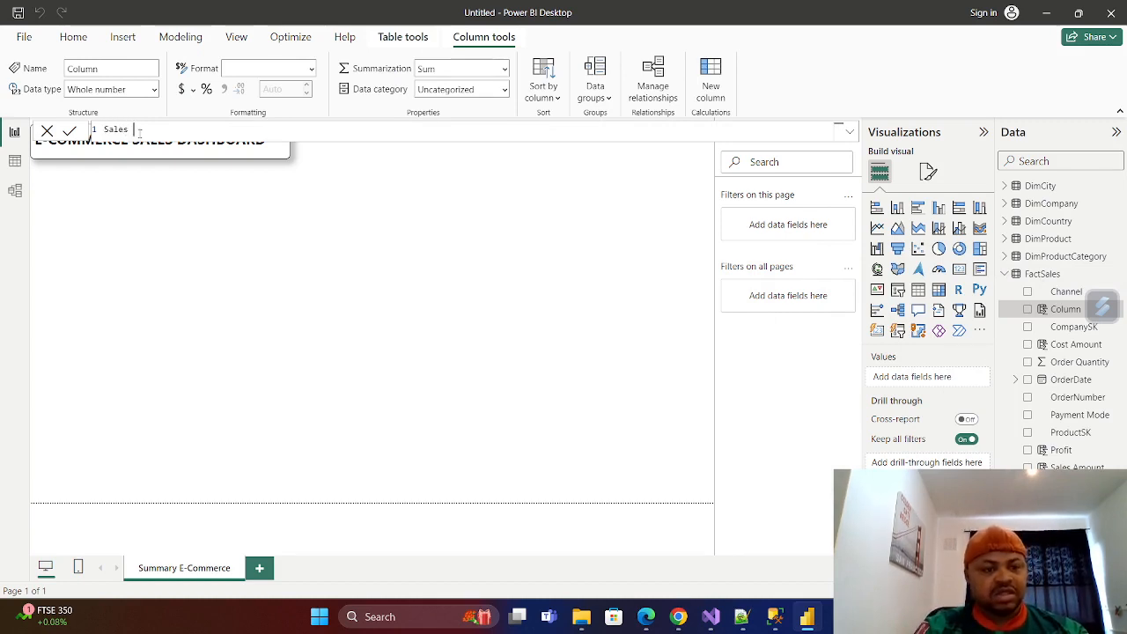
{"action": "type", "text": " Year ="}
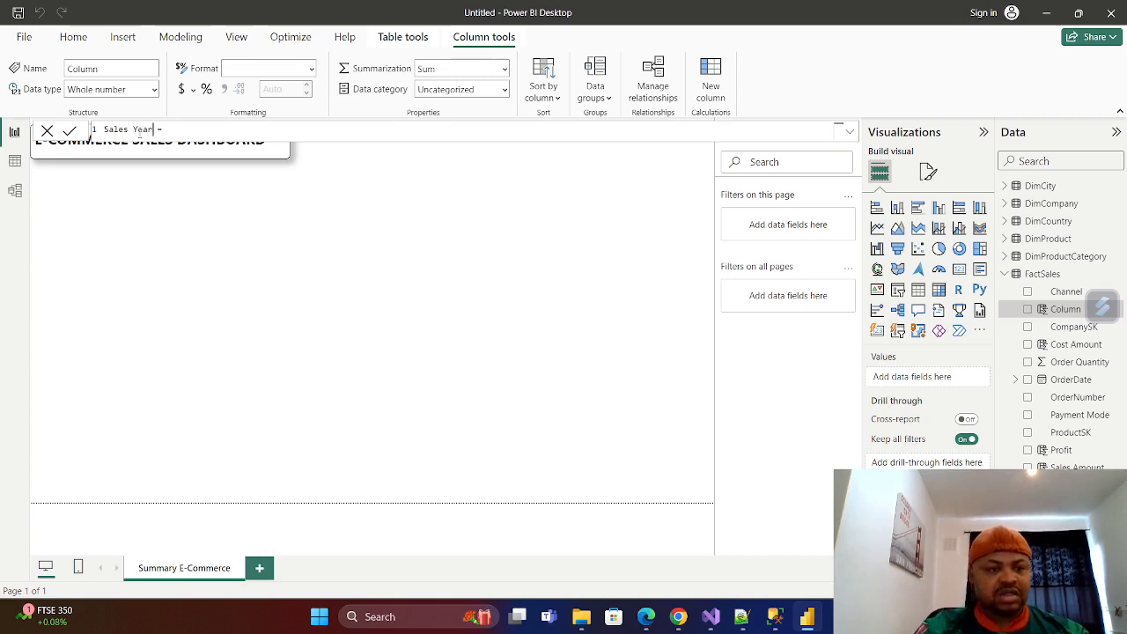
Define the Sales Year formula as YEAR(FactSales[OrderDate]) and commit it.
{"action": "left_click", "coordinate": [180, 129]}
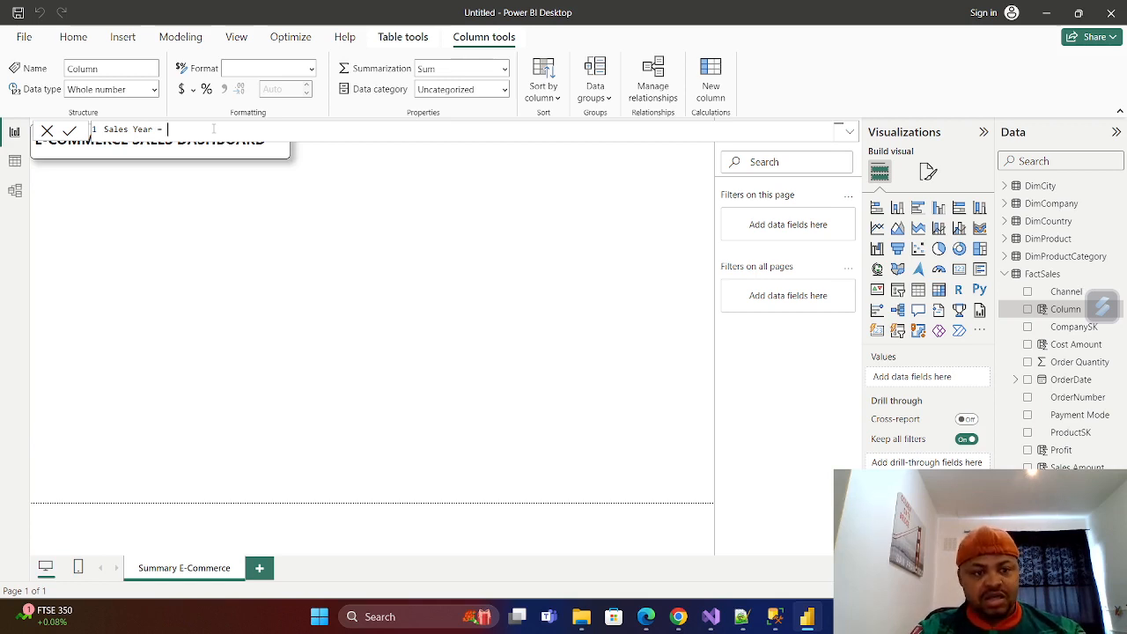
{"action": "type", "text": "Year"}
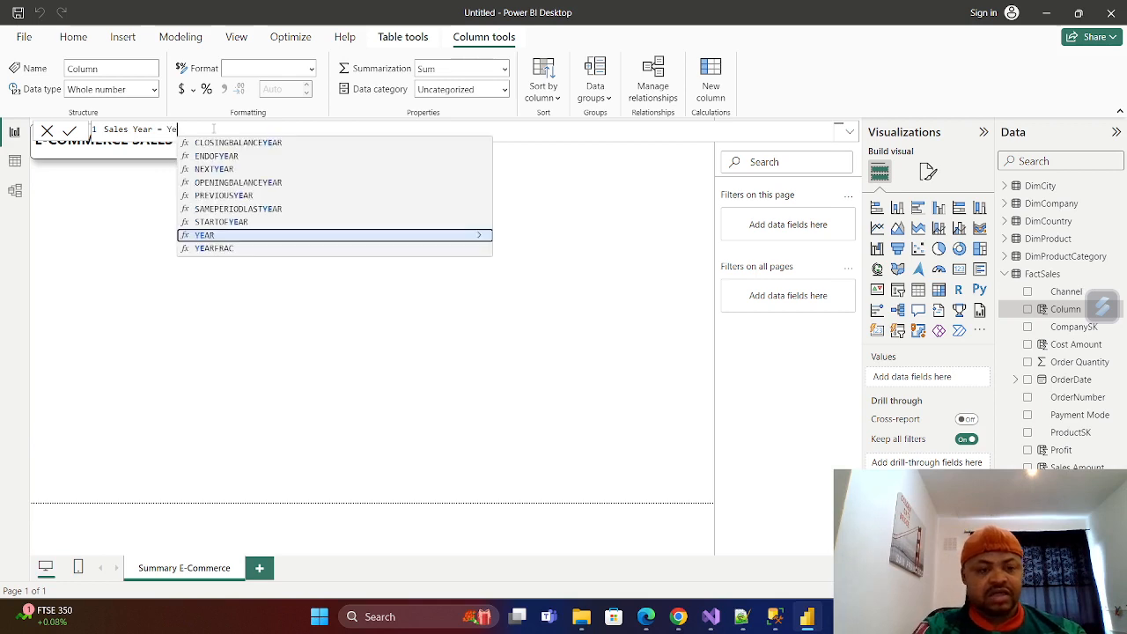
{"action": "left_click", "coordinate": [213, 236]}
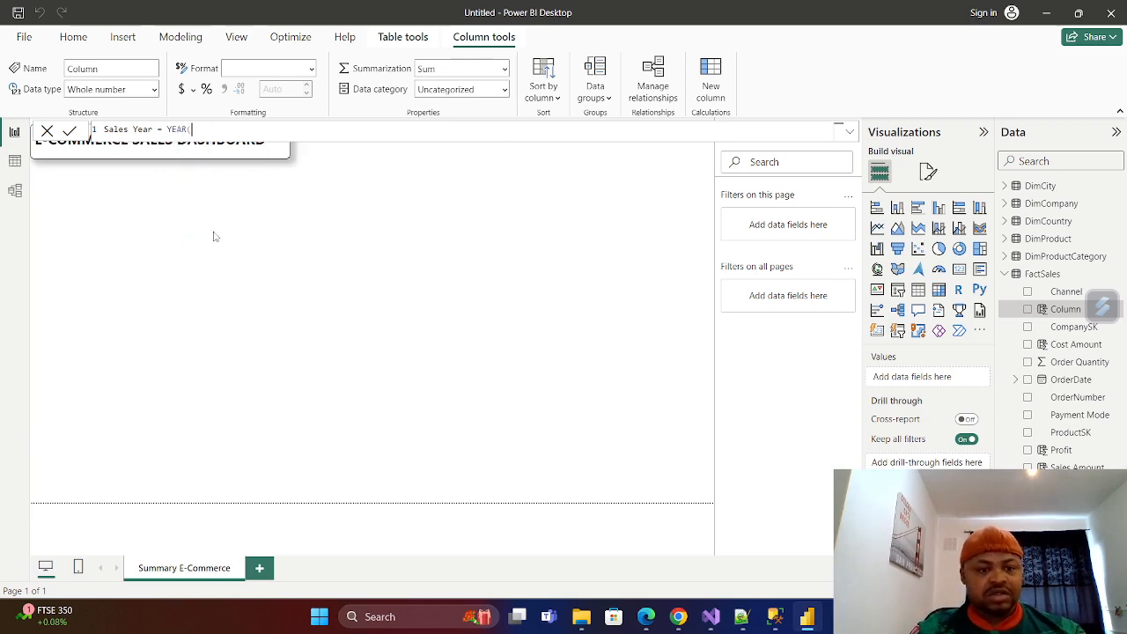
{"action": "key", "text": "Return"}
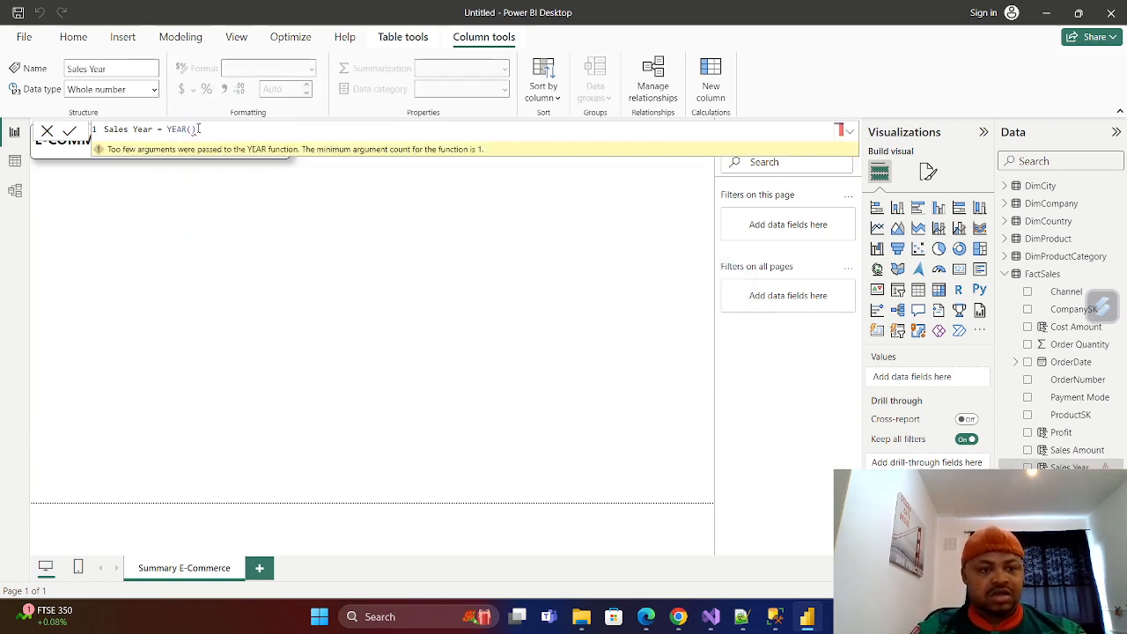
{"action": "key", "text": "BackSpace"}
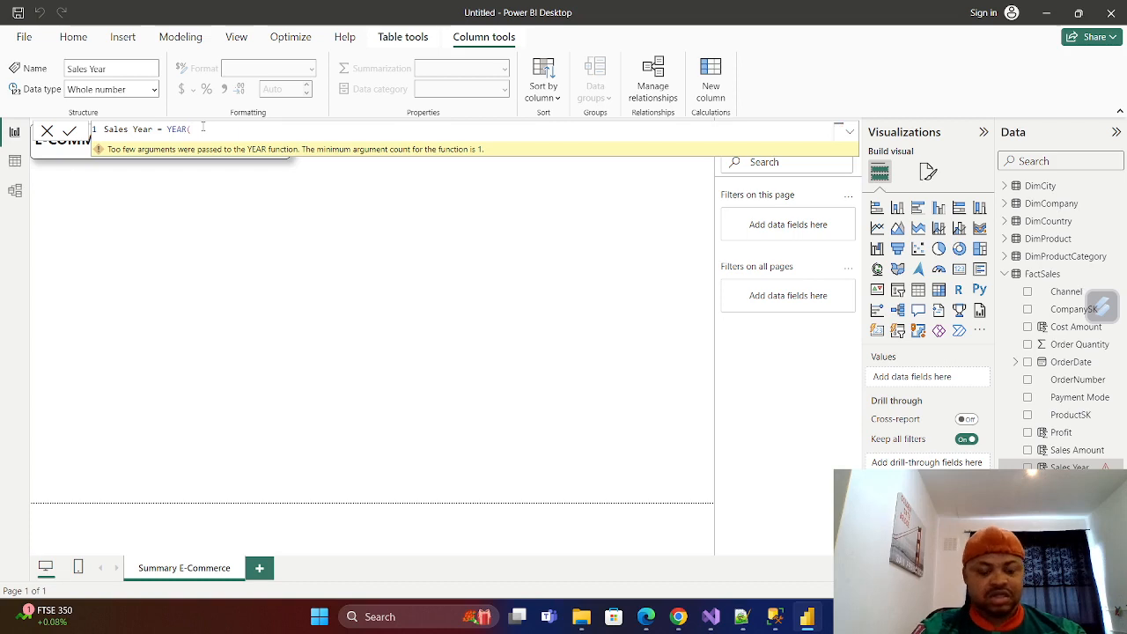
{"action": "type", "text": "Ord"}
{"action": "key", "text": "Down"}
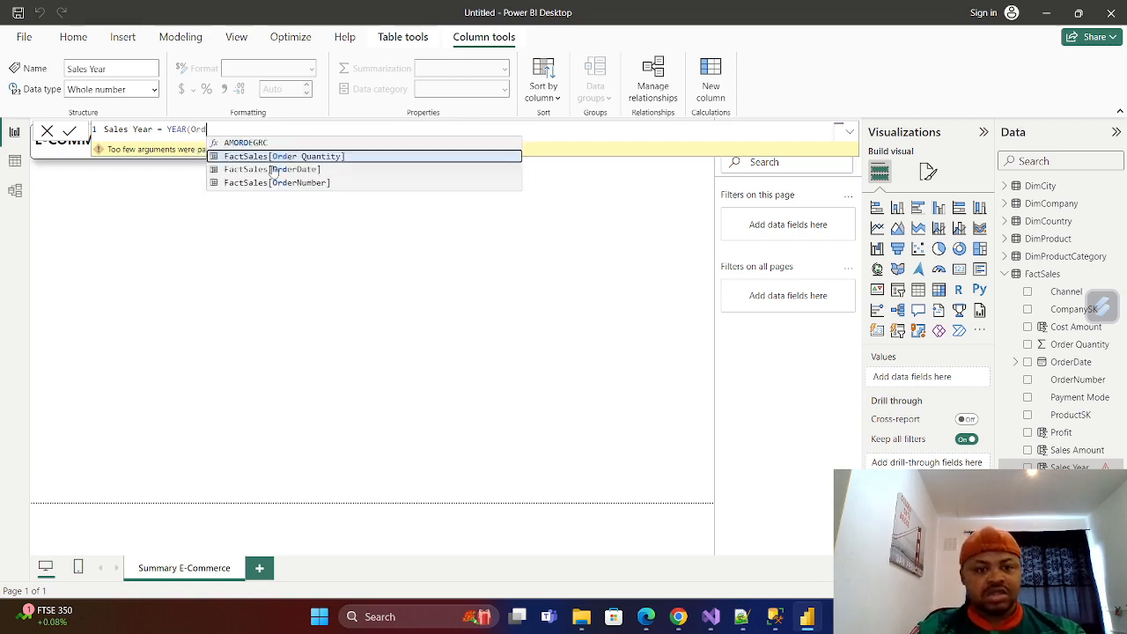
{"action": "key", "text": "Tab"}
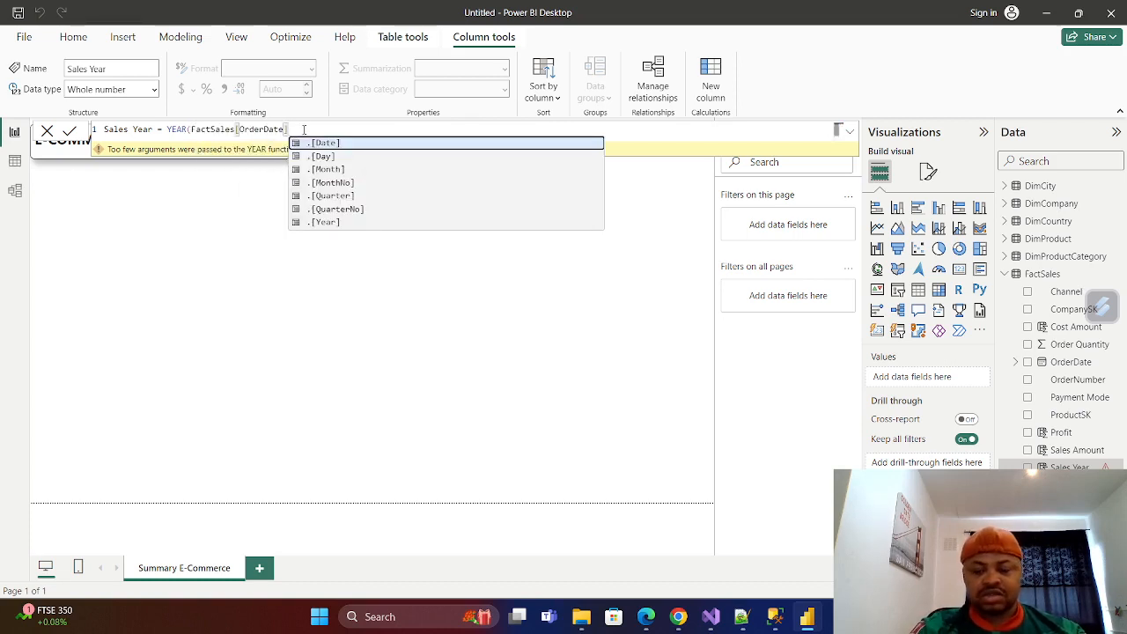
{"action": "type", "text": ")"}
{"action": "left_click", "coordinate": [70, 130]}
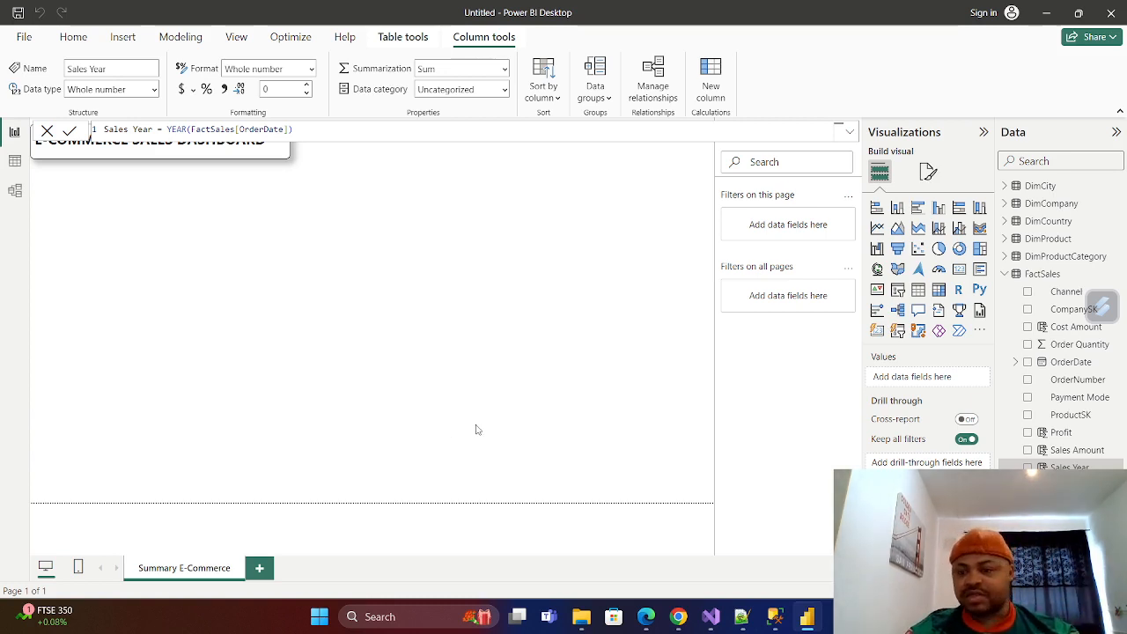
Review the Sales Year column and the order dates in the FactSales table data.
{"action": "left_click", "coordinate": [15, 164]}
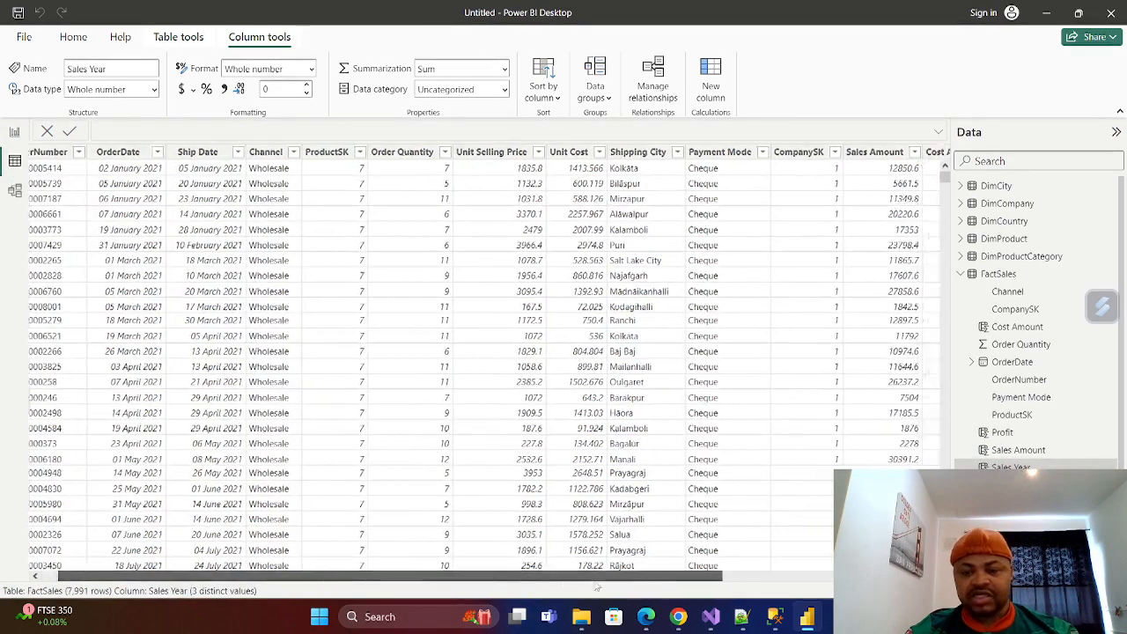
{"action": "left_click_drag", "start_coordinate": [597, 585], "coordinate": [850, 585]}
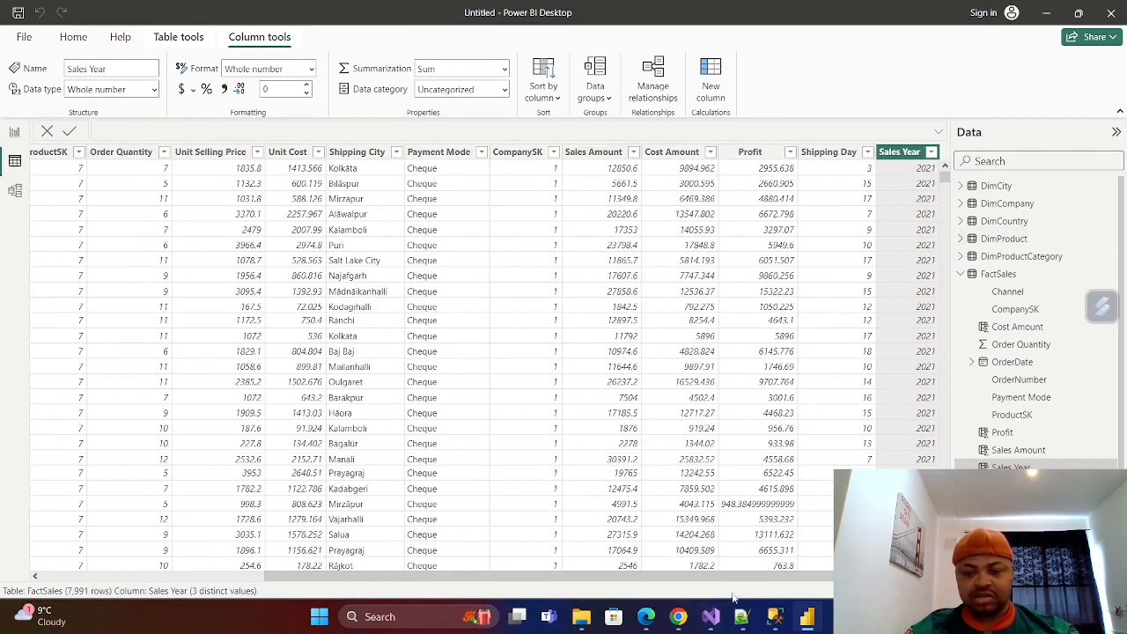
{"action": "left_click_drag", "start_coordinate": [627, 577], "coordinate": [352, 573]}
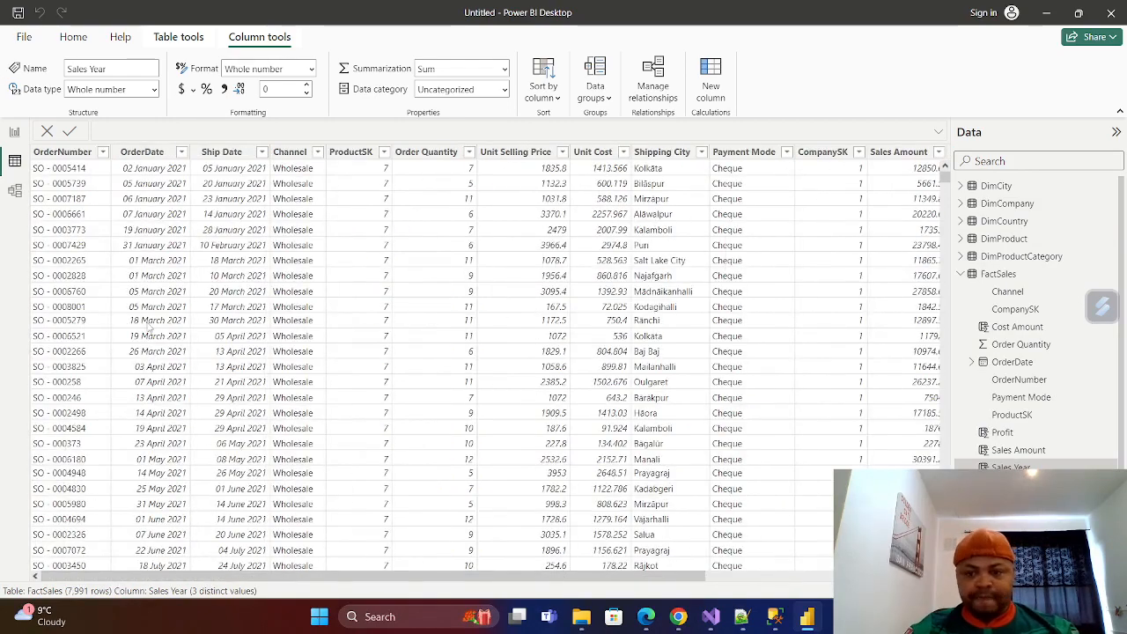
Add a Card visual to the report page and place it directly beneath the dashboard title.
{"action": "left_click", "coordinate": [15, 134]}
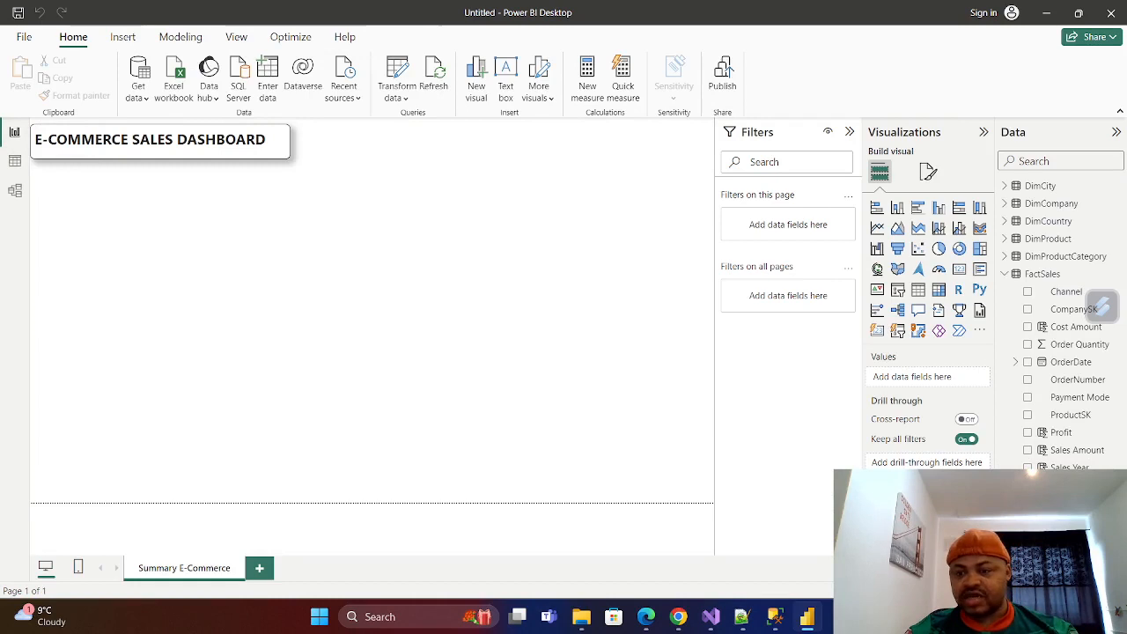
{"action": "left_click", "coordinate": [1004, 275]}
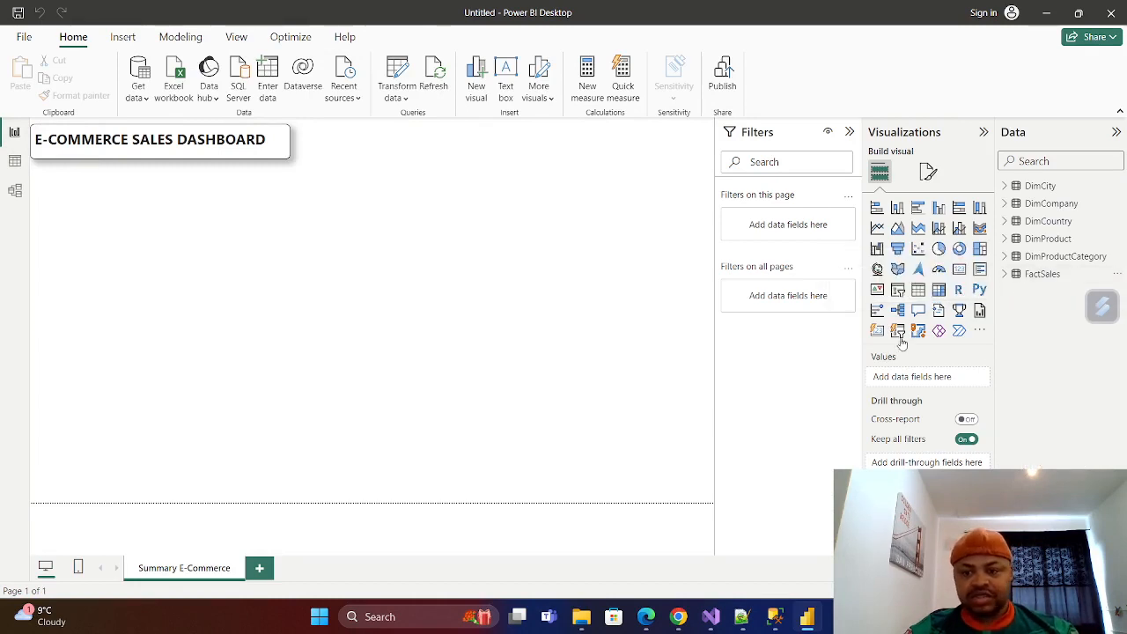
{"action": "left_click", "coordinate": [961, 274]}
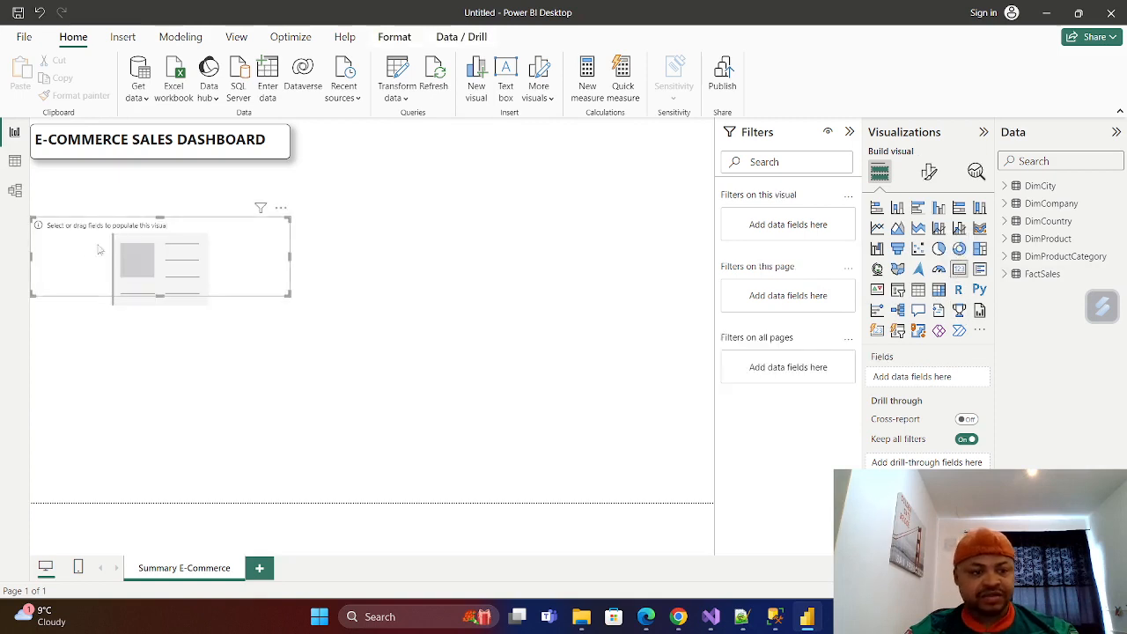
{"action": "left_click_drag", "start_coordinate": [165, 241], "coordinate": [164, 196]}
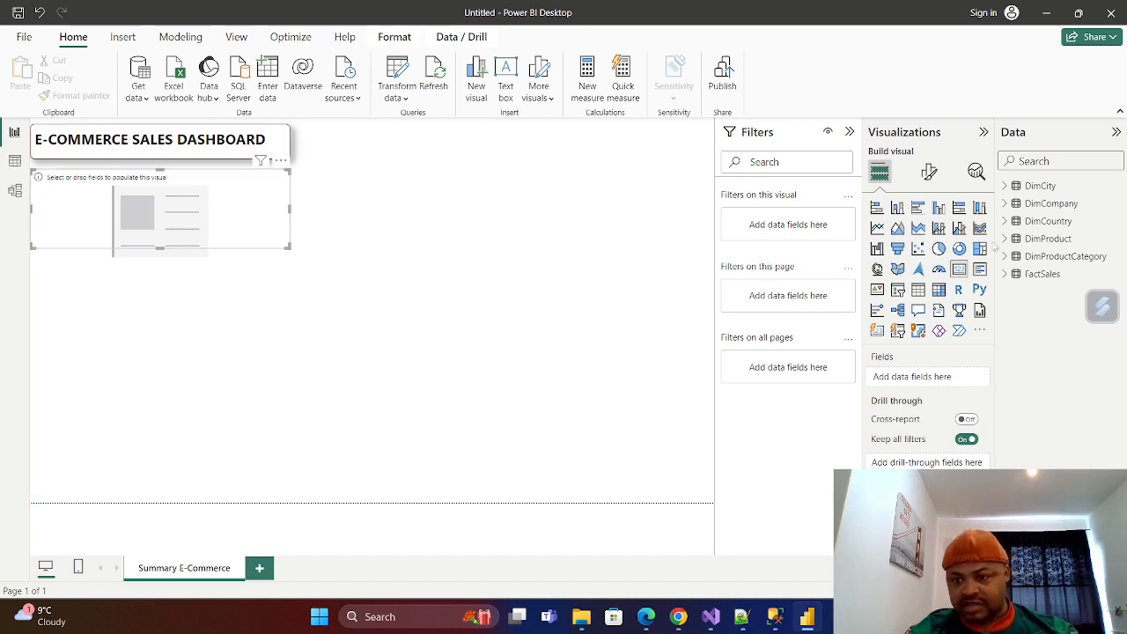
Show Sales Amount from FactSales in the card and narrow the card from its right edge.
{"action": "left_click", "coordinate": [1006, 274]}
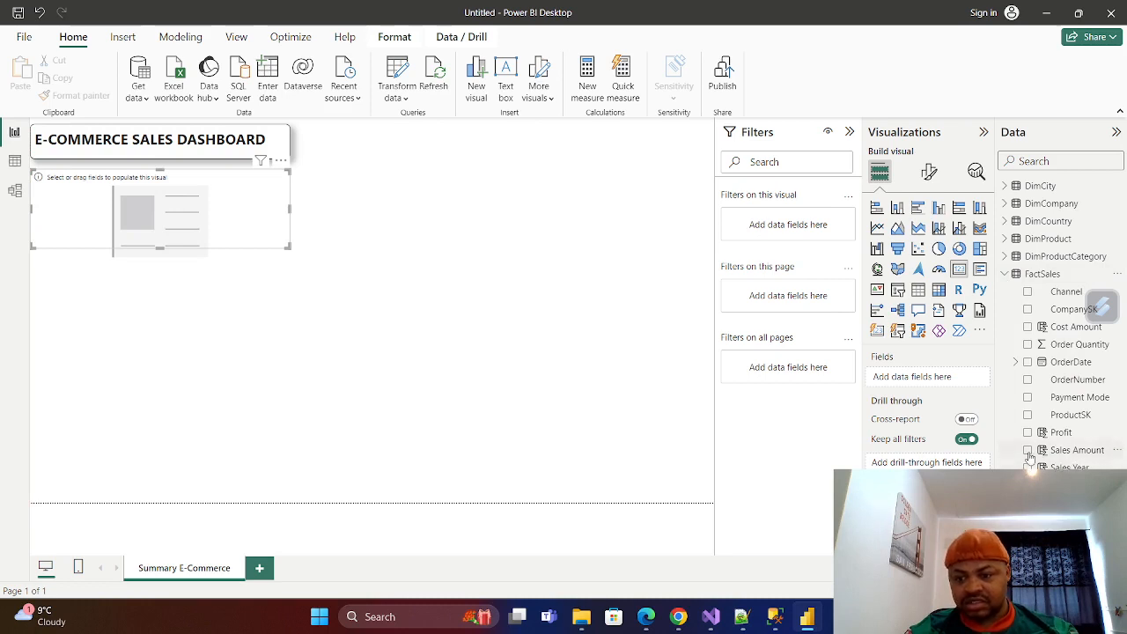
{"action": "left_click_drag", "start_coordinate": [1071, 464], "coordinate": [916, 378]}
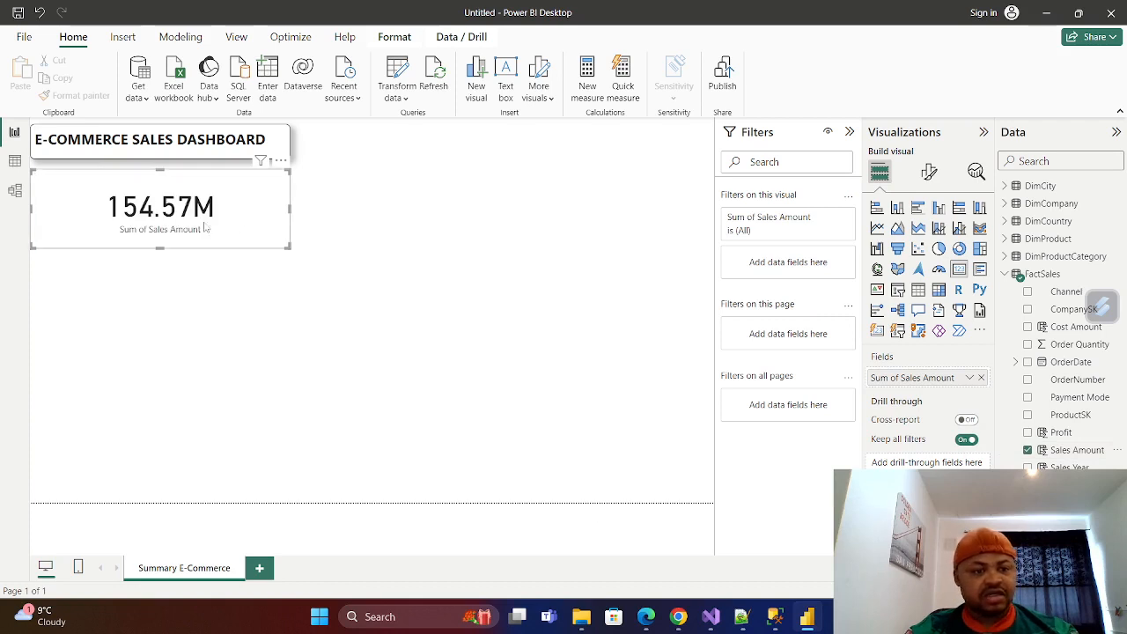
{"action": "left_click_drag", "start_coordinate": [290, 207], "coordinate": [215, 207]}
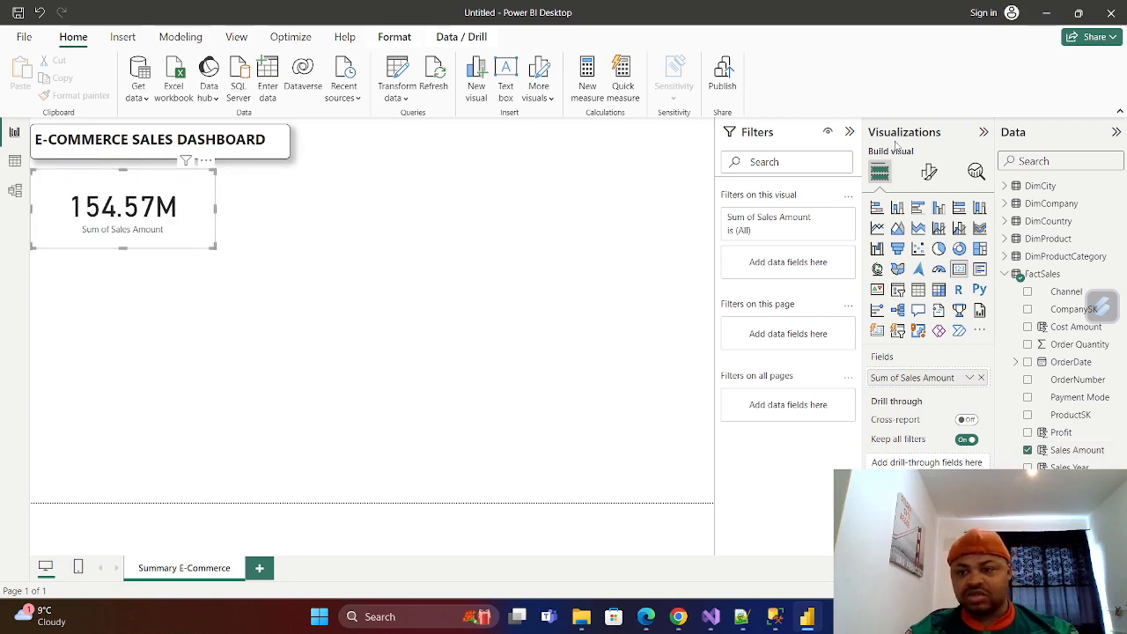
Turn on the card's title and set its text to Total Sales.
{"action": "left_click", "coordinate": [929, 174]}
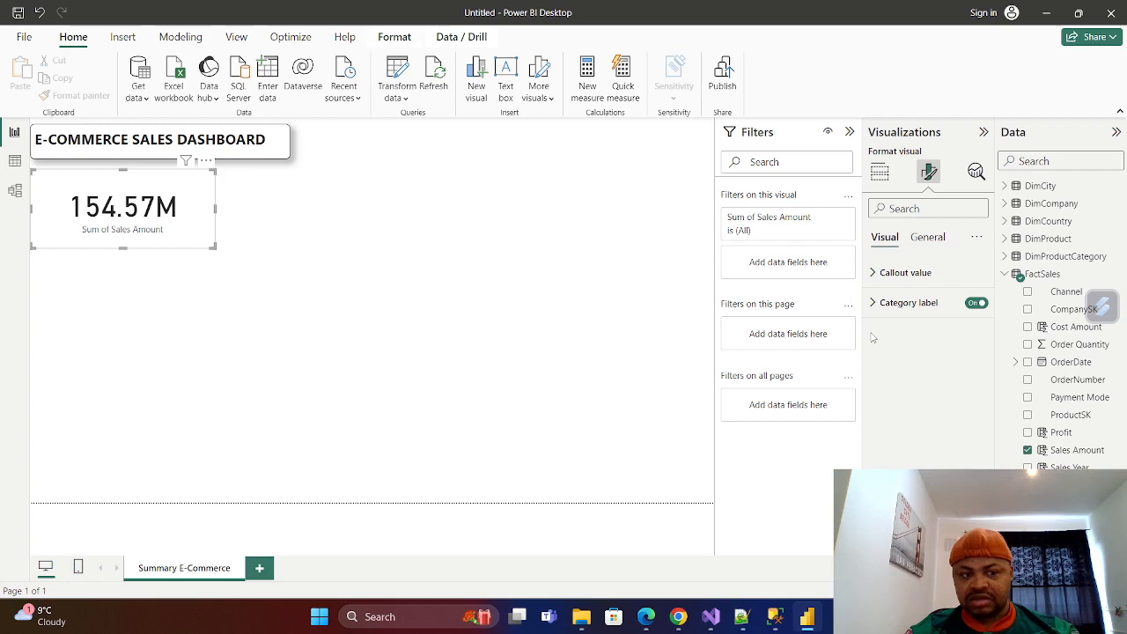
{"action": "left_click", "coordinate": [929, 238]}
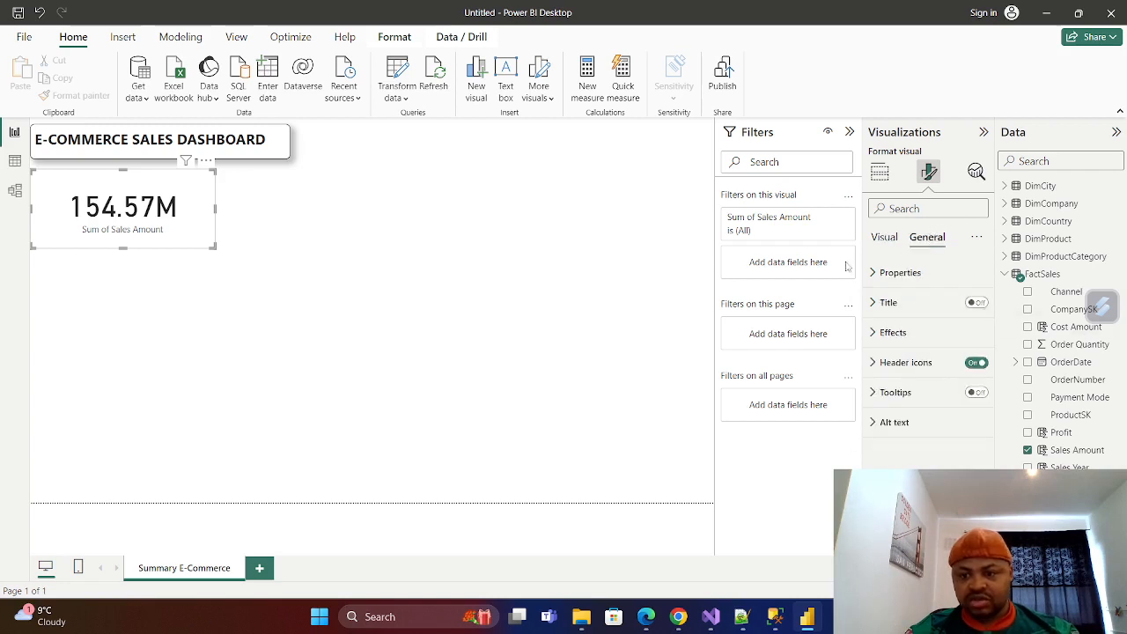
{"action": "left_click", "coordinate": [976, 303]}
{"action": "left_click", "coordinate": [873, 303]}
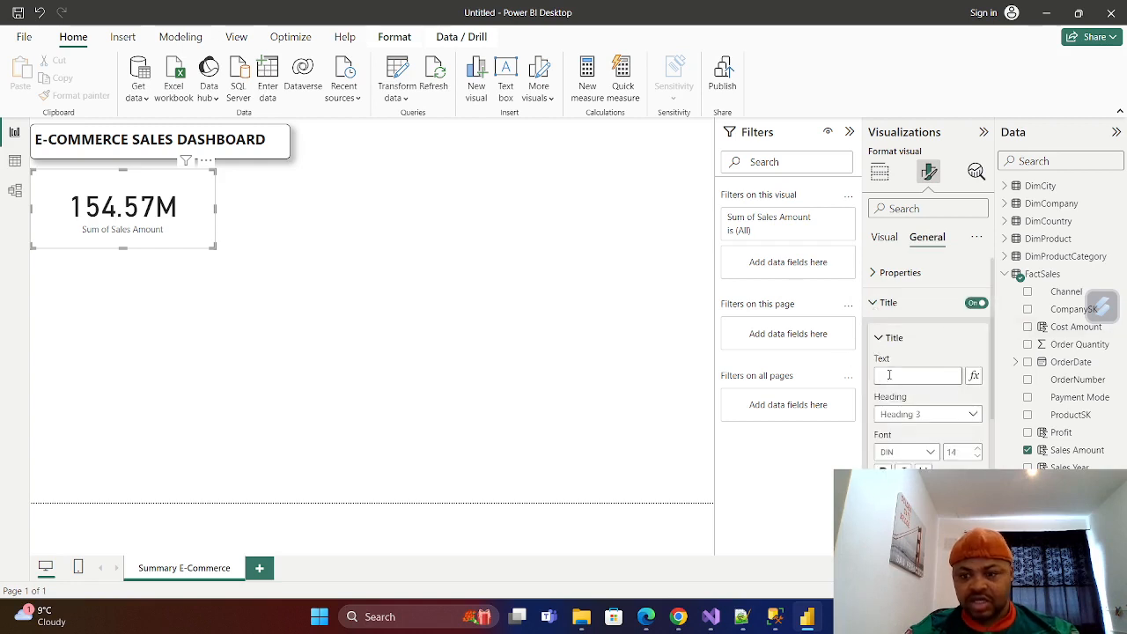
{"action": "left_click", "coordinate": [889, 376]}
{"action": "type", "text": "Tot"}
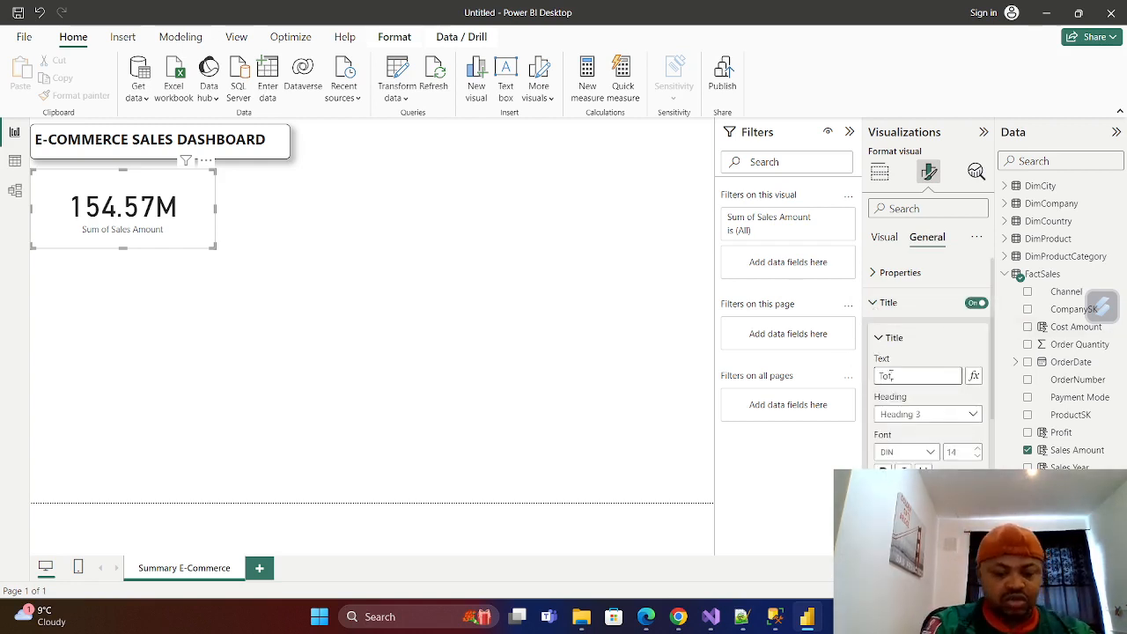
{"action": "type", "text": "a"}
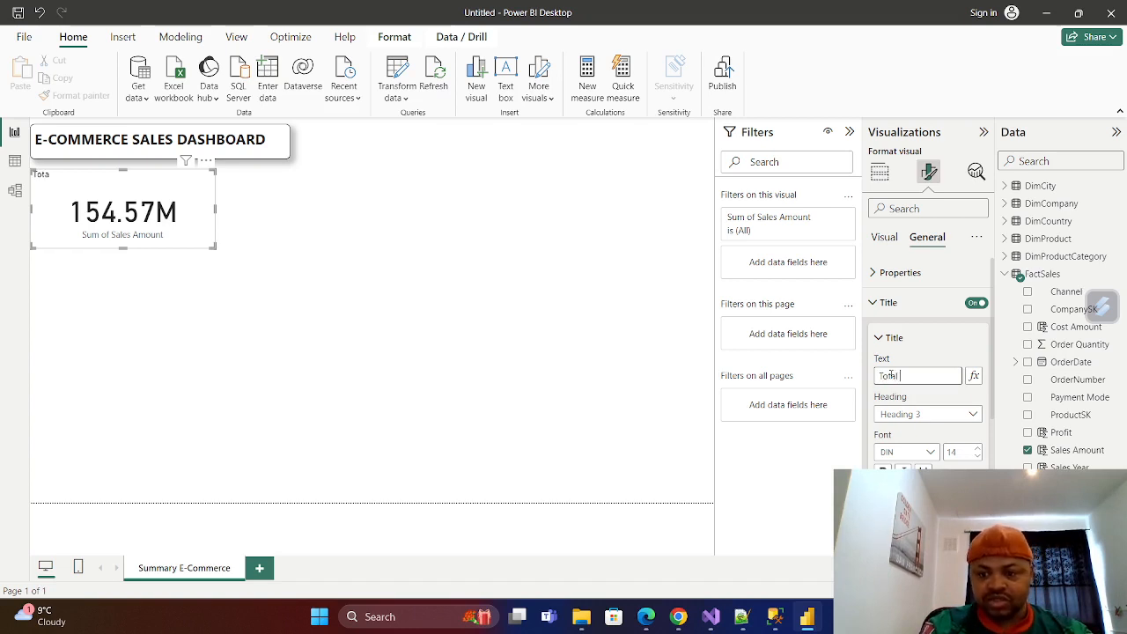
{"action": "type", "text": "l Sales"}
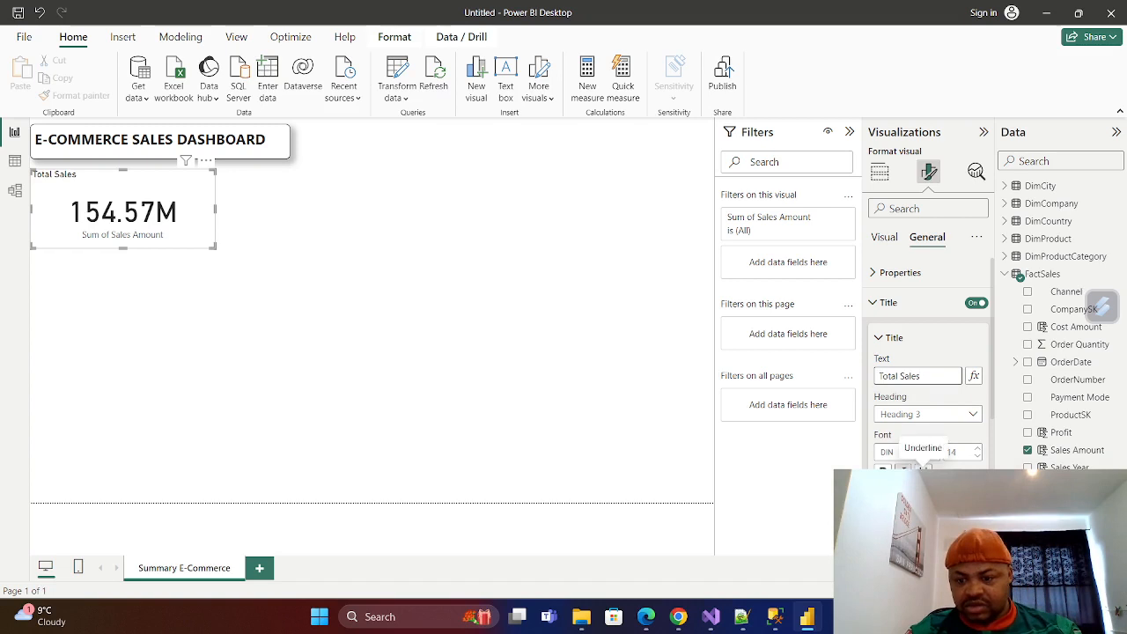
Make the card's Total Sales title bold and center it horizontally.
{"action": "scroll", "coordinate": [929, 370], "scroll_direction": "down", "scroll_amount": 3}
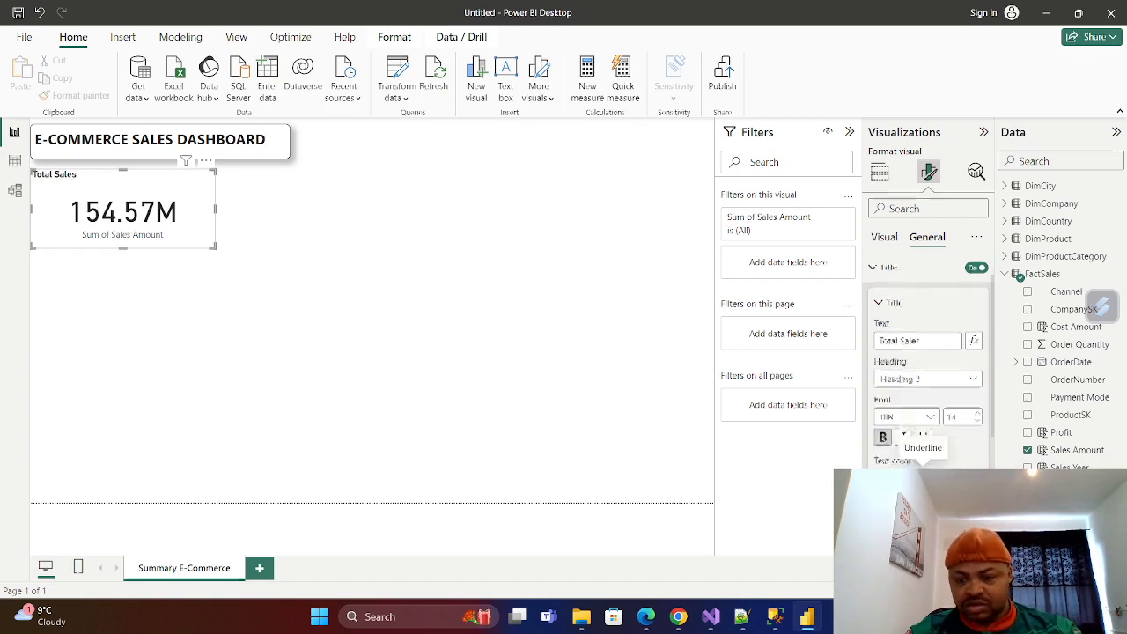
{"action": "scroll", "coordinate": [916, 388], "scroll_direction": "down", "scroll_amount": 2}
{"action": "left_click", "coordinate": [903, 400]}
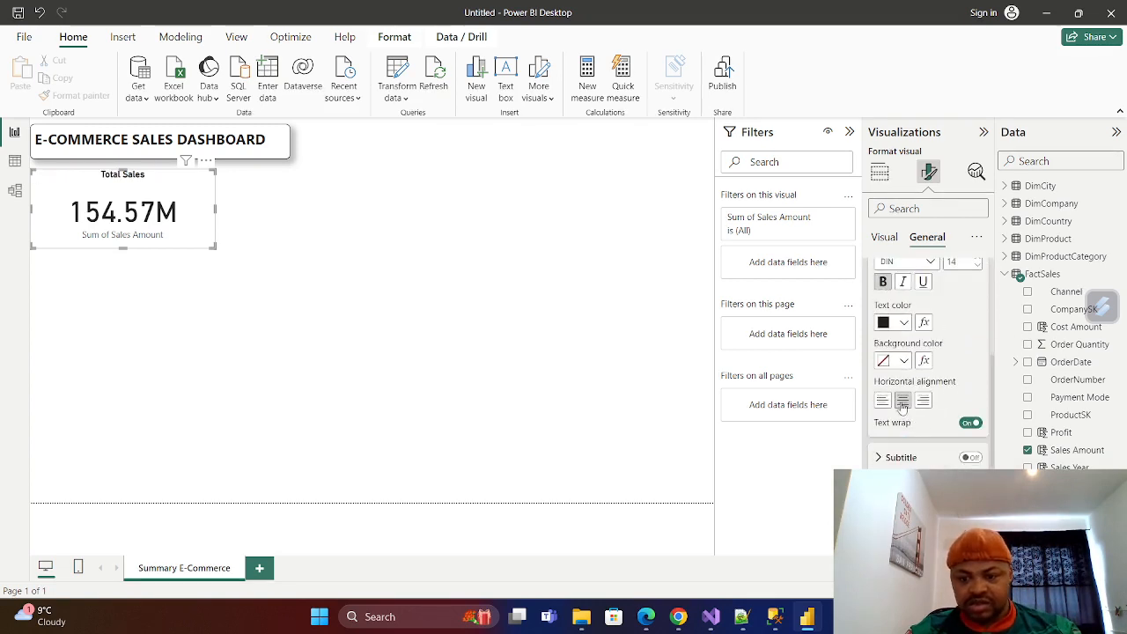
Give the Total Sales card a visual border with 11 px rounded corners.
{"action": "scroll", "coordinate": [934, 354], "scroll_direction": "up", "scroll_amount": 1}
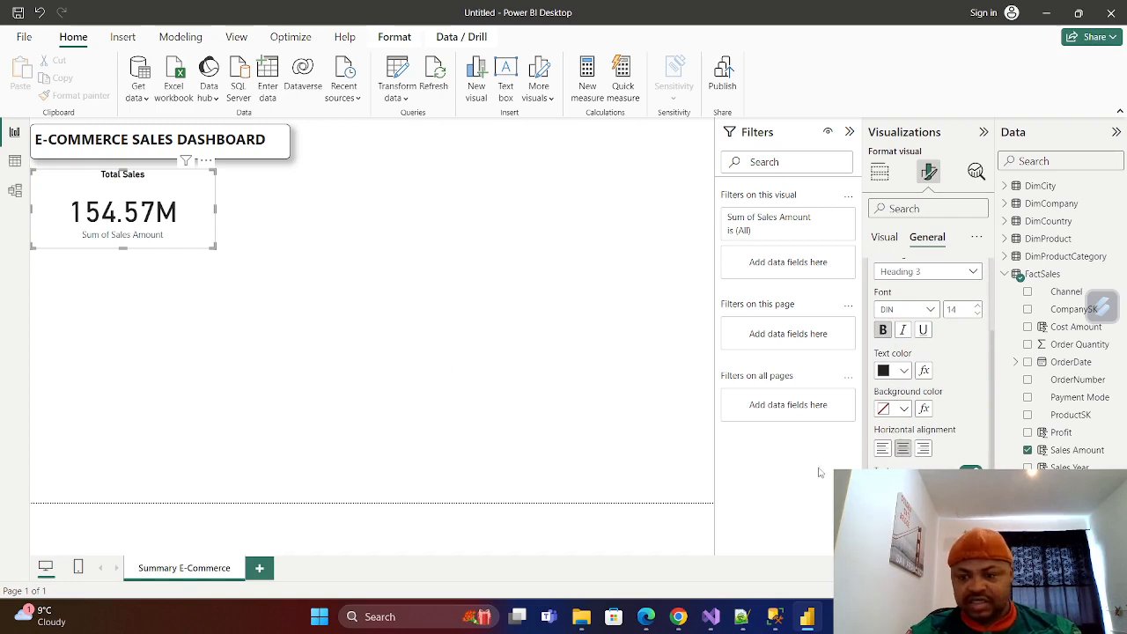
{"action": "scroll", "coordinate": [937, 422], "scroll_direction": "up", "scroll_amount": 3}
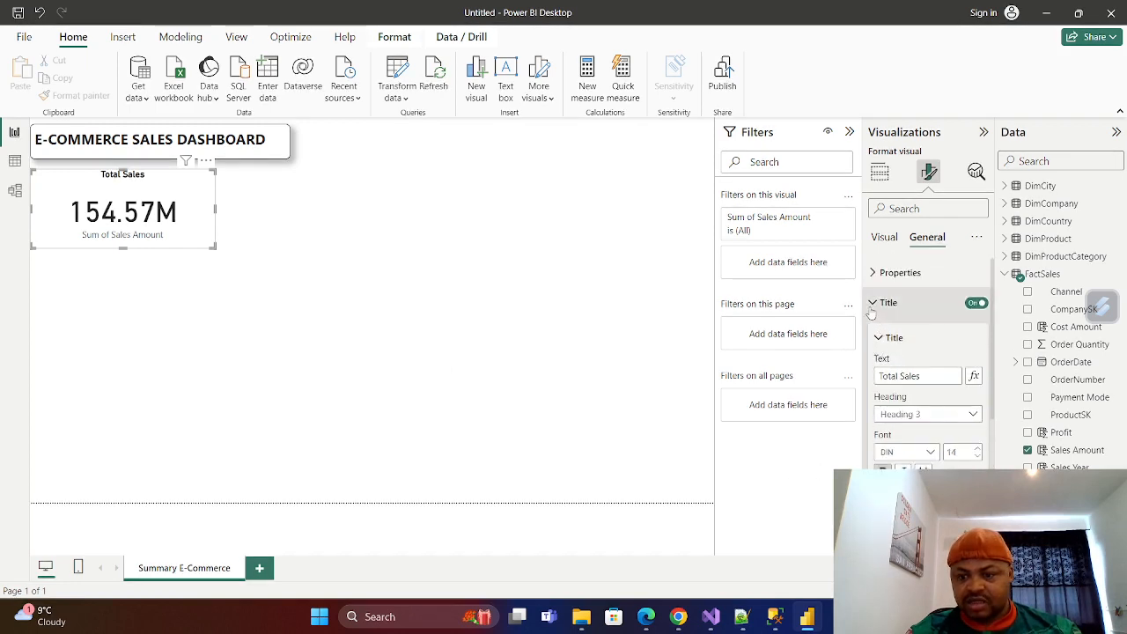
{"action": "left_click", "coordinate": [872, 307]}
{"action": "left_click", "coordinate": [873, 337]}
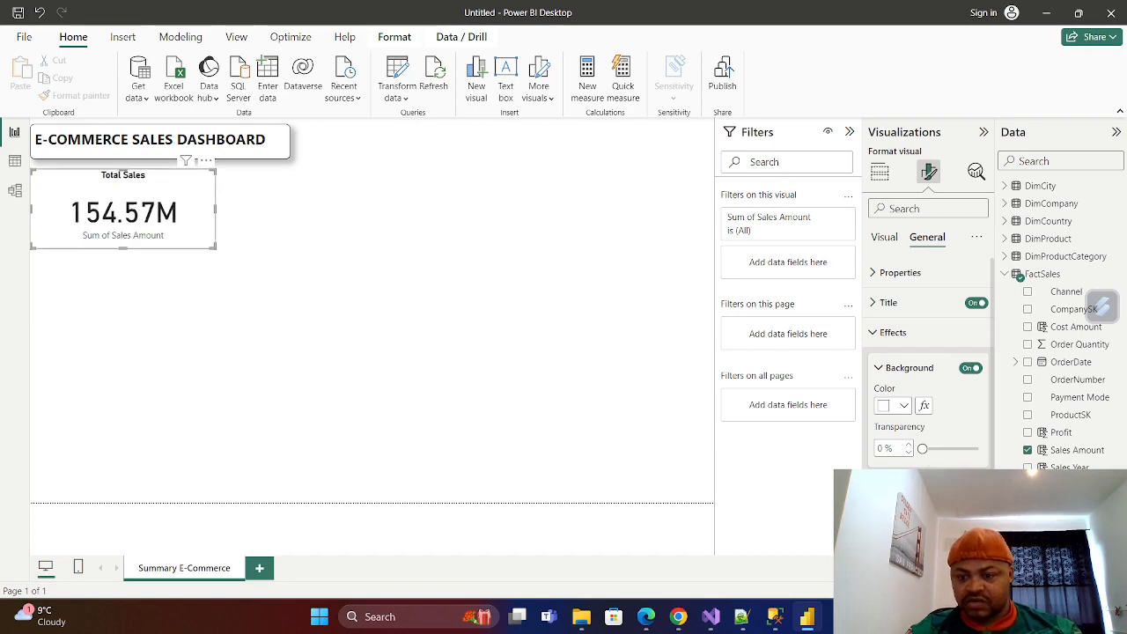
{"action": "scroll", "coordinate": [930, 447], "scroll_direction": "down", "scroll_amount": 3}
{"action": "left_click", "coordinate": [936, 426]}
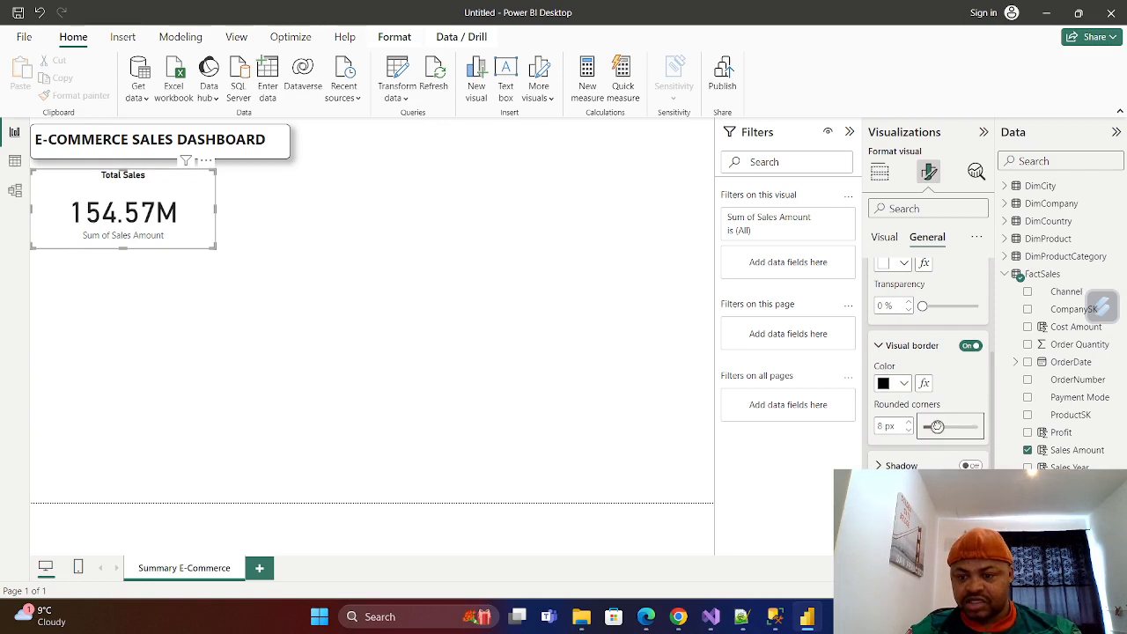
{"action": "left_click", "coordinate": [944, 434]}
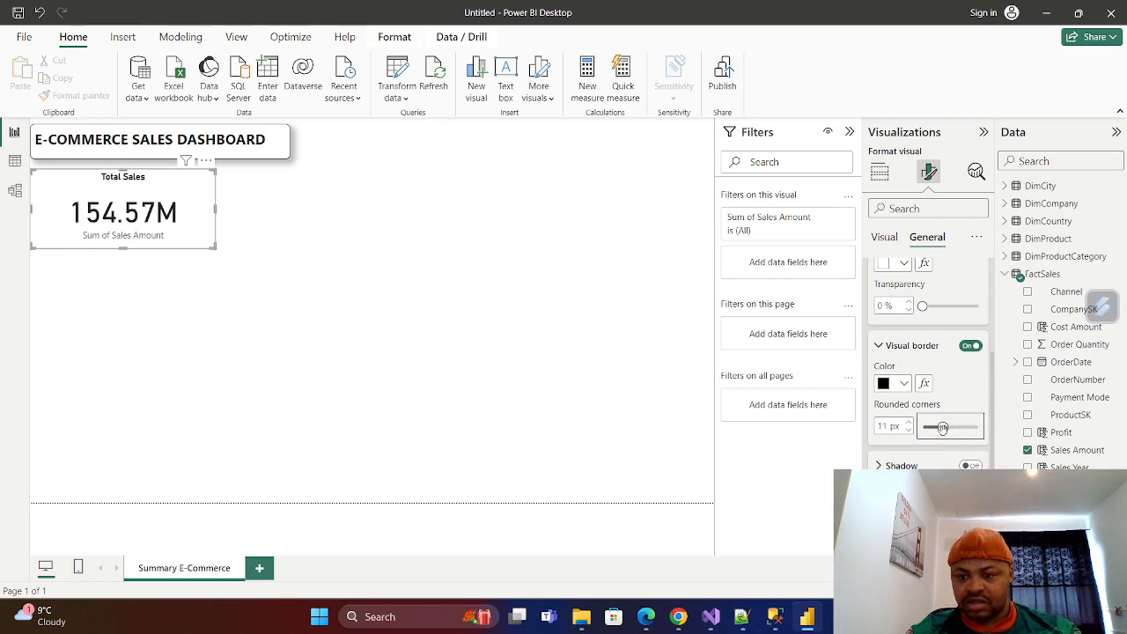
{"action": "left_click", "coordinate": [881, 350]}
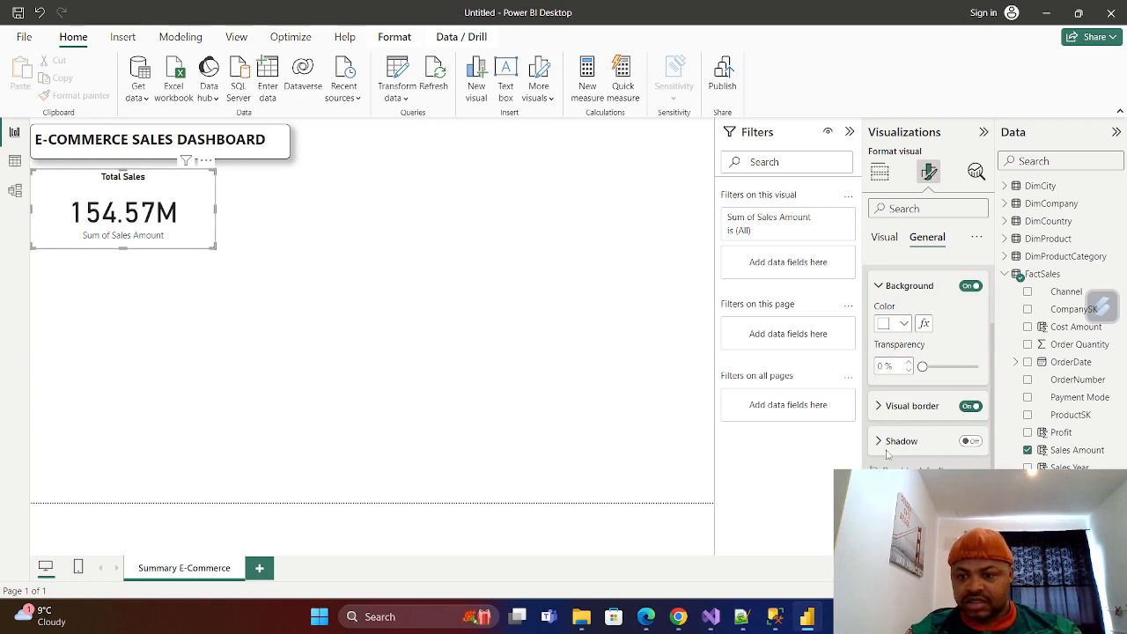
Turn on the shadow effect for the Total Sales card.
{"action": "left_click", "coordinate": [971, 441]}
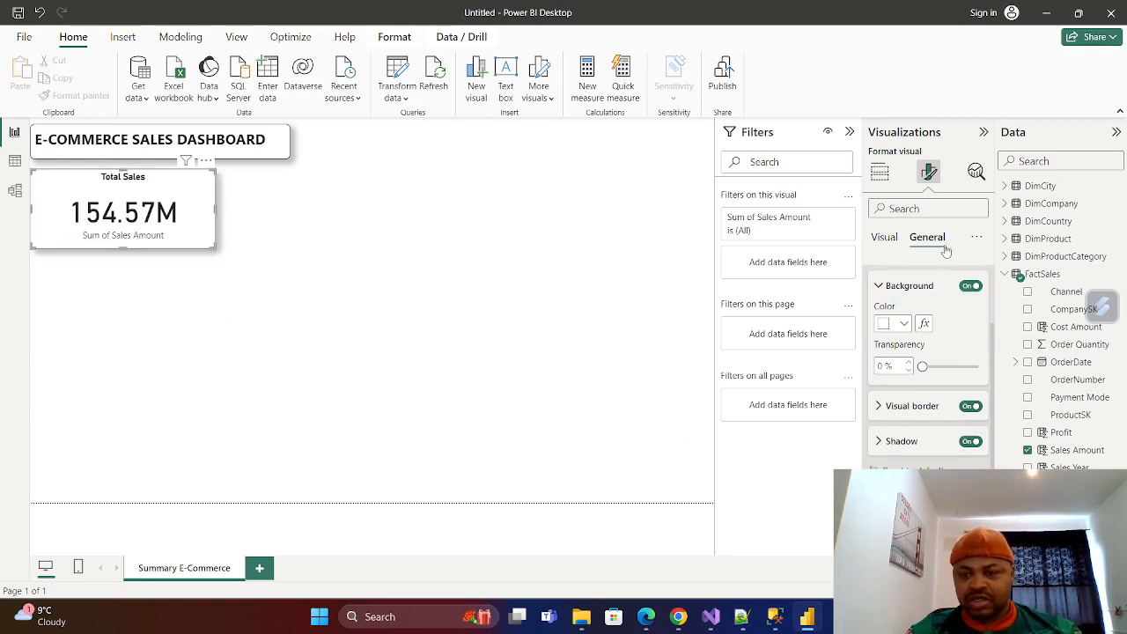
{"action": "scroll", "coordinate": [892, 294], "scroll_direction": "up", "scroll_amount": 2}
{"action": "left_click", "coordinate": [882, 332]}
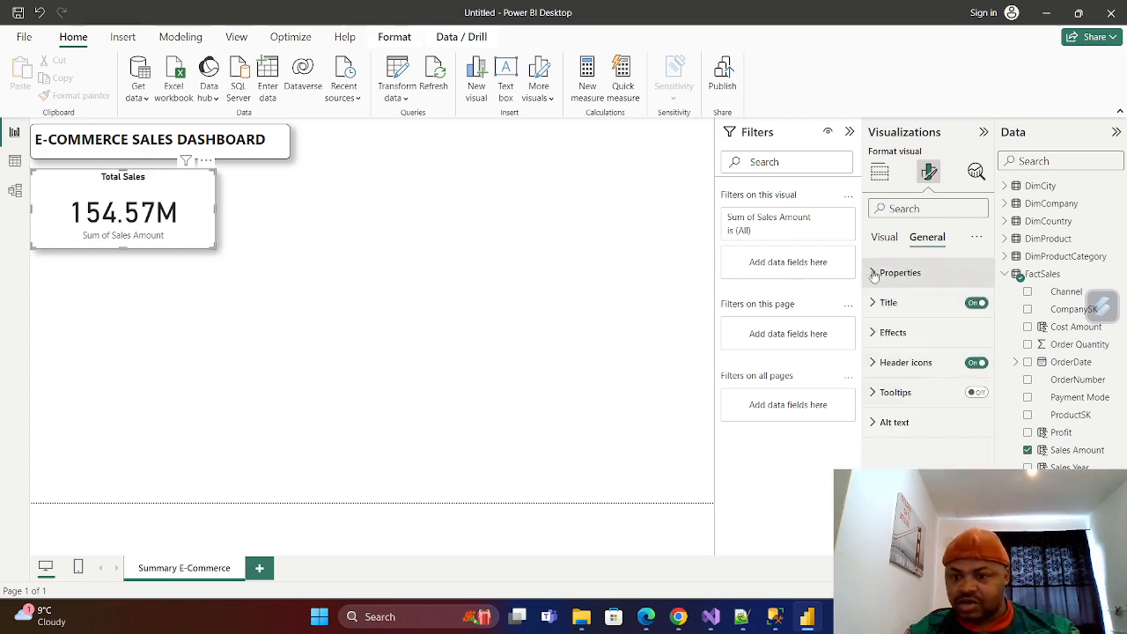
Turn off the category label beneath the Total Sales card's value.
{"action": "left_click", "coordinate": [874, 304]}
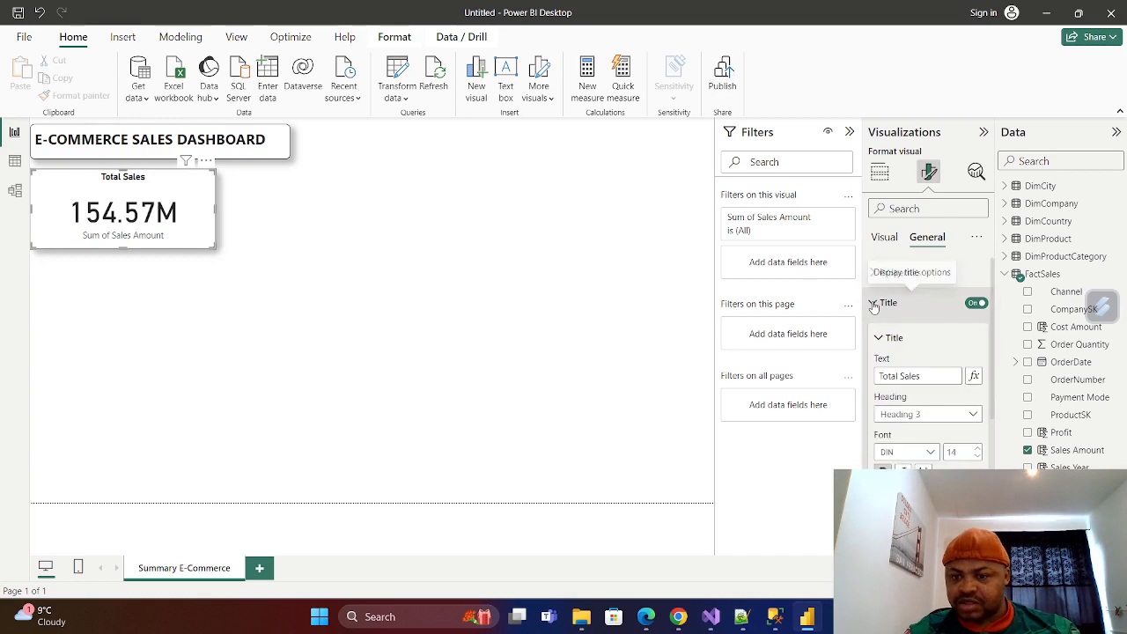
{"action": "left_click", "coordinate": [875, 304]}
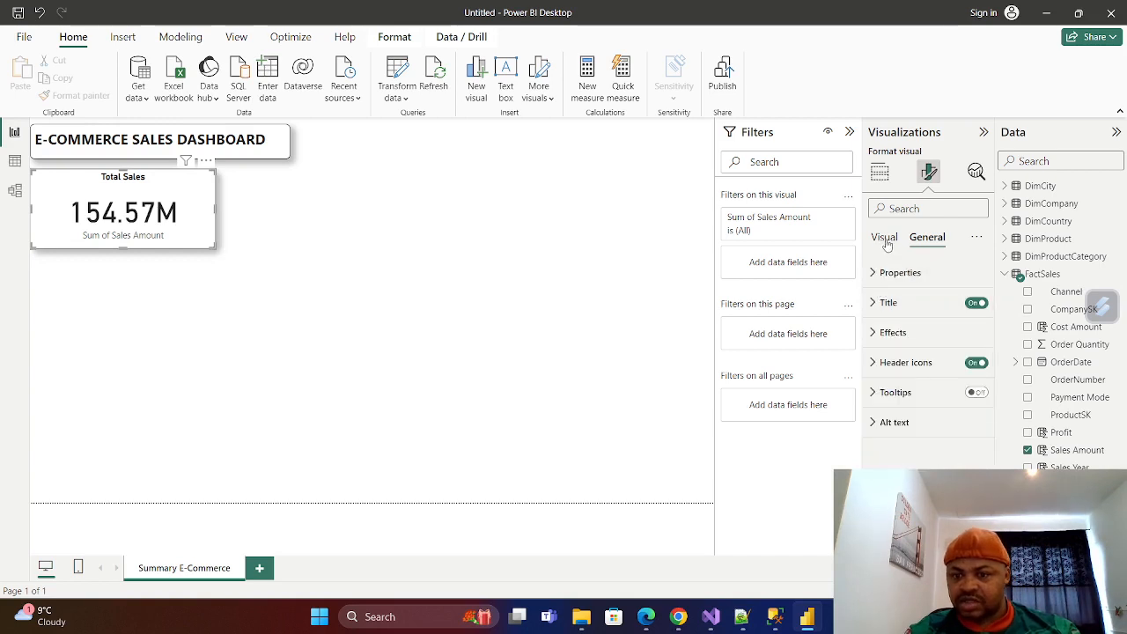
{"action": "left_click", "coordinate": [884, 238]}
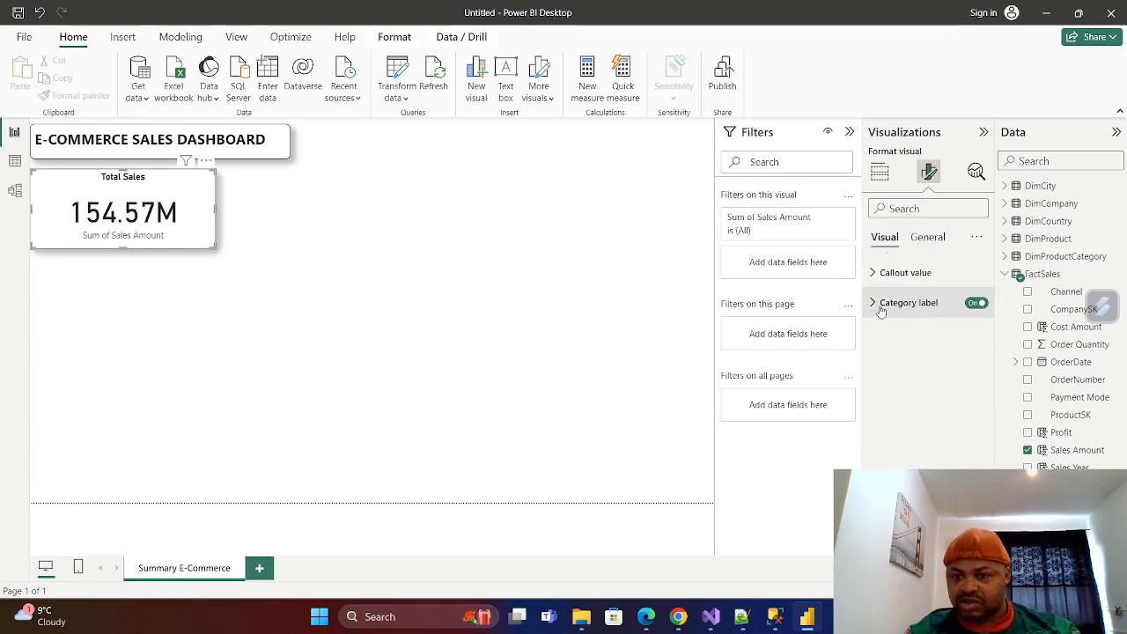
{"action": "left_click", "coordinate": [875, 274]}
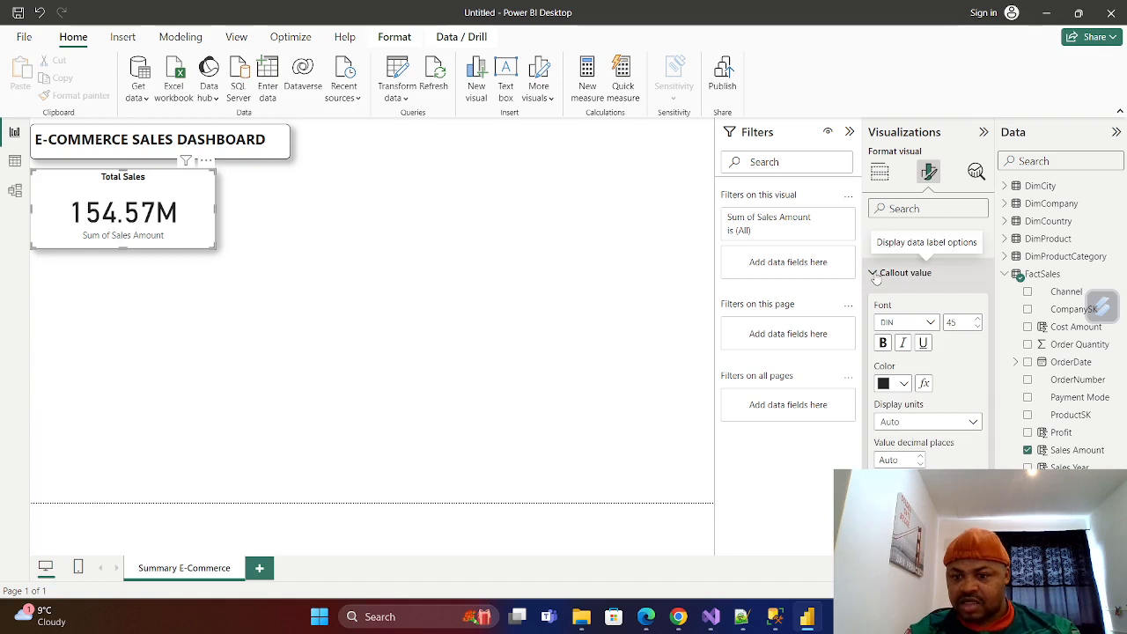
{"action": "left_click", "coordinate": [875, 274]}
{"action": "left_click", "coordinate": [873, 303]}
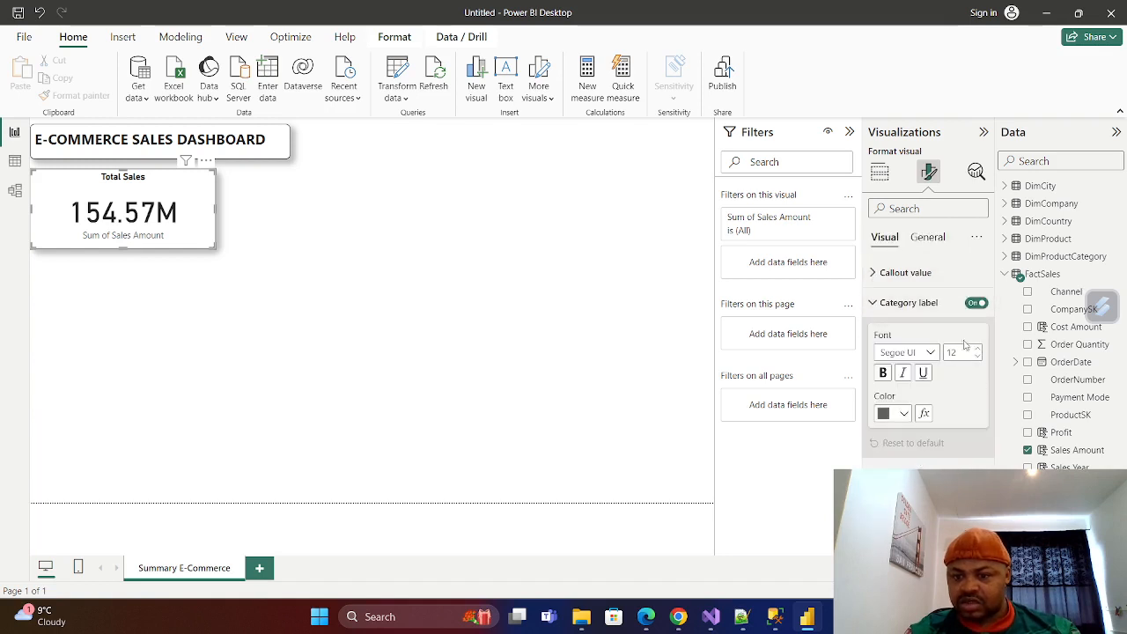
{"action": "left_click", "coordinate": [977, 302]}
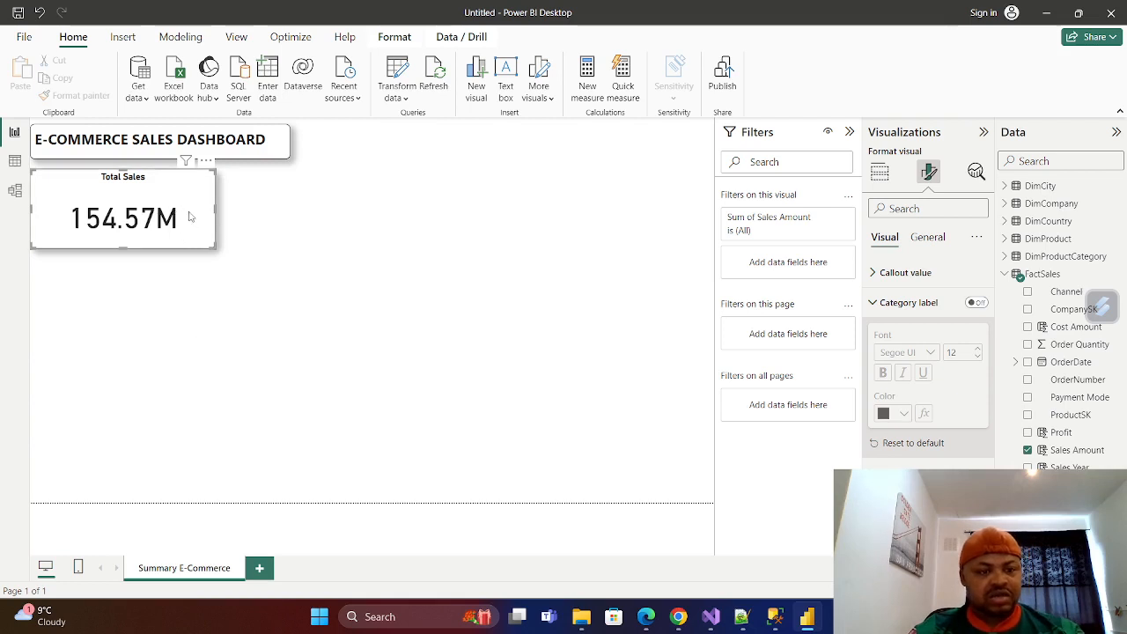
Shrink the Total Sales card by narrowing it from its right edge and raising its lower edge.
{"action": "left_click", "coordinate": [249, 284]}
{"action": "left_click", "coordinate": [197, 214]}
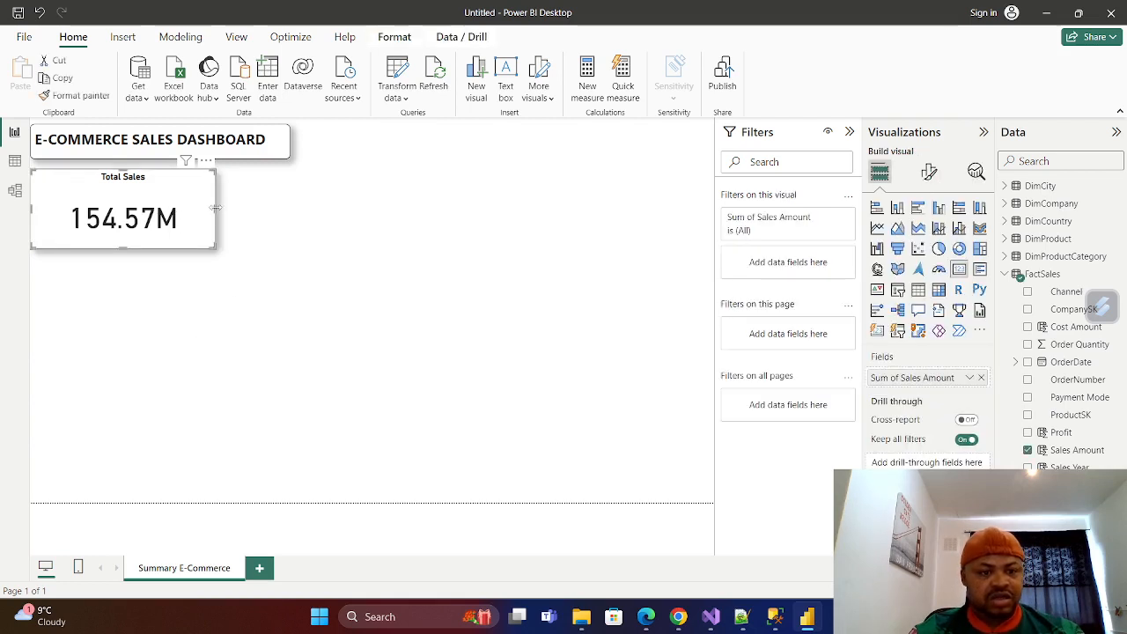
{"action": "left_click_drag", "start_coordinate": [215, 208], "coordinate": [117, 194]}
{"action": "left_click", "coordinate": [234, 246]}
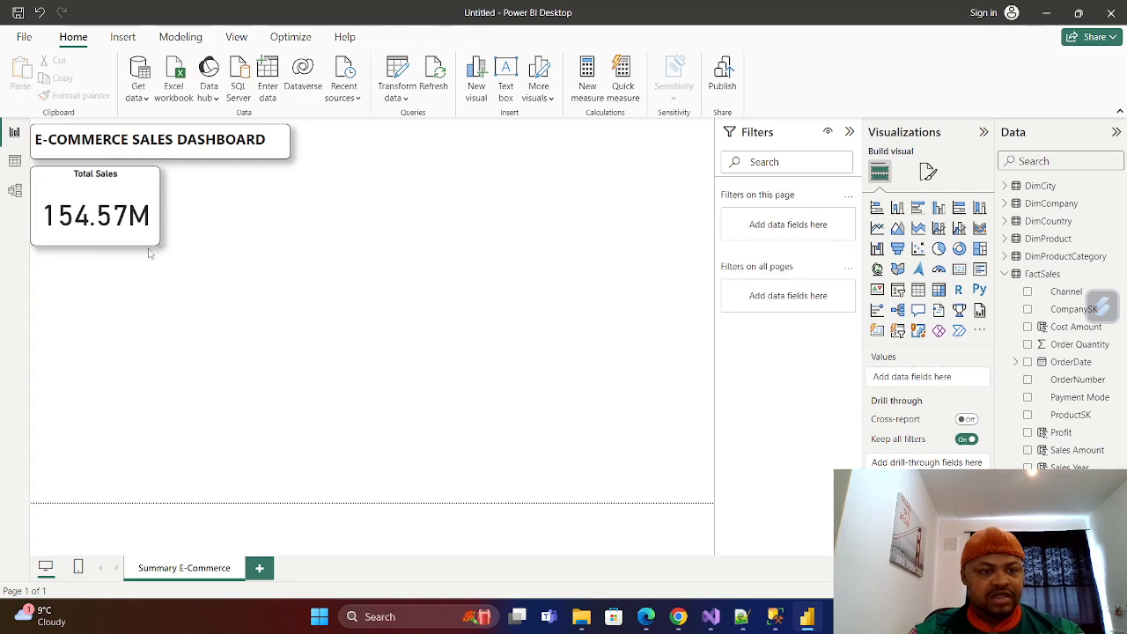
{"action": "left_click", "coordinate": [108, 199]}
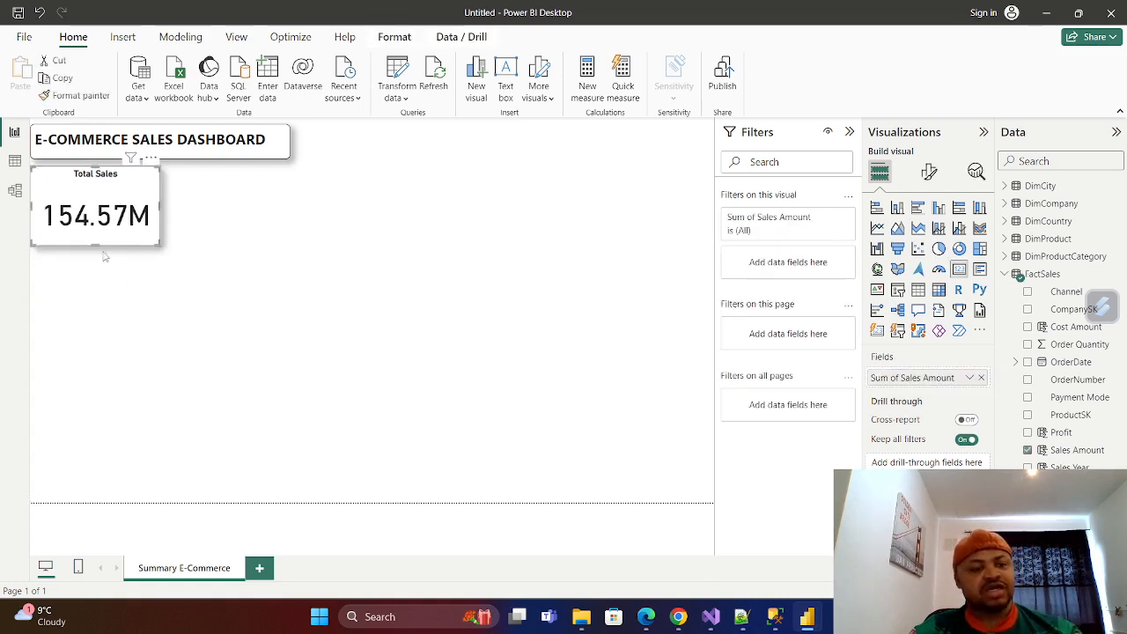
{"action": "left_click_drag", "start_coordinate": [98, 245], "coordinate": [99, 227]}
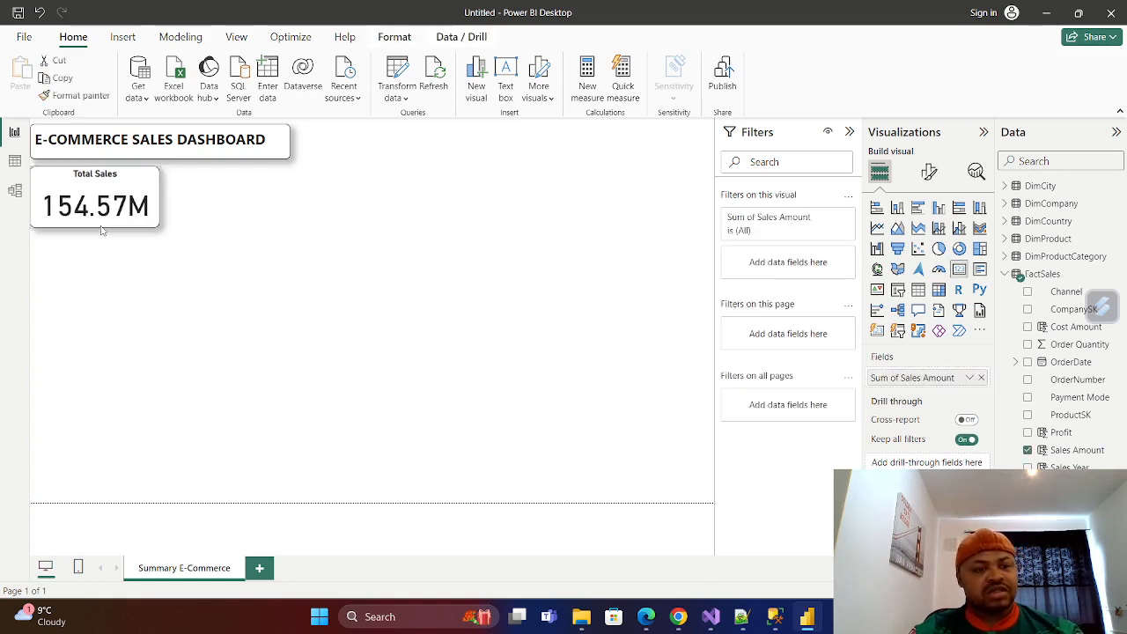
{"action": "left_click", "coordinate": [238, 253]}
{"action": "left_click", "coordinate": [151, 192]}
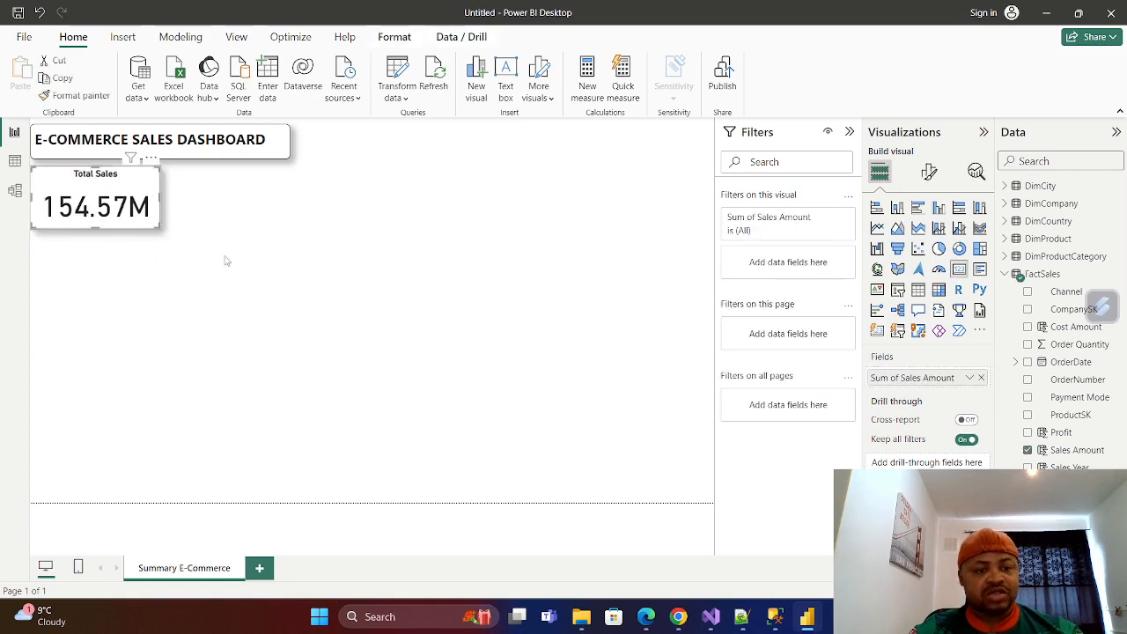
{"action": "left_click", "coordinate": [168, 266]}
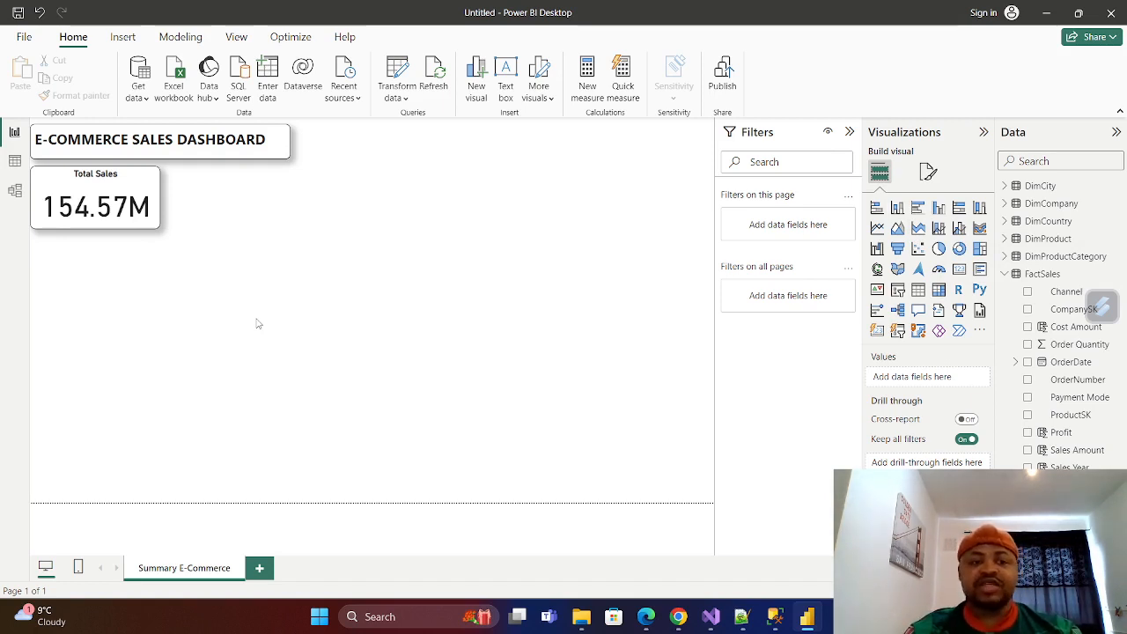
Duplicate the Total Sales card and place the copy directly to the right of the original.
{"action": "right_click", "coordinate": [141, 225]}
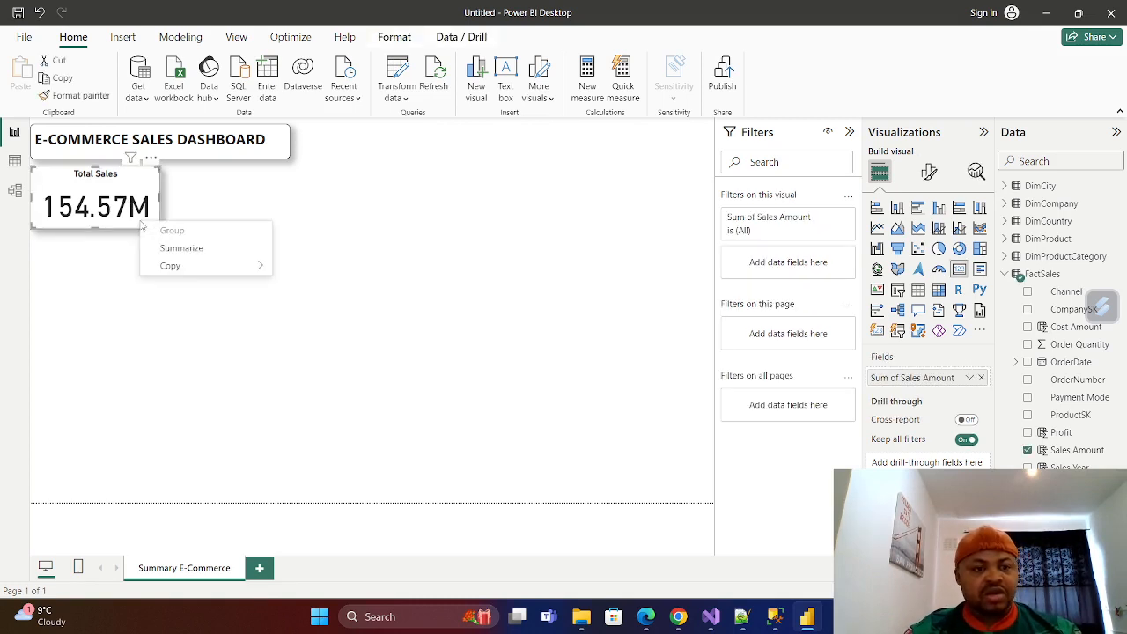
{"action": "left_click", "coordinate": [106, 269]}
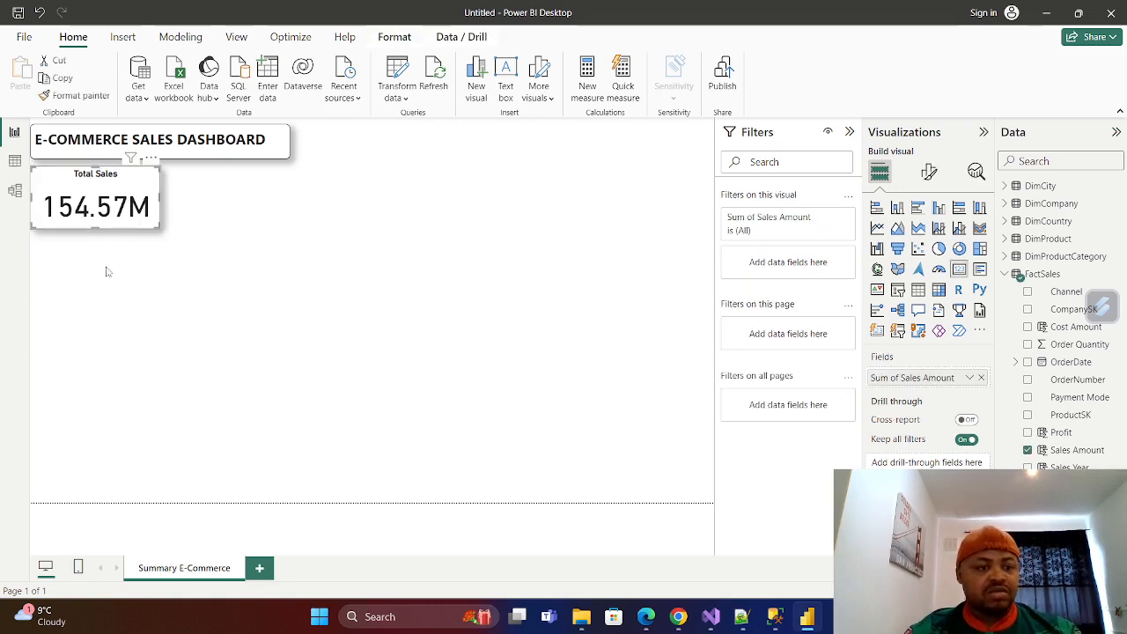
{"action": "right_click", "coordinate": [131, 225]}
{"action": "mouse_move", "coordinate": [205, 273]}
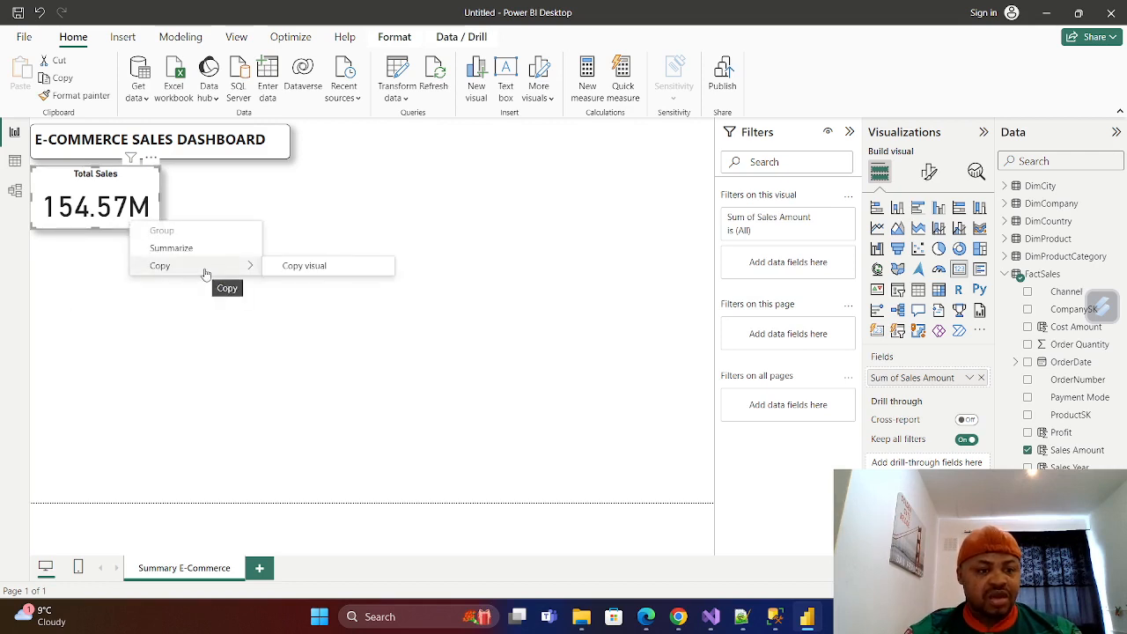
{"action": "left_click", "coordinate": [295, 265]}
{"action": "left_click", "coordinate": [253, 220]}
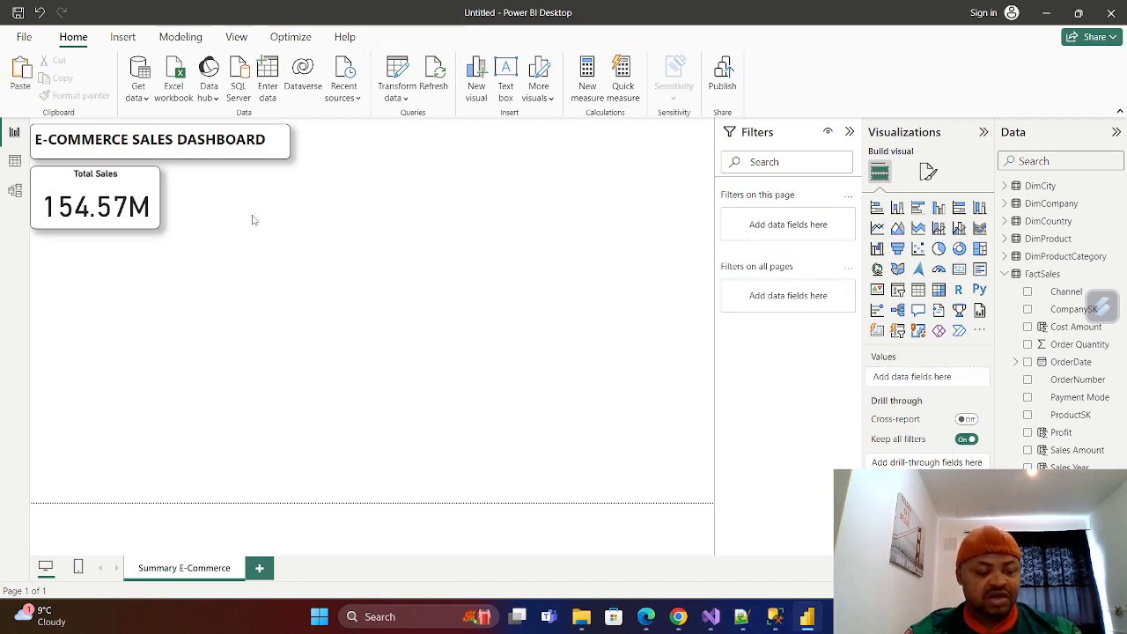
{"action": "key", "text": "ctrl+v"}
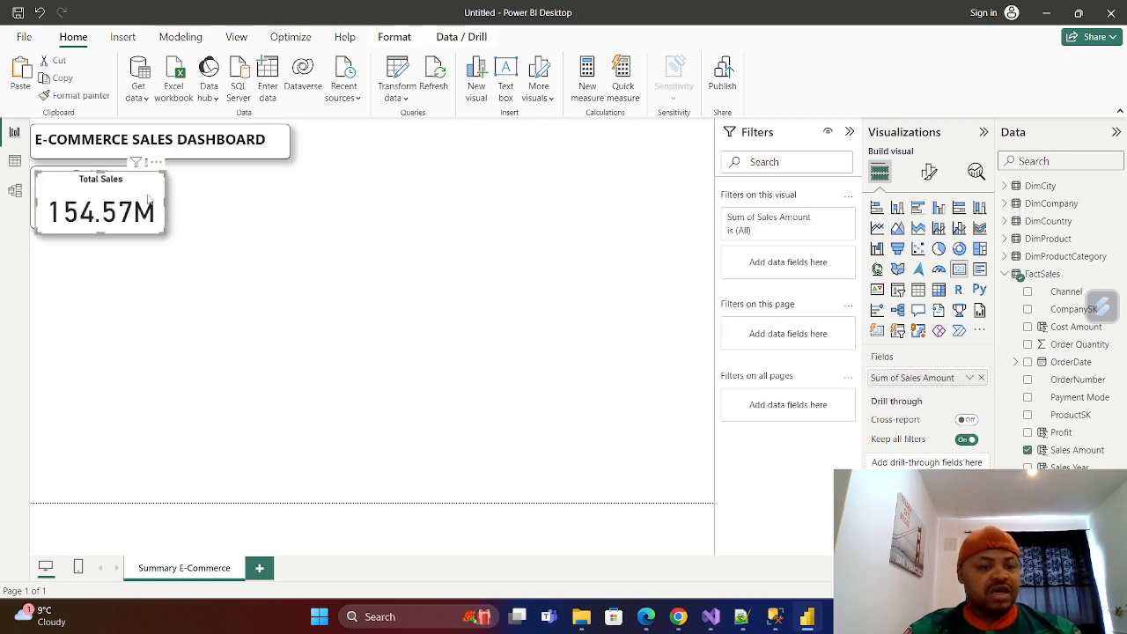
{"action": "left_click_drag", "start_coordinate": [339, 229], "coordinate": [271, 185]}
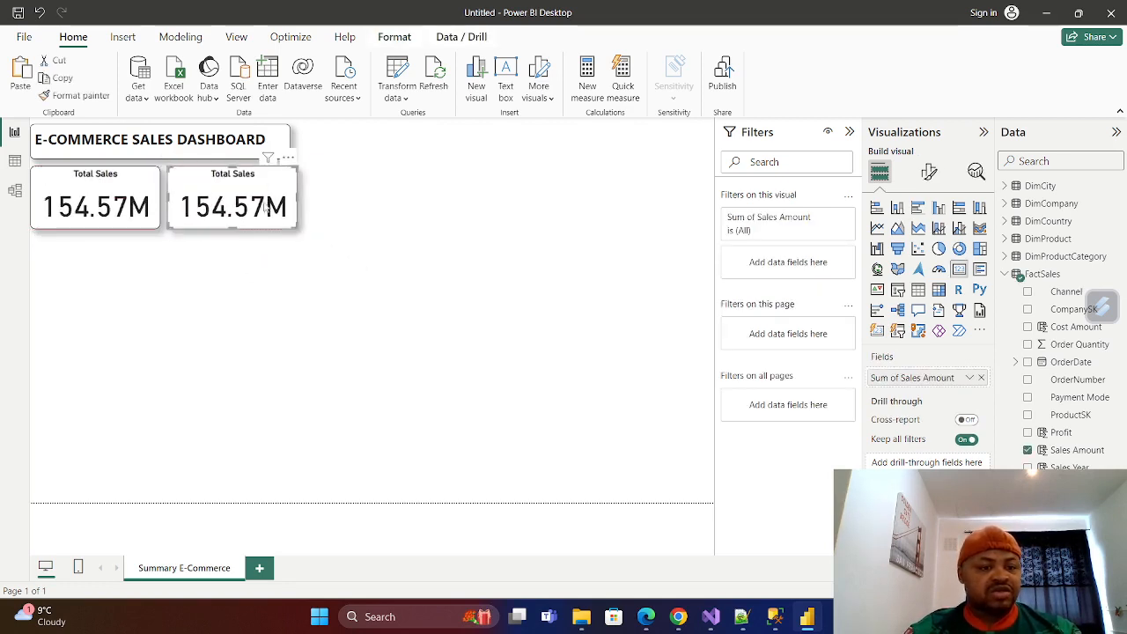
Paste another copy of the Total Sales card and place it third in the card row.
{"action": "left_click", "coordinate": [376, 260]}
{"action": "key", "text": "ctrl+v"}
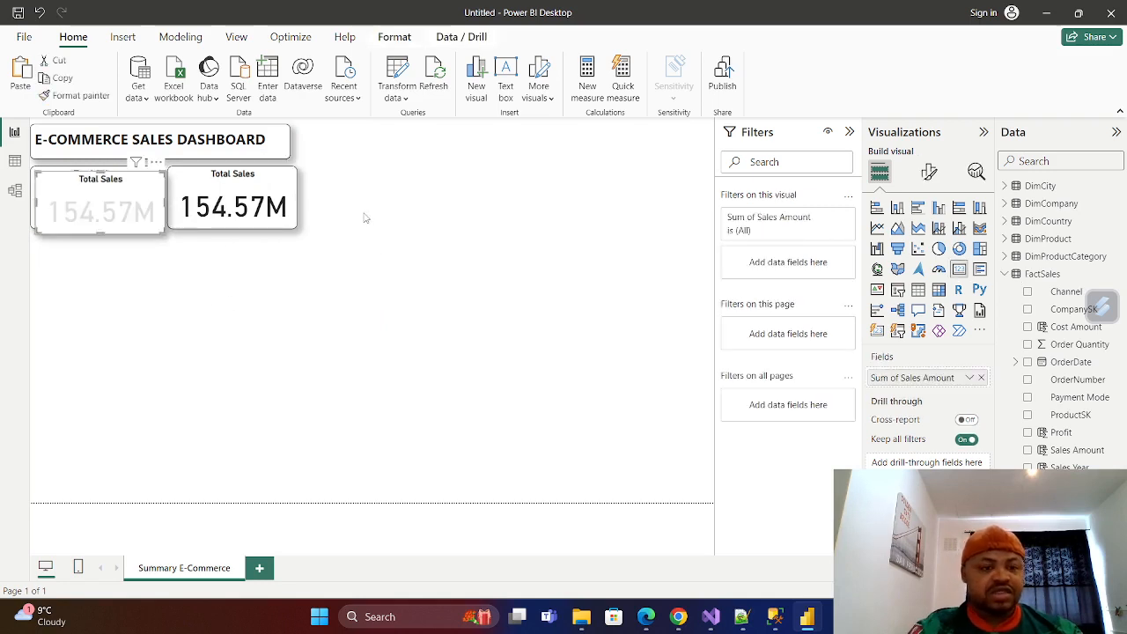
{"action": "left_click_drag", "start_coordinate": [81, 188], "coordinate": [362, 188]}
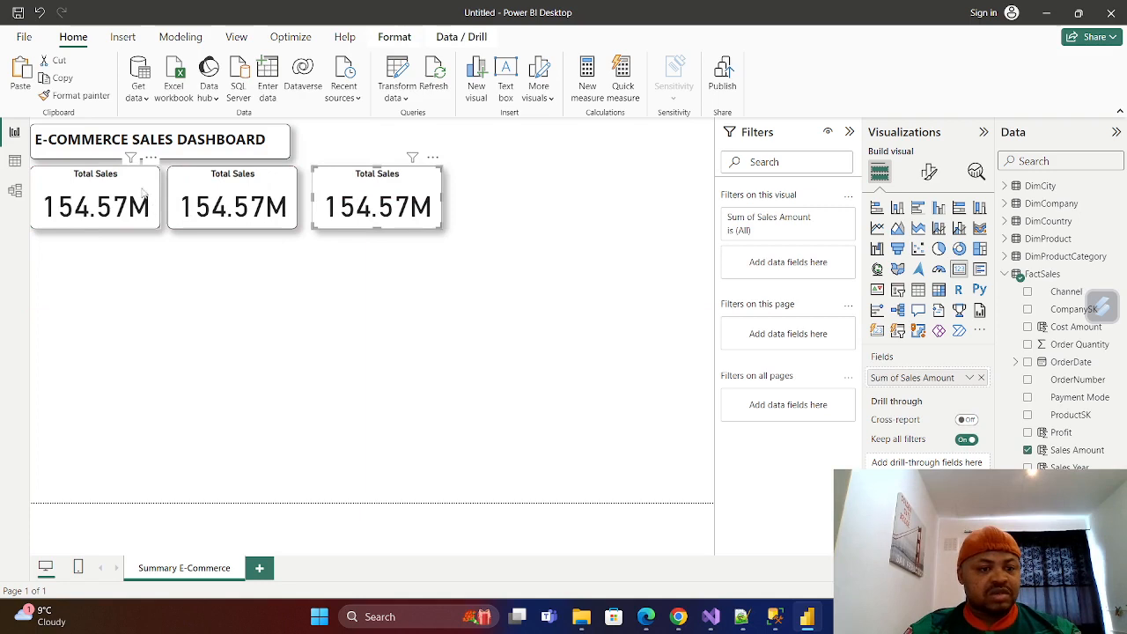
Narrow the first card slightly from its right edge and move the second card closer to it.
{"action": "mouse_move", "coordinate": [160, 203]}
{"action": "left_mouse_down"}
{"action": "mouse_move", "coordinate": [137, 202]}
{"action": "mouse_move", "coordinate": [151, 203]}
{"action": "left_mouse_up"}
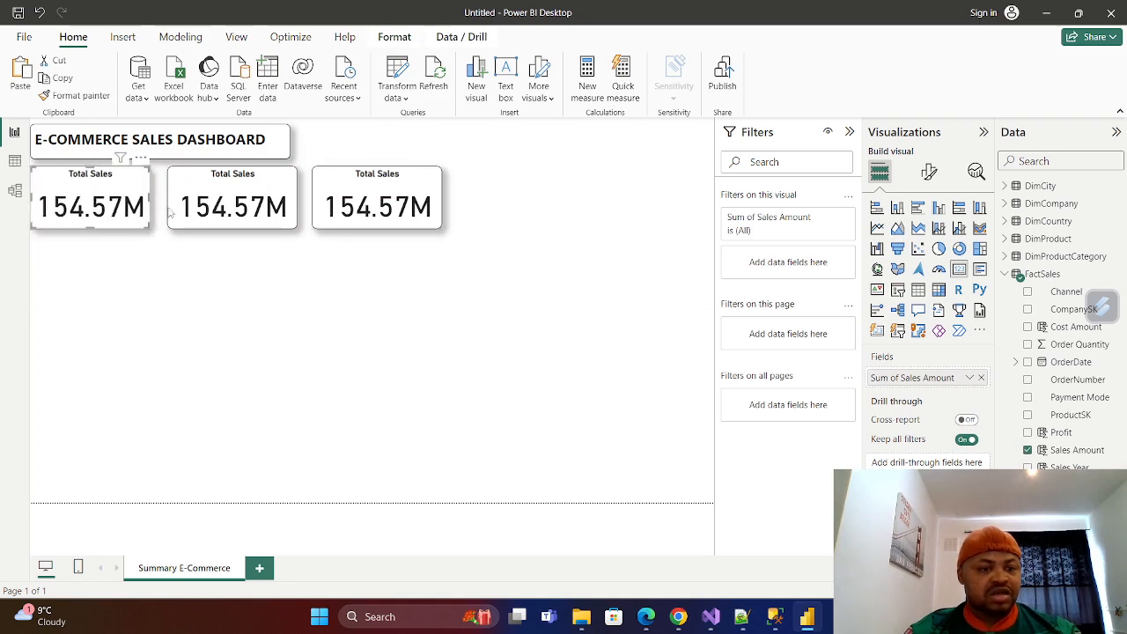
{"action": "mouse_move", "coordinate": [236, 190]}
{"action": "left_mouse_down"}
{"action": "mouse_move", "coordinate": [216, 192]}
{"action": "mouse_move", "coordinate": [231, 193]}
{"action": "left_mouse_up"}
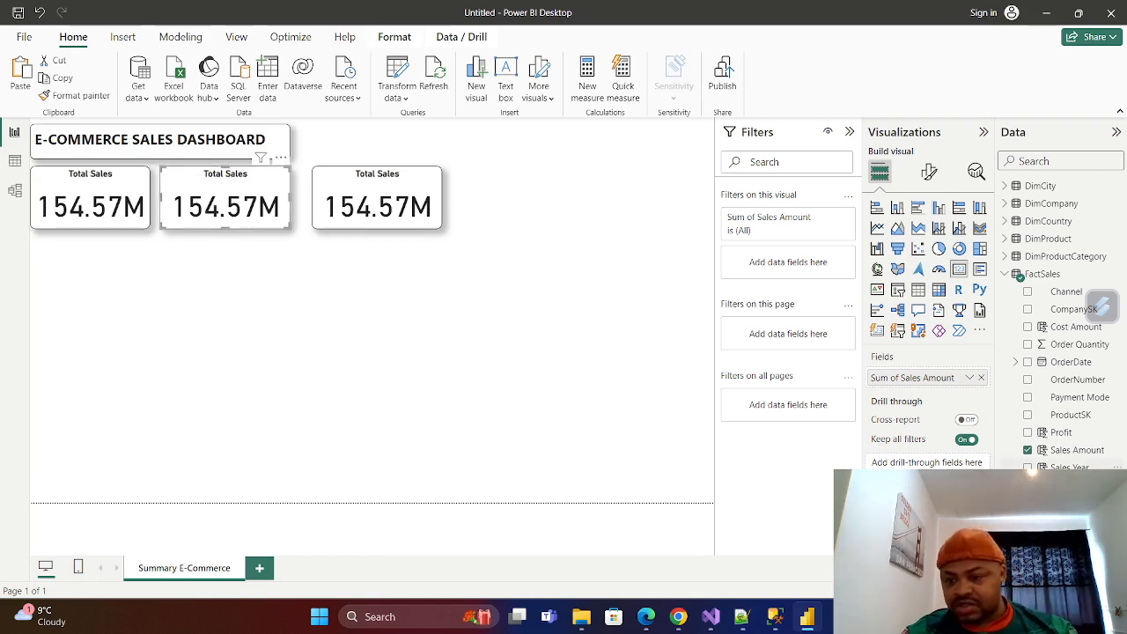
Replace Sales Amount with the Profit field from FactSales in the second card.
{"action": "left_click", "coordinate": [981, 377]}
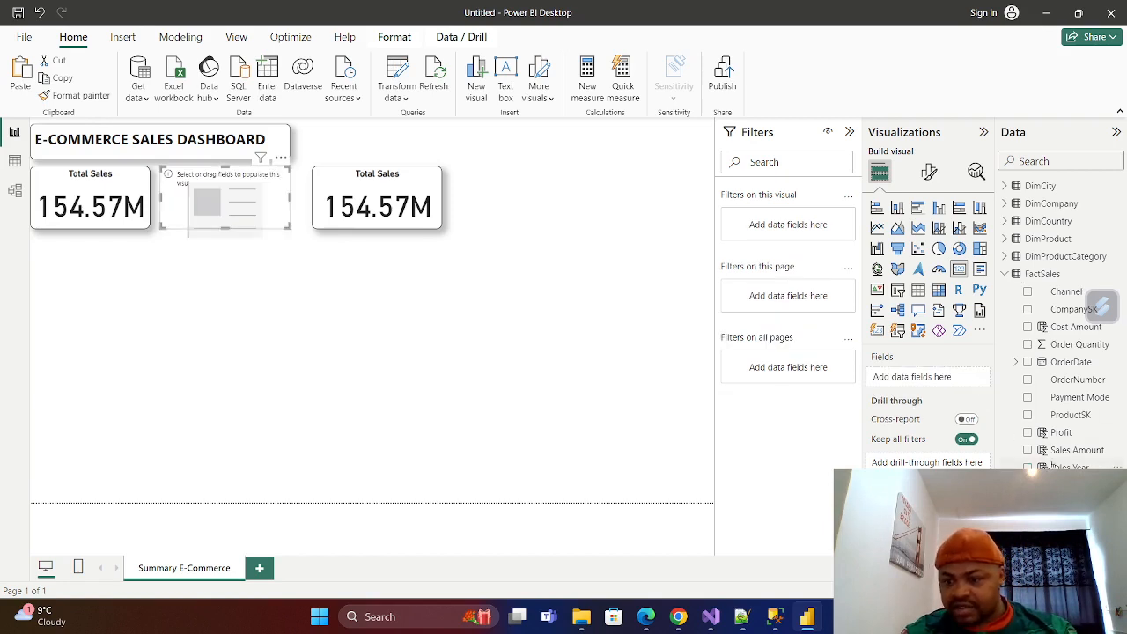
{"action": "left_click_drag", "start_coordinate": [1057, 432], "coordinate": [916, 377]}
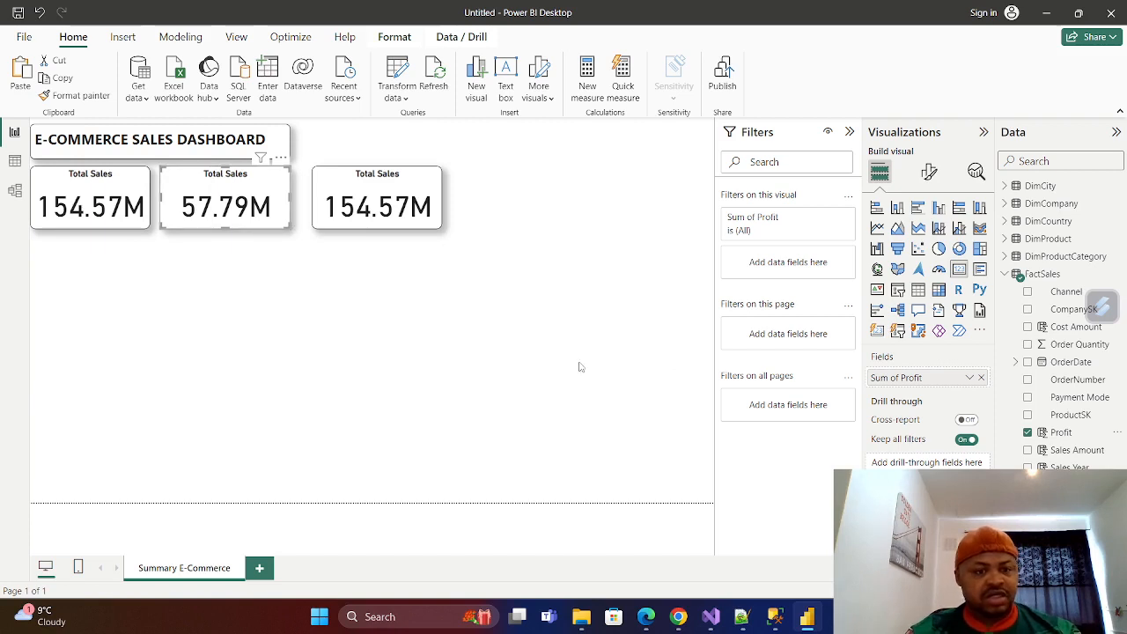
Change the title text of the second card to Profit.
{"action": "left_click", "coordinate": [929, 171]}
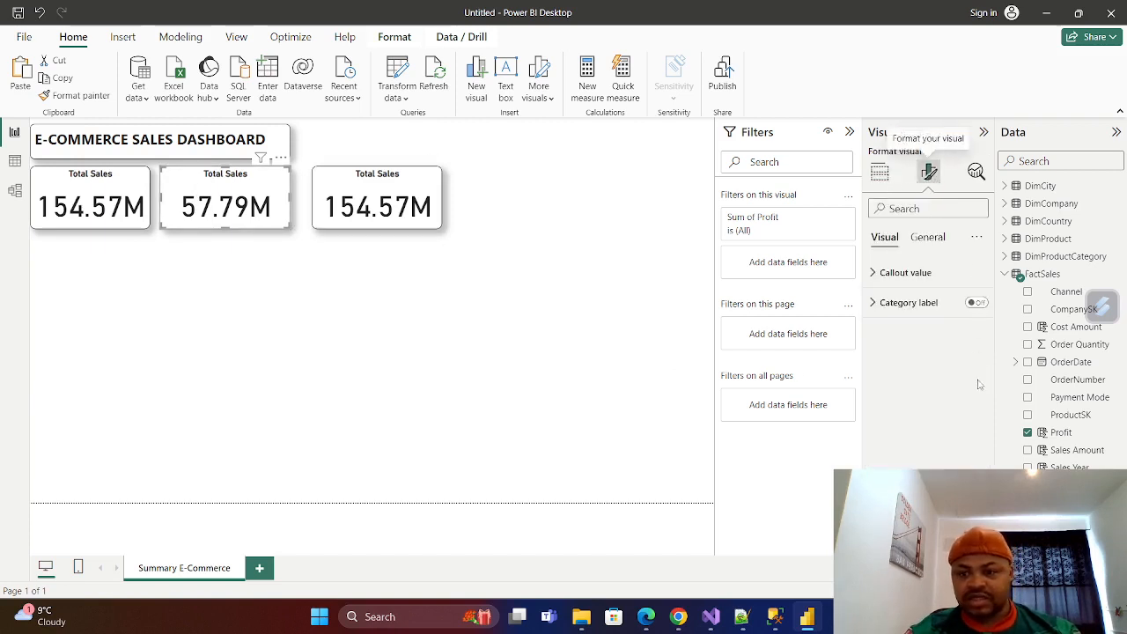
{"action": "left_click", "coordinate": [927, 237]}
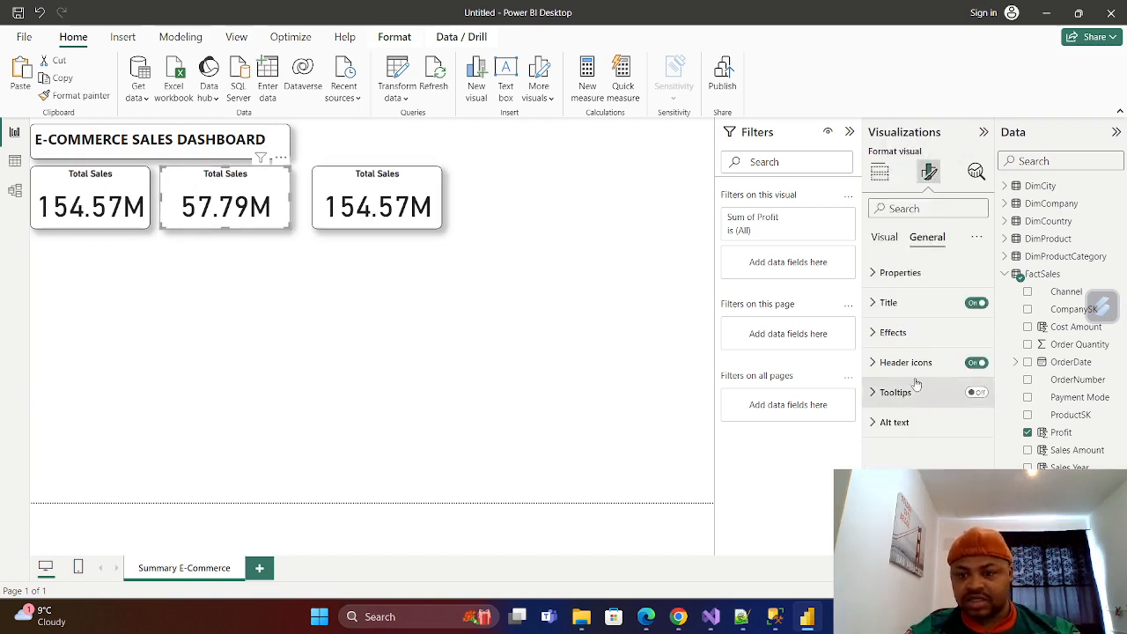
{"action": "left_click", "coordinate": [874, 302]}
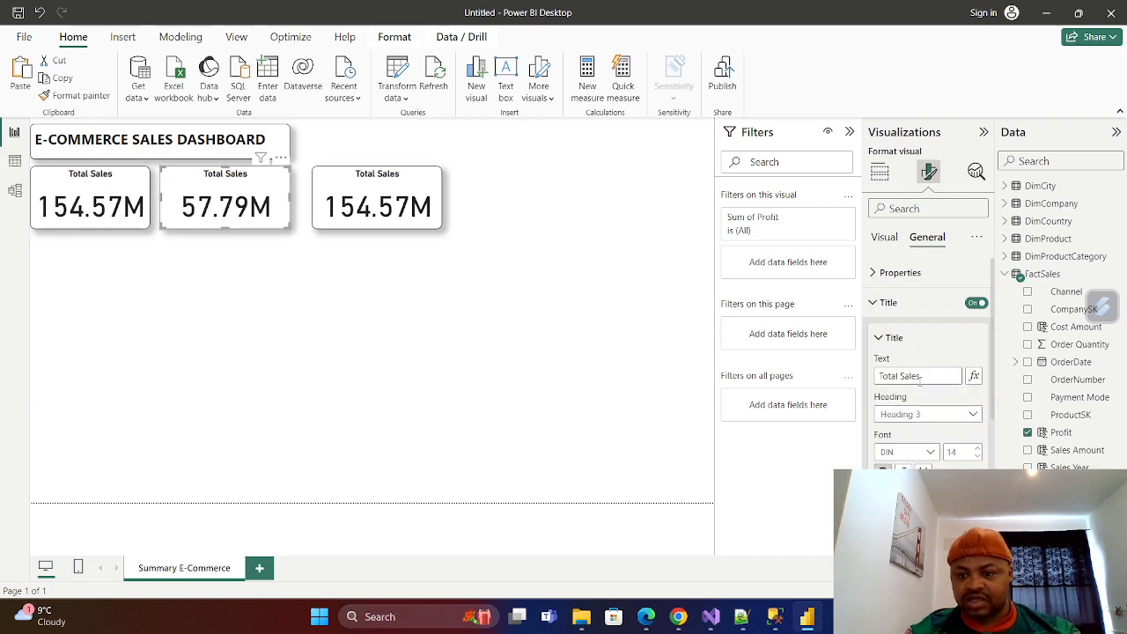
{"action": "left_click_drag", "start_coordinate": [922, 376], "coordinate": [846, 372]}
{"action": "type", "text": "Pro"}
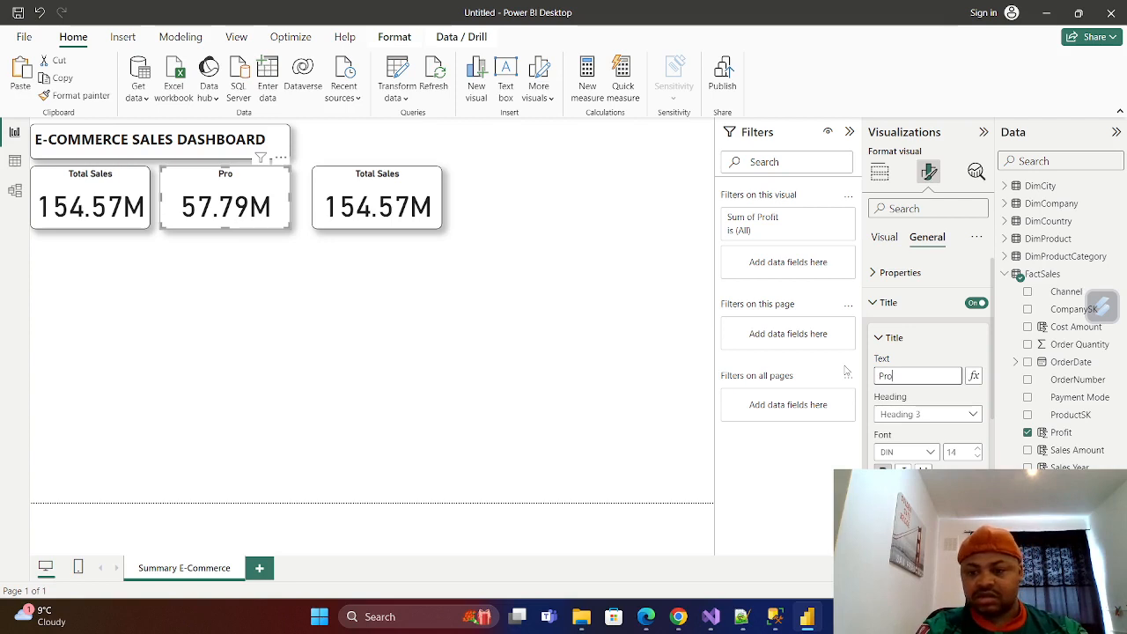
{"action": "type", "text": "fit"}
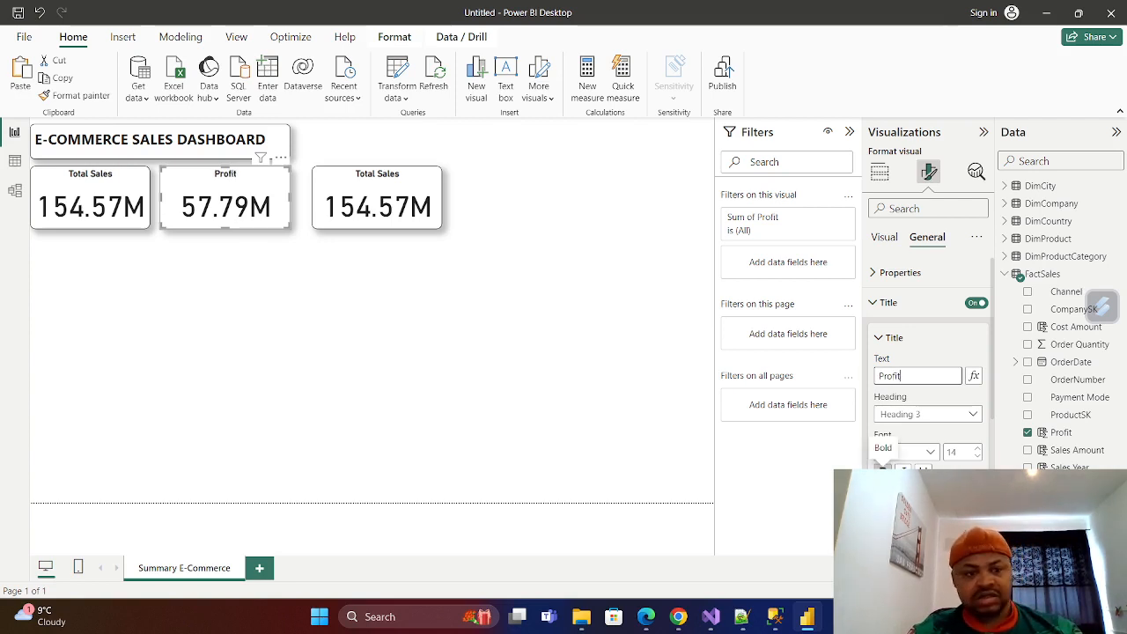
{"action": "scroll", "coordinate": [929, 370], "scroll_direction": "down", "scroll_amount": 3}
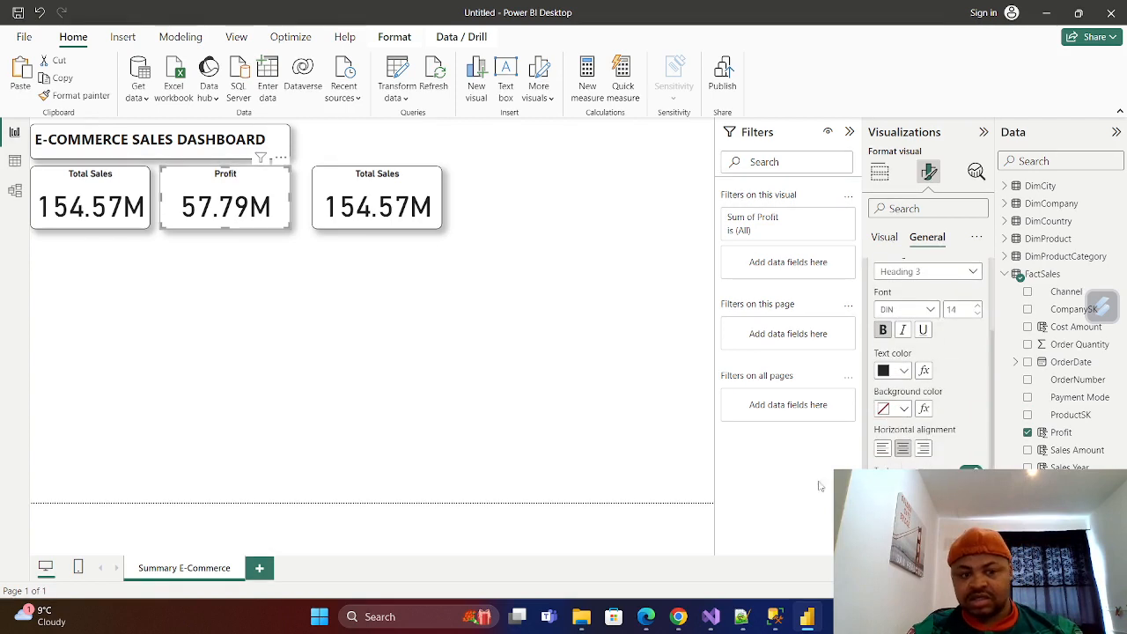
{"action": "left_click", "coordinate": [482, 430]}
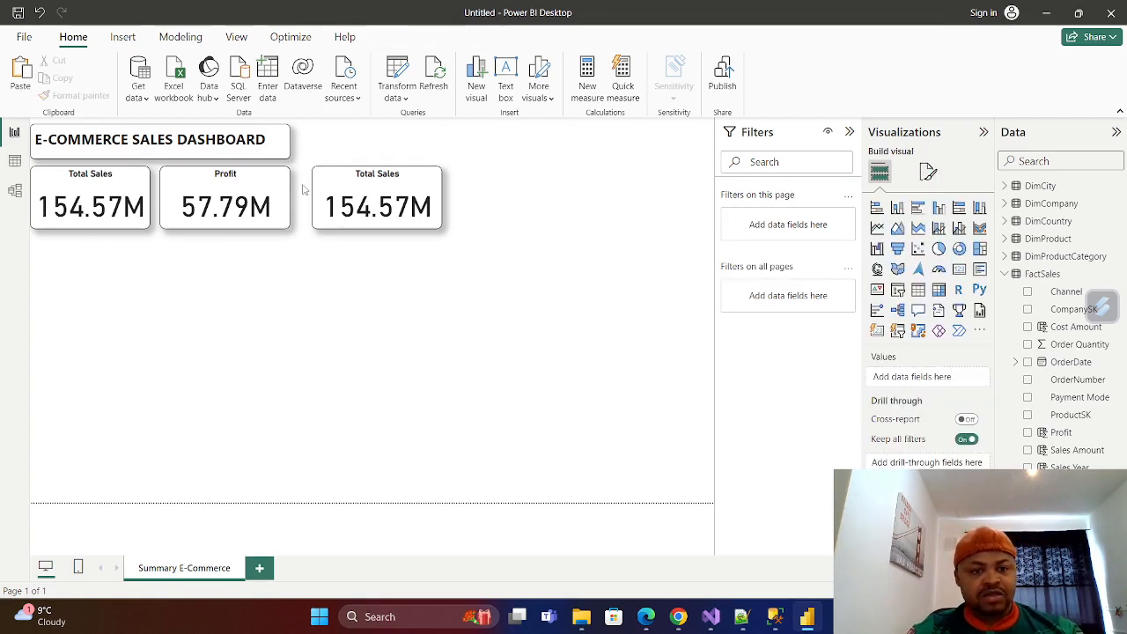
Move the third card slightly closer to the Profit card and change its title text to Avg Shipping Day.
{"action": "left_click", "coordinate": [407, 190]}
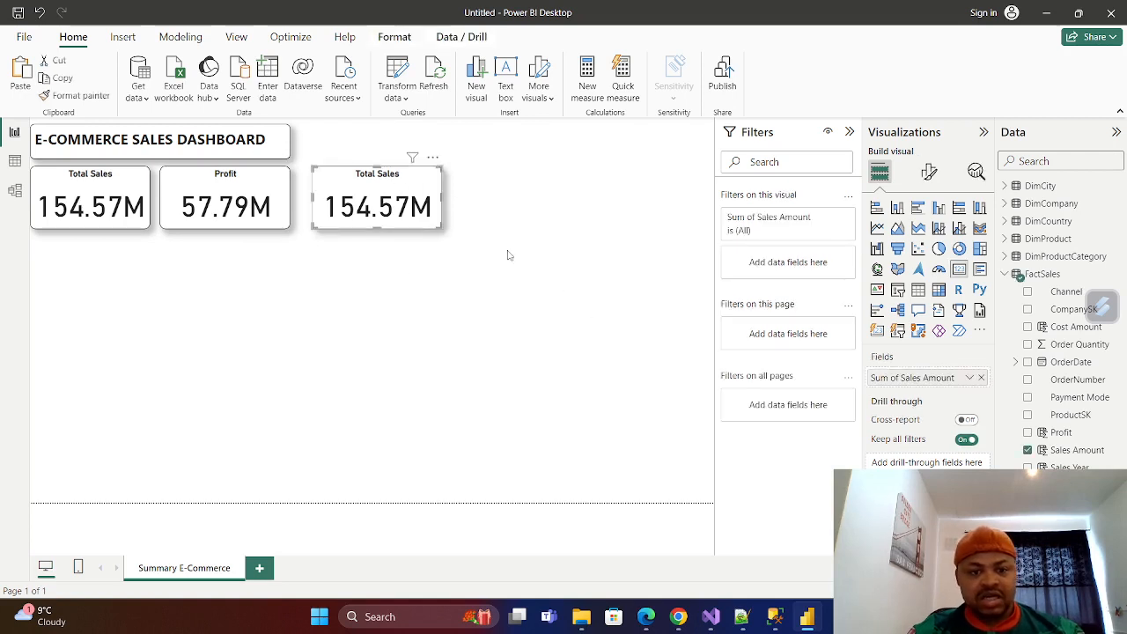
{"action": "mouse_move", "coordinate": [419, 183]}
{"action": "left_mouse_down"}
{"action": "mouse_move", "coordinate": [405, 192]}
{"action": "mouse_move", "coordinate": [410, 183]}
{"action": "left_mouse_up"}
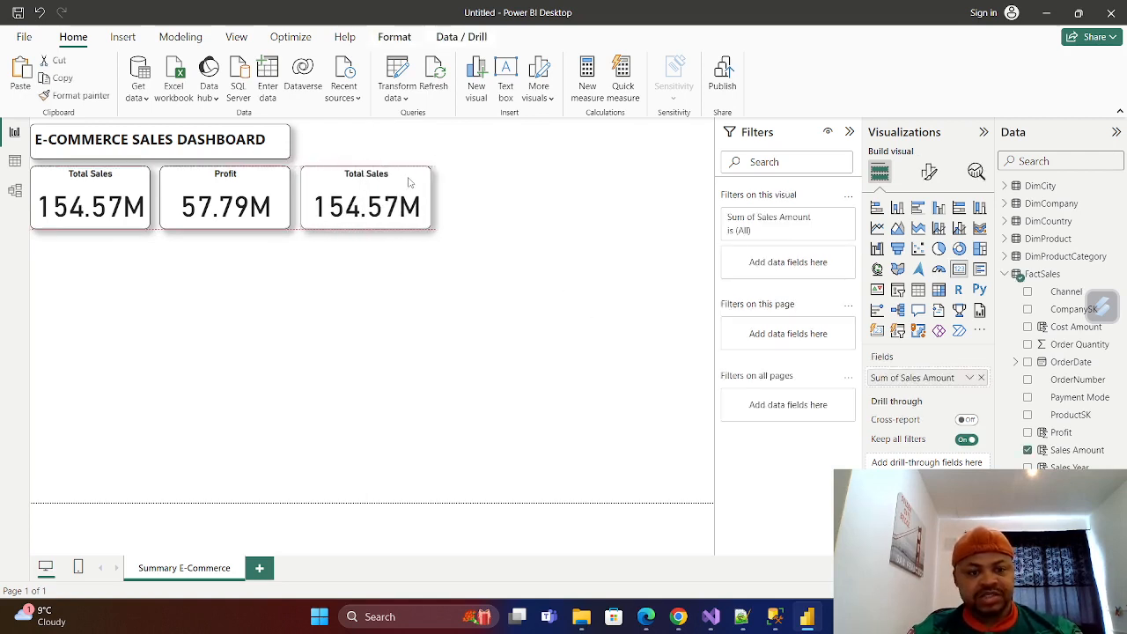
{"action": "left_click", "coordinate": [929, 172]}
{"action": "left_click", "coordinate": [929, 238]}
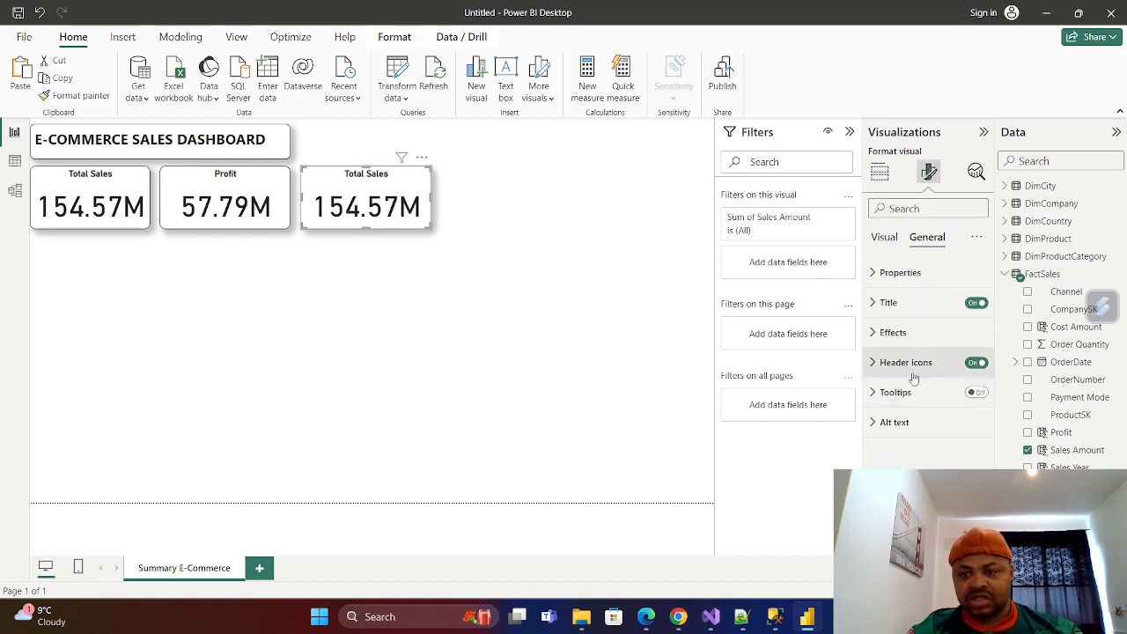
{"action": "left_click", "coordinate": [888, 304]}
{"action": "left_click", "coordinate": [922, 376]}
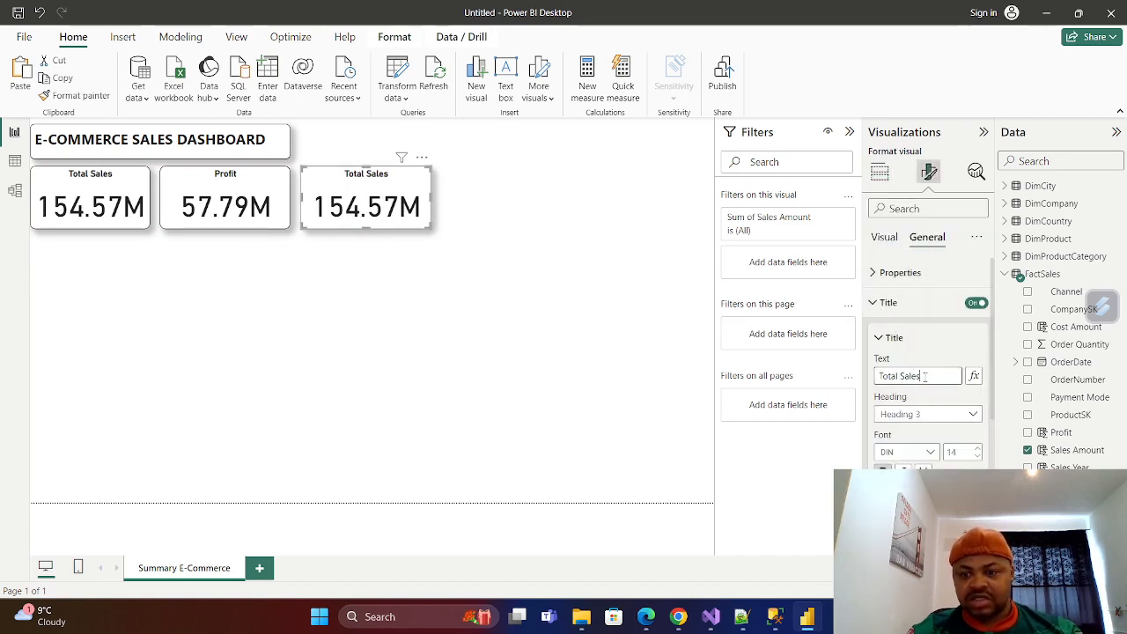
{"action": "key", "text": "ctrl+a"}
{"action": "key", "text": "BackSpace"}
{"action": "type", "text": "S"}
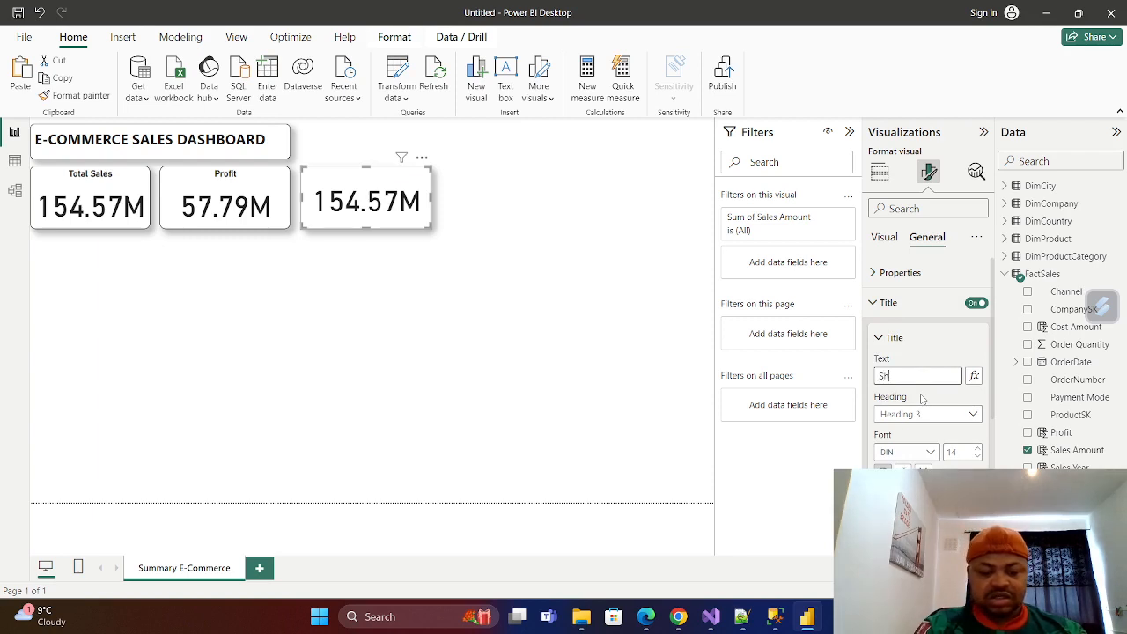
{"action": "type", "text": "hii"}
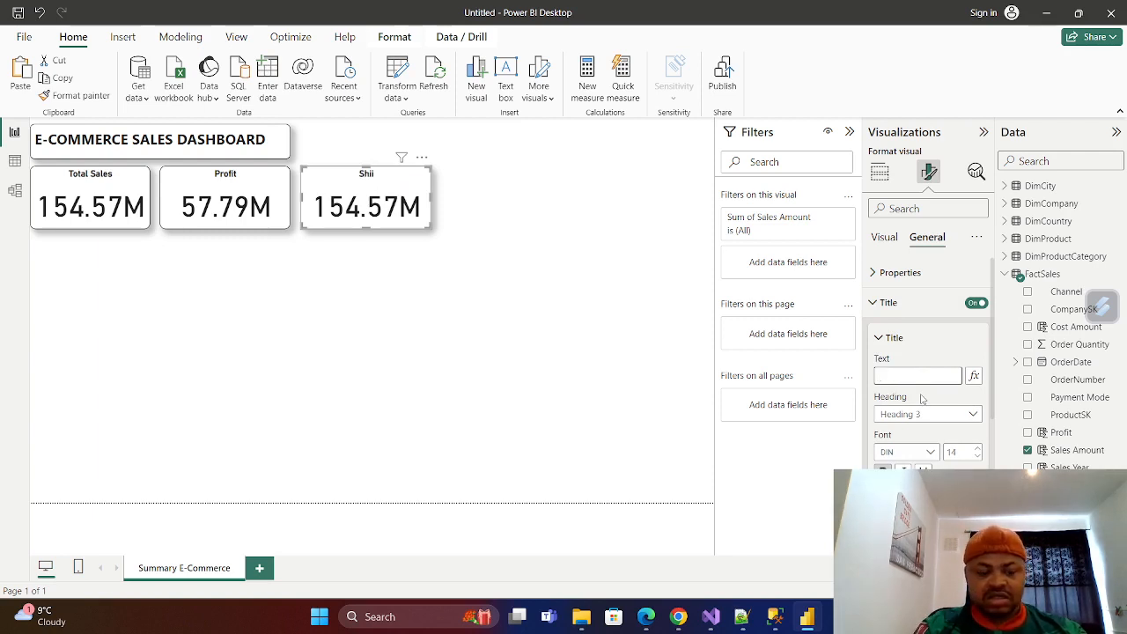
{"action": "type", "text": "Avg "}
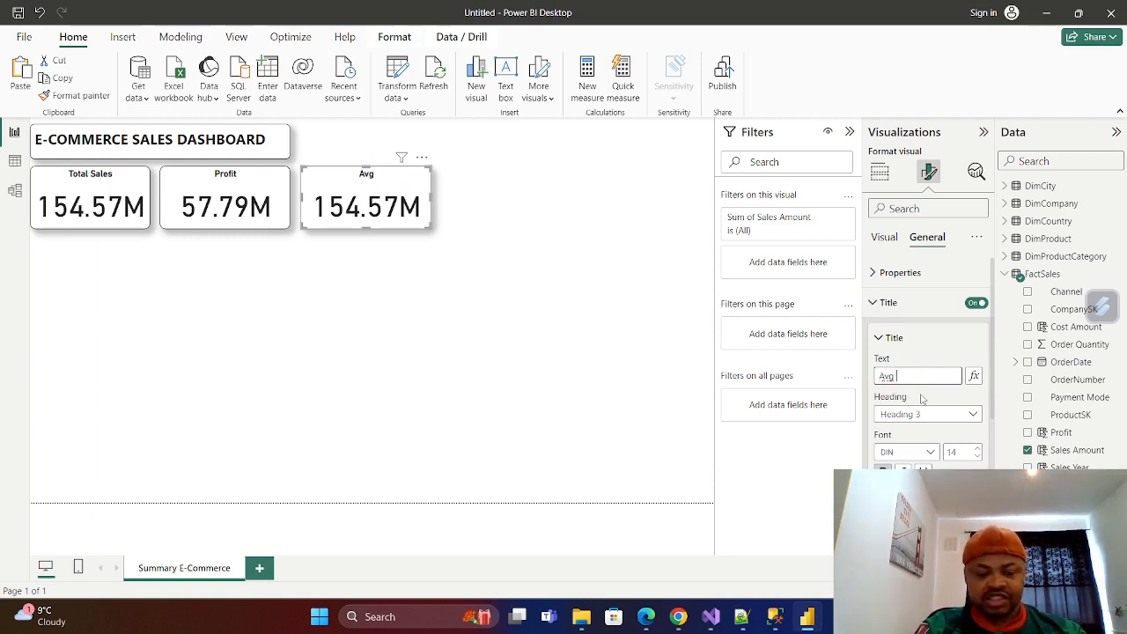
{"action": "type", "text": "Shiipin"}
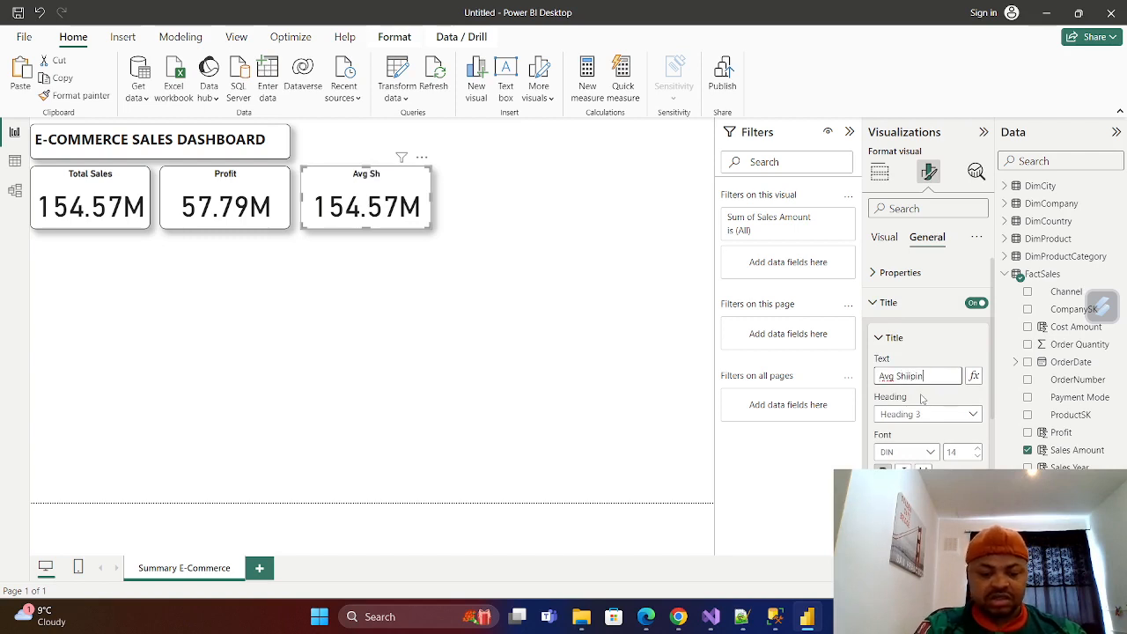
{"action": "type", "text": "g Day"}
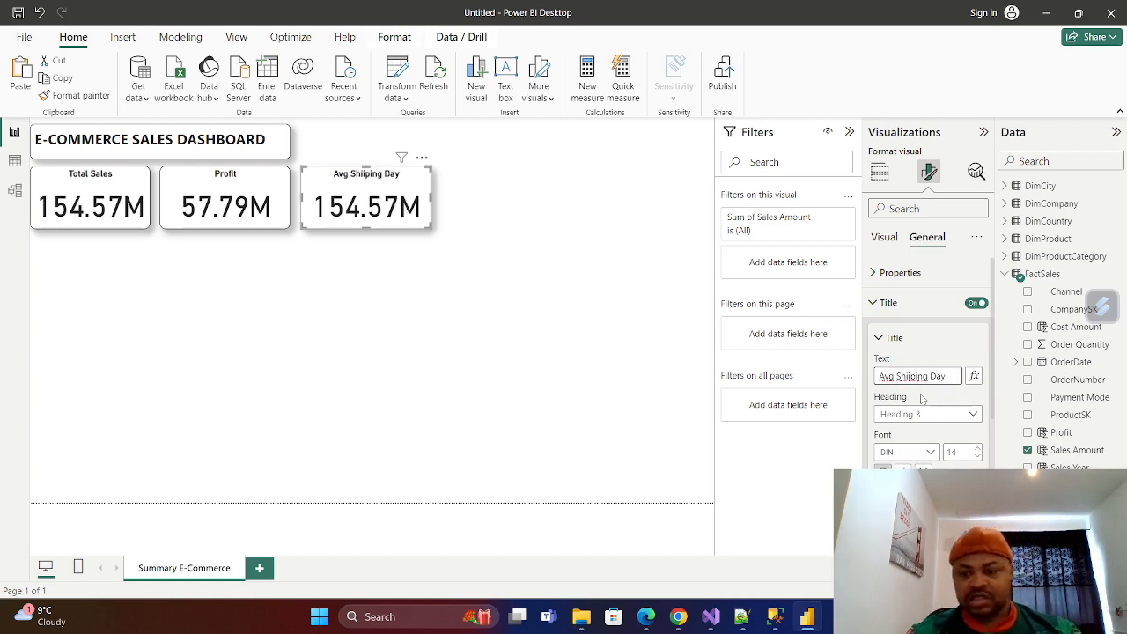
{"action": "type", "text": "p"}
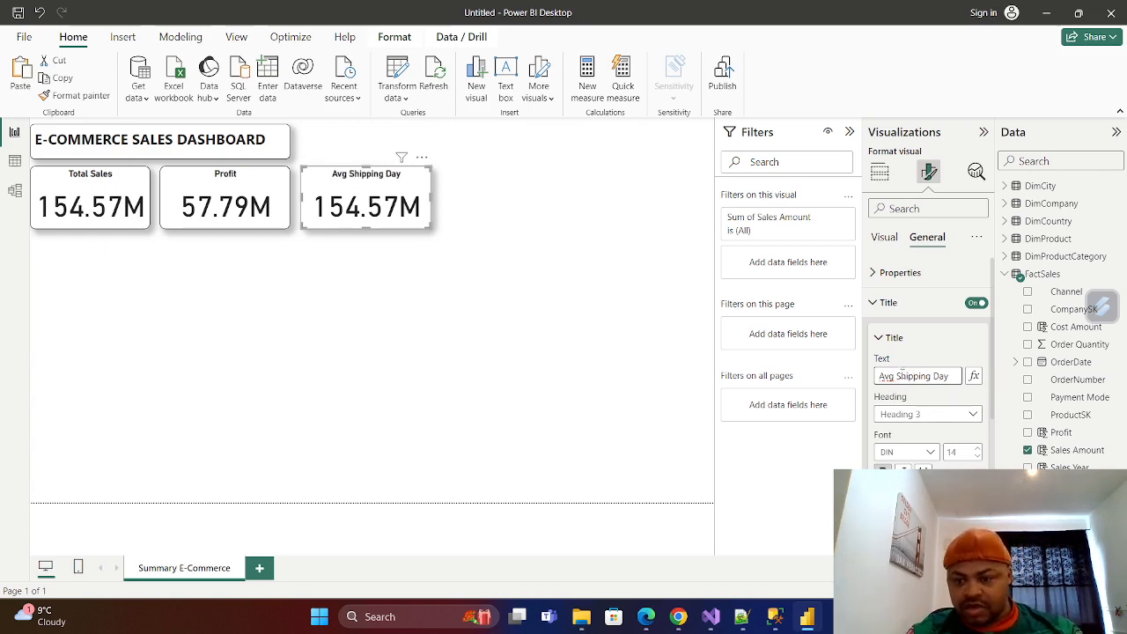
Try a slash instead of the space between Avg and Shipping in the third card's title.
{"action": "key", "text": "BackSpace"}
{"action": "type", "text": "/"}
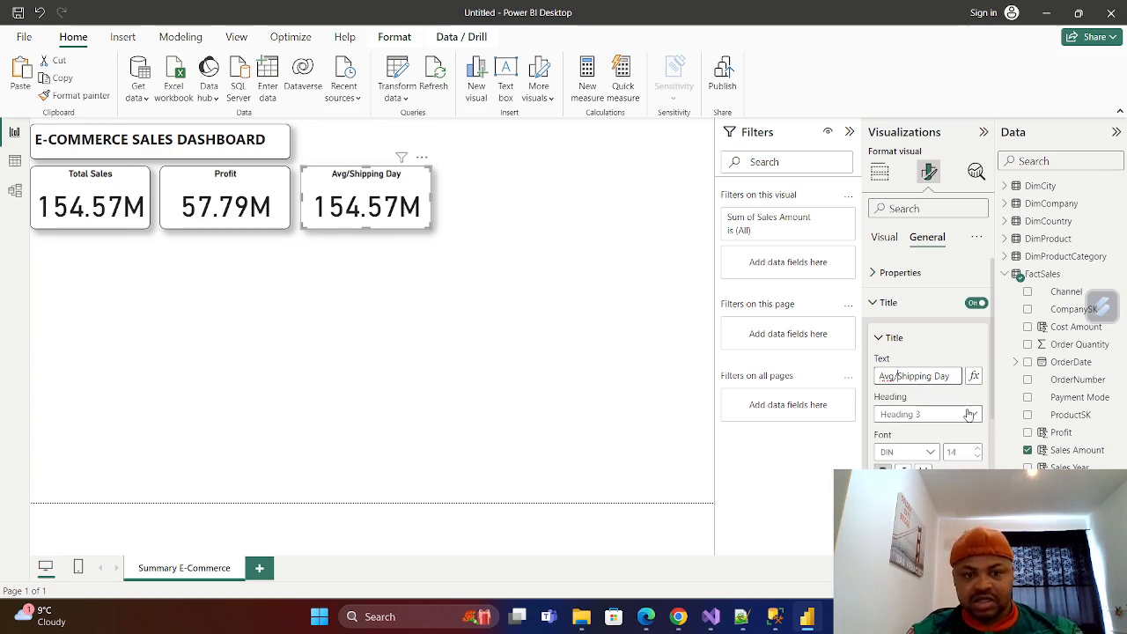
{"action": "key", "text": "BackSpace"}
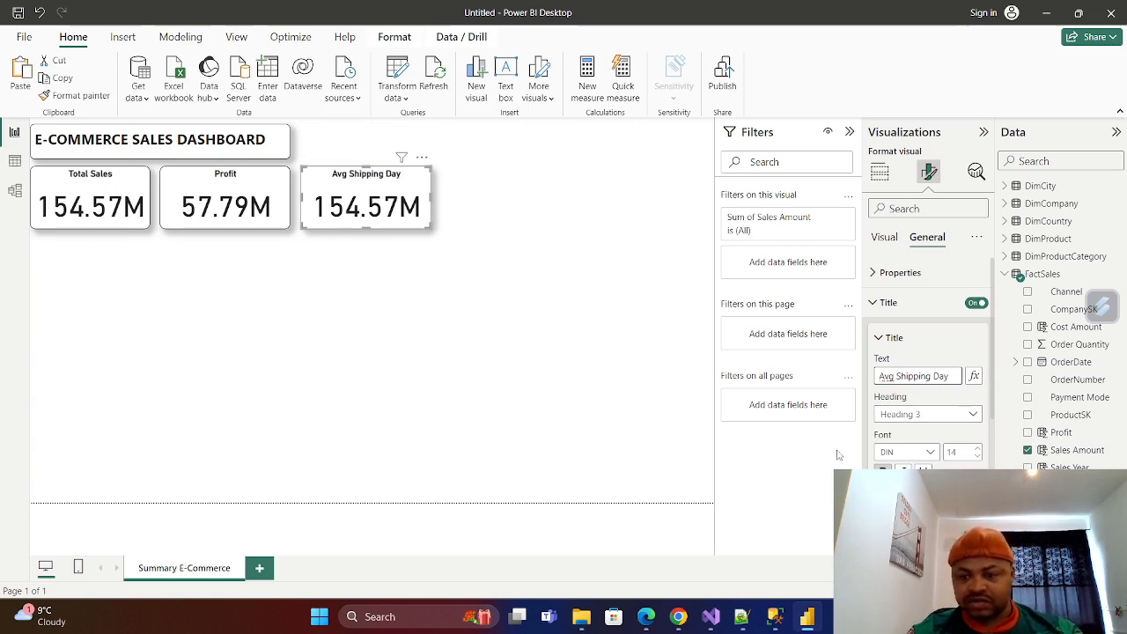
Replace Sales Amount with the FactSales Shipping Day field in the third card and aggregate it as Average.
{"action": "scroll", "coordinate": [929, 370], "scroll_direction": "down", "scroll_amount": 3}
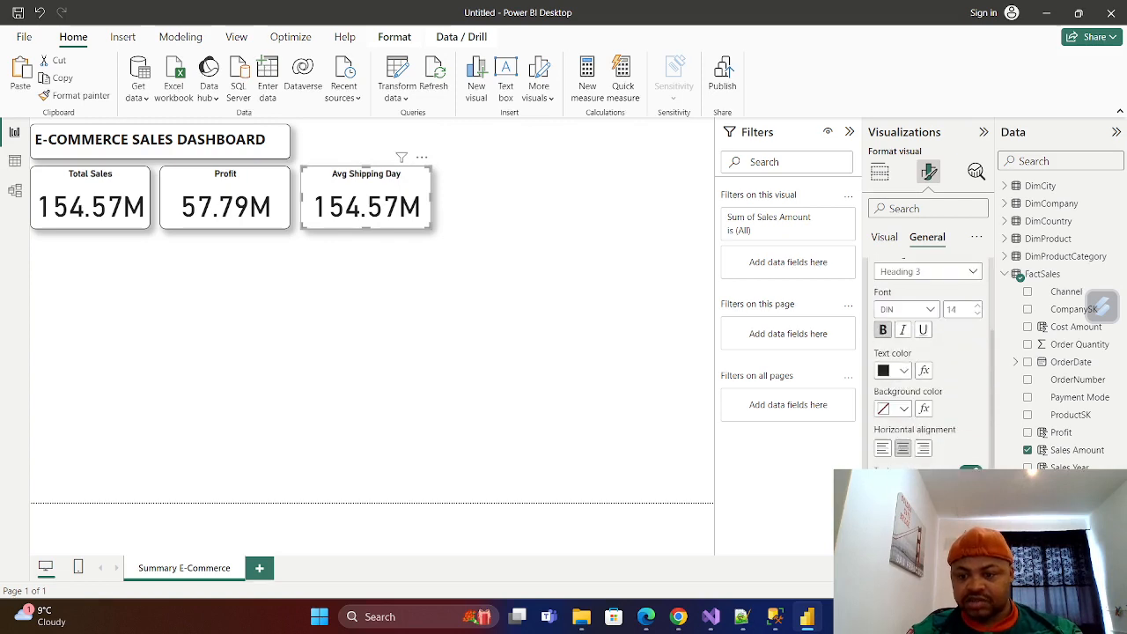
{"action": "scroll", "coordinate": [950, 451], "scroll_direction": "up", "scroll_amount": 3}
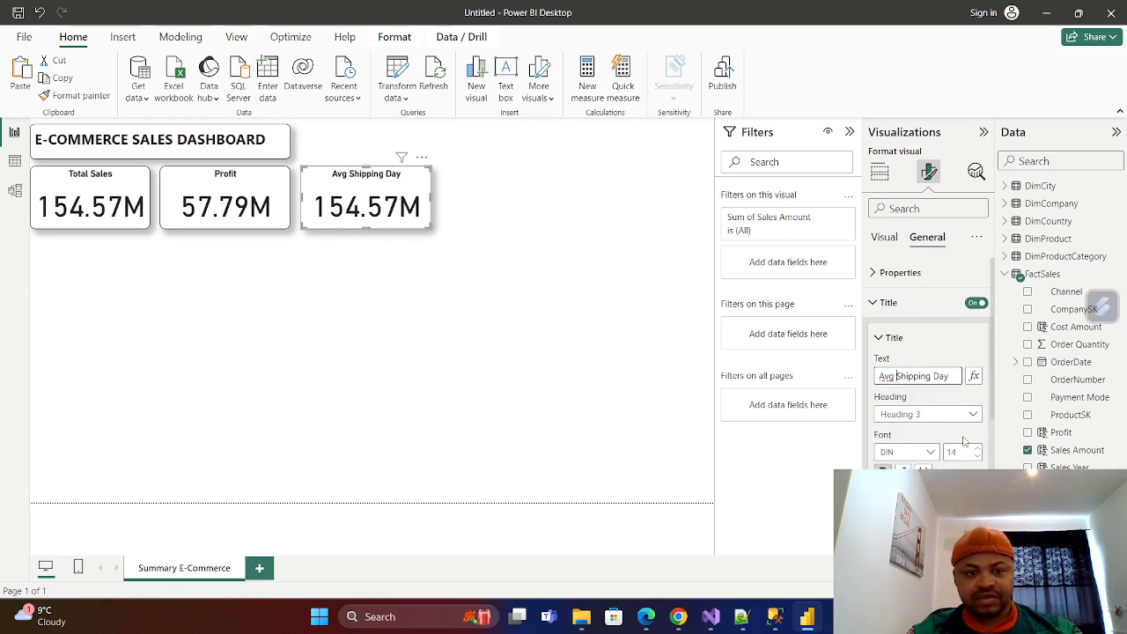
{"action": "left_click", "coordinate": [876, 304]}
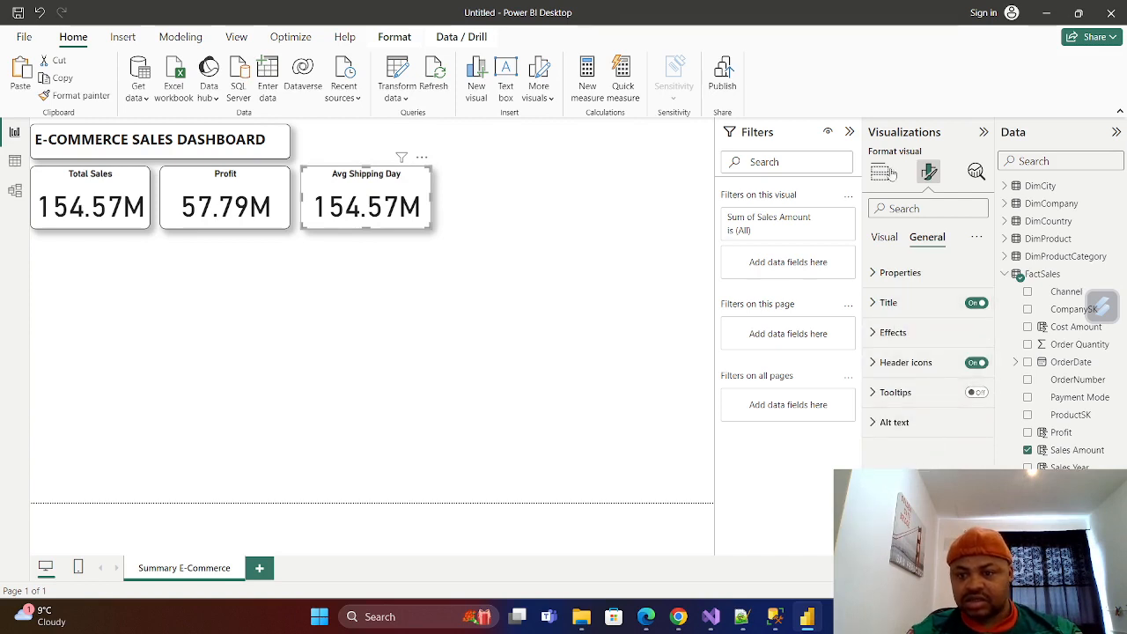
{"action": "left_click", "coordinate": [879, 172]}
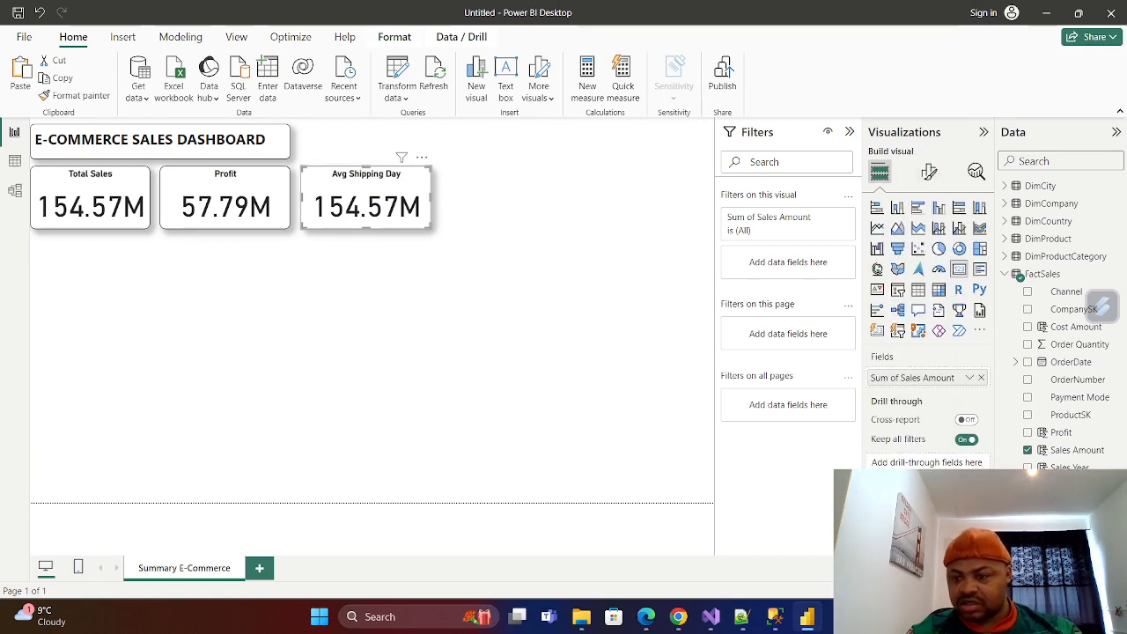
{"action": "left_click", "coordinate": [982, 378]}
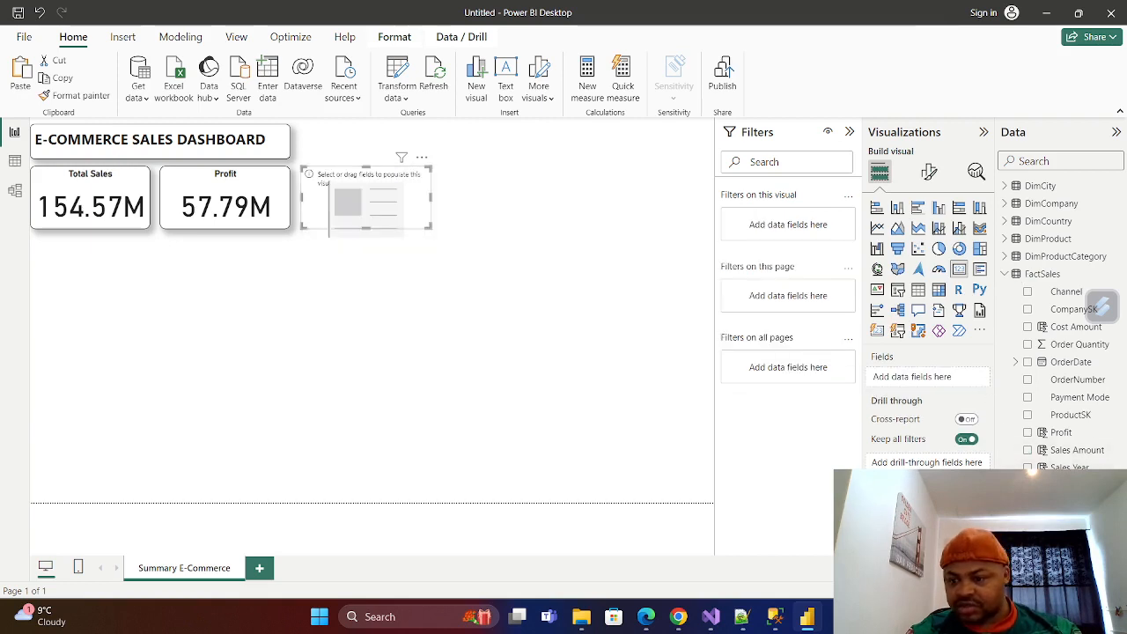
{"action": "left_click_drag", "start_coordinate": [969, 467], "coordinate": [912, 377]}
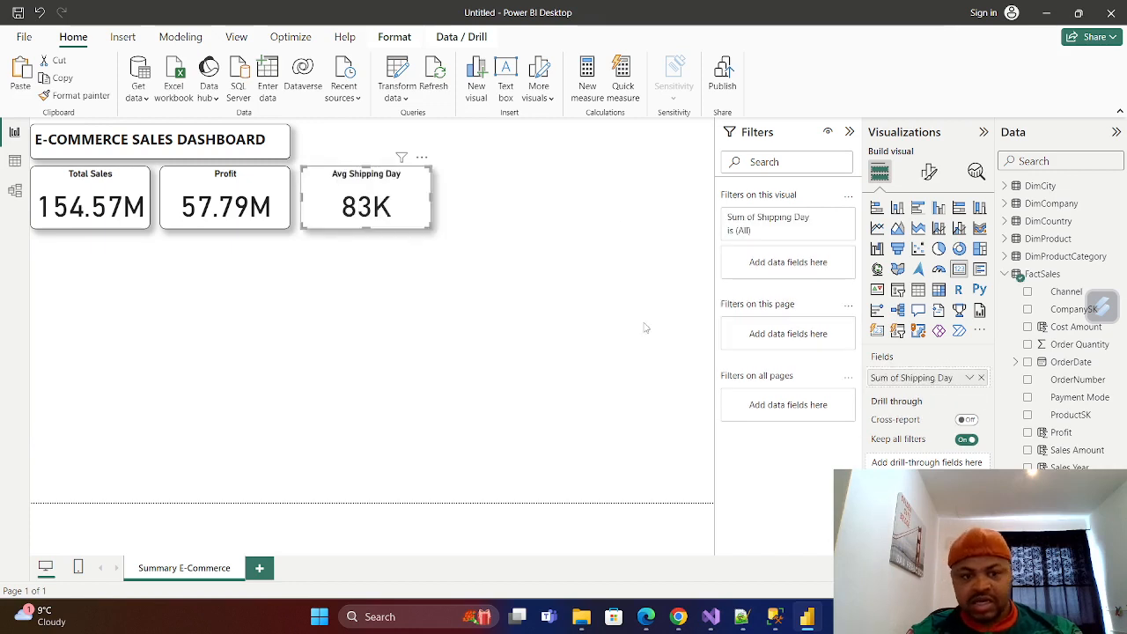
{"action": "left_click", "coordinate": [969, 377]}
{"action": "left_click", "coordinate": [1009, 214]}
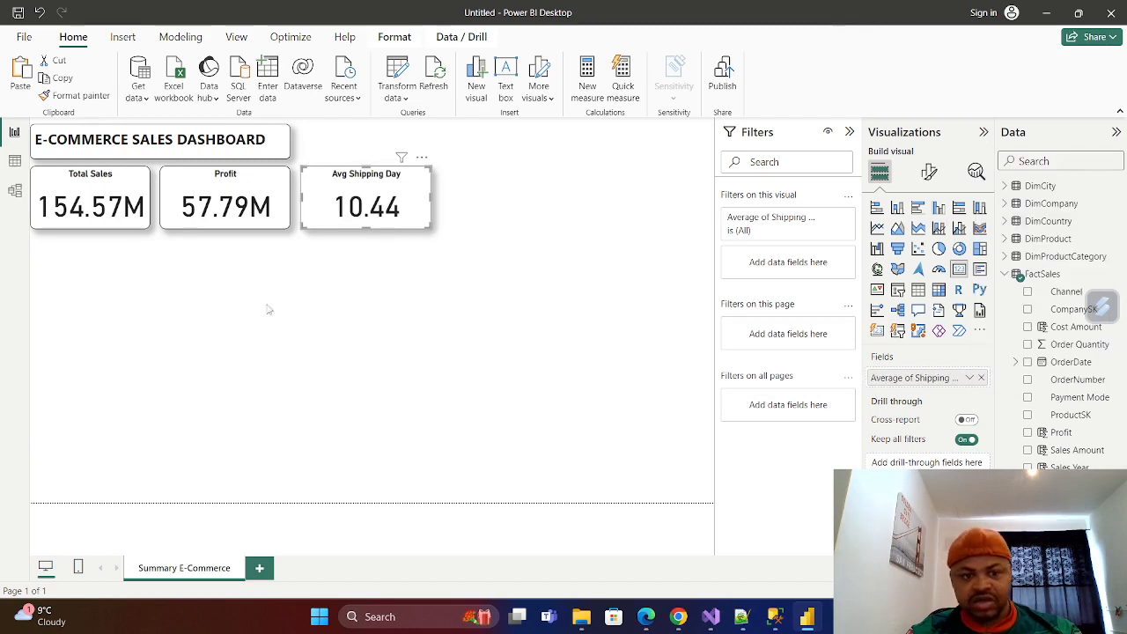
{"action": "left_click", "coordinate": [513, 319]}
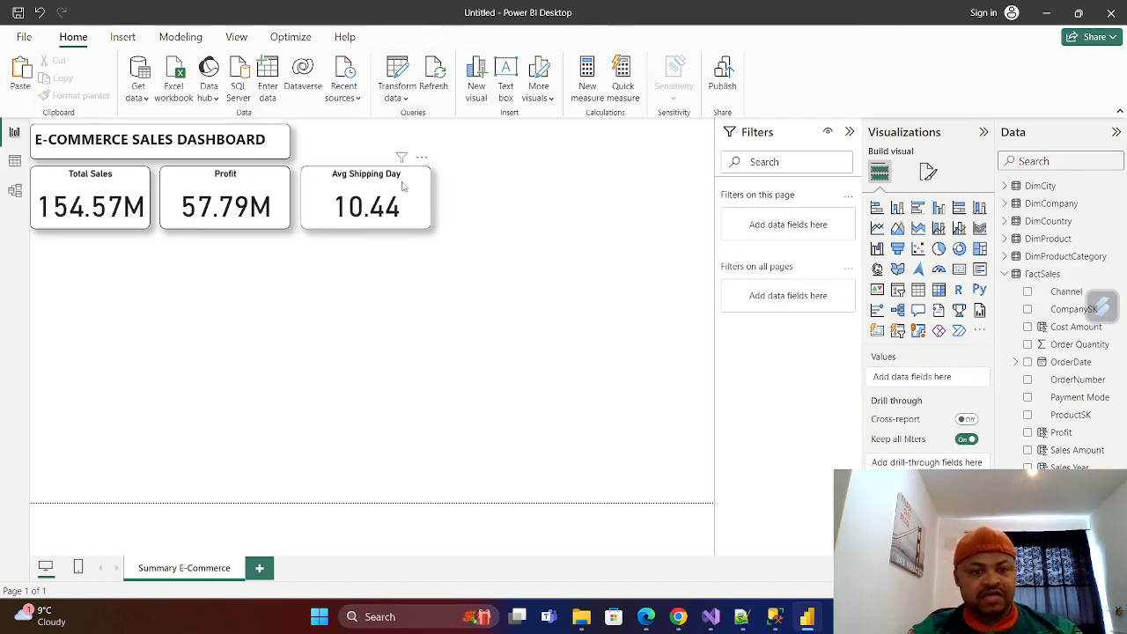
Narrow the Profit and Avg Shipping Day cards and move them closer together beside the Total Sales card.
{"action": "left_click", "coordinate": [403, 187]}
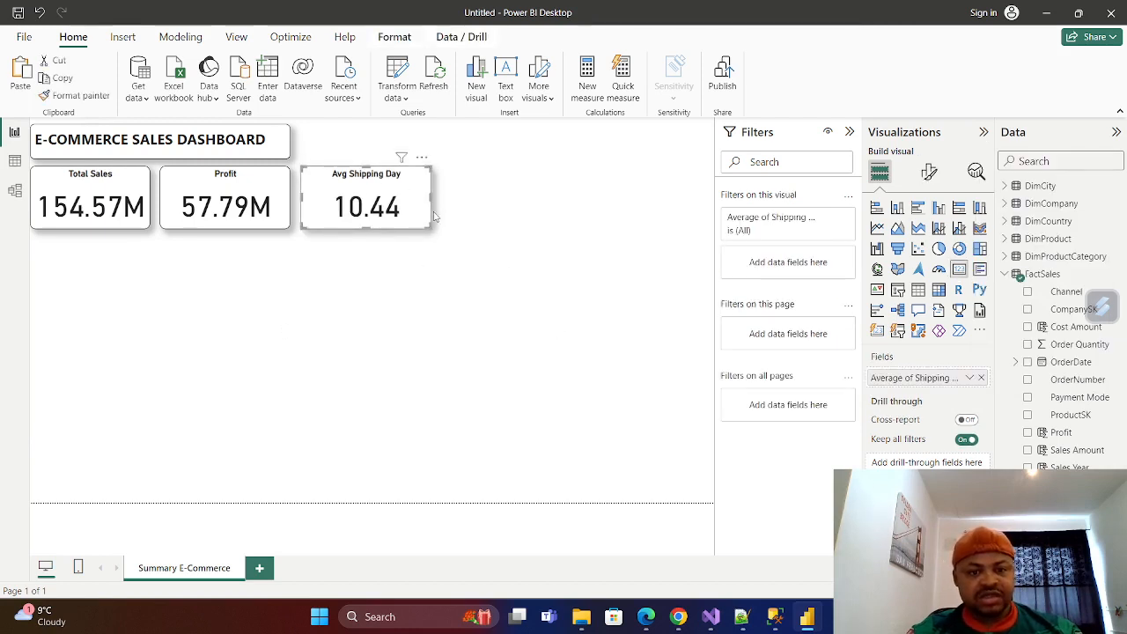
{"action": "left_click", "coordinate": [288, 199]}
{"action": "left_click_drag", "start_coordinate": [288, 197], "coordinate": [231, 180]}
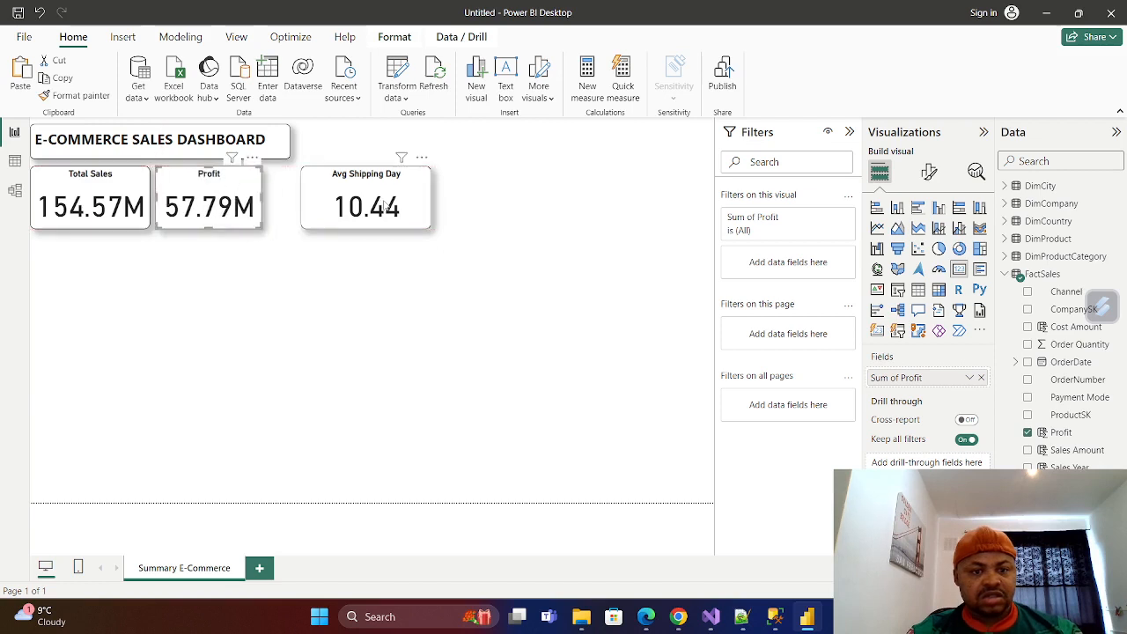
{"action": "left_click_drag", "start_coordinate": [412, 182], "coordinate": [347, 184]}
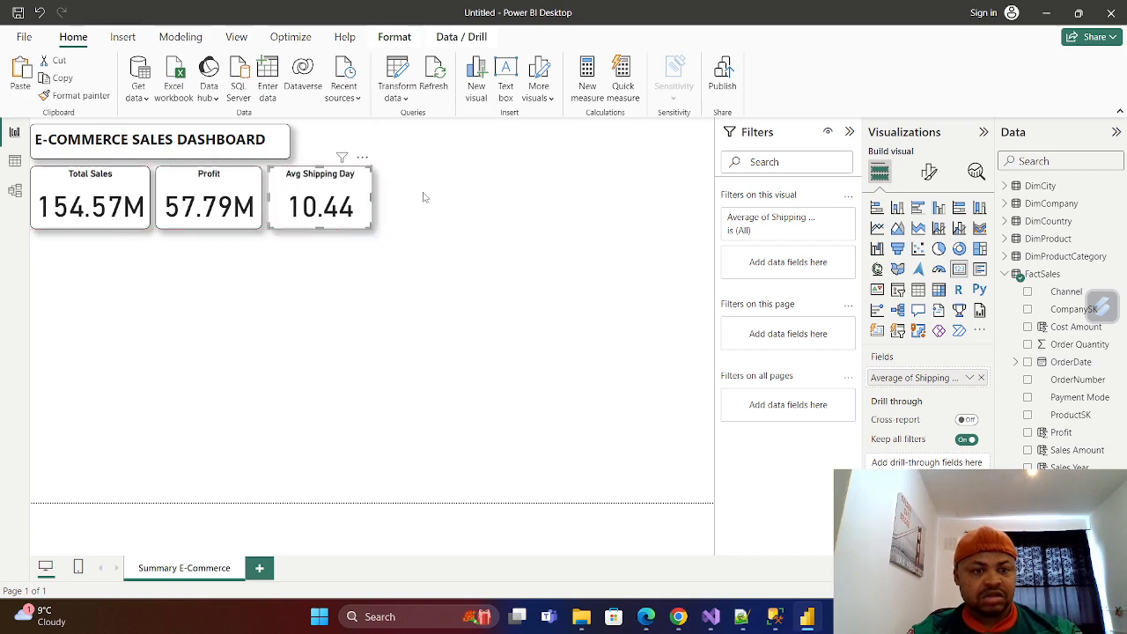
{"action": "left_click", "coordinate": [547, 256]}
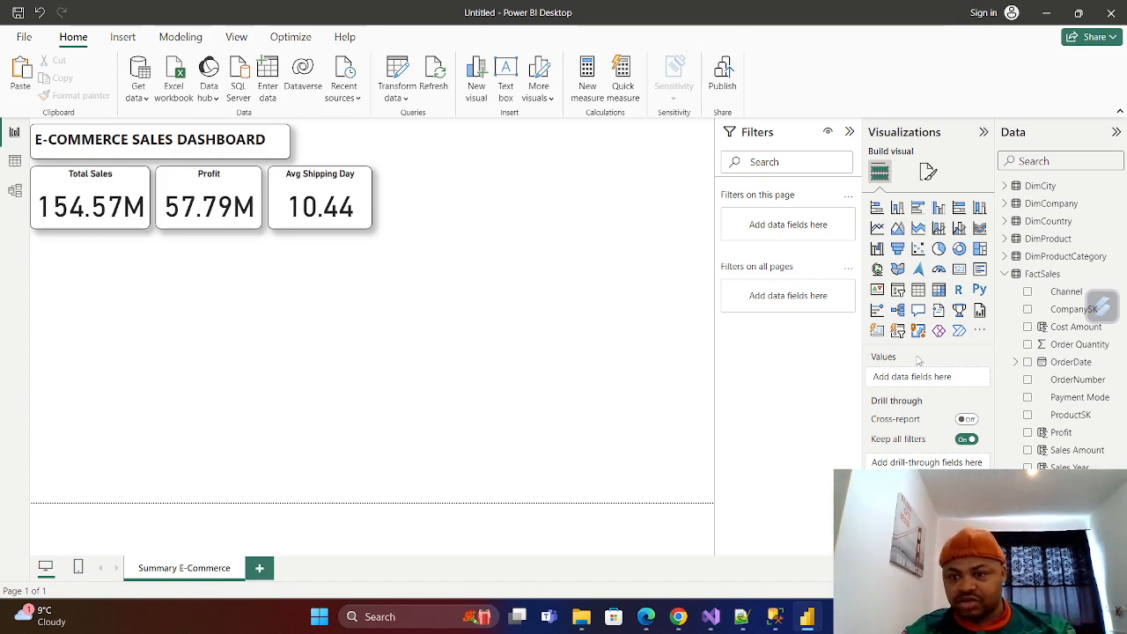
Add a slicer below the card row and populate it with the OrderDate field from FactSales.
{"action": "left_click", "coordinate": [897, 290]}
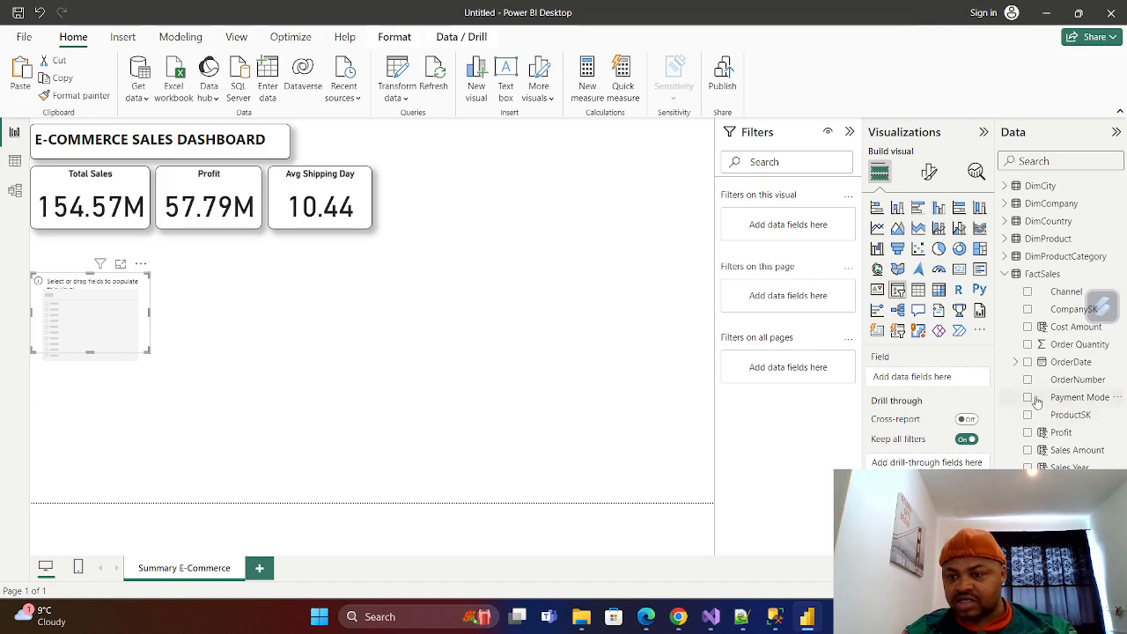
{"action": "left_click", "coordinate": [1028, 362]}
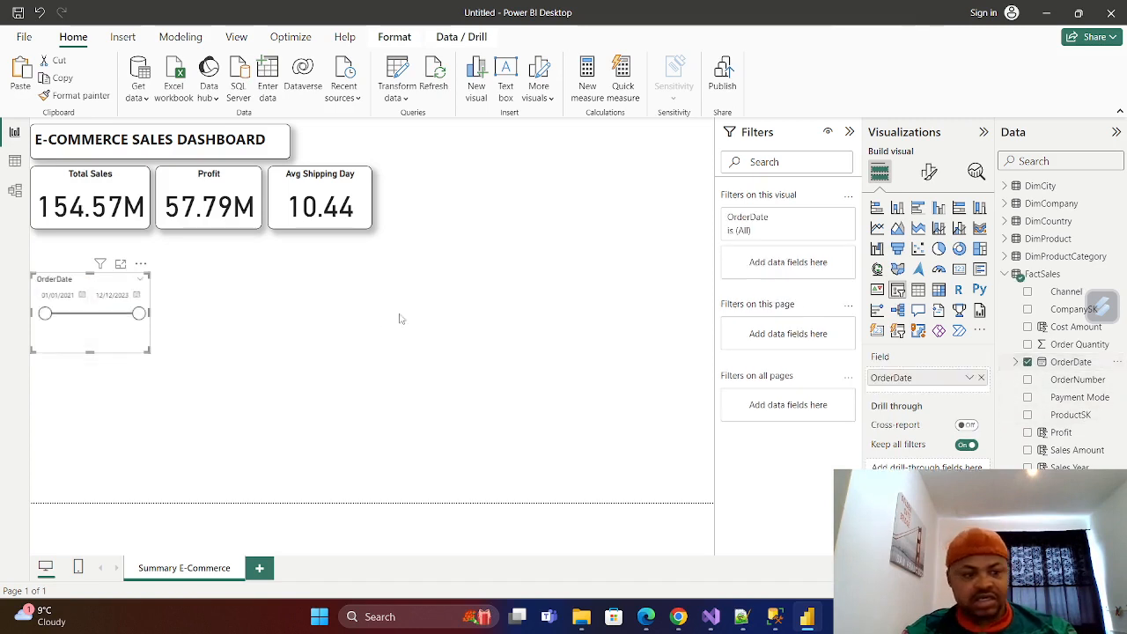
Give the OrderDate slicer a shadow and a black visual border with rounded corners.
{"action": "left_click", "coordinate": [930, 171]}
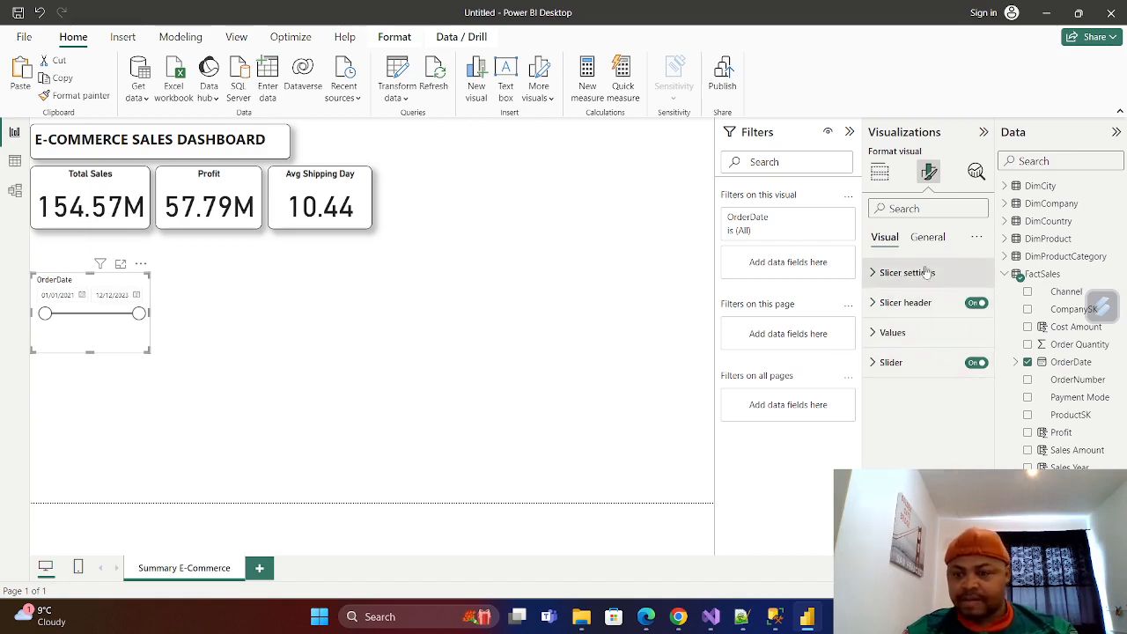
{"action": "left_click", "coordinate": [927, 236]}
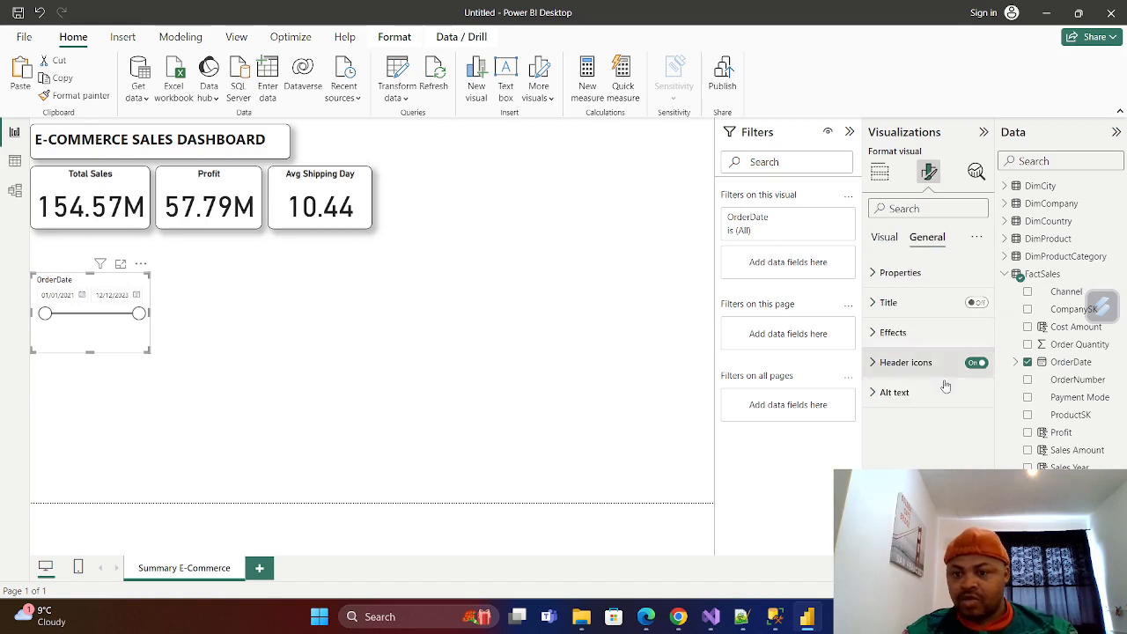
{"action": "left_click", "coordinate": [875, 332]}
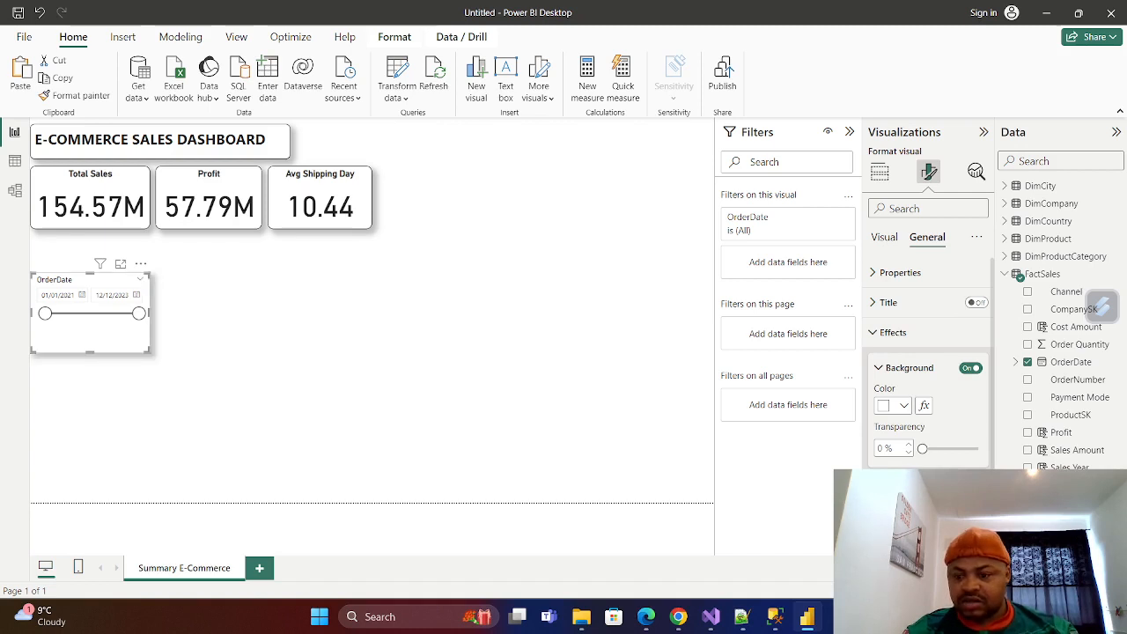
{"action": "scroll", "coordinate": [929, 370], "scroll_direction": "down", "scroll_amount": 2}
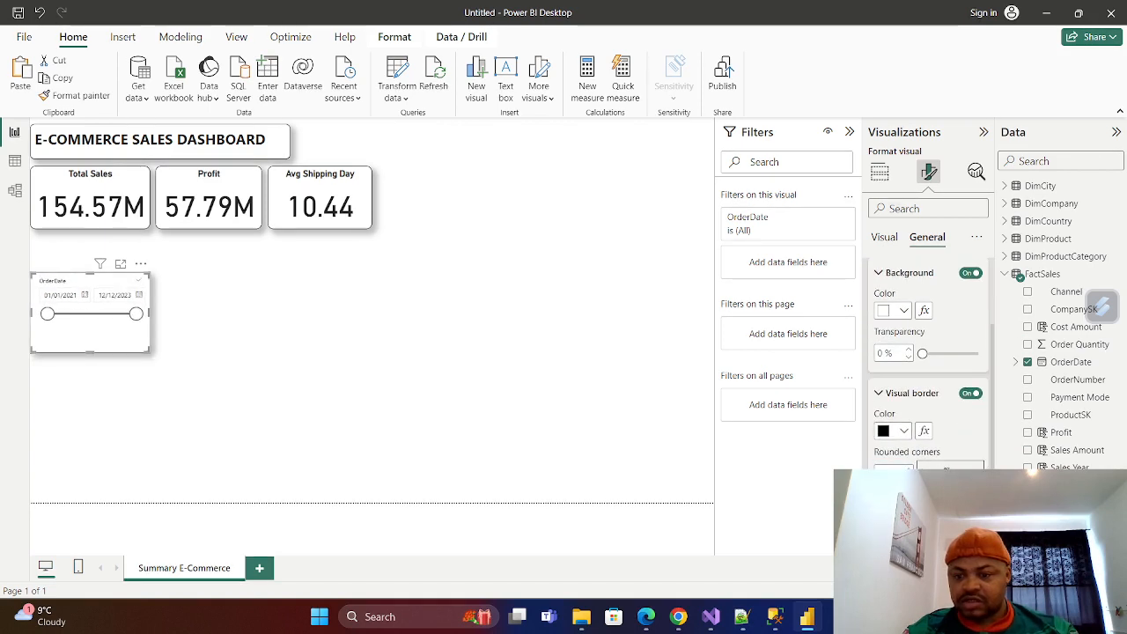
{"action": "left_click", "coordinate": [514, 393]}
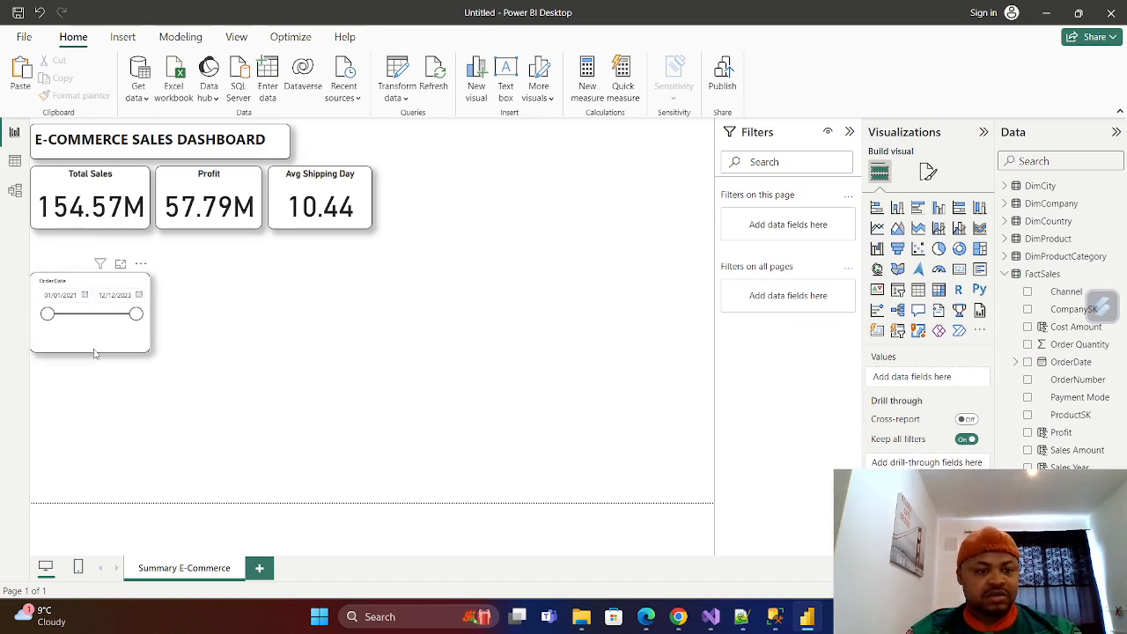
Shorten the OrderDate slicer and place it beside the dashboard title, above the Avg Shipping Day card.
{"action": "left_click", "coordinate": [106, 286]}
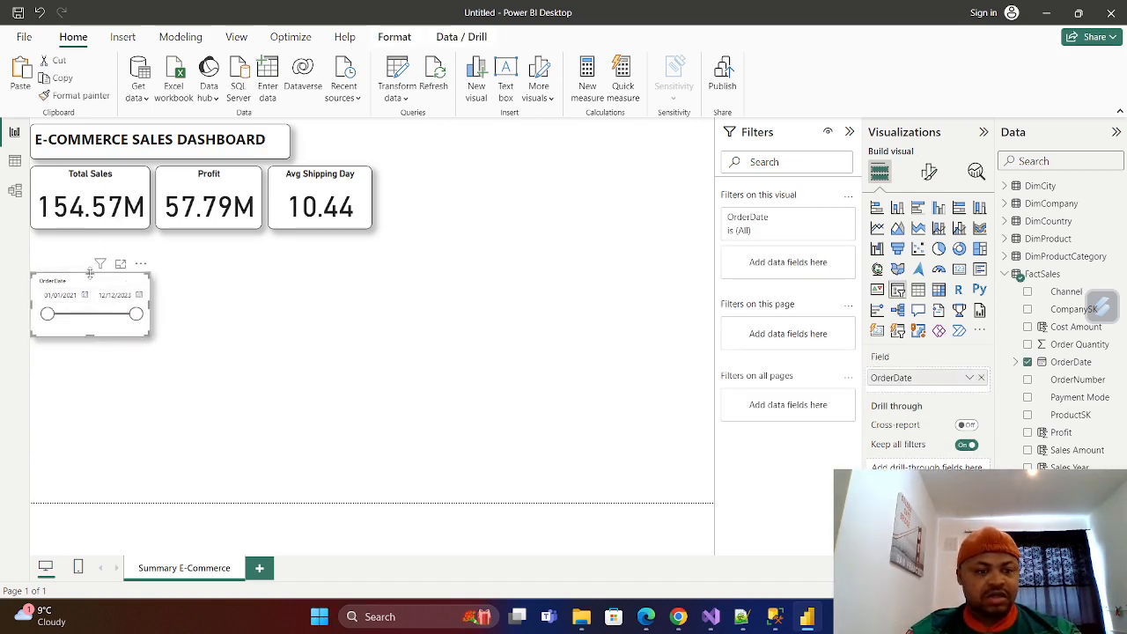
{"action": "left_click_drag", "start_coordinate": [107, 286], "coordinate": [396, 139]}
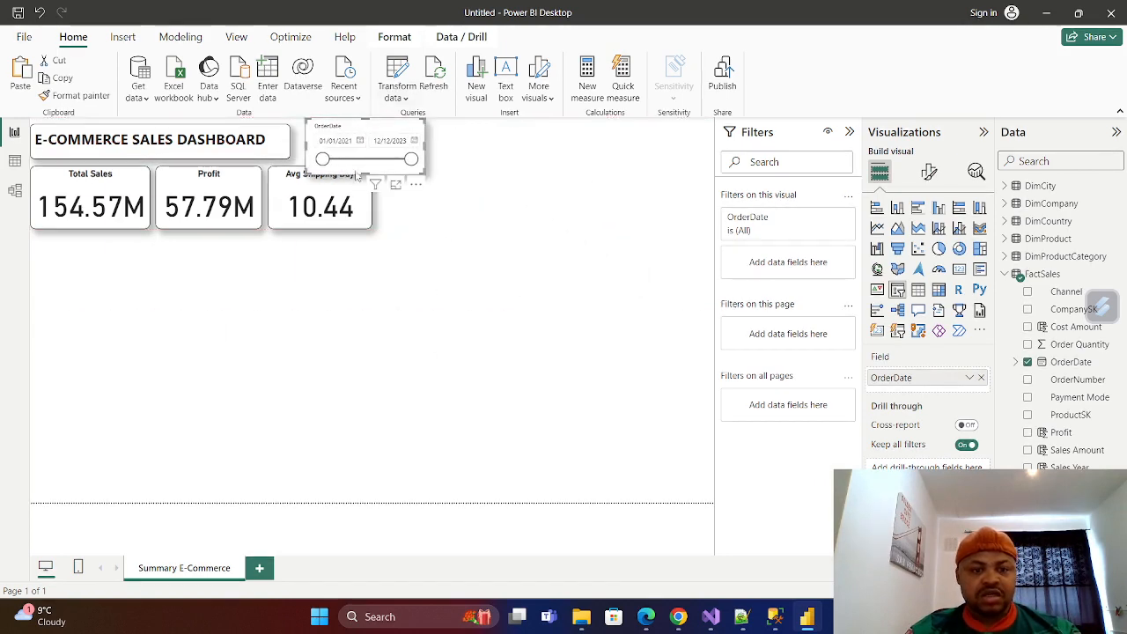
{"action": "left_click_drag", "start_coordinate": [370, 176], "coordinate": [367, 166]}
{"action": "left_click", "coordinate": [334, 208]}
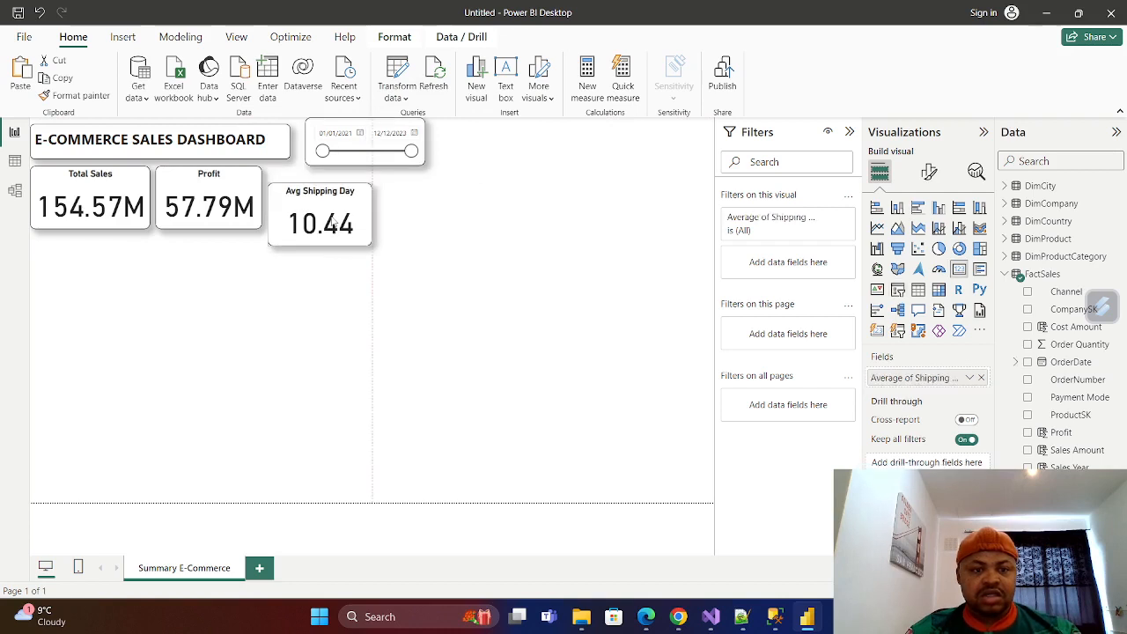
{"action": "left_click_drag", "start_coordinate": [333, 208], "coordinate": [340, 206]}
{"action": "left_click", "coordinate": [229, 202]}
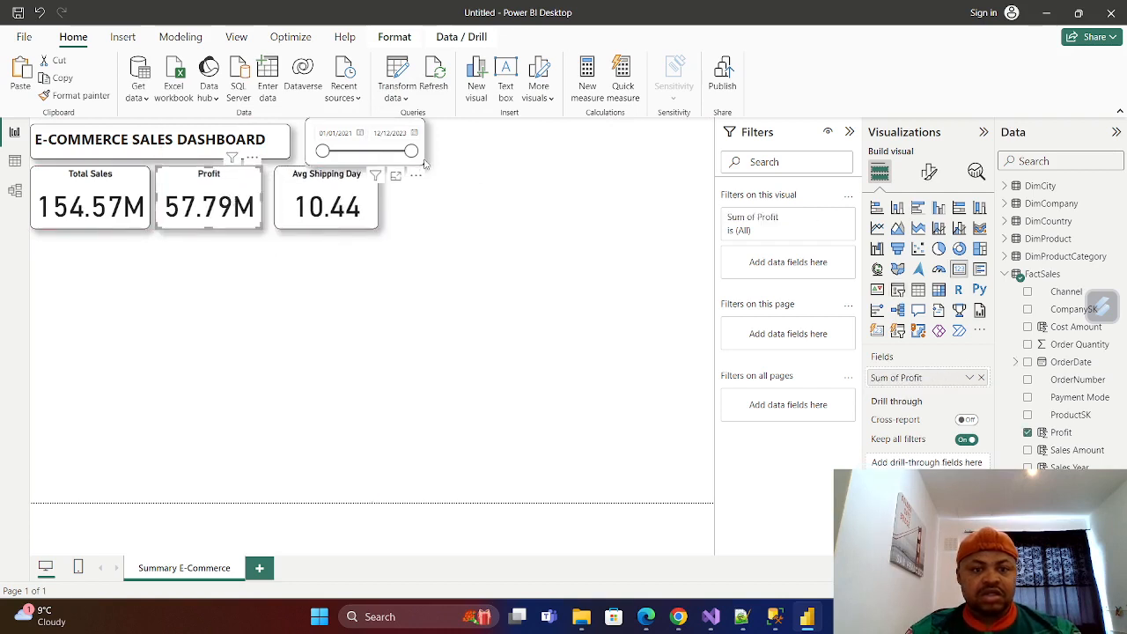
{"action": "left_click_drag", "start_coordinate": [382, 142], "coordinate": [386, 126]}
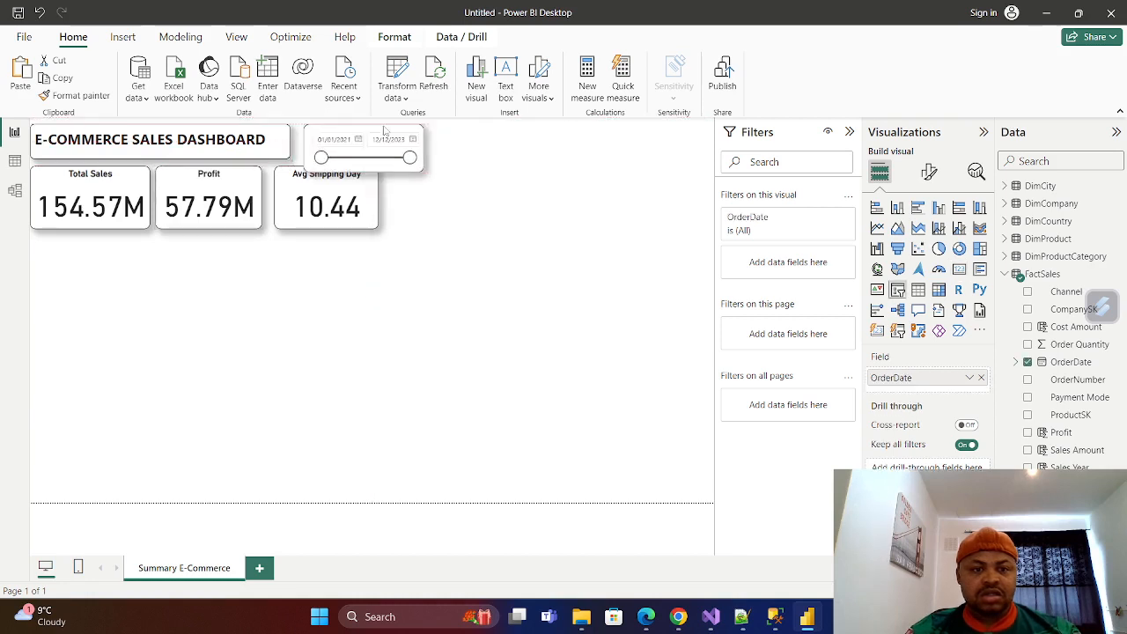
Move the Total Sales, Profit and Avg Shipping Day cards down slightly to make room below the slicer.
{"action": "left_click_drag", "start_coordinate": [115, 194], "coordinate": [115, 206]}
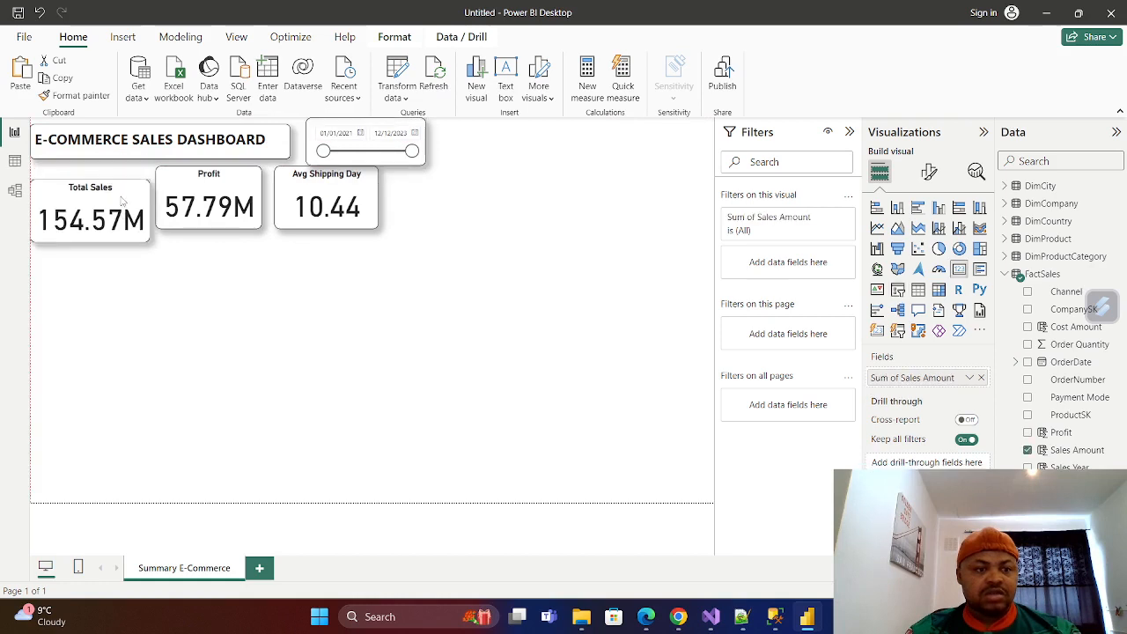
{"action": "left_click_drag", "start_coordinate": [182, 183], "coordinate": [181, 196]}
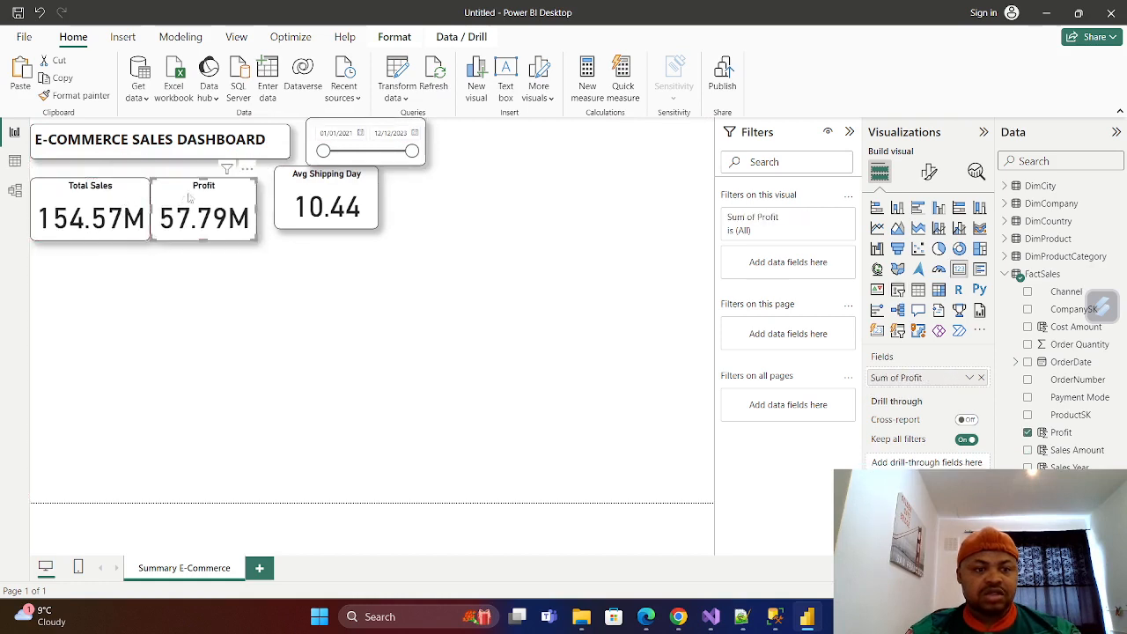
{"action": "left_click_drag", "start_coordinate": [289, 183], "coordinate": [276, 191]}
Lower the dashboard title text box slightly and shift the OrderDate slicer down and closer to it.
{"action": "left_click", "coordinate": [264, 153]}
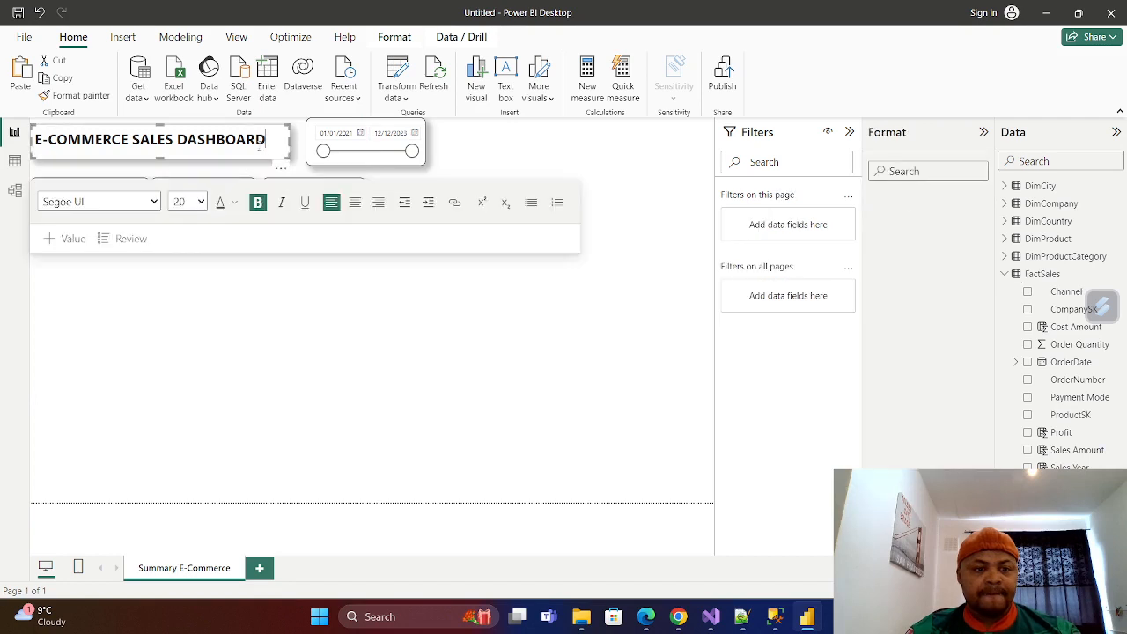
{"action": "left_click_drag", "start_coordinate": [248, 129], "coordinate": [250, 141]}
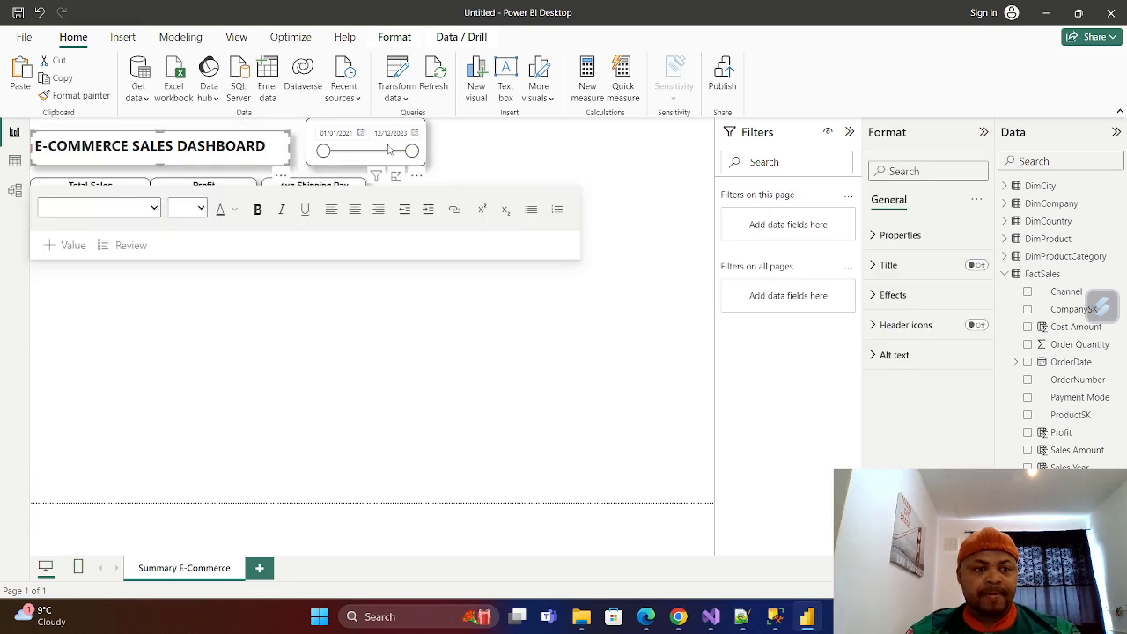
{"action": "left_click_drag", "start_coordinate": [367, 128], "coordinate": [359, 134]}
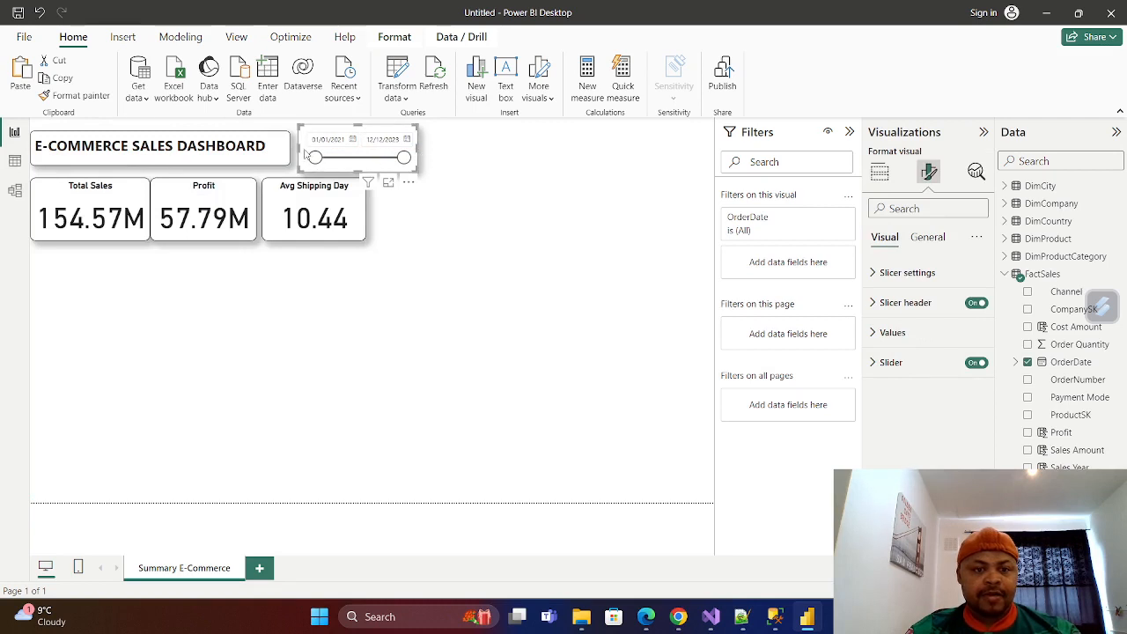
Stretch the dashboard title text box vertically so its upper and lower edges line up with the slicer.
{"action": "left_click", "coordinate": [267, 136]}
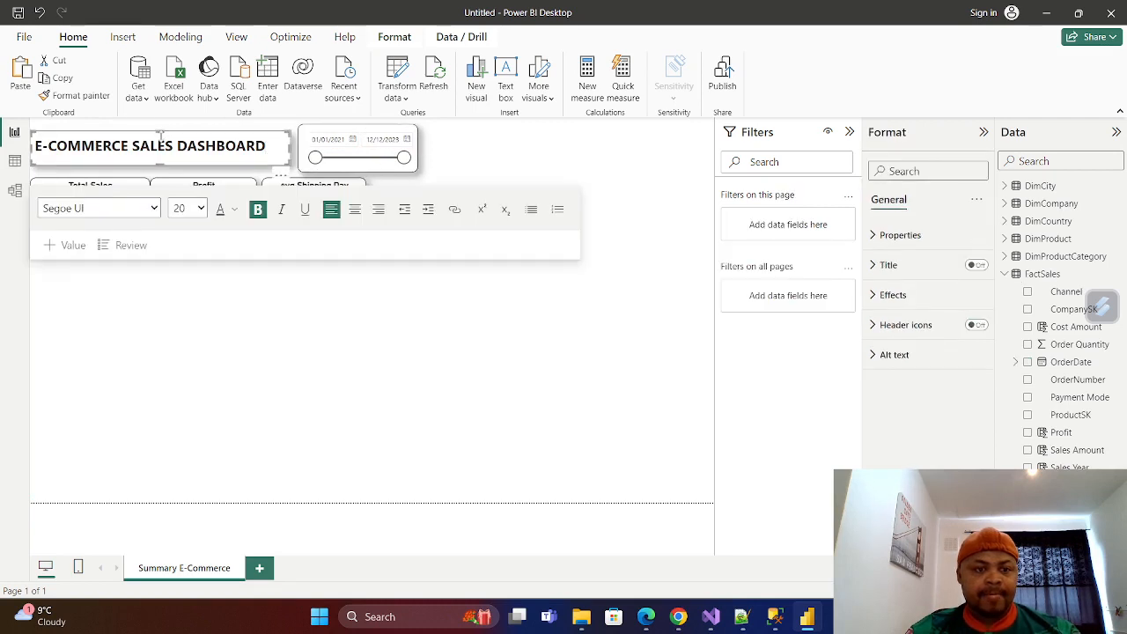
{"action": "left_click", "coordinate": [162, 127]}
{"action": "left_click", "coordinate": [159, 140]}
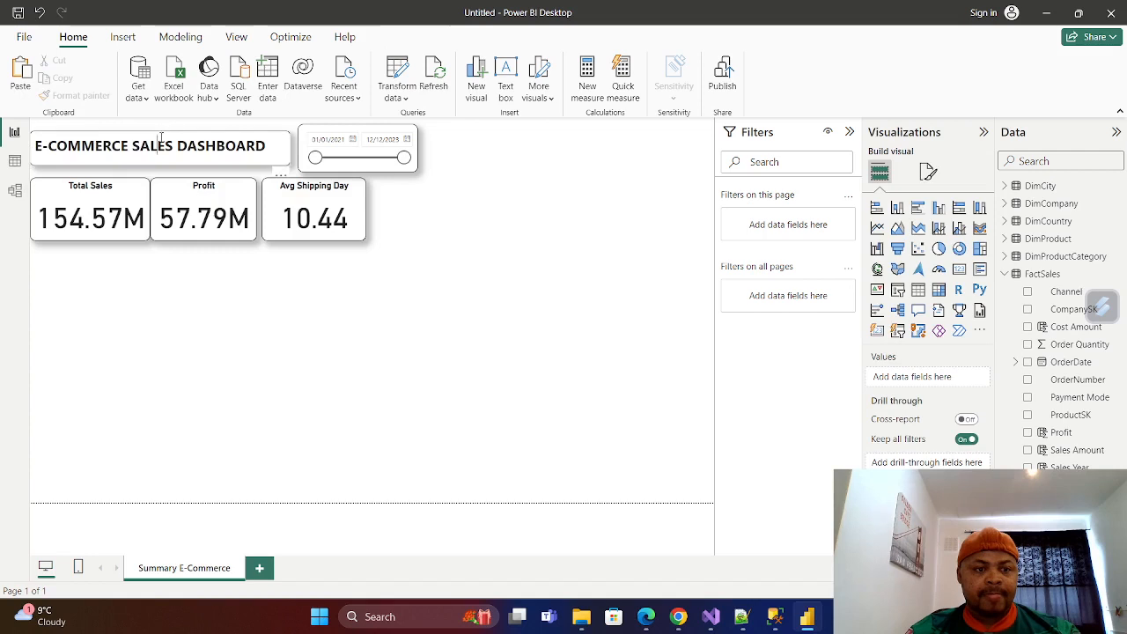
{"action": "left_click_drag", "start_coordinate": [160, 133], "coordinate": [159, 171]}
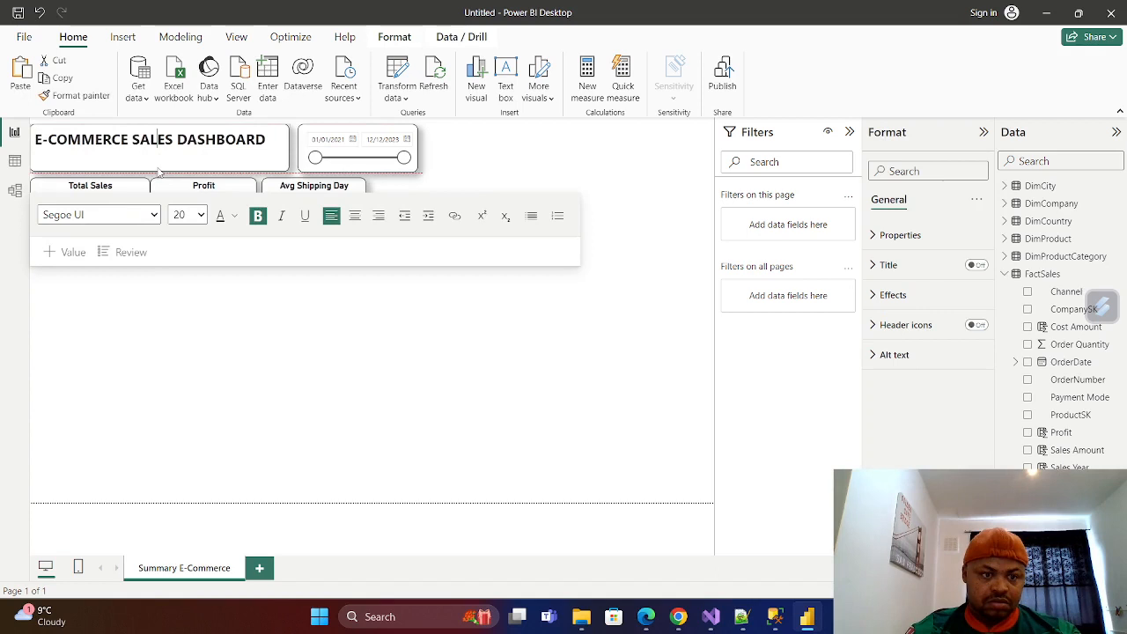
{"action": "left_click", "coordinate": [374, 419]}
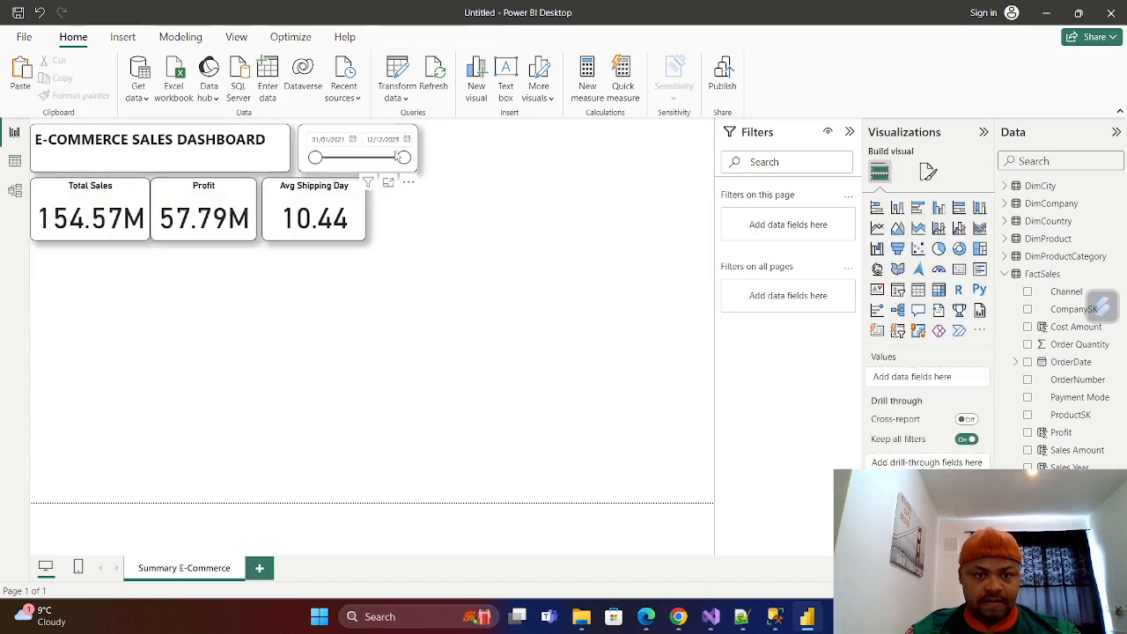
Widen the OrderDate slicer slightly on both sides beside the dashboard title.
{"action": "left_click", "coordinate": [352, 140]}
{"action": "left_click", "coordinate": [483, 145]}
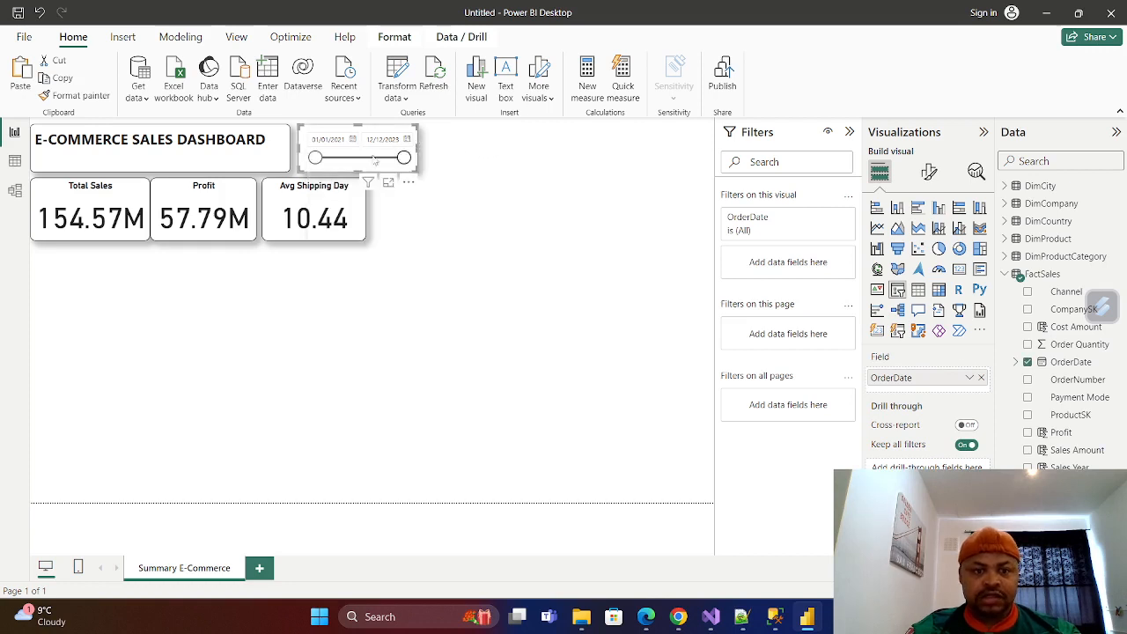
{"action": "left_click_drag", "start_coordinate": [298, 148], "coordinate": [296, 153]}
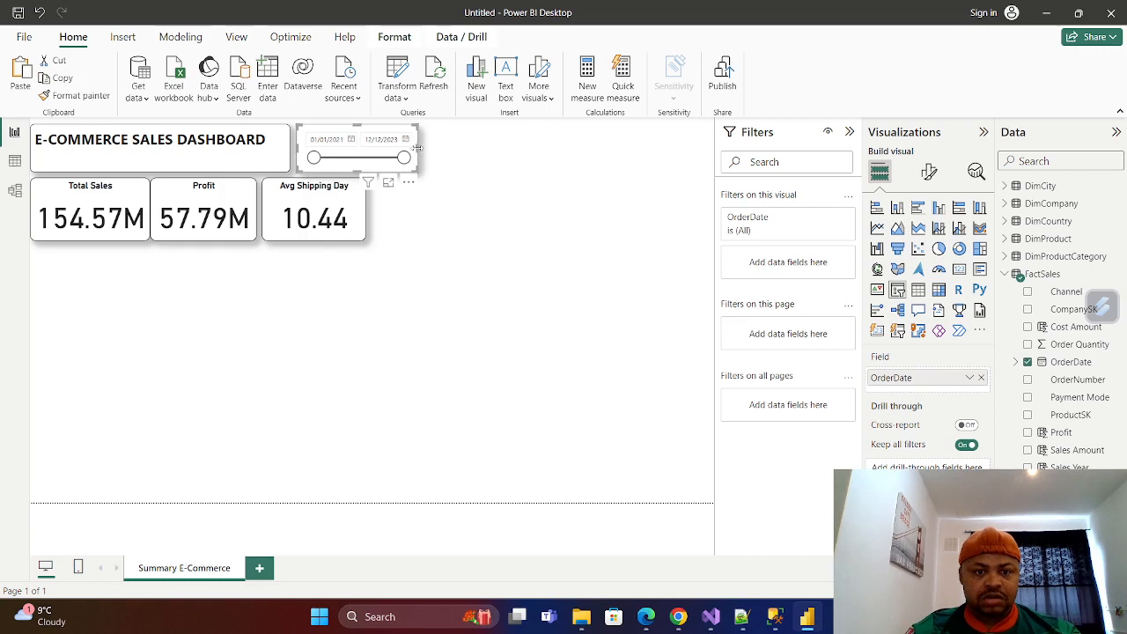
{"action": "left_click_drag", "start_coordinate": [416, 151], "coordinate": [423, 154]}
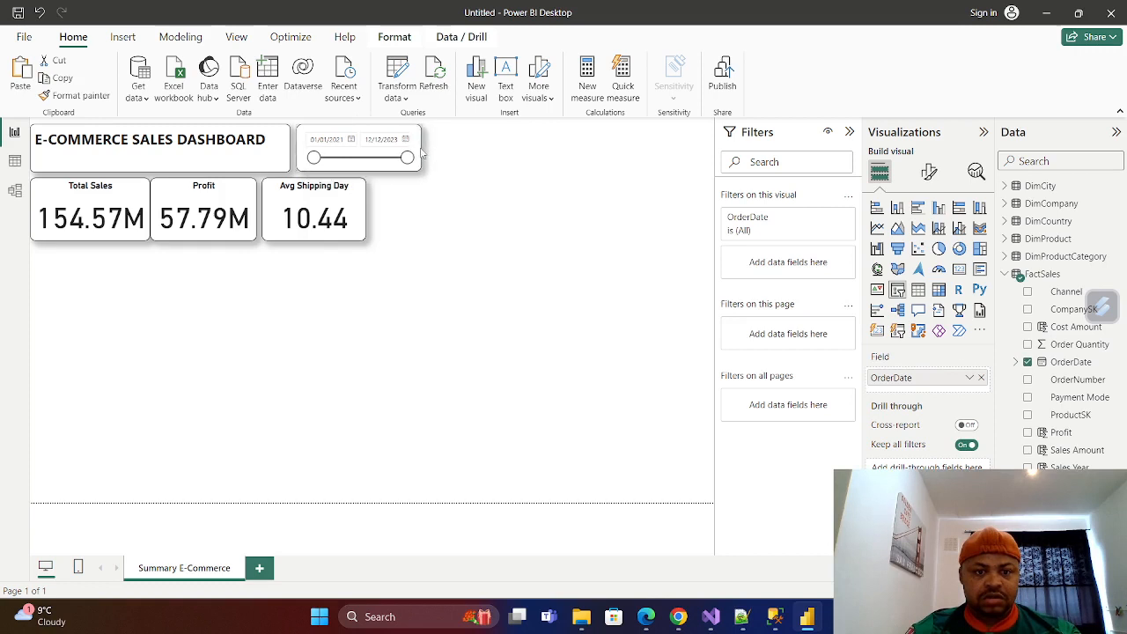
{"action": "left_click", "coordinate": [476, 247]}
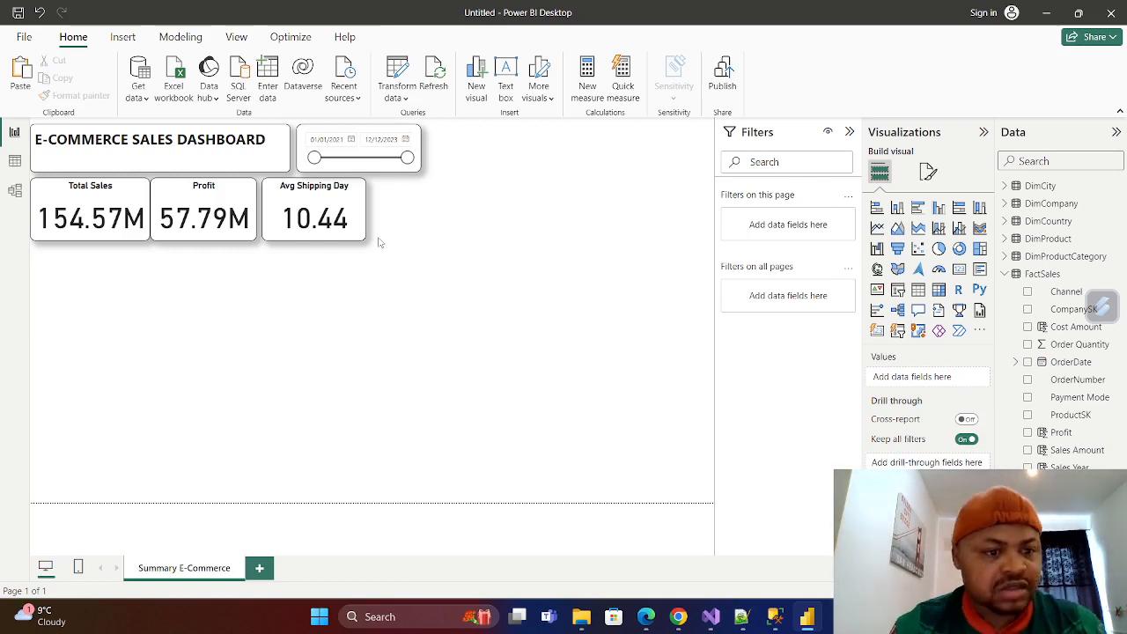
Space the Profit and Avg Shipping Day cards evenly beside the Total Sales card, aligned in one row.
{"action": "left_click", "coordinate": [248, 195]}
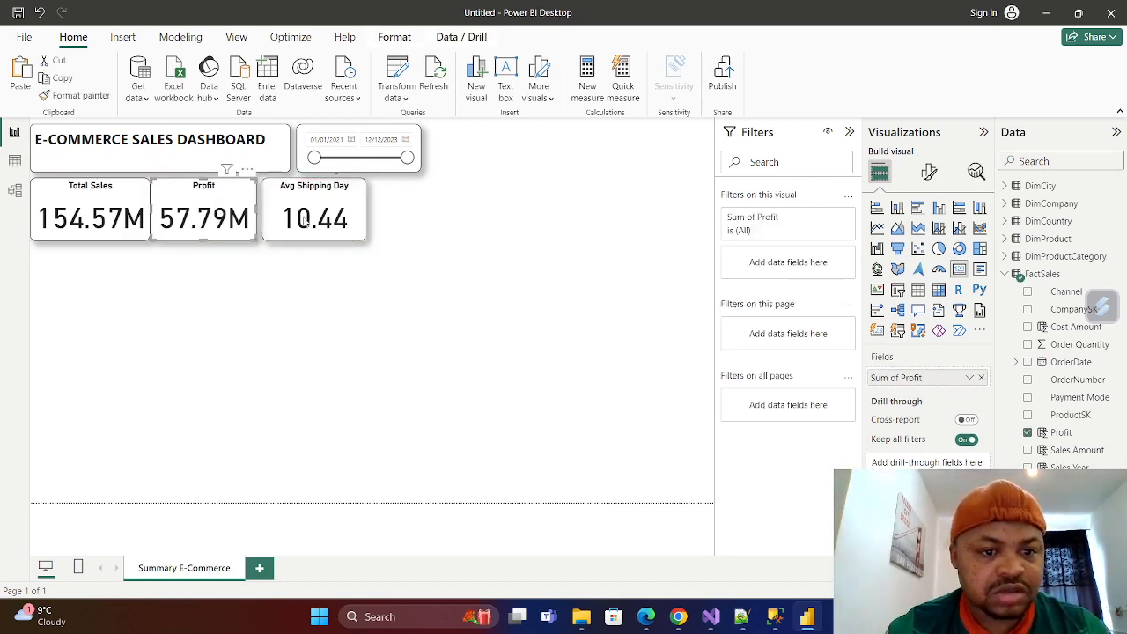
{"action": "left_click_drag", "start_coordinate": [233, 193], "coordinate": [238, 194]}
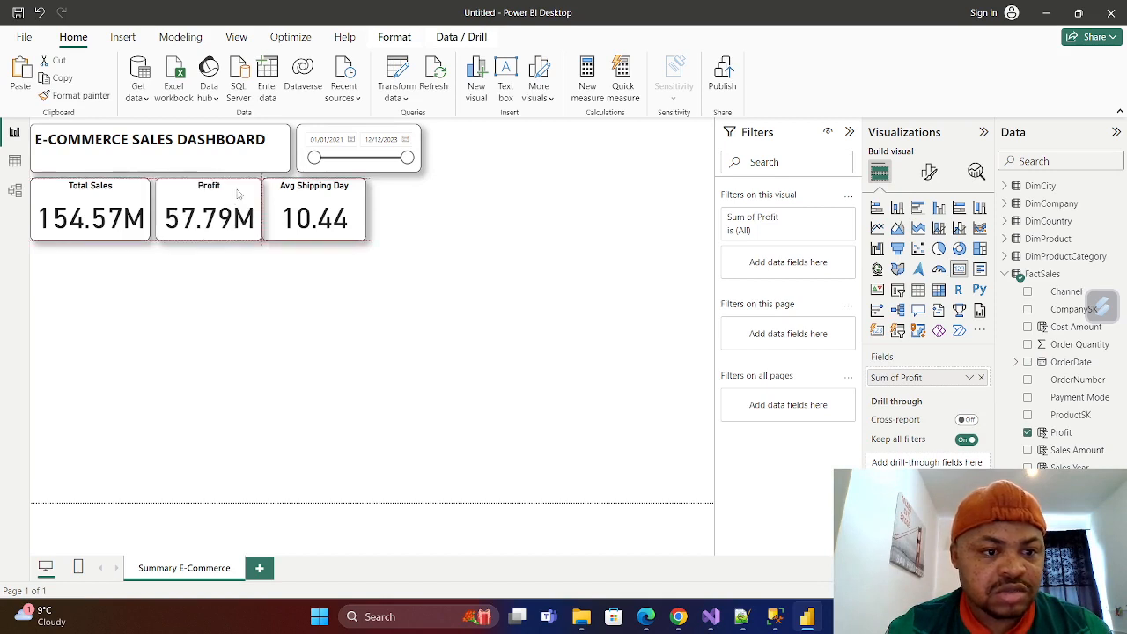
{"action": "left_click", "coordinate": [356, 190]}
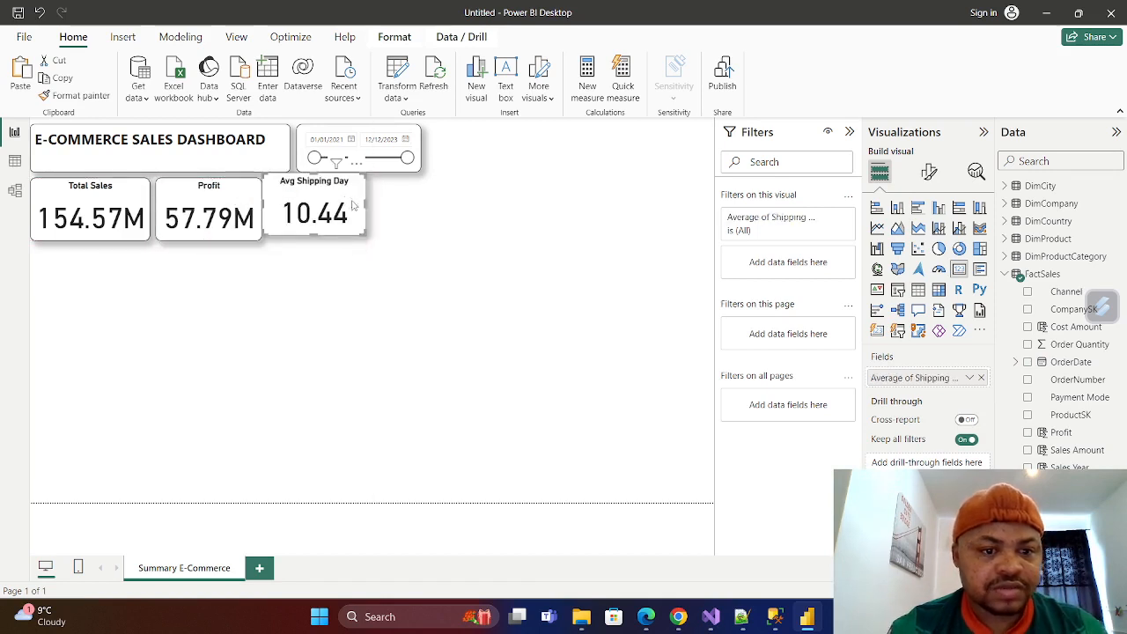
{"action": "left_click_drag", "start_coordinate": [349, 192], "coordinate": [355, 192]}
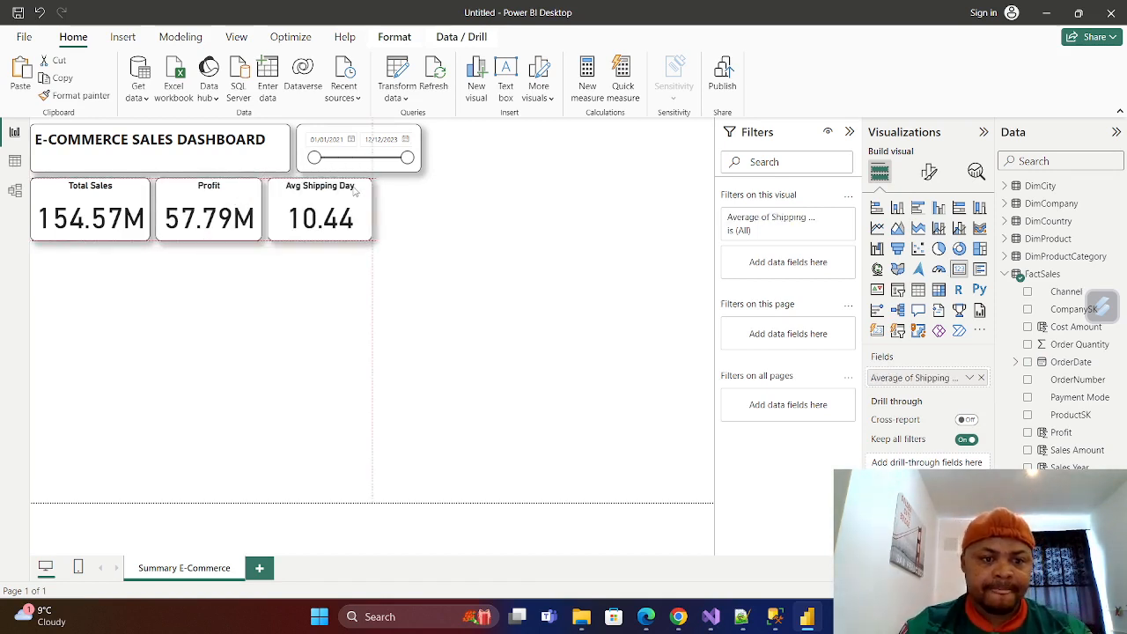
{"action": "left_click", "coordinate": [317, 302]}
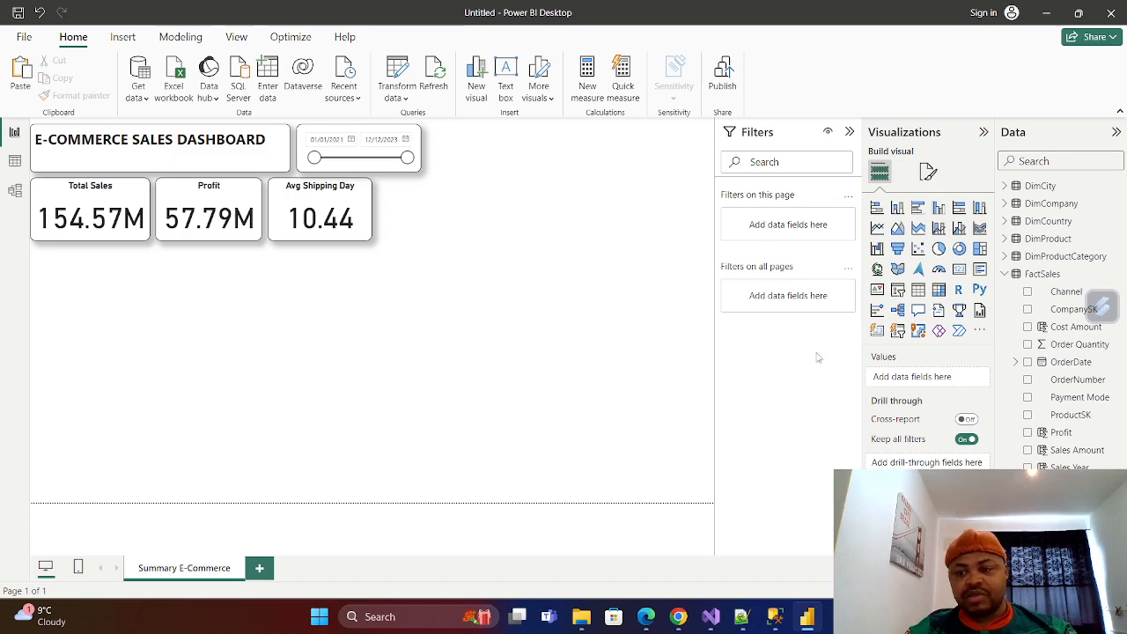
Collapse the FactSales field list and start a manually entered table with its first column named Calc Method.
{"action": "left_click", "coordinate": [1004, 274]}
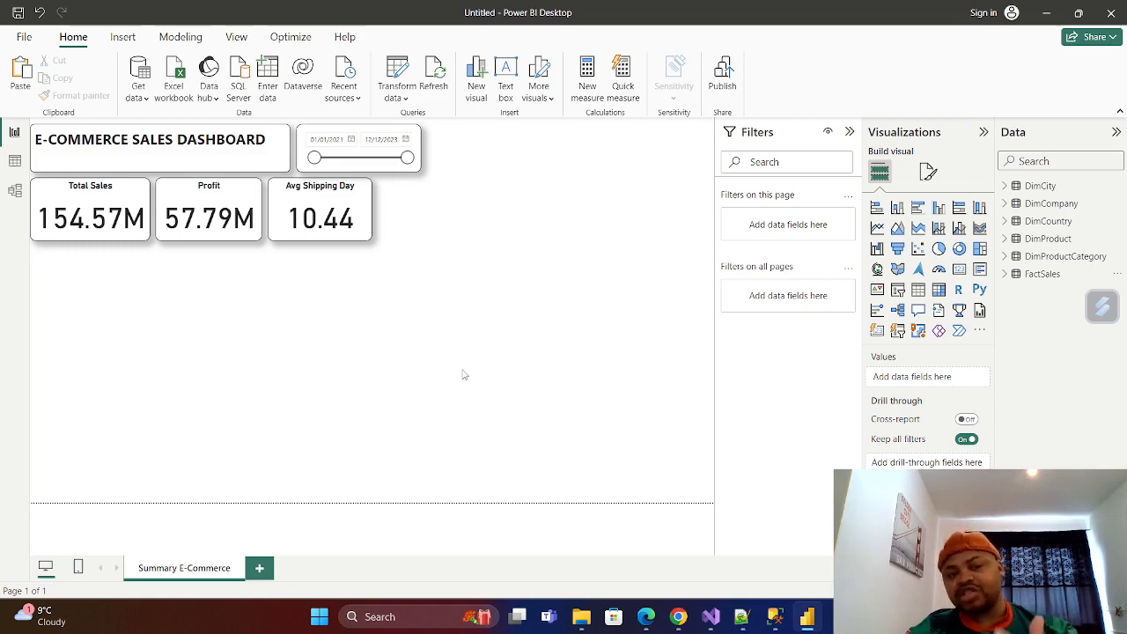
{"action": "left_click", "coordinate": [268, 75]}
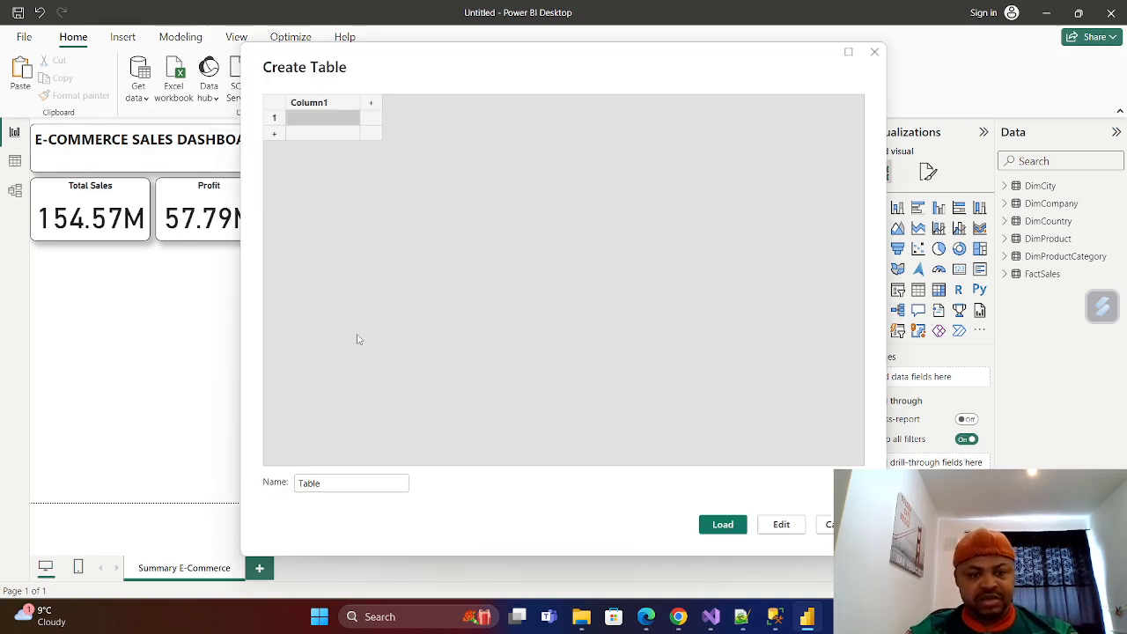
{"action": "double_click", "coordinate": [331, 106]}
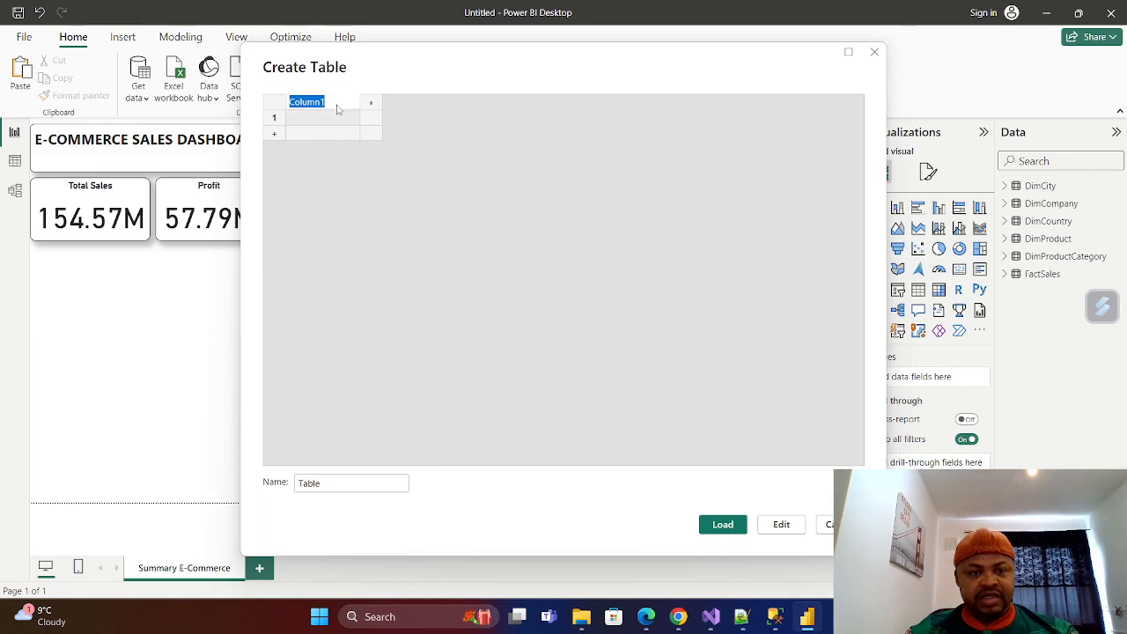
{"action": "key", "text": "BackSpace"}
{"action": "type", "text": "Ca"}
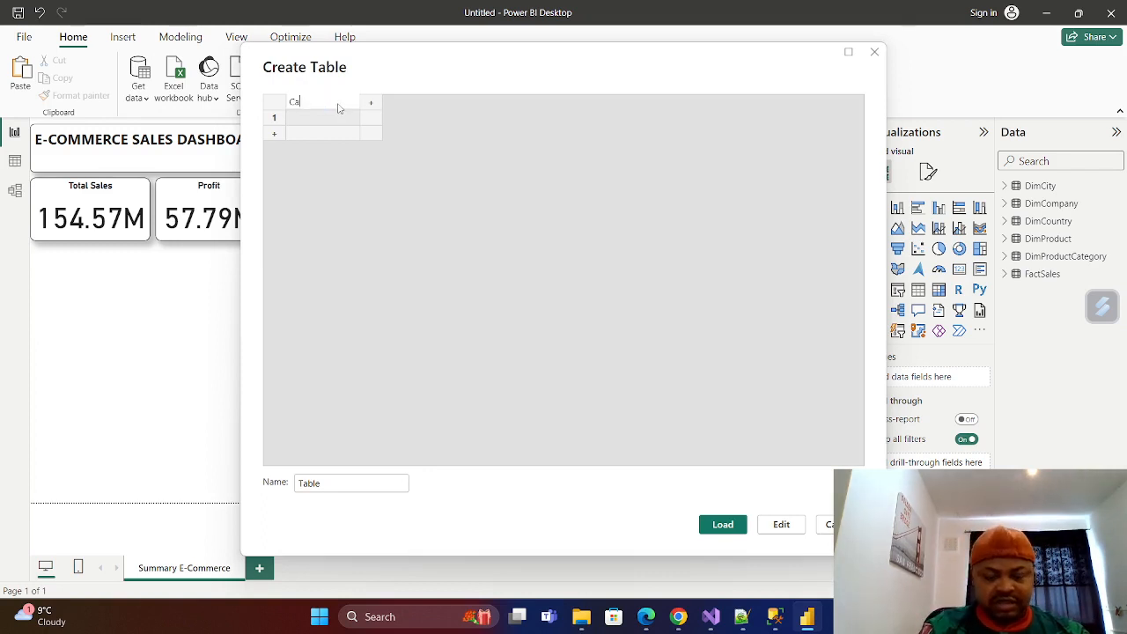
{"action": "type", "text": "lc Method"}
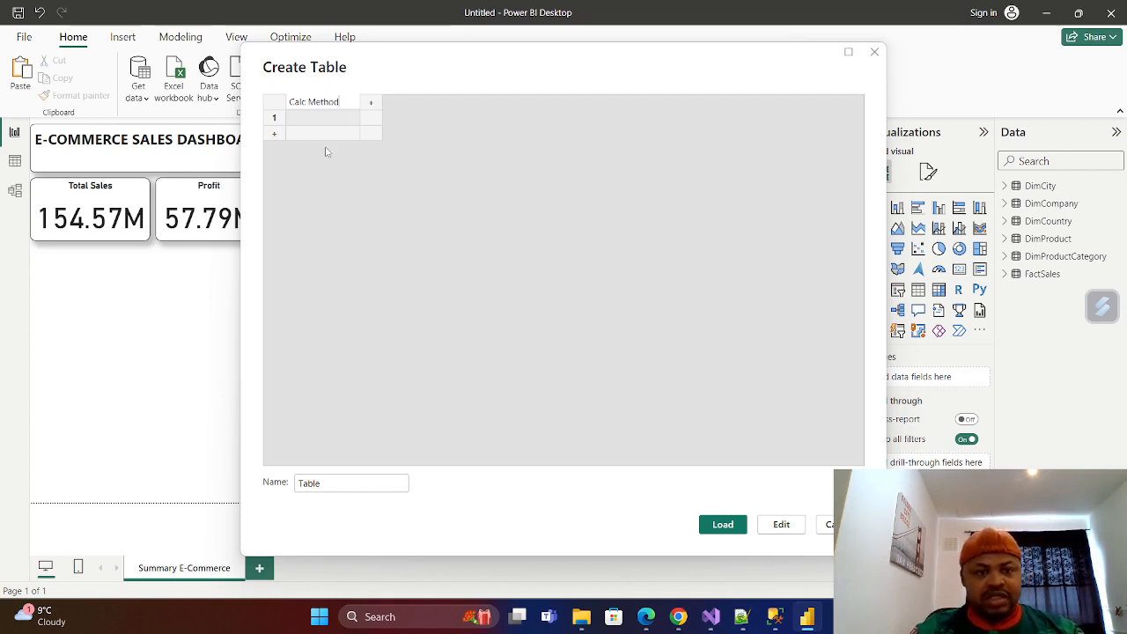
Enter Average and Median as the two rows of the Calc Method column.
{"action": "left_click", "coordinate": [319, 121]}
{"action": "left_click", "coordinate": [332, 123]}
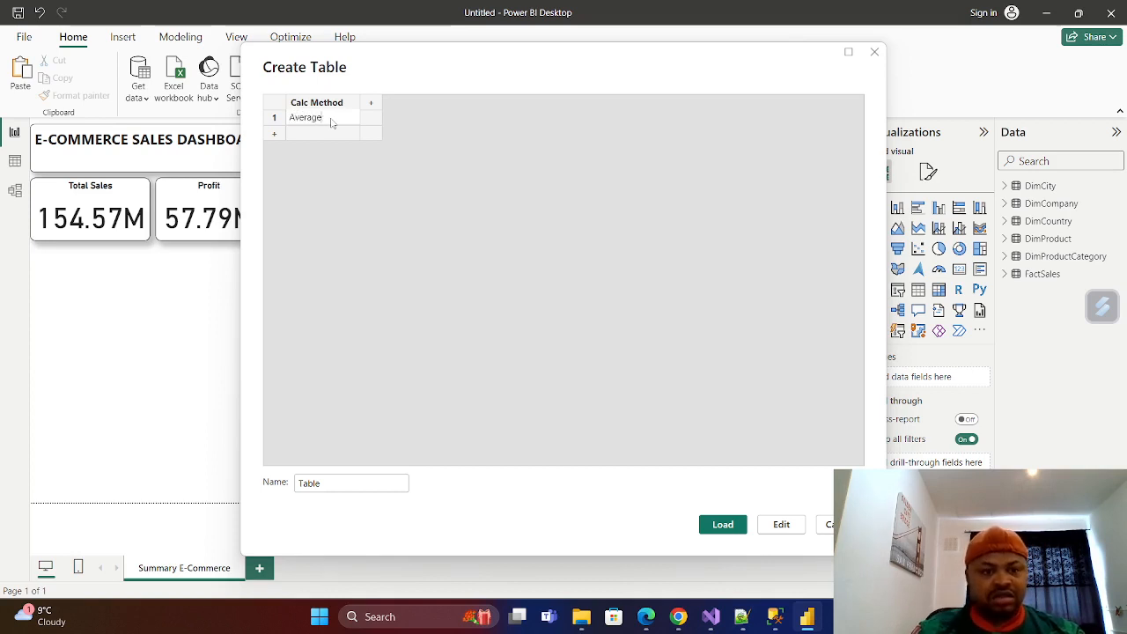
{"action": "left_click", "coordinate": [315, 130]}
{"action": "left_click", "coordinate": [320, 135]}
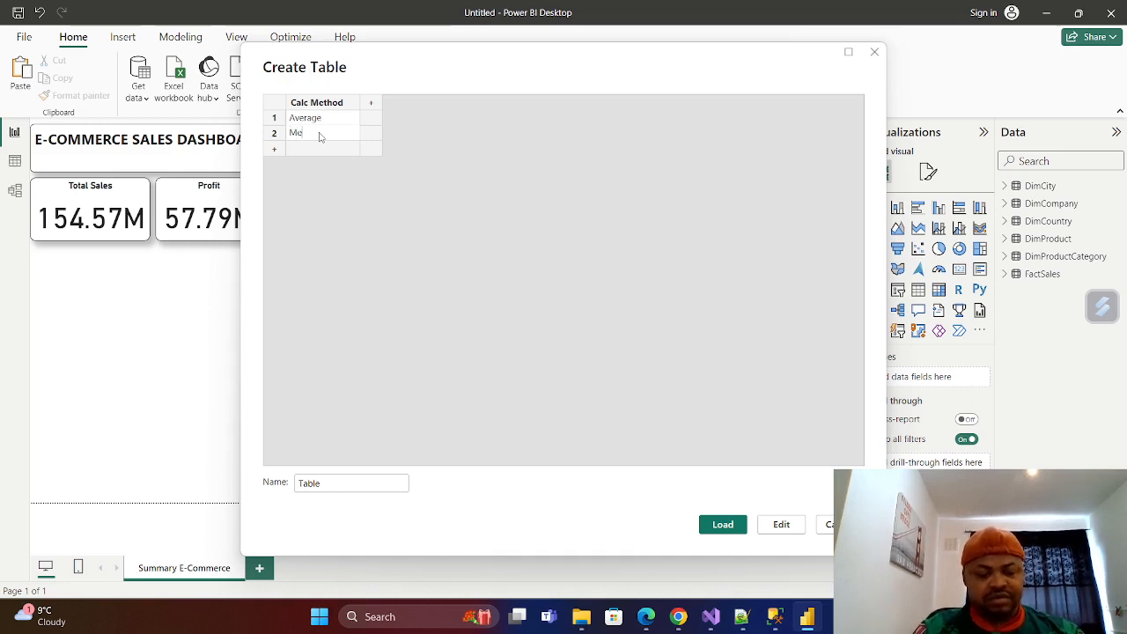
{"action": "type", "text": "Median"}
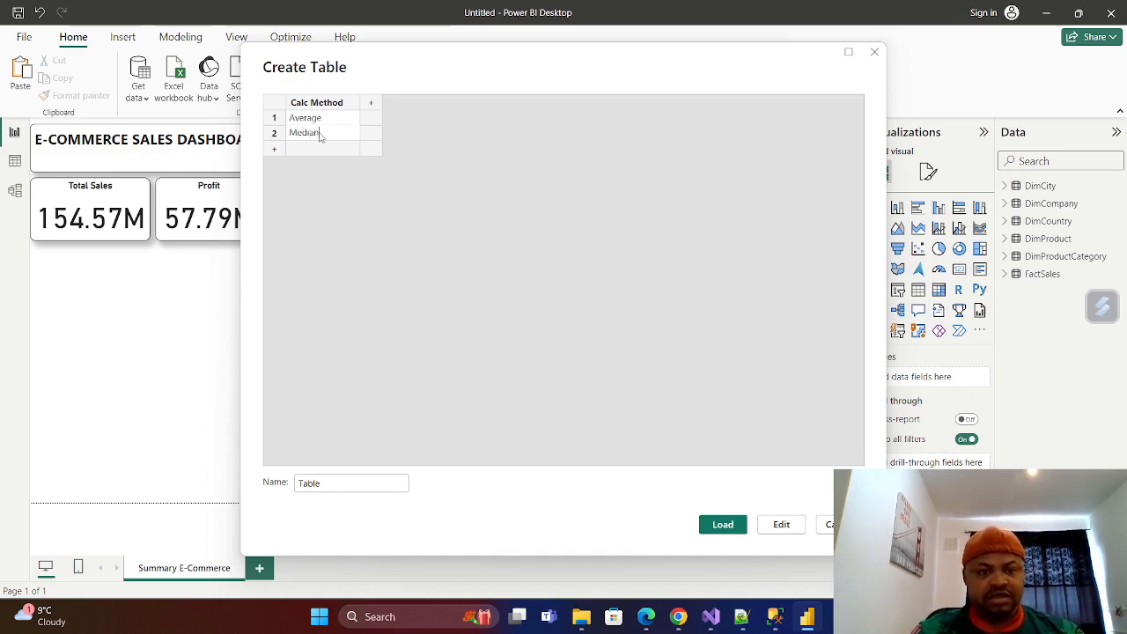
{"action": "left_click", "coordinate": [442, 289]}
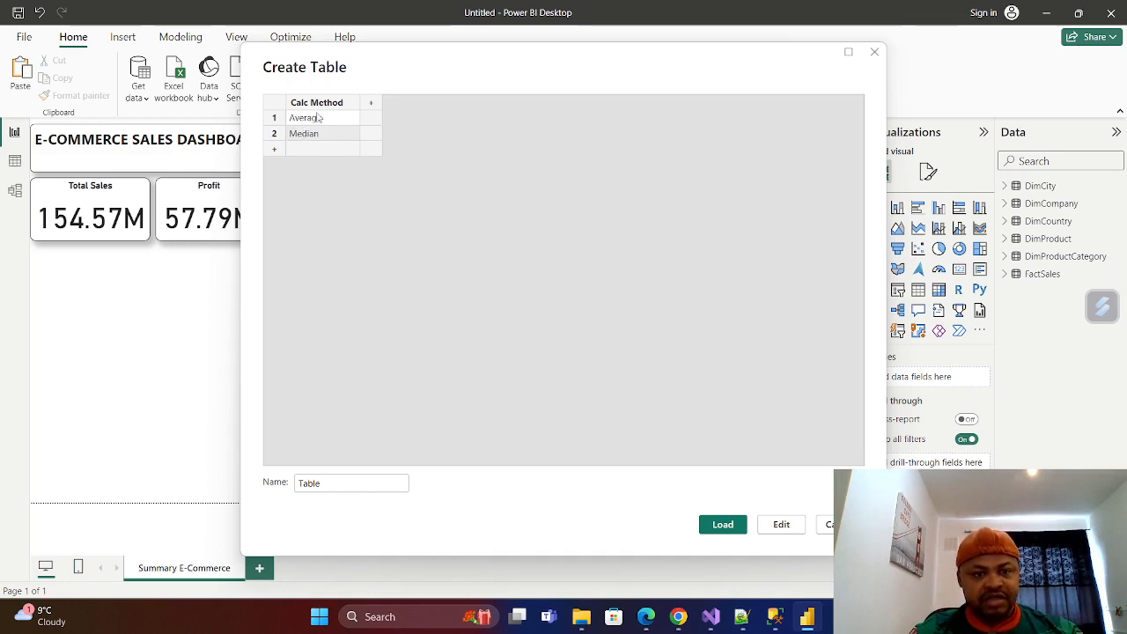
Name the new table Calculation Method and load it into the model.
{"action": "left_click", "coordinate": [332, 491]}
{"action": "left_click_drag", "start_coordinate": [337, 483], "coordinate": [298, 484]}
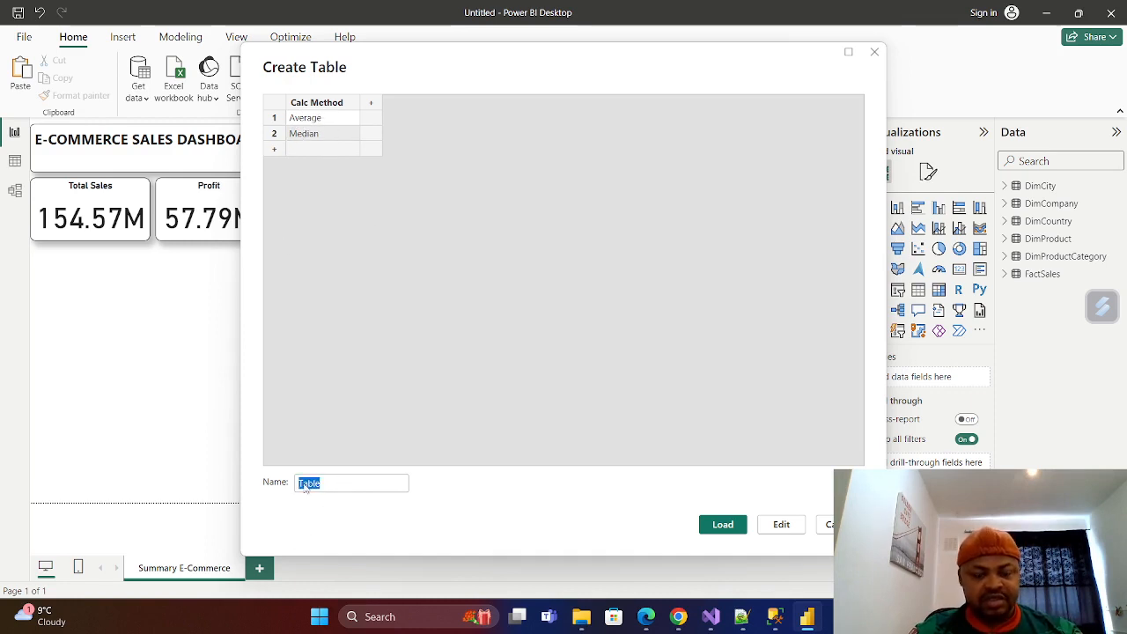
{"action": "key", "text": "BackSpace"}
{"action": "type", "text": "Ca"}
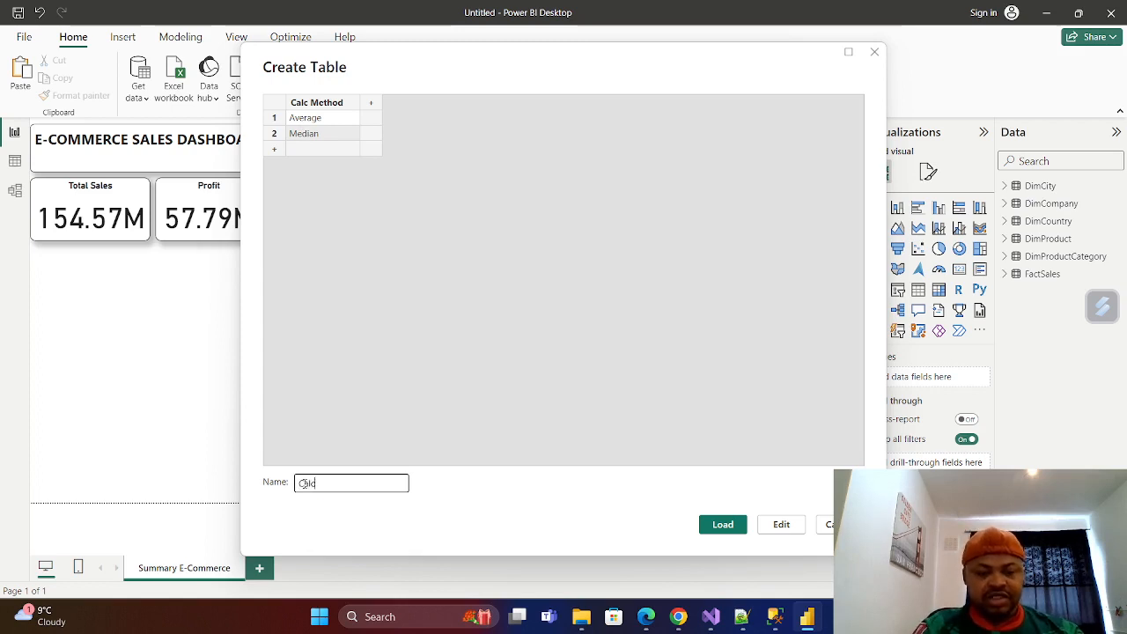
{"action": "type", "text": "lcula"}
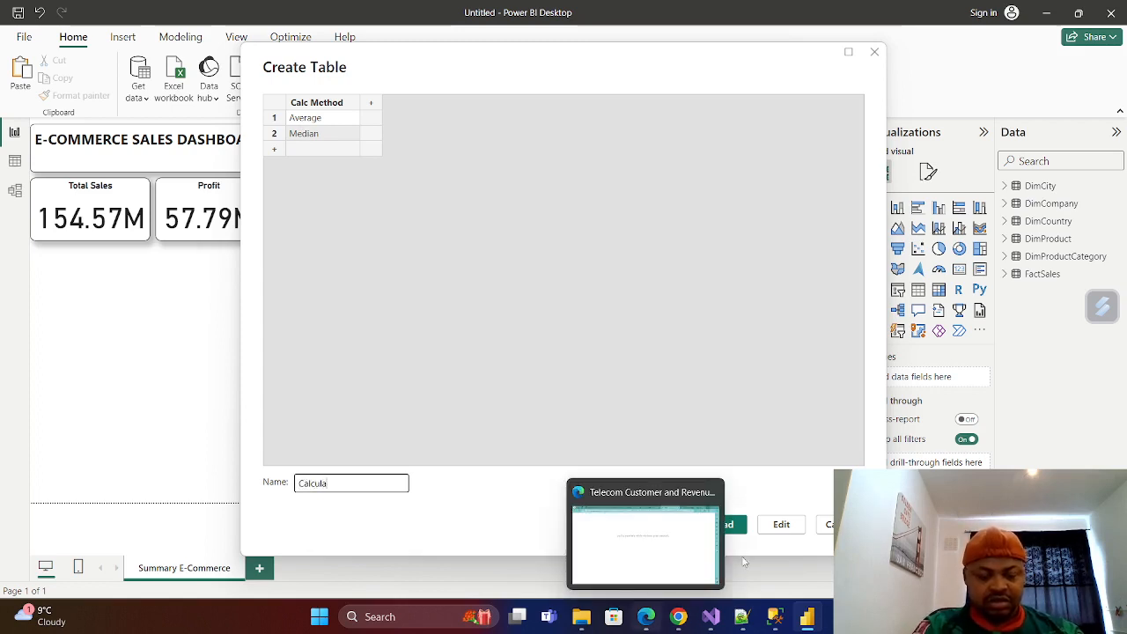
{"action": "type", "text": "tion Method"}
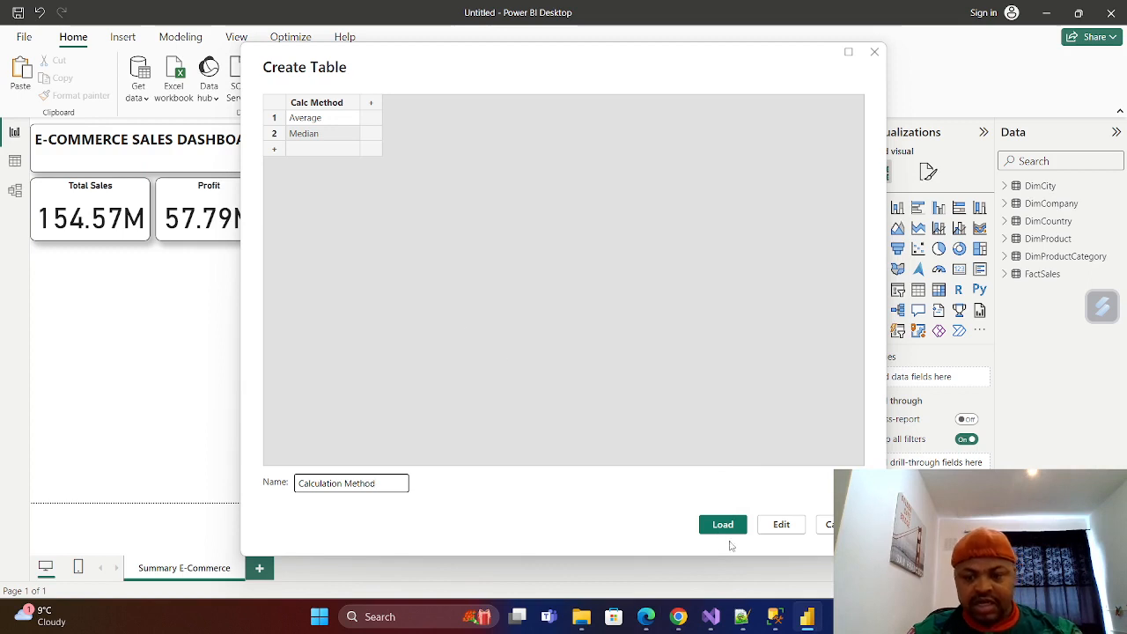
{"action": "left_click", "coordinate": [722, 525]}
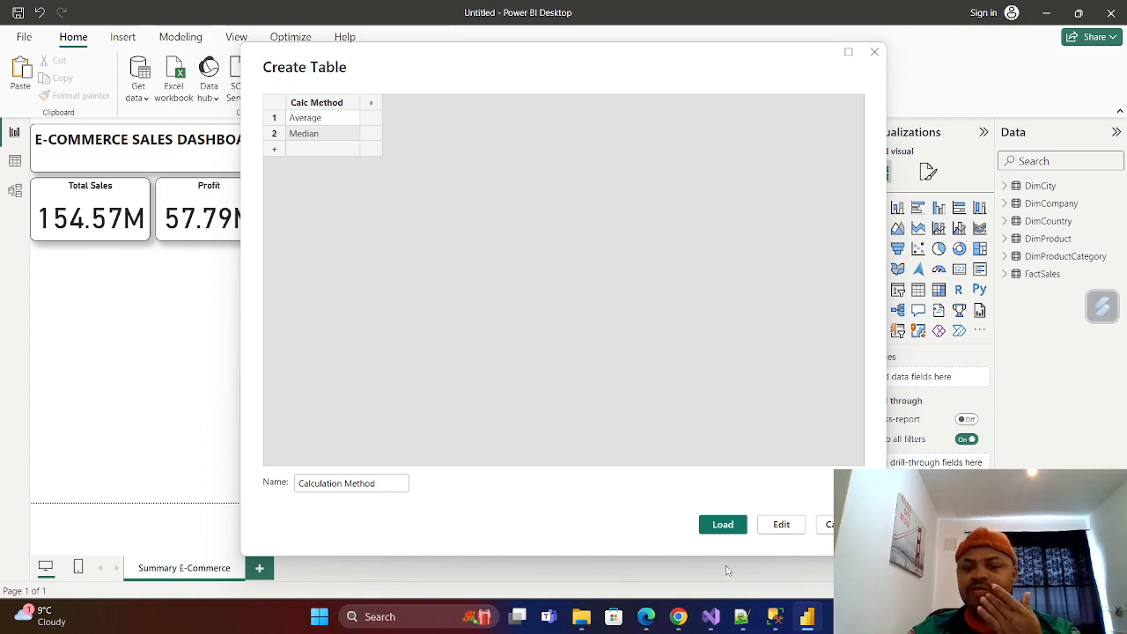
{"action": "left_click", "coordinate": [723, 526]}
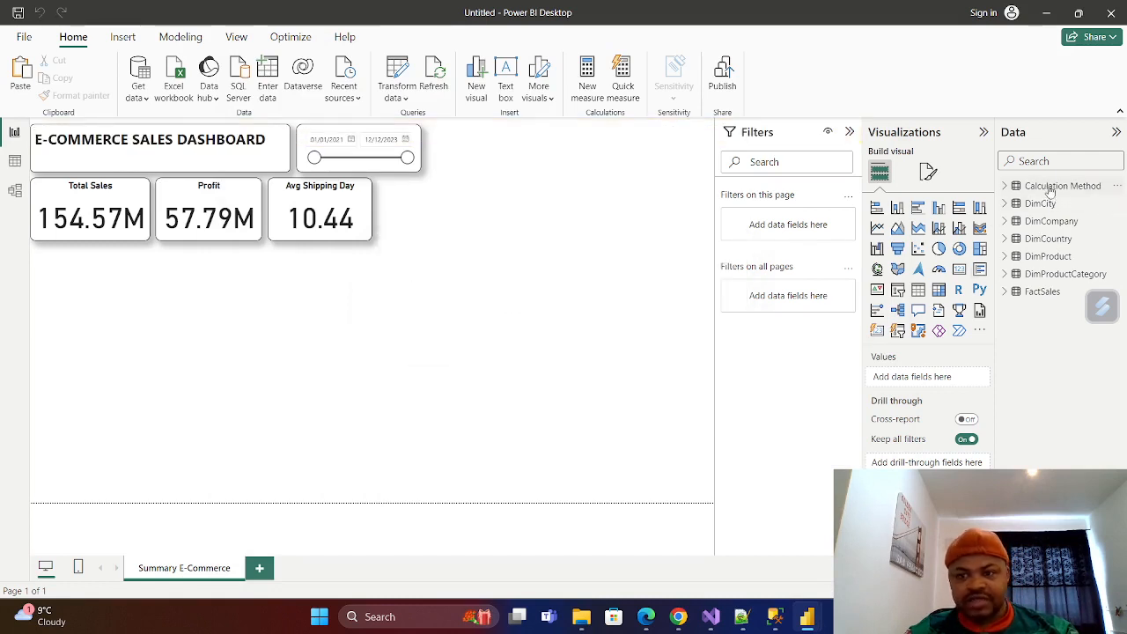
Check the Calculation Method table's field and data rows, and return to the report page.
{"action": "left_click", "coordinate": [1005, 186]}
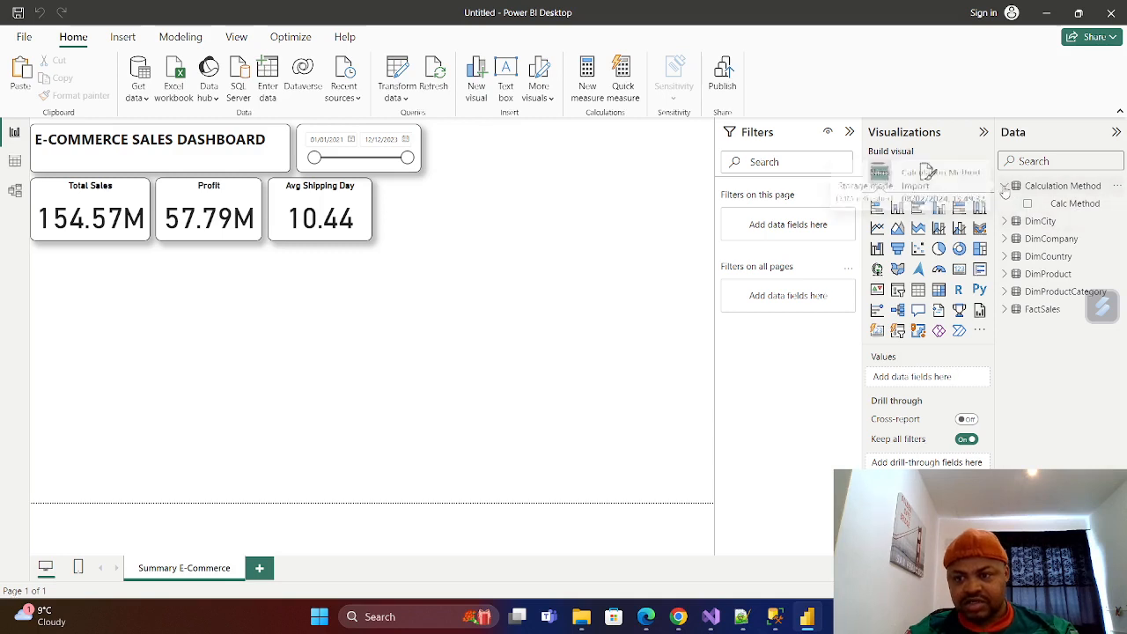
{"action": "left_click", "coordinate": [1007, 186]}
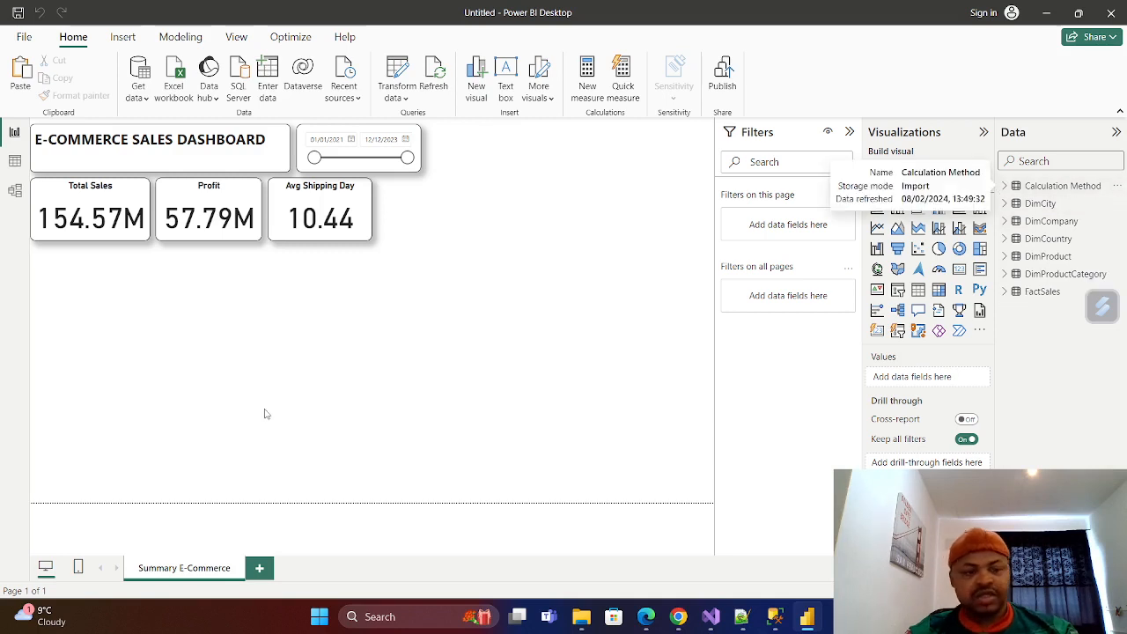
{"action": "left_click", "coordinate": [15, 161]}
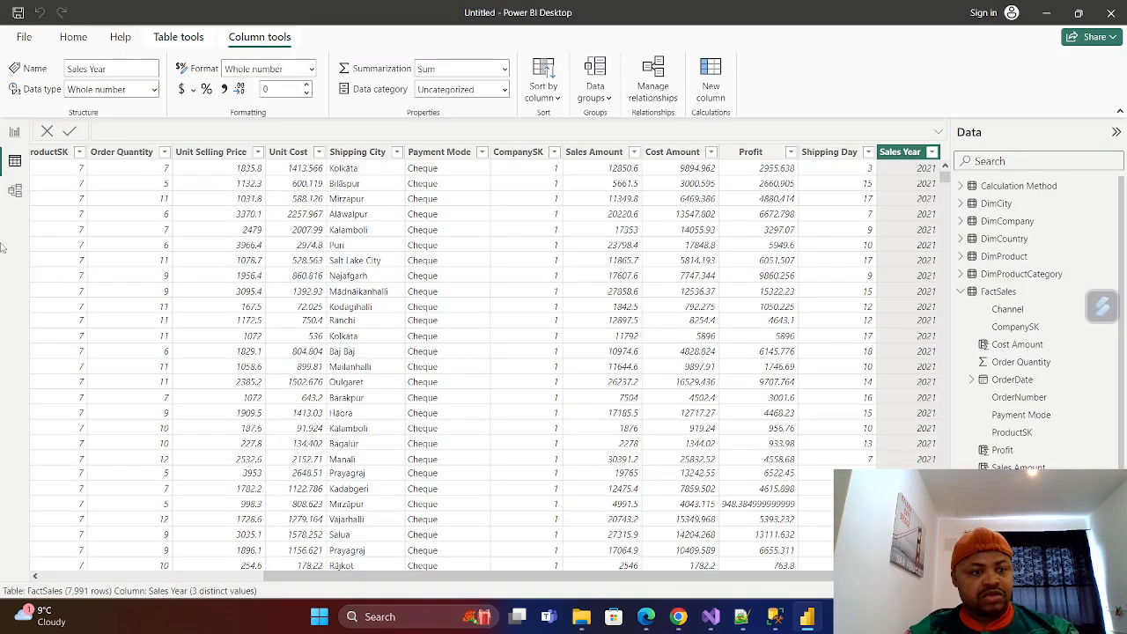
{"action": "left_click", "coordinate": [992, 191]}
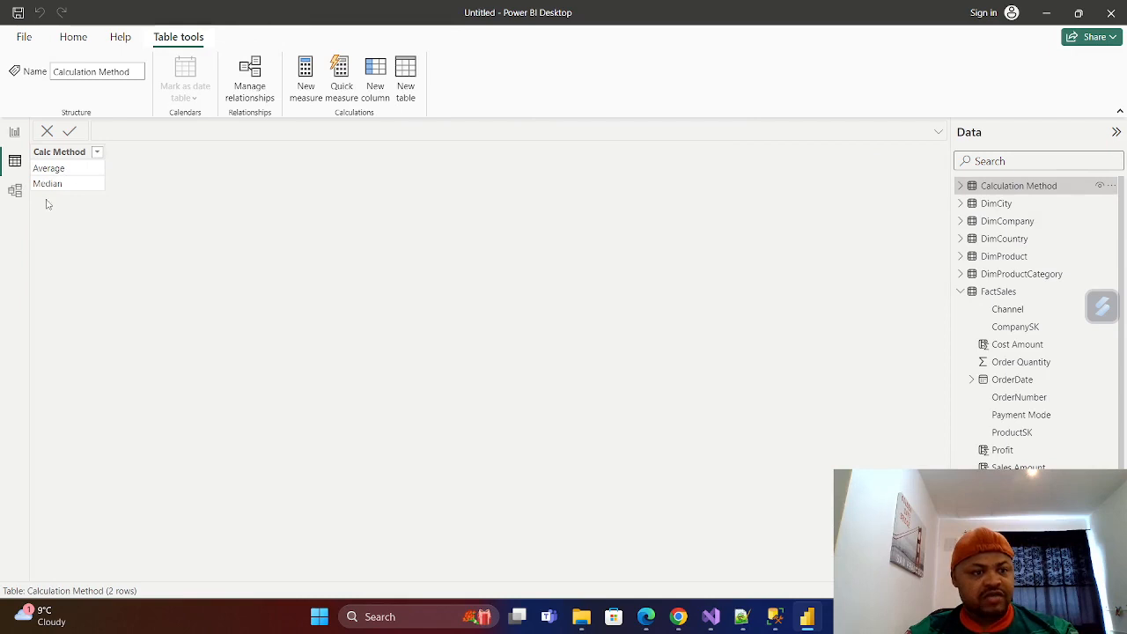
{"action": "left_click", "coordinate": [14, 132]}
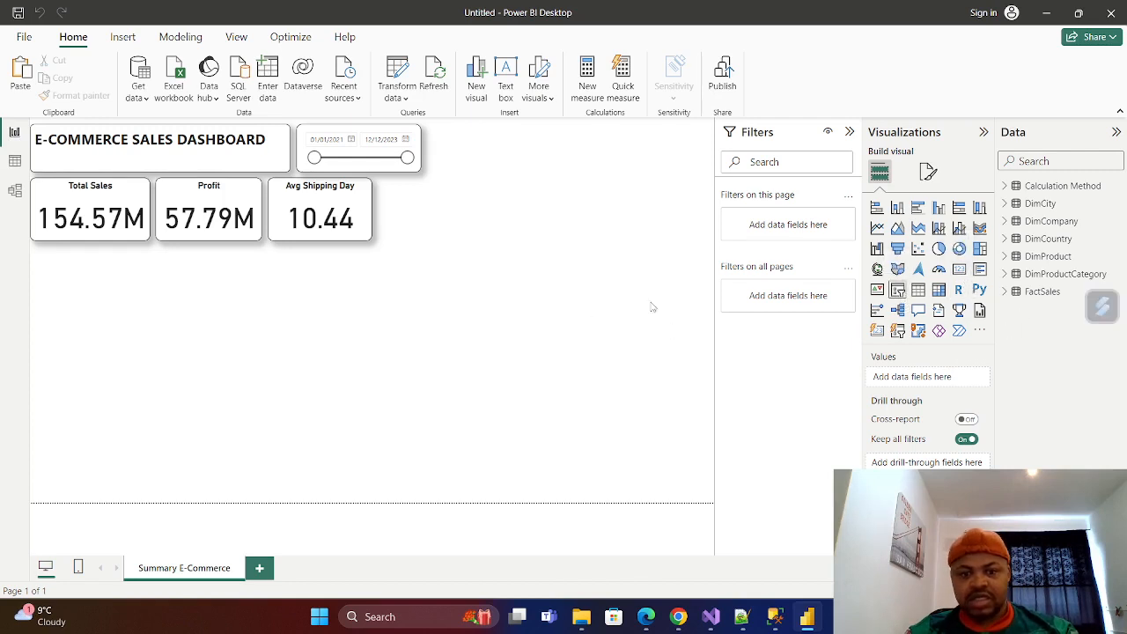
Add a slicer to the report page with the Calc Method field from the Calculation Method table.
{"action": "left_click", "coordinate": [900, 290]}
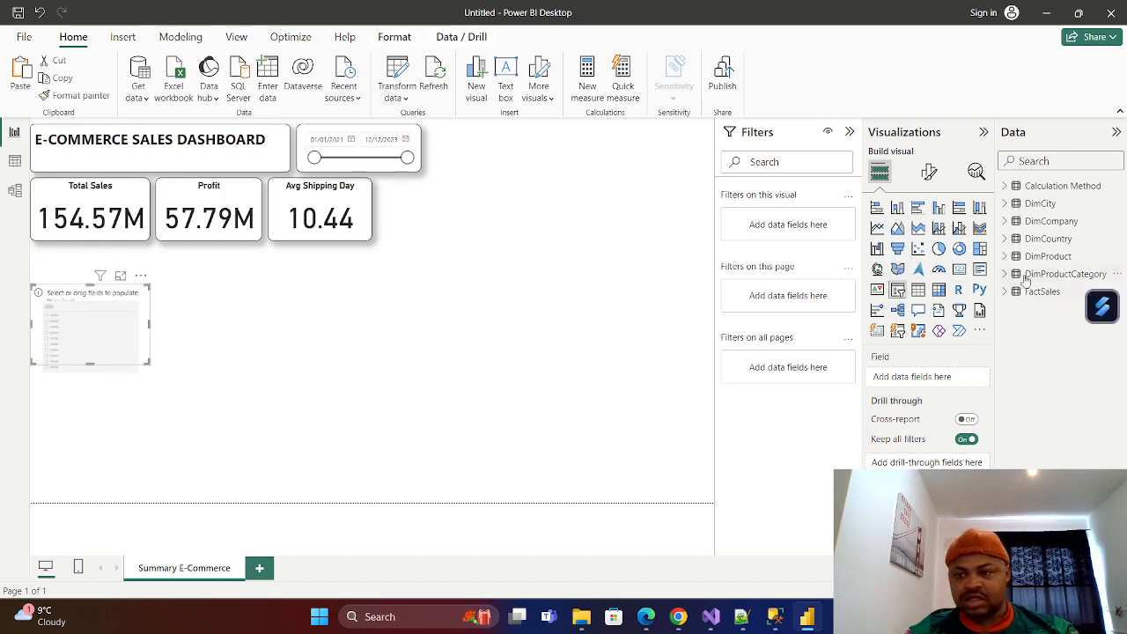
{"action": "left_click", "coordinate": [1006, 188]}
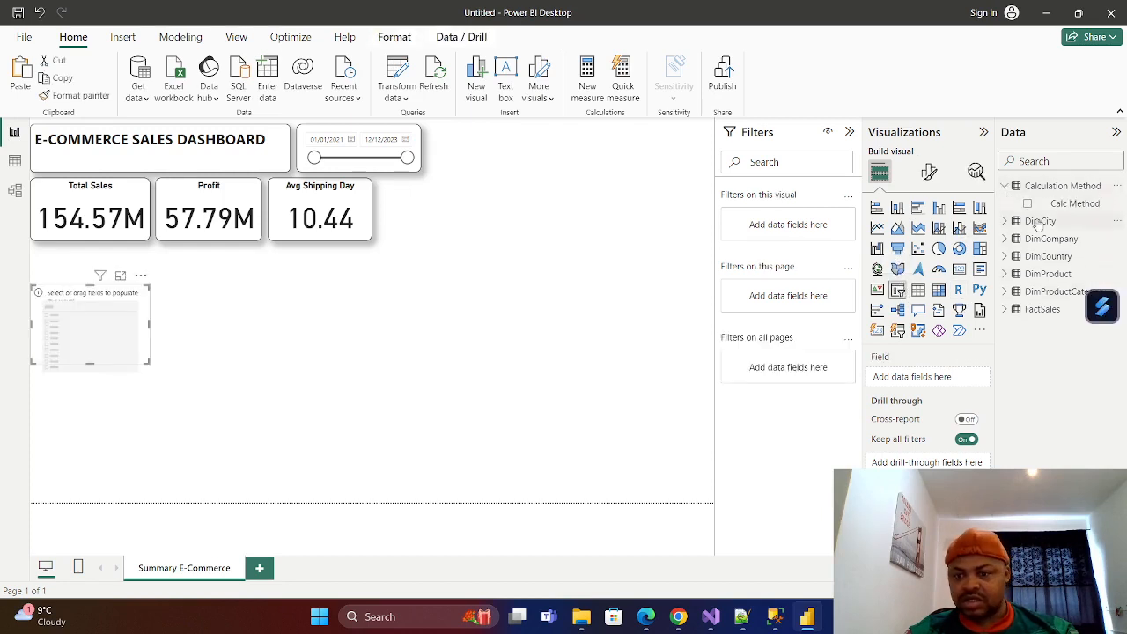
{"action": "left_click_drag", "start_coordinate": [1075, 203], "coordinate": [923, 377]}
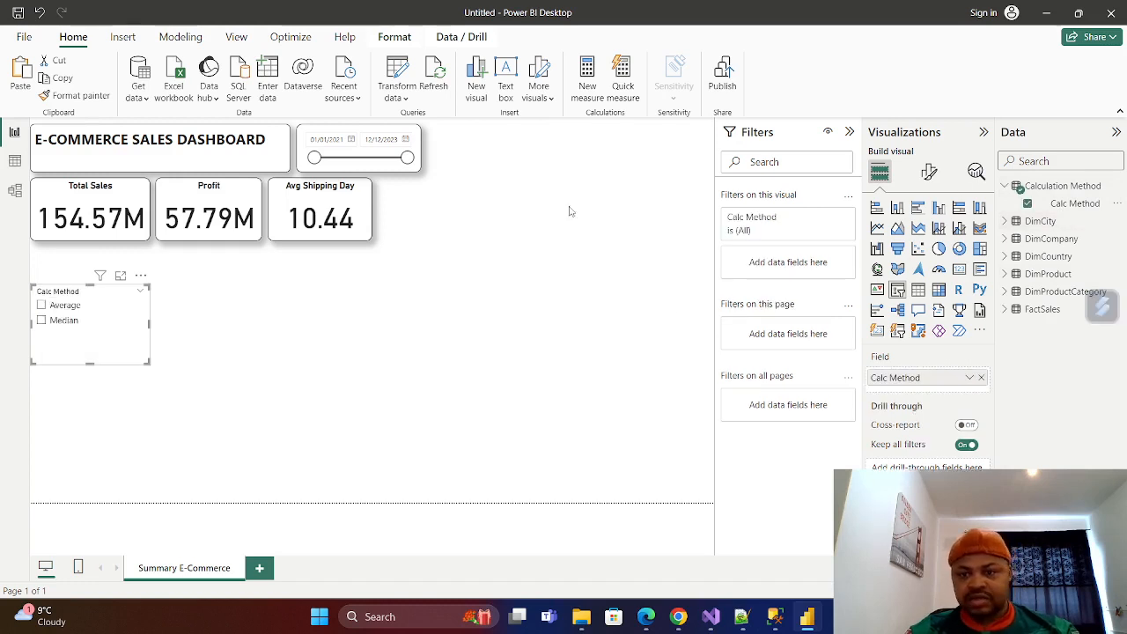
Set the Calc Method slicer's style to Tile, and switch its slicer header off and back on.
{"action": "left_click", "coordinate": [929, 172]}
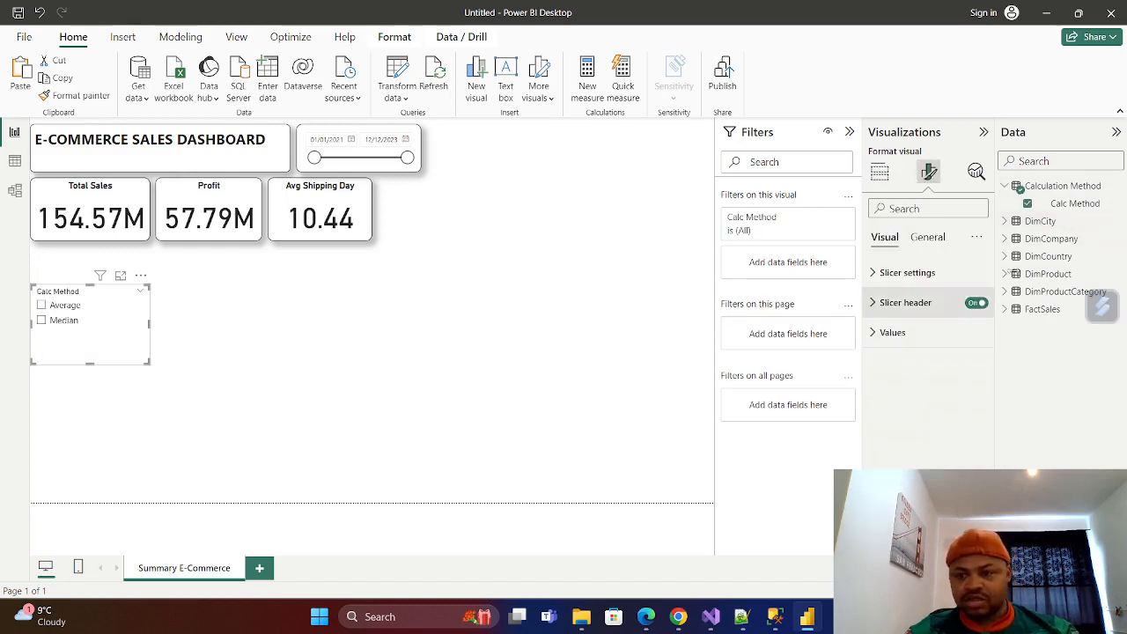
{"action": "left_click", "coordinate": [893, 278]}
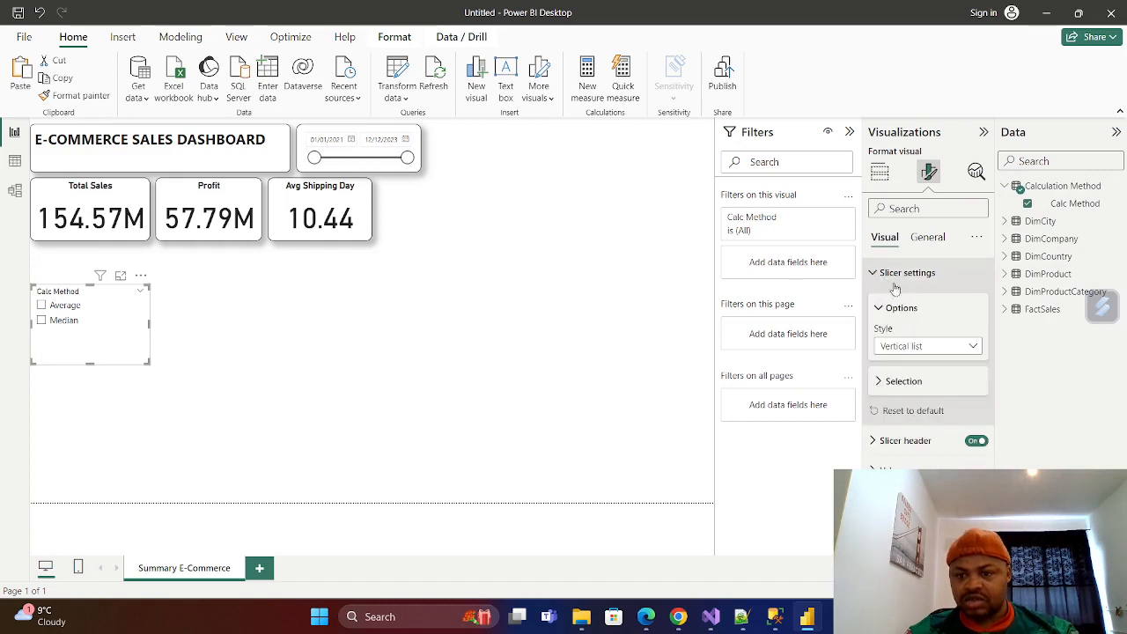
{"action": "left_click", "coordinate": [972, 347]}
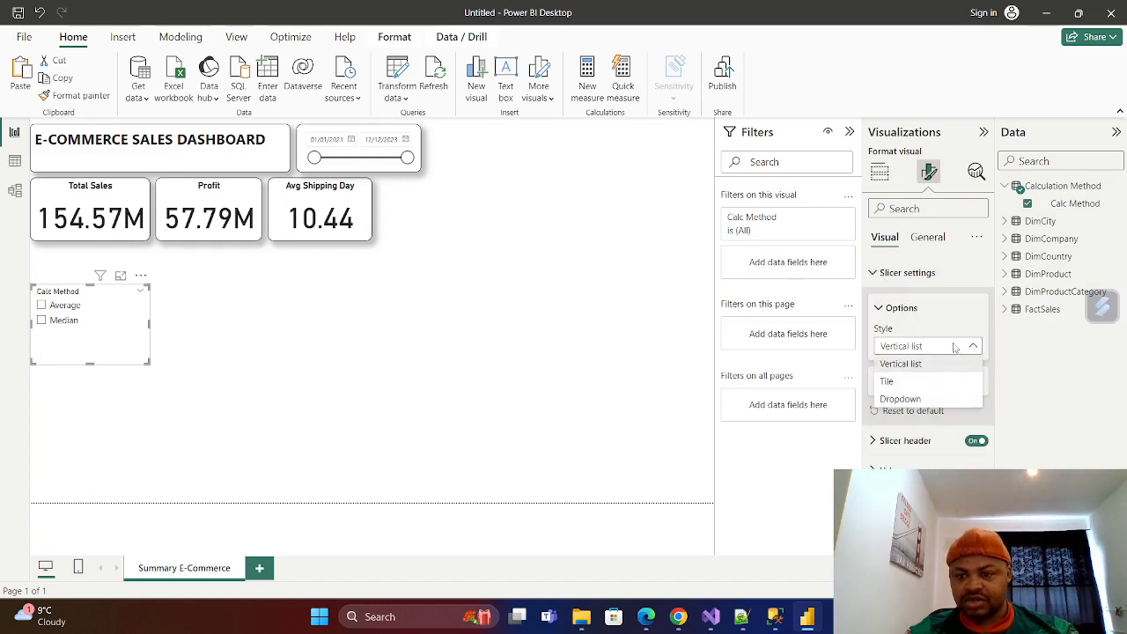
{"action": "left_click", "coordinate": [891, 382]}
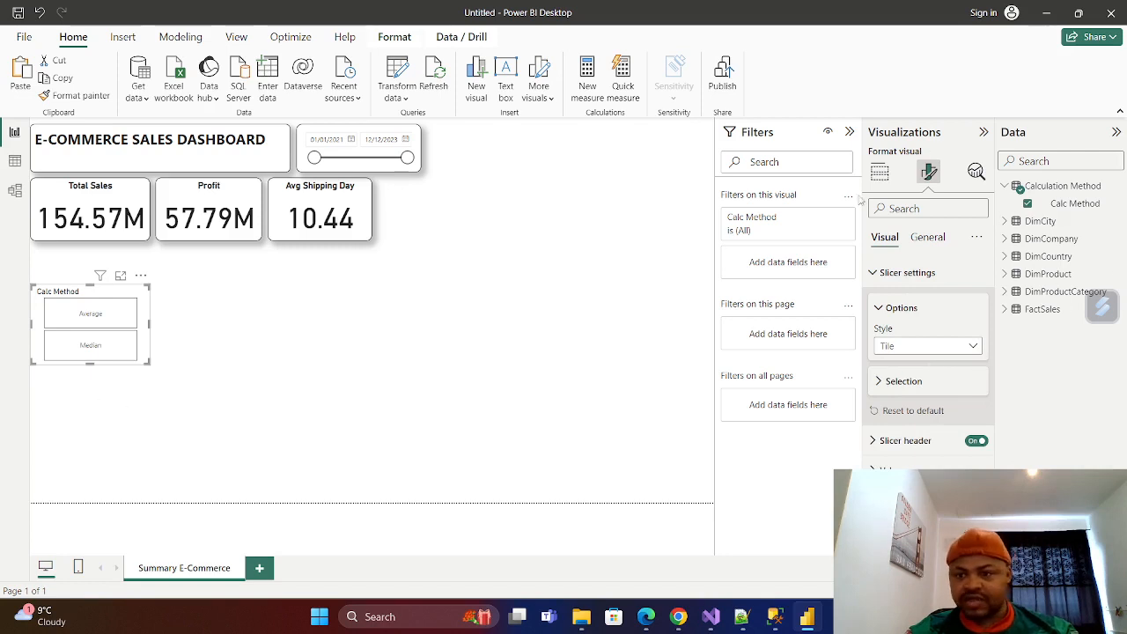
{"action": "left_click", "coordinate": [873, 275]}
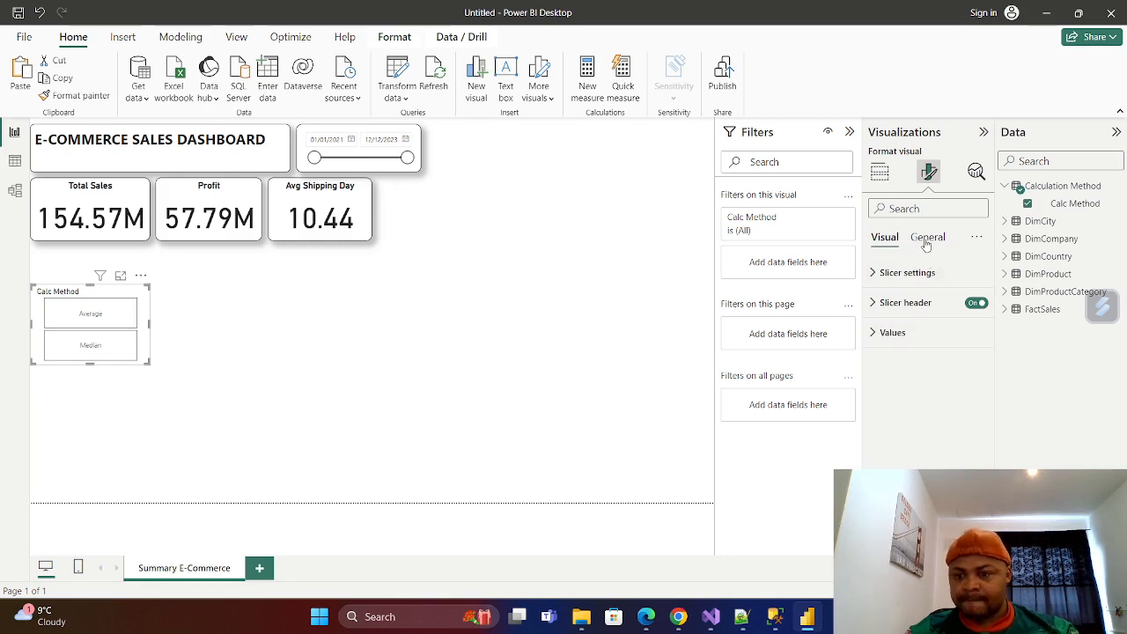
{"action": "left_click", "coordinate": [974, 302]}
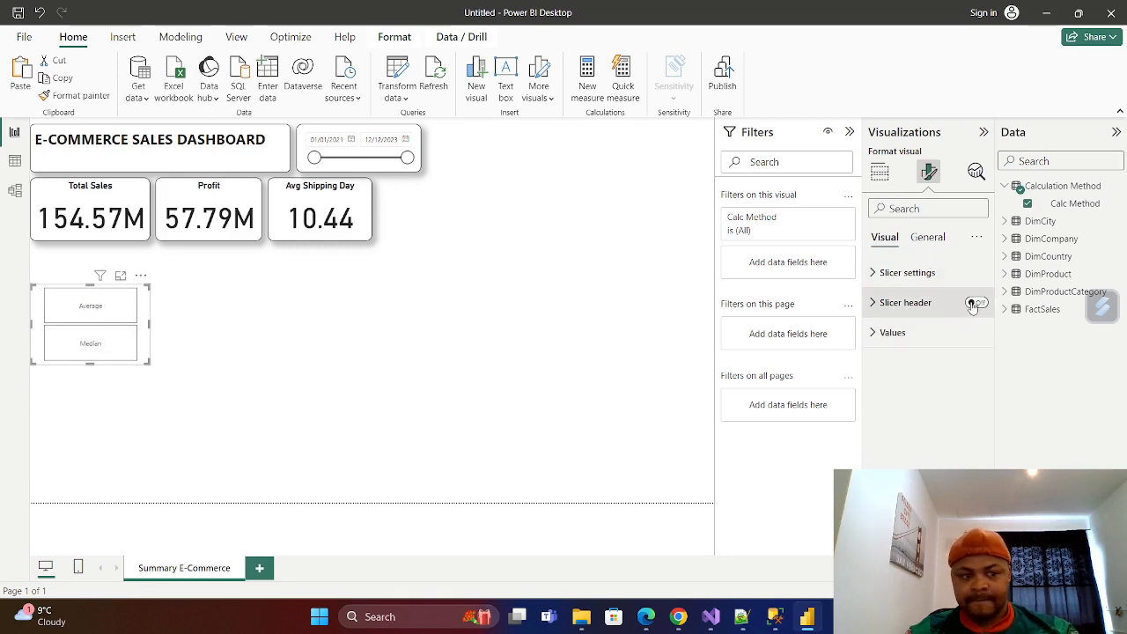
{"action": "left_click", "coordinate": [974, 303]}
Give the Calc Method slicer a visual border with 11 px rounded corners and a shadow.
{"action": "left_click", "coordinate": [927, 238]}
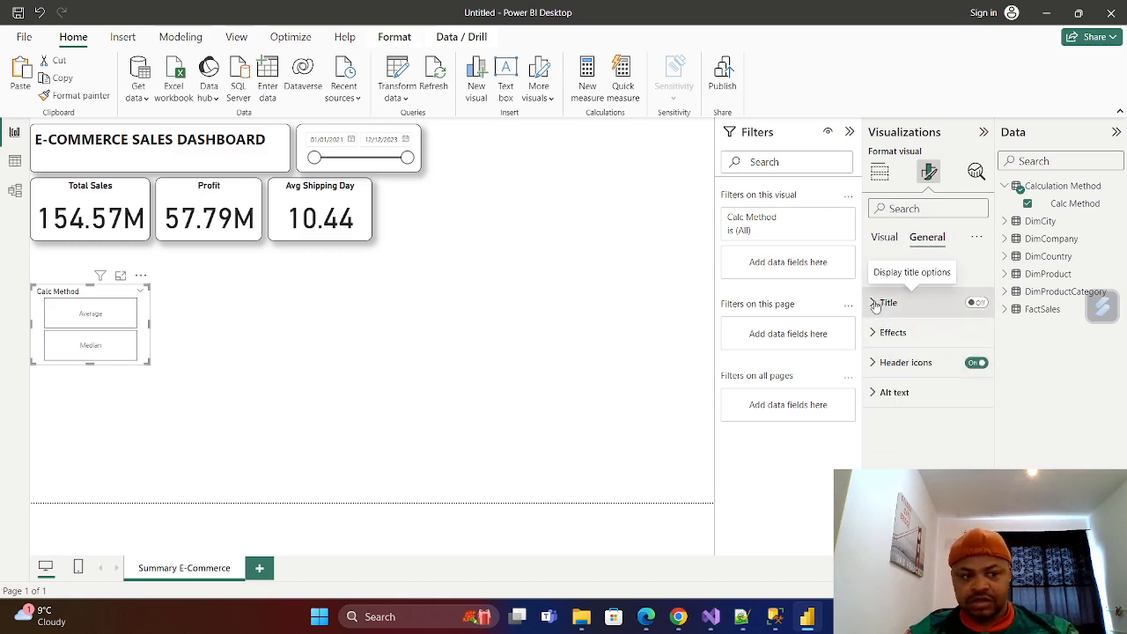
{"action": "left_click", "coordinate": [874, 333]}
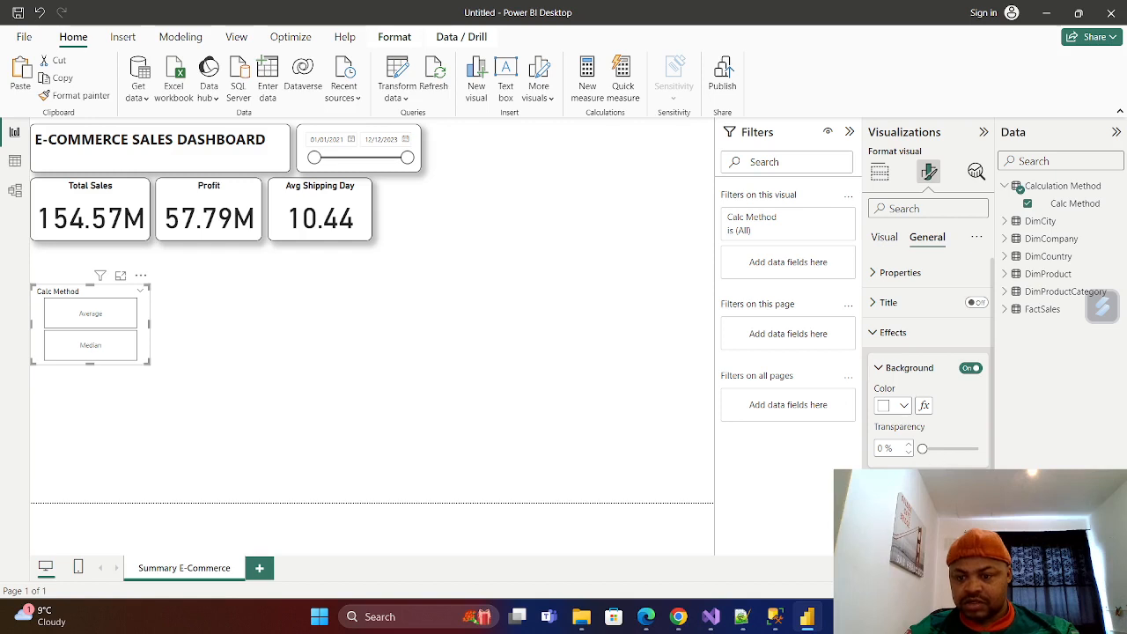
{"action": "scroll", "coordinate": [963, 371], "scroll_direction": "down", "scroll_amount": 3}
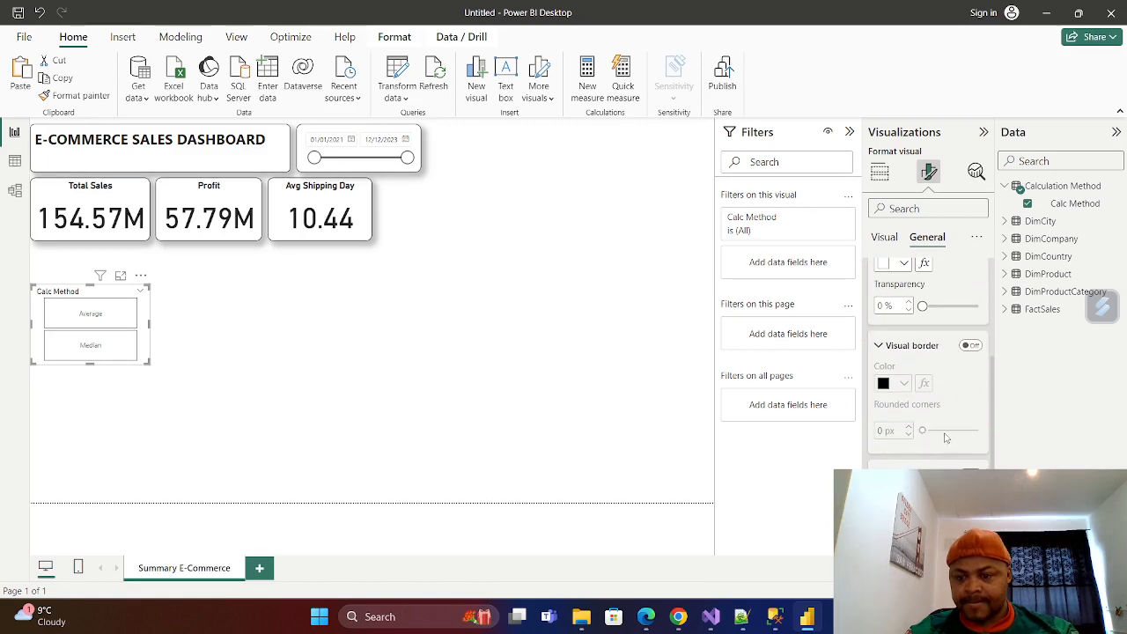
{"action": "left_click", "coordinate": [970, 345]}
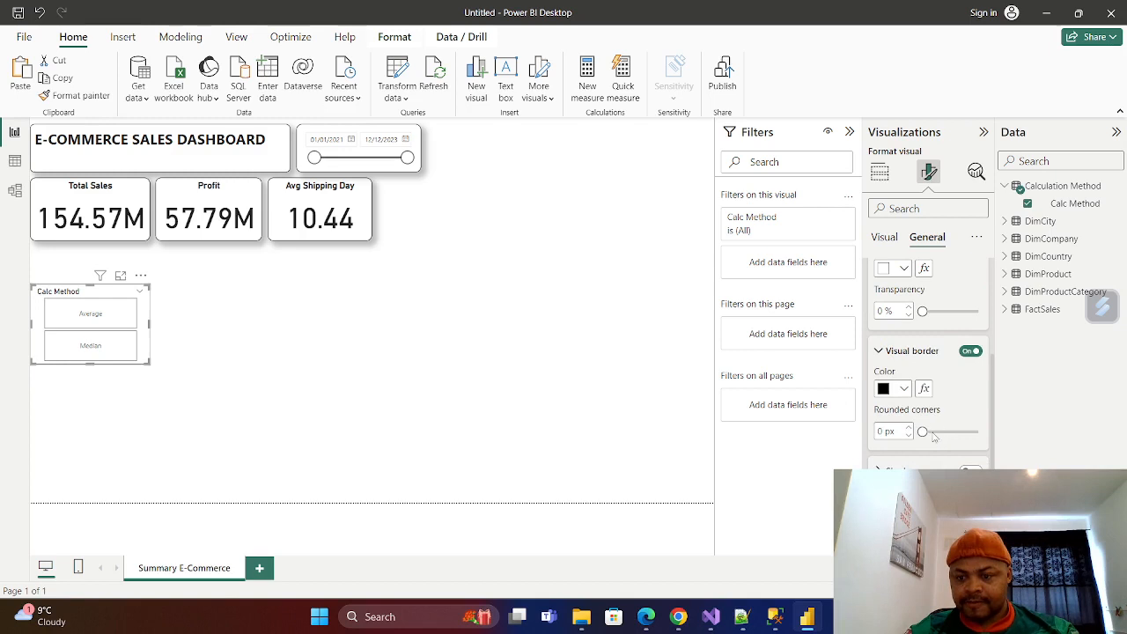
{"action": "left_click", "coordinate": [932, 431]}
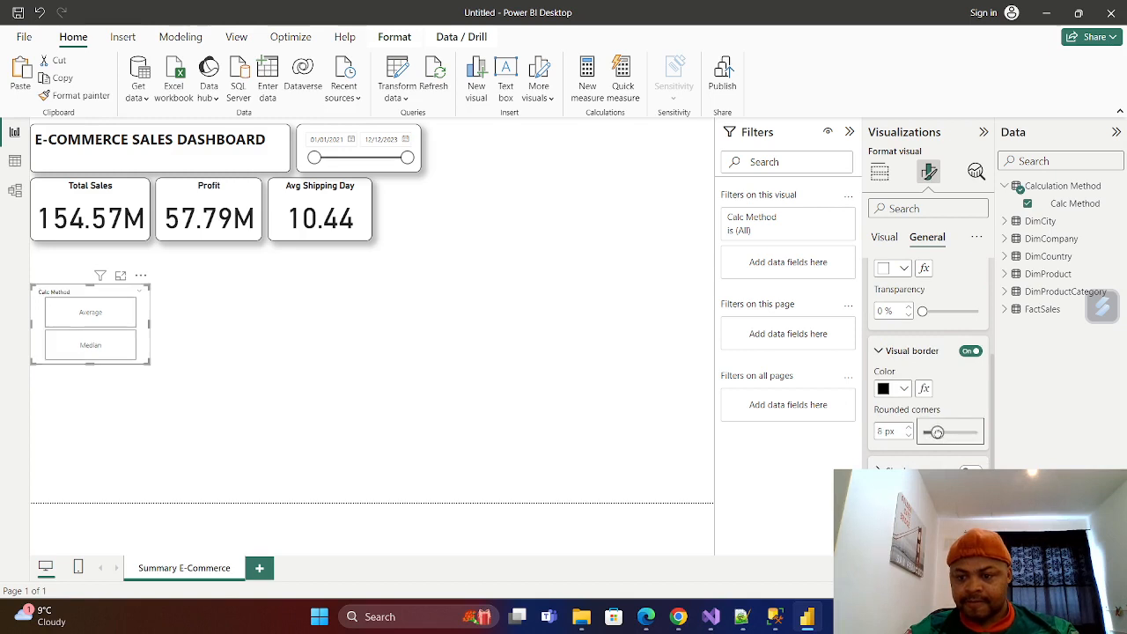
{"action": "left_click_drag", "start_coordinate": [932, 433], "coordinate": [942, 431]}
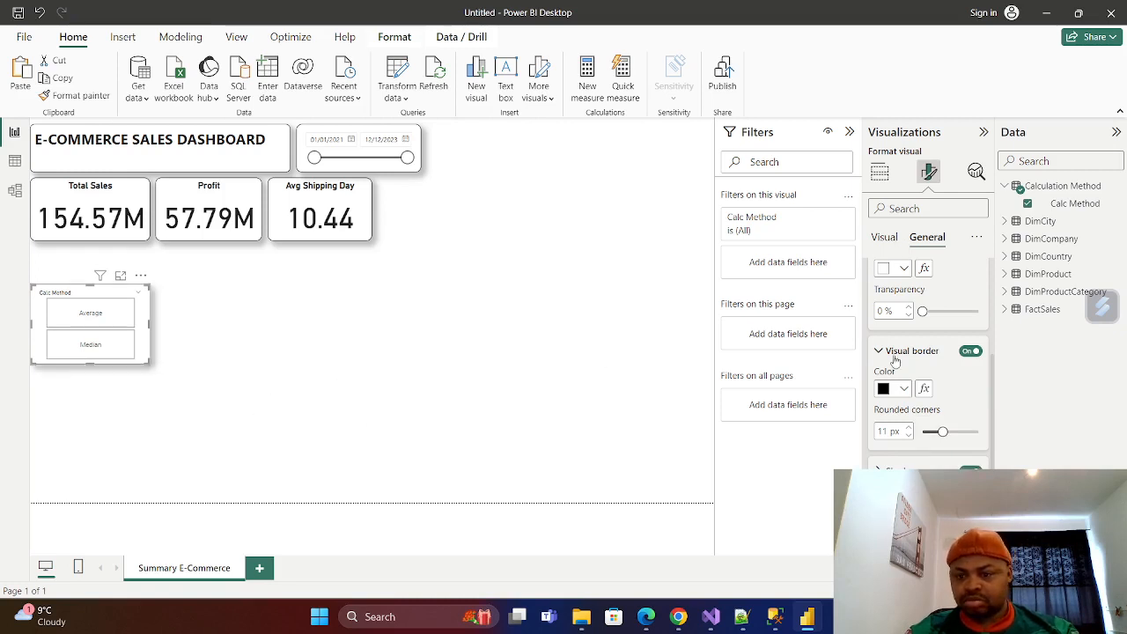
{"action": "scroll", "coordinate": [899, 356], "scroll_direction": "up", "scroll_amount": 3}
{"action": "left_click", "coordinate": [876, 332]}
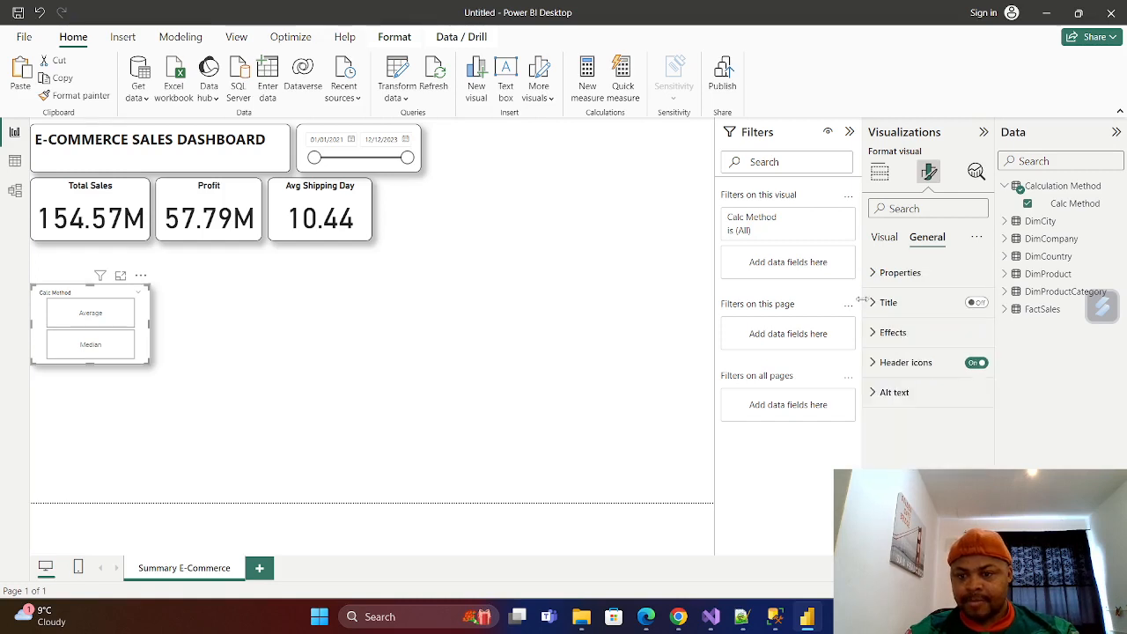
Turn on the Calc Method slicer's title and set its text to Interaction Process.
{"action": "left_click", "coordinate": [874, 303]}
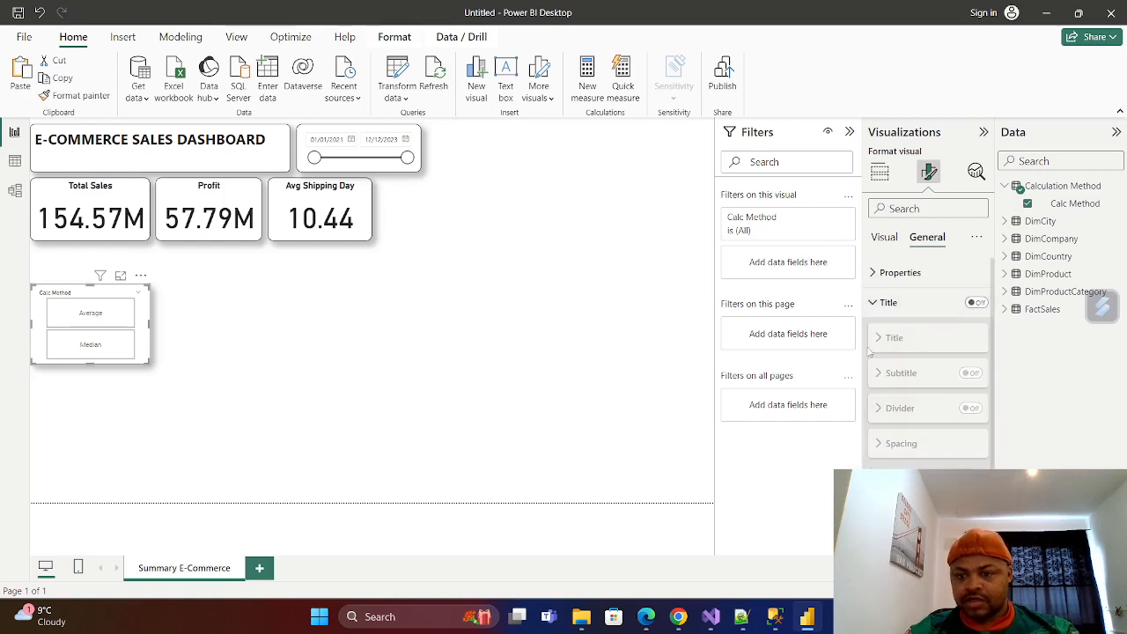
{"action": "left_click", "coordinate": [976, 302]}
{"action": "left_click", "coordinate": [912, 375]}
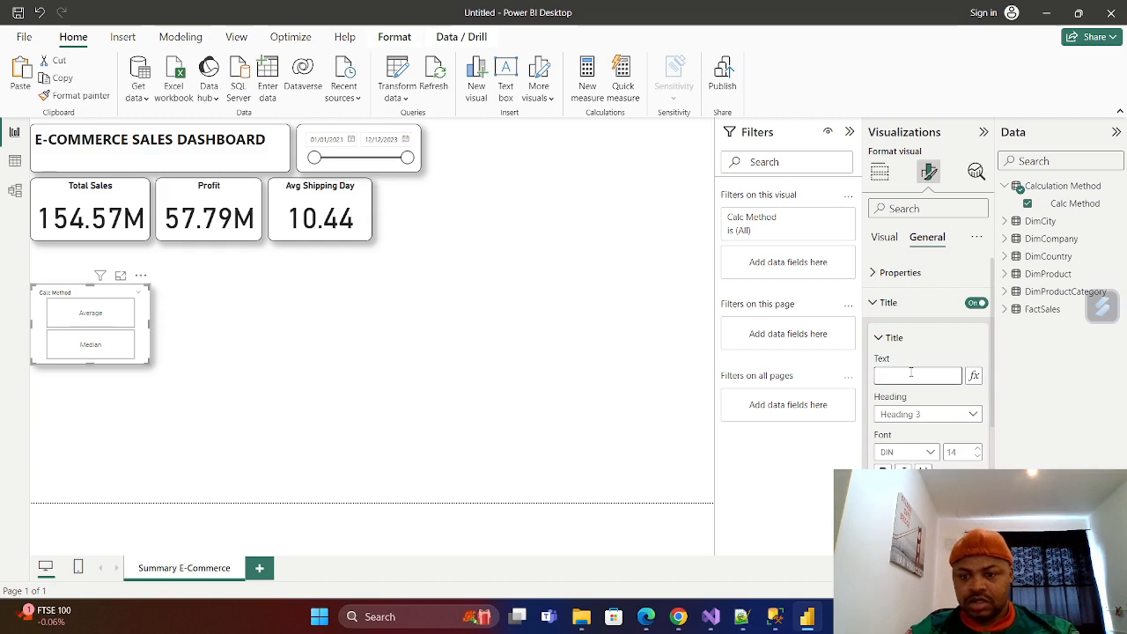
{"action": "type", "text": "Inter"}
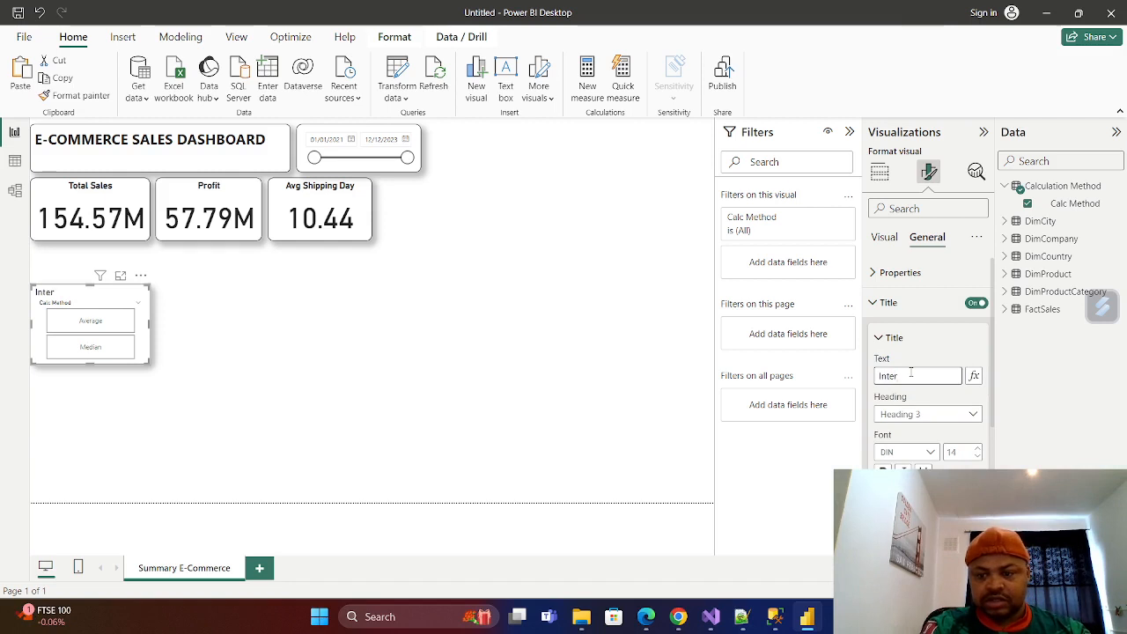
{"action": "type", "text": "act"}
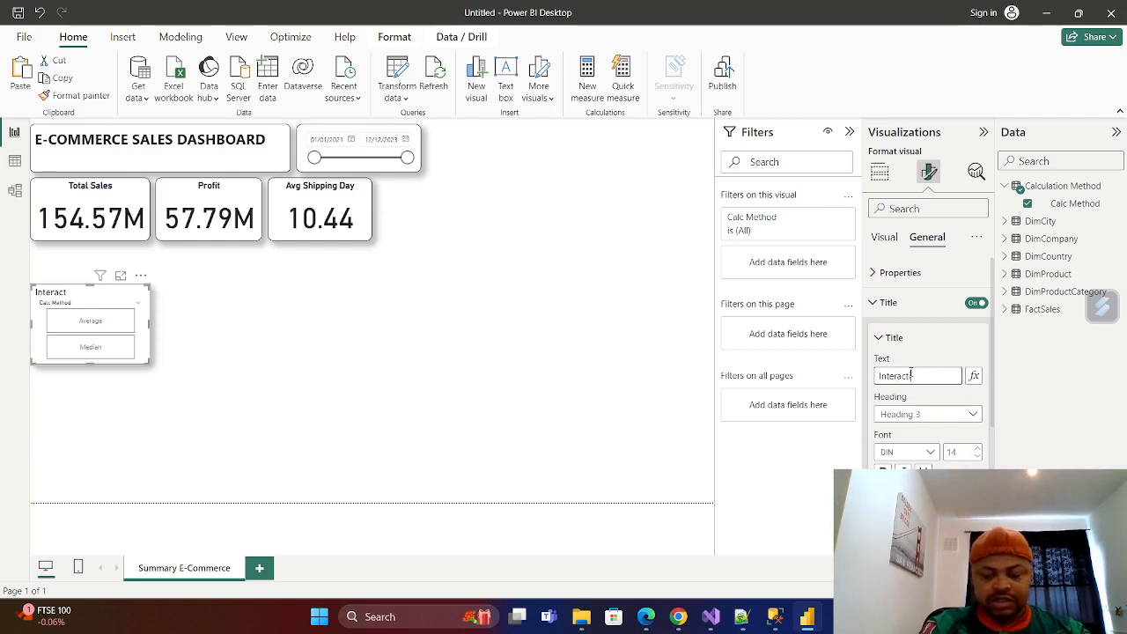
{"action": "type", "text": "ii"}
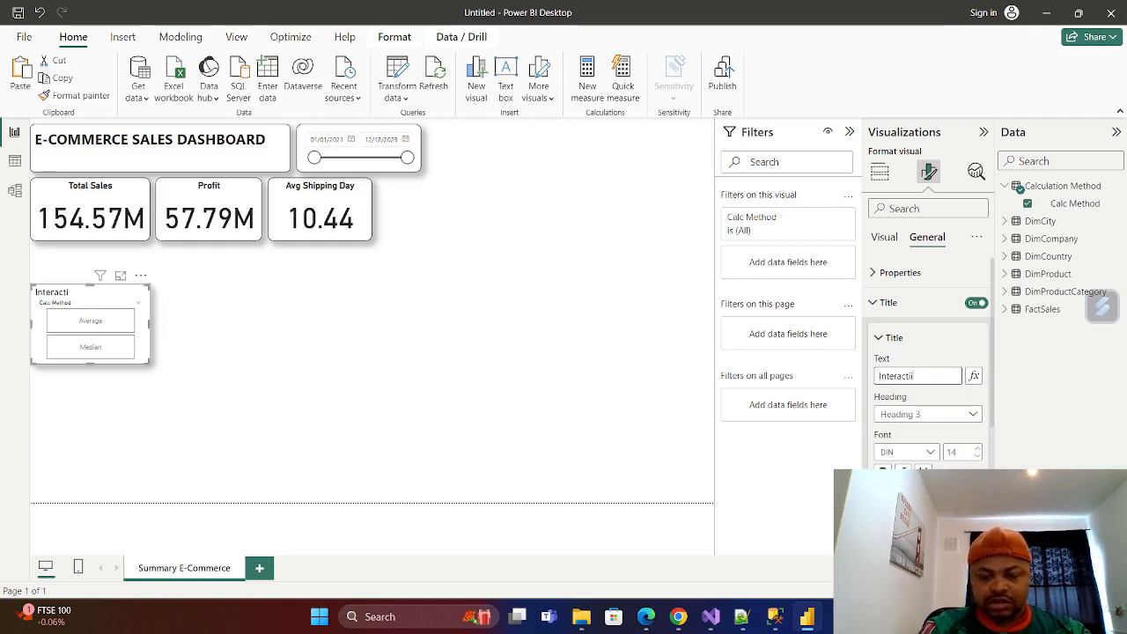
{"action": "type", "text": "n"}
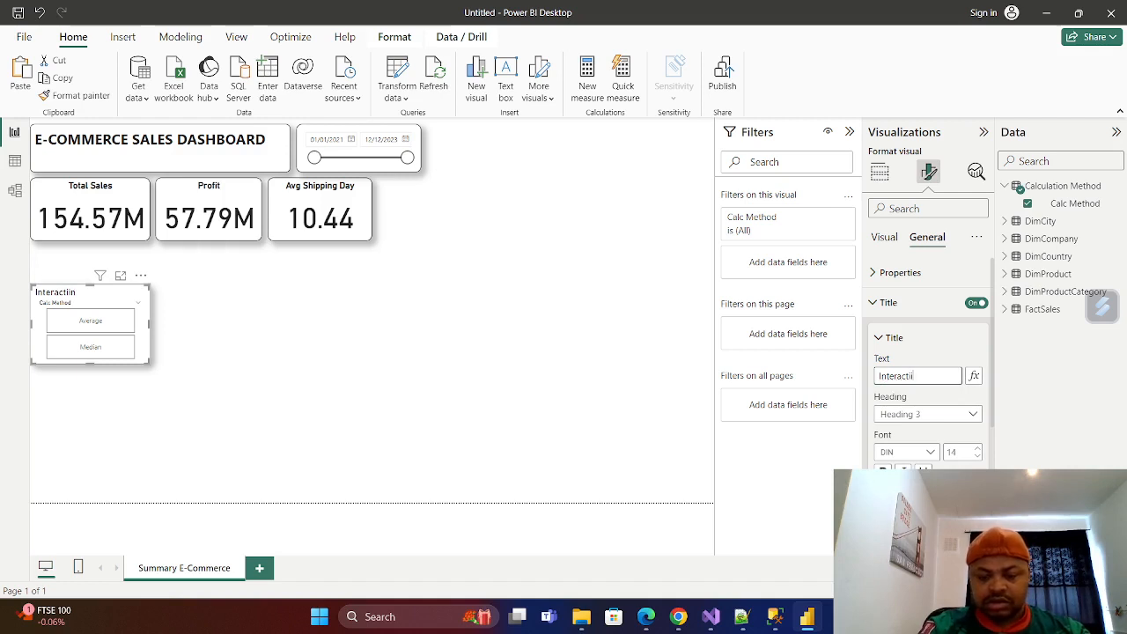
{"action": "key", "text": "BackSpace"}
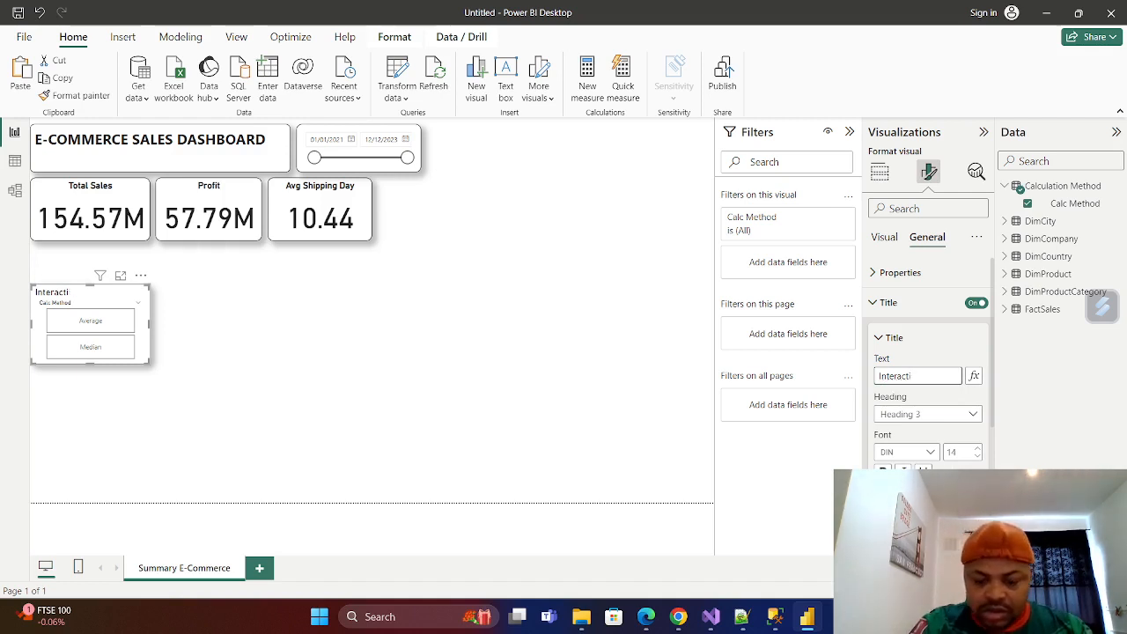
{"action": "type", "text": "on "}
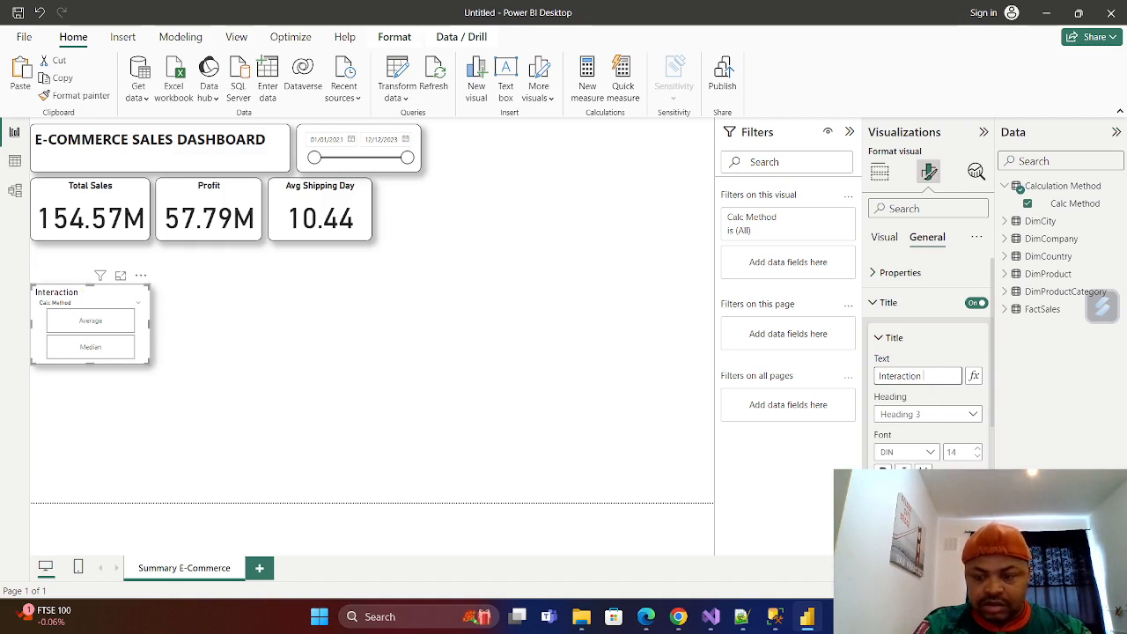
{"action": "type", "text": "DProces"}
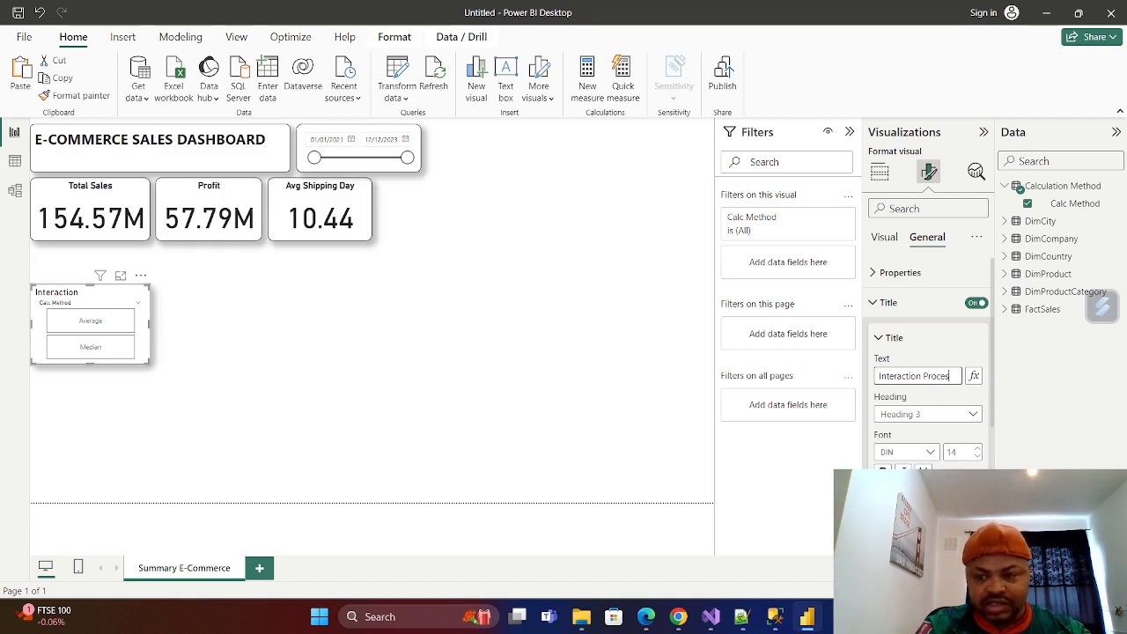
{"action": "type", "text": "s"}
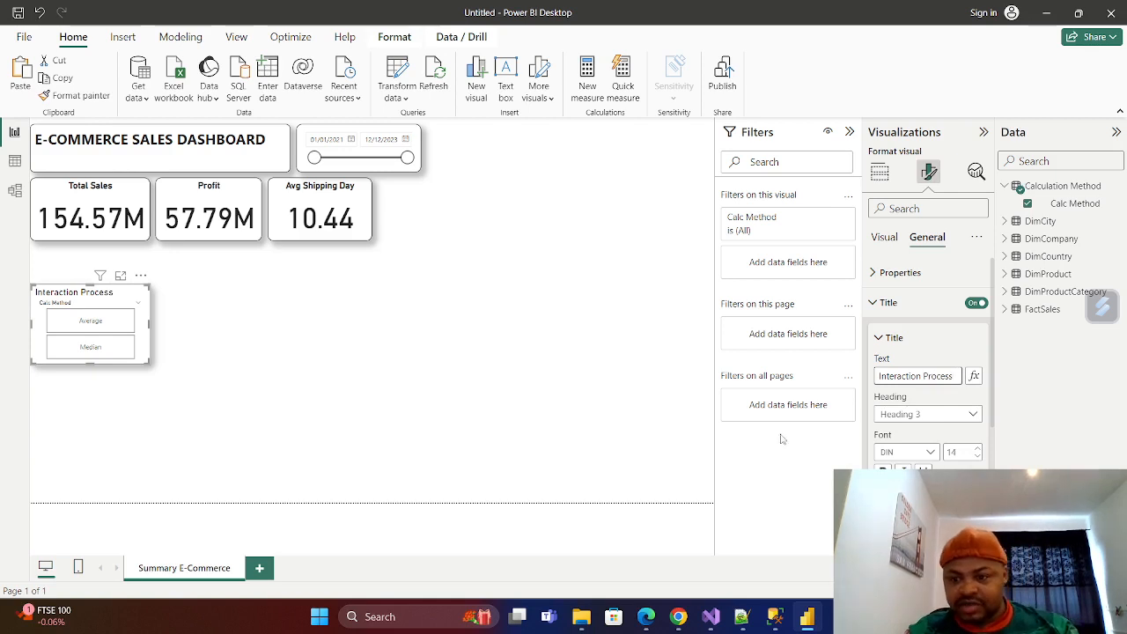
Make the Interaction Process title bold and center it horizontally.
{"action": "left_click", "coordinate": [883, 472]}
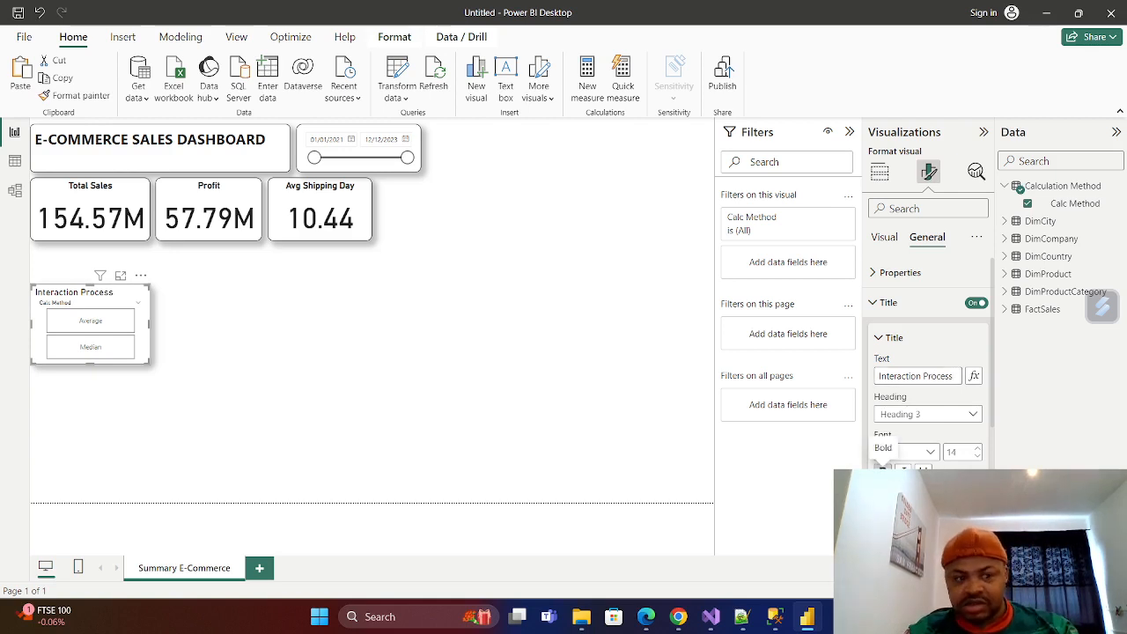
{"action": "scroll", "coordinate": [894, 458], "scroll_direction": "down", "scroll_amount": 2}
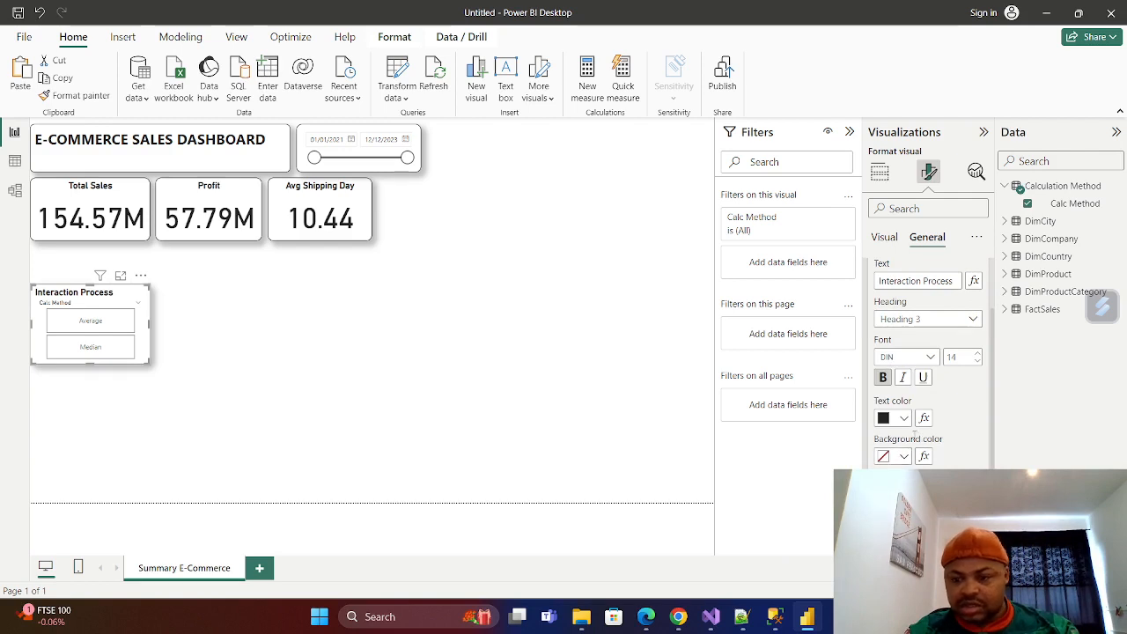
{"action": "left_click", "coordinate": [903, 494]}
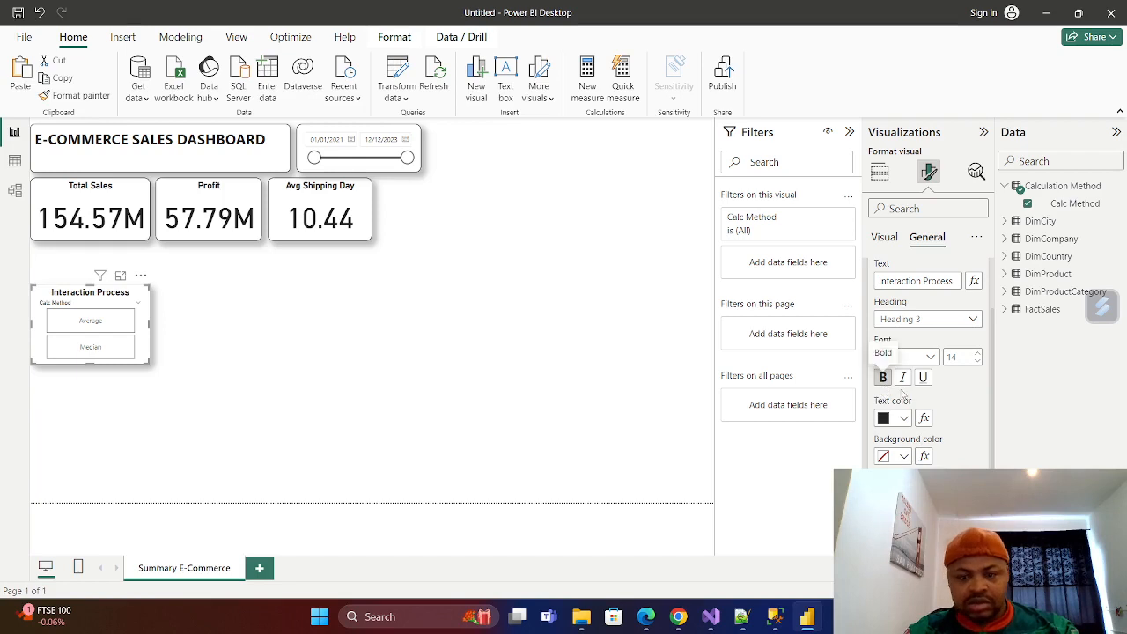
{"action": "scroll", "coordinate": [880, 256], "scroll_direction": "up", "scroll_amount": 2}
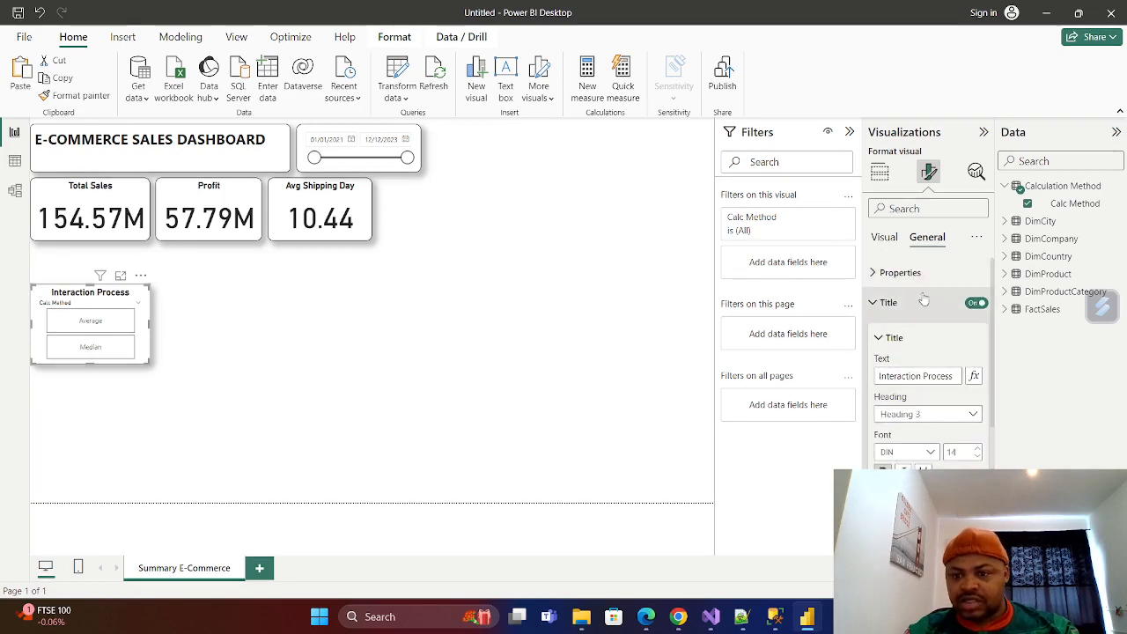
{"action": "left_click", "coordinate": [877, 303]}
Turn off the Calc Method slicer's header and reduce the slicer's height so the Average and Median tiles sit side by side.
{"action": "left_click", "coordinate": [884, 238]}
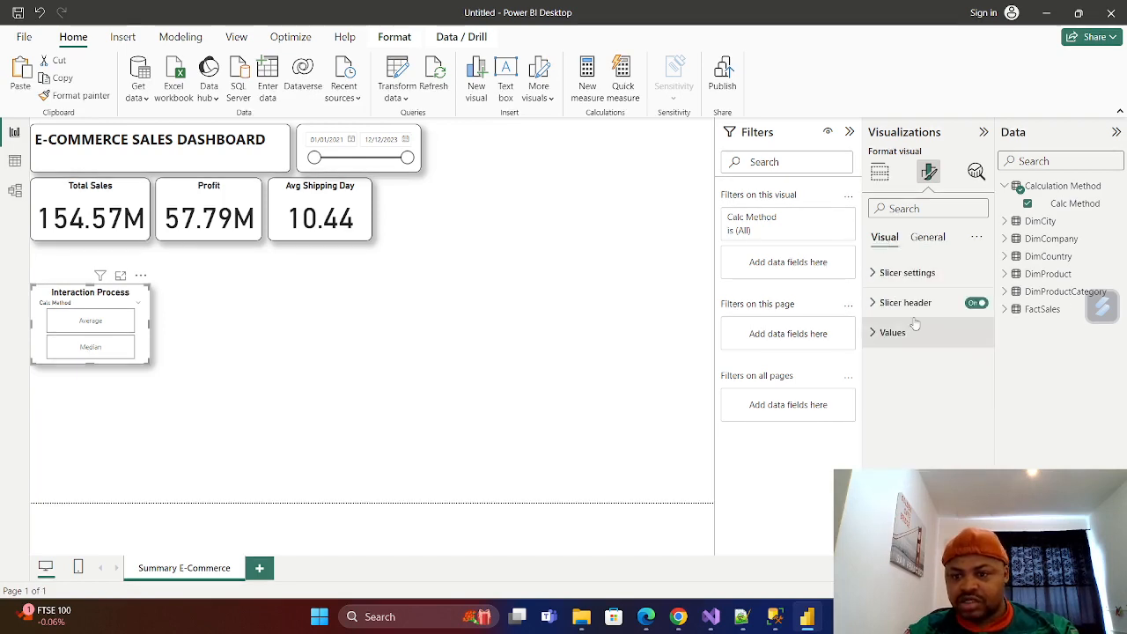
{"action": "left_click", "coordinate": [975, 303]}
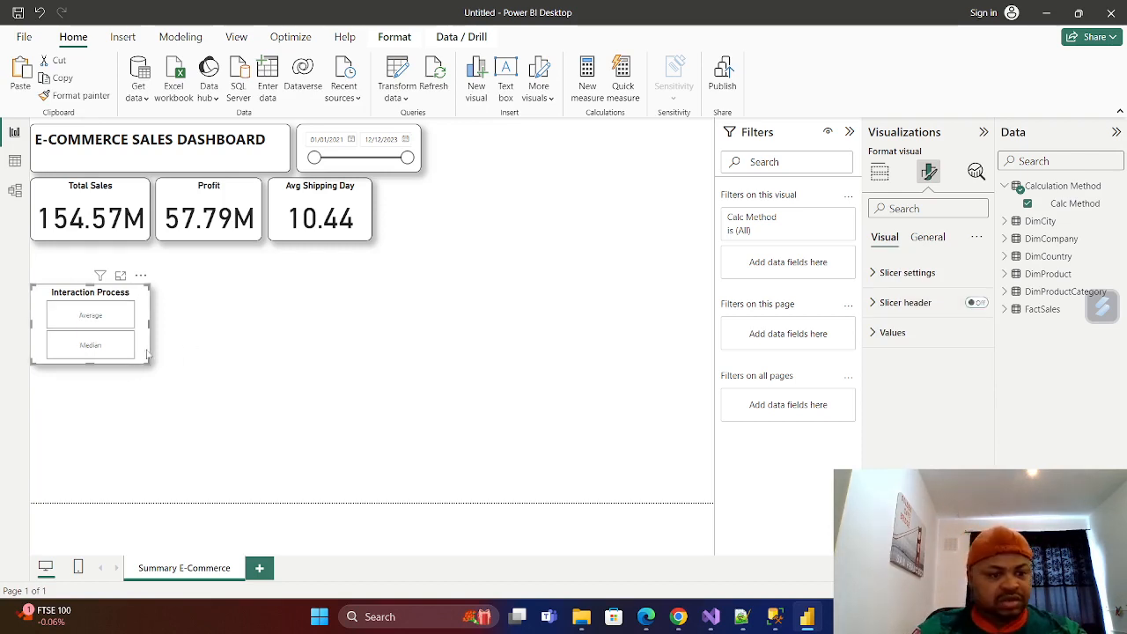
{"action": "left_click_drag", "start_coordinate": [91, 359], "coordinate": [92, 341]}
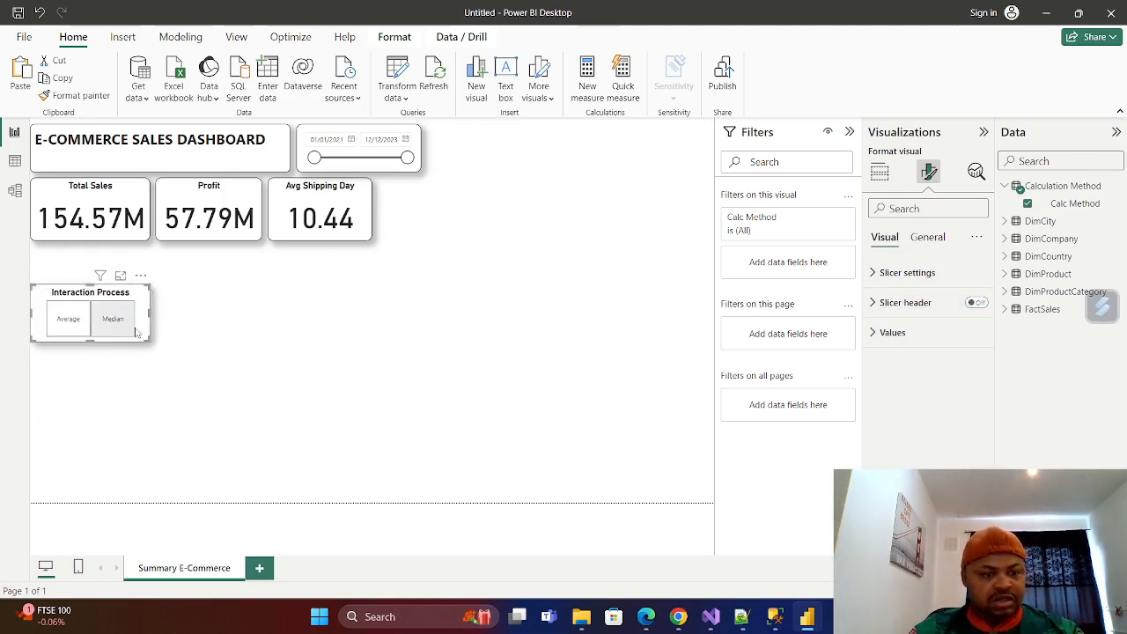
Widen and flatten the Interaction Process slicer and place it near the page's right edge, bottom-aligned with the KPI cards.
{"action": "left_click_drag", "start_coordinate": [151, 317], "coordinate": [695, 194]}
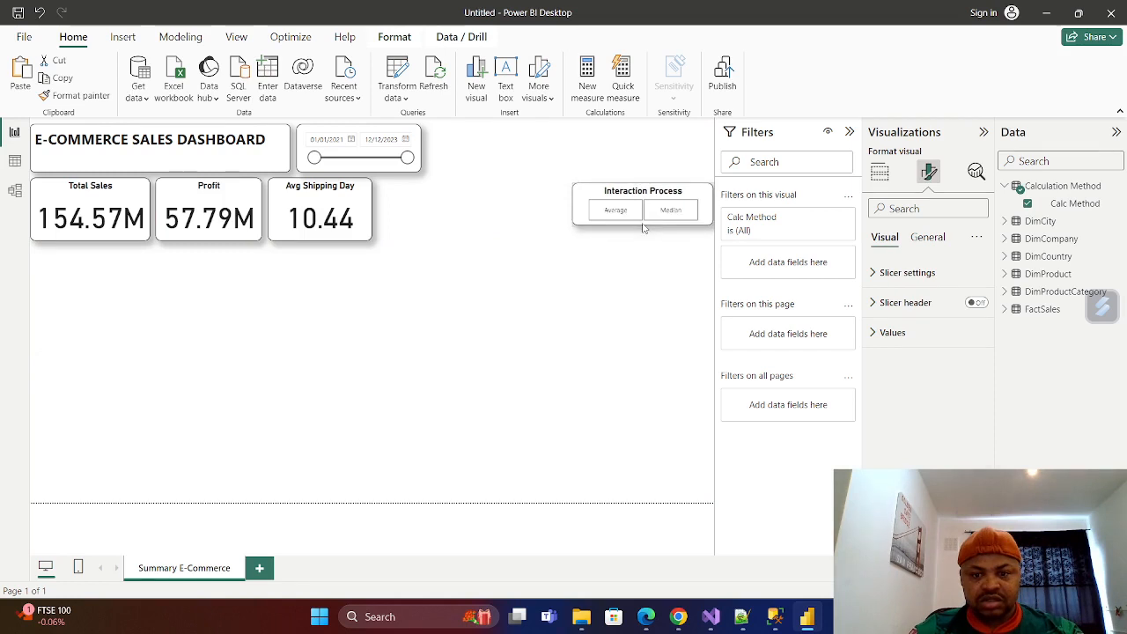
{"action": "left_click_drag", "start_coordinate": [643, 240], "coordinate": [689, 214]}
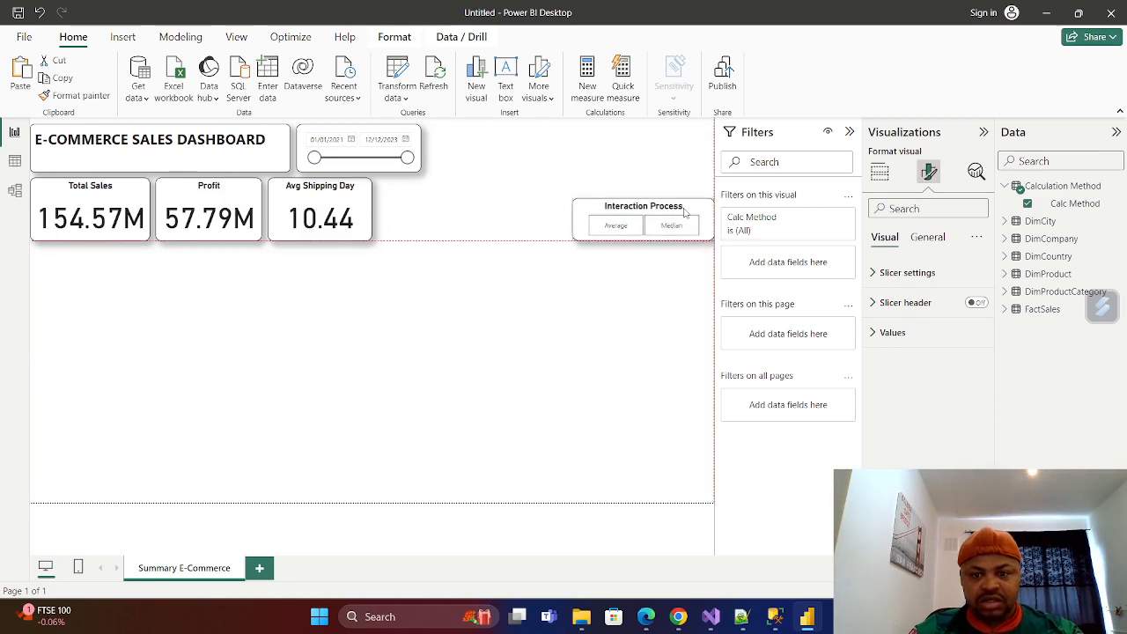
{"action": "left_click", "coordinate": [617, 410]}
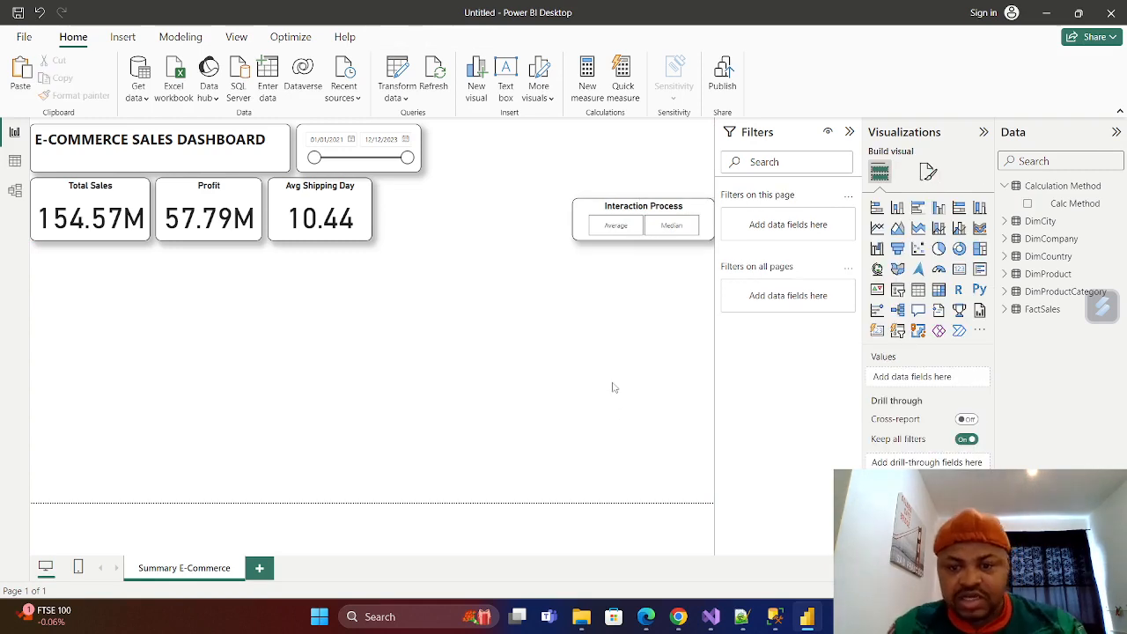
{"action": "left_click_drag", "start_coordinate": [689, 212], "coordinate": [682, 212]}
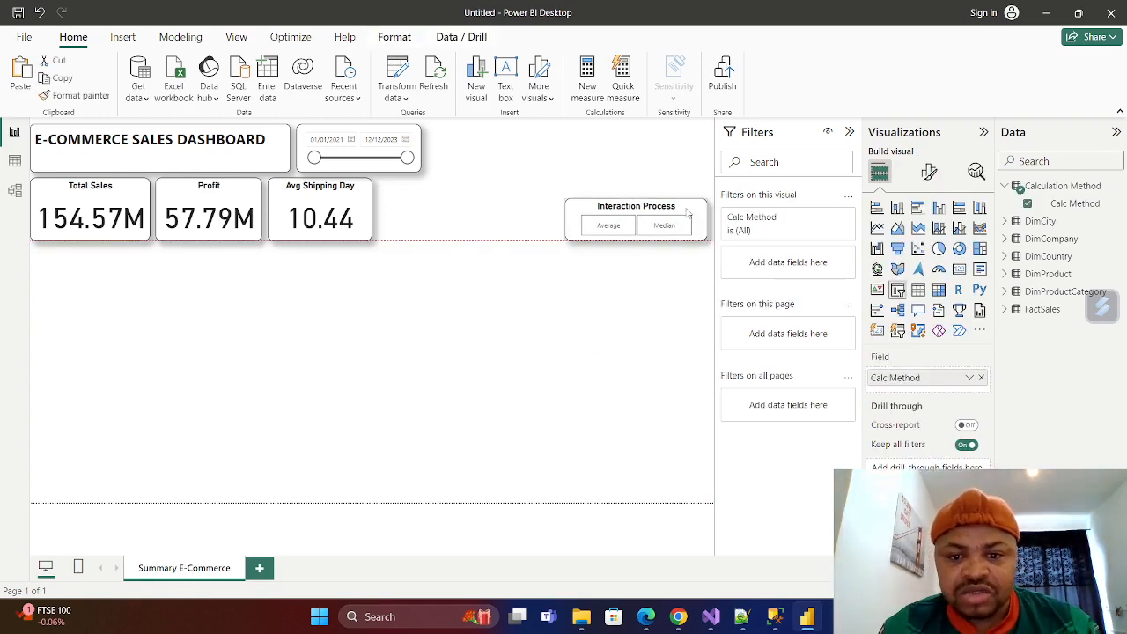
{"action": "left_click", "coordinate": [586, 325]}
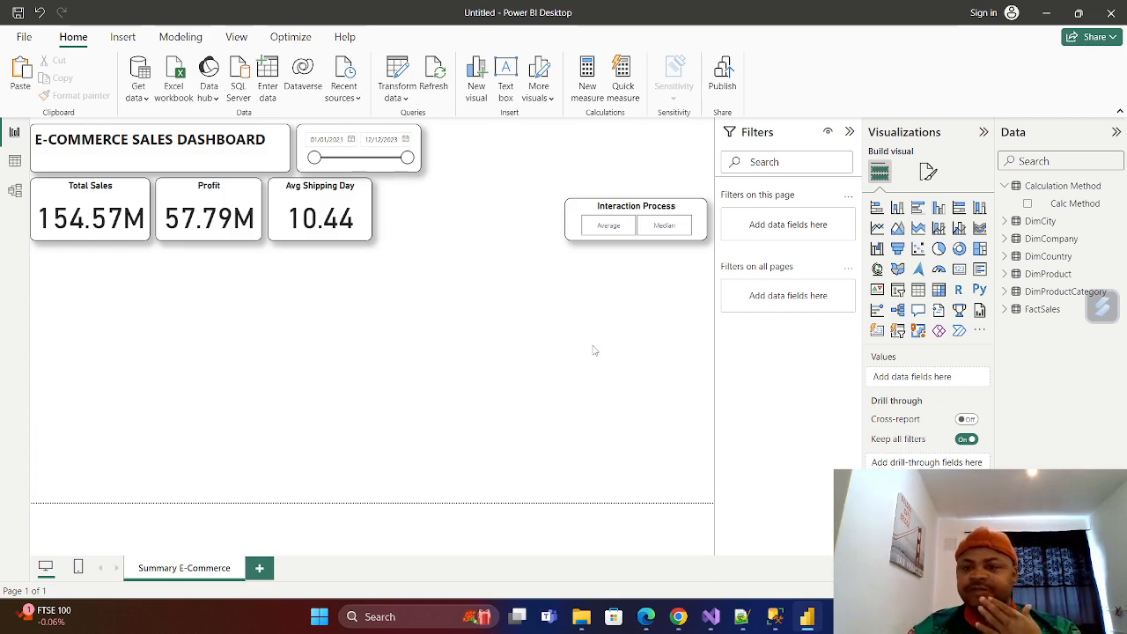
Collapse the Calculation Method table's fields and create a new measure in the FactSales table.
{"action": "left_click", "coordinate": [1006, 187]}
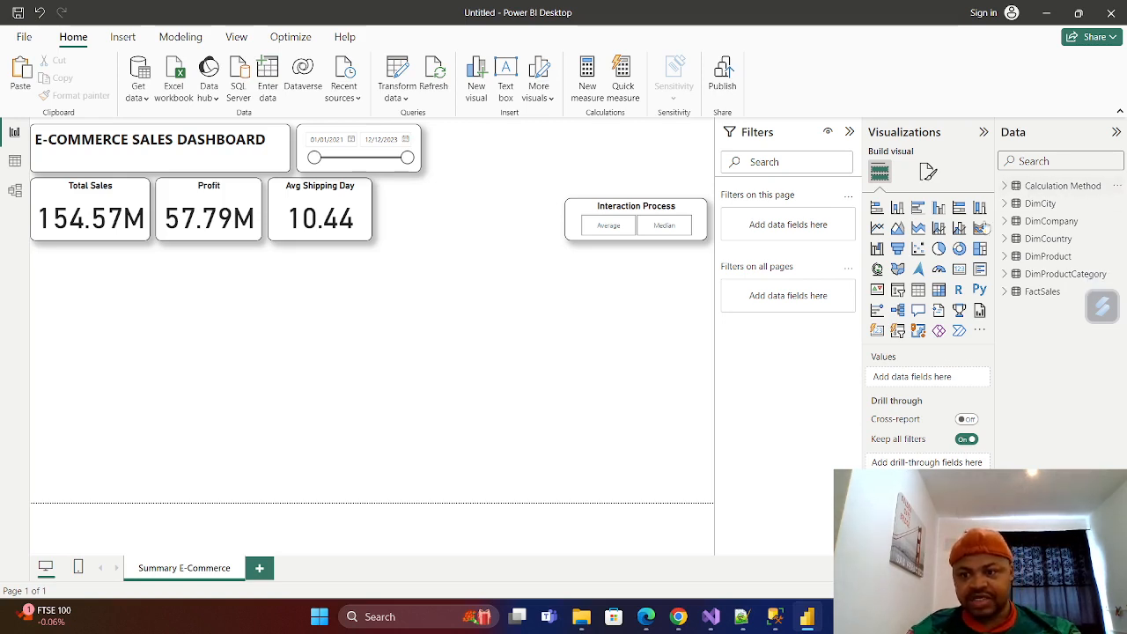
{"action": "left_click", "coordinate": [1011, 291]}
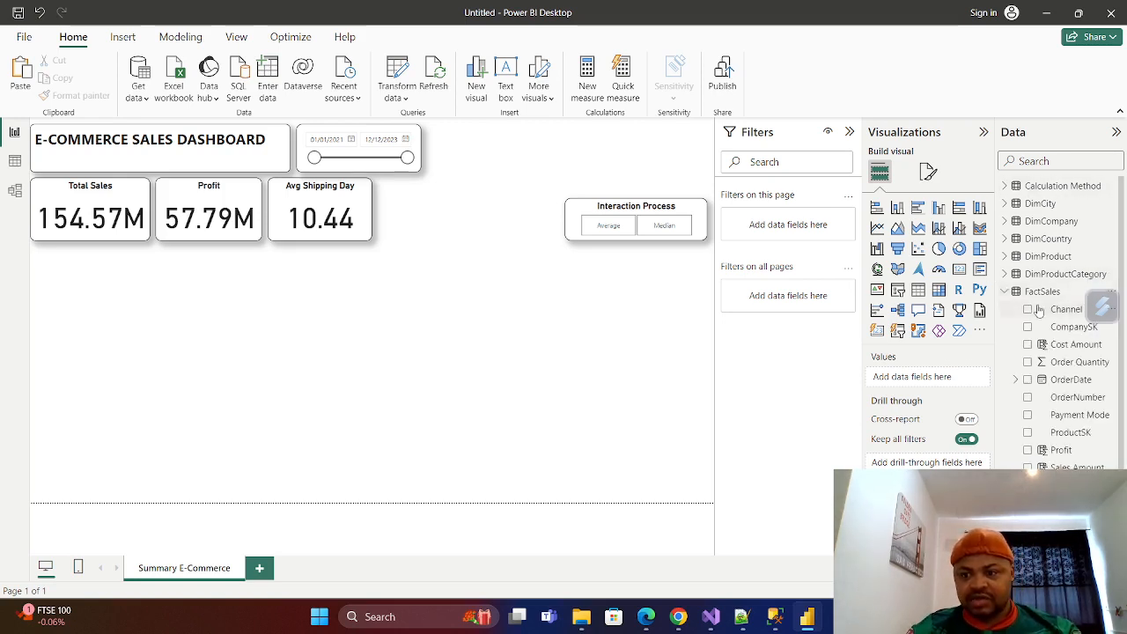
{"action": "right_click", "coordinate": [1042, 295]}
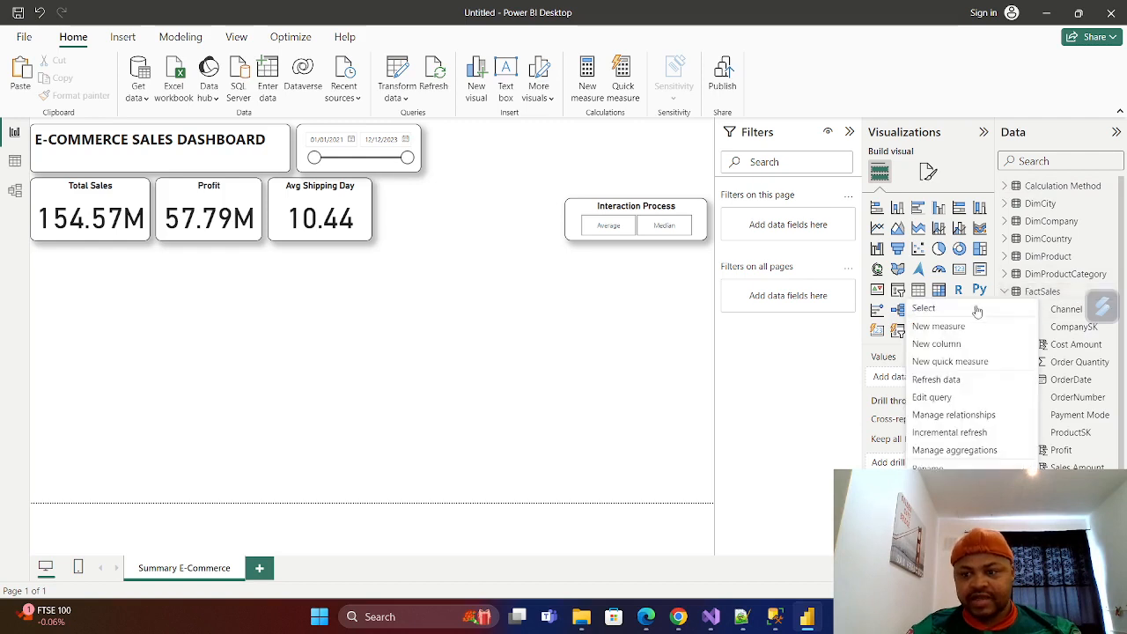
{"action": "left_click", "coordinate": [939, 327]}
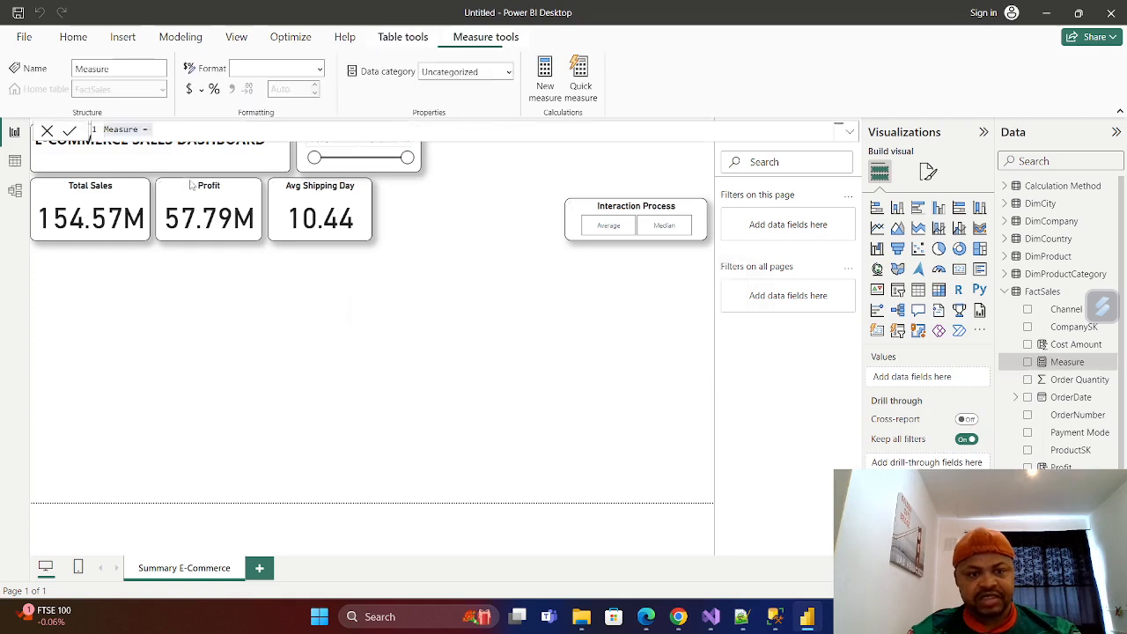
Replace the new measure's default name with Dynamic Average in its formula.
{"action": "left_click", "coordinate": [141, 131]}
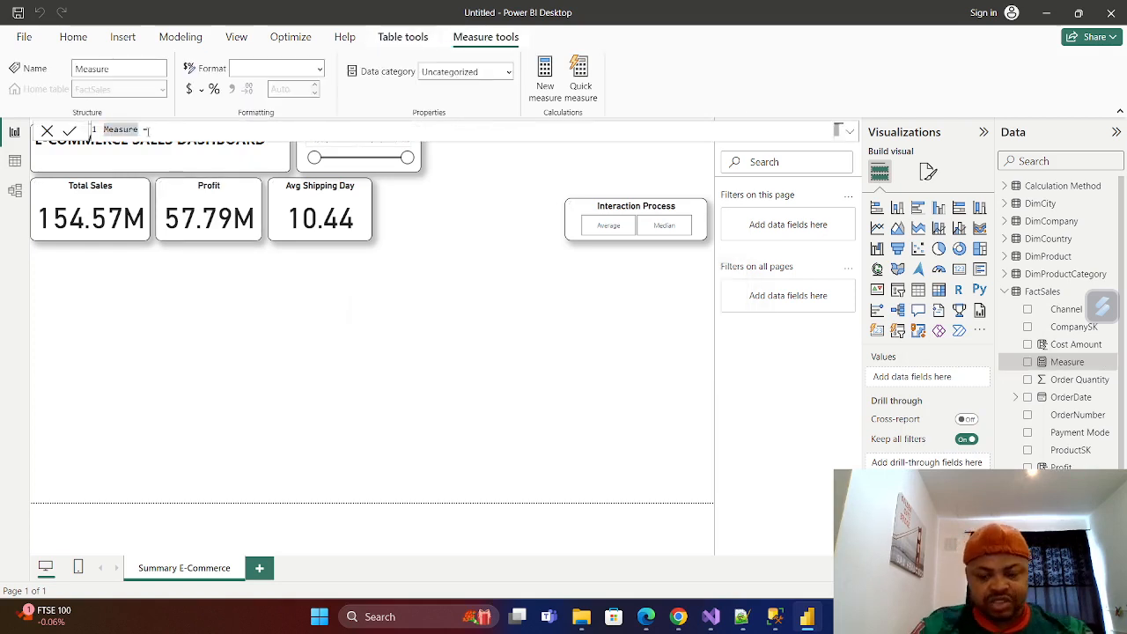
{"action": "key", "text": "BackSpace"}
{"action": "key", "text": "BackSpace"}
{"action": "key", "text": "BackSpace"}
{"action": "key", "text": "BackSpace"}
{"action": "key", "text": "BackSpace"}
{"action": "key", "text": "BackSpace"}
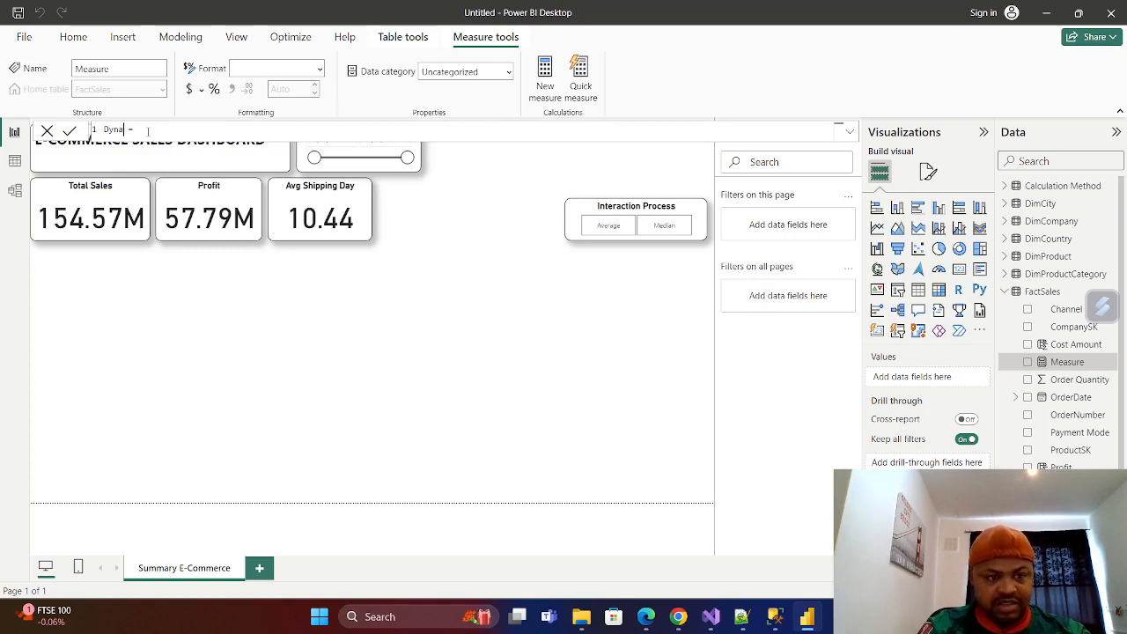
{"action": "type", "text": "Dynamiv"}
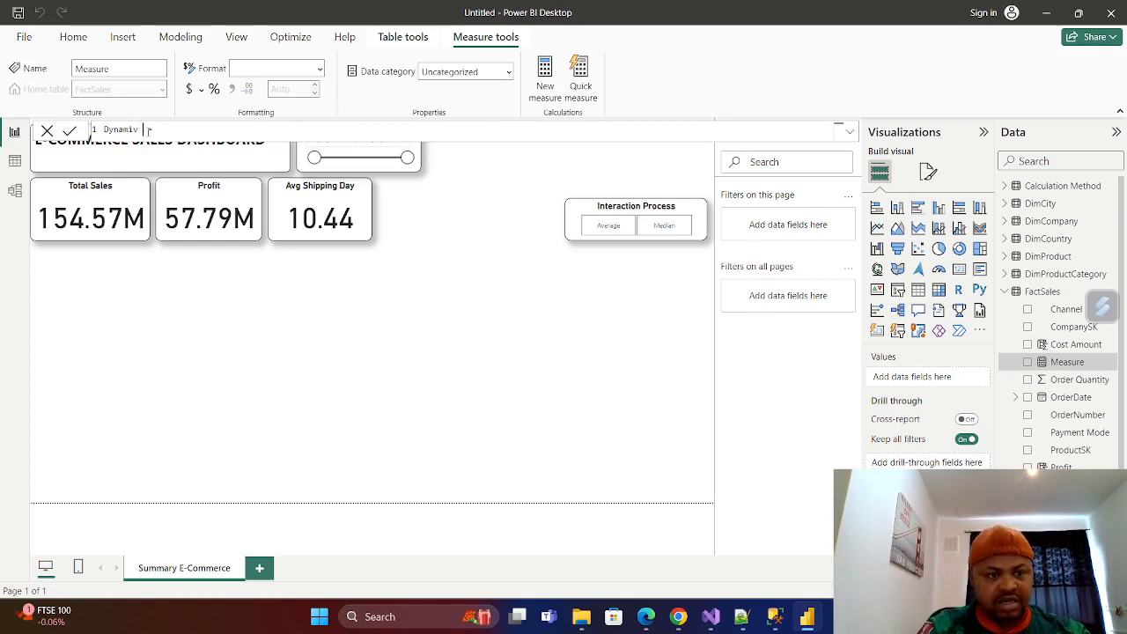
{"action": "key", "text": "BackSpace"}
{"action": "key", "text": "BackSpace"}
{"action": "type", "text": "c Averg "}
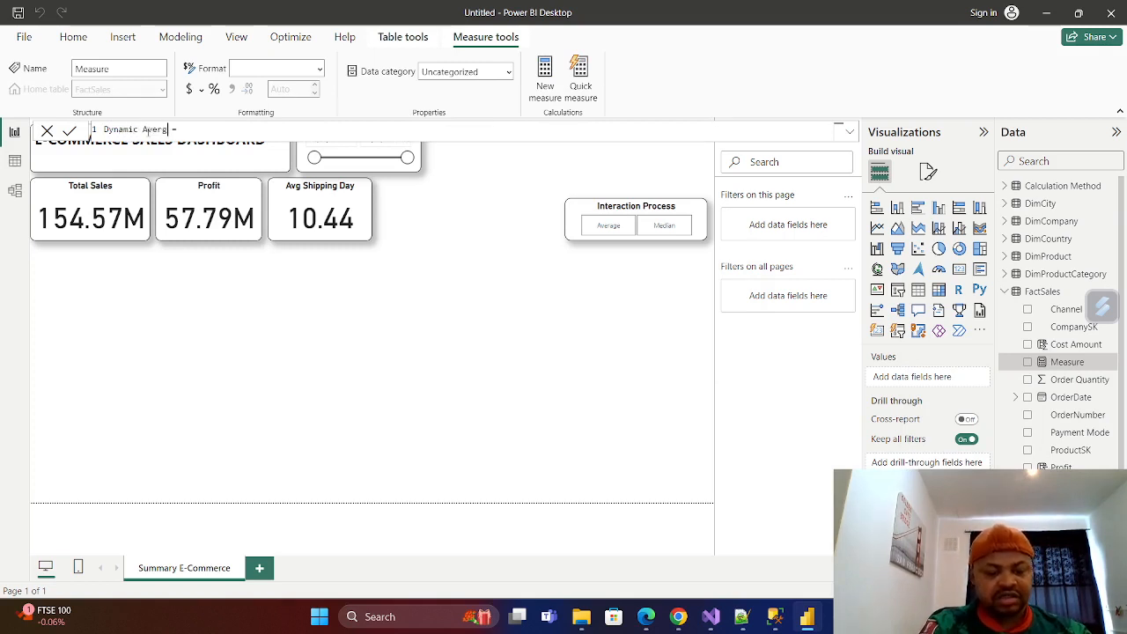
{"action": "type", "text": "age"}
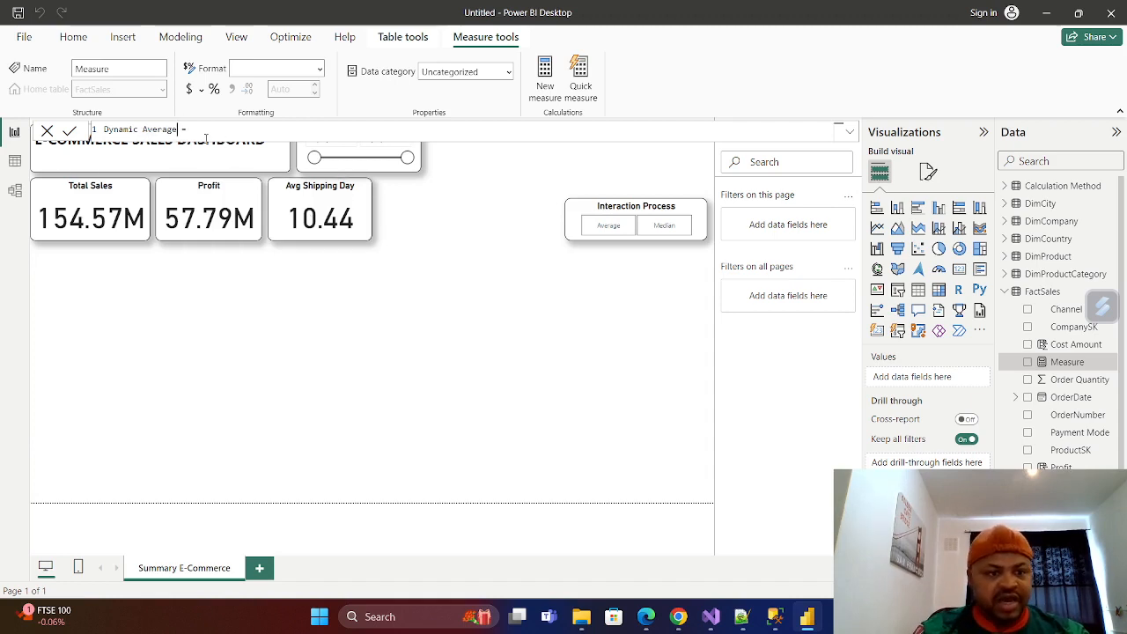
{"action": "type", "text": "Av"}
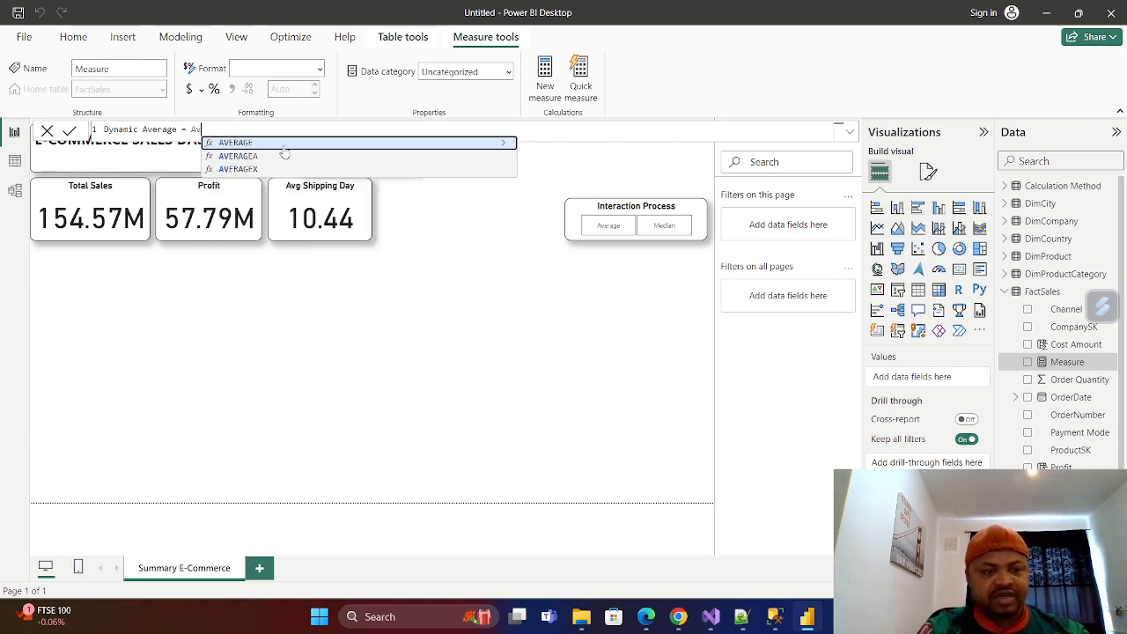
Define the Dynamic Average measure as AVERAGE(FactSales[Sales Amount]) and commit the formula.
{"action": "left_click", "coordinate": [253, 143]}
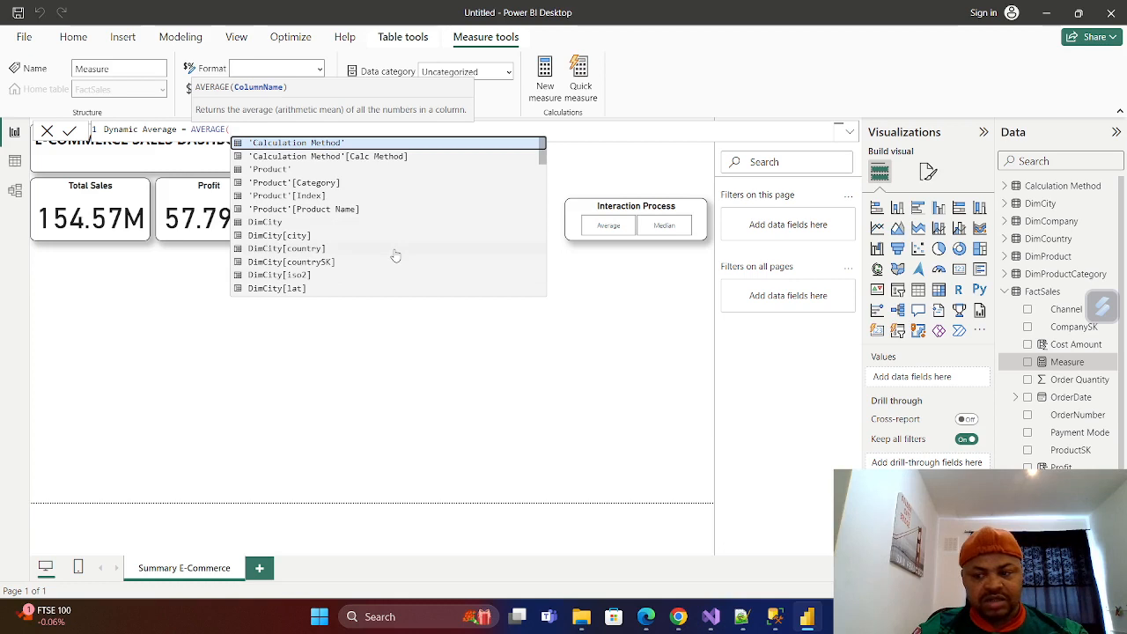
{"action": "type", "text": "Sal"}
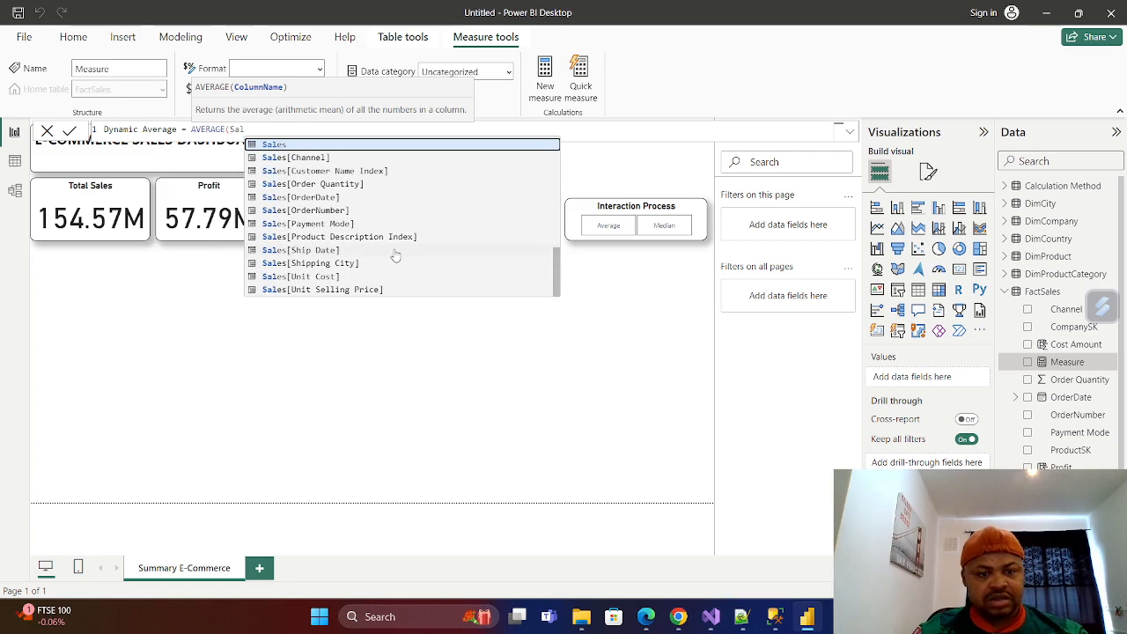
{"action": "type", "text": "es A"}
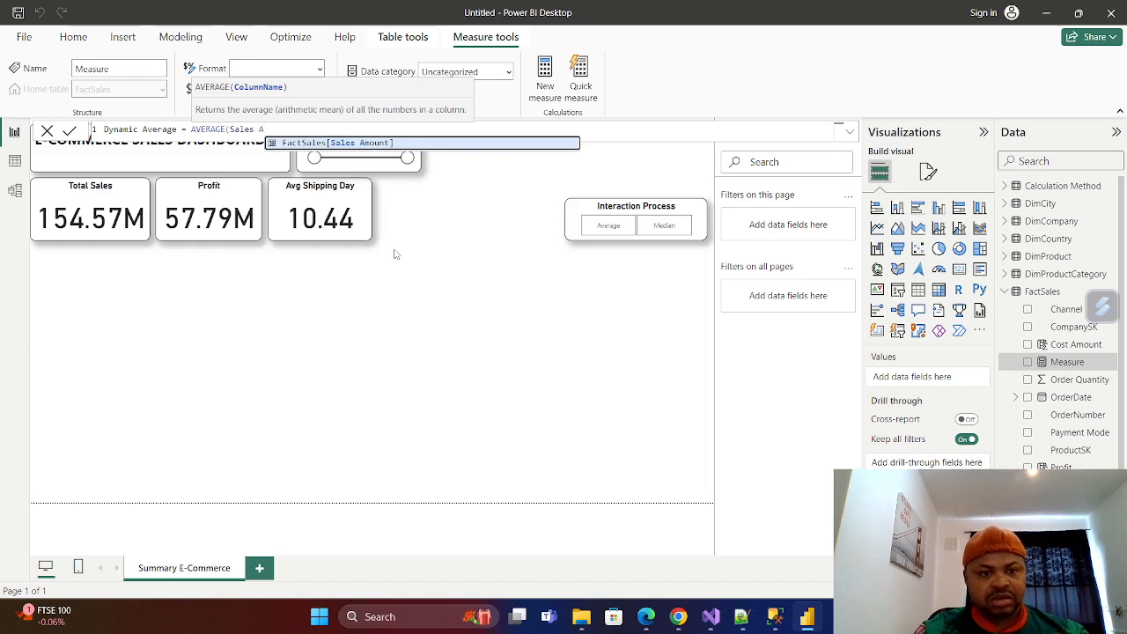
{"action": "left_click", "coordinate": [367, 143]}
{"action": "type", "text": ")"}
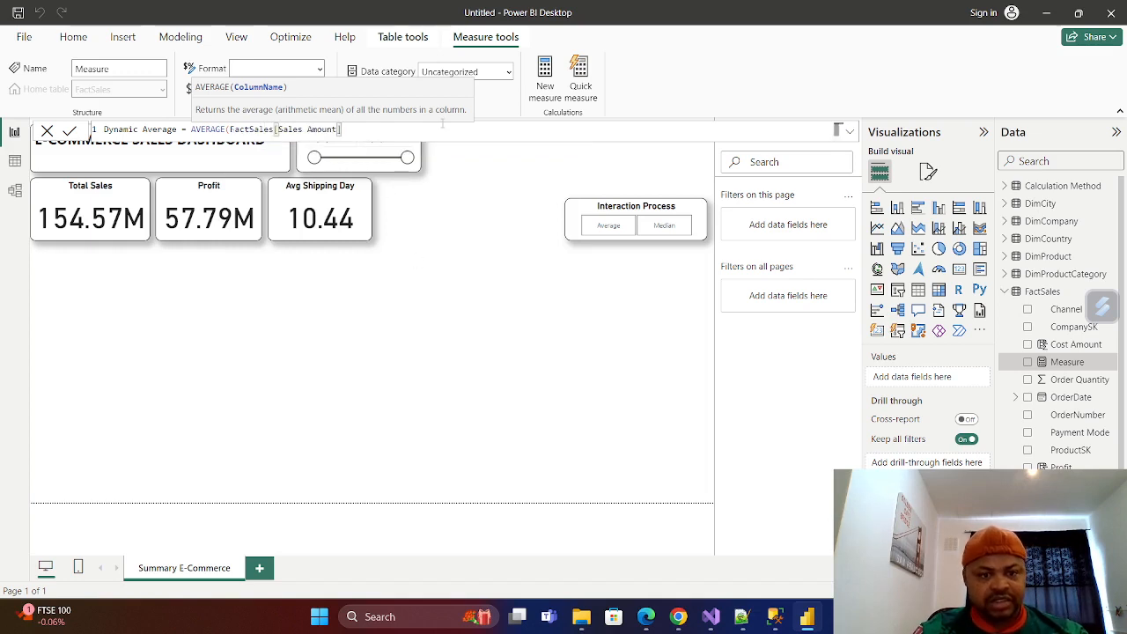
{"action": "type", "text": ")"}
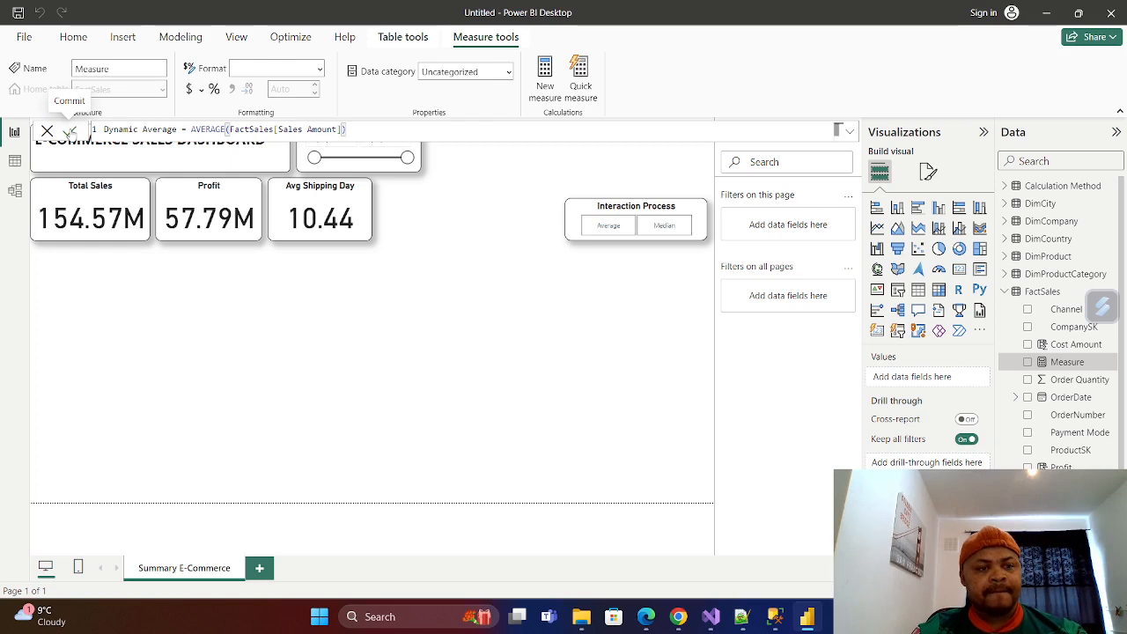
{"action": "left_click", "coordinate": [70, 131]}
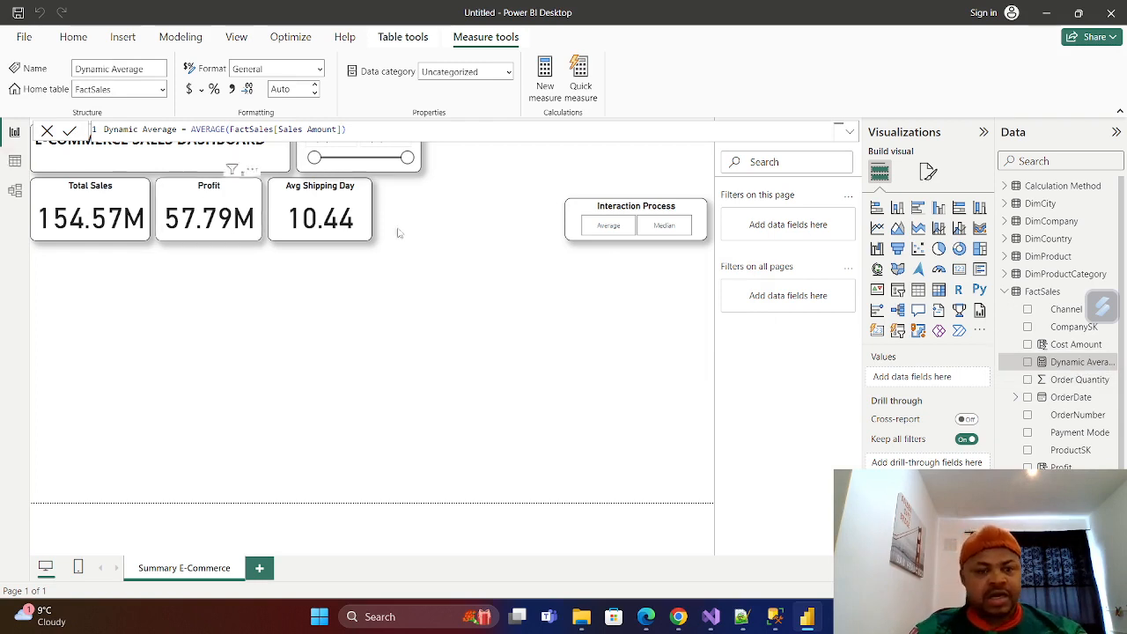
Create another new measure in the FactSales table and name it Dynamic Median in its formula.
{"action": "right_click", "coordinate": [1037, 292]}
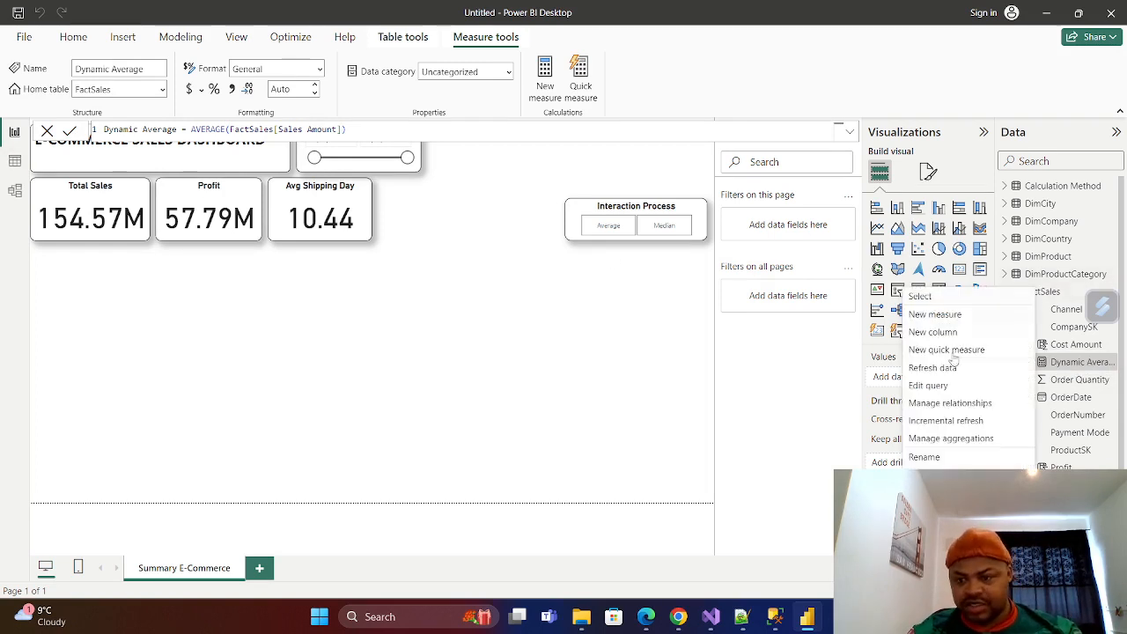
{"action": "left_click", "coordinate": [935, 315]}
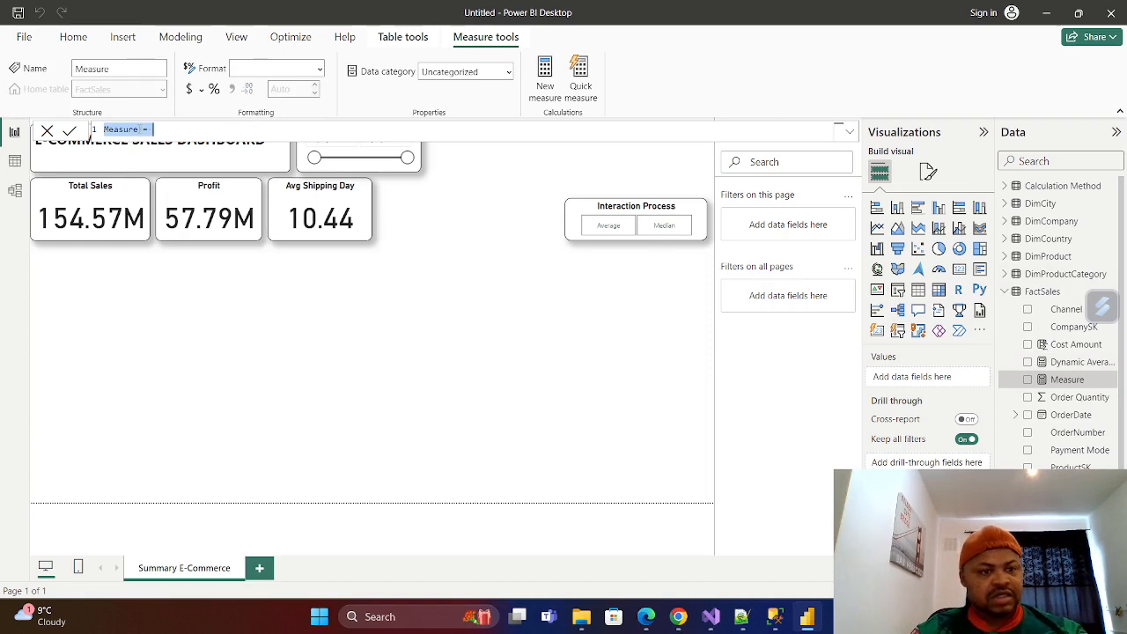
{"action": "left_click", "coordinate": [140, 130]}
{"action": "key", "text": "BackSpace"}
{"action": "key", "text": "BackSpace"}
{"action": "key", "text": "BackSpace"}
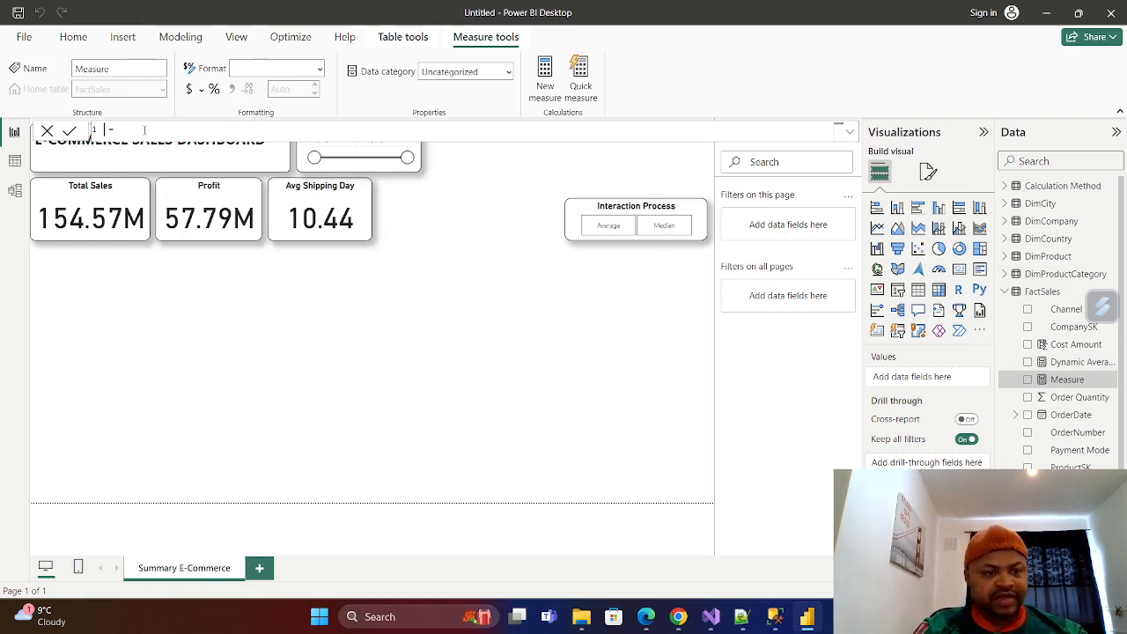
{"action": "type", "text": "Dyna"}
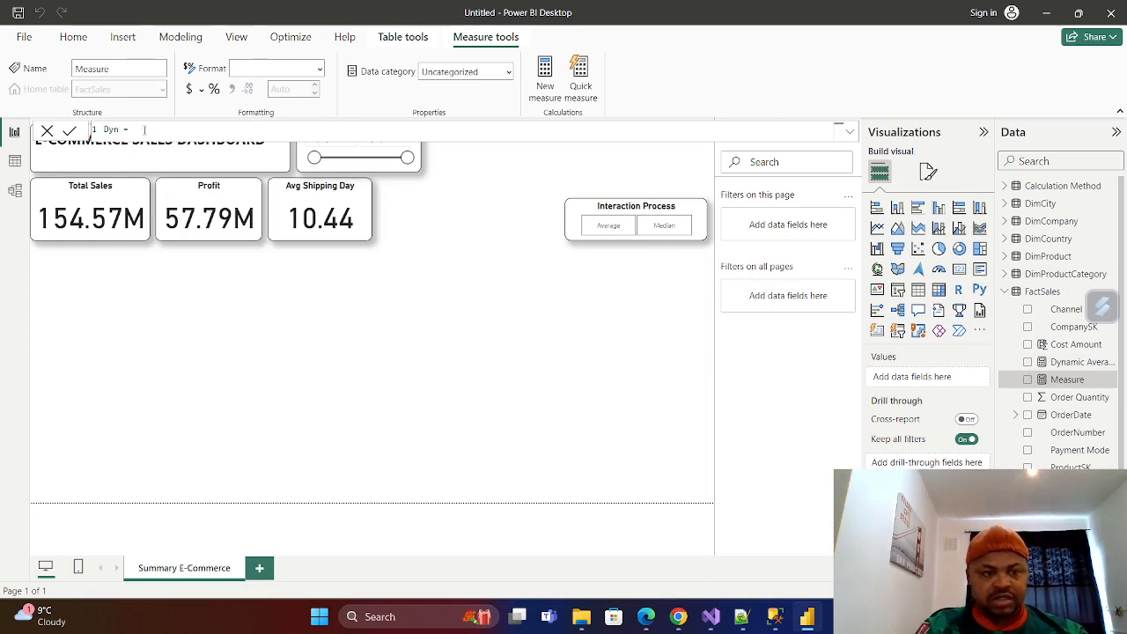
{"action": "type", "text": "mic"}
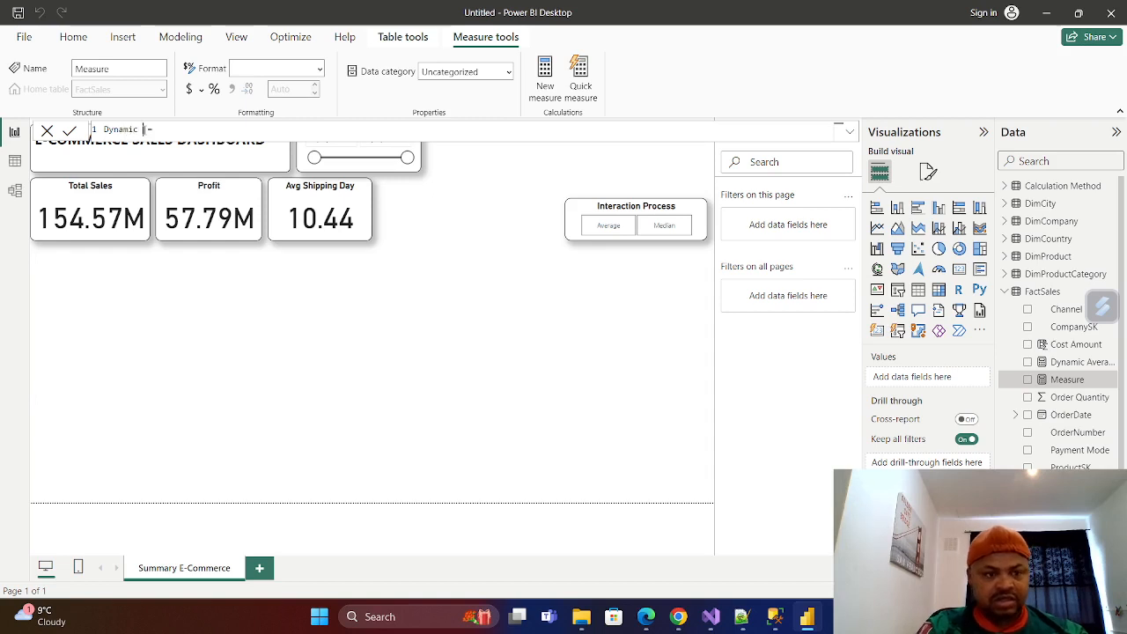
{"action": "type", "text": " Median"}
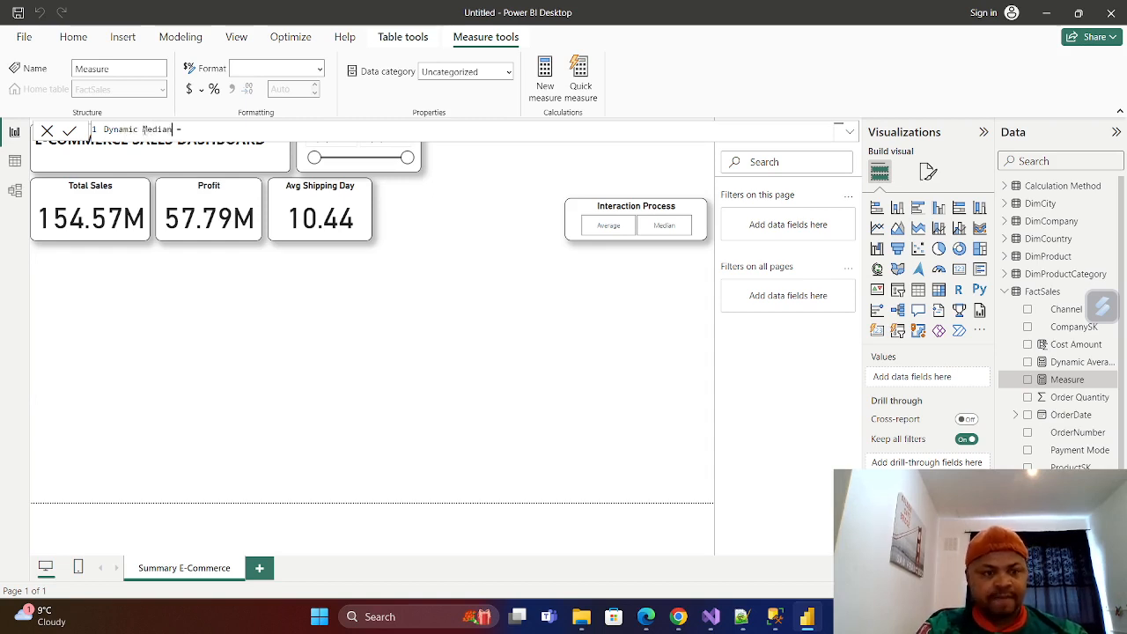
Start the Dynamic Median expression with the MEDIAN function.
{"action": "left_click", "coordinate": [202, 127]}
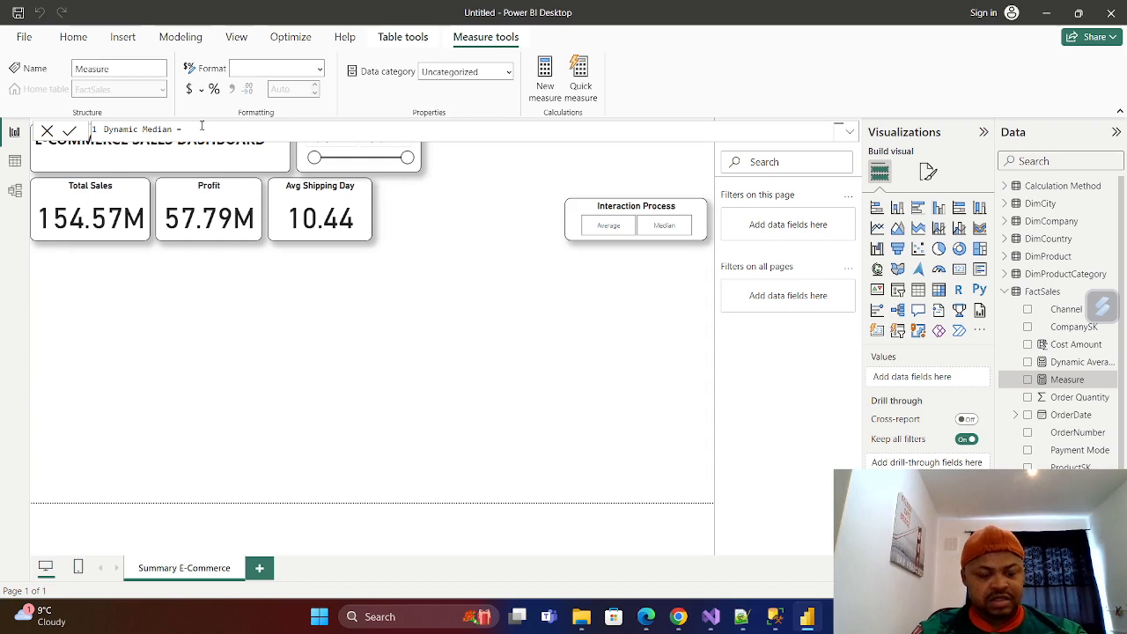
{"action": "type", "text": "MED"}
{"action": "key", "text": "Tab"}
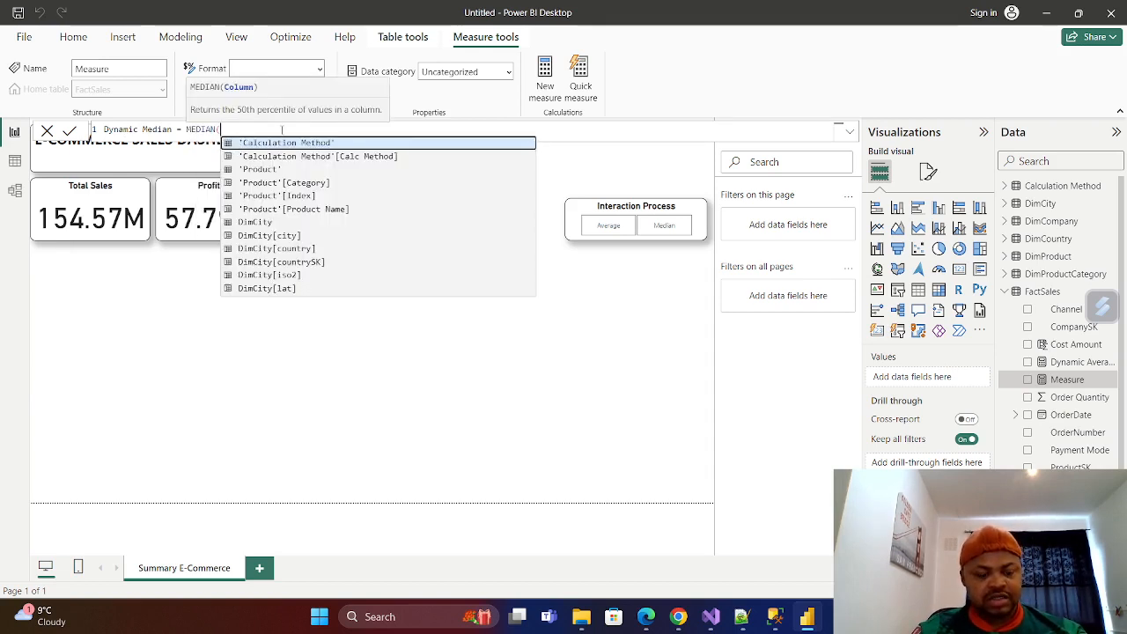
{"action": "type", "text": "SalesA"}
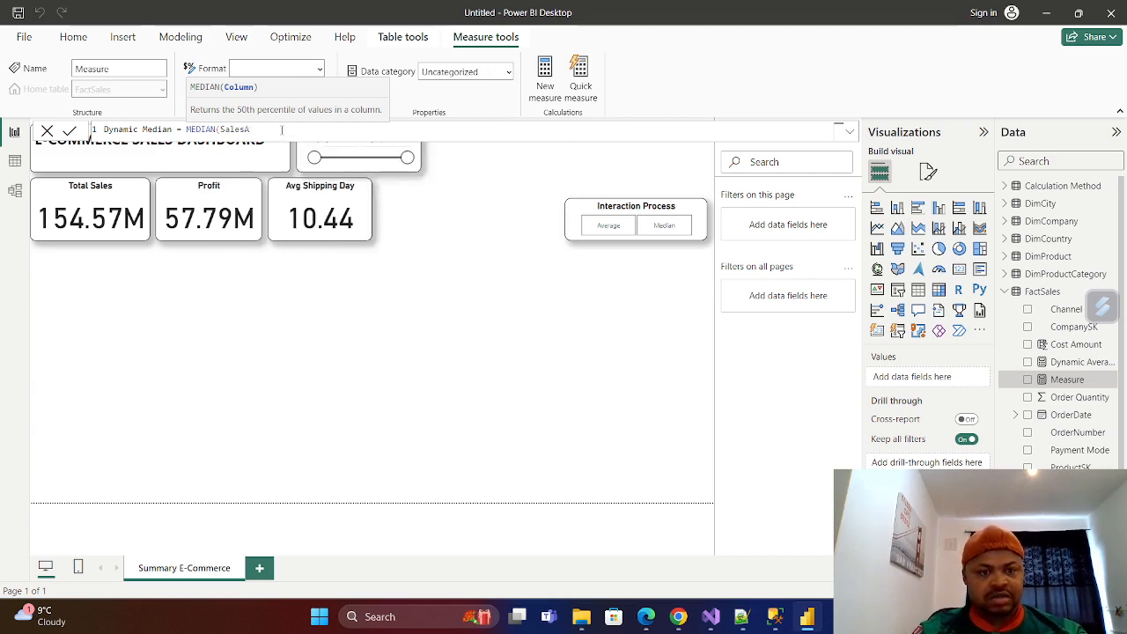
{"action": "key", "text": "BackSpace"}
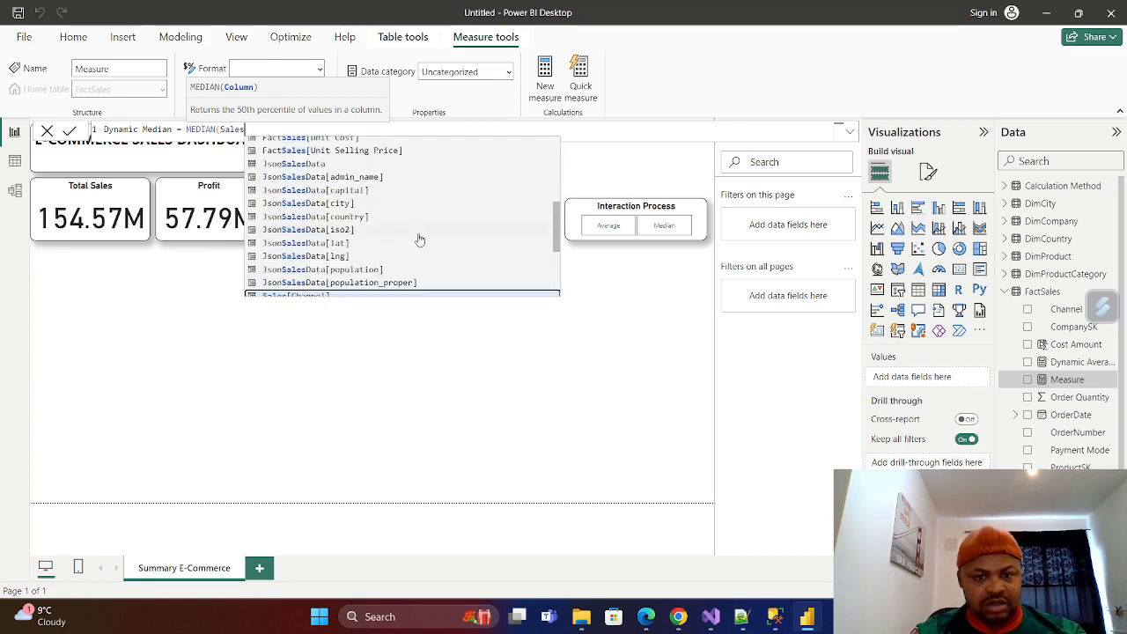
{"action": "scroll", "coordinate": [413, 244], "scroll_direction": "up", "scroll_amount": 3}
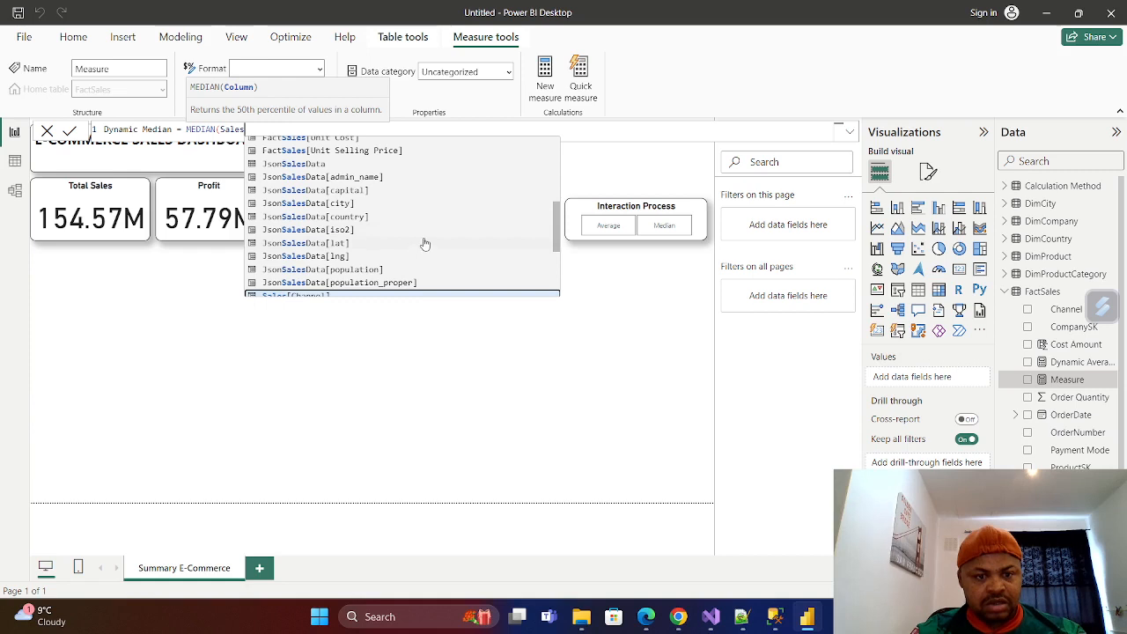
{"action": "scroll", "coordinate": [428, 243], "scroll_direction": "up", "scroll_amount": 5}
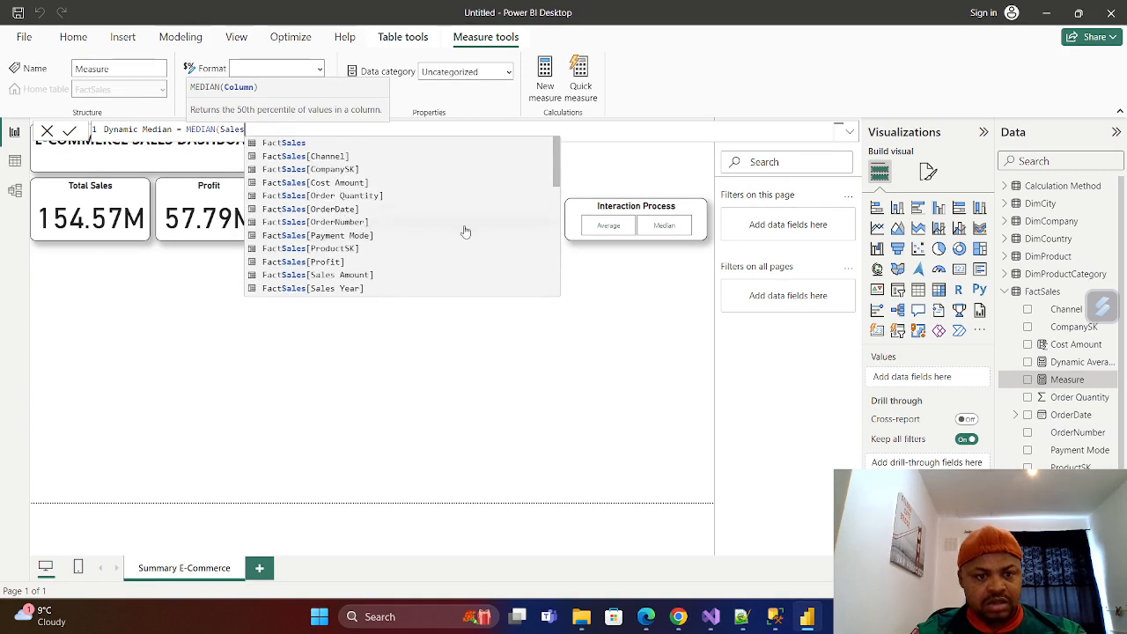
{"action": "scroll", "coordinate": [455, 229], "scroll_direction": "down", "scroll_amount": 5}
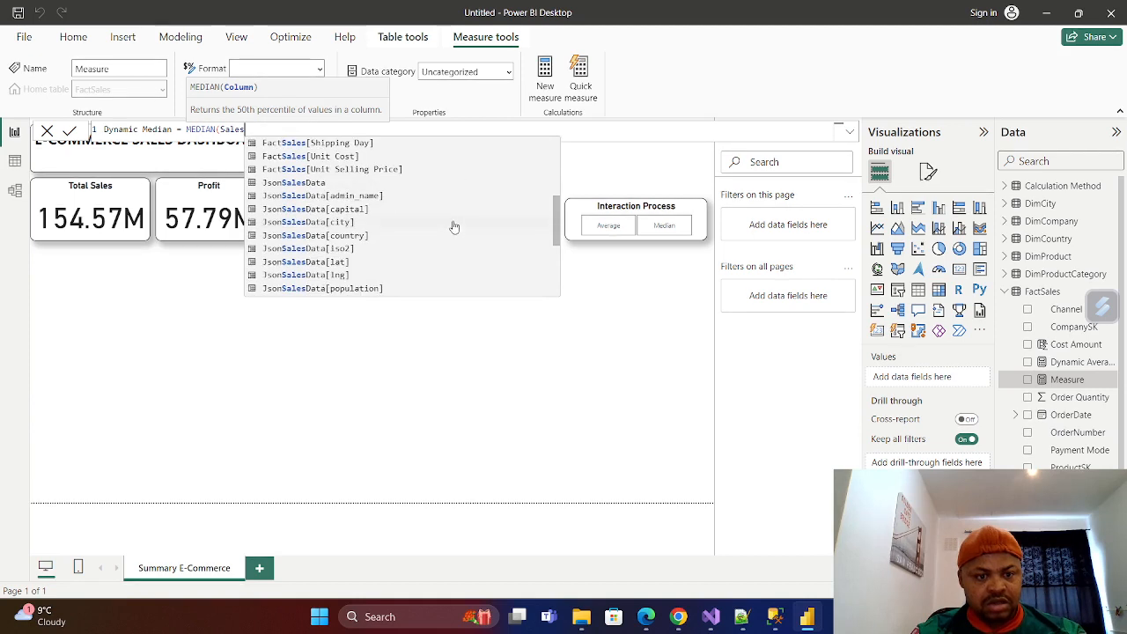
{"action": "scroll", "coordinate": [455, 227], "scroll_direction": "down", "scroll_amount": 5}
{"action": "scroll", "coordinate": [455, 227], "scroll_direction": "down", "scroll_amount": 1}
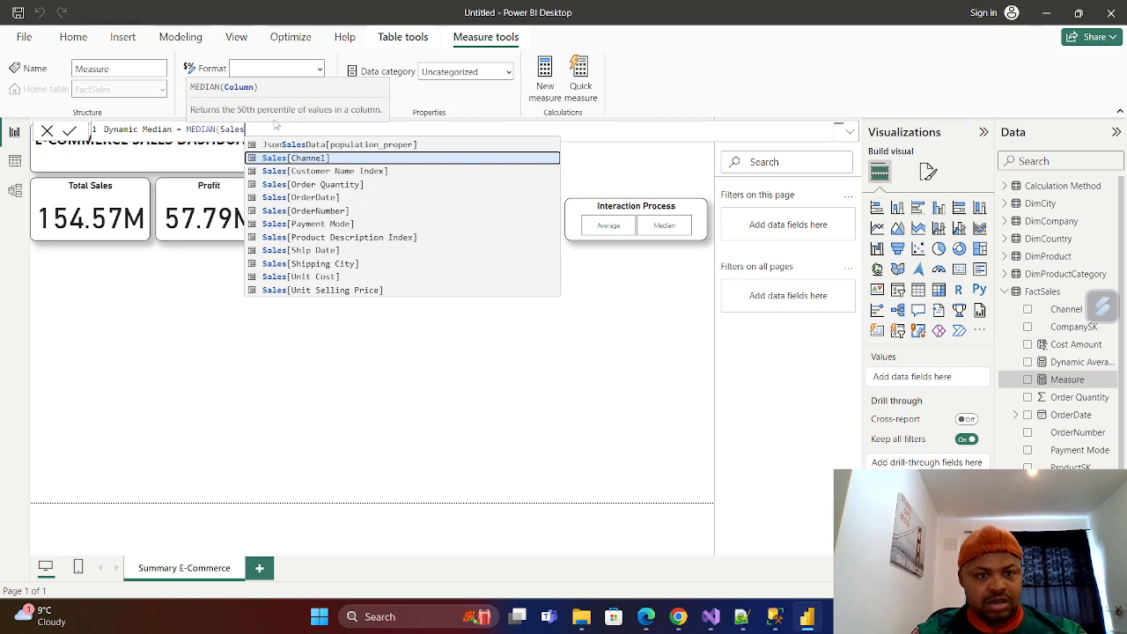
{"action": "key", "text": "BackSpace"}
{"action": "key", "text": "BackSpace"}
{"action": "key", "text": "BackSpace"}
{"action": "key", "text": "BackSpace"}
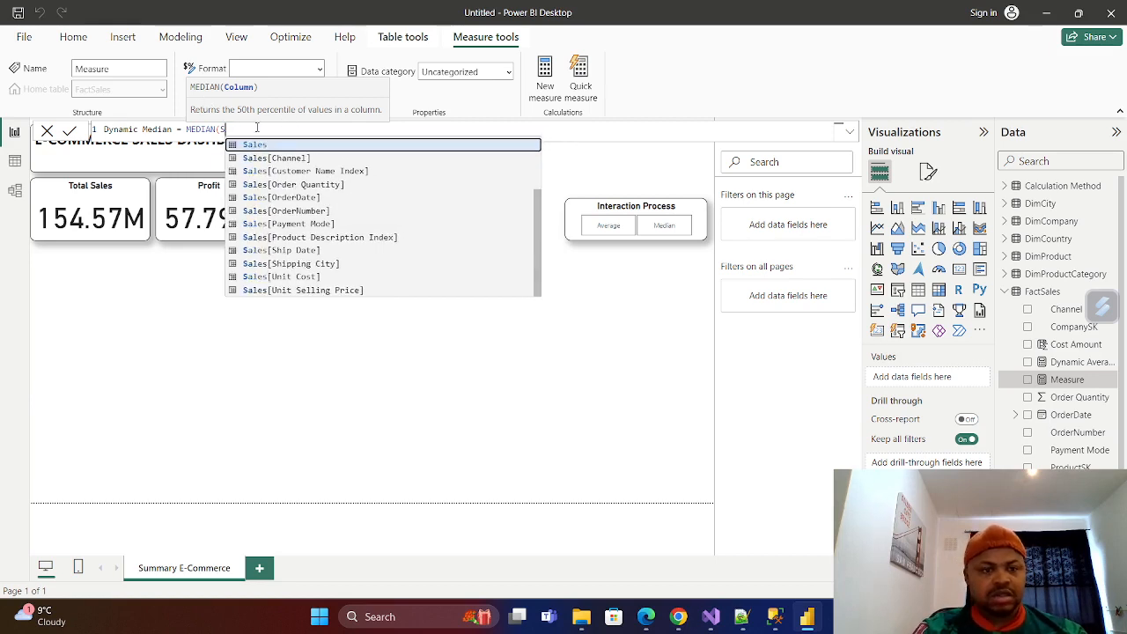
{"action": "key", "text": "BackSpace"}
Complete the MEDIAN function with the FactSales[Sales Amount] column and commit the Dynamic Median measure.
{"action": "type", "text": "Sale"}
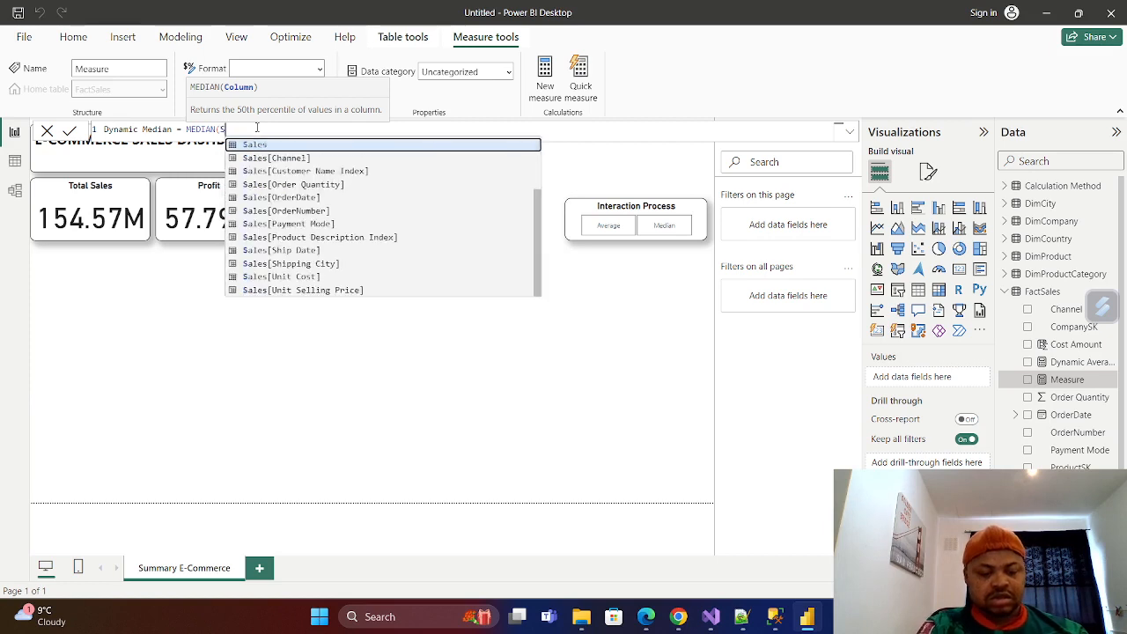
{"action": "type", "text": "s"}
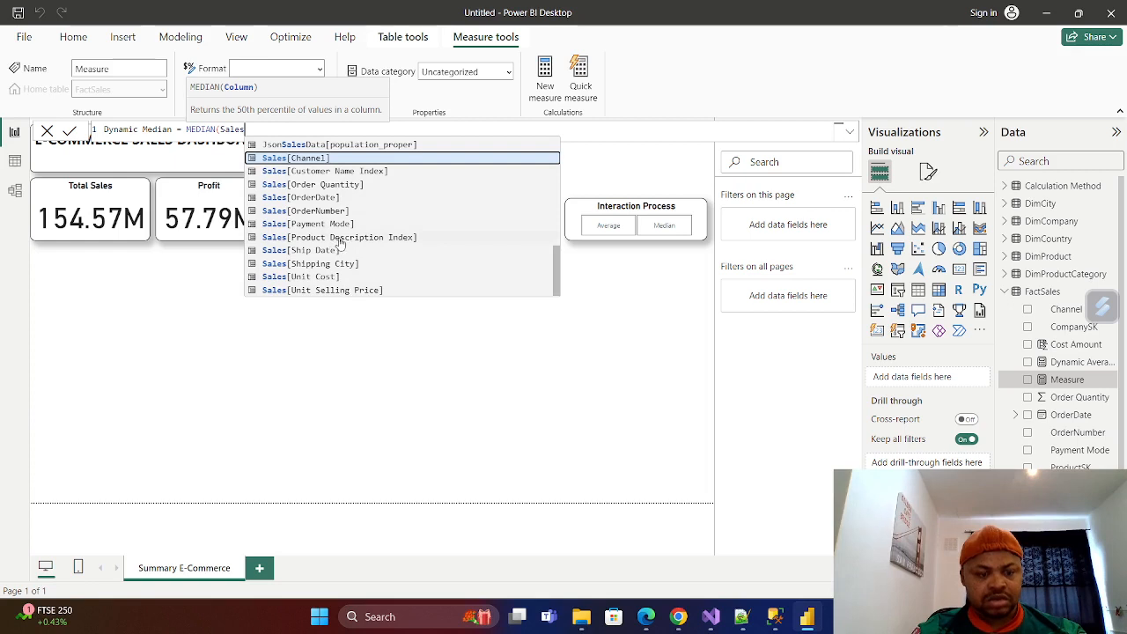
{"action": "type", "text": "Amo"}
{"action": "key", "text": "BackSpace"}
{"action": "key", "text": "BackSpace"}
{"action": "key", "text": "BackSpace"}
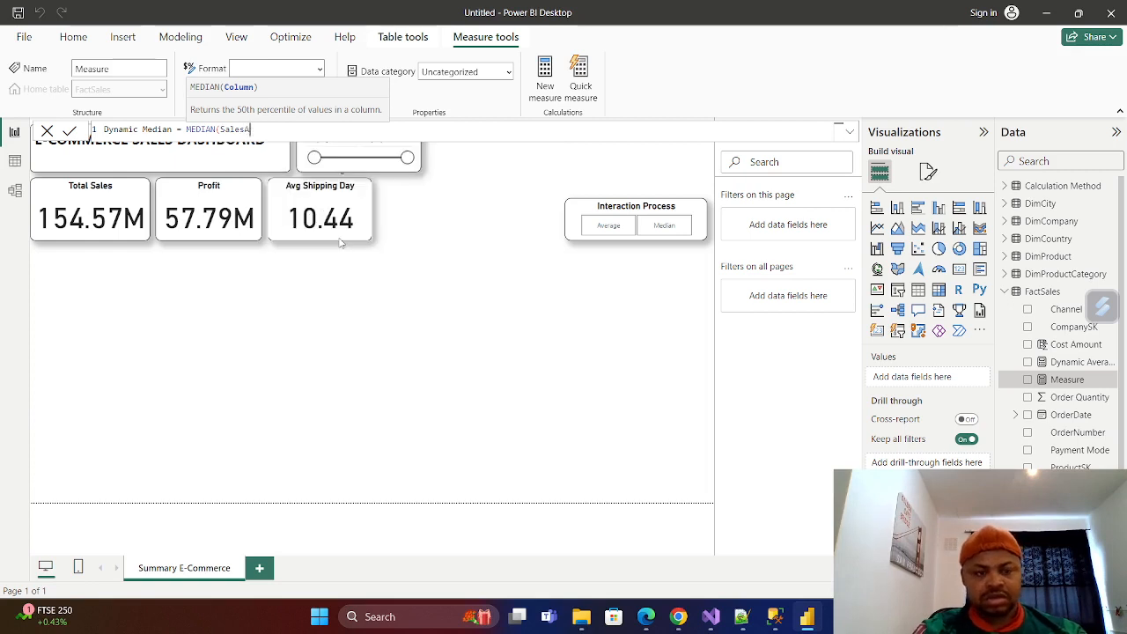
{"action": "type", "text": "A"}
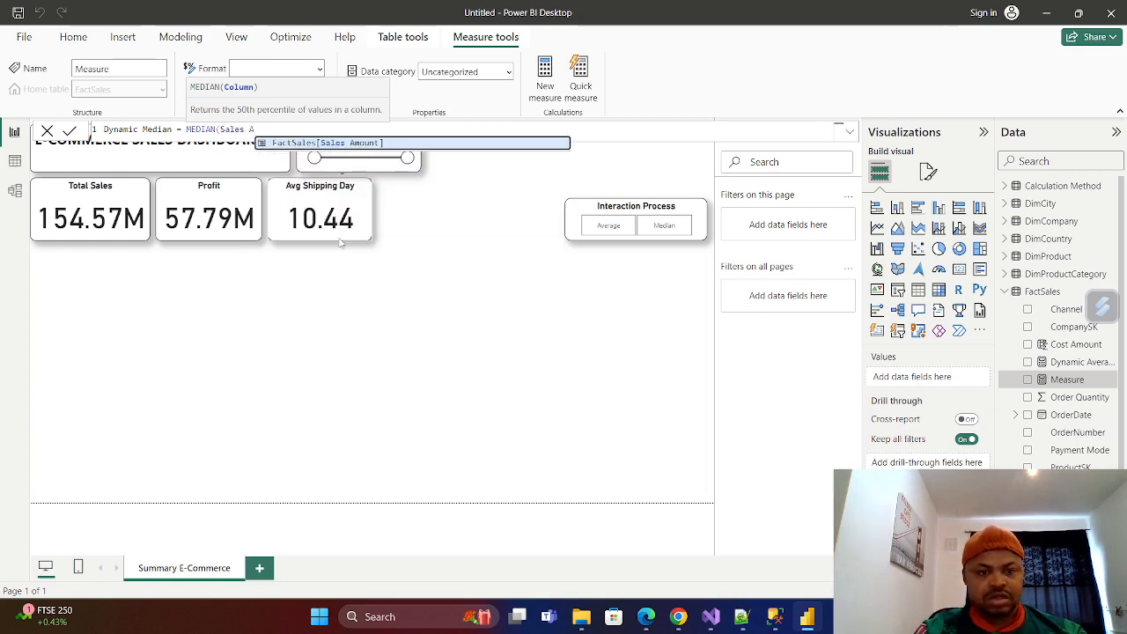
{"action": "left_click", "coordinate": [344, 142]}
{"action": "type", "text": ")"}
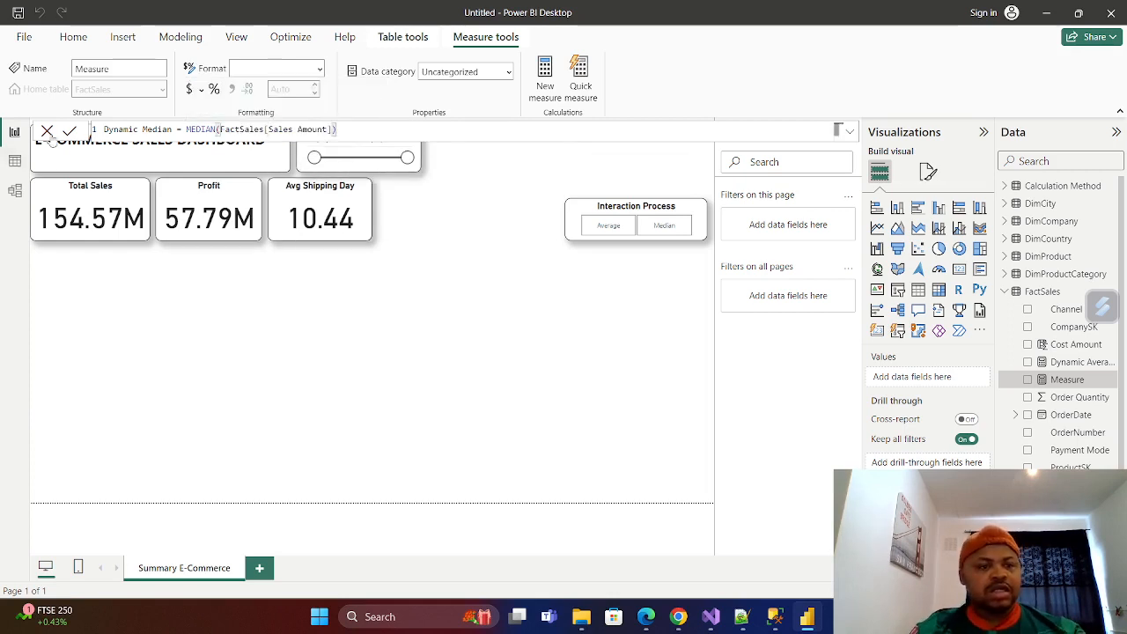
{"action": "type", "text": ")"}
{"action": "key", "text": "Return"}
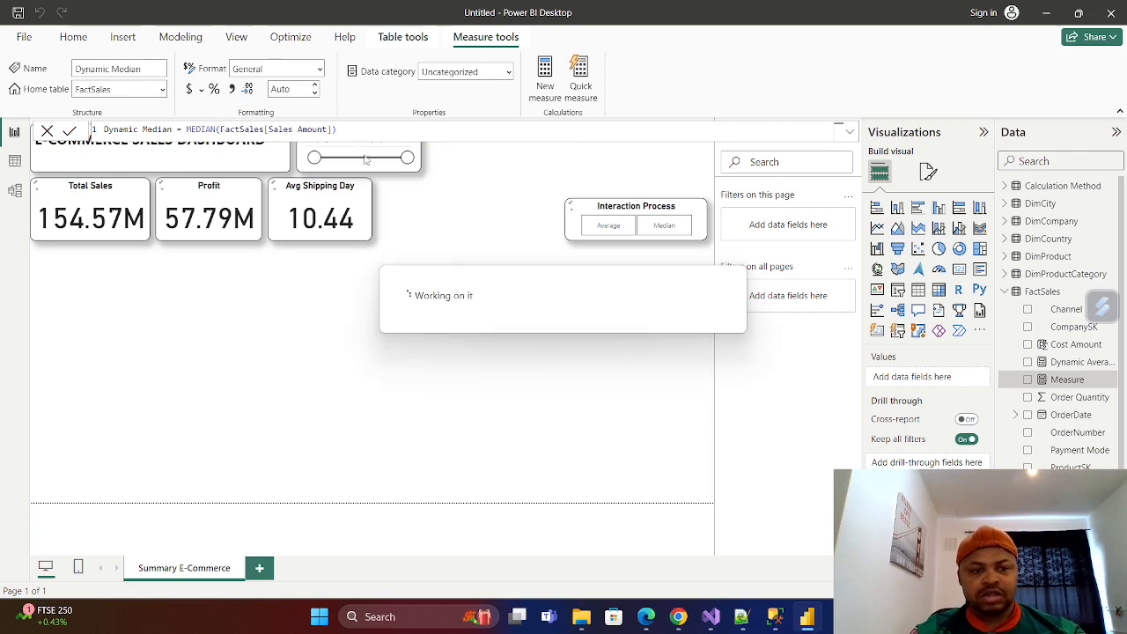
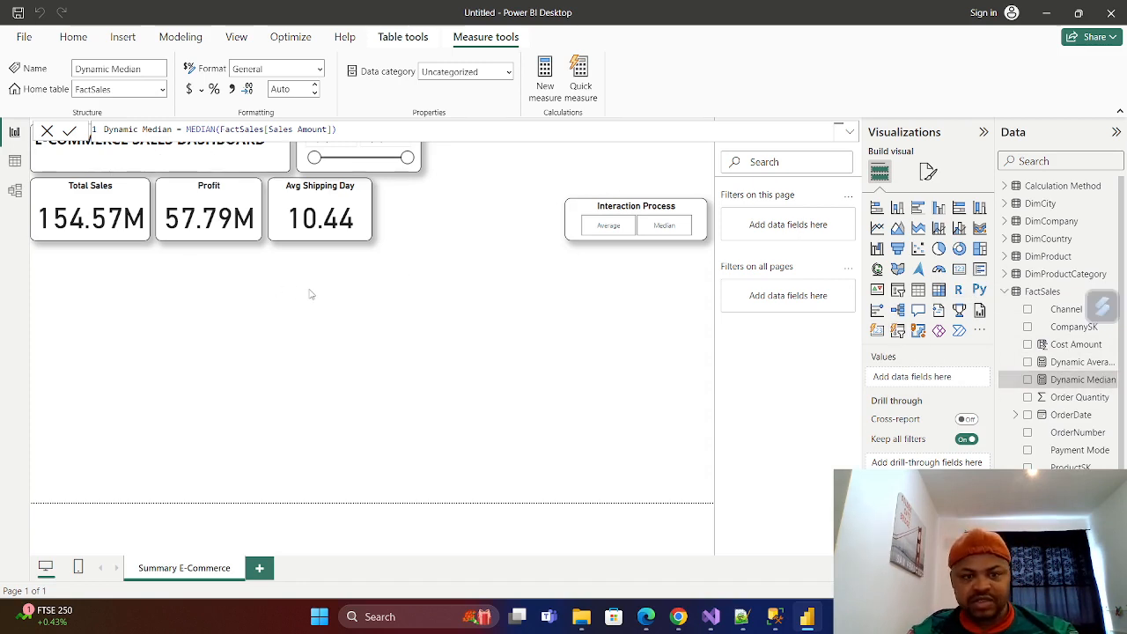
Create a new measure in the FactSales table and name it Dy-Avg/Med Interact in its formula.
{"action": "right_click", "coordinate": [1035, 297]}
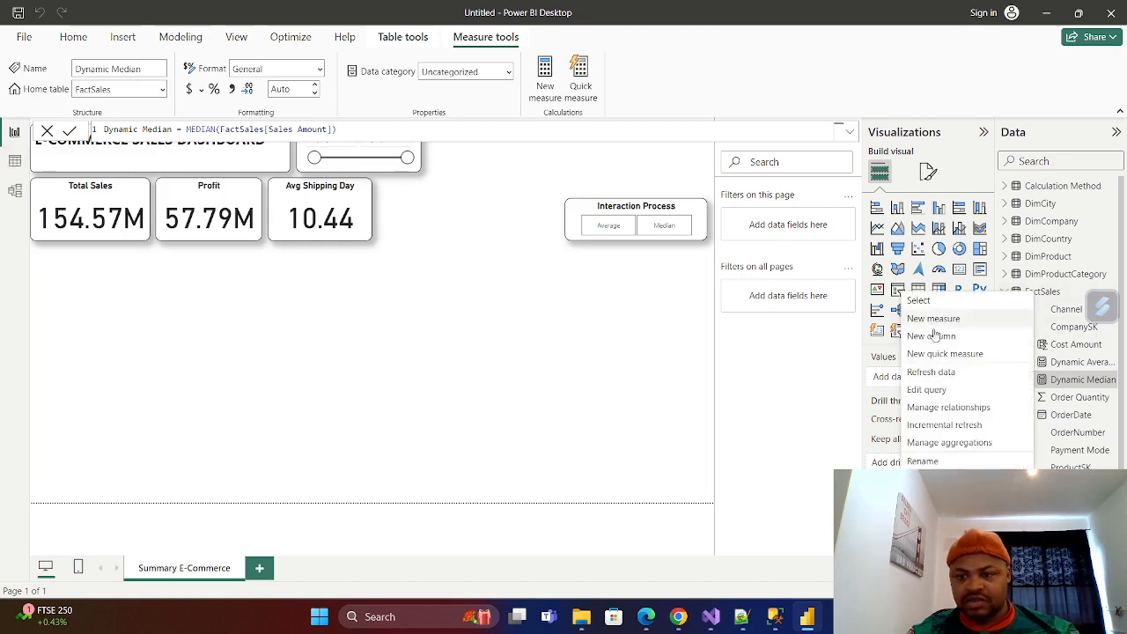
{"action": "left_click", "coordinate": [938, 322]}
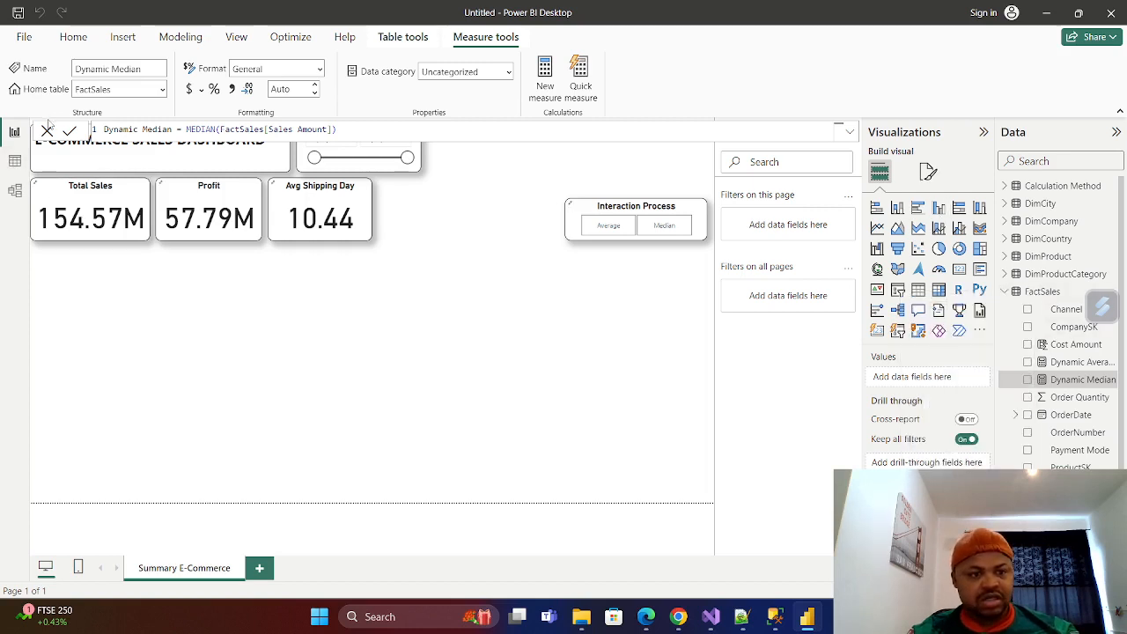
{"action": "left_click", "coordinate": [144, 127]}
{"action": "key", "text": "BackSpace"}
{"action": "key", "text": "BackSpace"}
{"action": "key", "text": "BackSpace"}
{"action": "key", "text": "BackSpace"}
{"action": "key", "text": "BackSpace"}
{"action": "key", "text": "BackSpace"}
{"action": "key", "text": "BackSpace"}
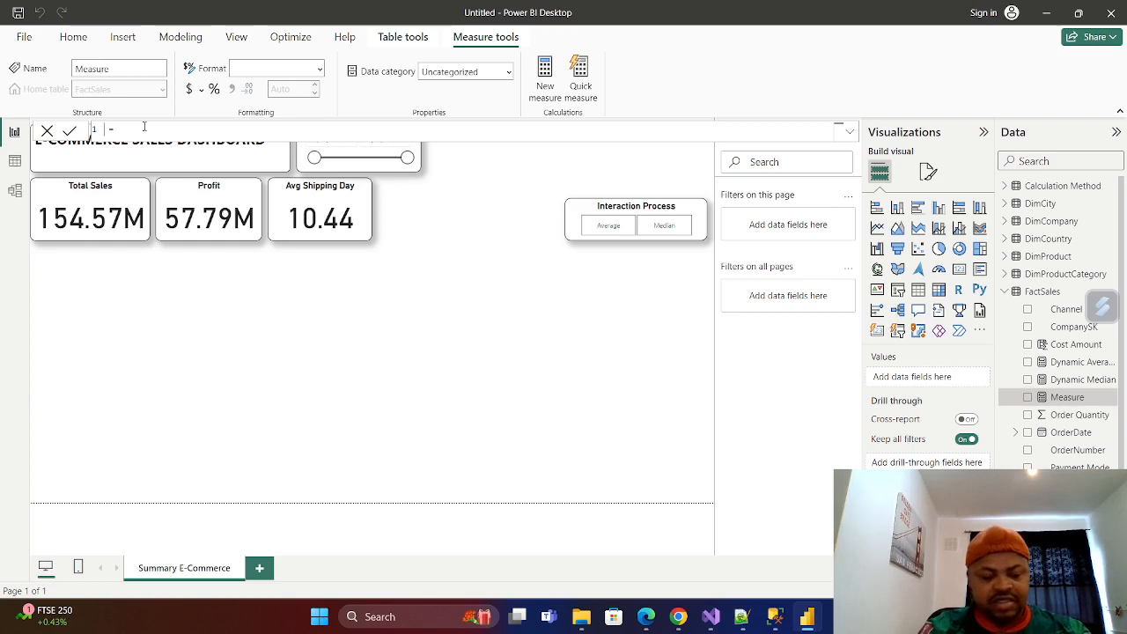
{"action": "type", "text": "d"}
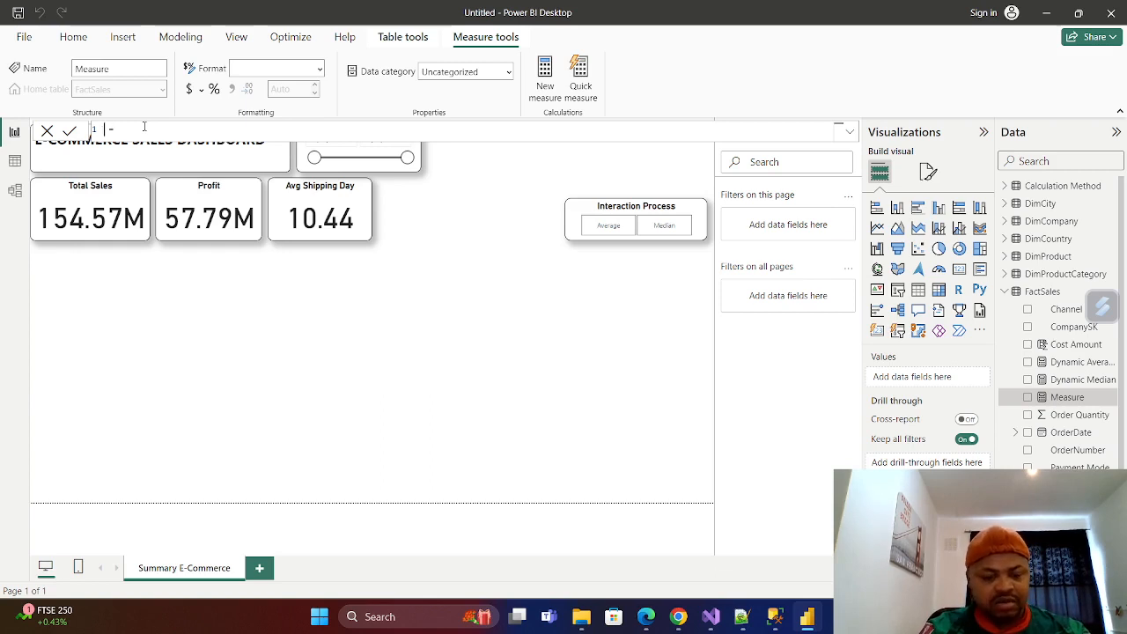
{"action": "type", "text": "y "}
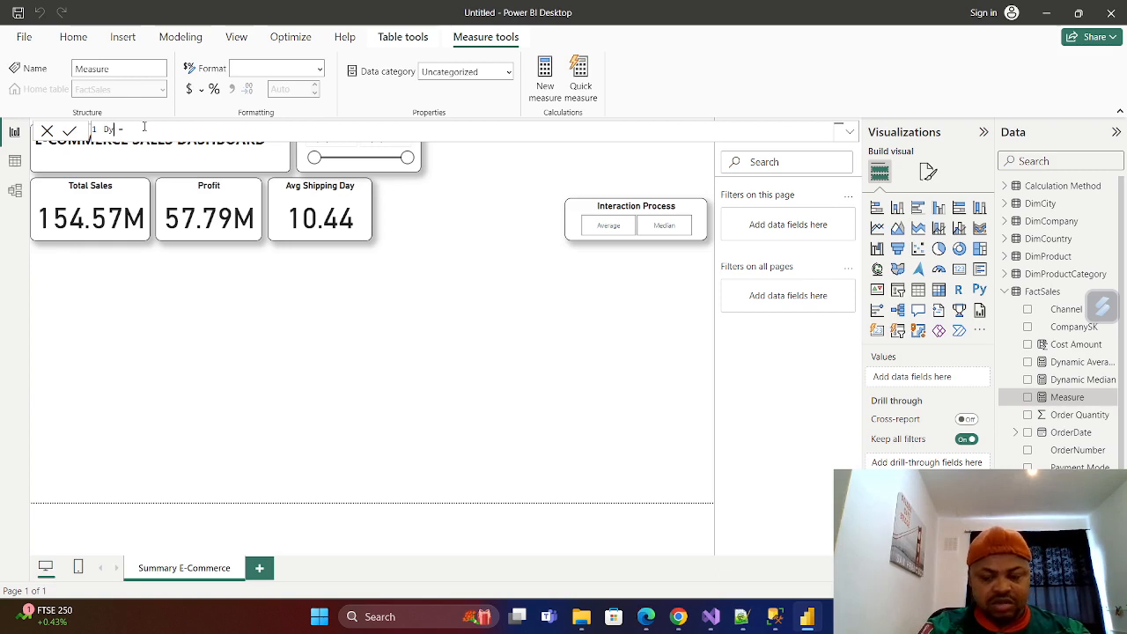
{"action": "type", "text": "n"}
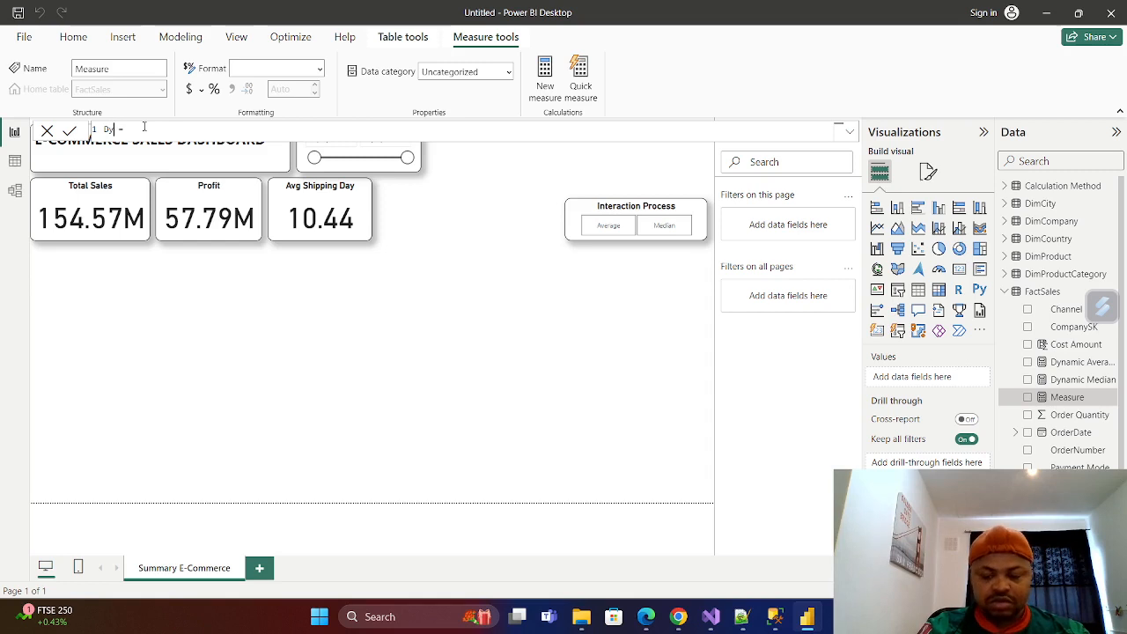
{"action": "type", "text": "n-"}
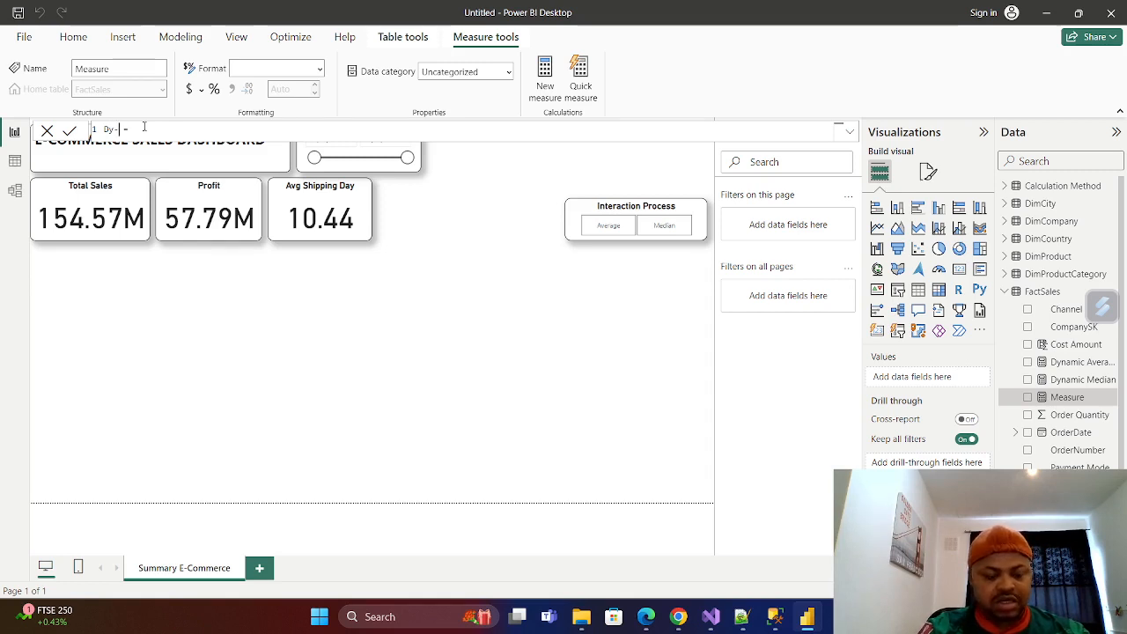
{"action": "type", "text": "Avg"}
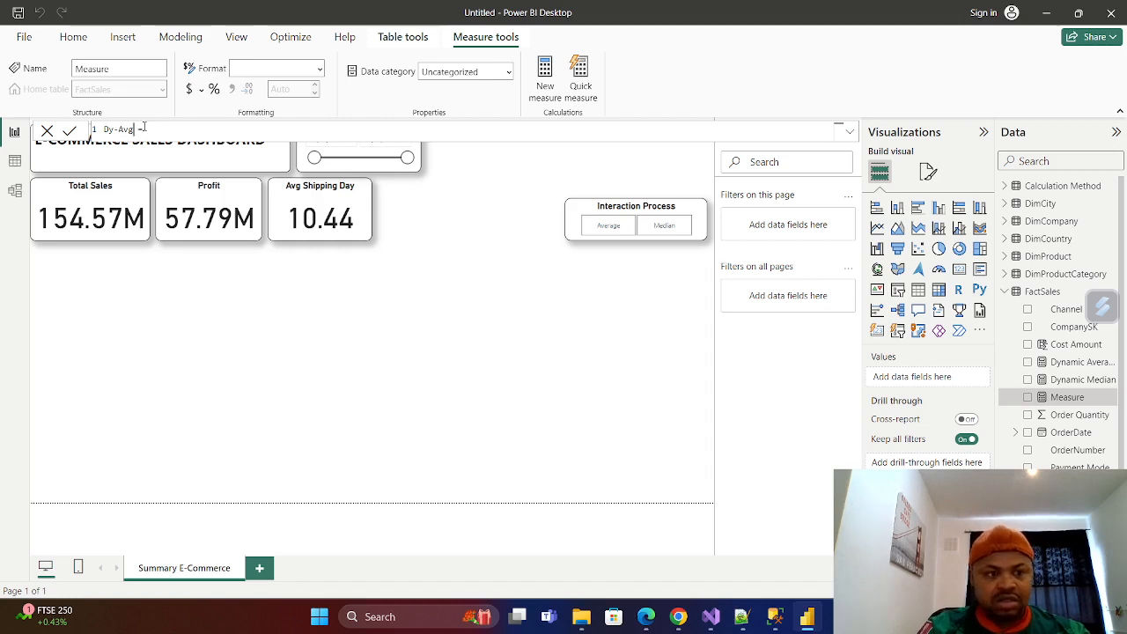
{"action": "type", "text": "/M"}
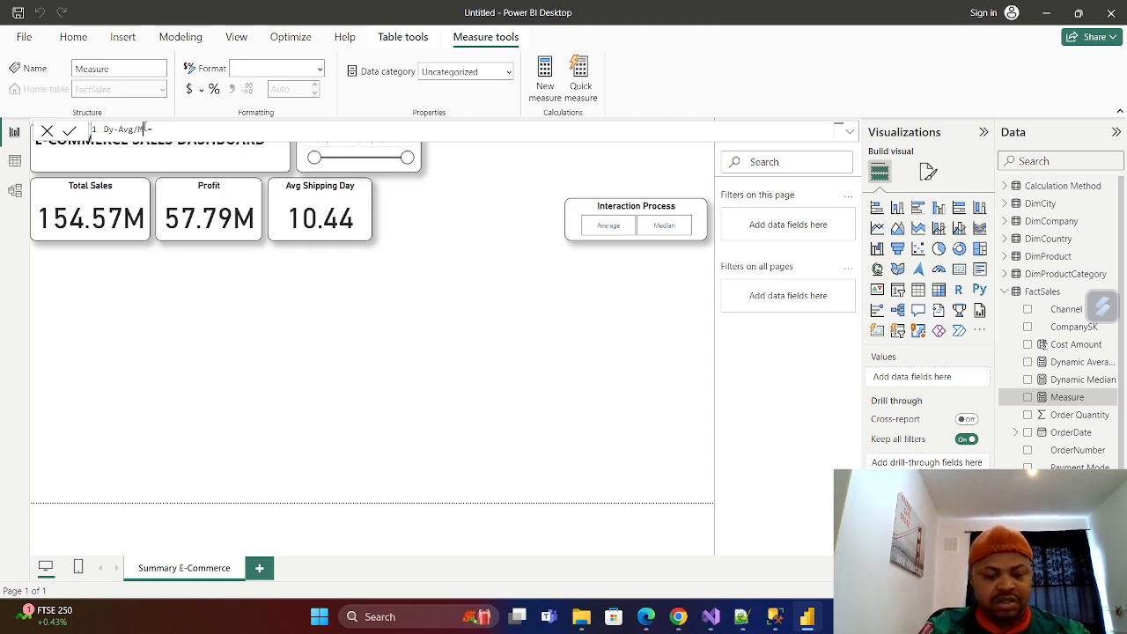
{"action": "type", "text": "ed"}
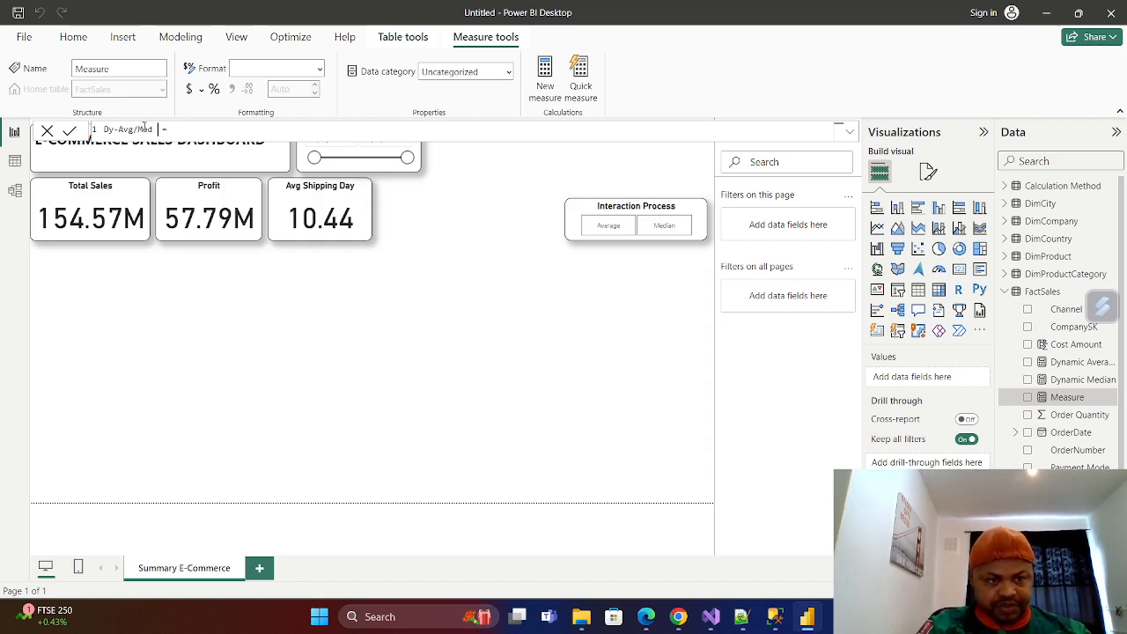
{"action": "type", "text": " Inter "}
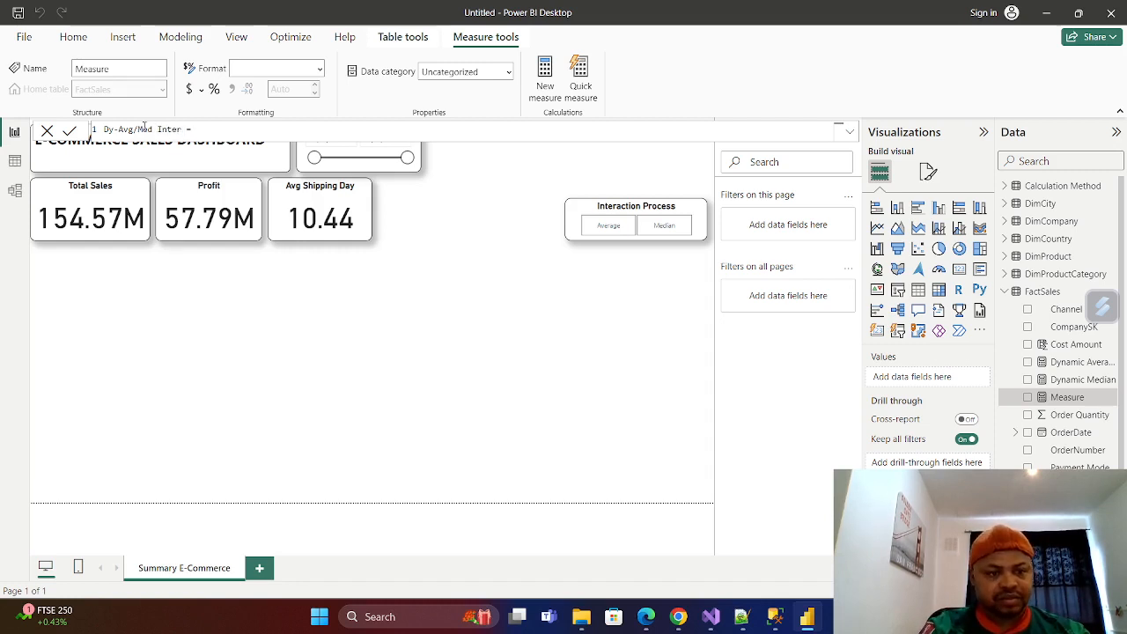
{"action": "type", "text": "ac"}
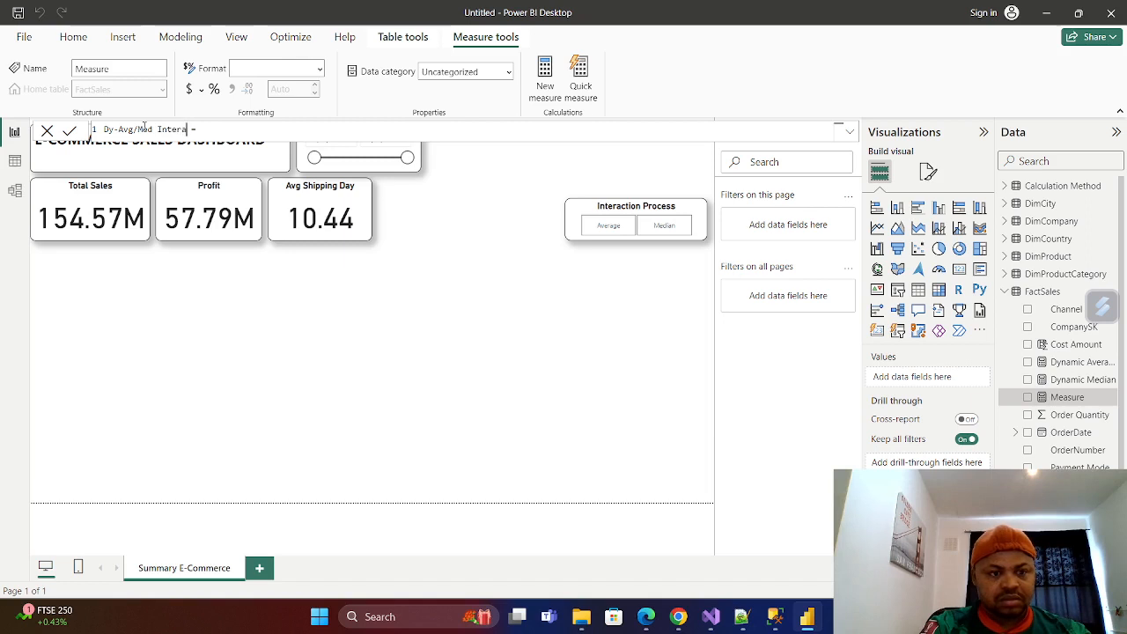
{"action": "type", "text": "t"}
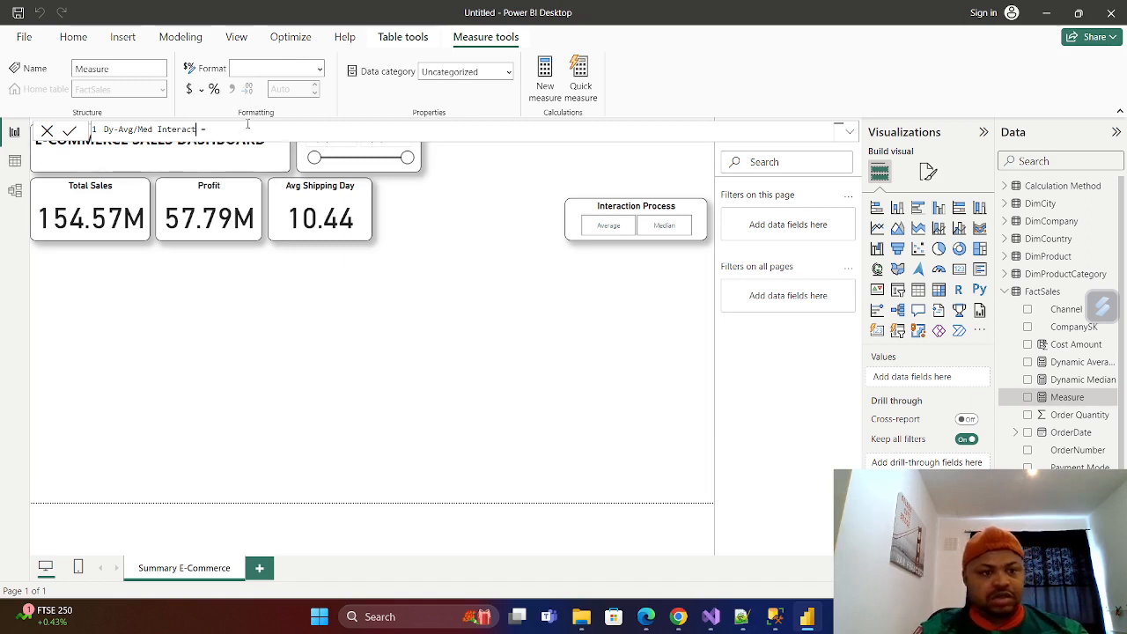
Start the measure's expression with SWITCH, using VALUES('Calculation Method'[Calc Method]) as the expression to evaluate.
{"action": "left_click", "coordinate": [218, 128]}
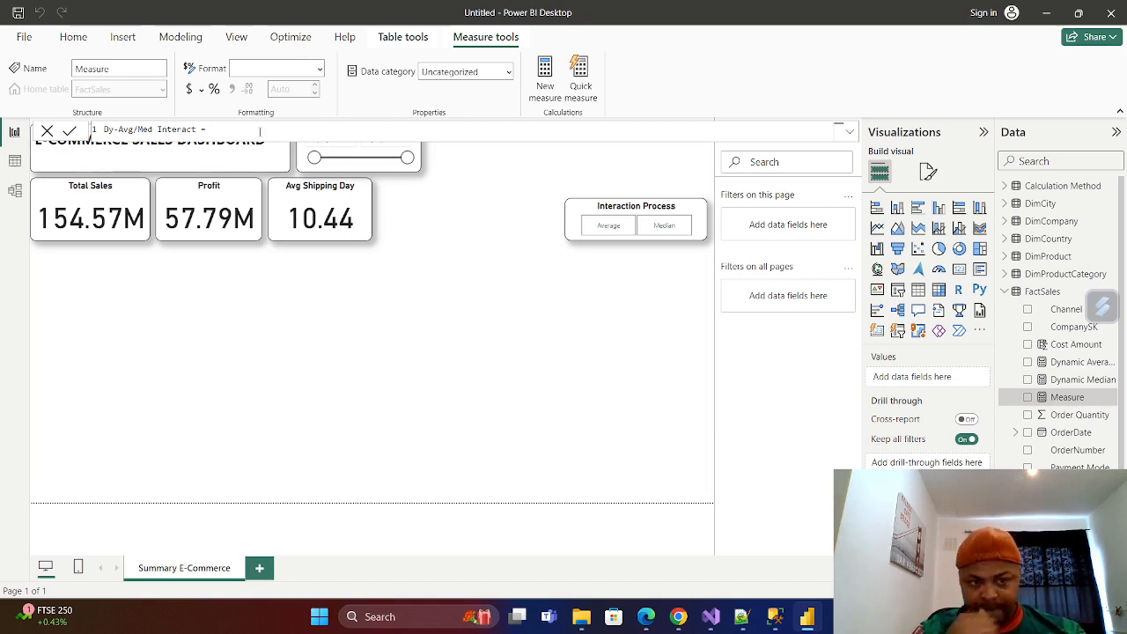
{"action": "type", "text": "SW"}
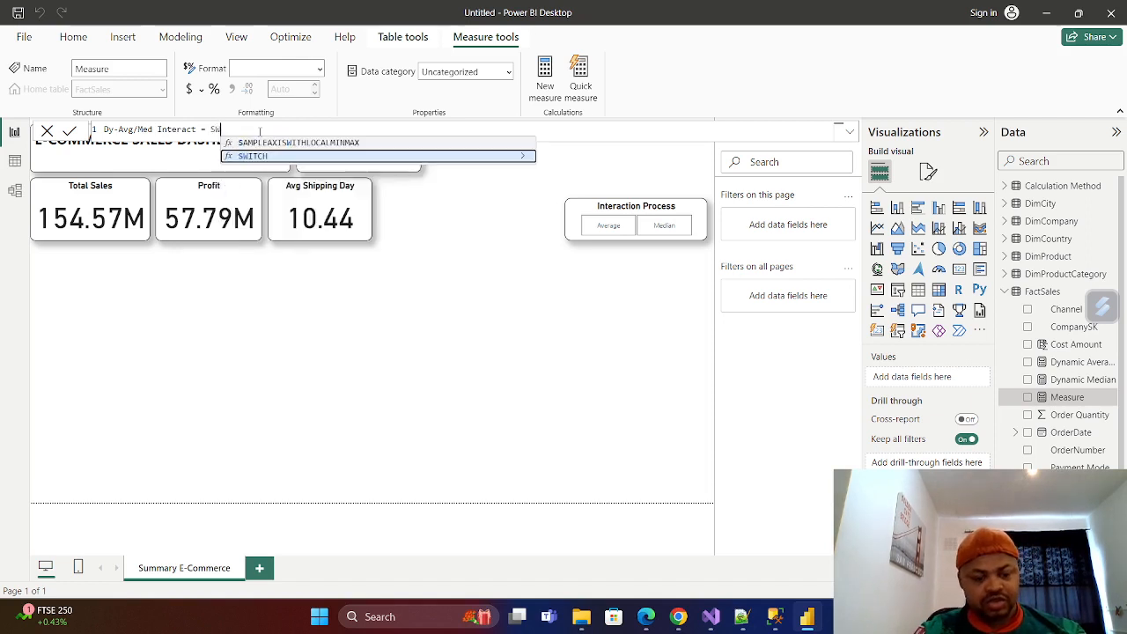
{"action": "left_click", "coordinate": [258, 156]}
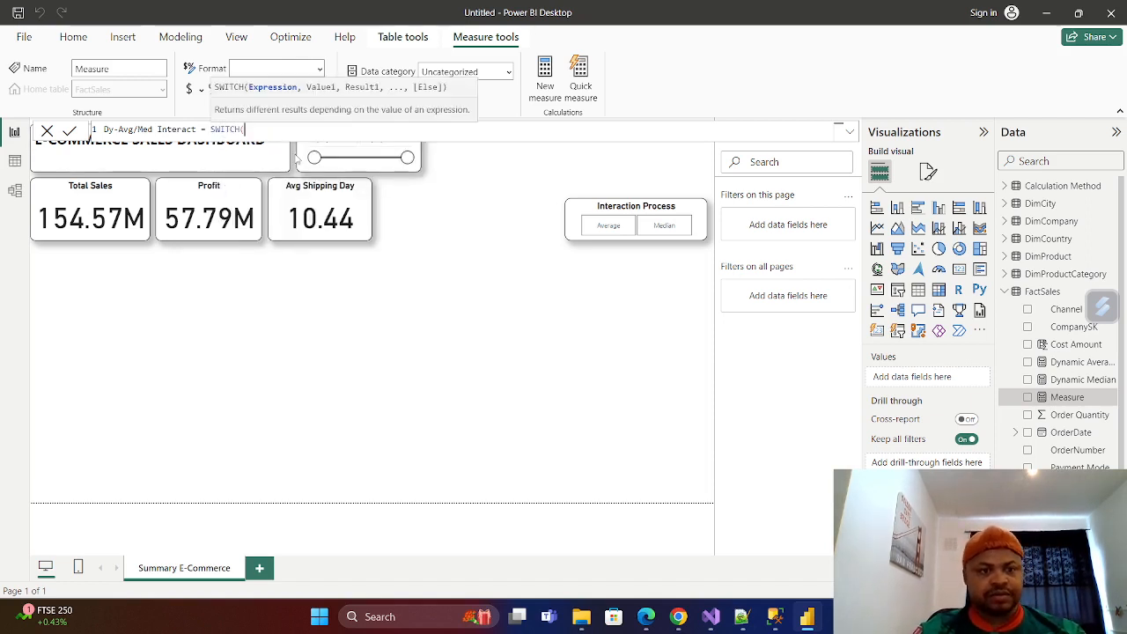
{"action": "type", "text": "Valu"}
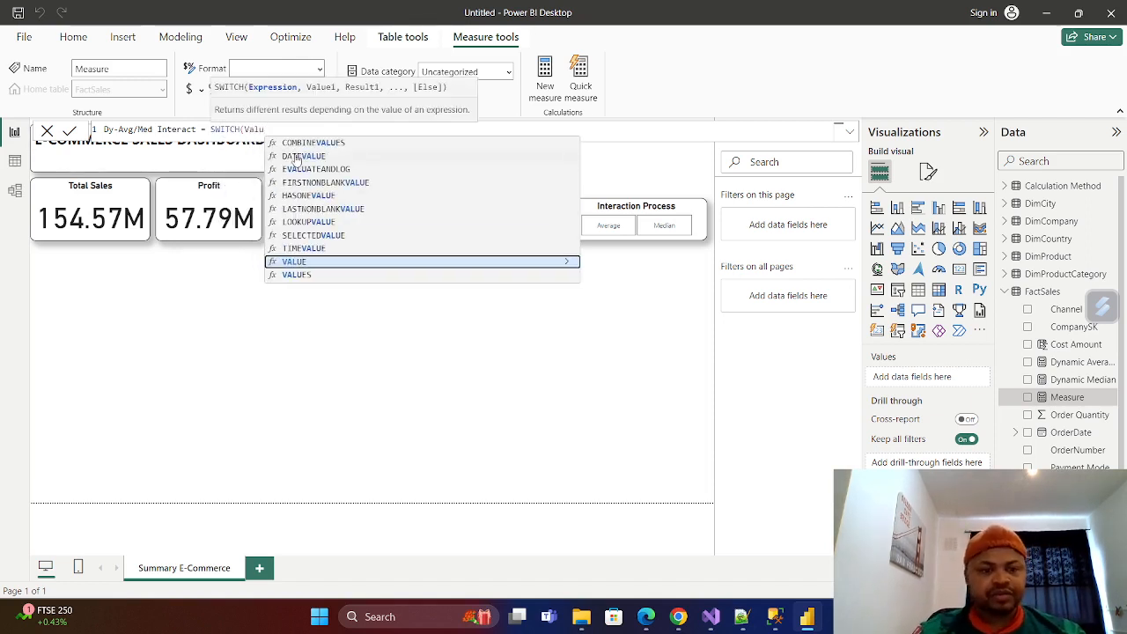
{"action": "left_click", "coordinate": [300, 274]}
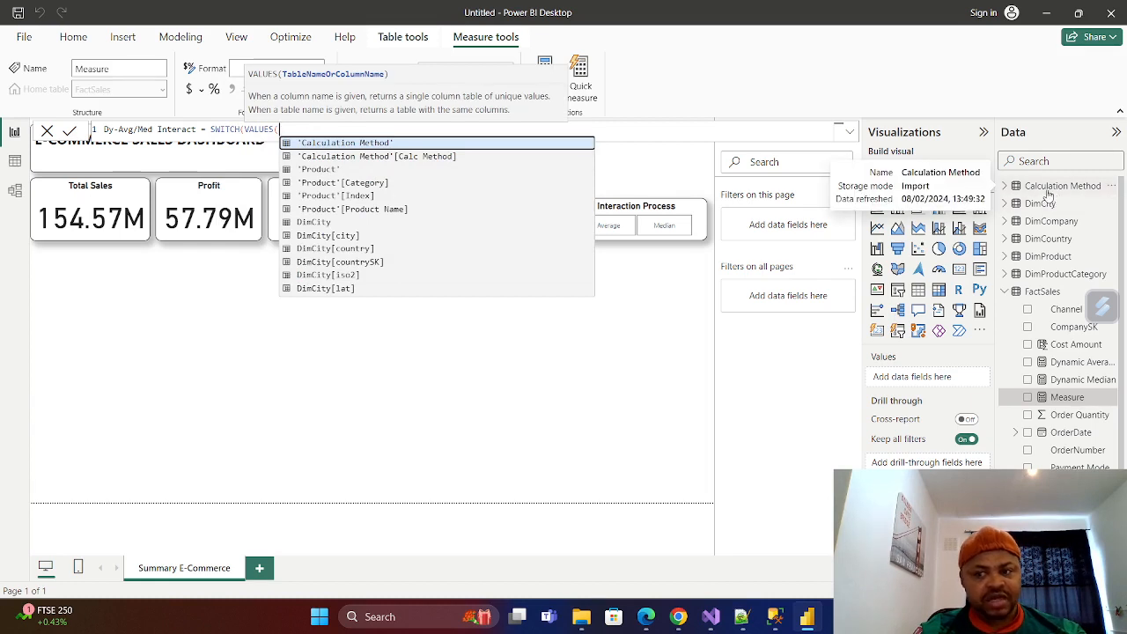
{"action": "left_click", "coordinate": [411, 157]}
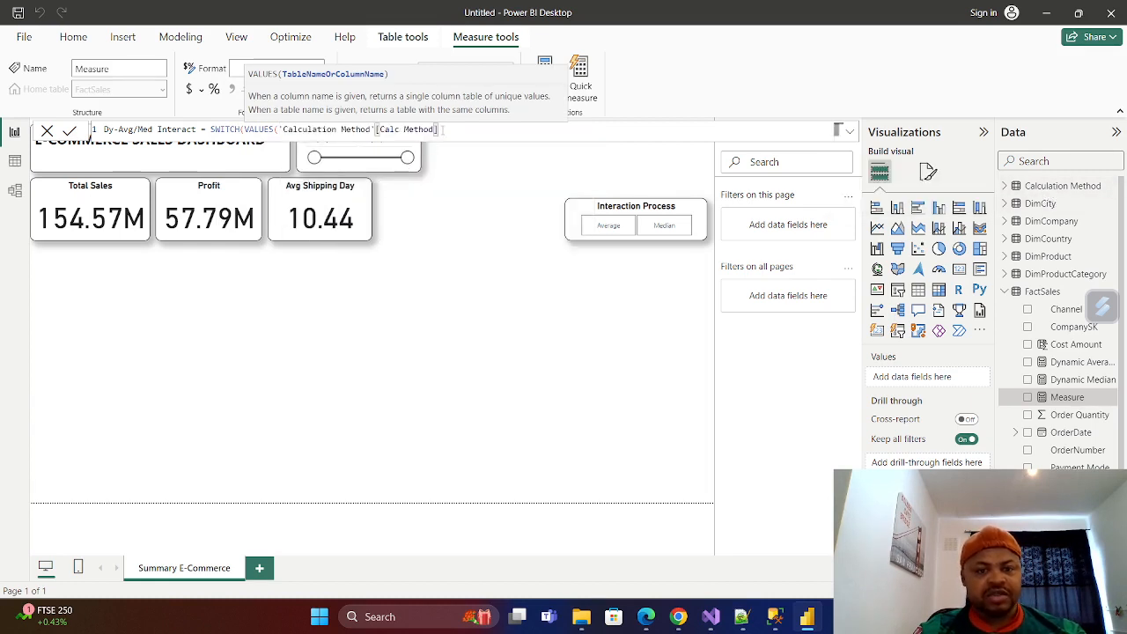
{"action": "type", "text": ","}
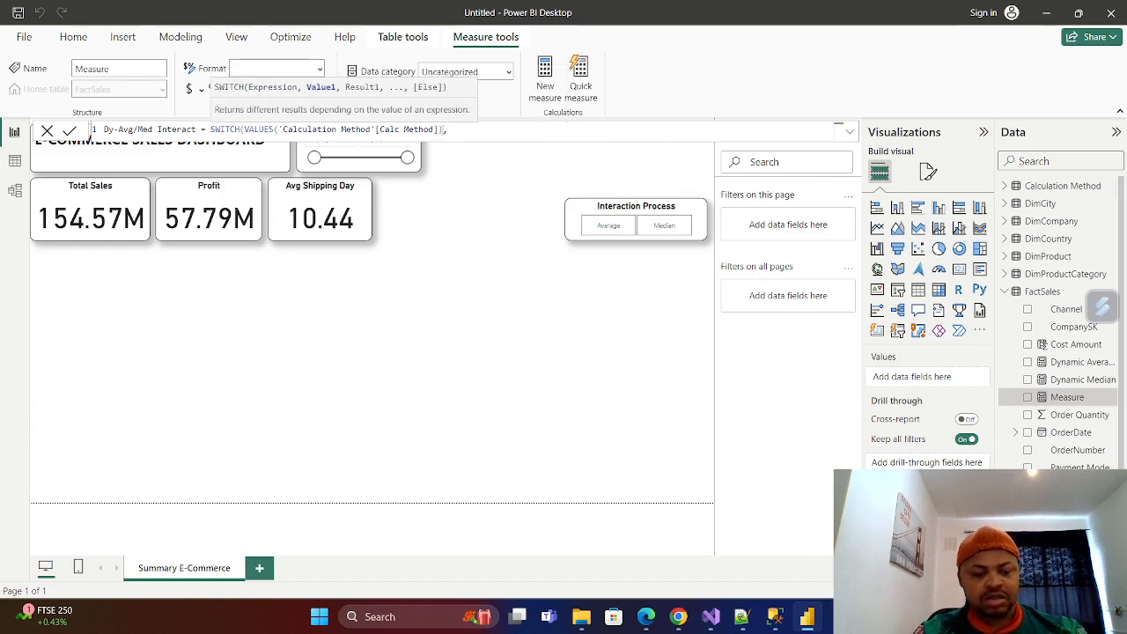
{"action": "type", "text": " \""}
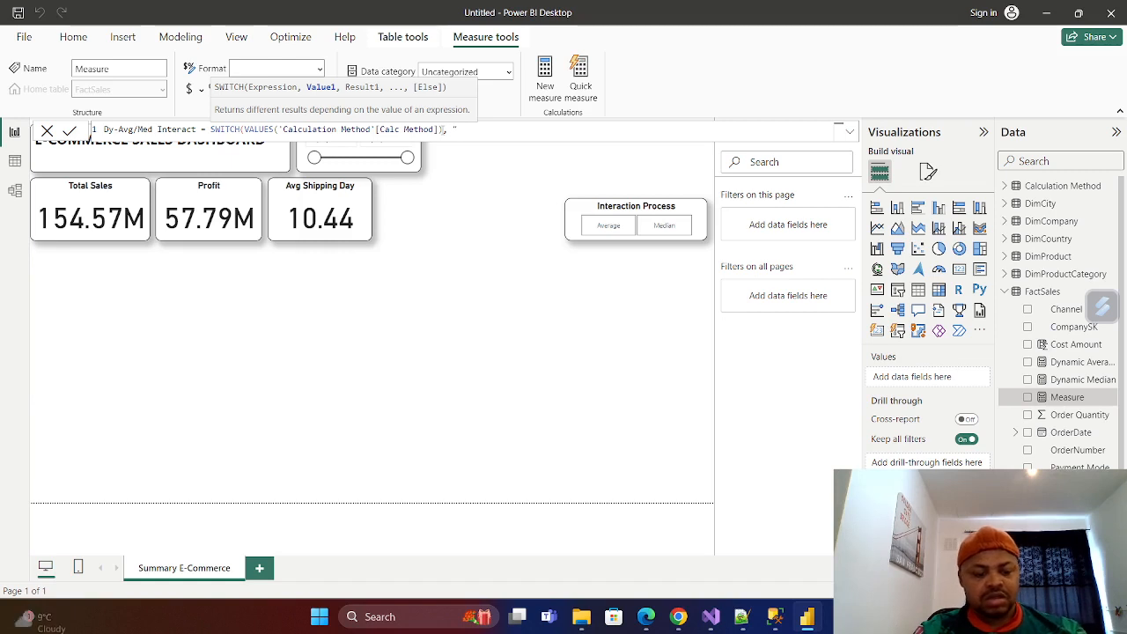
{"action": "type", "text": "Av"}
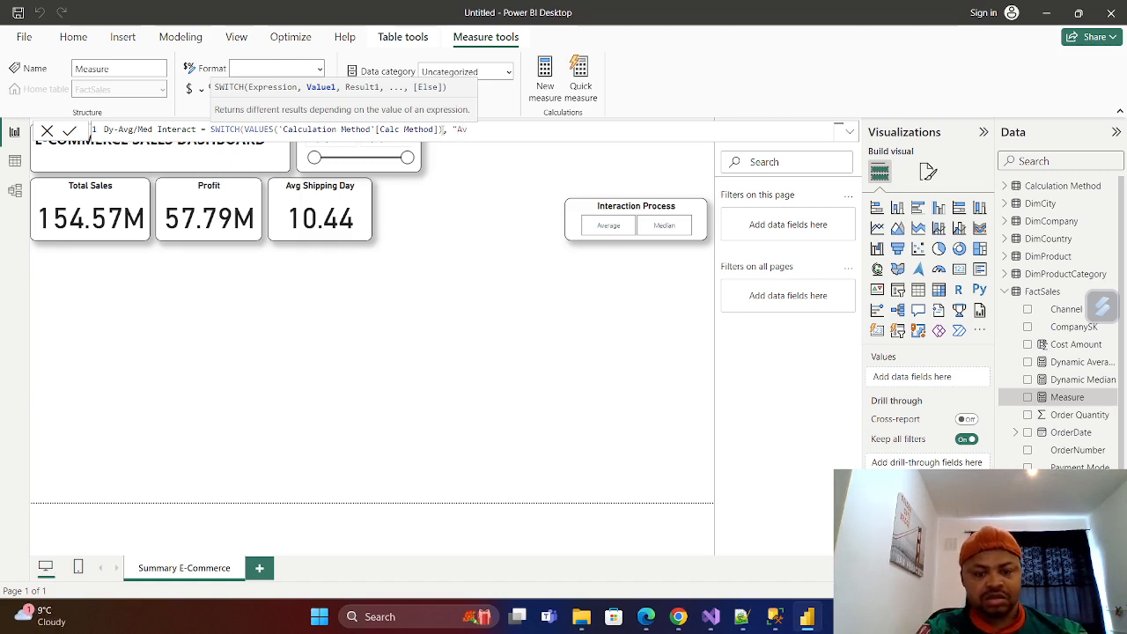
{"action": "type", "text": "erage"}
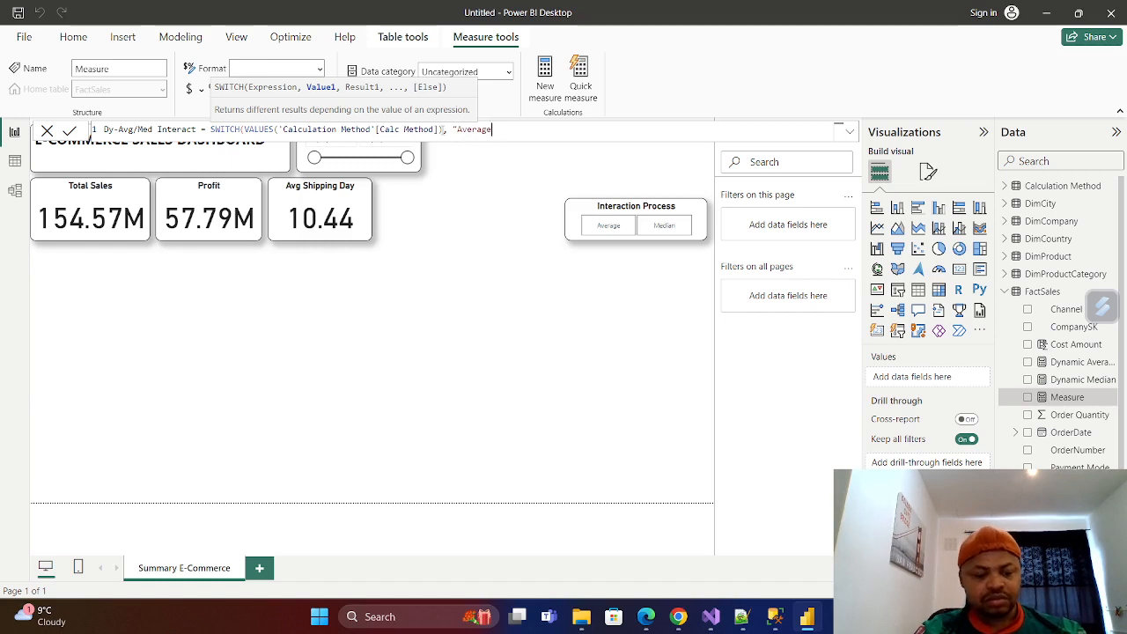
Add the SWITCH case "Average" with the [Dynamic Average] measure as its result.
{"action": "type", "text": "\","}
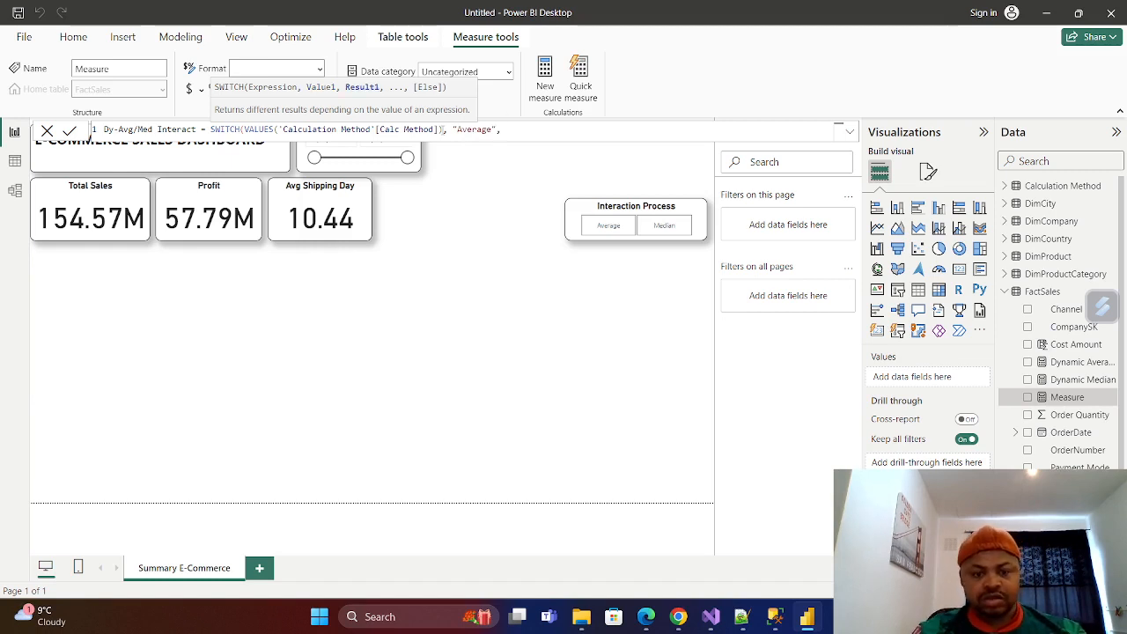
{"action": "type", "text": "Dyn"}
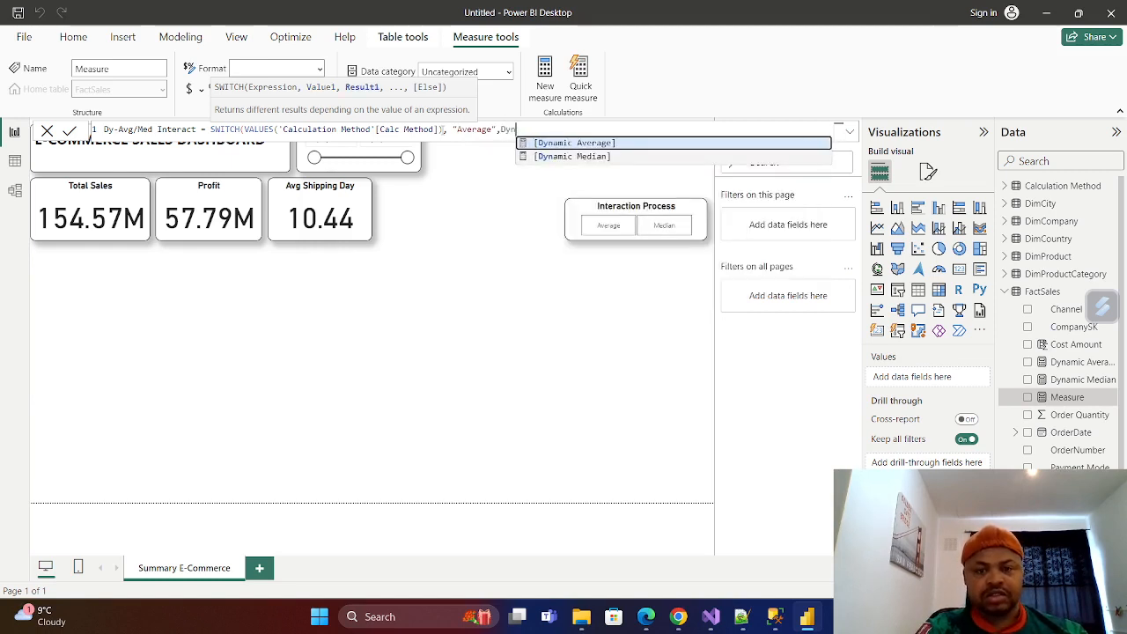
{"action": "left_click", "coordinate": [556, 146]}
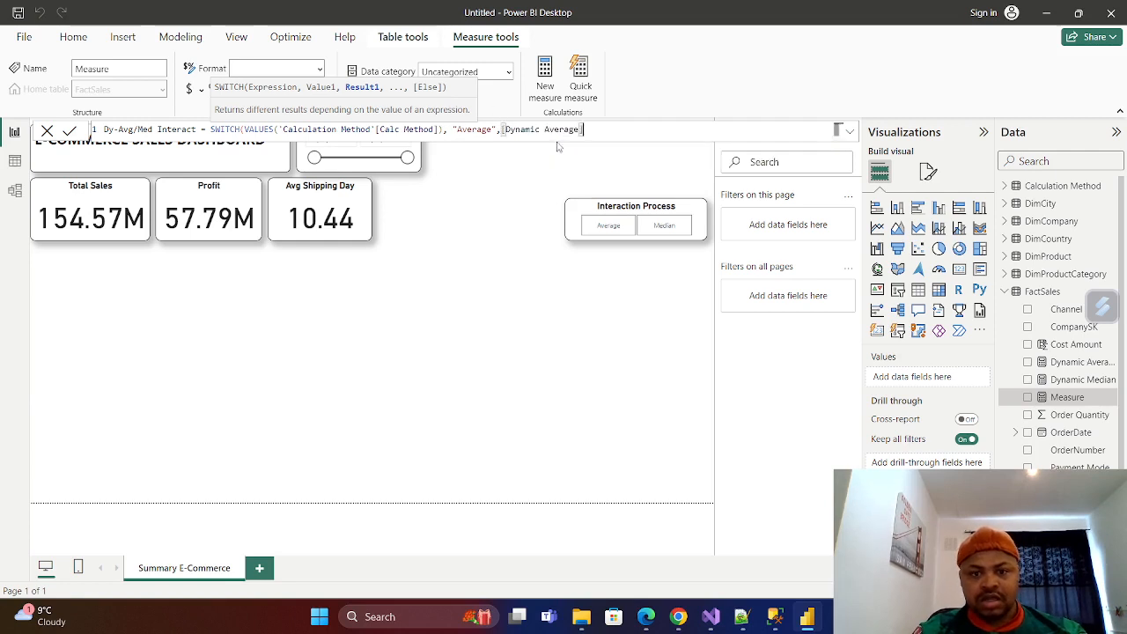
Add the SWITCH case "Median" with the [Dynamic Median] measure as its result and close the function.
{"action": "type", "text": ", "}
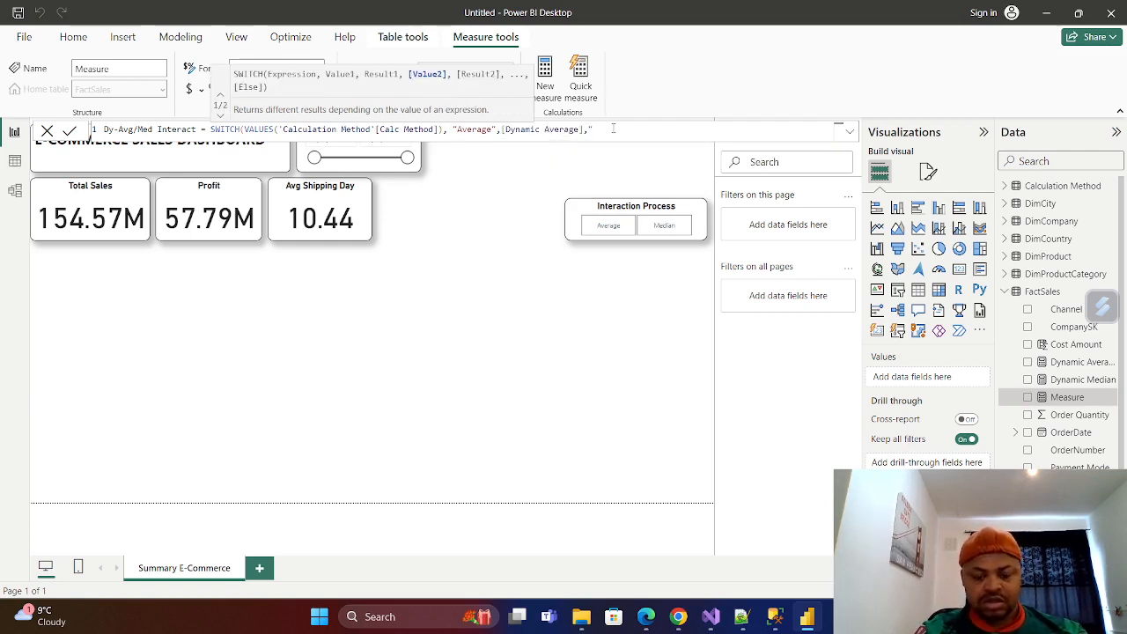
{"action": "type", "text": "Media"}
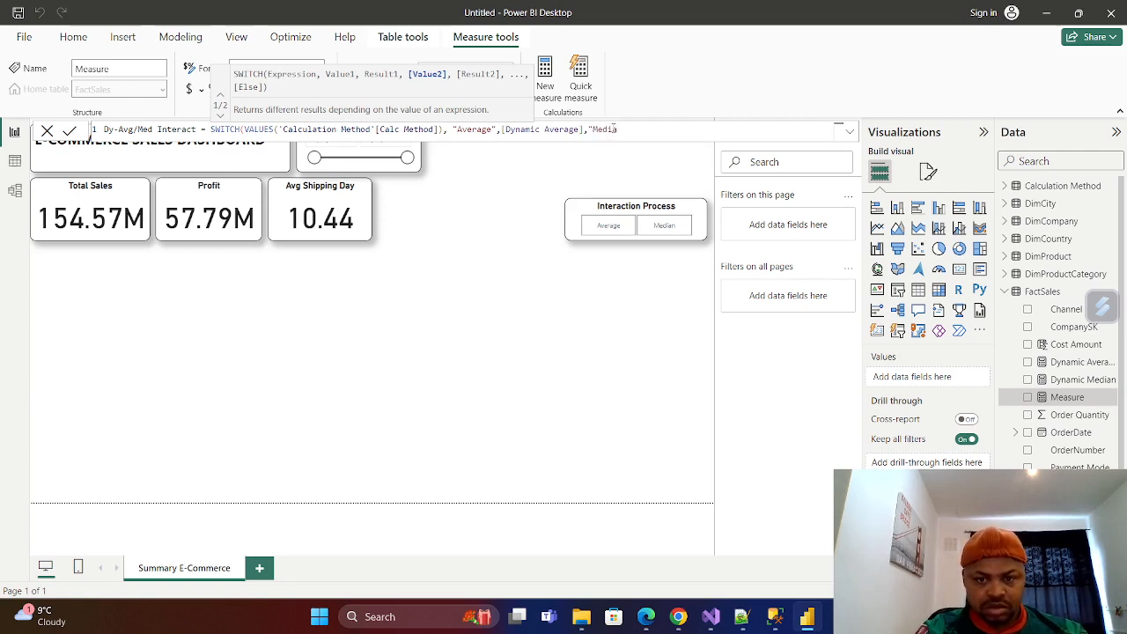
{"action": "type", "text": "n"}
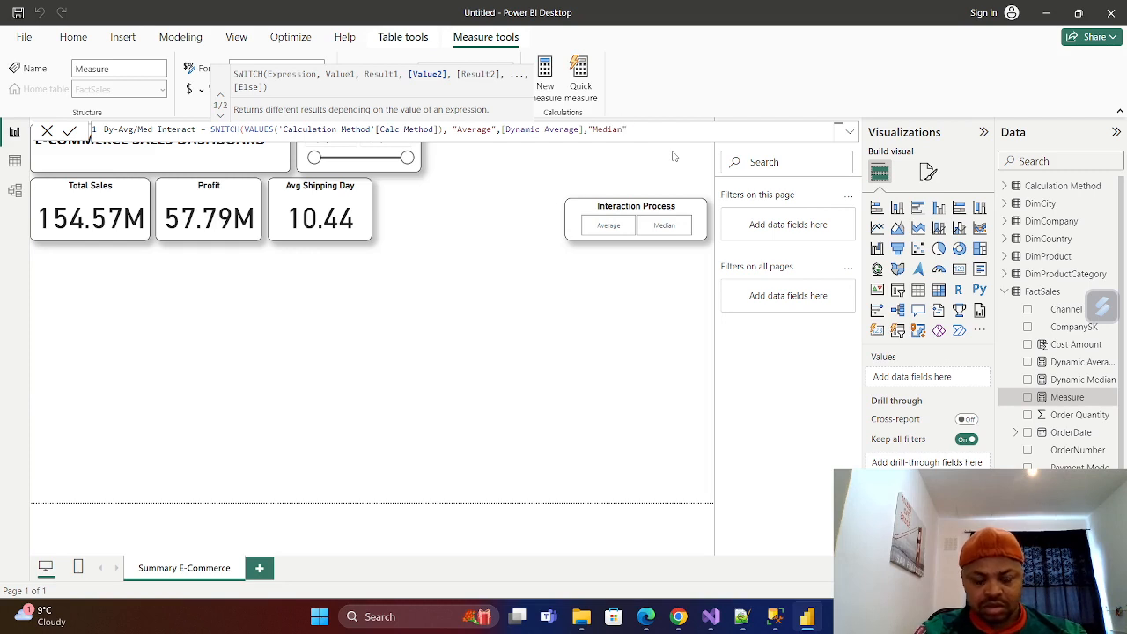
{"action": "type", "text": ",Dy"}
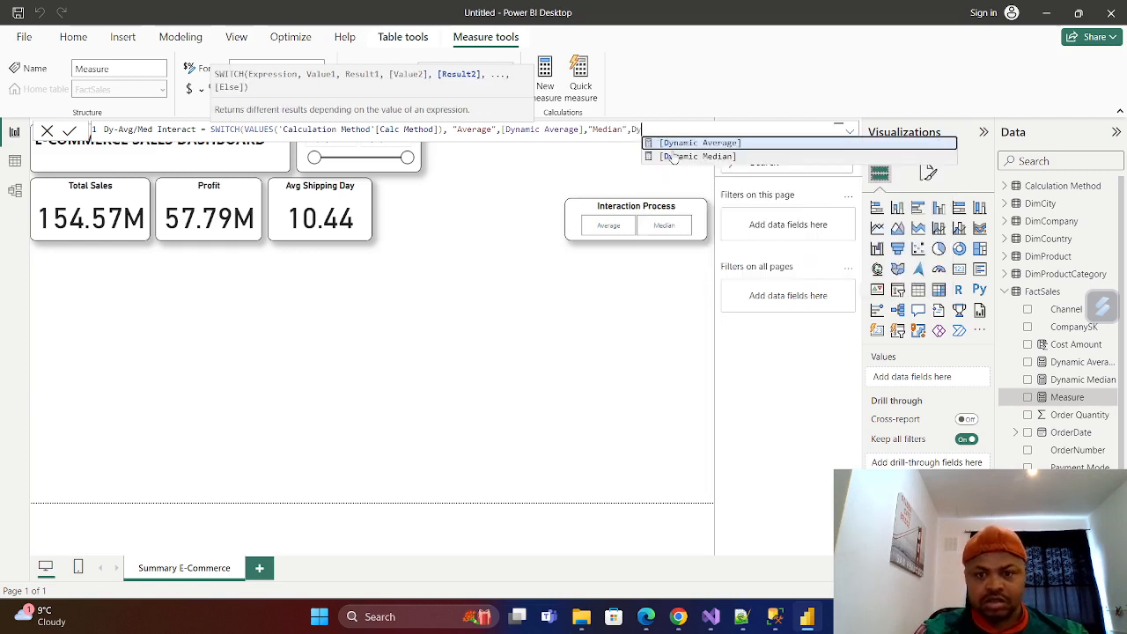
{"action": "left_click", "coordinate": [674, 156]}
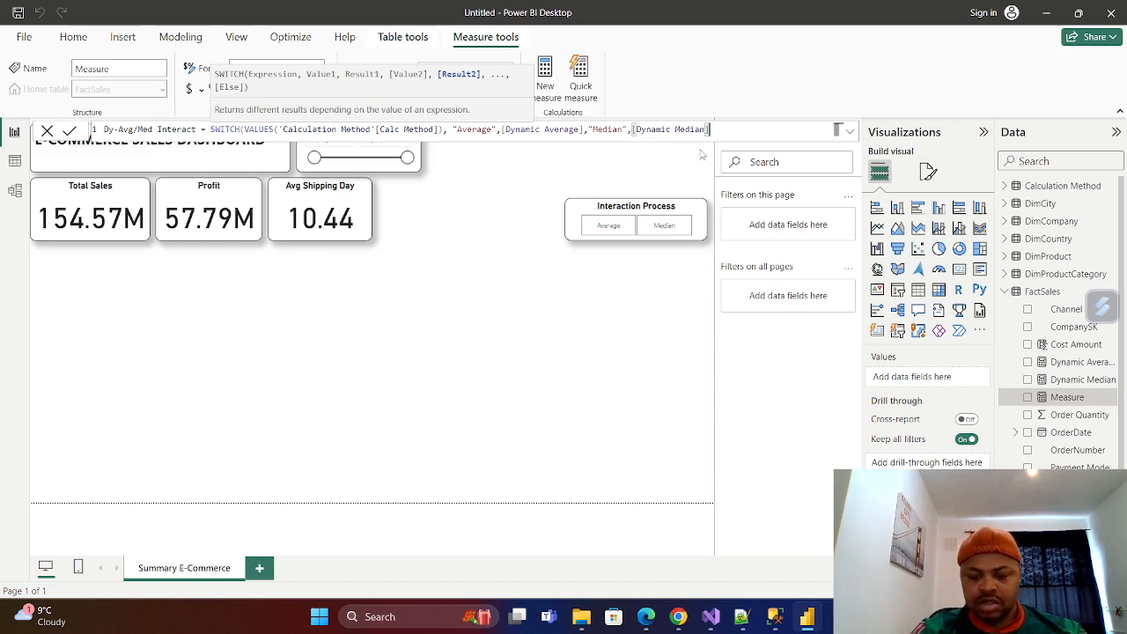
{"action": "type", "text": ")"}
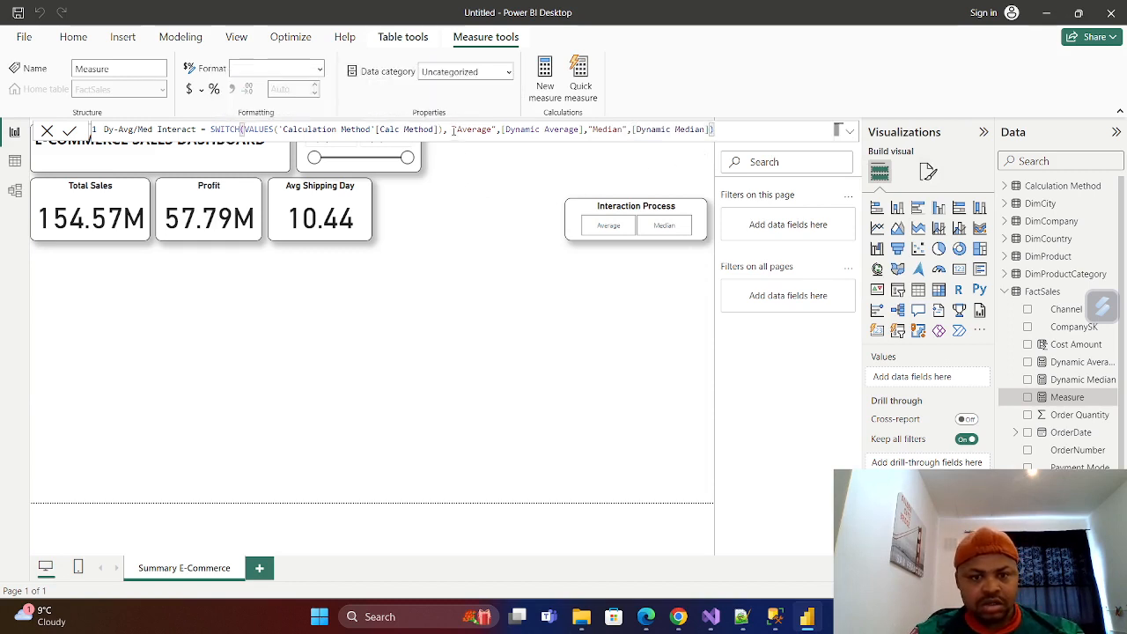
Remove the space before "Average" in the formula, commit the Dy-Avg/Med Interact measure and return to the report canvas.
{"action": "left_click", "coordinate": [453, 130]}
{"action": "key", "text": "BackSpace"}
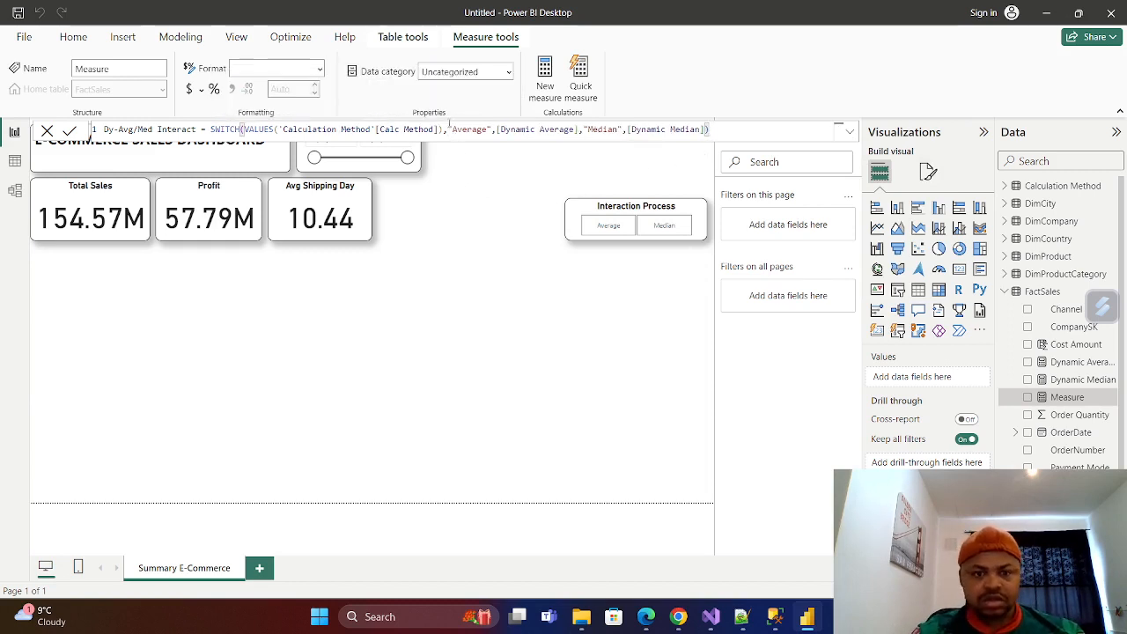
{"action": "left_click", "coordinate": [68, 133]}
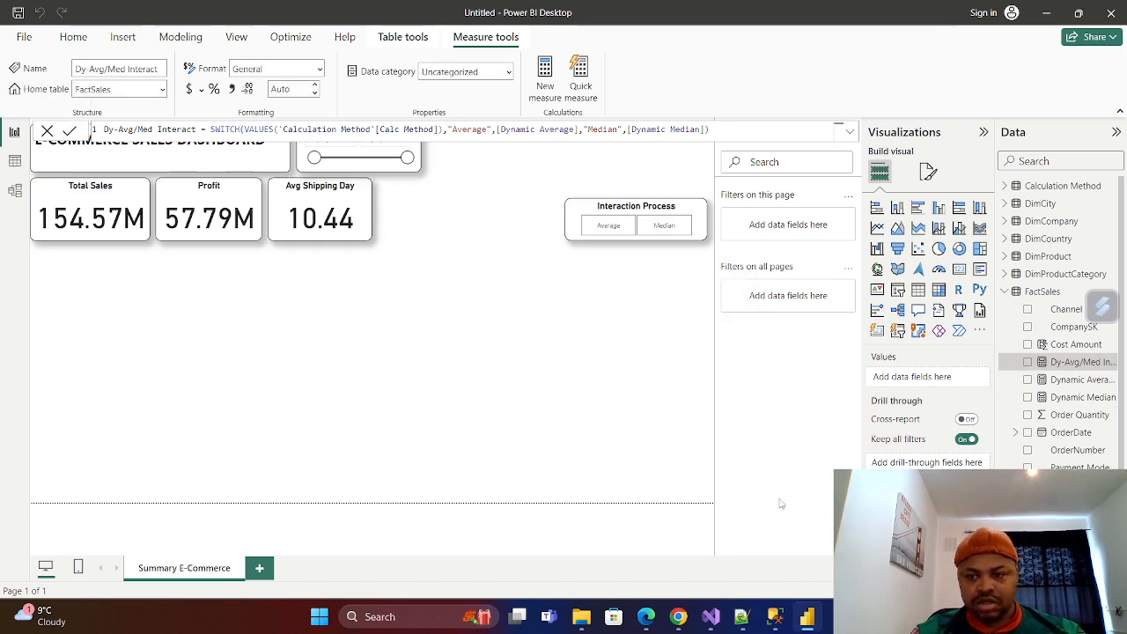
{"action": "left_click", "coordinate": [356, 328]}
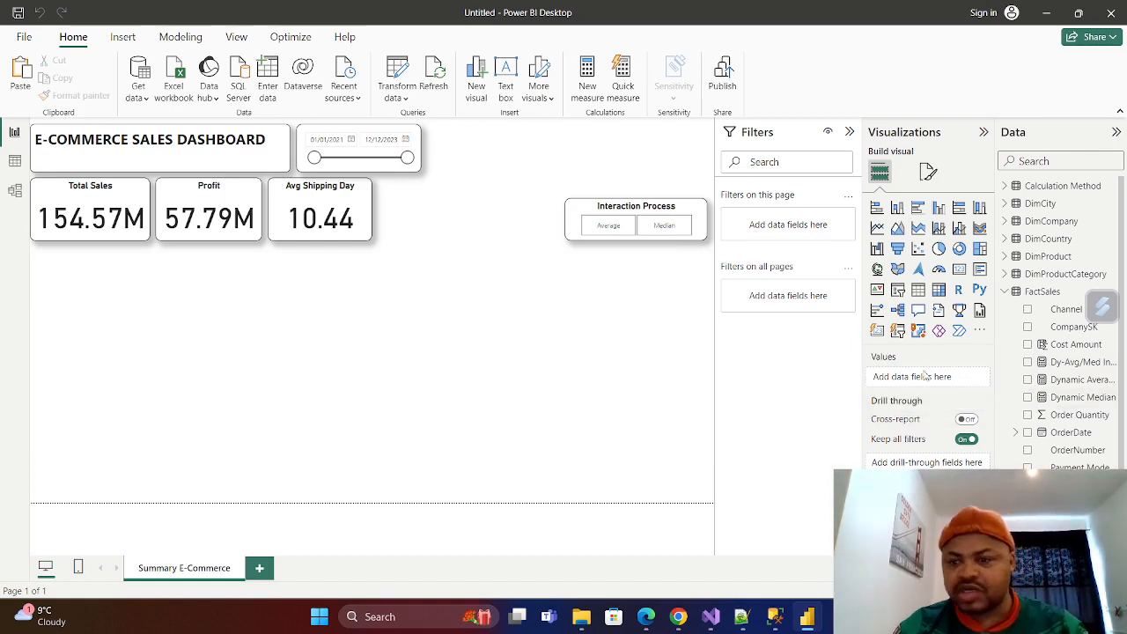
Insert a donut chart below the KPI cards with Product Name as legend and Dy-Avg/Med Interact as values, and enlarge it.
{"action": "left_click", "coordinate": [960, 251]}
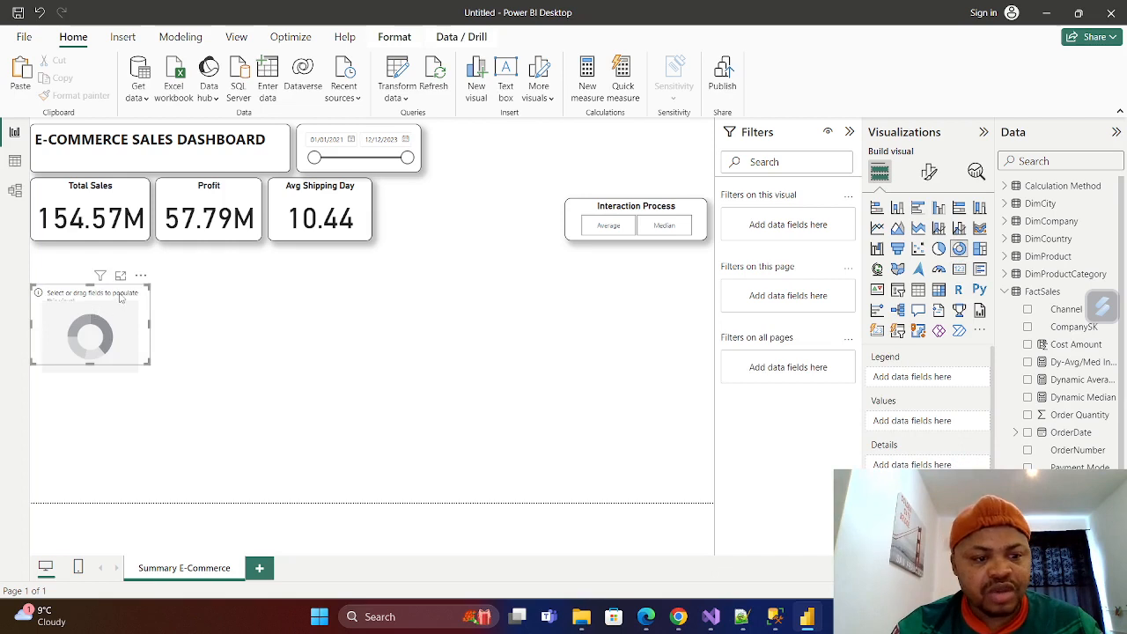
{"action": "left_click_drag", "start_coordinate": [129, 294], "coordinate": [138, 281]}
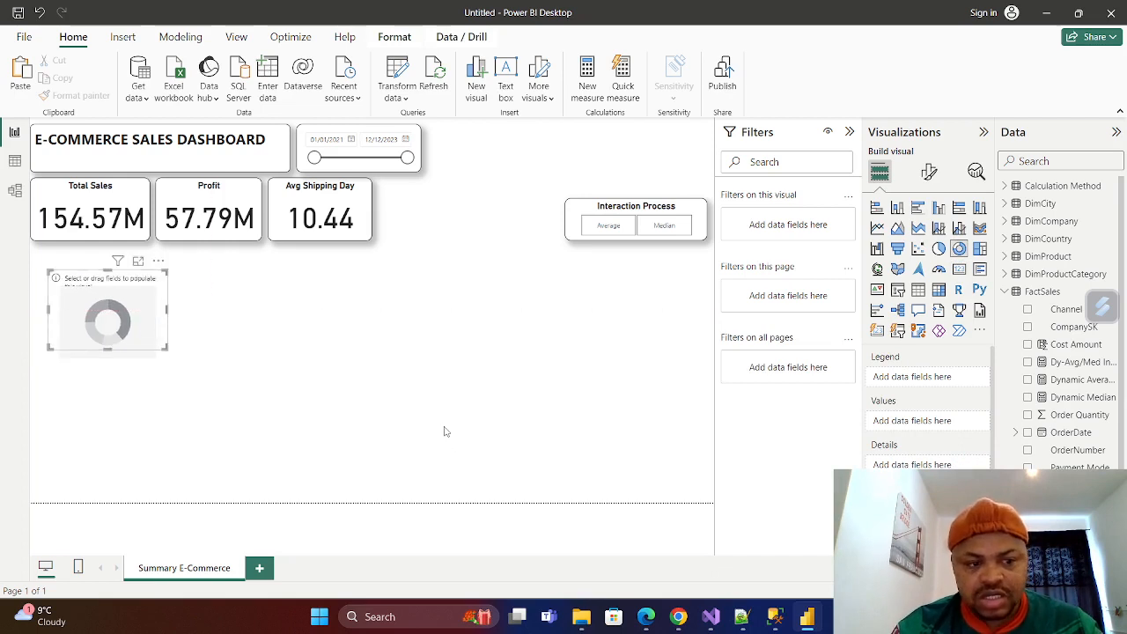
{"action": "scroll", "coordinate": [1057, 335], "scroll_direction": "down", "scroll_amount": 2}
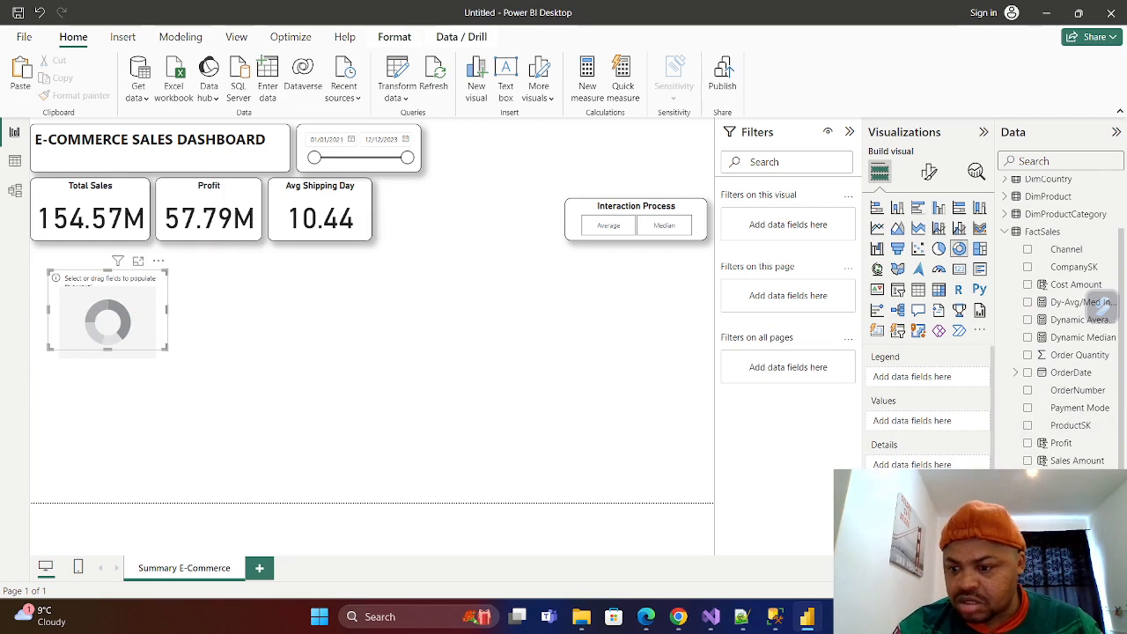
{"action": "scroll", "coordinate": [1100, 302], "scroll_direction": "up", "scroll_amount": 2}
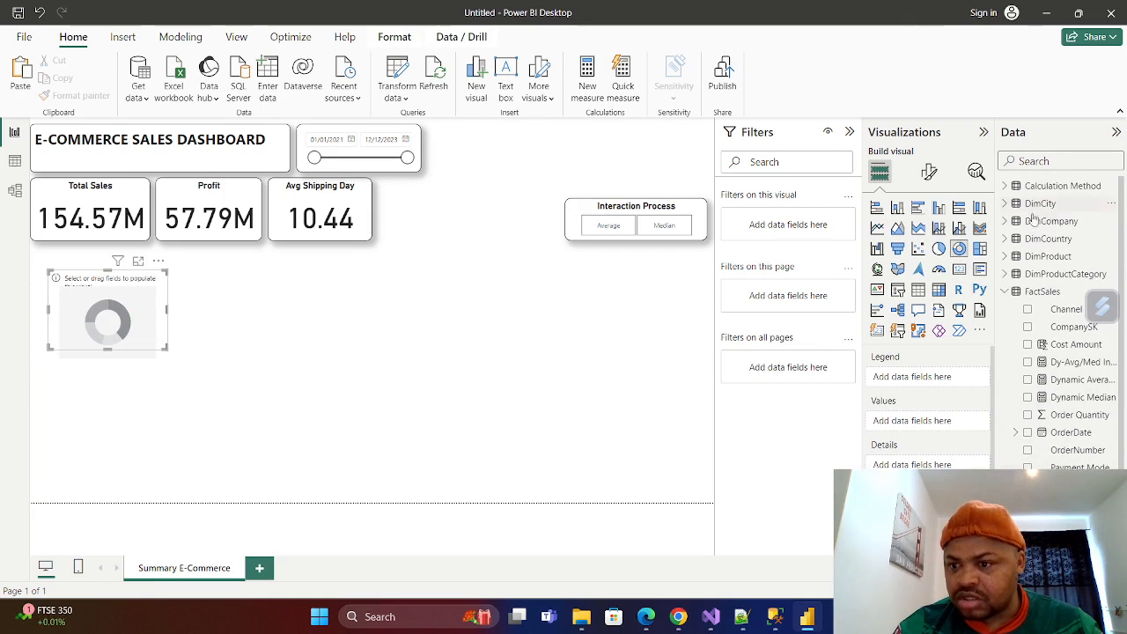
{"action": "left_click", "coordinate": [1006, 257]}
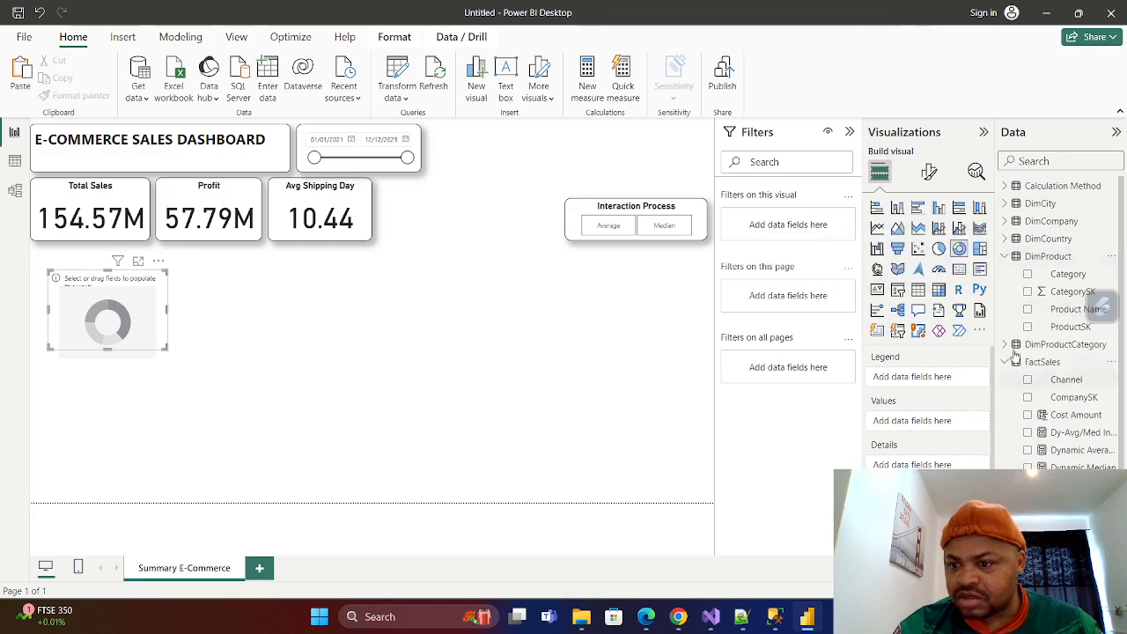
{"action": "left_click", "coordinate": [1028, 309]}
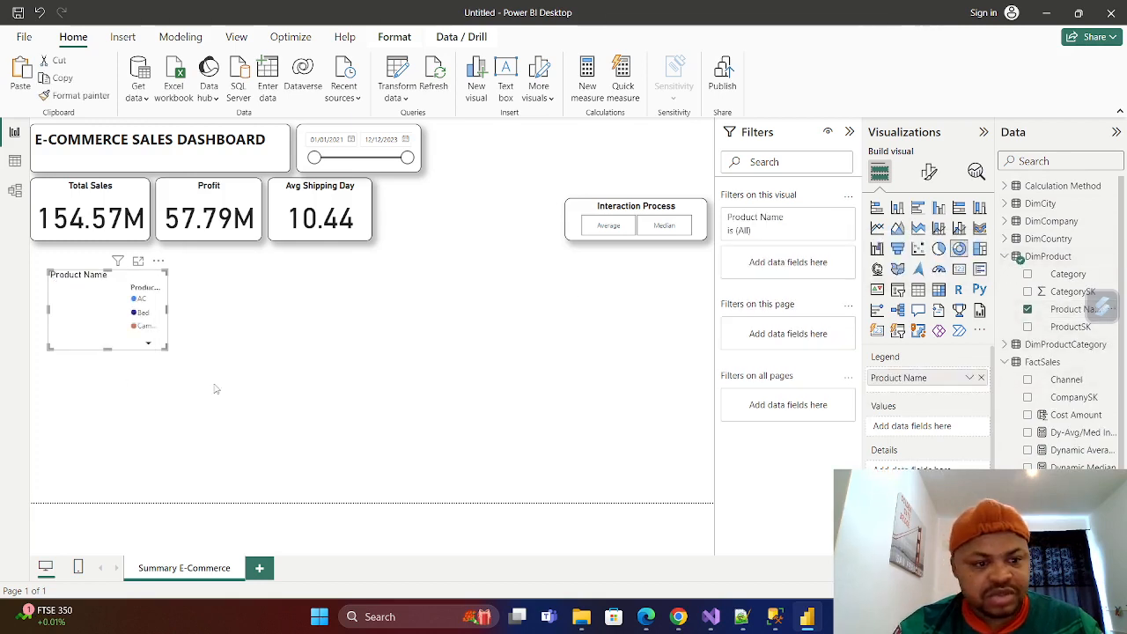
{"action": "left_click_drag", "start_coordinate": [166, 350], "coordinate": [228, 372]}
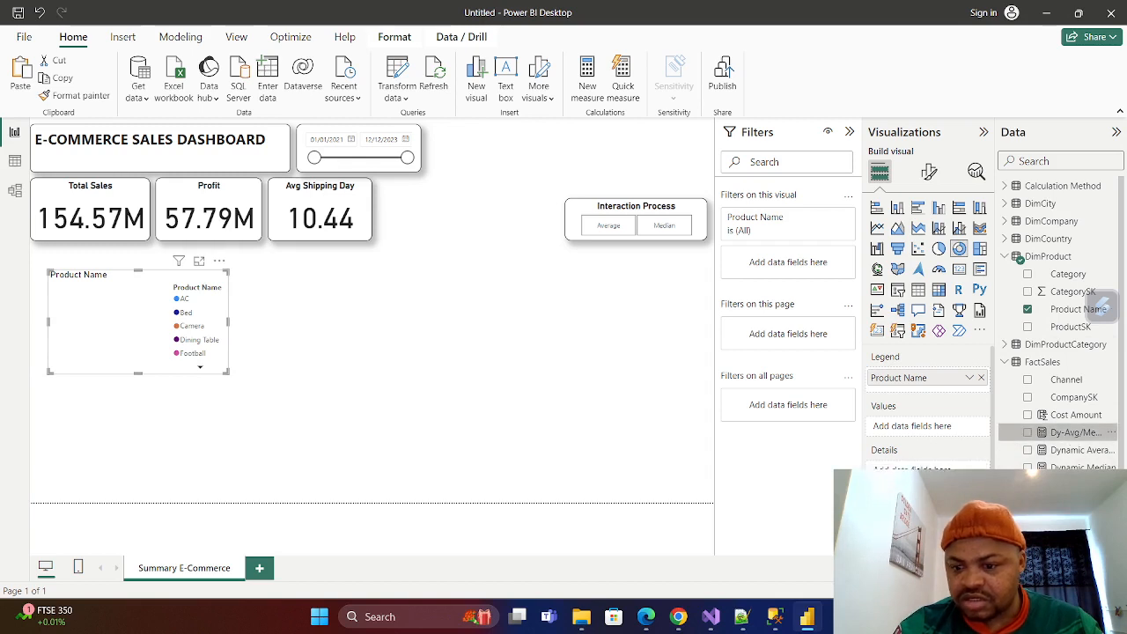
{"action": "left_click_drag", "start_coordinate": [1079, 433], "coordinate": [921, 427]}
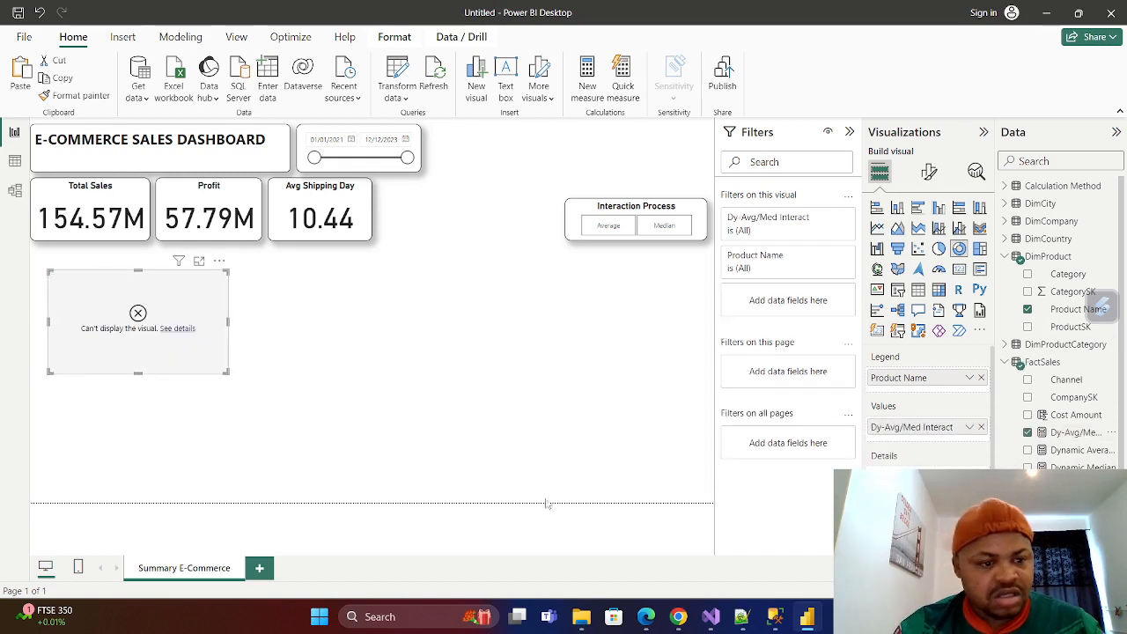
Switch the Interaction Process slicer between Average and Median to test the donut chart, leaving Average selected.
{"action": "left_click", "coordinate": [609, 229]}
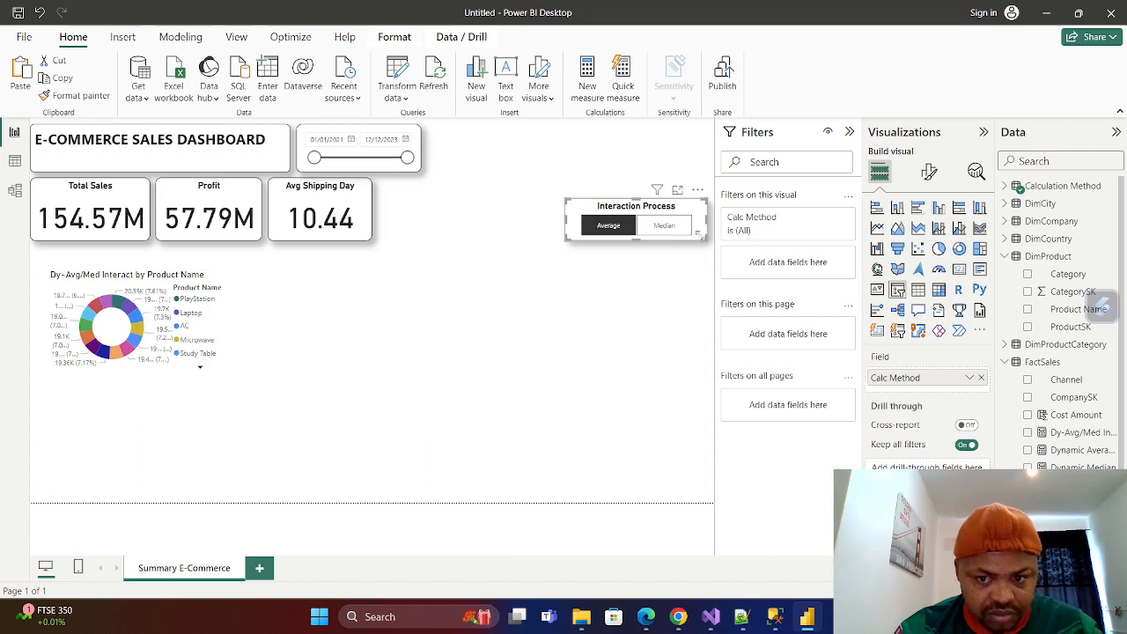
{"action": "left_click", "coordinate": [667, 231]}
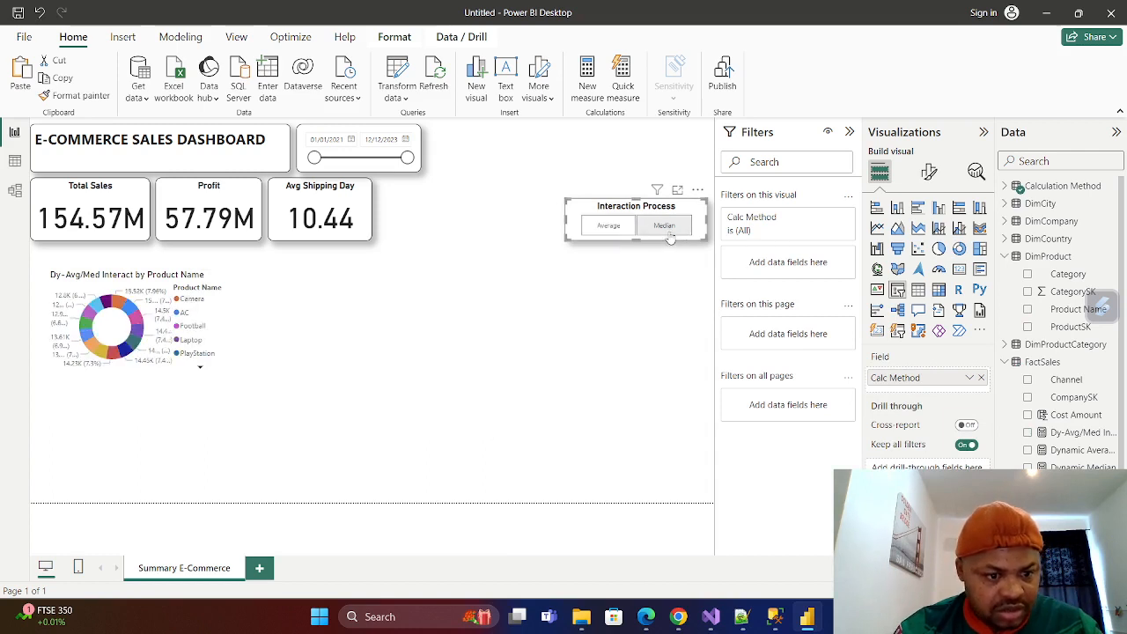
{"action": "left_click", "coordinate": [608, 227]}
{"action": "left_click", "coordinate": [680, 228]}
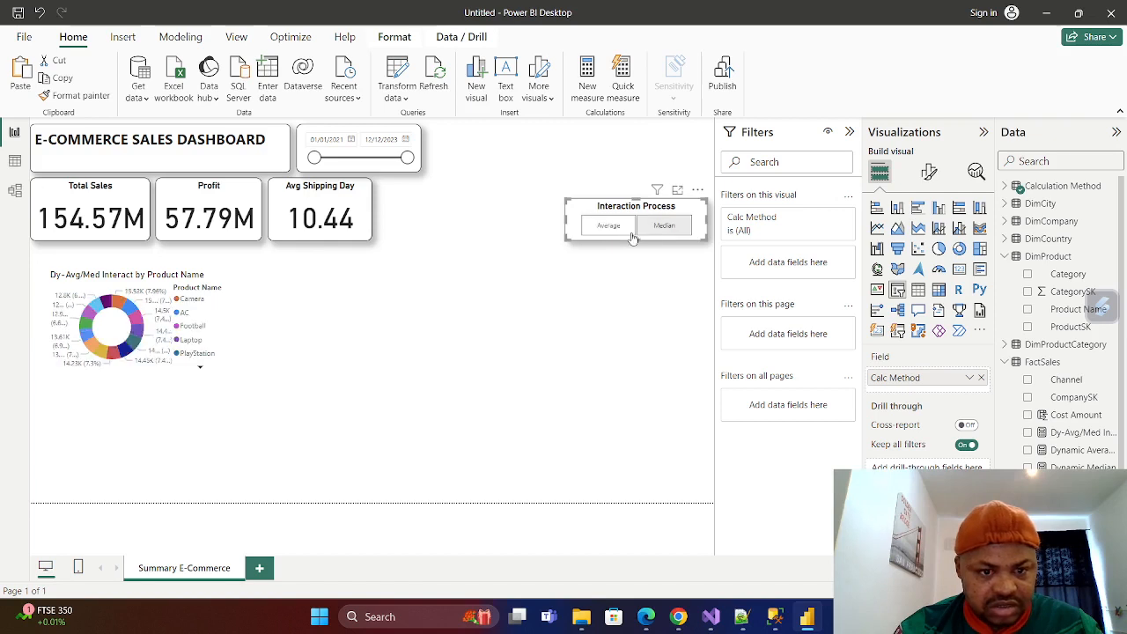
{"action": "left_click", "coordinate": [608, 227]}
{"action": "left_click", "coordinate": [663, 228]}
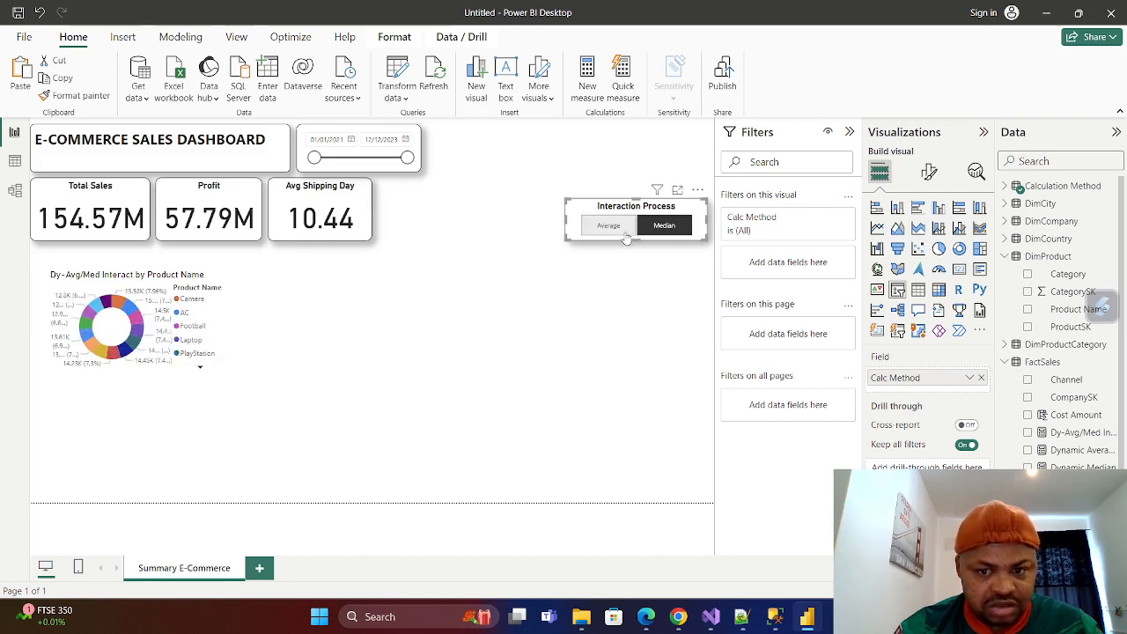
{"action": "left_click", "coordinate": [604, 228]}
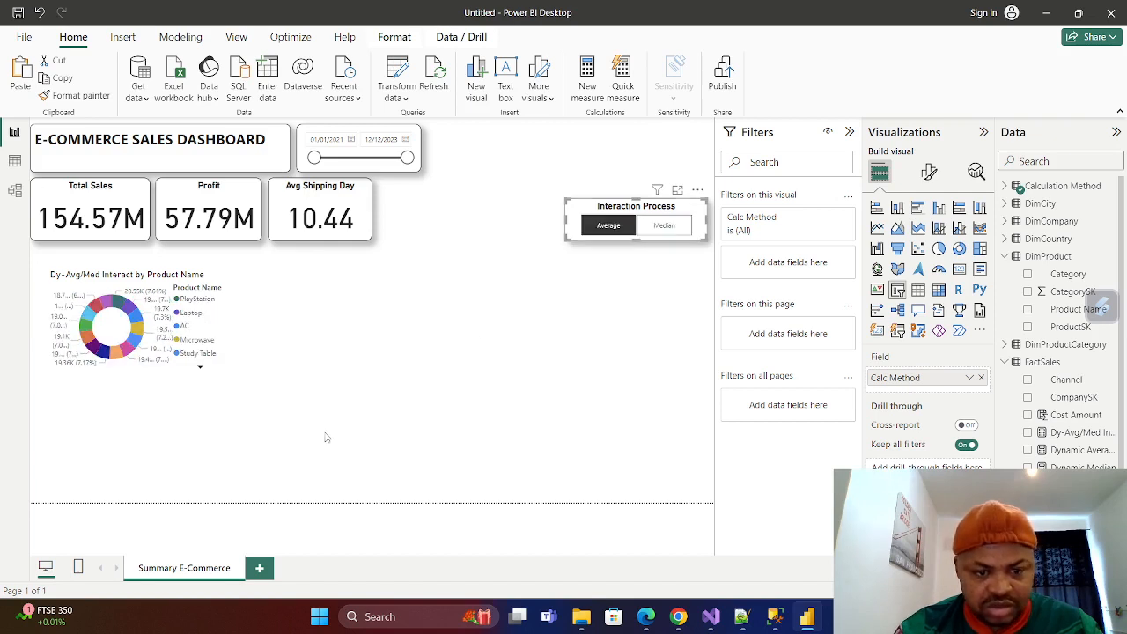
Make the donut chart taller and wider and move it directly beneath the KPI cards at the page's left edge.
{"action": "left_click", "coordinate": [216, 343]}
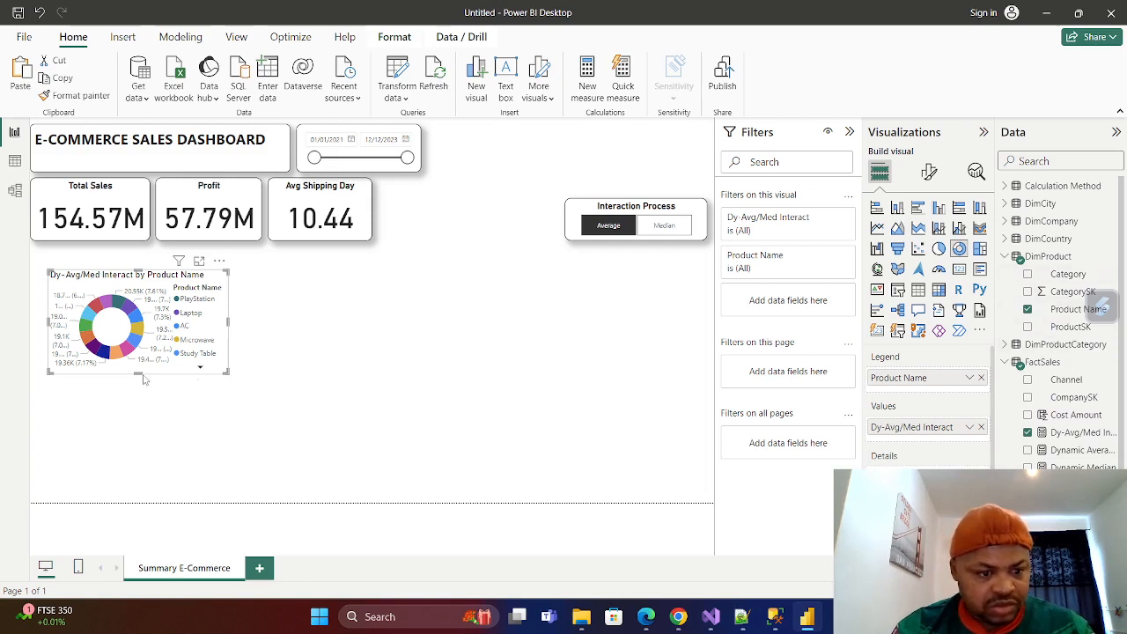
{"action": "left_click_drag", "start_coordinate": [137, 374], "coordinate": [134, 429]}
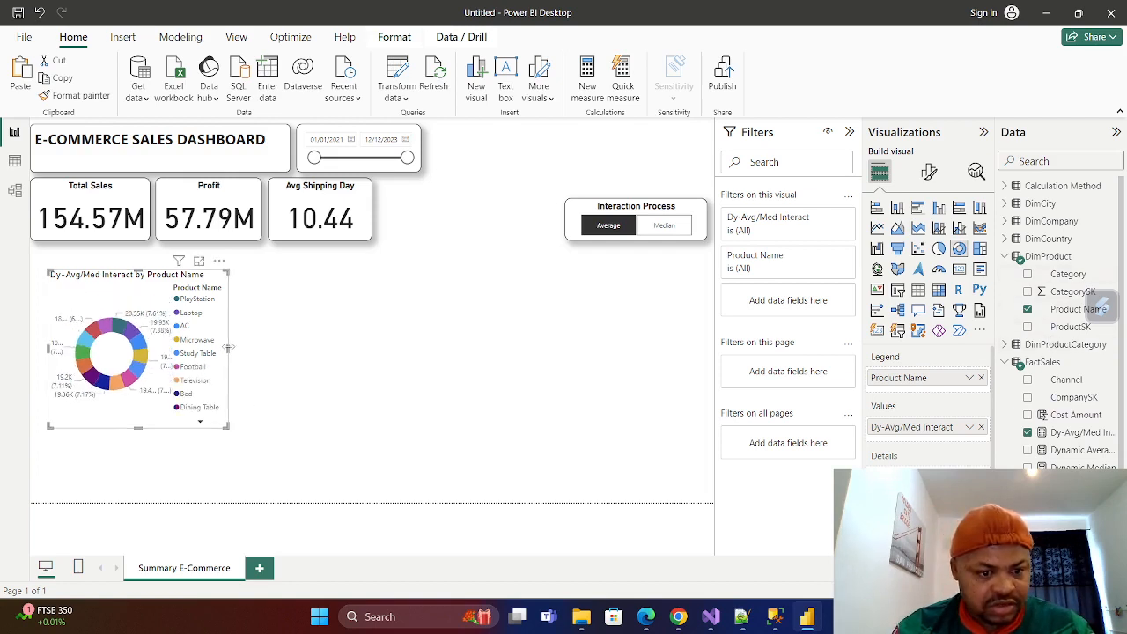
{"action": "left_click_drag", "start_coordinate": [230, 350], "coordinate": [298, 350]}
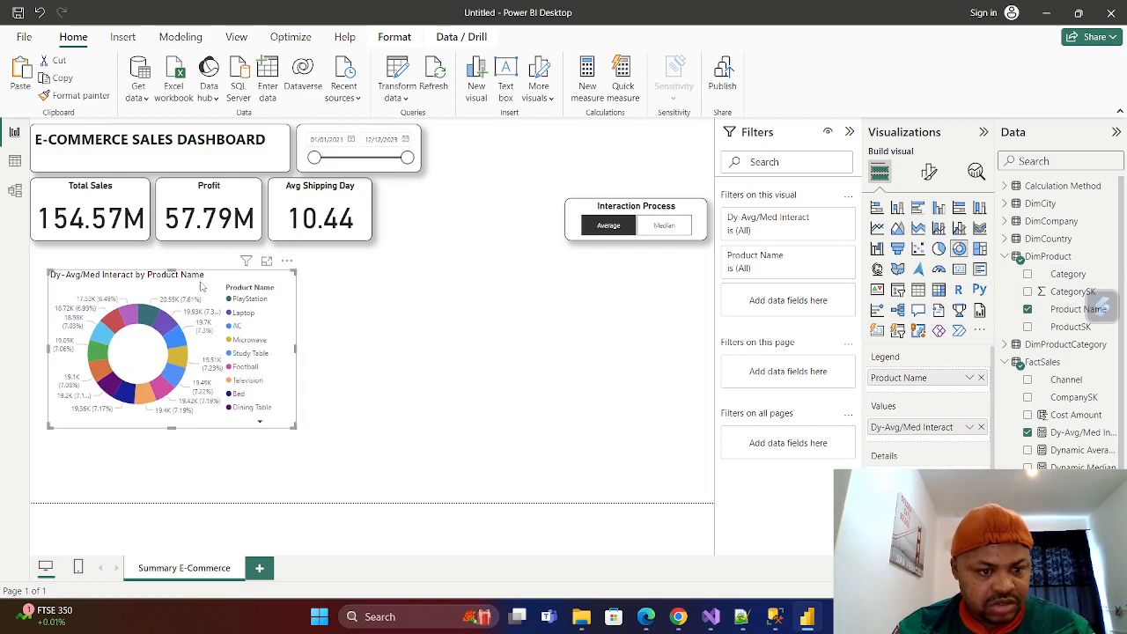
{"action": "left_click_drag", "start_coordinate": [211, 278], "coordinate": [190, 254]}
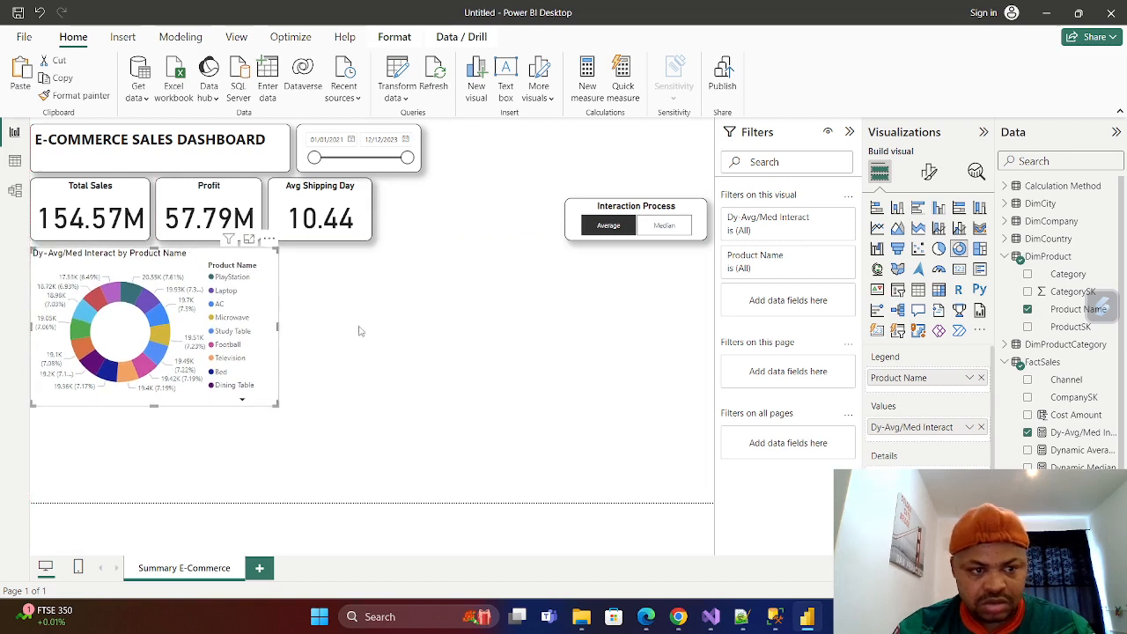
Reduce the height of the dashboard title box and the date slicer, and widen the date slicer.
{"action": "left_click", "coordinate": [179, 168]}
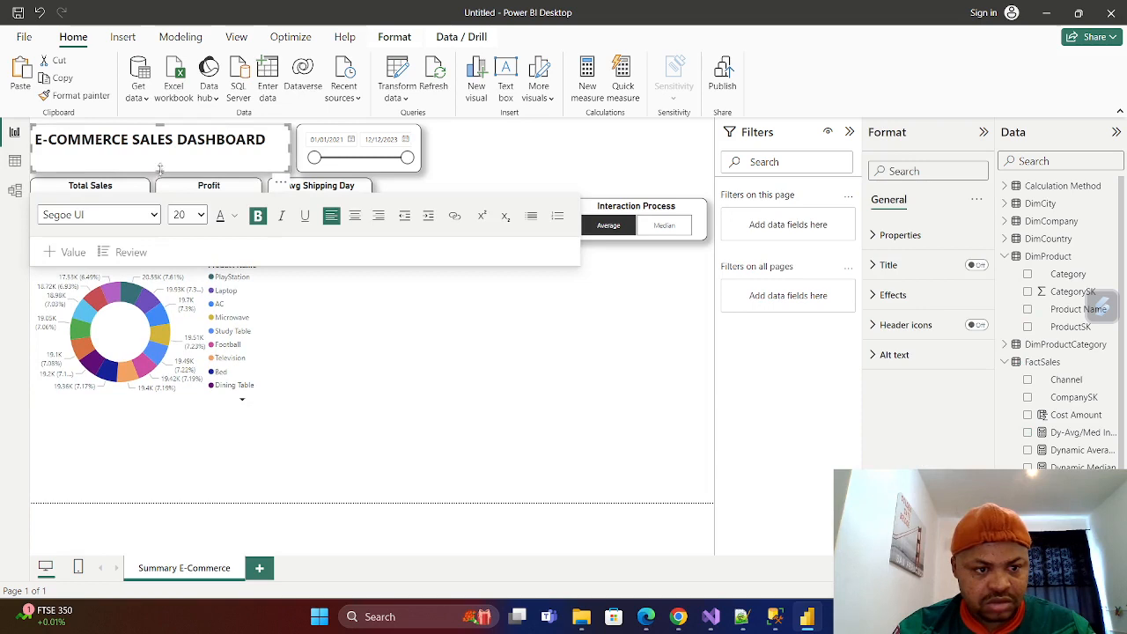
{"action": "left_click", "coordinate": [355, 169]}
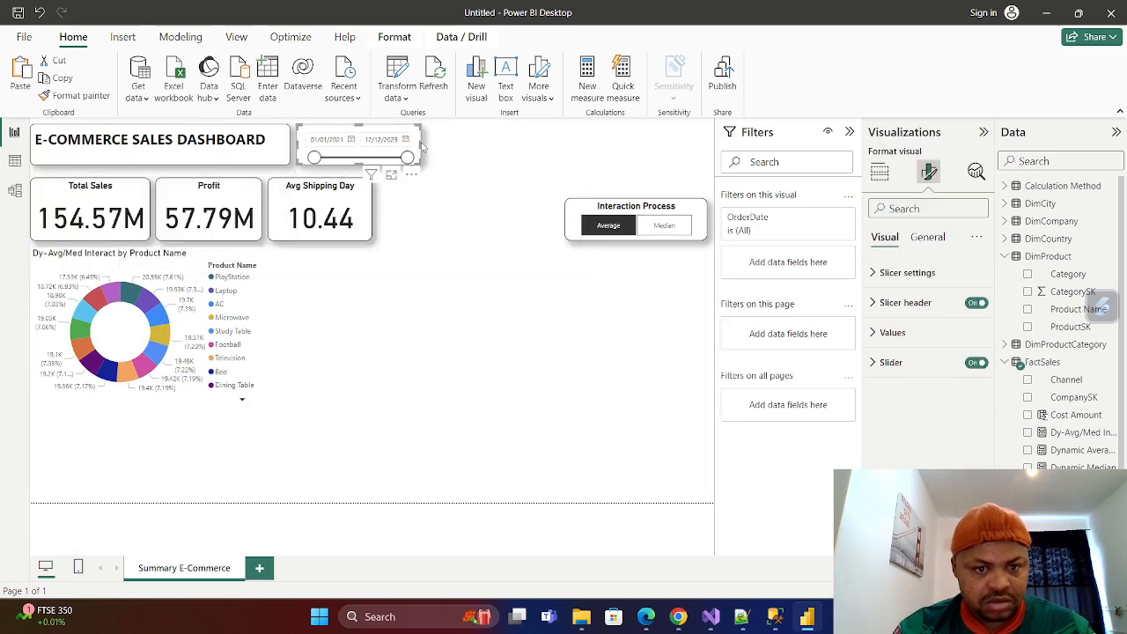
{"action": "left_click_drag", "start_coordinate": [421, 143], "coordinate": [450, 143]}
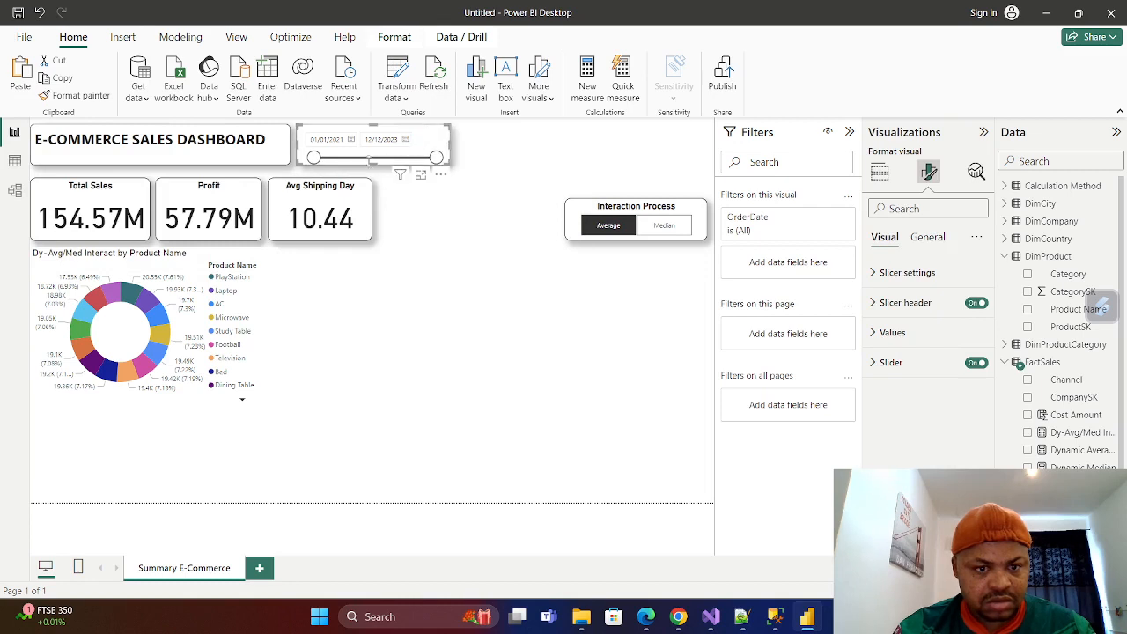
{"action": "left_click", "coordinate": [453, 248]}
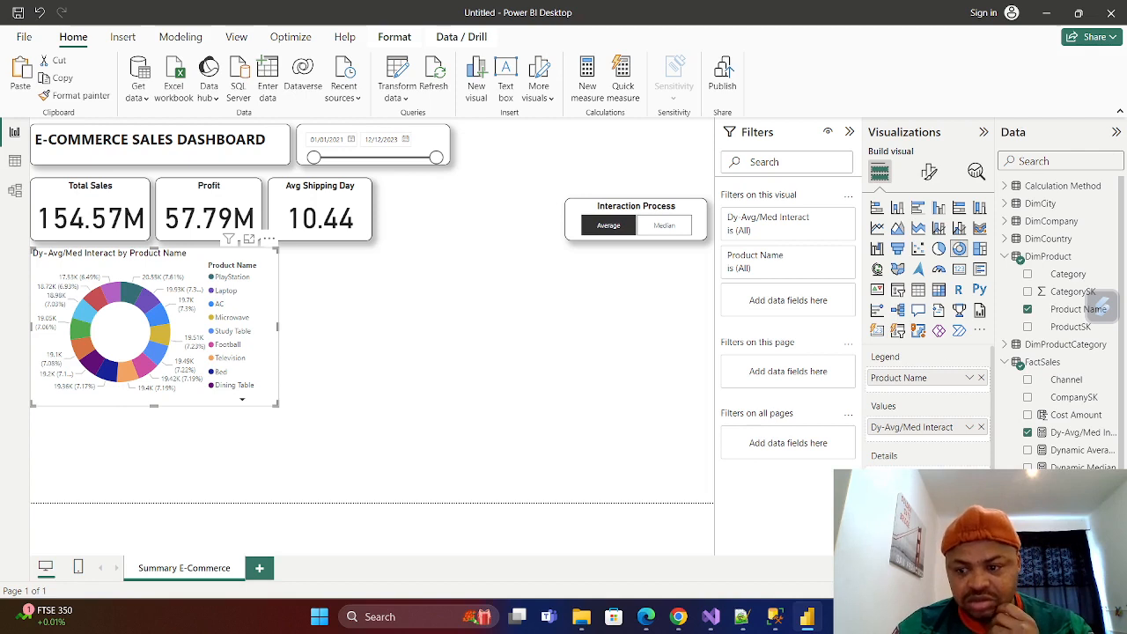
Replace Product Name with FactSales Payment Mode as the donut chart's legend and inspect the slices.
{"action": "left_click", "coordinate": [1005, 256]}
{"action": "left_click", "coordinate": [1005, 256]}
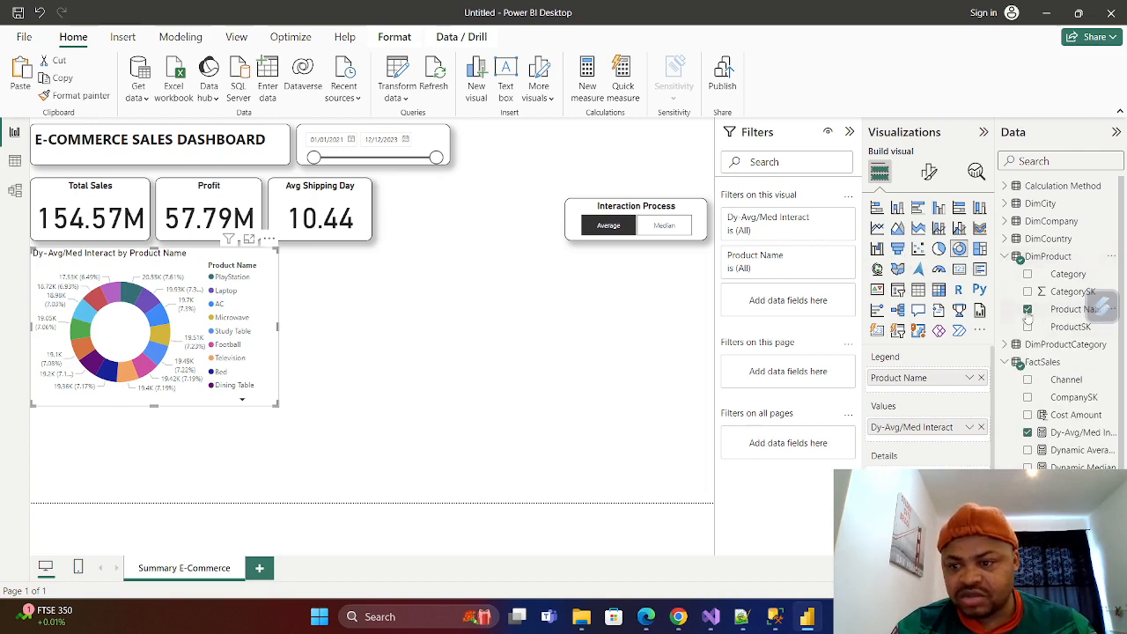
{"action": "left_click", "coordinate": [1028, 310]}
{"action": "scroll", "coordinate": [1076, 432], "scroll_direction": "down", "scroll_amount": 3}
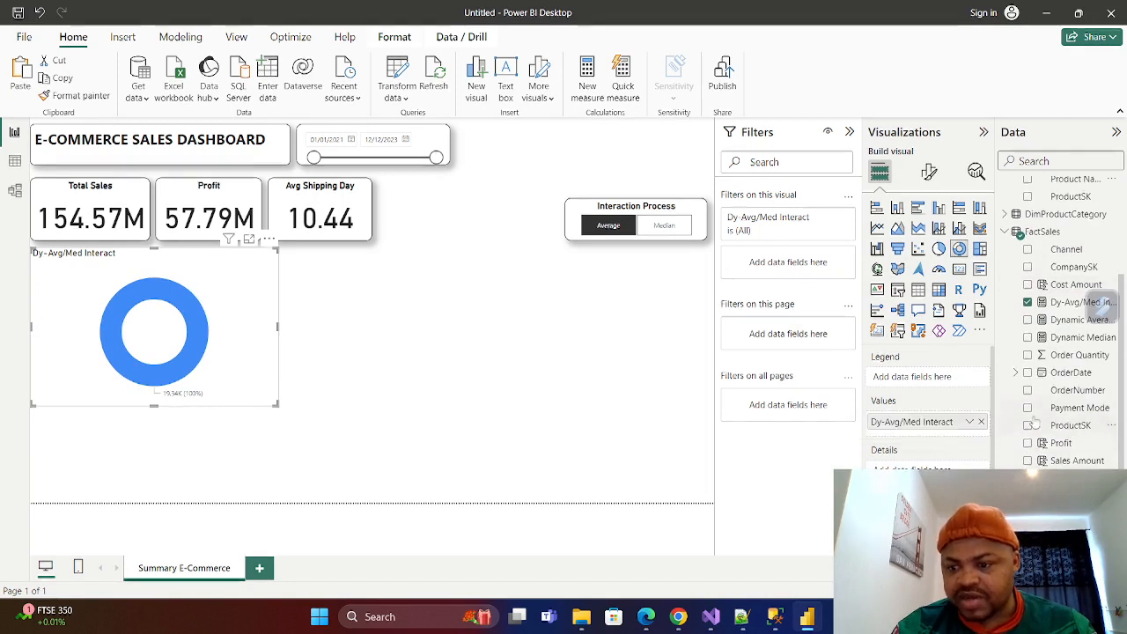
{"action": "left_click", "coordinate": [1027, 408]}
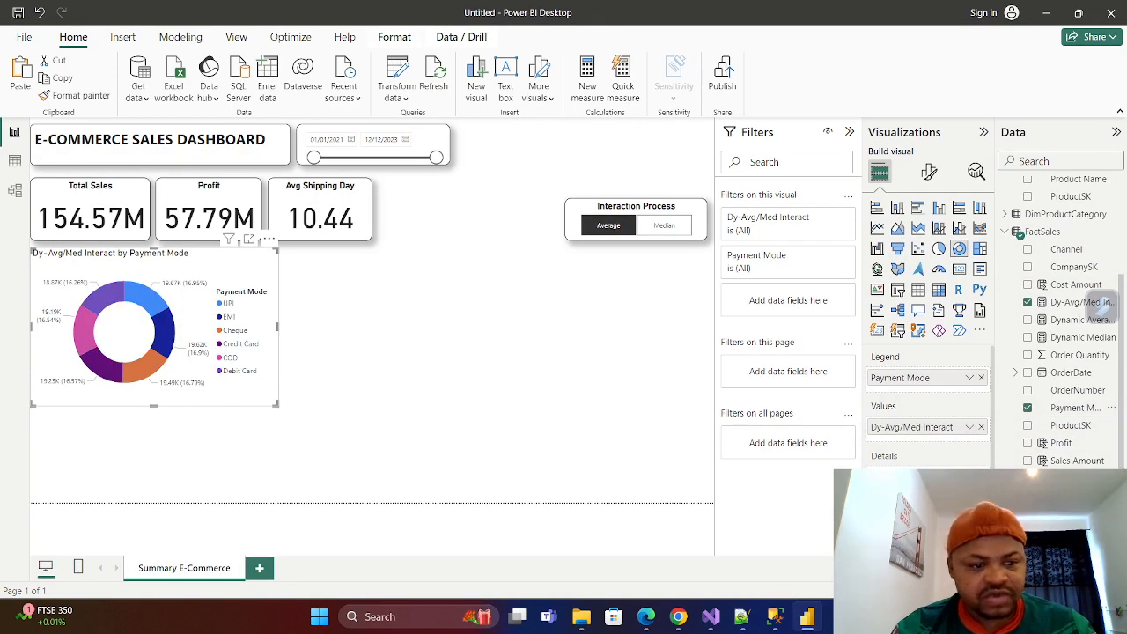
{"action": "mouse_move", "coordinate": [148, 308]}
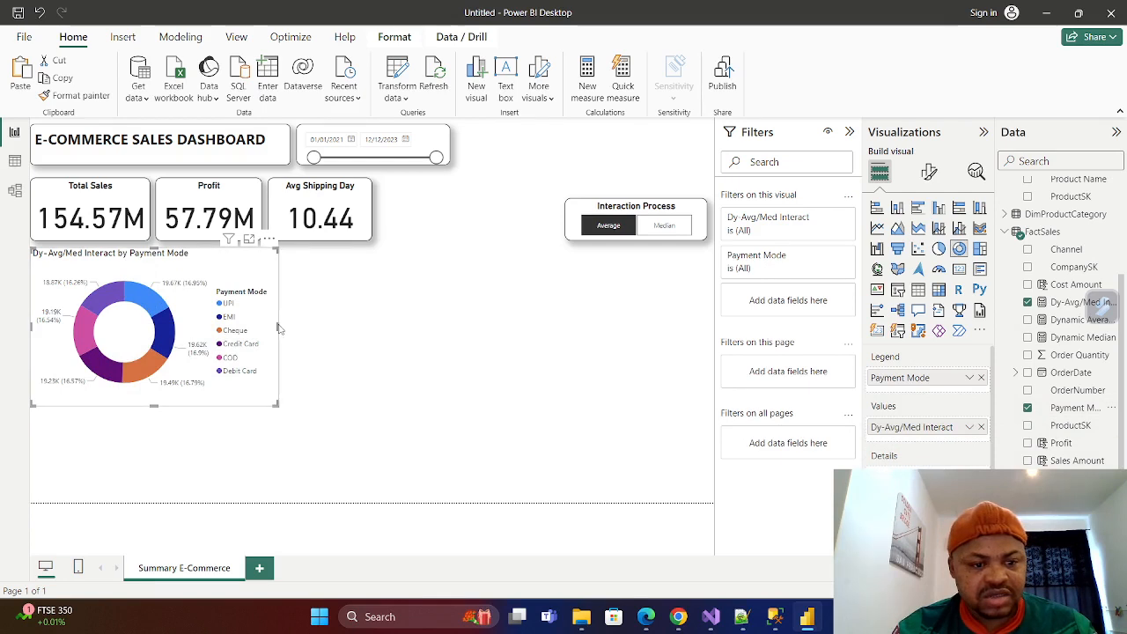
Restore Product Name as the donut chart's legend in place of Payment Mode and compare its Median and Average views.
{"action": "left_click", "coordinate": [1028, 410]}
{"action": "scroll", "coordinate": [1070, 335], "scroll_direction": "up", "scroll_amount": 3}
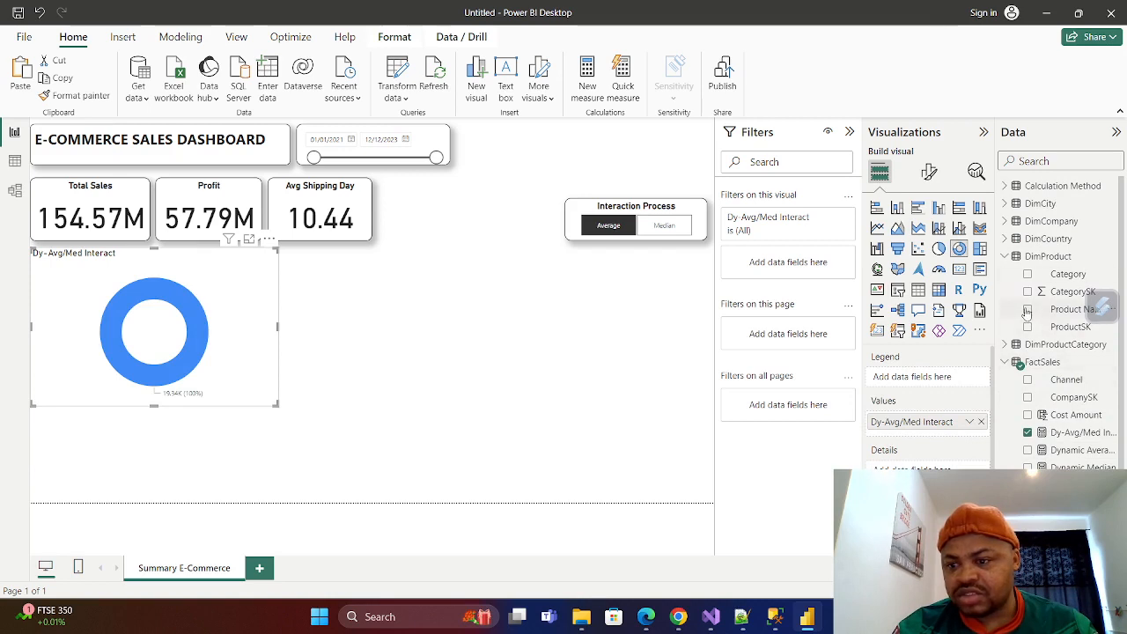
{"action": "left_click", "coordinate": [1028, 309]}
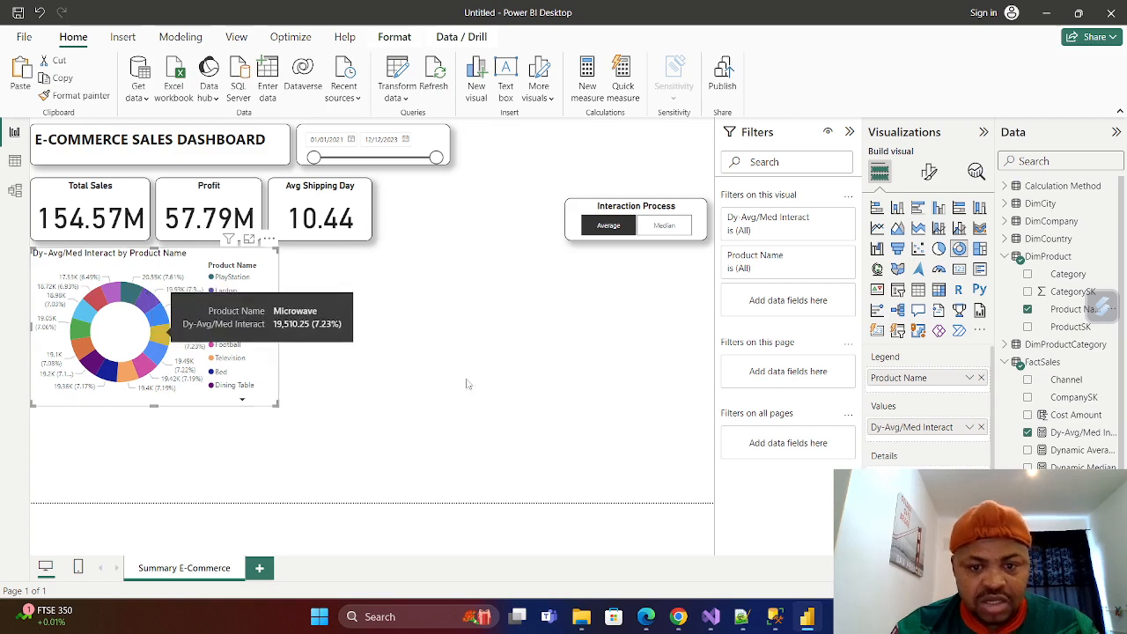
{"action": "left_click", "coordinate": [664, 226]}
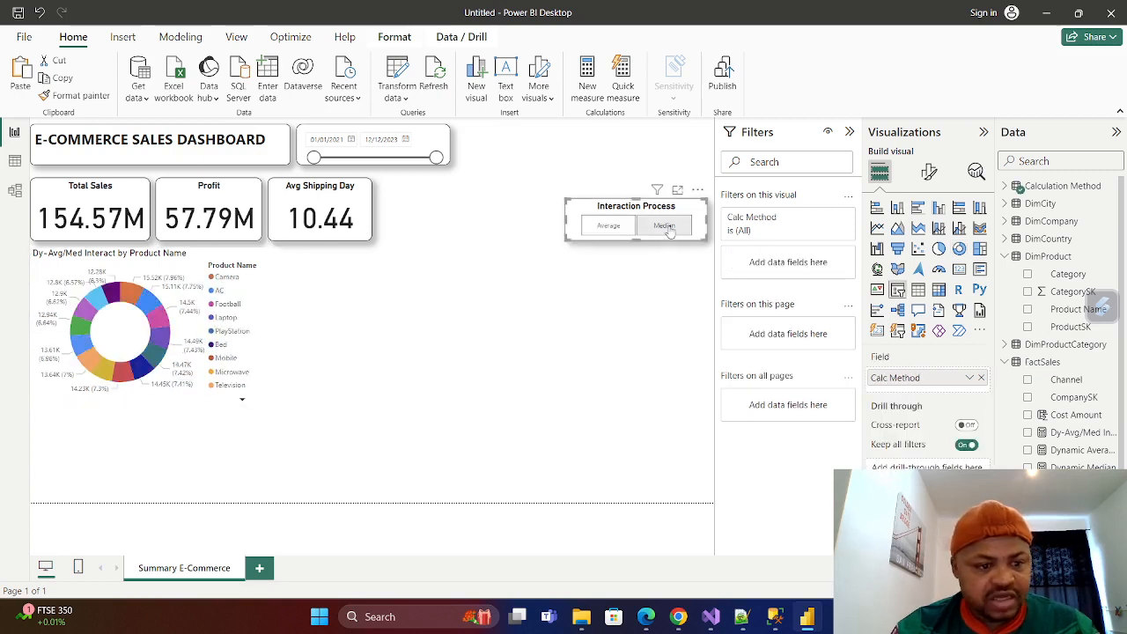
{"action": "left_click", "coordinate": [607, 226]}
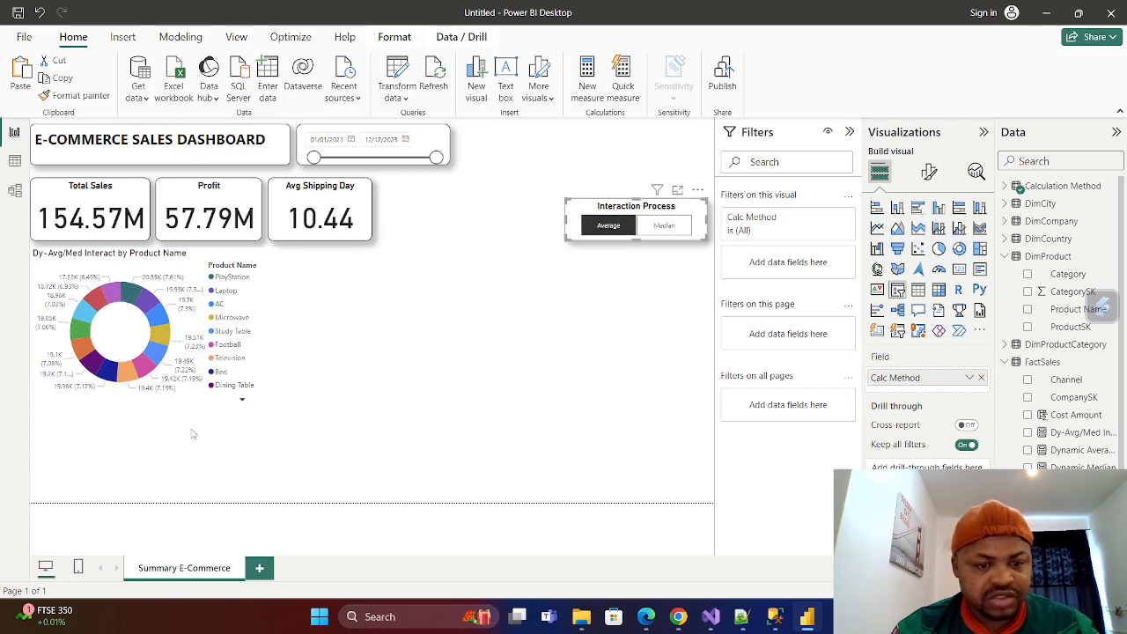
Extend the donut chart down to the page's lower boundary and narrow it slightly.
{"action": "left_click", "coordinate": [276, 359]}
{"action": "left_click_drag", "start_coordinate": [152, 405], "coordinate": [138, 503]}
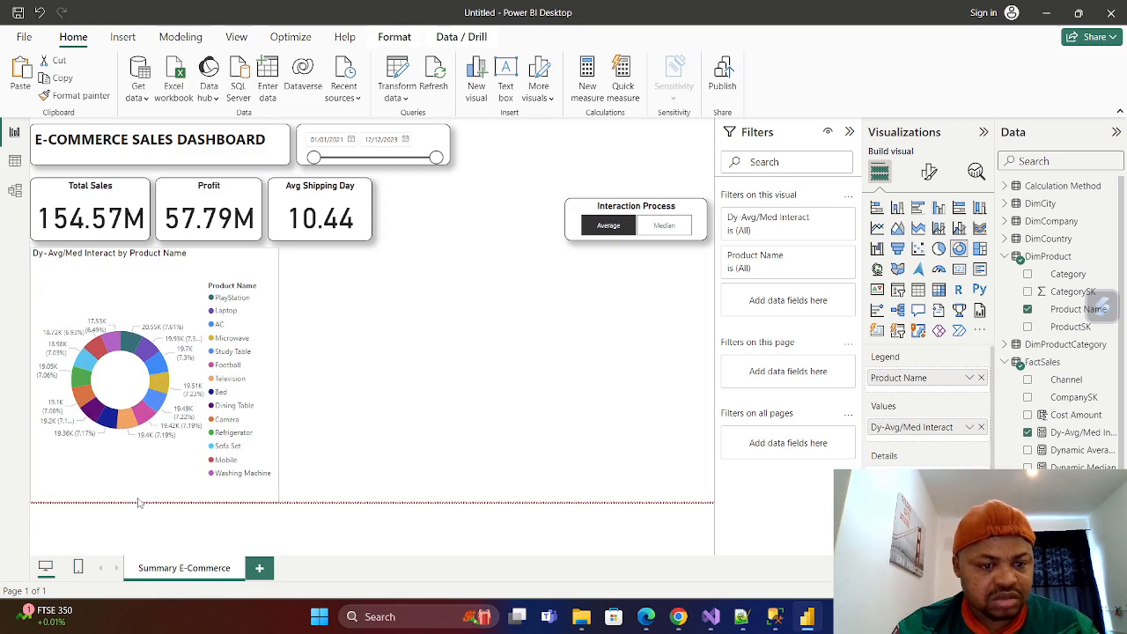
{"action": "mouse_move", "coordinate": [275, 377]}
{"action": "left_mouse_down"}
{"action": "mouse_move", "coordinate": [220, 373]}
{"action": "mouse_move", "coordinate": [290, 377]}
{"action": "mouse_move", "coordinate": [278, 373]}
{"action": "left_mouse_up"}
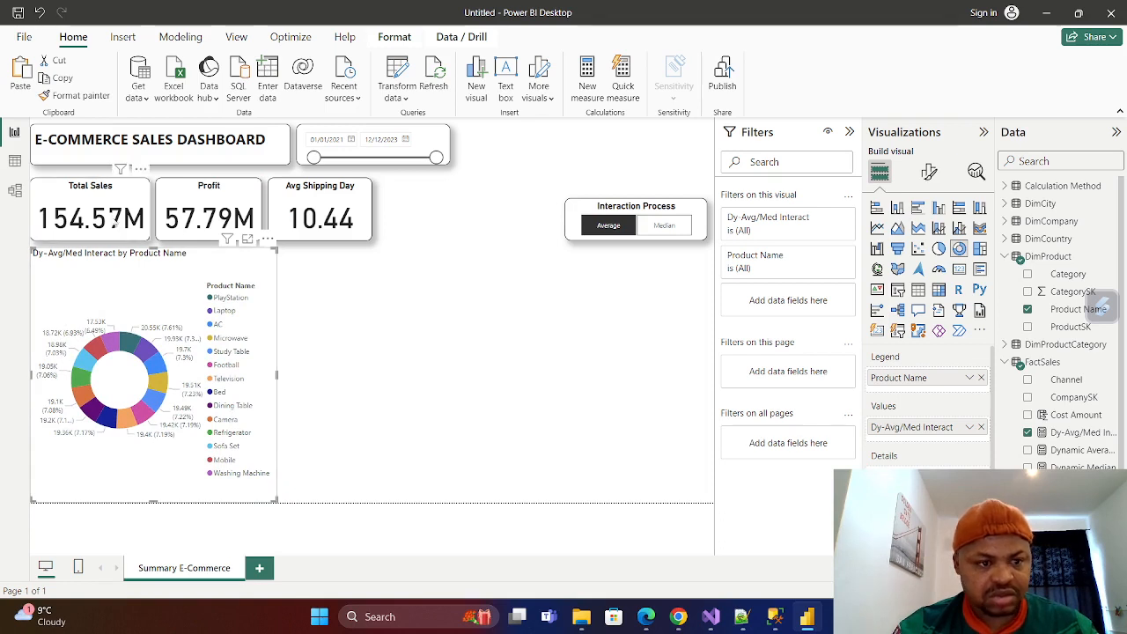
Move the Total Sales, Profit and Avg Shipping Day cards and the donut chart up to close the gap below the title.
{"action": "left_click_drag", "start_coordinate": [135, 196], "coordinate": [196, 183]}
{"action": "left_click_drag", "start_coordinate": [284, 195], "coordinate": [281, 184]}
{"action": "left_click_drag", "start_coordinate": [201, 254], "coordinate": [199, 247]}
Turn on the visual border and shadow effects for the donut chart.
{"action": "left_click", "coordinate": [929, 172]}
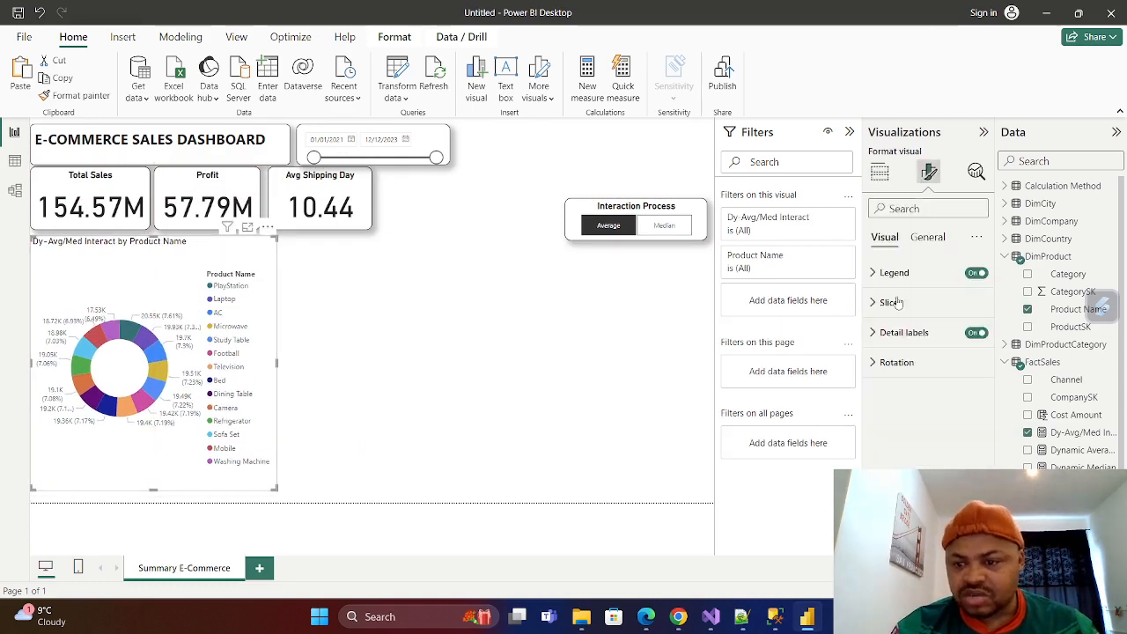
{"action": "left_click", "coordinate": [927, 237]}
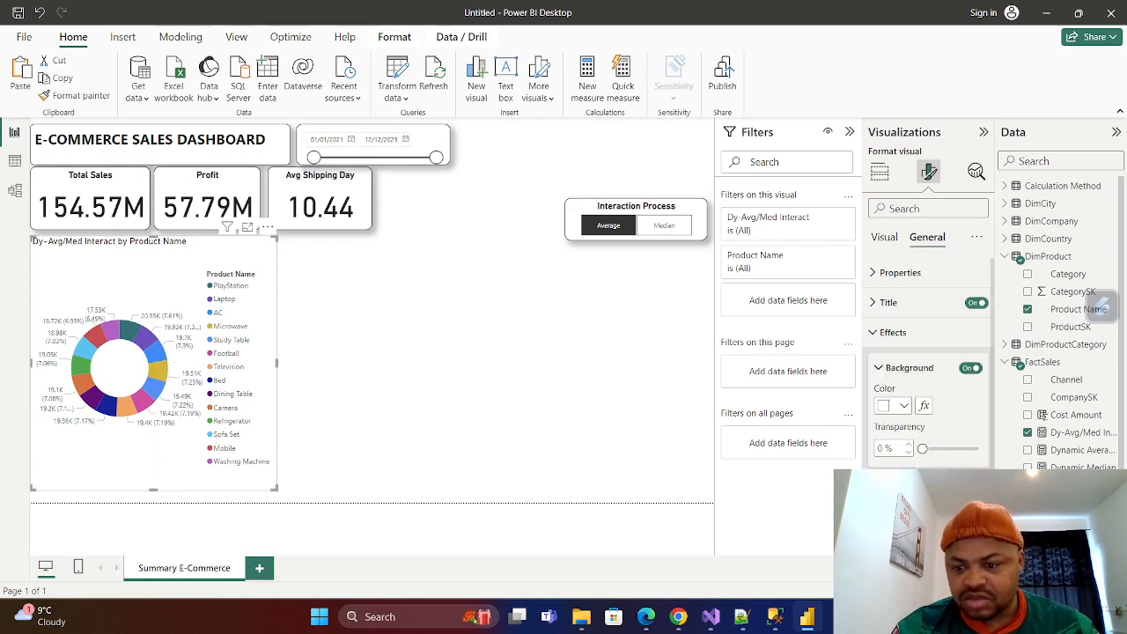
{"action": "scroll", "coordinate": [929, 370], "scroll_direction": "down", "scroll_amount": 2}
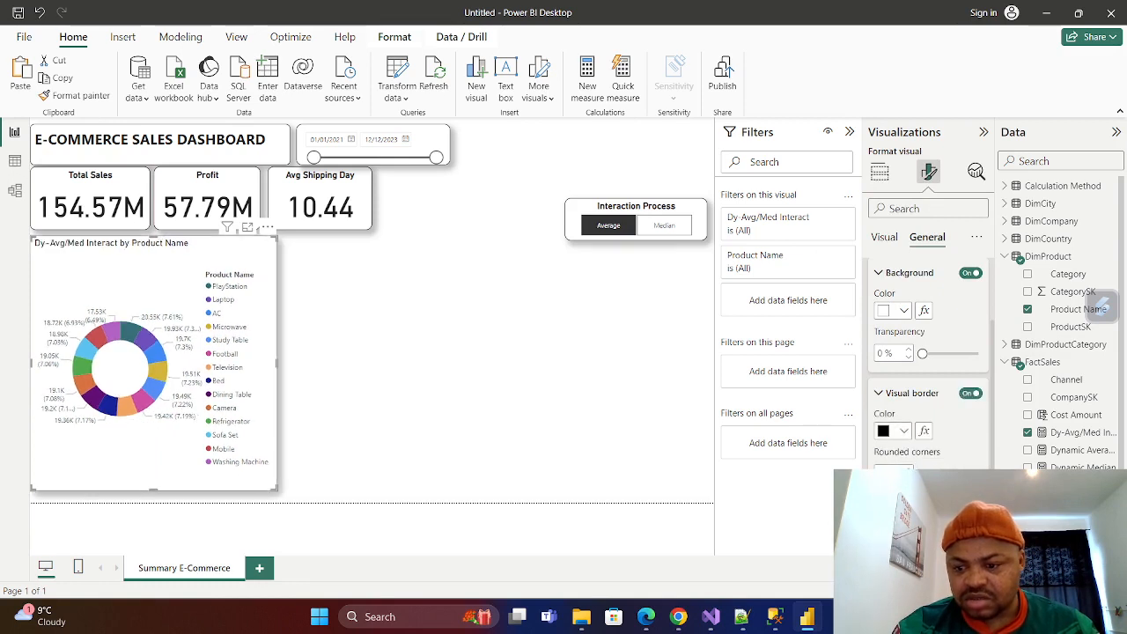
{"action": "scroll", "coordinate": [880, 314], "scroll_direction": "up", "scroll_amount": 3}
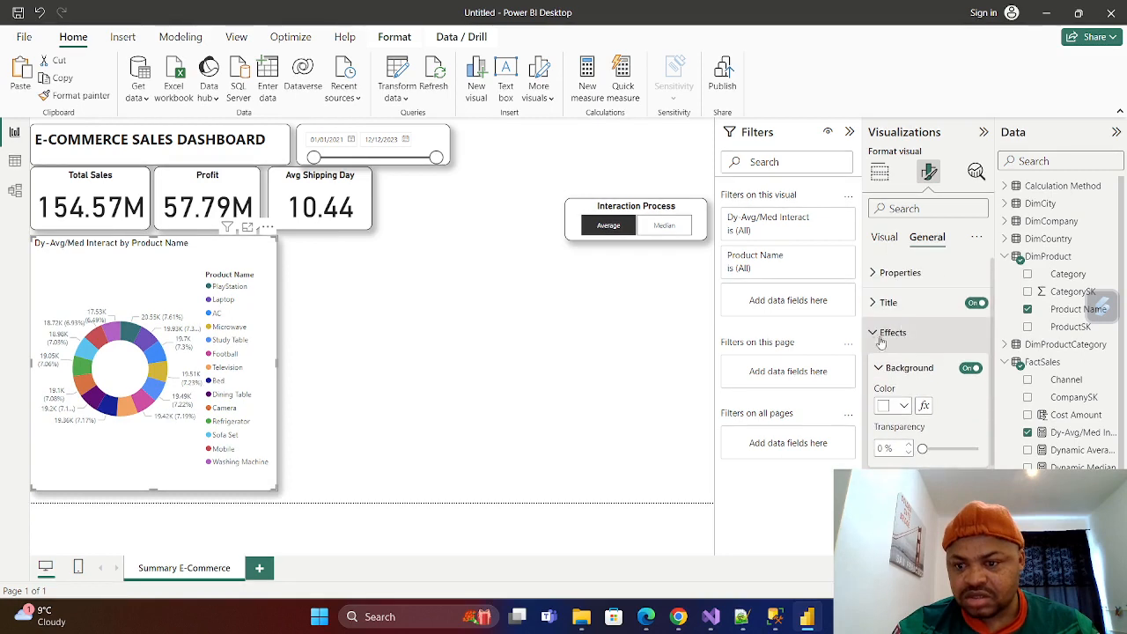
Shorten the donut chart to about half its height and widen it to reach under the Avg Shipping Day card.
{"action": "left_click", "coordinate": [873, 332]}
{"action": "left_click", "coordinate": [871, 305]}
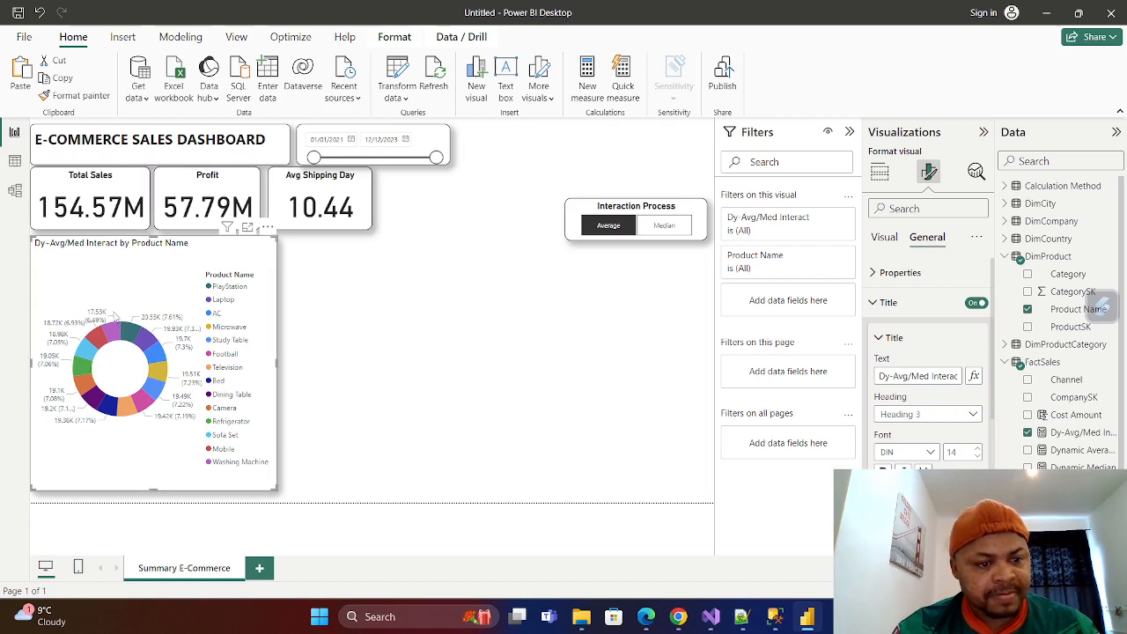
{"action": "mouse_move", "coordinate": [277, 368]}
{"action": "left_mouse_down"}
{"action": "mouse_move", "coordinate": [295, 372]}
{"action": "mouse_move", "coordinate": [273, 359]}
{"action": "left_mouse_up"}
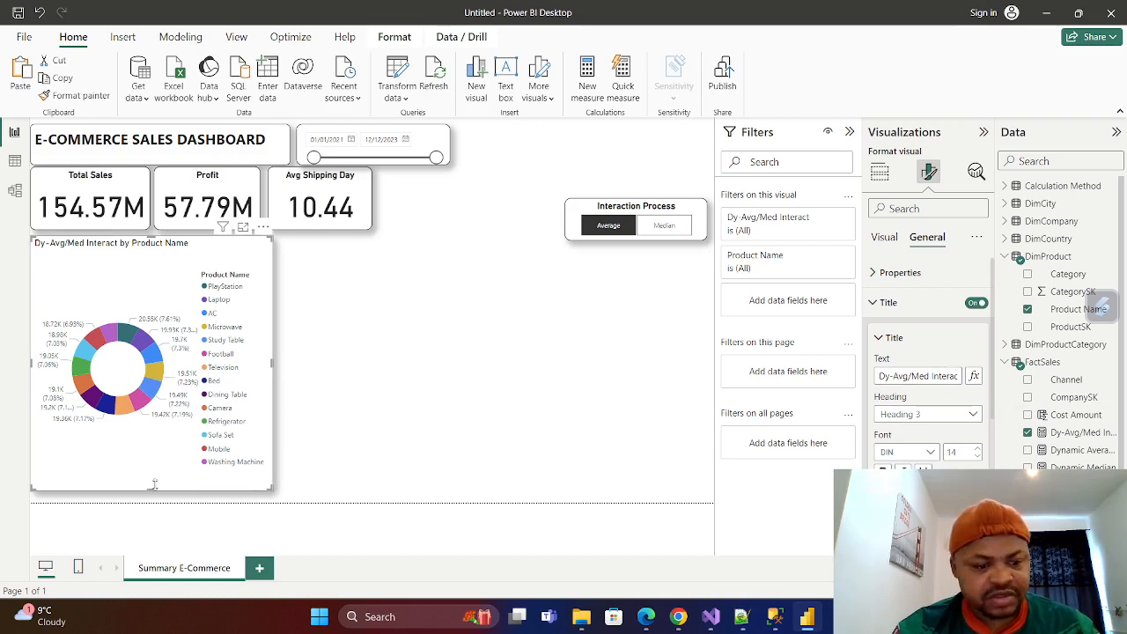
{"action": "left_click_drag", "start_coordinate": [153, 487], "coordinate": [168, 420]}
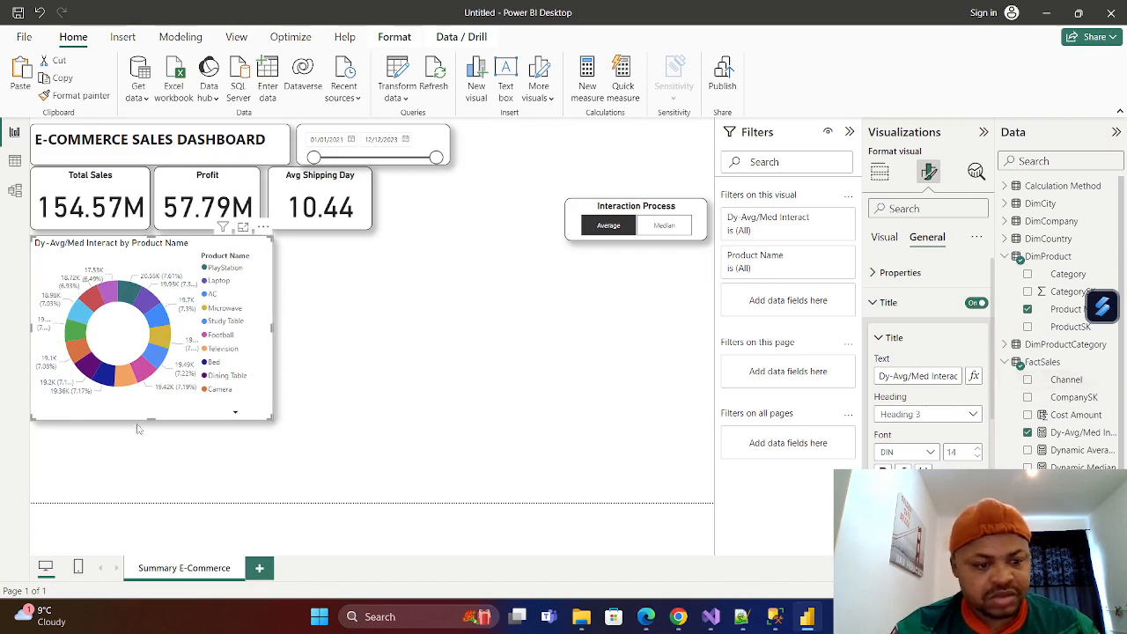
{"action": "left_click_drag", "start_coordinate": [148, 420], "coordinate": [152, 357]}
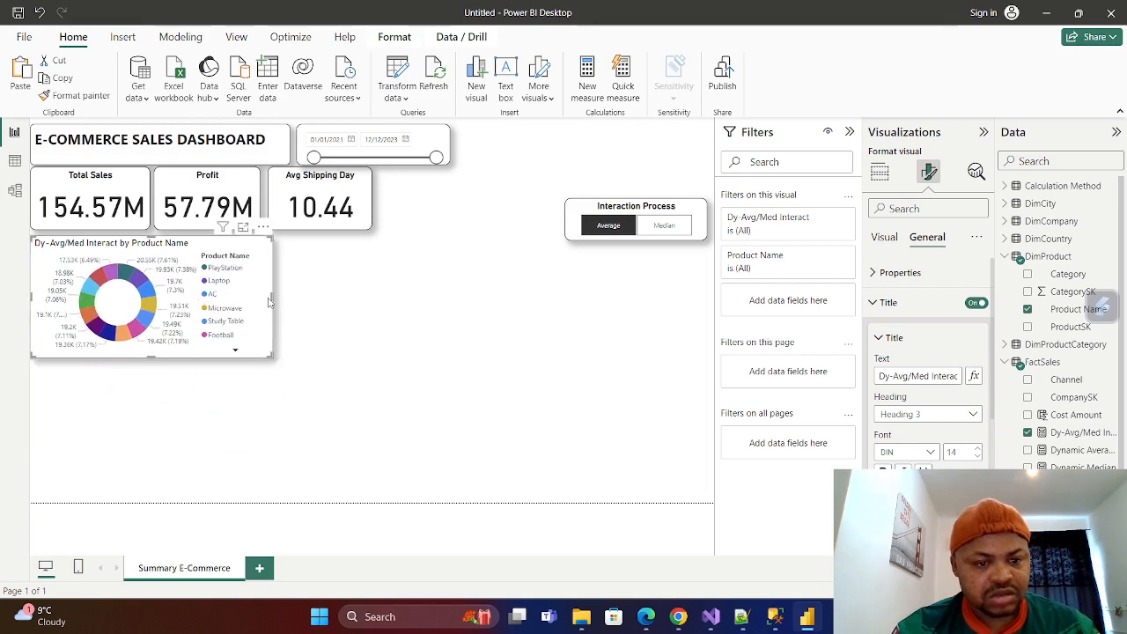
{"action": "left_click_drag", "start_coordinate": [274, 296], "coordinate": [358, 278]}
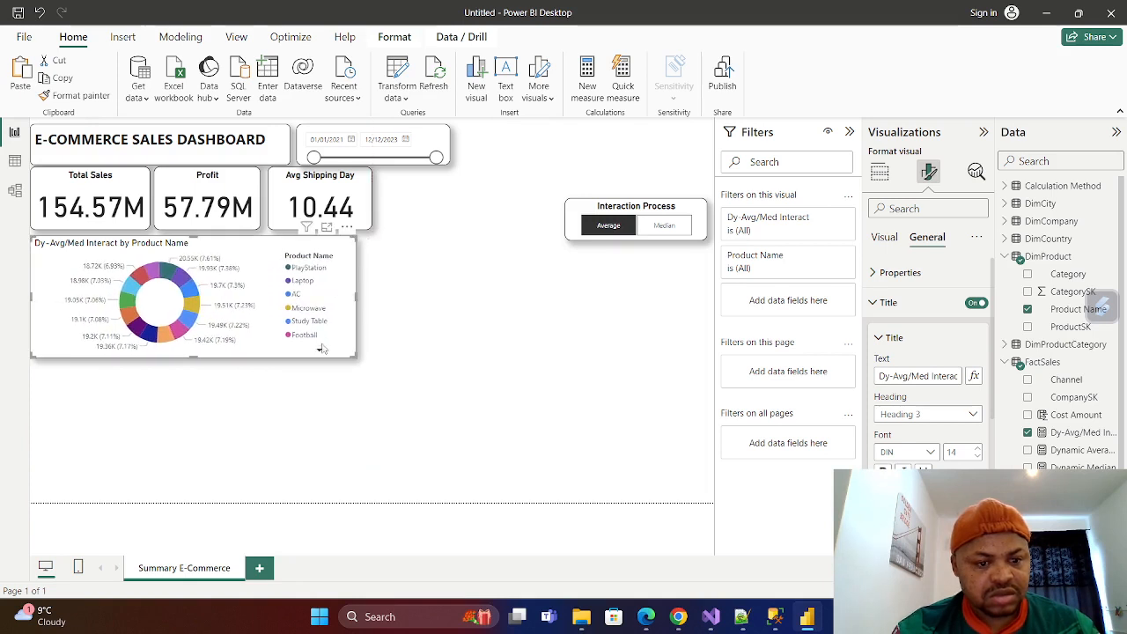
Page through the donut chart's legend, then check the PlayStation cross-filter on the KPI cards and clear it.
{"action": "left_click", "coordinate": [321, 354]}
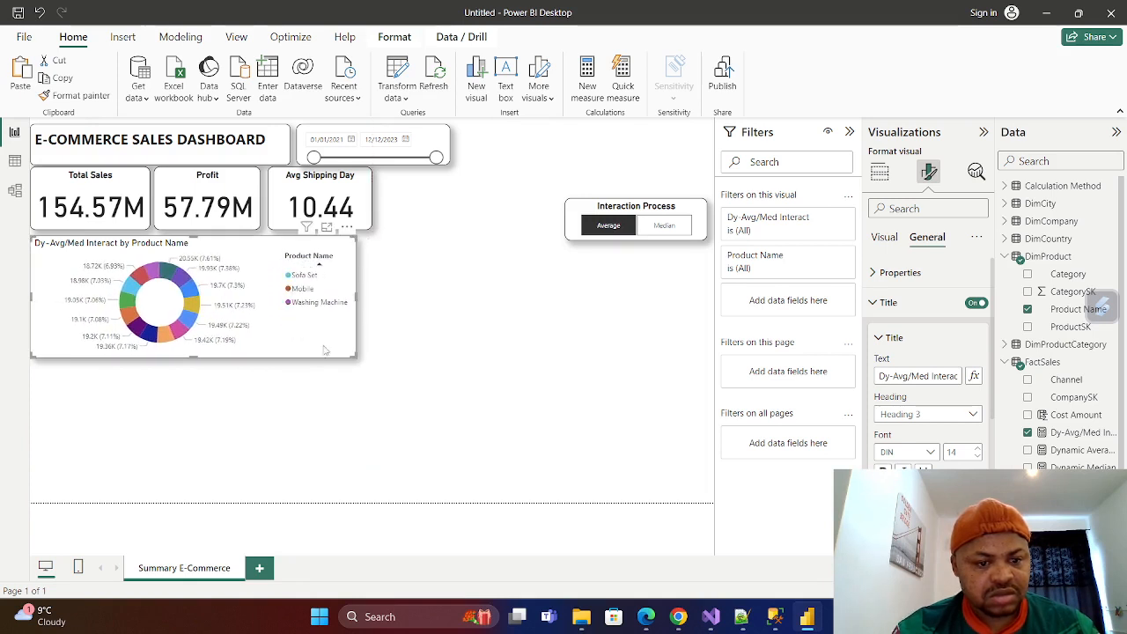
{"action": "left_click", "coordinate": [321, 262]}
{"action": "left_click", "coordinate": [313, 267]}
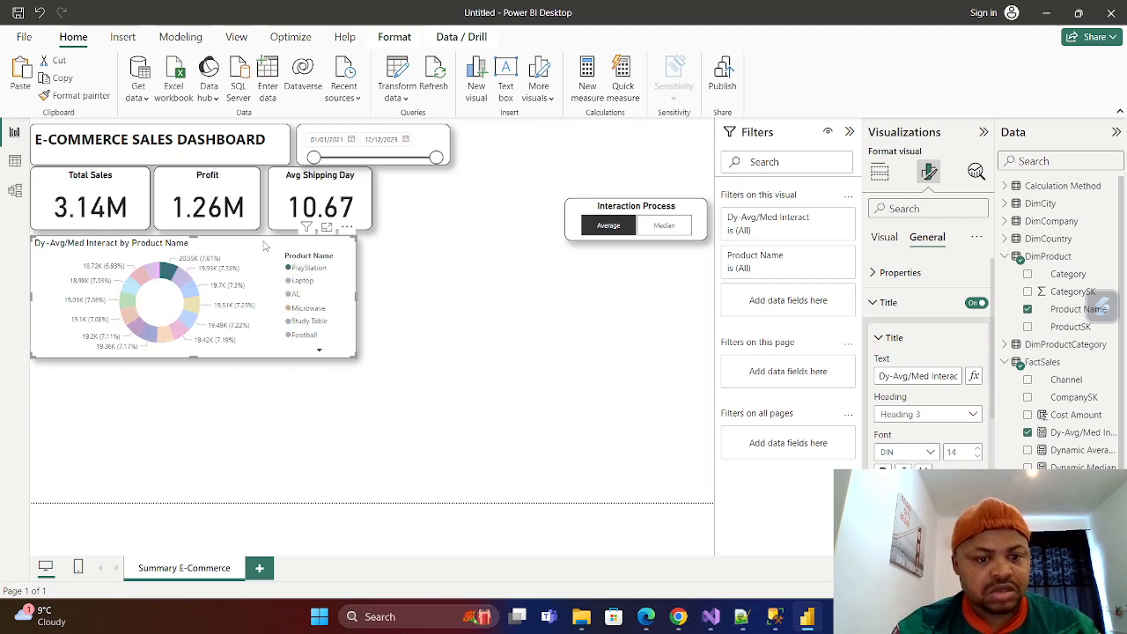
{"action": "left_click", "coordinate": [298, 275]}
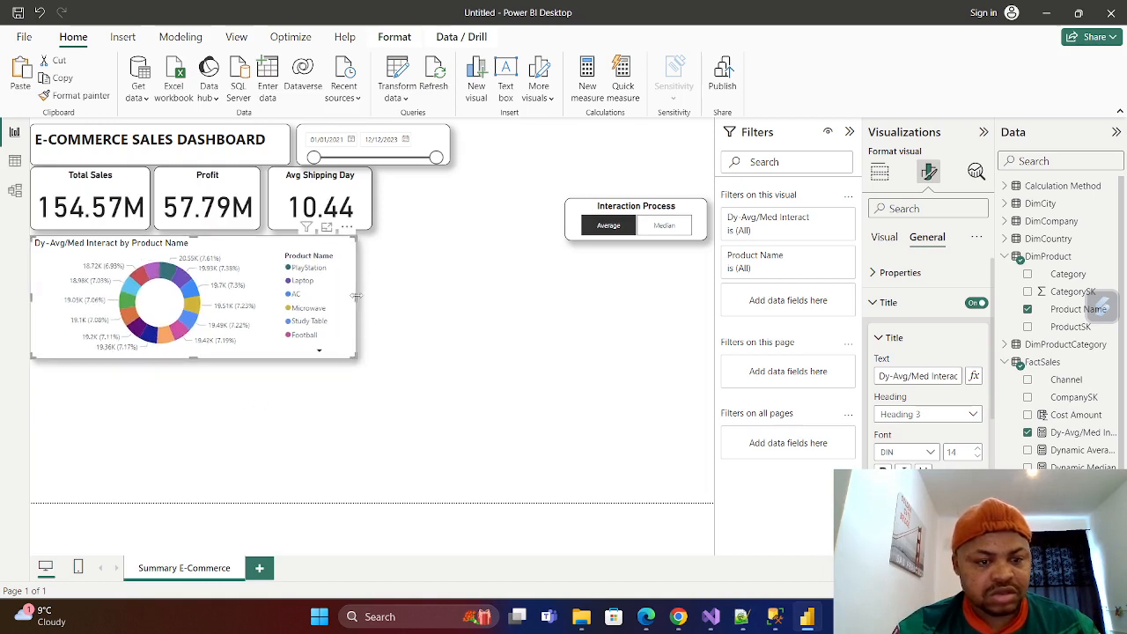
Align the donut chart's width with the outer edge of the Avg Shipping Day card and trim its height slightly.
{"action": "left_click_drag", "start_coordinate": [356, 297], "coordinate": [321, 300]}
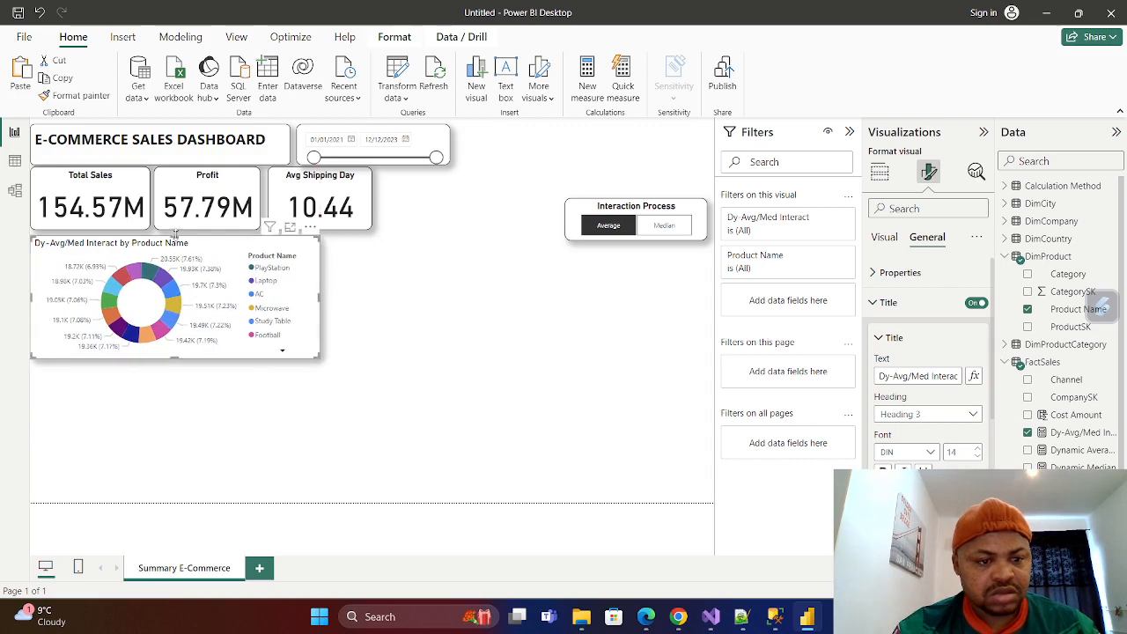
{"action": "left_click_drag", "start_coordinate": [175, 234], "coordinate": [173, 236]}
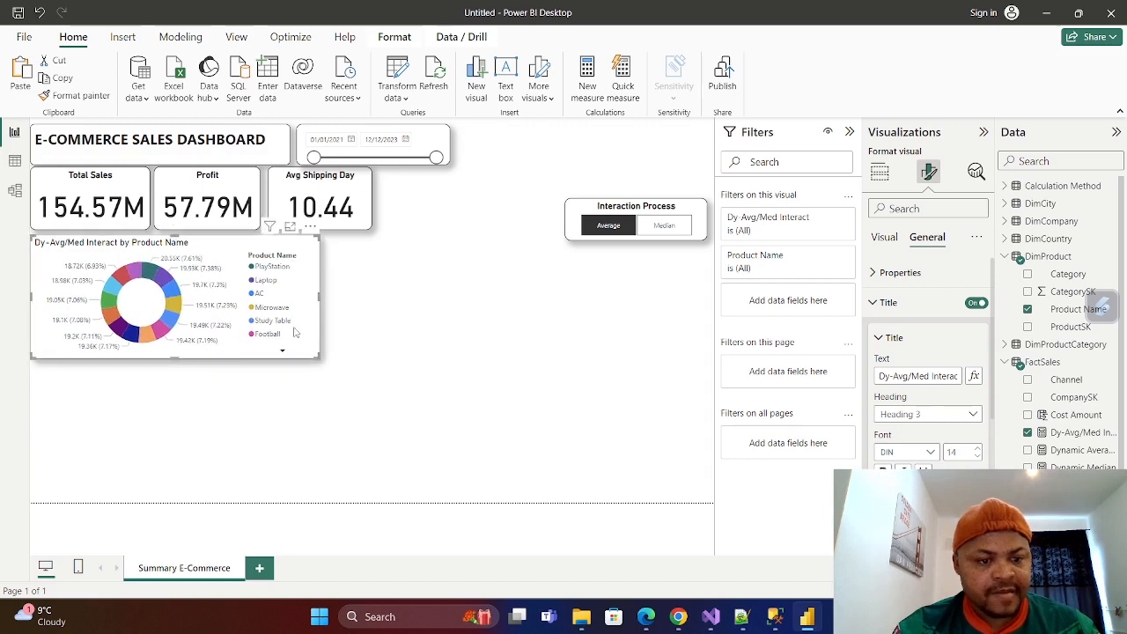
{"action": "left_click_drag", "start_coordinate": [319, 296], "coordinate": [372, 283]}
{"action": "left_click_drag", "start_coordinate": [202, 355], "coordinate": [205, 352]}
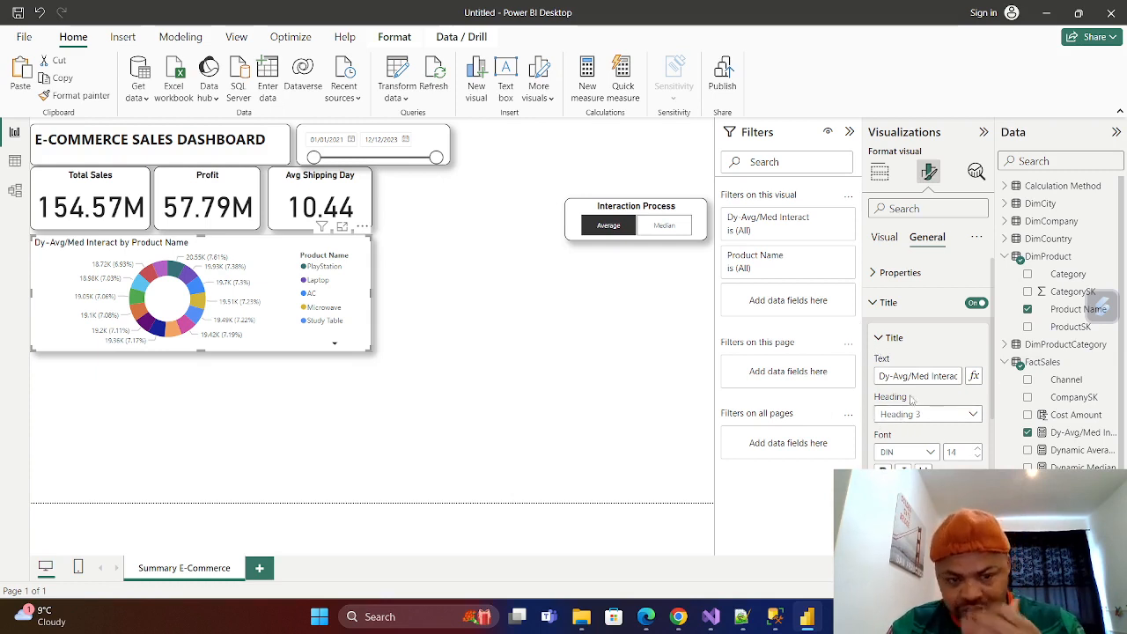
Change the donut chart's title text to "Total Sales by Product Name".
{"action": "left_click", "coordinate": [947, 376]}
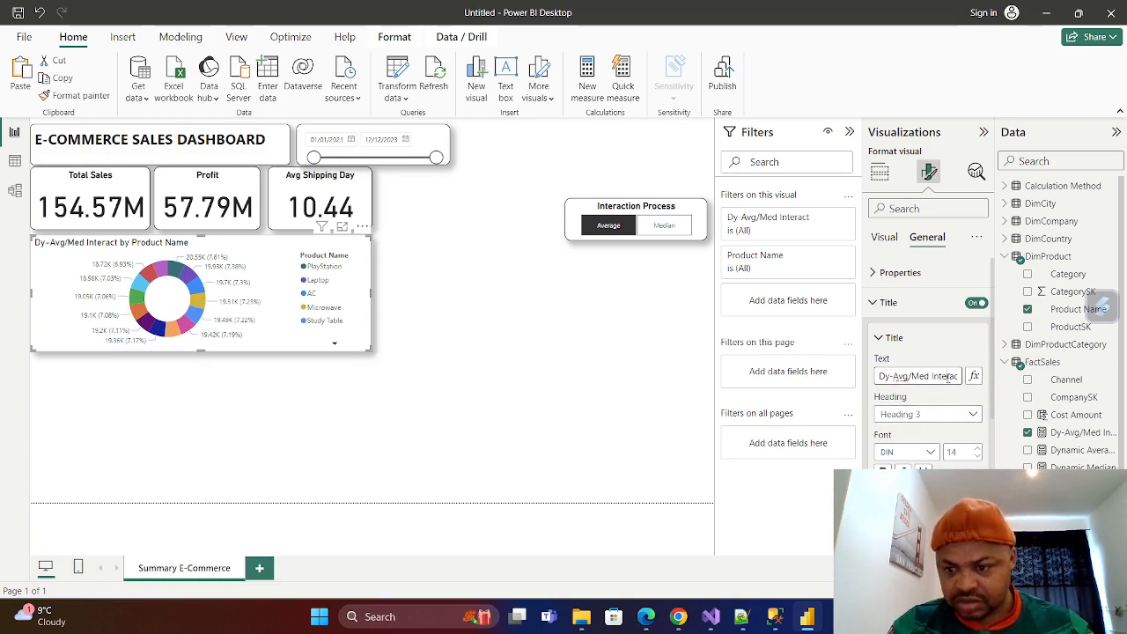
{"action": "key", "text": "BackSpace"}
{"action": "key", "text": "BackSpace"}
{"action": "key", "text": "BackSpace"}
{"action": "key", "text": "BackSpace"}
{"action": "key", "text": "BackSpace"}
{"action": "key", "text": "BackSpace"}
{"action": "key", "text": "BackSpace"}
{"action": "key", "text": "BackSpace"}
{"action": "key", "text": "BackSpace"}
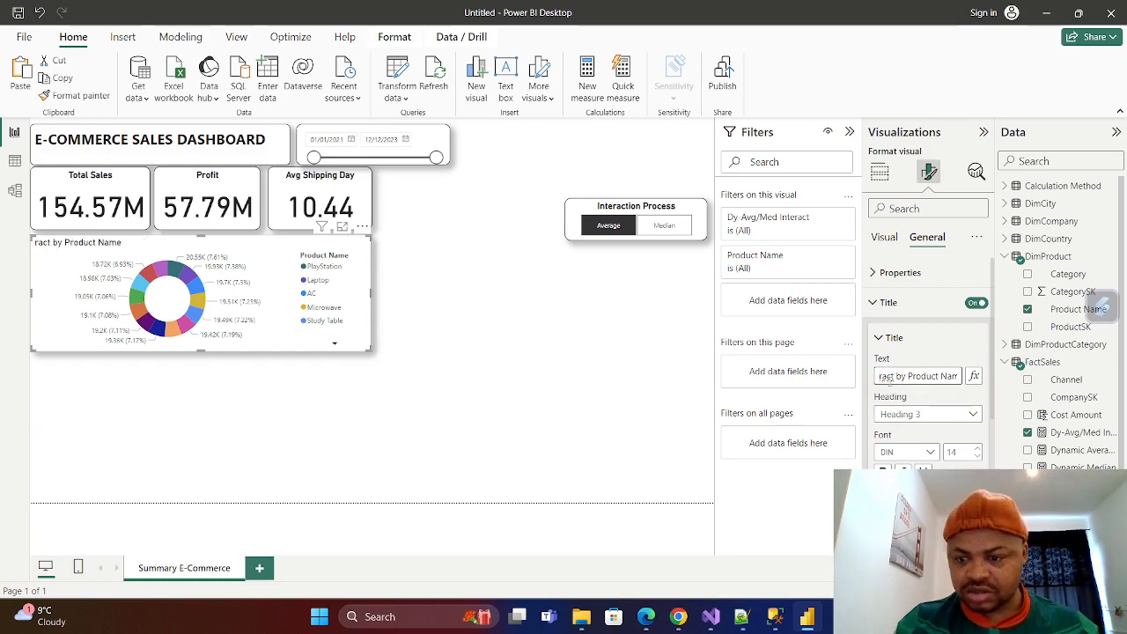
{"action": "key", "text": "BackSpace"}
{"action": "key", "text": "BackSpace"}
{"action": "key", "text": "BackSpace"}
{"action": "key", "text": "BackSpace"}
{"action": "key", "text": "BackSpace"}
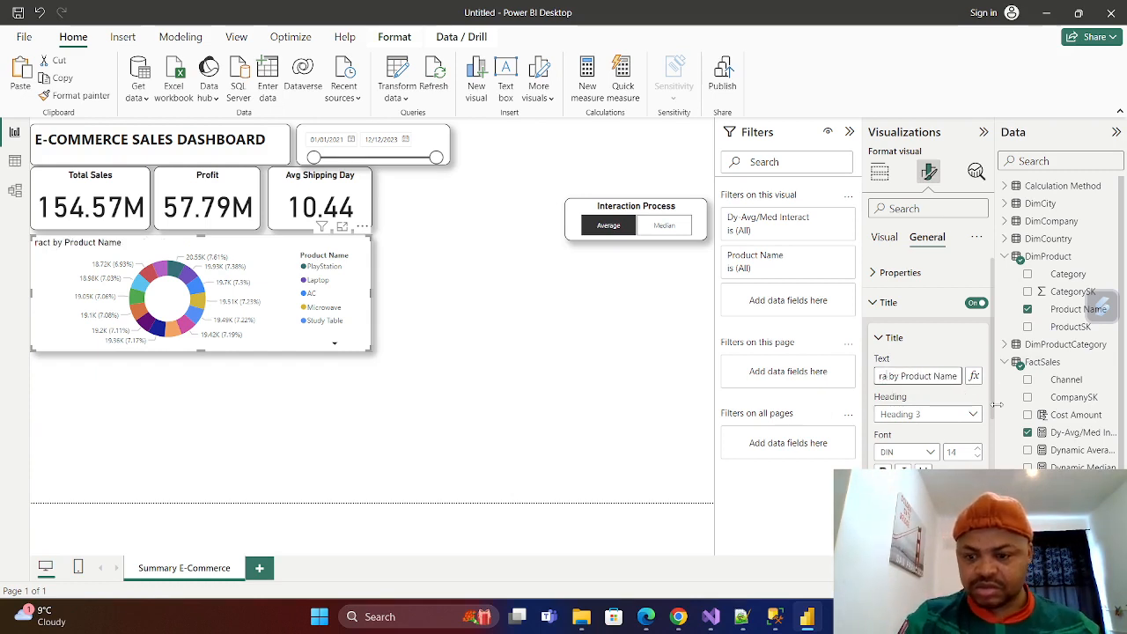
{"action": "type", "text": "Tota"}
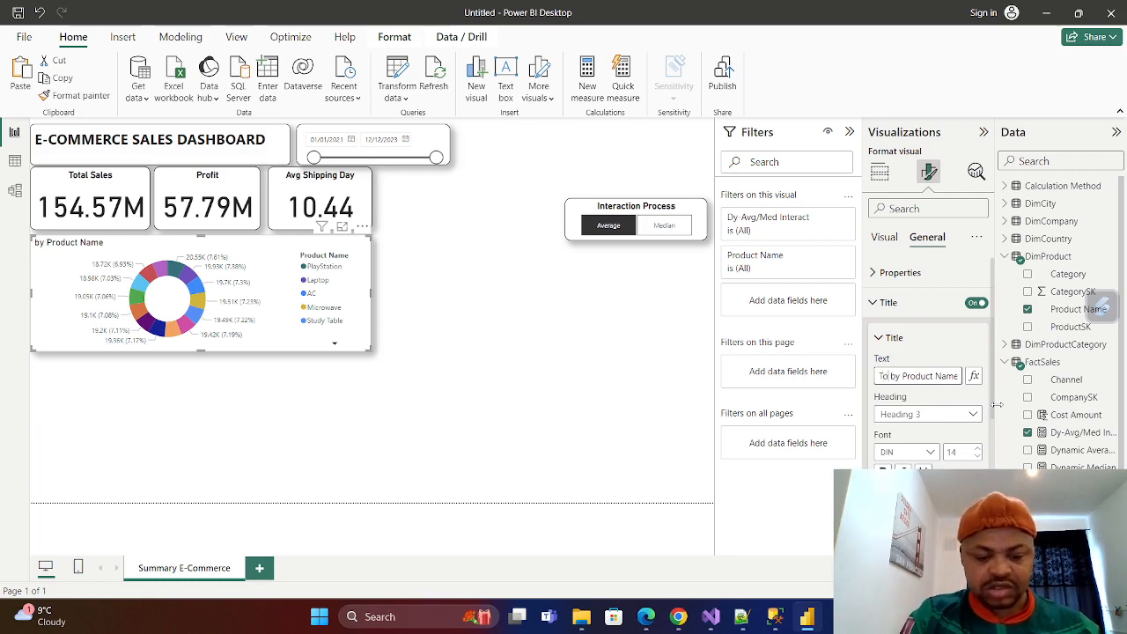
{"action": "type", "text": "l Sales"}
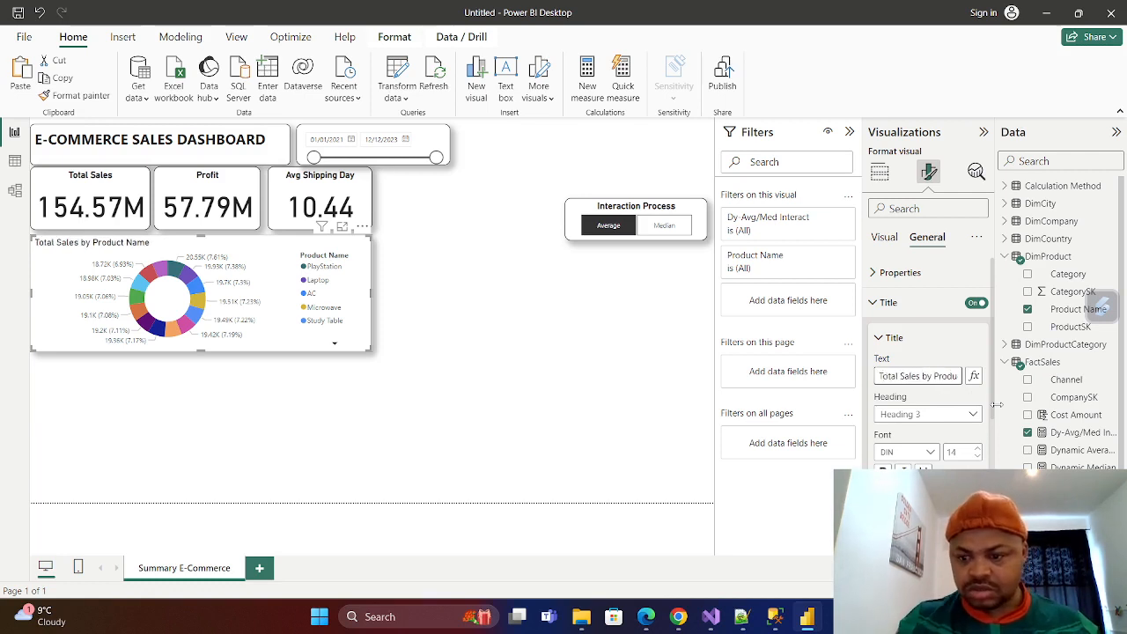
Center the donut chart's title and make it bold.
{"action": "scroll", "coordinate": [929, 370], "scroll_direction": "down", "scroll_amount": 3}
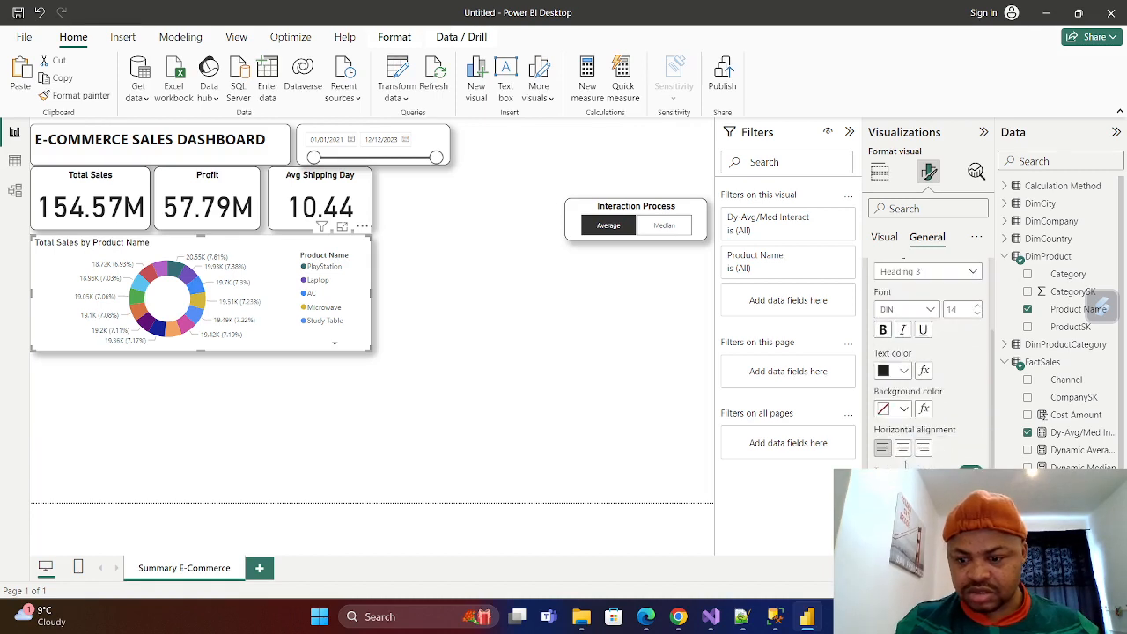
{"action": "left_click", "coordinate": [903, 448]}
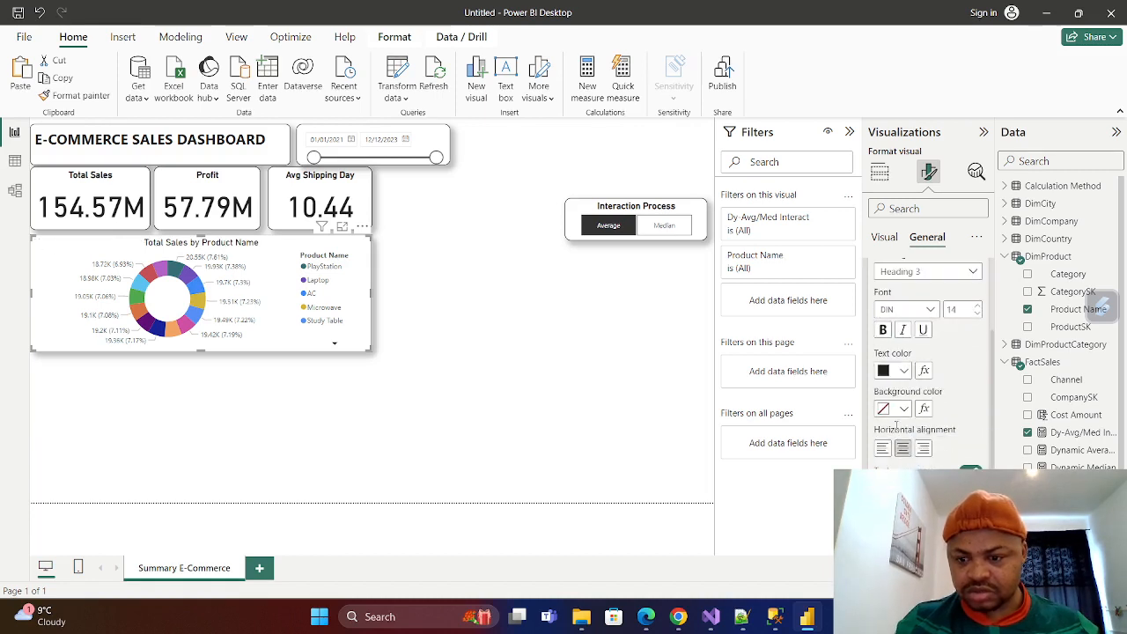
{"action": "left_click", "coordinate": [884, 330]}
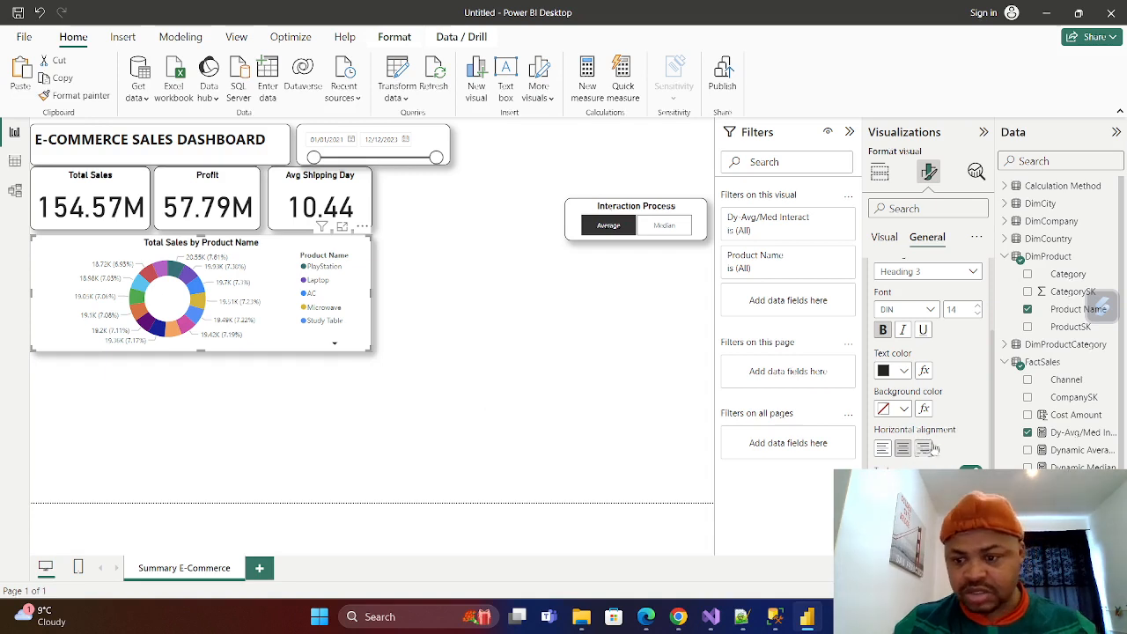
{"action": "scroll", "coordinate": [895, 348], "scroll_direction": "up", "scroll_amount": 3}
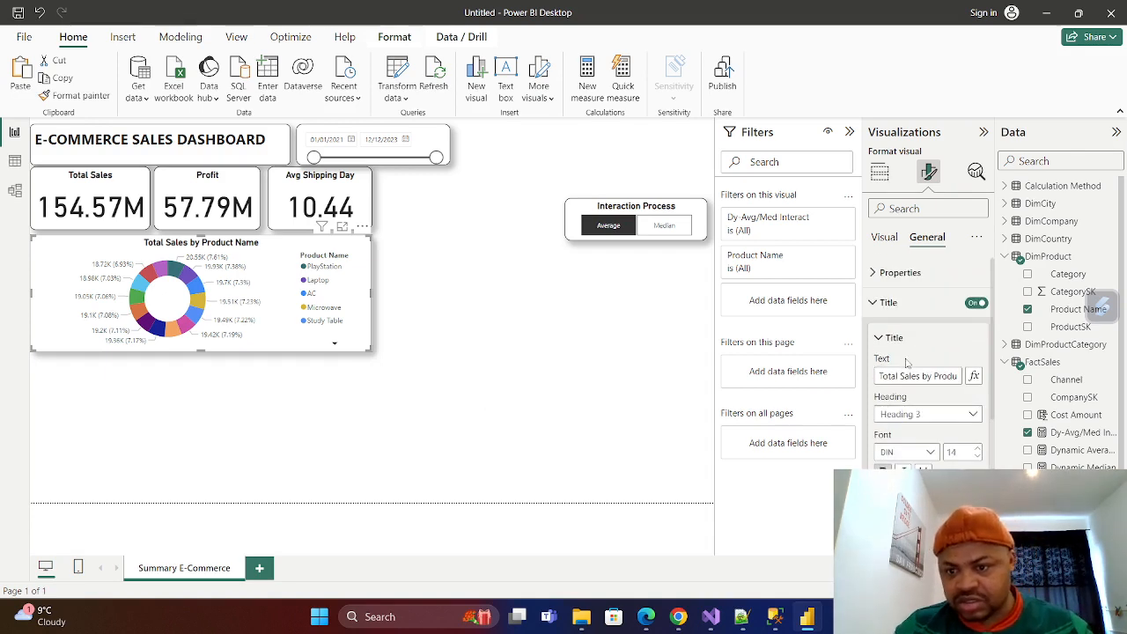
{"action": "left_click", "coordinate": [872, 305]}
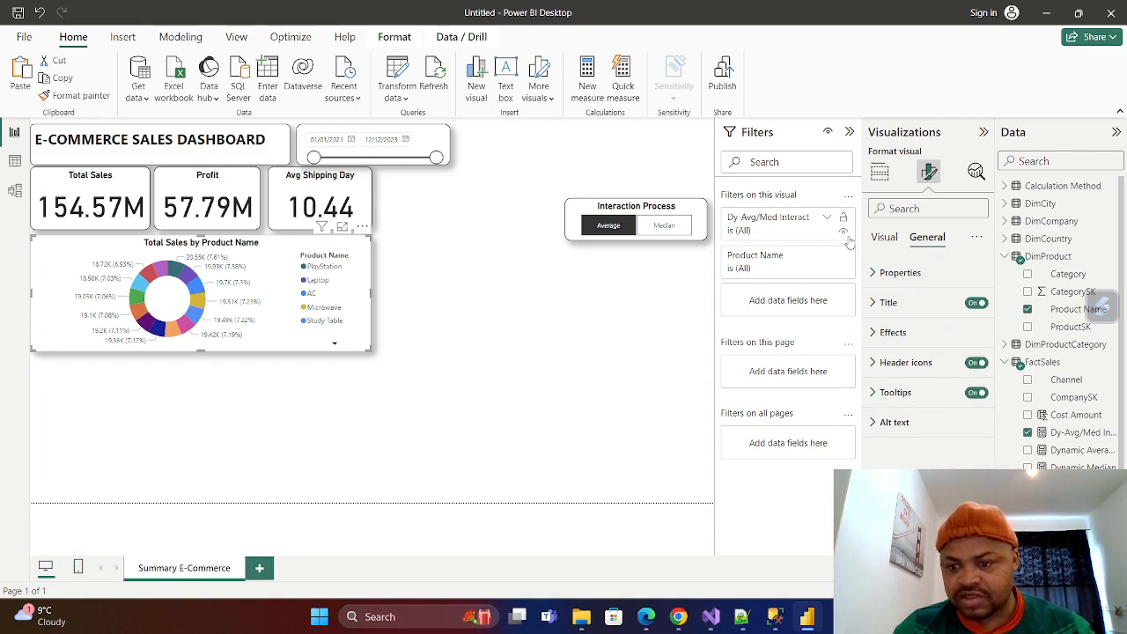
Set the donut chart's detail label contents to Category, data value.
{"action": "left_click", "coordinate": [884, 237]}
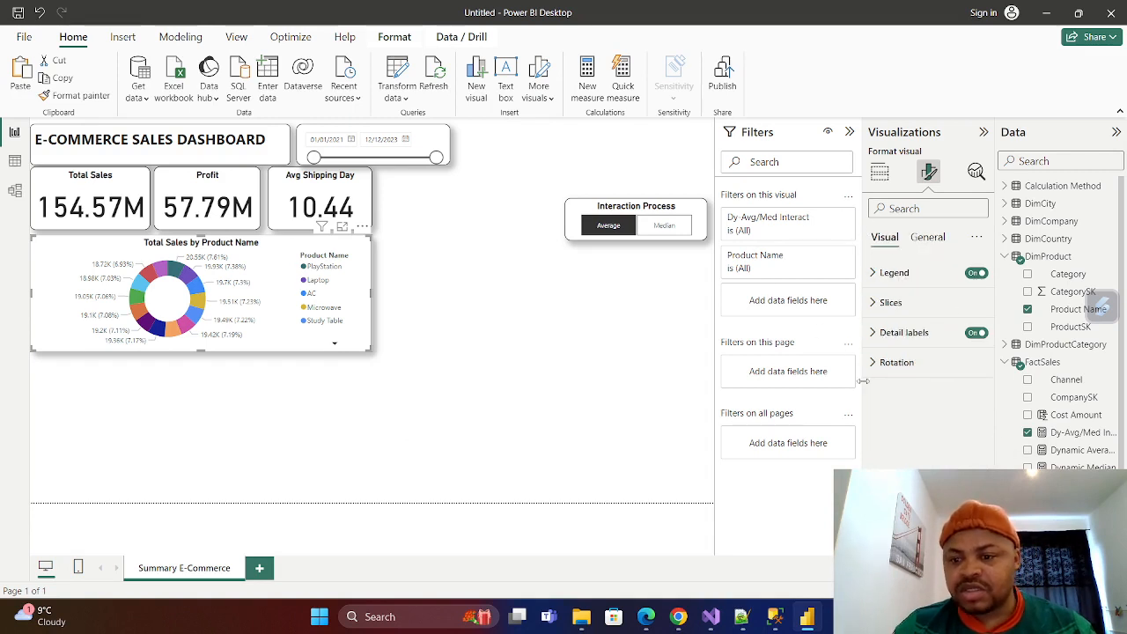
{"action": "left_click", "coordinate": [974, 333]}
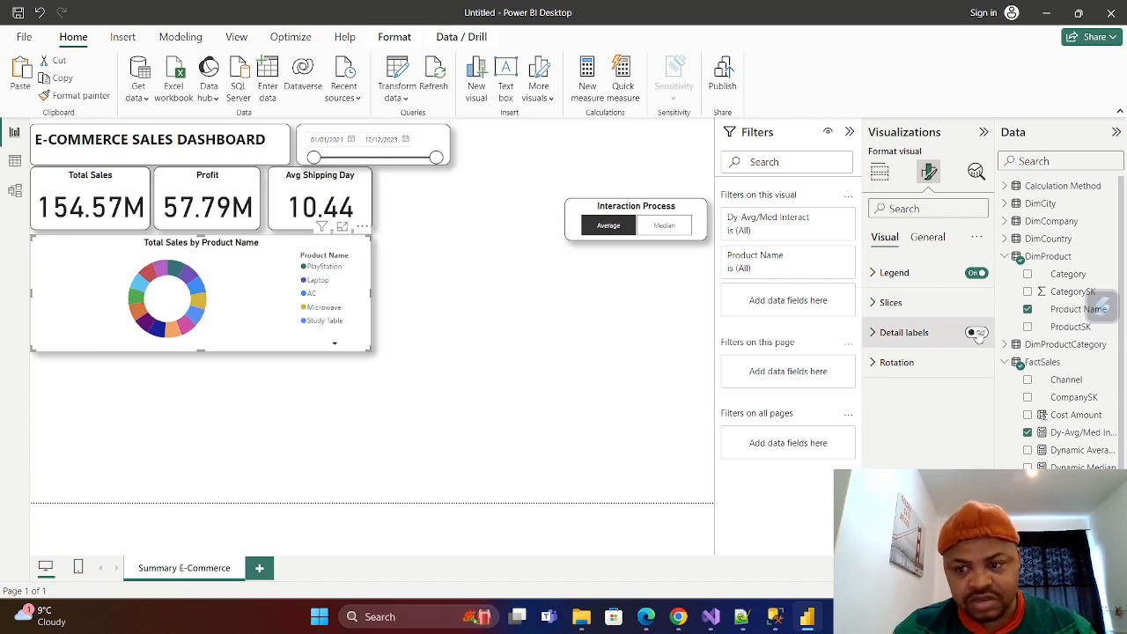
{"action": "left_click", "coordinate": [975, 333]}
{"action": "left_click", "coordinate": [907, 333]}
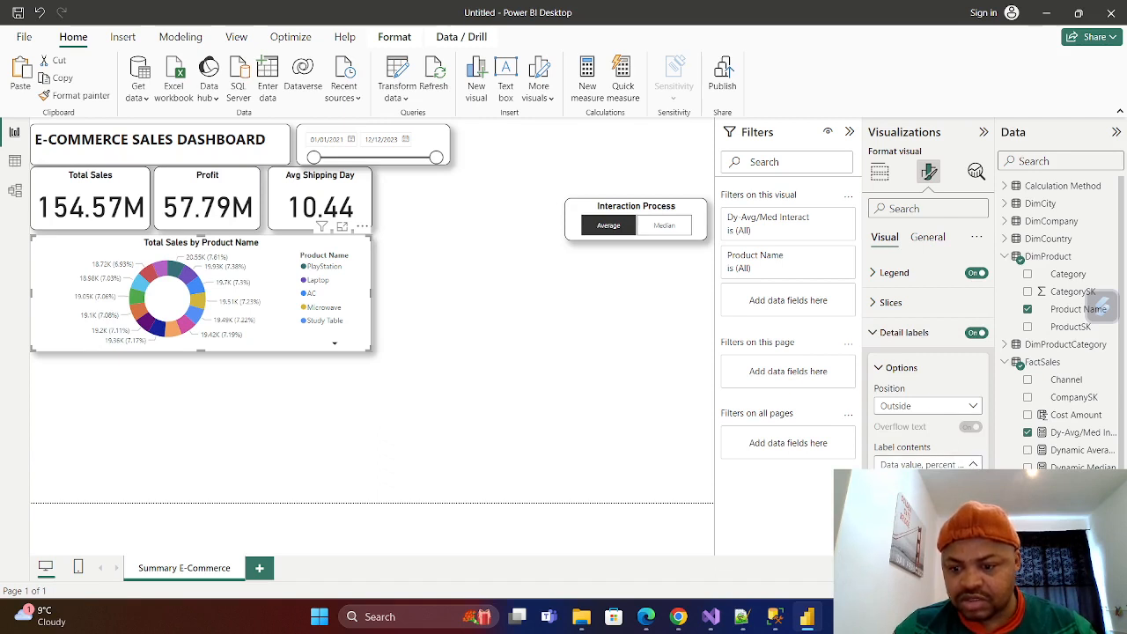
{"action": "left_click", "coordinate": [916, 500]}
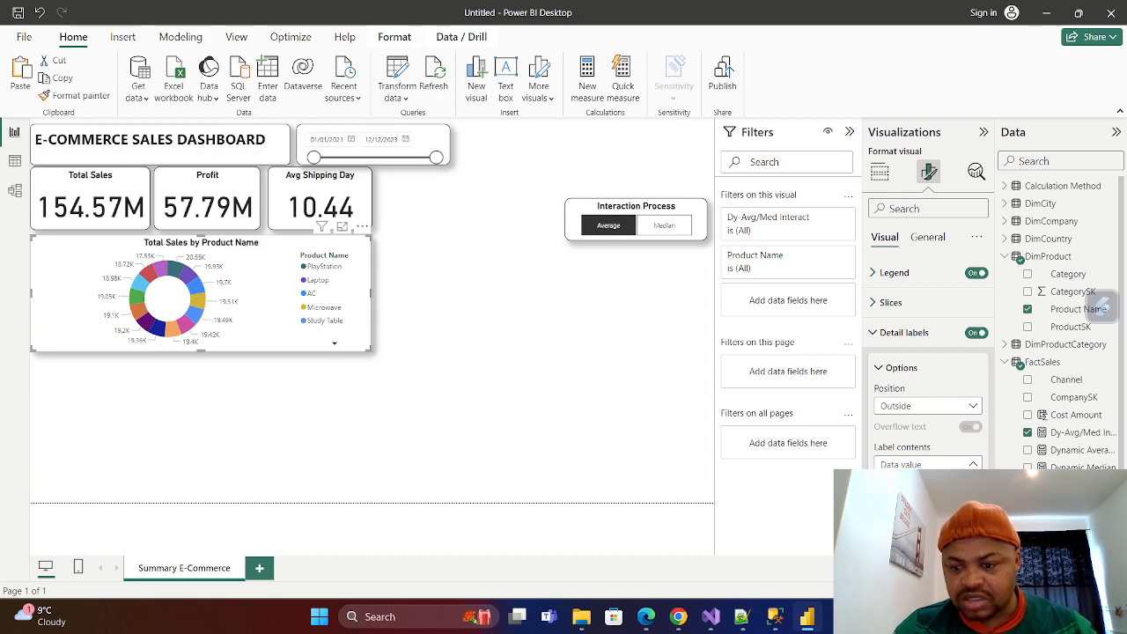
{"action": "left_click", "coordinate": [921, 535]}
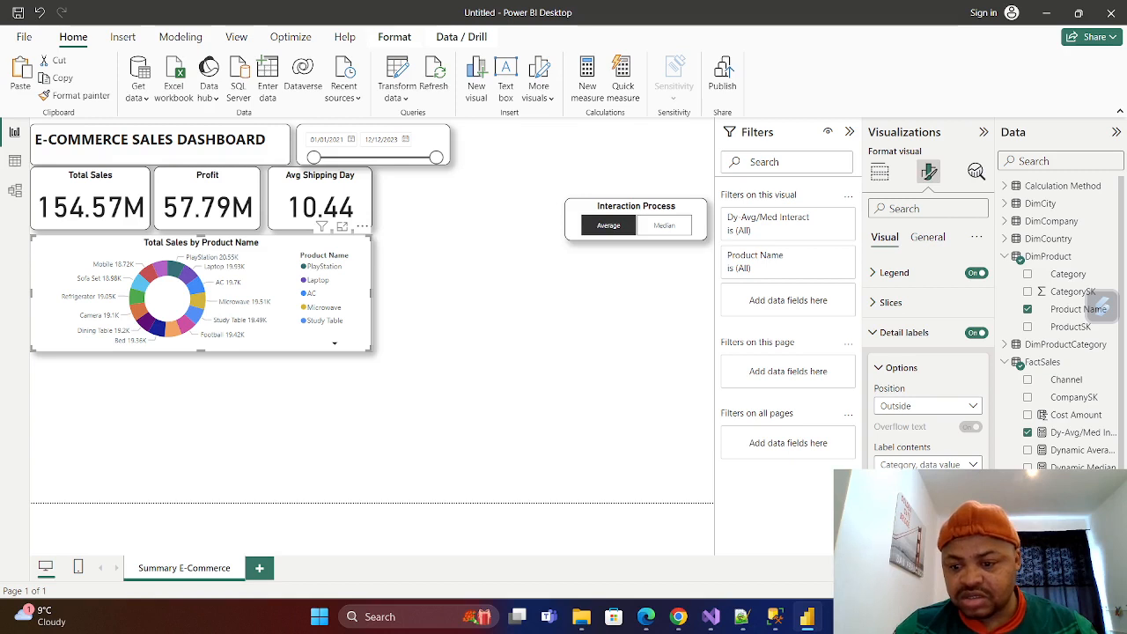
Make the donut chart's detail label values bold and black.
{"action": "scroll", "coordinate": [885, 350], "scroll_direction": "down", "scroll_amount": 5}
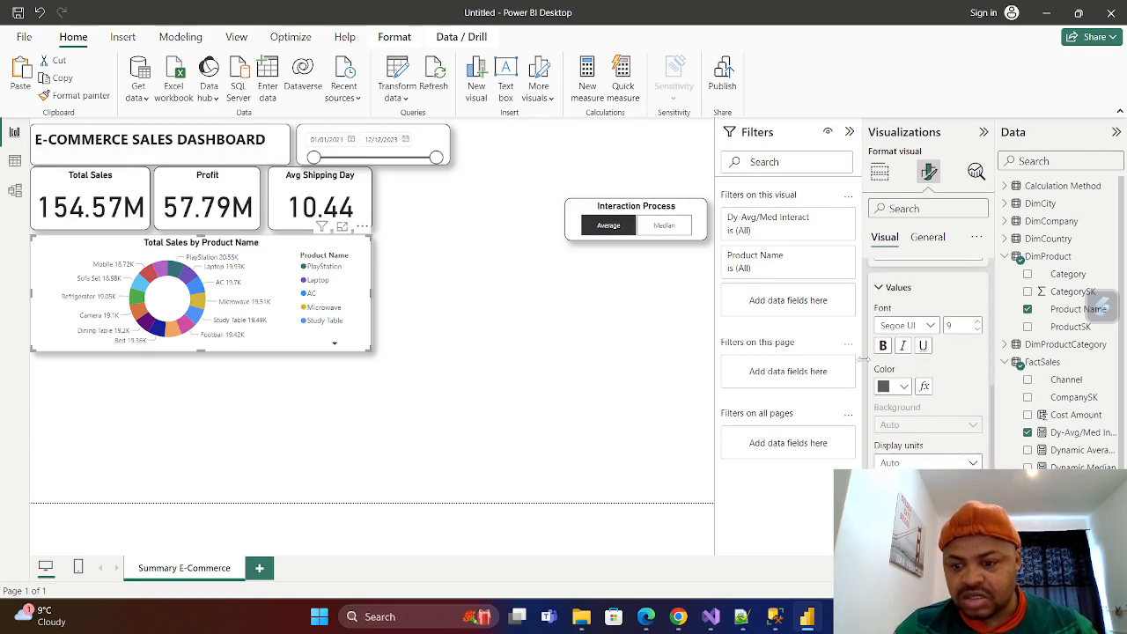
{"action": "left_click", "coordinate": [883, 345]}
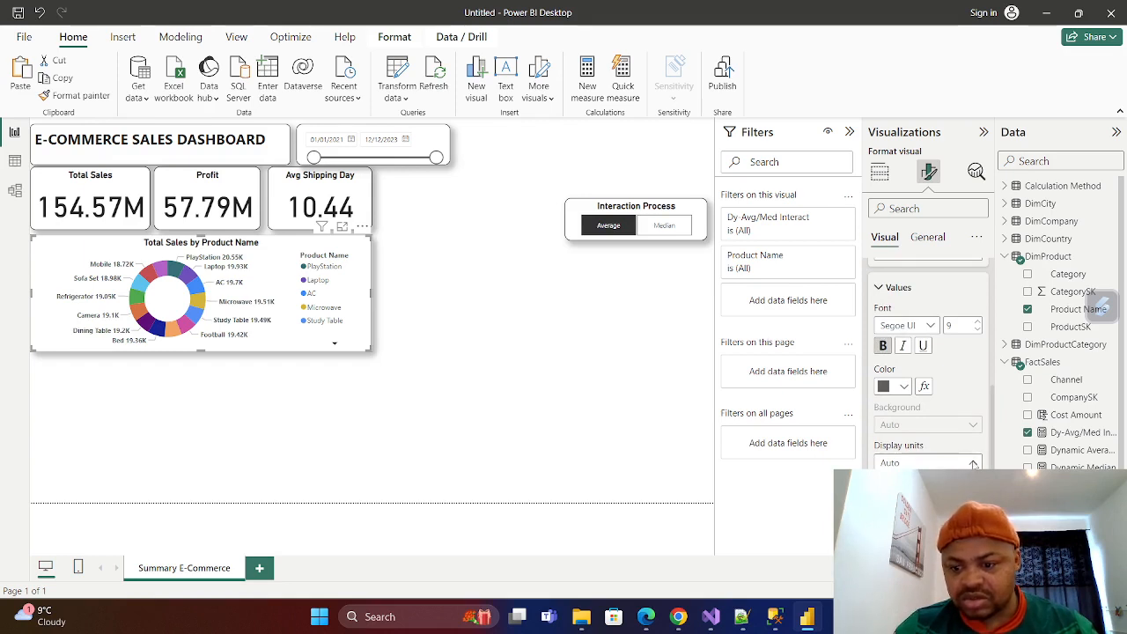
{"action": "scroll", "coordinate": [960, 458], "scroll_direction": "up", "scroll_amount": 2}
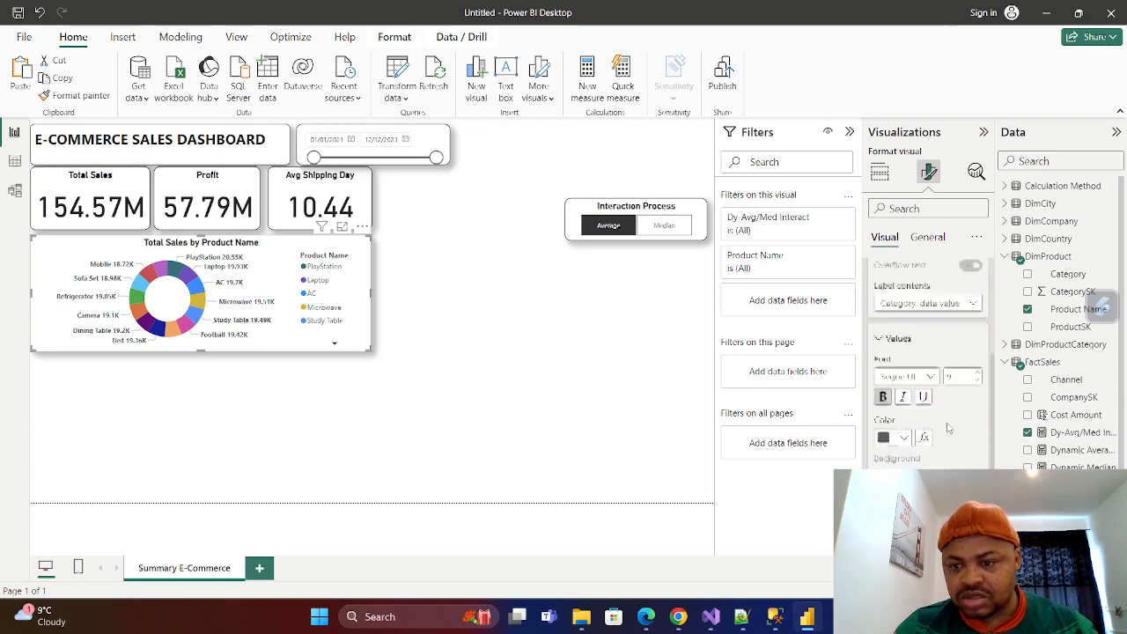
{"action": "left_click", "coordinate": [898, 482]}
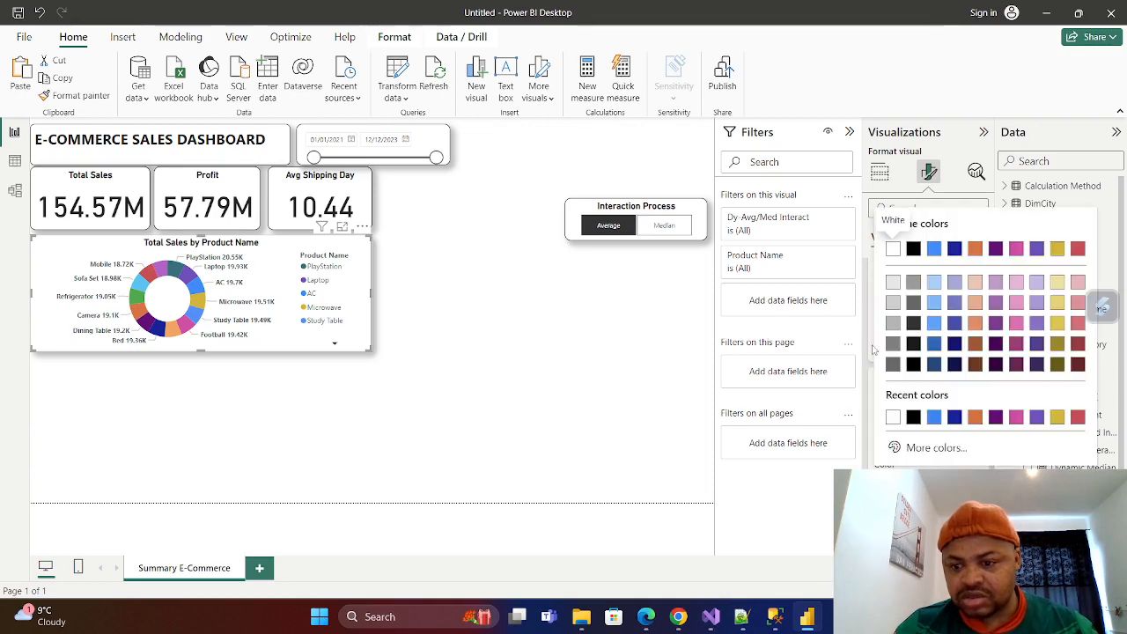
{"action": "left_click", "coordinate": [913, 419]}
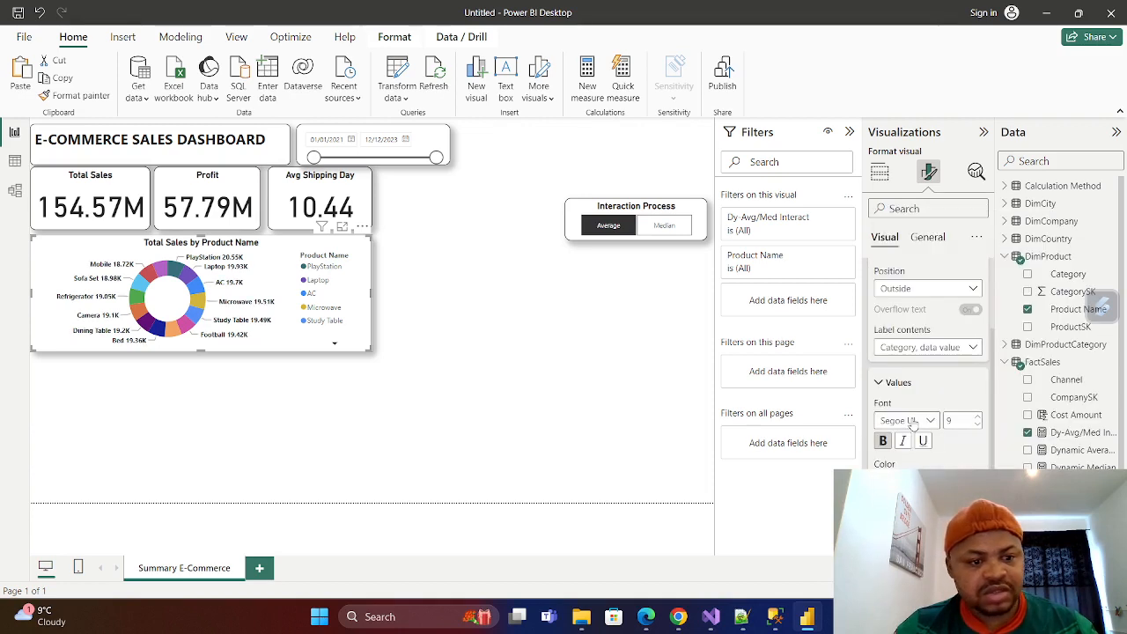
Try the Inside position for the donut chart's detail labels and return them to Outside.
{"action": "scroll", "coordinate": [920, 388], "scroll_direction": "up", "scroll_amount": 3}
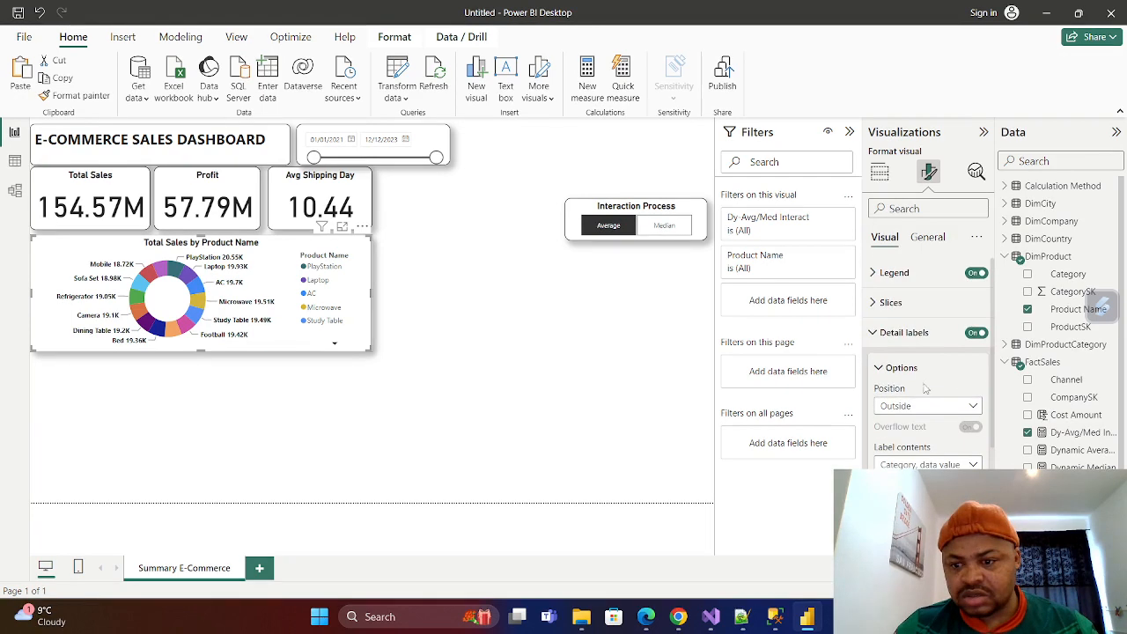
{"action": "left_click", "coordinate": [973, 407]}
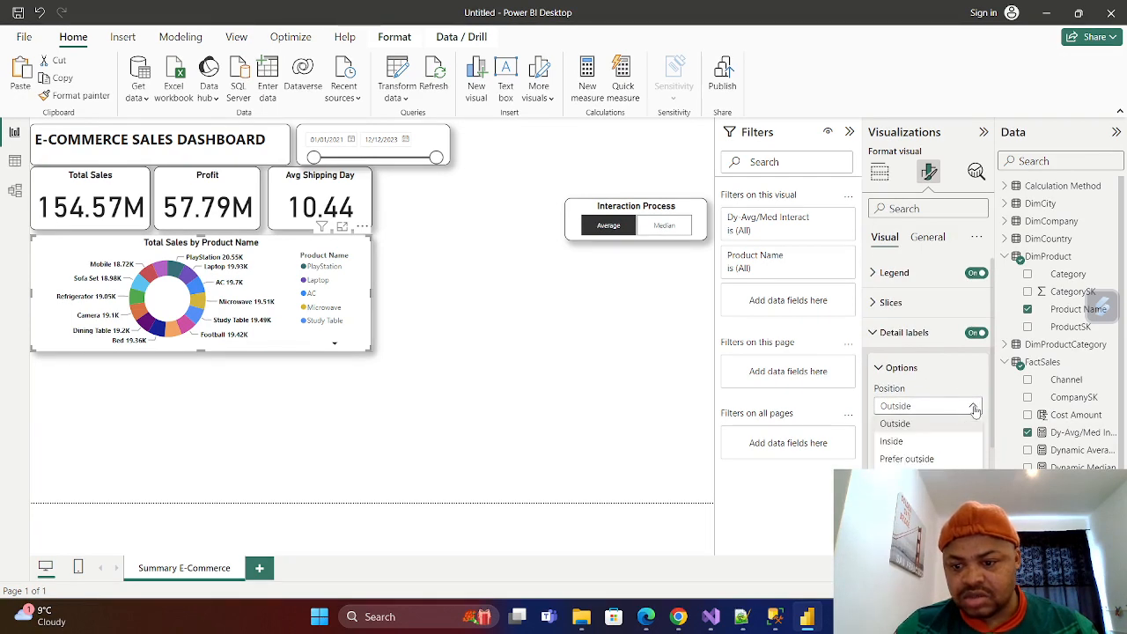
{"action": "left_click", "coordinate": [895, 443]}
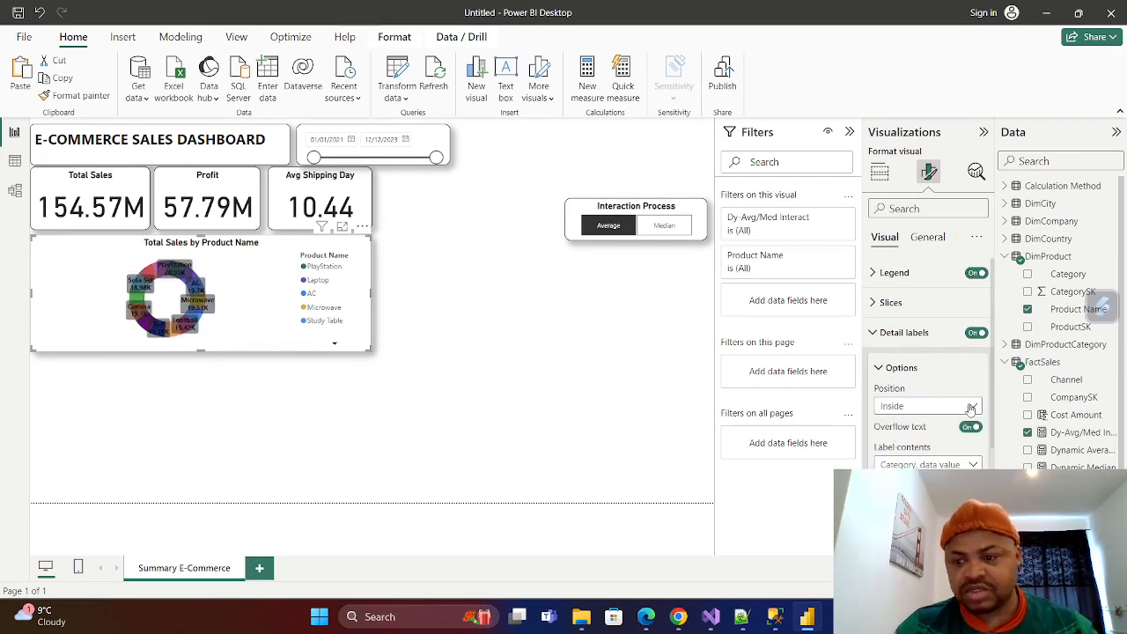
{"action": "left_click", "coordinate": [895, 407]}
{"action": "left_click", "coordinate": [895, 423]}
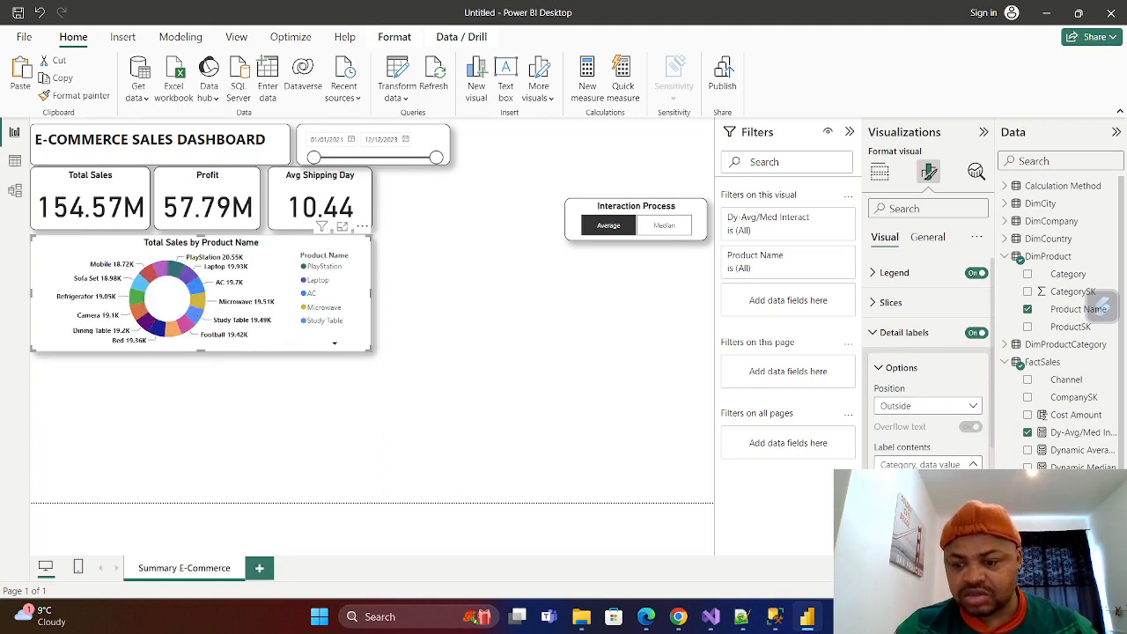
Try the percent-of-total label contents on the donut chart and return them to Category, data value.
{"action": "left_click", "coordinate": [924, 556]}
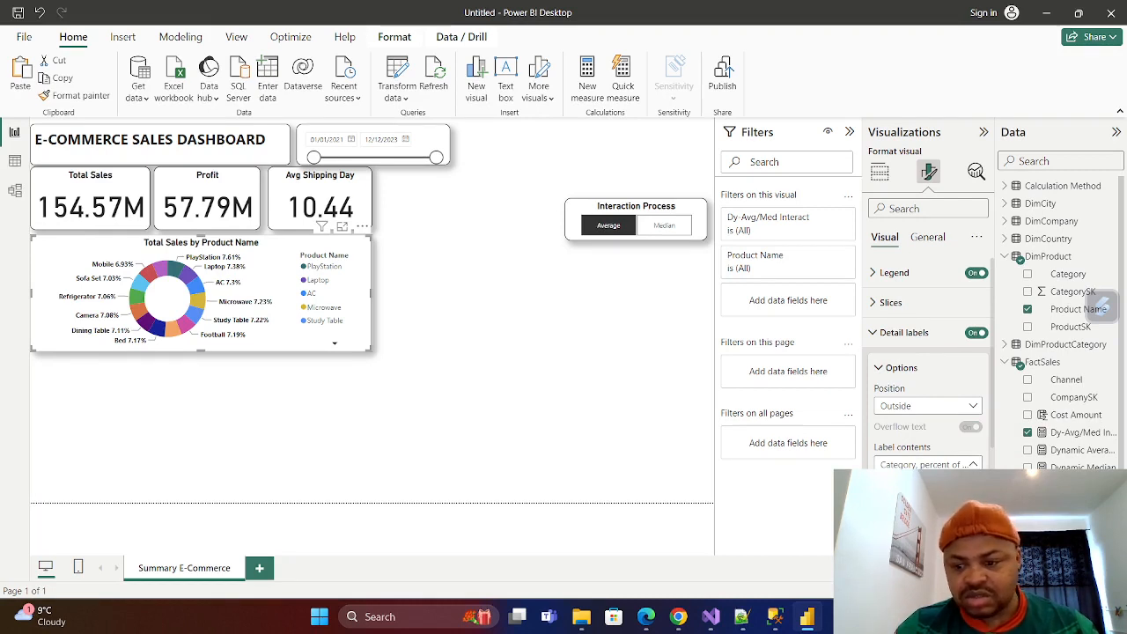
{"action": "left_click", "coordinate": [925, 538]}
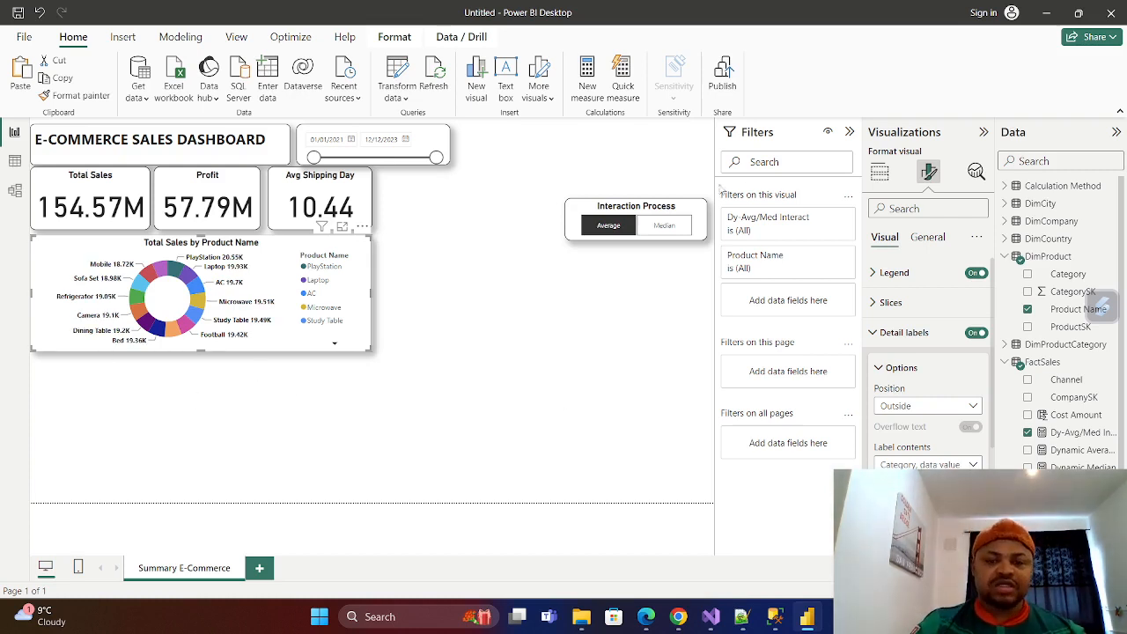
Switch the Interaction Process slicer between Median and Average to check the donut chart's response, ending on Average.
{"action": "left_click", "coordinate": [664, 227]}
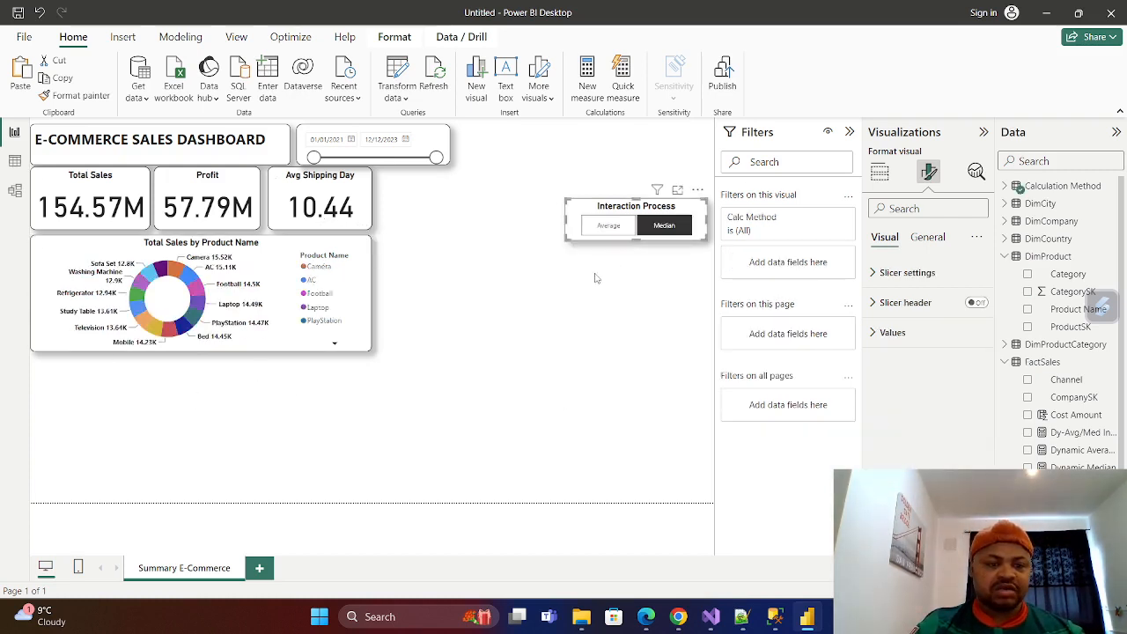
{"action": "left_click", "coordinate": [607, 227]}
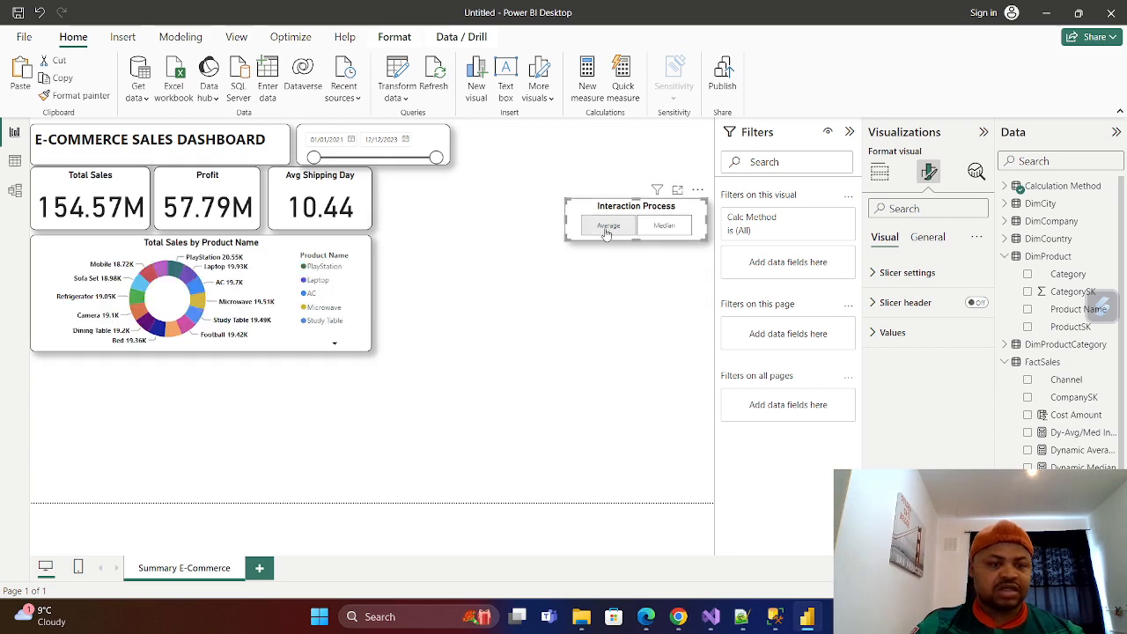
{"action": "left_click", "coordinate": [661, 226]}
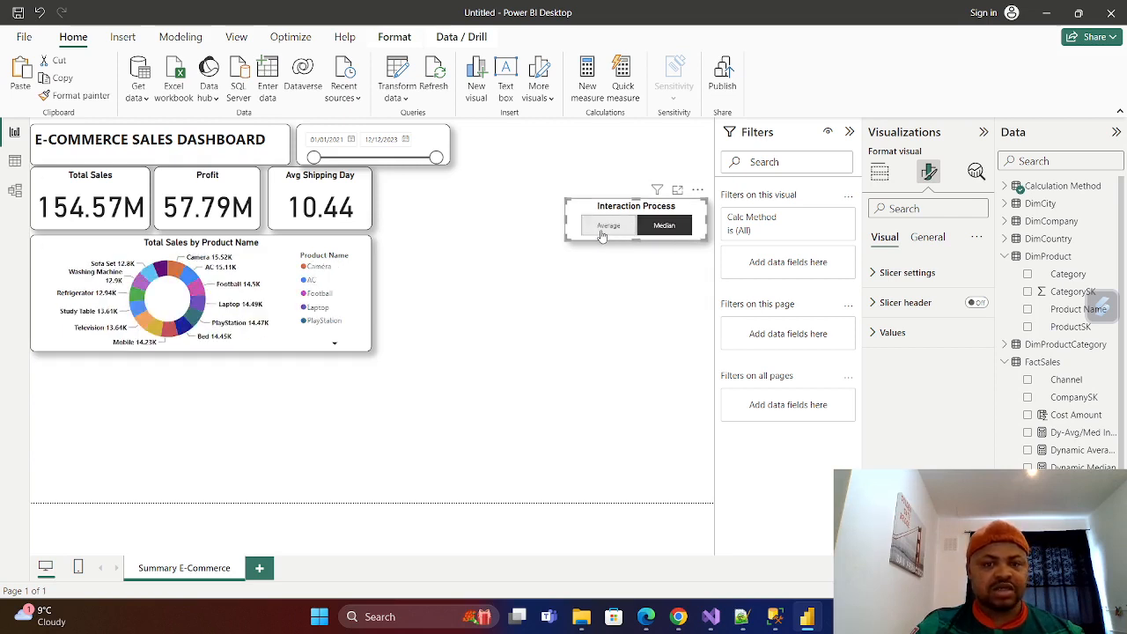
{"action": "left_click", "coordinate": [603, 235]}
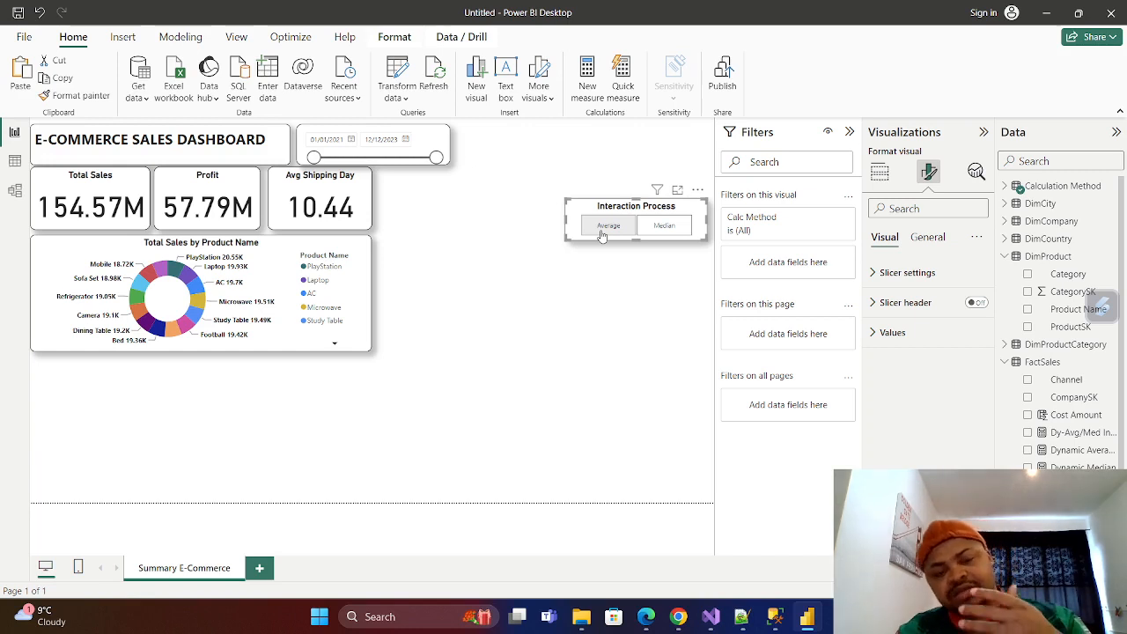
{"action": "left_click", "coordinate": [622, 234]}
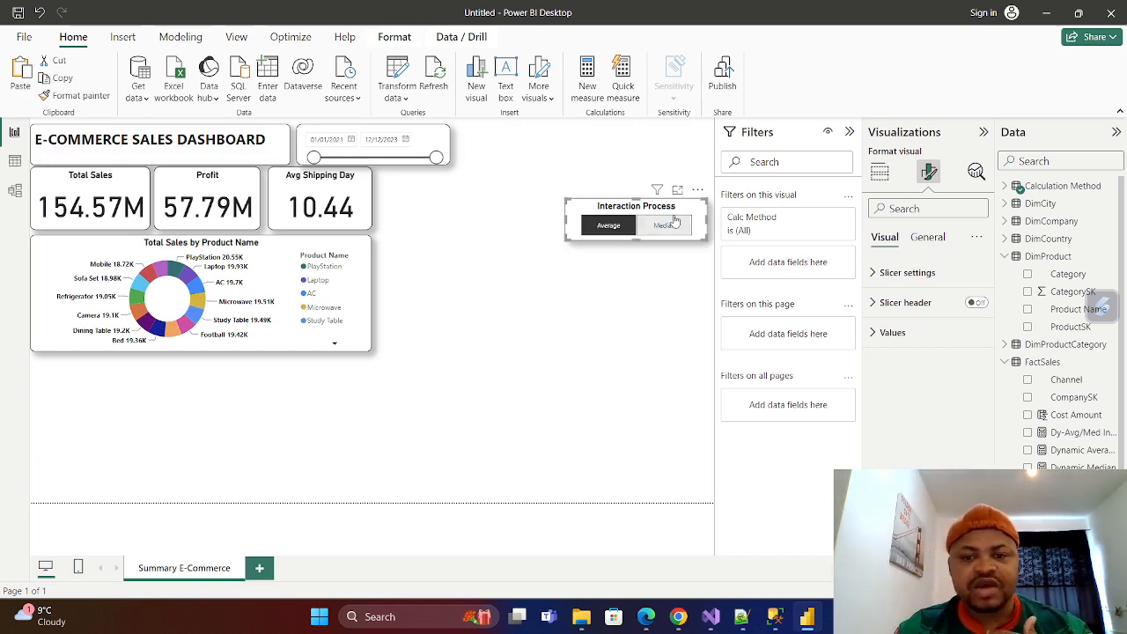
{"action": "left_click", "coordinate": [666, 227]}
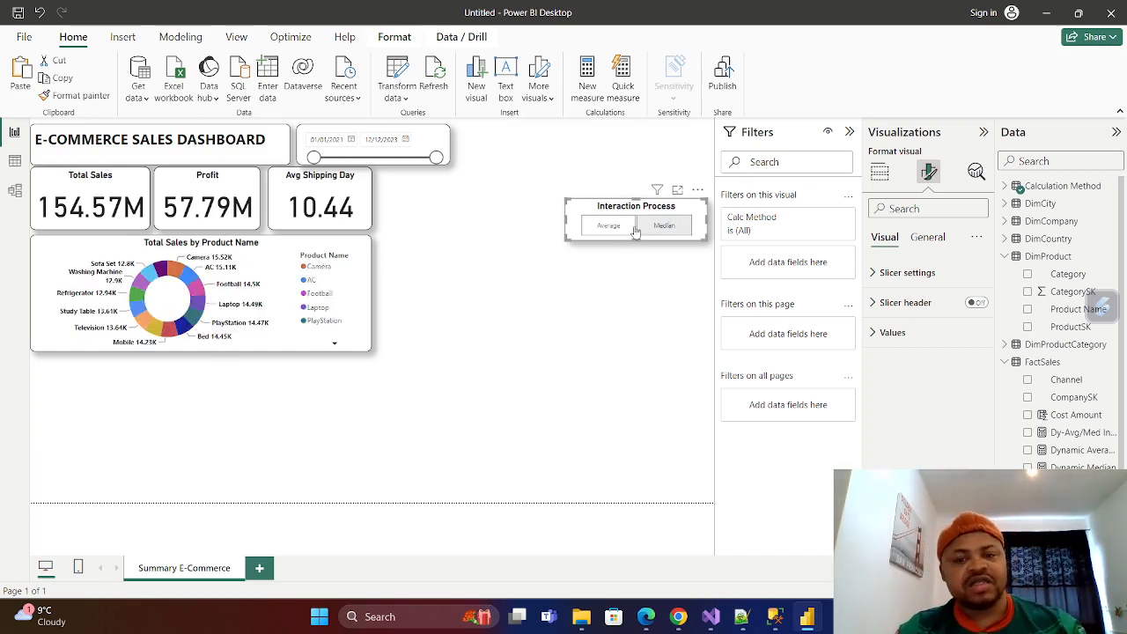
{"action": "left_click", "coordinate": [608, 229]}
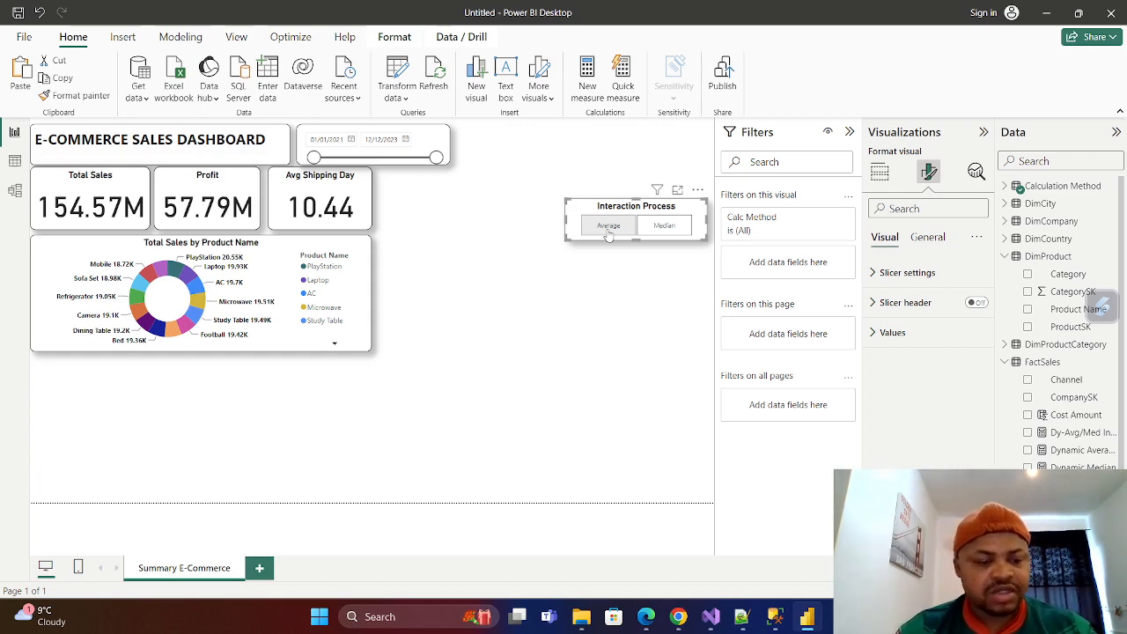
{"action": "left_click", "coordinate": [607, 228]}
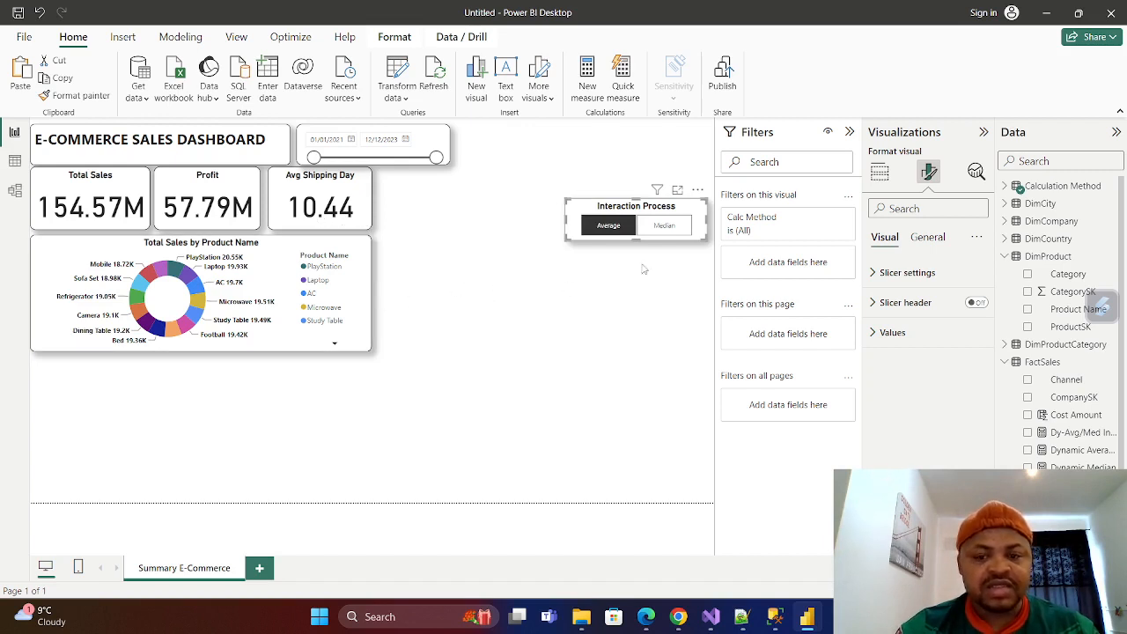
Set the report page's canvas background color to a light blue theme shade.
{"action": "left_click", "coordinate": [494, 273]}
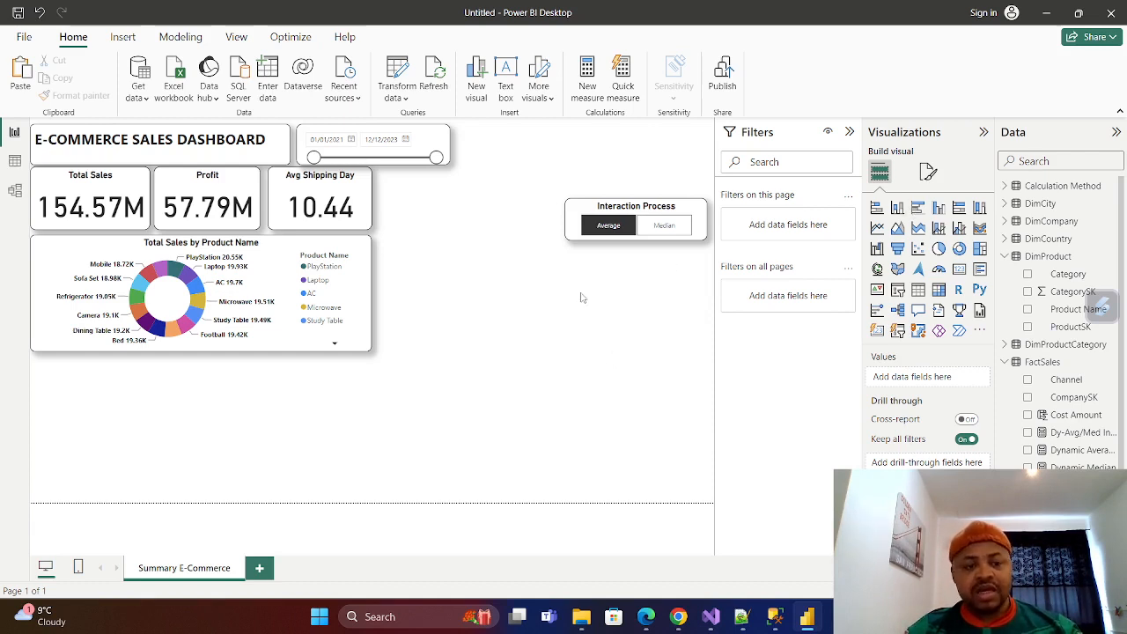
{"action": "left_click", "coordinate": [928, 172]}
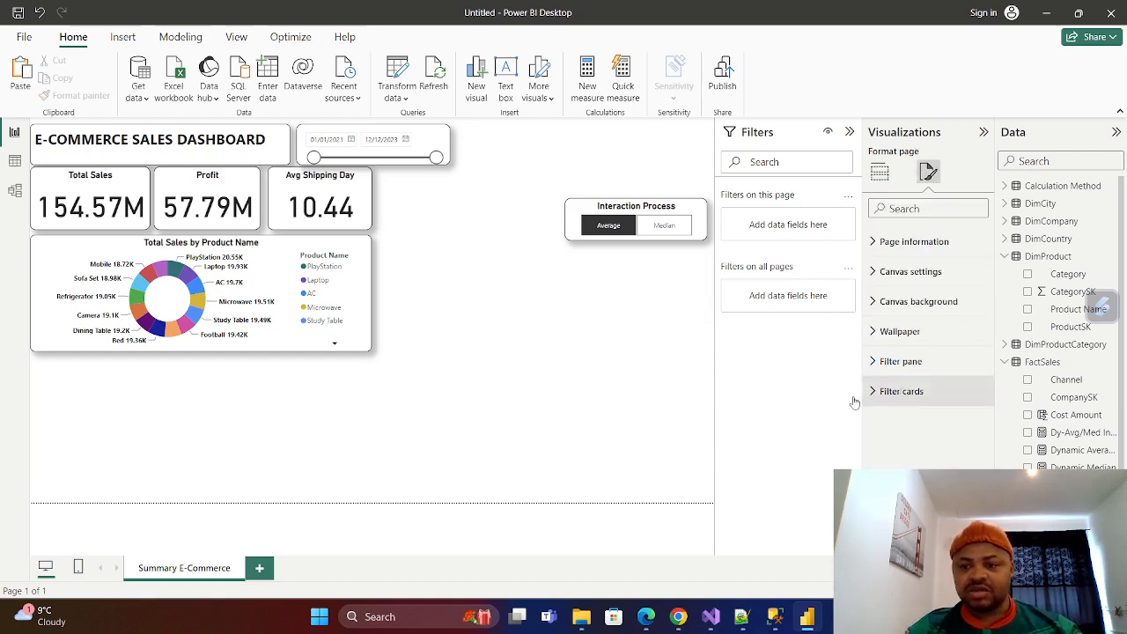
{"action": "left_click", "coordinate": [872, 302]}
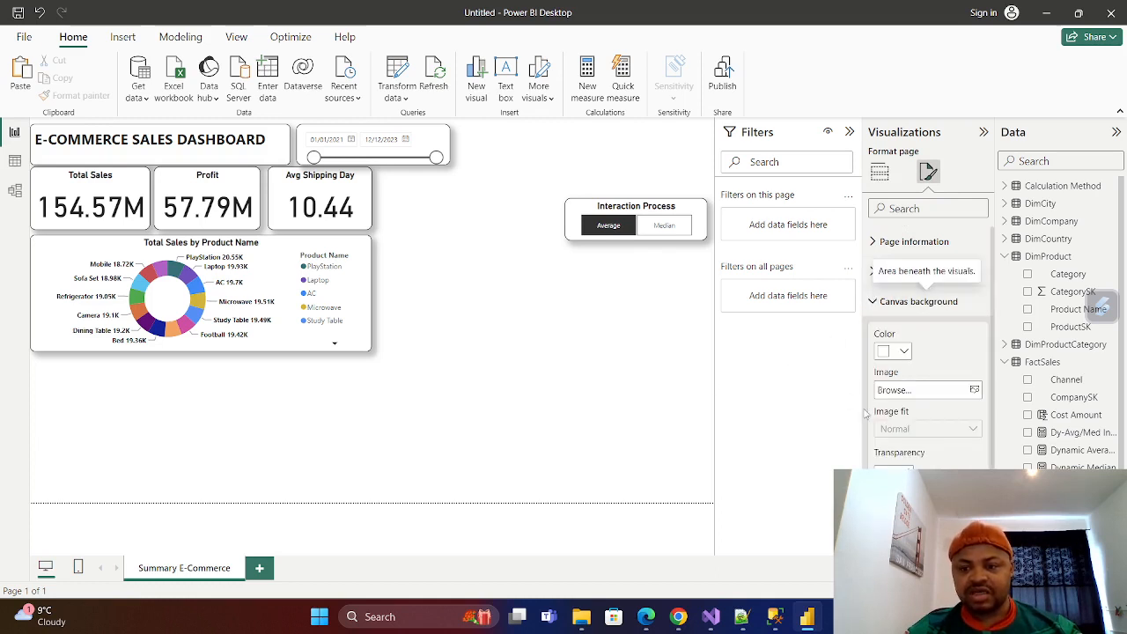
{"action": "left_click", "coordinate": [905, 353]}
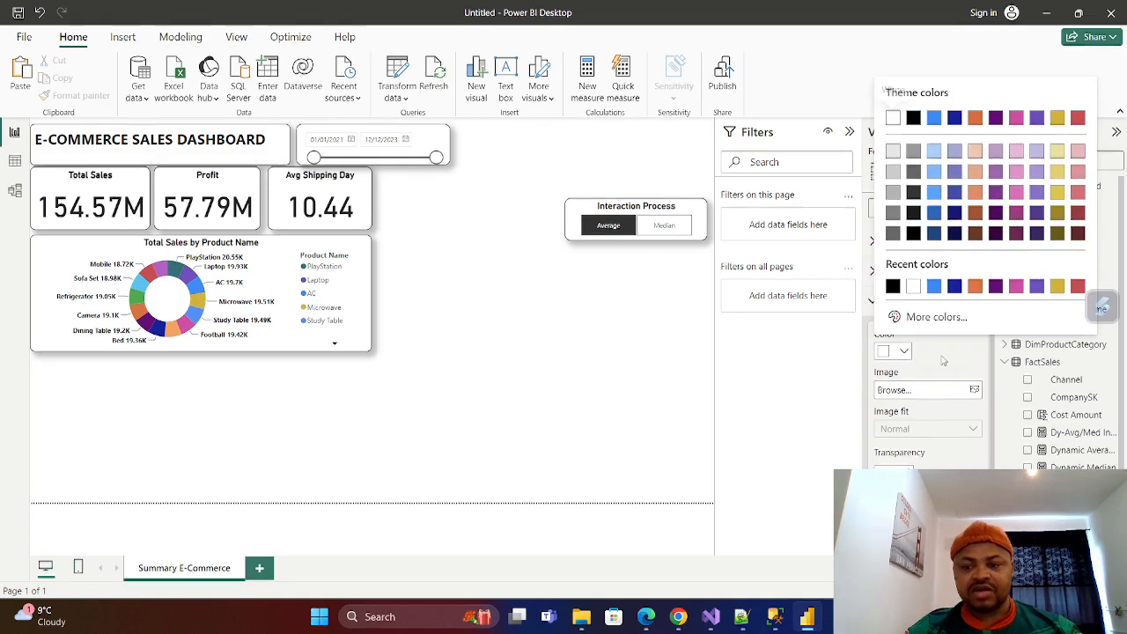
{"action": "left_click", "coordinate": [935, 171]}
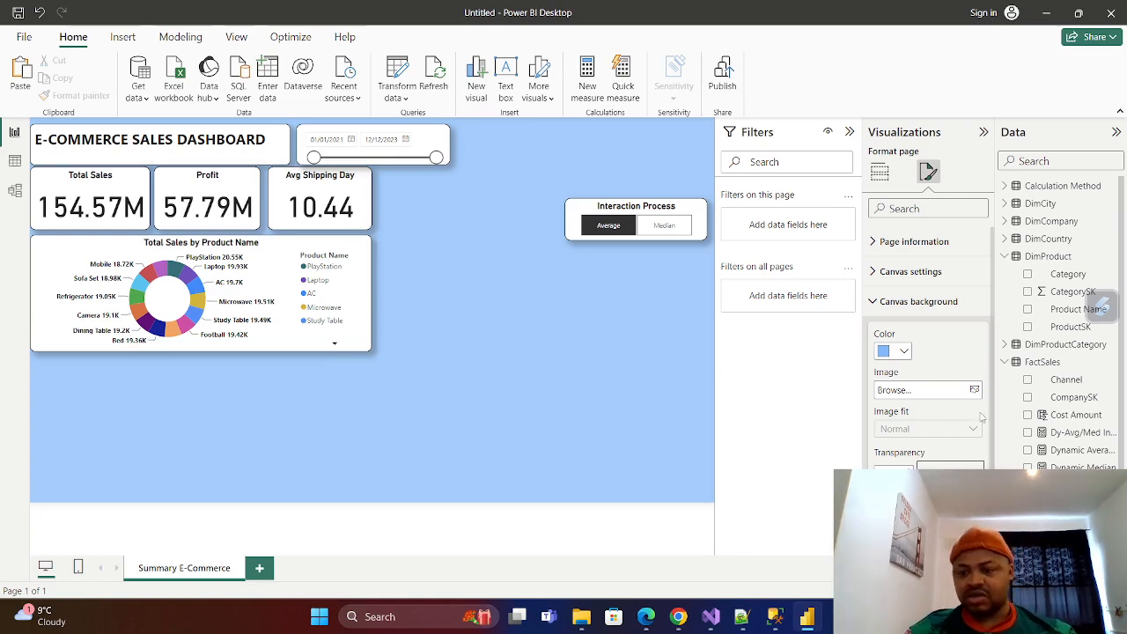
Add the back image from the PBIimage folder as the canvas background and set its image fit to Fit.
{"action": "left_click", "coordinate": [975, 391]}
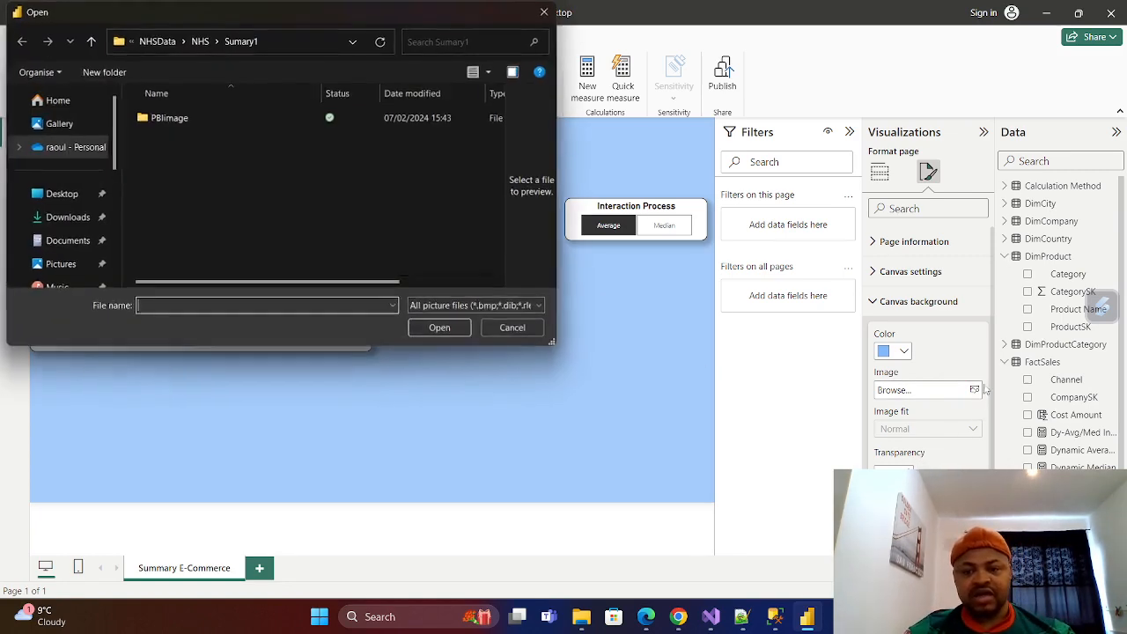
{"action": "left_click", "coordinate": [171, 121]}
{"action": "double_click", "coordinate": [171, 122]}
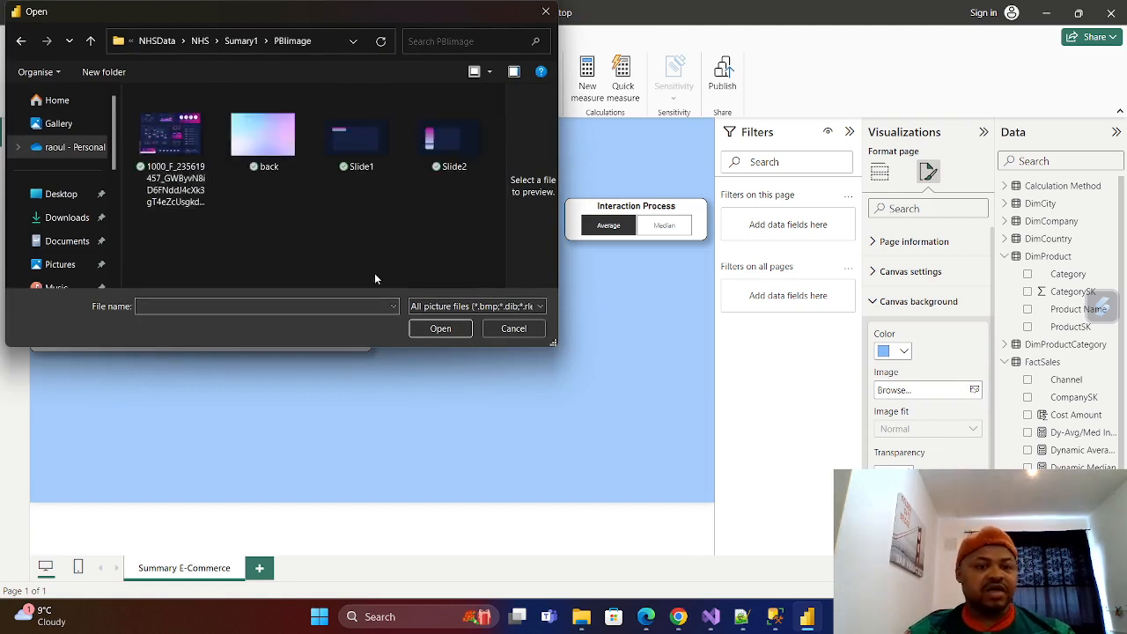
{"action": "left_click", "coordinate": [264, 132]}
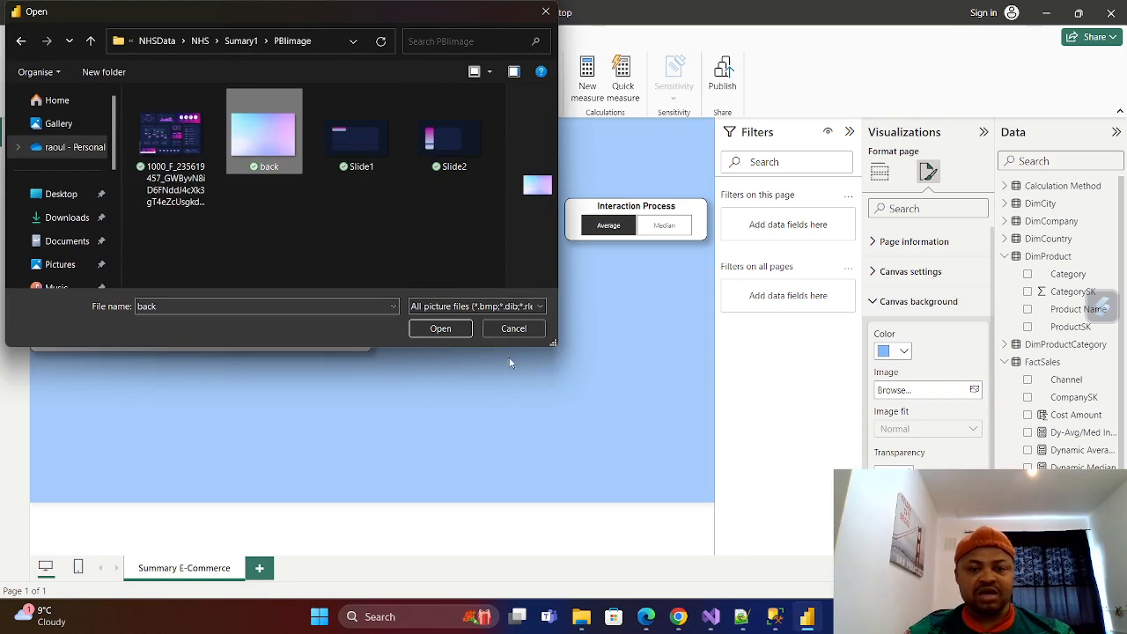
{"action": "left_click", "coordinate": [440, 329]}
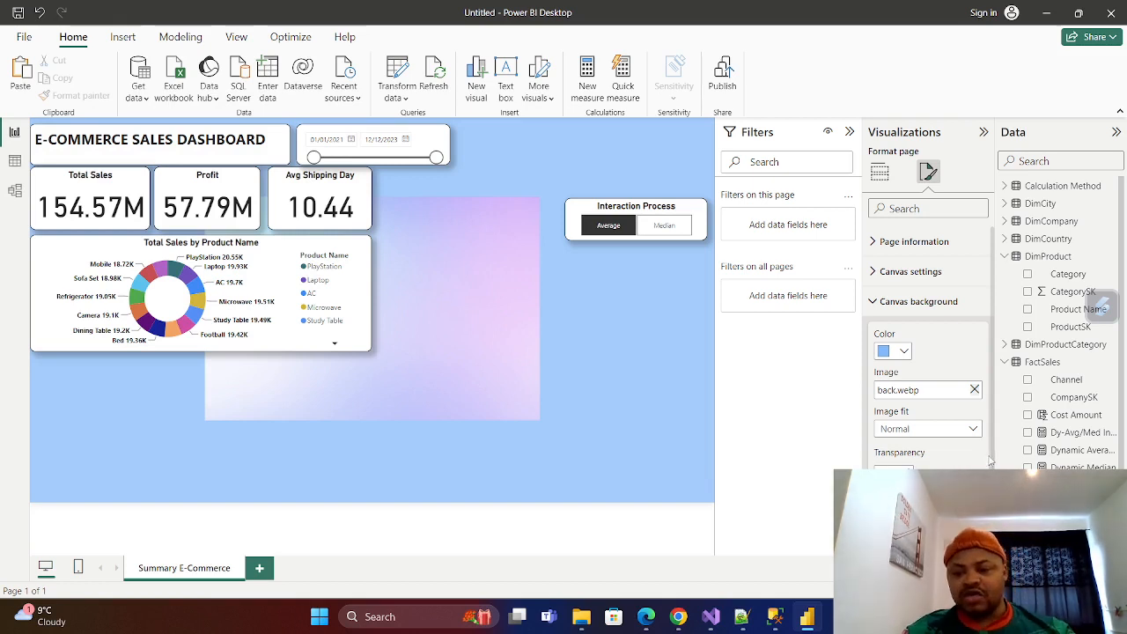
{"action": "left_click", "coordinate": [975, 429]}
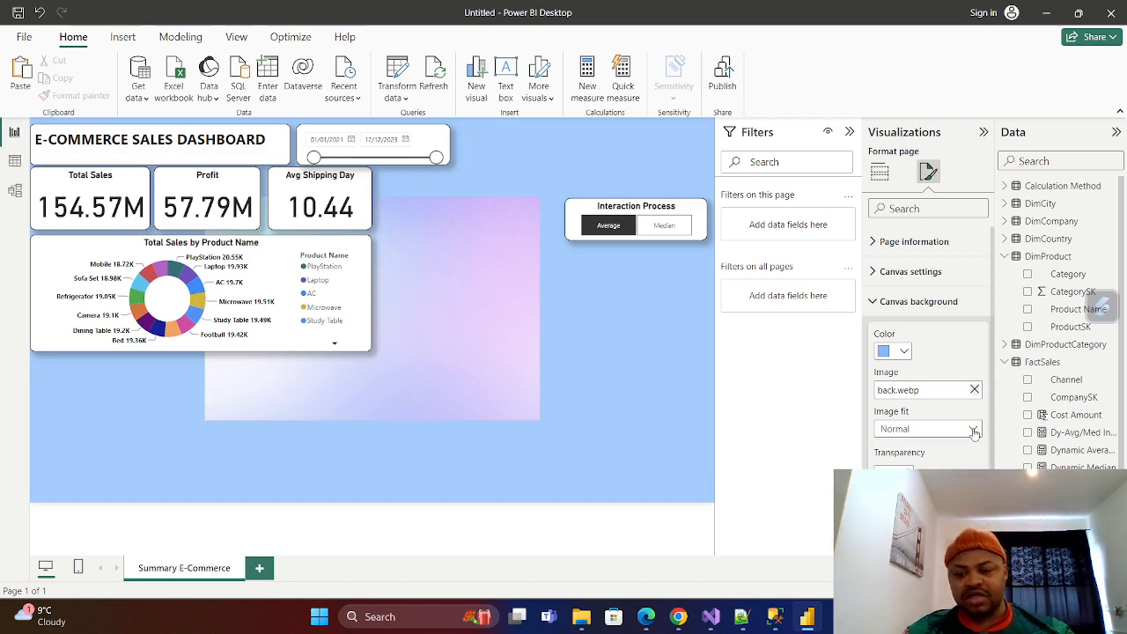
{"action": "left_click", "coordinate": [892, 464]}
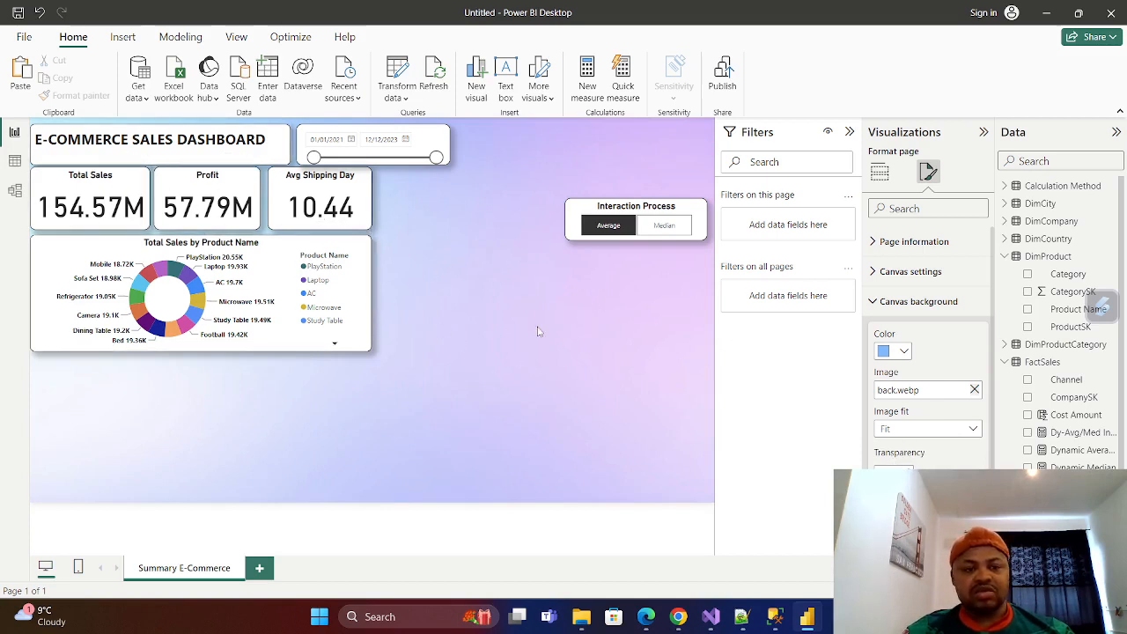
Turn off the background of the E-COMMERCE SALES DASHBOARD title text box.
{"action": "left_click", "coordinate": [282, 134]}
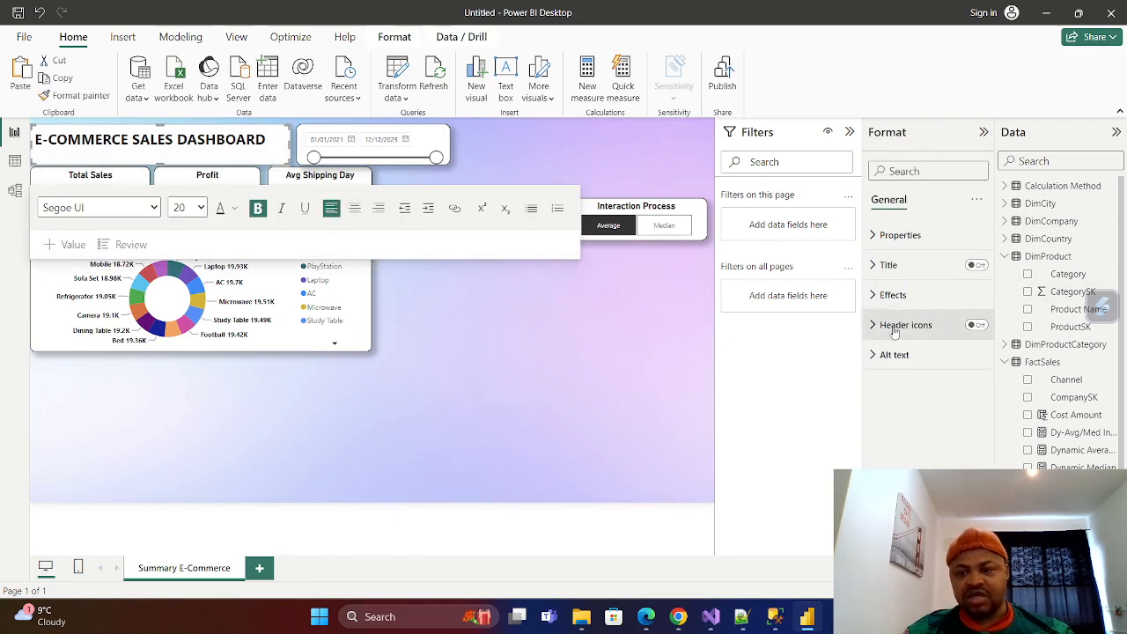
{"action": "left_click", "coordinate": [892, 295]}
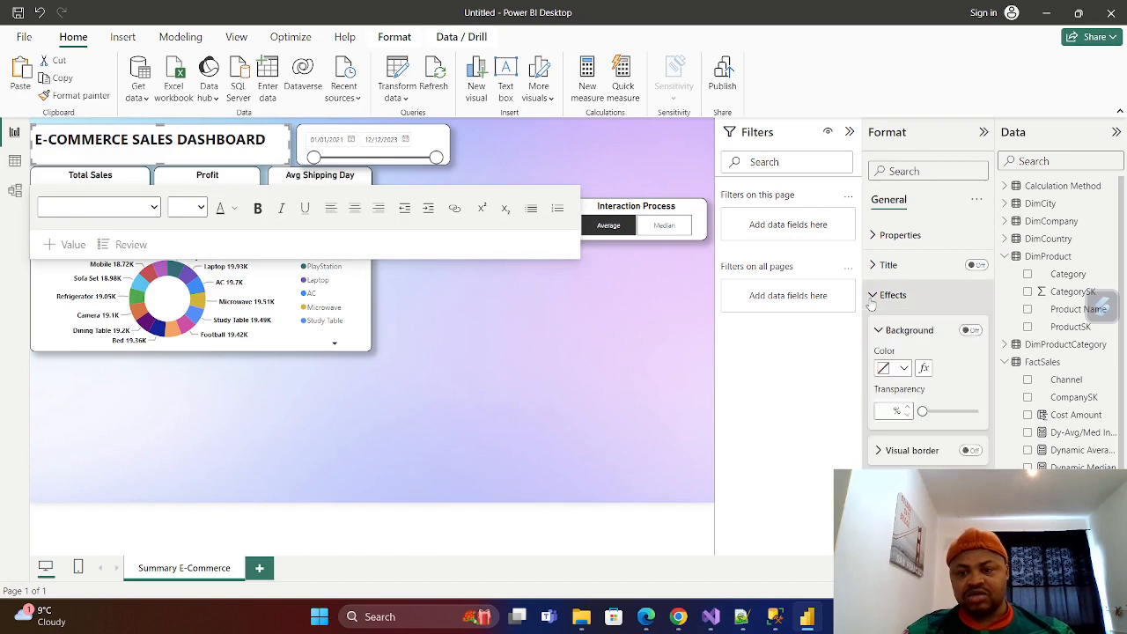
{"action": "left_click", "coordinate": [971, 330]}
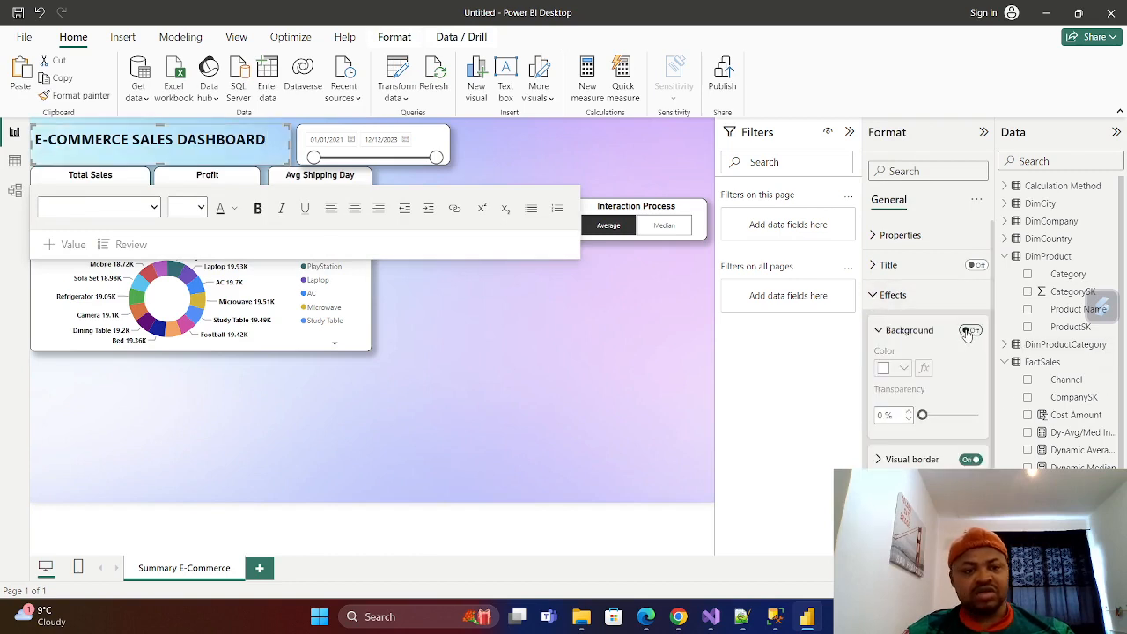
Turn off the date slicer's background and nudge the slicer slightly toward the dashboard title.
{"action": "left_click", "coordinate": [433, 131]}
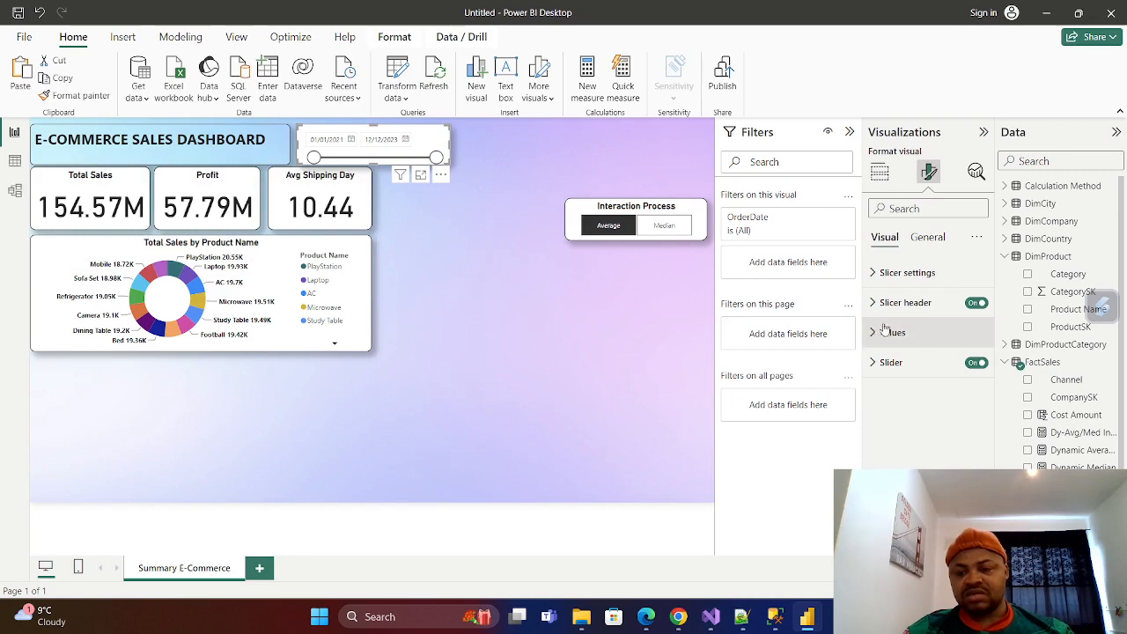
{"action": "left_click", "coordinate": [928, 237]}
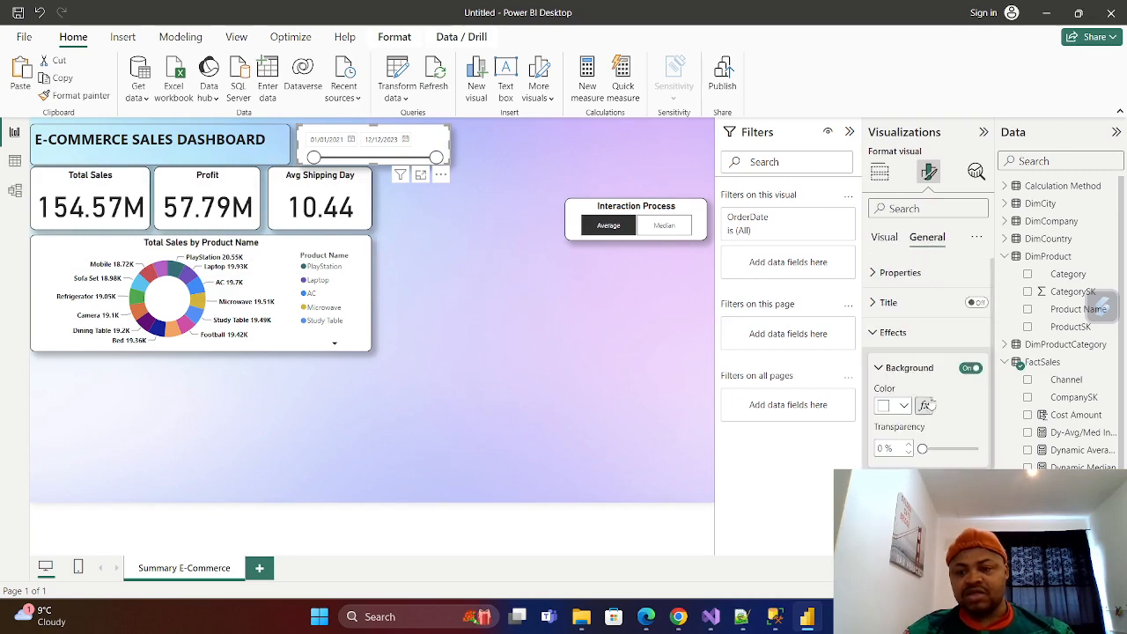
{"action": "left_click", "coordinate": [971, 368]}
{"action": "left_click", "coordinate": [549, 343]}
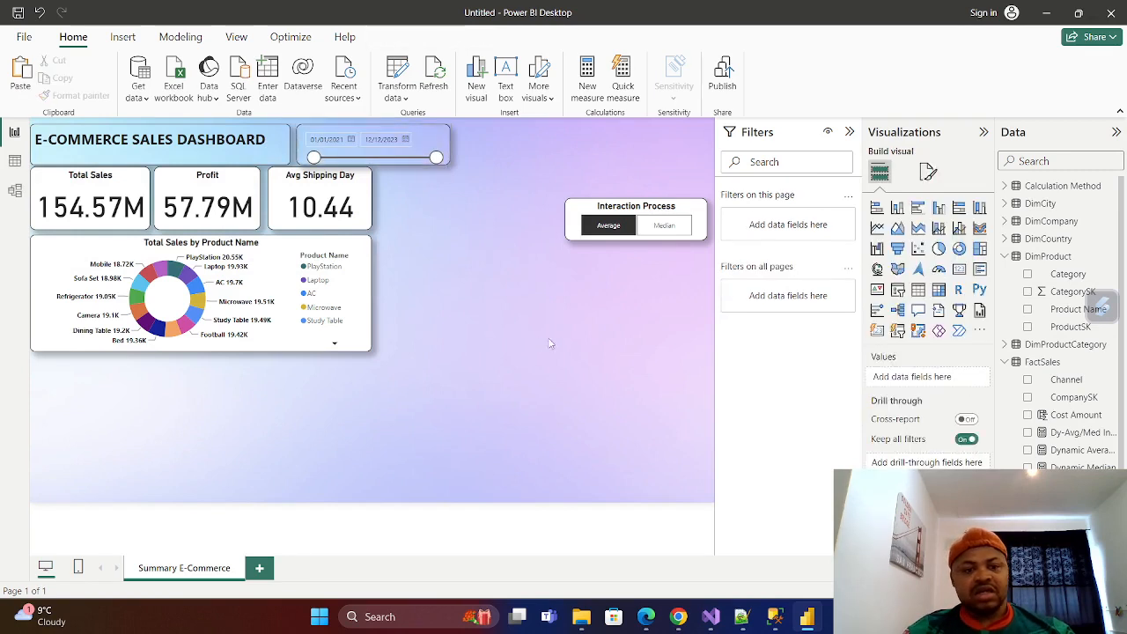
{"action": "left_click_drag", "start_coordinate": [433, 139], "coordinate": [433, 138]}
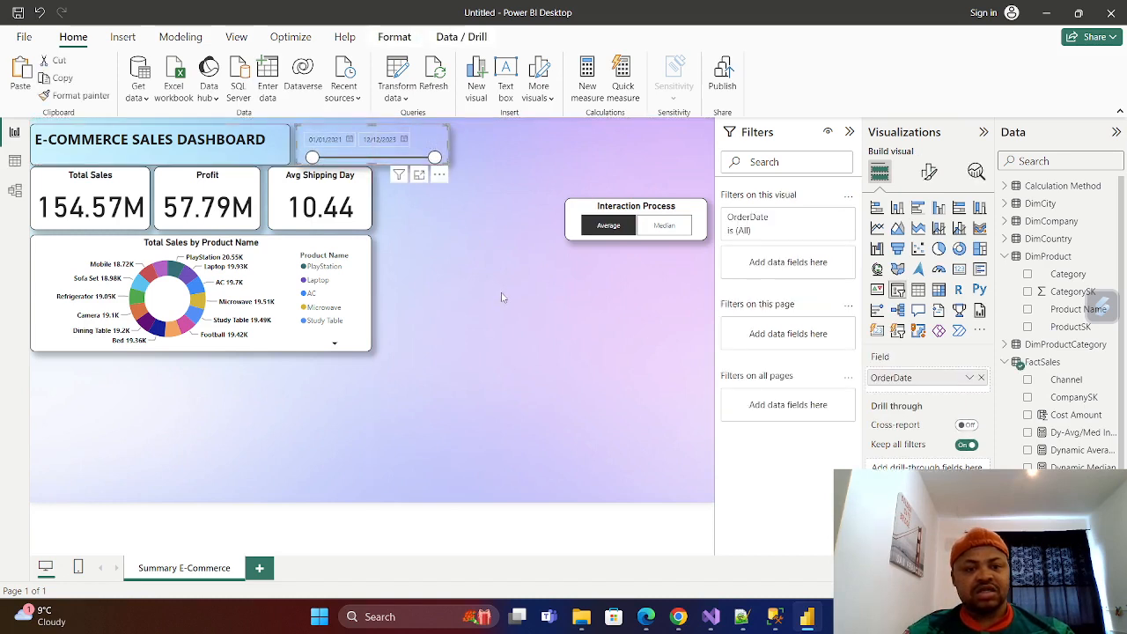
{"action": "left_click", "coordinate": [502, 298]}
Turn off the background of the Total Sales, Profit and Avg Shipping Day cards.
{"action": "left_click", "coordinate": [131, 192]}
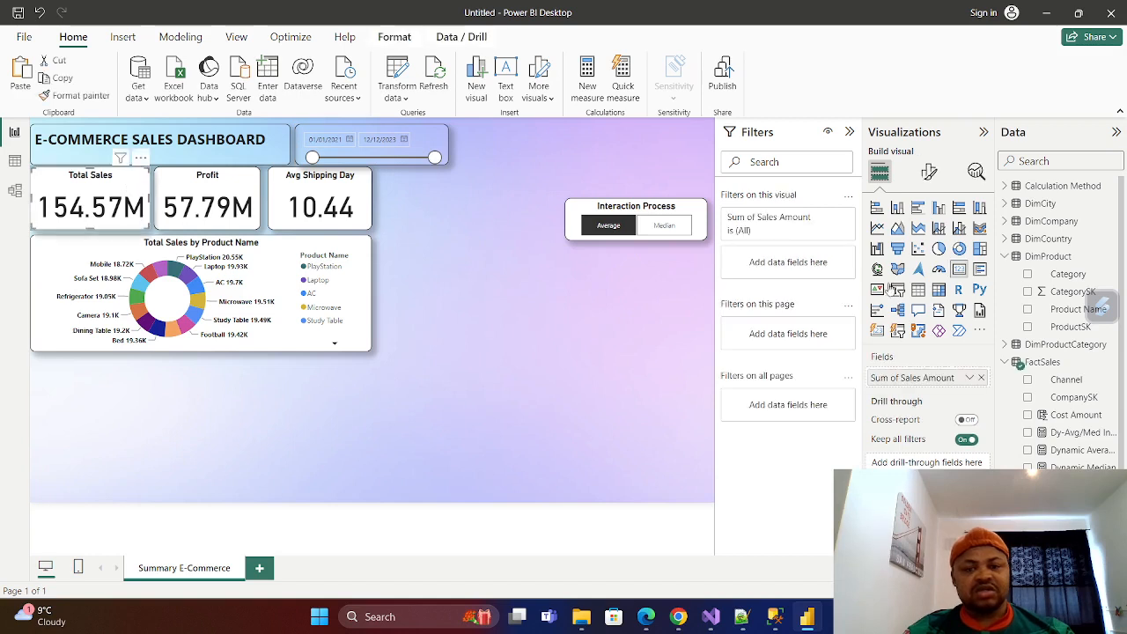
{"action": "left_click", "coordinate": [929, 172]}
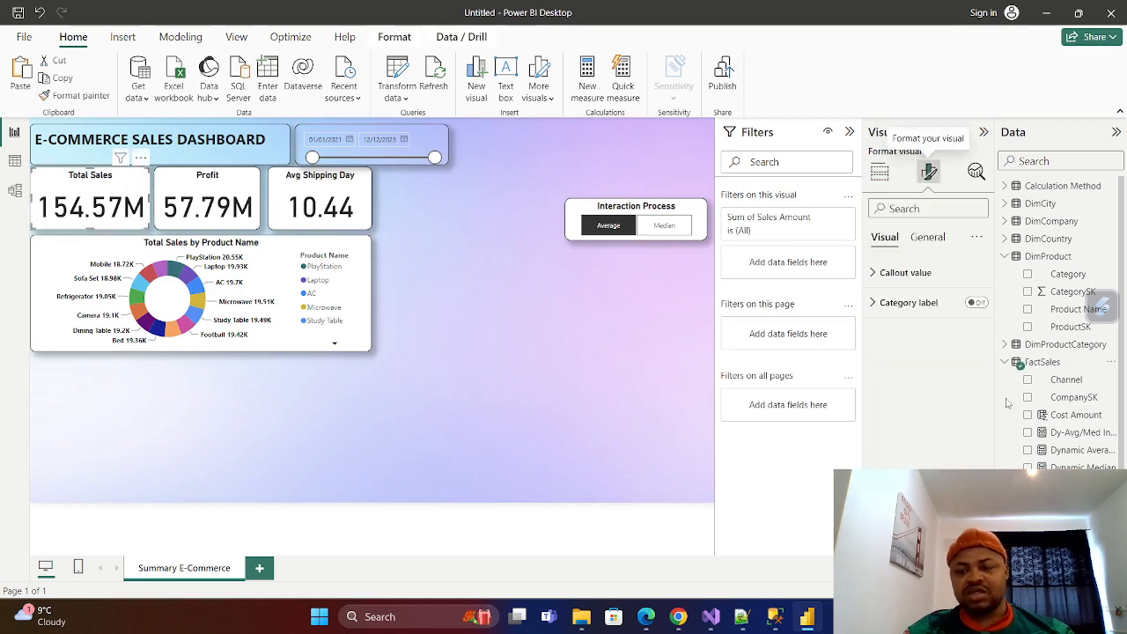
{"action": "left_click", "coordinate": [927, 238]}
{"action": "left_click", "coordinate": [907, 332]}
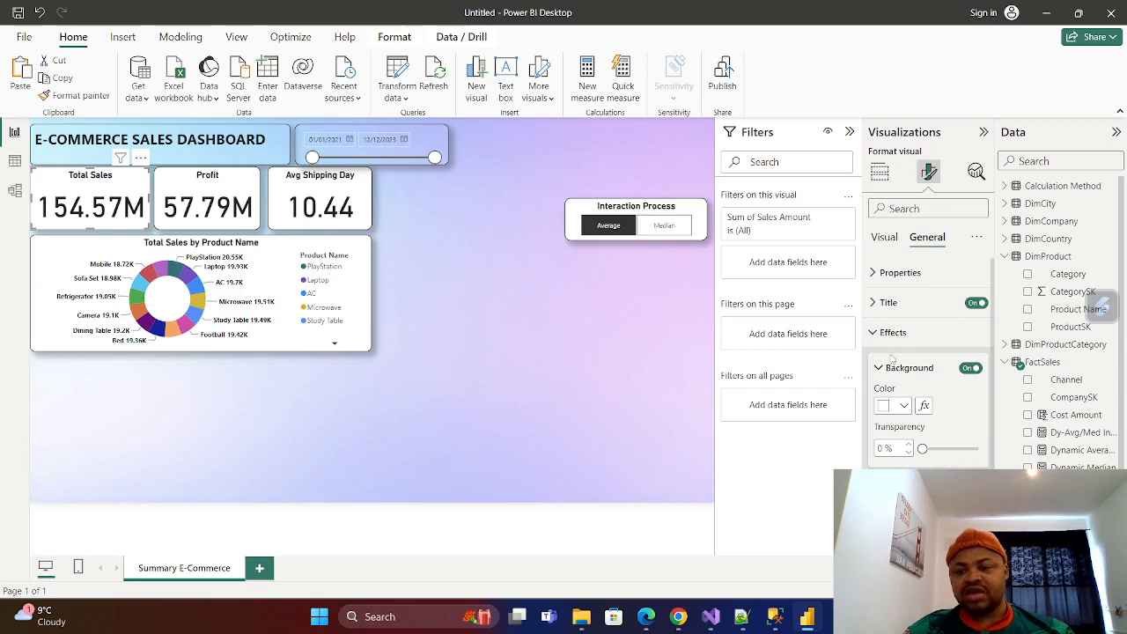
{"action": "left_click", "coordinate": [970, 368]}
{"action": "left_click", "coordinate": [212, 200]}
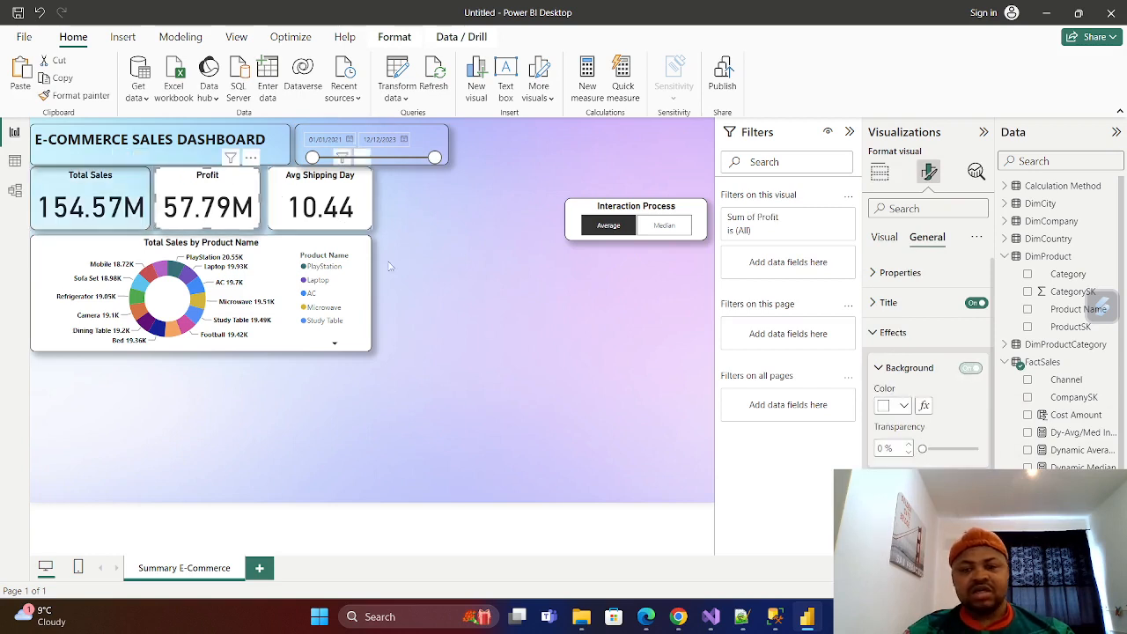
{"action": "left_click", "coordinate": [972, 368]}
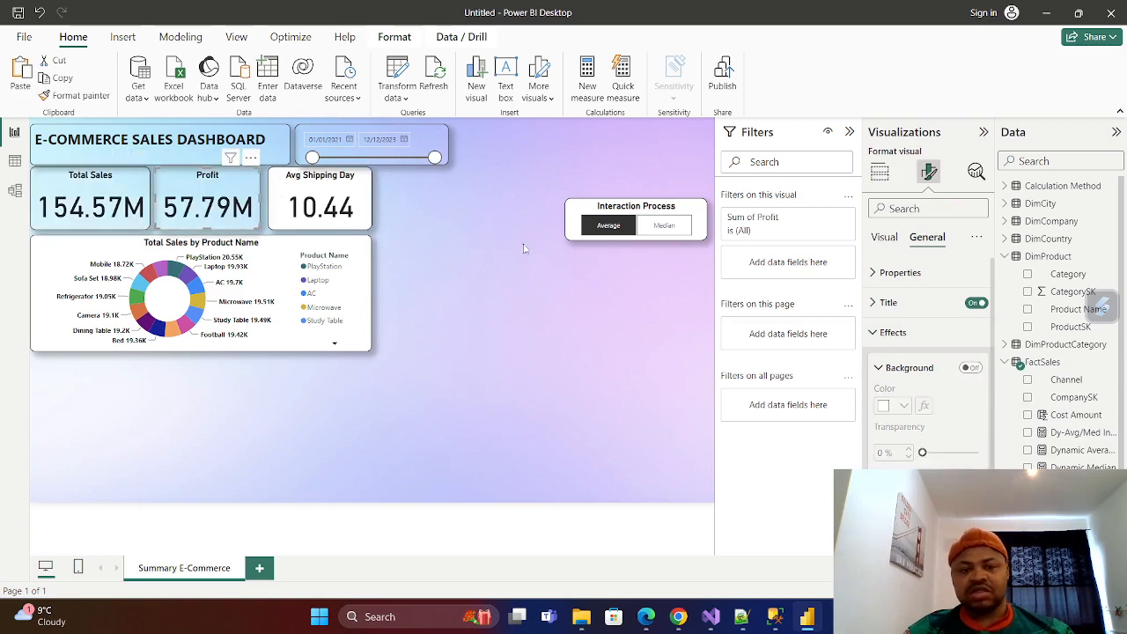
{"action": "left_click", "coordinate": [360, 197]}
{"action": "left_click", "coordinate": [971, 368]}
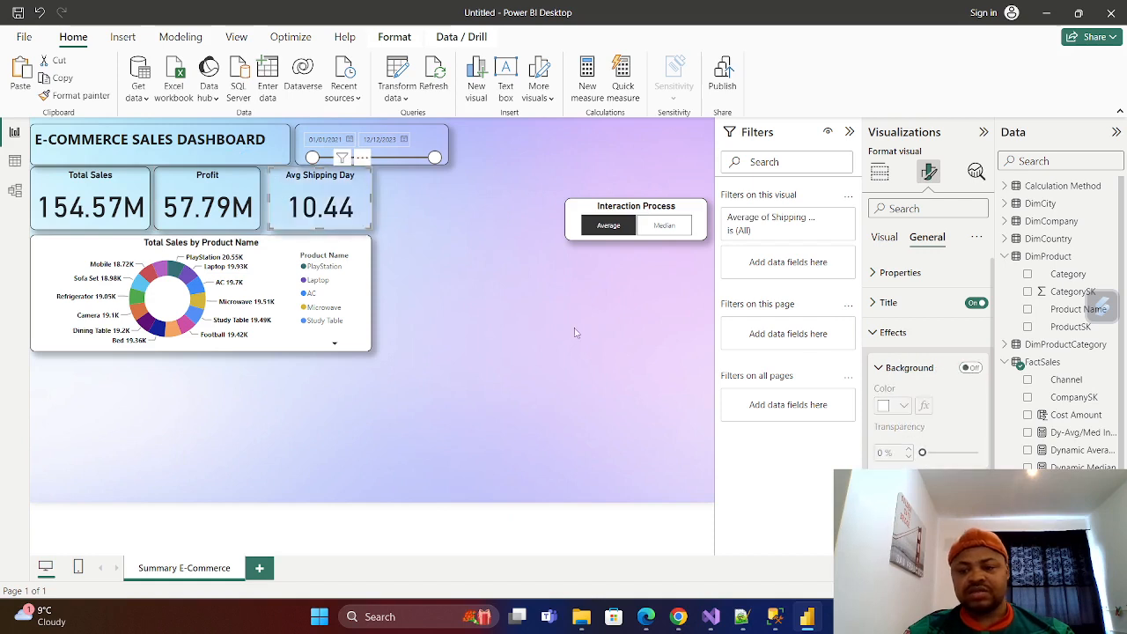
Turn off the background of the Total Sales by Product Name donut chart and the Interaction Process slicer.
{"action": "left_click", "coordinate": [100, 249]}
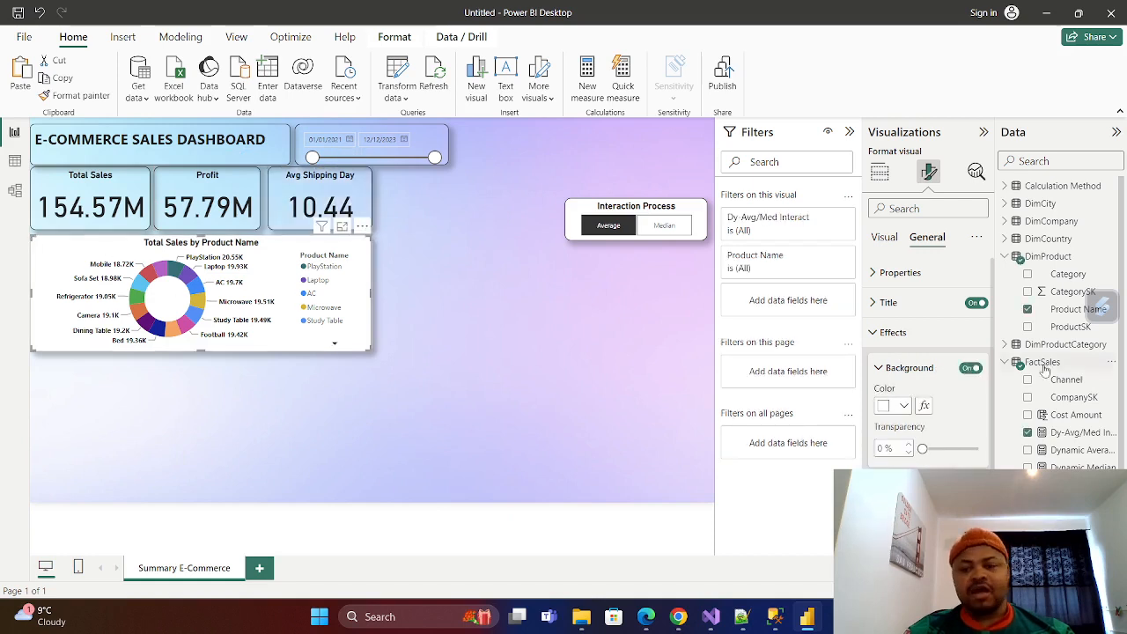
{"action": "left_click", "coordinate": [972, 368]}
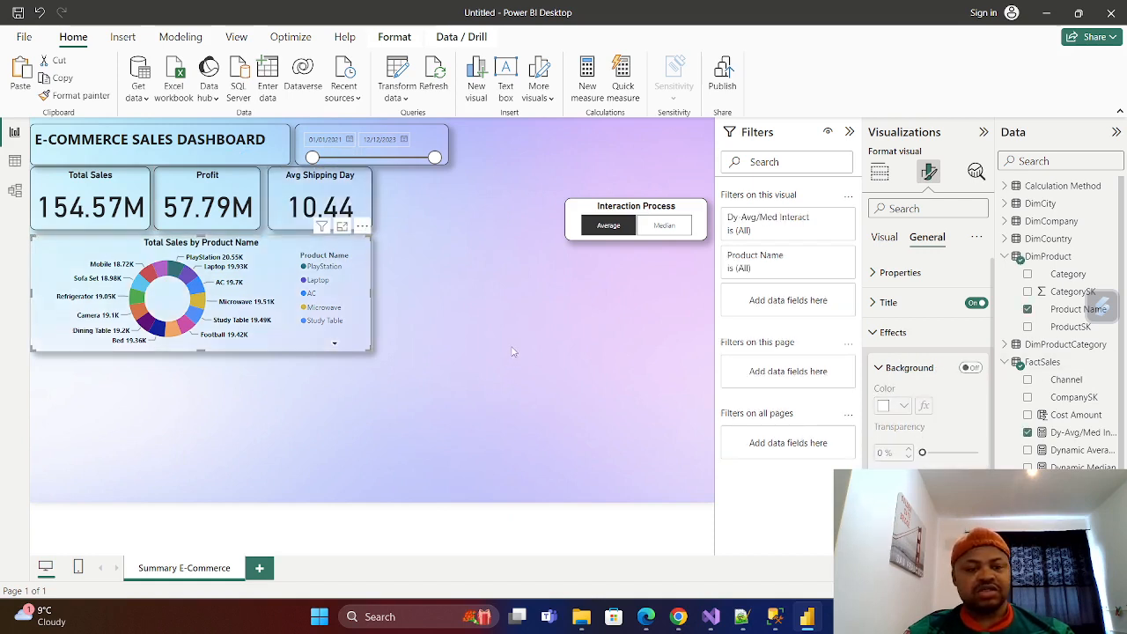
{"action": "left_click", "coordinate": [696, 214]}
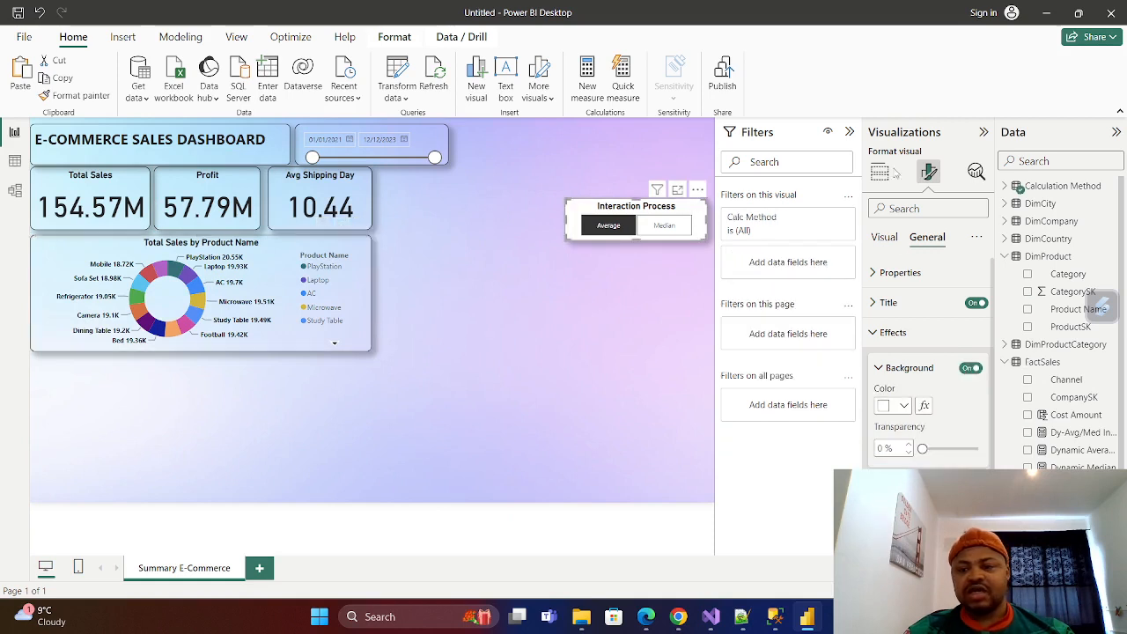
{"action": "left_click", "coordinate": [971, 368]}
{"action": "left_click", "coordinate": [345, 425]}
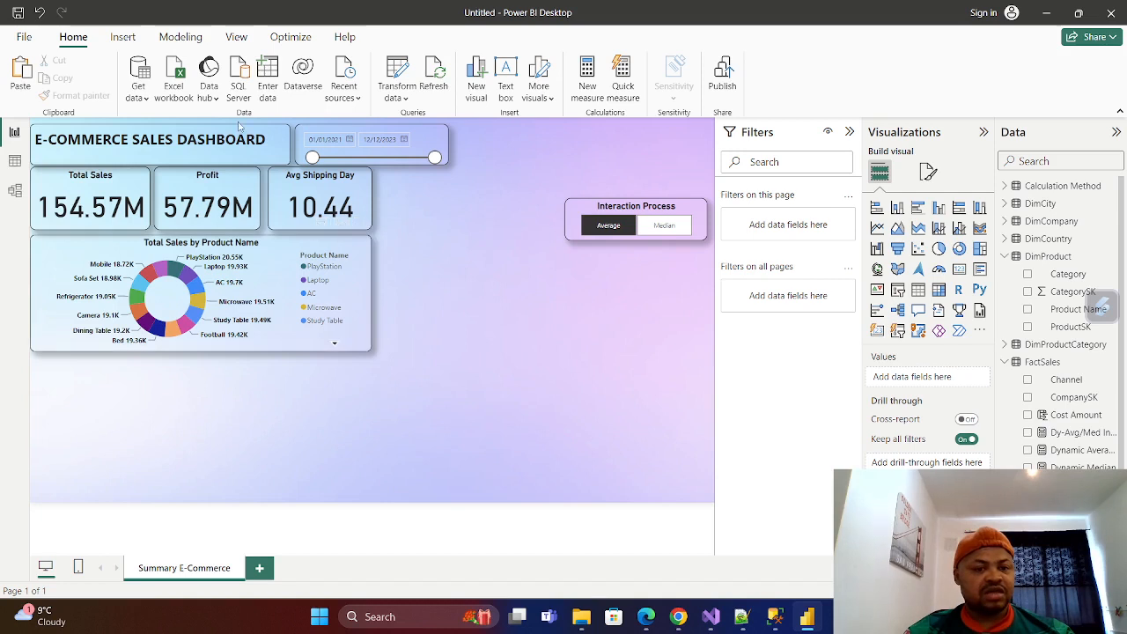
{"action": "left_click", "coordinate": [439, 136]}
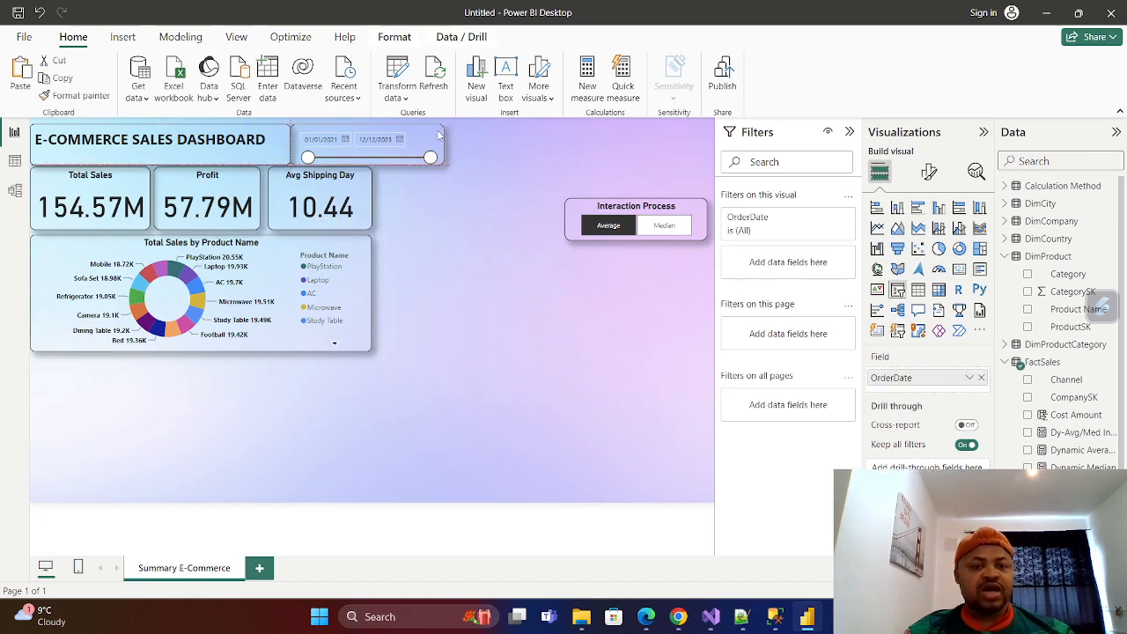
{"action": "left_click_drag", "start_coordinate": [430, 132], "coordinate": [435, 132]}
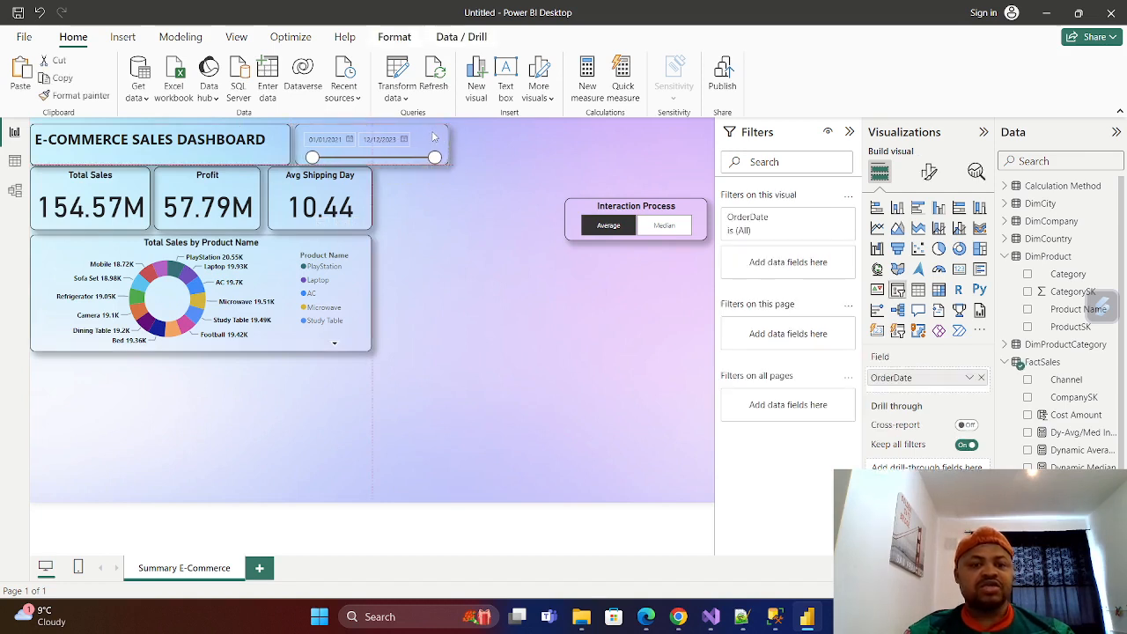
{"action": "left_click", "coordinate": [495, 330]}
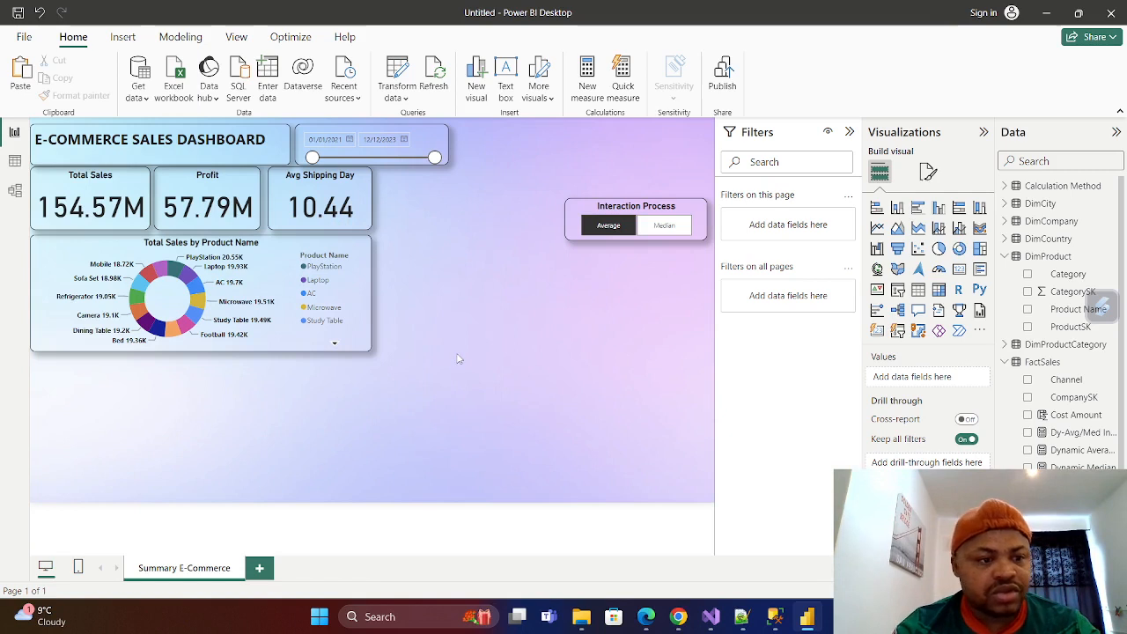
Toggle the Interaction Process slicer between Average and Median, leaving Median selected.
{"action": "left_click", "coordinate": [664, 226]}
{"action": "left_click", "coordinate": [606, 228]}
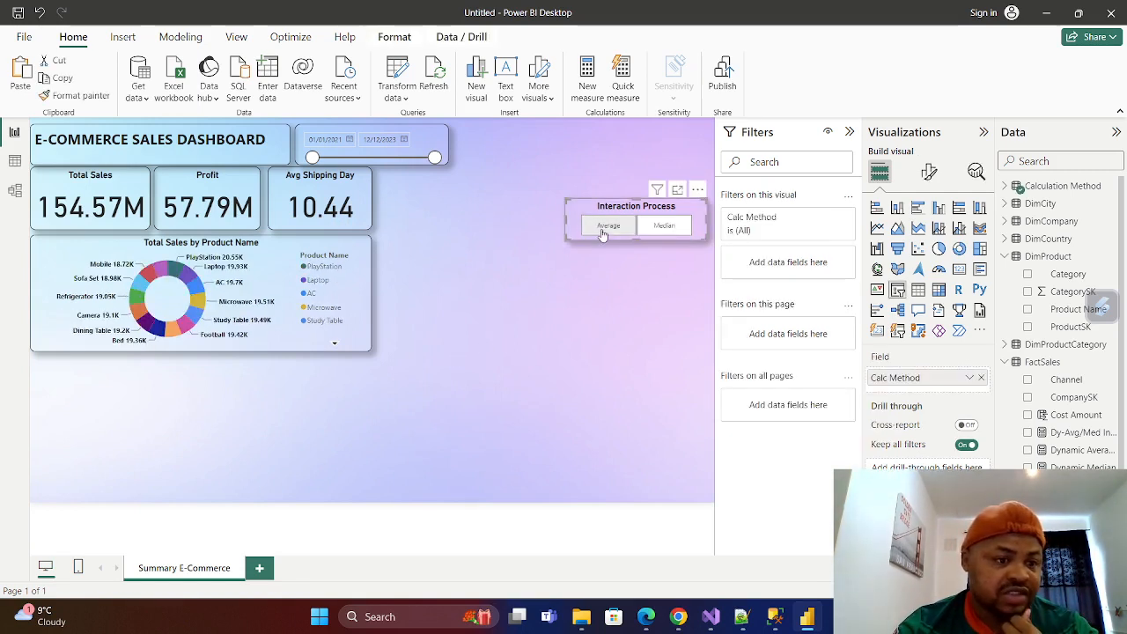
{"action": "left_click", "coordinate": [611, 222]}
{"action": "left_click", "coordinate": [609, 224]}
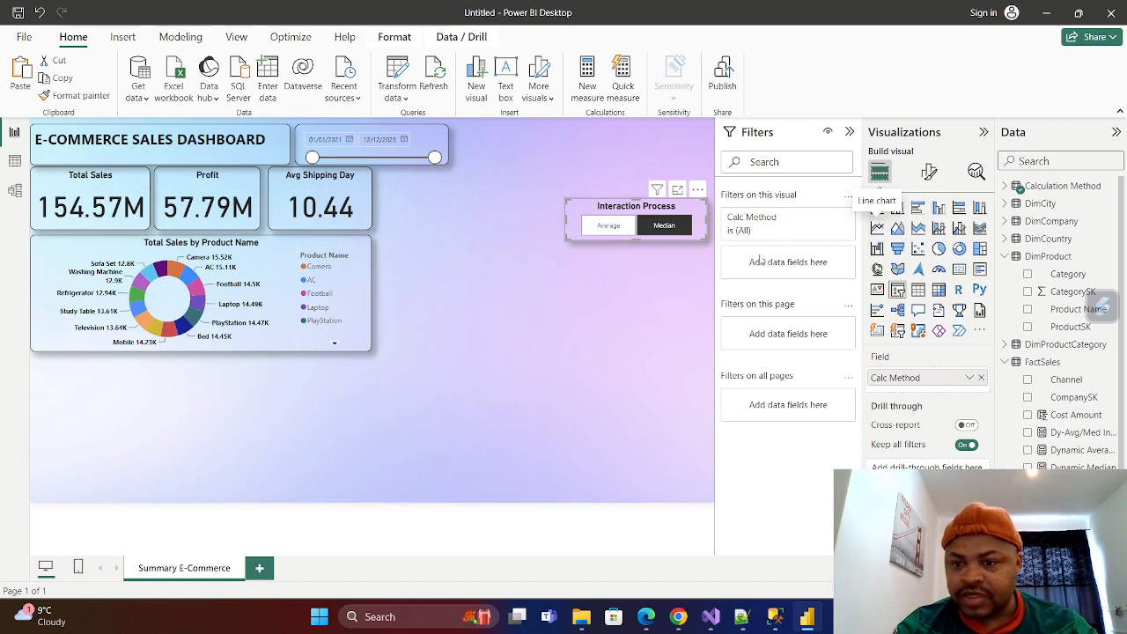
{"action": "left_click", "coordinate": [878, 229]}
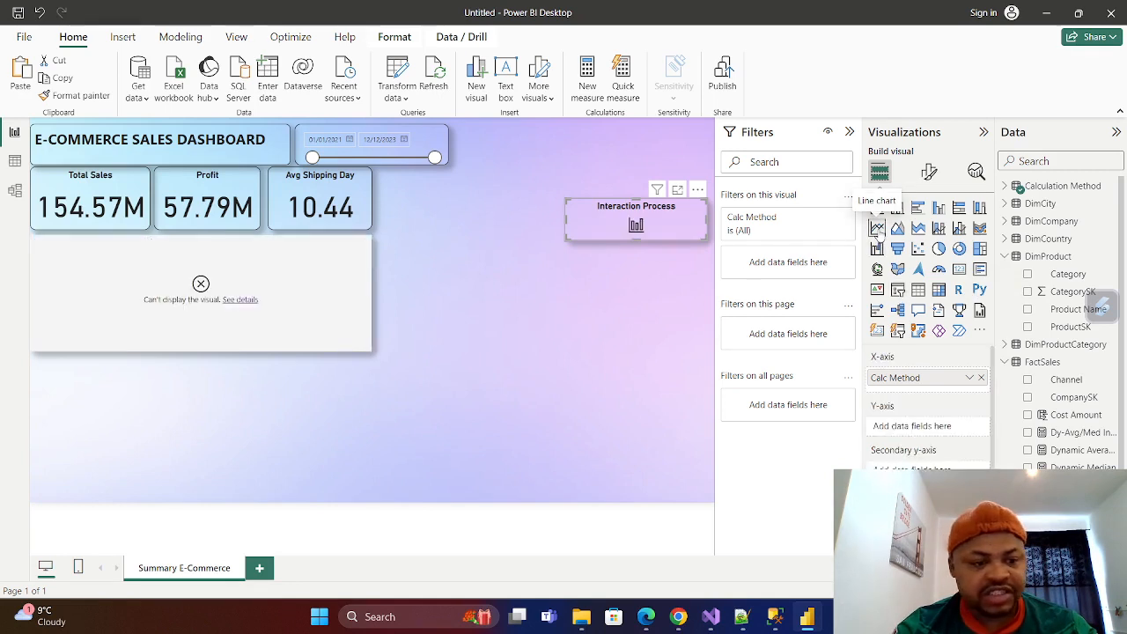
{"action": "left_click", "coordinate": [39, 13]}
{"action": "left_click", "coordinate": [469, 402]}
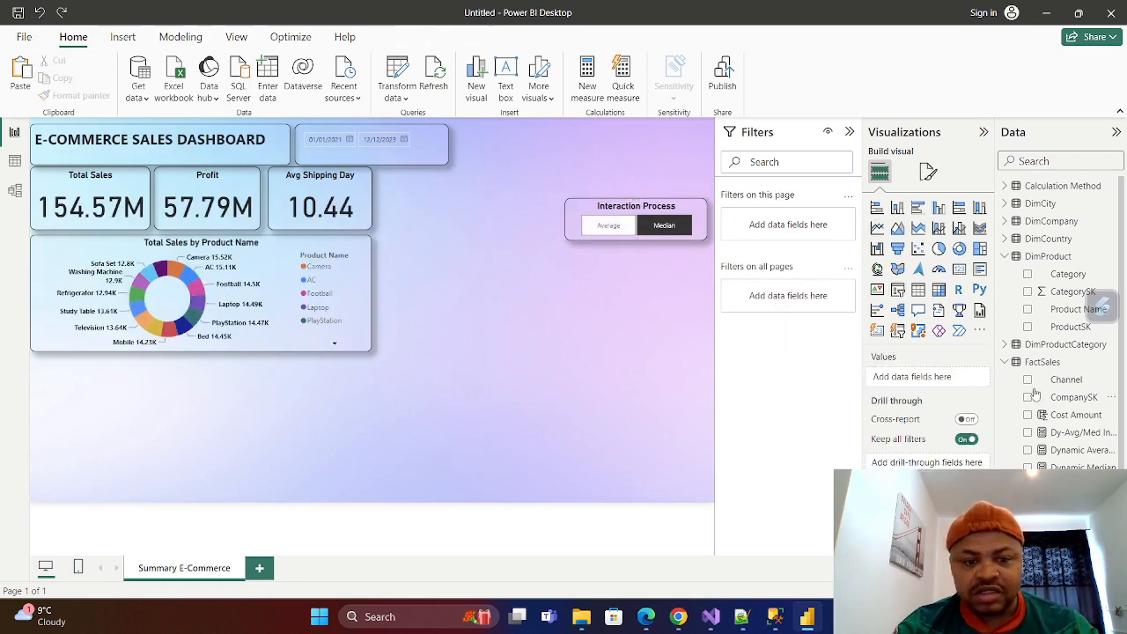
Add a line chart below the donut chart with Payment Mode on the X-axis and Sales Amount on the Y-axis.
{"action": "left_click", "coordinate": [878, 229]}
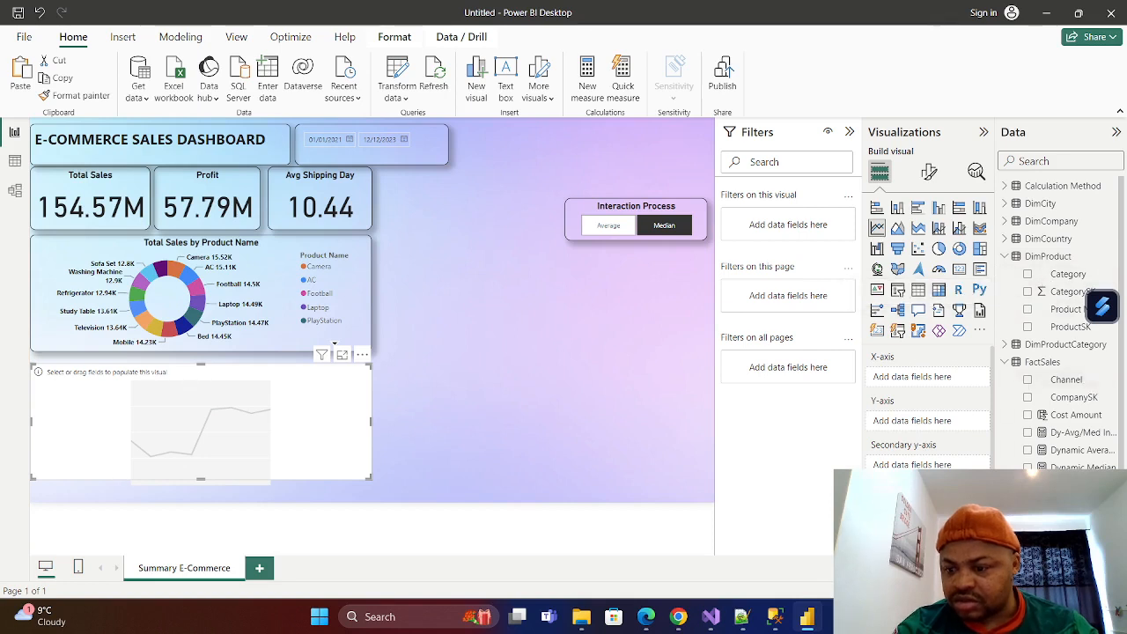
{"action": "scroll", "coordinate": [1085, 385], "scroll_direction": "down", "scroll_amount": 3}
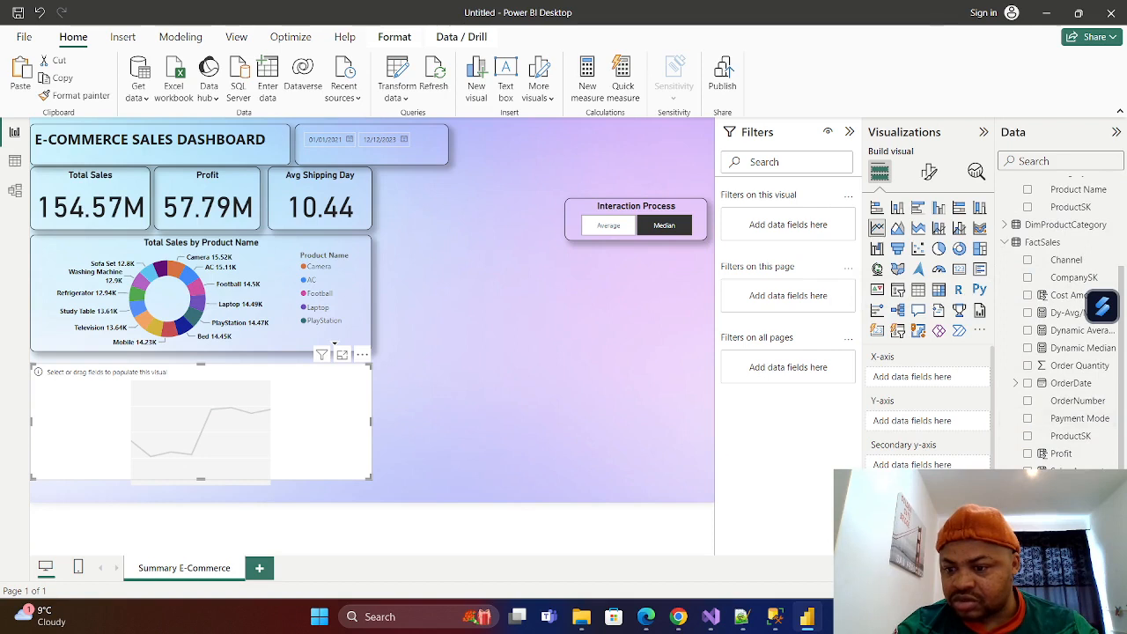
{"action": "left_click", "coordinate": [1028, 418]}
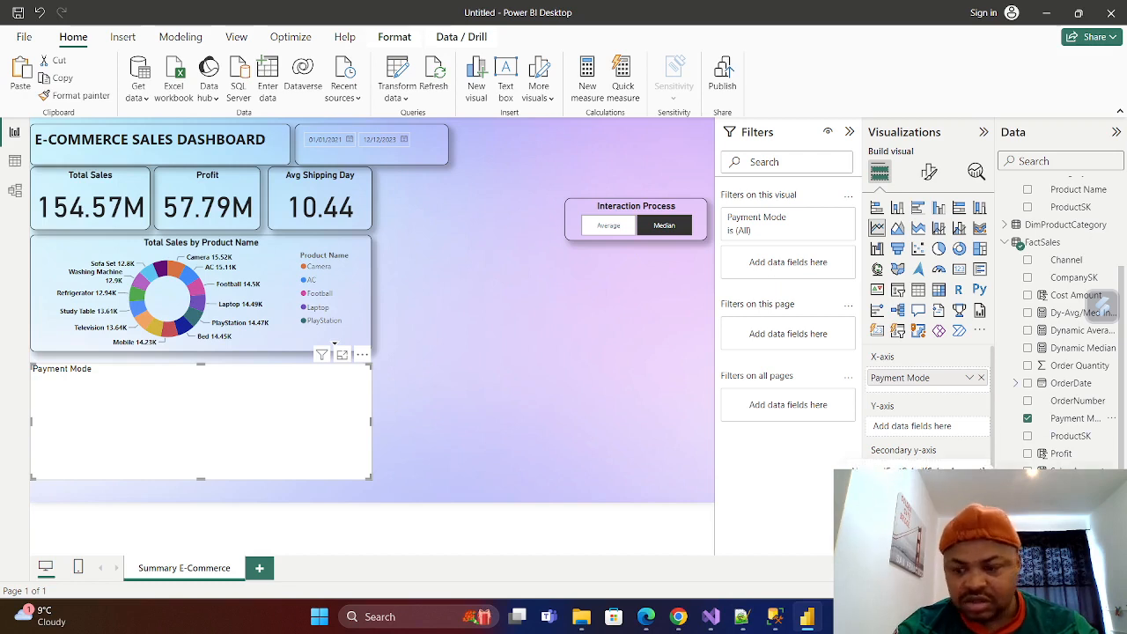
{"action": "left_click_drag", "start_coordinate": [1070, 471], "coordinate": [934, 440]}
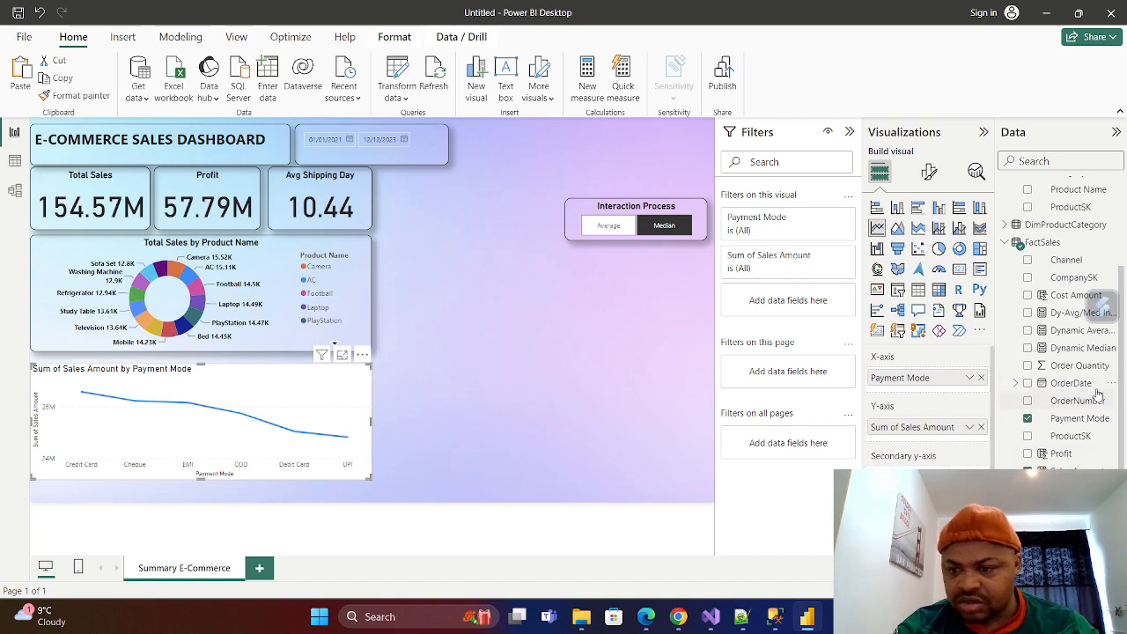
Add Month from the OrderDate hierarchy to the line chart's X-axis and fit the chart just below the donut chart.
{"action": "left_click", "coordinate": [1015, 385]}
{"action": "left_click", "coordinate": [1027, 401]}
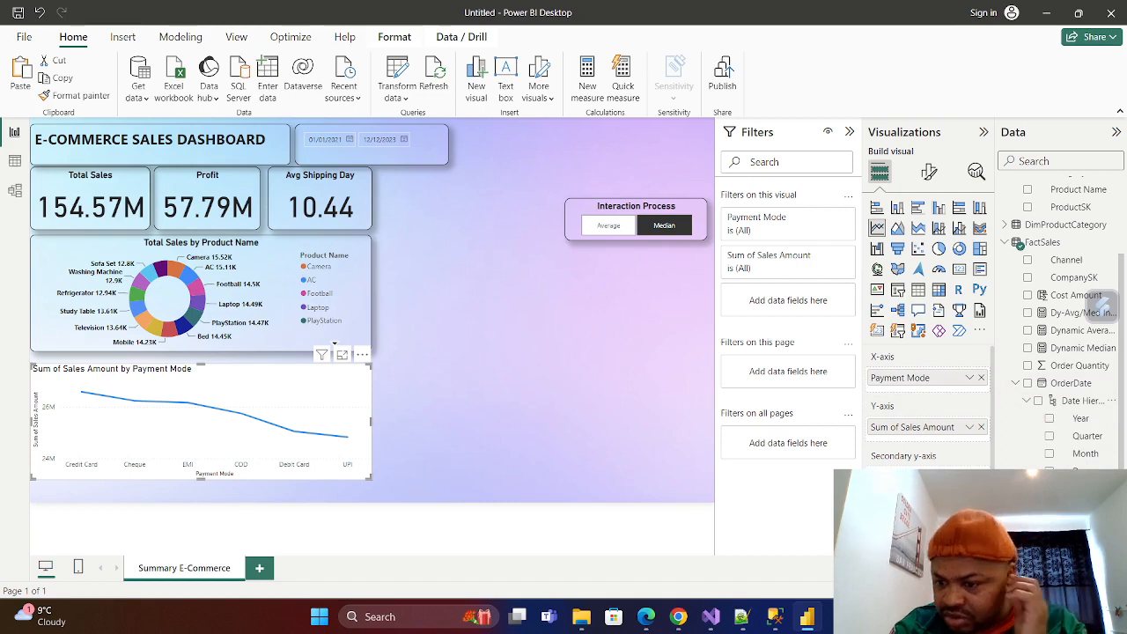
{"action": "left_click", "coordinate": [1049, 454]}
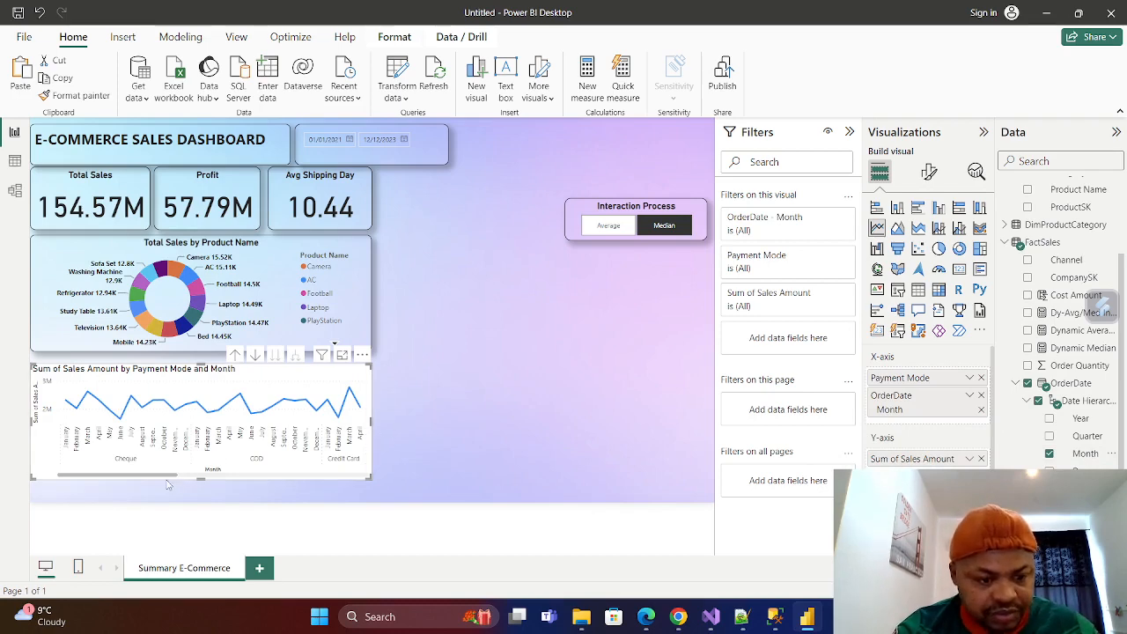
{"action": "mouse_move", "coordinate": [185, 480]}
{"action": "left_mouse_down"}
{"action": "mouse_move", "coordinate": [171, 467]}
{"action": "mouse_move", "coordinate": [201, 493]}
{"action": "left_mouse_up"}
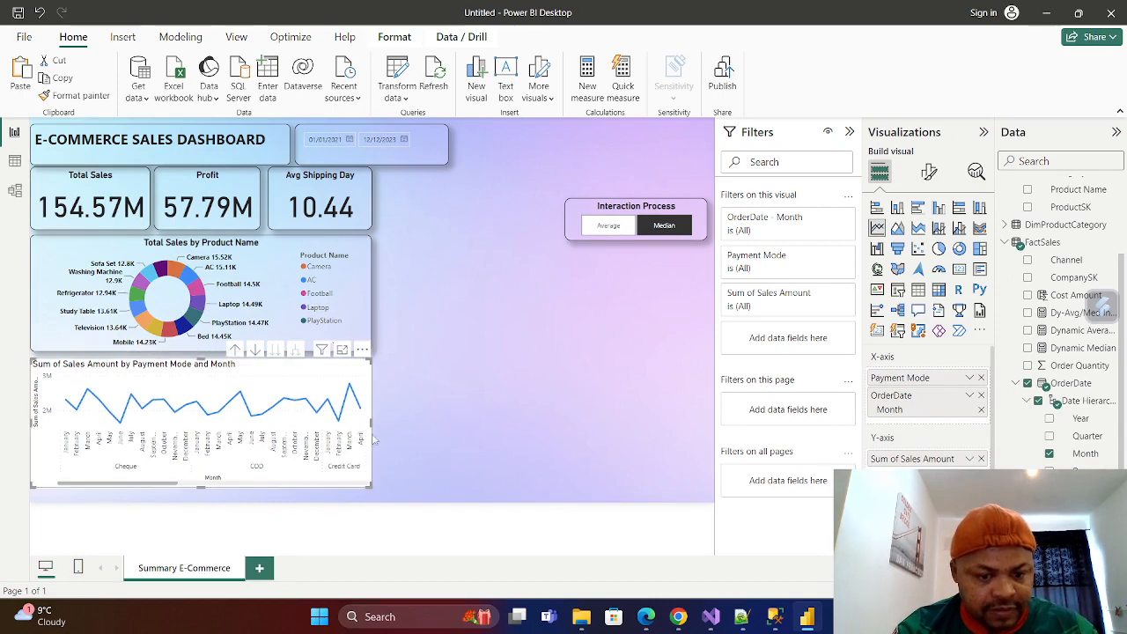
{"action": "mouse_move", "coordinate": [373, 424]}
{"action": "left_mouse_down"}
{"action": "mouse_move", "coordinate": [645, 431]}
{"action": "mouse_move", "coordinate": [717, 460]}
{"action": "mouse_move", "coordinate": [374, 434]}
{"action": "left_mouse_up"}
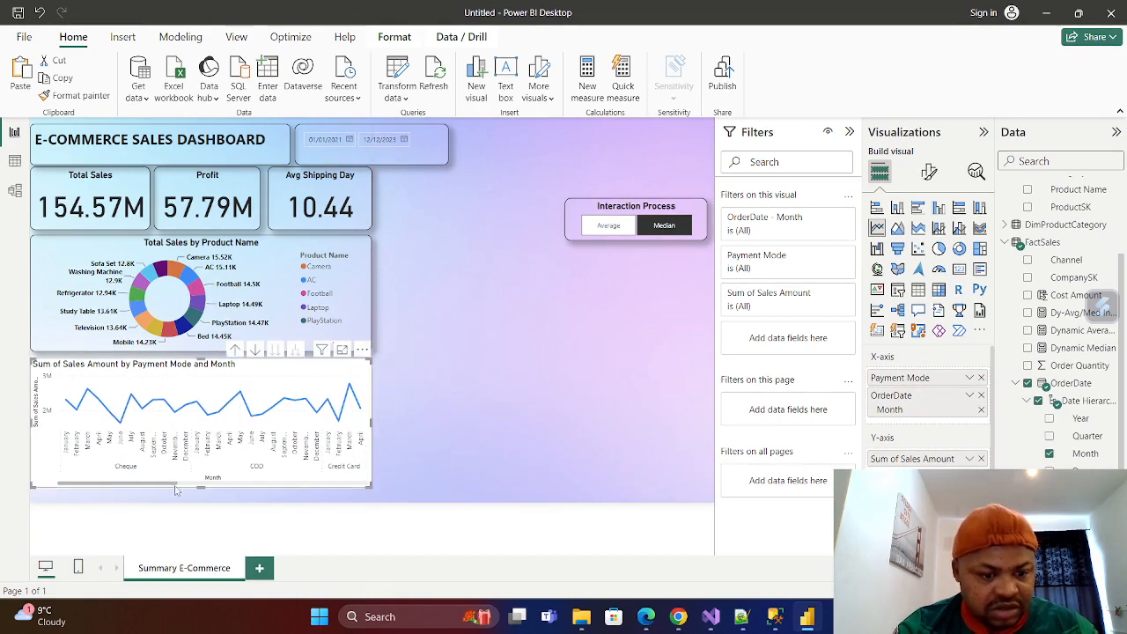
Test the Average/Median slicer and cross-filter the visuals by AC in the donut chart's legend, clearing the AC selection again.
{"action": "left_click", "coordinate": [611, 226]}
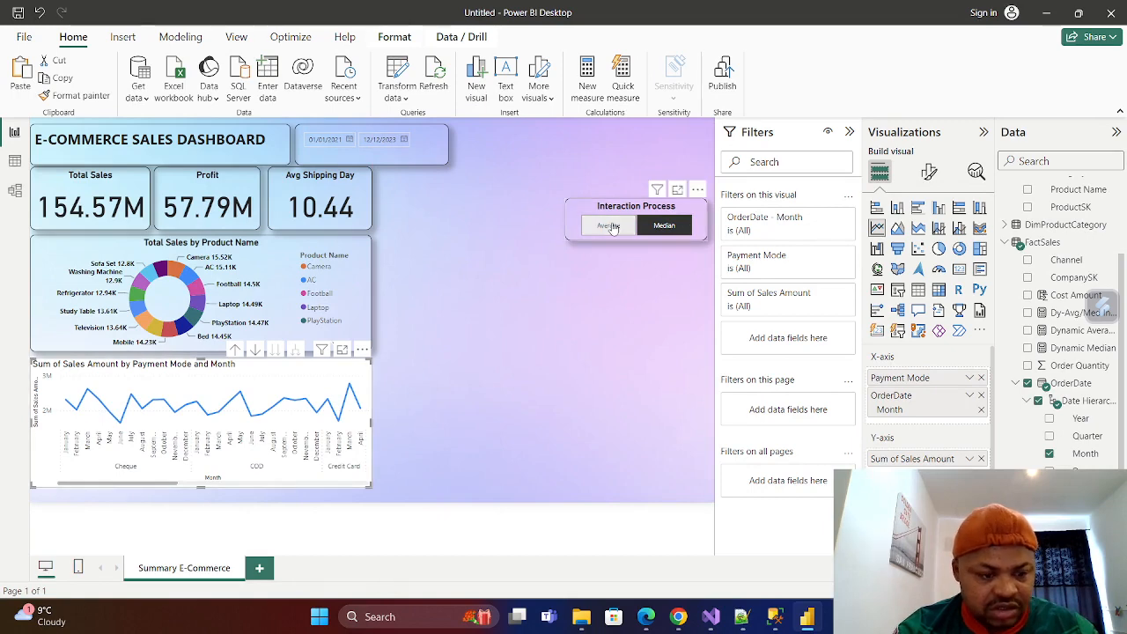
{"action": "left_click", "coordinate": [665, 227]}
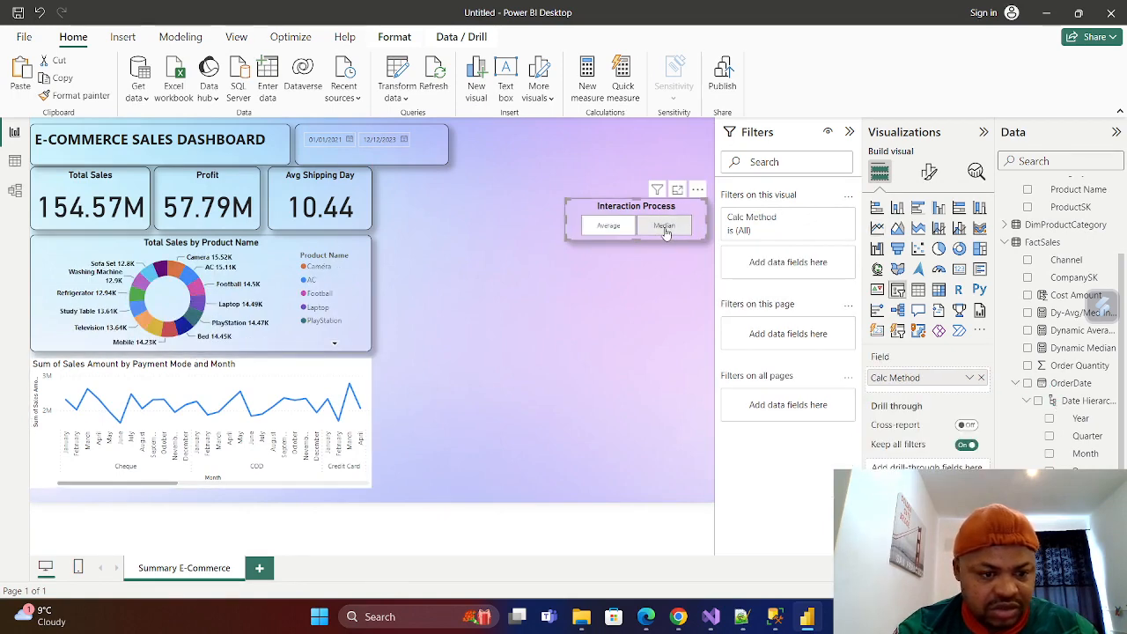
{"action": "left_click", "coordinate": [666, 228]}
{"action": "left_click", "coordinate": [317, 201]}
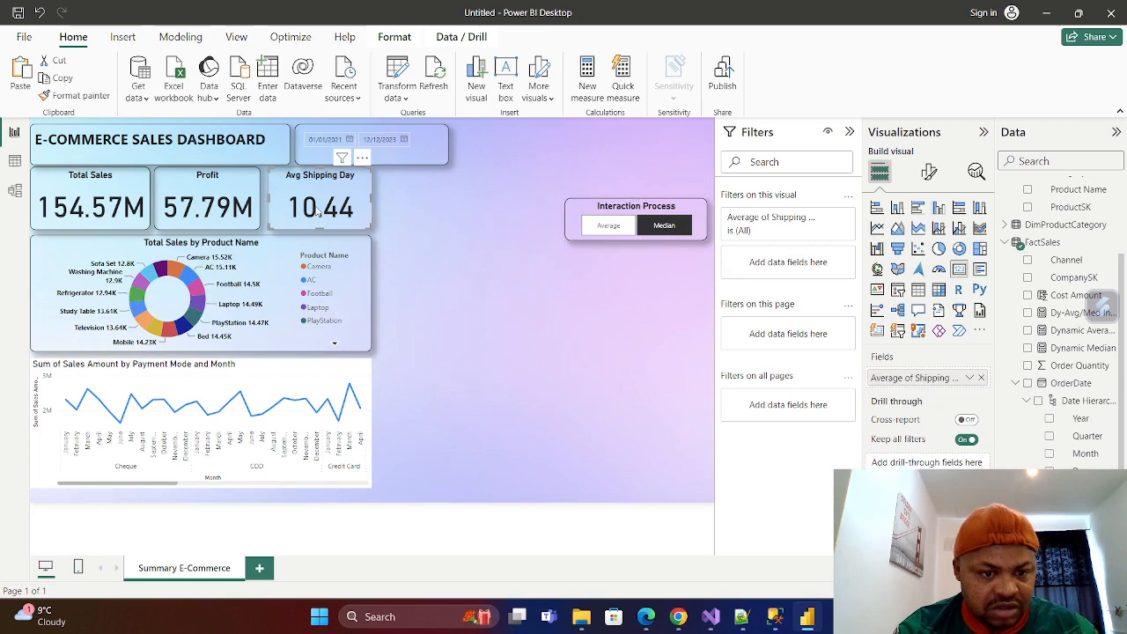
{"action": "left_click", "coordinate": [310, 281]}
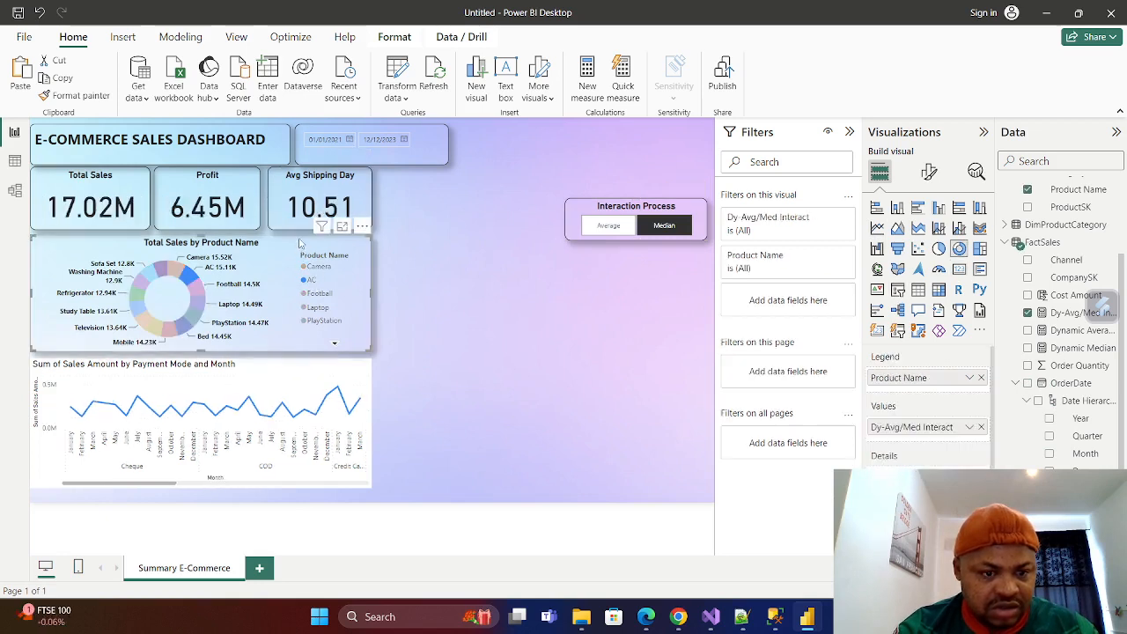
{"action": "left_click", "coordinate": [356, 255]}
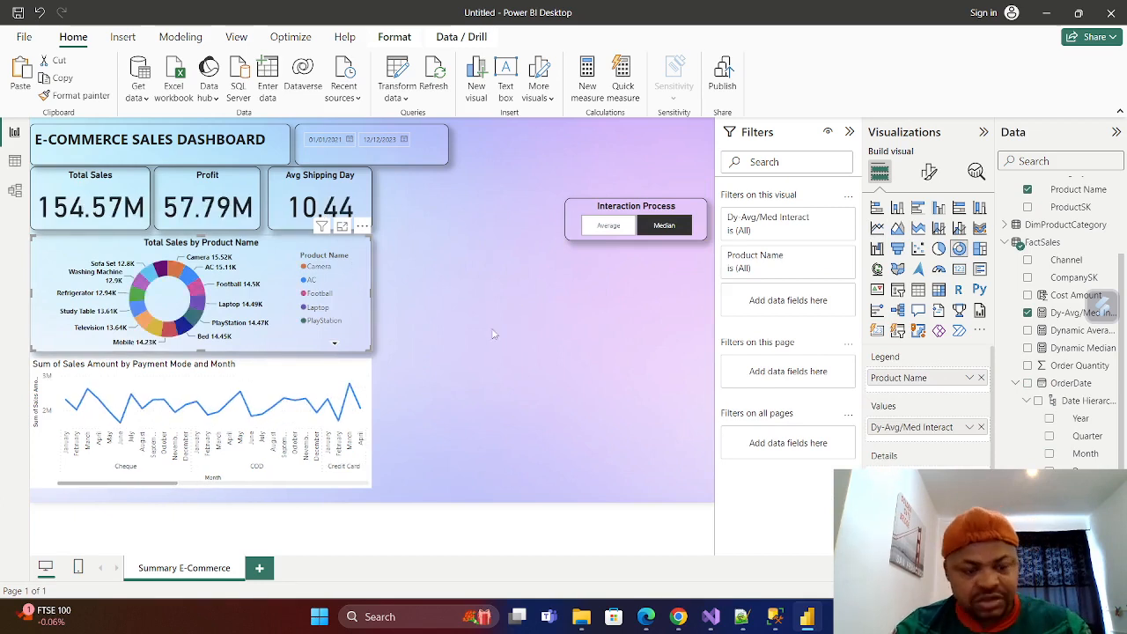
Replace "Sum of Sales Amount" at the start of the line chart's title with "Monthly Trend Analysis".
{"action": "left_click", "coordinate": [361, 379]}
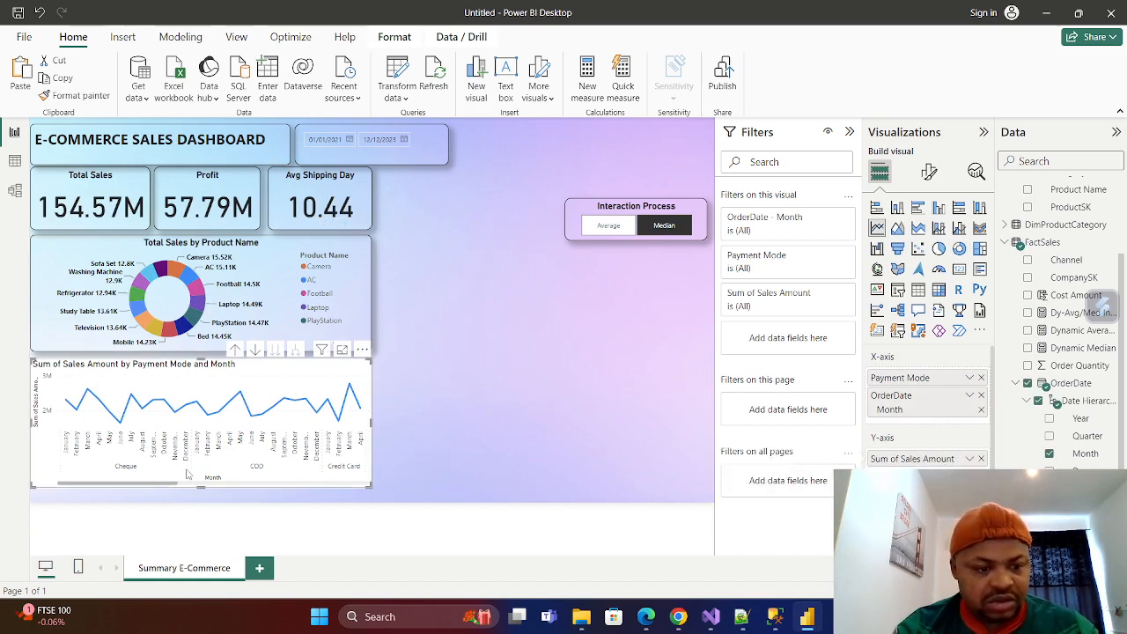
{"action": "left_click", "coordinate": [932, 176]}
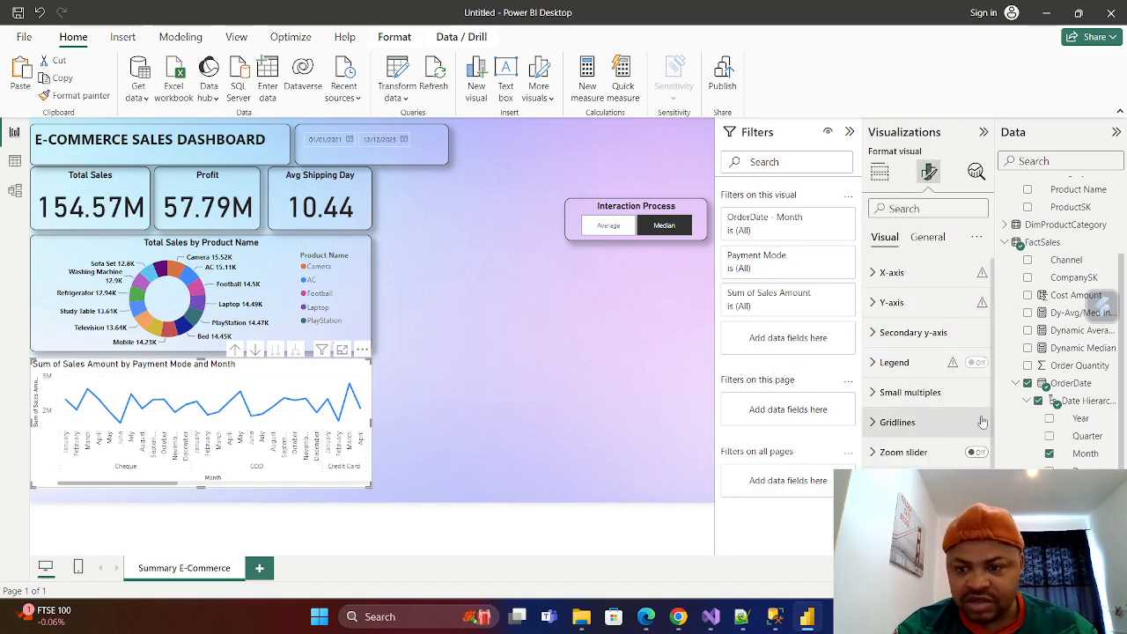
{"action": "left_click", "coordinate": [927, 238]}
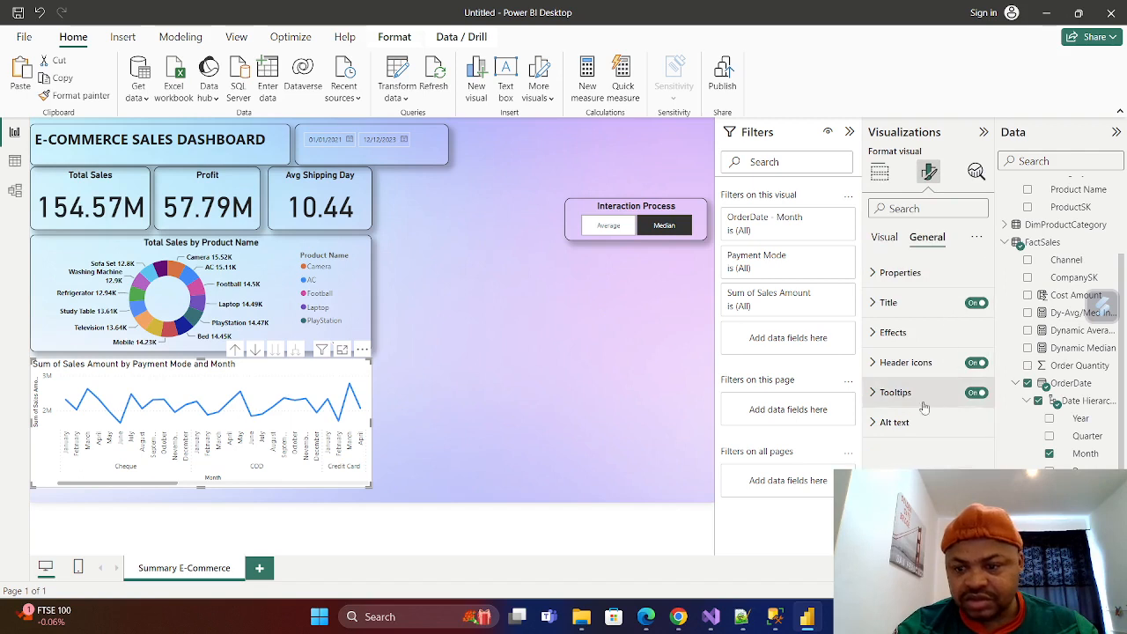
{"action": "left_click", "coordinate": [873, 303]}
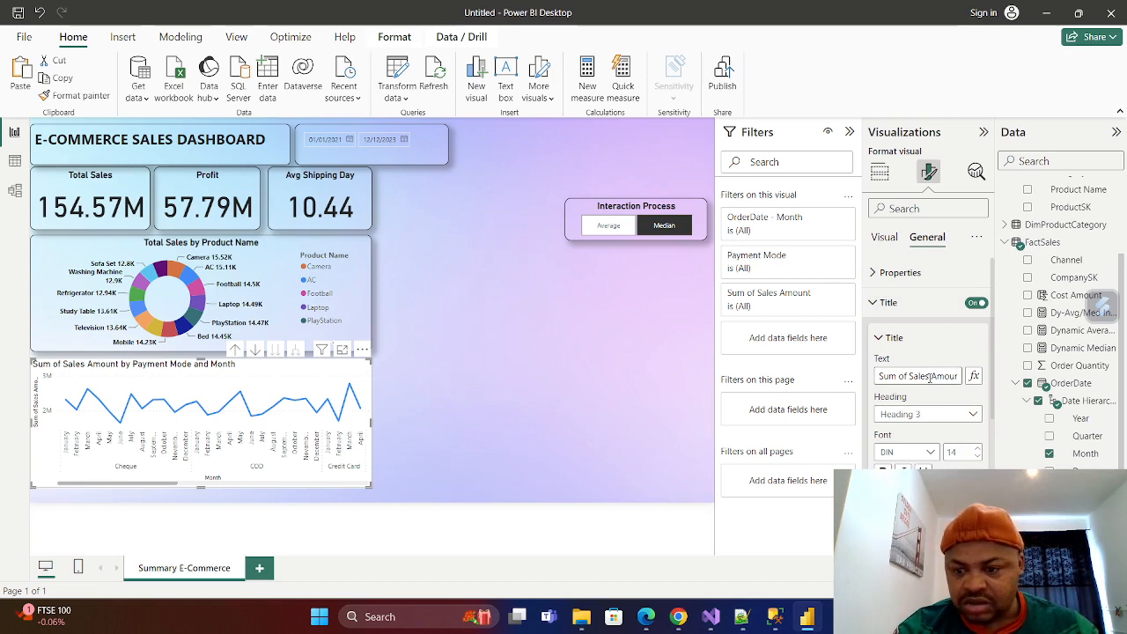
{"action": "left_click_drag", "start_coordinate": [930, 376], "coordinate": [878, 376]}
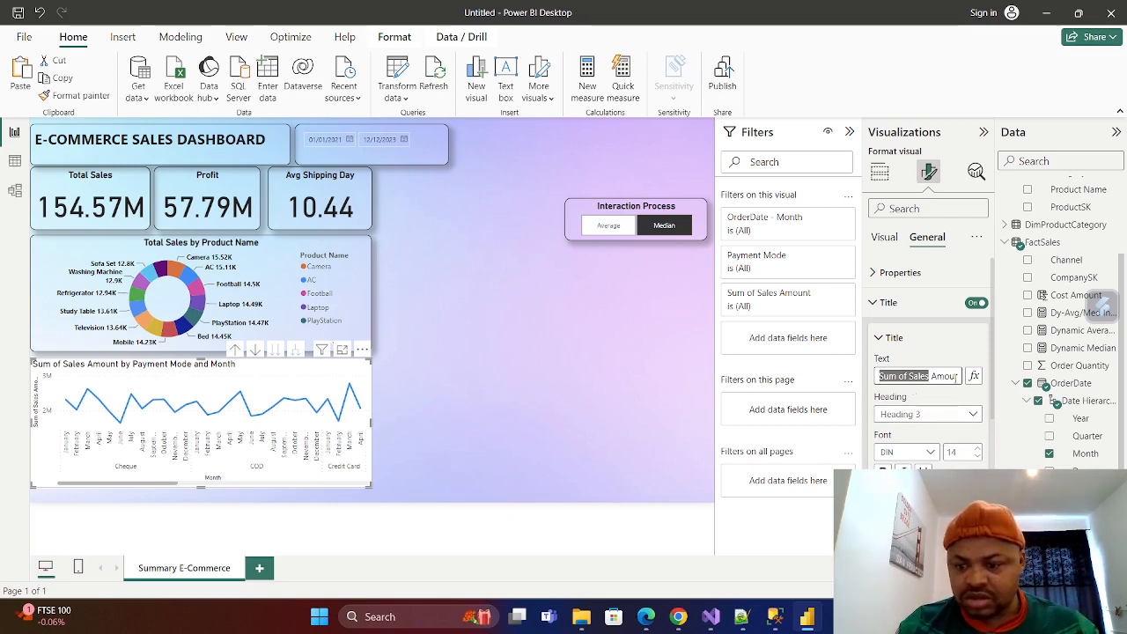
{"action": "left_click_drag", "start_coordinate": [960, 376], "coordinate": [783, 410]}
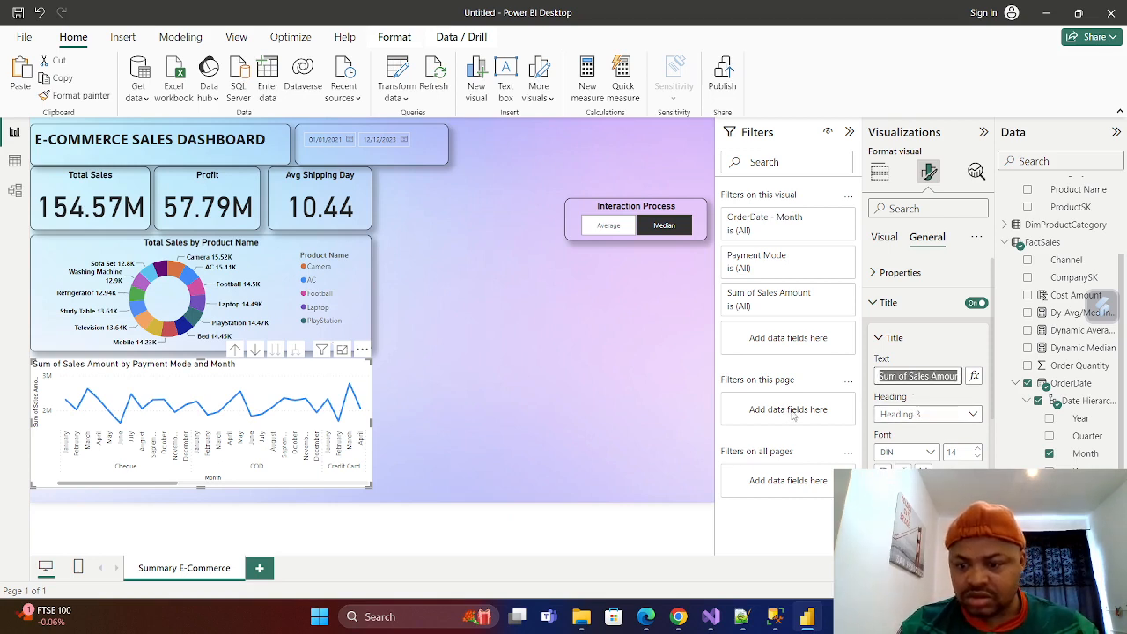
{"action": "key", "text": "BackSpace"}
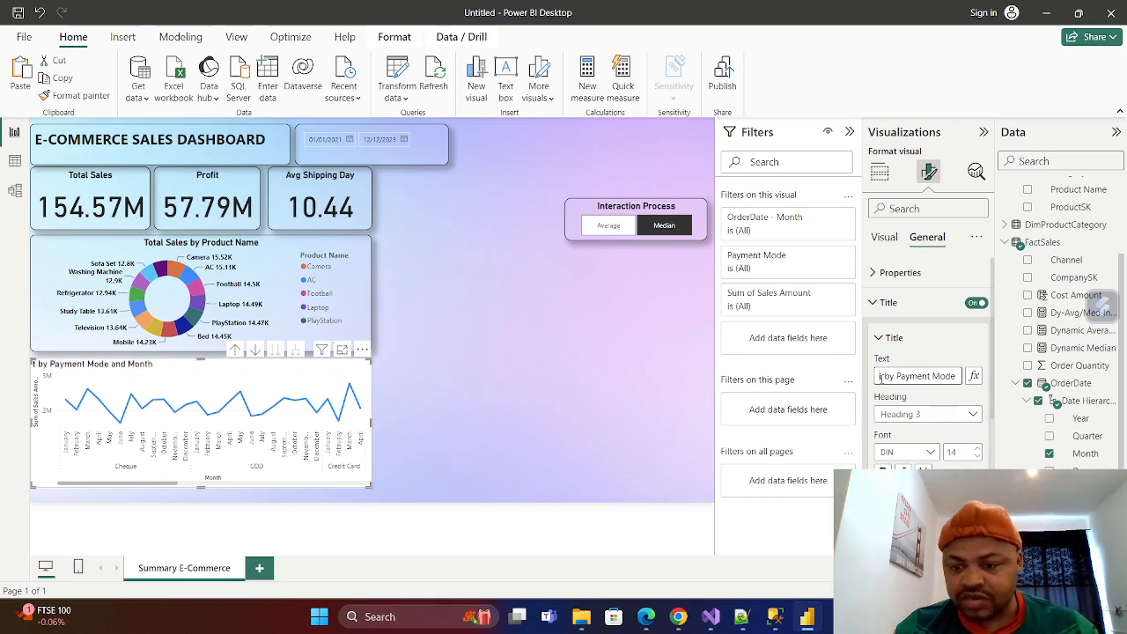
{"action": "left_click_drag", "start_coordinate": [885, 376], "coordinate": [770, 392]}
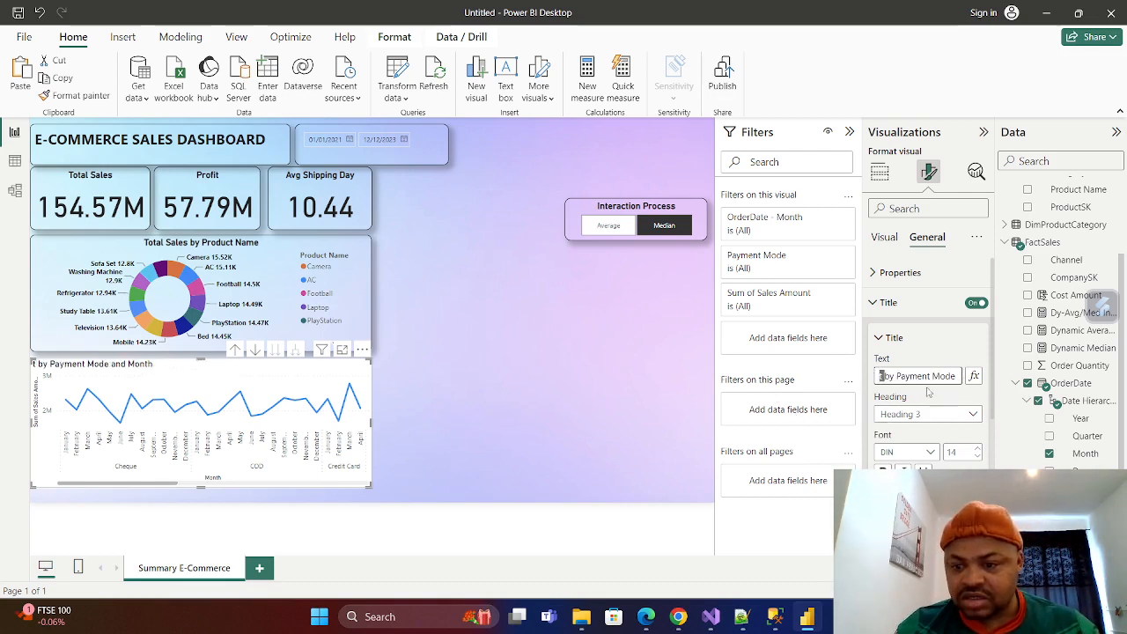
{"action": "key", "text": "BackSpace"}
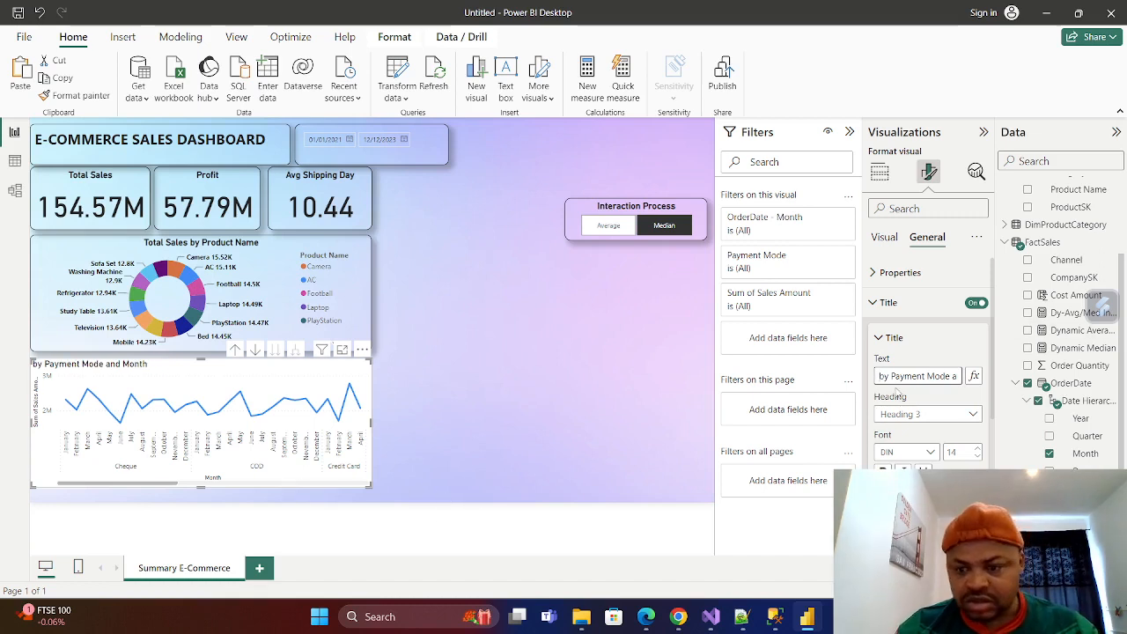
{"action": "type", "text": "Mon"}
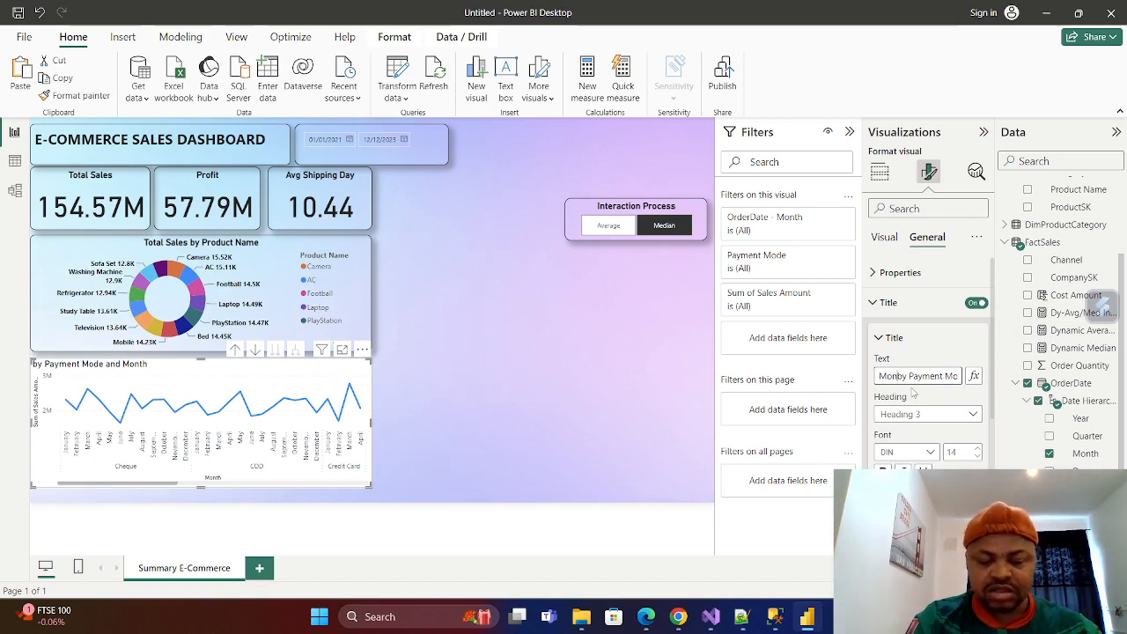
{"action": "type", "text": "thly "}
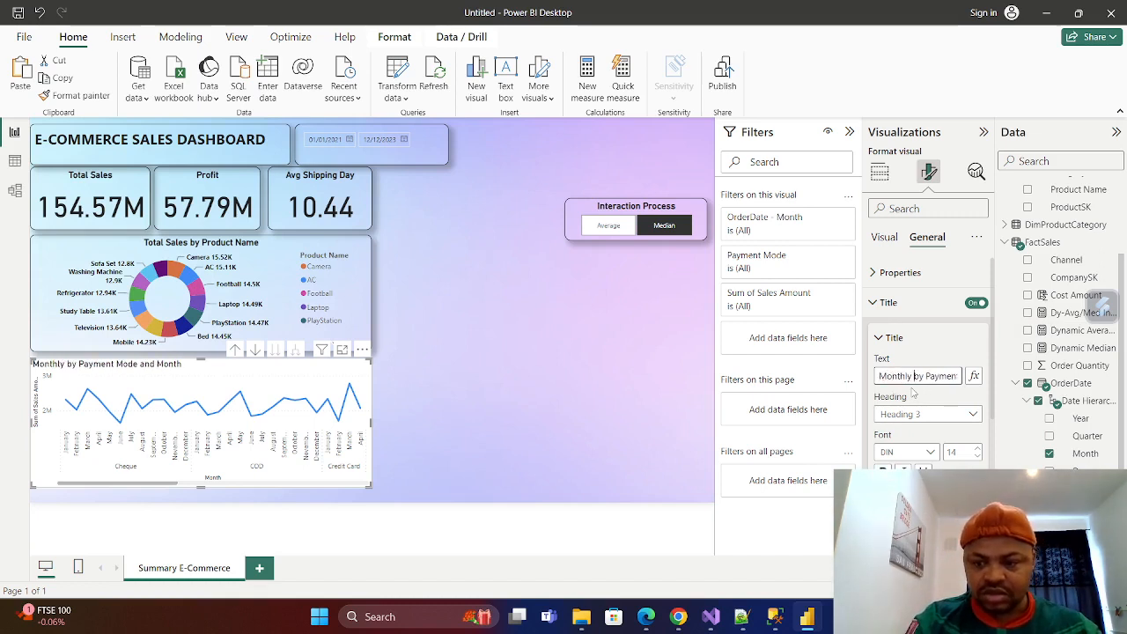
{"action": "type", "text": "Trend"}
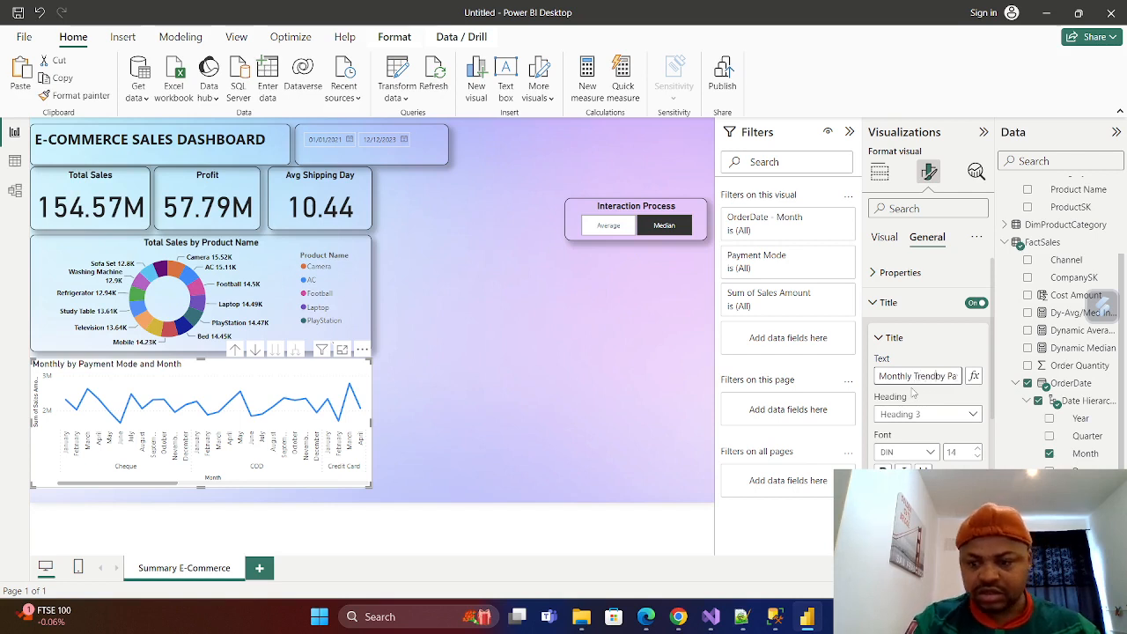
{"action": "type", "text": " An"}
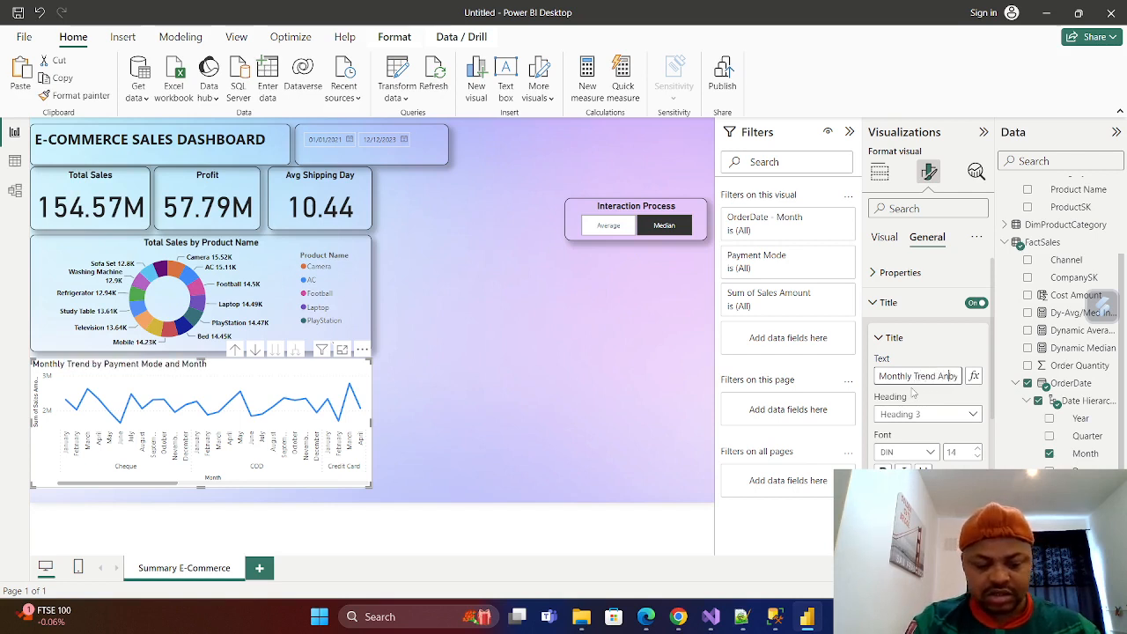
{"action": "type", "text": "alysis"}
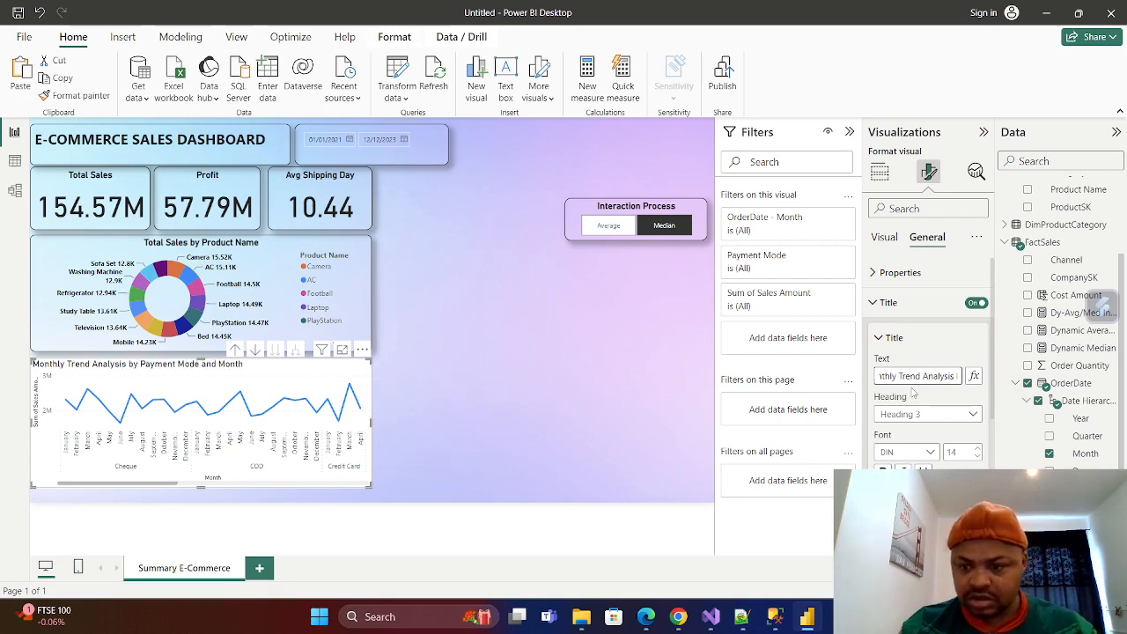
Remove "and Month" from the end of the line chart's title and make the title bold and centered.
{"action": "key", "text": "Right"}
{"action": "key", "text": "Right"}
{"action": "key", "text": "Right"}
{"action": "key", "text": "Right"}
{"action": "key", "text": "Right"}
{"action": "key", "text": "Right"}
{"action": "key", "text": "Right"}
{"action": "key", "text": "Right"}
{"action": "key", "text": "Right"}
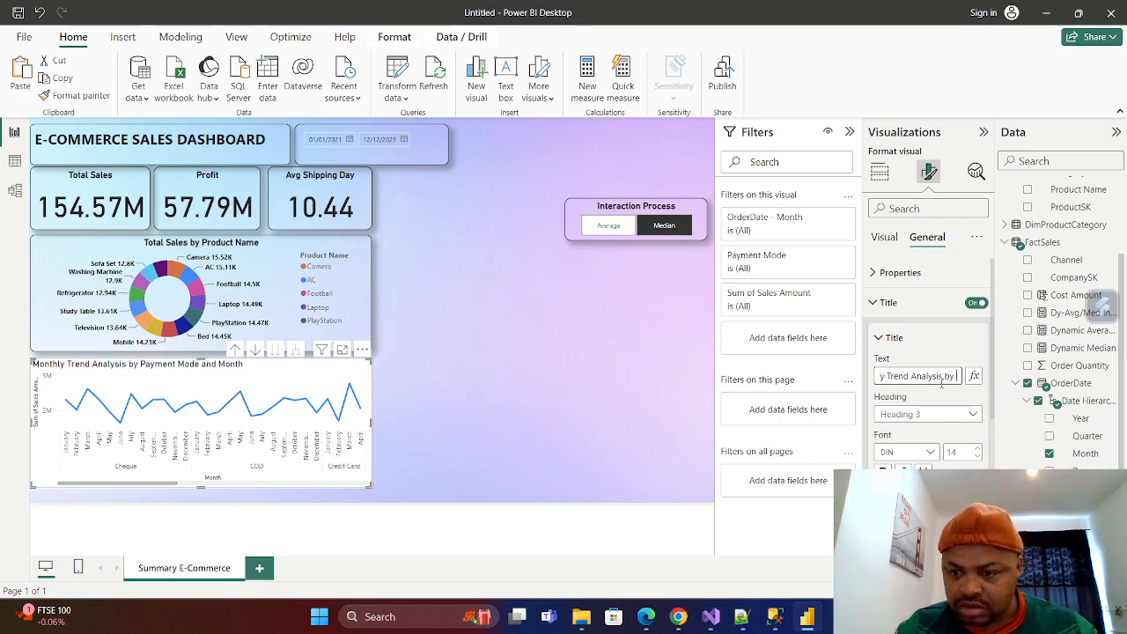
{"action": "key", "text": "Right"}
{"action": "key", "text": "Right"}
{"action": "key", "text": "Right"}
{"action": "key", "text": "Right"}
{"action": "key", "text": "Right"}
{"action": "key", "text": "Right"}
{"action": "key", "text": "Right"}
{"action": "key", "text": "Right"}
{"action": "key", "text": "Right"}
{"action": "key", "text": "Right"}
{"action": "key", "text": "Right"}
{"action": "key", "text": "Right"}
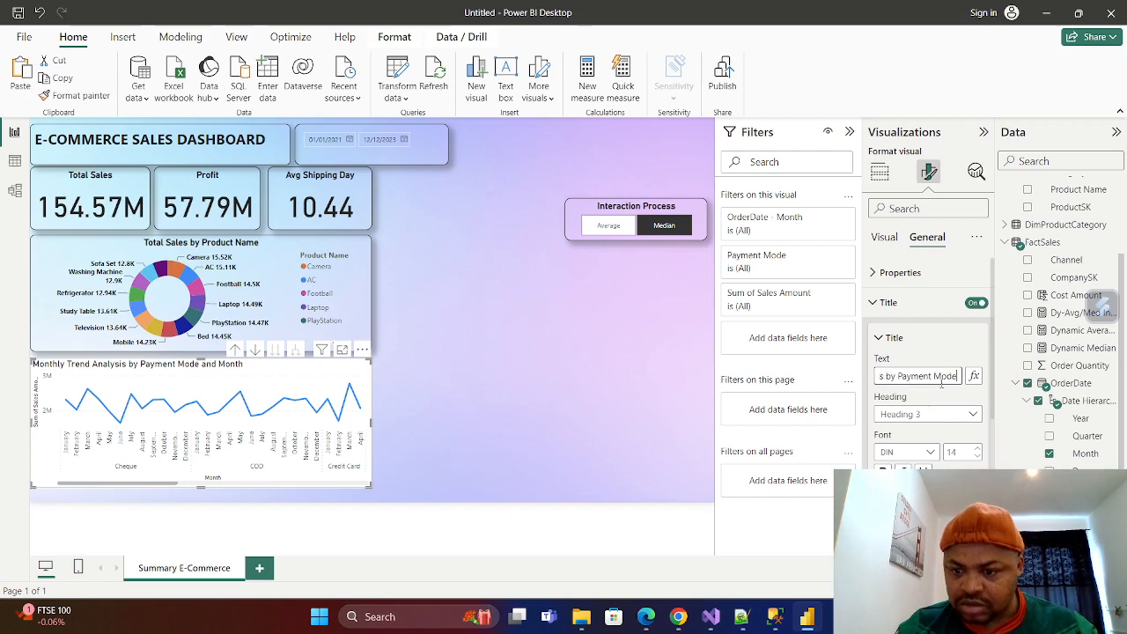
{"action": "key", "text": "Right"}
{"action": "key", "text": "Right"}
{"action": "key", "text": "Right"}
{"action": "key", "text": "Right"}
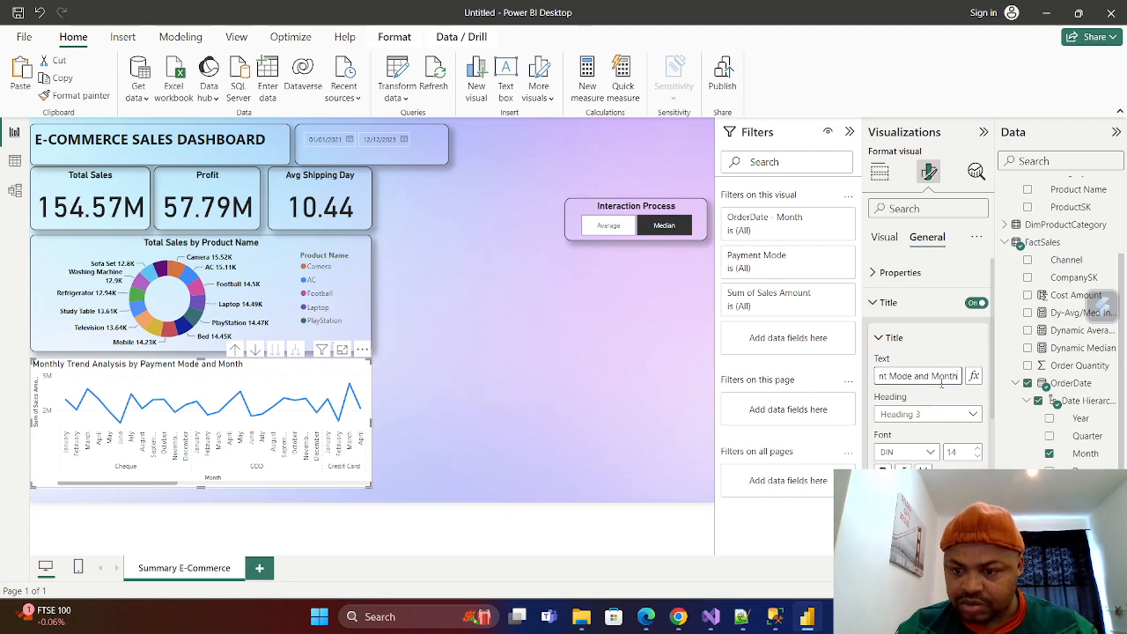
{"action": "key", "text": "BackSpace"}
{"action": "key", "text": "BackSpace"}
{"action": "key", "text": "BackSpace"}
{"action": "key", "text": "BackSpace"}
{"action": "key", "text": "BackSpace"}
{"action": "key", "text": "BackSpace"}
{"action": "key", "text": "BackSpace"}
{"action": "key", "text": "BackSpace"}
{"action": "key", "text": "BackSpace"}
{"action": "key", "text": "BackSpace"}
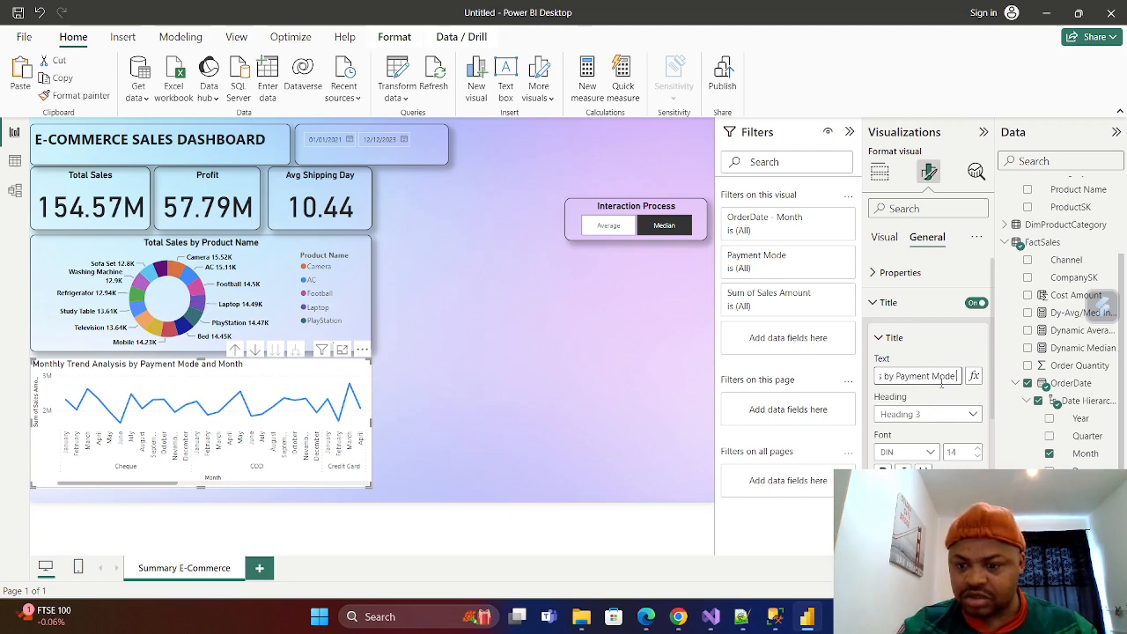
{"action": "key", "text": "Return"}
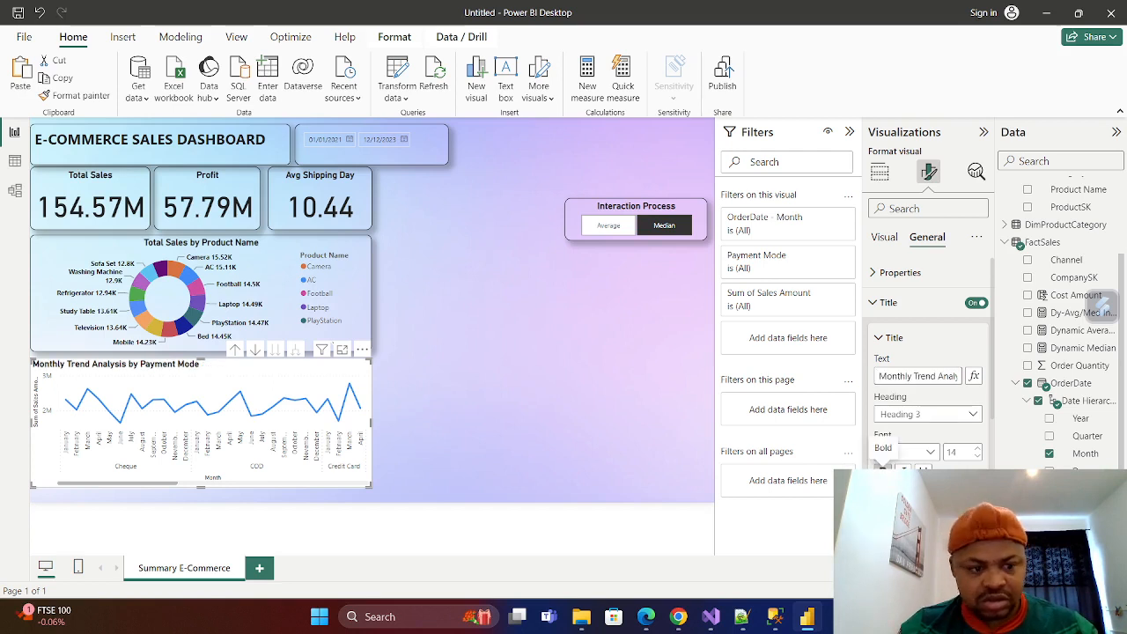
{"action": "scroll", "coordinate": [925, 370], "scroll_direction": "down", "scroll_amount": 3}
{"action": "left_click", "coordinate": [903, 400]}
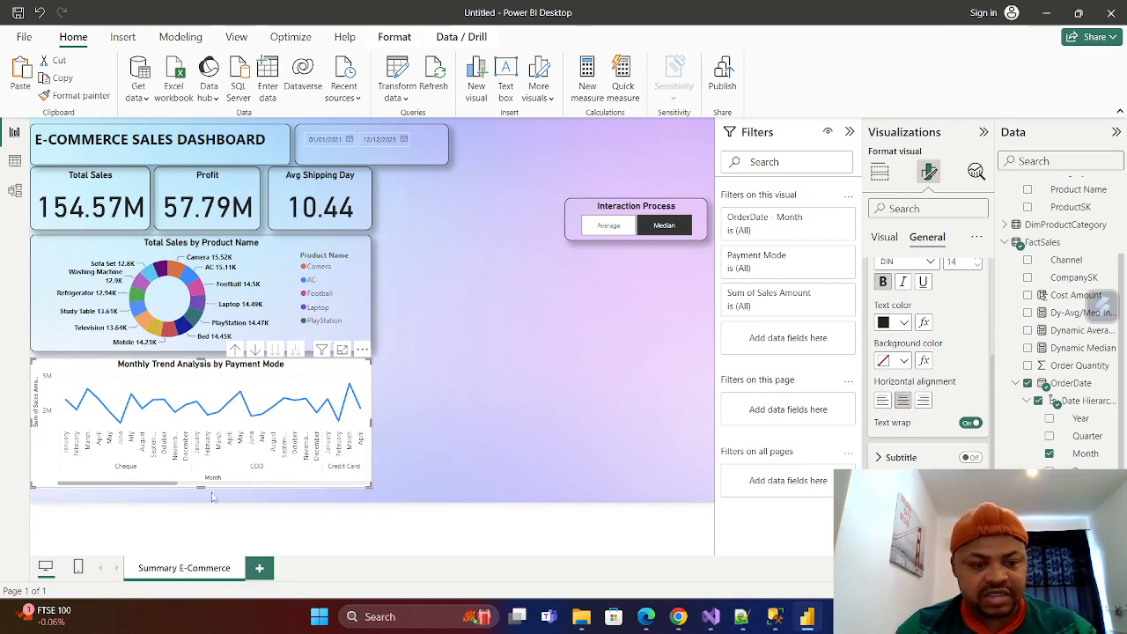
Move the line chart to the report page's lower-right corner and make it taller, extending it up to the level of the donut chart's lower edge.
{"action": "mouse_move", "coordinate": [200, 487]}
{"action": "left_mouse_down"}
{"action": "mouse_move", "coordinate": [201, 506]}
{"action": "mouse_move", "coordinate": [201, 495]}
{"action": "left_mouse_up"}
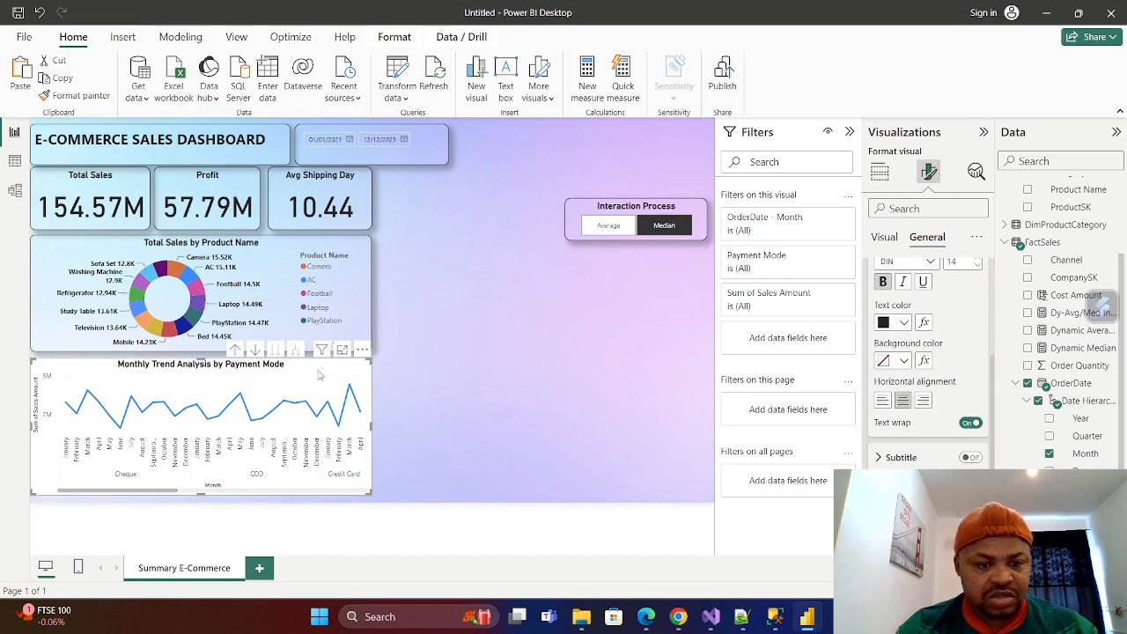
{"action": "left_click_drag", "start_coordinate": [319, 368], "coordinate": [662, 377]}
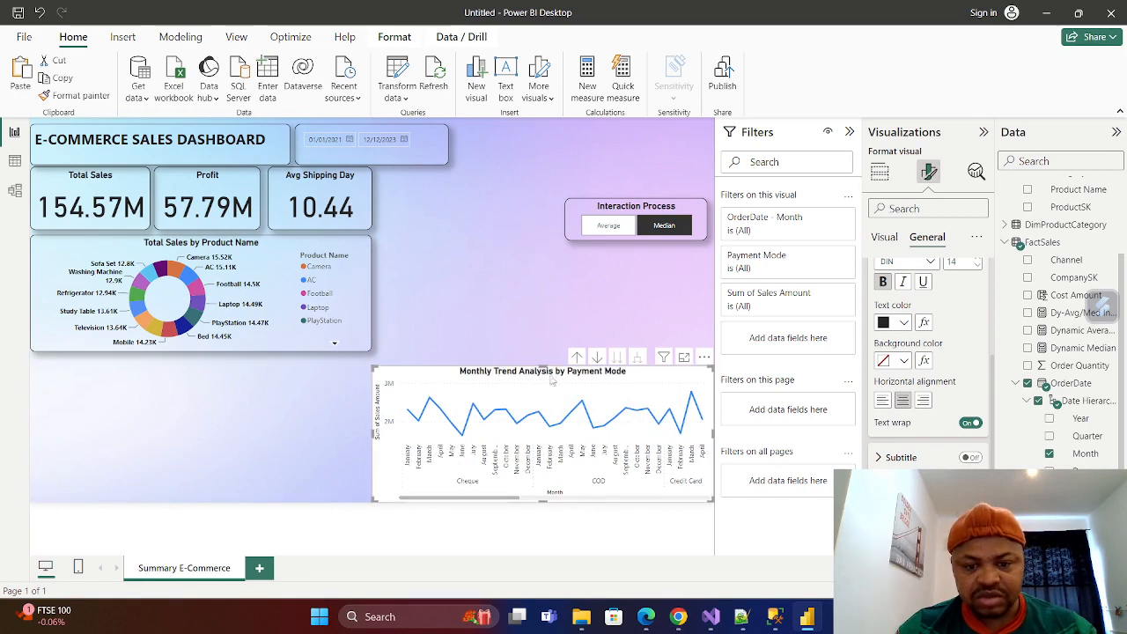
{"action": "left_click_drag", "start_coordinate": [544, 366], "coordinate": [543, 352]}
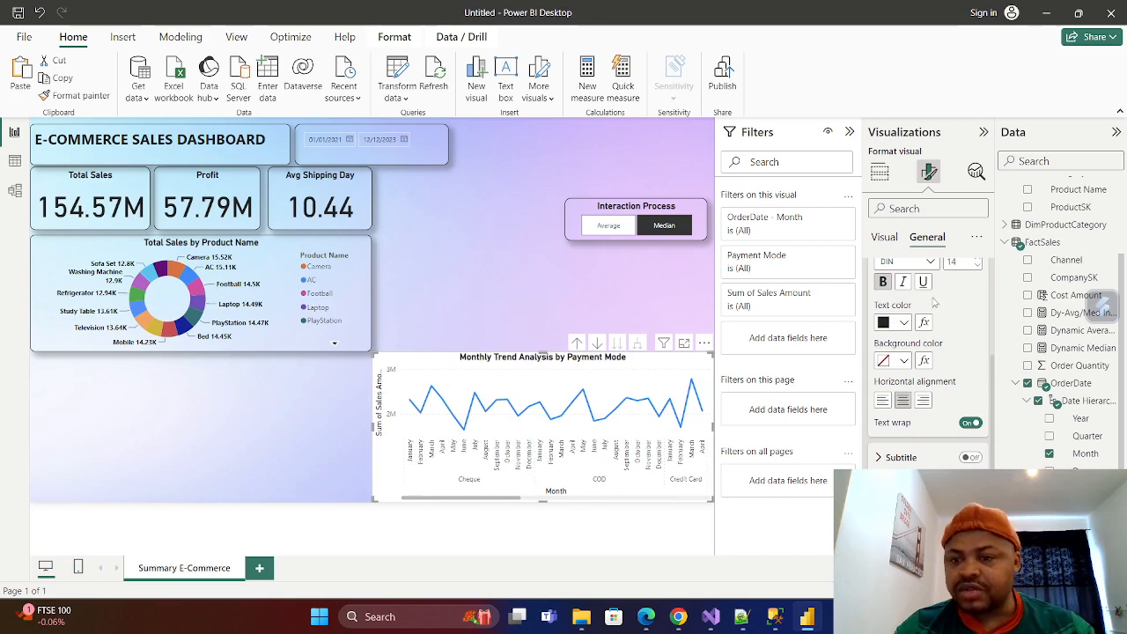
Make the line chart's X-axis values bold at font size 9.
{"action": "scroll", "coordinate": [933, 304], "scroll_direction": "up", "scroll_amount": 5}
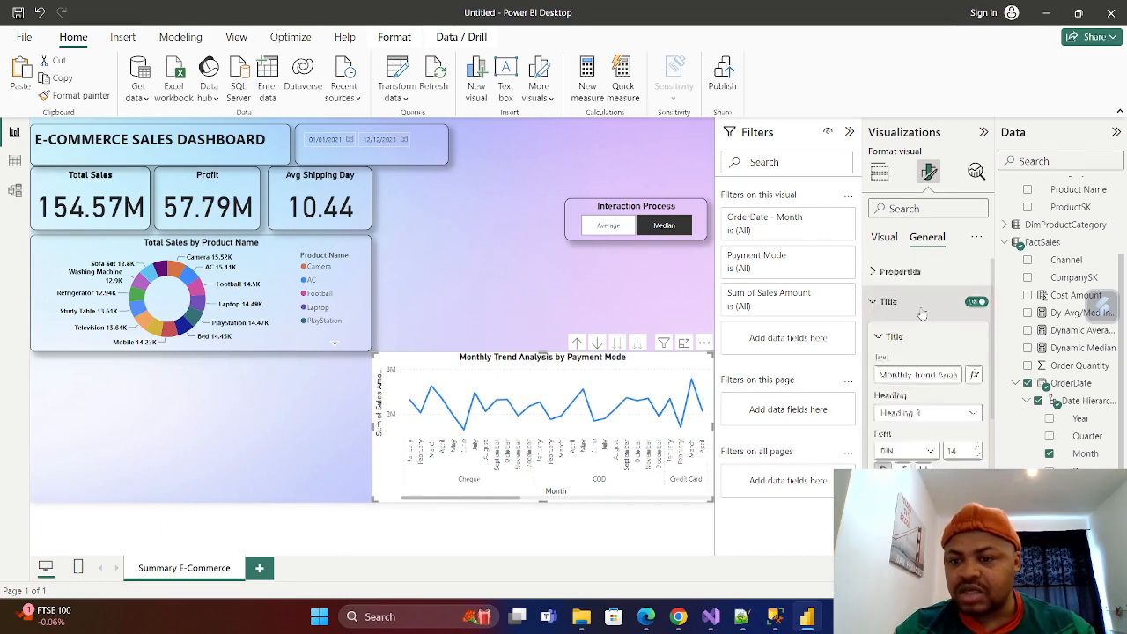
{"action": "left_click", "coordinate": [879, 338]}
{"action": "left_click", "coordinate": [877, 304]}
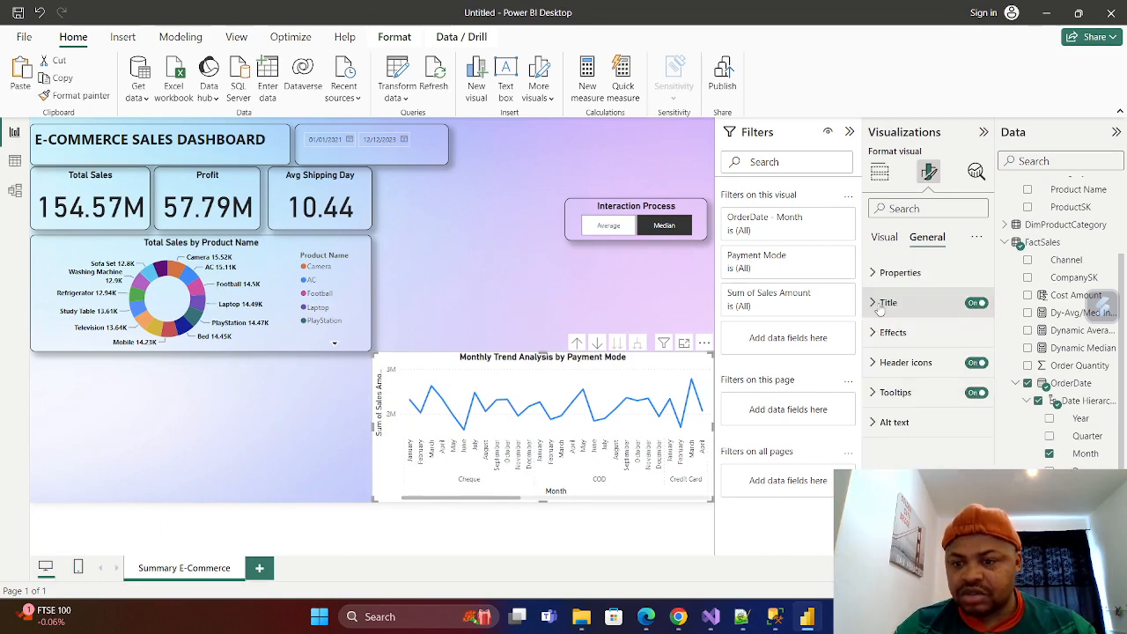
{"action": "left_click", "coordinate": [873, 272]}
{"action": "left_click", "coordinate": [873, 272]}
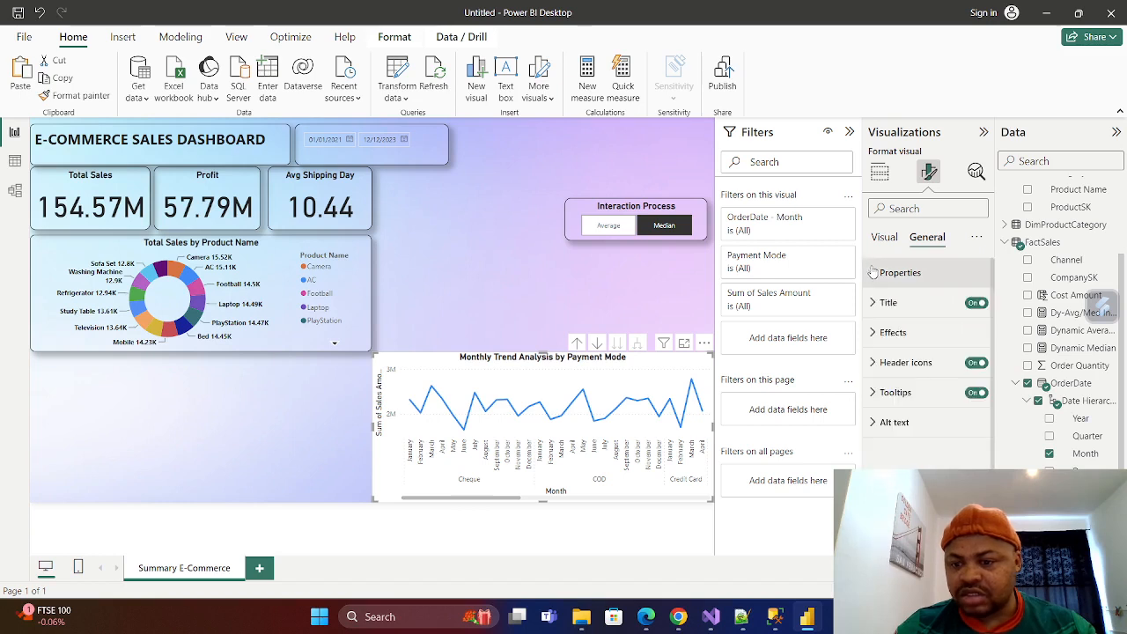
{"action": "left_click", "coordinate": [884, 238]}
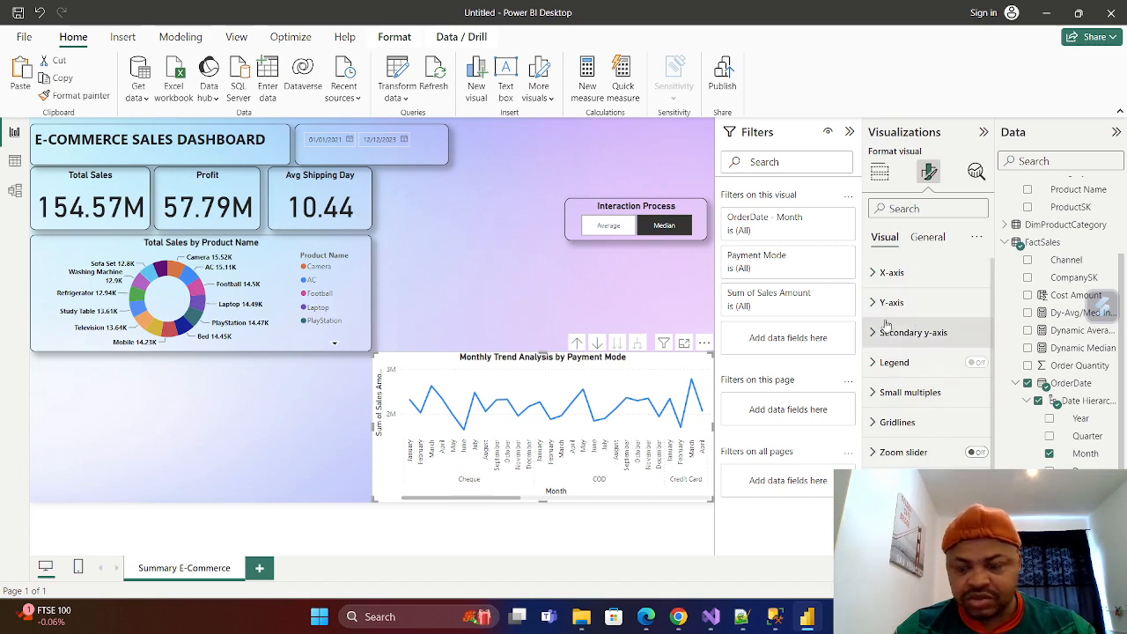
{"action": "left_click", "coordinate": [873, 273]}
{"action": "scroll", "coordinate": [885, 317], "scroll_direction": "down", "scroll_amount": 1}
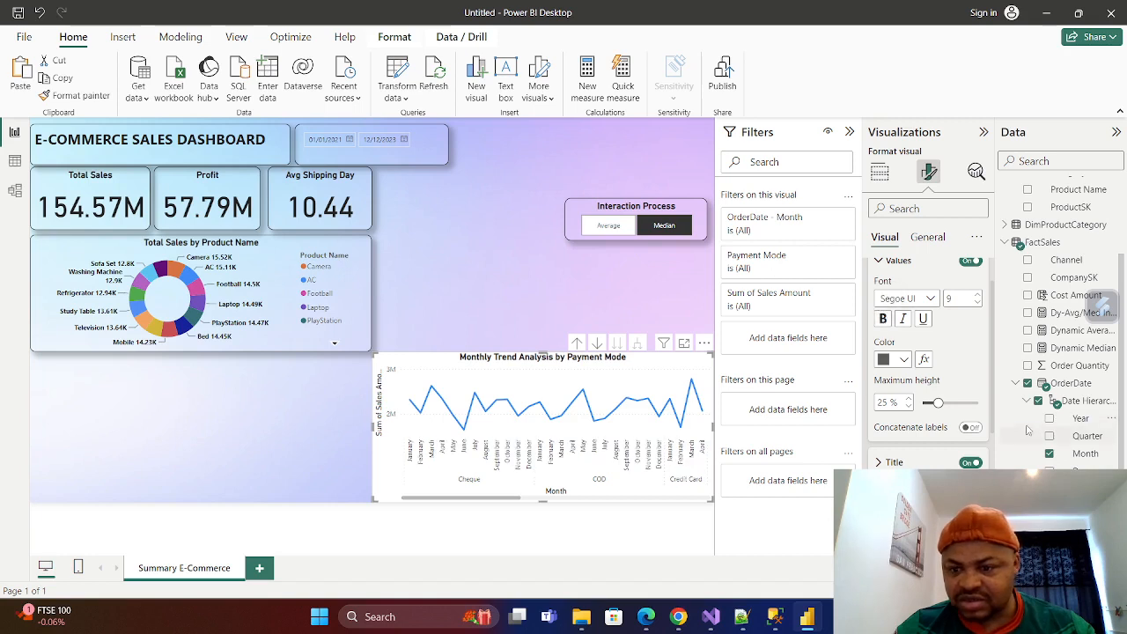
{"action": "left_click", "coordinate": [977, 296]}
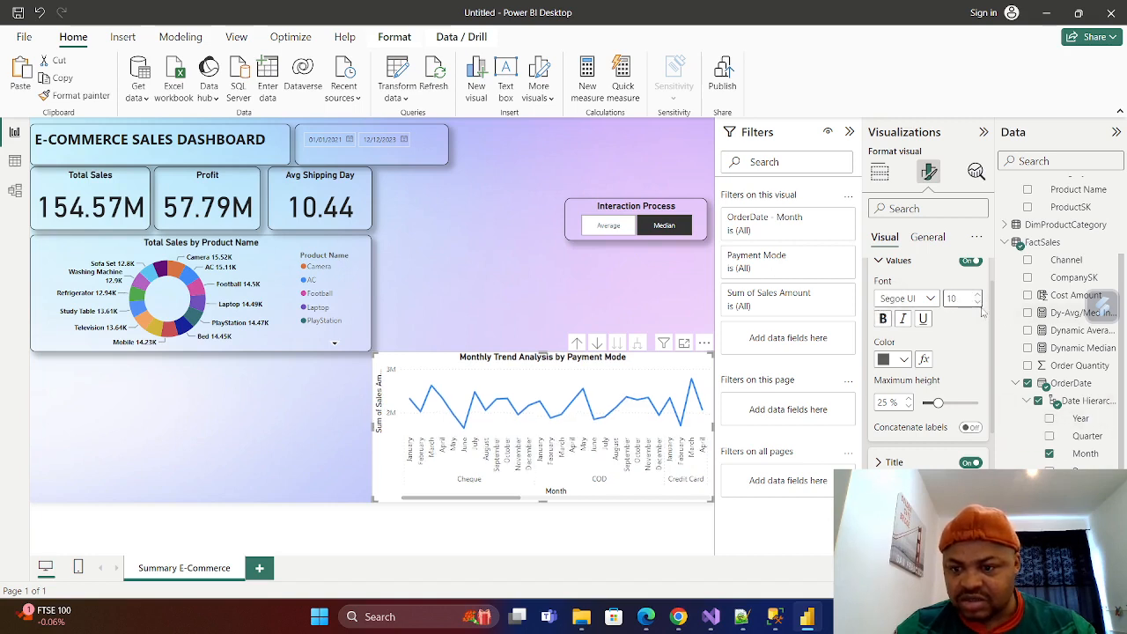
{"action": "left_click", "coordinate": [978, 303]}
{"action": "left_click", "coordinate": [978, 303]}
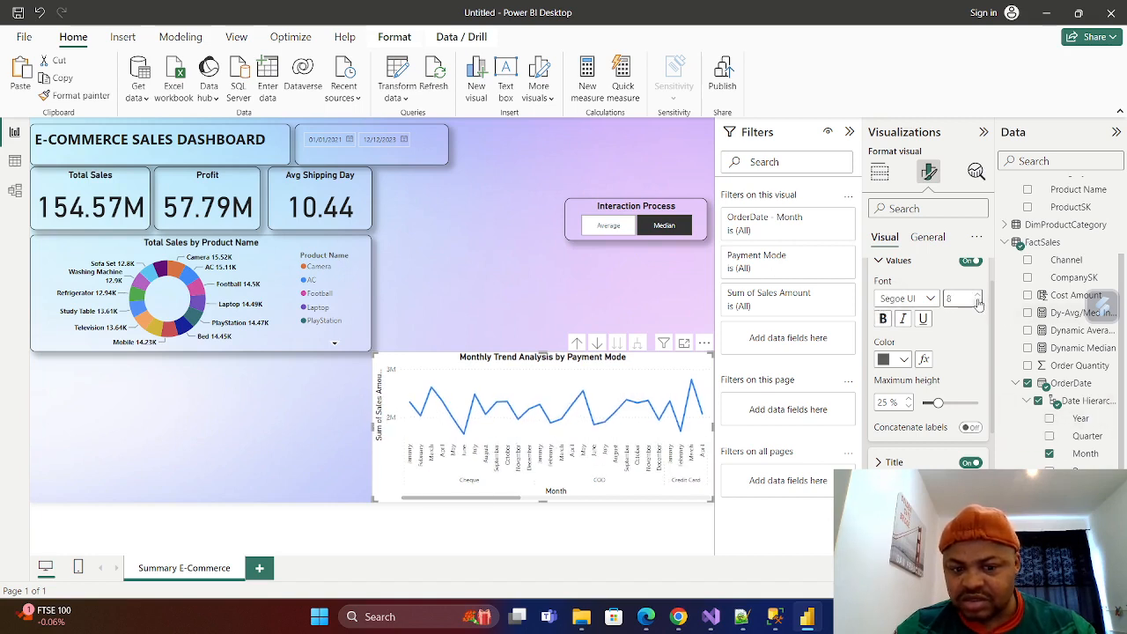
{"action": "left_click", "coordinate": [883, 320]}
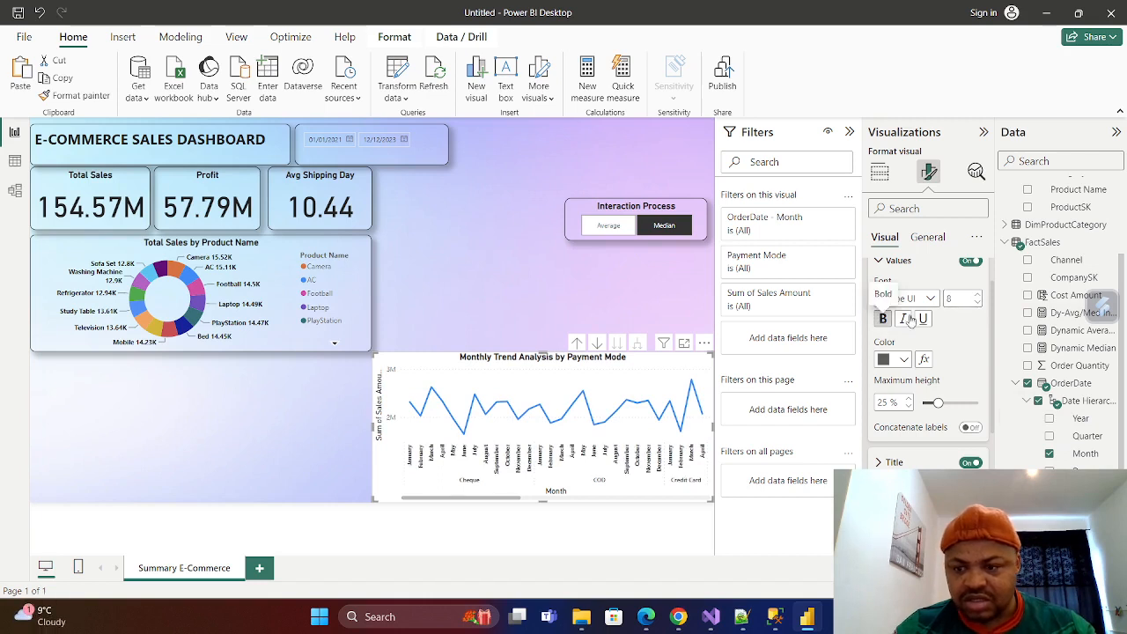
{"action": "left_click", "coordinate": [978, 296]}
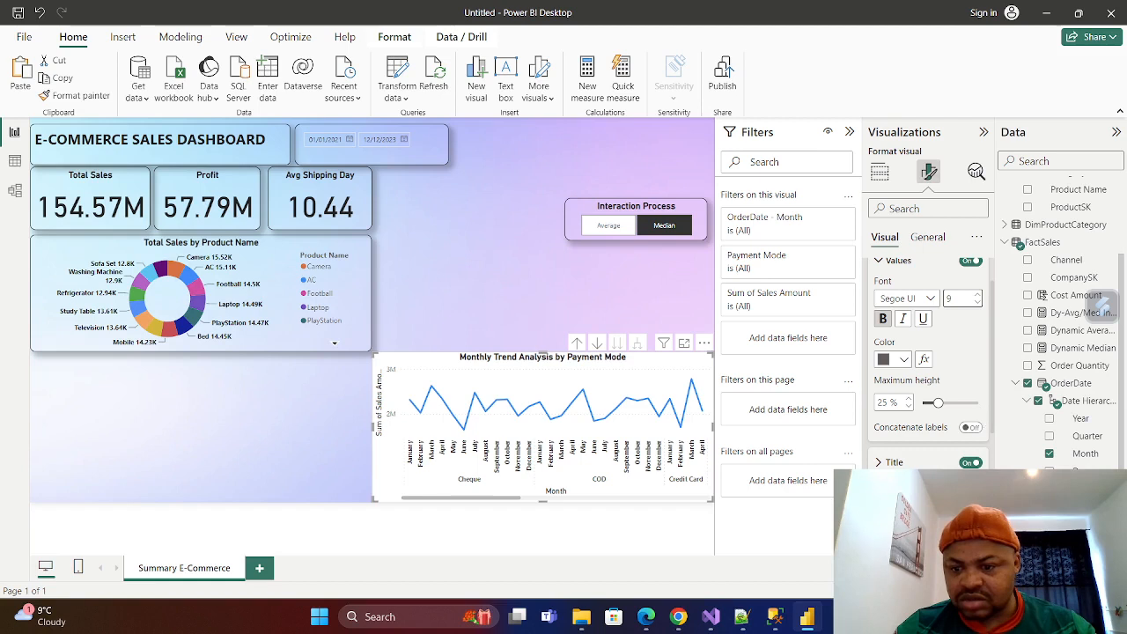
Make the line chart's X-axis title bold.
{"action": "scroll", "coordinate": [884, 317], "scroll_direction": "up", "scroll_amount": 1}
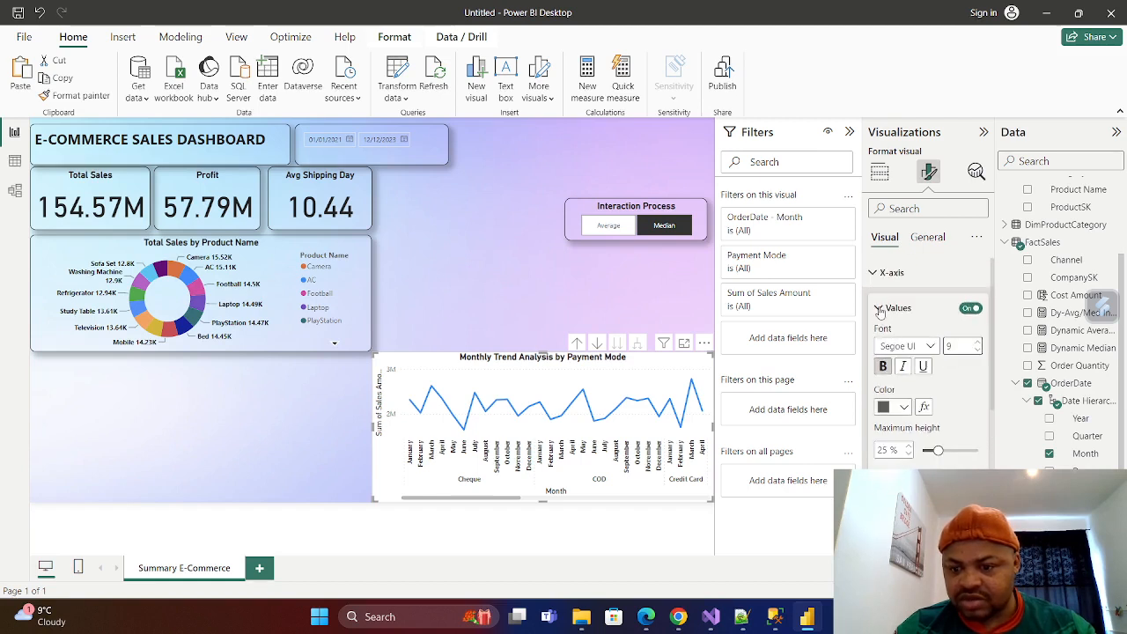
{"action": "scroll", "coordinate": [880, 311], "scroll_direction": "down", "scroll_amount": 2}
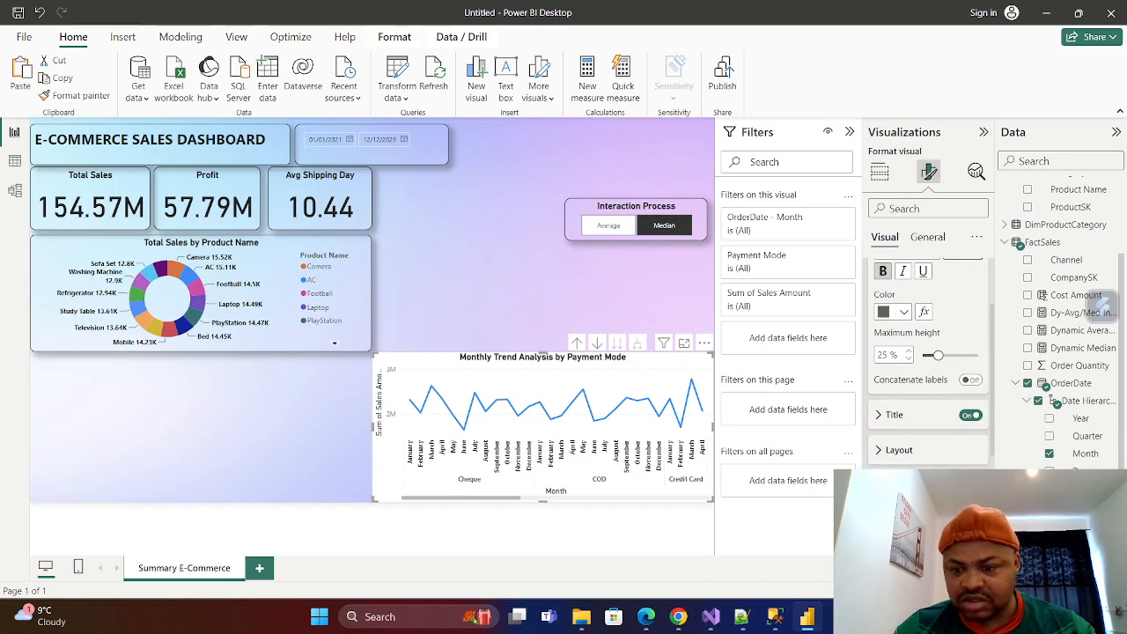
{"action": "left_click", "coordinate": [883, 417]}
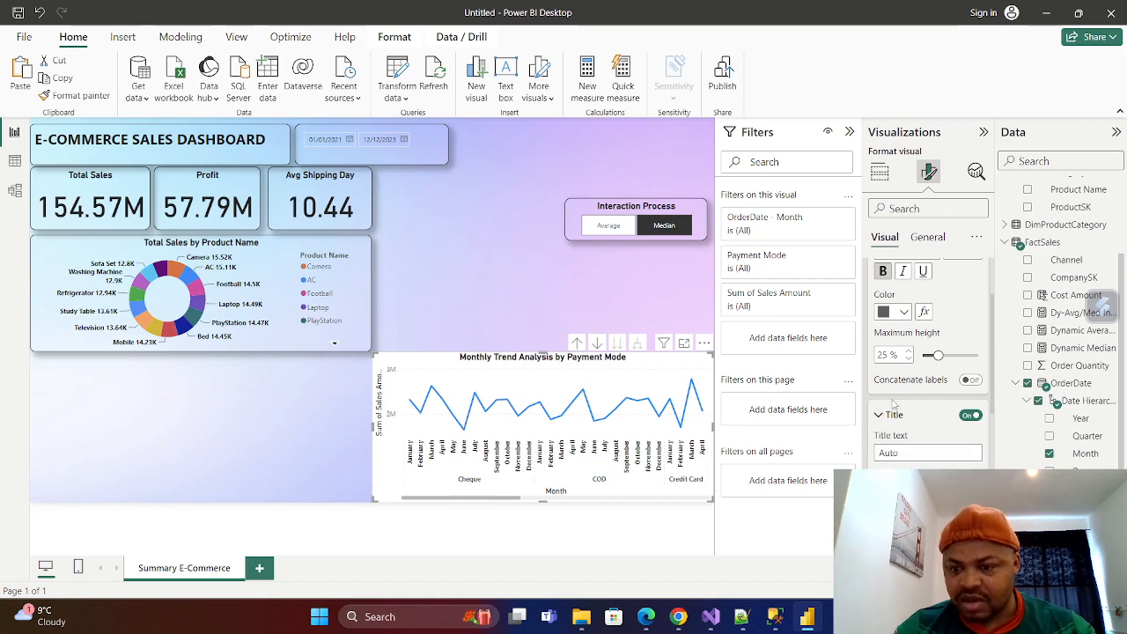
{"action": "scroll", "coordinate": [889, 437], "scroll_direction": "down", "scroll_amount": 3}
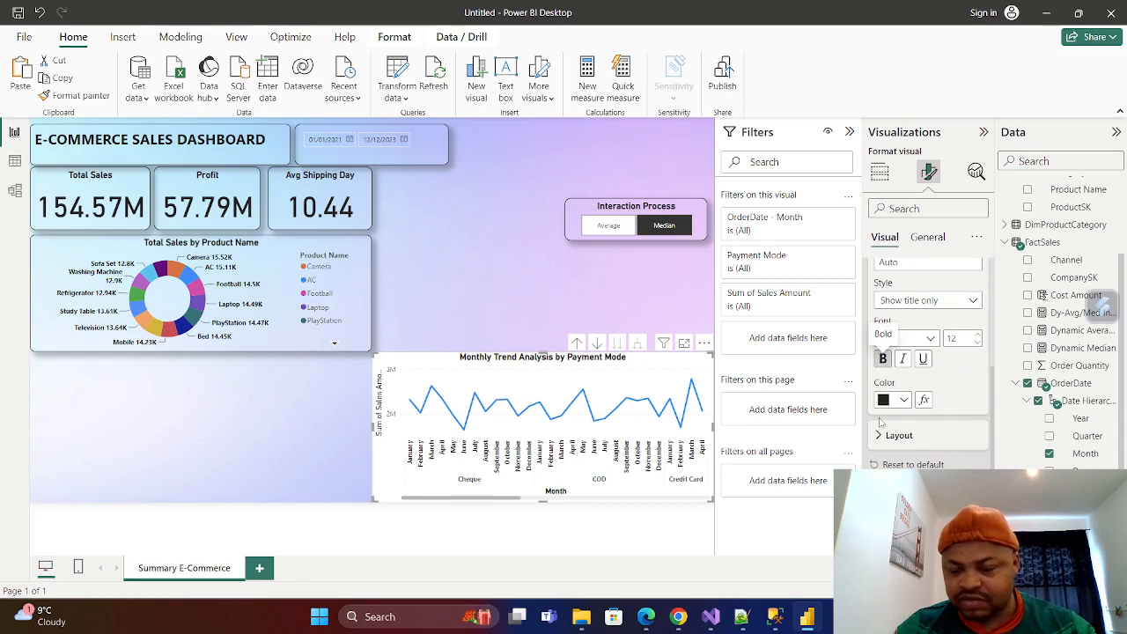
{"action": "scroll", "coordinate": [903, 368], "scroll_direction": "down", "scroll_amount": 6}
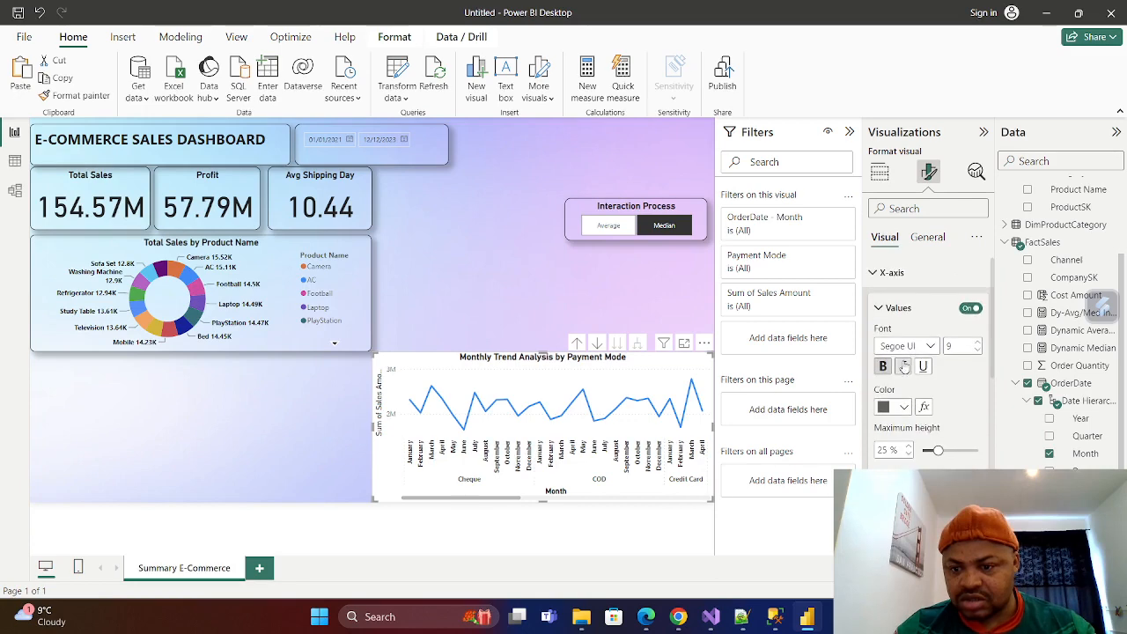
{"action": "left_click", "coordinate": [878, 307]}
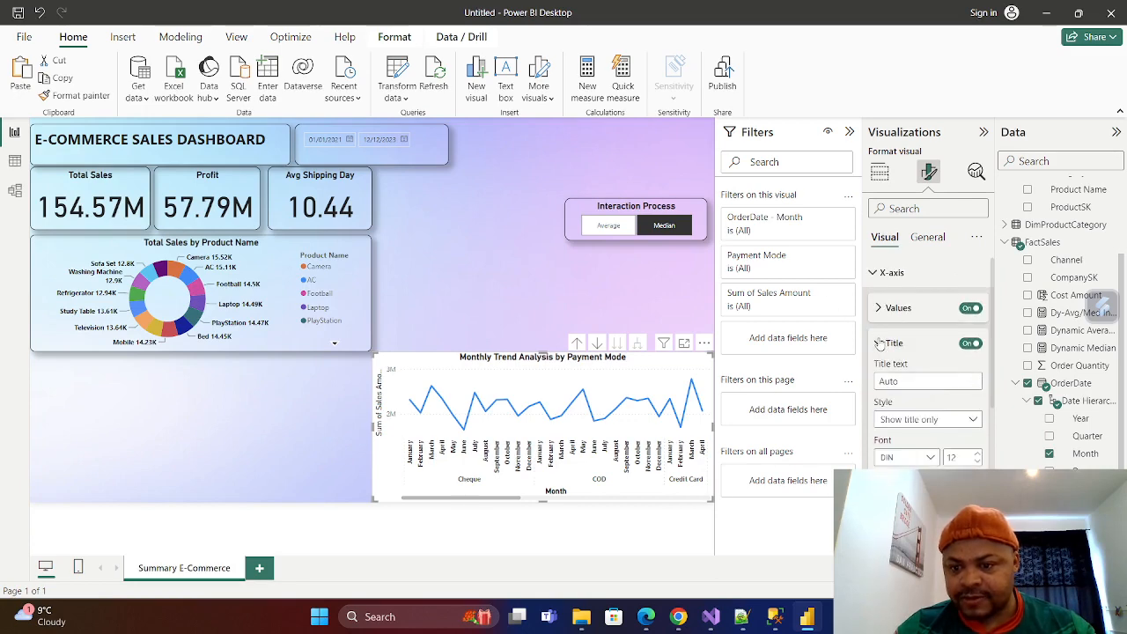
{"action": "left_click", "coordinate": [879, 343]}
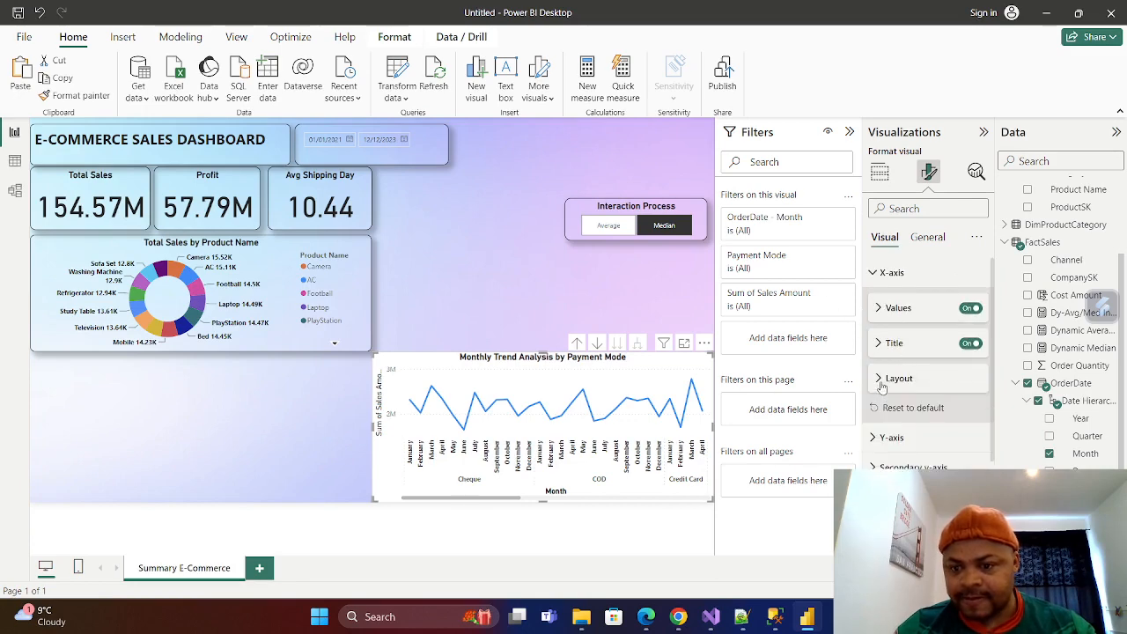
{"action": "left_click", "coordinate": [879, 383]}
{"action": "left_click", "coordinate": [881, 384]}
Make the line chart's Y-axis values bold and set their color to Theme color 1, 25% darker (#0d6abf).
{"action": "left_click", "coordinate": [876, 280]}
{"action": "left_click", "coordinate": [874, 302]}
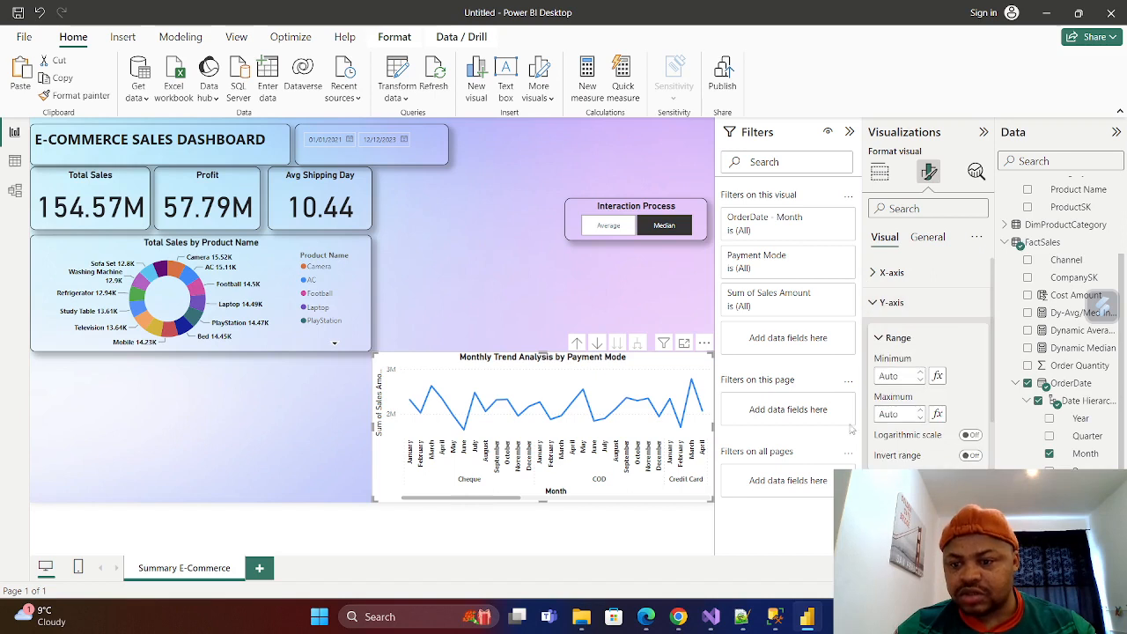
{"action": "scroll", "coordinate": [928, 362], "scroll_direction": "down", "scroll_amount": 1}
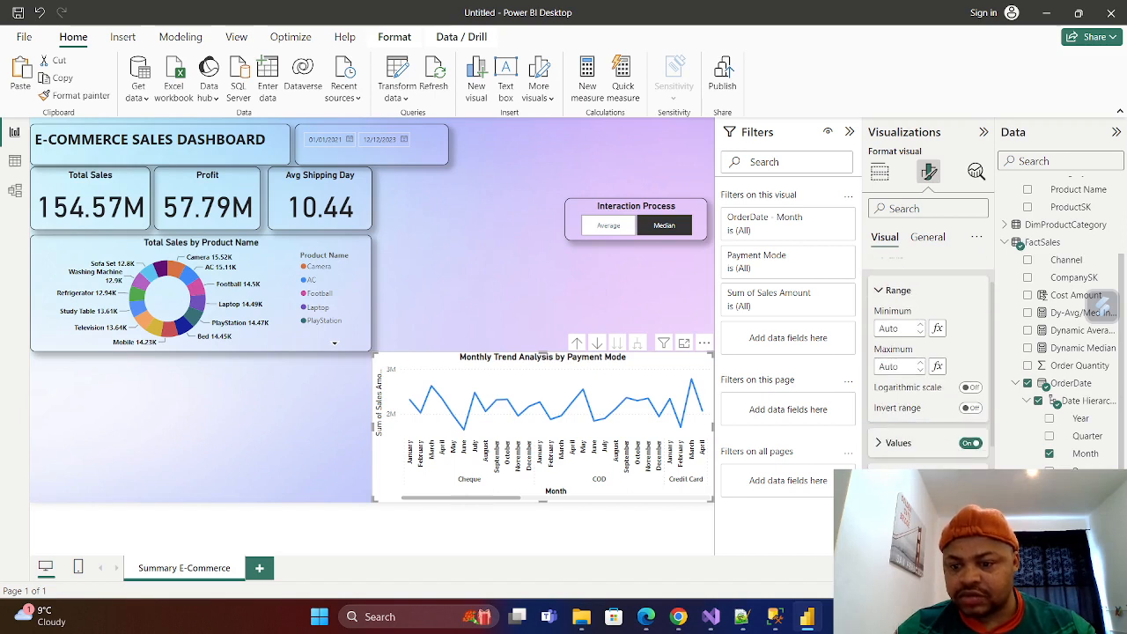
{"action": "left_click", "coordinate": [879, 443]}
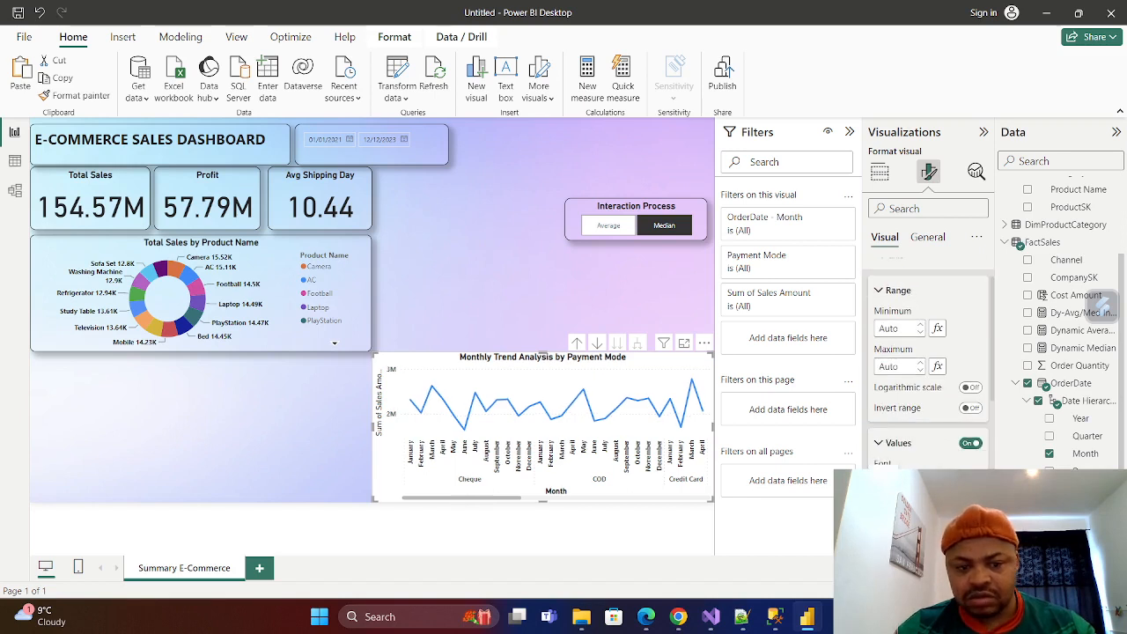
{"action": "scroll", "coordinate": [928, 370], "scroll_direction": "down", "scroll_amount": 2}
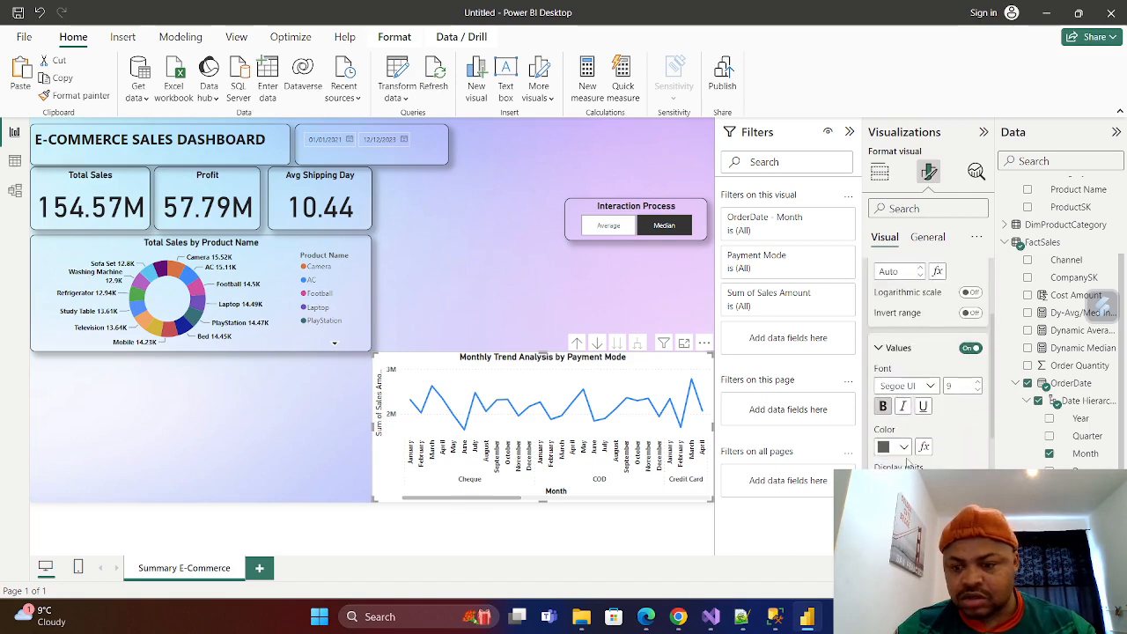
{"action": "left_click", "coordinate": [903, 448]}
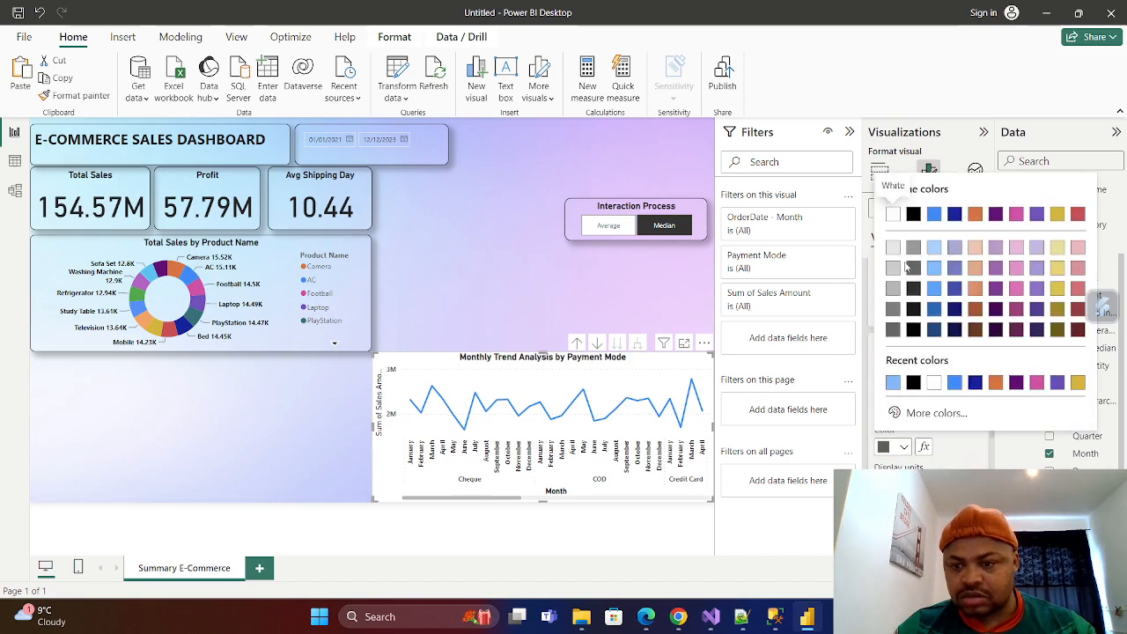
{"action": "left_click", "coordinate": [935, 309]}
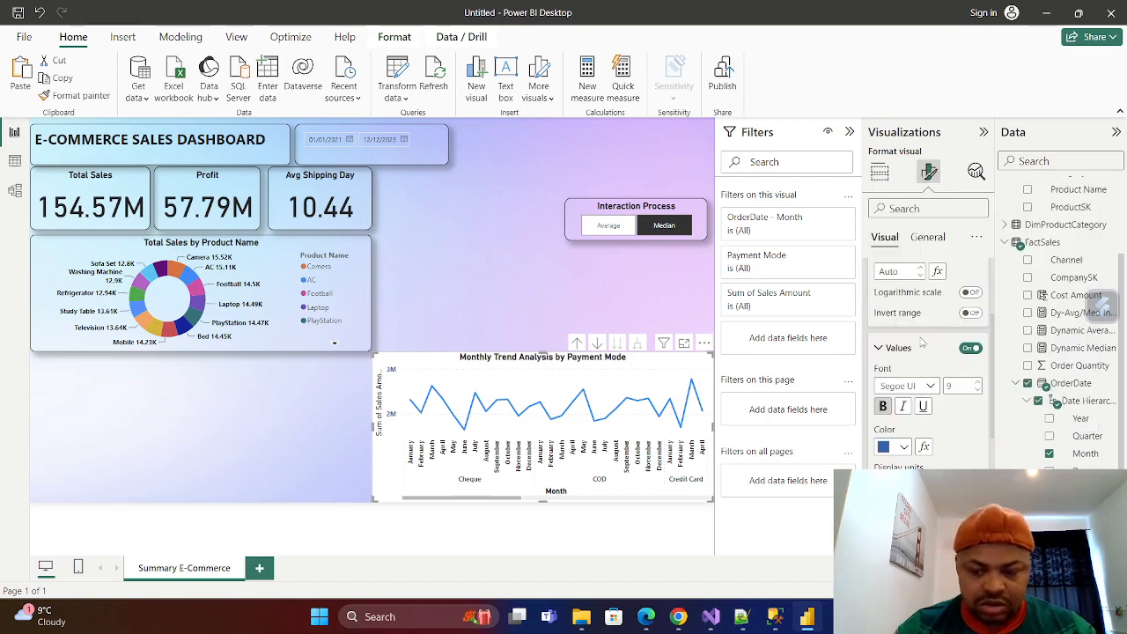
{"action": "scroll", "coordinate": [925, 352], "scroll_direction": "down", "scroll_amount": 3}
{"action": "scroll", "coordinate": [948, 467], "scroll_direction": "up", "scroll_amount": 5}
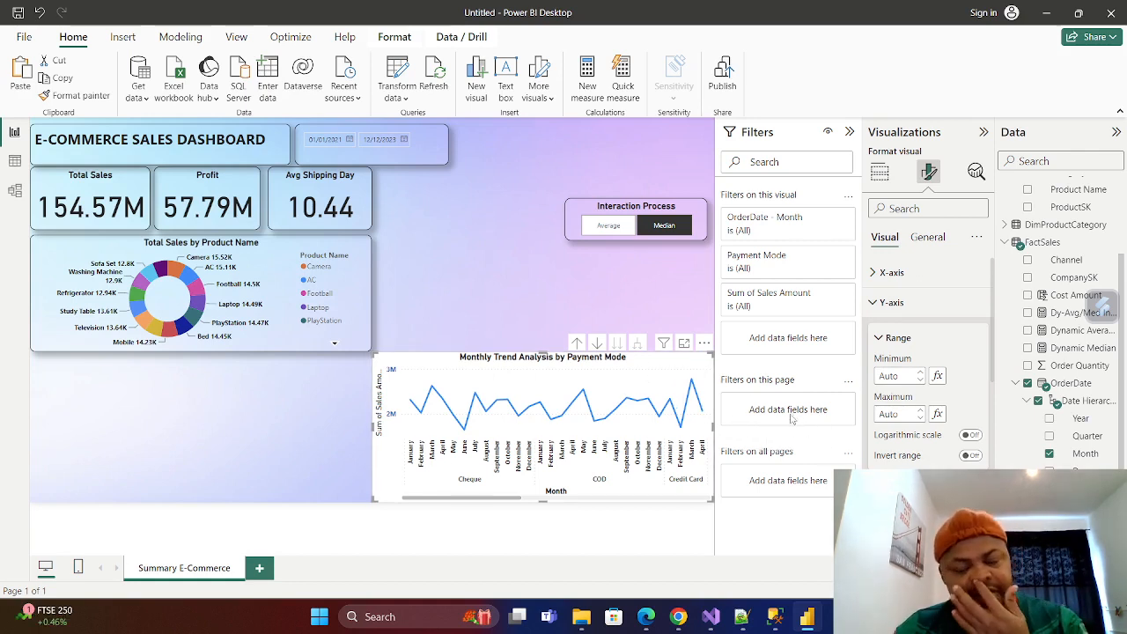
{"action": "left_click", "coordinate": [880, 304]}
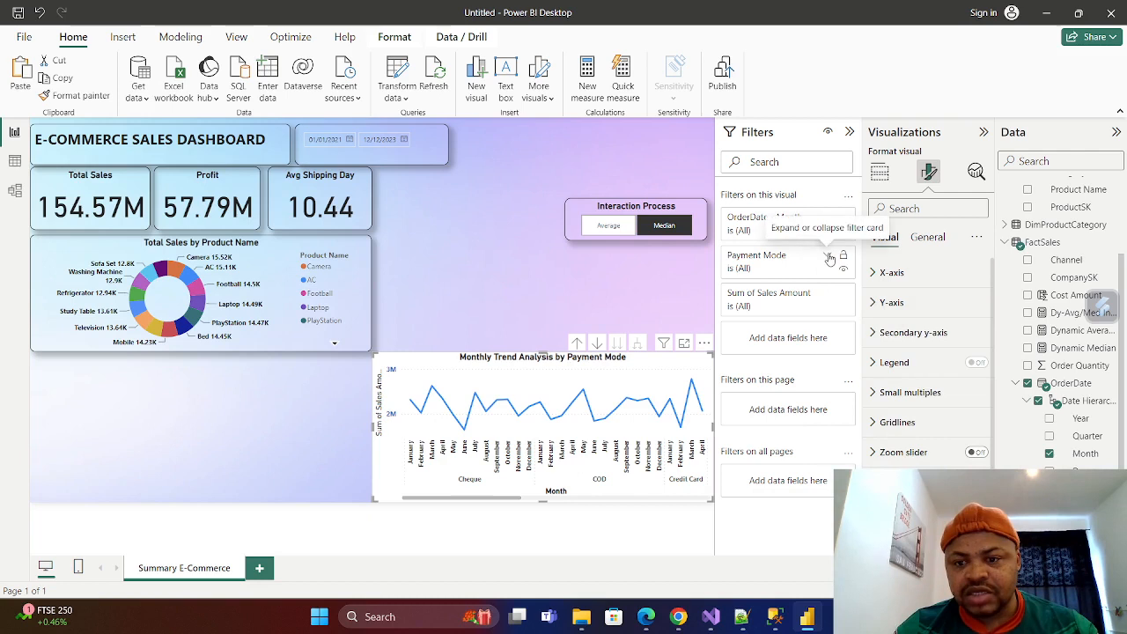
Apply a Top N filter to the line chart's Payment Mode, showing the top 5 by Sum of Sales Amount.
{"action": "left_click", "coordinate": [829, 258]}
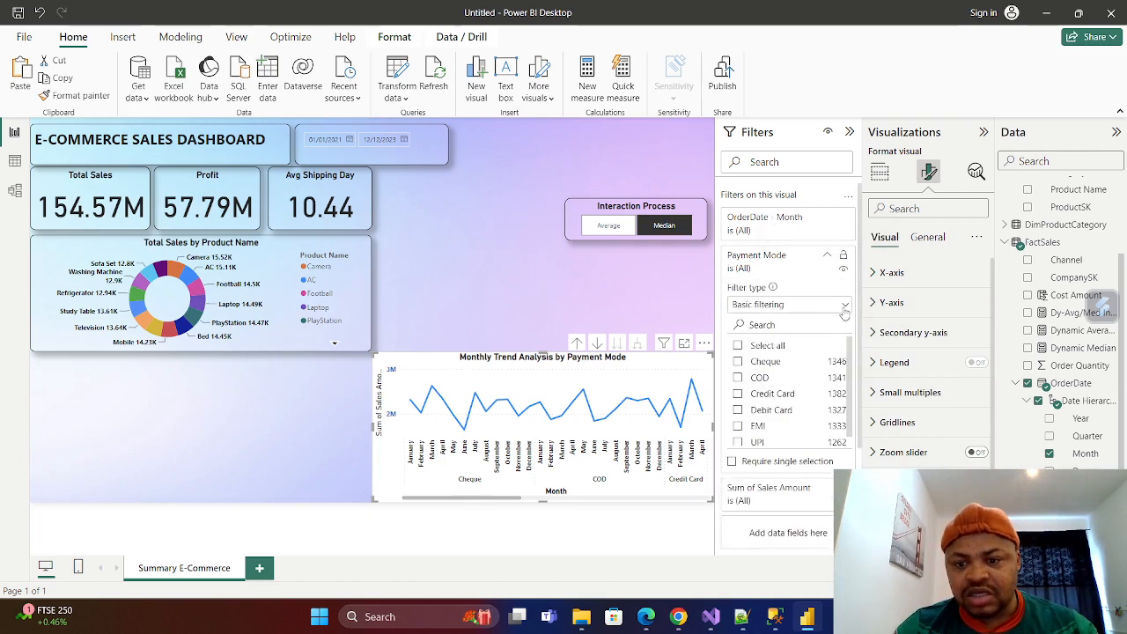
{"action": "left_click", "coordinate": [843, 305]}
{"action": "left_click", "coordinate": [744, 361]}
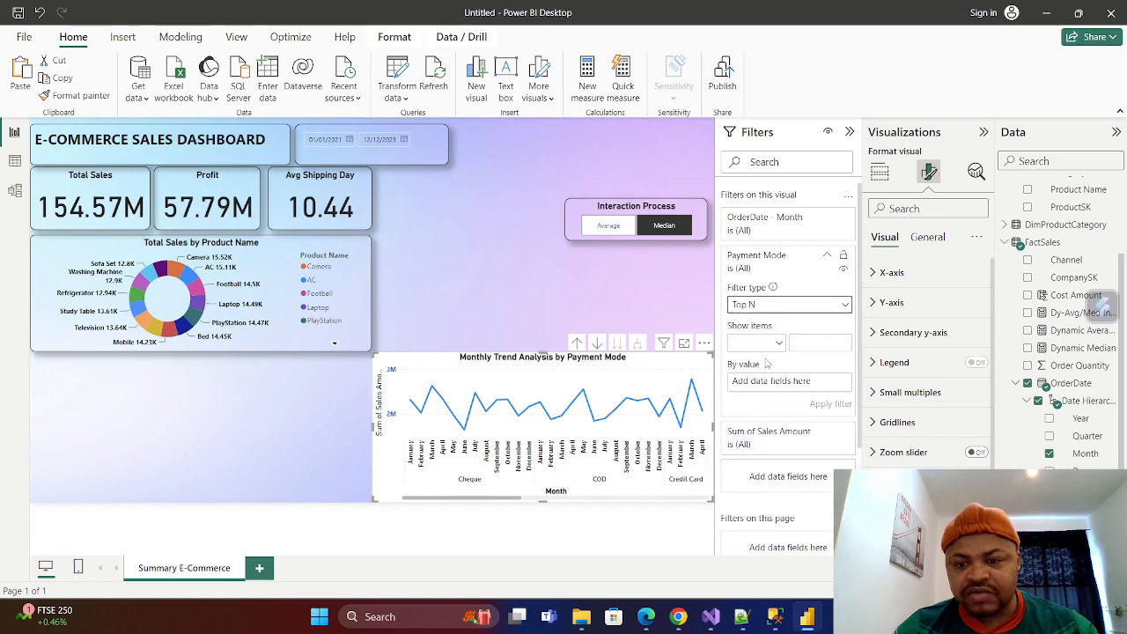
{"action": "left_click", "coordinate": [810, 347]}
{"action": "type", "text": "5"}
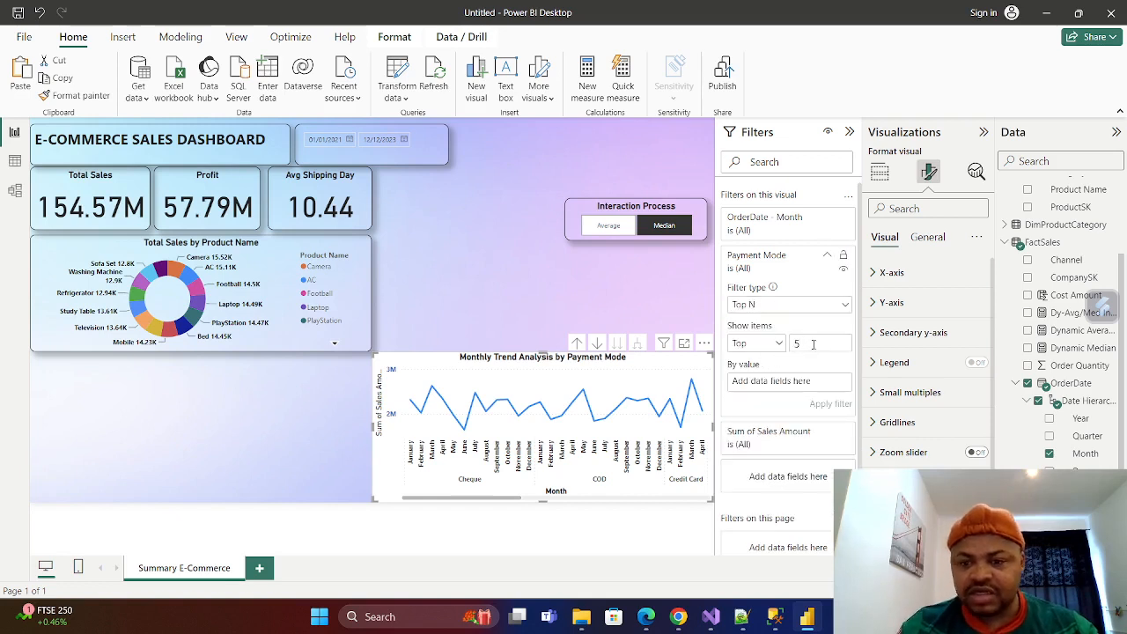
{"action": "scroll", "coordinate": [1103, 304], "scroll_direction": "down", "scroll_amount": 1}
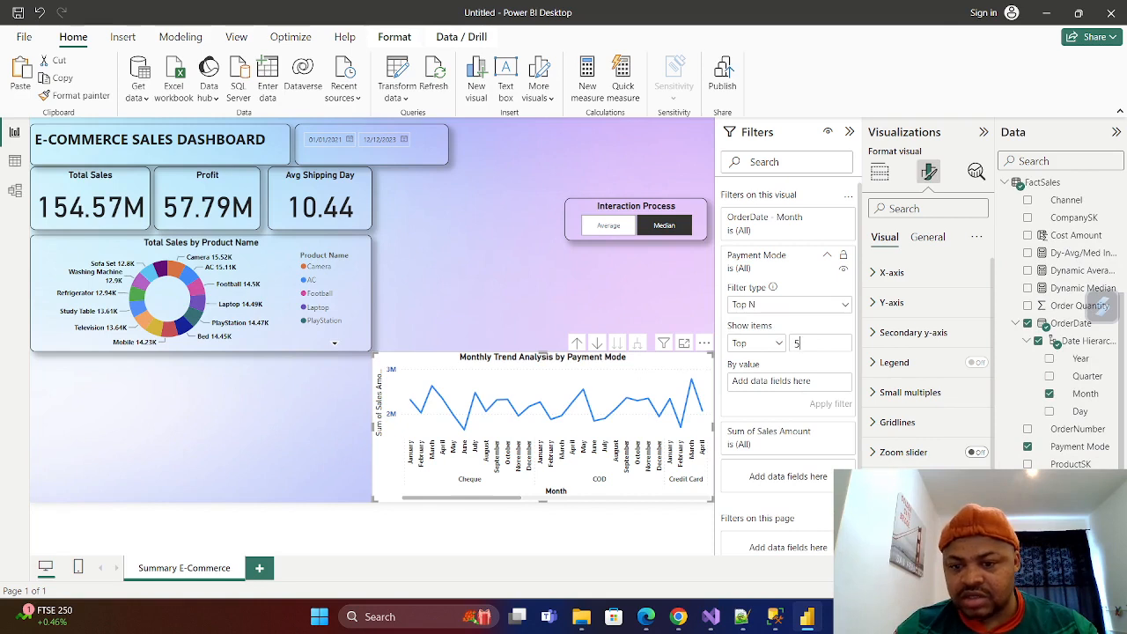
{"action": "left_click_drag", "start_coordinate": [769, 433], "coordinate": [780, 381]}
{"action": "left_click", "coordinate": [828, 405]}
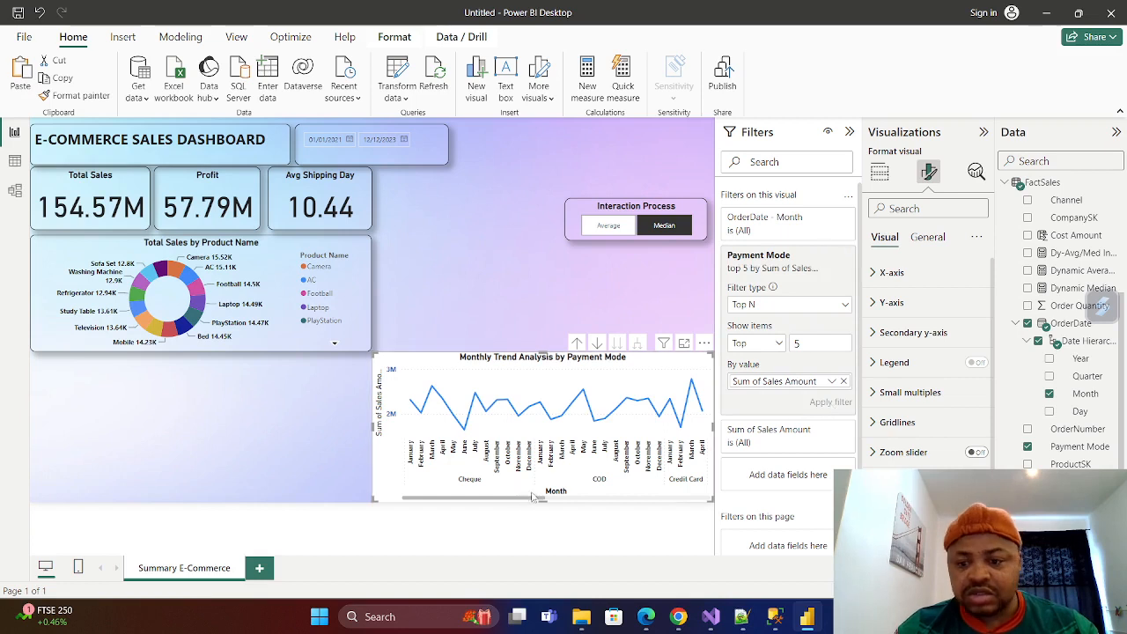
Clear the Payment Mode filter's value field and item count, and undo the Top N filter on the line chart.
{"action": "left_click", "coordinate": [844, 383]}
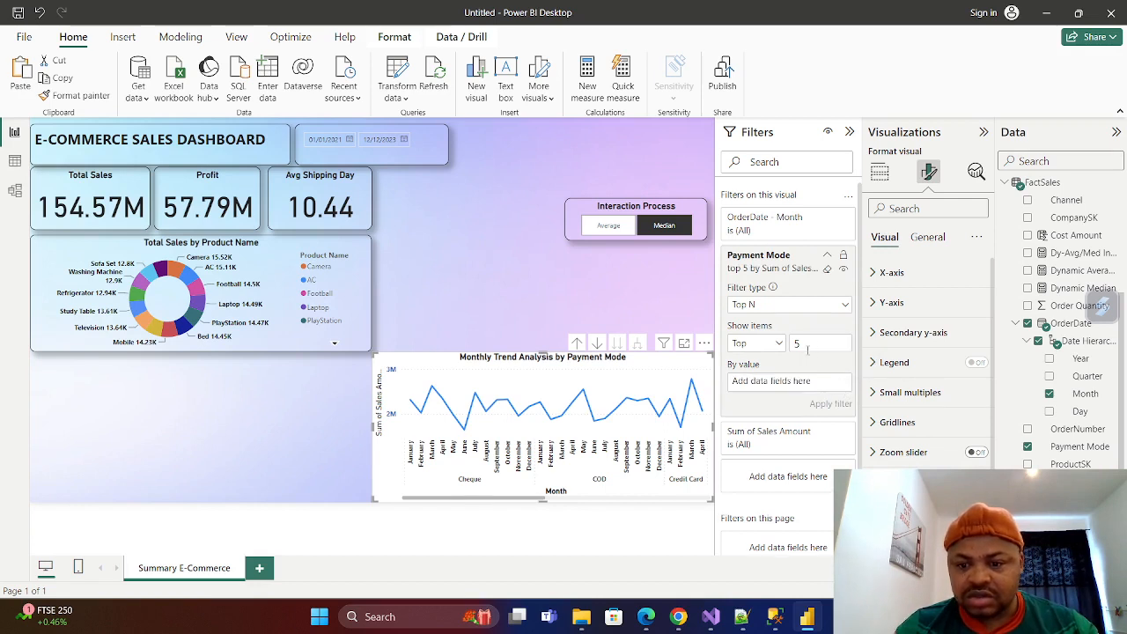
{"action": "key", "text": "BackSpace"}
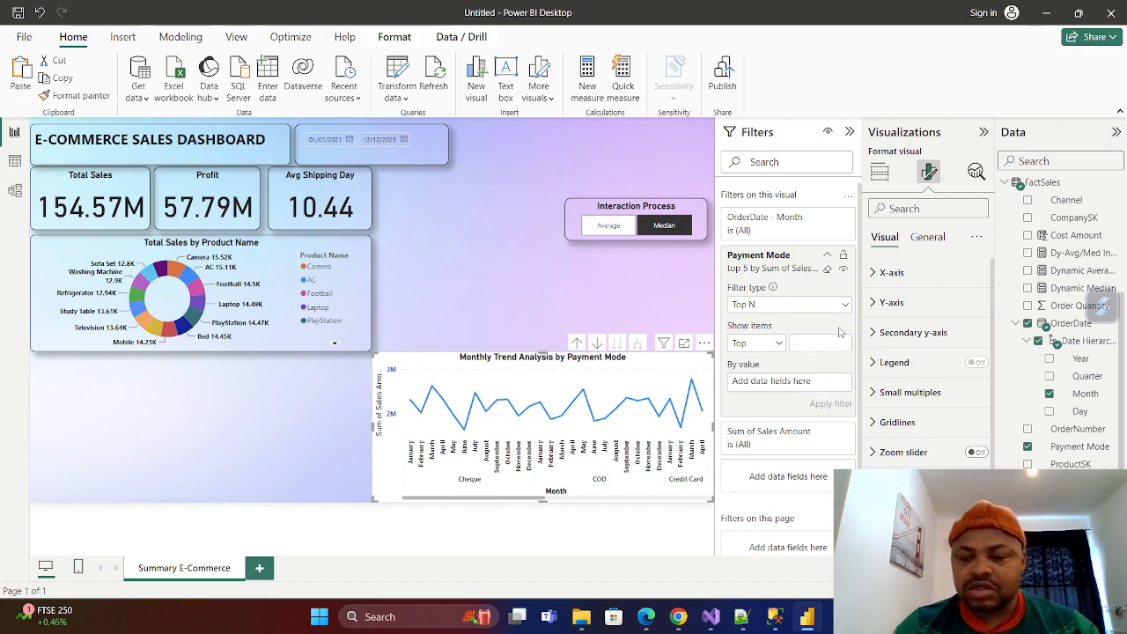
{"action": "left_click", "coordinate": [826, 256]}
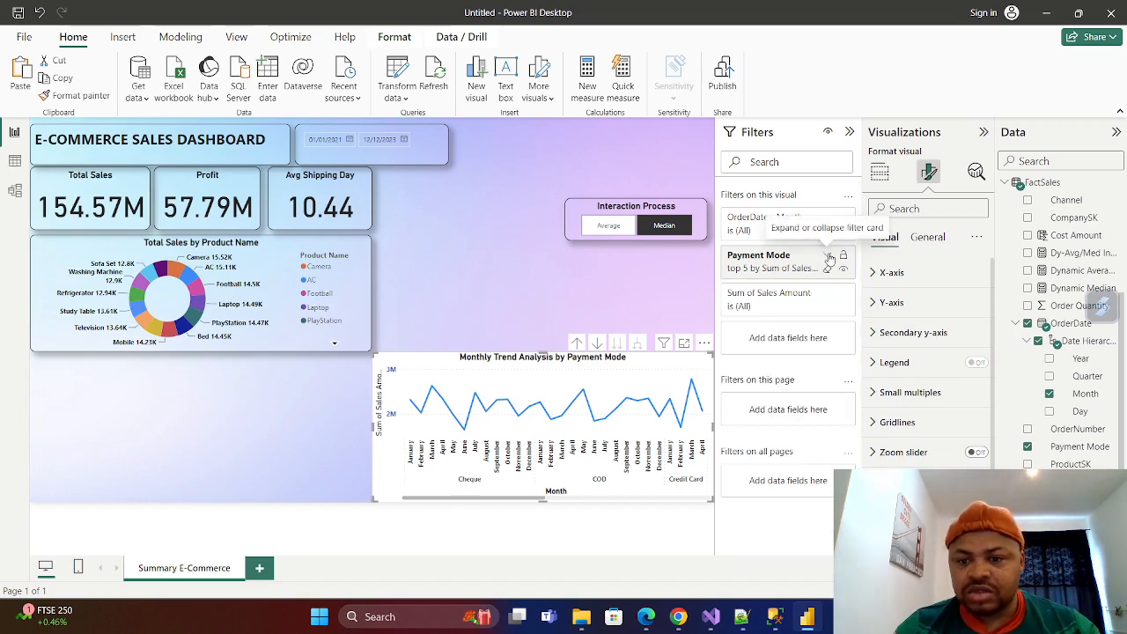
{"action": "left_click", "coordinate": [39, 12]}
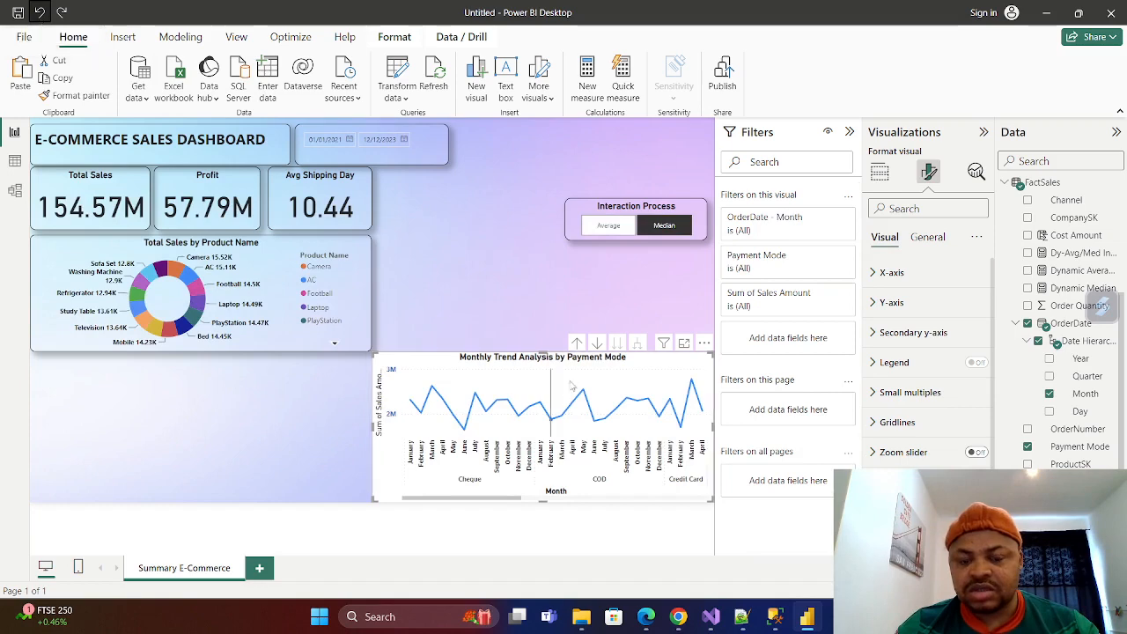
{"action": "left_click", "coordinate": [460, 240]}
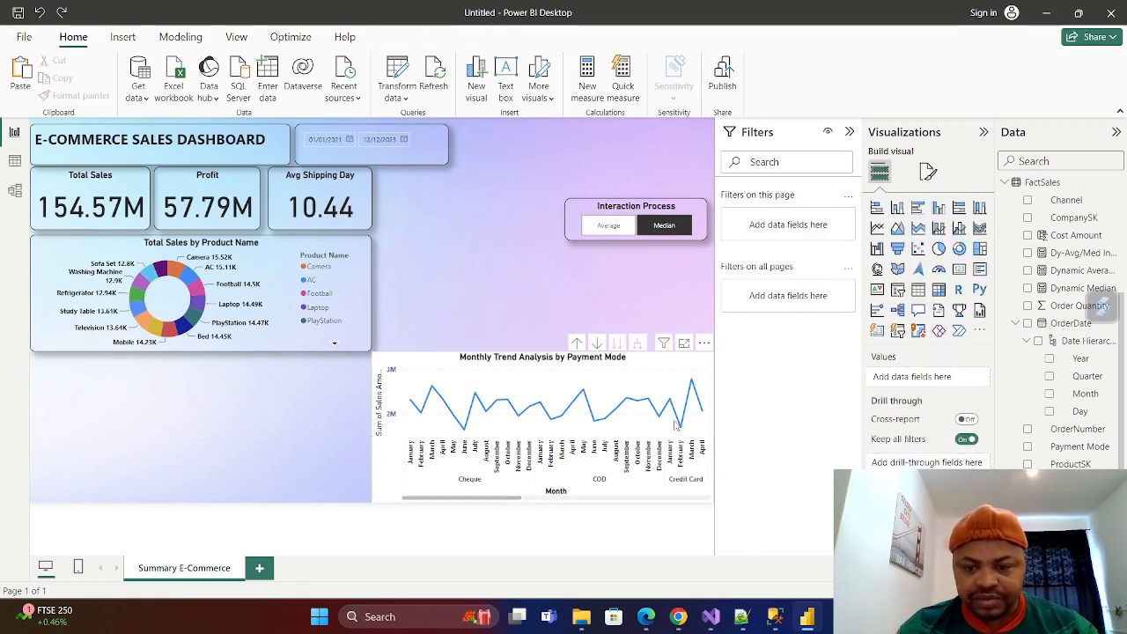
Try the OrderDate Year level in place of Month on the line chart's X-axis, and restore Month.
{"action": "left_click", "coordinate": [409, 361]}
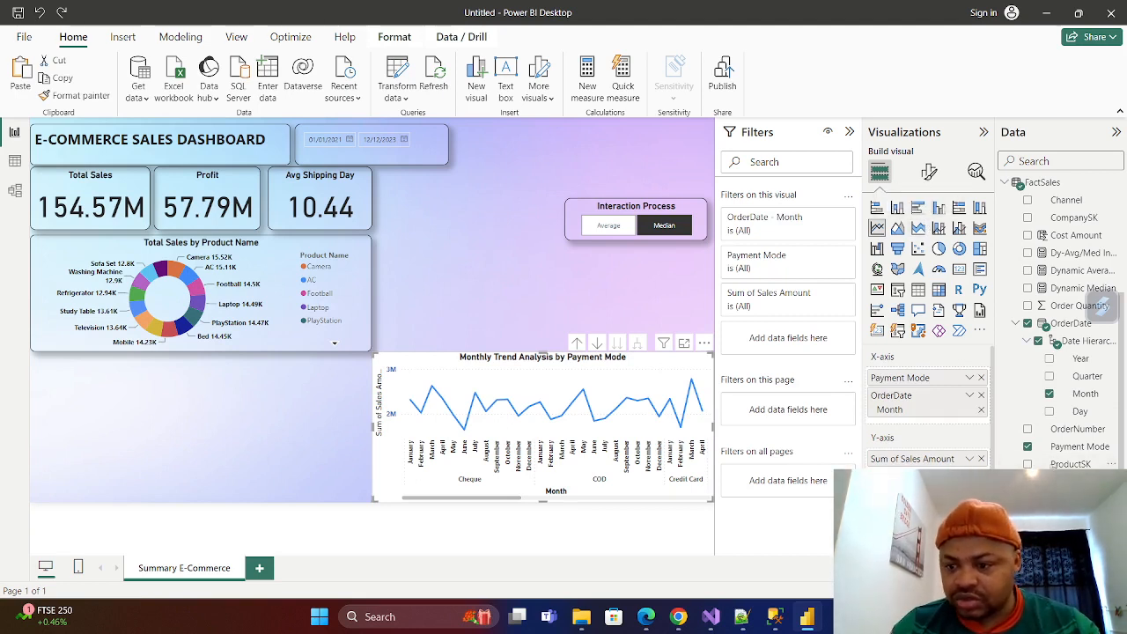
{"action": "left_click", "coordinate": [1049, 393]}
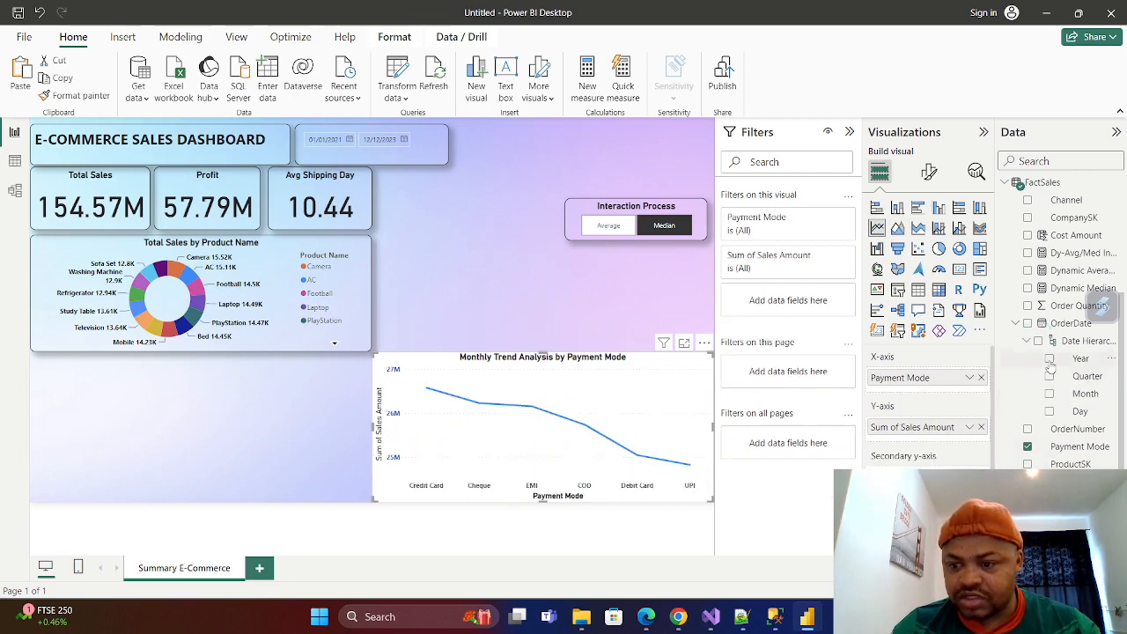
{"action": "left_click", "coordinate": [1050, 359]}
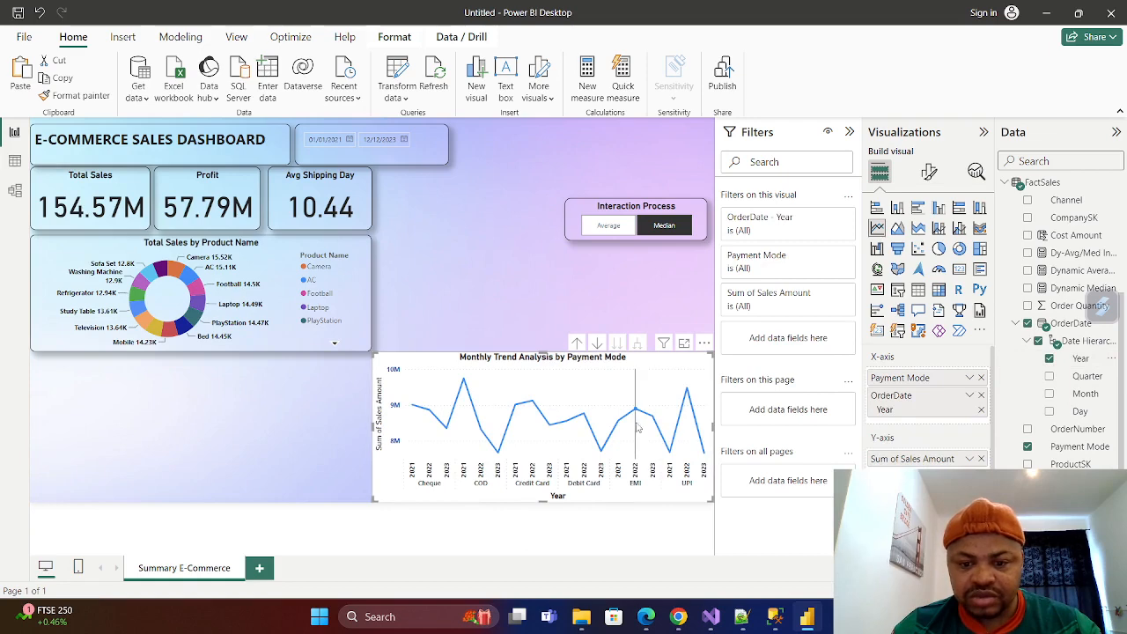
{"action": "mouse_move", "coordinate": [636, 416]}
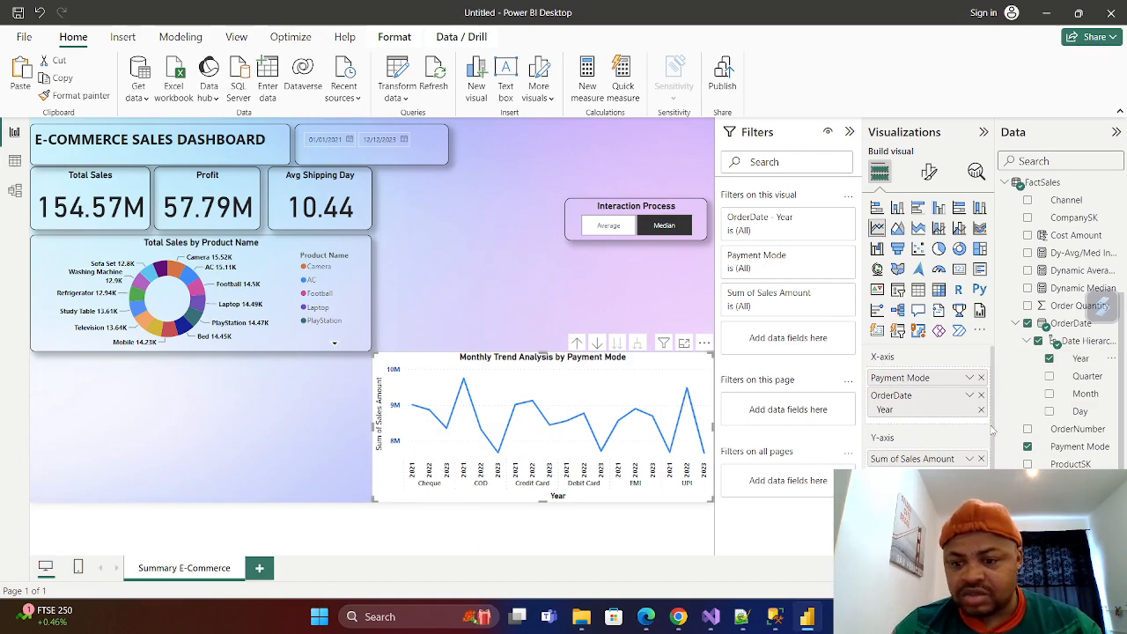
{"action": "left_click", "coordinate": [1048, 358]}
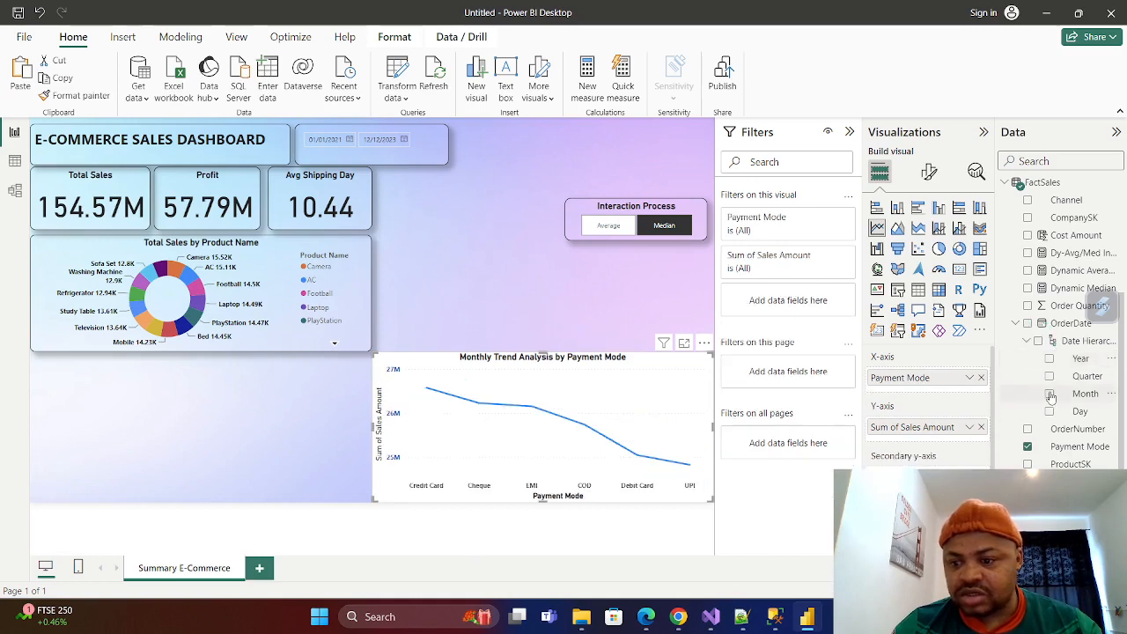
{"action": "left_click", "coordinate": [1049, 394]}
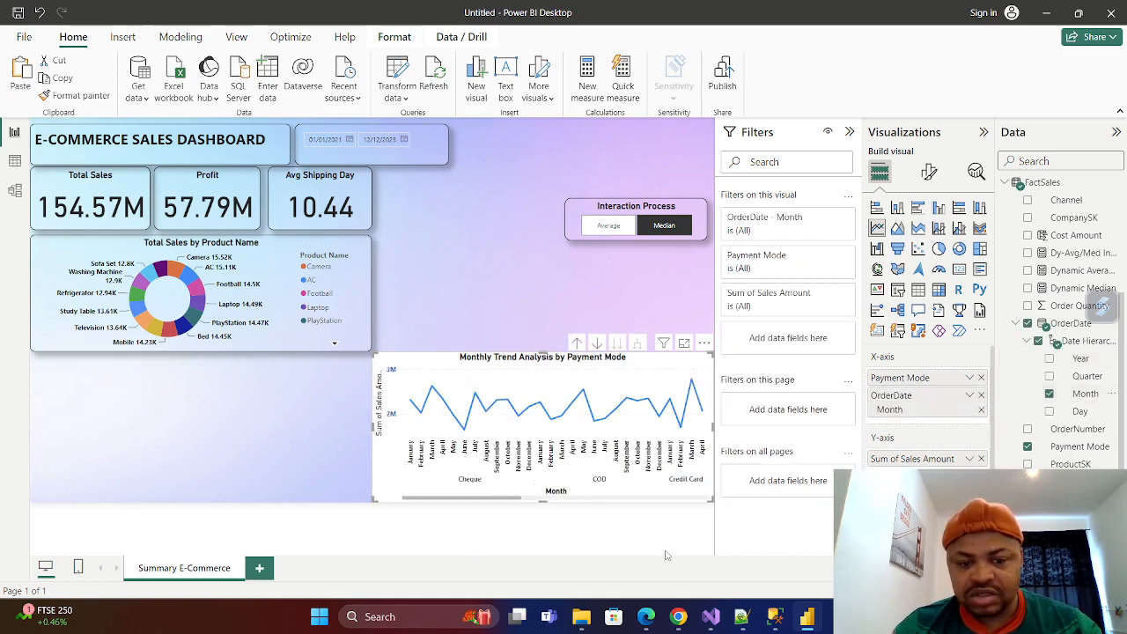
Replace the OrderDate Month level with Year on the line chart's X-axis and open the chart's formatting options.
{"action": "left_click", "coordinate": [1049, 393]}
{"action": "left_click", "coordinate": [1048, 358]}
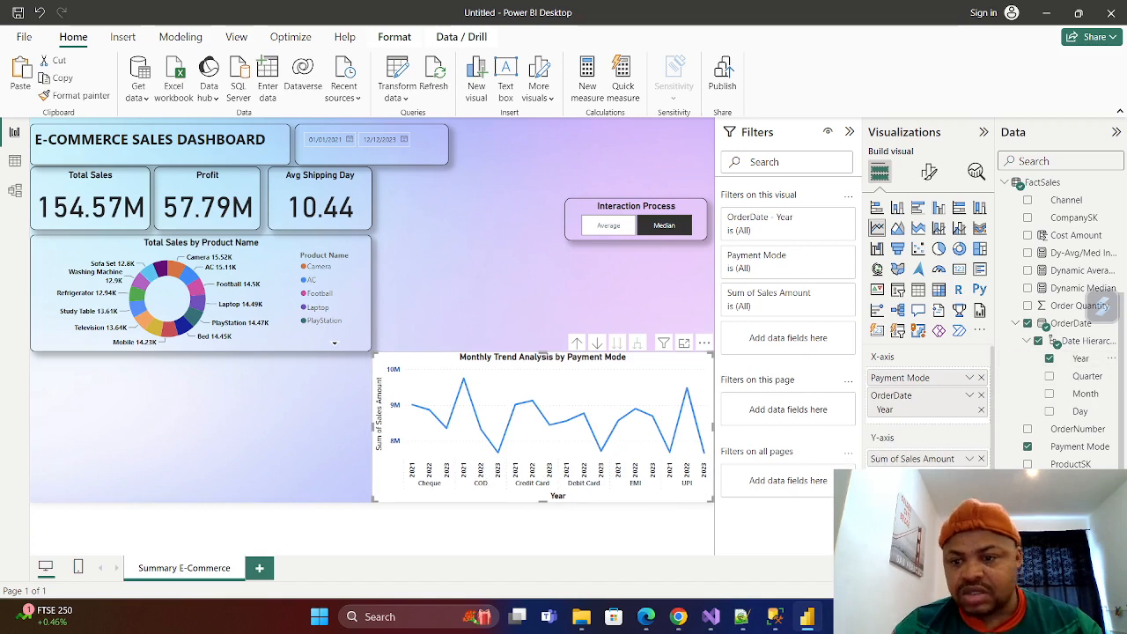
{"action": "left_click", "coordinate": [929, 171]}
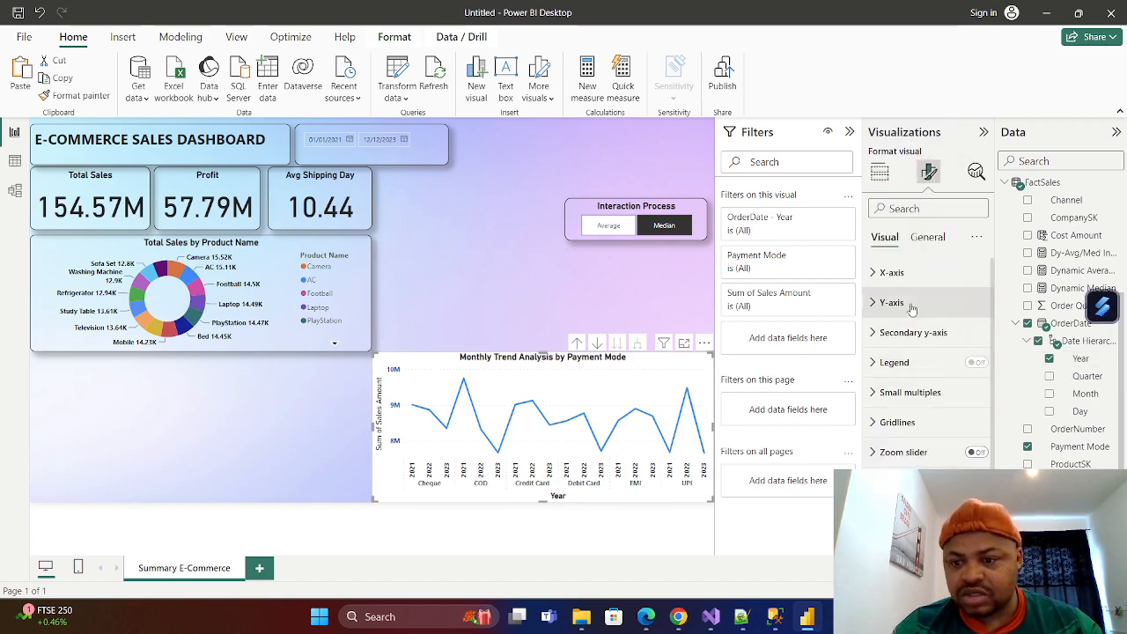
{"action": "left_click", "coordinate": [872, 274]}
{"action": "left_click", "coordinate": [873, 274]}
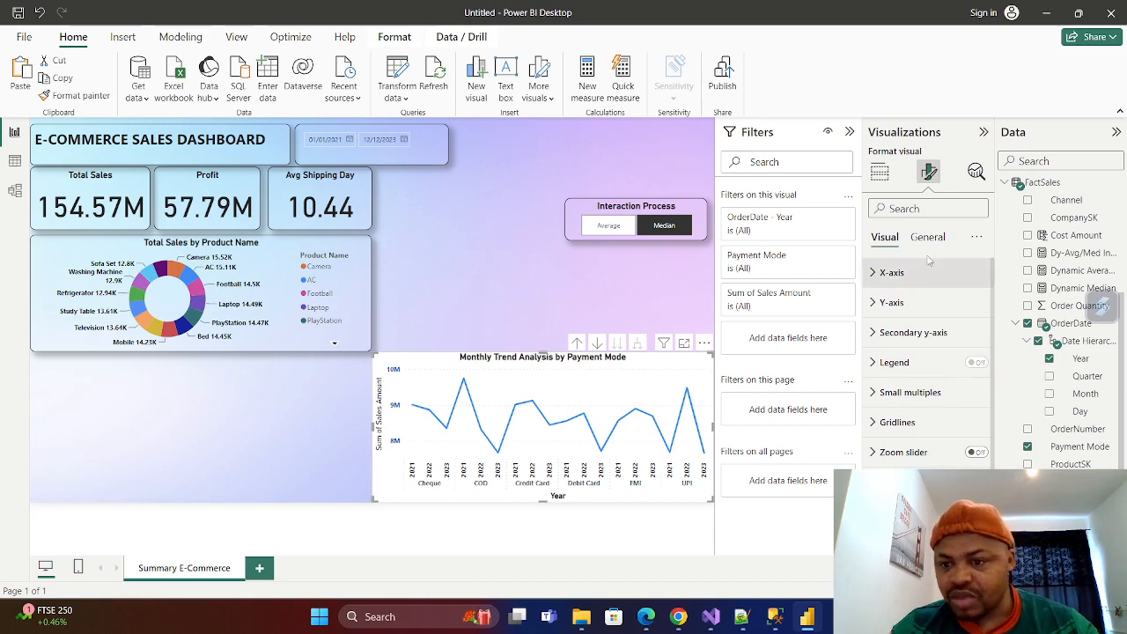
Try the OrderDate Month level in place of Year on the line chart's X-axis, and restore Year.
{"action": "left_click", "coordinate": [1050, 393]}
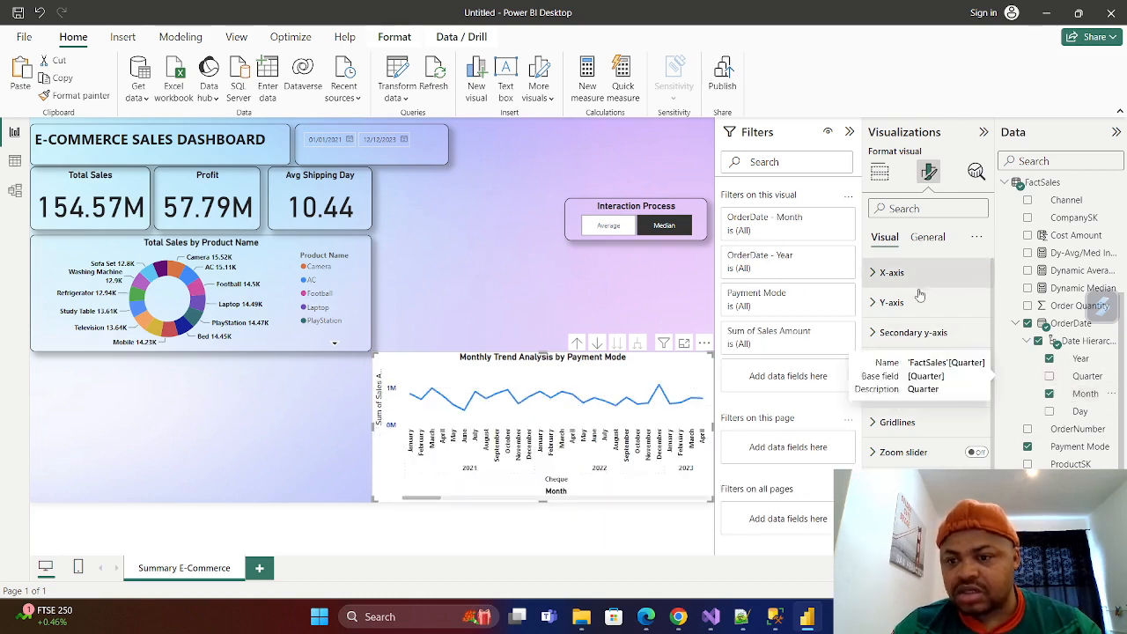
{"action": "left_click", "coordinate": [1048, 360]}
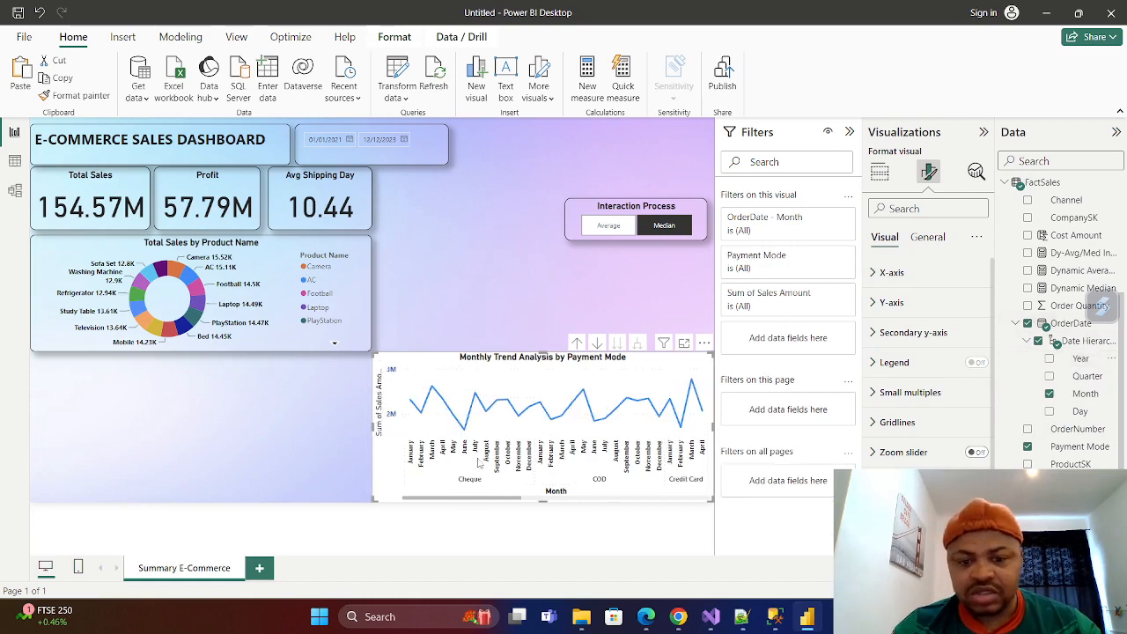
{"action": "left_click_drag", "start_coordinate": [484, 499], "coordinate": [370, 500]}
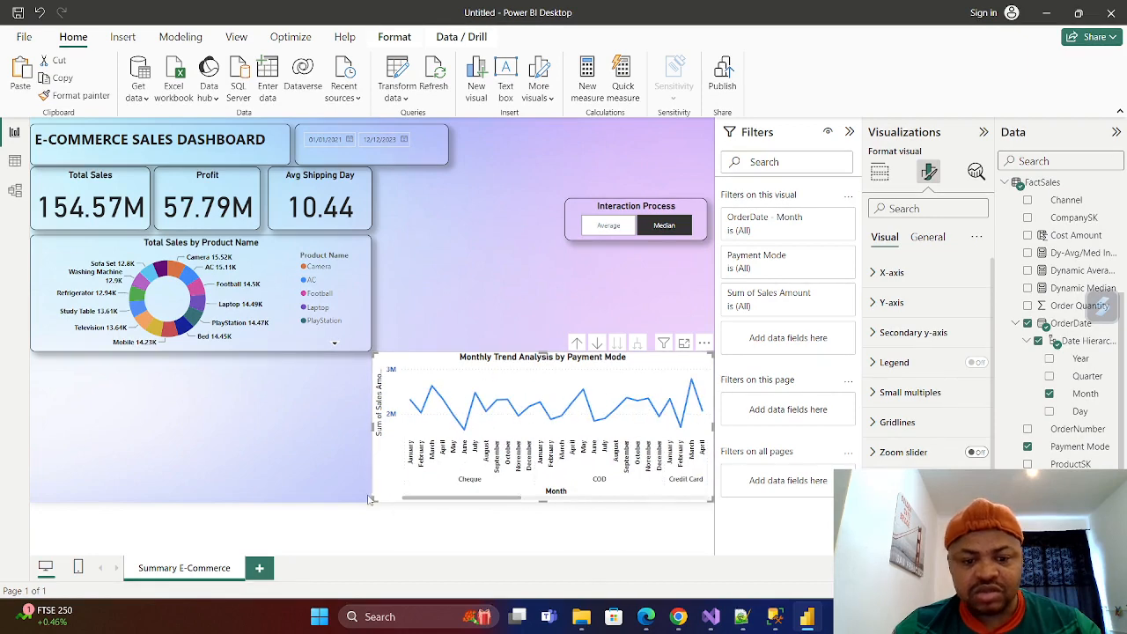
{"action": "left_click", "coordinate": [1049, 394]}
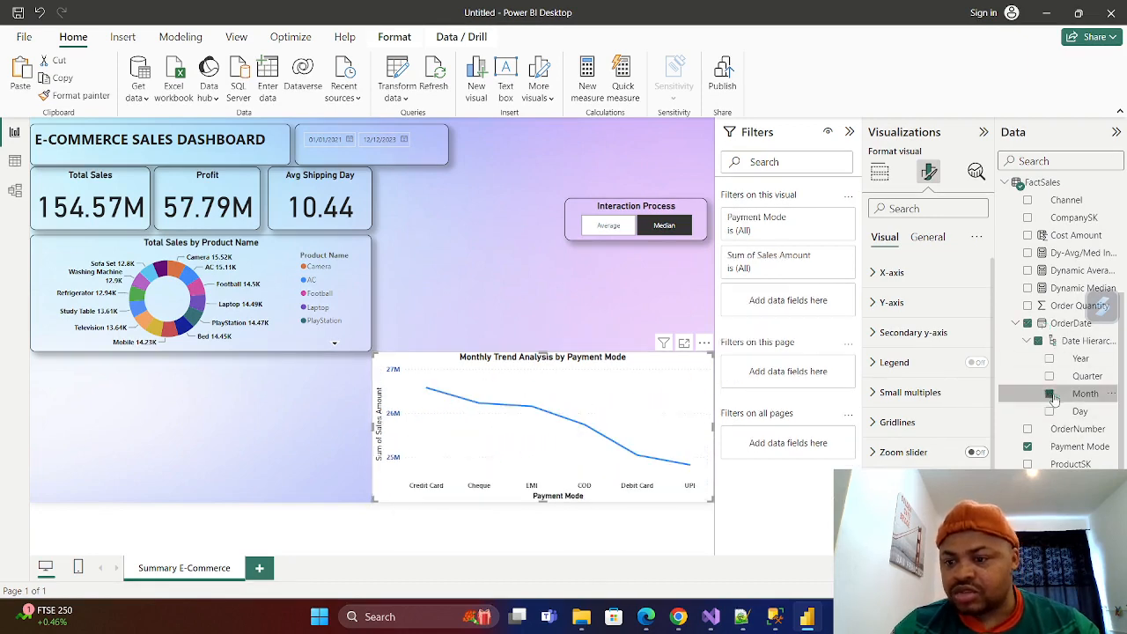
{"action": "left_click", "coordinate": [1049, 358]}
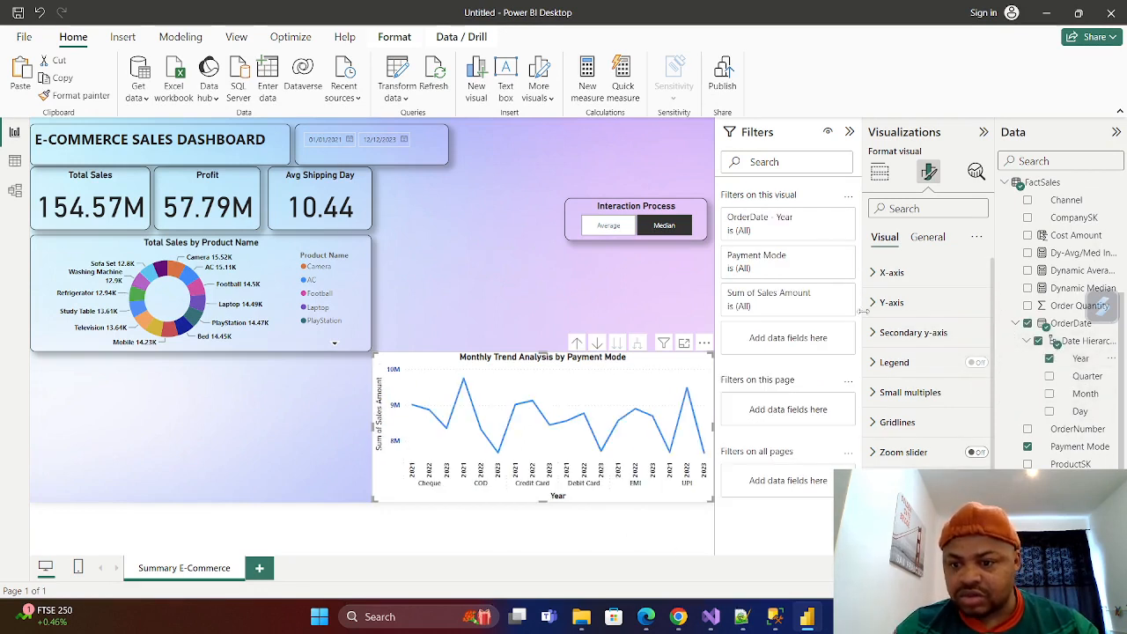
Change the line chart's title to "Yearly Trend Analysis by Payment Mode".
{"action": "left_click", "coordinate": [929, 238]}
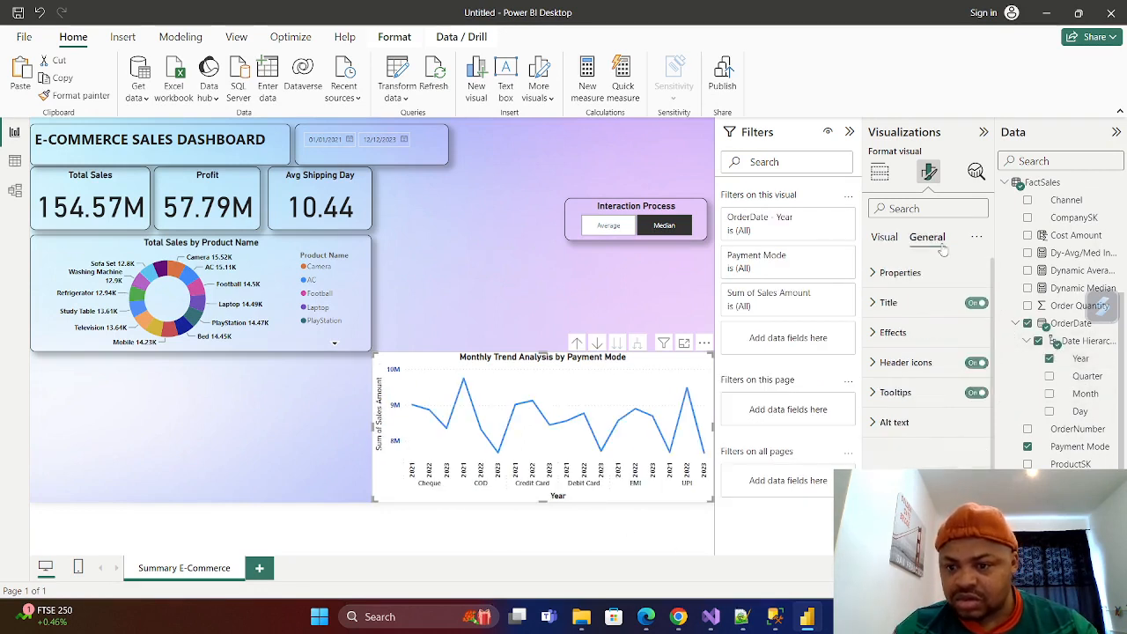
{"action": "left_click", "coordinate": [872, 303]}
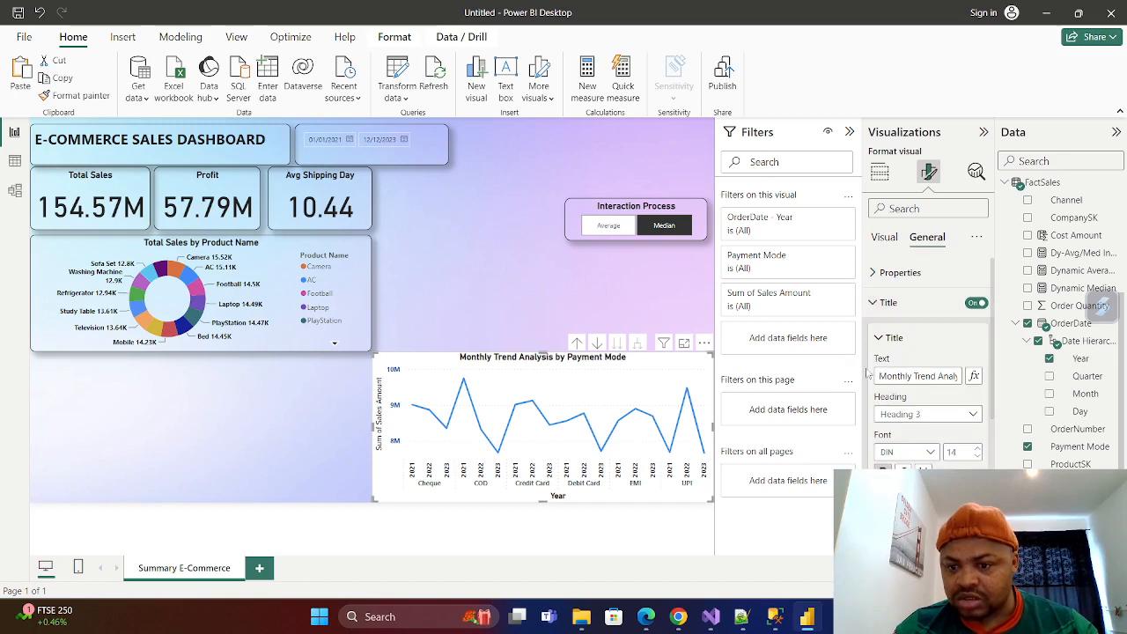
{"action": "left_click", "coordinate": [914, 374]}
{"action": "key", "text": "BackSpace"}
{"action": "key", "text": "BackSpace"}
{"action": "key", "text": "BackSpace"}
{"action": "key", "text": "BackSpace"}
{"action": "key", "text": "BackSpace"}
{"action": "key", "text": "BackSpace"}
{"action": "key", "text": "BackSpace"}
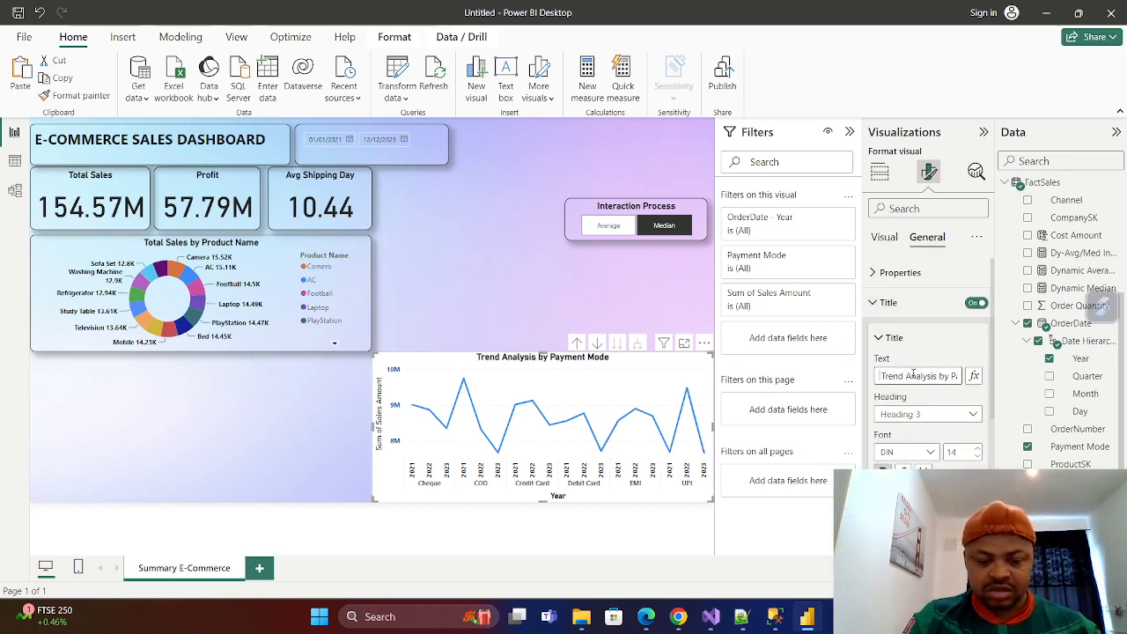
{"action": "type", "text": "Yearly"}
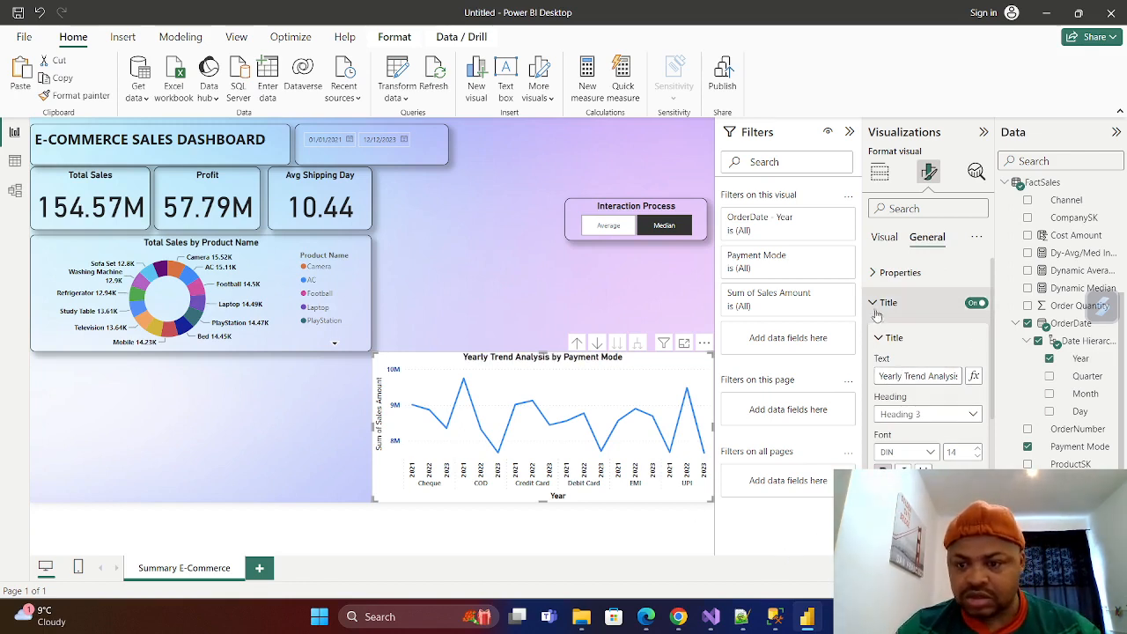
{"action": "left_click", "coordinate": [945, 303]}
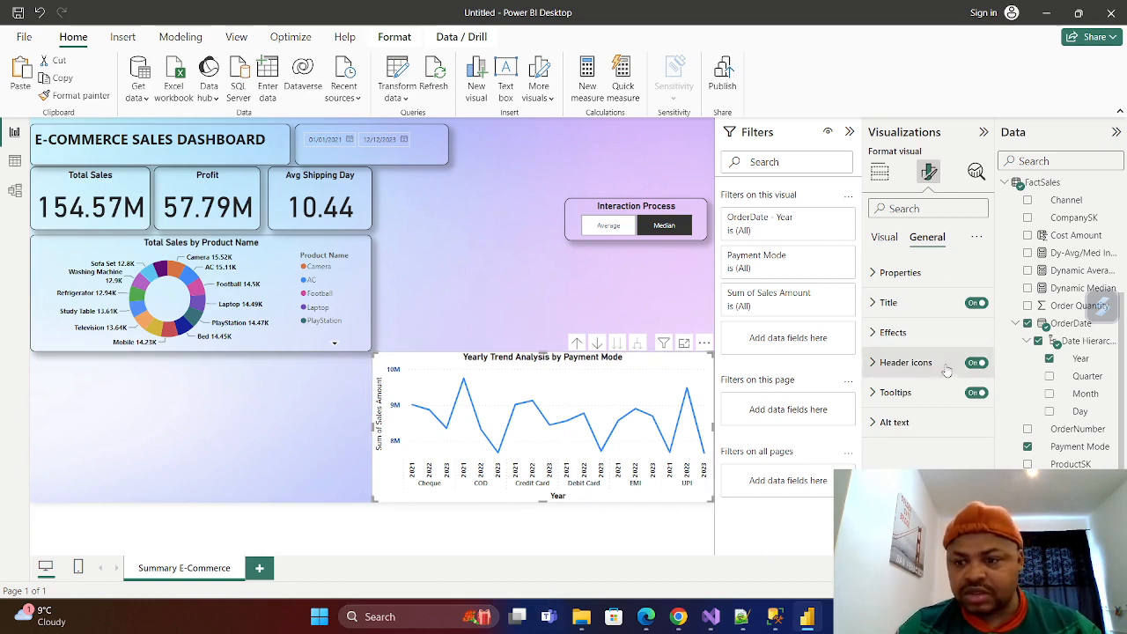
Turn on a black visual border for the line chart.
{"action": "left_click", "coordinate": [872, 333]}
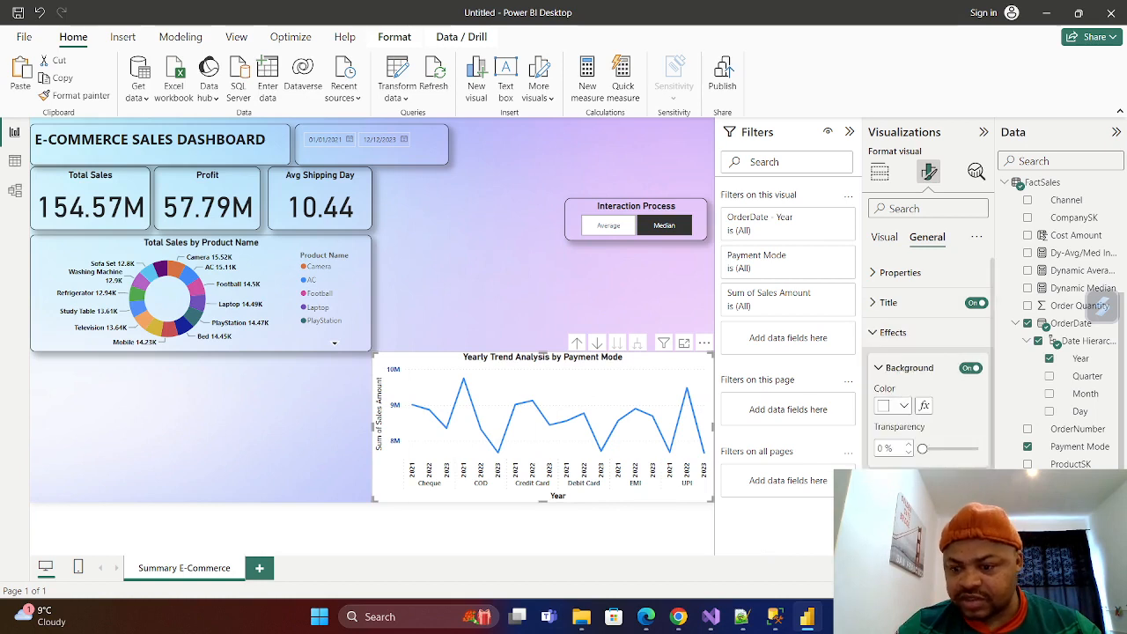
{"action": "scroll", "coordinate": [929, 379], "scroll_direction": "down", "scroll_amount": 2}
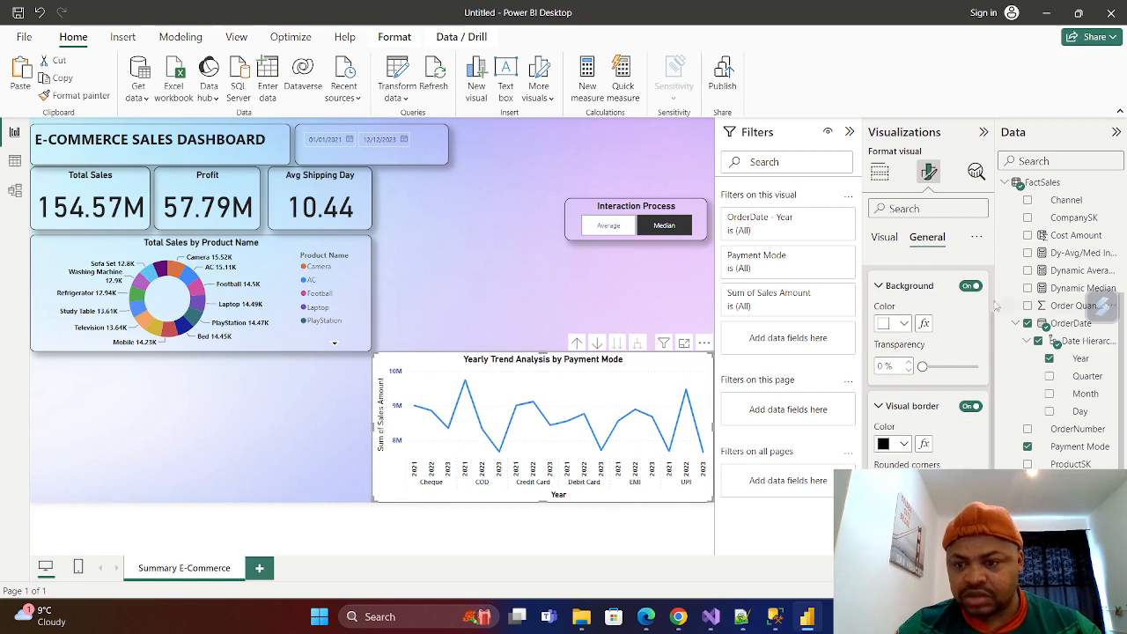
{"action": "scroll", "coordinate": [916, 291], "scroll_direction": "up", "scroll_amount": 3}
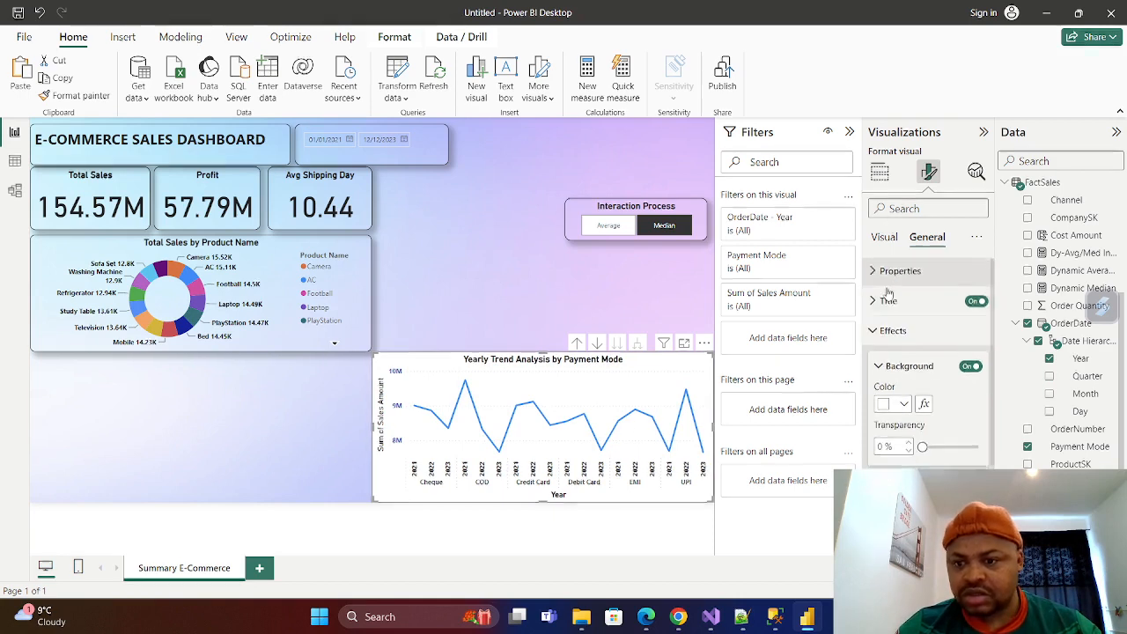
{"action": "left_click", "coordinate": [893, 332]}
Turn off the line chart's background so the page gradient shows through, and deselect the chart.
{"action": "left_click", "coordinate": [885, 238]}
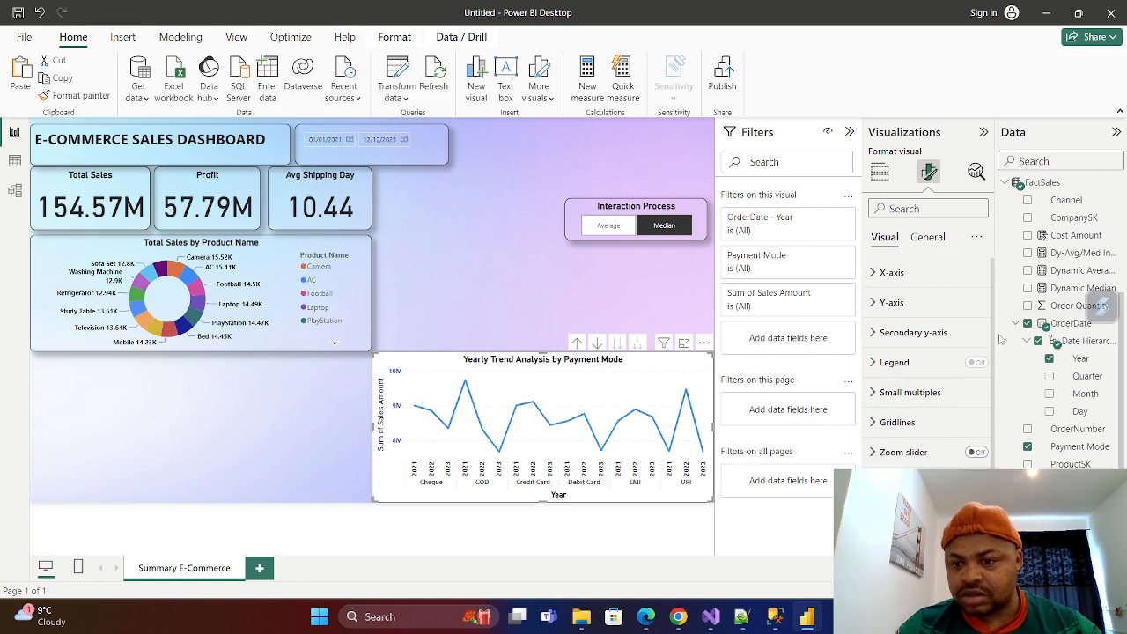
{"action": "left_click", "coordinate": [931, 239]}
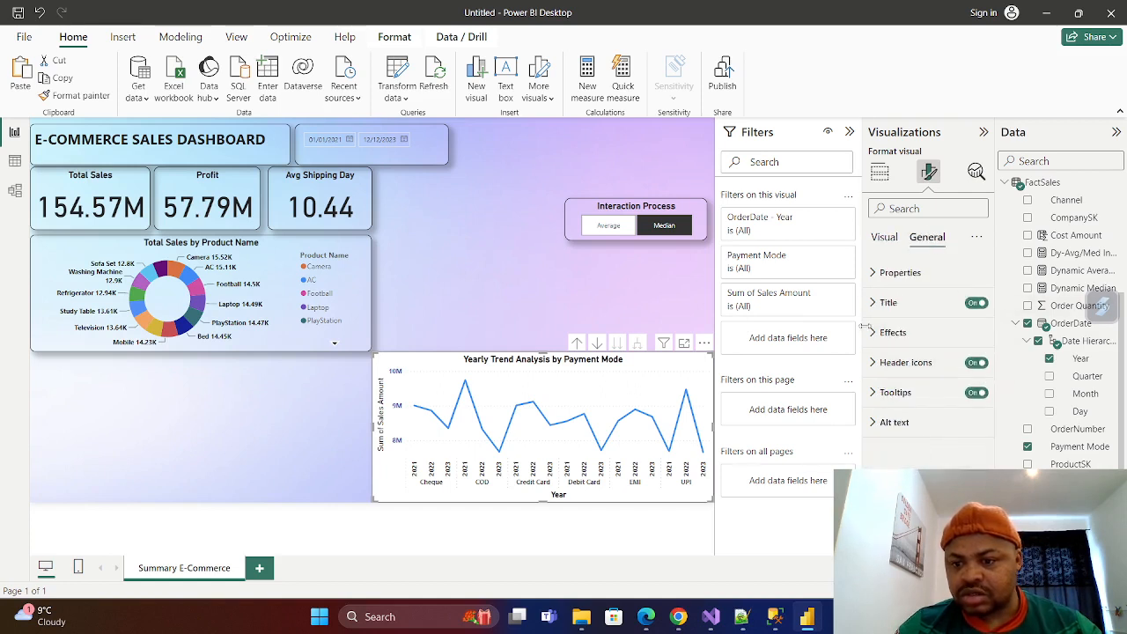
{"action": "left_click", "coordinate": [951, 332]}
{"action": "left_click", "coordinate": [971, 369]}
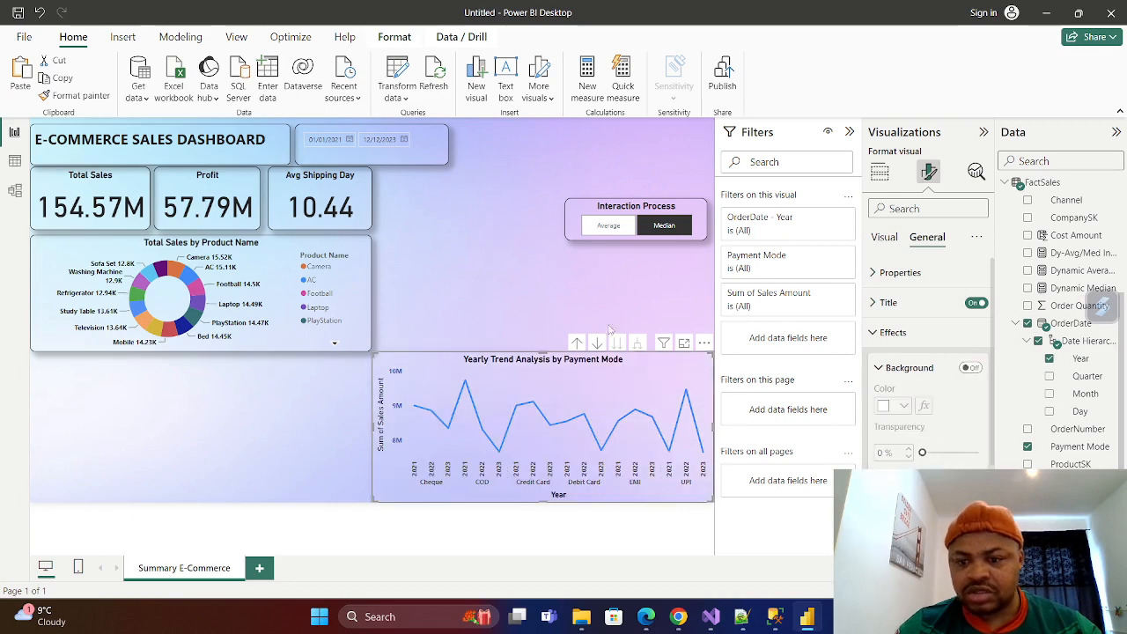
{"action": "left_click", "coordinate": [594, 319]}
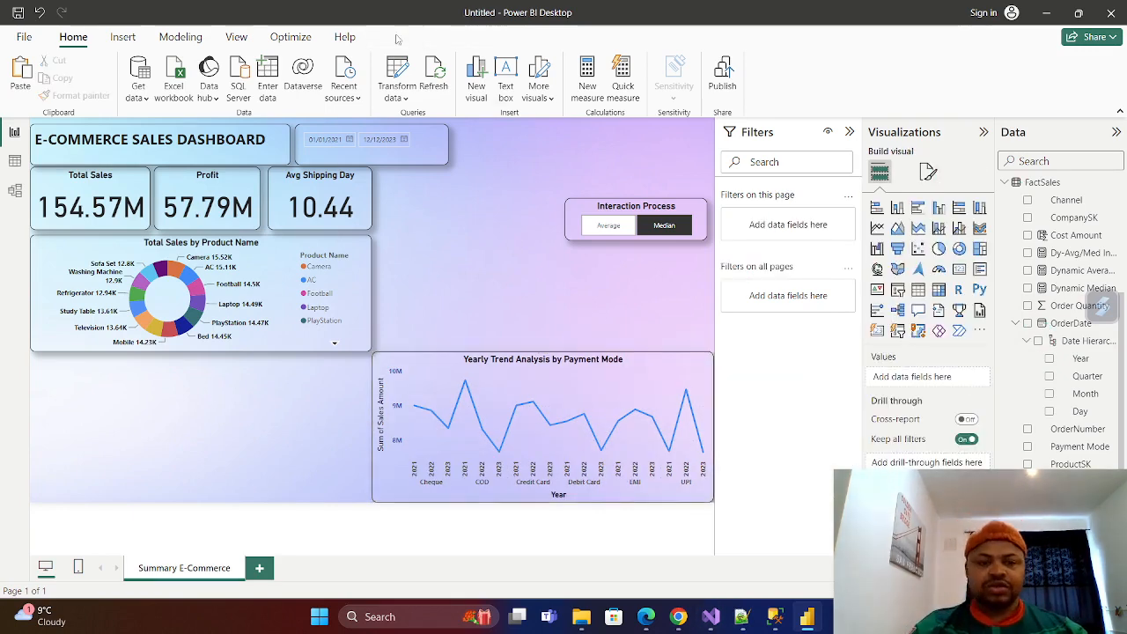
Test the Interaction Process slicer by switching between Median and Average, leaving Average selected.
{"action": "left_click", "coordinate": [667, 226]}
{"action": "left_click", "coordinate": [605, 230]}
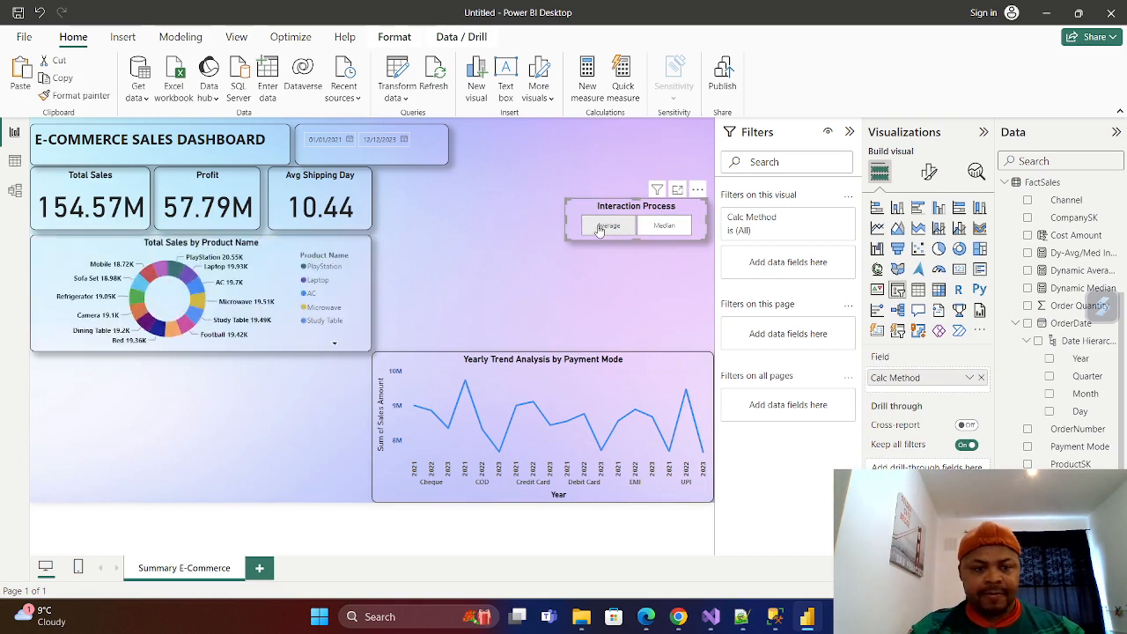
{"action": "left_click", "coordinate": [666, 231]}
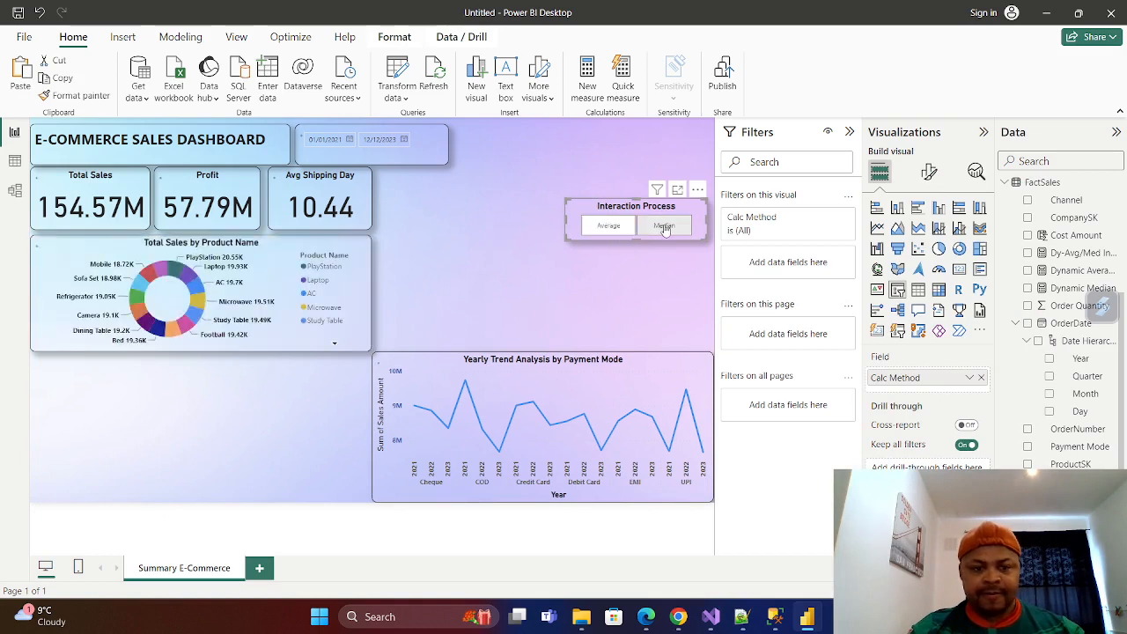
{"action": "left_click", "coordinate": [608, 226]}
{"action": "left_click", "coordinate": [553, 347]}
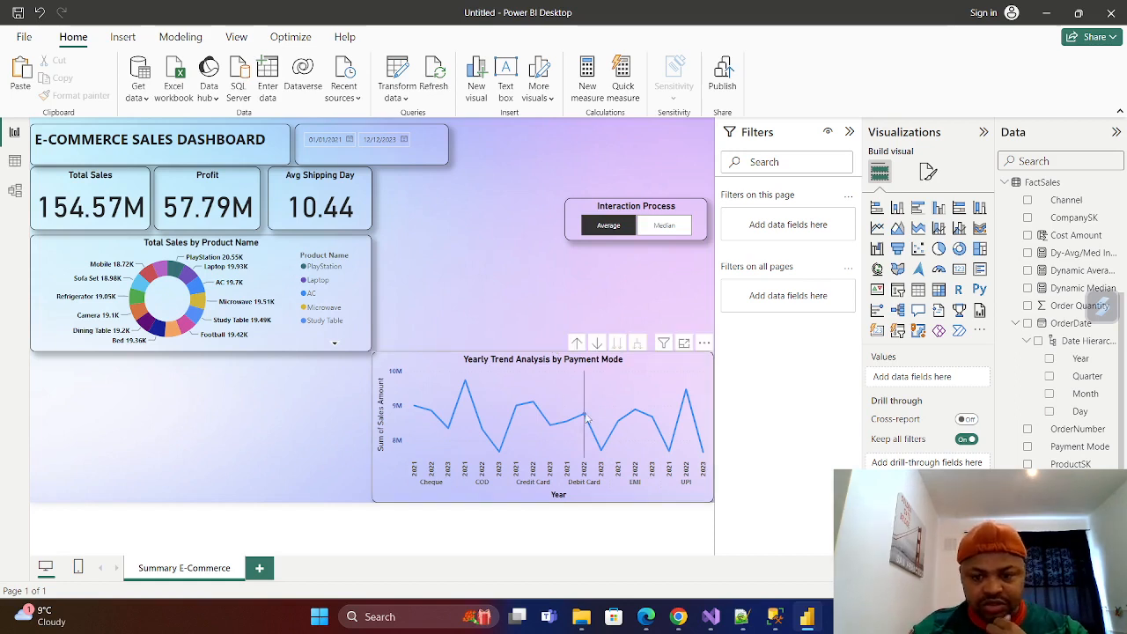
Align the line chart's outer edge with the Interaction Process slicer and narrow it to start at the donut chart's edge.
{"action": "left_click", "coordinate": [670, 361]}
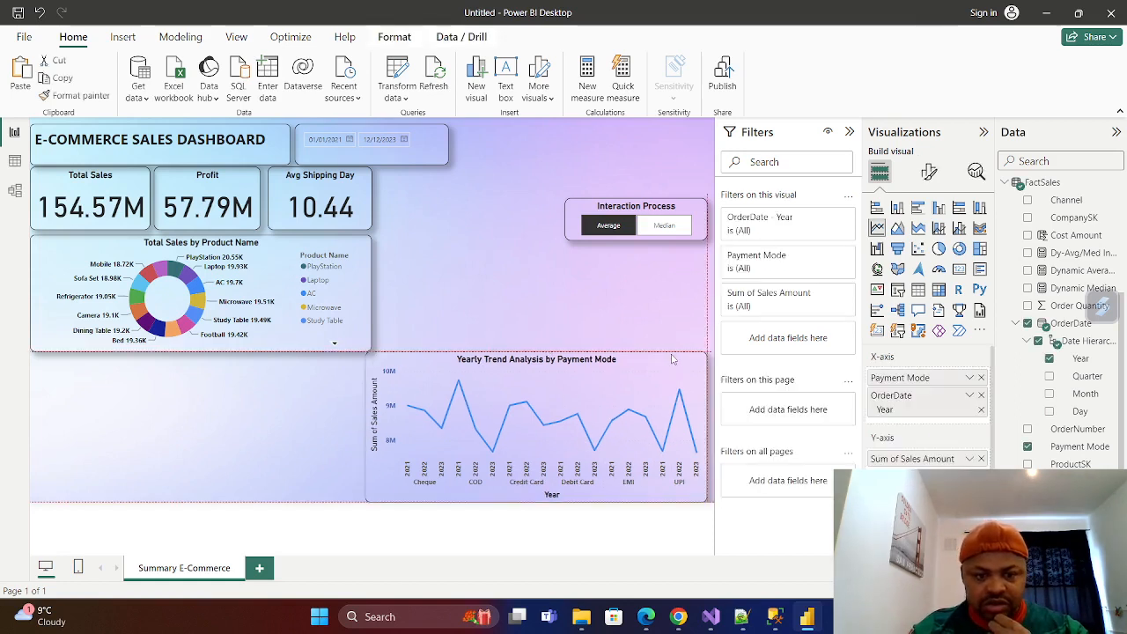
{"action": "left_click", "coordinate": [553, 295]}
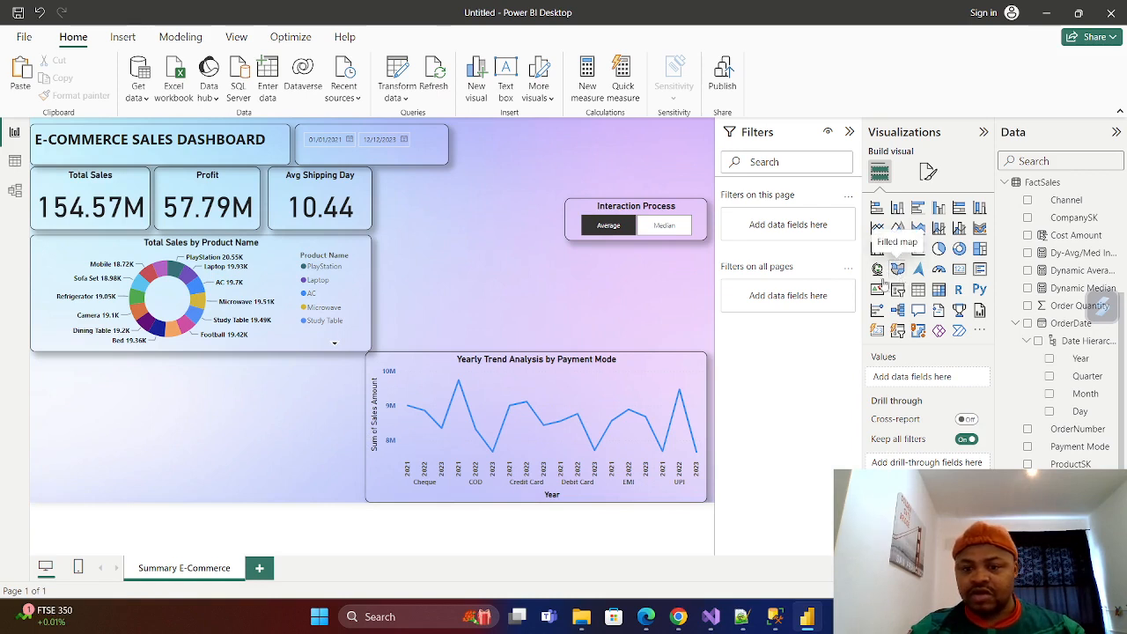
{"action": "left_click", "coordinate": [370, 432]}
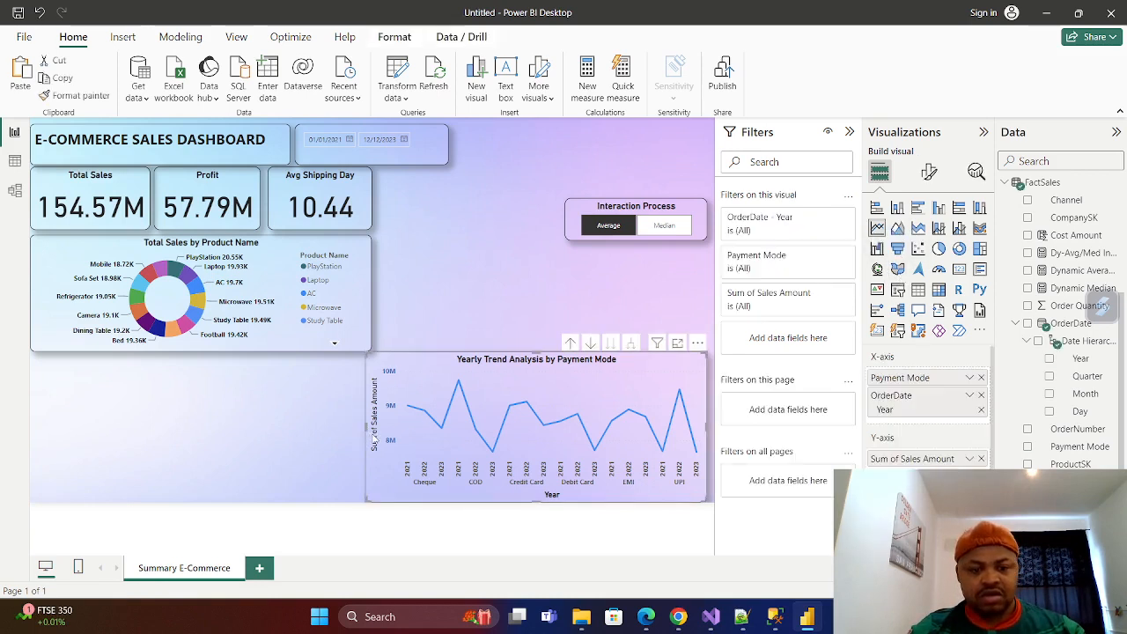
{"action": "left_click_drag", "start_coordinate": [365, 427], "coordinate": [372, 433]}
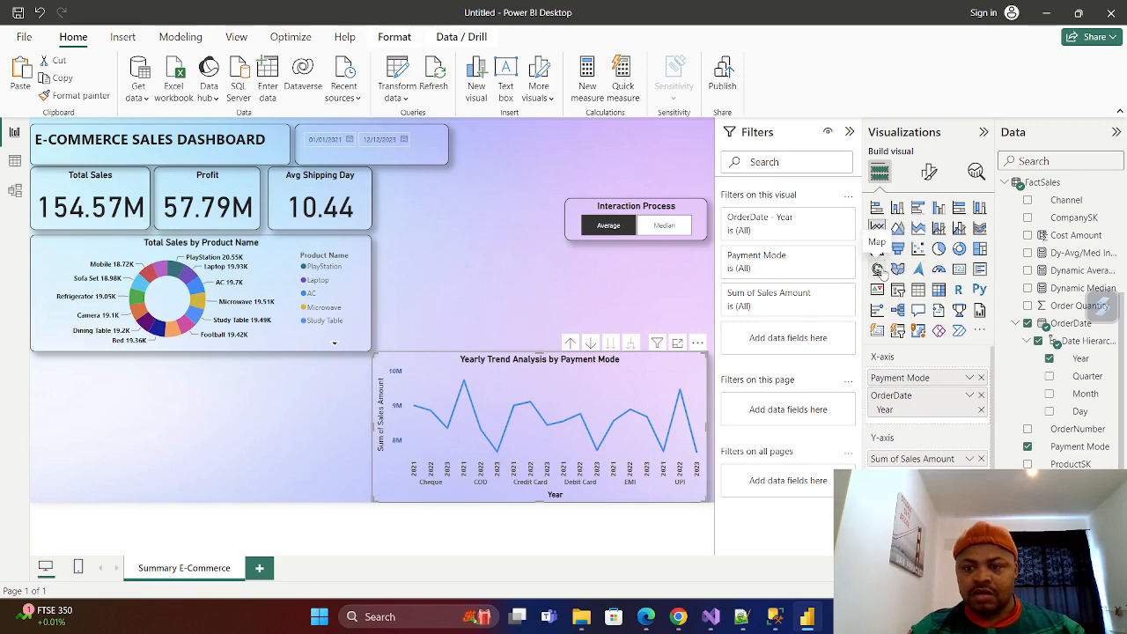
Try converting the line chart to a map, and undo the conversion.
{"action": "left_click", "coordinate": [878, 269]}
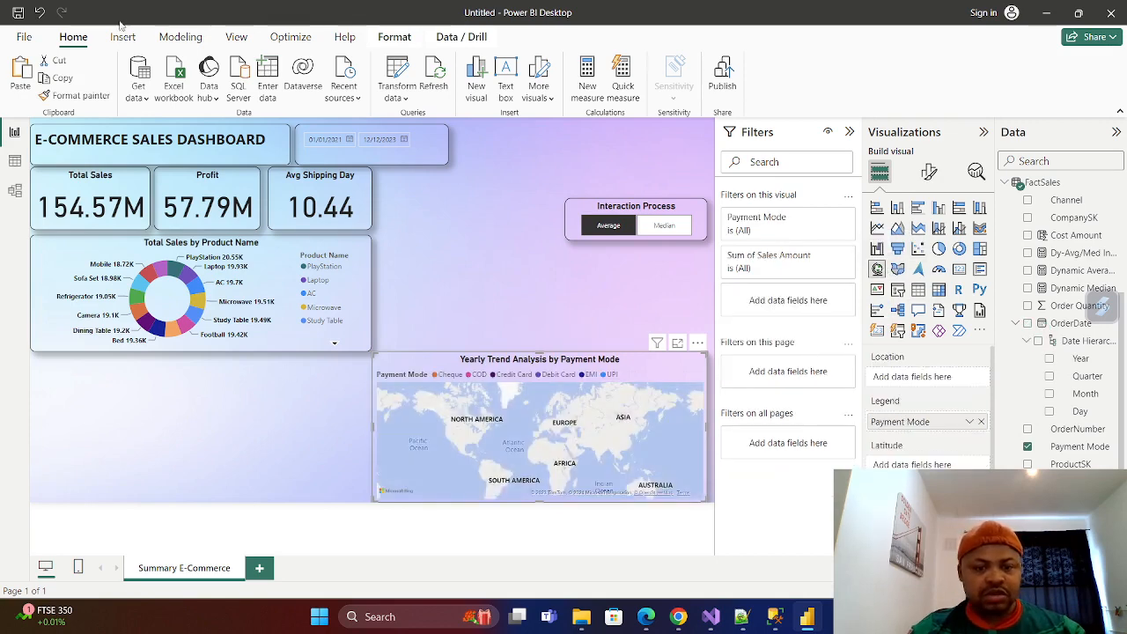
{"action": "left_click", "coordinate": [39, 13]}
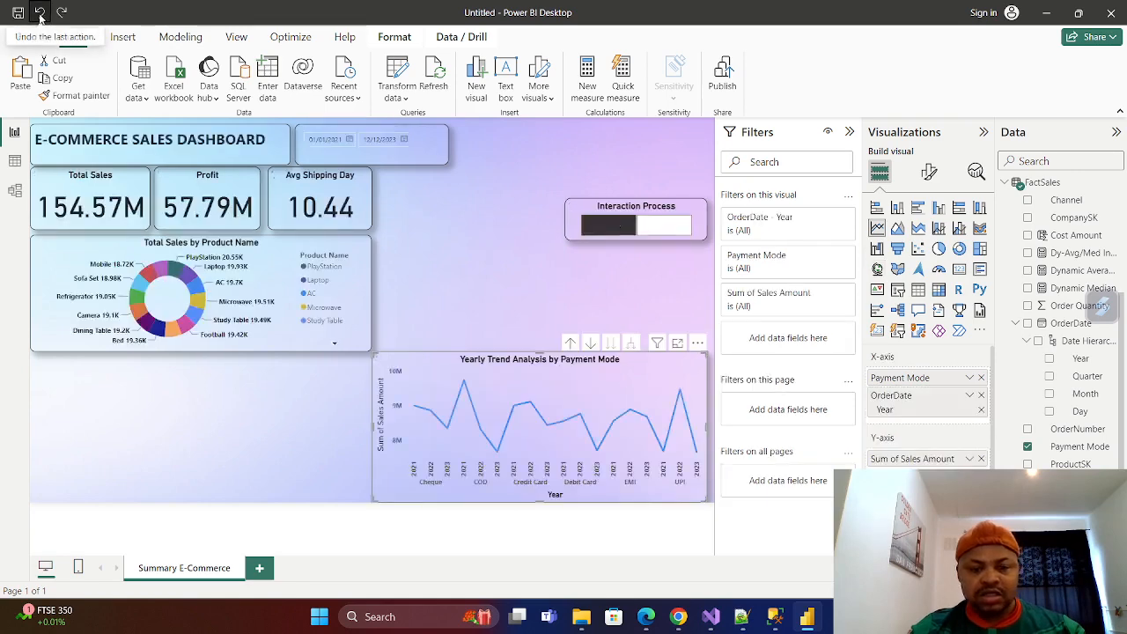
Add a map visual in the empty area below the donut chart, with DimCountry's country name as its location.
{"action": "left_click", "coordinate": [193, 483]}
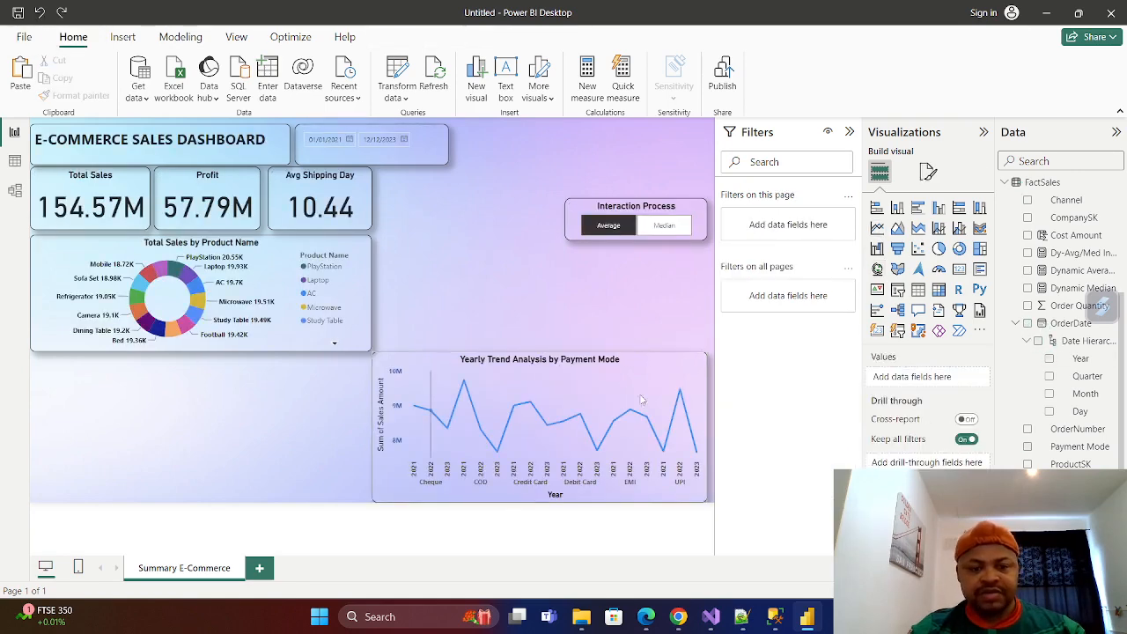
{"action": "left_click", "coordinate": [878, 270]}
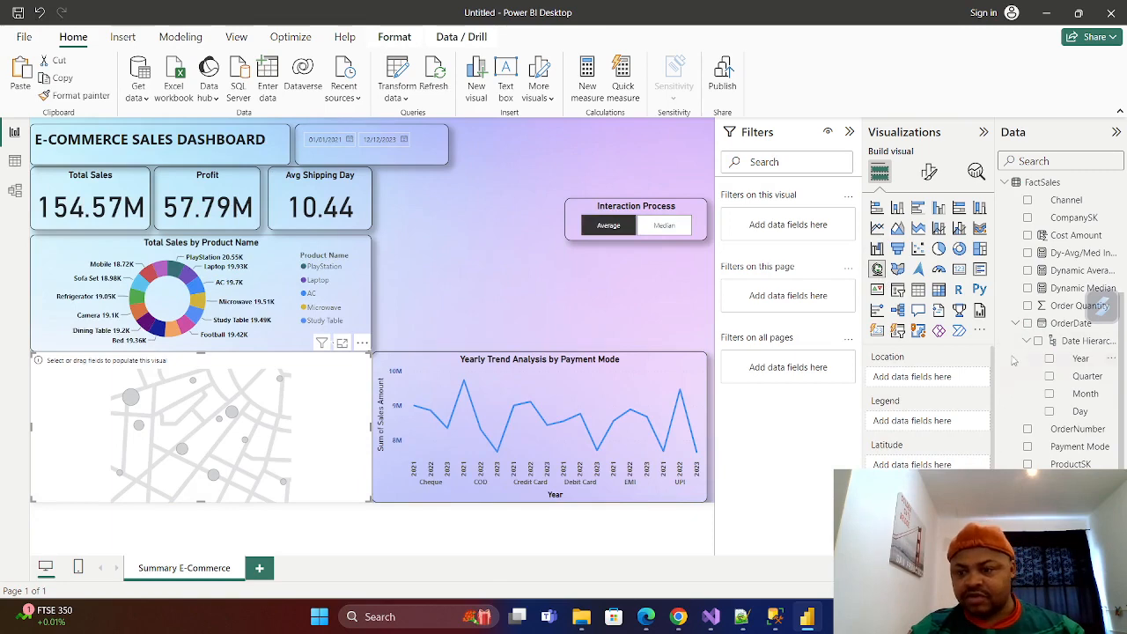
{"action": "left_click", "coordinate": [1006, 184]}
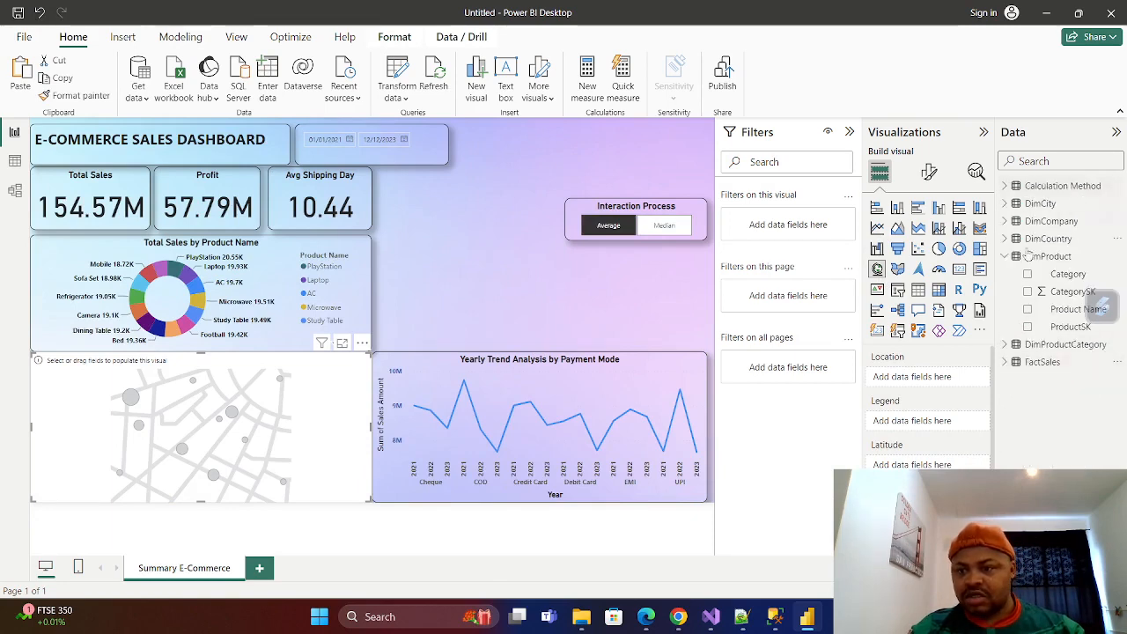
{"action": "left_click", "coordinate": [1005, 256]}
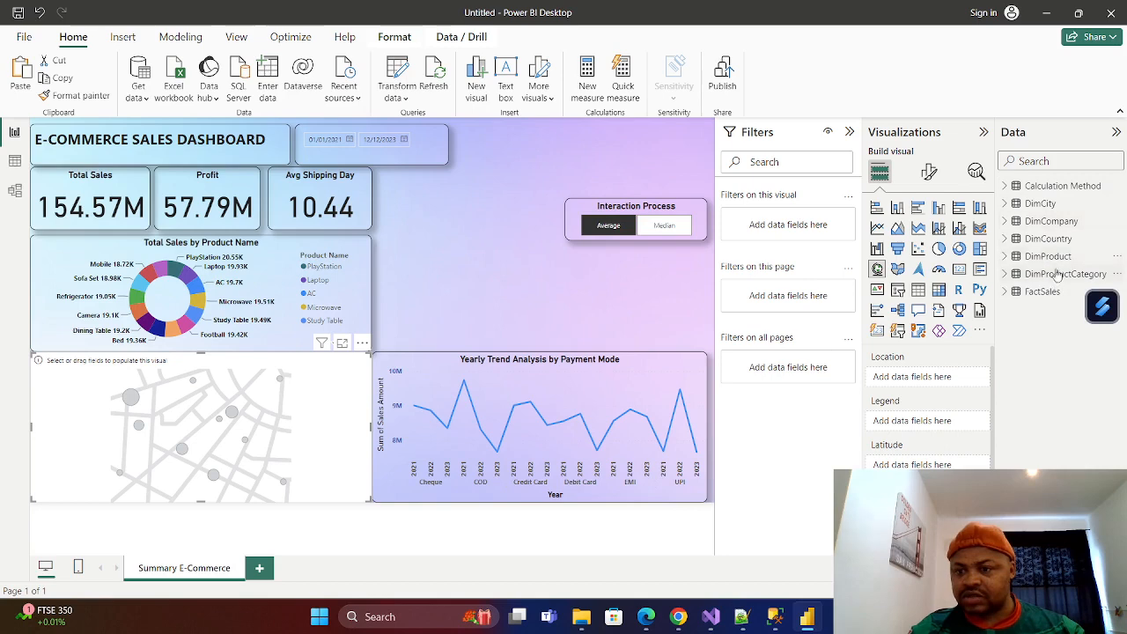
{"action": "left_click", "coordinate": [1005, 238]}
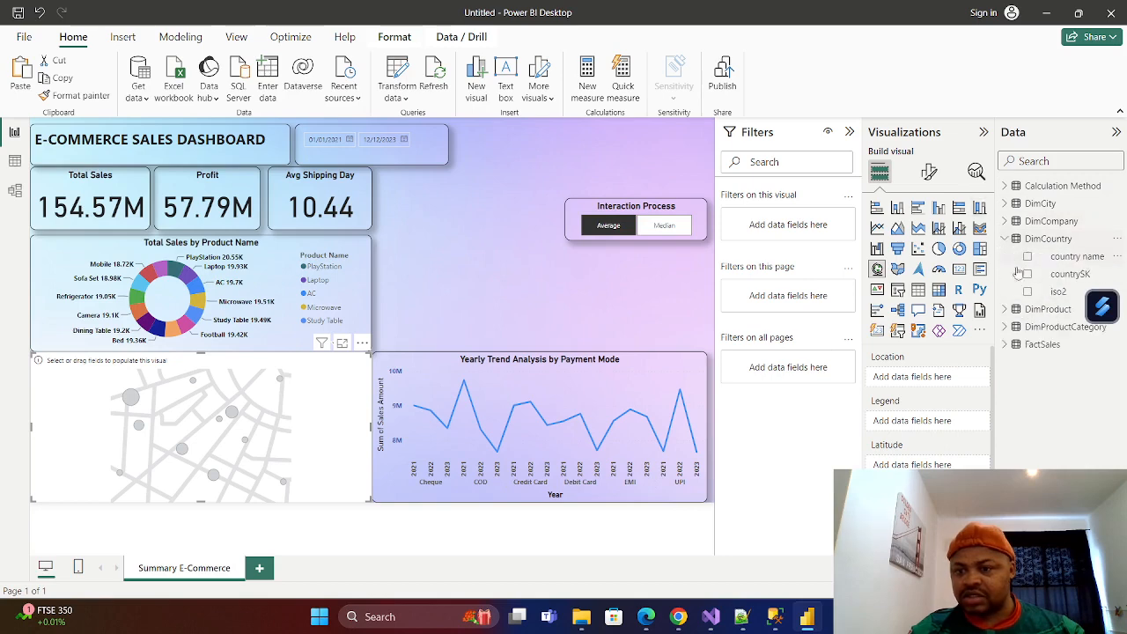
{"action": "left_click", "coordinate": [1026, 256]}
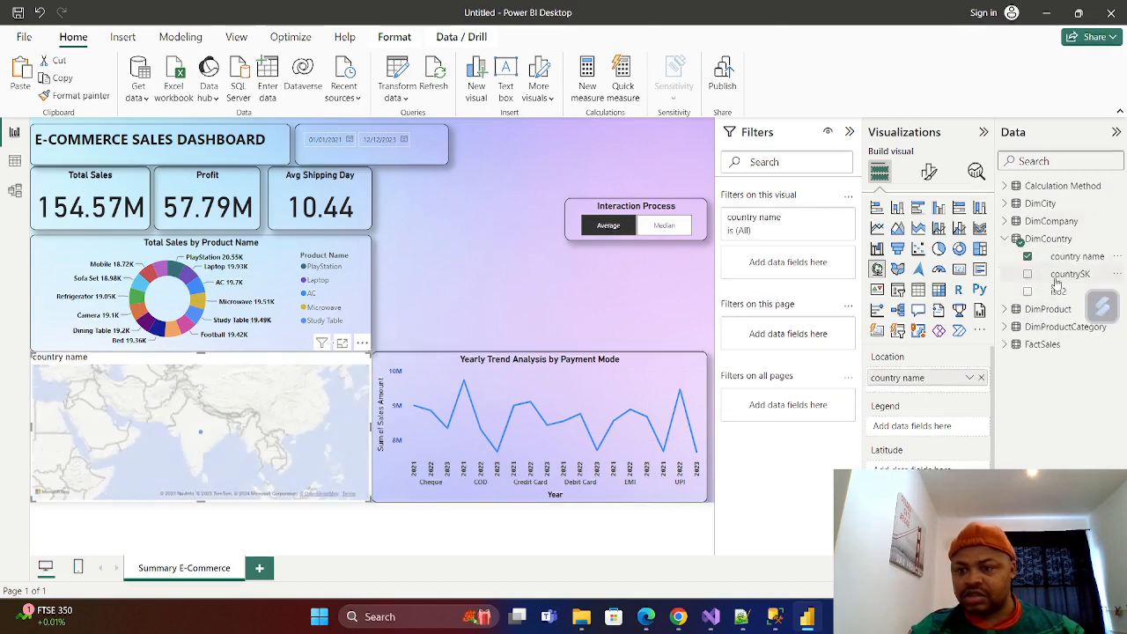
Add the city field from DimCity as the map's legend.
{"action": "left_click", "coordinate": [1006, 240]}
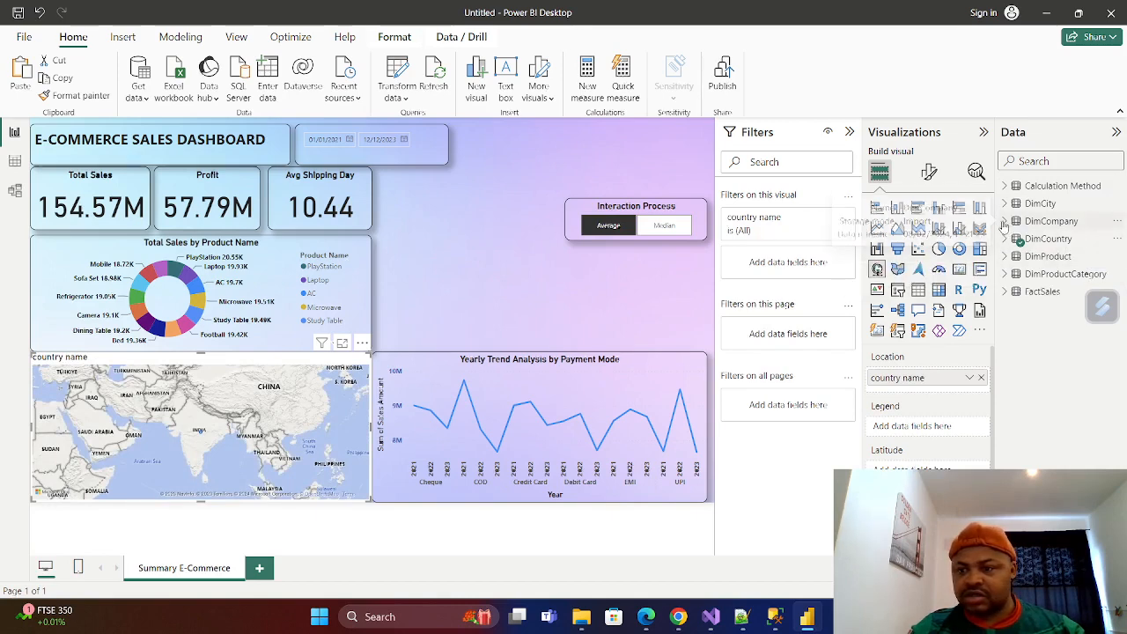
{"action": "left_click", "coordinate": [1004, 204]}
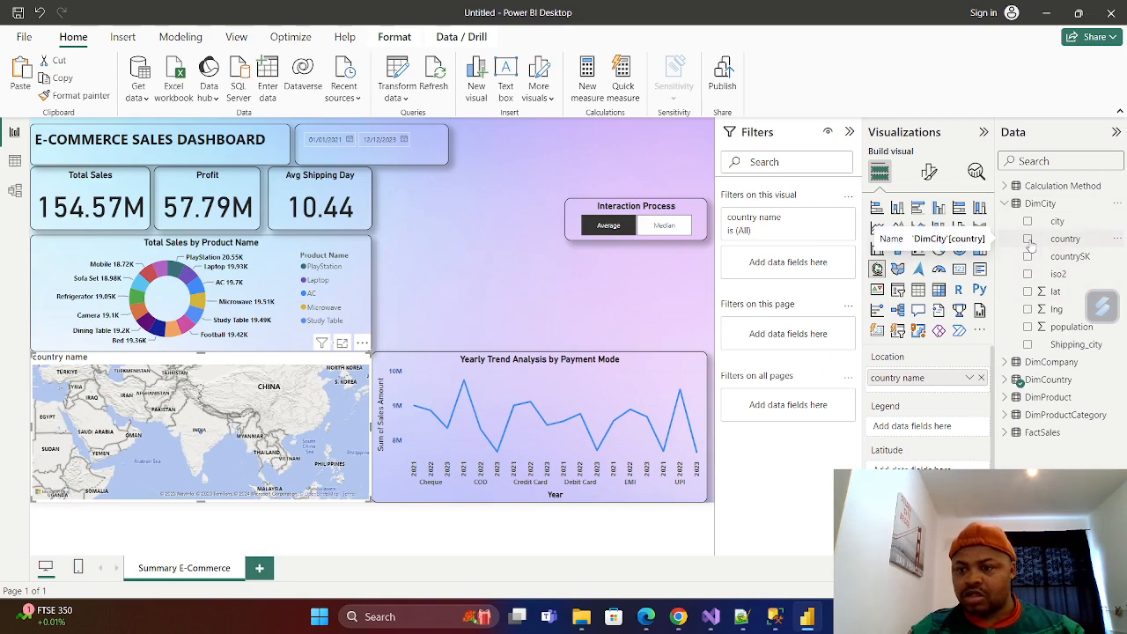
{"action": "left_click", "coordinate": [1028, 221]}
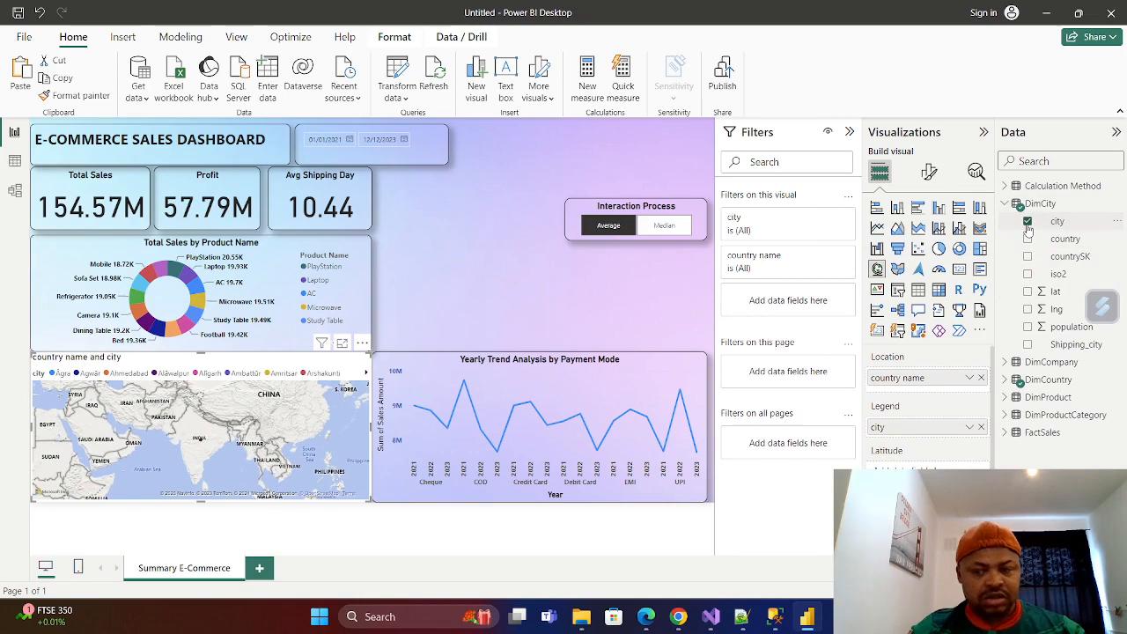
Replace the city field in the map's legend with Product Name from DimProduct.
{"action": "left_click", "coordinate": [1028, 221]}
{"action": "left_click", "coordinate": [1004, 204]}
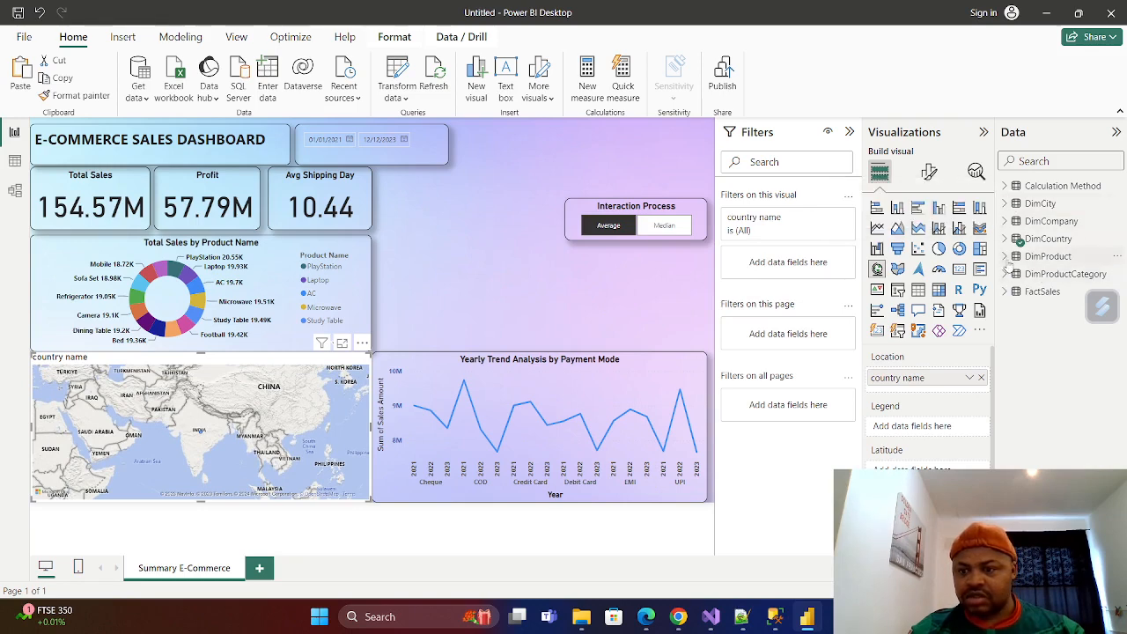
{"action": "left_click", "coordinate": [1006, 257]}
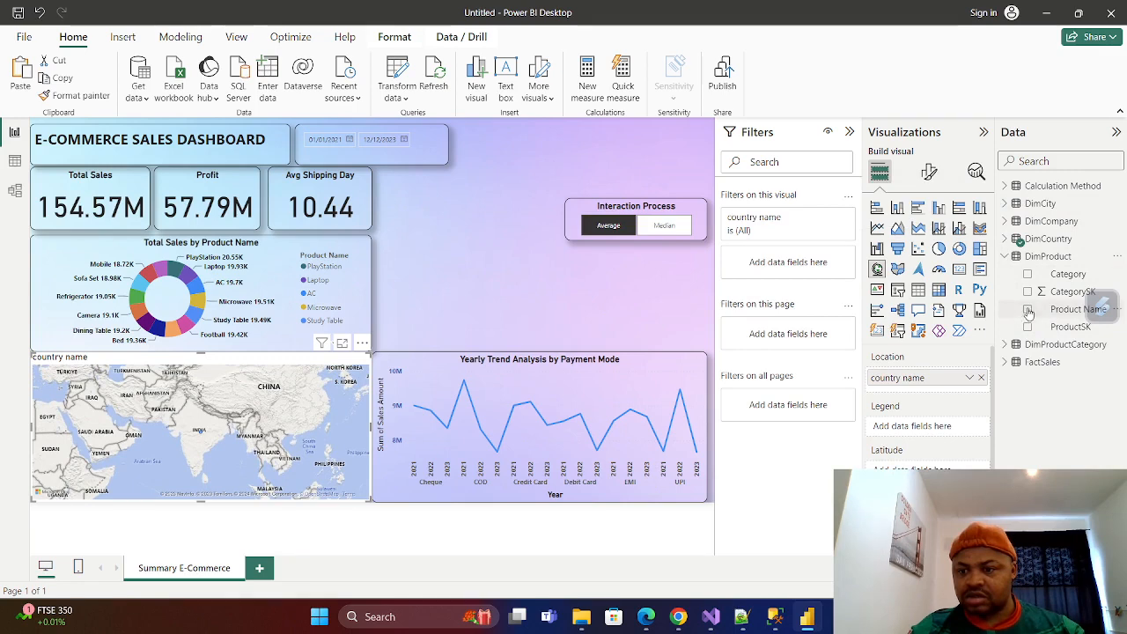
{"action": "left_click", "coordinate": [1028, 310]}
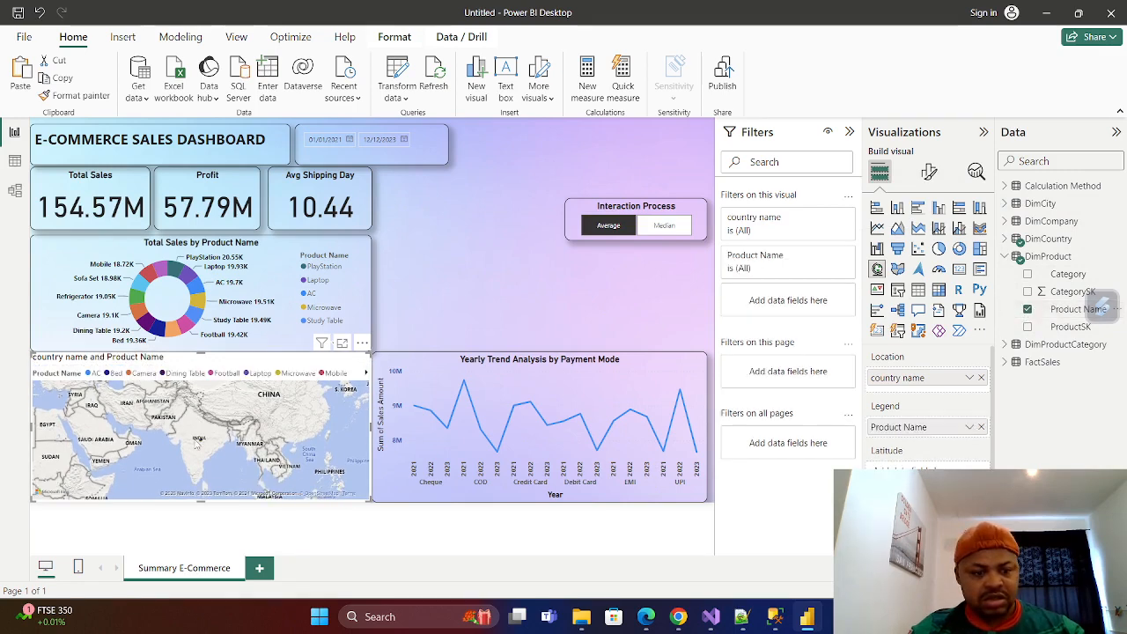
Convert the map to a filled map and add the Sales Amount field from FactSales to it.
{"action": "left_click", "coordinate": [897, 269]}
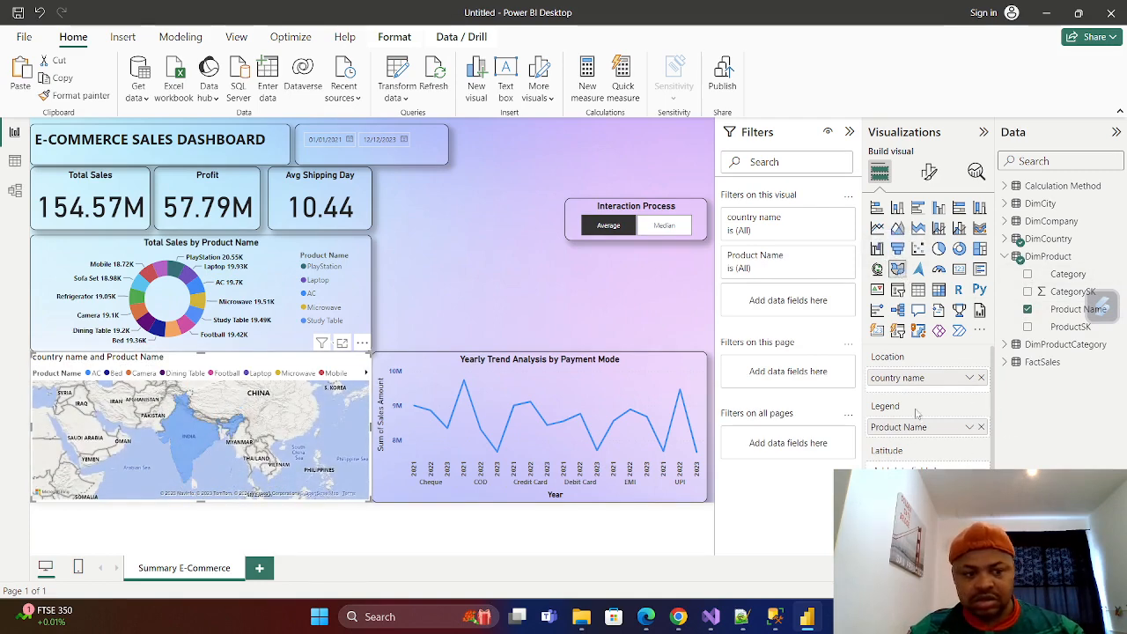
{"action": "left_click", "coordinate": [1005, 257]}
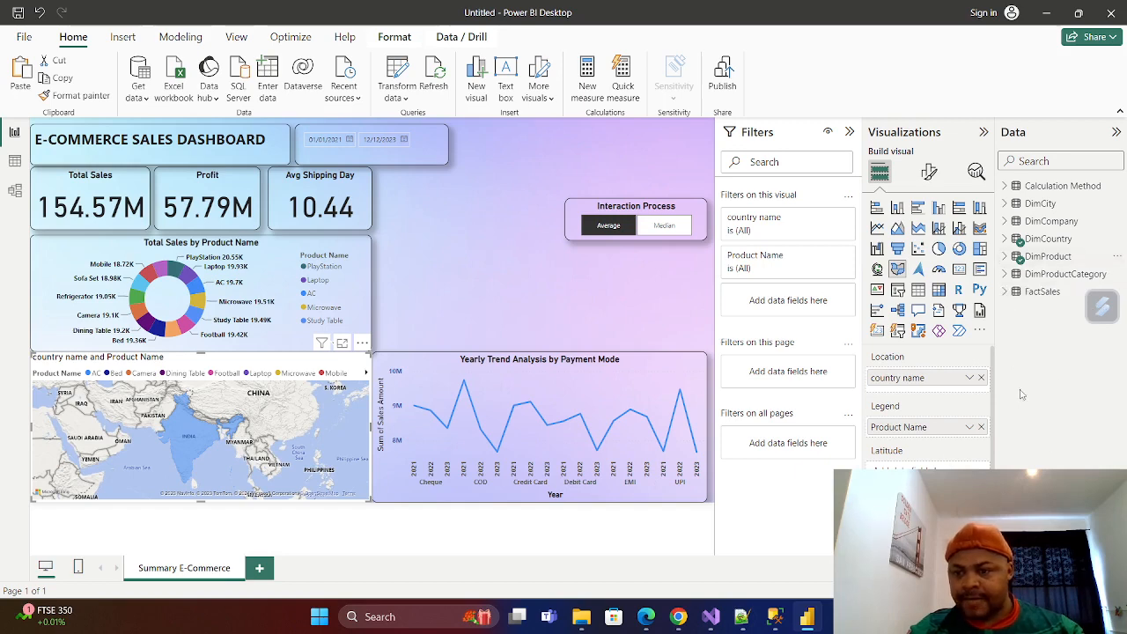
{"action": "left_click", "coordinate": [1006, 292]}
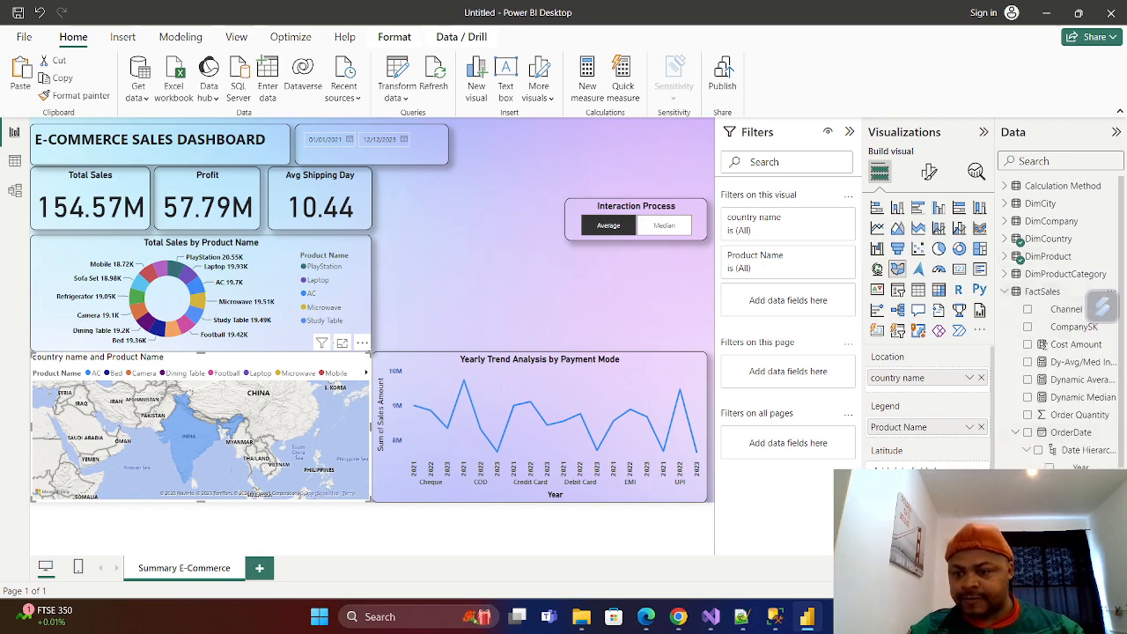
{"action": "left_click", "coordinate": [1016, 432]}
{"action": "scroll", "coordinate": [1017, 435], "scroll_direction": "down", "scroll_amount": 1}
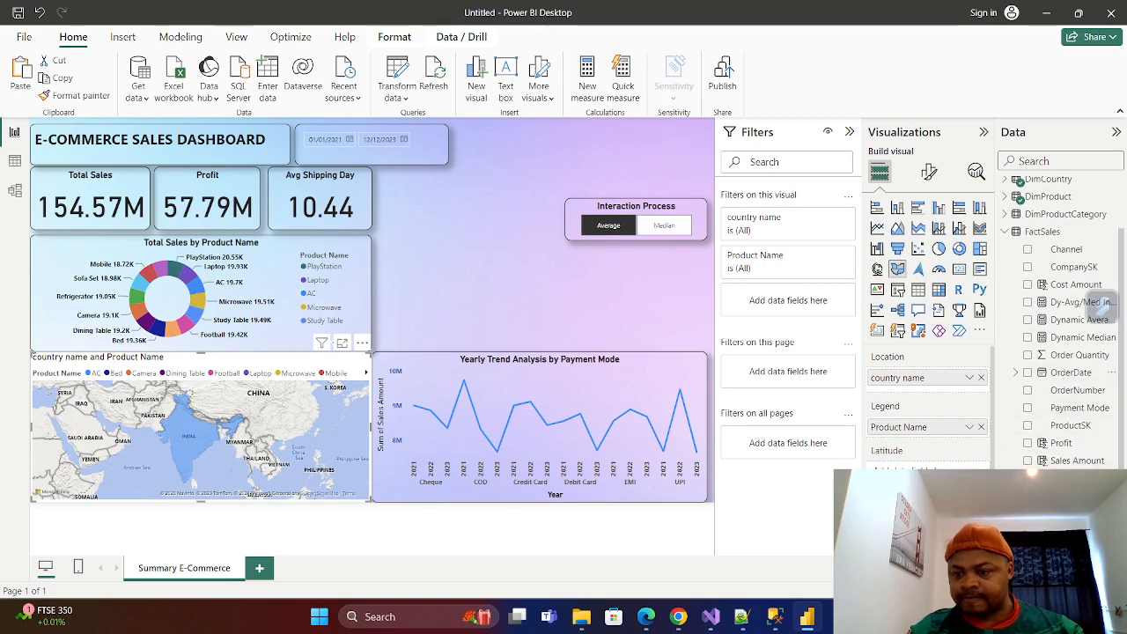
{"action": "left_click", "coordinate": [1028, 460]}
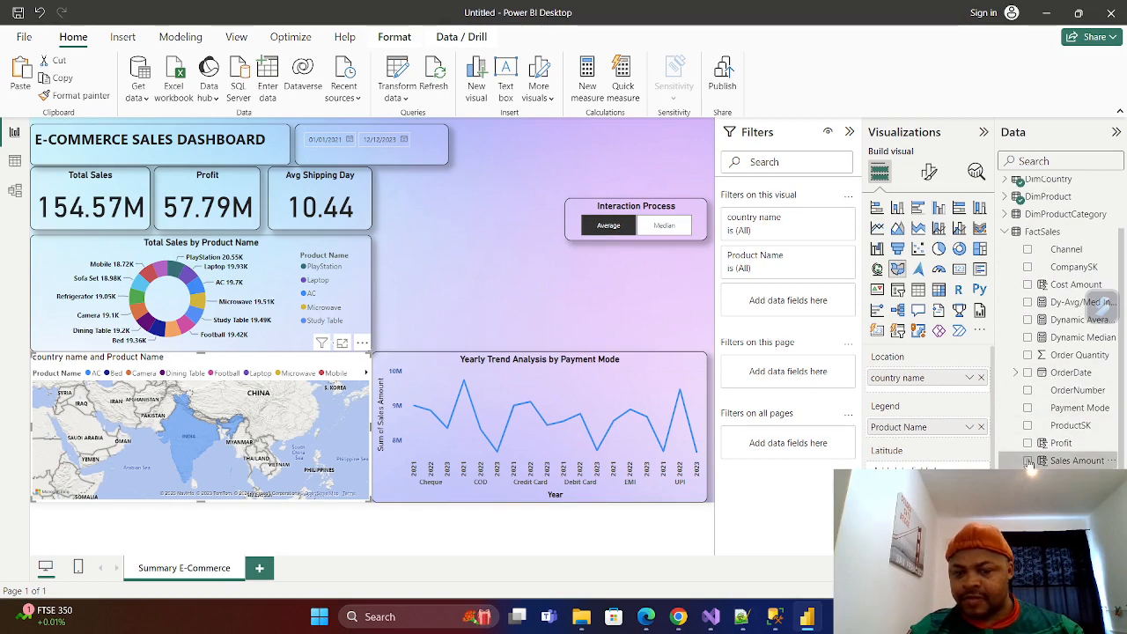
{"action": "mouse_move", "coordinate": [178, 448]}
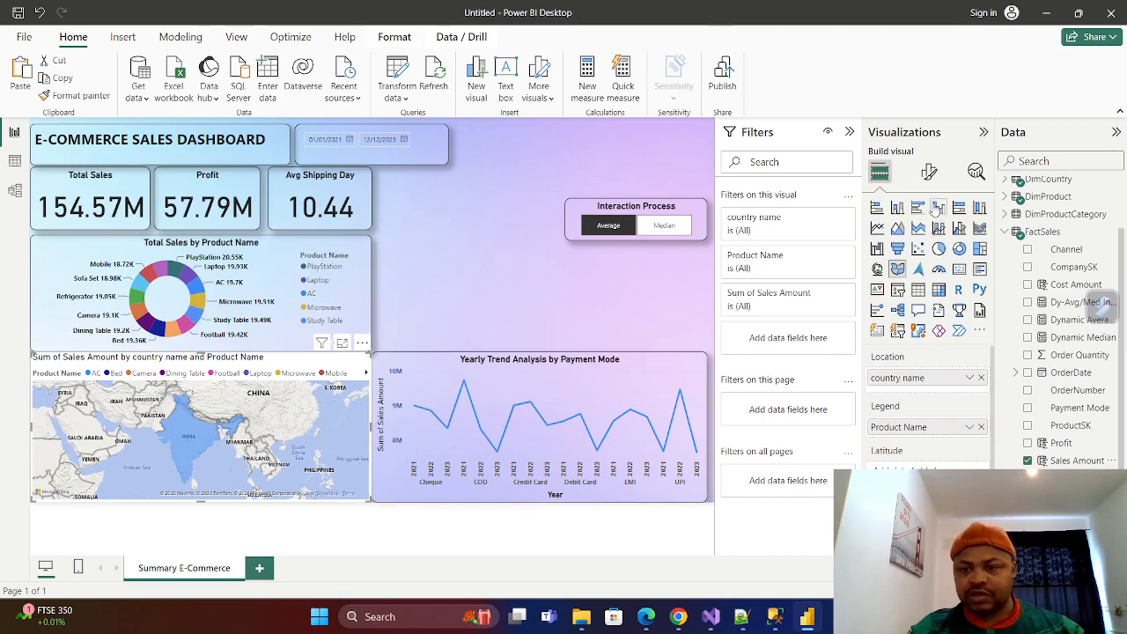
Try hiding the filled map's legend, and turn the legend back on.
{"action": "left_click", "coordinate": [929, 172]}
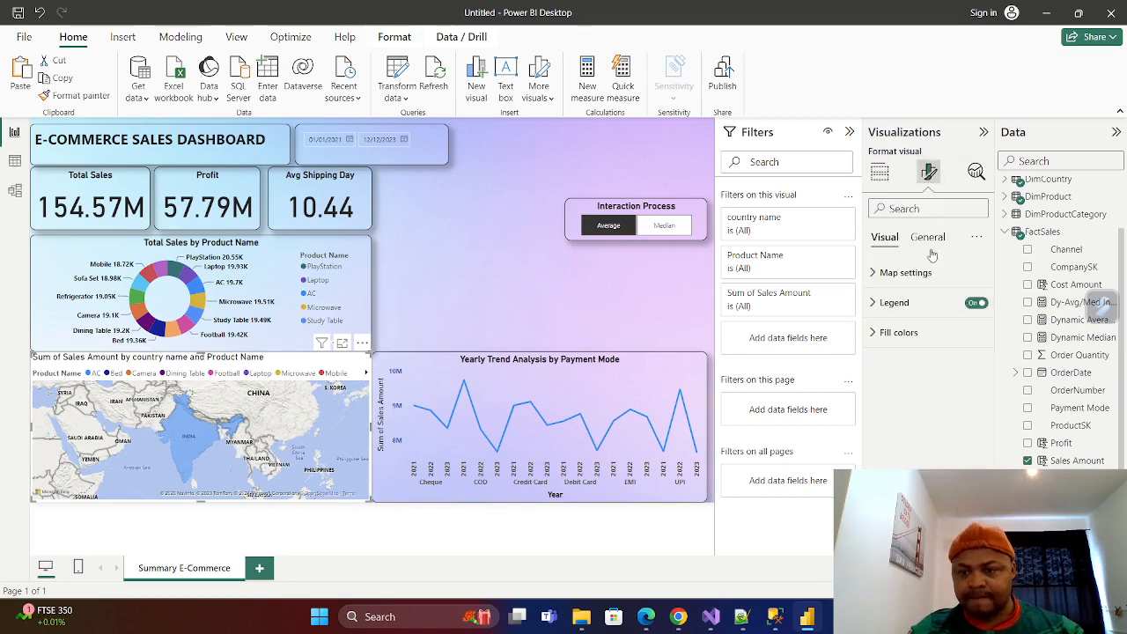
{"action": "left_click", "coordinate": [974, 303]}
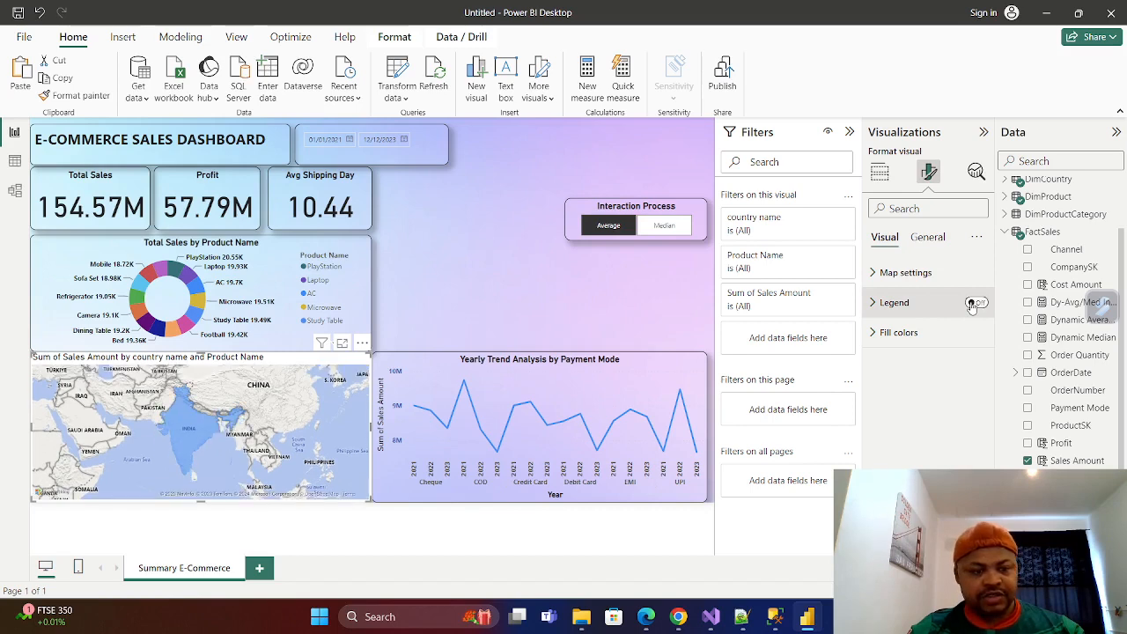
{"action": "left_click", "coordinate": [975, 303]}
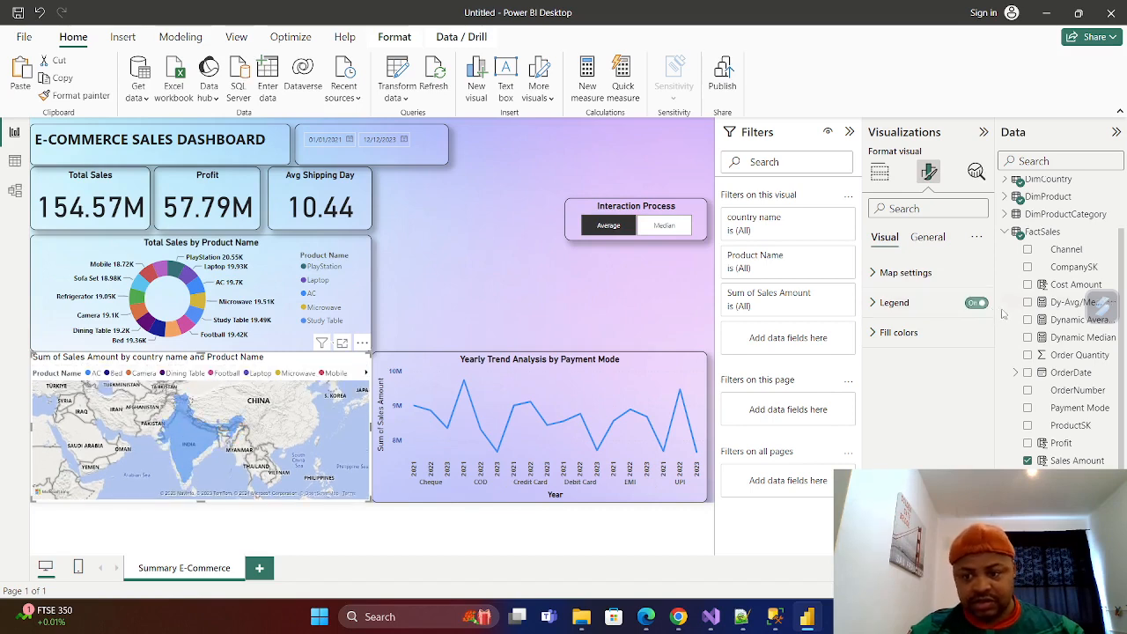
Give the filled map a visual border with 9 px rounded corners and turn on its shadow.
{"action": "left_click", "coordinate": [928, 237]}
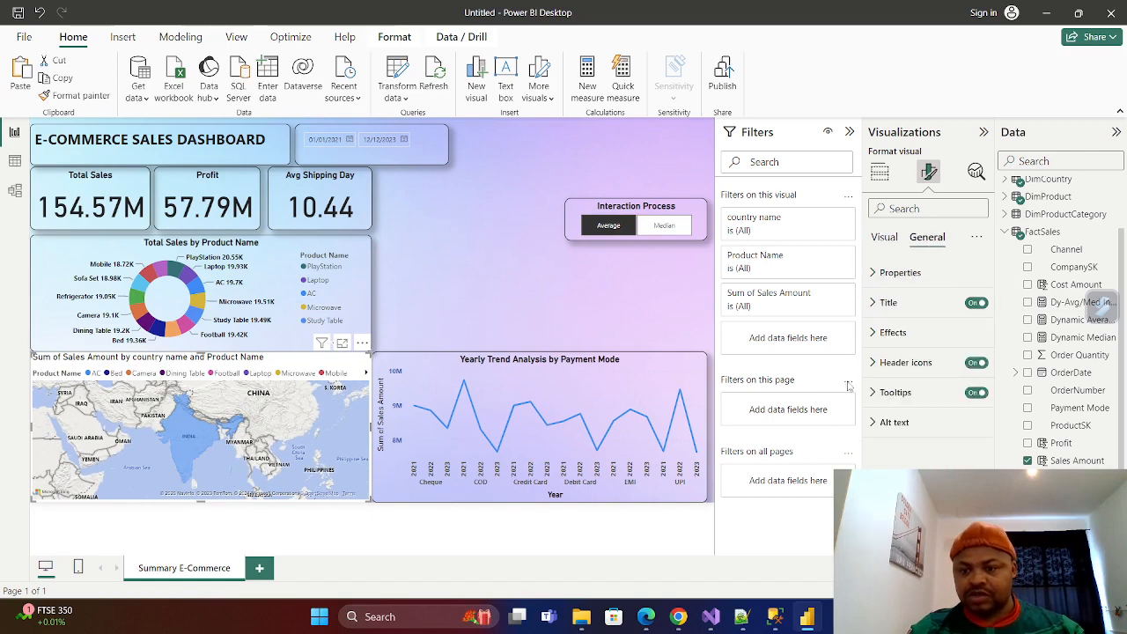
{"action": "left_click", "coordinate": [876, 335]}
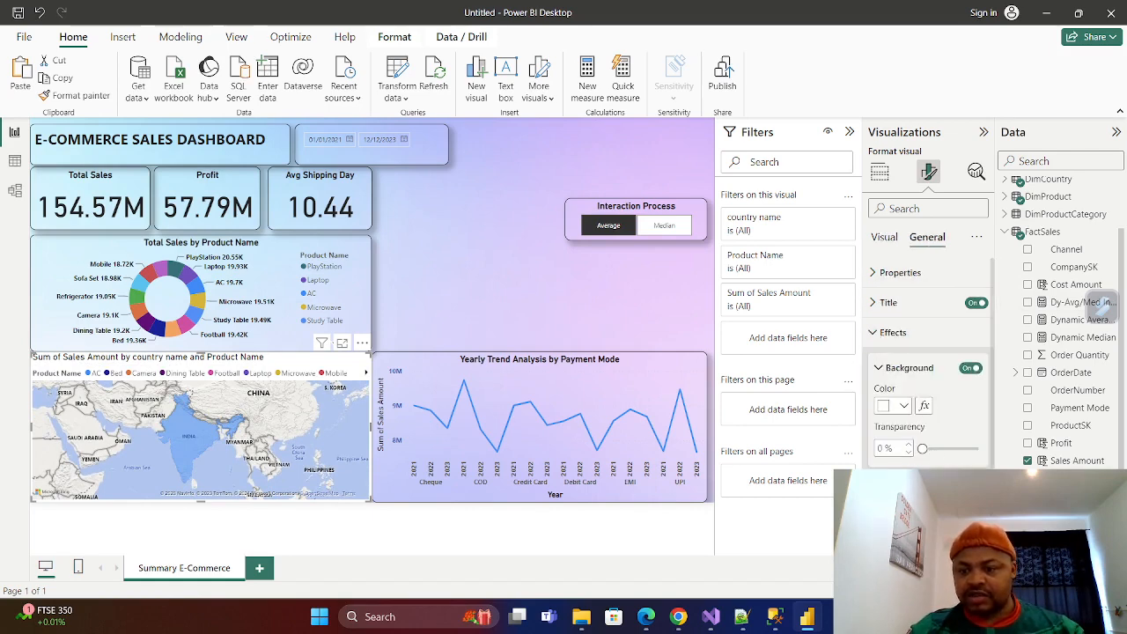
{"action": "scroll", "coordinate": [934, 426], "scroll_direction": "down", "scroll_amount": 3}
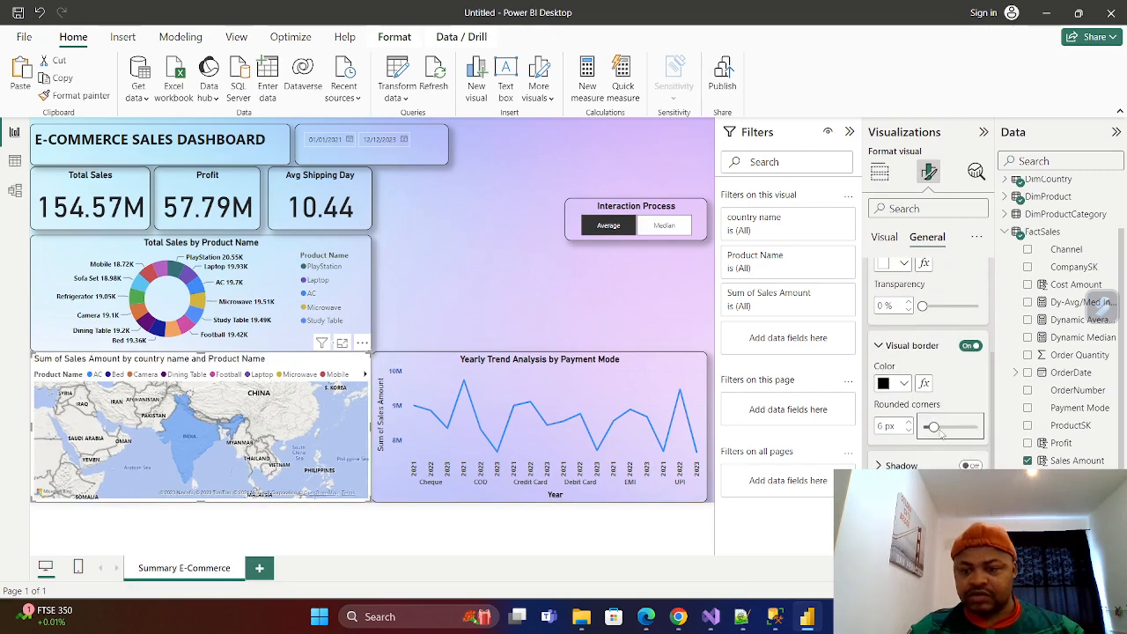
{"action": "left_click_drag", "start_coordinate": [933, 427], "coordinate": [938, 427]}
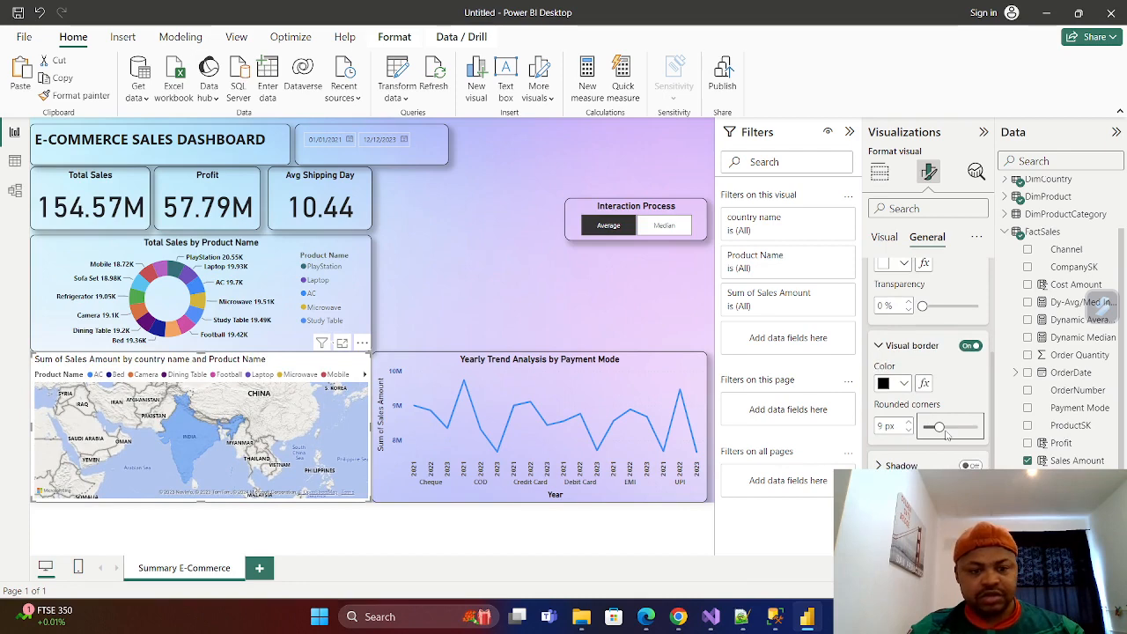
{"action": "left_click", "coordinate": [879, 345]}
{"action": "left_click", "coordinate": [970, 441]}
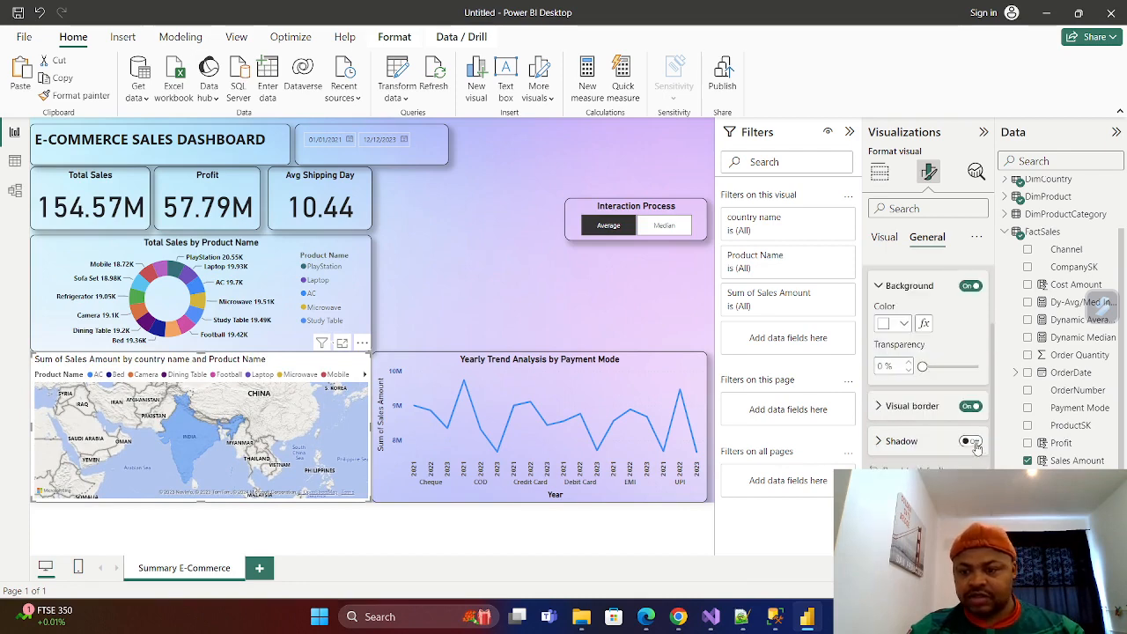
{"action": "left_click", "coordinate": [879, 442]}
{"action": "left_click", "coordinate": [882, 443]}
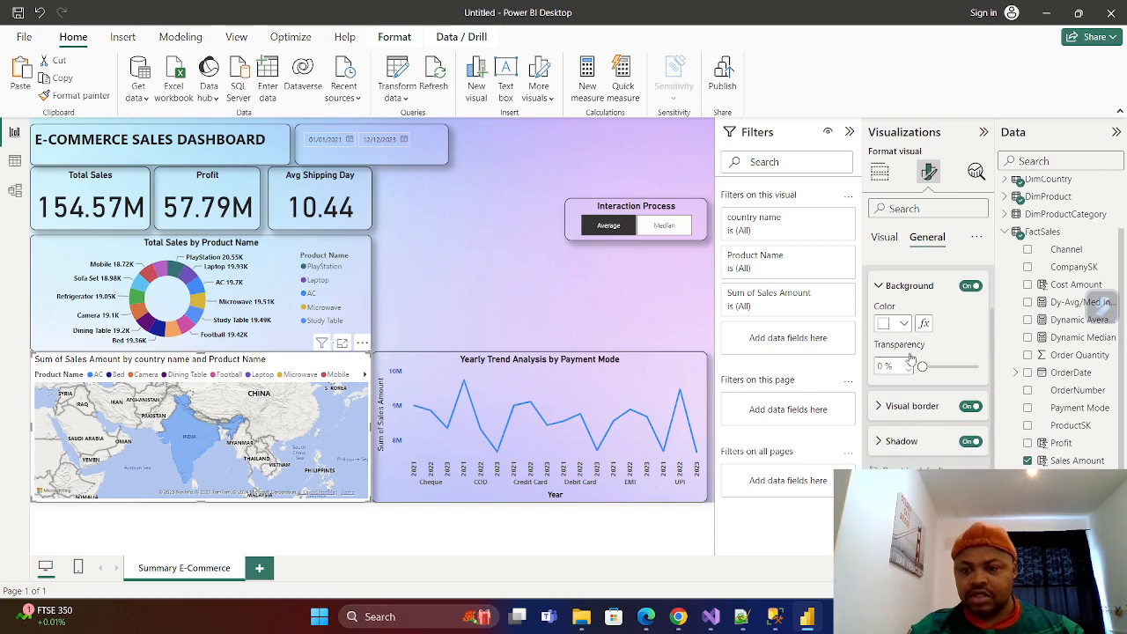
{"action": "left_click", "coordinate": [878, 287]}
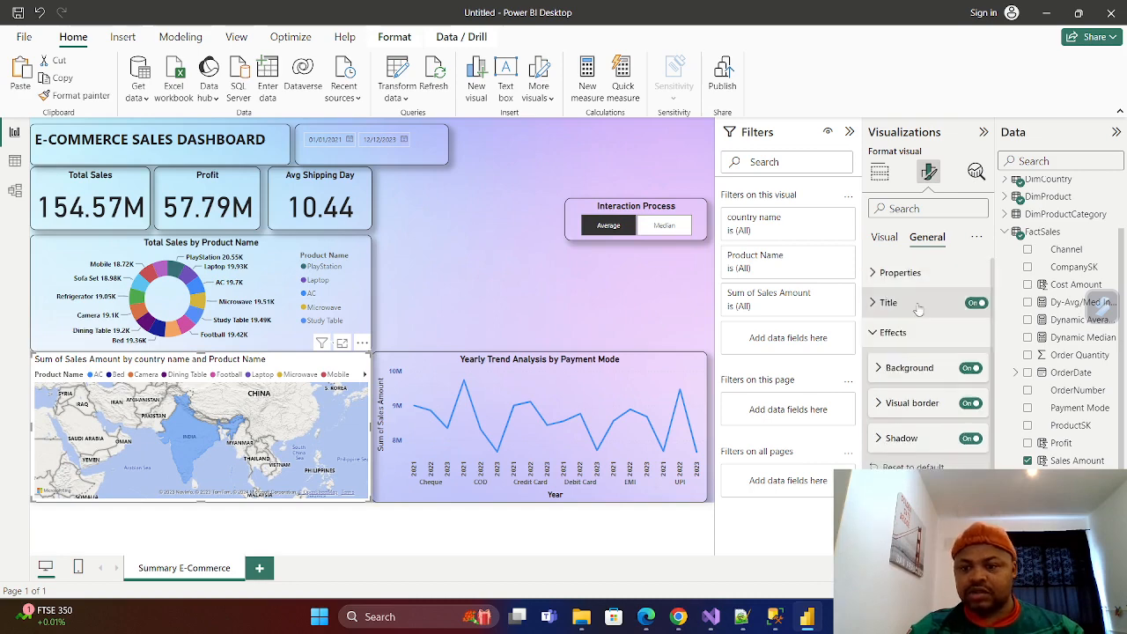
{"action": "left_click", "coordinate": [872, 332]}
Open the filled map's title options.
{"action": "left_click", "coordinate": [872, 303]}
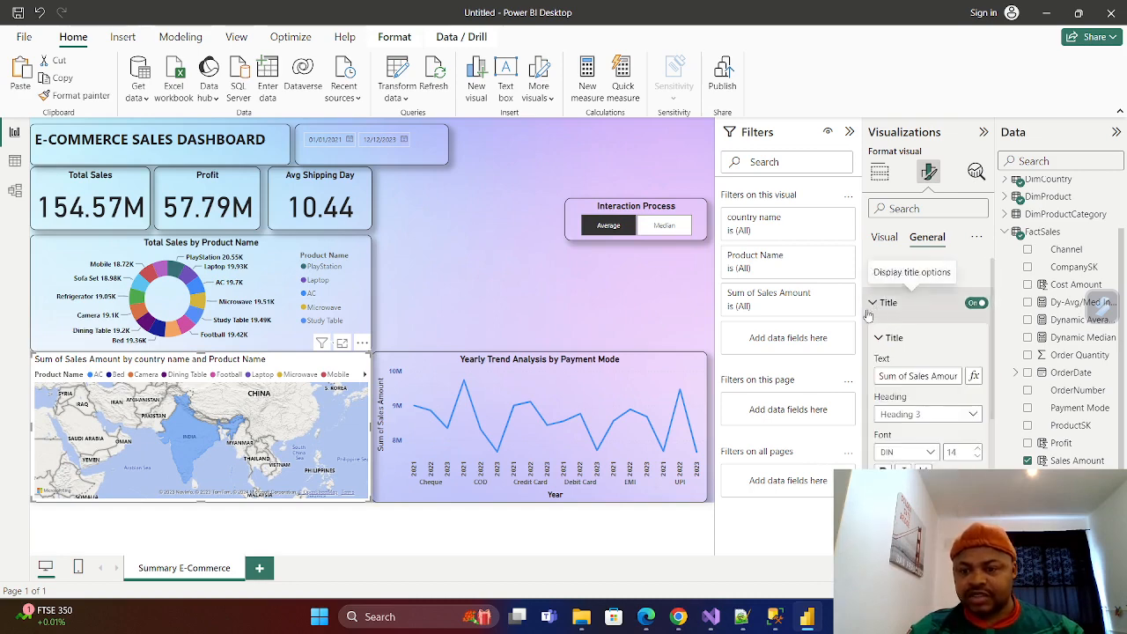
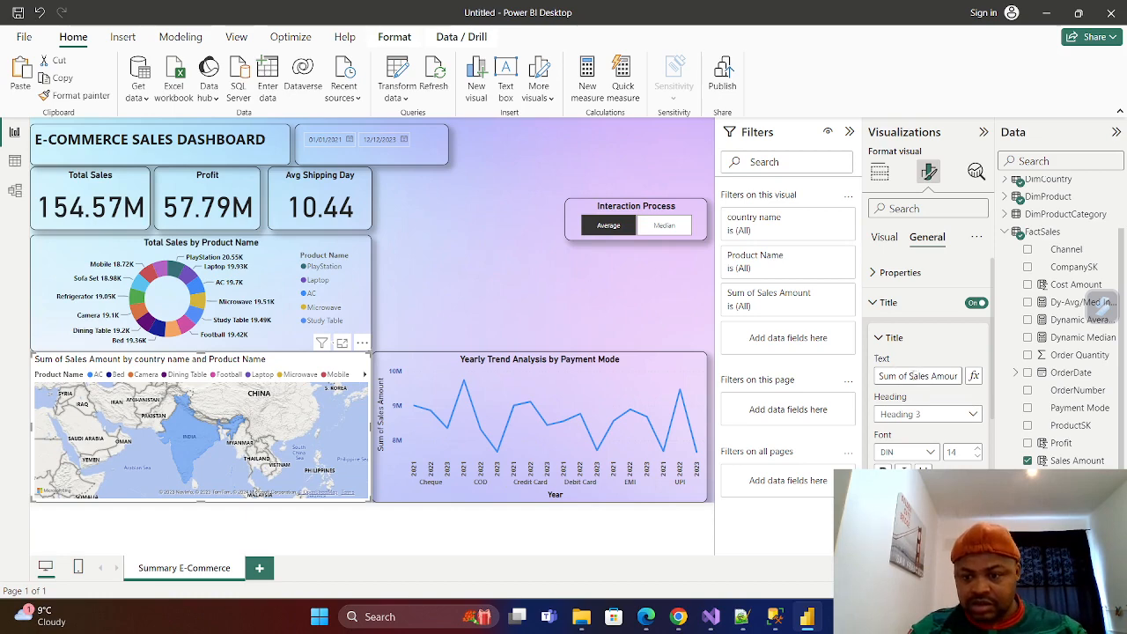
Retitle the filled map as "Sales Amount by country and Product Name".
{"action": "left_click", "coordinate": [910, 374]}
{"action": "key", "text": "BackSpace"}
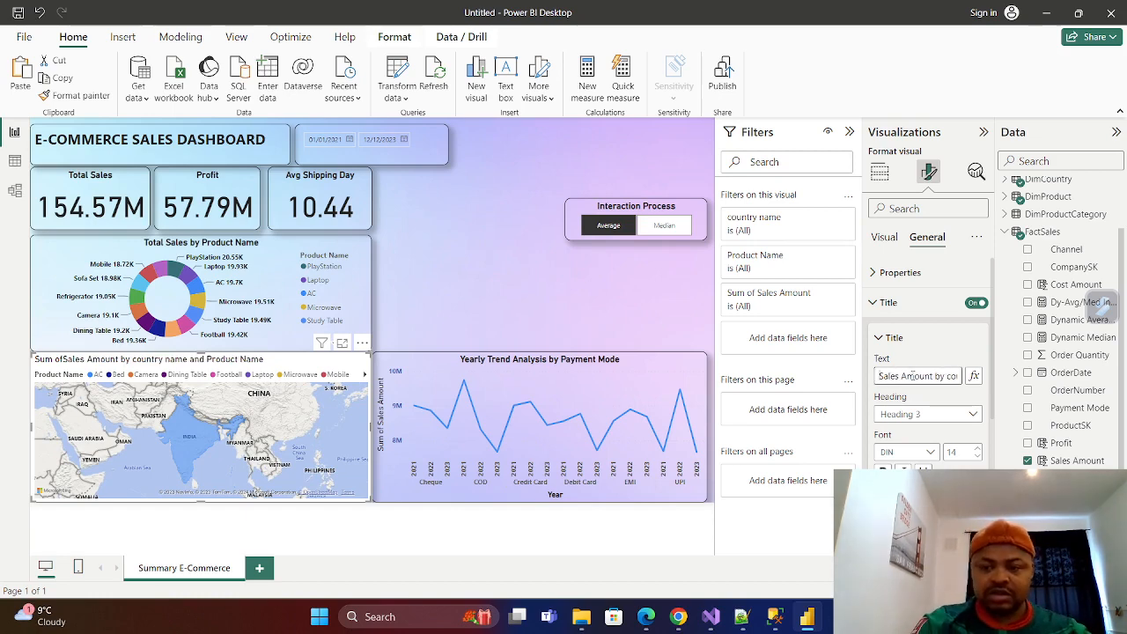
{"action": "key", "text": "BackSpace"}
{"action": "key", "text": "BackSpace"}
{"action": "key", "text": "BackSpace"}
{"action": "key", "text": "BackSpace"}
{"action": "key", "text": "BackSpace"}
{"action": "key", "text": "BackSpace"}
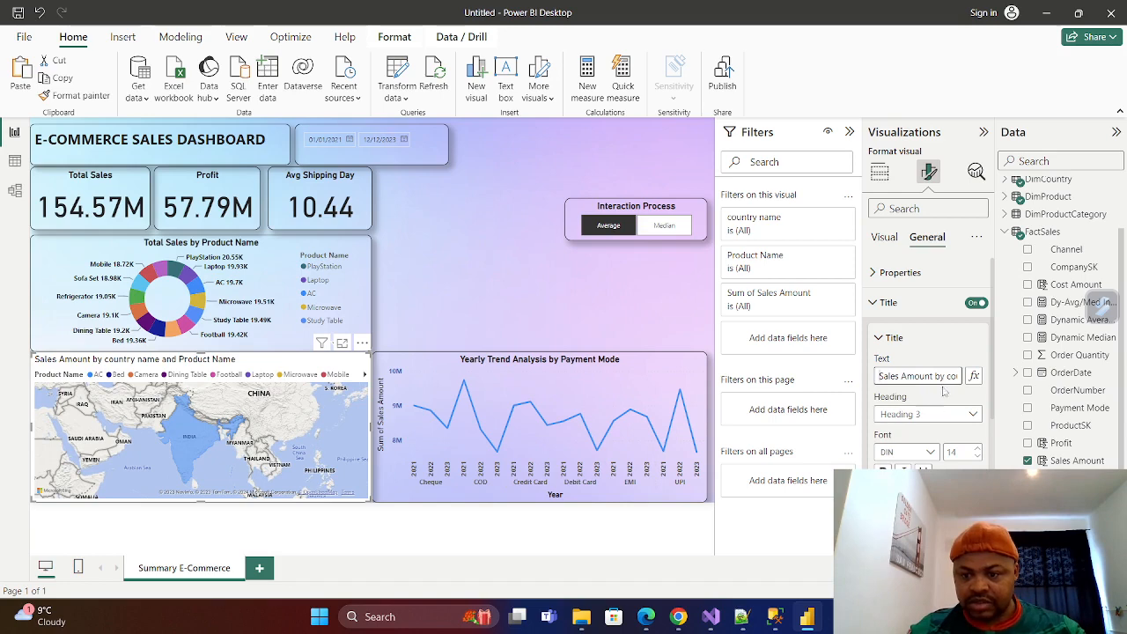
{"action": "key", "text": "Right"}
{"action": "key", "text": "Right"}
{"action": "key", "text": "Right"}
{"action": "key", "text": "Right"}
{"action": "key", "text": "Right"}
{"action": "key", "text": "Right"}
{"action": "key", "text": "Right"}
{"action": "key", "text": "Right"}
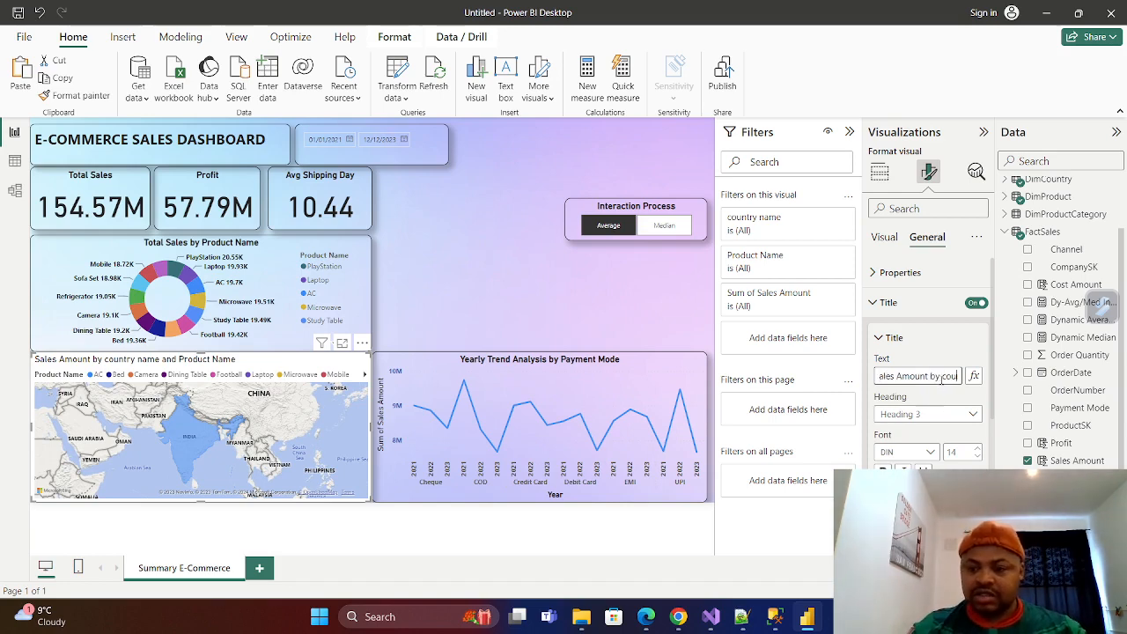
{"action": "key", "text": "Right"}
{"action": "key", "text": "Right"}
{"action": "key", "text": "Right"}
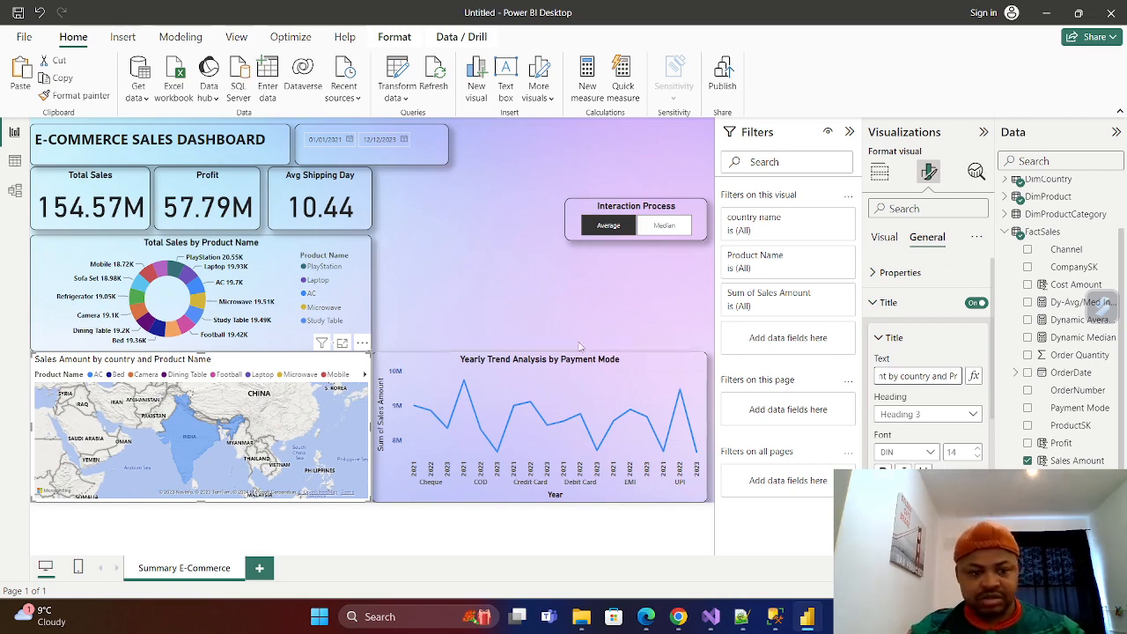
Center the filled map's title and make it bold.
{"action": "scroll", "coordinate": [946, 452], "scroll_direction": "down", "scroll_amount": 2}
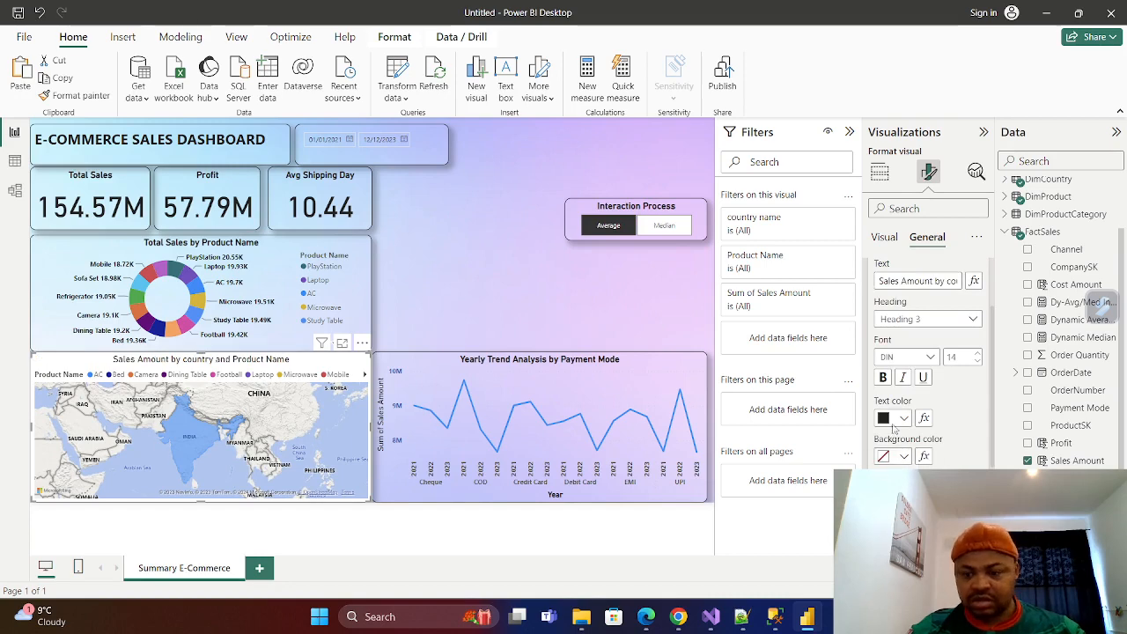
{"action": "left_click", "coordinate": [882, 377]}
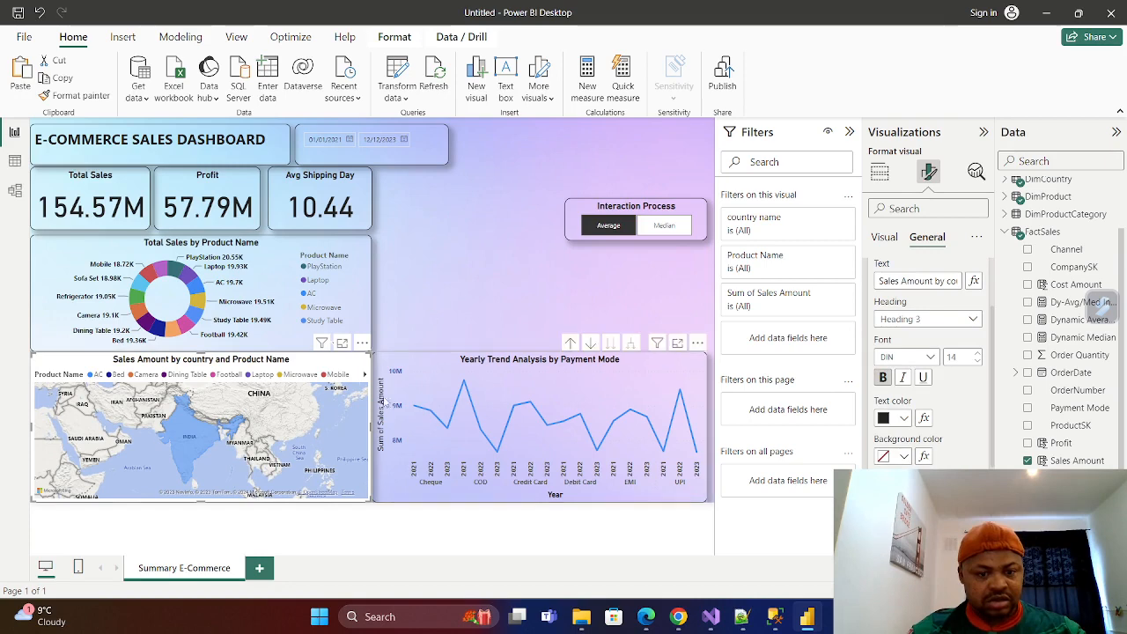
{"action": "left_click", "coordinate": [430, 319]}
Turn off the filled map's background so the page's gradient shows behind it.
{"action": "left_click", "coordinate": [331, 378]}
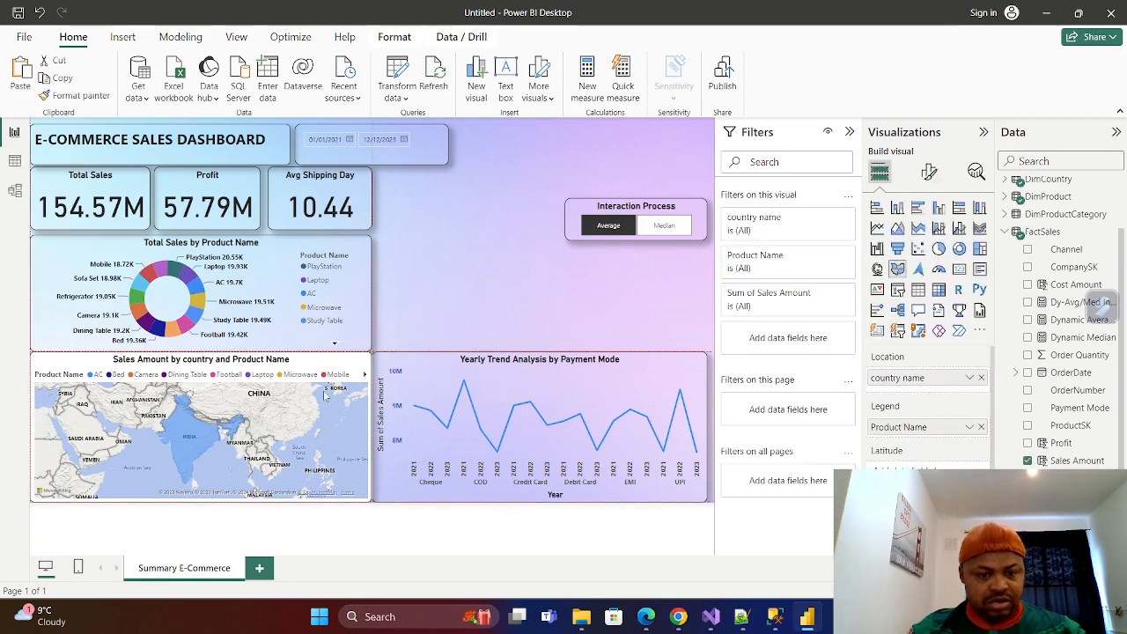
{"action": "left_click", "coordinate": [929, 172]}
{"action": "left_click", "coordinate": [939, 239]}
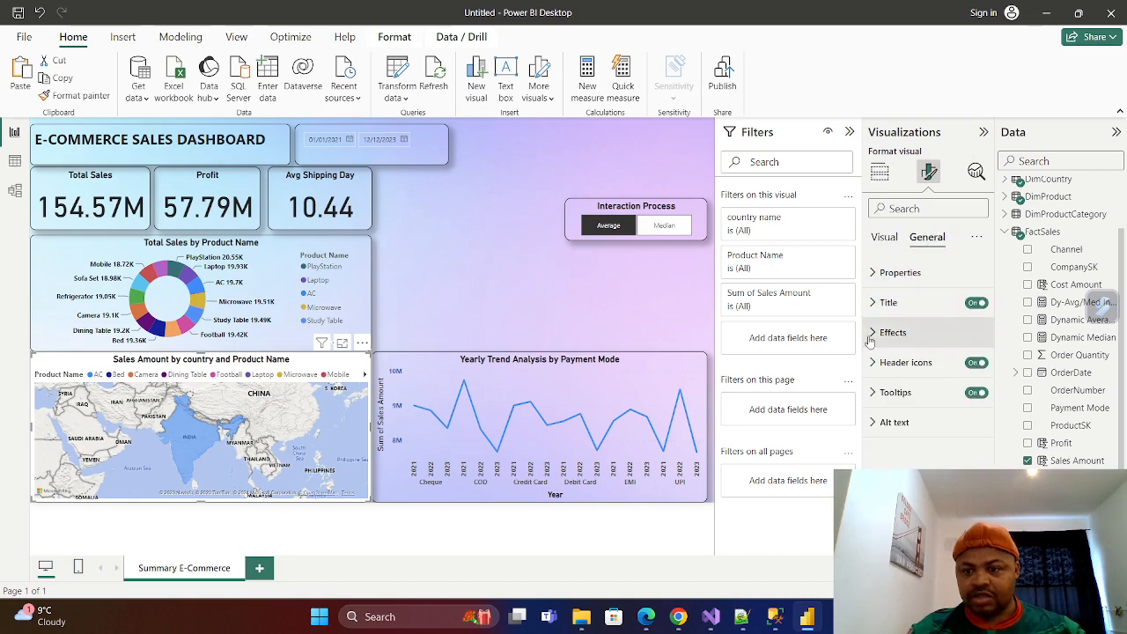
{"action": "left_click", "coordinate": [877, 332]}
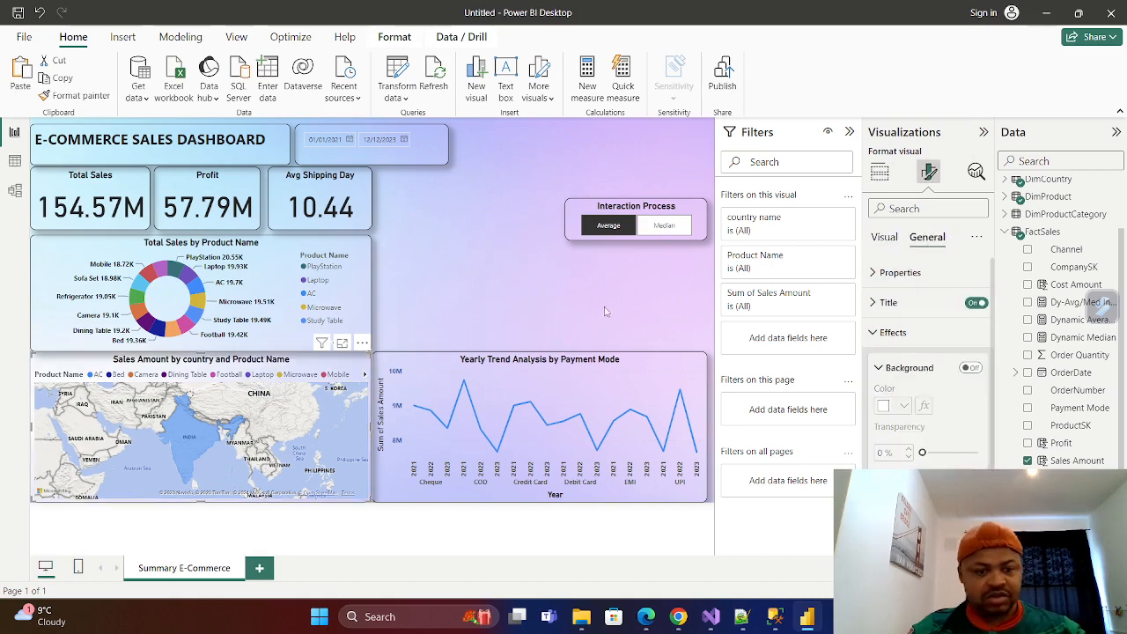
{"action": "left_click", "coordinate": [529, 264]}
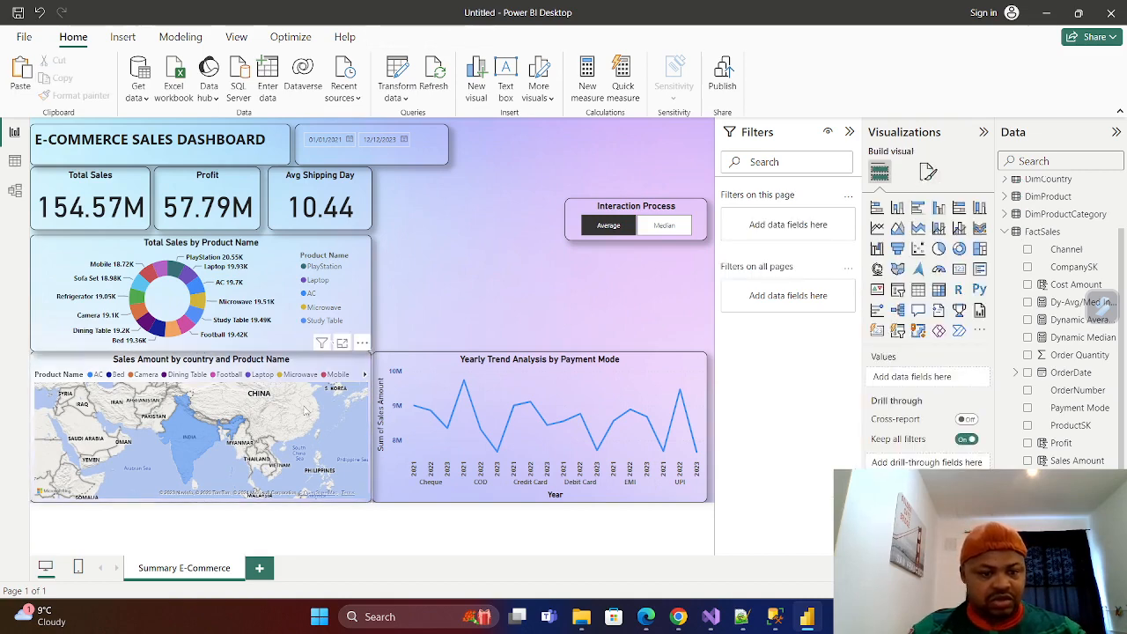
Browse to the remaining products in the map's legend, cross-highlight the report by PlayStation, and clear the highlight.
{"action": "left_click", "coordinate": [365, 374]}
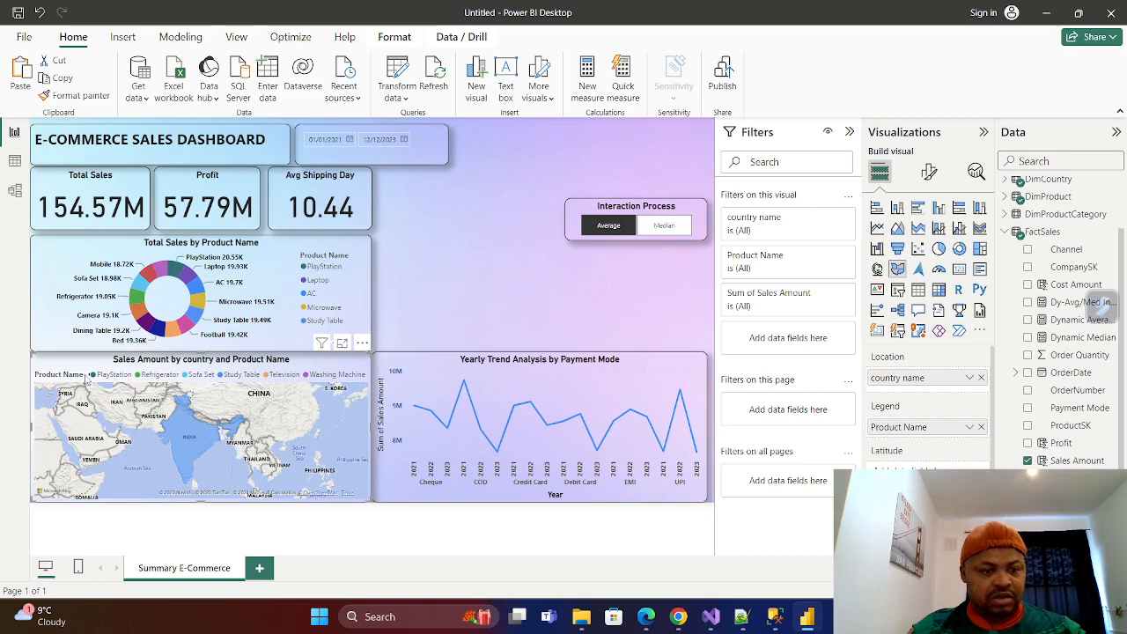
{"action": "left_click", "coordinate": [92, 376]}
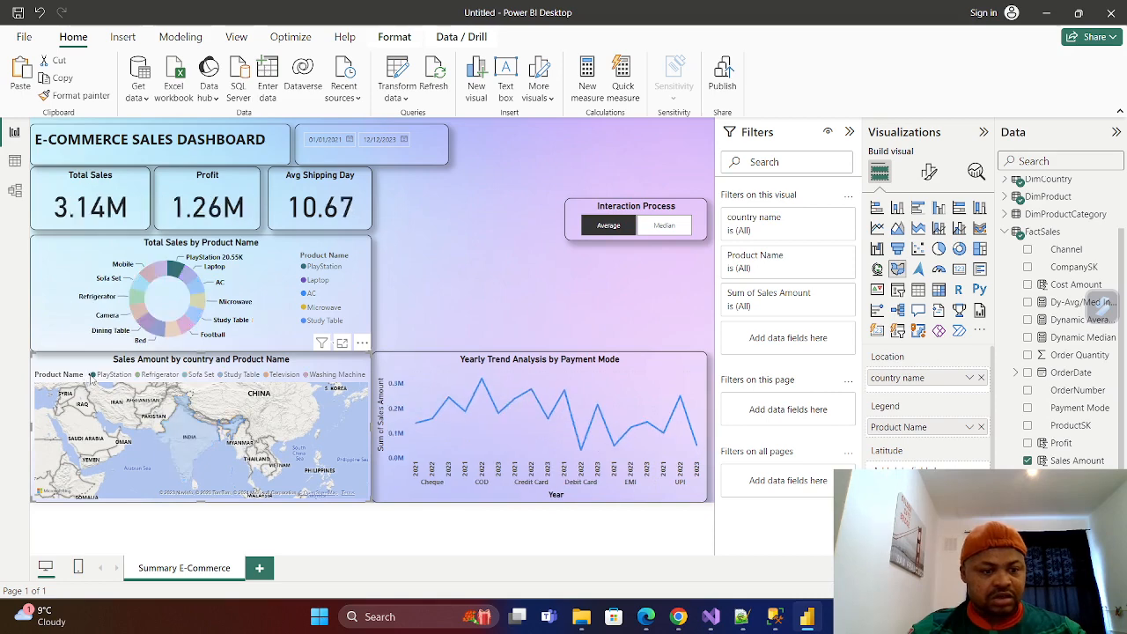
{"action": "left_click", "coordinate": [93, 377]}
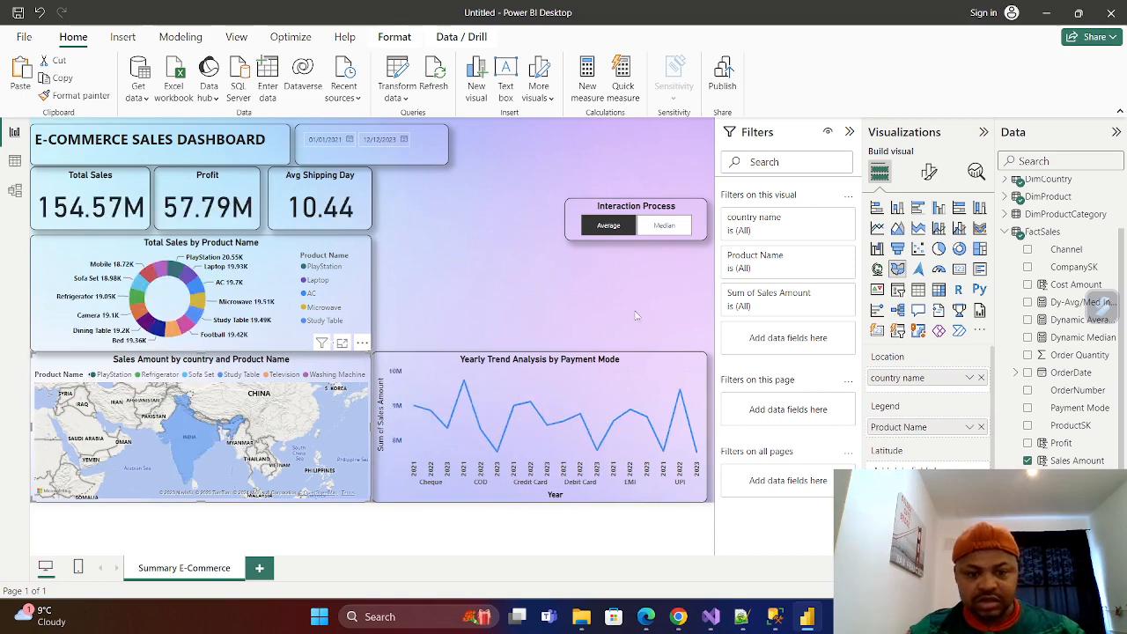
{"action": "left_click", "coordinate": [488, 327]}
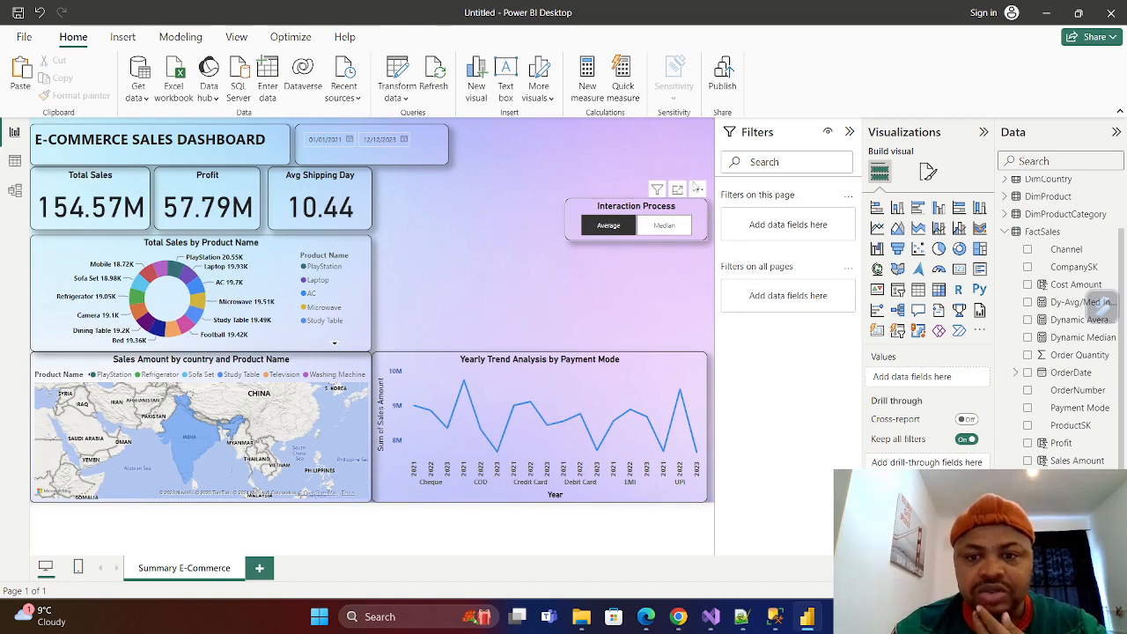
Move the Interaction Process slicer up into the header row, level with the date slicer.
{"action": "left_click_drag", "start_coordinate": [697, 189], "coordinate": [691, 132]}
{"action": "left_click_drag", "start_coordinate": [434, 135], "coordinate": [434, 139]}
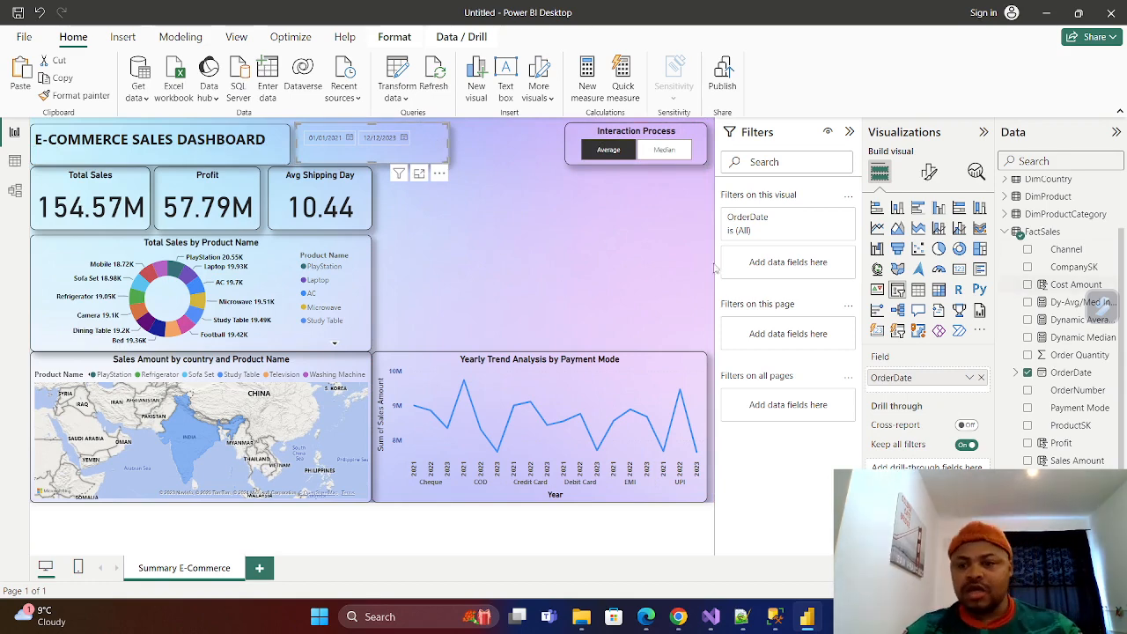
Add a new stacked column chart and fit it above the yearly trend line chart, extending it up to the KPI cards' lower edge.
{"action": "left_click", "coordinate": [651, 264]}
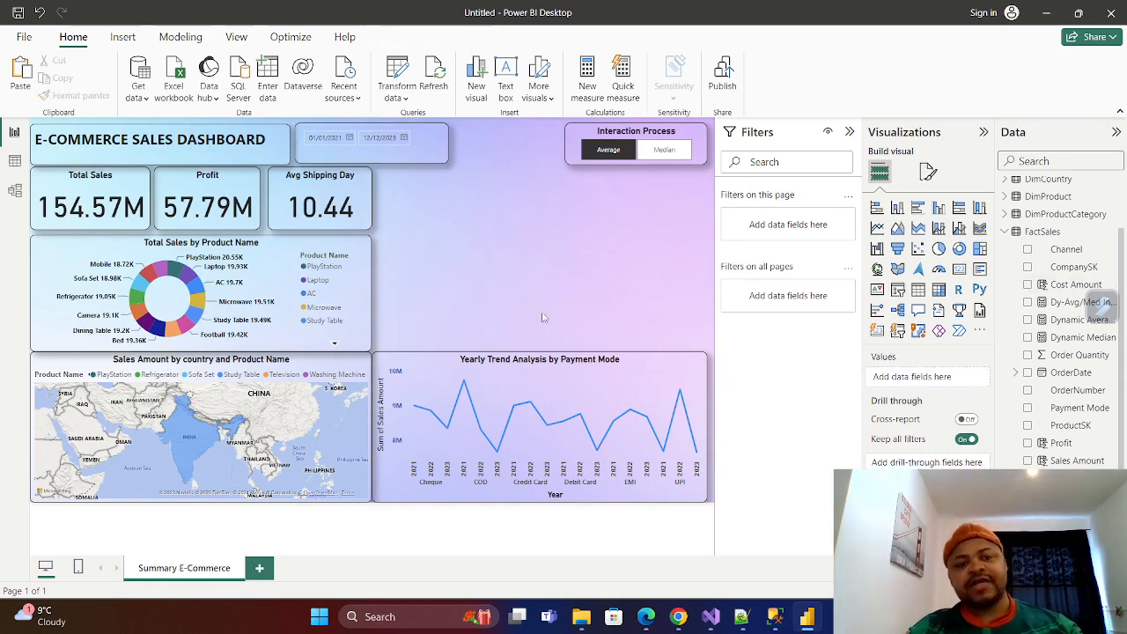
{"action": "left_click", "coordinate": [900, 214]}
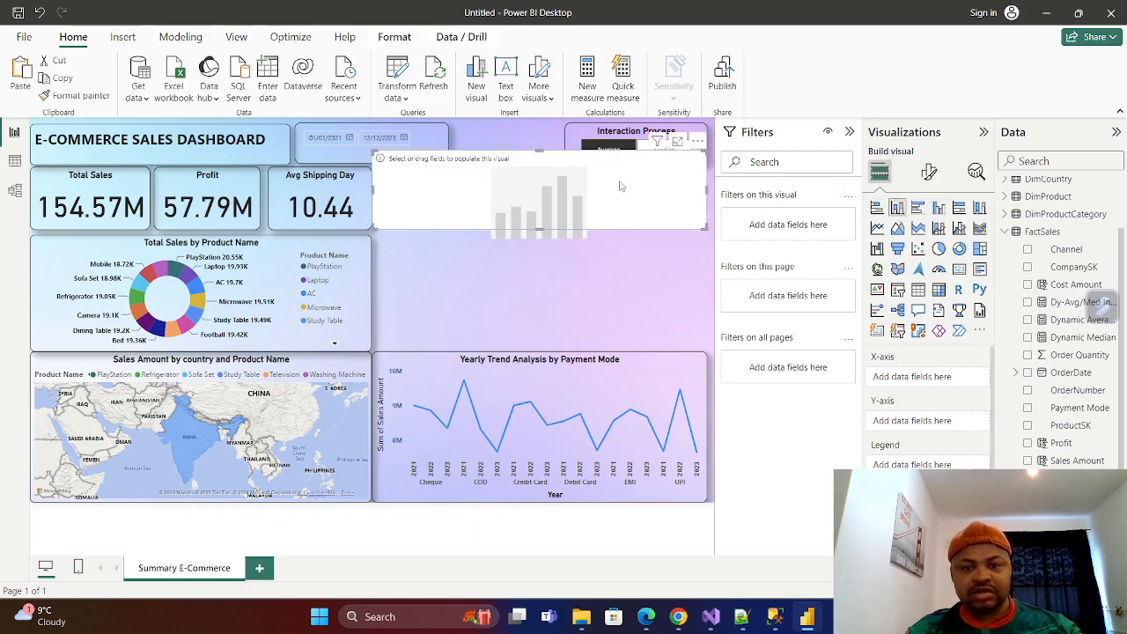
{"action": "left_click_drag", "start_coordinate": [620, 186], "coordinate": [626, 297]}
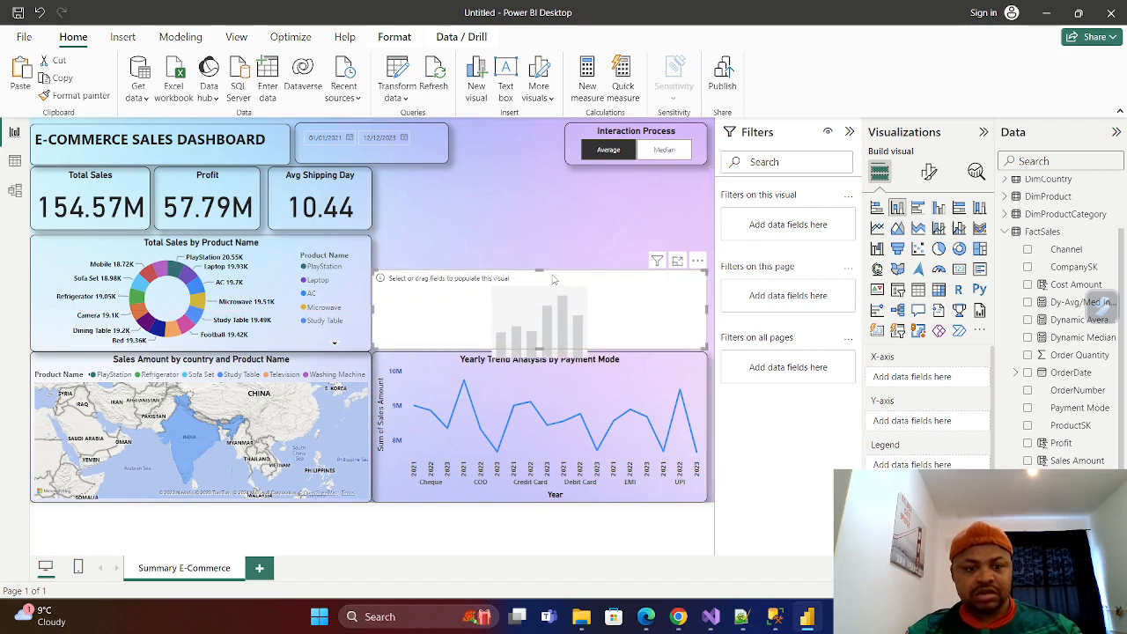
{"action": "left_click_drag", "start_coordinate": [540, 268], "coordinate": [547, 231]}
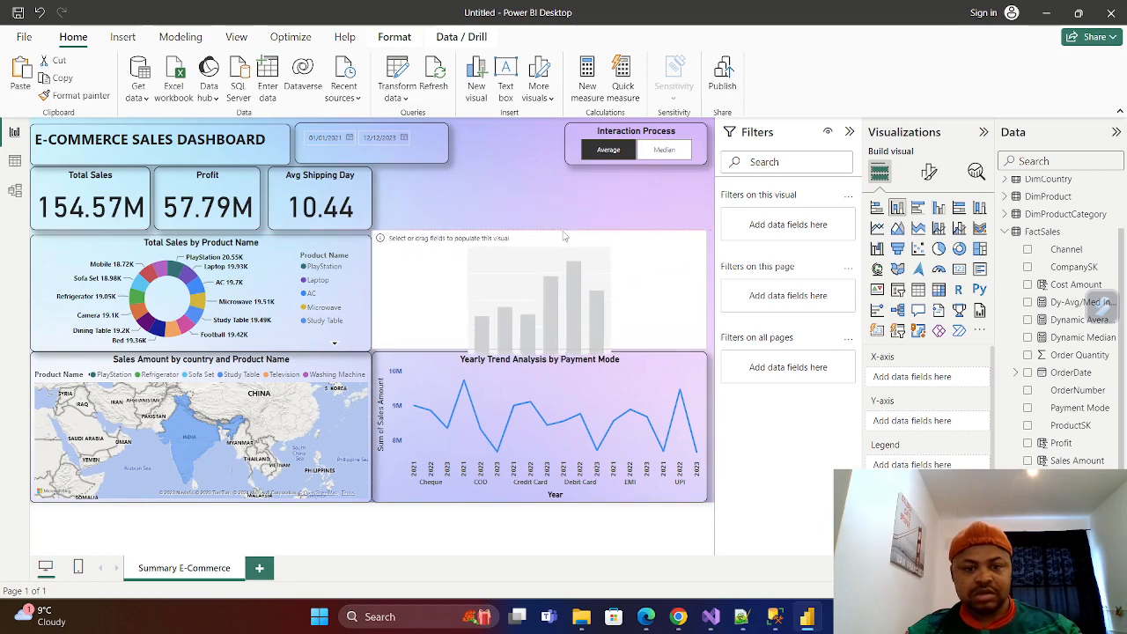
Plot Sales Amount from FactSales by Category from DimProductCategory in the empty column chart.
{"action": "left_click", "coordinate": [1004, 231]}
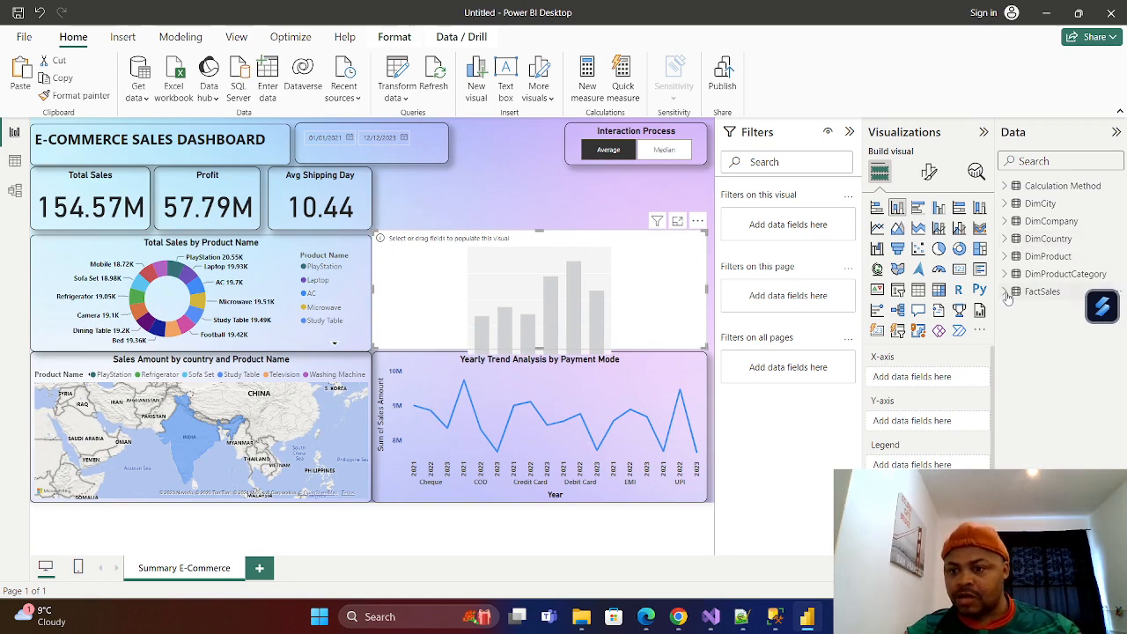
{"action": "left_click", "coordinate": [1007, 291]}
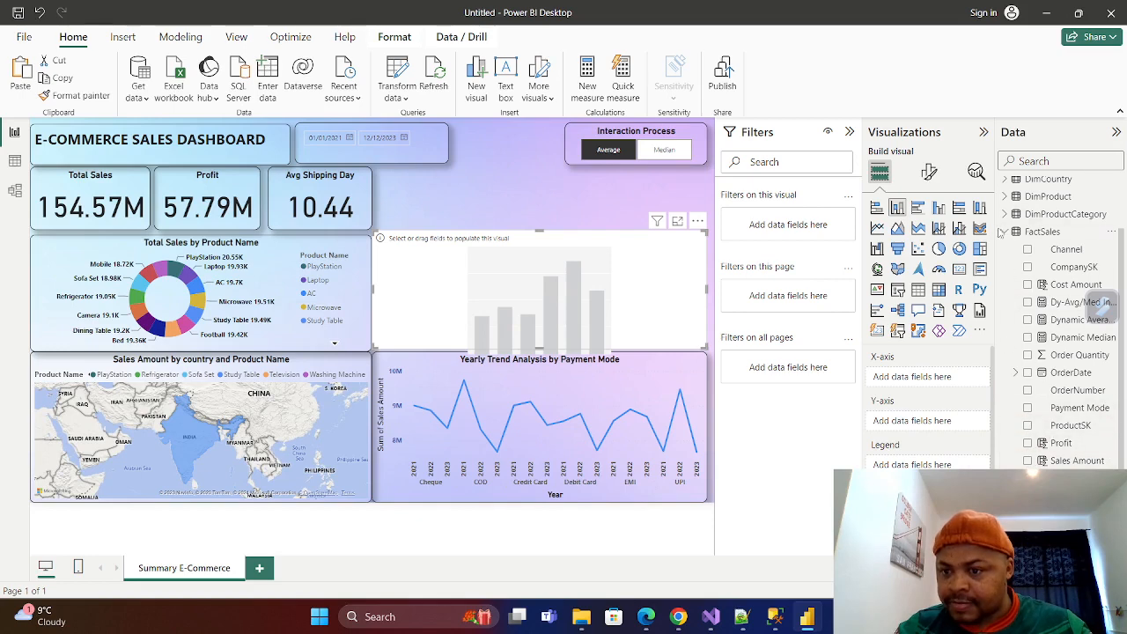
{"action": "left_click", "coordinate": [1005, 232]}
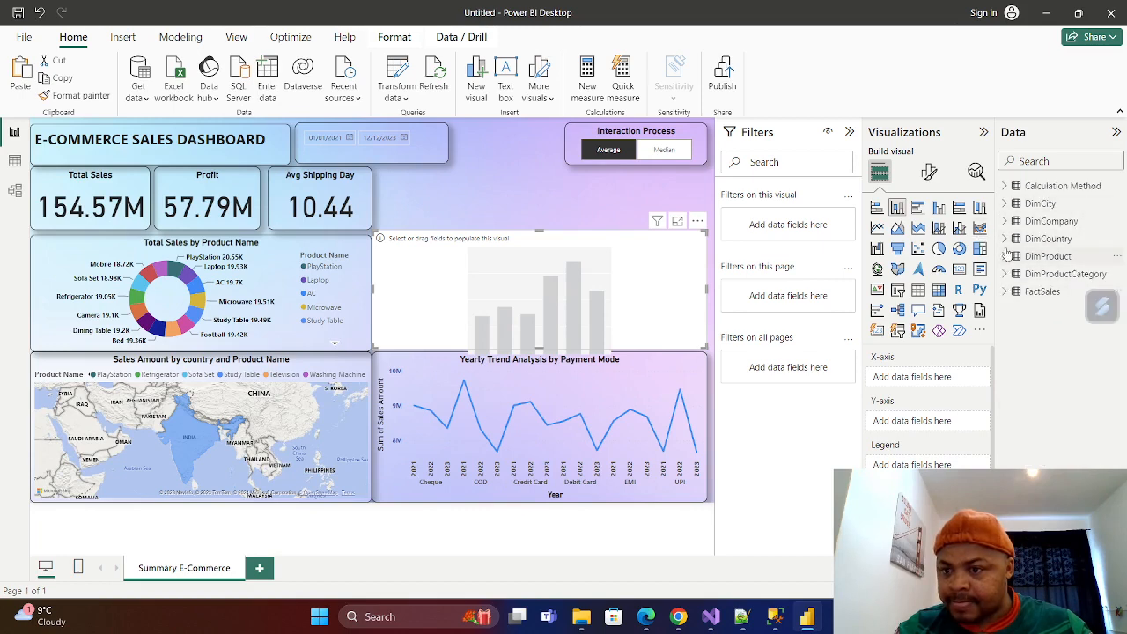
{"action": "left_click", "coordinate": [1004, 274]}
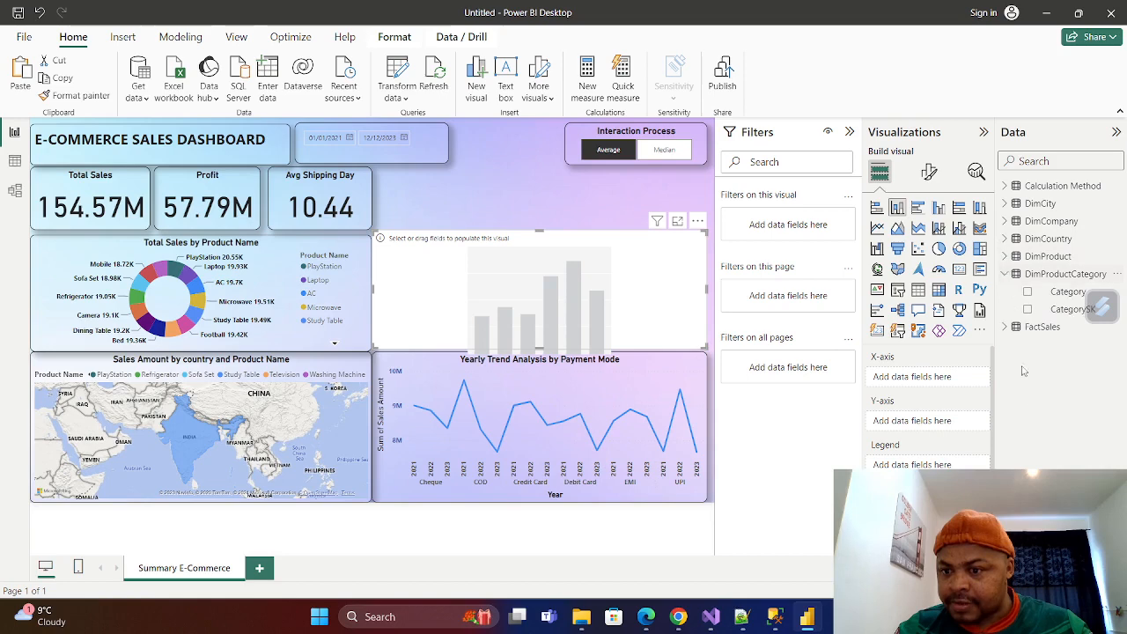
{"action": "left_click", "coordinate": [1028, 293]}
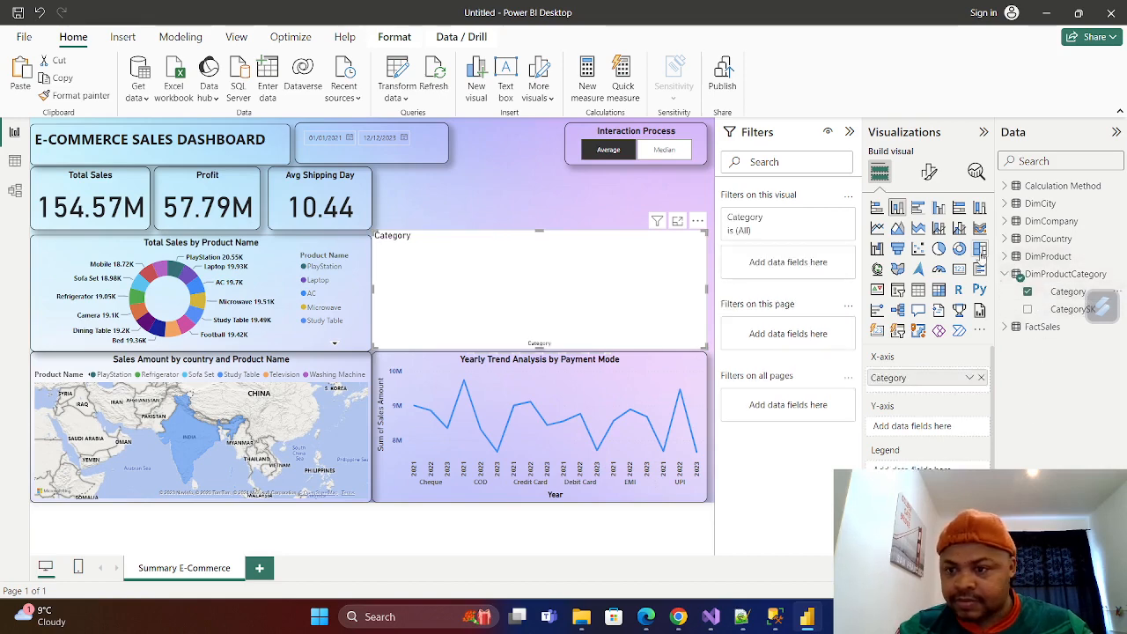
{"action": "left_click", "coordinate": [1006, 328]}
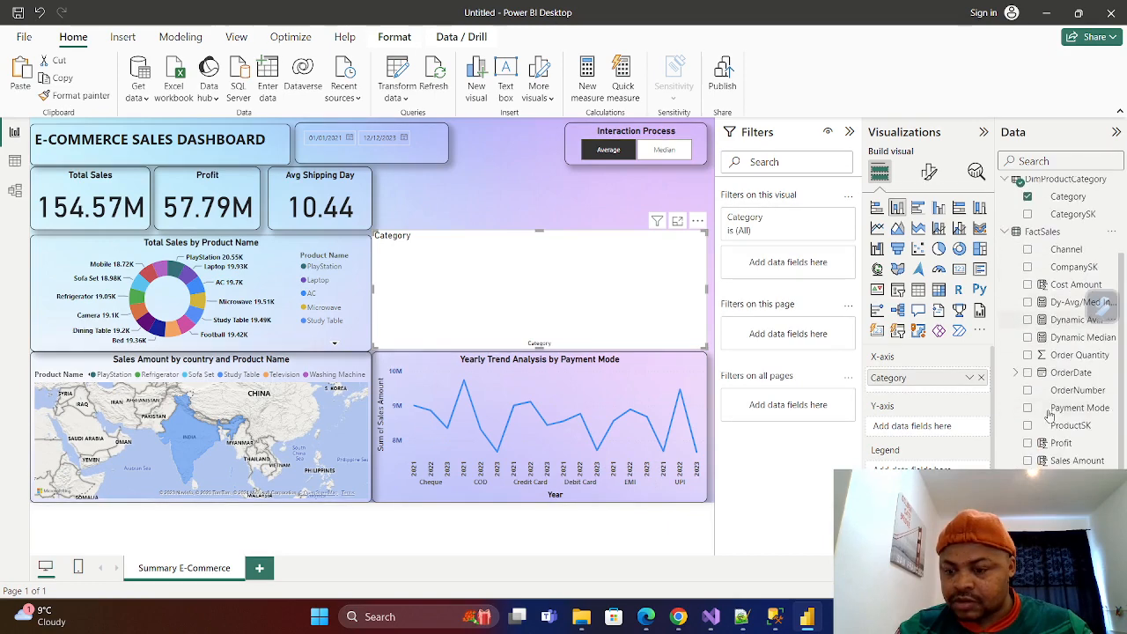
{"action": "left_click", "coordinate": [1028, 461]}
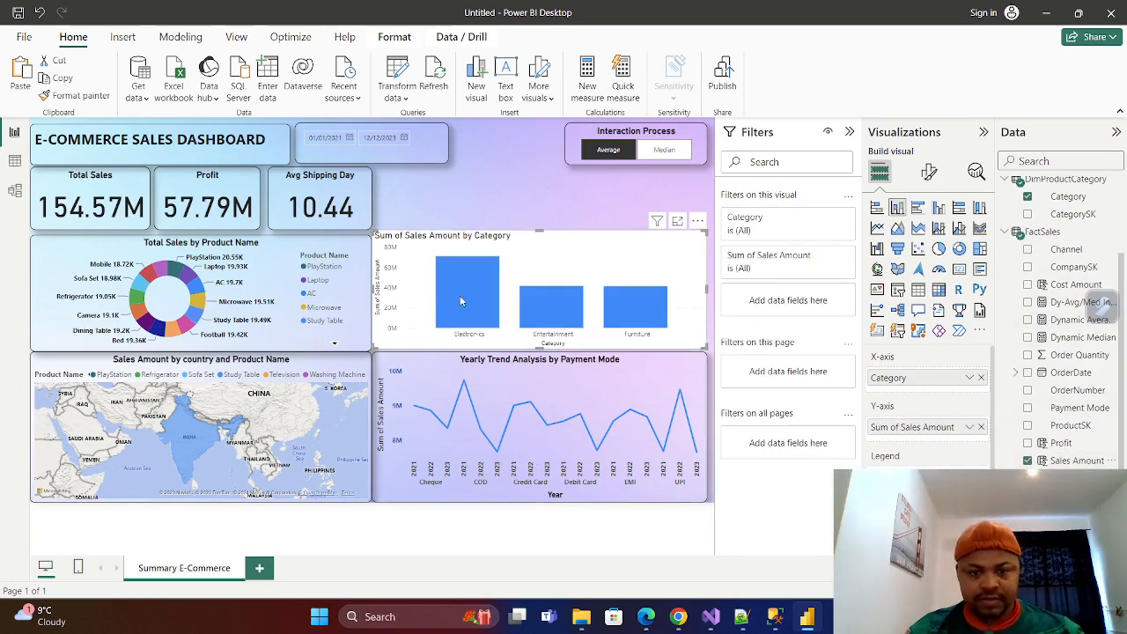
{"action": "mouse_move", "coordinate": [465, 300]}
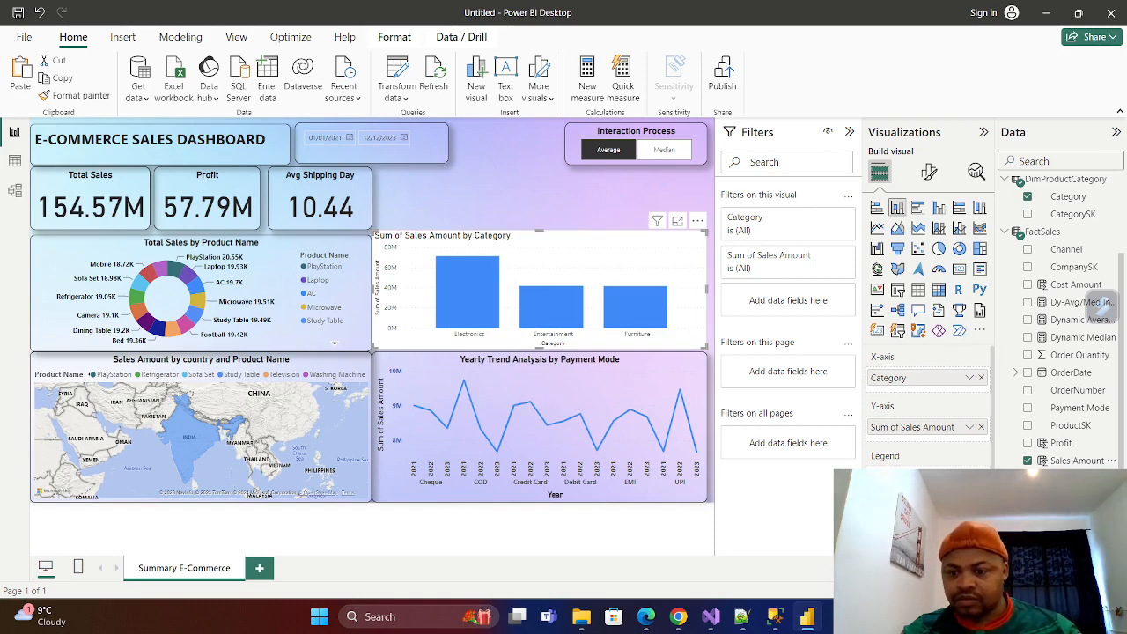
Retitle the column chart as "Total Sales by Category".
{"action": "left_click", "coordinate": [929, 172]}
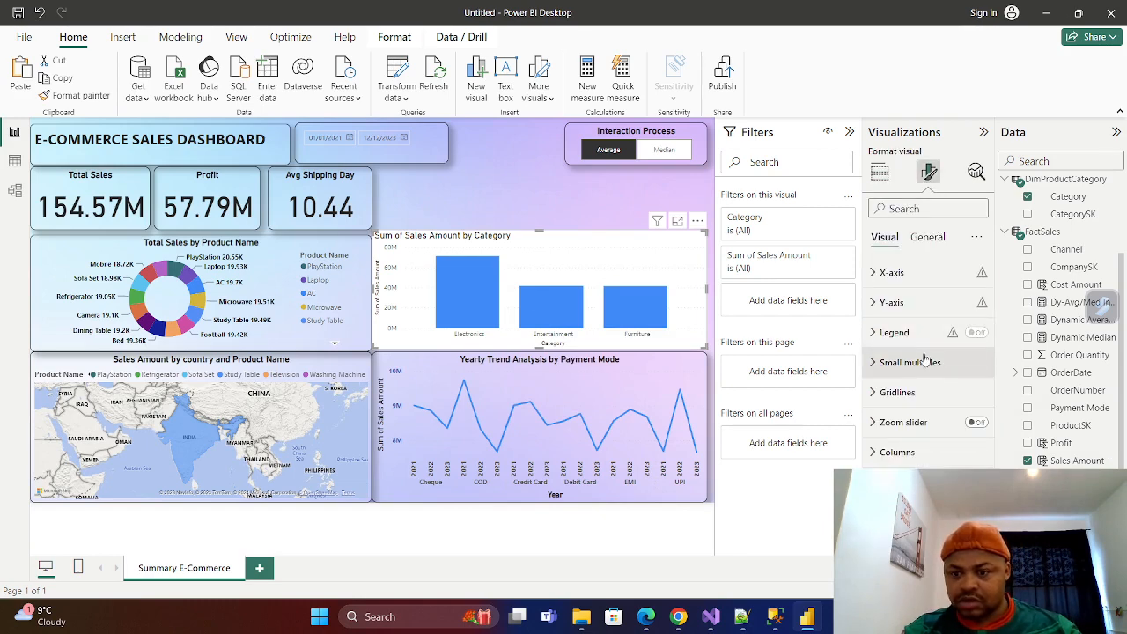
{"action": "left_click", "coordinate": [929, 240]}
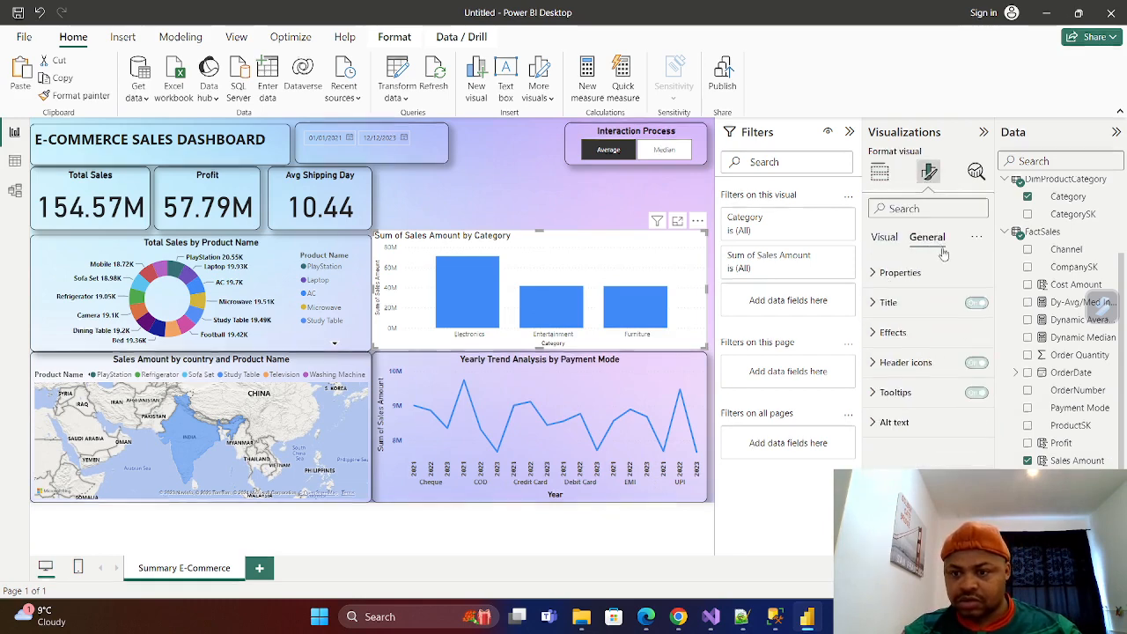
{"action": "left_click", "coordinate": [878, 302]}
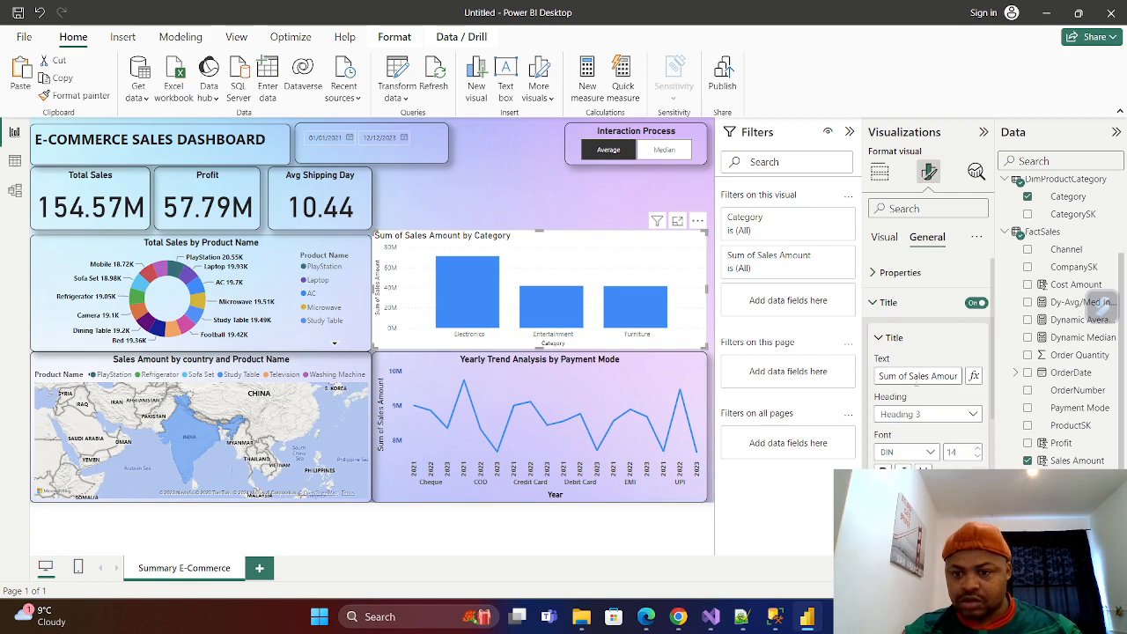
{"action": "key", "text": "BackSpace"}
{"action": "key", "text": "BackSpace"}
{"action": "key", "text": "BackSpace"}
{"action": "key", "text": "BackSpace"}
{"action": "key", "text": "BackSpace"}
{"action": "key", "text": "BackSpace"}
{"action": "key", "text": "BackSpace"}
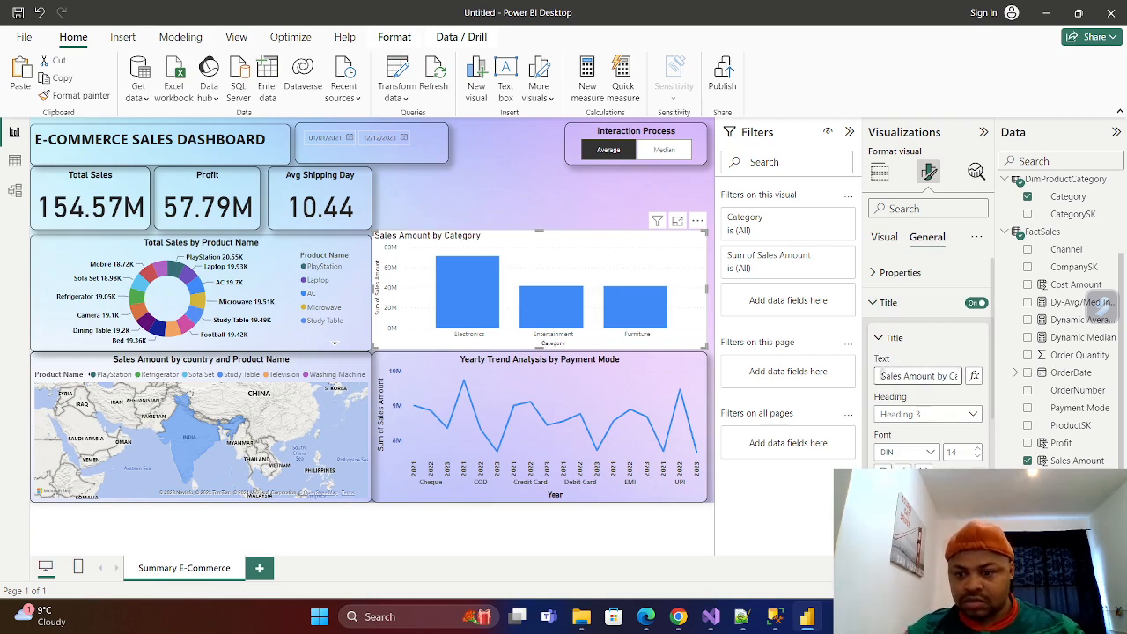
{"action": "left_click", "coordinate": [882, 375]}
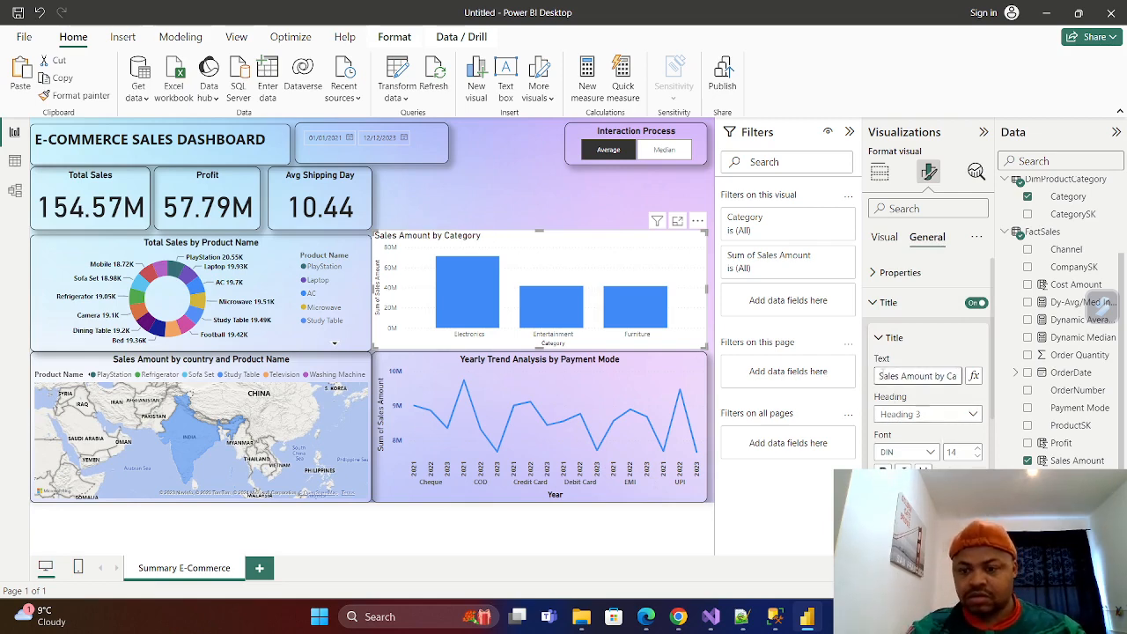
{"action": "left_click", "coordinate": [933, 375]}
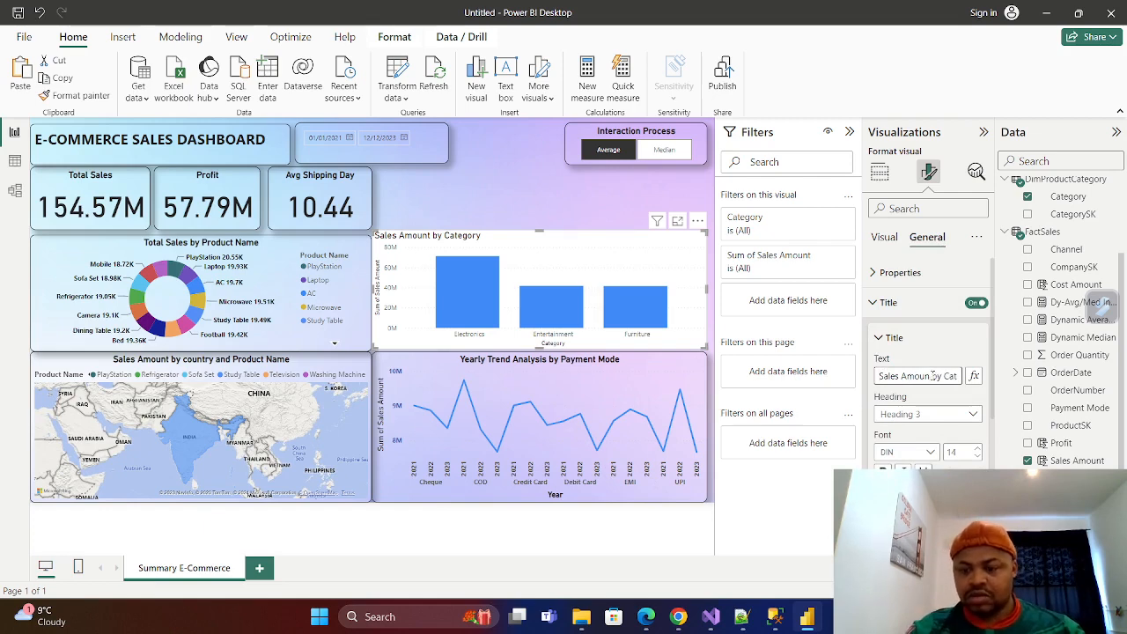
{"action": "key", "text": "BackSpace"}
{"action": "key", "text": "BackSpace"}
{"action": "key", "text": "BackSpace"}
{"action": "key", "text": "BackSpace"}
{"action": "key", "text": "BackSpace"}
{"action": "key", "text": "BackSpace"}
{"action": "key", "text": "BackSpace"}
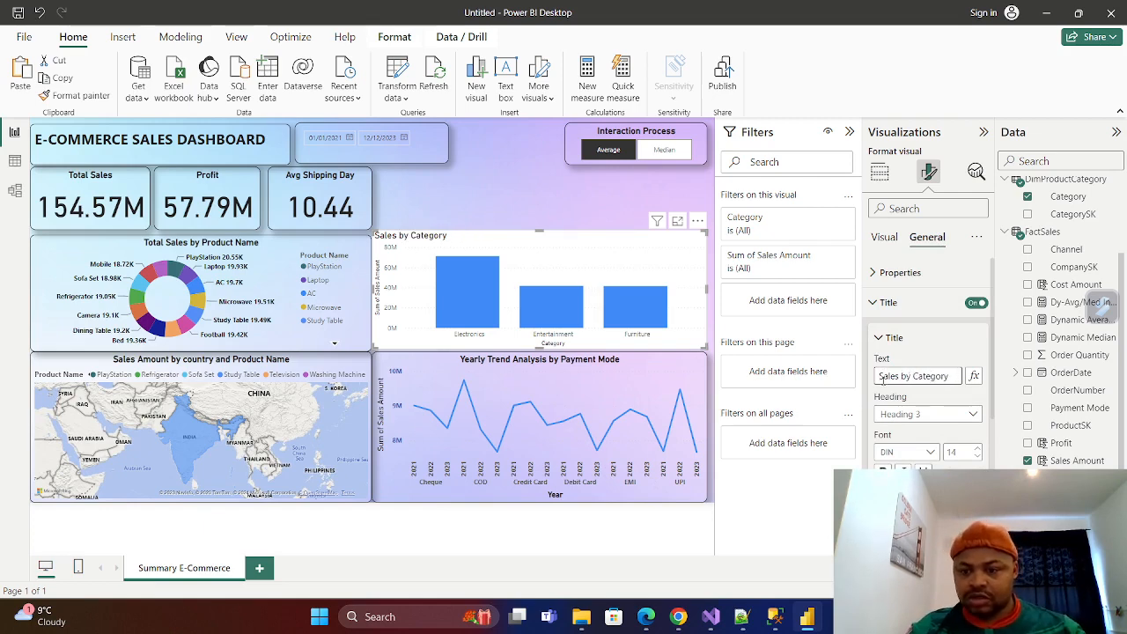
{"action": "type", "text": "Total"}
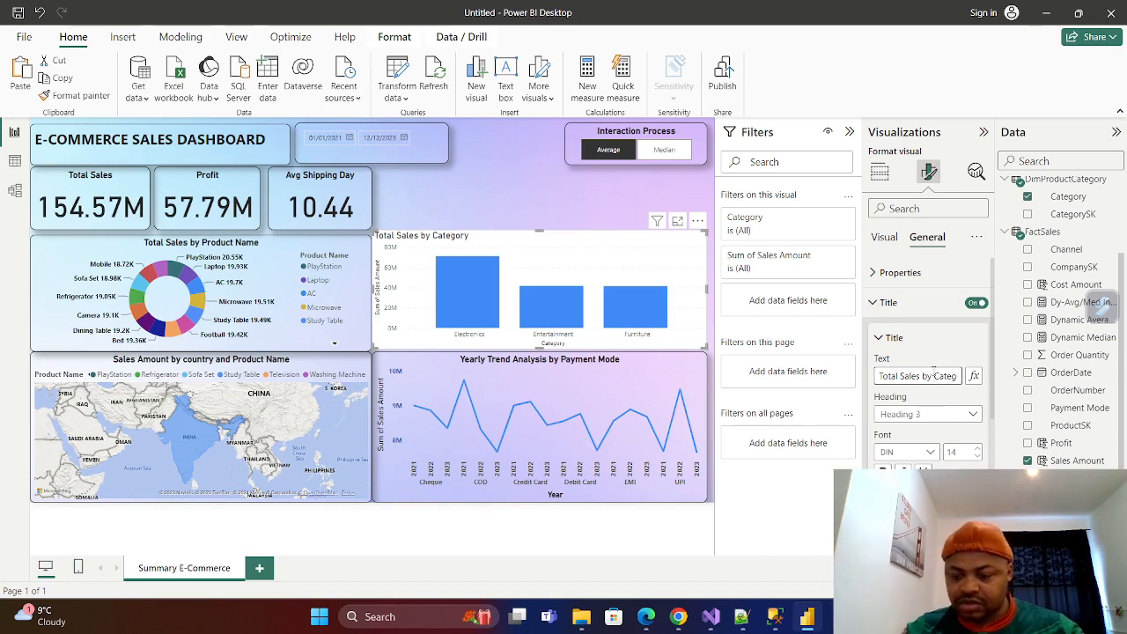
Center the column chart's title horizontally above the plot.
{"action": "key", "text": "End"}
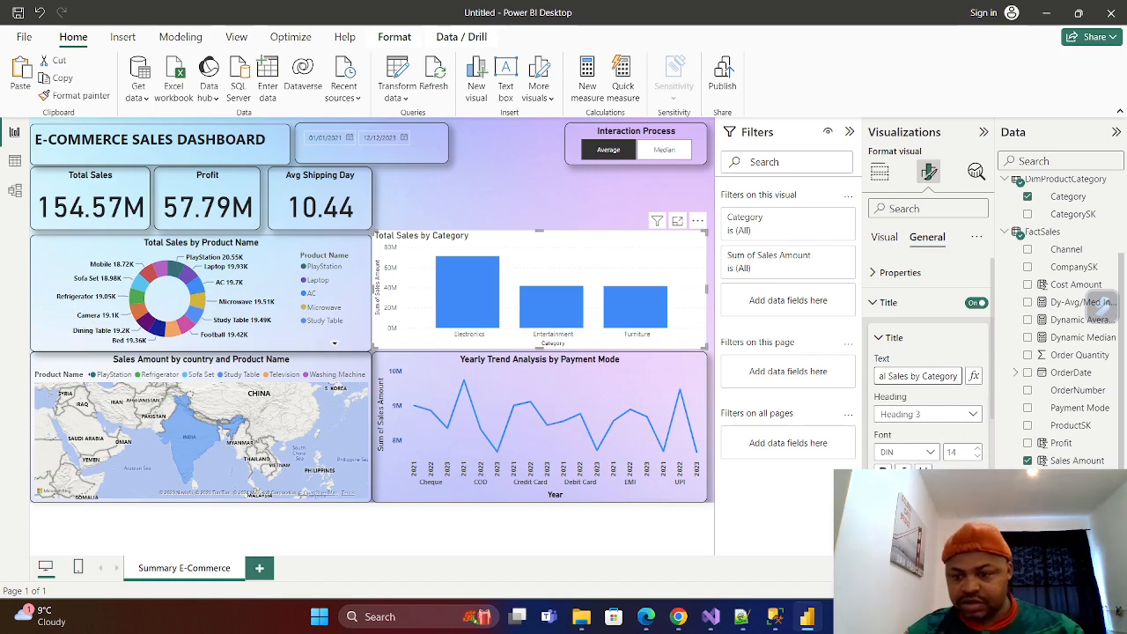
{"action": "scroll", "coordinate": [929, 370], "scroll_direction": "down", "scroll_amount": 3}
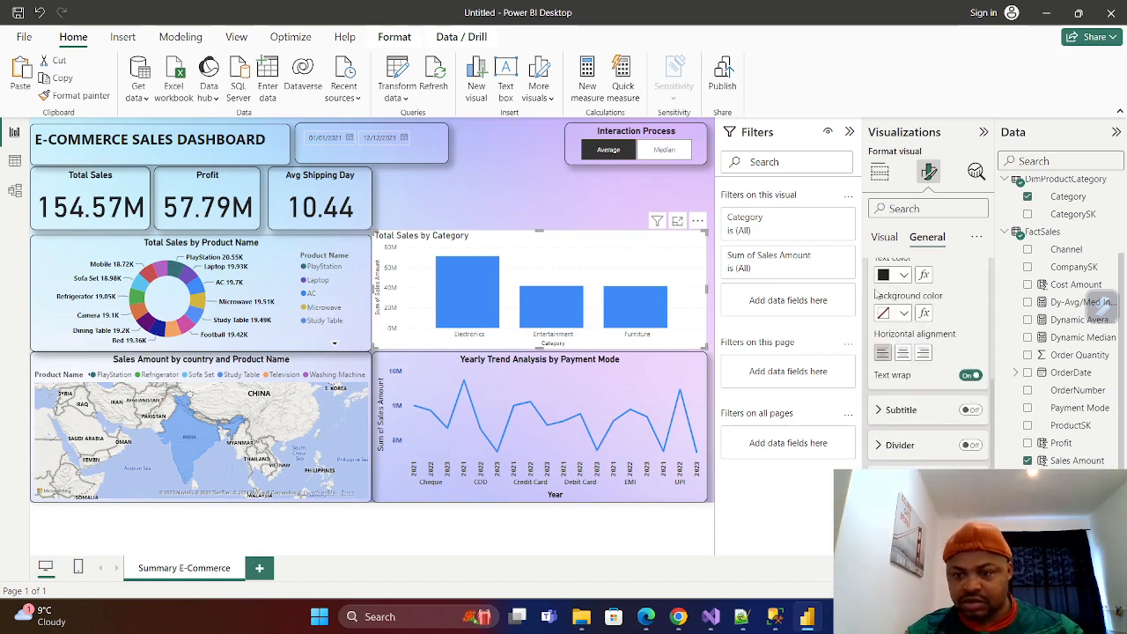
{"action": "scroll", "coordinate": [881, 299], "scroll_direction": "up", "scroll_amount": 1}
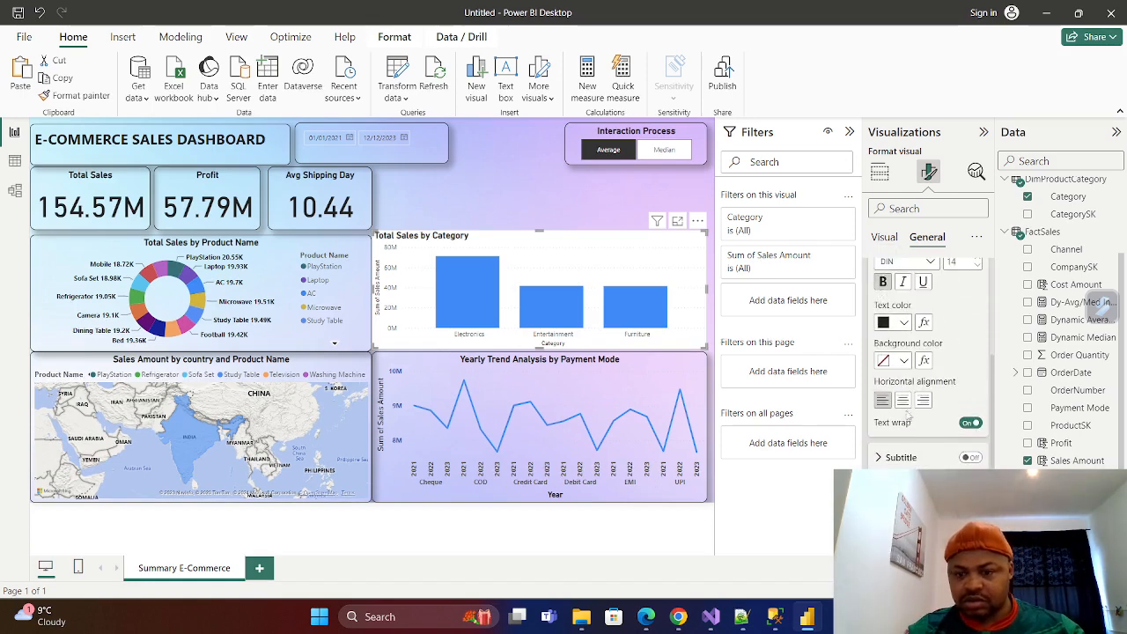
{"action": "left_click", "coordinate": [903, 400]}
{"action": "scroll", "coordinate": [925, 468], "scroll_direction": "up", "scroll_amount": 3}
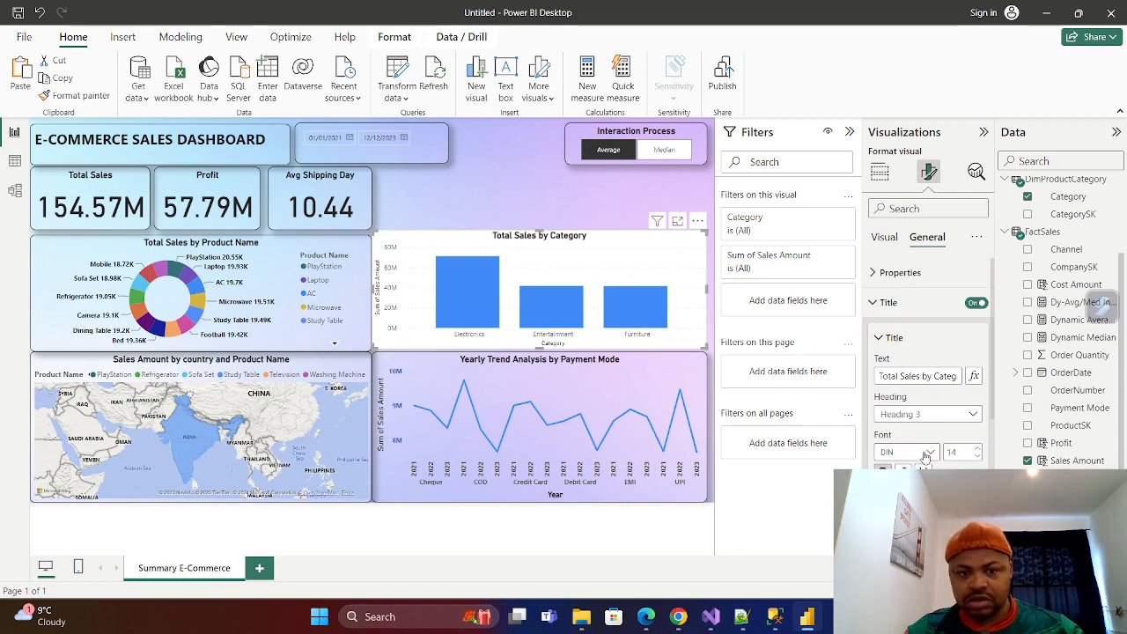
{"action": "left_click", "coordinate": [879, 303]}
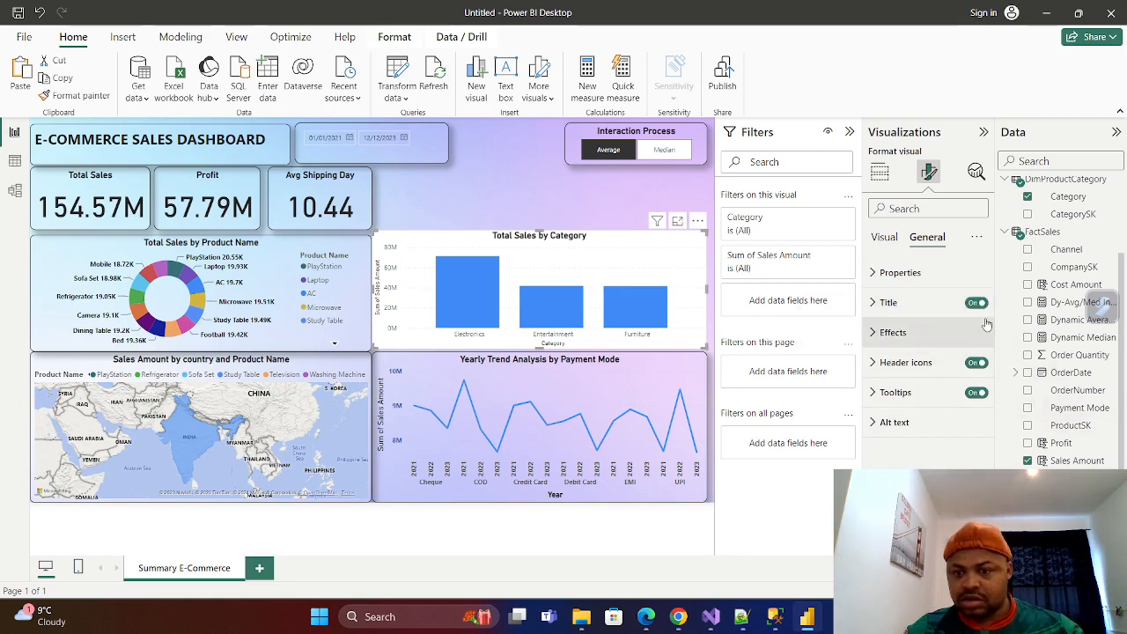
Make the column chart's X-axis values bold and black, and make the X-axis title bold.
{"action": "left_click", "coordinate": [885, 239]}
{"action": "left_click", "coordinate": [873, 276]}
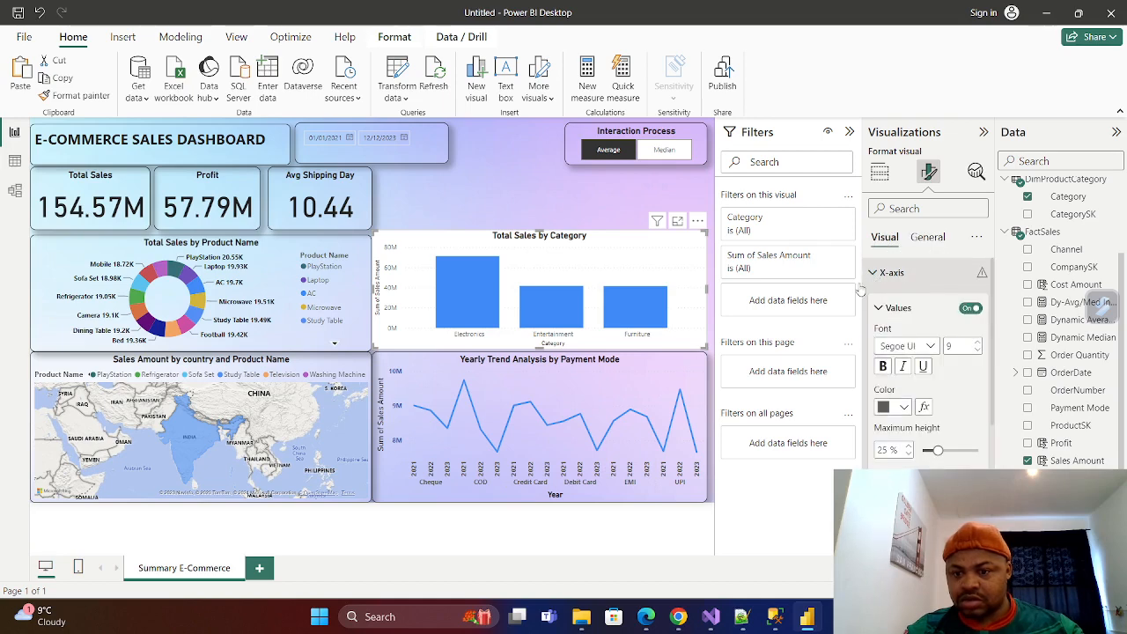
{"action": "left_click", "coordinate": [903, 407]}
{"action": "left_click", "coordinate": [935, 345]}
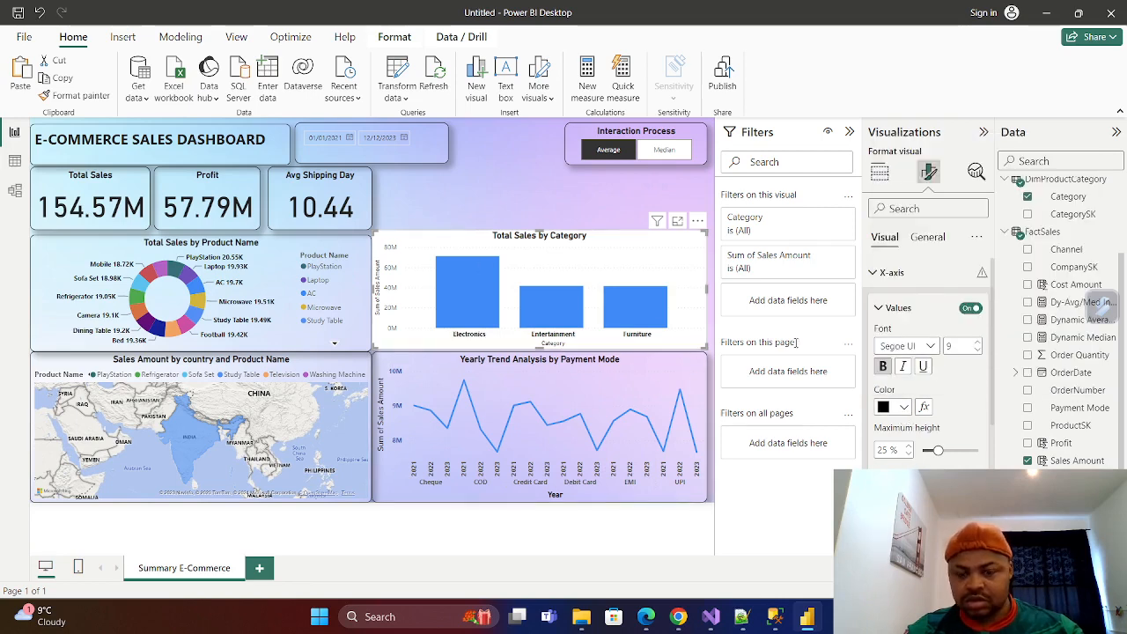
{"action": "mouse_move", "coordinate": [462, 290]}
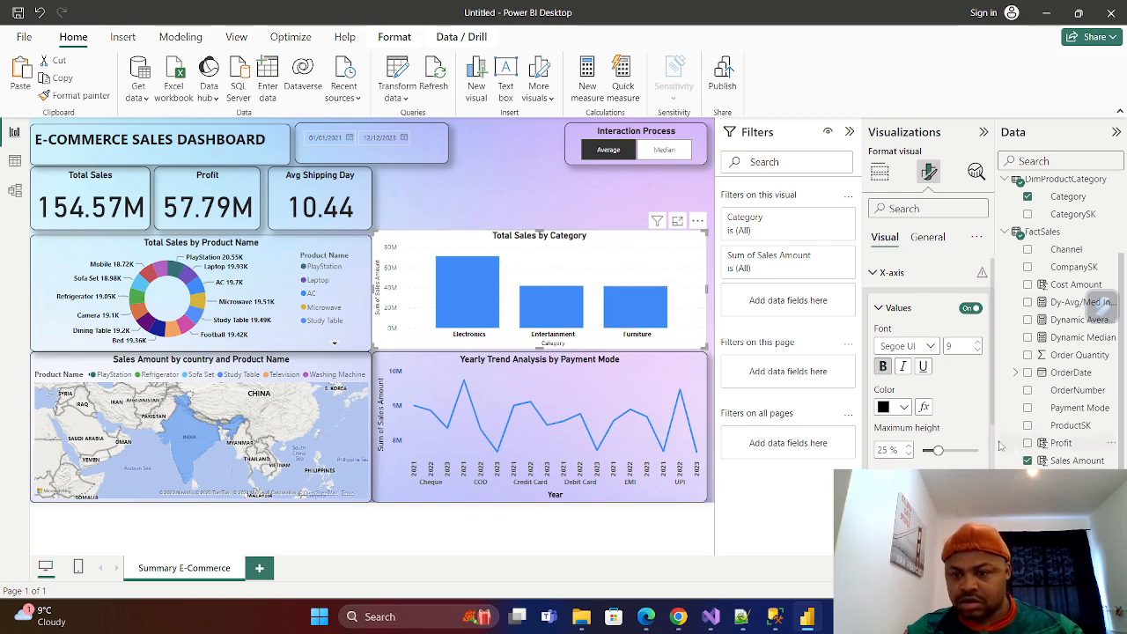
{"action": "scroll", "coordinate": [967, 417], "scroll_direction": "down", "scroll_amount": 3}
{"action": "scroll", "coordinate": [973, 421], "scroll_direction": "up", "scroll_amount": 3}
{"action": "left_click", "coordinate": [877, 308]}
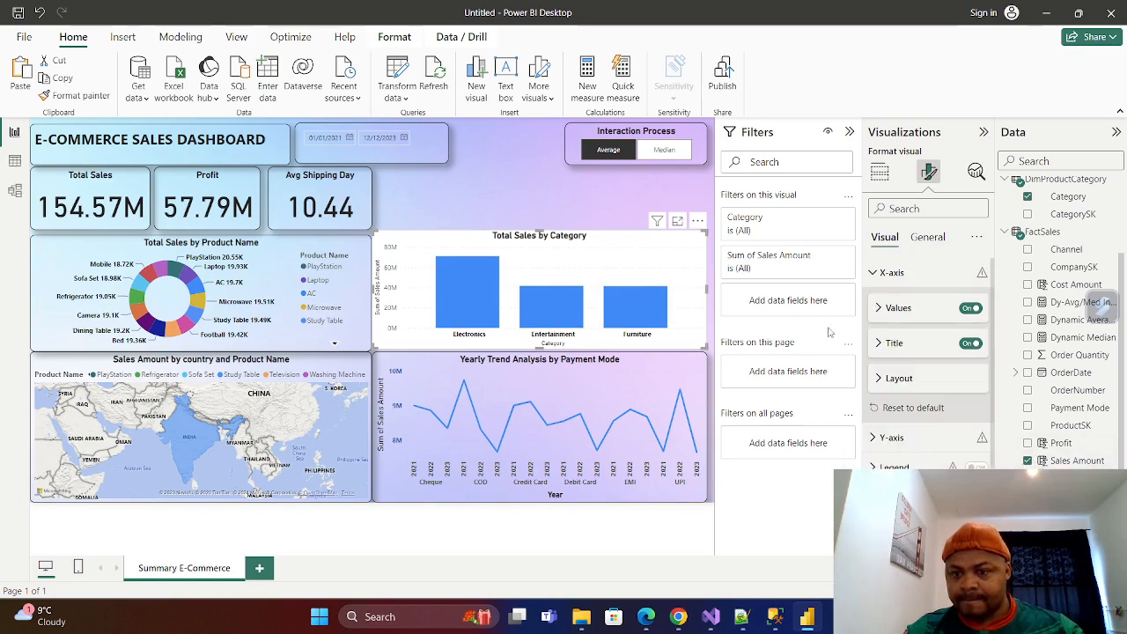
{"action": "left_click", "coordinate": [879, 345]}
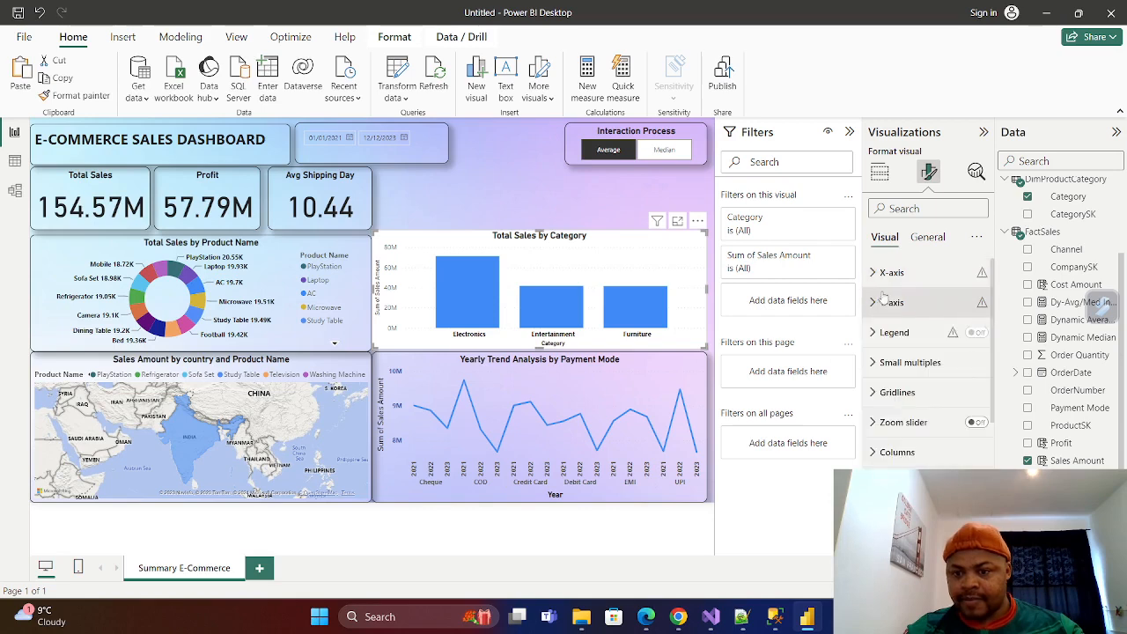
{"action": "left_click", "coordinate": [873, 273]}
Make the column chart's Y-axis values bold.
{"action": "left_click", "coordinate": [876, 304]}
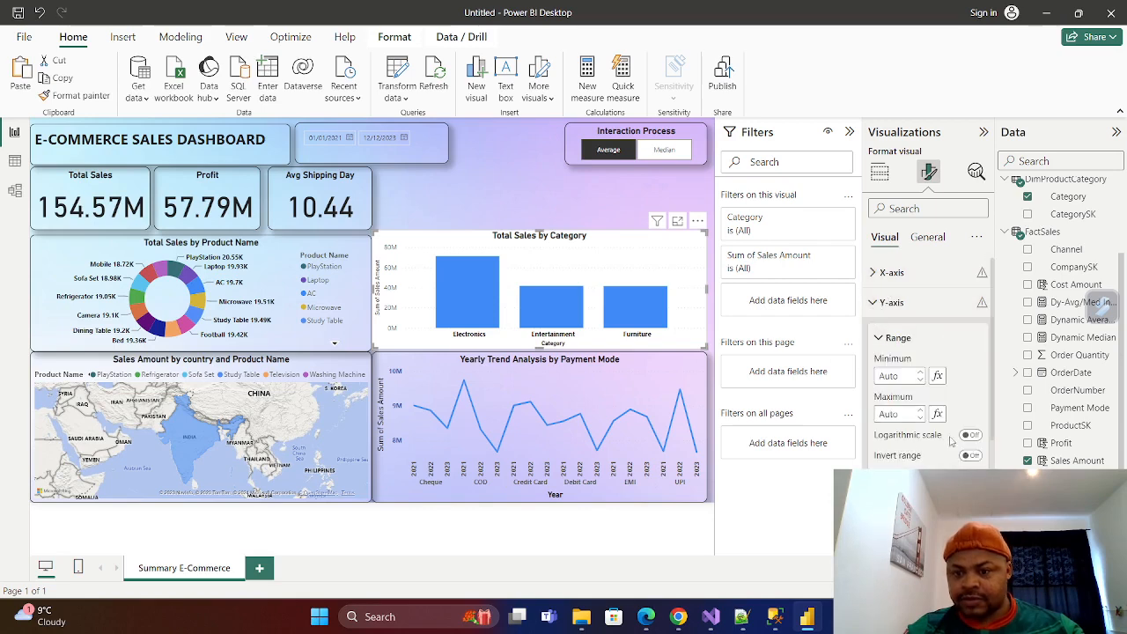
{"action": "scroll", "coordinate": [929, 361], "scroll_direction": "down", "scroll_amount": 2}
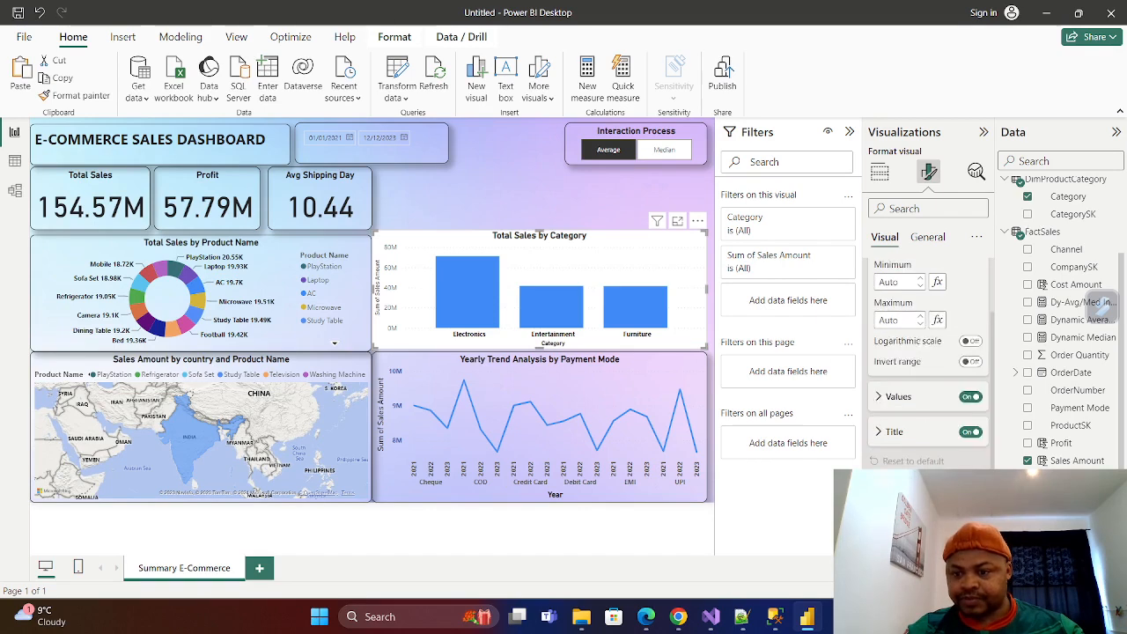
{"action": "left_click", "coordinate": [879, 396]}
{"action": "scroll", "coordinate": [885, 365], "scroll_direction": "down", "scroll_amount": 2}
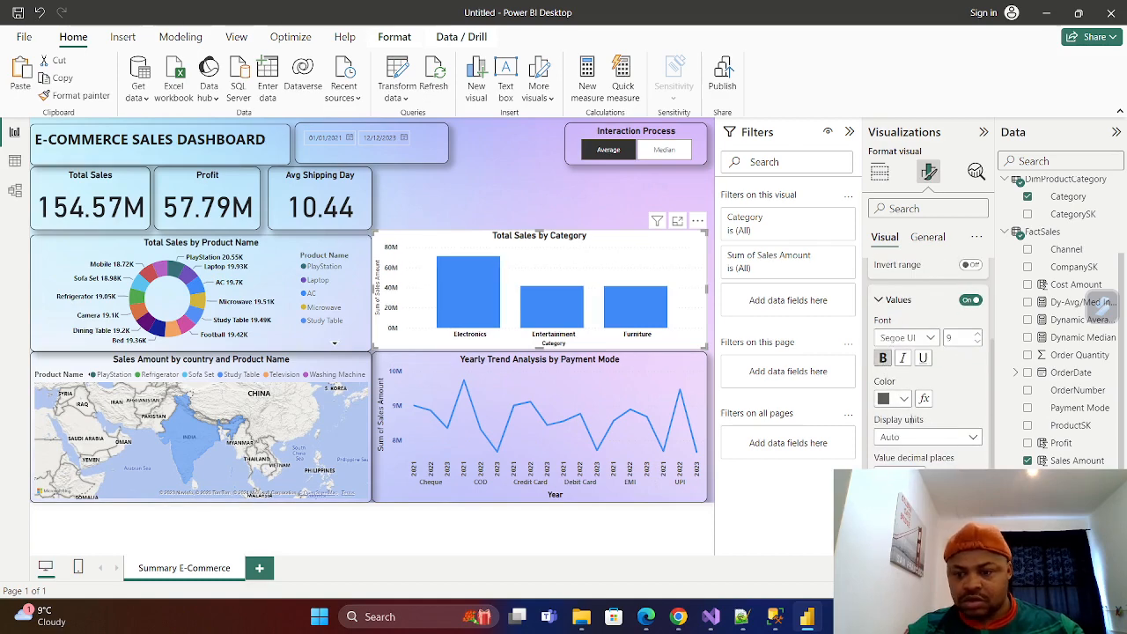
{"action": "scroll", "coordinate": [900, 414], "scroll_direction": "up", "scroll_amount": 3}
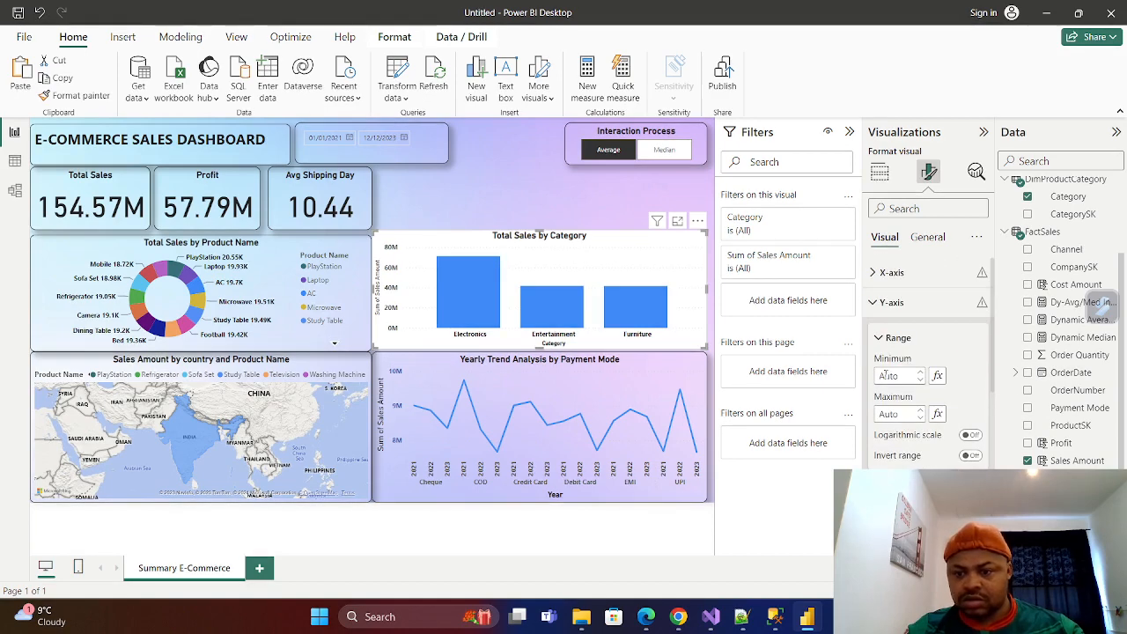
{"action": "left_click", "coordinate": [878, 338]}
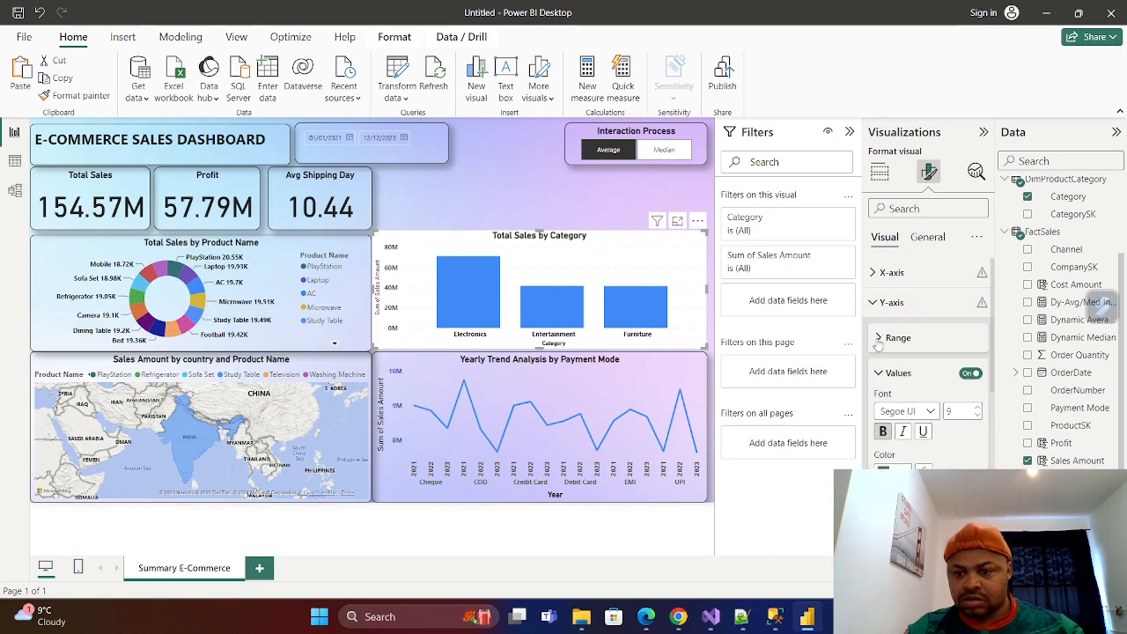
{"action": "scroll", "coordinate": [907, 370], "scroll_direction": "down", "scroll_amount": 1}
{"action": "left_click", "coordinate": [878, 325]}
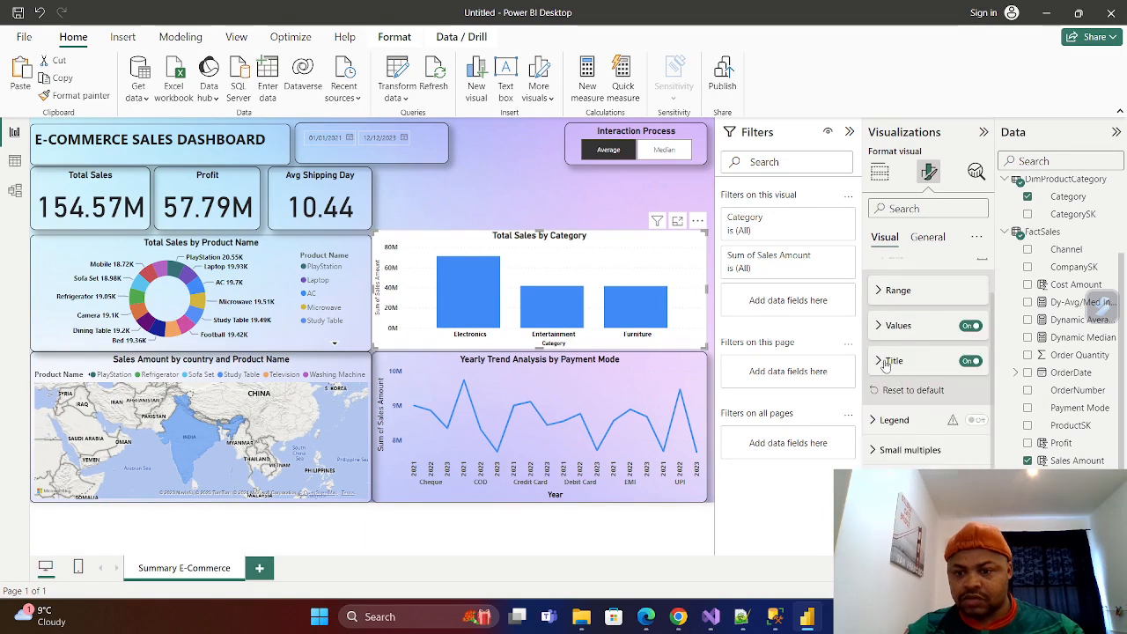
Make the column chart's Y-axis title bold, leaving its style at Show title only.
{"action": "left_click", "coordinate": [881, 362]}
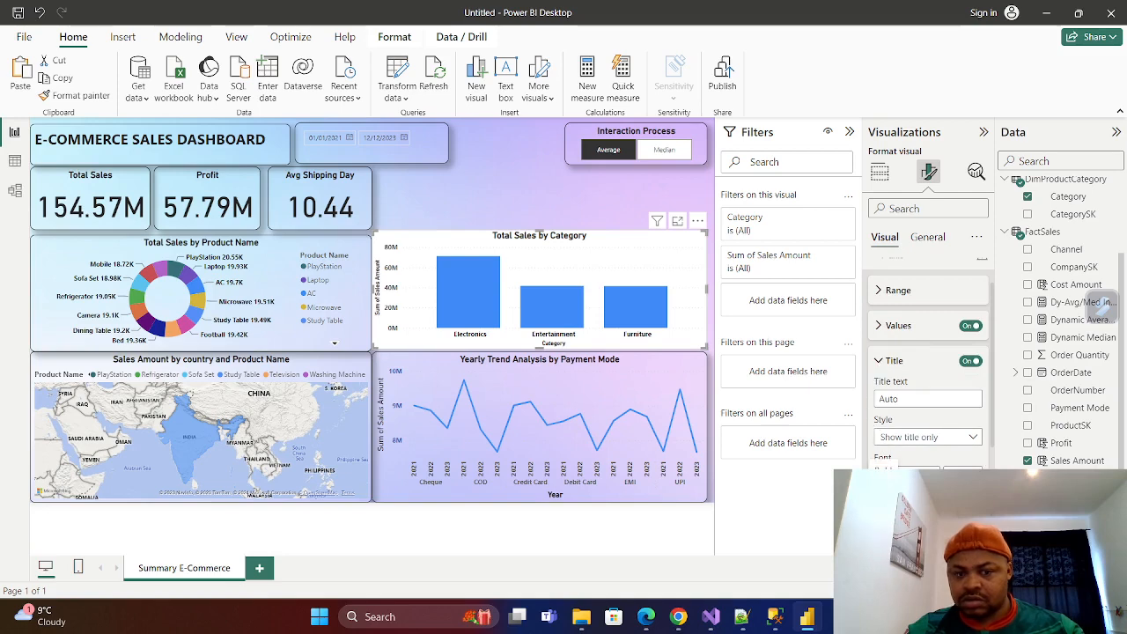
{"action": "scroll", "coordinate": [920, 422], "scroll_direction": "up", "scroll_amount": 1}
{"action": "scroll", "coordinate": [954, 441], "scroll_direction": "down", "scroll_amount": 1}
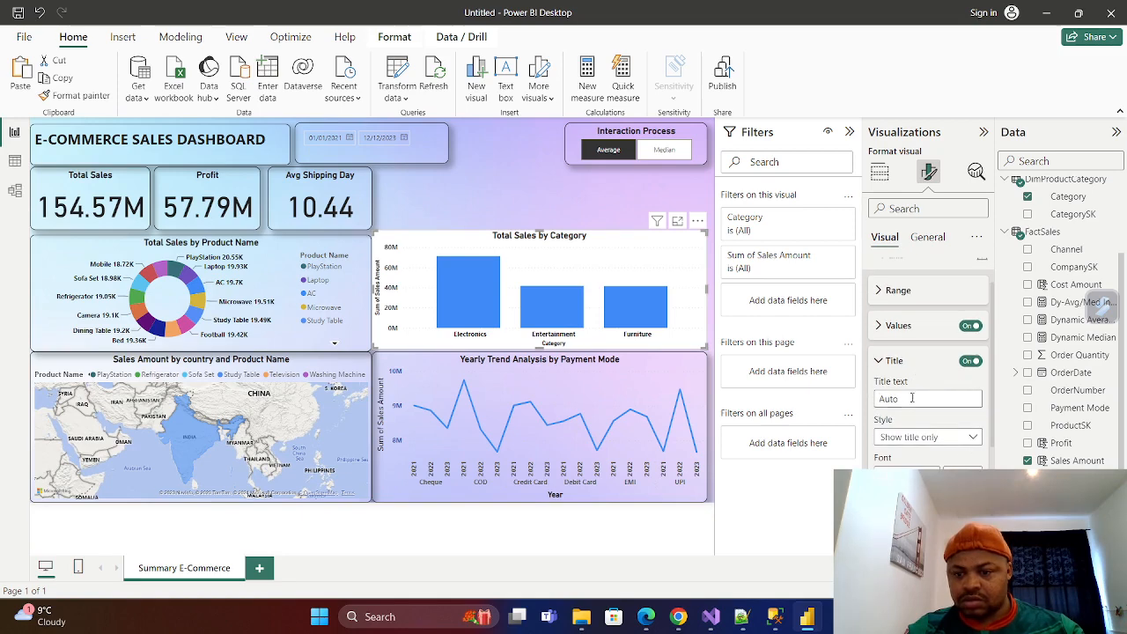
{"action": "left_click", "coordinate": [973, 437]}
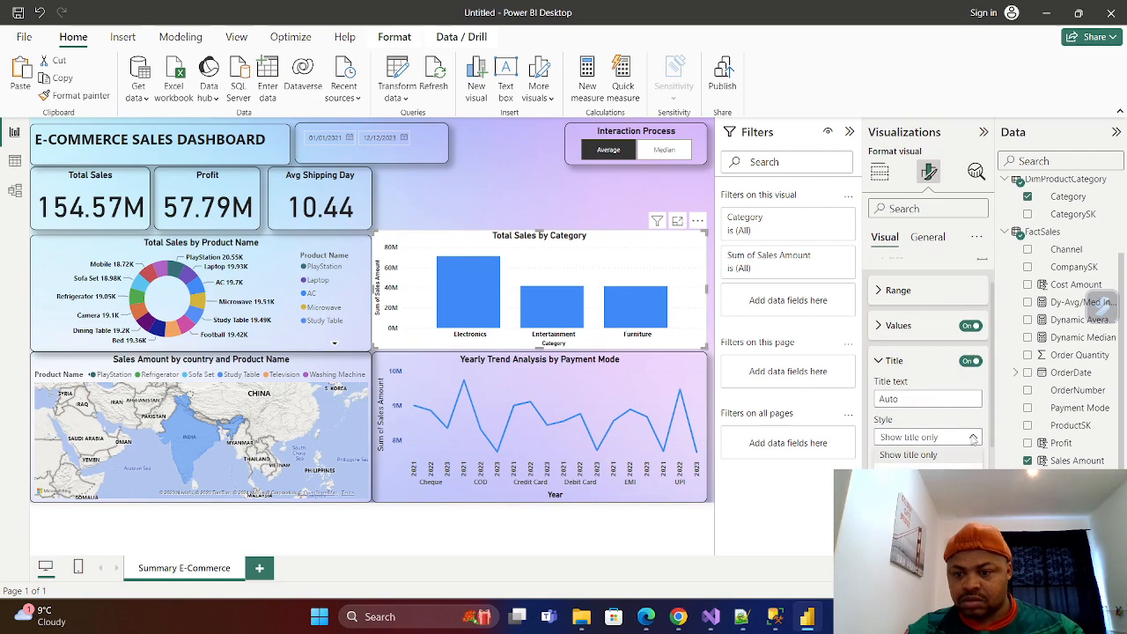
{"action": "left_click", "coordinate": [974, 439]}
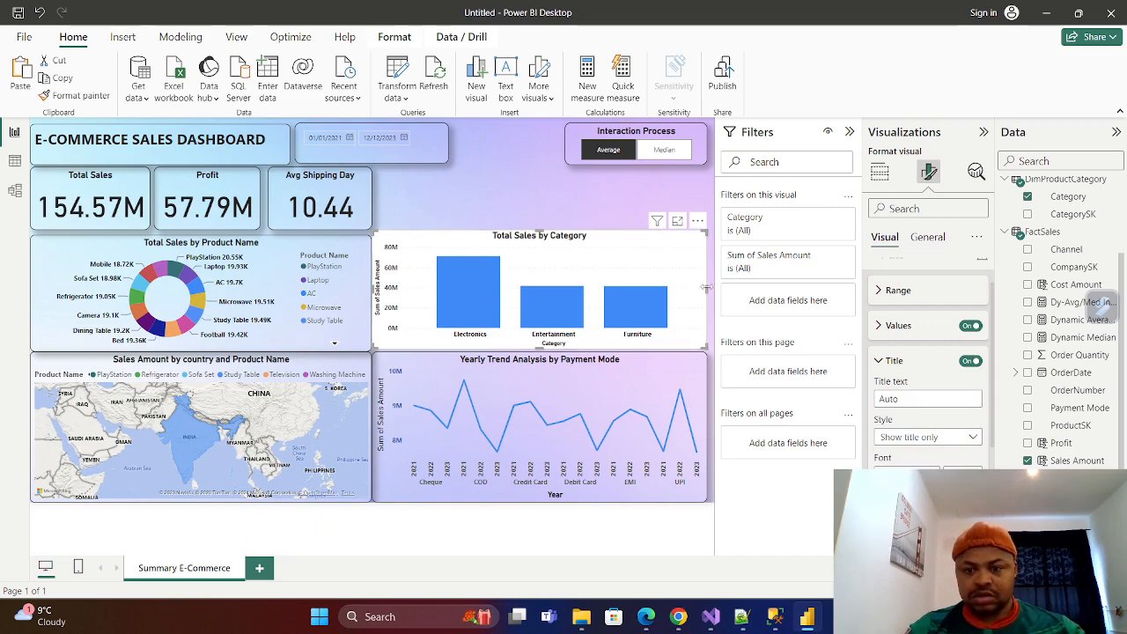
Give the column chart a black visual border with rounded corners.
{"action": "left_click", "coordinate": [927, 237]}
{"action": "left_click", "coordinate": [893, 332]}
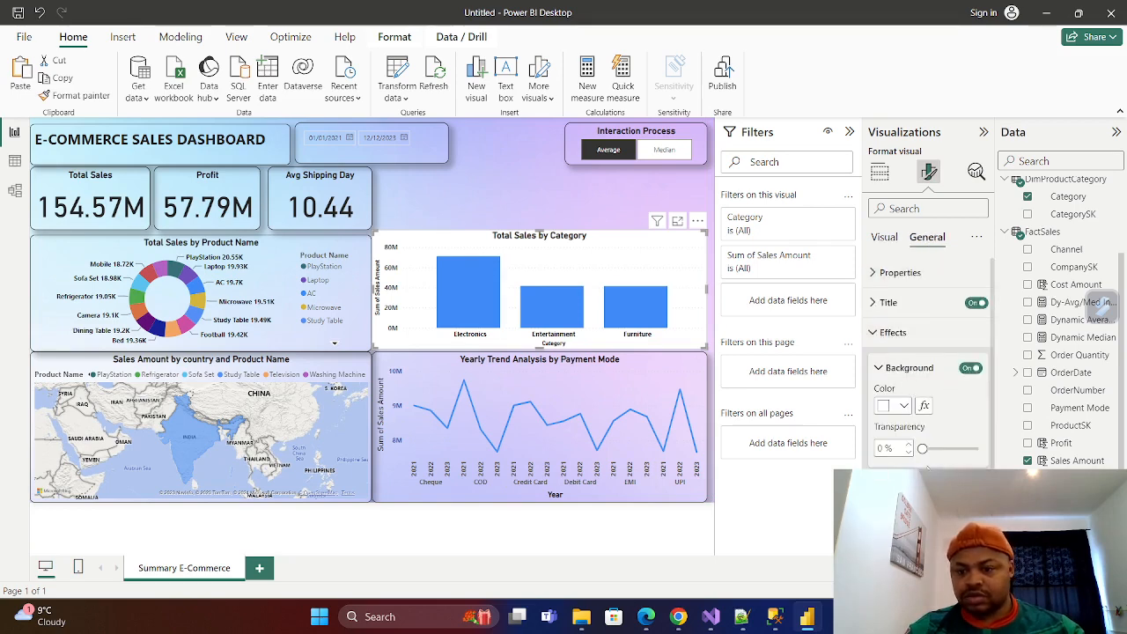
{"action": "left_click", "coordinate": [970, 483]}
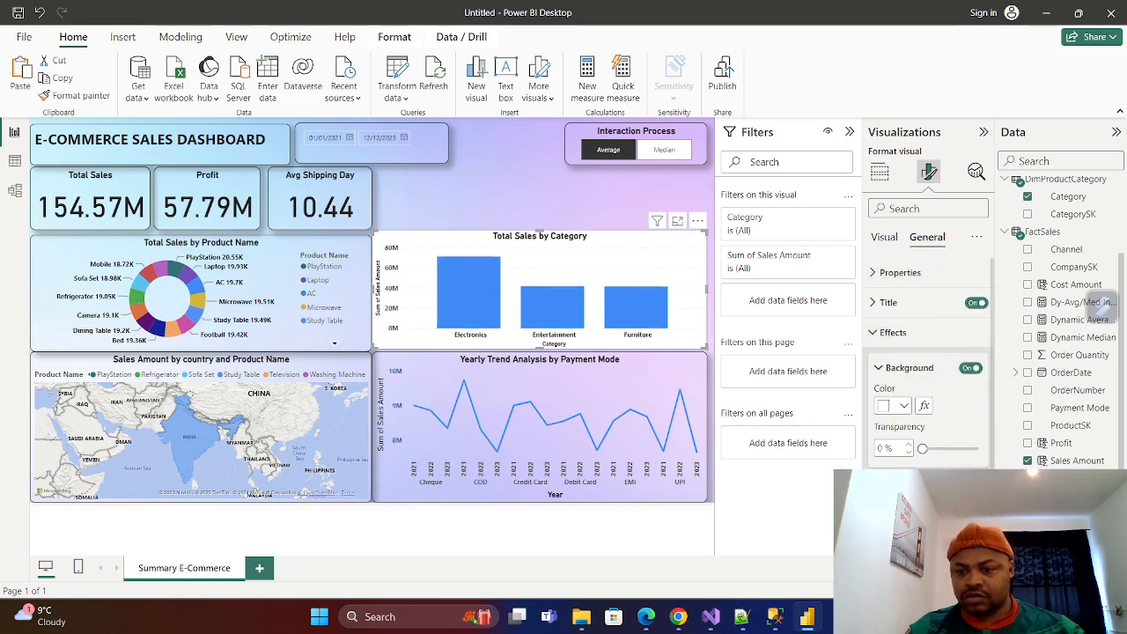
{"action": "scroll", "coordinate": [929, 370], "scroll_direction": "down", "scroll_amount": 2}
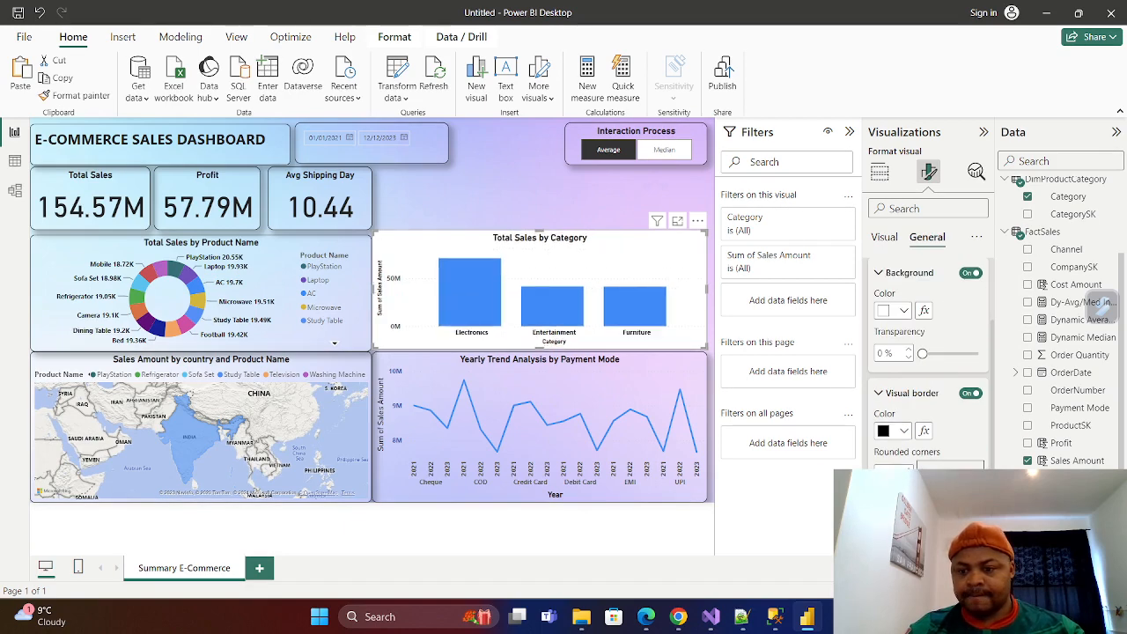
{"action": "left_click", "coordinate": [589, 203]}
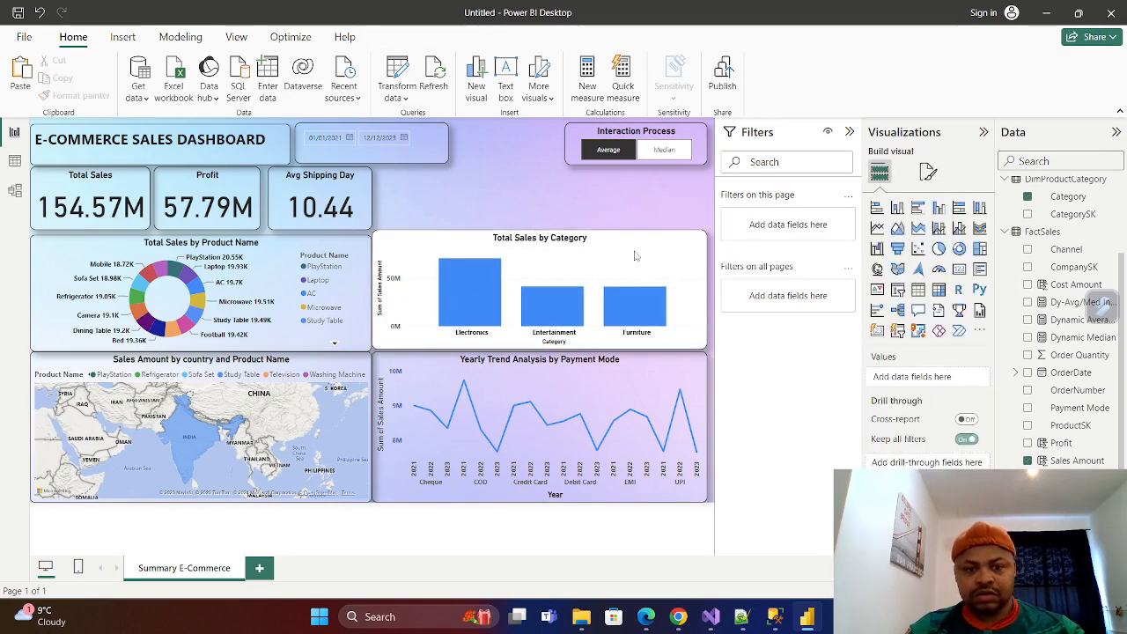
Turn off the column chart's background so the page's gradient shows through.
{"action": "left_click", "coordinate": [702, 266]}
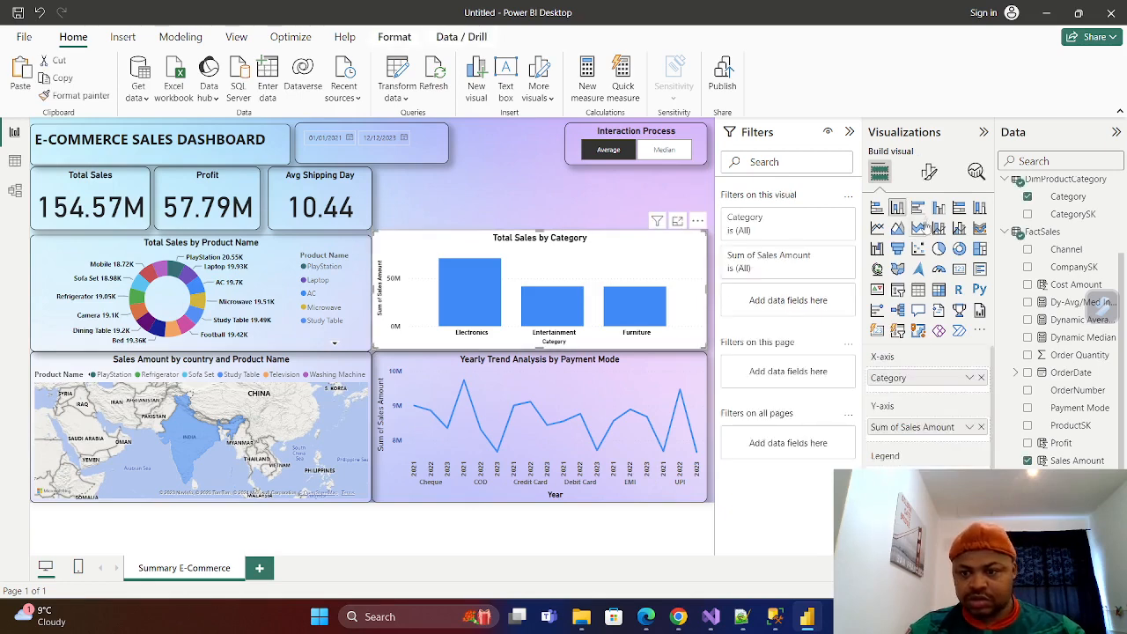
{"action": "left_click", "coordinate": [929, 172]}
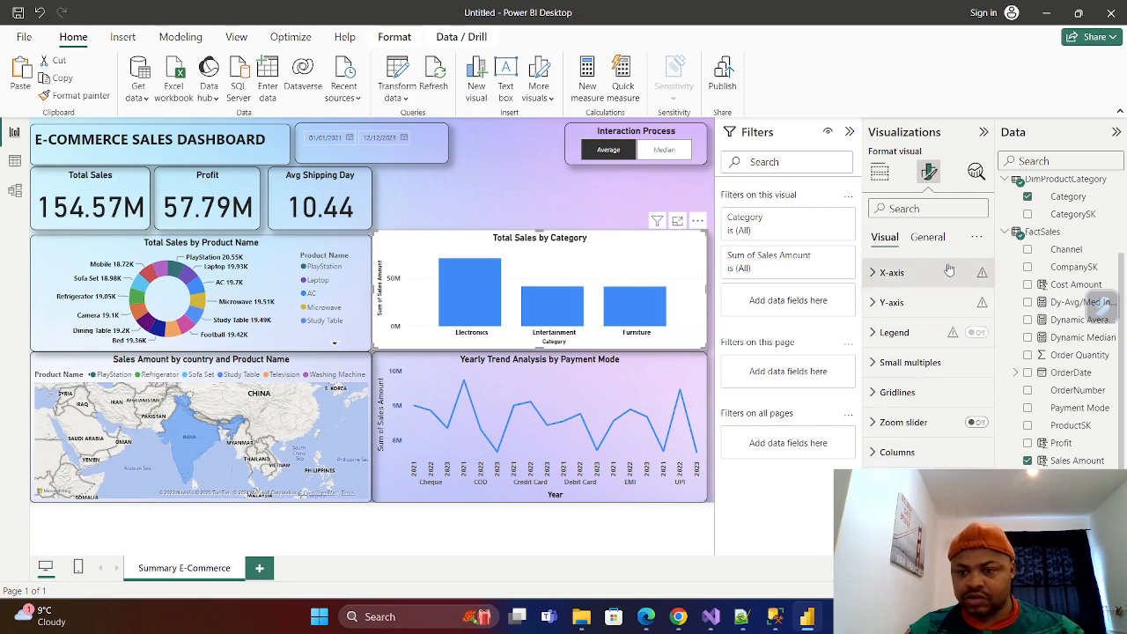
{"action": "left_click", "coordinate": [927, 237]}
{"action": "left_click", "coordinate": [893, 332]}
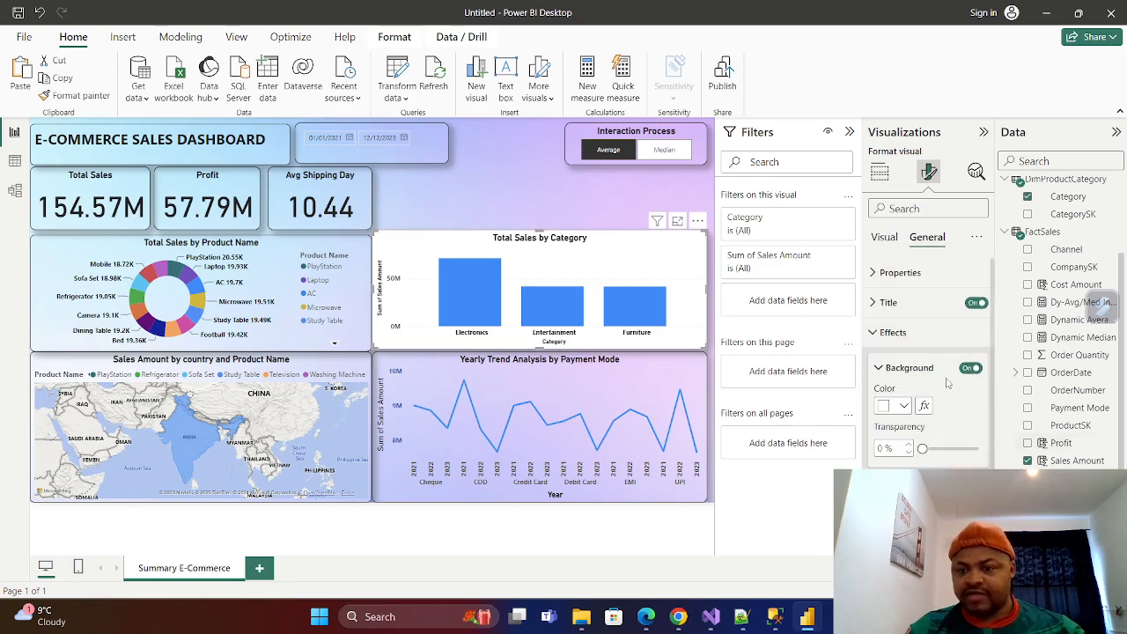
{"action": "left_click", "coordinate": [970, 367]}
{"action": "left_click", "coordinate": [603, 198]}
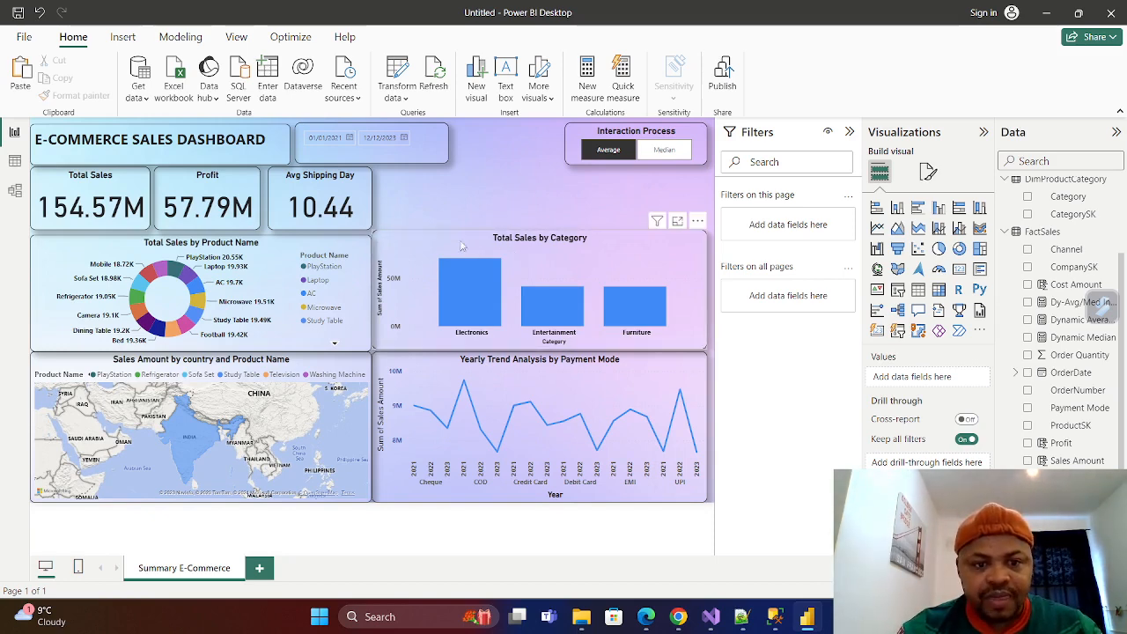
Extend the column chart upward to just below the header row, level with the KPI cards' upper edge.
{"action": "left_click", "coordinate": [544, 238]}
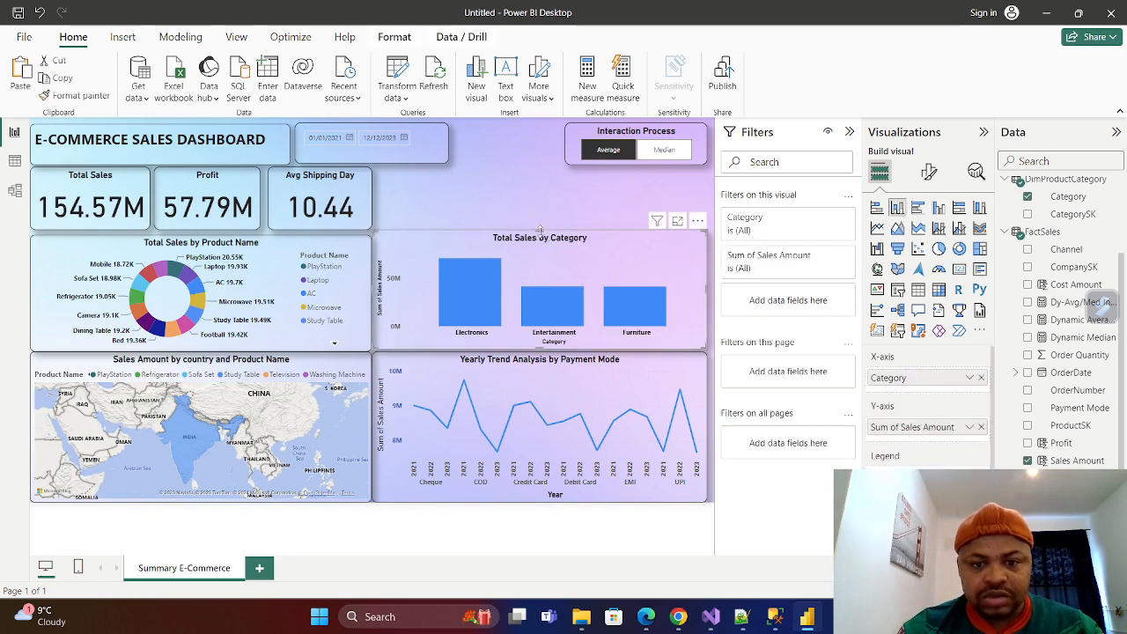
{"action": "left_click_drag", "start_coordinate": [540, 230], "coordinate": [539, 173]}
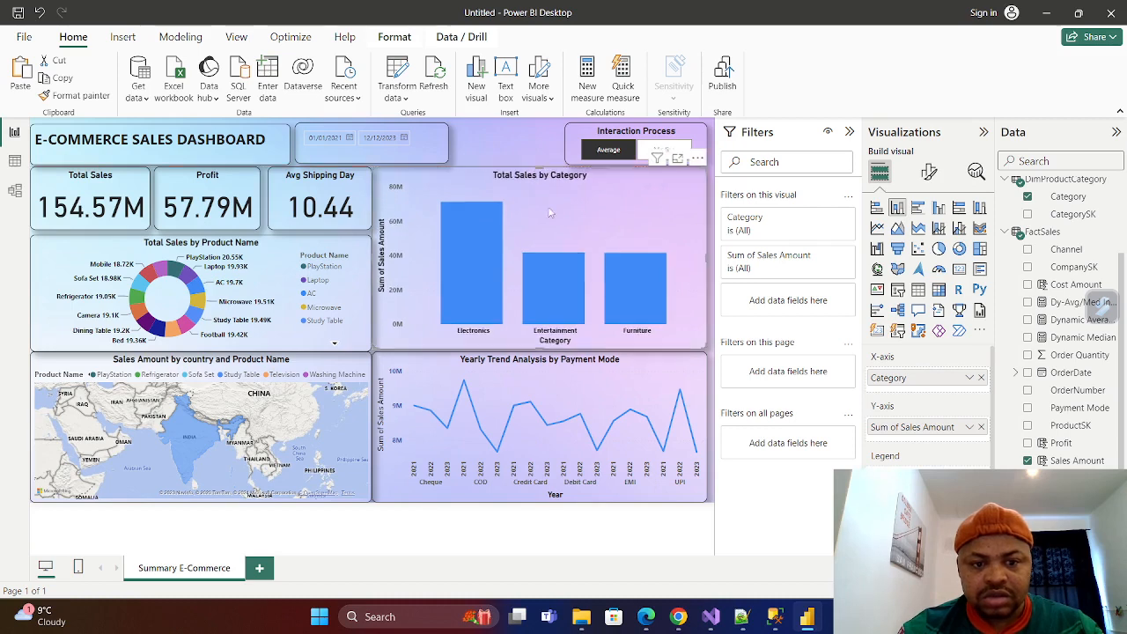
{"action": "left_click", "coordinate": [619, 539]}
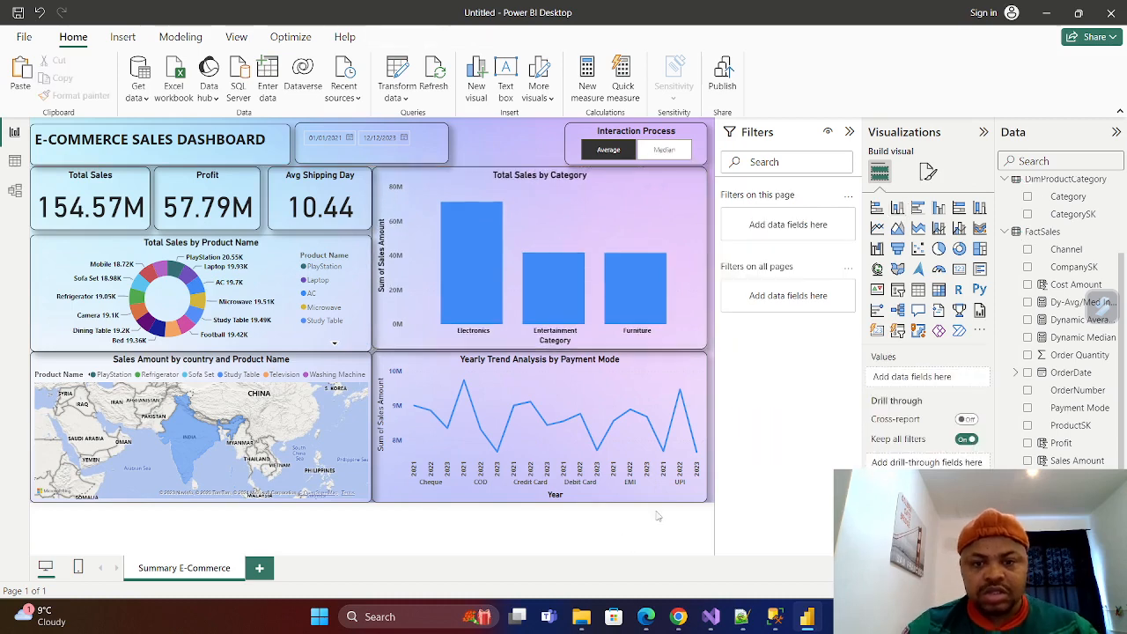
Test the Interaction Process slicer by switching it to Median and back to Average.
{"action": "left_click", "coordinate": [659, 150]}
{"action": "left_click", "coordinate": [607, 152]}
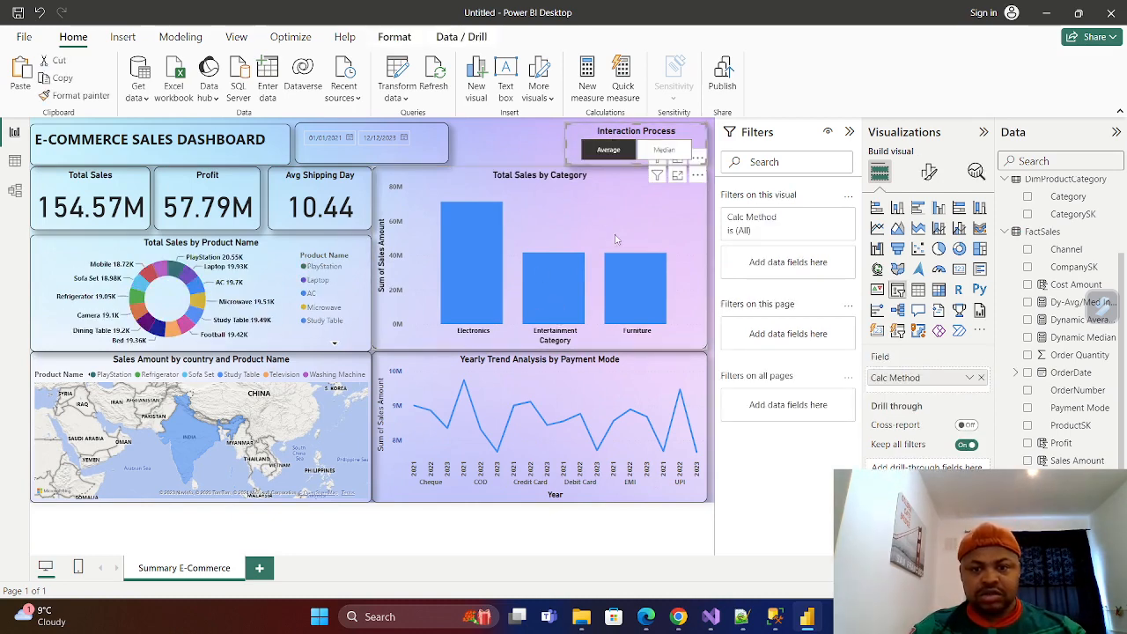
Add a slicer for DimCompany's Channel field, shorten it to fit its options, and place it between the date and Interaction Process slicers.
{"action": "left_click", "coordinate": [503, 132]}
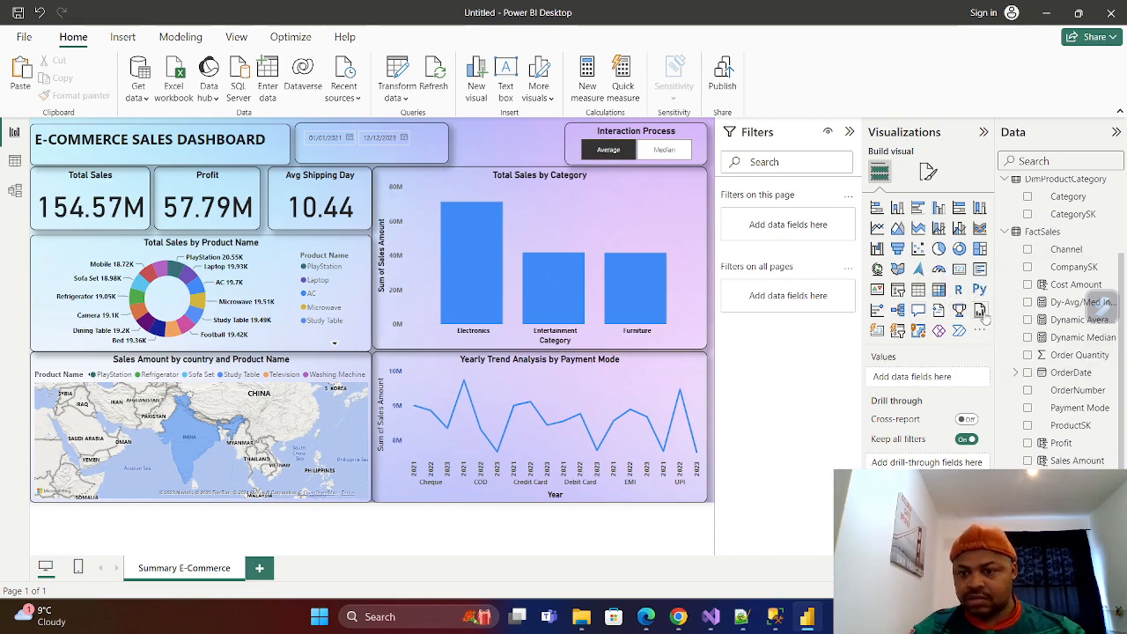
{"action": "left_click", "coordinate": [899, 290]}
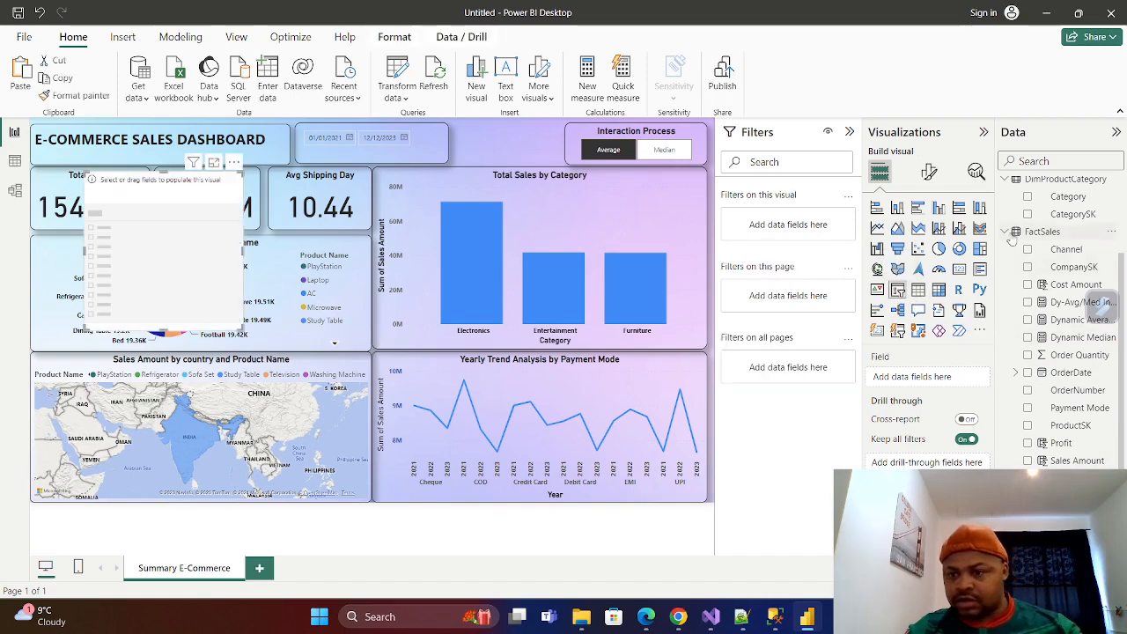
{"action": "left_click", "coordinate": [1006, 233]}
{"action": "left_click", "coordinate": [1005, 274]}
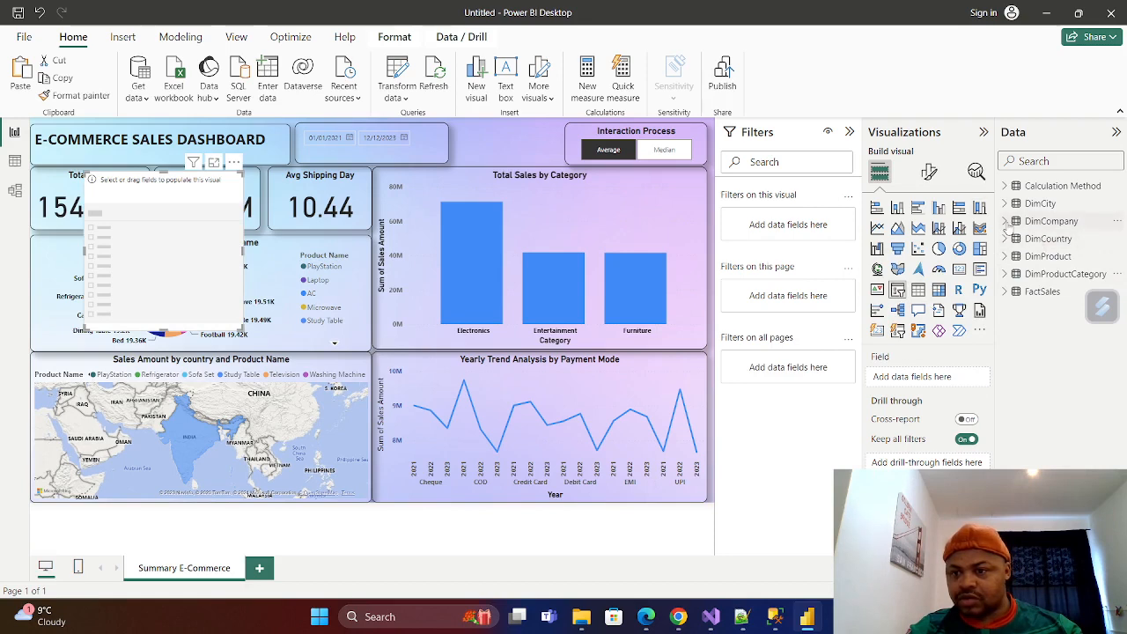
{"action": "left_click", "coordinate": [1006, 222]}
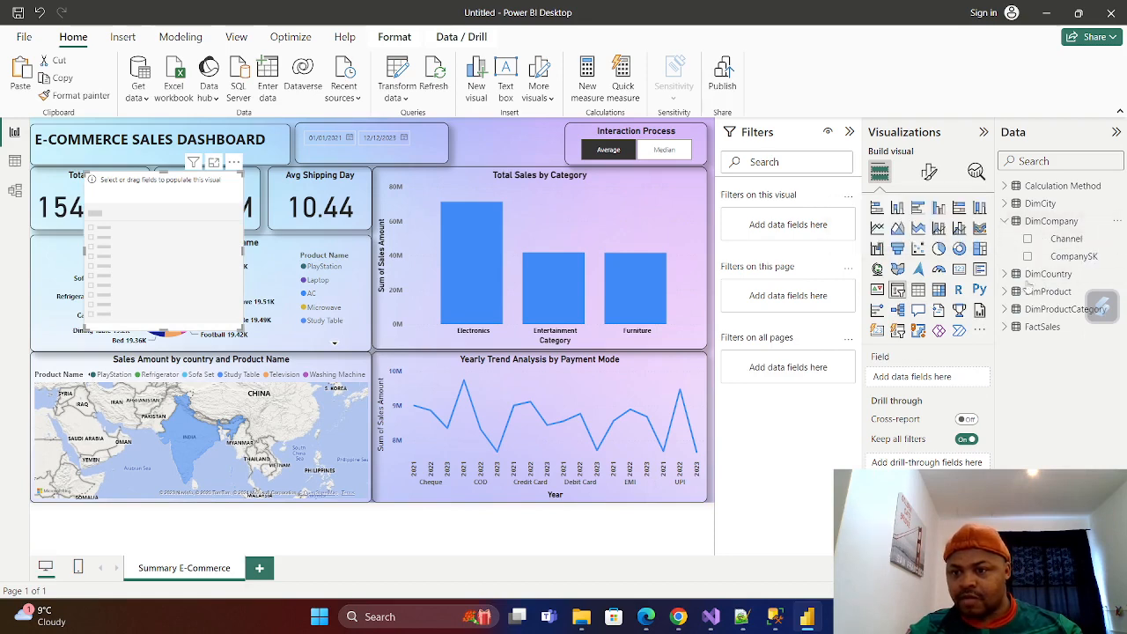
{"action": "left_click", "coordinate": [1028, 239]}
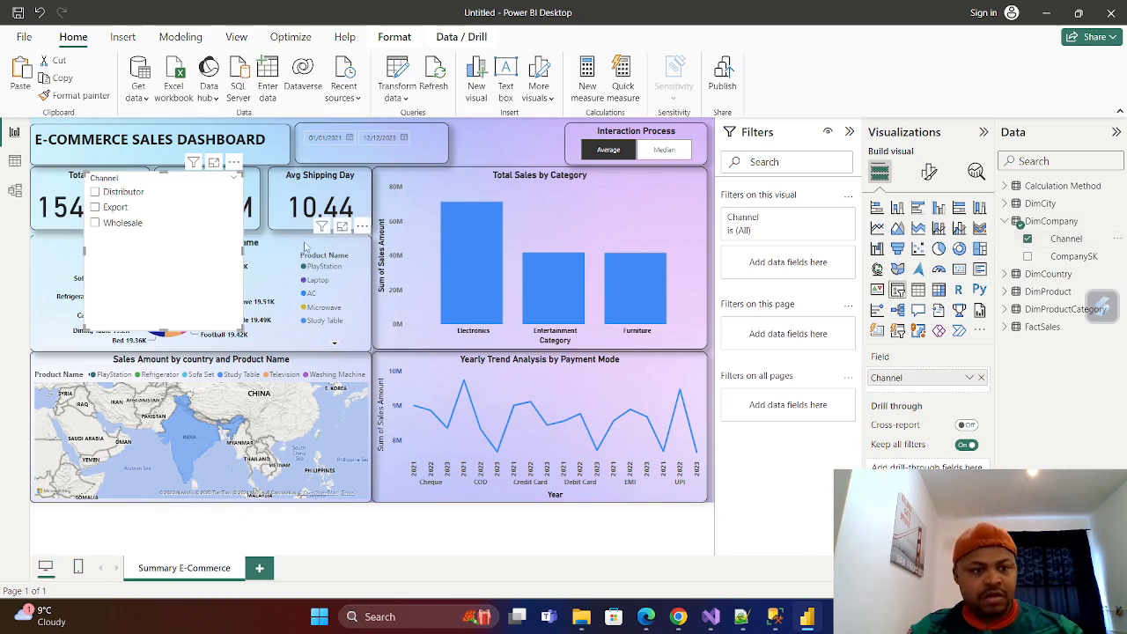
{"action": "left_click_drag", "start_coordinate": [165, 328], "coordinate": [165, 233]}
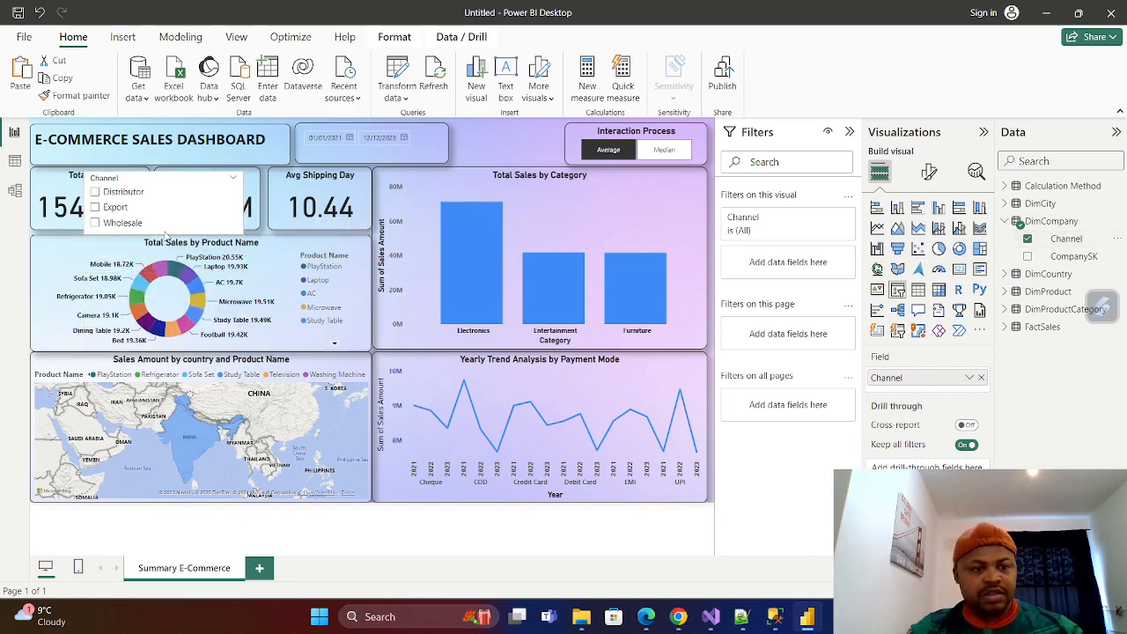
{"action": "left_click_drag", "start_coordinate": [195, 176], "coordinate": [517, 143]}
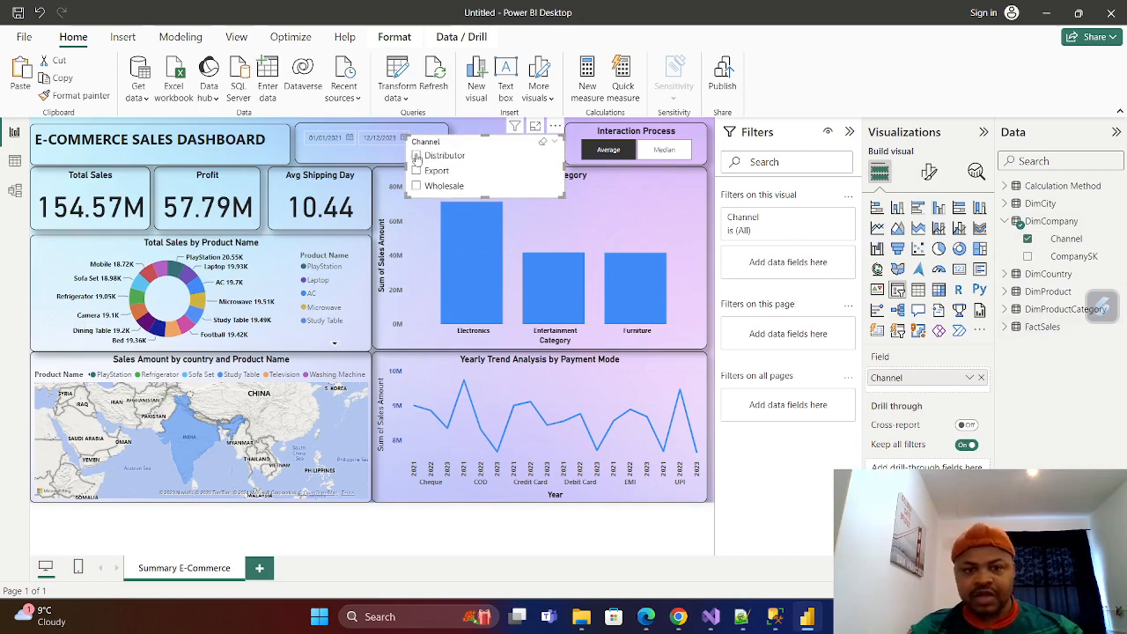
Set the Channel slicer's style to Dropdown and show its selection options.
{"action": "left_click", "coordinate": [930, 172]}
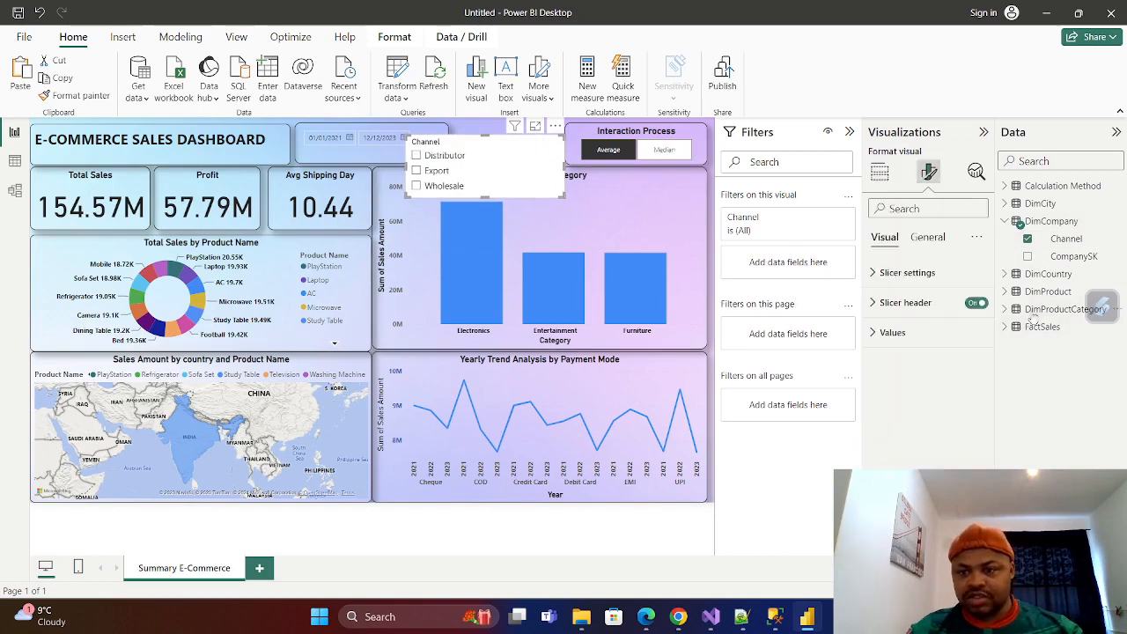
{"action": "left_click", "coordinate": [873, 273]}
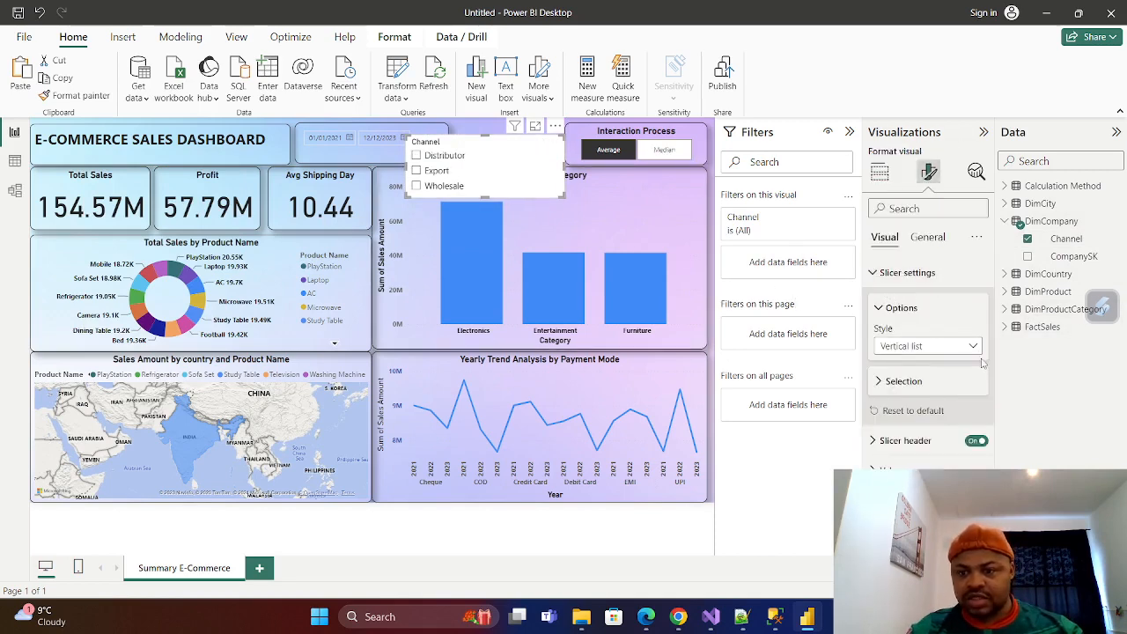
{"action": "left_click", "coordinate": [972, 346]}
{"action": "left_click", "coordinate": [902, 401]}
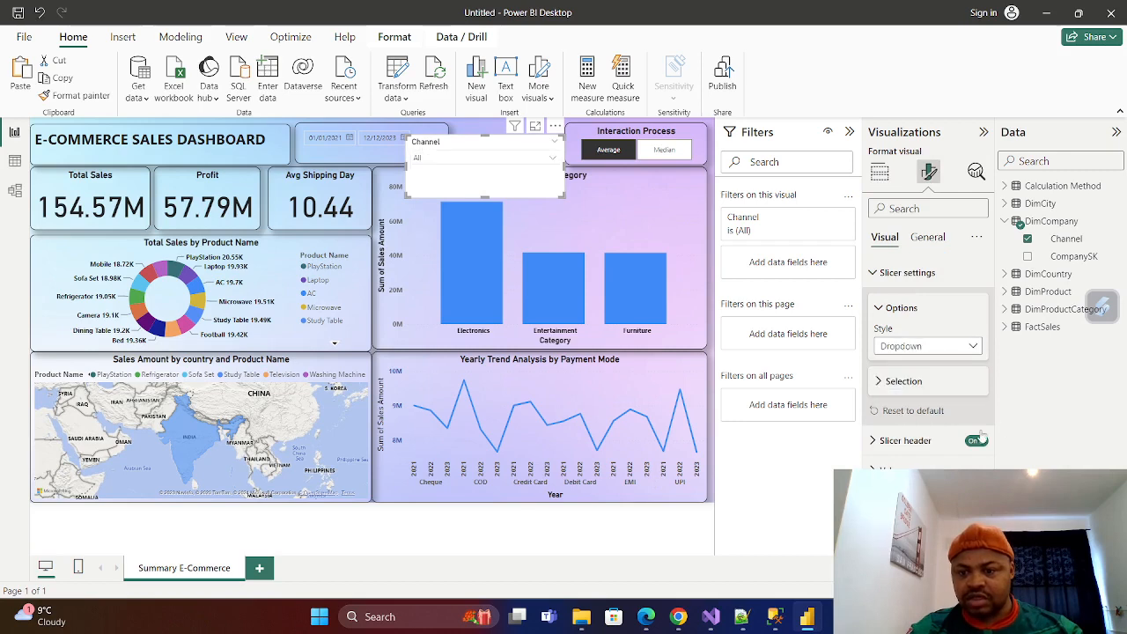
{"action": "left_click", "coordinate": [879, 381]}
Test the Channel slicer by filtering the dashboard to Export and clearing that selection.
{"action": "left_click", "coordinate": [552, 159]}
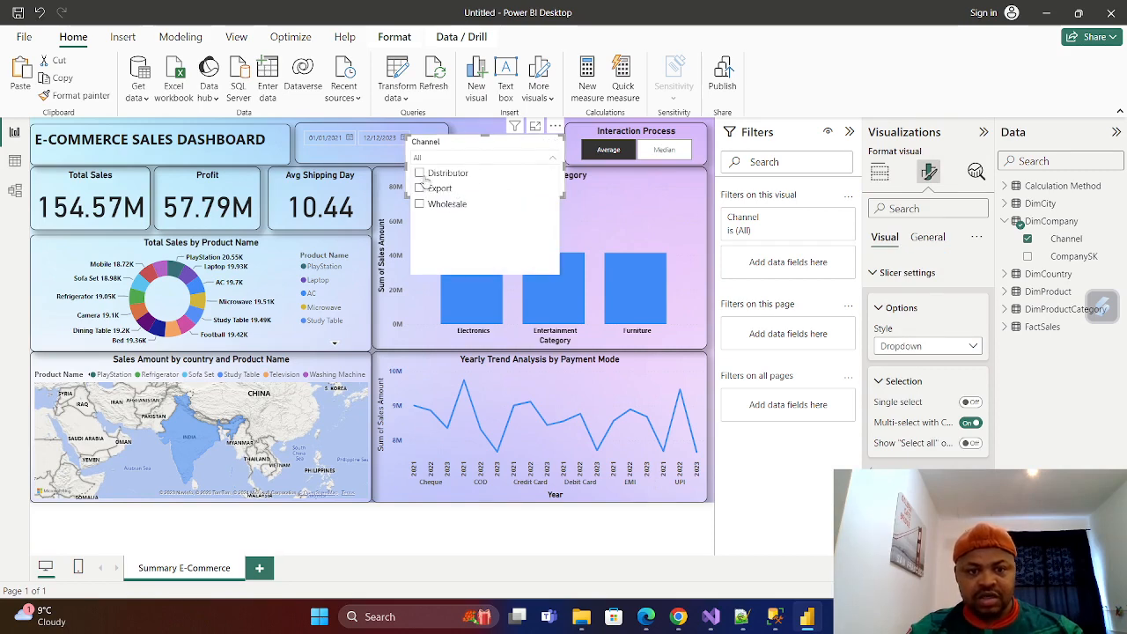
{"action": "left_click", "coordinate": [420, 188]}
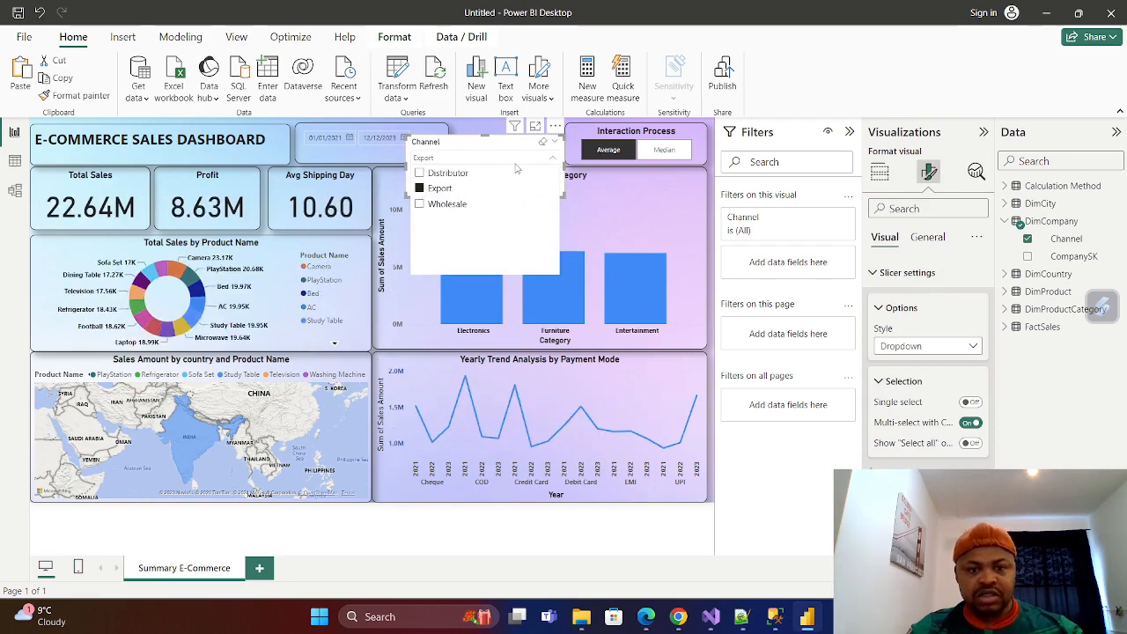
{"action": "left_click", "coordinate": [421, 188]}
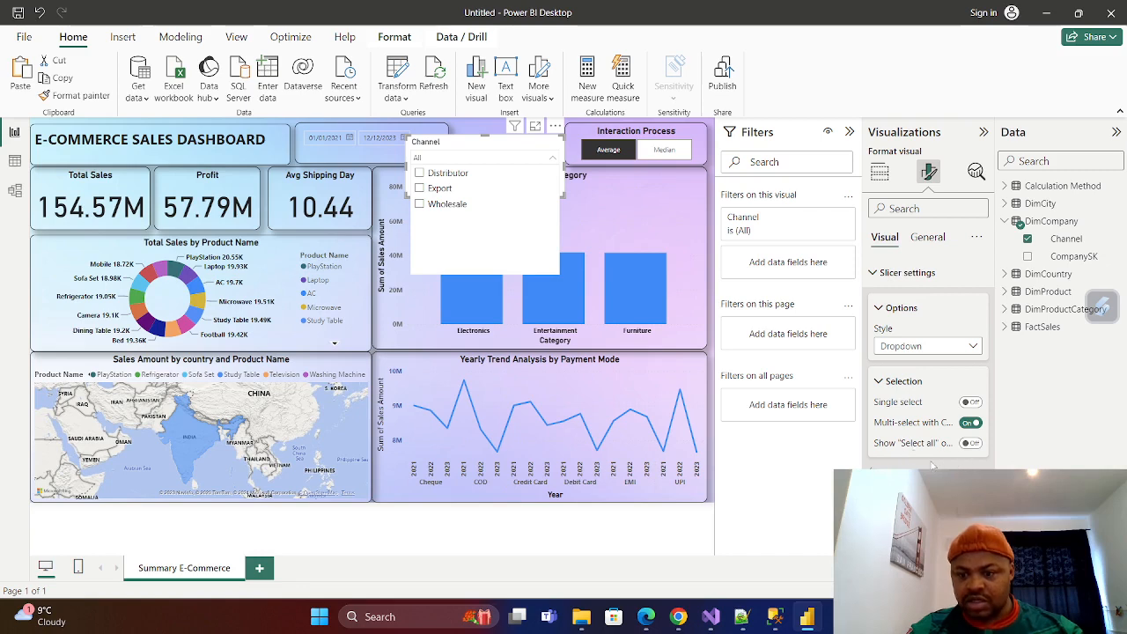
Enable the "Select all" option for the Channel slicer and try it in the dropdown list.
{"action": "left_click", "coordinate": [971, 443]}
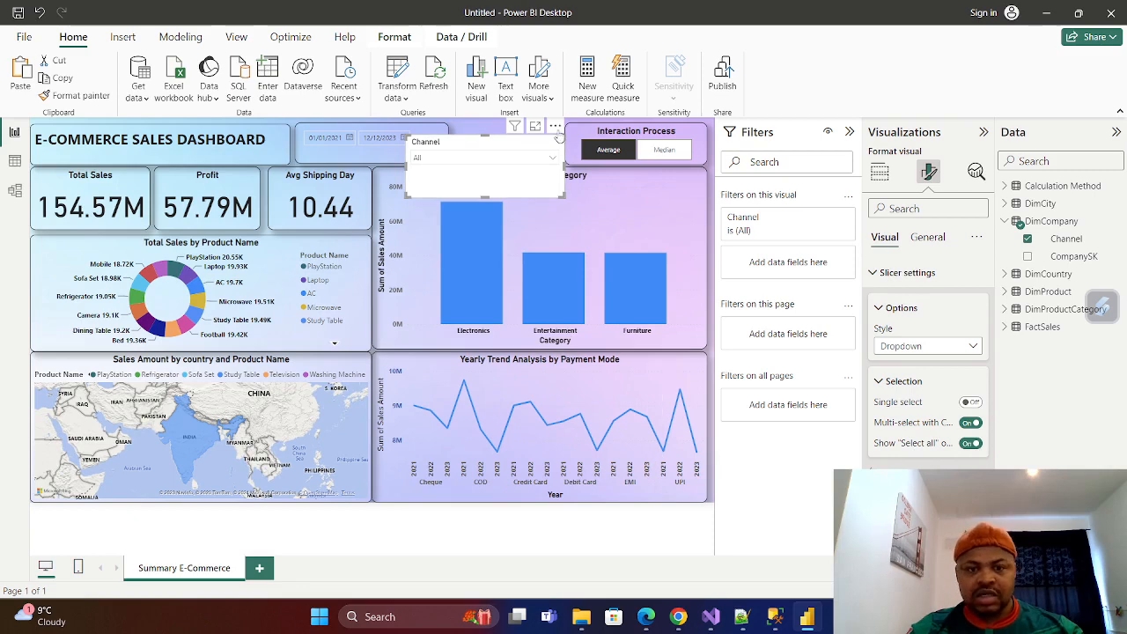
{"action": "left_click", "coordinate": [553, 158]}
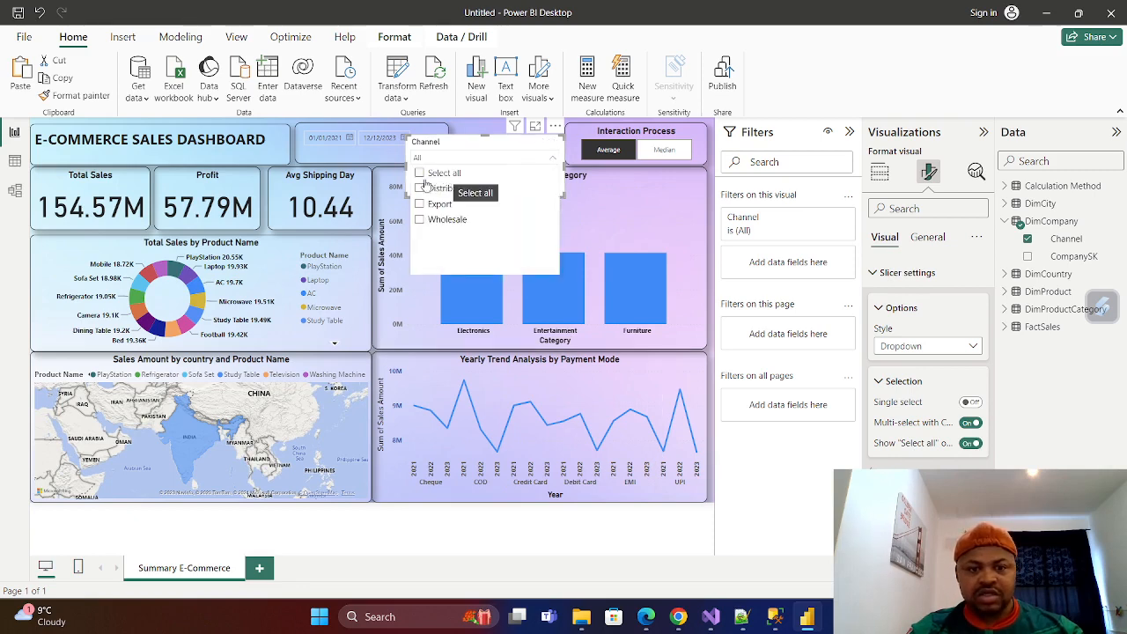
{"action": "left_click", "coordinate": [419, 179]}
{"action": "left_click", "coordinate": [419, 180]}
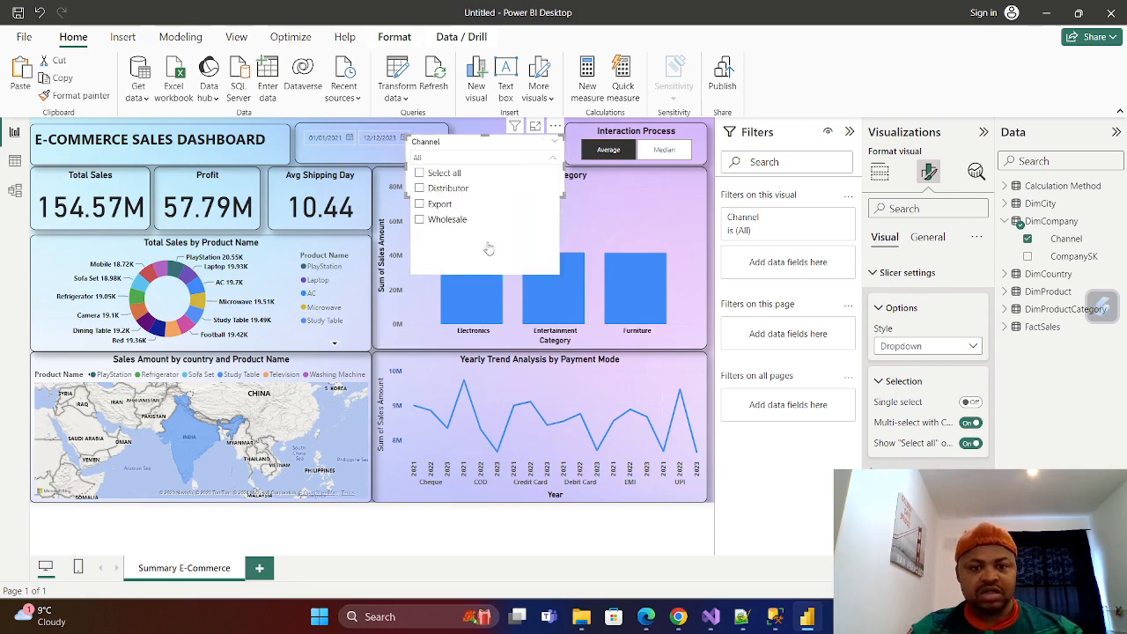
{"action": "left_click", "coordinate": [664, 532]}
Narrow and shorten the Channel slicer and fit it into the header row beside the Interaction Process slicer.
{"action": "left_click", "coordinate": [499, 144]}
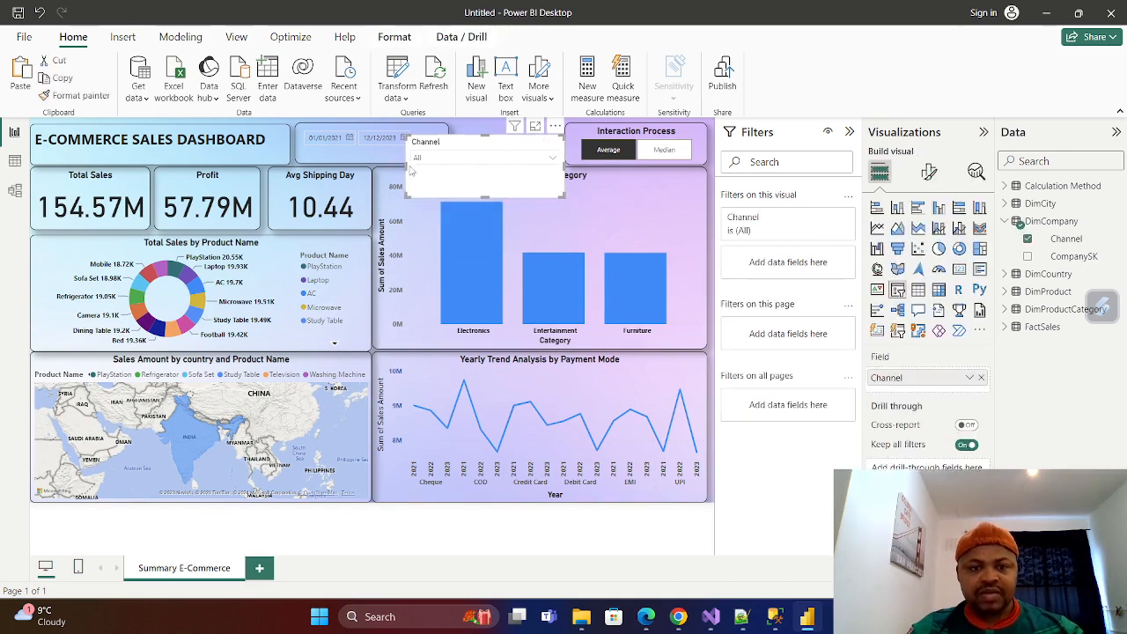
{"action": "left_click_drag", "start_coordinate": [408, 164], "coordinate": [451, 163]}
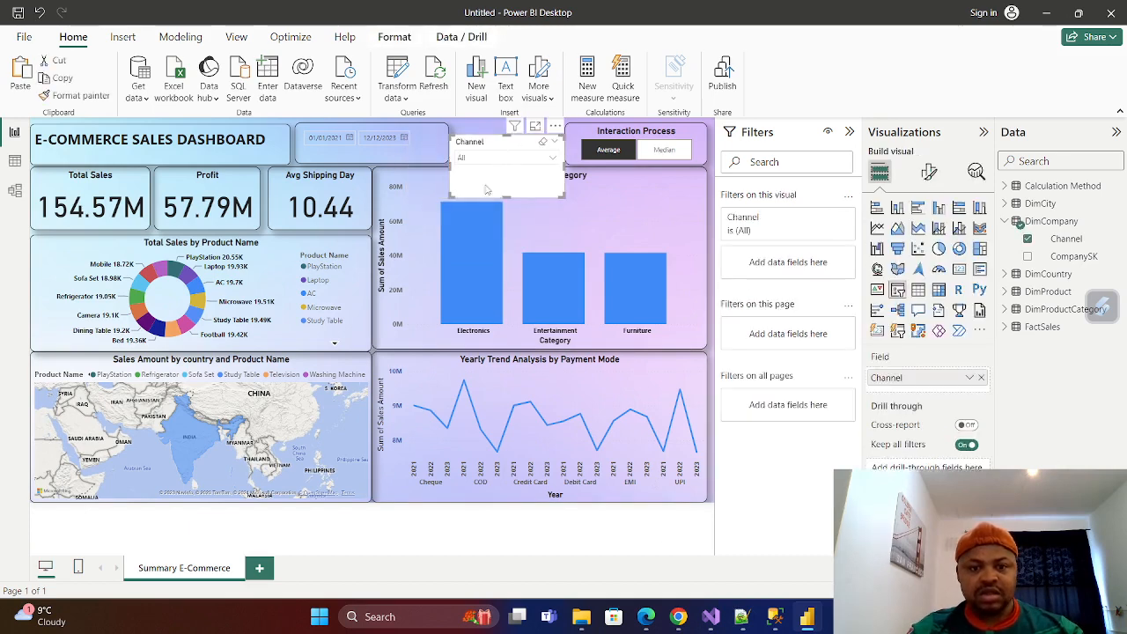
{"action": "left_click_drag", "start_coordinate": [505, 197], "coordinate": [518, 132]}
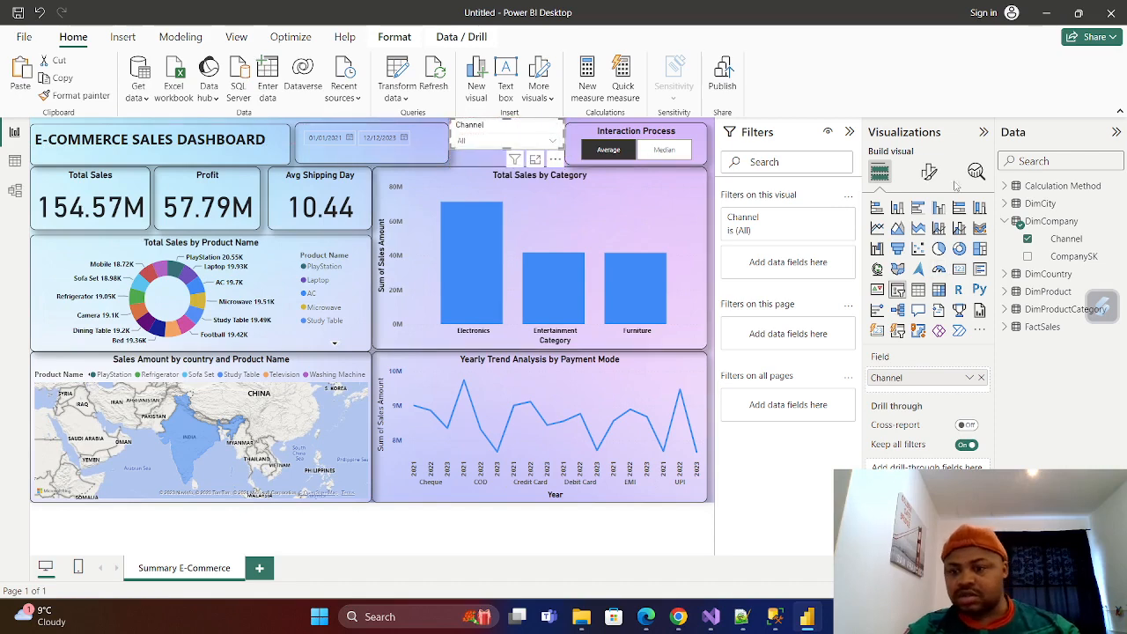
Turn on the Channel slicer's title and set its text to "Company Name".
{"action": "left_click", "coordinate": [929, 172]}
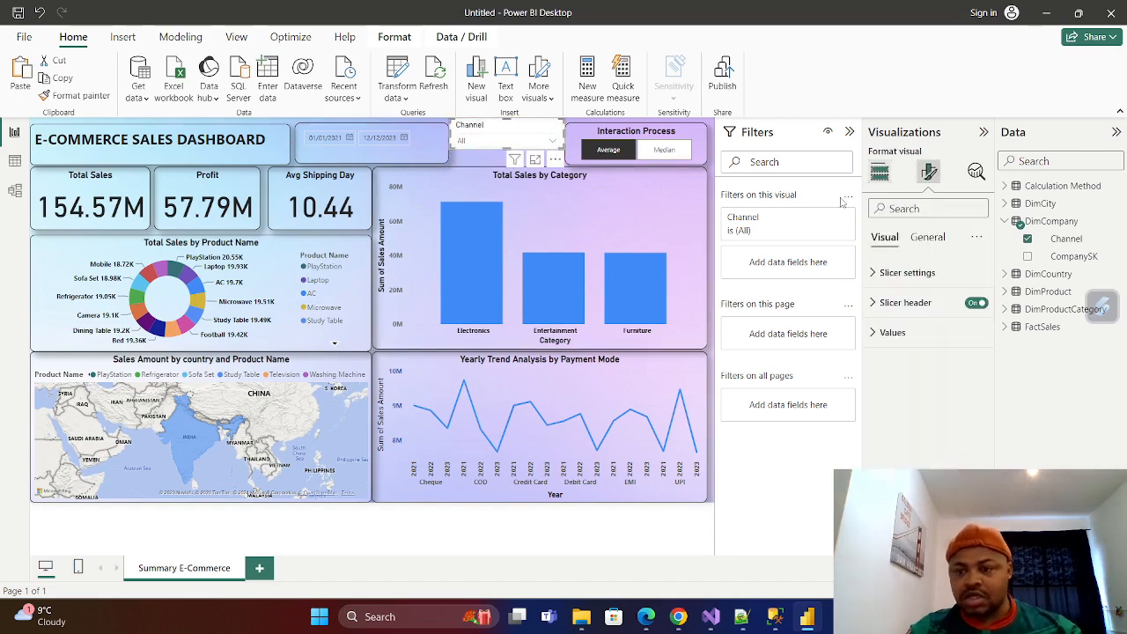
{"action": "left_click", "coordinate": [927, 236]}
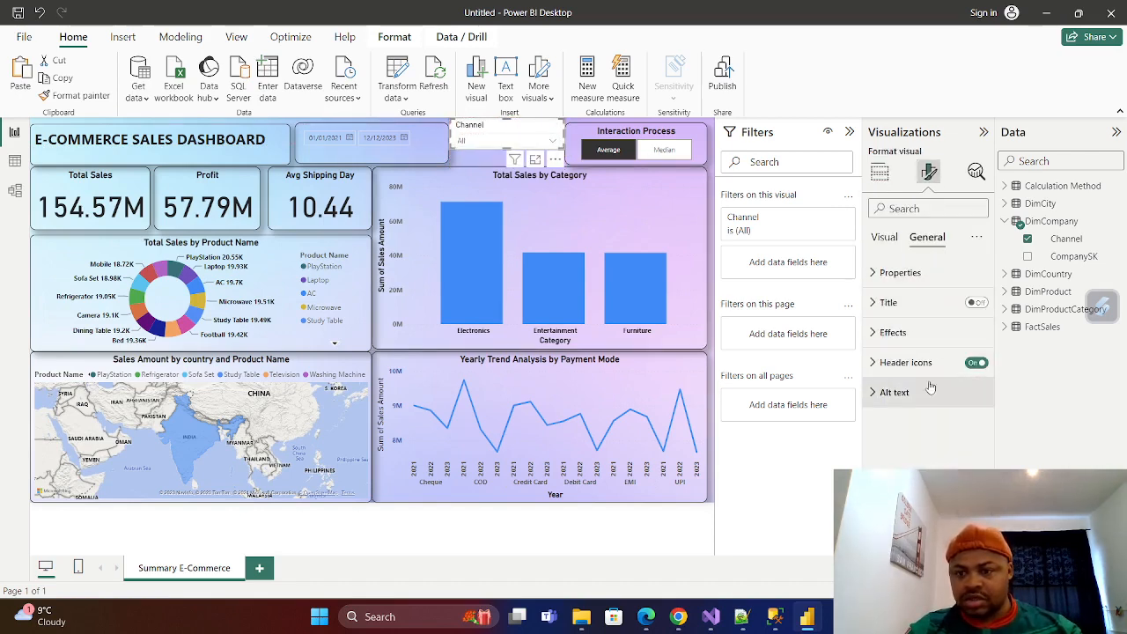
{"action": "left_click", "coordinate": [883, 302]}
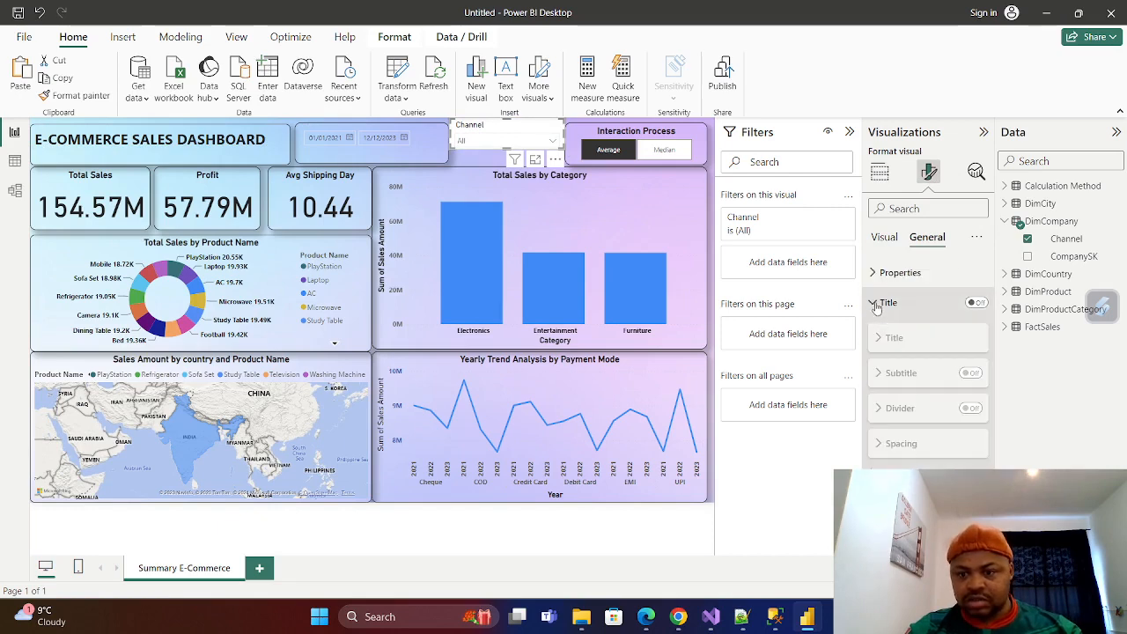
{"action": "left_click", "coordinate": [976, 302]}
{"action": "left_click", "coordinate": [898, 379]}
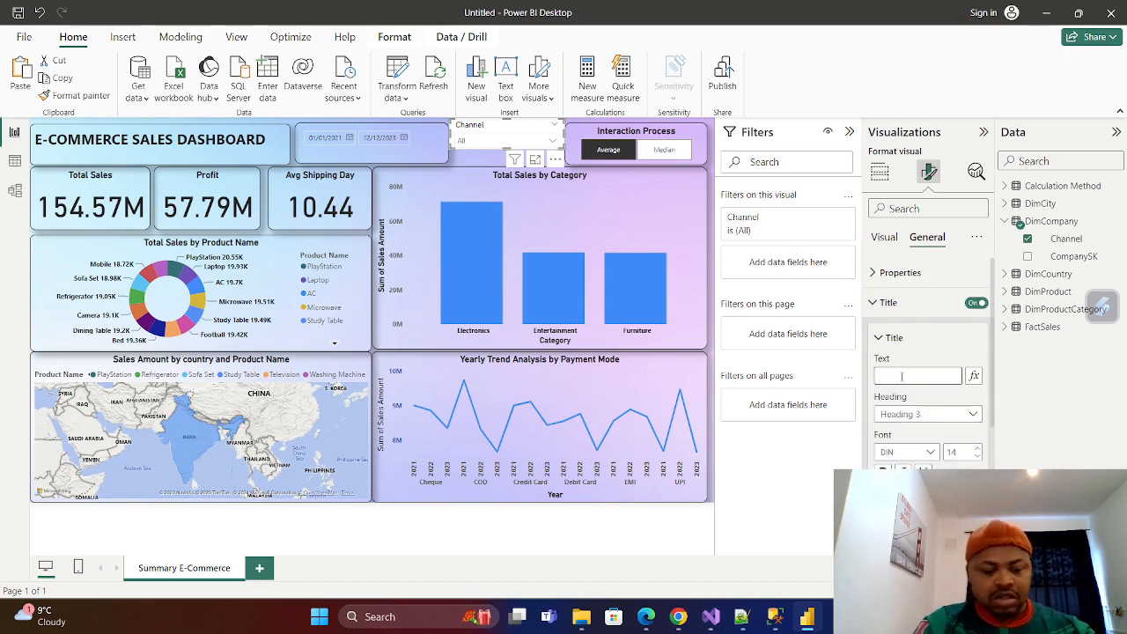
{"action": "type", "text": "Company Infos"}
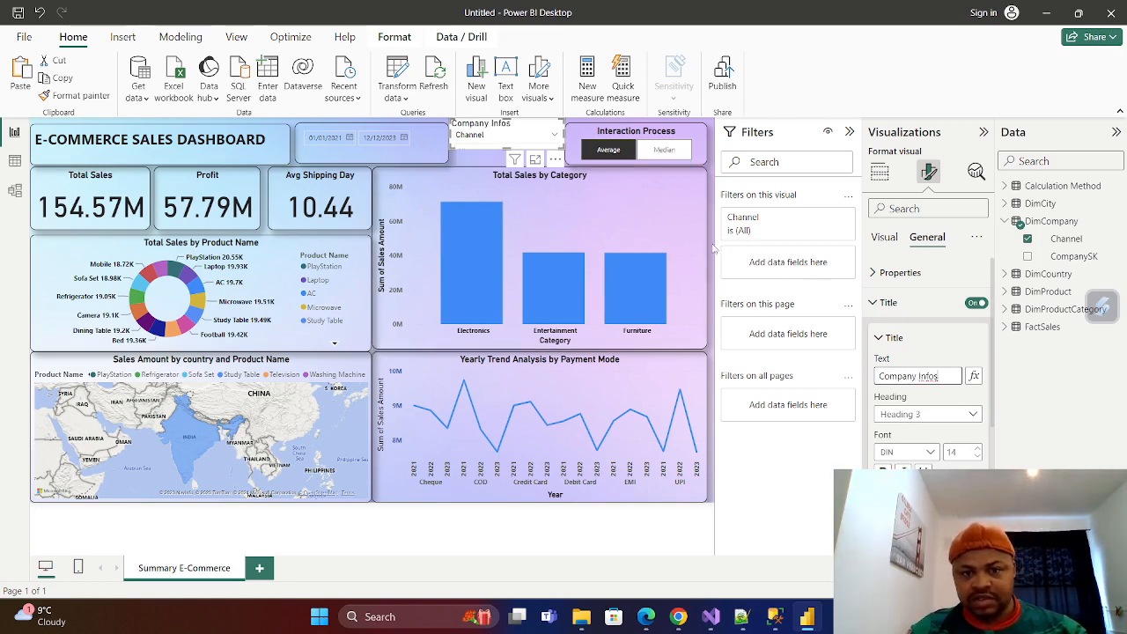
{"action": "key", "text": "BackSpace"}
{"action": "key", "text": "BackSpace"}
{"action": "key", "text": "BackSpace"}
{"action": "key", "text": "BackSpace"}
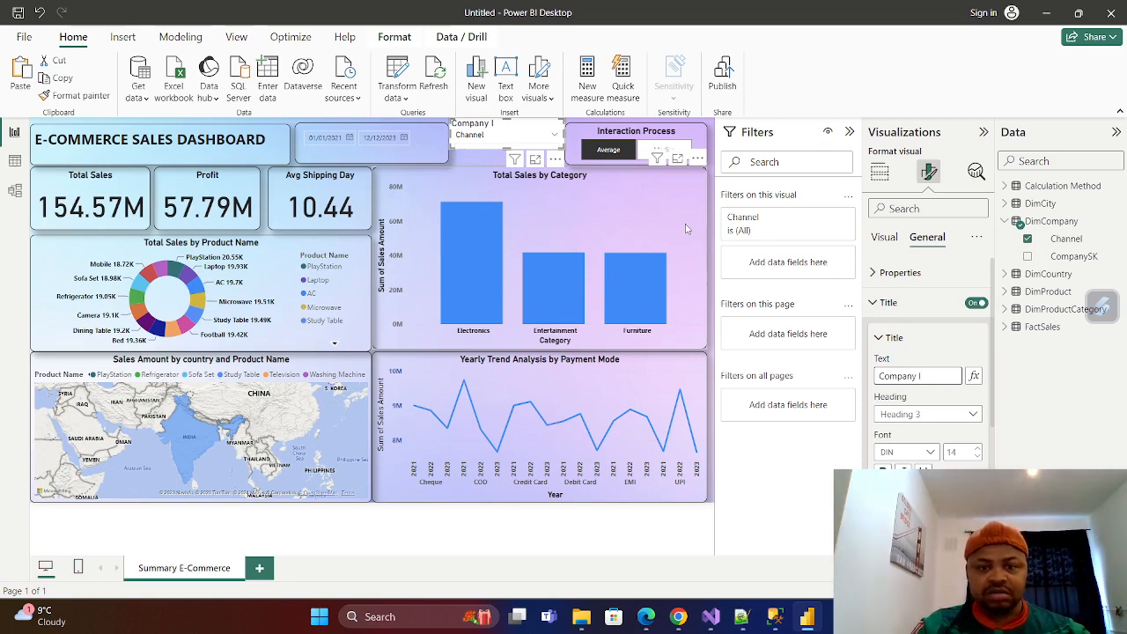
{"action": "type", "text": "ame"}
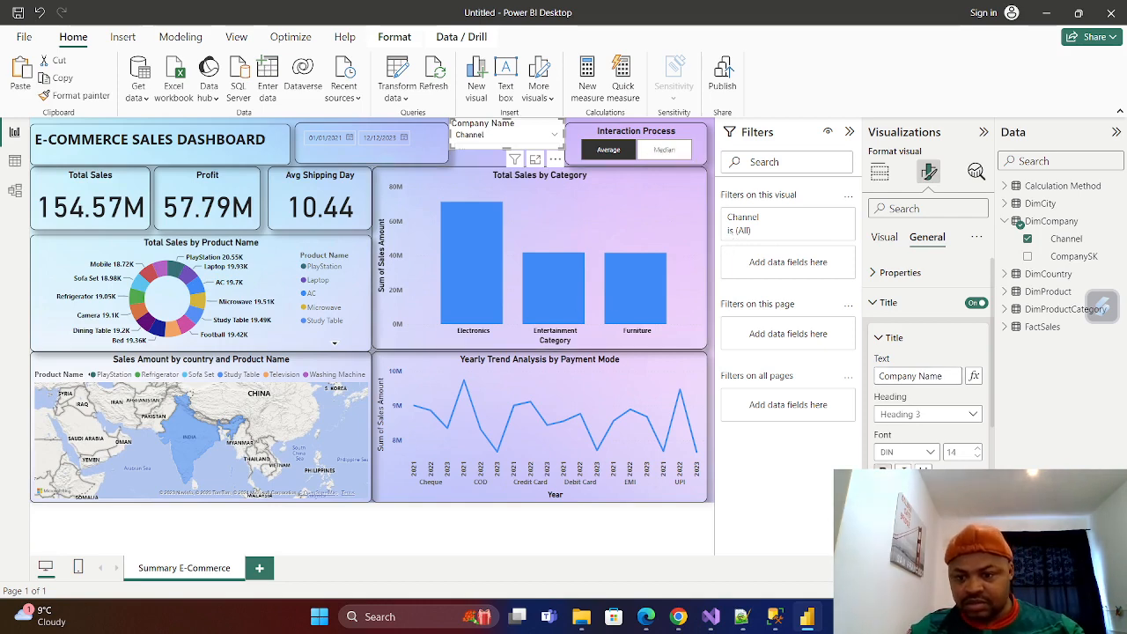
Make the "Company Name" slicer title bold and center it horizontally.
{"action": "scroll", "coordinate": [913, 405], "scroll_direction": "down", "scroll_amount": 3}
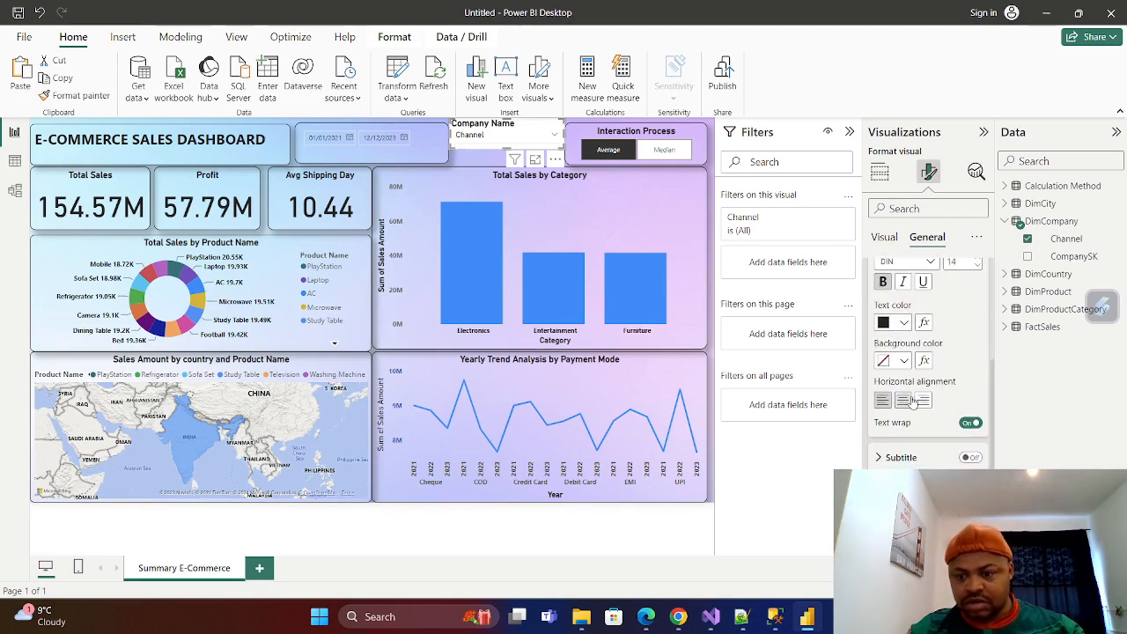
{"action": "scroll", "coordinate": [896, 354], "scroll_direction": "up", "scroll_amount": 4}
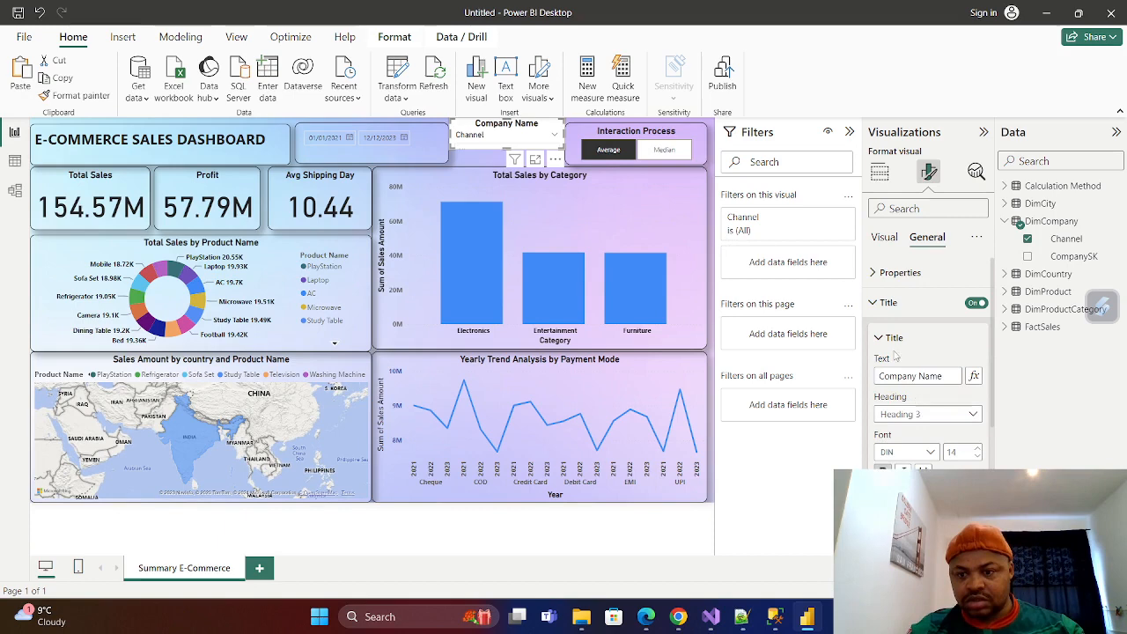
{"action": "left_click", "coordinate": [885, 302]}
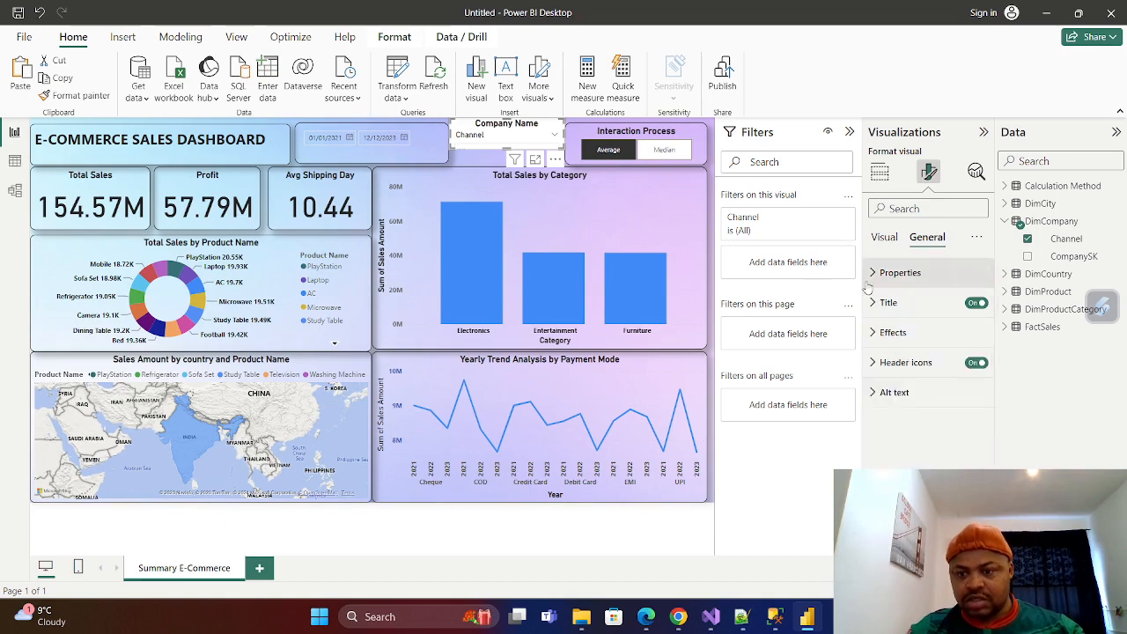
Give the Company Name slicer a black visual border with 10 px rounded corners.
{"action": "left_click", "coordinate": [874, 333]}
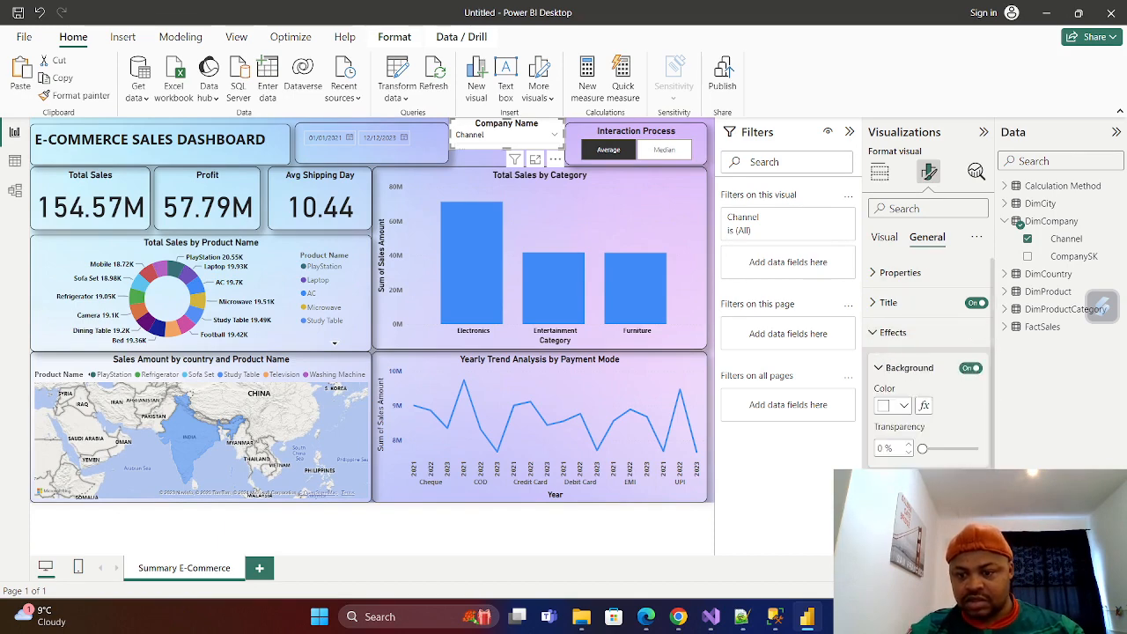
{"action": "scroll", "coordinate": [928, 364], "scroll_direction": "down", "scroll_amount": 2}
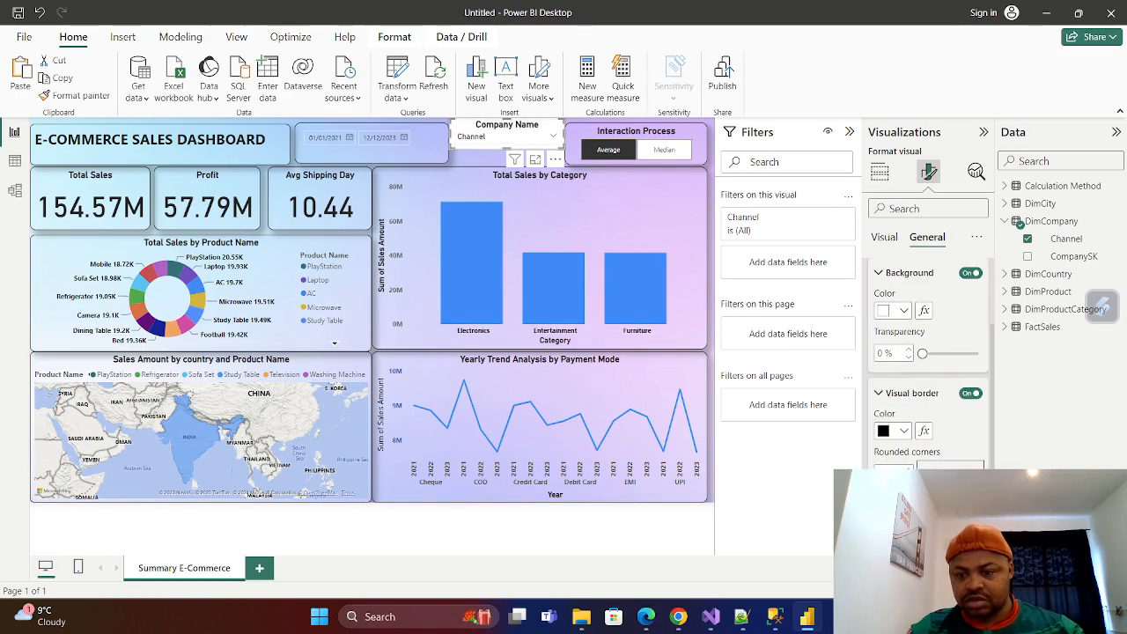
{"action": "scroll", "coordinate": [929, 370], "scroll_direction": "down", "scroll_amount": 1}
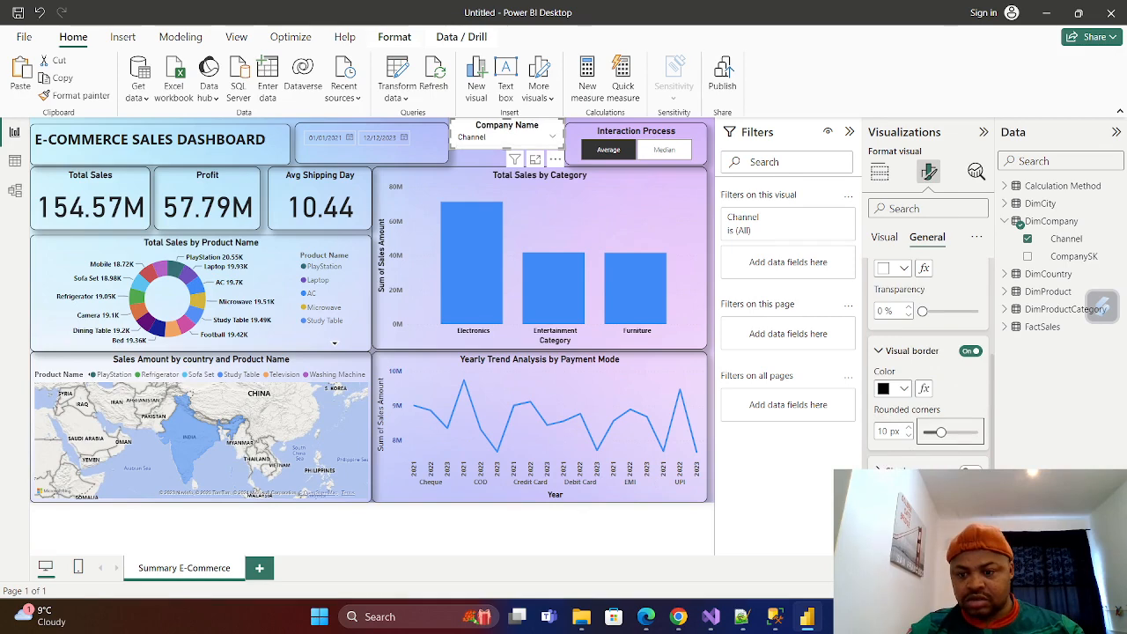
{"action": "scroll", "coordinate": [924, 405], "scroll_direction": "up", "scroll_amount": 3}
{"action": "left_click", "coordinate": [916, 332]}
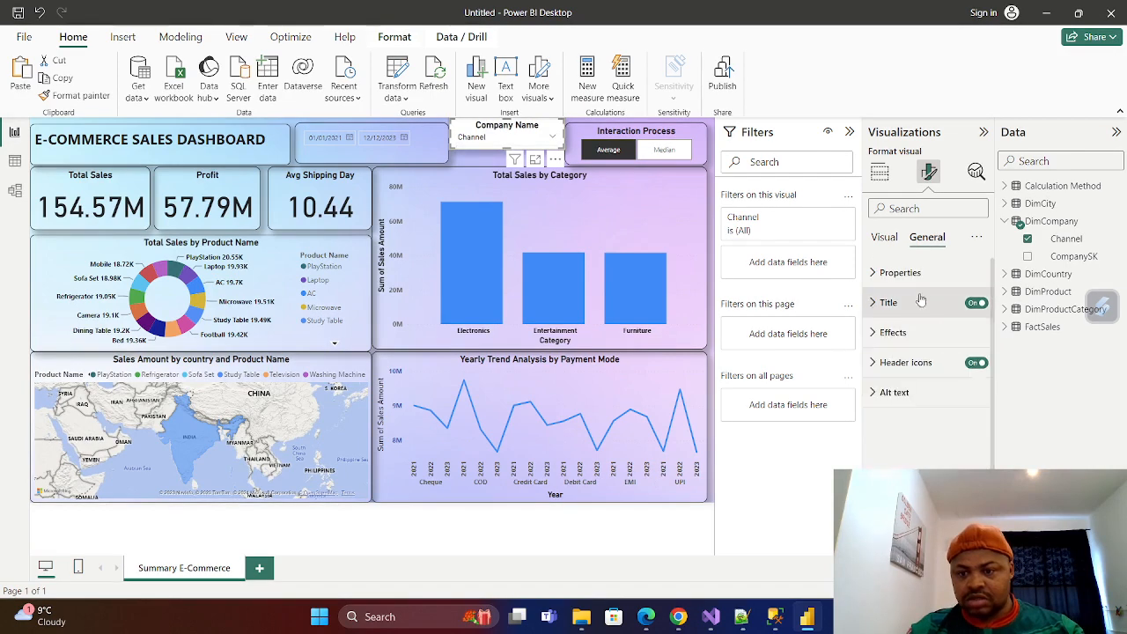
{"action": "left_click", "coordinate": [885, 237]}
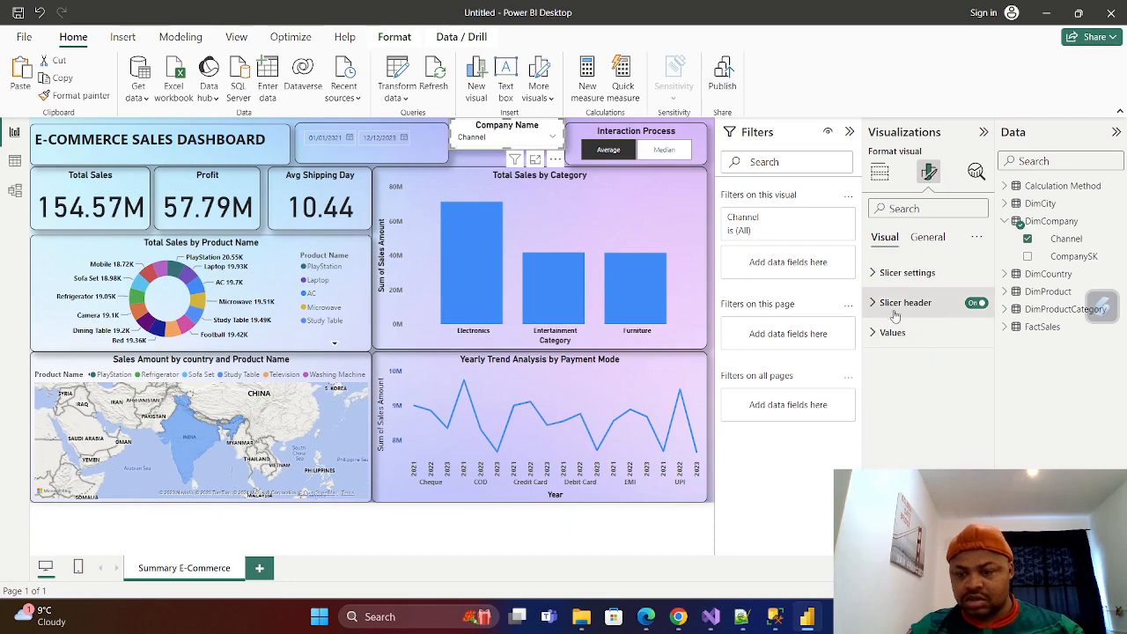
{"action": "left_click", "coordinate": [873, 273]}
{"action": "left_click", "coordinate": [872, 273]}
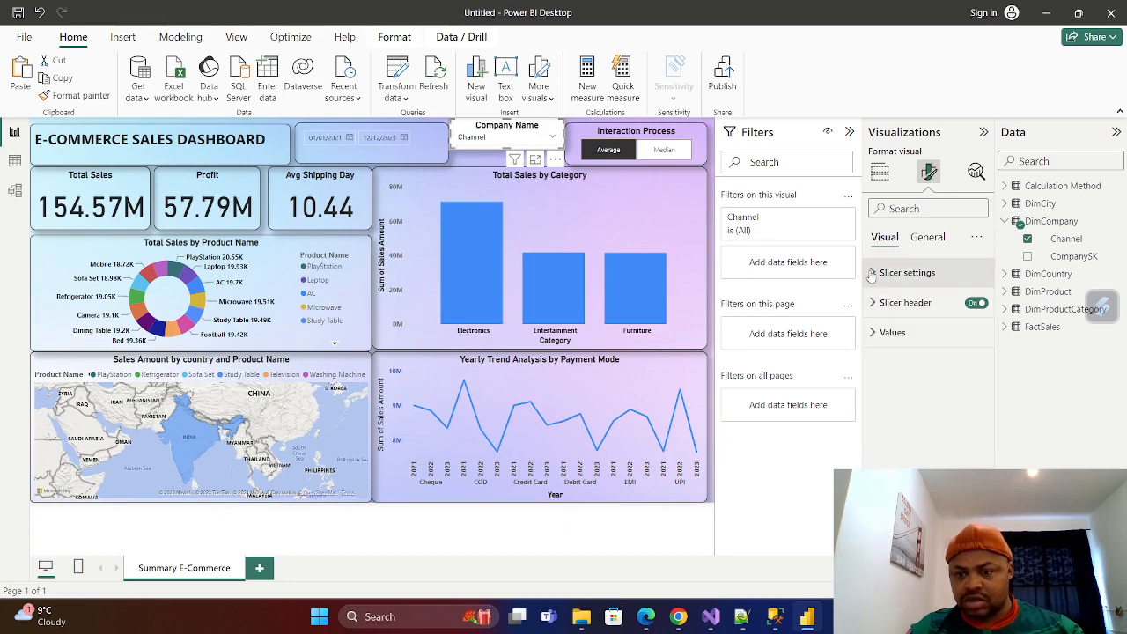
{"action": "left_click", "coordinate": [873, 332]}
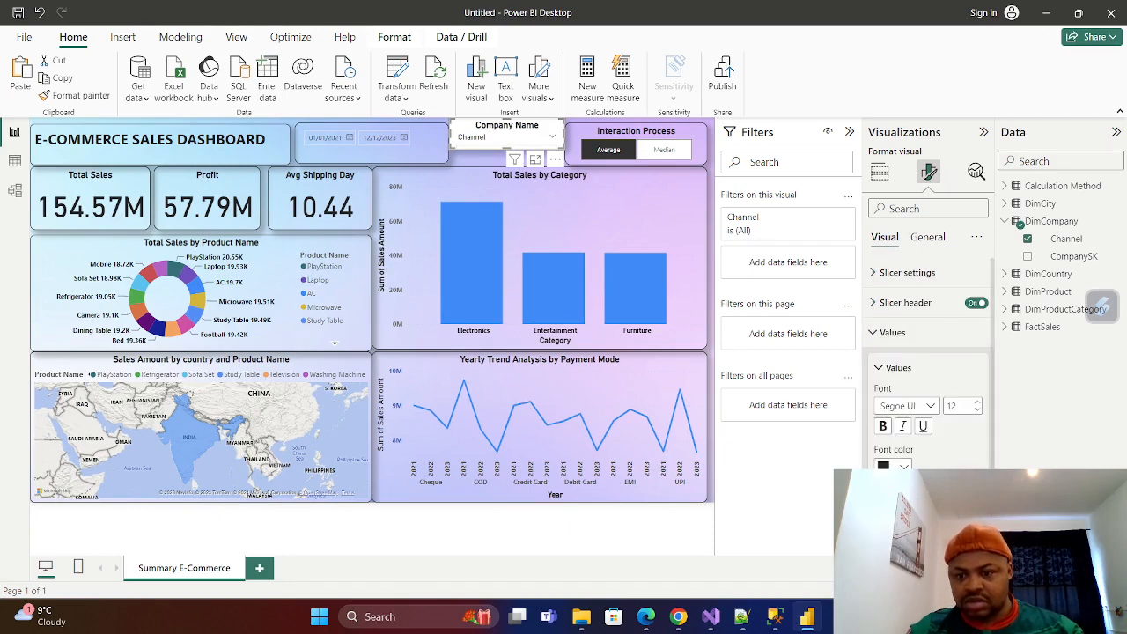
{"action": "scroll", "coordinate": [929, 352], "scroll_direction": "down", "scroll_amount": 1}
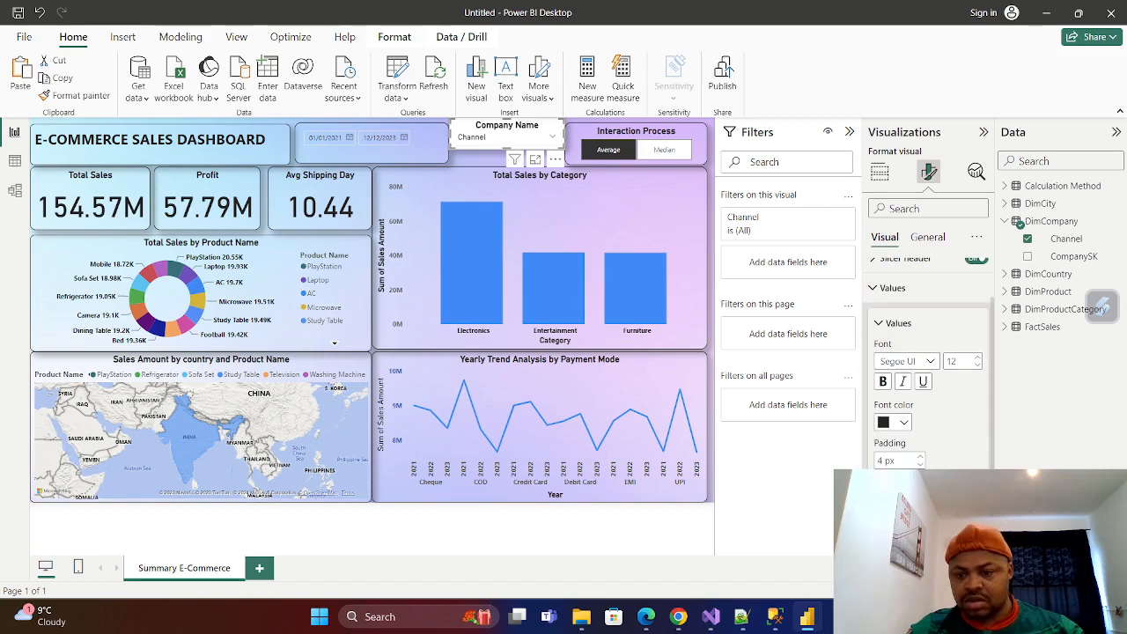
{"action": "scroll", "coordinate": [929, 352], "scroll_direction": "up", "scroll_amount": 1}
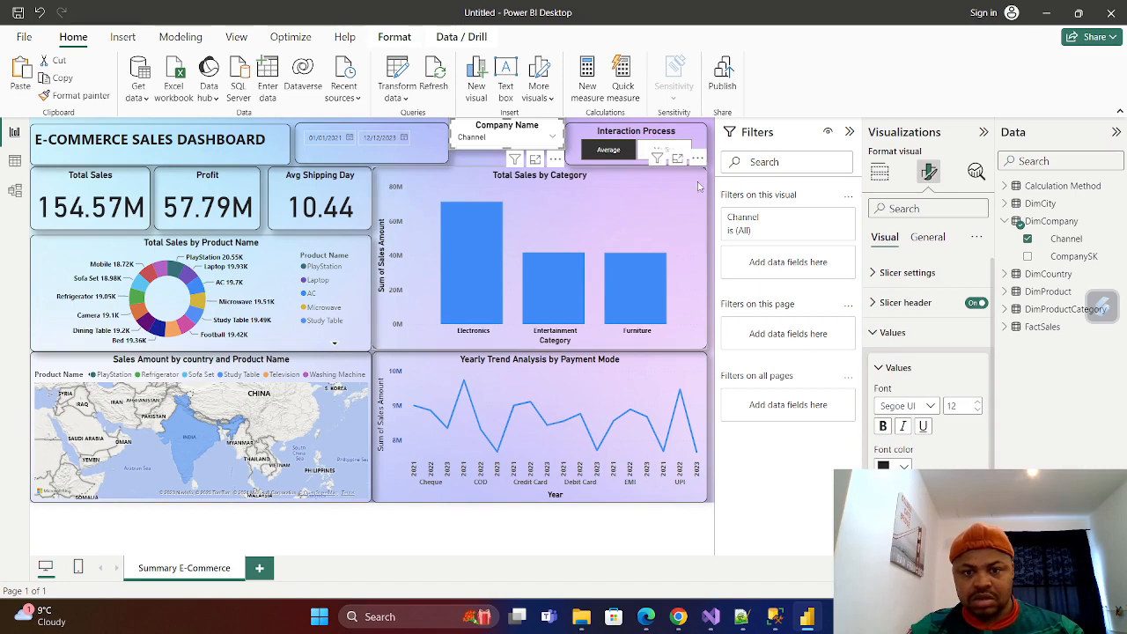
Narrow the Interaction Process slicer, then make the Company Name slicer taller and center it in the gap beside it.
{"action": "left_click", "coordinate": [571, 155]}
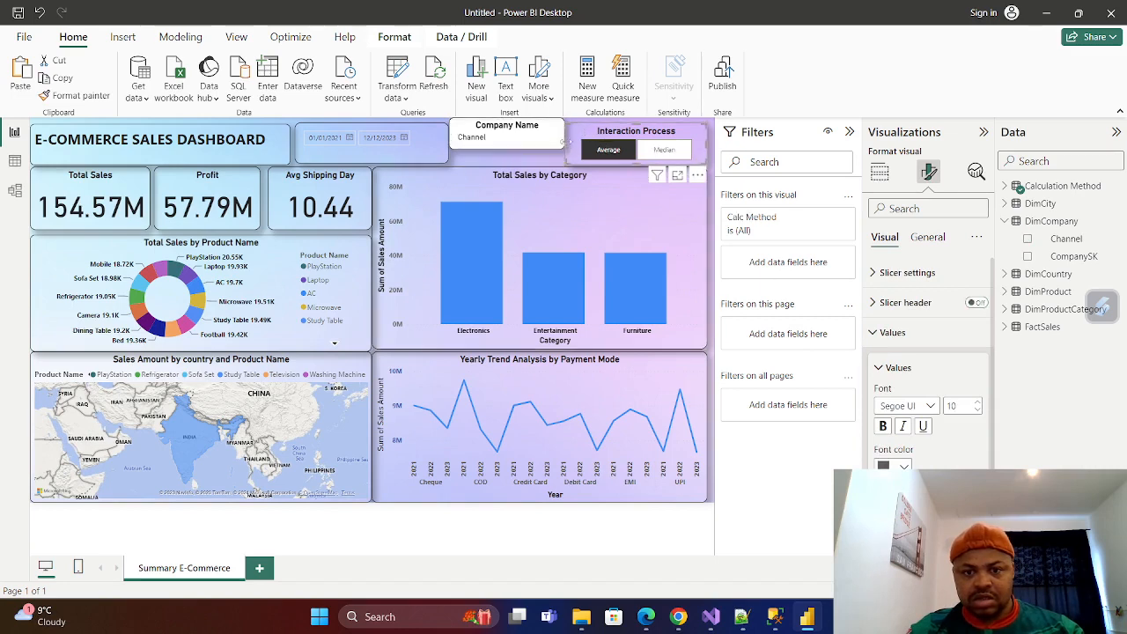
{"action": "left_click", "coordinate": [536, 149]}
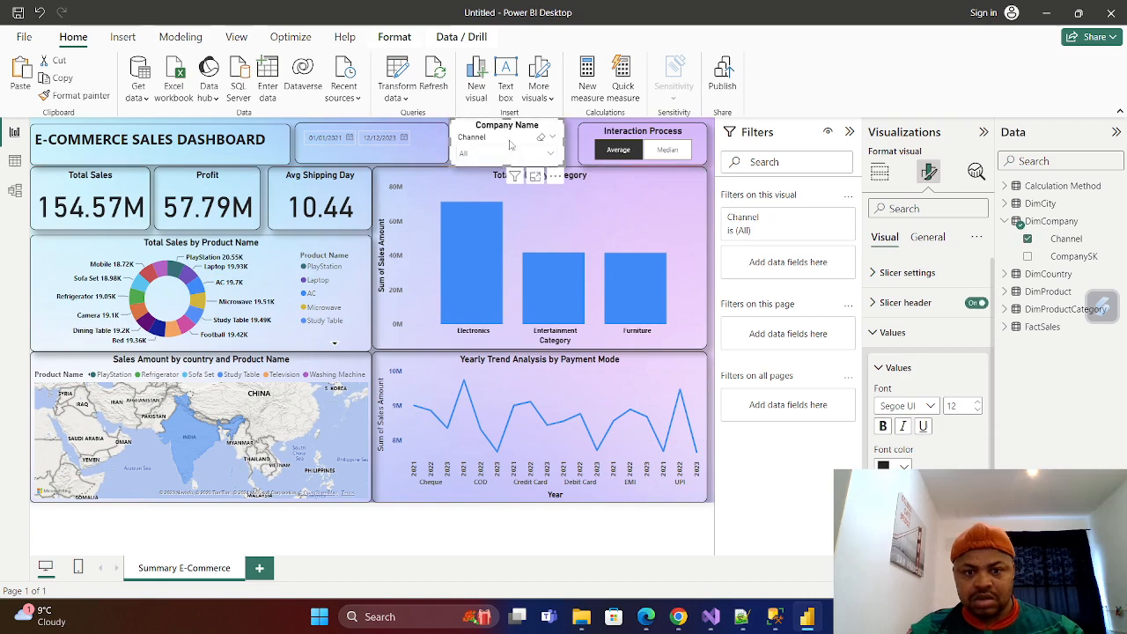
{"action": "left_click_drag", "start_coordinate": [508, 141], "coordinate": [519, 164]}
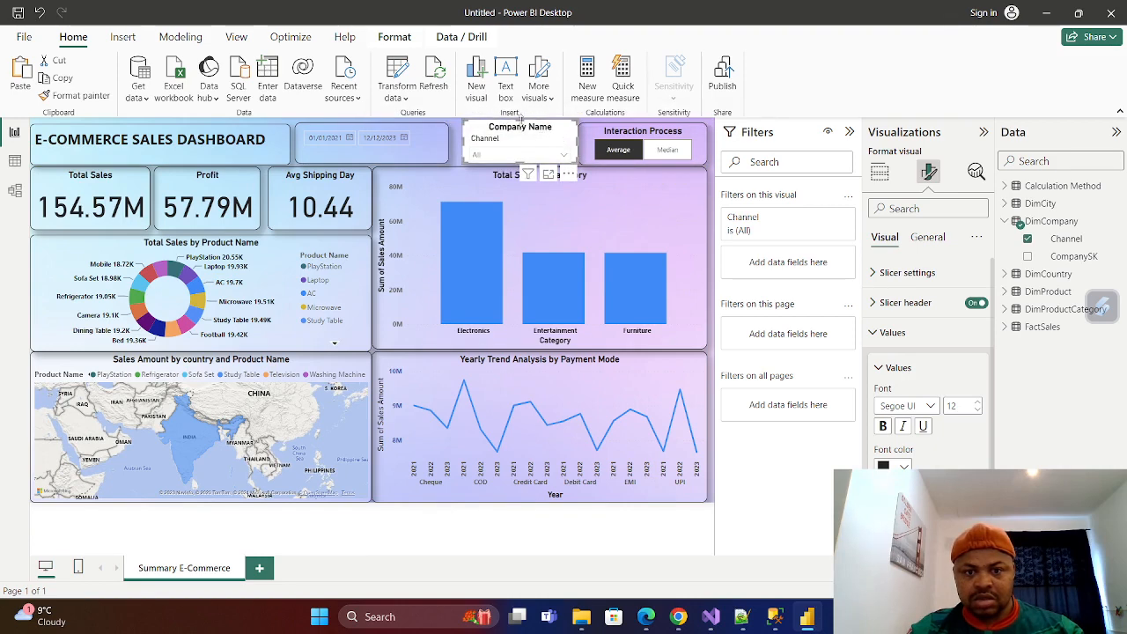
{"action": "left_click_drag", "start_coordinate": [520, 130], "coordinate": [515, 133]}
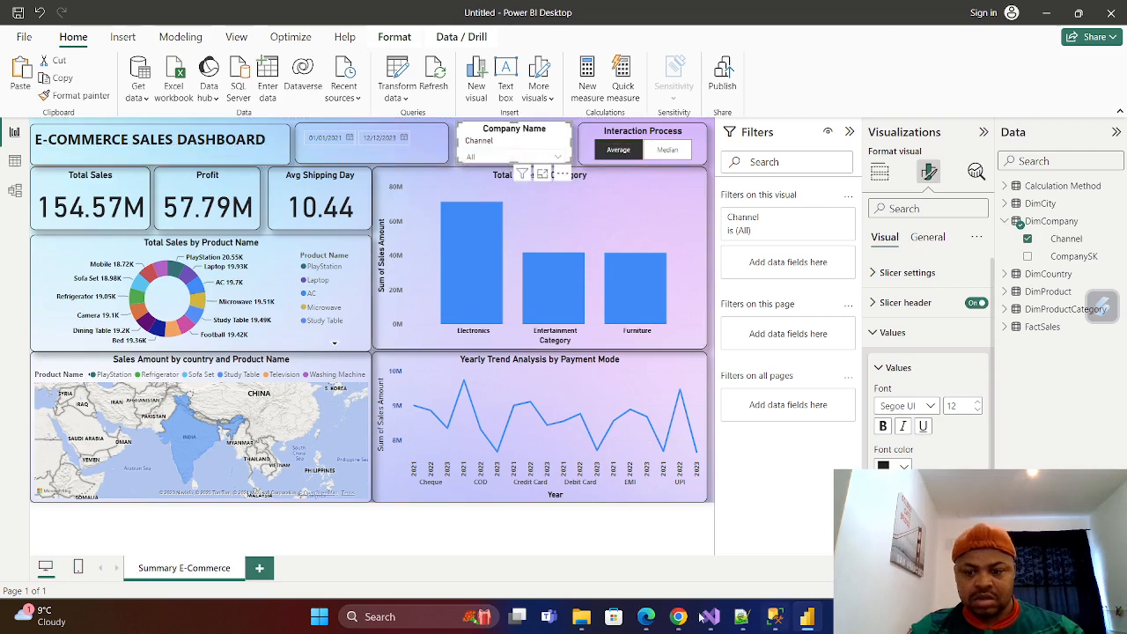
{"action": "left_click", "coordinate": [614, 536]}
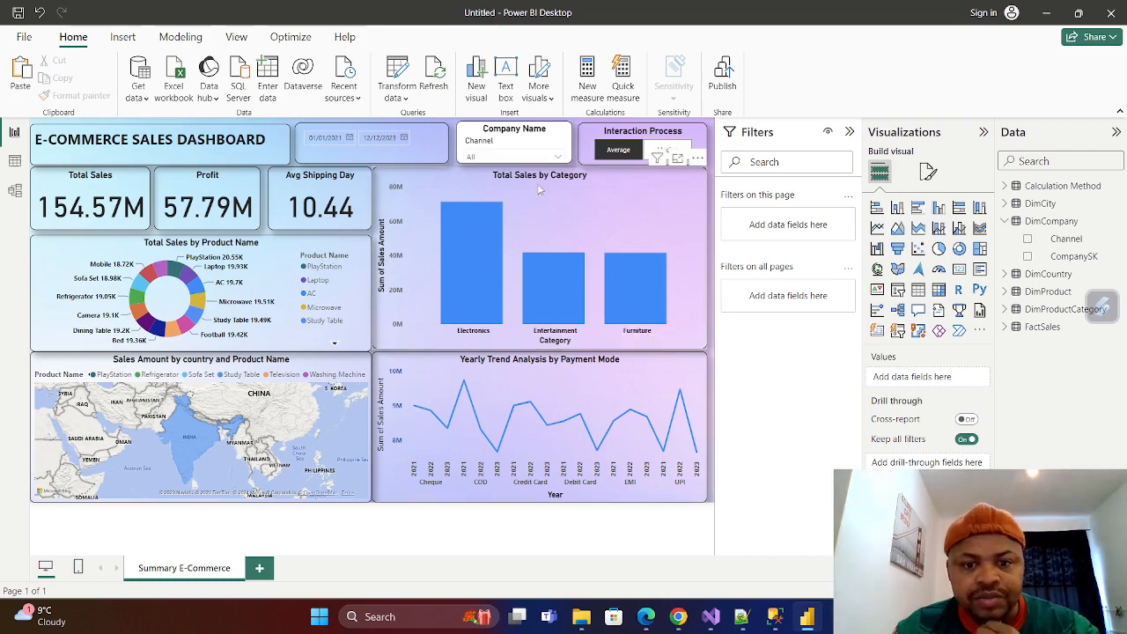
{"action": "left_click", "coordinate": [558, 157]}
{"action": "left_click", "coordinate": [559, 161]}
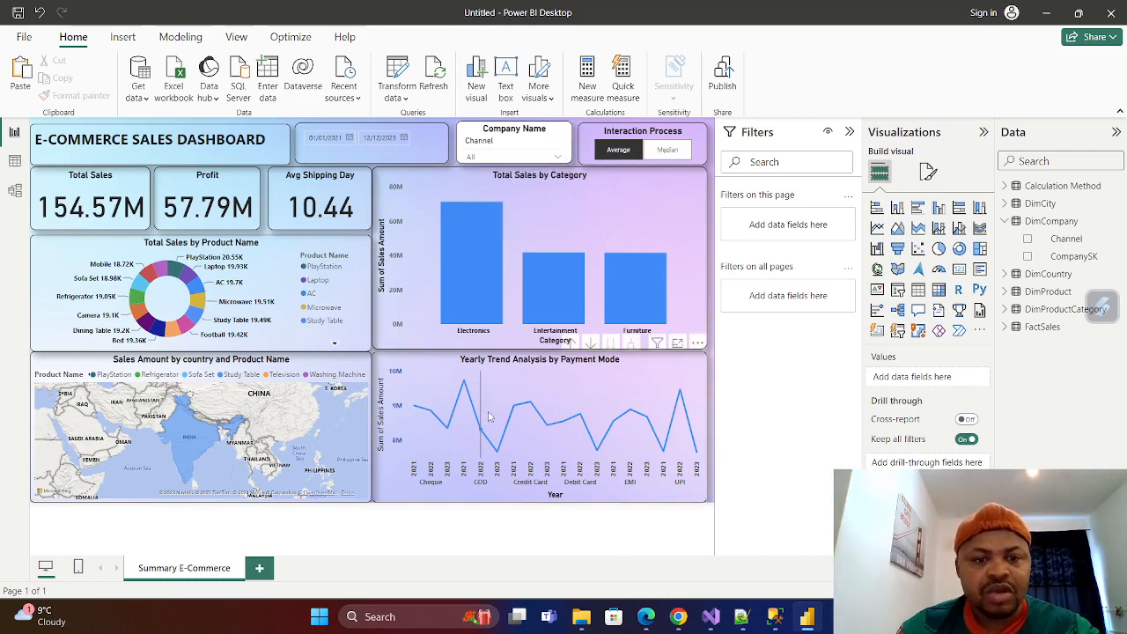
{"action": "mouse_move", "coordinate": [510, 390]}
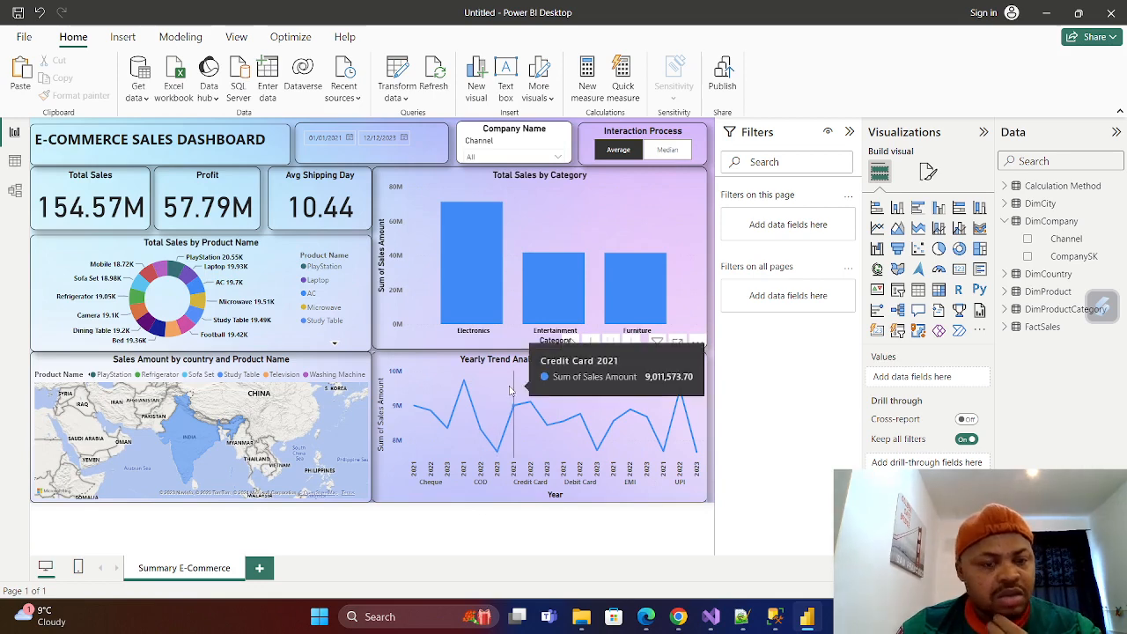
Turn off the Company Name slicer's background so it blends with the page.
{"action": "left_click", "coordinate": [551, 142]}
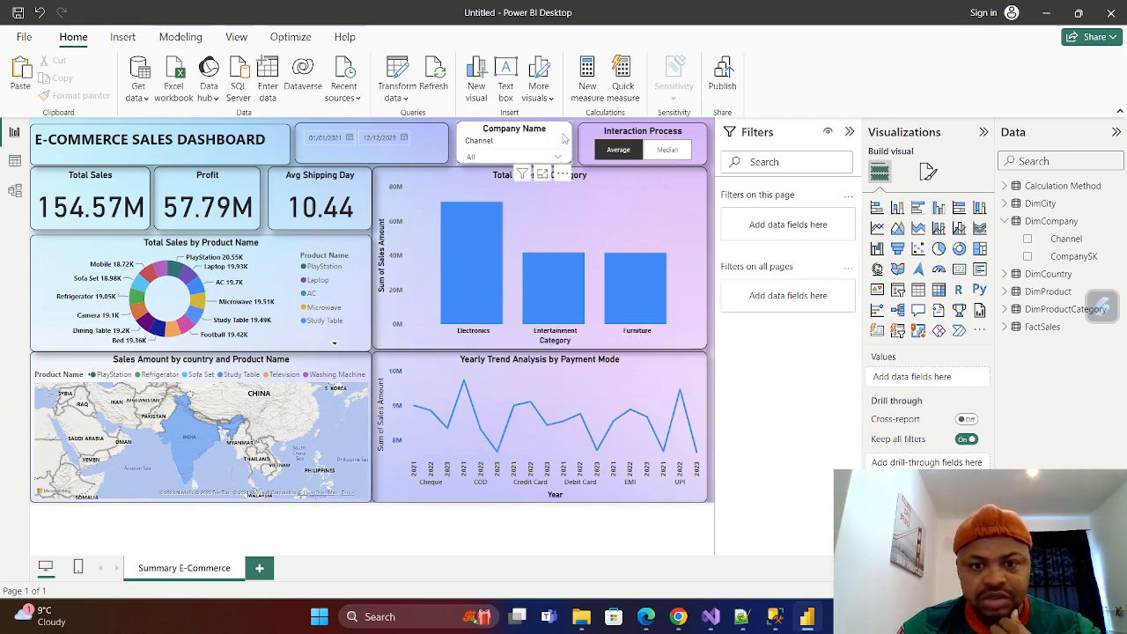
{"action": "left_click", "coordinate": [929, 171]}
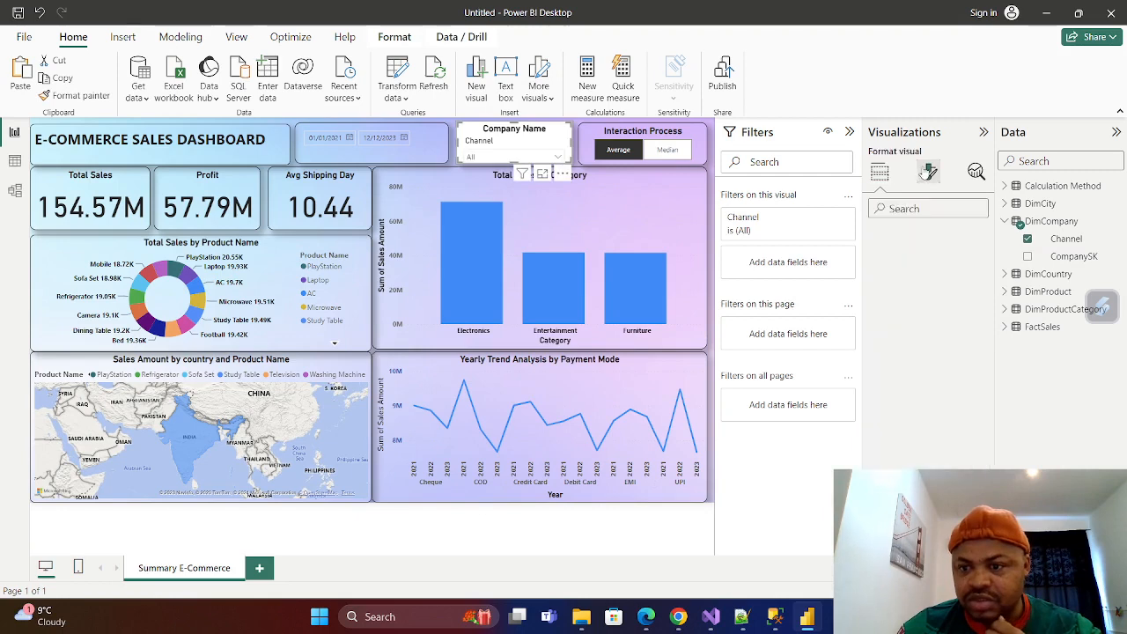
{"action": "left_click", "coordinate": [928, 237]}
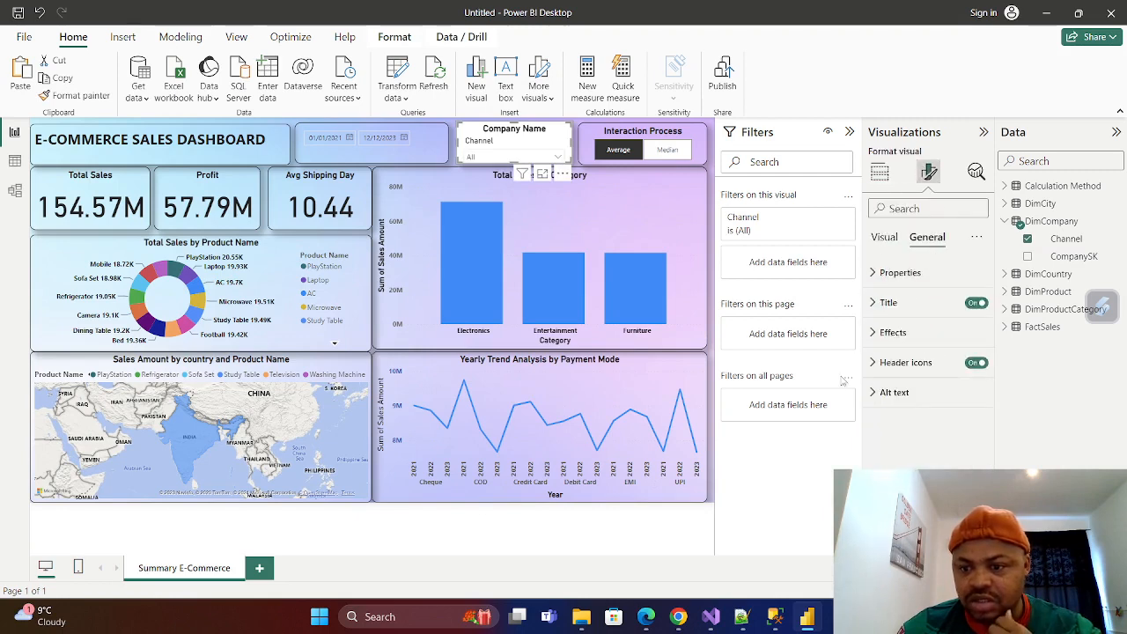
{"action": "left_click", "coordinate": [872, 336]}
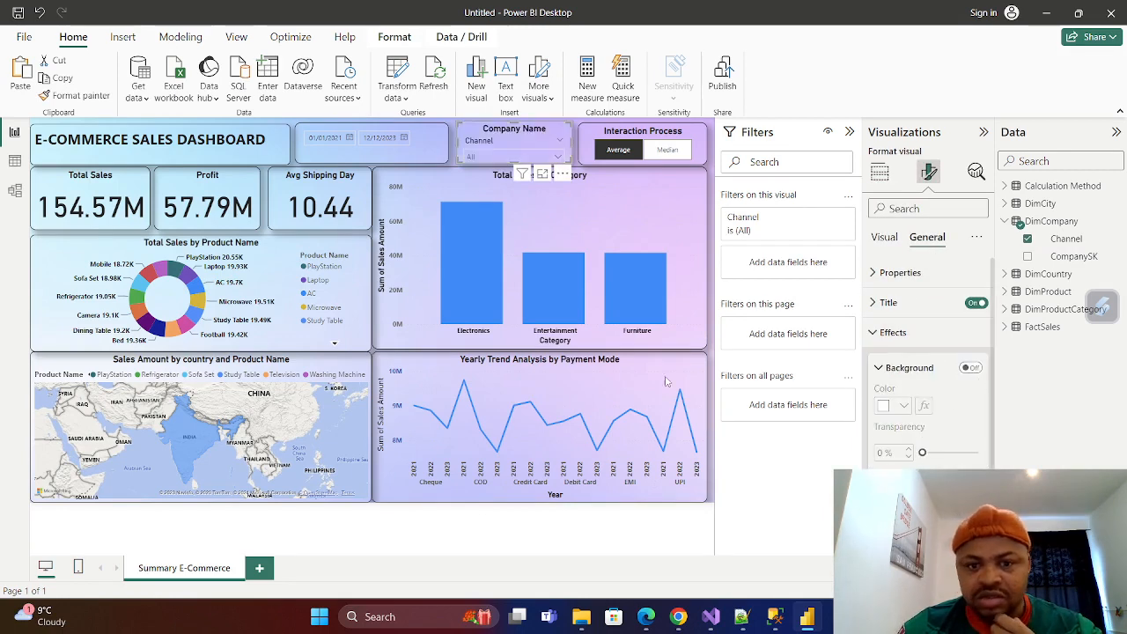
{"action": "left_click", "coordinate": [538, 541]}
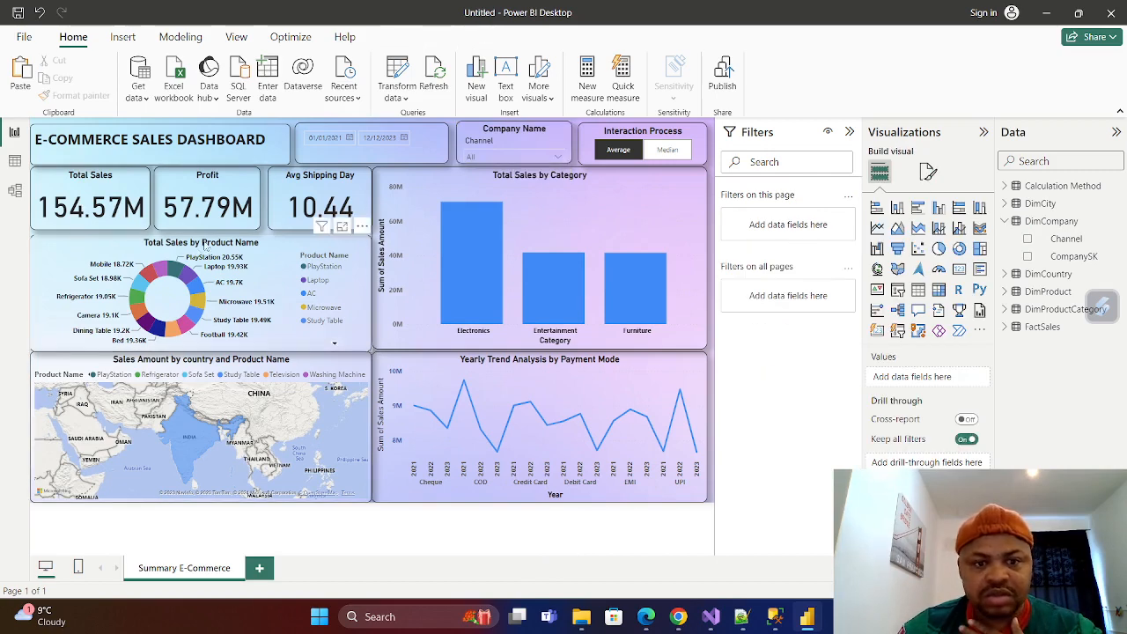
Make the values of the OrderDate slicer bold.
{"action": "left_click", "coordinate": [436, 137]}
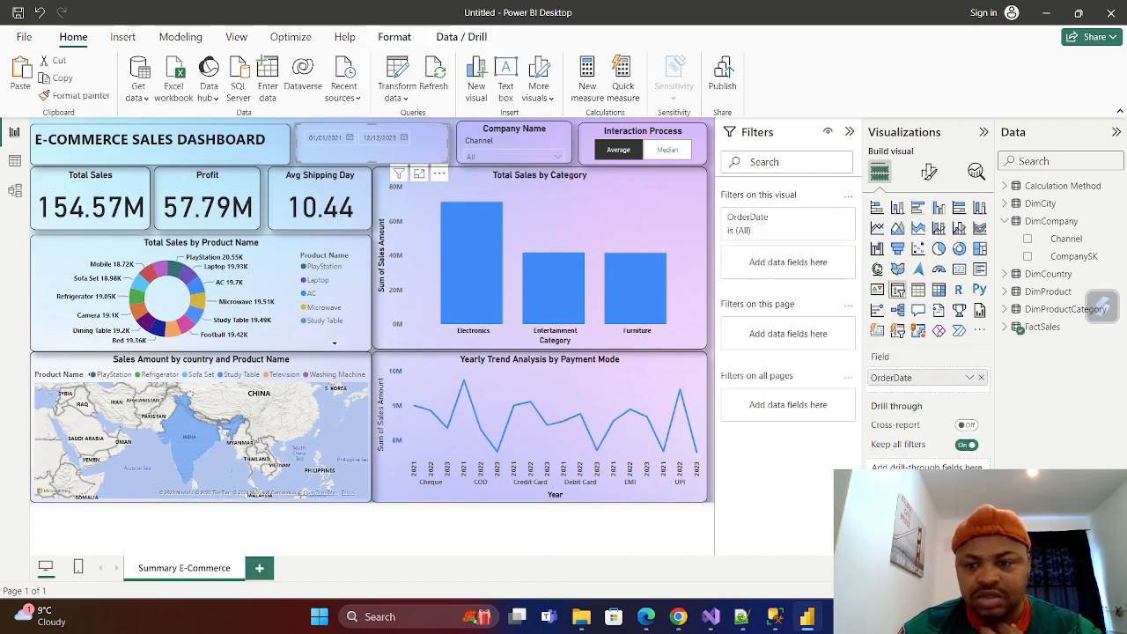
{"action": "left_click", "coordinate": [930, 172]}
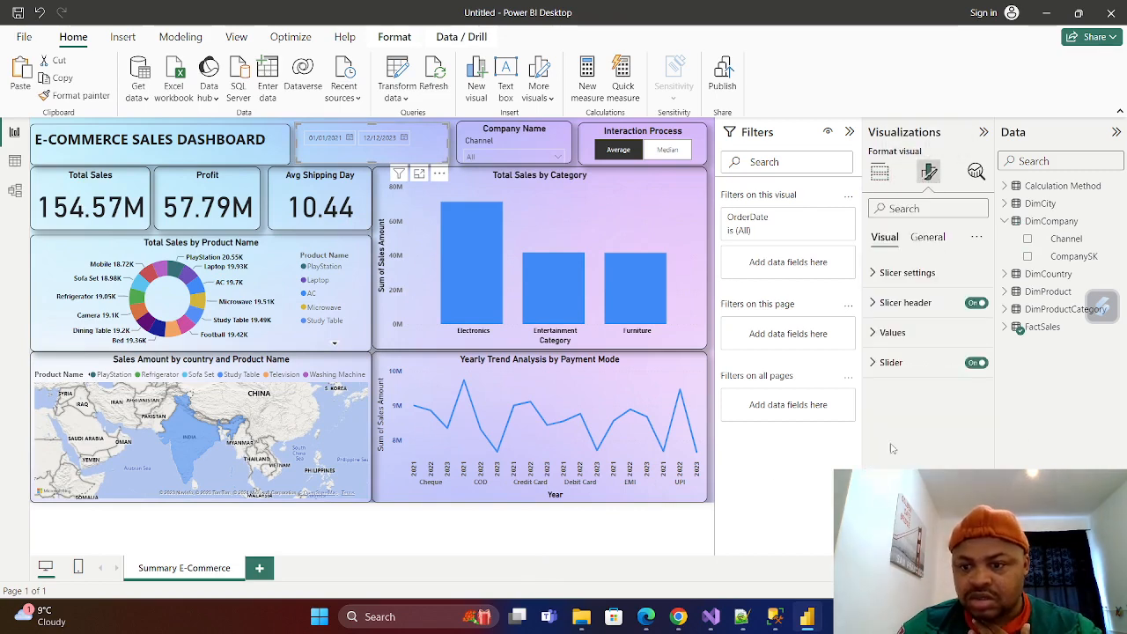
{"action": "left_click", "coordinate": [878, 335]}
{"action": "left_click", "coordinate": [903, 465]}
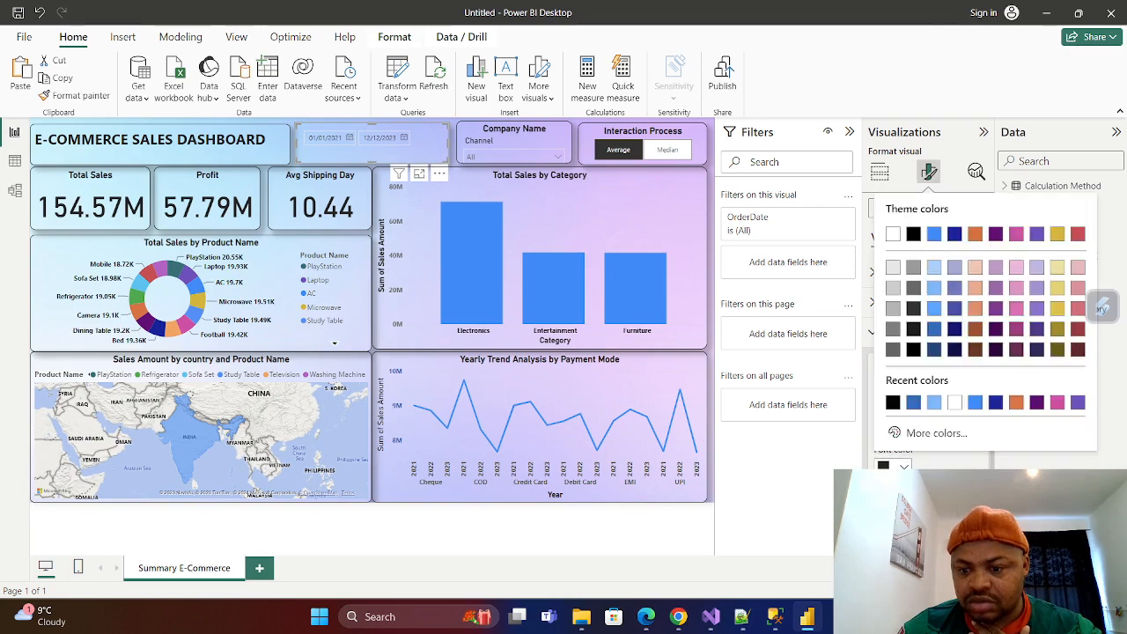
{"action": "left_click", "coordinate": [896, 464]}
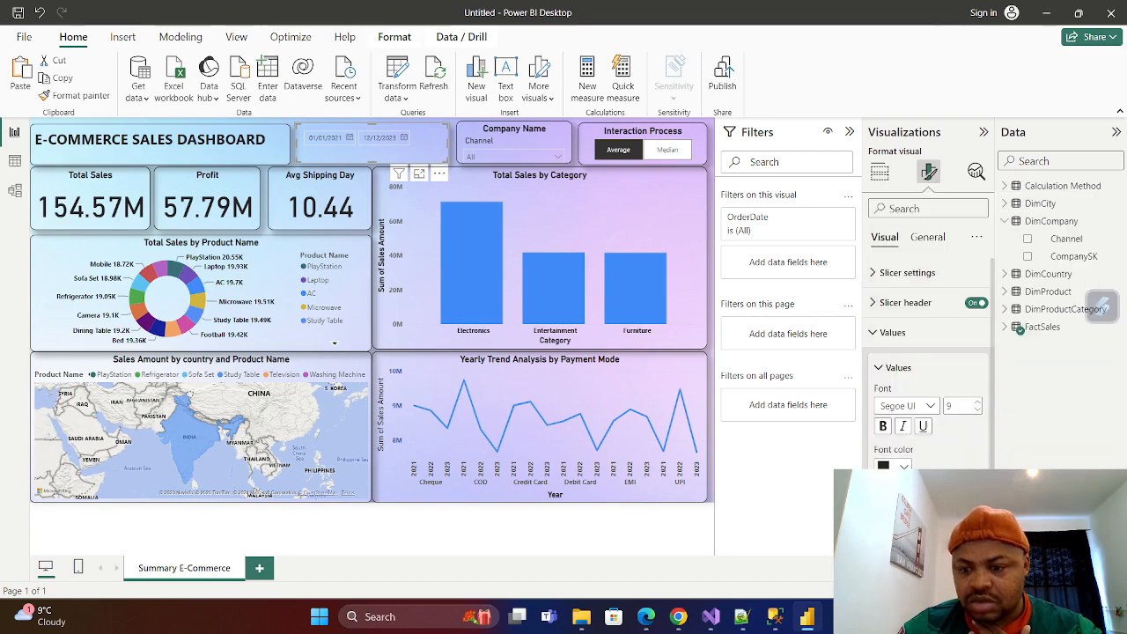
{"action": "left_click", "coordinate": [886, 433]}
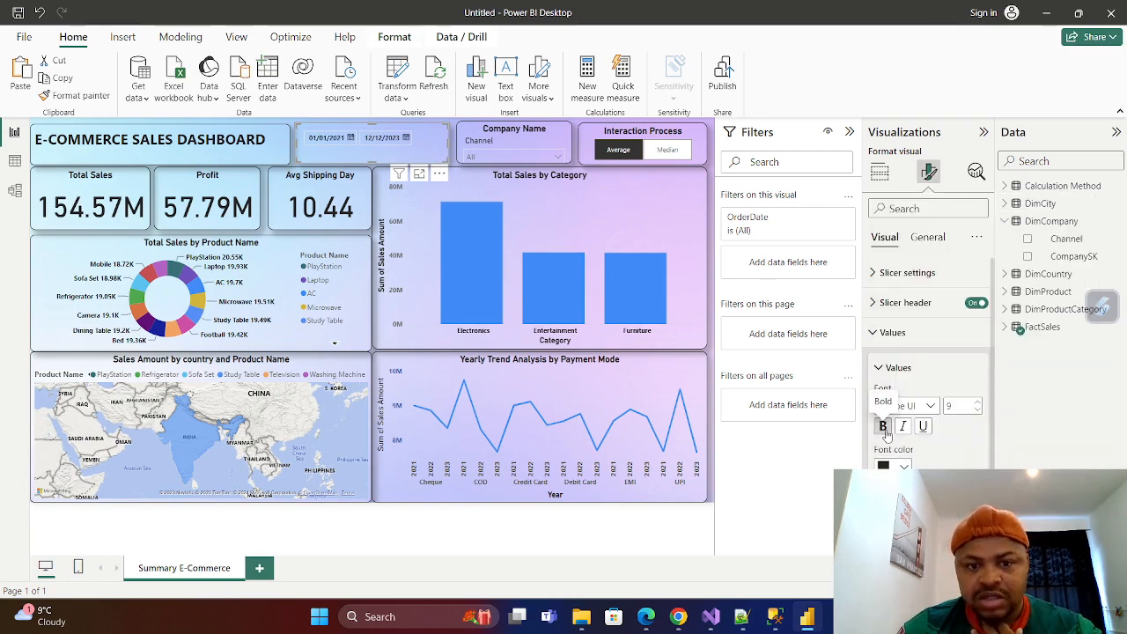
Make the Company Name slicer's values bold and check its dropdown list.
{"action": "left_click", "coordinate": [555, 130]}
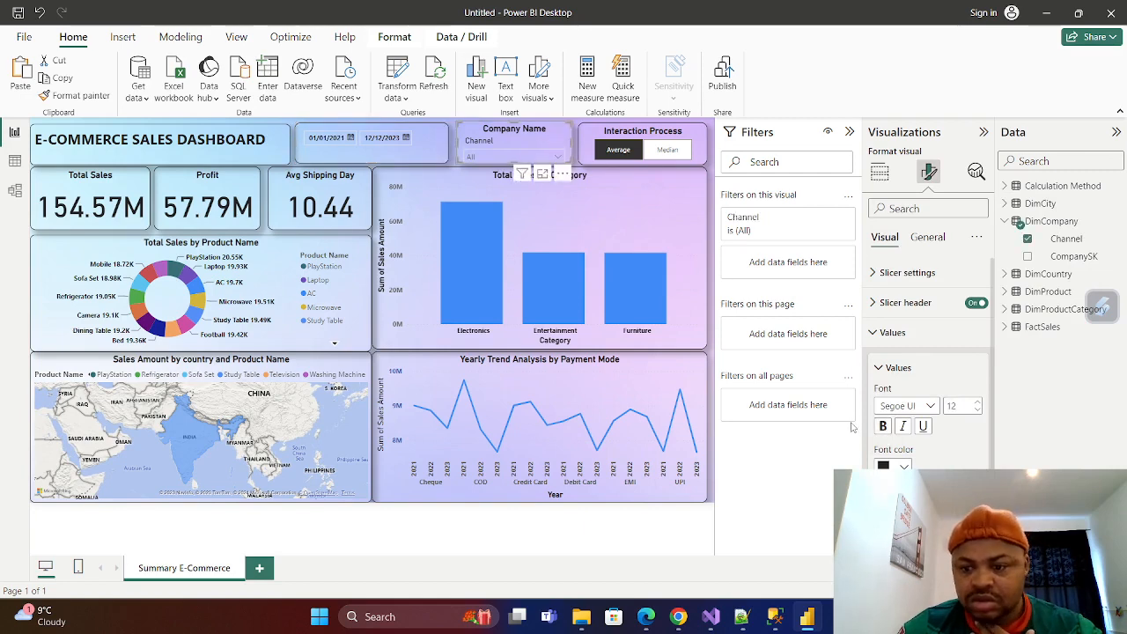
{"action": "left_click", "coordinate": [883, 427]}
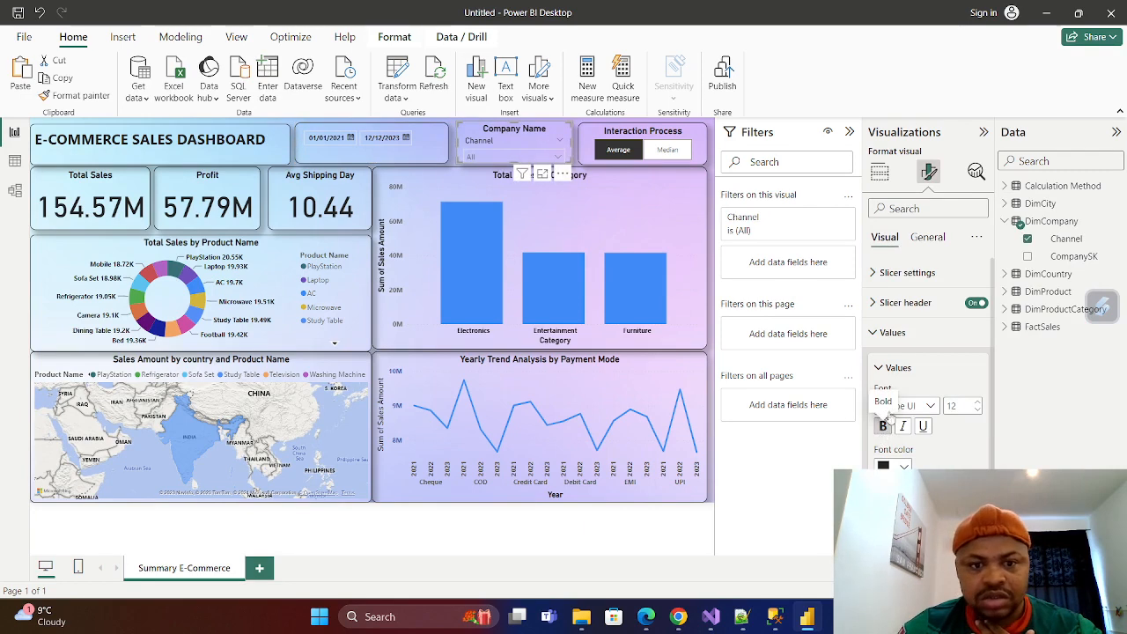
{"action": "left_click", "coordinate": [557, 159]}
{"action": "left_click", "coordinate": [557, 159]}
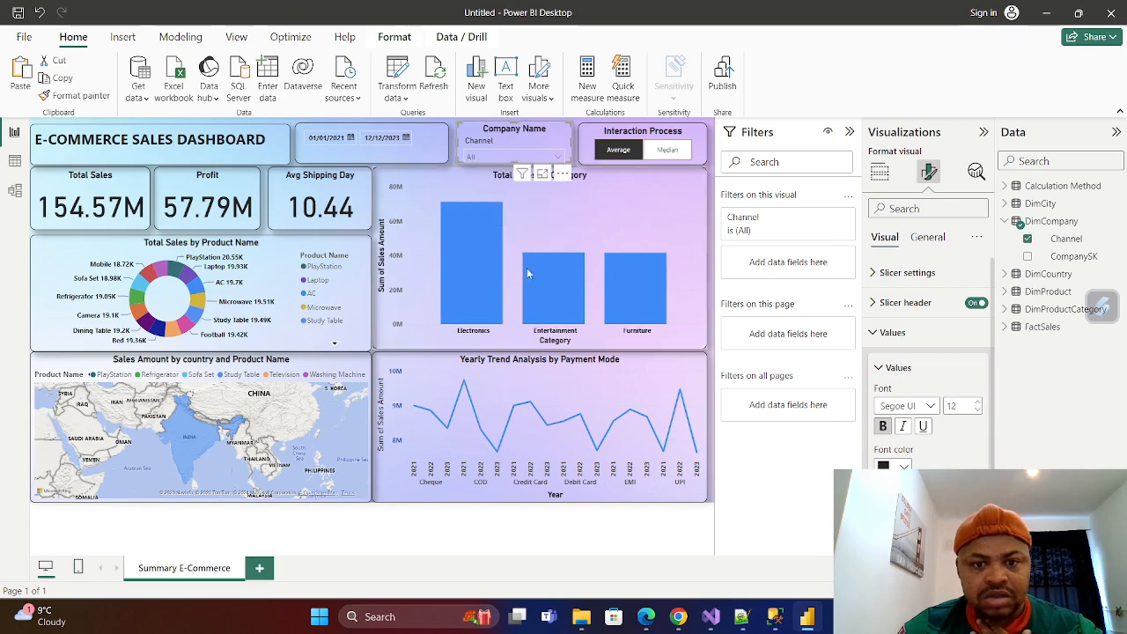
{"action": "left_click", "coordinate": [566, 549]}
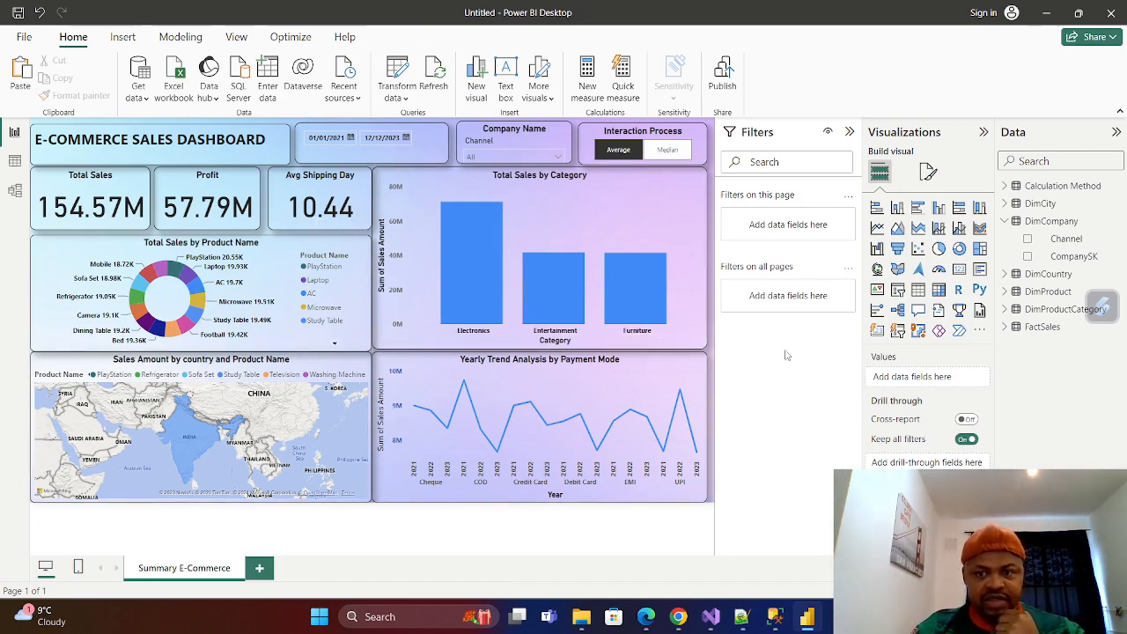
Add a new report page and name it "E-Comm Details".
{"action": "left_click", "coordinate": [258, 568]}
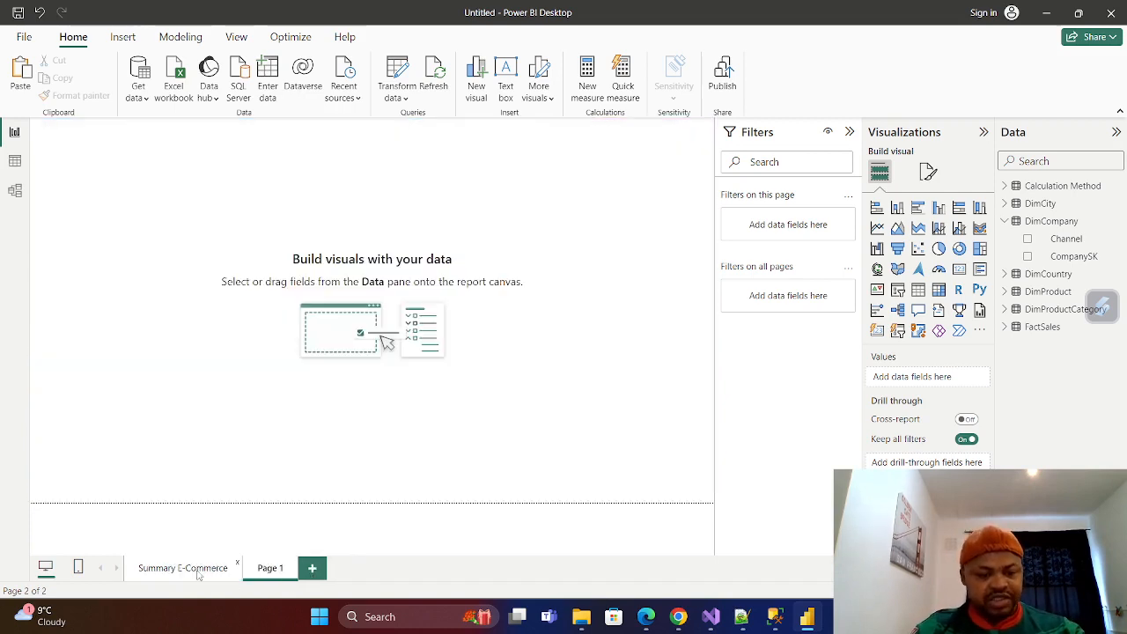
{"action": "double_click", "coordinate": [273, 571]}
{"action": "key", "text": "BackSpace"}
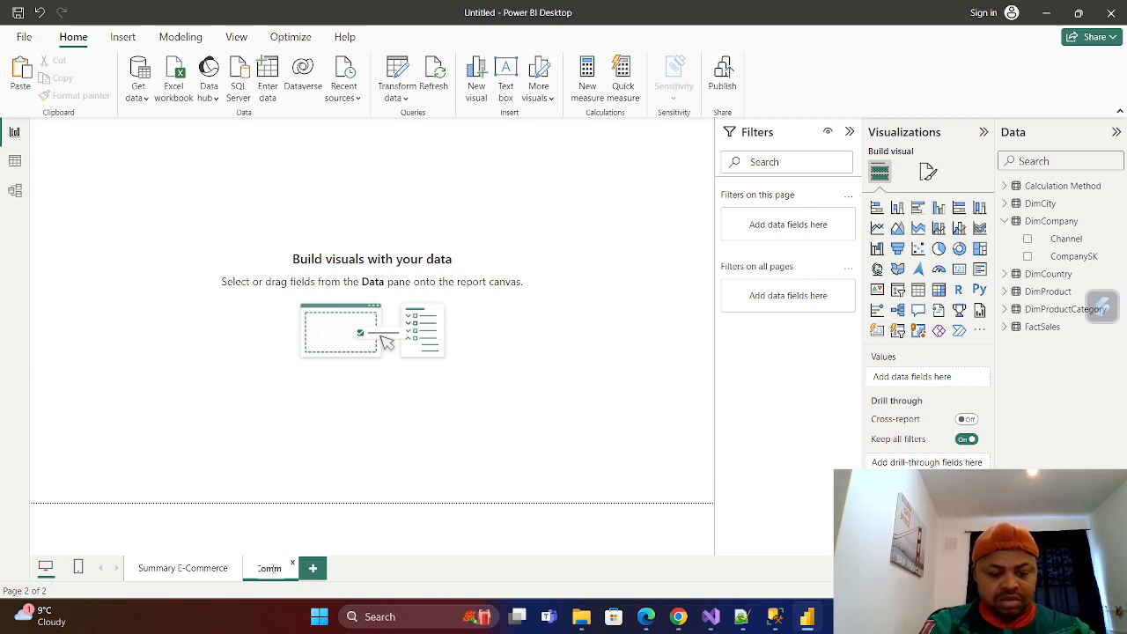
{"action": "type", "text": "ails"}
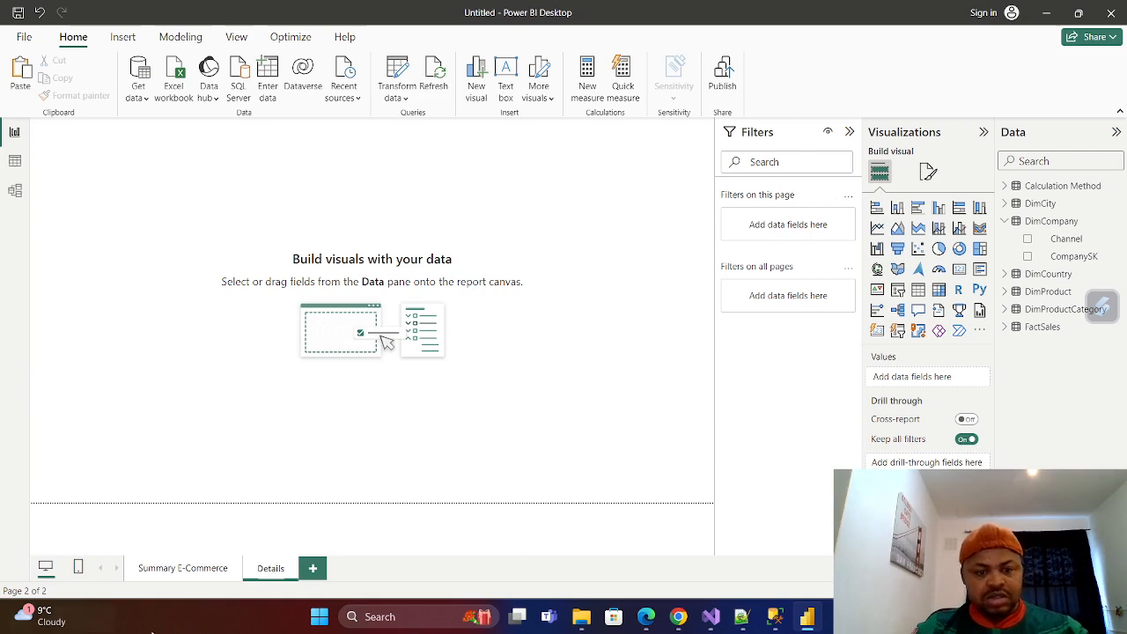
{"action": "key", "text": "Return"}
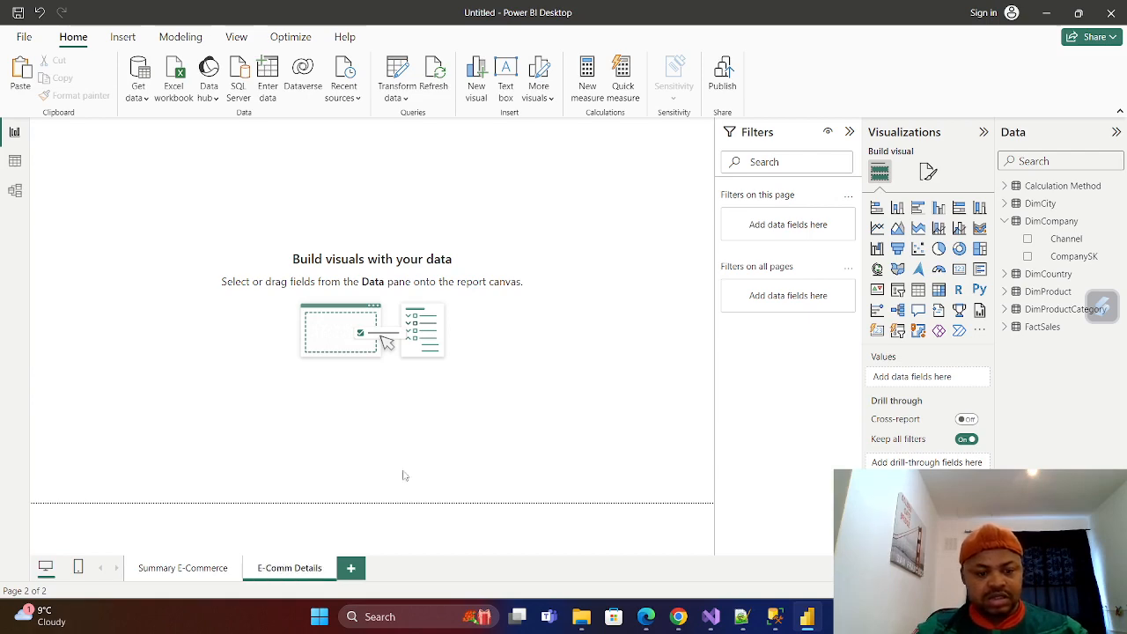
Copy the dashboard title, date slicer and Company Name slicer from the Summary E-Commerce page onto the E-Comm Details page.
{"action": "left_click", "coordinate": [184, 569]}
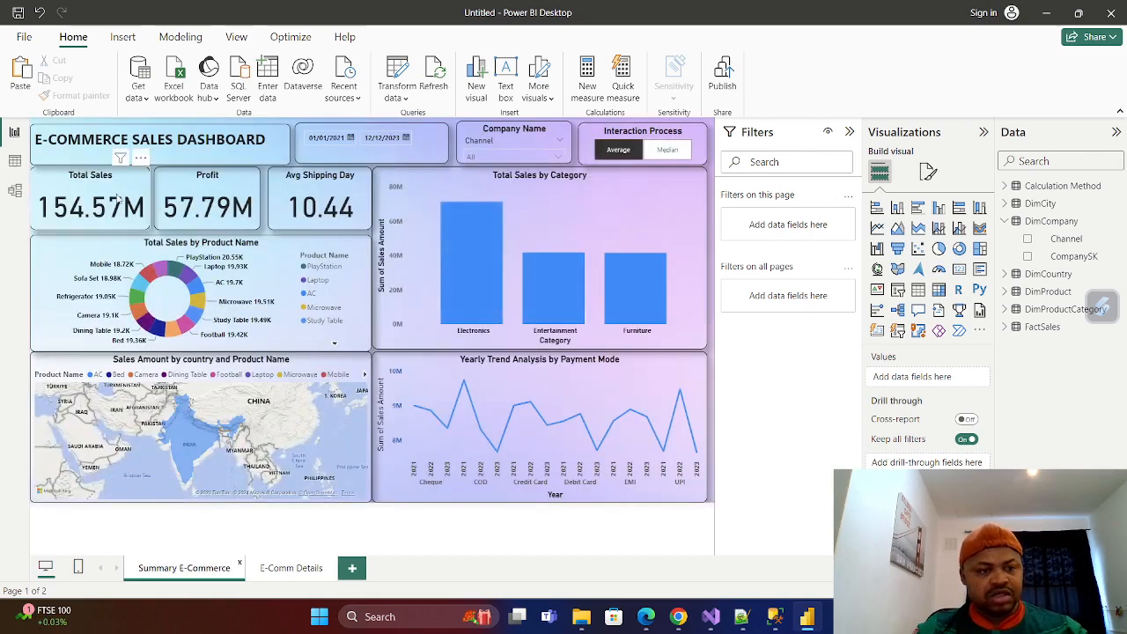
{"action": "left_click", "coordinate": [253, 159]}
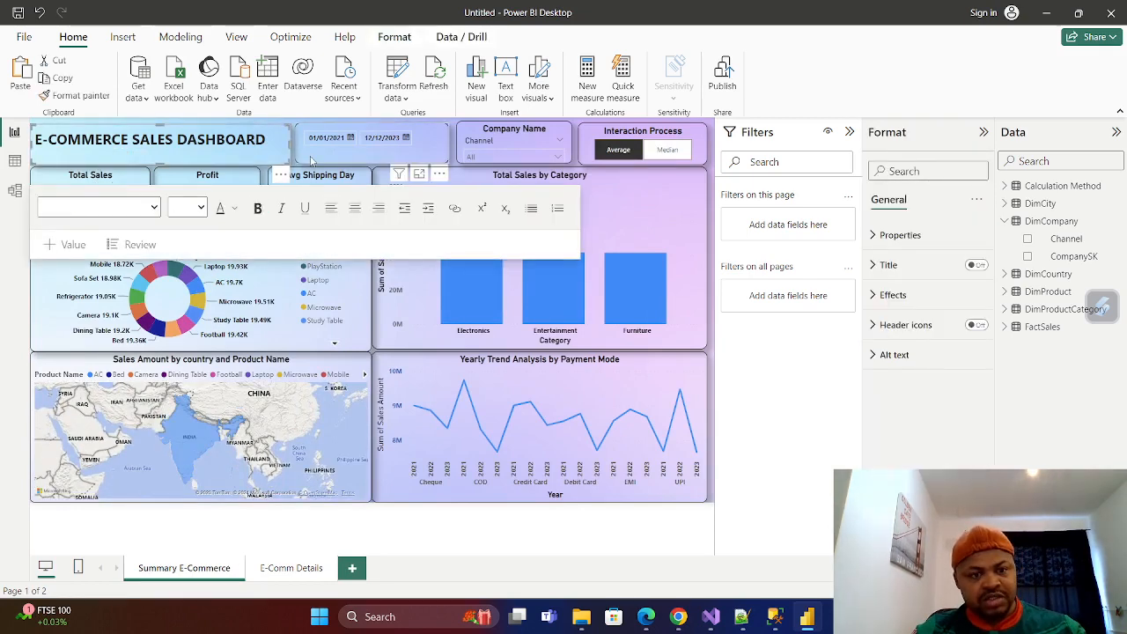
{"action": "left_click", "coordinate": [564, 156]}
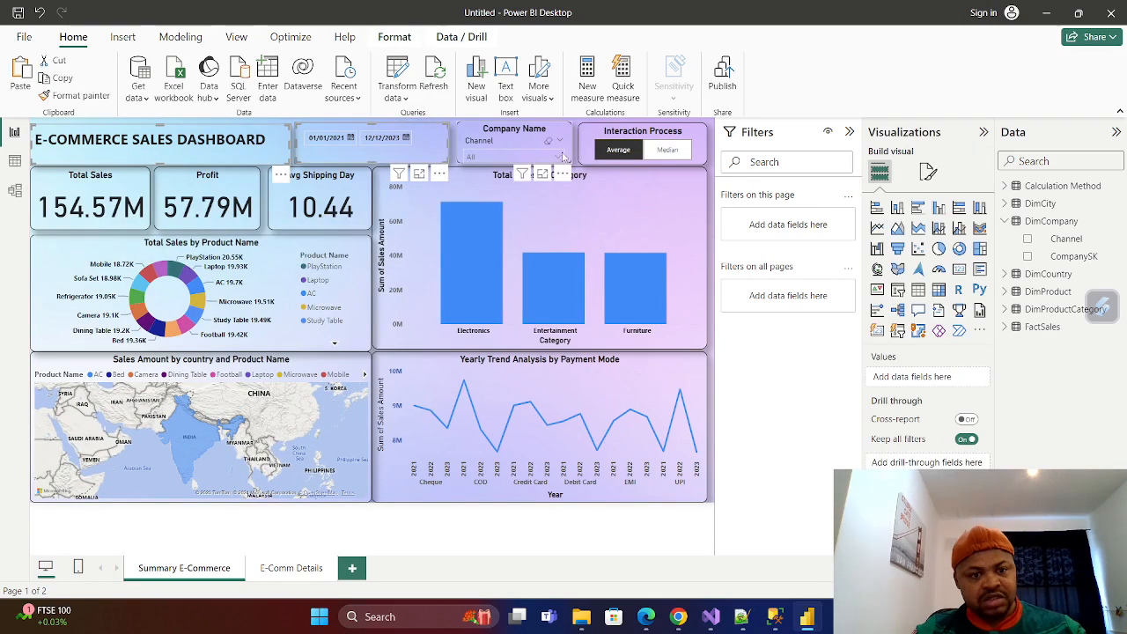
{"action": "key", "text": "alt"}
{"action": "right_click", "coordinate": [468, 130]}
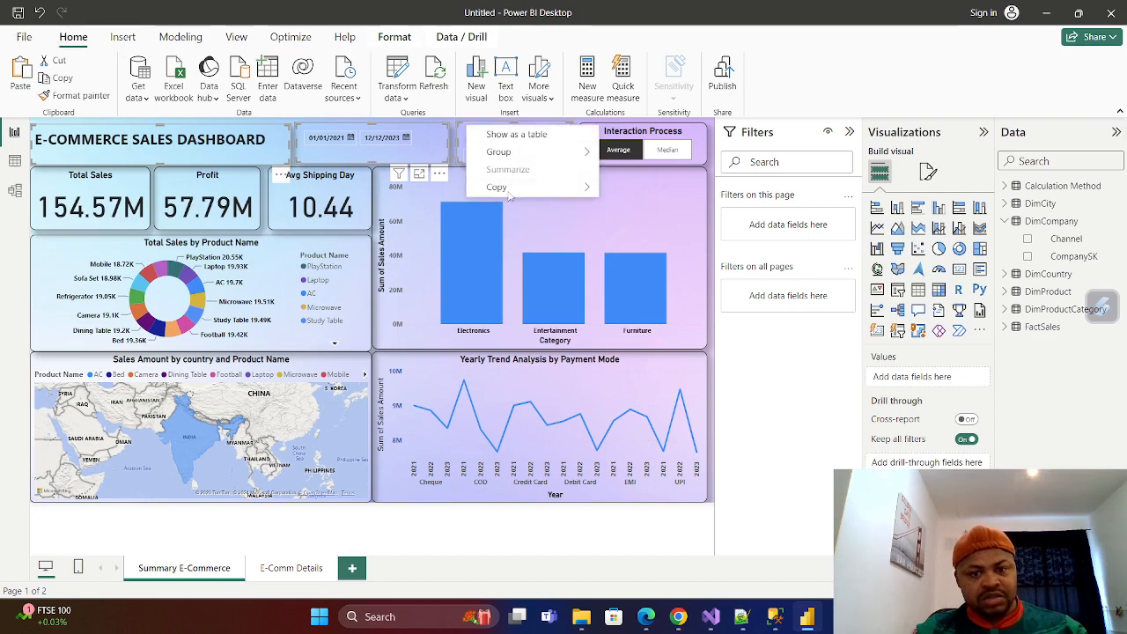
{"action": "mouse_move", "coordinate": [520, 187]}
{"action": "left_click", "coordinate": [640, 189]}
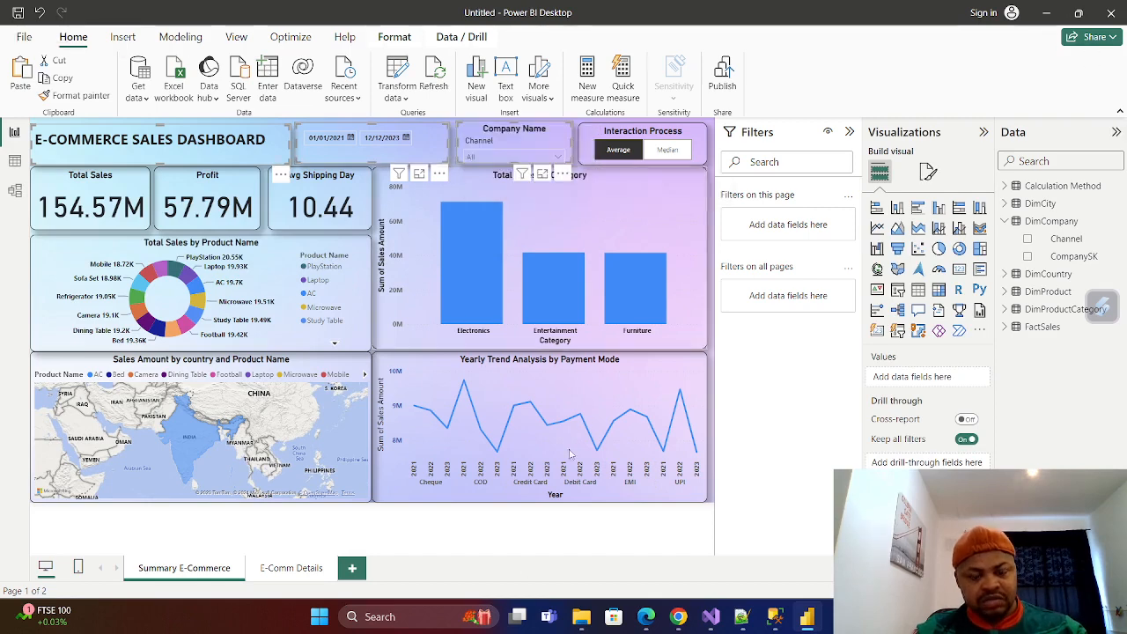
{"action": "left_click", "coordinate": [310, 571]}
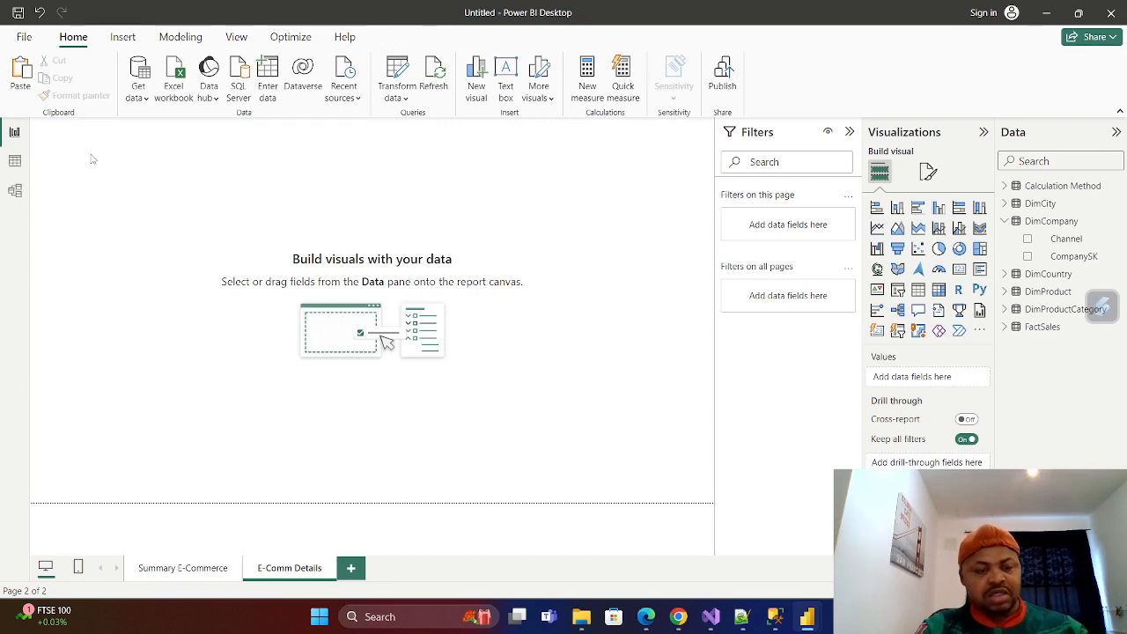
{"action": "key", "text": "ctrl+v"}
{"action": "left_click", "coordinate": [613, 332]}
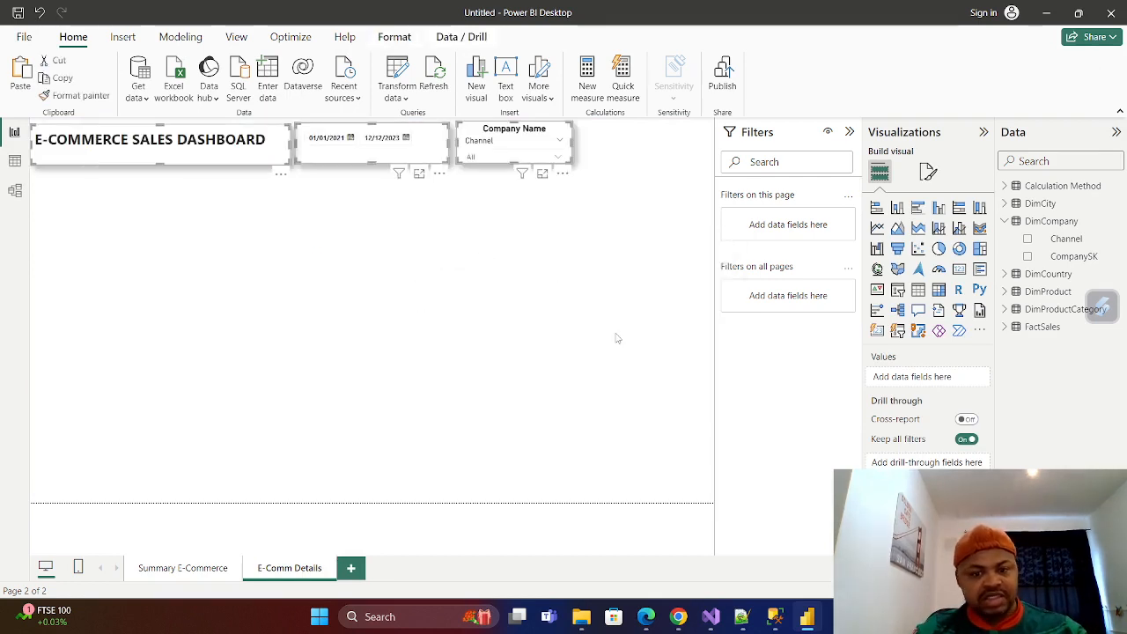
Set the canvas background color of the E-Comm Details page to the light orange theme color.
{"action": "left_click", "coordinate": [379, 335]}
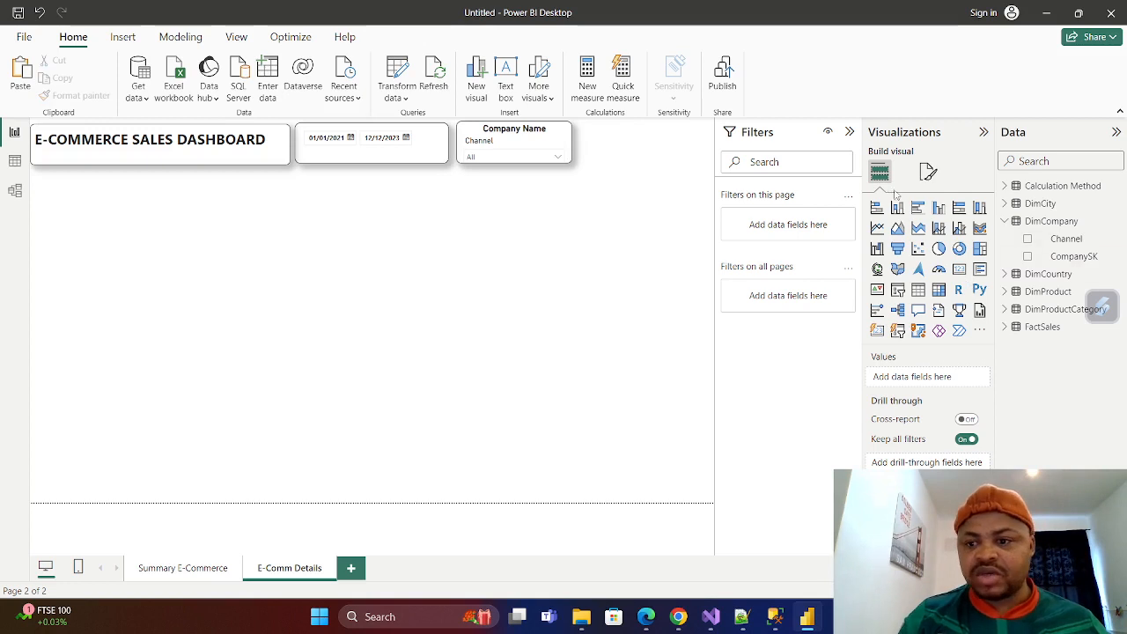
{"action": "left_click", "coordinate": [927, 172]}
{"action": "left_click", "coordinate": [912, 302]}
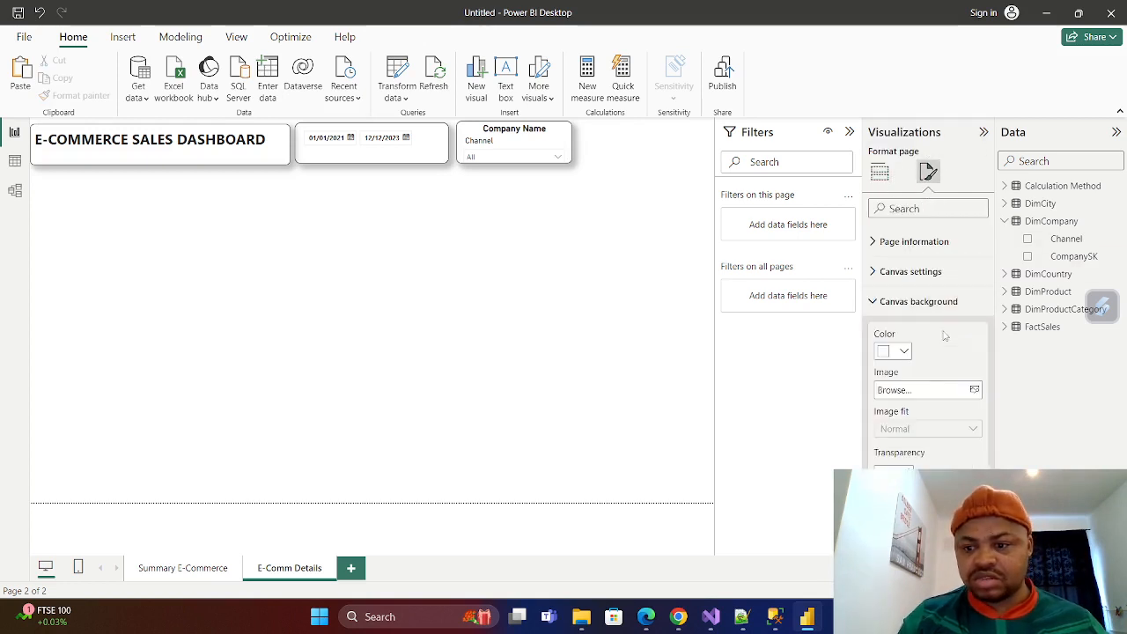
{"action": "left_click", "coordinate": [899, 352]}
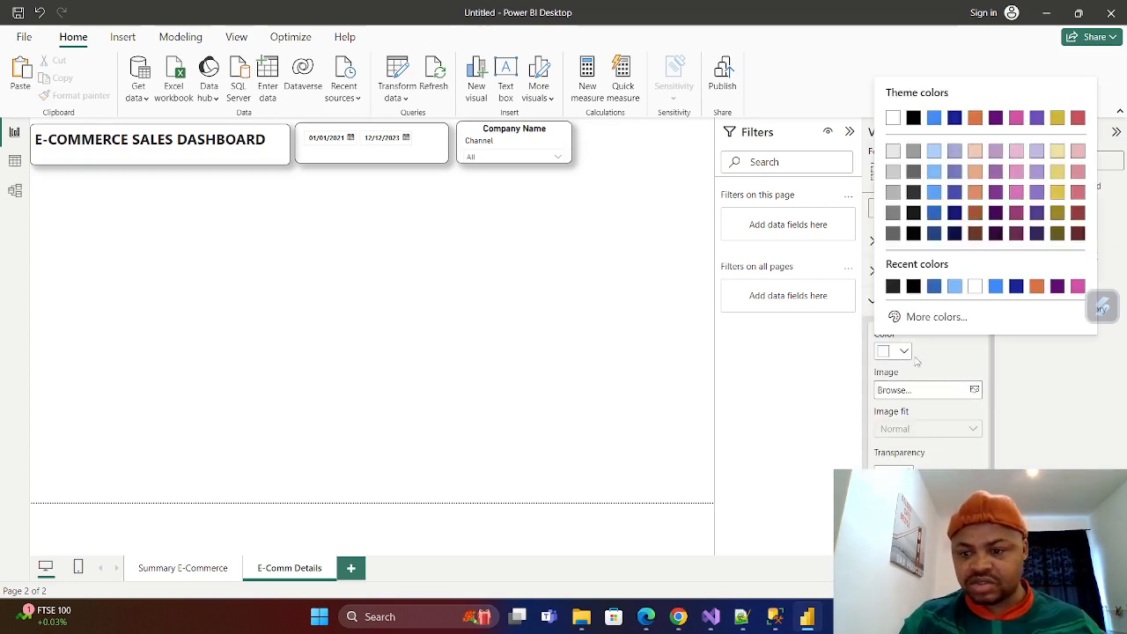
{"action": "left_click", "coordinate": [975, 151]}
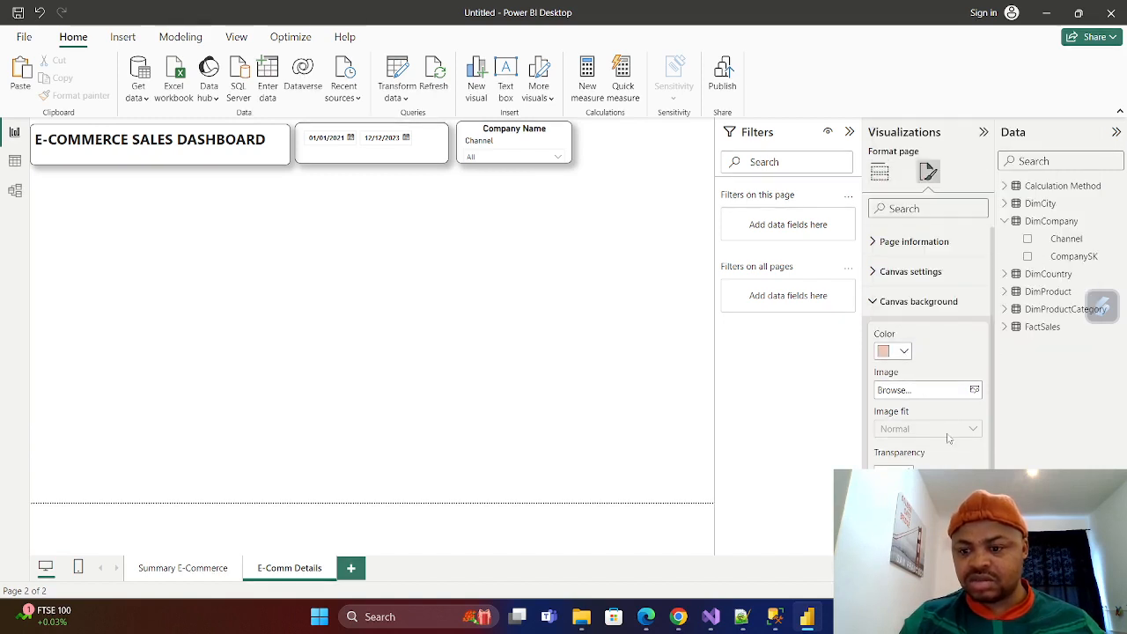
Try the light blue theme color #a0d1ff as the canvas background, and return it to light orange.
{"action": "left_click", "coordinate": [903, 352]}
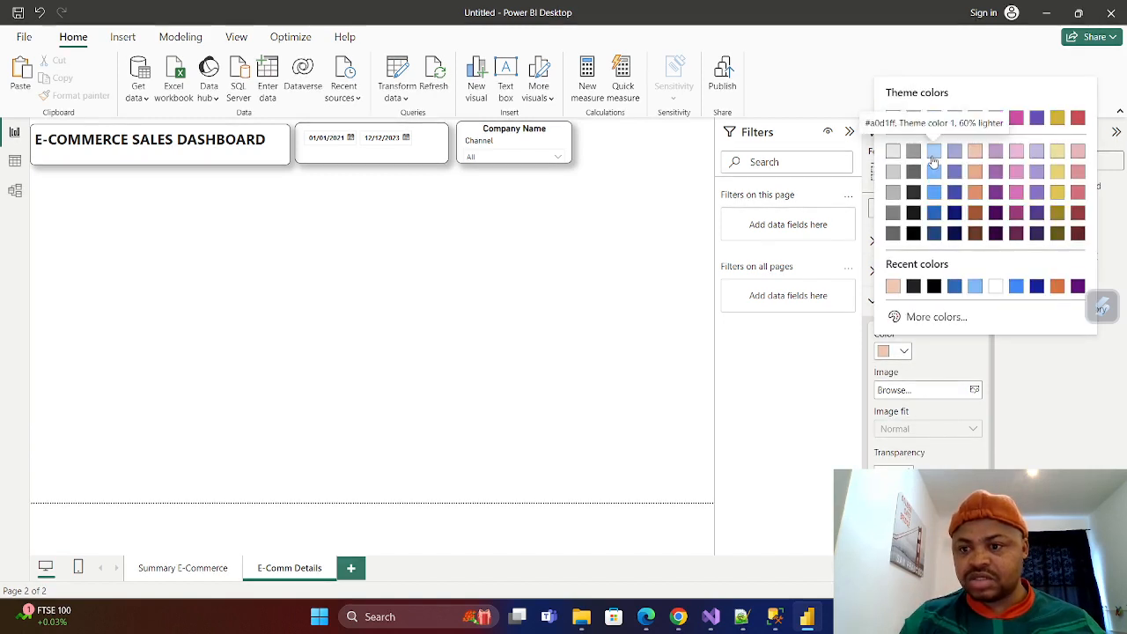
{"action": "left_click", "coordinate": [933, 155]}
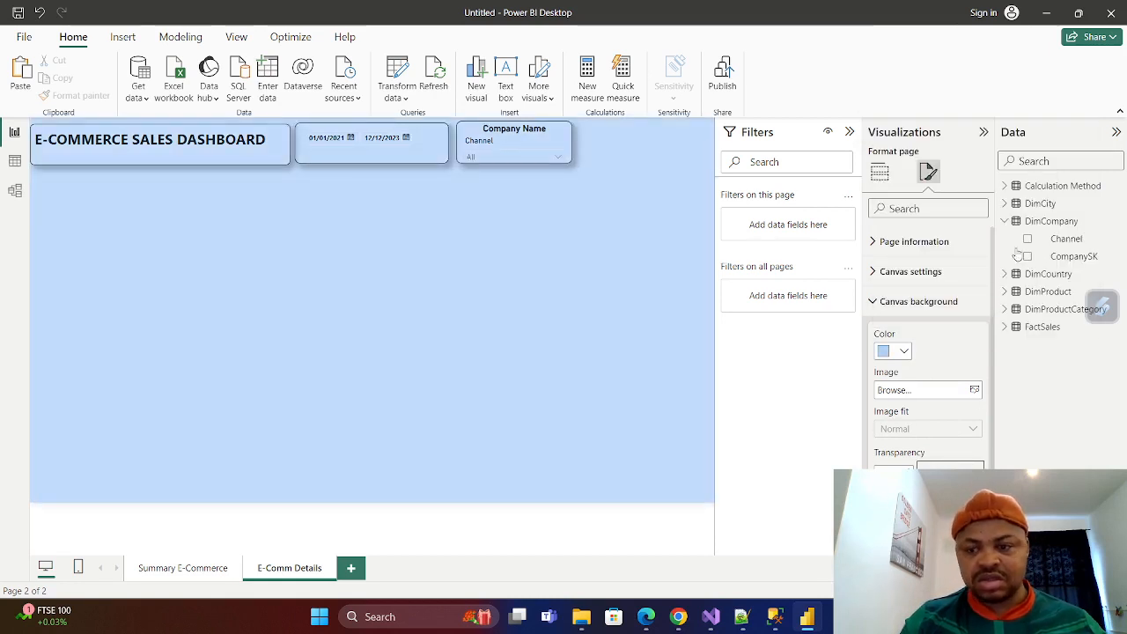
{"action": "left_click", "coordinate": [905, 353]}
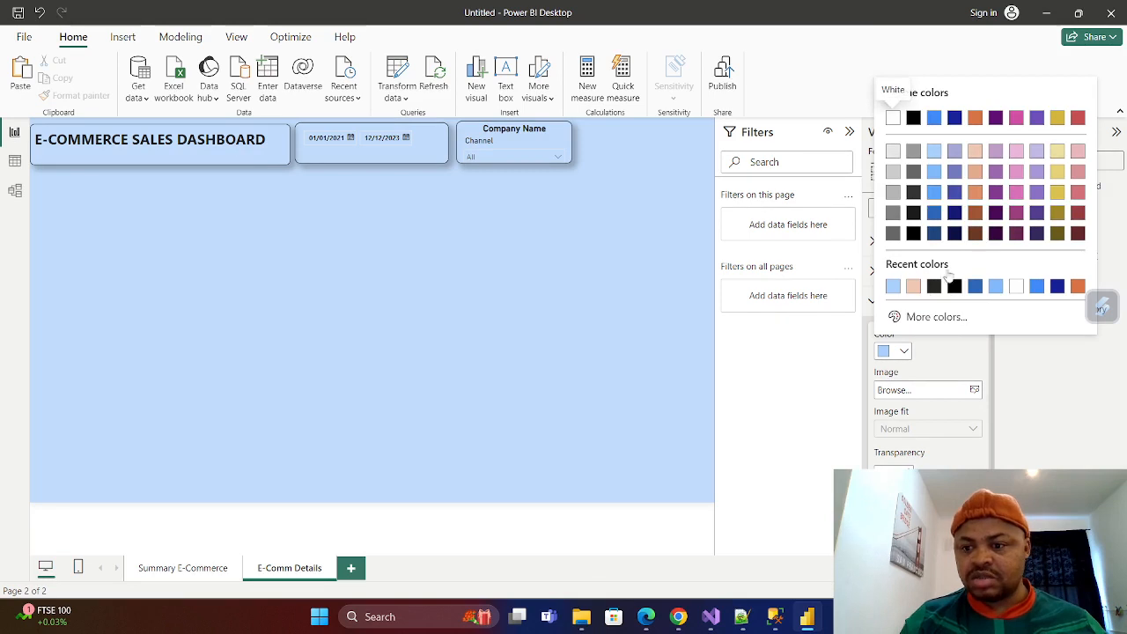
{"action": "left_click", "coordinate": [971, 156]}
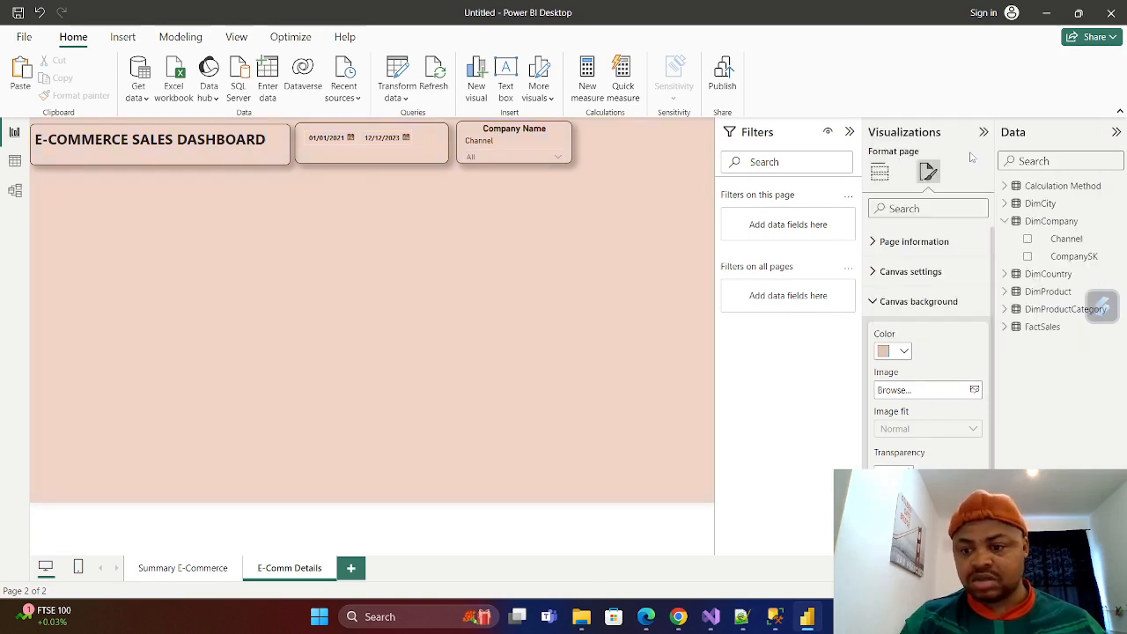
{"action": "left_click", "coordinate": [272, 362]}
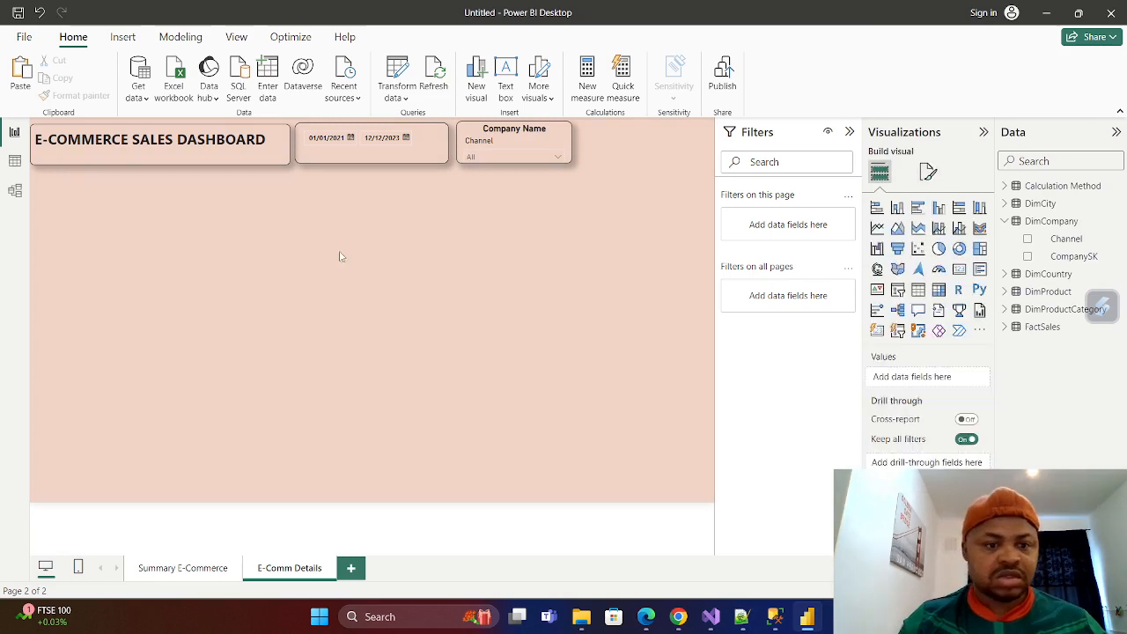
Move the date slicer and the Company Name slicer side by side into a row beneath the title.
{"action": "left_click_drag", "start_coordinate": [425, 147], "coordinate": [127, 195]}
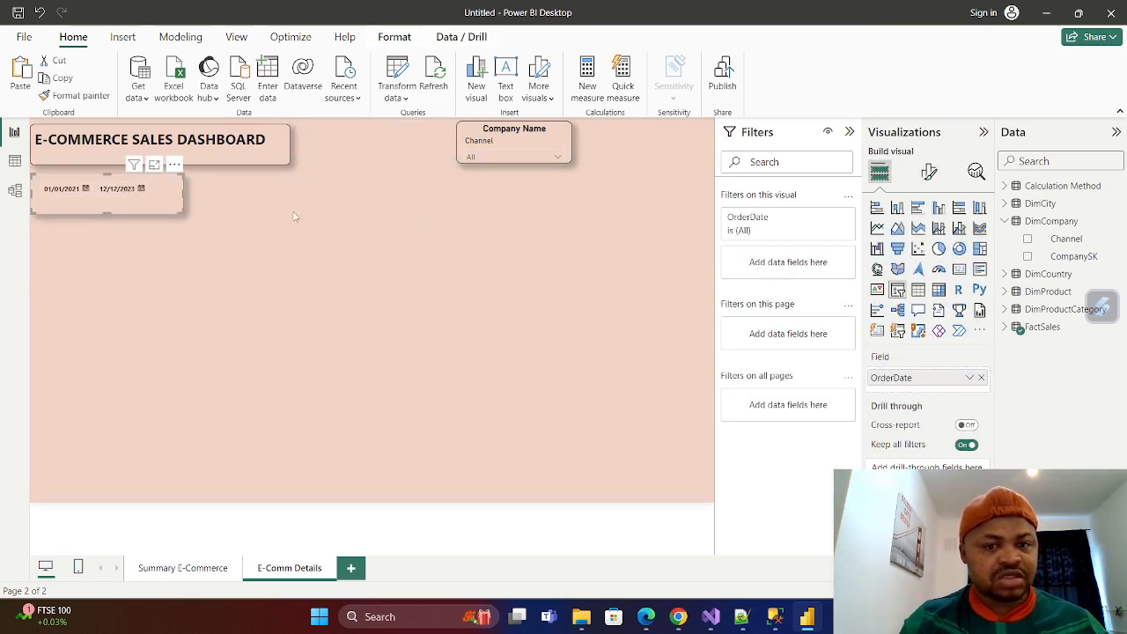
{"action": "left_click_drag", "start_coordinate": [559, 131], "coordinate": [706, 157]}
Stretch the title text box across the full page width and center its text.
{"action": "left_click", "coordinate": [286, 160]}
{"action": "left_click", "coordinate": [285, 160]}
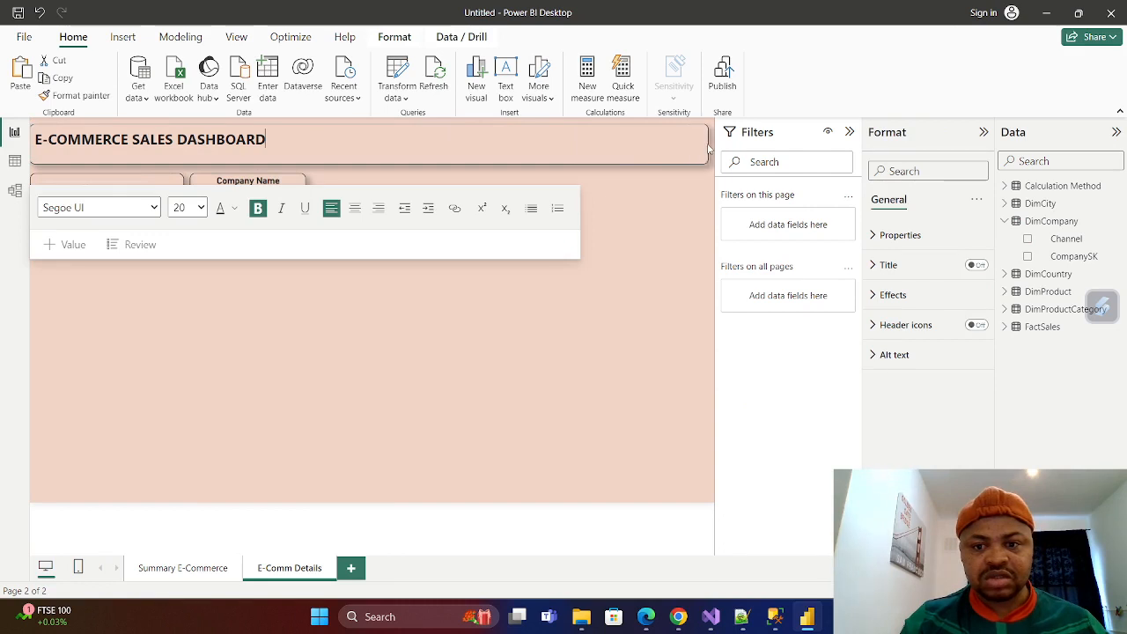
{"action": "left_click", "coordinate": [354, 208]}
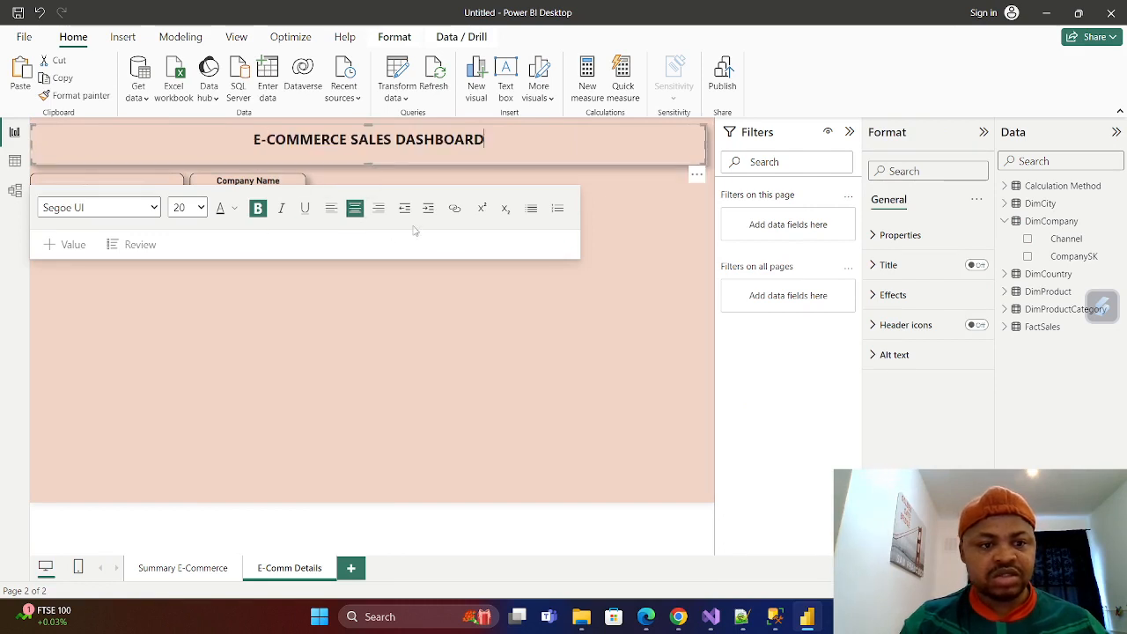
Change the title text to "E-COMMERCE SALES DETAIL VIEW".
{"action": "left_click", "coordinate": [486, 141]}
{"action": "key", "text": "BackSpace"}
{"action": "key", "text": "BackSpace"}
{"action": "key", "text": "BackSpace"}
{"action": "key", "text": "BackSpace"}
{"action": "key", "text": "BackSpace"}
{"action": "key", "text": "BackSpace"}
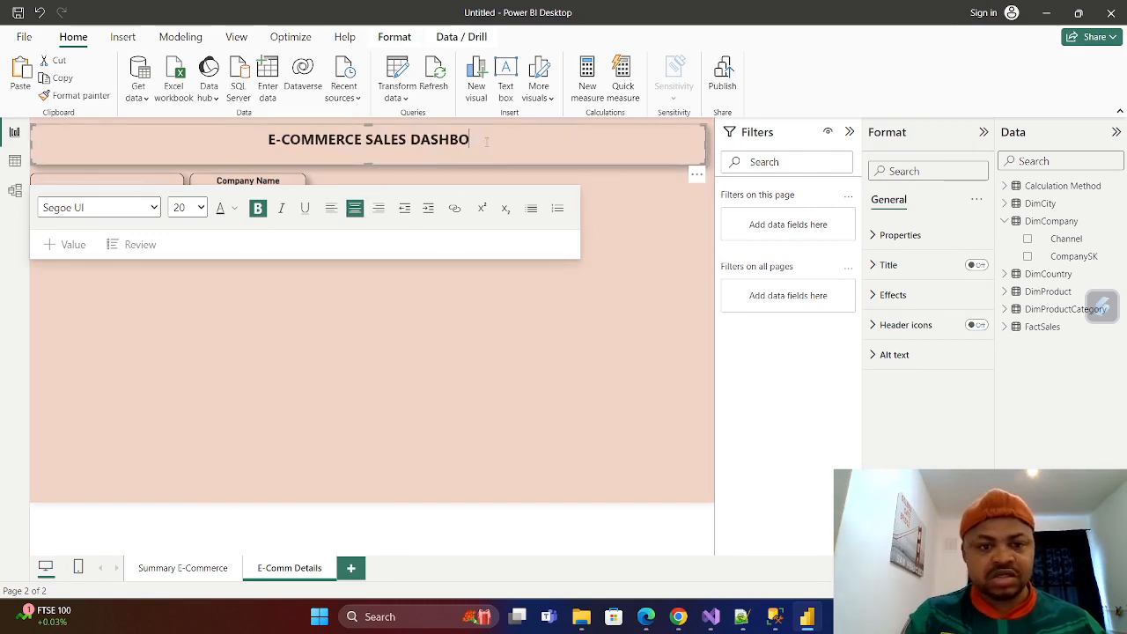
{"action": "key", "text": "BackSpace"}
{"action": "key", "text": "BackSpace"}
{"action": "key", "text": "BackSpace"}
{"action": "key", "text": "BackSpace"}
{"action": "key", "text": "BackSpace"}
{"action": "key", "text": "BackSpace"}
{"action": "key", "text": "BackSpace"}
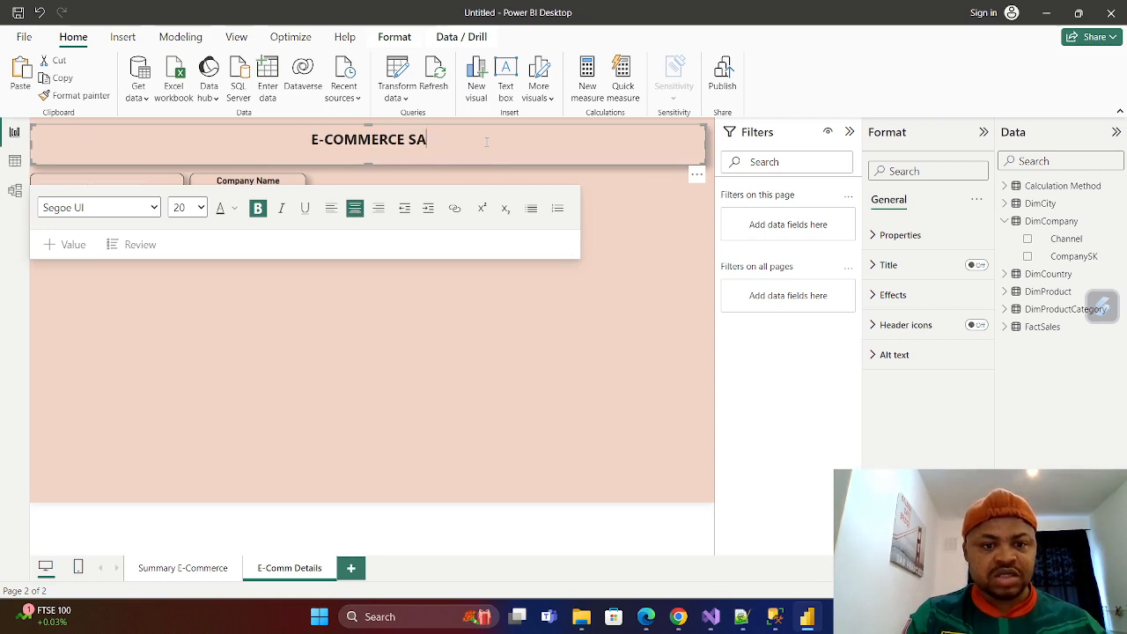
{"action": "type", "text": "LE"}
{"action": "key", "text": "BackSpace"}
{"action": "key", "text": "BackSpace"}
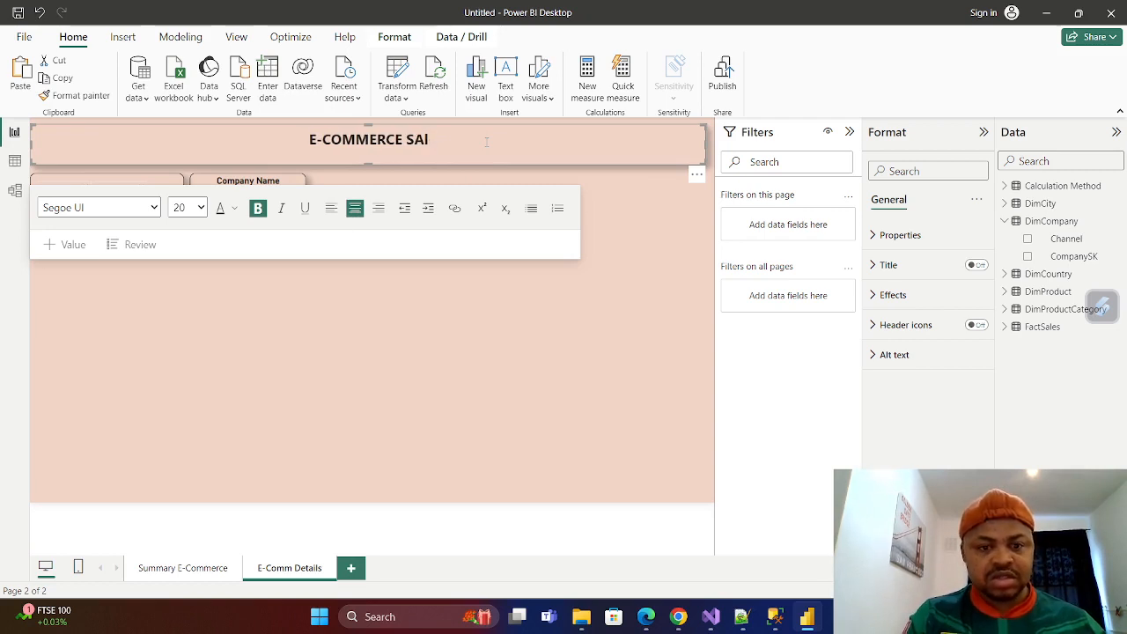
{"action": "type", "text": "LES "}
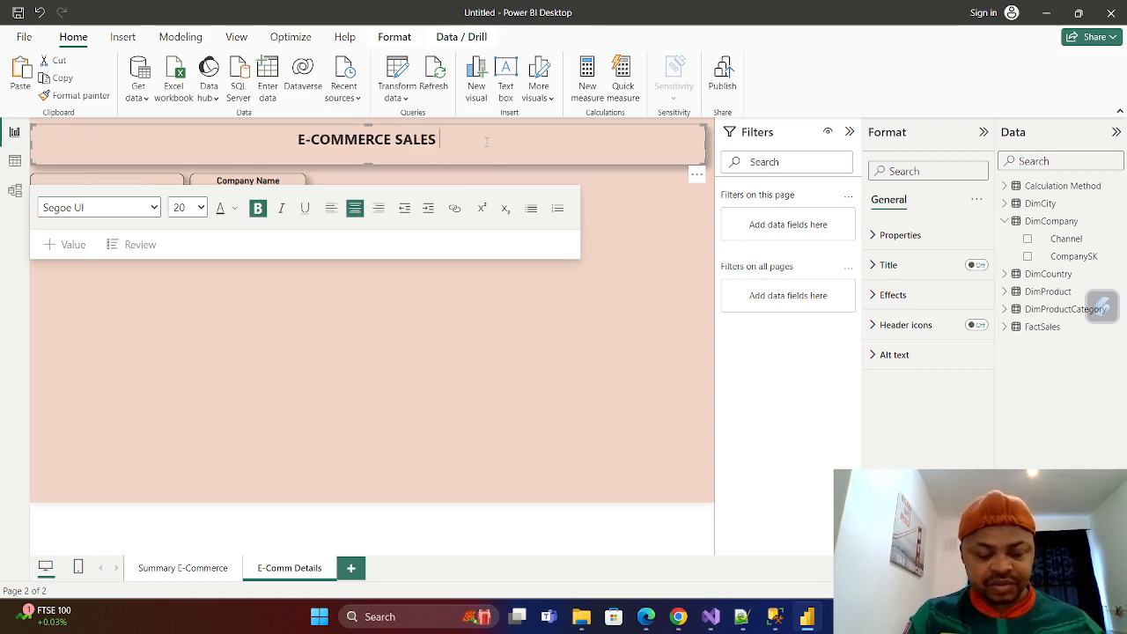
{"action": "type", "text": "De"}
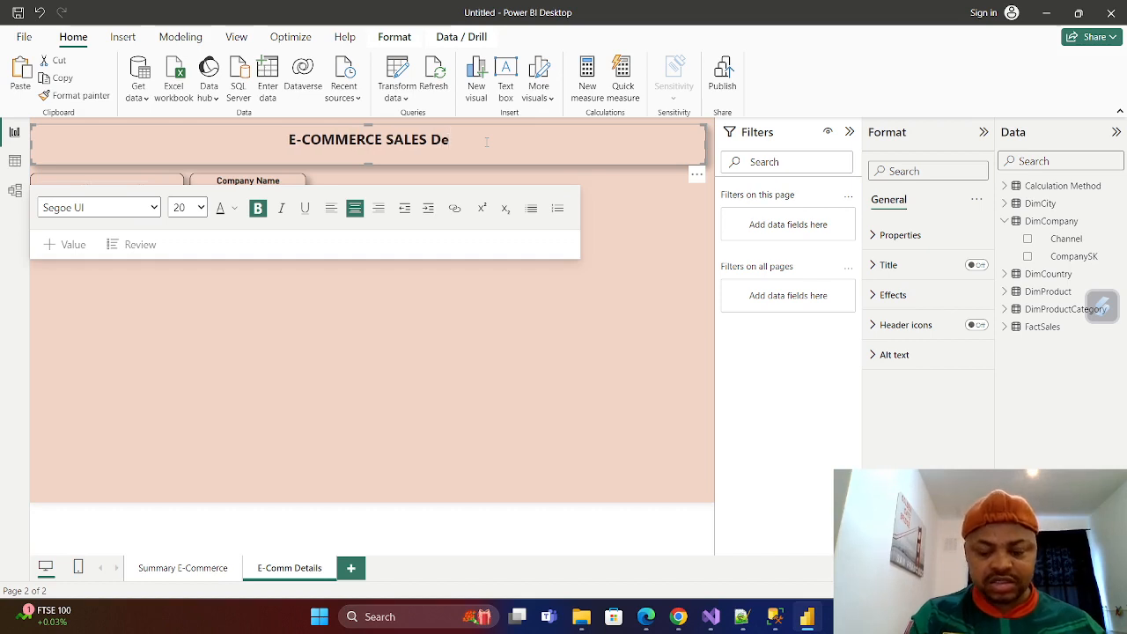
{"action": "key", "text": "BackSpace"}
{"action": "type", "text": "ETA"}
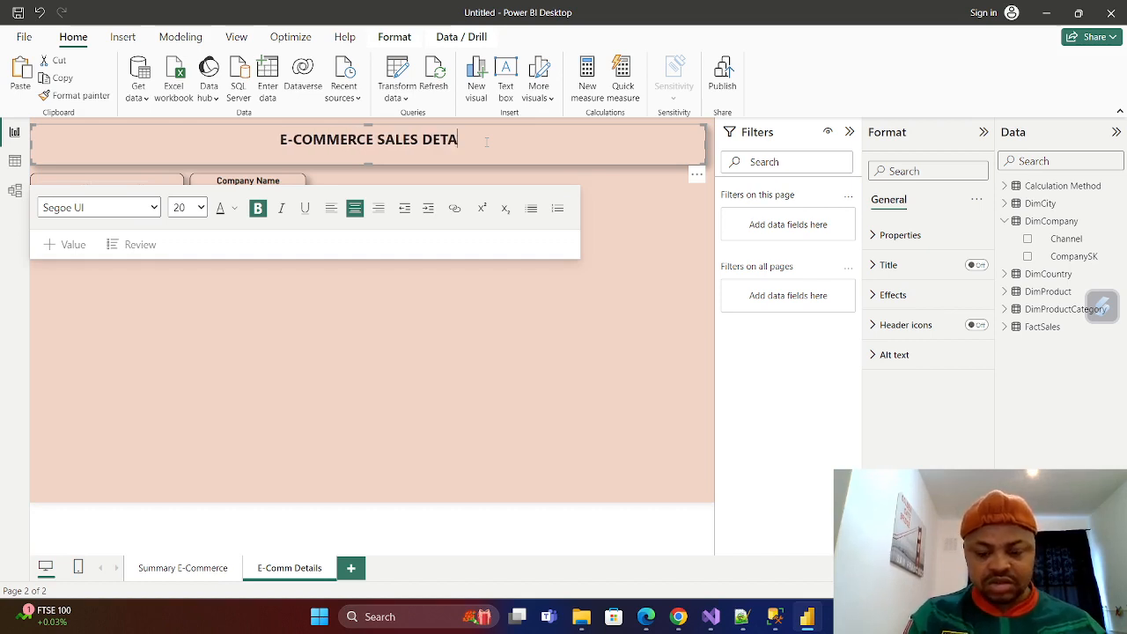
{"action": "type", "text": "IL VIEW"}
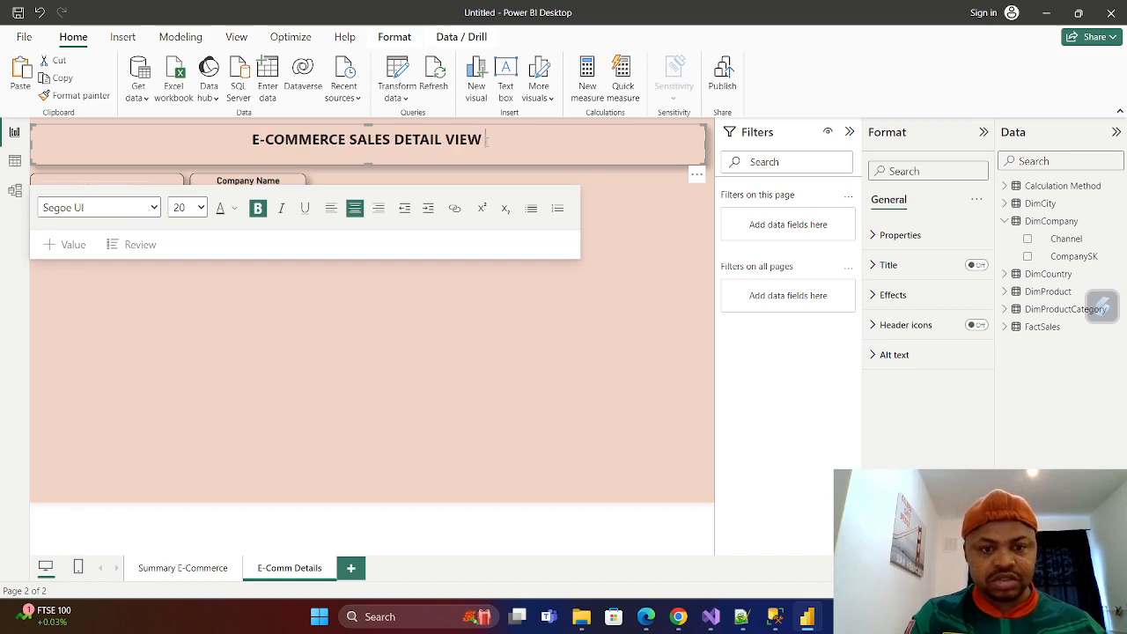
{"action": "left_click", "coordinate": [373, 319]}
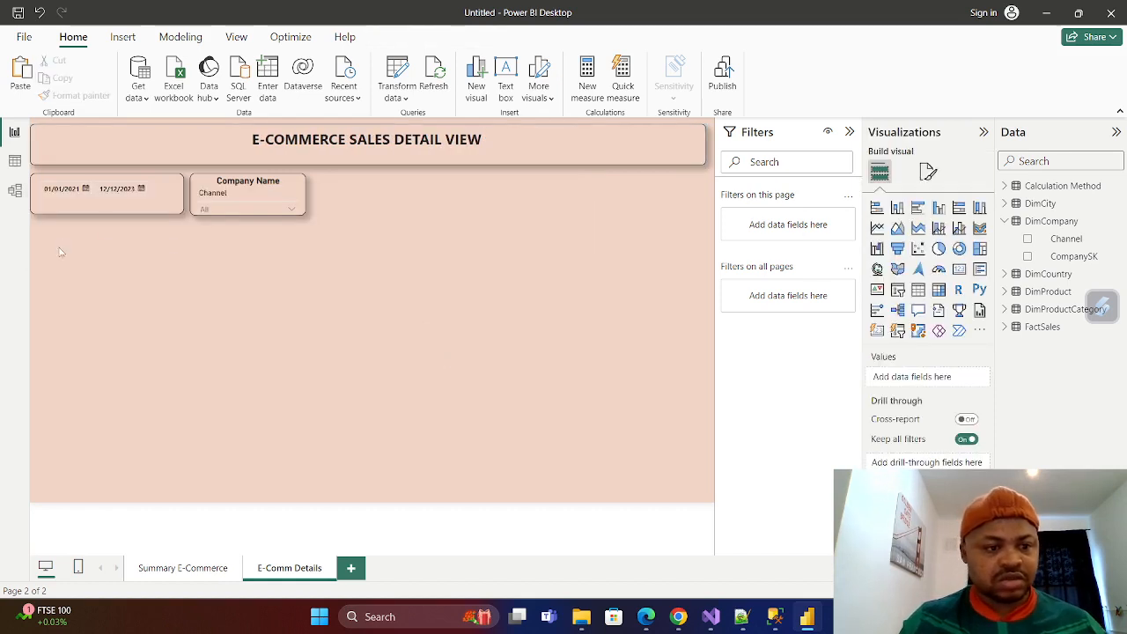
Duplicate the Company Name slicer and place the copy beside the original in the same row.
{"action": "left_click", "coordinate": [252, 196]}
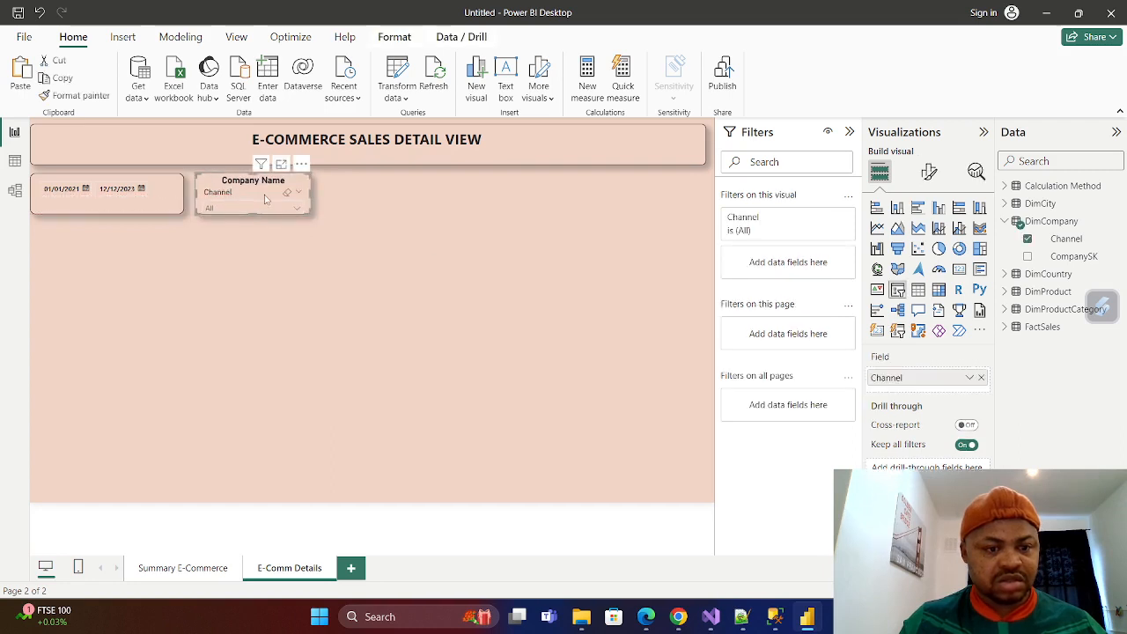
{"action": "right_click", "coordinate": [267, 191]}
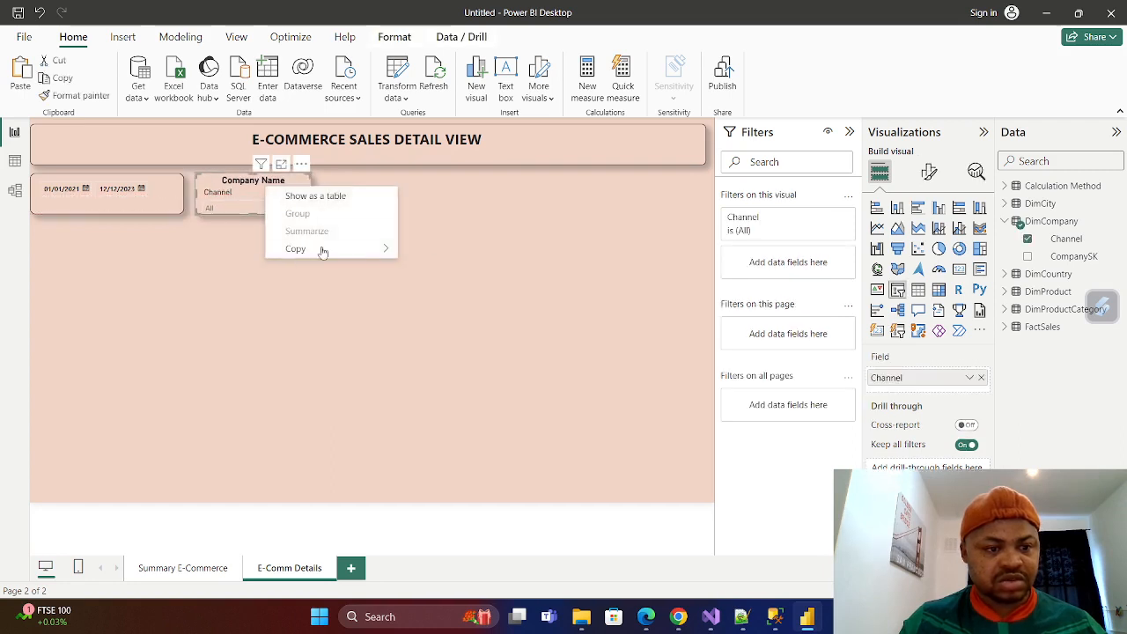
{"action": "mouse_move", "coordinate": [305, 255]}
{"action": "left_click", "coordinate": [445, 248]}
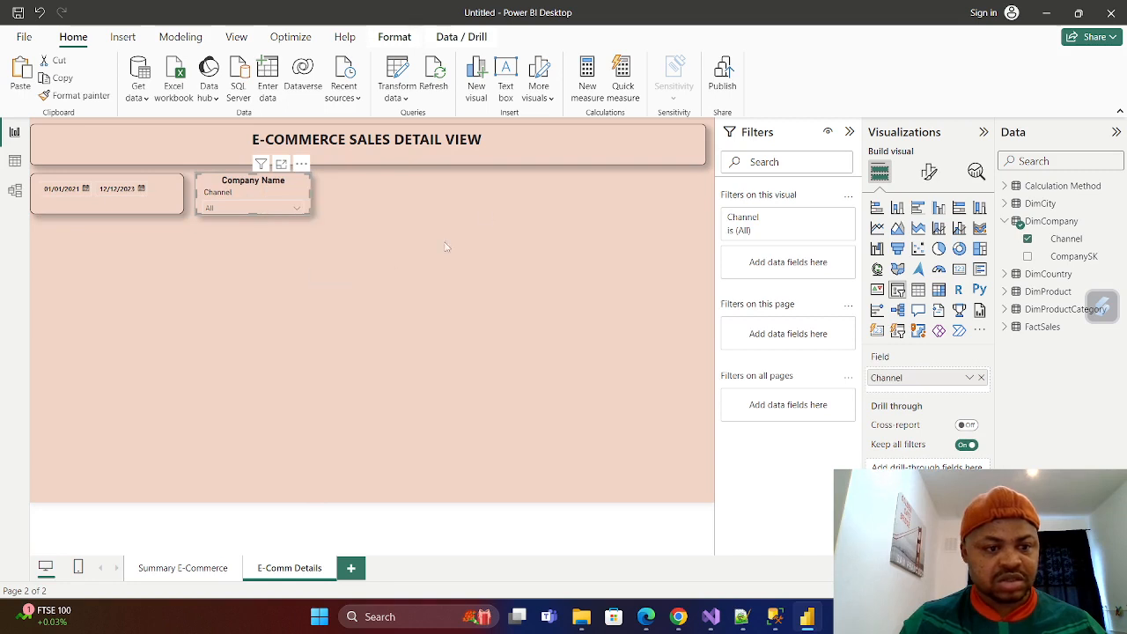
{"action": "left_click", "coordinate": [485, 204]}
{"action": "key", "text": "ctrl+v"}
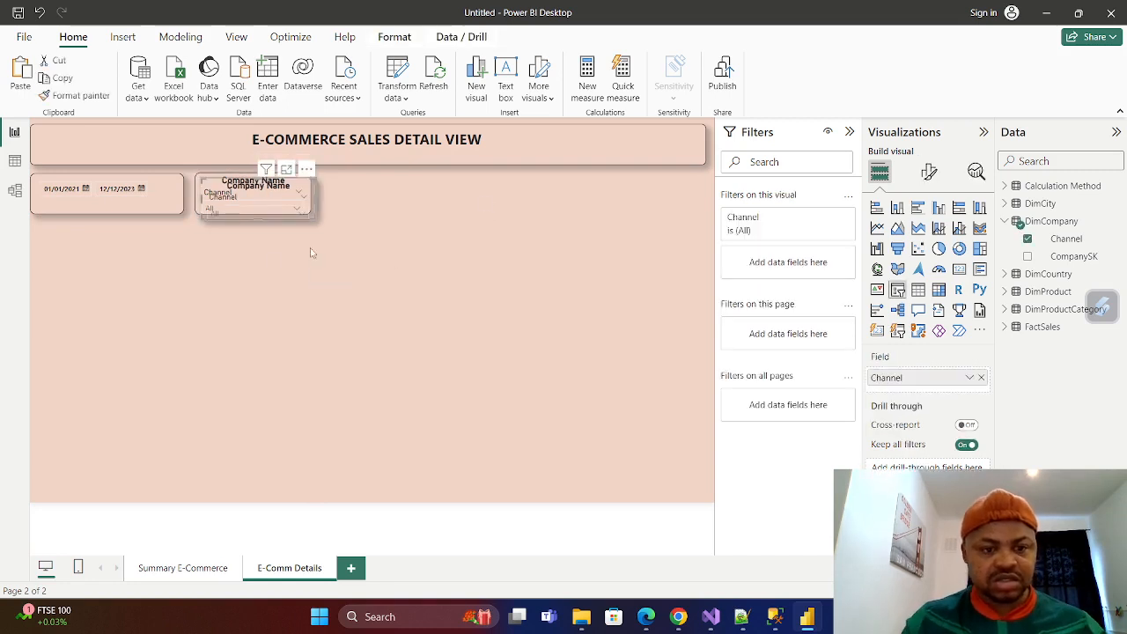
{"action": "left_click_drag", "start_coordinate": [430, 188], "coordinate": [392, 183]}
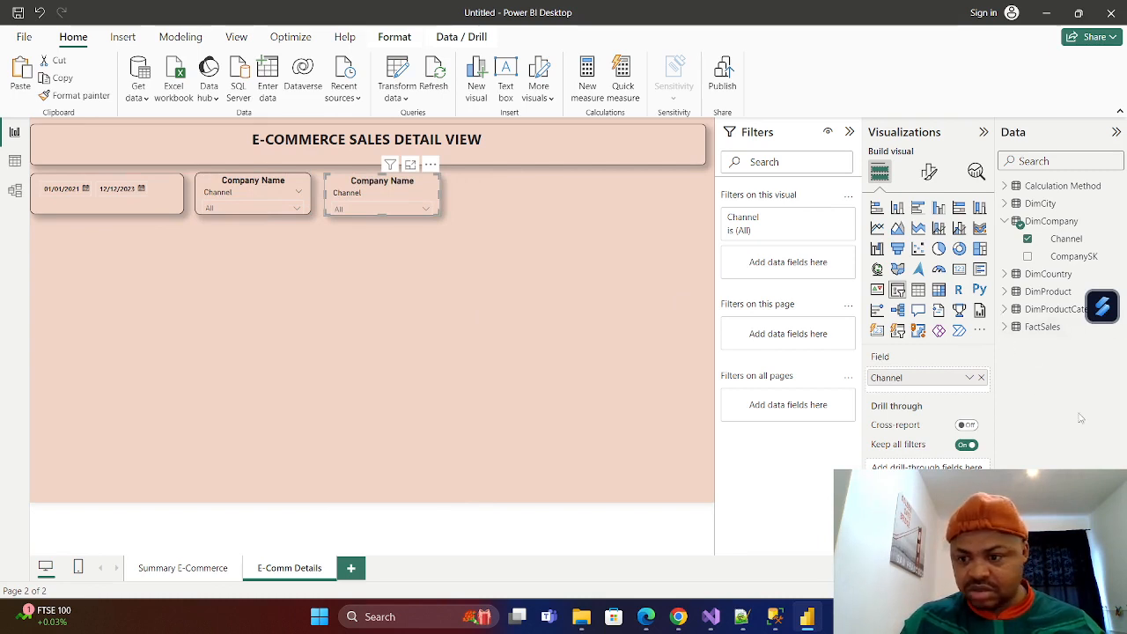
Replace the Channel field in the copied slicer with the Year of OrderDate from FactSales, and check its dropdown list.
{"action": "left_click", "coordinate": [1005, 328]}
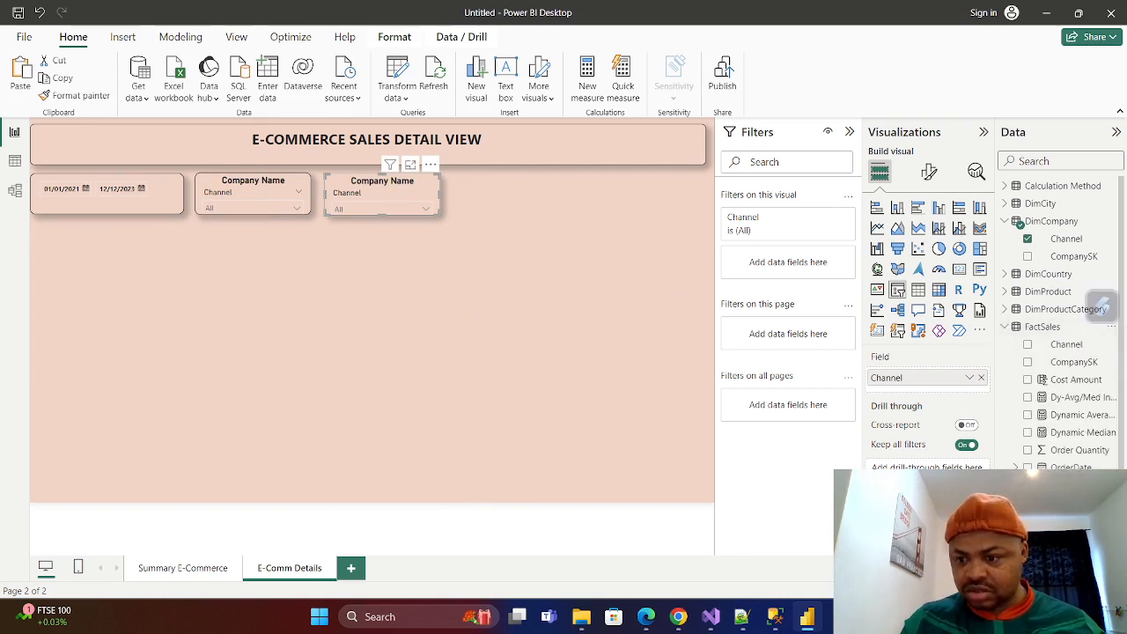
{"action": "left_click", "coordinate": [981, 377]}
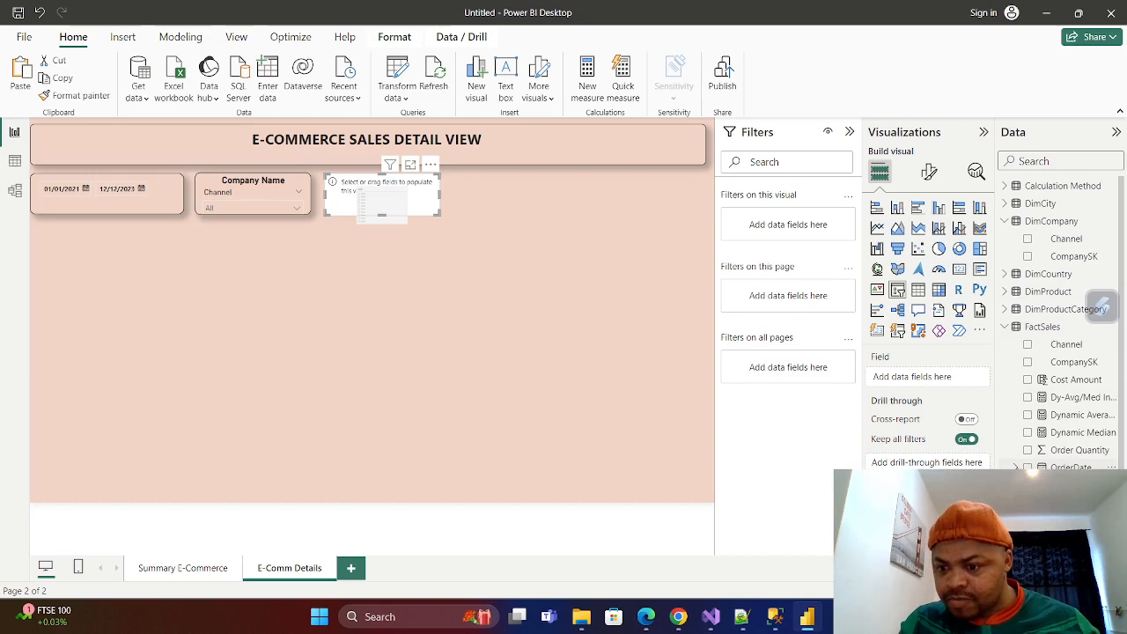
{"action": "left_click_drag", "start_coordinate": [382, 212], "coordinate": [384, 208]}
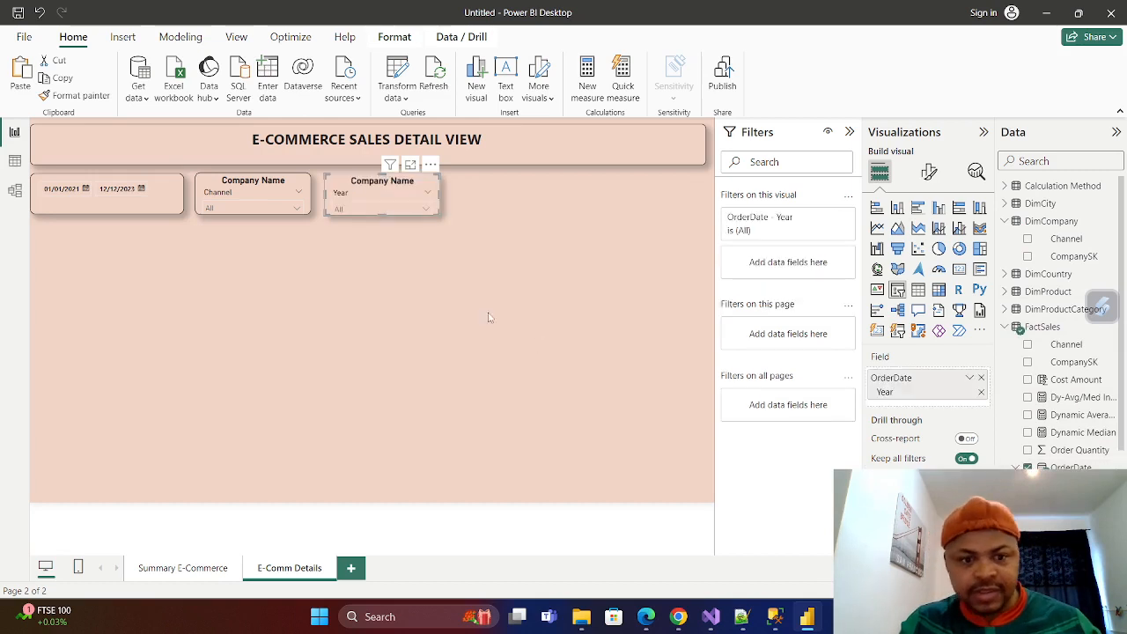
{"action": "left_click", "coordinate": [425, 211]}
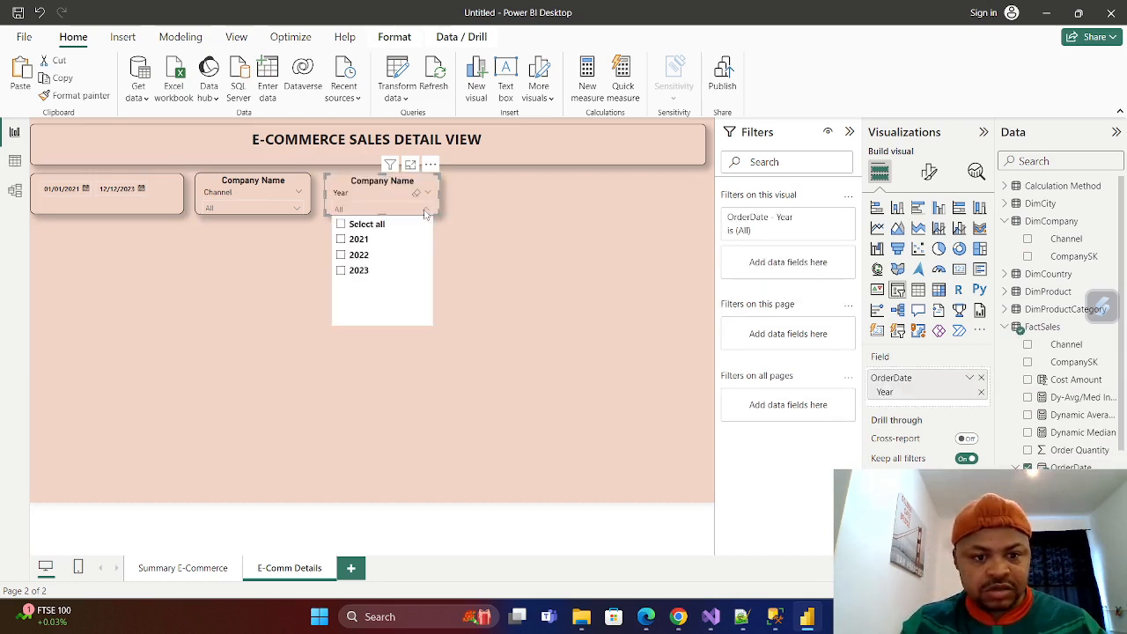
{"action": "left_click", "coordinate": [425, 212]}
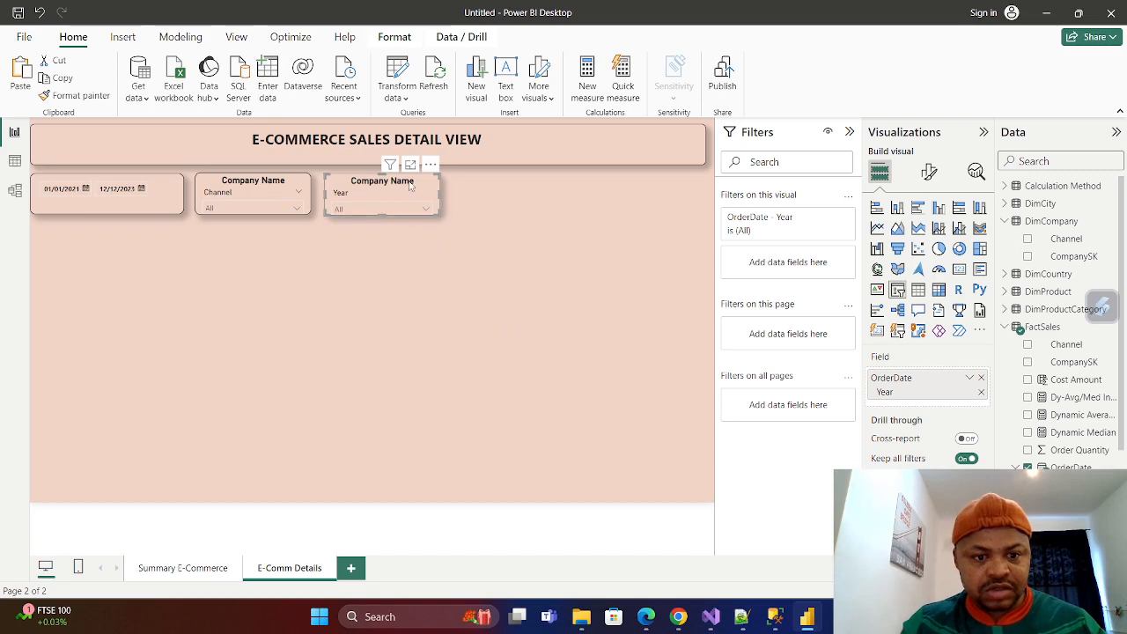
Change the title of the Year slicer to "Sales Year".
{"action": "left_click", "coordinate": [929, 172]}
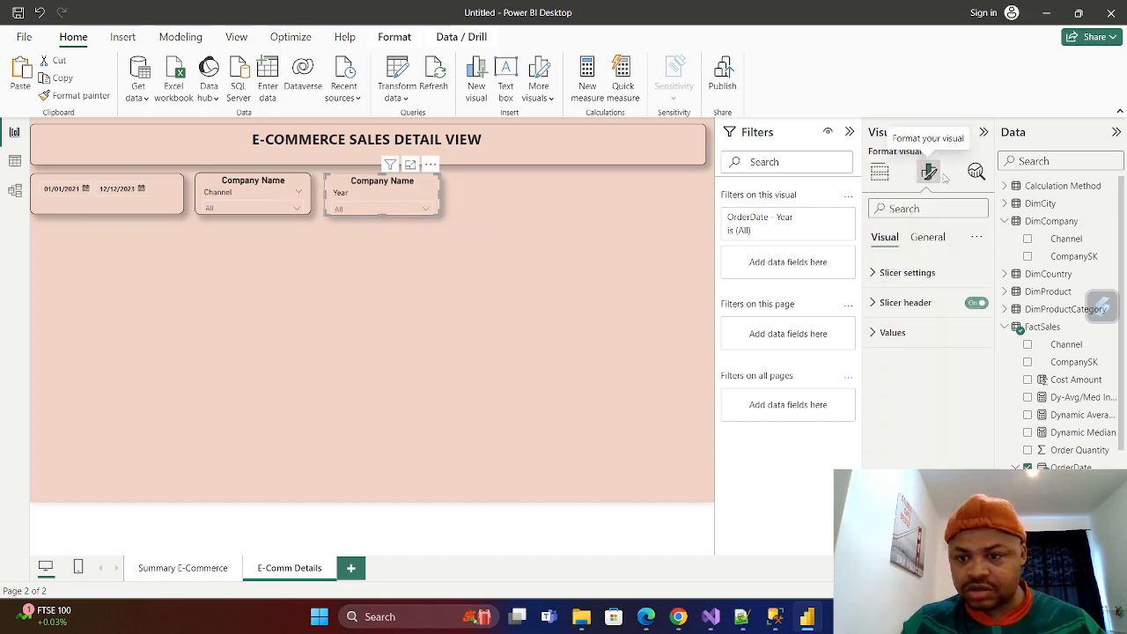
{"action": "left_click", "coordinate": [927, 237]}
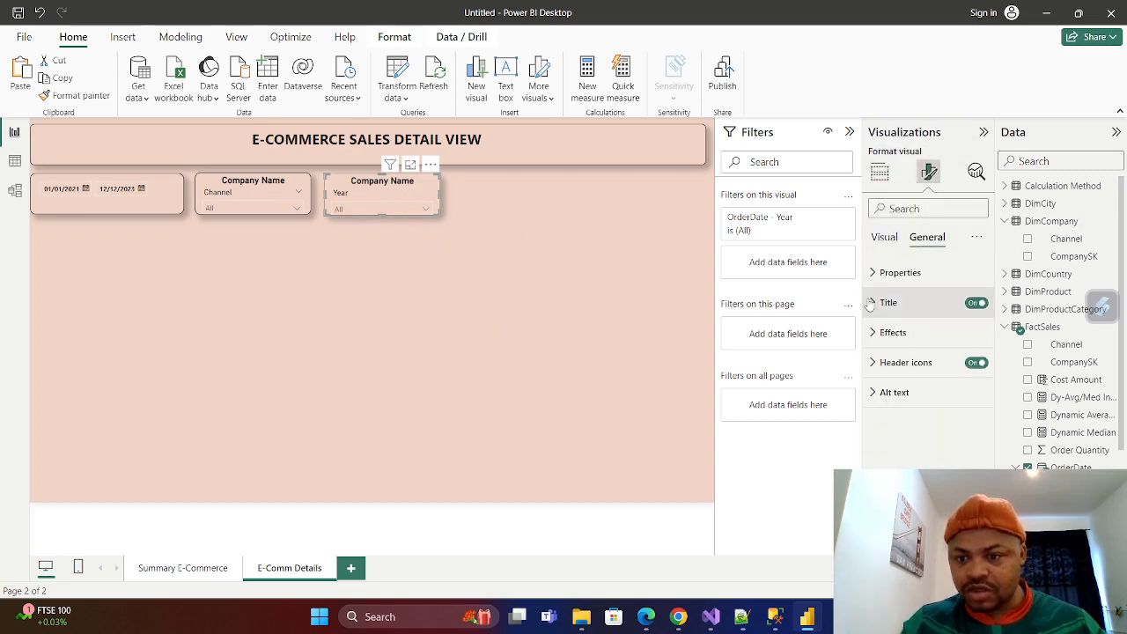
{"action": "left_click", "coordinate": [939, 302]}
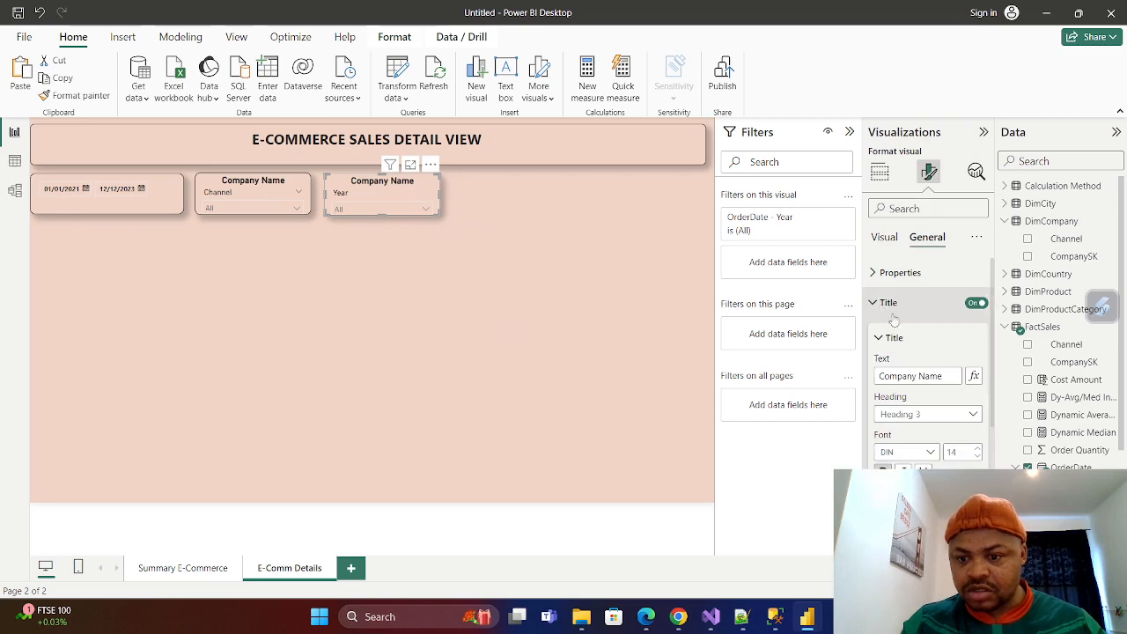
{"action": "left_click", "coordinate": [955, 377]}
{"action": "key", "text": "BackSpace"}
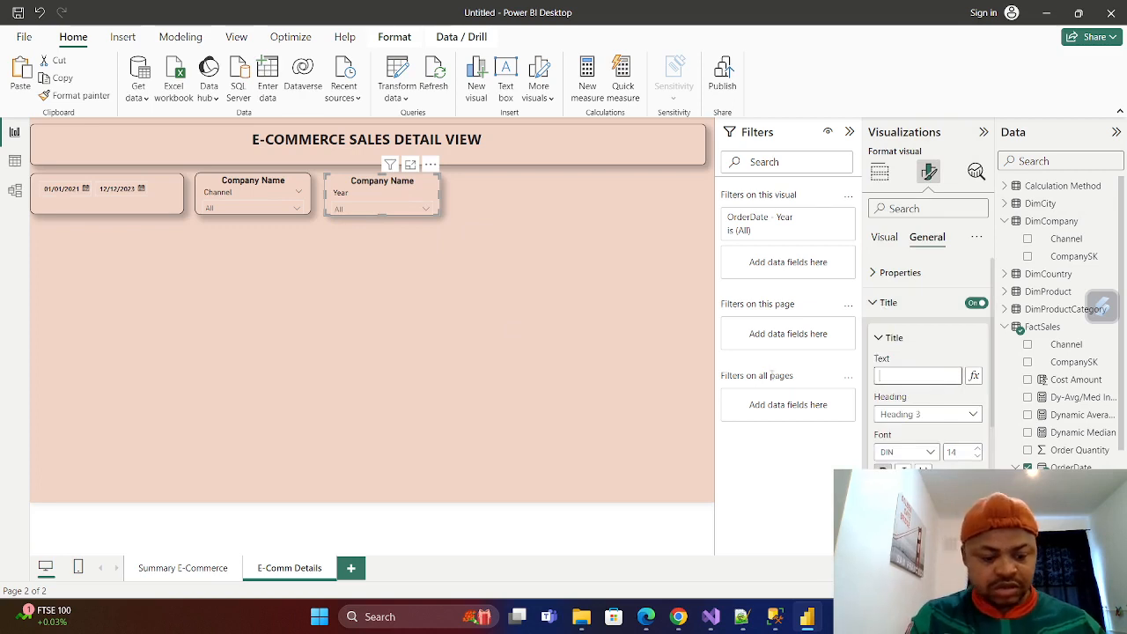
{"action": "type", "text": "S"}
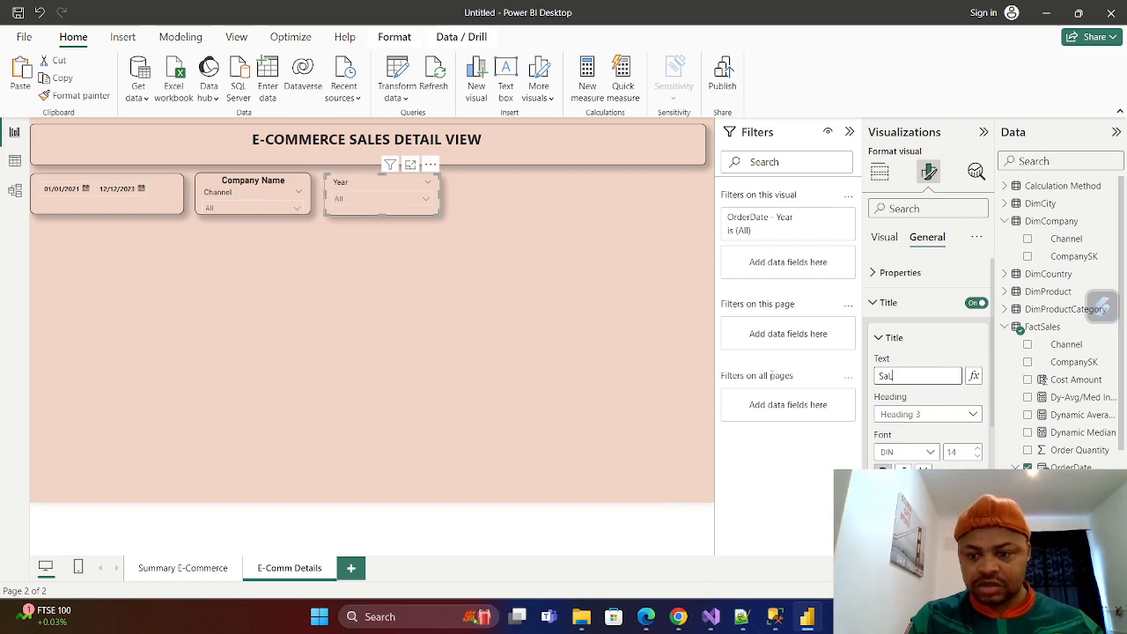
{"action": "type", "text": "ale"}
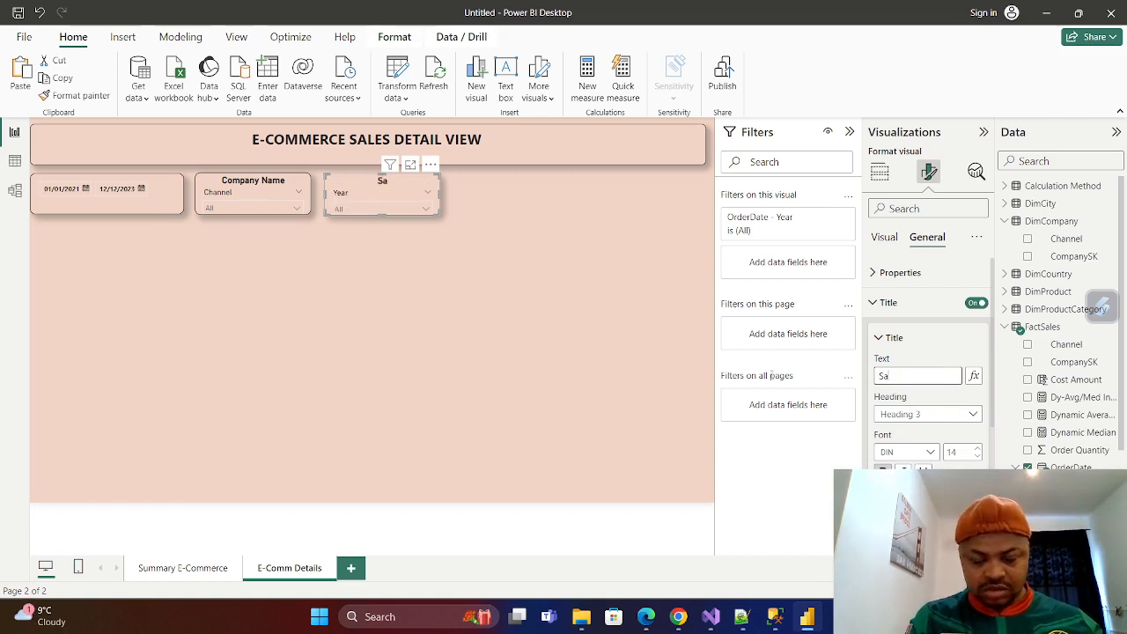
{"action": "type", "text": "LE"}
{"action": "type", "text": "les"}
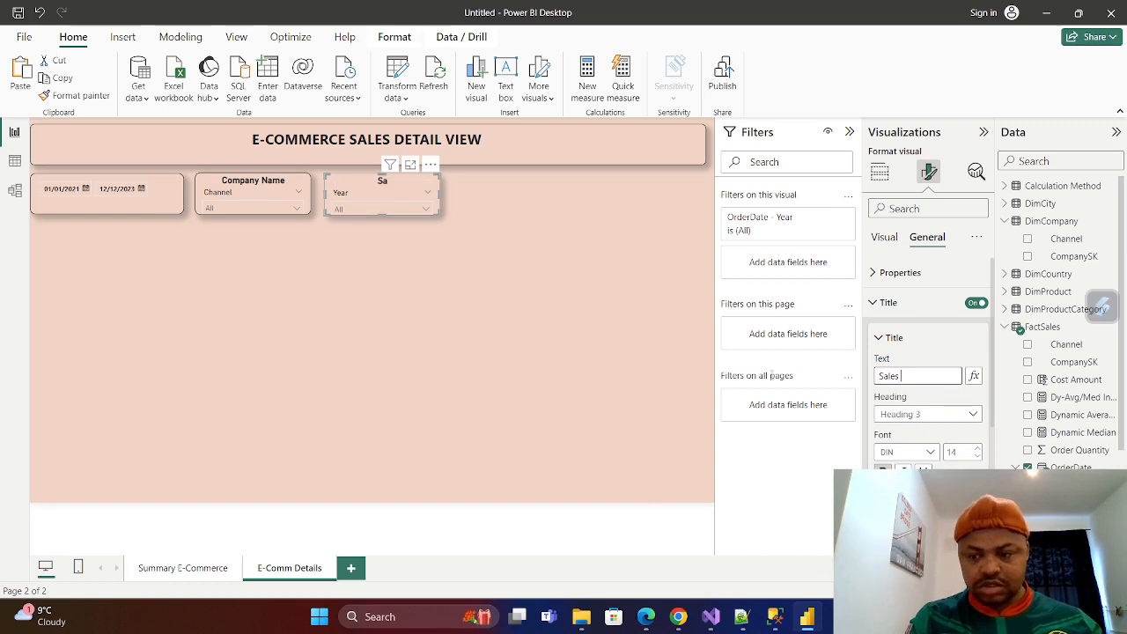
{"action": "type", "text": " Year"}
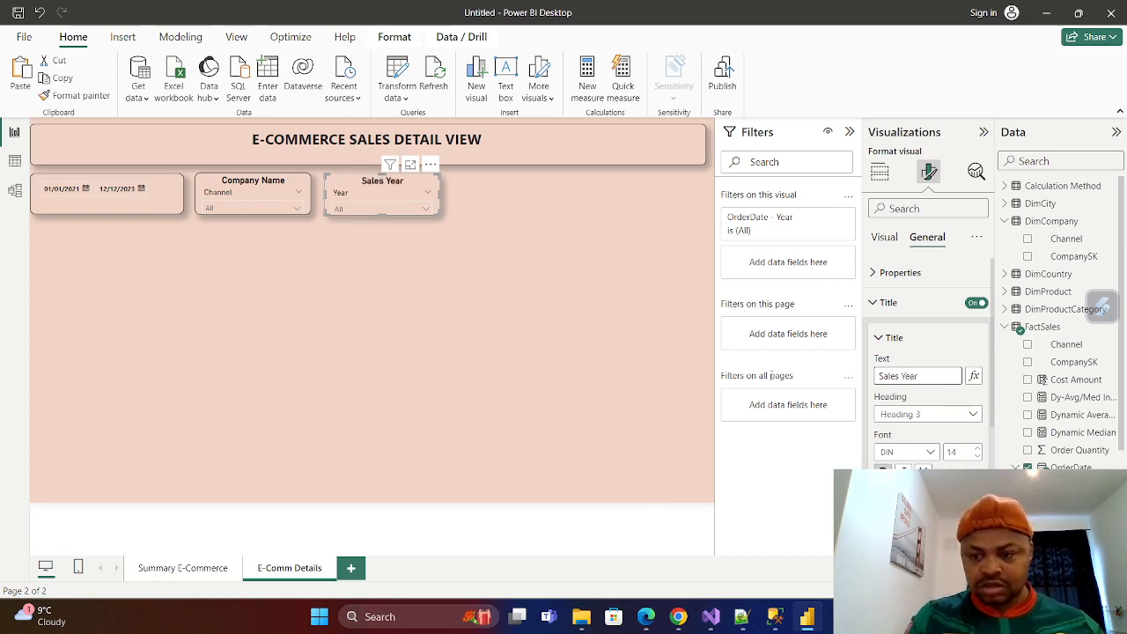
{"action": "left_click", "coordinate": [561, 344]}
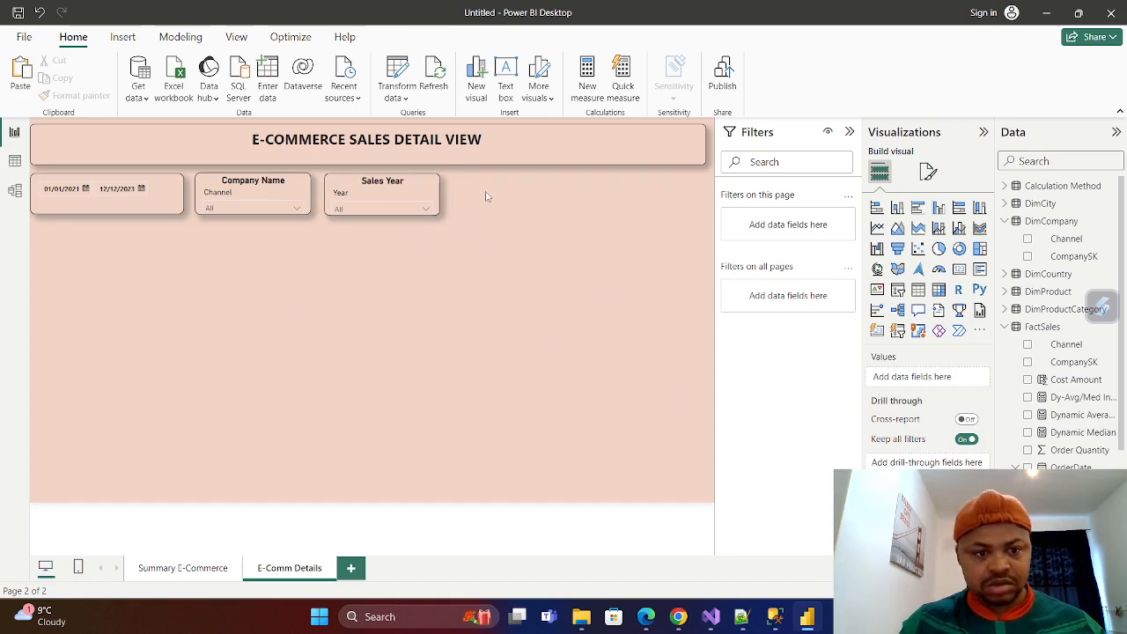
Duplicate the Sales Year slicer and place the copy beside the original in the same row.
{"action": "right_click", "coordinate": [423, 182]}
{"action": "mouse_move", "coordinate": [462, 242]}
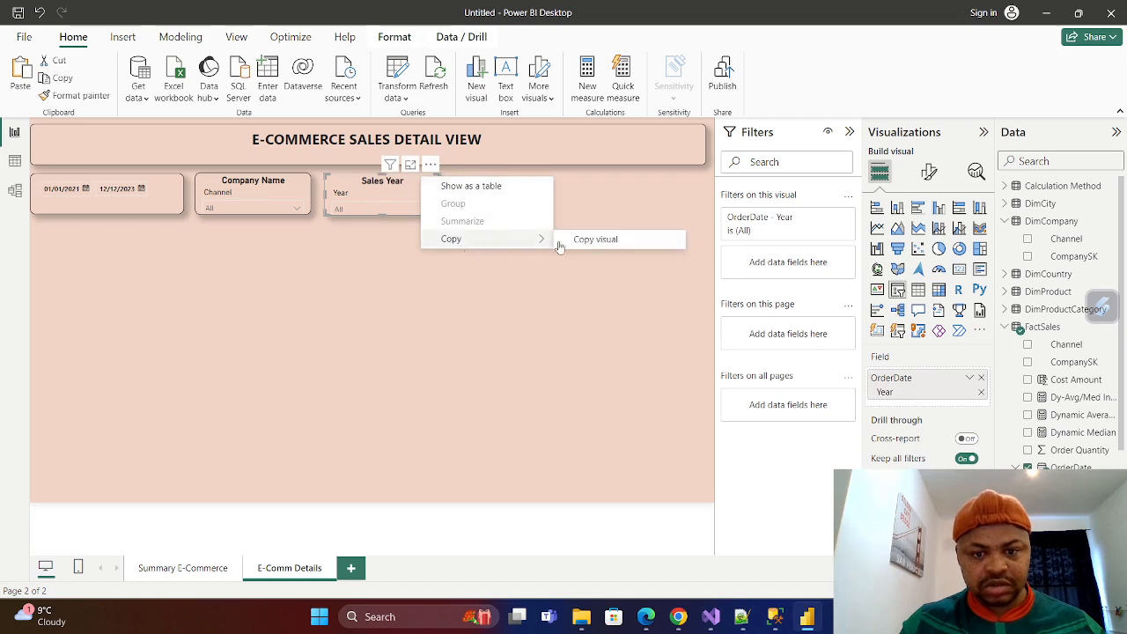
{"action": "left_click", "coordinate": [597, 240]}
{"action": "left_click", "coordinate": [545, 199]}
{"action": "key", "text": "ctrl+v"}
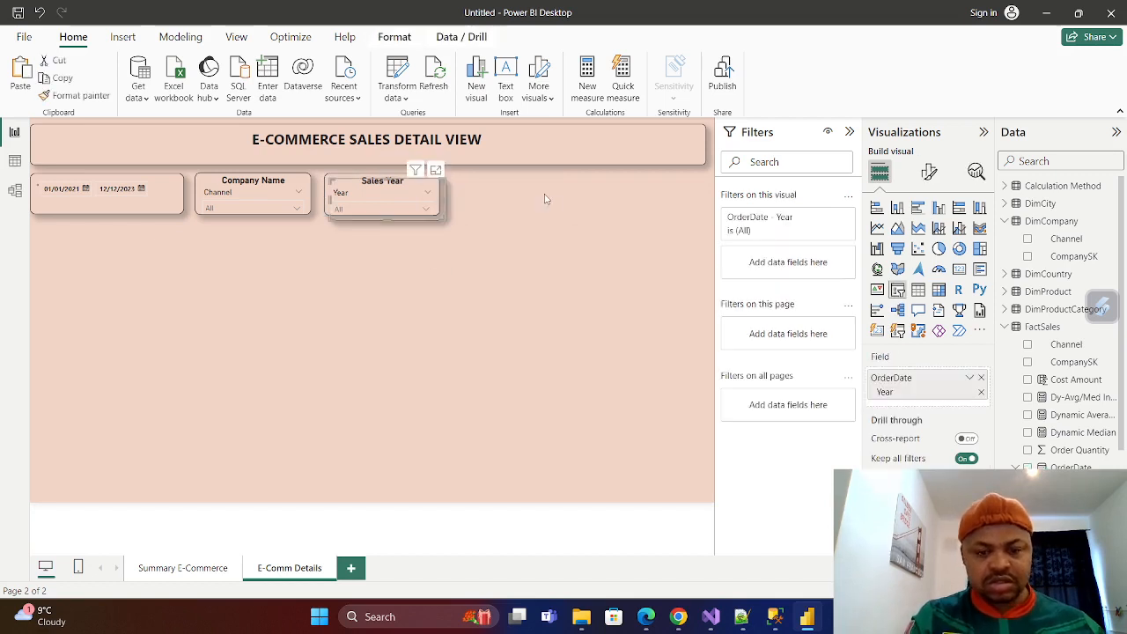
{"action": "left_click_drag", "start_coordinate": [387, 178], "coordinate": [514, 177]}
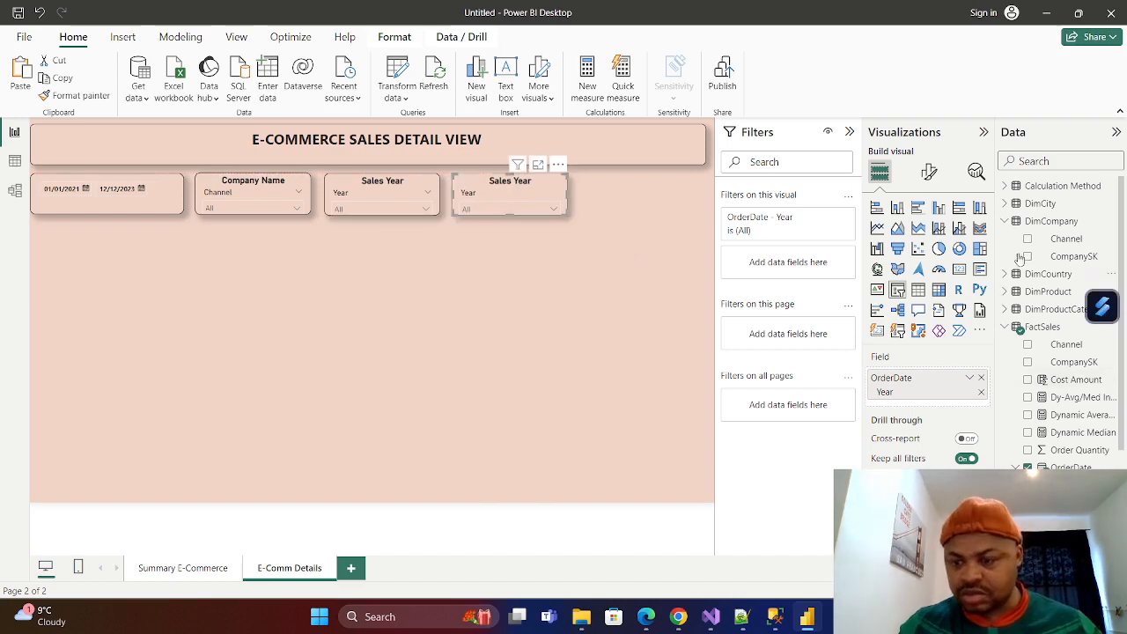
Replace the OrderDate Year field in the copied slicer with Payment Mode and widen the slicer slightly.
{"action": "left_click", "coordinate": [1005, 225]}
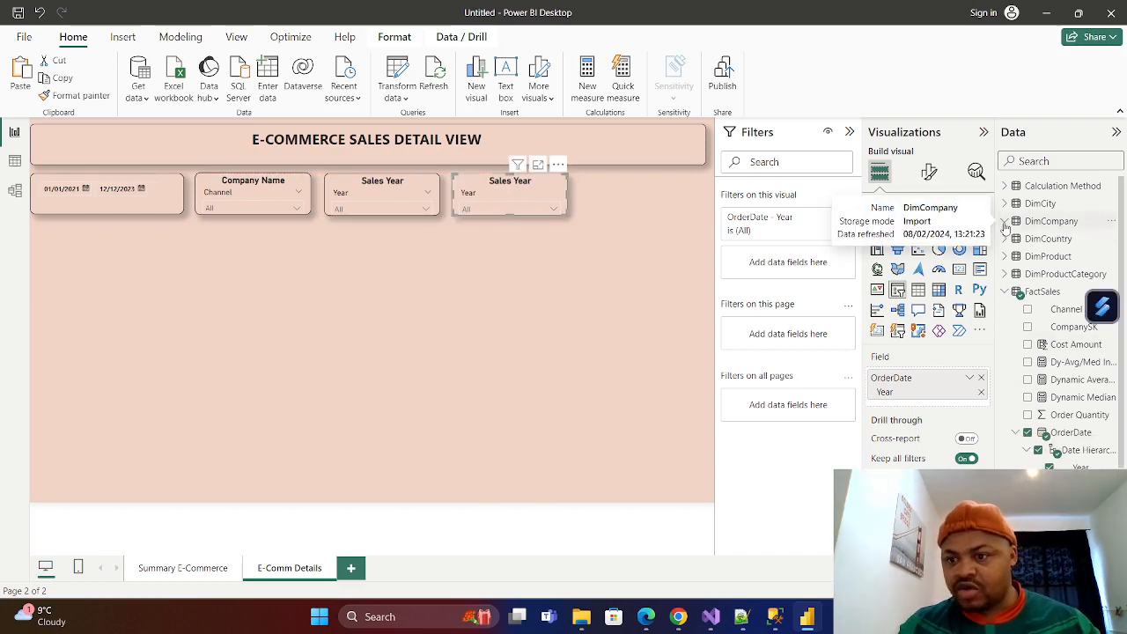
{"action": "left_click", "coordinate": [981, 378]}
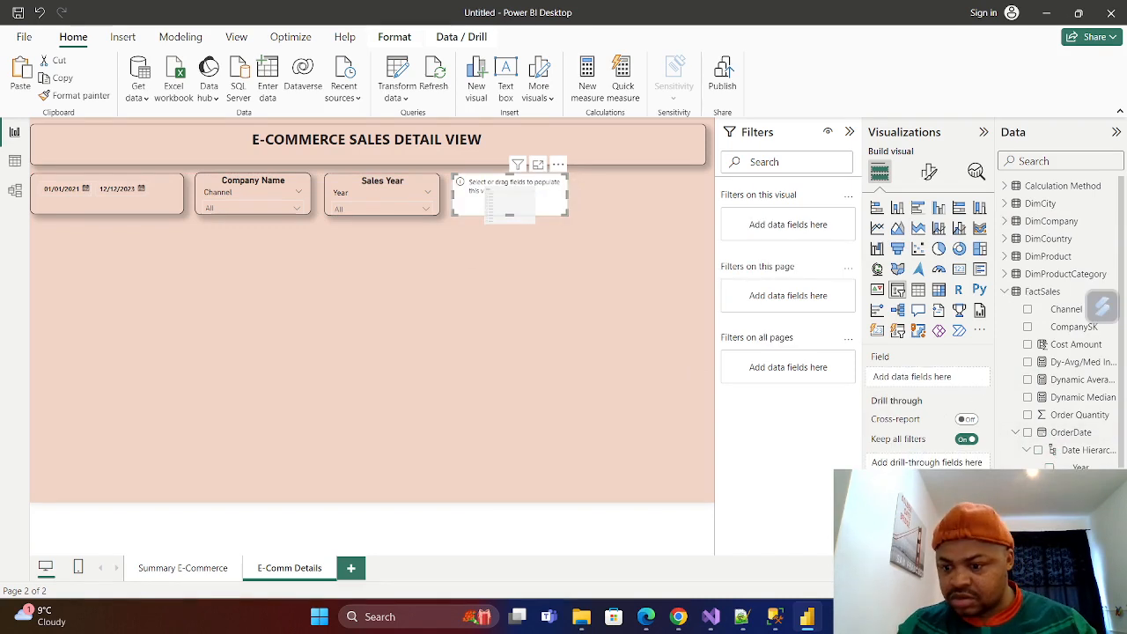
{"action": "left_click_drag", "start_coordinate": [509, 211], "coordinate": [510, 203]}
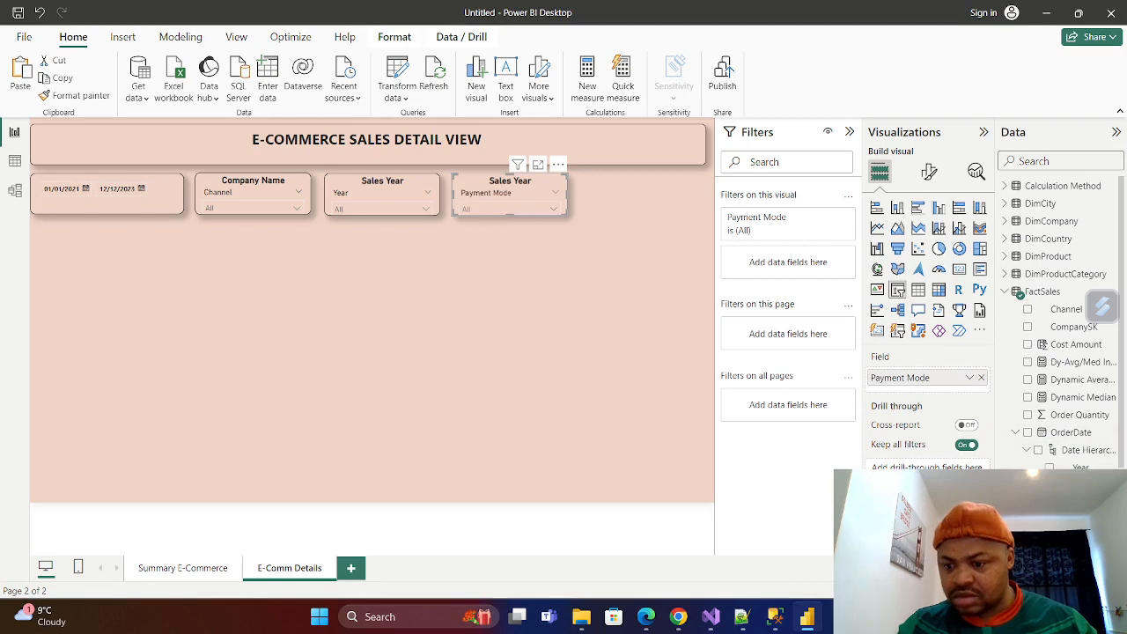
{"action": "left_click", "coordinate": [554, 210]}
{"action": "left_click", "coordinate": [554, 211]}
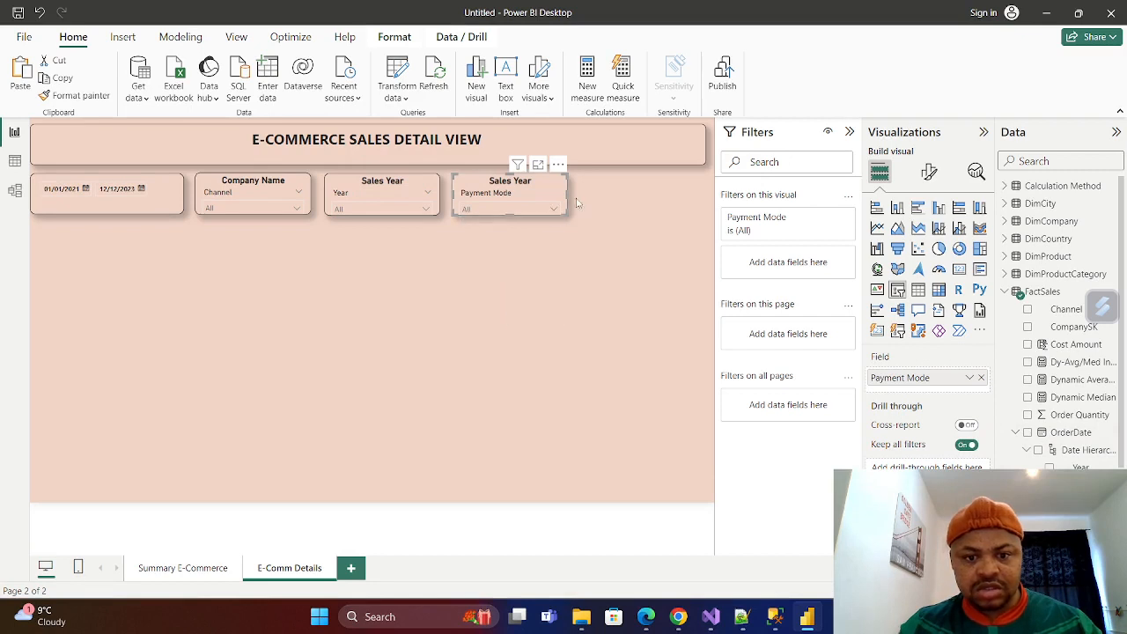
{"action": "left_click_drag", "start_coordinate": [568, 191], "coordinate": [577, 191]}
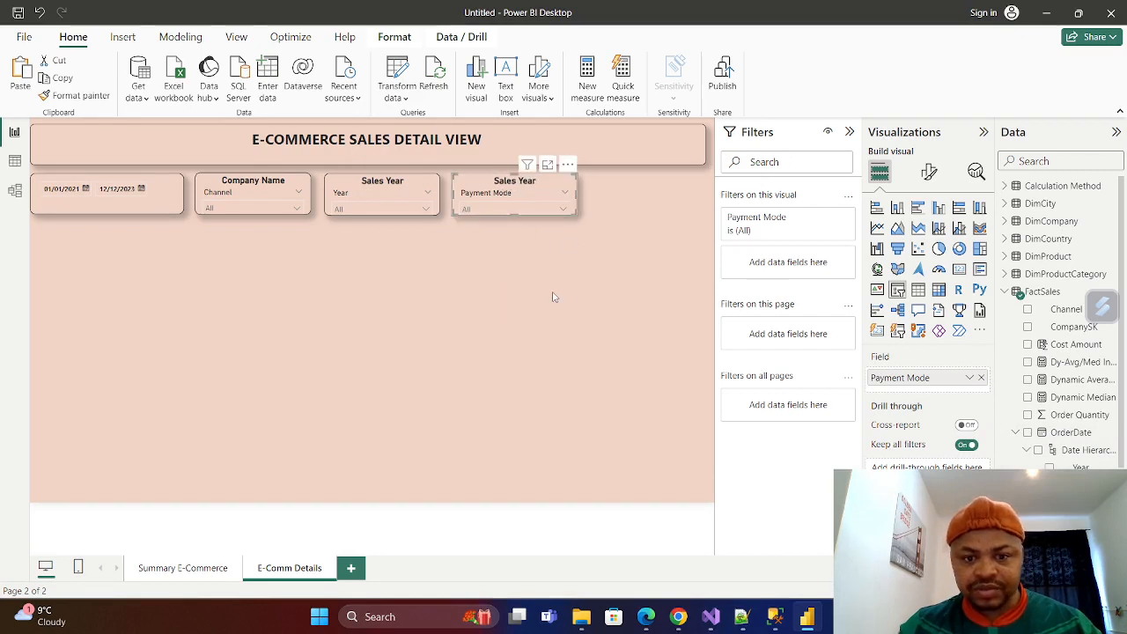
Change the title of the Payment Mode slicer to "Card Payment".
{"action": "left_click", "coordinate": [929, 172]}
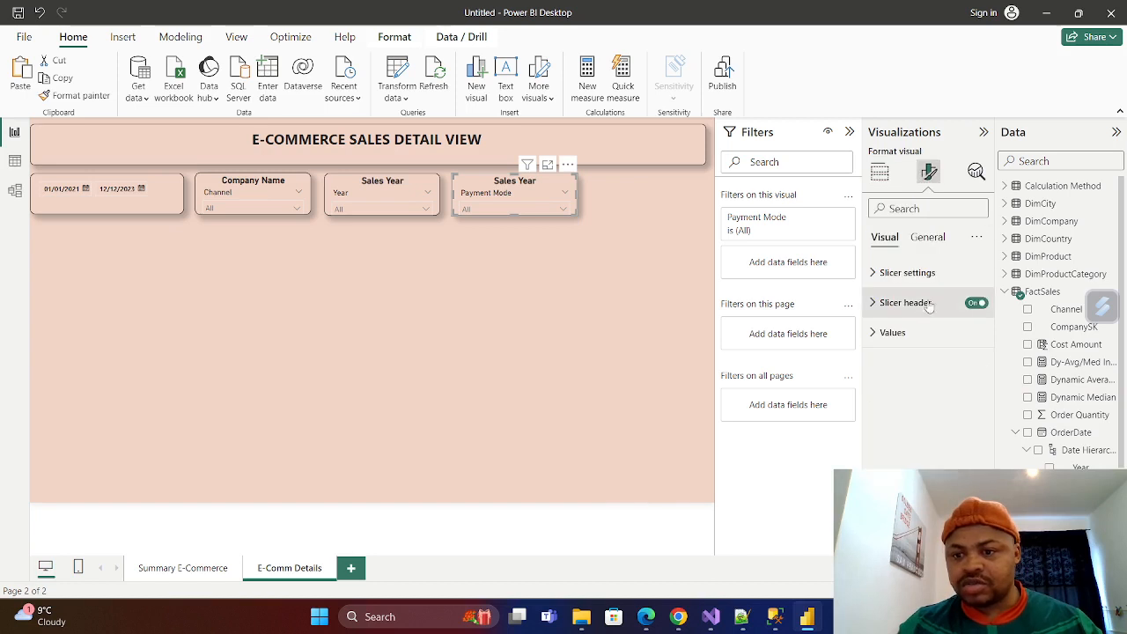
{"action": "left_click", "coordinate": [929, 237]}
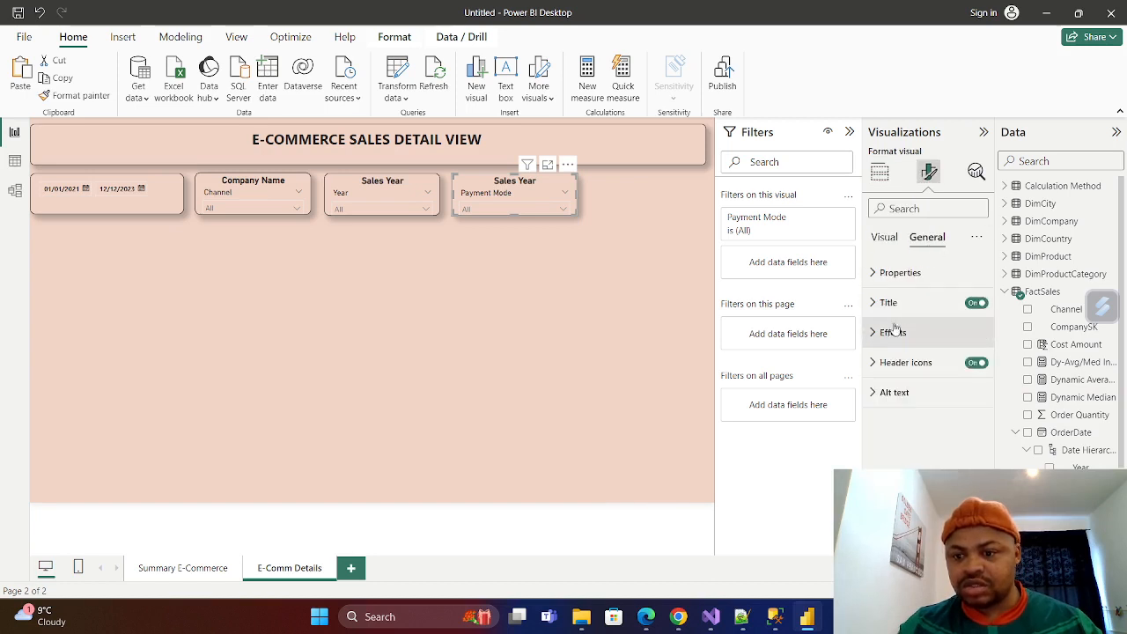
{"action": "left_click", "coordinate": [882, 303]}
{"action": "left_click", "coordinate": [917, 375]}
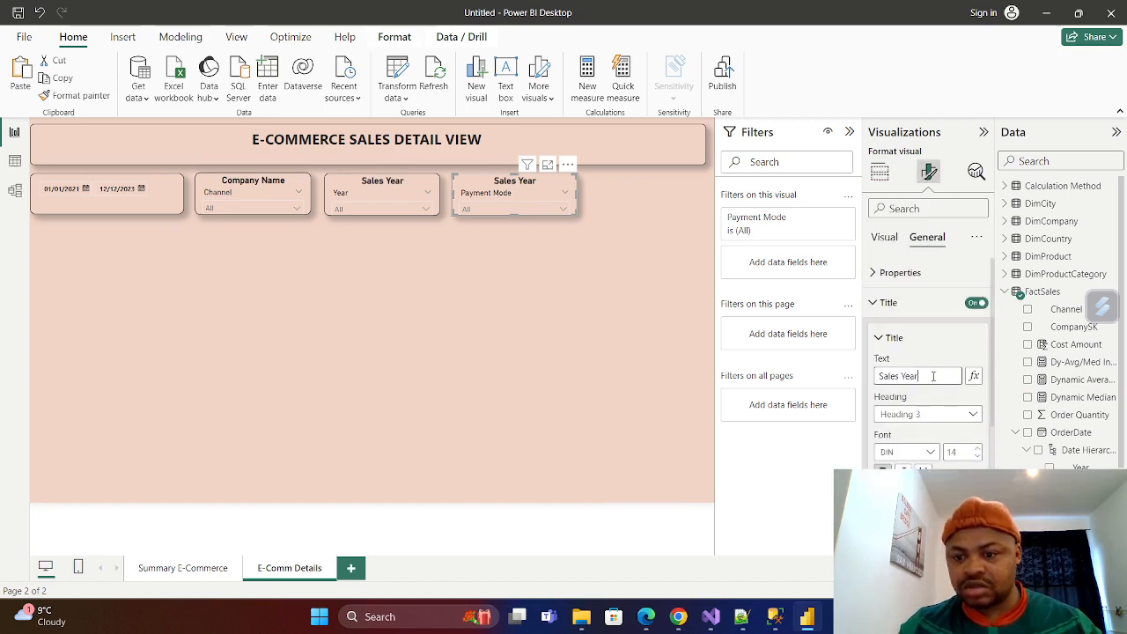
{"action": "key", "text": "ctrl+a"}
{"action": "key", "text": "BackSpace"}
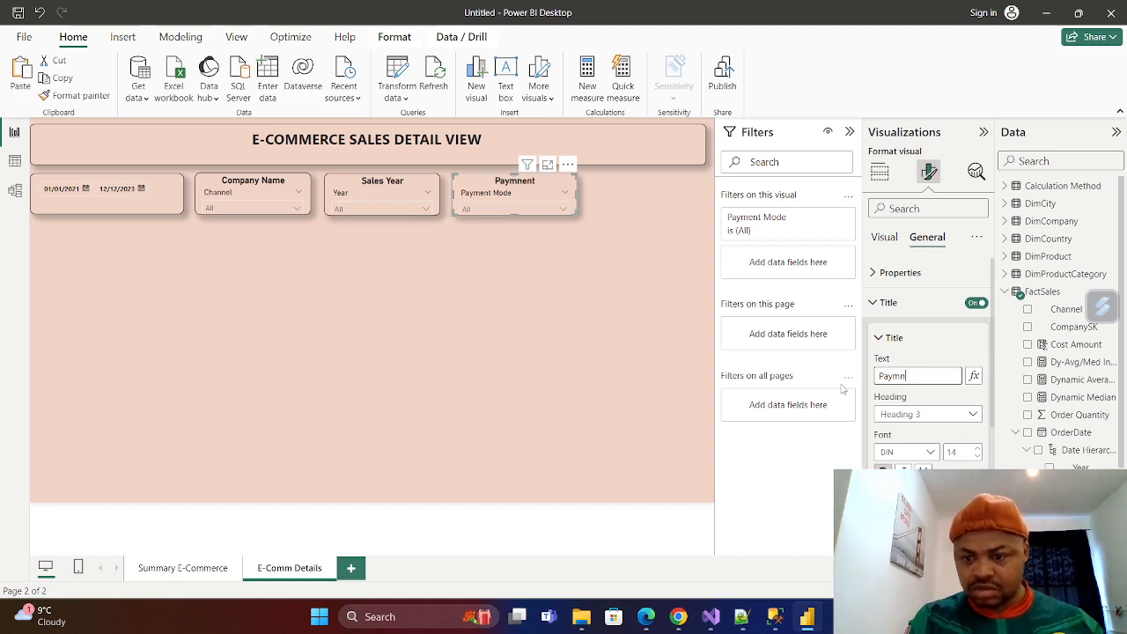
{"action": "type", "text": "ent"}
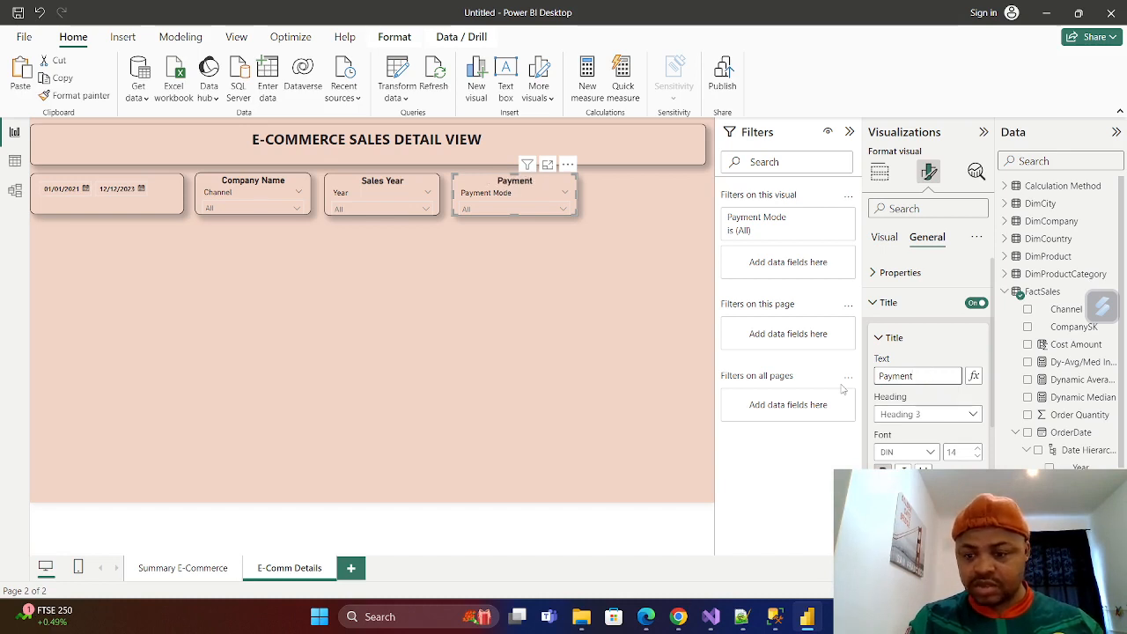
{"action": "type", "text": "V"}
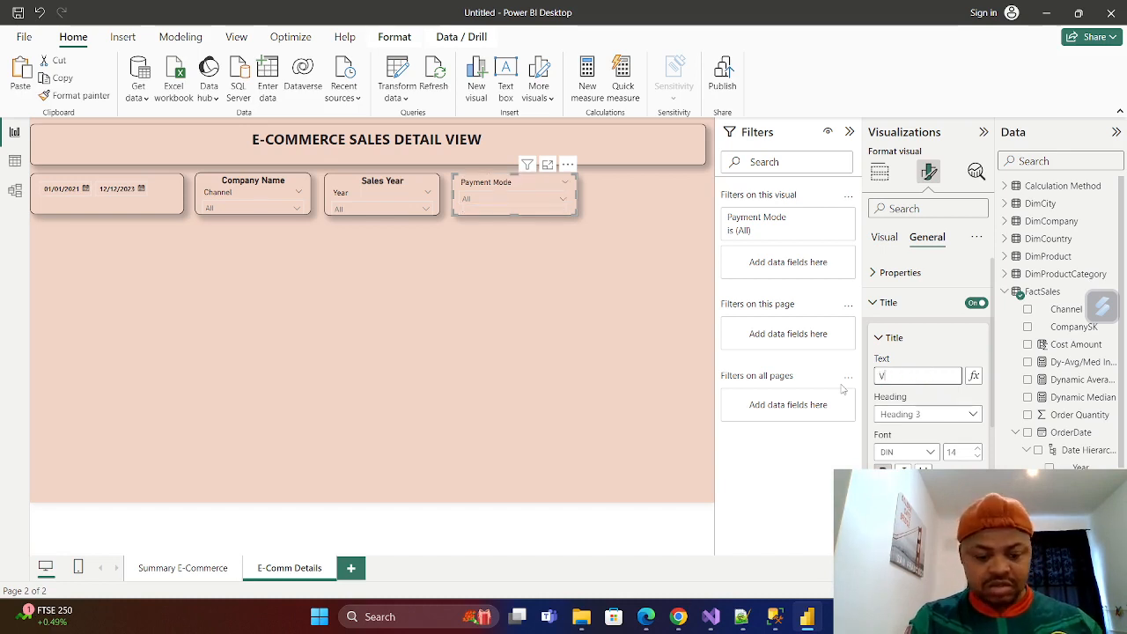
{"action": "key", "text": "BackSpace"}
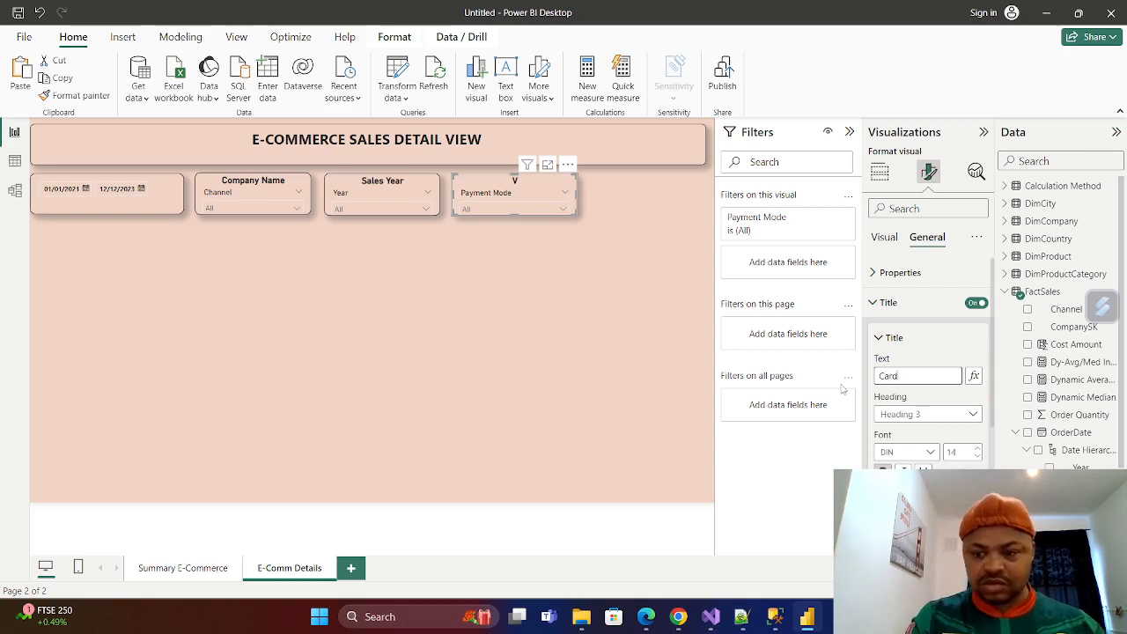
{"action": "type", "text": "Card Paym"}
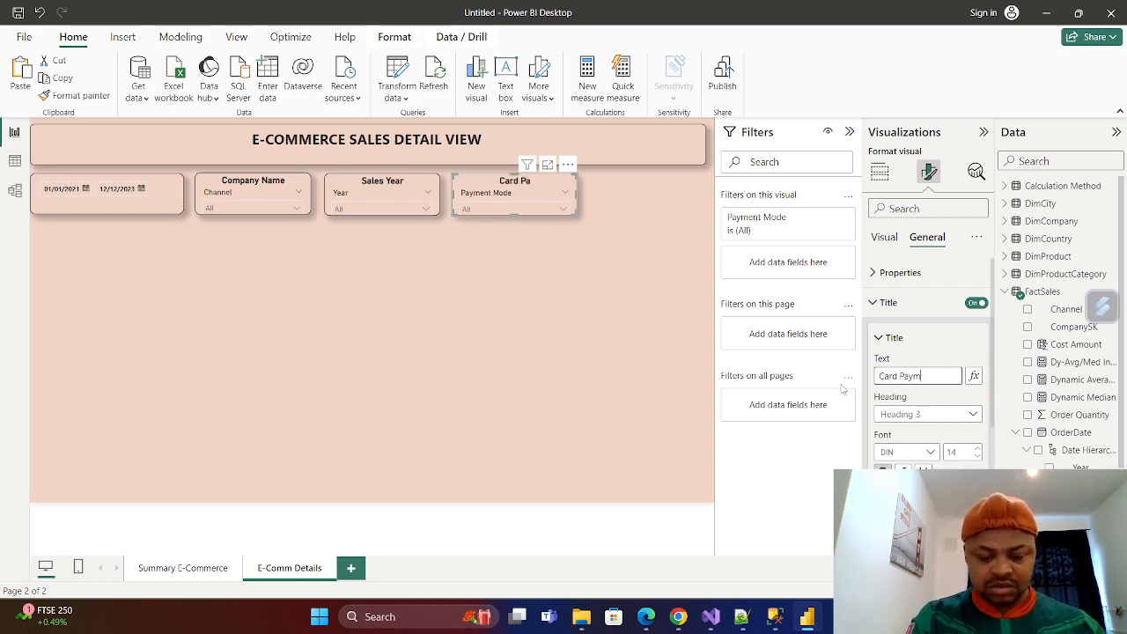
{"action": "type", "text": "ent"}
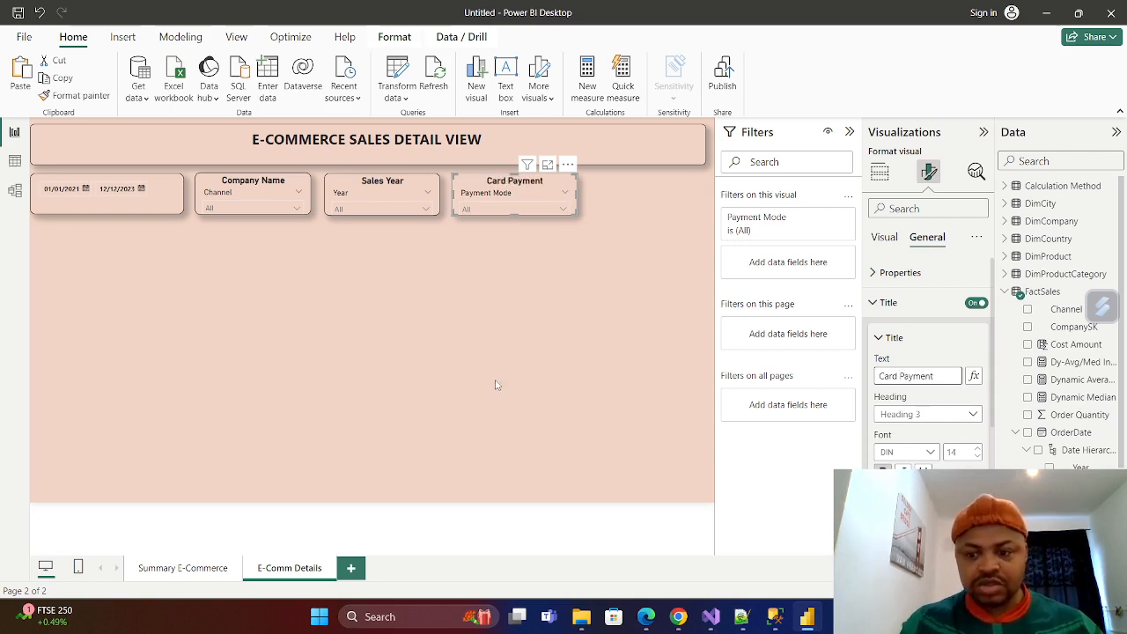
{"action": "left_click", "coordinate": [572, 342]}
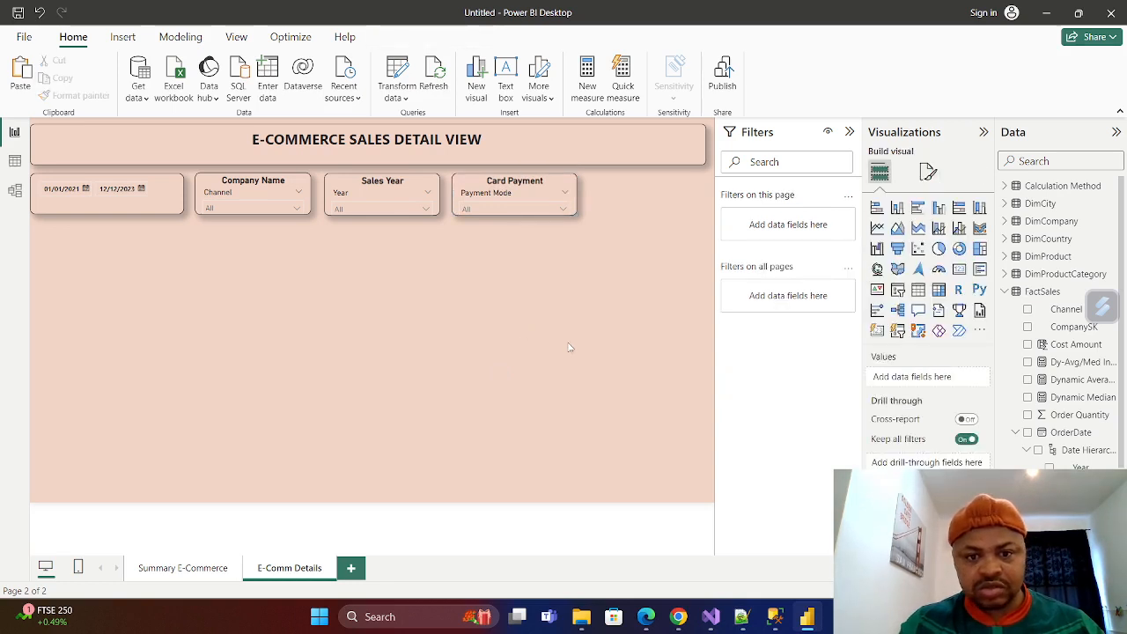
Move the Card Payment slicer to the far end of the slicer row and the Sales Year slicer next to it.
{"action": "left_click_drag", "start_coordinate": [562, 186], "coordinate": [689, 185]}
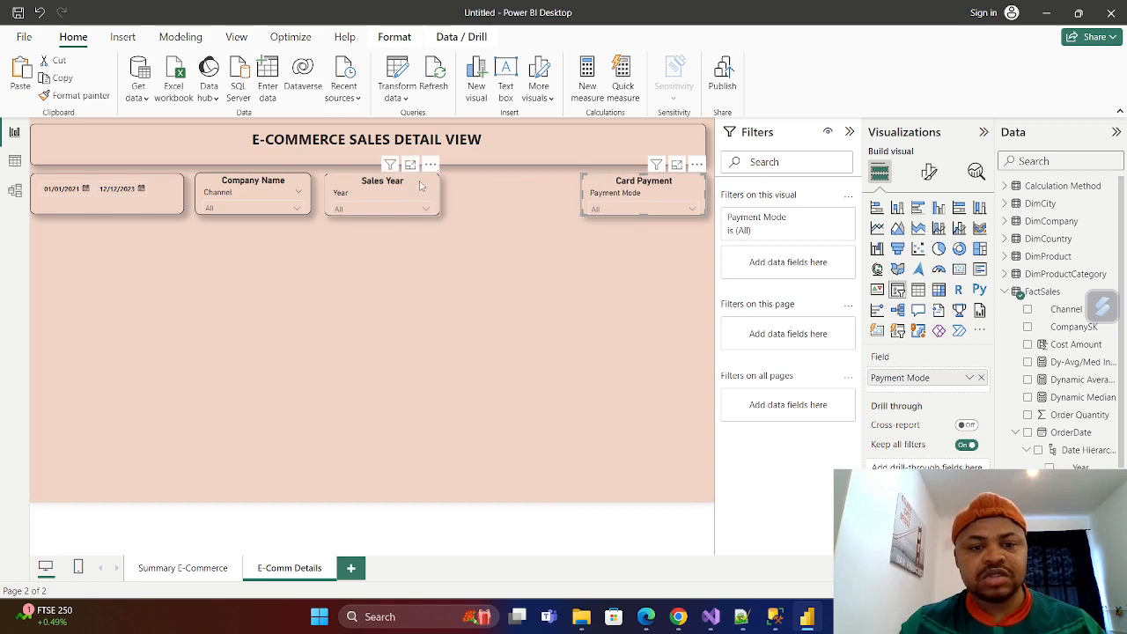
{"action": "left_click_drag", "start_coordinate": [429, 185], "coordinate": [558, 184]}
Turn on the background effect for the Card Payment slicer.
{"action": "left_click", "coordinate": [606, 183]}
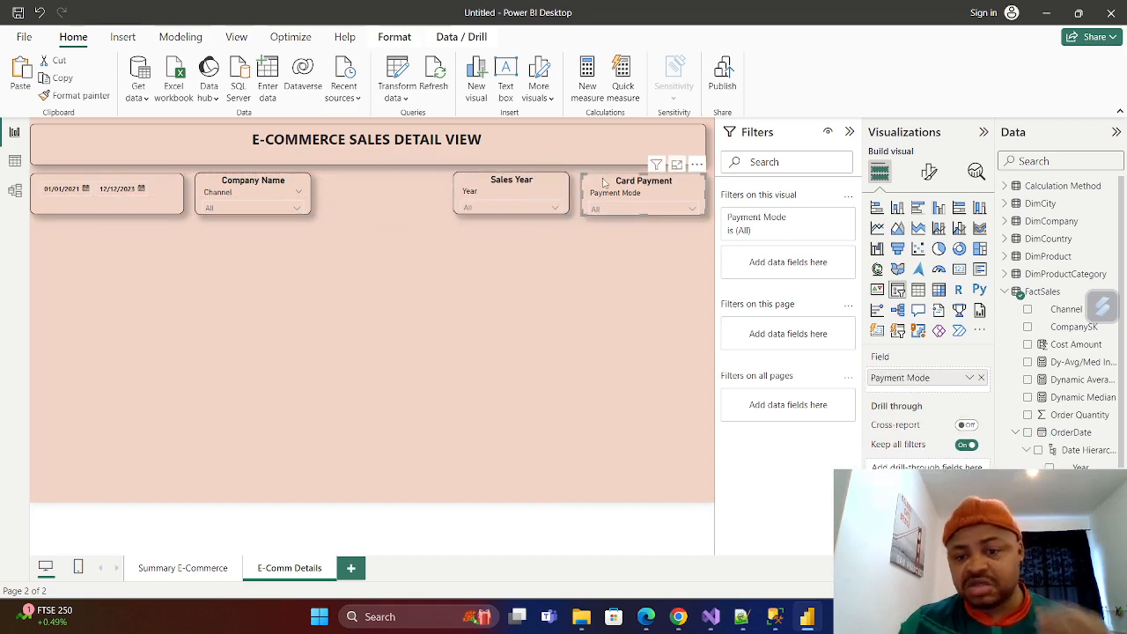
{"action": "left_click", "coordinate": [929, 171]}
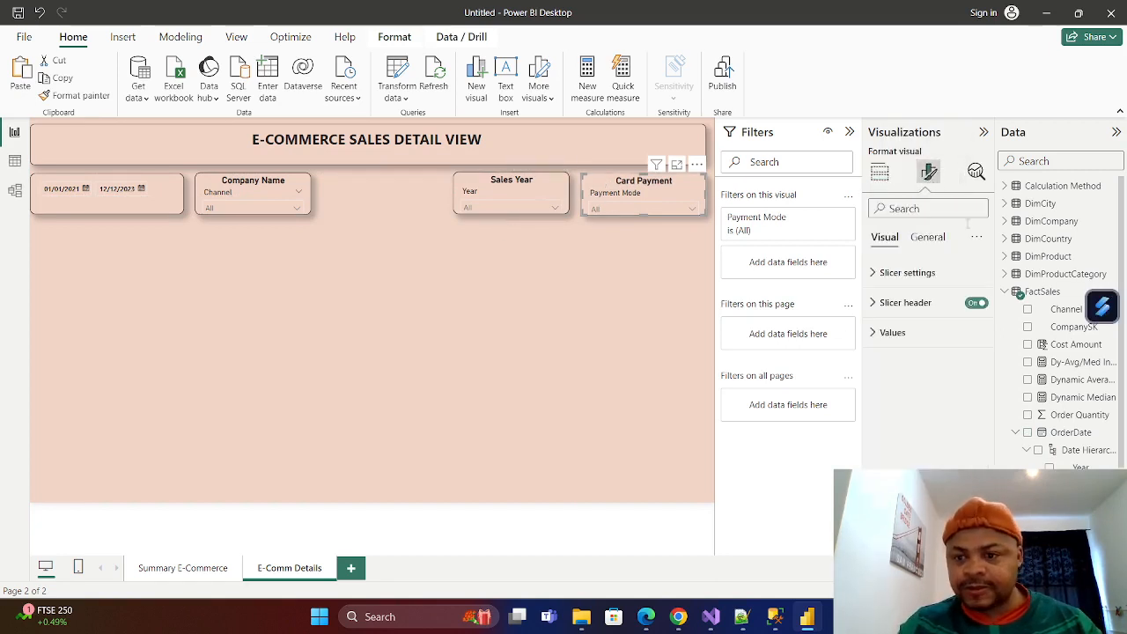
{"action": "left_click", "coordinate": [928, 245]}
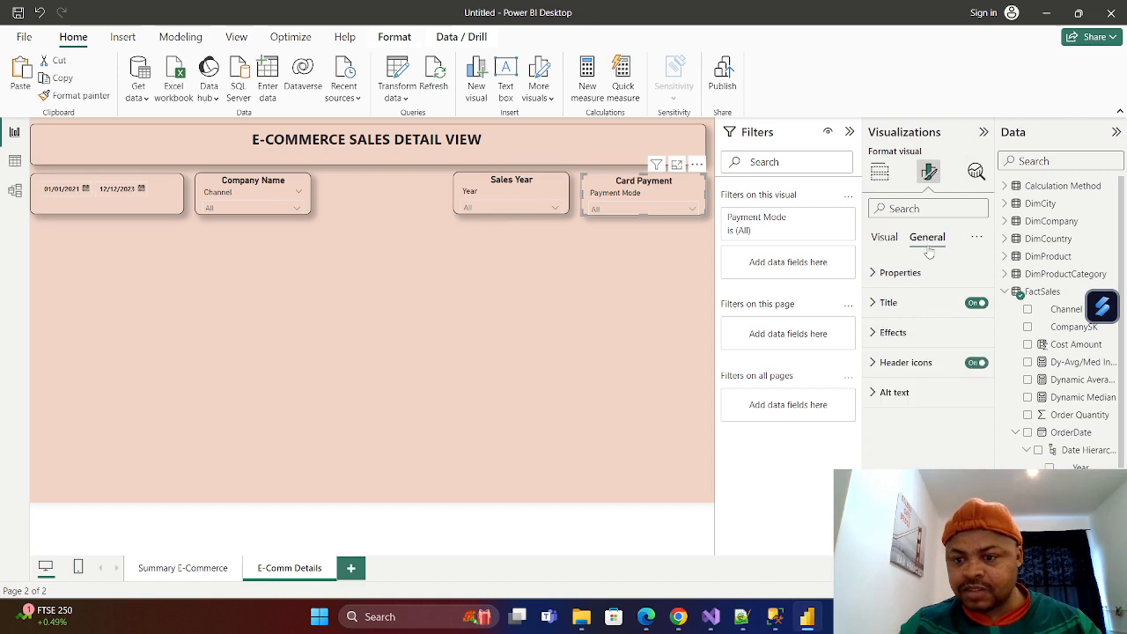
{"action": "left_click", "coordinate": [875, 334]}
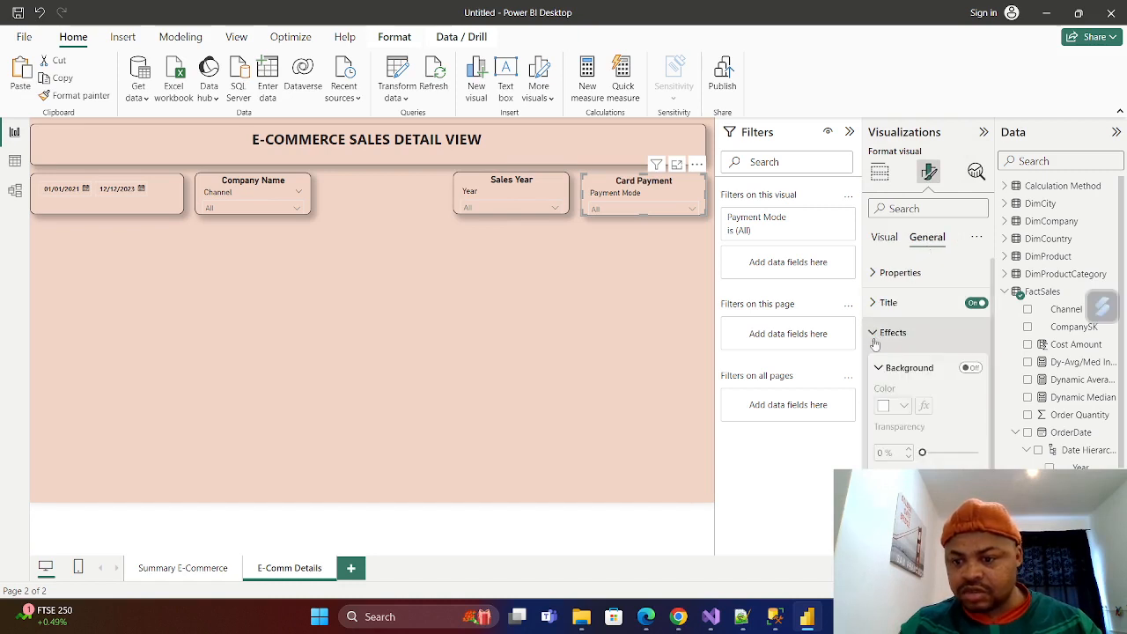
{"action": "left_click", "coordinate": [970, 367]}
Try light blue, purple and pink as the background colour of the Card Payment slicer.
{"action": "left_click", "coordinate": [905, 406]}
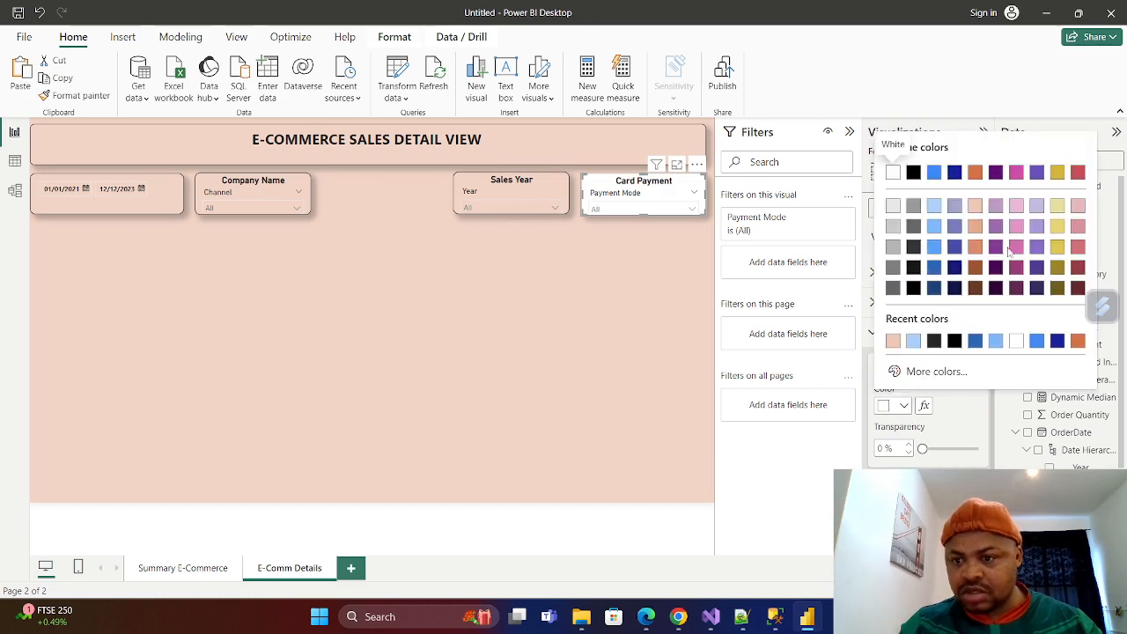
{"action": "left_click", "coordinate": [934, 227]}
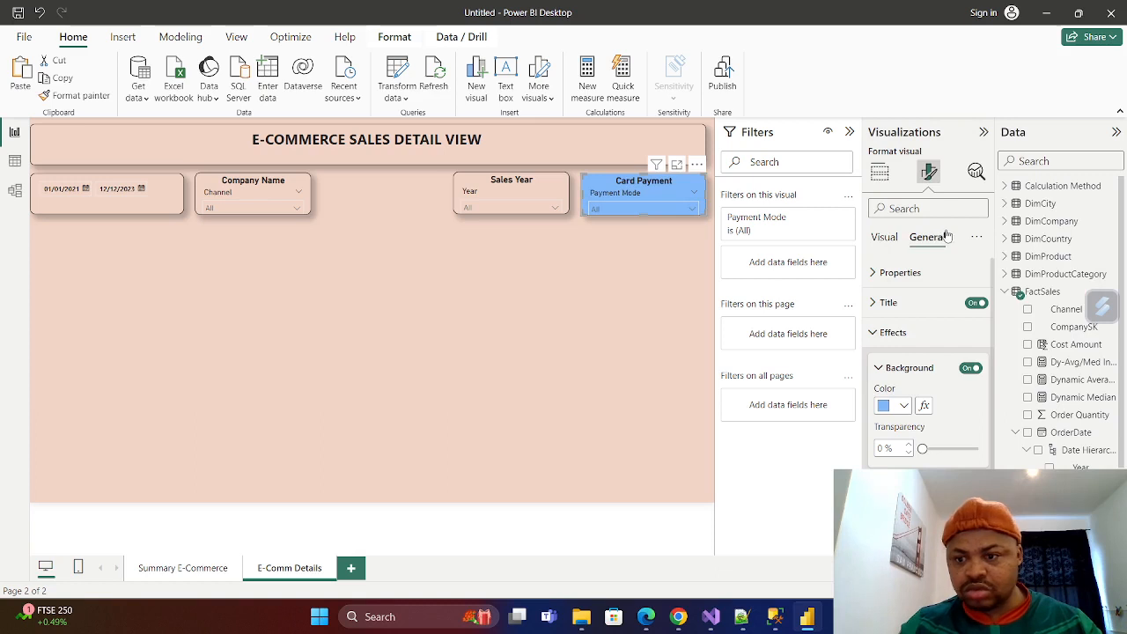
{"action": "left_click", "coordinate": [903, 407]}
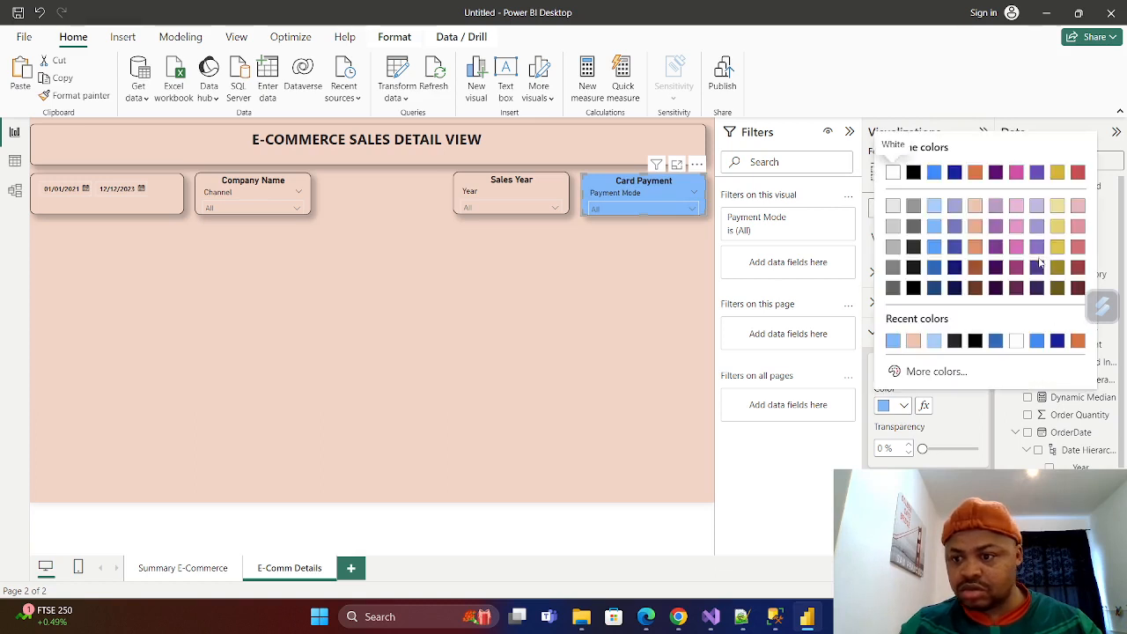
{"action": "left_click", "coordinate": [1036, 226]}
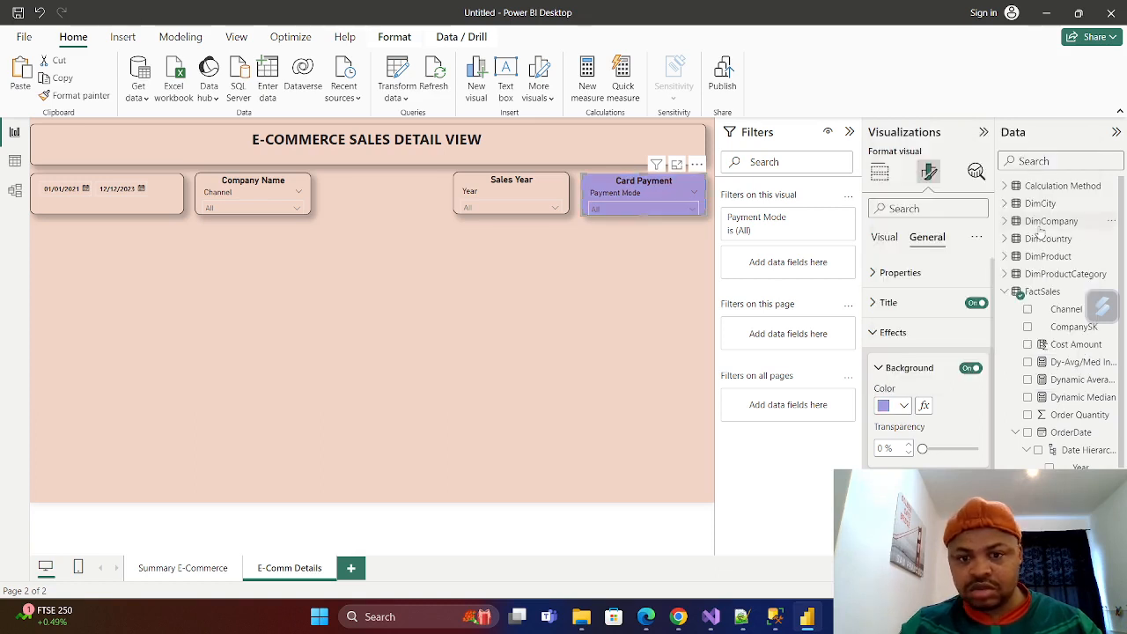
{"action": "left_click", "coordinate": [903, 406]}
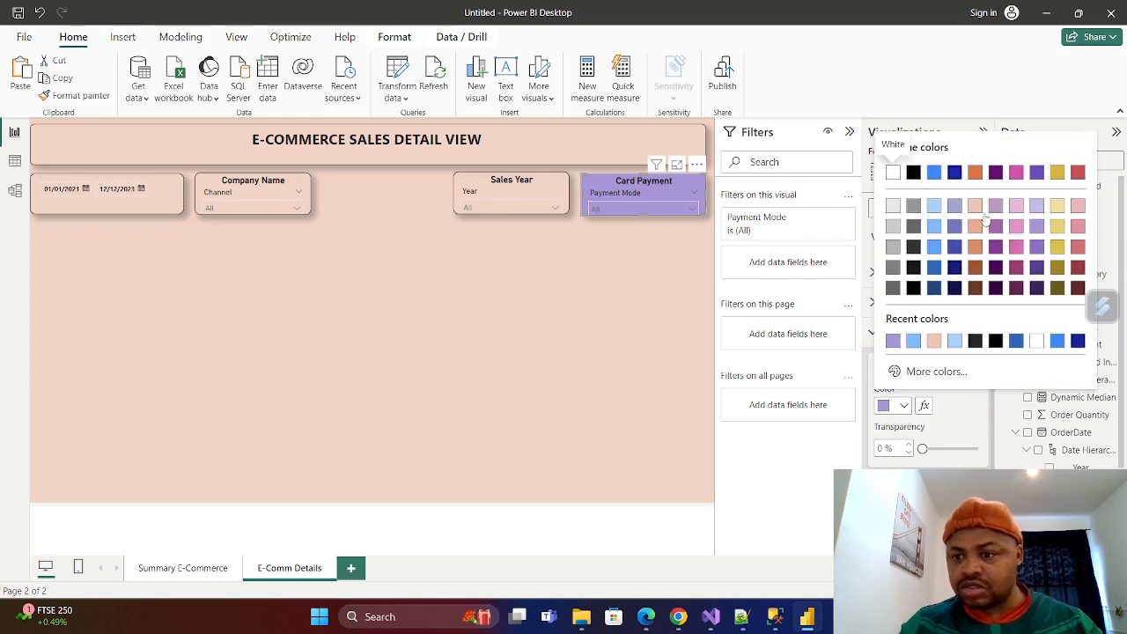
{"action": "left_click", "coordinate": [1016, 226]}
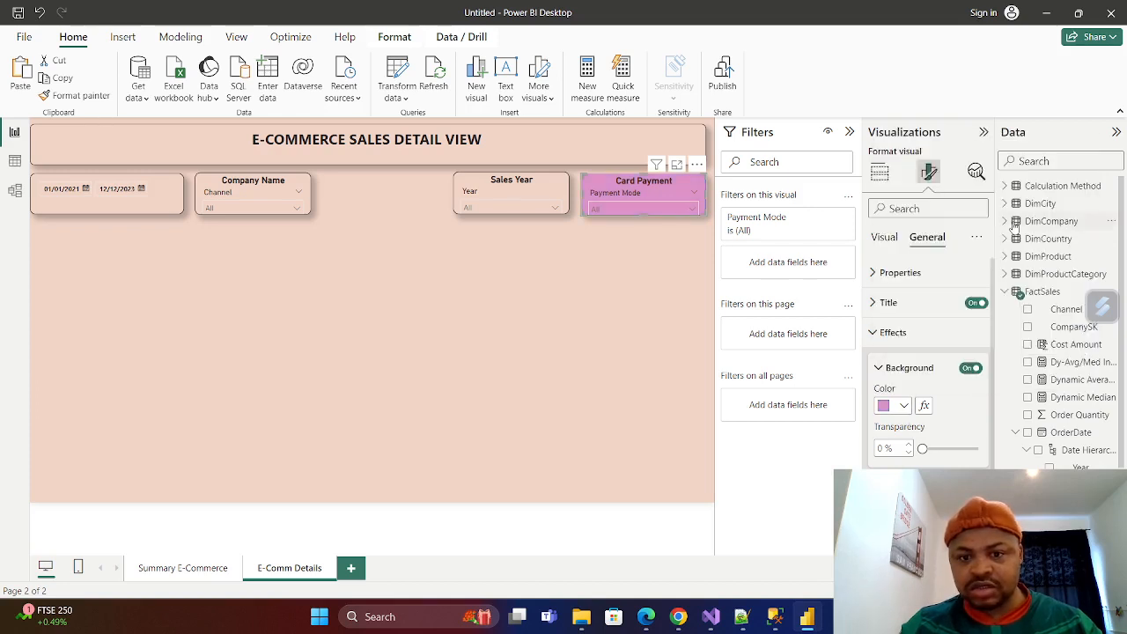
Set the Card Payment slicer's background to the blue Theme color 1, 20% lighter.
{"action": "left_click", "coordinate": [903, 406]}
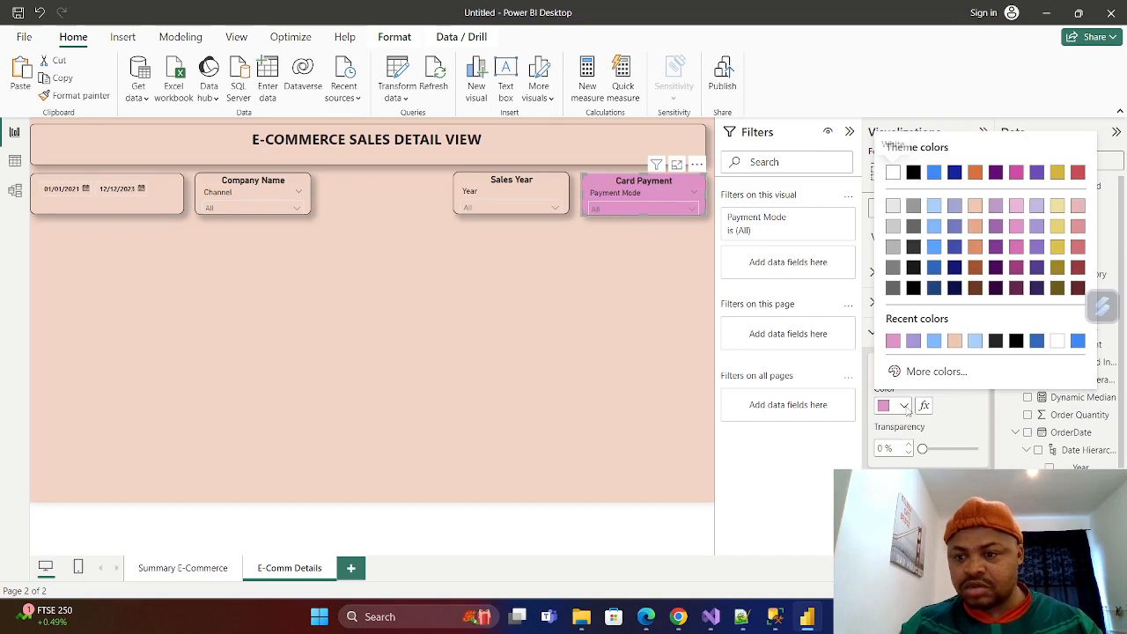
{"action": "left_click", "coordinate": [934, 247]}
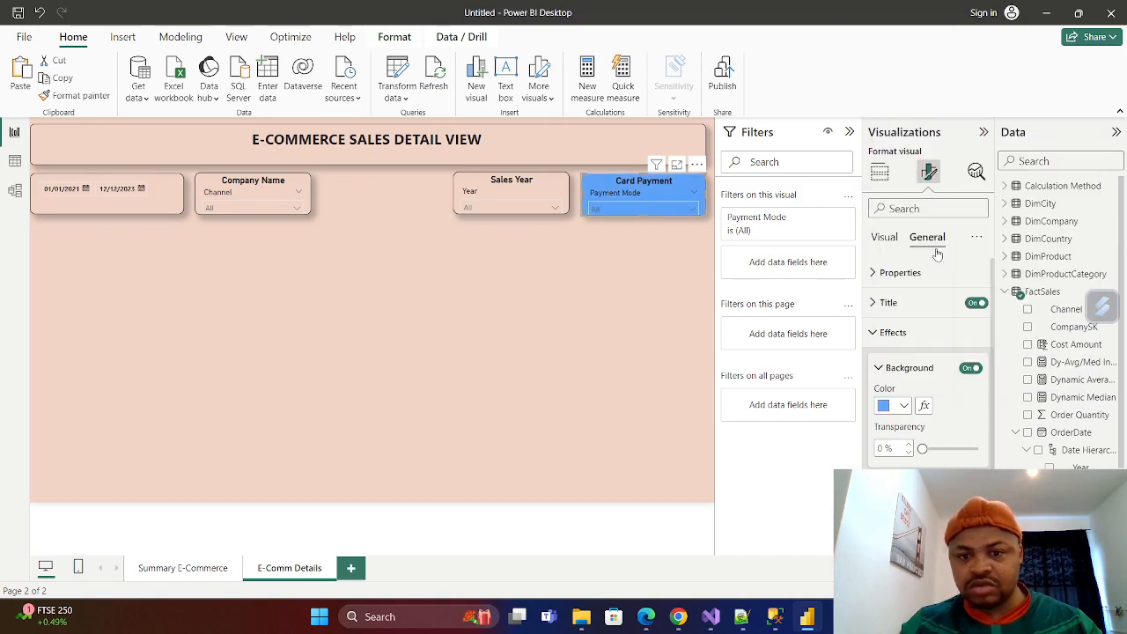
Turn on the Sales Year slicer's background and colour it with the blue Theme color 1, 20% lighter.
{"action": "left_click", "coordinate": [511, 208]}
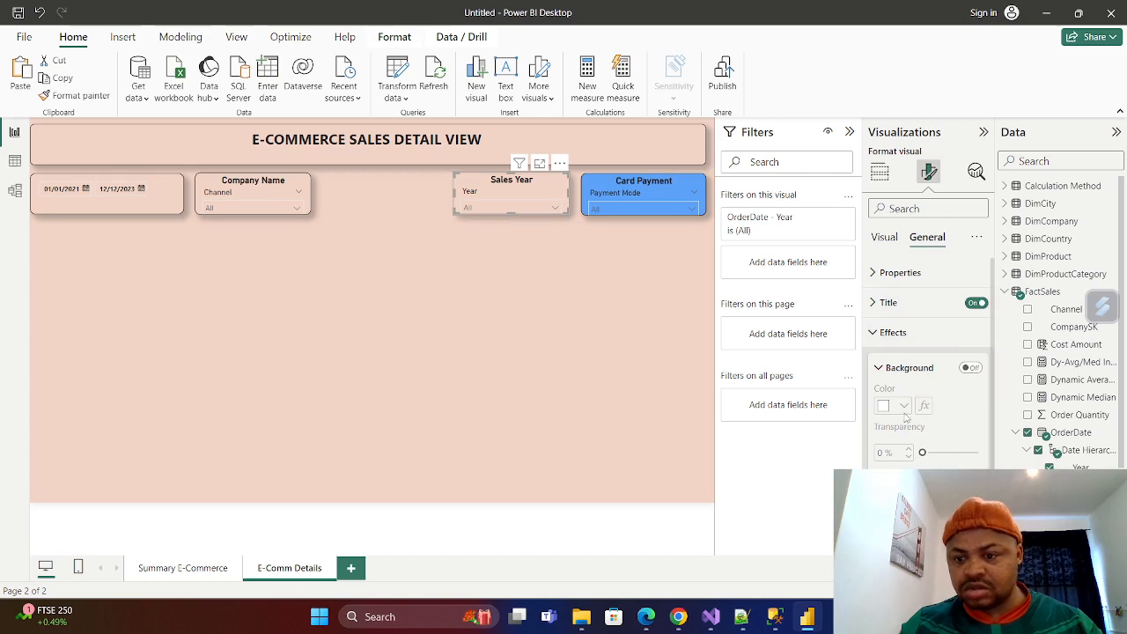
{"action": "left_click", "coordinate": [970, 367]}
{"action": "left_click", "coordinate": [904, 406]}
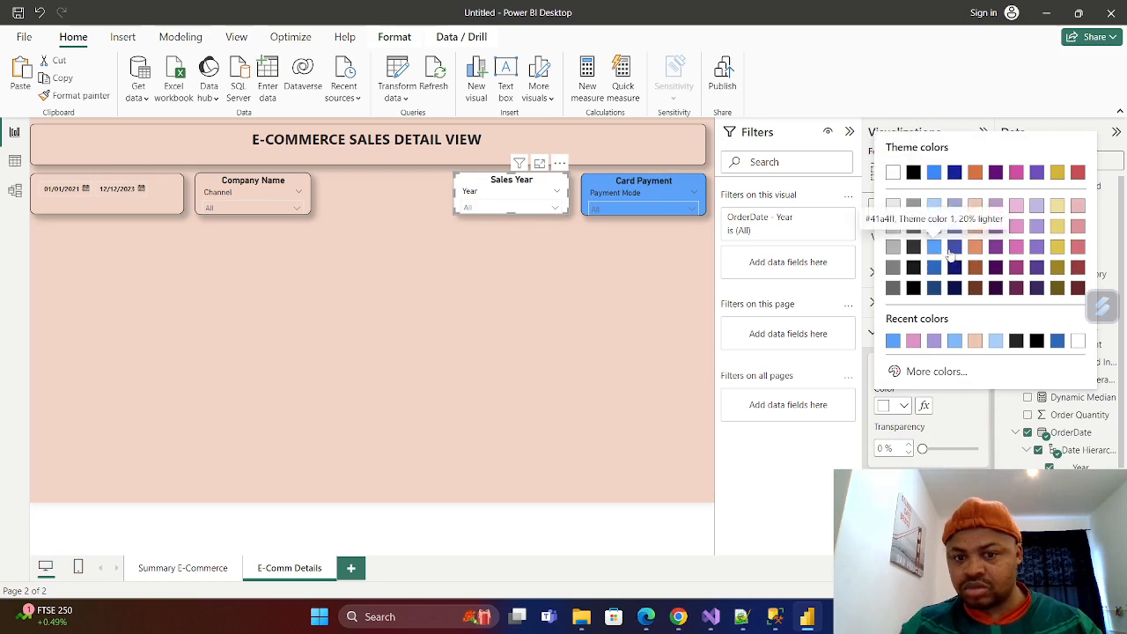
{"action": "left_click", "coordinate": [935, 249]}
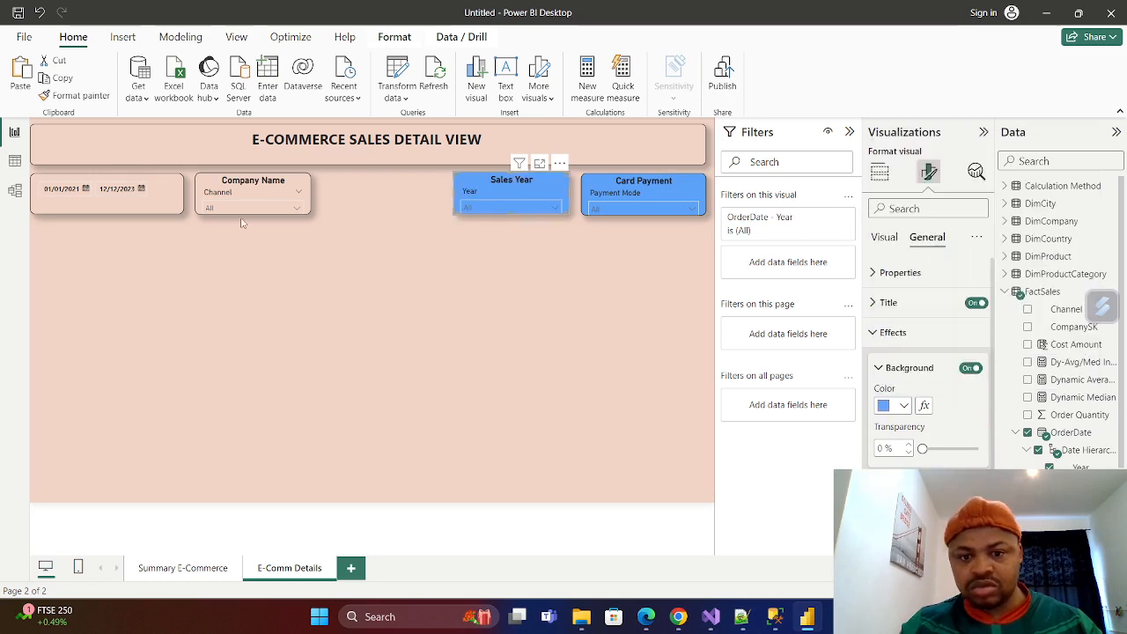
Move the Company Name slicer next to Sales Year and give it a Theme color 1, 20% lighter blue background.
{"action": "left_click_drag", "start_coordinate": [275, 186], "coordinate": [405, 187]}
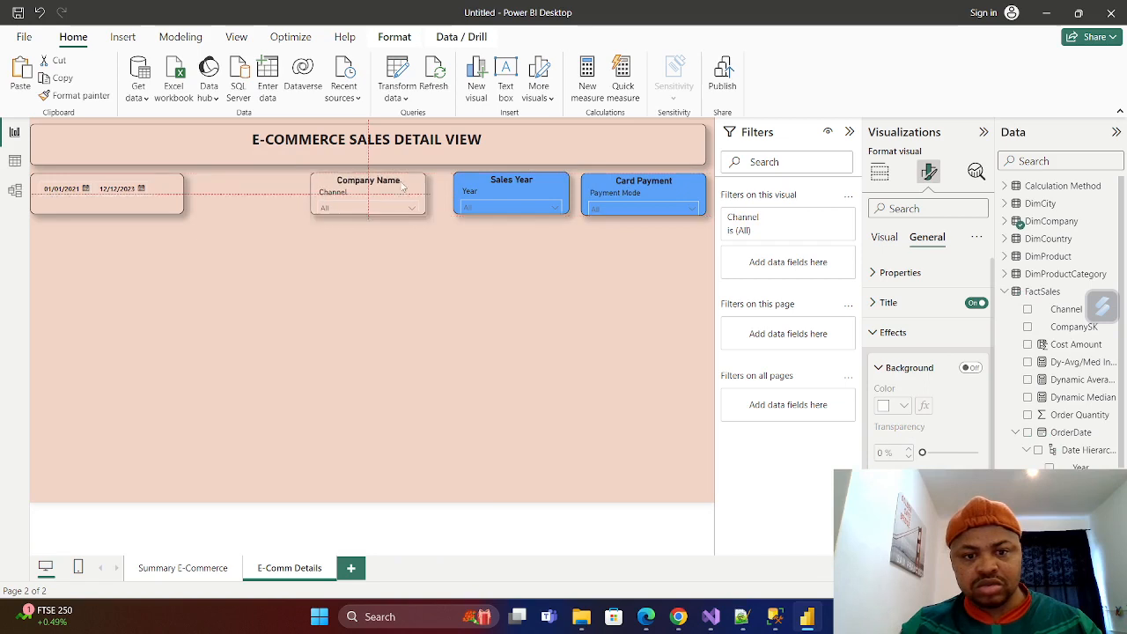
{"action": "left_click", "coordinate": [971, 368]}
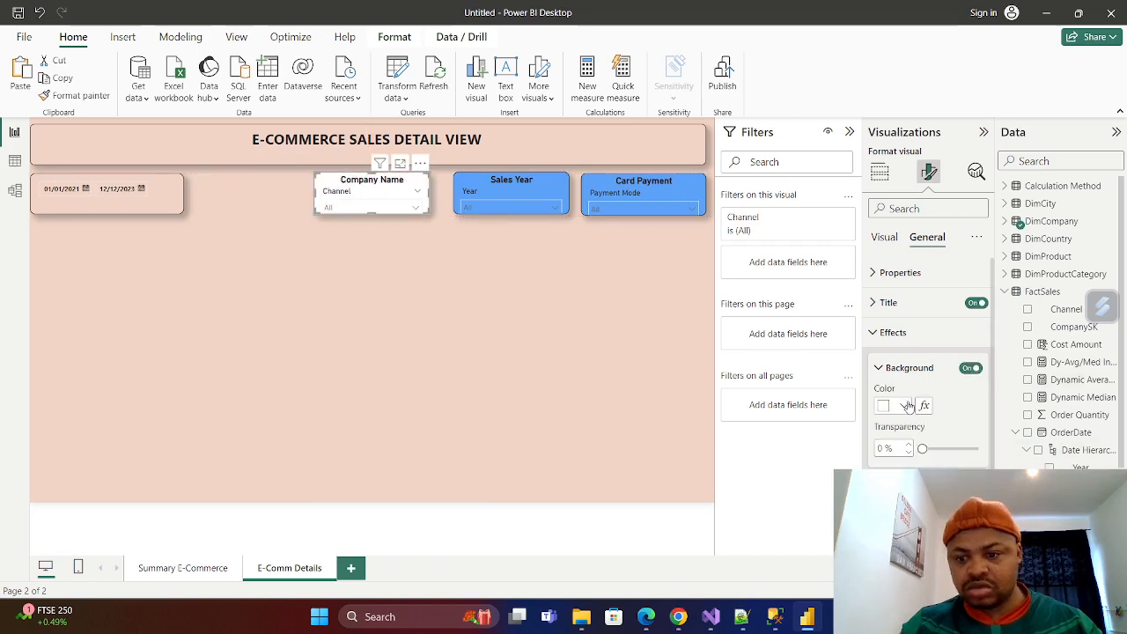
{"action": "left_click", "coordinate": [905, 405]}
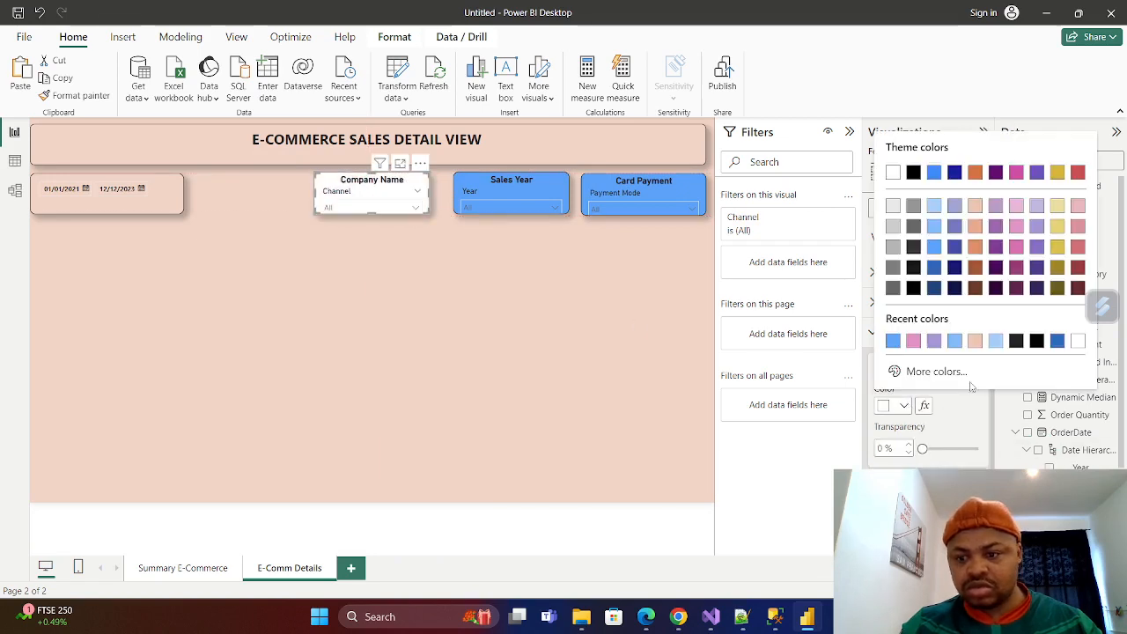
{"action": "left_click", "coordinate": [934, 246]}
Give the order date slicer a Theme color 1, 20% lighter blue background and check its start-date calendar.
{"action": "left_click", "coordinate": [167, 192]}
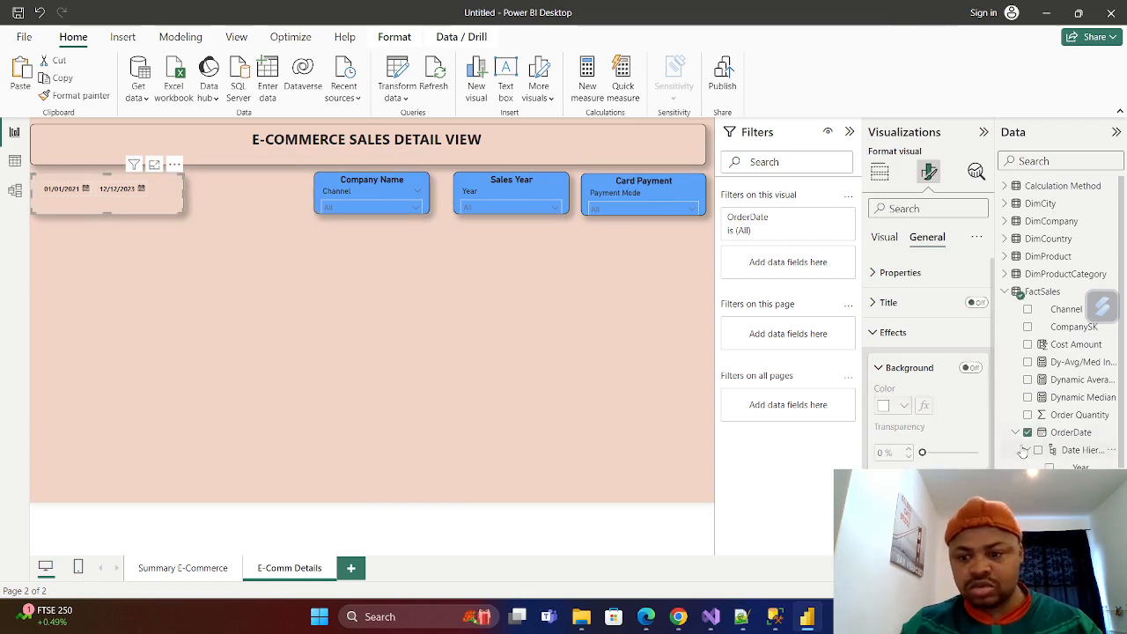
{"action": "left_click", "coordinate": [972, 368]}
{"action": "left_click", "coordinate": [904, 405]}
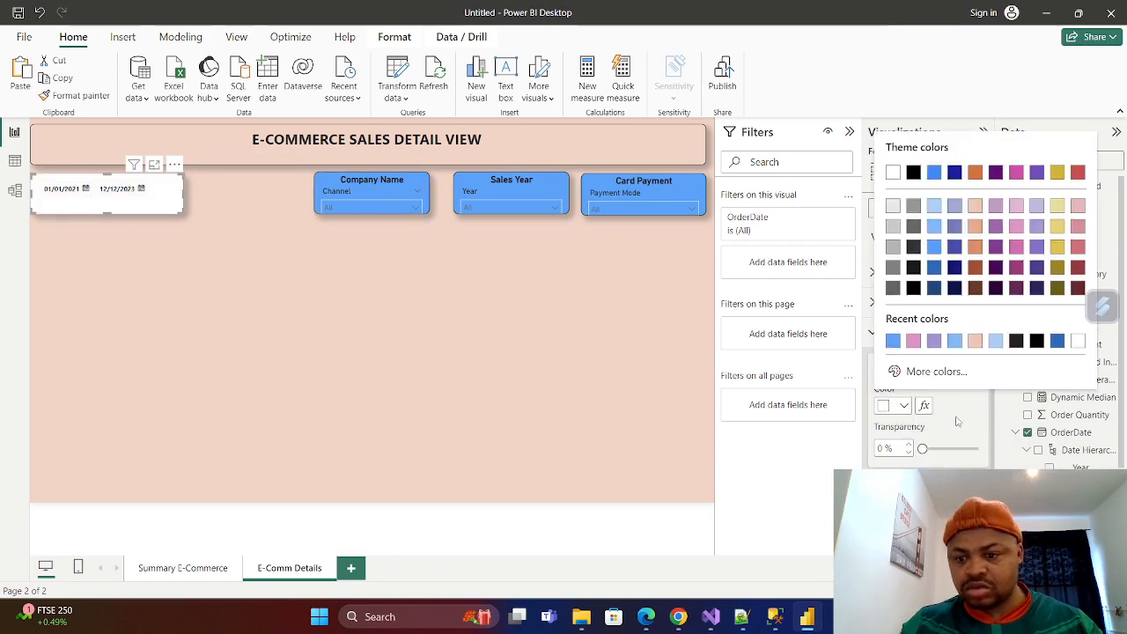
{"action": "left_click", "coordinate": [936, 252]}
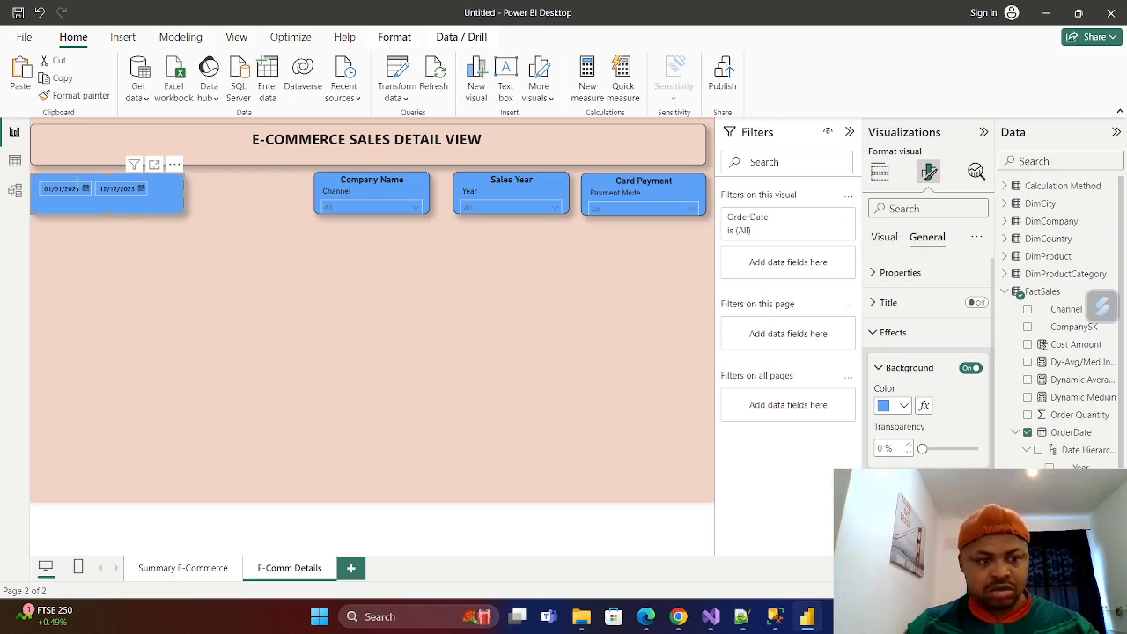
{"action": "left_click", "coordinate": [86, 191]}
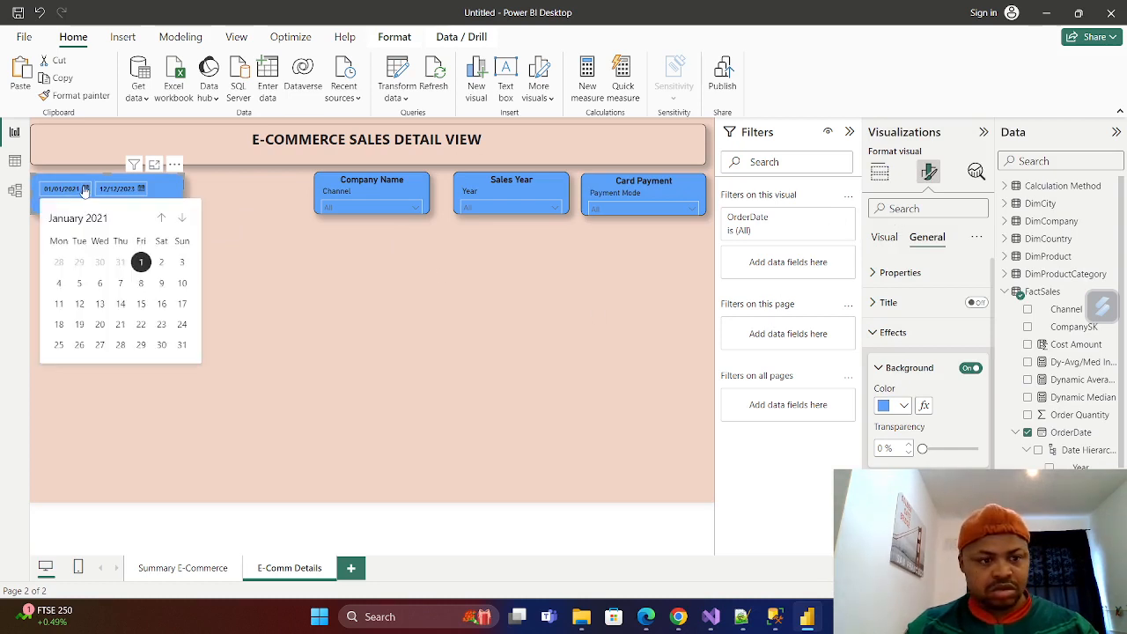
{"action": "left_click", "coordinate": [348, 376]}
Widen the date, Company Name, Sales Year and Card Payment slicers to close the gaps in the slicer row.
{"action": "left_click_drag", "start_coordinate": [184, 195], "coordinate": [274, 194]}
{"action": "left_click", "coordinate": [323, 190]}
{"action": "left_click", "coordinate": [459, 193]}
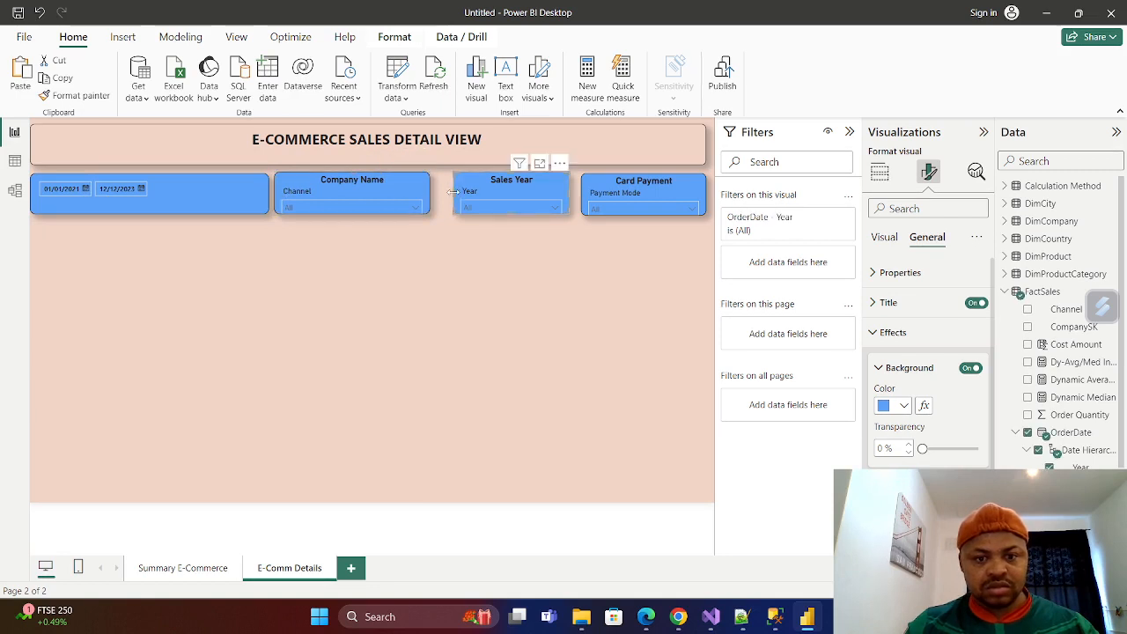
{"action": "left_click_drag", "start_coordinate": [453, 192], "coordinate": [438, 192]}
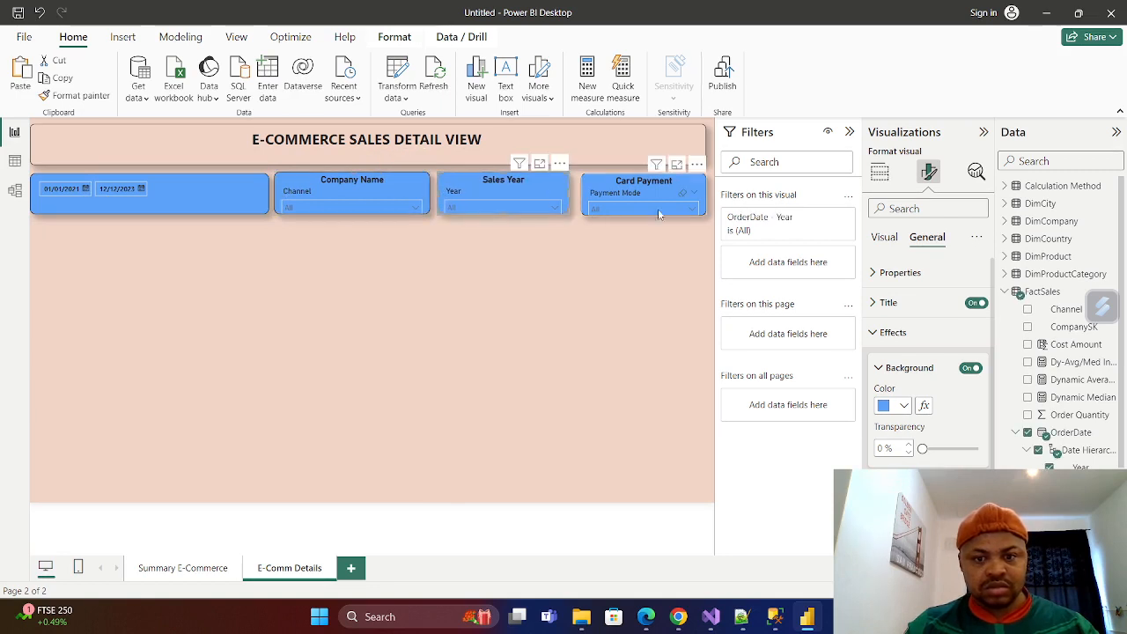
{"action": "left_click", "coordinate": [674, 181]}
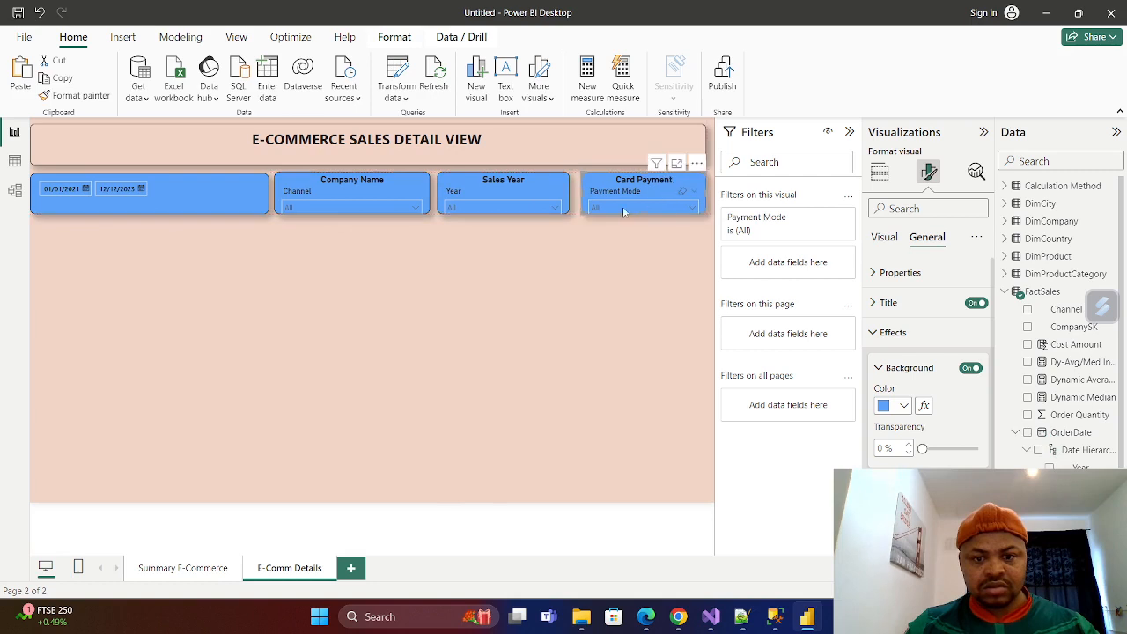
{"action": "left_click_drag", "start_coordinate": [580, 195], "coordinate": [575, 191]}
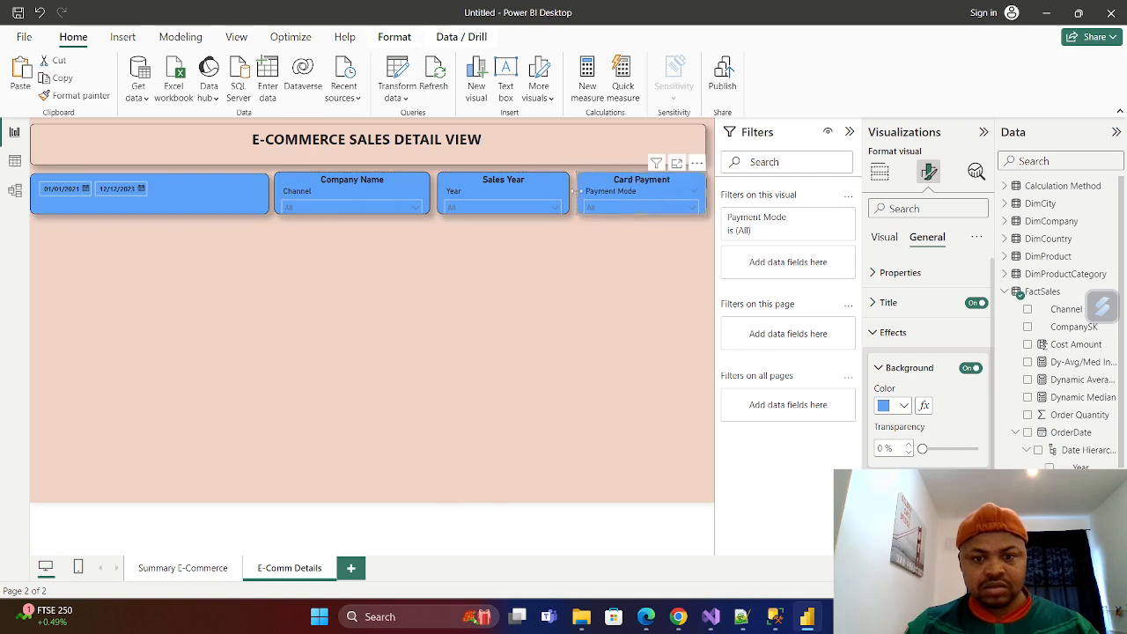
{"action": "left_click", "coordinate": [583, 268]}
Turn on a white background for the "E-COMMERCE SALES DETAIL VIEW" title text box.
{"action": "left_click", "coordinate": [506, 79]}
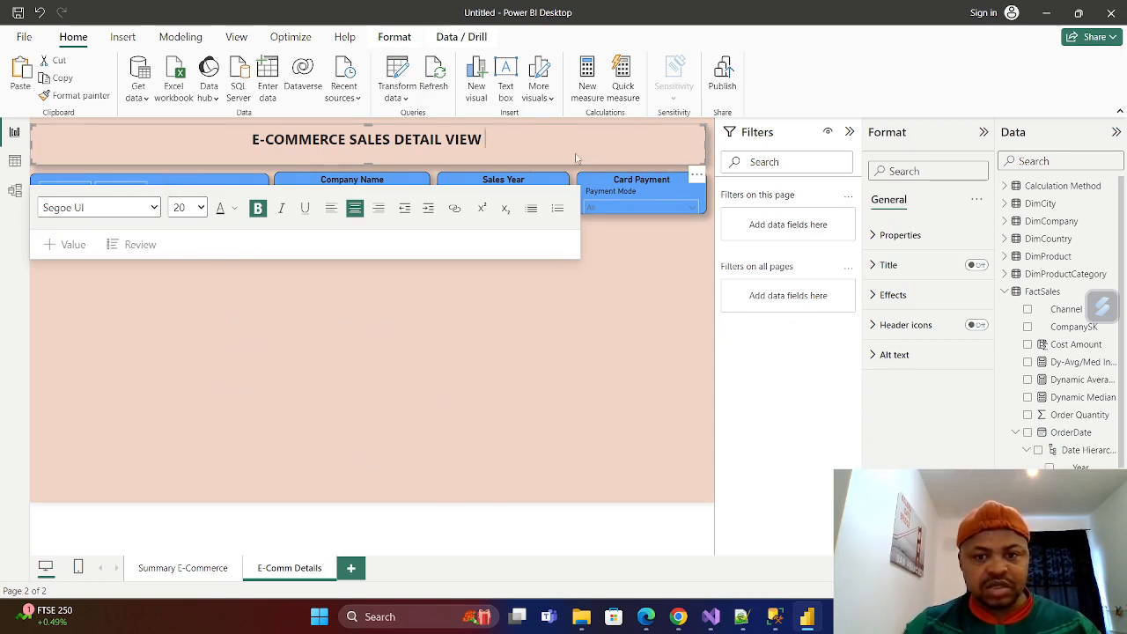
{"action": "left_click", "coordinate": [876, 295]}
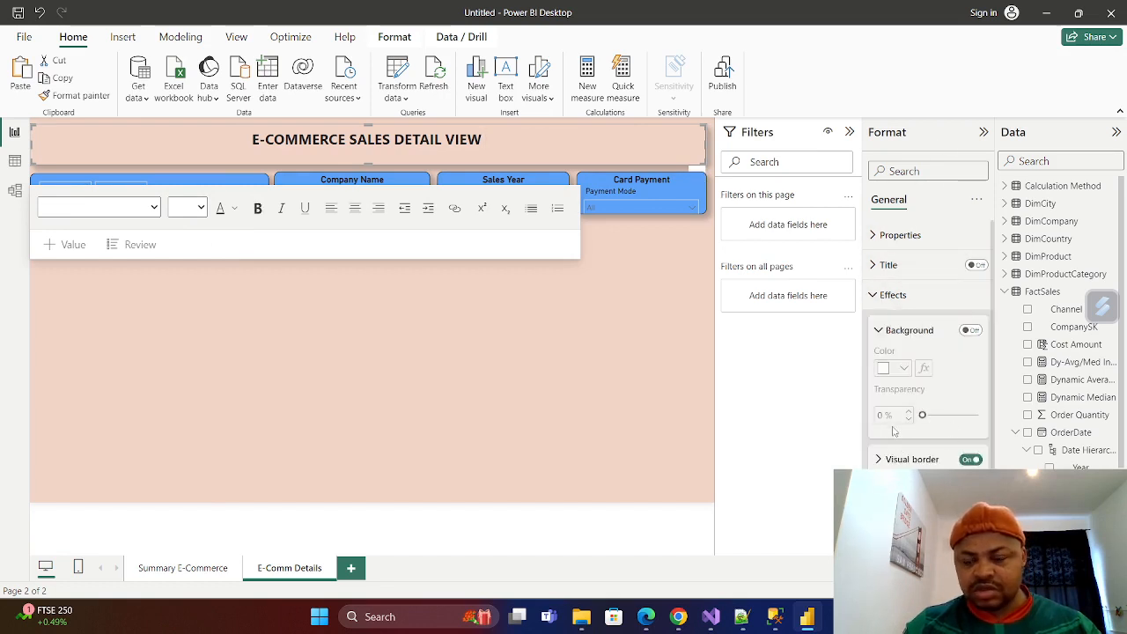
{"action": "left_click", "coordinate": [970, 330]}
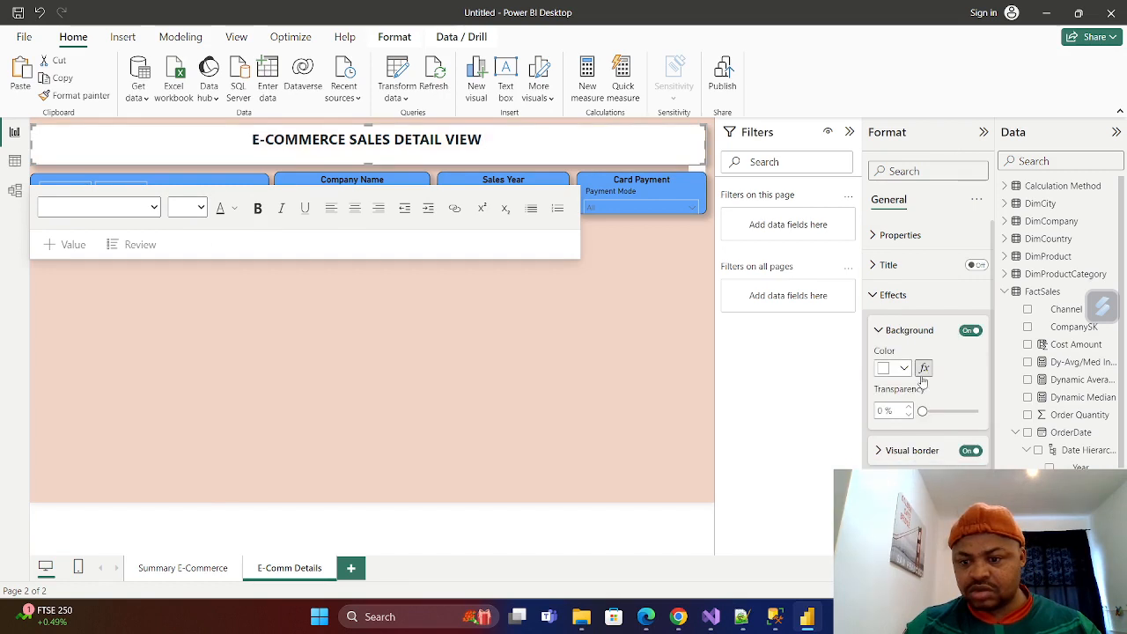
{"action": "left_click", "coordinate": [505, 355]}
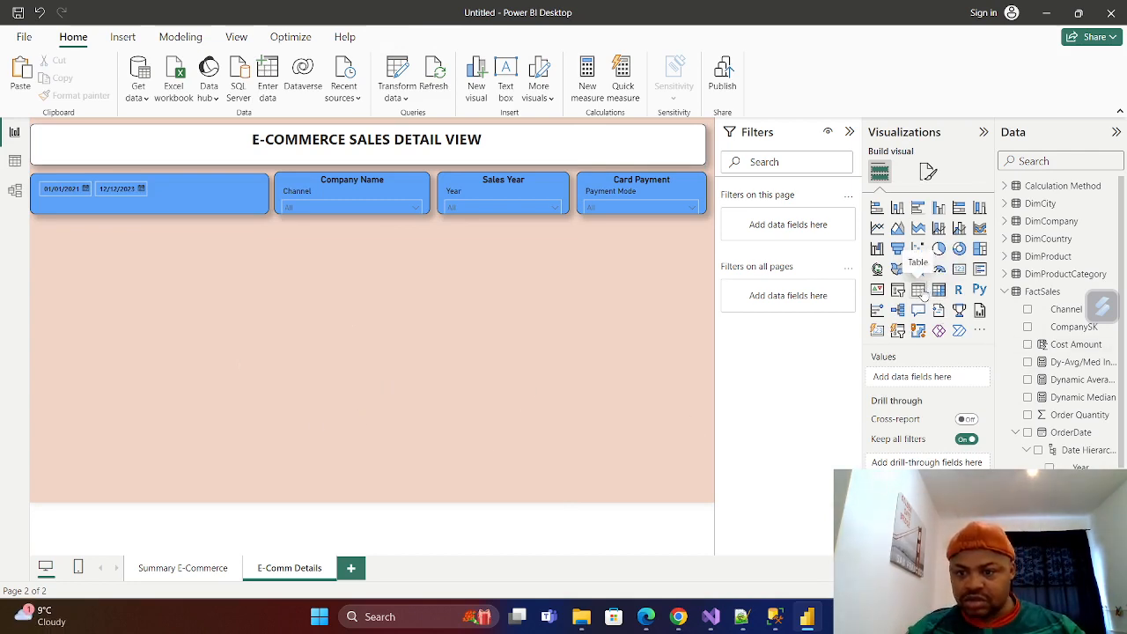
Add a table visual with the OrderDate hierarchy from FactSales and convert it to a matrix.
{"action": "left_click", "coordinate": [919, 293]}
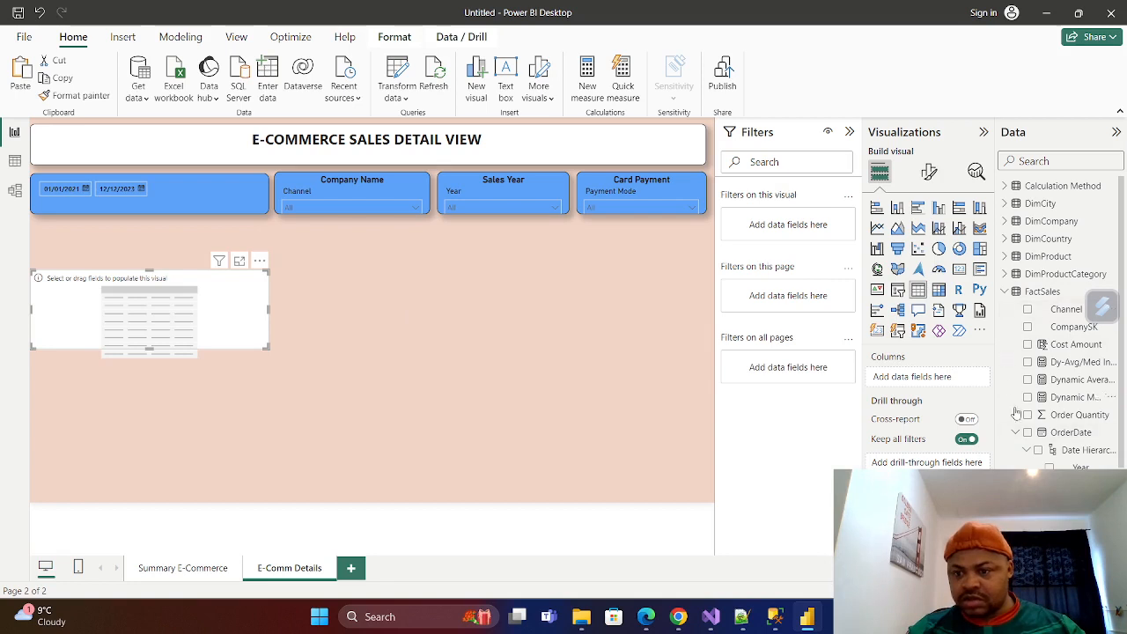
{"action": "left_click", "coordinate": [1027, 432]}
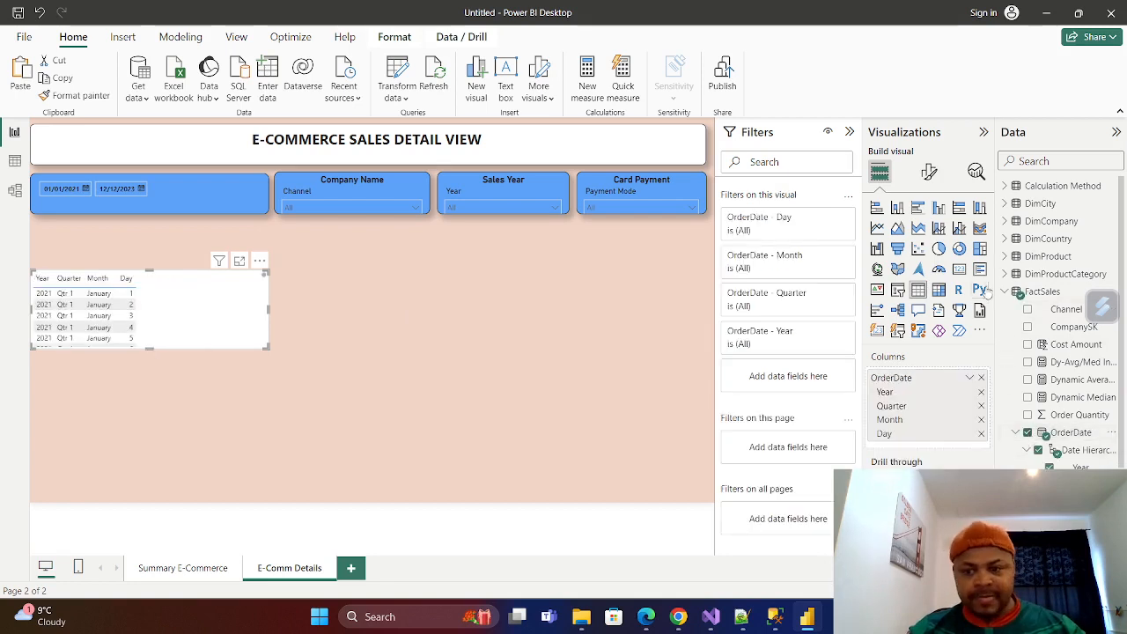
{"action": "left_click", "coordinate": [939, 290]}
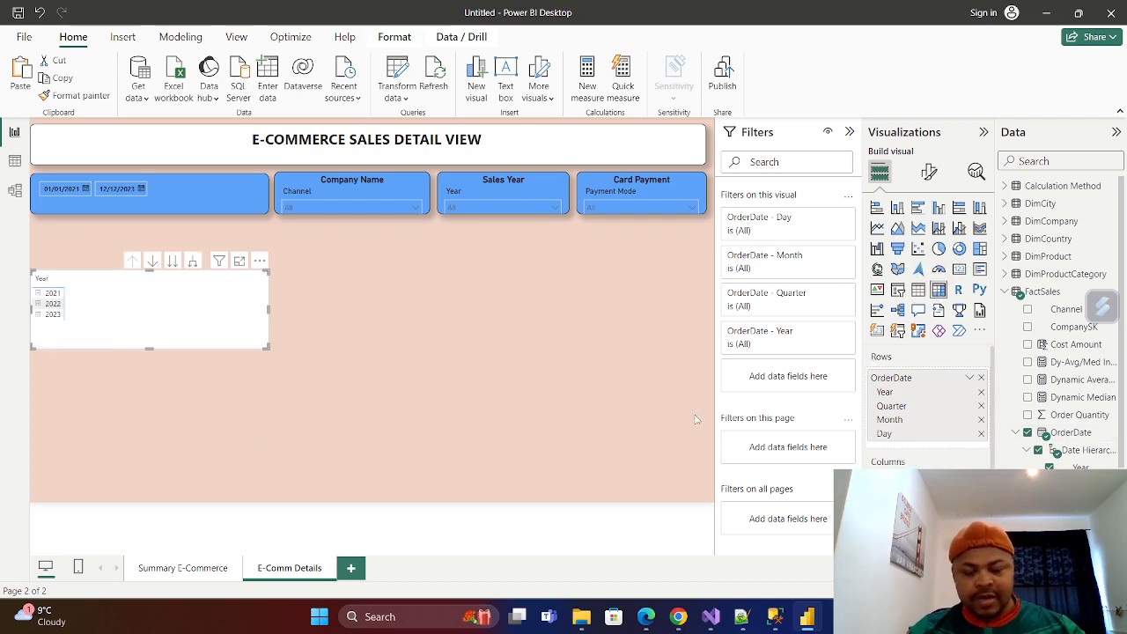
{"action": "left_click", "coordinate": [1005, 292]}
{"action": "left_click", "coordinate": [1004, 293]}
{"action": "left_click", "coordinate": [1004, 293]}
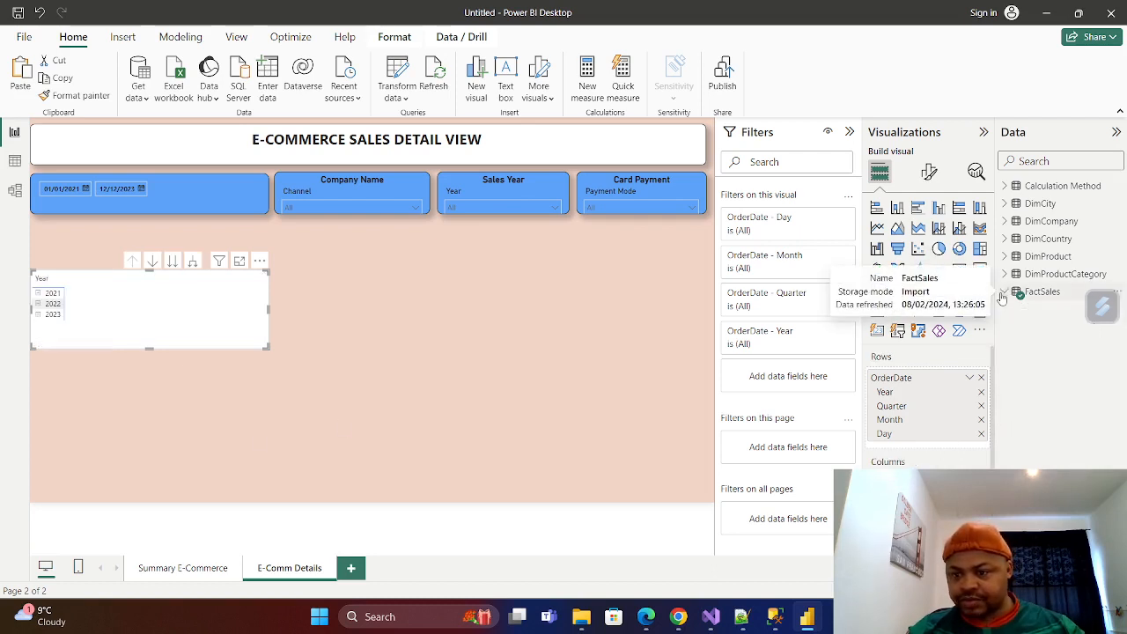
{"action": "left_click", "coordinate": [1005, 292]}
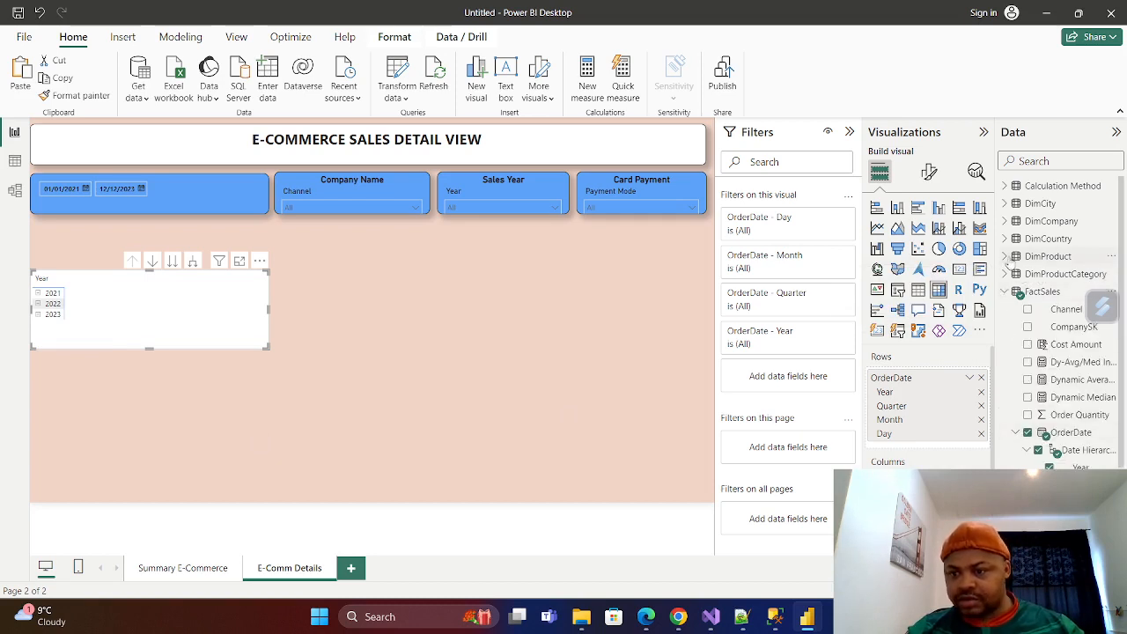
Add Product Name from DimProduct as the matrix columns and widen the matrix to show more products.
{"action": "left_click", "coordinate": [1006, 258]}
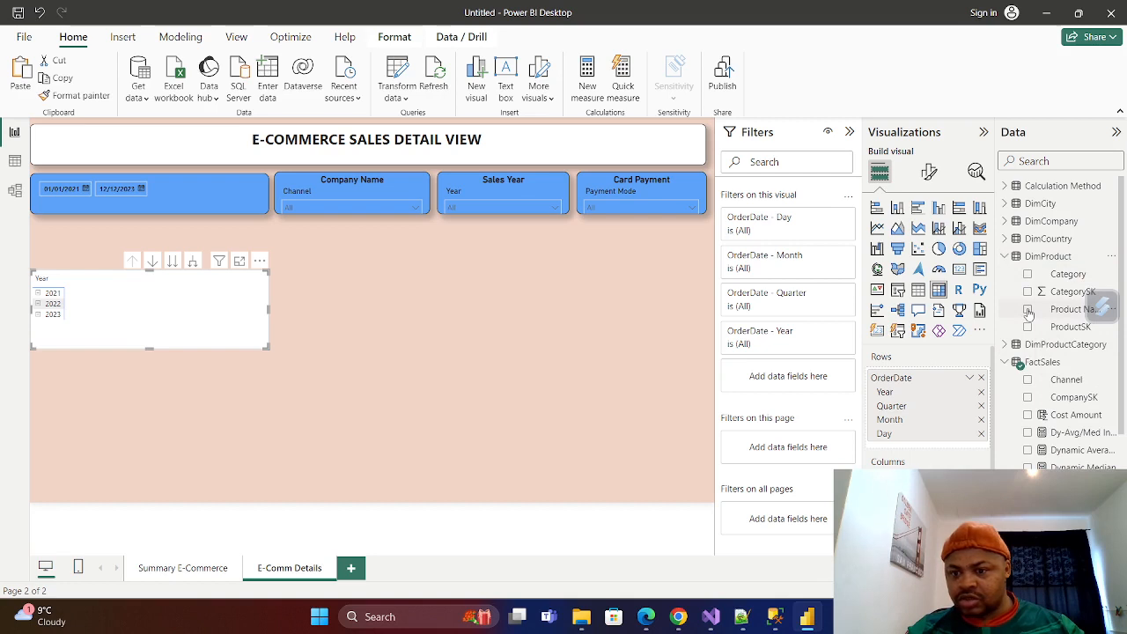
{"action": "left_click", "coordinate": [1028, 310]}
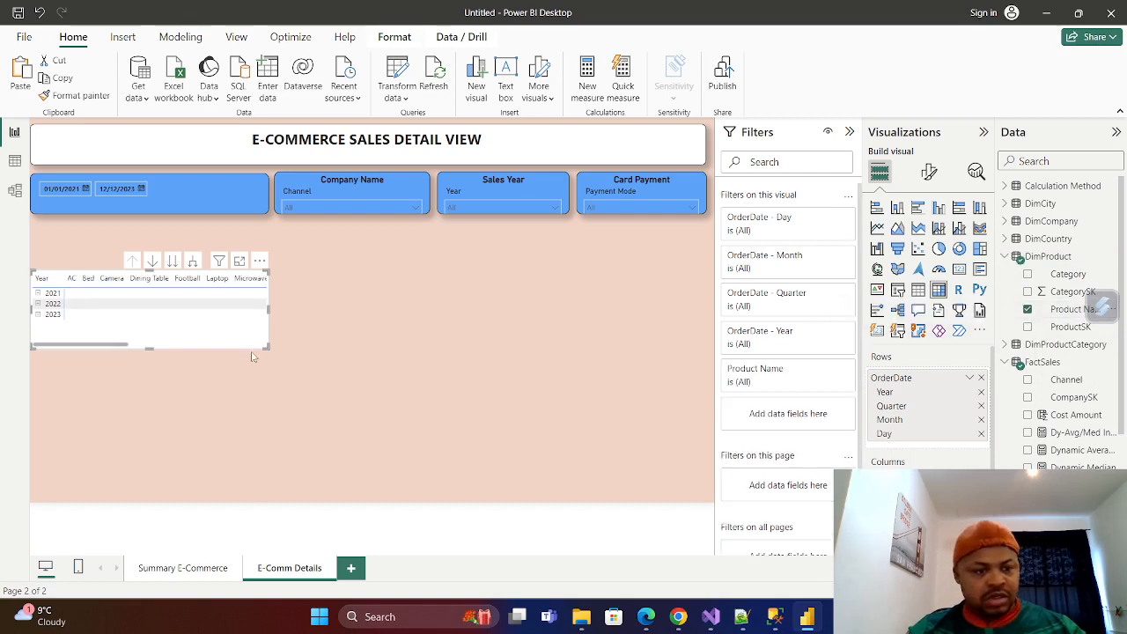
{"action": "left_click_drag", "start_coordinate": [268, 309], "coordinate": [465, 323]}
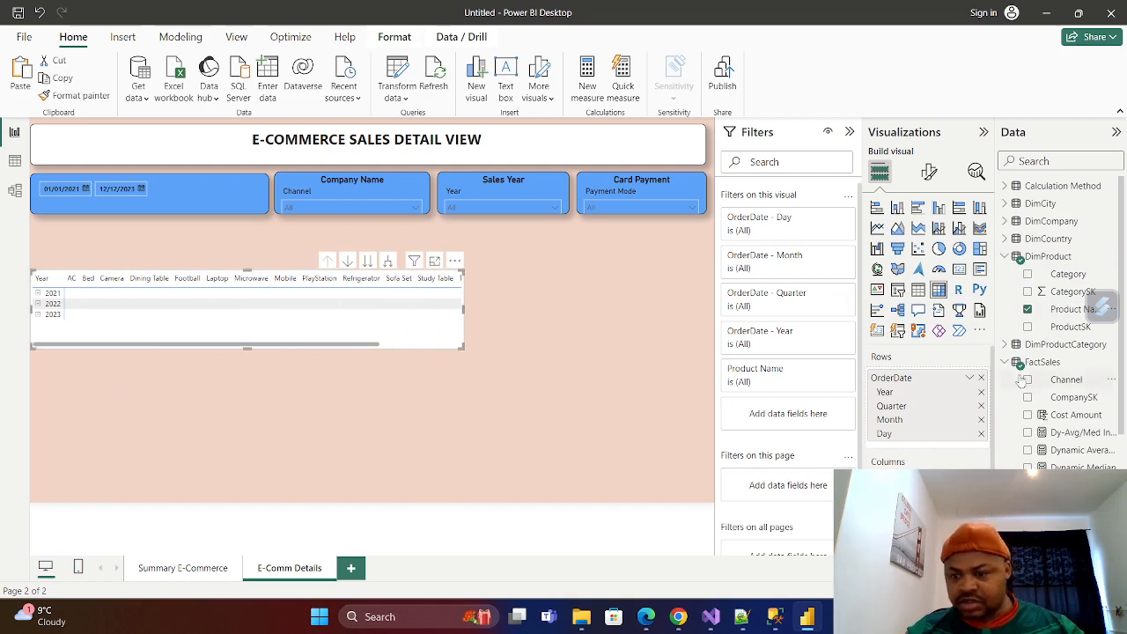
Add Sales Amount from FactSales as the matrix values and make the matrix taller, reaching up to just beneath the slicer row.
{"action": "left_click", "coordinate": [1004, 256]}
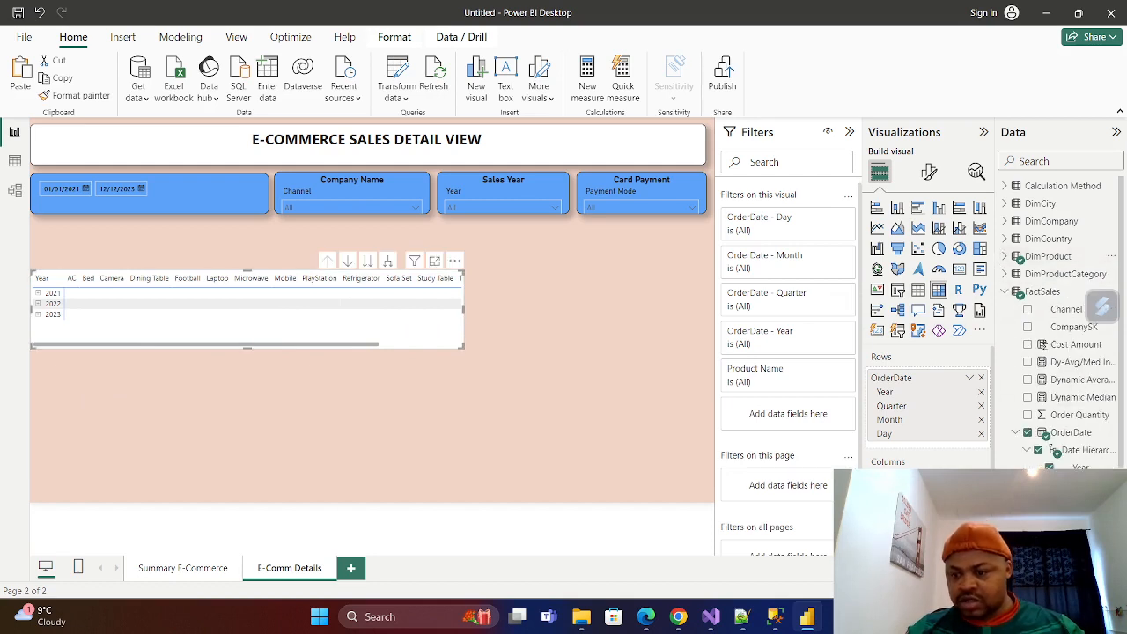
{"action": "scroll", "coordinate": [1009, 295], "scroll_direction": "down", "scroll_amount": 3}
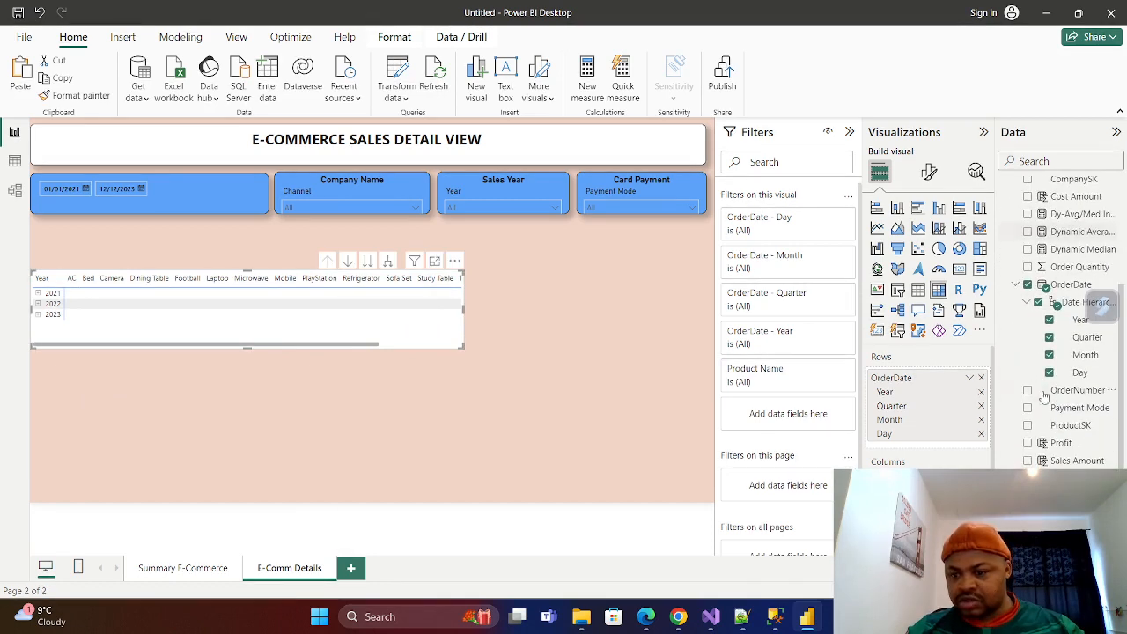
{"action": "left_click", "coordinate": [1018, 286]}
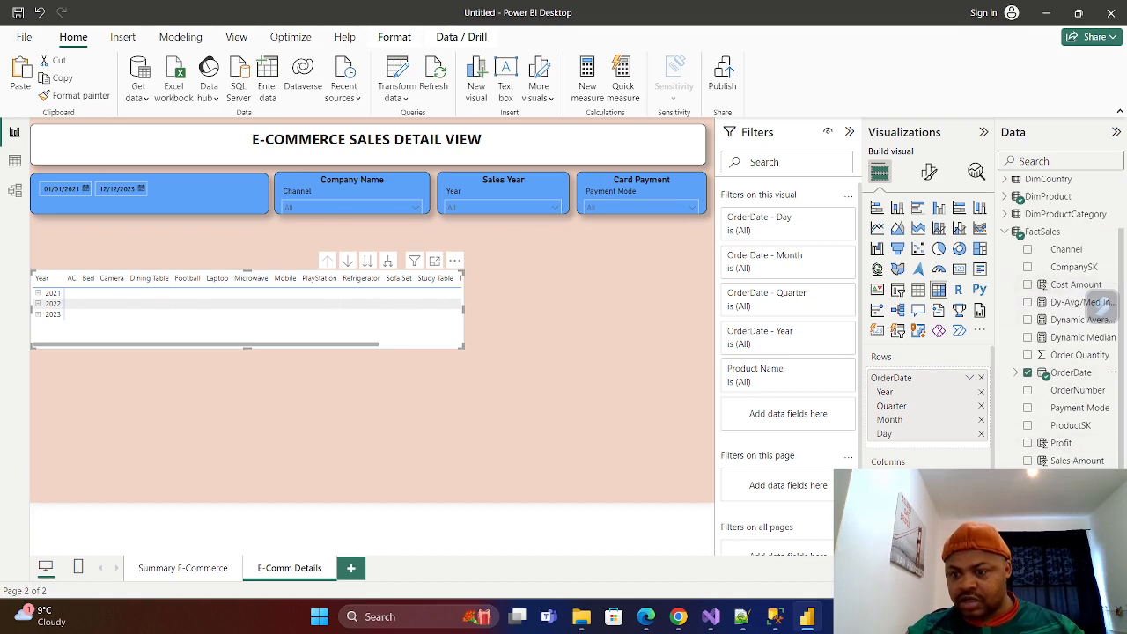
{"action": "left_click", "coordinate": [1028, 462]}
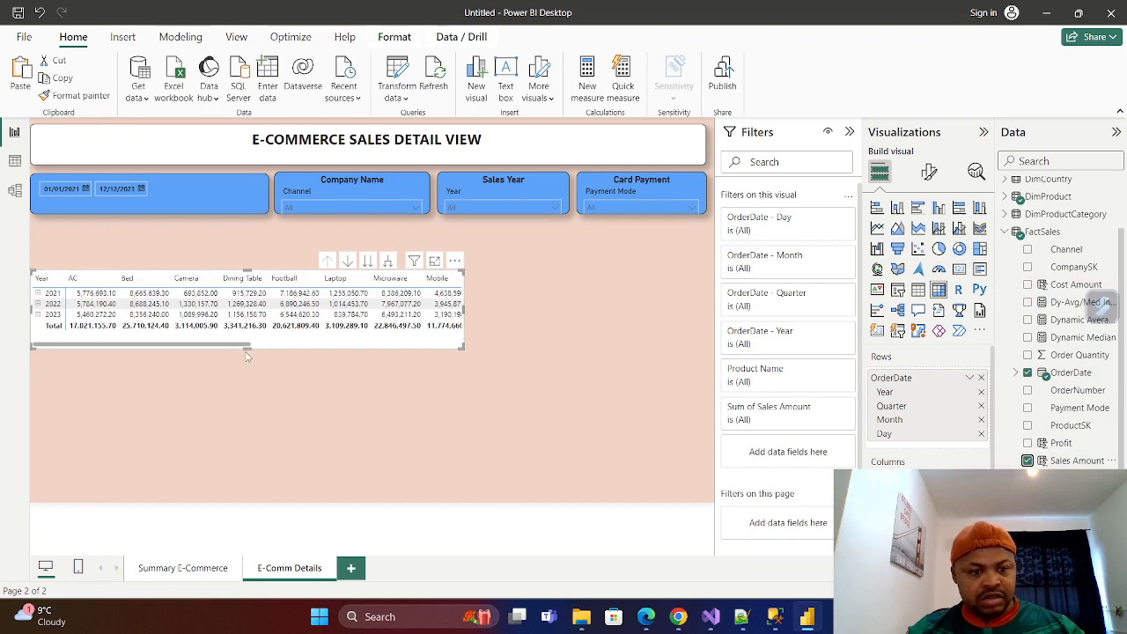
{"action": "left_click_drag", "start_coordinate": [248, 348], "coordinate": [248, 458]}
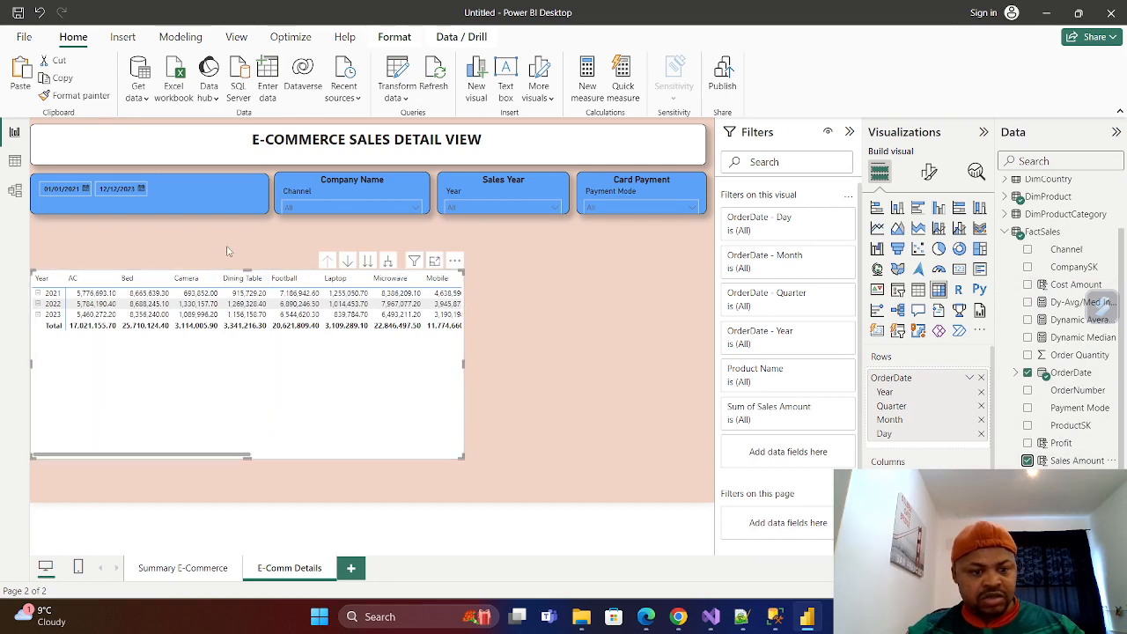
{"action": "left_click_drag", "start_coordinate": [245, 272], "coordinate": [250, 228]}
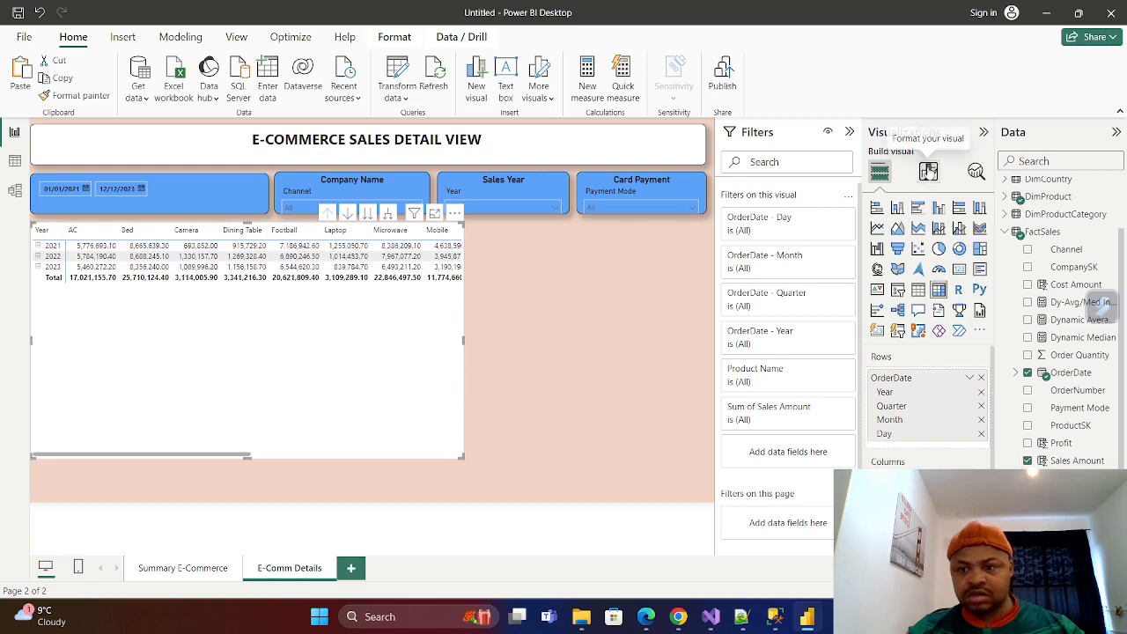
Give the matrix a black visual border with 12 px rounded corners and turn on its shadow.
{"action": "left_click", "coordinate": [930, 171]}
{"action": "left_click", "coordinate": [928, 237]}
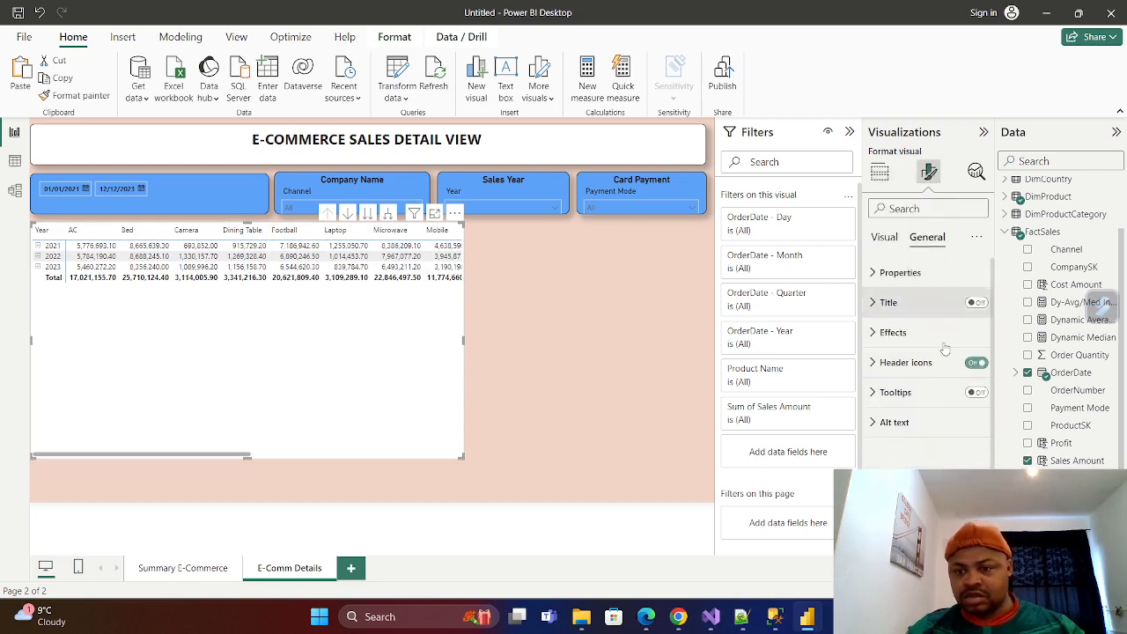
{"action": "left_click", "coordinate": [871, 333]}
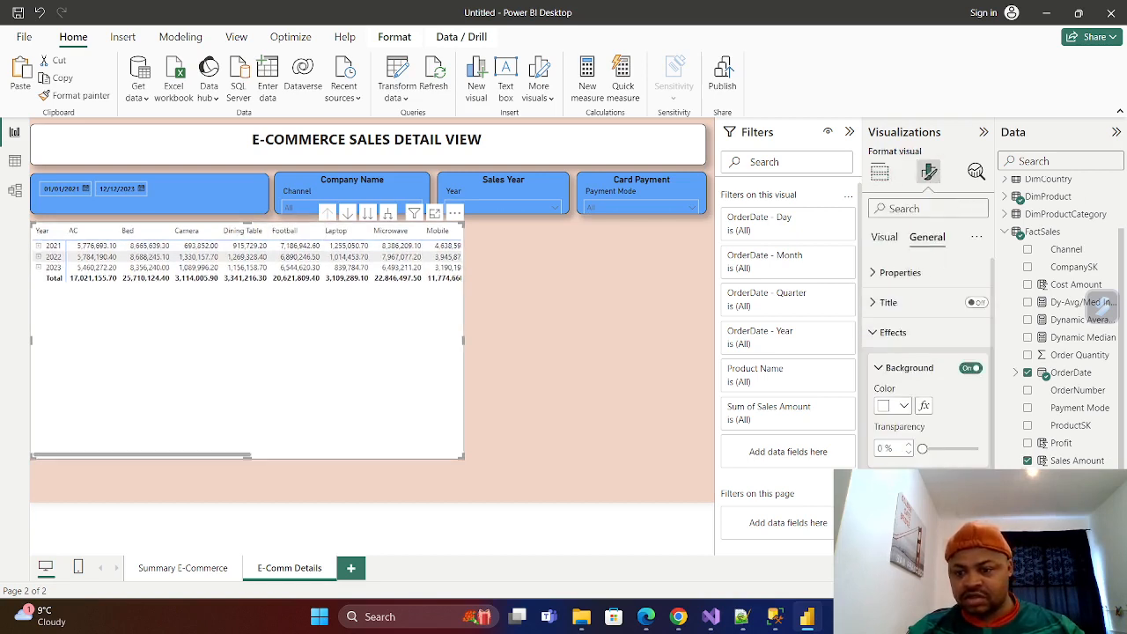
{"action": "scroll", "coordinate": [929, 353], "scroll_direction": "down", "scroll_amount": 3}
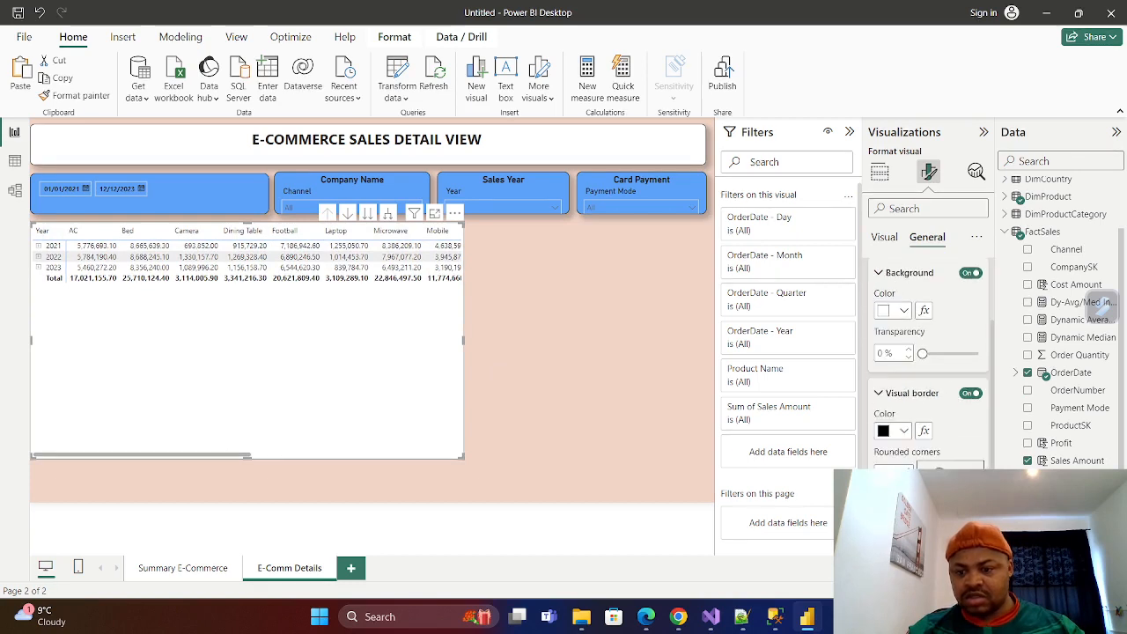
{"action": "left_click", "coordinate": [879, 272]}
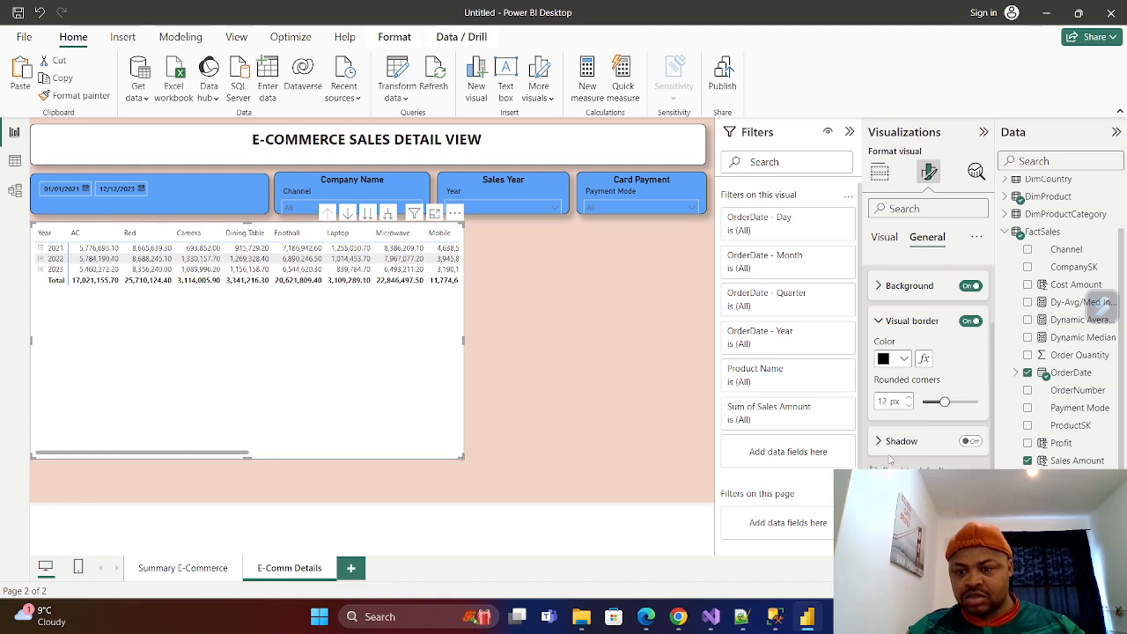
{"action": "left_click", "coordinate": [970, 441]}
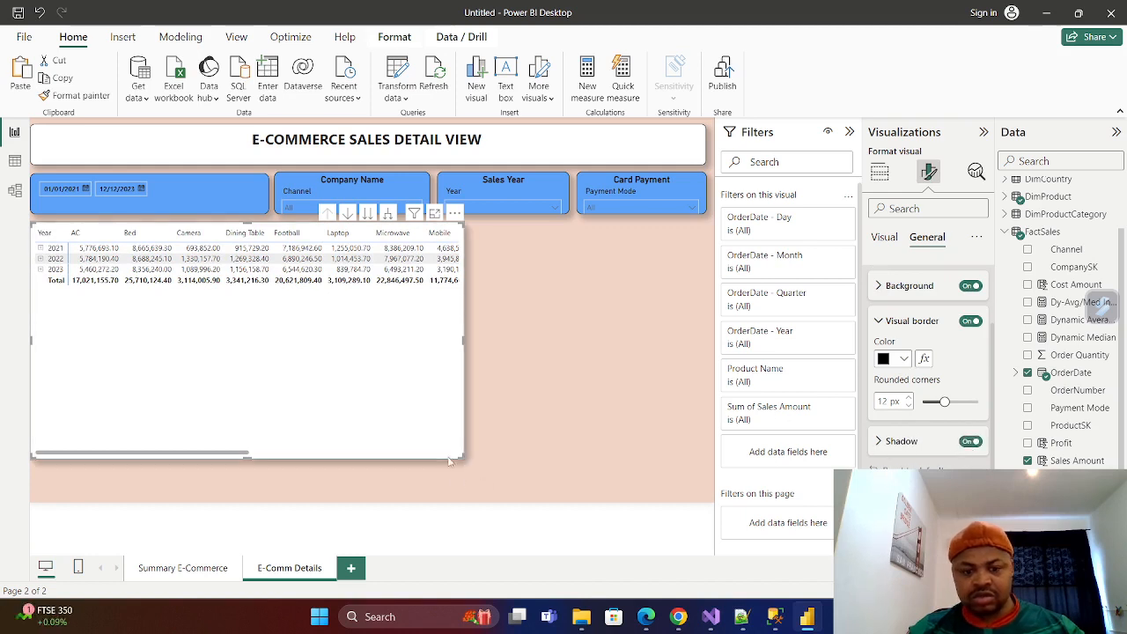
Enlarge the matrix to fill the page area beneath the slicers and expand its 2023 row into quarters.
{"action": "left_click_drag", "start_coordinate": [456, 453], "coordinate": [704, 498]}
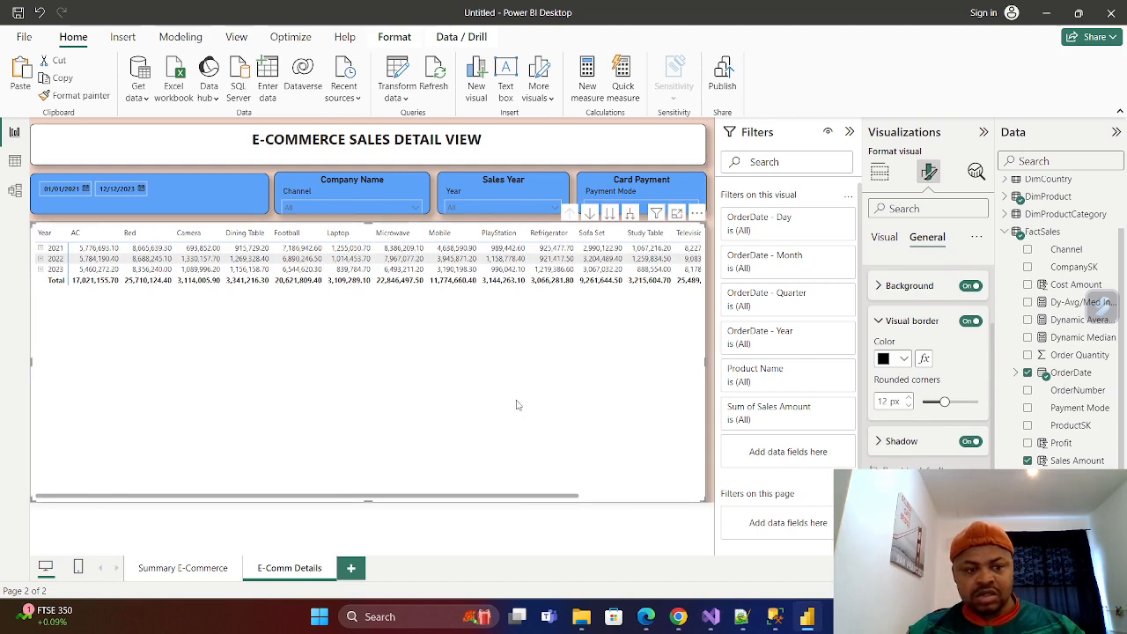
{"action": "left_click", "coordinate": [878, 286]}
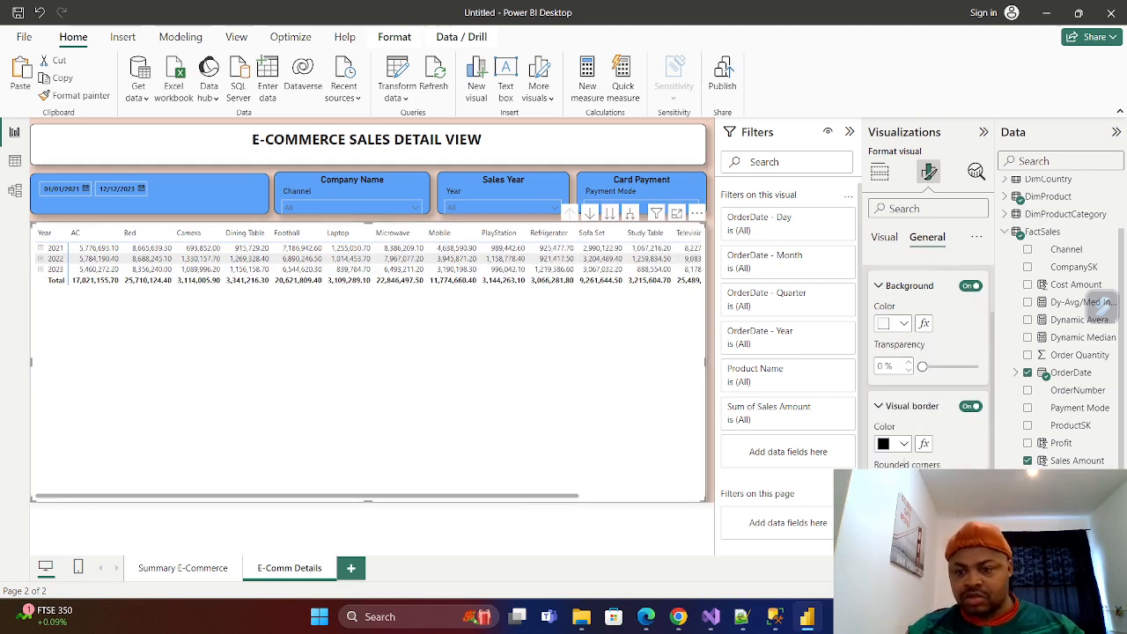
{"action": "scroll", "coordinate": [914, 459], "scroll_direction": "up", "scroll_amount": 2}
{"action": "left_click", "coordinate": [875, 334]}
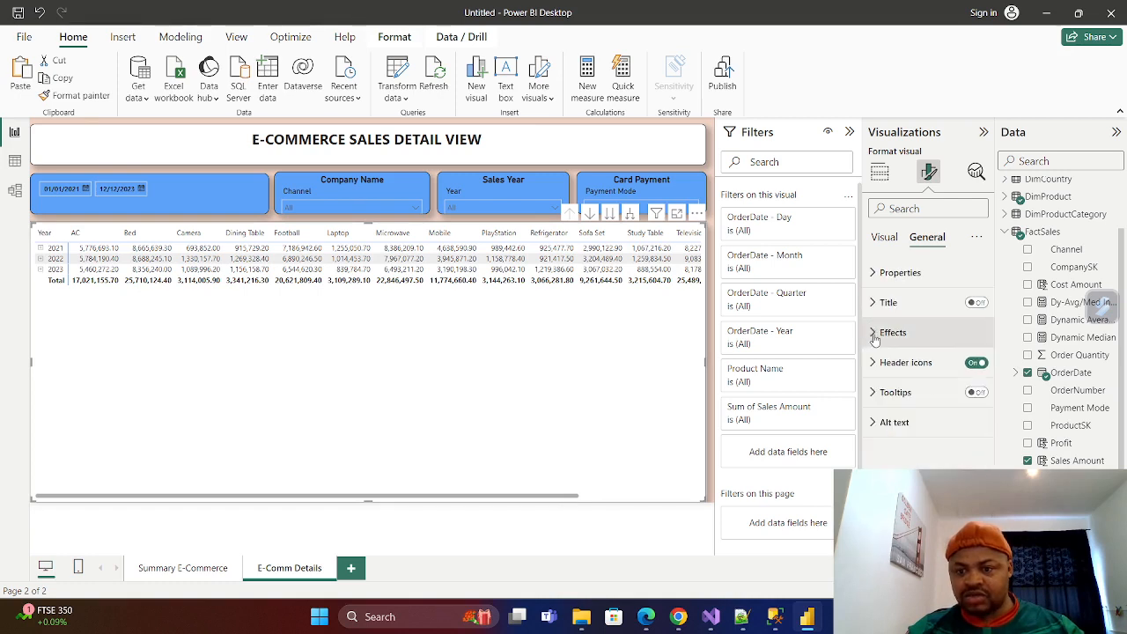
{"action": "left_click", "coordinate": [41, 270]}
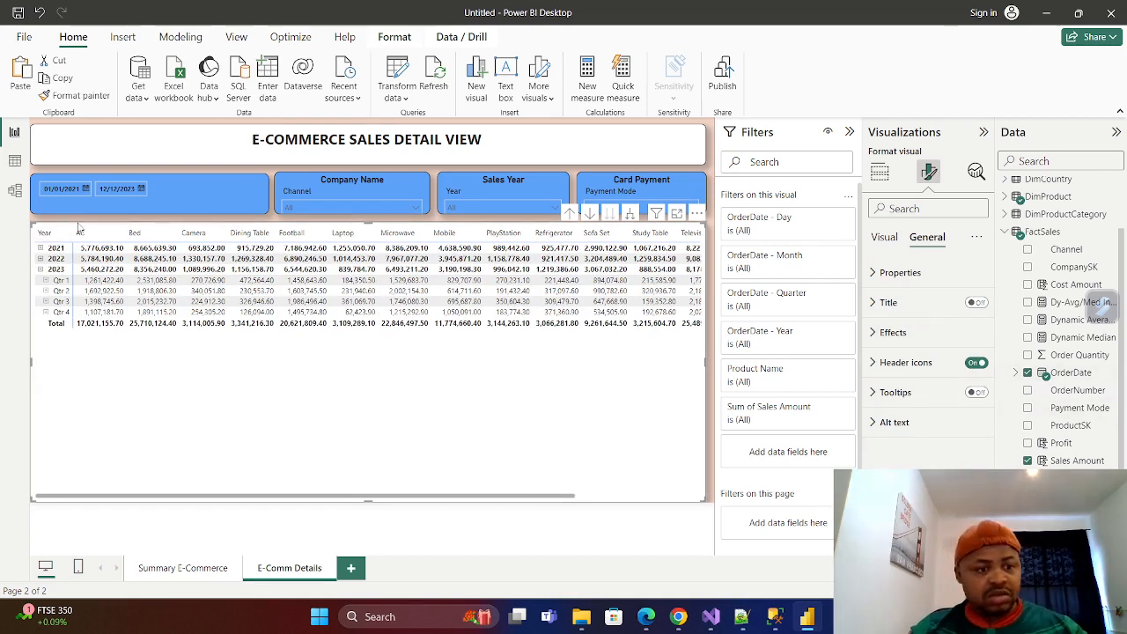
Try removing the Quarter and Day levels of the OrderDate hierarchy from the matrix, and add both levels back.
{"action": "left_click", "coordinate": [1019, 373]}
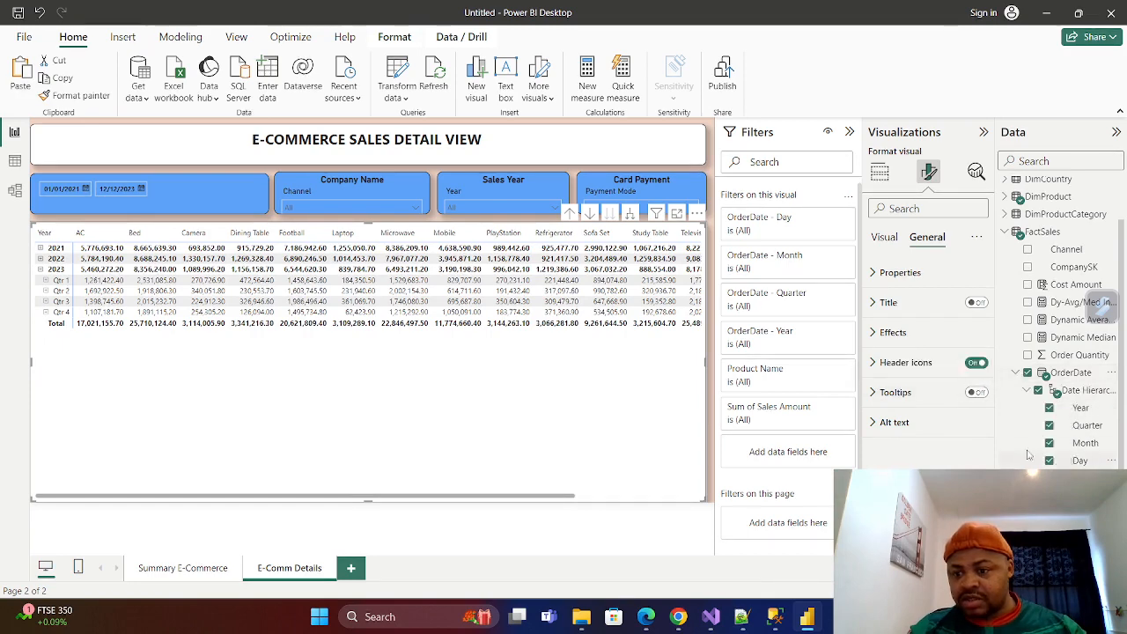
{"action": "left_click", "coordinate": [1049, 426]}
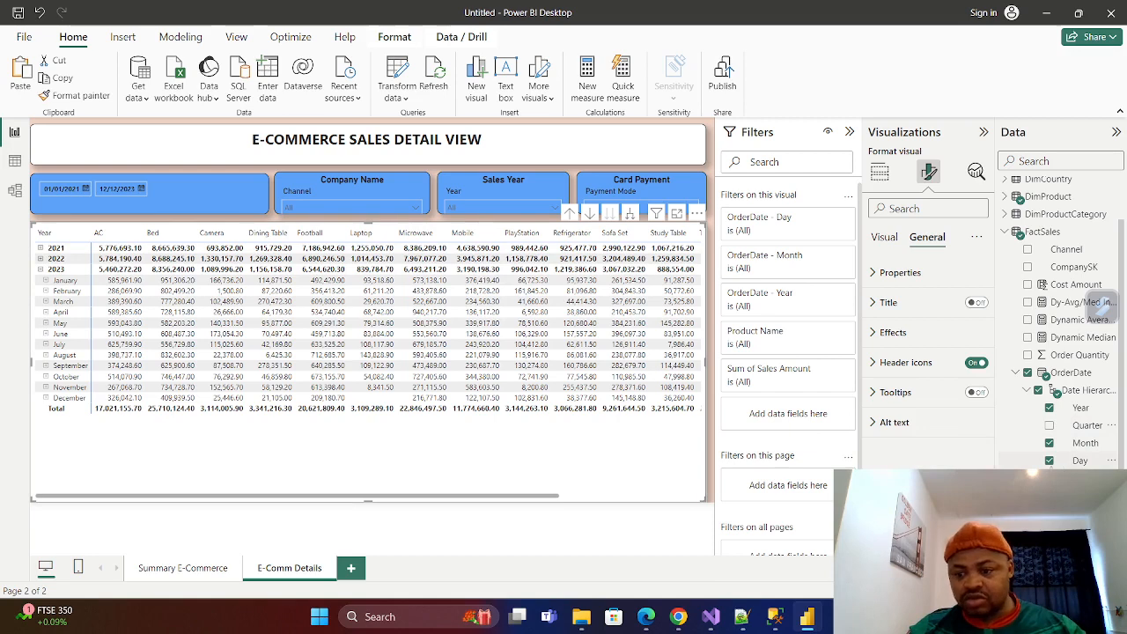
{"action": "left_click", "coordinate": [1049, 461]}
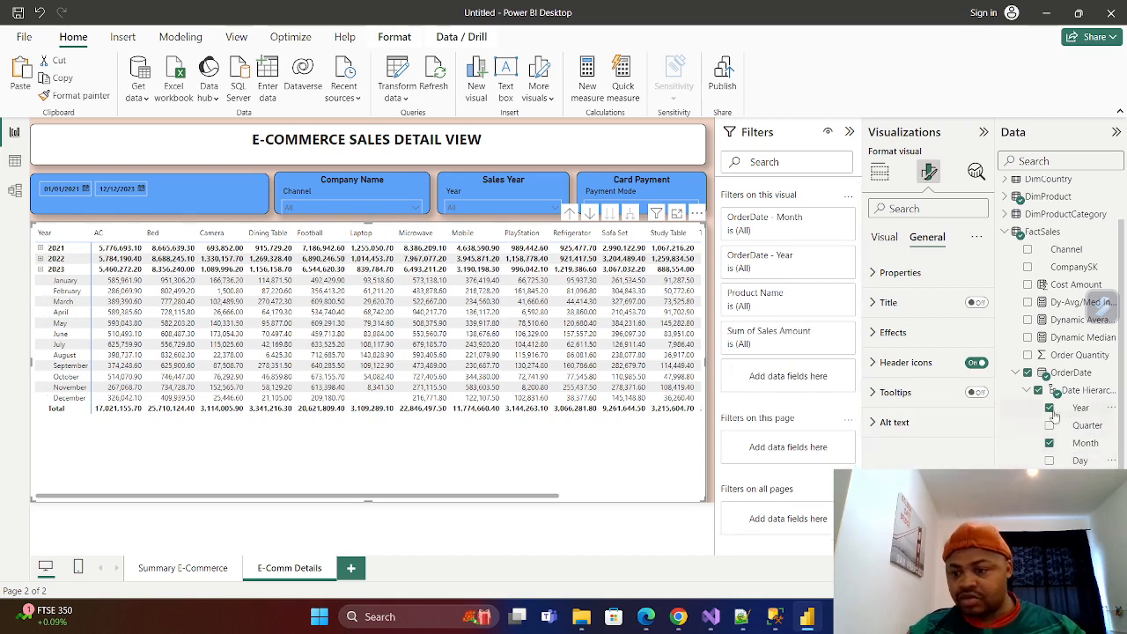
{"action": "left_click", "coordinate": [1049, 461]}
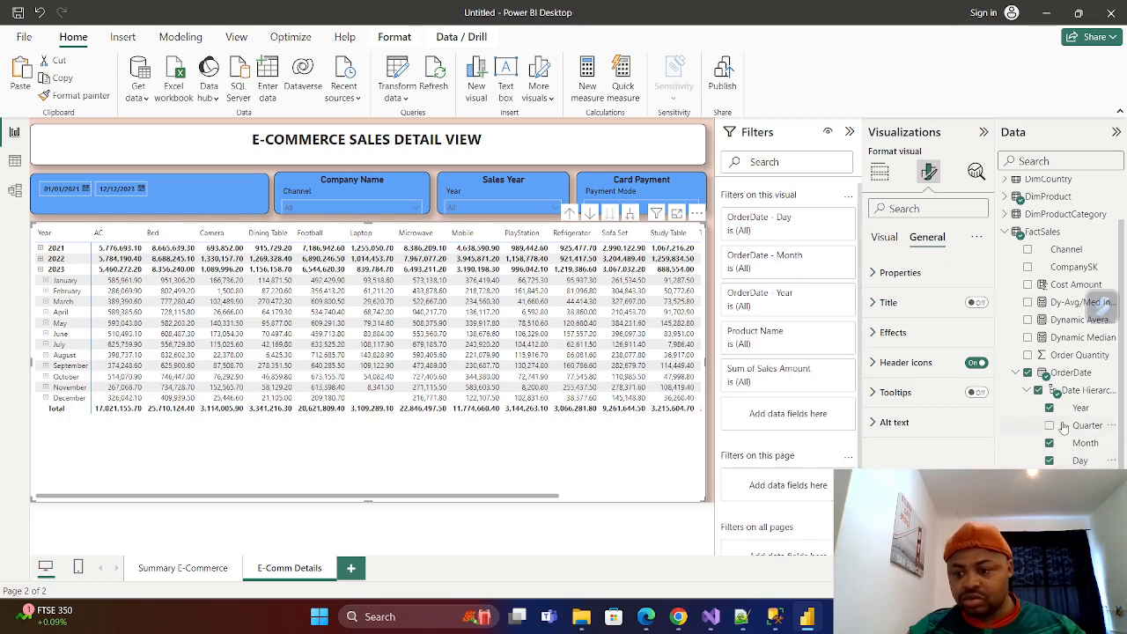
{"action": "left_click", "coordinate": [1049, 426]}
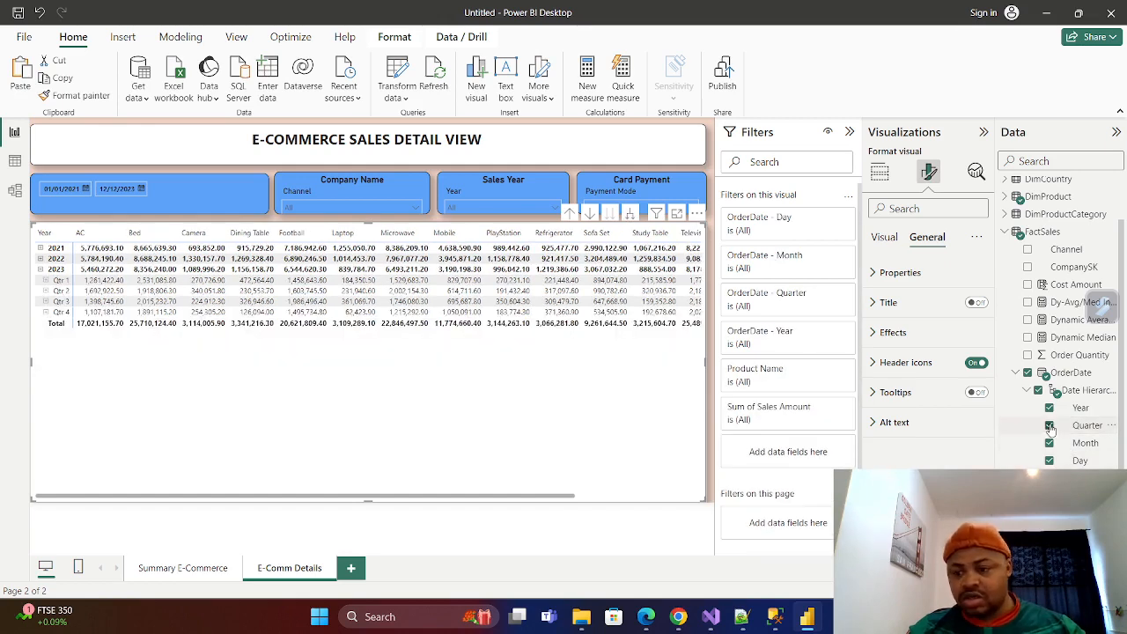
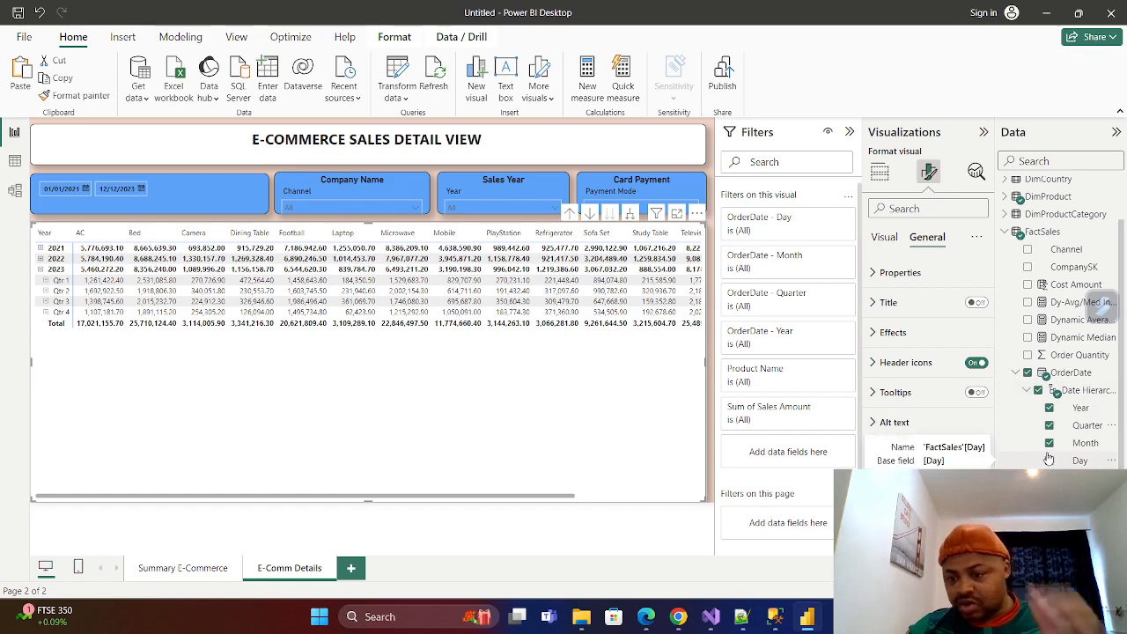
Remove Quarter and Day from the matrix's OrderDate hierarchy and expand the 2021 and 2022 rows to their months.
{"action": "left_click", "coordinate": [1049, 425]}
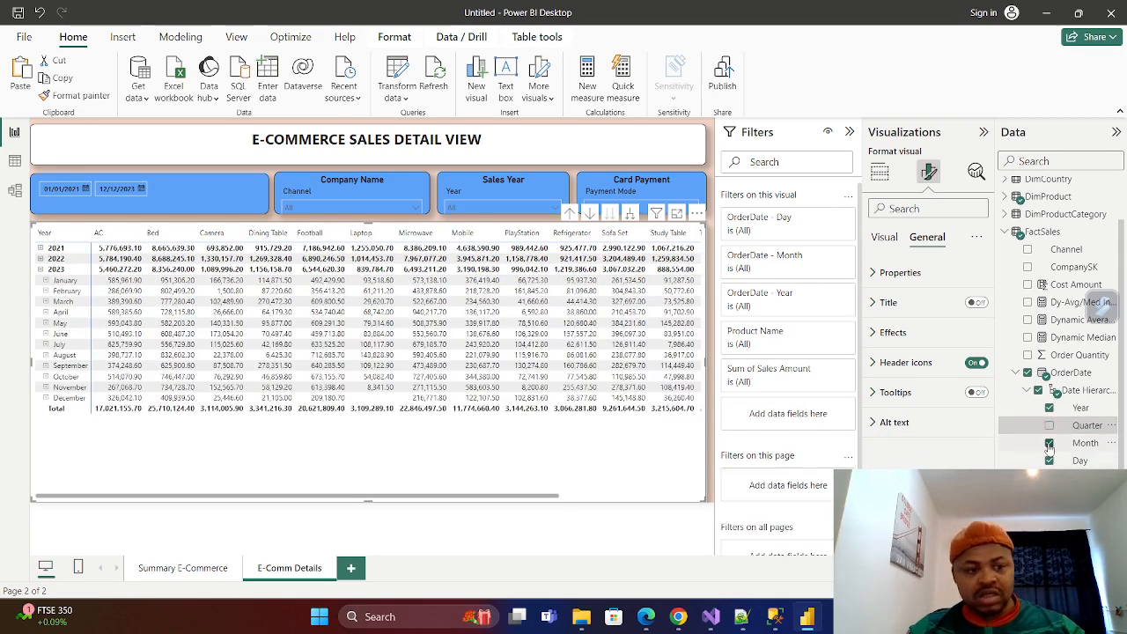
{"action": "left_click", "coordinate": [1049, 460]}
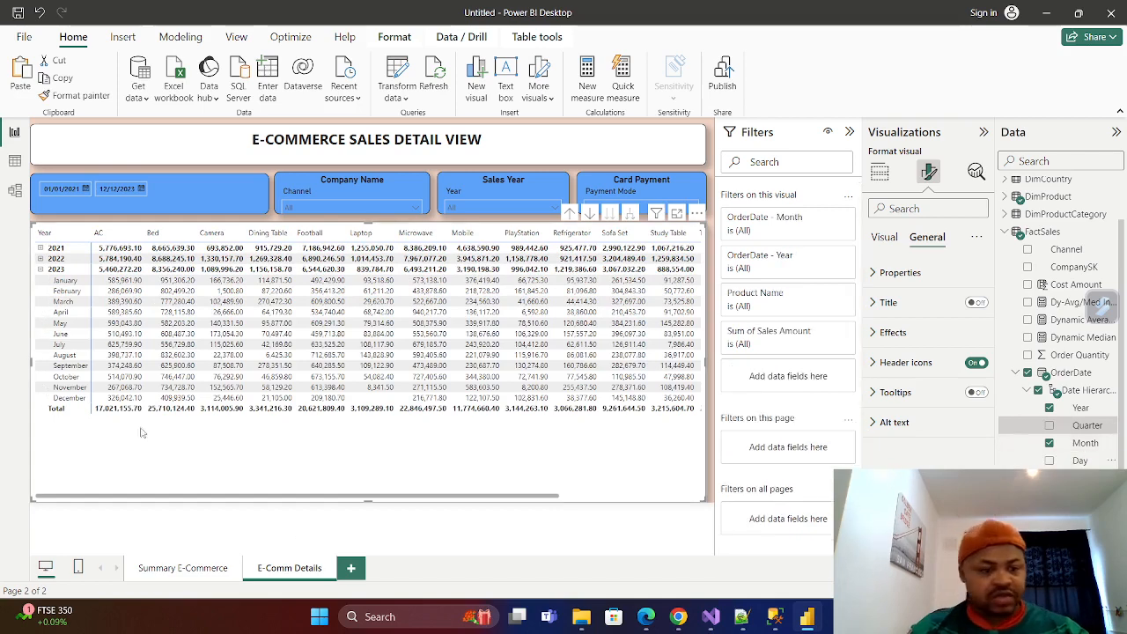
{"action": "left_click", "coordinate": [40, 259]}
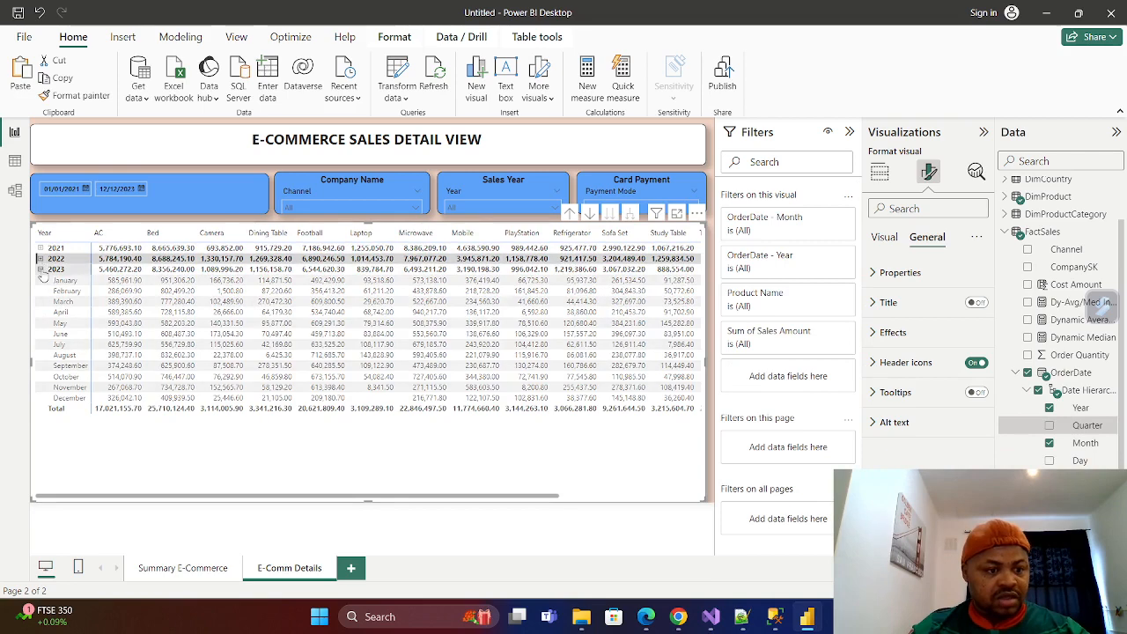
{"action": "left_click", "coordinate": [39, 258]}
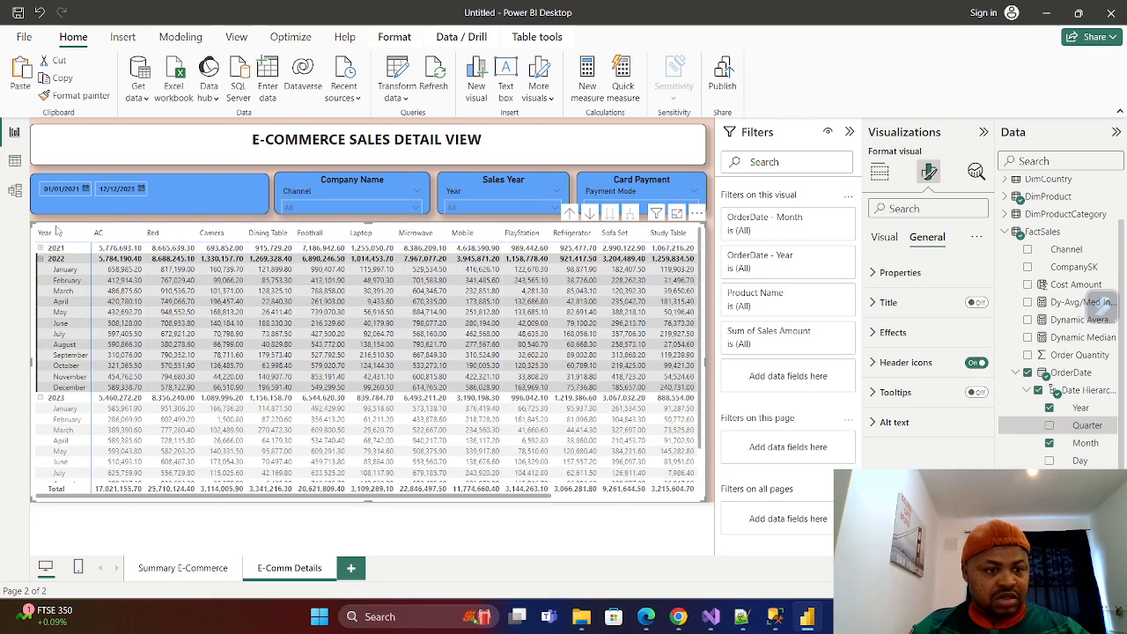
{"action": "left_click", "coordinate": [38, 14]}
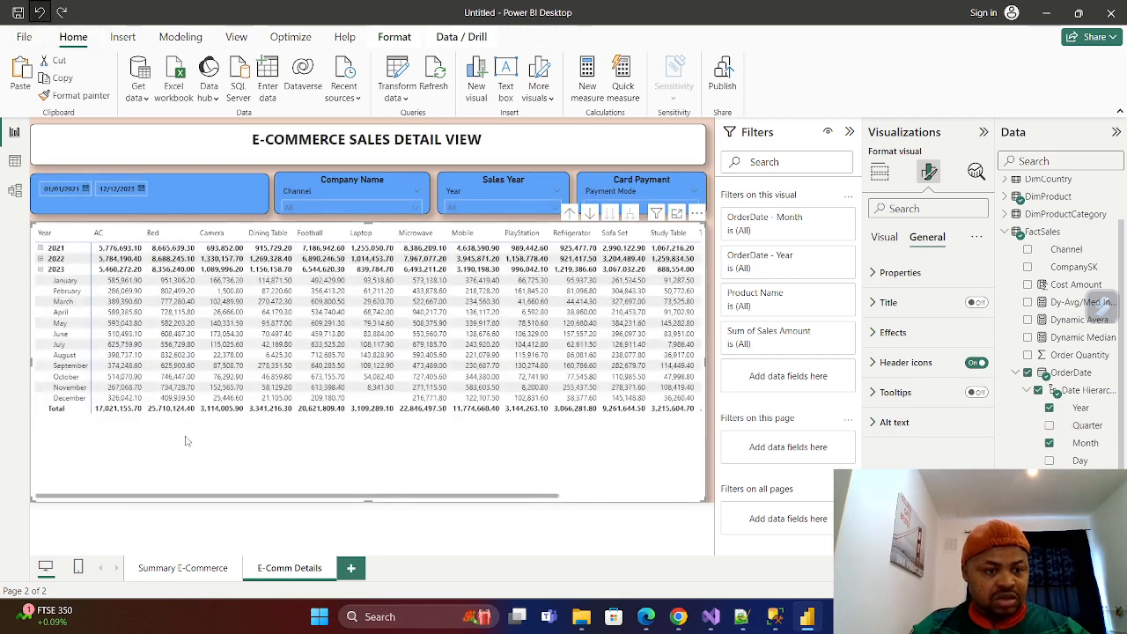
{"action": "left_click", "coordinate": [40, 249]}
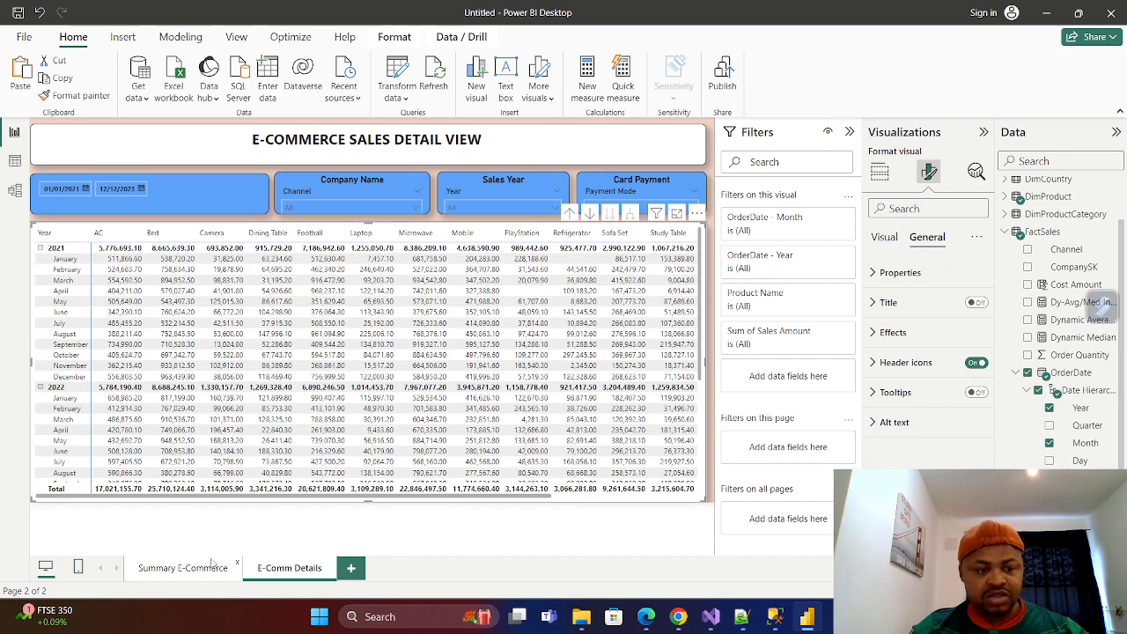
Compare the matrix's grand total on the E-Comm Details page with the Total Sales card on the Summary E-Commerce page.
{"action": "left_click", "coordinate": [182, 568]}
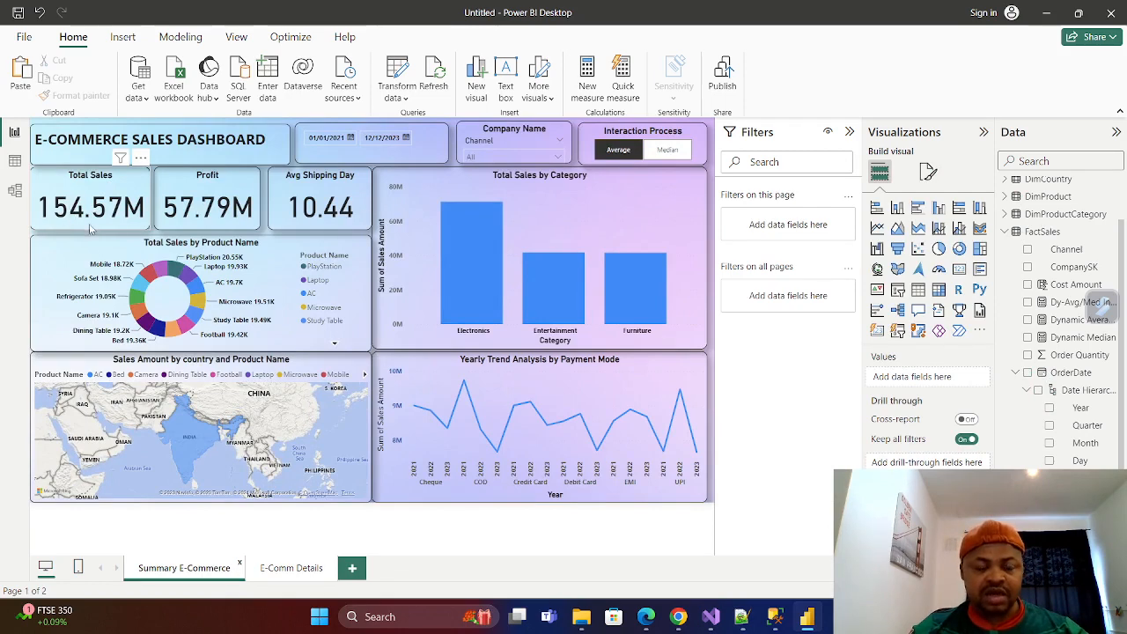
{"action": "left_click", "coordinate": [290, 568]}
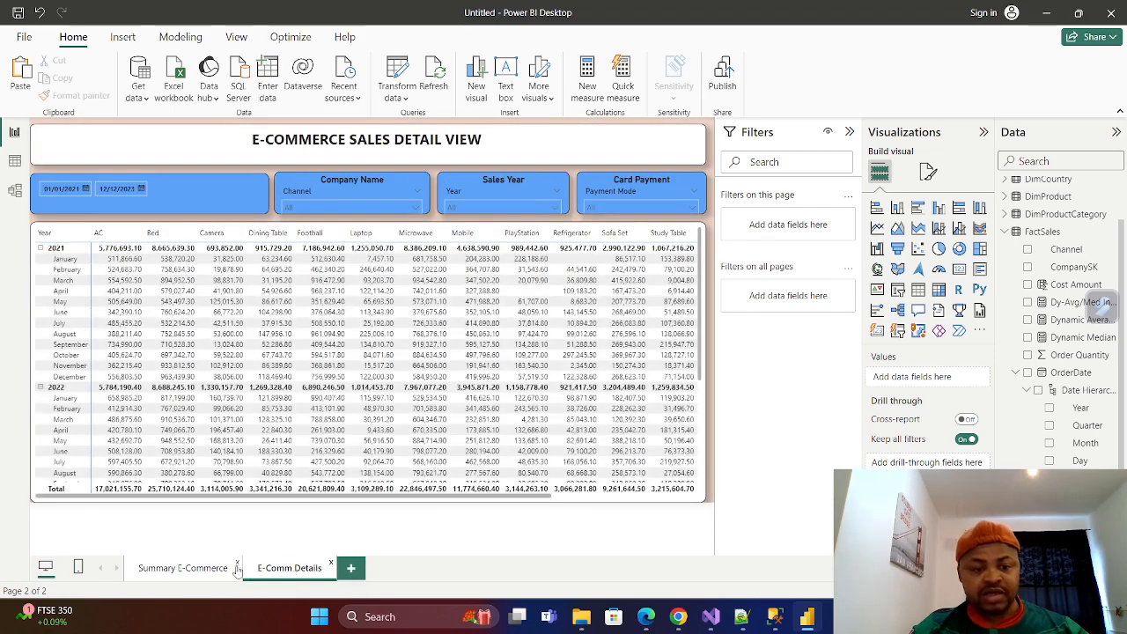
{"action": "left_click_drag", "start_coordinate": [258, 498], "coordinate": [402, 498]}
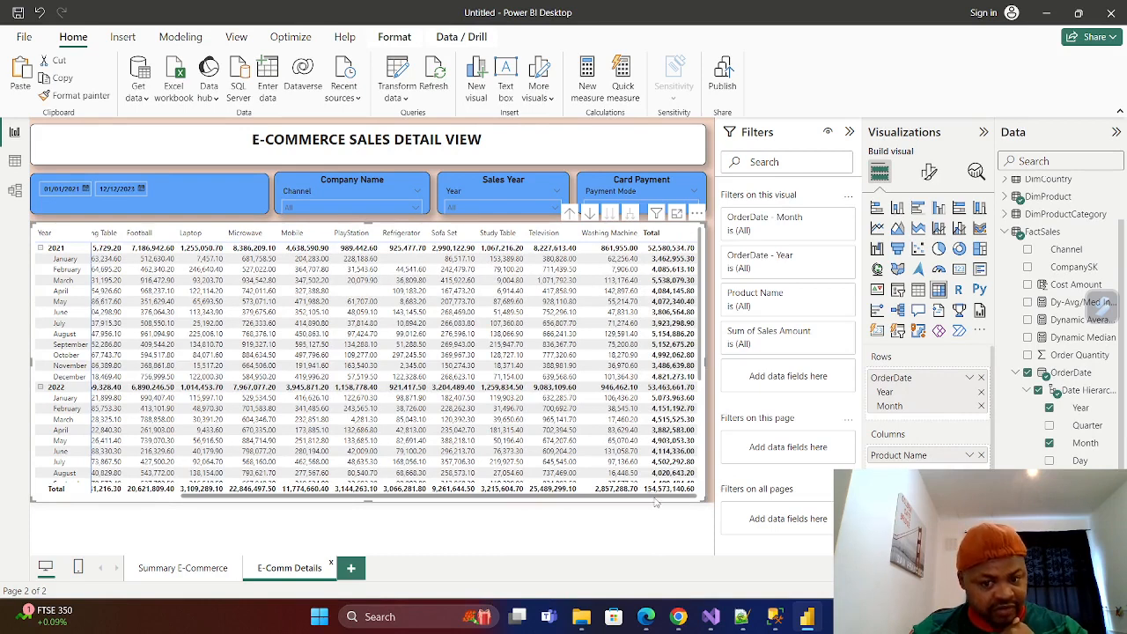
{"action": "left_click", "coordinate": [184, 570]}
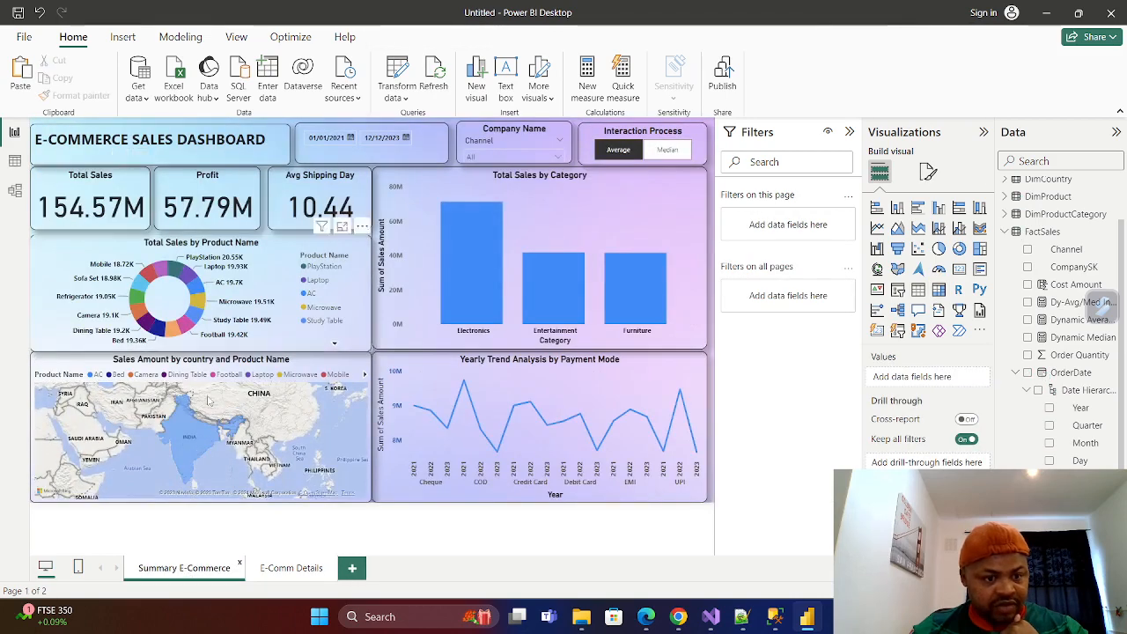
Filter the E-Comm Details page to sales year 2021 and check the matrix's Total column.
{"action": "left_click", "coordinate": [299, 572]}
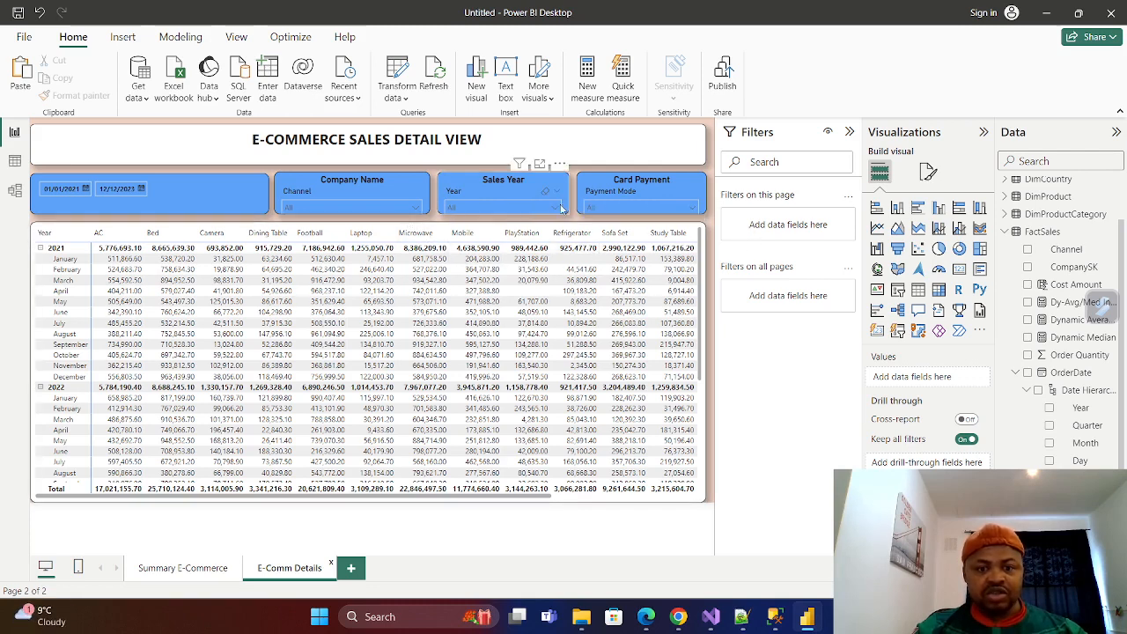
{"action": "left_click", "coordinate": [556, 208]}
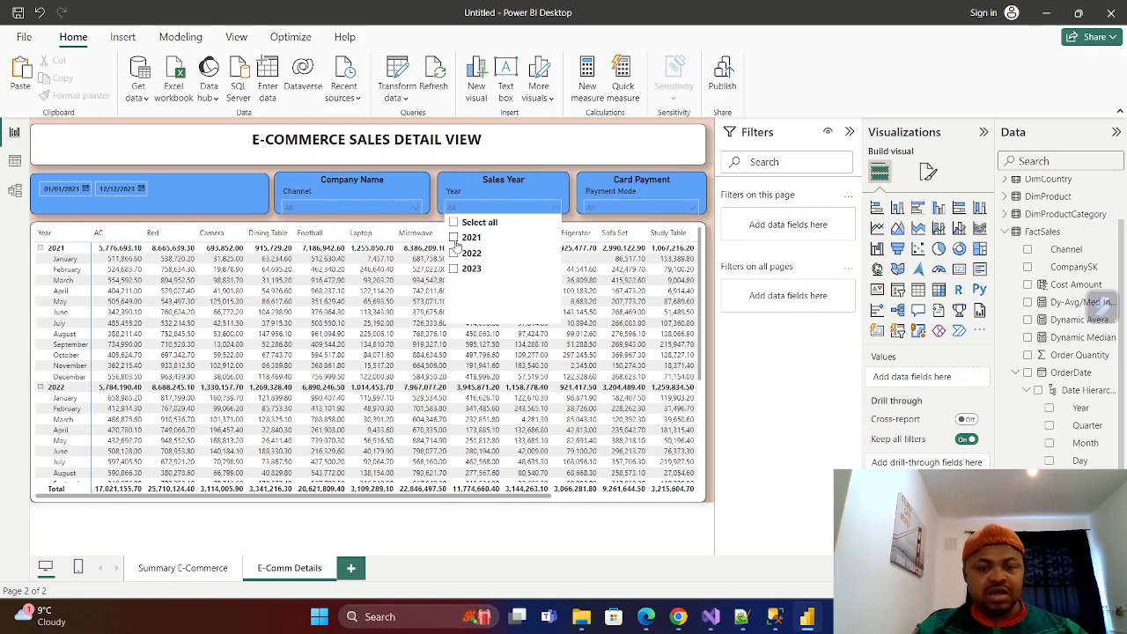
{"action": "left_click", "coordinate": [453, 238]}
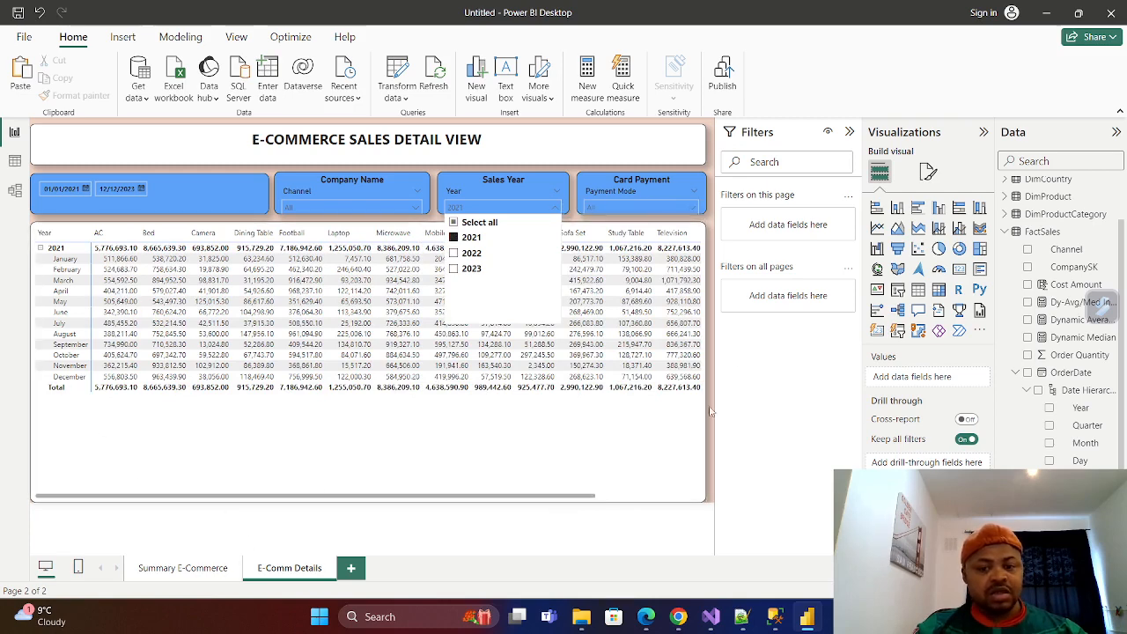
{"action": "left_click", "coordinate": [579, 498]}
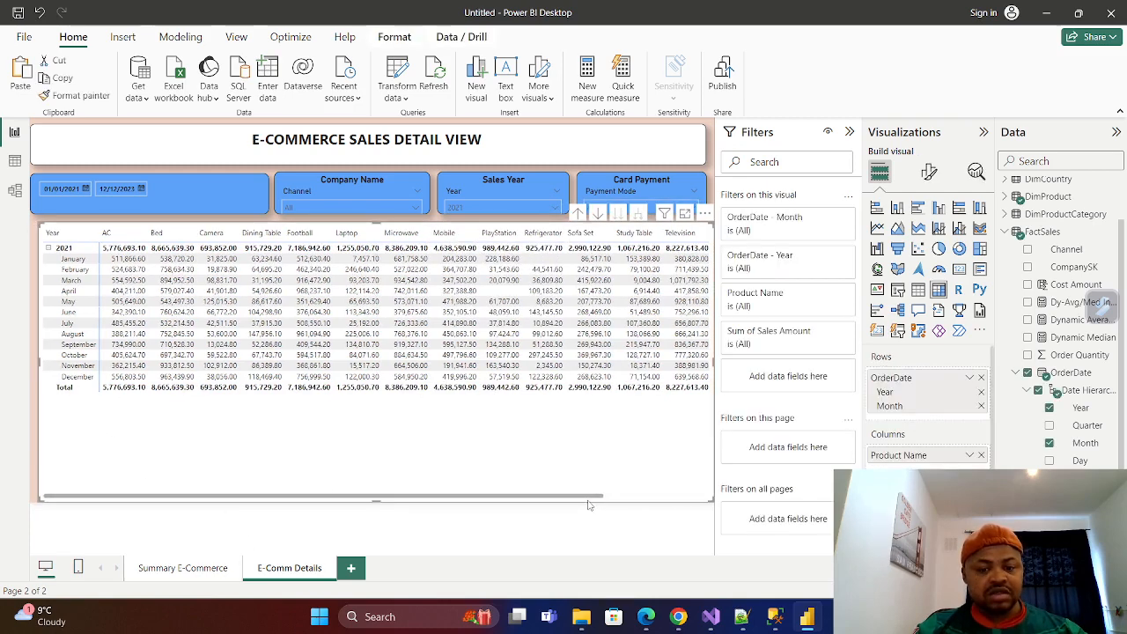
{"action": "left_click_drag", "start_coordinate": [590, 499], "coordinate": [707, 494]}
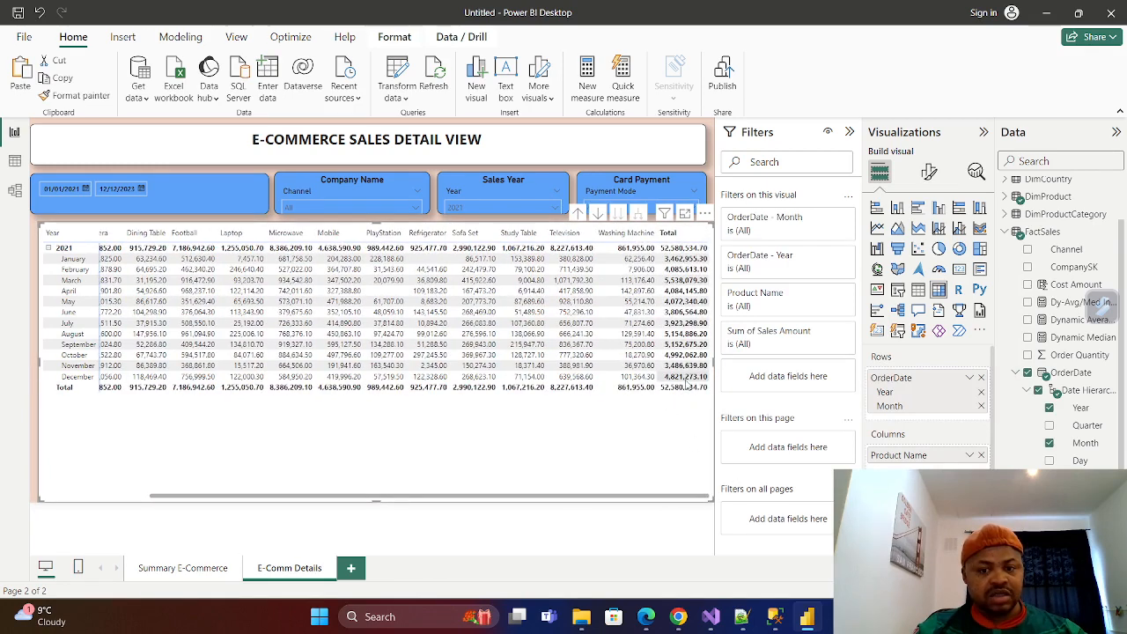
Check the Summary E-Commerce page and the choices in its Company Name channel slicer.
{"action": "left_click", "coordinate": [180, 568]}
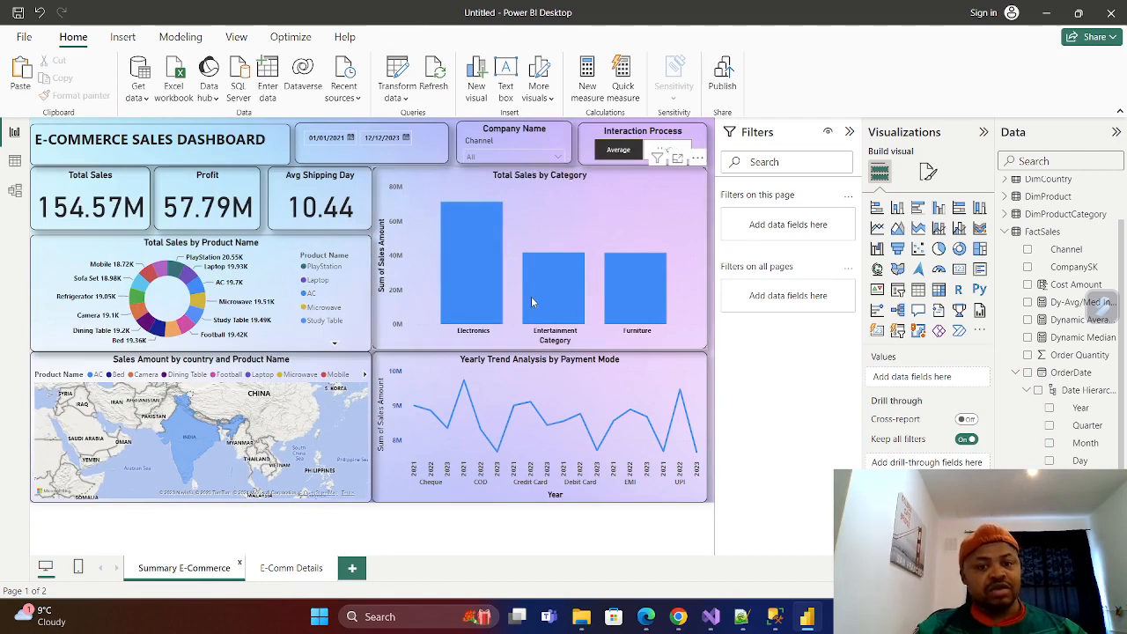
{"action": "left_click", "coordinate": [559, 159]}
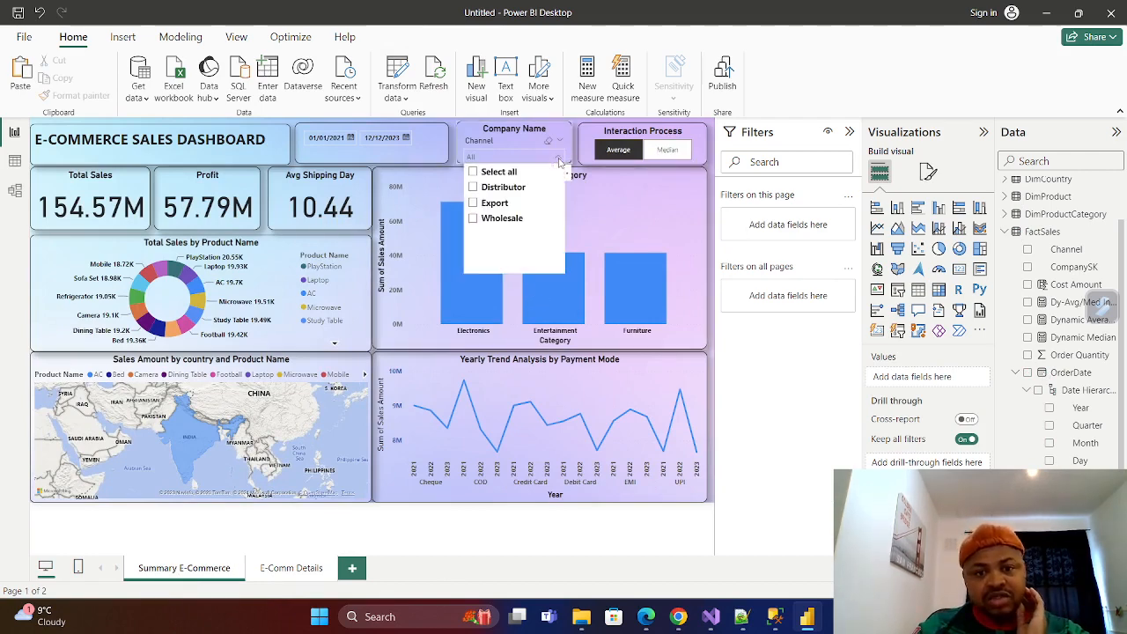
{"action": "left_click", "coordinate": [558, 161]}
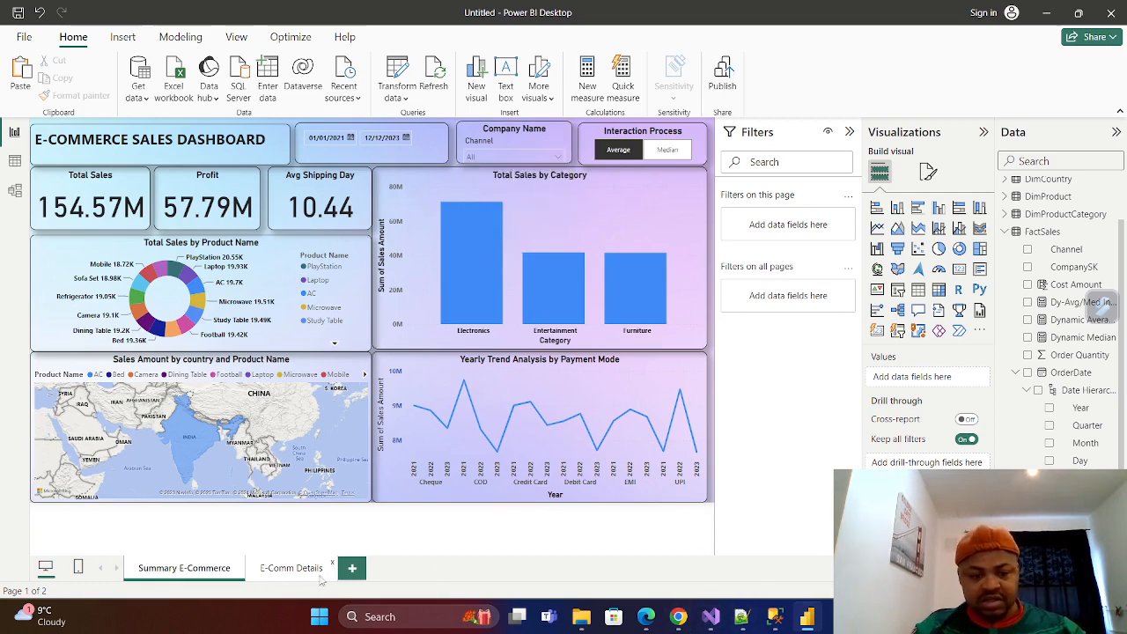
Clear 2021 from the Sales Year slicer on the E-Comm Details page.
{"action": "left_click", "coordinate": [291, 568]}
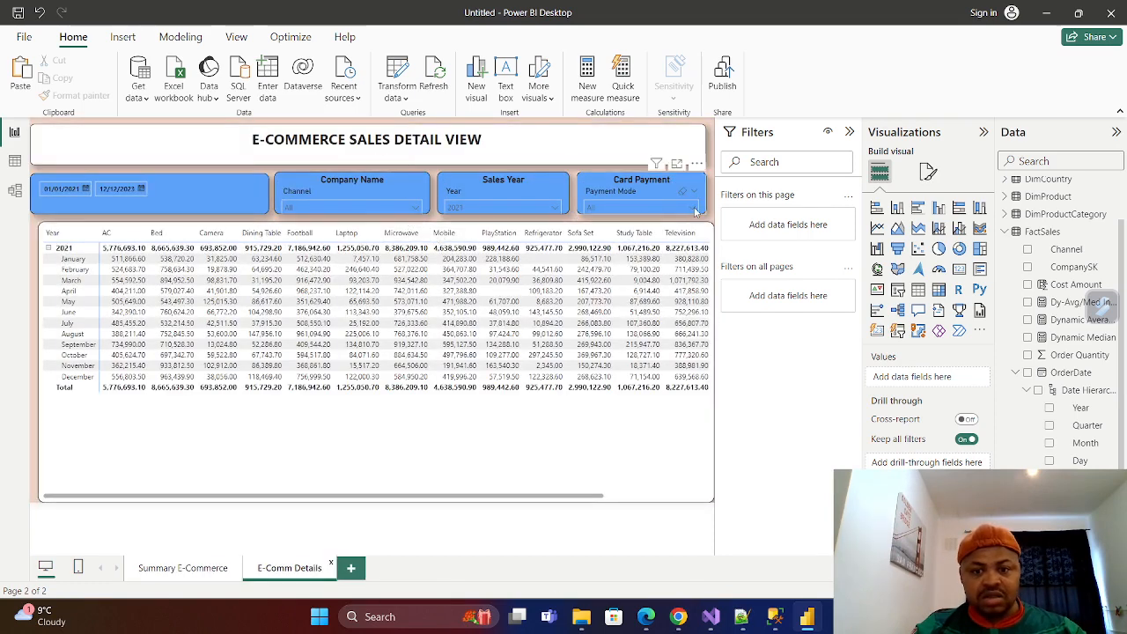
{"action": "left_click", "coordinate": [696, 209]}
{"action": "left_click", "coordinate": [553, 207]}
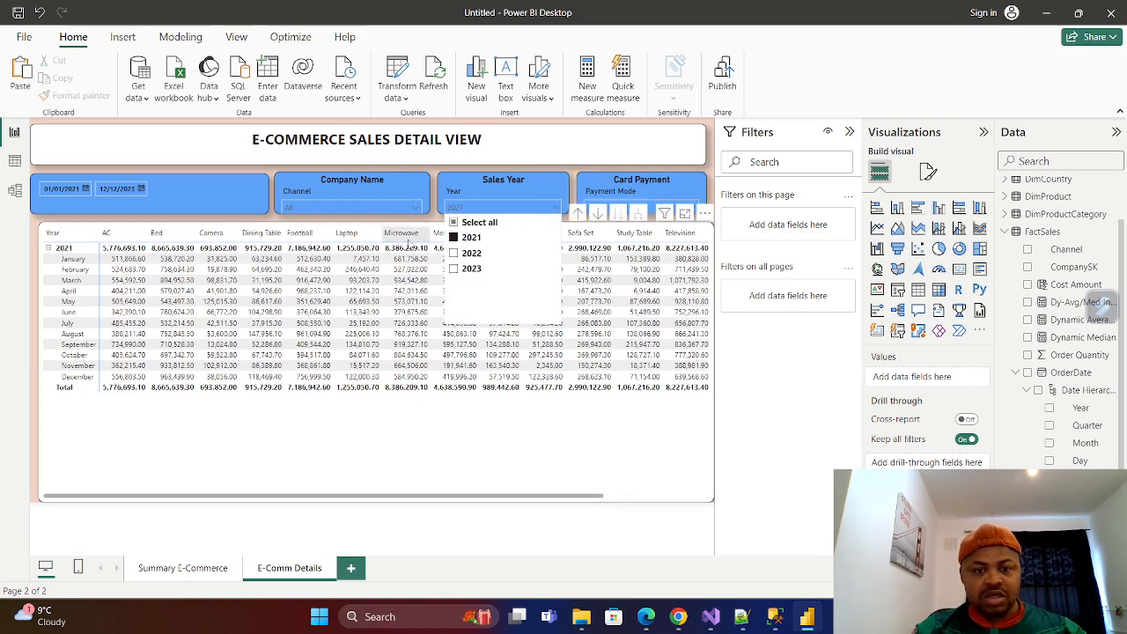
{"action": "left_click", "coordinate": [454, 238]}
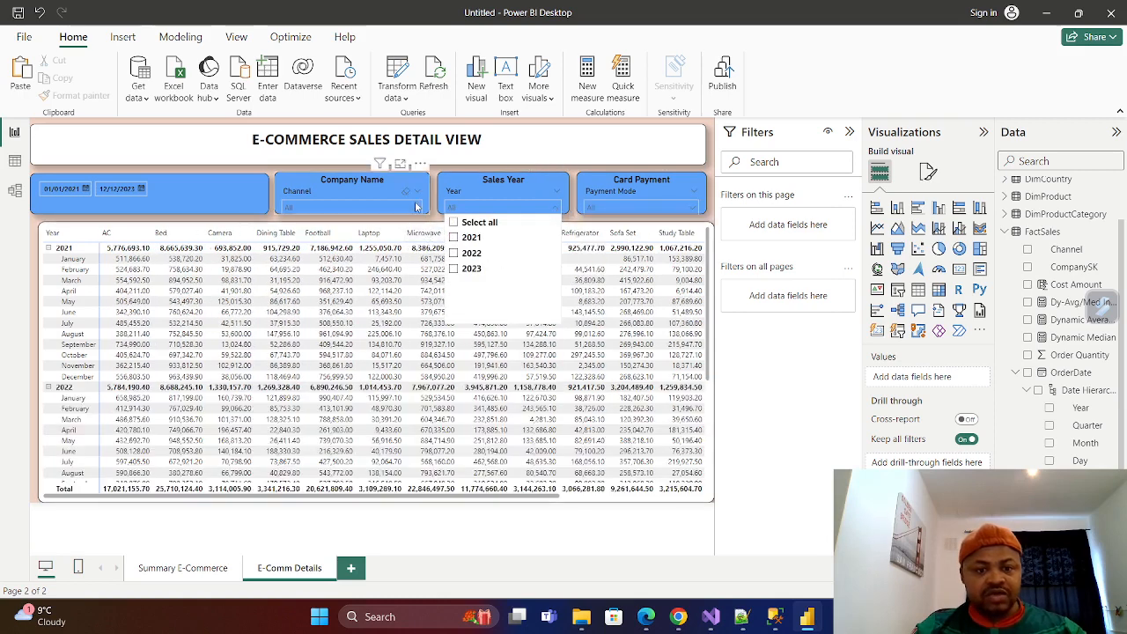
Filter the E-Comm Details page to the Wholesale channel and bring the matrix's Total column into view.
{"action": "left_click", "coordinate": [417, 206]}
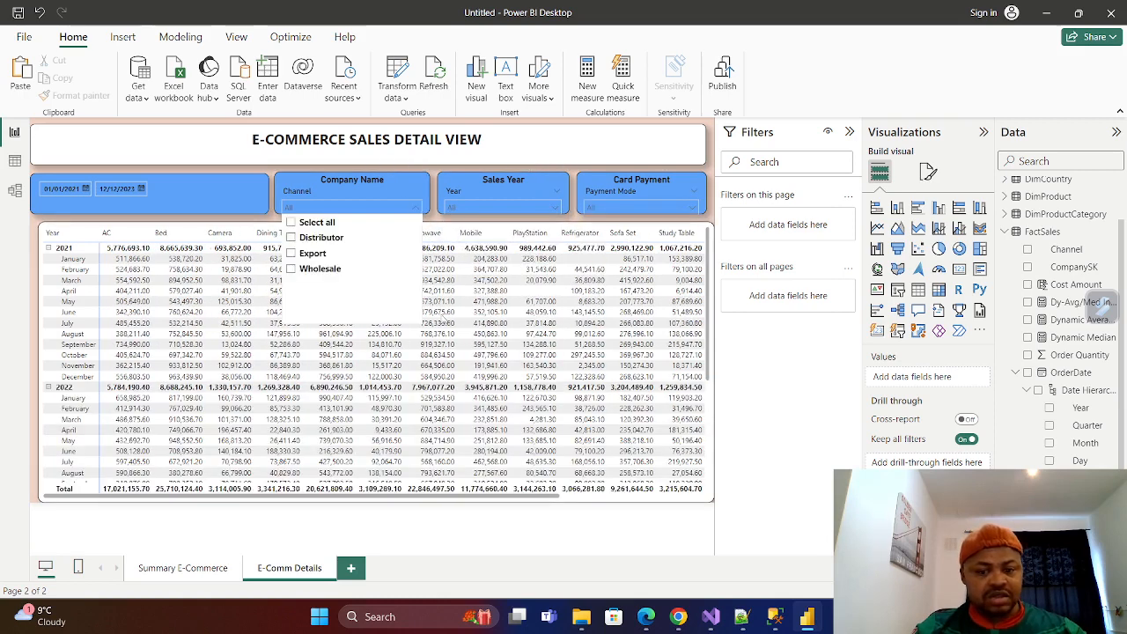
{"action": "left_click_drag", "start_coordinate": [506, 498], "coordinate": [652, 516]}
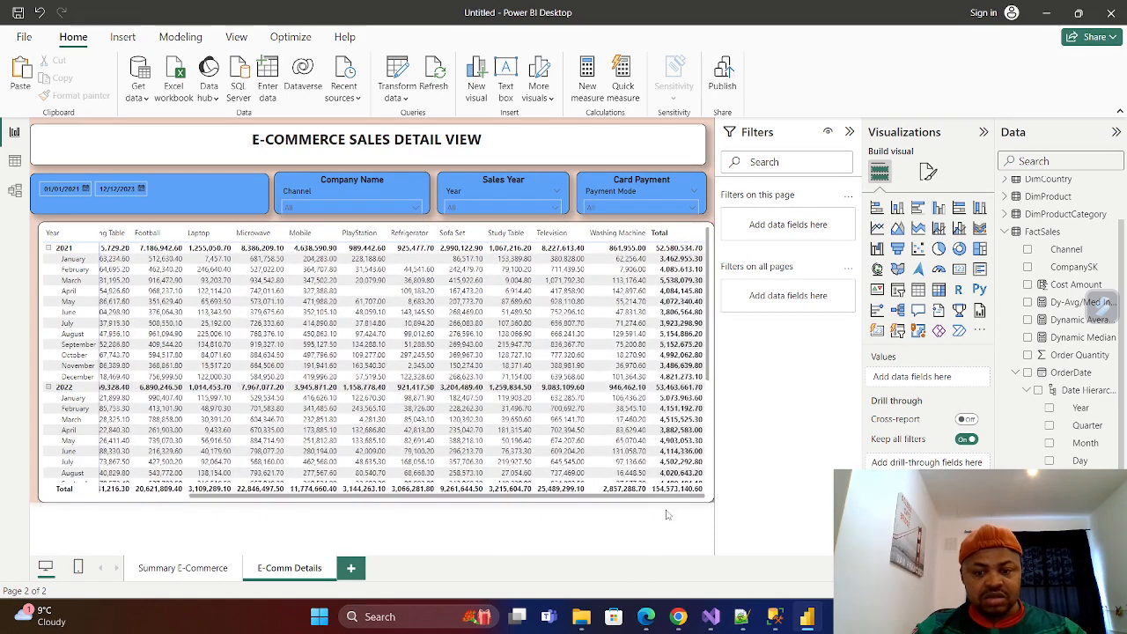
{"action": "left_click", "coordinate": [415, 208]}
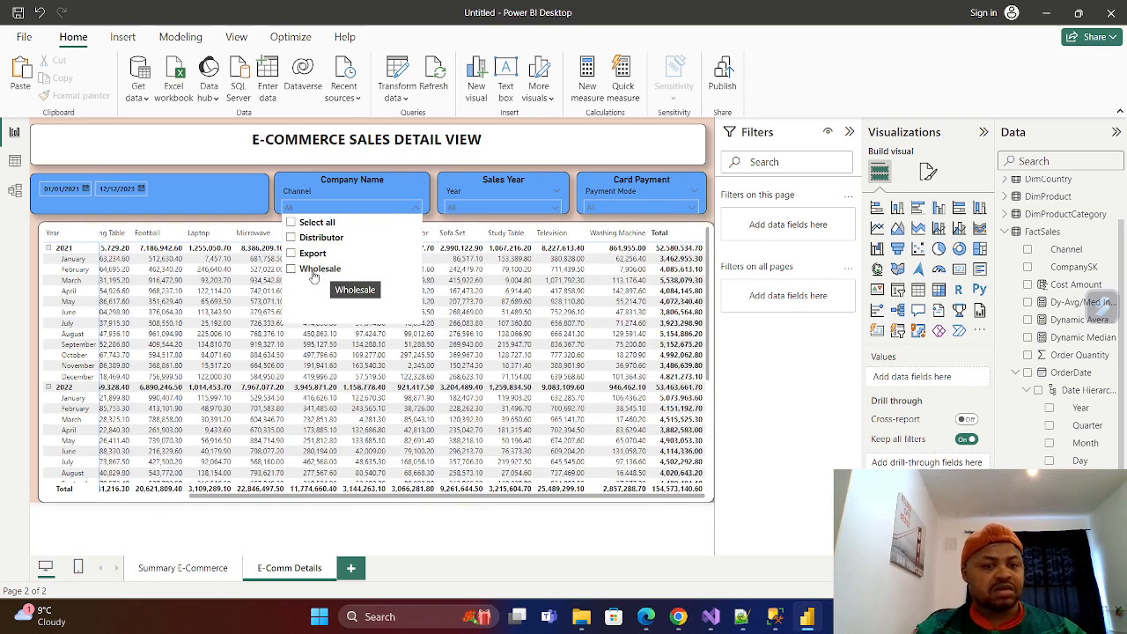
{"action": "left_click", "coordinate": [292, 269]}
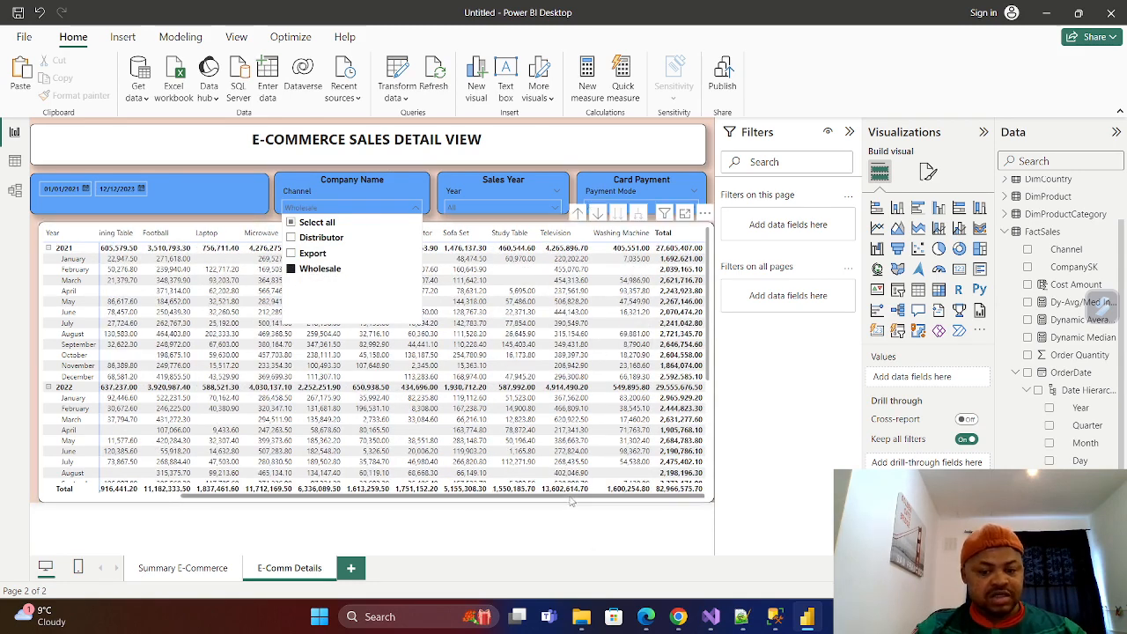
{"action": "left_click", "coordinate": [643, 498]}
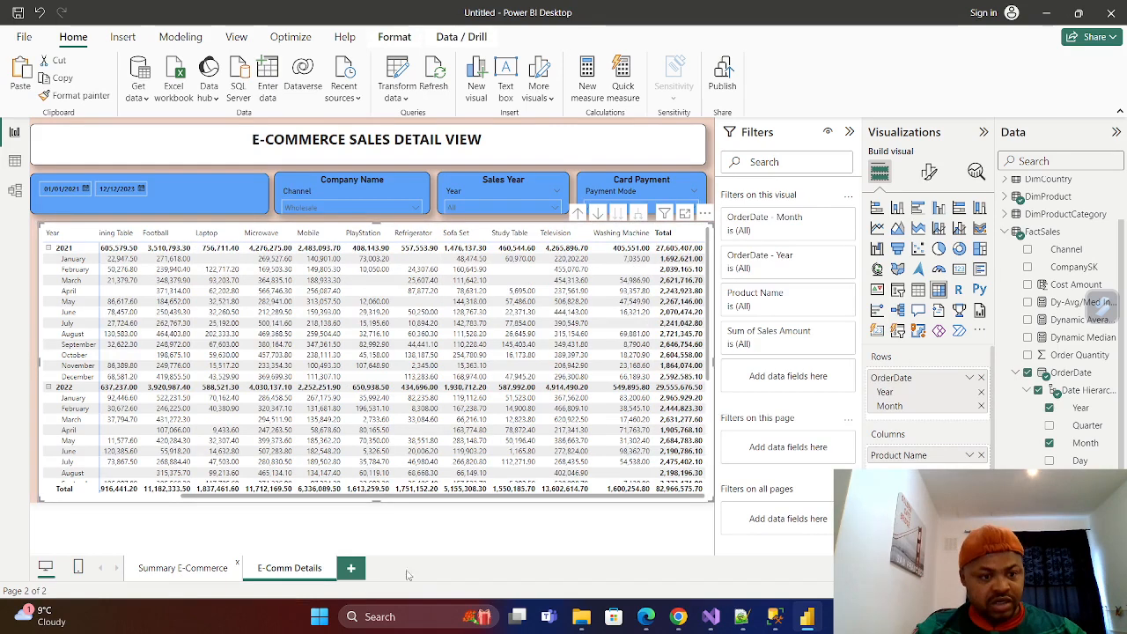
Compare the Wholesale Total Sales card on the Summary E-Commerce page with the detail matrix's grand total.
{"action": "left_click", "coordinate": [179, 568]}
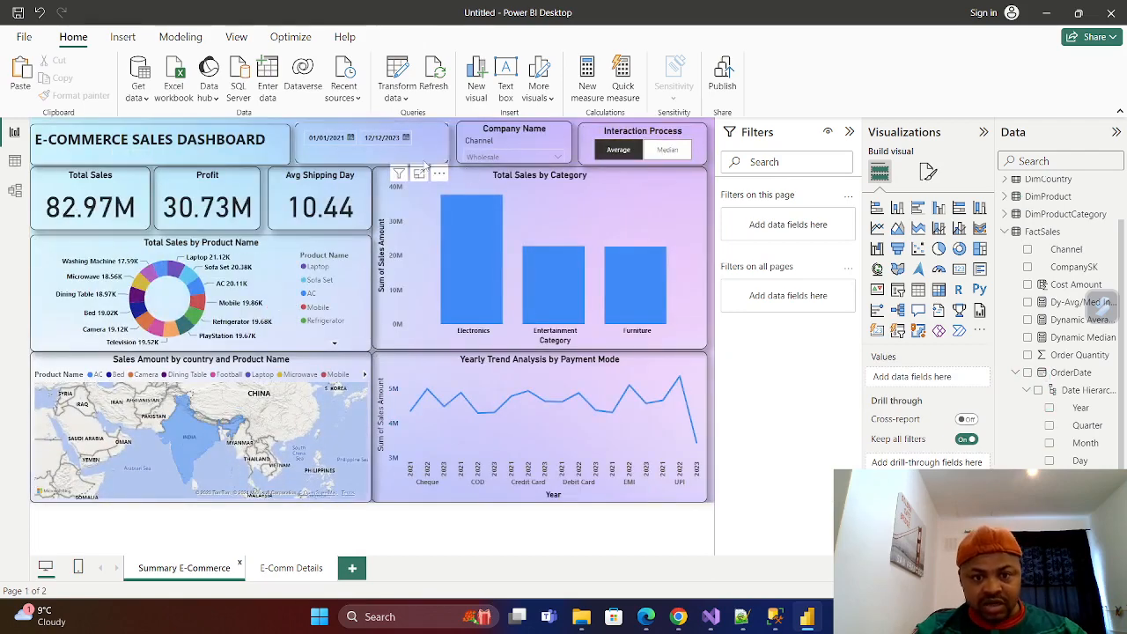
{"action": "left_click", "coordinate": [559, 157]}
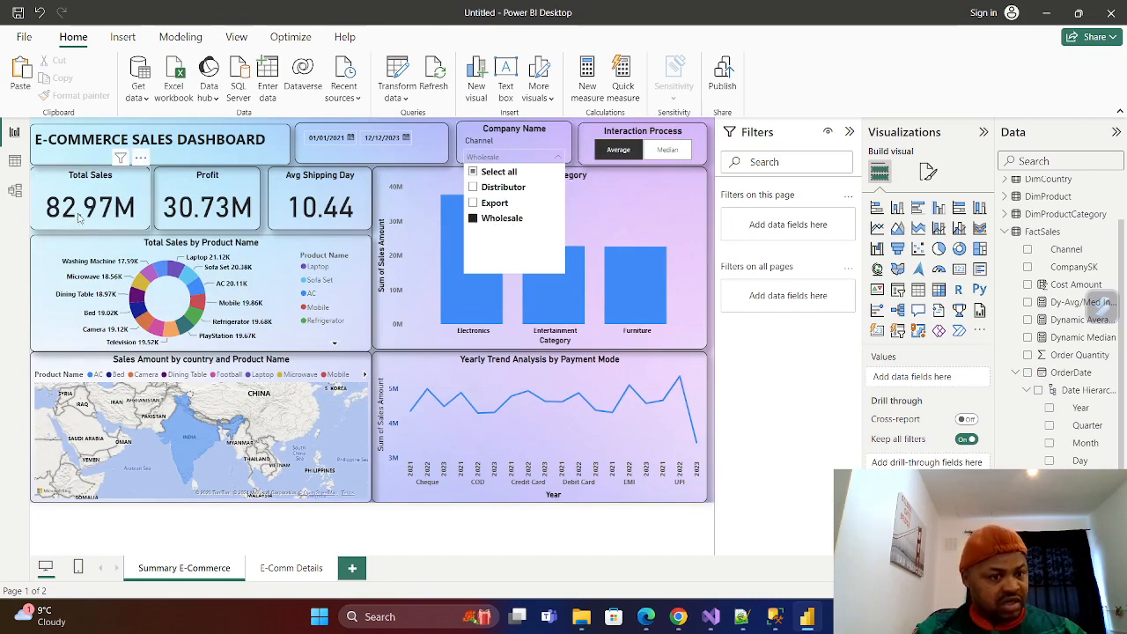
{"action": "left_click", "coordinate": [295, 569]}
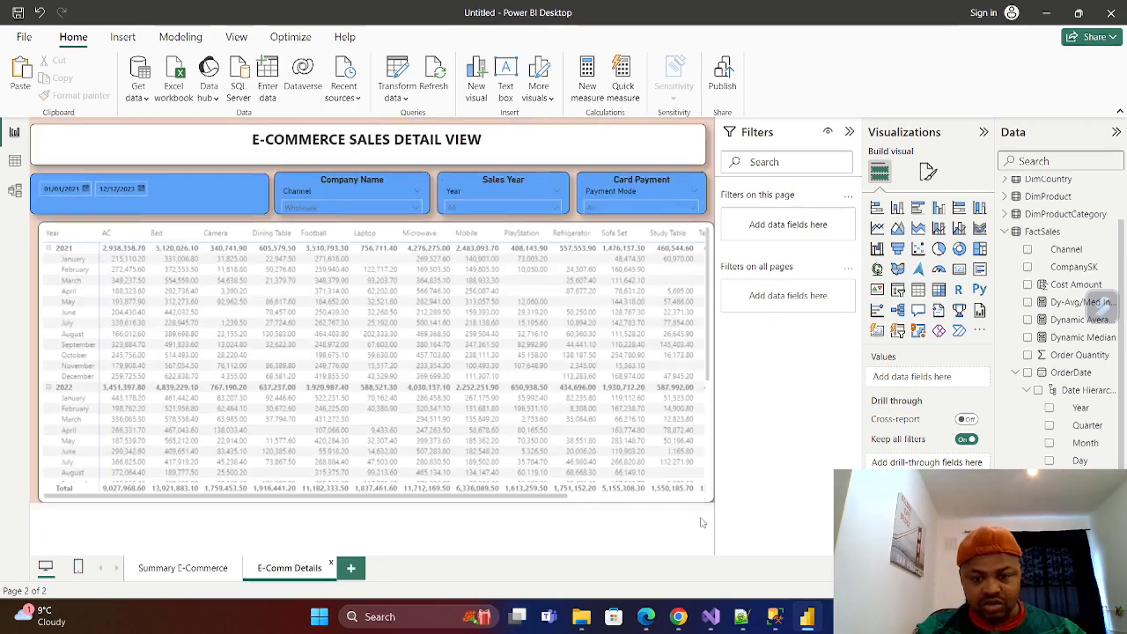
{"action": "left_click_drag", "start_coordinate": [522, 499], "coordinate": [661, 498]}
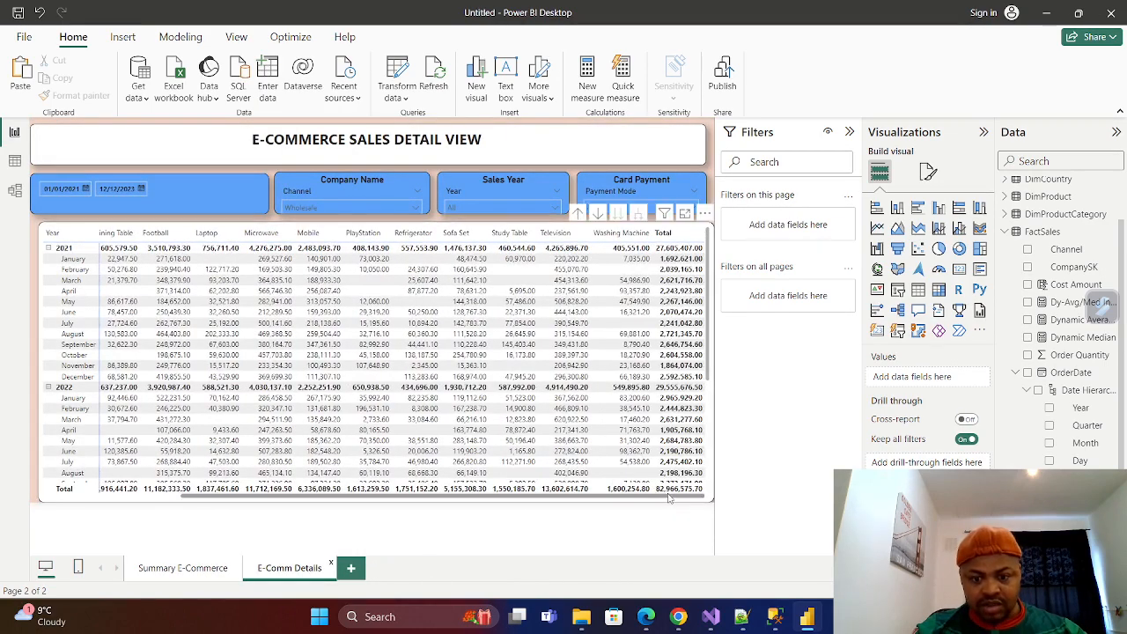
Clear Wholesale from the Company Name channel slicer on the Summary E-Commerce page.
{"action": "left_click", "coordinate": [181, 568]}
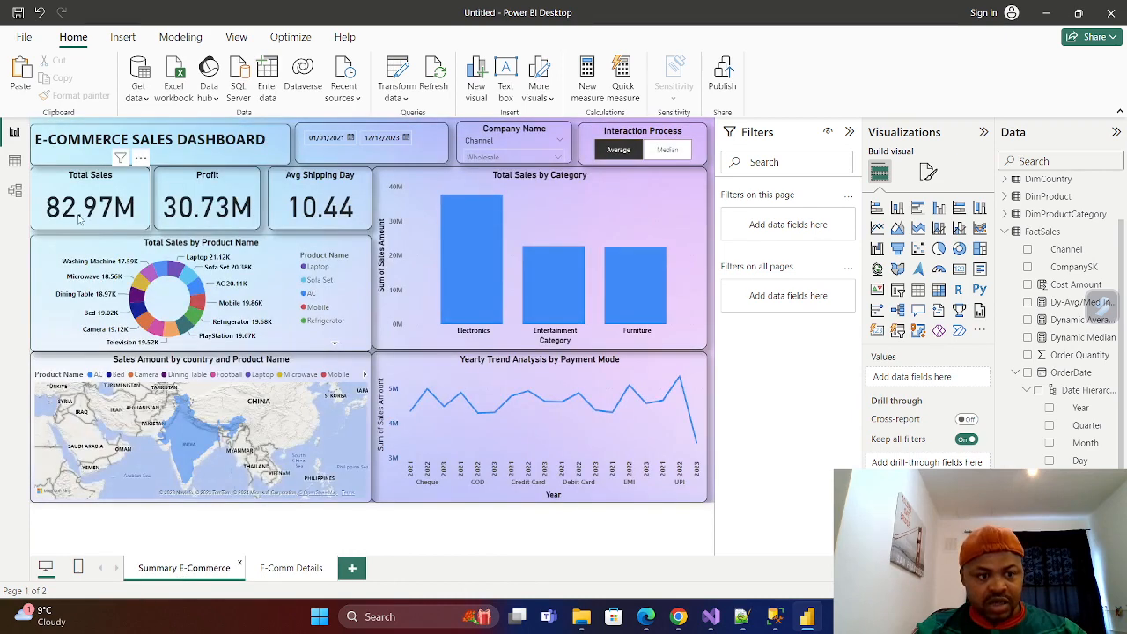
{"action": "left_click", "coordinate": [558, 159]}
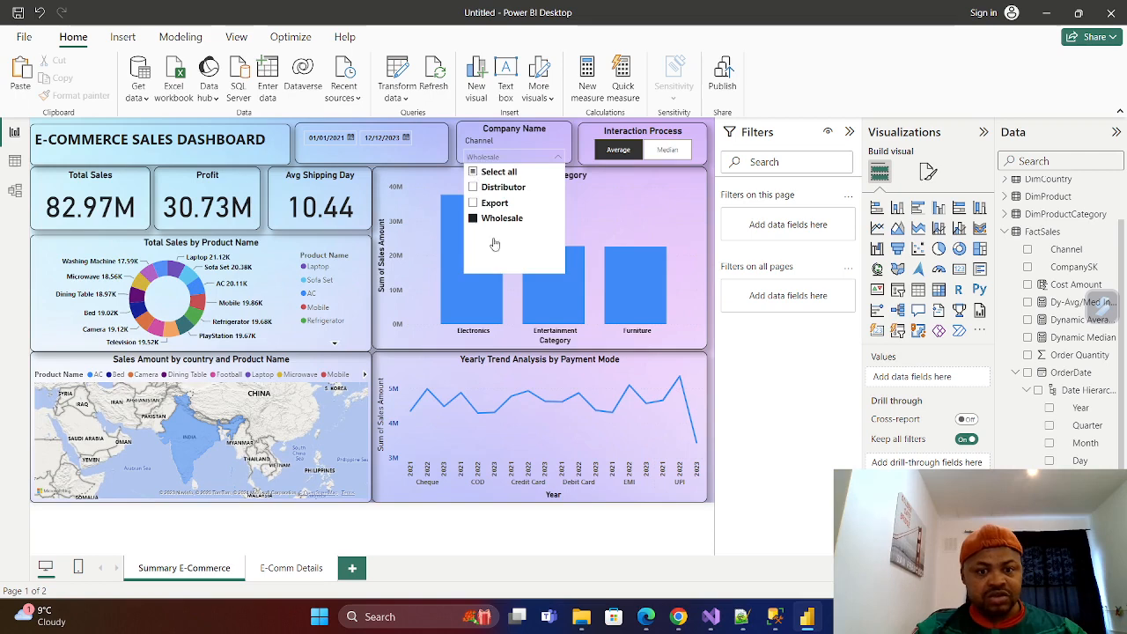
{"action": "left_click", "coordinate": [472, 219]}
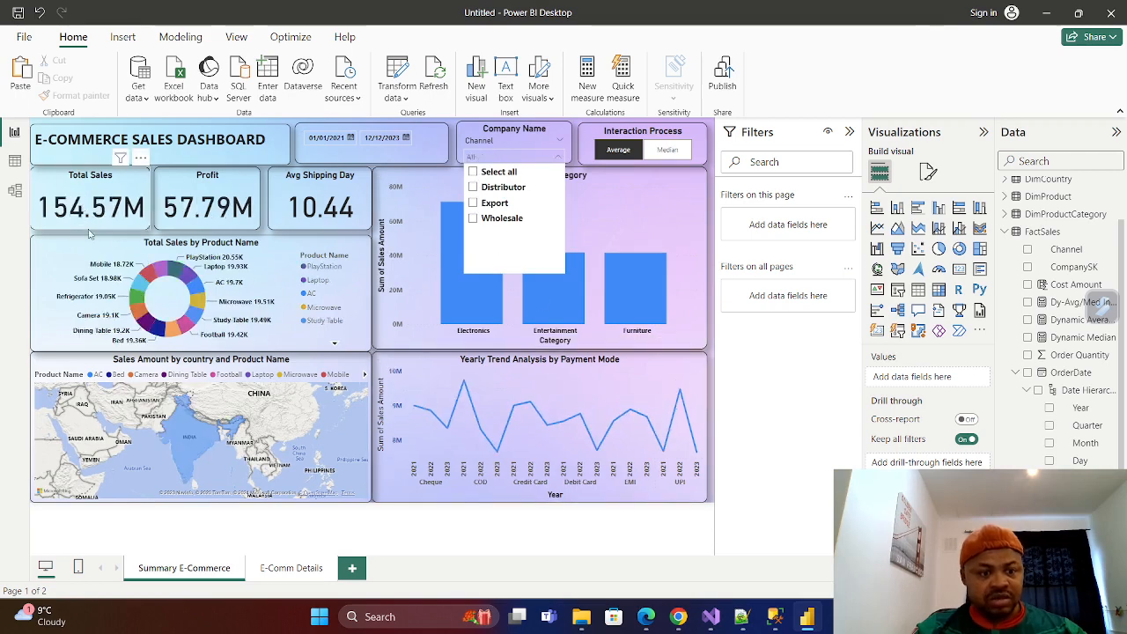
Compare the unfiltered grand total of the E-Comm Details matrix with the Total Sales card on the Summary E-Commerce page.
{"action": "left_click", "coordinate": [285, 574]}
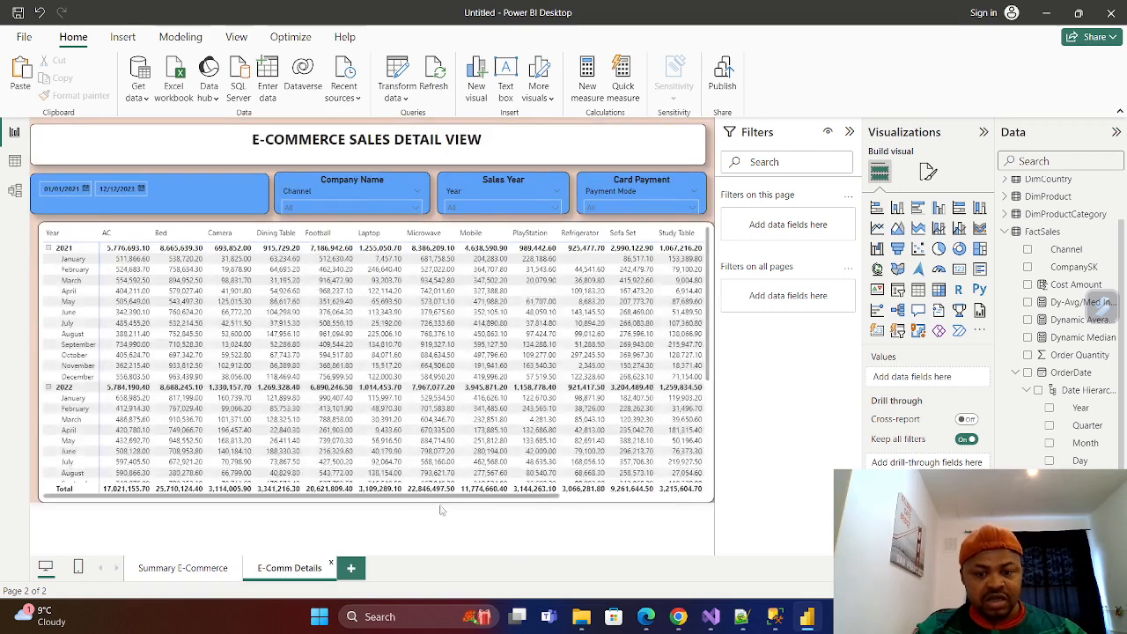
{"action": "left_click", "coordinate": [500, 497]}
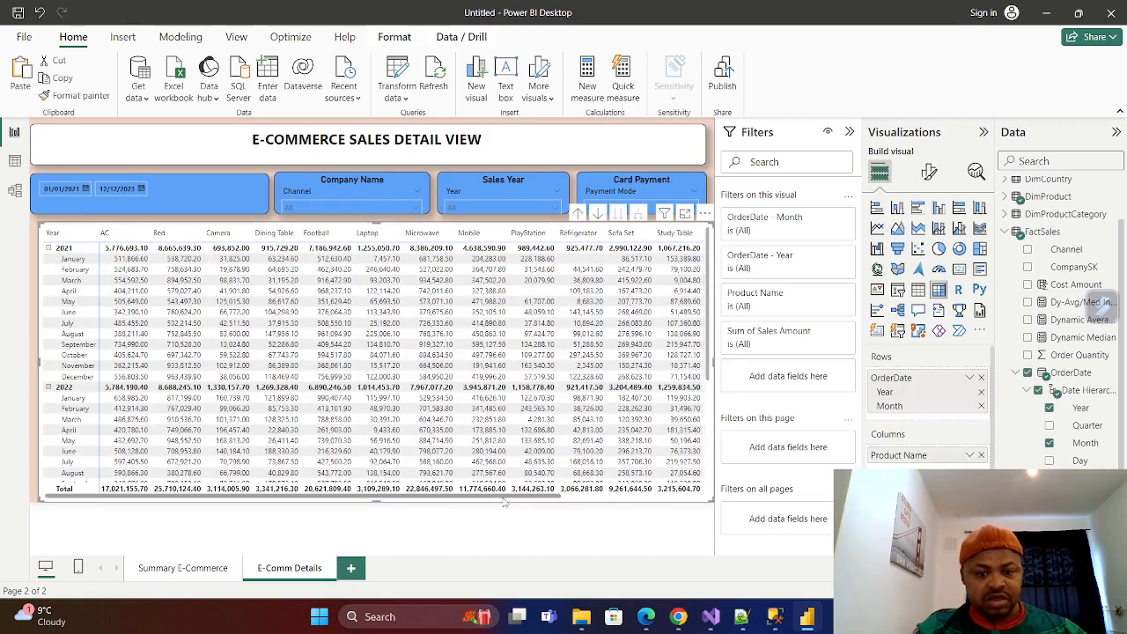
{"action": "left_click_drag", "start_coordinate": [499, 497], "coordinate": [649, 515]}
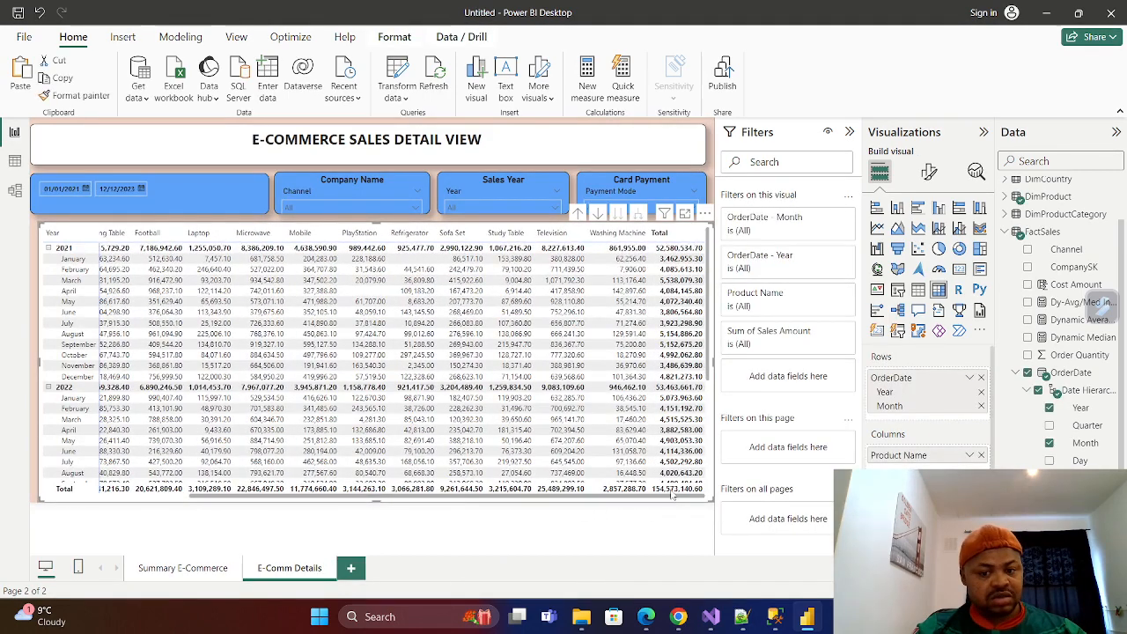
{"action": "left_click", "coordinate": [170, 570]}
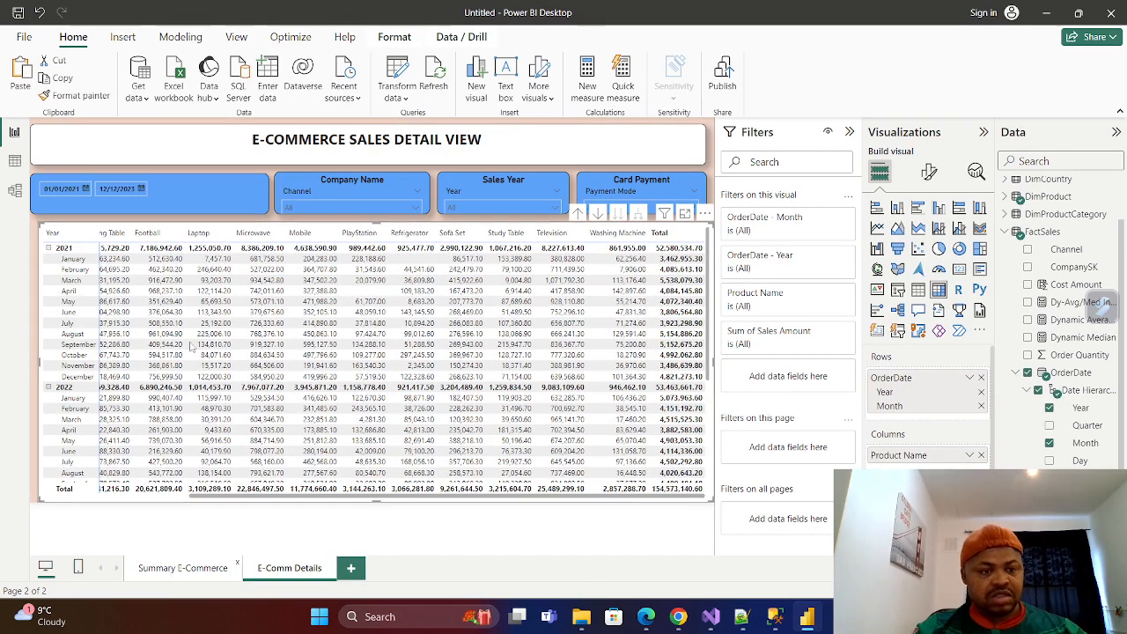
{"action": "mouse_move", "coordinate": [450, 386]}
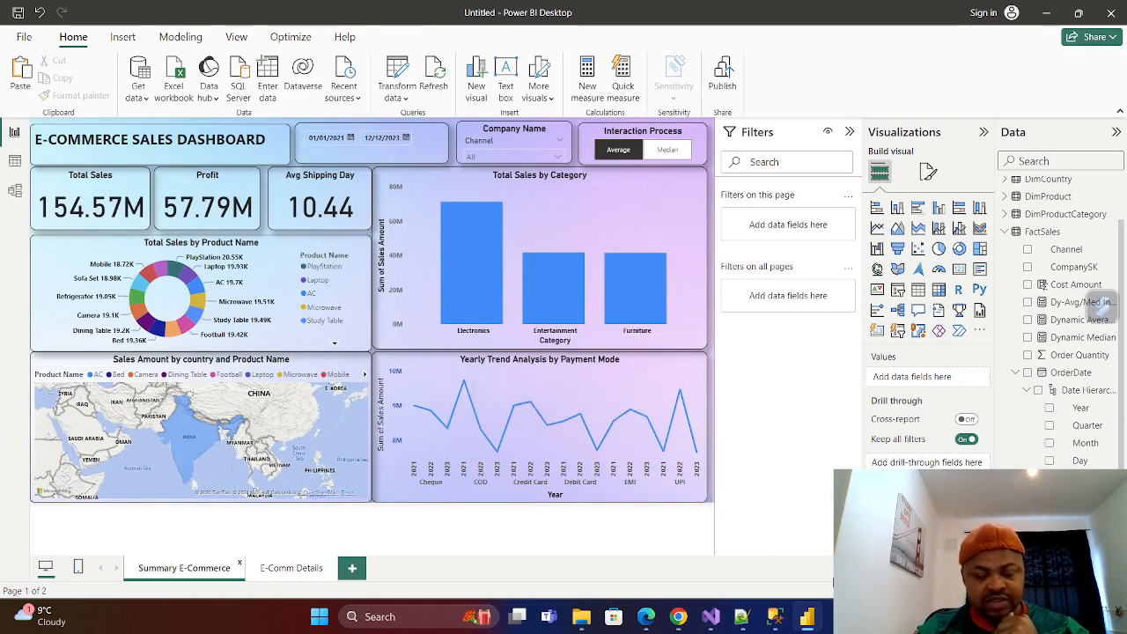
Add a new report page and name it DrillDownView.
{"action": "left_click", "coordinate": [353, 571]}
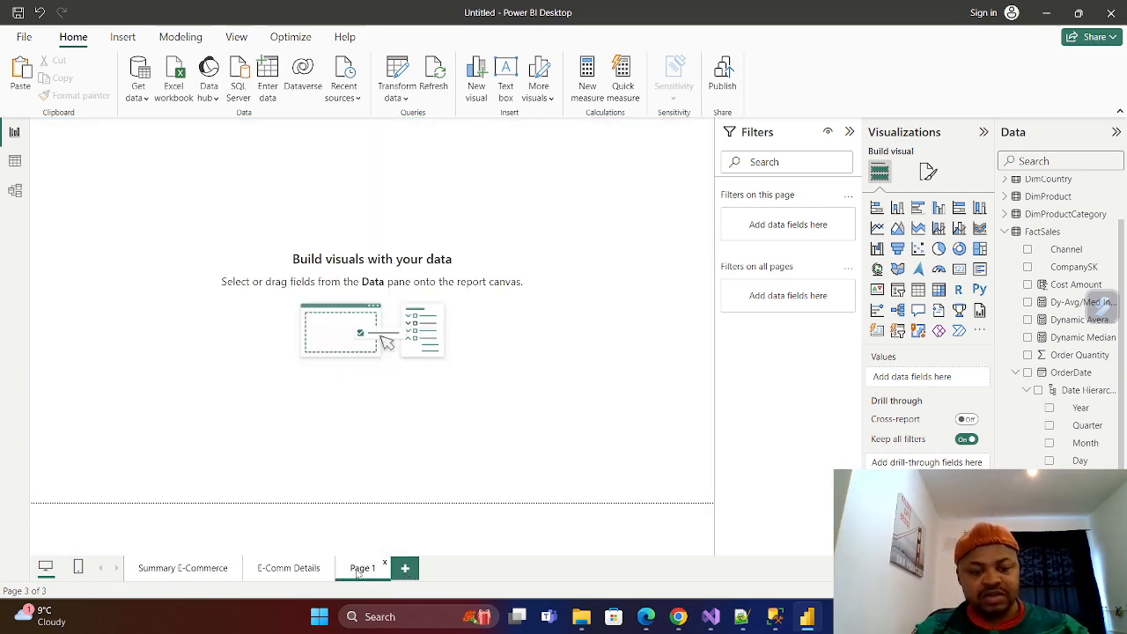
{"action": "double_click", "coordinate": [363, 570]}
{"action": "key", "text": "BackSpace"}
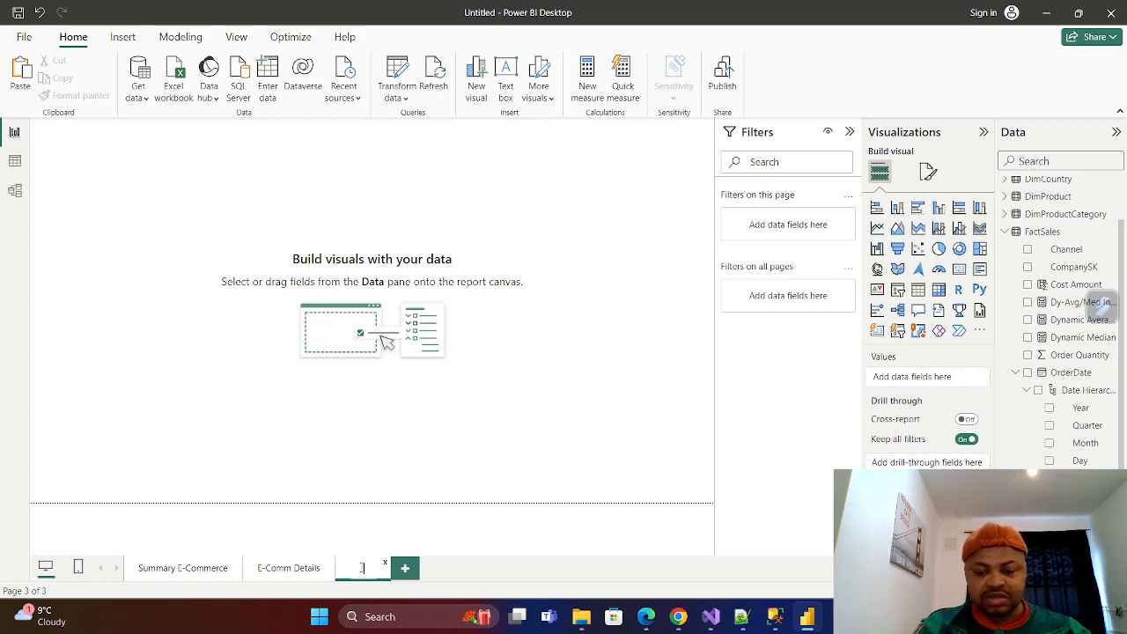
{"action": "type", "text": "Dri"}
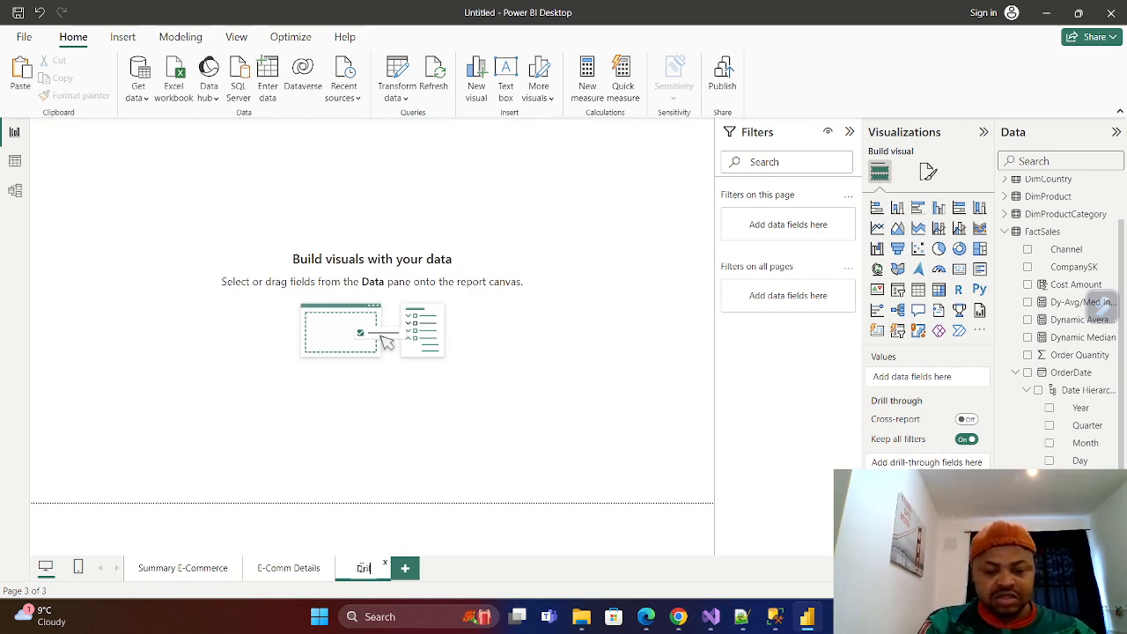
{"action": "type", "text": "llDown"}
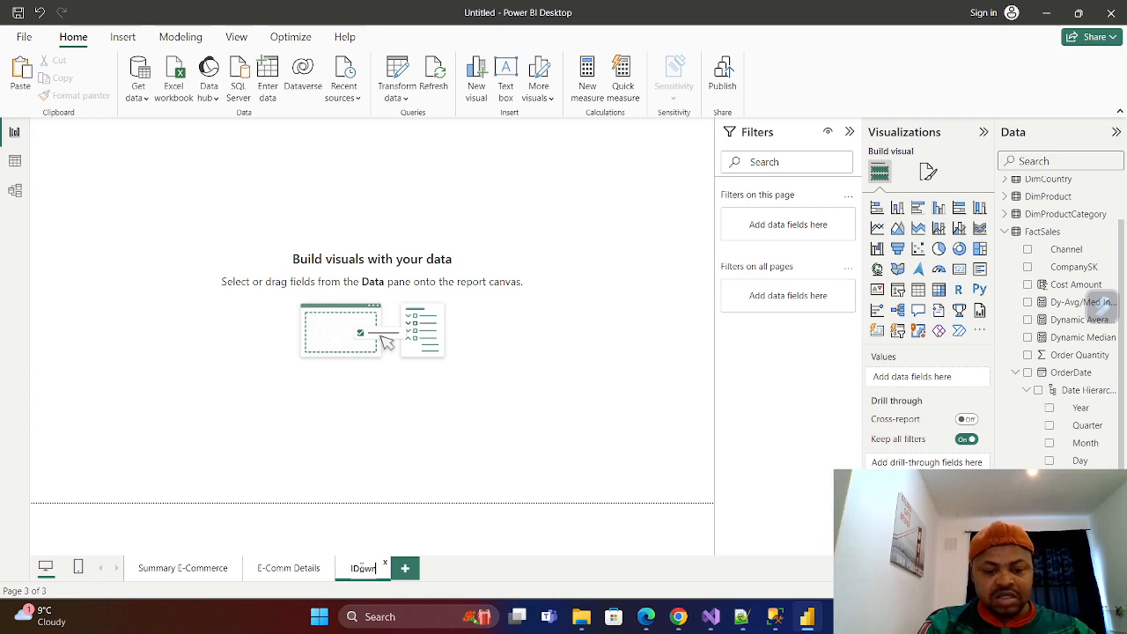
{"action": "type", "text": "Vi"}
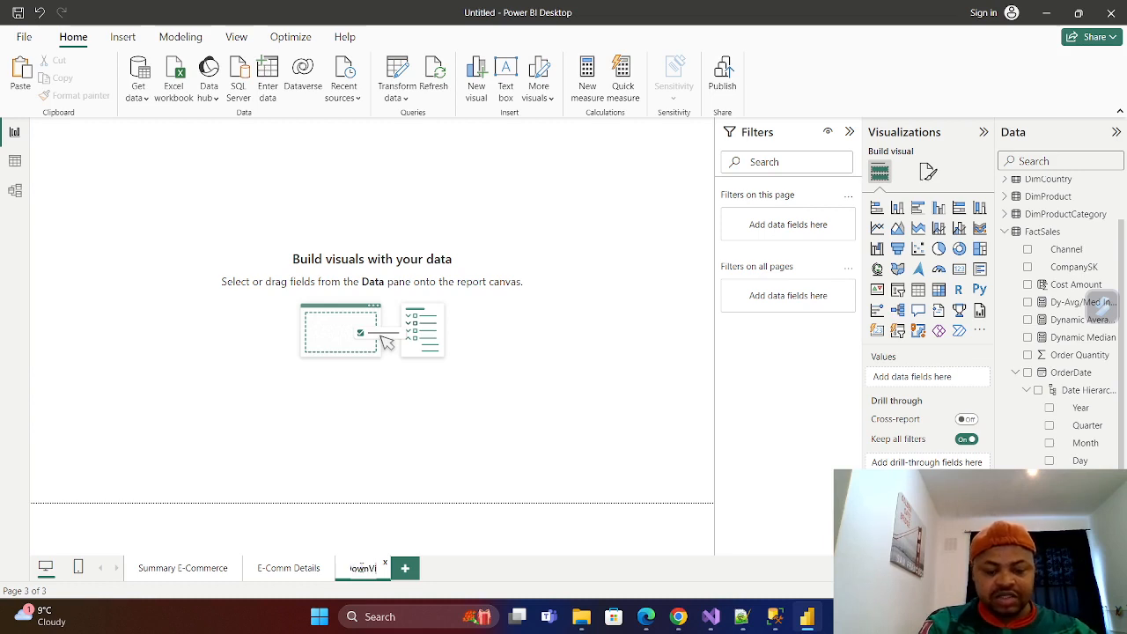
{"action": "type", "text": "we"}
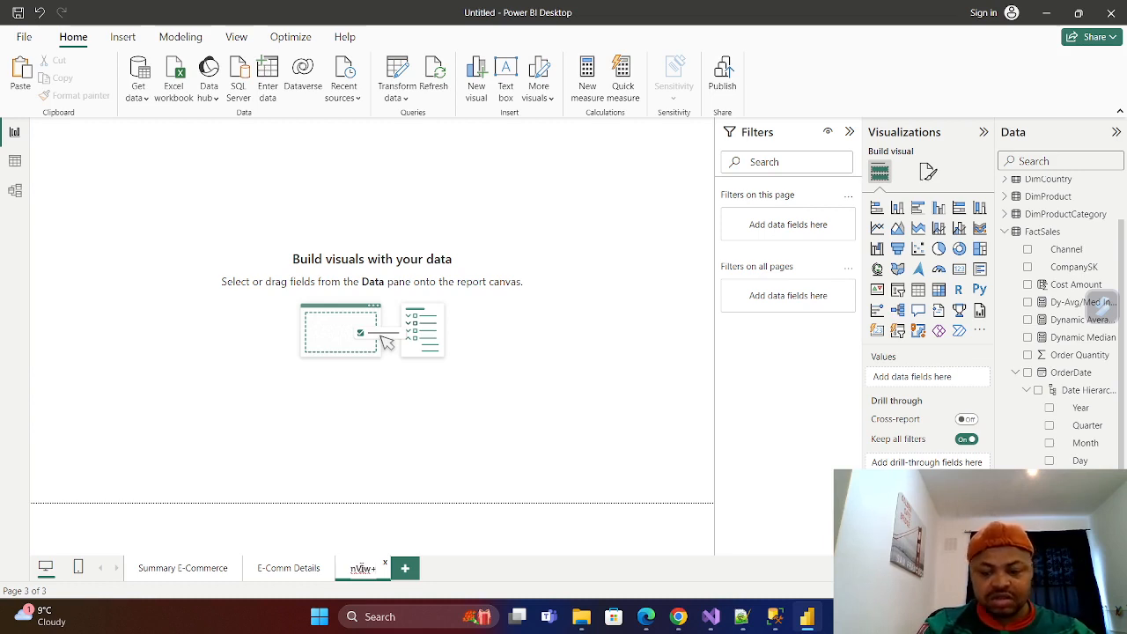
{"action": "key", "text": "BackSpace"}
{"action": "type", "text": "e"}
{"action": "key", "text": "BackSpace"}
{"action": "key", "text": "BackSpace"}
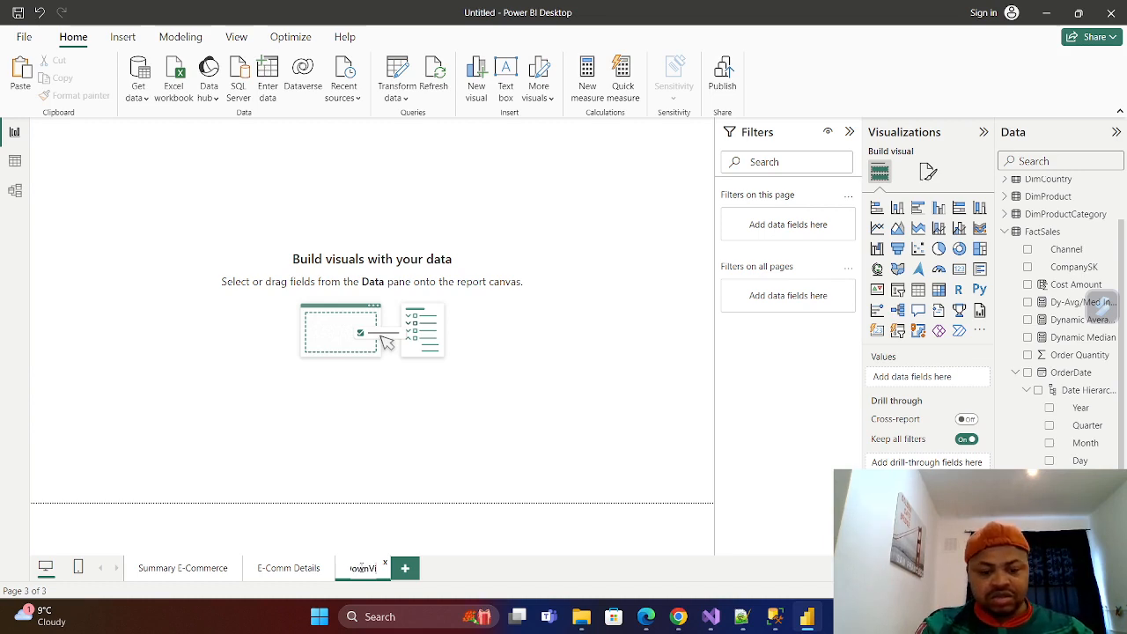
{"action": "type", "text": "we"}
{"action": "key", "text": "BackSpace"}
{"action": "key", "text": "BackSpace"}
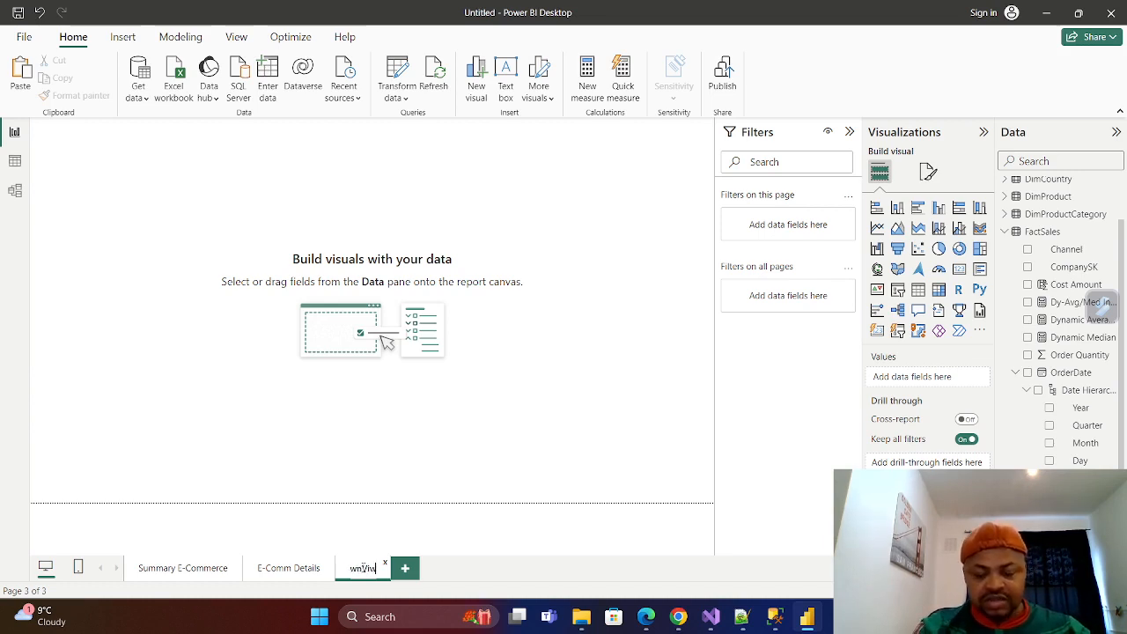
{"action": "type", "text": "w"}
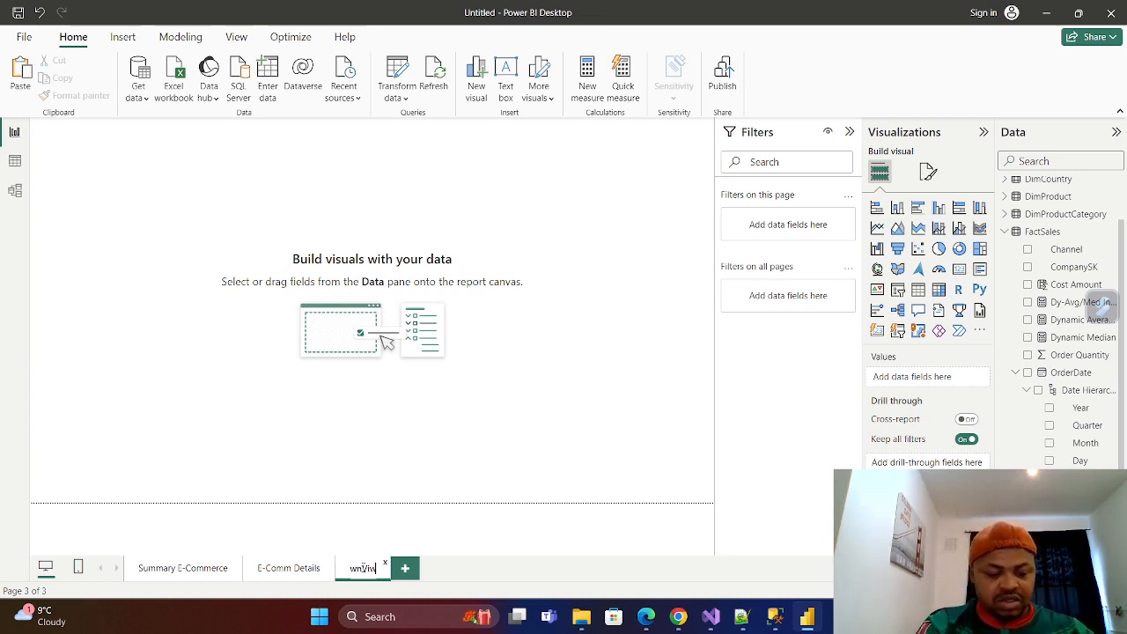
{"action": "type", "text": "e"}
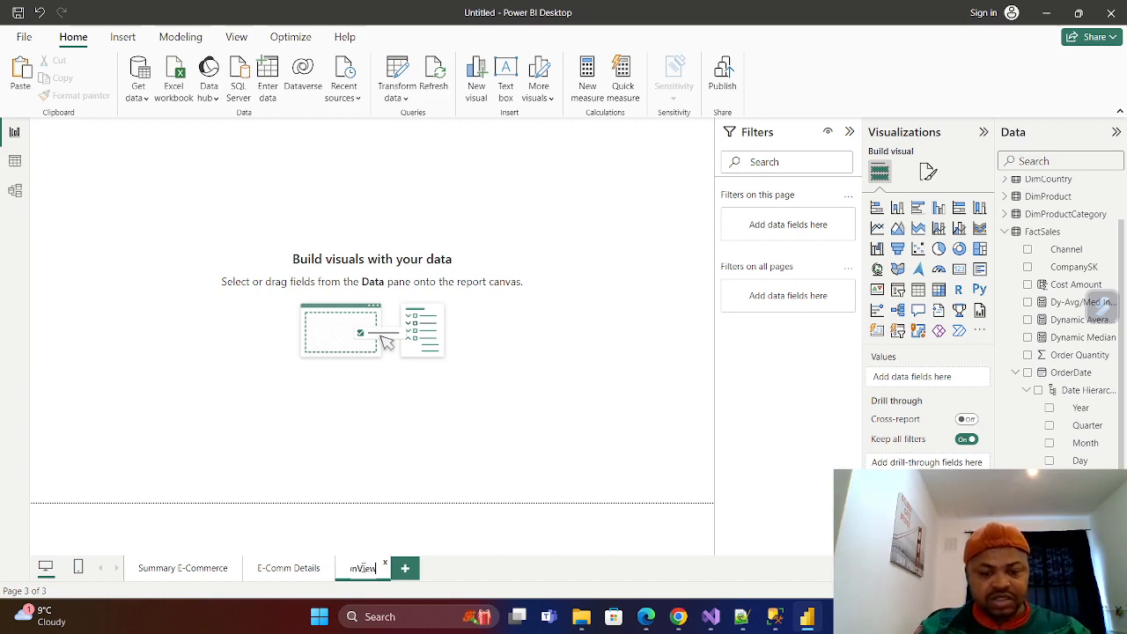
{"action": "key", "text": "Return"}
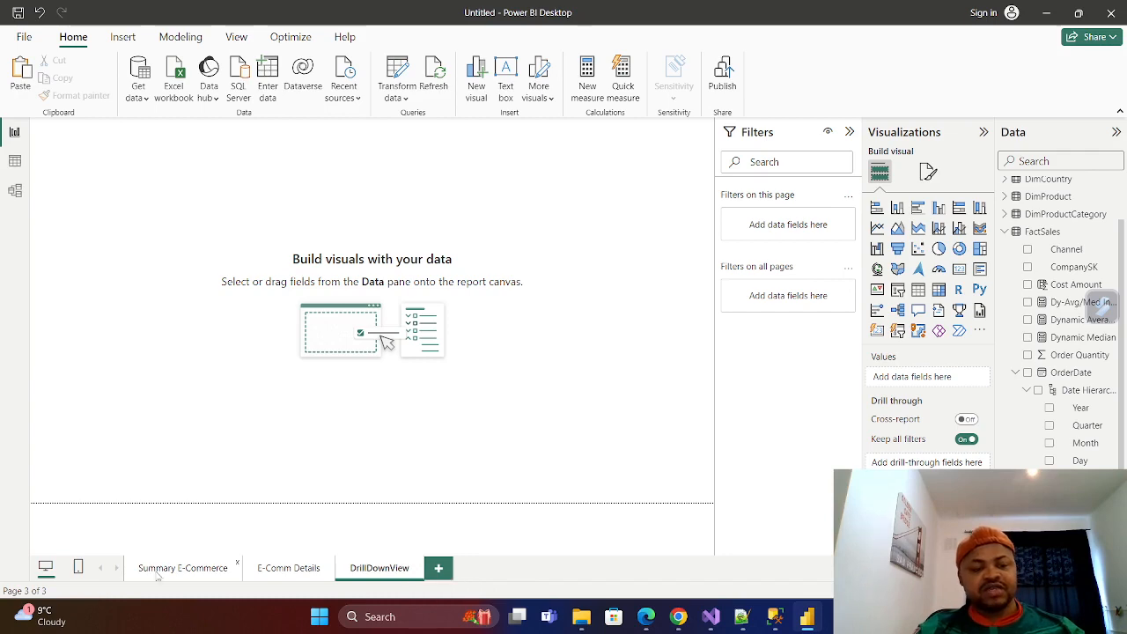
Add a gauge visual to the DrillDownView page with Sales Amount as its value.
{"action": "left_click", "coordinate": [227, 581]}
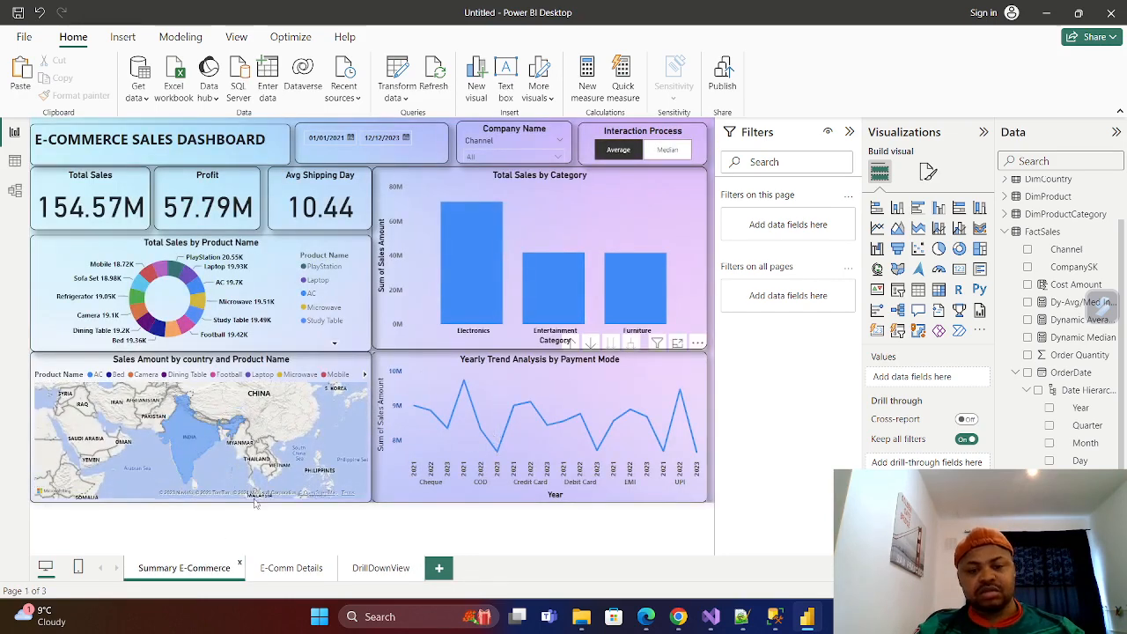
{"action": "left_click", "coordinate": [382, 570]}
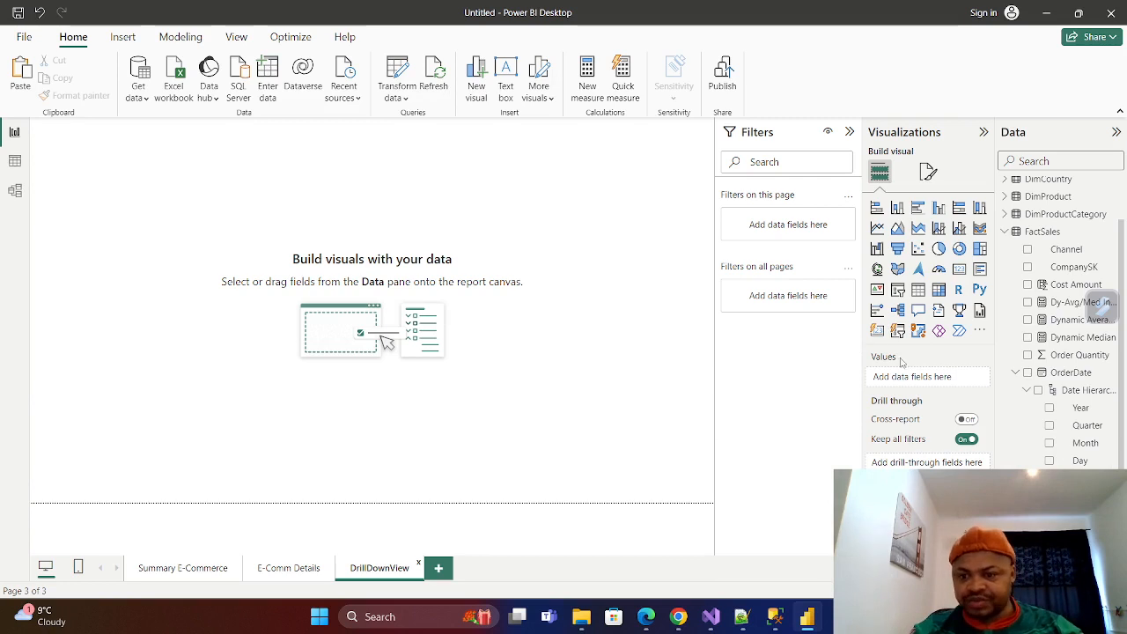
{"action": "left_click", "coordinate": [939, 269]}
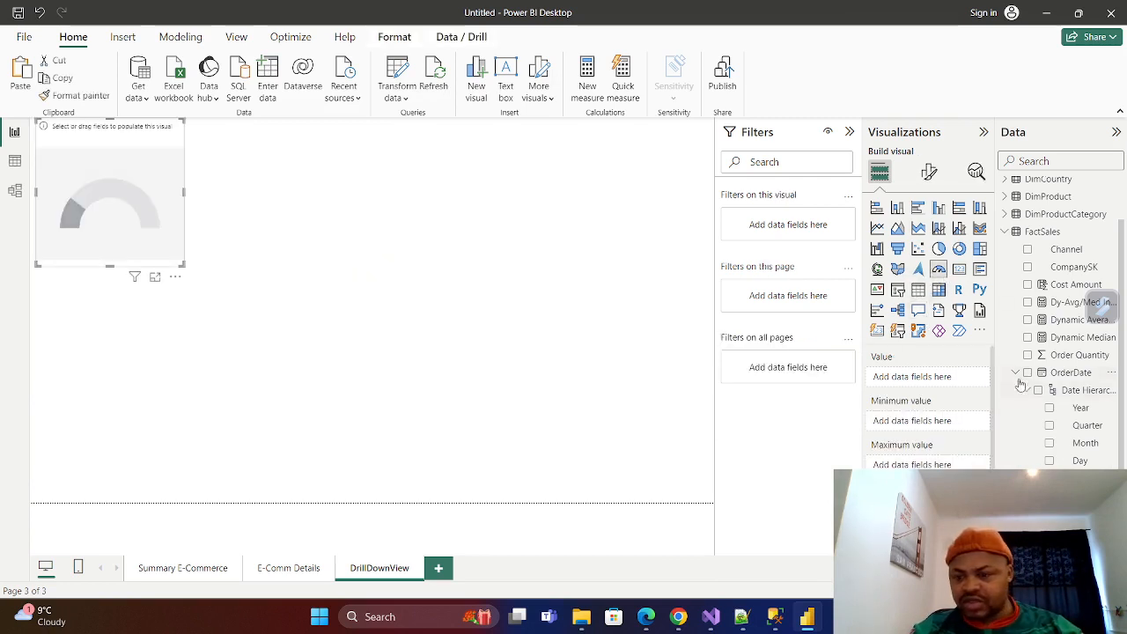
{"action": "scroll", "coordinate": [1070, 457], "scroll_direction": "down", "scroll_amount": 2}
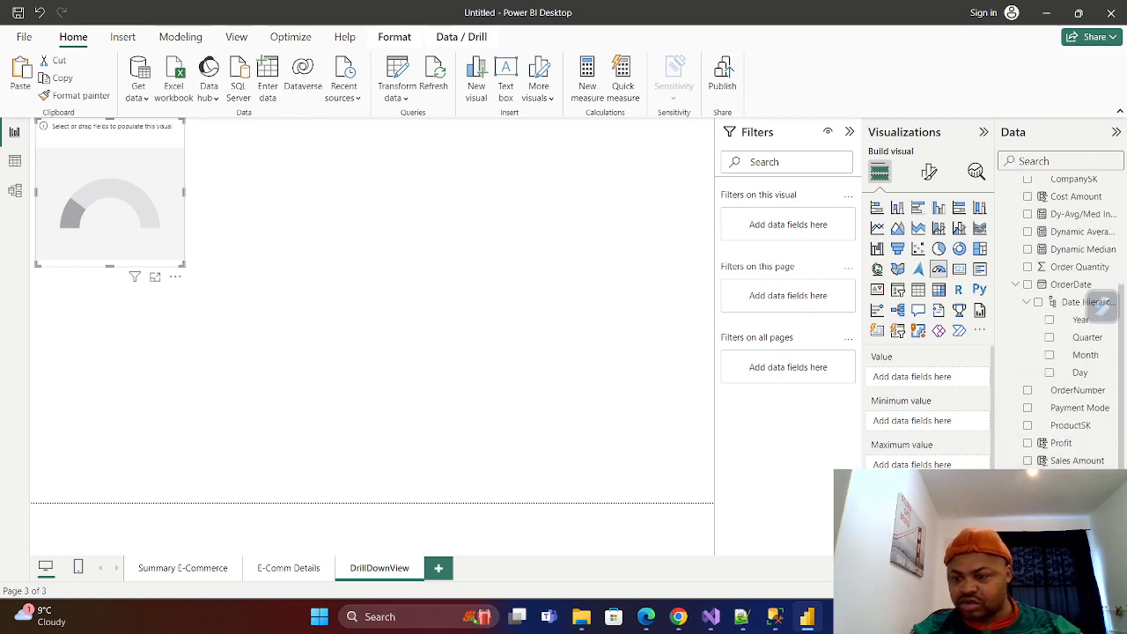
{"action": "left_click", "coordinate": [1026, 460]}
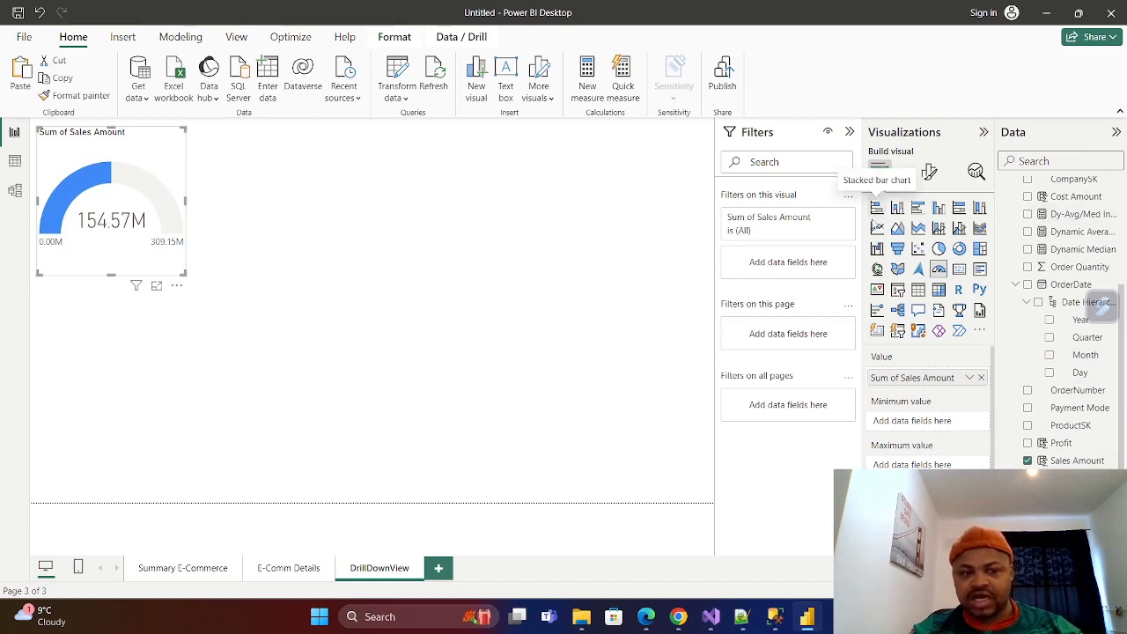
Add a separate stacked bar chart beneath the gauge and stretch it down to near the page's lower edge.
{"action": "left_click", "coordinate": [877, 209]}
{"action": "left_click", "coordinate": [39, 12]}
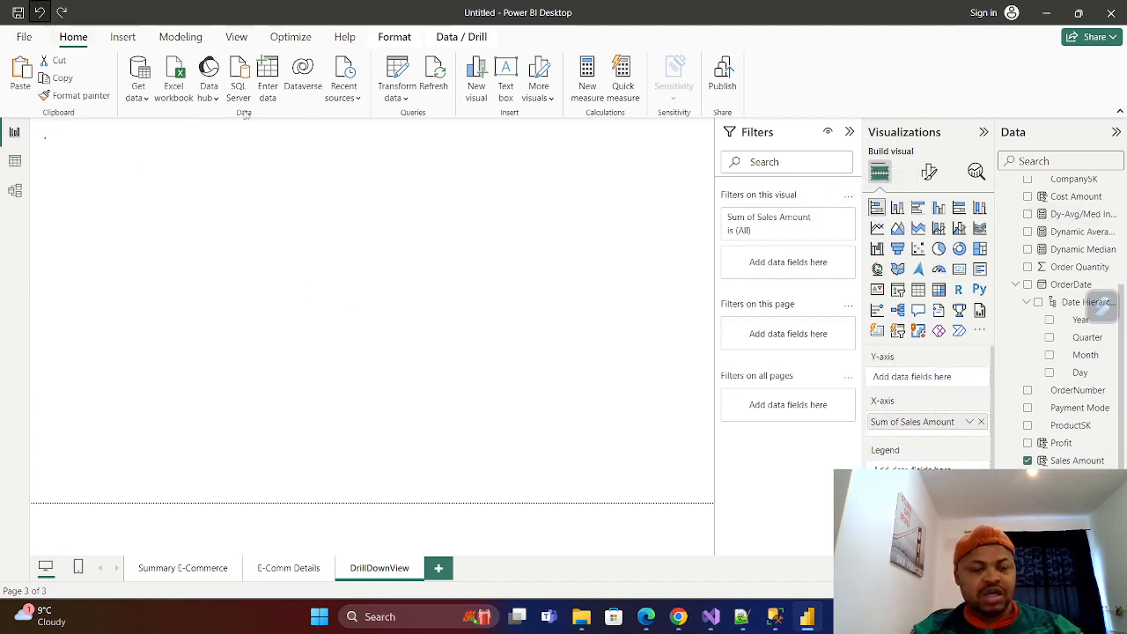
{"action": "left_click", "coordinate": [384, 315]}
{"action": "left_click", "coordinate": [877, 209]}
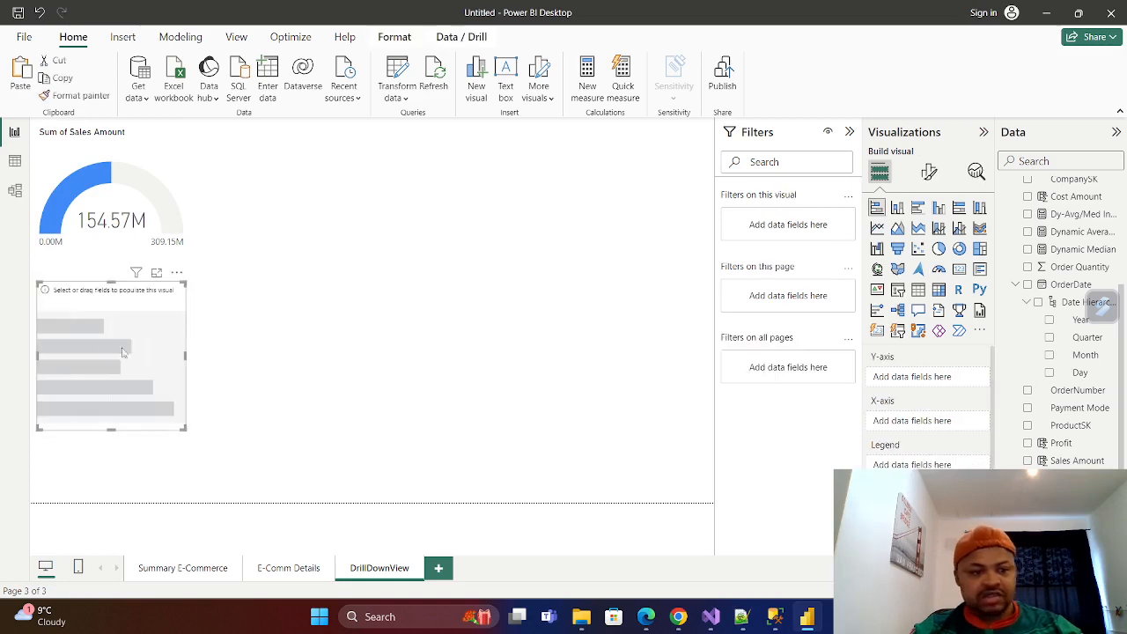
{"action": "mouse_move", "coordinate": [140, 292]}
{"action": "left_mouse_down"}
{"action": "mouse_move", "coordinate": [147, 316]}
{"action": "mouse_move", "coordinate": [133, 281]}
{"action": "left_mouse_up"}
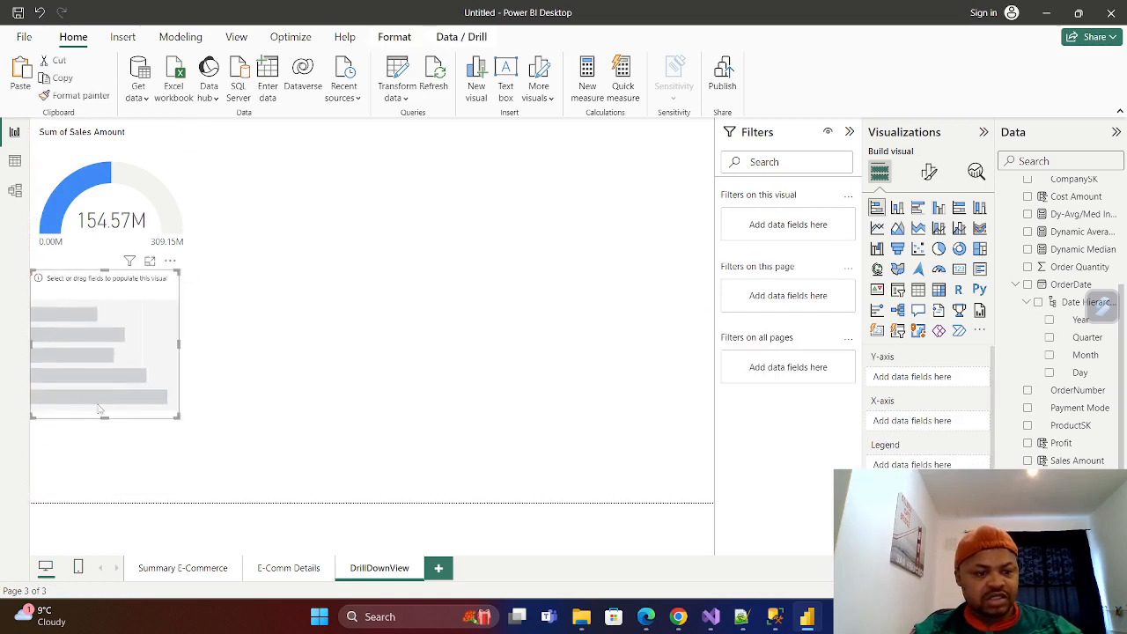
{"action": "left_click_drag", "start_coordinate": [99, 421], "coordinate": [100, 496]}
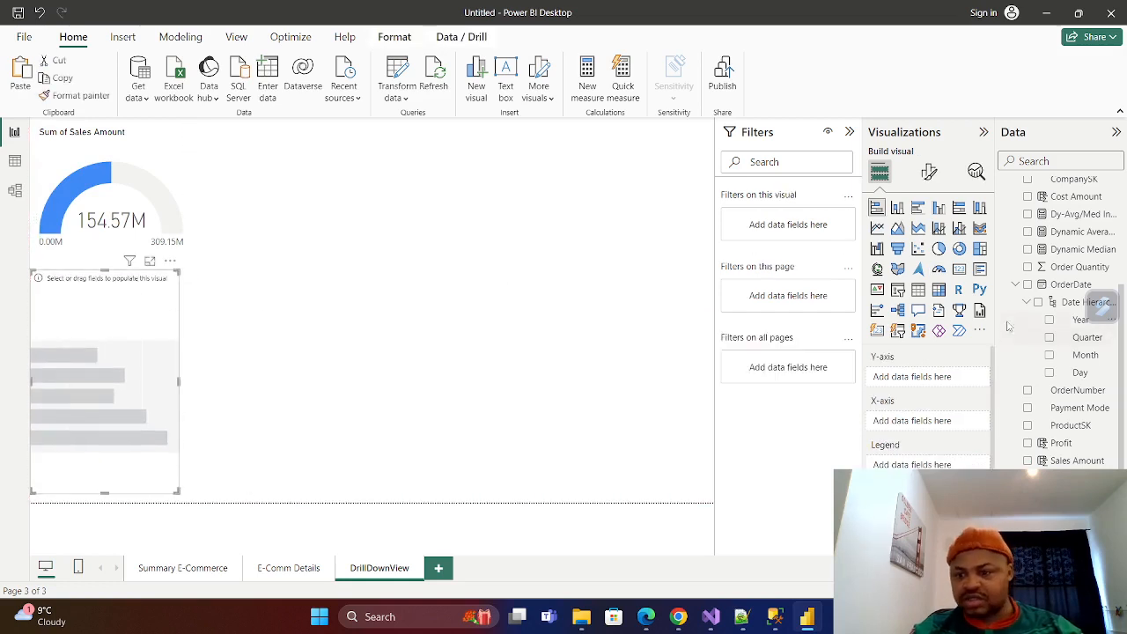
Plot Sales Amount by Payment Mode in the stacked bar chart.
{"action": "scroll", "coordinate": [1054, 315], "scroll_direction": "up", "scroll_amount": 3}
{"action": "scroll", "coordinate": [1053, 316], "scroll_direction": "down", "scroll_amount": 3}
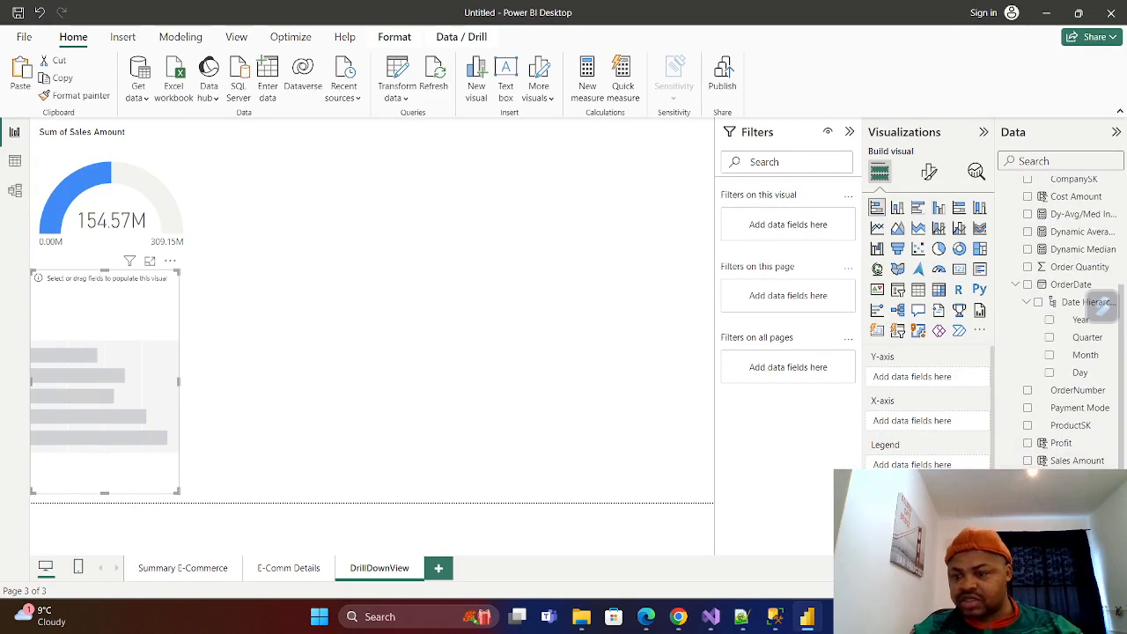
{"action": "left_click", "coordinate": [1028, 408]}
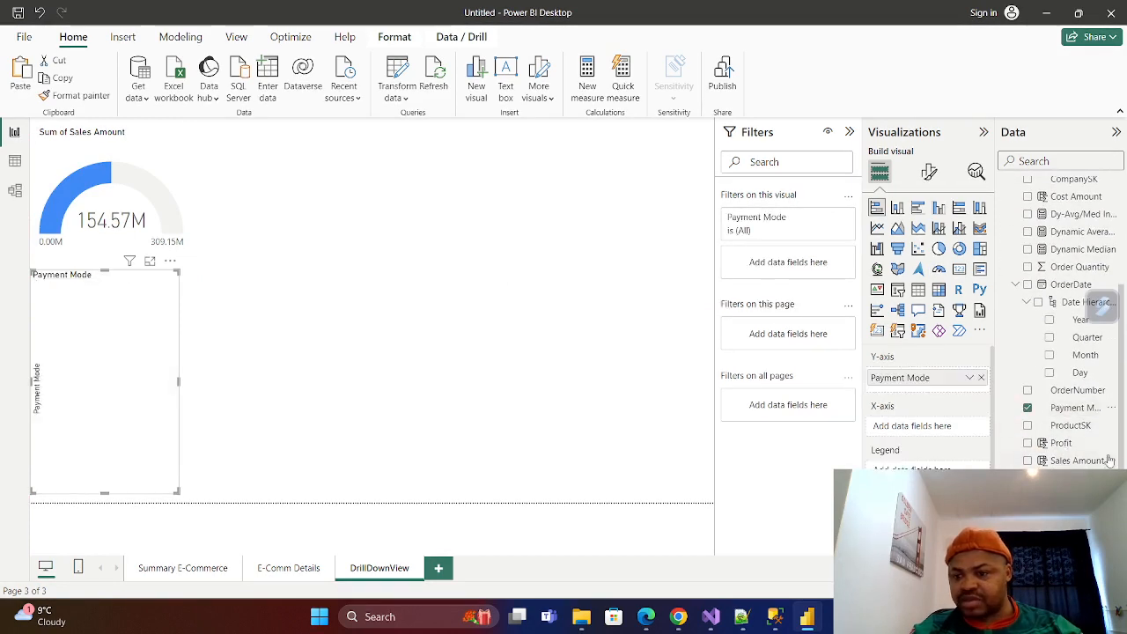
{"action": "left_click", "coordinate": [1028, 461]}
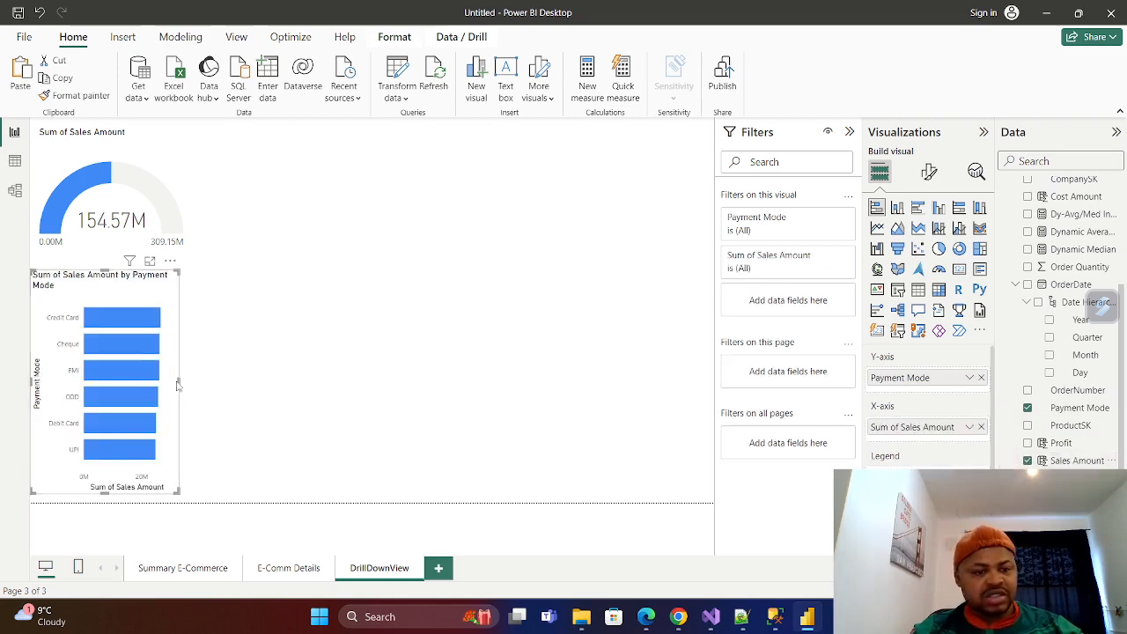
Widen the payment mode bar chart and resize the gauge above it to the same width without overlapping.
{"action": "left_click_drag", "start_coordinate": [177, 385], "coordinate": [216, 385]}
{"action": "left_click", "coordinate": [182, 210]}
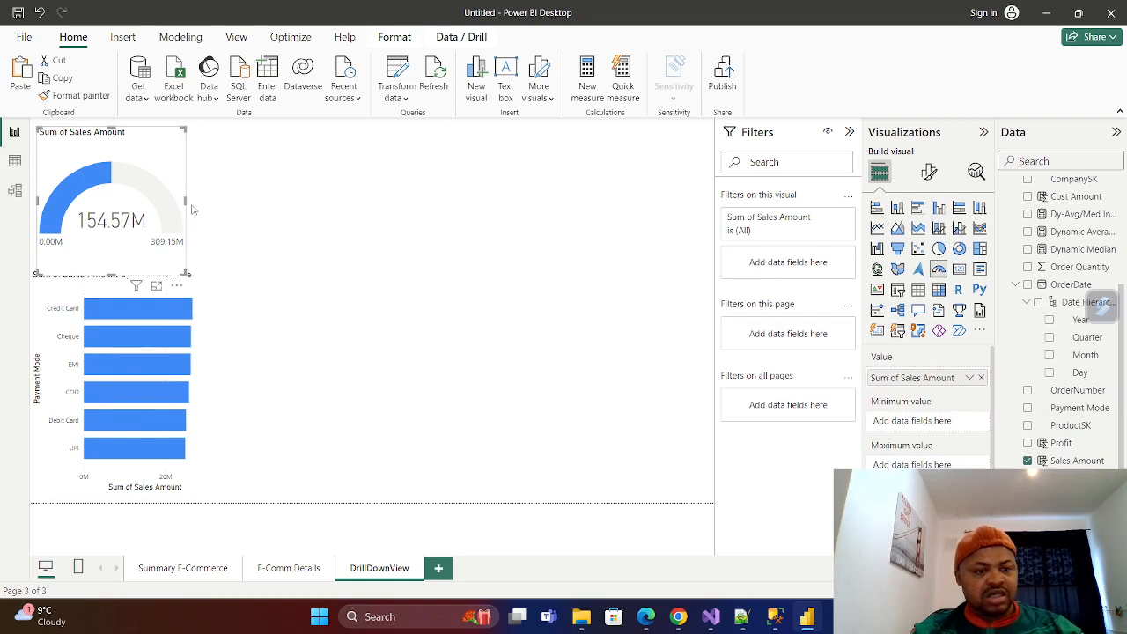
{"action": "left_click_drag", "start_coordinate": [186, 199], "coordinate": [215, 226]}
{"action": "left_click", "coordinate": [325, 335]}
{"action": "left_click", "coordinate": [162, 259]}
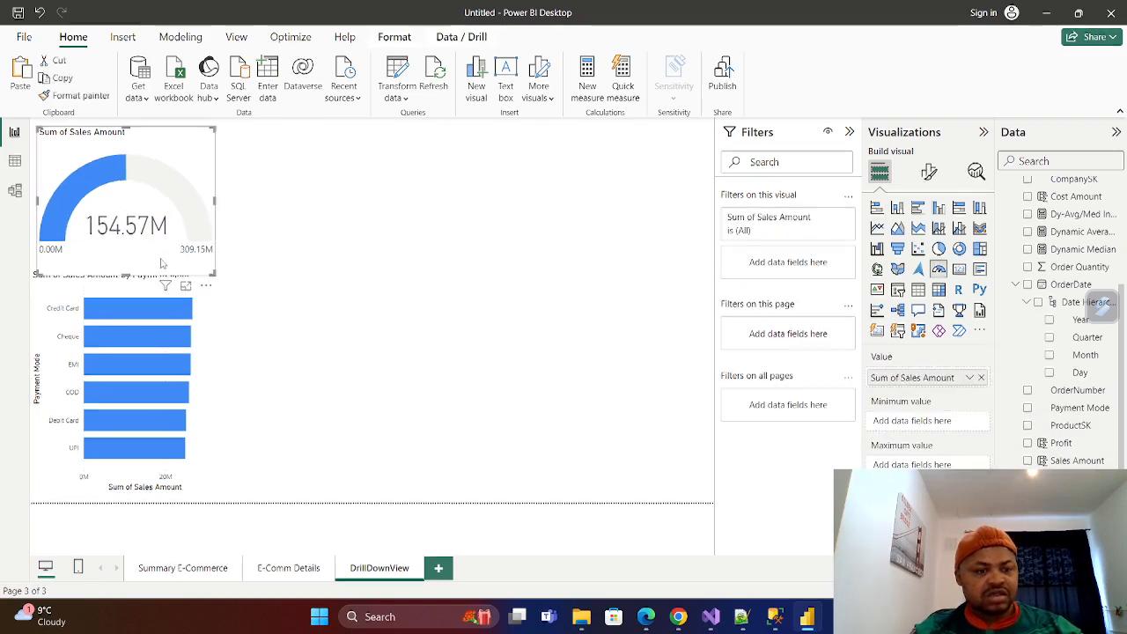
{"action": "left_click_drag", "start_coordinate": [127, 274], "coordinate": [130, 269]}
{"action": "left_click_drag", "start_coordinate": [37, 197], "coordinate": [31, 198]}
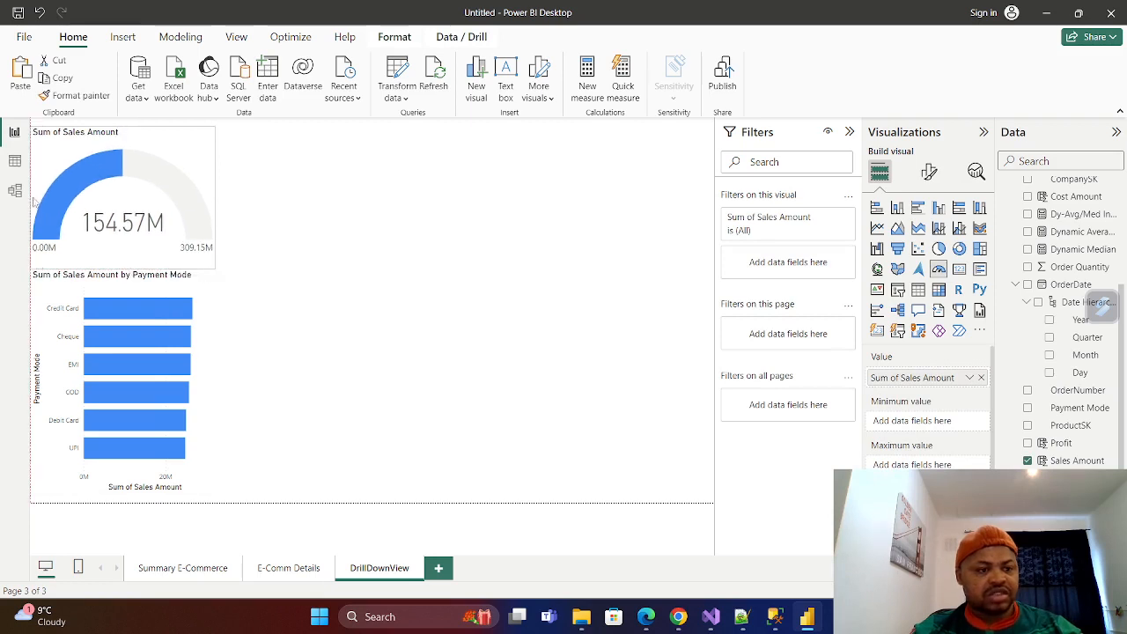
{"action": "left_click", "coordinate": [256, 234]}
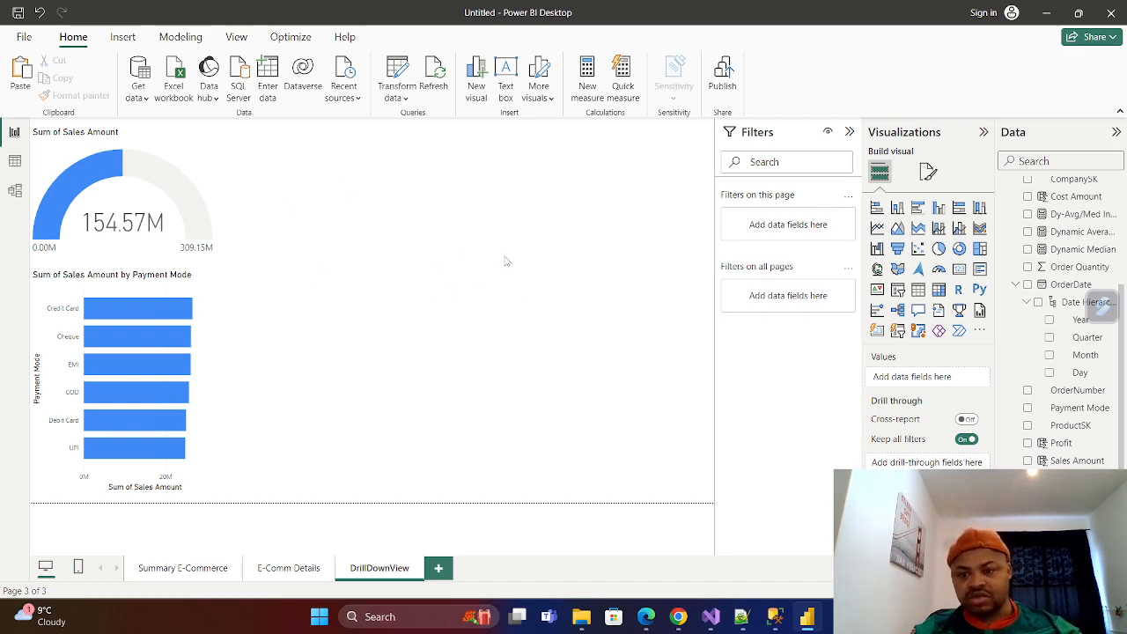
Allow the DrillDownView page to be used as a tooltip in its page information settings.
{"action": "left_click", "coordinate": [928, 172]}
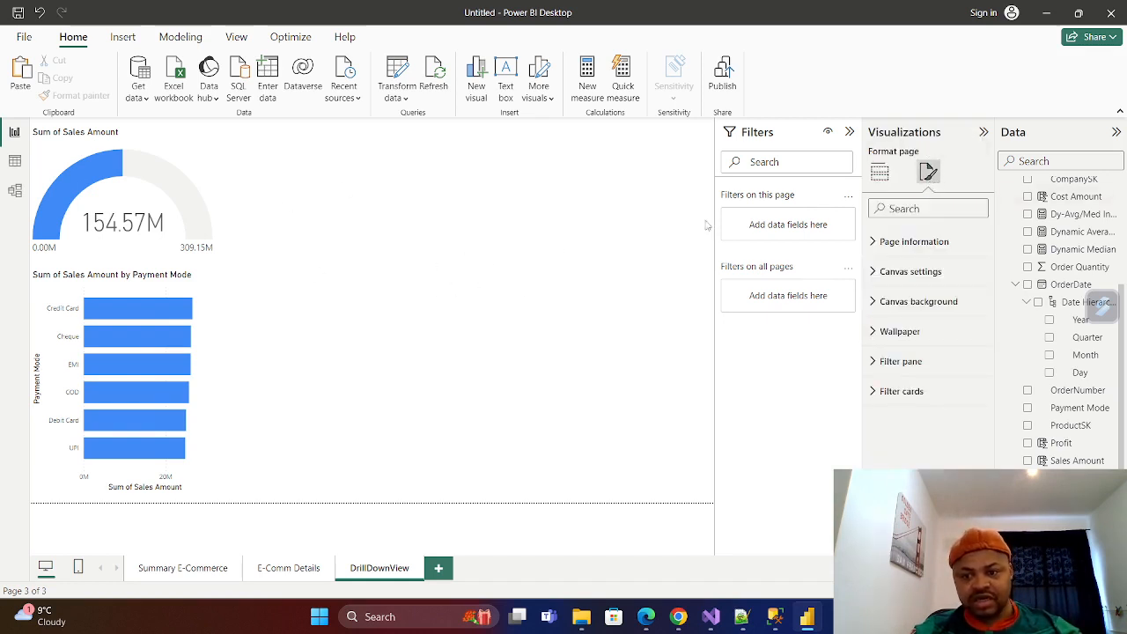
{"action": "left_click", "coordinate": [874, 244]}
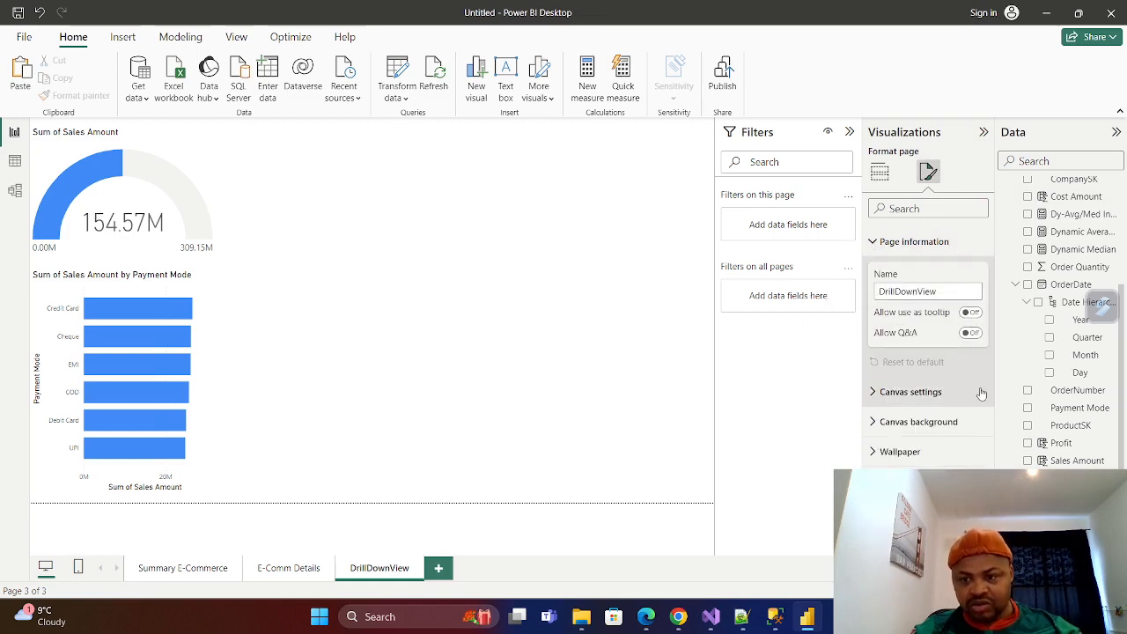
{"action": "left_click", "coordinate": [974, 314]}
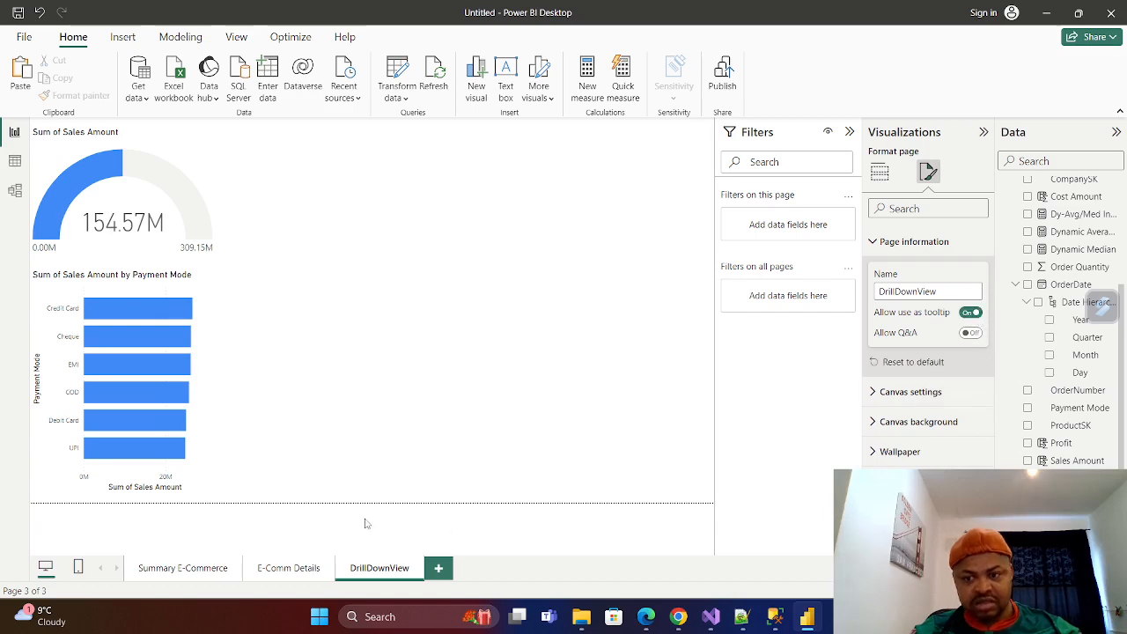
Set the Yearly Trend Analysis by Payment Mode chart on the Summary E-Commerce page to use DrillDownView as its report page tooltip.
{"action": "left_click", "coordinate": [186, 571]}
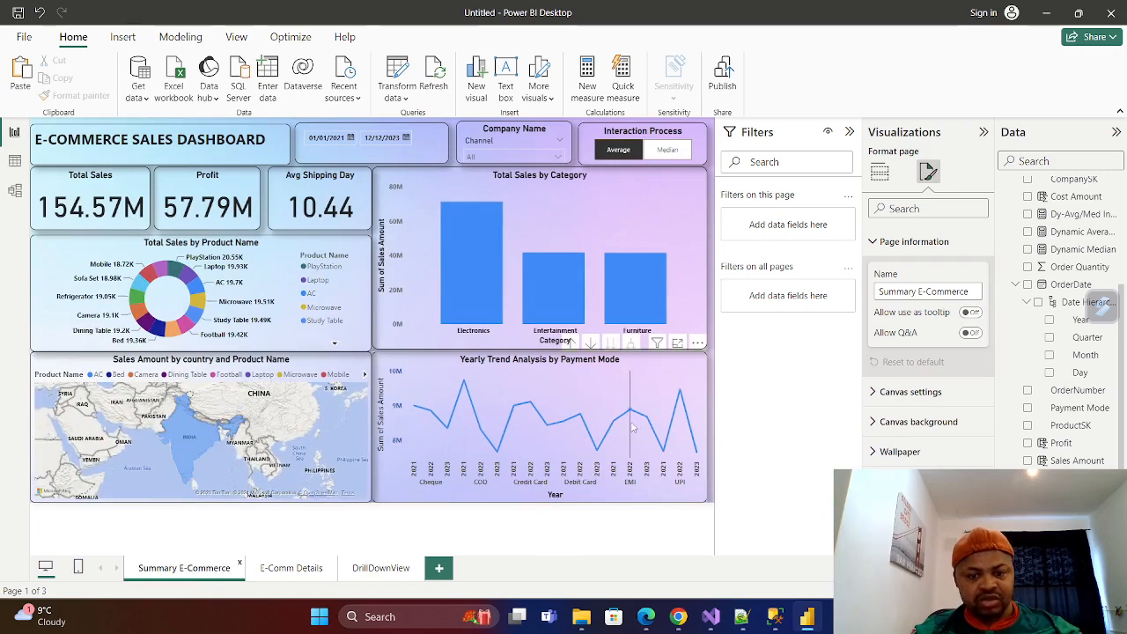
{"action": "left_click", "coordinate": [693, 363]}
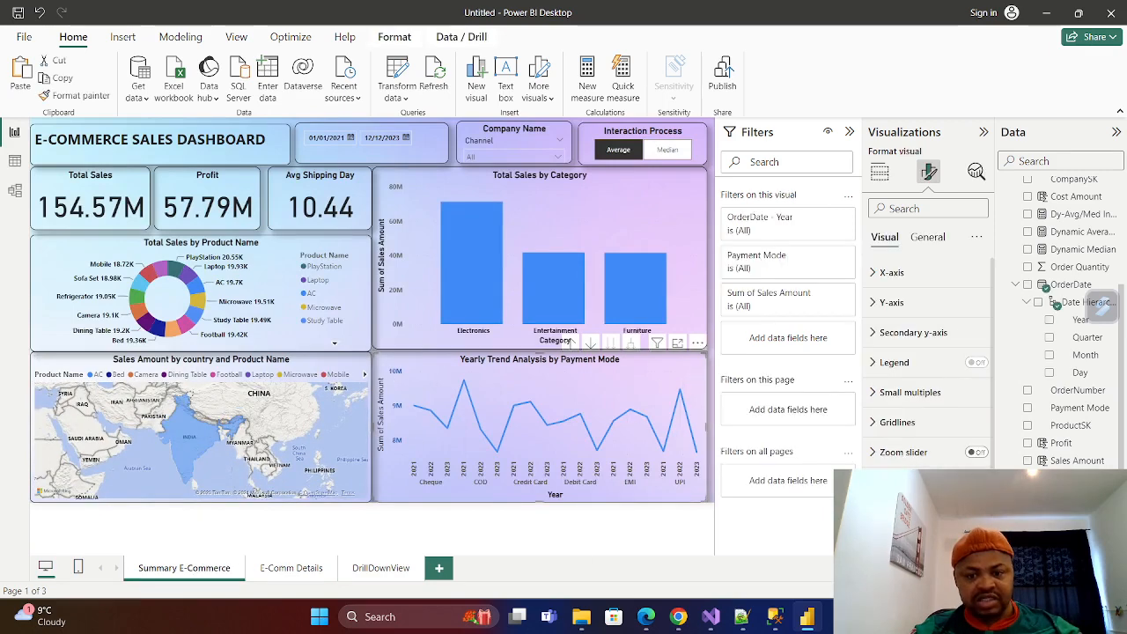
{"action": "left_click", "coordinate": [929, 240]}
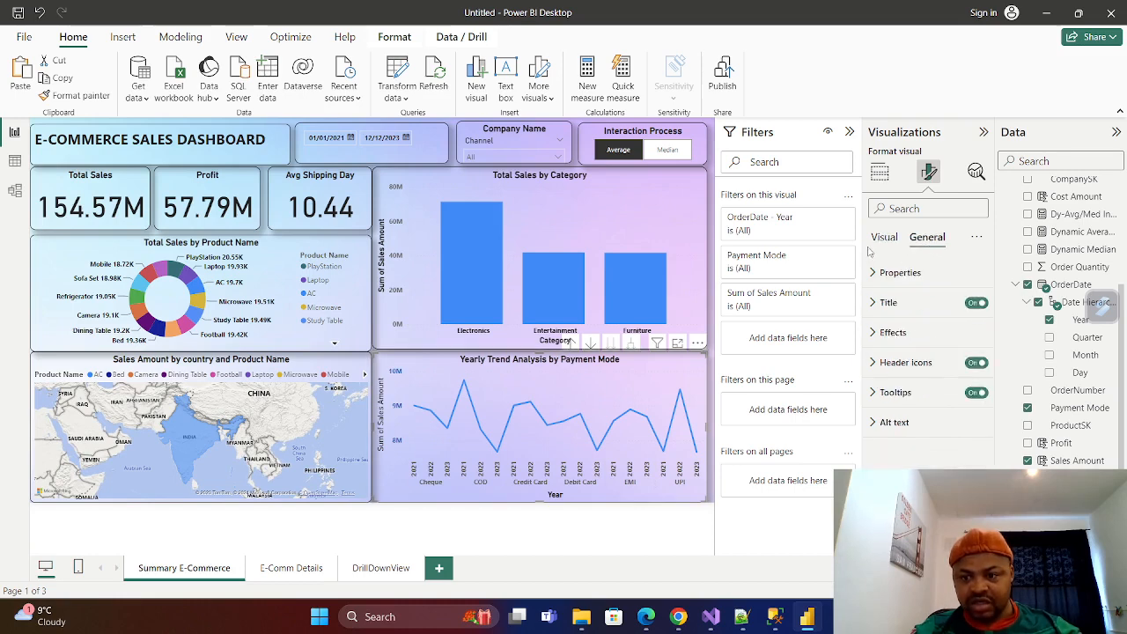
{"action": "left_click", "coordinate": [880, 396]}
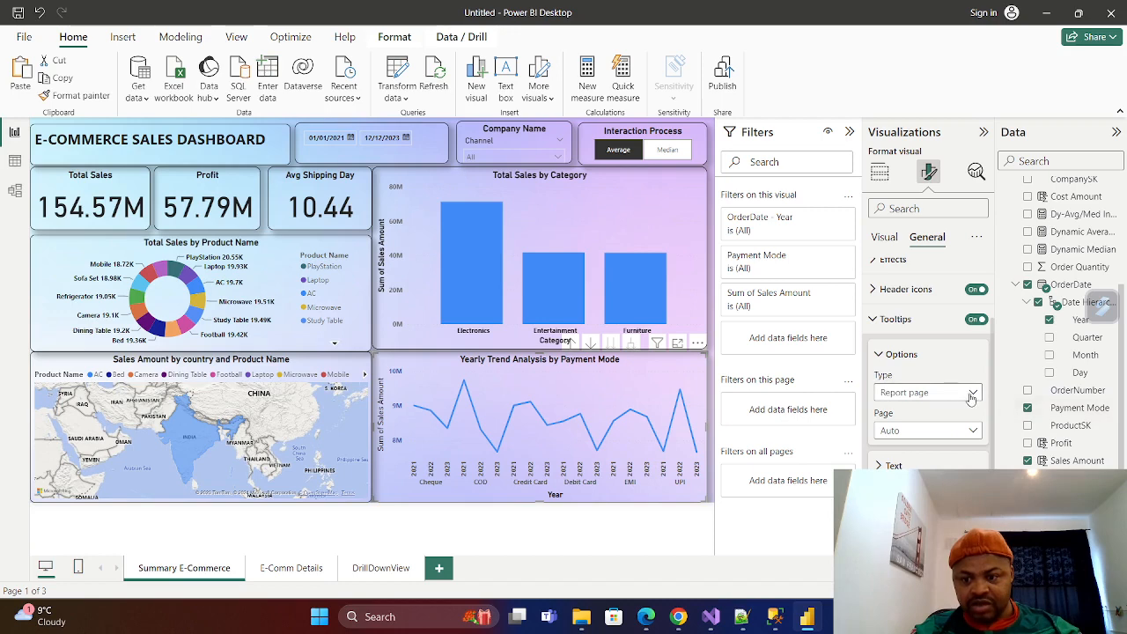
{"action": "left_click", "coordinate": [914, 393]}
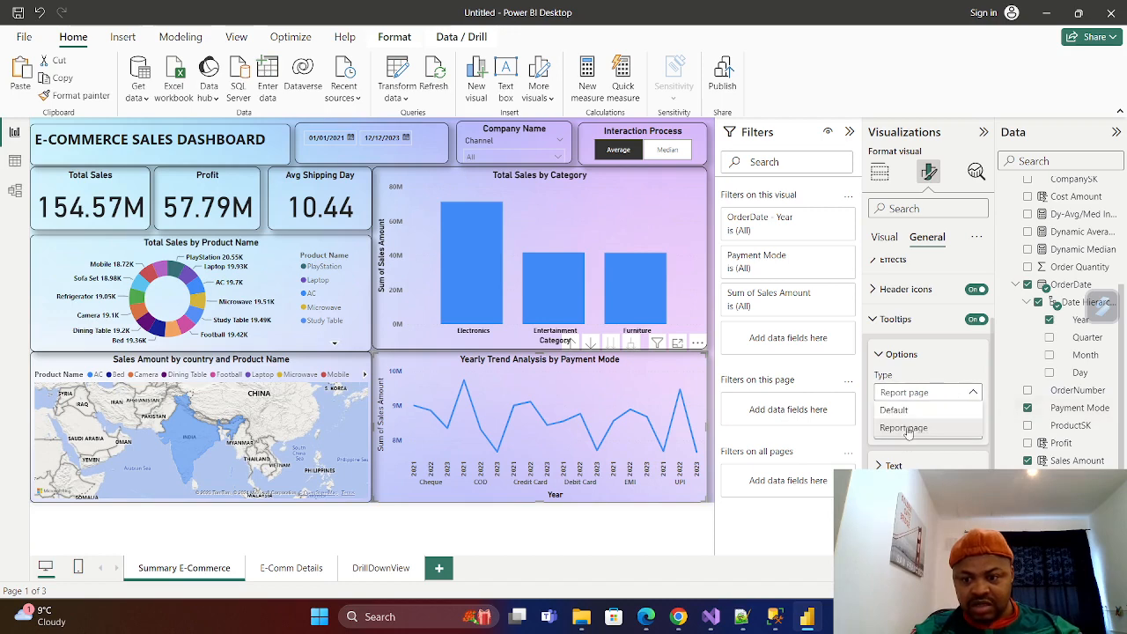
{"action": "left_click", "coordinate": [901, 428]}
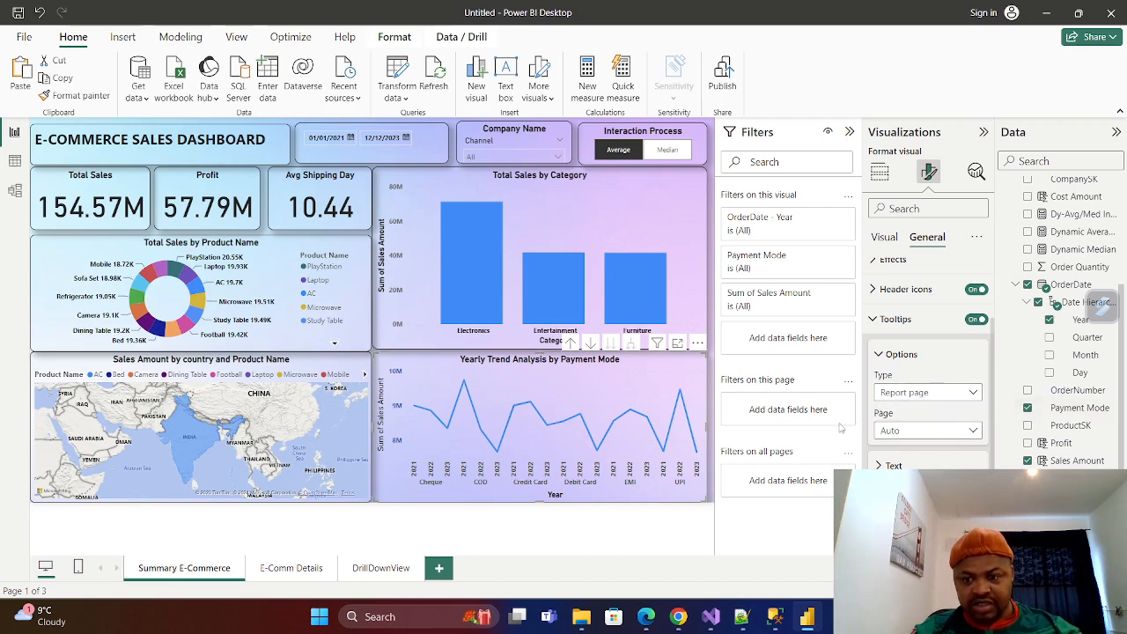
{"action": "left_click", "coordinate": [884, 430]}
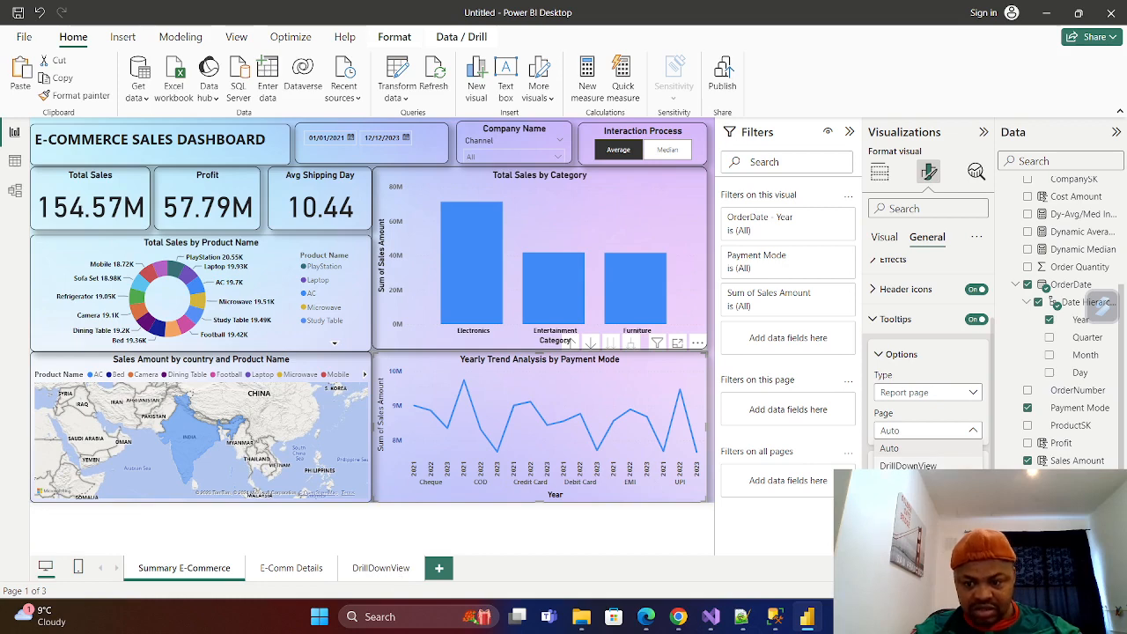
{"action": "left_click", "coordinate": [908, 465]}
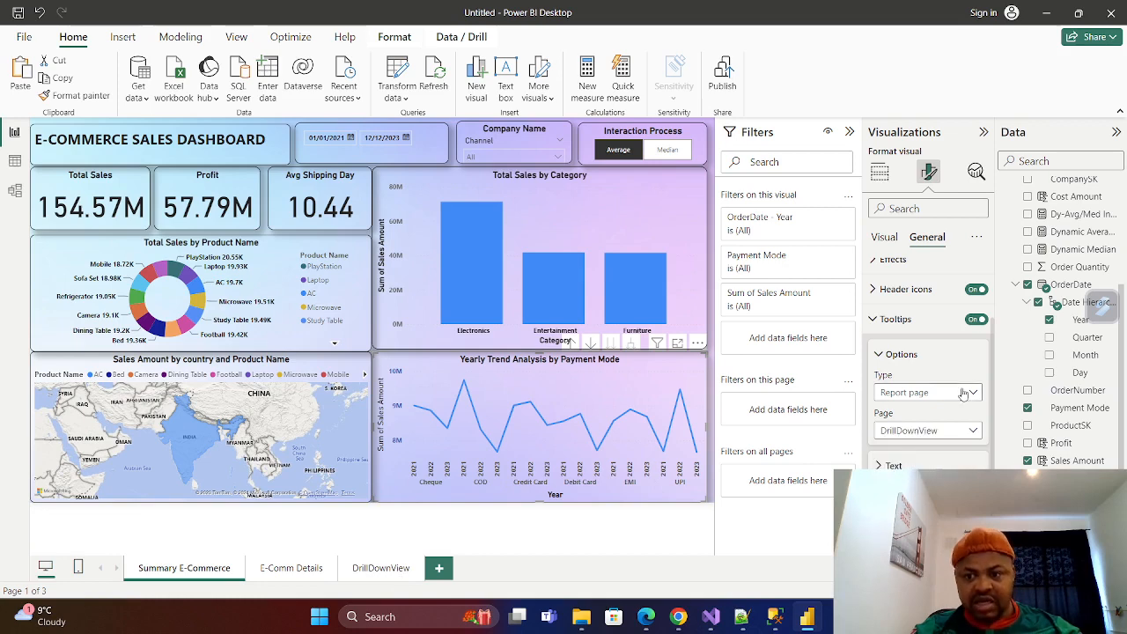
{"action": "scroll", "coordinate": [875, 377], "scroll_direction": "up", "scroll_amount": 1}
{"action": "left_click", "coordinate": [874, 376]}
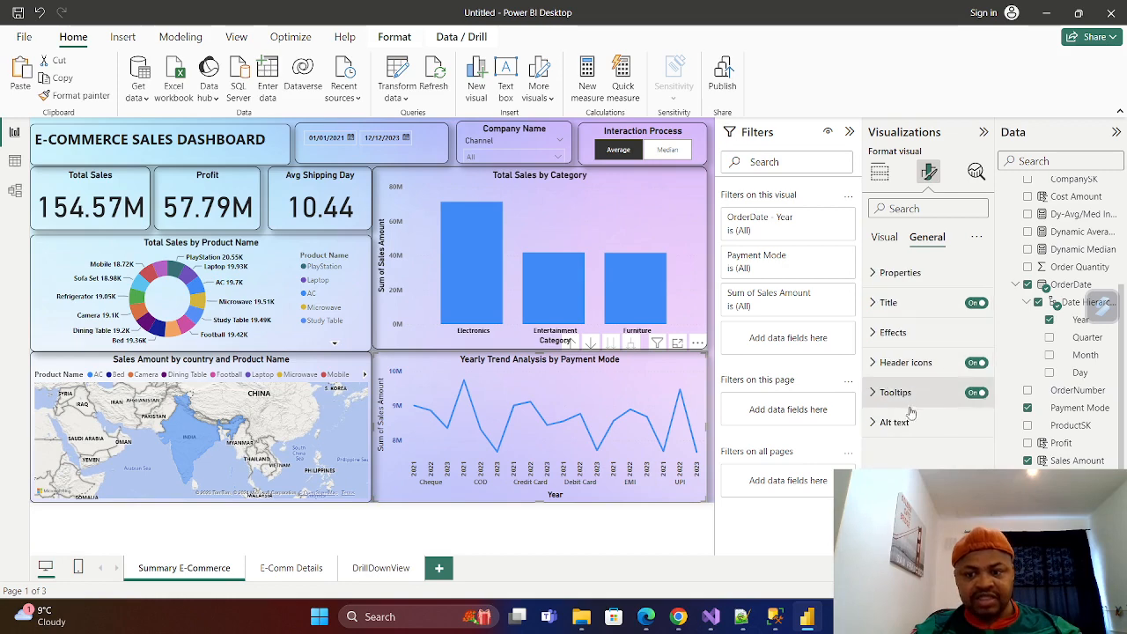
Collapse the Visualizations, Data and Filters panes to enlarge the dashboard canvas.
{"action": "left_click", "coordinate": [984, 132]}
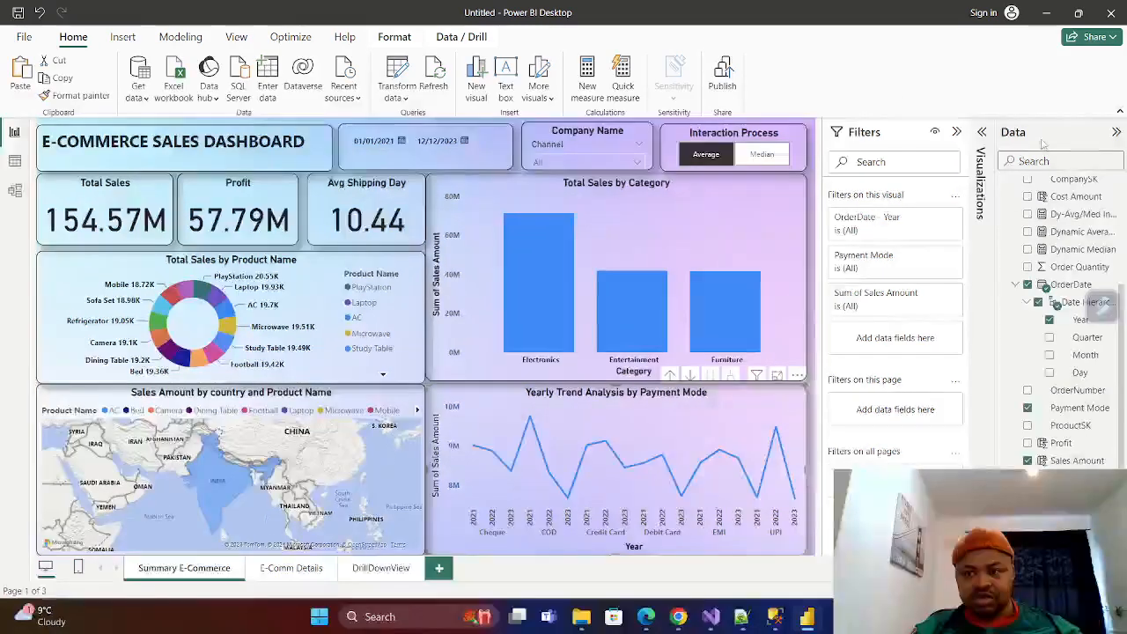
{"action": "left_click", "coordinate": [1116, 131]}
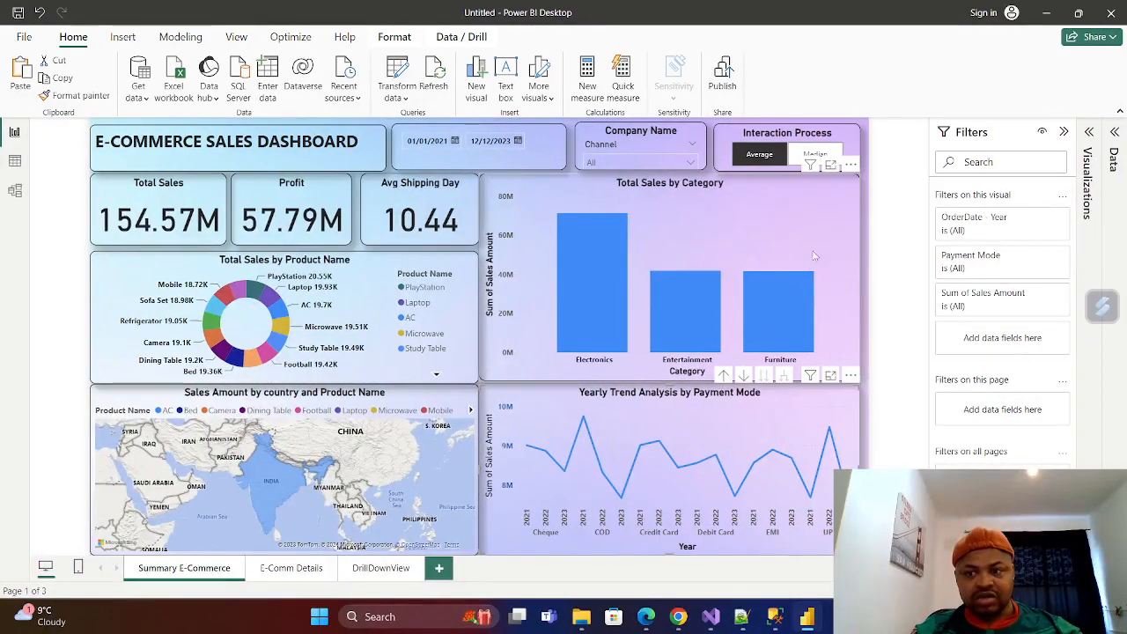
{"action": "left_click", "coordinate": [1064, 131]}
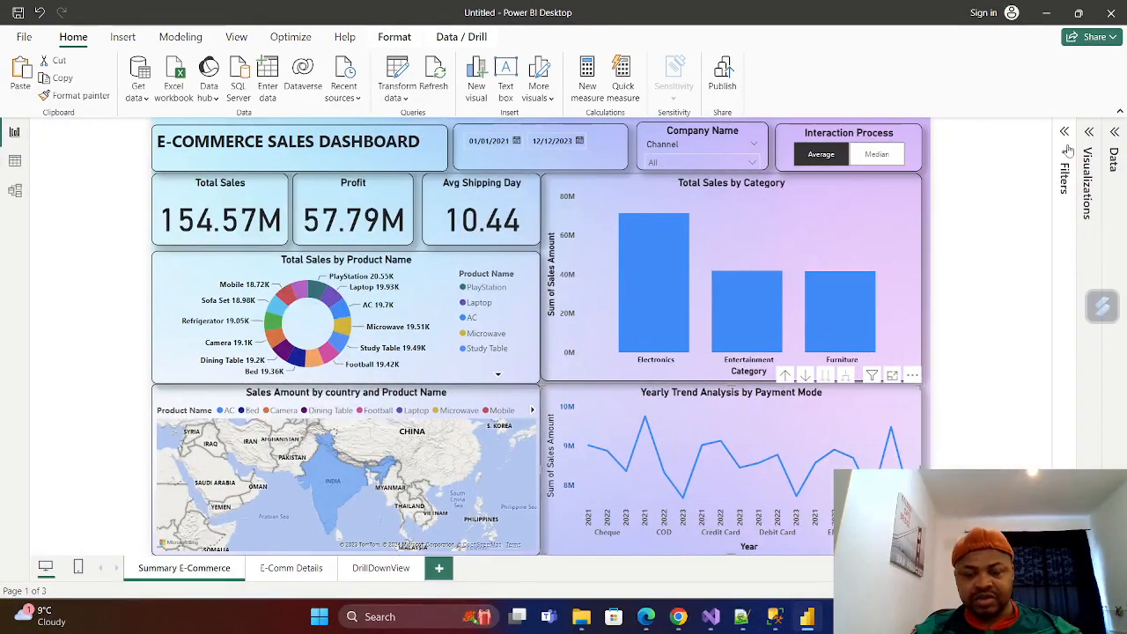
Compare the DrillDownView page with the tooltip shown over data points of the yearly trend chart on the summary page.
{"action": "left_click", "coordinate": [379, 569]}
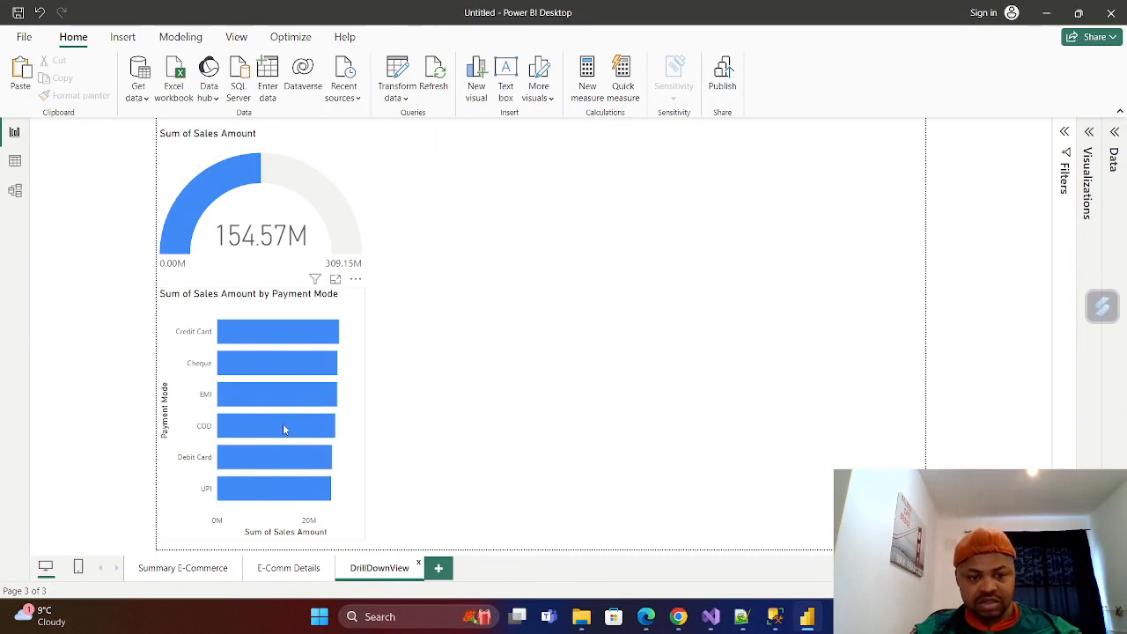
{"action": "left_click", "coordinate": [177, 570]}
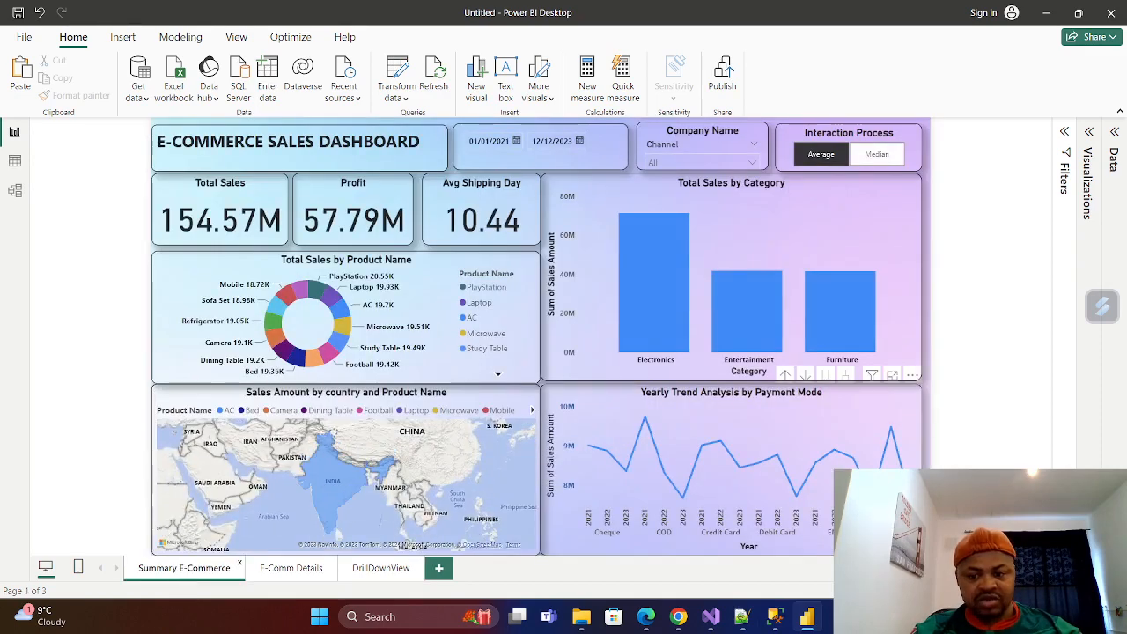
{"action": "mouse_move", "coordinate": [873, 486]}
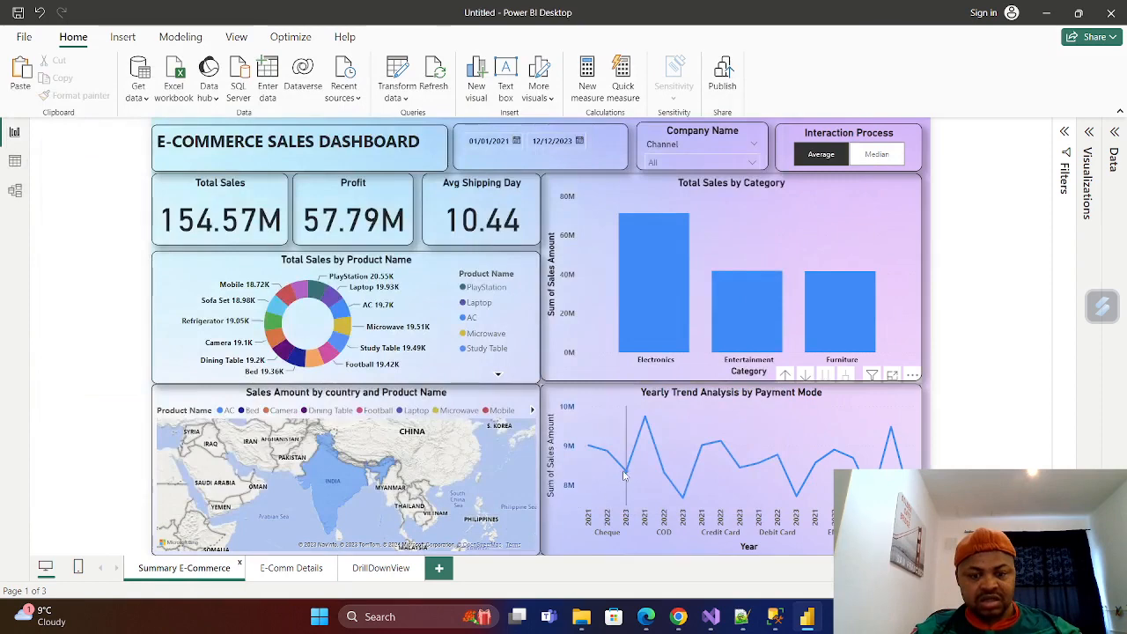
{"action": "mouse_move", "coordinate": [623, 475]}
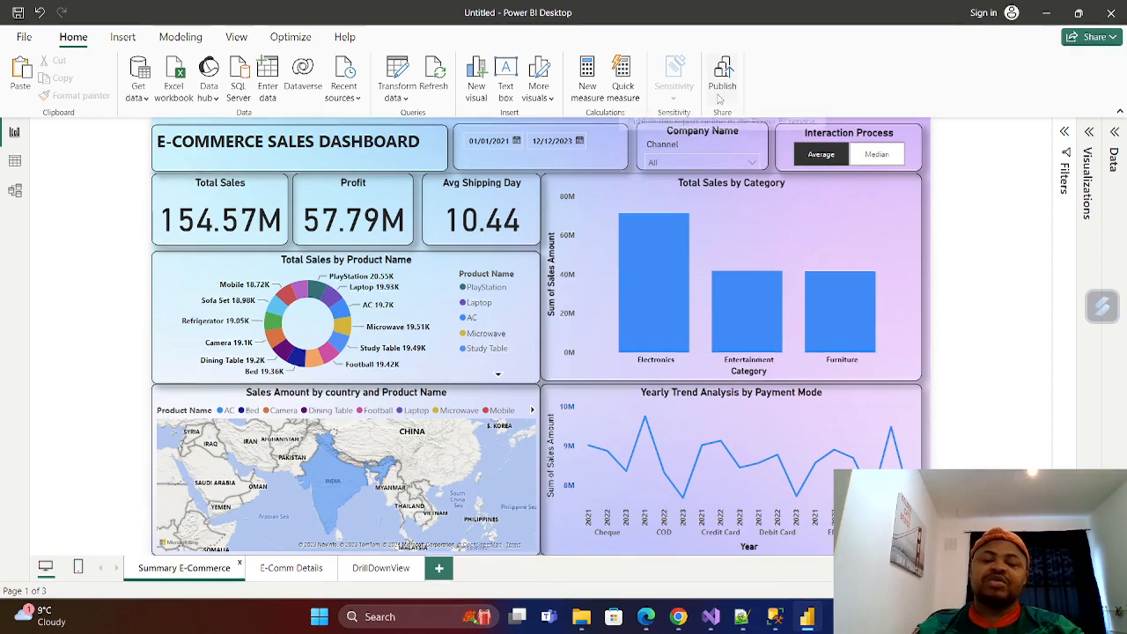
{"action": "left_click", "coordinate": [722, 85]}
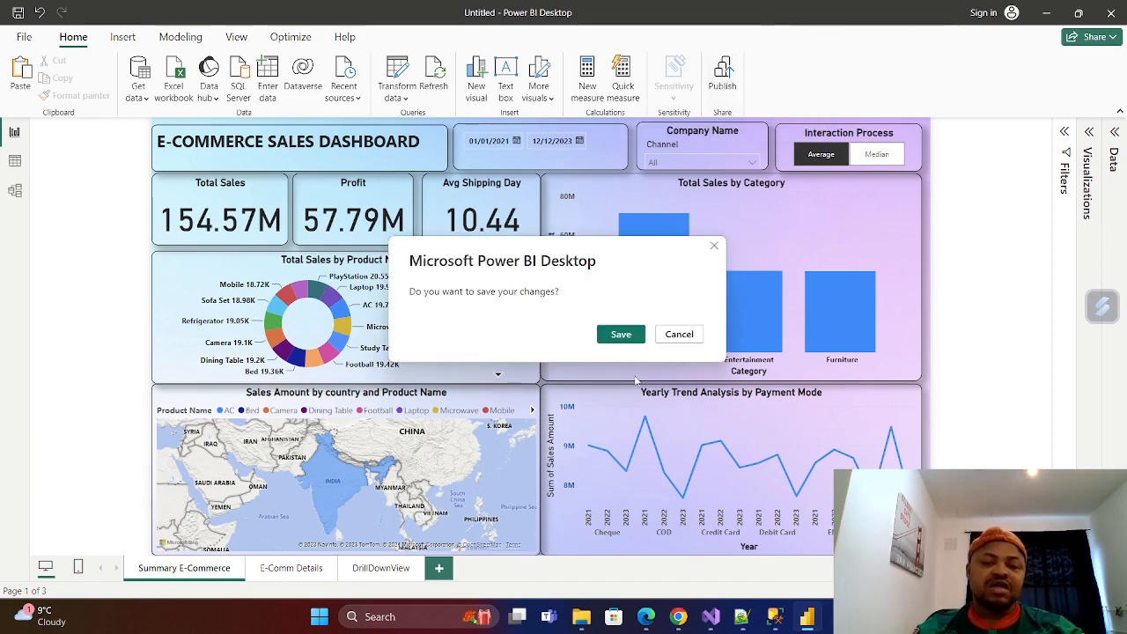
{"action": "left_click", "coordinate": [714, 246]}
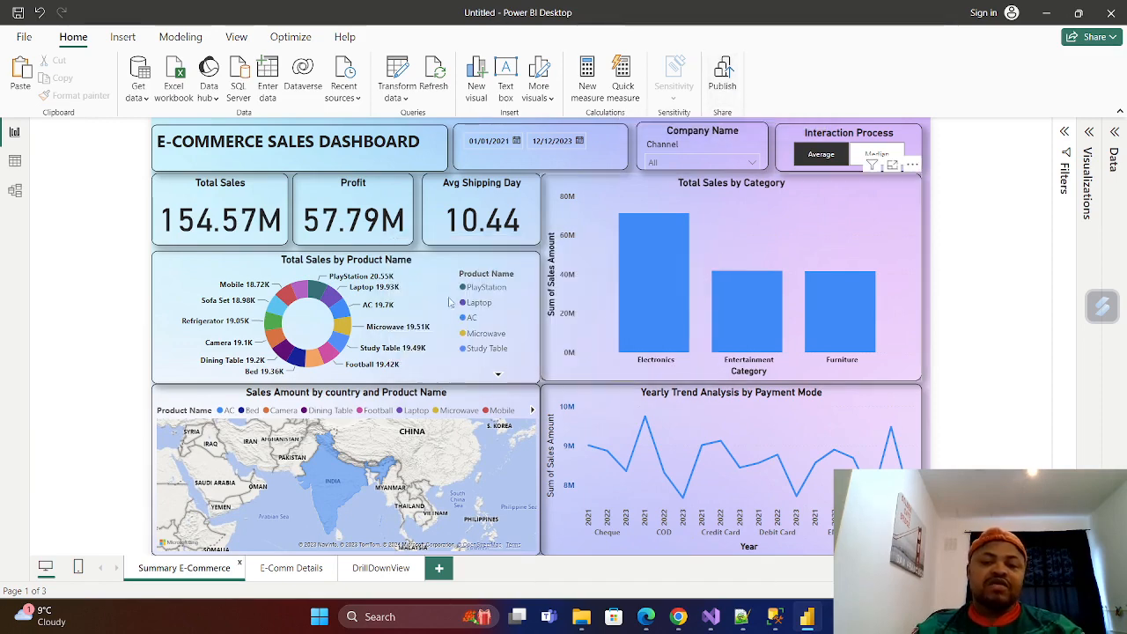
{"action": "left_click", "coordinate": [18, 13]}
{"action": "left_click", "coordinate": [720, 151]}
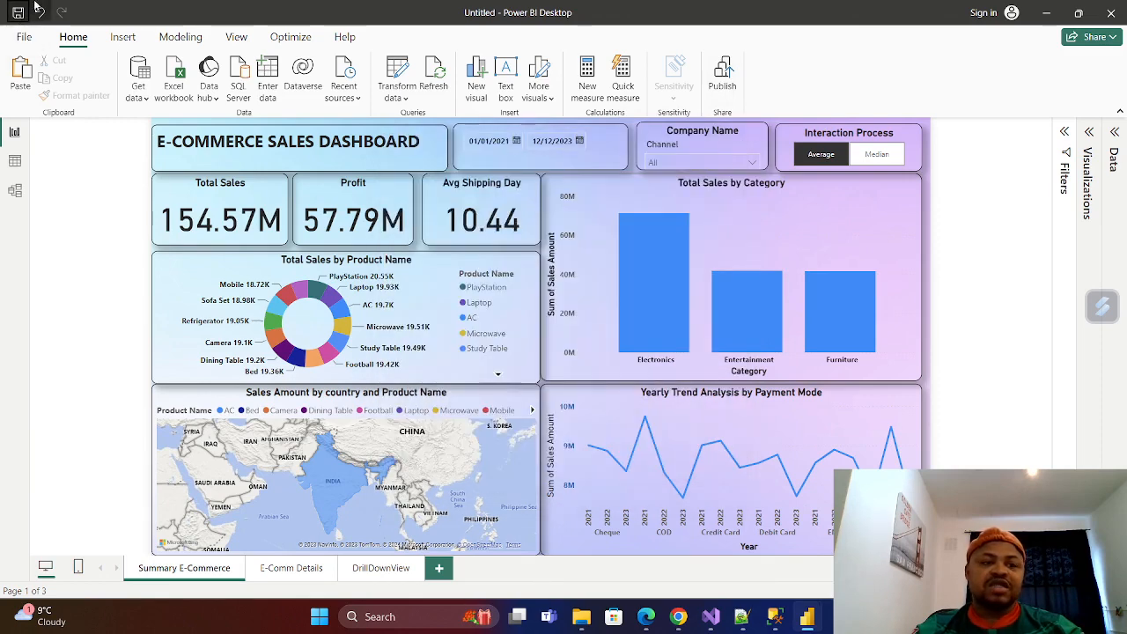
{"action": "left_click", "coordinate": [25, 37]}
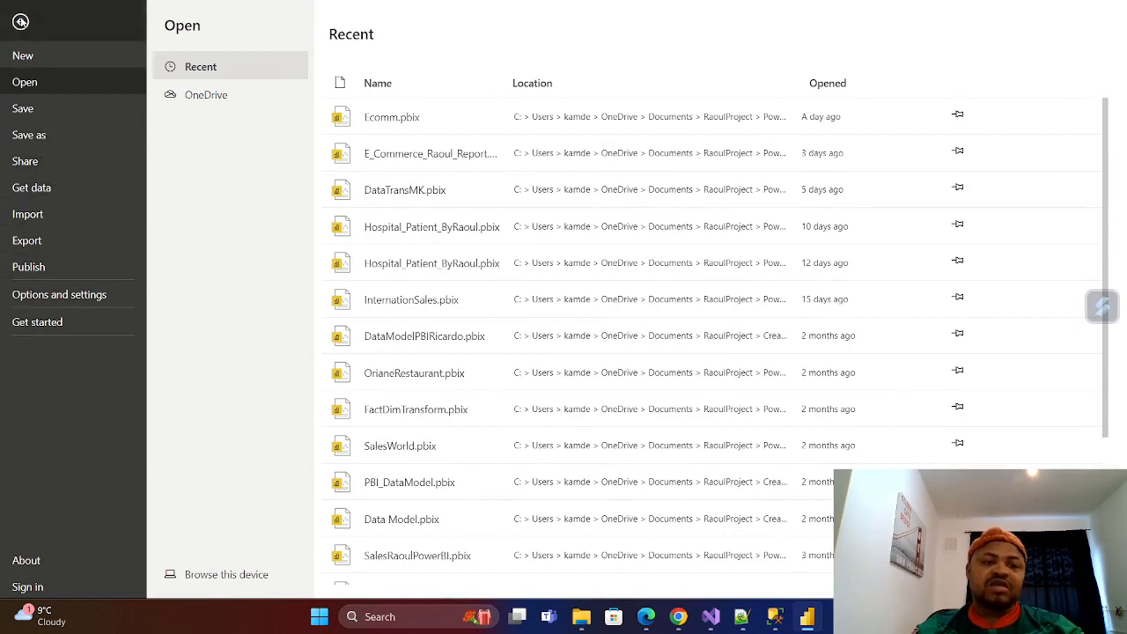
{"action": "left_click", "coordinate": [20, 22]}
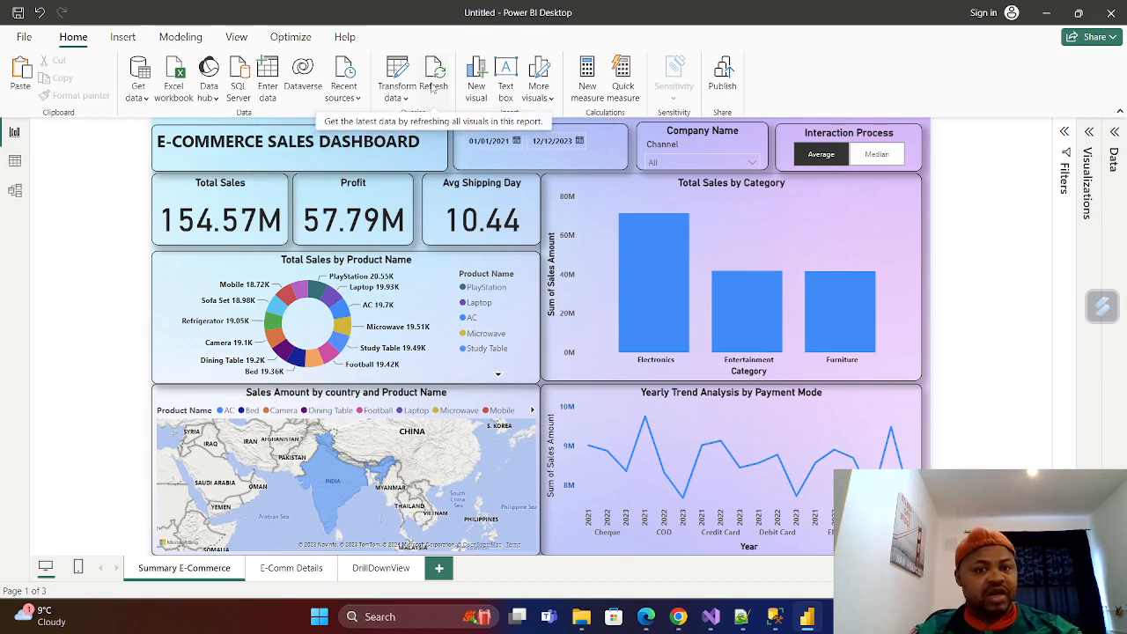
Examine the source data files in File Explorer's Sumary1 folder and the table relationships in the Power BI data model.
{"action": "left_click", "coordinate": [581, 617]}
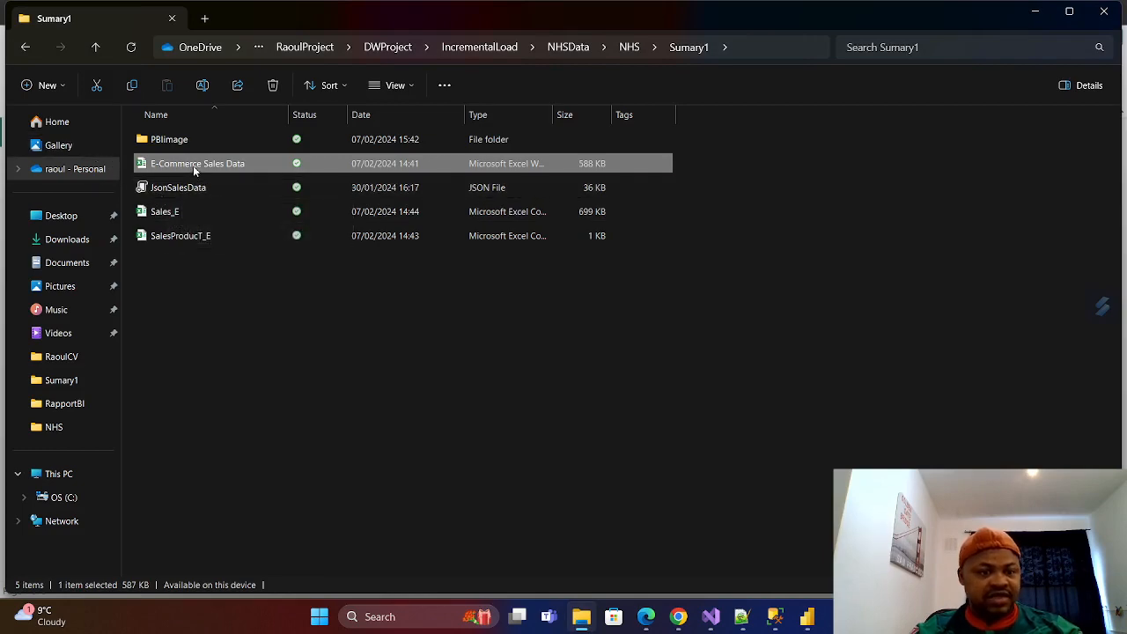
{"action": "left_click", "coordinate": [807, 617]}
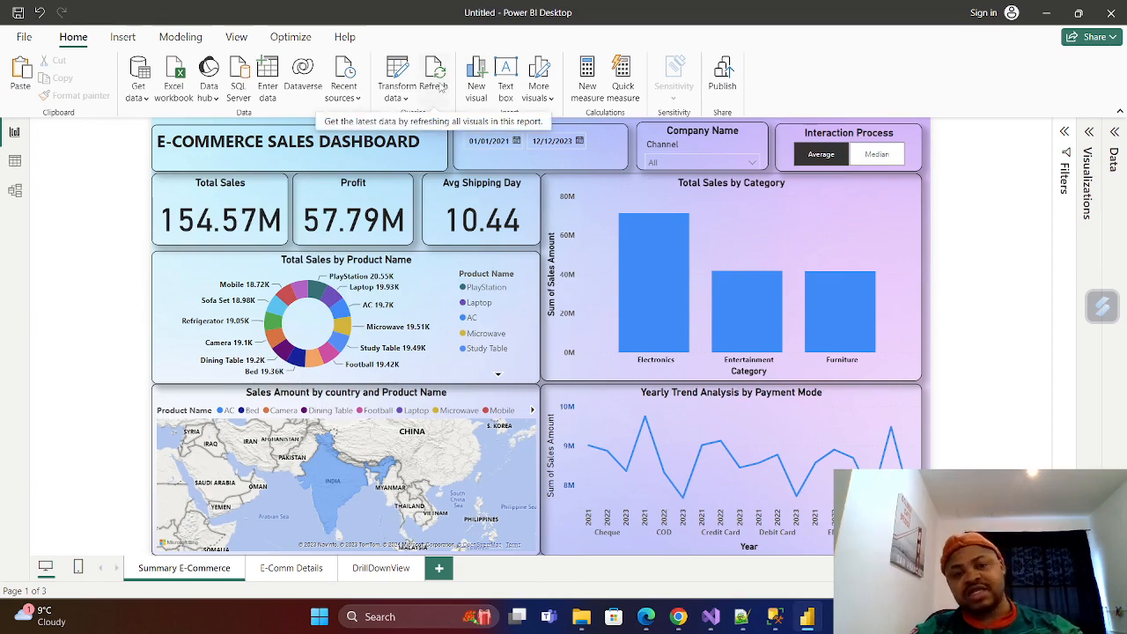
{"action": "left_click", "coordinate": [15, 193]}
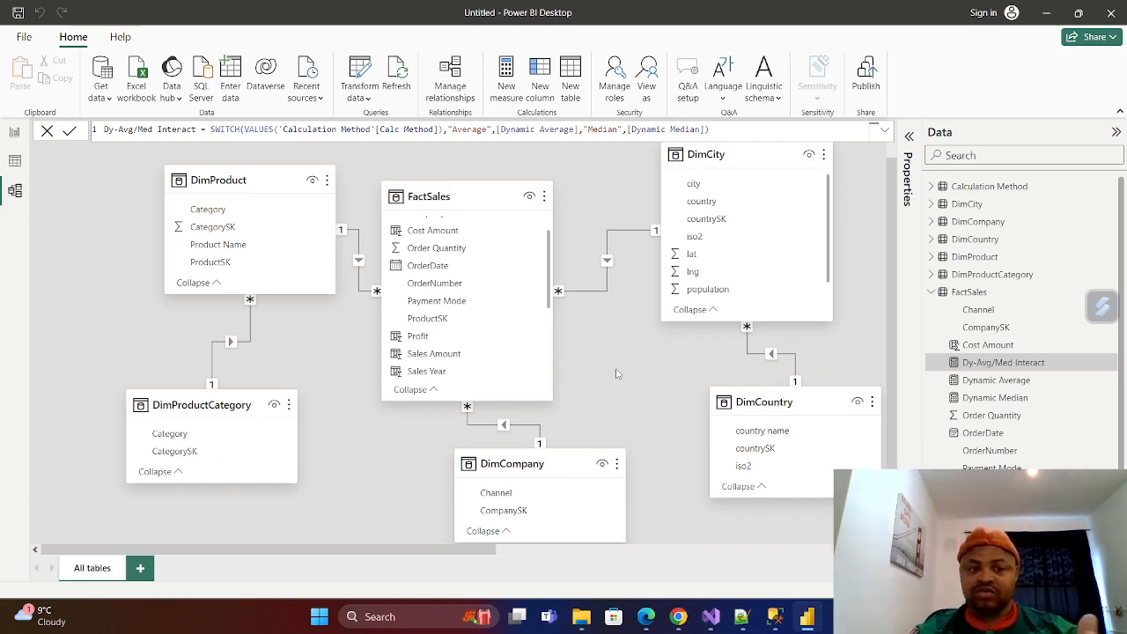
{"action": "left_click", "coordinate": [14, 134]}
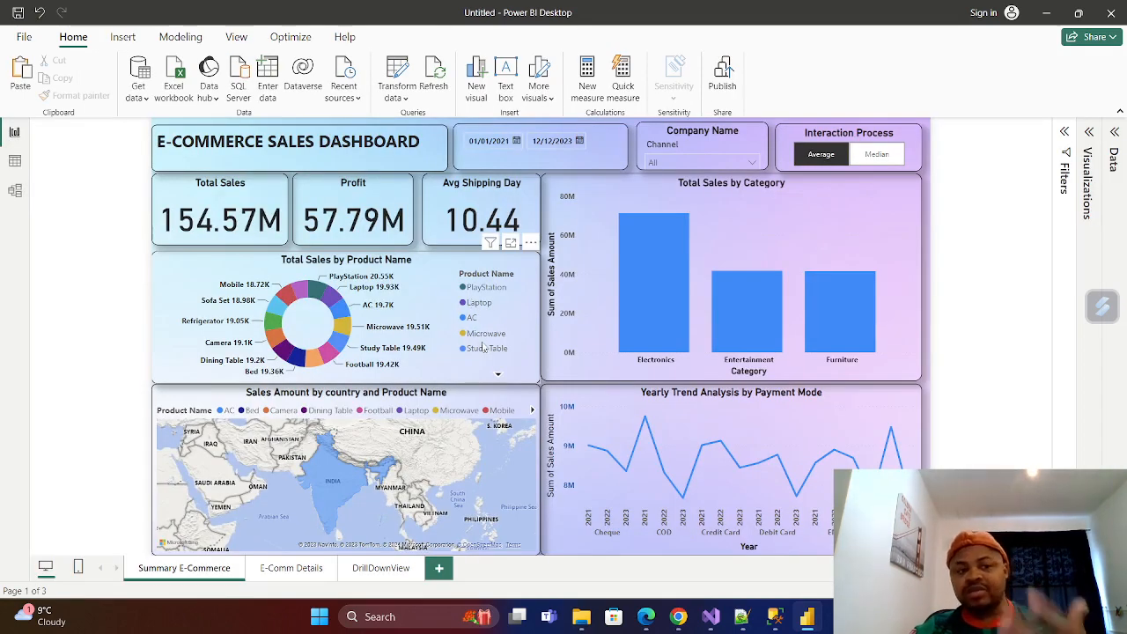
{"action": "left_click", "coordinate": [14, 190]}
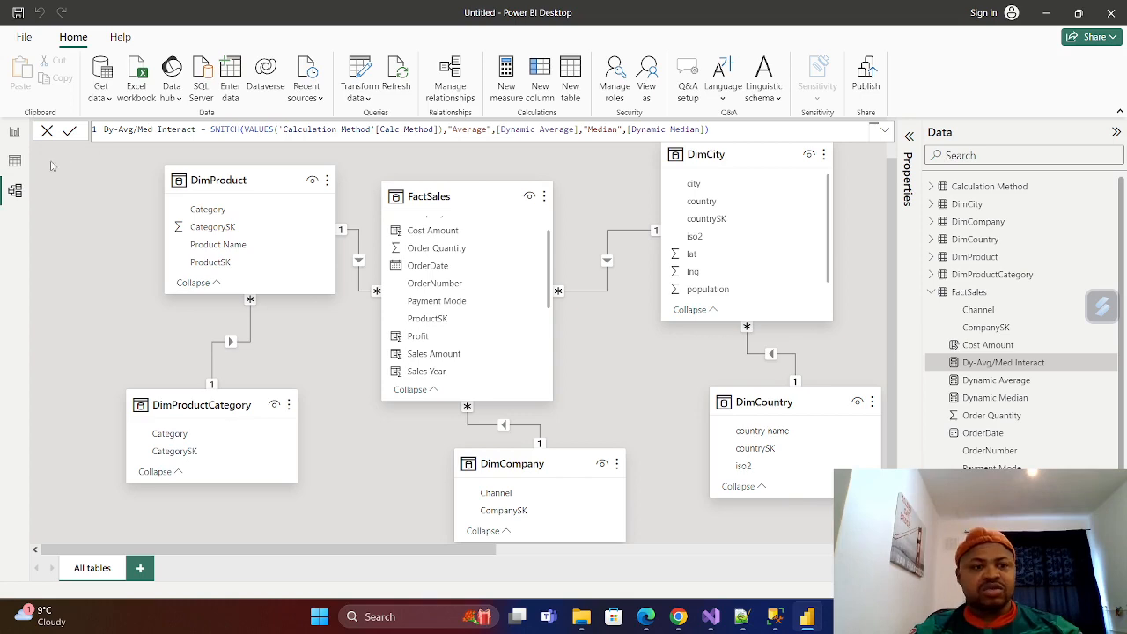
{"action": "left_click", "coordinate": [15, 131]}
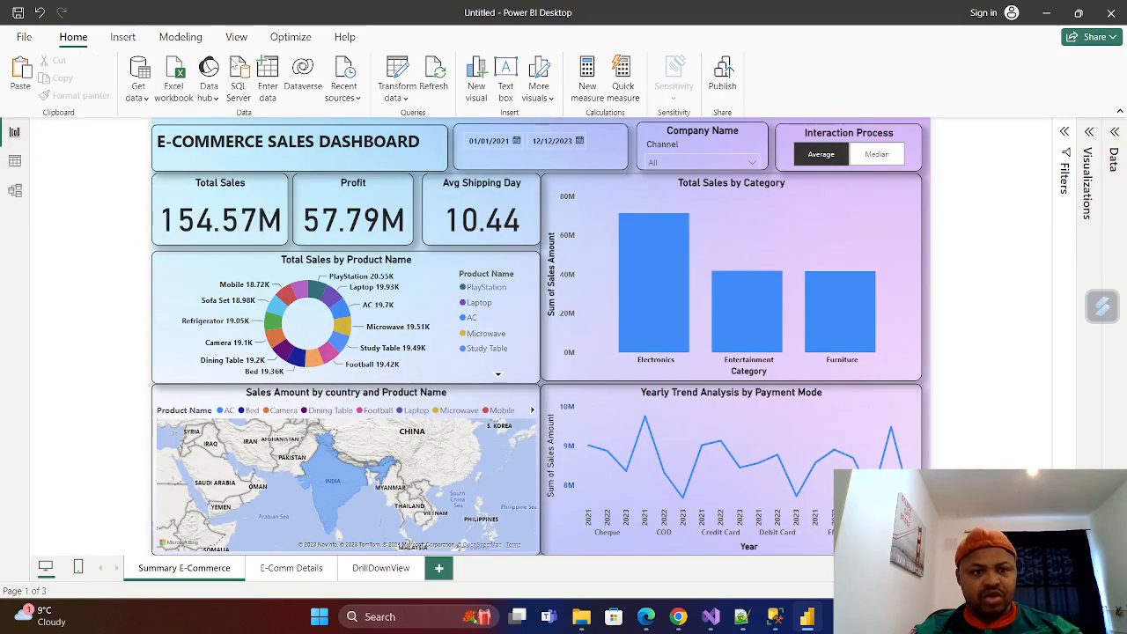
Create a security role for the report, named with the author's first name followed by RLS.
{"action": "left_click", "coordinate": [236, 39]}
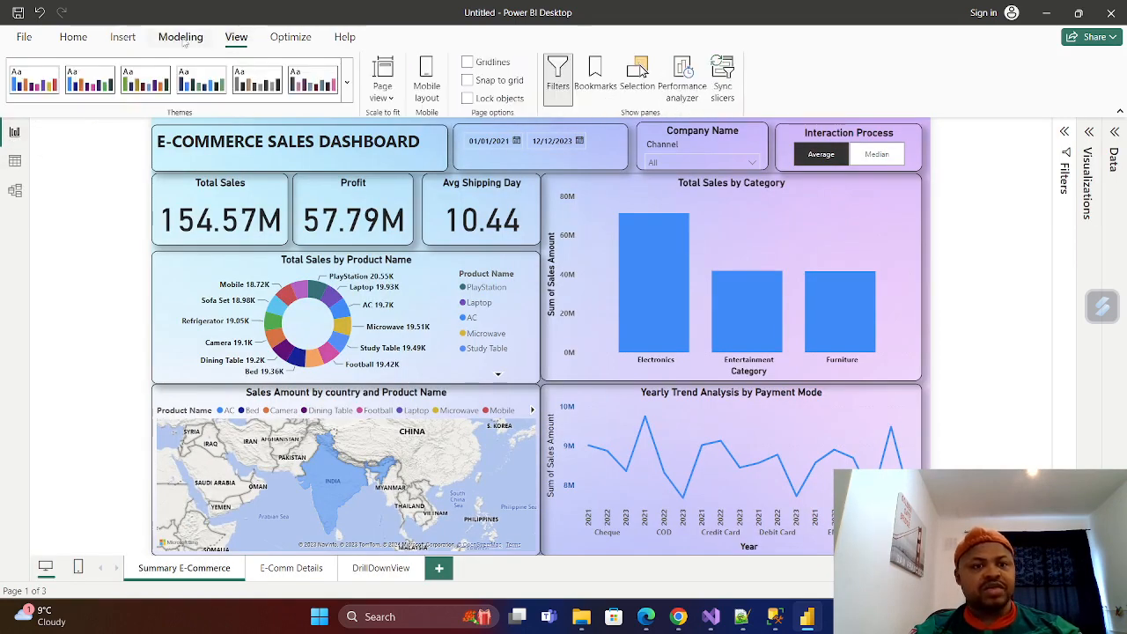
{"action": "left_click", "coordinate": [181, 38]}
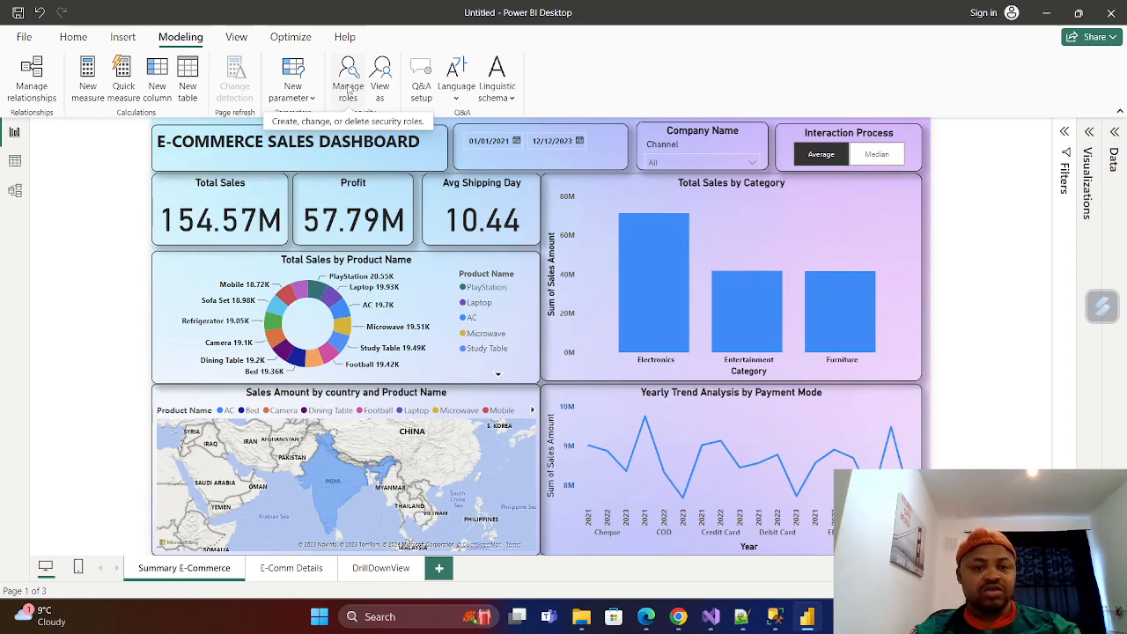
{"action": "left_click", "coordinate": [350, 88]}
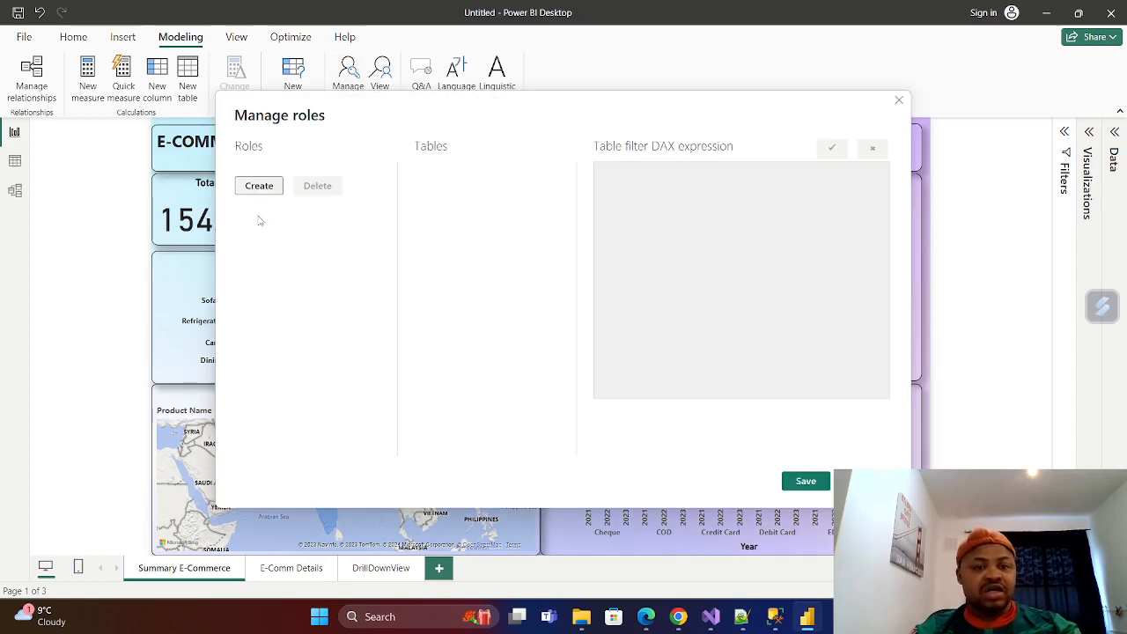
{"action": "left_click", "coordinate": [259, 185]}
{"action": "left_click", "coordinate": [291, 172]}
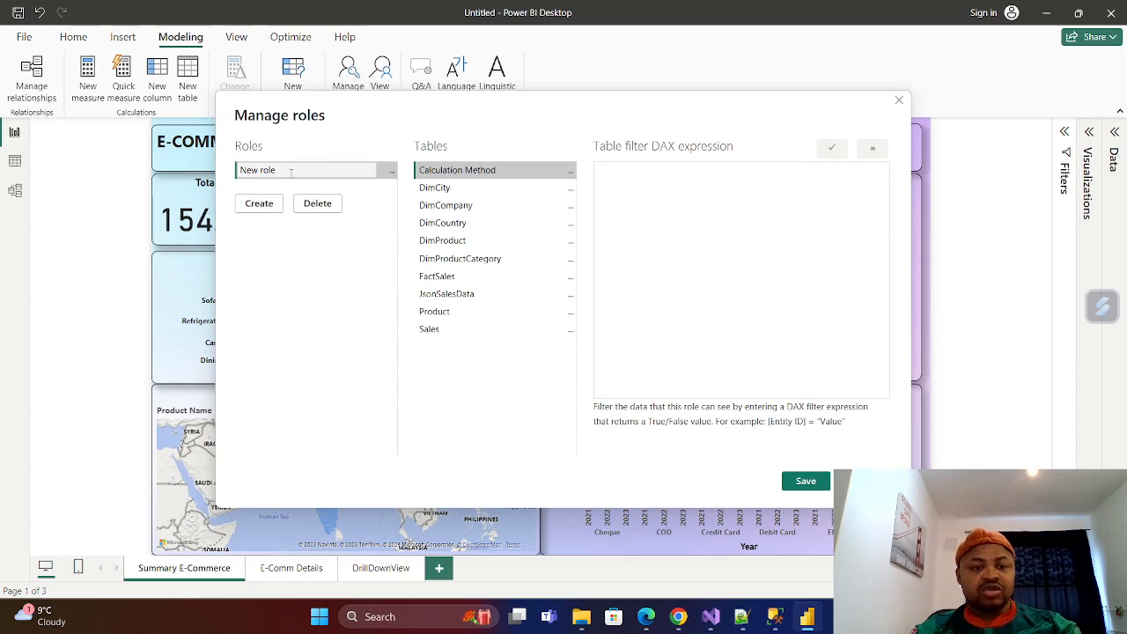
{"action": "key", "text": "BackSpace"}
{"action": "key", "text": "BackSpace"}
{"action": "key", "text": "BackSpace"}
{"action": "key", "text": "BackSpace"}
{"action": "key", "text": "BackSpace"}
{"action": "key", "text": "BackSpace"}
{"action": "key", "text": "BackSpace"}
{"action": "key", "text": "BackSpace"}
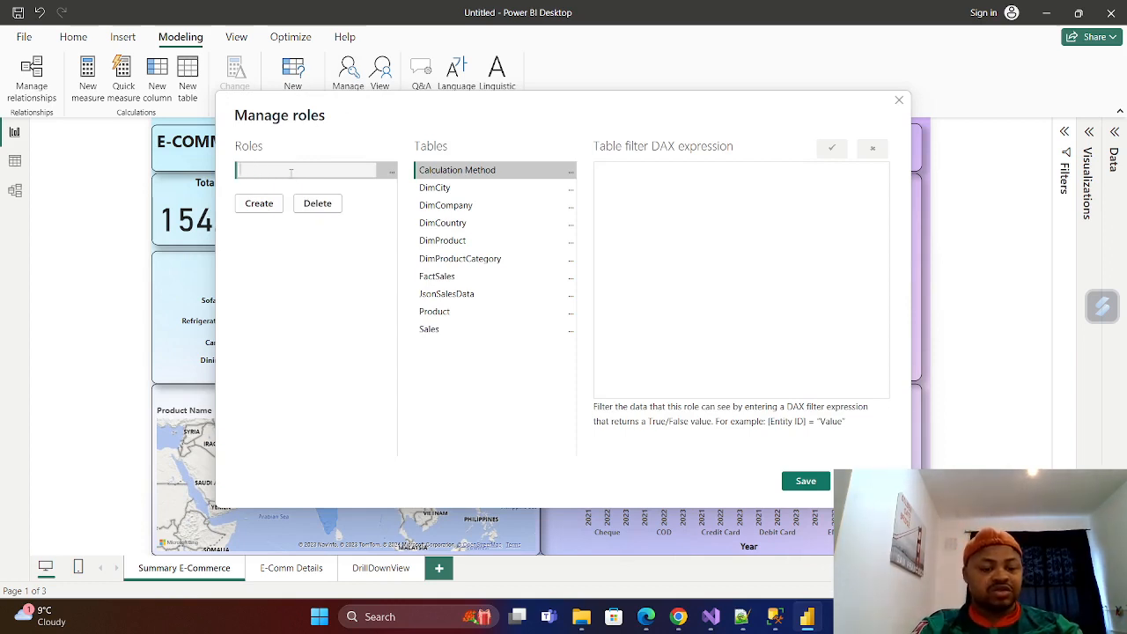
{"action": "type", "text": "RaoulRL"}
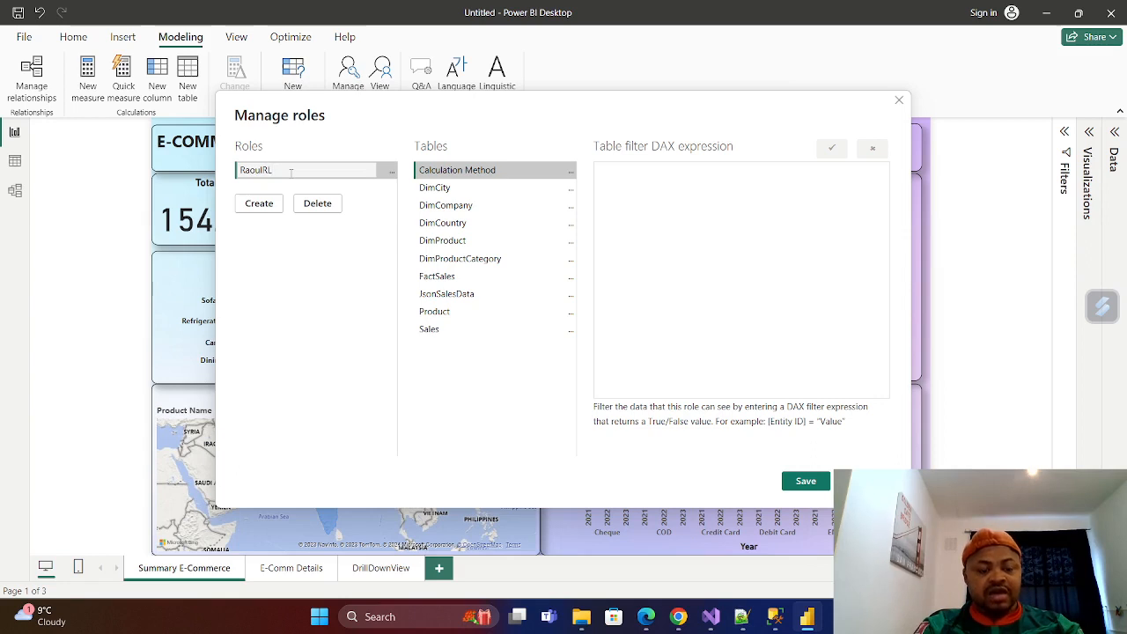
{"action": "type", "text": "S"}
{"action": "key", "text": "Return"}
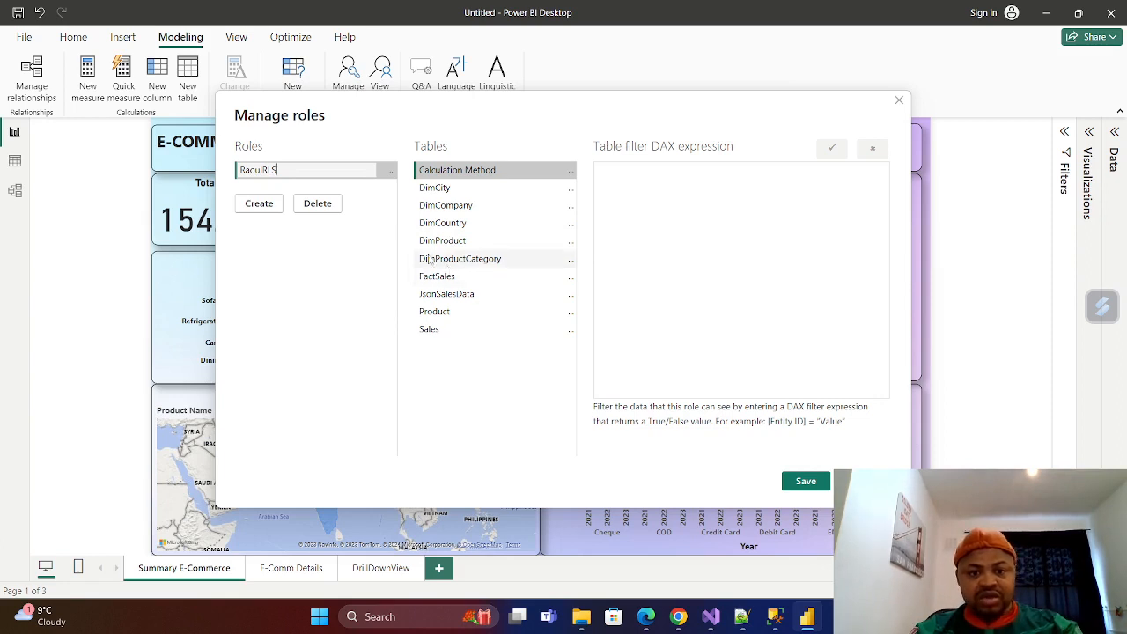
{"action": "left_click", "coordinate": [453, 206]}
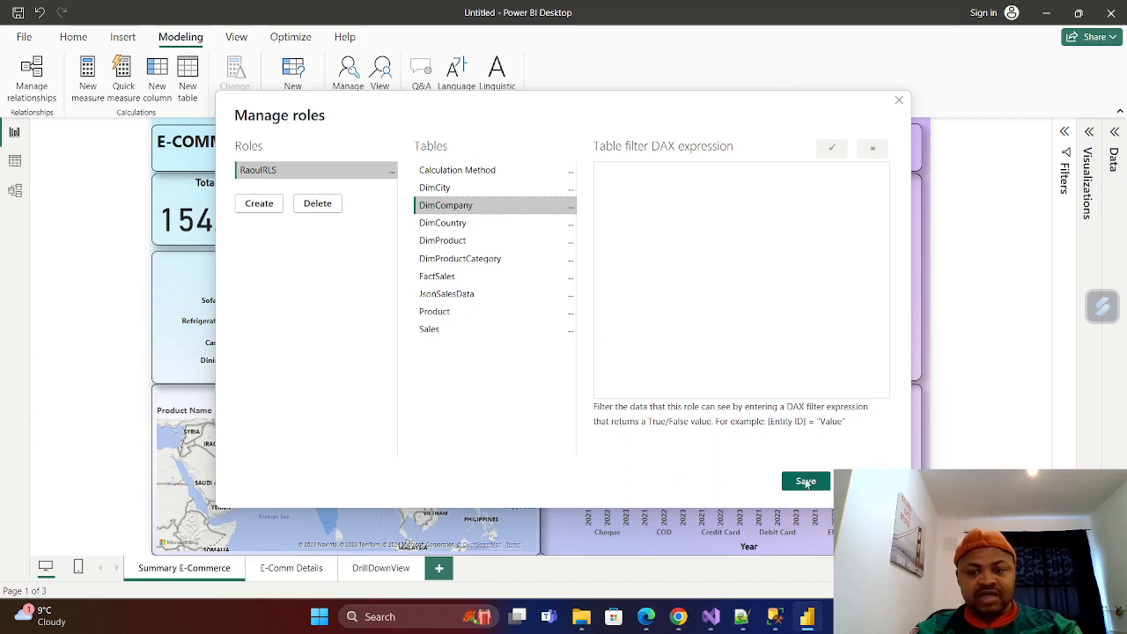
{"action": "left_click", "coordinate": [572, 208]}
{"action": "mouse_move", "coordinate": [633, 216]}
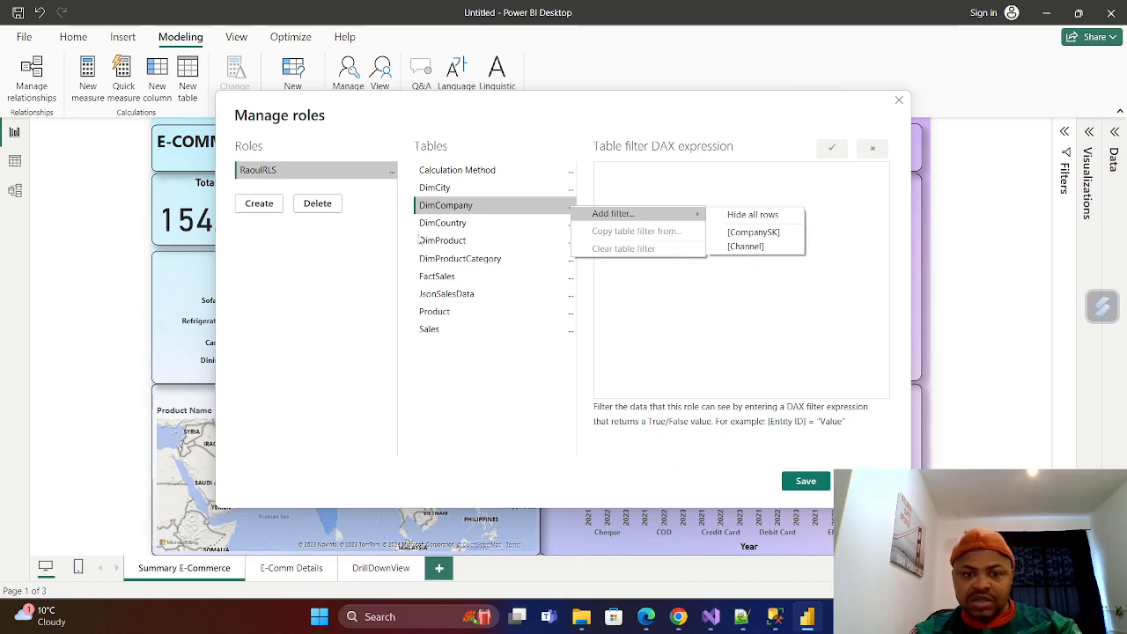
{"action": "left_click", "coordinate": [455, 214]}
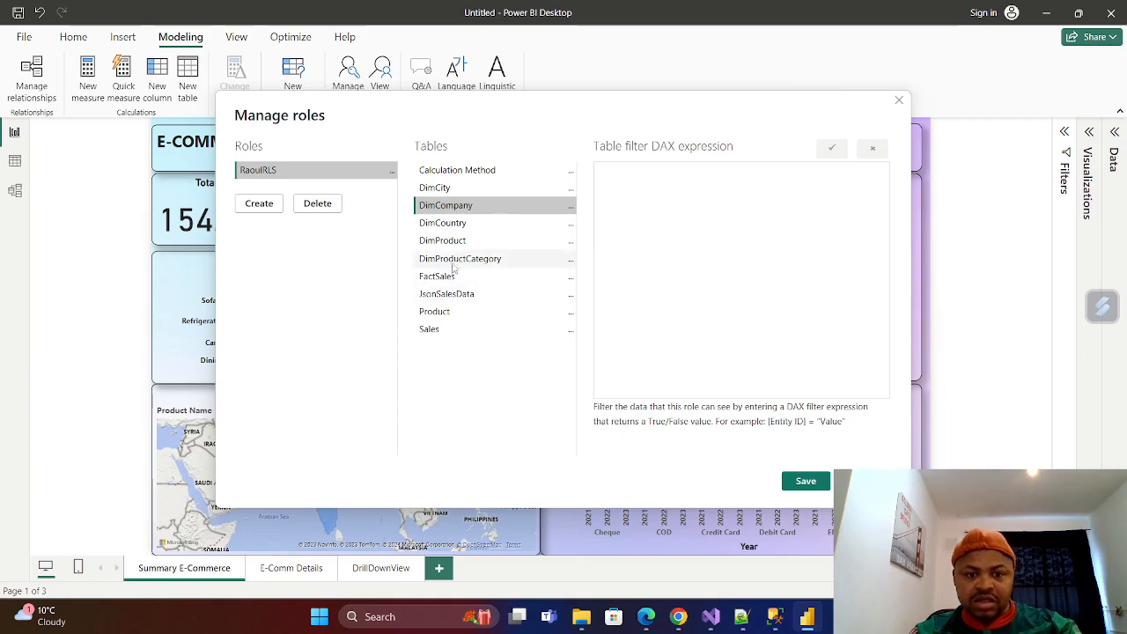
{"action": "left_click", "coordinate": [450, 245]}
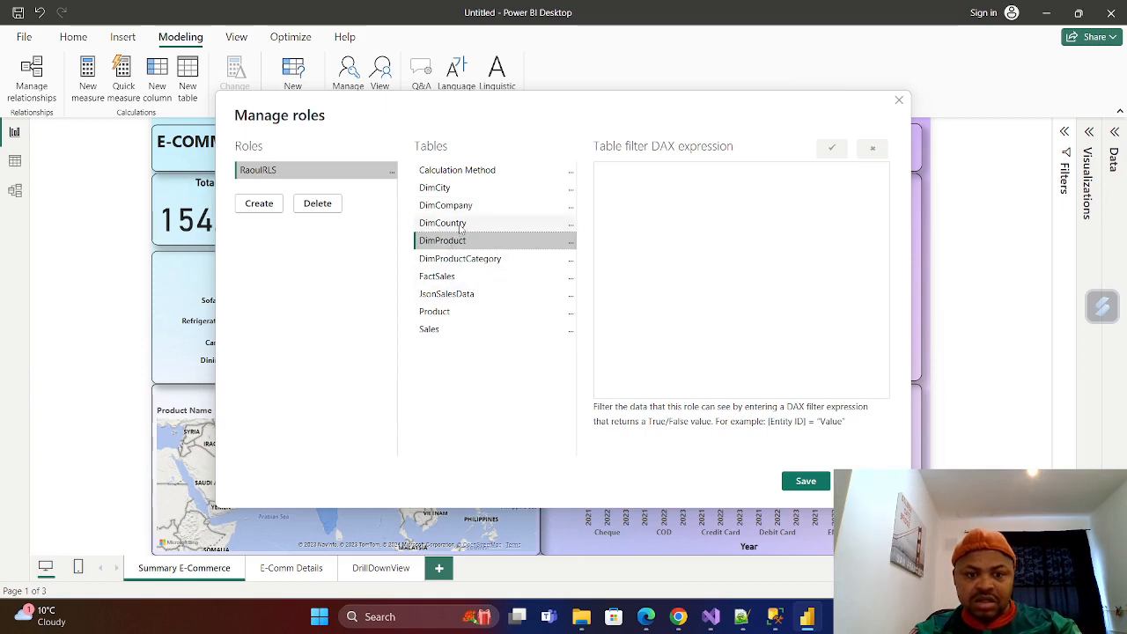
{"action": "left_click", "coordinate": [461, 228]}
{"action": "left_click", "coordinate": [466, 209]}
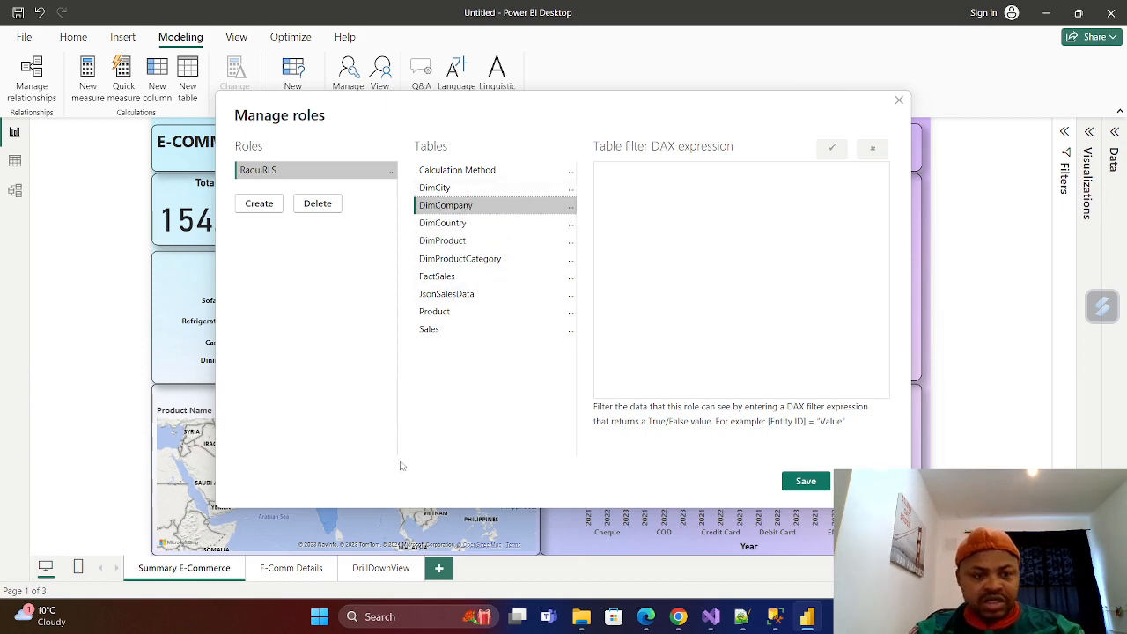
{"action": "left_click", "coordinate": [899, 100]}
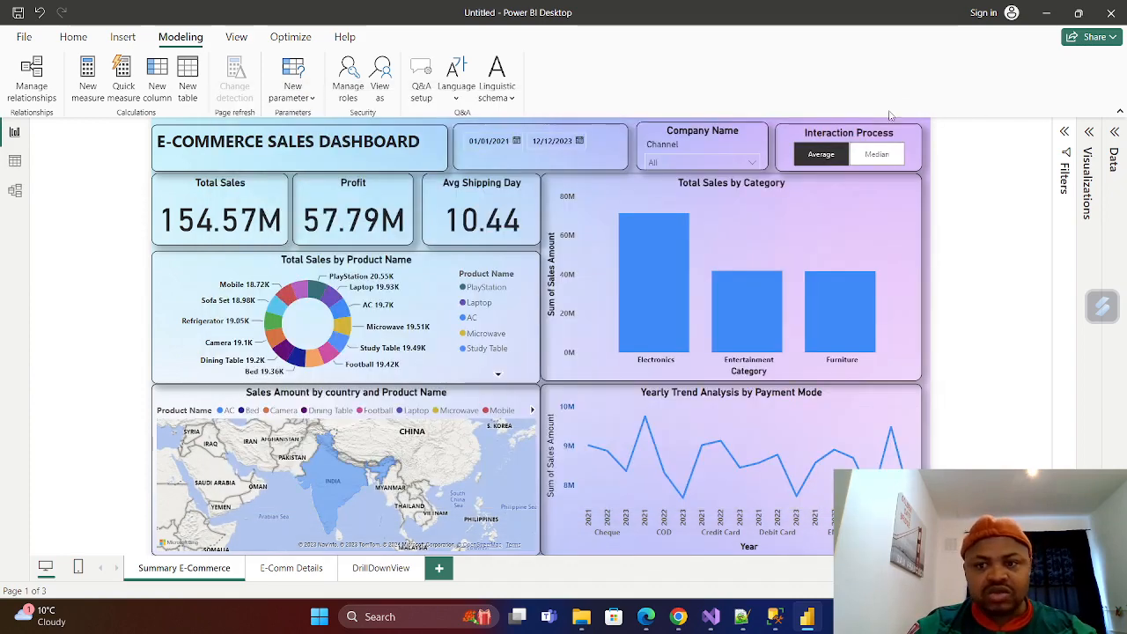
Check the channel values in the DimCompany table's data, then return to the report.
{"action": "left_click", "coordinate": [15, 164]}
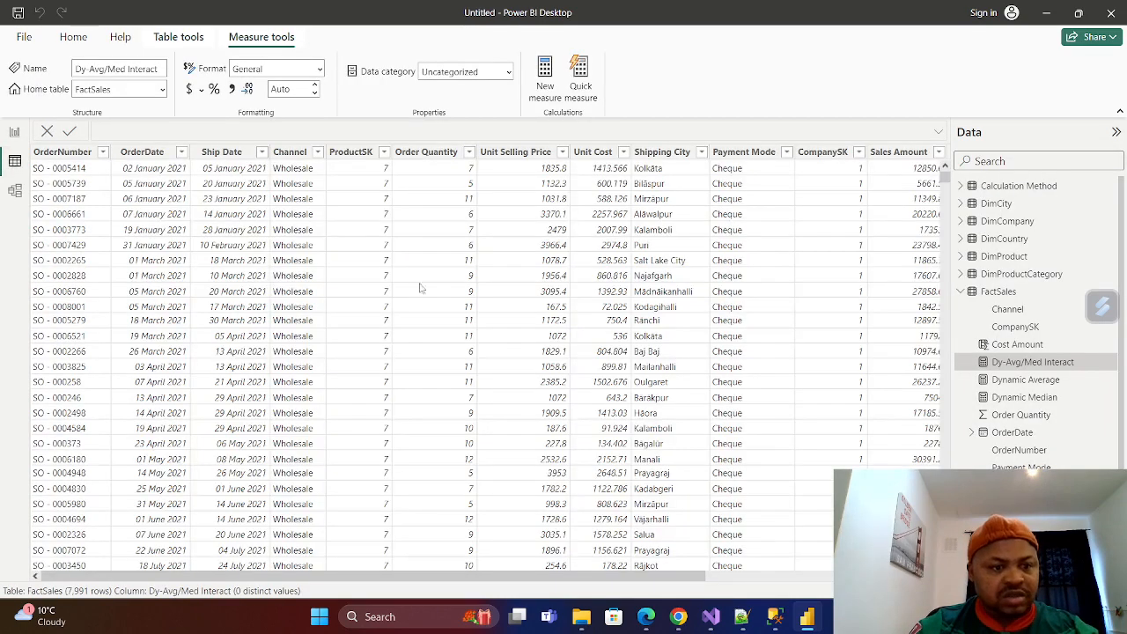
{"action": "left_click", "coordinate": [1008, 222]}
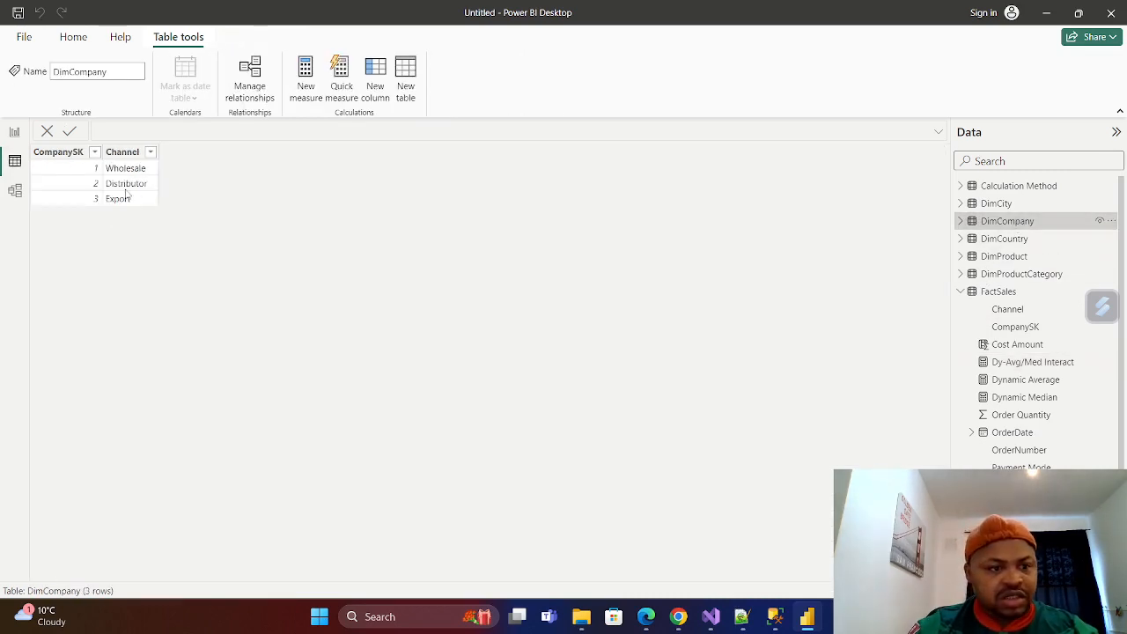
{"action": "left_click", "coordinate": [14, 131]}
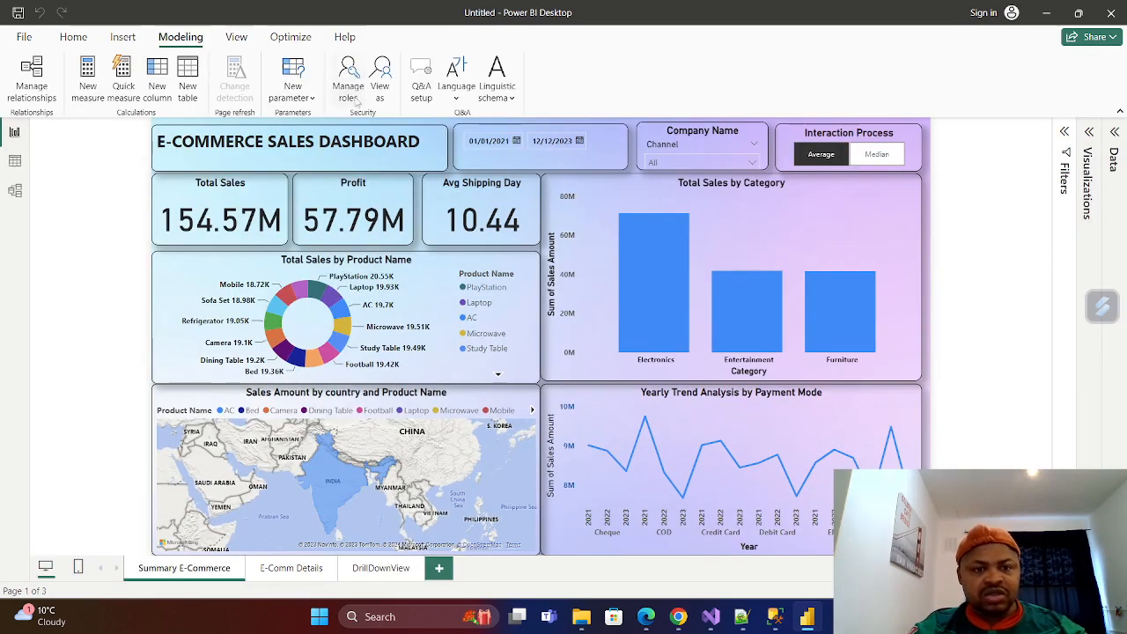
Create a security role named with the author's first name followed by _RLS.
{"action": "left_click", "coordinate": [350, 97]}
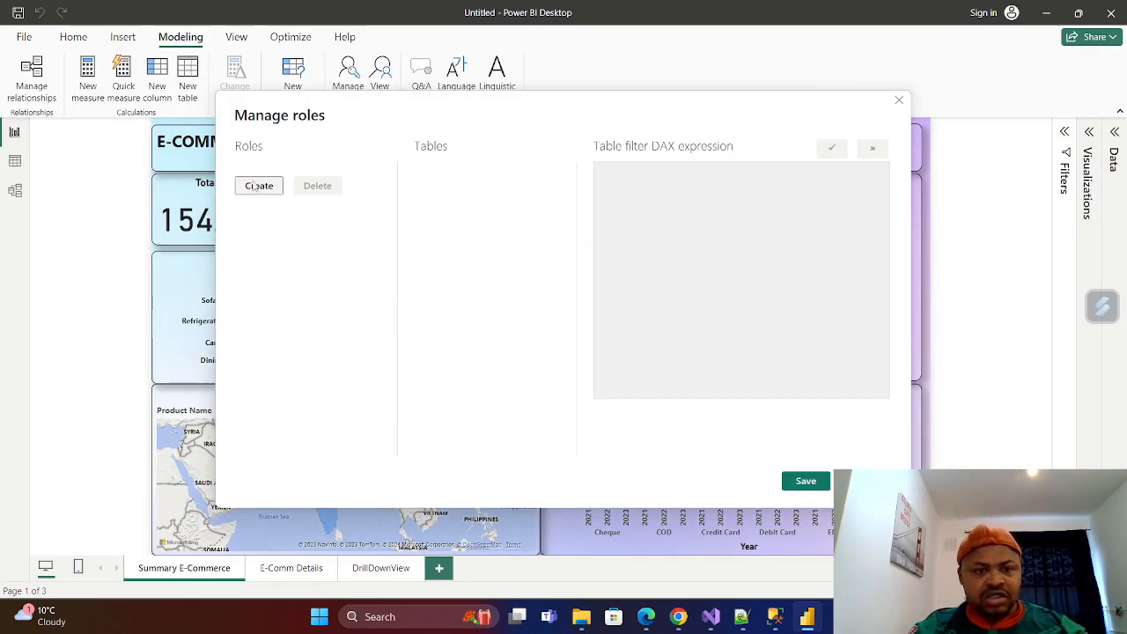
{"action": "left_click", "coordinate": [257, 187]}
{"action": "key", "text": "BackSpace"}
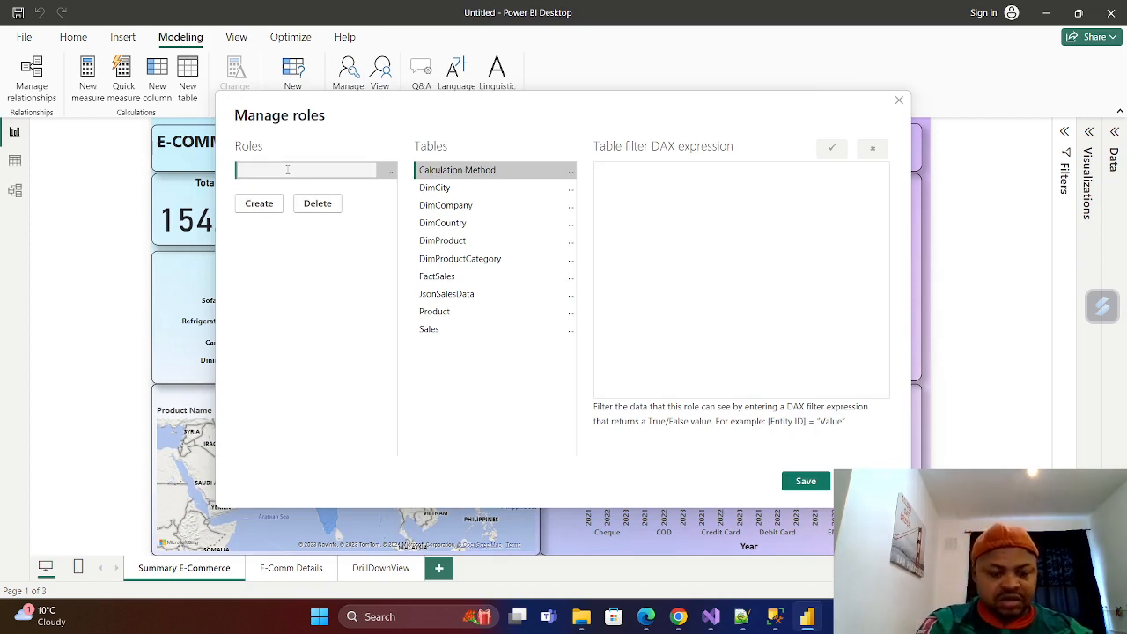
{"action": "type", "text": "RaoulRLS"}
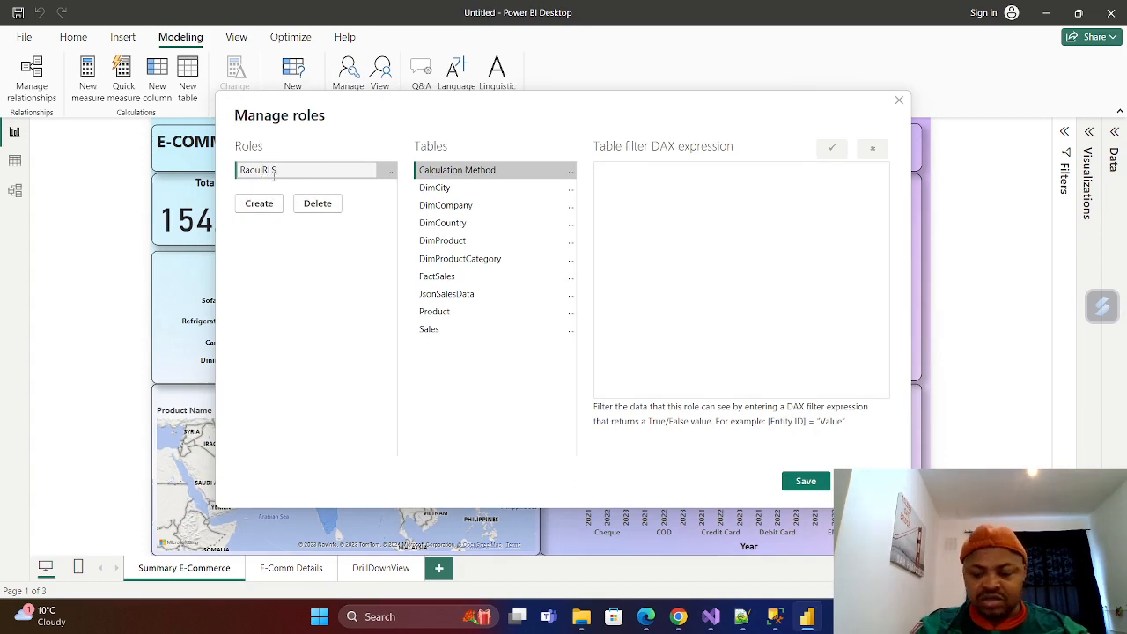
{"action": "type", "text": "_"}
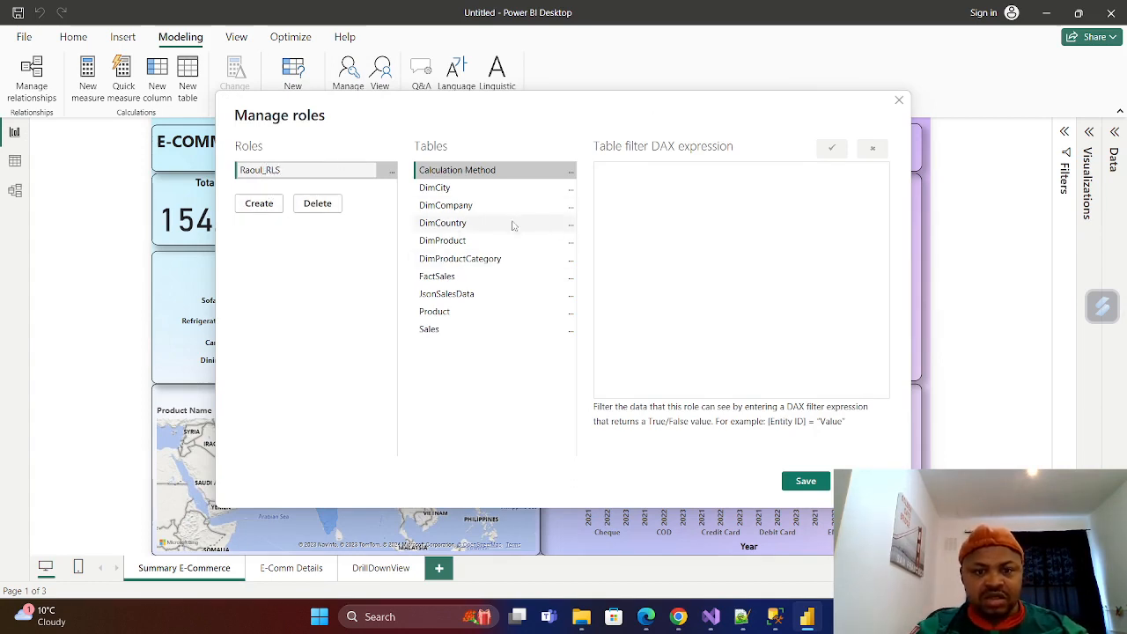
Add the DimCompany filter [Channel] = "Export" to the new role and save the roles.
{"action": "left_click", "coordinate": [571, 208]}
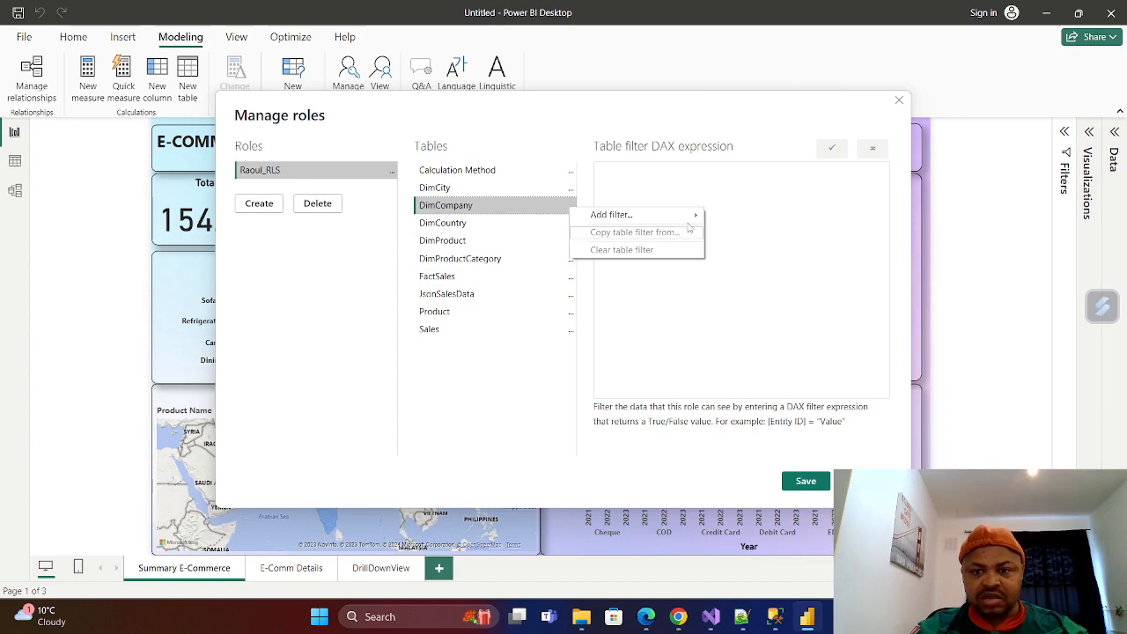
{"action": "mouse_move", "coordinate": [692, 217]}
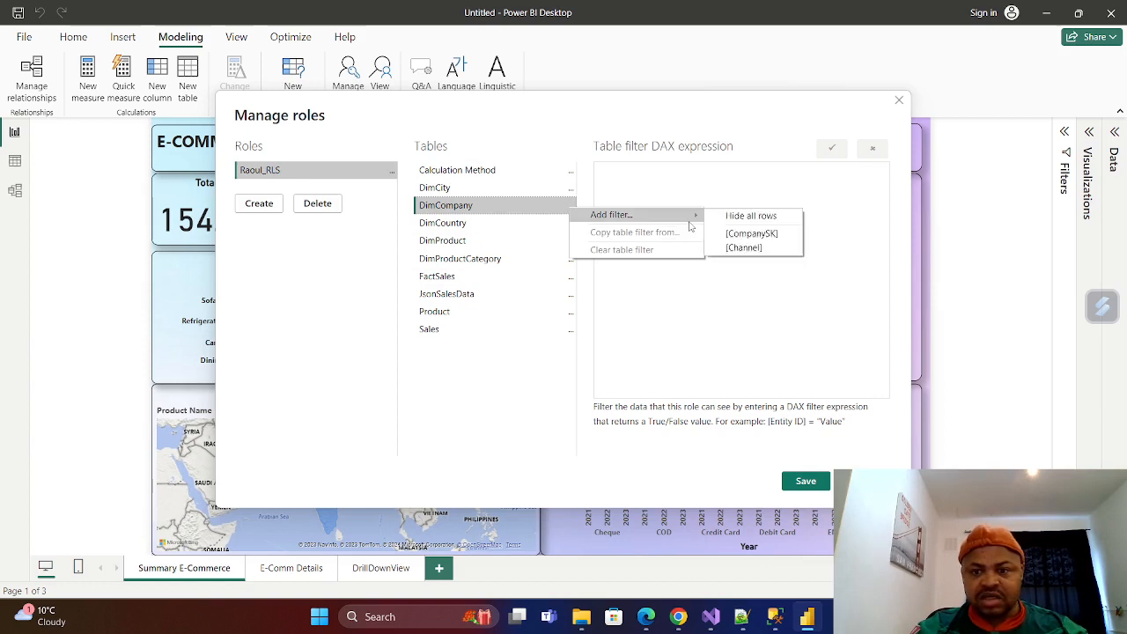
{"action": "left_click", "coordinate": [750, 251]}
{"action": "key", "text": "BackSpace"}
{"action": "key", "text": "BackSpace"}
{"action": "key", "text": "BackSpace"}
{"action": "key", "text": "BackSpace"}
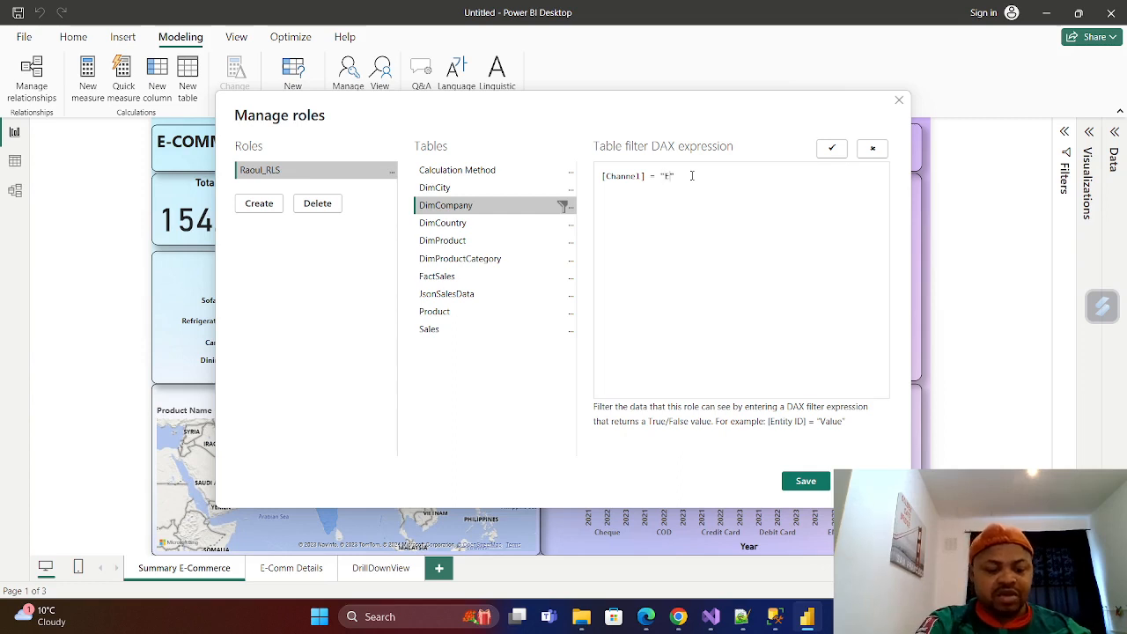
{"action": "type", "text": "Exp"}
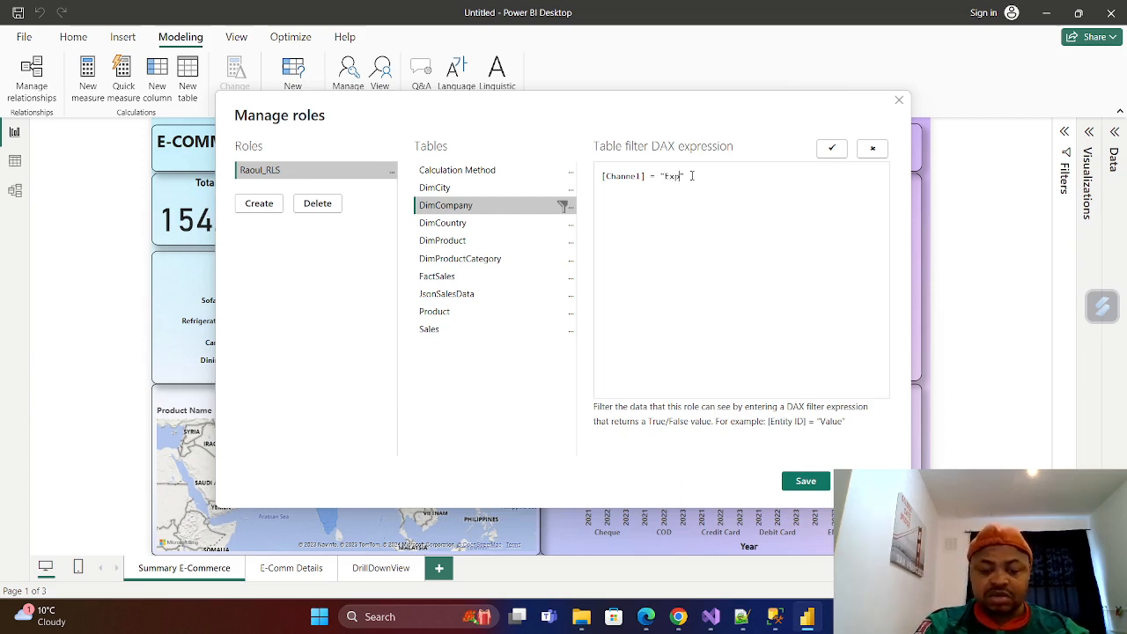
{"action": "type", "text": "ort"}
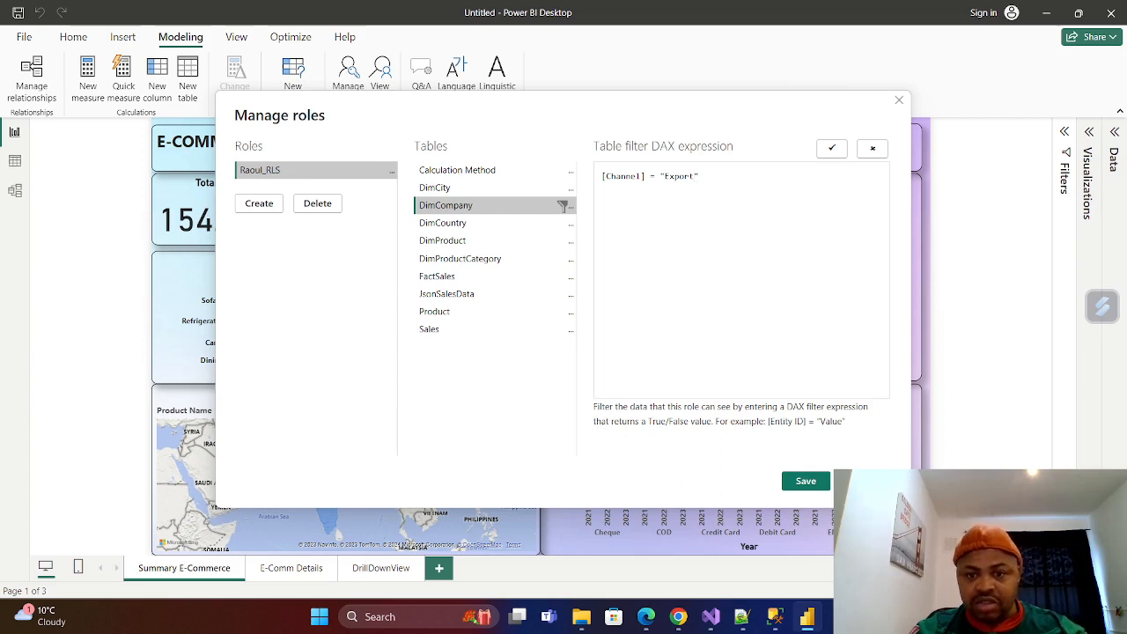
{"action": "left_click", "coordinate": [809, 482]}
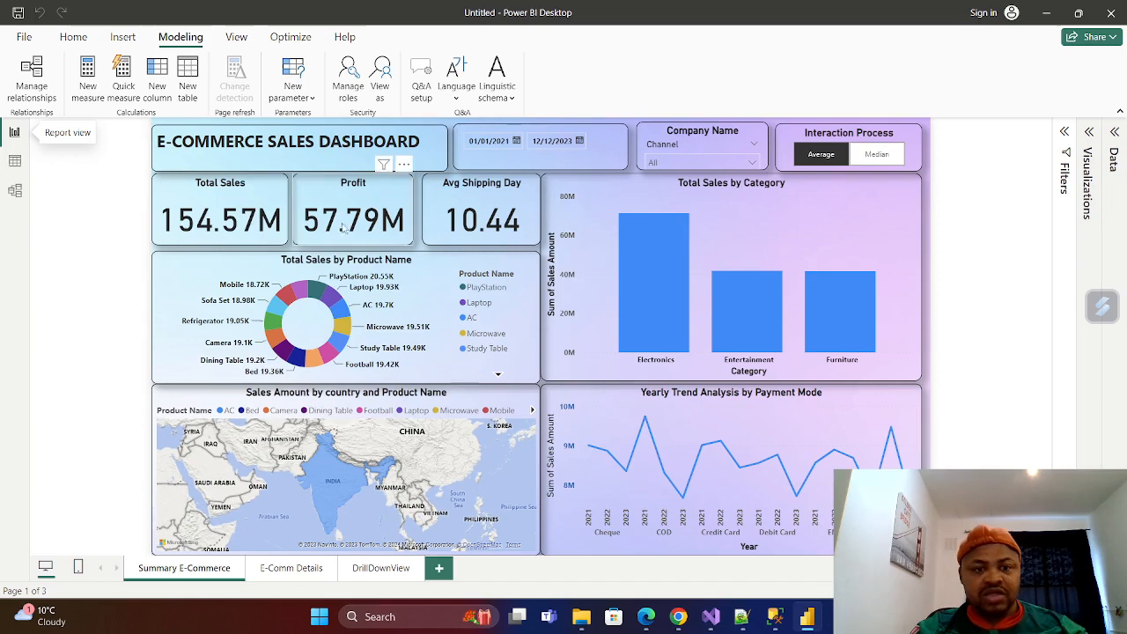
View the report as the new RLS role and expand the Company Name slicer's channel choices.
{"action": "left_click", "coordinate": [379, 94]}
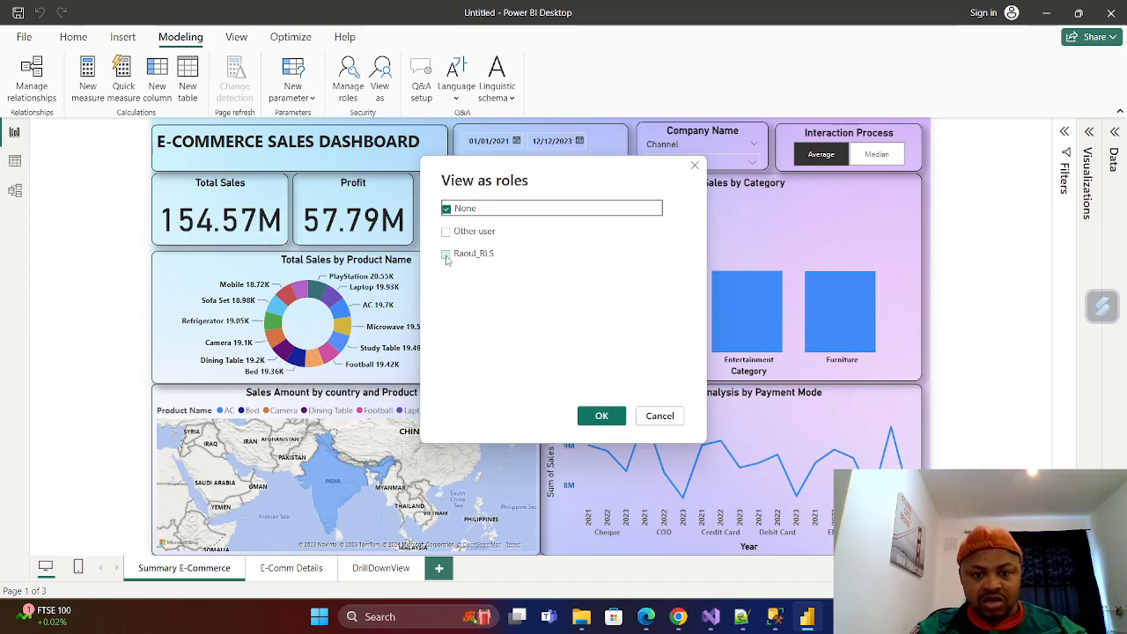
{"action": "left_click", "coordinate": [446, 256]}
{"action": "left_click", "coordinate": [601, 415]}
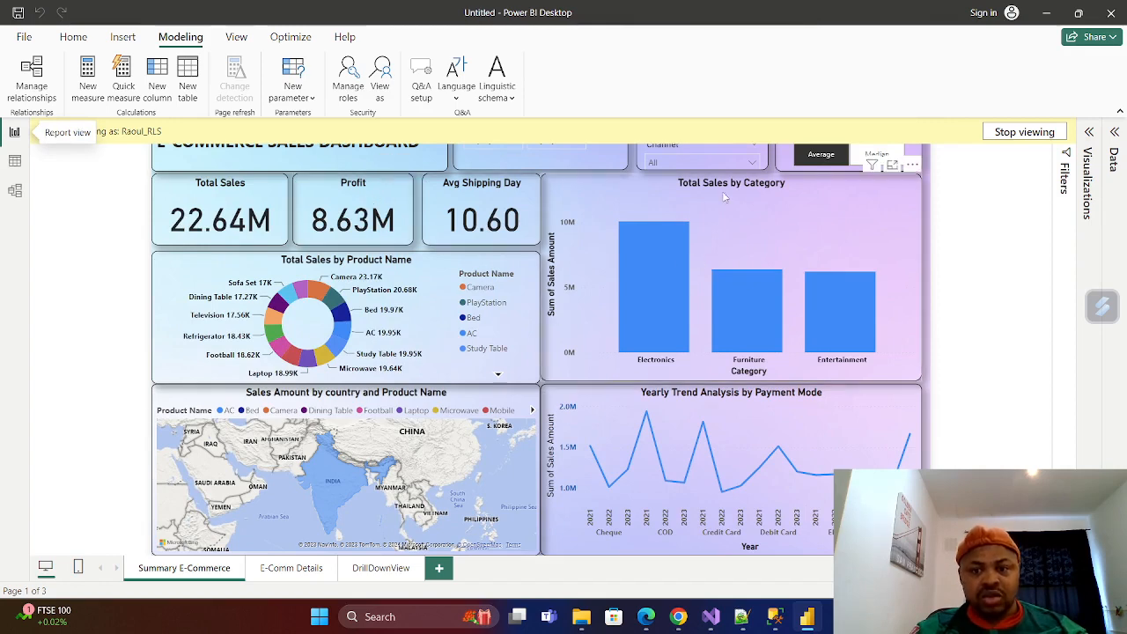
{"action": "left_click", "coordinate": [756, 162]}
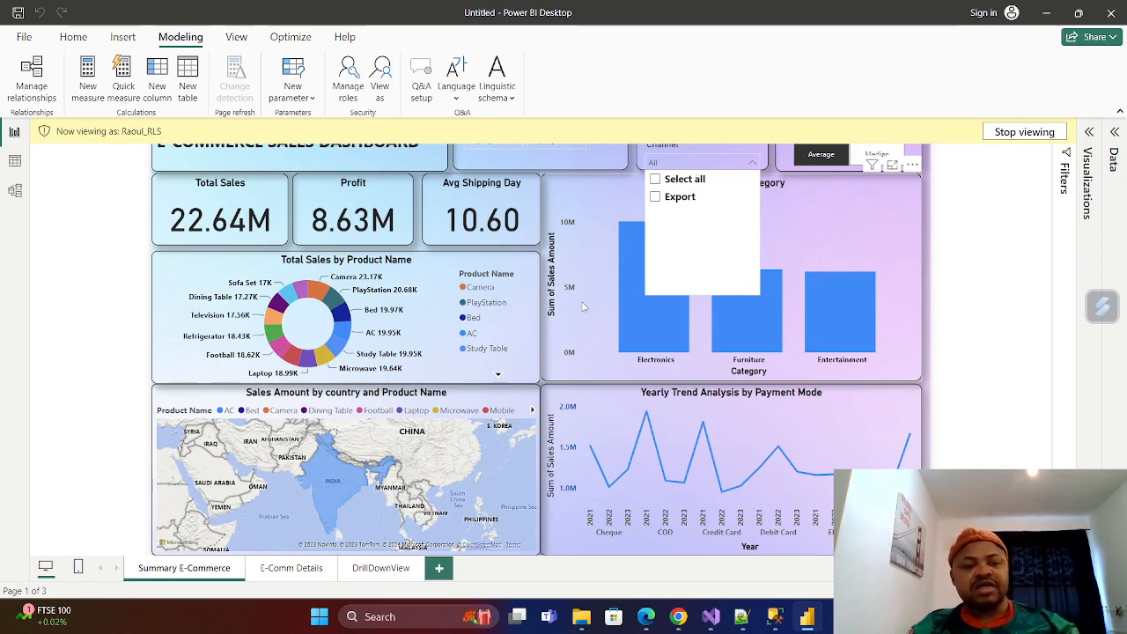
Switch to Edge and examine Astrato's data connection types, the Snowflake databases and the Databricks Load Data Transformation Project notebook.
{"action": "left_click", "coordinate": [646, 616]}
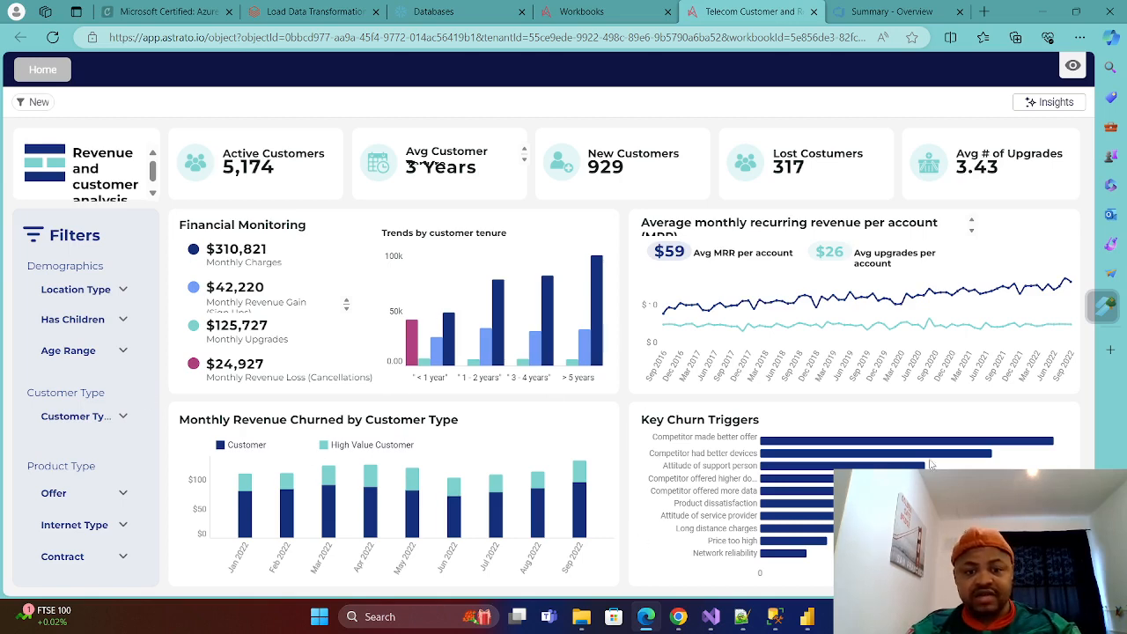
{"action": "left_click", "coordinate": [581, 12]}
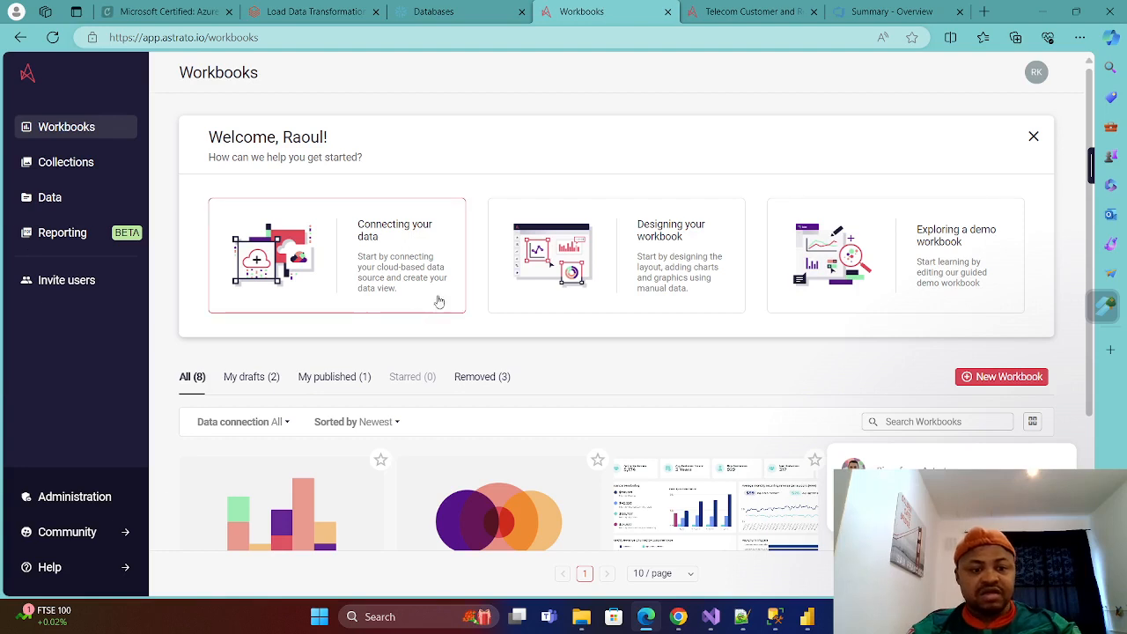
{"action": "left_click", "coordinate": [371, 240]}
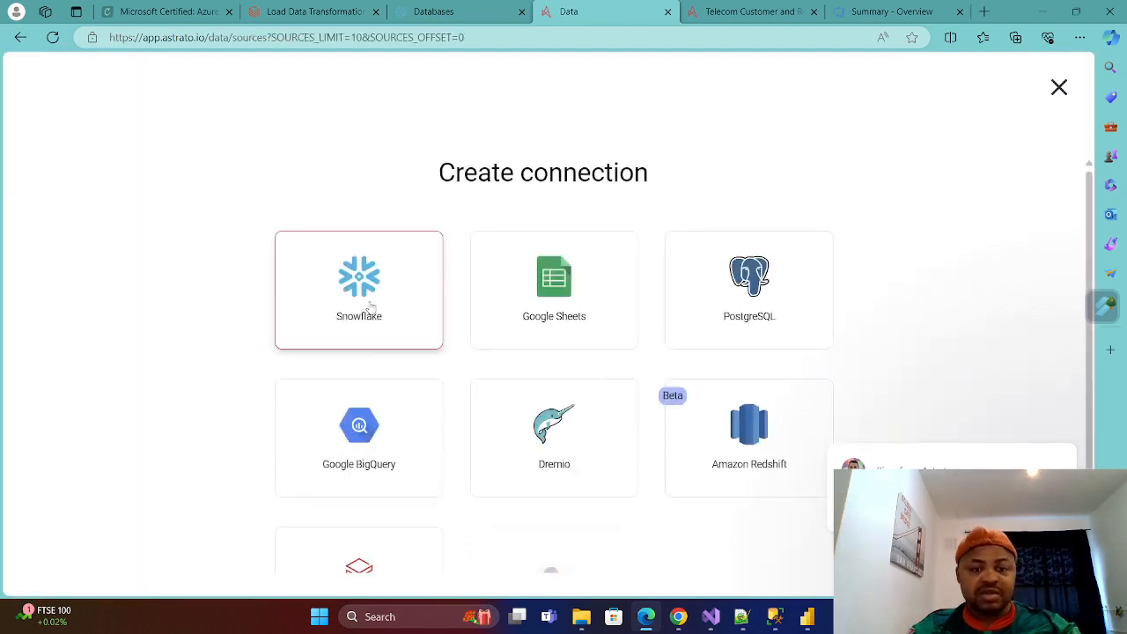
{"action": "scroll", "coordinate": [324, 328], "scroll_direction": "down", "scroll_amount": 1}
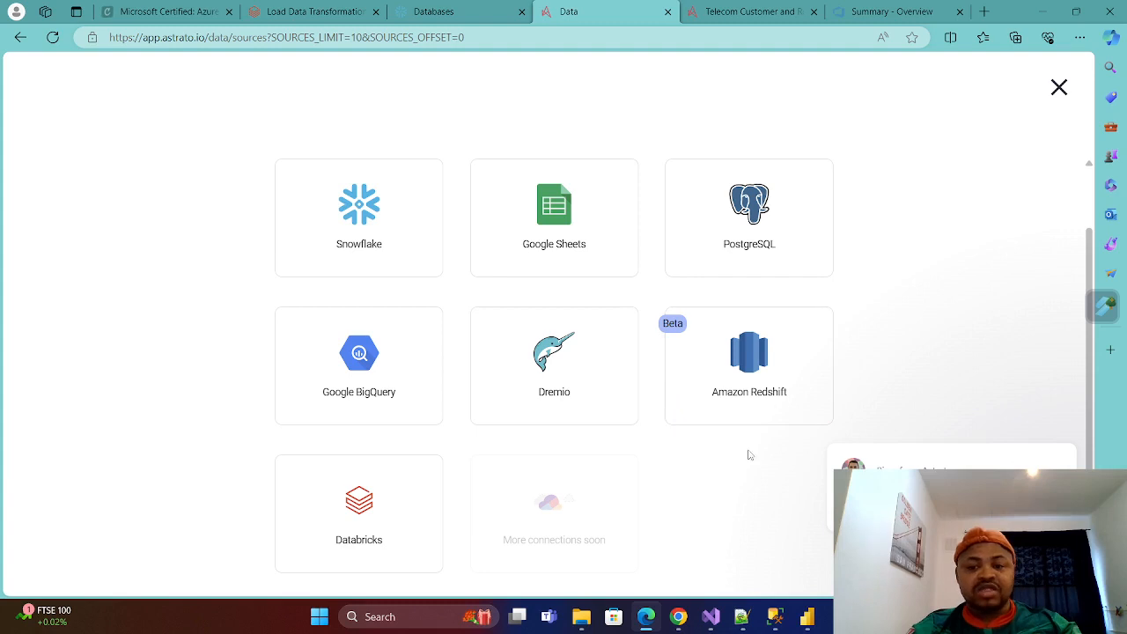
{"action": "scroll", "coordinate": [305, 206], "scroll_direction": "up", "scroll_amount": 1}
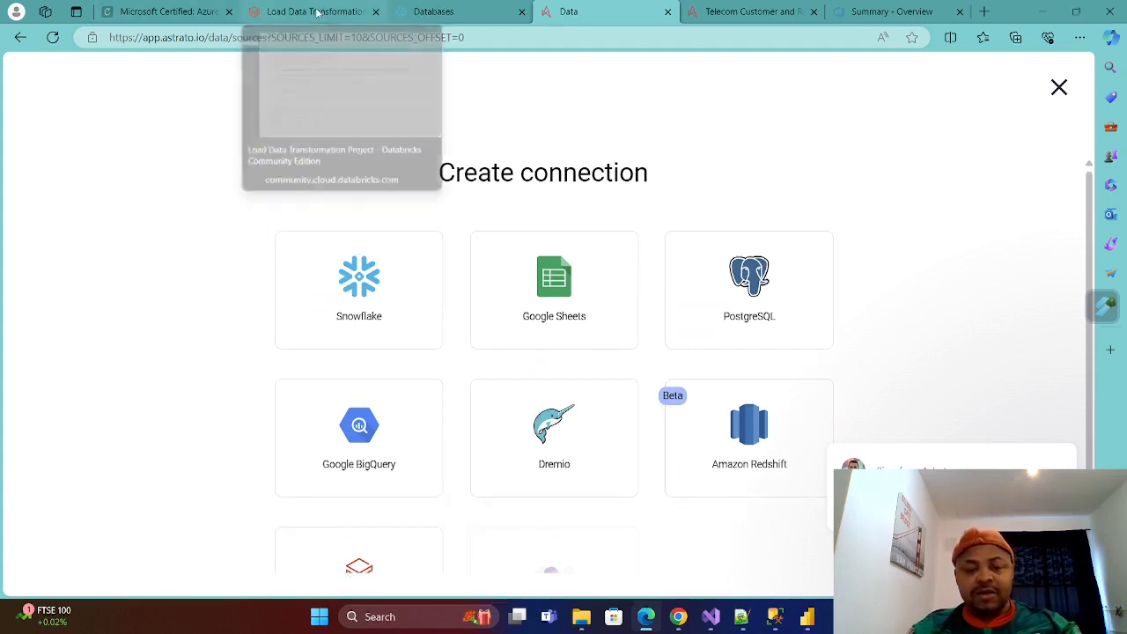
{"action": "left_click", "coordinate": [493, 12]}
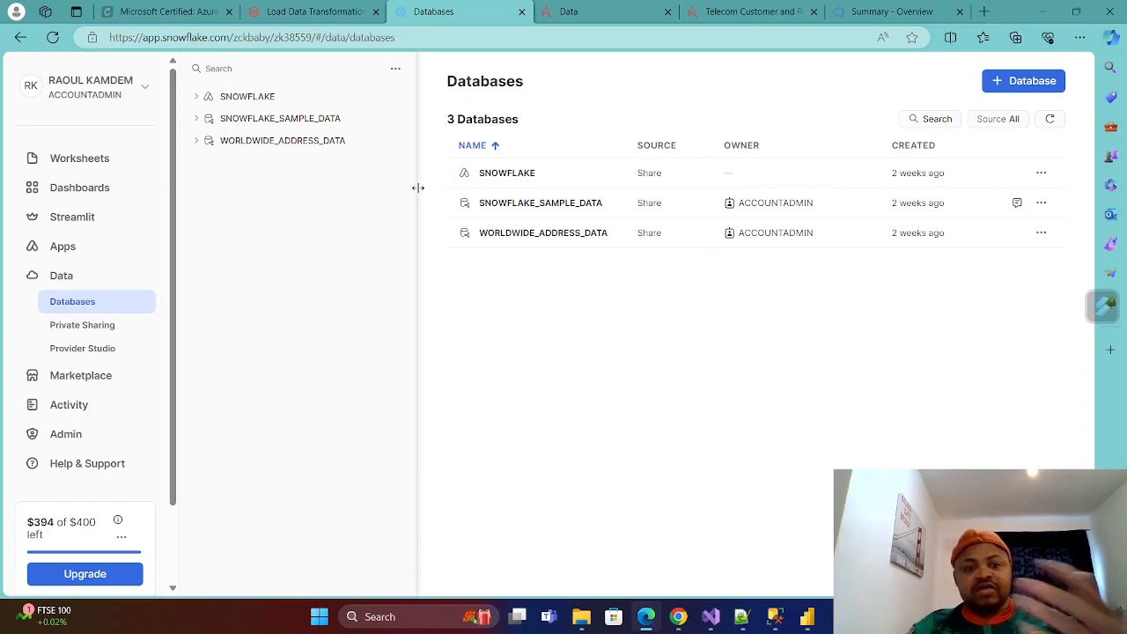
{"action": "left_click", "coordinate": [308, 11]}
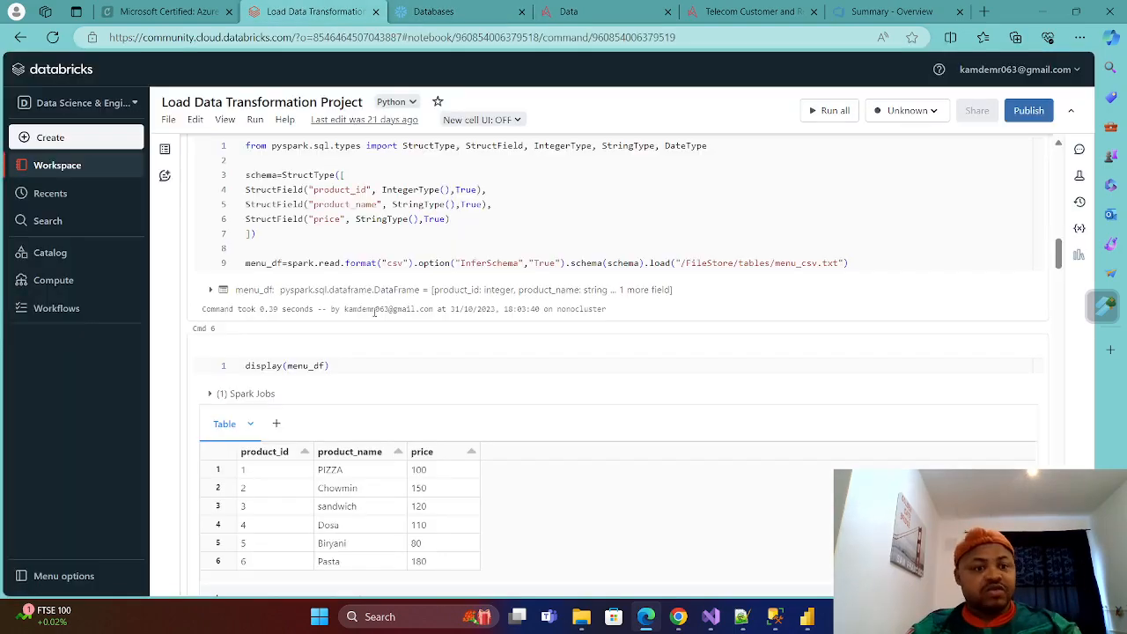
{"action": "scroll", "coordinate": [352, 325], "scroll_direction": "up", "scroll_amount": 10}
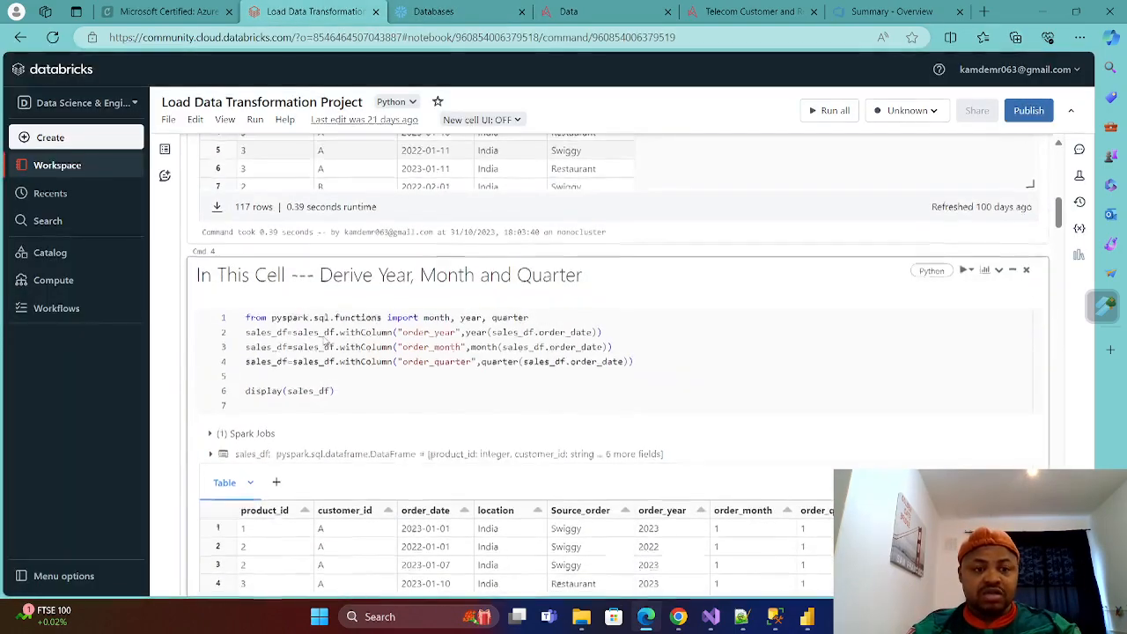
{"action": "mouse_move", "coordinate": [775, 617]}
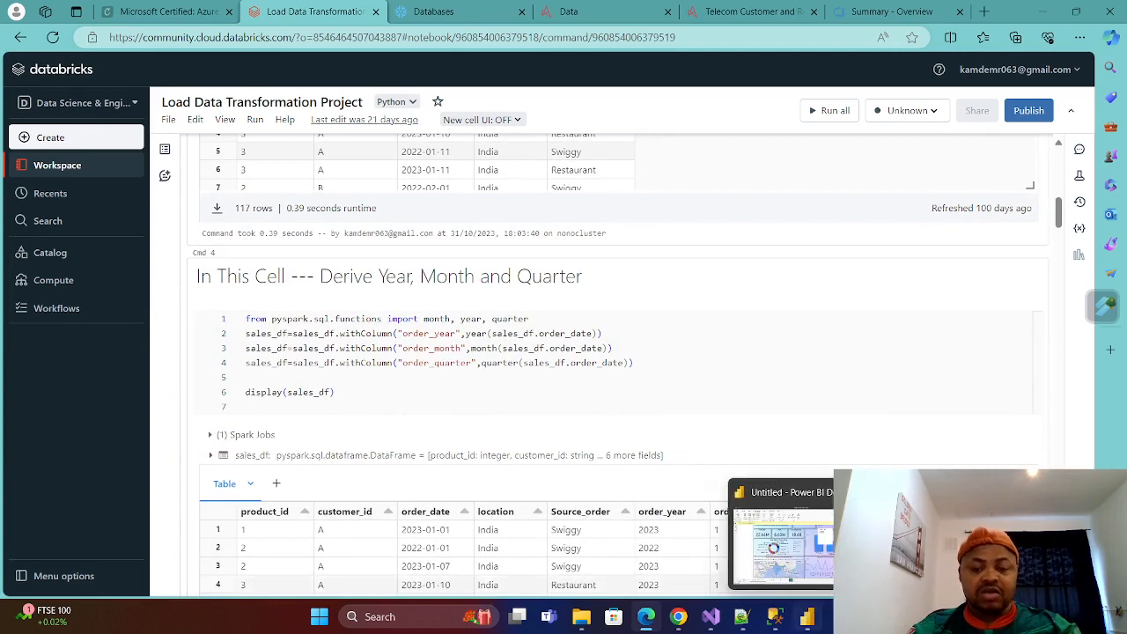